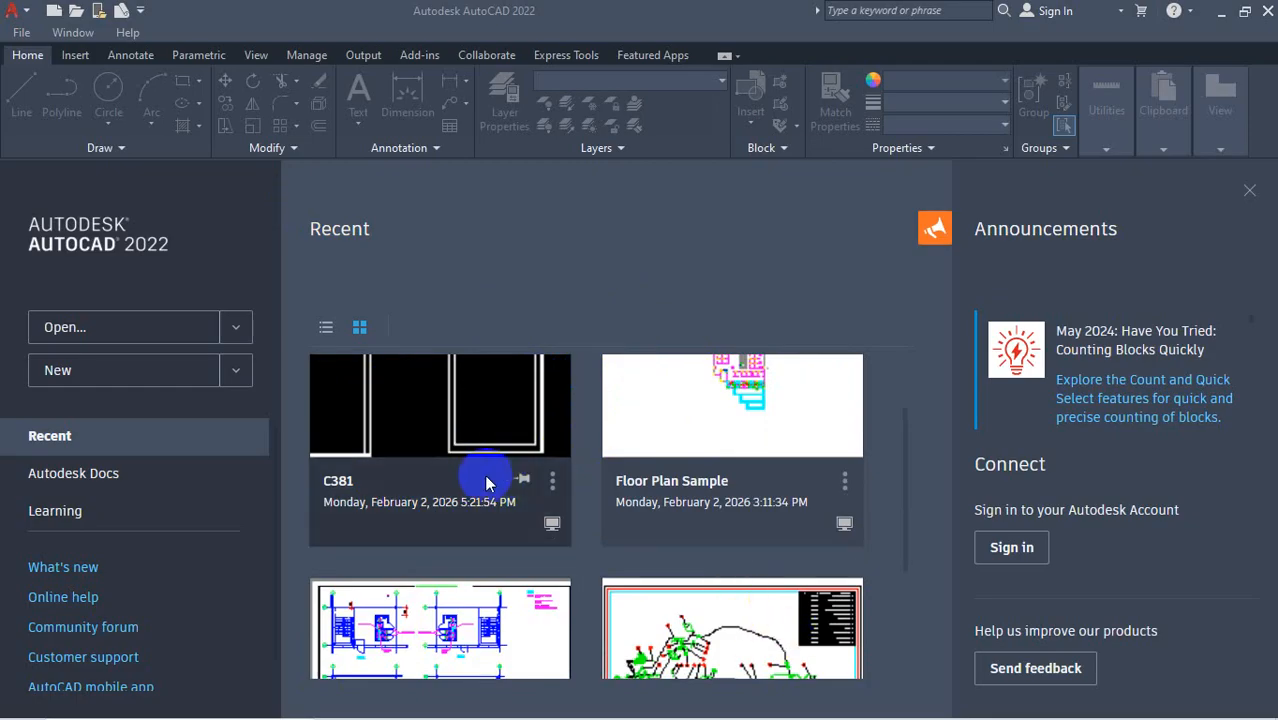
# Open the C381 drawing from the C38 subfolder of the AutoCAD folder on Local Disk (D:)
pyautogui.moveTo(827, 696)
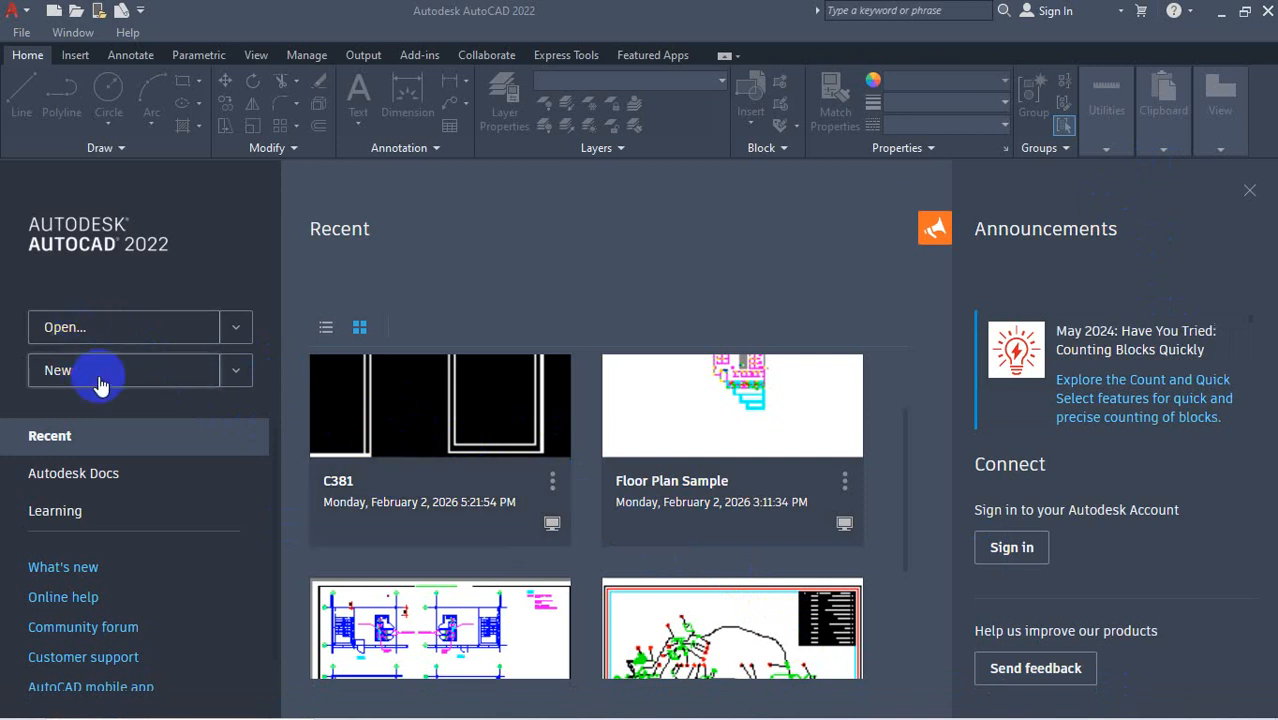
pyautogui.click(68, 329)
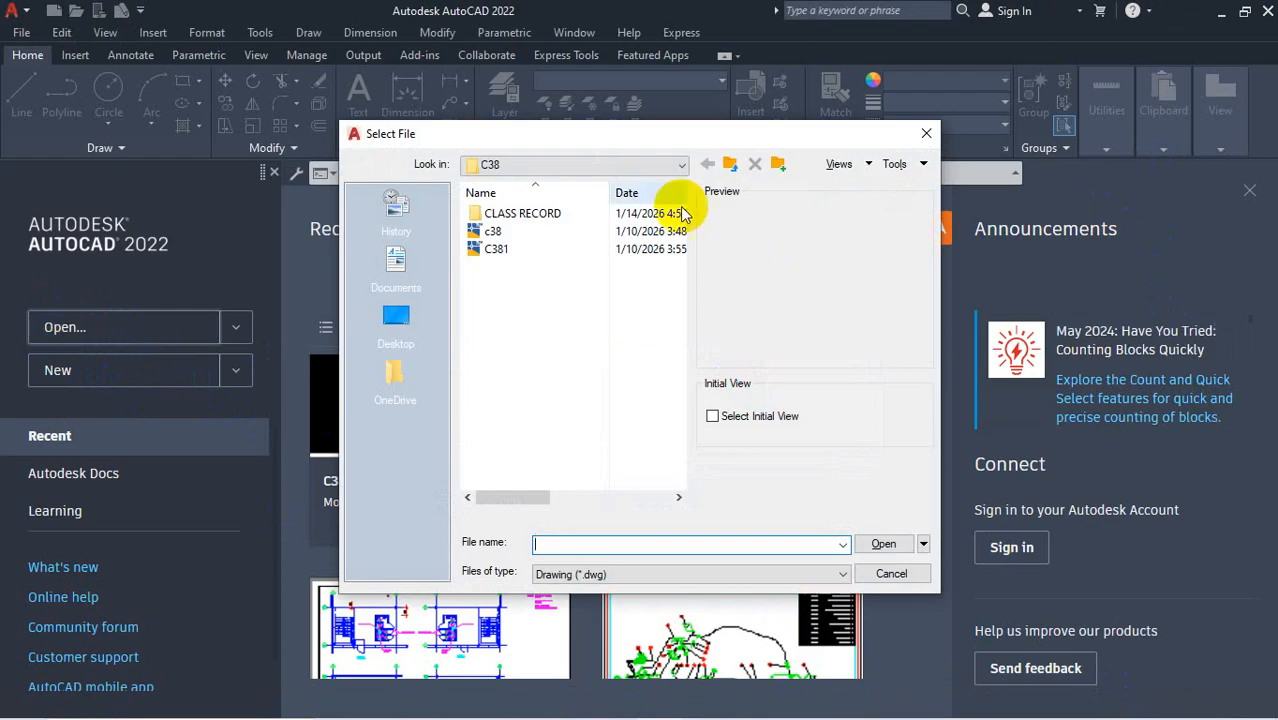
pyautogui.click(681, 165)
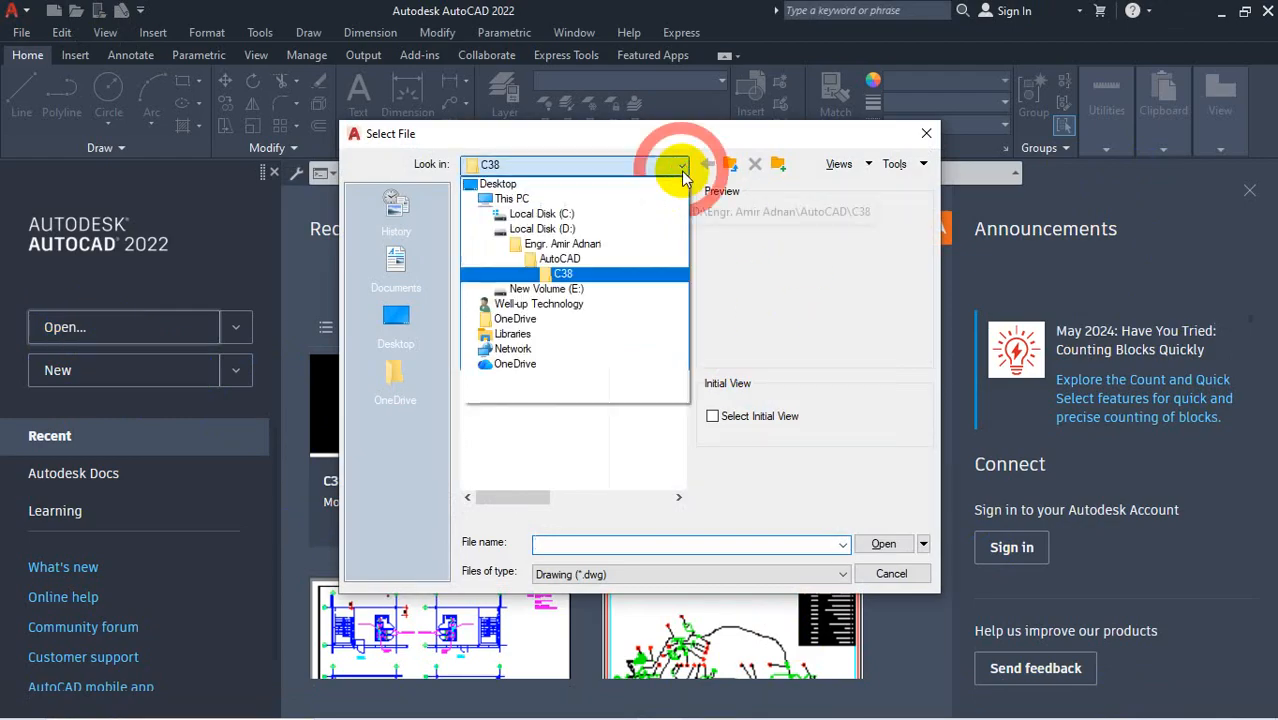
pyautogui.click(511, 198)
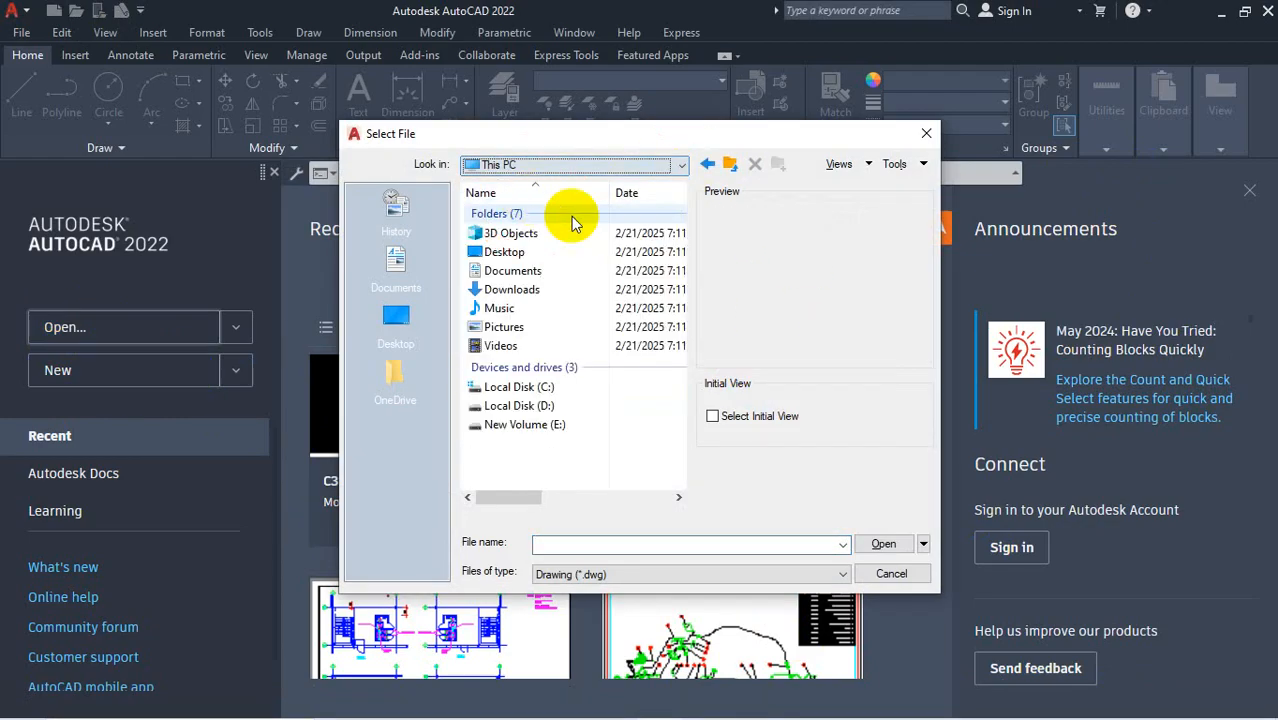
pyautogui.doubleClick(530, 405)
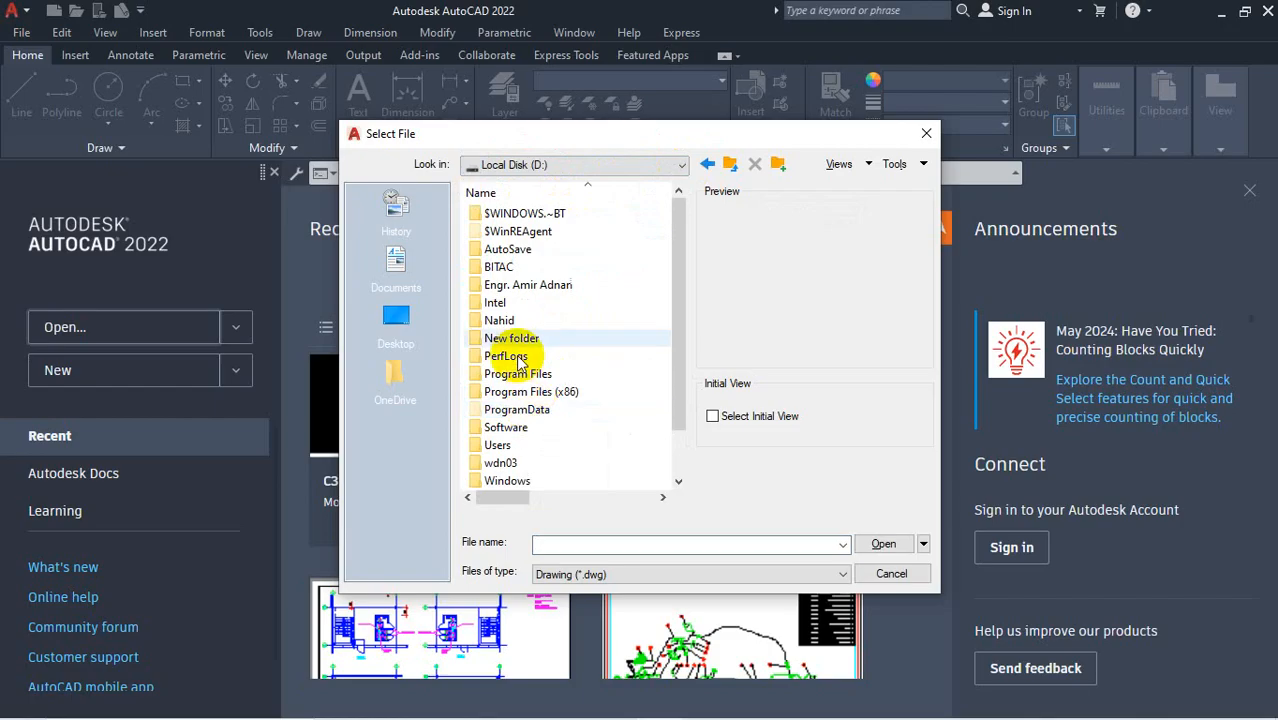
pyautogui.doubleClick(530, 284)
pyautogui.click(528, 216)
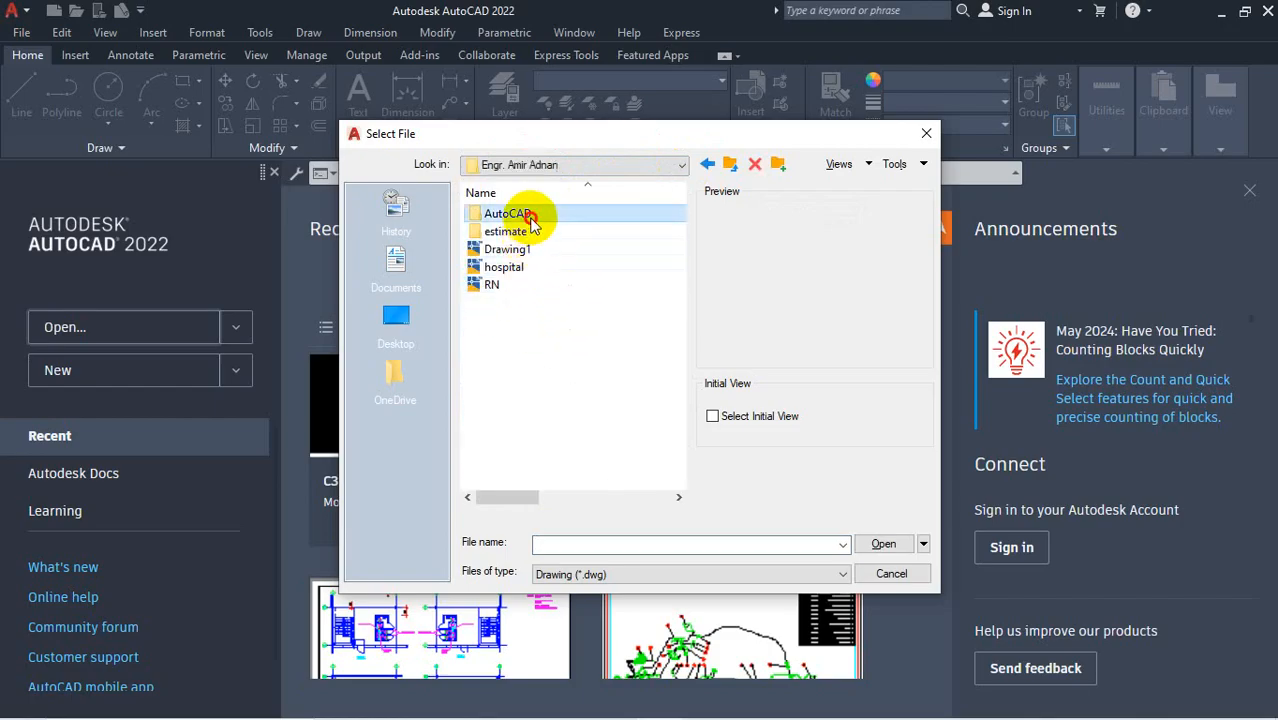
pyautogui.doubleClick(530, 216)
pyautogui.doubleClick(508, 286)
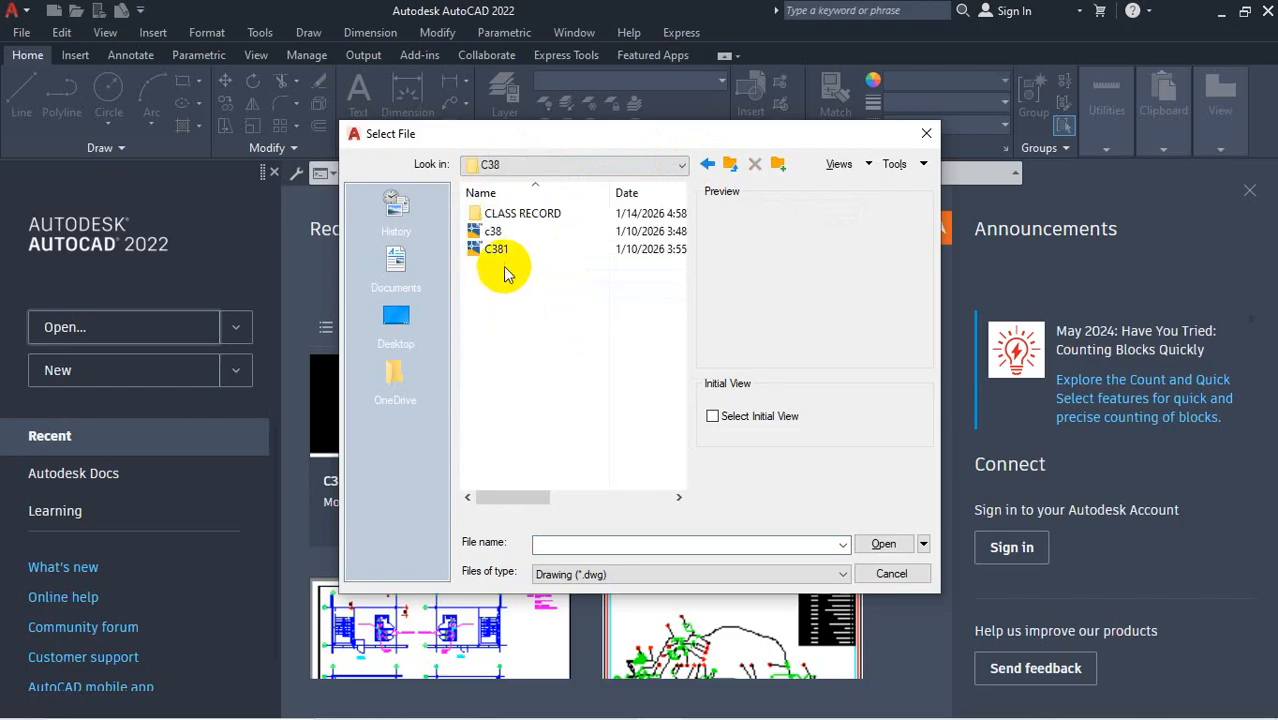
pyautogui.click(500, 250)
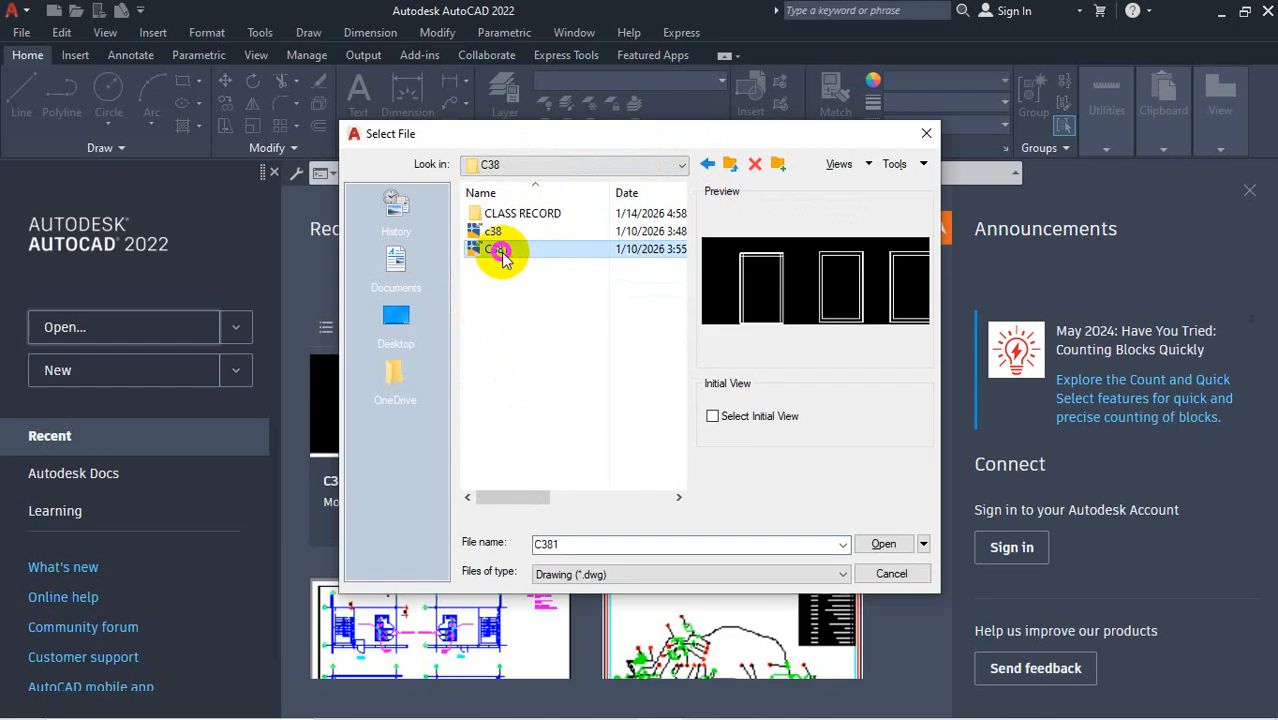
pyautogui.click(882, 546)
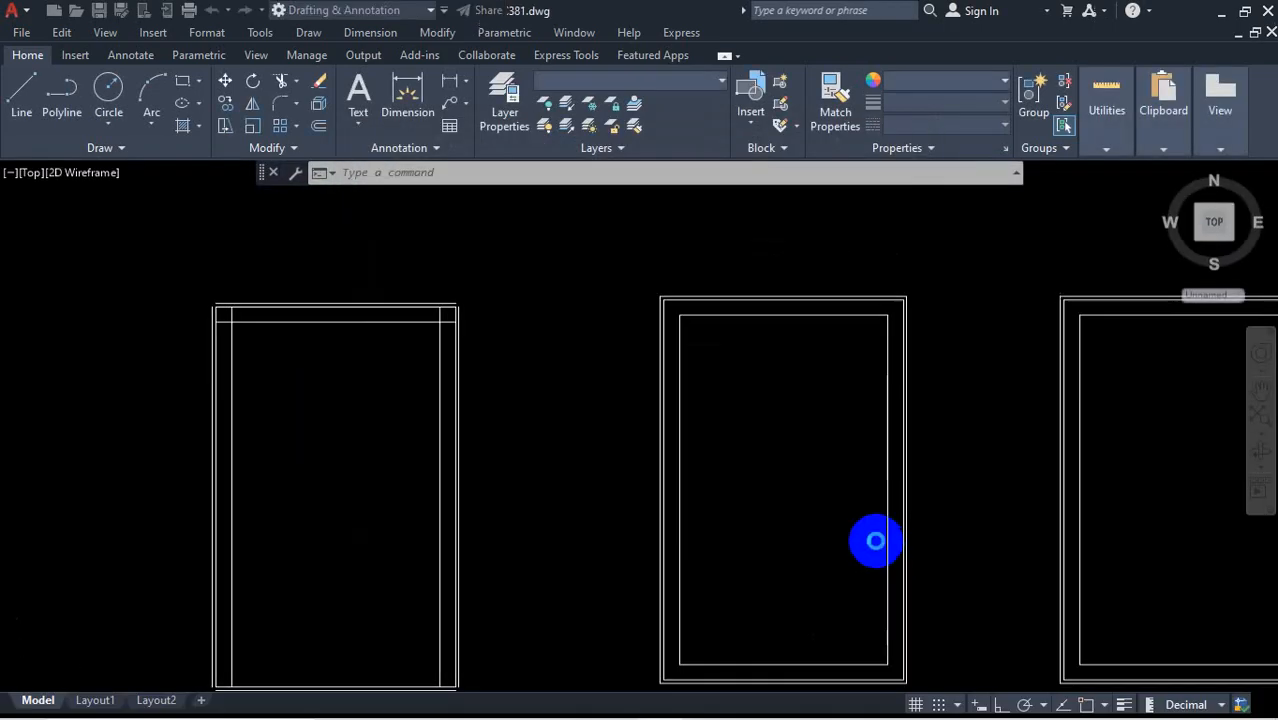
pyautogui.scroll(-5, 629, 497)
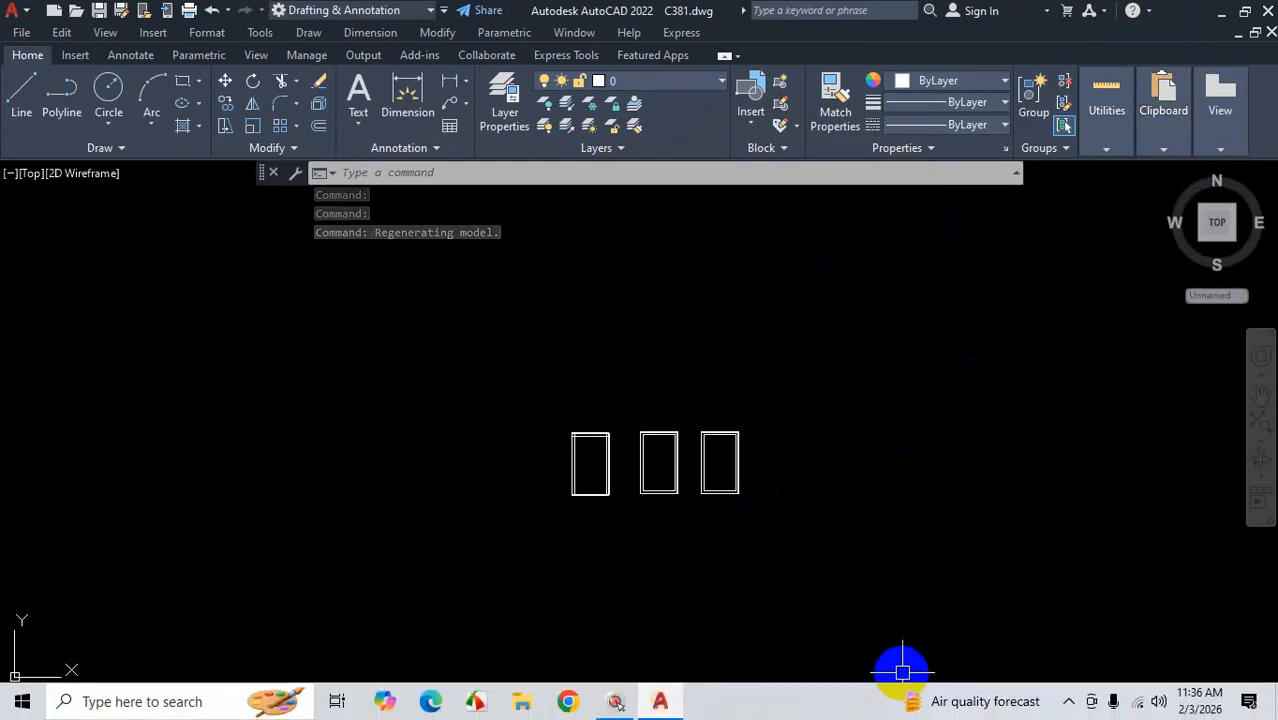
pyautogui.click(1068, 701)
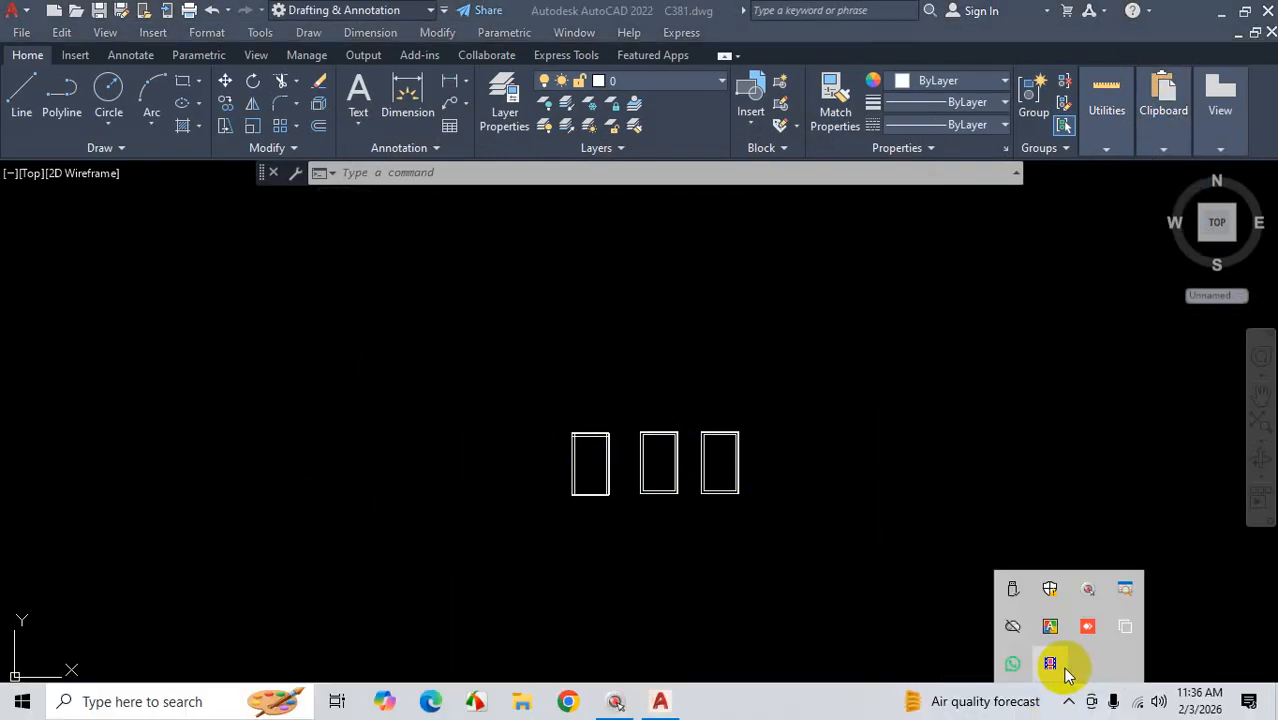
pyautogui.click(592, 562)
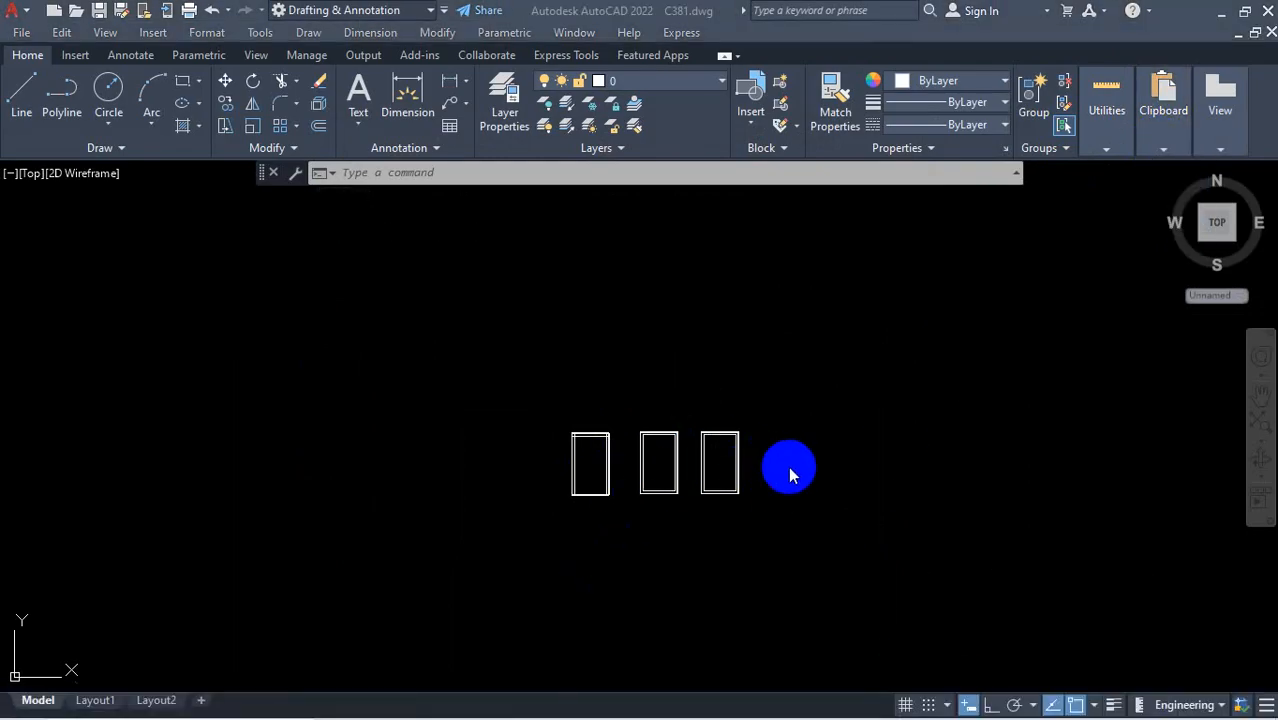
pyautogui.scroll(2, 781, 490)
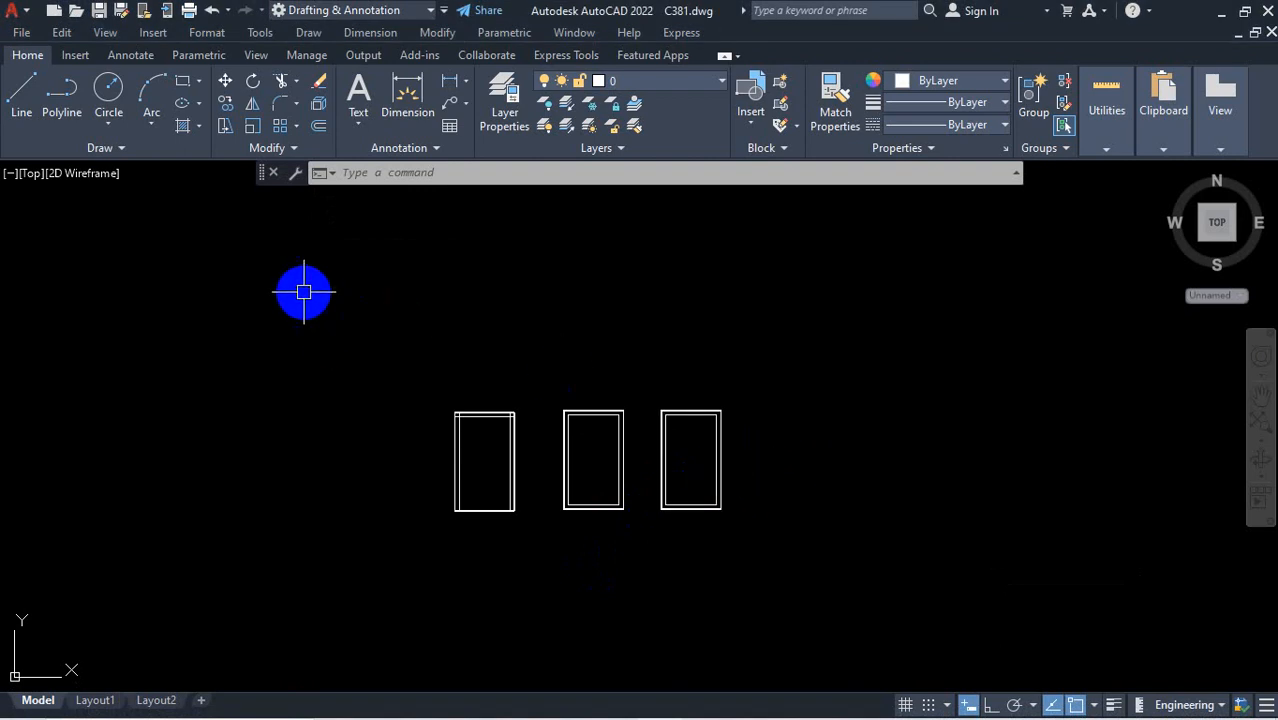
# Turn on the display of file tabs for the open drawings
pyautogui.click(105, 32)
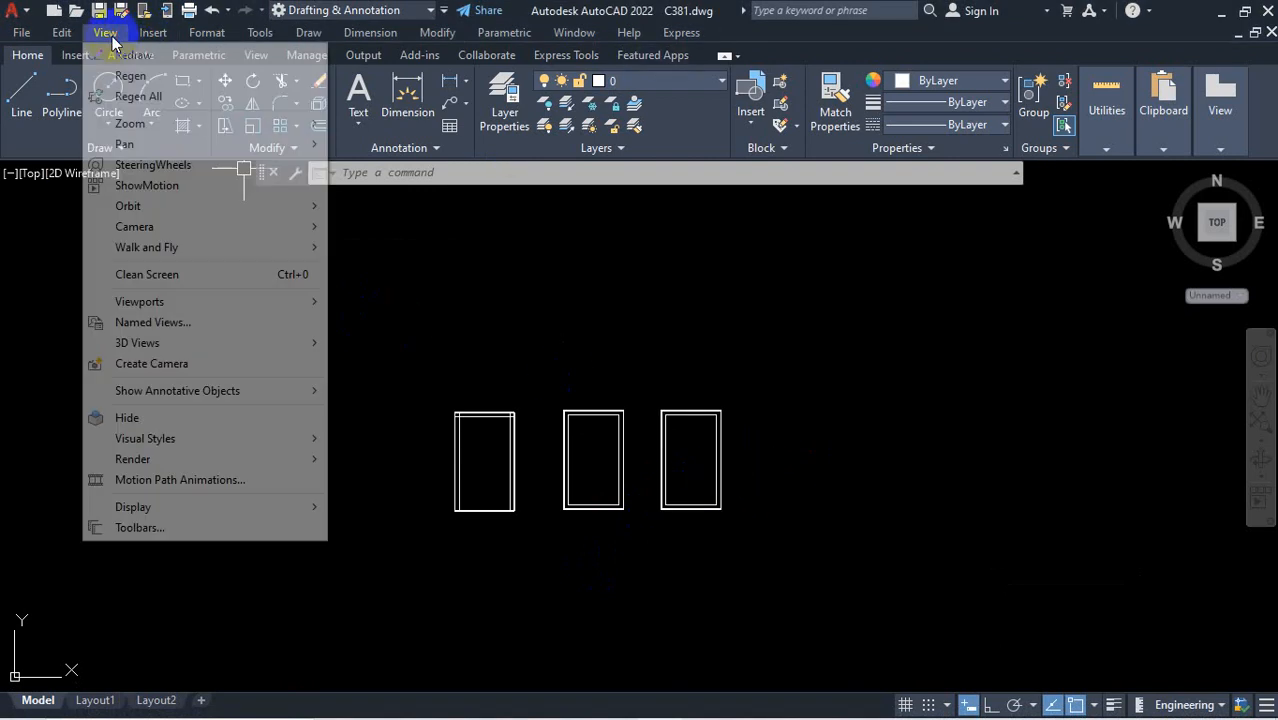
pyautogui.moveTo(310, 40)
pyautogui.click(78, 52)
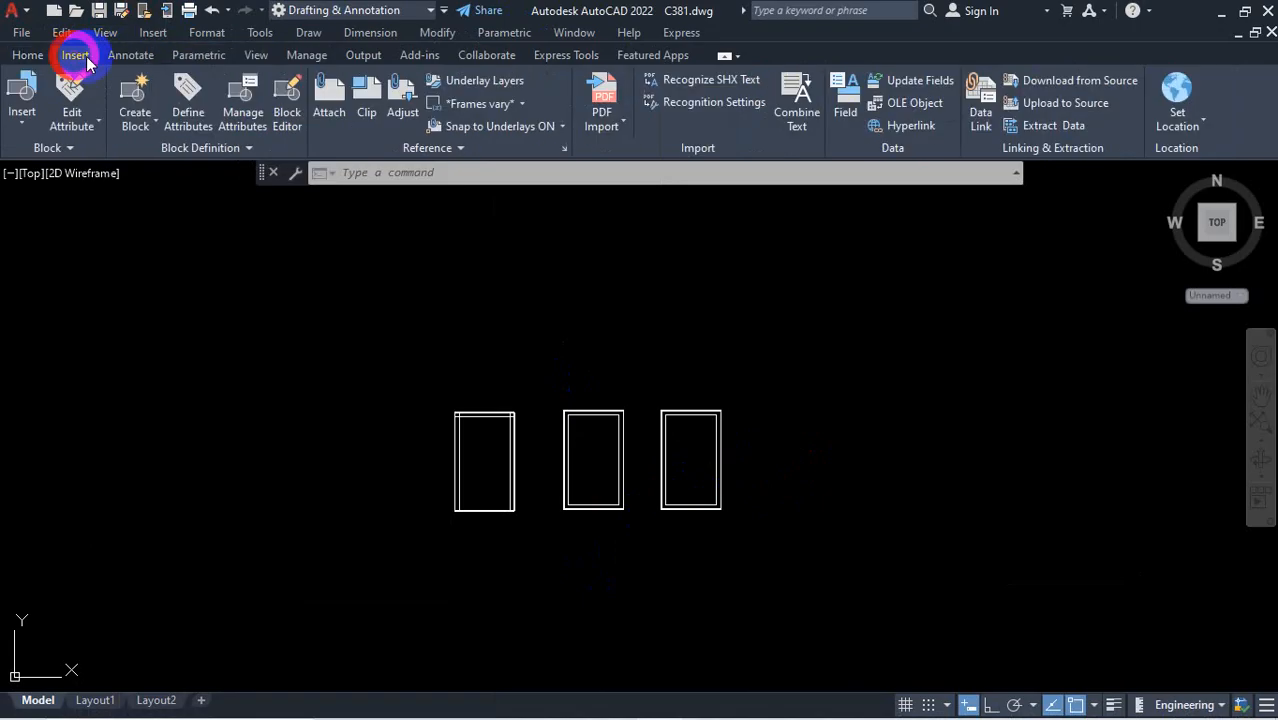
pyautogui.click(254, 55)
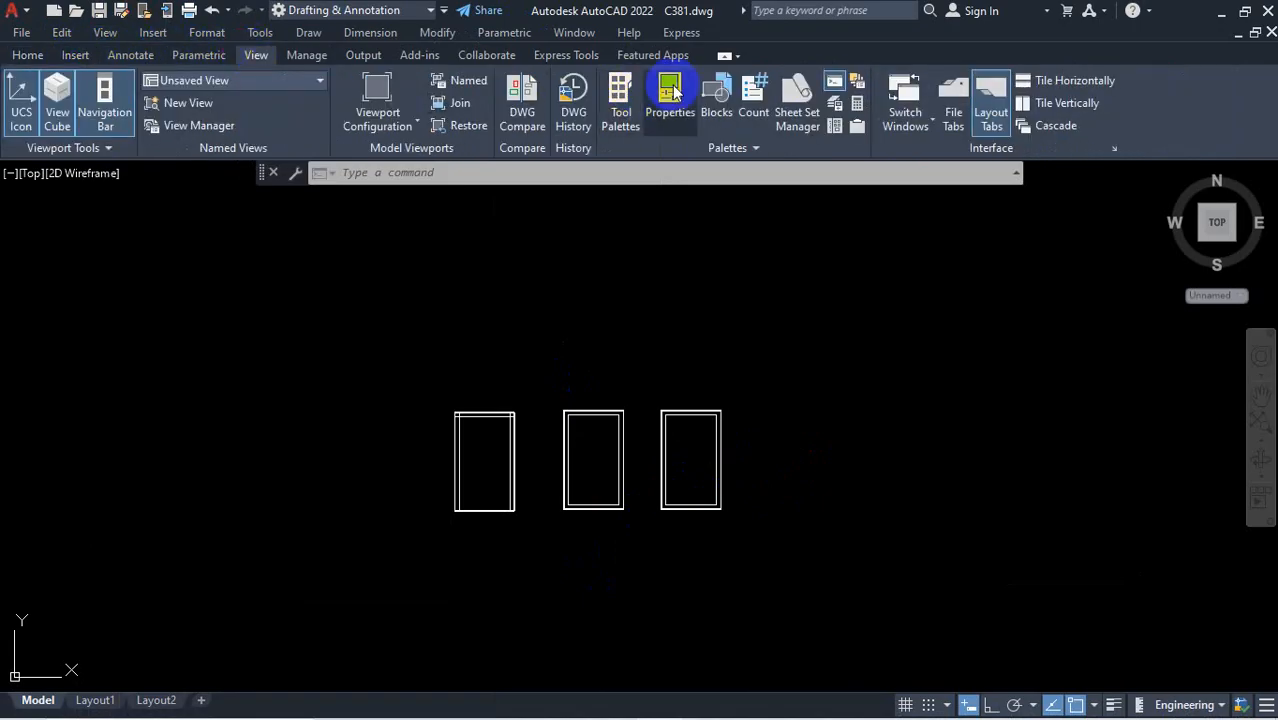
pyautogui.click(953, 105)
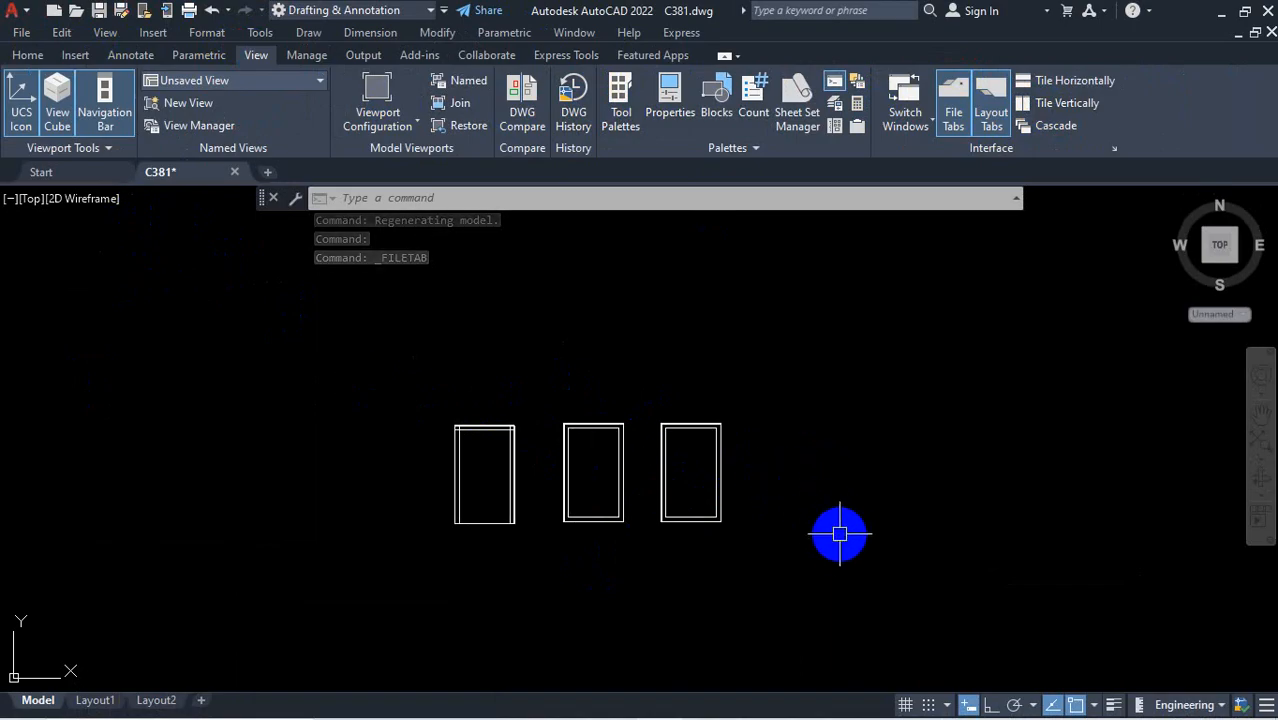
# Open the drawing units settings and look through the available length types
pyautogui.write('UN')
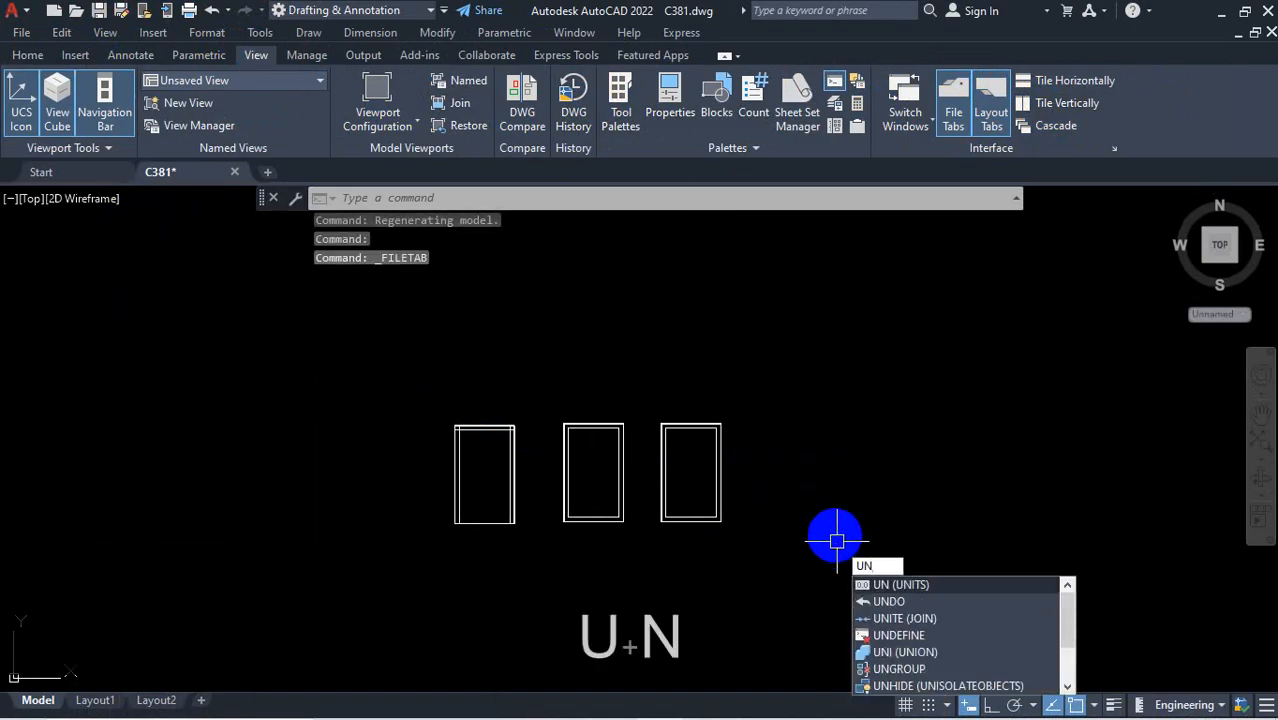
pyautogui.press('Return')
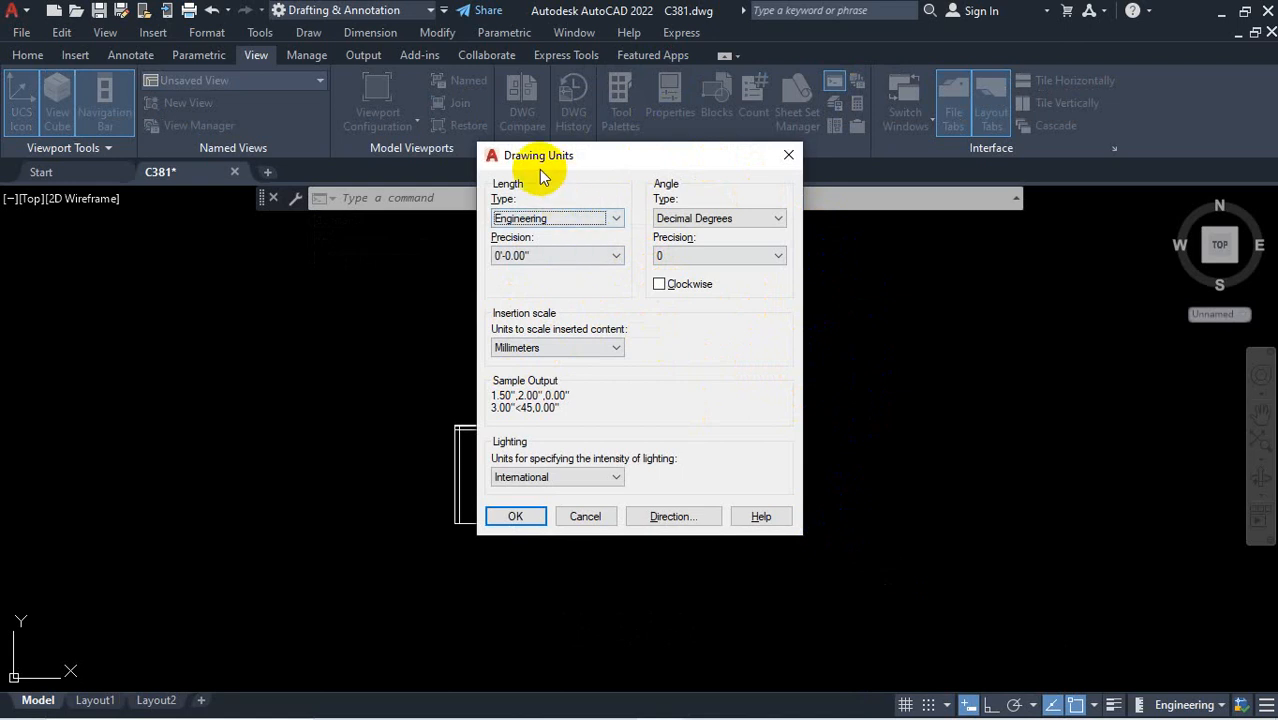
pyautogui.click(619, 219)
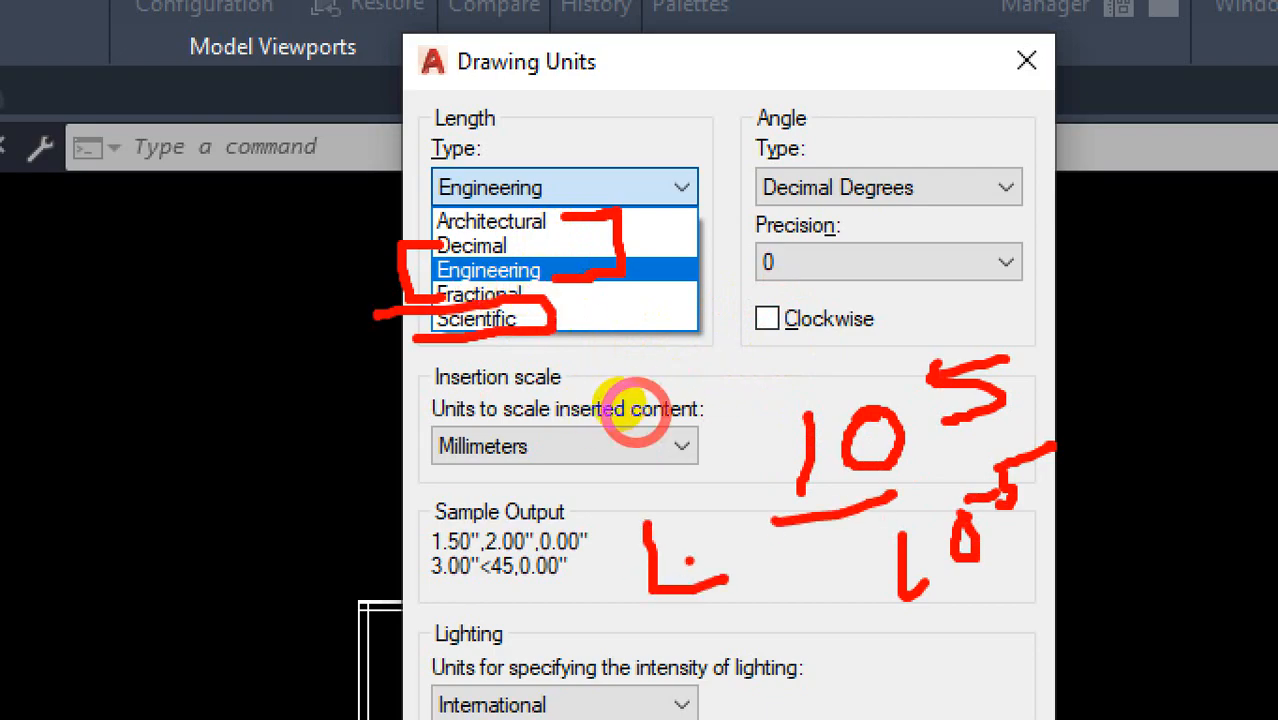
pyautogui.press('Escape')
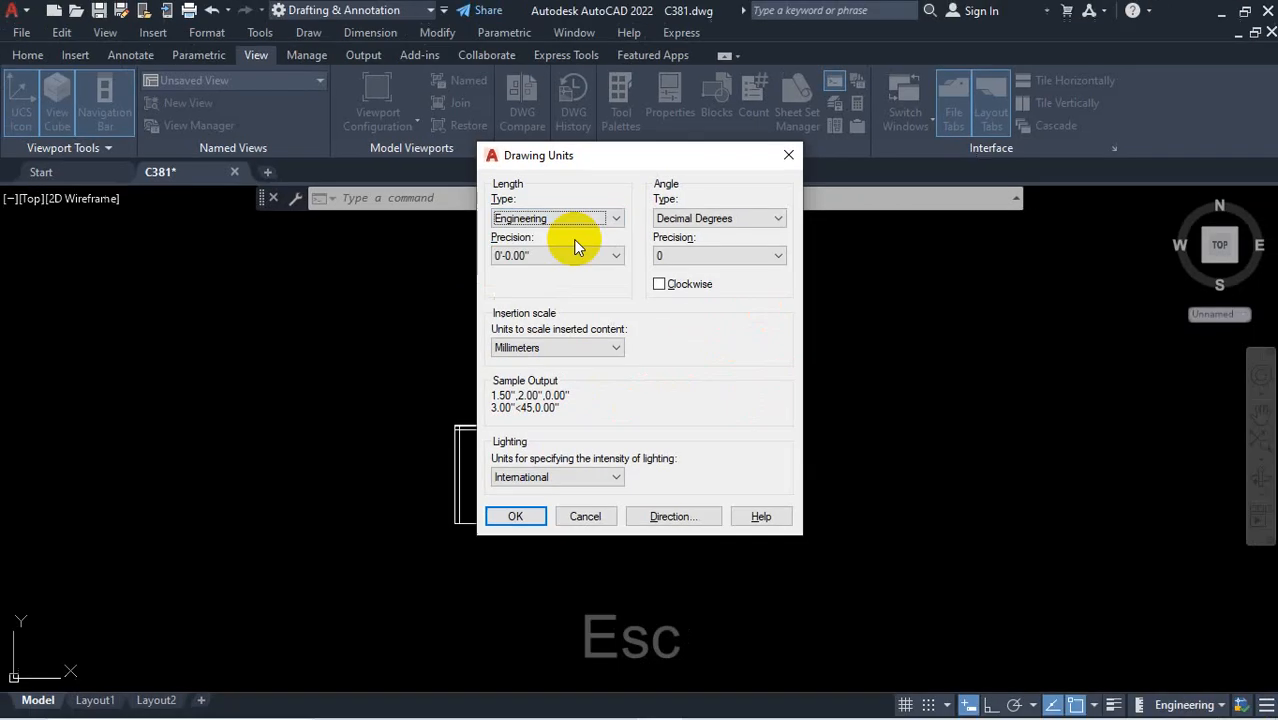
# Try the Scientific length type to preview its precision format and sample output
pyautogui.click(635, 186)
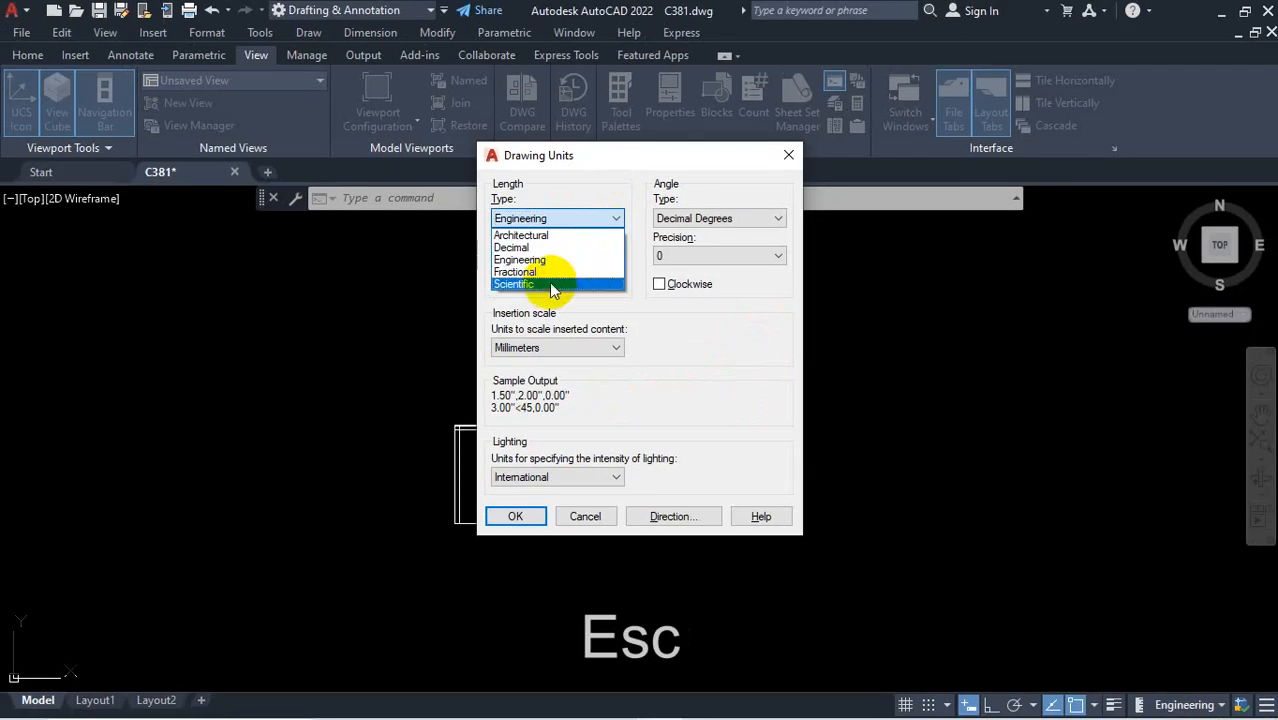
pyautogui.click(551, 285)
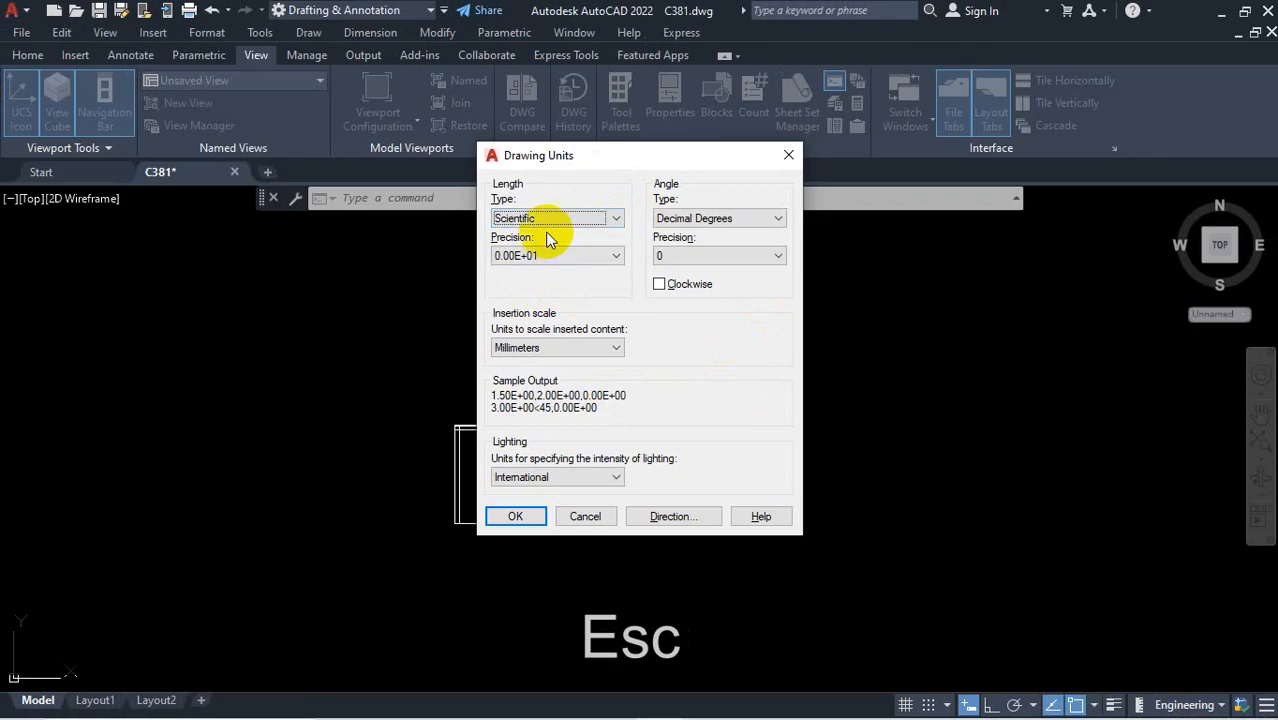
pyautogui.hotkey('ctrl', '1')
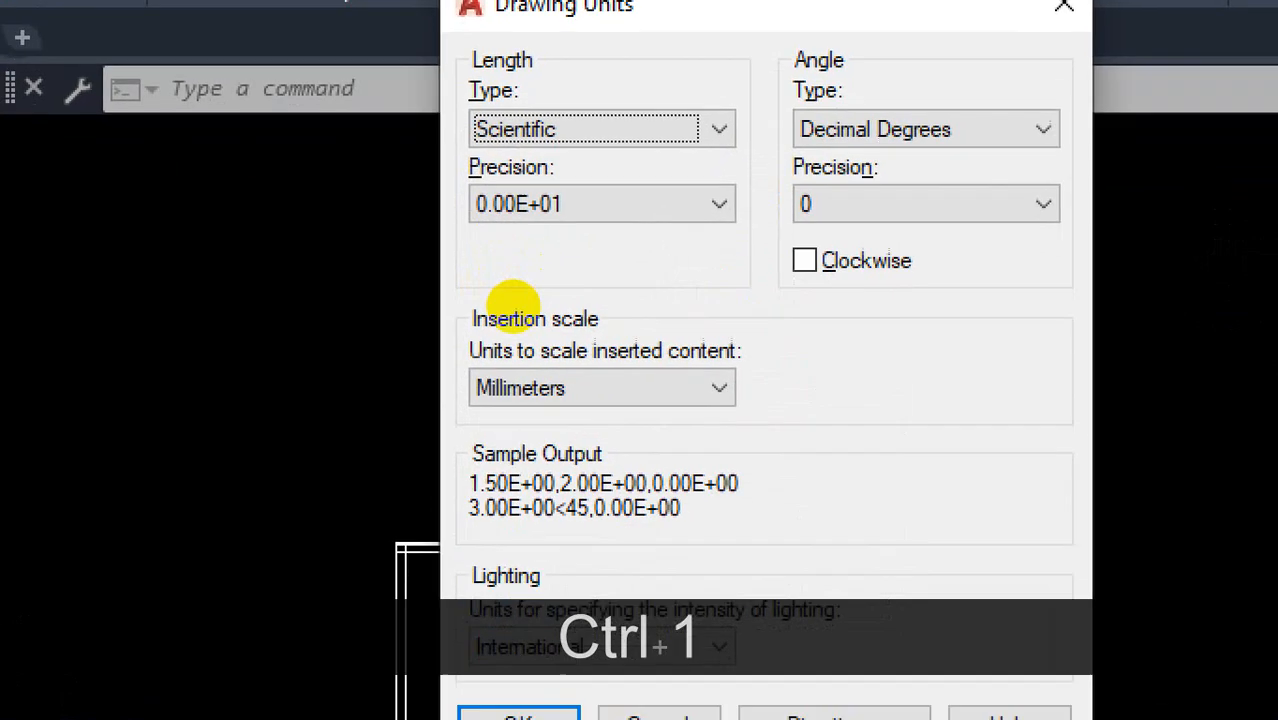
pyautogui.moveTo(500, 144); pyautogui.dragTo(563, 133)
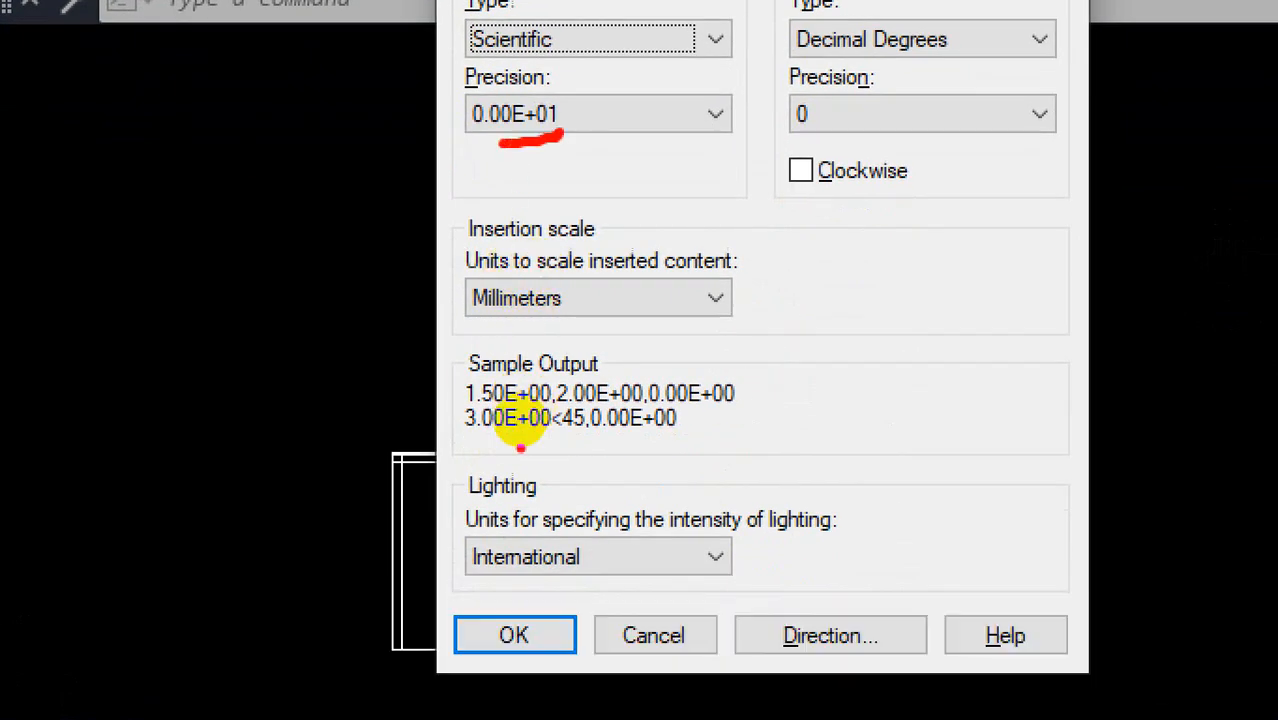
pyautogui.moveTo(845, 342); pyautogui.dragTo(848, 423)
pyautogui.moveTo(878, 358)
pyautogui.mouseDown()
pyautogui.moveTo(889, 410)
pyautogui.moveTo(868, 350)
pyautogui.mouseUp()
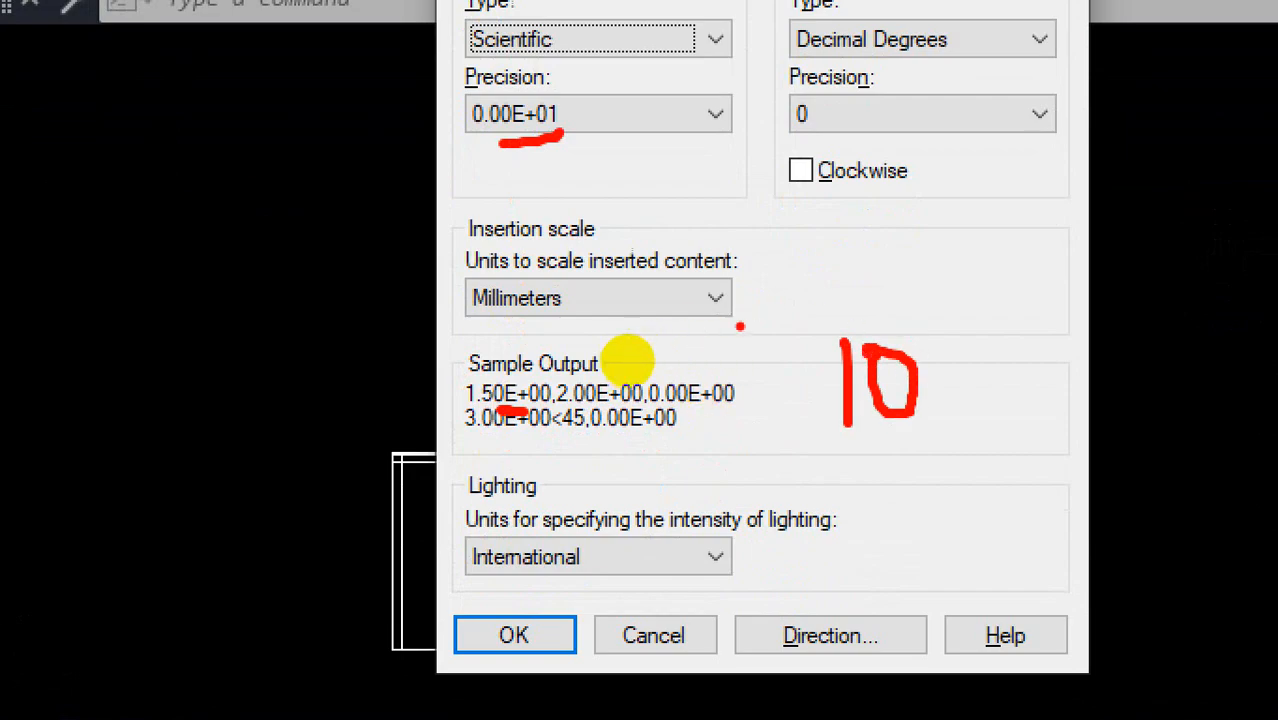
pyautogui.press('Escape')
# Try the Architectural length type and return the length type to Engineering
pyautogui.click(612, 220)
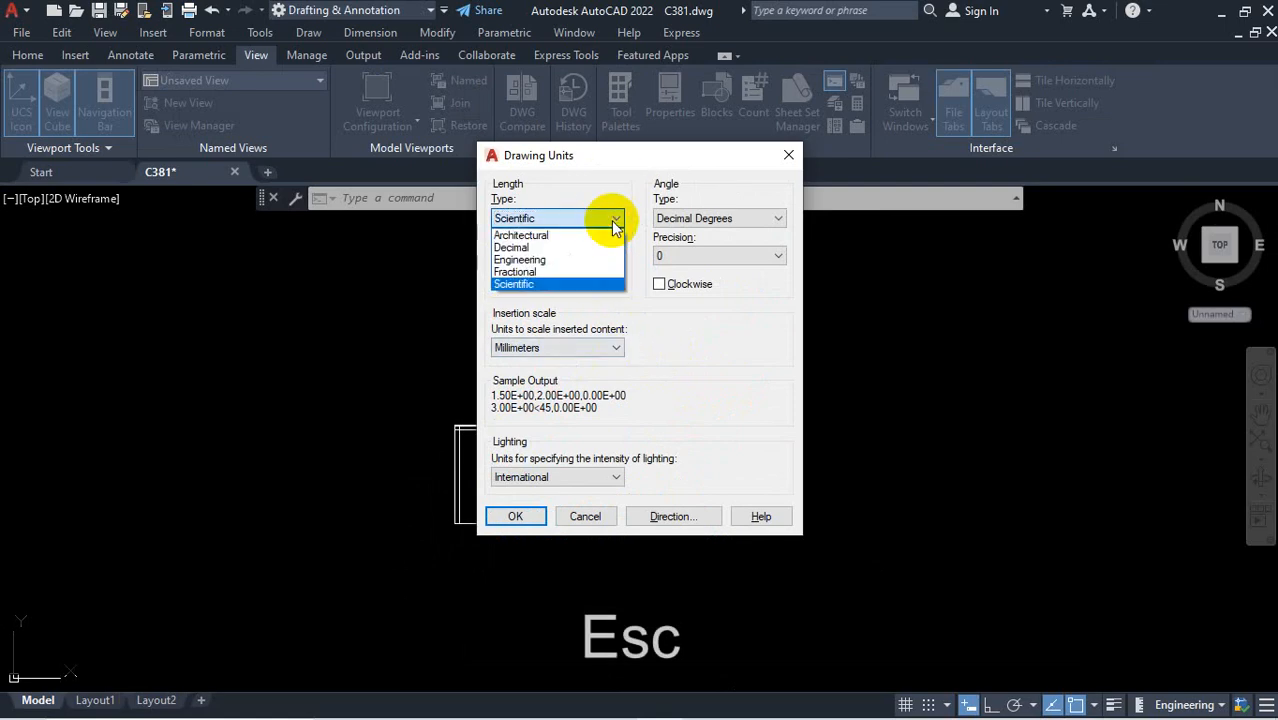
pyautogui.click(555, 235)
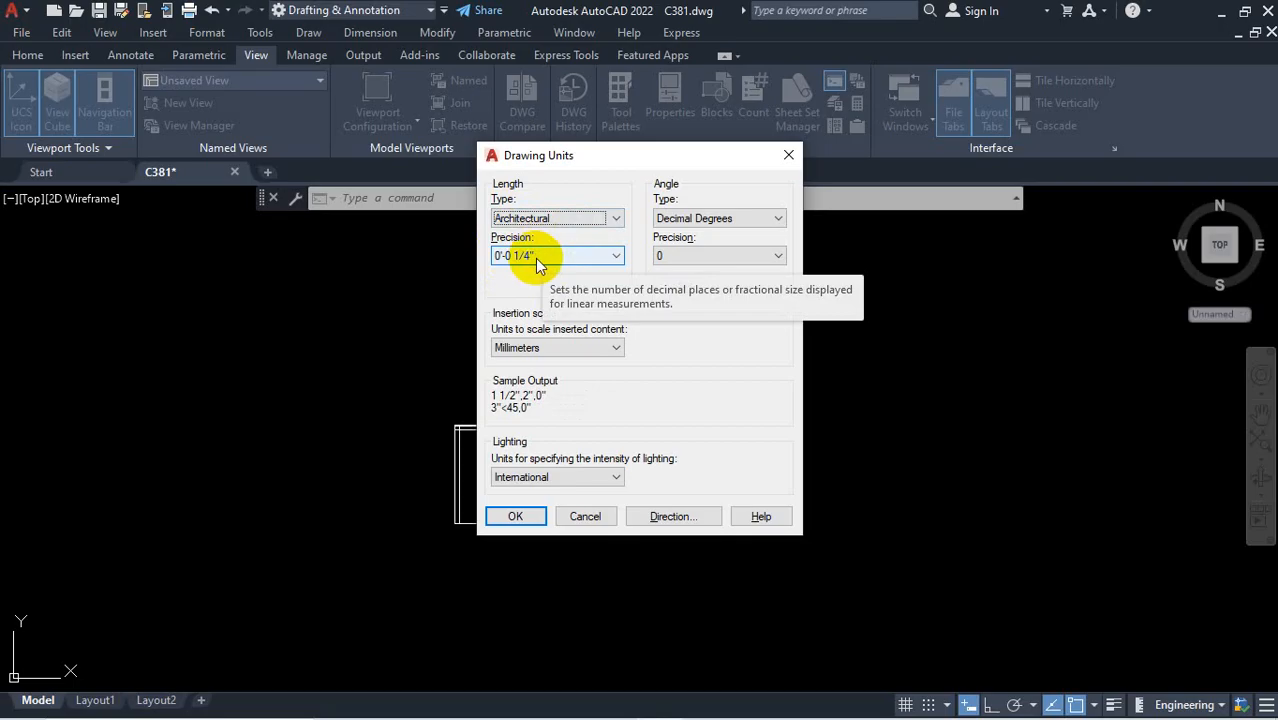
pyautogui.click(612, 219)
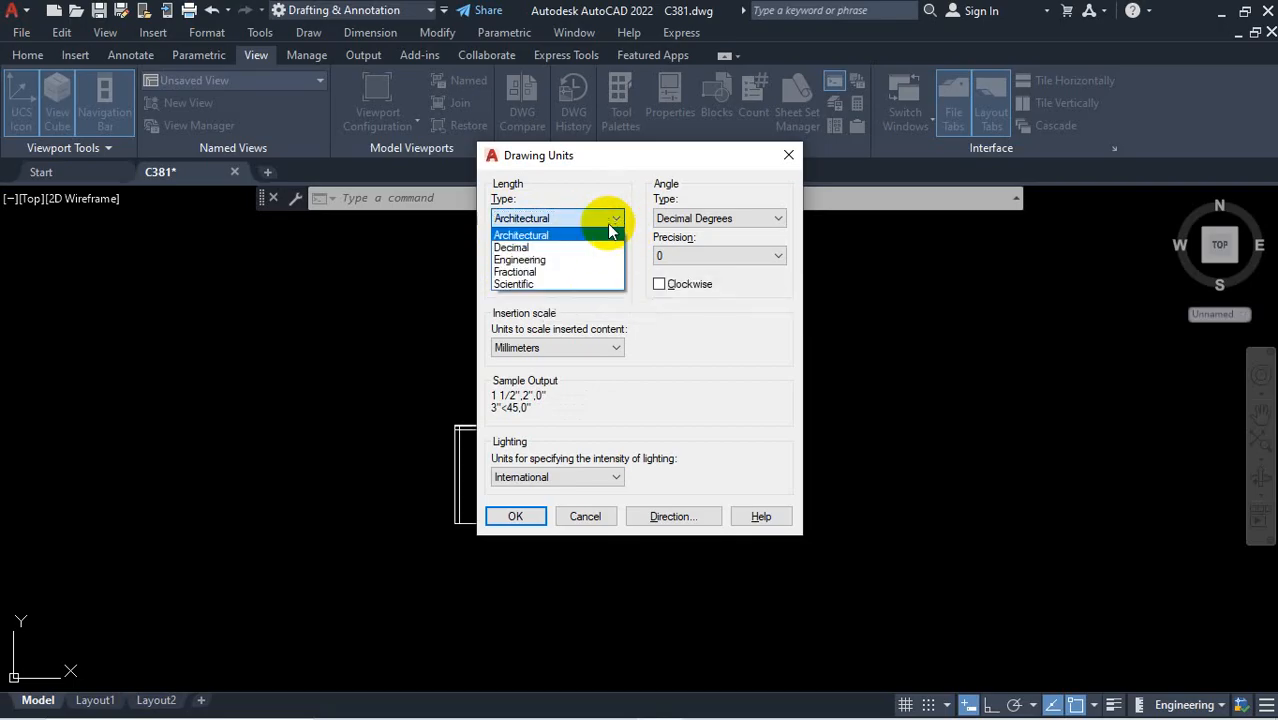
pyautogui.click(543, 260)
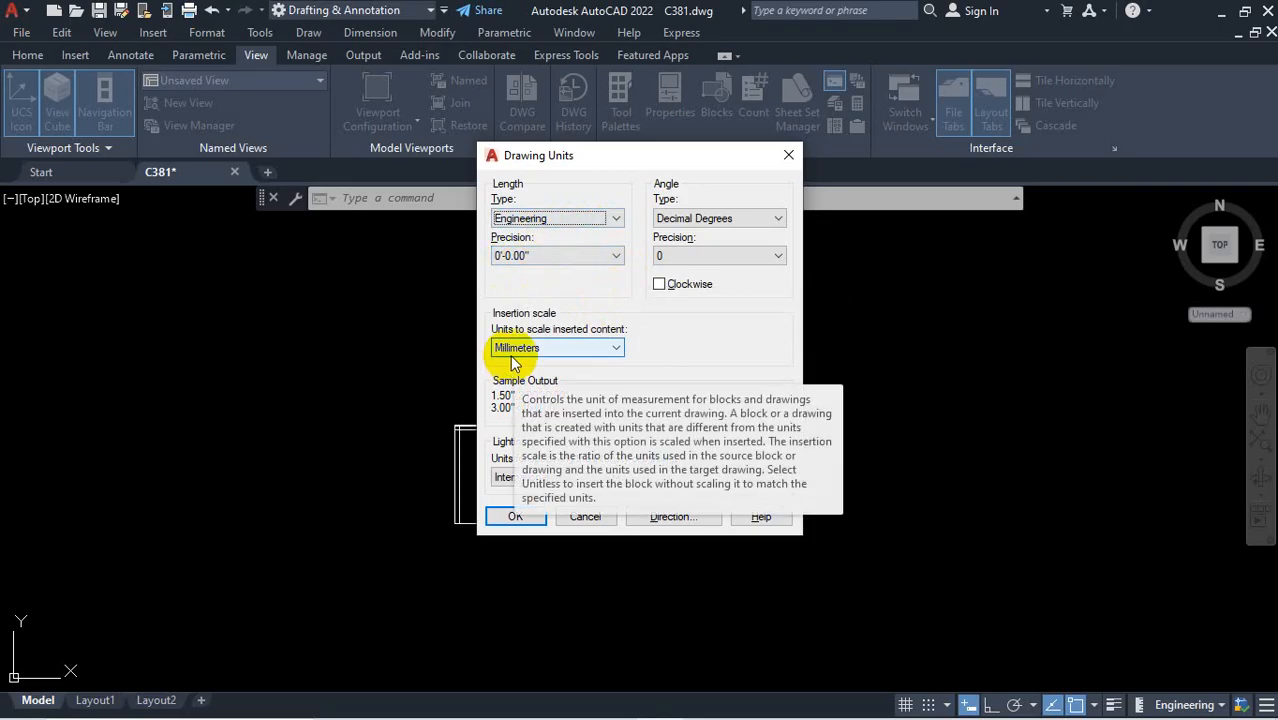
# Set the insertion scale units for inserted content to Inches
pyautogui.click(599, 347)
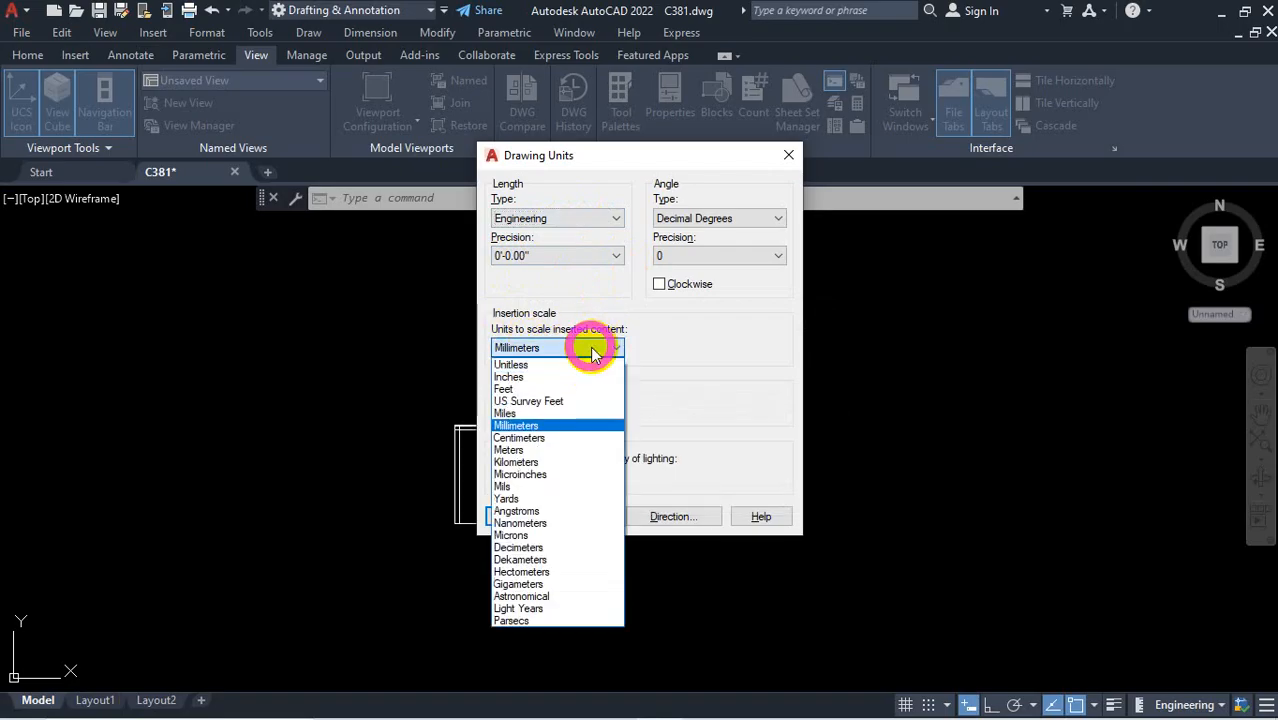
pyautogui.click(548, 379)
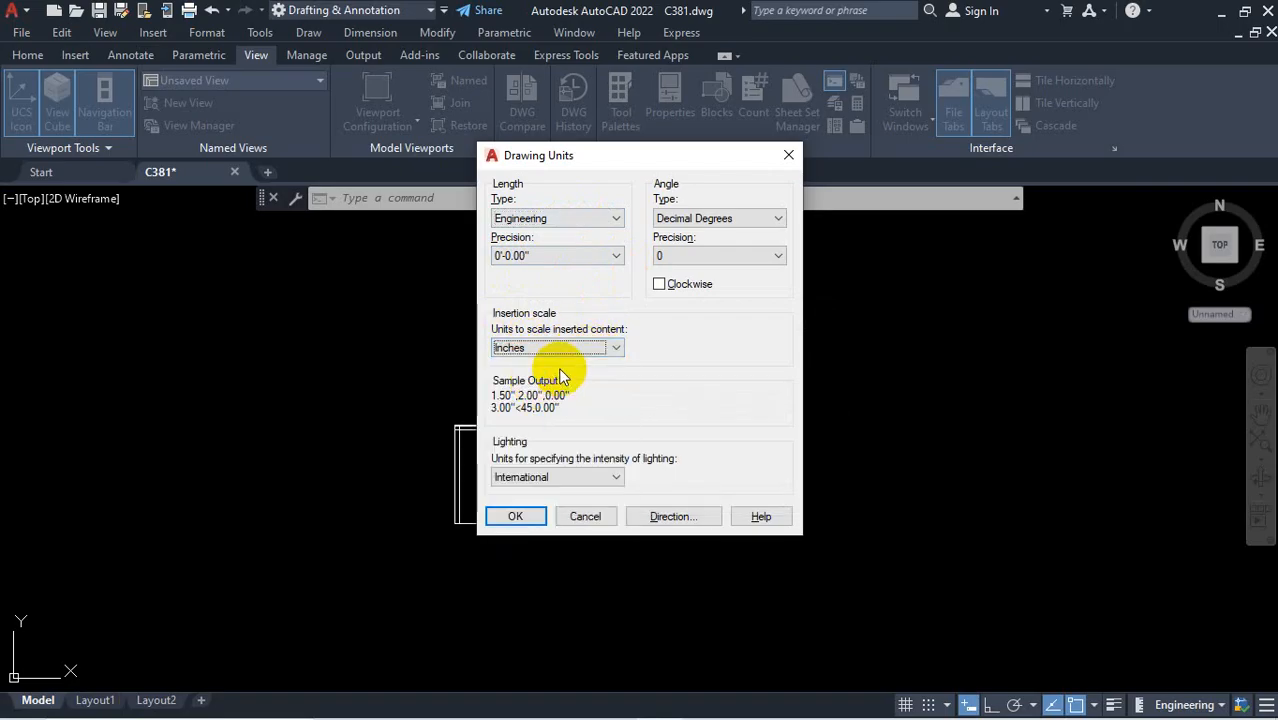
pyautogui.hotkey('ctrl', '1')
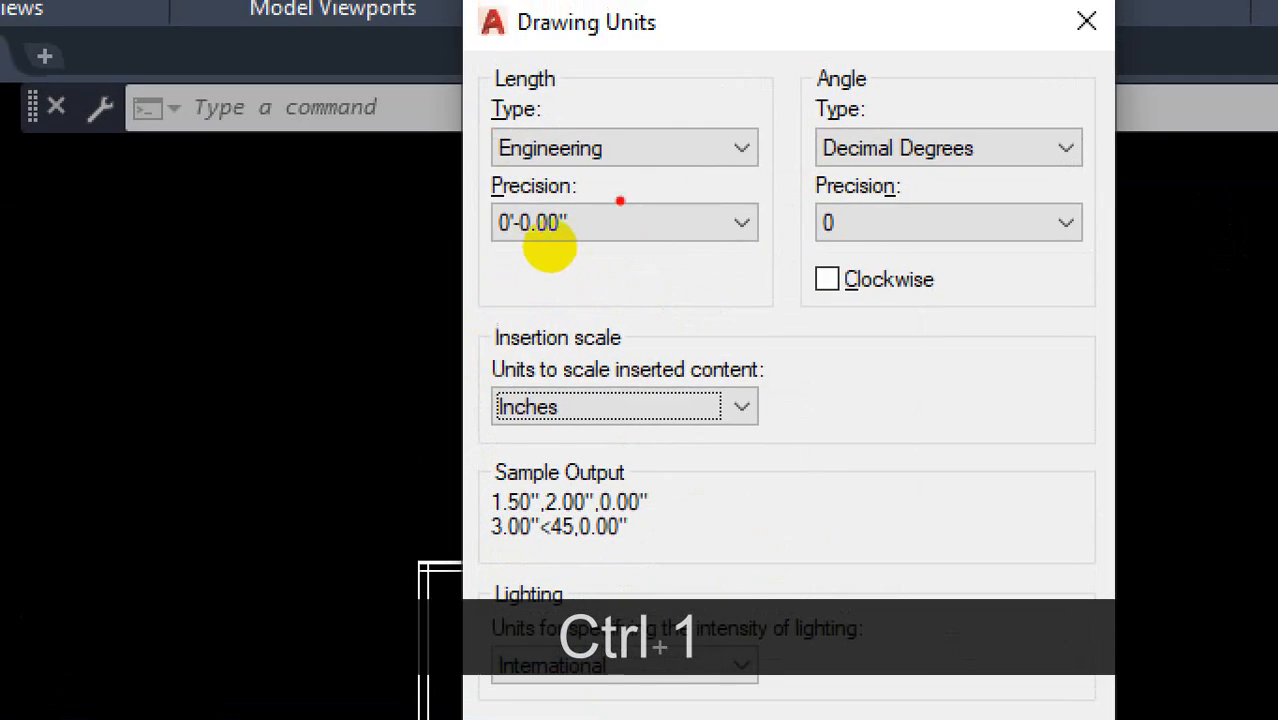
pyautogui.moveTo(684, 129); pyautogui.dragTo(698, 442)
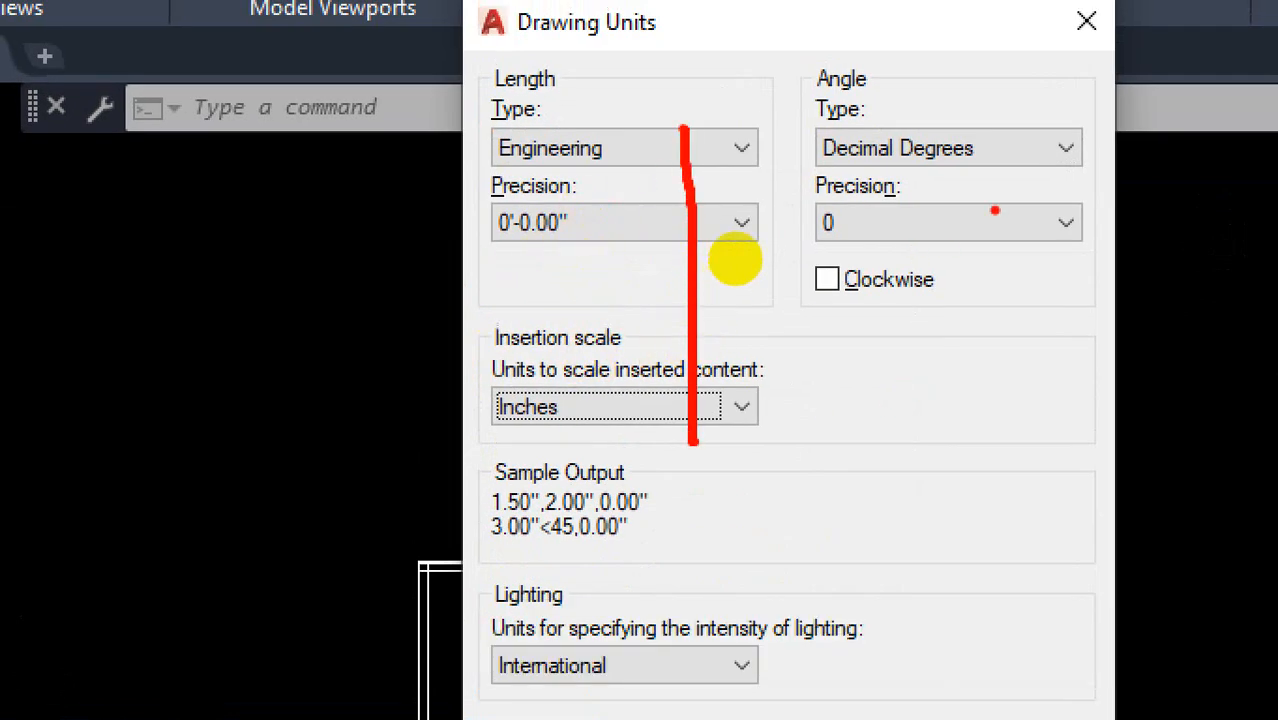
pyautogui.moveTo(1012, 83)
pyautogui.mouseDown()
pyautogui.moveTo(776, 248)
pyautogui.moveTo(1097, 212)
pyautogui.moveTo(988, 122)
pyautogui.mouseUp()
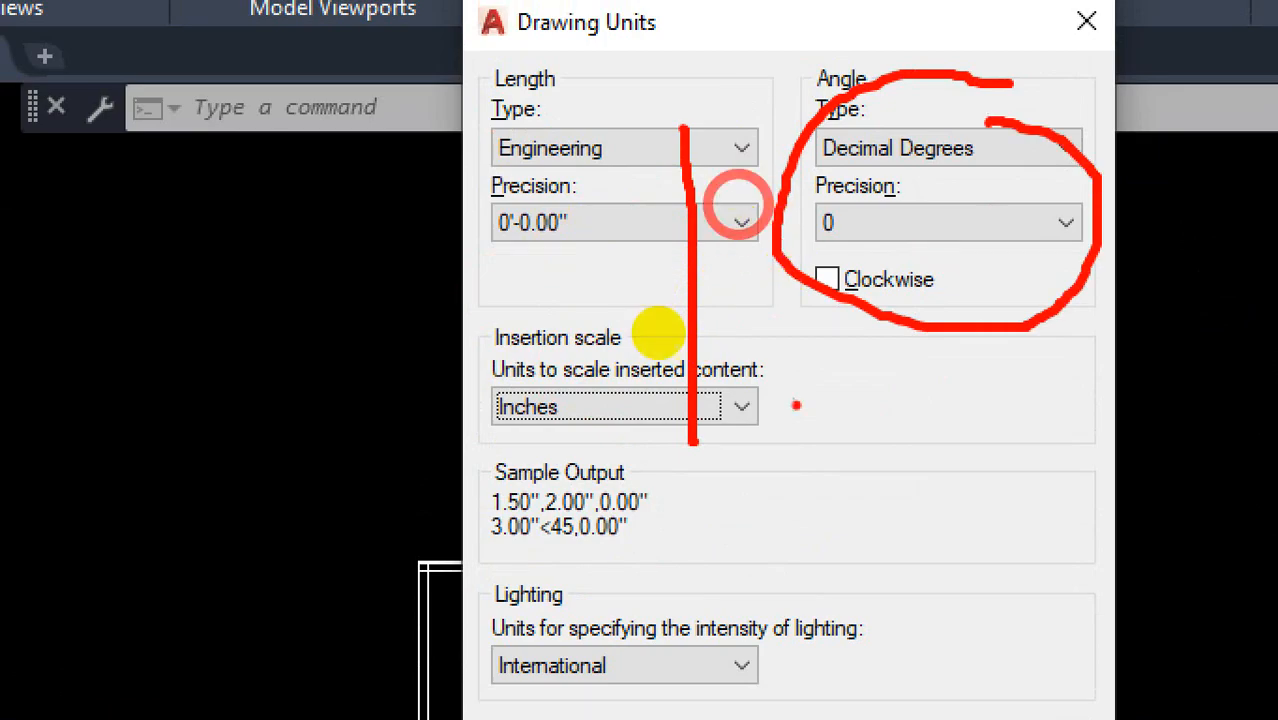
# Apply the chosen drawing units settings and return to the drawing and its drafting tools
pyautogui.moveTo(642, 433)
pyautogui.mouseDown()
pyautogui.moveTo(562, 438)
pyautogui.moveTo(712, 704)
pyautogui.moveTo(622, 503)
pyautogui.mouseUp()
pyautogui.press('Escape')
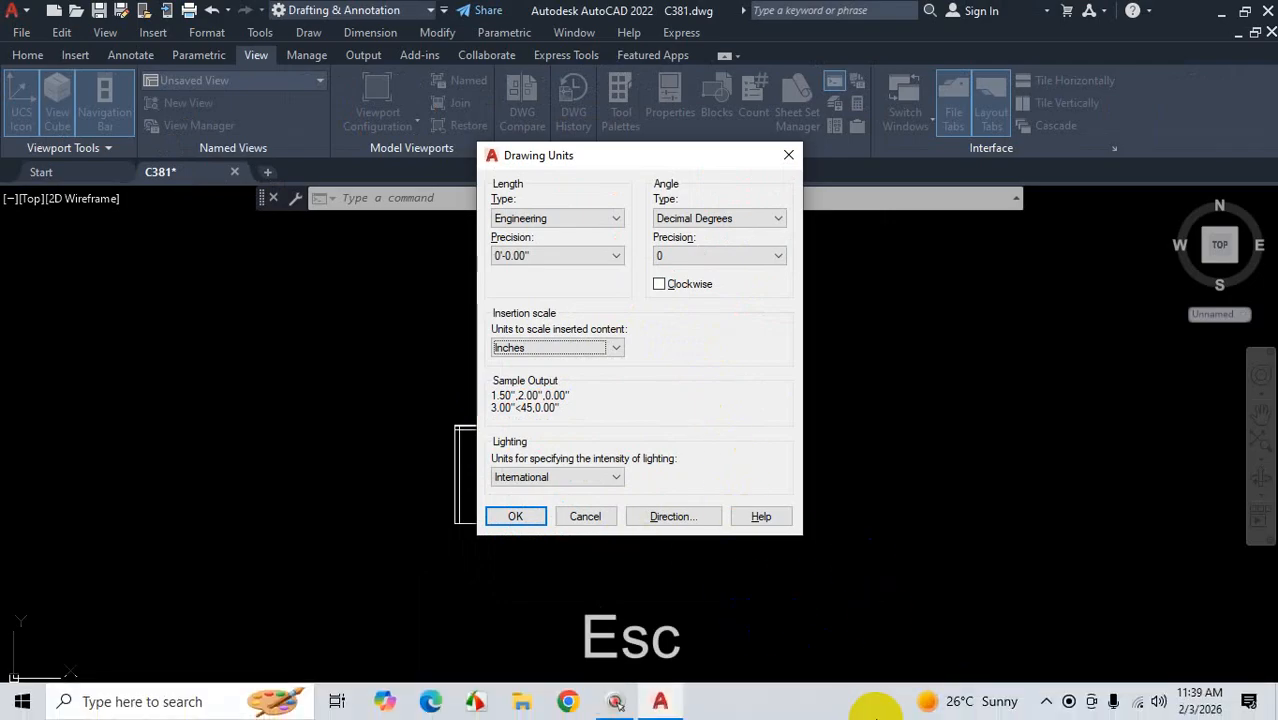
pyautogui.click(1052, 701)
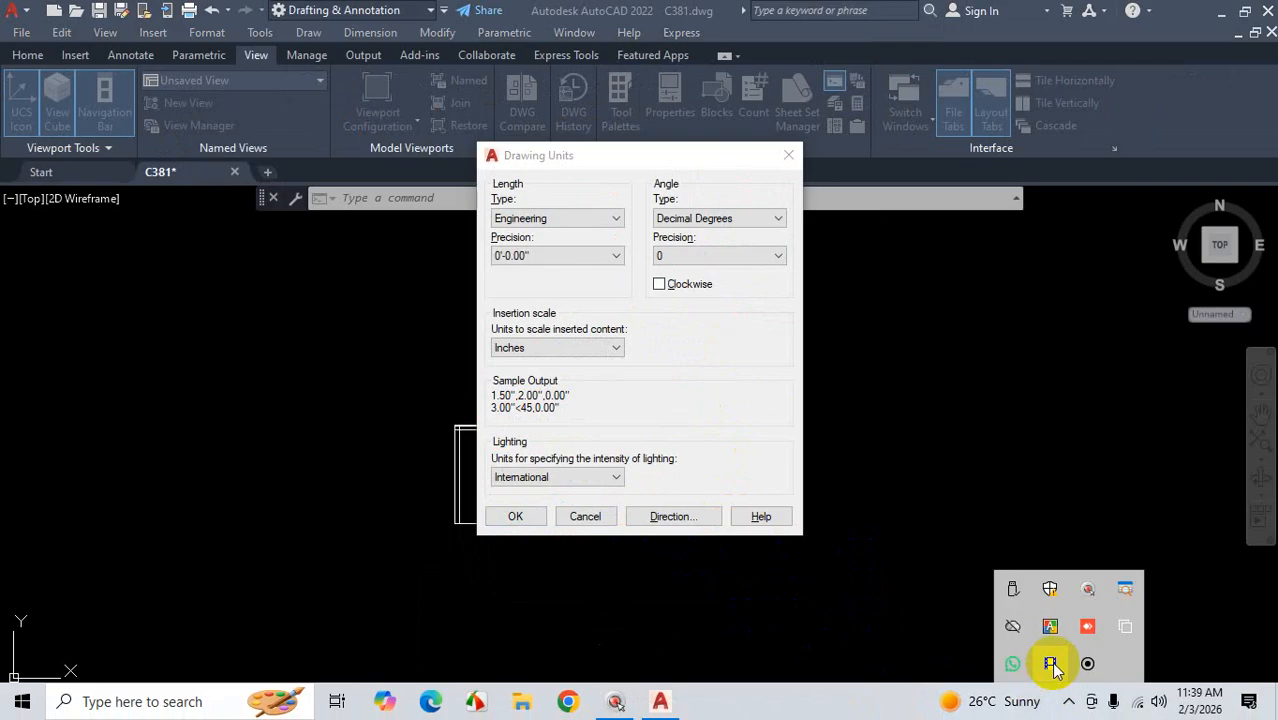
pyautogui.click(515, 516)
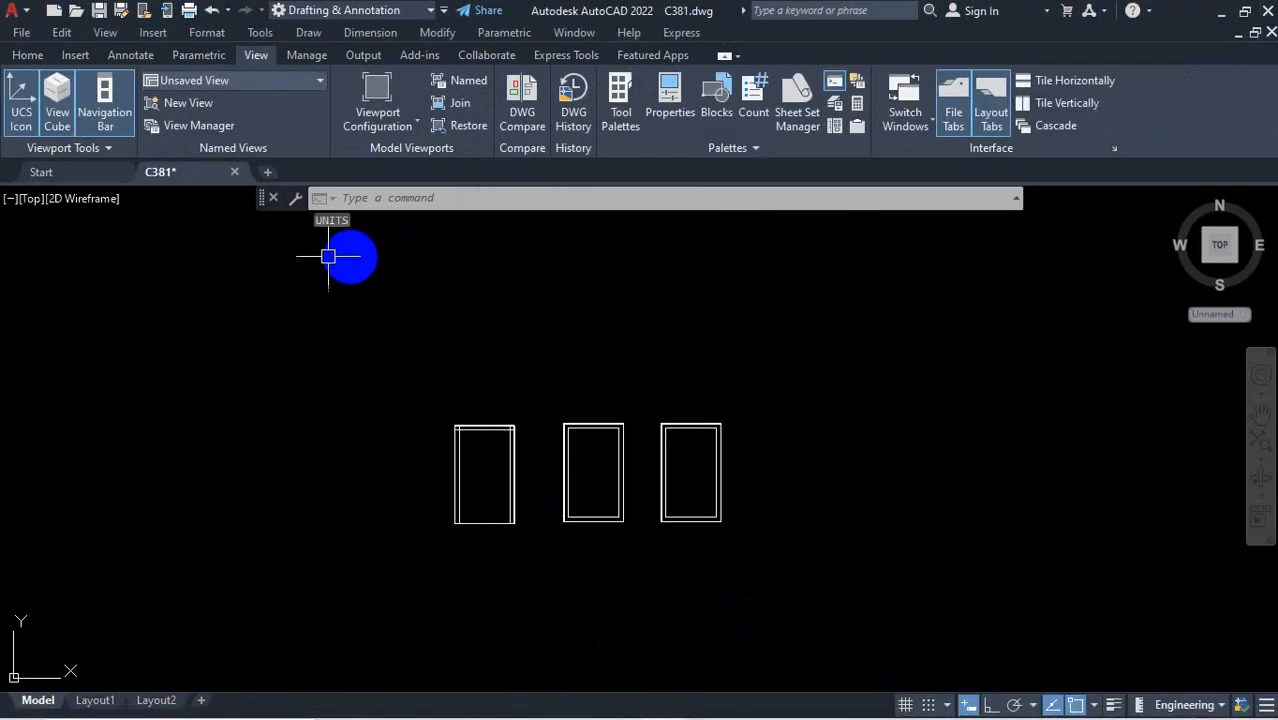
pyautogui.click(30, 56)
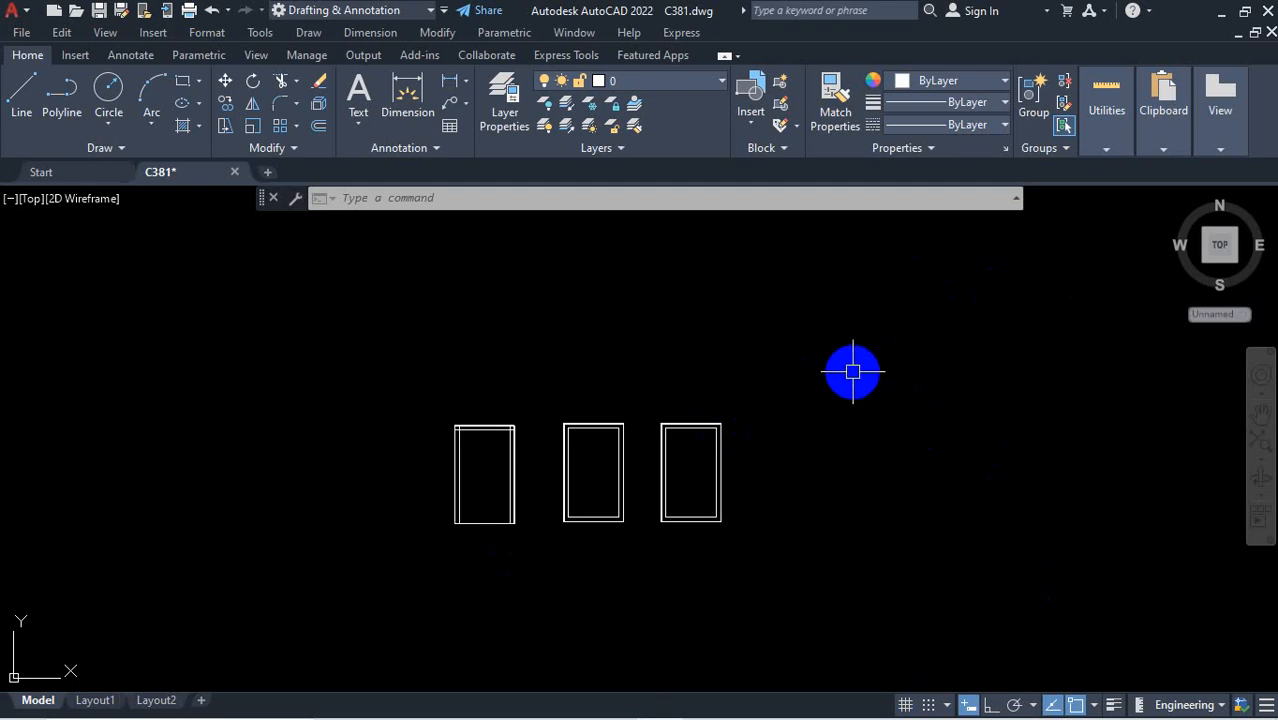
# Inspect the three double-lined rectangles and the surrounding model space at different magnifications
pyautogui.scroll(-8, 792, 403)
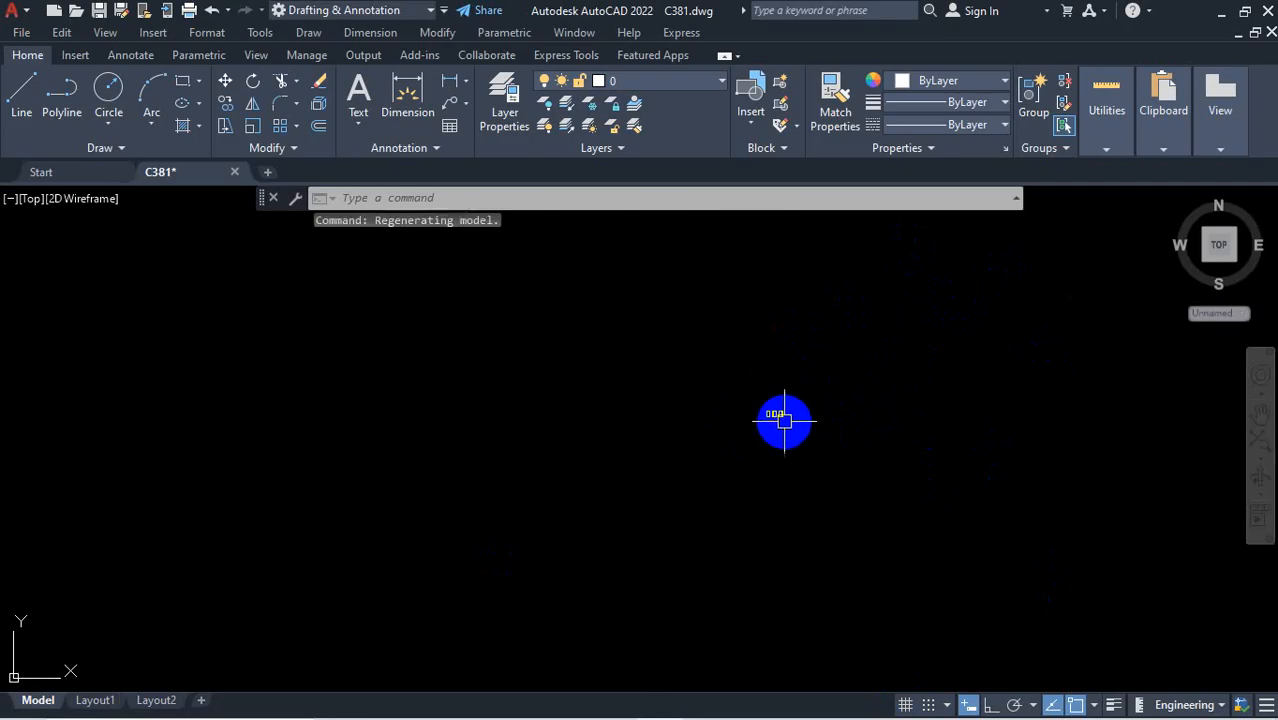
pyautogui.scroll(9, 784, 420)
pyautogui.scroll(-2, 781, 420)
pyautogui.scroll(-8, 780, 440)
pyautogui.scroll(8, 785, 446)
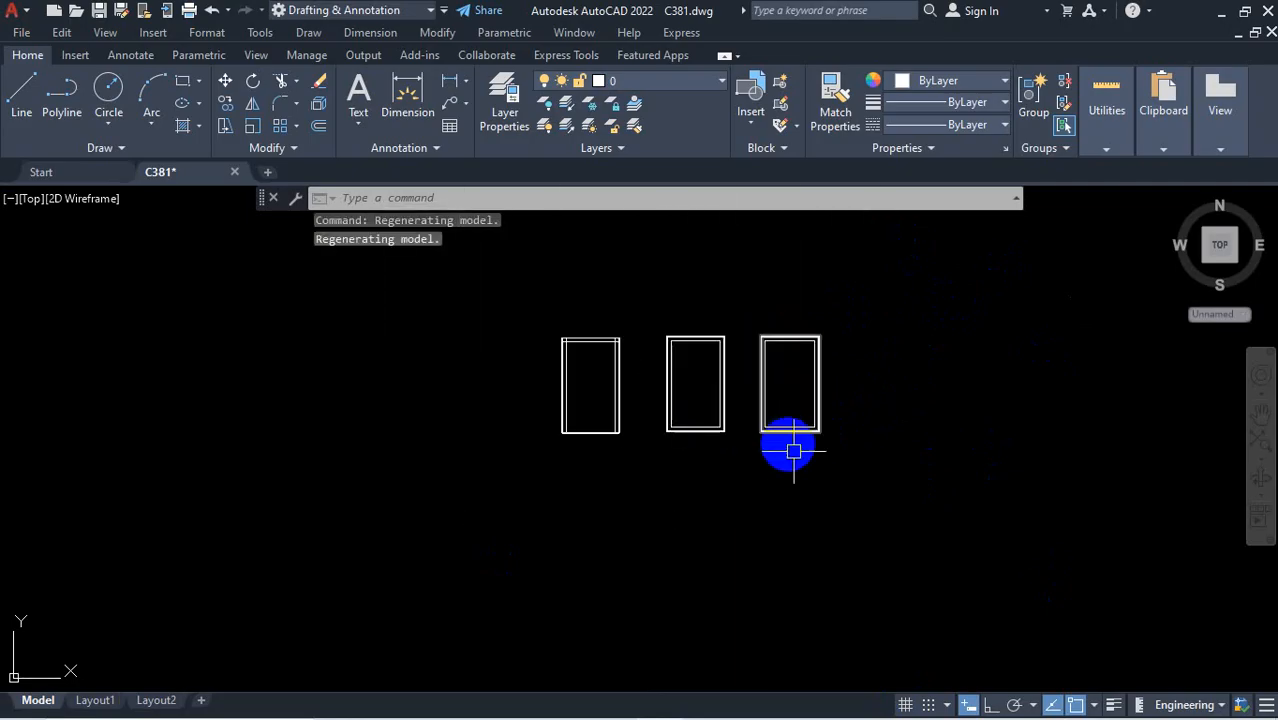
pyautogui.scroll(-2, 776, 487)
pyautogui.scroll(6, 776, 487)
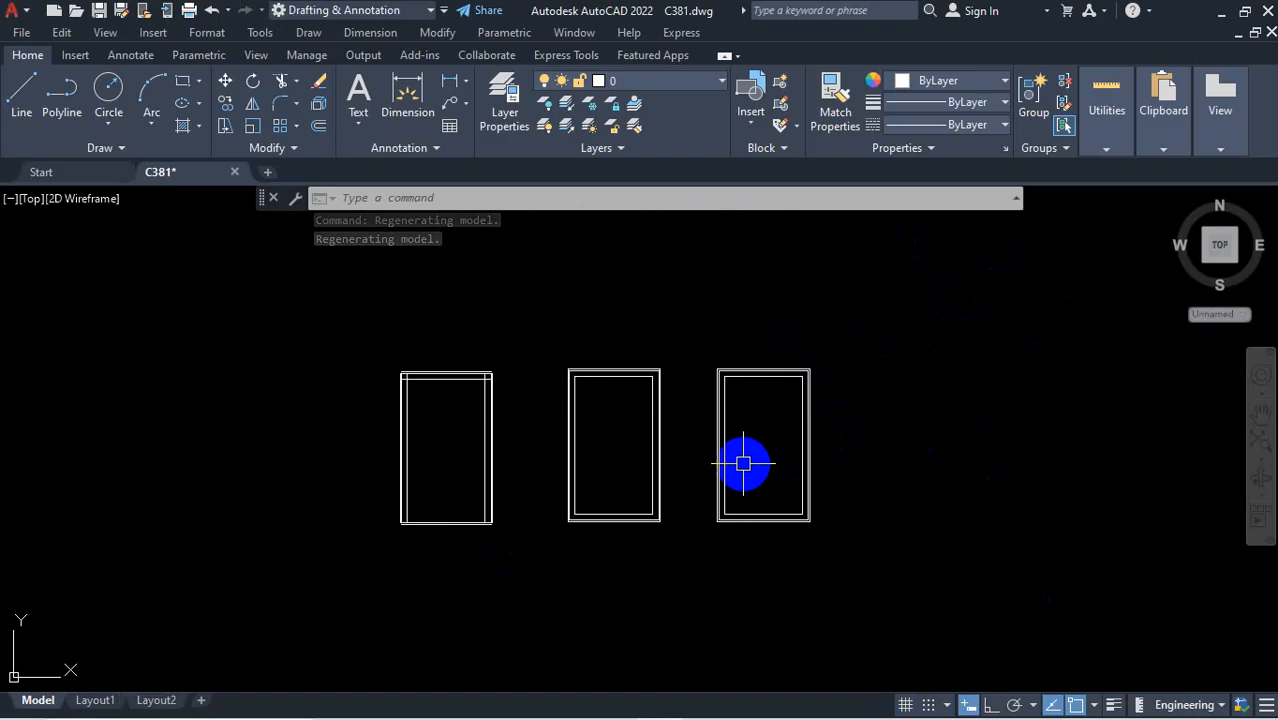
pyautogui.scroll(-2, 763, 456)
pyautogui.scroll(-3, 653, 440)
pyautogui.scroll(-4, 750, 436)
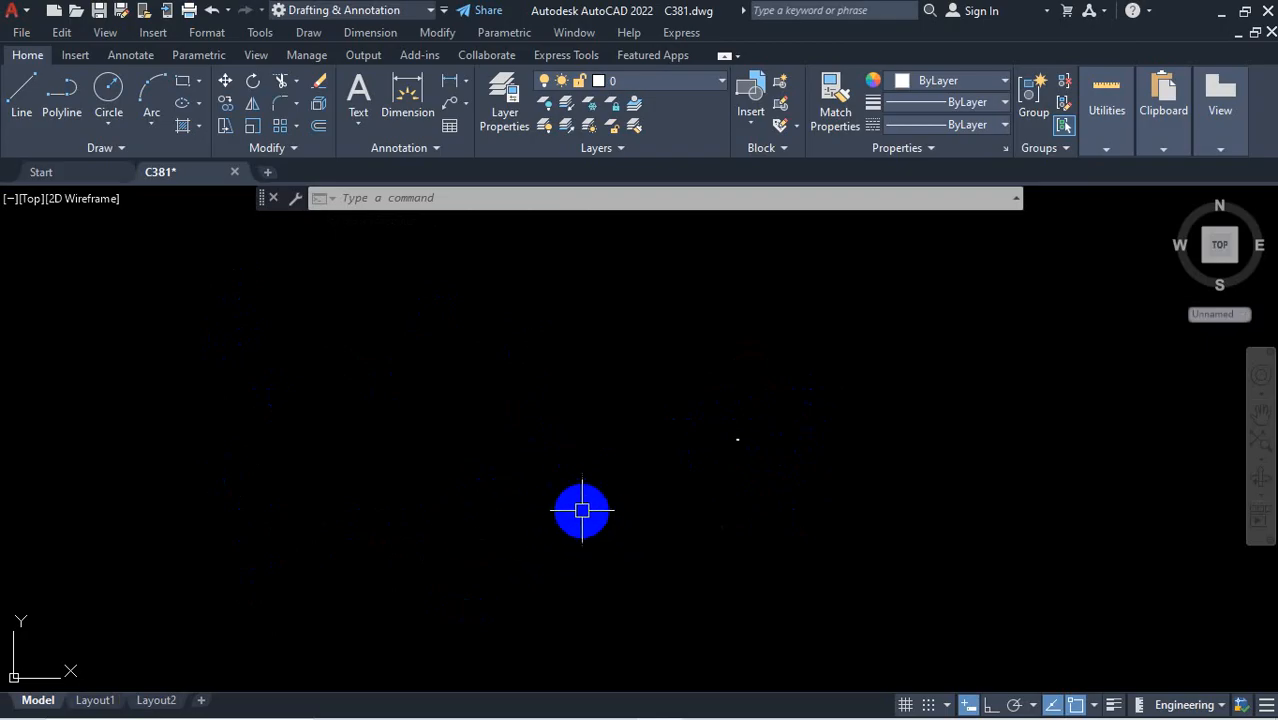
pyautogui.press('Escape')
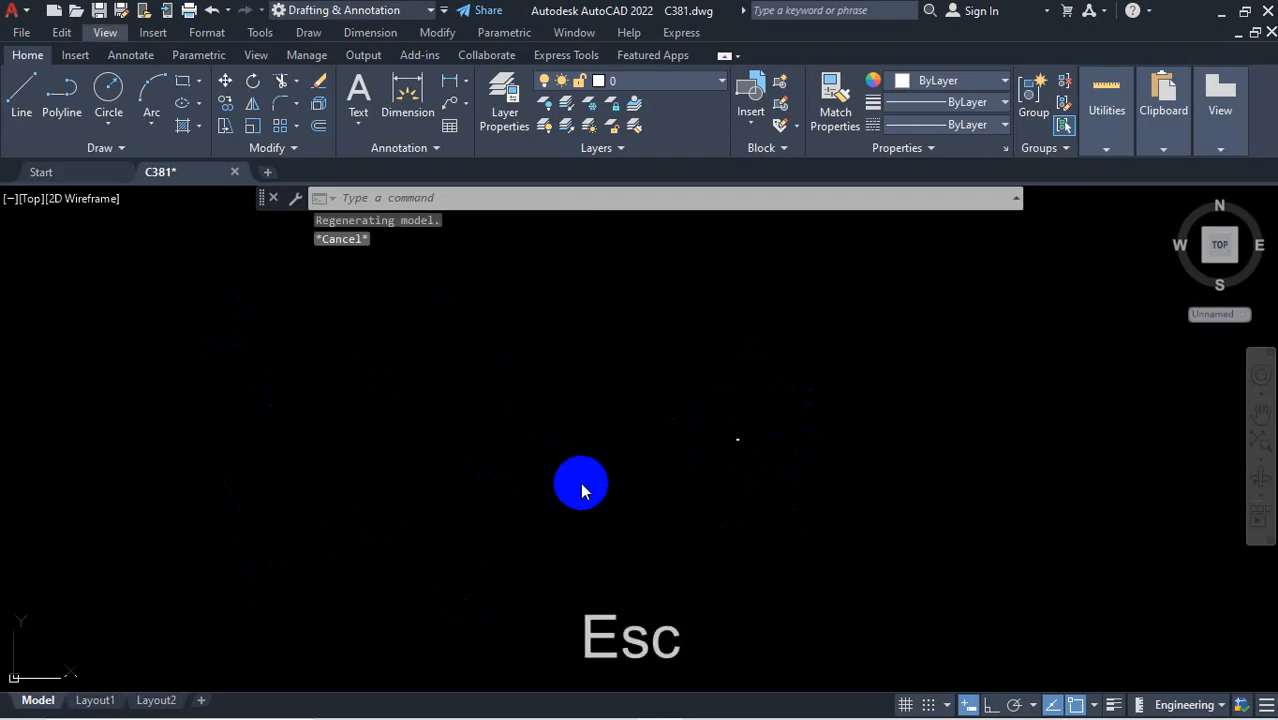
pyautogui.click(591, 471)
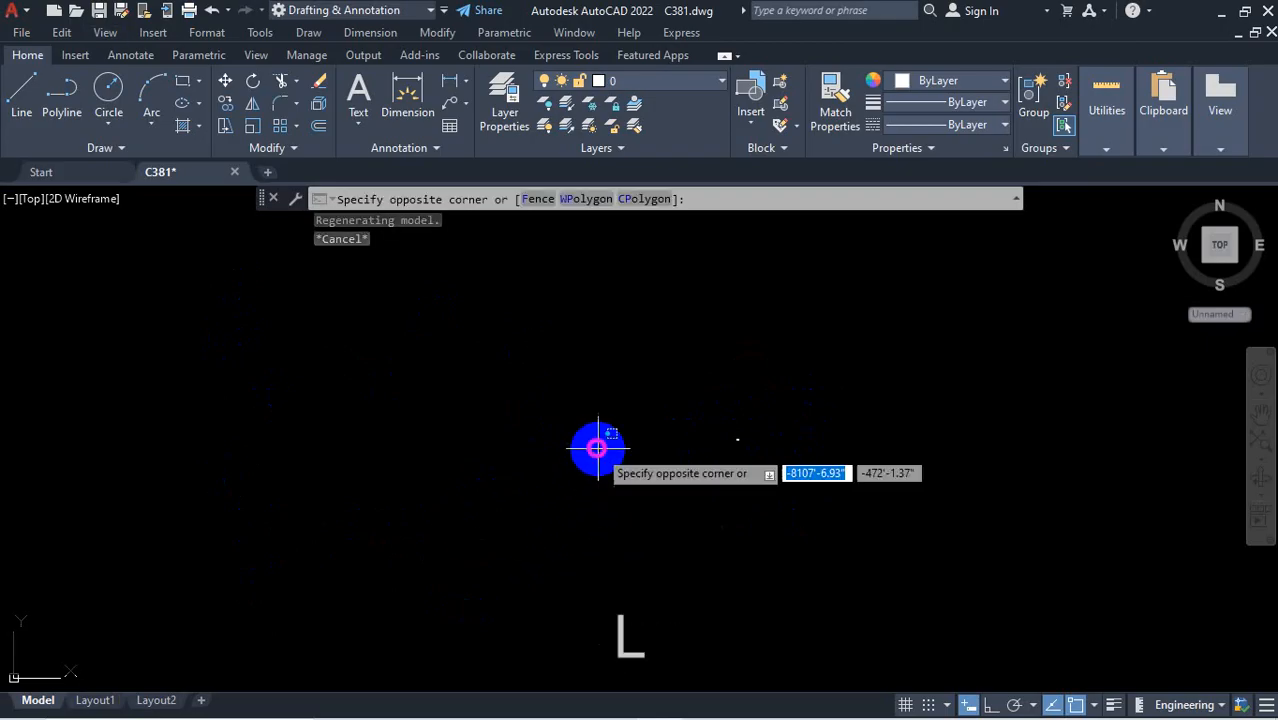
pyautogui.press('Escape')
pyautogui.write('LI')
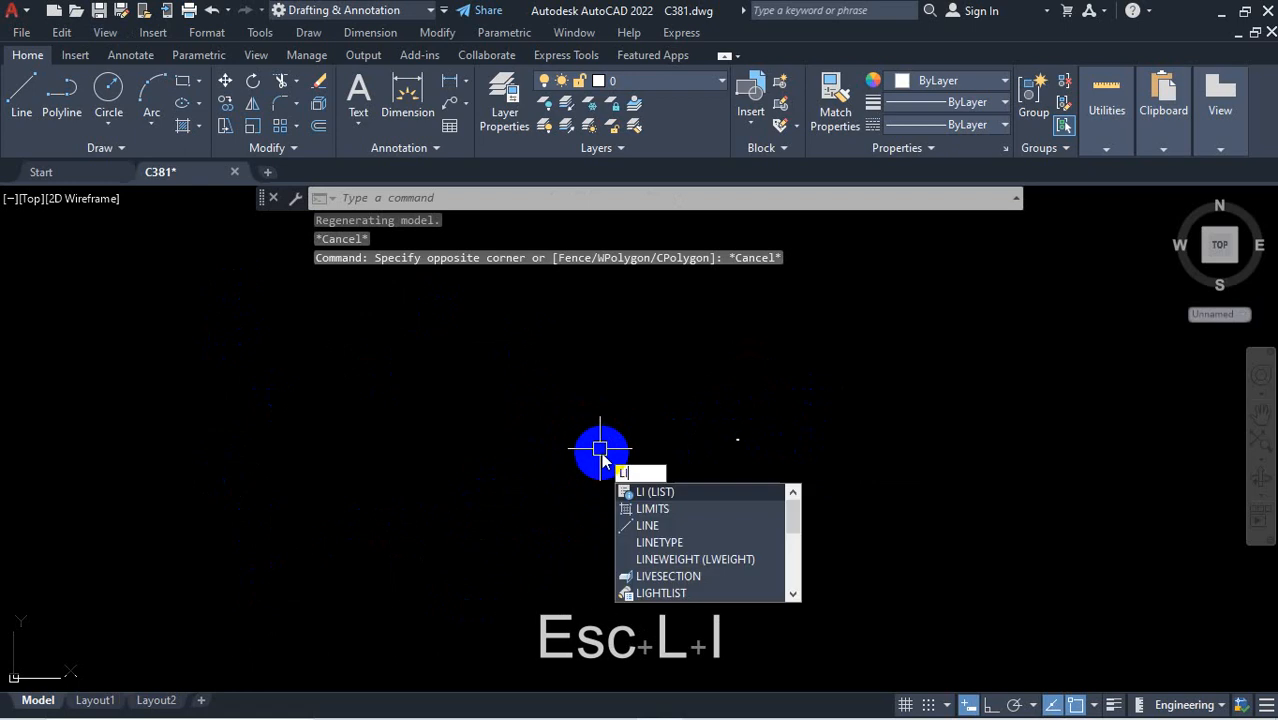
pyautogui.write('MITS')
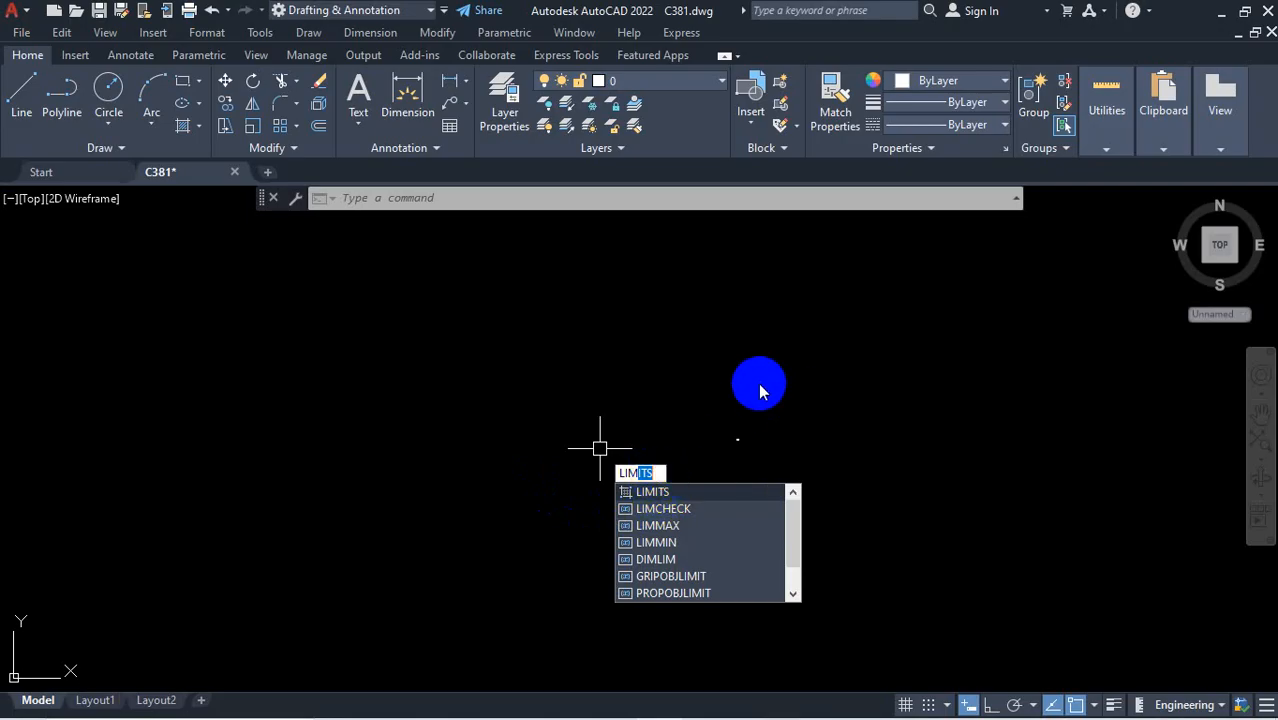
pyautogui.press('Return')
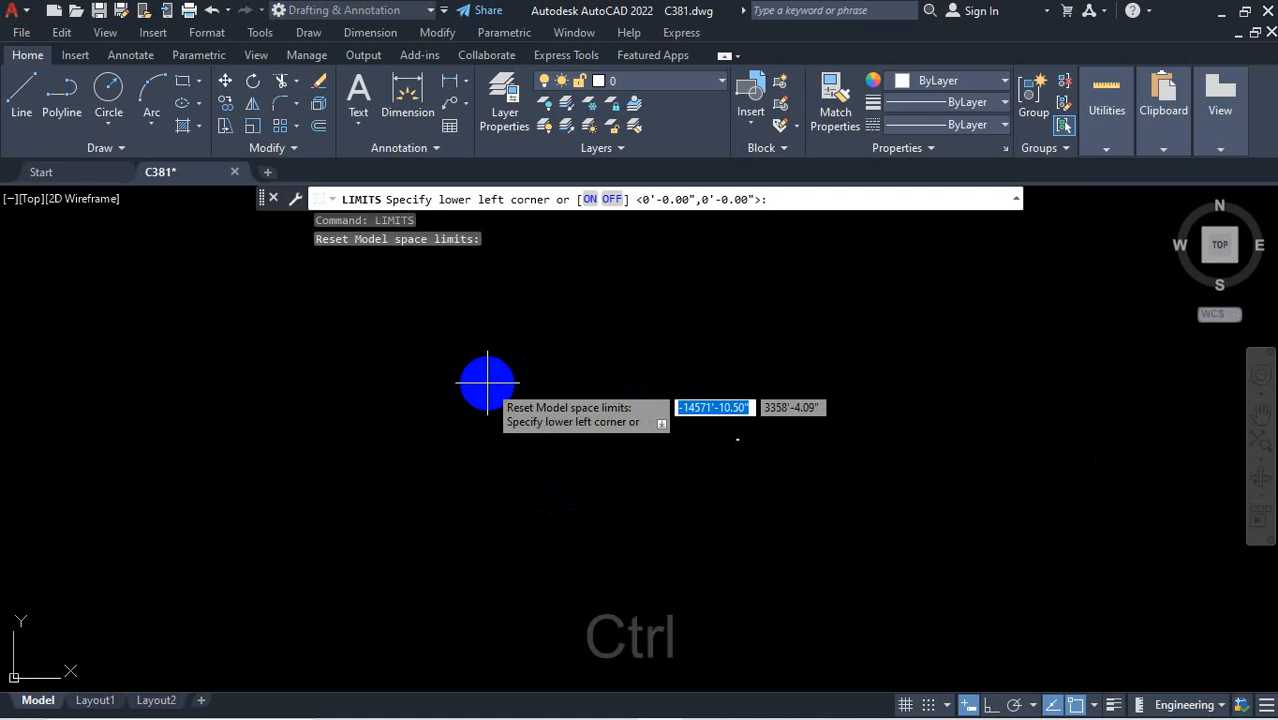
pyautogui.hotkey('ctrl', '1')
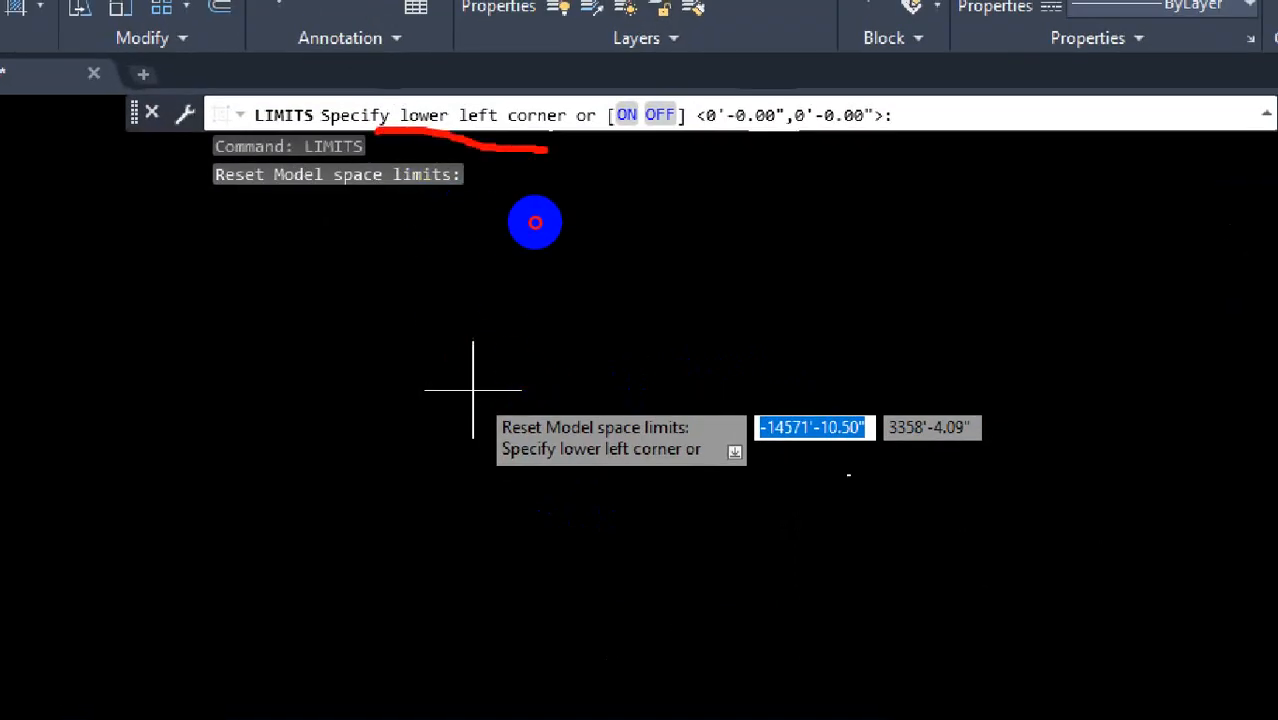
pyautogui.moveTo(729, 139); pyautogui.dragTo(871, 149)
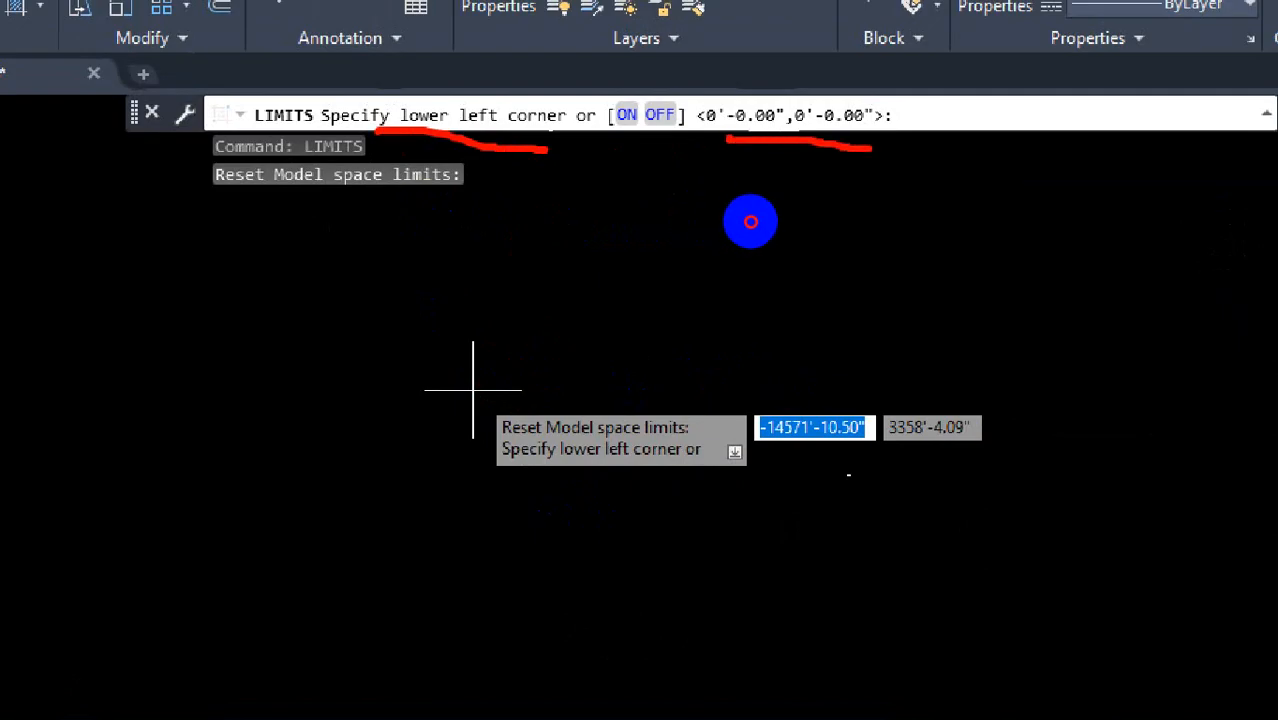
pyautogui.moveTo(718, 82)
pyautogui.mouseDown()
pyautogui.moveTo(711, 90)
pyautogui.moveTo(870, 180)
pyautogui.moveTo(757, 58)
pyautogui.mouseUp()
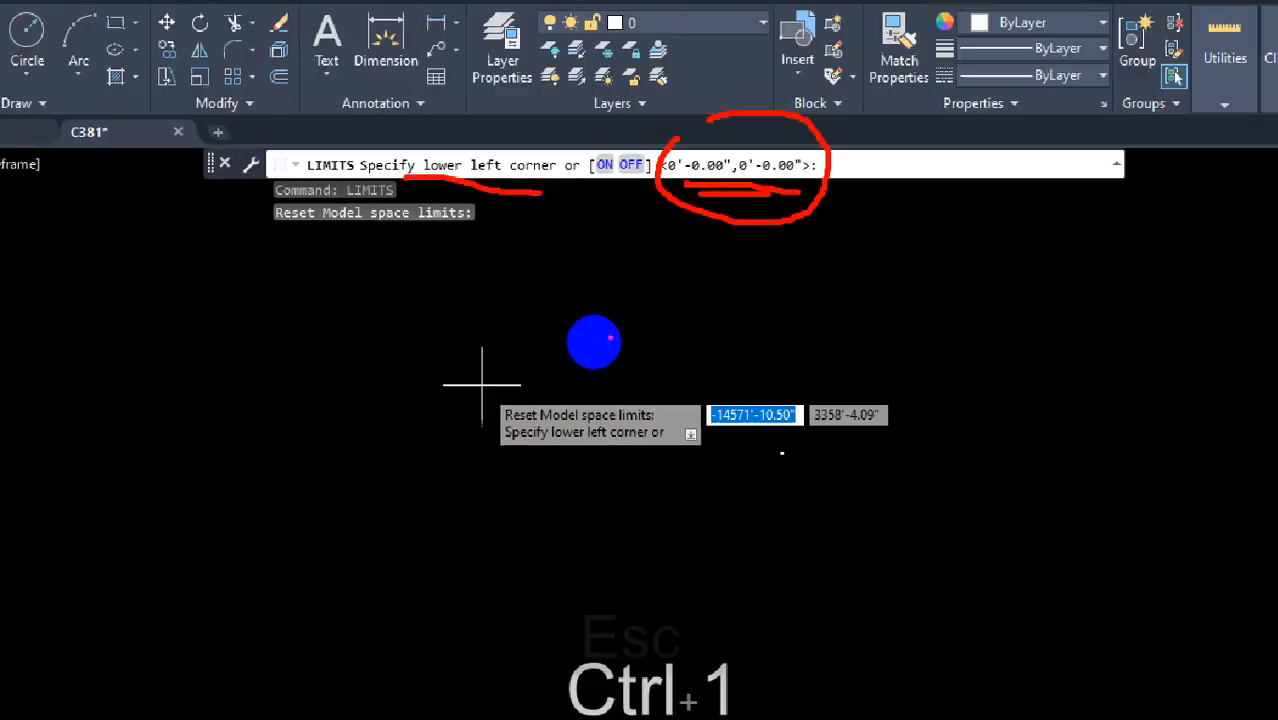
pyautogui.press('Escape')
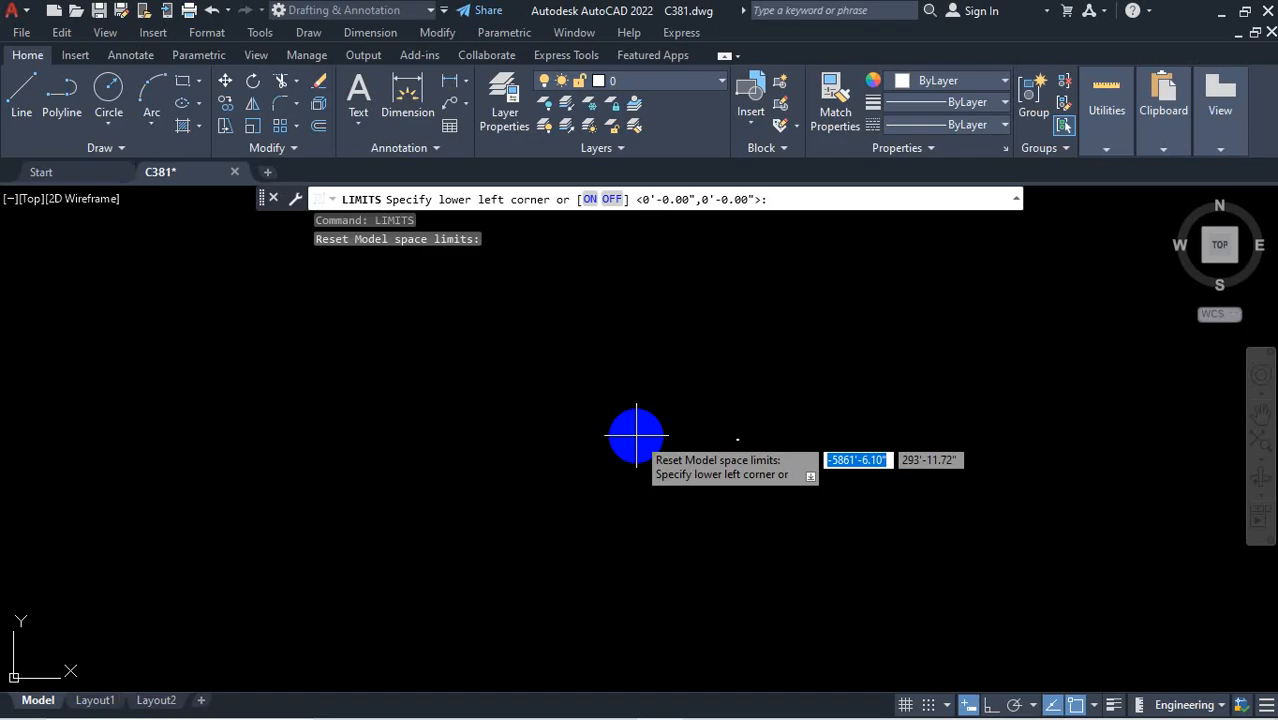
pyautogui.press('Escape')
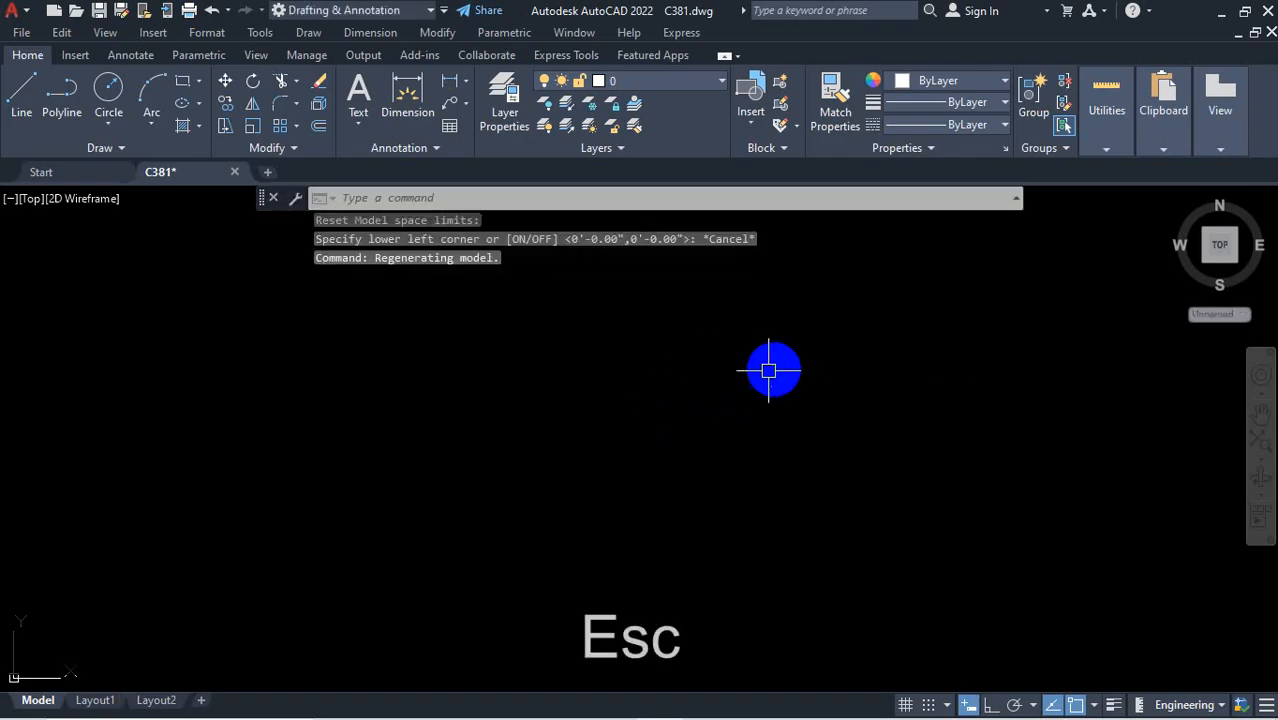
# Turn on the grid display in model space around the drawing origin
pyautogui.click(904, 705)
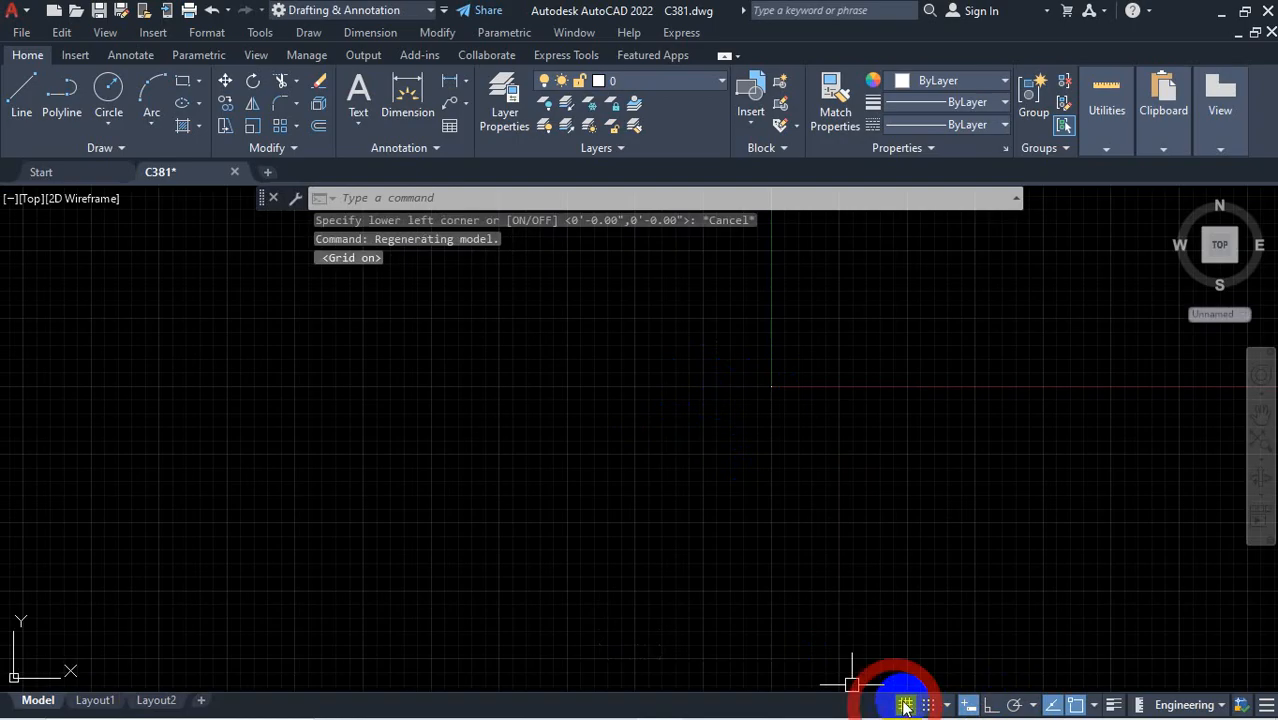
pyautogui.scroll(-3, 568, 534)
pyautogui.scroll(5, 712, 430)
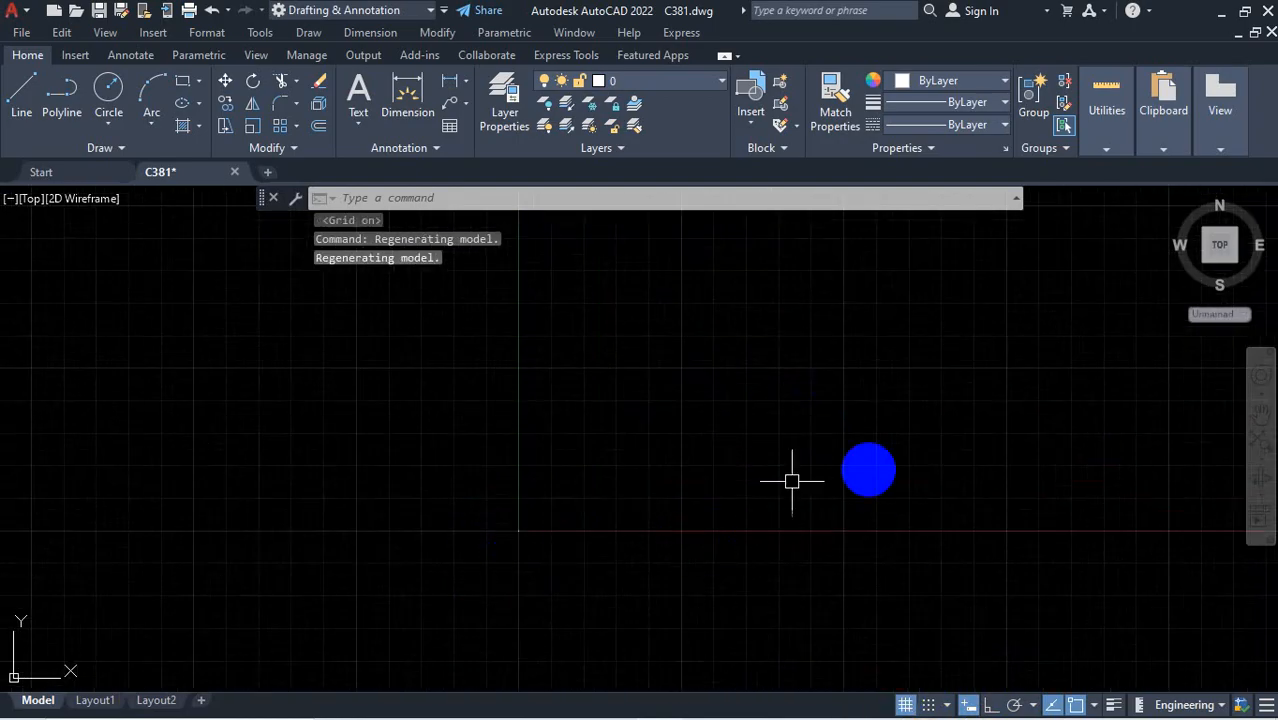
pyautogui.hotkey('ctrl', '1')
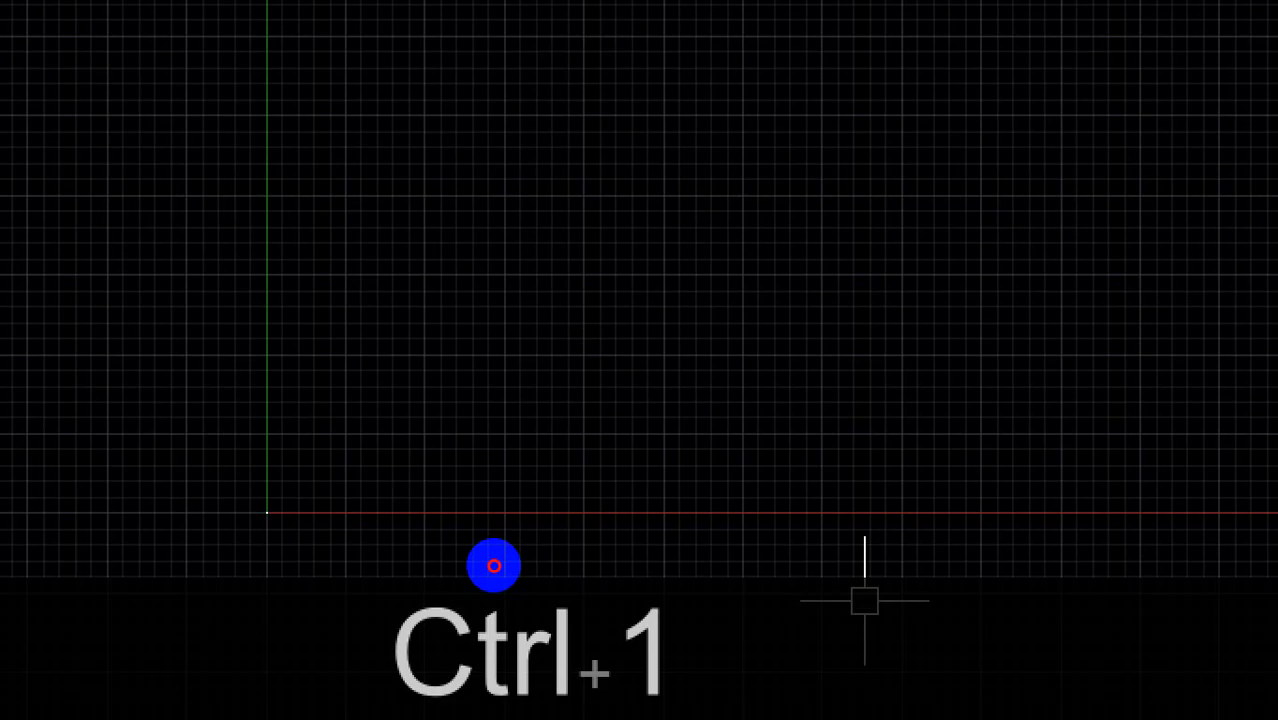
pyautogui.moveTo(260, 511); pyautogui.dragTo(1212, 494)
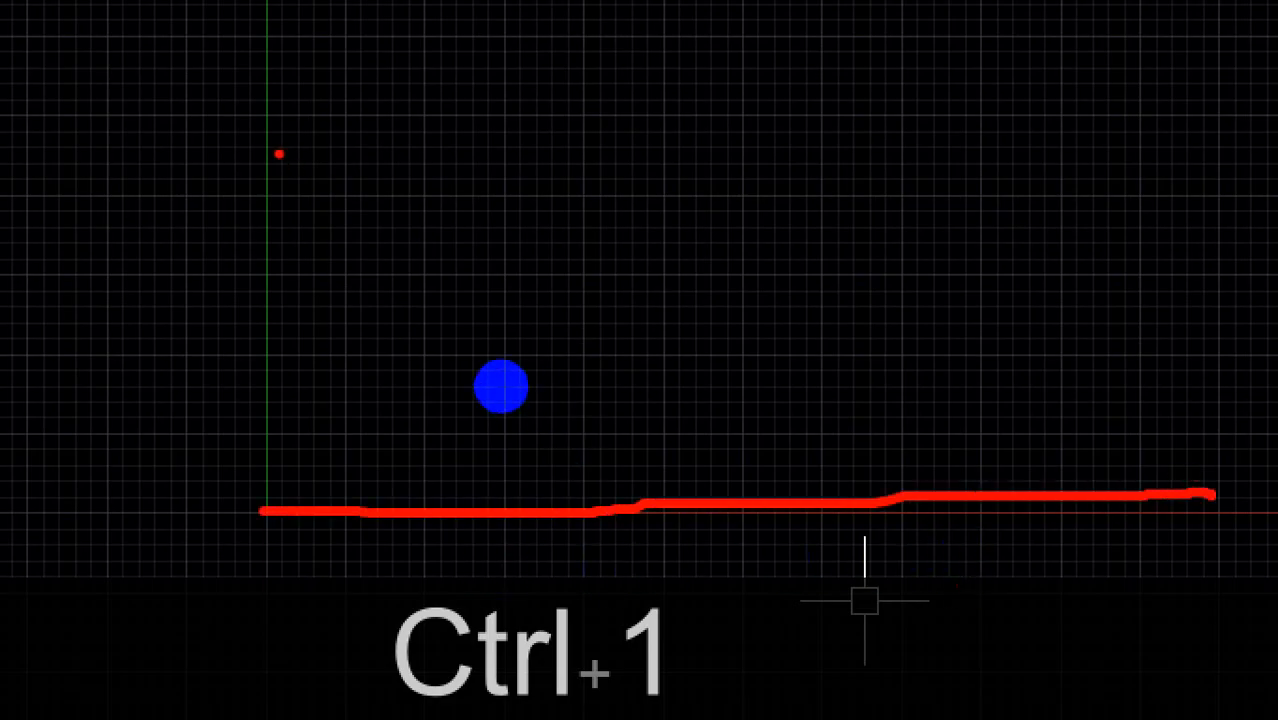
pyautogui.moveTo(274, 152); pyautogui.dragTo(288, 512)
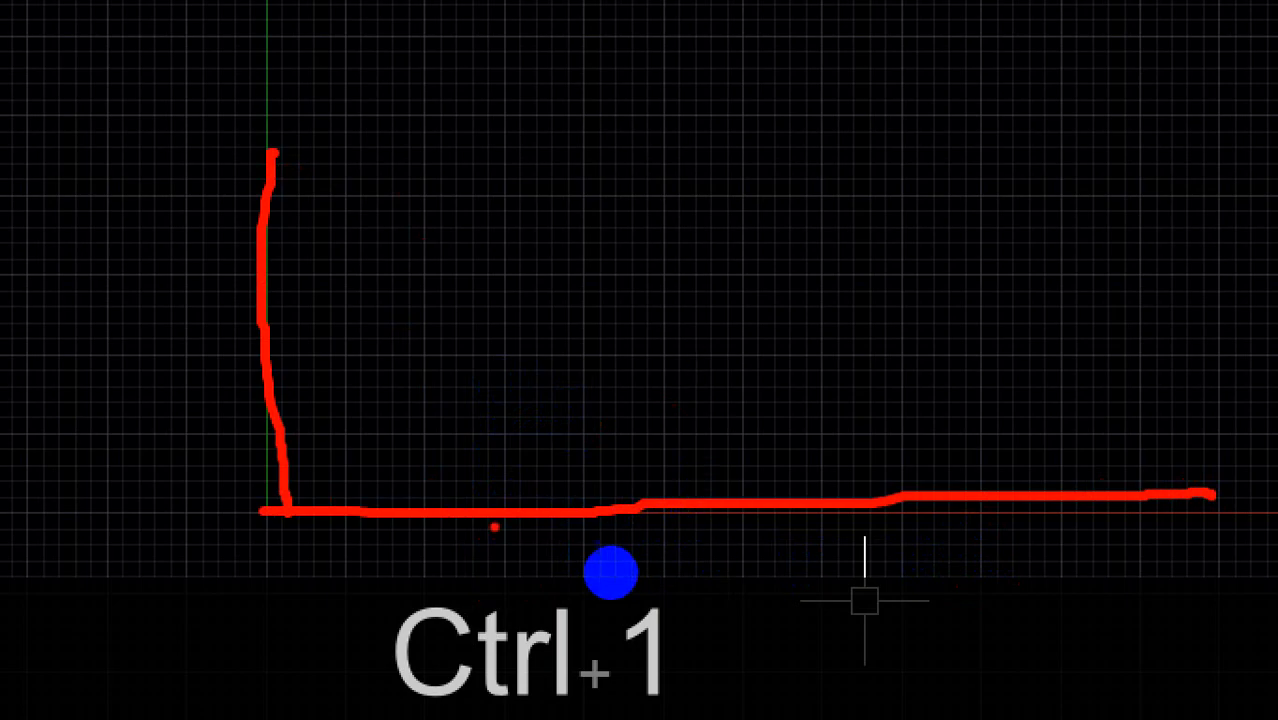
pyautogui.moveTo(280, 494)
pyautogui.mouseDown()
pyautogui.moveTo(254, 537)
pyautogui.moveTo(264, 508)
pyautogui.mouseUp()
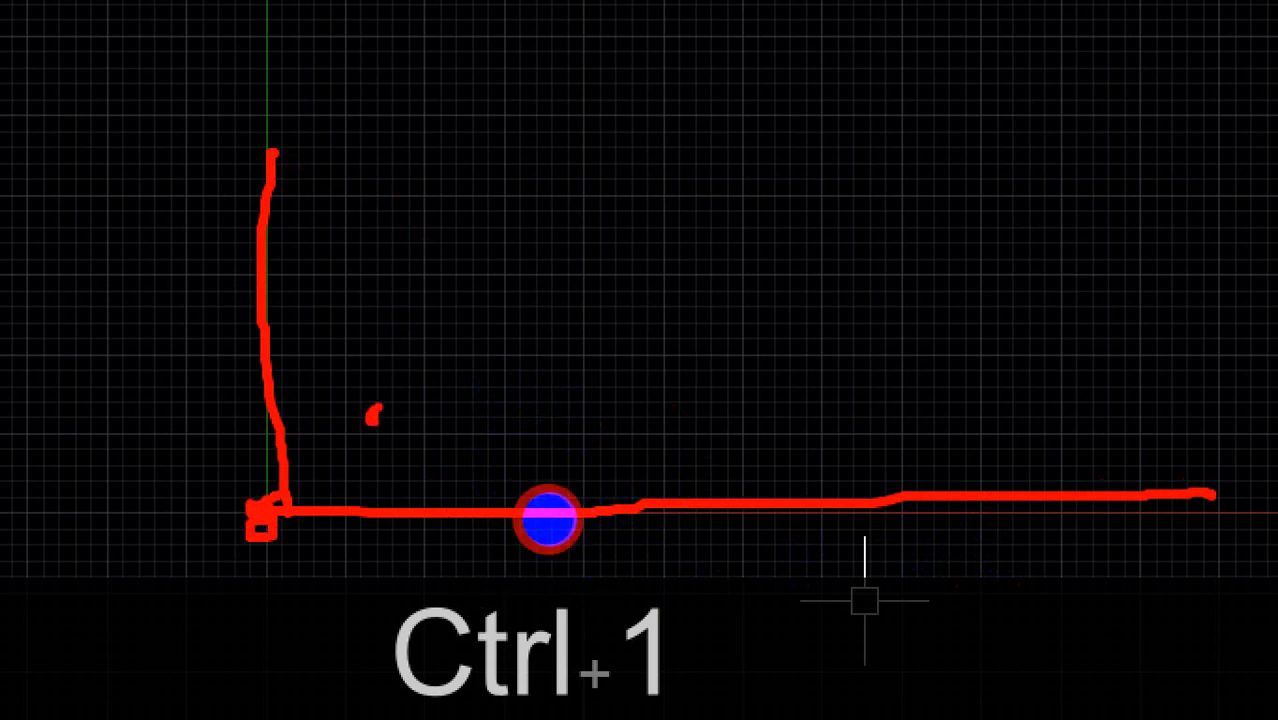
pyautogui.moveTo(371, 417); pyautogui.dragTo(917, 376)
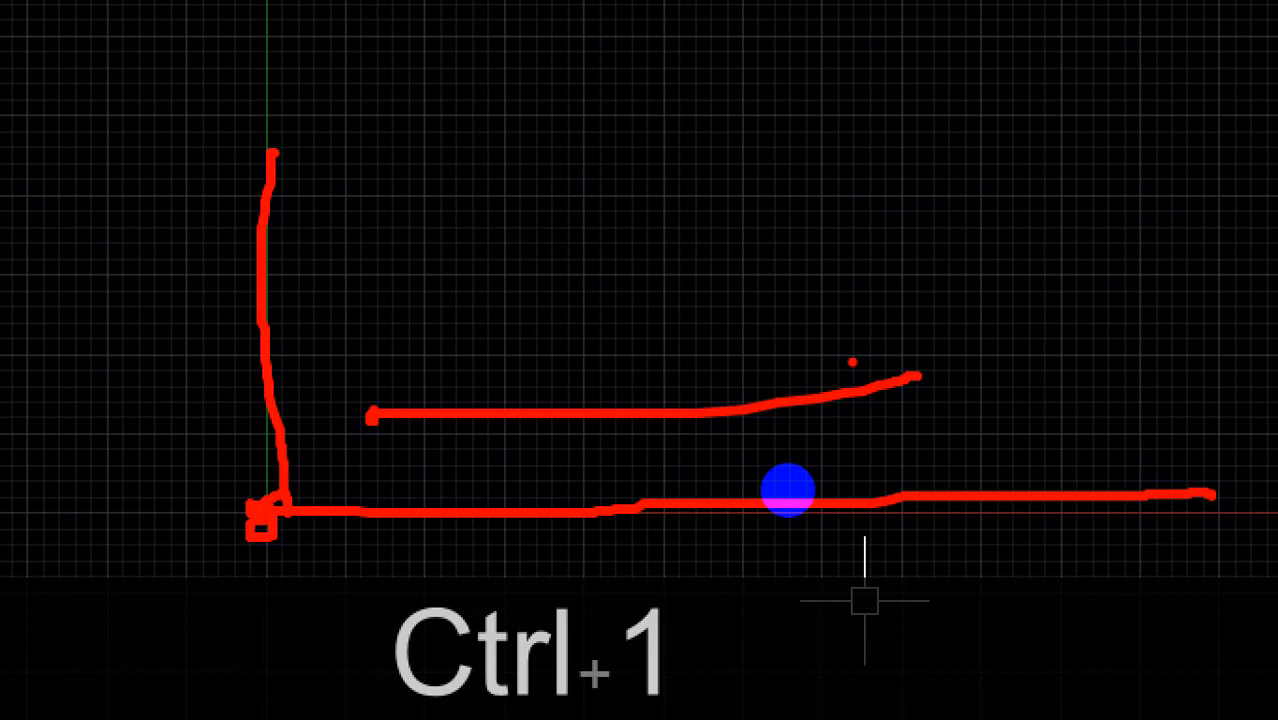
pyautogui.moveTo(374, 243)
pyautogui.mouseDown()
pyautogui.moveTo(378, 395)
pyautogui.moveTo(349, 409)
pyautogui.moveTo(368, 420)
pyautogui.mouseUp()
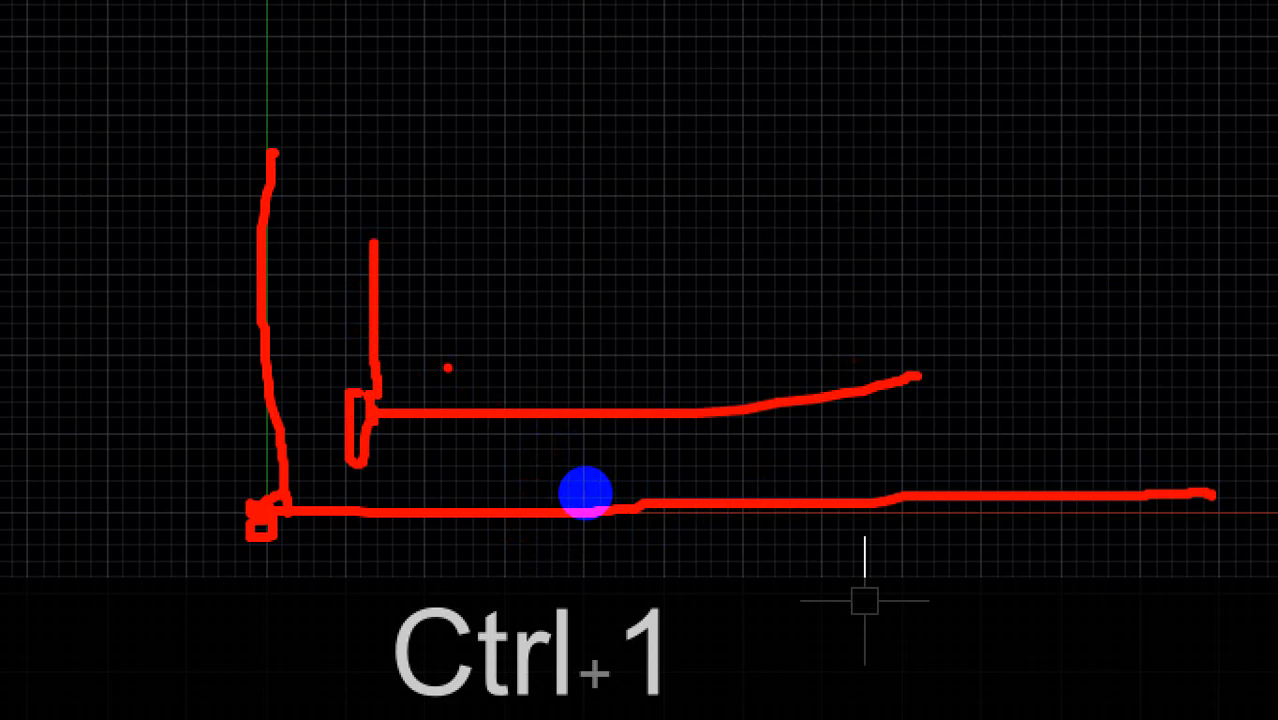
pyautogui.press('Escape')
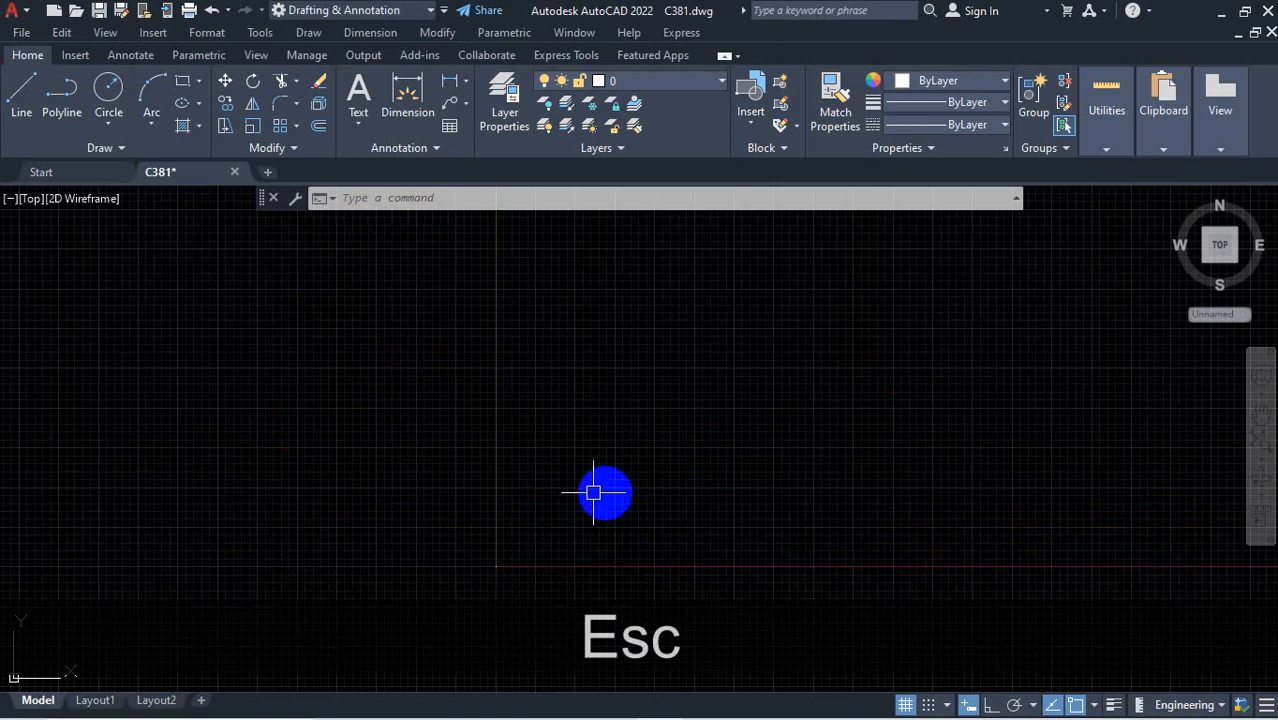
# Start the LIMITS command and set the lower left corner of the model space limits to 0,0
pyautogui.write('LIMITS')
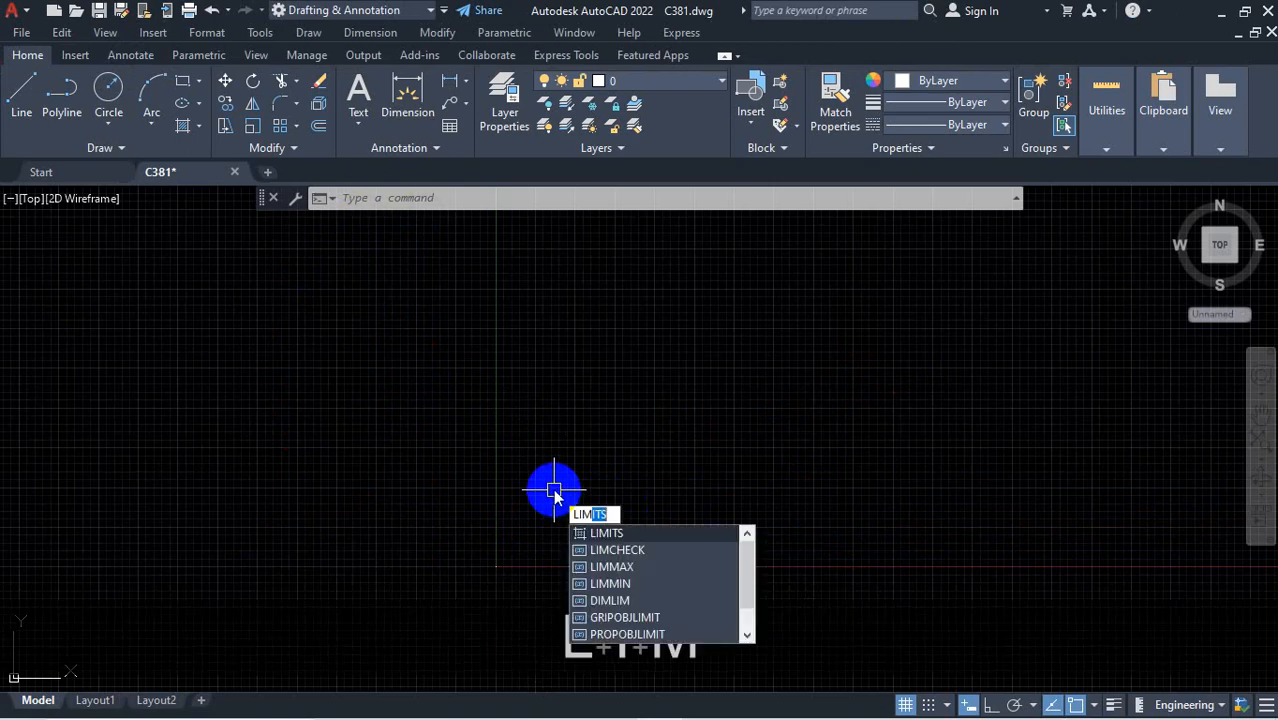
pyautogui.press('Return')
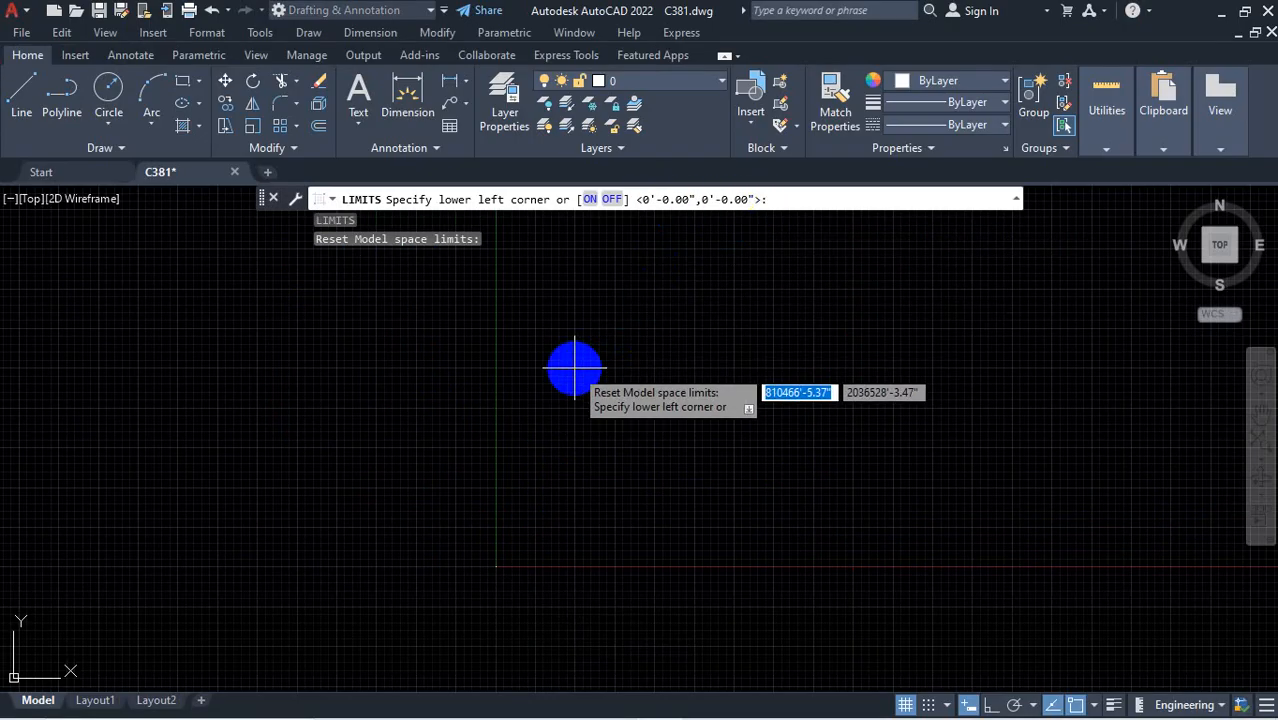
pyautogui.write('0')
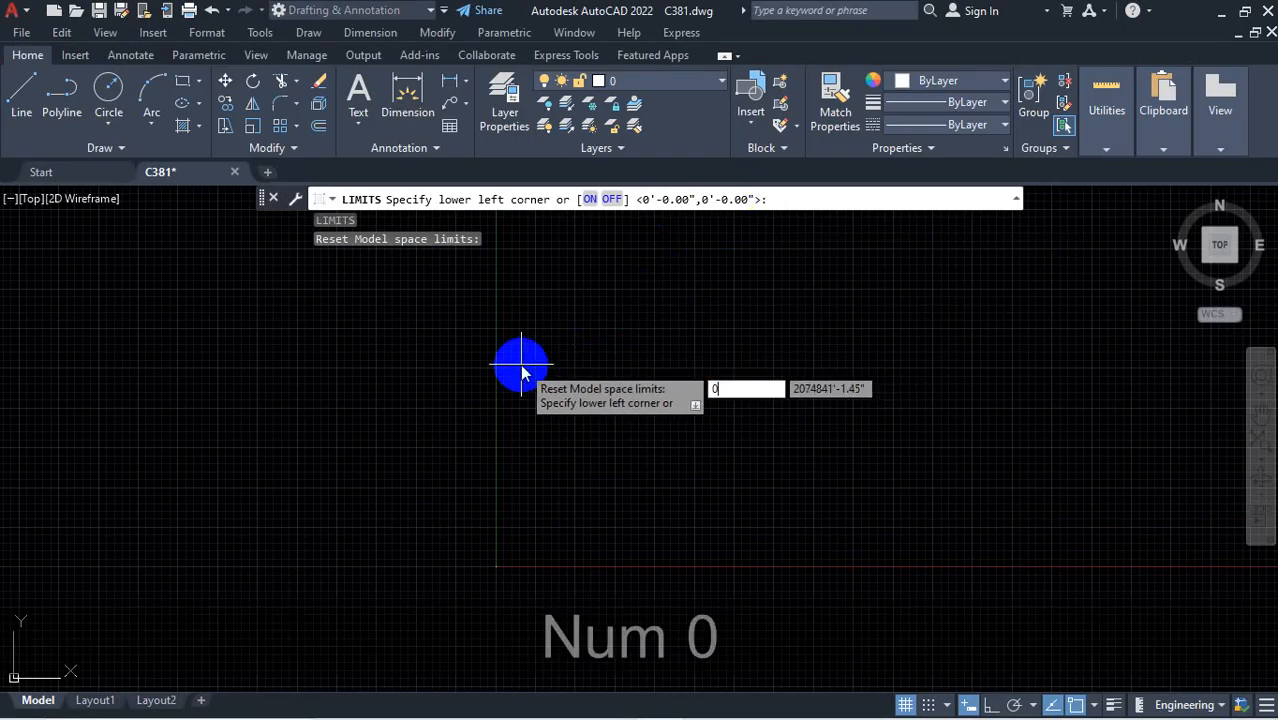
pyautogui.press('Tab')
pyautogui.write('0')
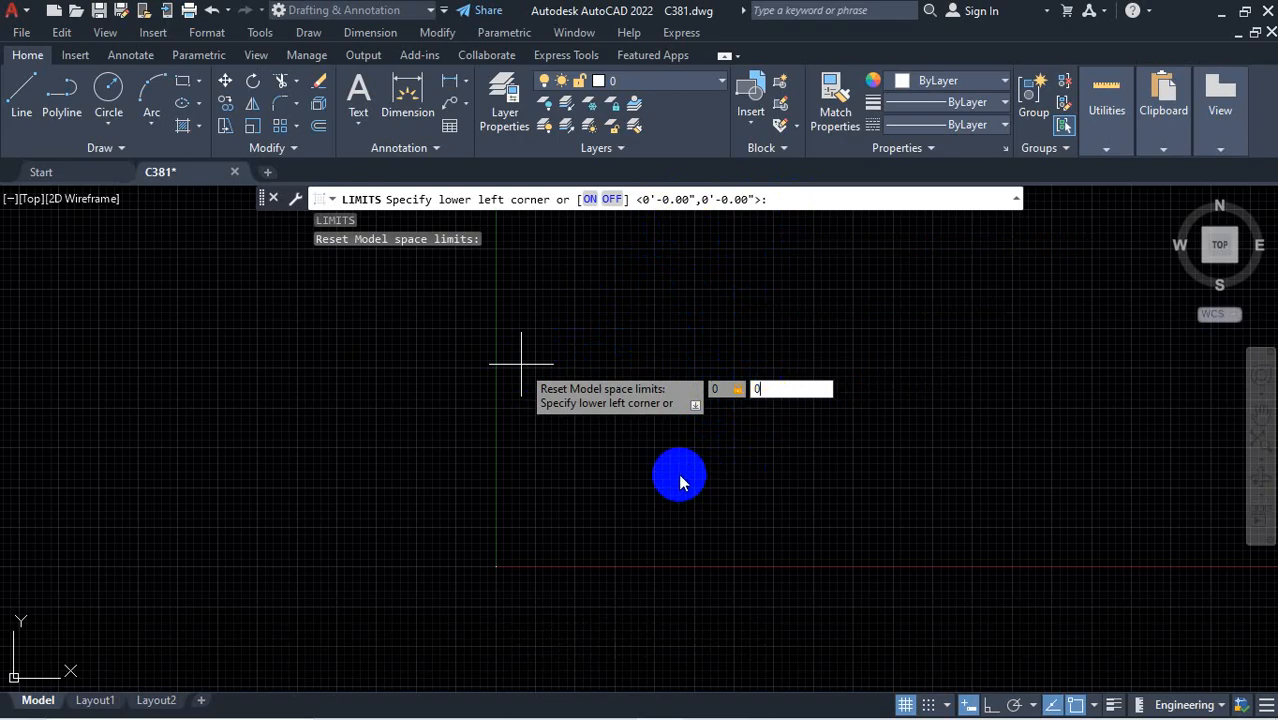
pyautogui.press('Return')
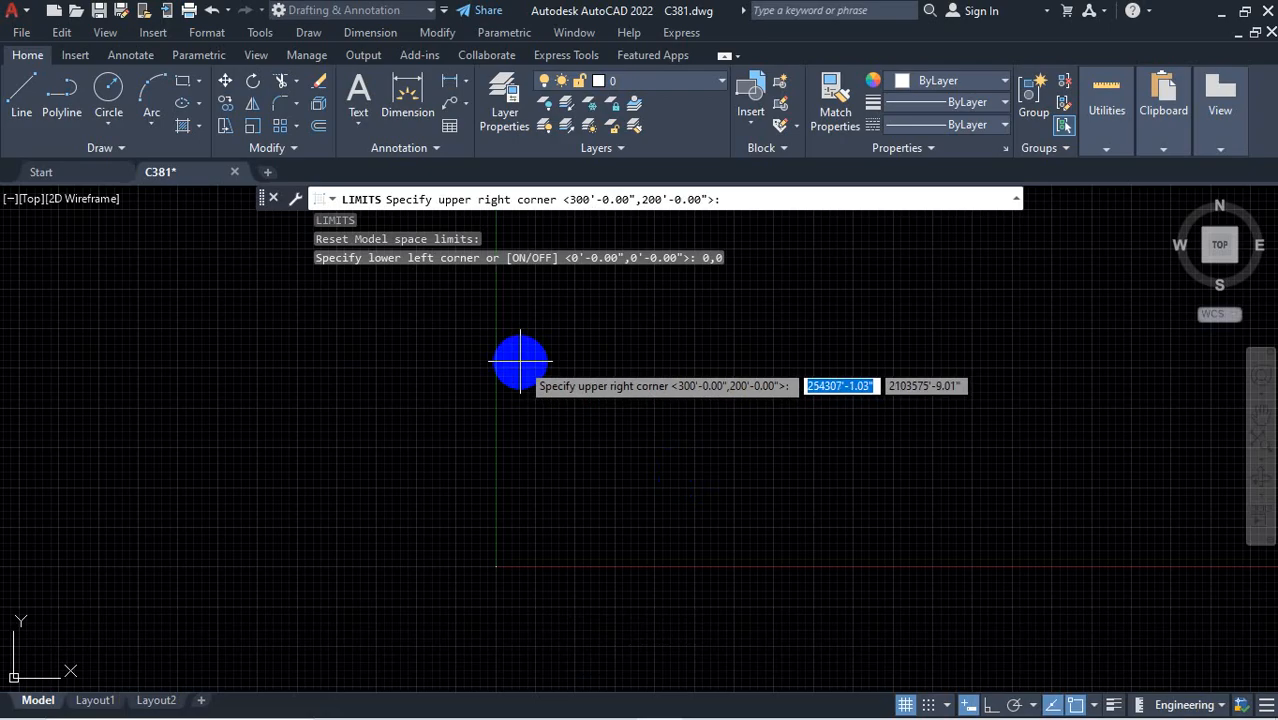
pyautogui.hotkey('ctrl', '1')
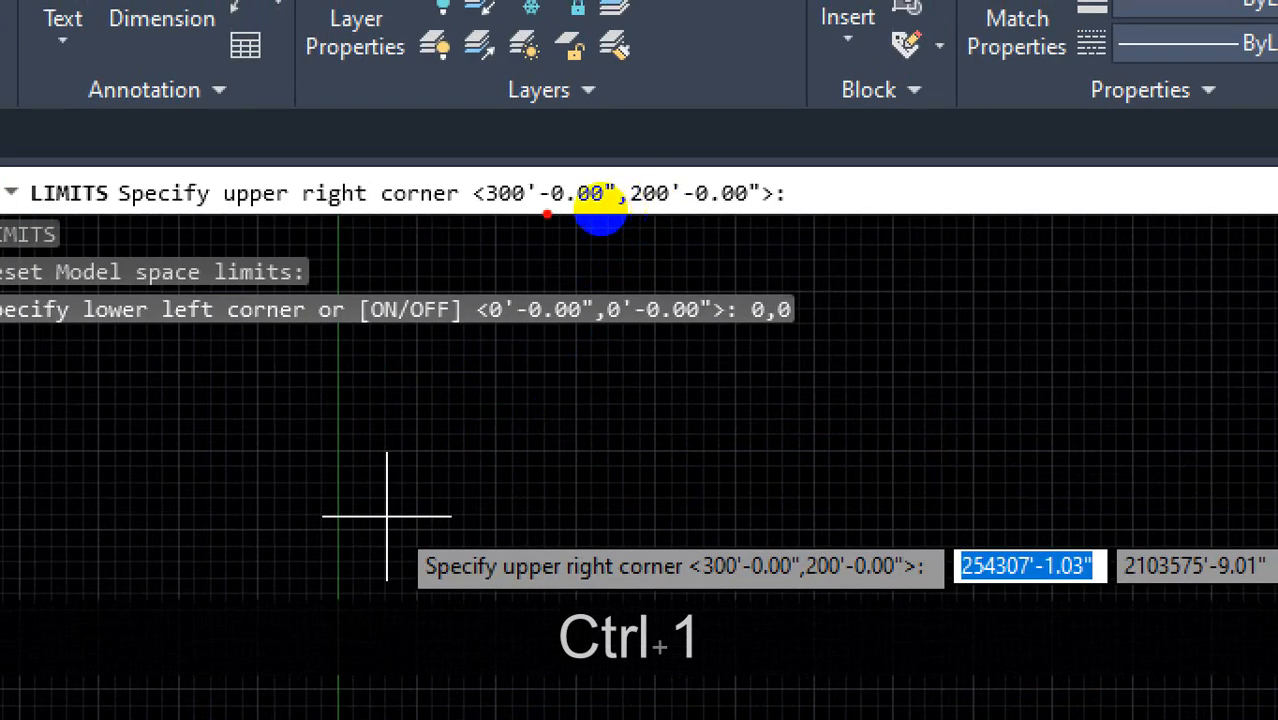
pyautogui.moveTo(482, 220); pyautogui.dragTo(712, 220)
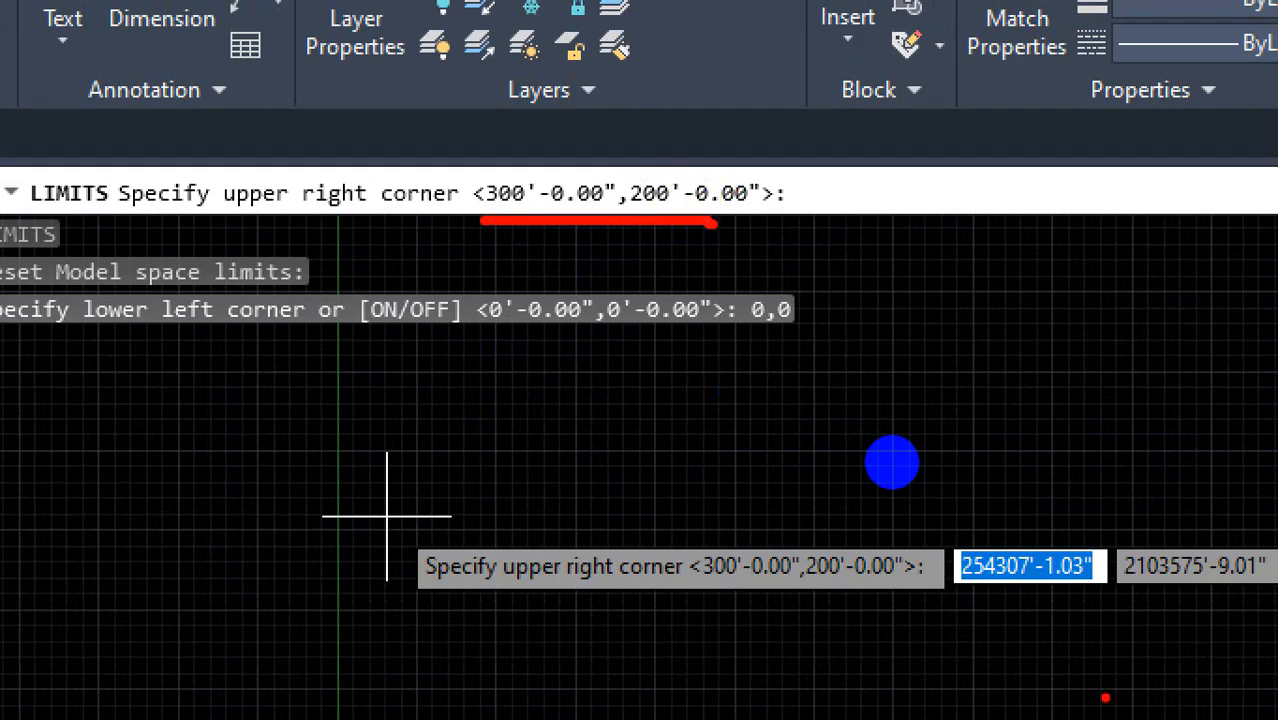
pyautogui.moveTo(1012, 548)
pyautogui.mouseDown()
pyautogui.moveTo(1030, 575)
pyautogui.moveTo(1000, 603)
pyautogui.mouseUp()
pyautogui.moveTo(585, 210); pyautogui.dragTo(735, 200)
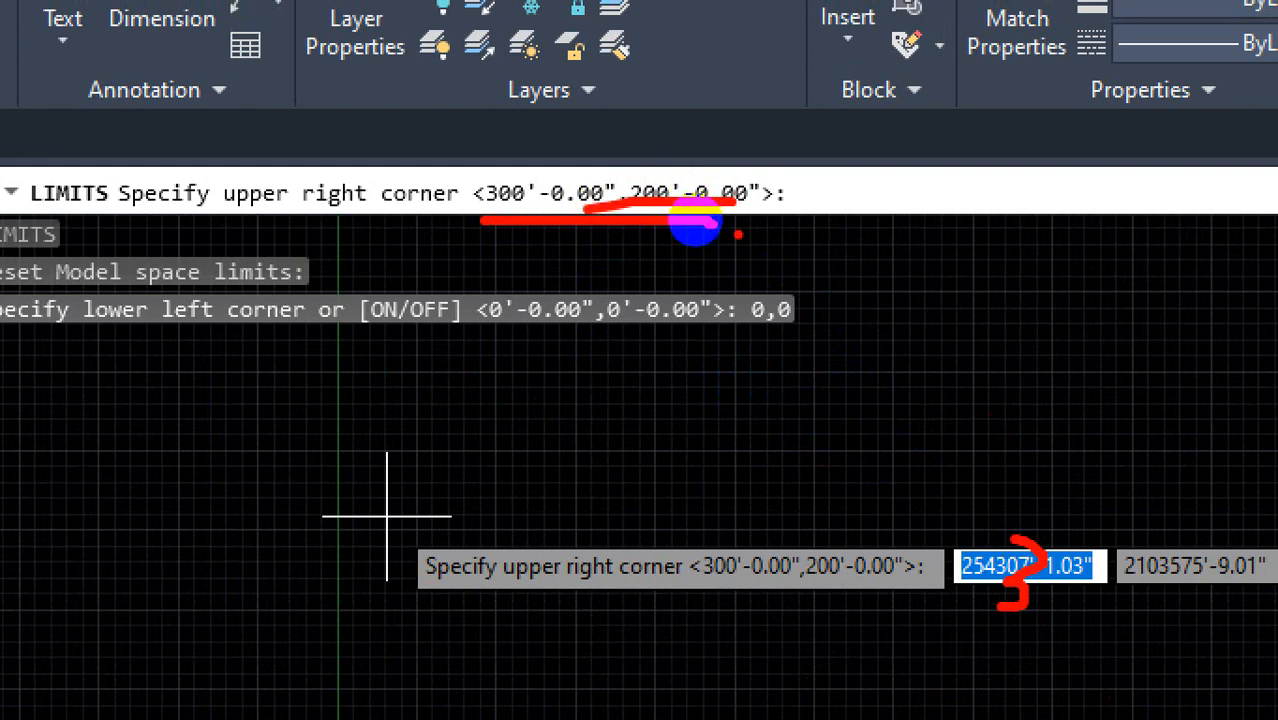
# Set the upper right corner of the model space limits to 500',300'
pyautogui.press('Escape')
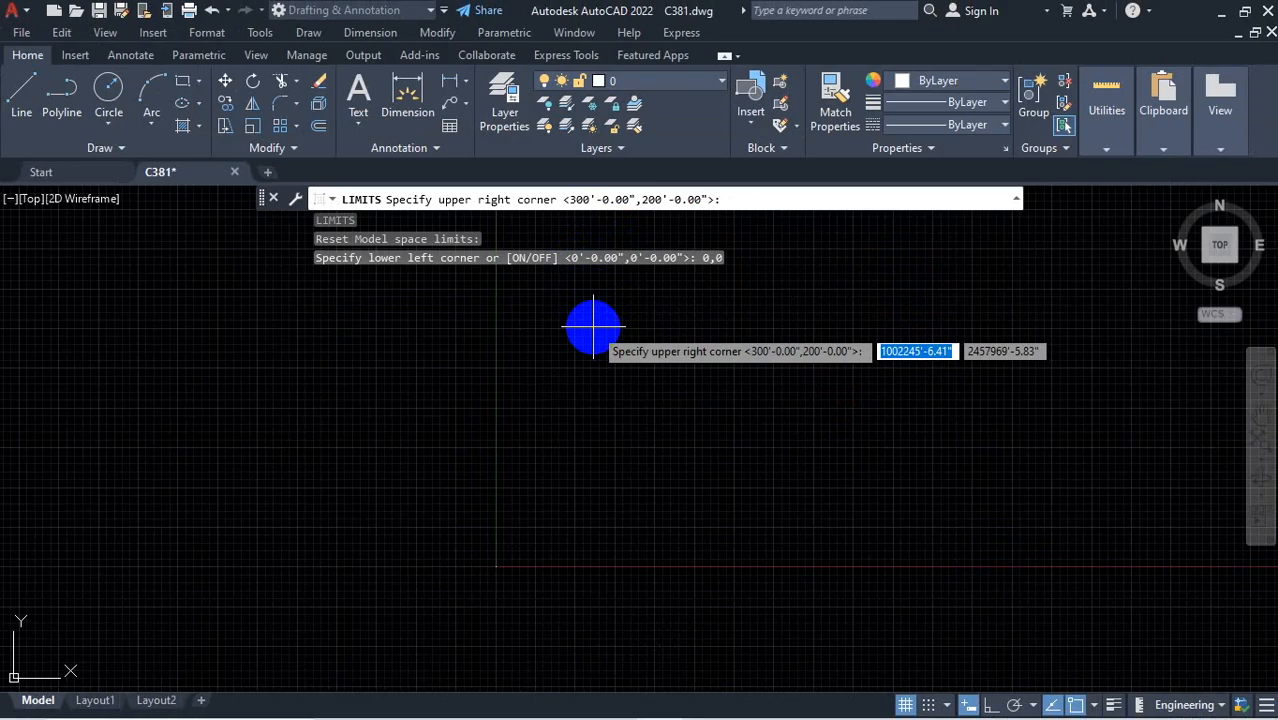
pyautogui.write('500')
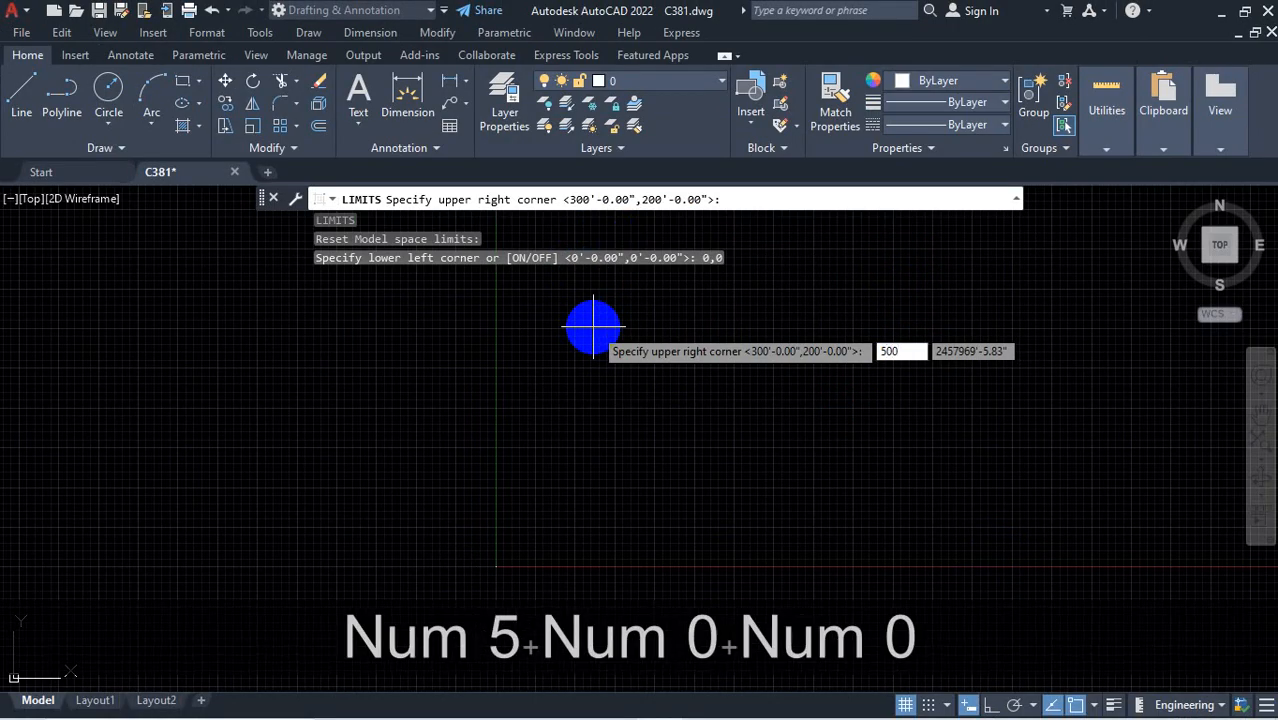
pyautogui.press('Tab')
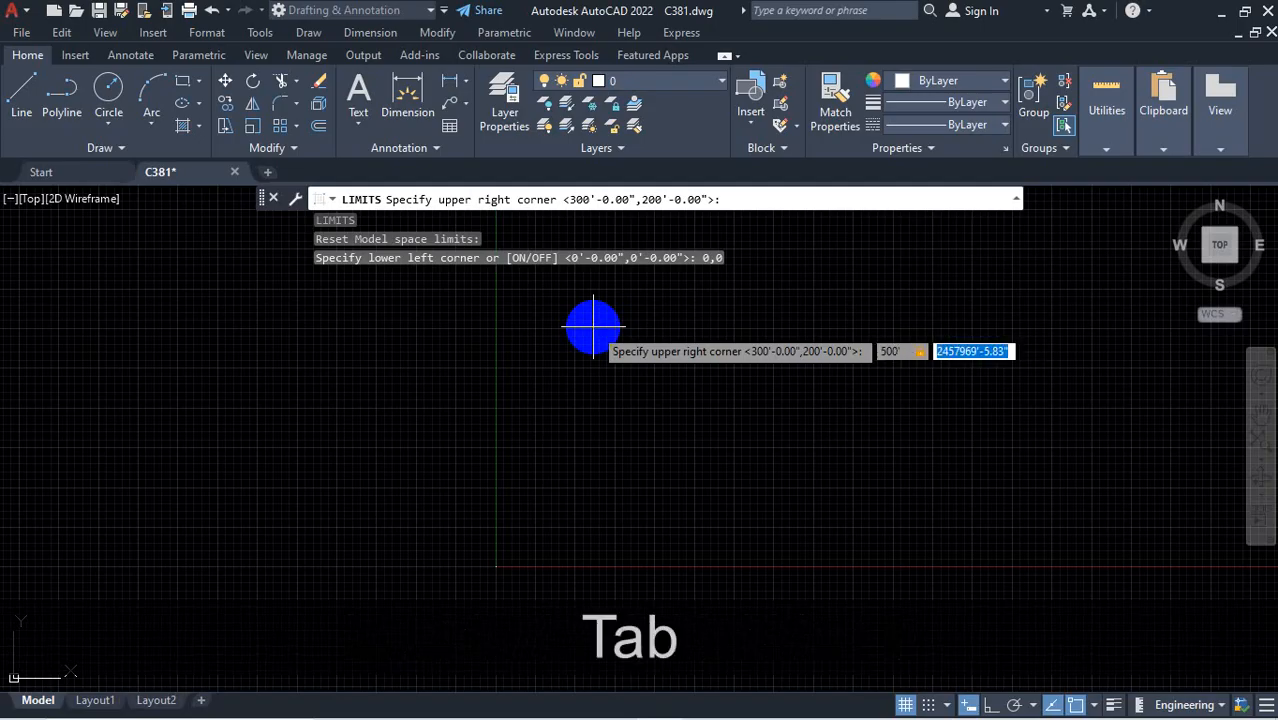
pyautogui.write('300')
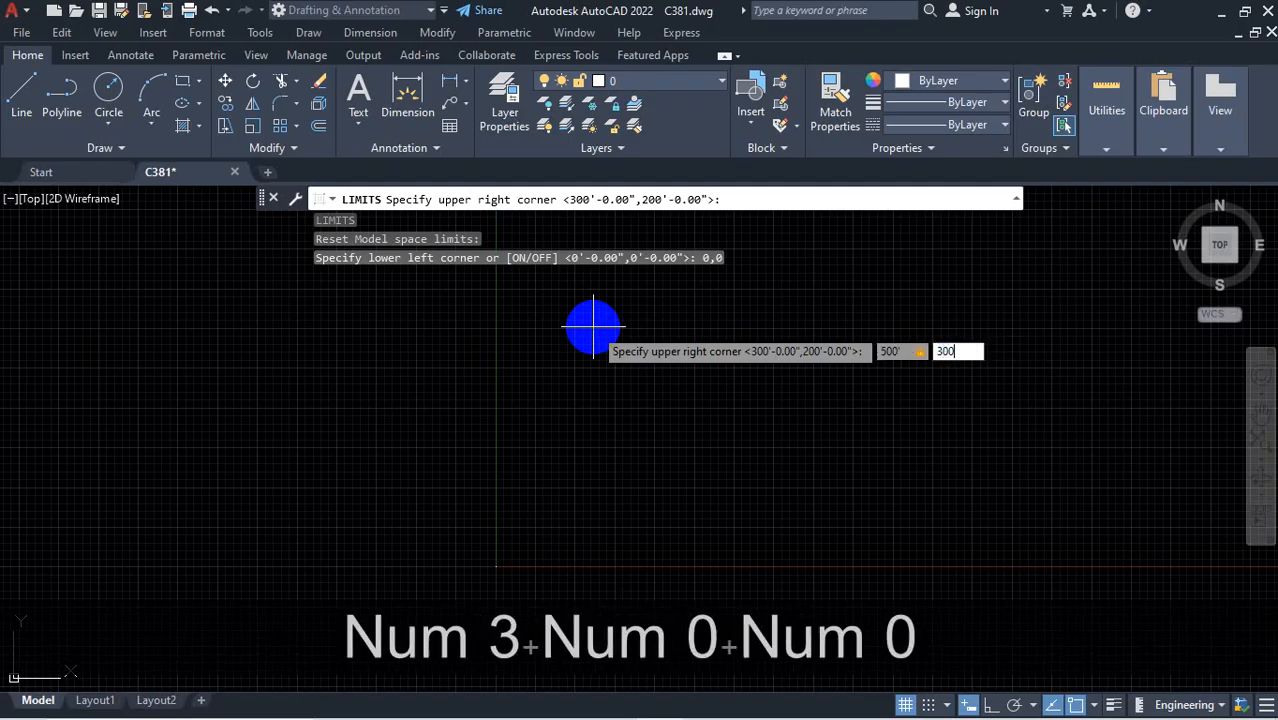
pyautogui.press('Return')
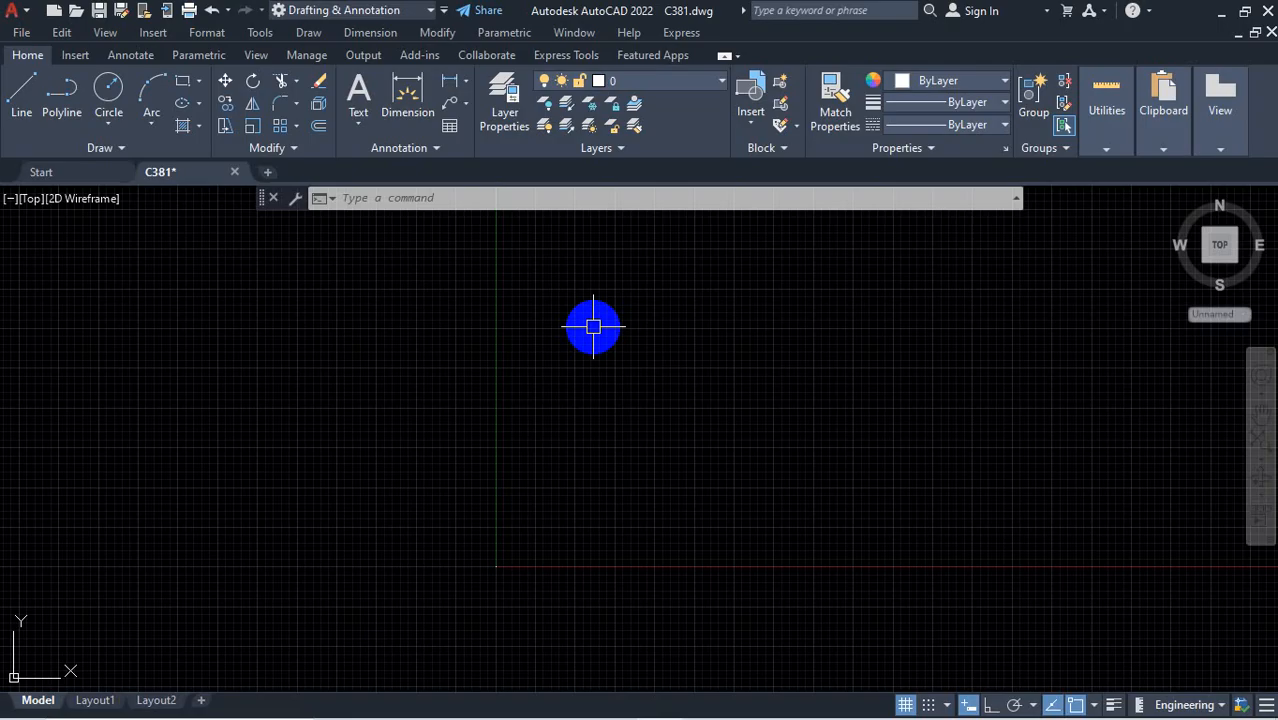
# Zoom to All so the view covers the full drawing limits
pyautogui.write('Z')
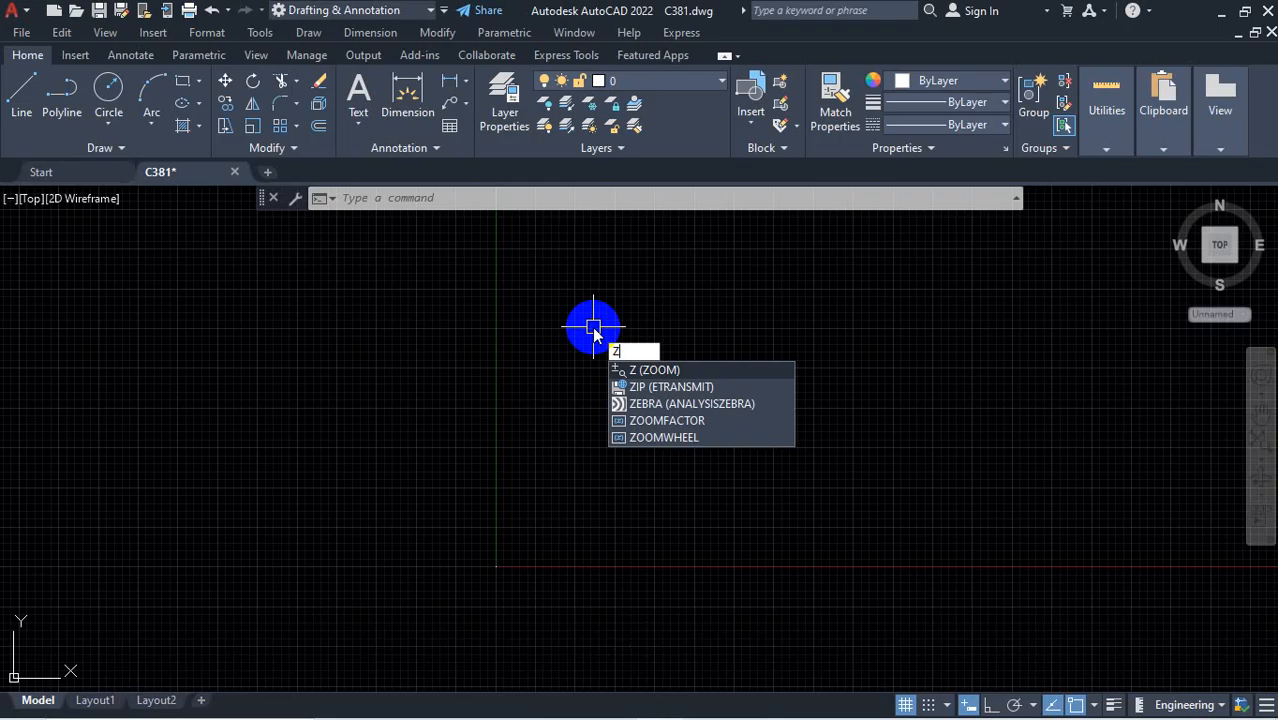
pyautogui.press('Return')
pyautogui.write('a')
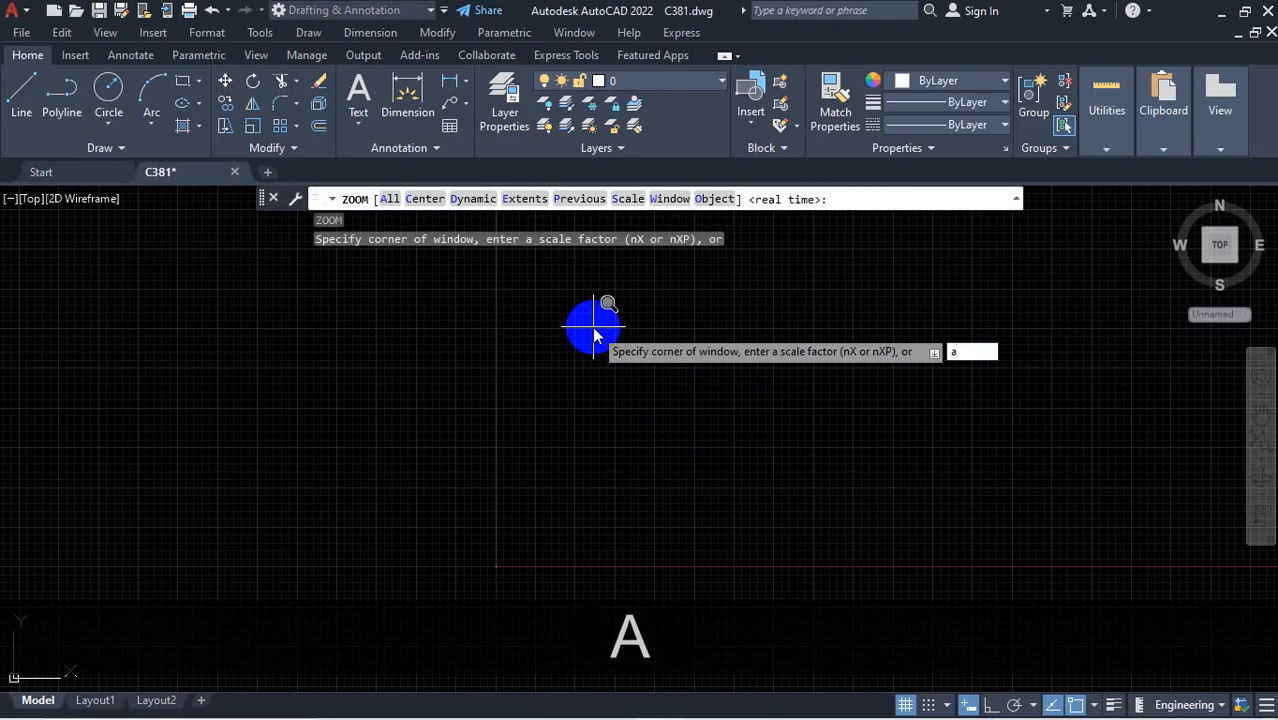
pyautogui.press('Return')
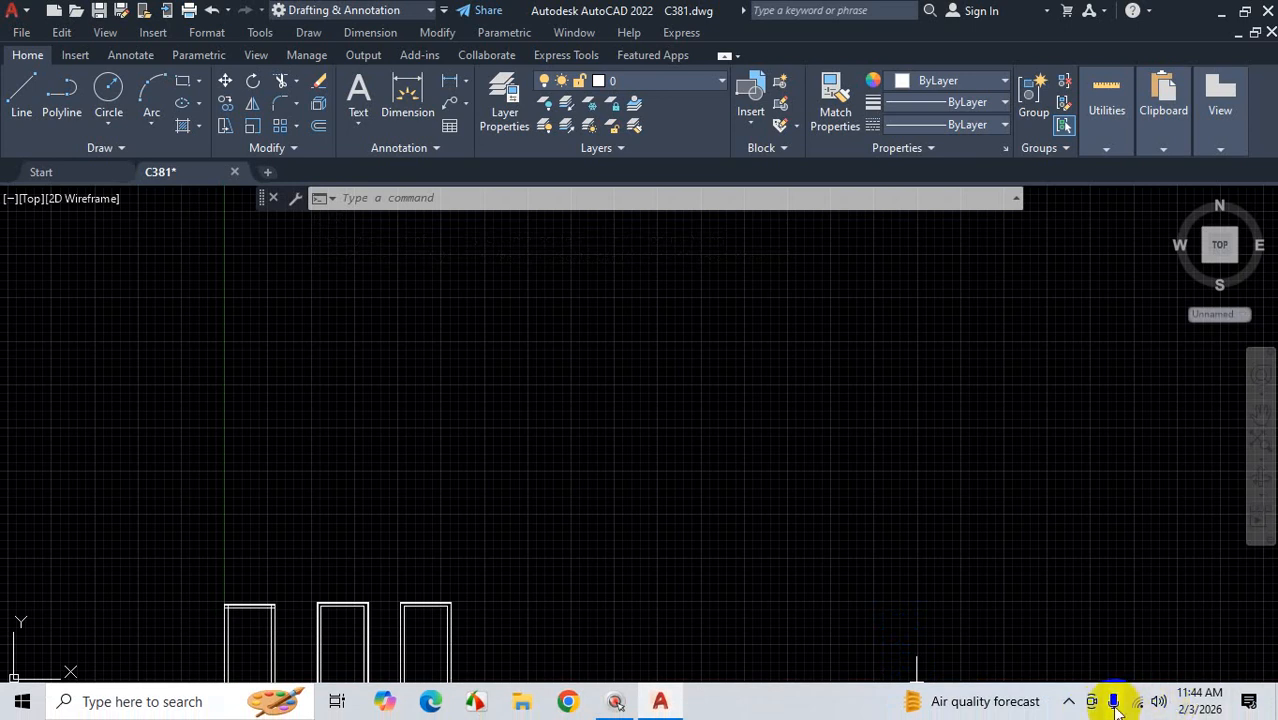
pyautogui.click(1067, 701)
pyautogui.rightClick(1050, 668)
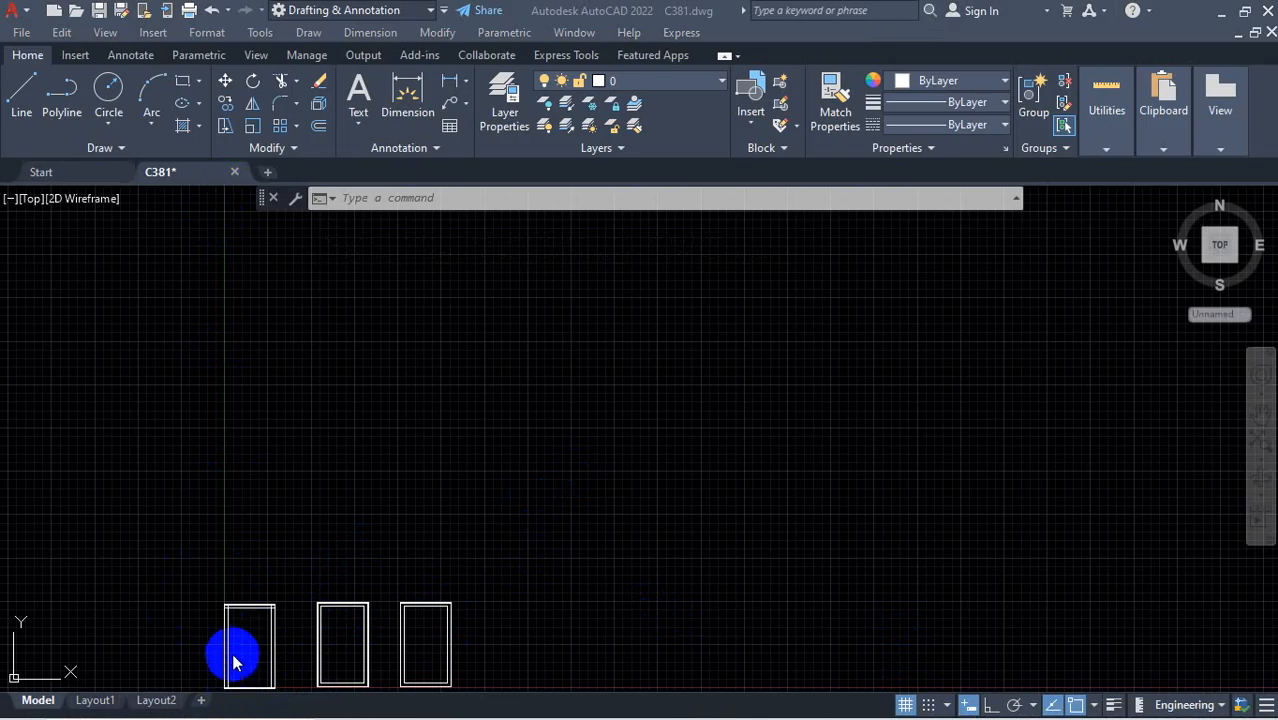
# Turn off the grid display in model space around the three rectangles
pyautogui.scroll(-6, 416, 430)
pyautogui.scroll(6, 385, 500)
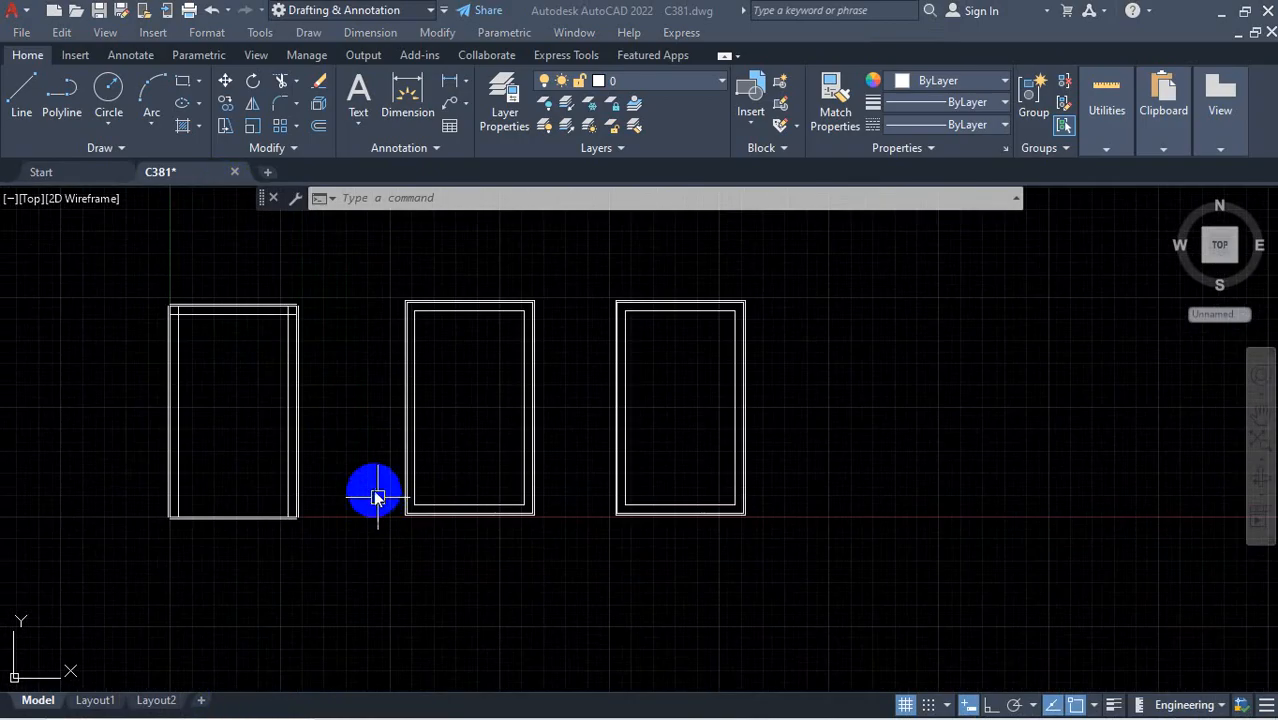
pyautogui.scroll(-6, 448, 450)
pyautogui.scroll(4, 450, 478)
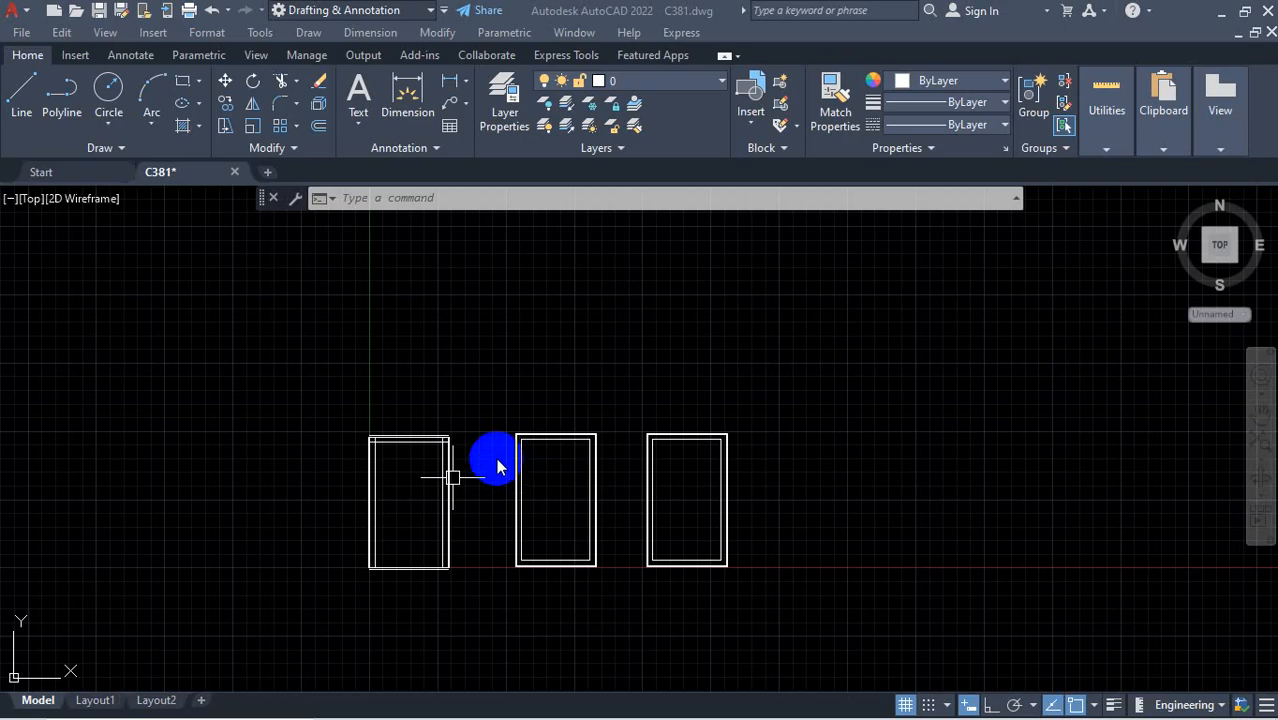
pyautogui.click(904, 705)
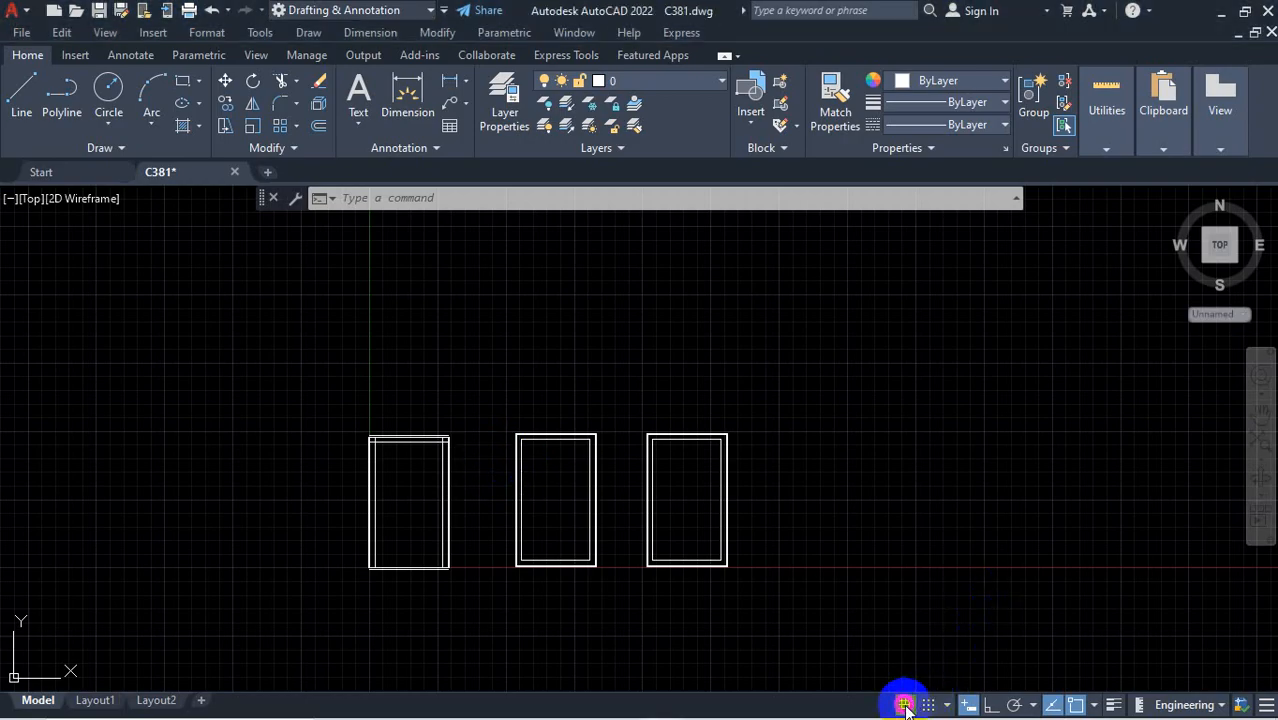
pyautogui.click(905, 706)
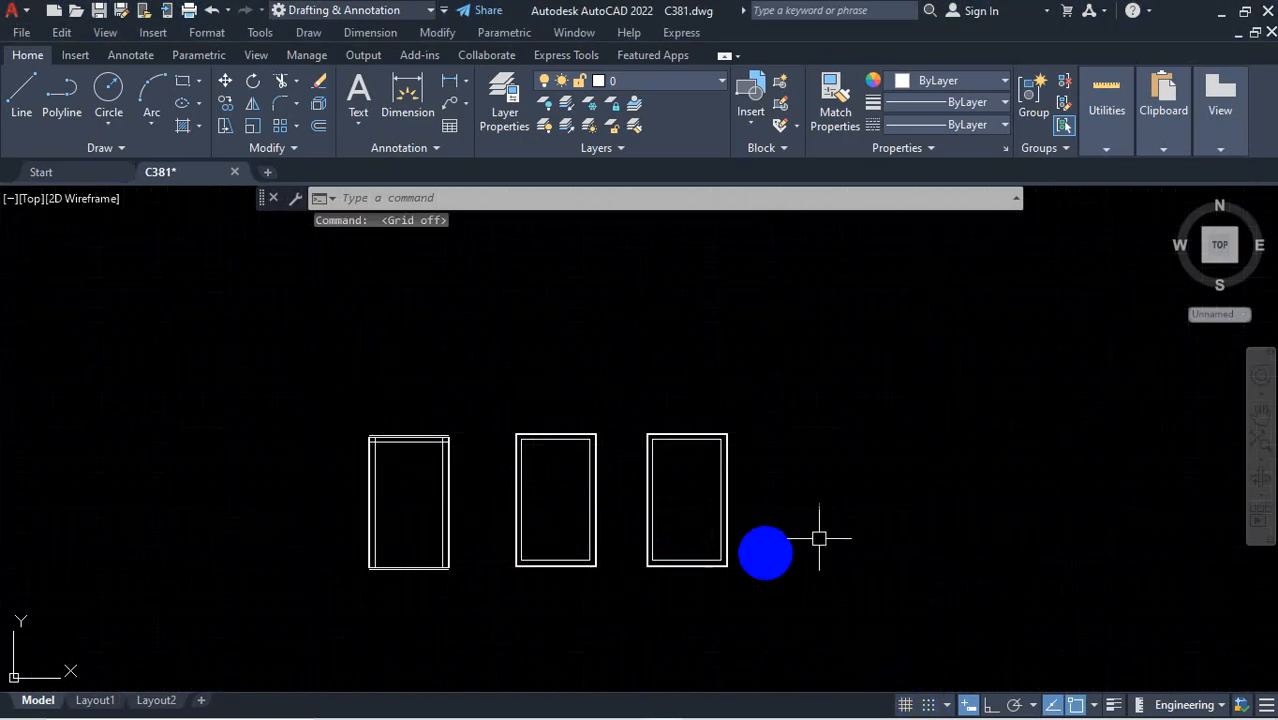
pyautogui.moveTo(965, 712)
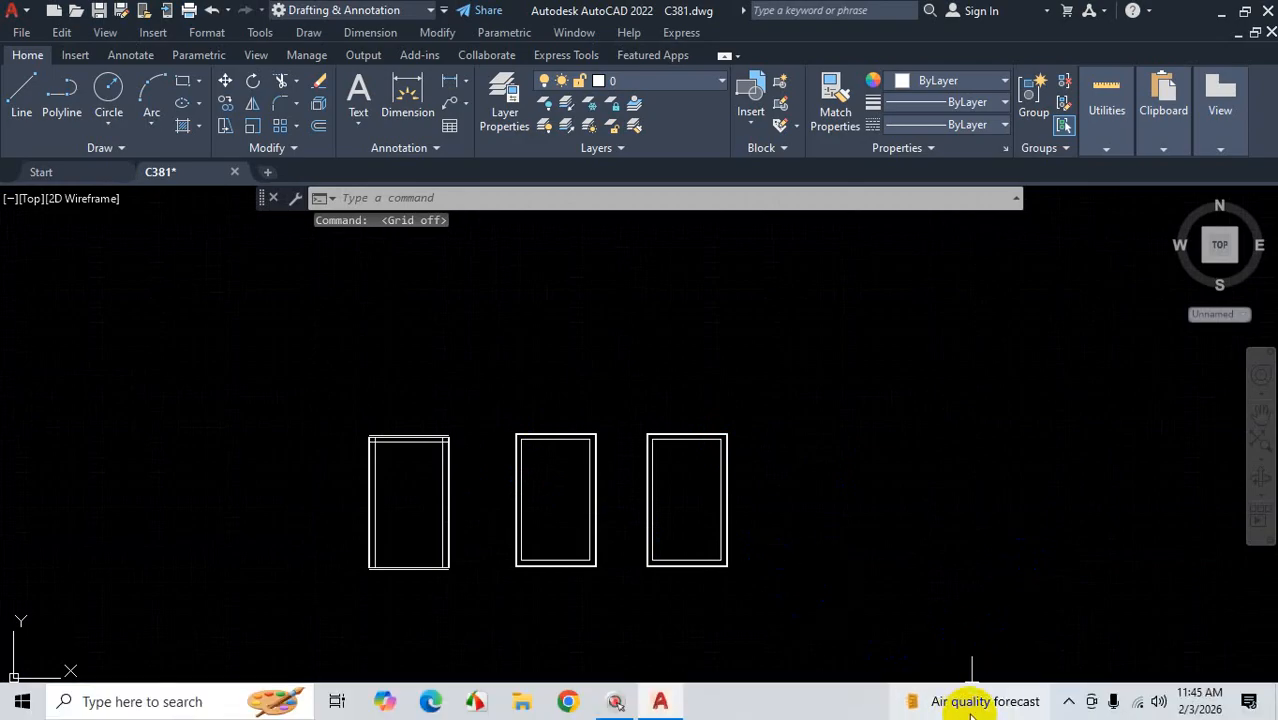
pyautogui.click(1070, 704)
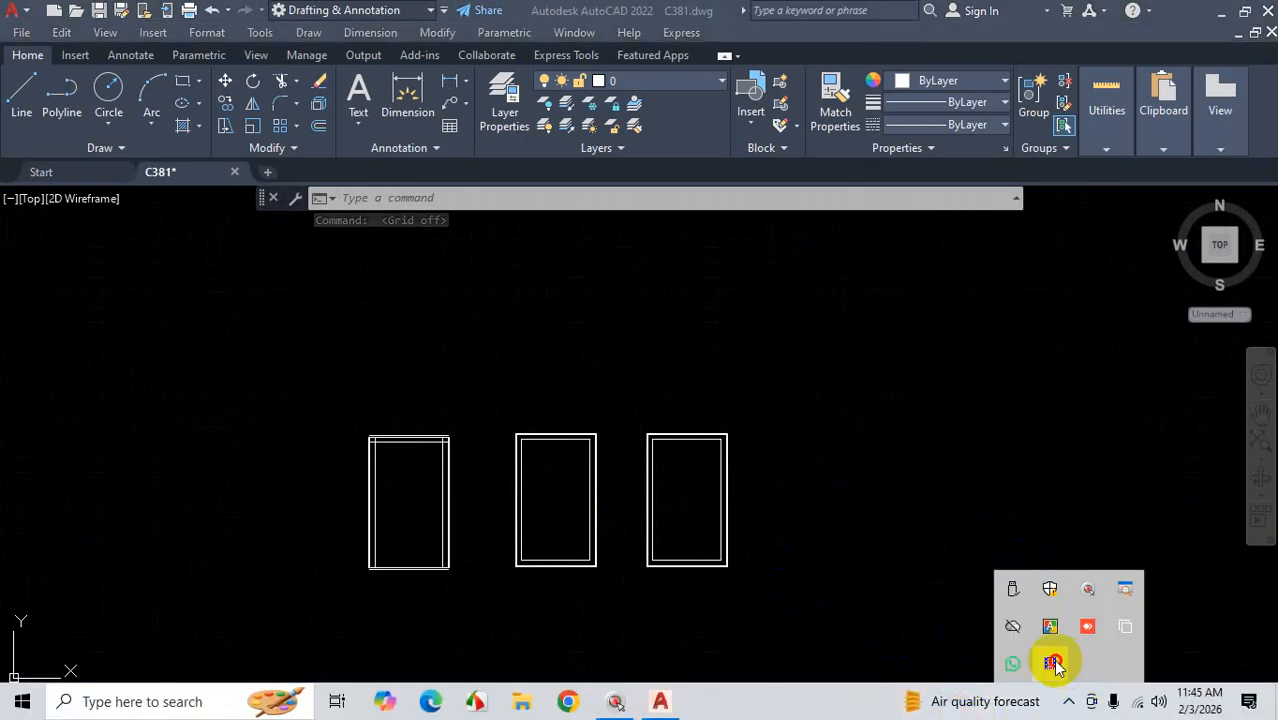
pyautogui.click(1055, 663)
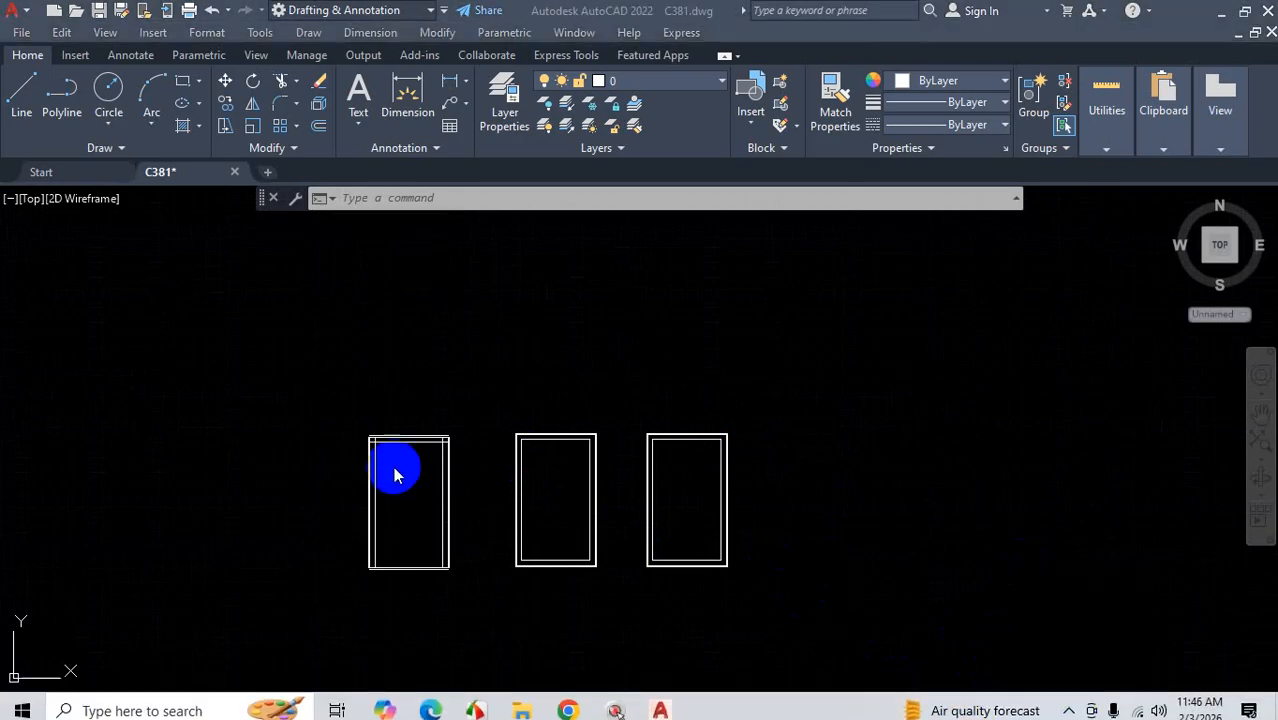
pyautogui.scroll(3, 407, 465)
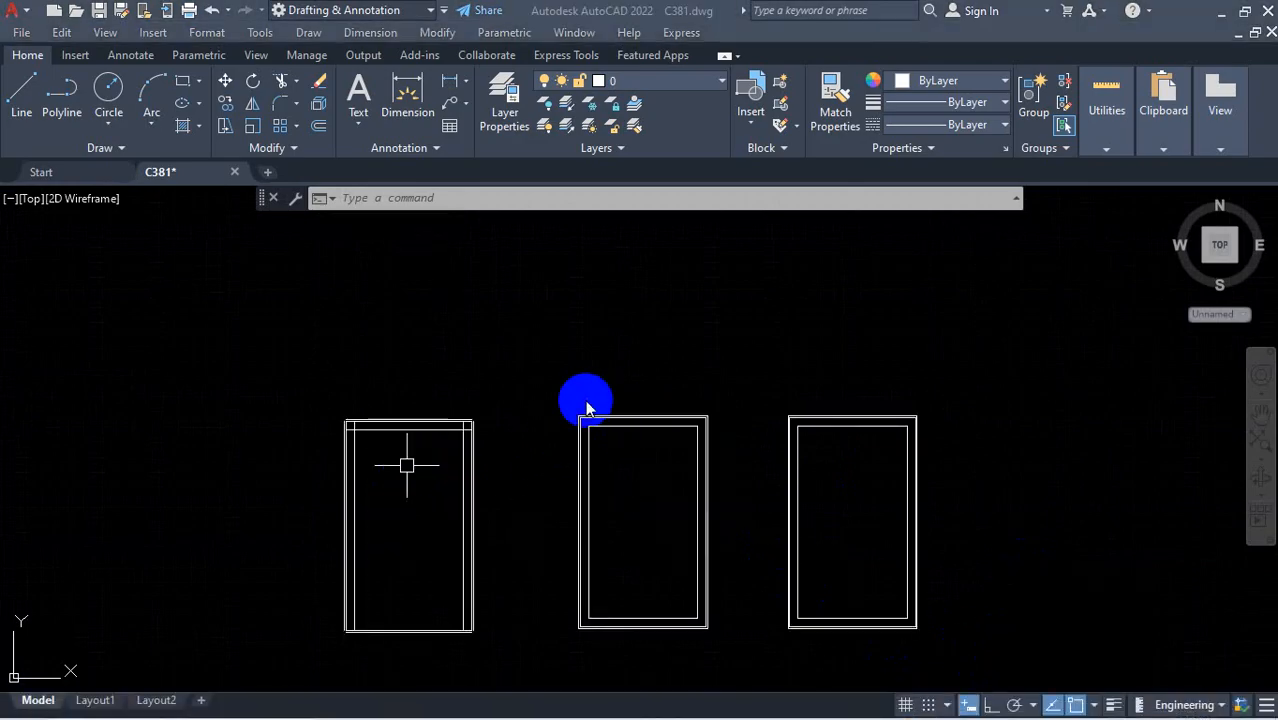
pyautogui.click(183, 265)
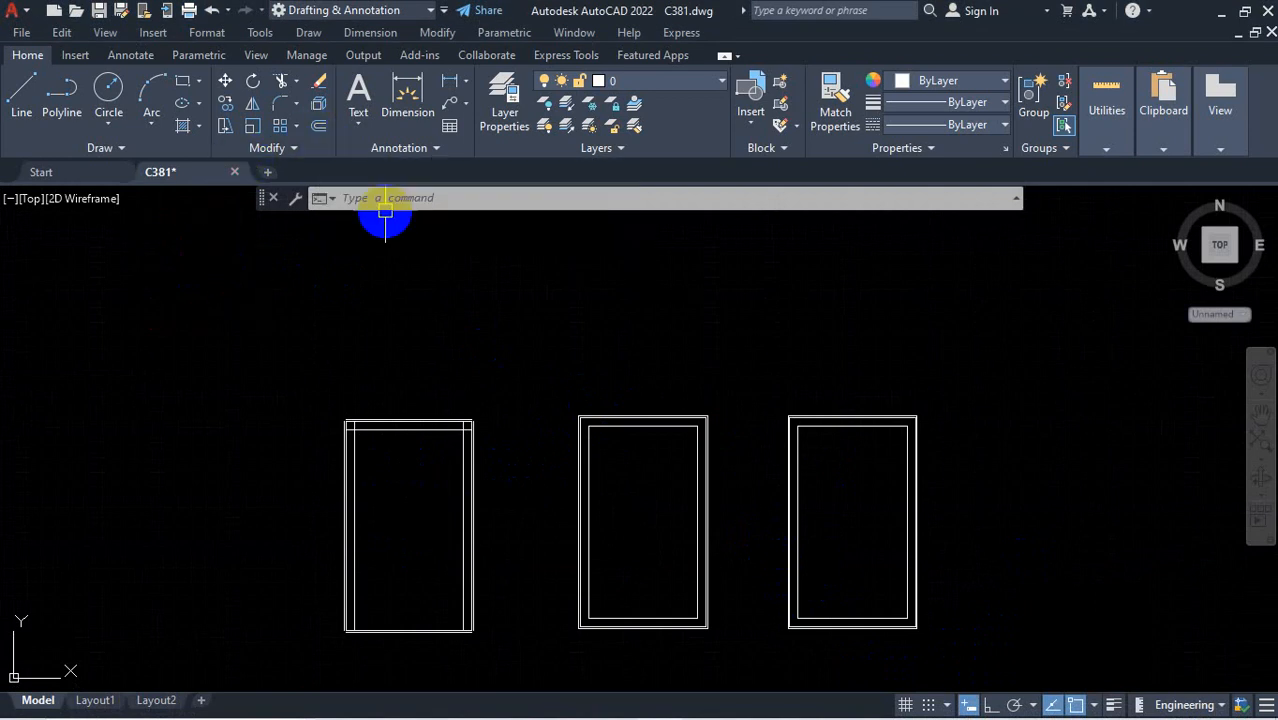
pyautogui.scroll(5, 664, 416)
pyautogui.scroll(2, 664, 416)
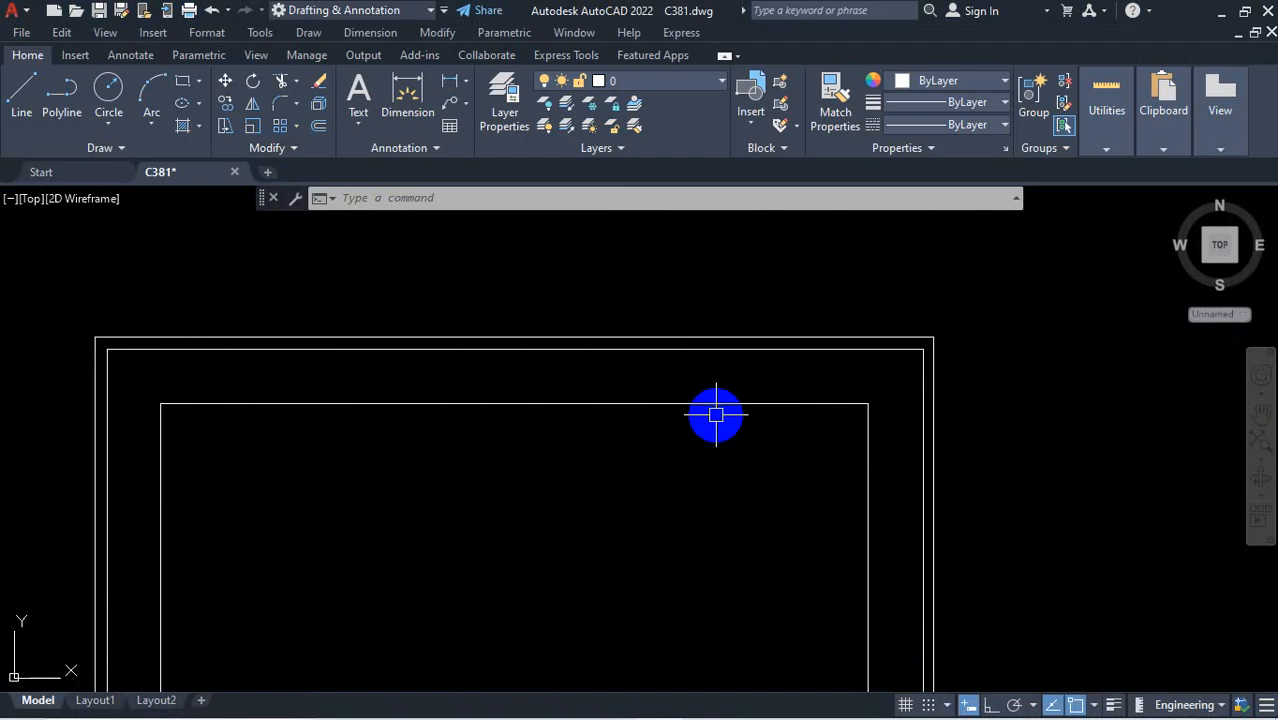
pyautogui.scroll(-8, 735, 365)
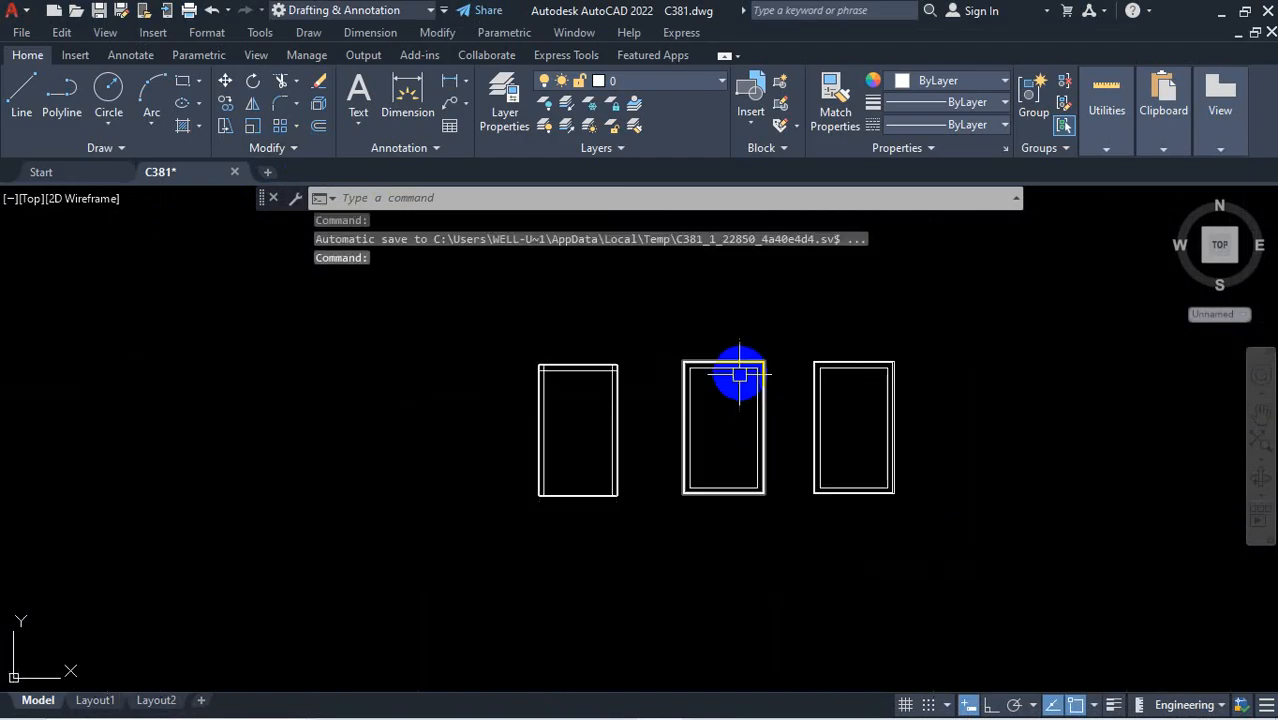
pyautogui.moveTo(990, 715)
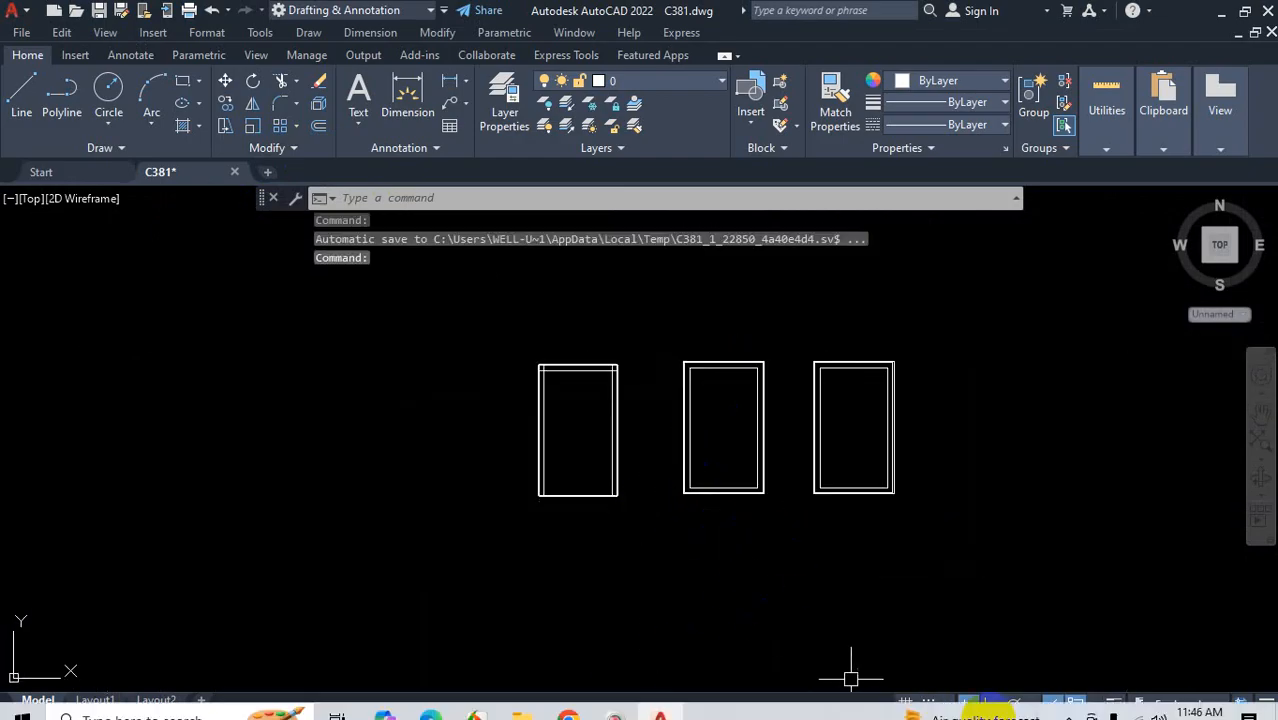
pyautogui.click(1068, 701)
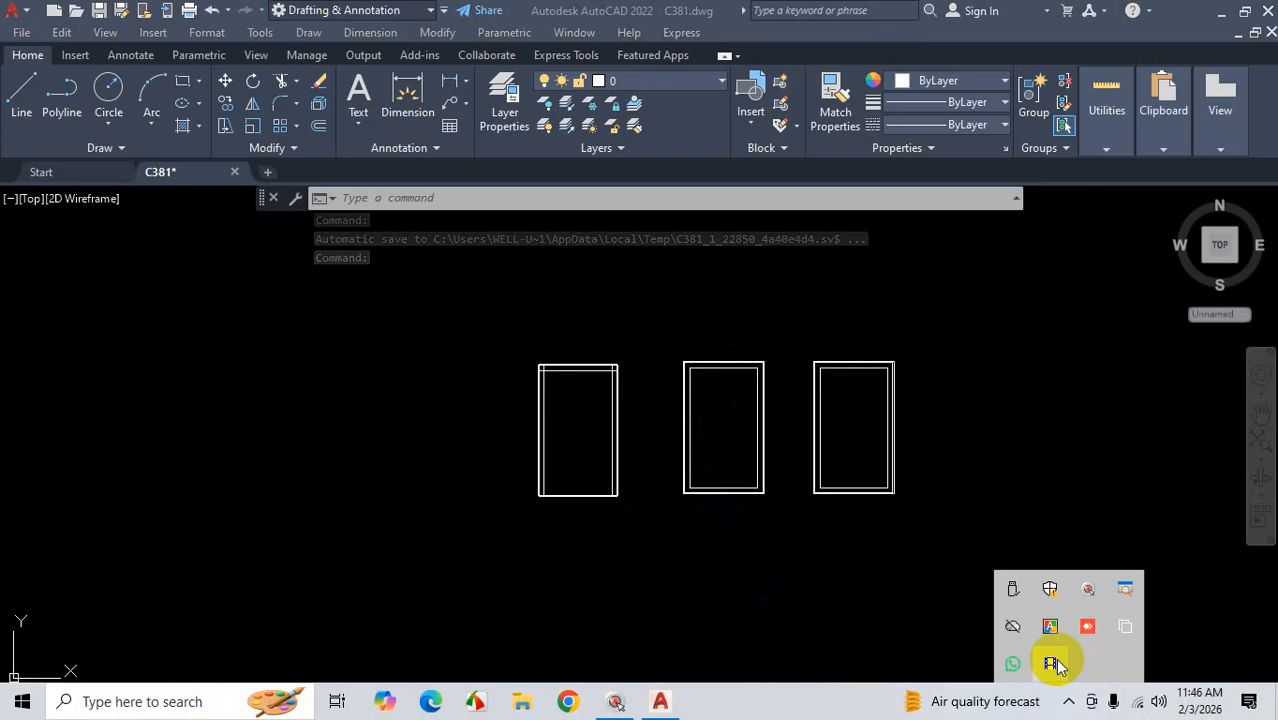
pyautogui.click(1056, 663)
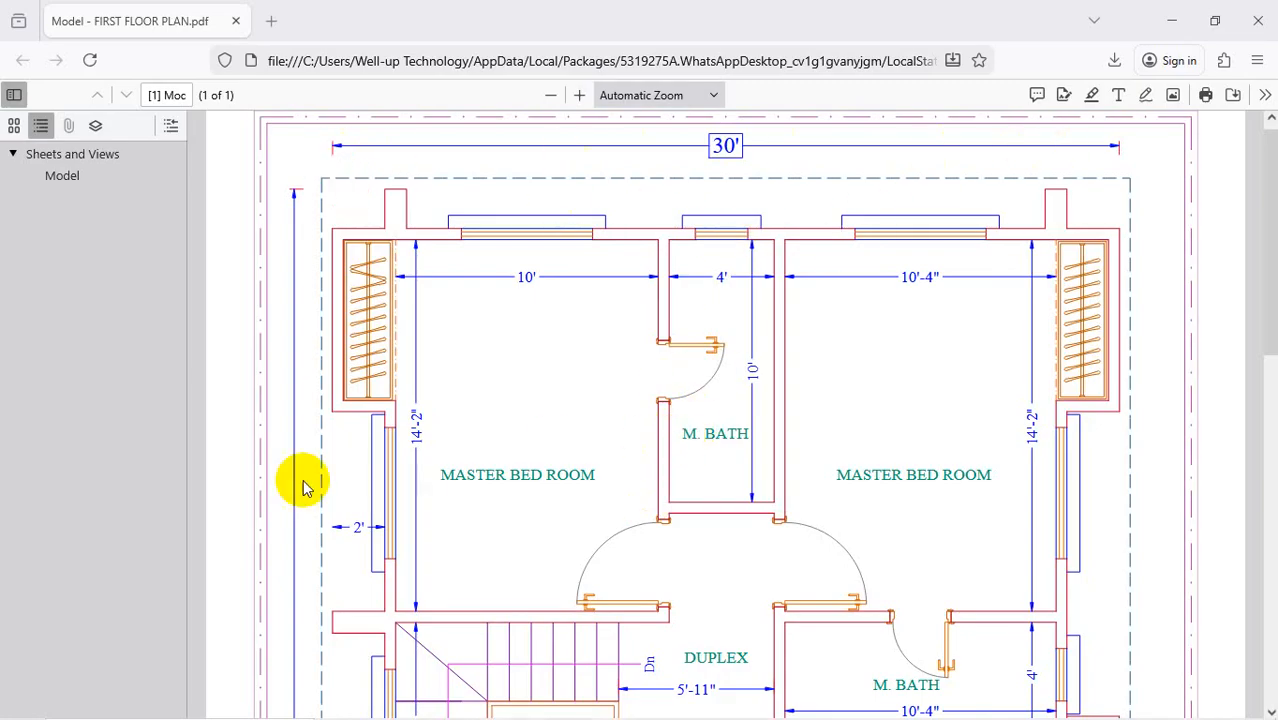
# Examine the outer walls, bedrooms and overall width in FIRST FLOOR PLAN.pdf, and return to the AutoCAD drawing
pyautogui.scroll(-4, 298, 420)
pyautogui.scroll(2, 324, 442)
pyautogui.scroll(2, 324, 442)
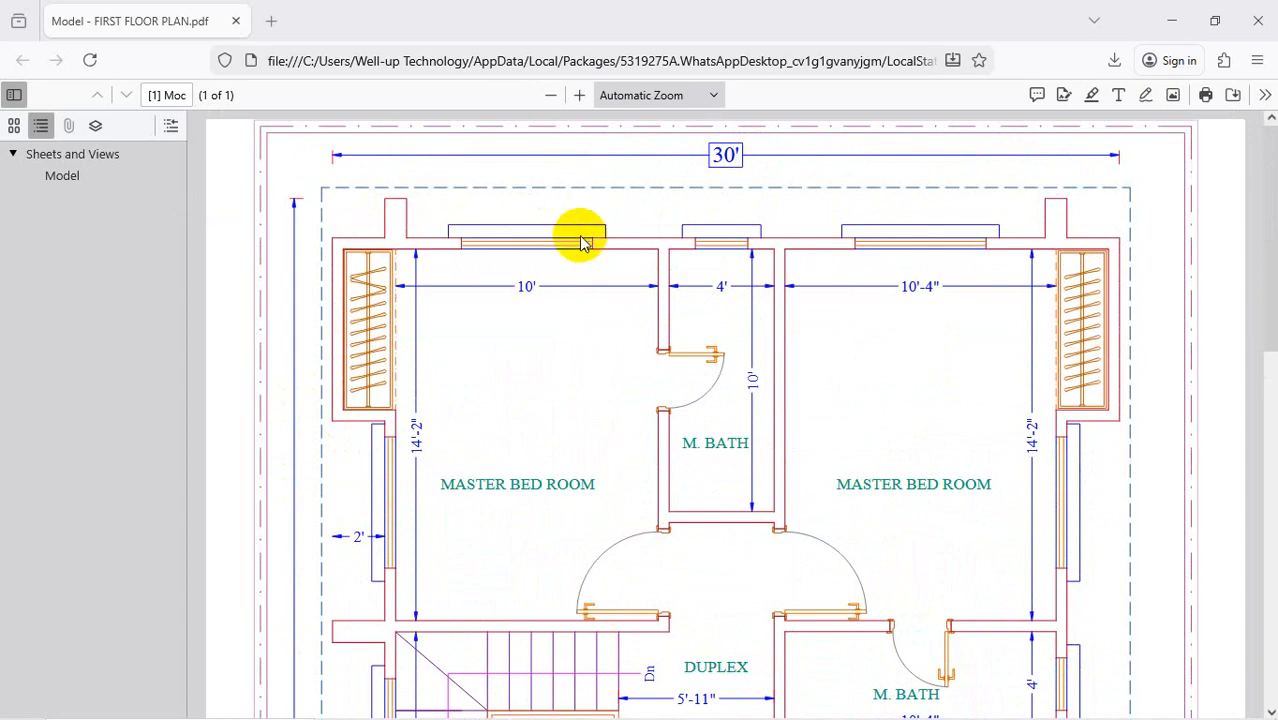
pyautogui.click(1176, 28)
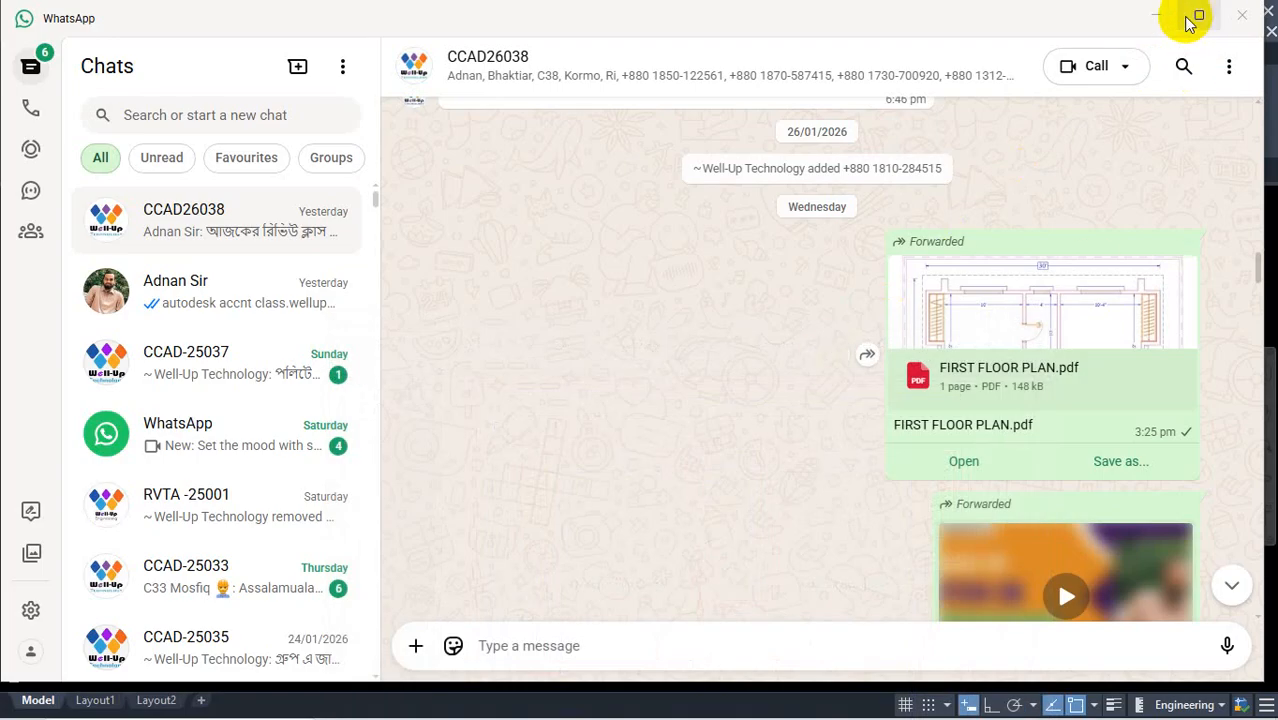
pyautogui.click(1151, 15)
# Compare the rectangles' border lines in the drawing with the walls, baths and balconies in the lower part of FIRST FLOOR PLAN.pdf
pyautogui.scroll(5, 836, 408)
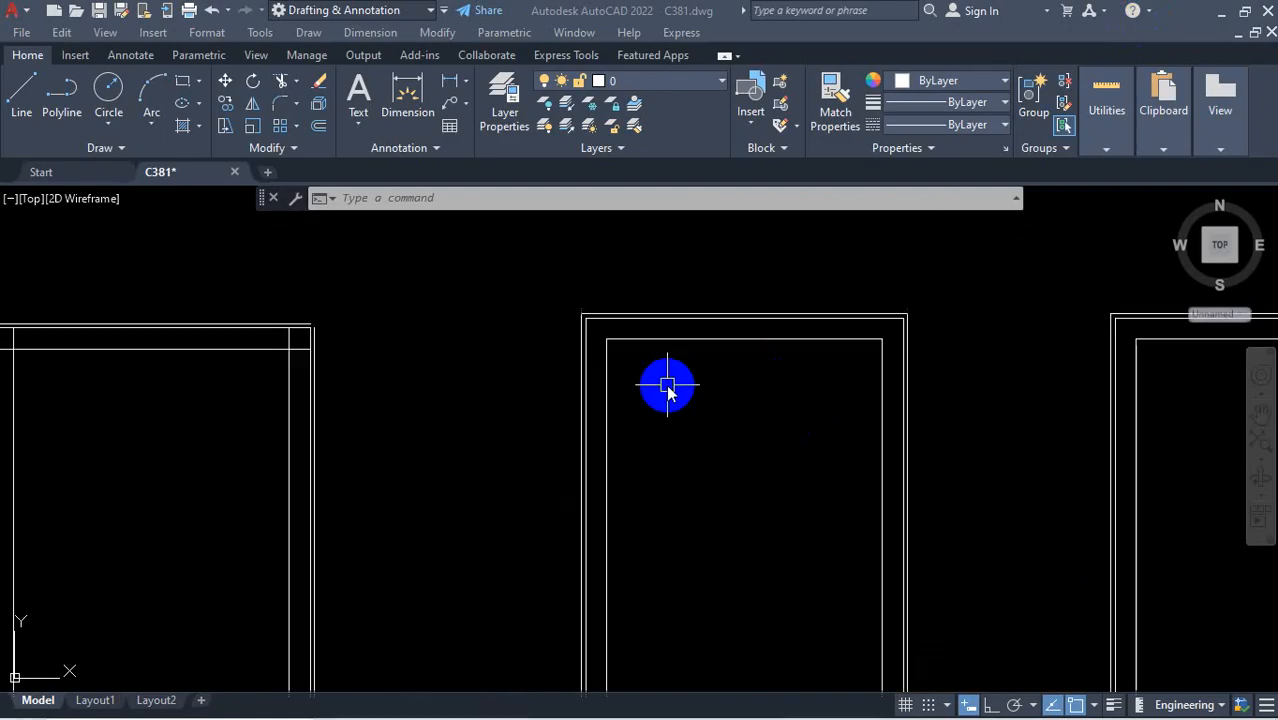
pyautogui.scroll(4, 620, 305)
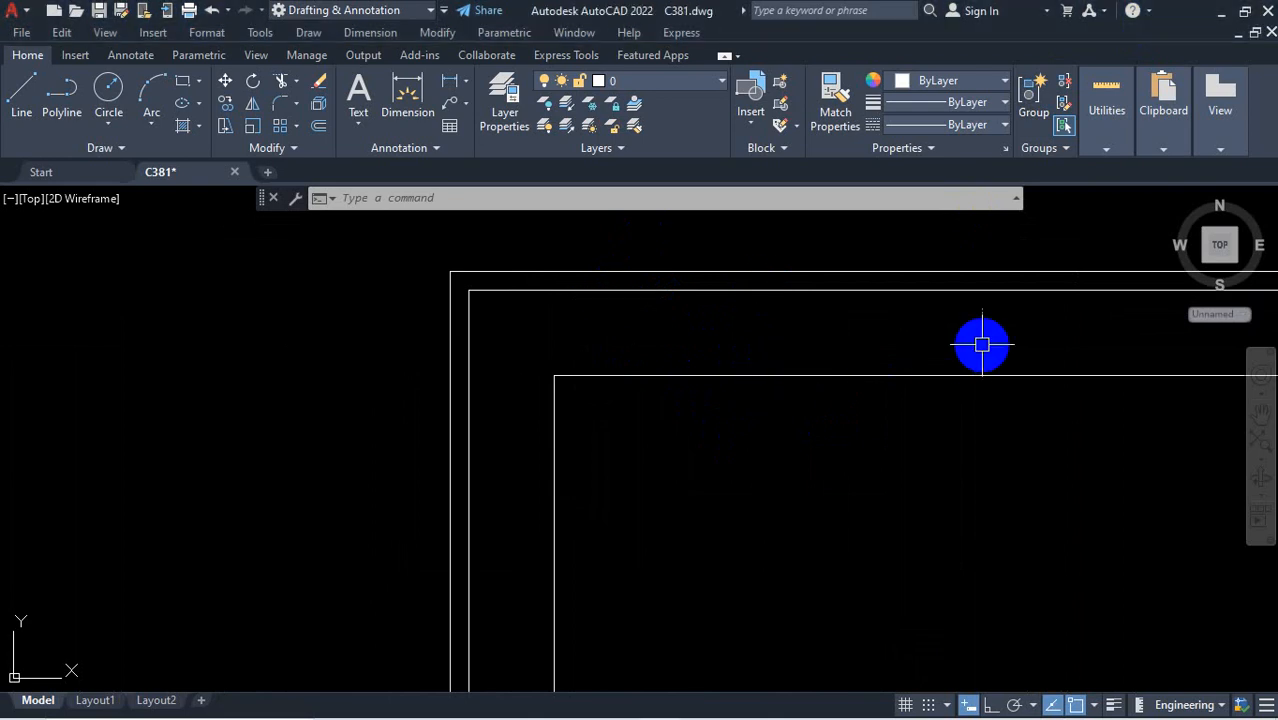
pyautogui.scroll(-5, 981, 343)
pyautogui.scroll(5, 560, 355)
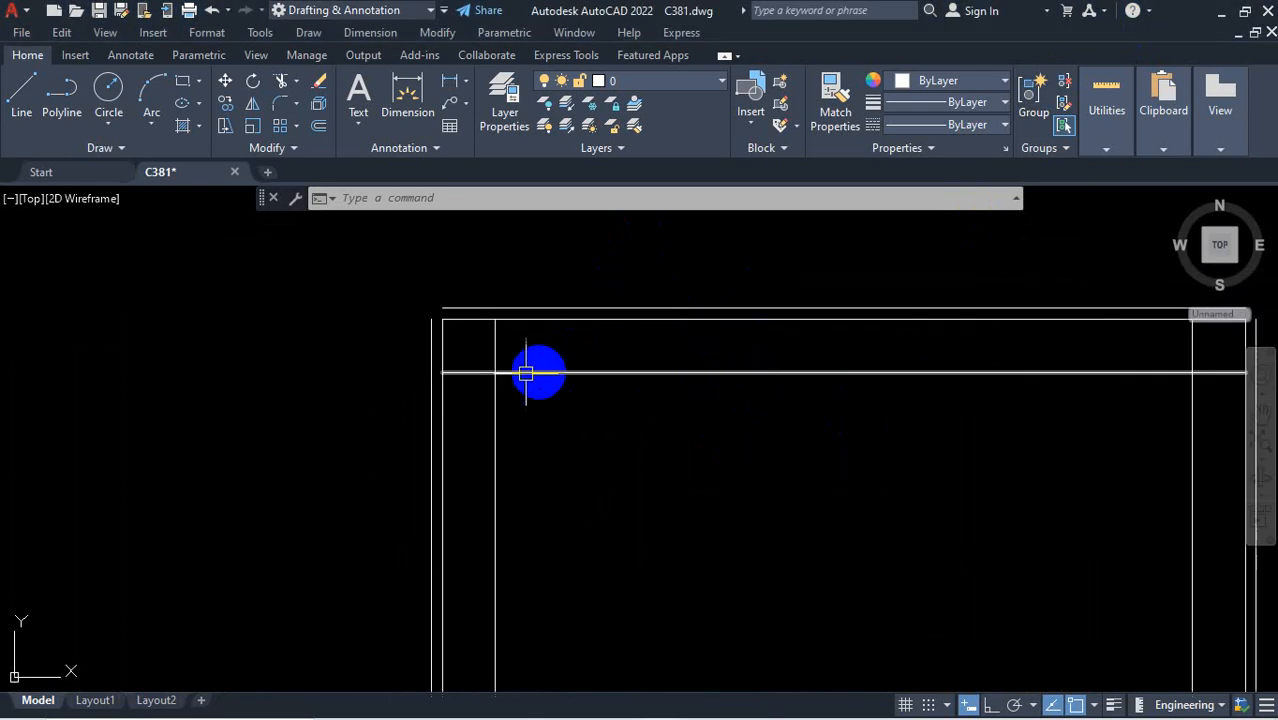
pyautogui.scroll(-5, 680, 302)
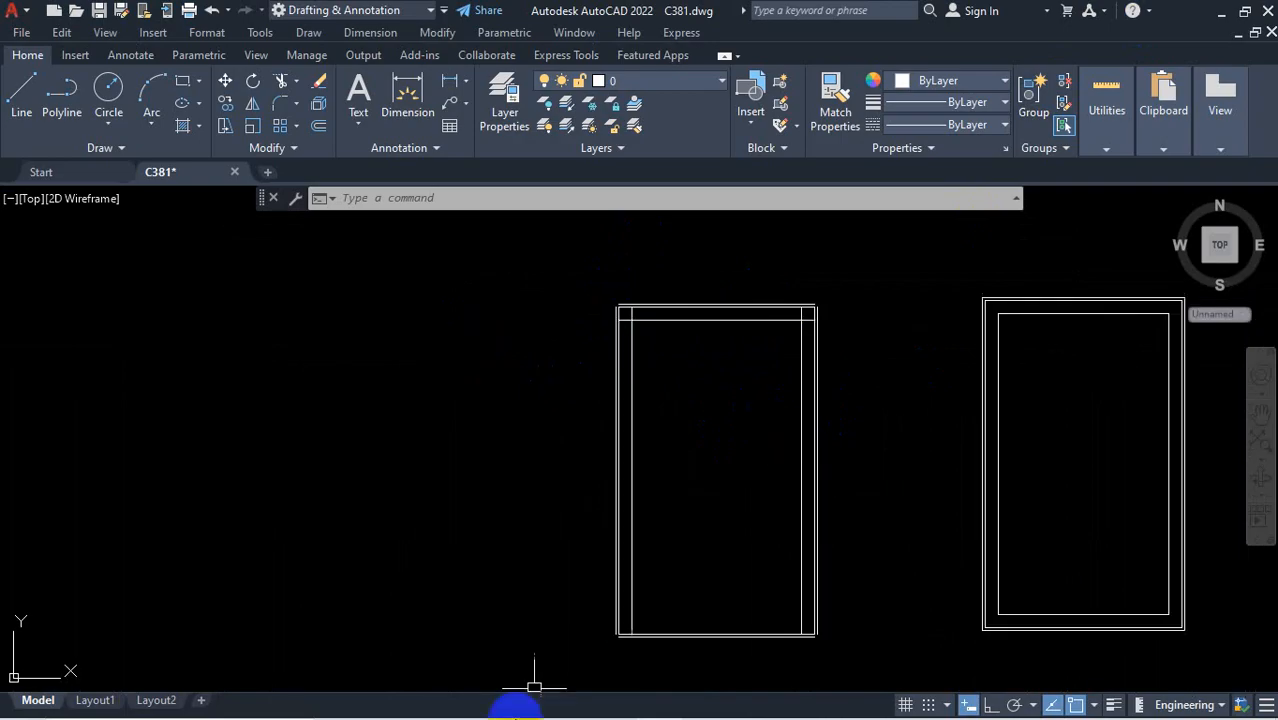
pyautogui.scroll(5, 722, 625)
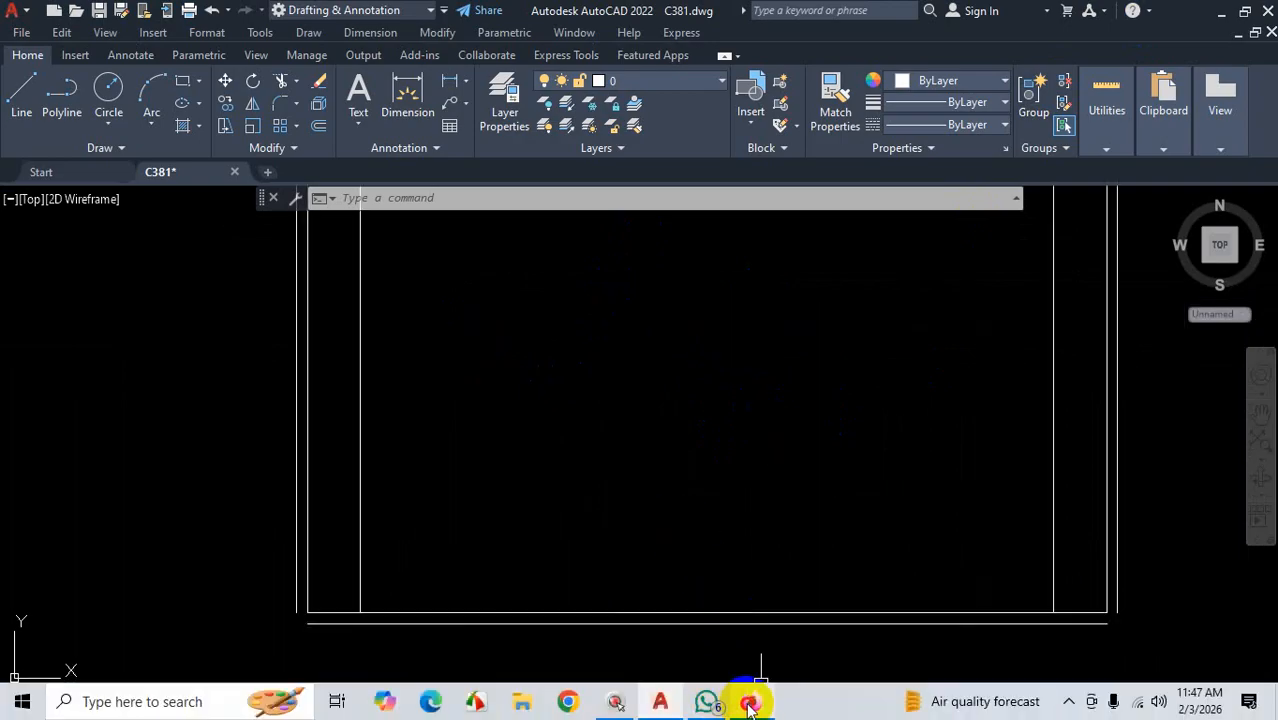
pyautogui.click(751, 701)
pyautogui.scroll(-5, 680, 405)
pyautogui.scroll(-3, 680, 405)
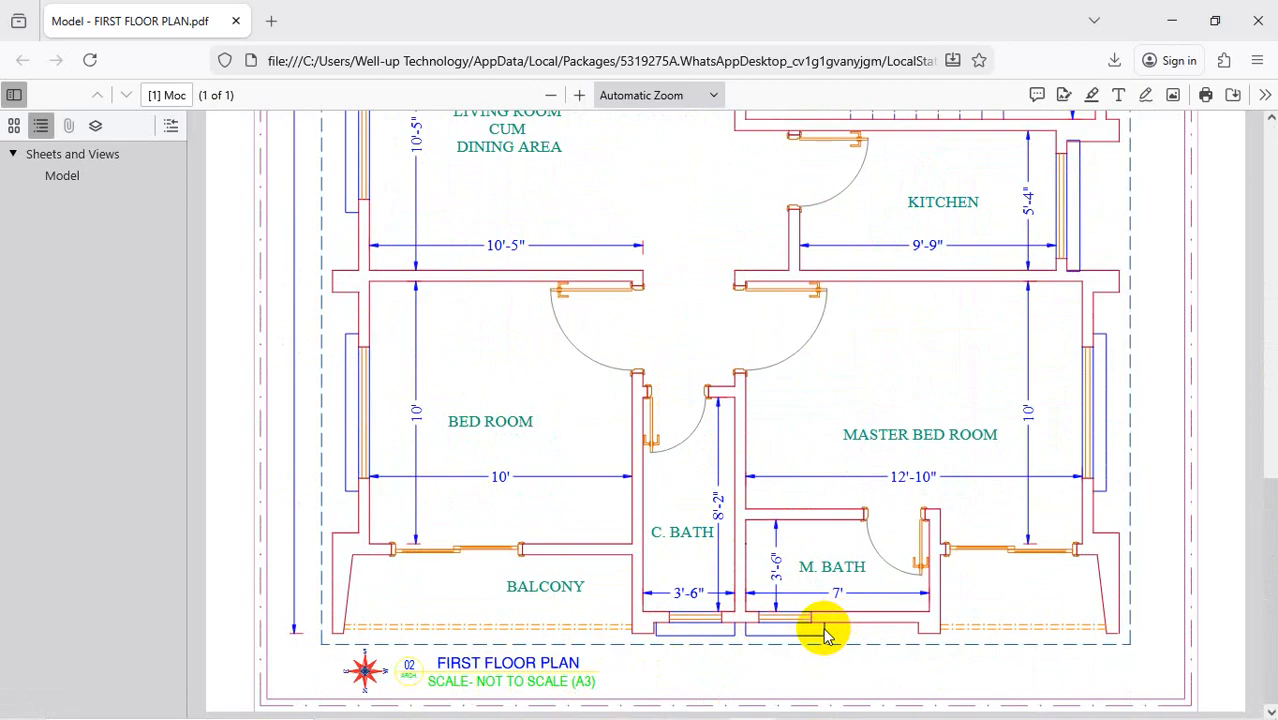
pyautogui.click(1171, 20)
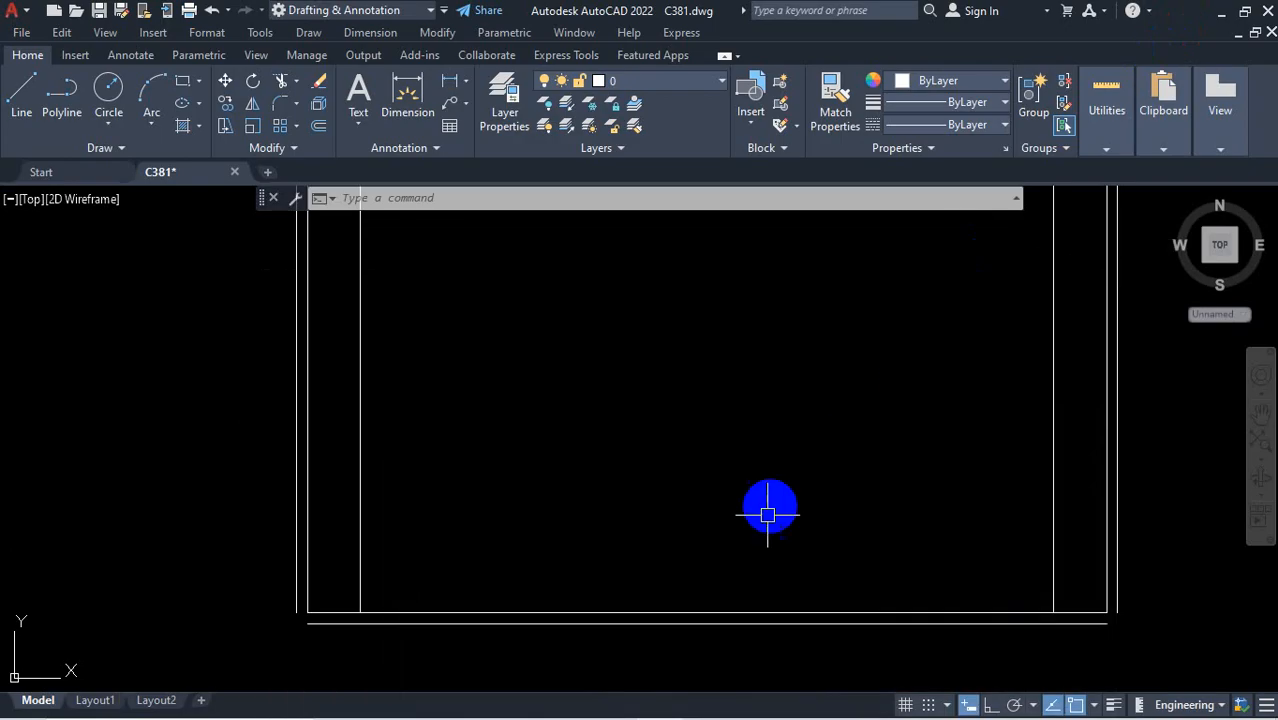
# Delete the innermost outline inside one of the rectangles with closed corners, keeping its two outer outlines
pyautogui.scroll(-4, 760, 540)
pyautogui.scroll(5, 887, 454)
pyautogui.press('Escape')
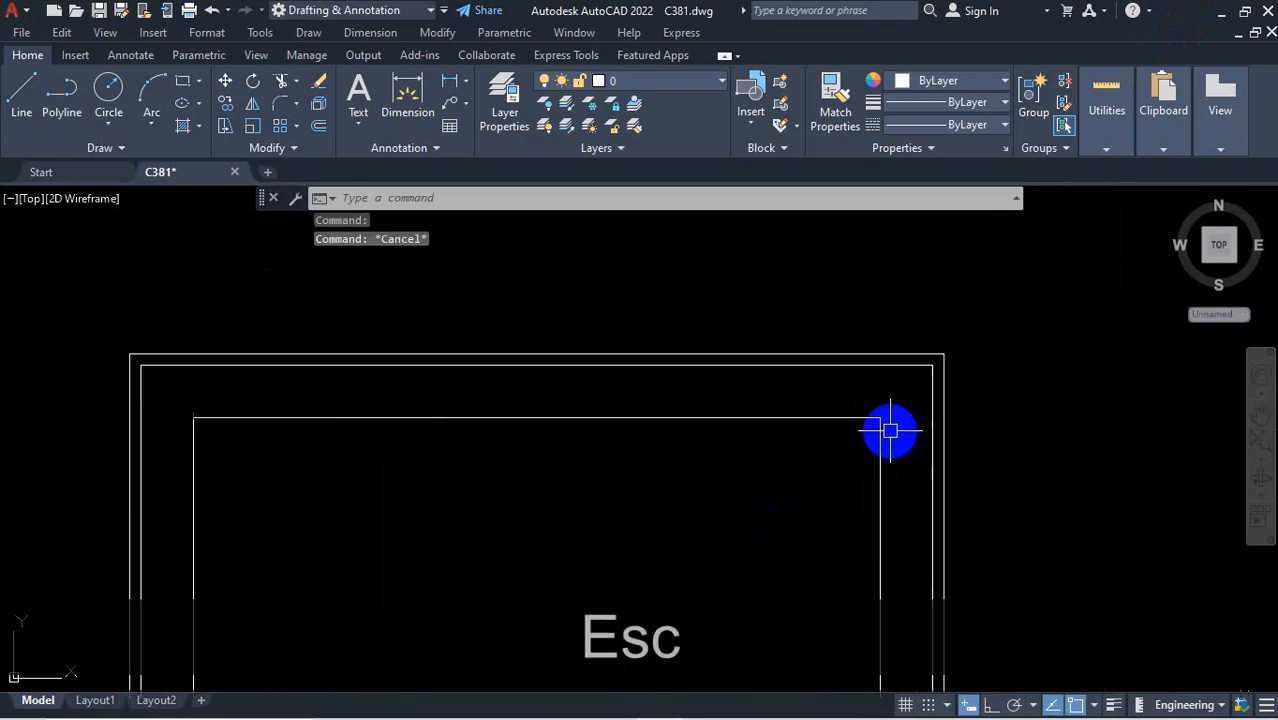
pyautogui.click(893, 405)
pyautogui.click(833, 448)
pyautogui.press('Delete')
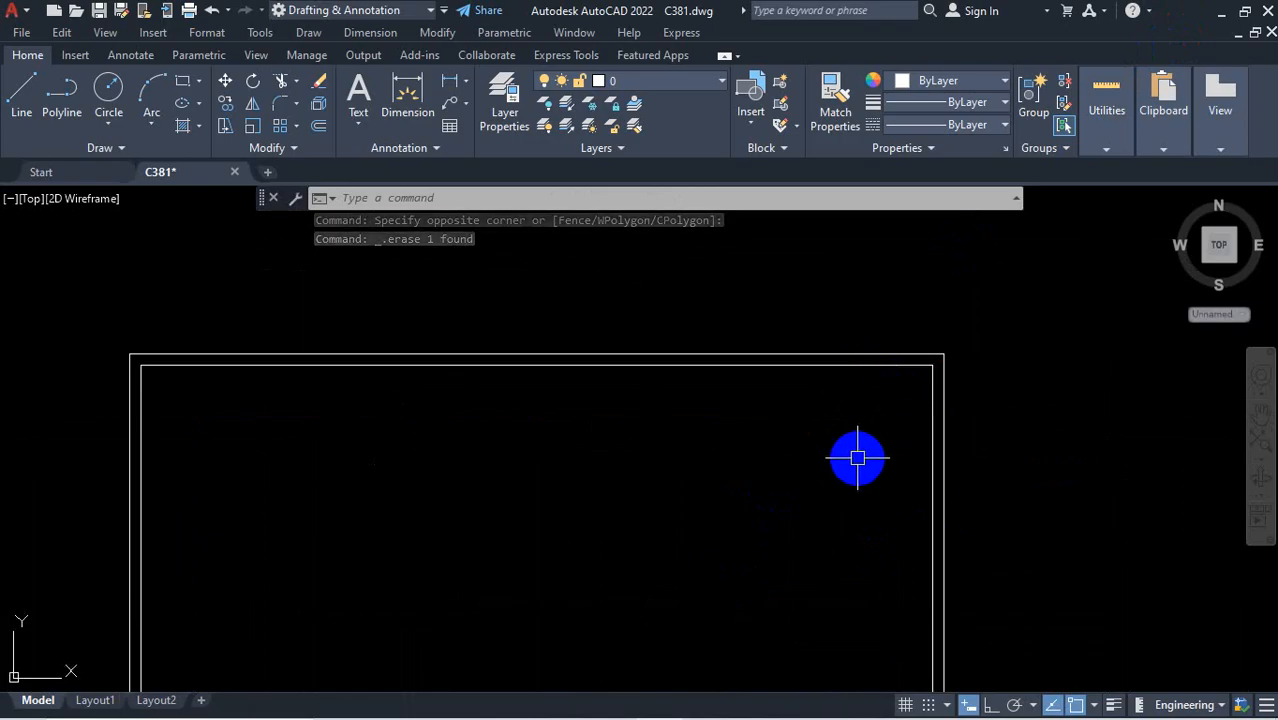
# Offset the inner outline of the middle rectangle inward by a distance of 24 inches
pyautogui.write('c')
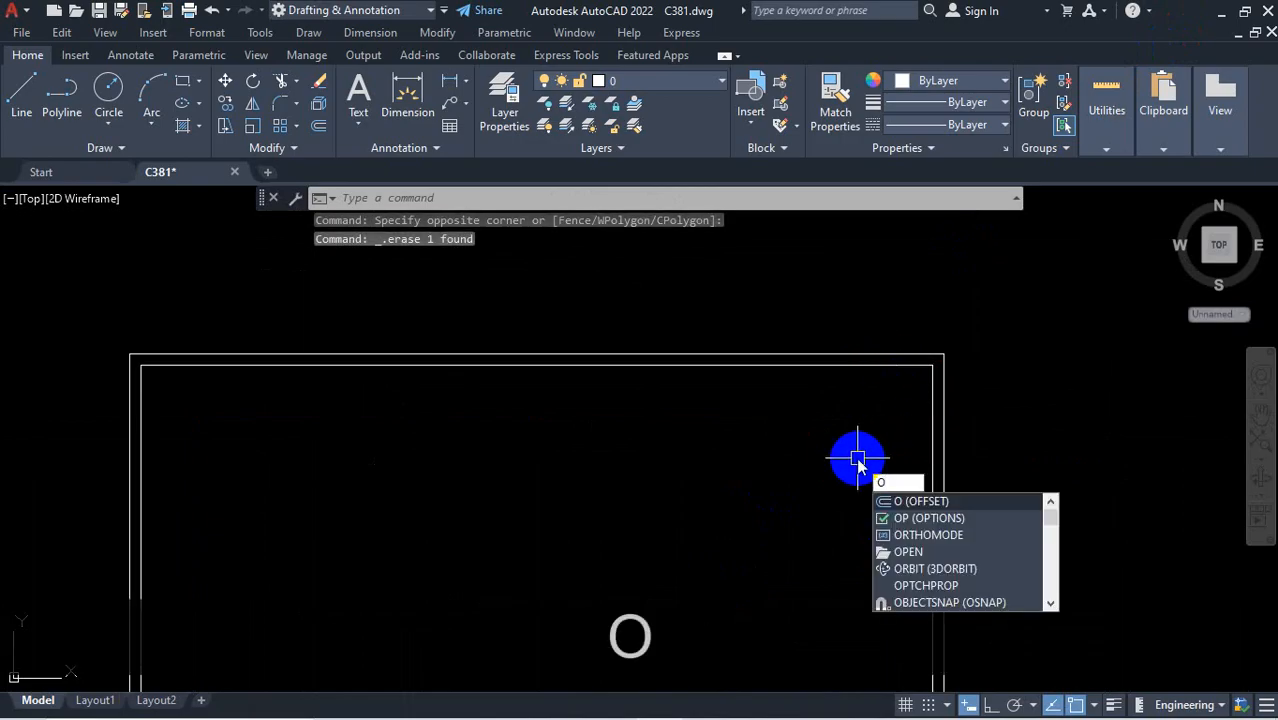
pyautogui.press('Return')
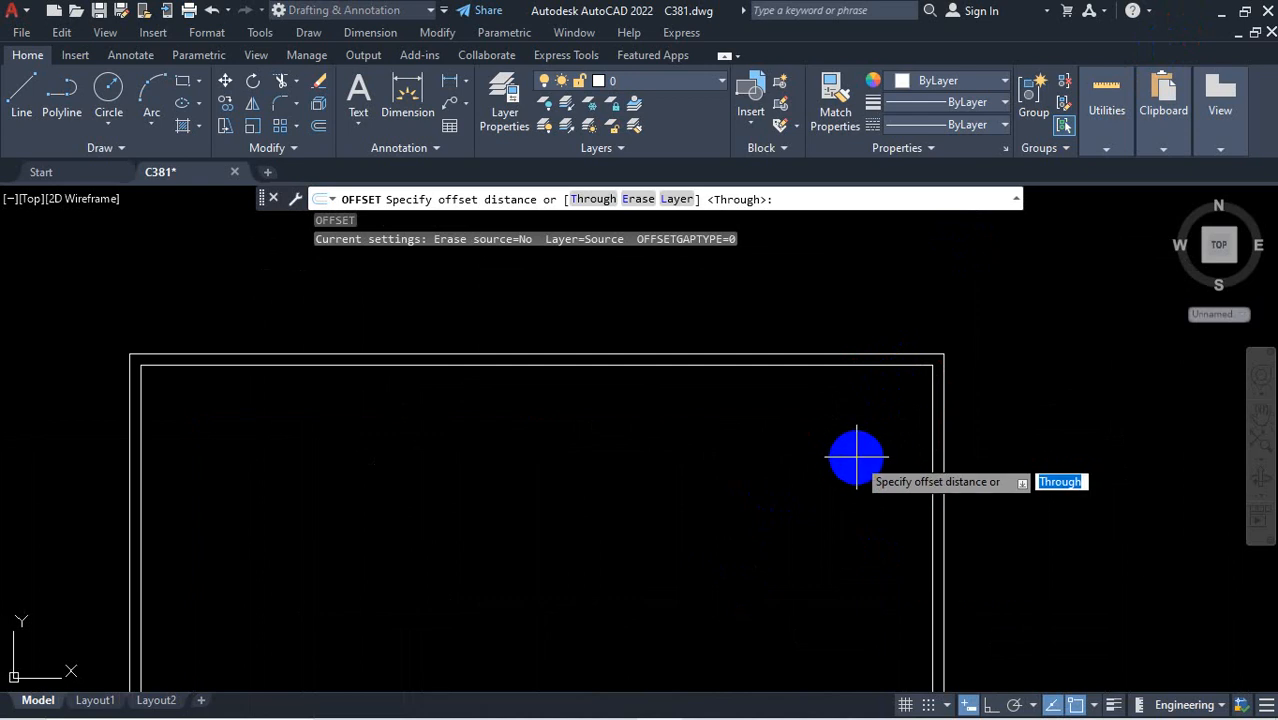
pyautogui.hotkey('ctrl', '1')
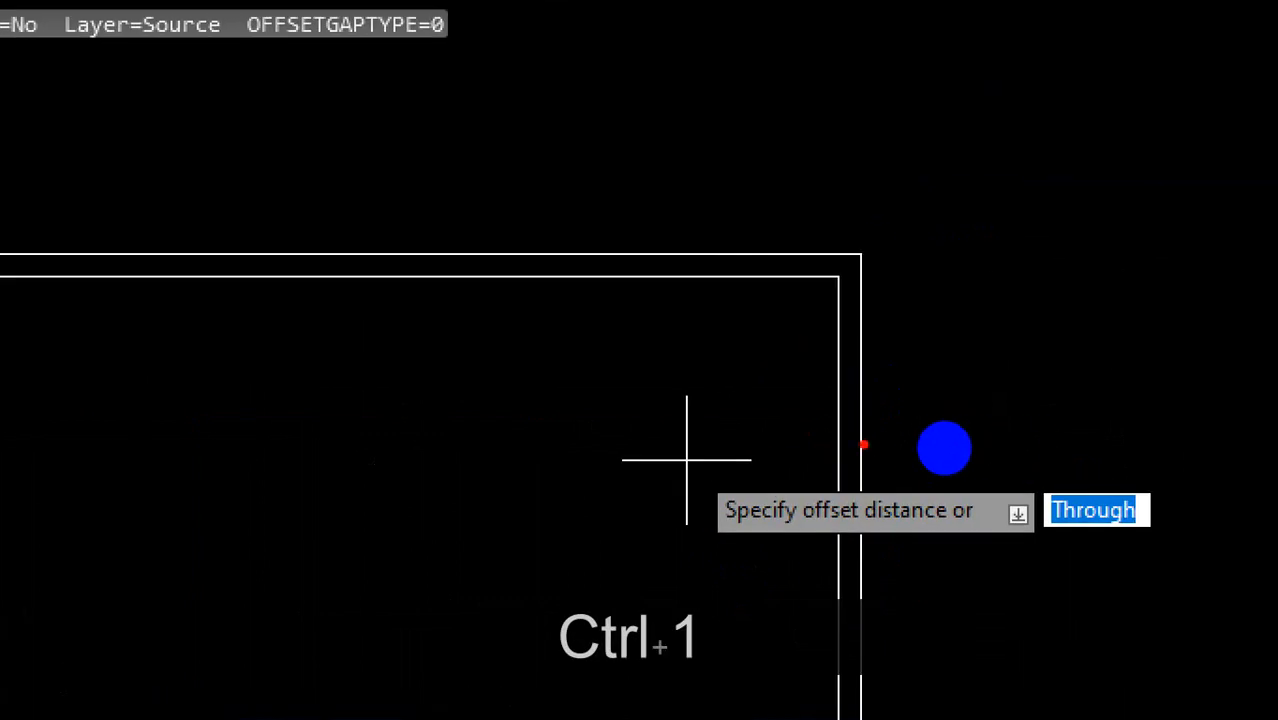
pyautogui.moveTo(944, 447)
pyautogui.mouseDown()
pyautogui.moveTo(700, 556)
pyautogui.moveTo(1021, 480)
pyautogui.moveTo(936, 444)
pyautogui.mouseUp()
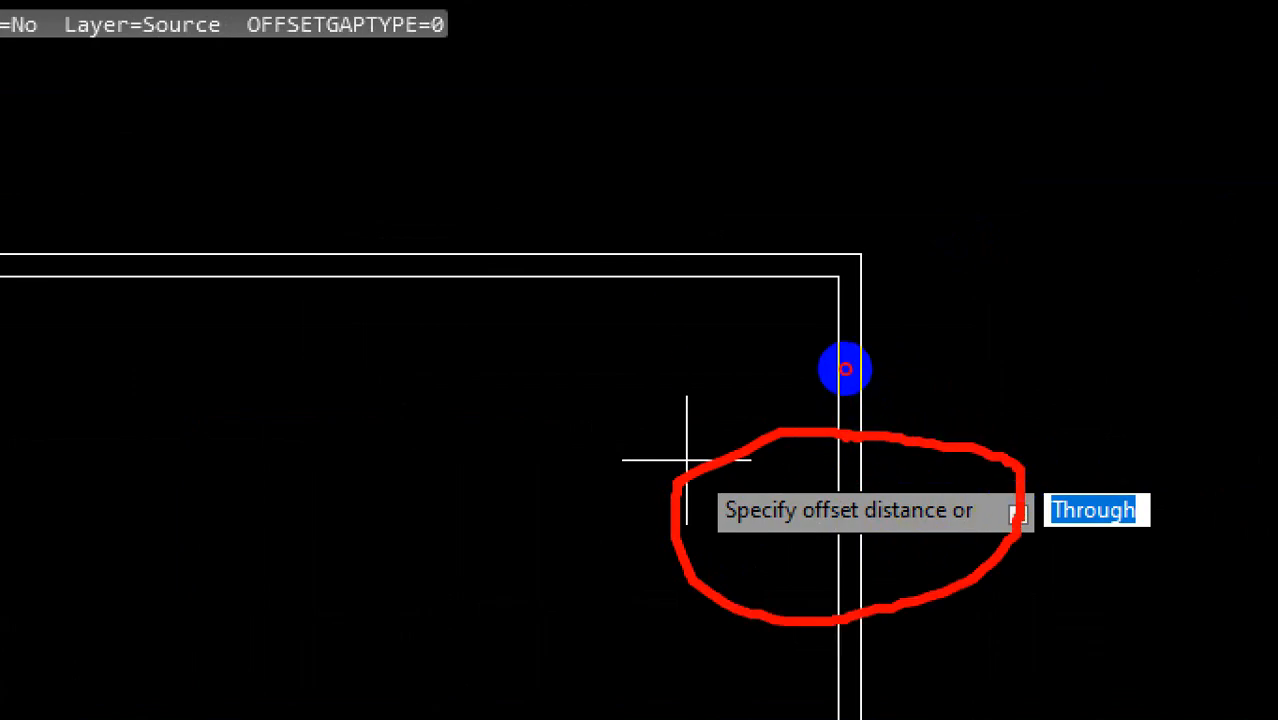
pyautogui.moveTo(664, 282)
pyautogui.mouseDown()
pyautogui.moveTo(665, 360)
pyautogui.moveTo(713, 362)
pyautogui.mouseUp()
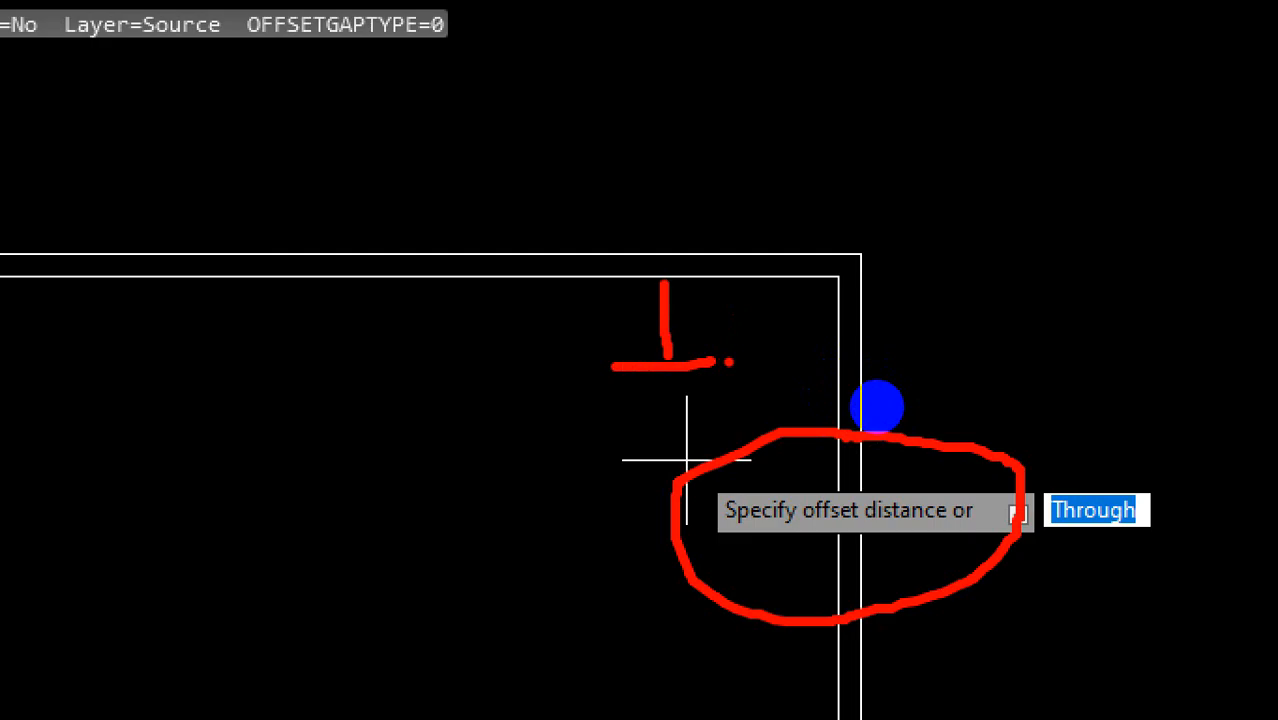
pyautogui.press('Escape')
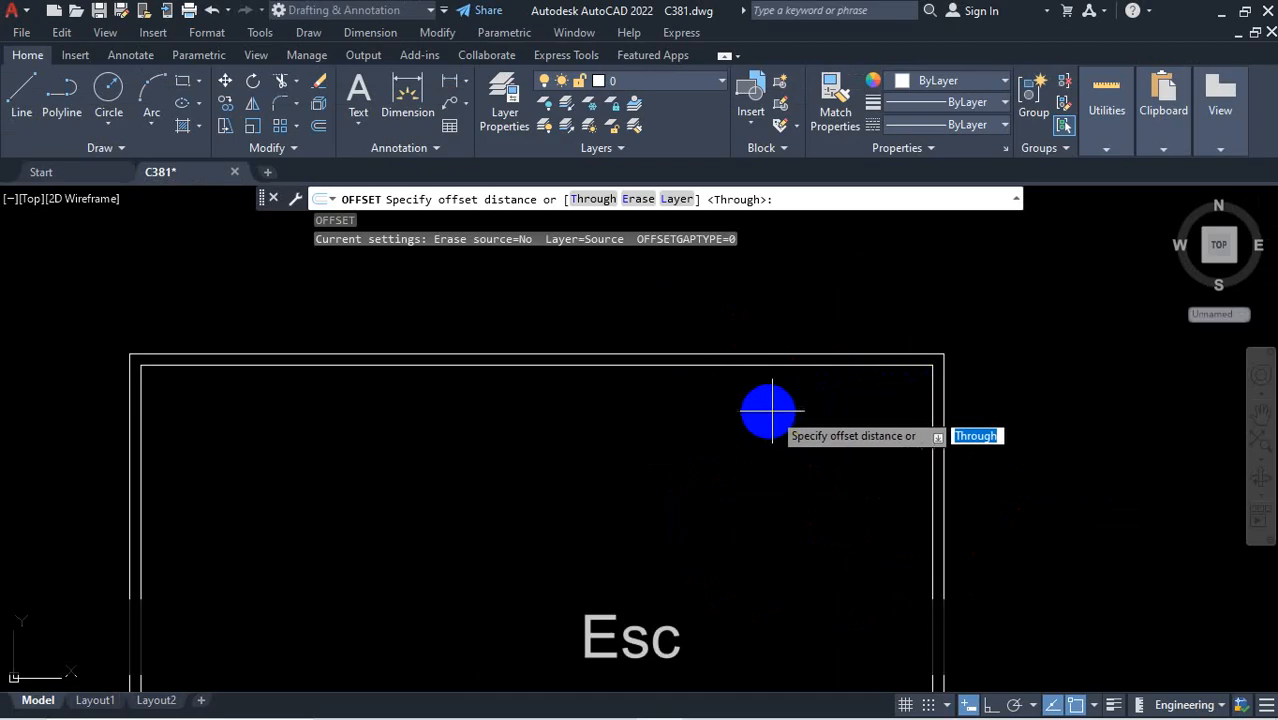
pyautogui.write('24')
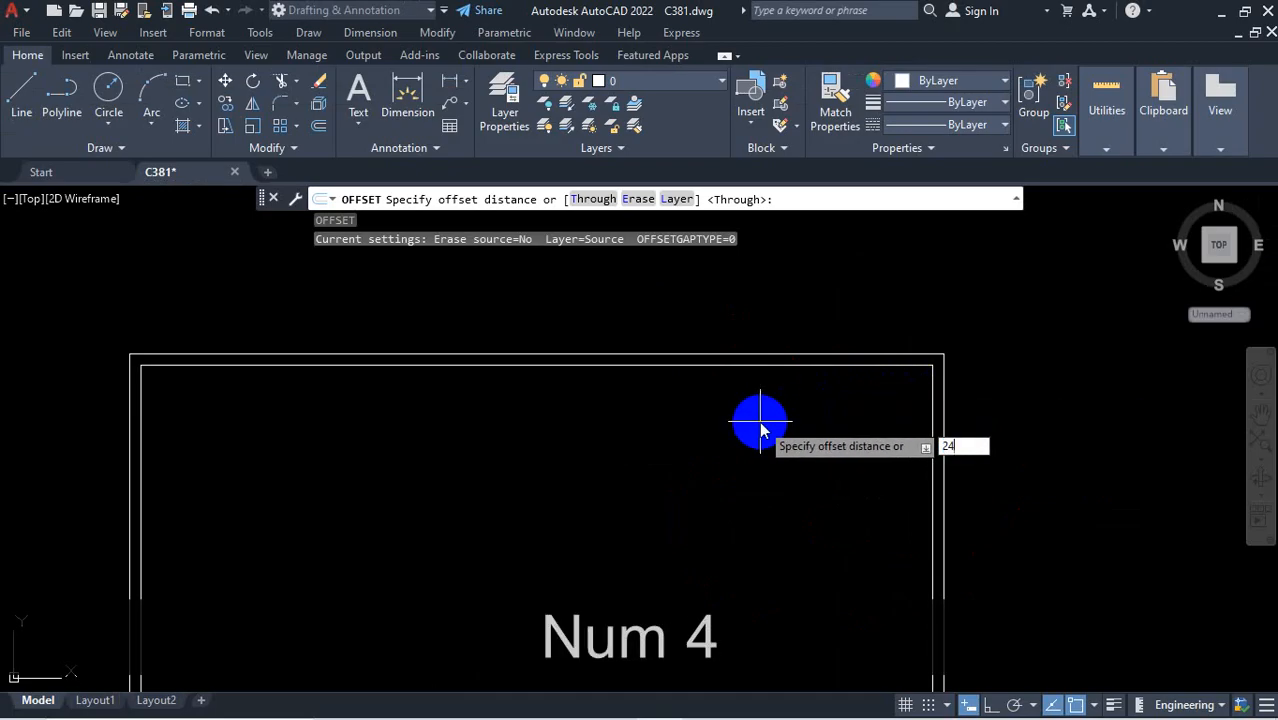
pyautogui.press('Return')
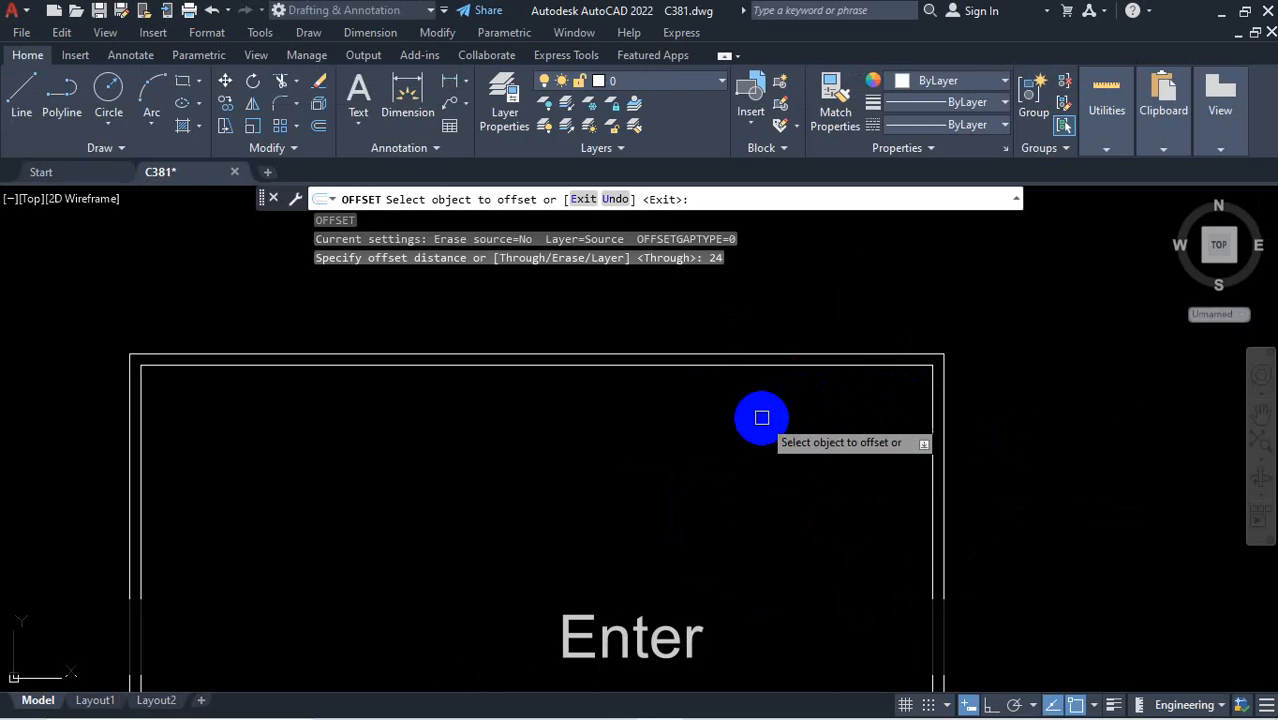
pyautogui.scroll(-2, 873, 365)
pyautogui.scroll(5, 860, 390)
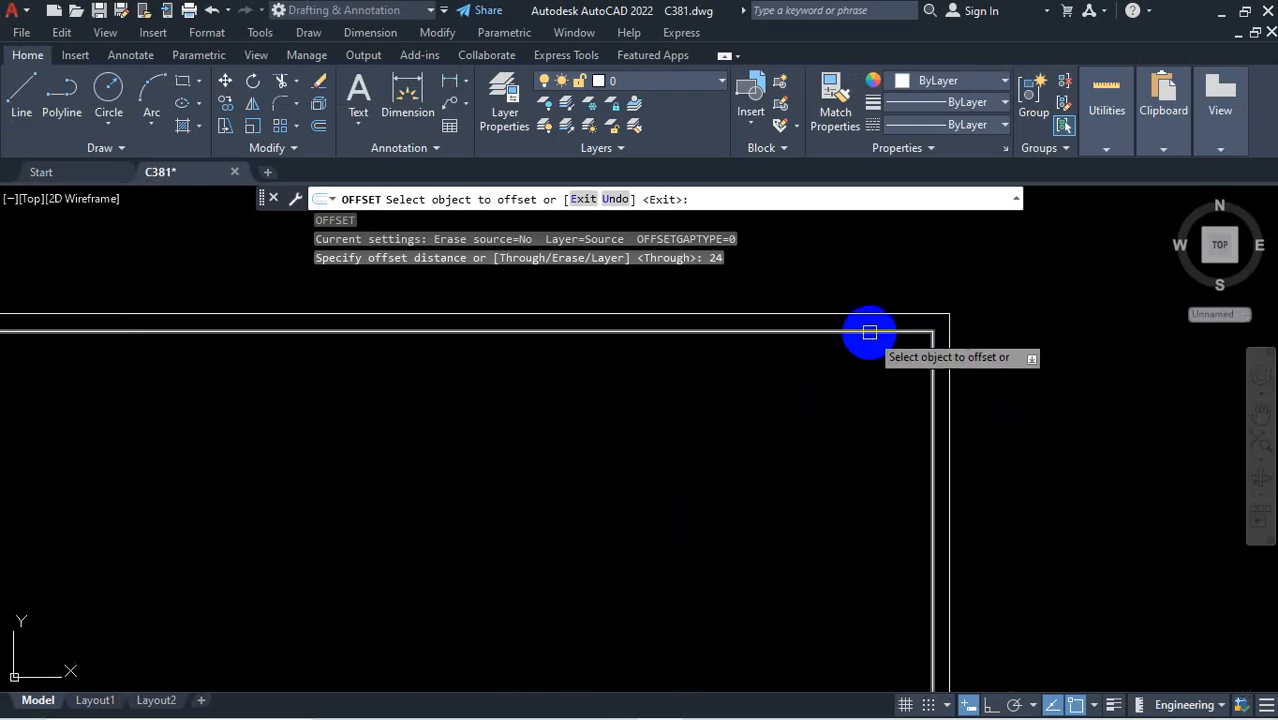
pyautogui.scroll(-5, 800, 362)
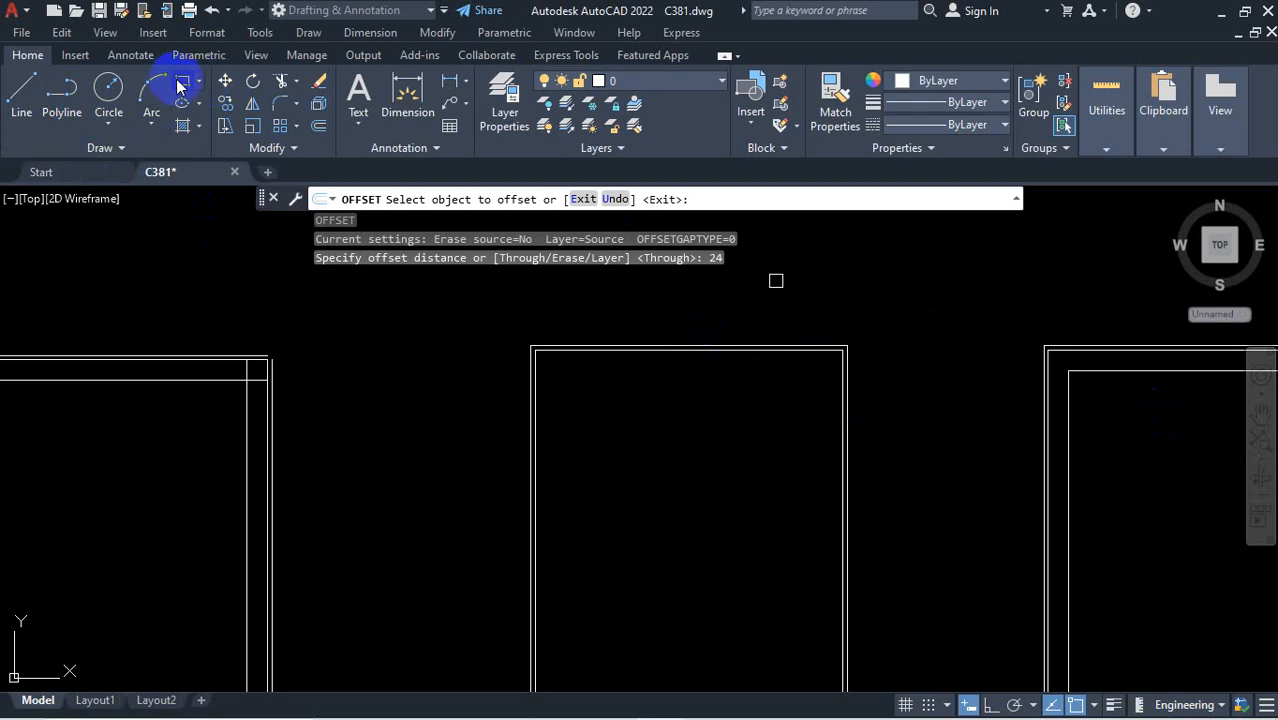
pyautogui.scroll(5, 822, 359)
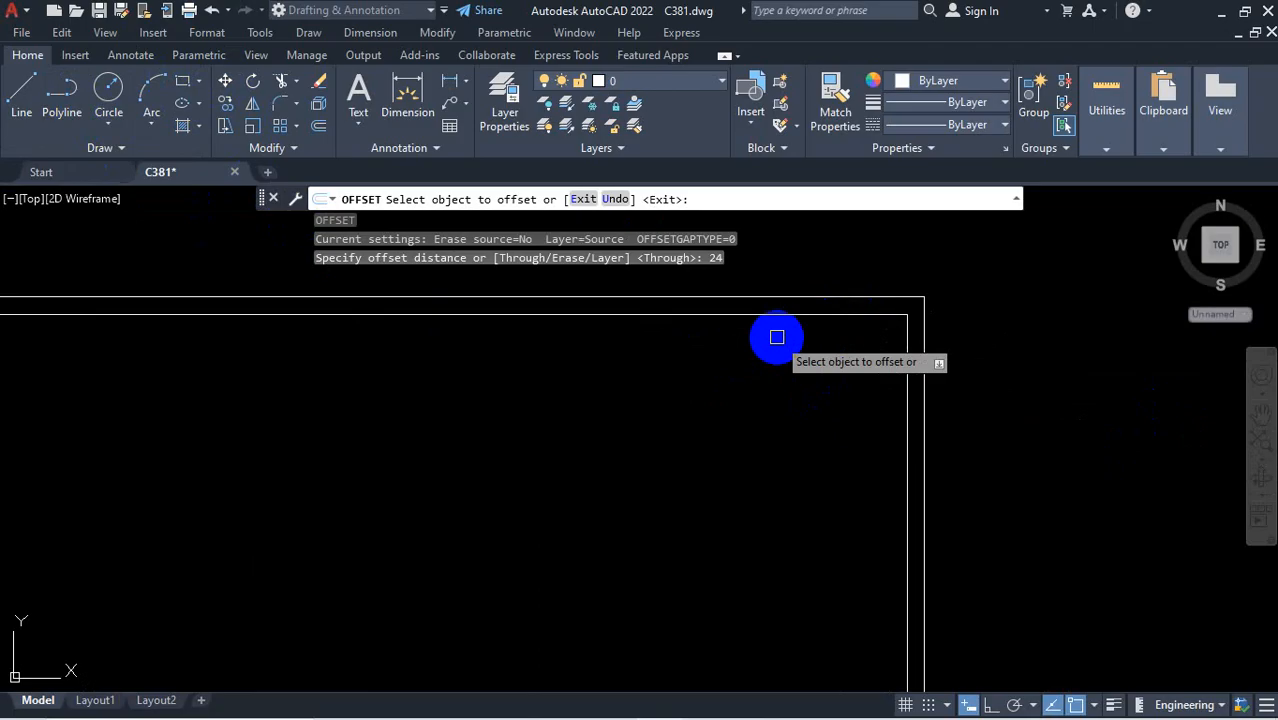
pyautogui.scroll(-3, 785, 342)
pyautogui.scroll(3, 785, 342)
pyautogui.click(805, 319)
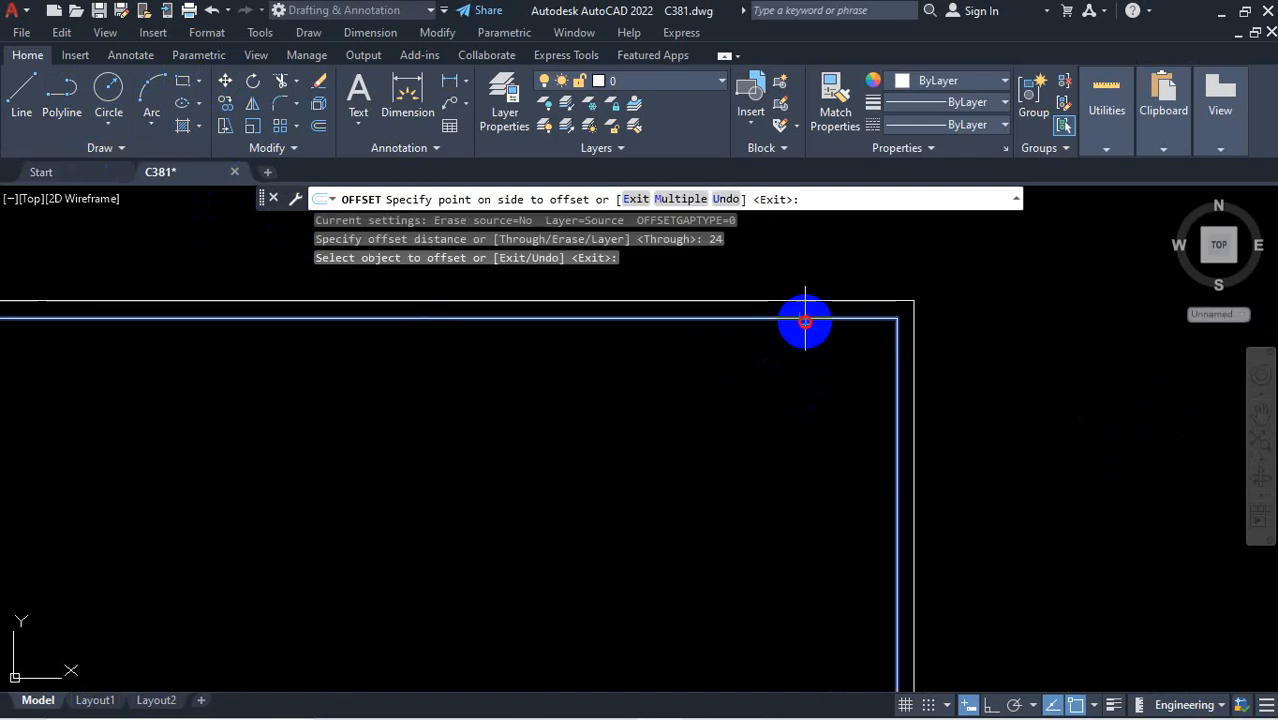
pyautogui.scroll(-8, 805, 322)
pyautogui.scroll(3, 850, 348)
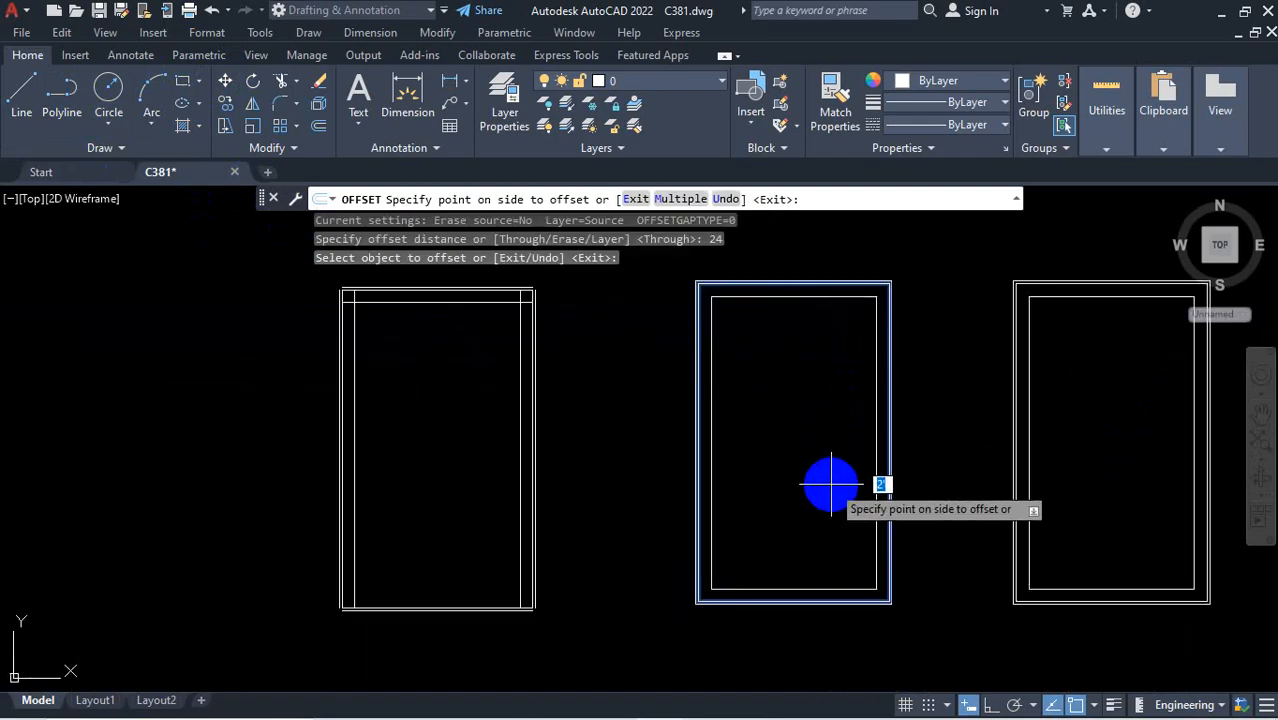
pyautogui.scroll(2, 805, 542)
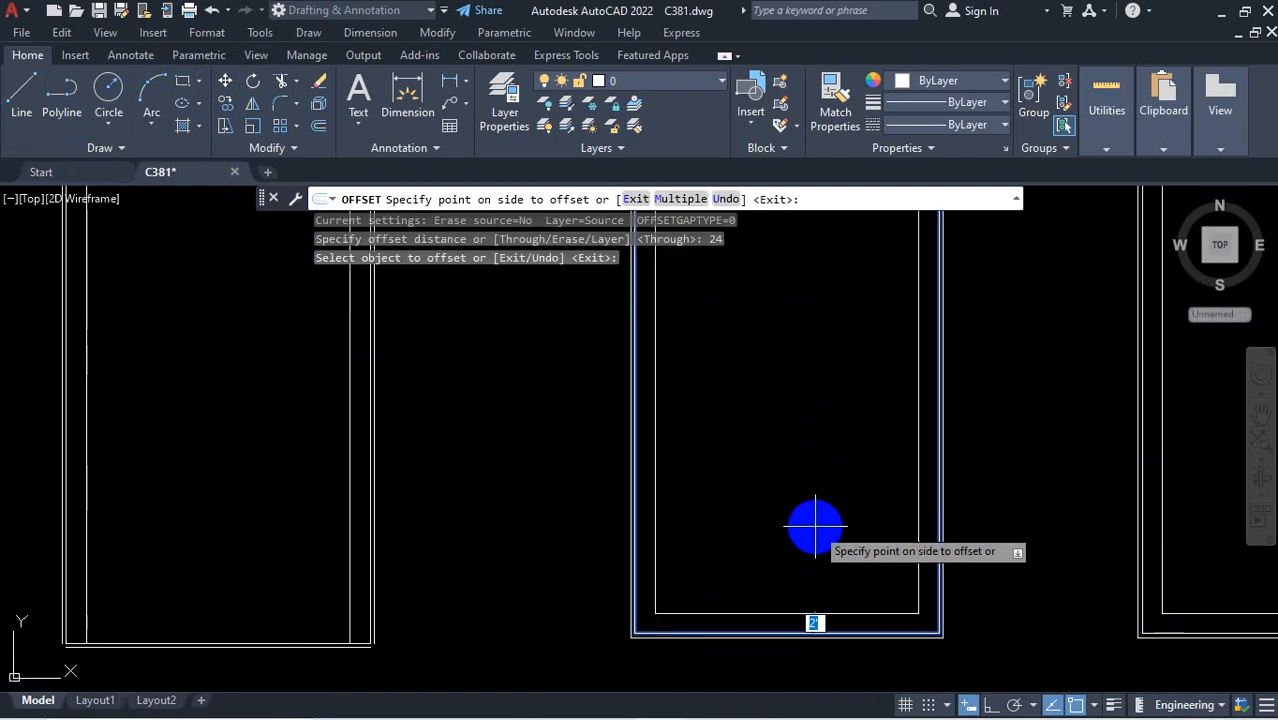
pyautogui.click(815, 525)
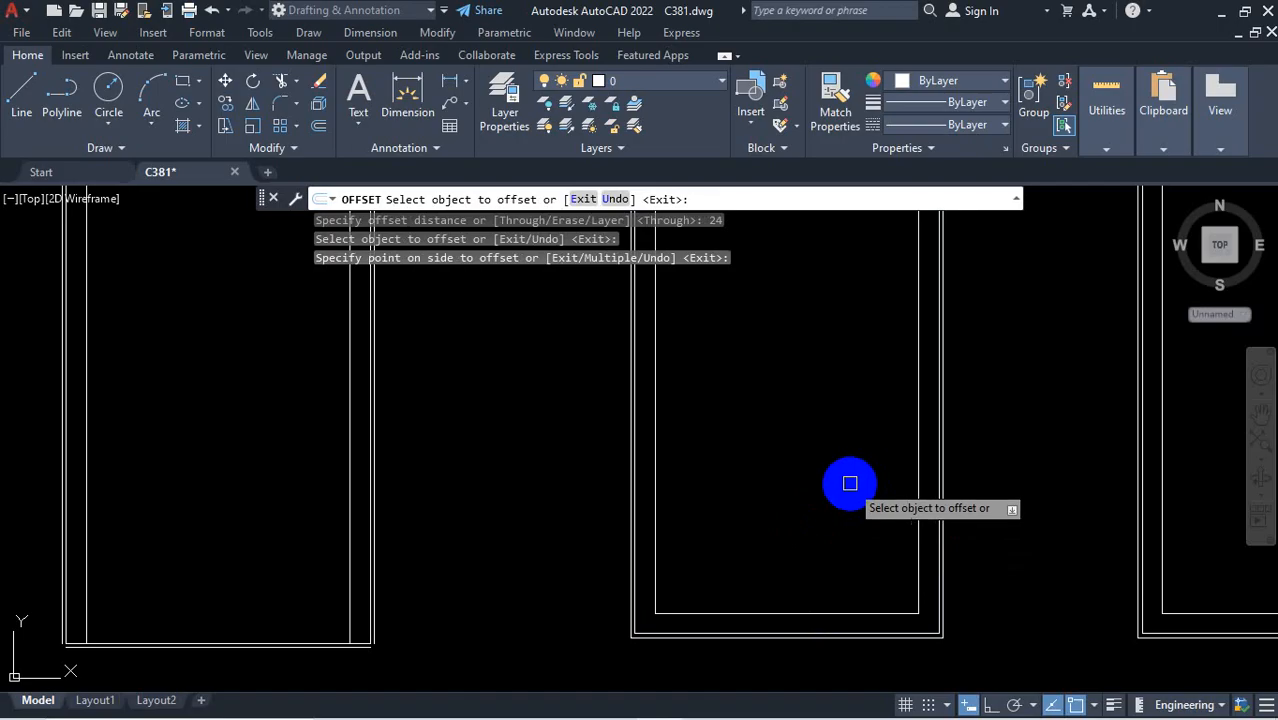
# End the offset and compare the middle rectangle's inner outline with the outlines and corners of the two neighbouring rectangles
pyautogui.scroll(-3, 818, 495)
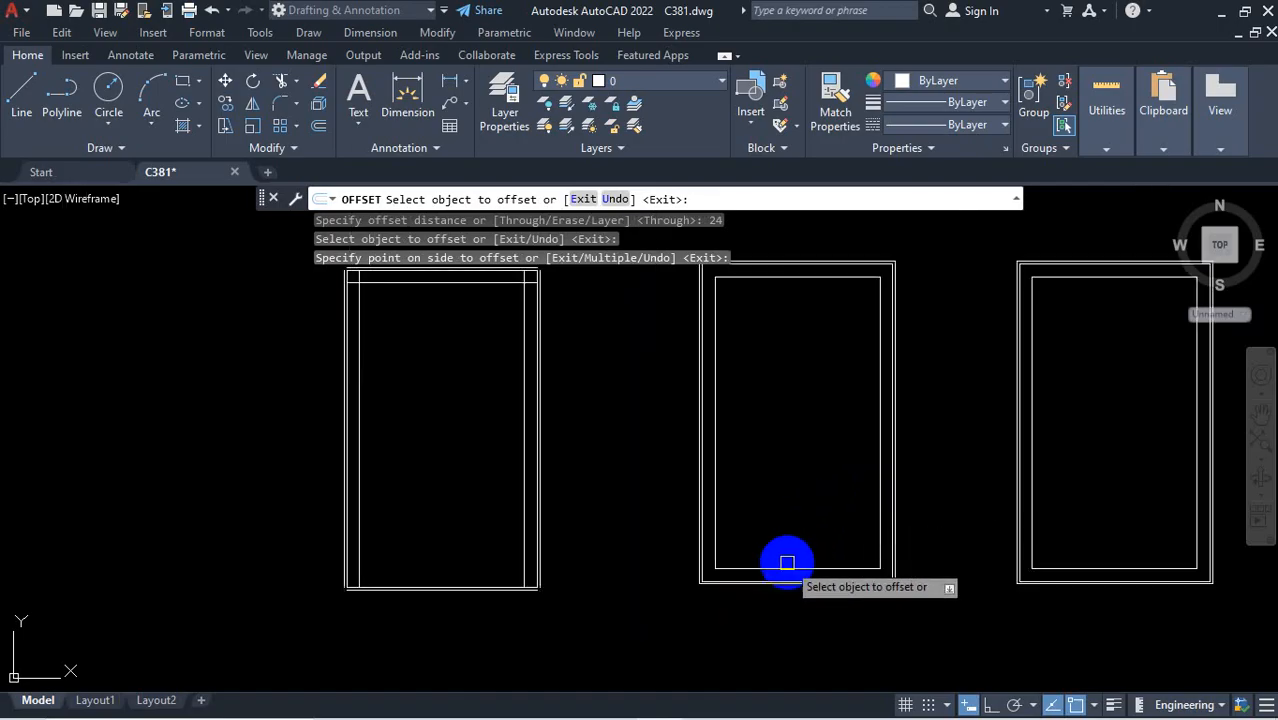
pyautogui.scroll(5, 778, 580)
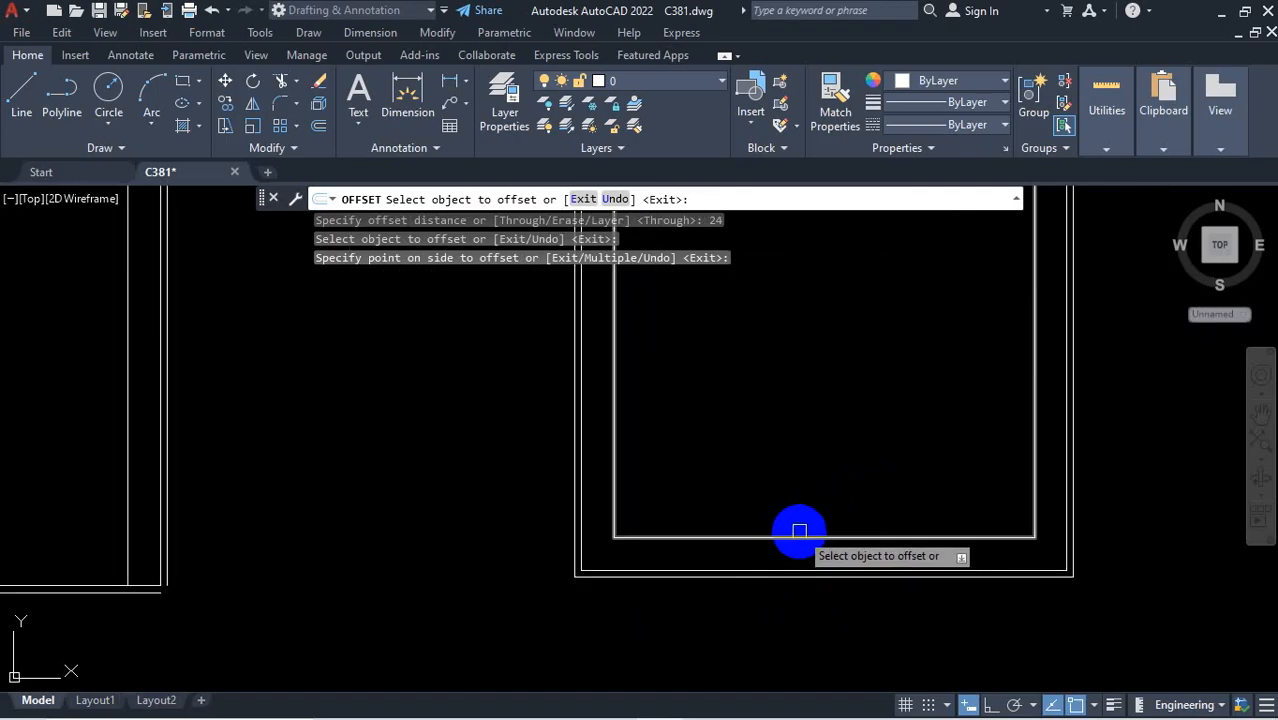
pyautogui.scroll(-8, 755, 513)
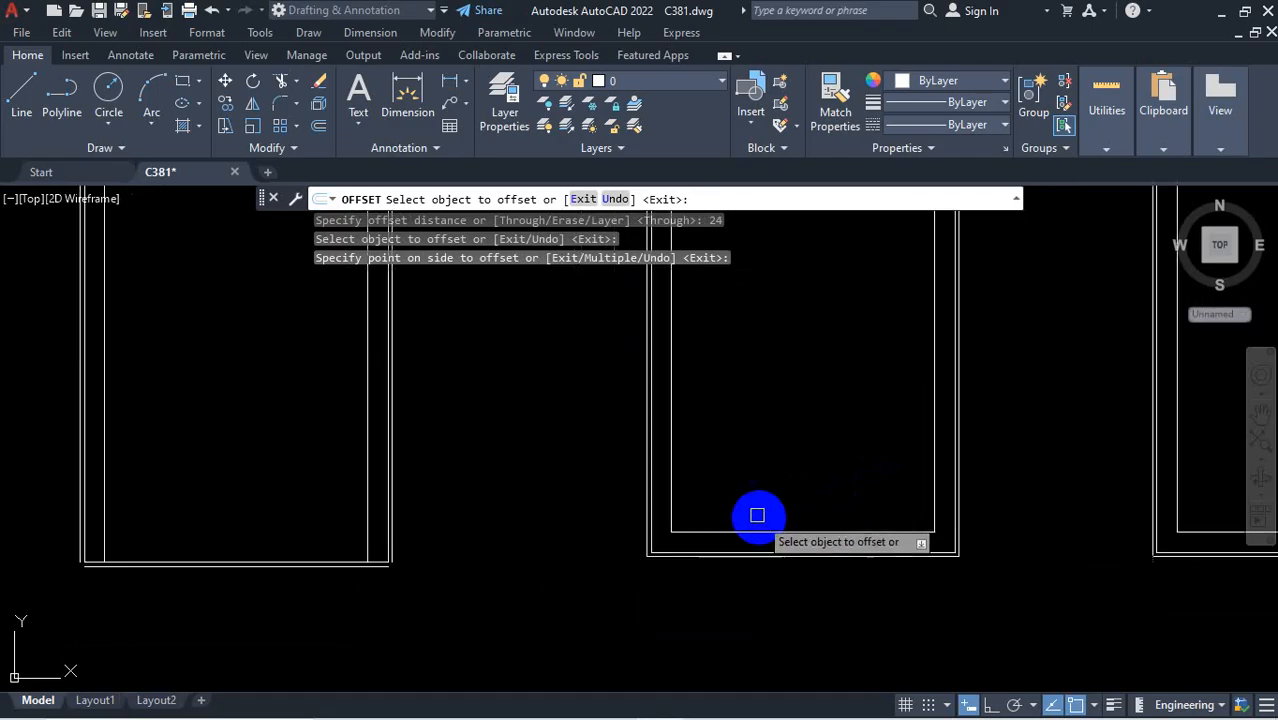
pyautogui.scroll(8, 919, 453)
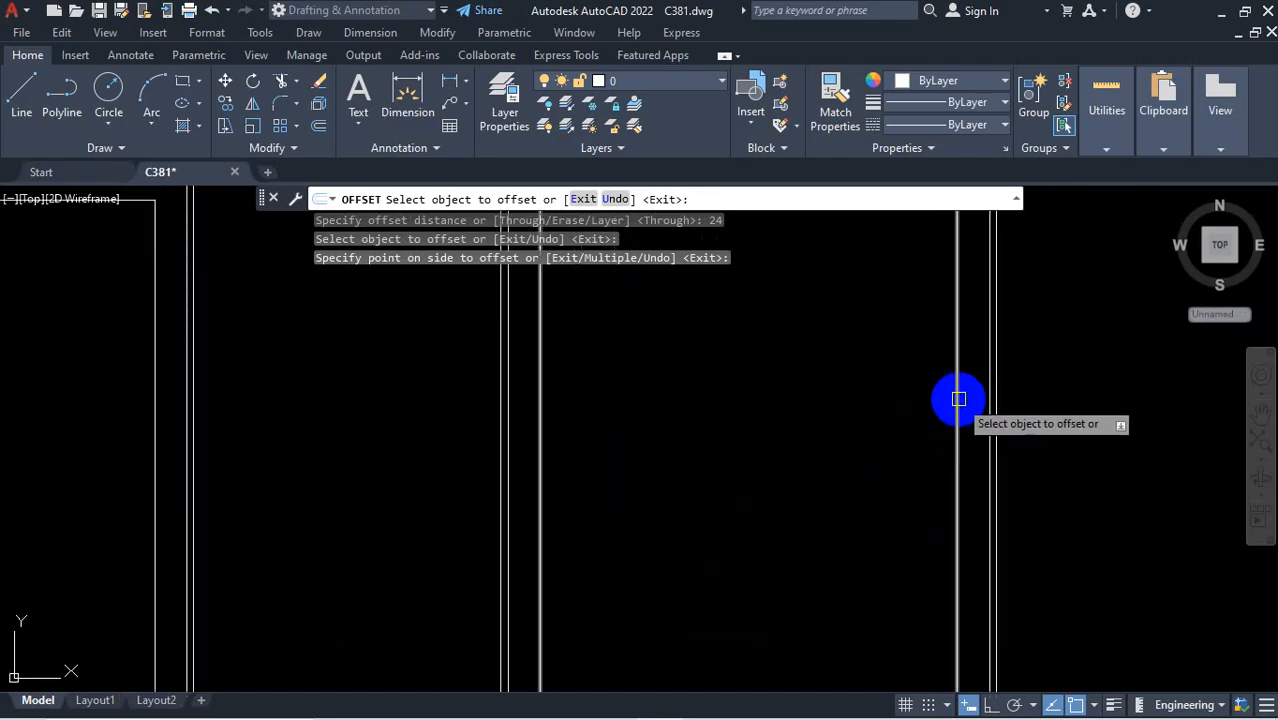
pyautogui.scroll(-5, 1018, 425)
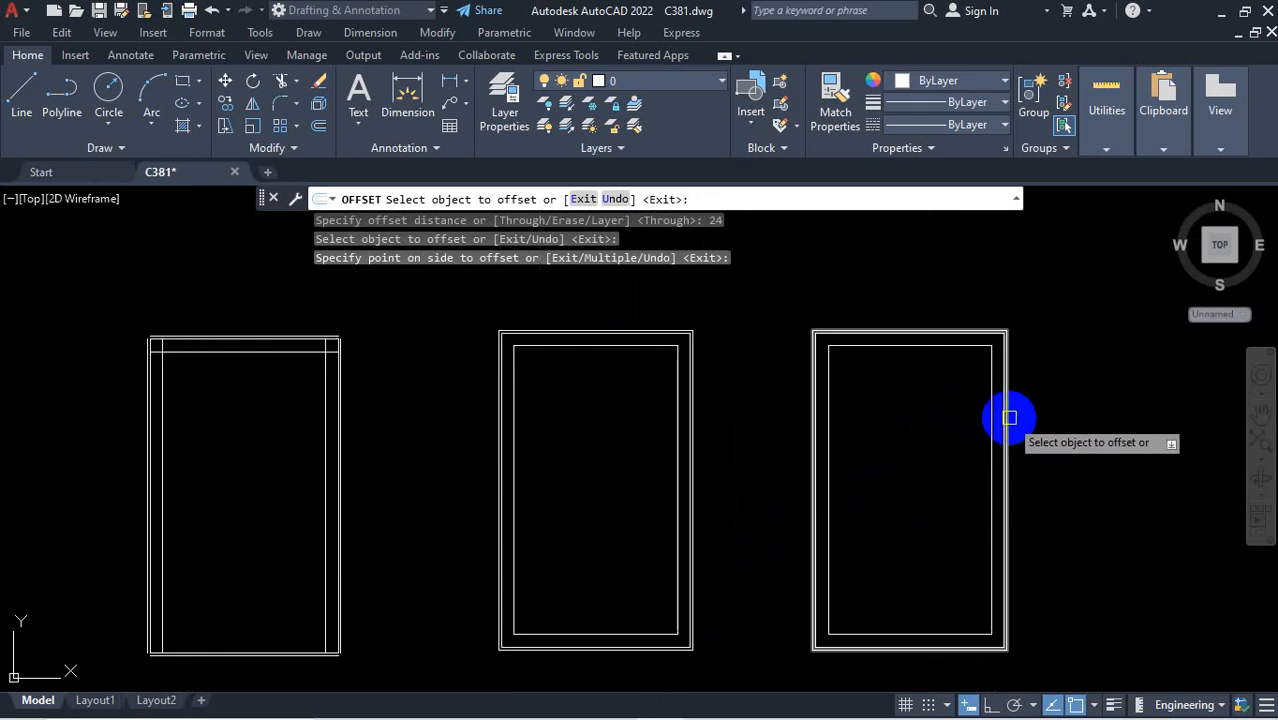
pyautogui.press('Escape')
pyautogui.scroll(-2, 760, 340)
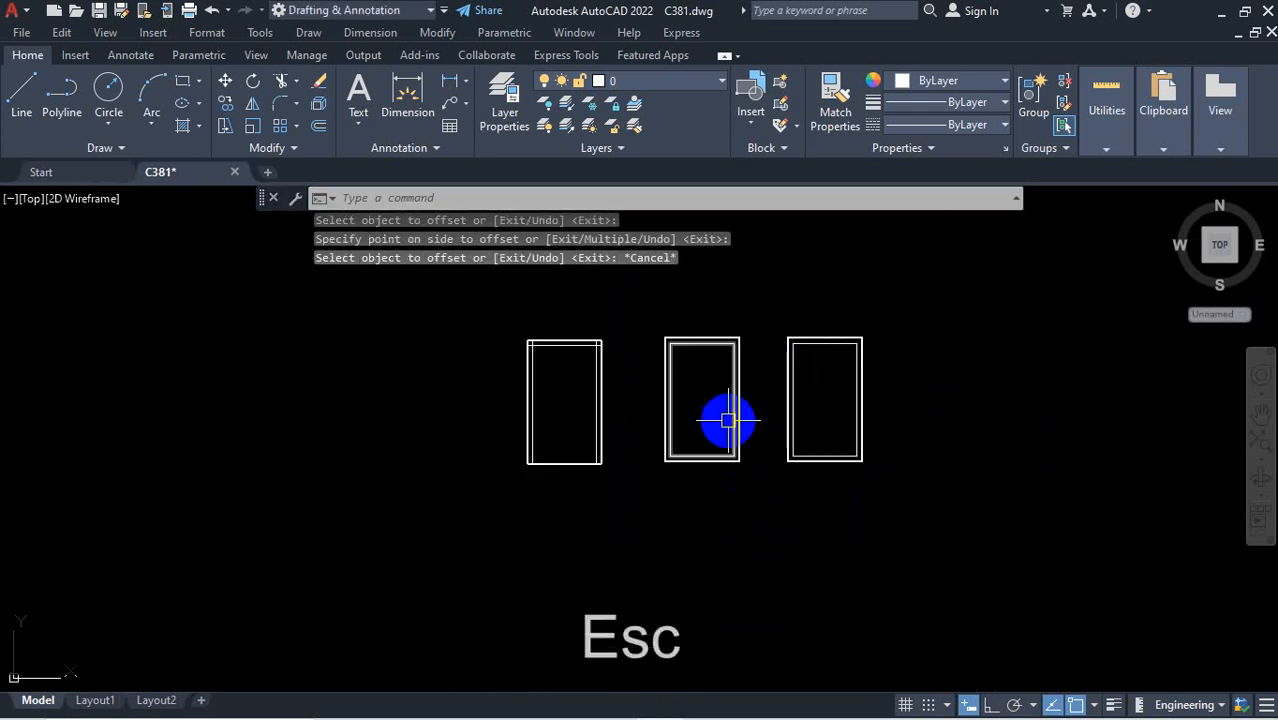
pyautogui.scroll(4, 697, 344)
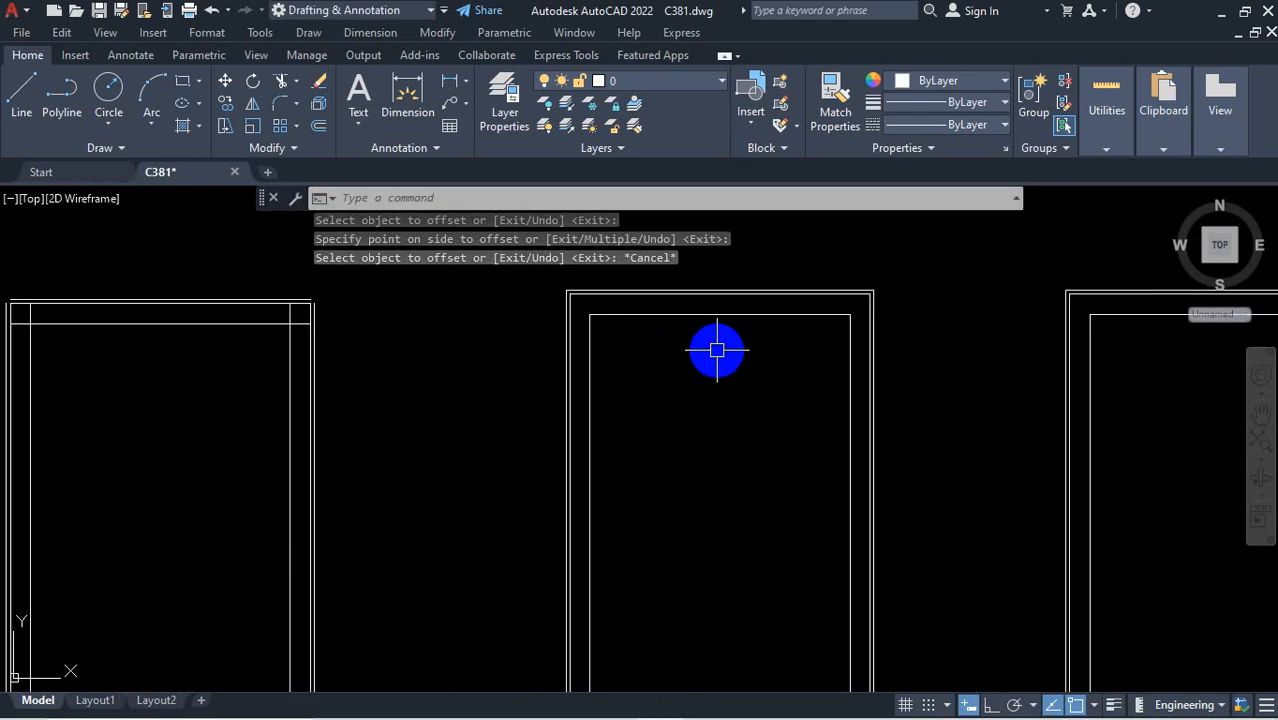
pyautogui.scroll(-4, 722, 345)
pyautogui.scroll(4, 727, 475)
pyautogui.scroll(-4, 750, 470)
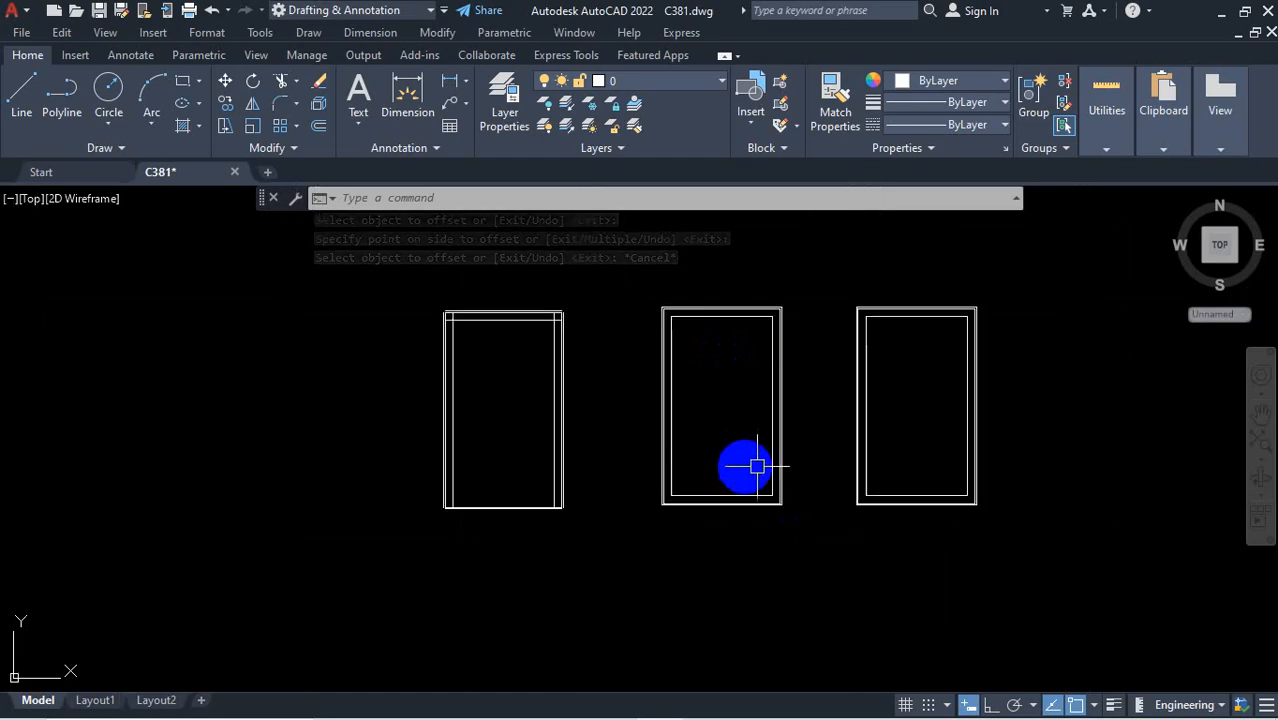
# Select the innermost outline of the rightmost rectangle to check whether its sides form one object, and clear the selection
pyautogui.scroll(4, 950, 312)
pyautogui.click(920, 323)
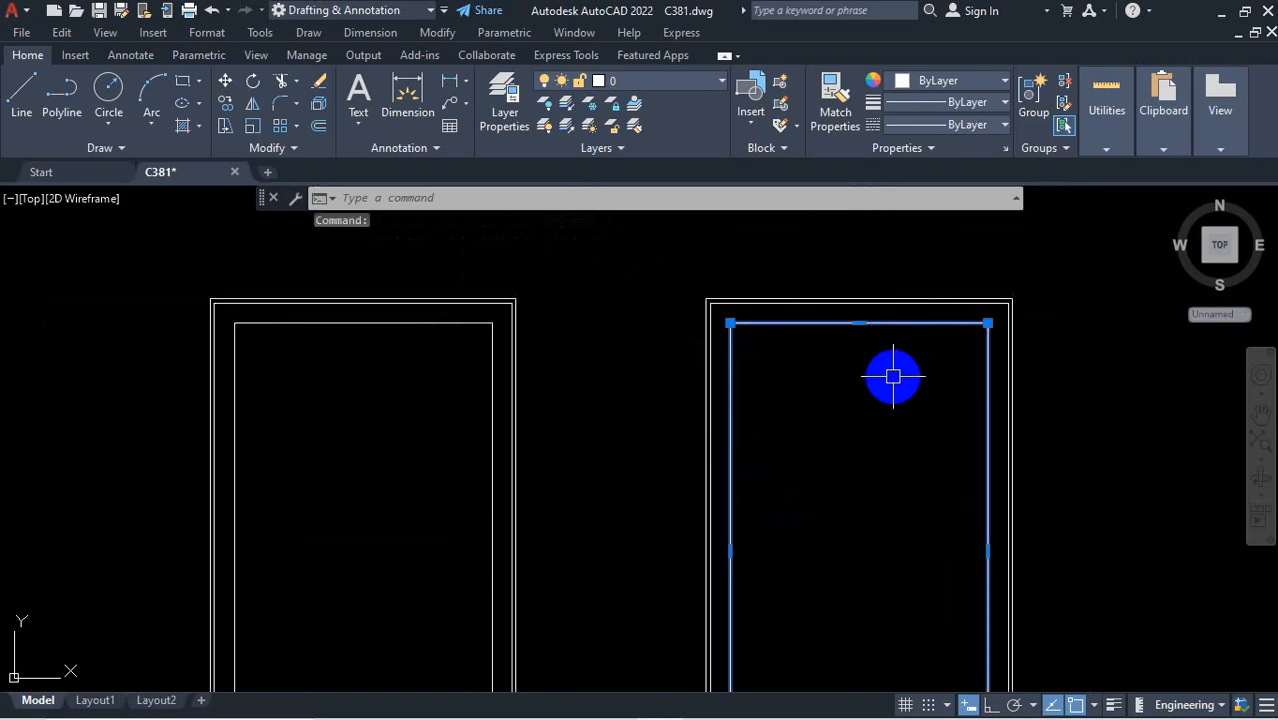
pyautogui.press('Escape')
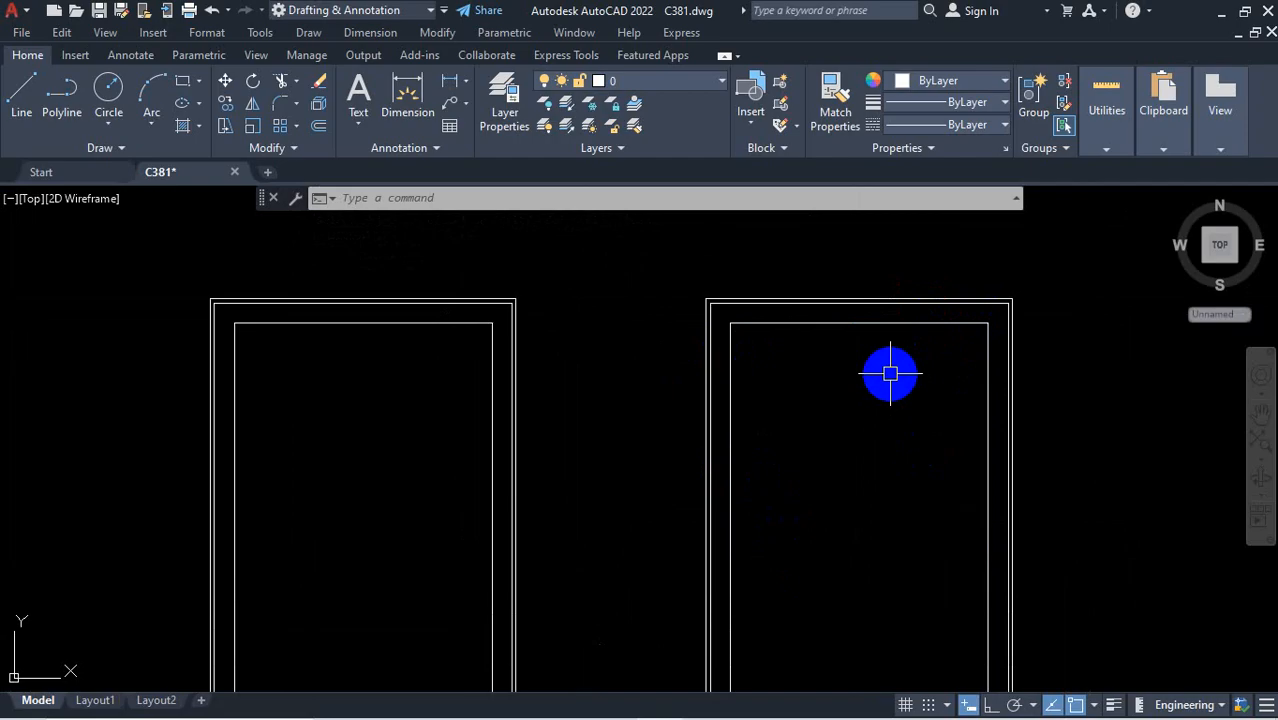
pyautogui.scroll(-2, 935, 335)
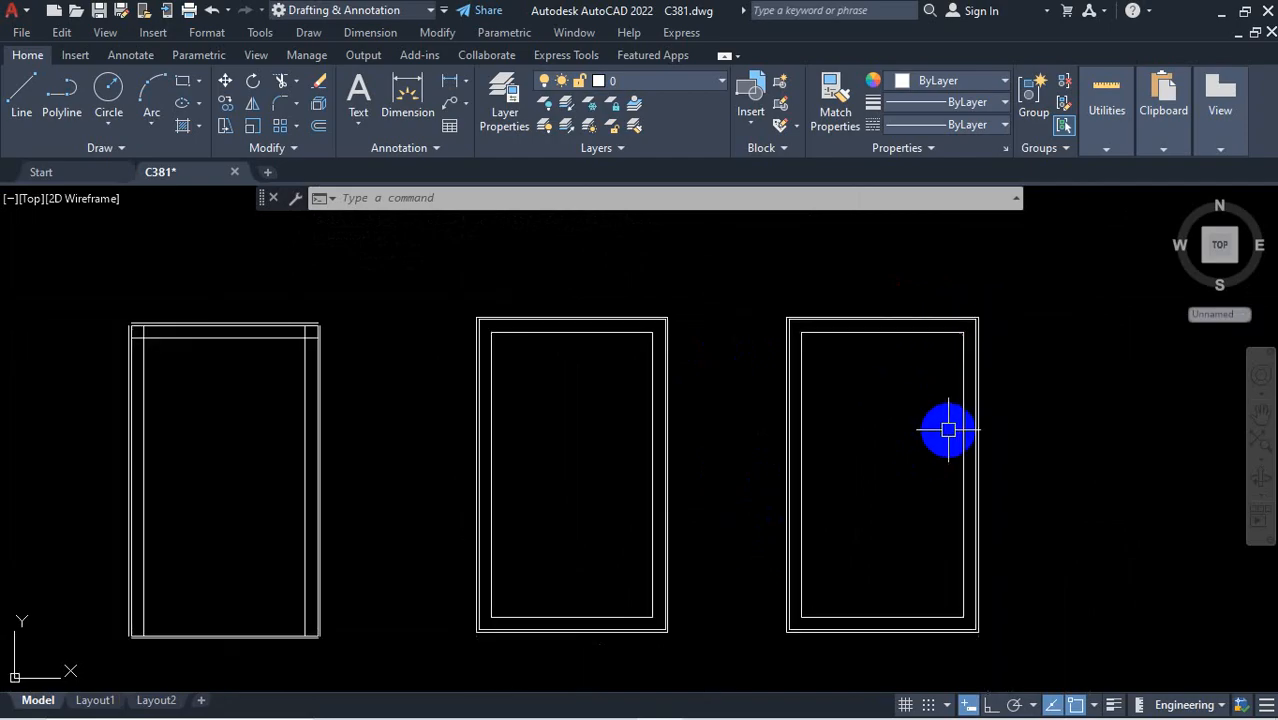
pyautogui.scroll(2, 970, 405)
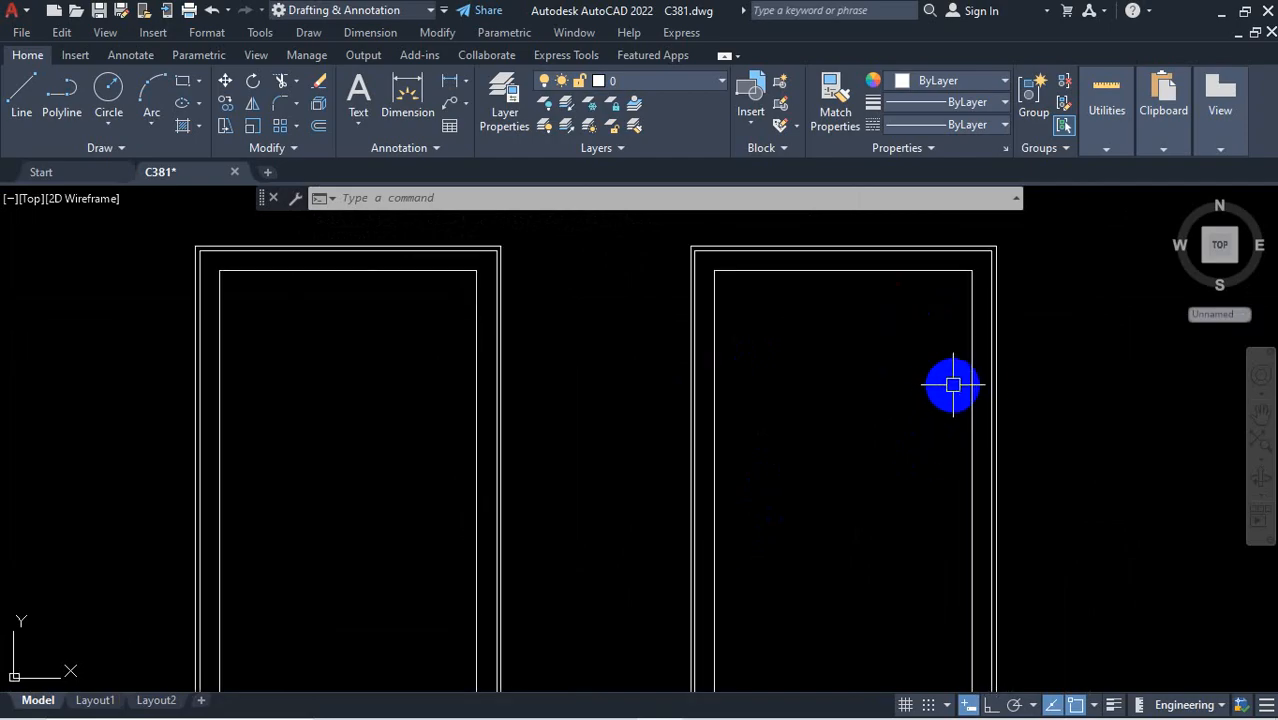
pyautogui.scroll(2, 970, 261)
pyautogui.click(984, 265)
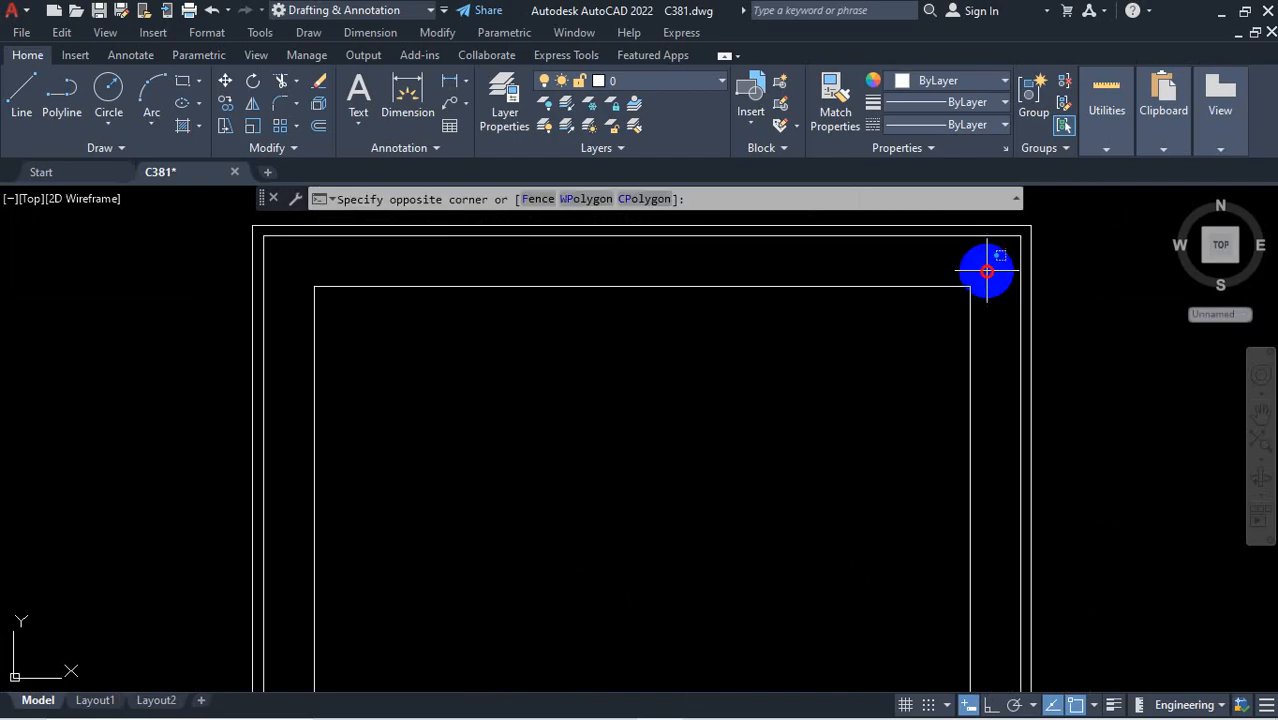
pyautogui.click(907, 331)
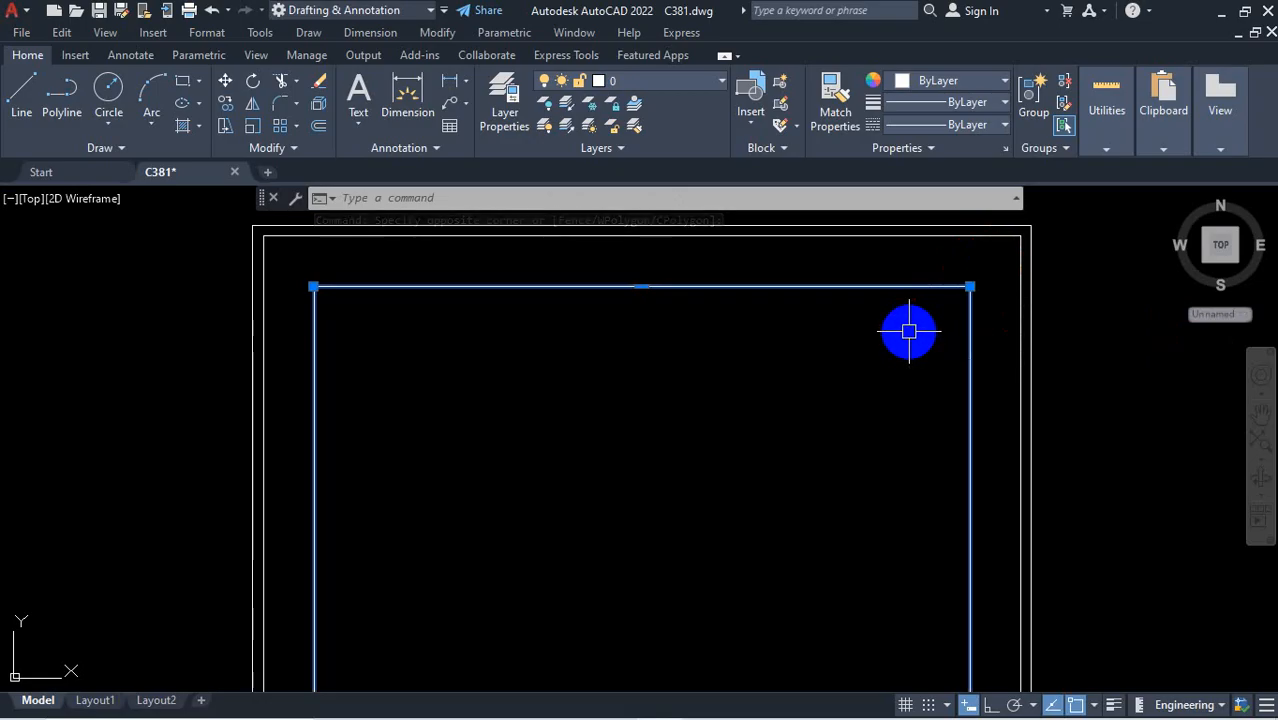
pyautogui.press('Escape')
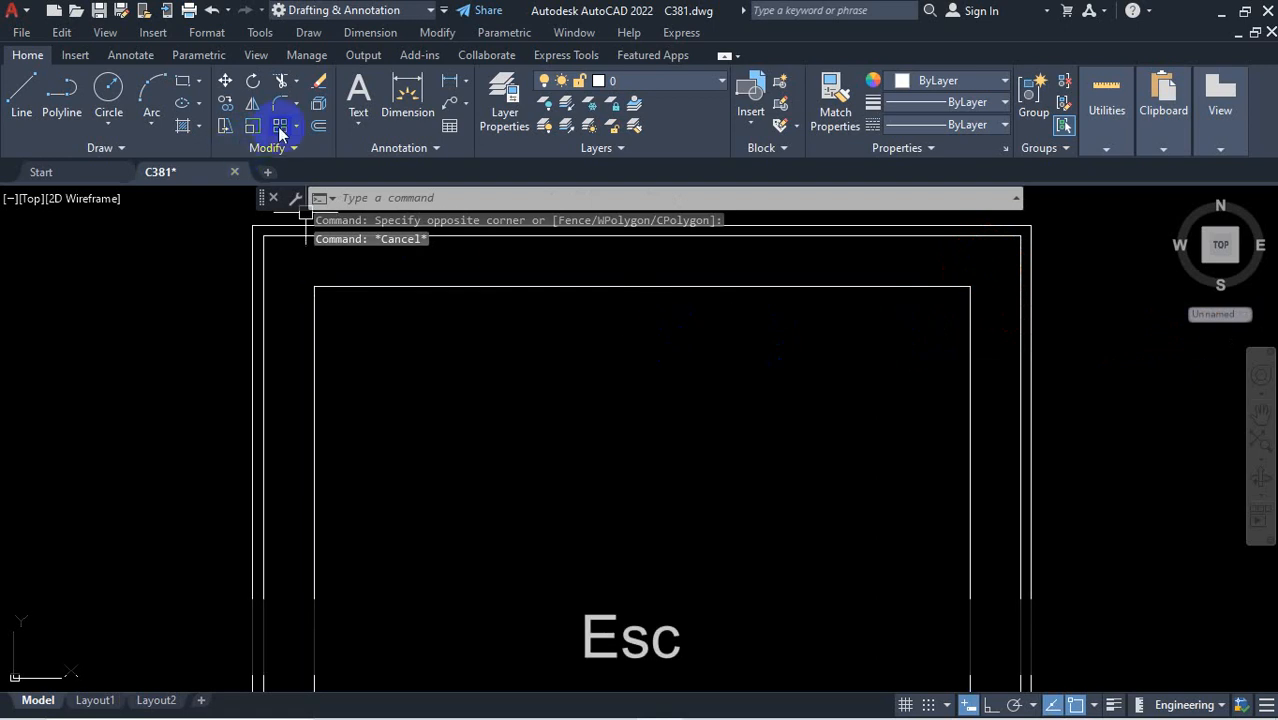
pyautogui.hotkey('ctrl', '1')
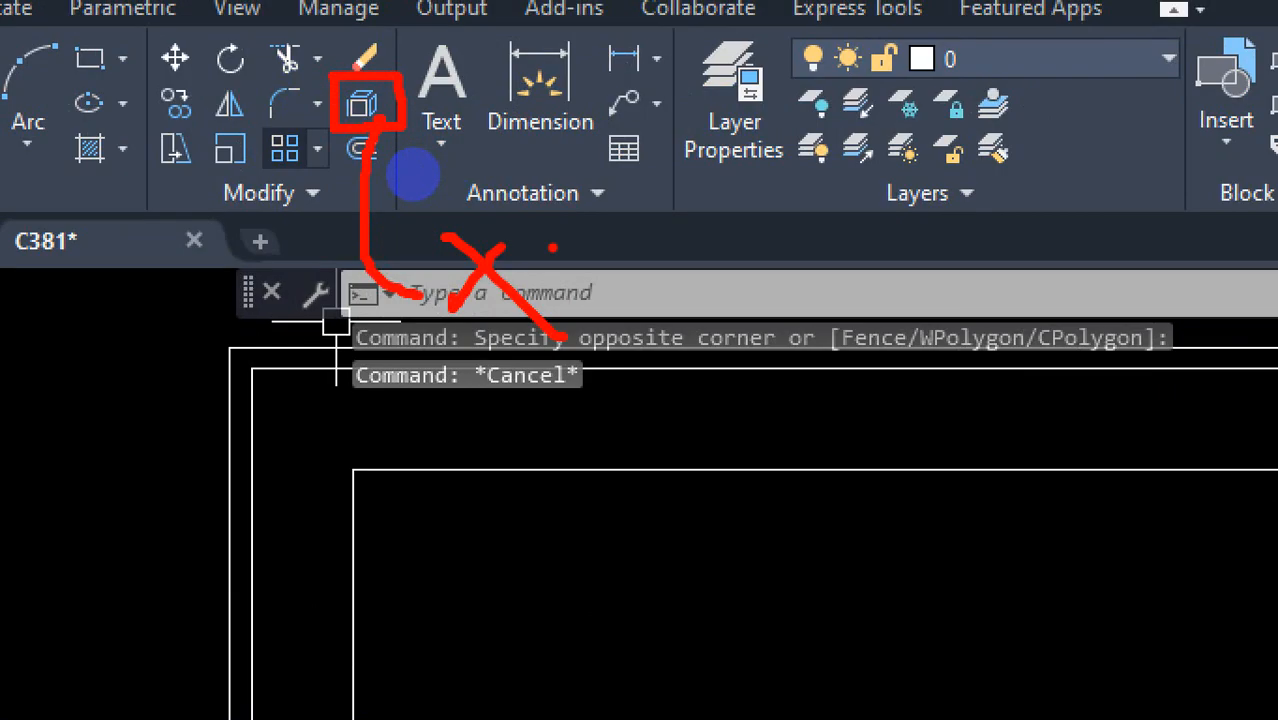
pyautogui.click(343, 125)
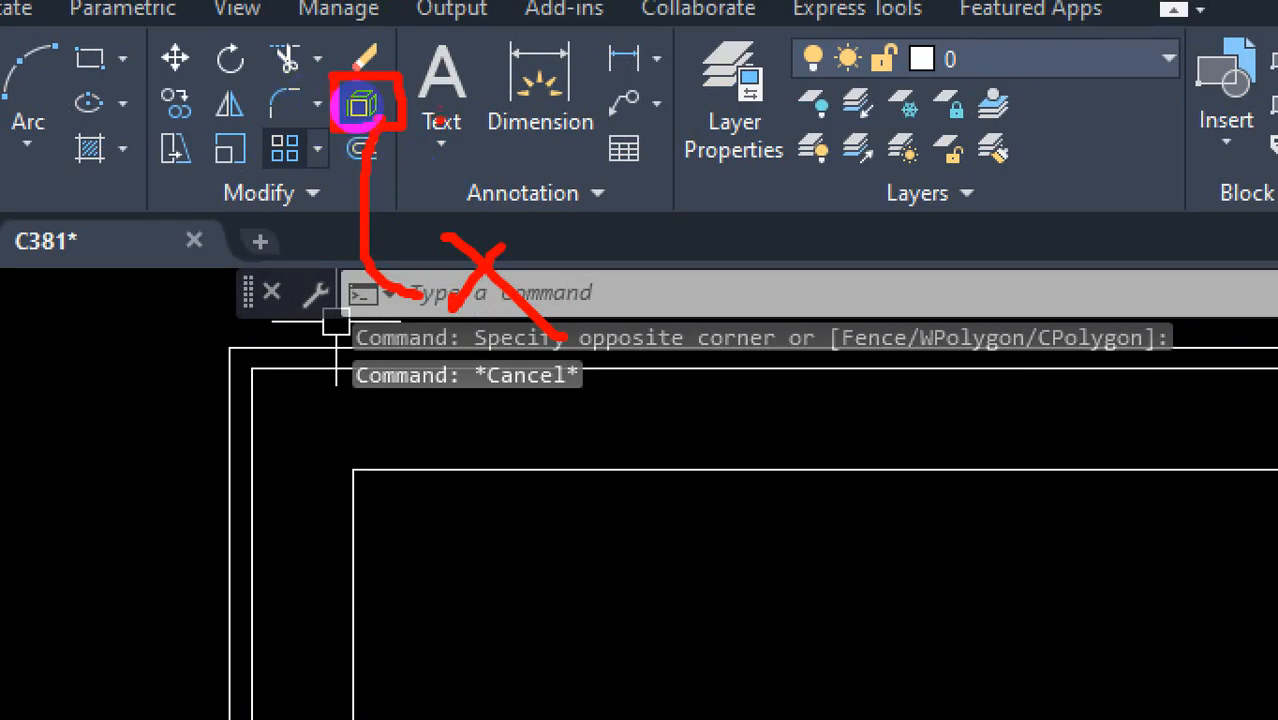
pyautogui.moveTo(391, 155)
pyautogui.mouseDown()
pyautogui.moveTo(346, 209)
pyautogui.moveTo(438, 217)
pyautogui.moveTo(403, 145)
pyautogui.mouseUp()
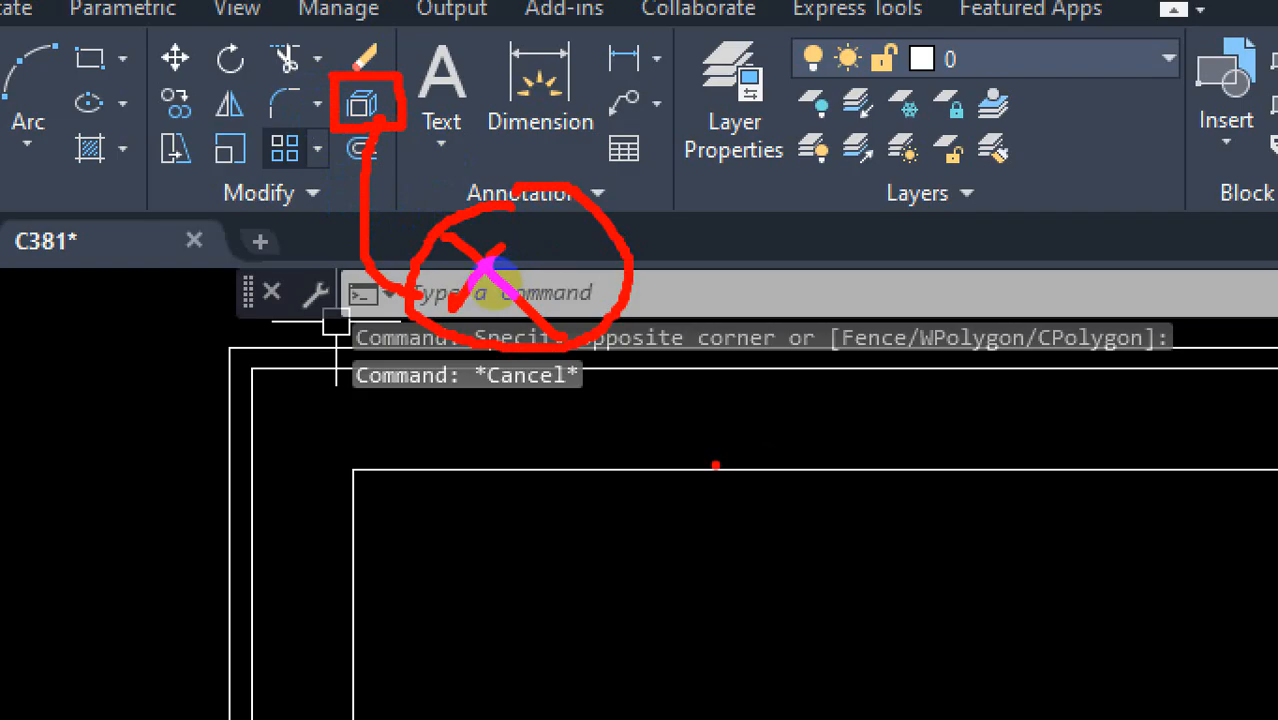
pyautogui.moveTo(408, 284)
pyautogui.mouseDown()
pyautogui.moveTo(448, 325)
pyautogui.moveTo(422, 277)
pyautogui.moveTo(520, 320)
pyautogui.mouseUp()
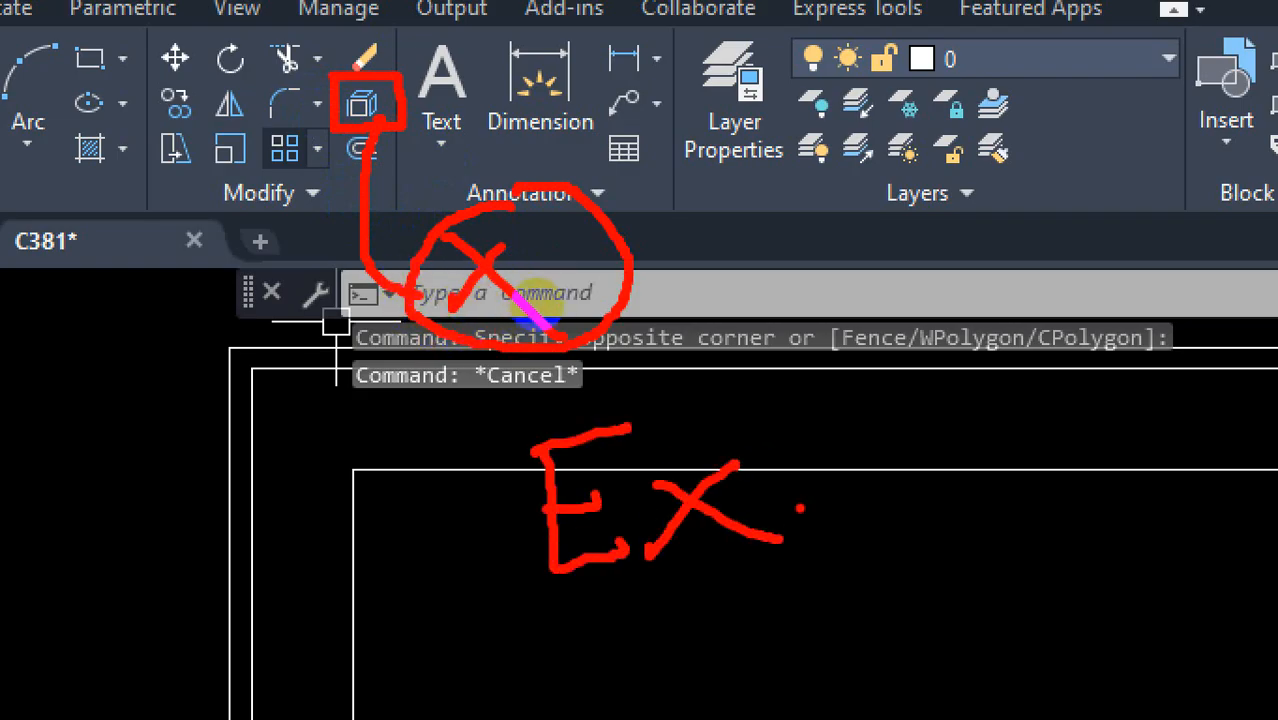
pyautogui.moveTo(418, 362); pyautogui.dragTo(645, 332)
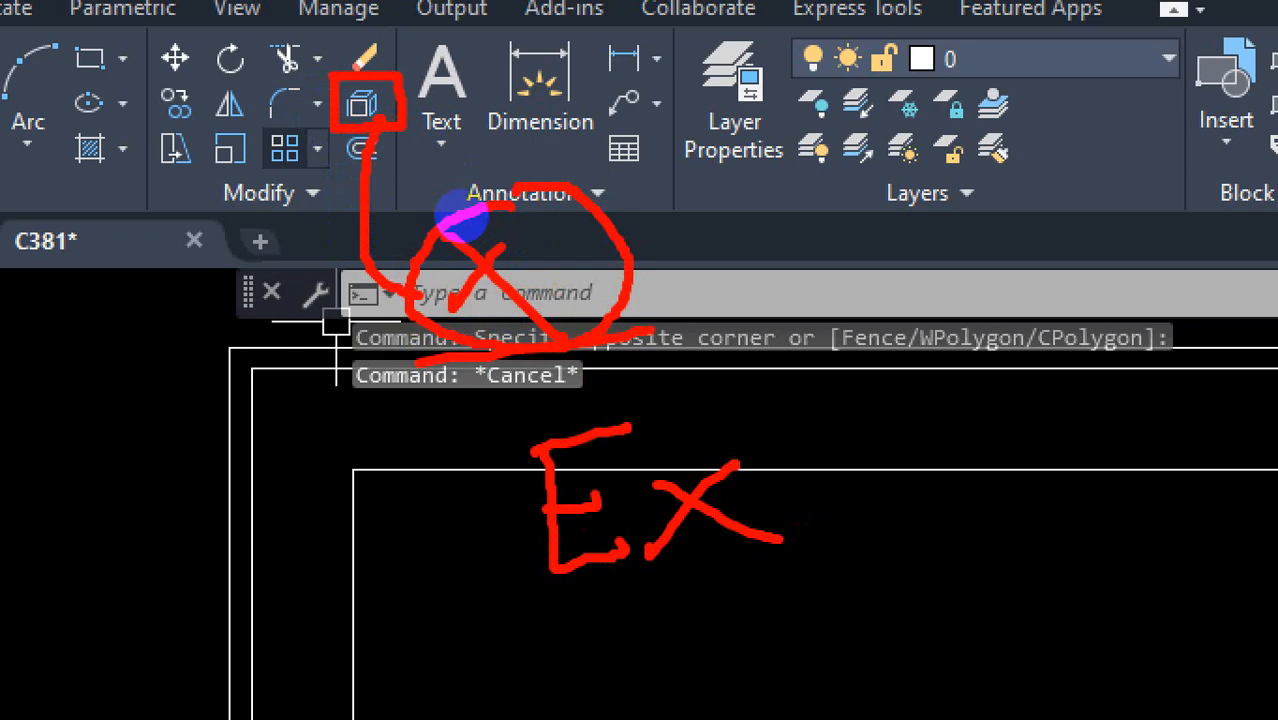
# Examine the inner and outer outlines and the upper and lower corners of the middle and rightmost rectangles
pyautogui.press('Escape')
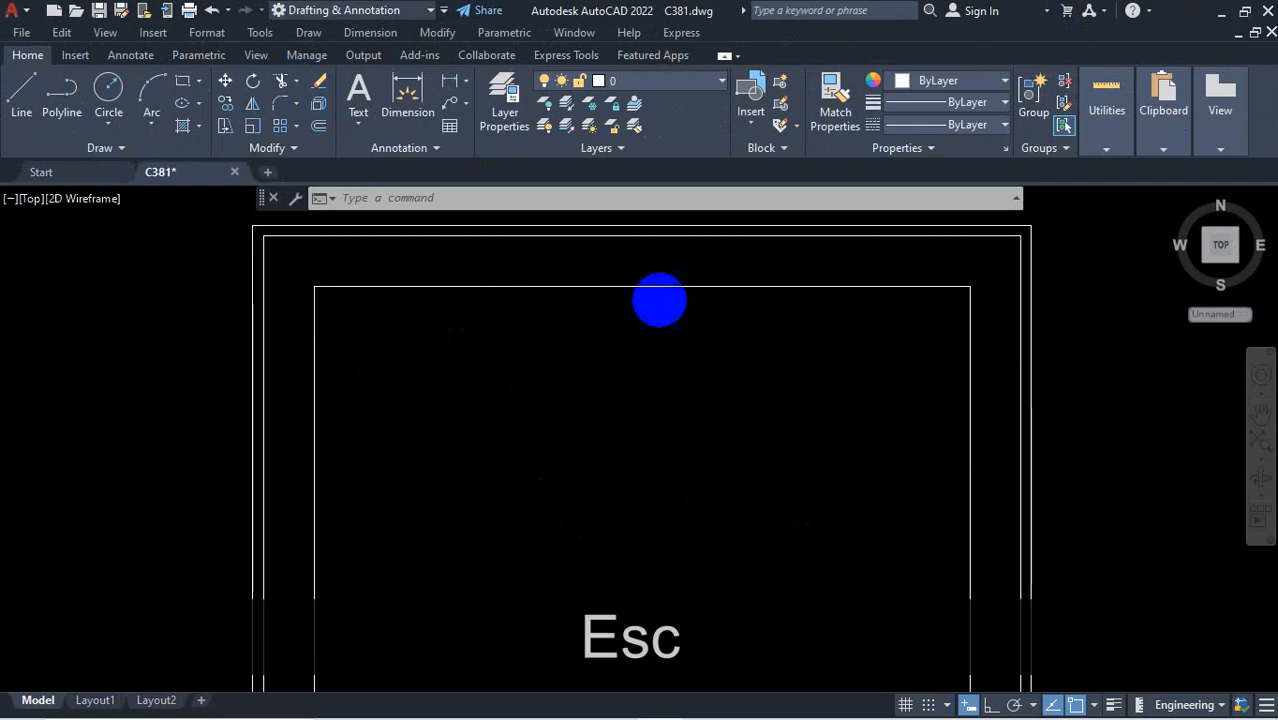
pyautogui.scroll(5, 592, 482)
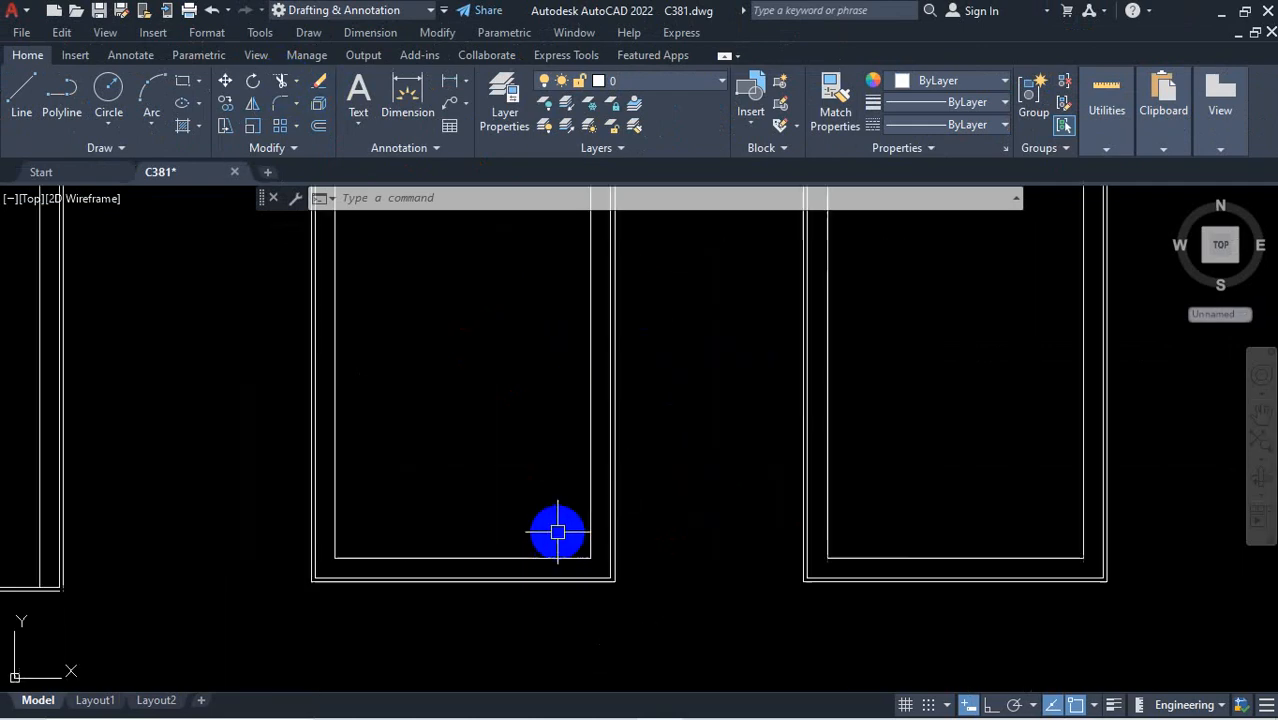
pyautogui.scroll(-5, 575, 534)
pyautogui.scroll(5, 585, 357)
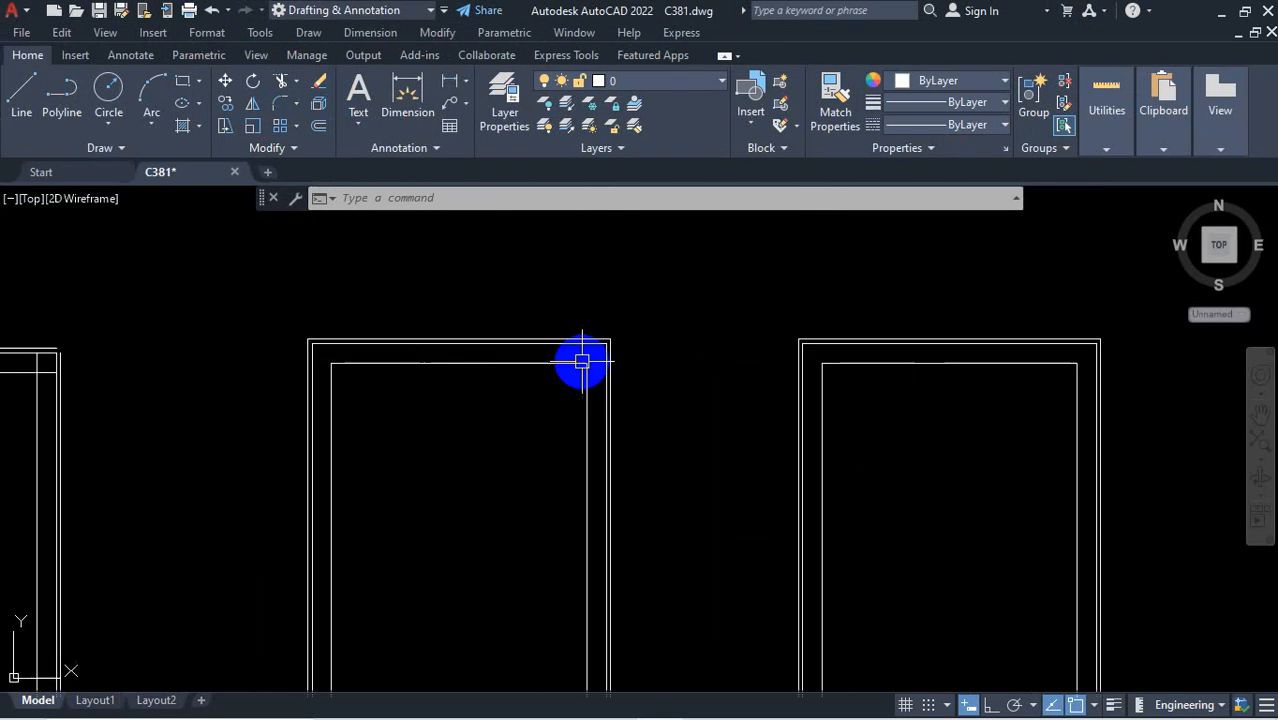
pyautogui.scroll(-5, 903, 386)
pyautogui.scroll(7, 371, 348)
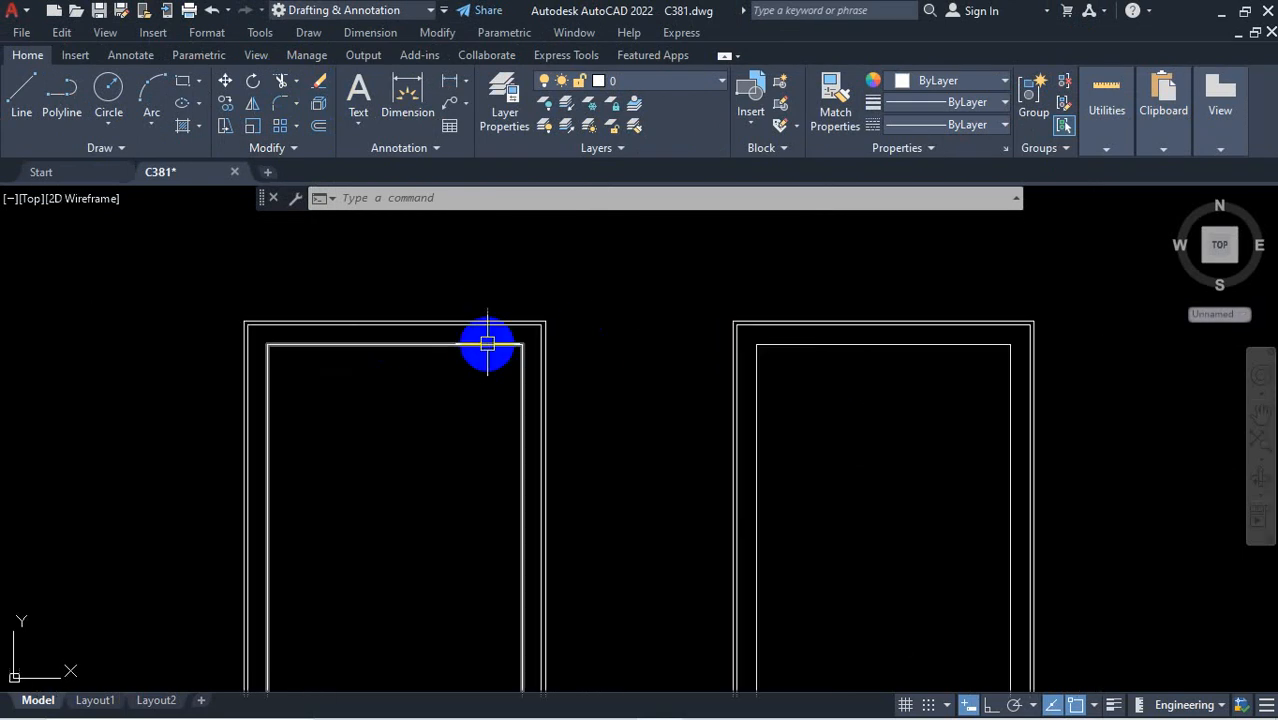
pyautogui.scroll(3, 575, 326)
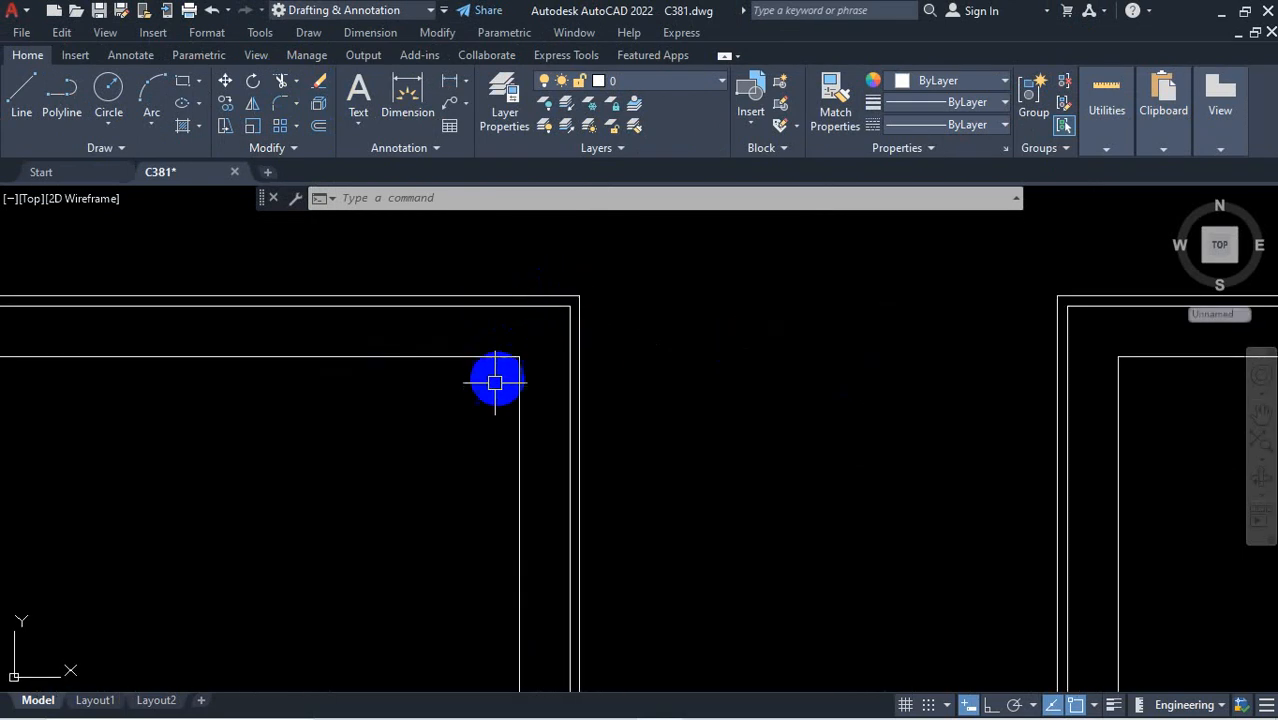
pyautogui.scroll(-4, 553, 342)
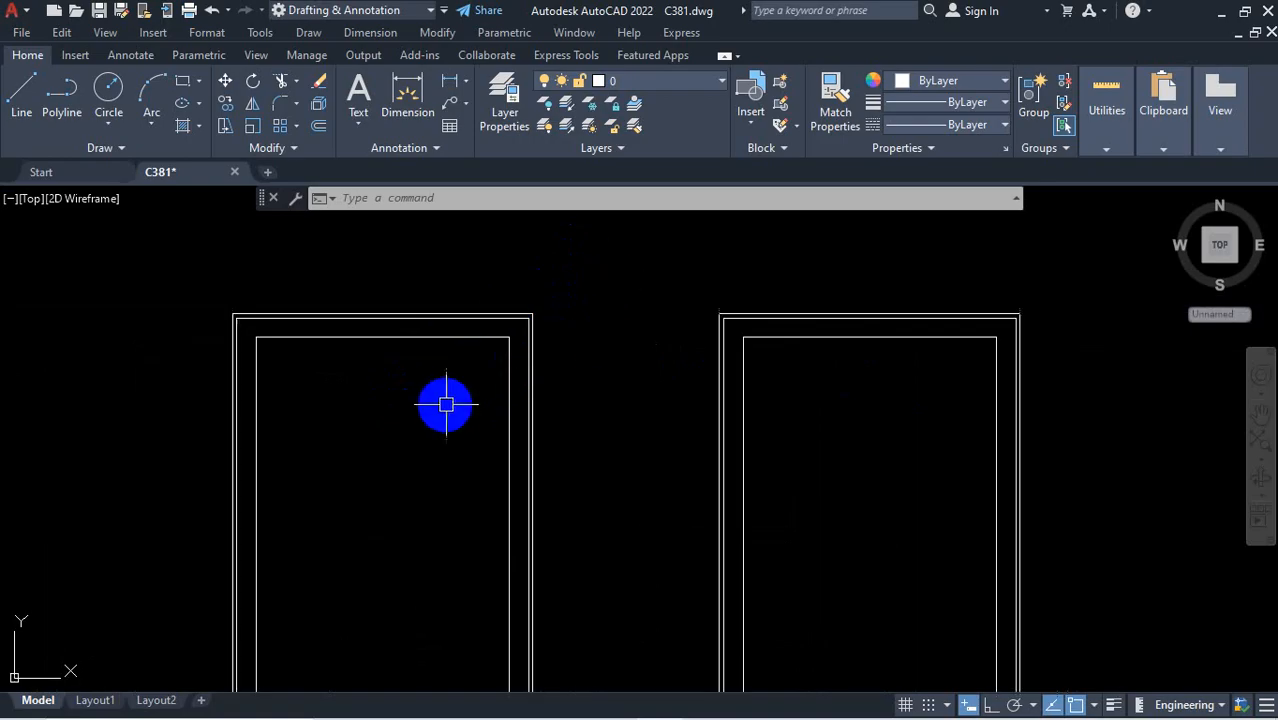
# Select the middle rectangle's outlines with a crossing window, try one over the rightmost rectangle's upper corner, and clear the selection
pyautogui.click(585, 277)
pyautogui.click(422, 411)
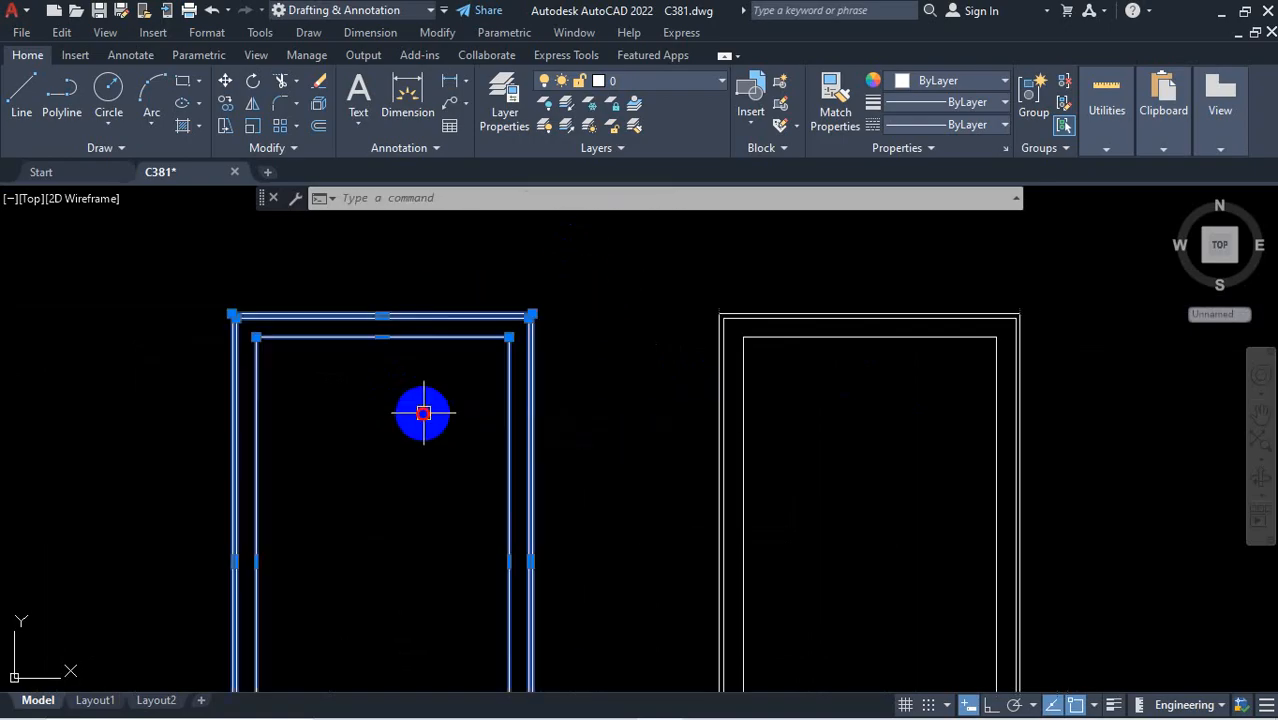
pyautogui.click(1078, 271)
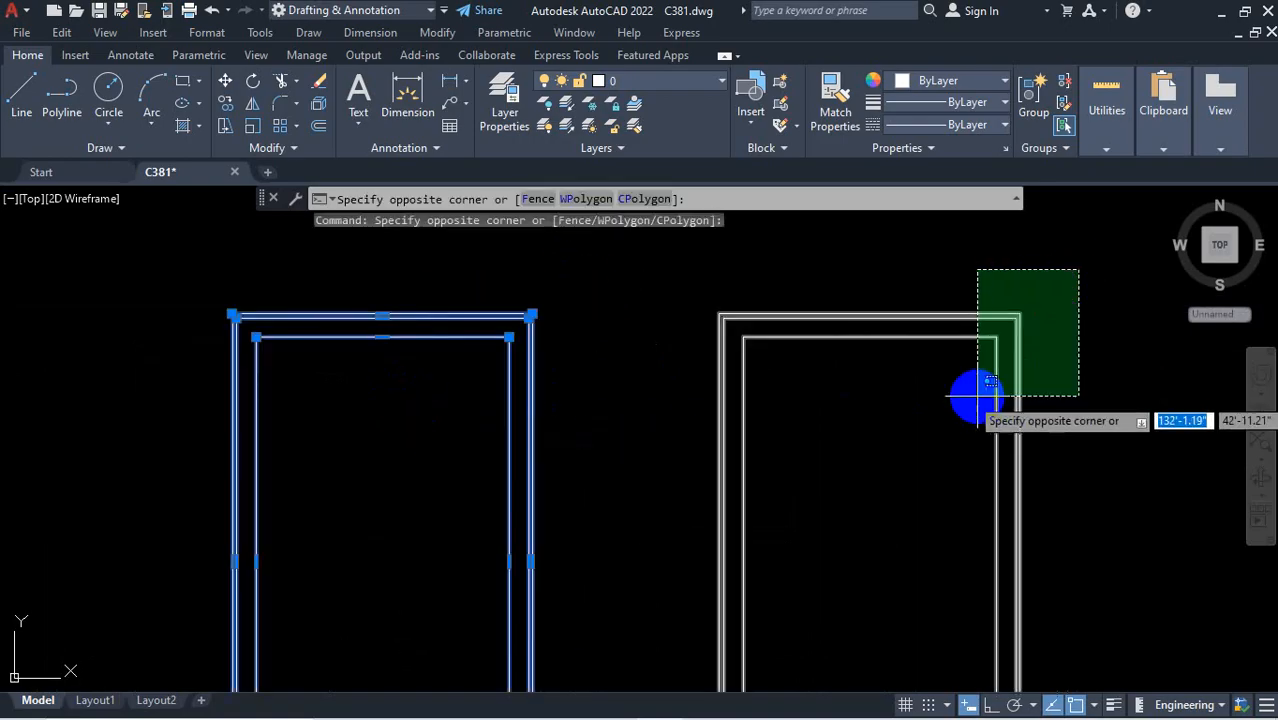
pyautogui.click(1066, 306)
pyautogui.press('Escape')
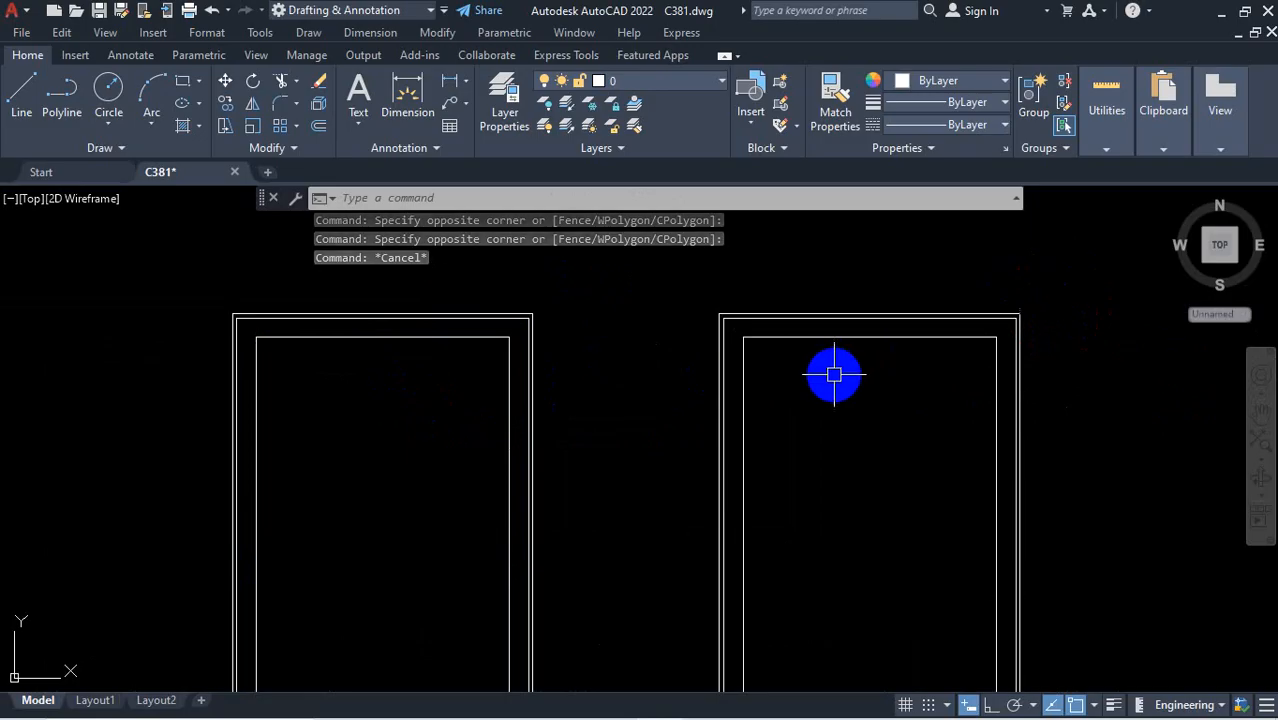
# Select the middle rectangle's innermost outline to check whether its sides form one object, and clear the selection
pyautogui.scroll(-4, 828, 369)
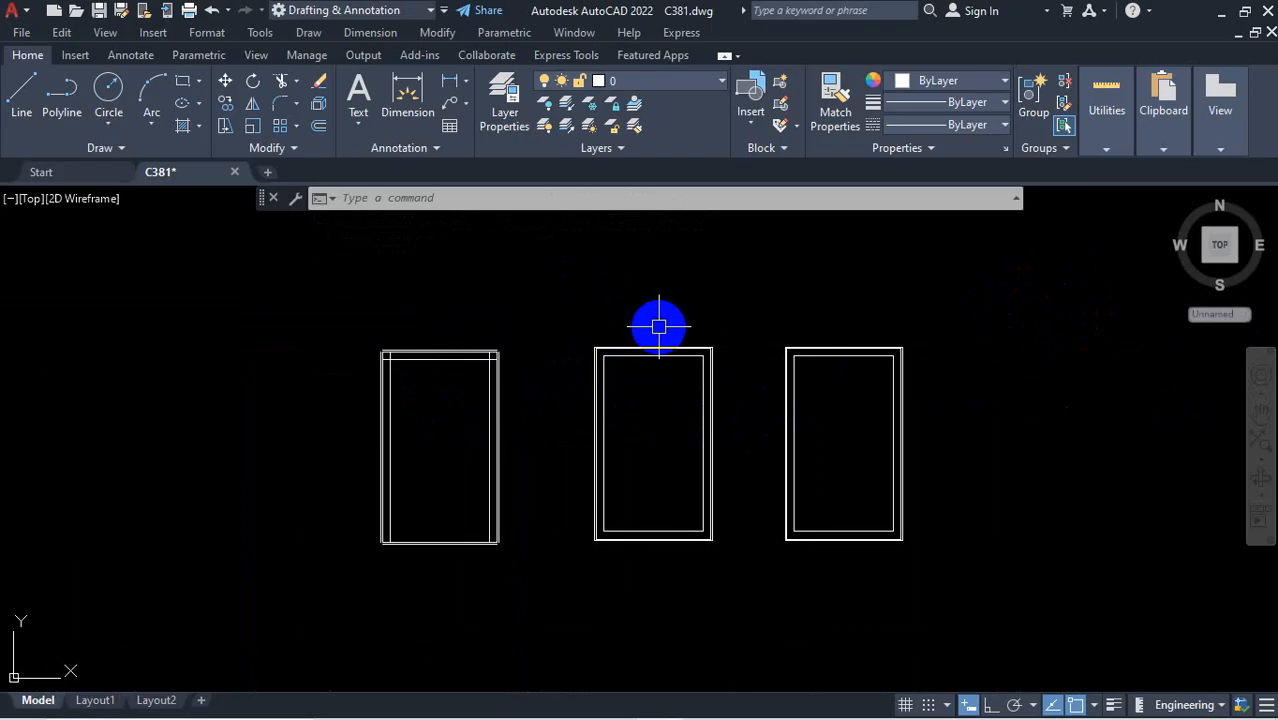
pyautogui.scroll(8, 690, 362)
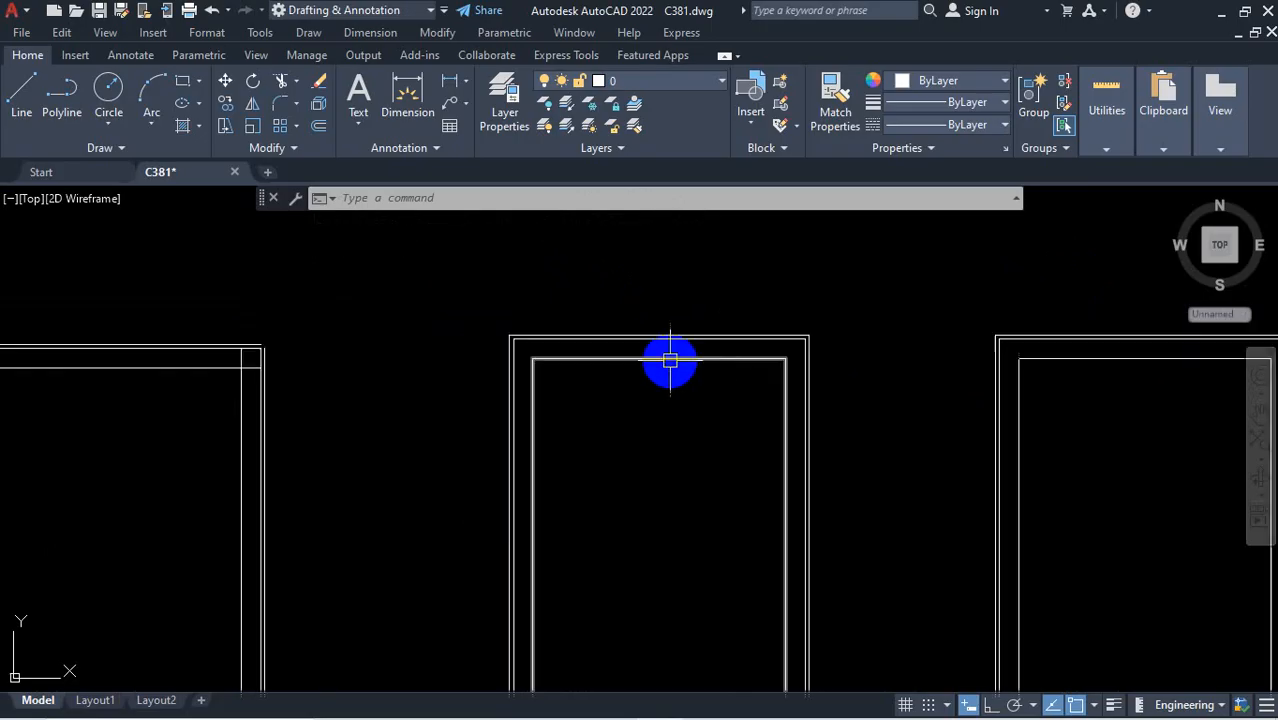
pyautogui.click(736, 340)
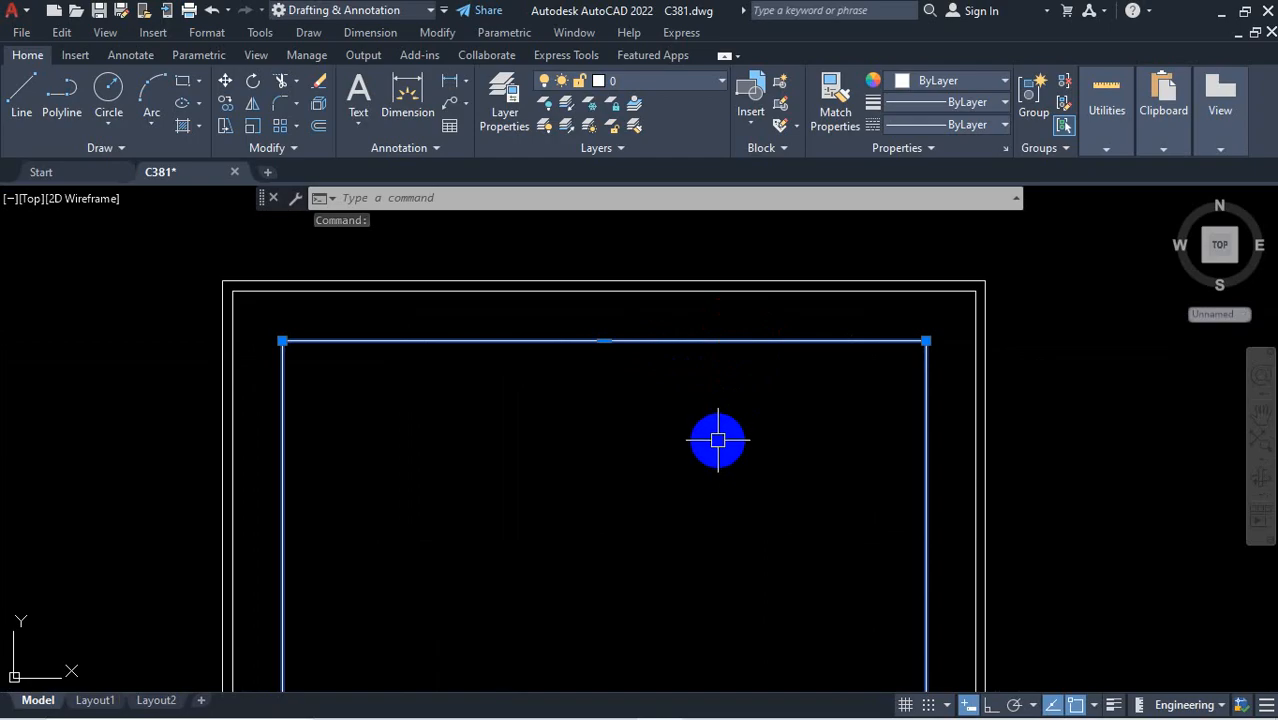
pyautogui.press('Escape')
pyautogui.press('Escape')
pyautogui.scroll(-8, 844, 365)
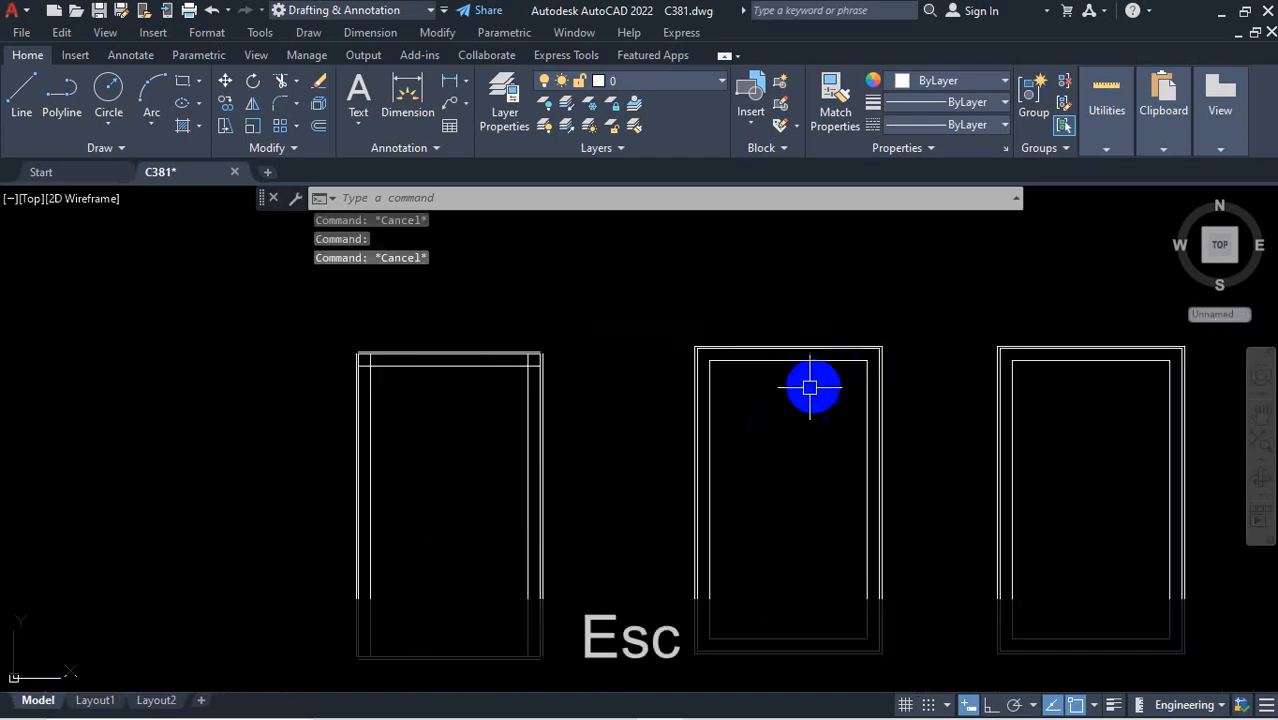
# Try a window selection around the three rectangles, lasso the leftmost rectangle's upper lines, and clear the selection
pyautogui.scroll(4, 740, 356)
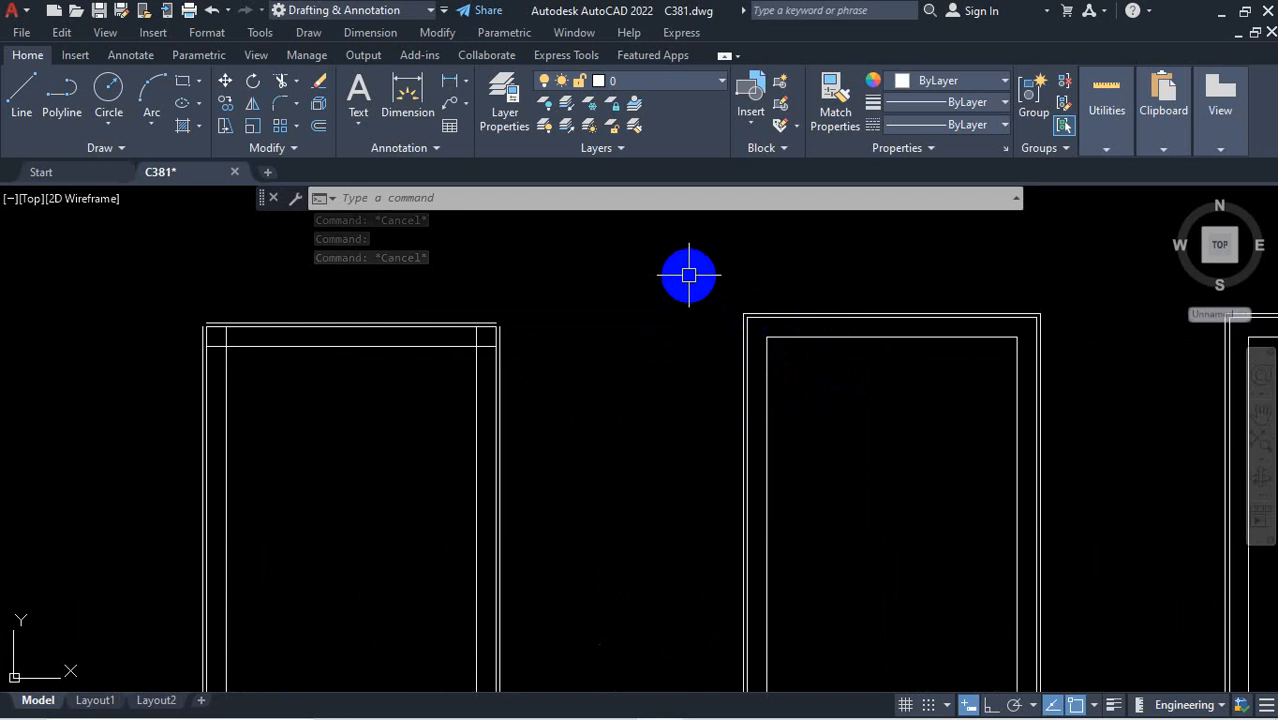
pyautogui.scroll(-2, 690, 295)
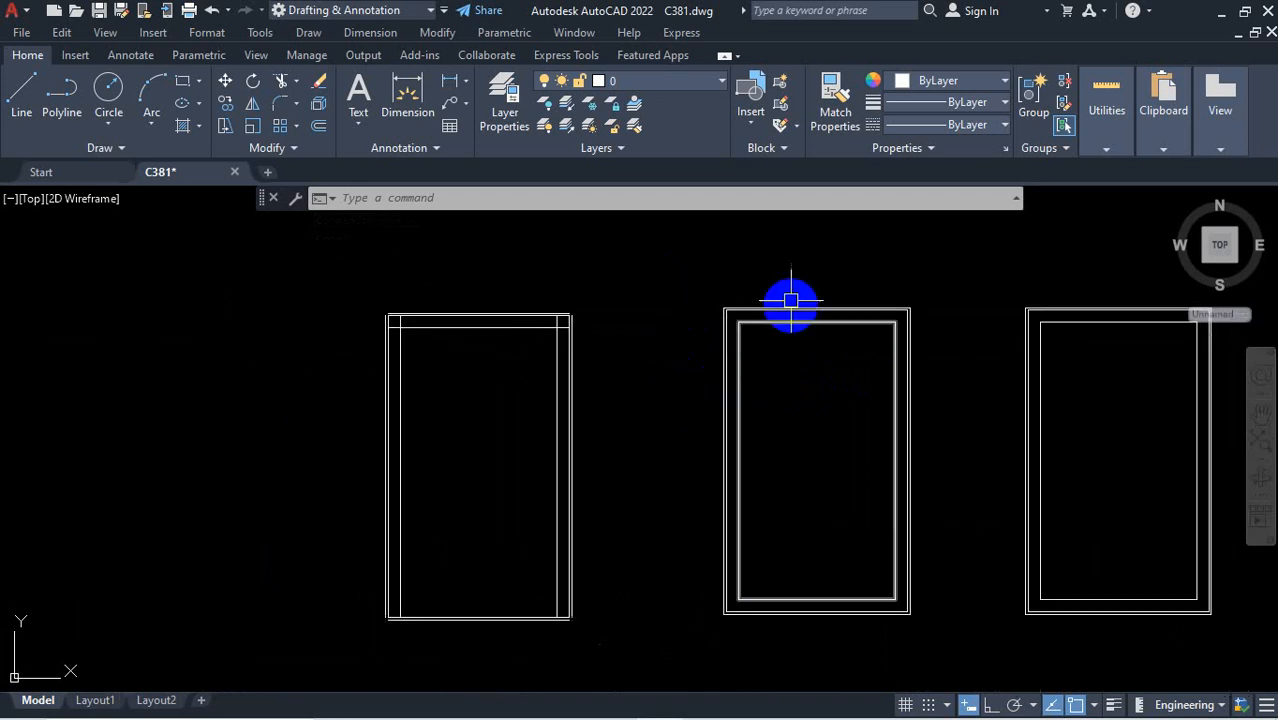
pyautogui.scroll(-2, 741, 348)
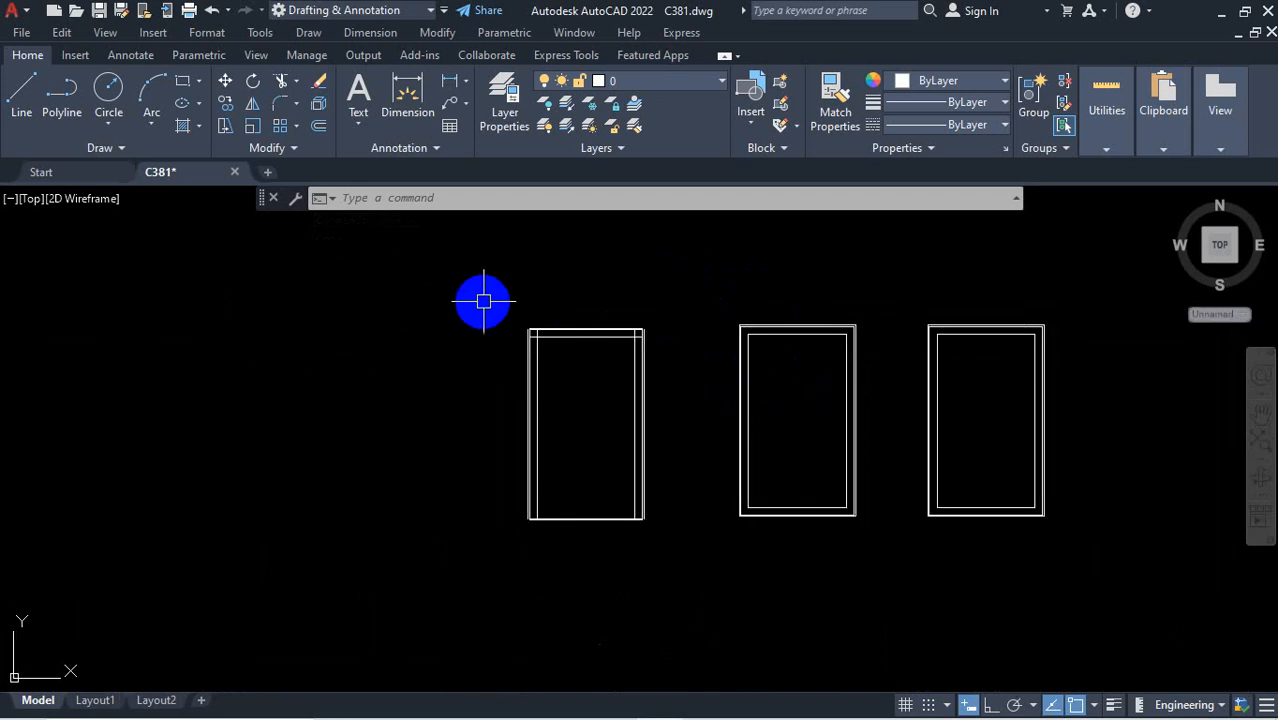
pyautogui.click(483, 299)
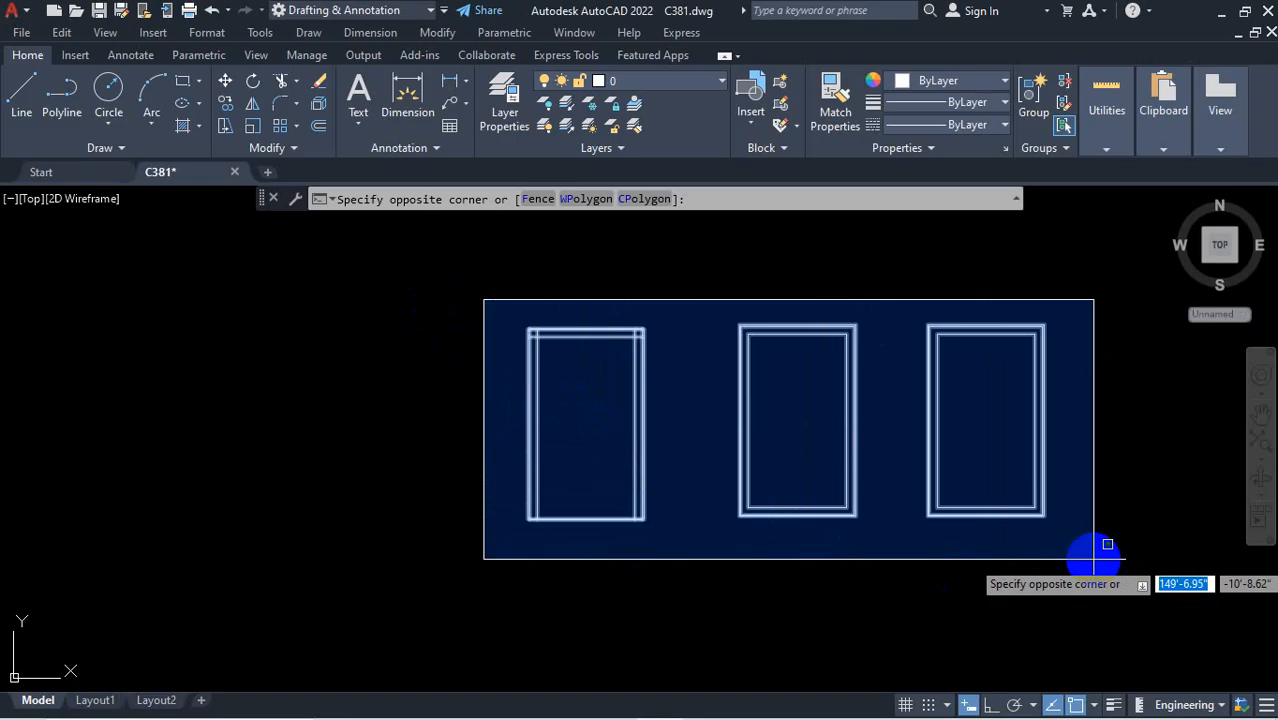
pyautogui.click(494, 278)
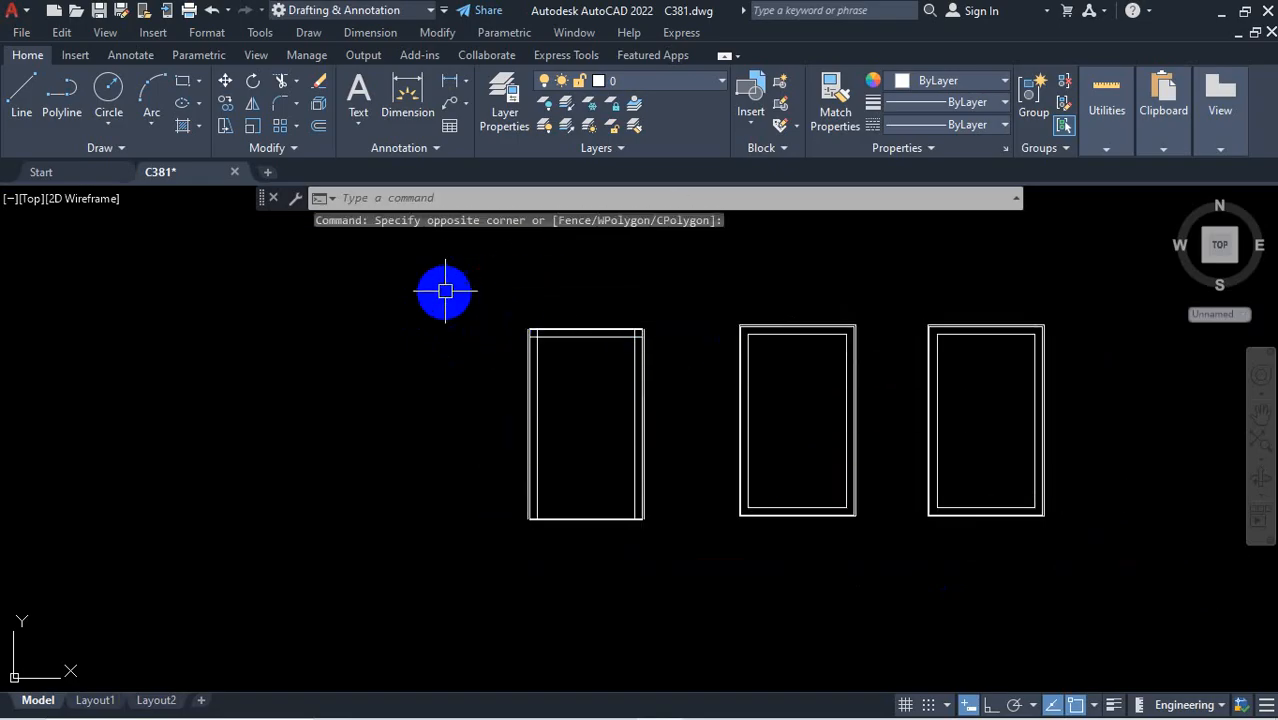
pyautogui.moveTo(488, 281)
pyautogui.mouseDown()
pyautogui.moveTo(733, 546)
pyautogui.moveTo(765, 419)
pyautogui.moveTo(822, 451)
pyautogui.moveTo(756, 274)
pyautogui.moveTo(972, 311)
pyautogui.moveTo(978, 280)
pyautogui.mouseUp()
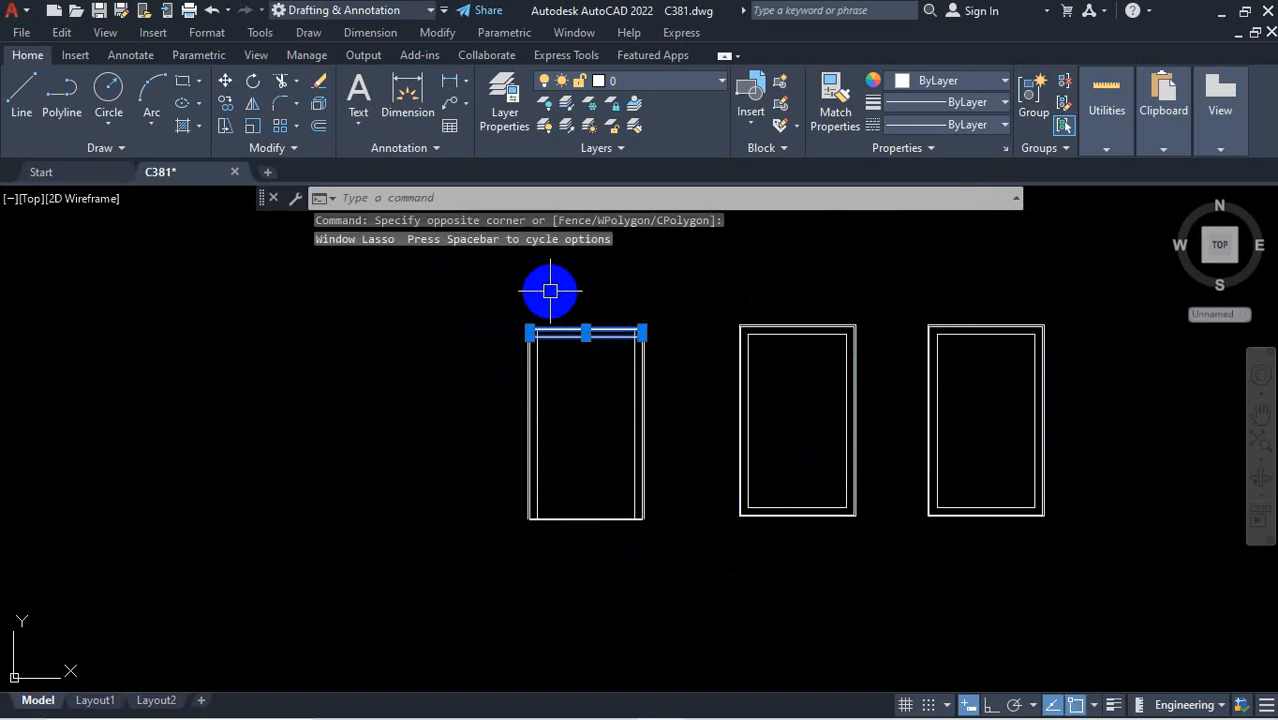
pyautogui.press('Escape')
# Select the leftmost and middle rectangles with a window that only partly covers the rightmost one, and clear the selection
pyautogui.click(476, 295)
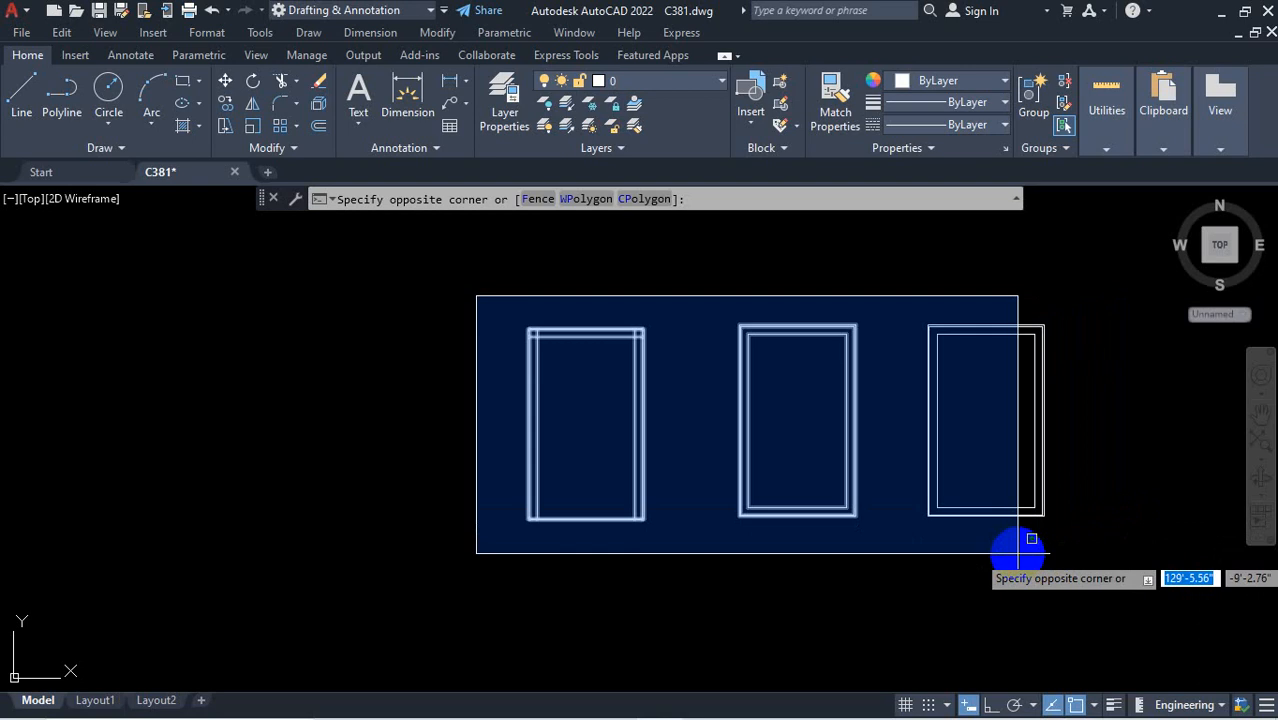
pyautogui.hotkey('ctrl', '1')
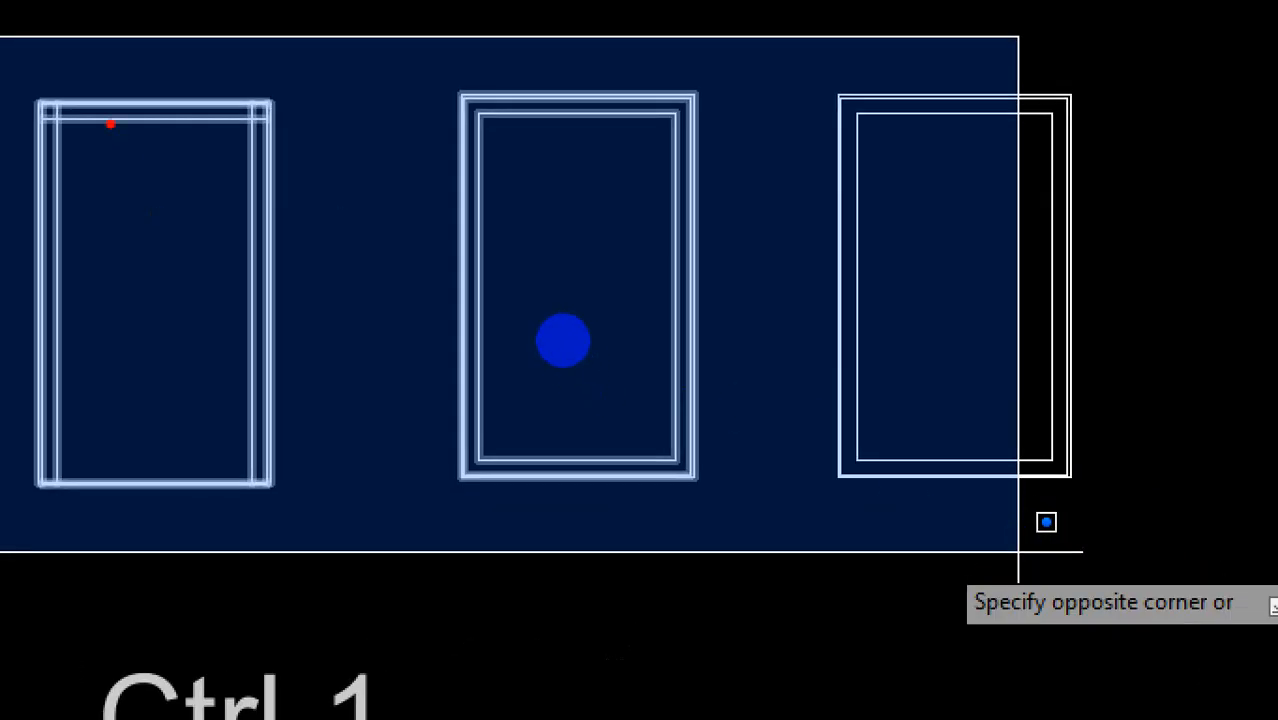
pyautogui.moveTo(97, 86)
pyautogui.mouseDown()
pyautogui.moveTo(6, 180)
pyautogui.moveTo(191, 487)
pyautogui.moveTo(305, 103)
pyautogui.moveTo(205, 90)
pyautogui.mouseUp()
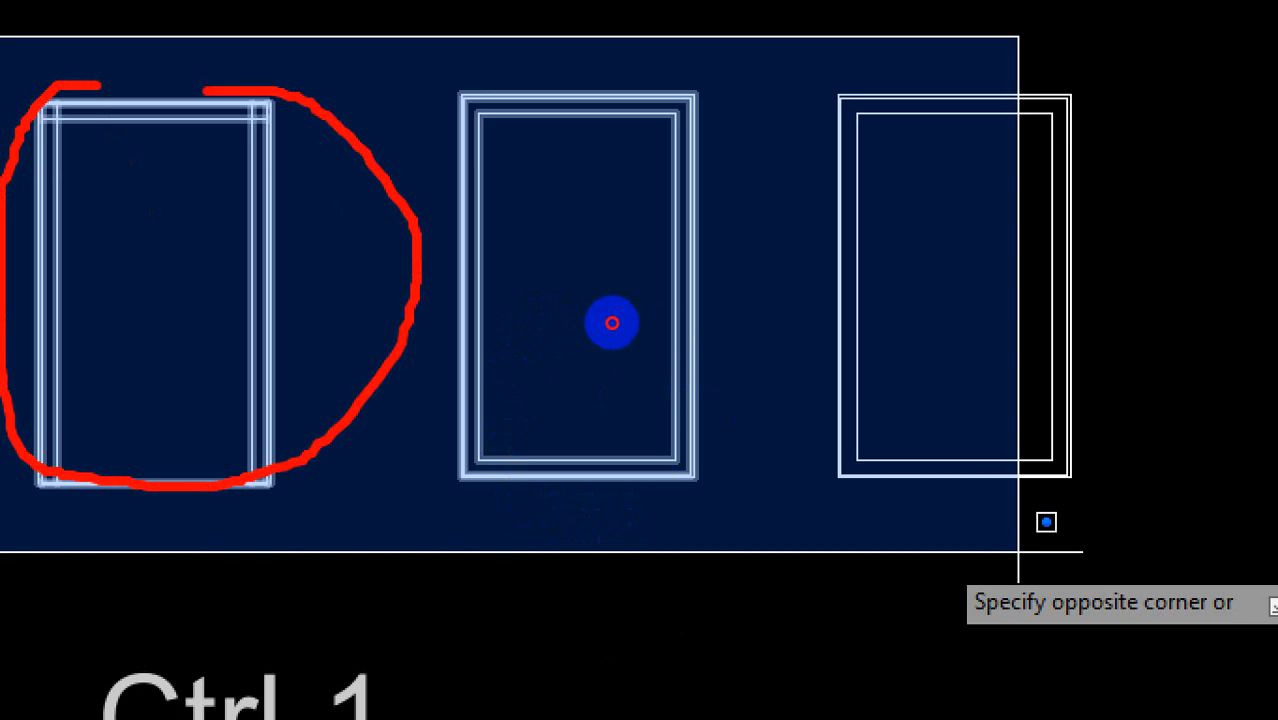
pyautogui.moveTo(585, 72)
pyautogui.mouseDown()
pyautogui.moveTo(405, 360)
pyautogui.moveTo(770, 245)
pyautogui.moveTo(636, 100)
pyautogui.mouseUp()
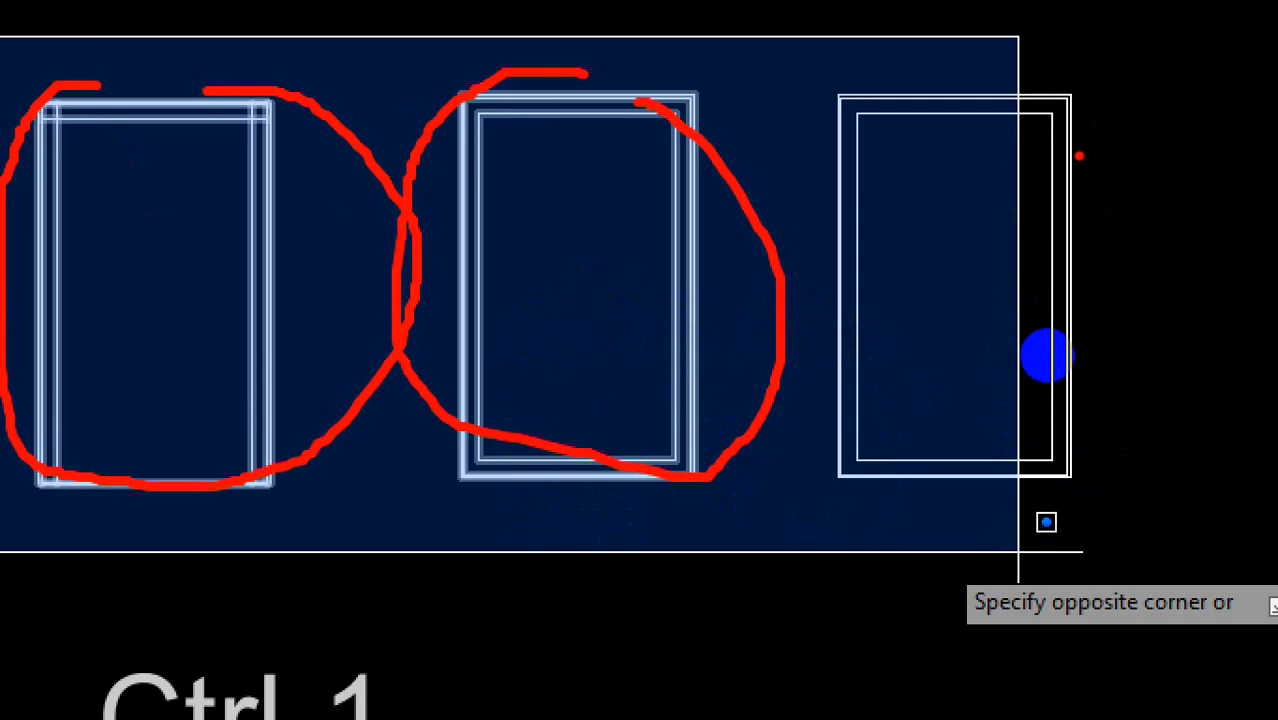
pyautogui.moveTo(1047, 353); pyautogui.dragTo(1076, 344)
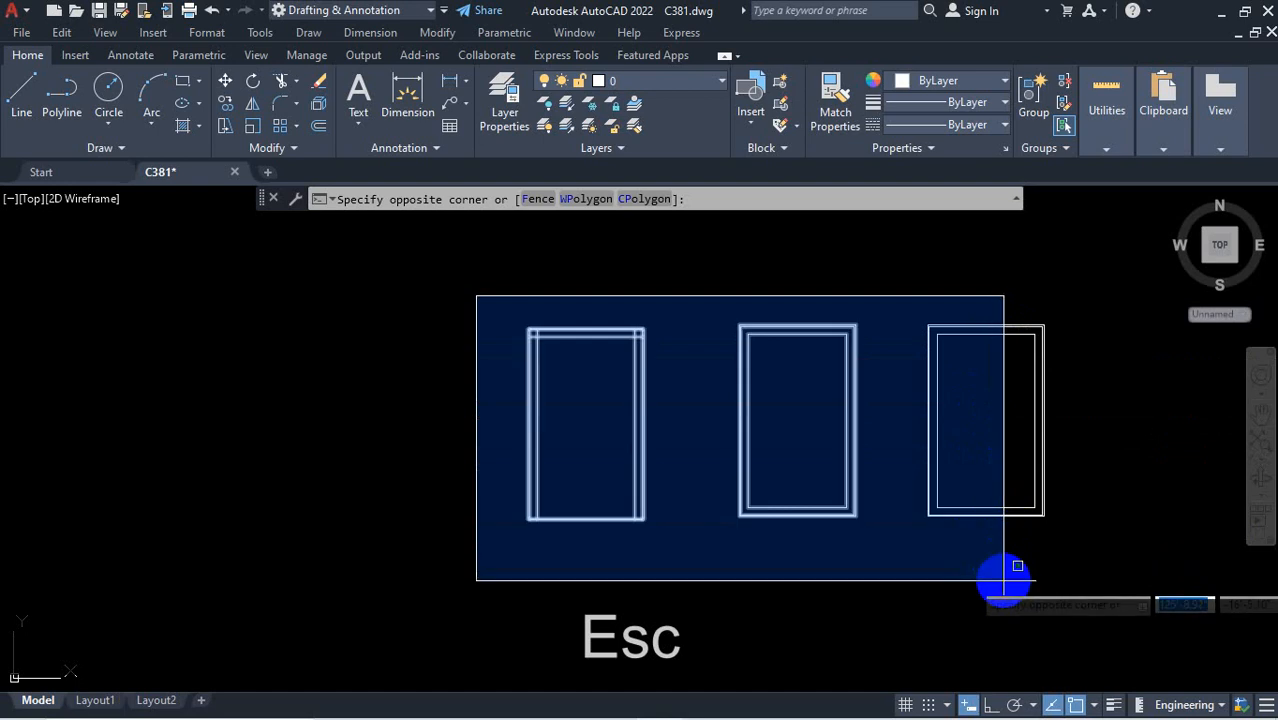
pyautogui.click(1003, 574)
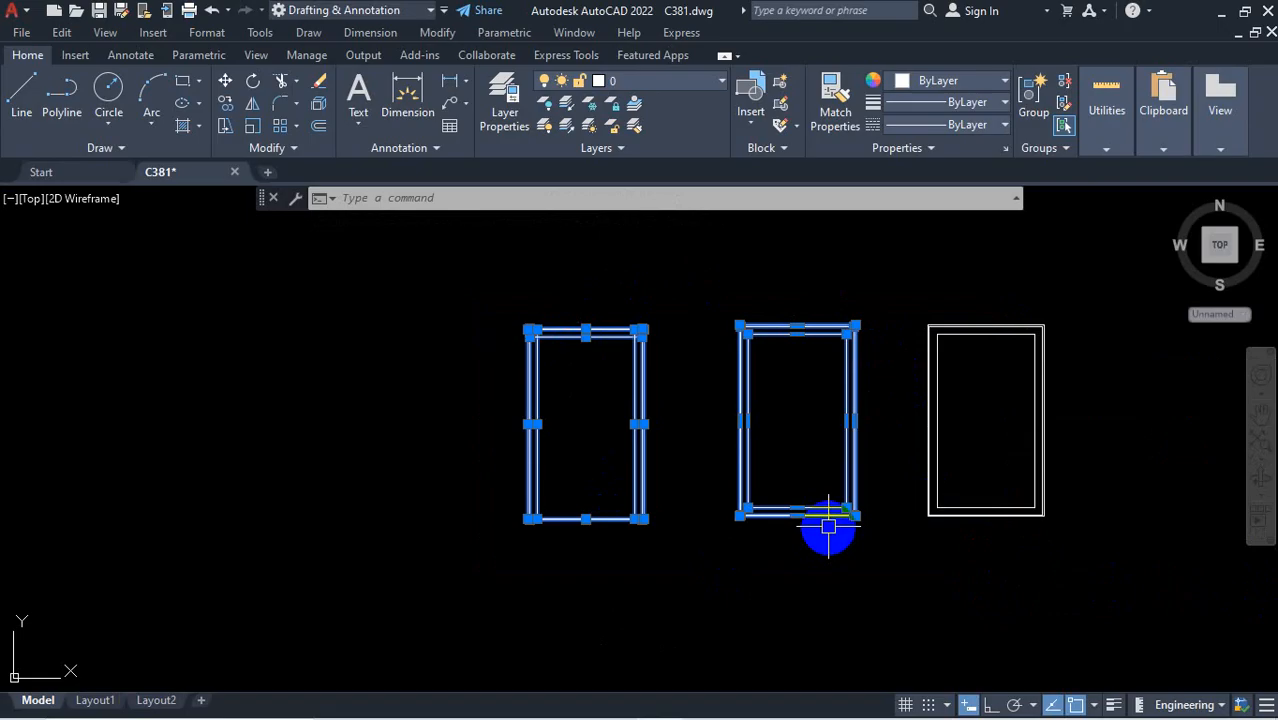
pyautogui.press('Escape')
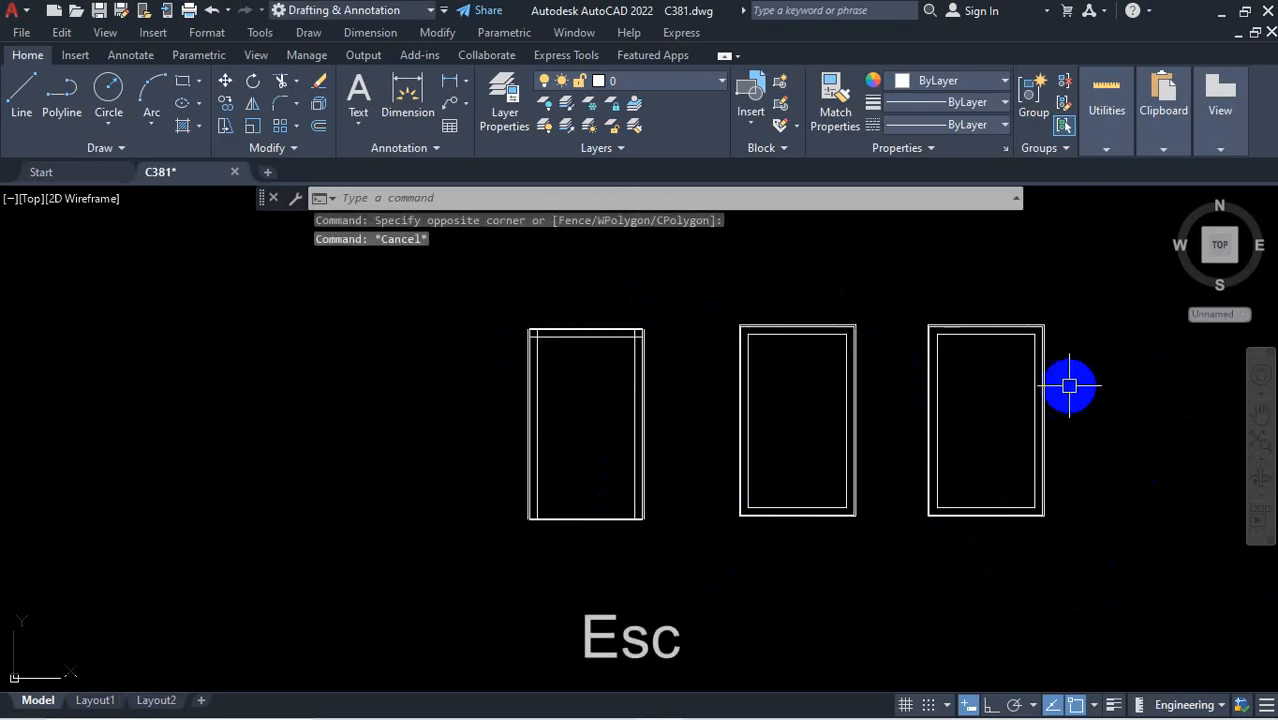
# Select all three rectangles with a window that fully encloses them, and clear the selection
pyautogui.click(464, 274)
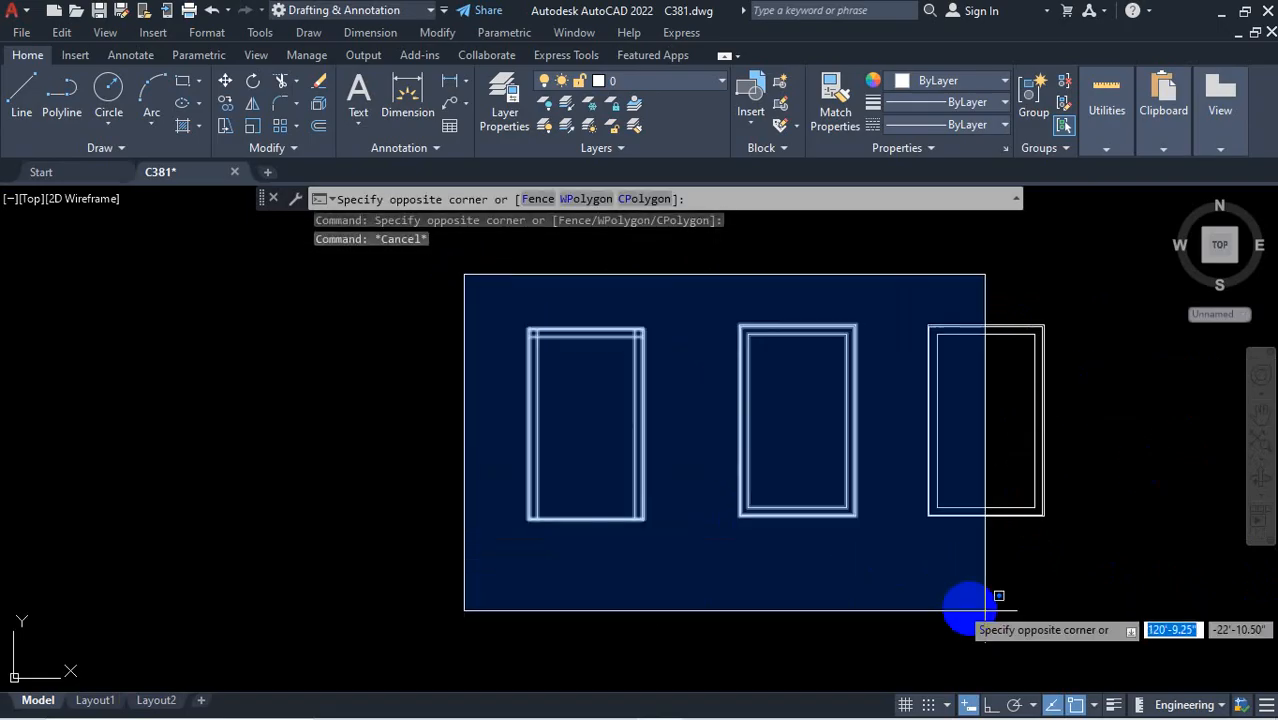
pyautogui.click(1104, 570)
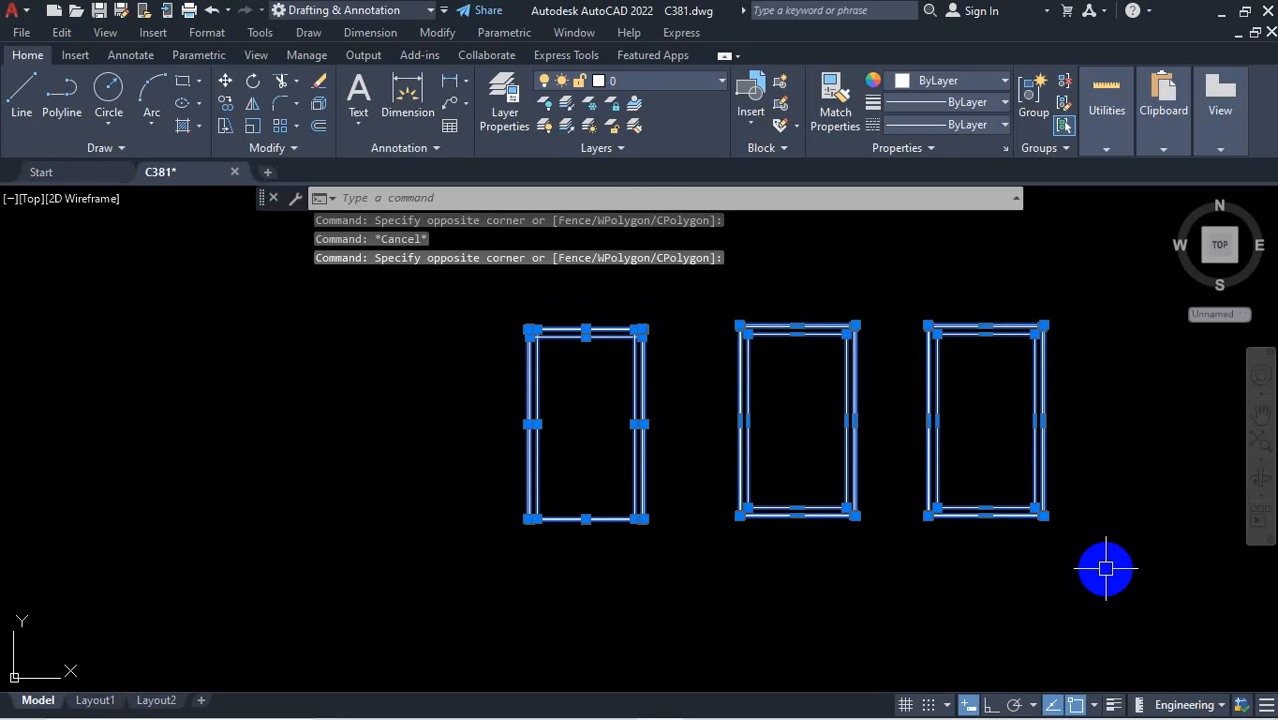
pyautogui.press('Escape')
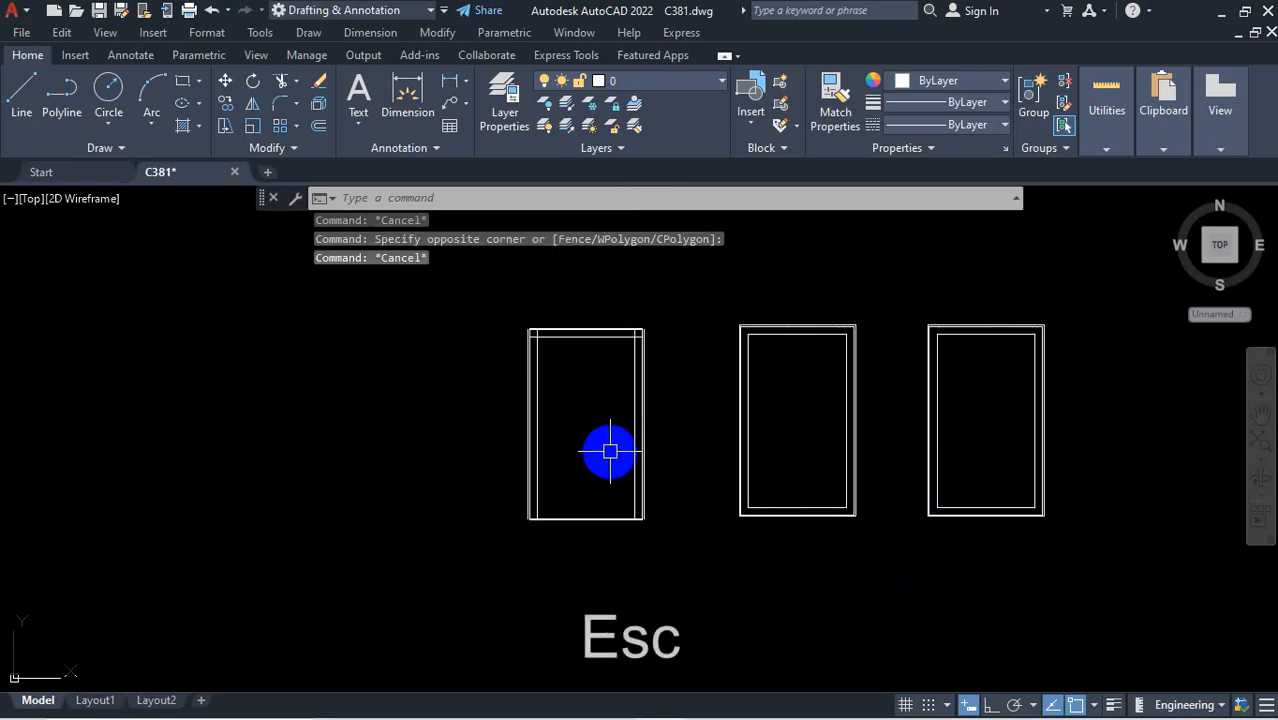
# Select the middle and rightmost rectangles plus the leftmost rectangle's upper, lower and right-side lines with a crossing selection that partly covers the leftmost one
pyautogui.scroll(-2, 610, 451)
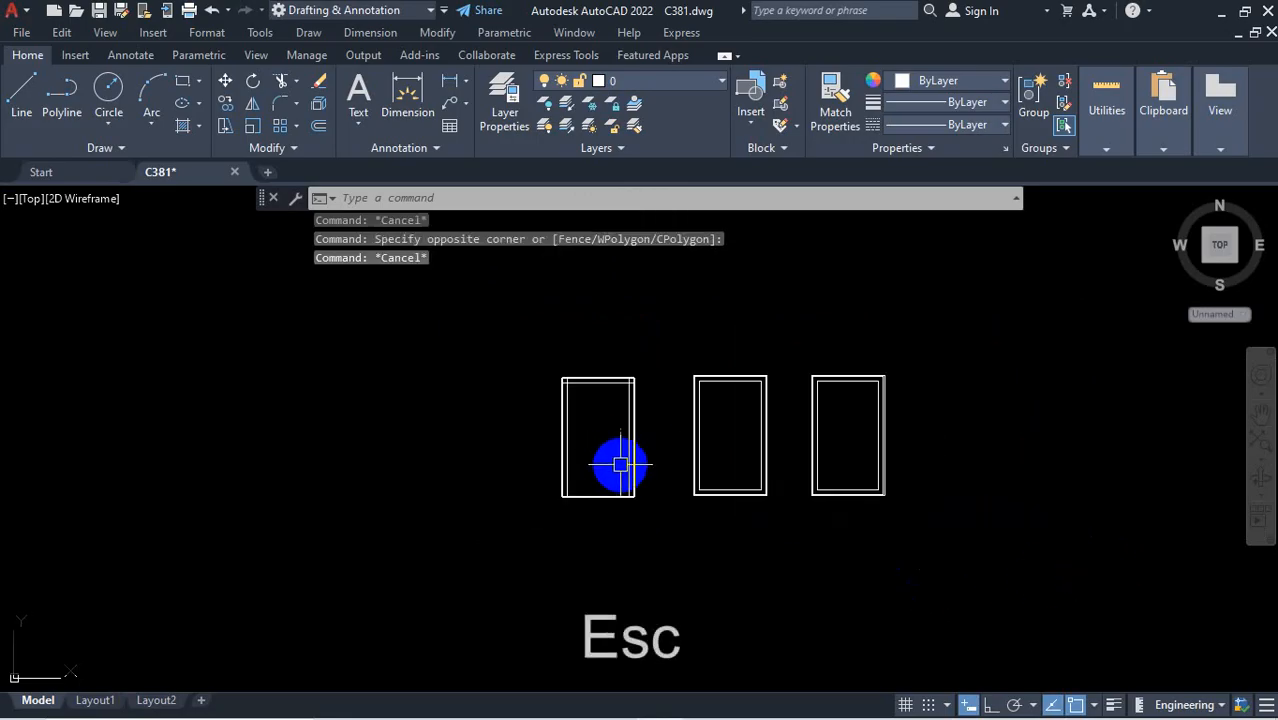
pyautogui.click(967, 329)
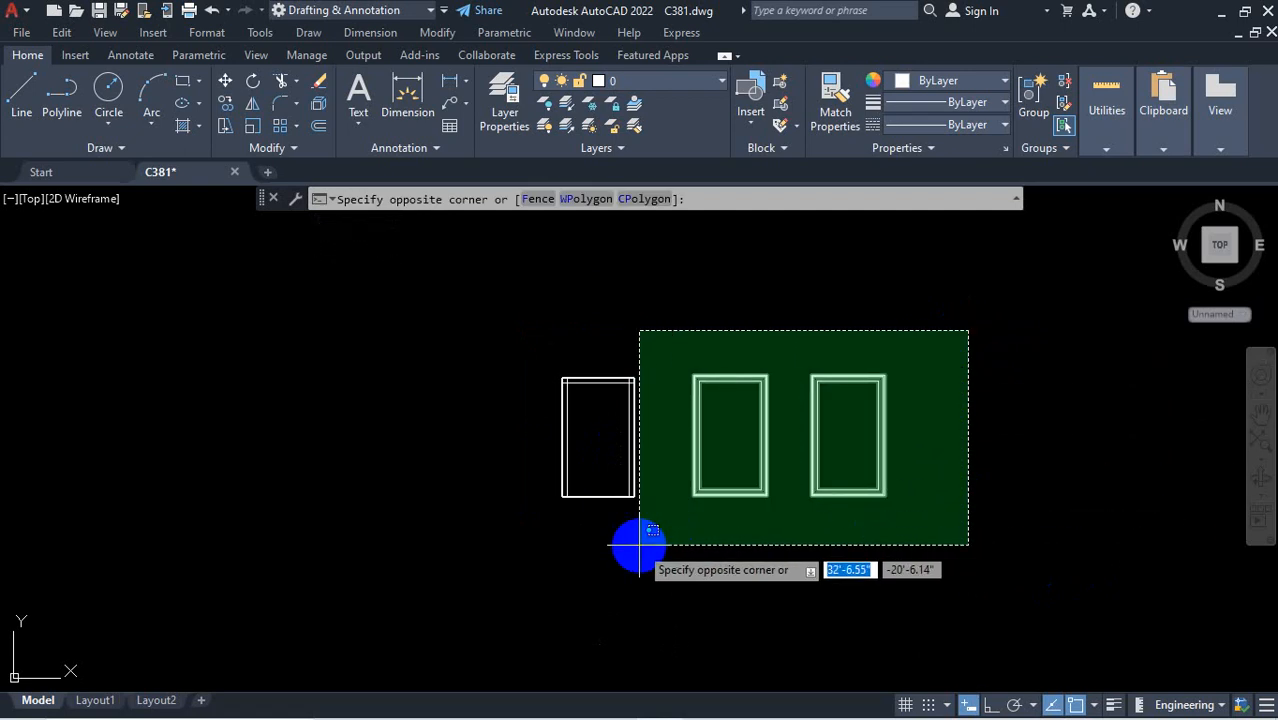
pyautogui.scroll(2, 645, 542)
pyautogui.scroll(-2, 620, 542)
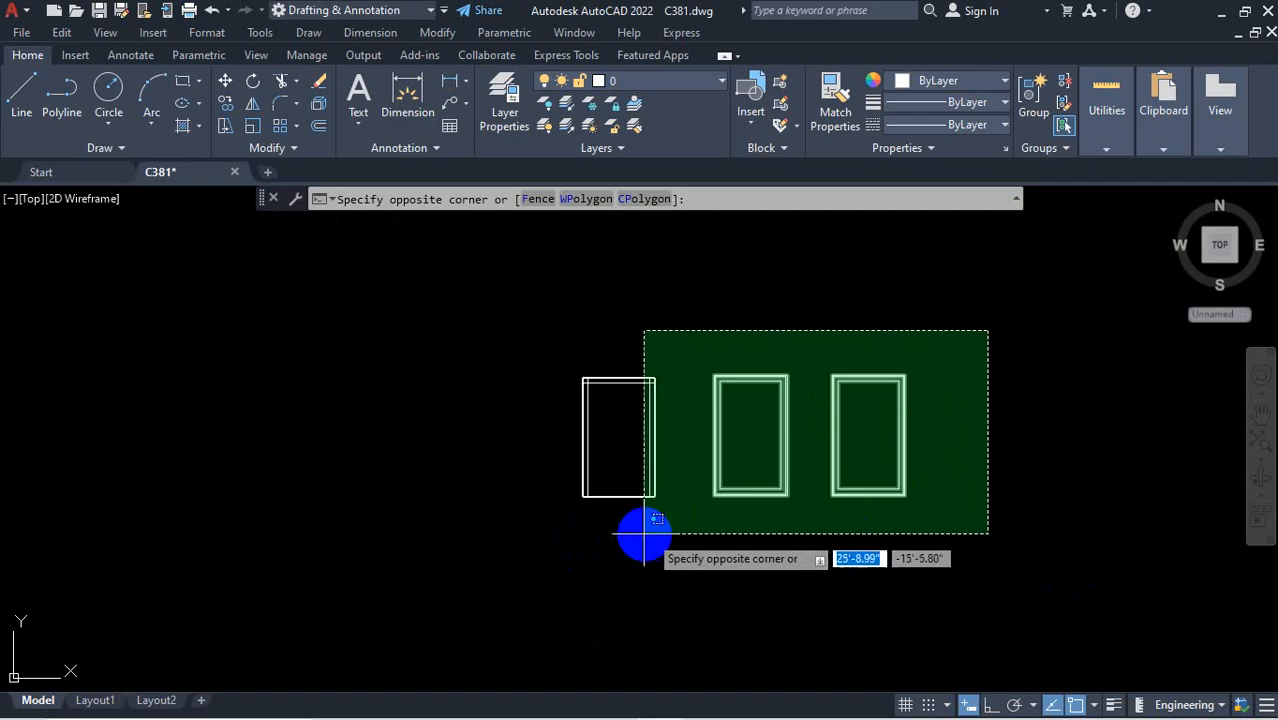
pyautogui.scroll(2, 607, 530)
pyautogui.scroll(-2, 610, 535)
pyautogui.scroll(2, 605, 530)
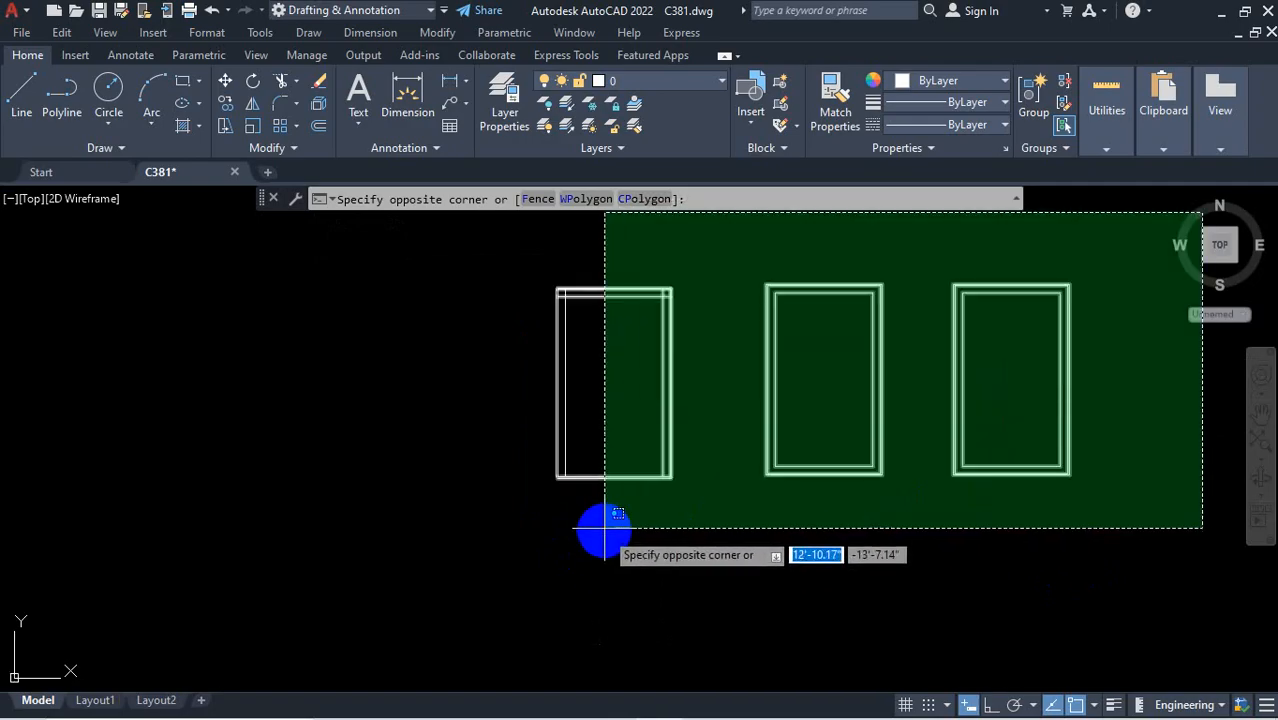
pyautogui.scroll(-2, 604, 533)
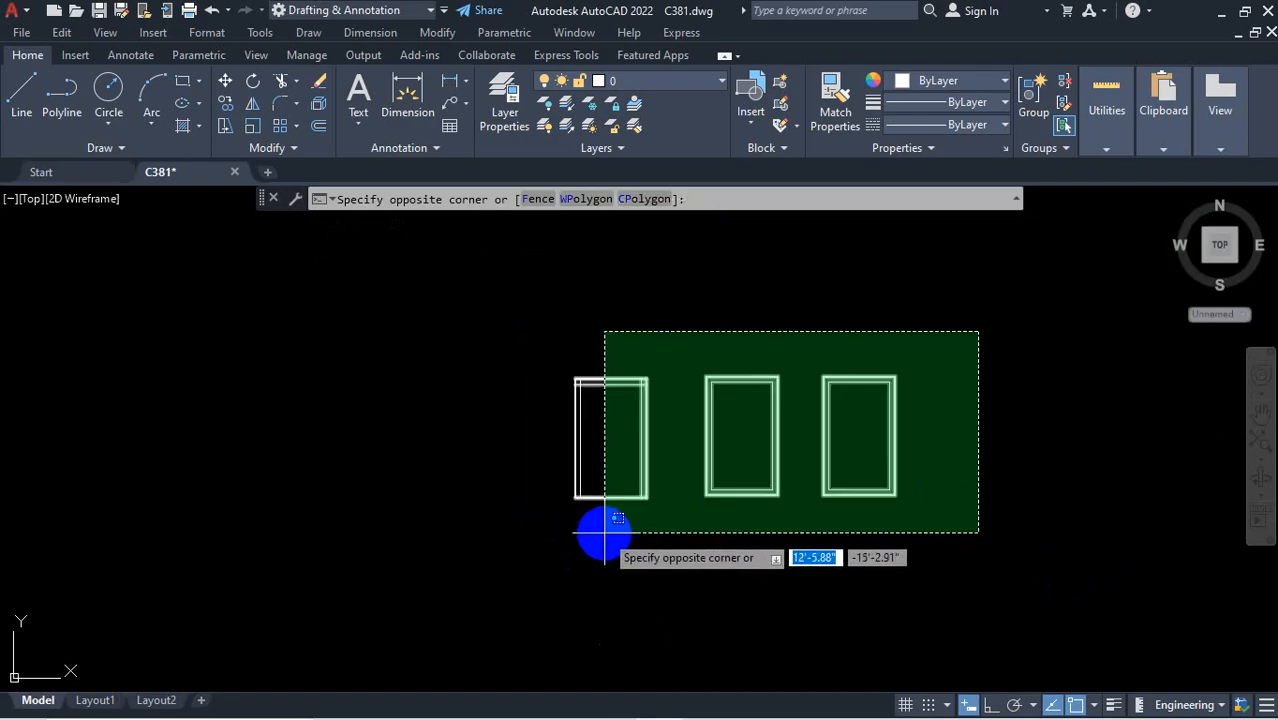
pyautogui.hotkey('ctrl', '1')
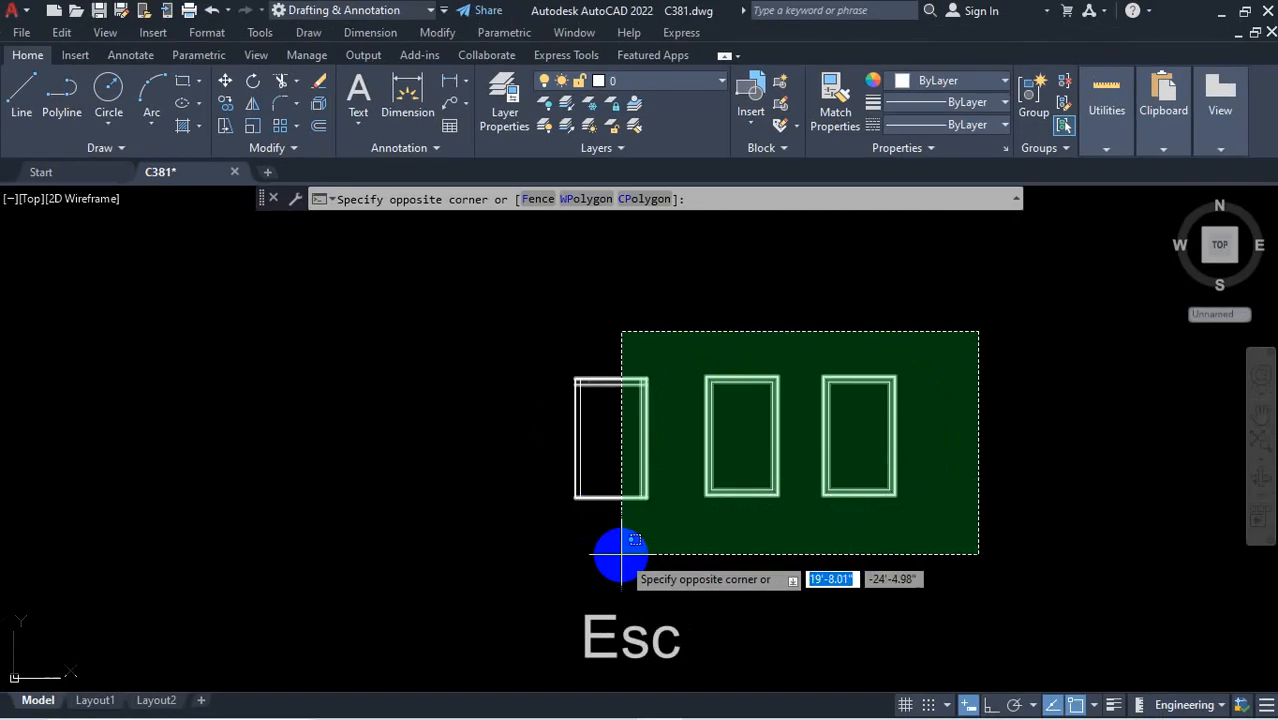
pyautogui.hotkey('ctrl', '1')
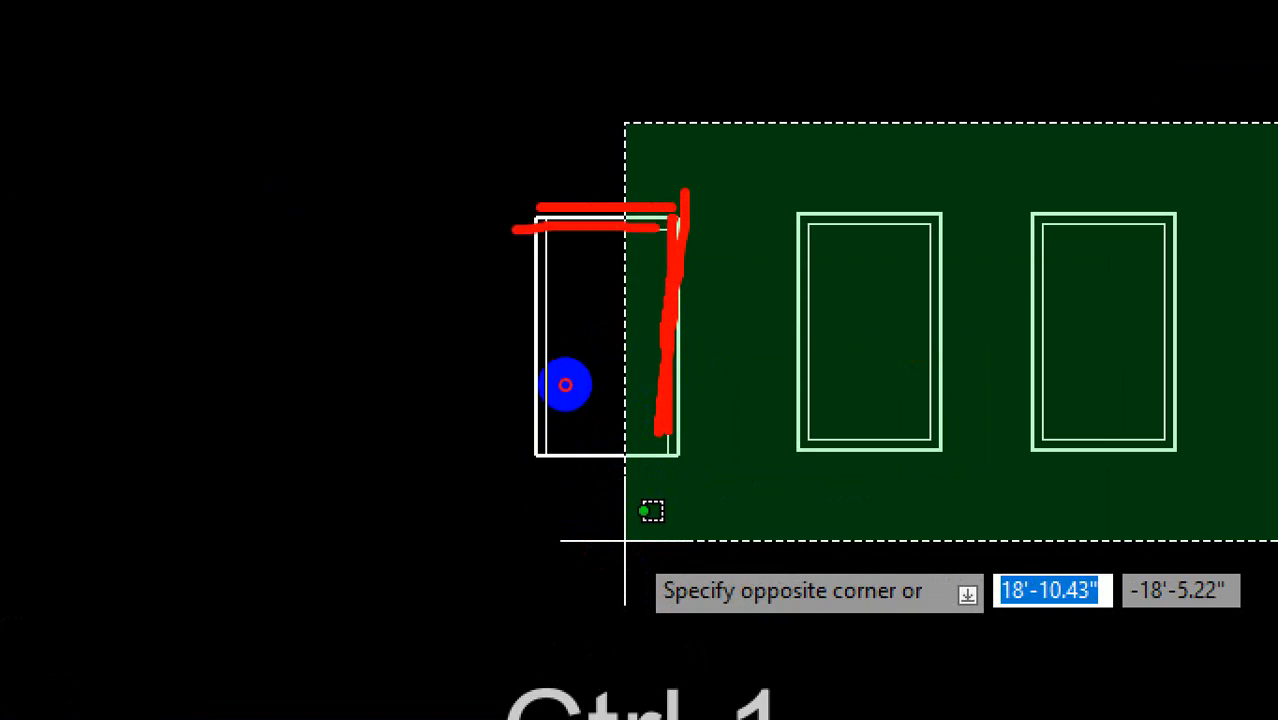
pyautogui.press('Escape')
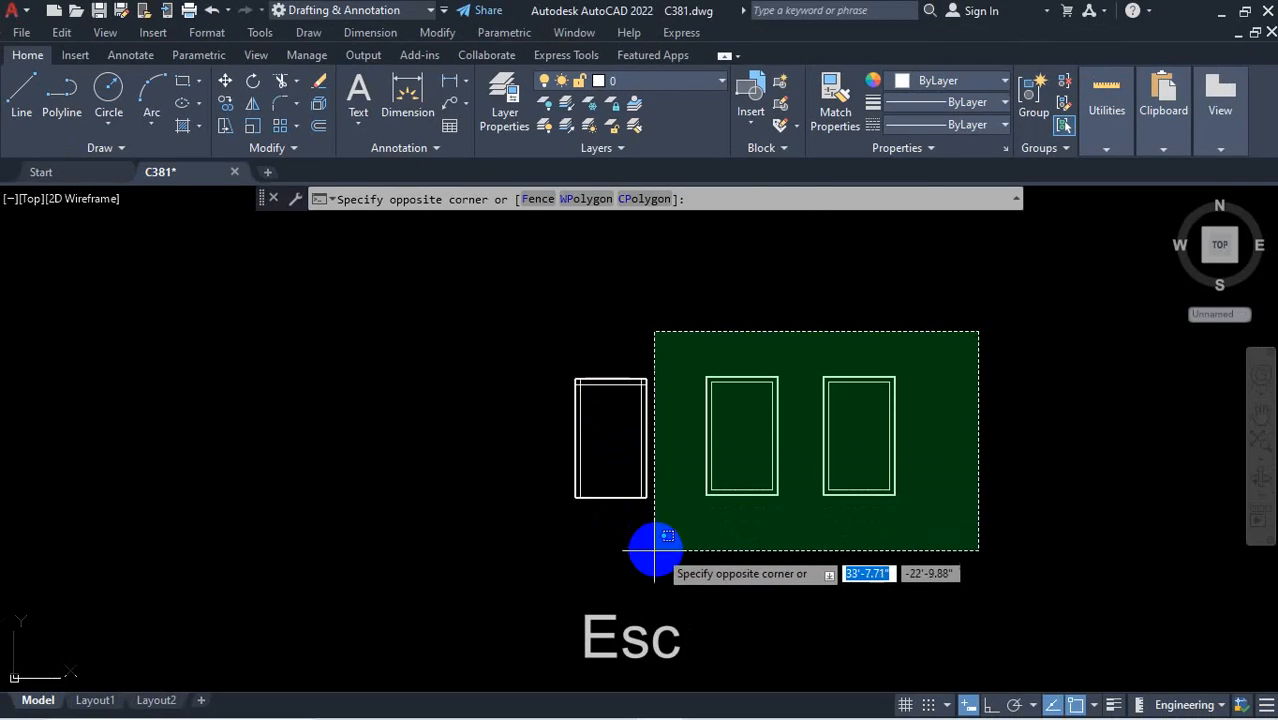
pyautogui.scroll(4, 645, 547)
pyautogui.scroll(-2, 627, 517)
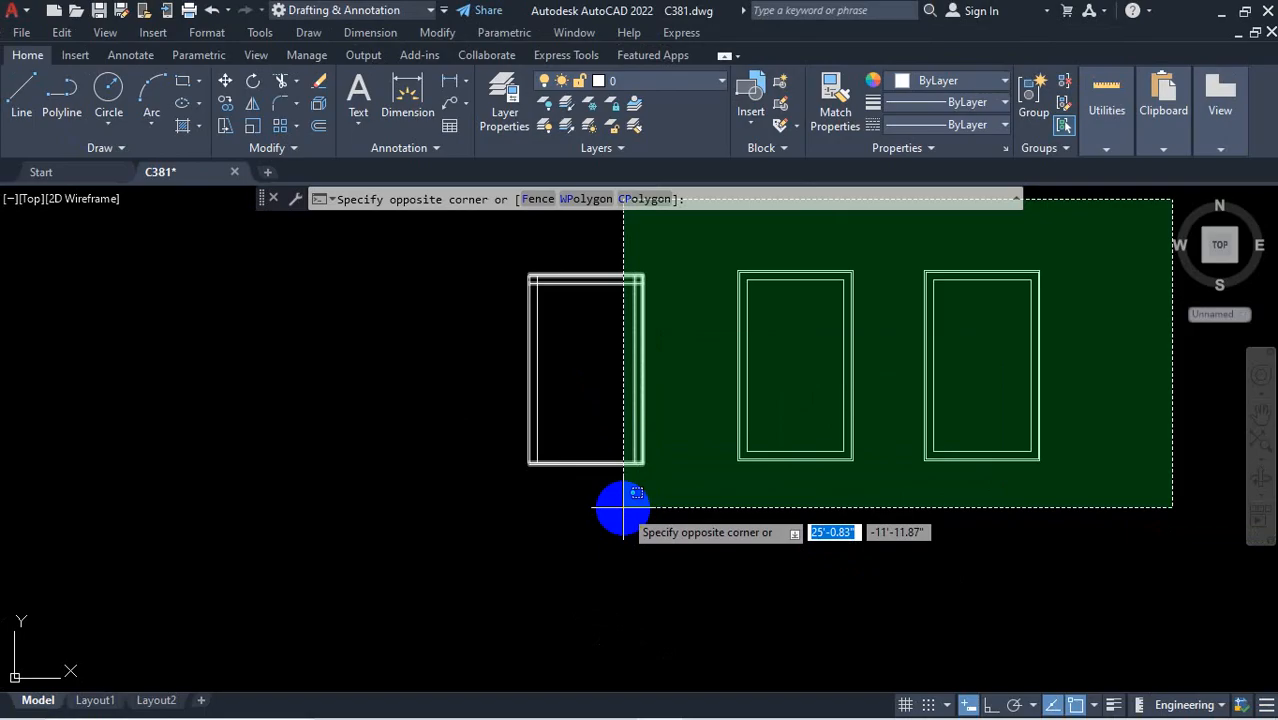
pyautogui.click(623, 508)
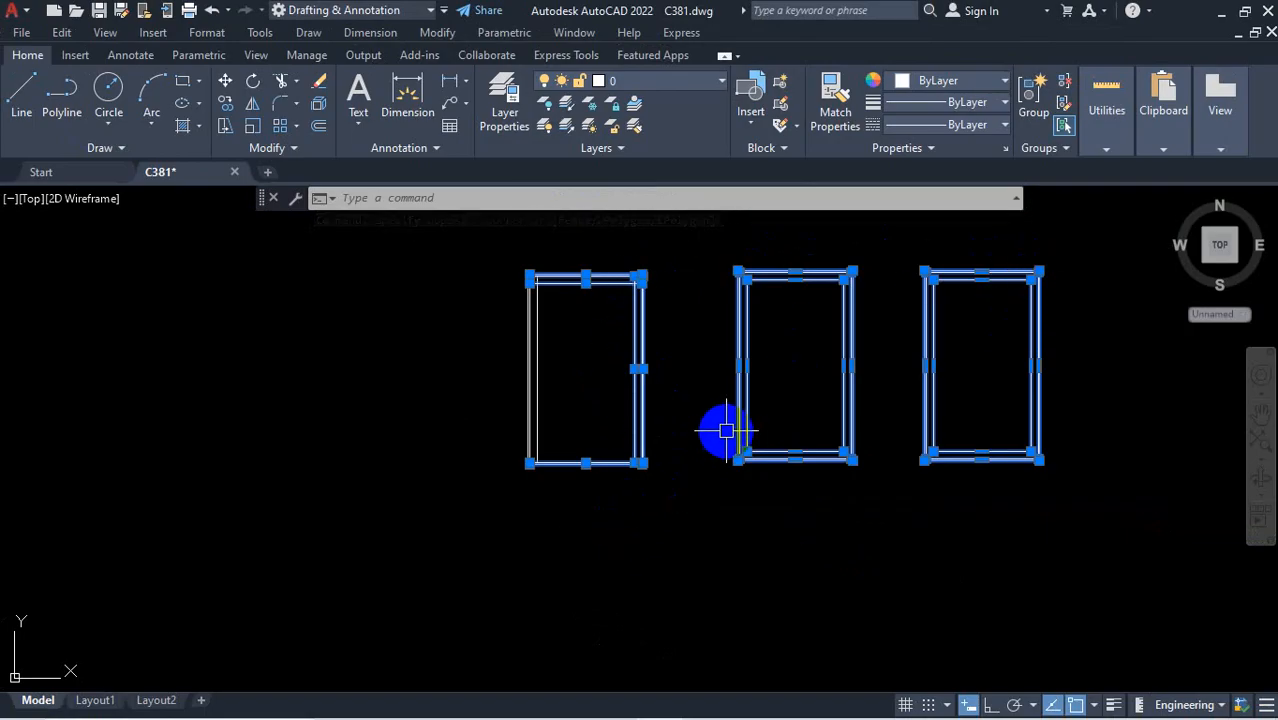
# Inspect the selected lines at the leftmost rectangle's upper-right corner, and clear the selection
pyautogui.scroll(4, 617, 256)
pyautogui.scroll(4, 617, 256)
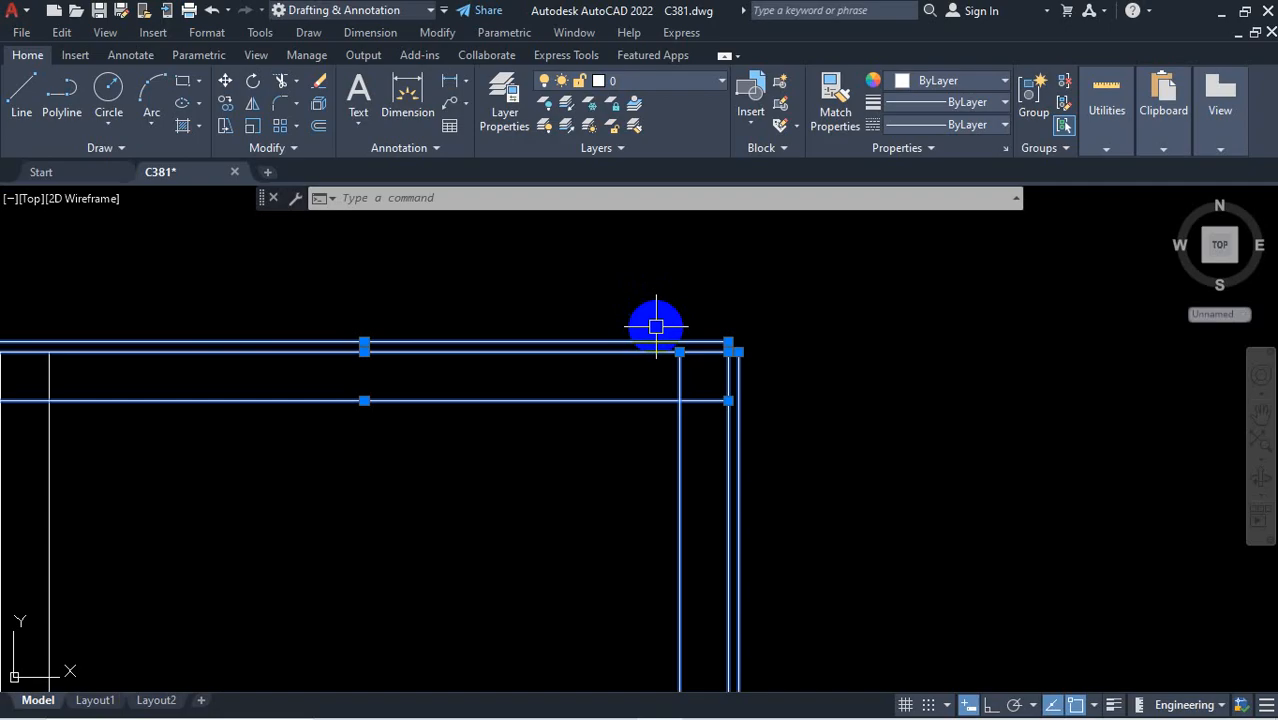
pyautogui.press('Escape')
pyautogui.press('Escape')
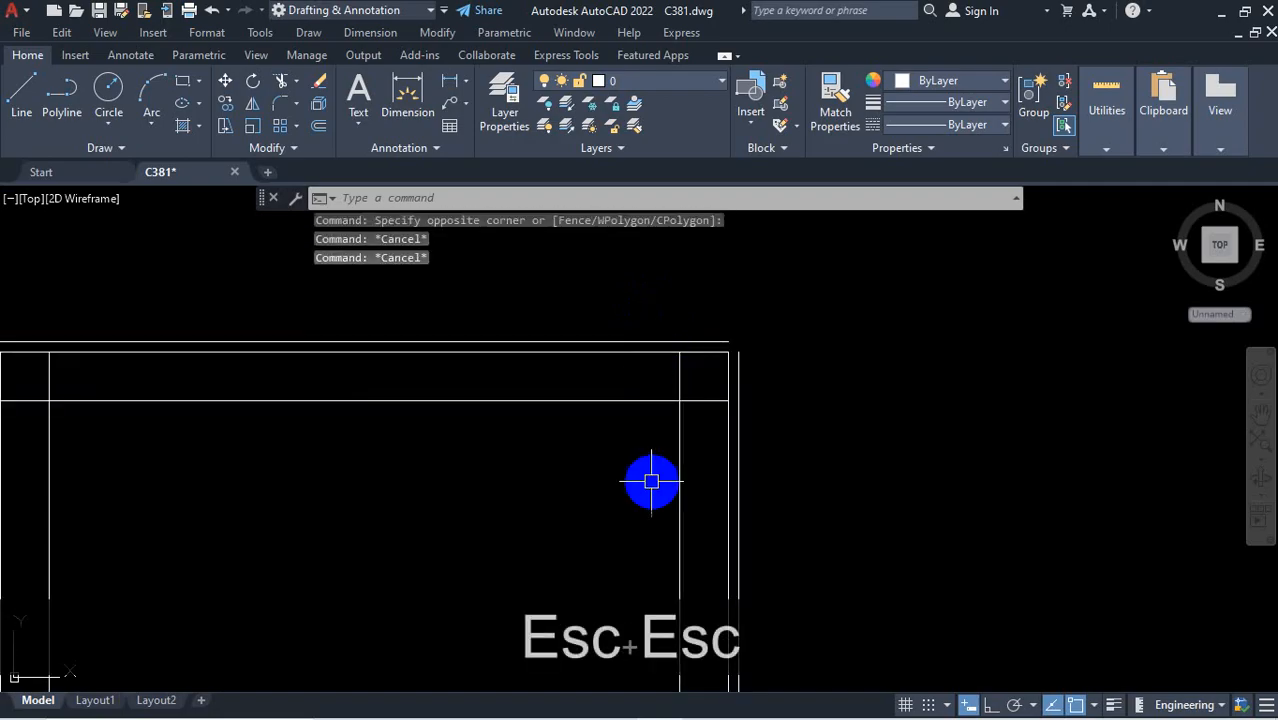
# Select all three outlines of the rightmost rectangle with a crossing selection over its upper-right corner, and clear the selection
pyautogui.scroll(-5, 680, 485)
pyautogui.scroll(3, 940, 540)
pyautogui.scroll(4, 890, 450)
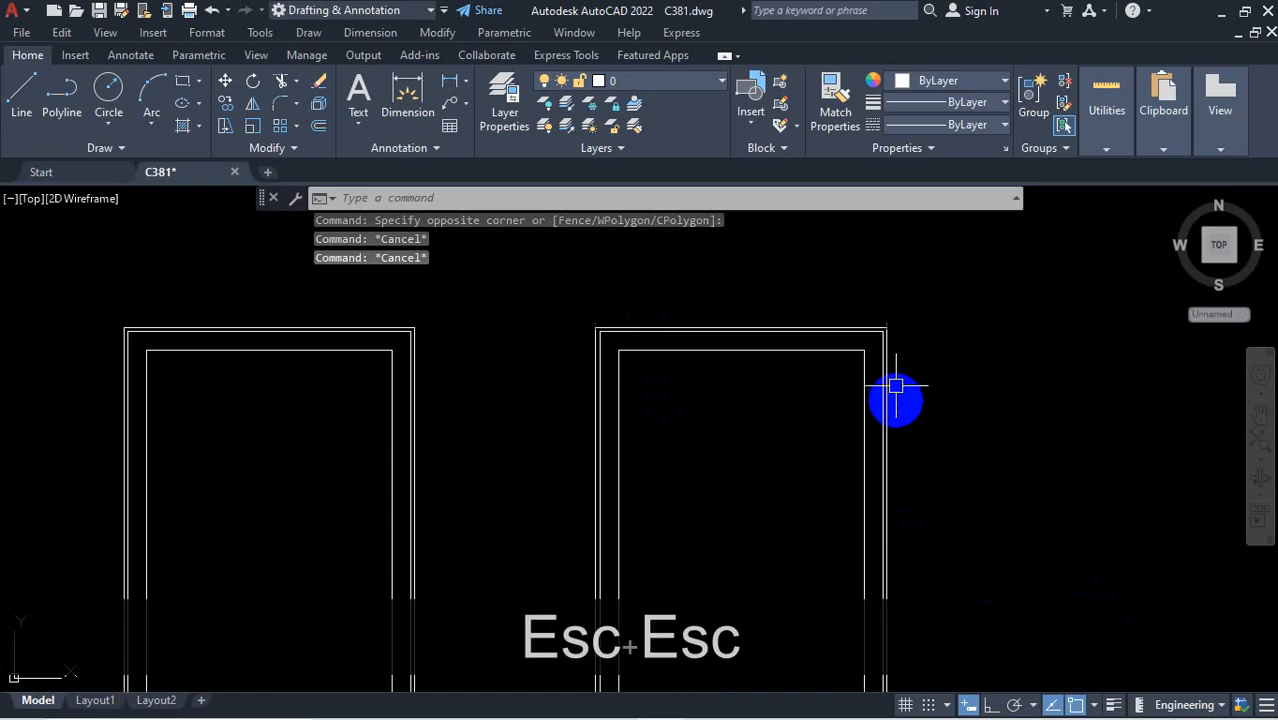
pyautogui.click(950, 299)
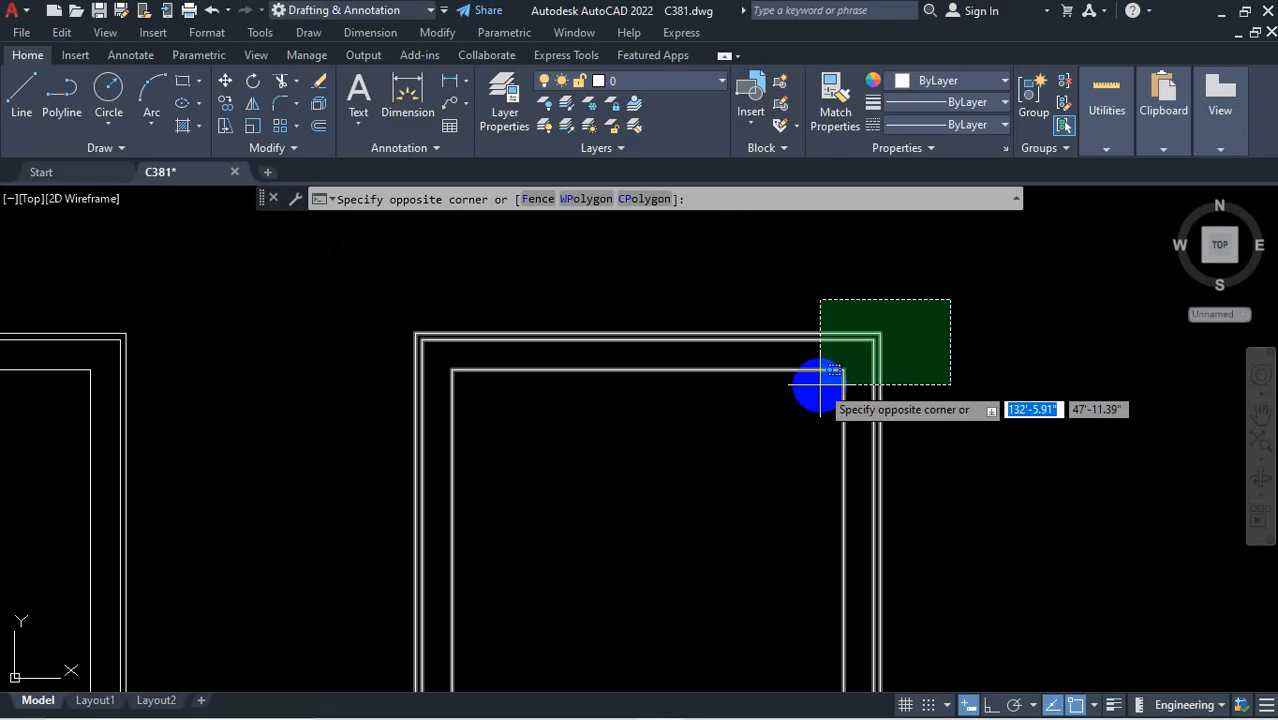
pyautogui.click(820, 384)
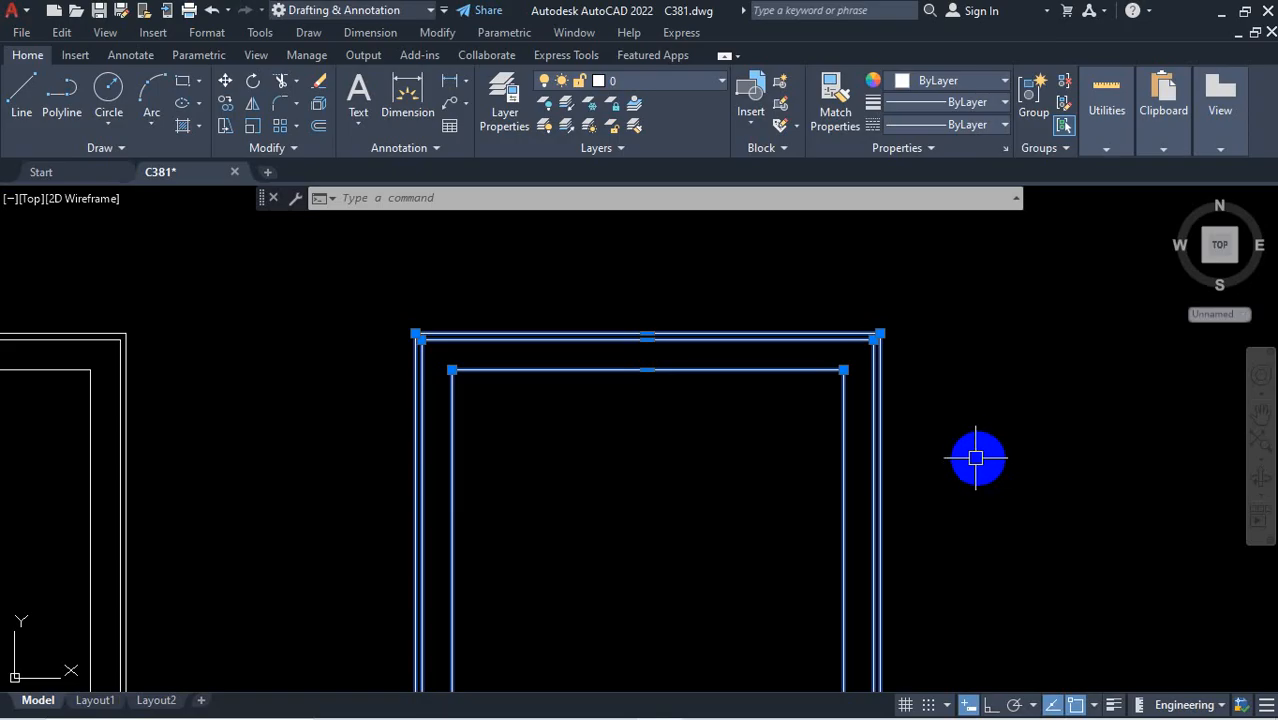
pyautogui.click(978, 456)
pyautogui.press('Escape')
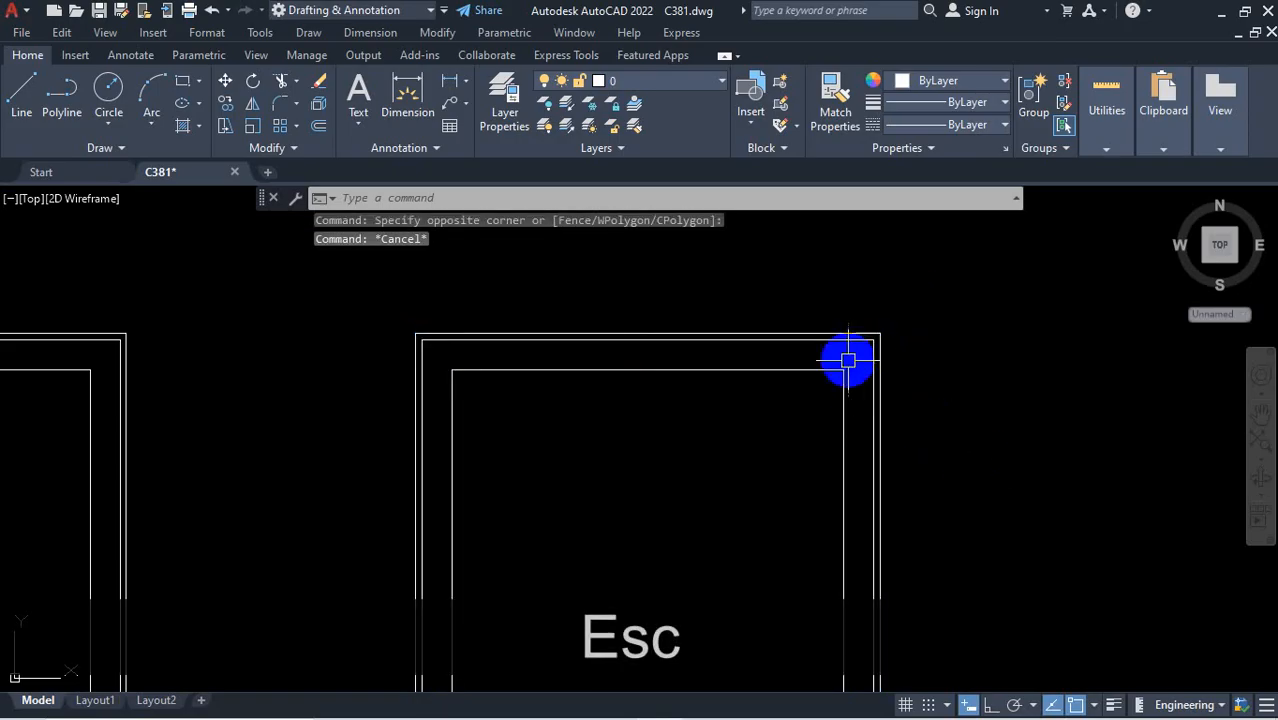
# Select only the two outer outlines of the rightmost rectangle with a small crossing selection at its upper-right corner, and clear the selection
pyautogui.click(887, 322)
pyautogui.click(862, 344)
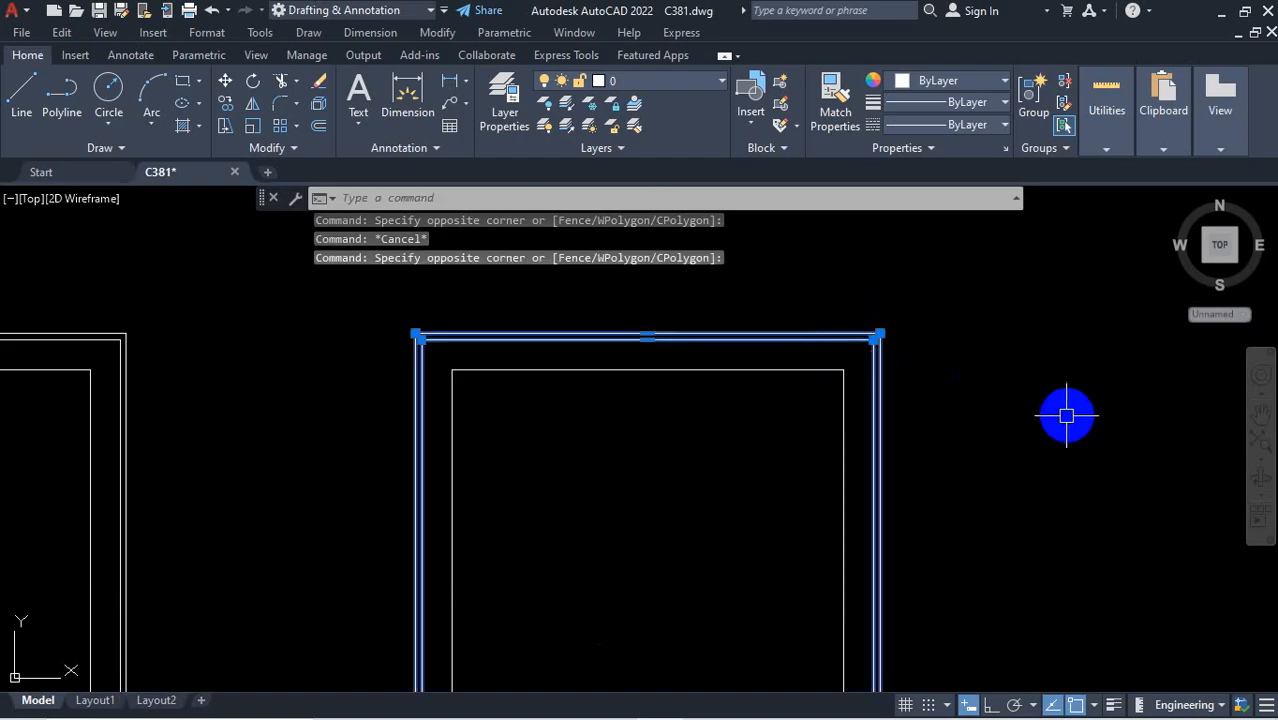
pyautogui.press('Escape')
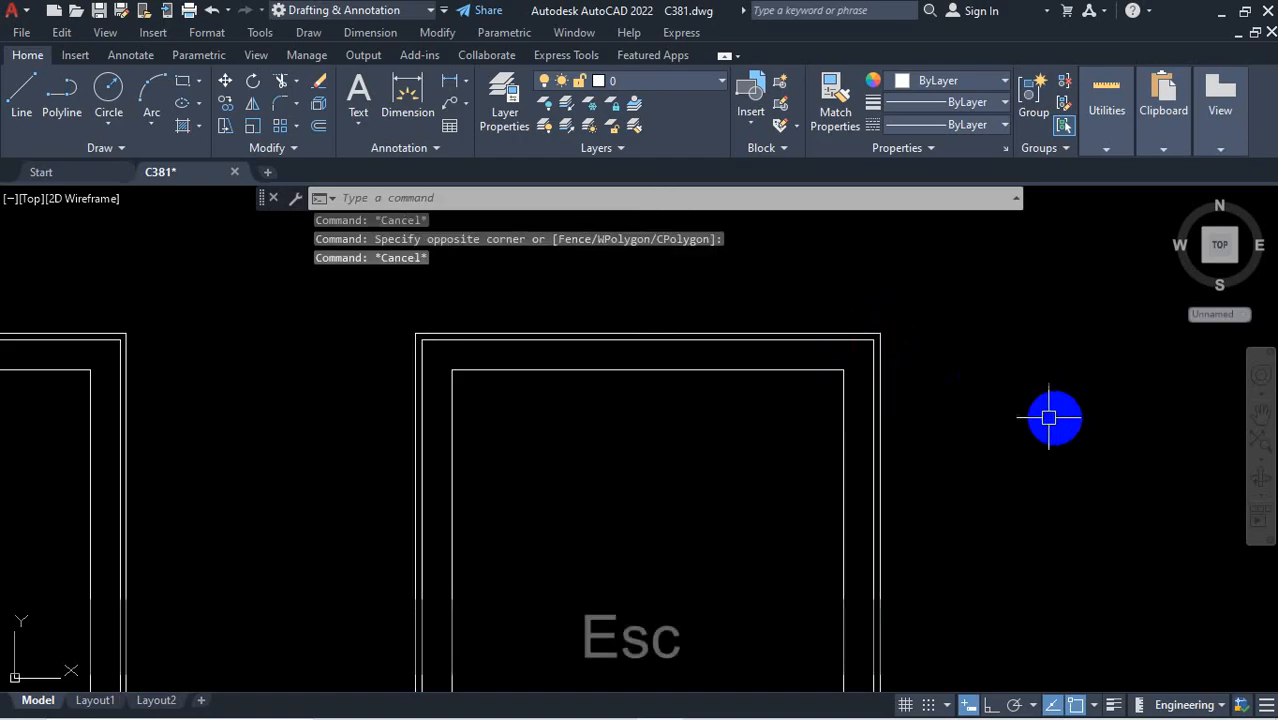
# Try a window selection that first partly covers and then fully encloses the rightmost rectangle, and cancel it
pyautogui.click(389, 302)
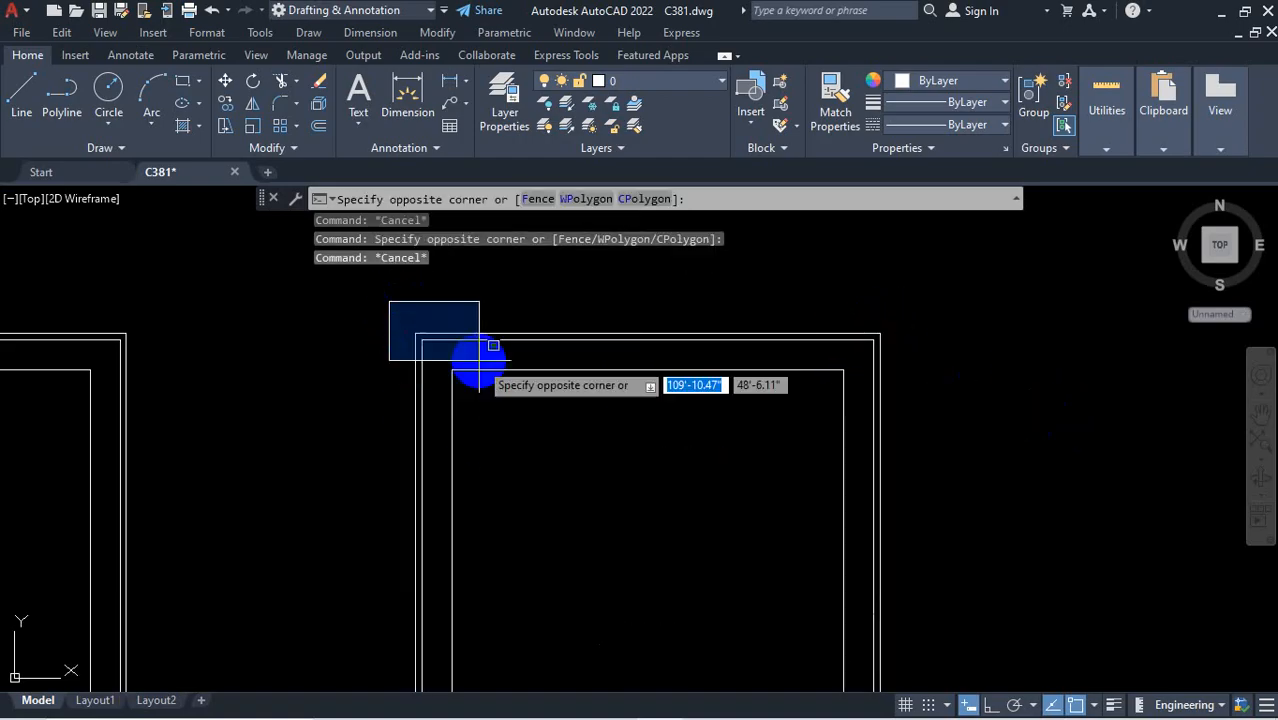
pyautogui.scroll(-4, 512, 361)
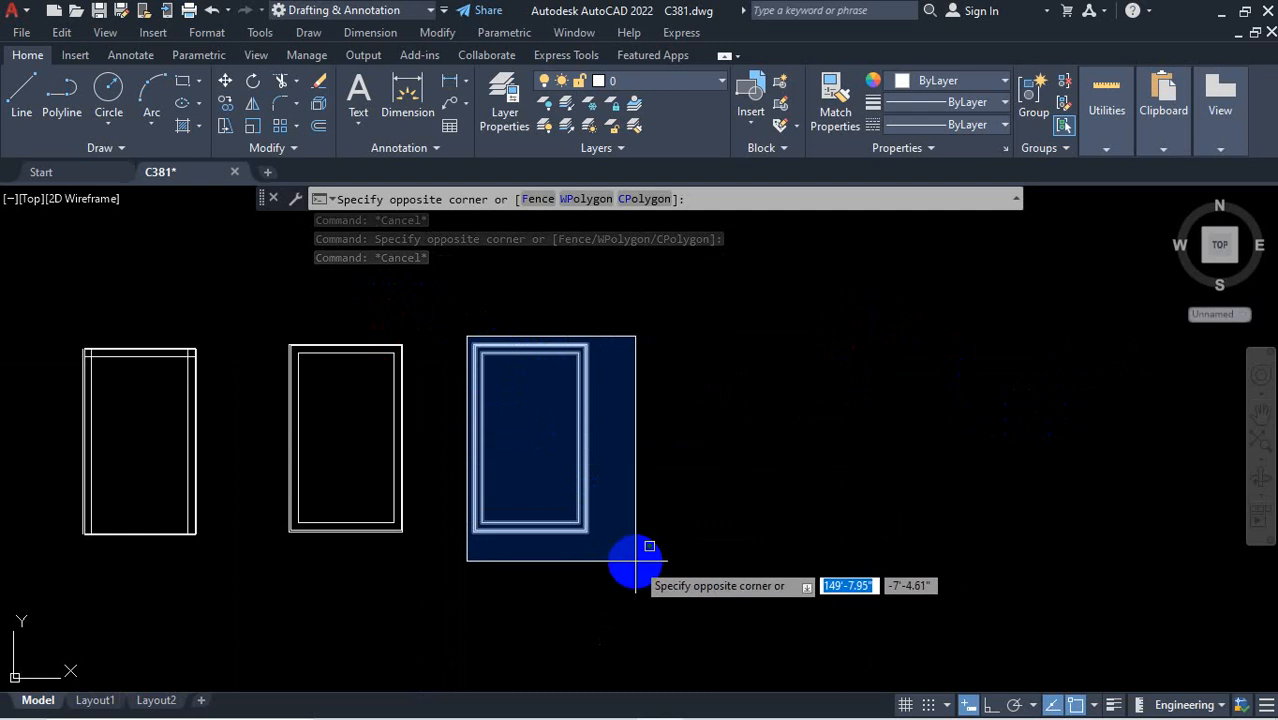
pyautogui.press('Escape')
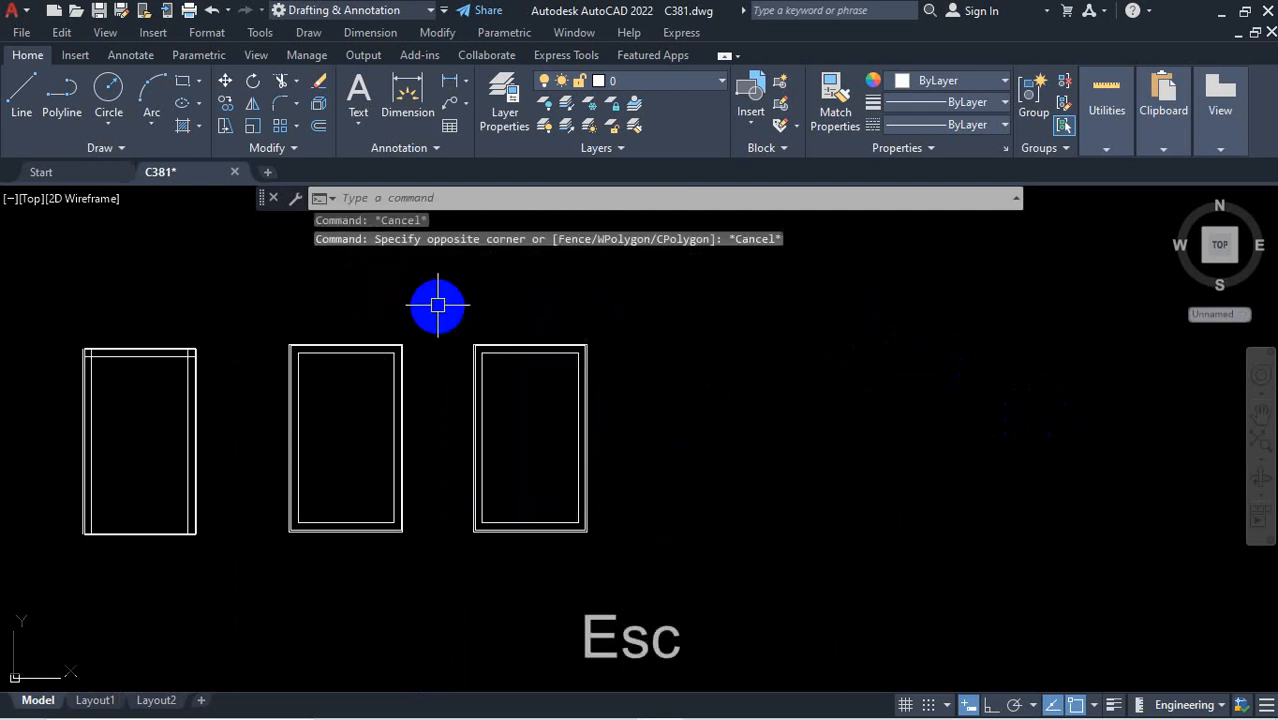
# Select the leftmost rectangle's upper horizontal lines with a window that encloses only them, and clear the selection
pyautogui.scroll(-3, 620, 345)
pyautogui.scroll(6, 560, 335)
pyautogui.scroll(-5, 591, 351)
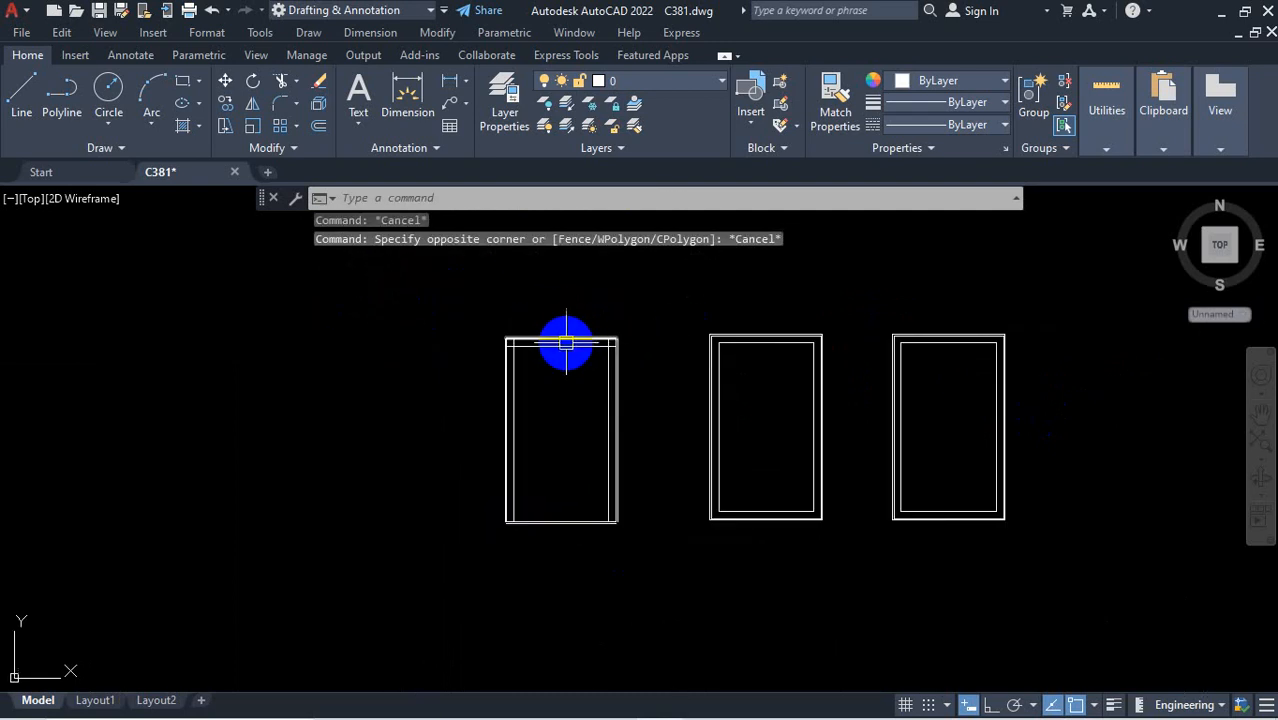
pyautogui.click(452, 293)
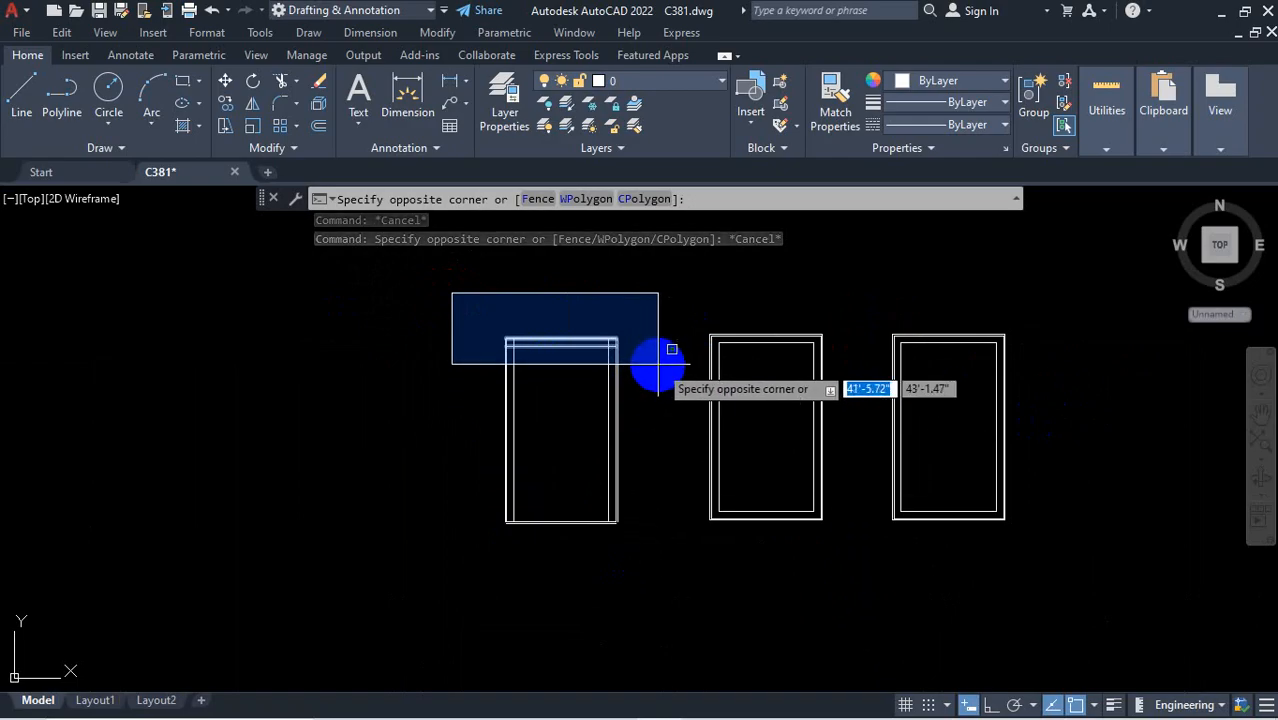
pyautogui.scroll(2, 660, 365)
pyautogui.scroll(-2, 662, 383)
pyautogui.scroll(2, 660, 380)
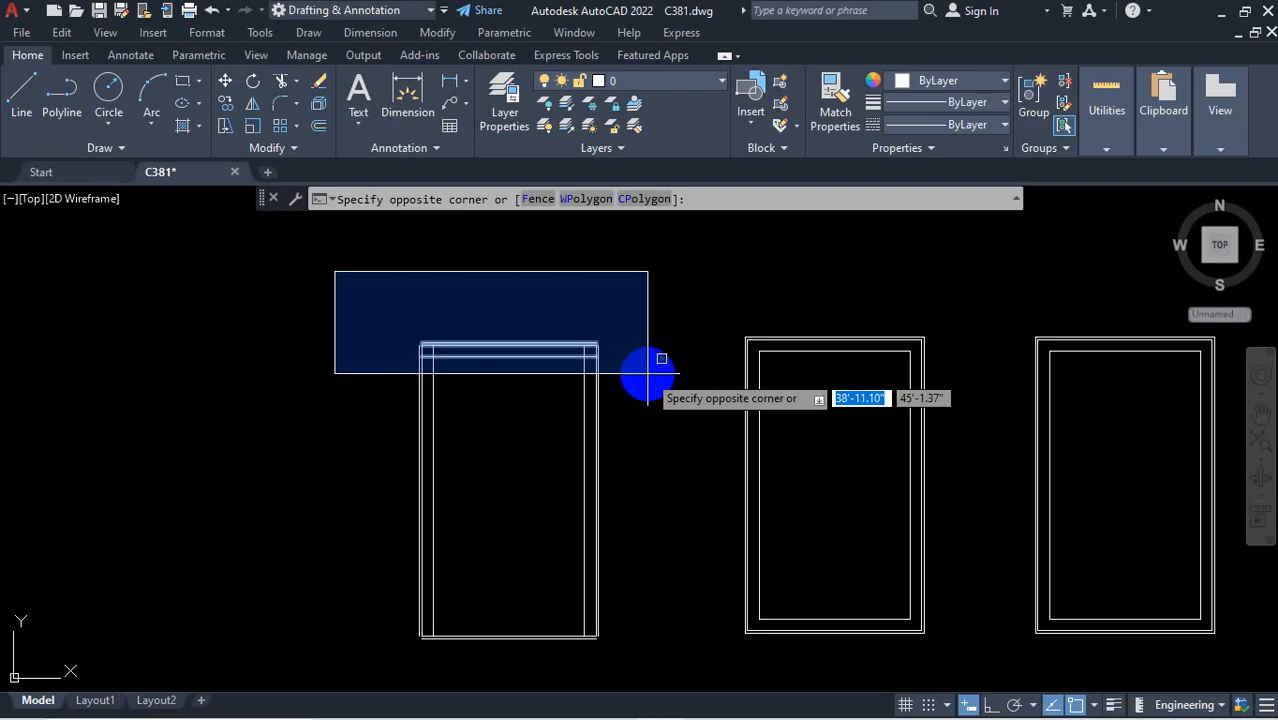
pyautogui.click(648, 373)
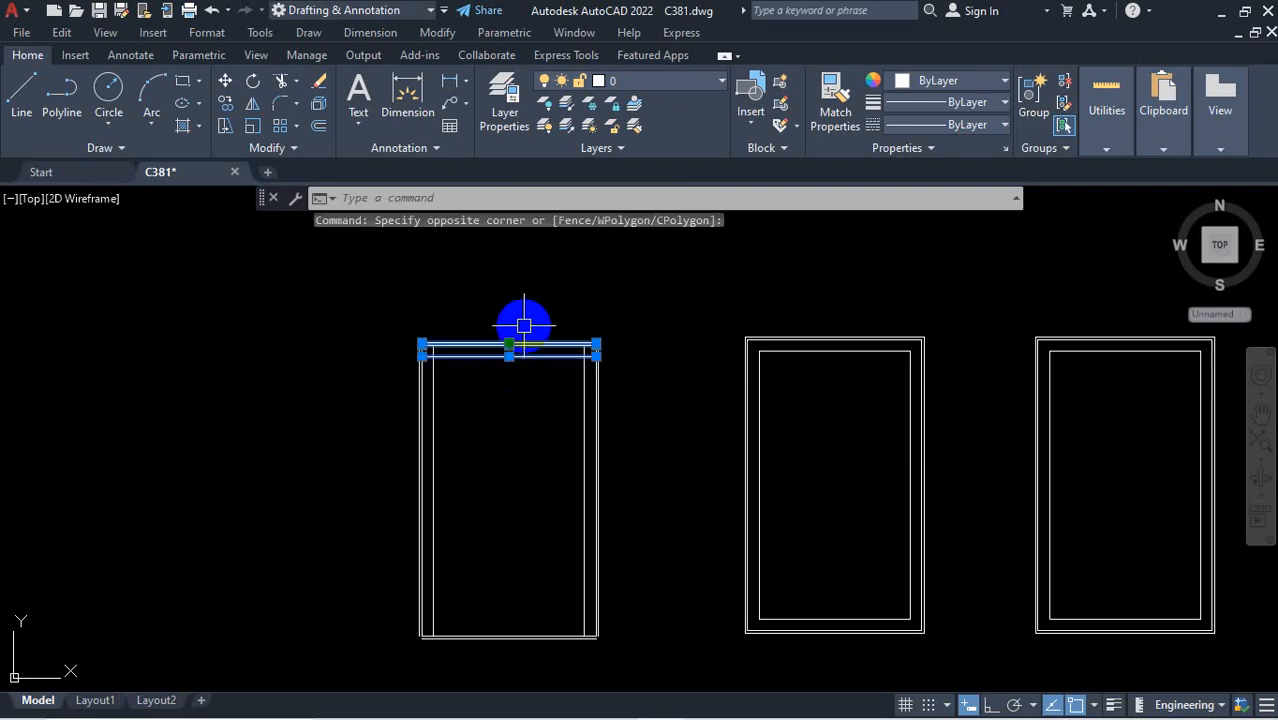
pyautogui.press('Escape')
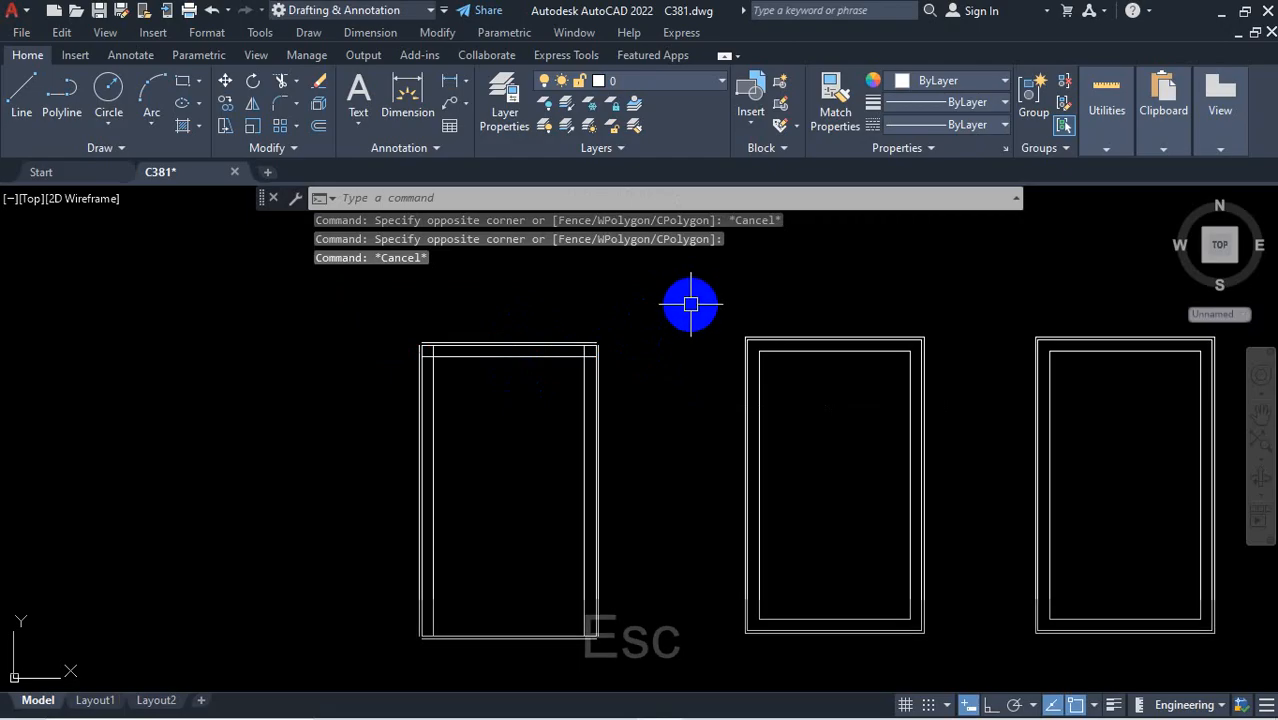
# Try a window selection over the middle rectangle's upper part, repeat it as a crossing selection, and clear the selection
pyautogui.click(688, 308)
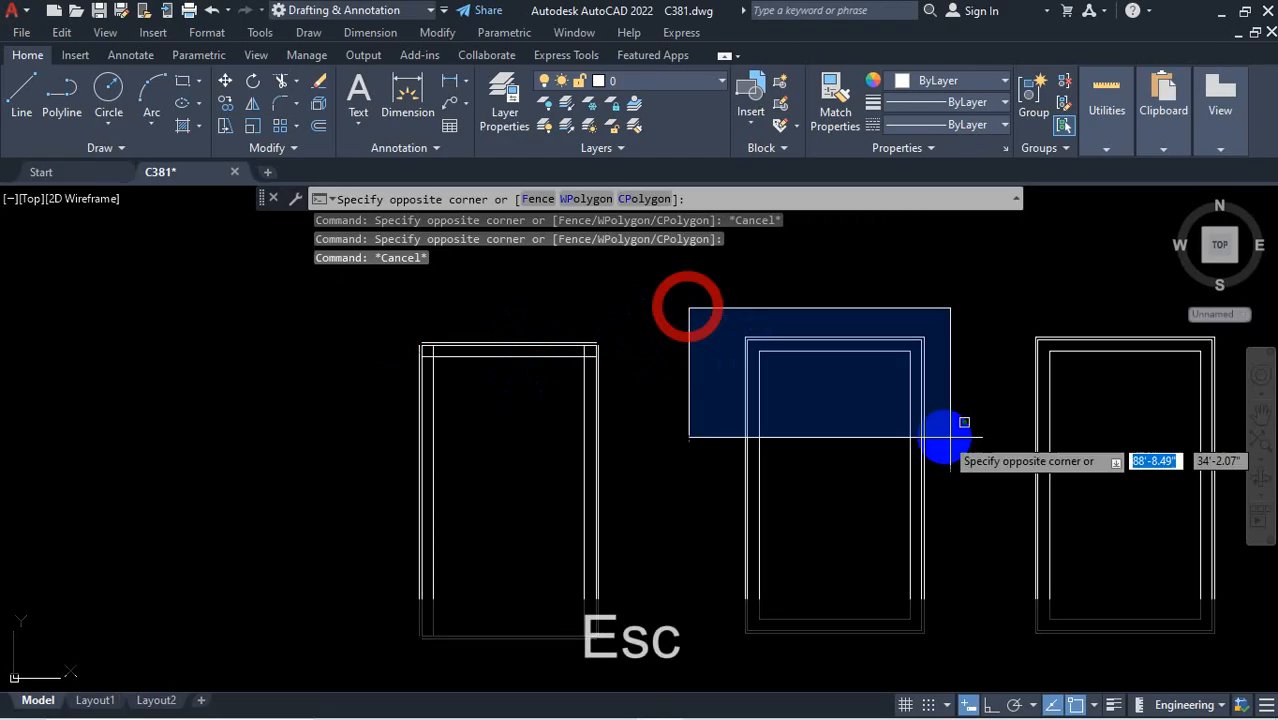
pyautogui.click(957, 379)
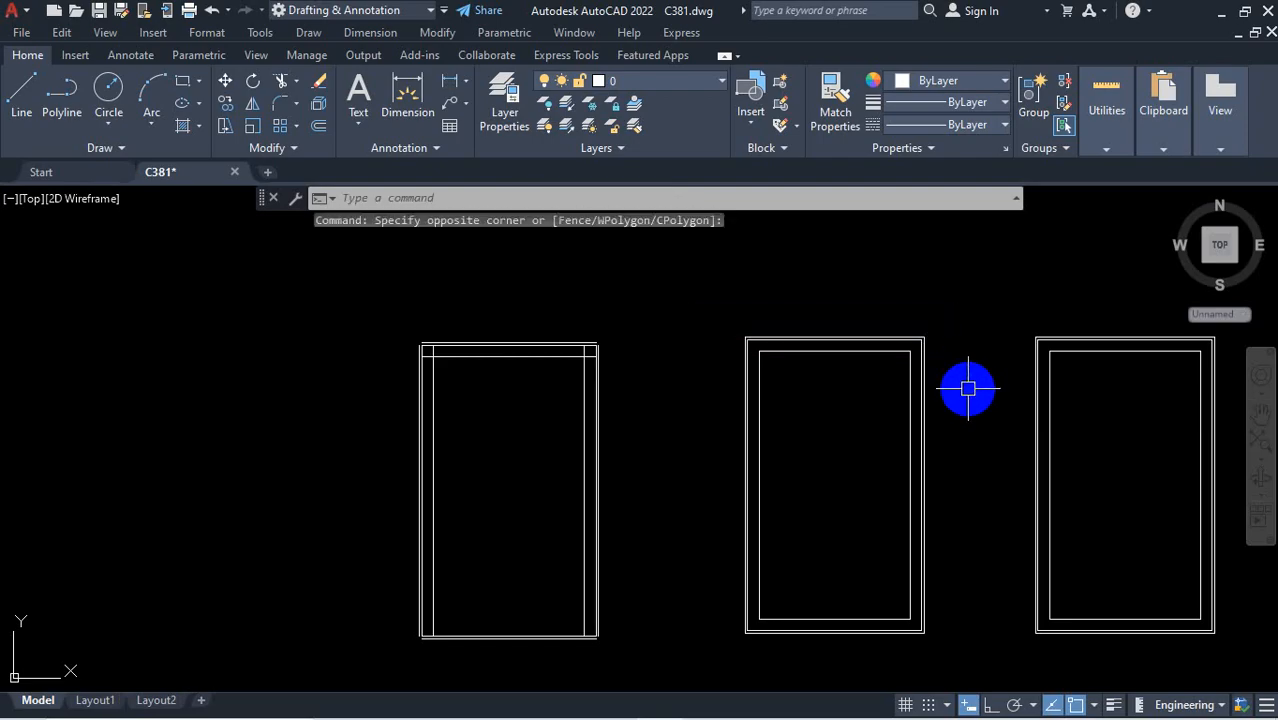
pyautogui.click(970, 318)
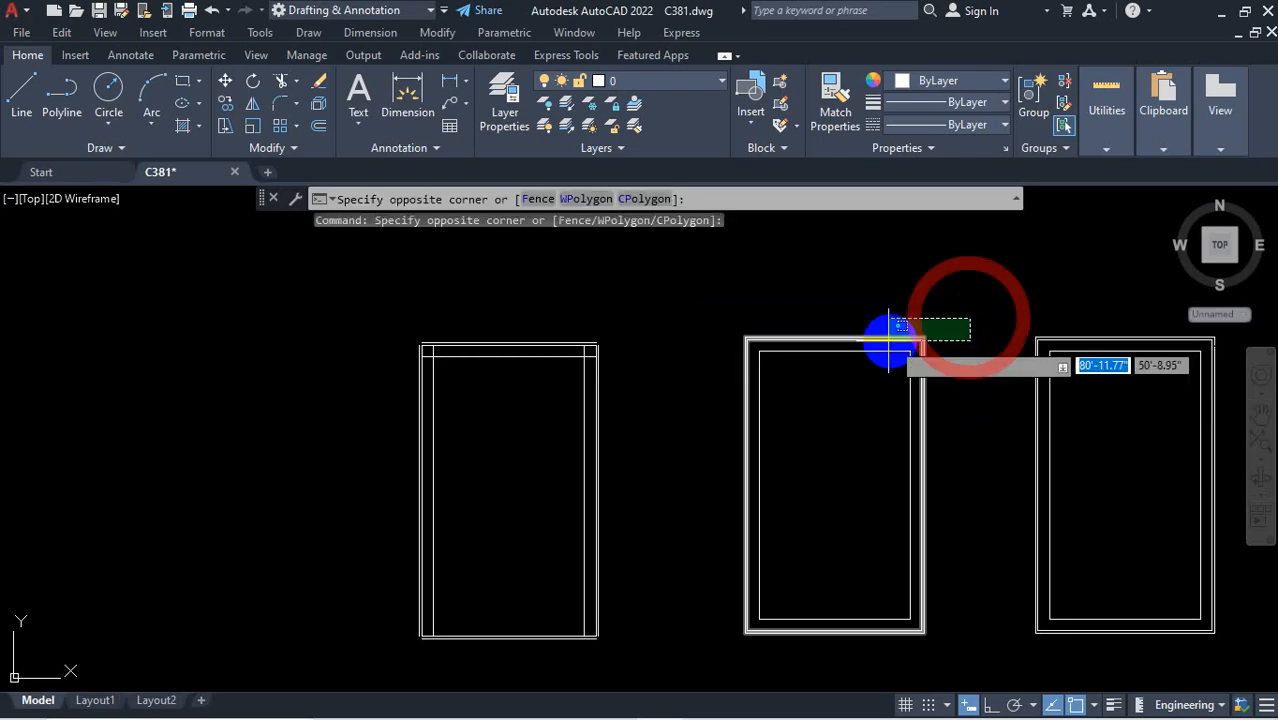
pyautogui.click(697, 368)
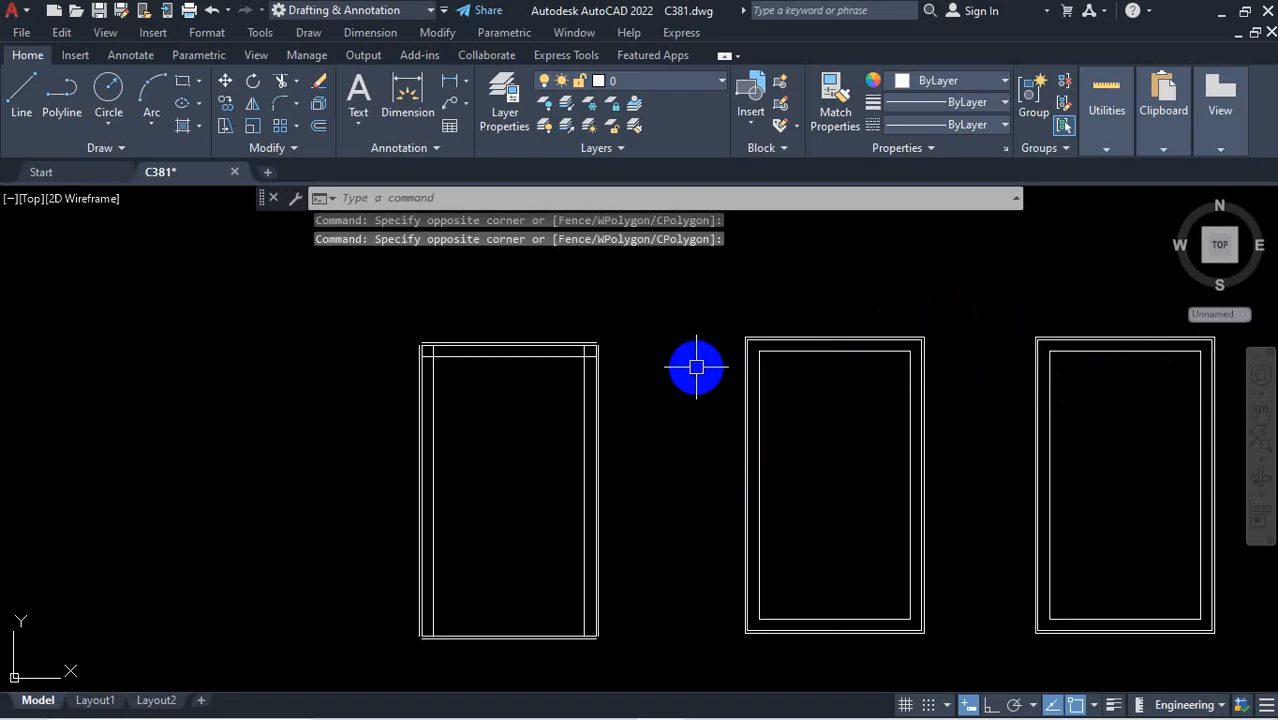
pyautogui.press('Escape')
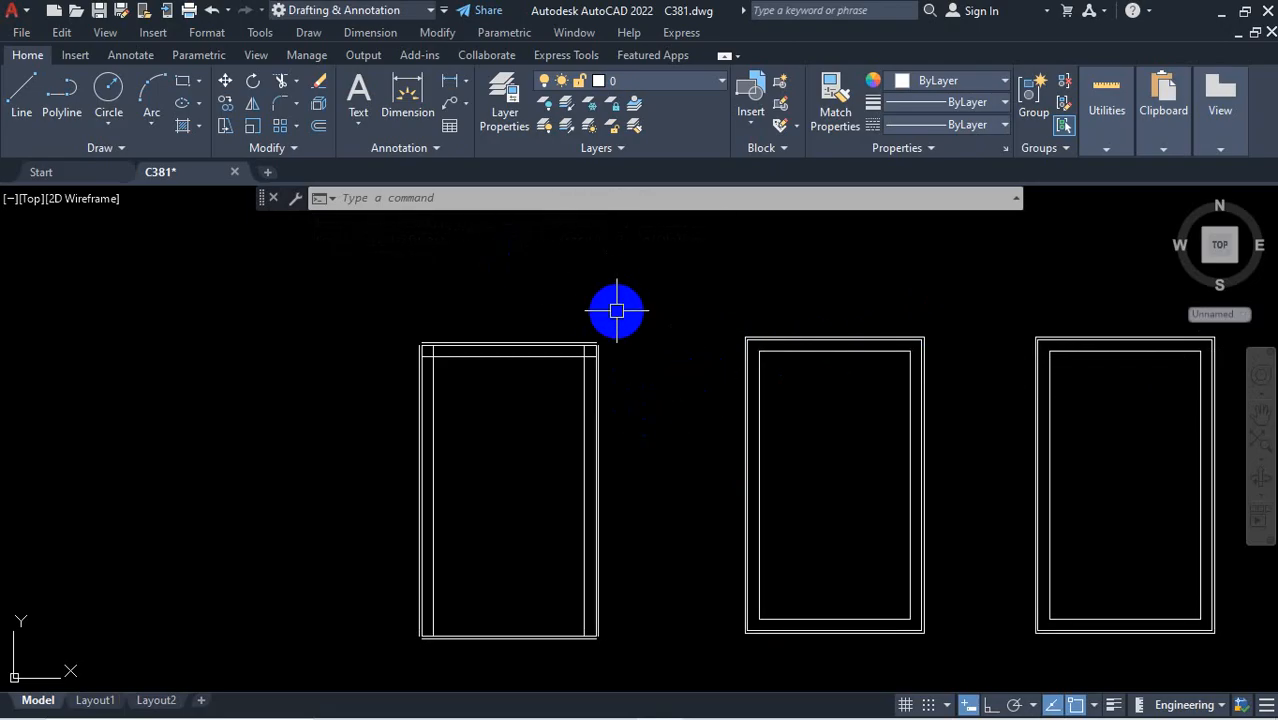
# Combine picking, a window around the middle rectangle and a crossing over the leftmost rectangle's upper-right corner into one selection, and clear it
pyautogui.click(830, 350)
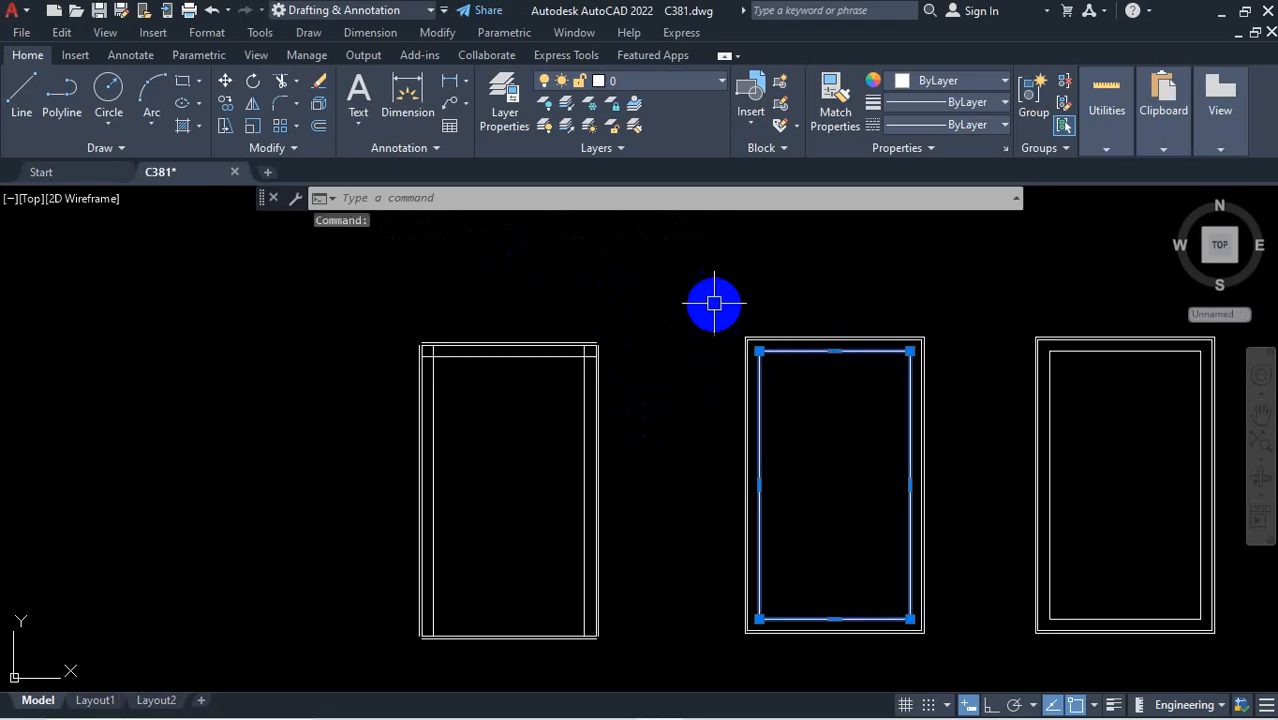
pyautogui.click(690, 283)
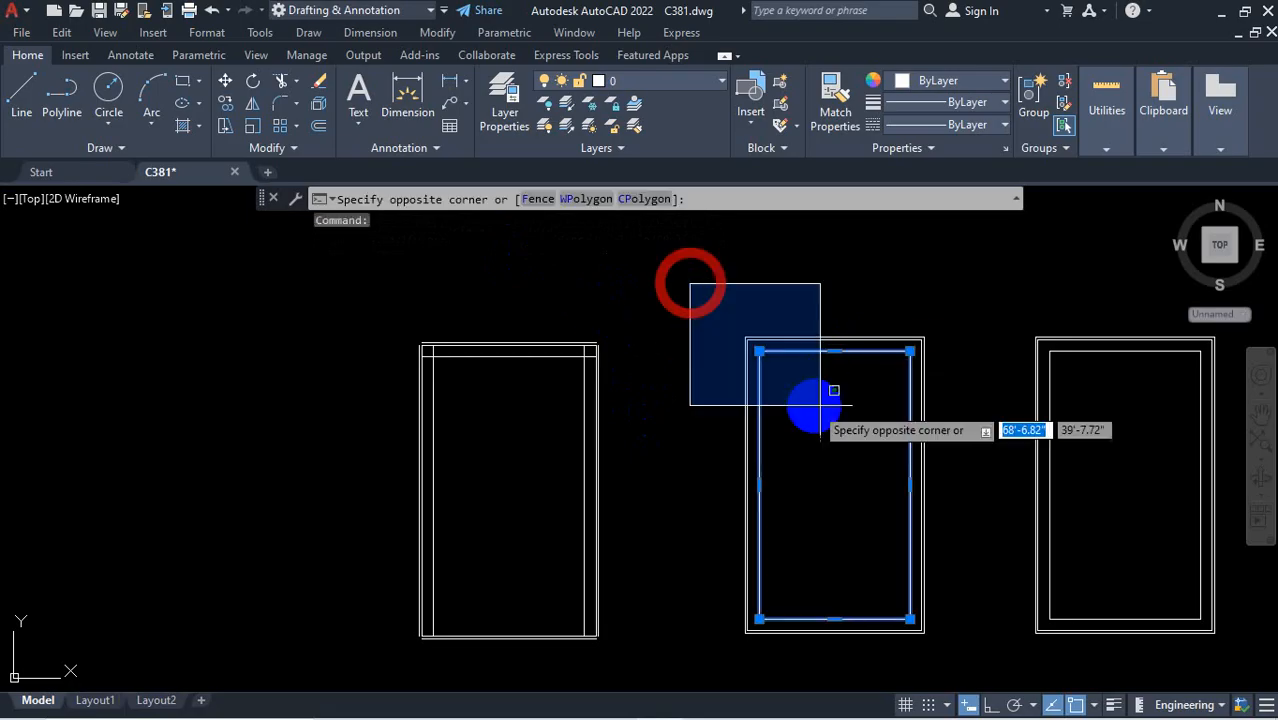
pyautogui.click(958, 665)
pyautogui.click(636, 312)
pyautogui.click(568, 382)
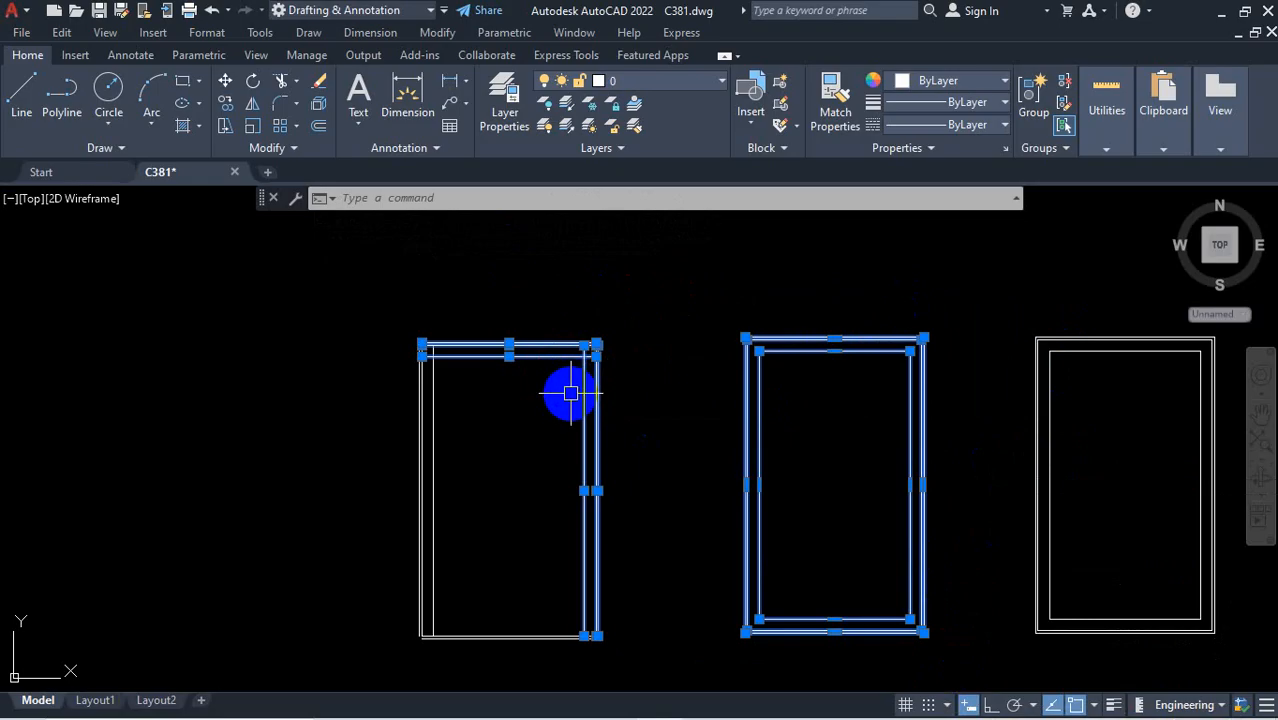
pyautogui.press('Escape')
pyautogui.scroll(-5, 645, 388)
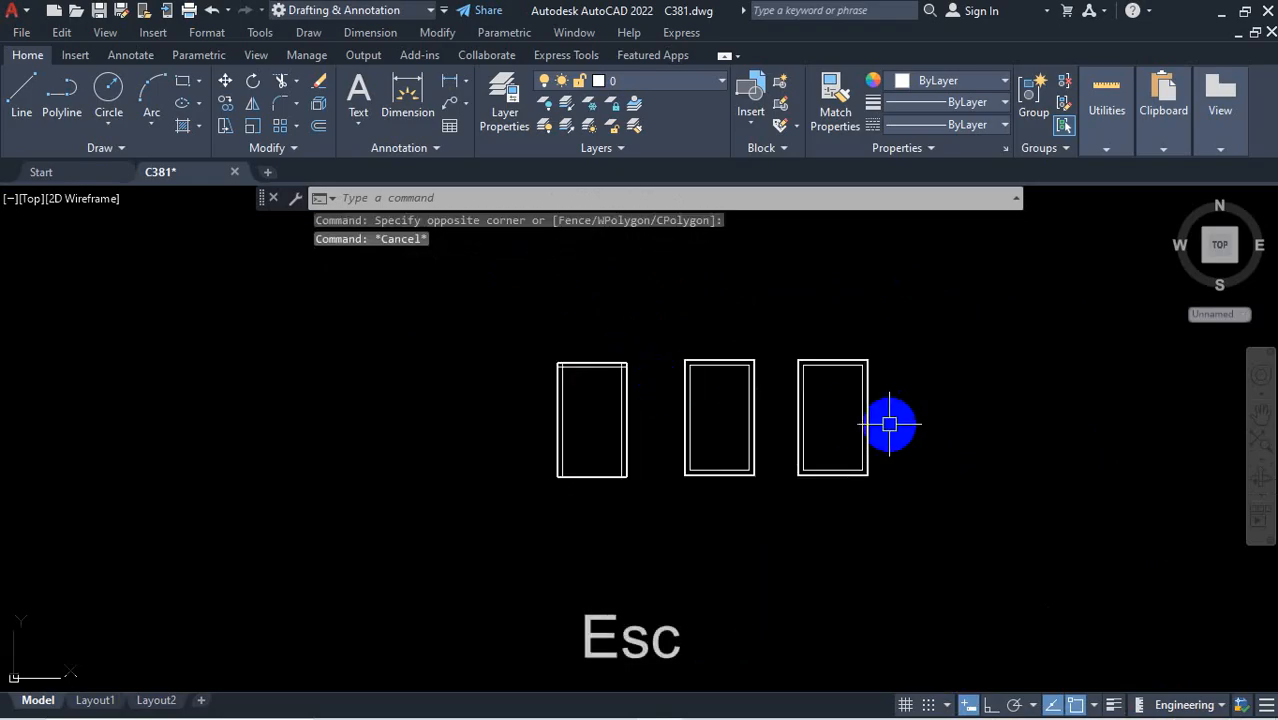
# Erase all three rectangles after enclosing them in a window selection, undo the erase, and redo and undo it once more
pyautogui.scroll(2, 762, 351)
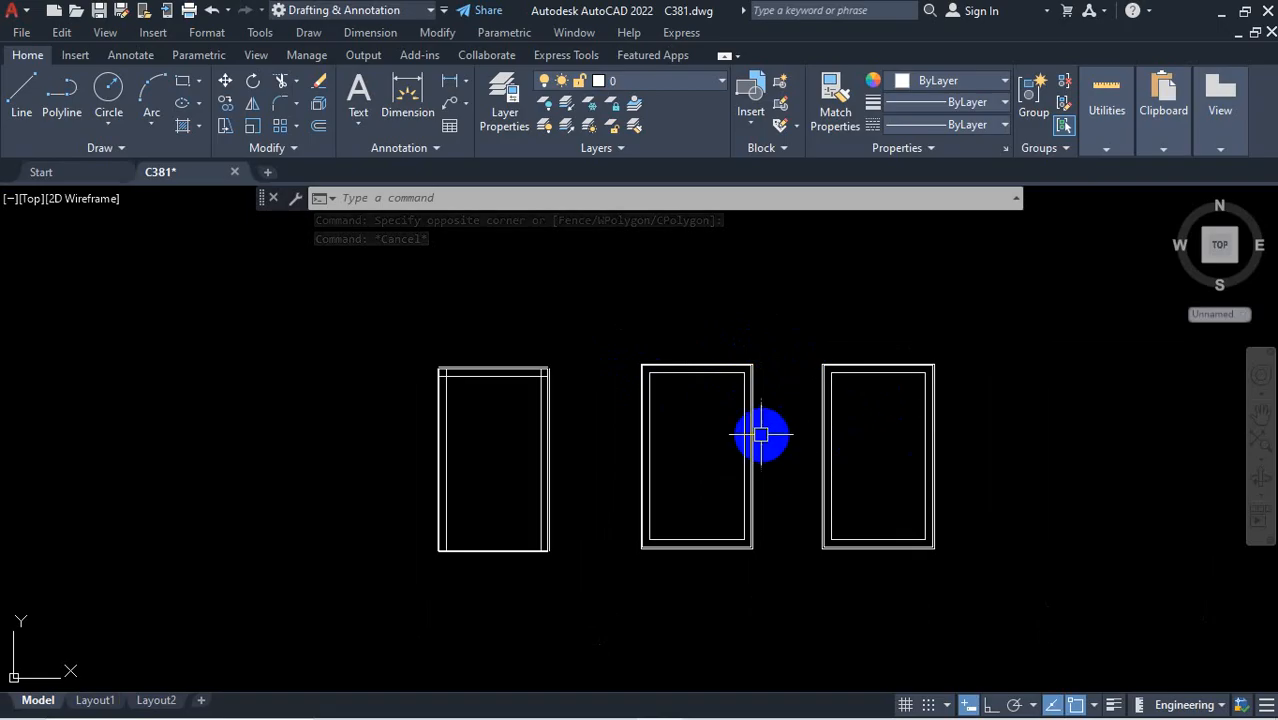
pyautogui.scroll(3, 748, 368)
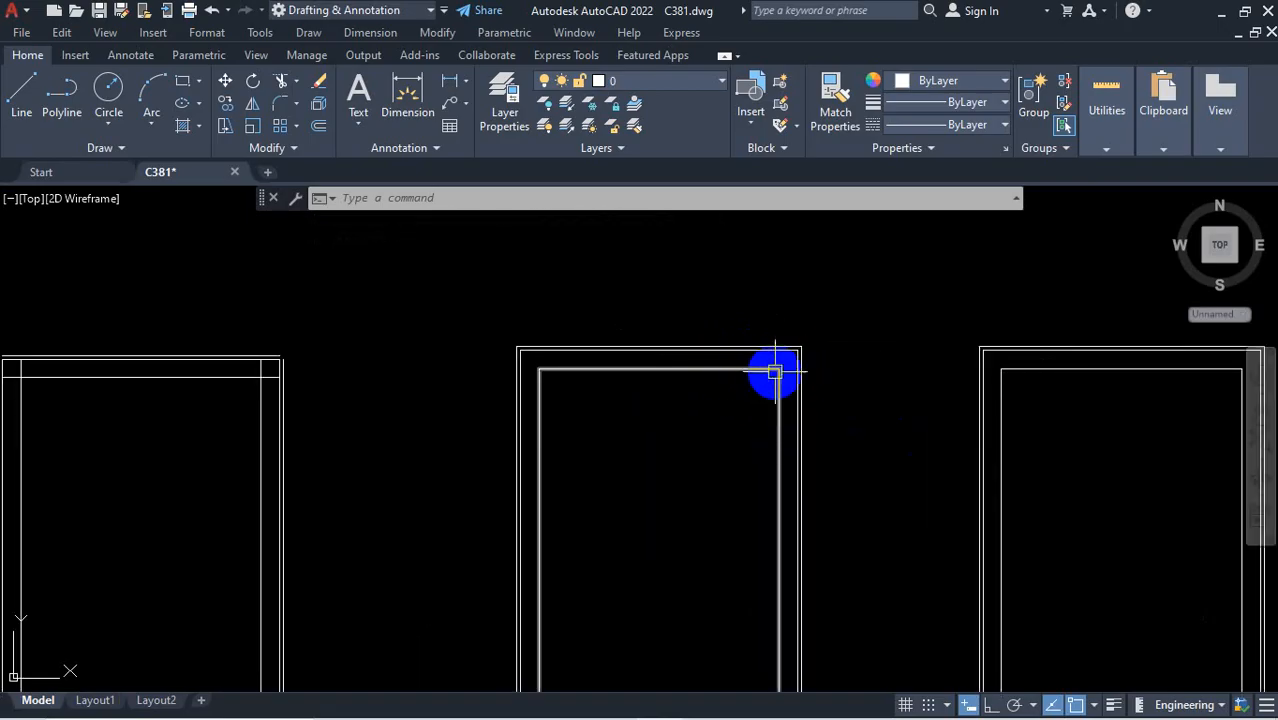
pyautogui.scroll(-3, 774, 372)
pyautogui.click(390, 312)
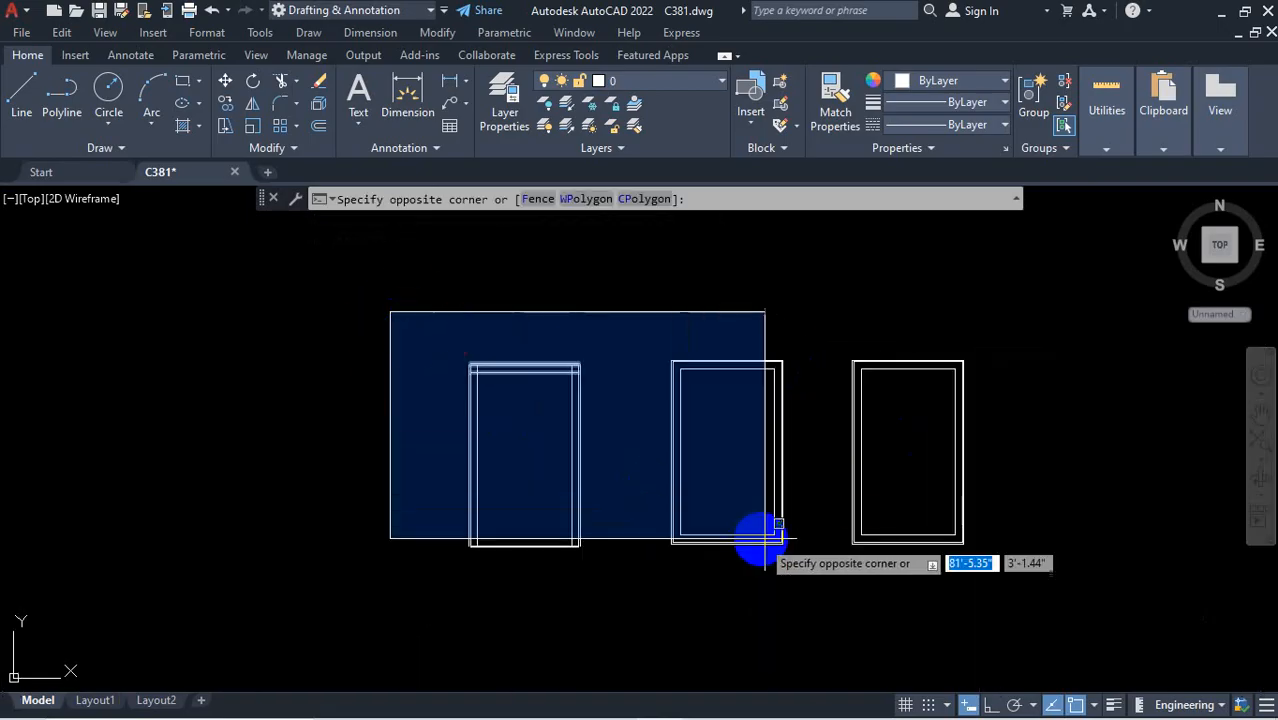
pyautogui.click(1035, 596)
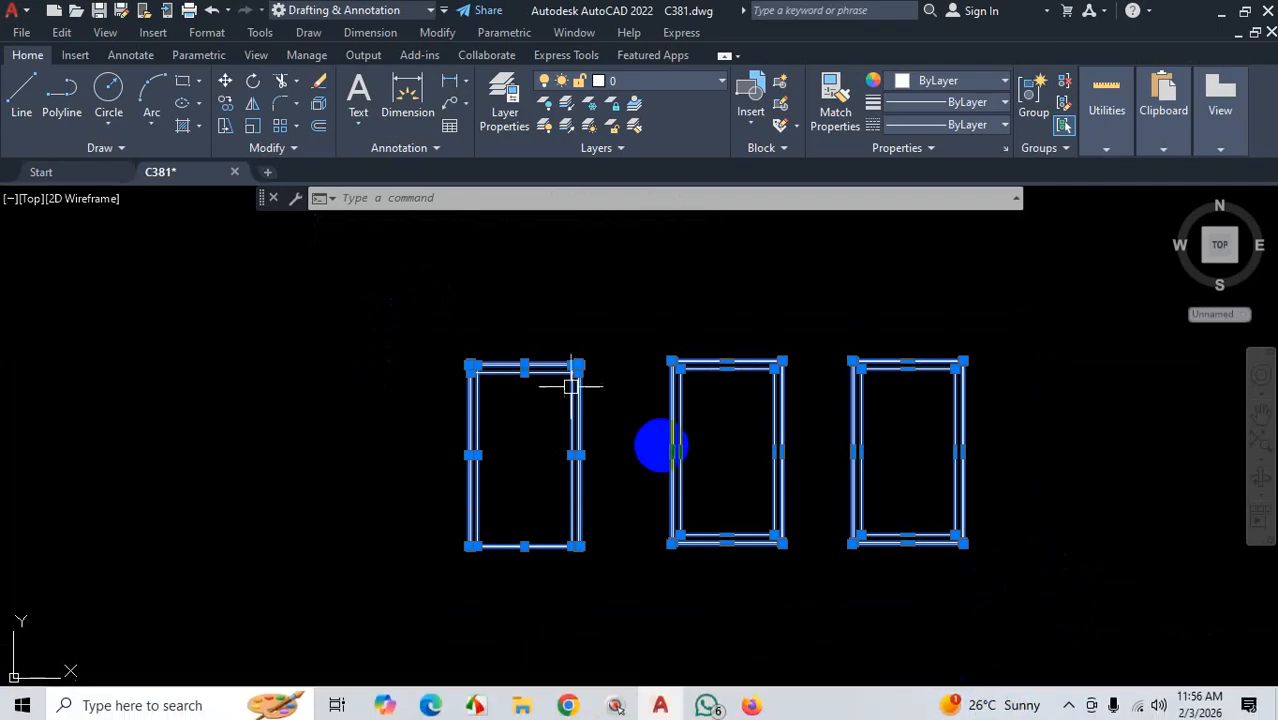
pyautogui.click(320, 86)
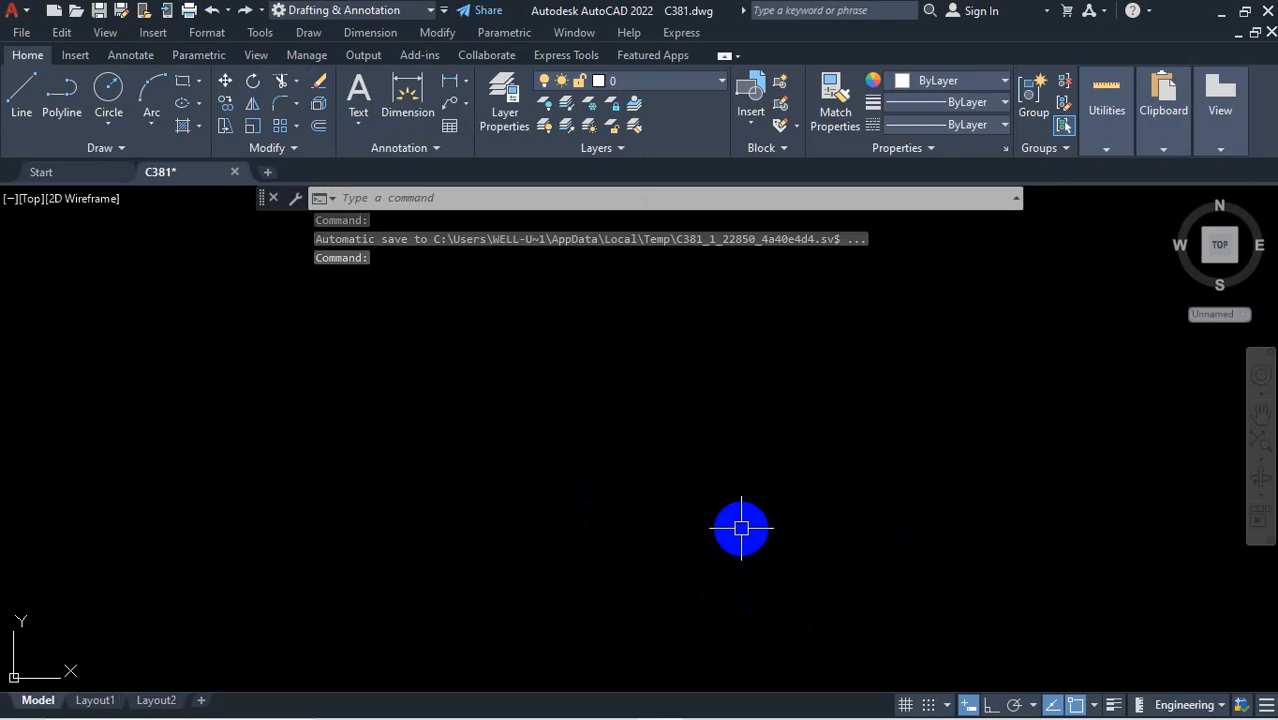
pyautogui.press('ctrl')
pyautogui.hotkey('ctrl', 'z')
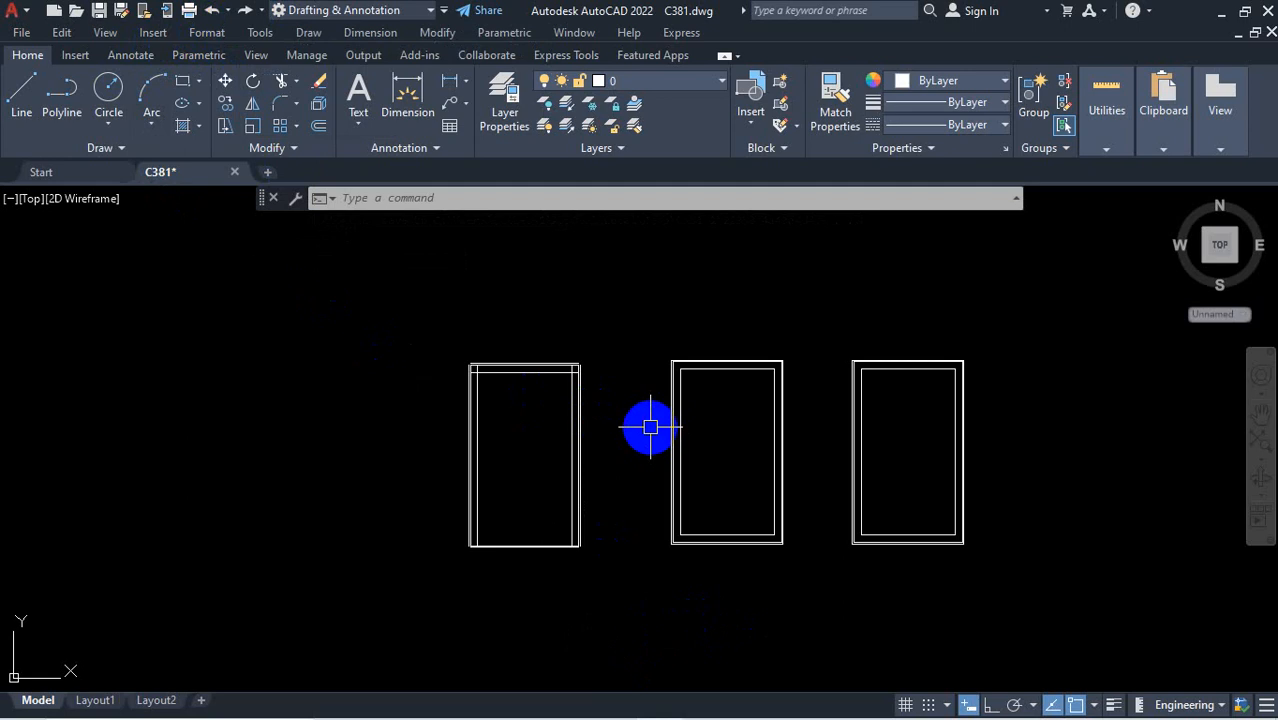
pyautogui.click(247, 10)
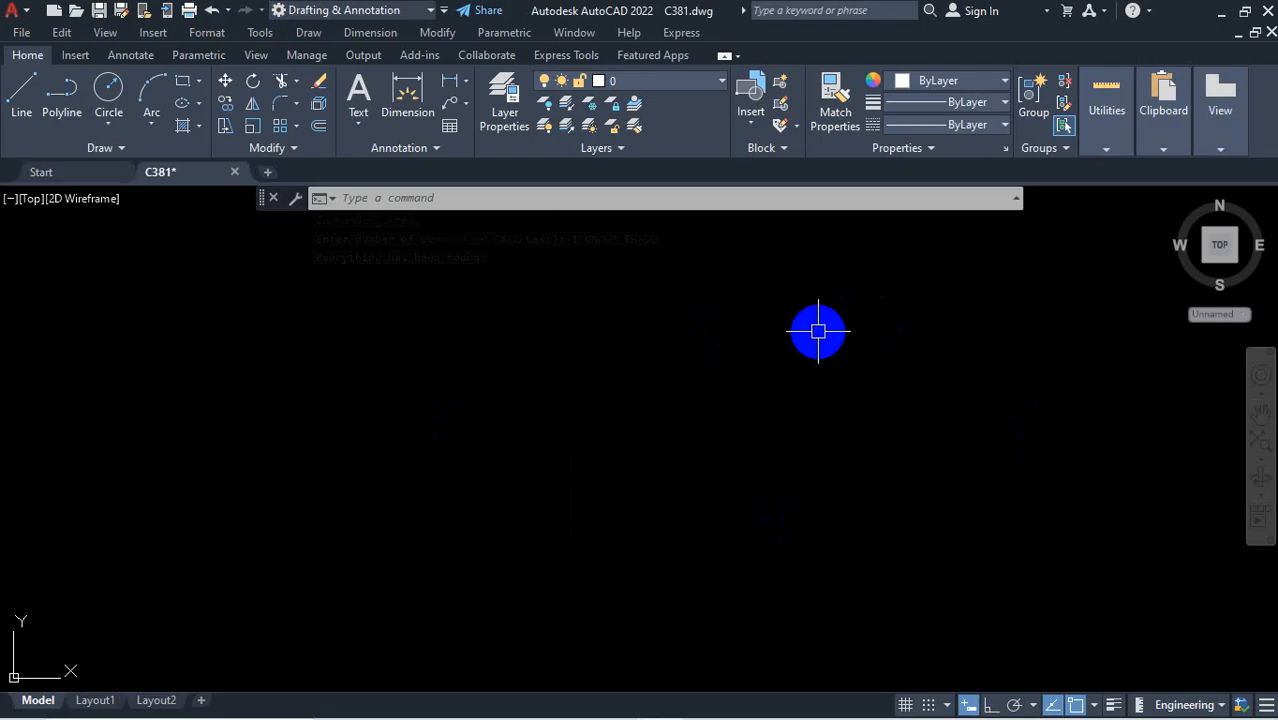
pyautogui.hotkey('ctrl', 'z')
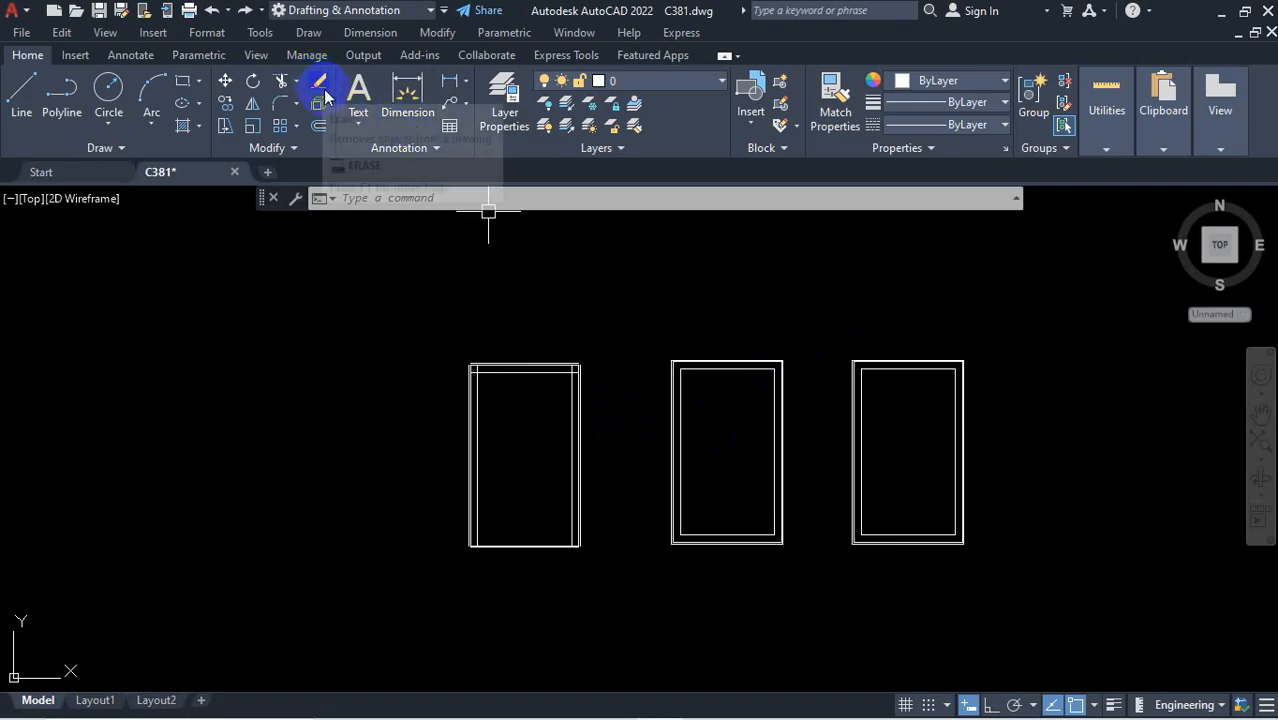
pyautogui.click(442, 200)
pyautogui.hotkey('ctrl', '1')
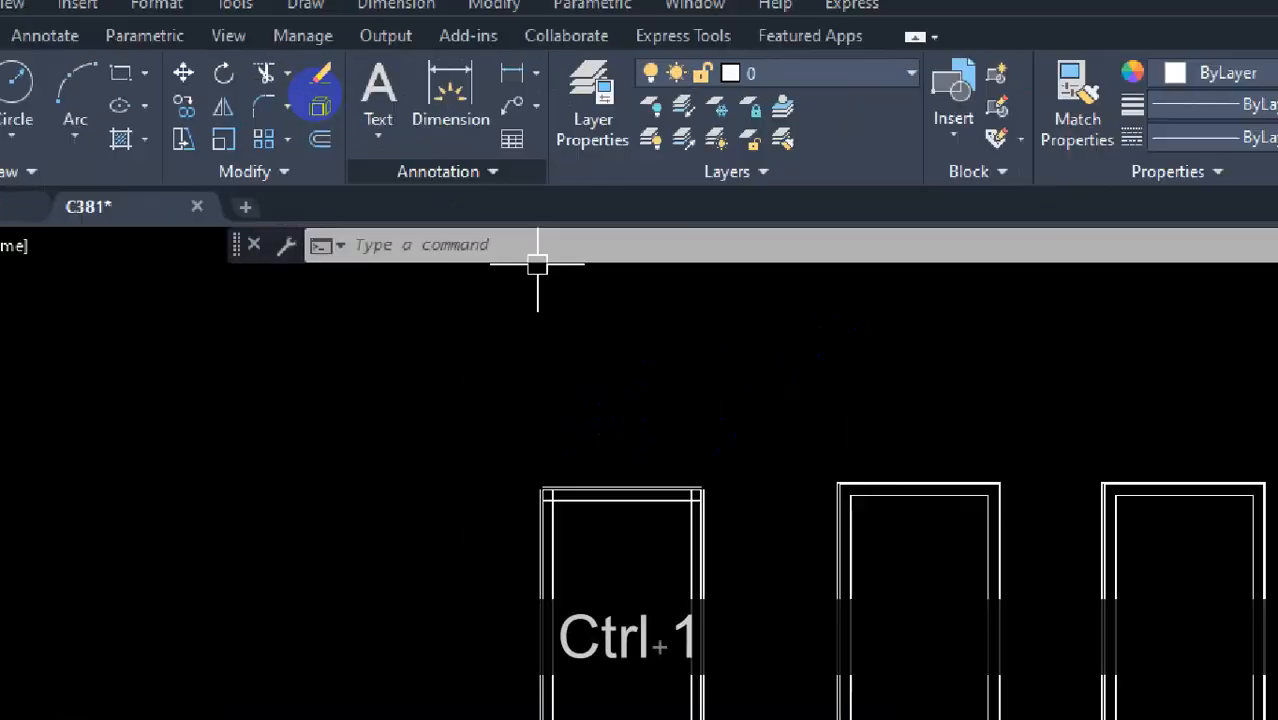
pyautogui.click(314, 82)
pyautogui.moveTo(324, 54)
pyautogui.mouseDown()
pyautogui.moveTo(301, 58)
pyautogui.moveTo(342, 66)
pyautogui.moveTo(348, 268)
pyautogui.moveTo(370, 366)
pyautogui.moveTo(500, 459)
pyautogui.mouseUp()
pyautogui.moveTo(341, 418); pyautogui.dragTo(468, 398)
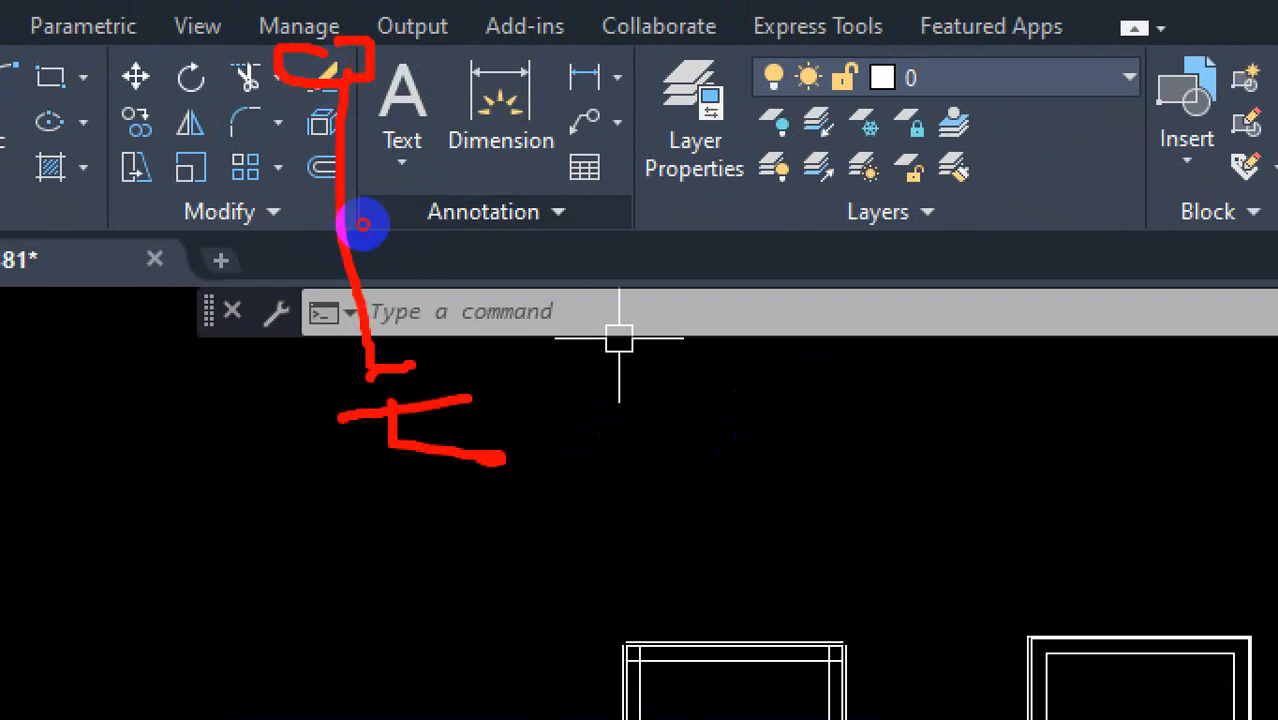
pyautogui.press('Escape')
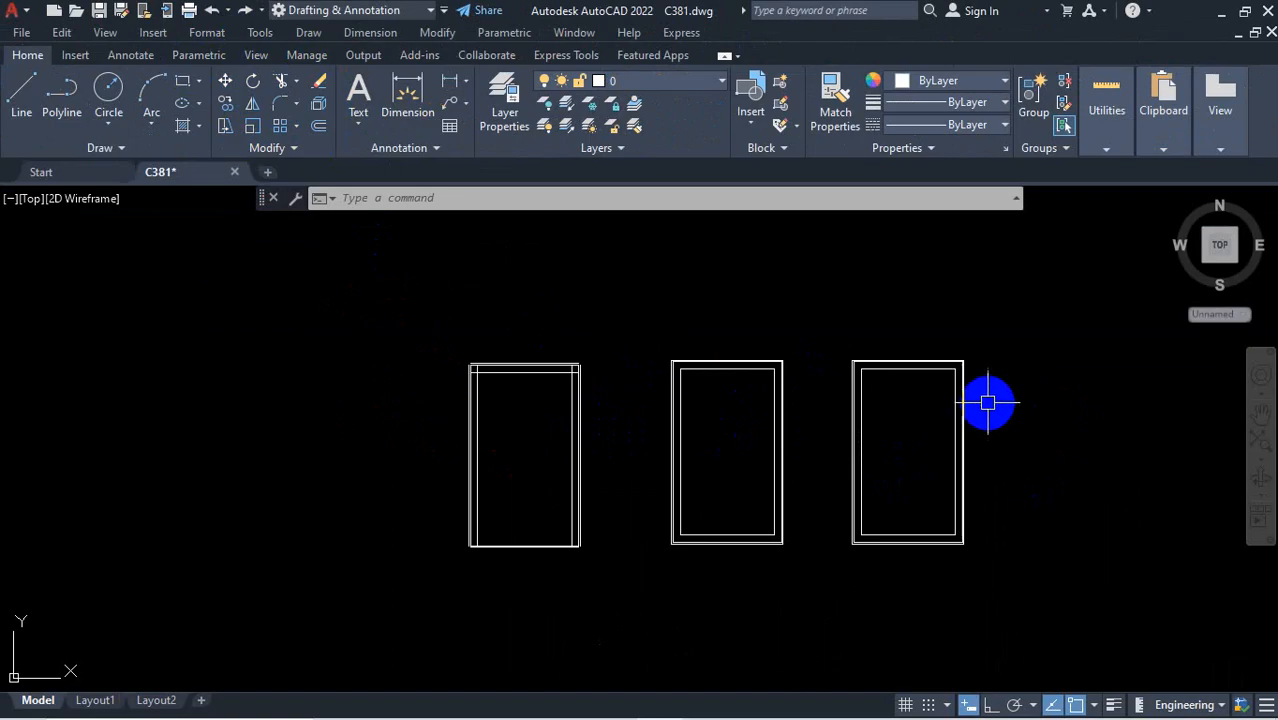
# Preselect the rightmost rectangle with a crossing selection over its upper-right corner, erase it with the E command alias, and undo the erase
pyautogui.click(996, 336)
pyautogui.click(950, 385)
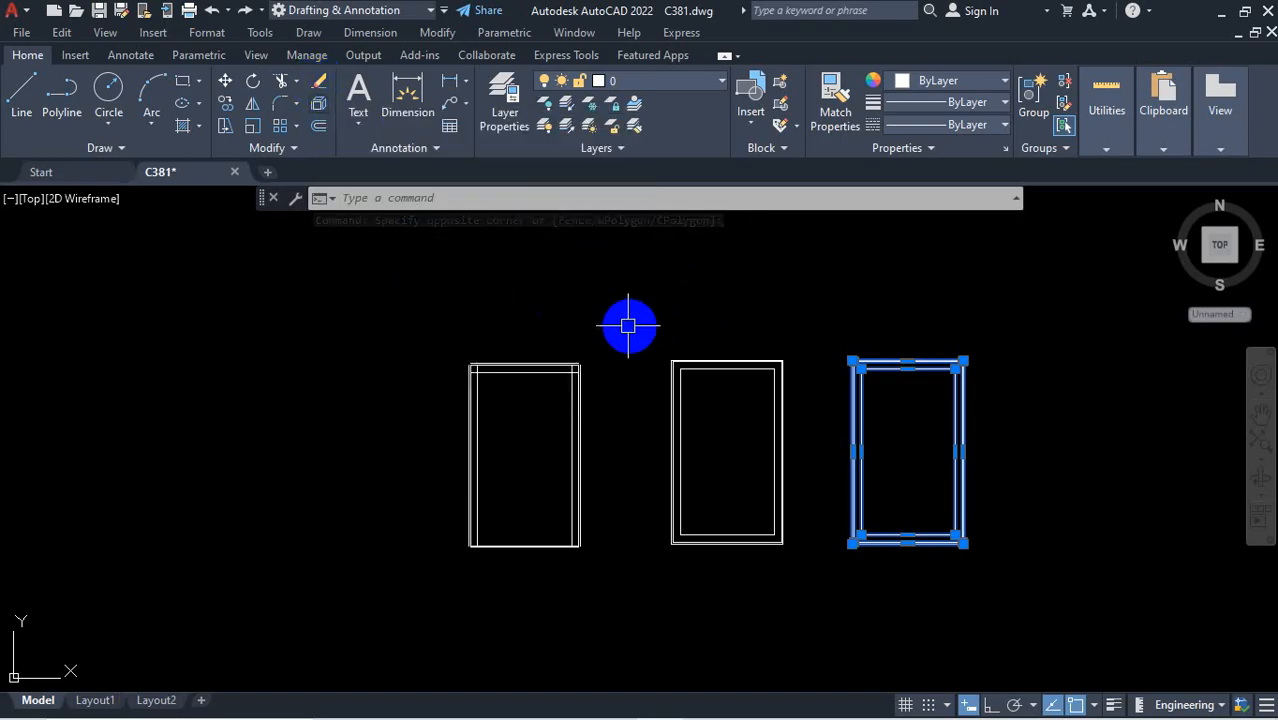
pyautogui.write('E')
pyautogui.press('Return')
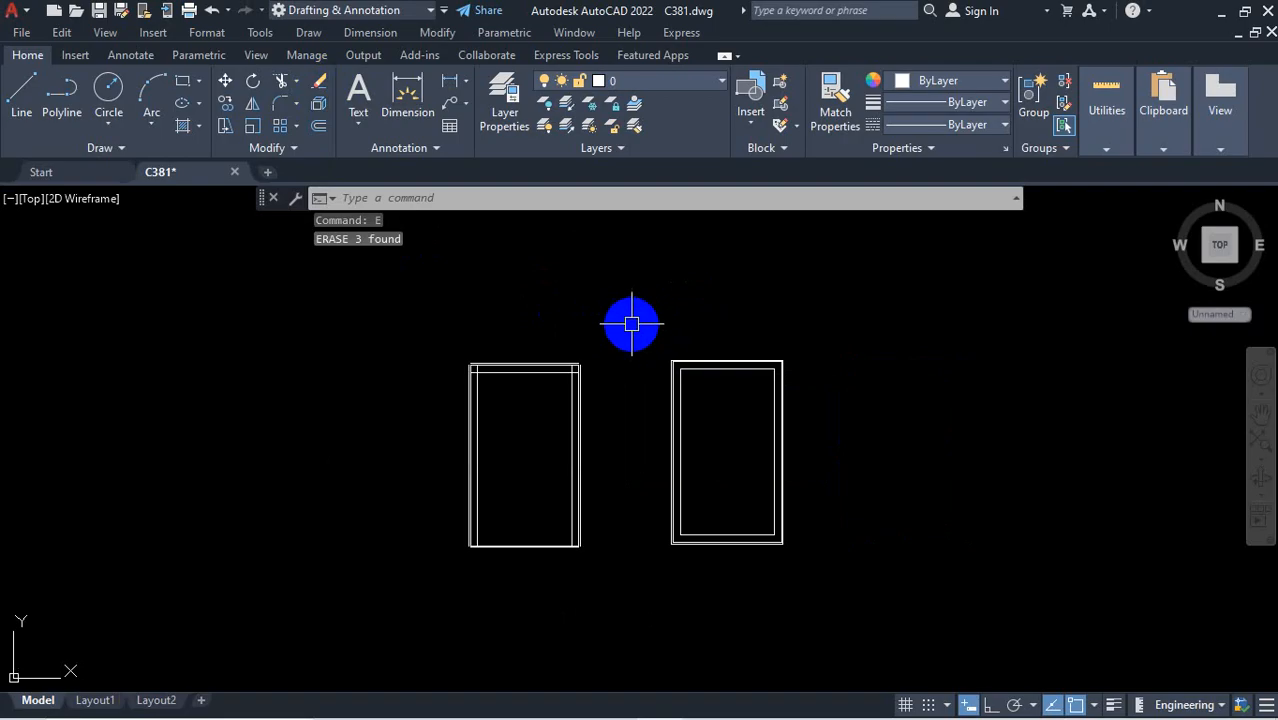
pyautogui.hotkey('ctrl', 'z')
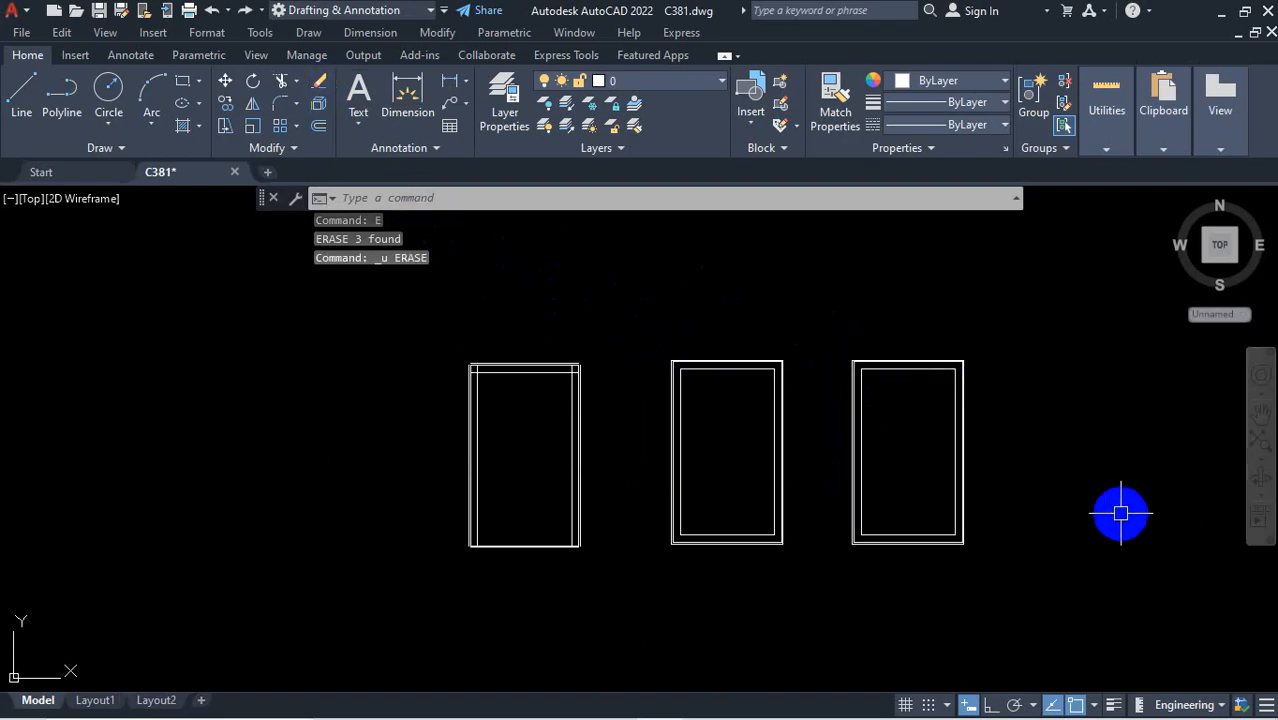
# Start Erase before selecting, pick the rightmost rectangle with a crossing selection, complete the erase, and undo it
pyautogui.click(318, 88)
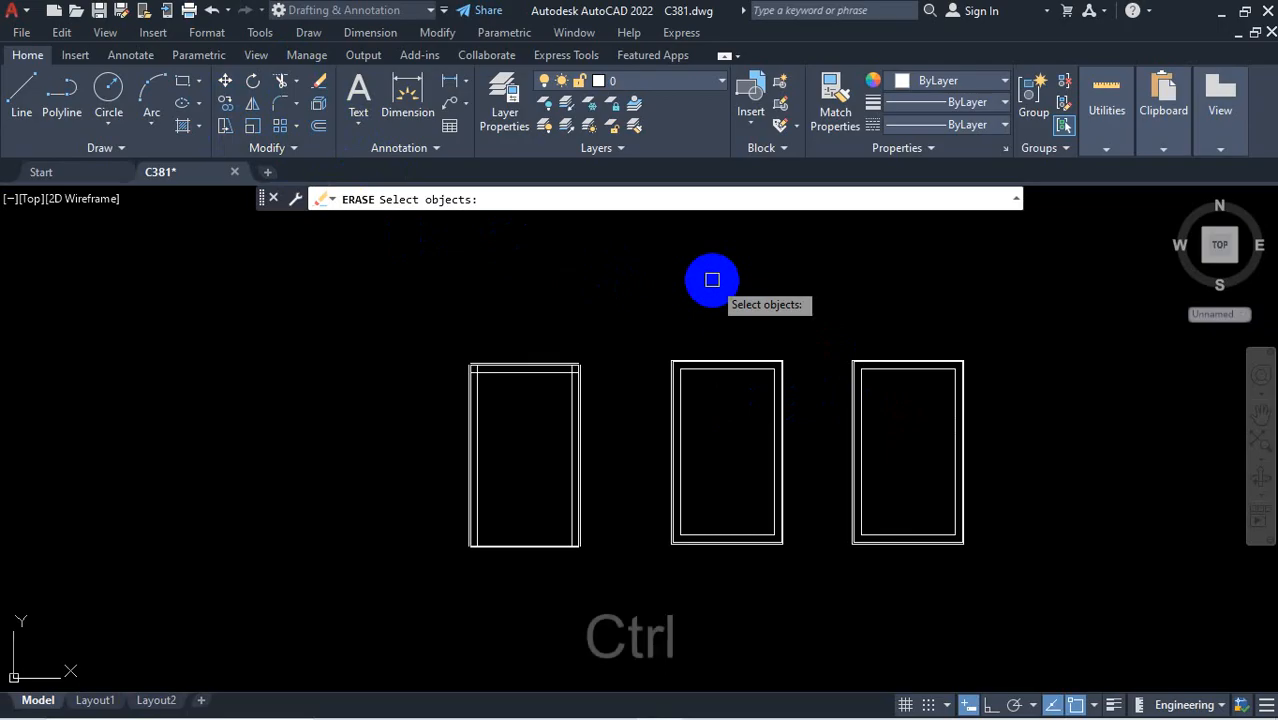
pyautogui.hotkey('ctrl', '1')
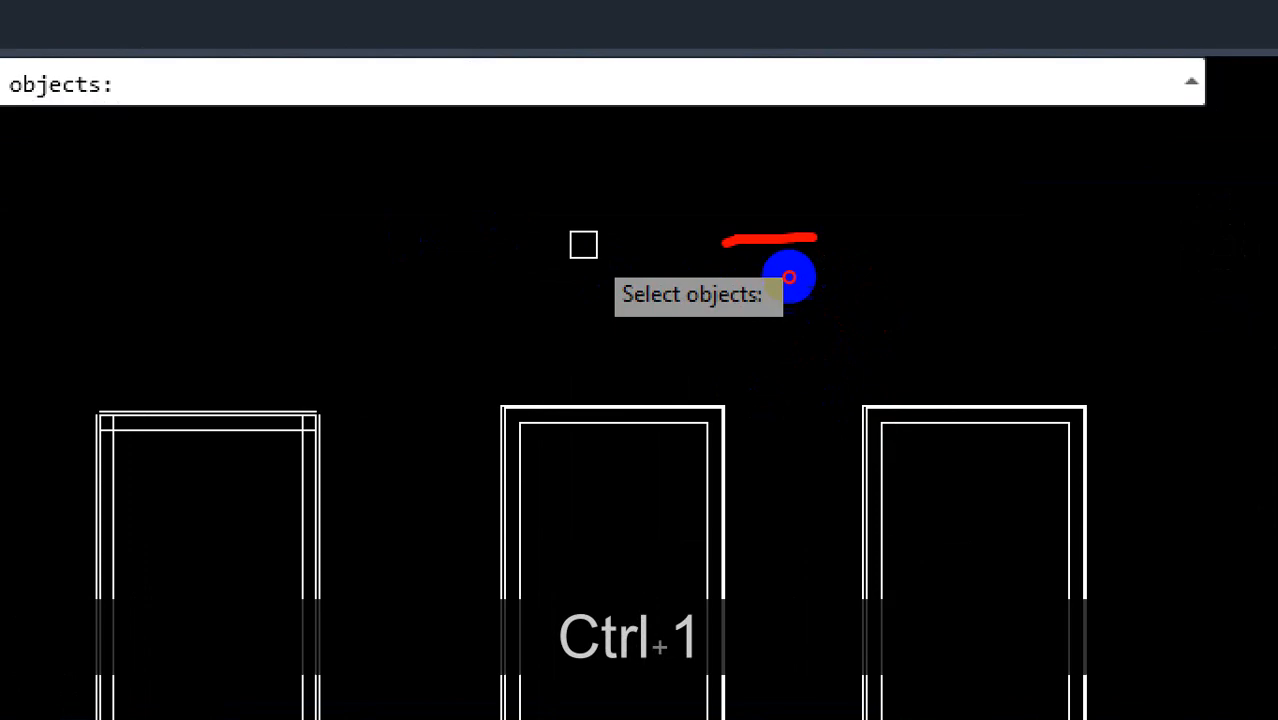
pyautogui.moveTo(789, 277)
pyautogui.mouseDown()
pyautogui.moveTo(864, 314)
pyautogui.moveTo(796, 254)
pyautogui.mouseUp()
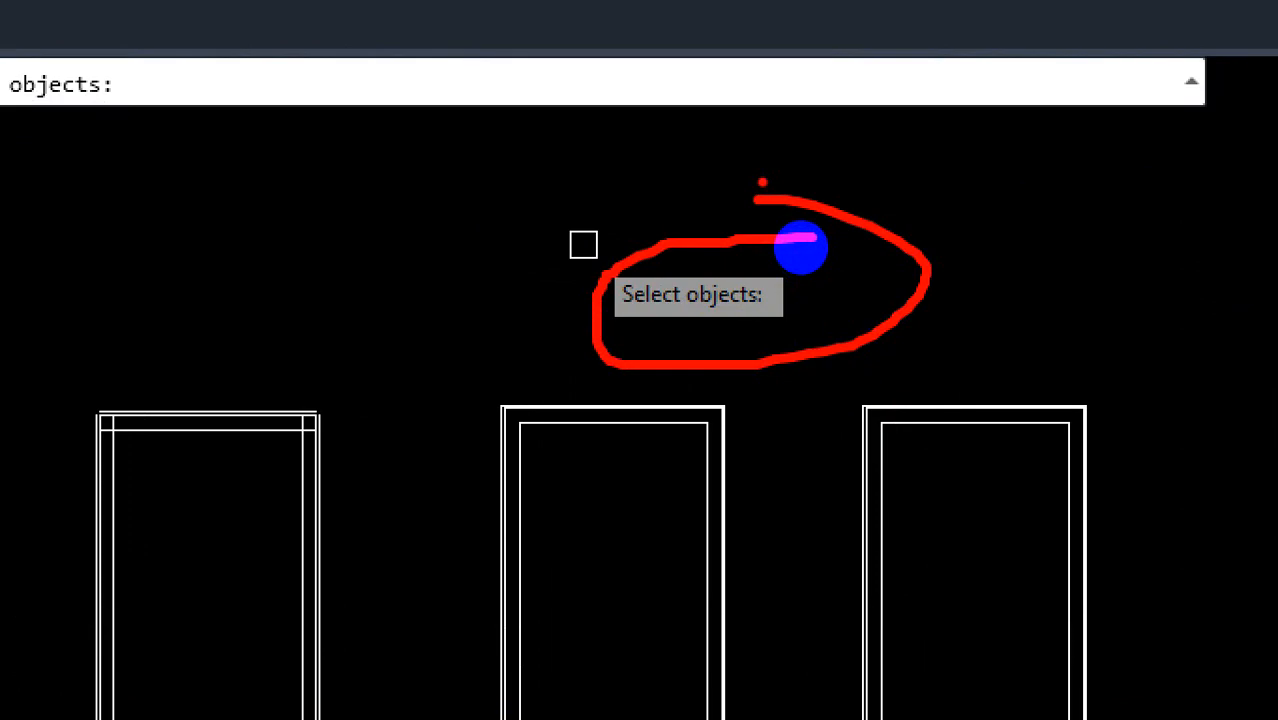
pyautogui.moveTo(697, 345); pyautogui.dragTo(866, 318)
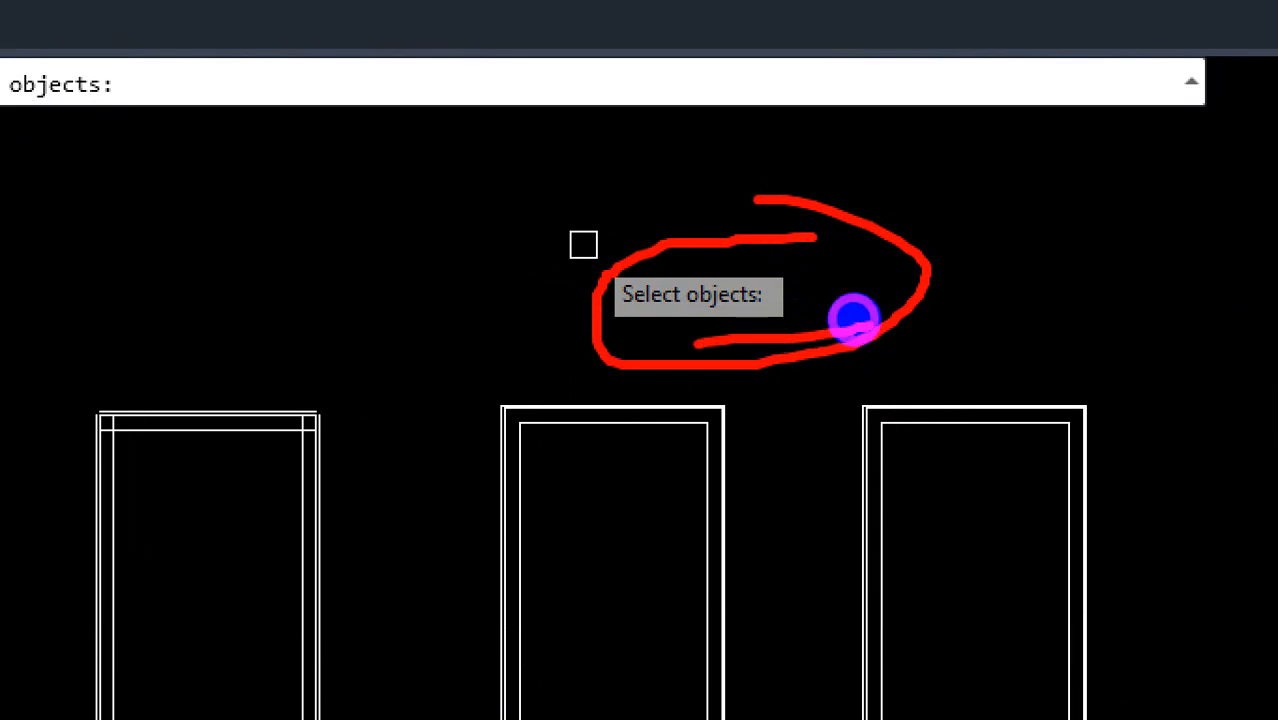
pyautogui.hotkey('ctrl', '1')
pyautogui.press('Escape')
pyautogui.click(998, 322)
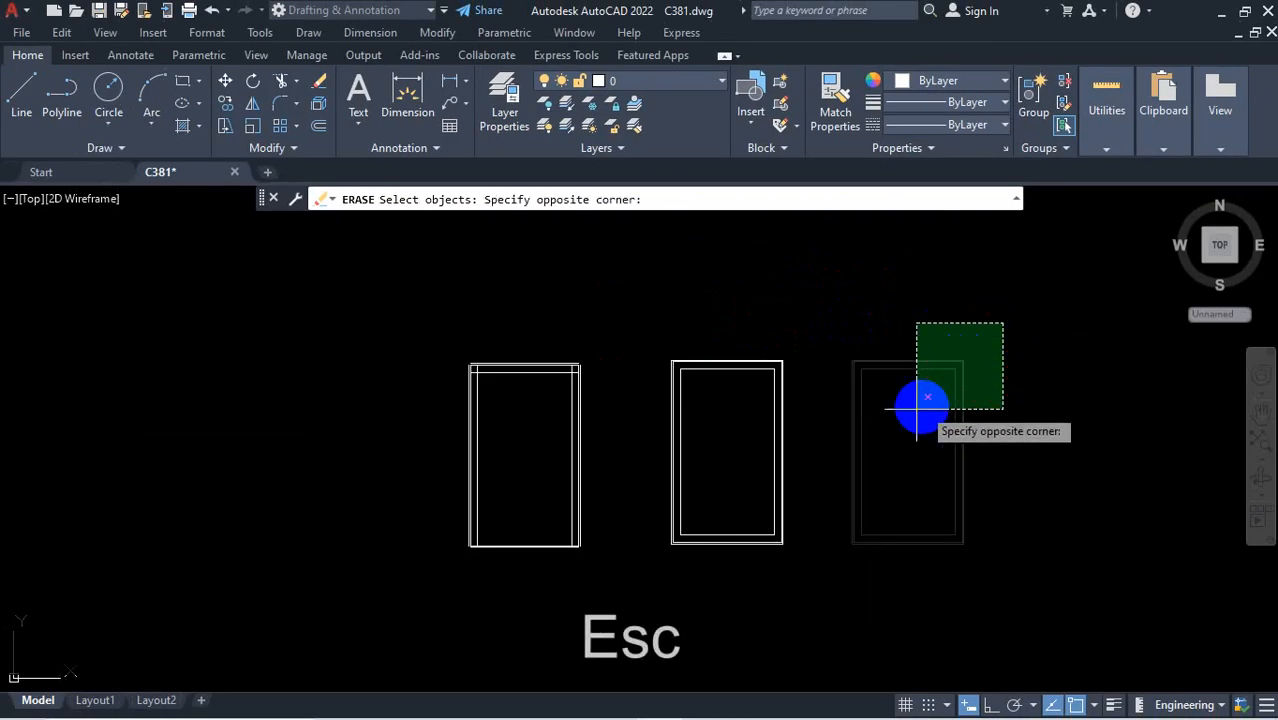
pyautogui.click(915, 405)
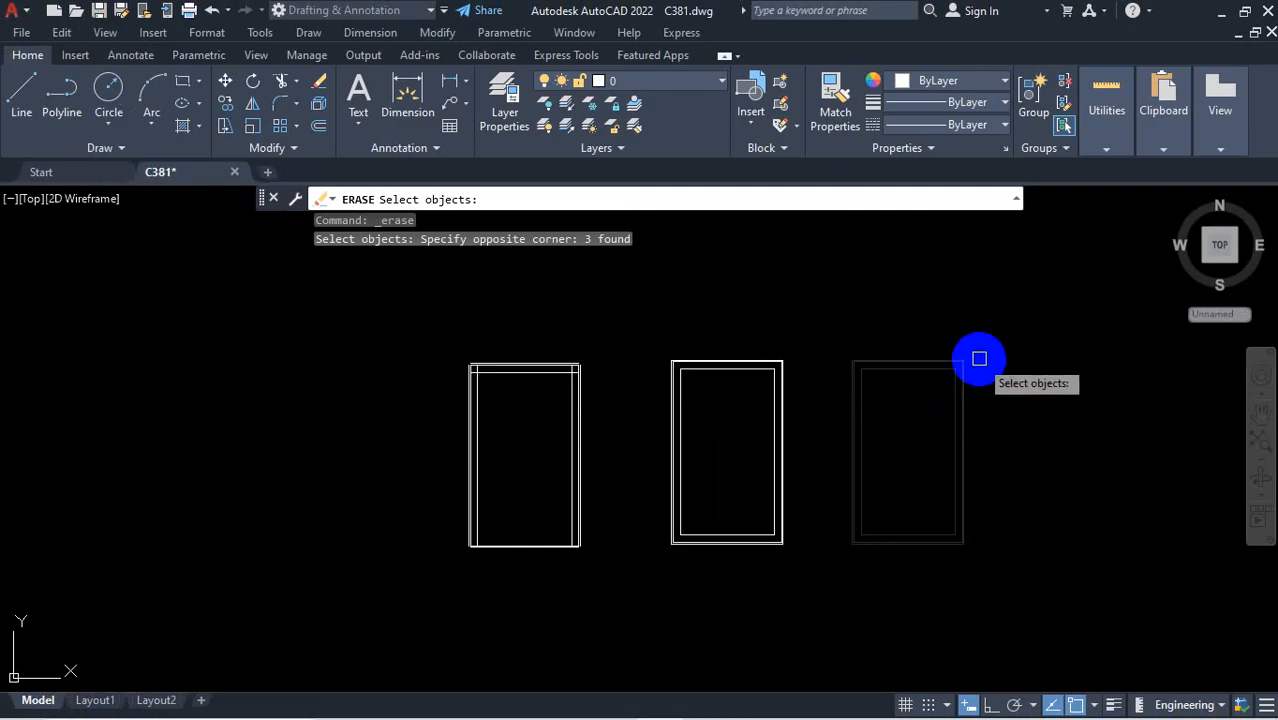
pyautogui.press('Return')
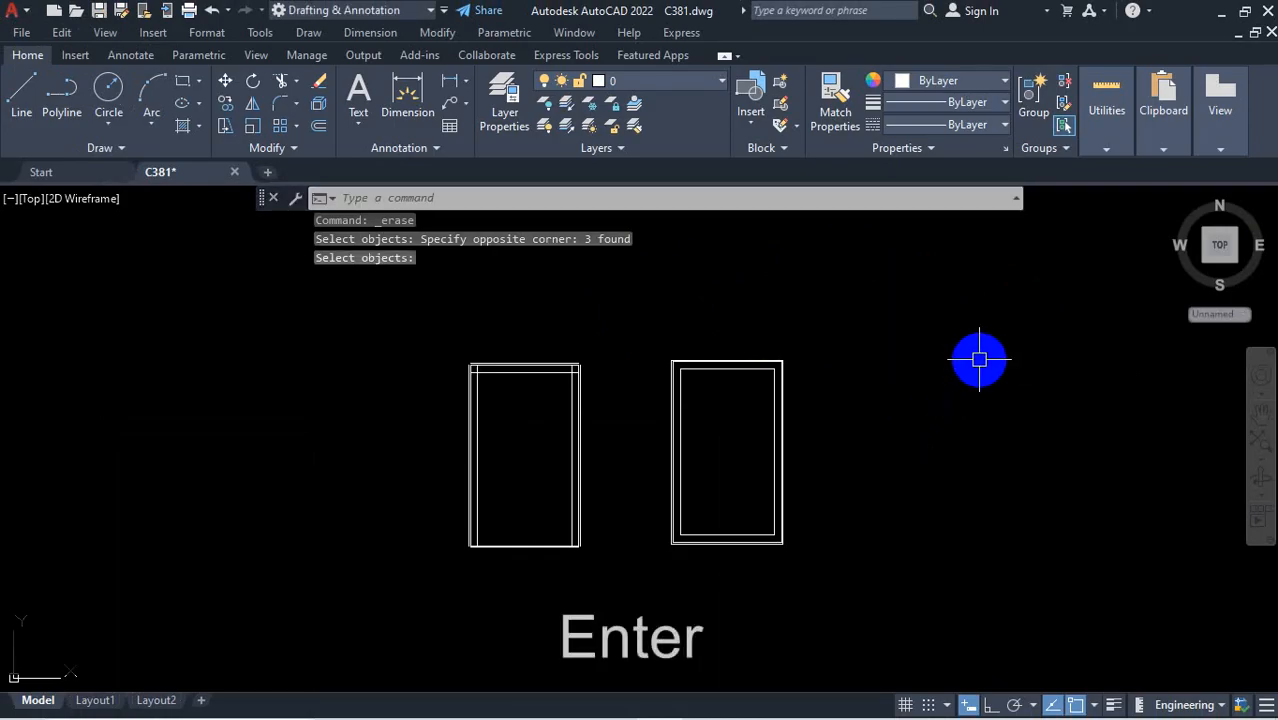
pyautogui.hotkey('ctrl', 'z')
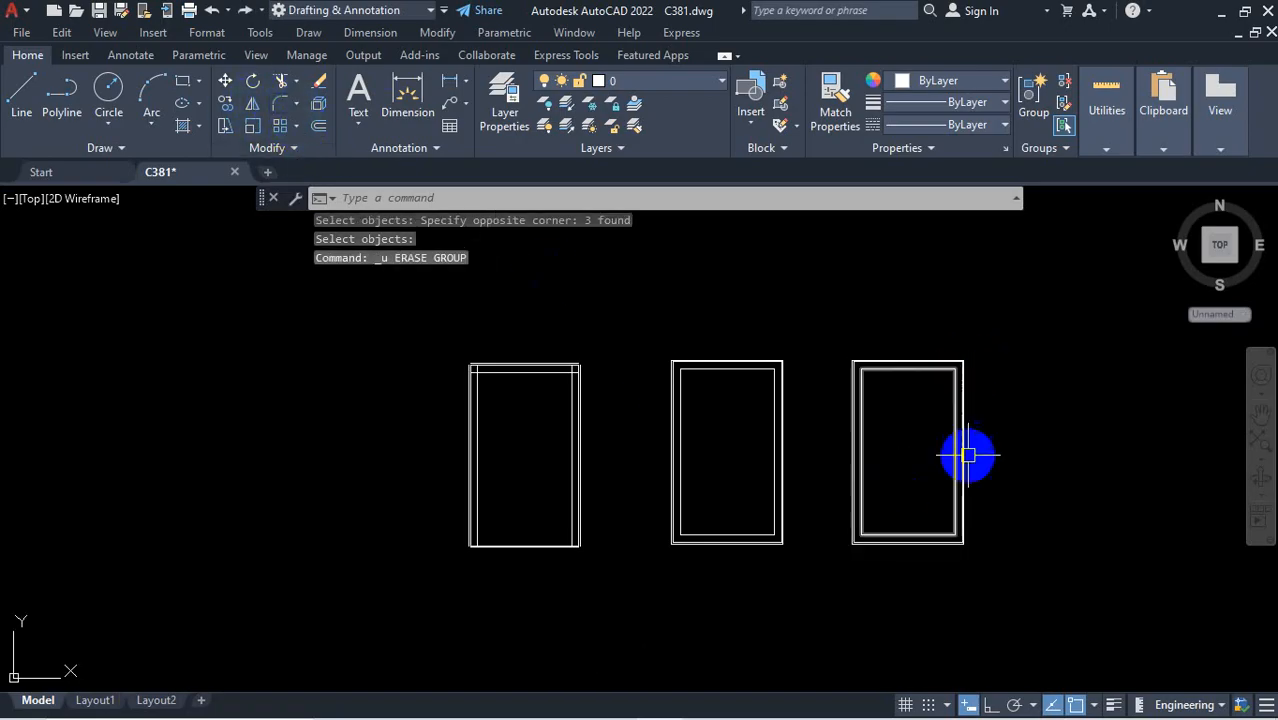
# Preselect the rightmost rectangle with a crossing selection, start Copy on it, and cancel before specifying a base point
pyautogui.click(996, 342)
pyautogui.click(929, 422)
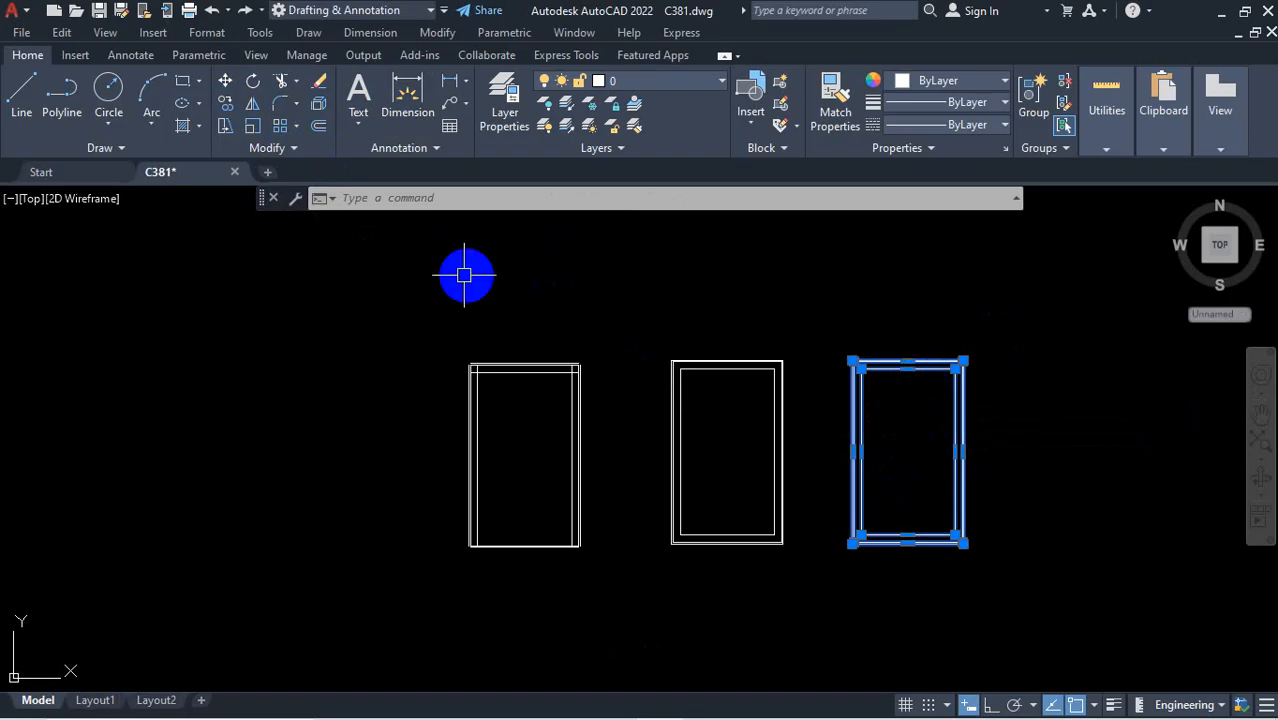
pyautogui.click(226, 106)
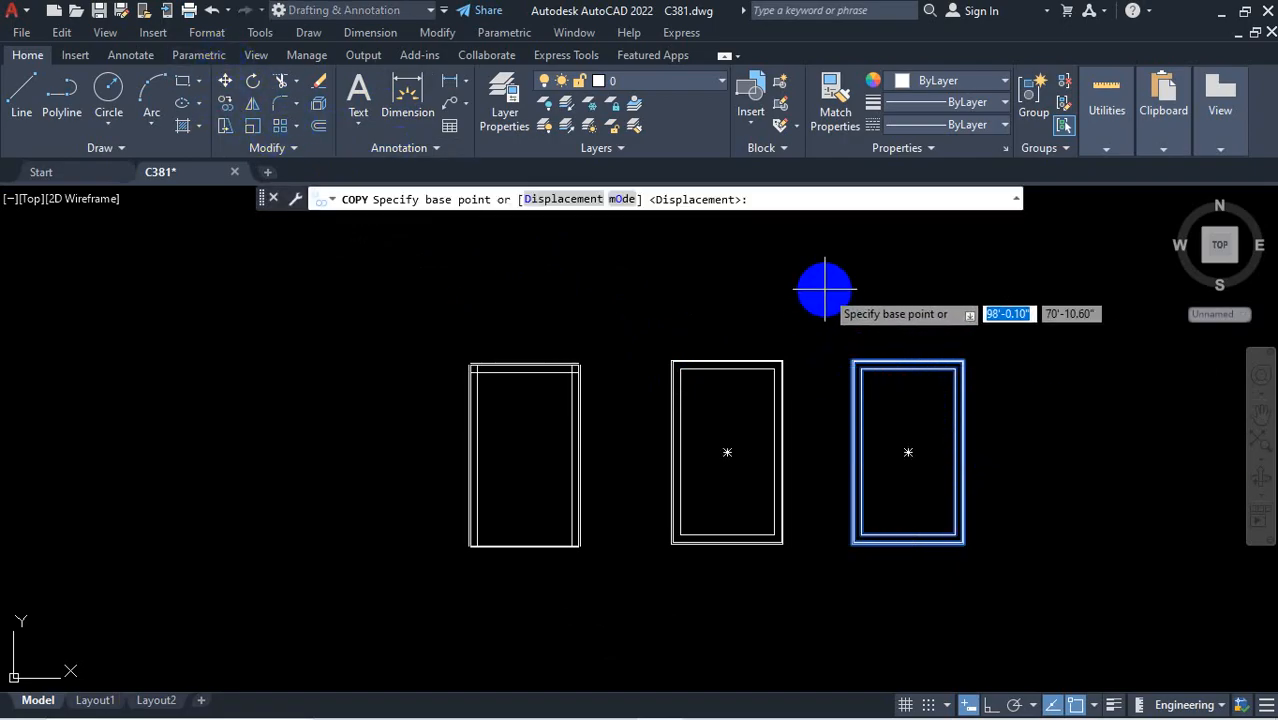
pyautogui.press('Escape')
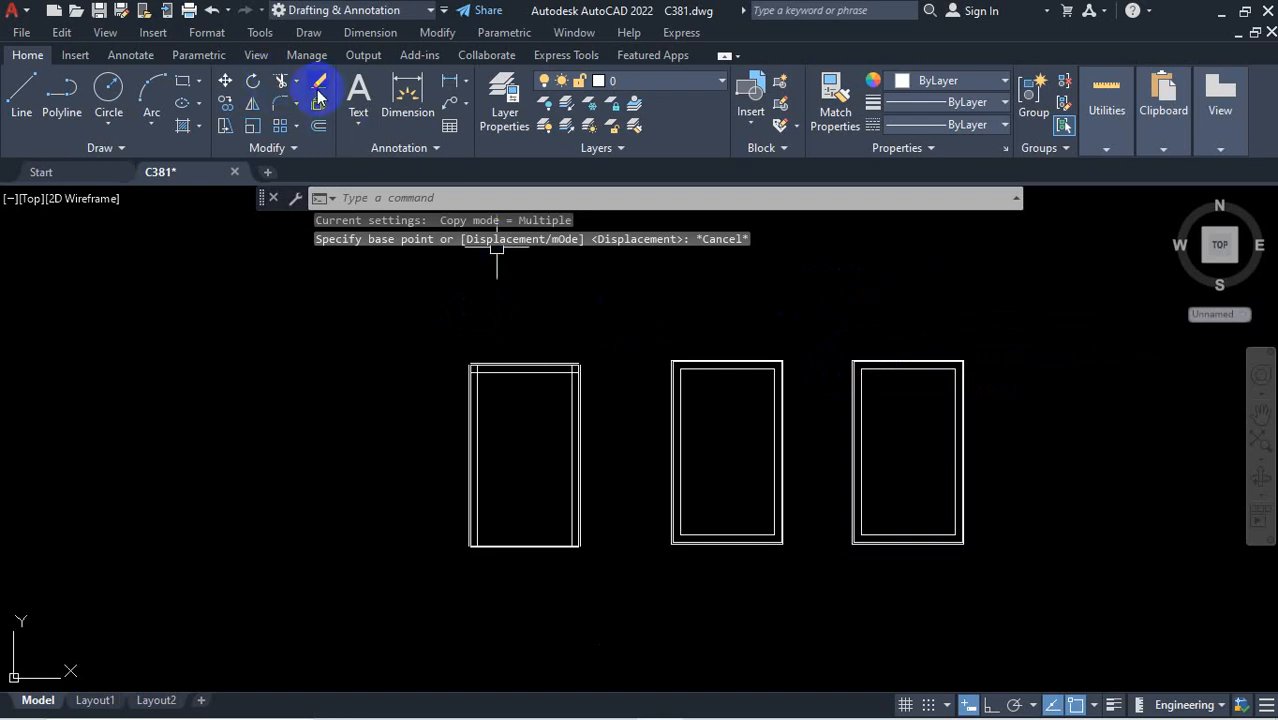
# Start Copy without a preselection, select the whole rightmost rectangle with a crossing selection, and cancel before specifying a base point
pyautogui.click(226, 104)
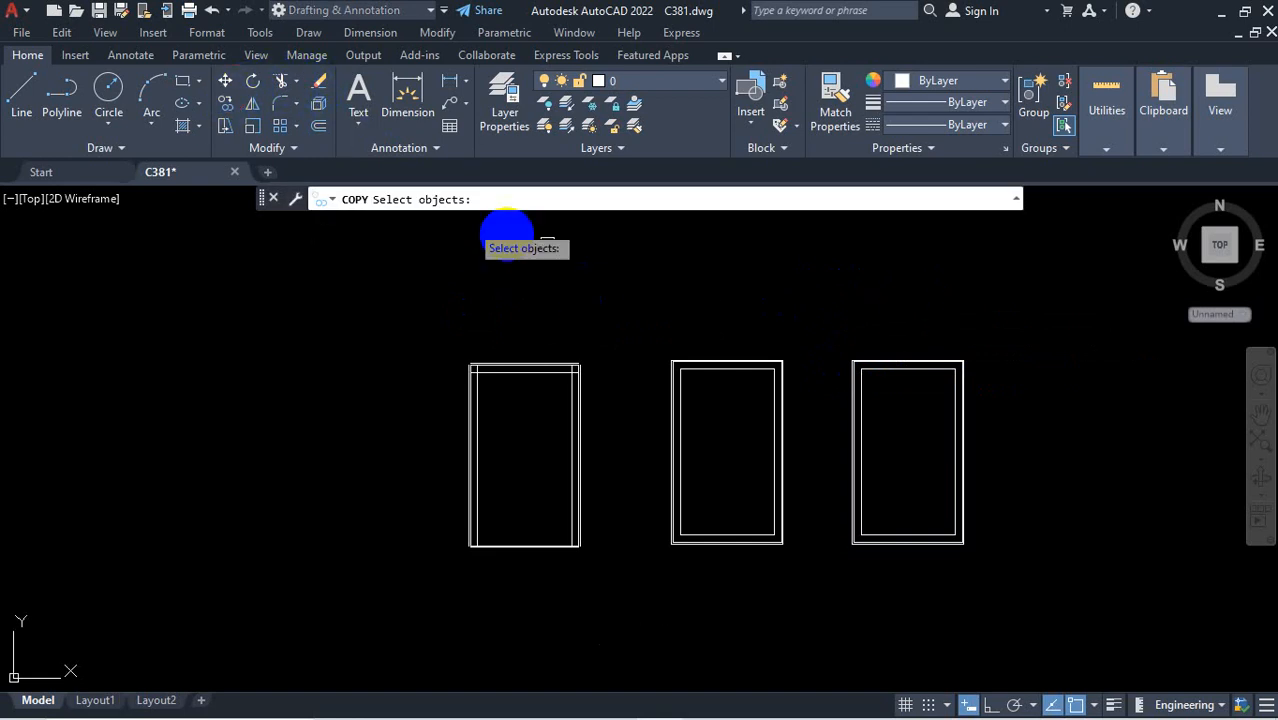
pyautogui.click(1033, 311)
pyautogui.click(820, 592)
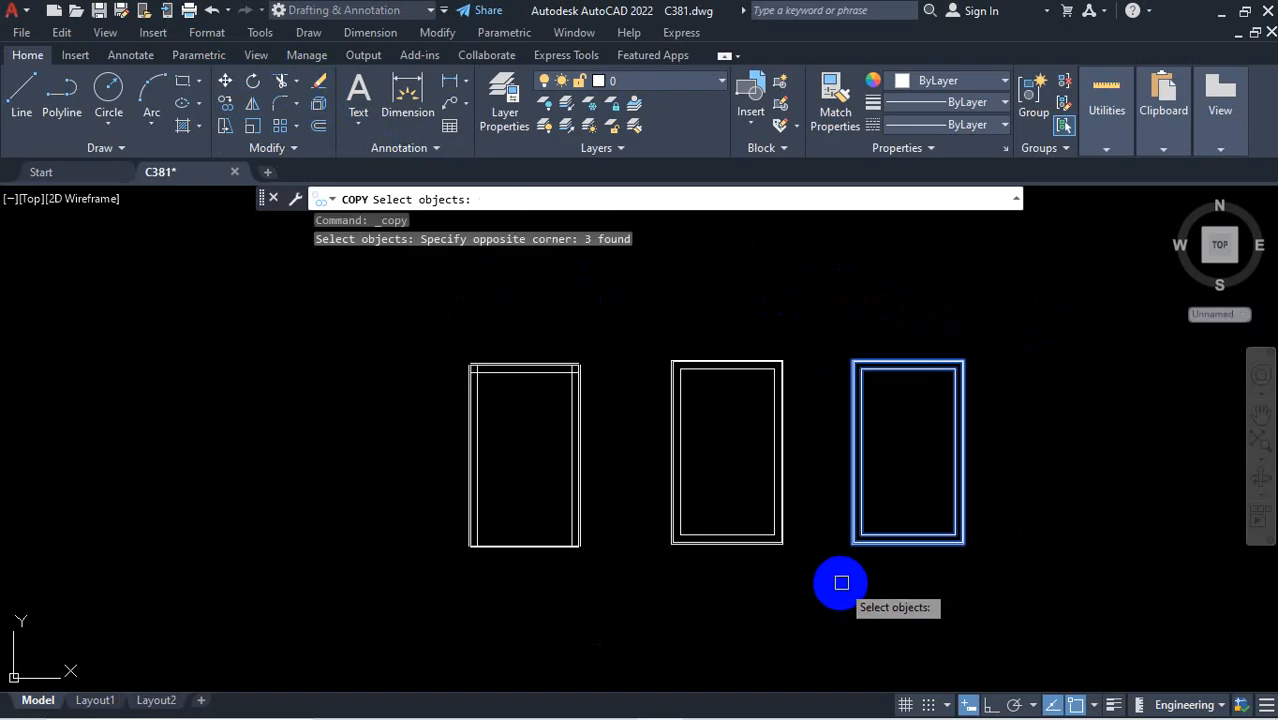
pyautogui.press('Return')
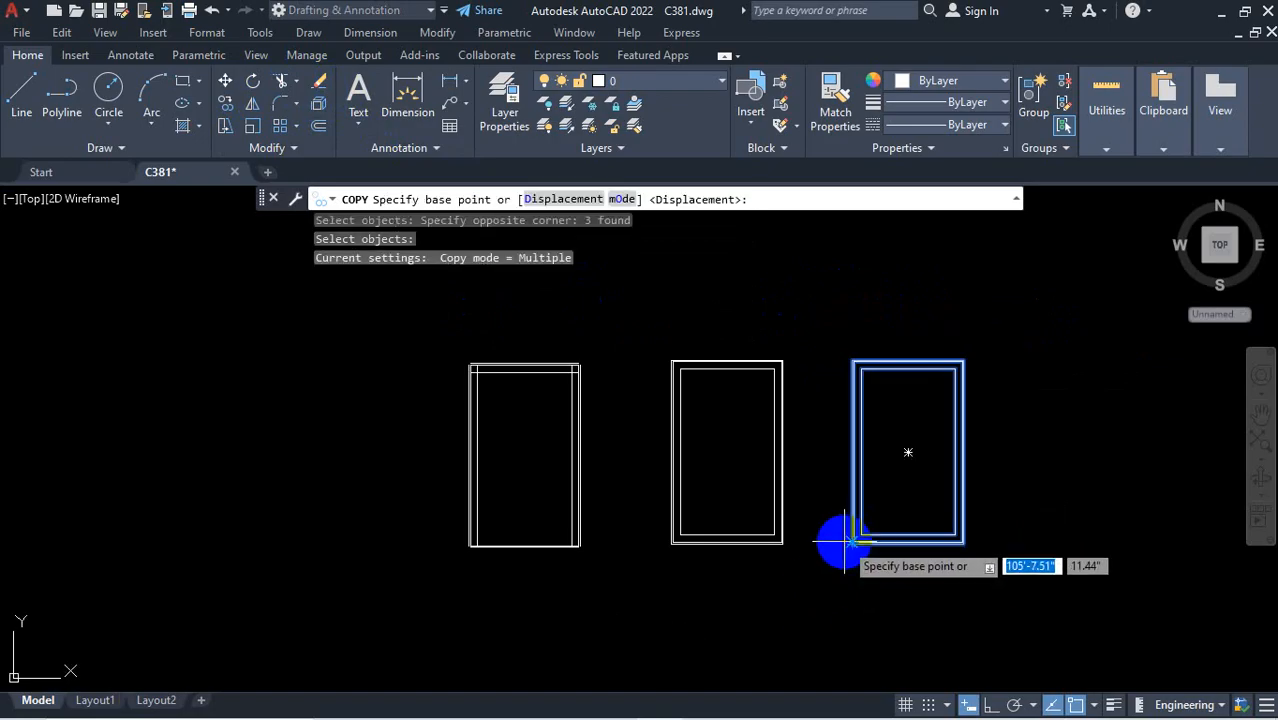
pyautogui.press('Escape')
pyautogui.press('Escape')
# Select the rightmost rectangle with a crossing selection over its upper-right corner, and clear the selection
pyautogui.click(1018, 325)
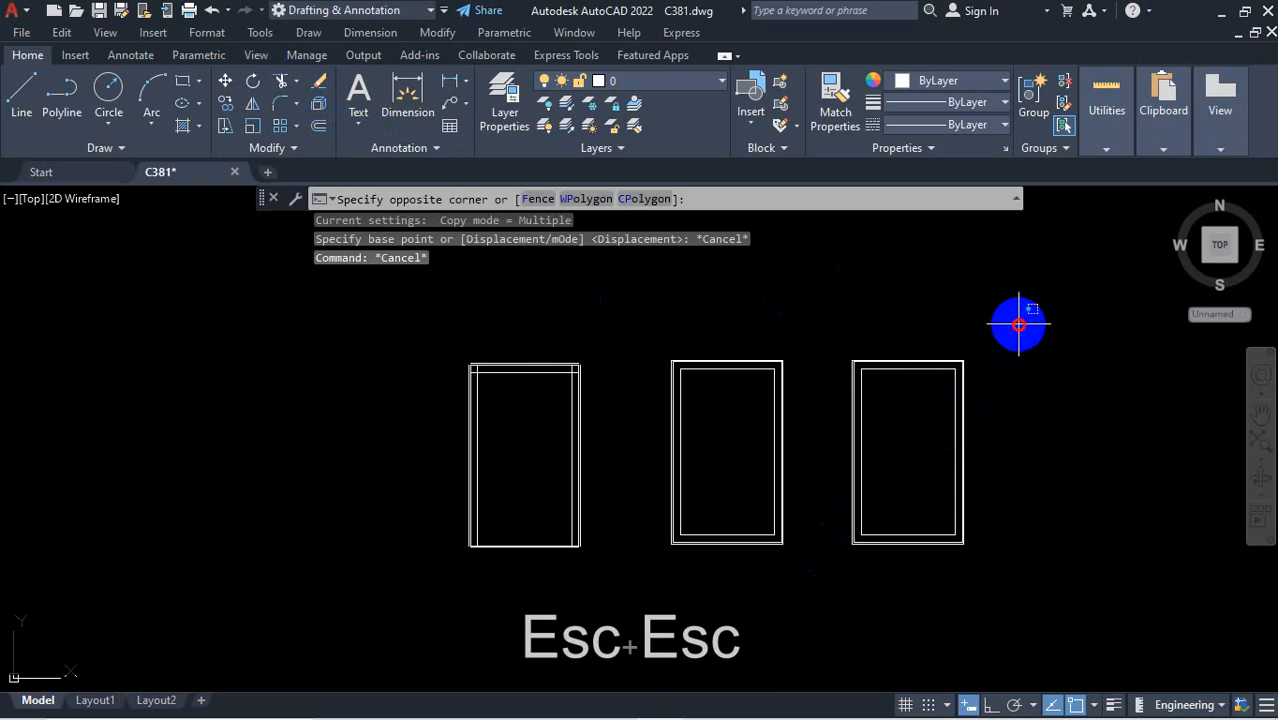
pyautogui.click(921, 422)
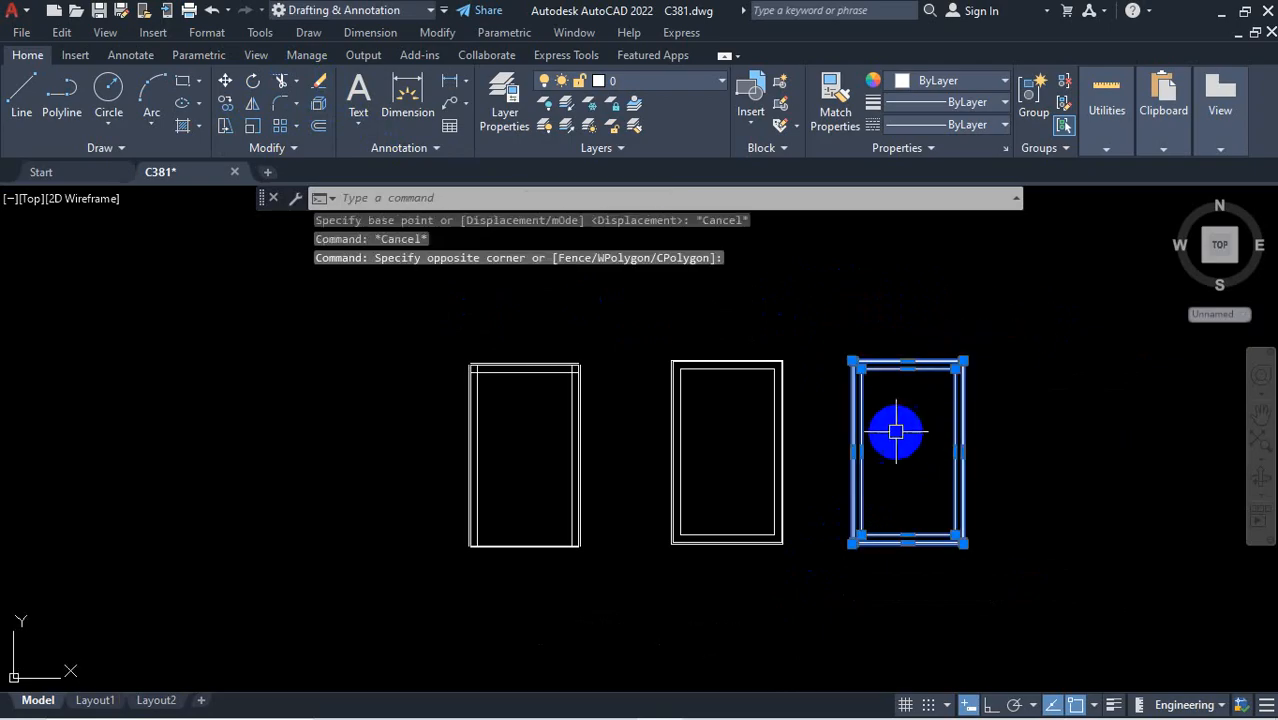
pyautogui.click(251, 126)
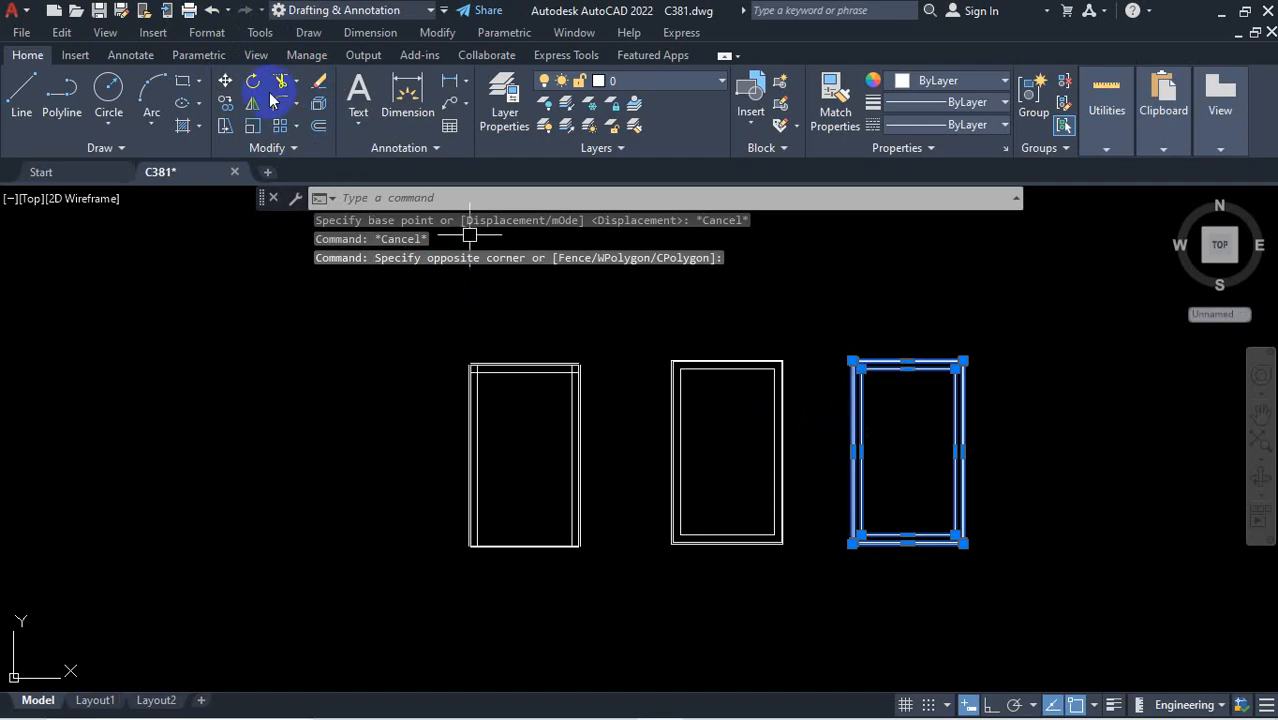
pyautogui.press('Escape')
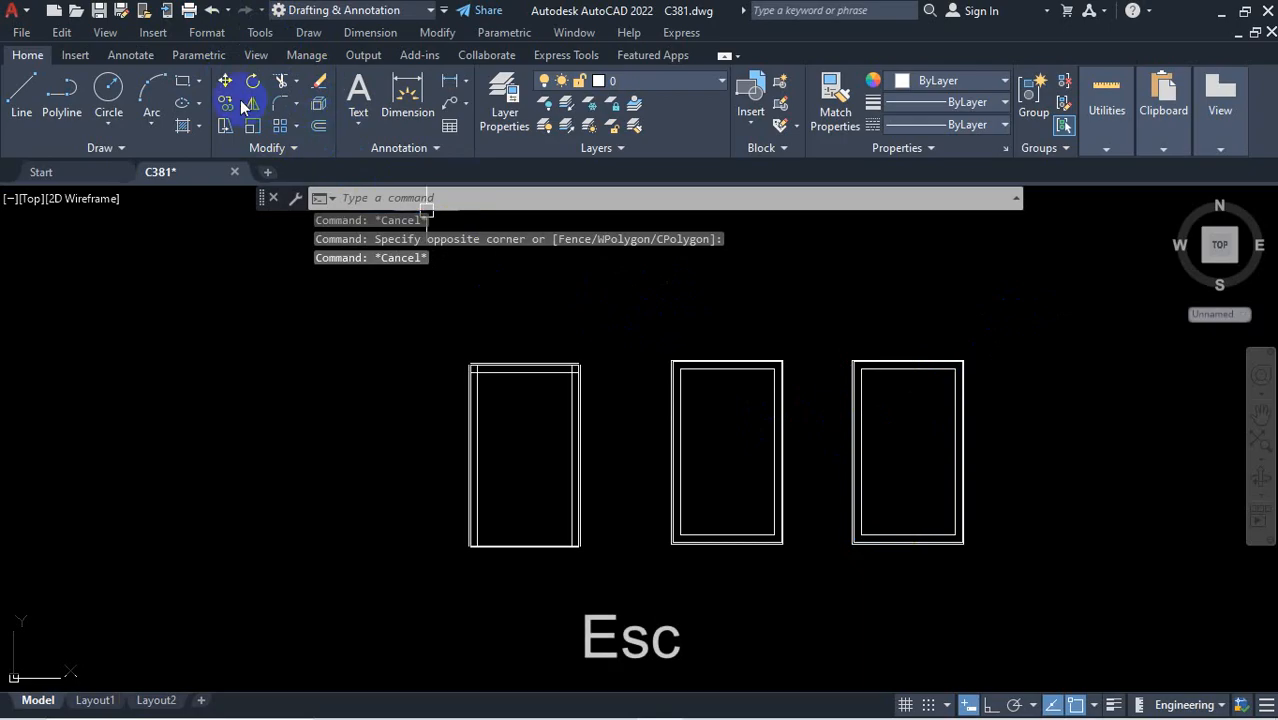
# Start Erase without a preselection, pick the rightmost rectangle with a crossing selection, and cancel before erasing it
pyautogui.click(320, 84)
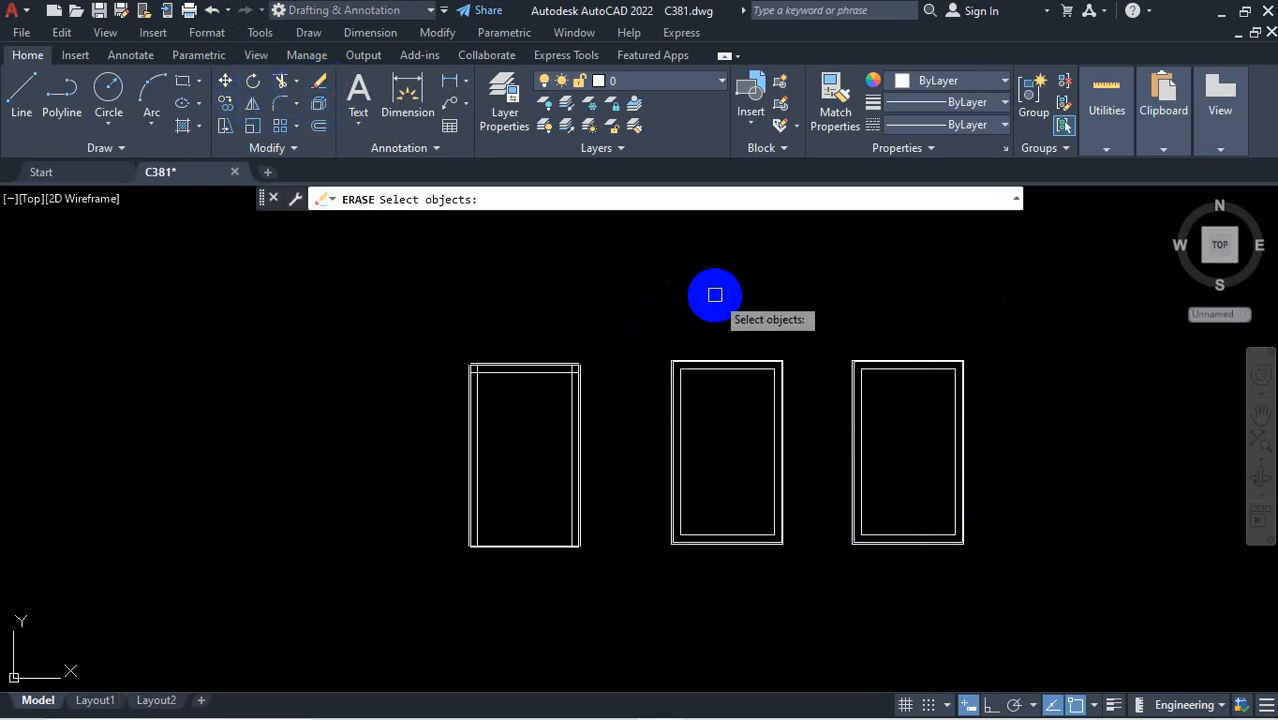
pyautogui.hotkey('ctrl', '1')
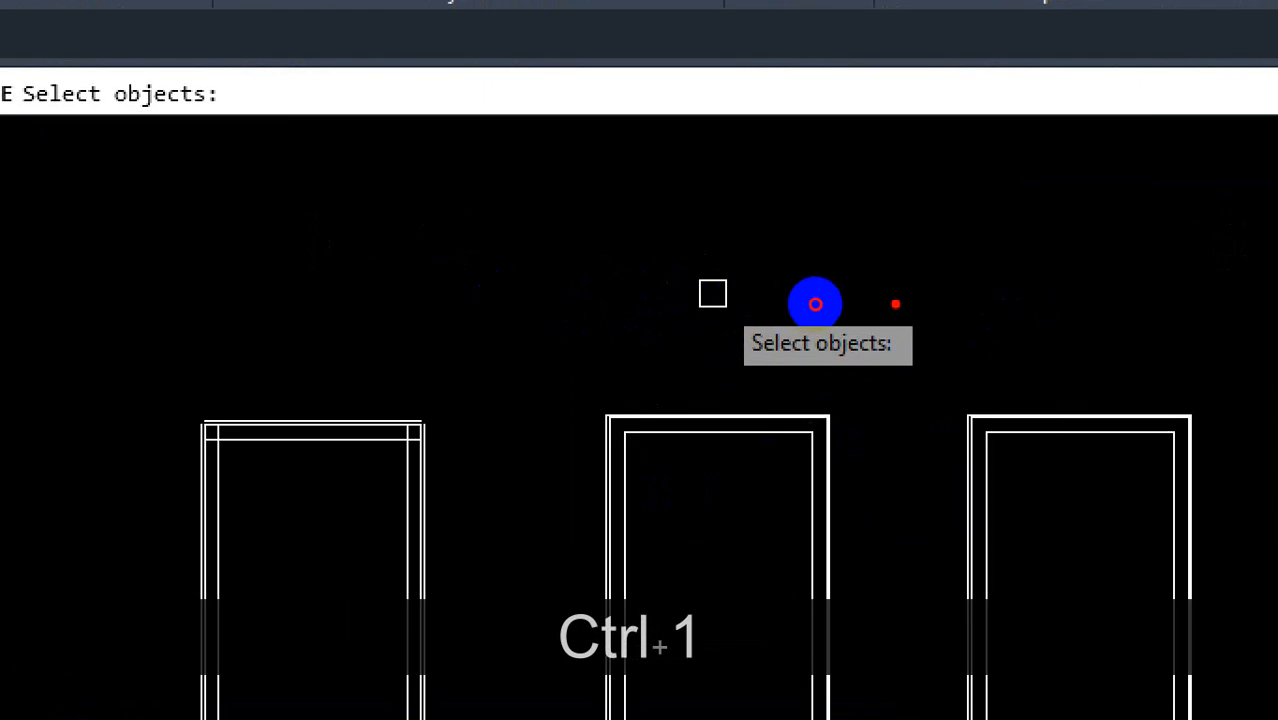
pyautogui.moveTo(895, 303)
pyautogui.mouseDown()
pyautogui.moveTo(936, 407)
pyautogui.moveTo(840, 282)
pyautogui.mouseUp()
pyautogui.press('Escape')
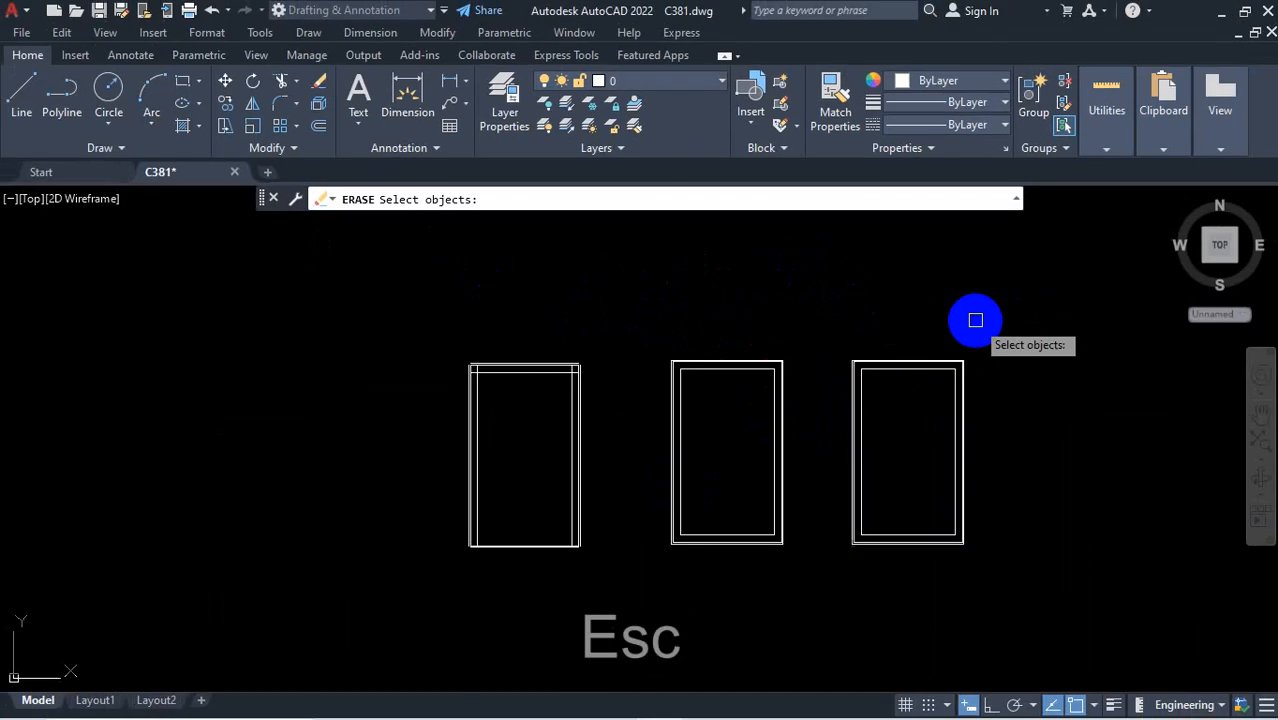
pyautogui.click(1020, 322)
pyautogui.click(800, 612)
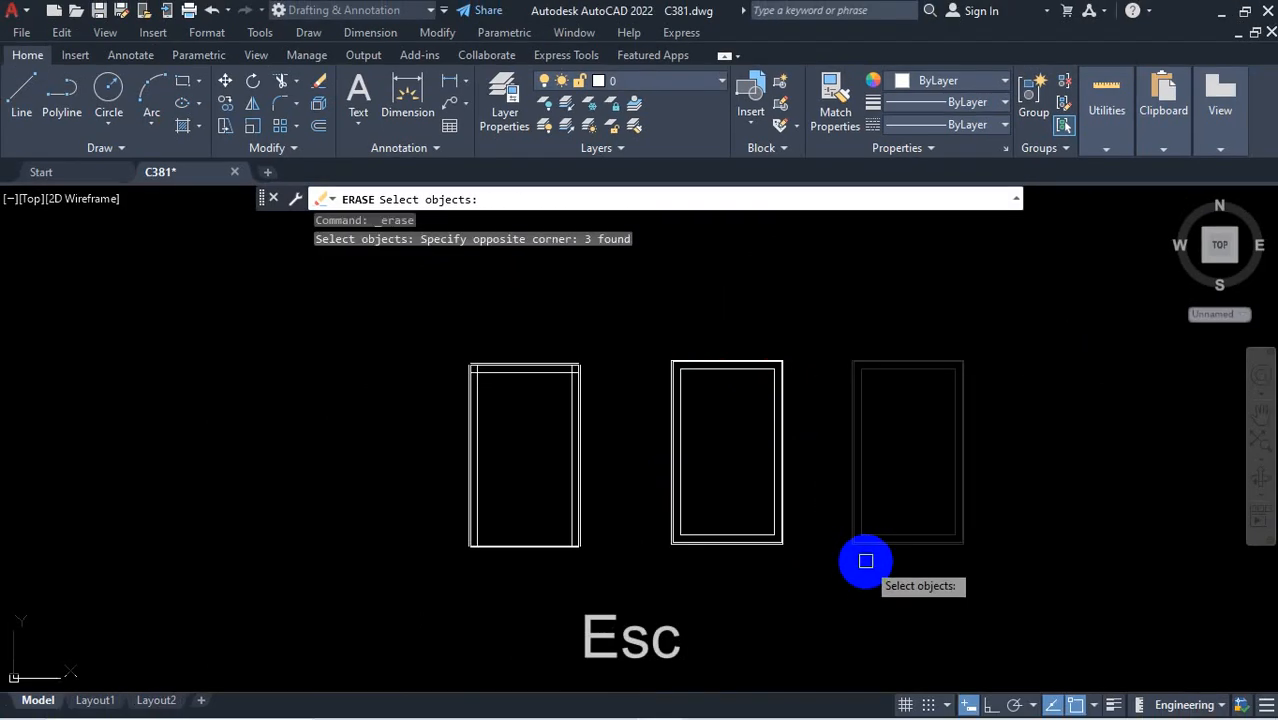
pyautogui.press('Escape')
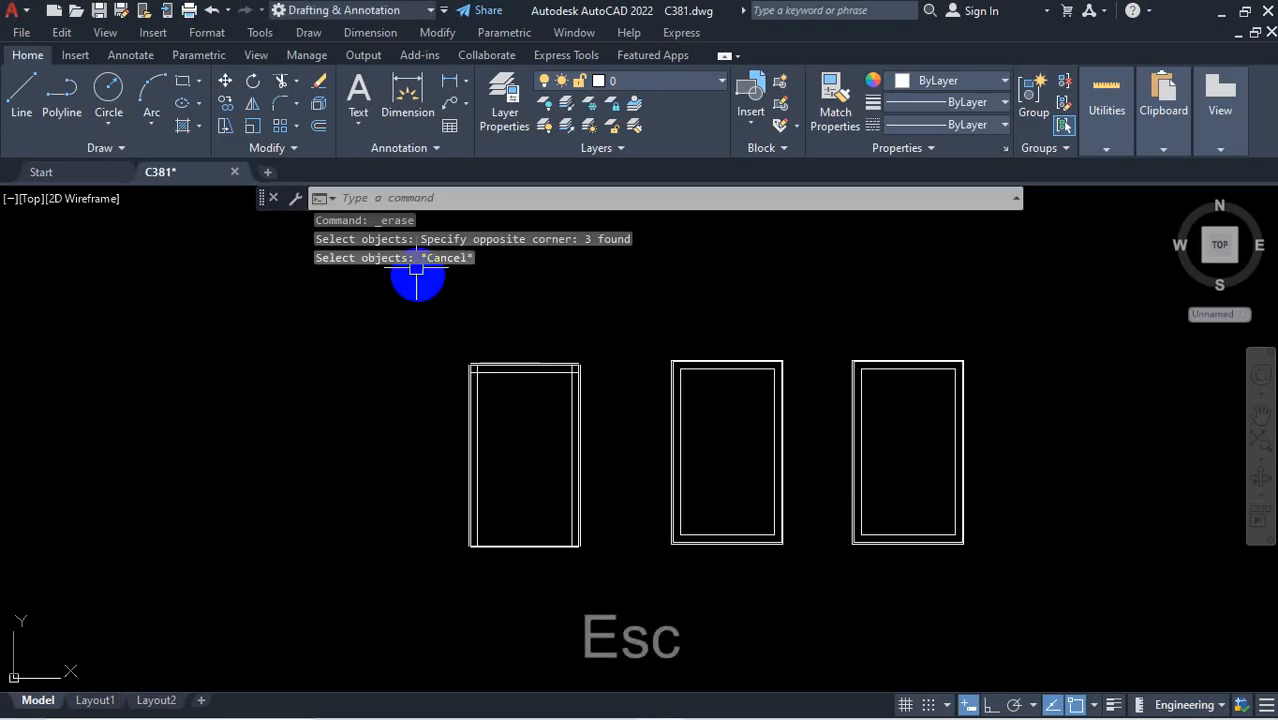
# Start Move and select the rightmost, middle and leftmost rectangles with three successive crossing selections
pyautogui.click(225, 82)
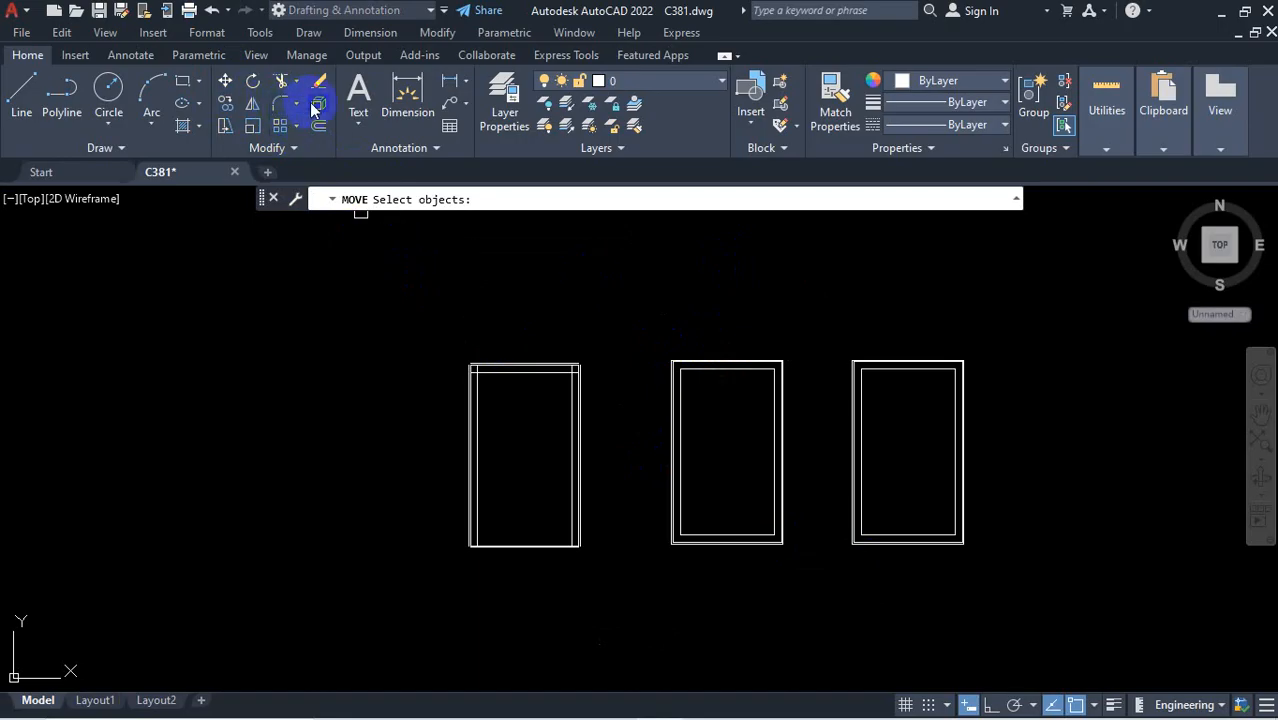
pyautogui.click(1005, 300)
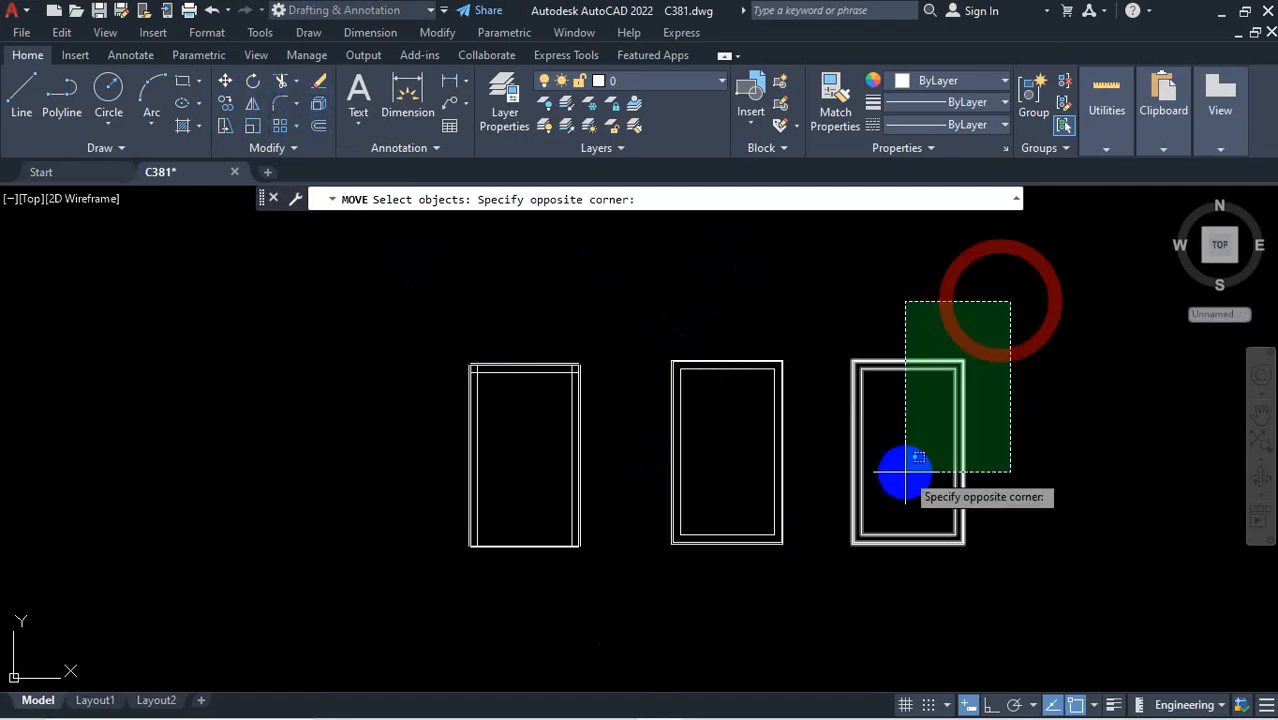
pyautogui.click(829, 603)
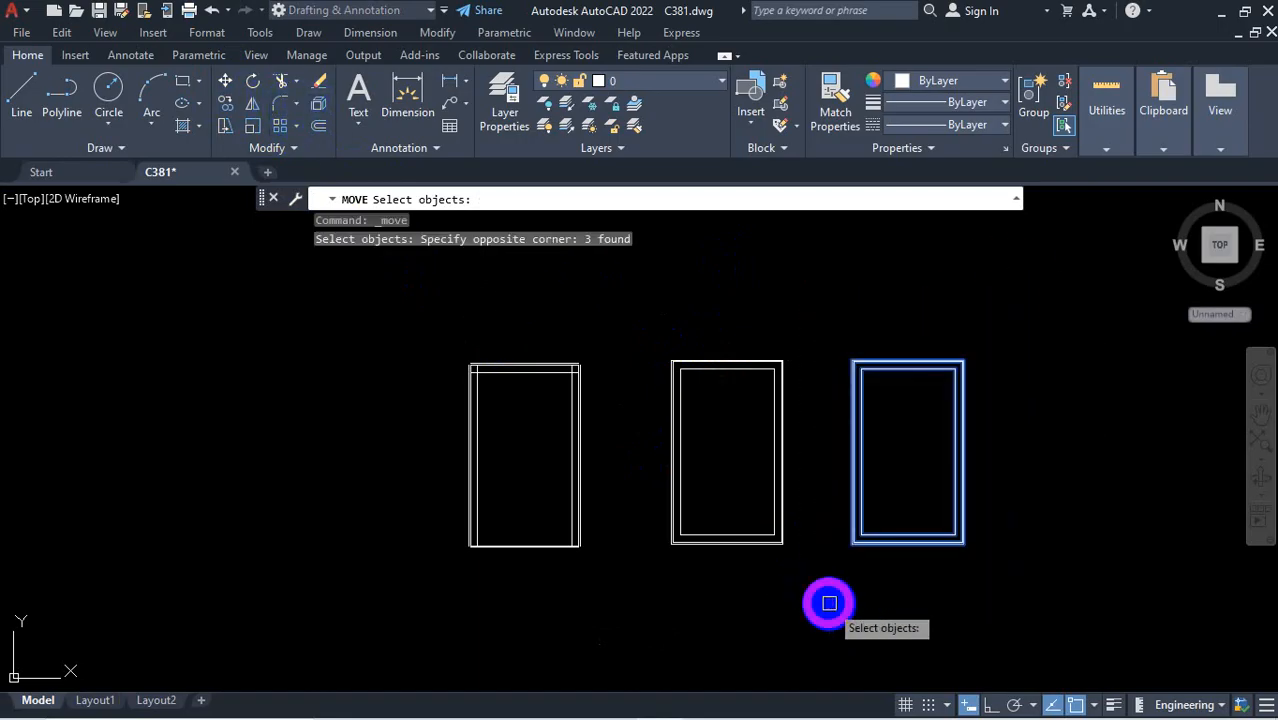
pyautogui.click(820, 318)
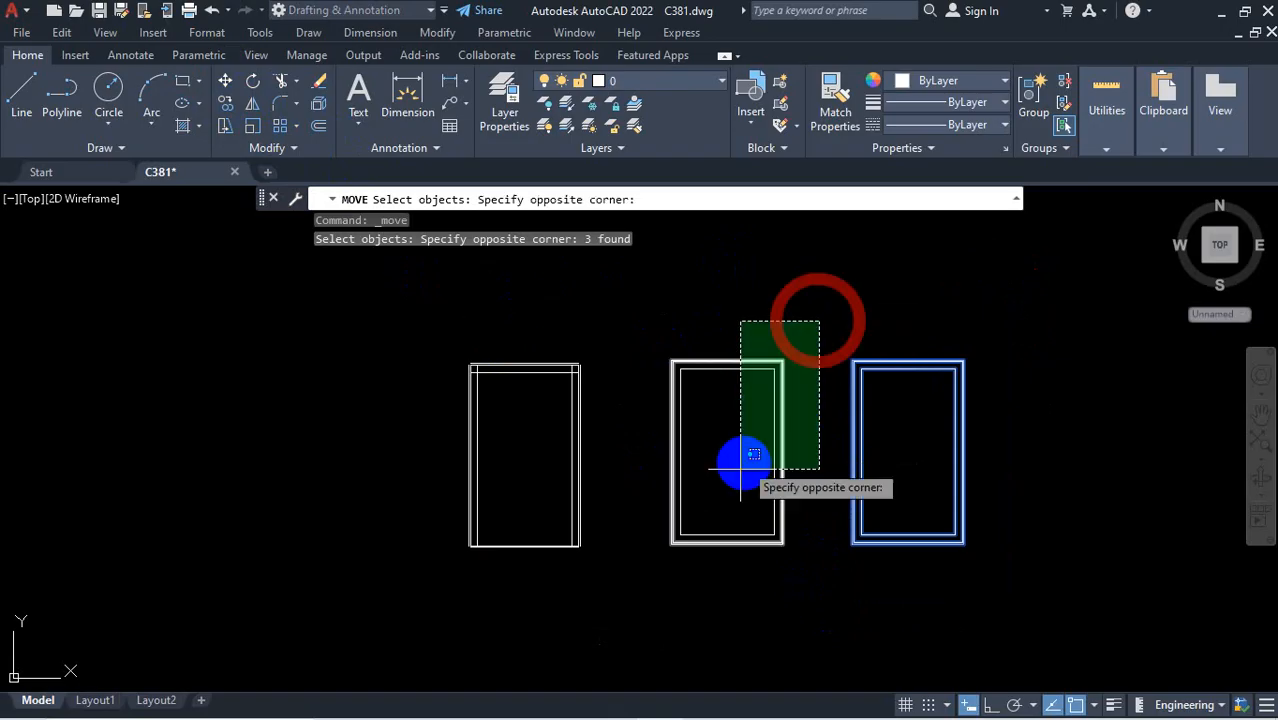
pyautogui.click(637, 602)
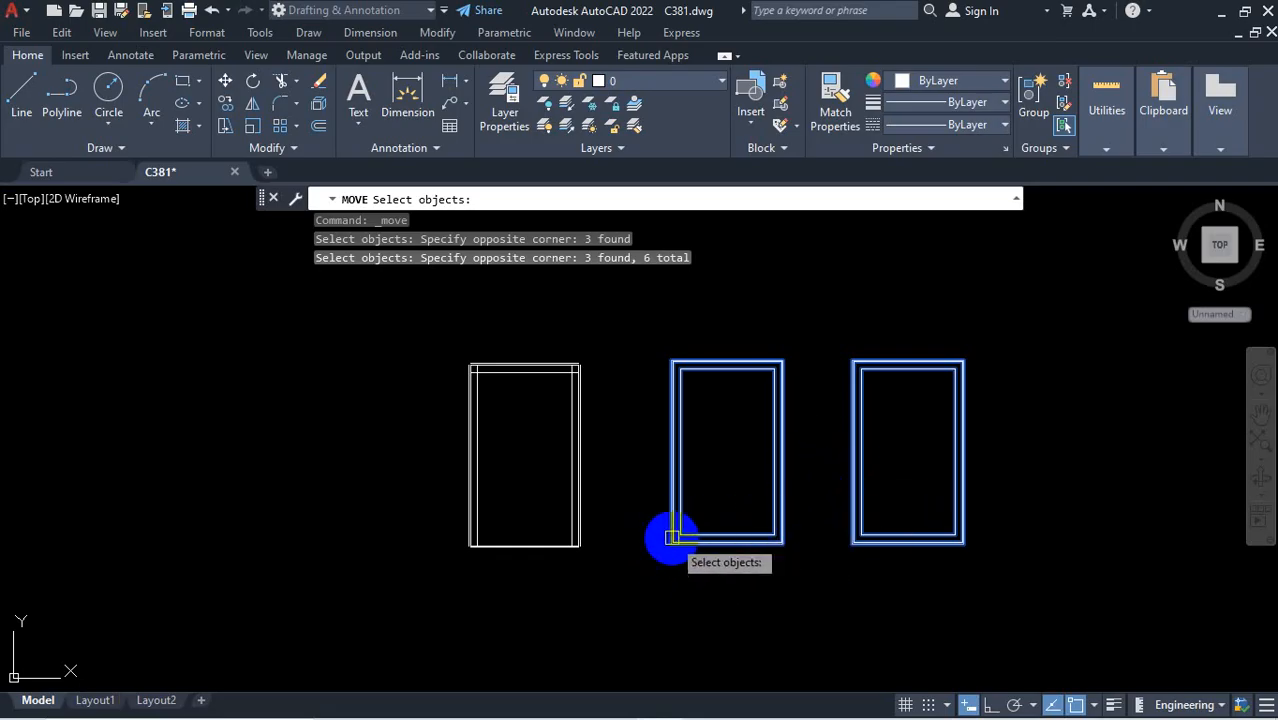
pyautogui.scroll(2, 686, 544)
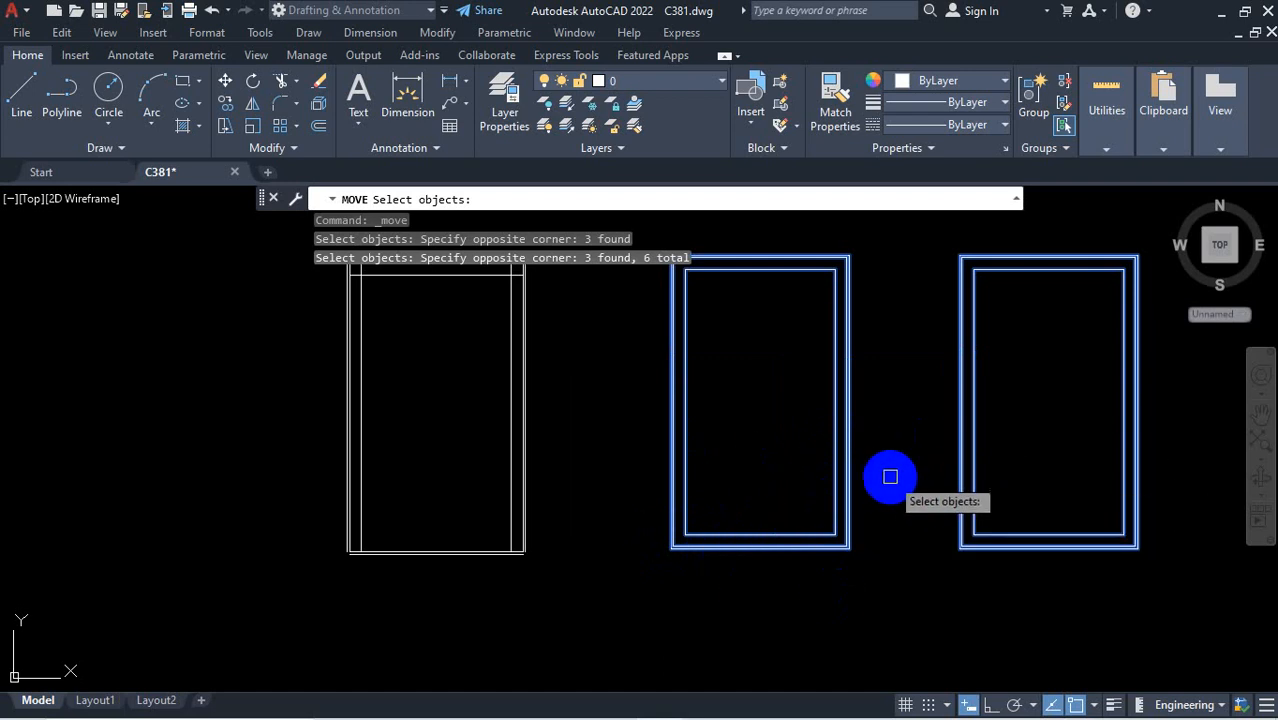
pyautogui.scroll(-2, 880, 475)
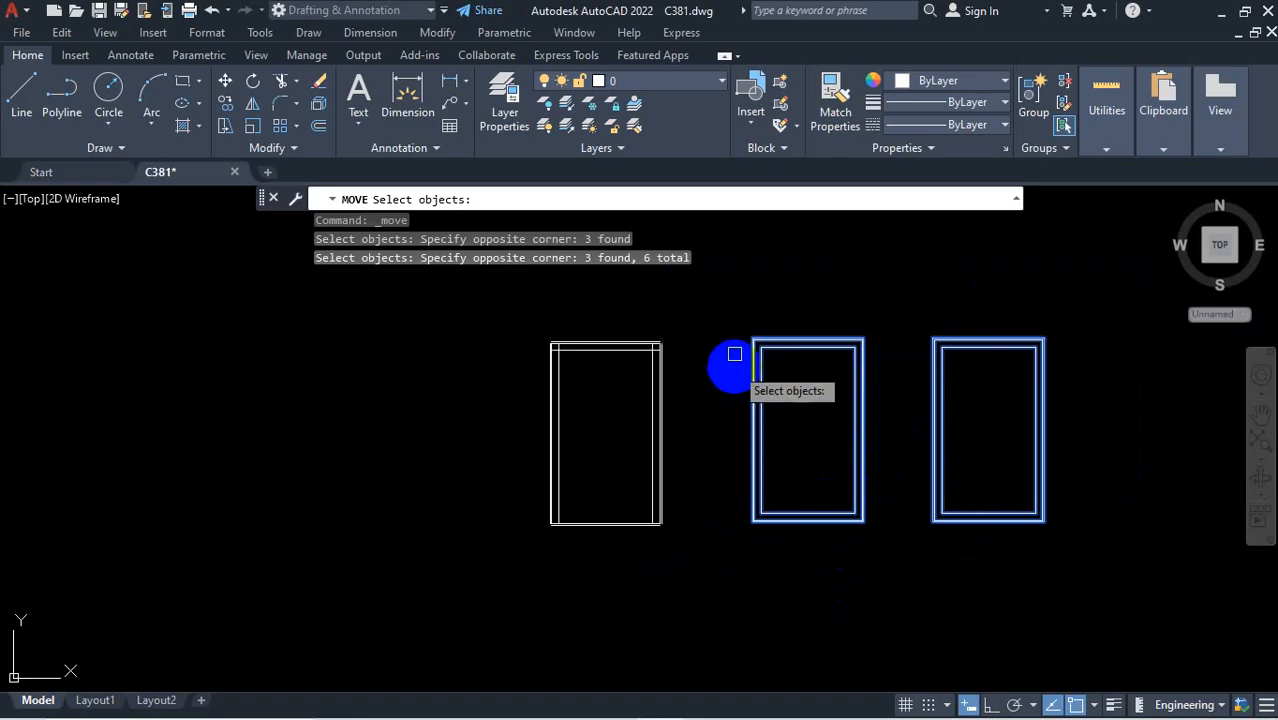
pyautogui.click(722, 302)
pyautogui.click(499, 571)
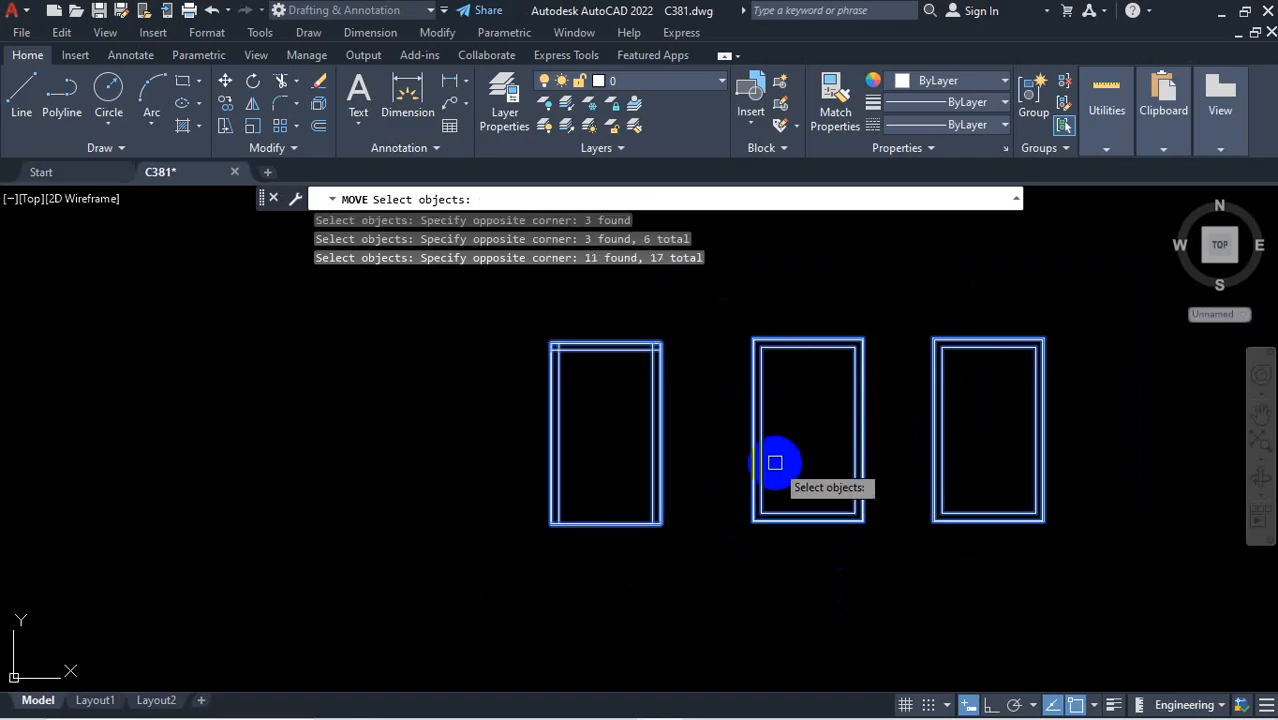
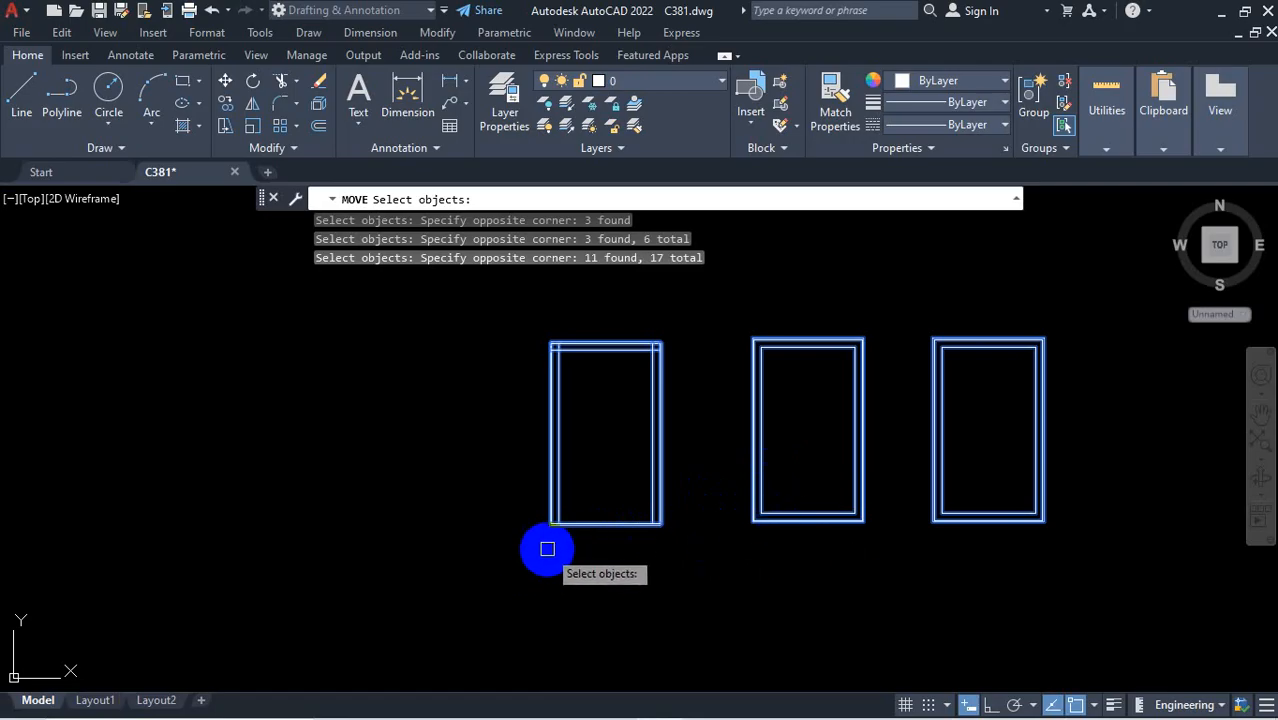
# Remove the leftmost rectangle's left and bottom lines from the Move selection with a crossing selection over its lower-left corner
pyautogui.scroll(4, 547, 549)
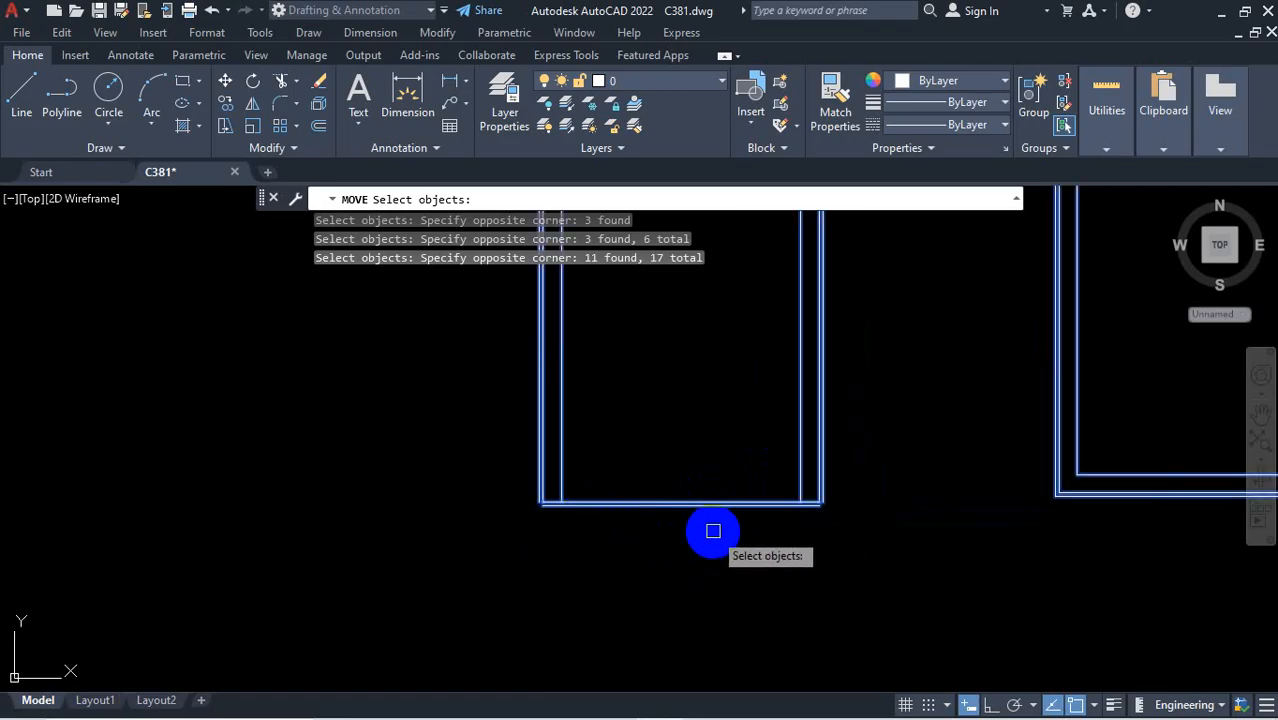
pyautogui.press('shift')
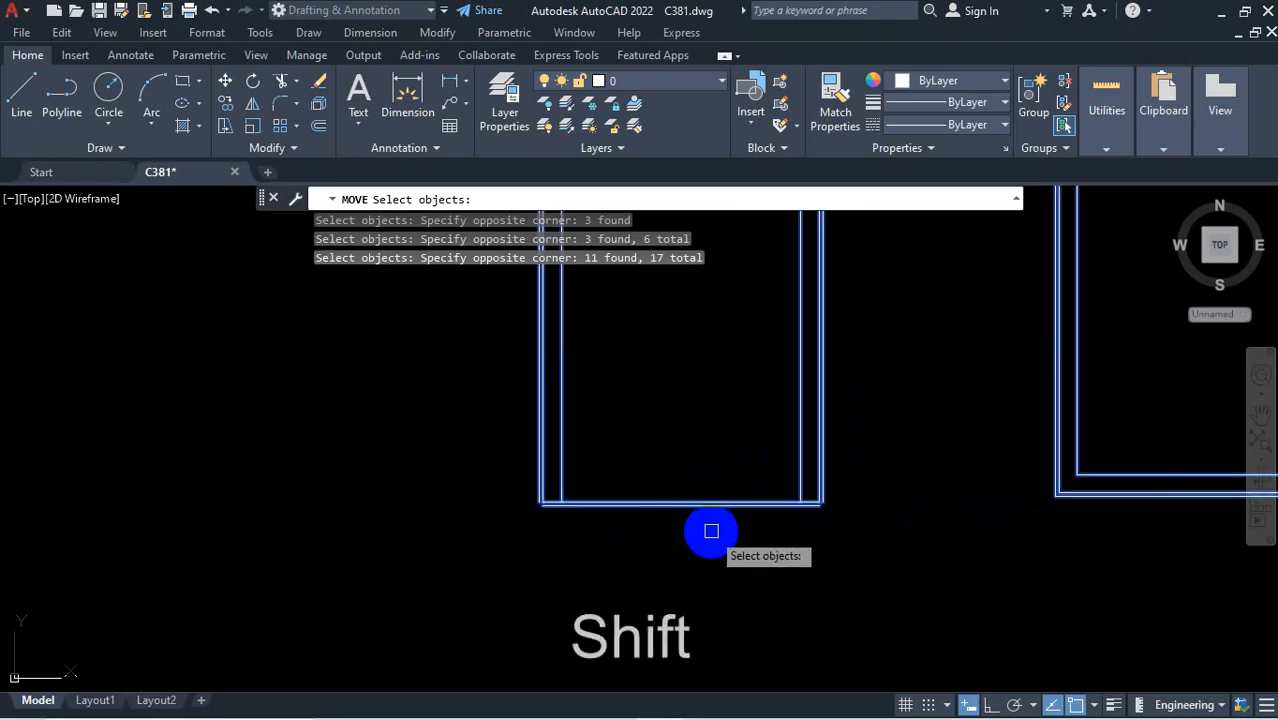
pyautogui.keyDown('shift'); pyautogui.click(660, 415); pyautogui.keyUp('shift')
pyautogui.keyDown('shift'); pyautogui.click(480, 542); pyautogui.keyUp('shift')
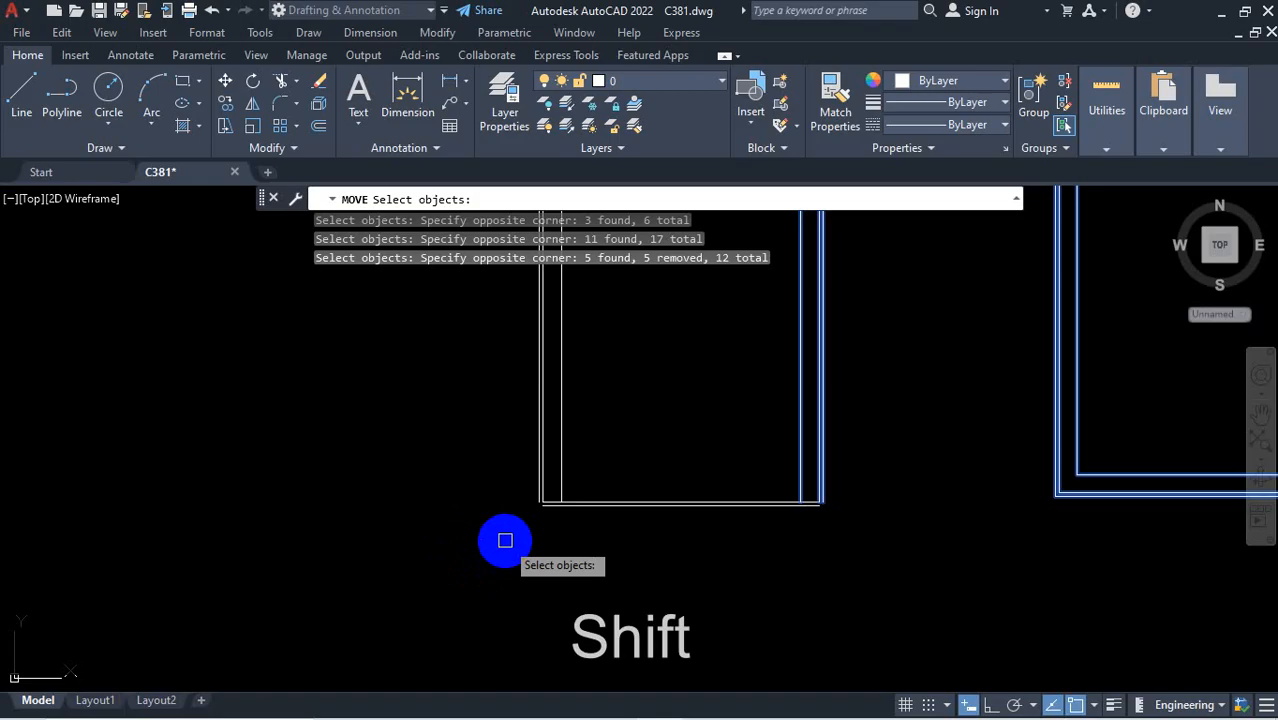
pyautogui.scroll(-3, 595, 568)
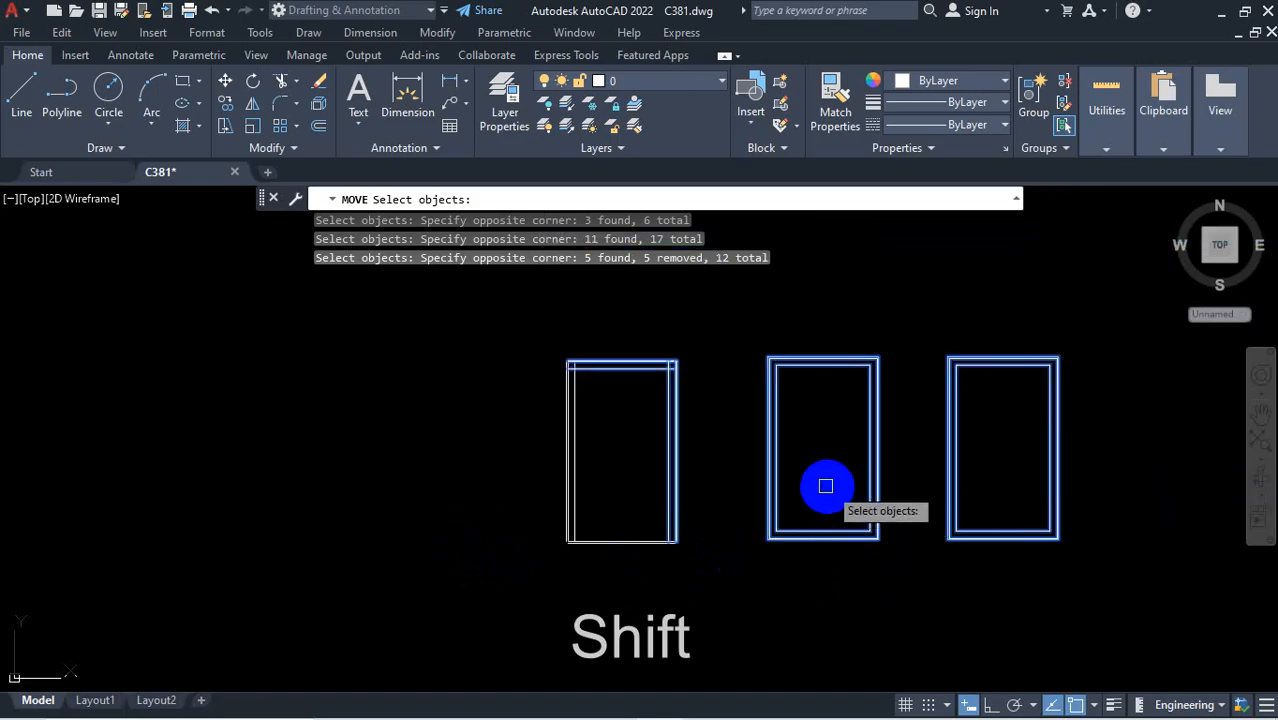
# Remove the middle and rightmost rectangles from the Move selection with crossing selections over their lower-left corners
pyautogui.keyDown('shift'); pyautogui.click(825, 486); pyautogui.keyUp('shift')
pyautogui.keyDown('shift'); pyautogui.click(745, 581); pyautogui.keyUp('shift')
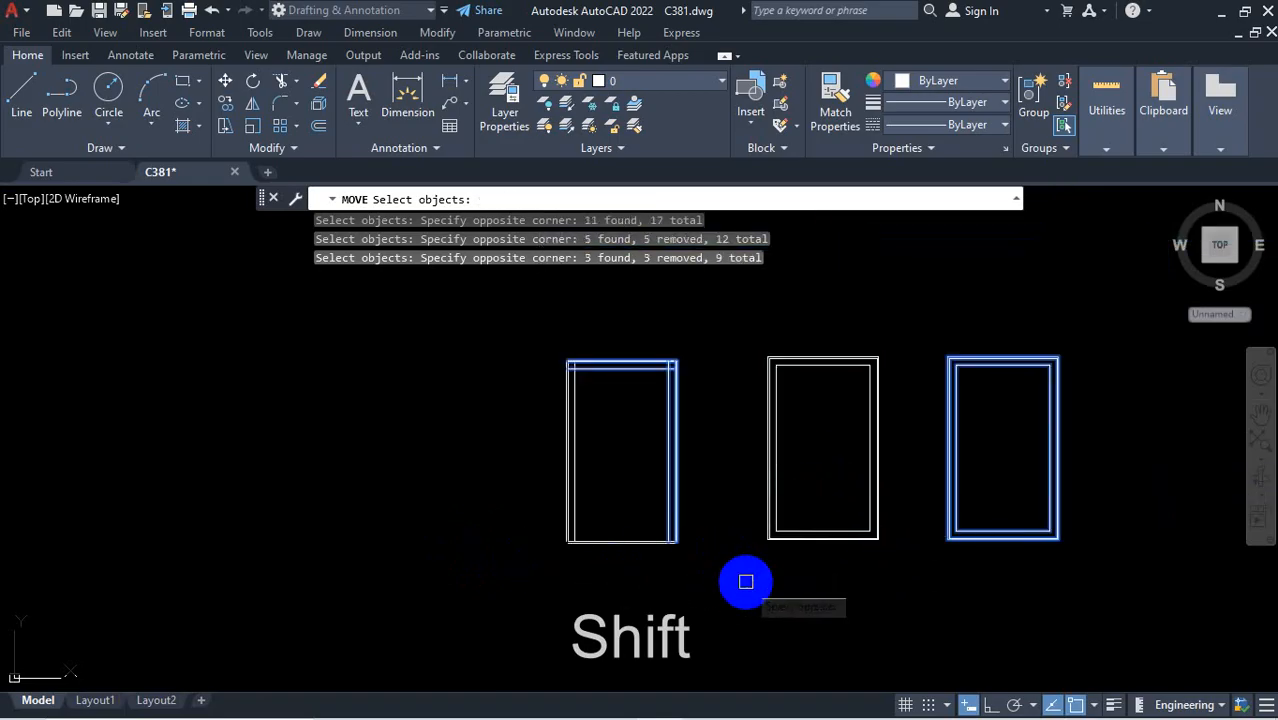
pyautogui.keyDown('shift'); pyautogui.click(984, 499); pyautogui.keyUp('shift')
pyautogui.keyDown('shift'); pyautogui.click(919, 574); pyautogui.keyUp('shift')
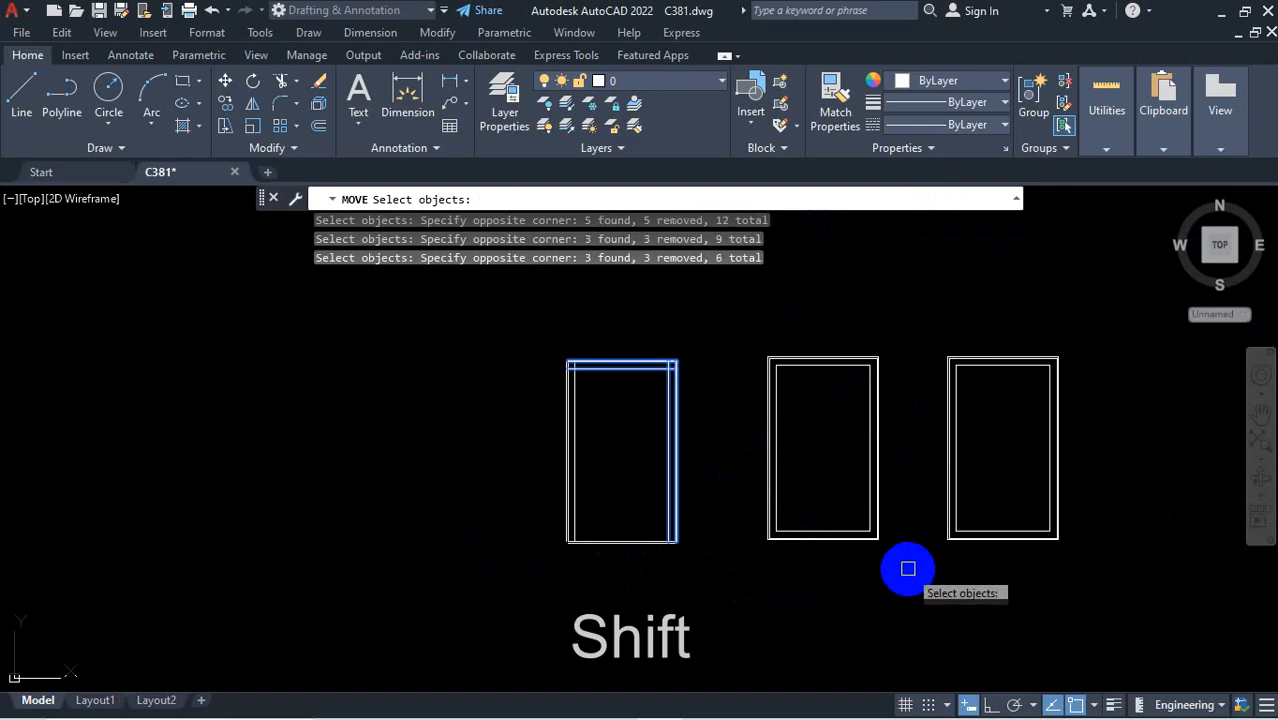
# Add the rightmost rectangle back to the Move selection with a crossing selection over its lower-left corner
pyautogui.keyDown('shift'); pyautogui.click(981, 491); pyautogui.keyUp('shift')
pyautogui.keyDown('shift'); pyautogui.click(879, 594); pyautogui.keyUp('shift')
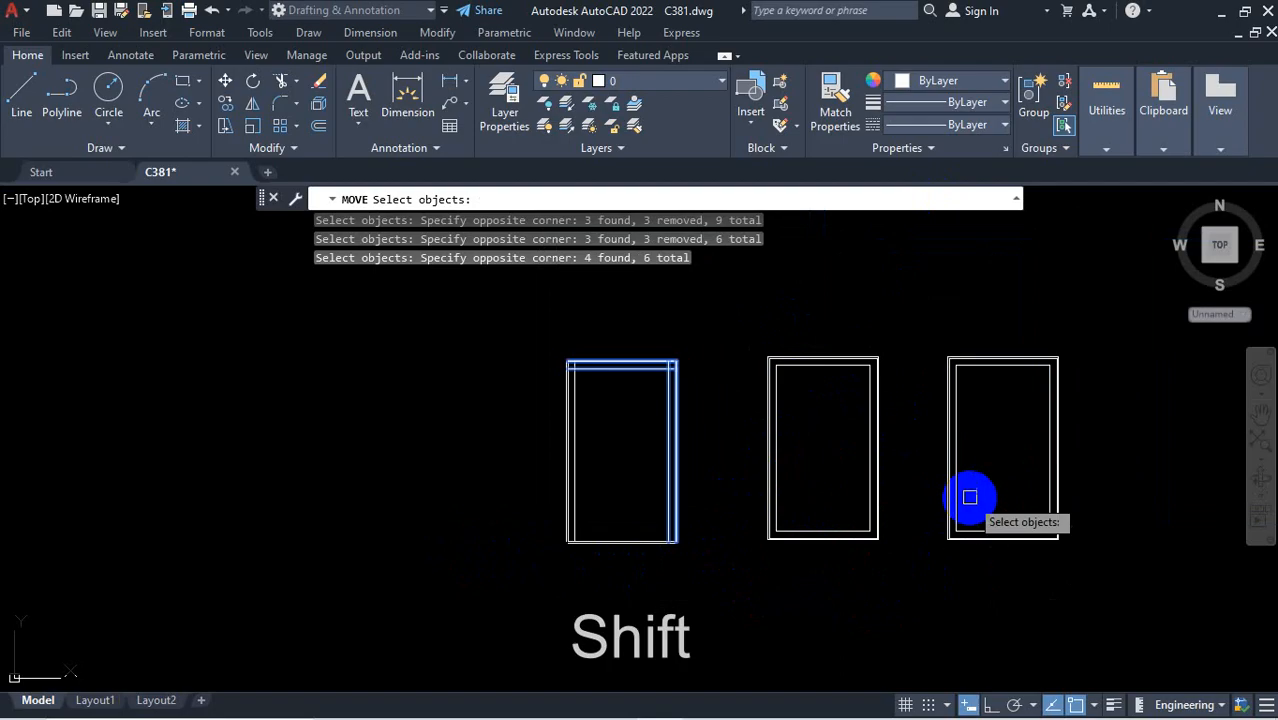
pyautogui.keyDown('shift'); pyautogui.click(977, 492); pyautogui.keyUp('shift')
pyautogui.keyDown('shift'); pyautogui.click(924, 567); pyautogui.keyUp('shift')
pyautogui.keyDown('shift'); pyautogui.click(977, 497); pyautogui.keyUp('shift')
pyautogui.keyDown('shift'); pyautogui.click(921, 562); pyautogui.keyUp('shift')
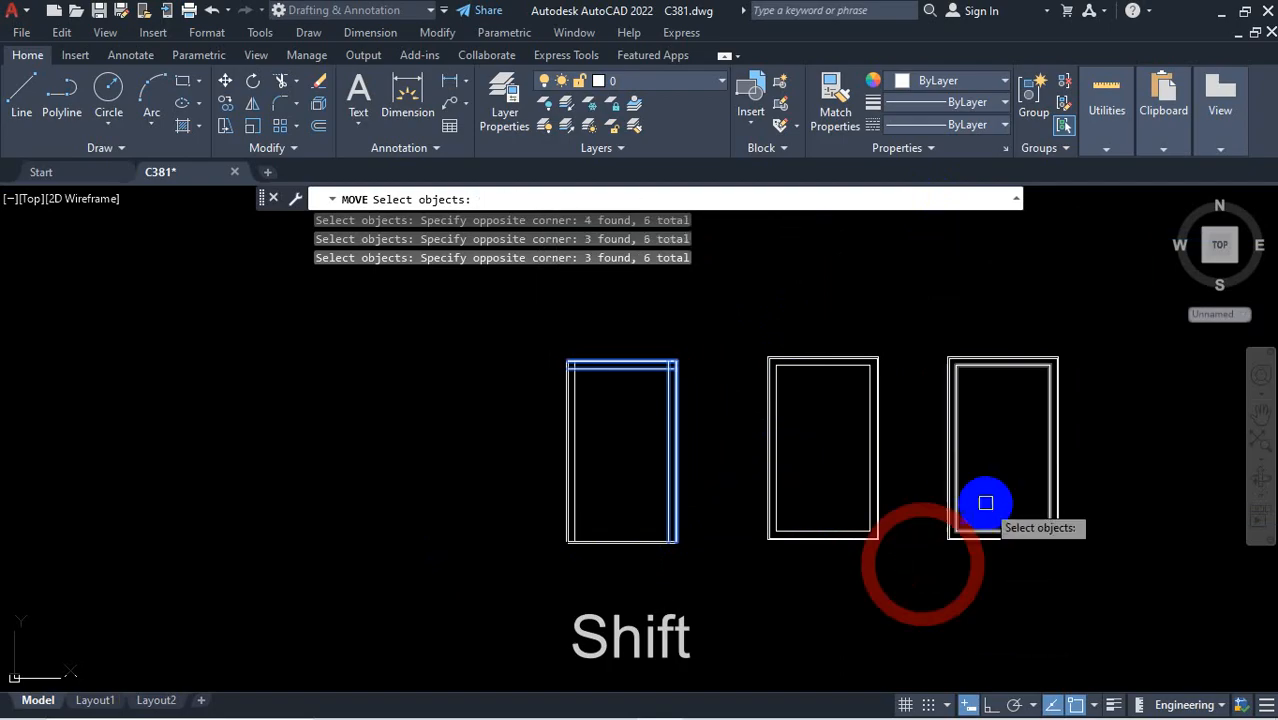
pyautogui.keyDown('shift'); pyautogui.click(995, 462); pyautogui.keyUp('shift')
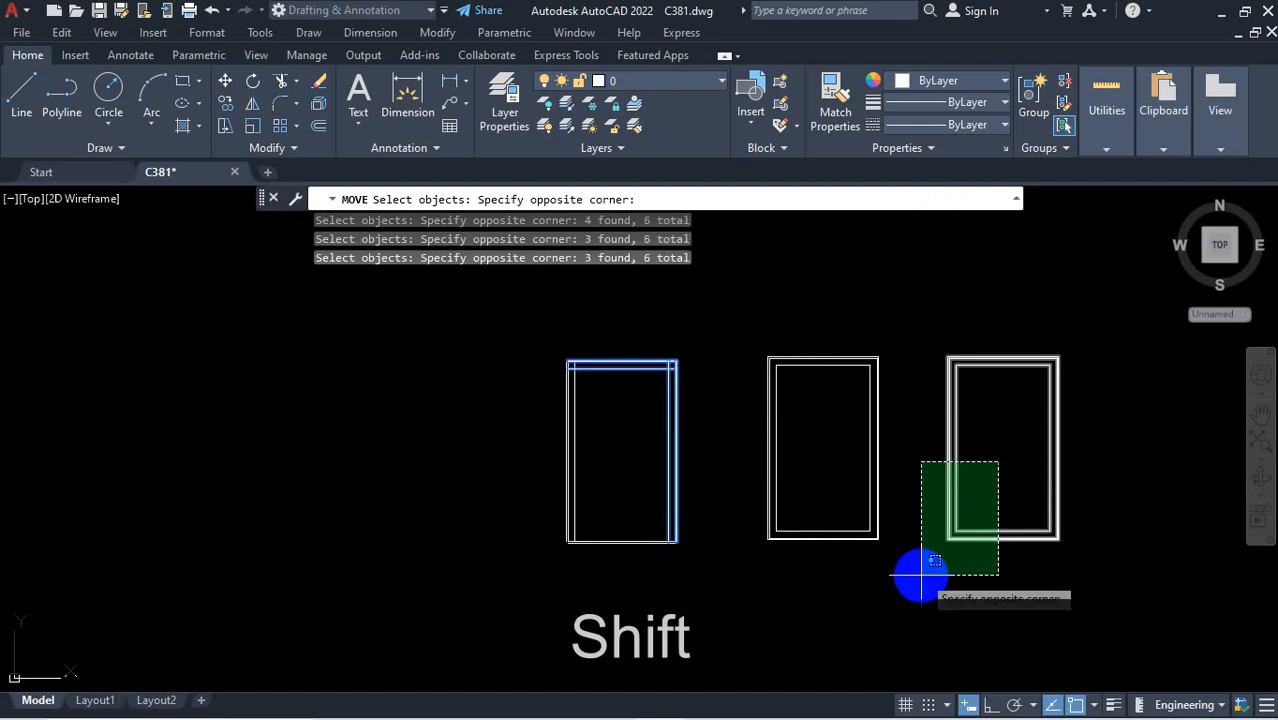
pyautogui.keyDown('shift'); pyautogui.click(917, 588); pyautogui.keyUp('shift')
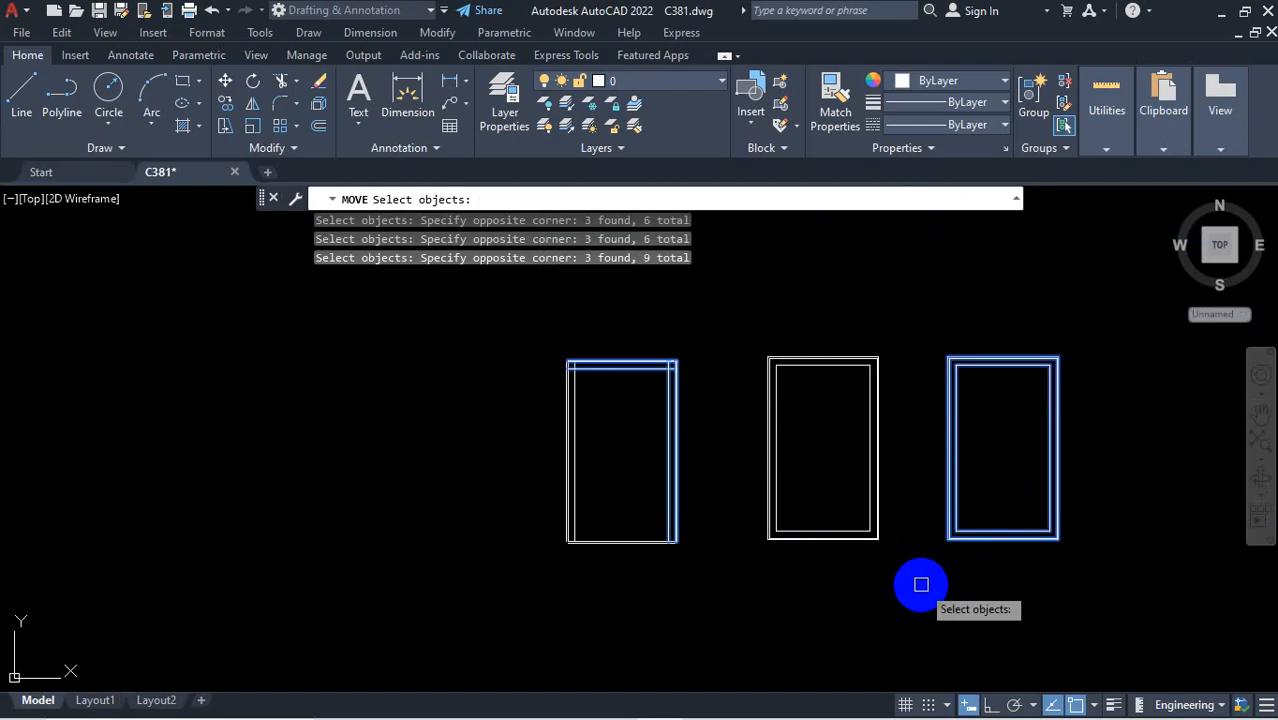
# Remove the rightmost rectangle from the Move selection again and cancel Move before specifying a base point
pyautogui.keyDown('shift'); pyautogui.click(986, 490); pyautogui.keyUp('shift')
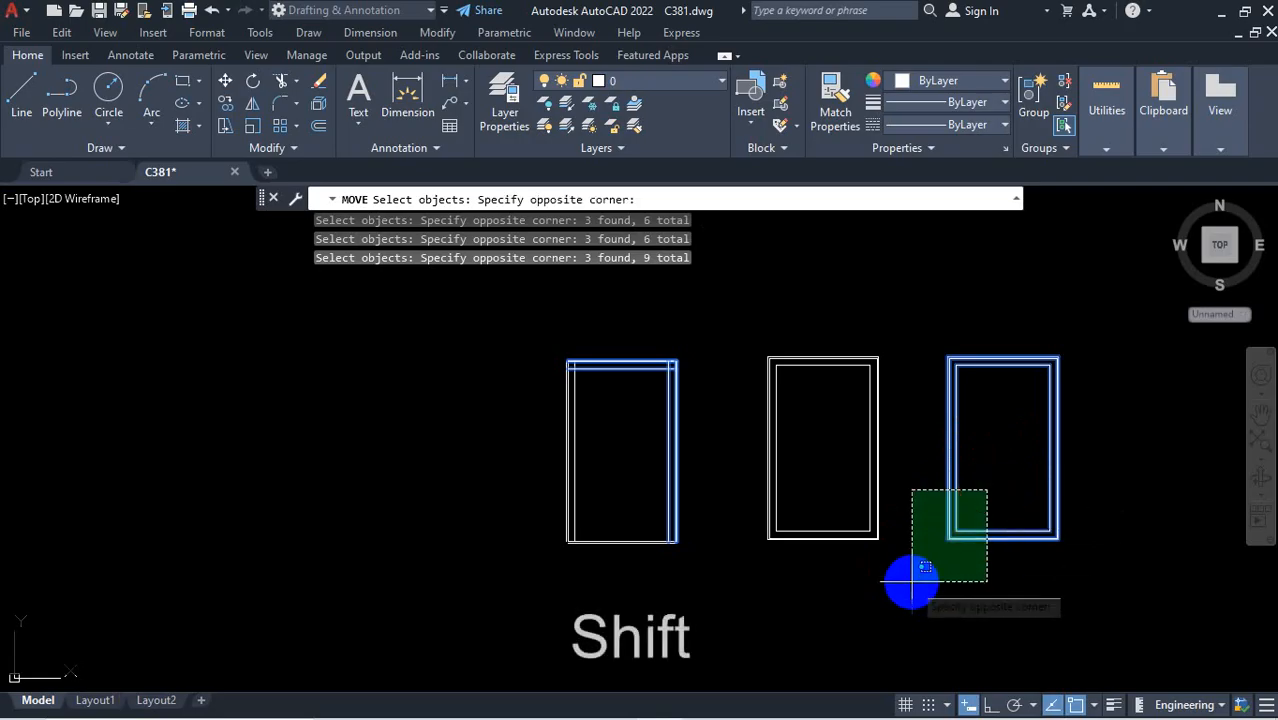
pyautogui.keyDown('shift'); pyautogui.click(911, 581); pyautogui.keyUp('shift')
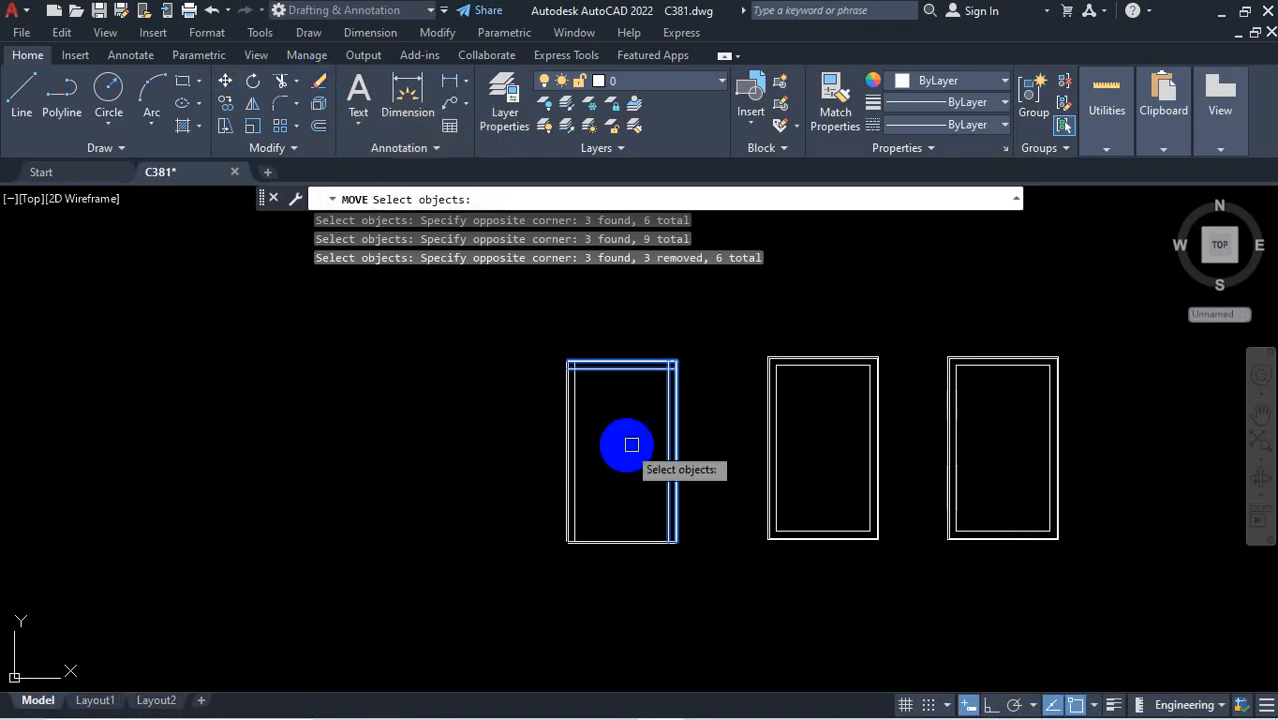
pyautogui.press('Escape')
# Preselect the whole rightmost rectangle with a crossing selection, delete it, and undo the deletion
pyautogui.click(1098, 320)
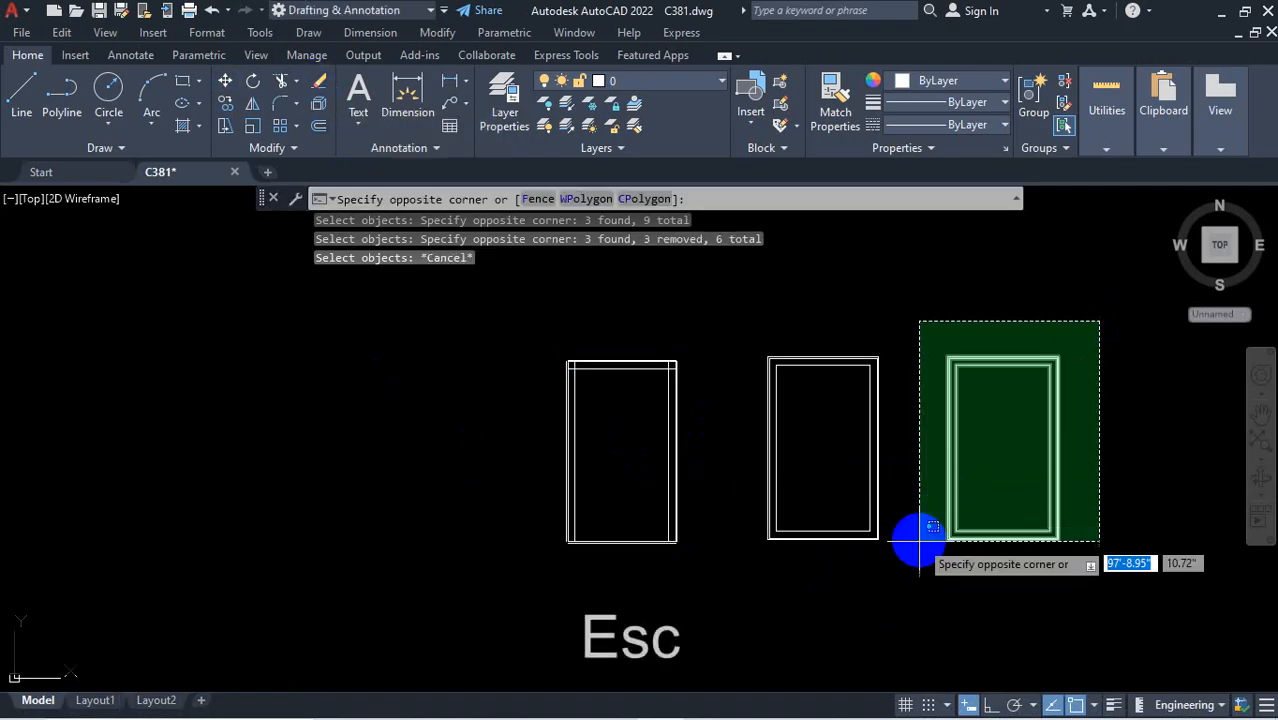
pyautogui.click(914, 585)
pyautogui.press('Delete')
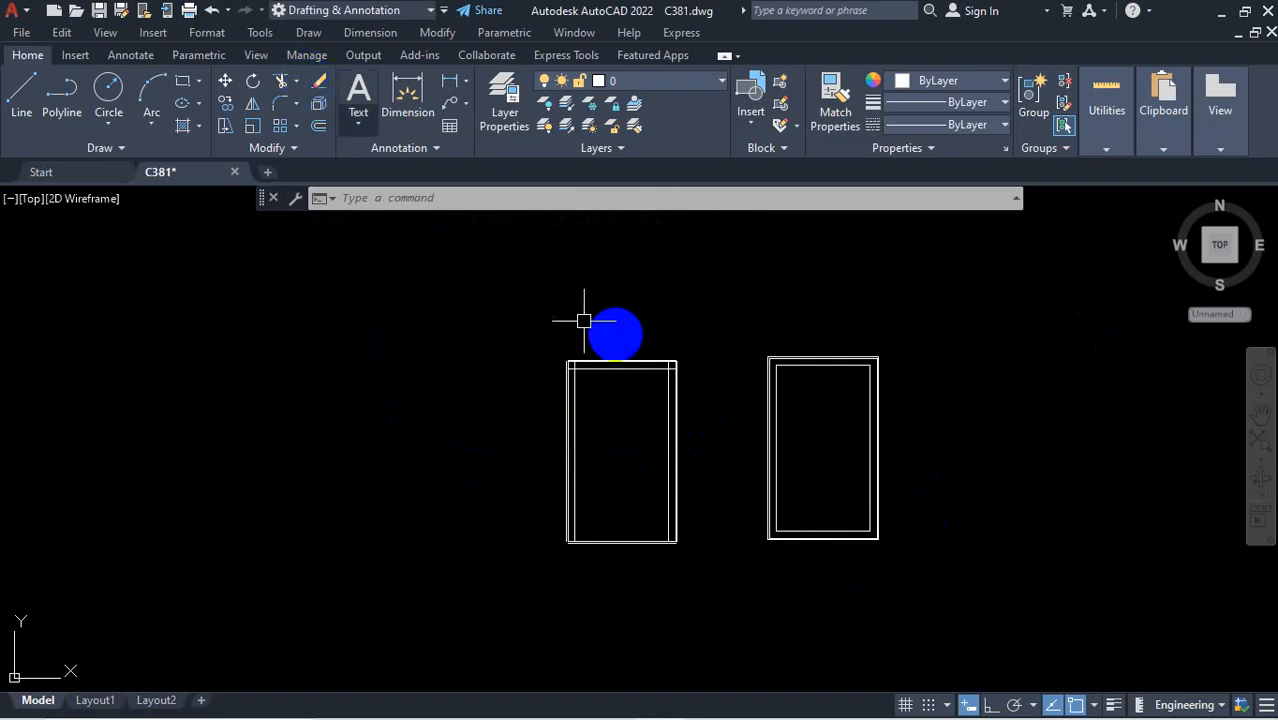
pyautogui.hotkey('ctrl', 'z')
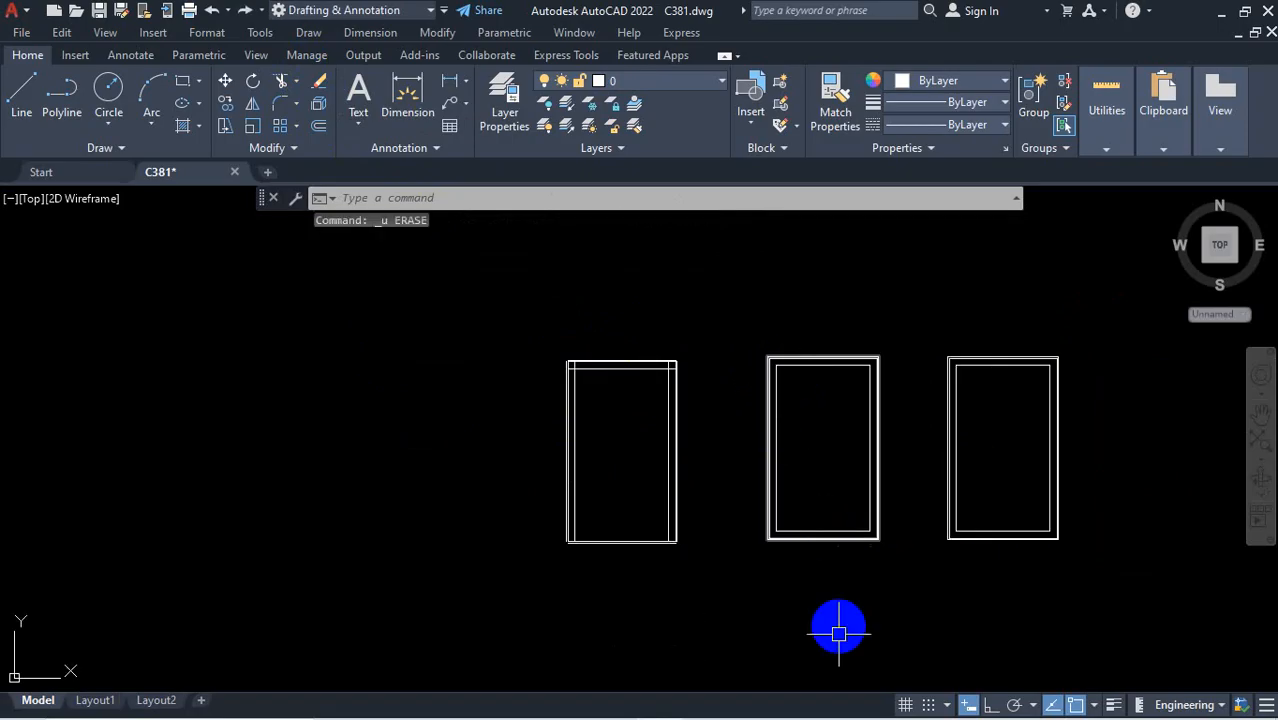
pyautogui.moveTo(990, 712)
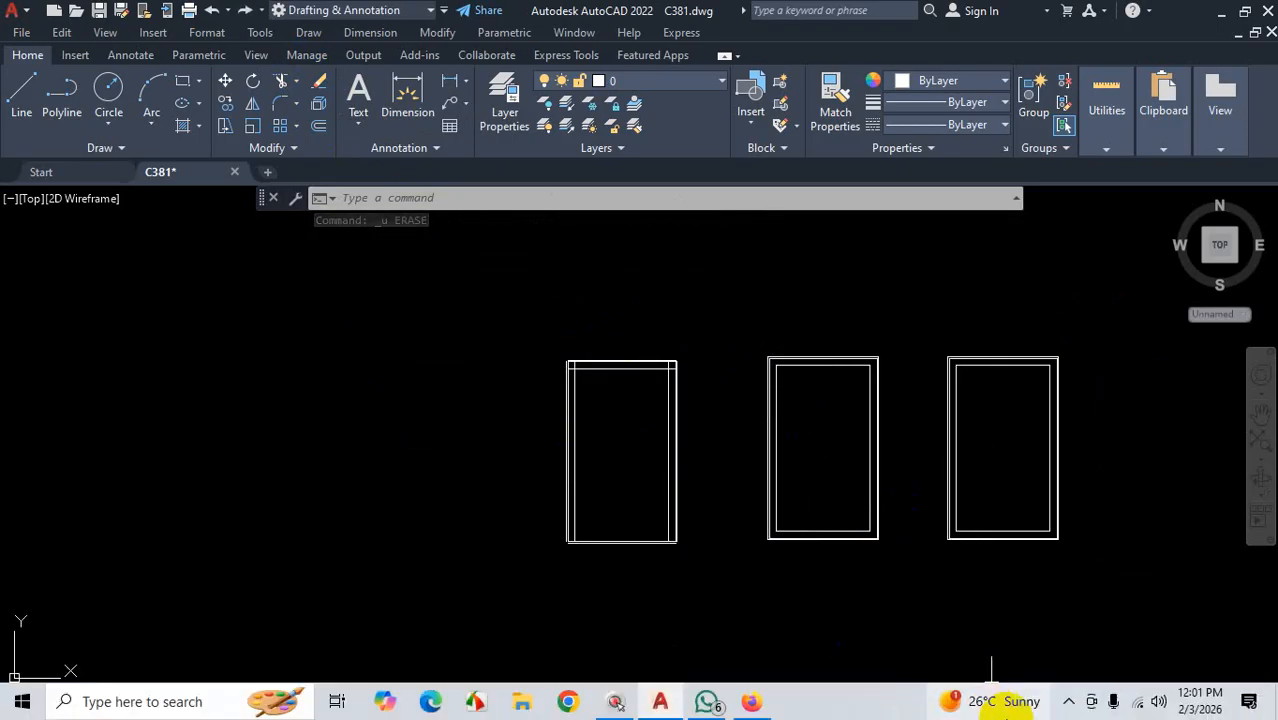
pyautogui.click(1066, 704)
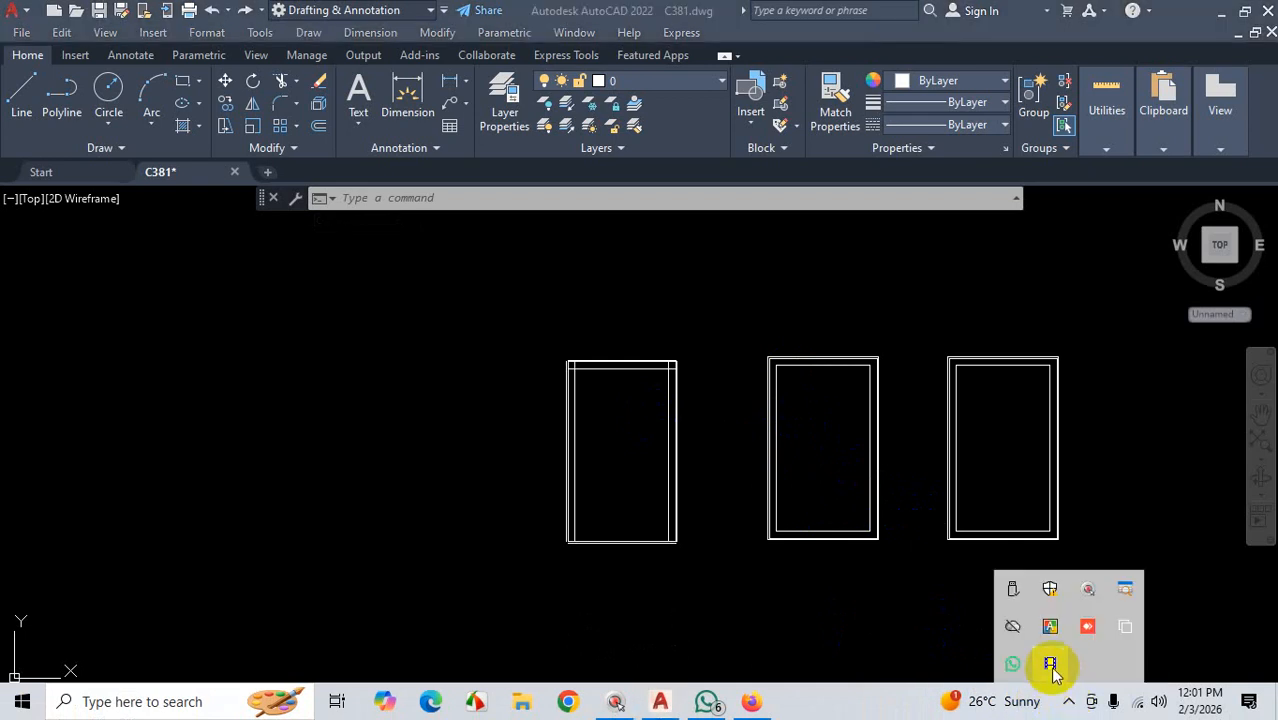
# Select the leftmost rectangle with a crossing selection, and deselect its two bottom horizontal lines with a window selection enclosing them
pyautogui.click(697, 325)
pyautogui.click(545, 599)
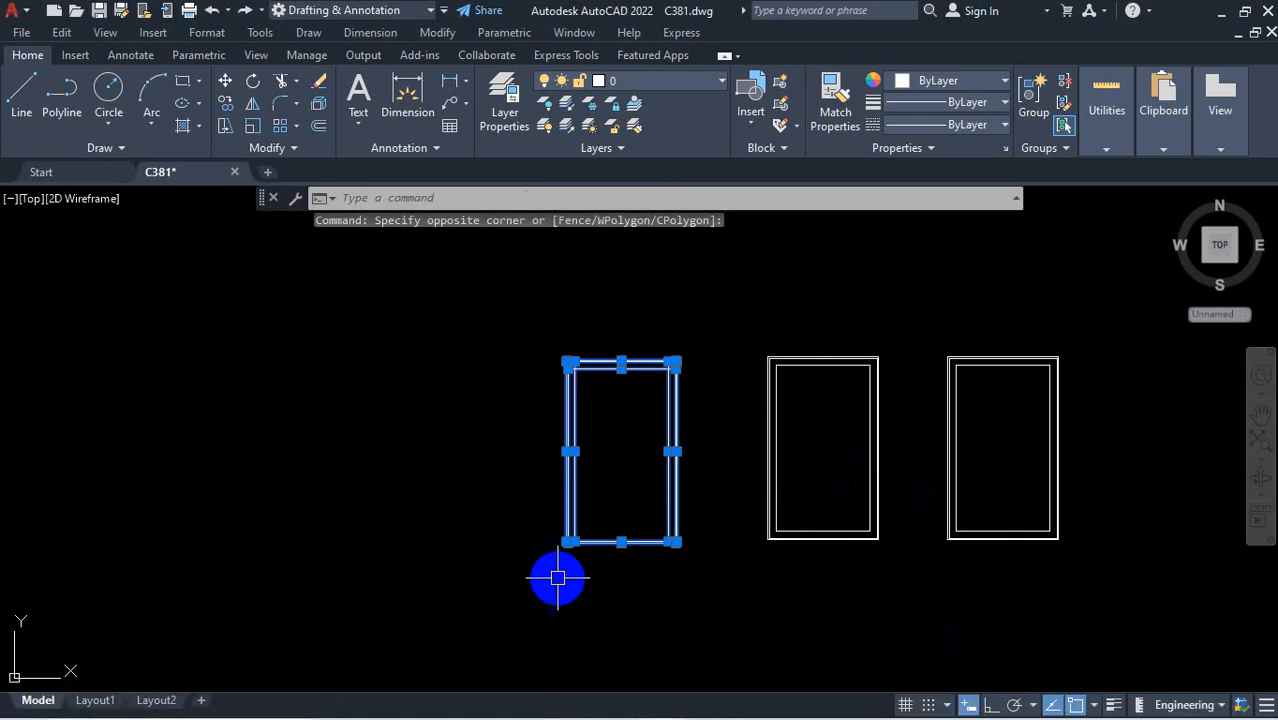
pyautogui.scroll(5, 585, 555)
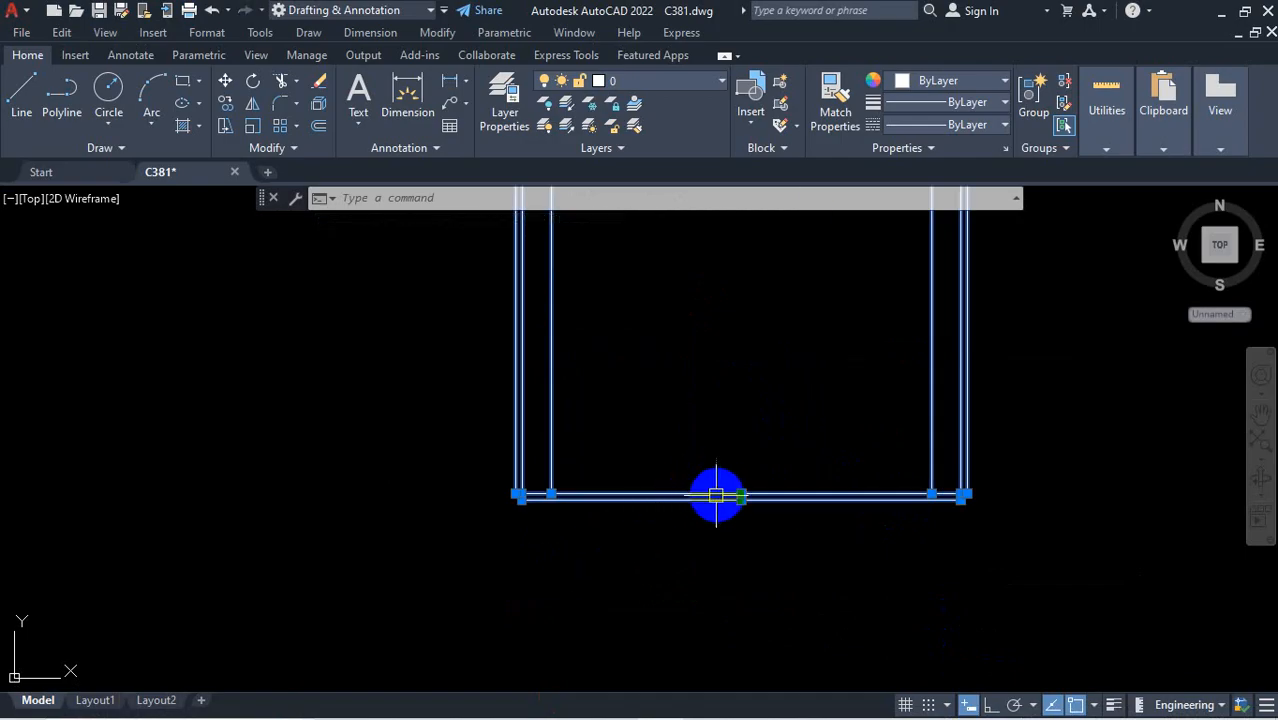
pyautogui.keyDown('shift'); pyautogui.click(439, 428); pyautogui.keyUp('shift')
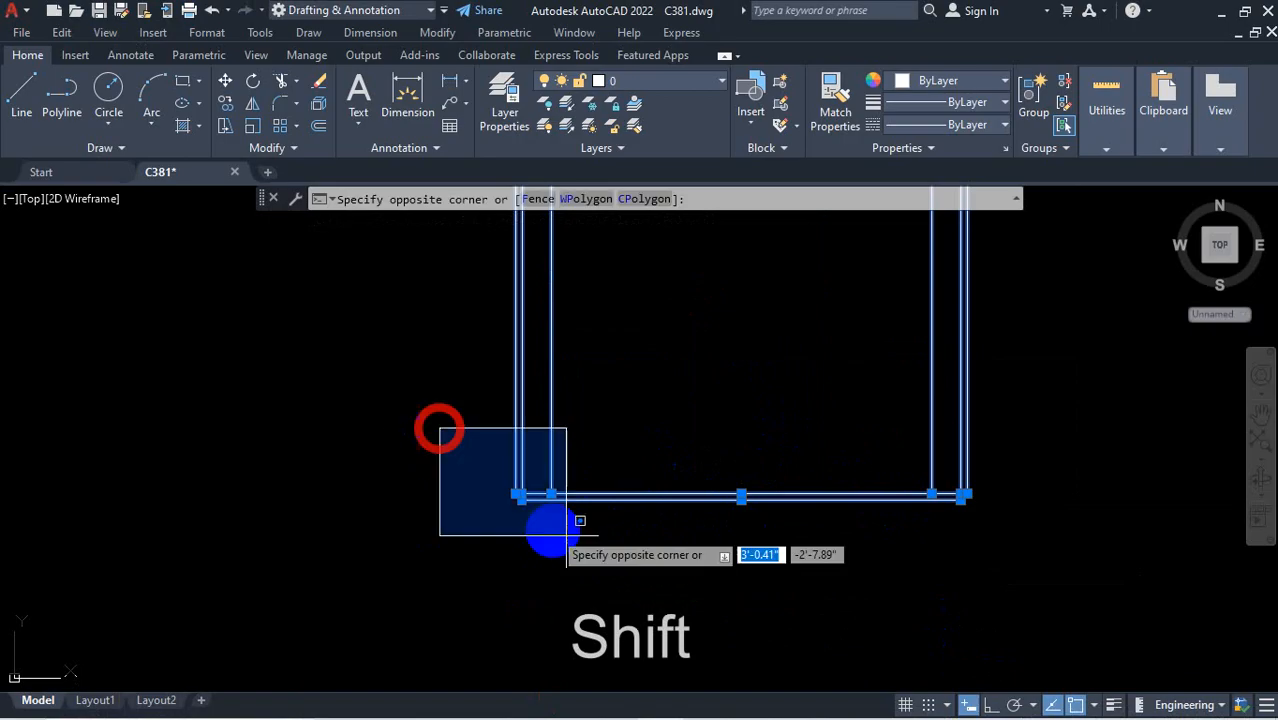
pyautogui.keyDown('shift'); pyautogui.click(1076, 542); pyautogui.keyUp('shift')
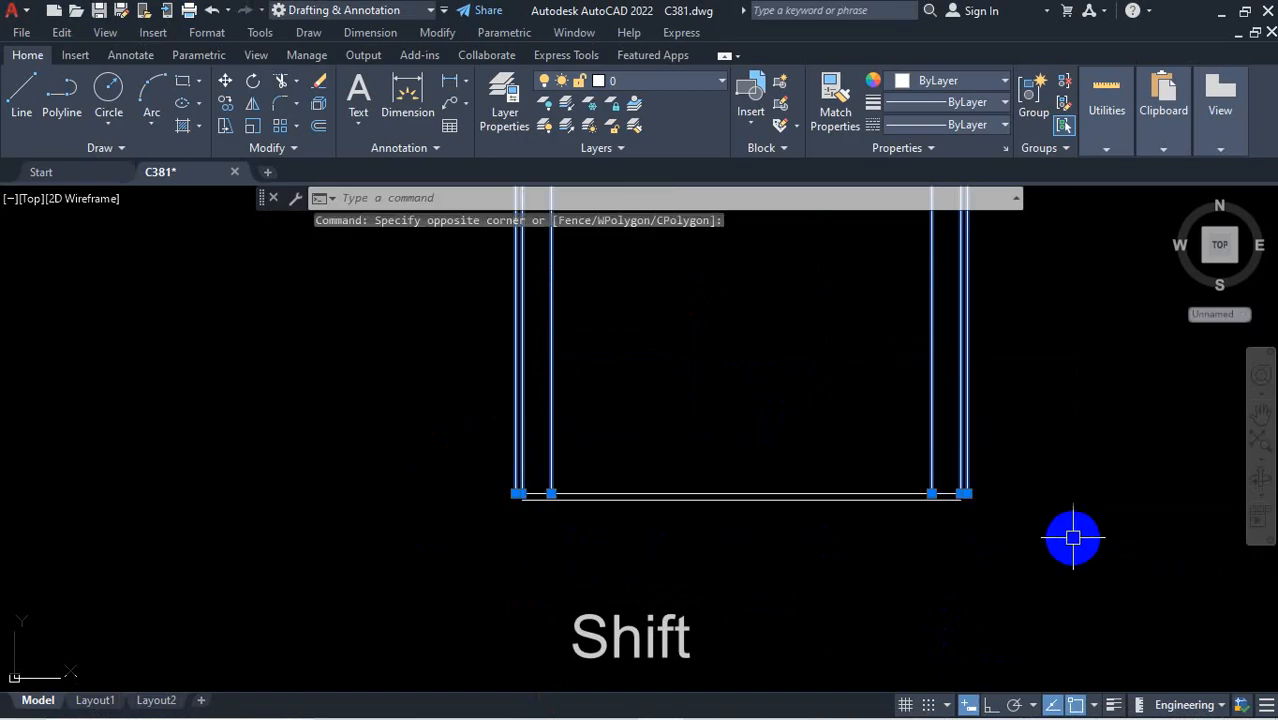
# Add the leftmost rectangle's two bottom horizontal lines back to the selection with a crossing selection, and try to deselect them with another crossing selection
pyautogui.click(742, 468)
pyautogui.click(661, 573)
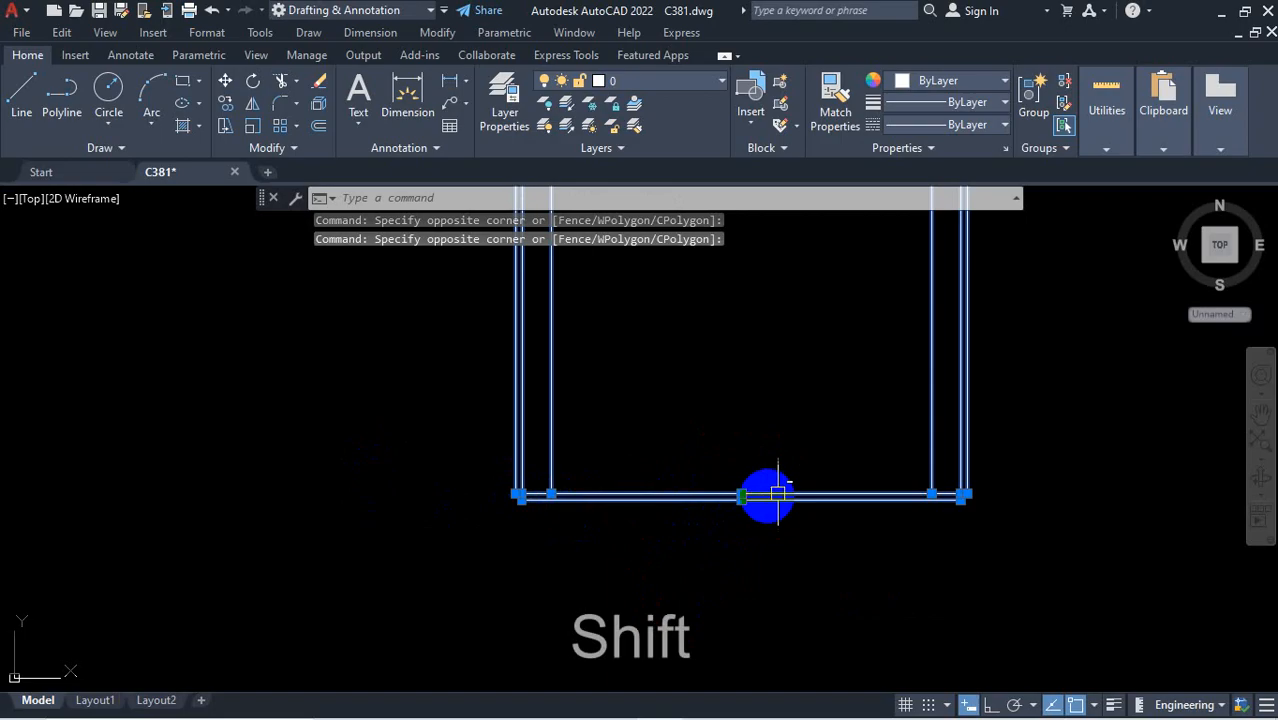
pyautogui.keyDown('shift'); pyautogui.click(831, 462); pyautogui.keyUp('shift')
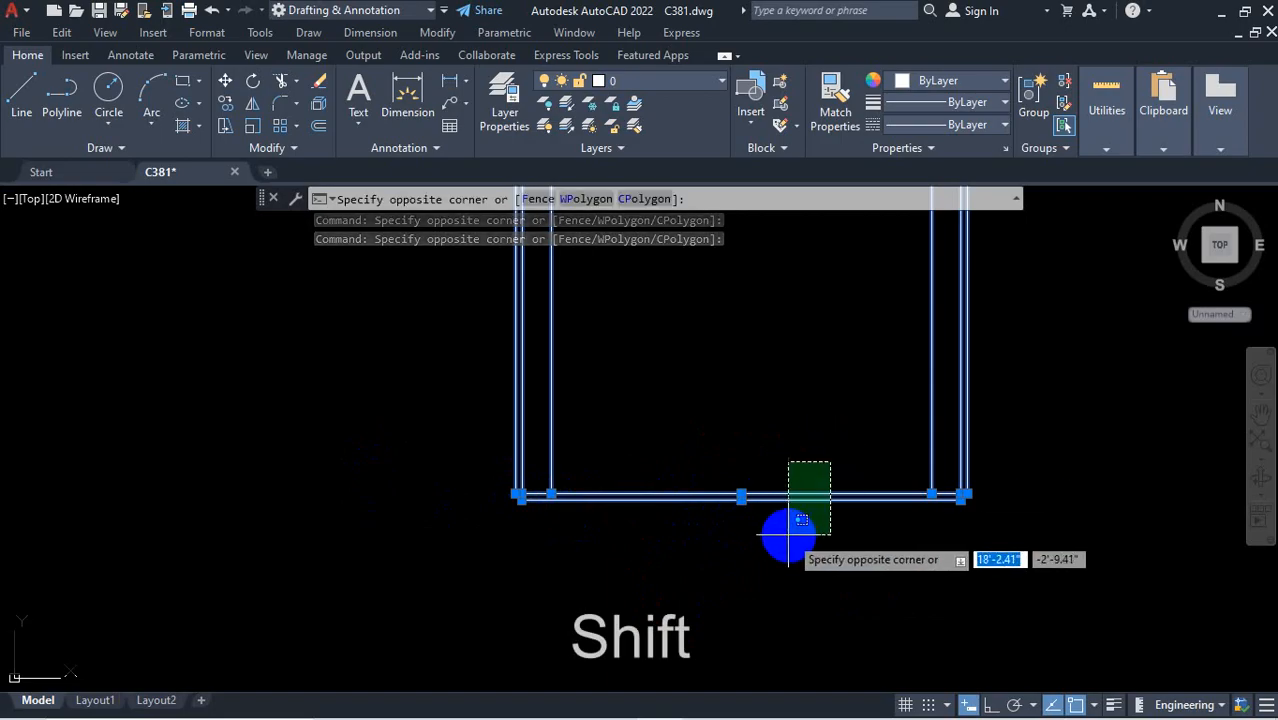
pyautogui.keyDown('shift'); pyautogui.click(1182, 478); pyautogui.keyUp('shift')
# Deselect the leftmost rectangle's bottom and right-side lines with a crossing selection over the lower-right corner, and add them back the same way
pyautogui.keyDown('shift'); pyautogui.click(1028, 447); pyautogui.keyUp('shift')
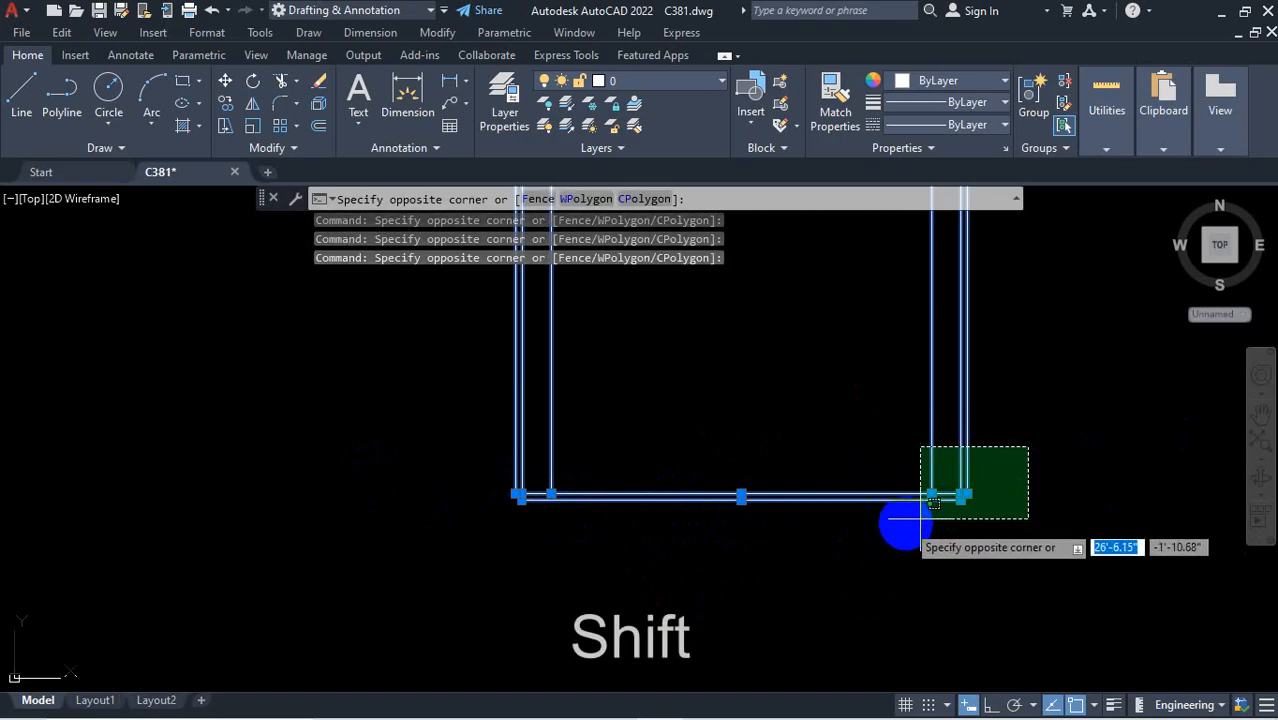
pyautogui.keyDown('shift'); pyautogui.click(1029, 447); pyautogui.keyUp('shift')
pyautogui.keyDown('shift'); pyautogui.click(1034, 437); pyautogui.keyUp('shift')
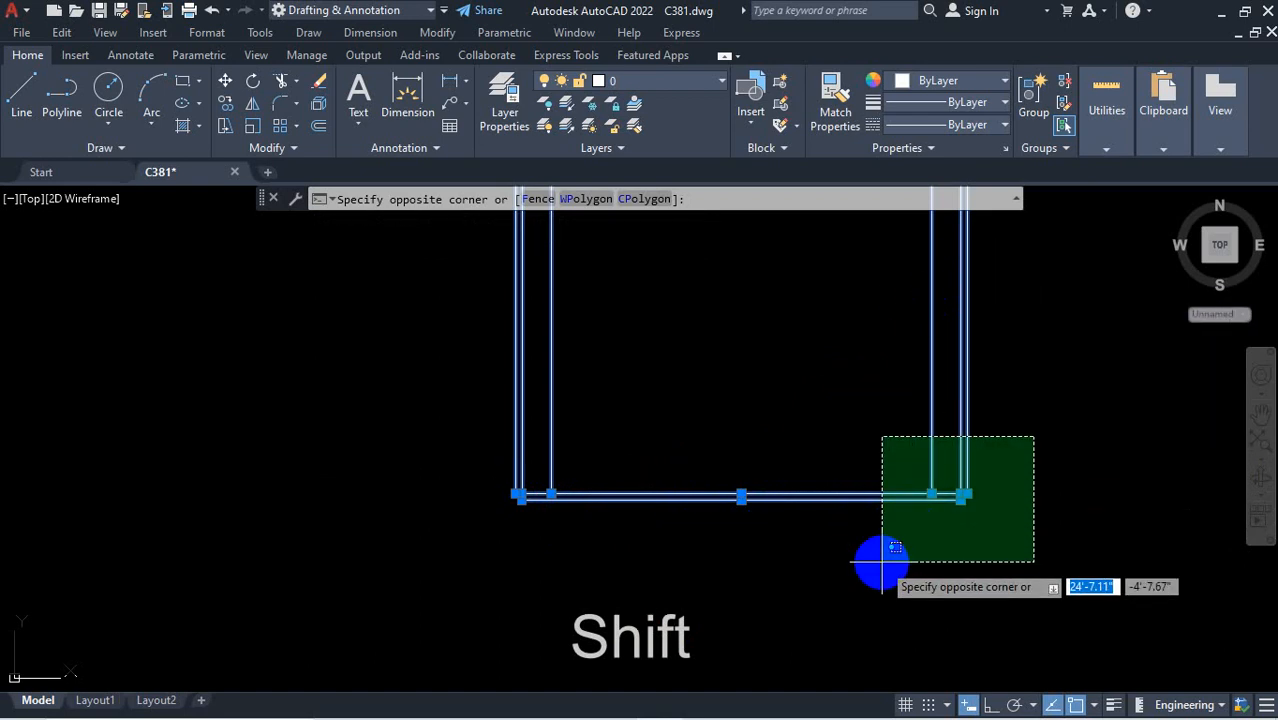
pyautogui.keyDown('shift'); pyautogui.click(881, 560); pyautogui.keyUp('shift')
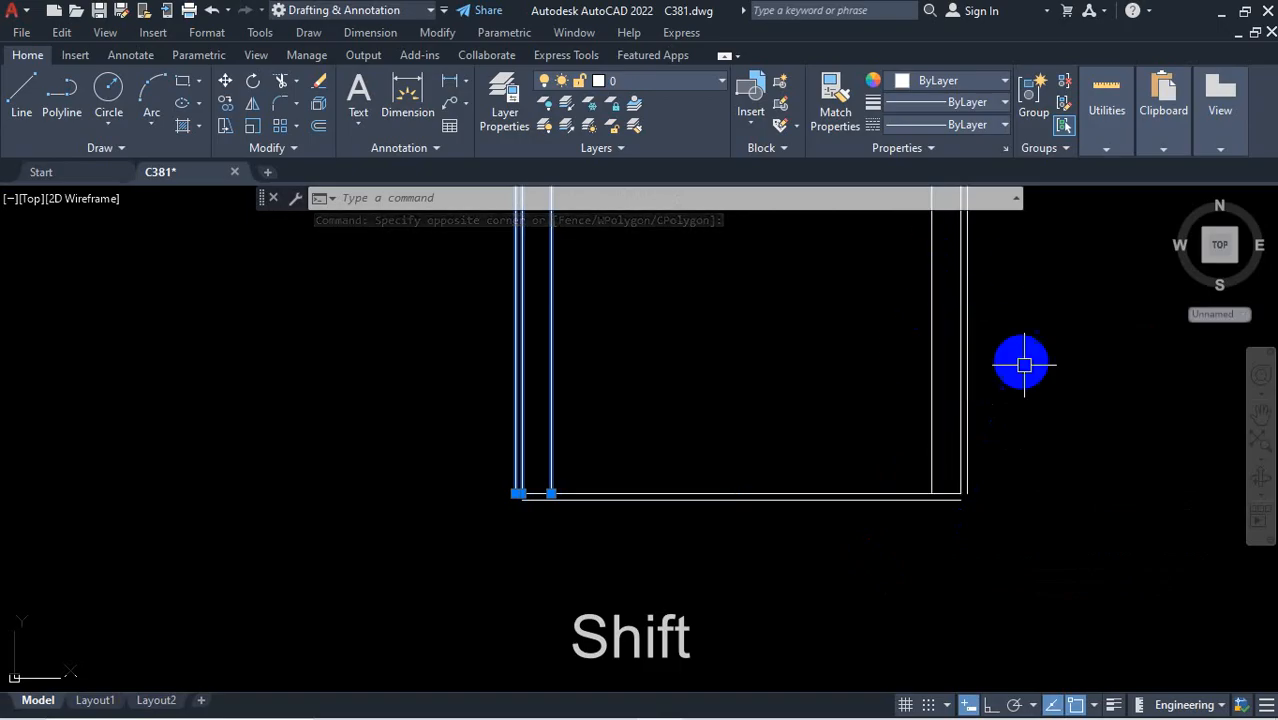
pyautogui.click(1030, 385)
pyautogui.click(858, 535)
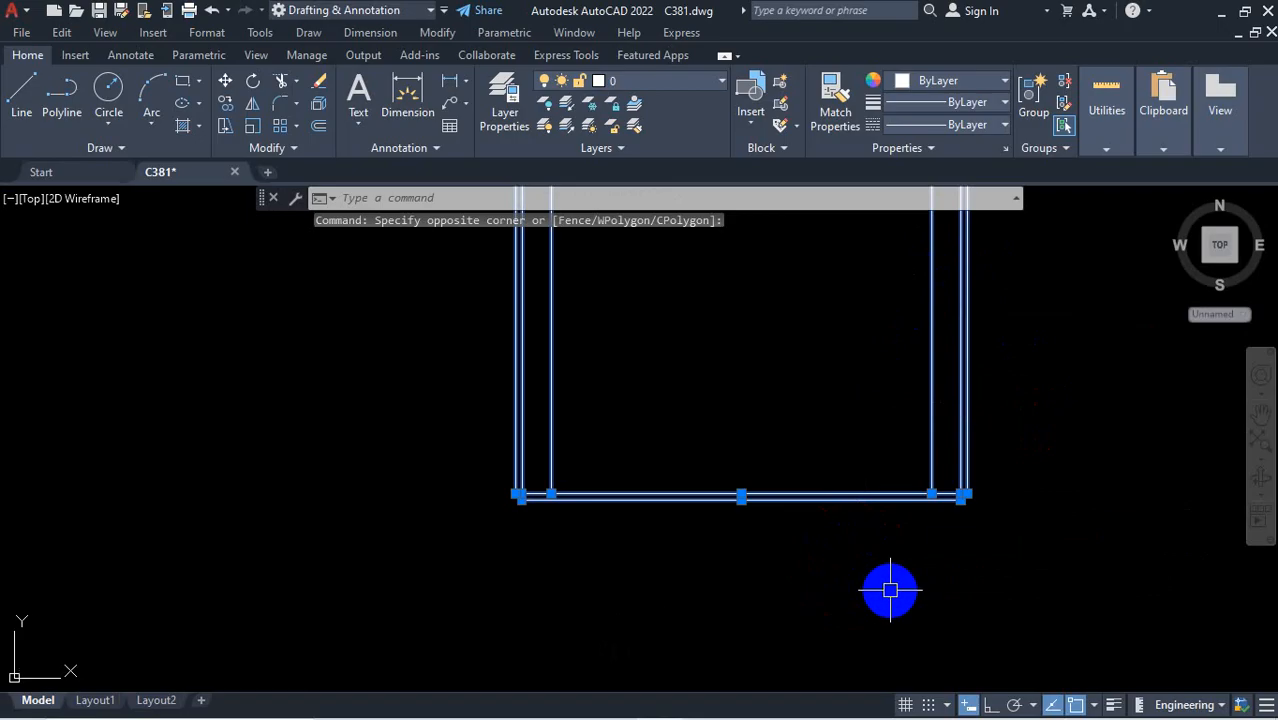
# Deselect the leftmost rectangle's two bottom horizontal lines with a crossing selection across them, and clear the remaining selection
pyautogui.press('shift')
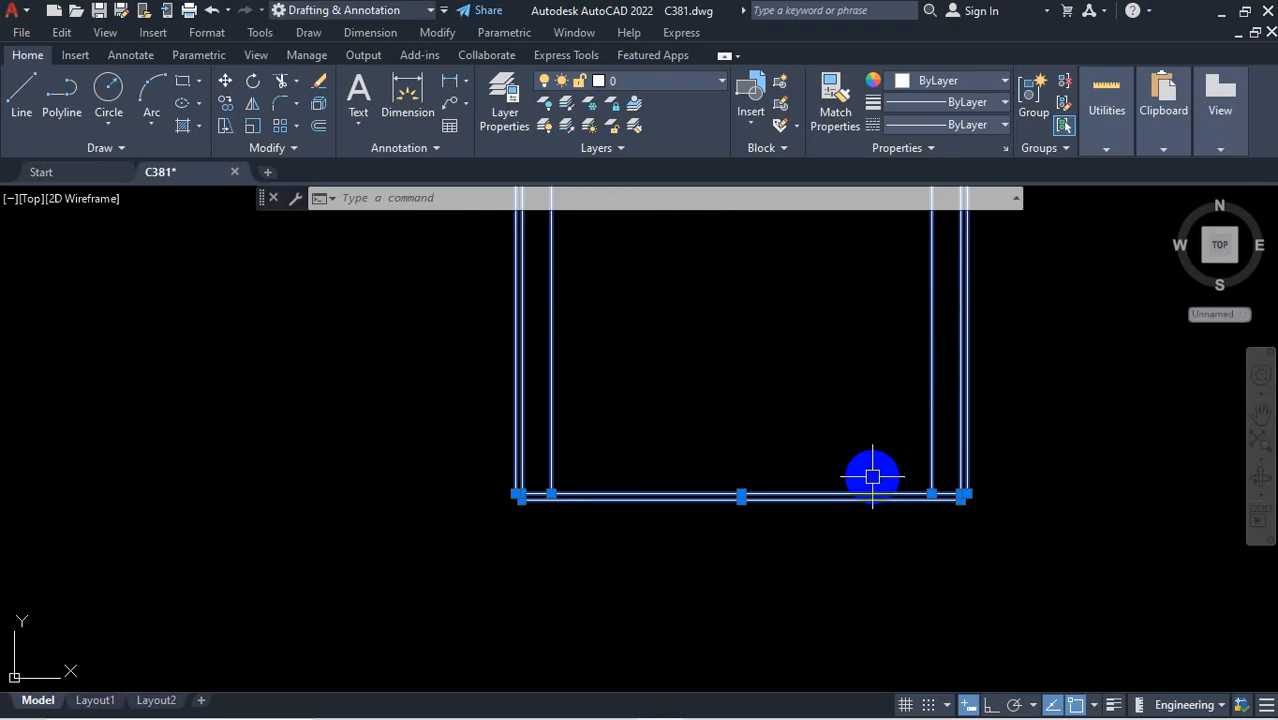
pyautogui.keyDown('shift'); pyautogui.click(827, 448); pyautogui.keyUp('shift')
pyautogui.keyDown('shift'); pyautogui.click(749, 561); pyautogui.keyUp('shift')
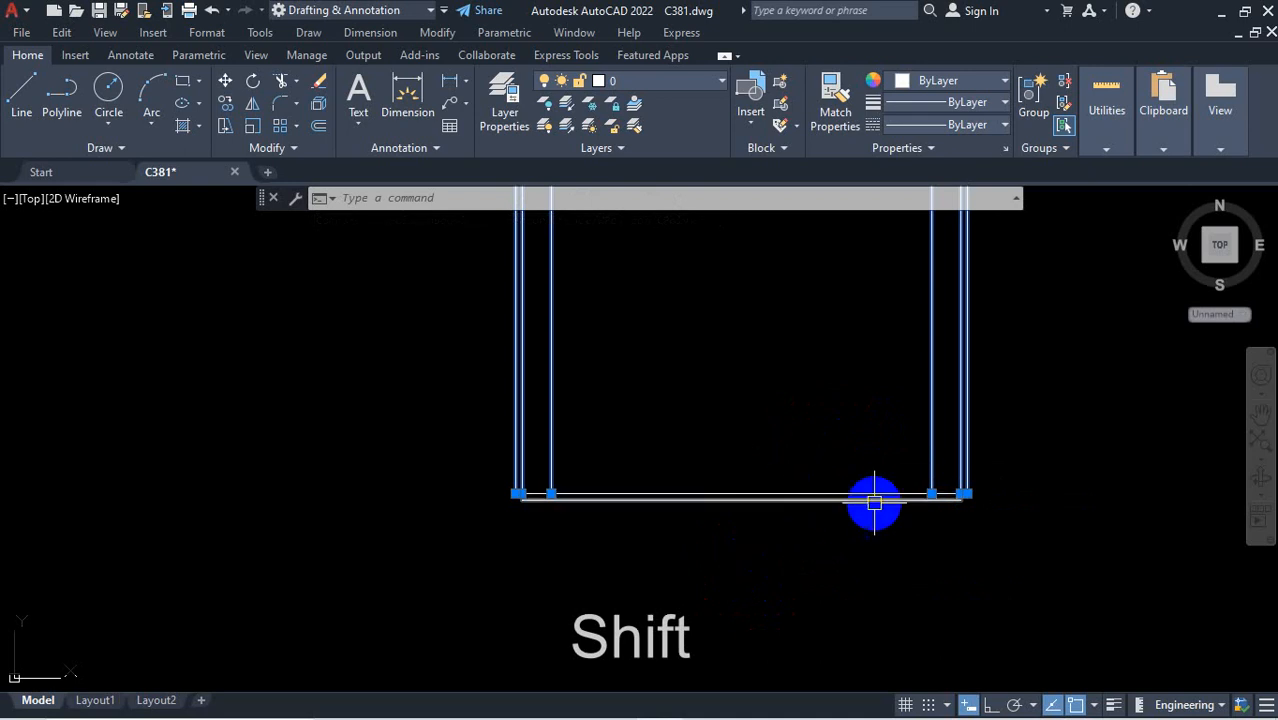
pyautogui.keyDown('shift'); pyautogui.click(461, 435); pyautogui.keyUp('shift')
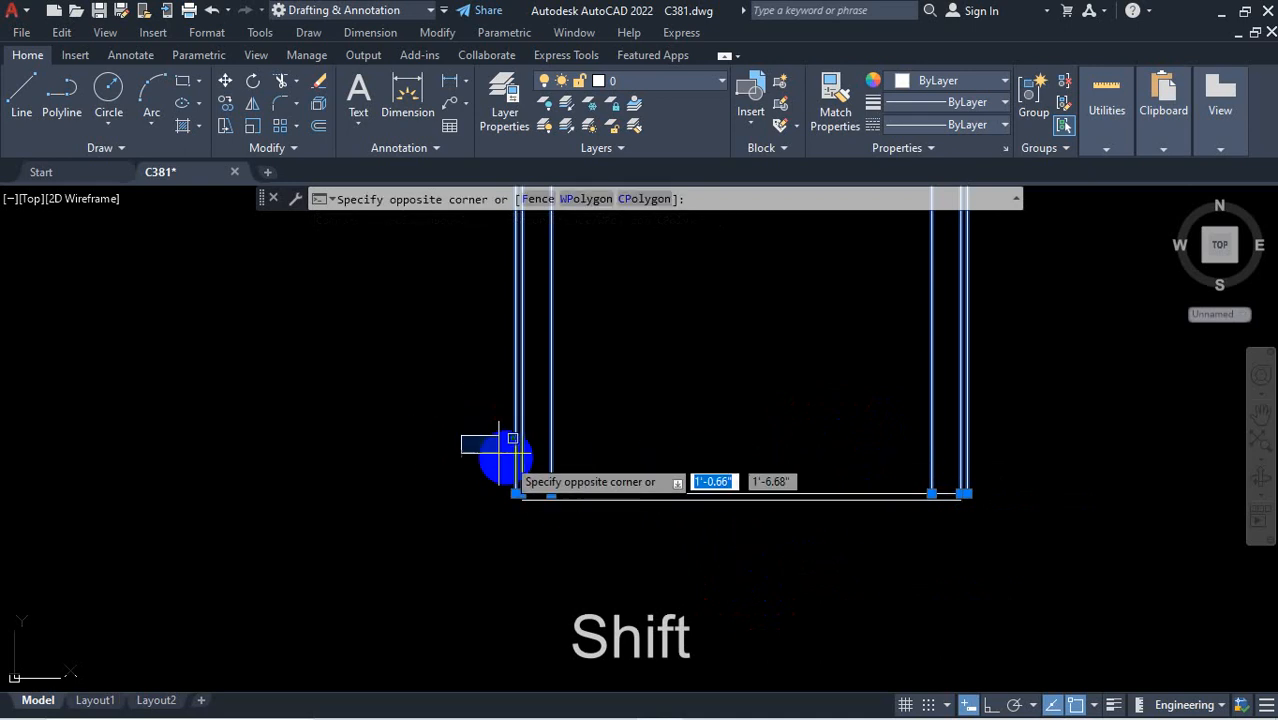
pyautogui.keyDown('shift'); pyautogui.click(437, 456); pyautogui.keyUp('shift')
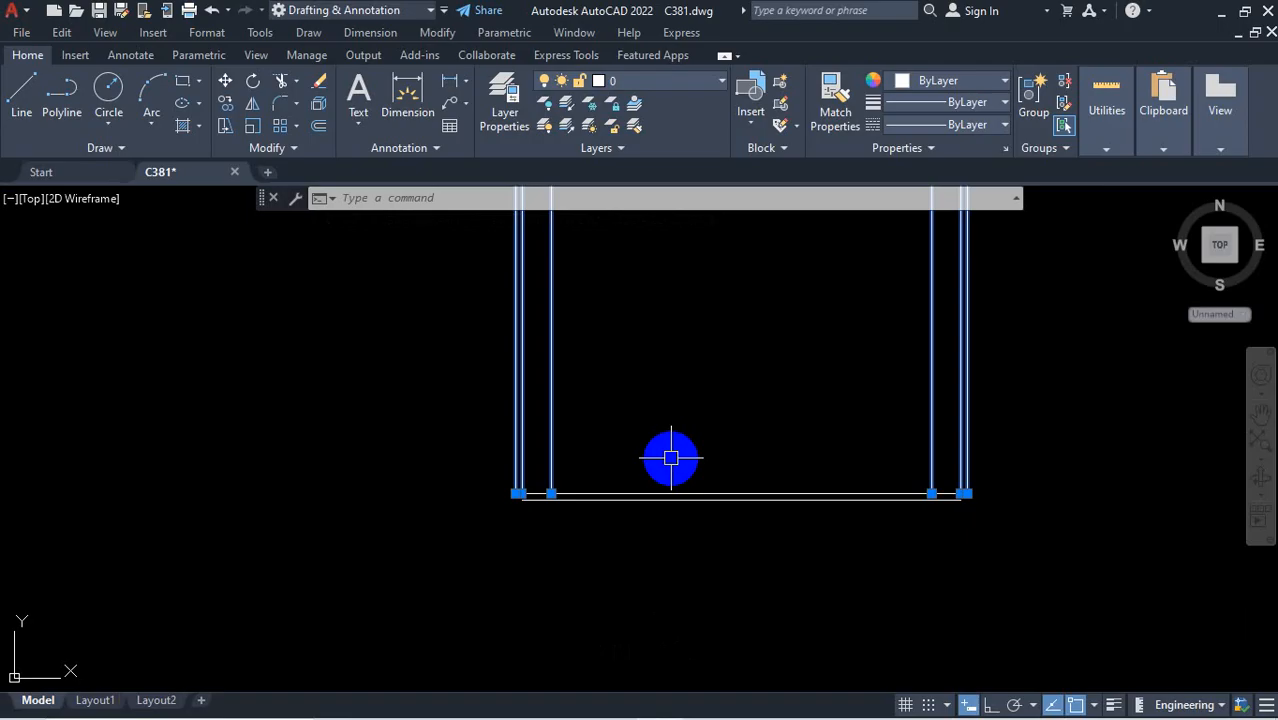
pyautogui.scroll(-5, 653, 473)
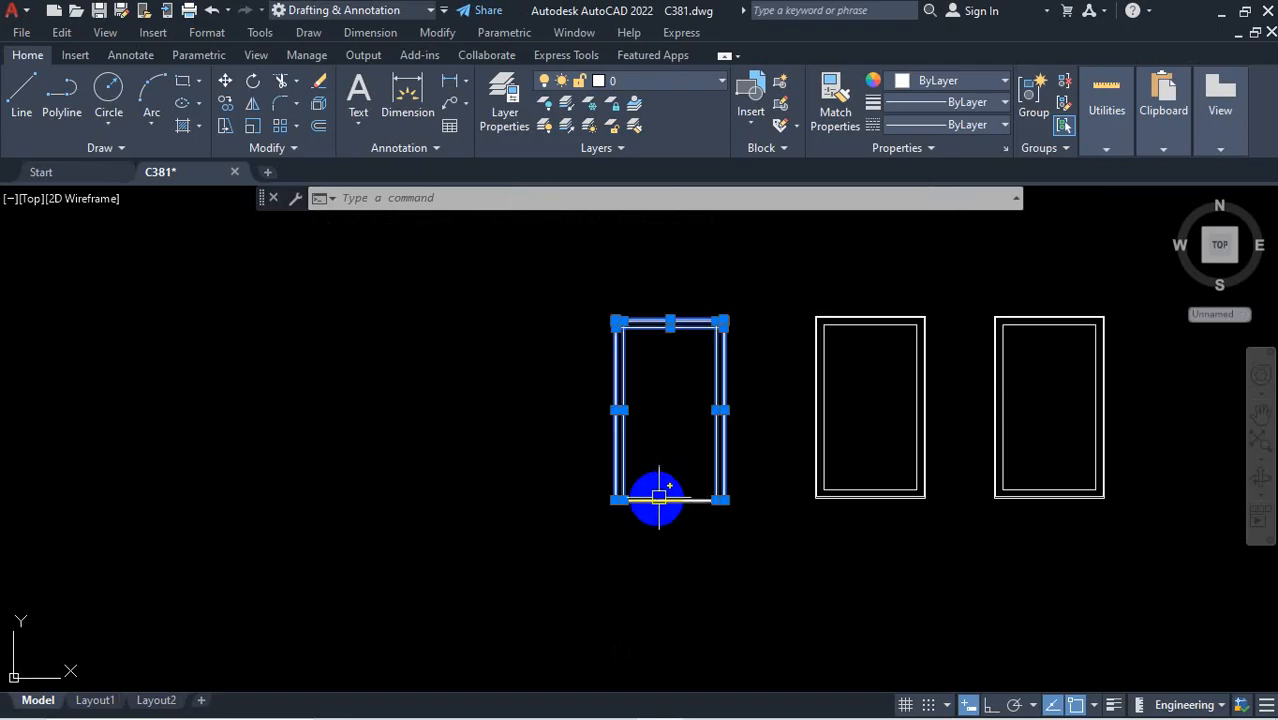
pyautogui.press('Escape')
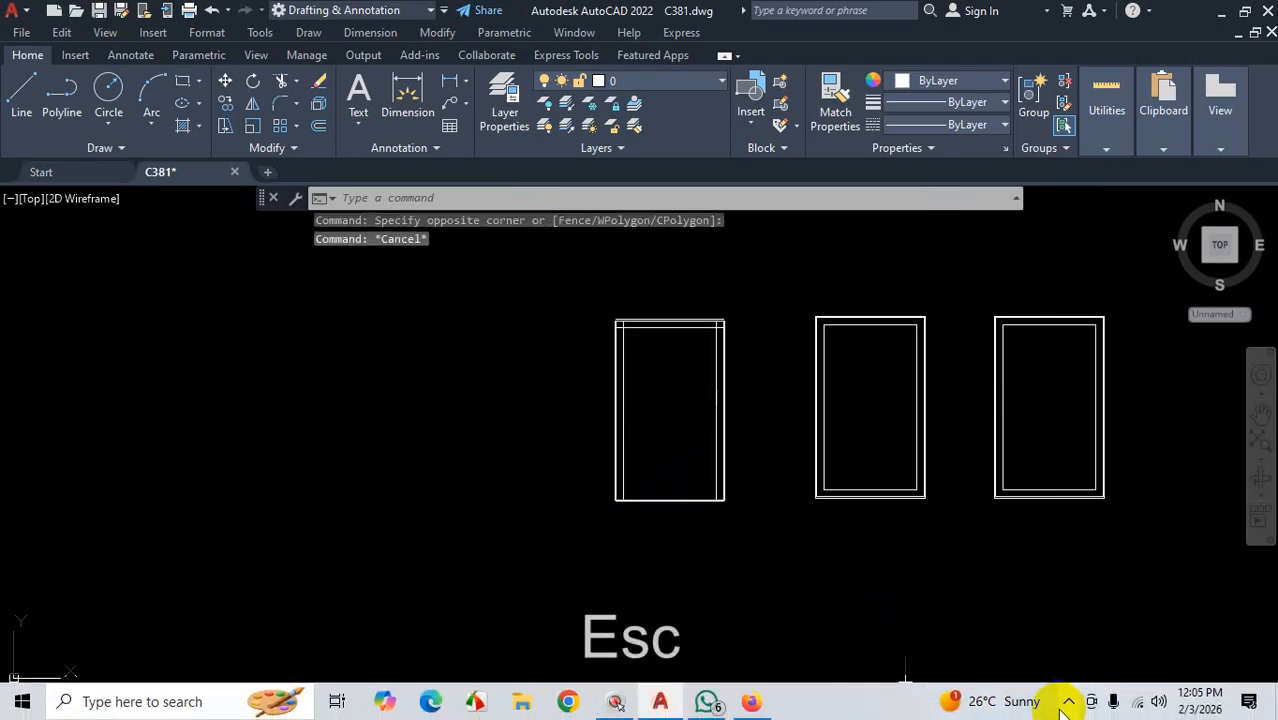
pyautogui.click(1069, 708)
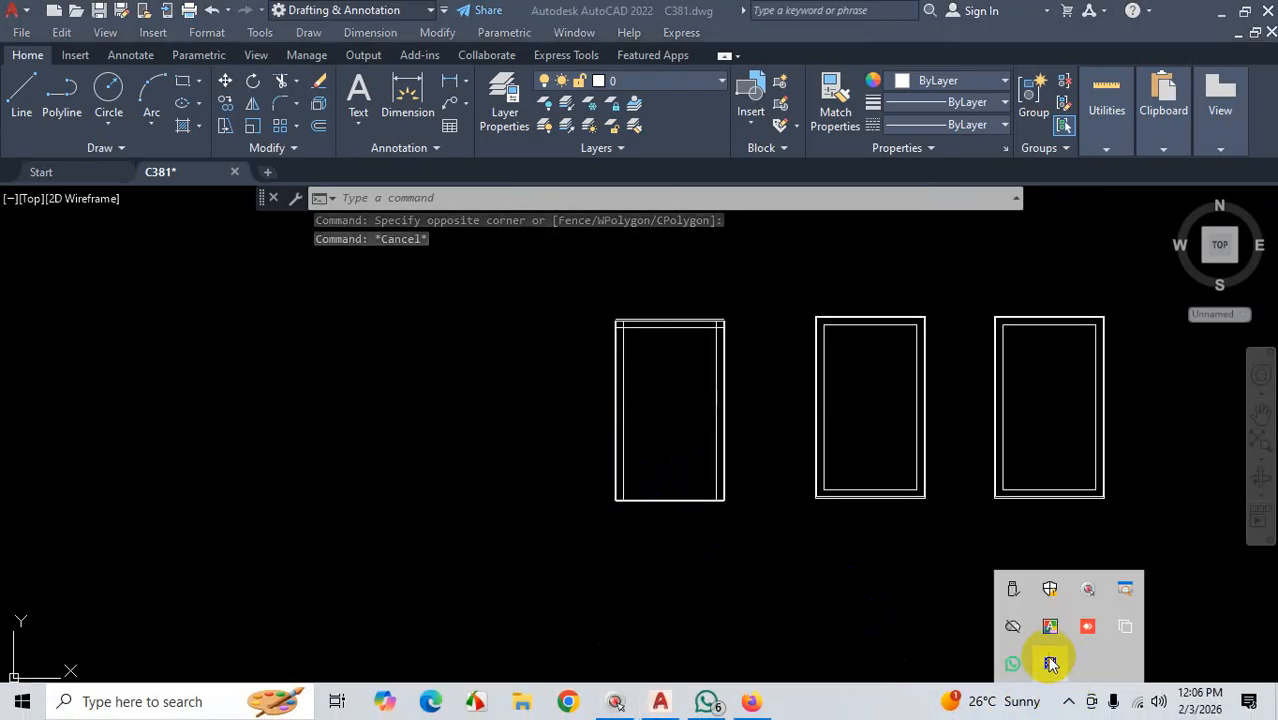
pyautogui.click(1052, 664)
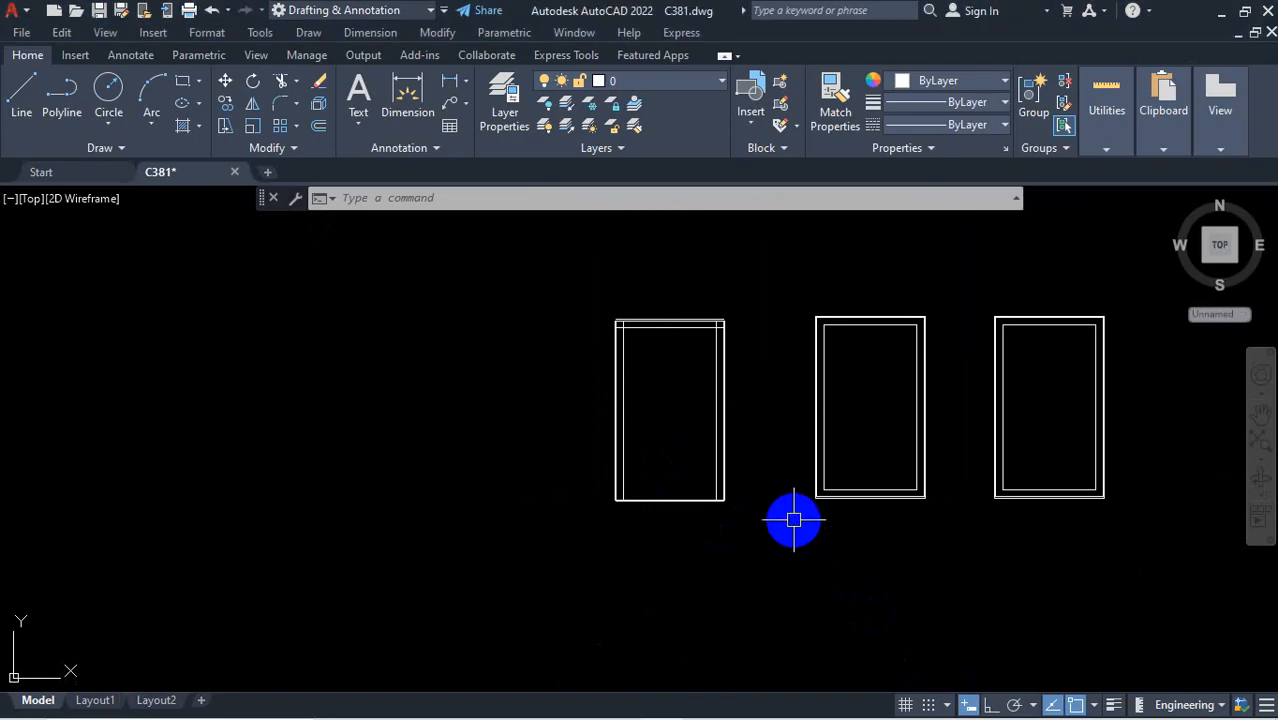
# Select the middle rectangle's inner outline and two outer outlines with crossing selections over its top edges, and clear the selection
pyautogui.scroll(8, 887, 334)
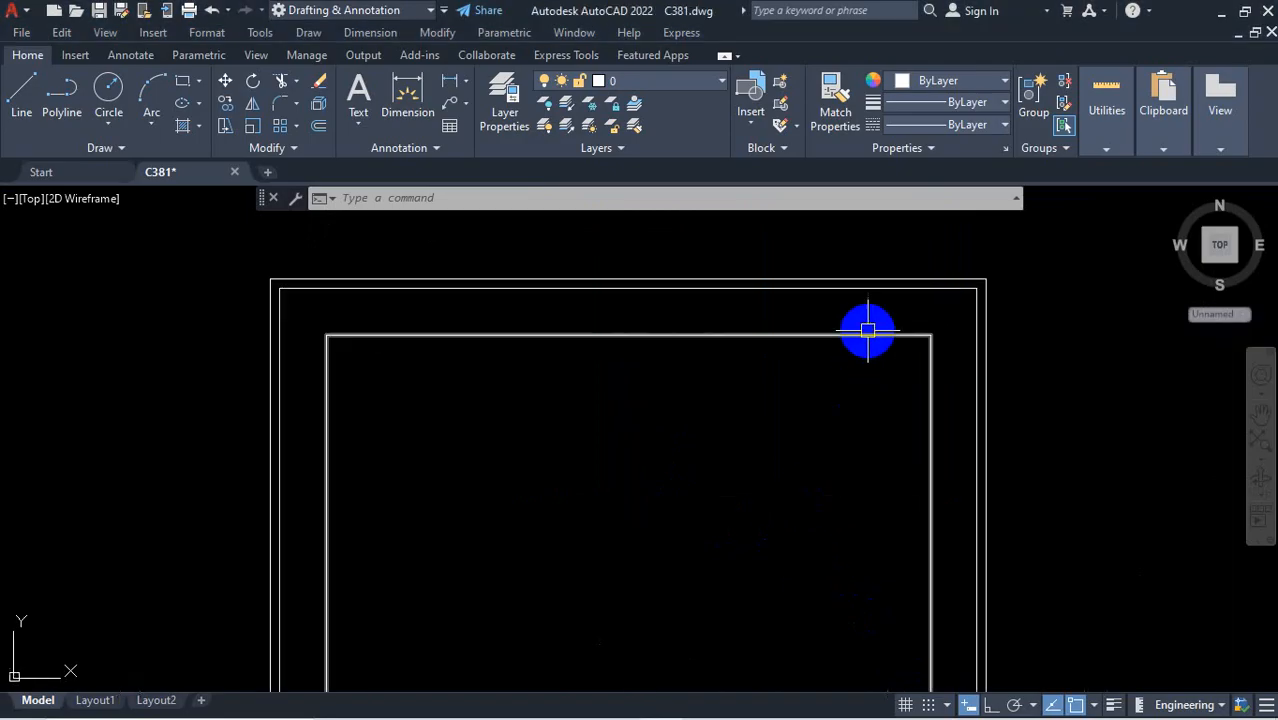
pyautogui.click(876, 308)
pyautogui.click(785, 399)
pyautogui.click(922, 258)
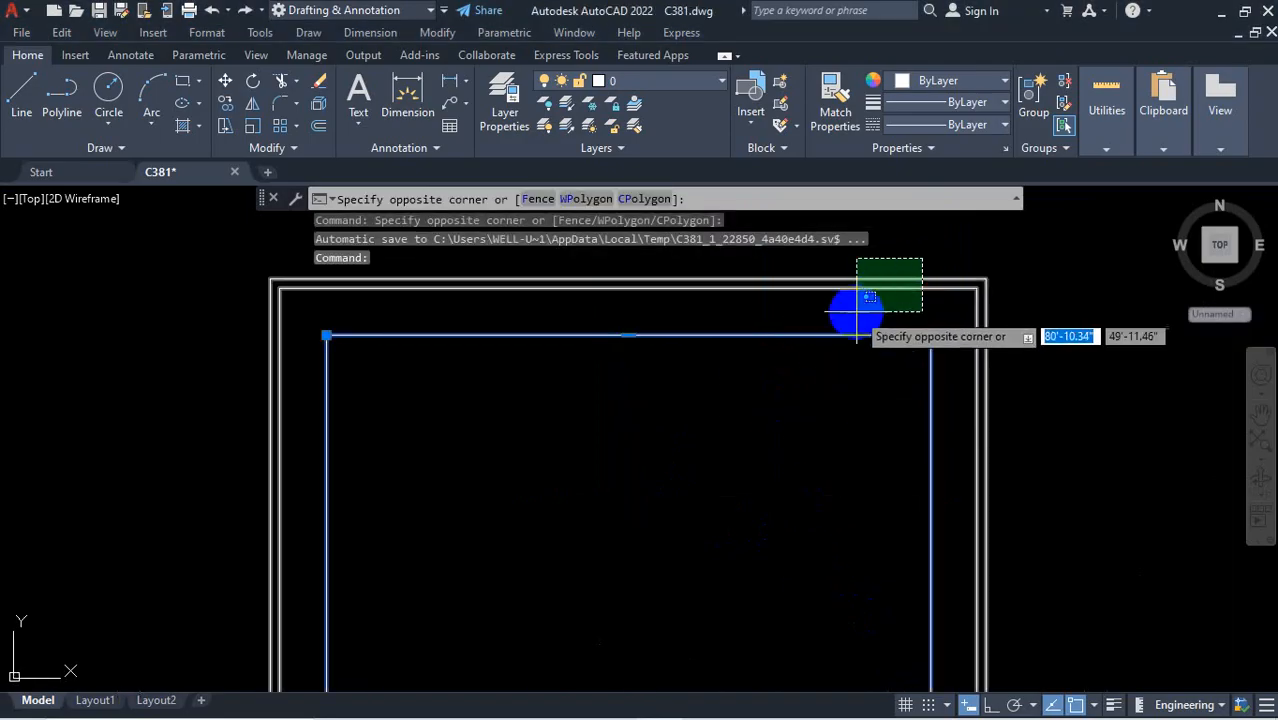
pyautogui.click(857, 312)
pyautogui.press('Escape')
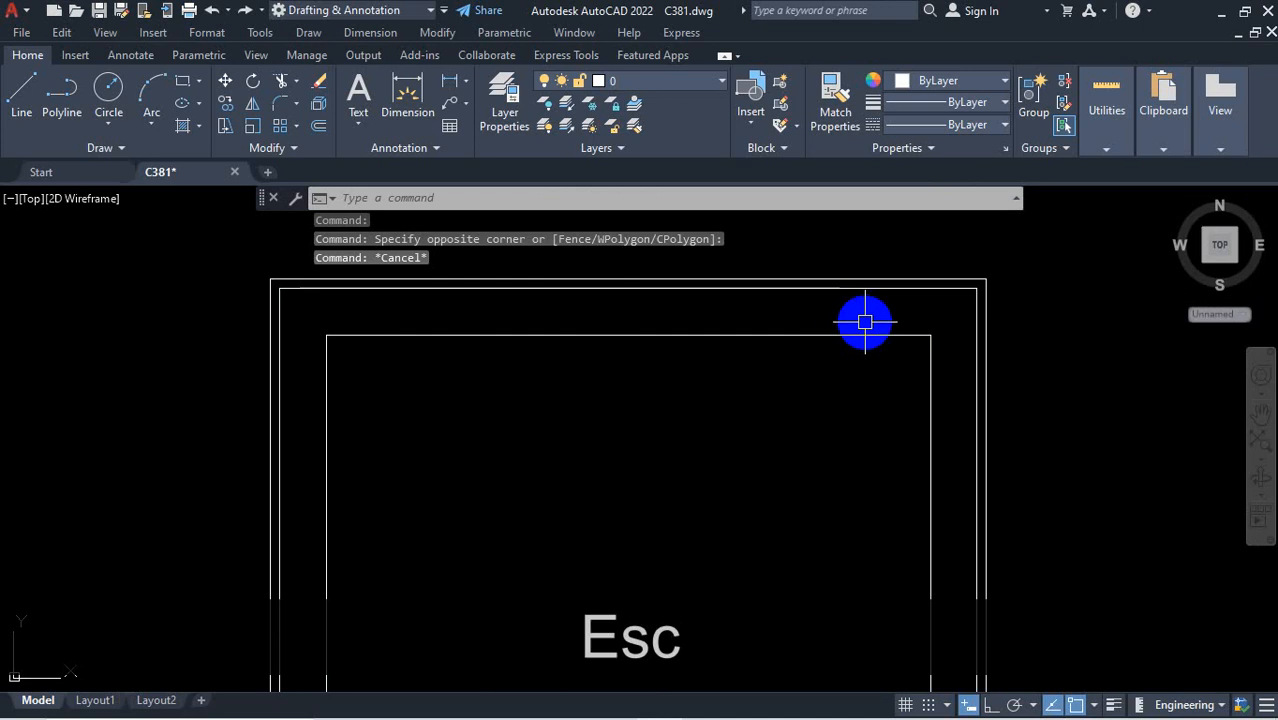
# Explode the middle and rightmost rectangles into individual lines after preselecting both with a crossing selection
pyautogui.scroll(-4, 880, 328)
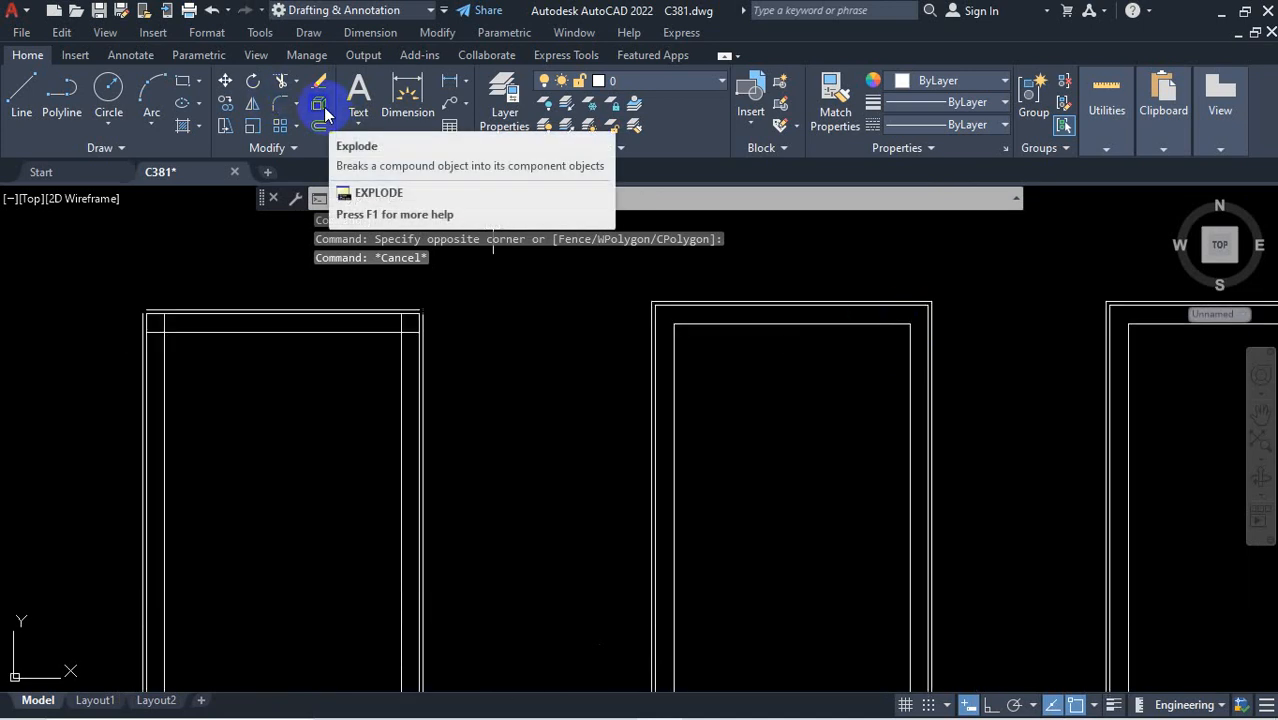
pyautogui.scroll(-4, 643, 347)
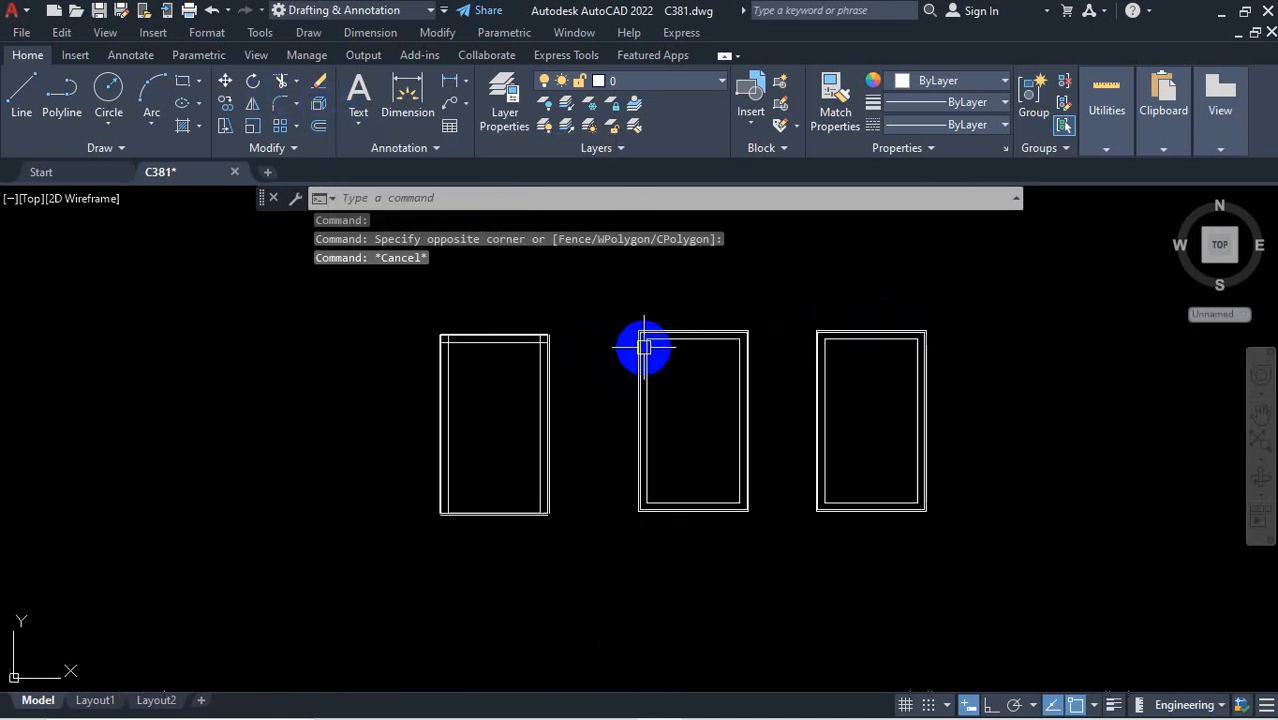
pyautogui.click(988, 287)
pyautogui.click(588, 600)
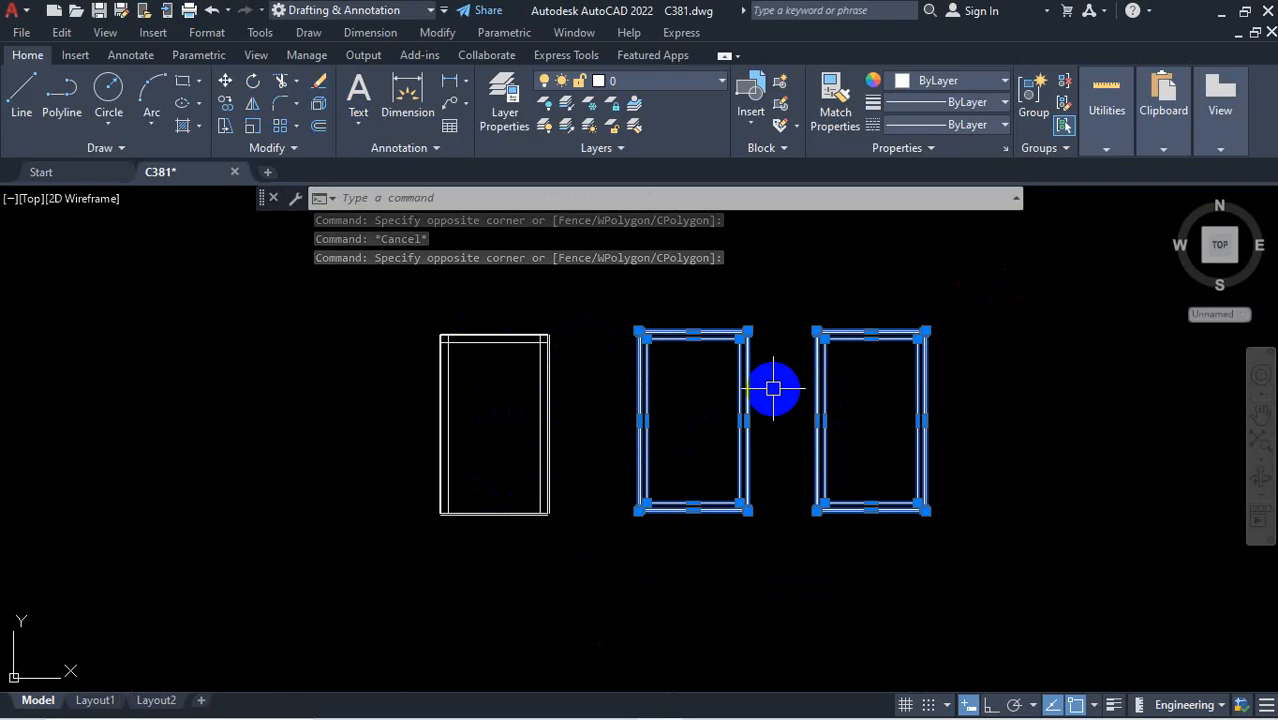
pyautogui.write('x')
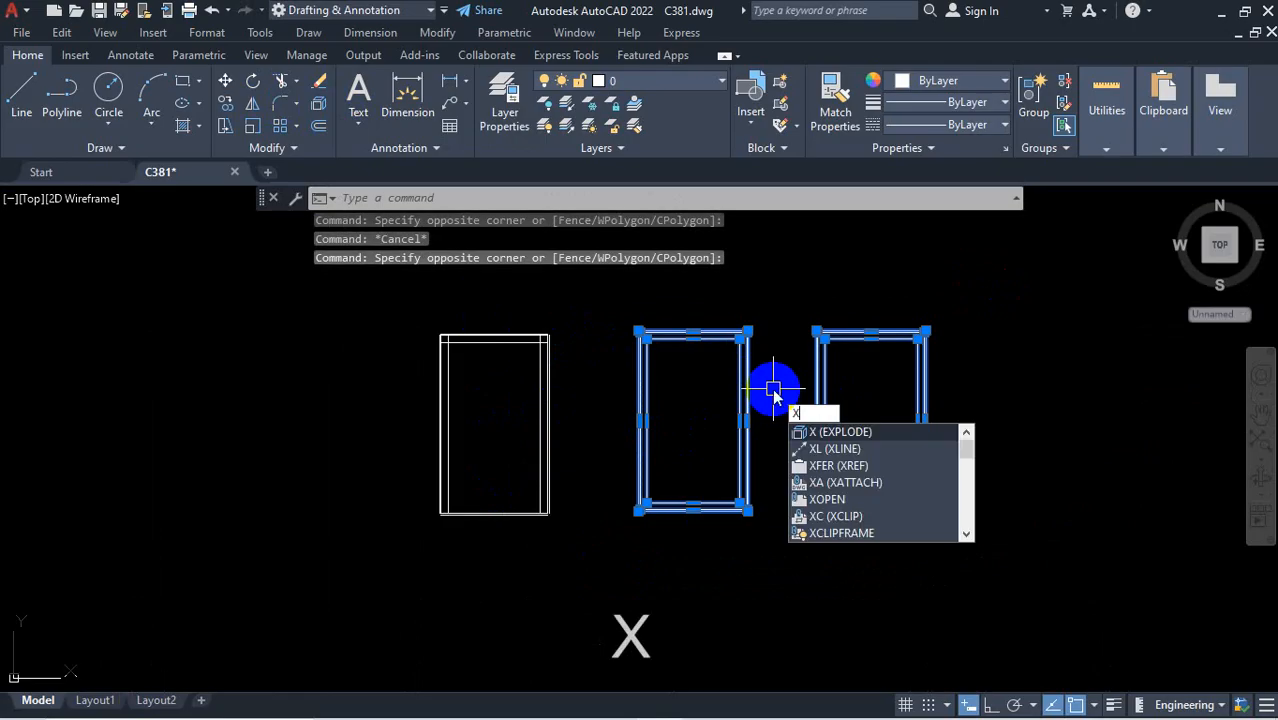
pyautogui.press('Return')
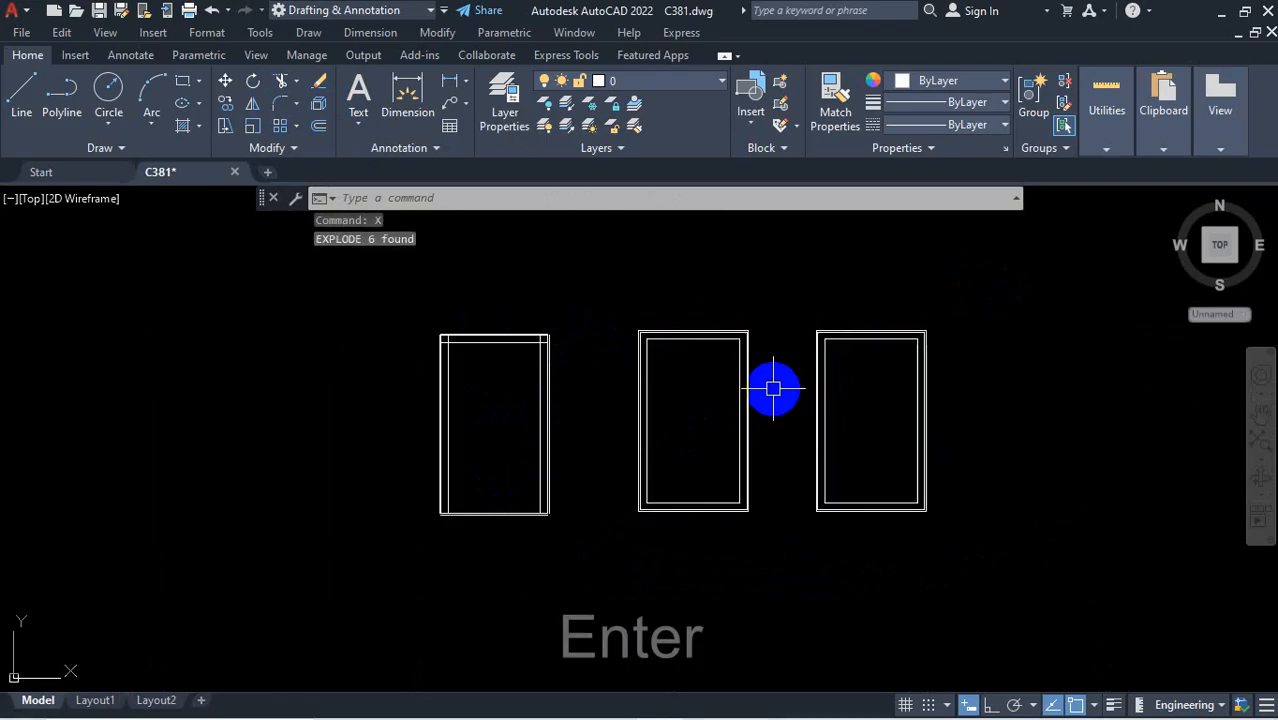
# Select the middle rectangle's top horizontal lines and left vertical lines individually to check the explosion, and clear the selection
pyautogui.scroll(5, 699, 329)
pyautogui.click(714, 318)
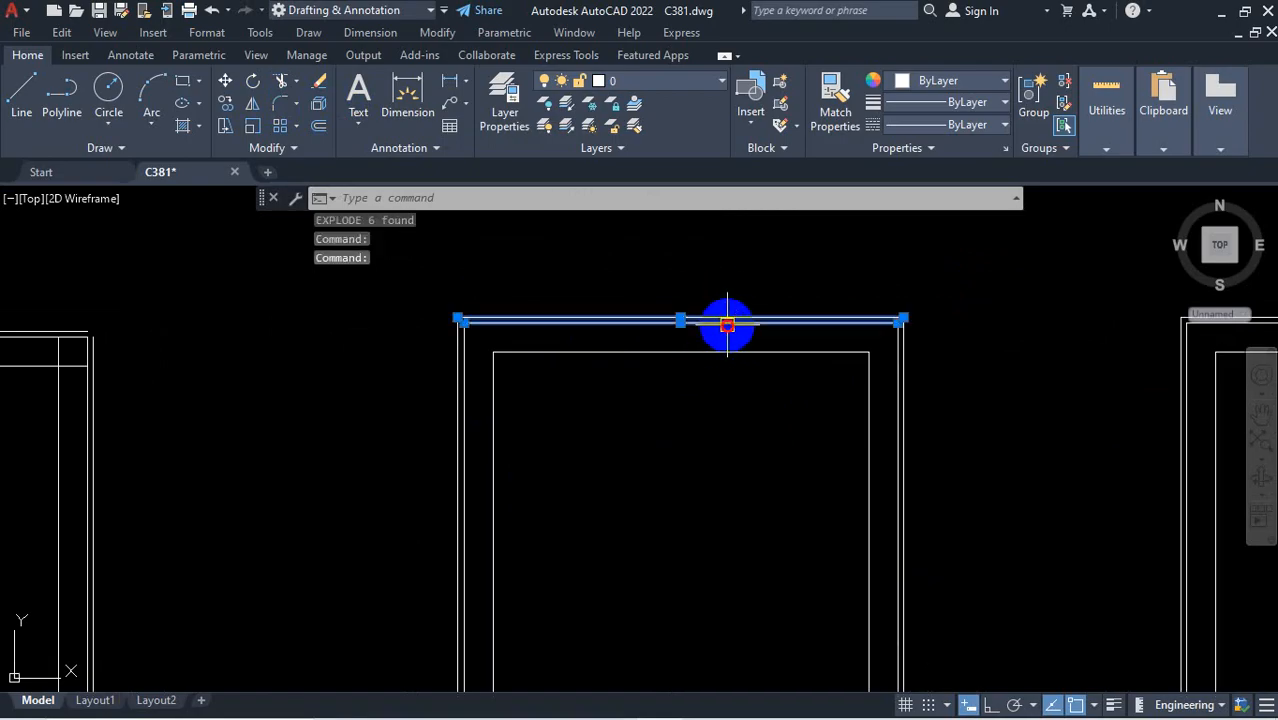
pyautogui.click(711, 352)
pyautogui.click(505, 421)
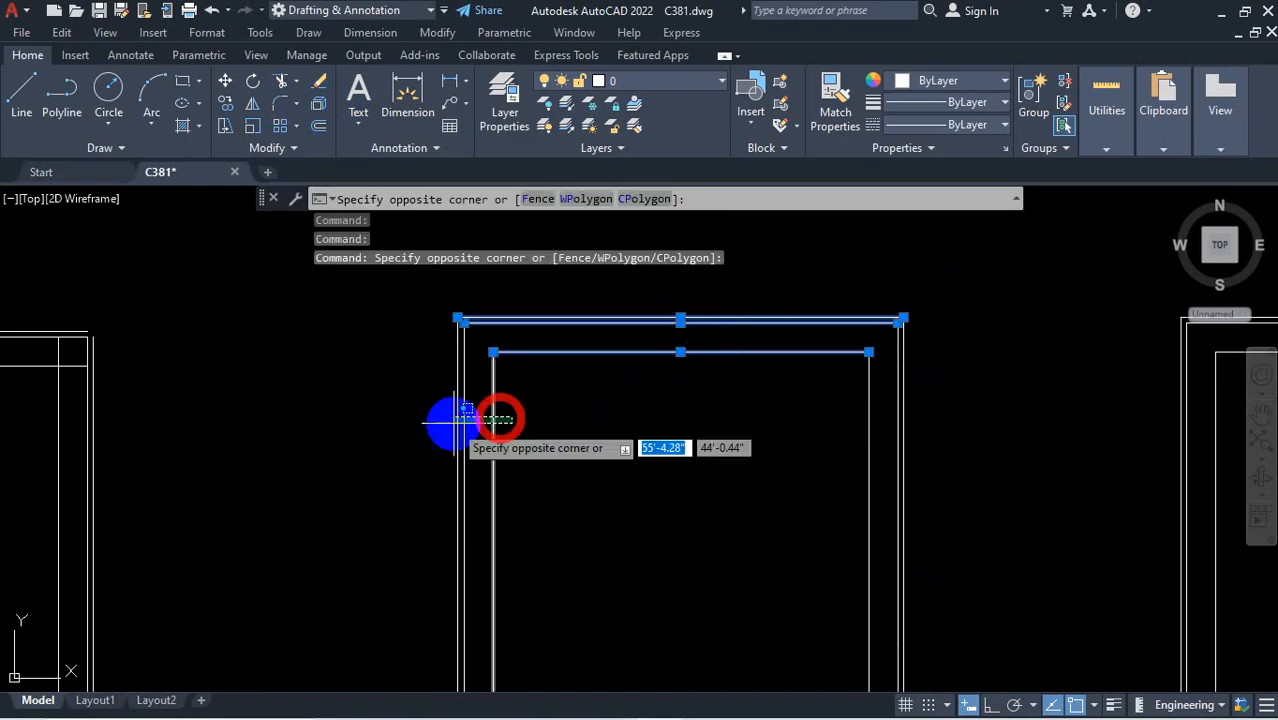
pyautogui.click(446, 422)
pyautogui.press('Escape')
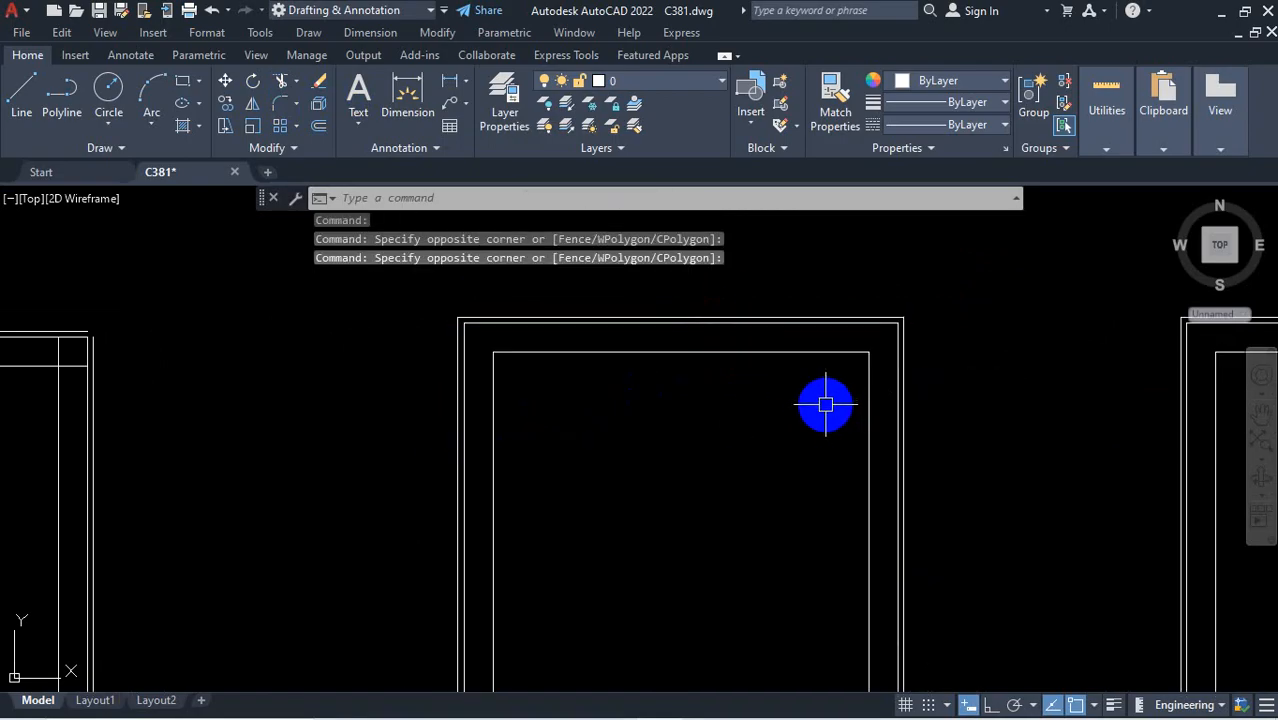
pyautogui.scroll(-7, 685, 388)
pyautogui.hotkey('ctrl', 'z')
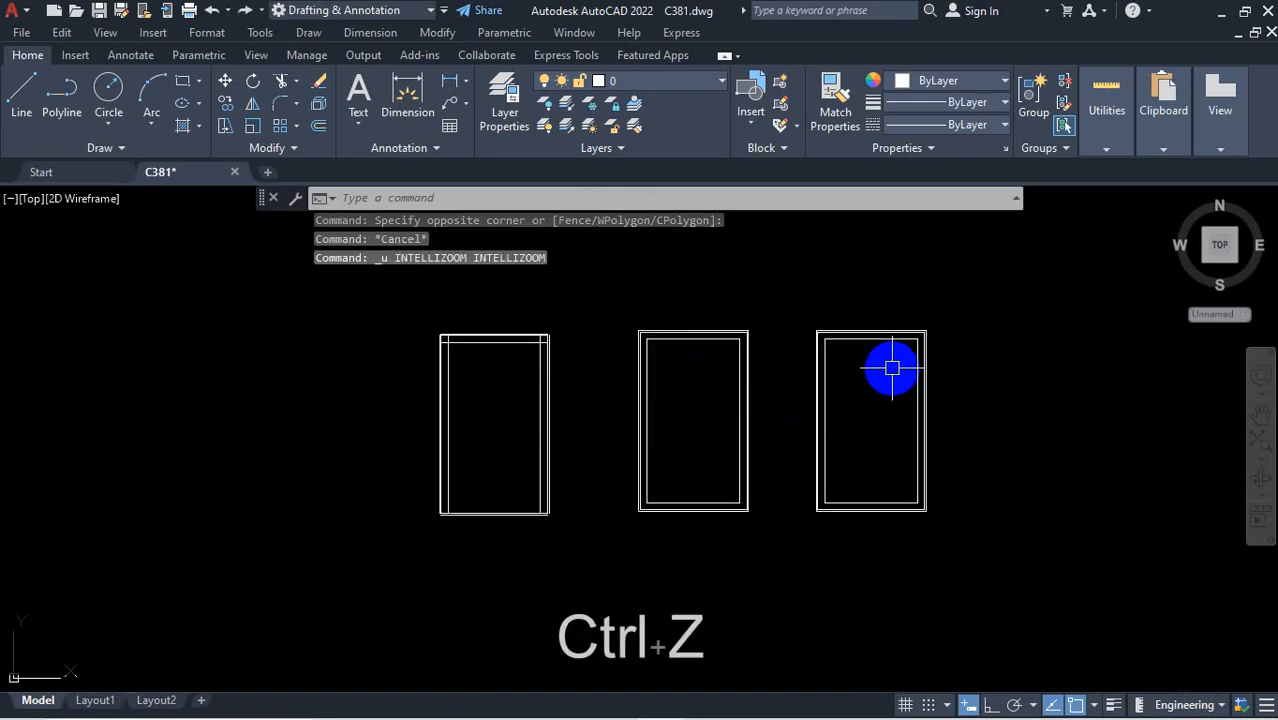
# Select the middle and rightmost rectangles' lines with a crossing selection and again with an enclosing window selection, clearing each selection
pyautogui.click(1012, 292)
pyautogui.click(658, 545)
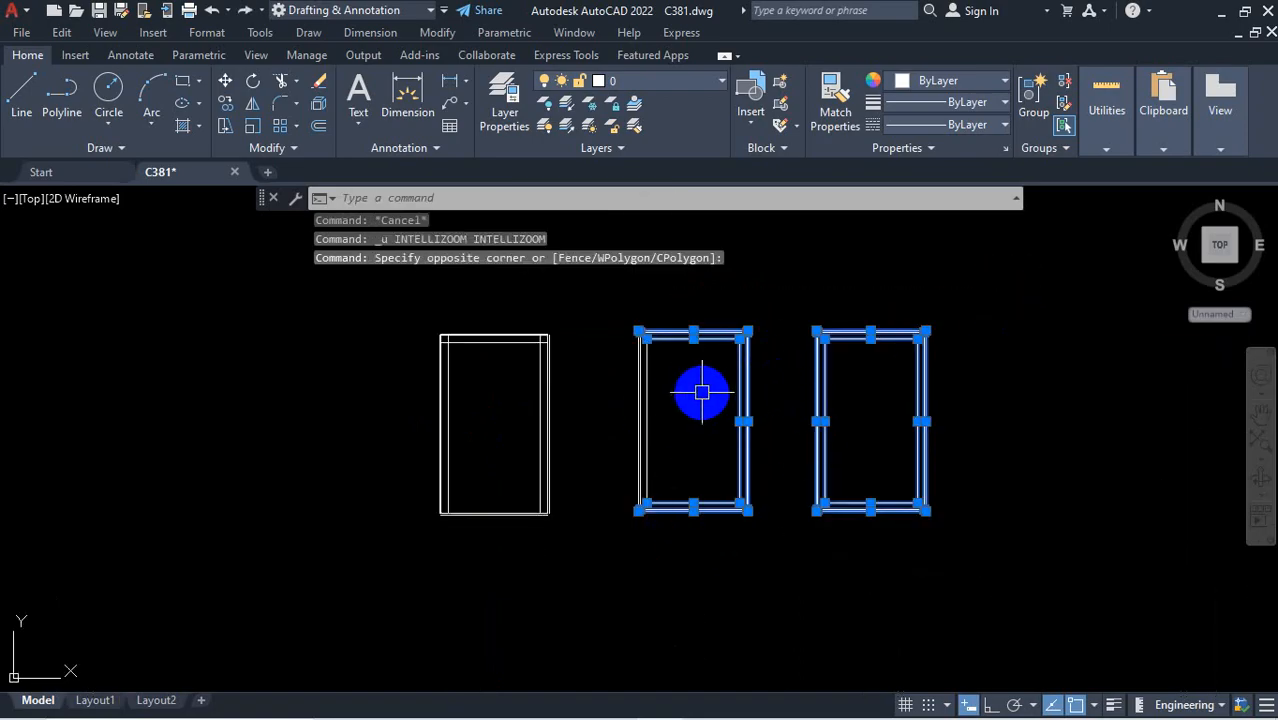
pyautogui.press('Escape')
pyautogui.click(617, 302)
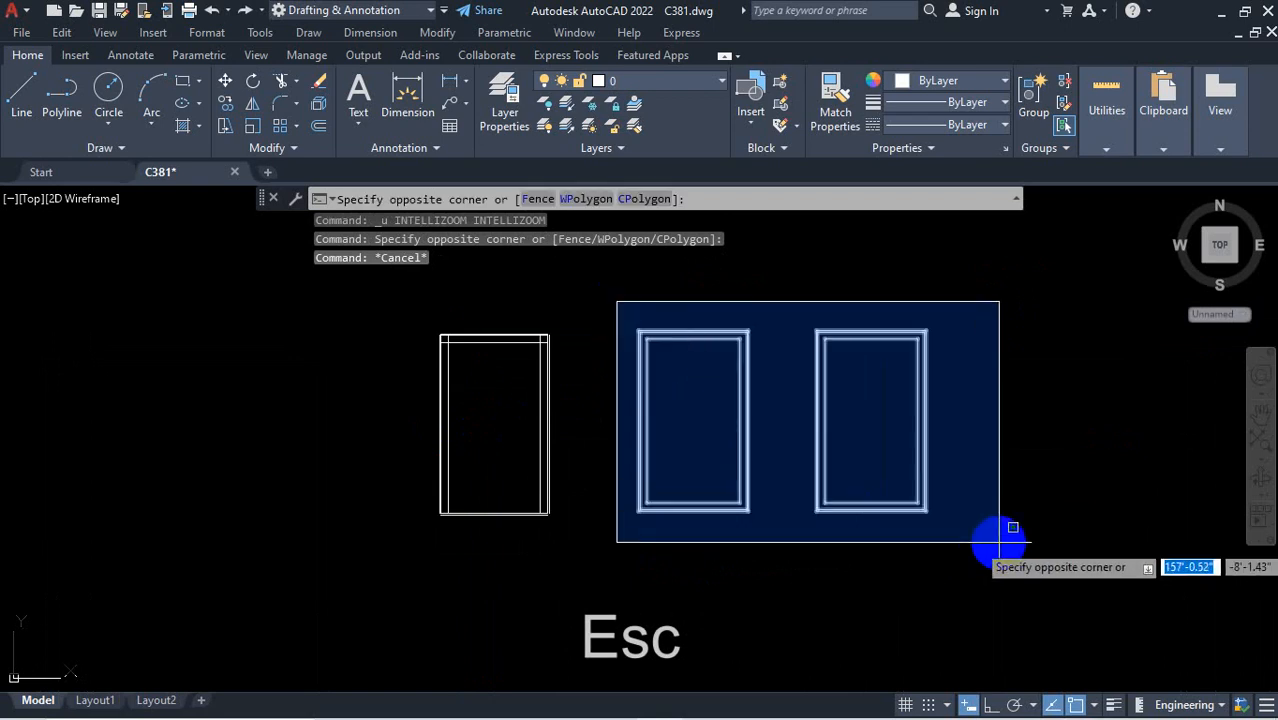
pyautogui.click(995, 540)
pyautogui.press('Escape')
# Try to explode the middle and rightmost rectangles again, and check the middle one's separate lines with a crossing selection over its upper-right corner
pyautogui.click(1057, 278)
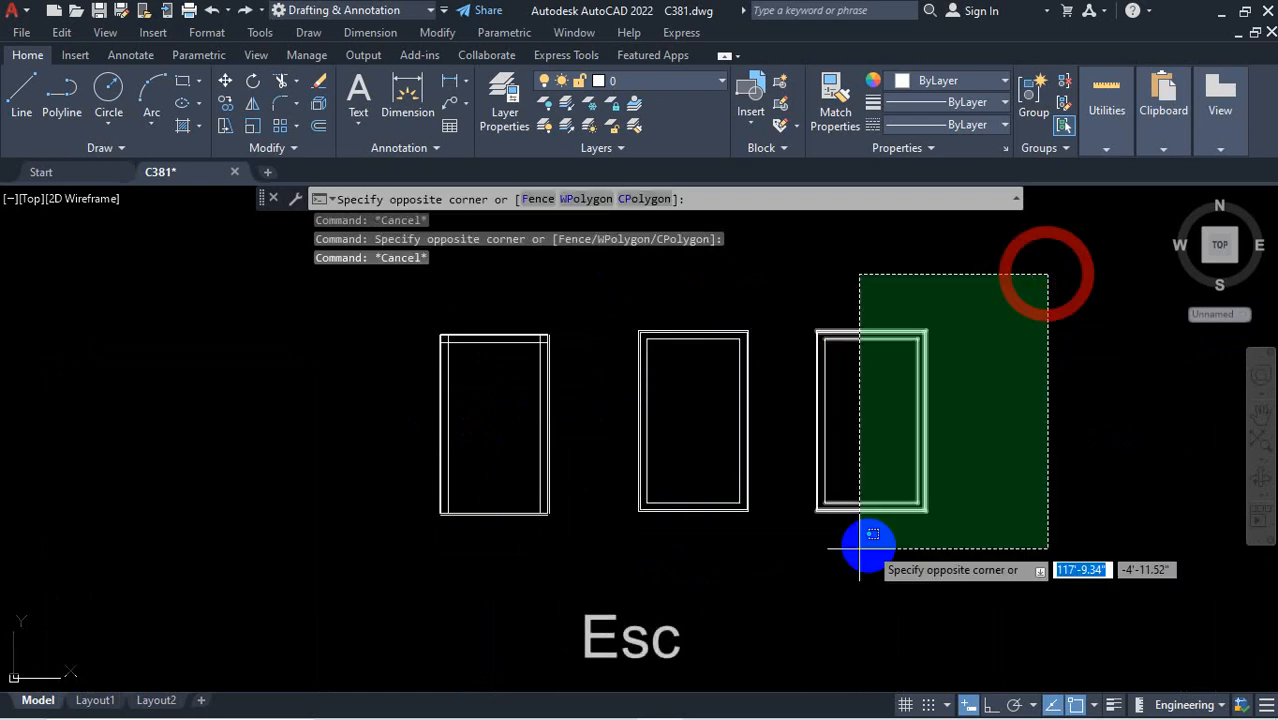
pyautogui.click(613, 547)
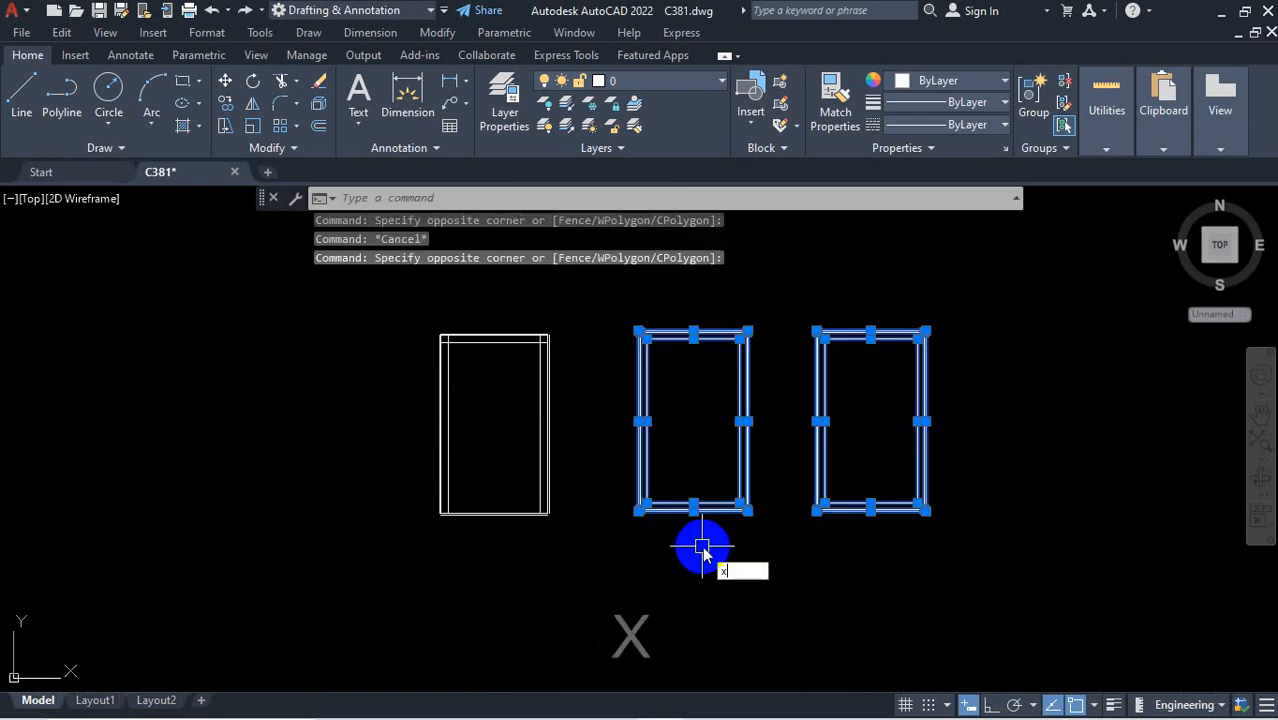
pyautogui.press('Return')
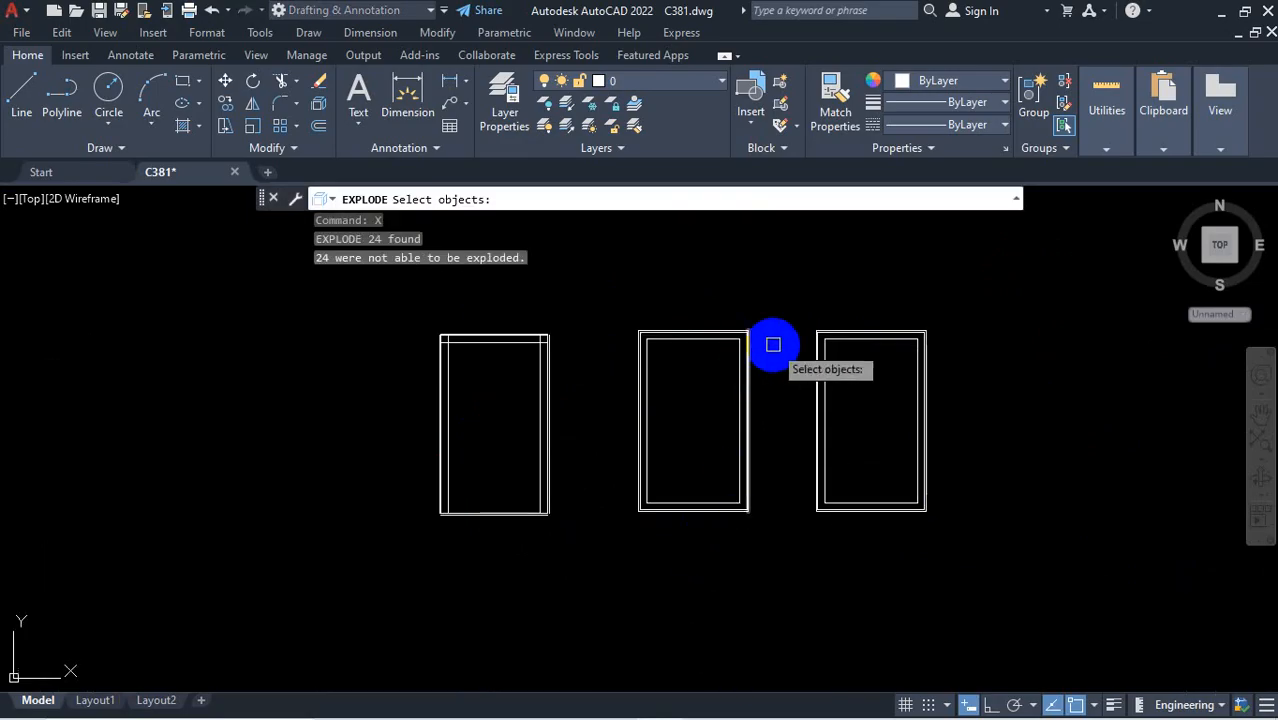
pyautogui.press('Escape')
pyautogui.click(745, 326)
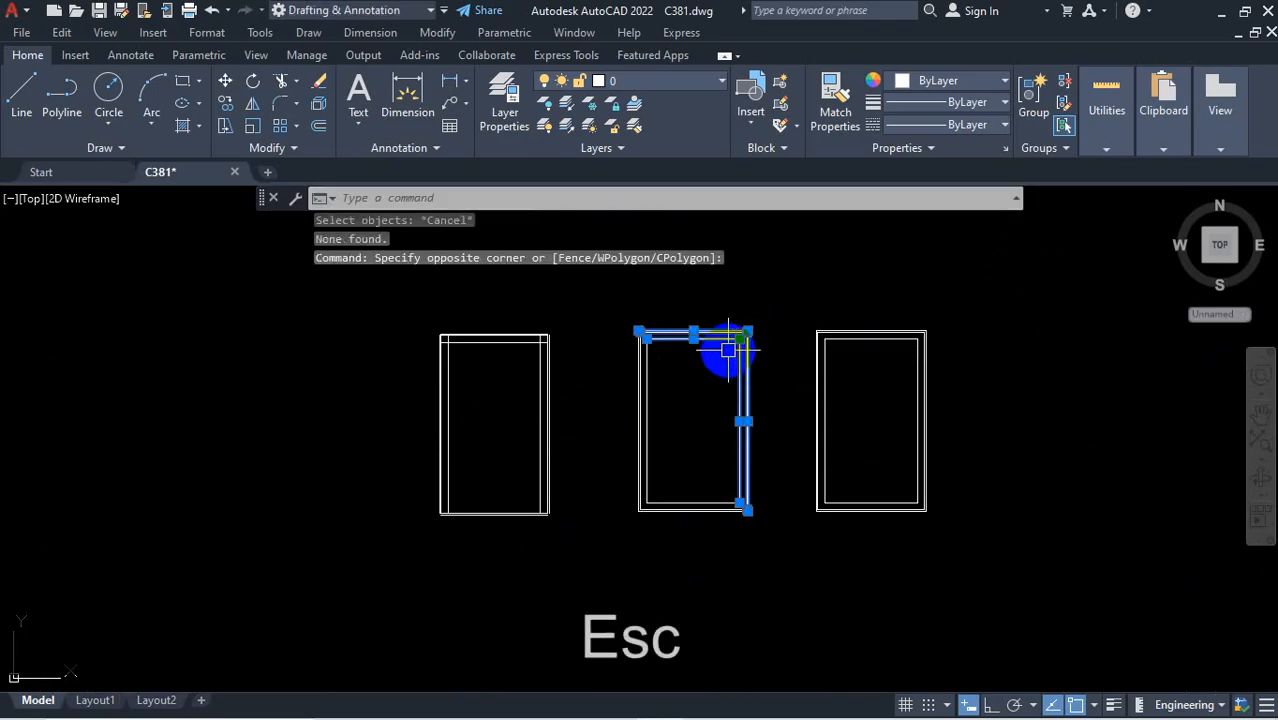
pyautogui.press('Escape')
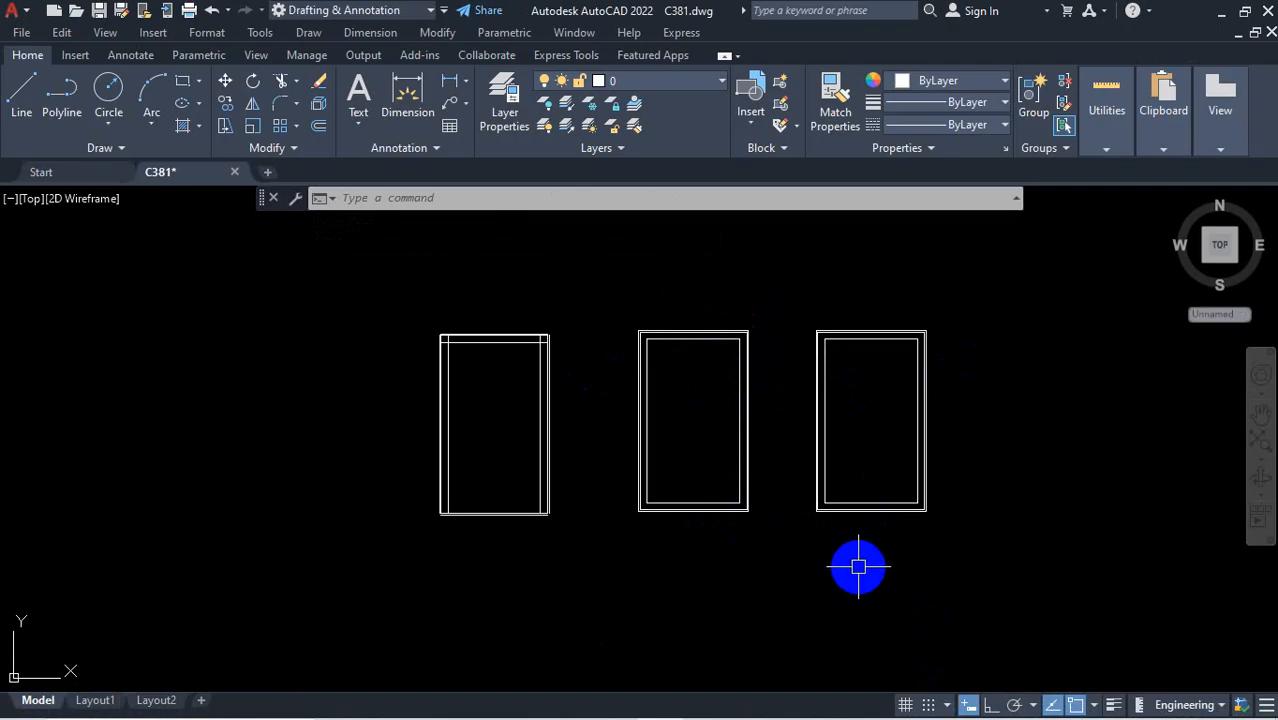
pyautogui.moveTo(912, 716)
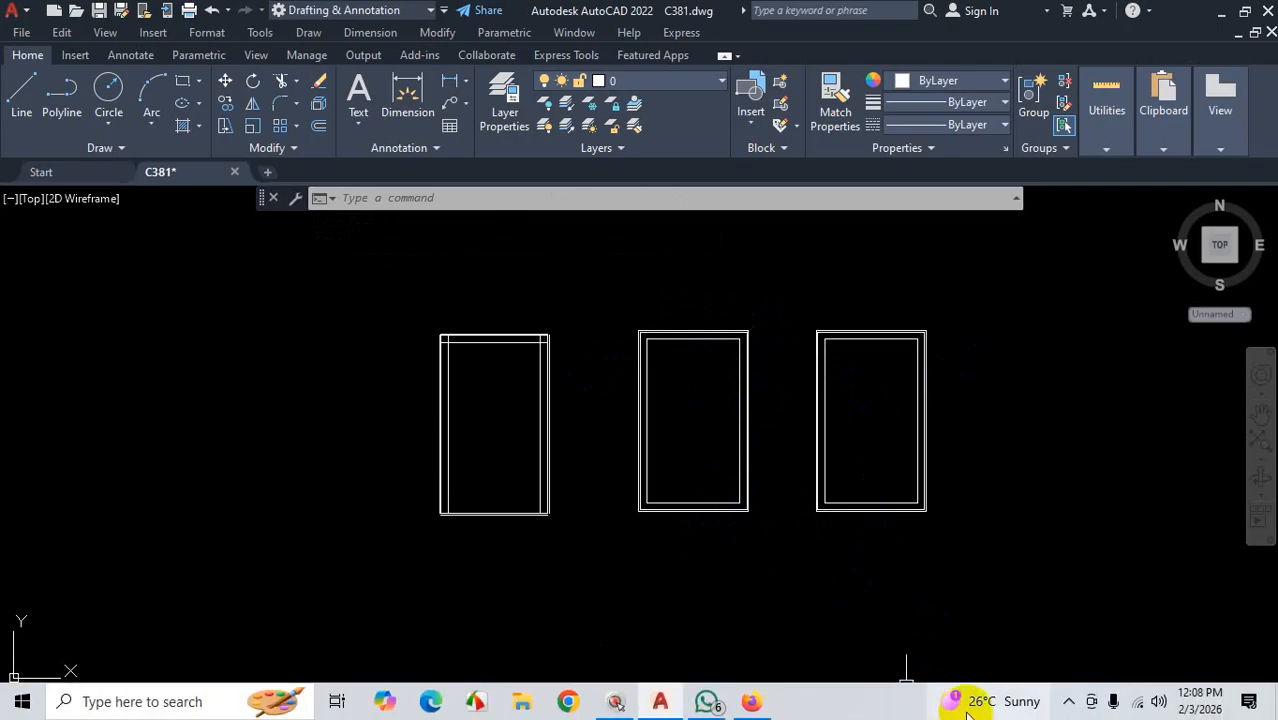
pyautogui.moveTo(966, 712)
pyautogui.click(268, 346)
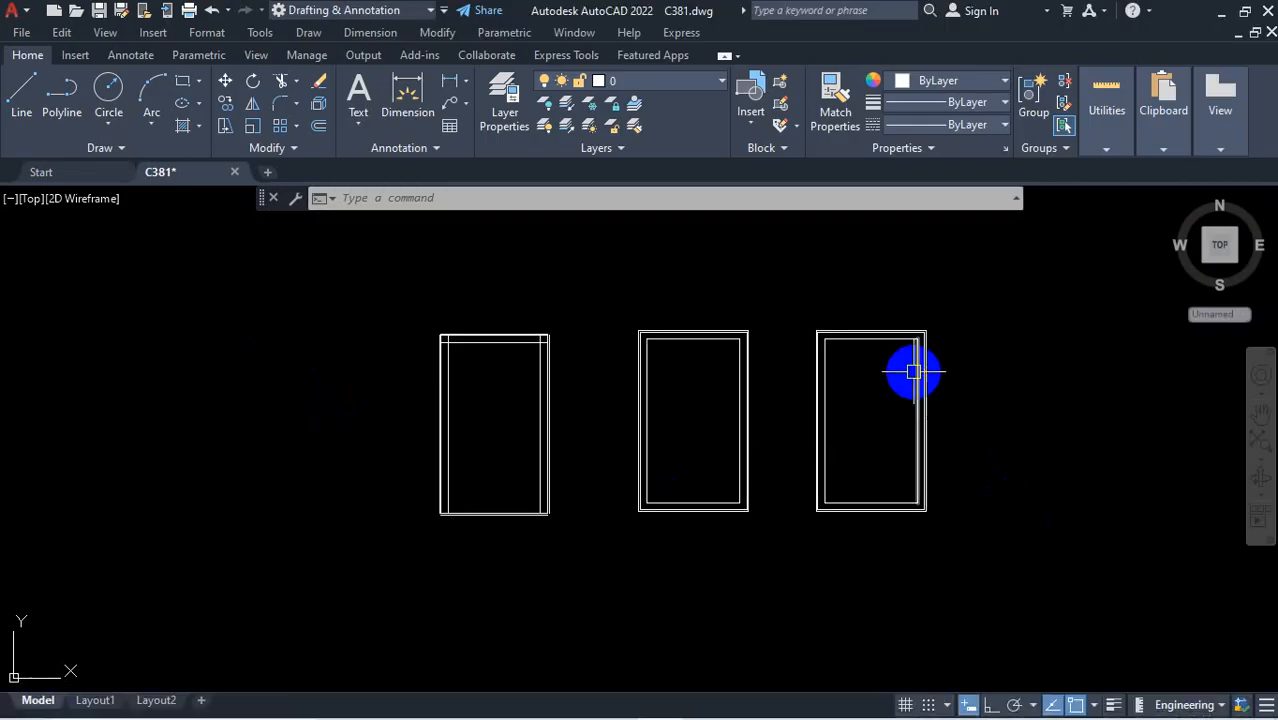
# Select the rightmost rectangle's upper horizontal lines individually to check that they are separate, and clear the selection
pyautogui.scroll(2, 905, 333)
pyautogui.scroll(2, 905, 333)
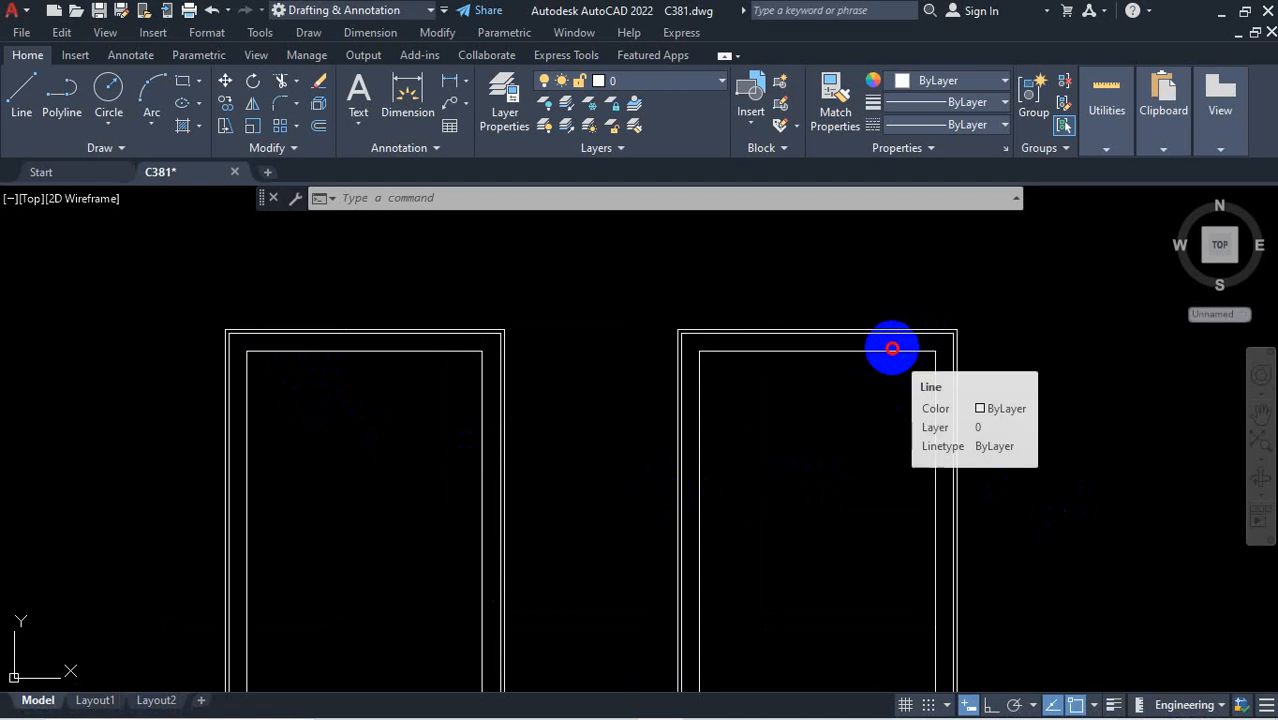
pyautogui.click(892, 349)
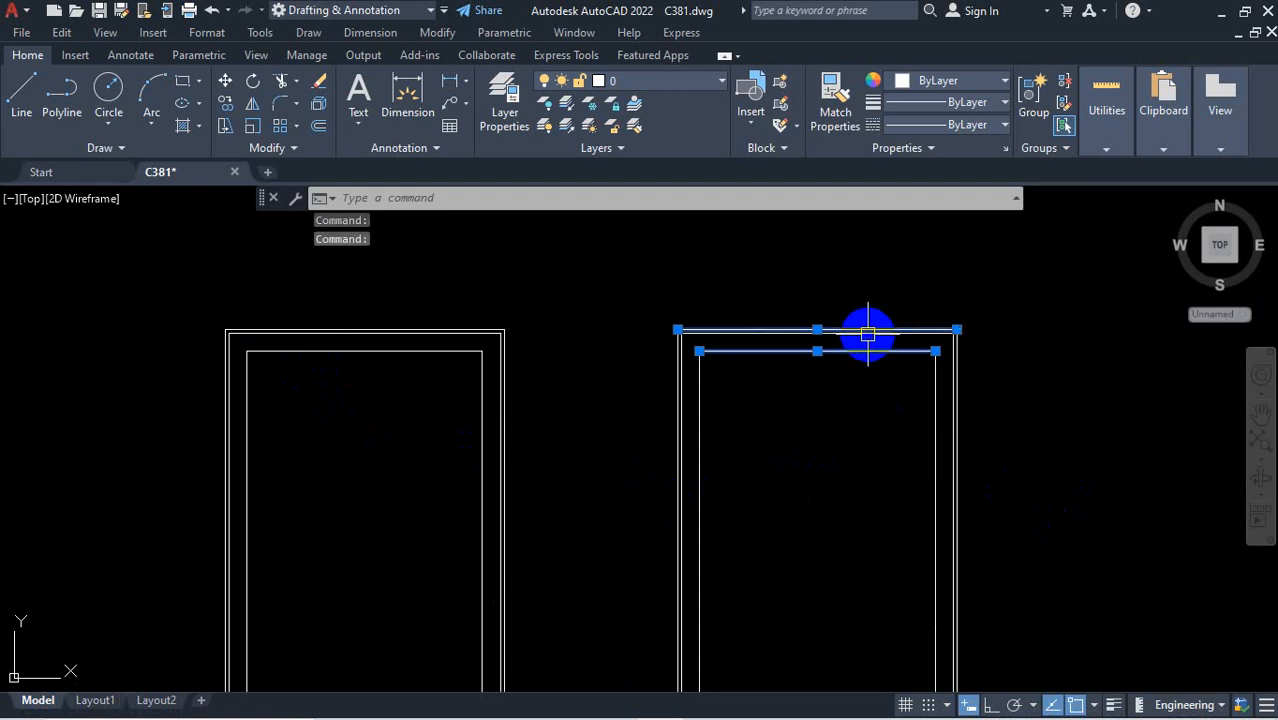
pyautogui.scroll(-3, 821, 502)
pyautogui.press('Escape')
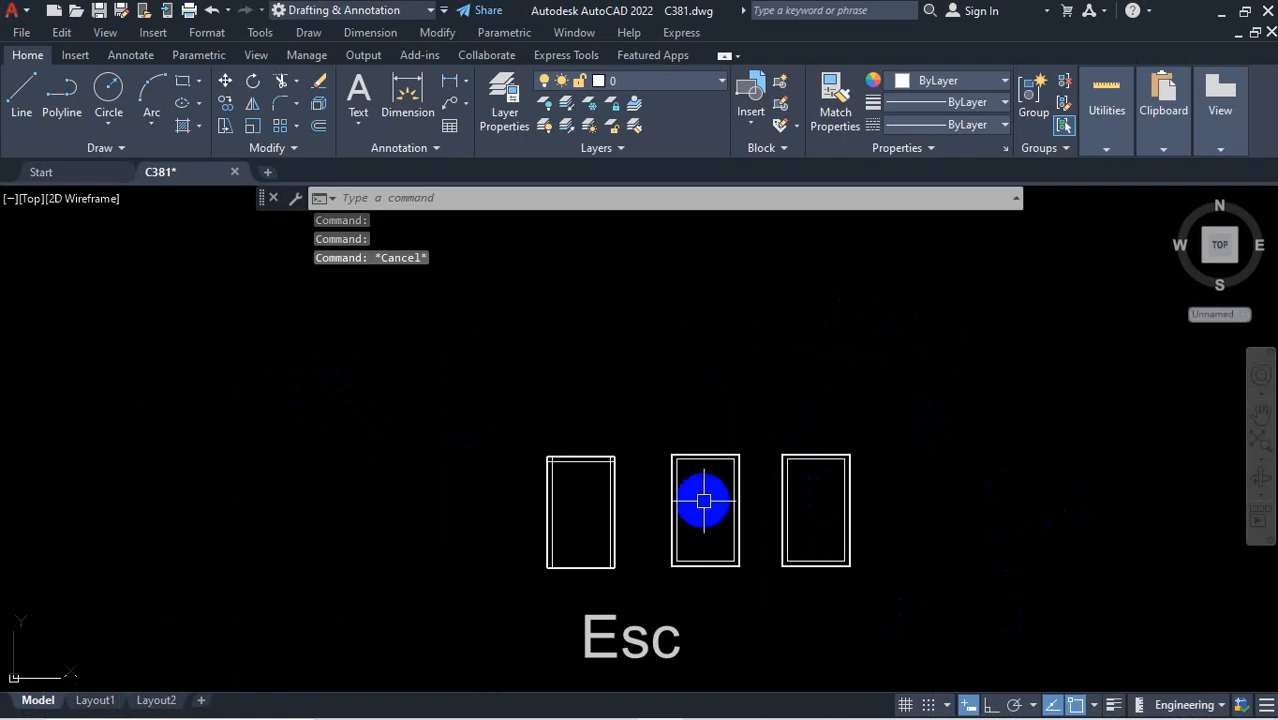
pyautogui.scroll(-5, 715, 525)
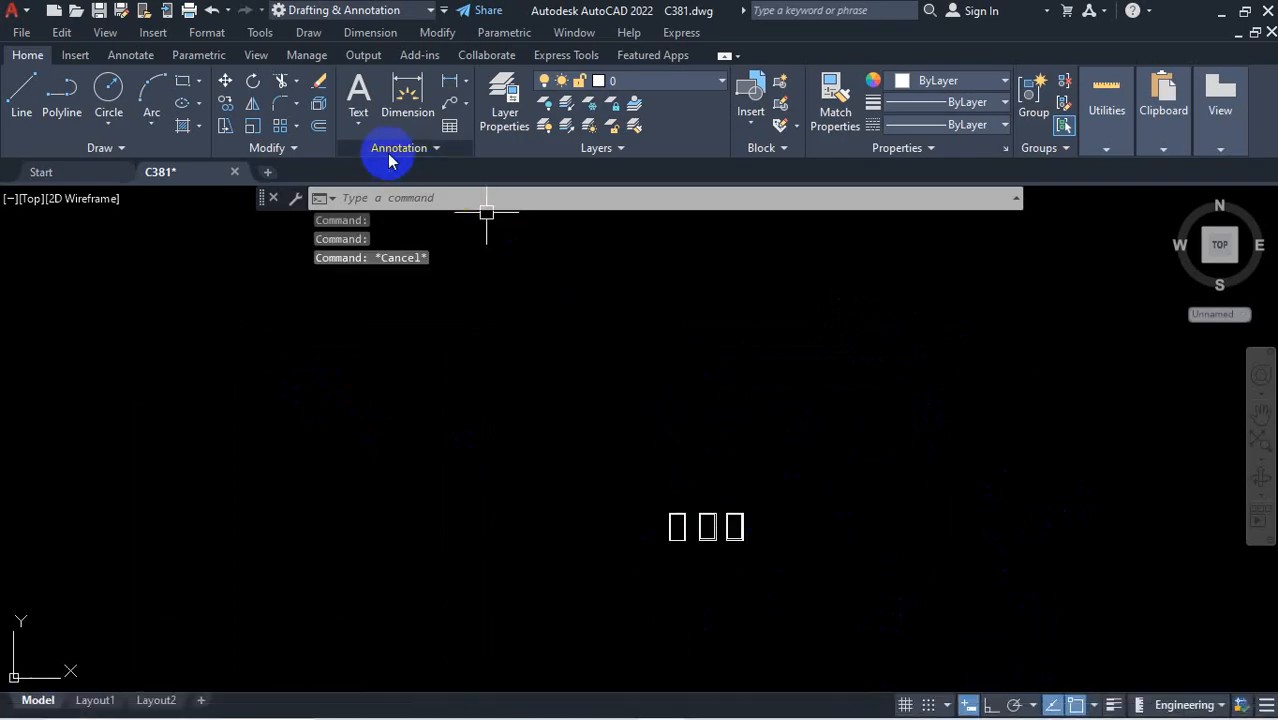
pyautogui.click(298, 85)
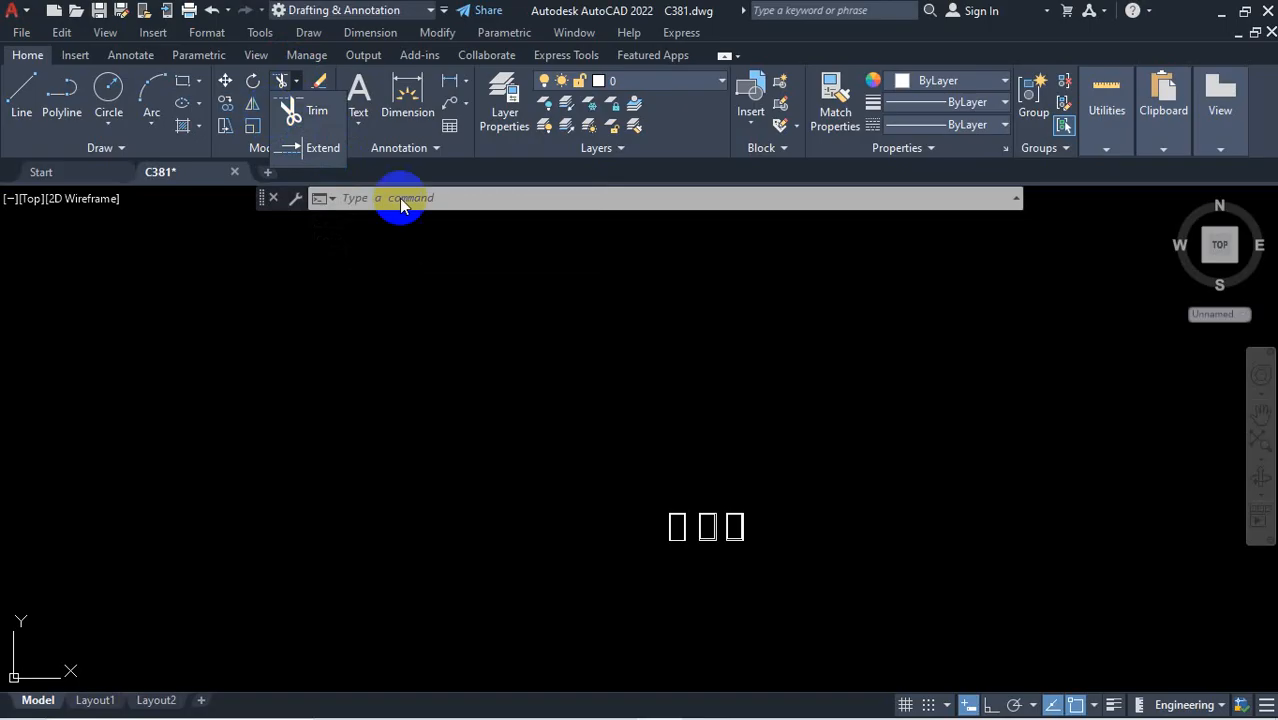
pyautogui.click(562, 379)
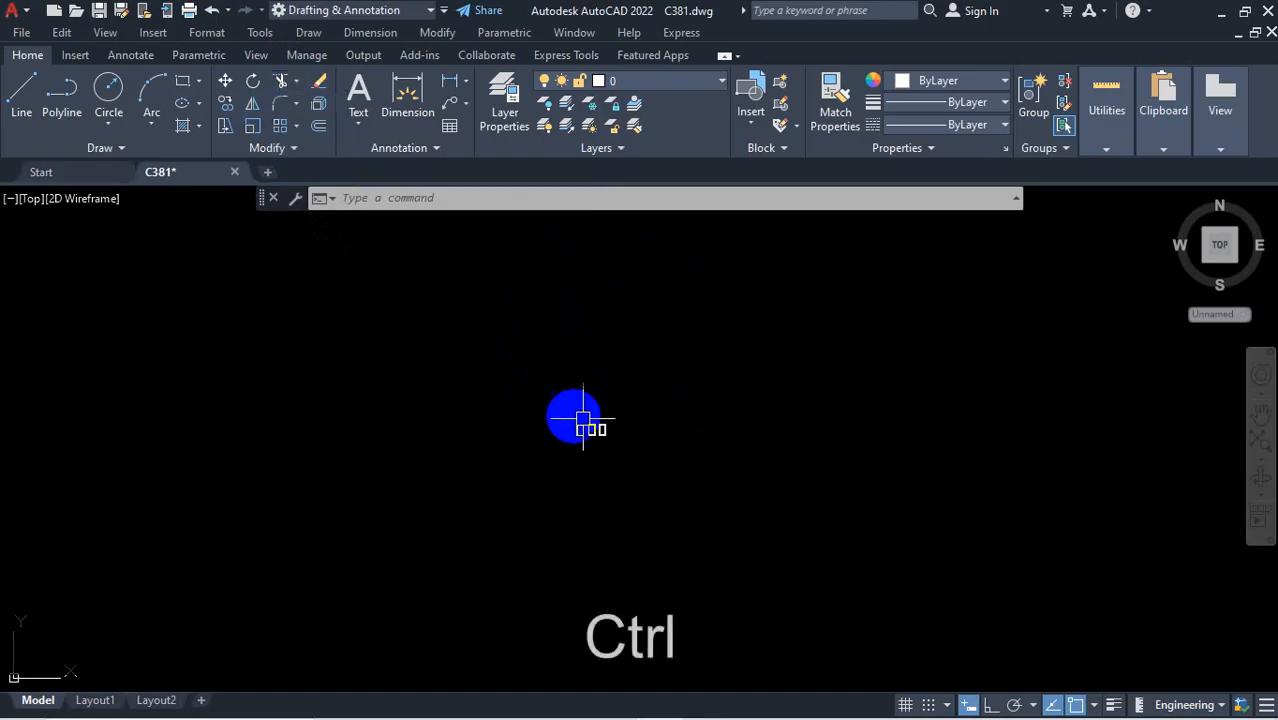
pyautogui.scroll(2, 547, 361)
pyautogui.scroll(-2, 573, 414)
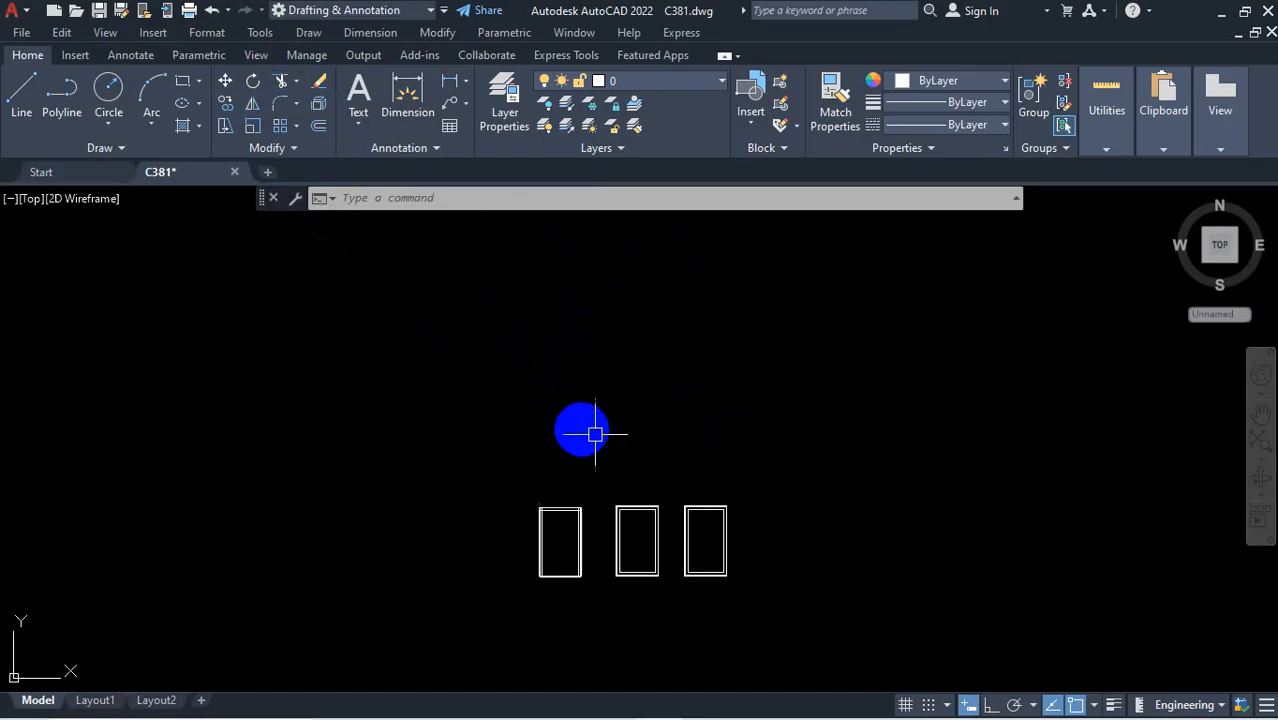
# Draw a long horizontal line above the three rectangles with Ortho mode turned on
pyautogui.scroll(2, 677, 457)
pyautogui.click(21, 92)
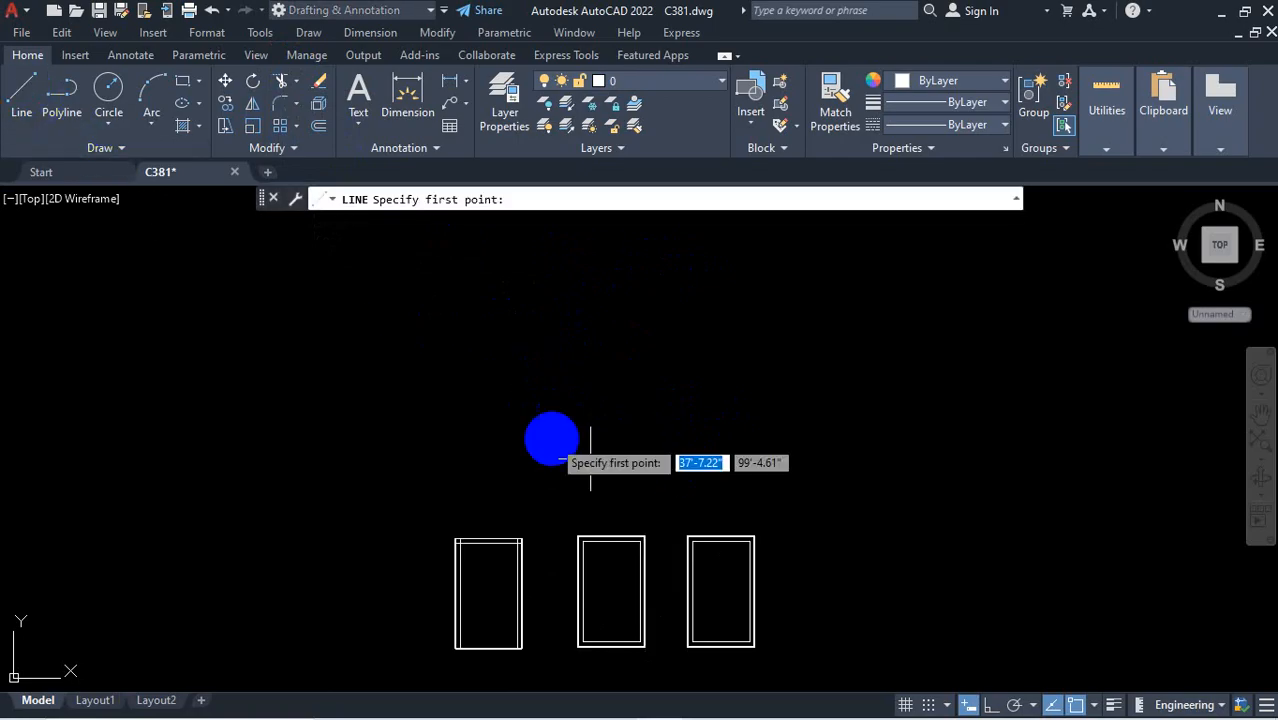
pyautogui.click(413, 391)
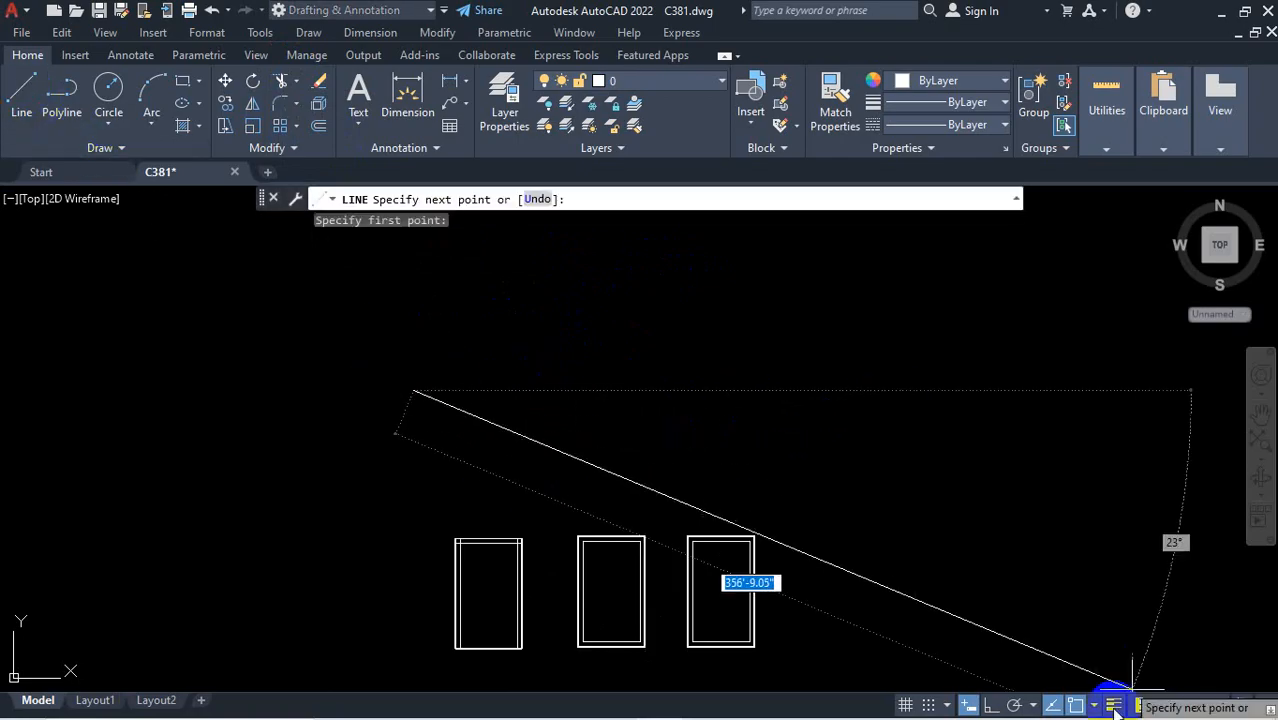
pyautogui.click(990, 705)
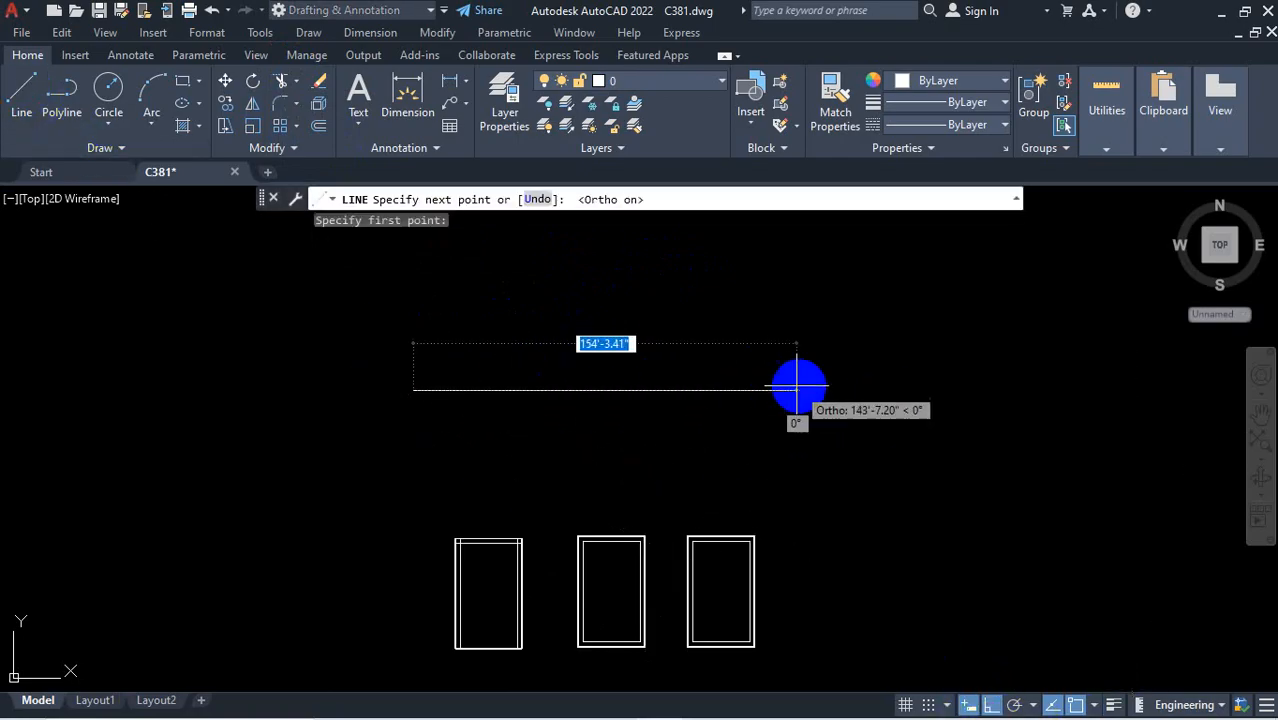
pyautogui.click(868, 394)
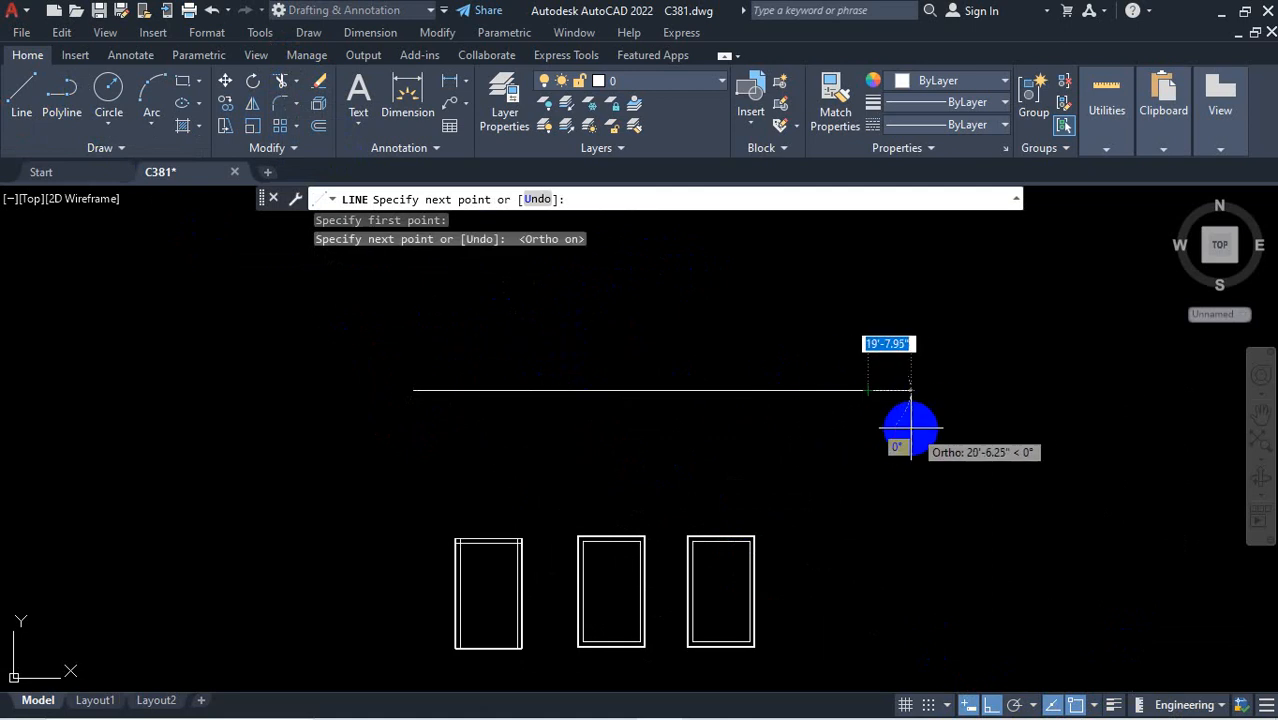
pyautogui.press('Escape')
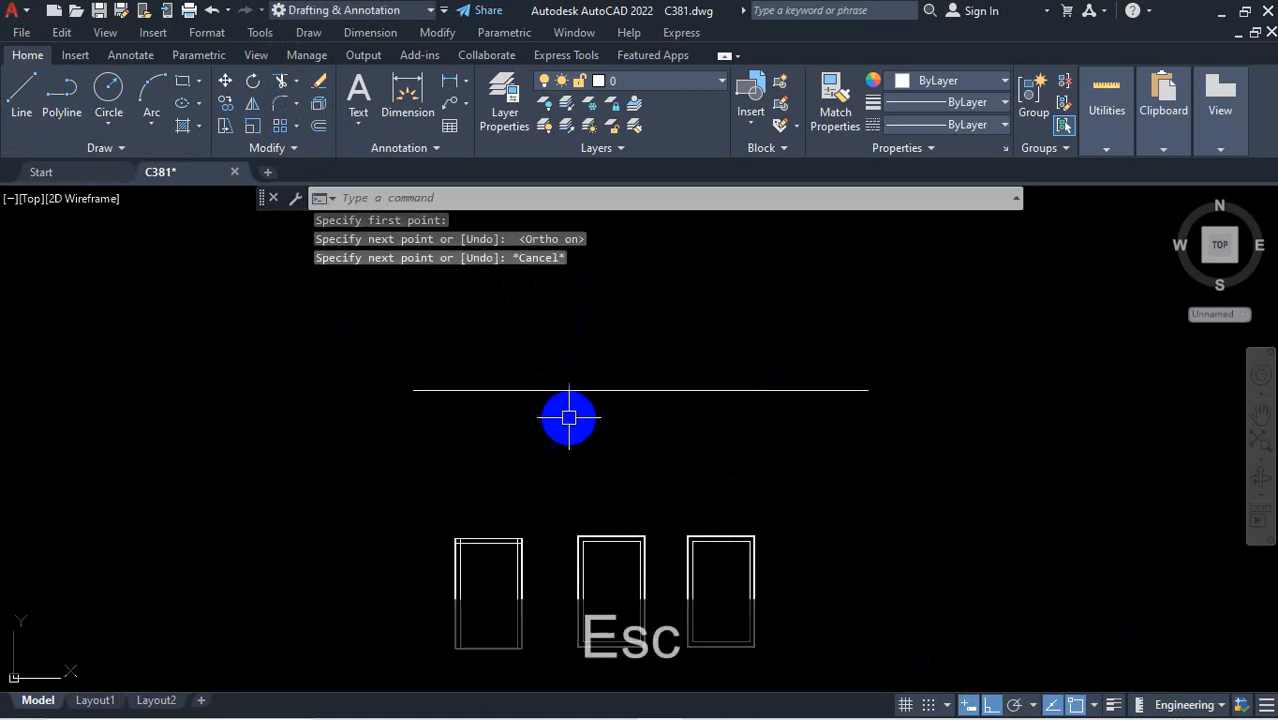
# Draw a continuous zigzag of vertical and horizontal lines crossing the long horizontal line and extending past its right end
pyautogui.click(22, 88)
pyautogui.click(484, 323)
pyautogui.click(484, 467)
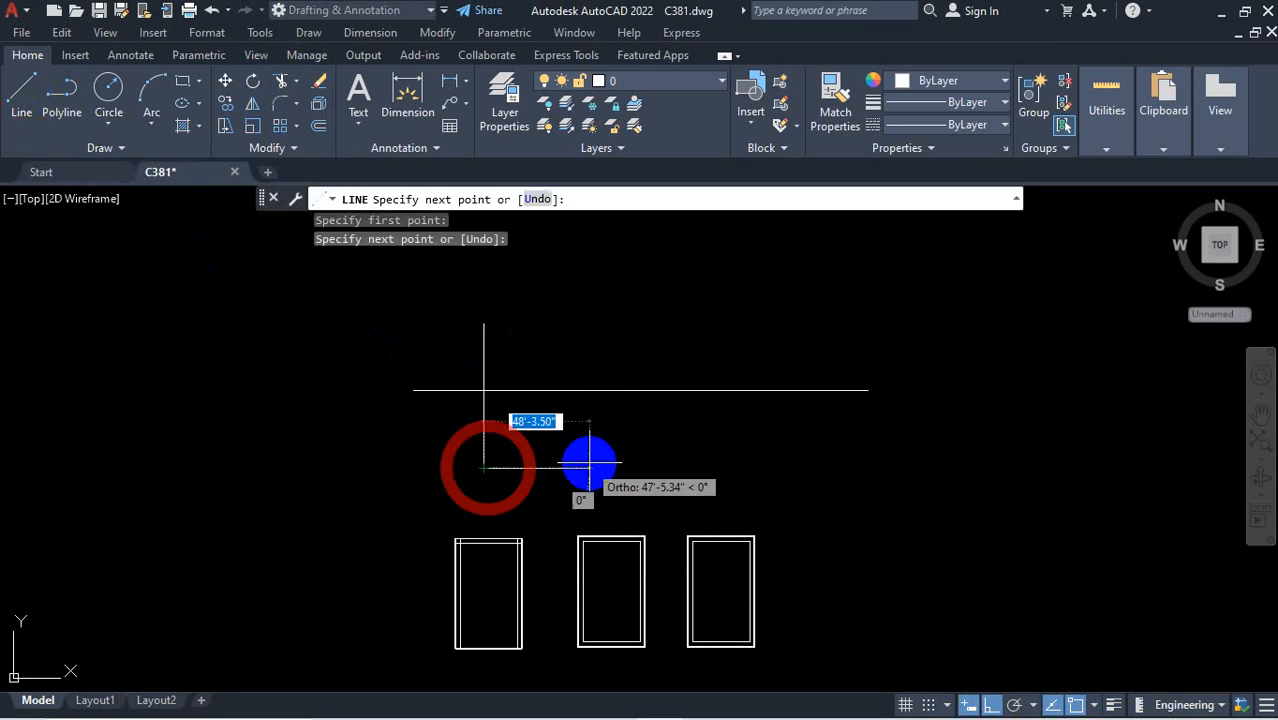
pyautogui.click(575, 467)
pyautogui.click(575, 311)
pyautogui.click(667, 311)
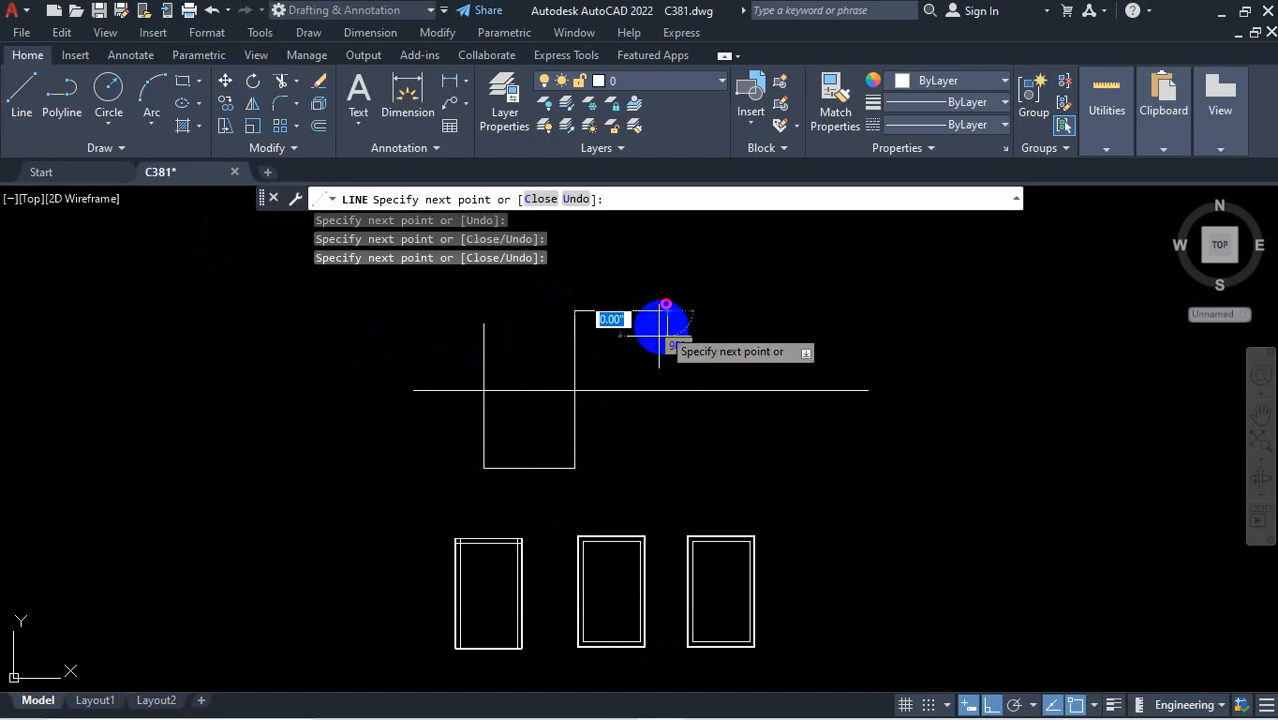
pyautogui.click(667, 480)
pyautogui.click(737, 480)
pyautogui.click(737, 311)
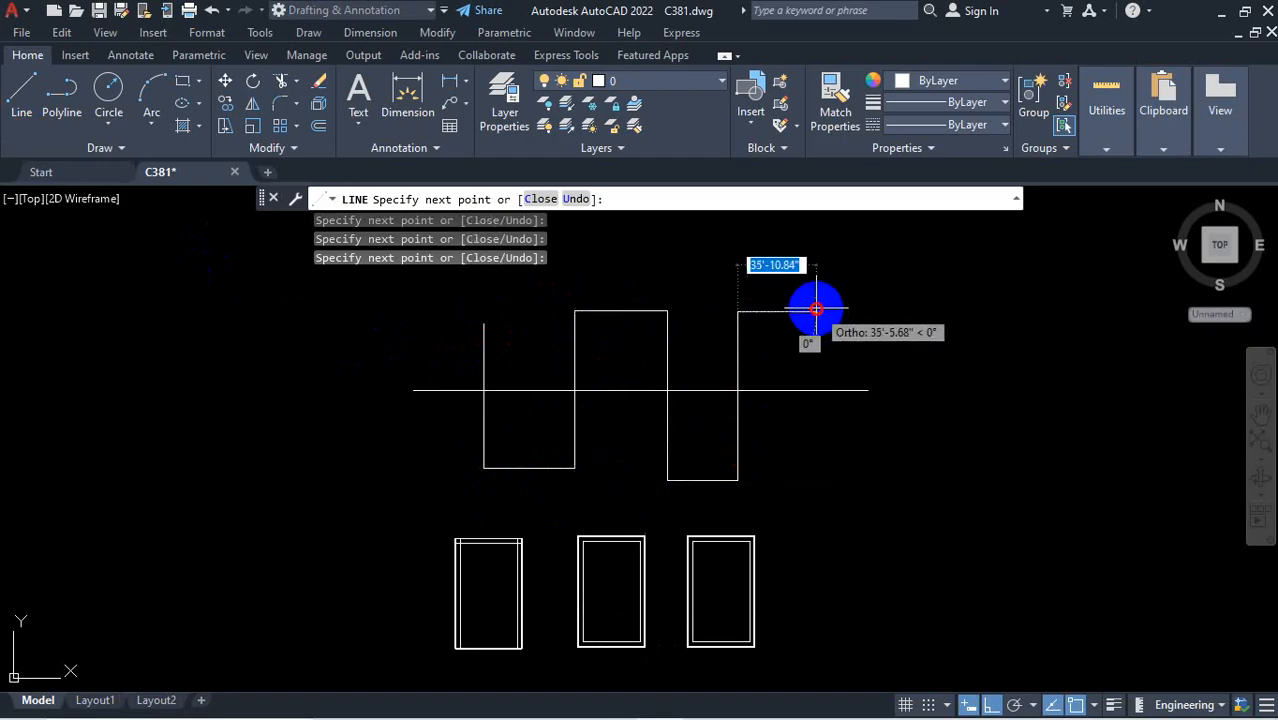
pyautogui.click(816, 311)
pyautogui.click(816, 475)
pyautogui.click(931, 475)
pyautogui.click(931, 270)
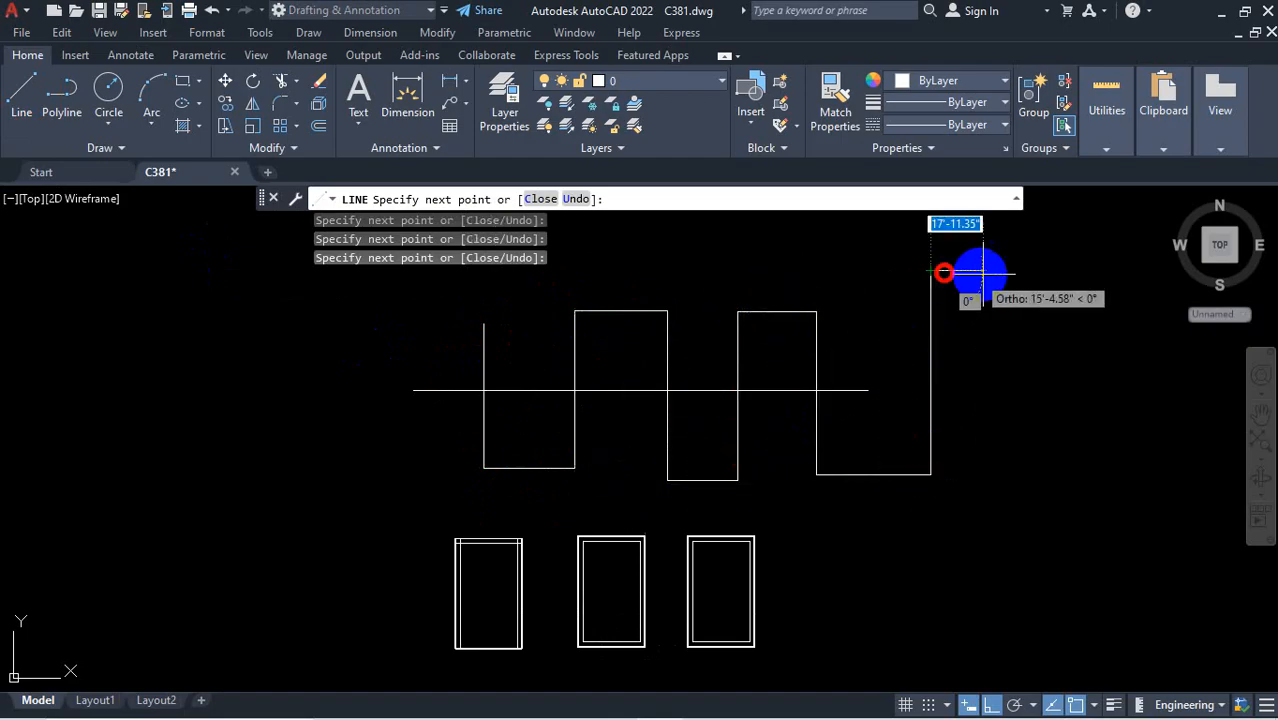
pyautogui.click(1077, 270)
pyautogui.click(1050, 478)
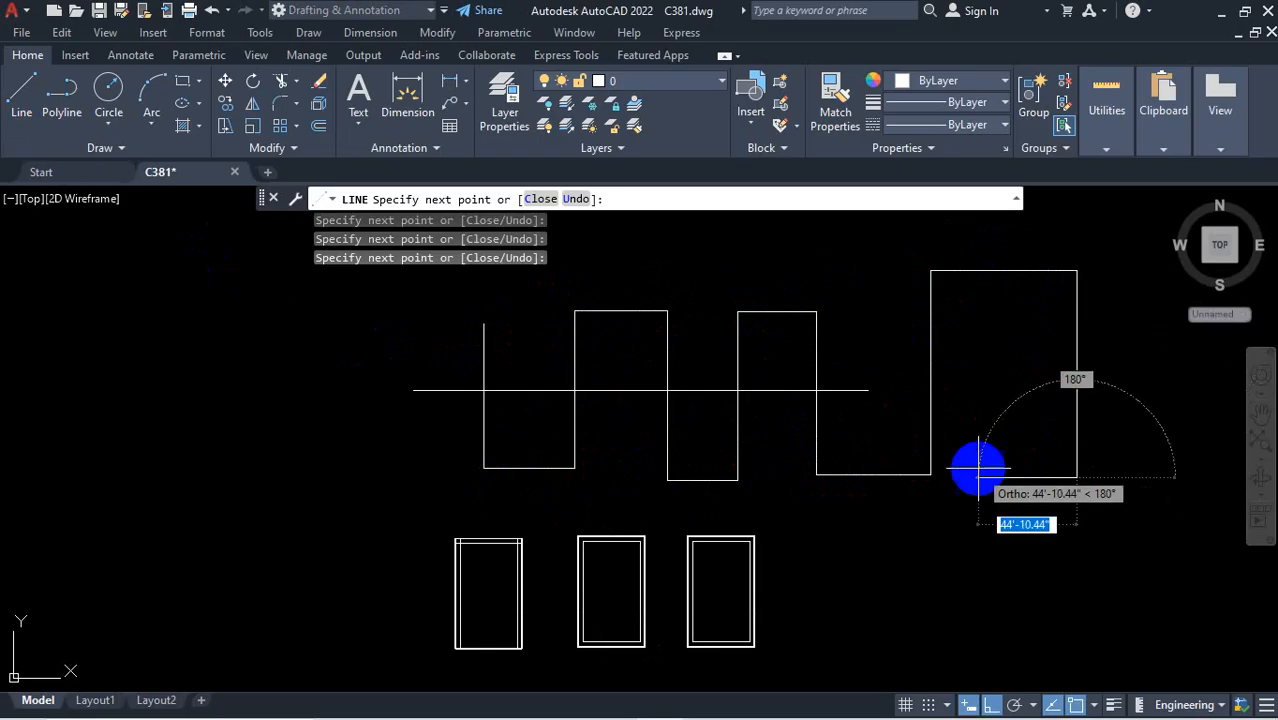
pyautogui.press('Escape')
pyautogui.scroll(-4, 856, 351)
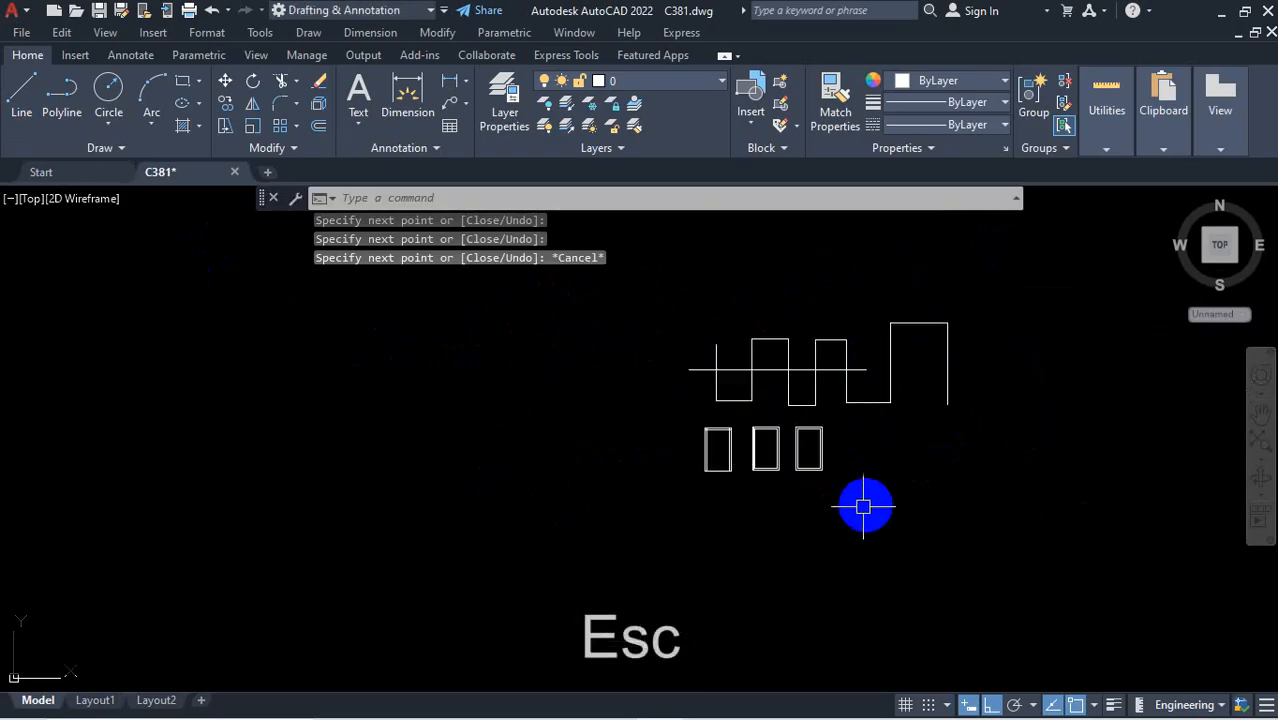
# Select the long horizontal line through the zigzag to check its extent, and clear the selection
pyautogui.scroll(4, 865, 370)
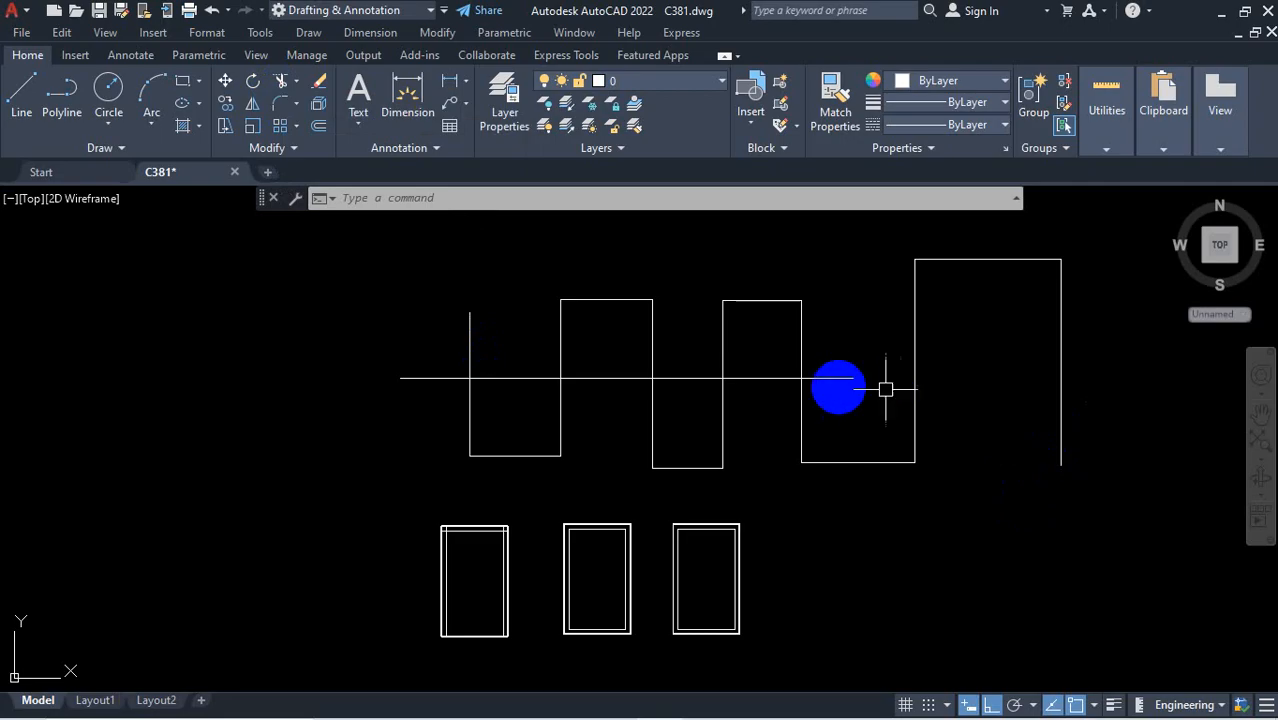
pyautogui.scroll(-2, 748, 380)
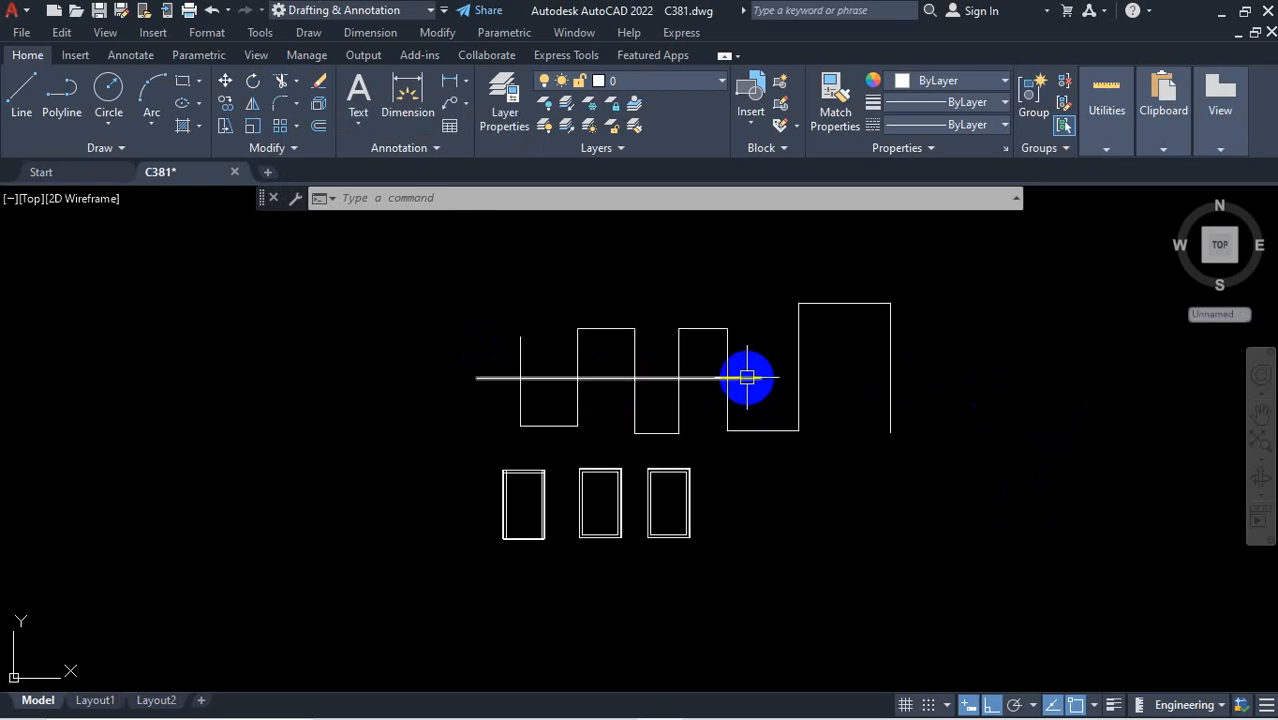
pyautogui.click(760, 378)
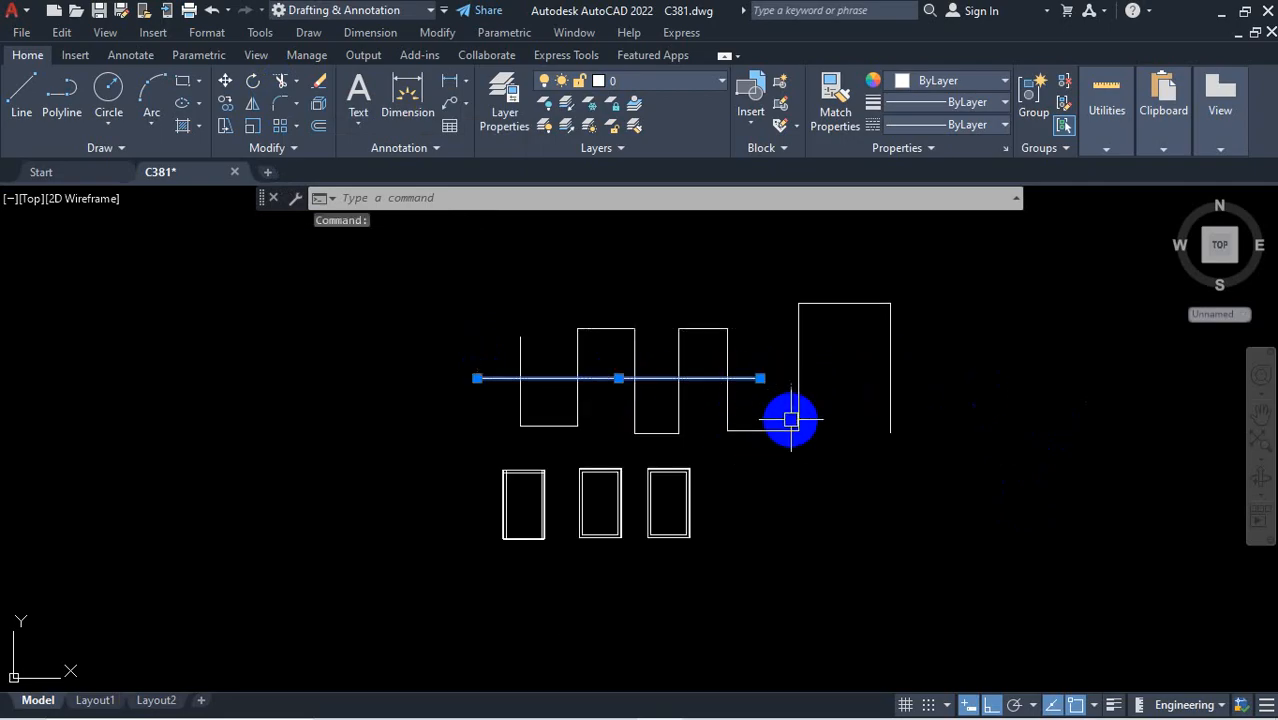
pyautogui.press('Escape')
# Draw a second zigzag of orthogonal lines overlapping the first one and crossing the horizontal line, ending near its right end
pyautogui.scroll(2, 618, 408)
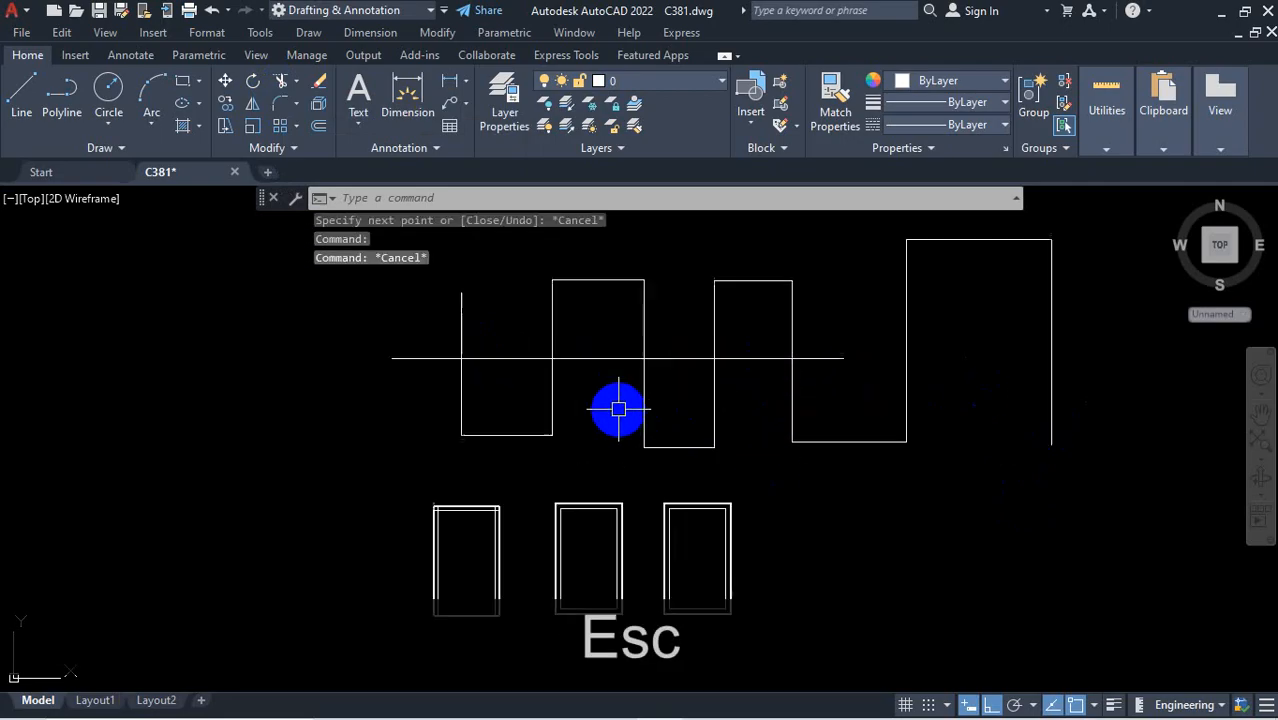
pyautogui.click(21, 92)
pyautogui.click(520, 289)
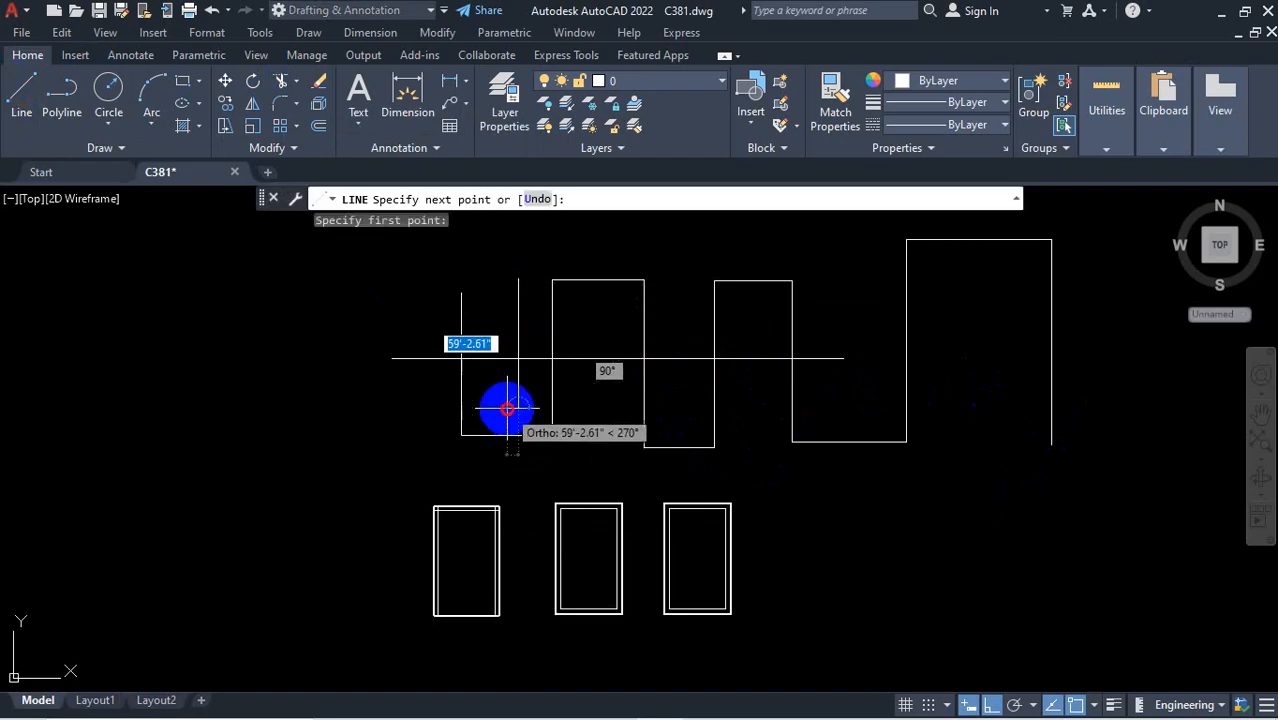
pyautogui.click(505, 410)
pyautogui.click(640, 405)
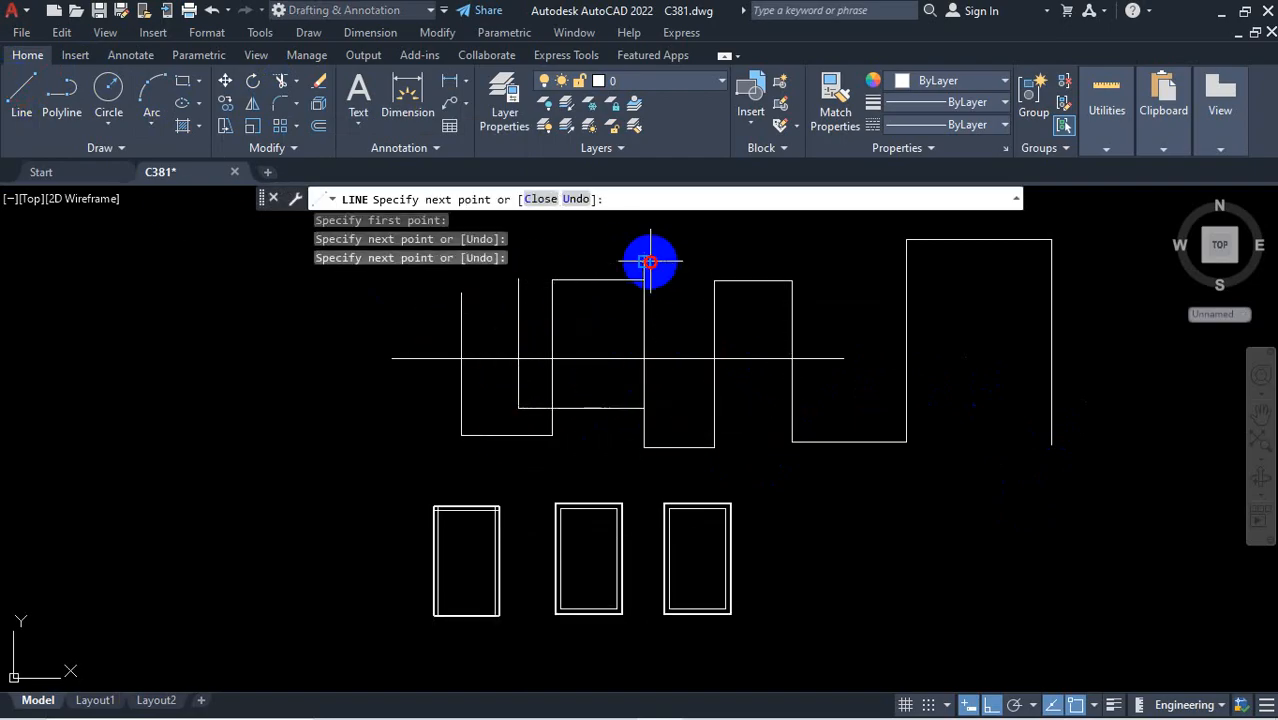
pyautogui.click(650, 262)
pyautogui.click(685, 266)
pyautogui.click(684, 402)
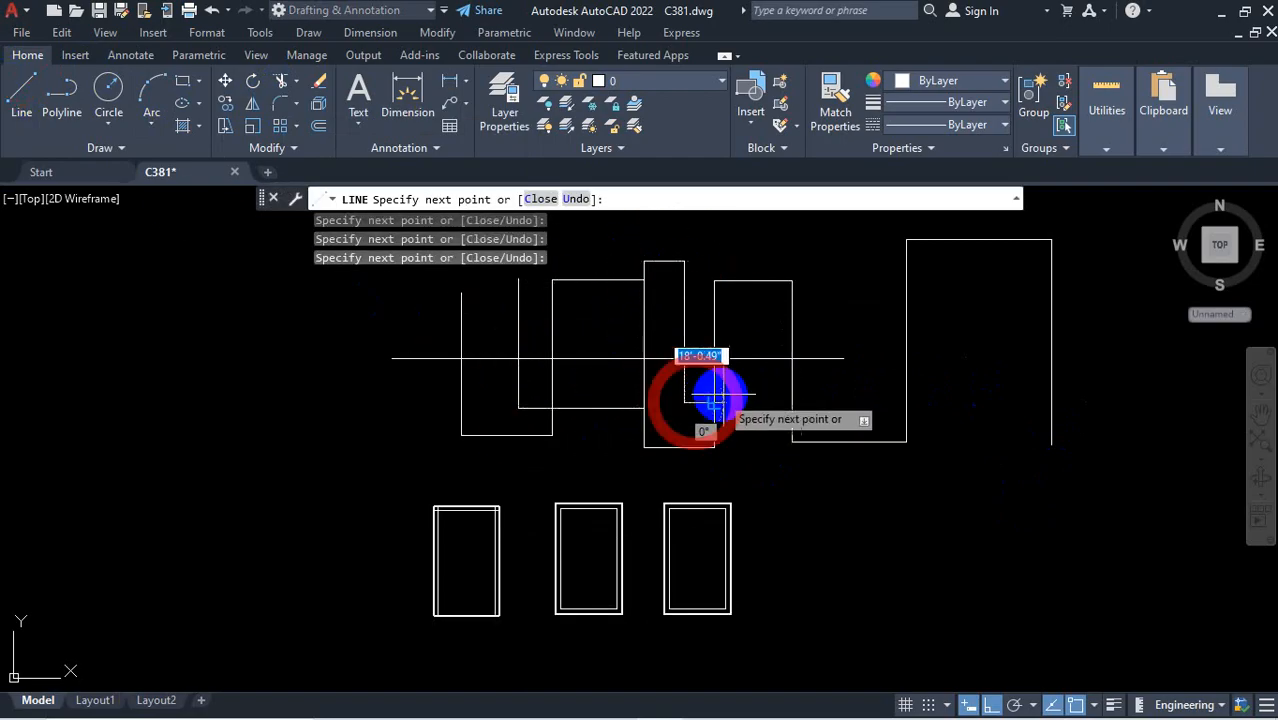
pyautogui.click(754, 402)
pyautogui.click(754, 255)
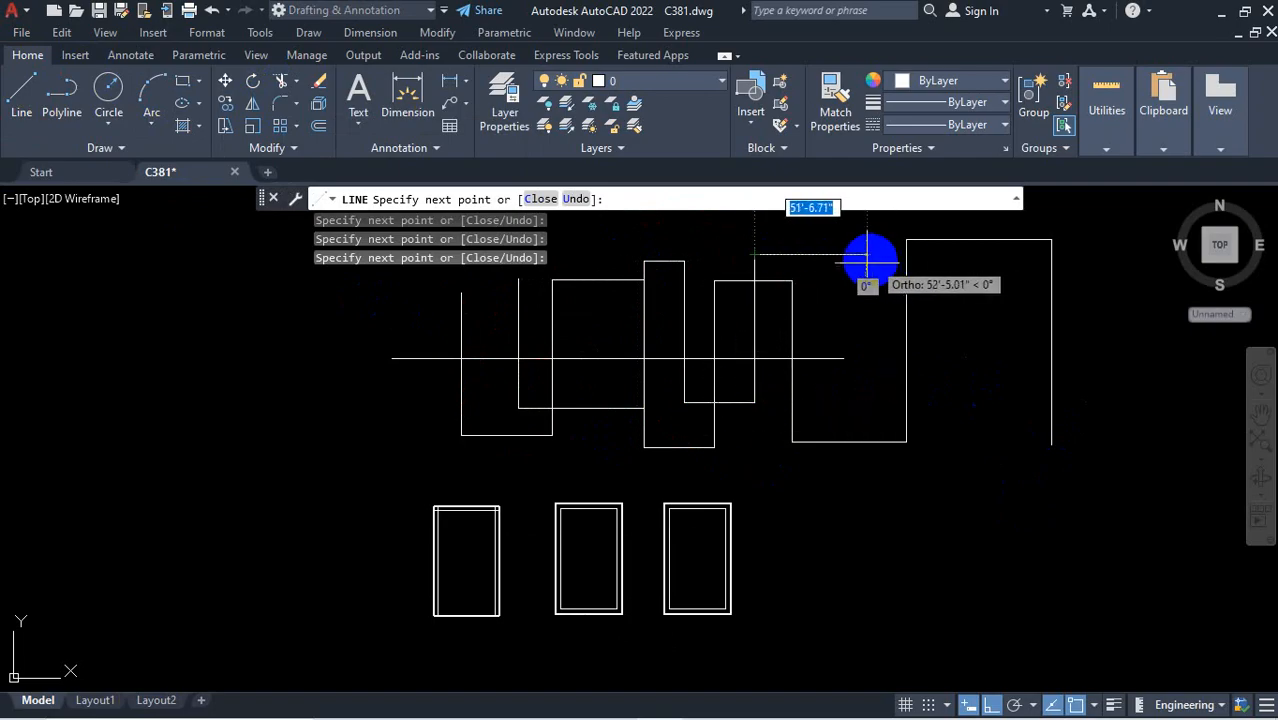
pyautogui.click(836, 255)
pyautogui.click(825, 408)
pyautogui.press('Escape')
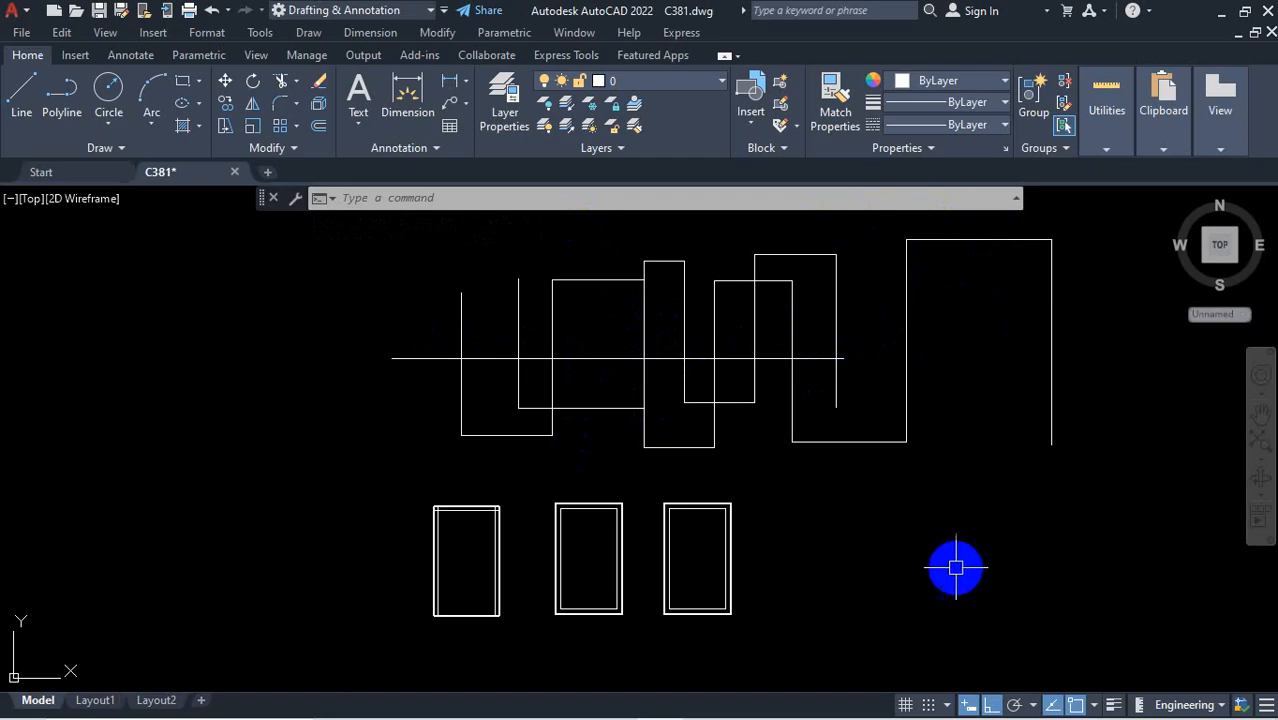
pyautogui.moveTo(1015, 718)
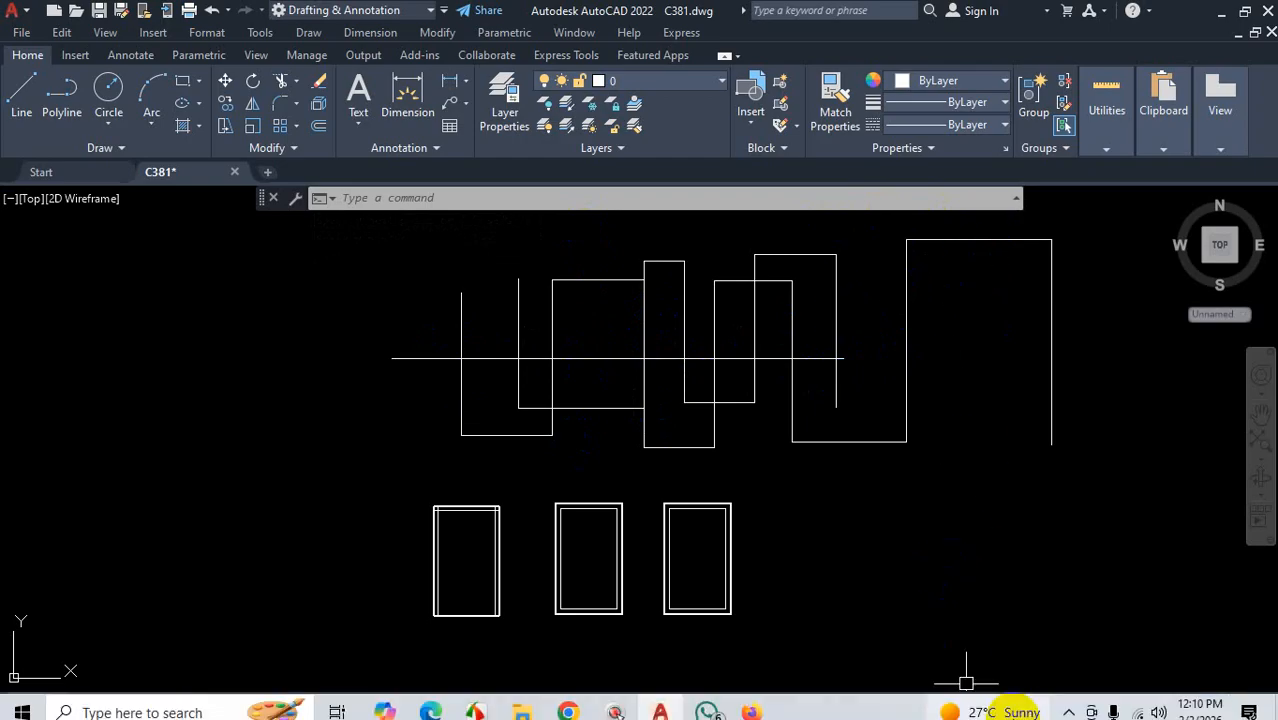
pyautogui.click(1068, 701)
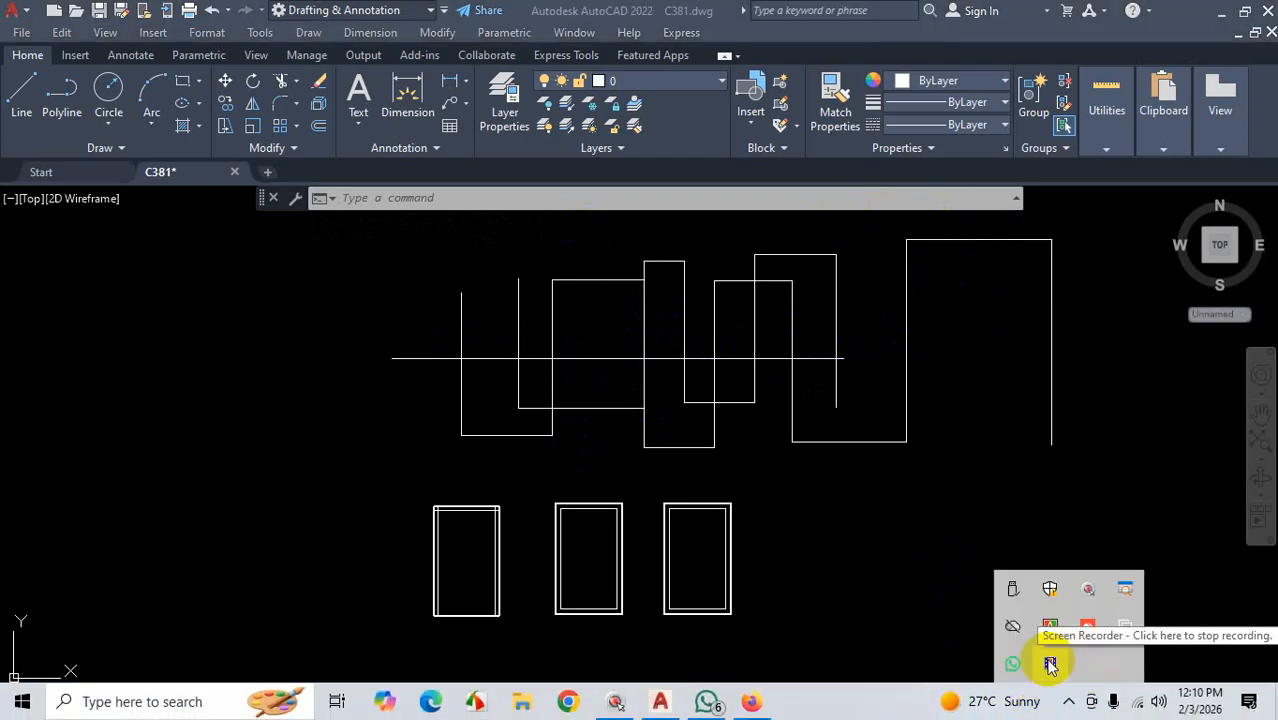
pyautogui.click(1050, 666)
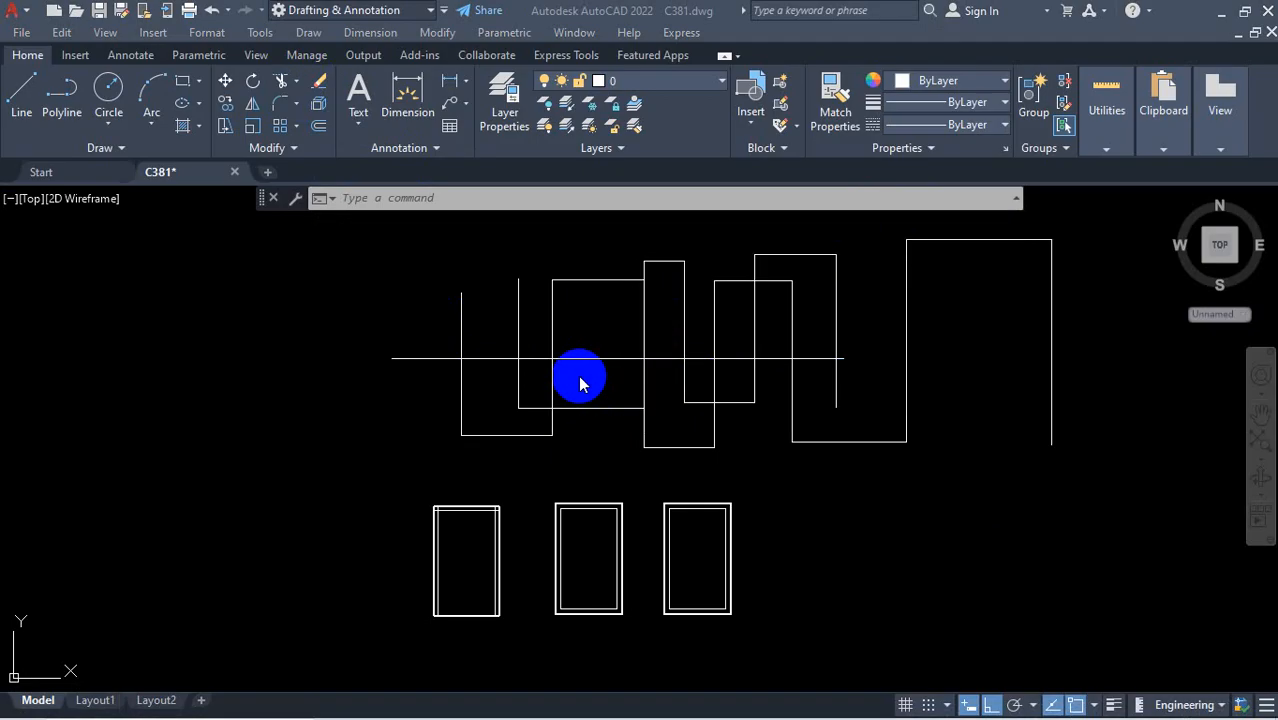
pyautogui.hotkey('ctrl', '1')
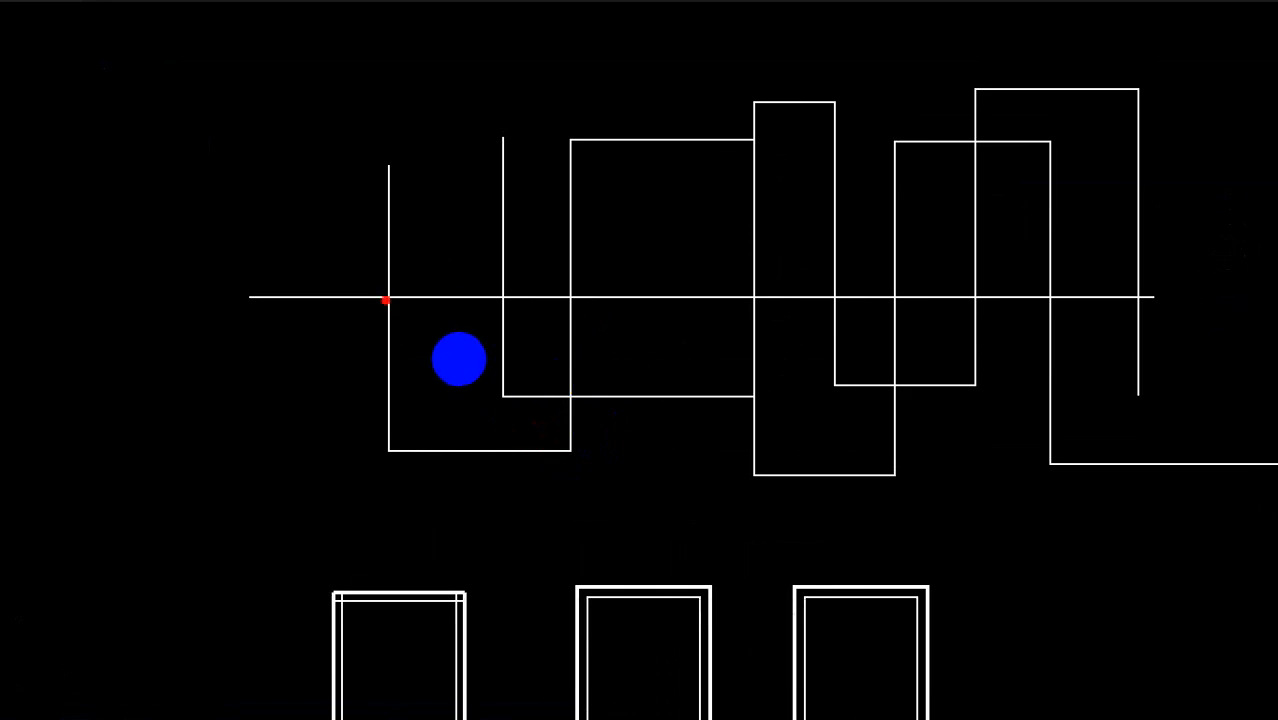
pyautogui.keyDown('shift'); pyautogui.moveTo(459, 358); pyautogui.dragTo(871, 363); pyautogui.keyUp('shift')
pyautogui.moveTo(457, 358)
pyautogui.mouseDown()
pyautogui.moveTo(376, 358)
pyautogui.moveTo(403, 362)
pyautogui.mouseUp()
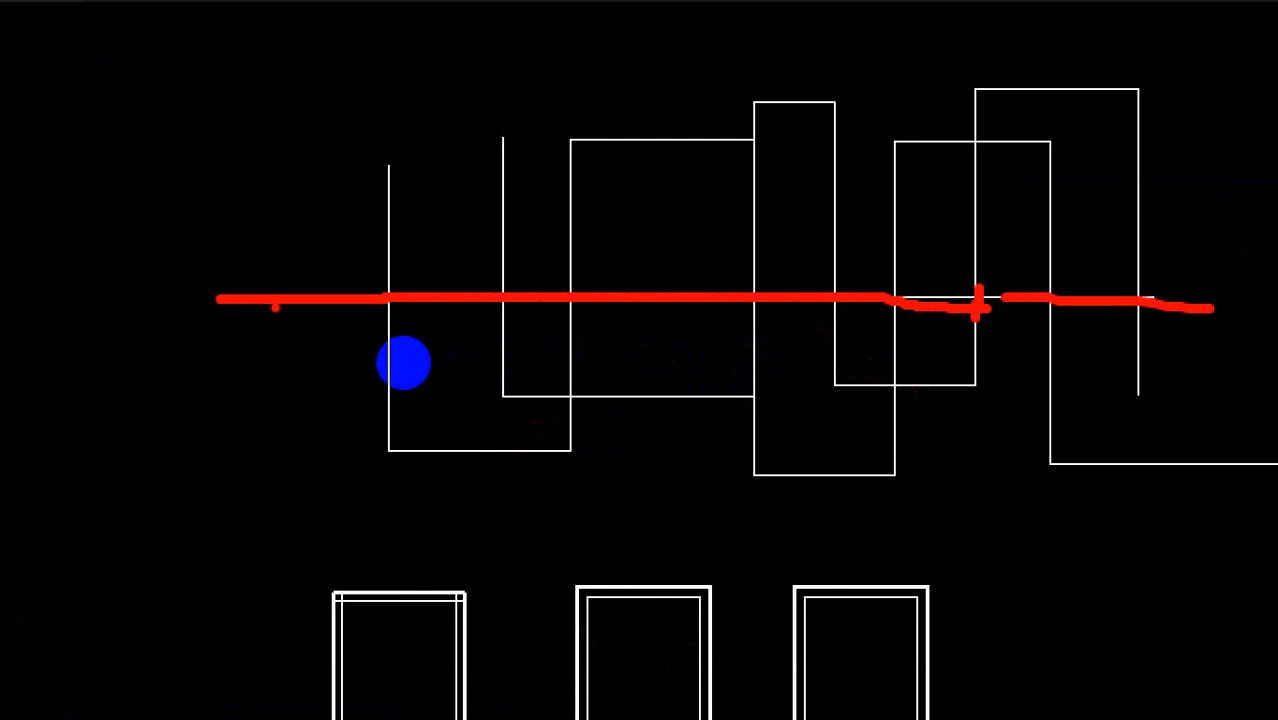
pyautogui.press('Escape')
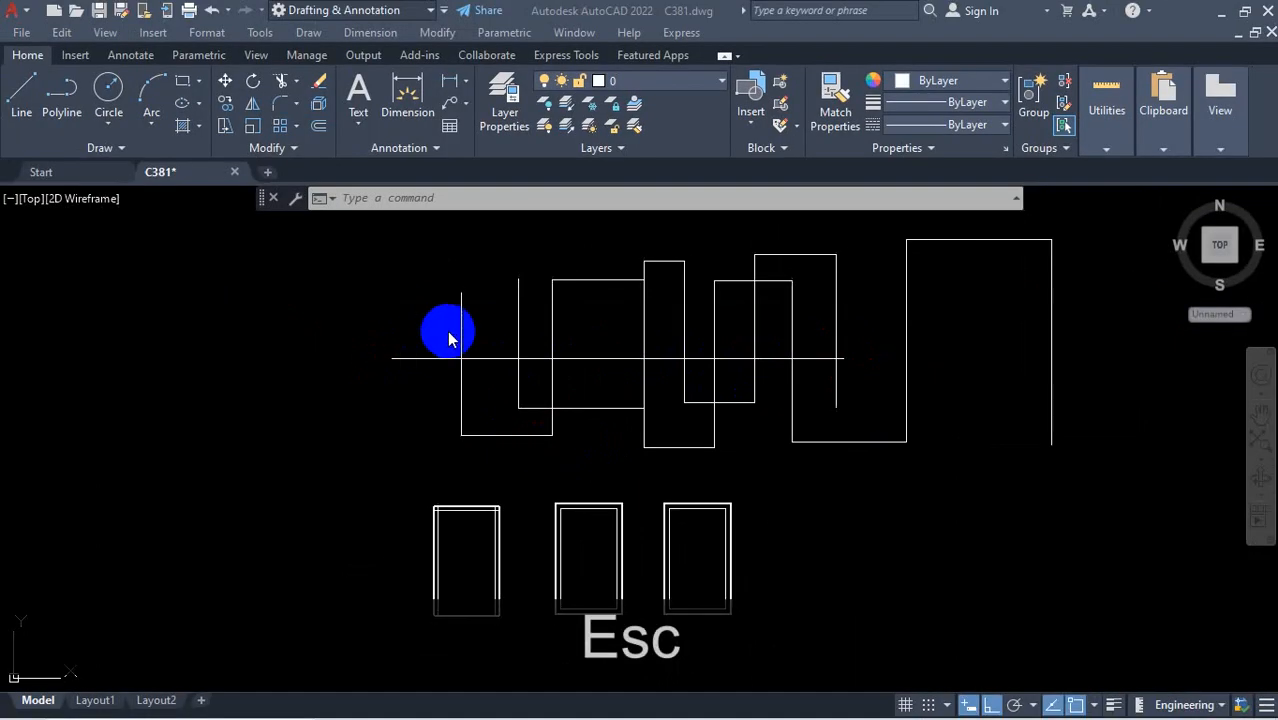
# Select the long horizontal line that crosses both zigzags
pyautogui.click(334, 236)
pyautogui.click(427, 358)
pyautogui.click(422, 356)
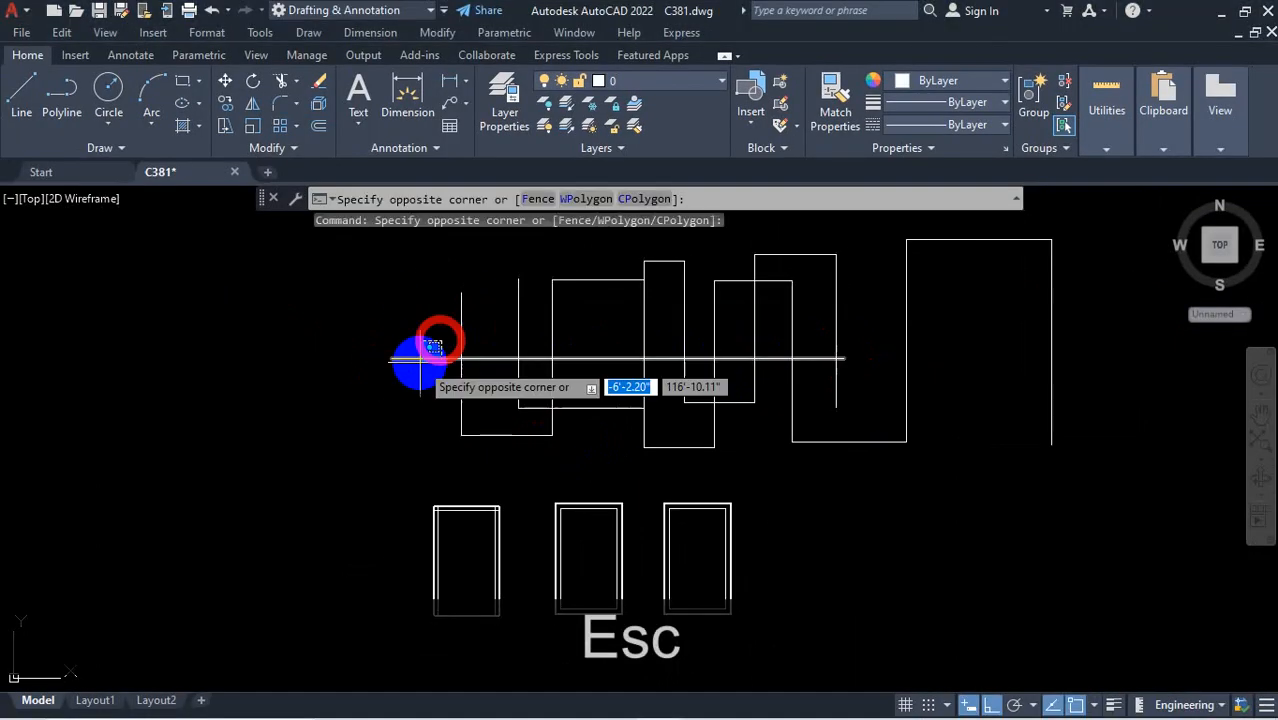
pyautogui.click(417, 381)
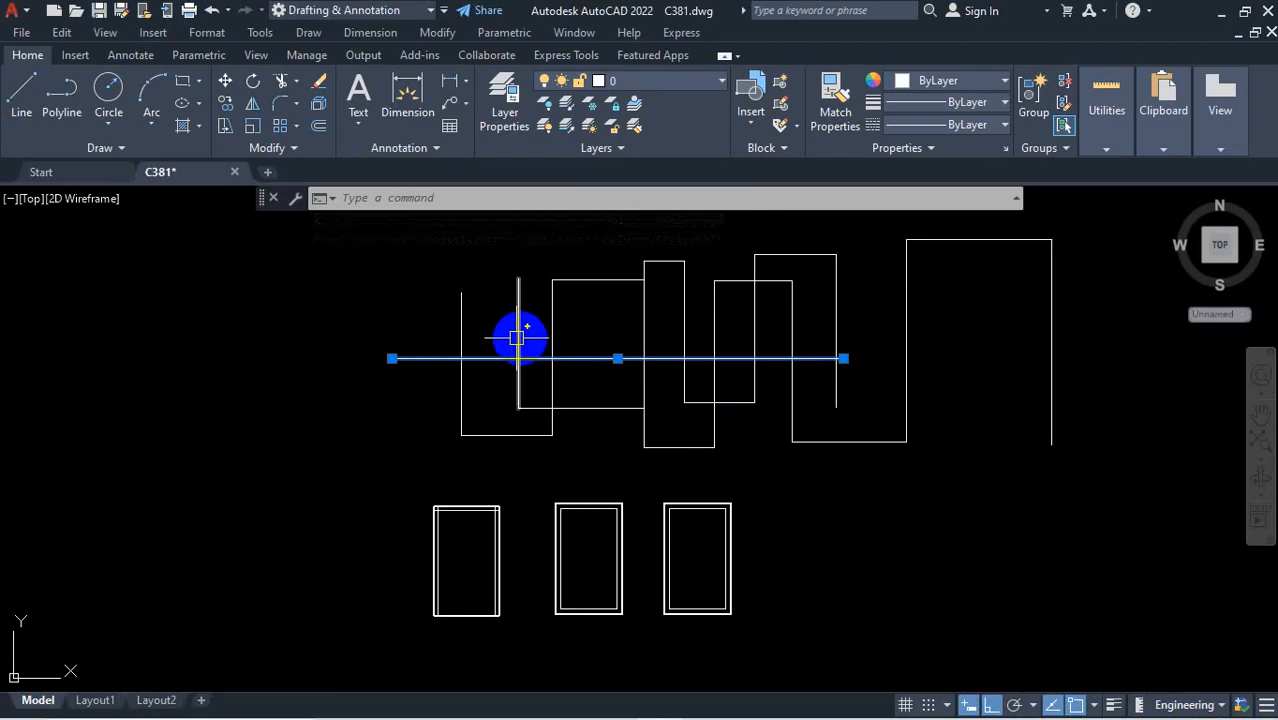
# Deselect the long horizontal line and draw a separate horizontal line above the two zigzags
pyautogui.press('Escape')
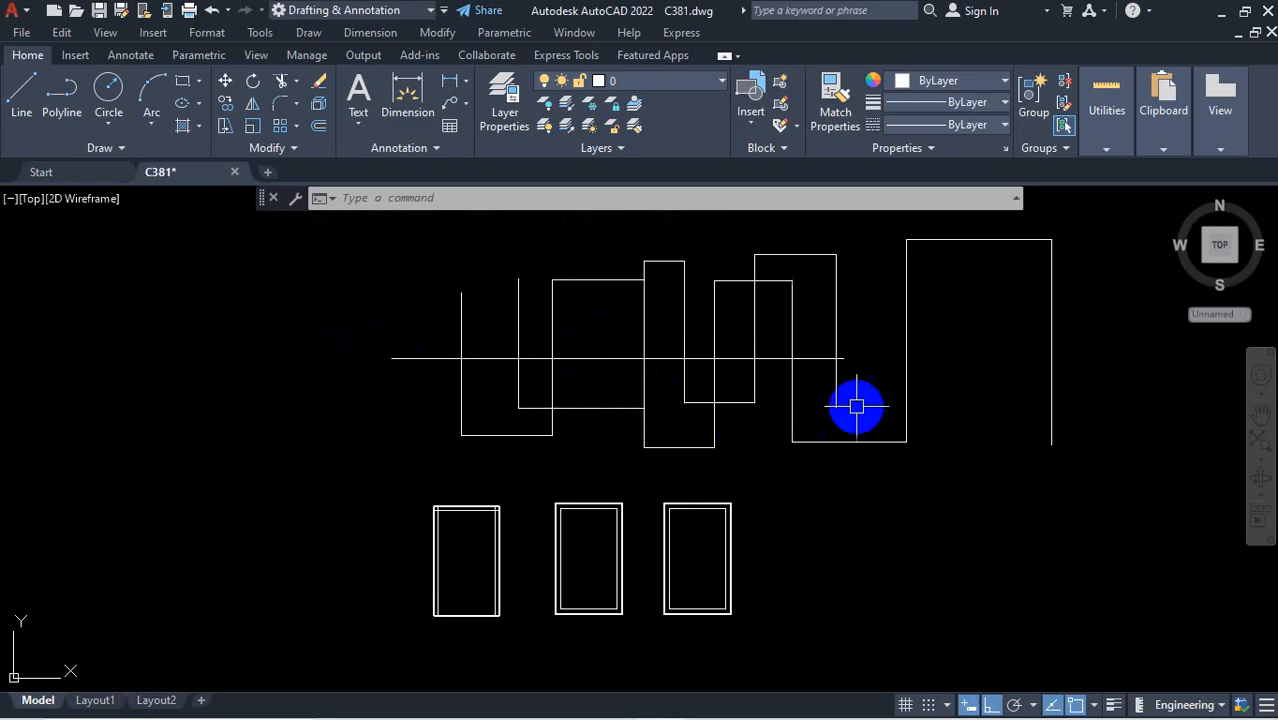
pyautogui.scroll(2, 860, 385)
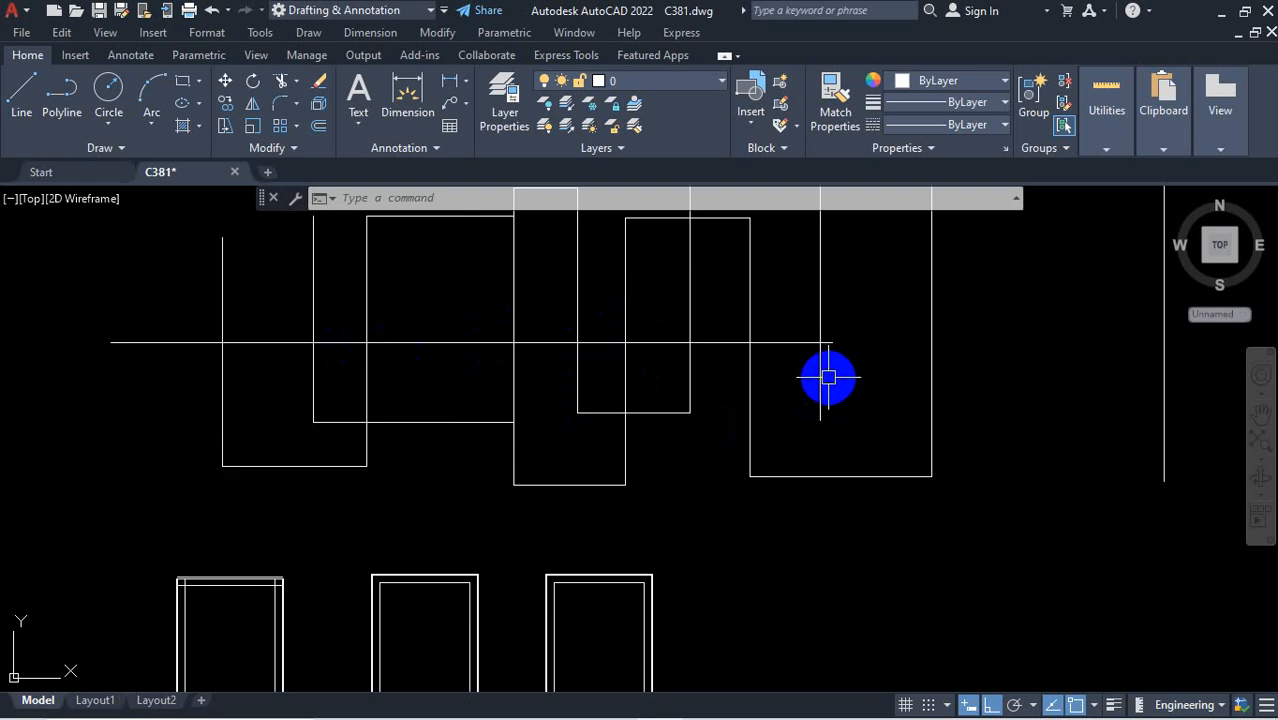
pyautogui.scroll(-7, 670, 572)
pyautogui.press('Escape')
pyautogui.press('Escape')
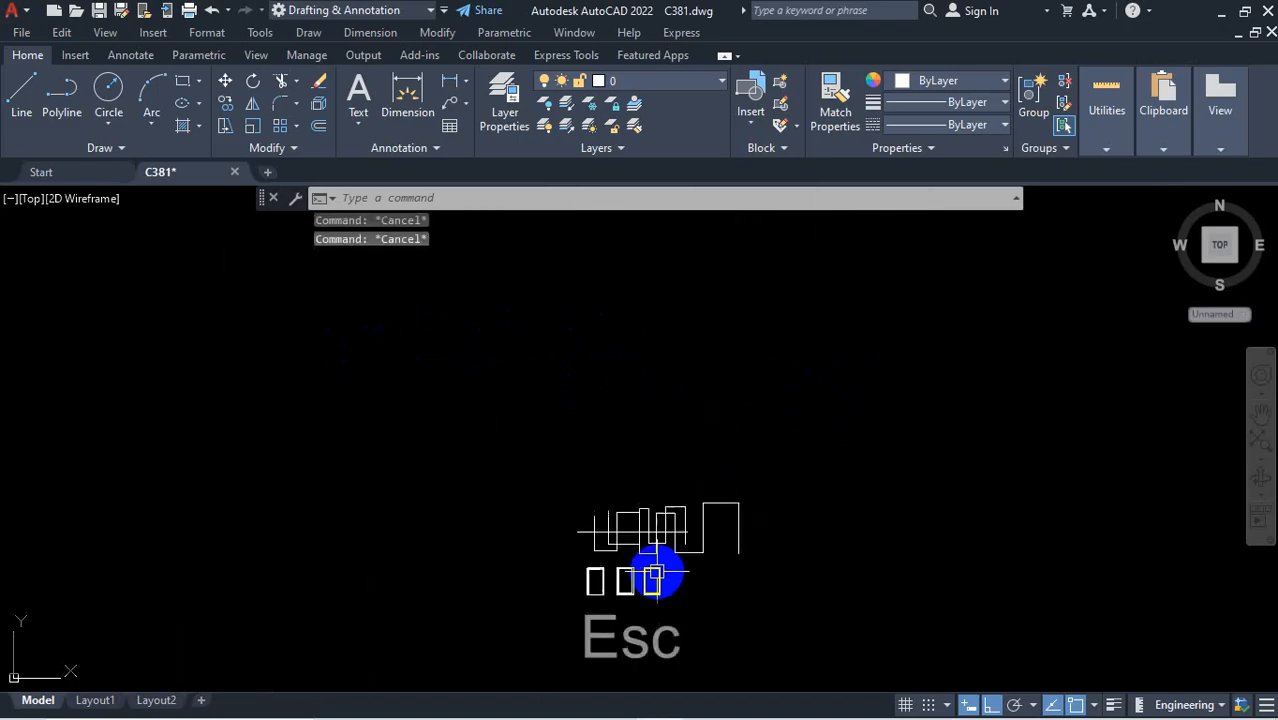
pyautogui.click(33, 105)
pyautogui.scroll(4, 556, 508)
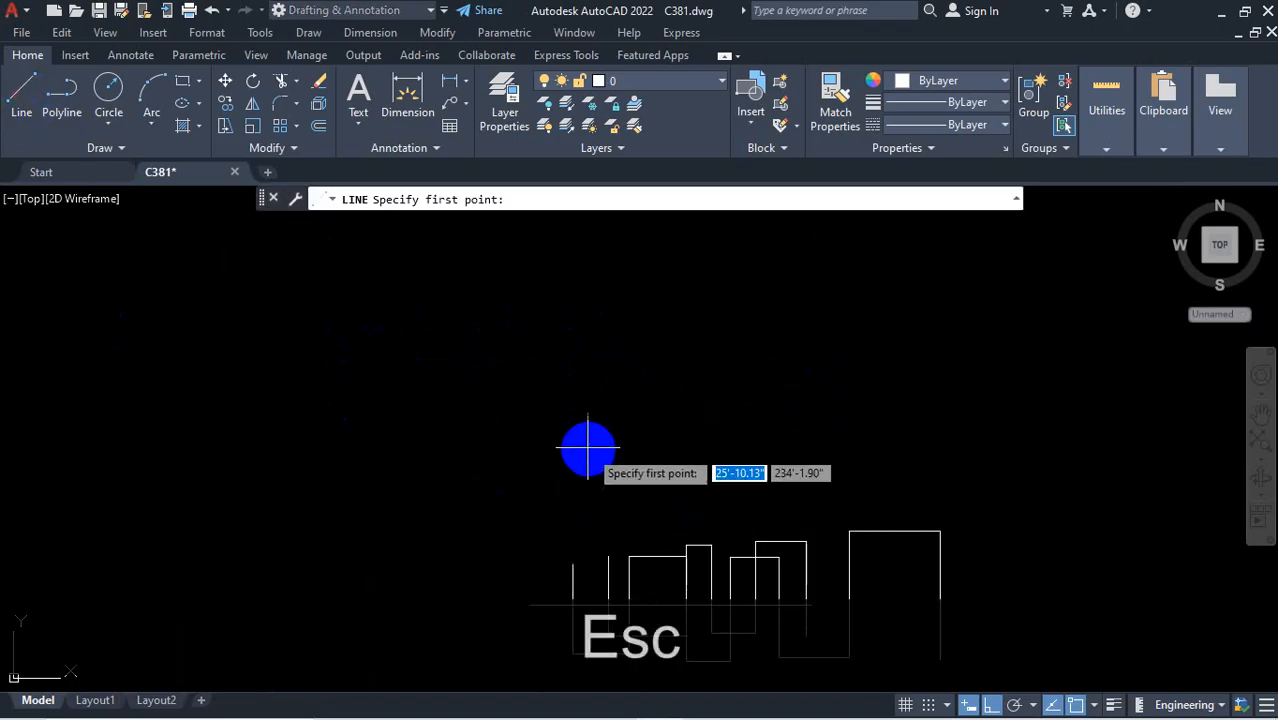
pyautogui.click(585, 444)
pyautogui.press('Escape')
pyautogui.scroll(2, 685, 479)
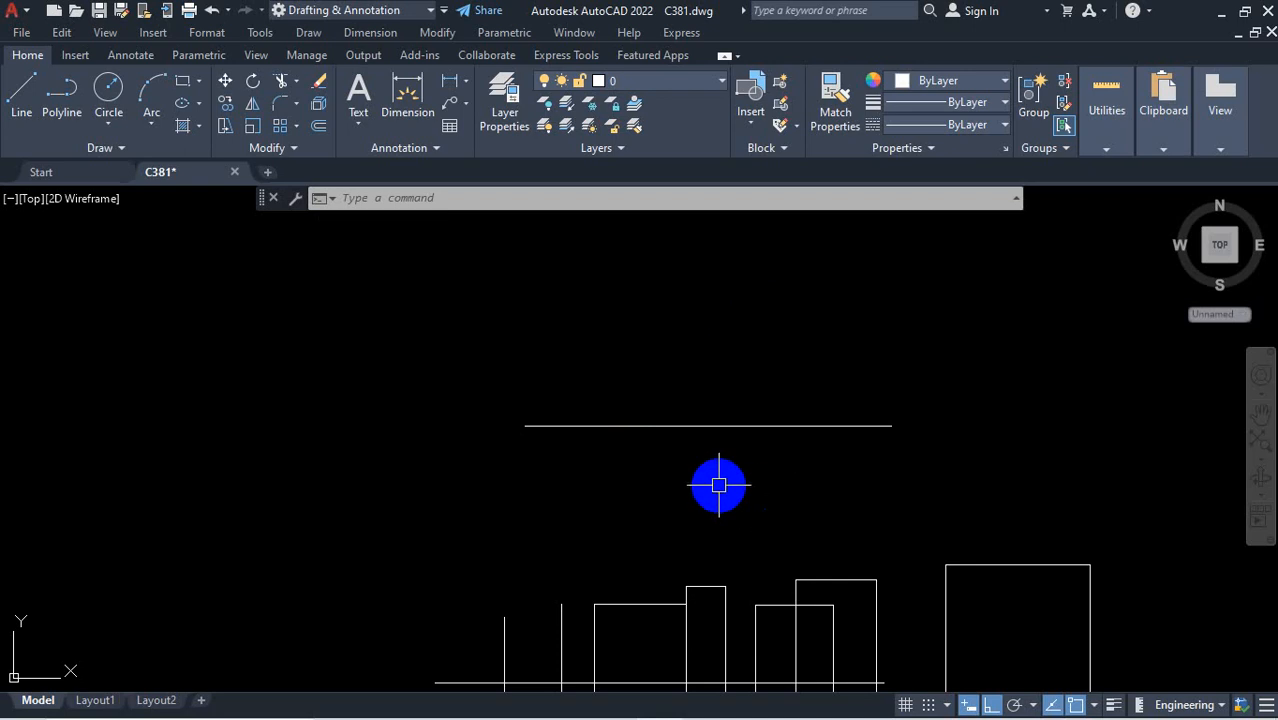
pyautogui.scroll(-4, 764, 433)
pyautogui.scroll(4, 745, 491)
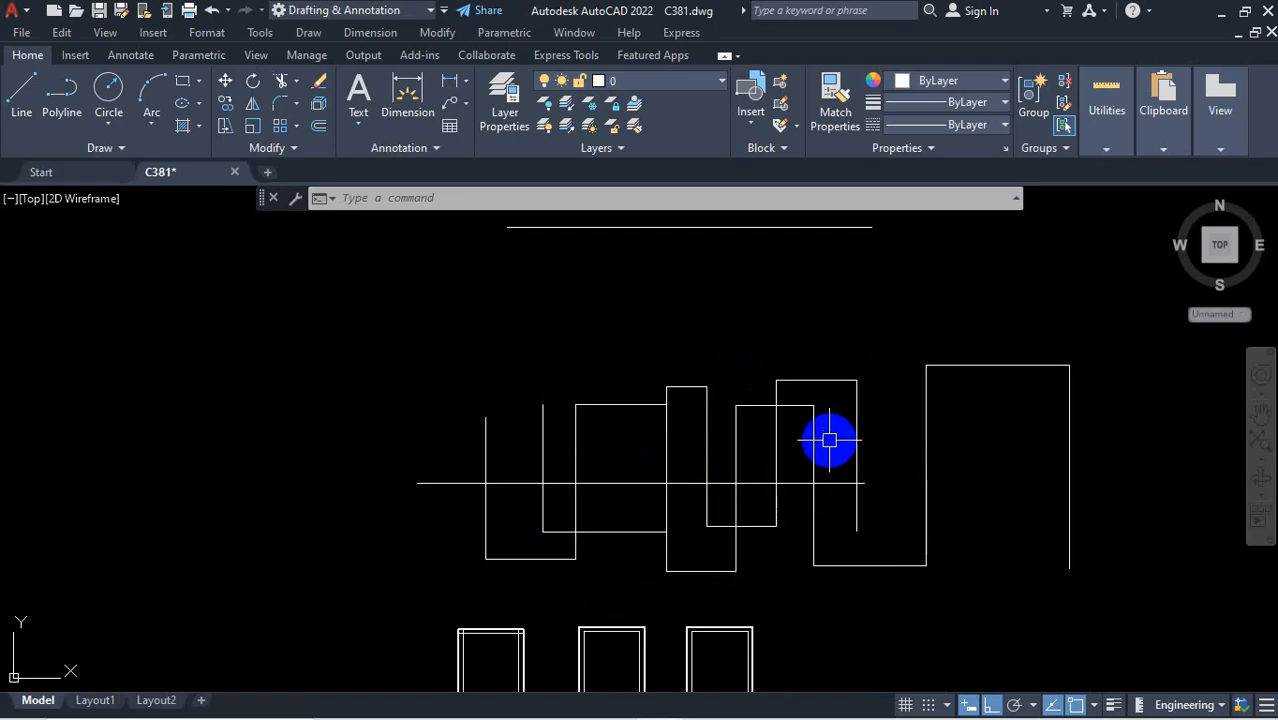
pyautogui.scroll(2, 635, 541)
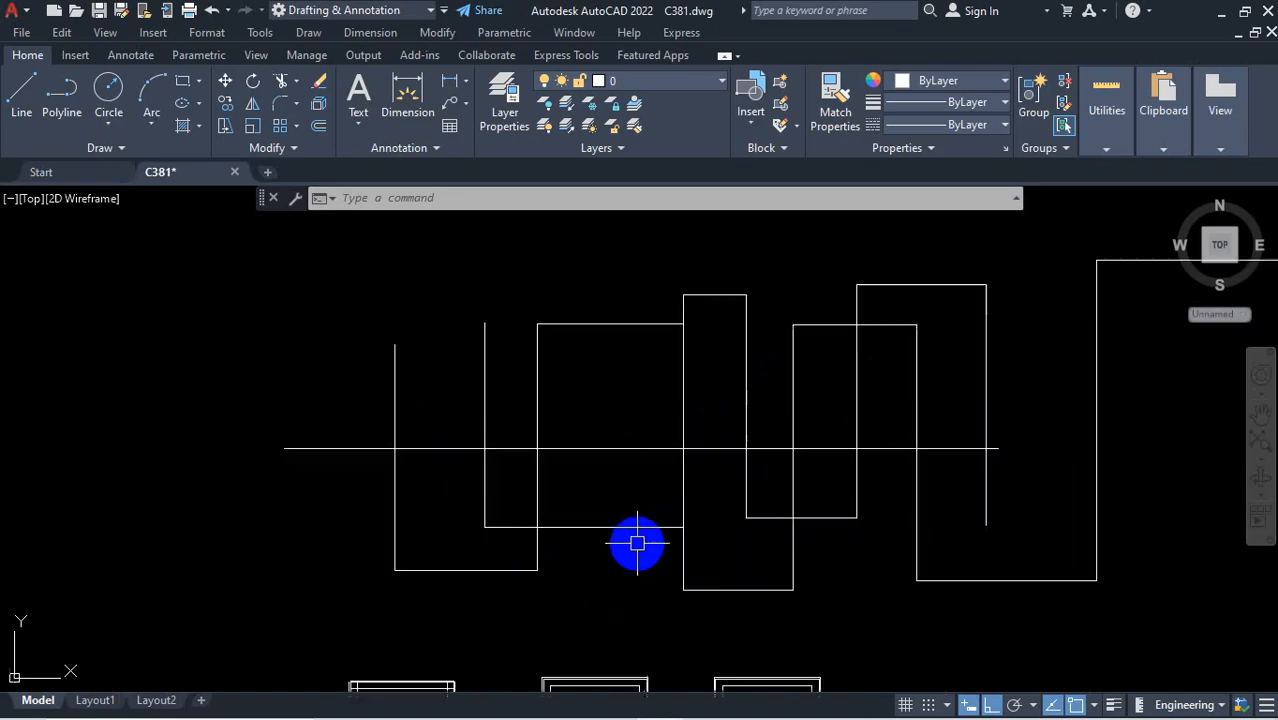
pyautogui.hotkey('ctrl', '1')
pyautogui.click(571, 539)
pyautogui.moveTo(639, 434)
pyautogui.mouseDown()
pyautogui.moveTo(607, 463)
pyautogui.moveTo(650, 476)
pyautogui.mouseUp()
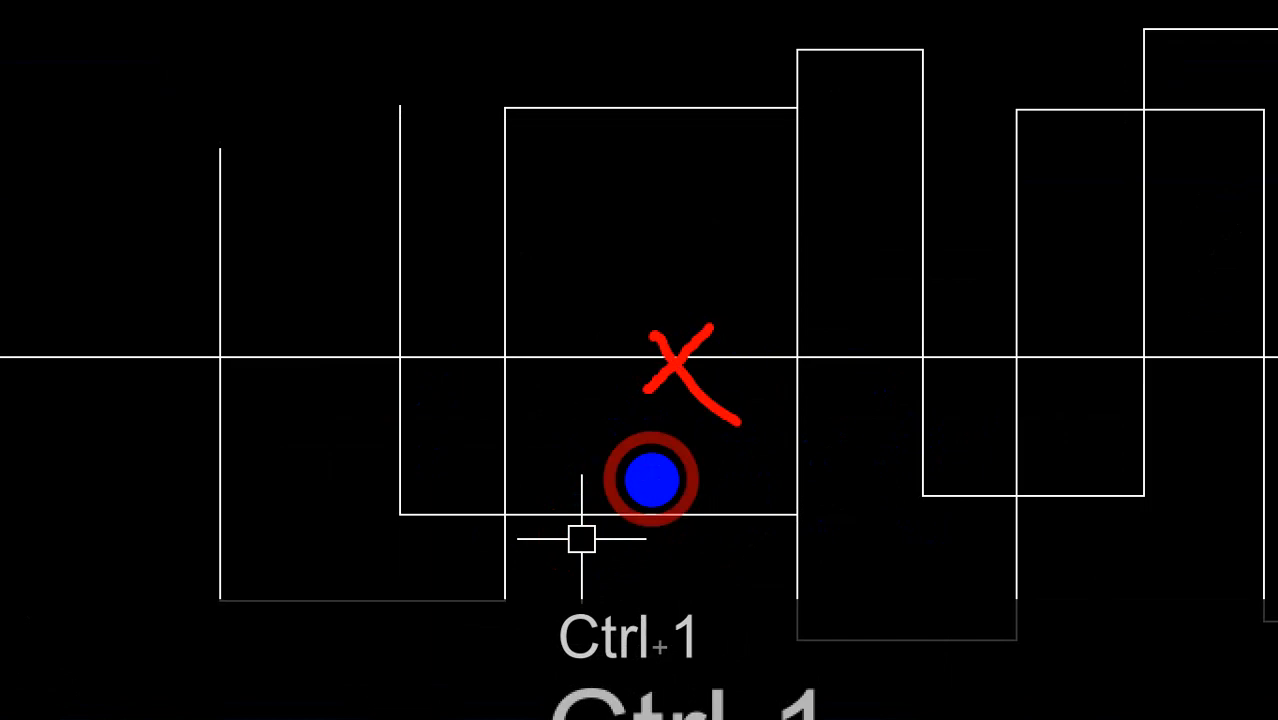
pyautogui.click(651, 468)
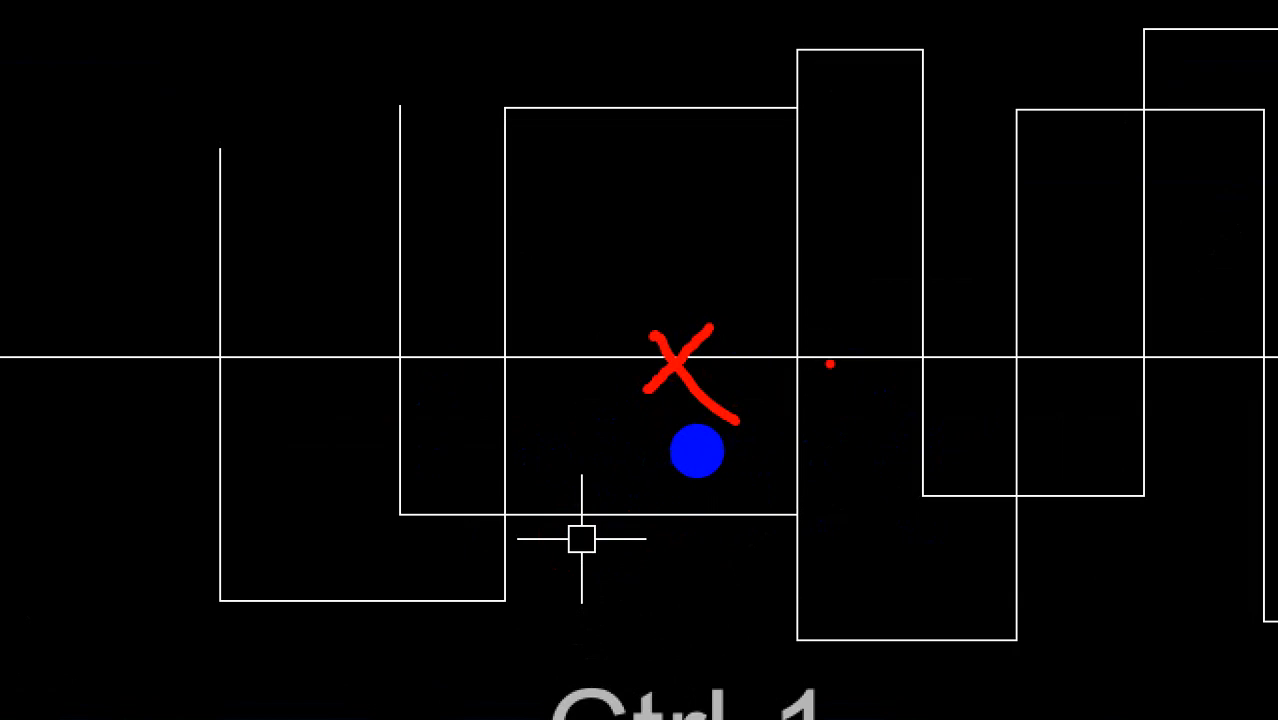
pyautogui.moveTo(800, 213); pyautogui.dragTo(791, 345)
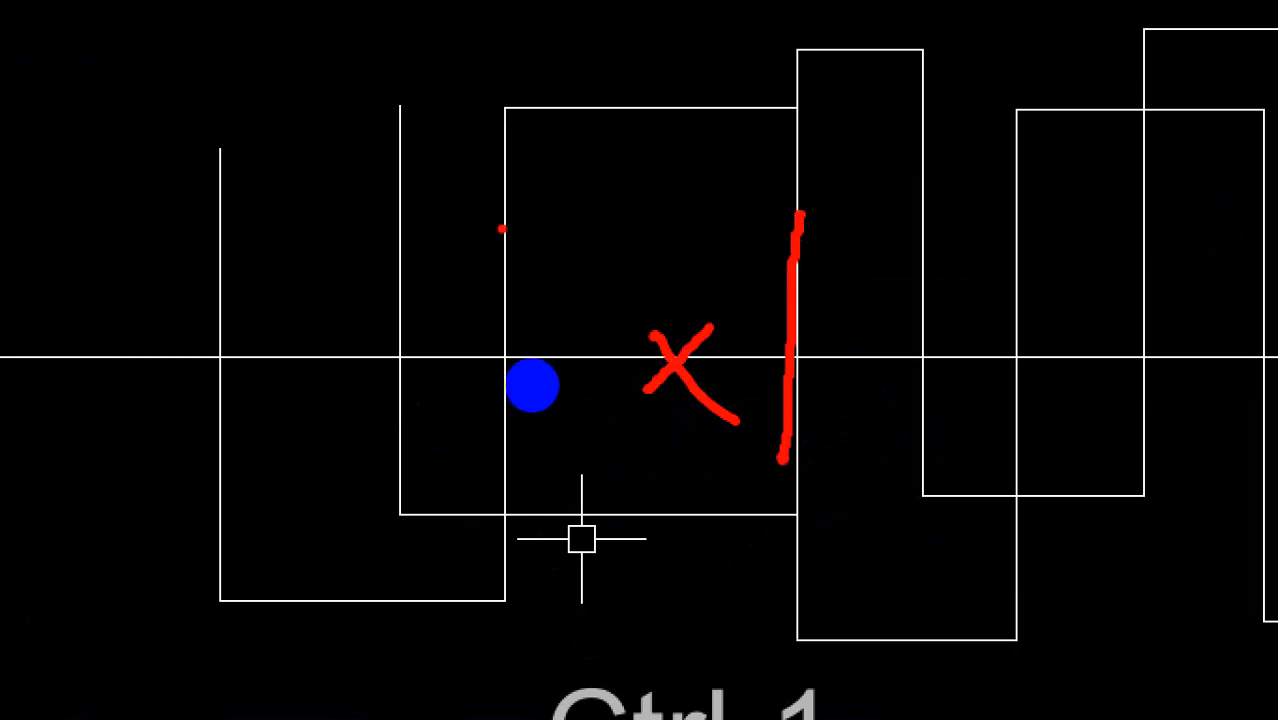
pyautogui.moveTo(507, 211); pyautogui.dragTo(512, 492)
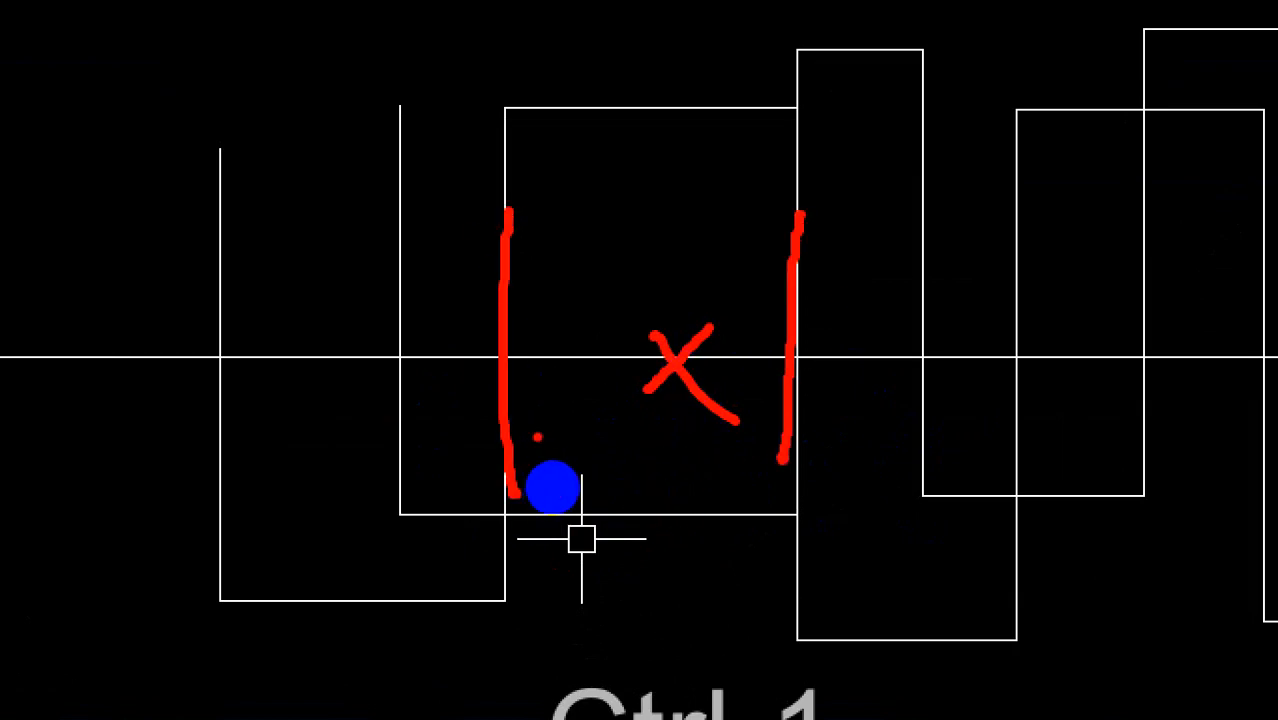
pyautogui.press('Escape')
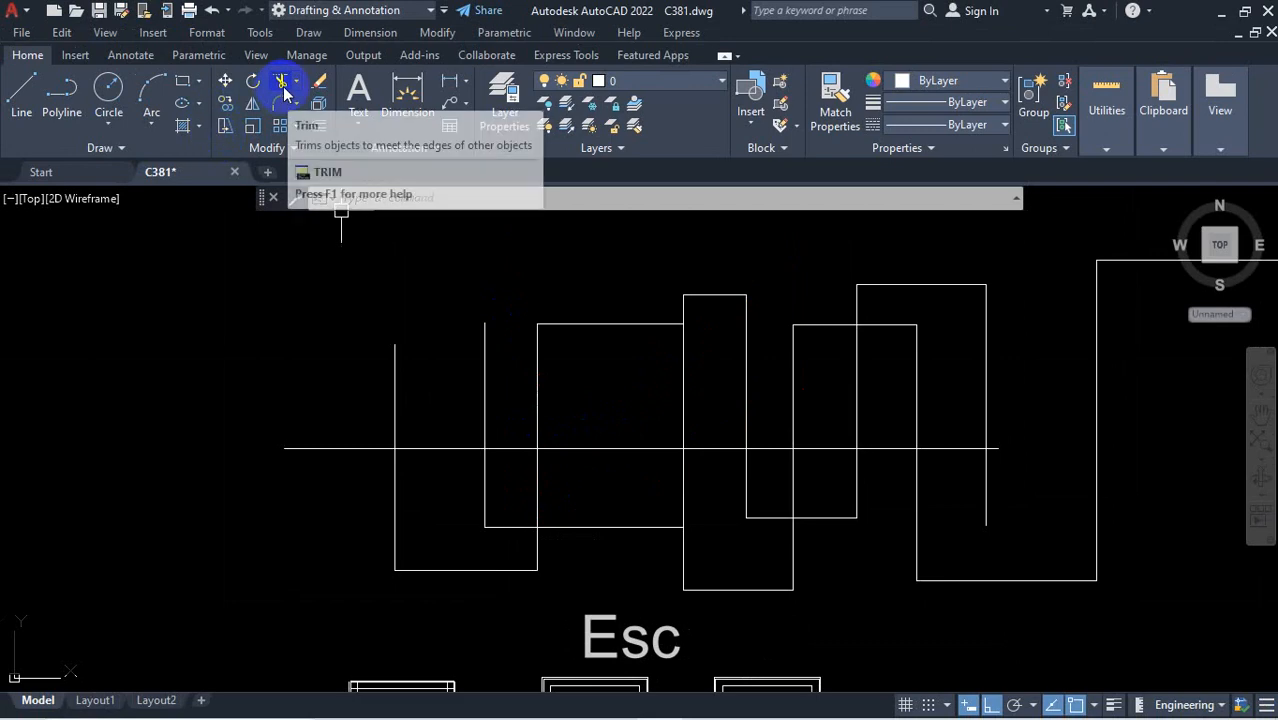
pyautogui.hotkey('ctrl', '1')
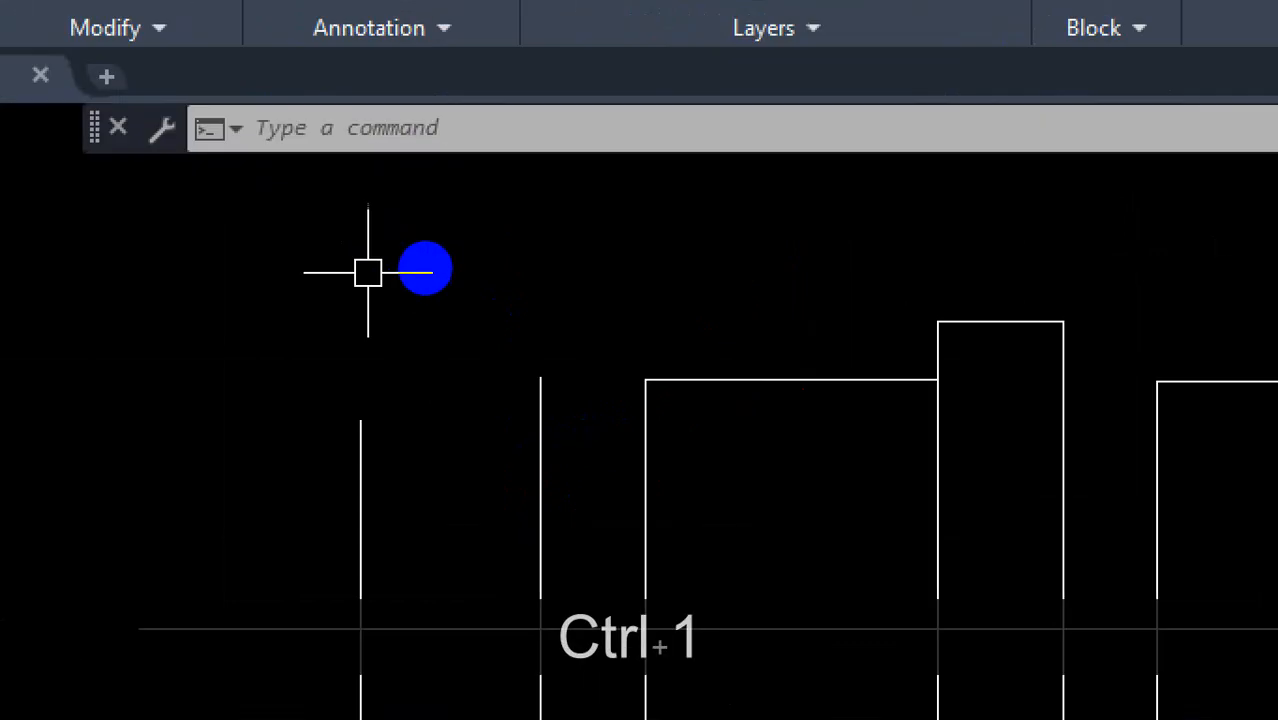
pyautogui.click(425, 265)
pyautogui.moveTo(463, 252)
pyautogui.mouseDown()
pyautogui.moveTo(530, 252)
pyautogui.moveTo(500, 290)
pyautogui.moveTo(500, 326)
pyautogui.mouseUp()
pyautogui.moveTo(560, 262)
pyautogui.mouseDown()
pyautogui.moveTo(566, 324)
pyautogui.moveTo(570, 292)
pyautogui.moveTo(736, 324)
pyautogui.mouseUp()
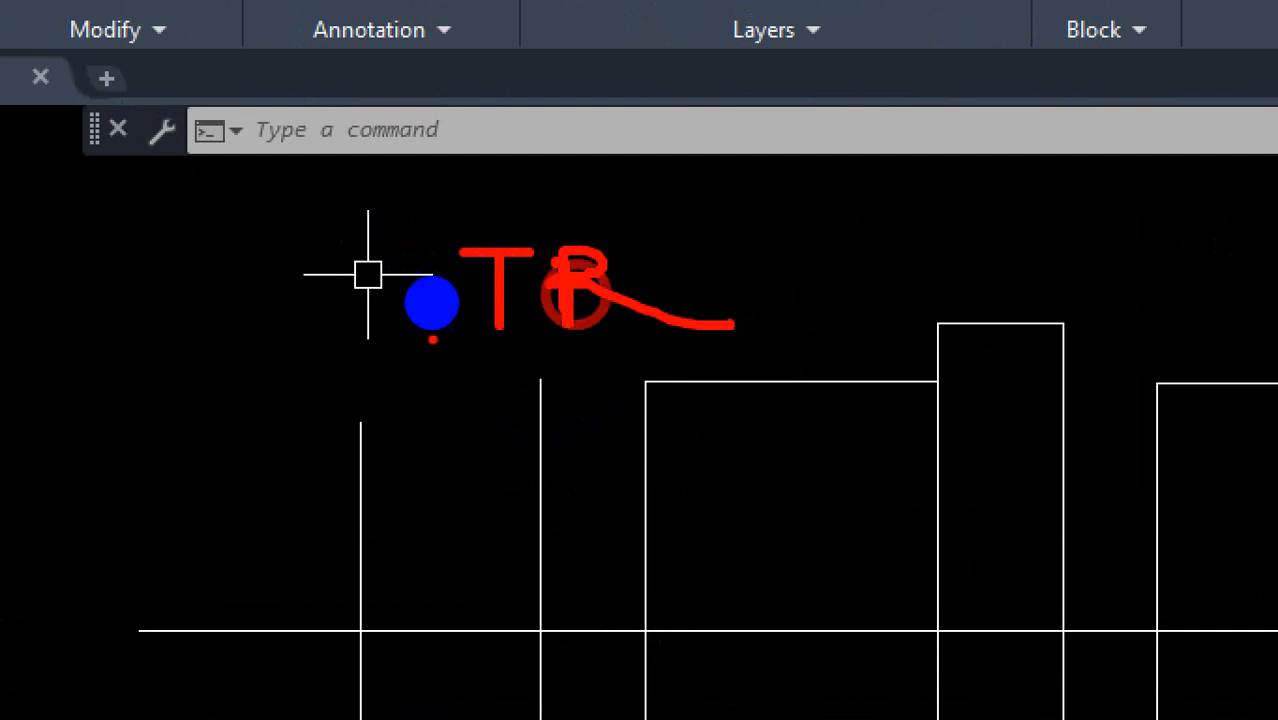
pyautogui.moveTo(424, 336)
pyautogui.mouseDown()
pyautogui.moveTo(736, 330)
pyautogui.moveTo(474, 245)
pyautogui.moveTo(438, 256)
pyautogui.mouseUp()
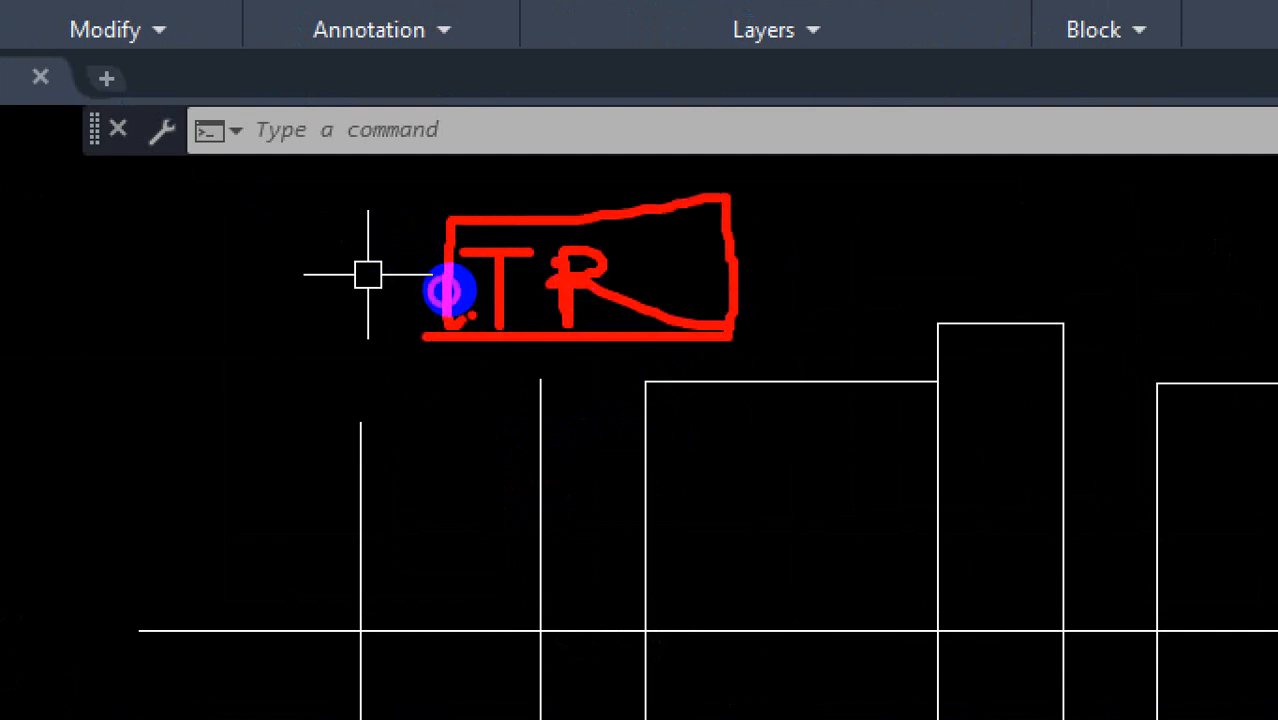
pyautogui.hotkey('ctrl', '1')
pyautogui.press('Escape')
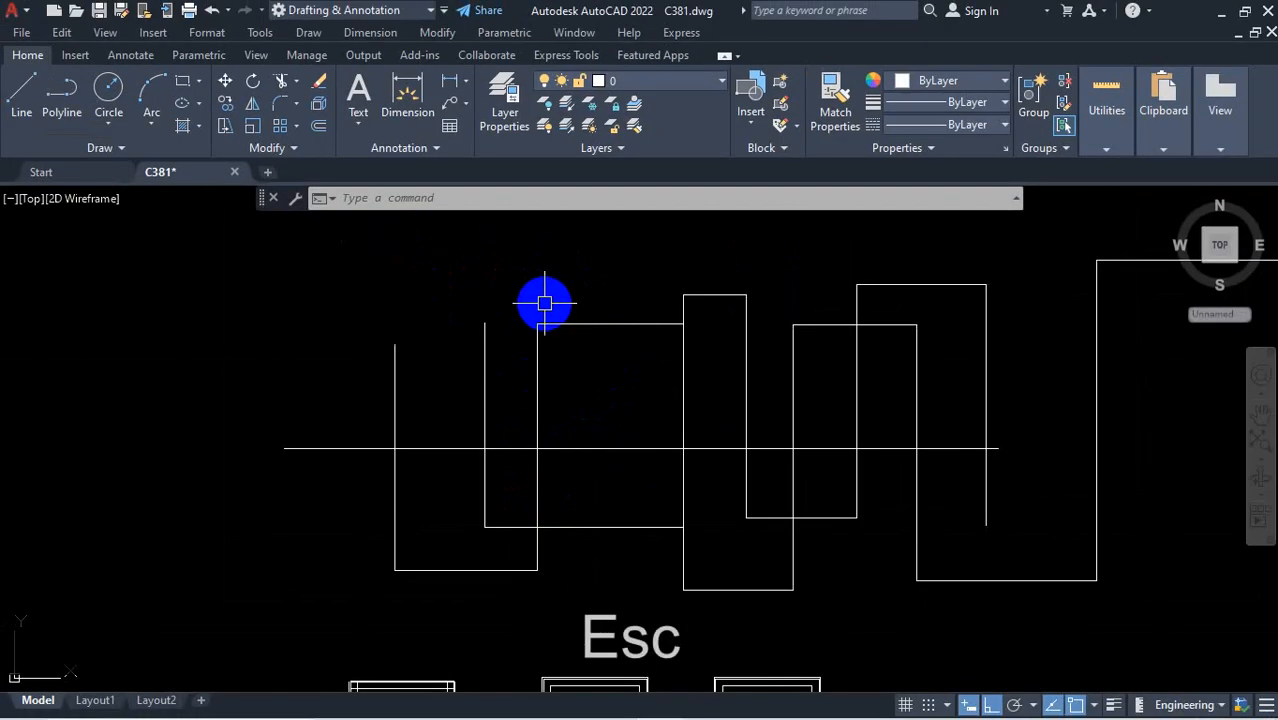
pyautogui.write('TR')
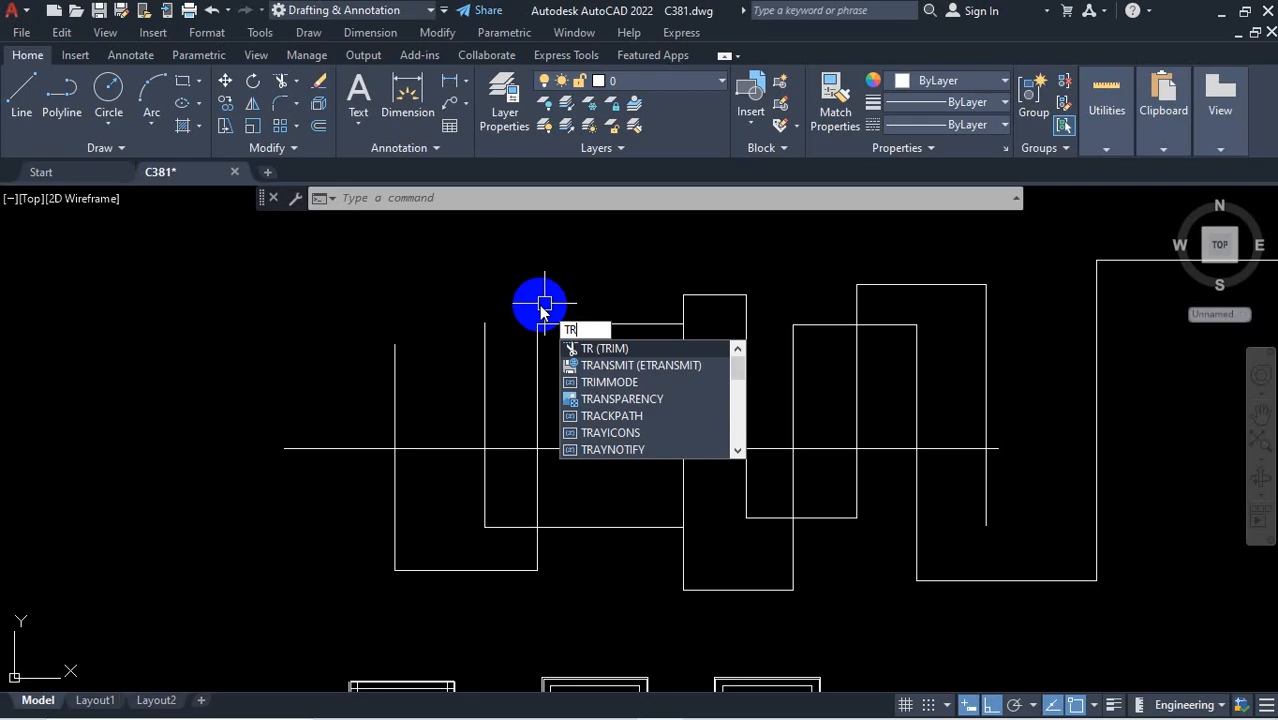
pyautogui.press('Return')
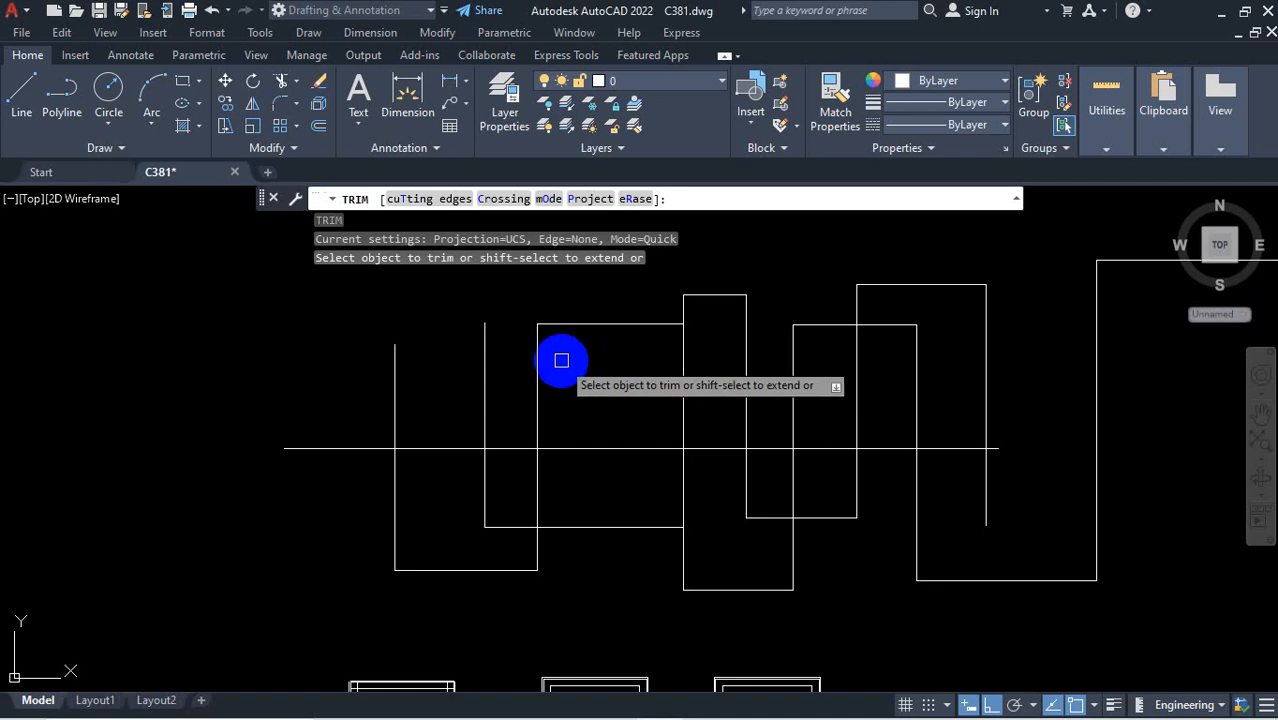
pyautogui.press('Return')
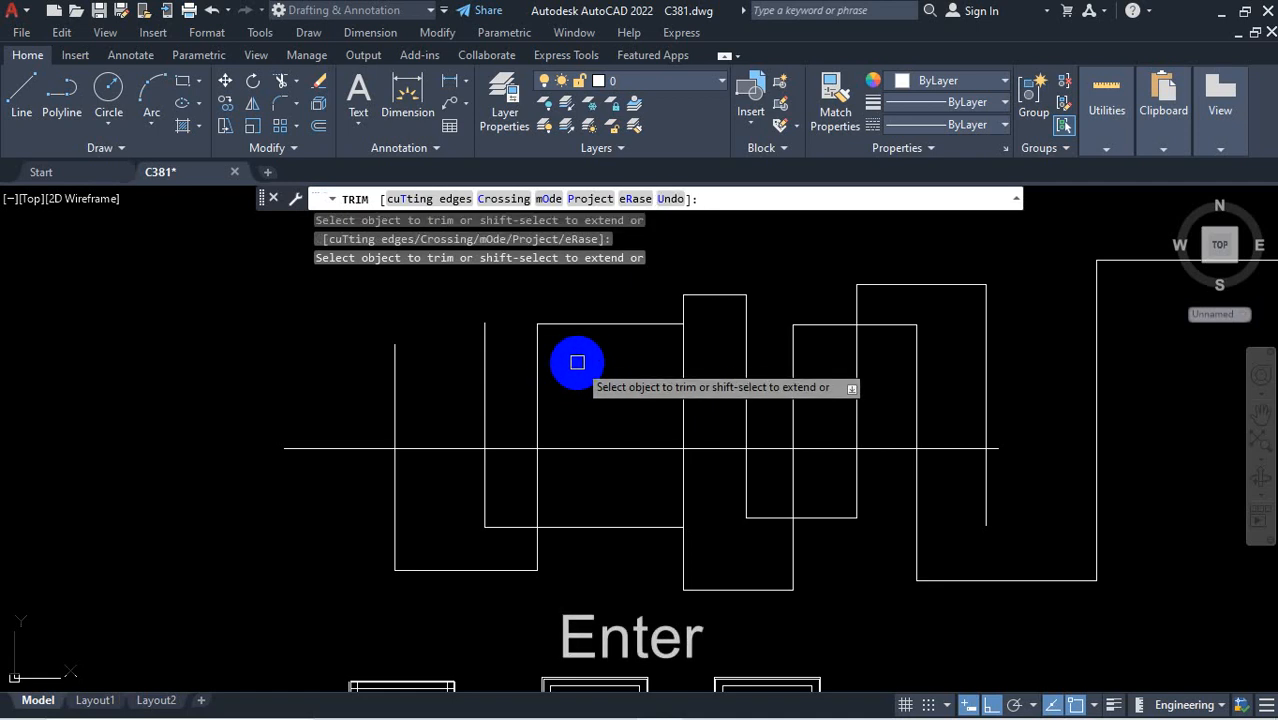
pyautogui.press('Return')
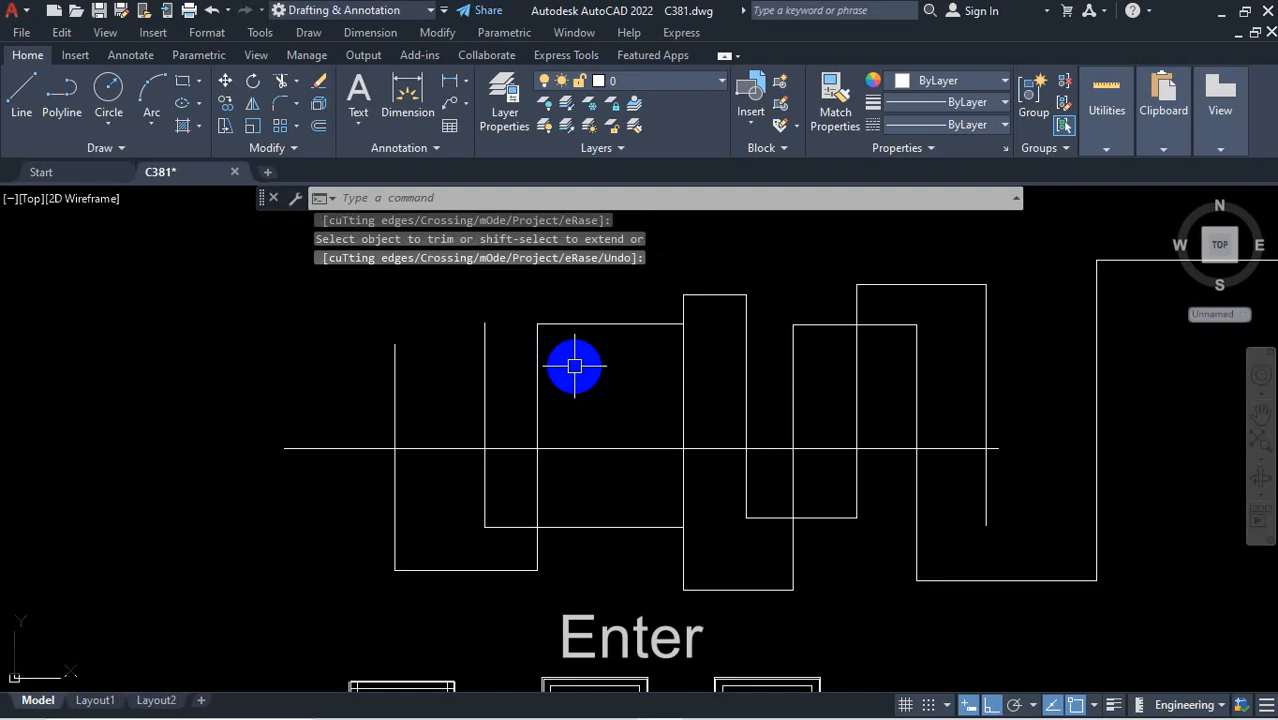
# Trim the long horizontal line between the two vertical sides of the wide middle bay, and trim off its right end past the first zigzag's last crossing
pyautogui.write('tr')
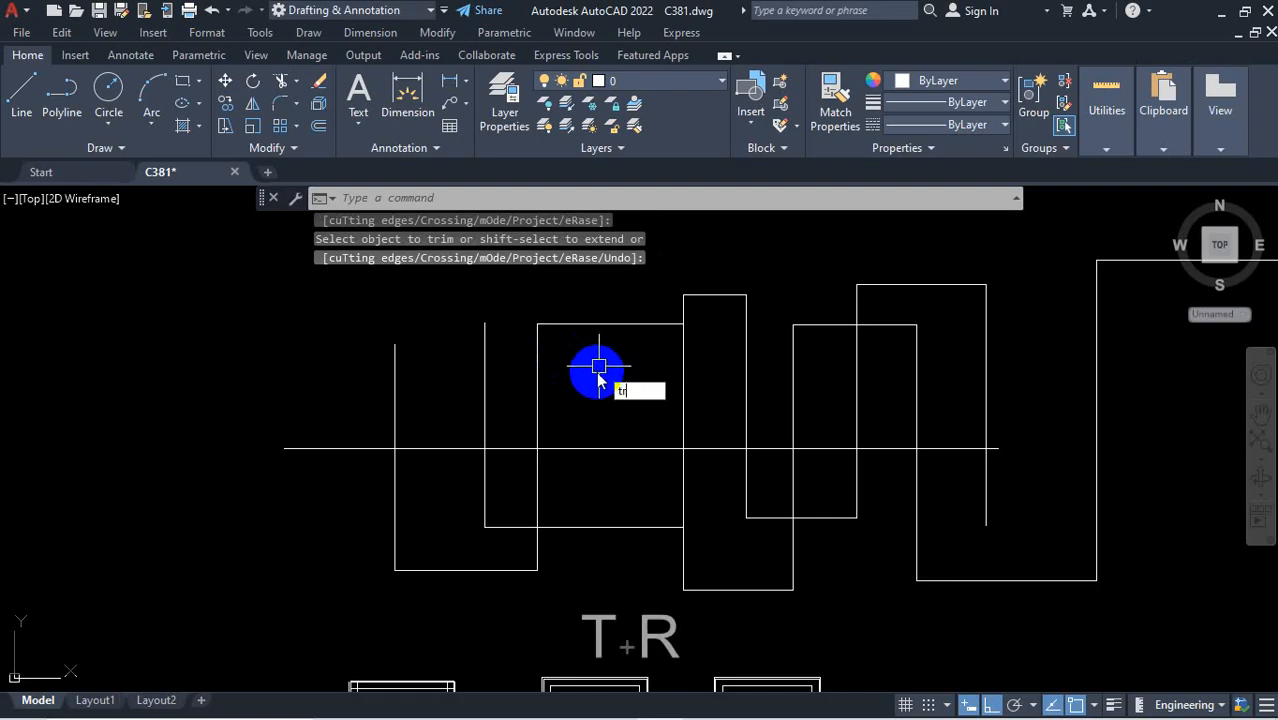
pyautogui.press('Return')
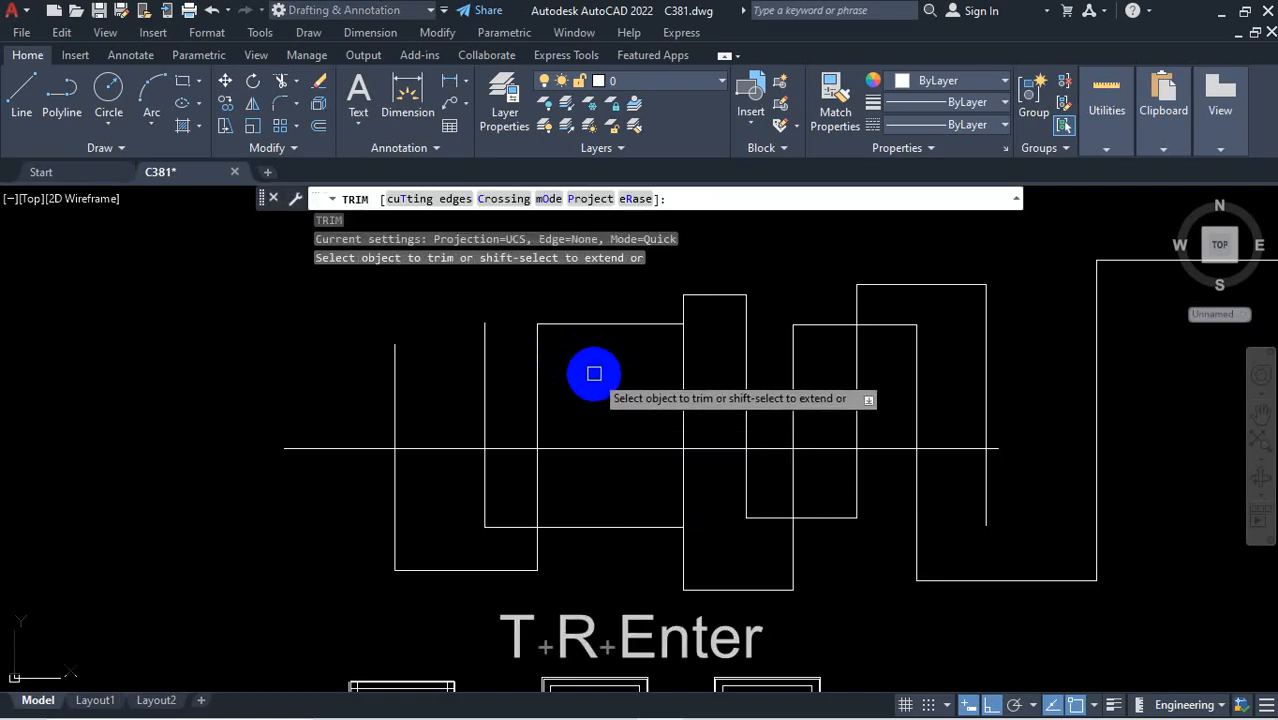
pyautogui.click(621, 447)
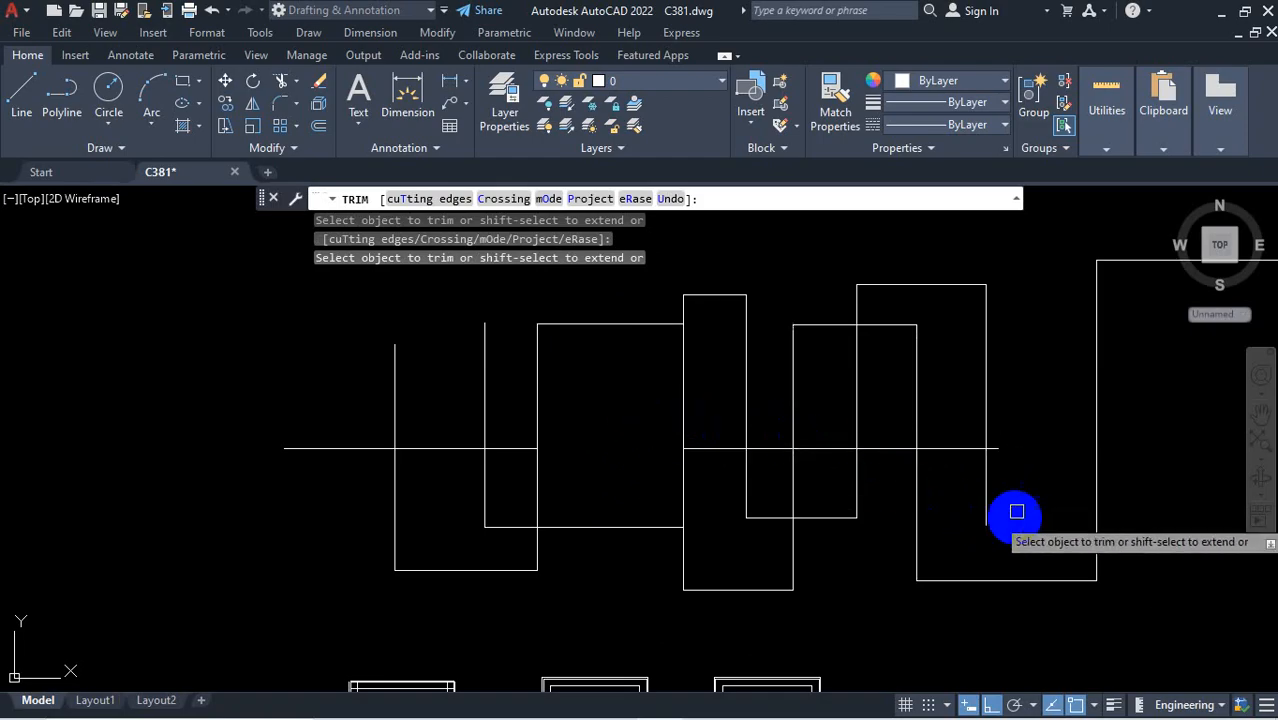
pyautogui.scroll(5, 1018, 472)
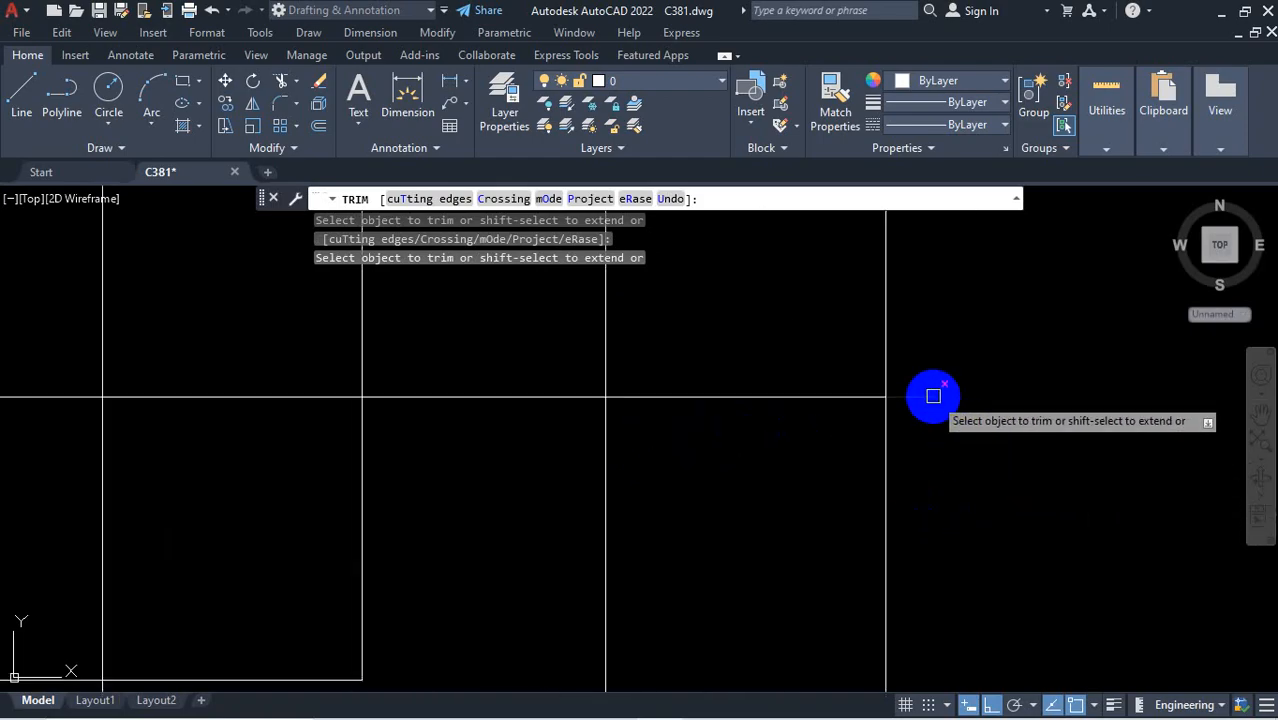
pyautogui.scroll(-2, 1040, 457)
pyautogui.click(941, 431)
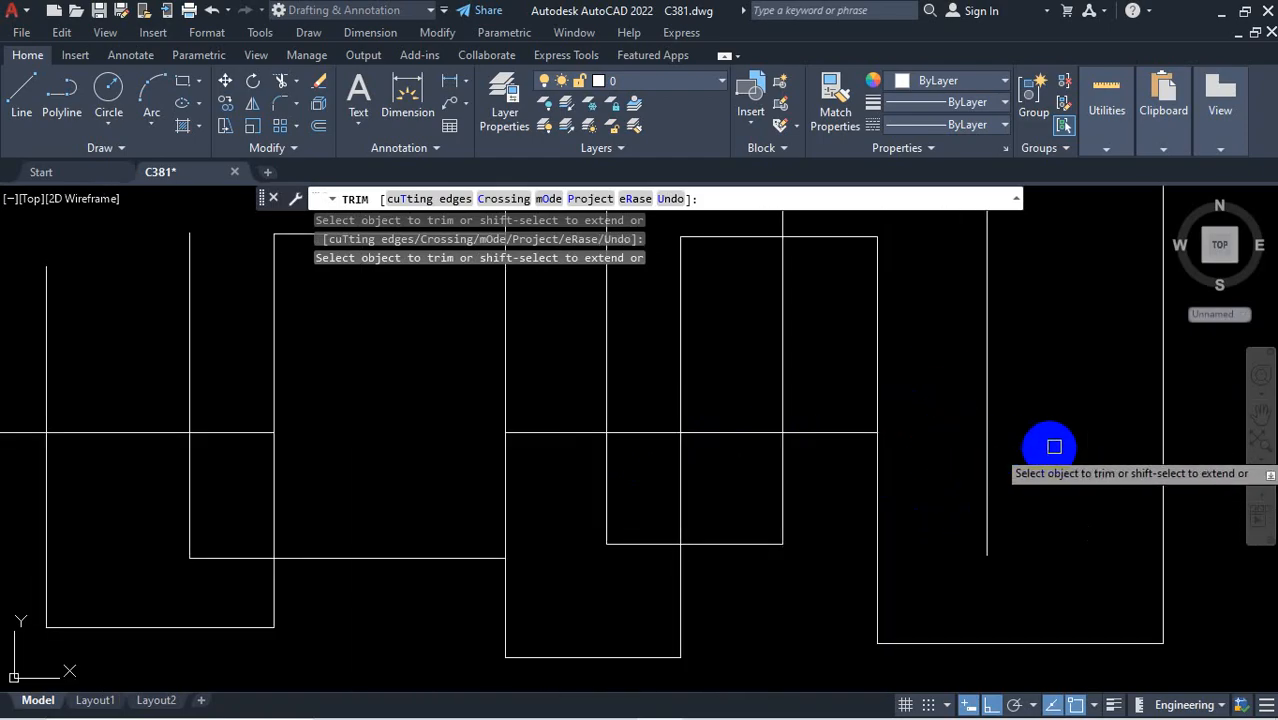
pyautogui.scroll(-1, 1066, 445)
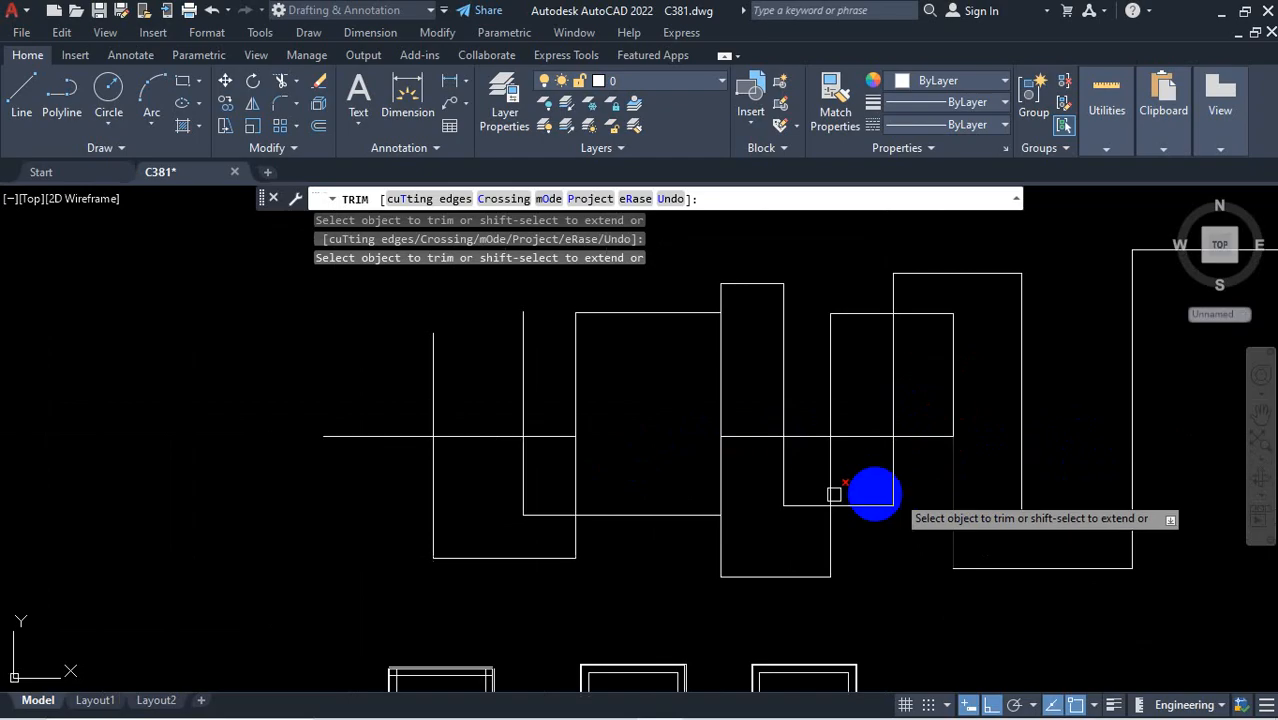
# Trim the horizontal line's overhang beyond the leftmost vertical, and trim the parts of the two leftmost verticals above the horizontal line
pyautogui.click(377, 436)
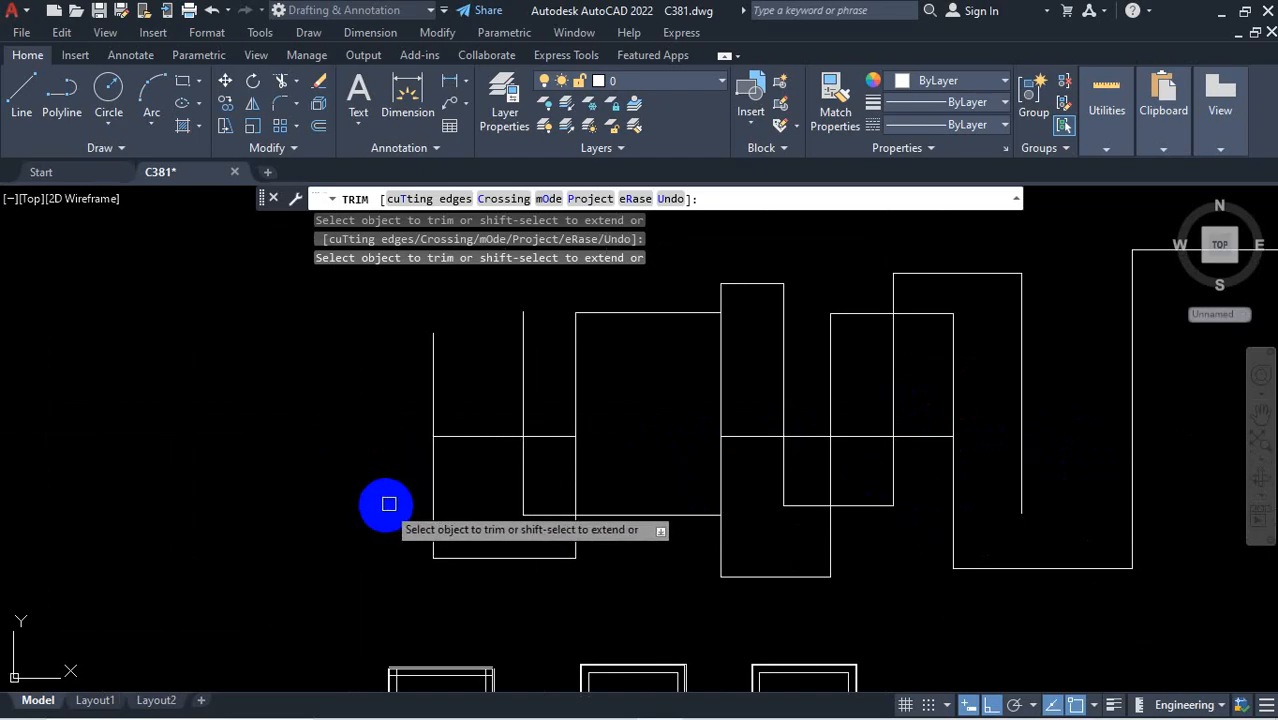
pyautogui.hotkey('ctrl', '1')
pyautogui.click(490, 466)
pyautogui.moveTo(541, 434); pyautogui.dragTo(420, 432)
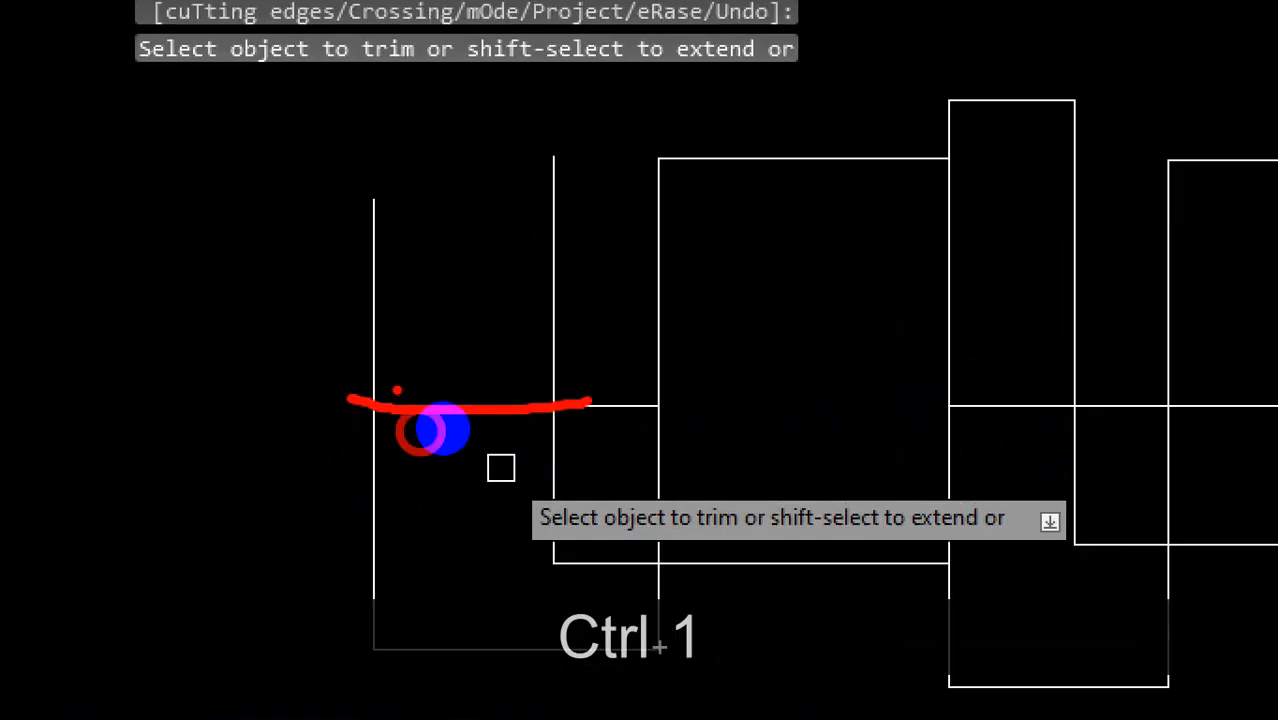
pyautogui.moveTo(429, 332); pyautogui.dragTo(427, 427)
pyautogui.moveTo(526, 311); pyautogui.dragTo(524, 359)
pyautogui.hotkey('ctrl', '1')
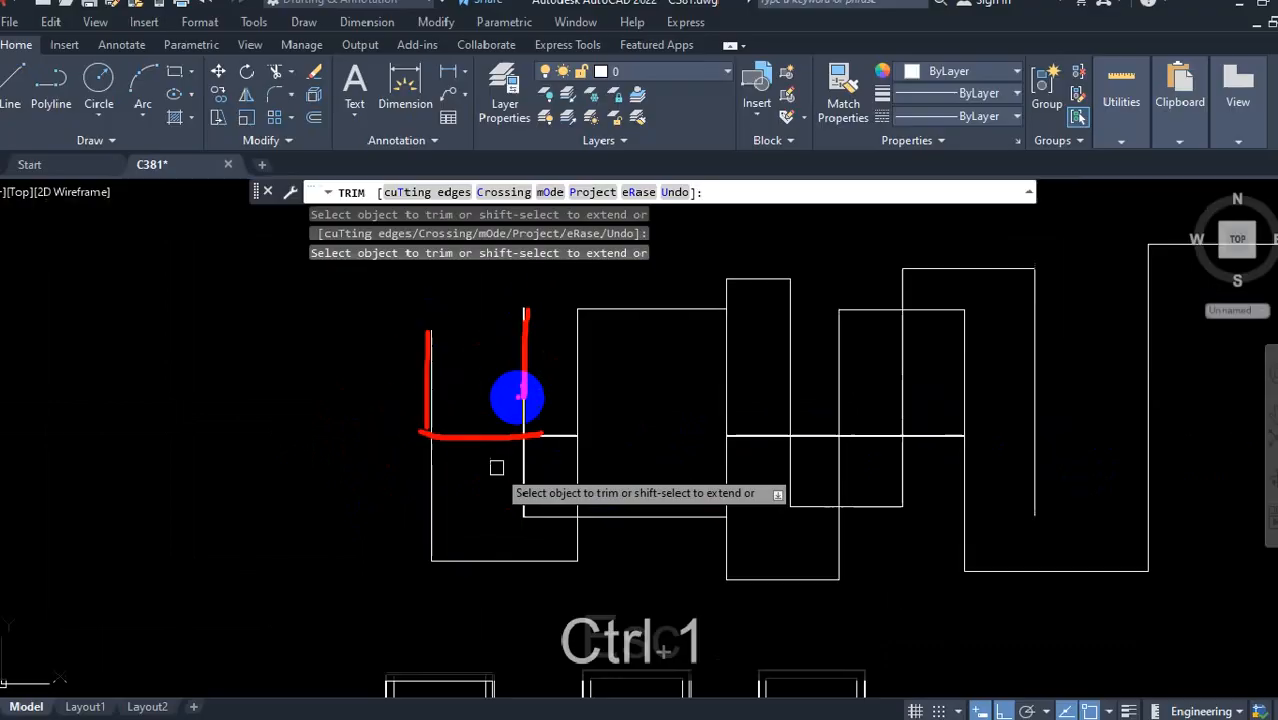
pyautogui.press('Escape')
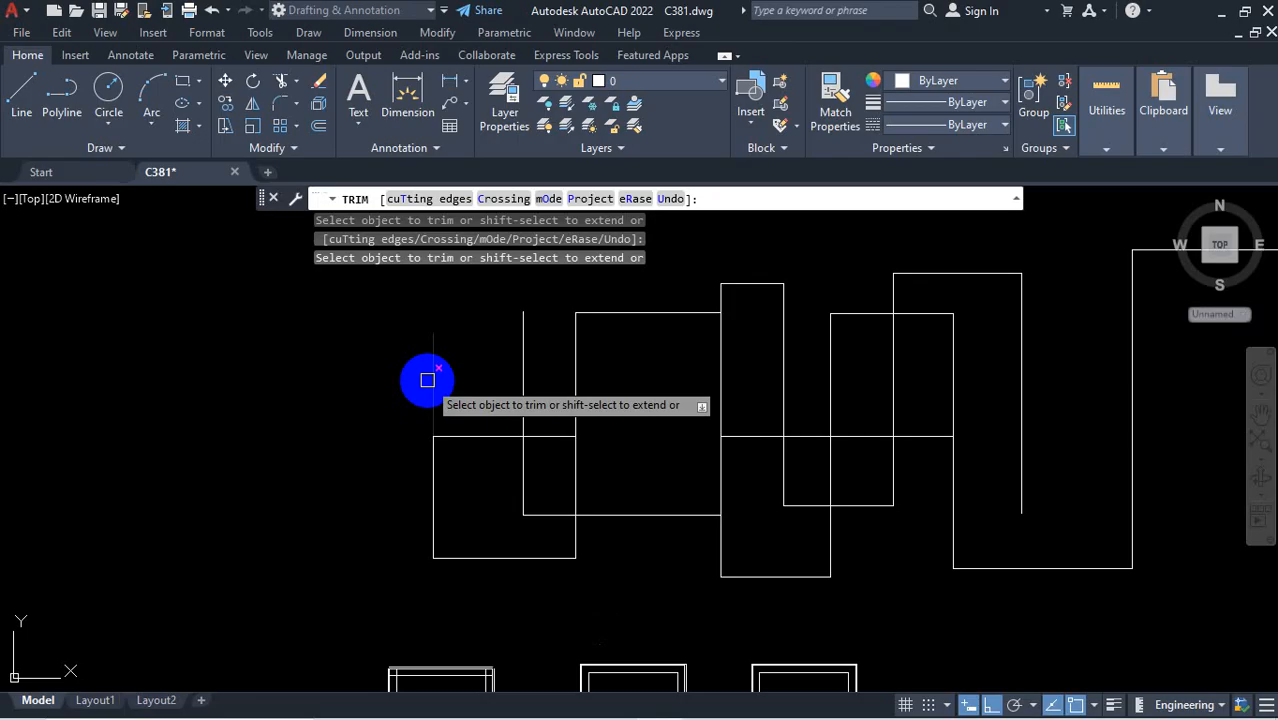
pyautogui.click(522, 354)
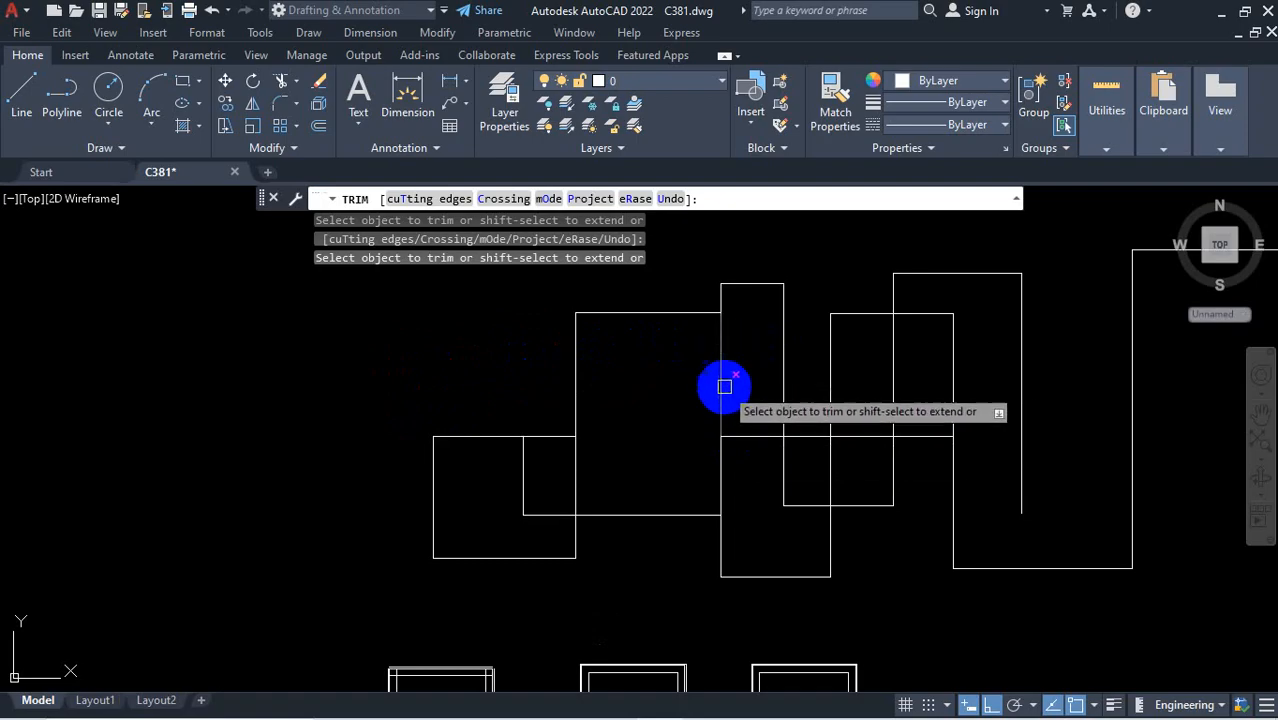
pyautogui.hotkey('ctrl', '1')
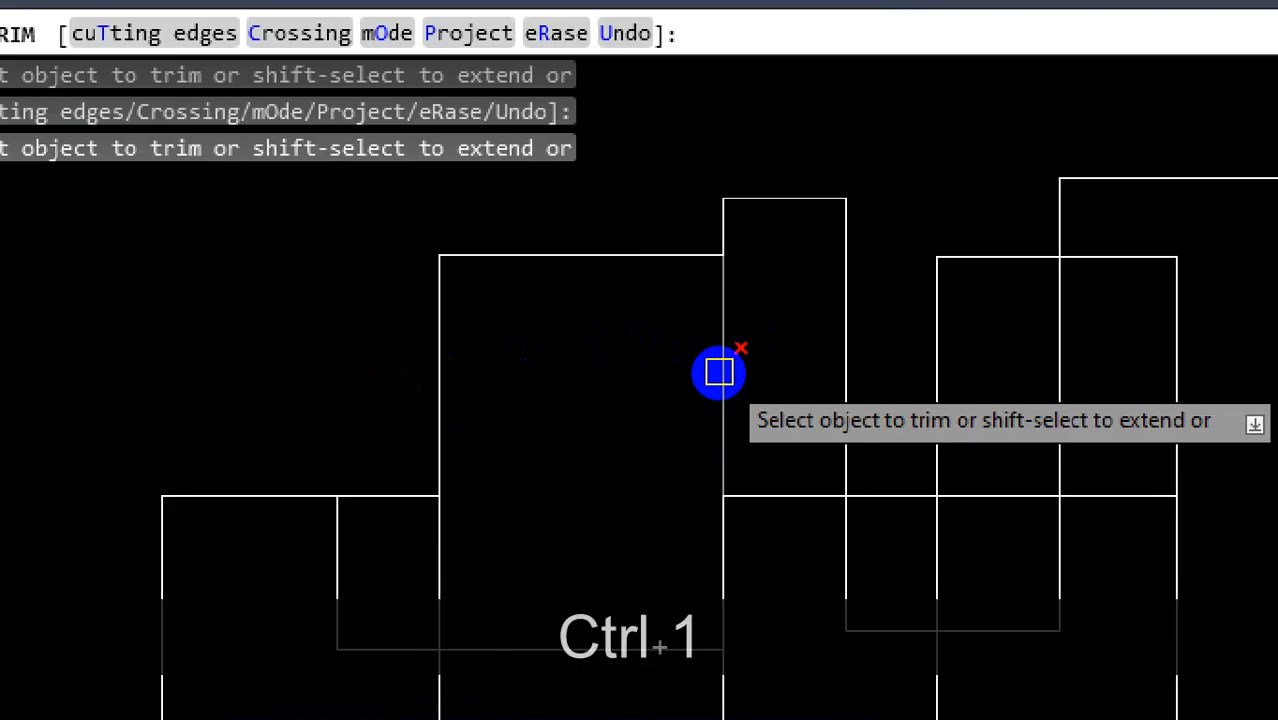
pyautogui.click(718, 372)
pyautogui.moveTo(781, 496); pyautogui.dragTo(698, 496)
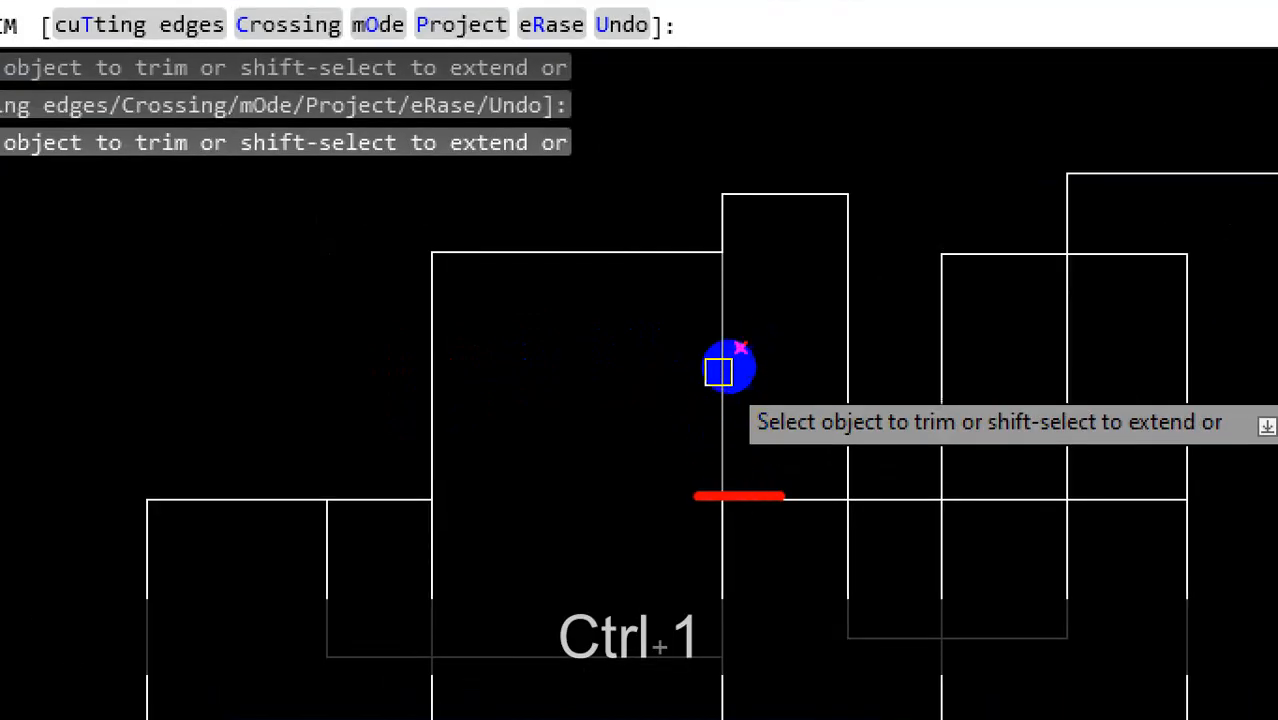
pyautogui.moveTo(703, 251); pyautogui.dragTo(729, 251)
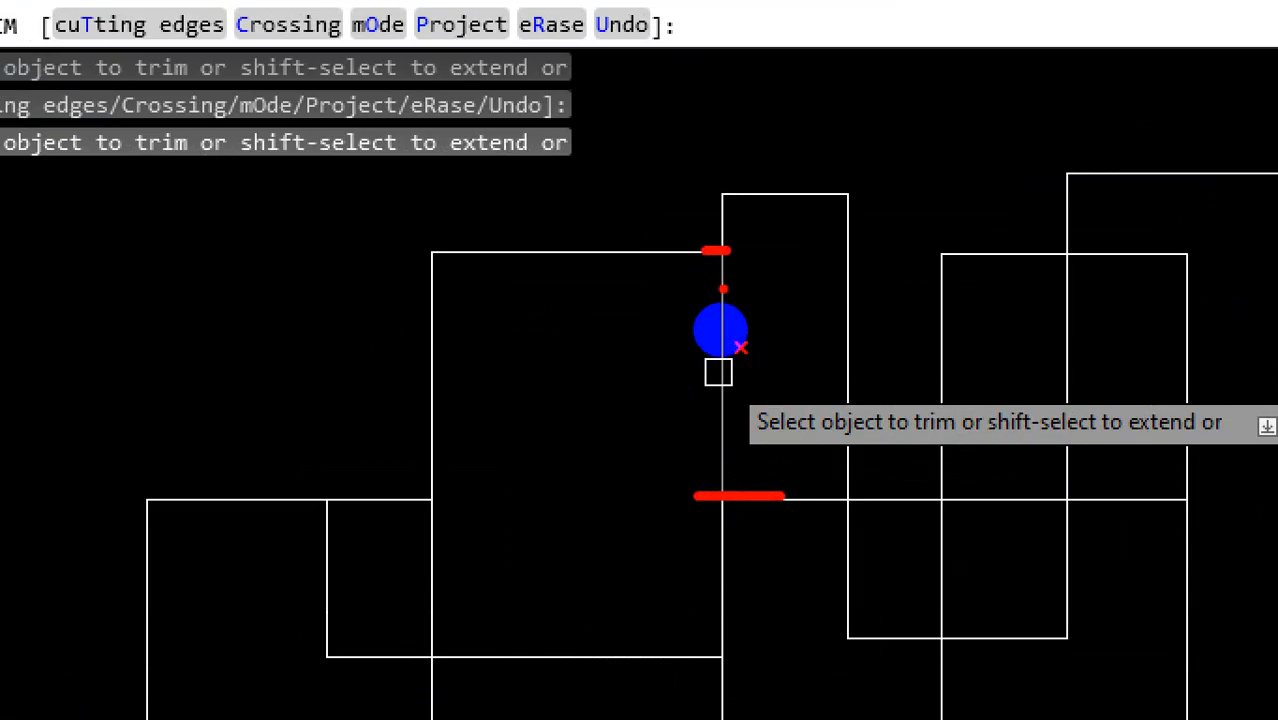
pyautogui.press('Escape')
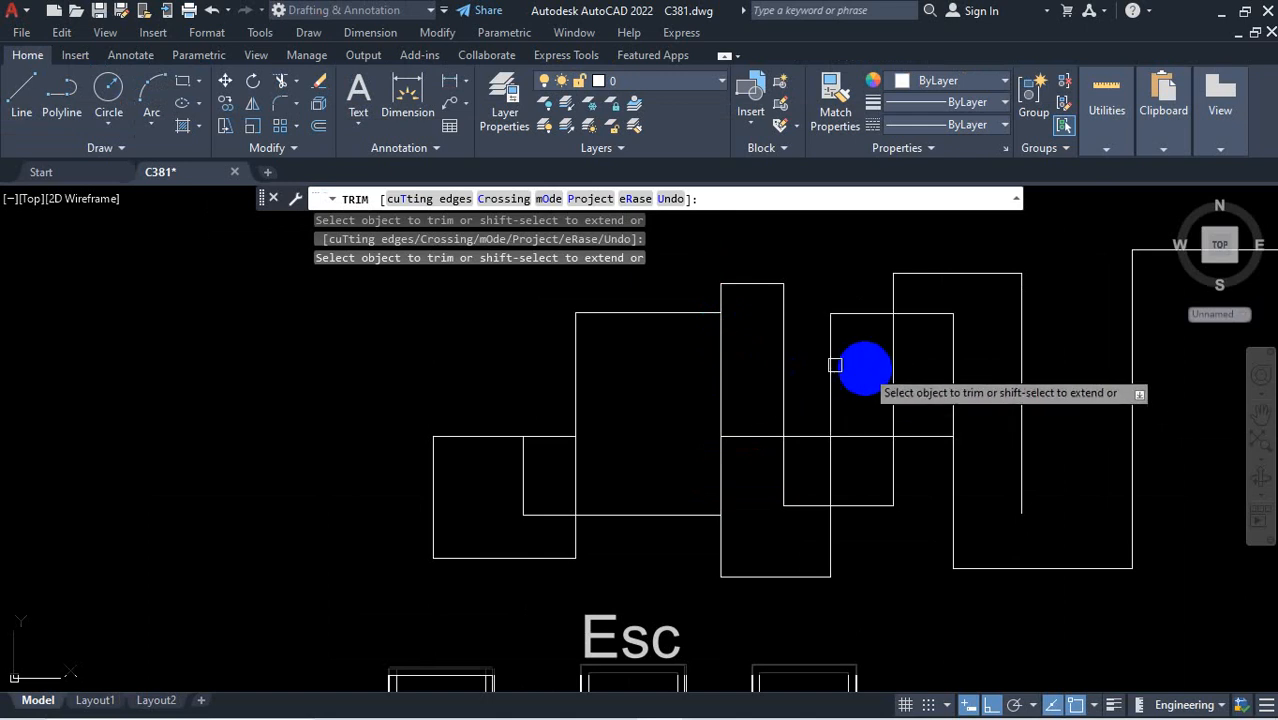
# Undo the trims of the two leftmost verticals and of both outer ends of the horizontal line, then end Trim
pyautogui.scroll(-3, 800, 380)
pyautogui.scroll(-2, 835, 415)
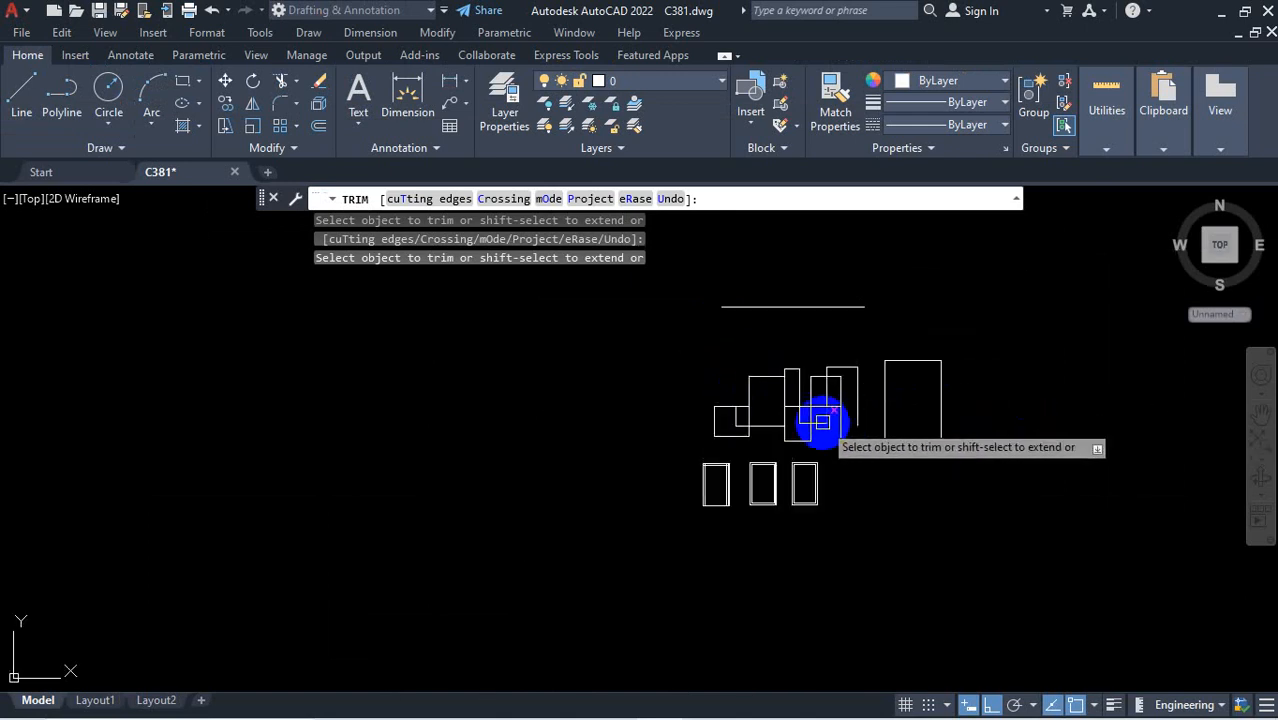
pyautogui.scroll(1, 815, 418)
pyautogui.scroll(7, 720, 425)
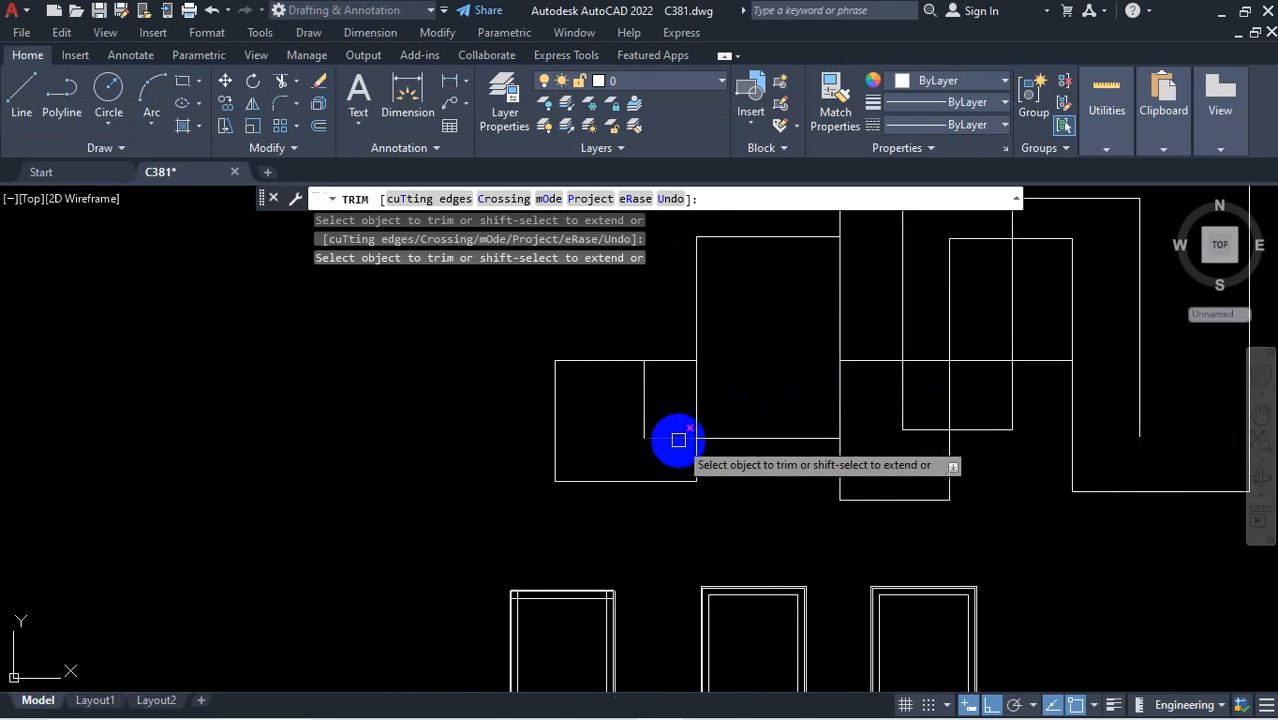
pyautogui.hotkey('ctrl', 'z')
pyautogui.hotkey('ctrl', 'z')
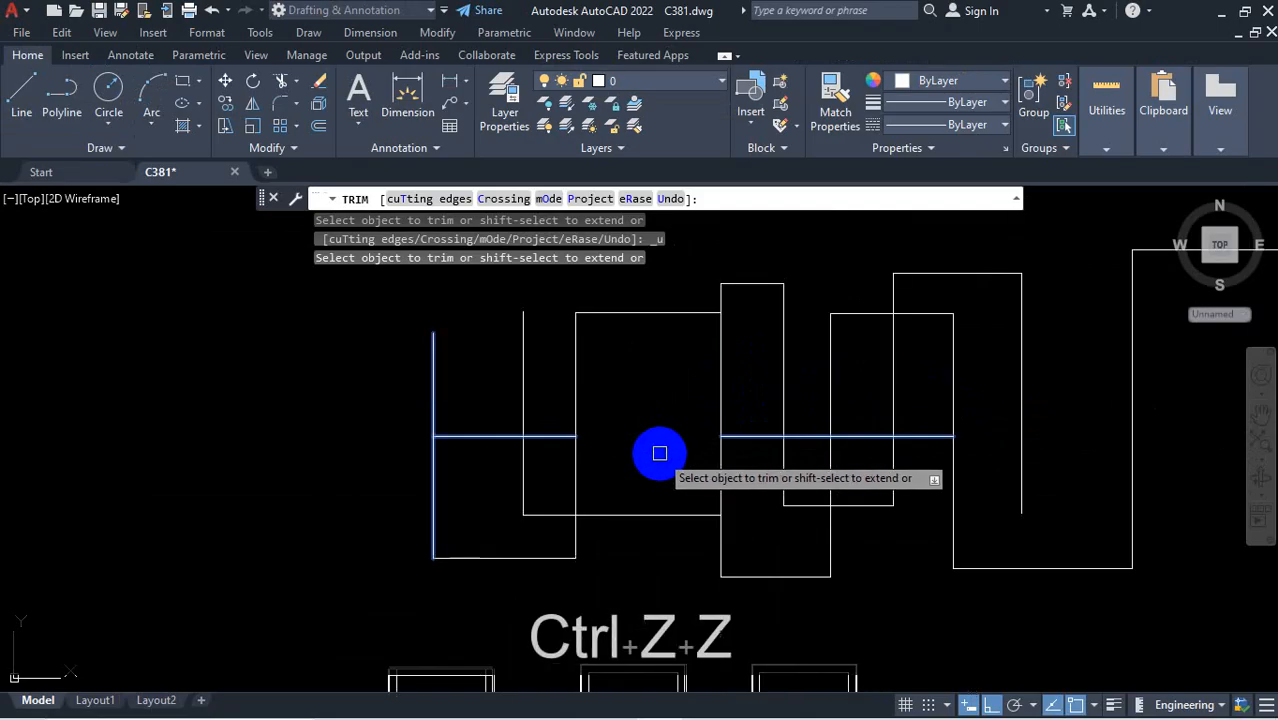
pyautogui.scroll(-3, 600, 450)
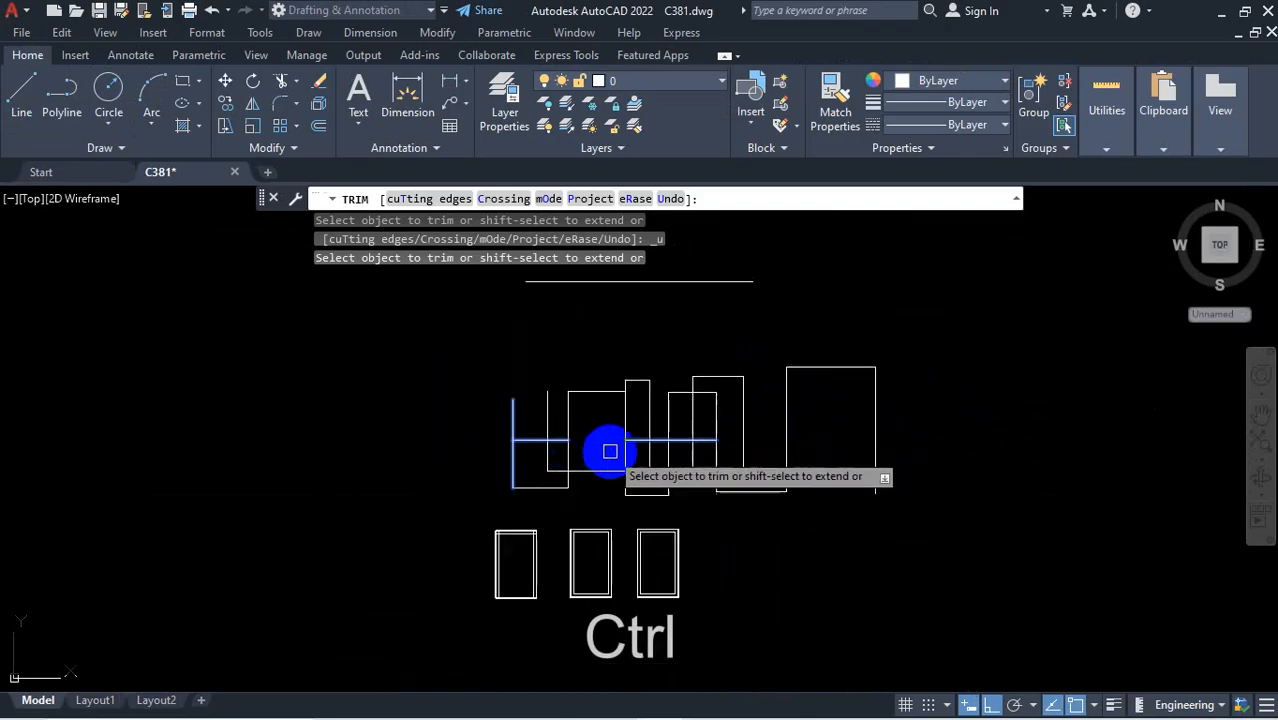
pyautogui.hotkey('ctrl', 'z')
pyautogui.hotkey('ctrl', 'z')
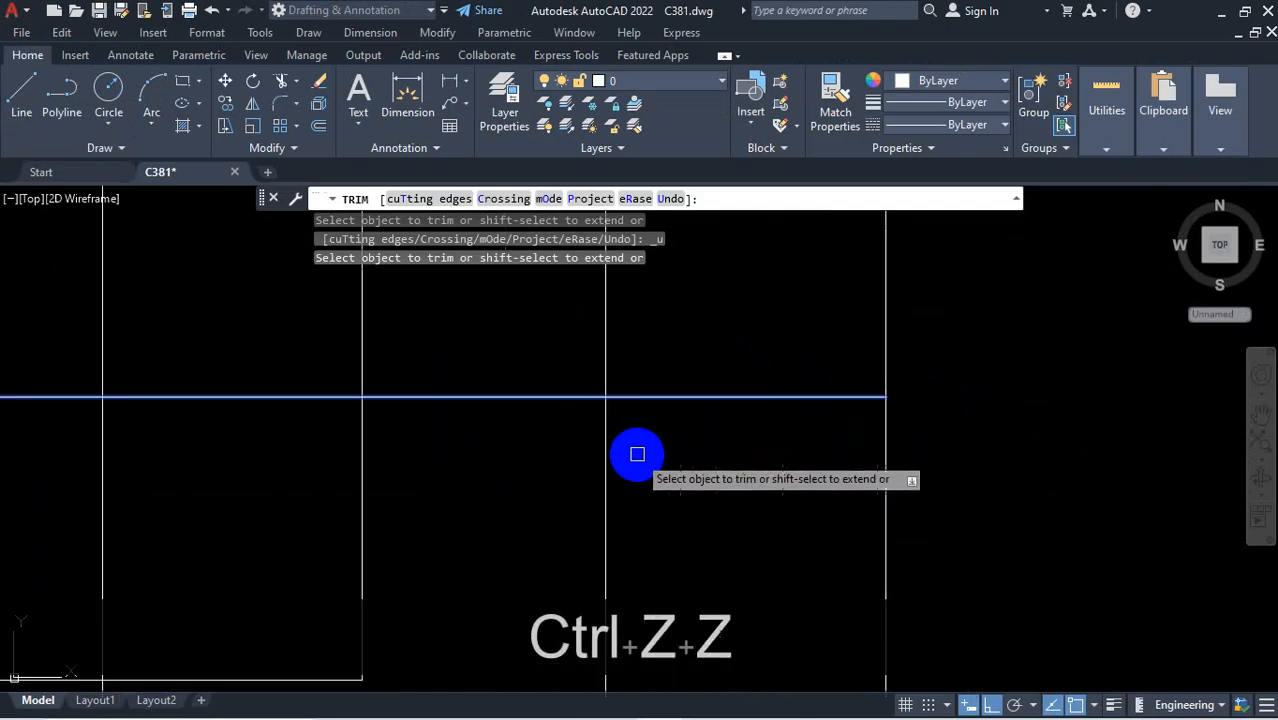
pyautogui.hotkey('ctrl', 'z')
pyautogui.press('Escape')
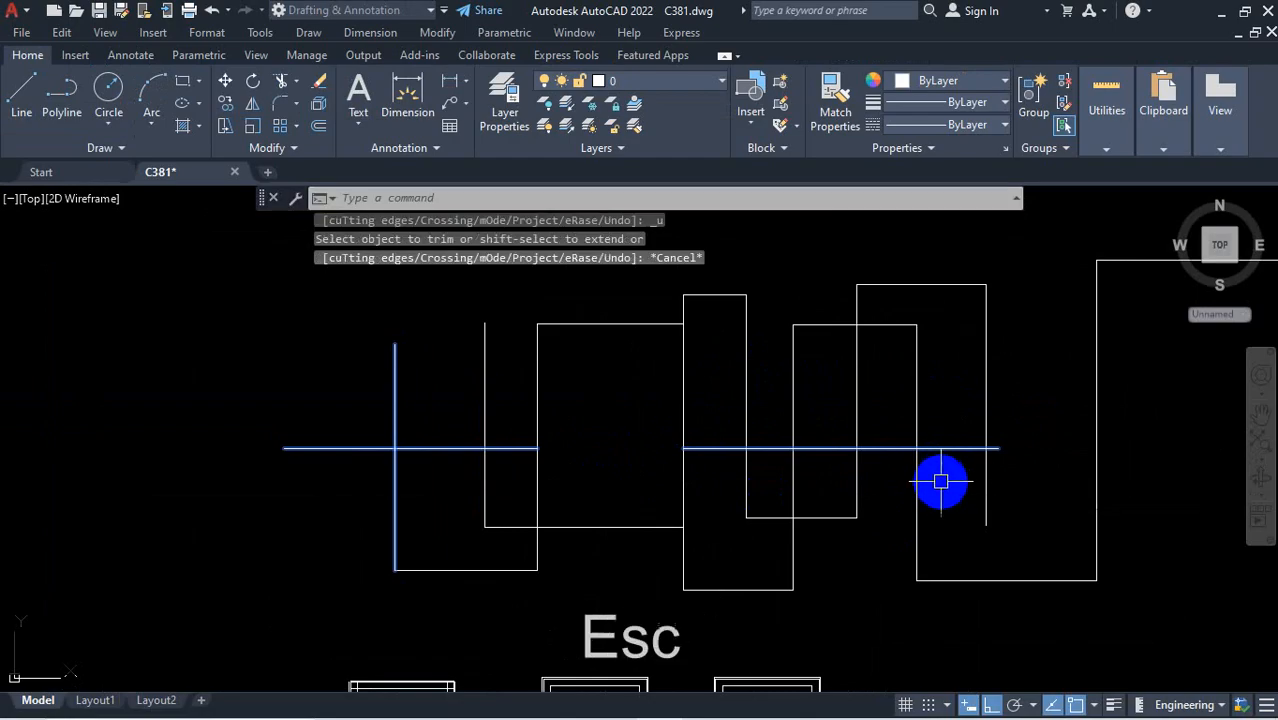
pyautogui.press('Escape')
pyautogui.press('Escape')
pyautogui.press('Escape')
pyautogui.click(941, 481)
pyautogui.press('Escape')
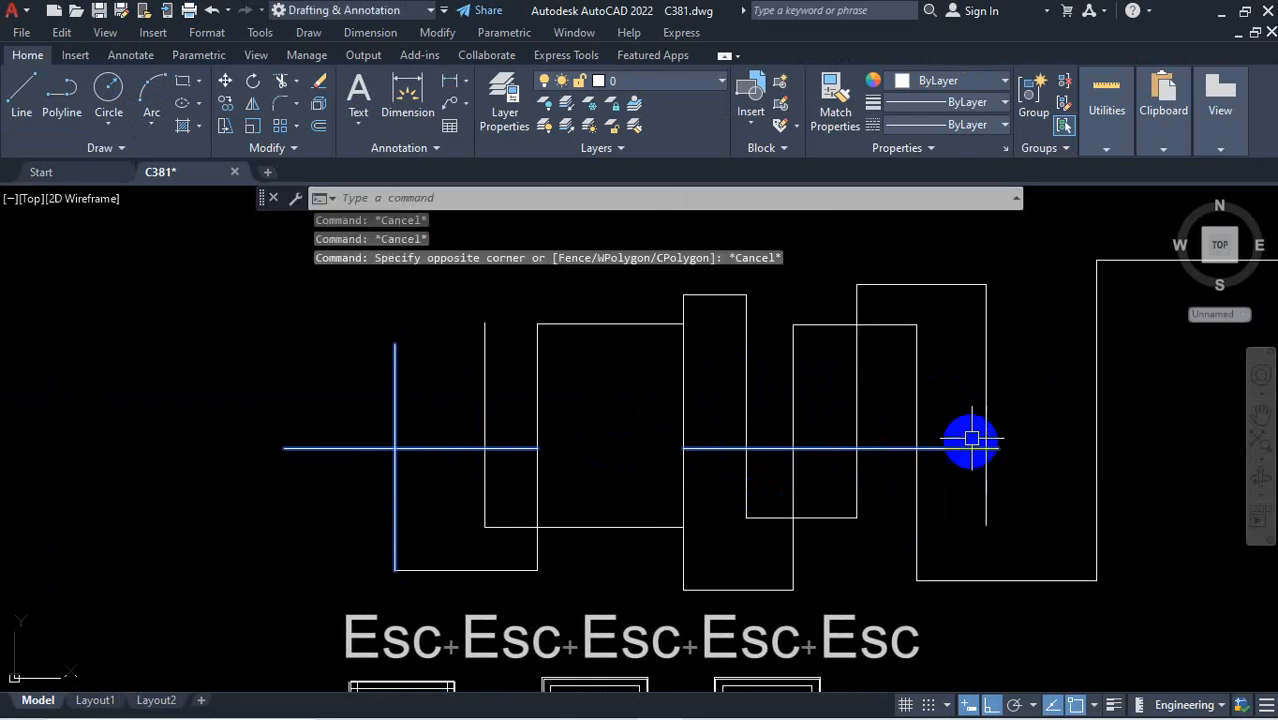
pyautogui.click(971, 438)
pyautogui.click(893, 496)
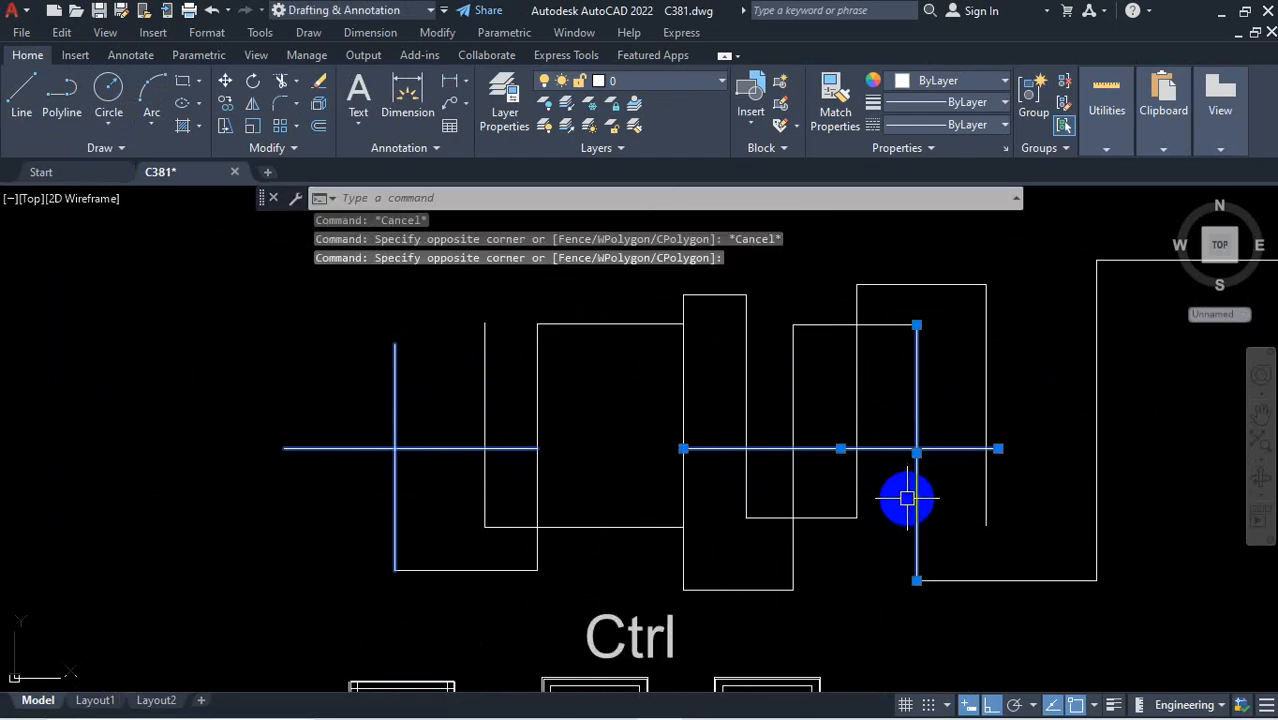
pyautogui.press('Escape')
# Trim the horizontal line's segment between the last two verticals it crosses on its right side
pyautogui.write('tr')
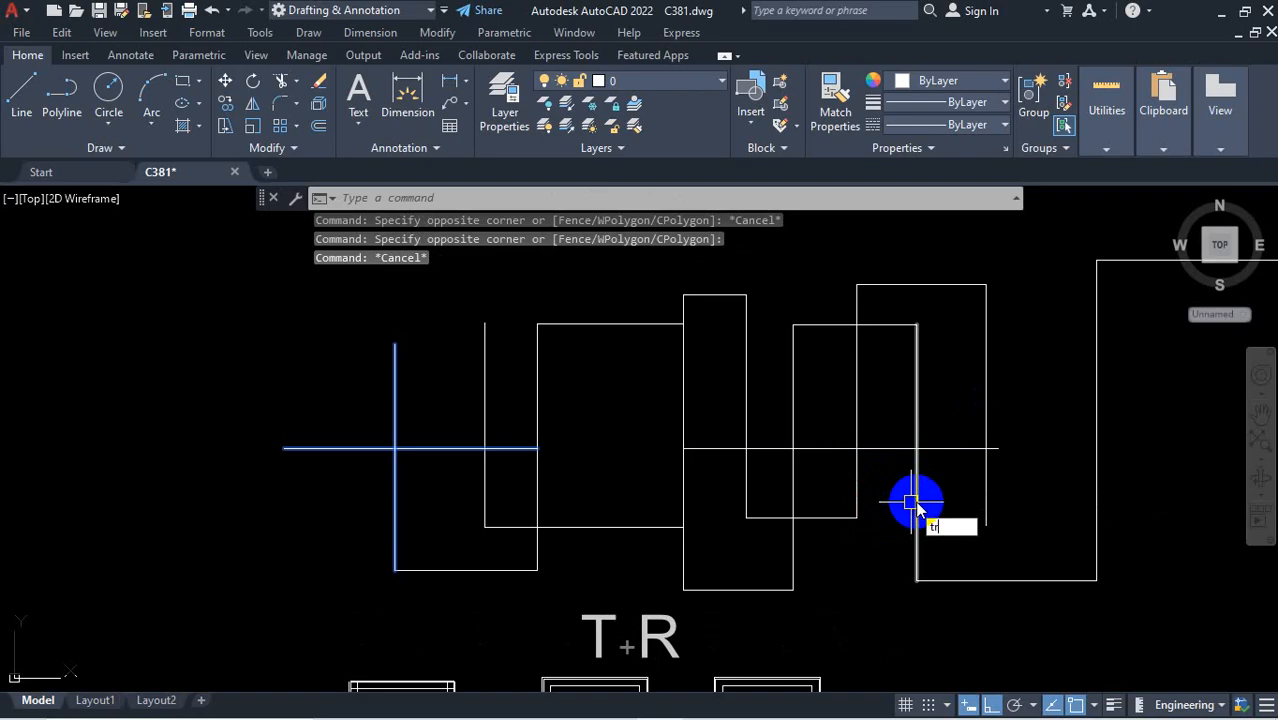
pyautogui.press('space')
pyautogui.scroll(2, 943, 487)
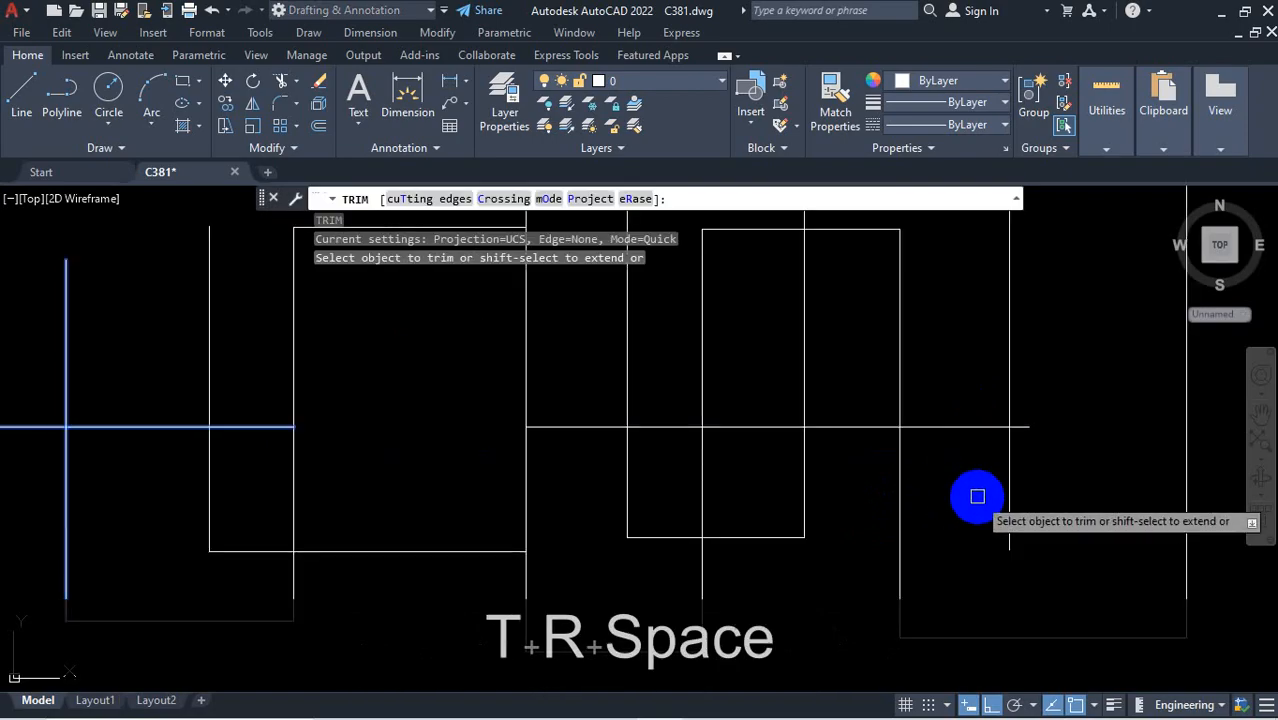
pyautogui.click(958, 428)
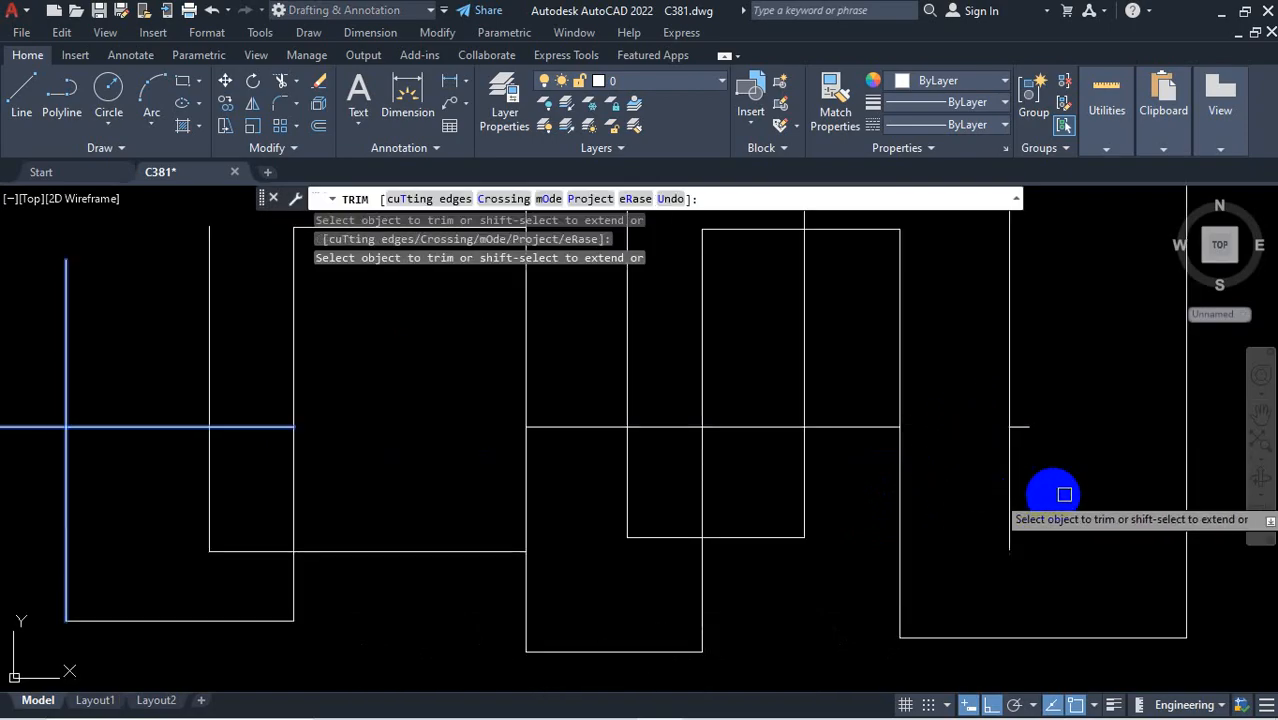
# Remove the leftover horizontal stub beyond the last crossing vertical and end the Trim command
pyautogui.scroll(2, 1053, 442)
pyautogui.scroll(2, 1005, 437)
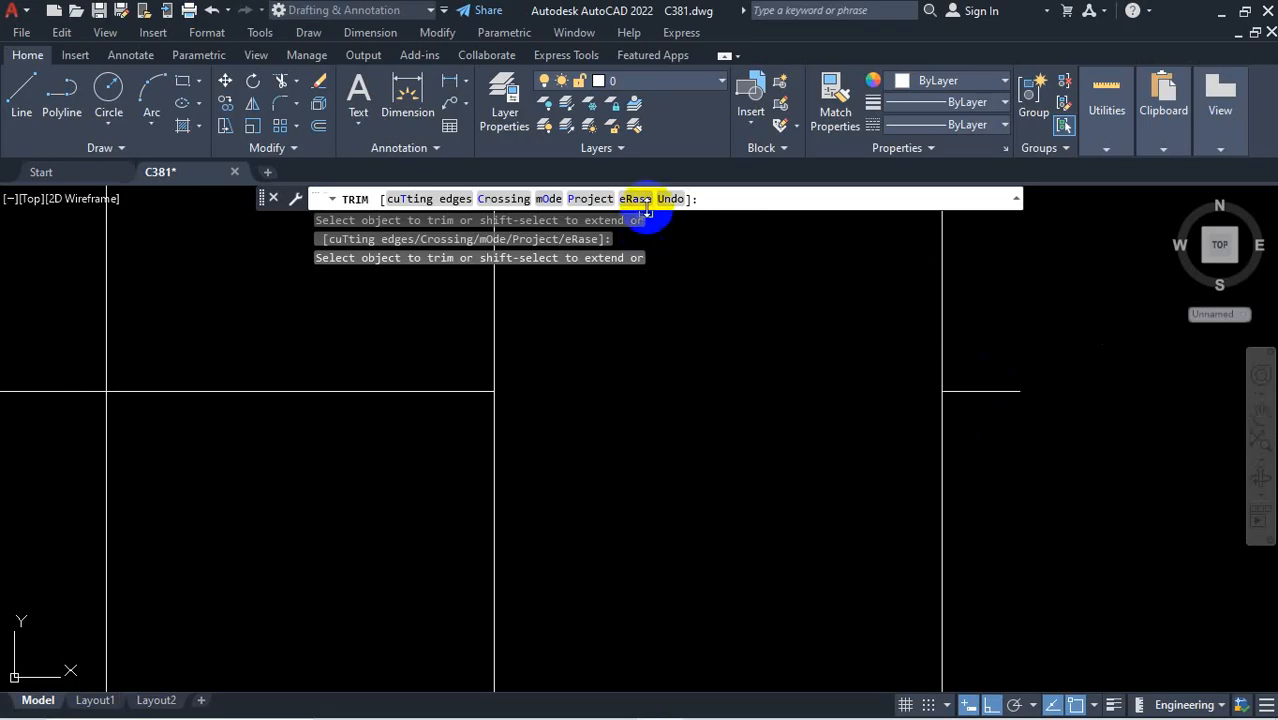
pyautogui.hotkey('ctrl', '1')
pyautogui.moveTo(624, 172)
pyautogui.mouseDown()
pyautogui.moveTo(639, 198)
pyautogui.moveTo(647, 160)
pyautogui.mouseUp()
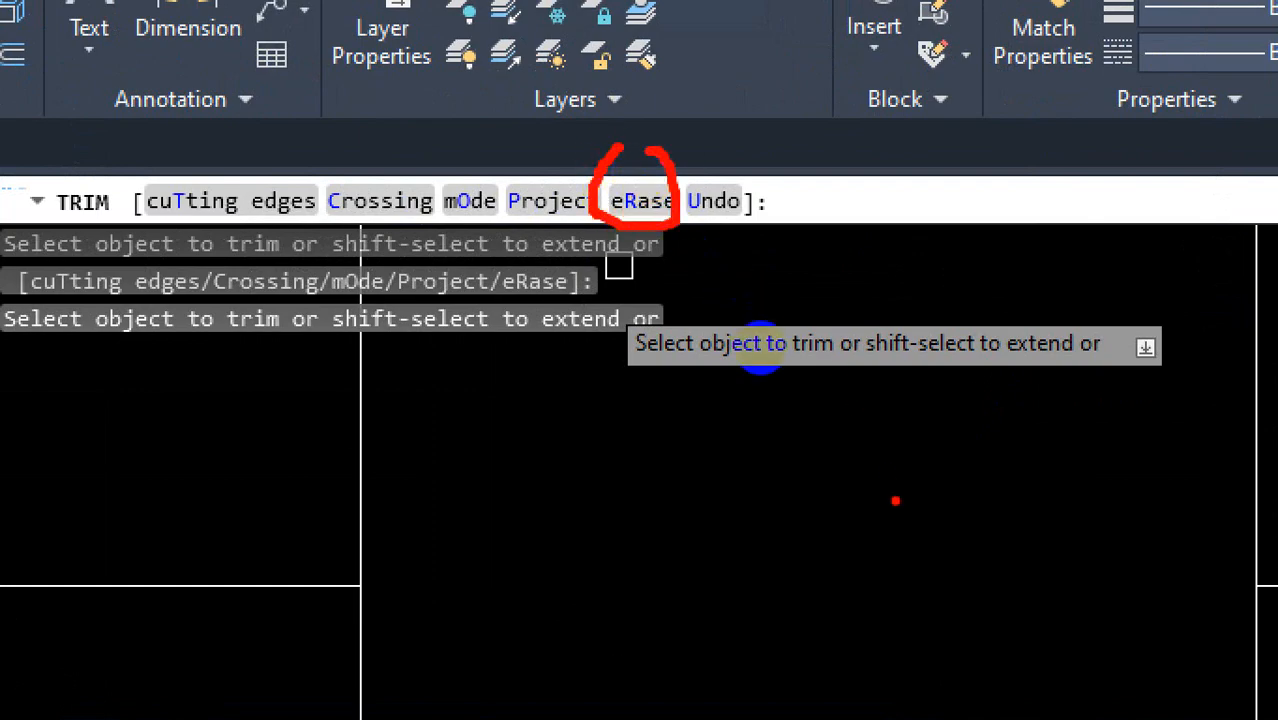
pyautogui.press('Escape')
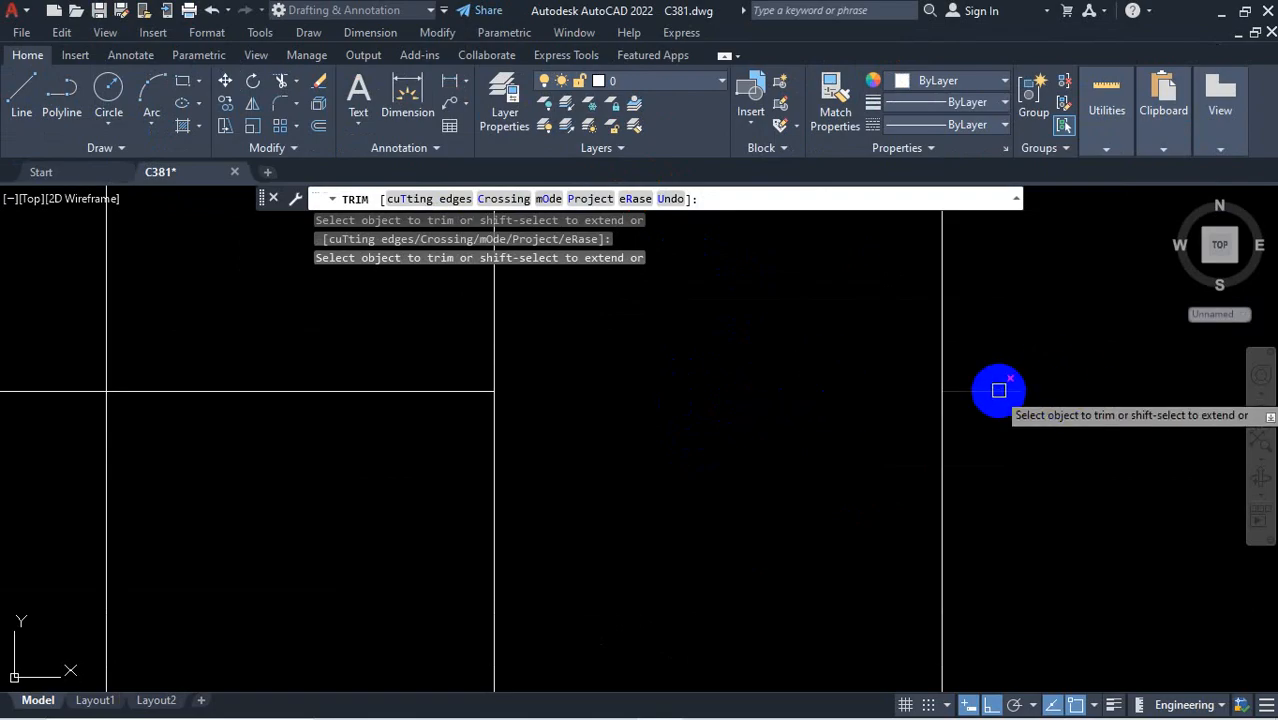
pyautogui.click(993, 391)
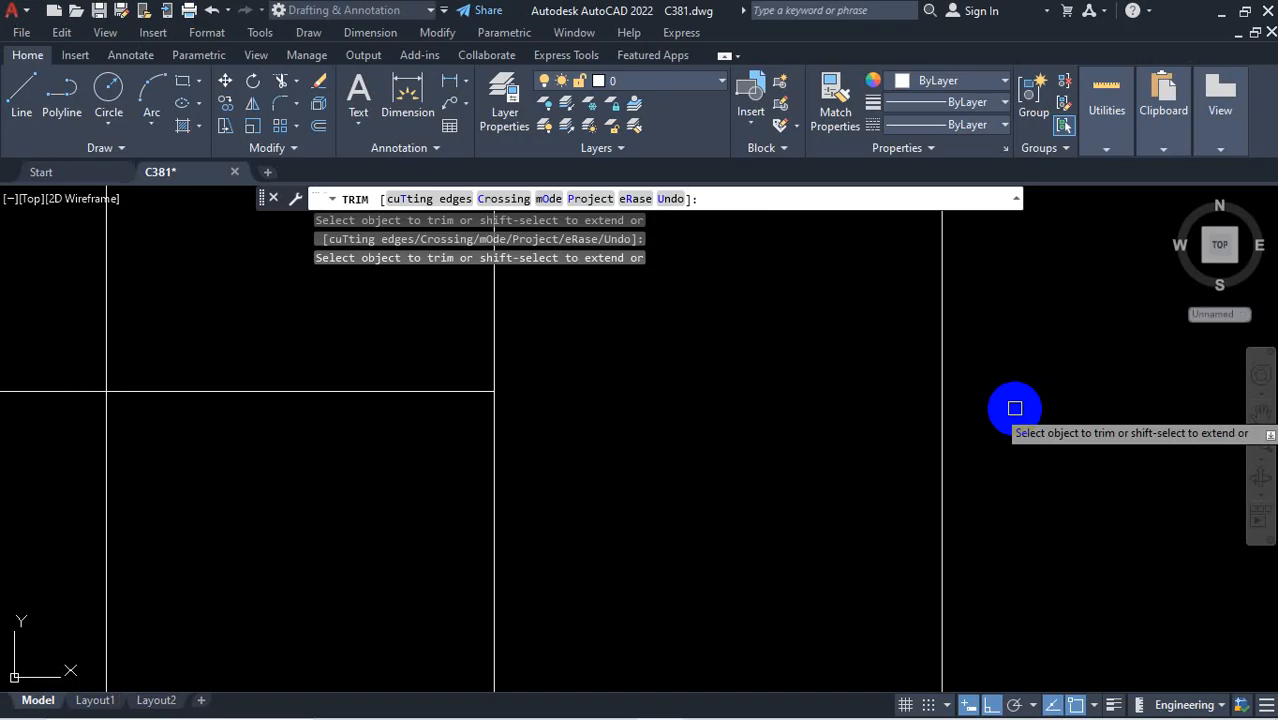
pyautogui.press('Escape')
pyautogui.press('Escape')
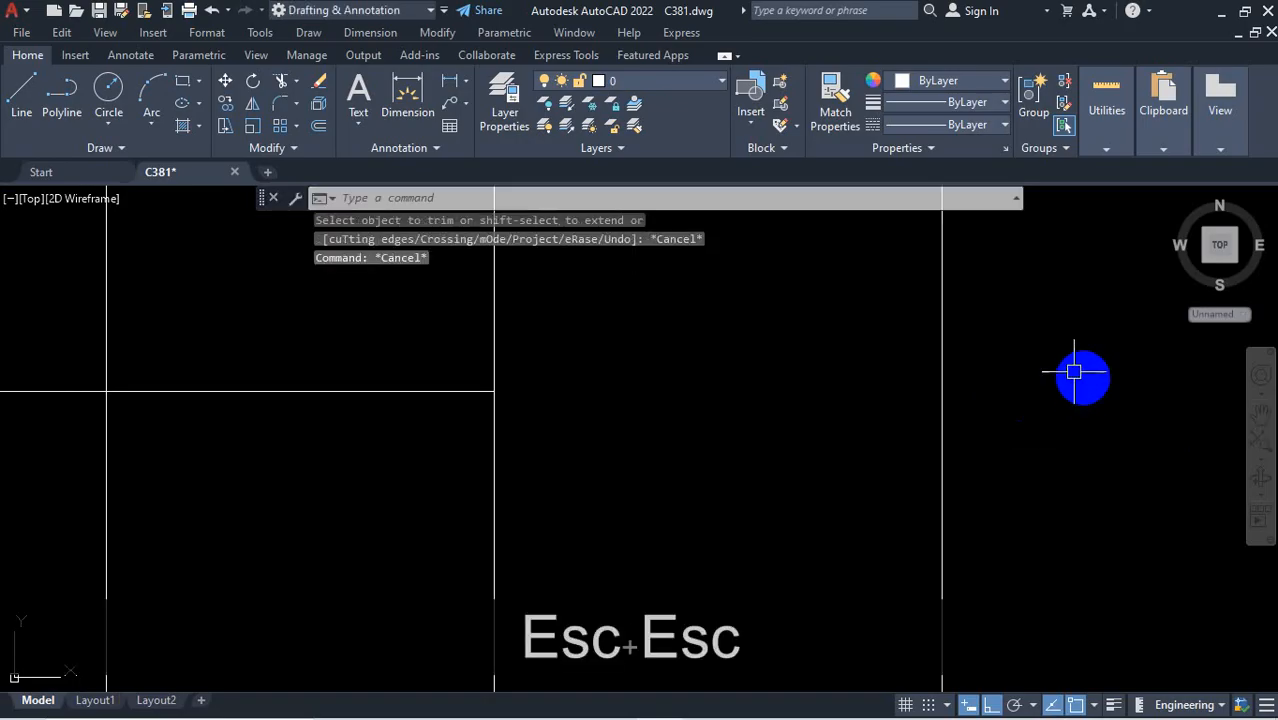
# Undo the last two Trim operations to restore the continuous horizontal line across the verticals
pyautogui.scroll(-5, 860, 404)
pyautogui.scroll(-4, 862, 406)
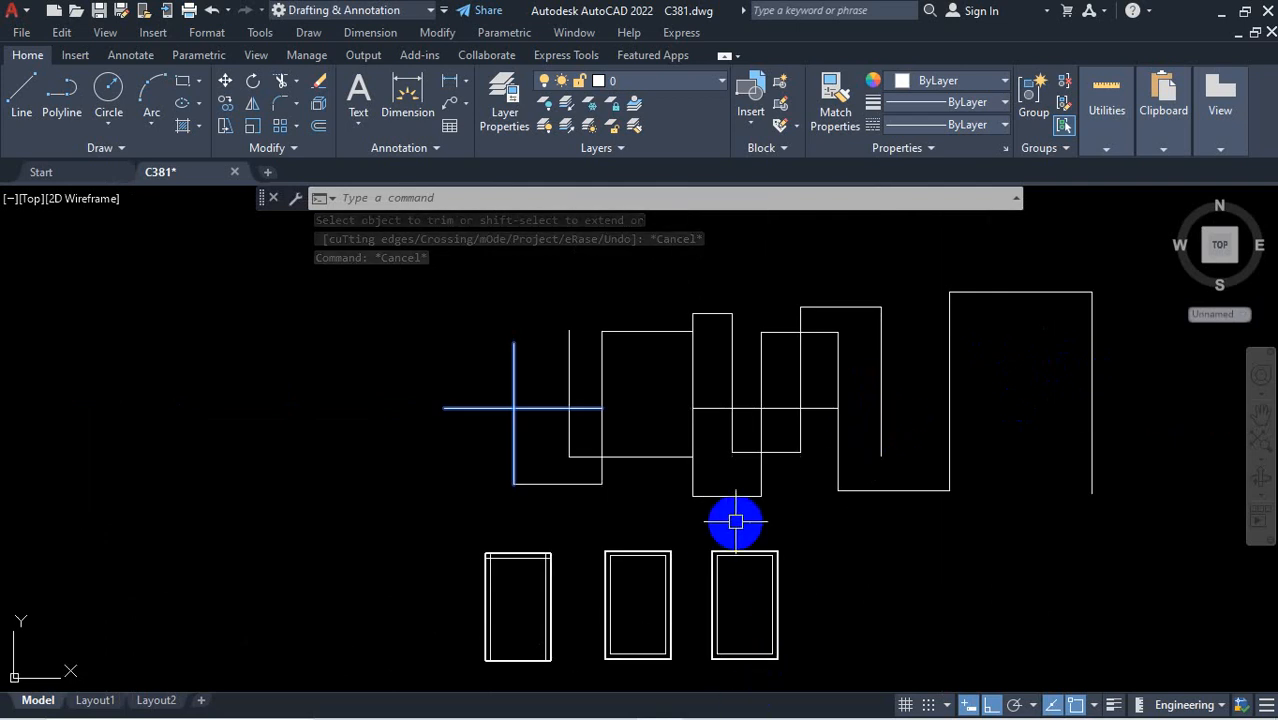
pyautogui.hotkey('ctrl', 'z')
pyautogui.hotkey('ctrl', 'z')
pyautogui.hotkey('ctrl', 'z')
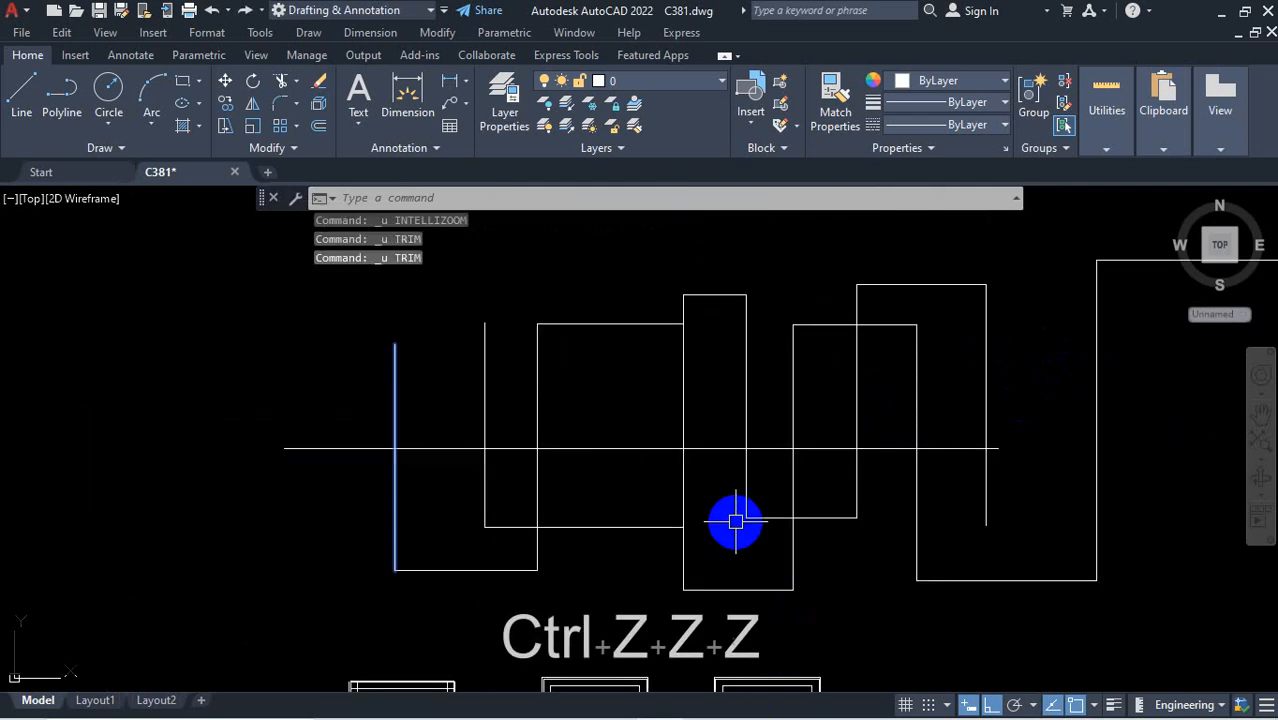
pyautogui.moveTo(980, 716)
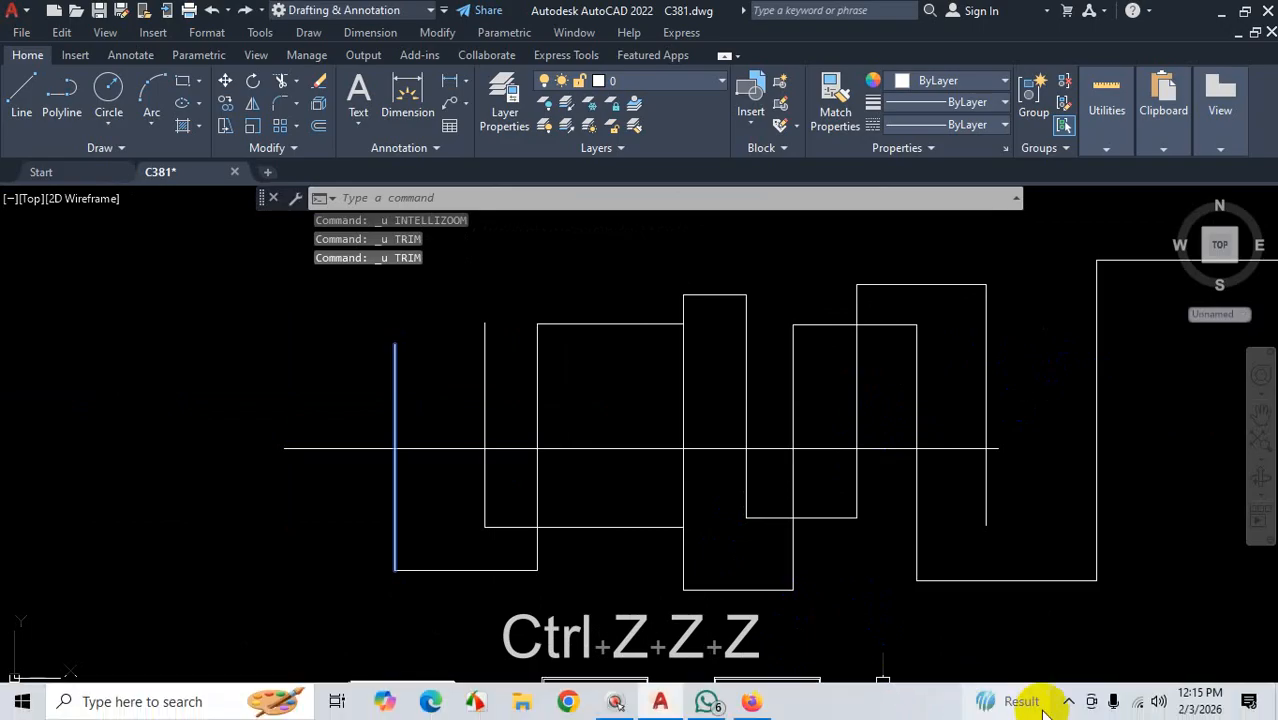
pyautogui.click(1070, 702)
pyautogui.click(1050, 663)
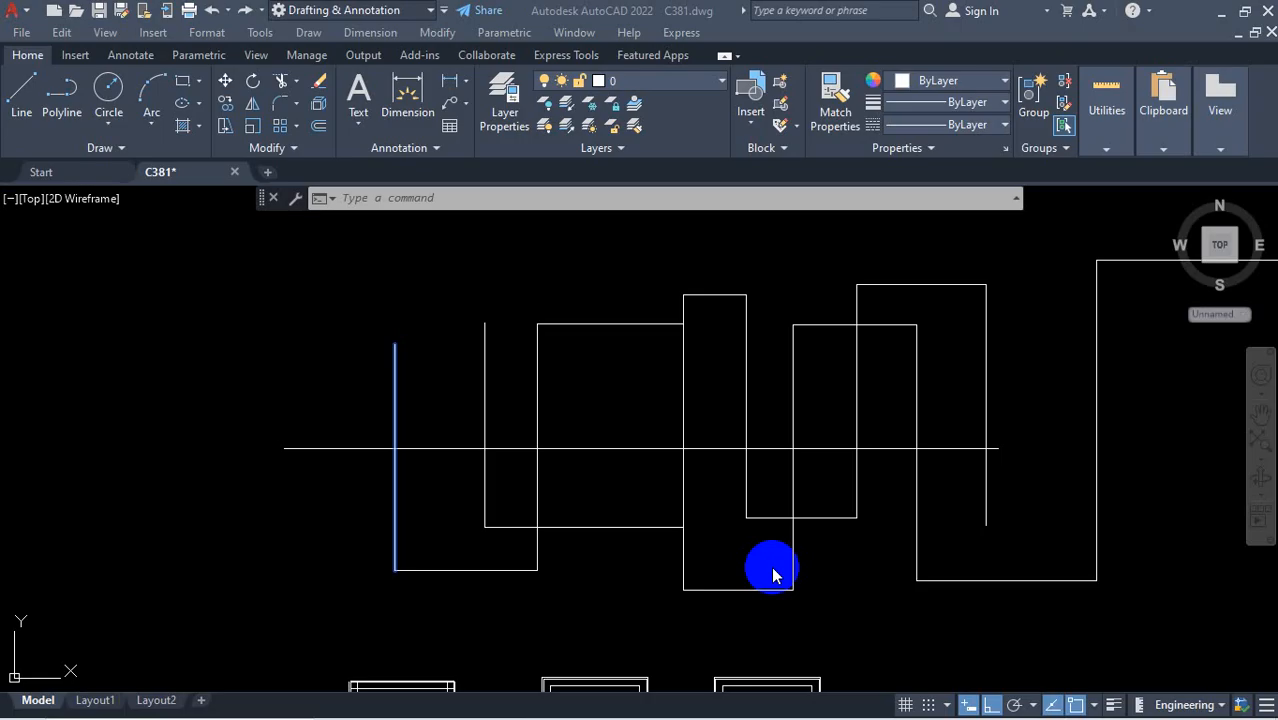
pyautogui.hotkey('ctrl', '1')
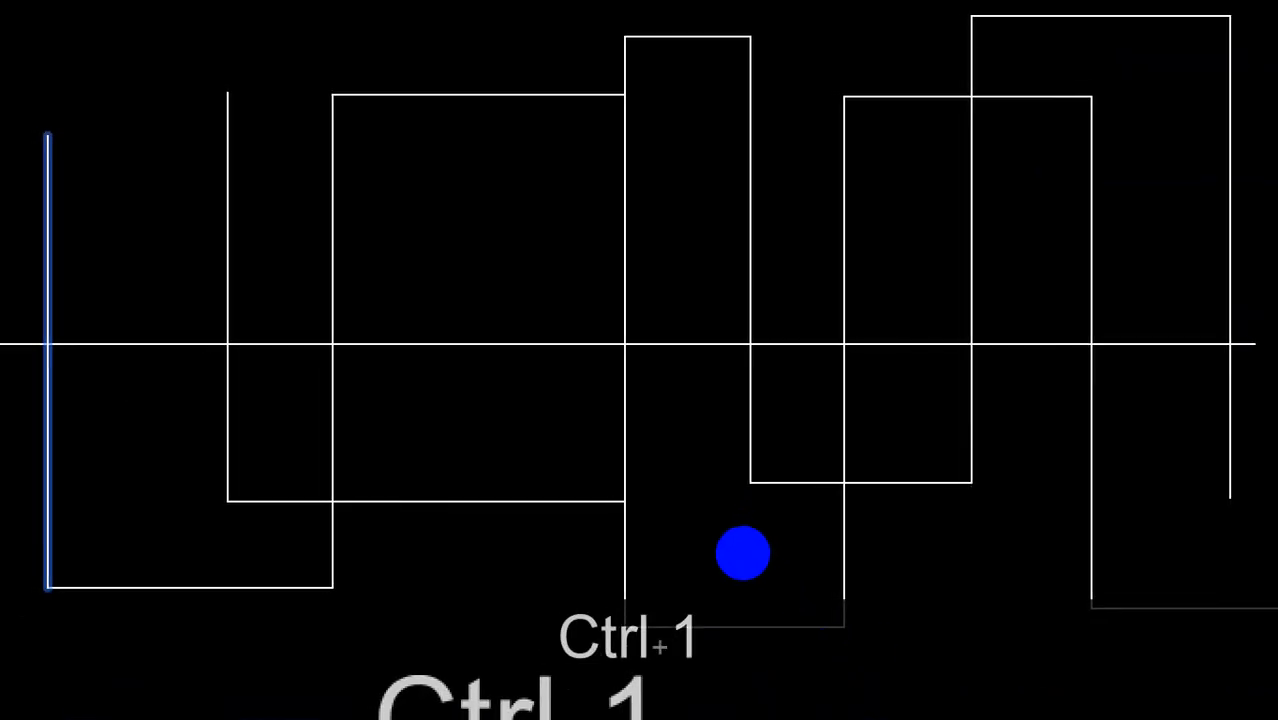
pyautogui.press('Escape')
pyautogui.press('Escape')
pyautogui.click(439, 374)
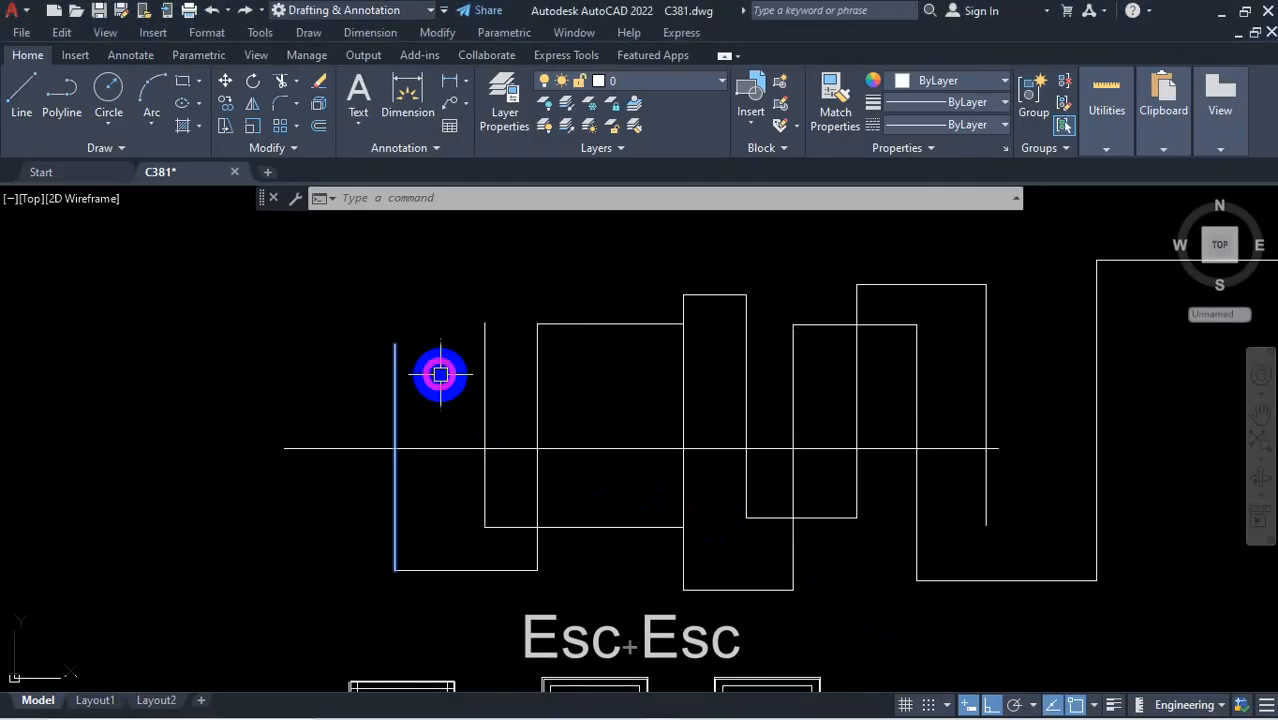
pyautogui.click(450, 352)
pyautogui.click(346, 403)
pyautogui.press('Escape')
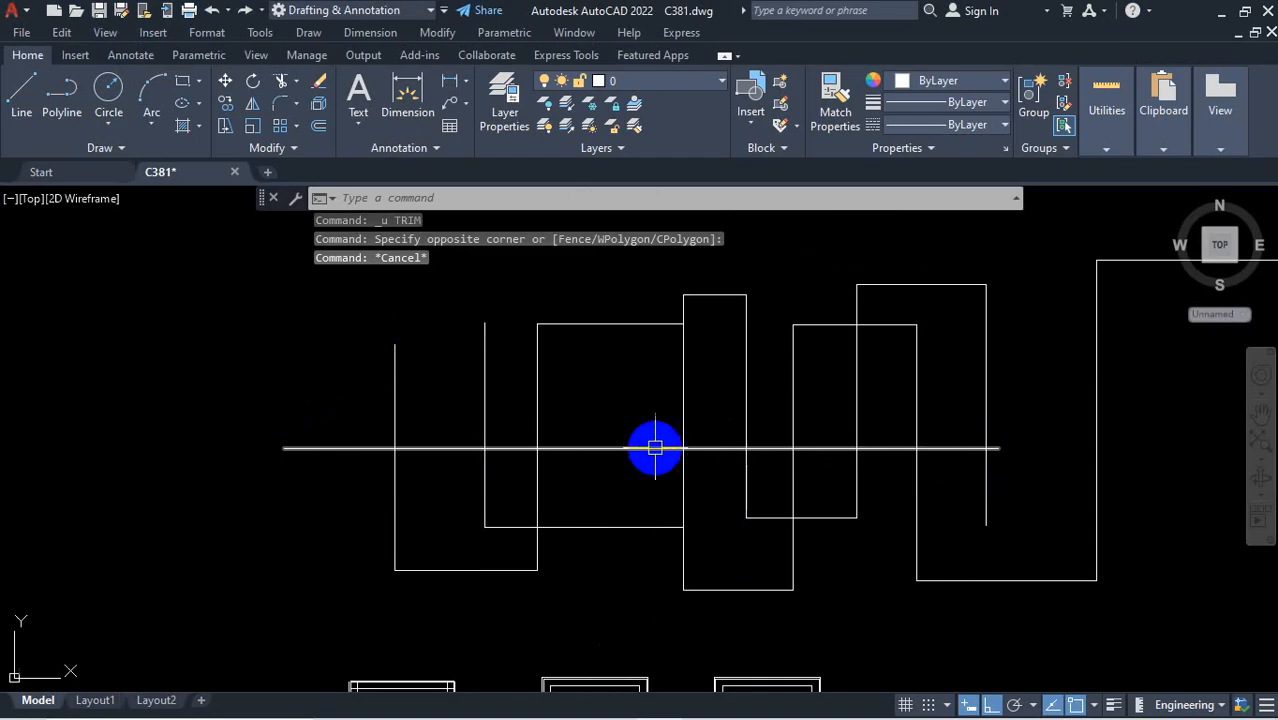
pyautogui.hotkey('ctrl', '1')
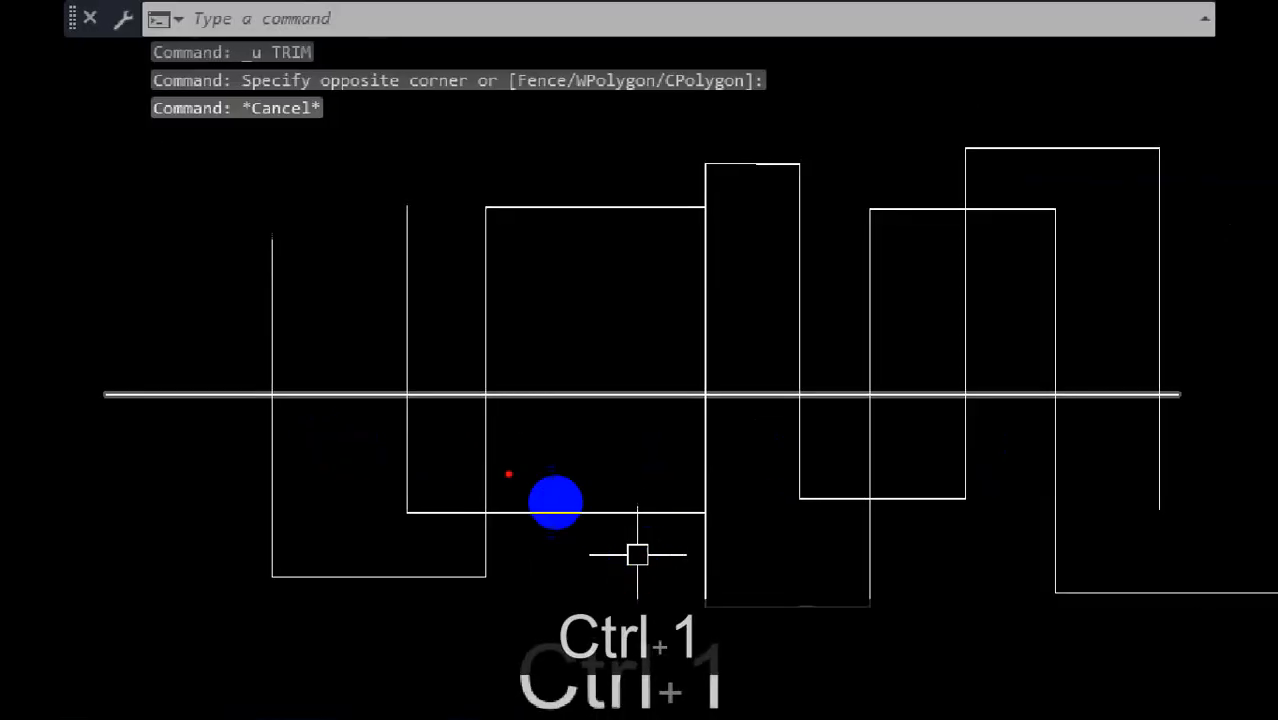
pyautogui.moveTo(420, 370); pyautogui.dragTo(380, 418)
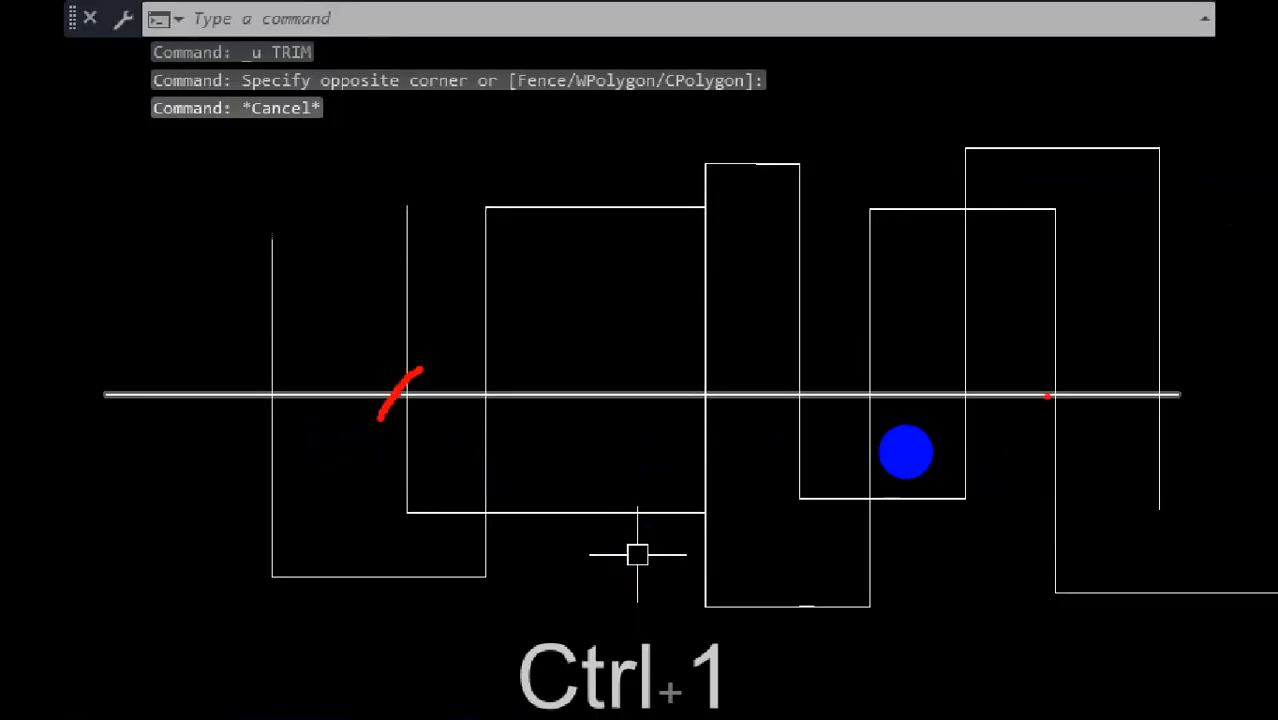
pyautogui.moveTo(1072, 372); pyautogui.dragTo(1020, 432)
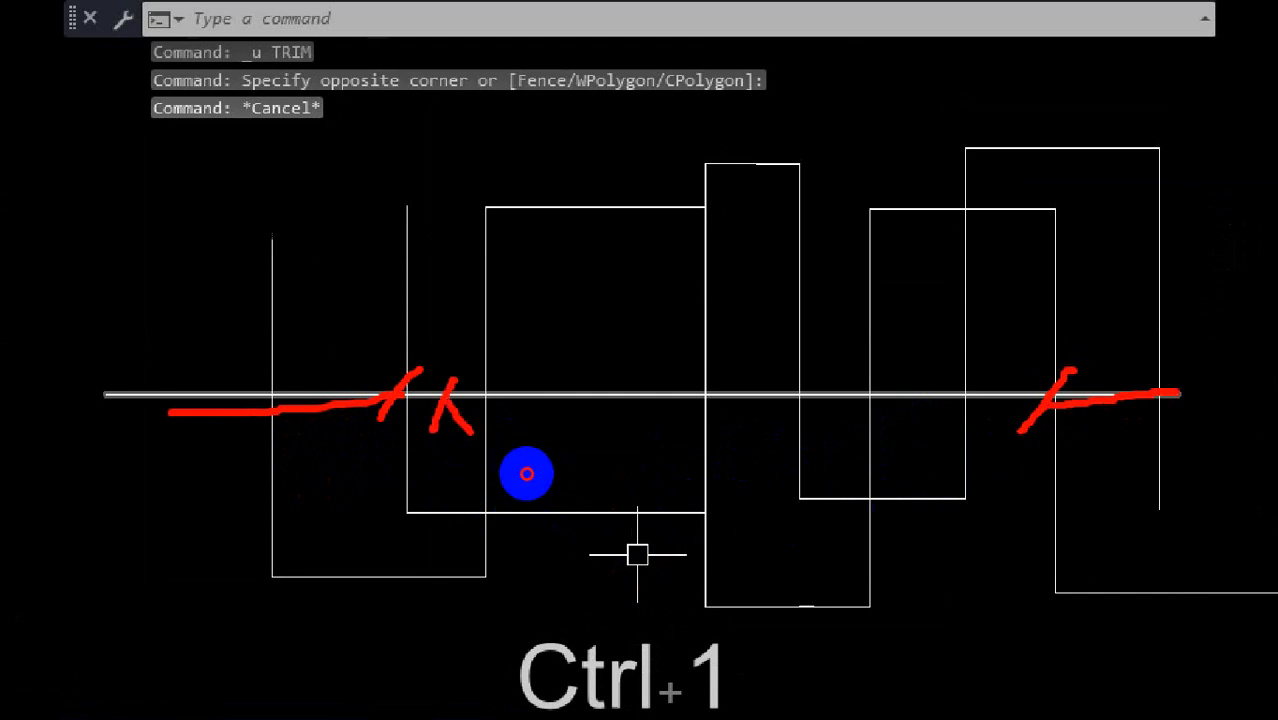
pyautogui.press('Escape')
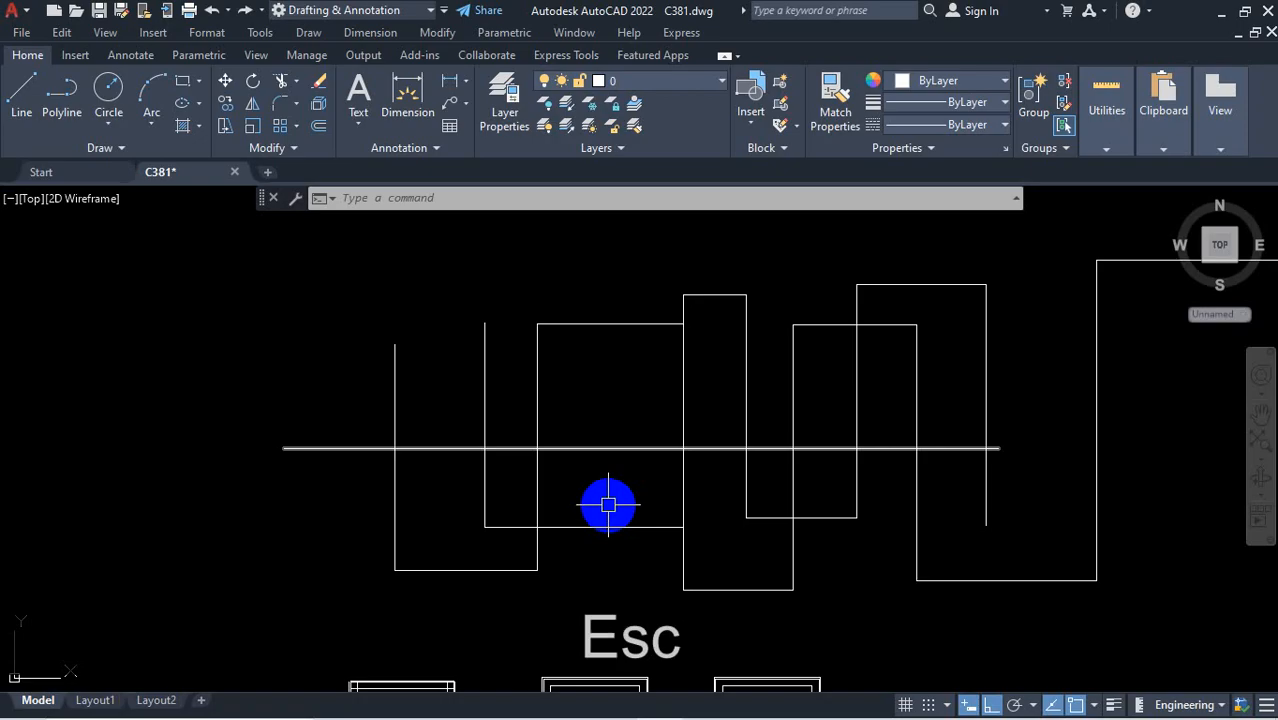
pyautogui.write('tr')
pyautogui.press('Return')
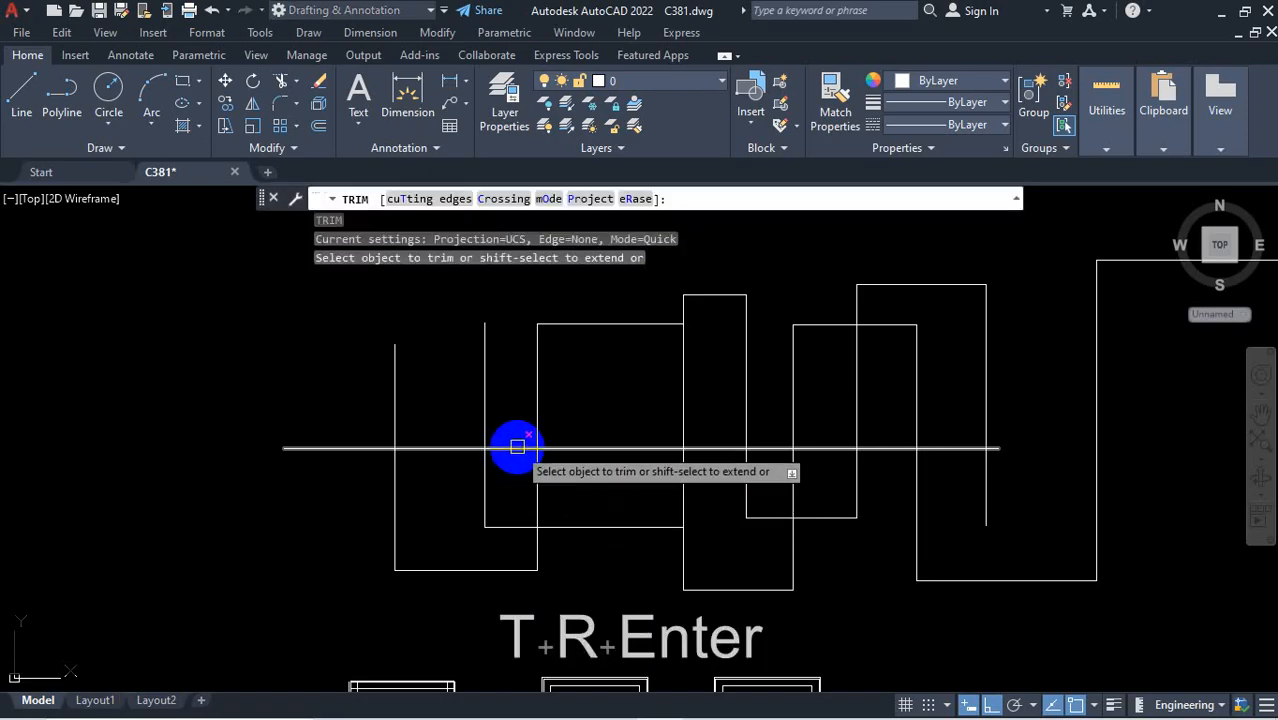
pyautogui.press('Escape')
pyautogui.press('Escape')
pyautogui.click(633, 412)
pyautogui.press('Escape')
pyautogui.press('Escape')
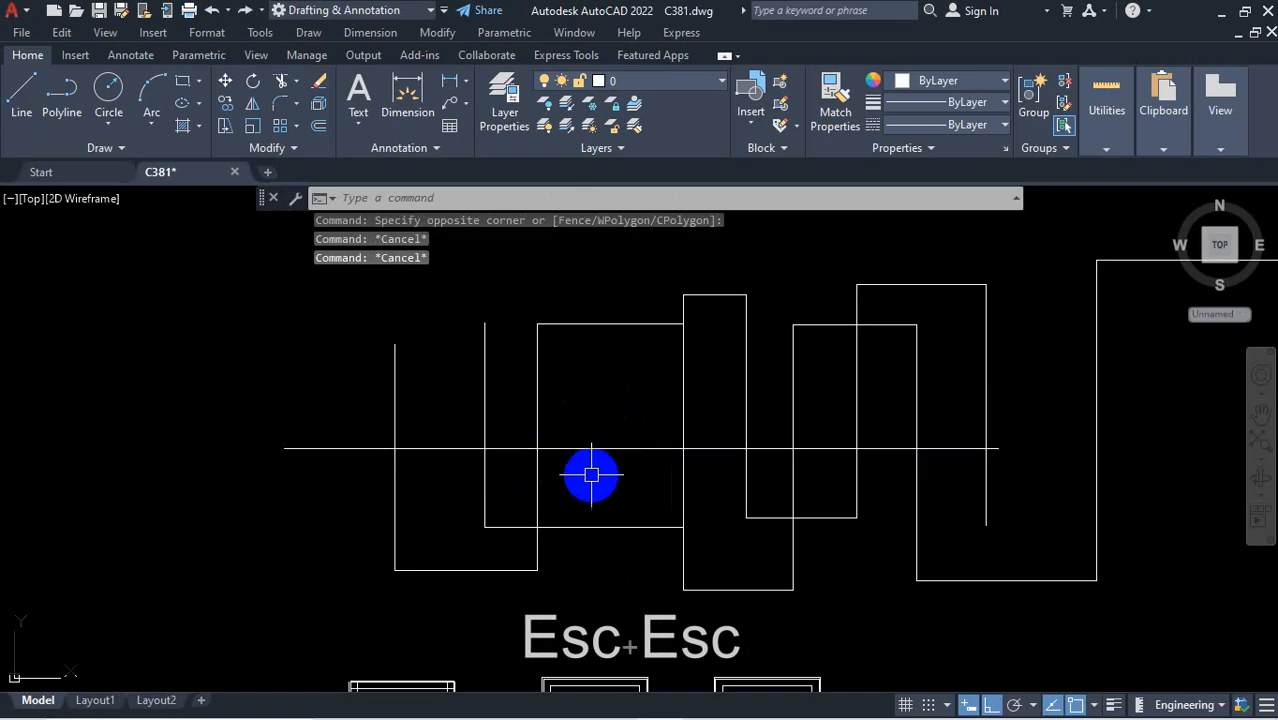
# Trim the horizontal line piece by piece between the second vertical and the second-to-last vertical it crosses
pyautogui.write('TR')
pyautogui.press('Return')
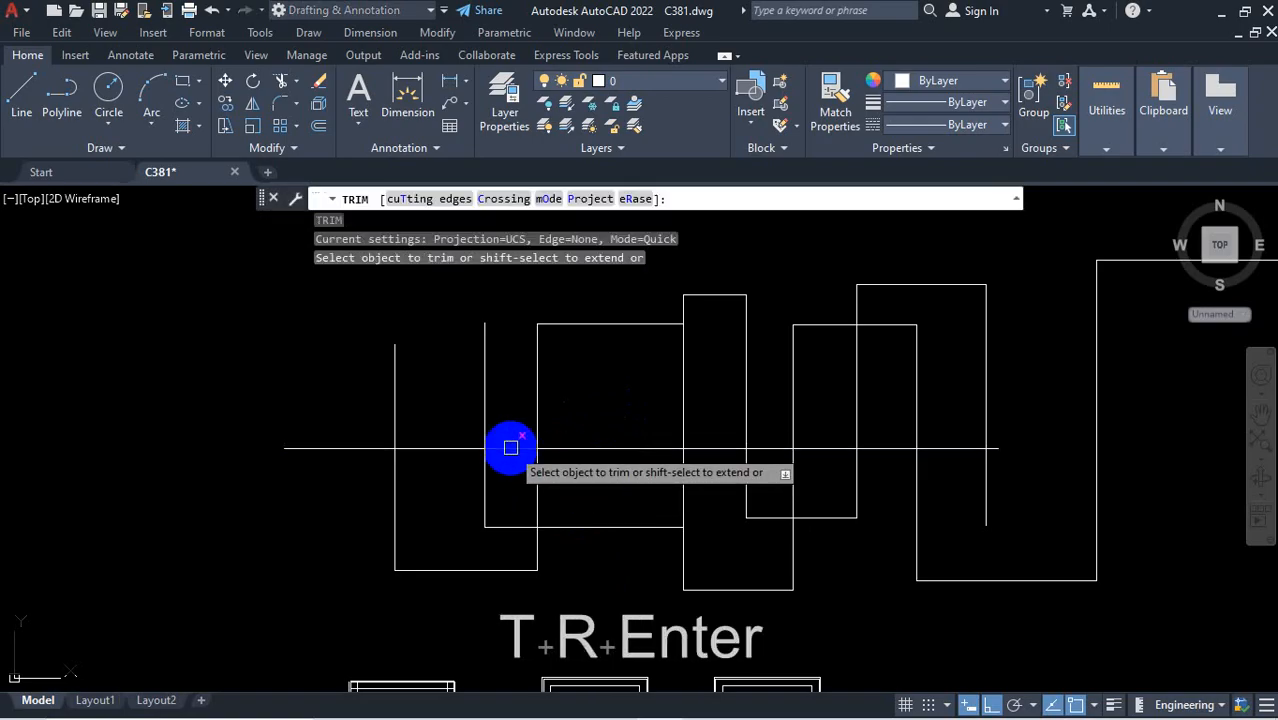
pyautogui.click(508, 448)
pyautogui.click(711, 446)
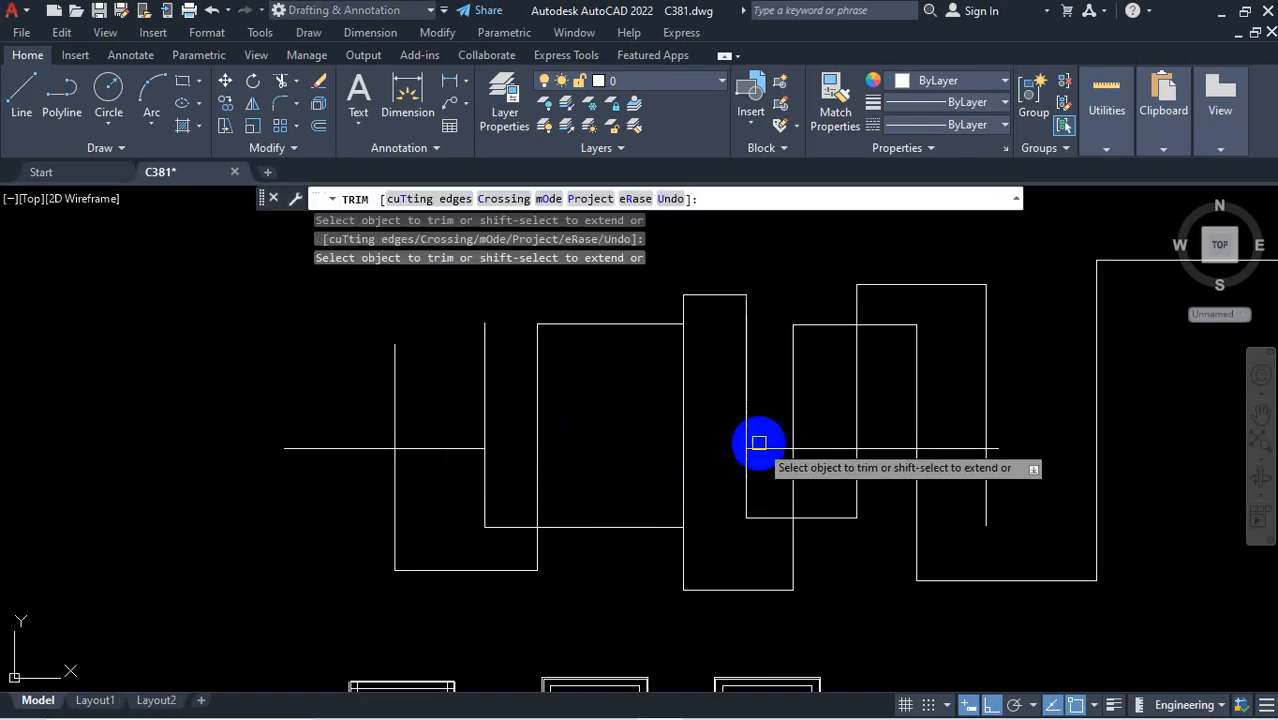
pyautogui.click(770, 450)
pyautogui.moveTo(826, 457)
pyautogui.mouseDown()
pyautogui.moveTo(913, 456)
pyautogui.moveTo(833, 446)
pyautogui.mouseUp()
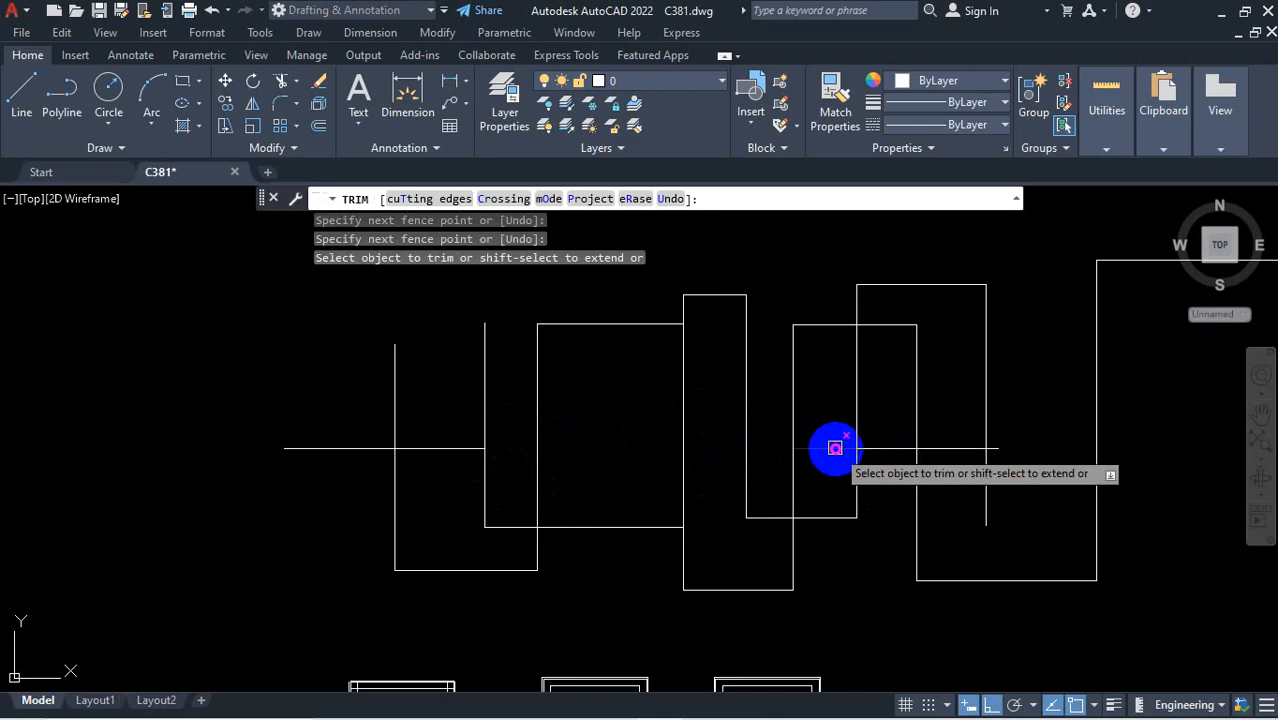
pyautogui.click(822, 448)
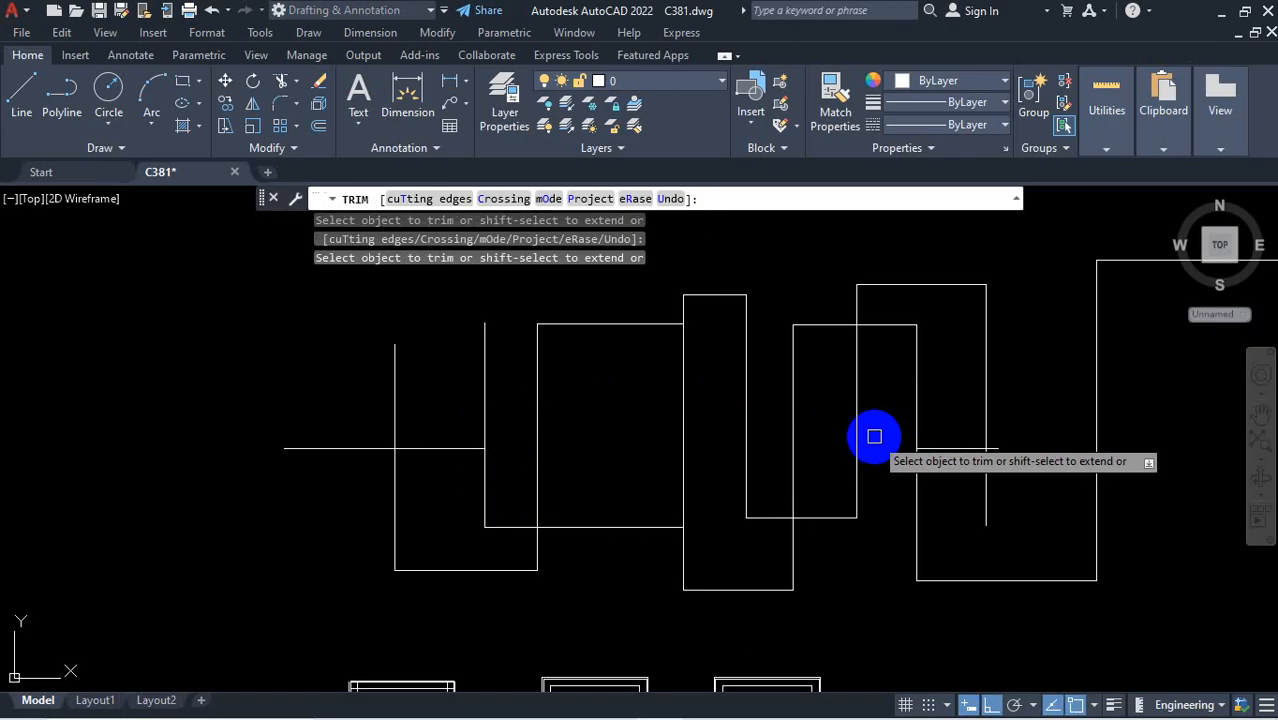
# Undo the piecewise trims of the horizontal line and start the Trim command again
pyautogui.press('Escape')
pyautogui.hotkey('ctrl', 'z')
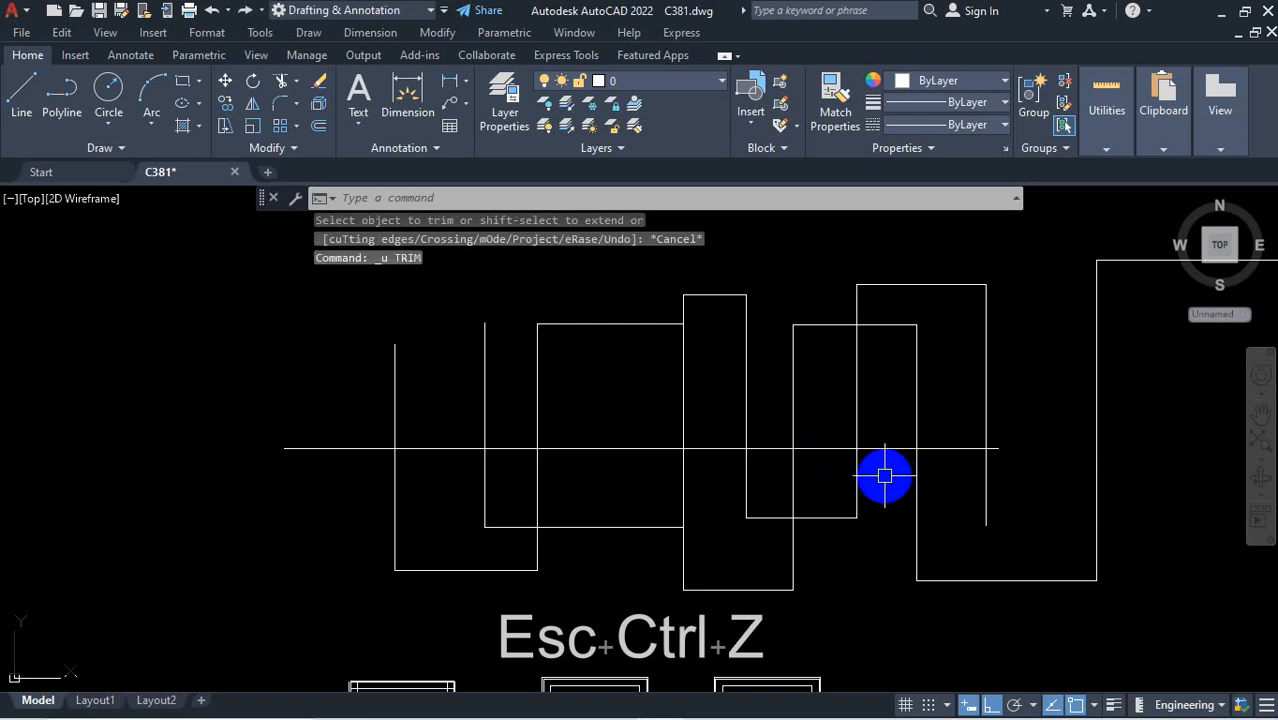
pyautogui.write('TR')
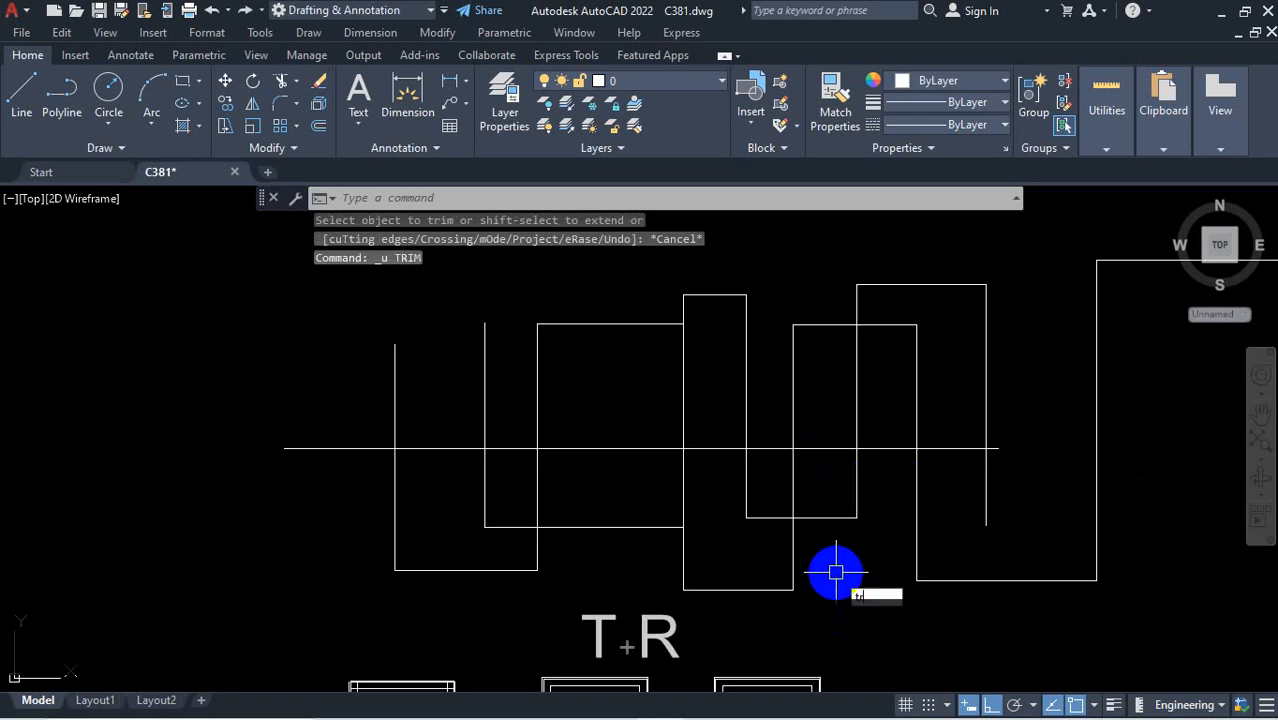
pyautogui.press('Return')
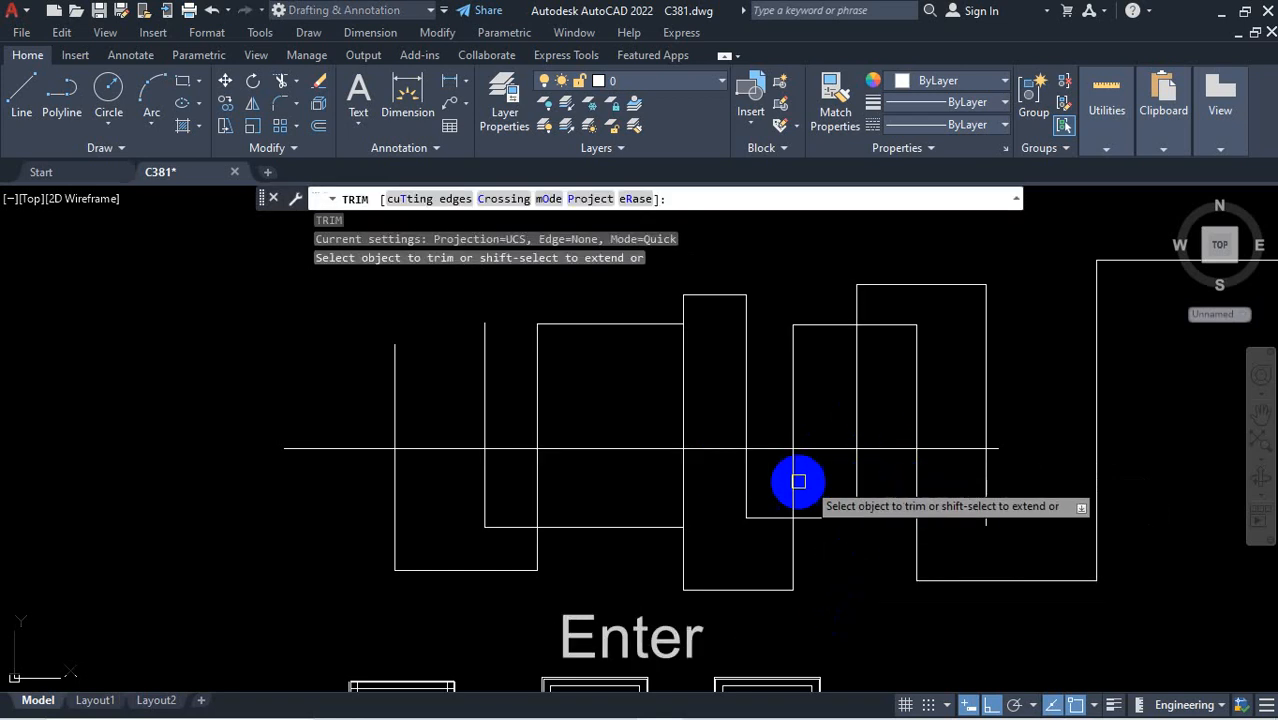
pyautogui.hotkey('ctrl', '1')
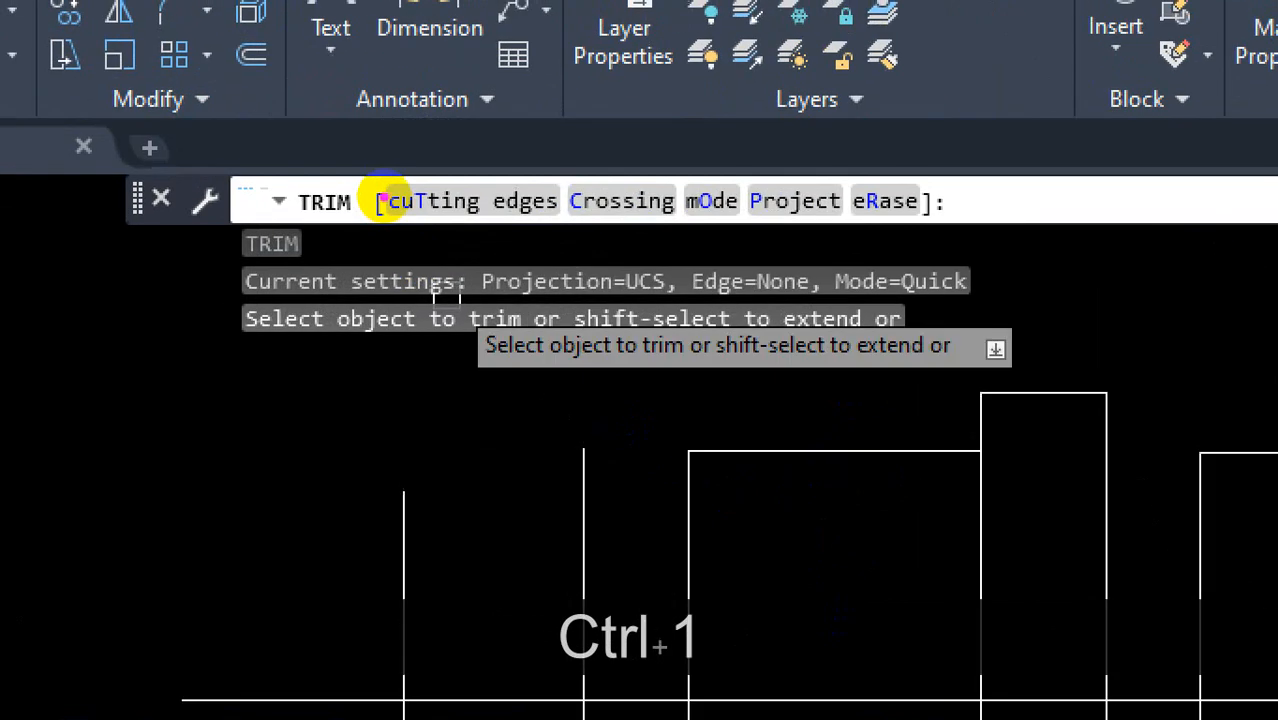
pyautogui.moveTo(378, 172)
pyautogui.mouseDown()
pyautogui.moveTo(374, 200)
pyautogui.moveTo(456, 214)
pyautogui.moveTo(476, 201)
pyautogui.moveTo(371, 178)
pyautogui.moveTo(393, 190)
pyautogui.mouseUp()
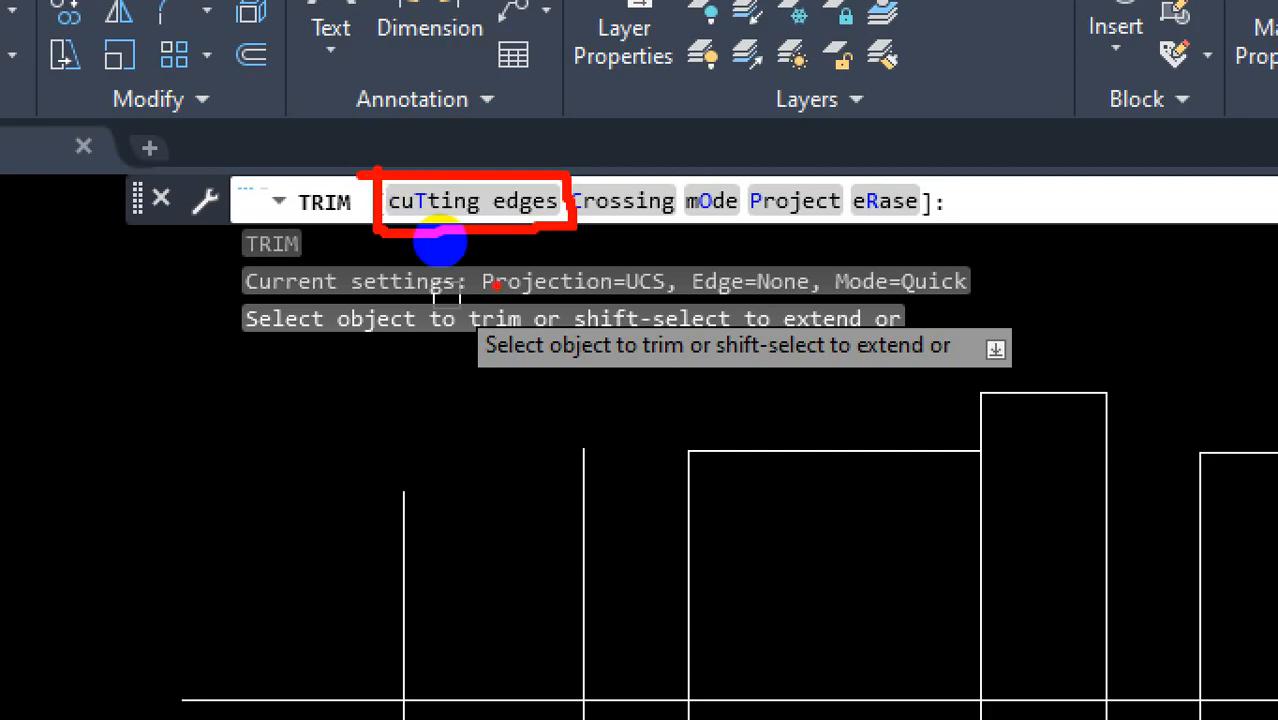
pyautogui.scroll(-6, 499, 280)
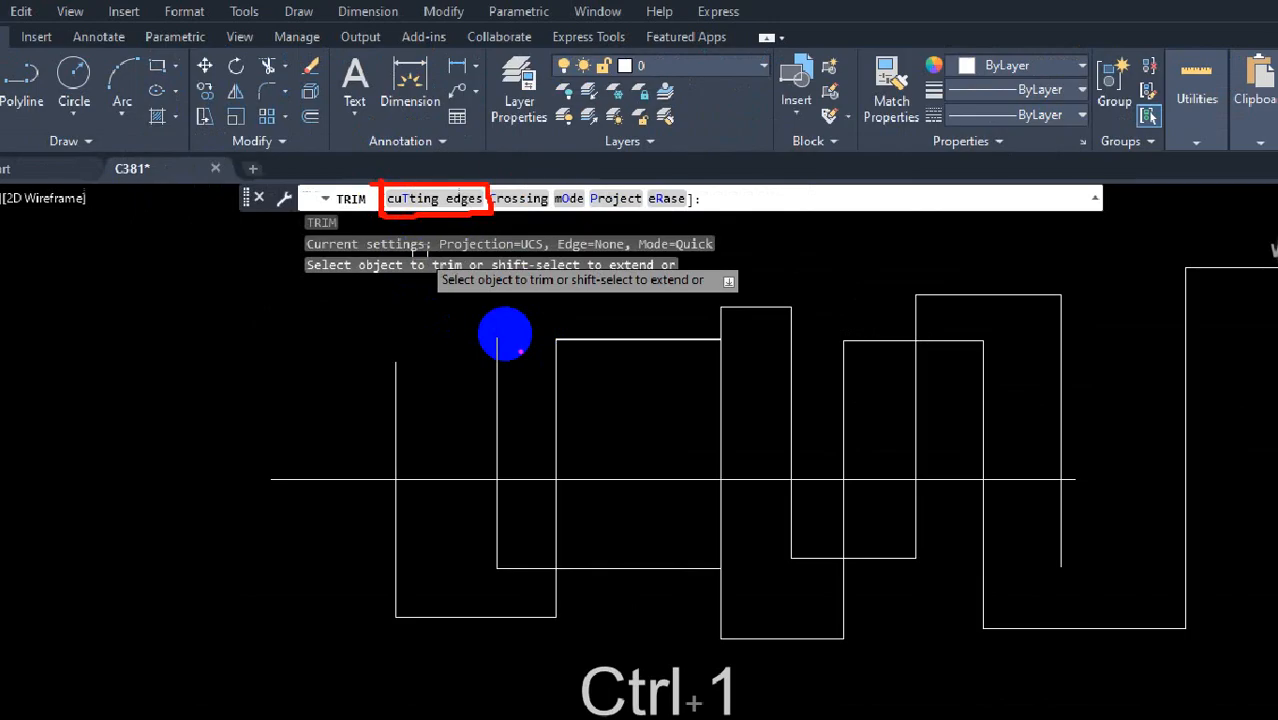
pyautogui.press('Escape')
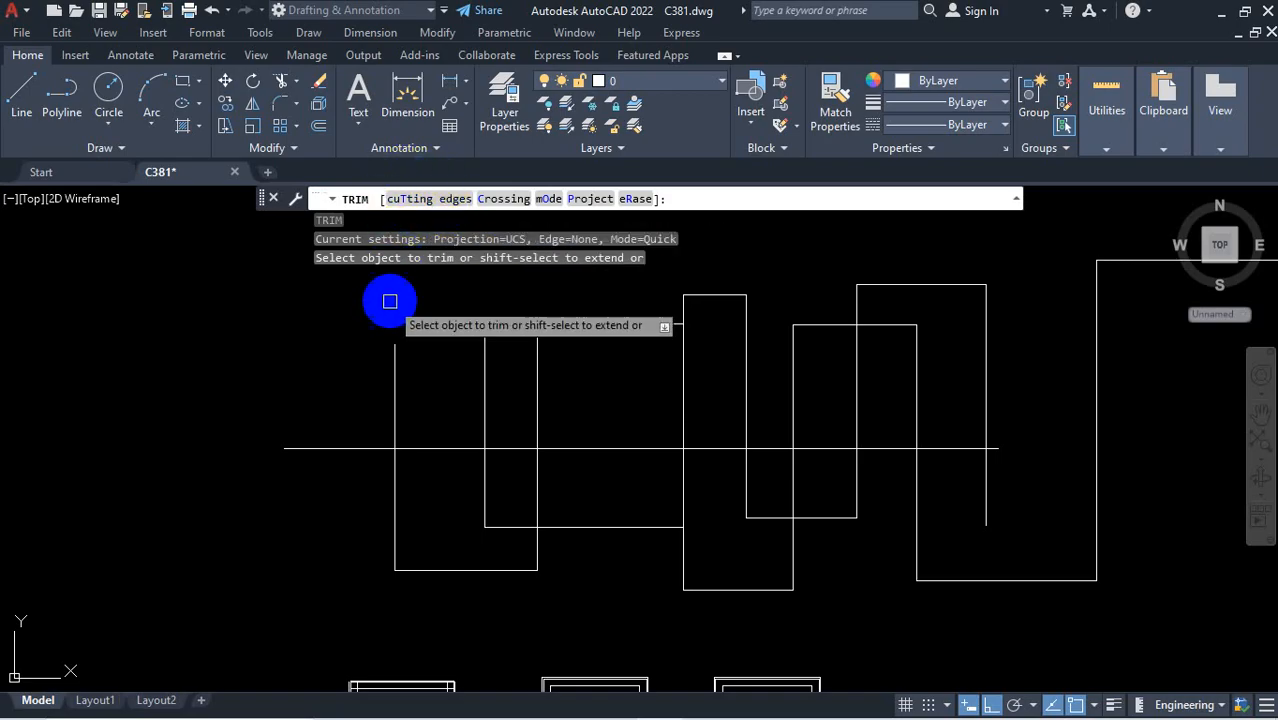
pyautogui.hotkey('ctrl', '1')
pyautogui.click(394, 212)
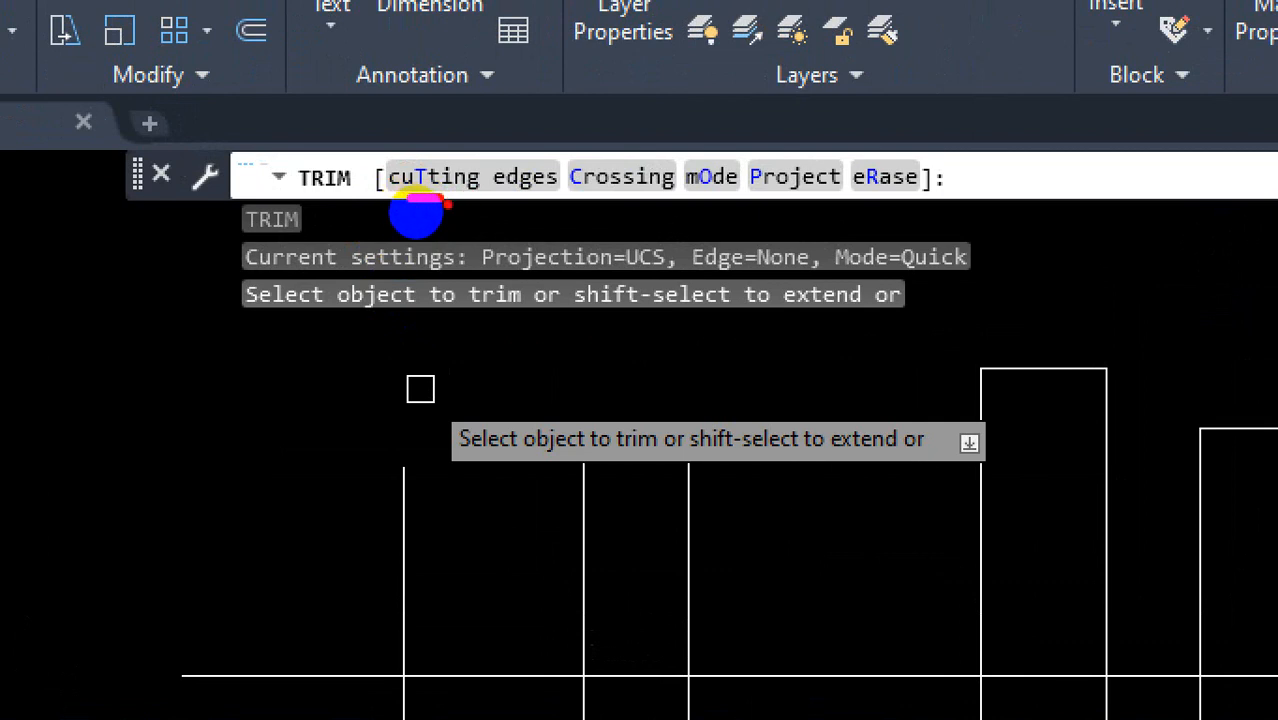
pyautogui.moveTo(420, 200)
pyautogui.mouseDown()
pyautogui.moveTo(496, 160)
pyautogui.moveTo(522, 104)
pyautogui.mouseUp()
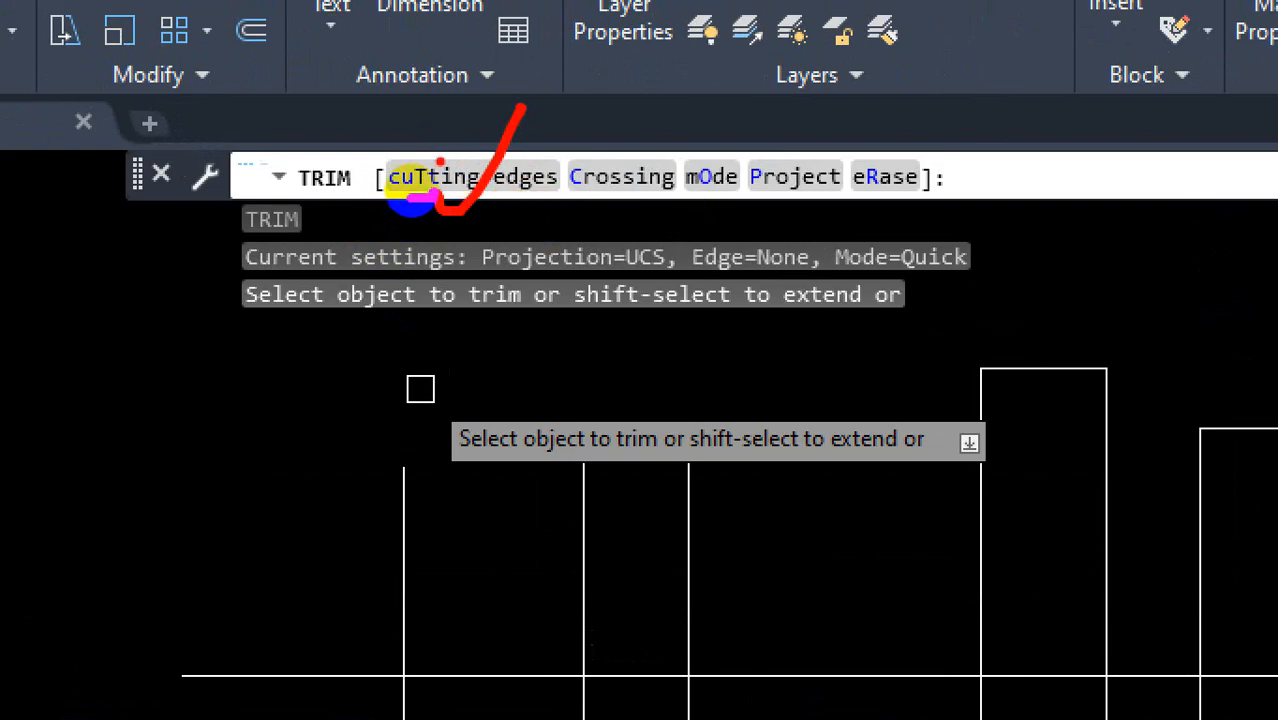
pyautogui.moveTo(408, 205)
pyautogui.mouseDown()
pyautogui.moveTo(399, 177)
pyautogui.moveTo(410, 170)
pyautogui.mouseUp()
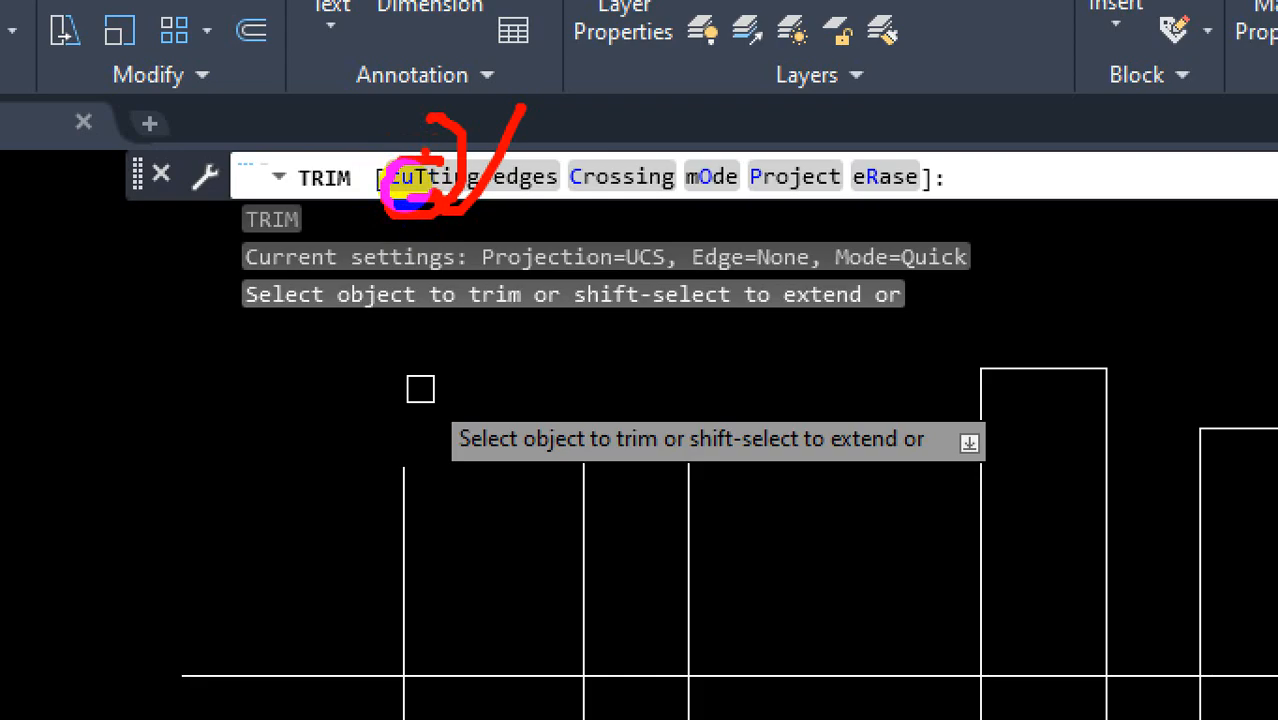
pyautogui.press('Escape')
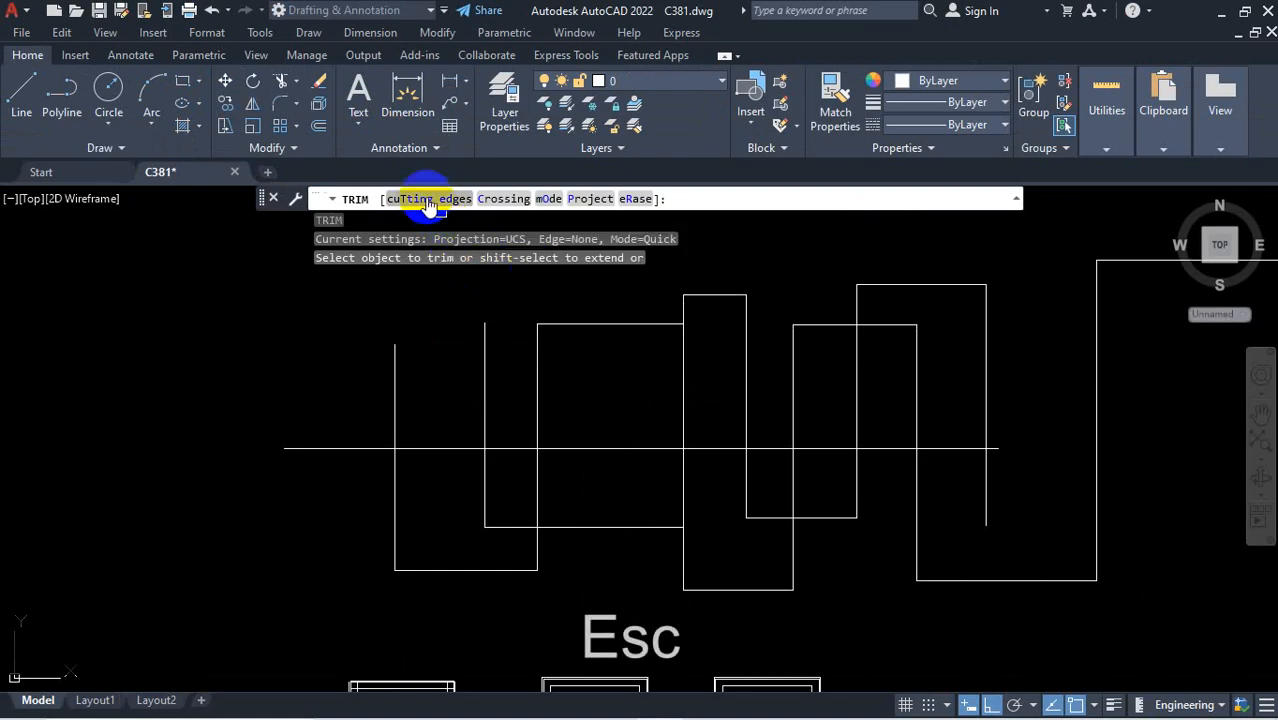
# Choose Trim's Cutting edges option and set the second and second-to-last verticals crossing the horizontal line as cutting edges
pyautogui.click(425, 200)
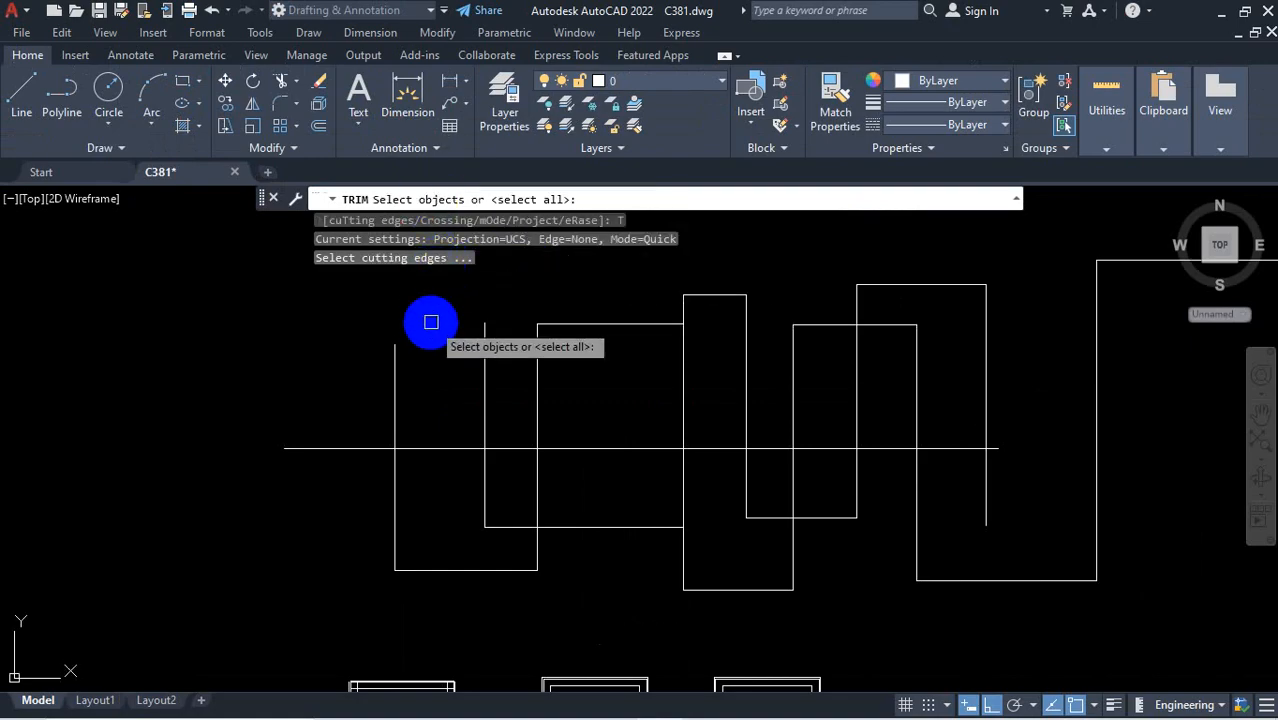
pyautogui.hotkey('ctrl', '1')
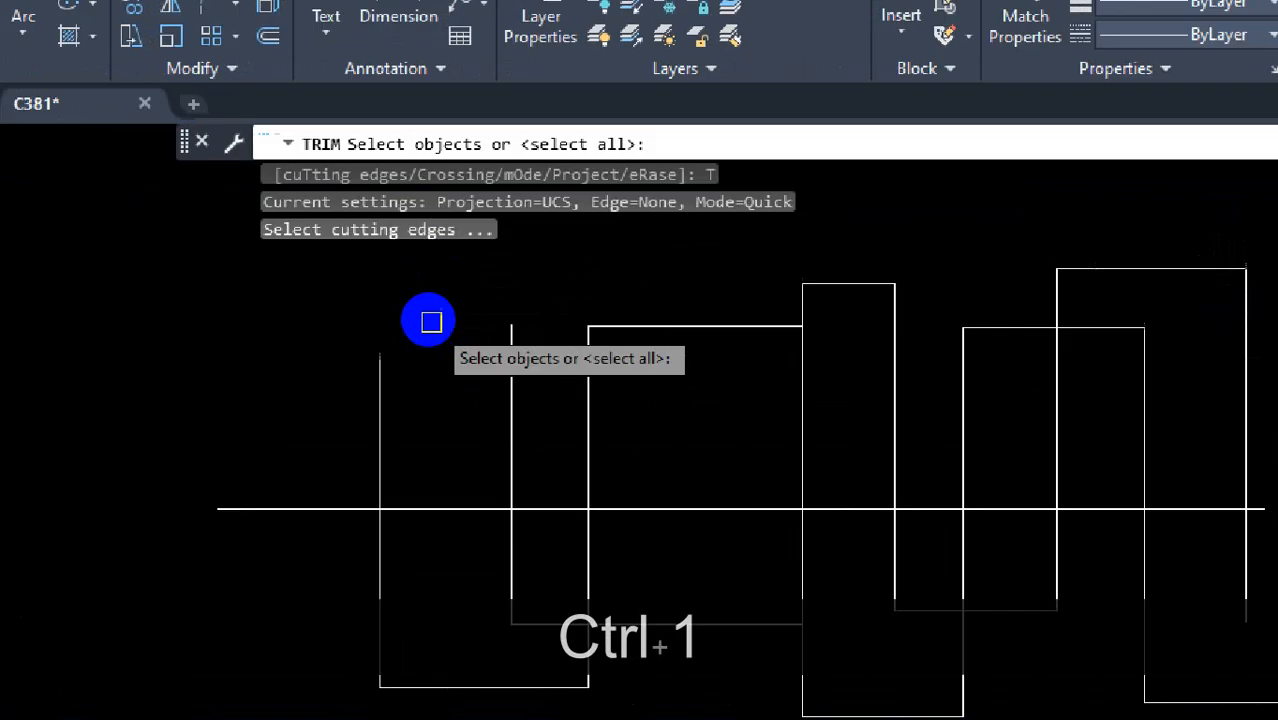
pyautogui.moveTo(414, 292); pyautogui.dragTo(572, 290)
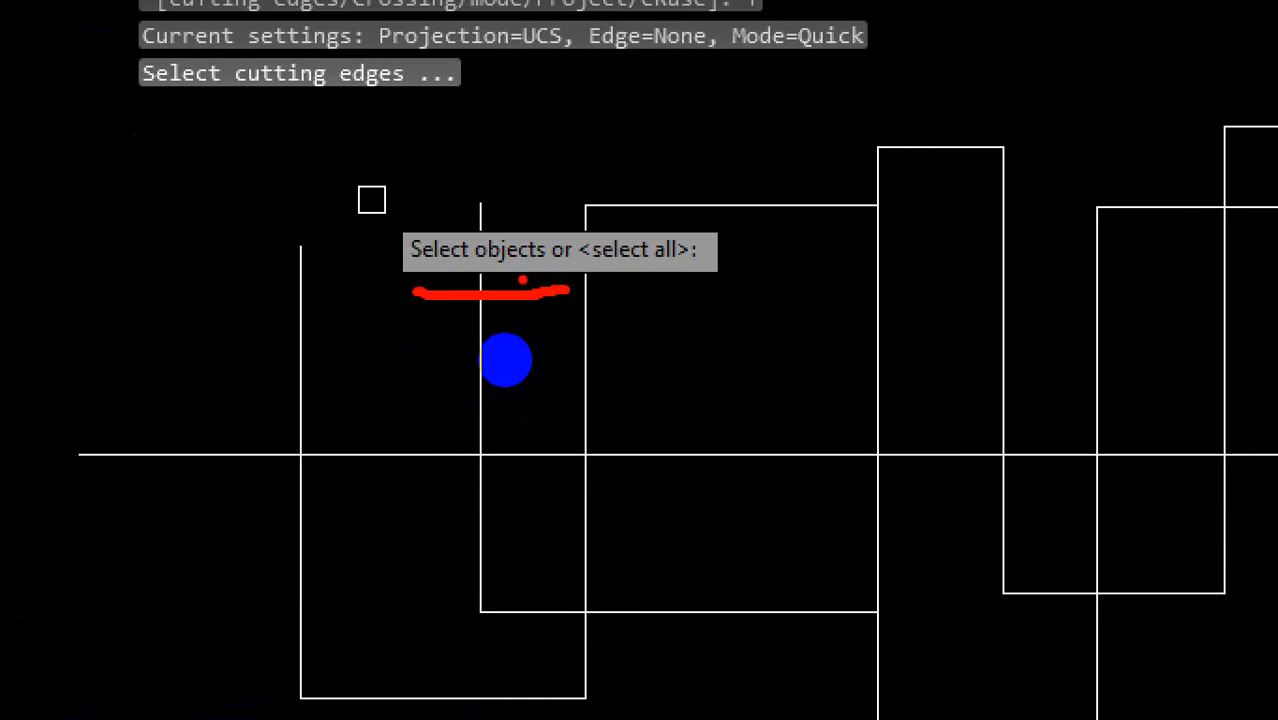
pyautogui.press('Escape')
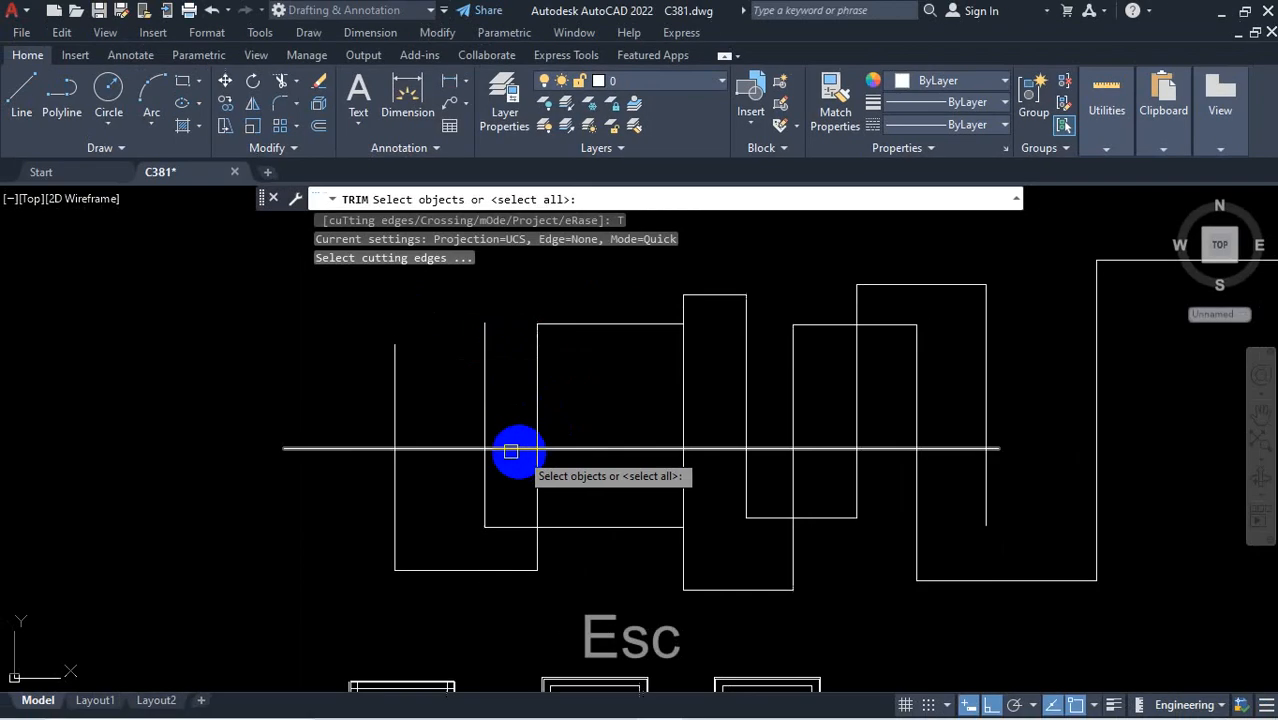
pyautogui.click(490, 395)
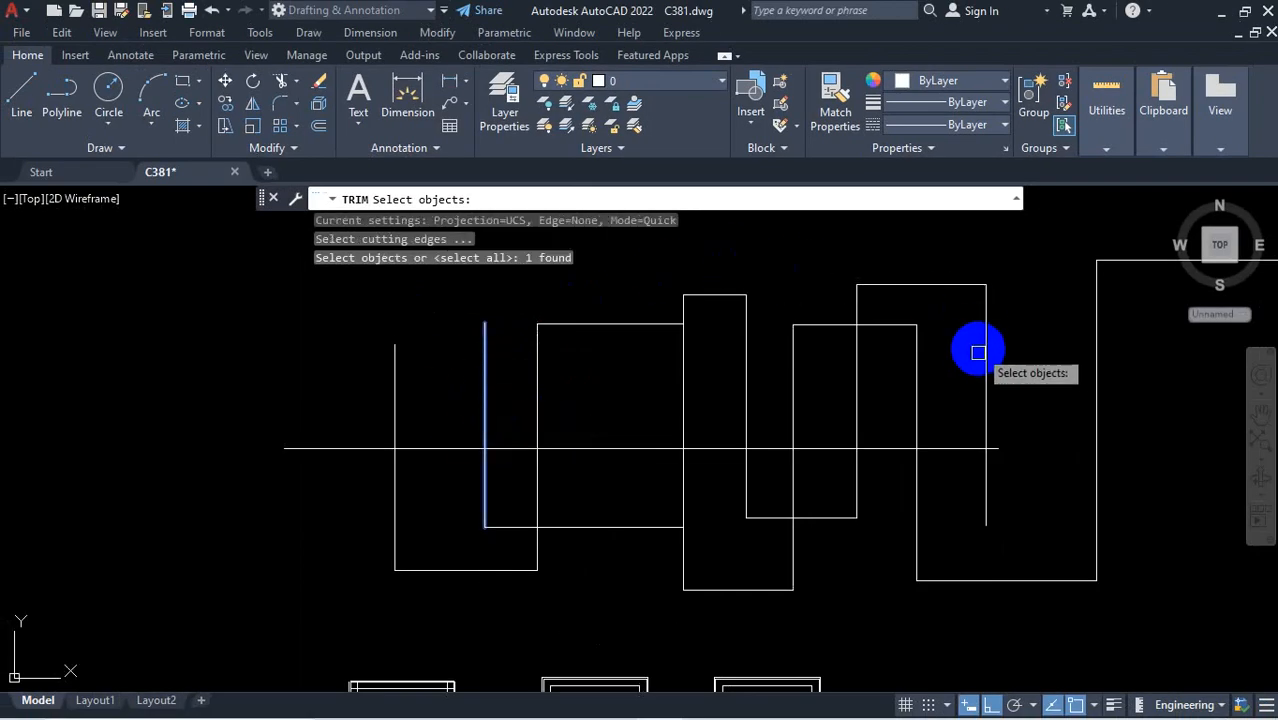
pyautogui.click(916, 406)
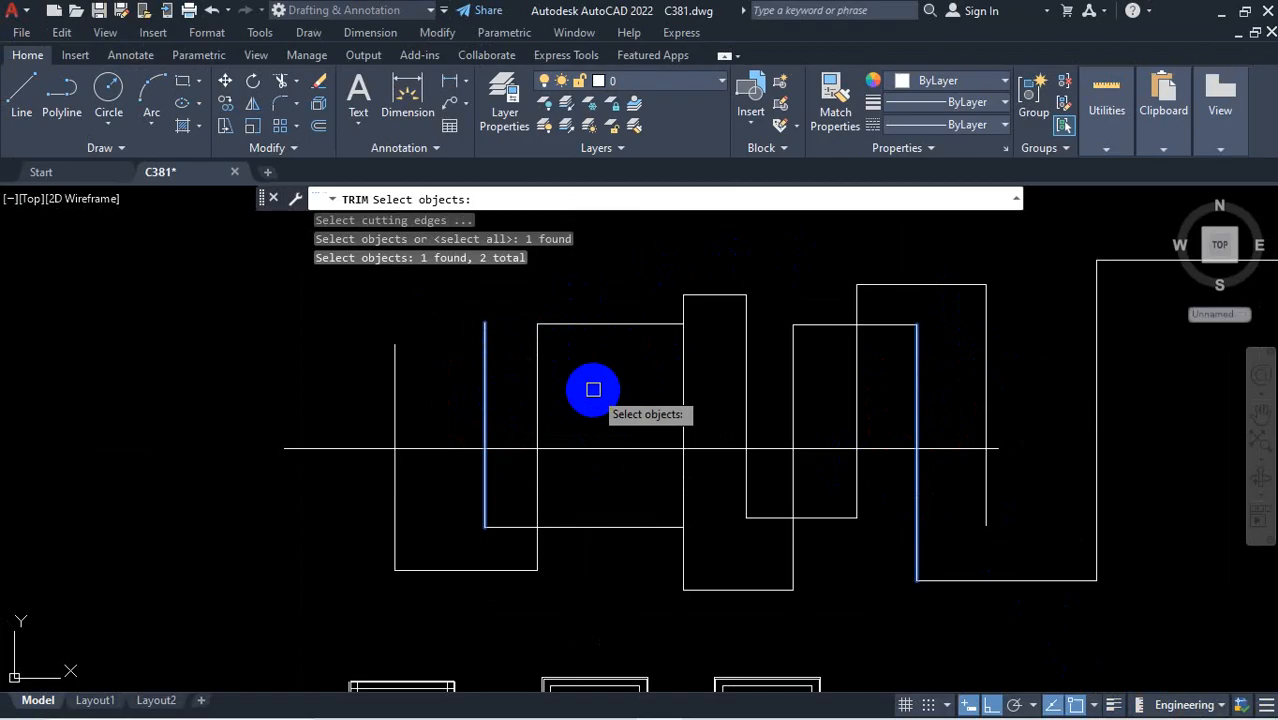
pyautogui.press('space')
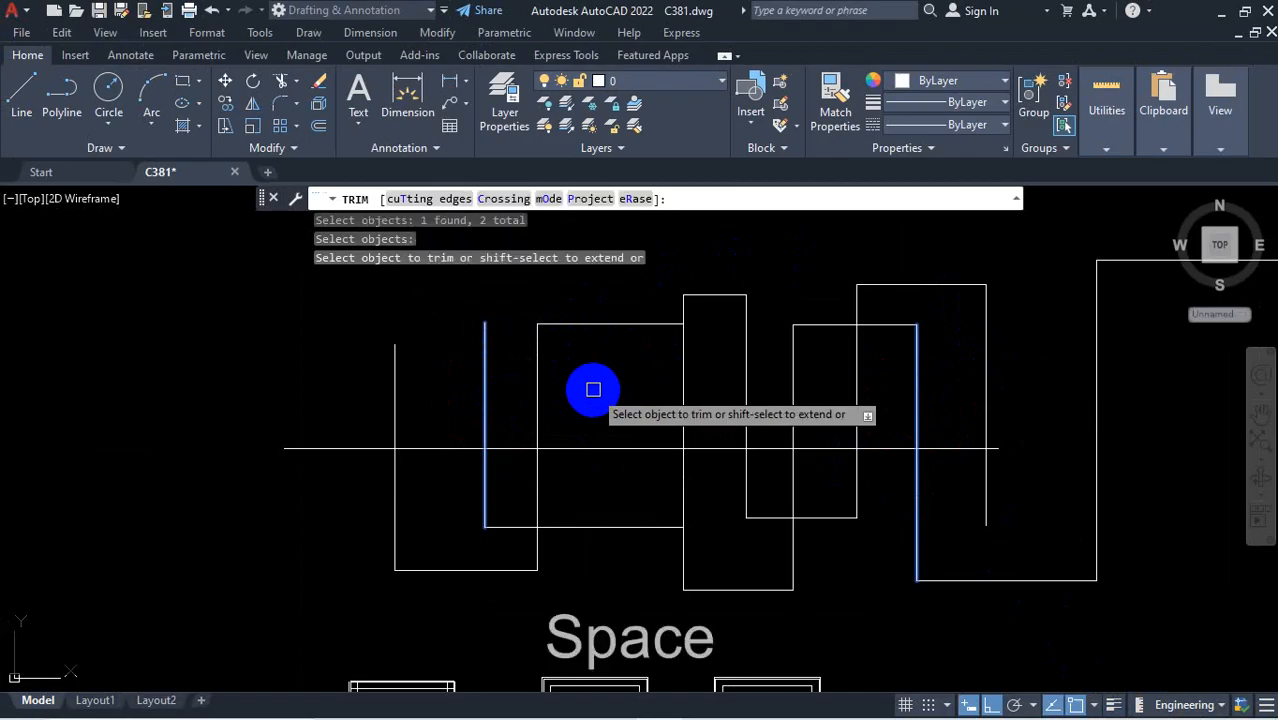
# Trim the horizontal line's whole span between the two chosen cutting edges, then end Trim and undo it
pyautogui.hotkey('ctrl', '1')
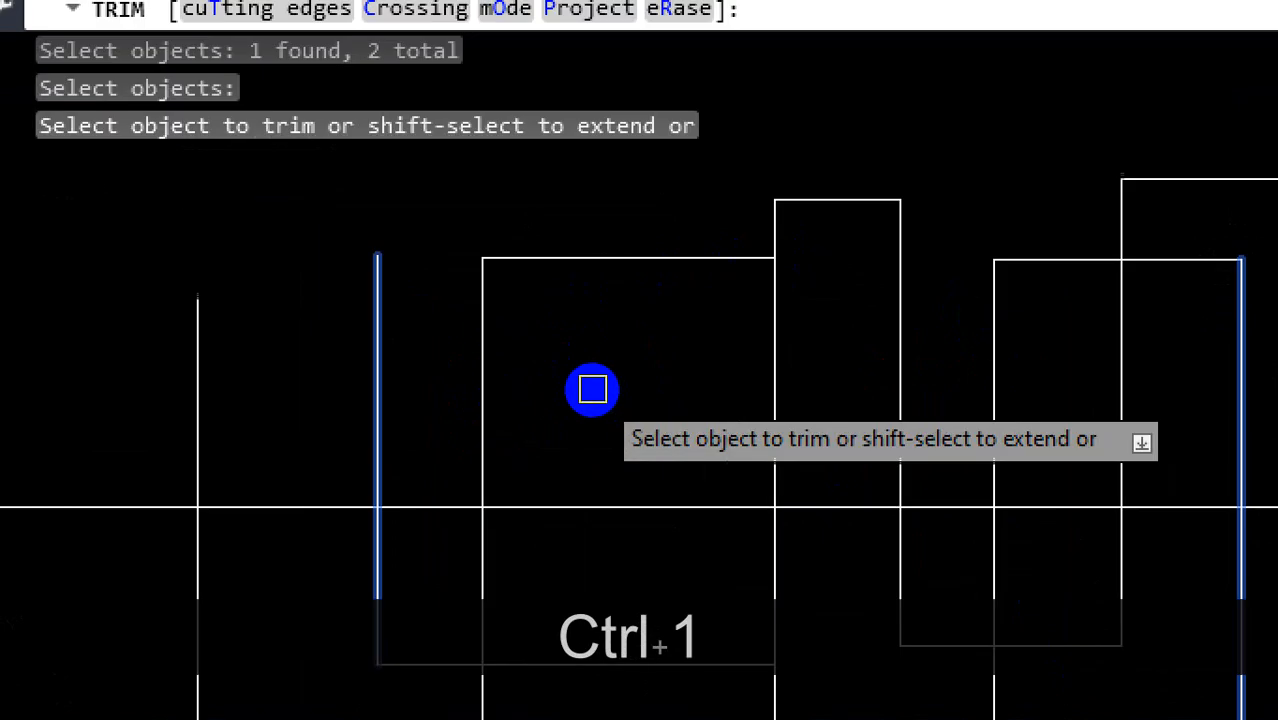
pyautogui.click(592, 389)
pyautogui.moveTo(636, 427); pyautogui.dragTo(717, 426)
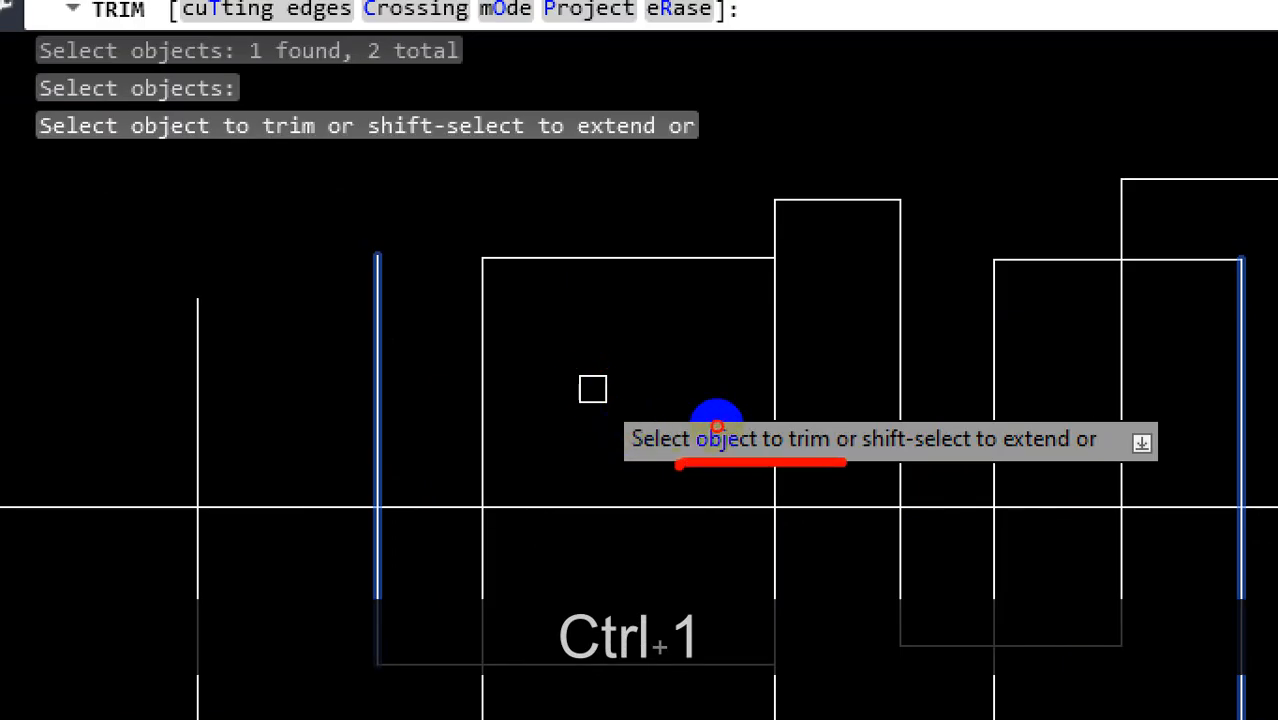
pyautogui.press('Escape')
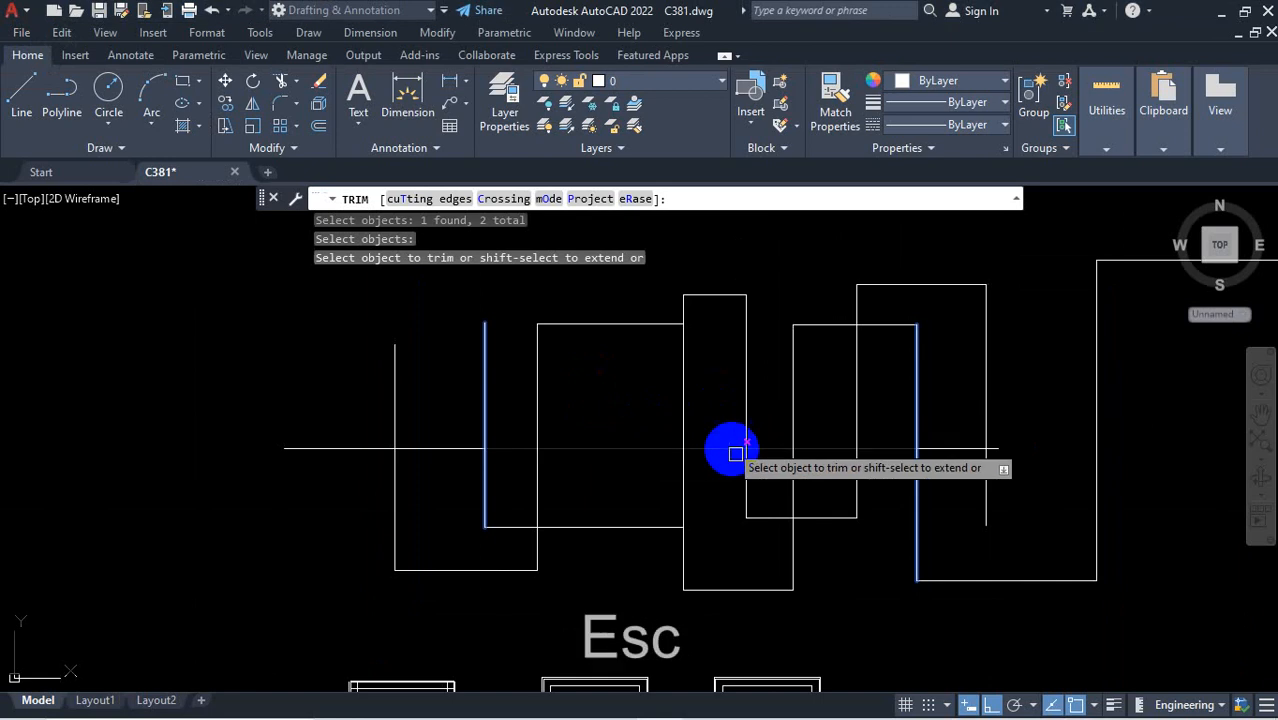
pyautogui.click(643, 444)
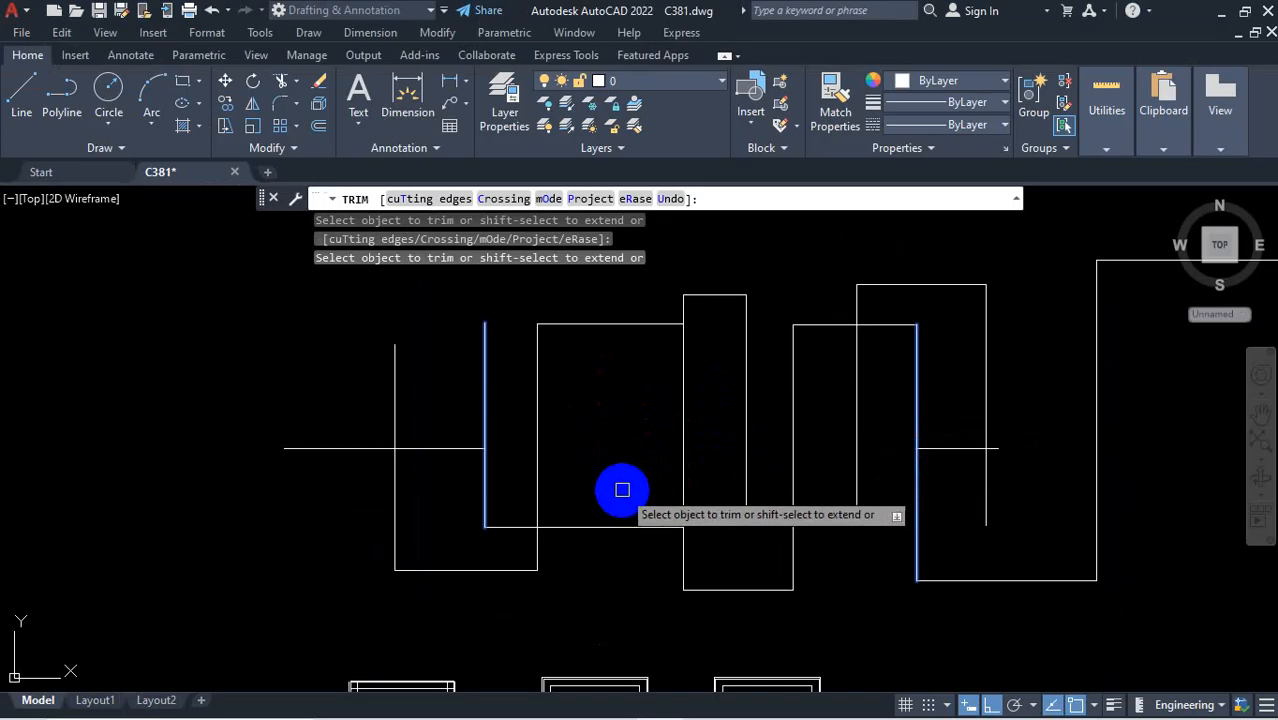
pyautogui.press('Escape')
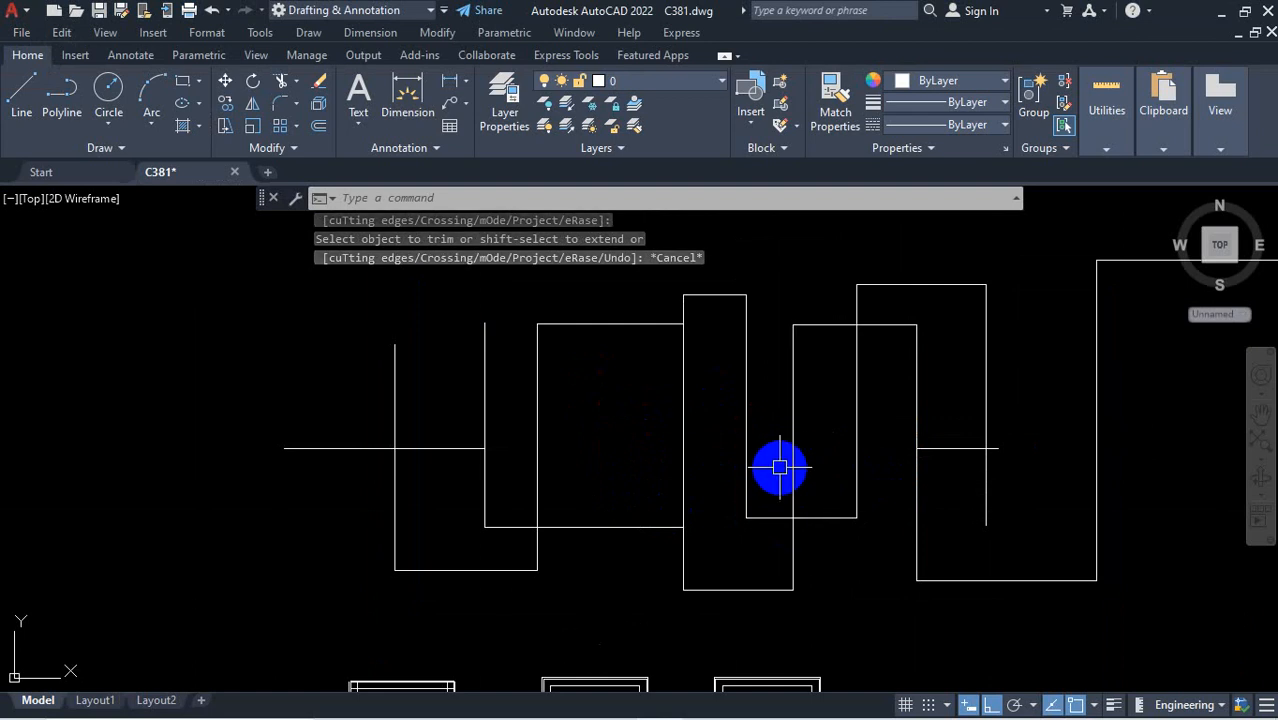
pyautogui.hotkey('ctrl', 'z')
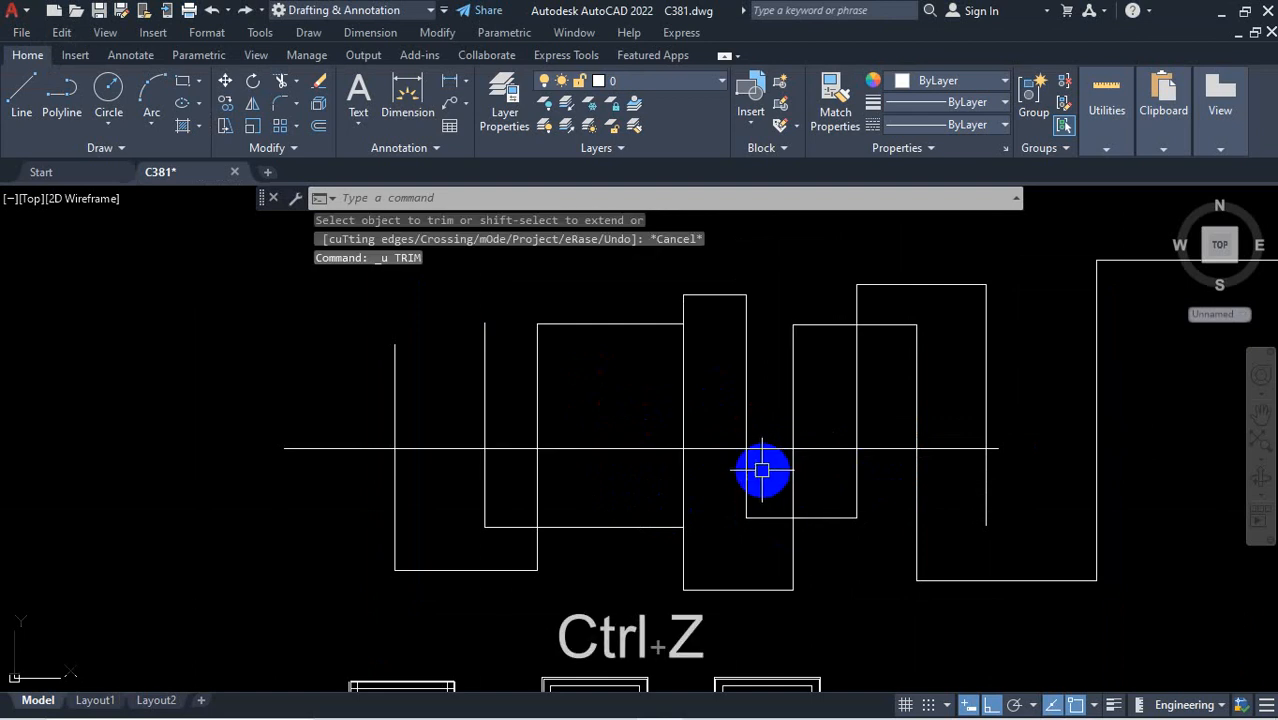
# Start Trim with the Cutting edges option and set the second, fourth and eighth verticals crossing the horizontal line as cutting edges
pyautogui.write('tr')
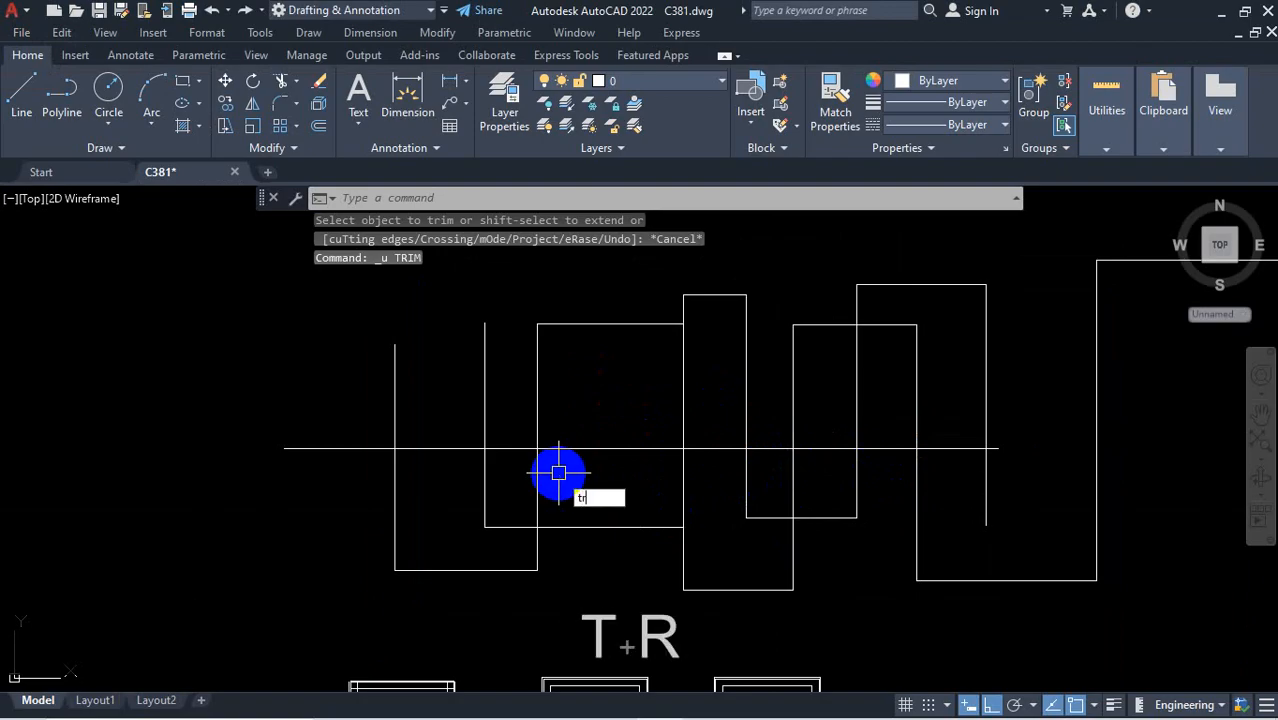
pyautogui.press('Return')
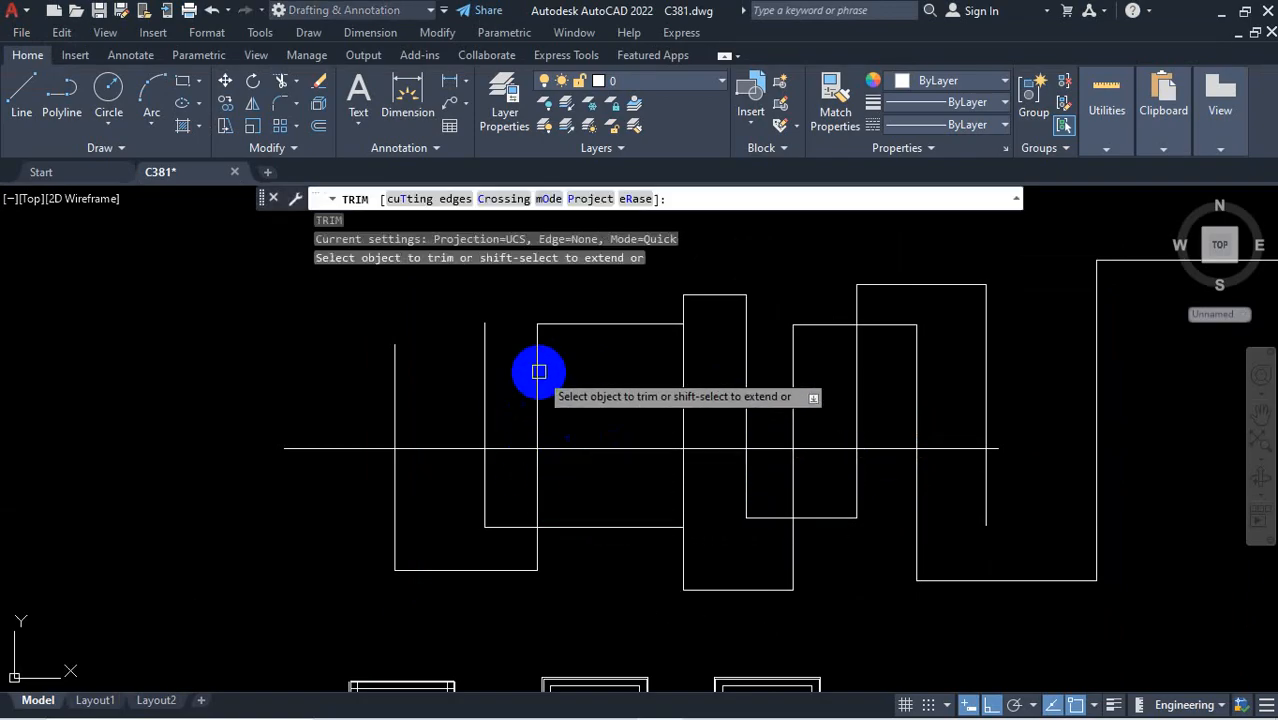
pyautogui.click(419, 206)
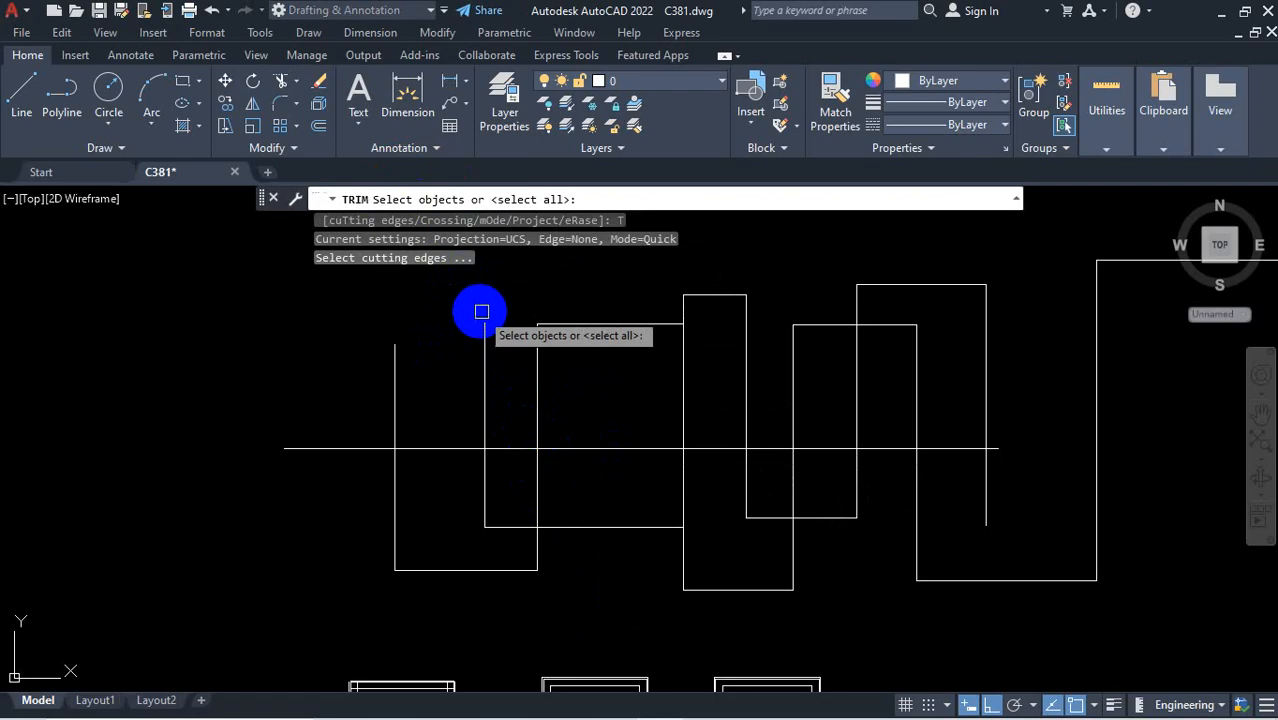
pyautogui.click(485, 371)
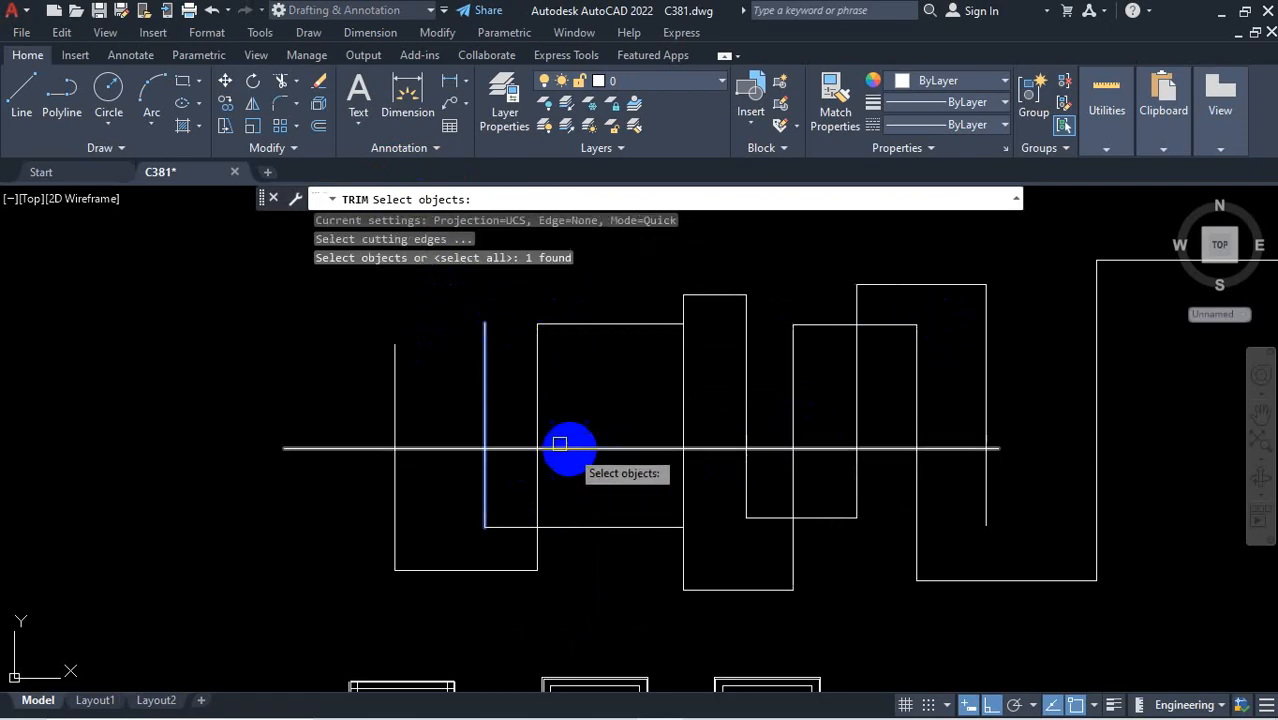
pyautogui.click(685, 387)
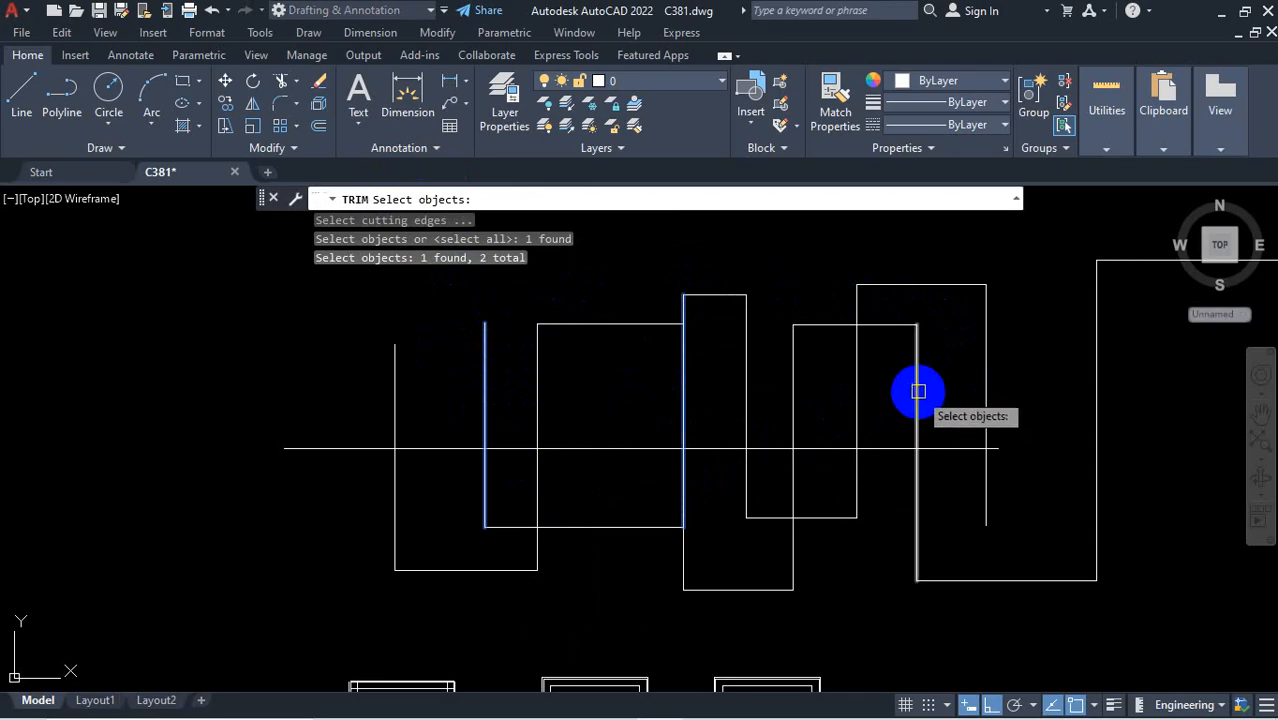
pyautogui.click(918, 391)
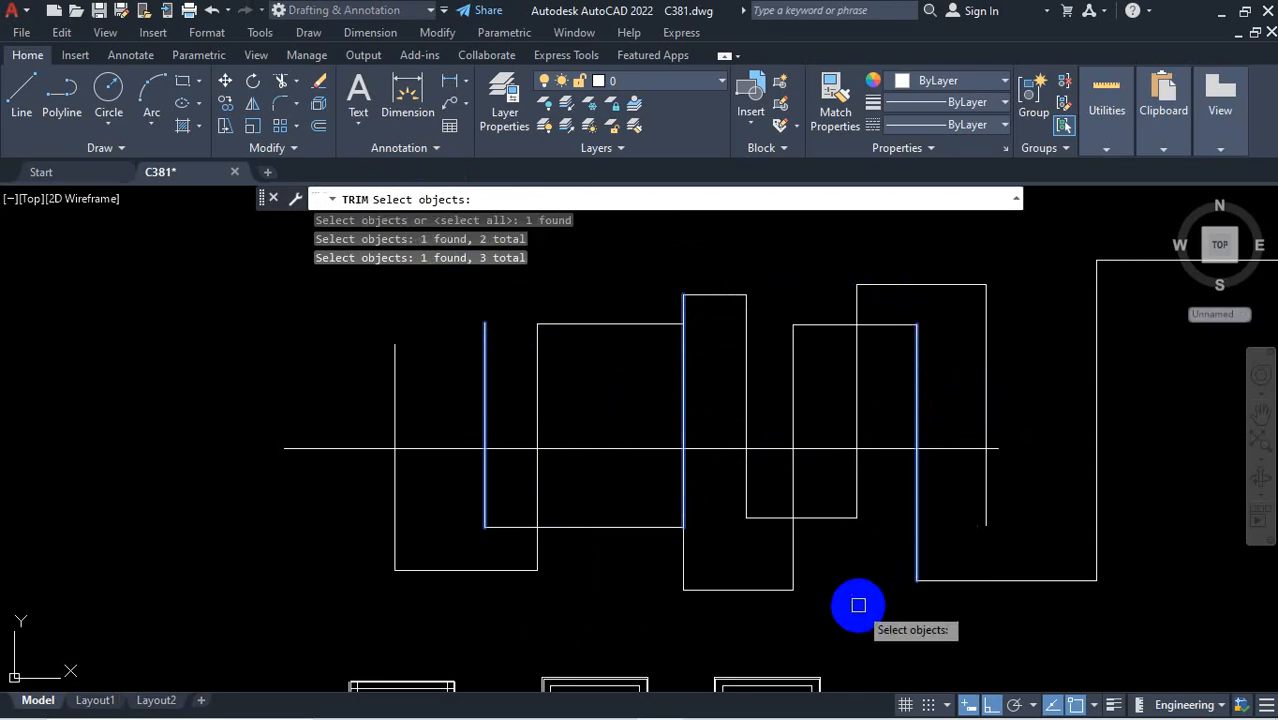
pyautogui.press('Return')
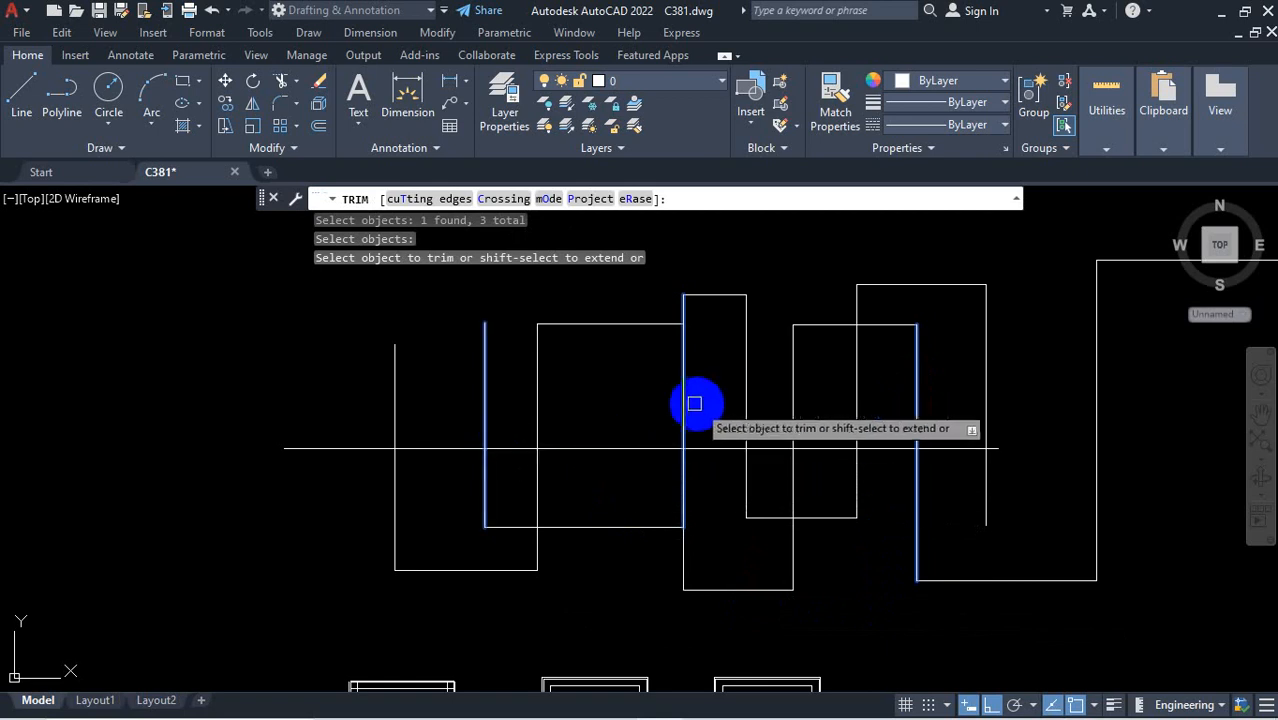
# Trim the horizontal line's span between the second and fourth verticals, end Trim and undo it
pyautogui.click(620, 446)
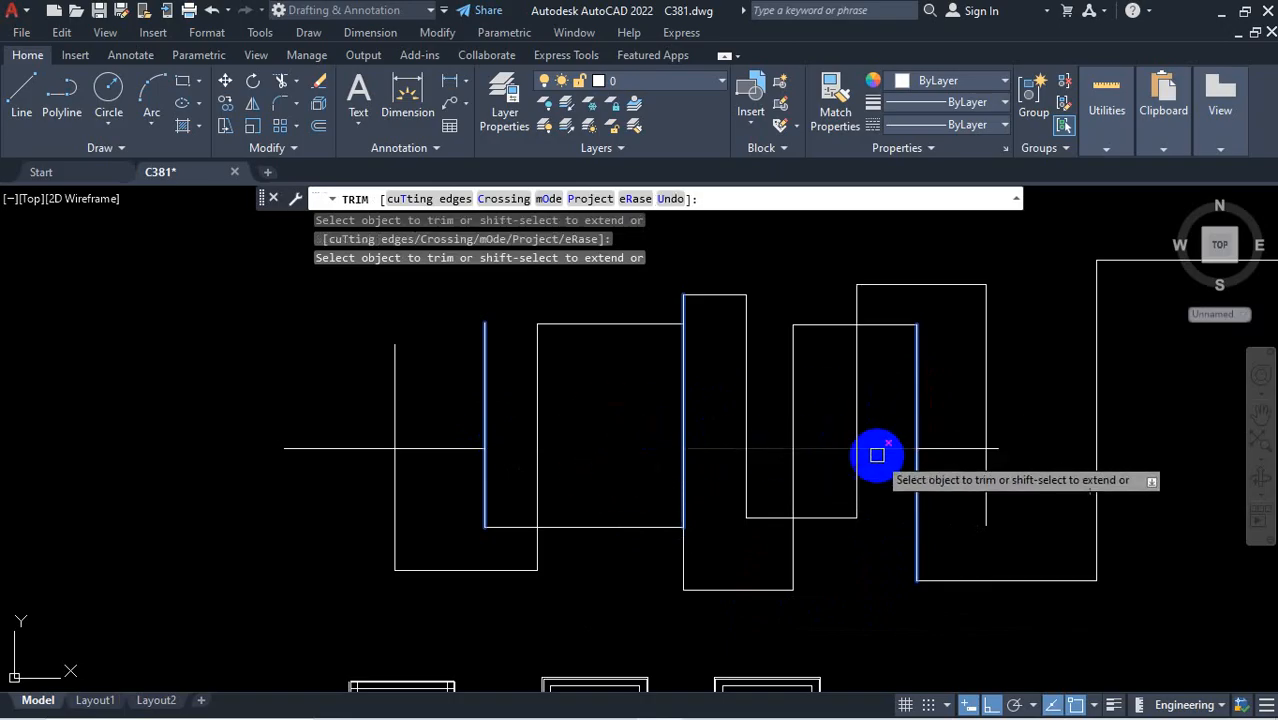
pyautogui.press('Escape')
pyautogui.hotkey('ctrl', 'z')
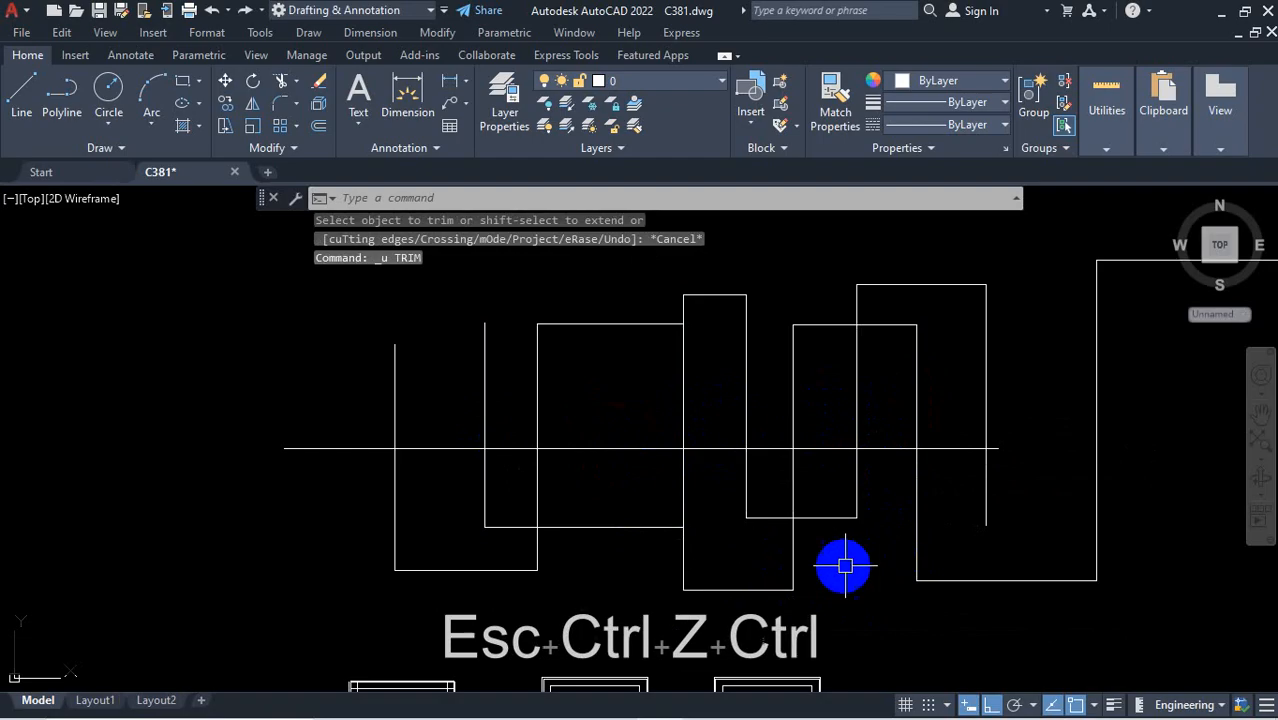
pyautogui.hotkey('ctrl', '1')
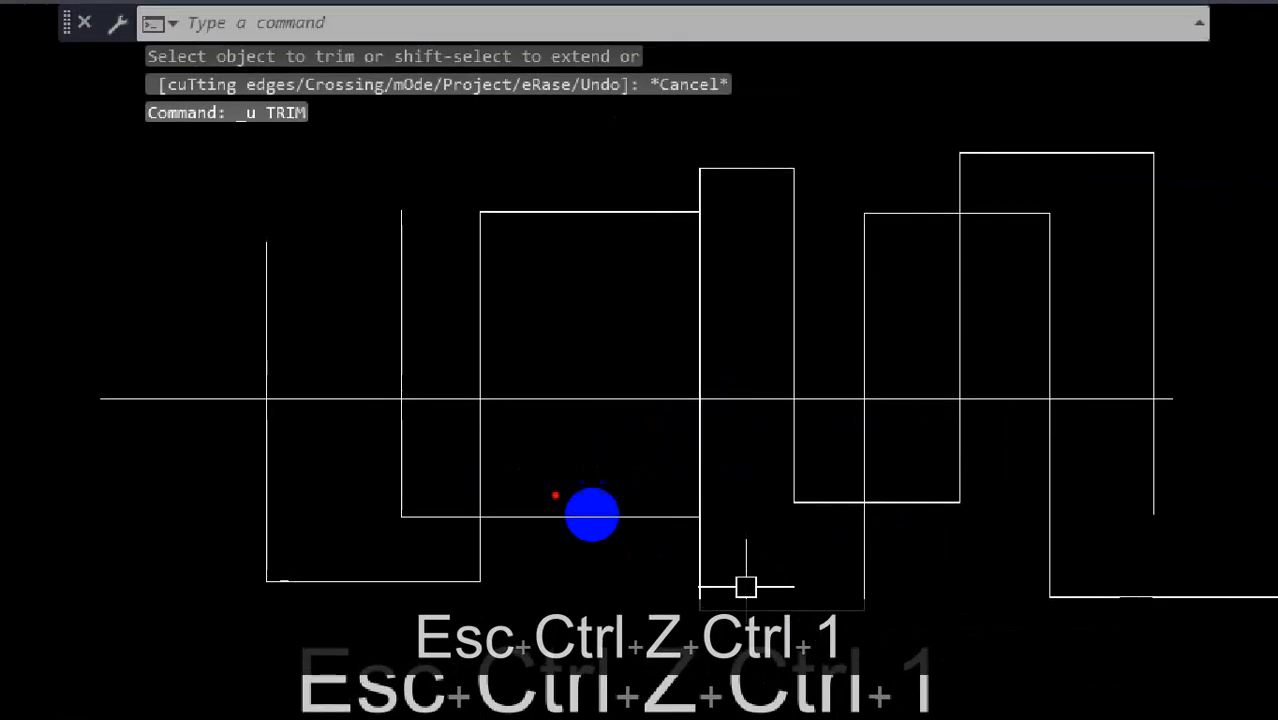
pyautogui.moveTo(398, 300); pyautogui.dragTo(400, 470)
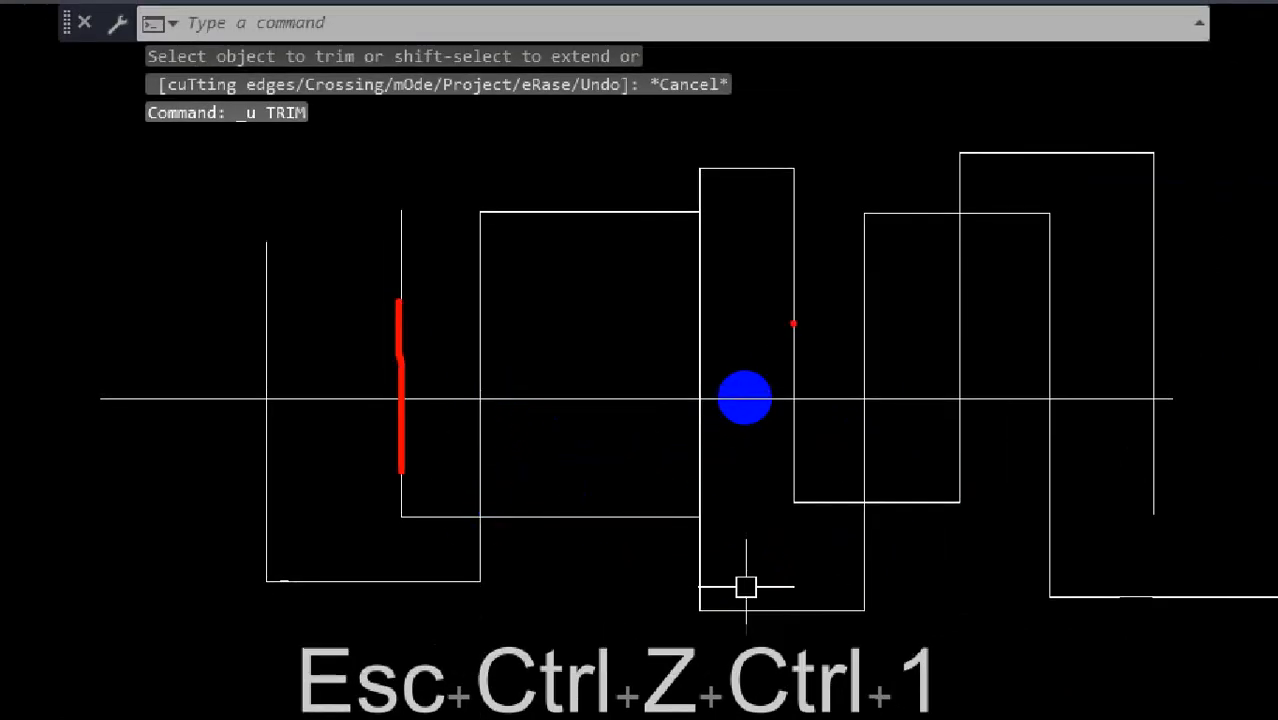
pyautogui.moveTo(795, 320); pyautogui.dragTo(797, 482)
pyautogui.moveTo(962, 347); pyautogui.dragTo(955, 490)
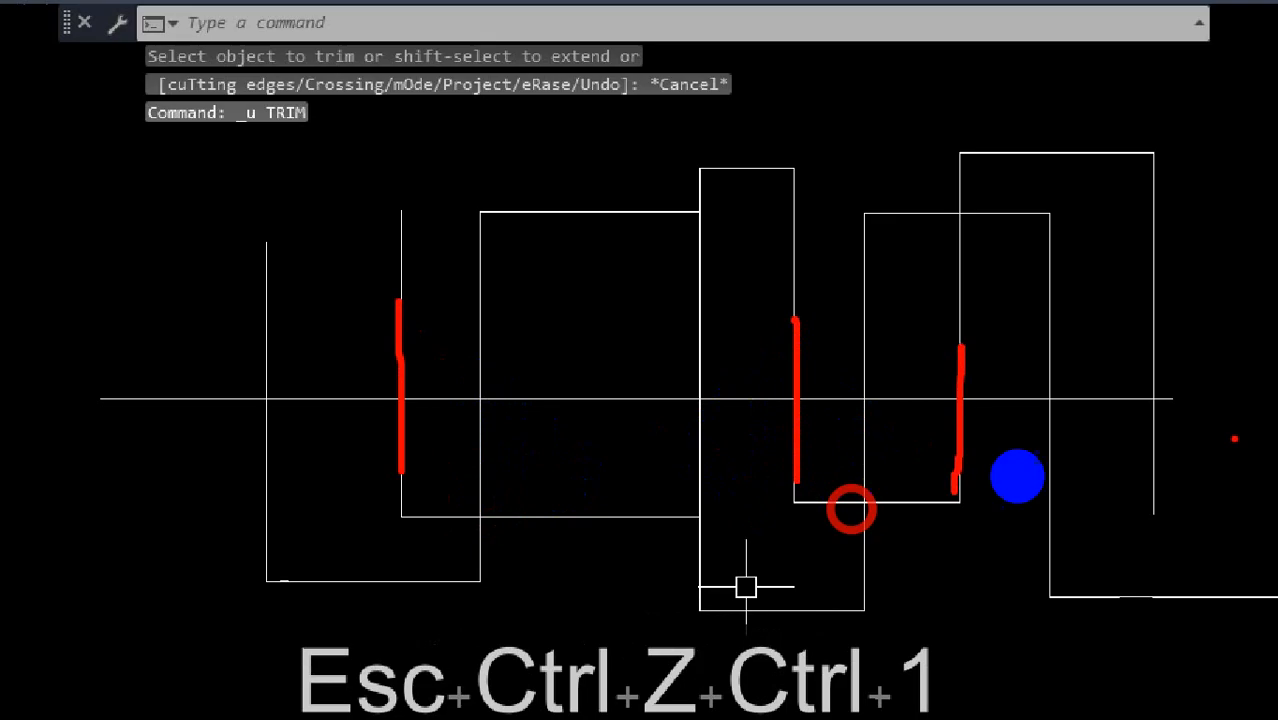
pyautogui.moveTo(1155, 368); pyautogui.dragTo(1162, 480)
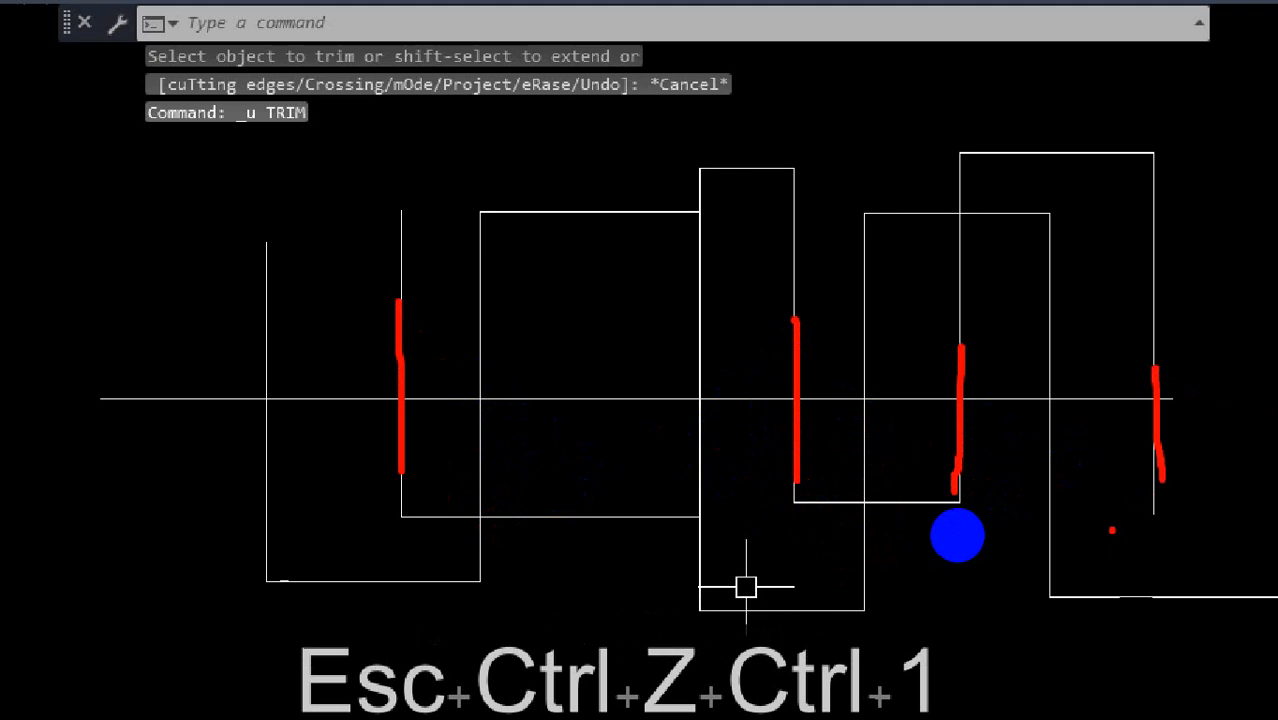
pyautogui.press('Escape')
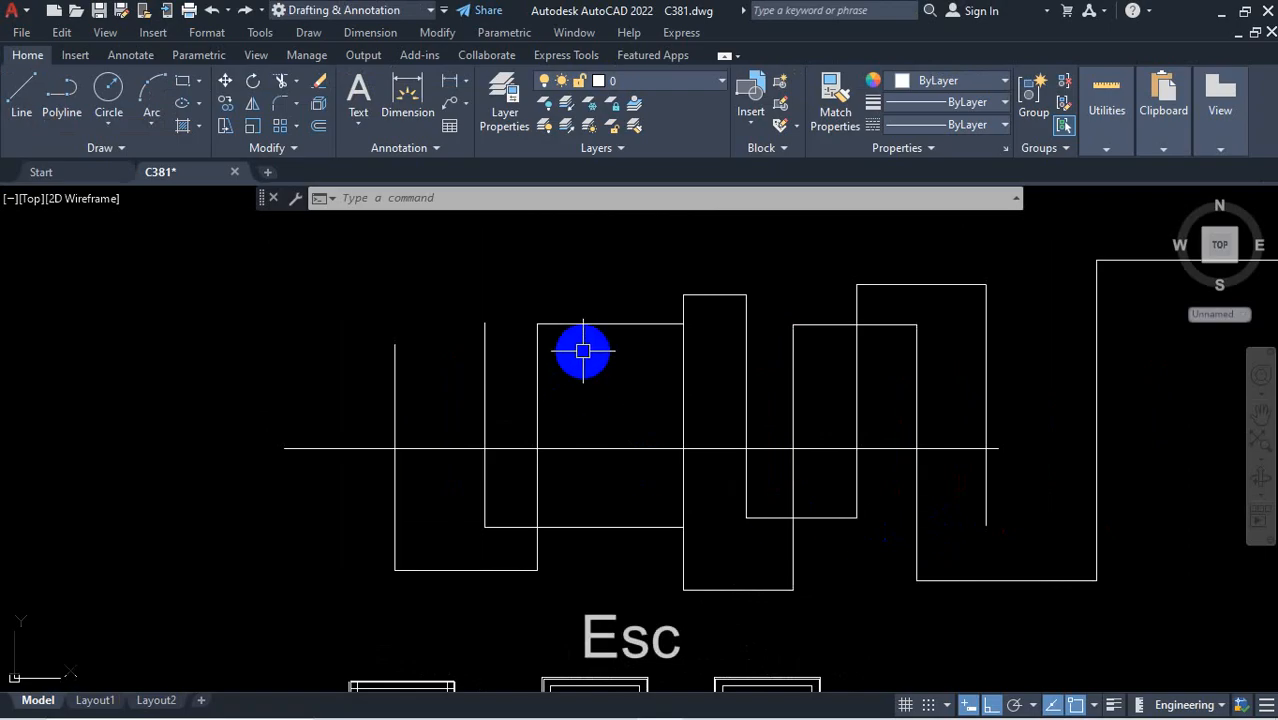
# Start Trim with the Cutting edges option and set the second, fifth, seventh and ninth verticals crossing the horizontal line as cutting edges
pyautogui.write('tr')
pyautogui.press('Return')
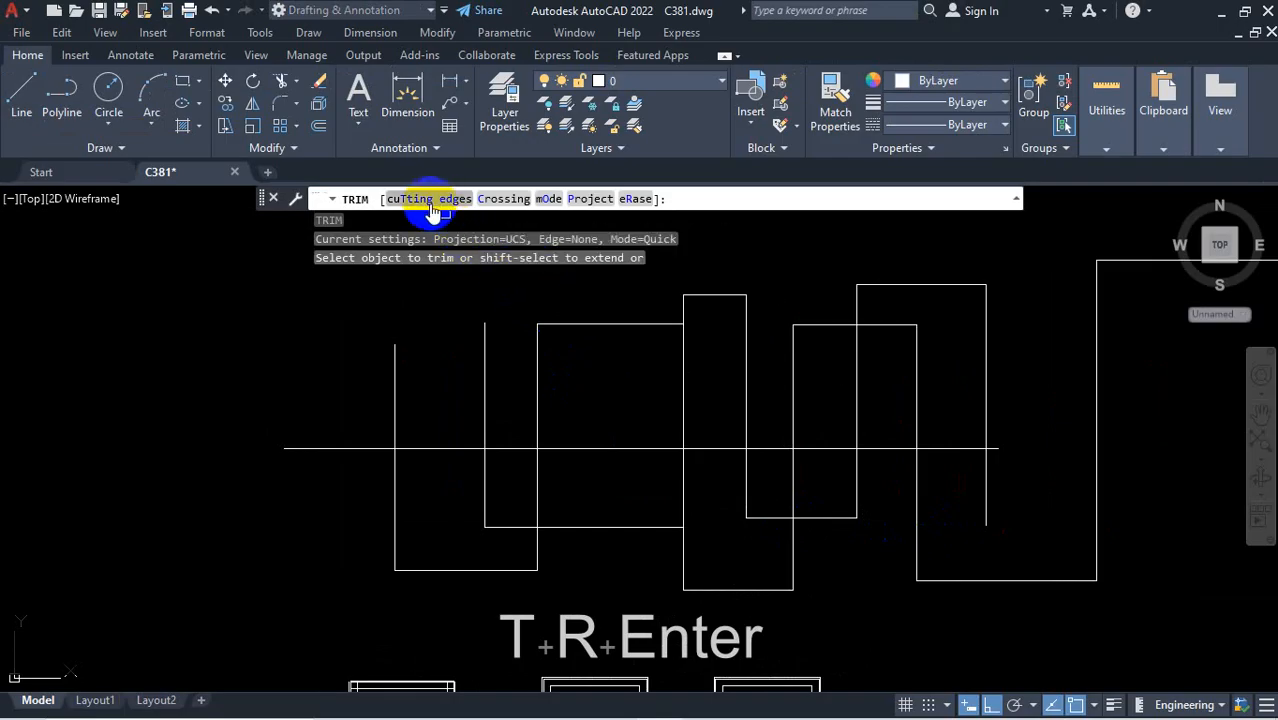
pyautogui.click(425, 199)
pyautogui.click(486, 394)
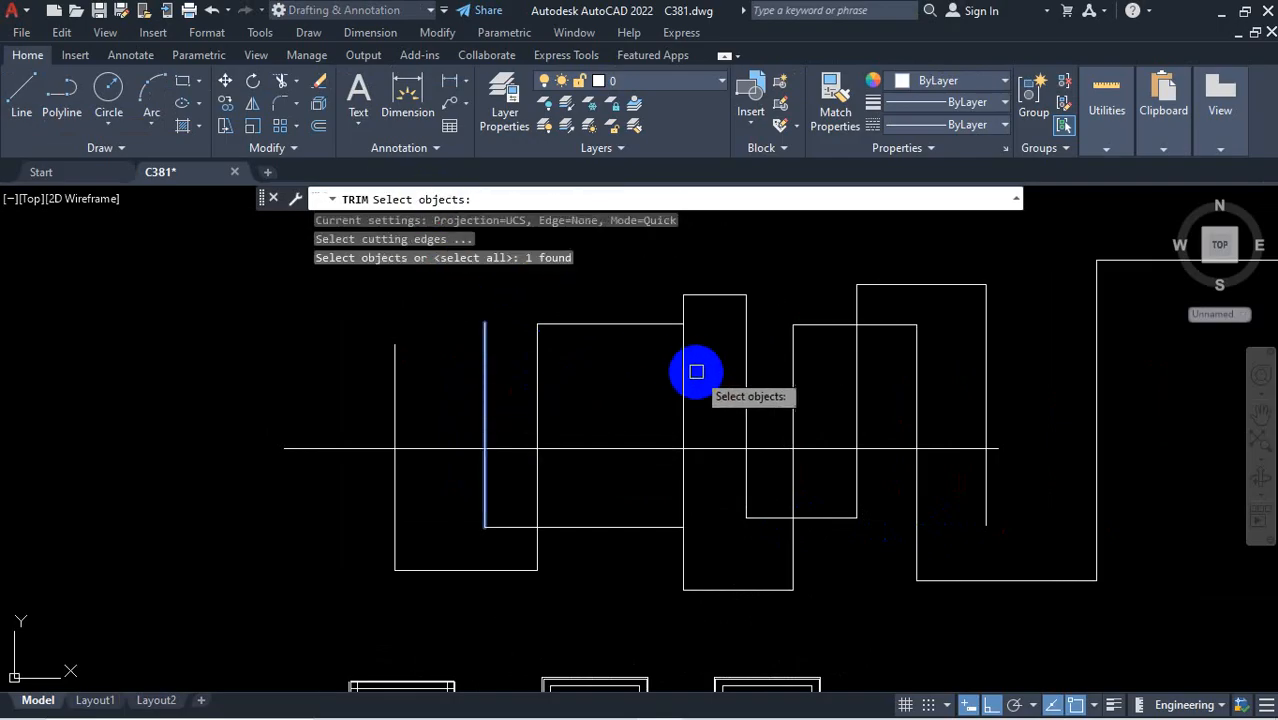
pyautogui.click(745, 385)
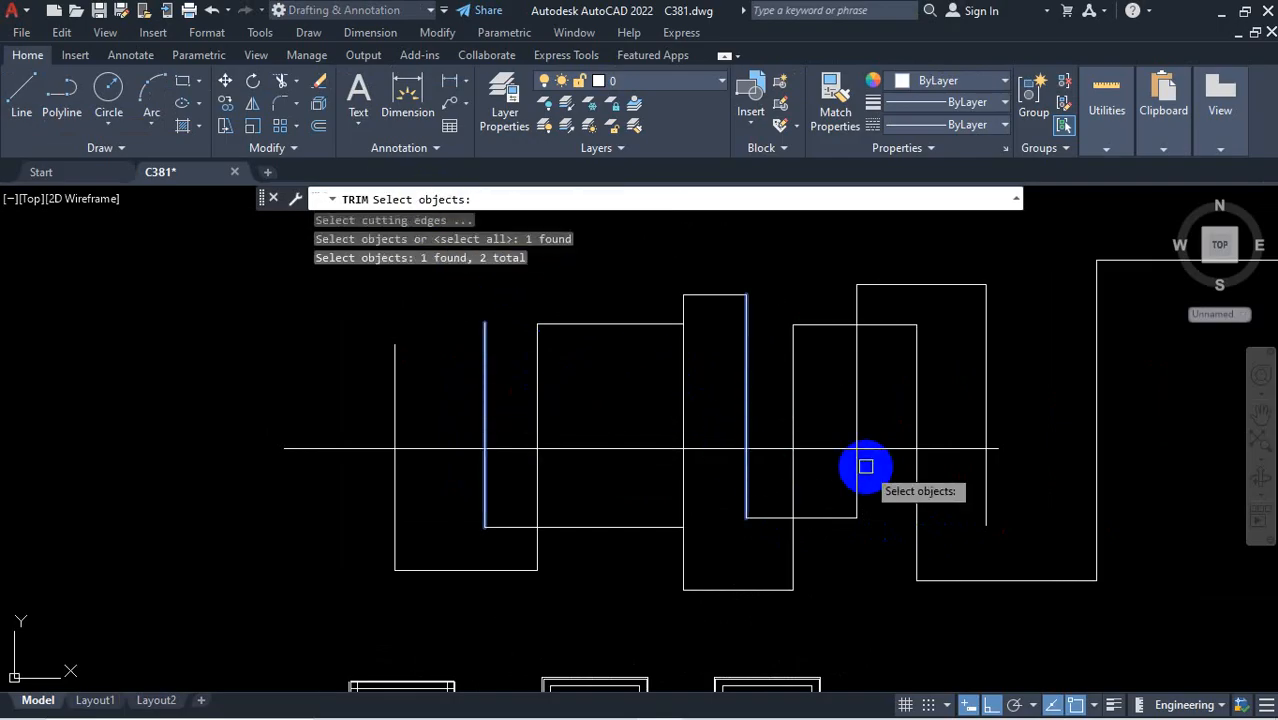
pyautogui.click(857, 396)
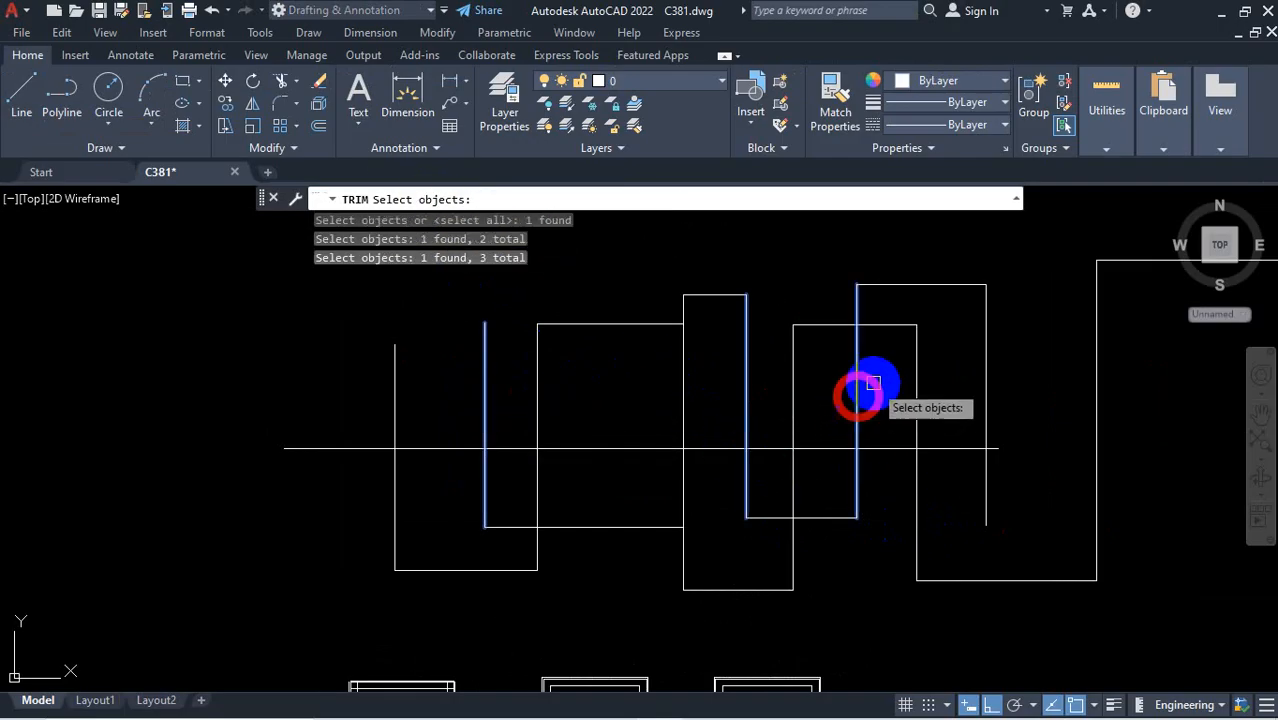
pyautogui.click(985, 388)
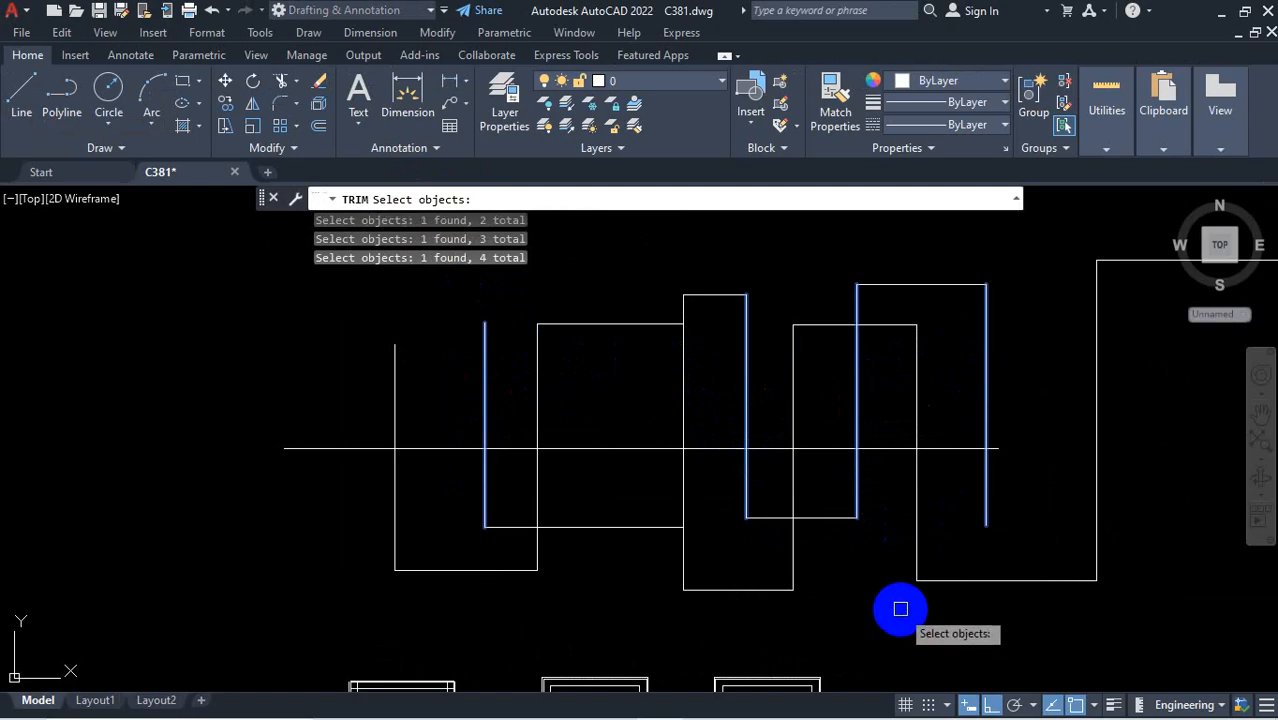
pyautogui.press('Return')
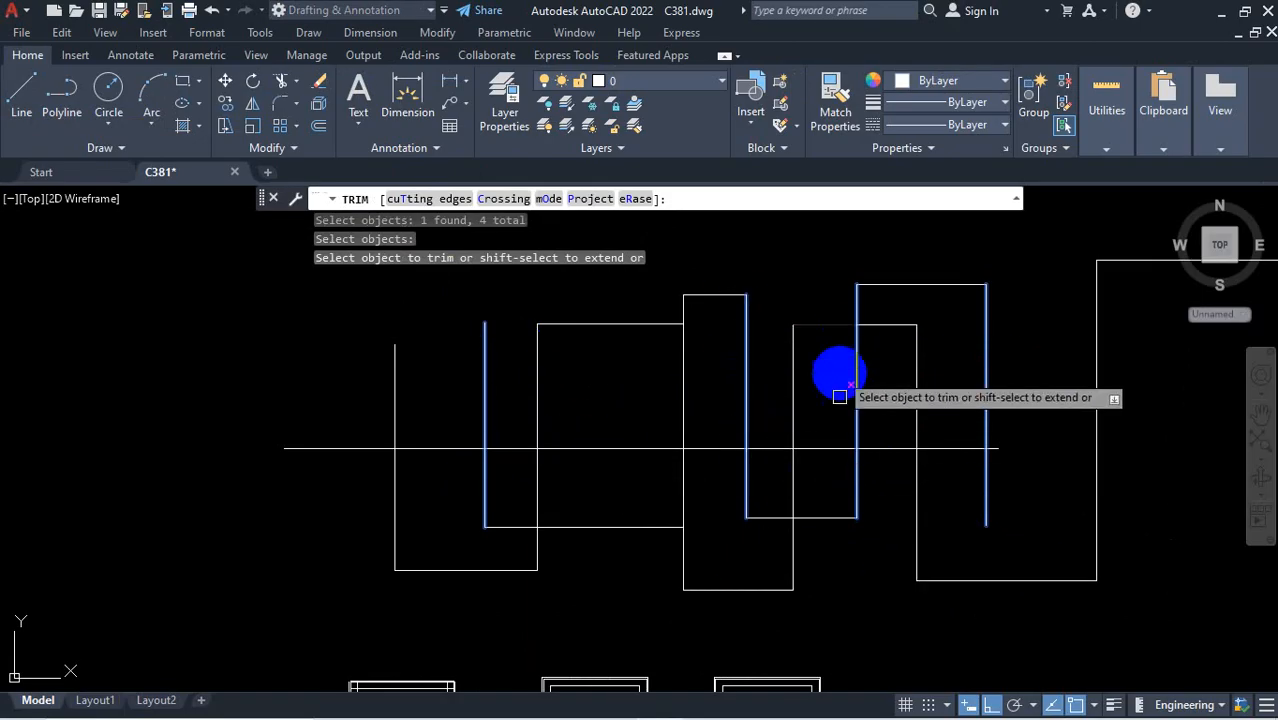
# Trim the horizontal line between the seventh and ninth verticals and between the second and fifth verticals, and end Trim
pyautogui.click(950, 449)
pyautogui.click(608, 448)
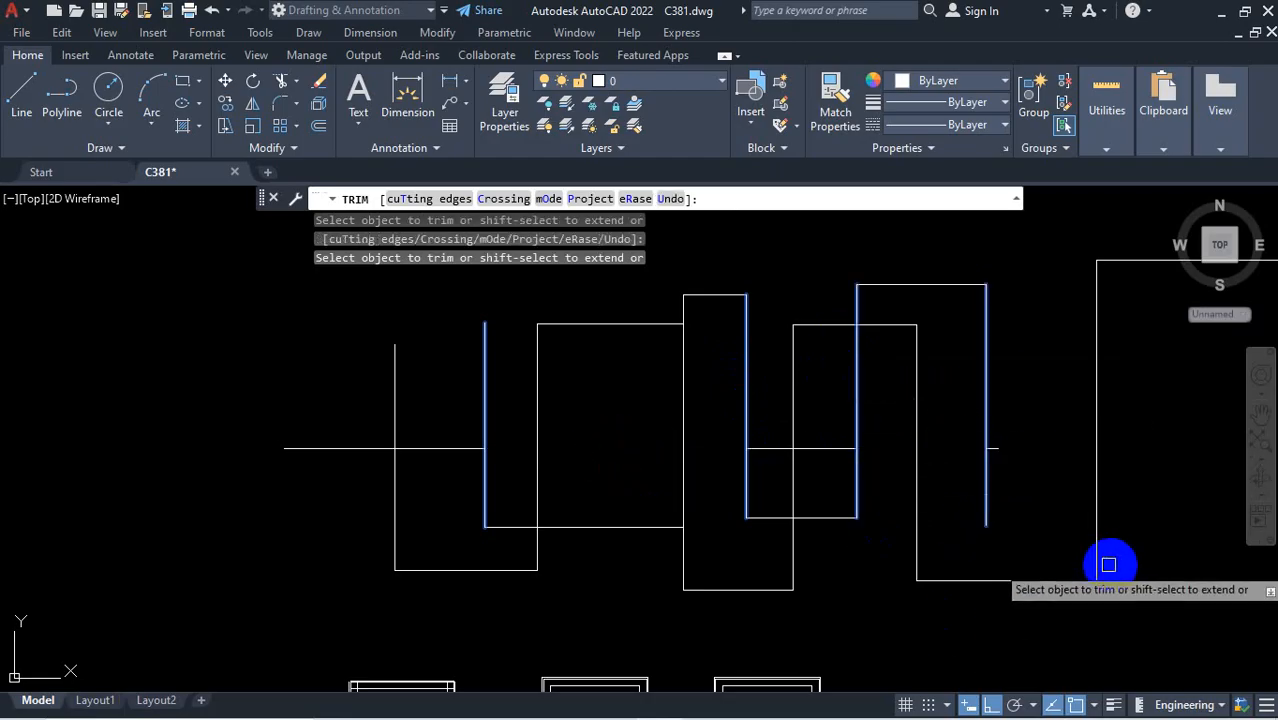
pyautogui.press('Escape')
pyautogui.moveTo(969, 684)
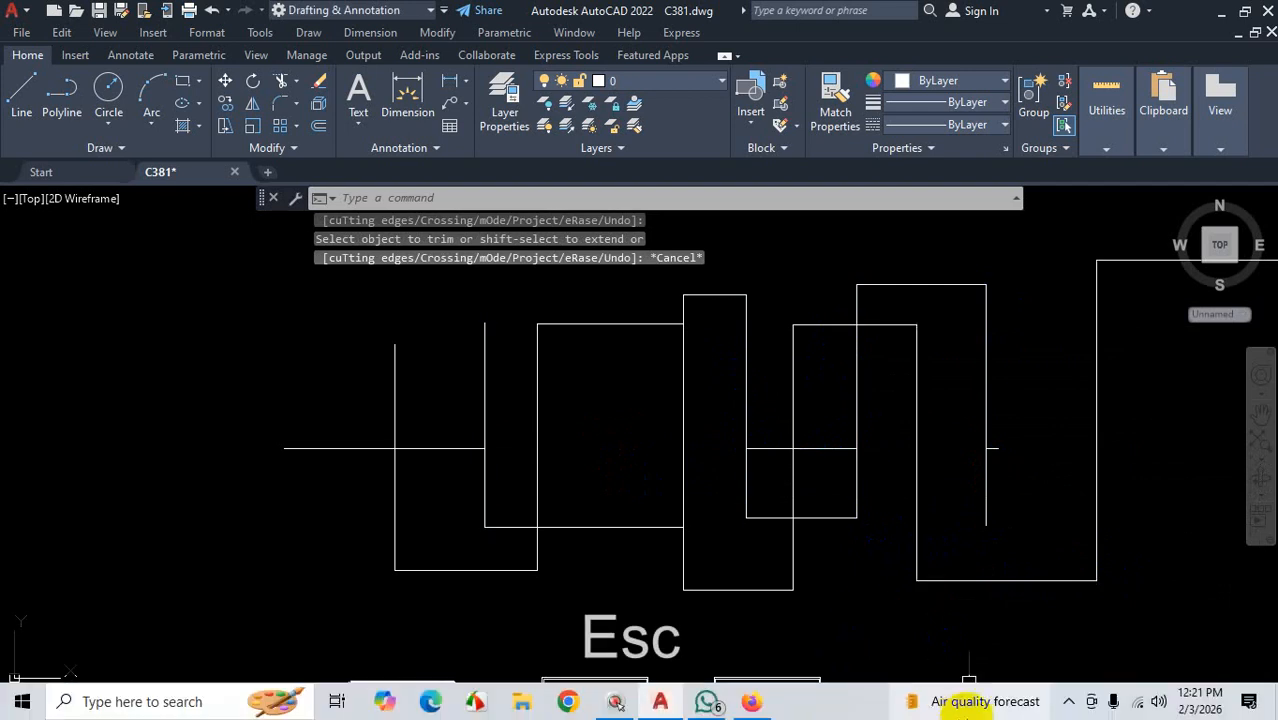
pyautogui.click(1067, 707)
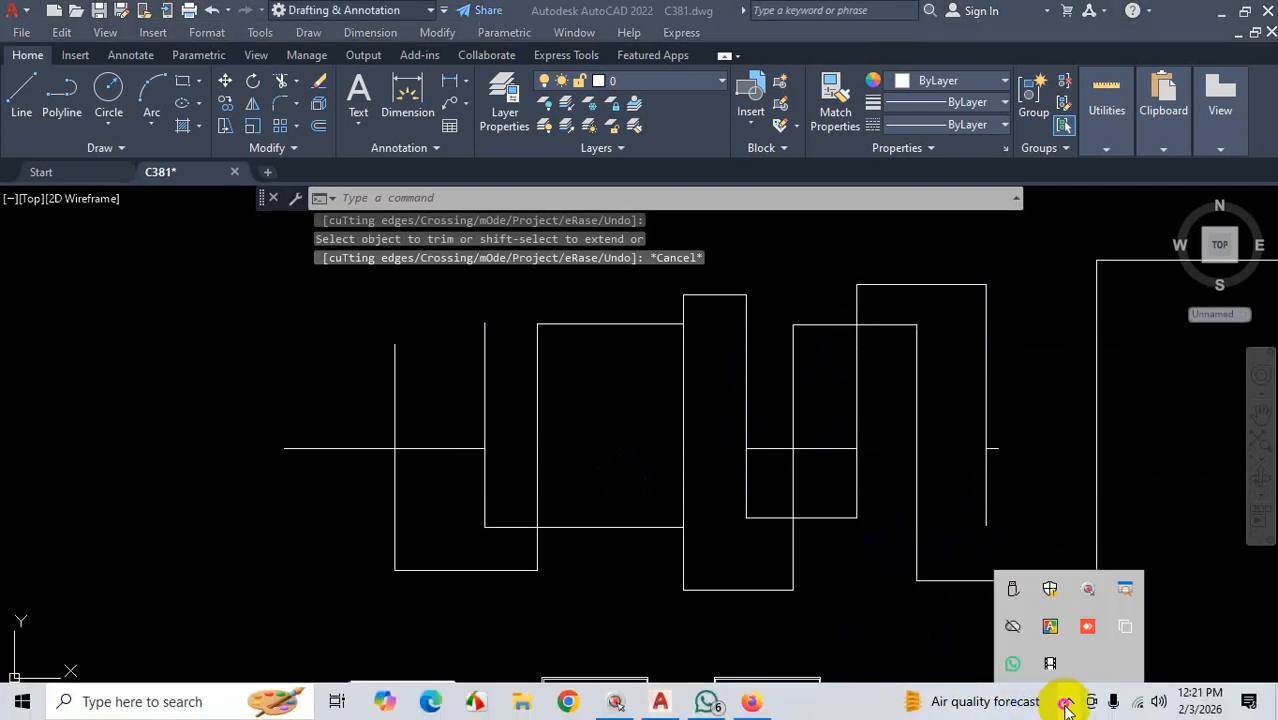
pyautogui.scroll(-2, 610, 518)
pyautogui.scroll(-3, 608, 458)
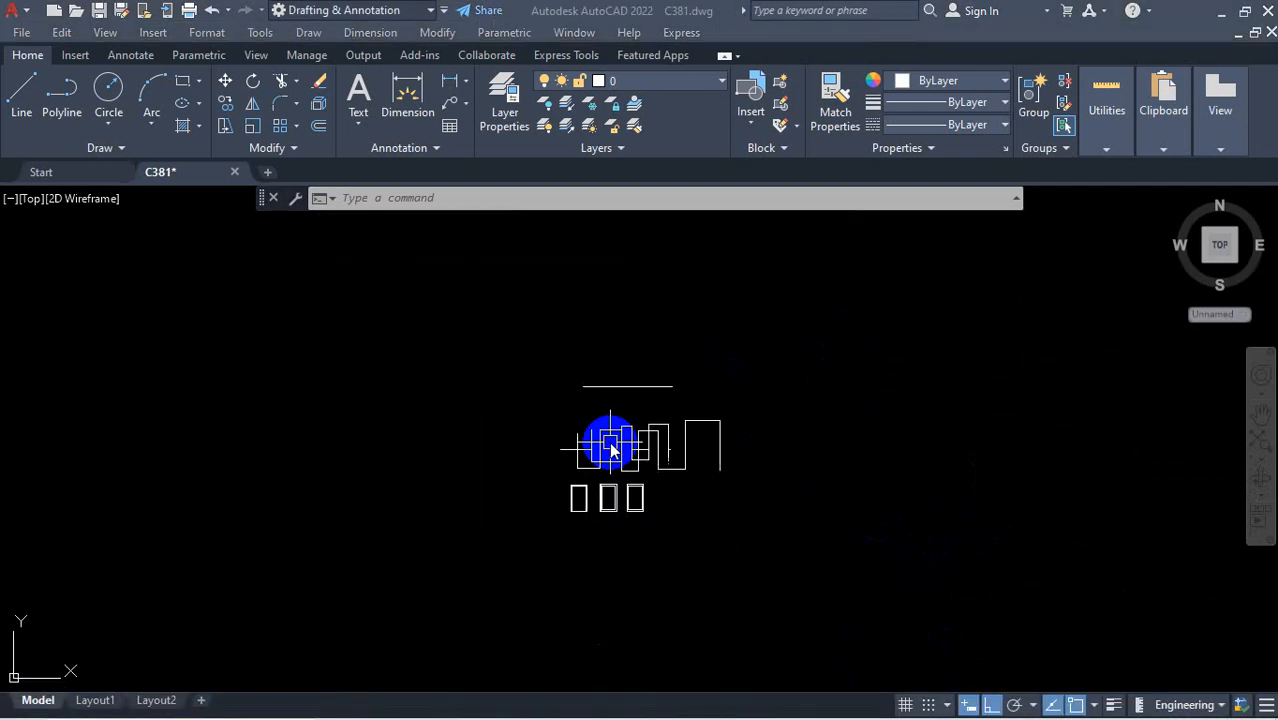
pyautogui.scroll(2, 606, 452)
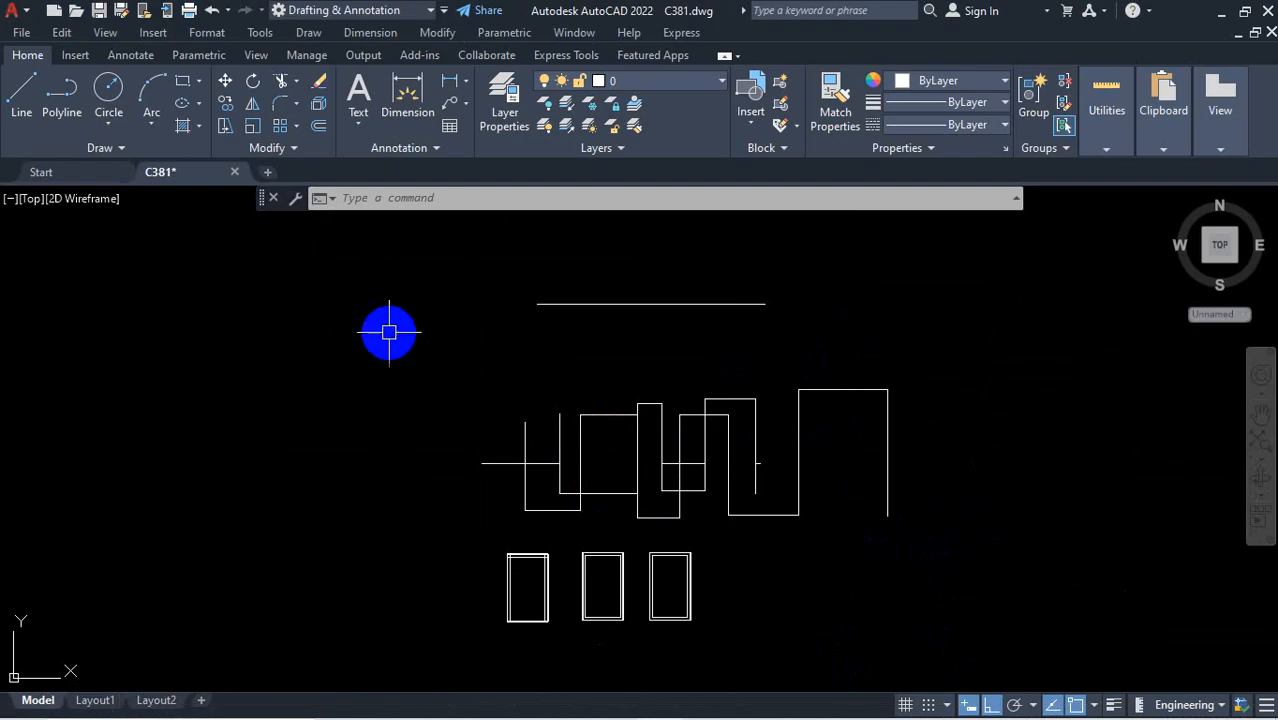
# Draw a long vertical line from below the stepped shape up through it, passing between the sixth and seventh verticals
pyautogui.click(22, 95)
pyautogui.scroll(2, 680, 493)
pyautogui.scroll(2, 700, 510)
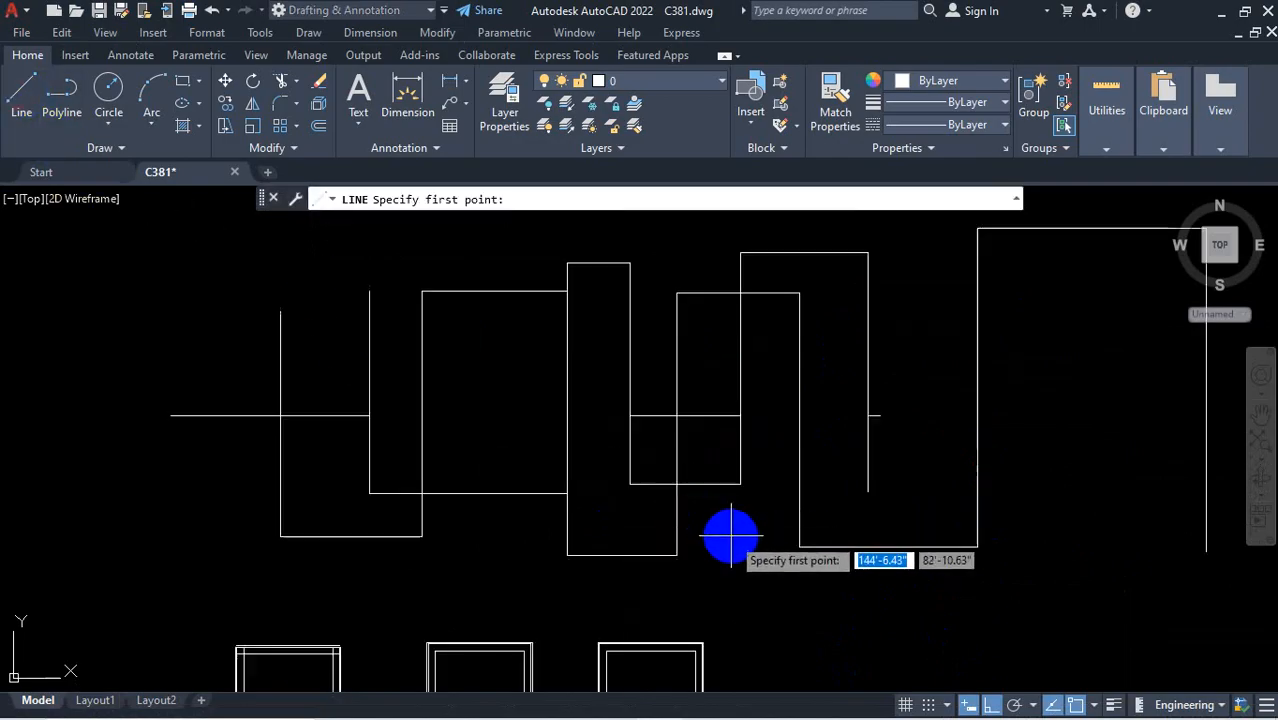
pyautogui.click(710, 589)
pyautogui.scroll(-4, 733, 420)
pyautogui.scroll(3, 735, 403)
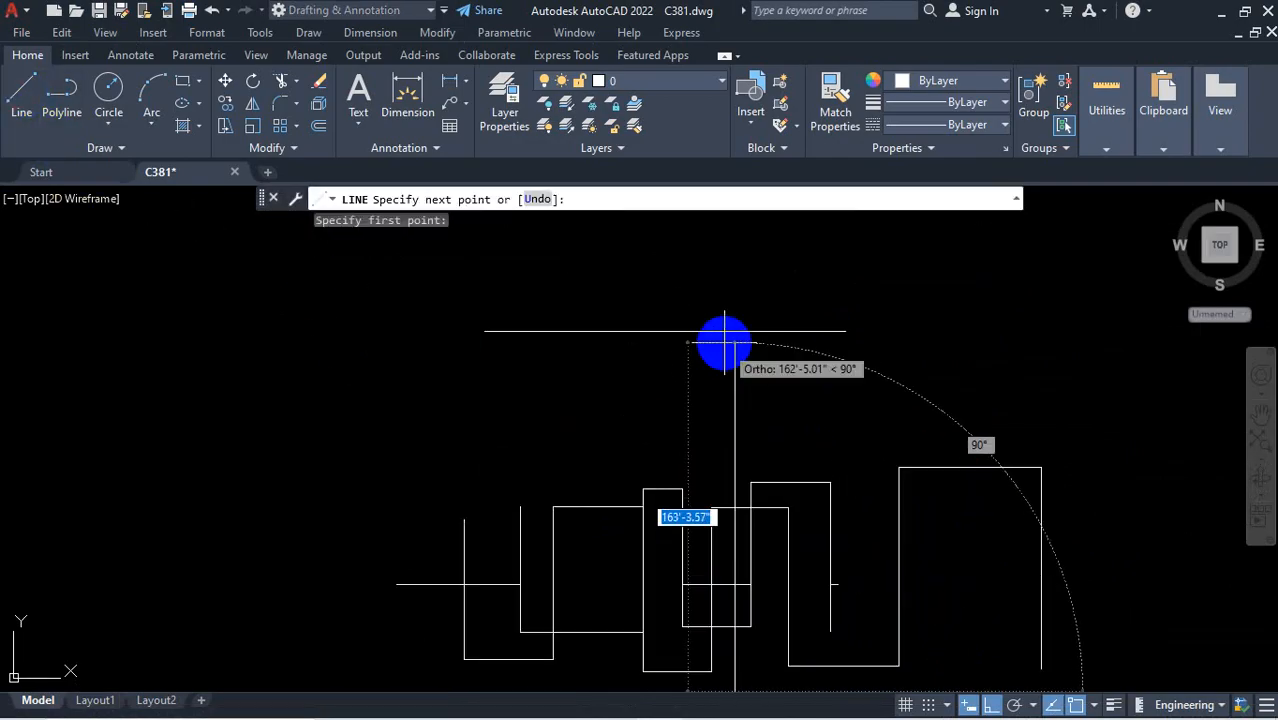
pyautogui.press('Escape')
pyautogui.scroll(-1, 736, 320)
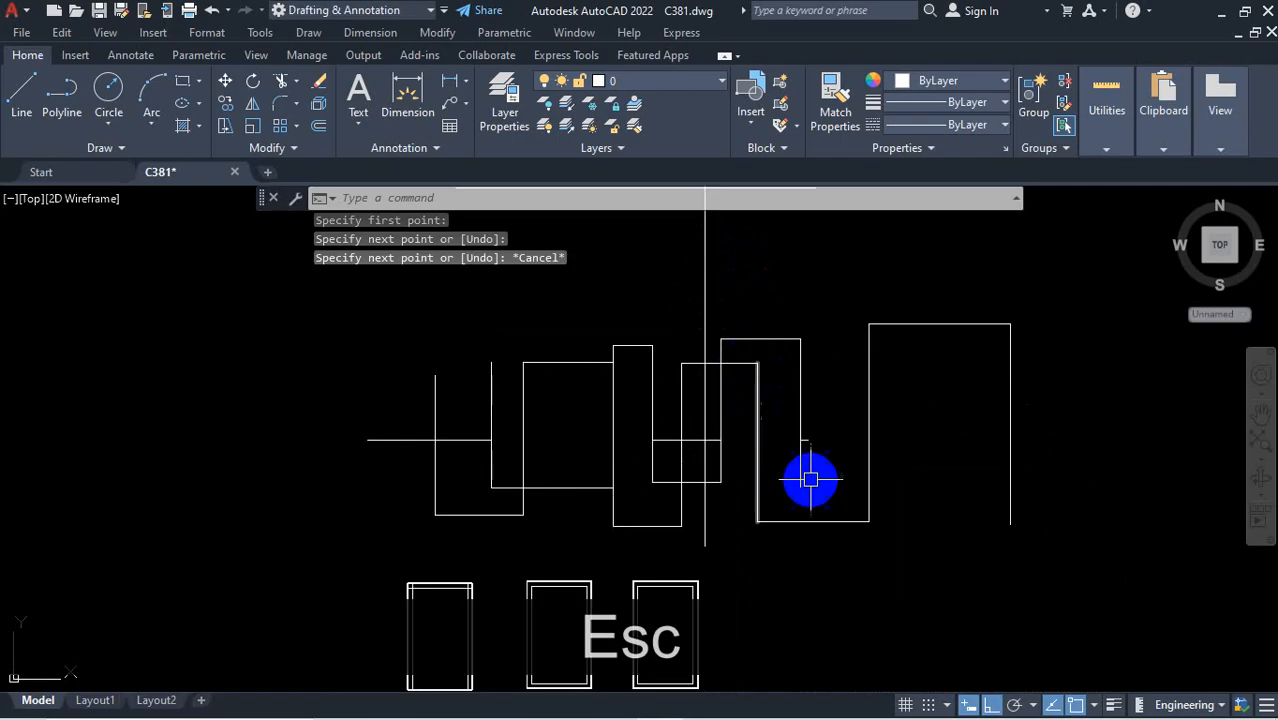
pyautogui.hotkey('ctrl', '1')
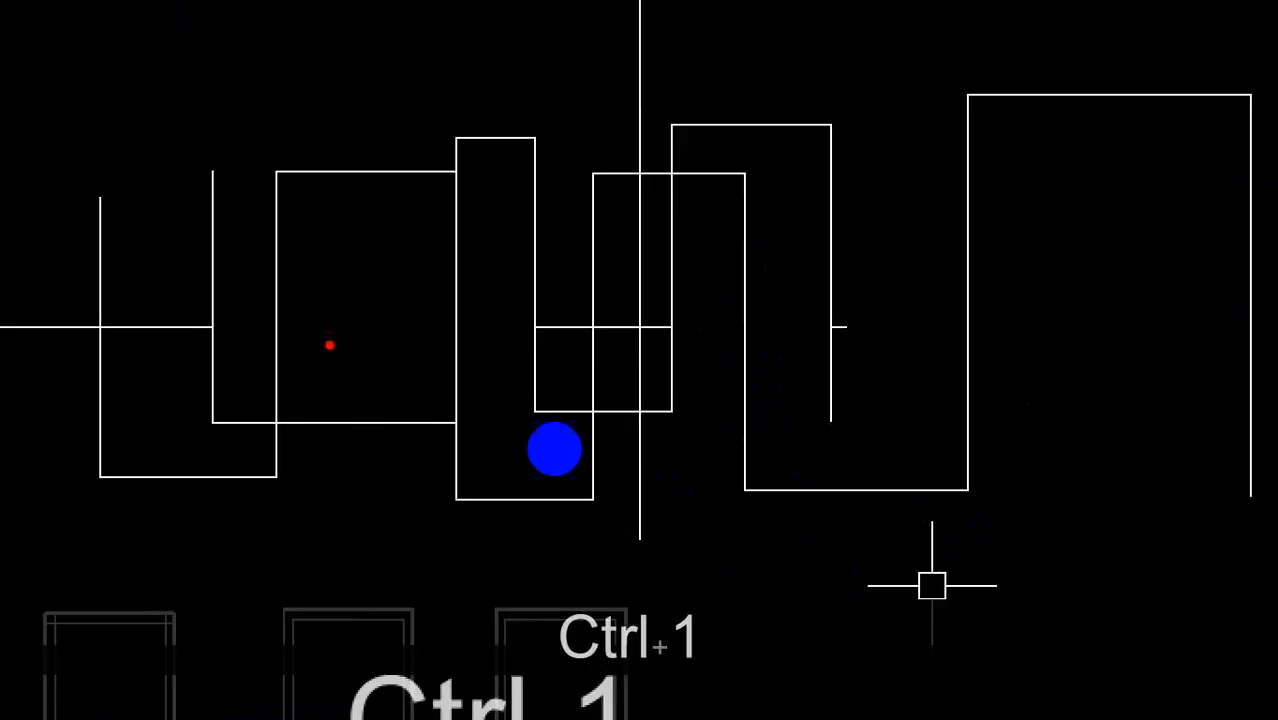
pyautogui.press('Escape')
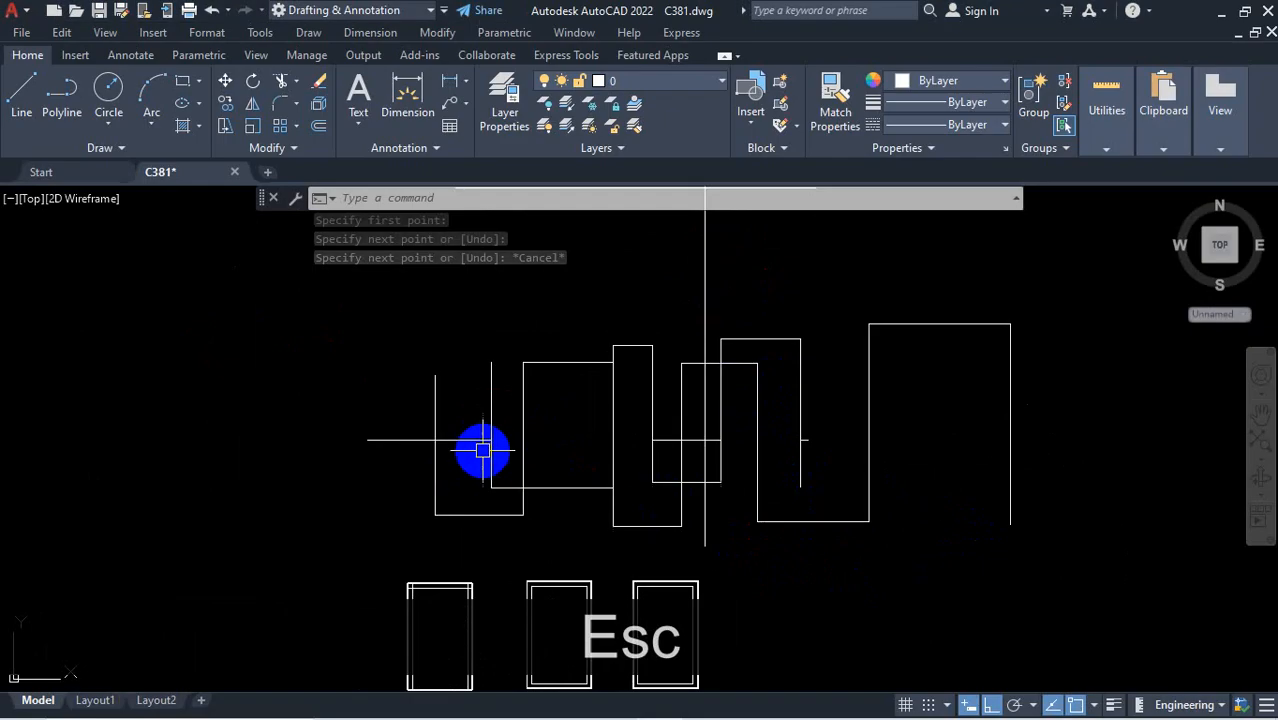
pyautogui.press('Escape')
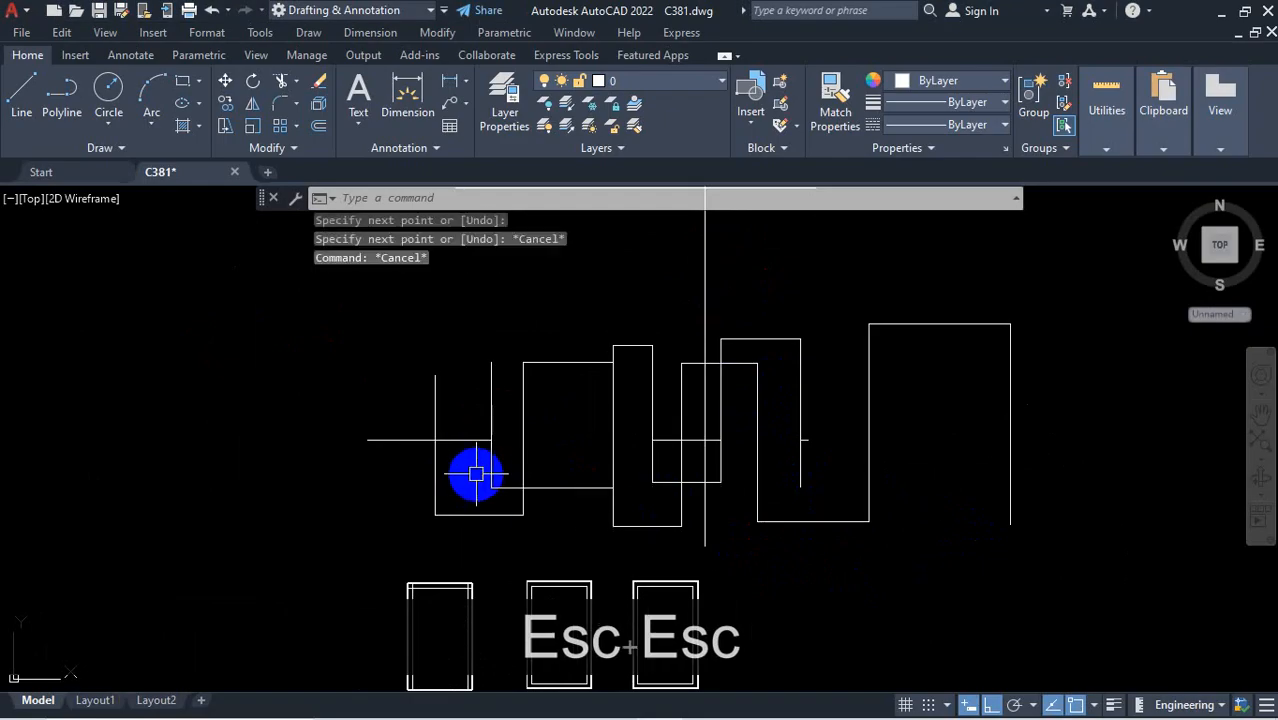
# Delete the trimmed horizontal line's leftmost piece and draw a new horizontal line slightly higher, across all verticals of the stepped shape
pyautogui.click(460, 440)
pyautogui.press('Delete')
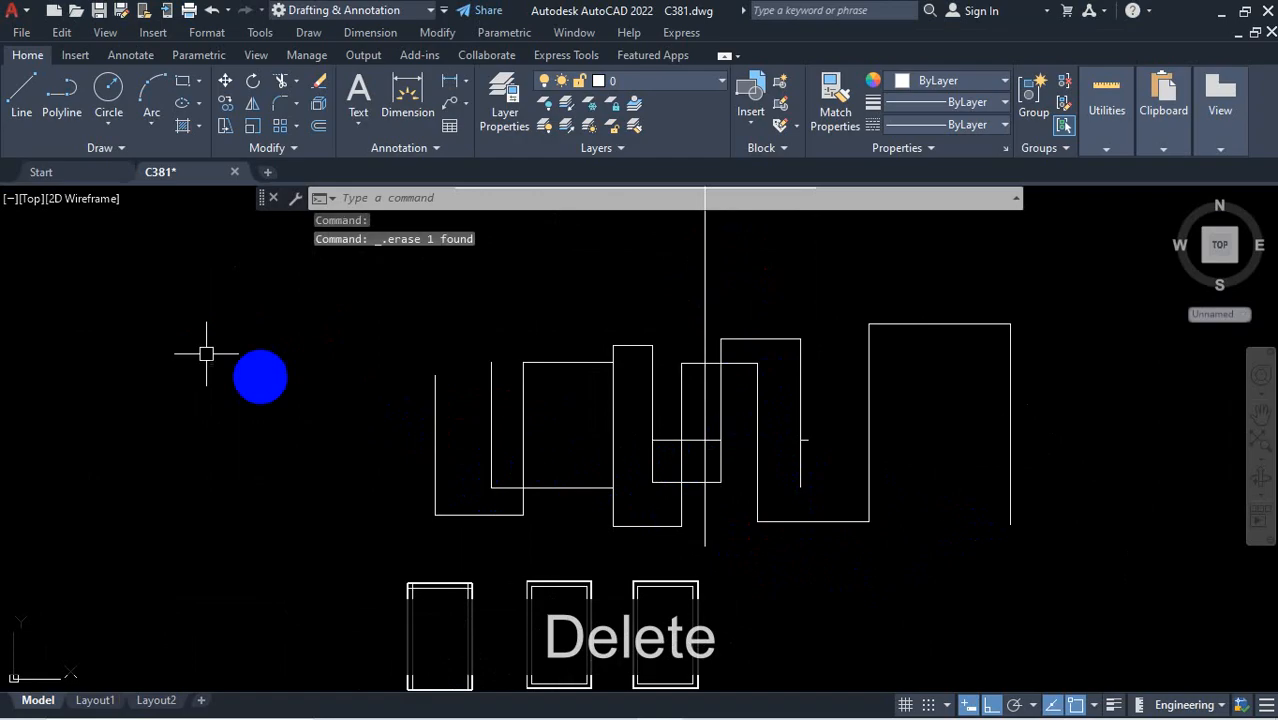
pyautogui.click(21, 95)
pyautogui.click(398, 400)
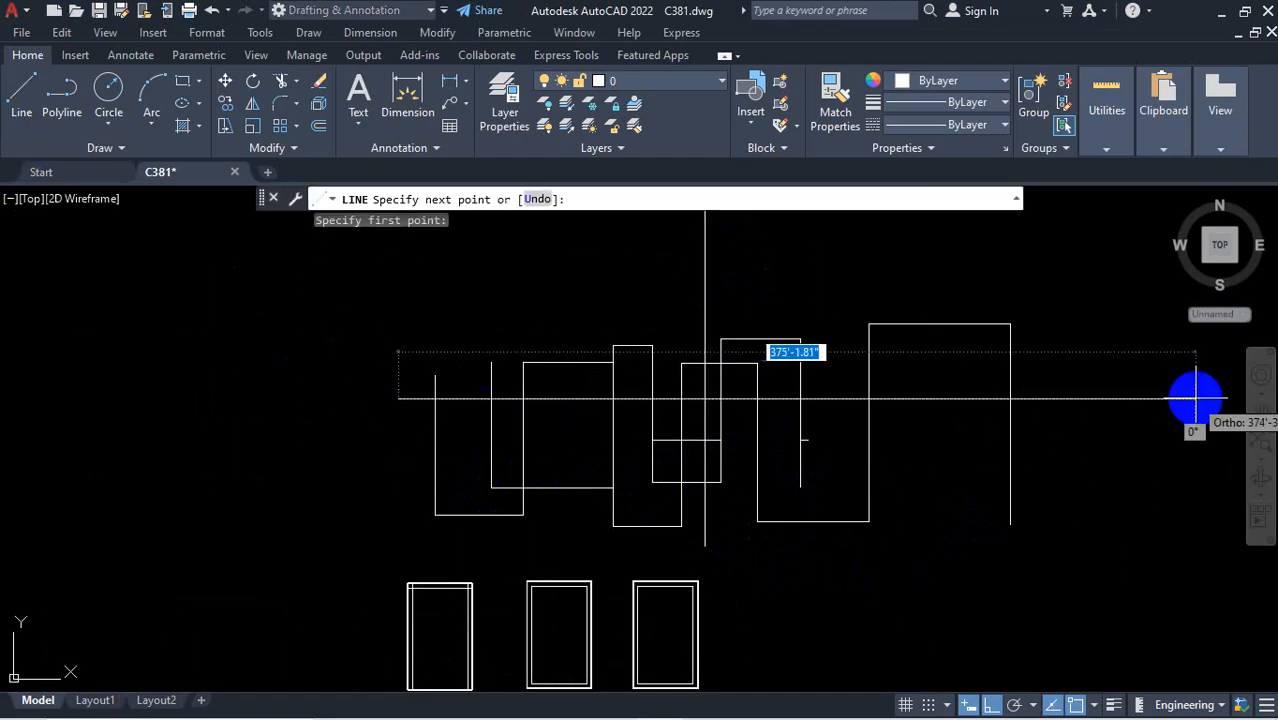
pyautogui.click(1061, 400)
pyautogui.press('Escape')
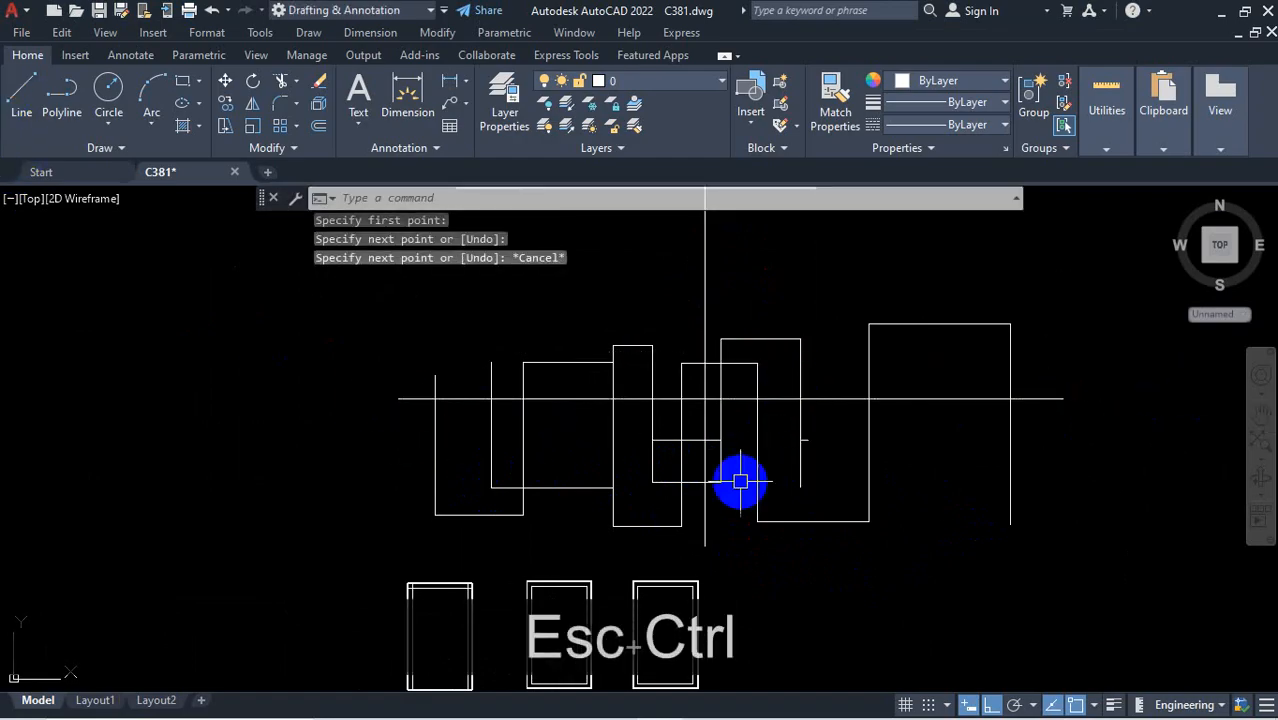
pyautogui.hotkey('ctrl', '1')
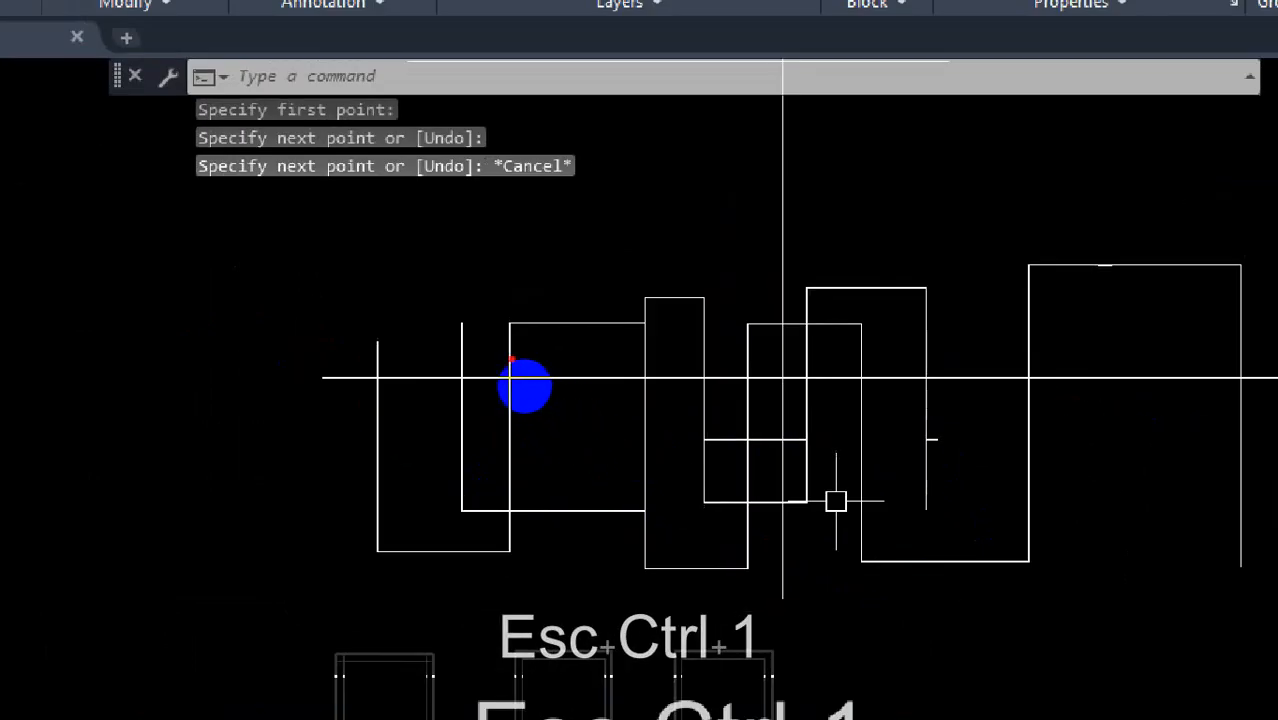
pyautogui.moveTo(503, 343); pyautogui.dragTo(518, 418)
pyautogui.moveTo(700, 348); pyautogui.dragTo(703, 440)
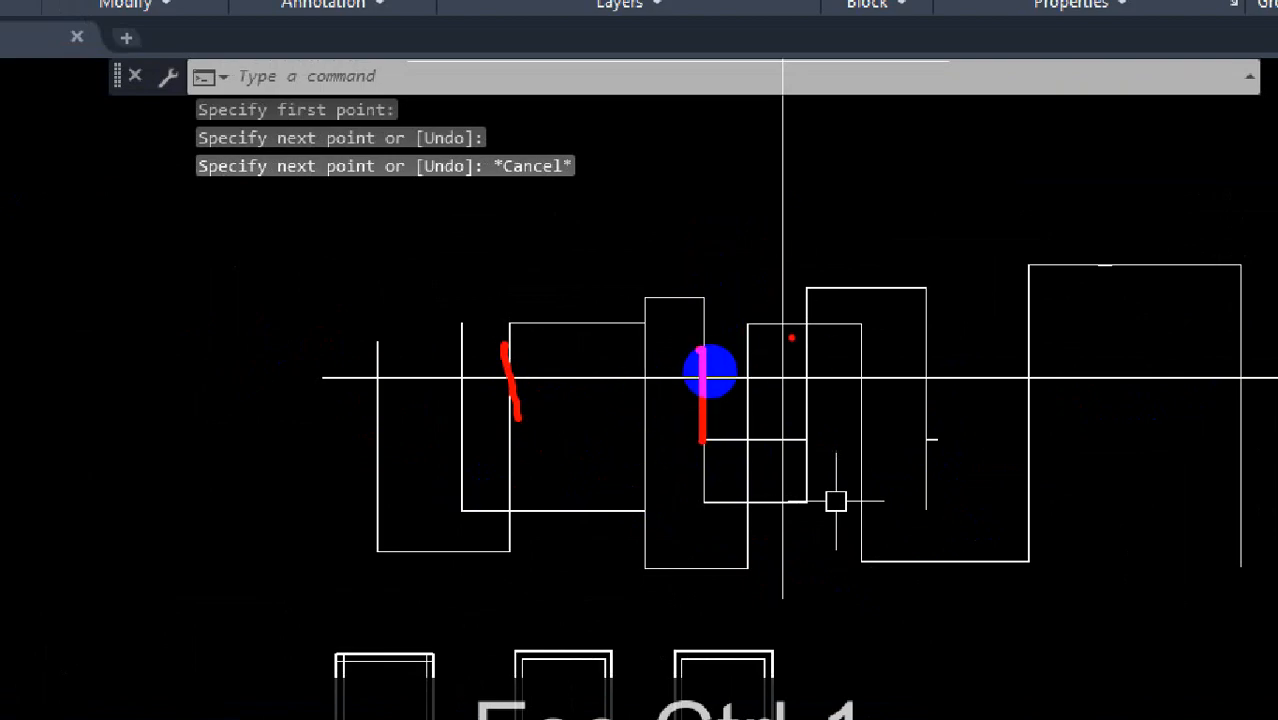
pyautogui.moveTo(791, 330); pyautogui.dragTo(738, 333)
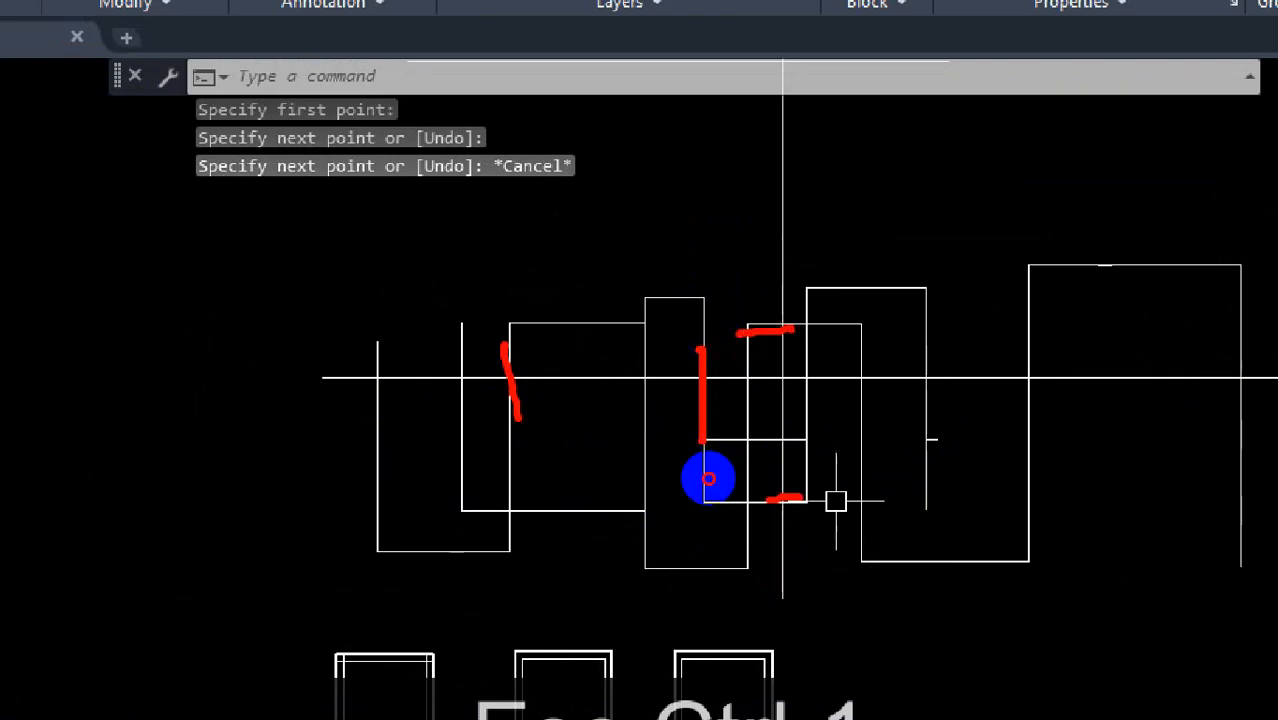
pyautogui.moveTo(768, 497); pyautogui.dragTo(717, 506)
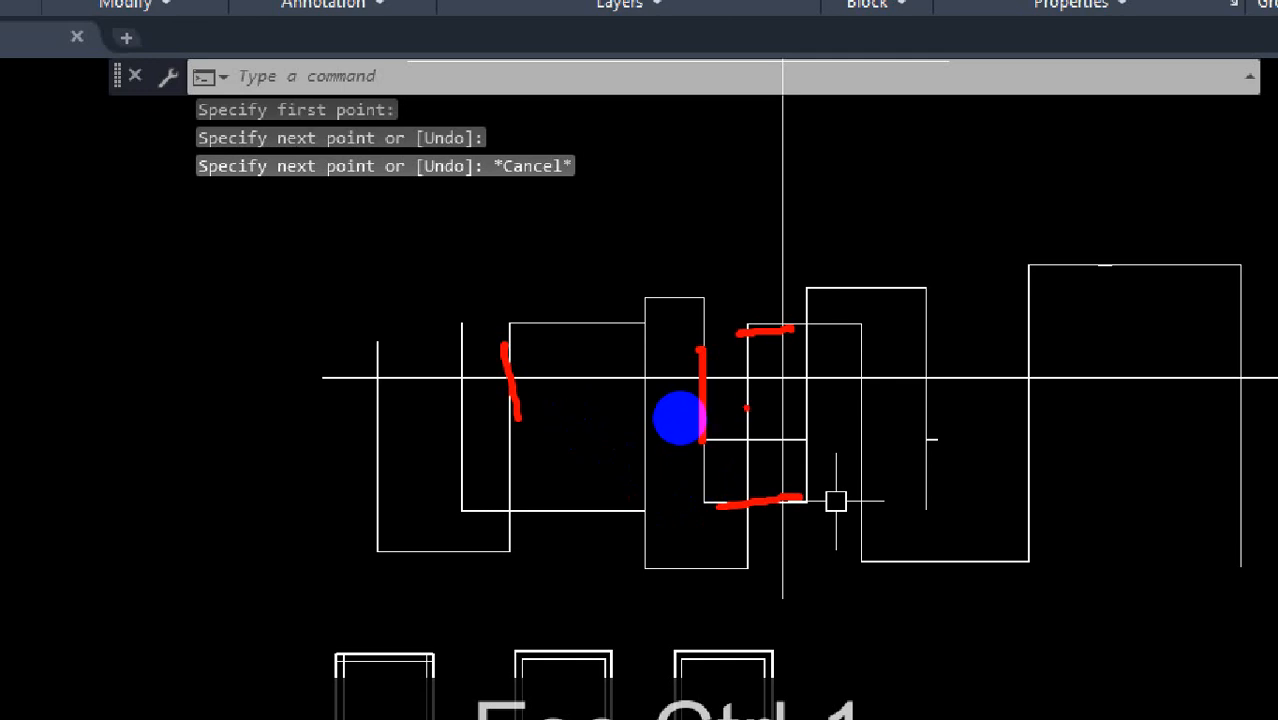
pyautogui.press('Escape')
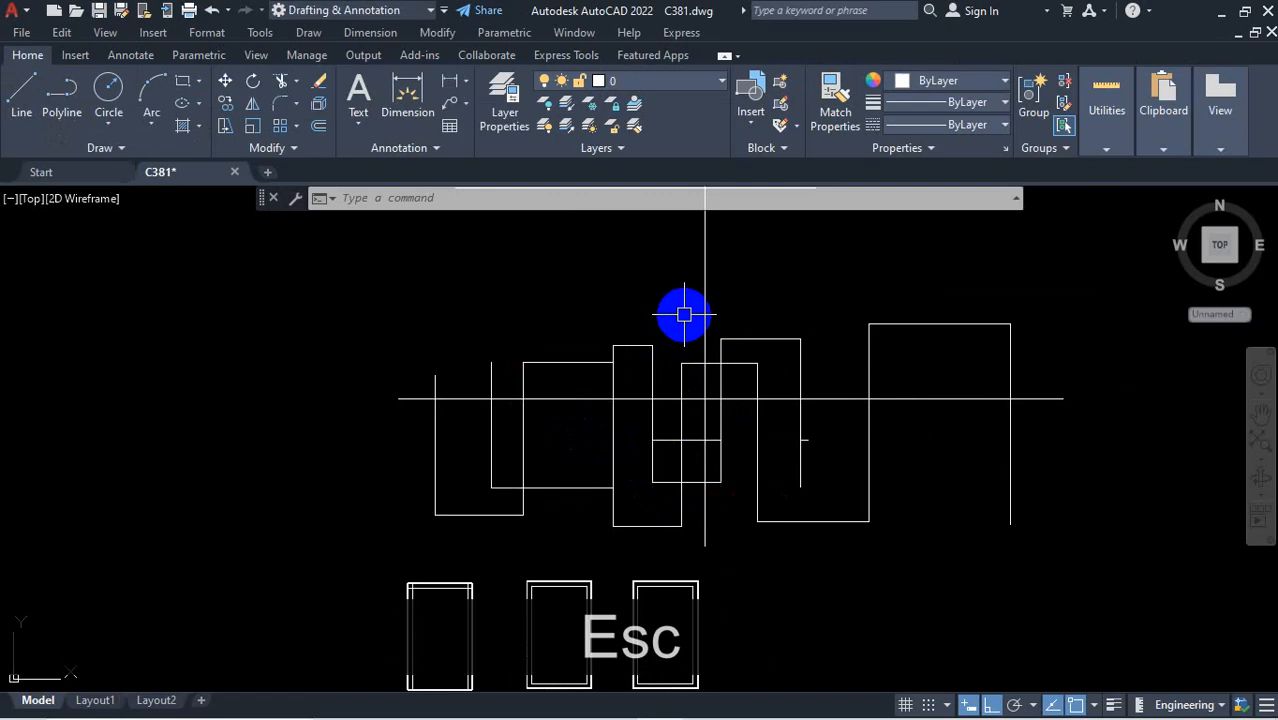
# Using four chosen cutting edges, trim the horizontal line between the third and fifth verticals and the long vertical between the adjacent top and bottom horizontals
pyautogui.write('tr')
pyautogui.press('Return')
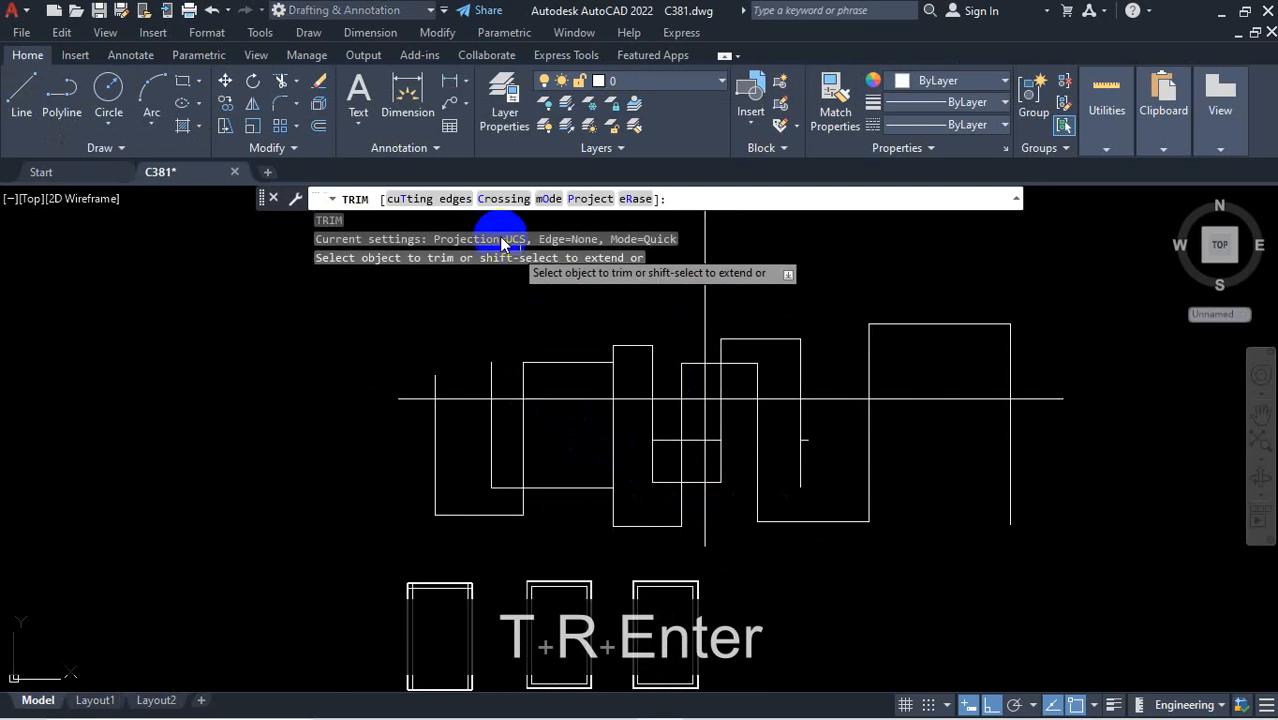
pyautogui.click(428, 198)
pyautogui.scroll(2, 543, 400)
pyautogui.click(515, 418)
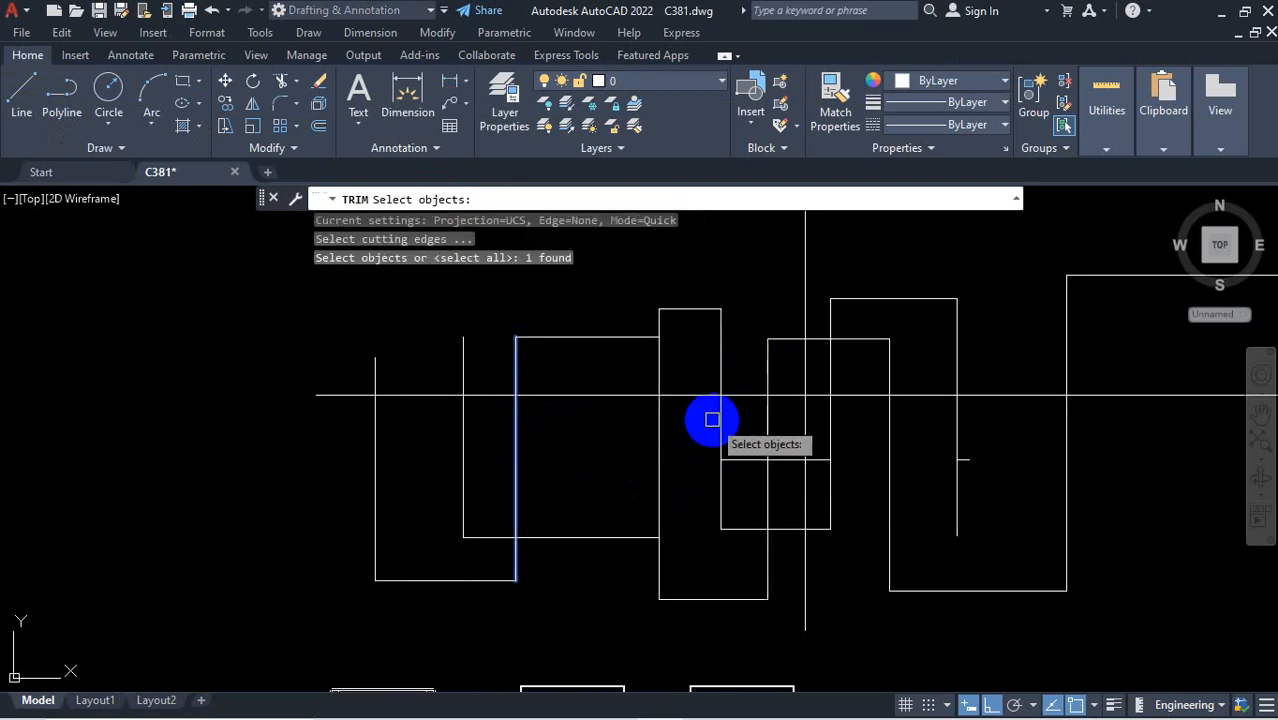
pyautogui.click(715, 420)
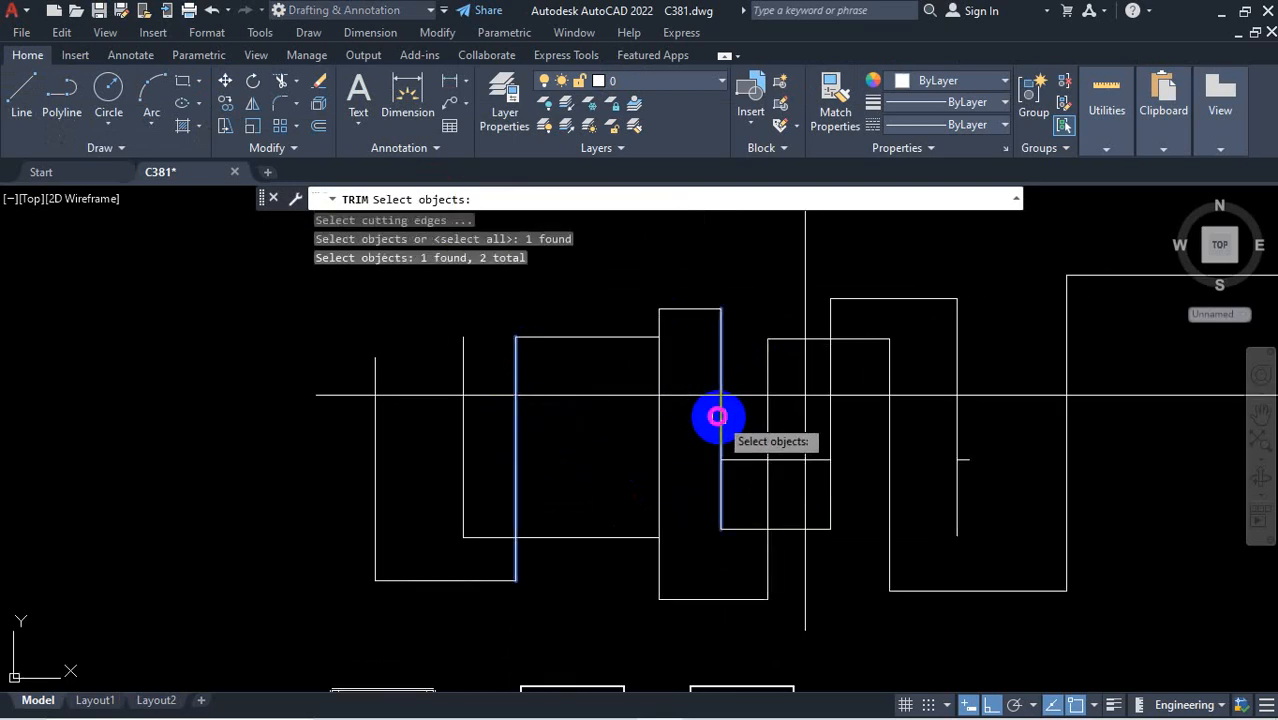
pyautogui.click(820, 530)
pyautogui.click(787, 339)
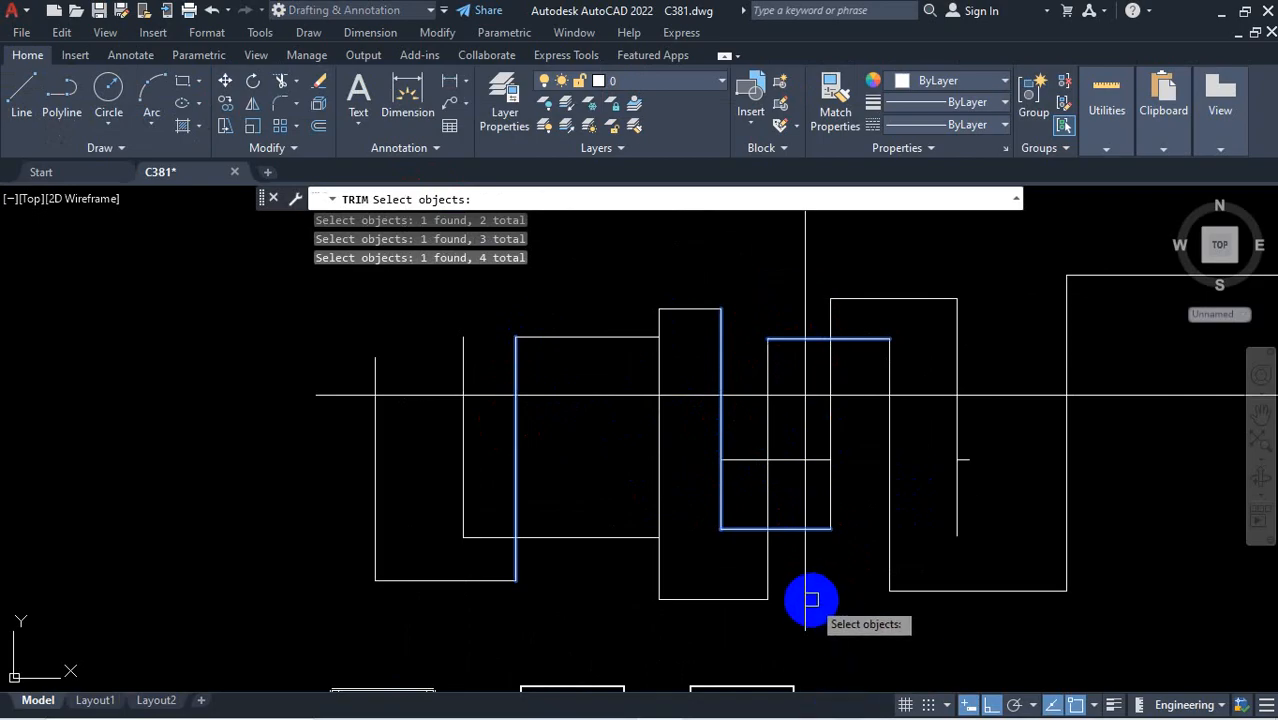
pyautogui.press('Return')
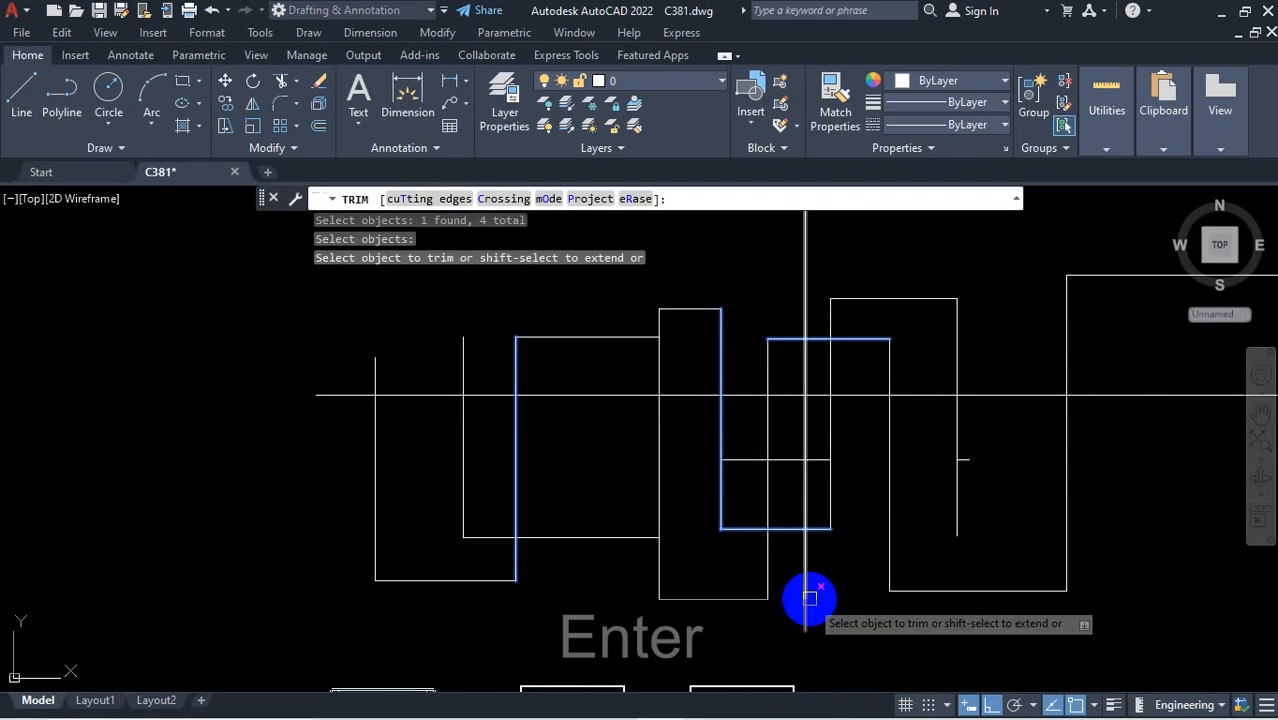
pyautogui.click(629, 396)
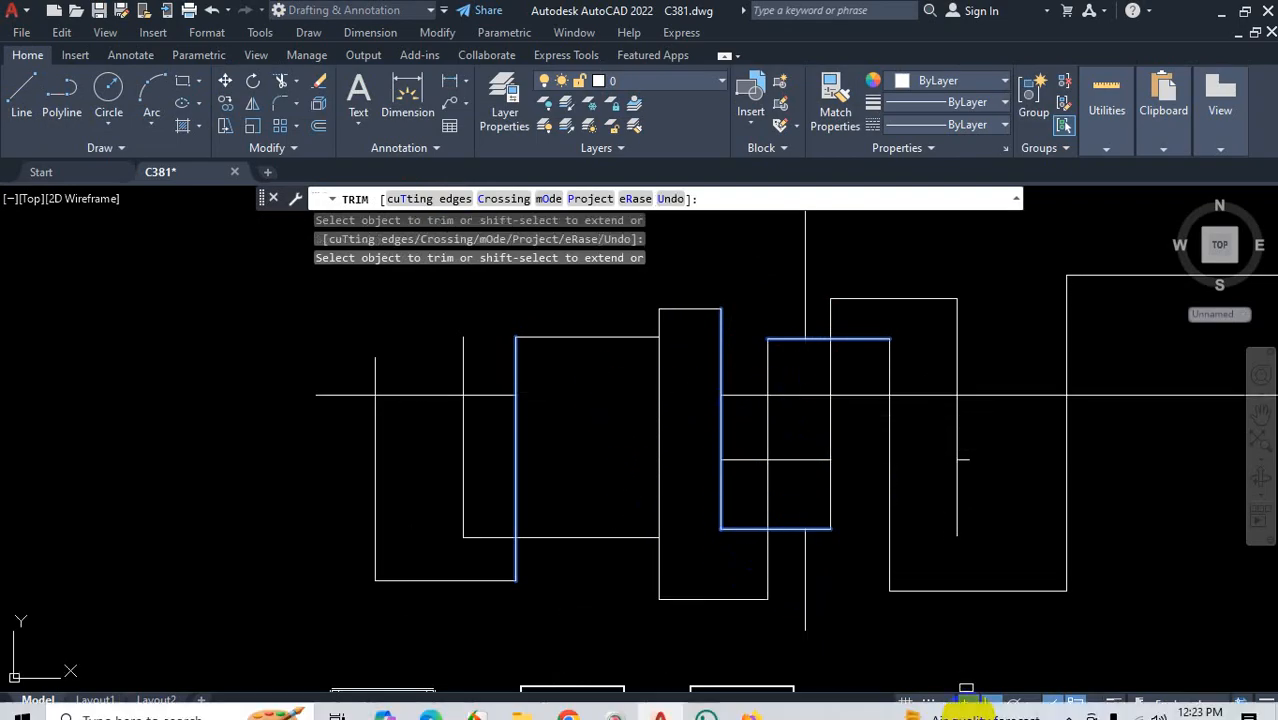
pyautogui.press('Escape')
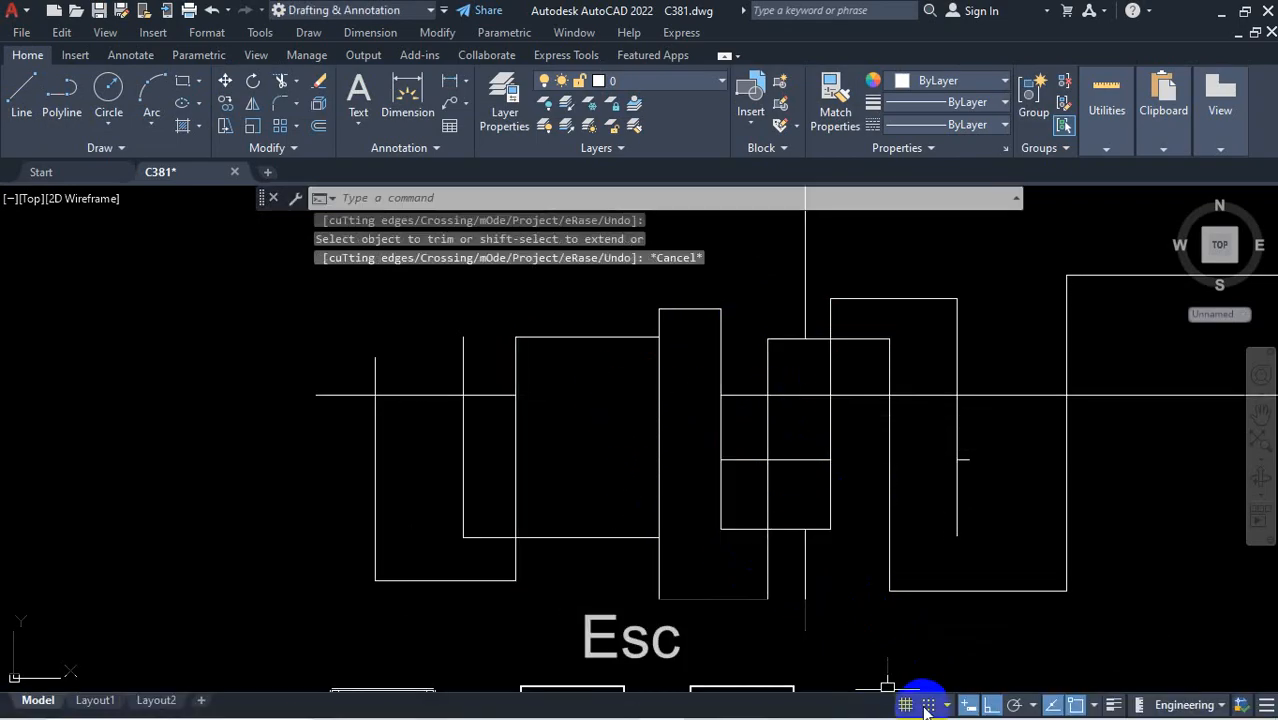
pyautogui.moveTo(952, 717)
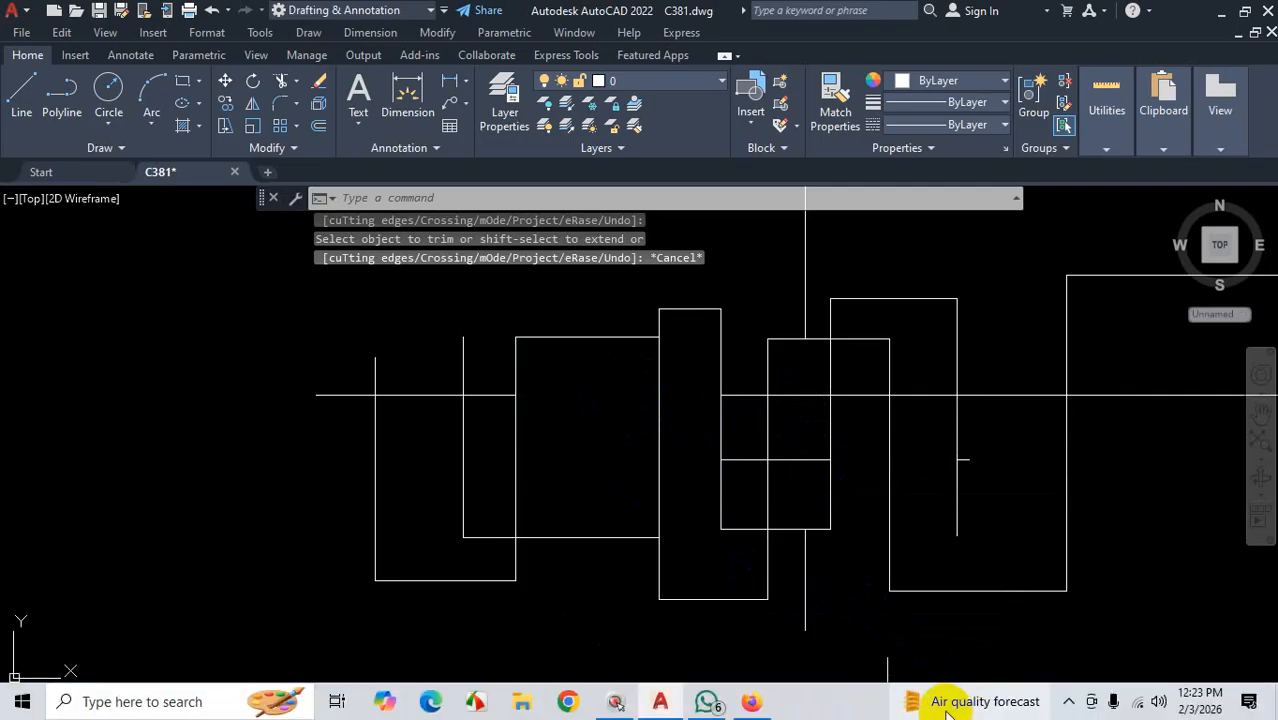
pyautogui.click(1068, 699)
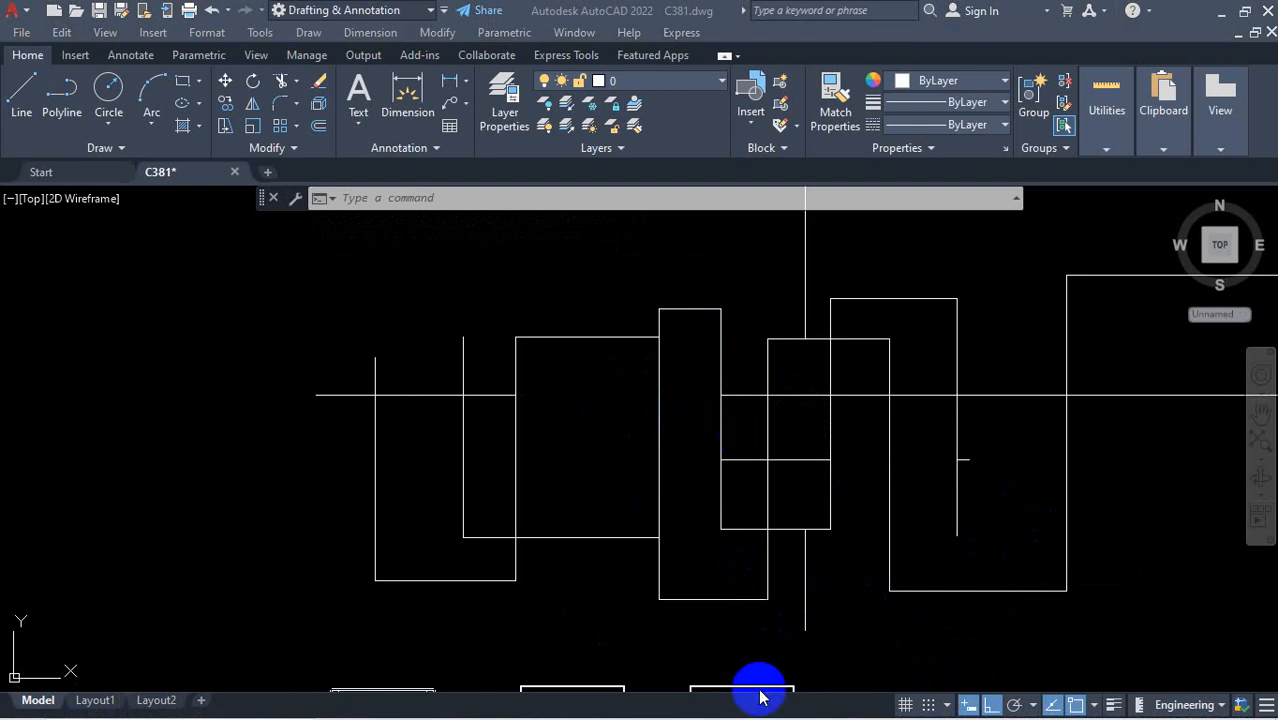
pyautogui.click(1070, 703)
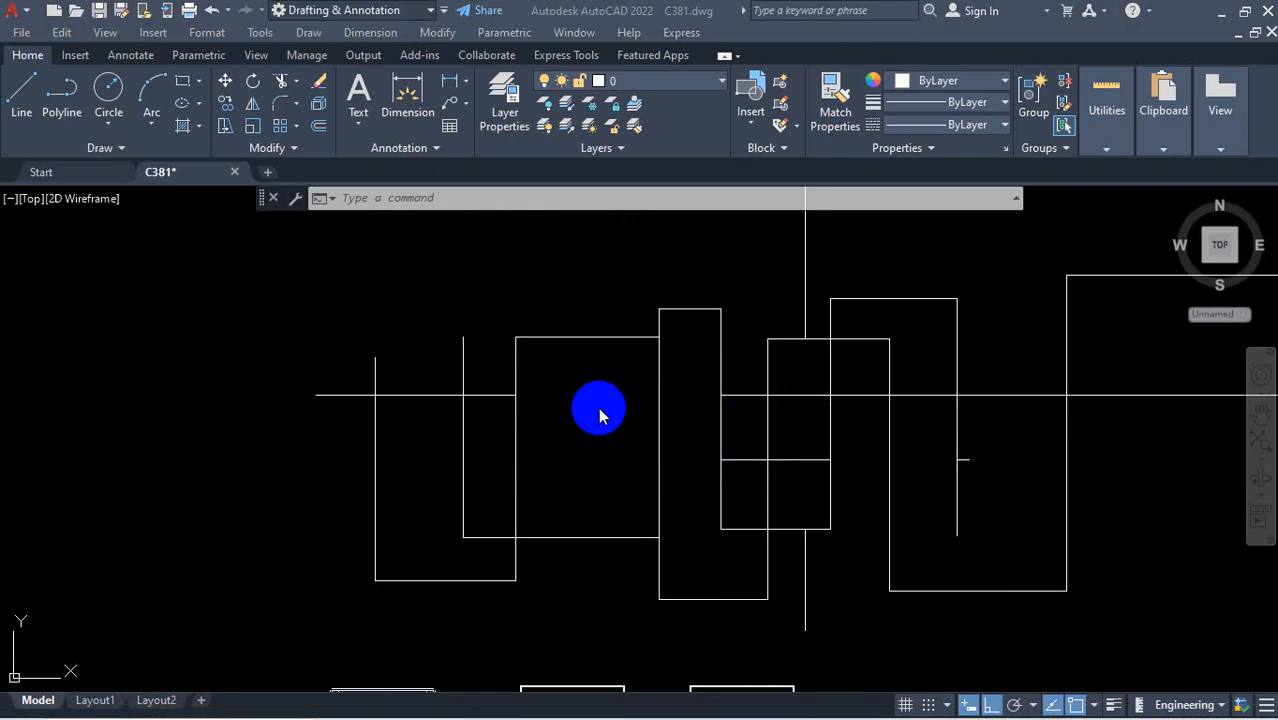
pyautogui.scroll(-6, 600, 412)
pyautogui.scroll(9, 599, 419)
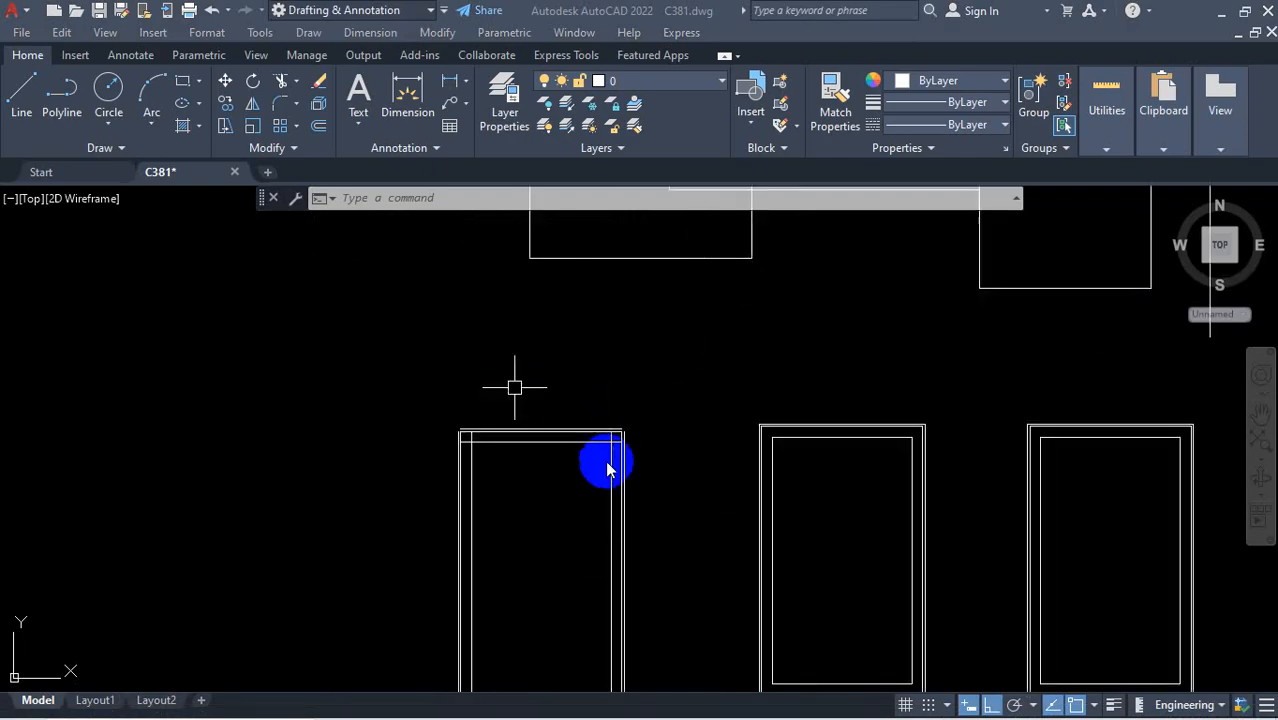
pyautogui.scroll(4, 430, 440)
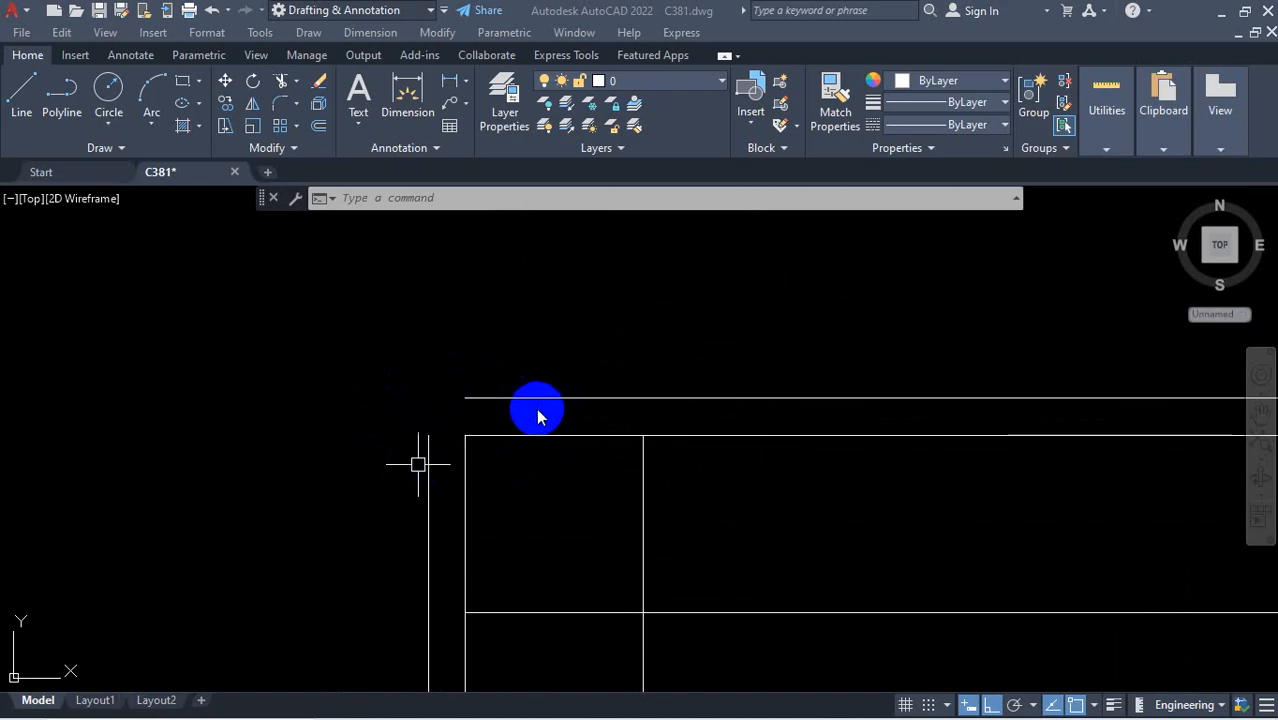
pyautogui.scroll(-5, 531, 440)
pyautogui.scroll(-4, 624, 470)
pyautogui.scroll(-3, 624, 470)
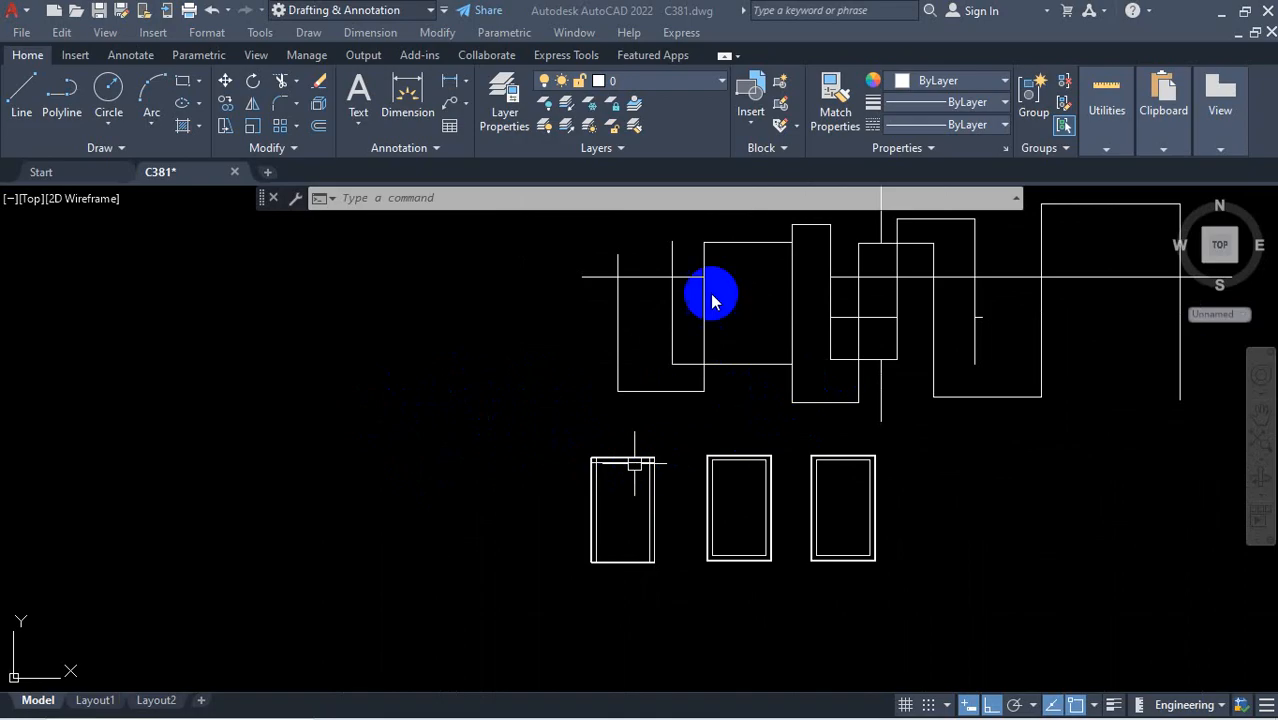
# Delete the inner frame's bottom line in the second and third rectangles below the stepped shape
pyautogui.scroll(8, 800, 590)
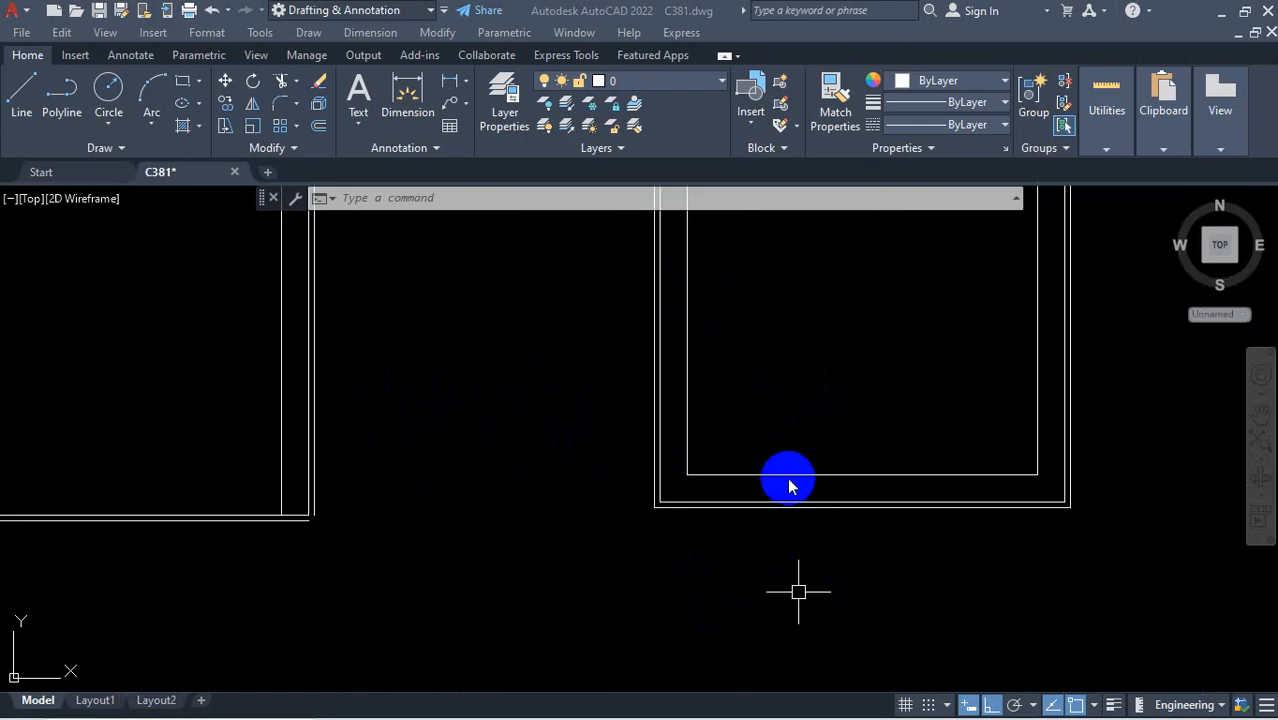
pyautogui.click(770, 476)
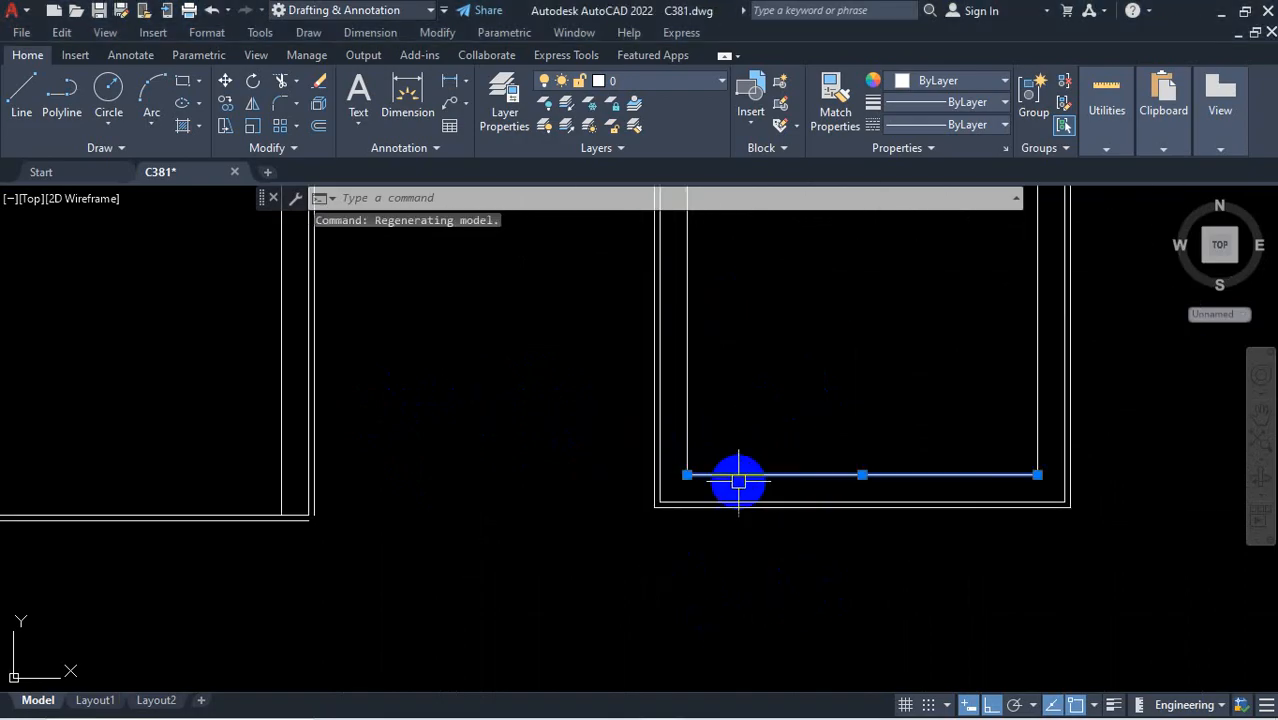
pyautogui.scroll(-2, 738, 478)
pyautogui.press('Delete')
pyautogui.scroll(-2, 1018, 470)
pyautogui.scroll(3, 1003, 456)
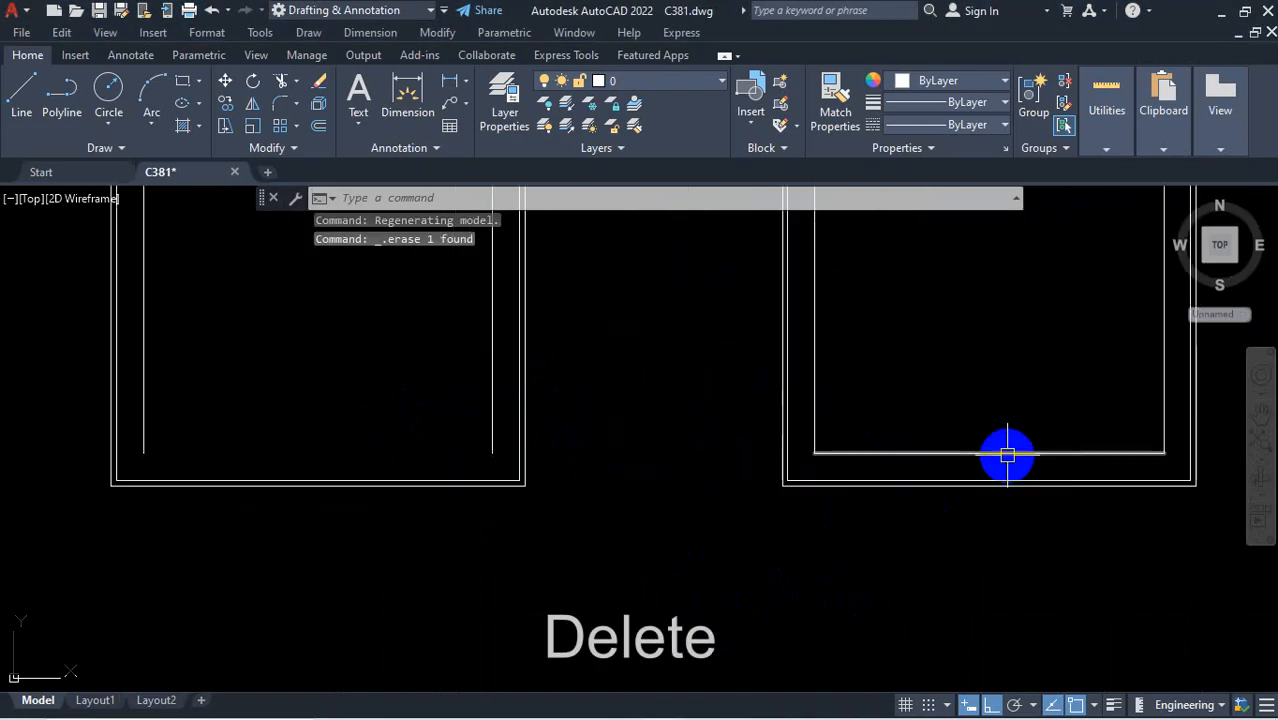
pyautogui.click(977, 460)
pyautogui.press('Delete')
pyautogui.scroll(-2, 1013, 450)
pyautogui.scroll(3, 690, 465)
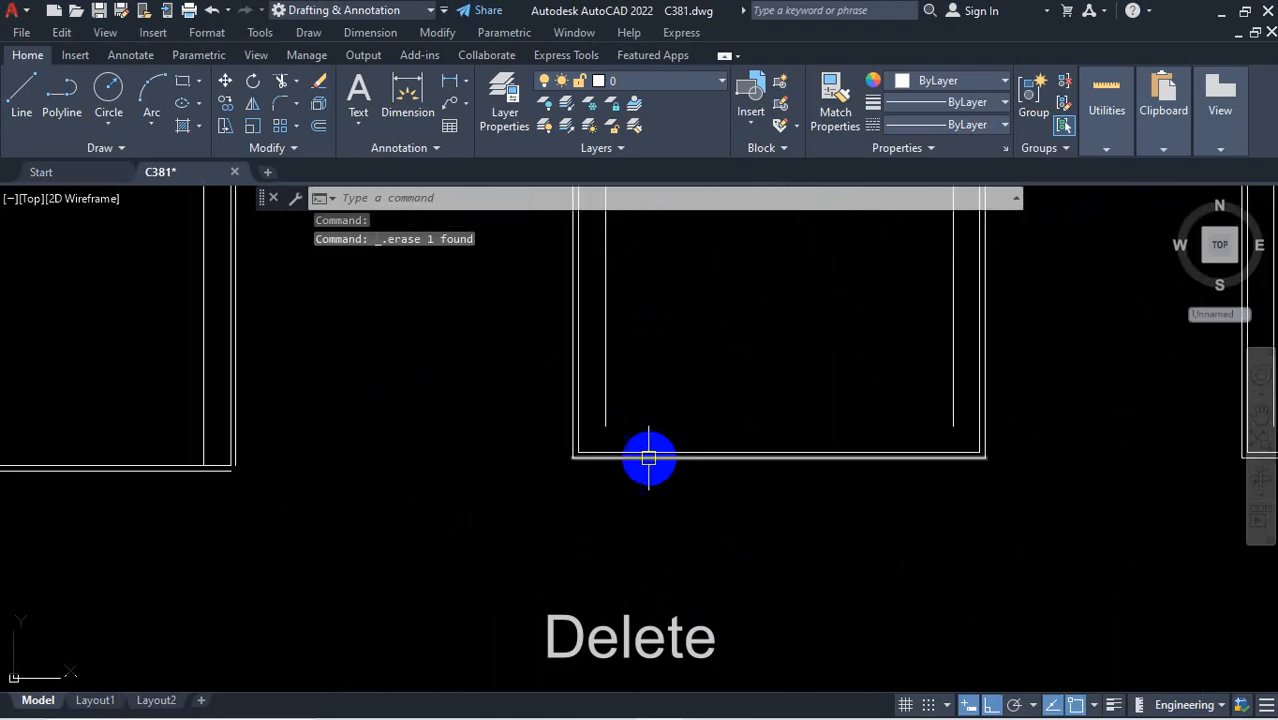
pyautogui.hotkey('ctrl', '1')
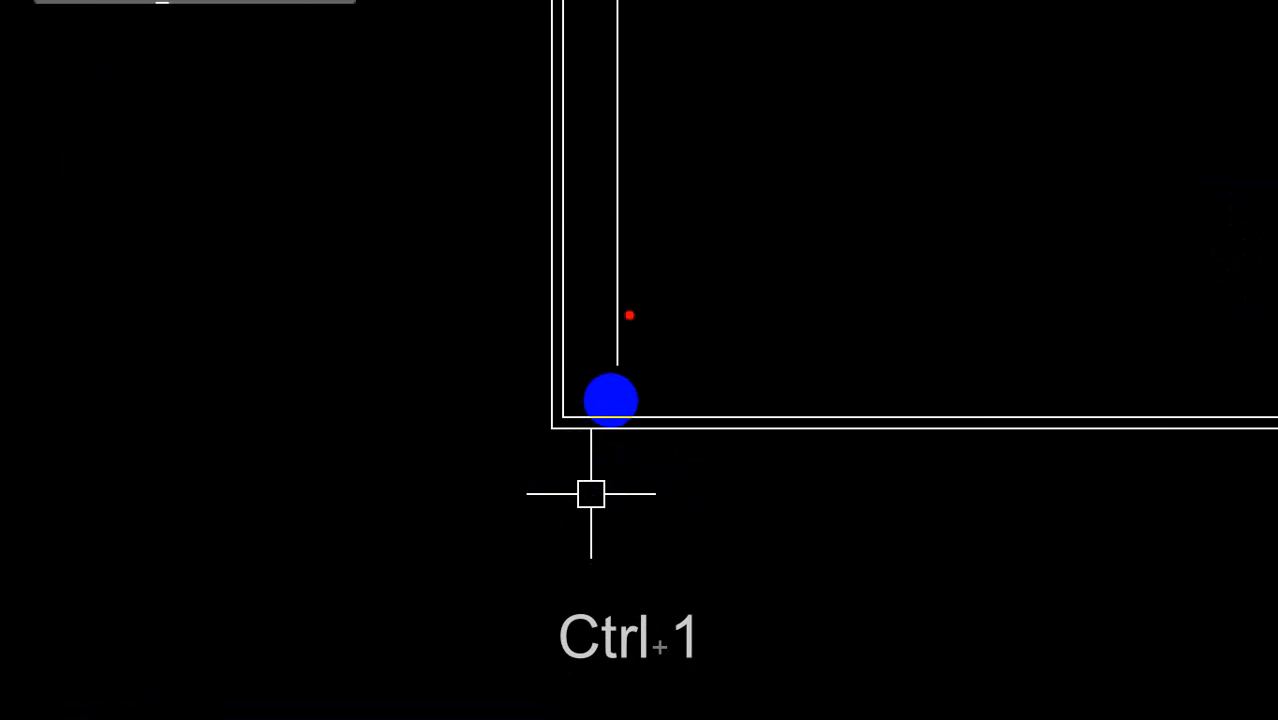
pyautogui.moveTo(620, 296)
pyautogui.mouseDown()
pyautogui.moveTo(600, 425)
pyautogui.moveTo(628, 450)
pyautogui.mouseUp()
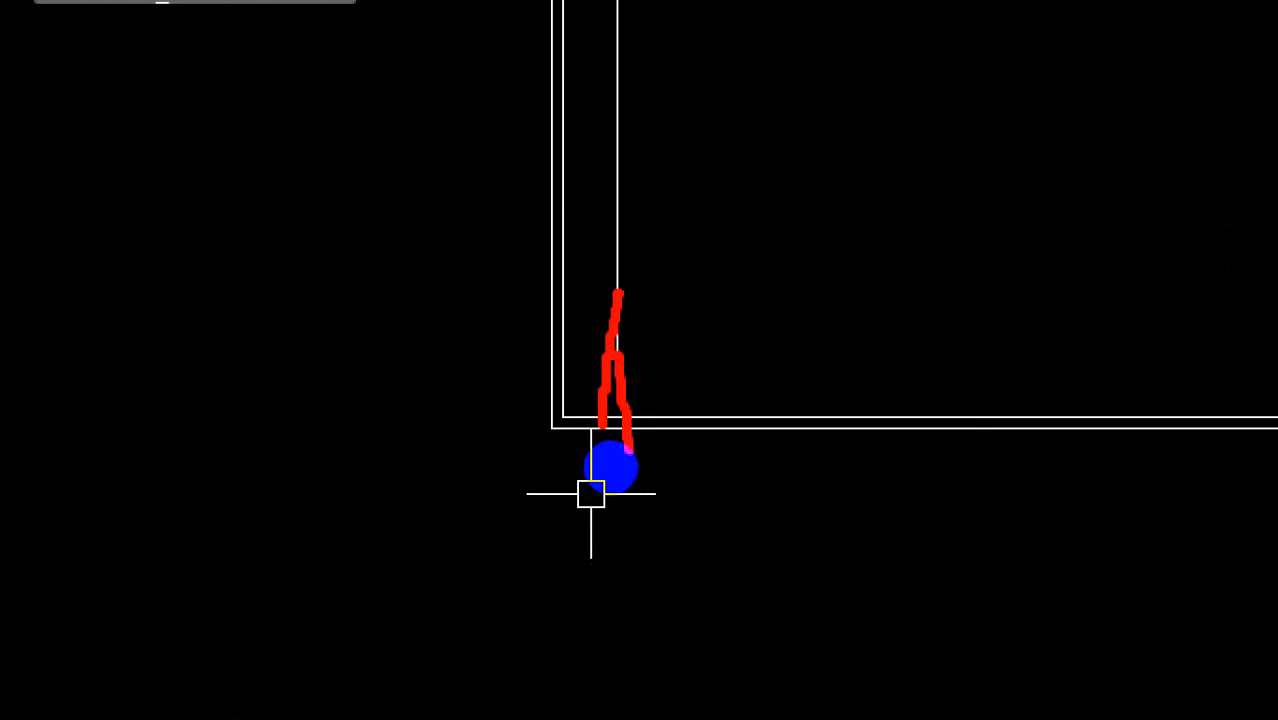
pyautogui.press('Escape')
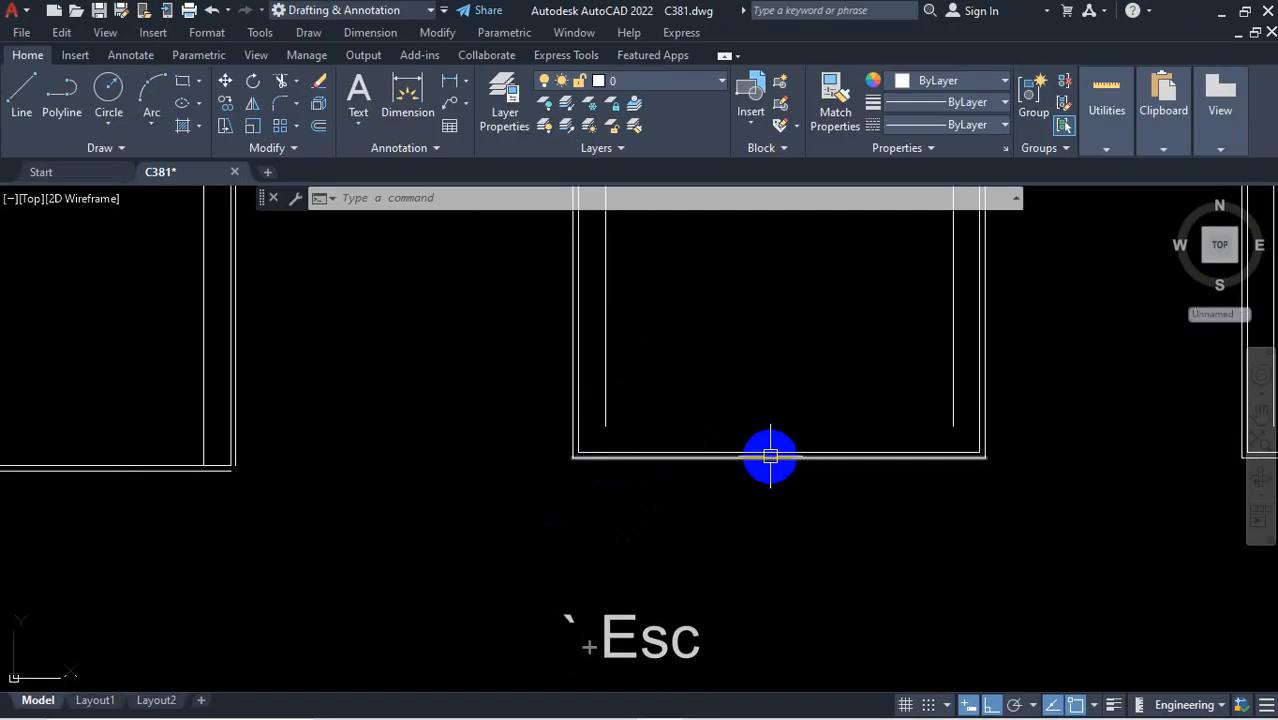
# Look up the Extend command alongside Trim and examine its description
pyautogui.click(297, 88)
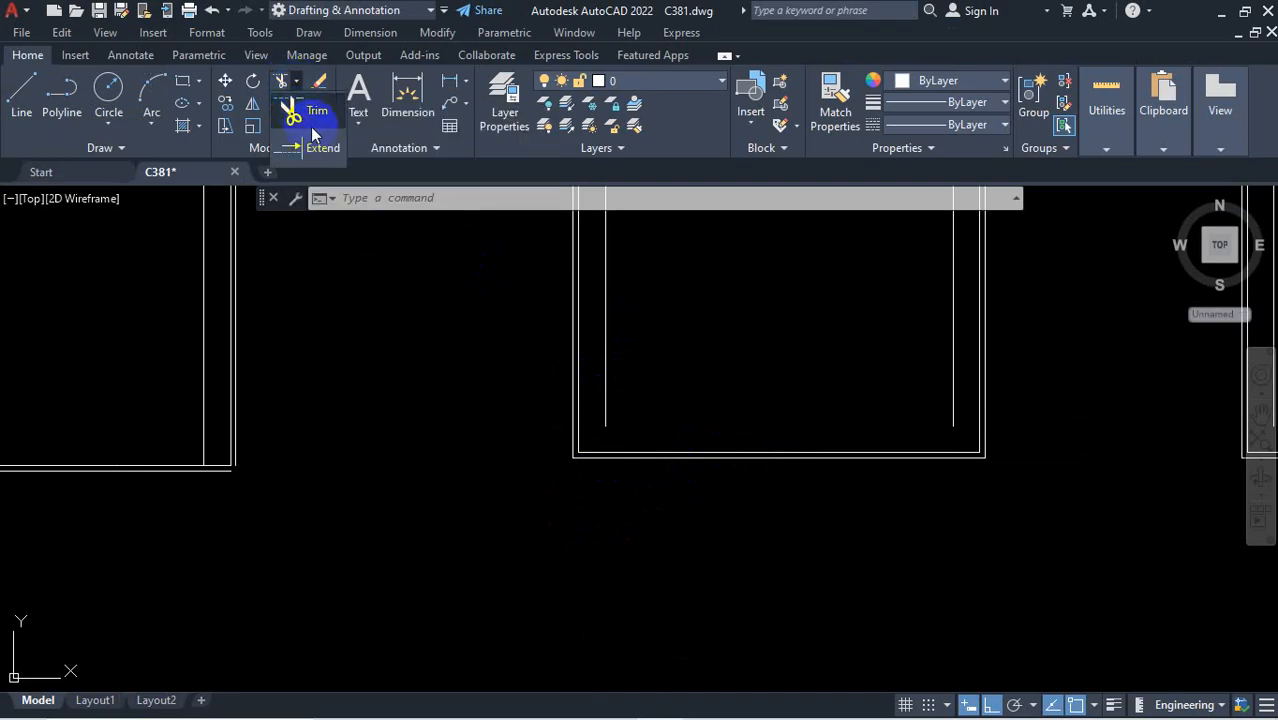
pyautogui.hotkey('ctrl', '1')
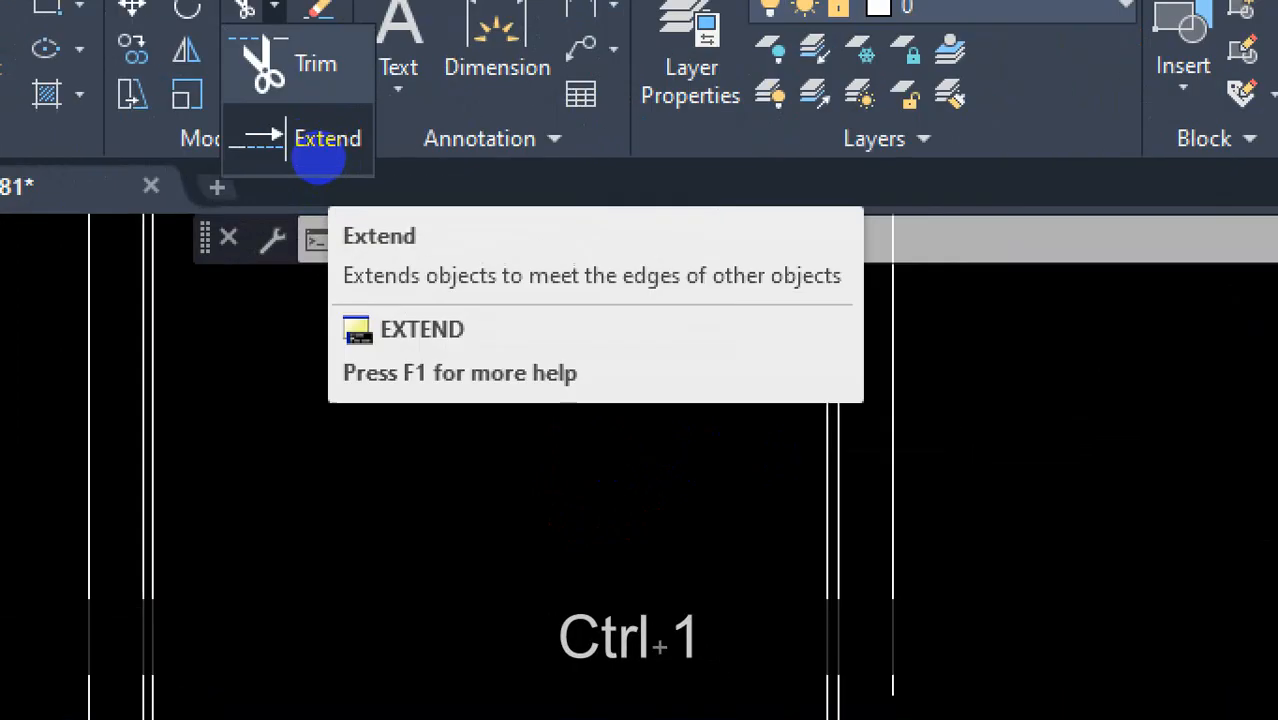
pyautogui.click(317, 134)
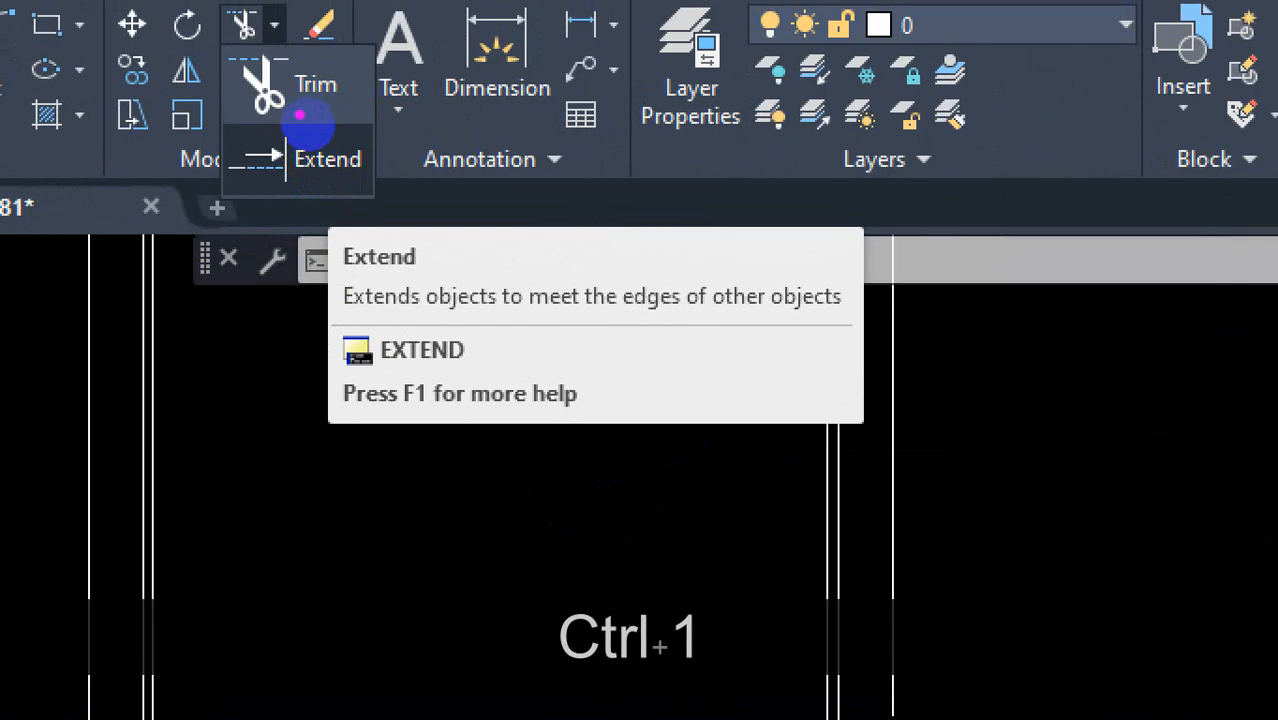
pyautogui.moveTo(296, 114); pyautogui.dragTo(366, 114)
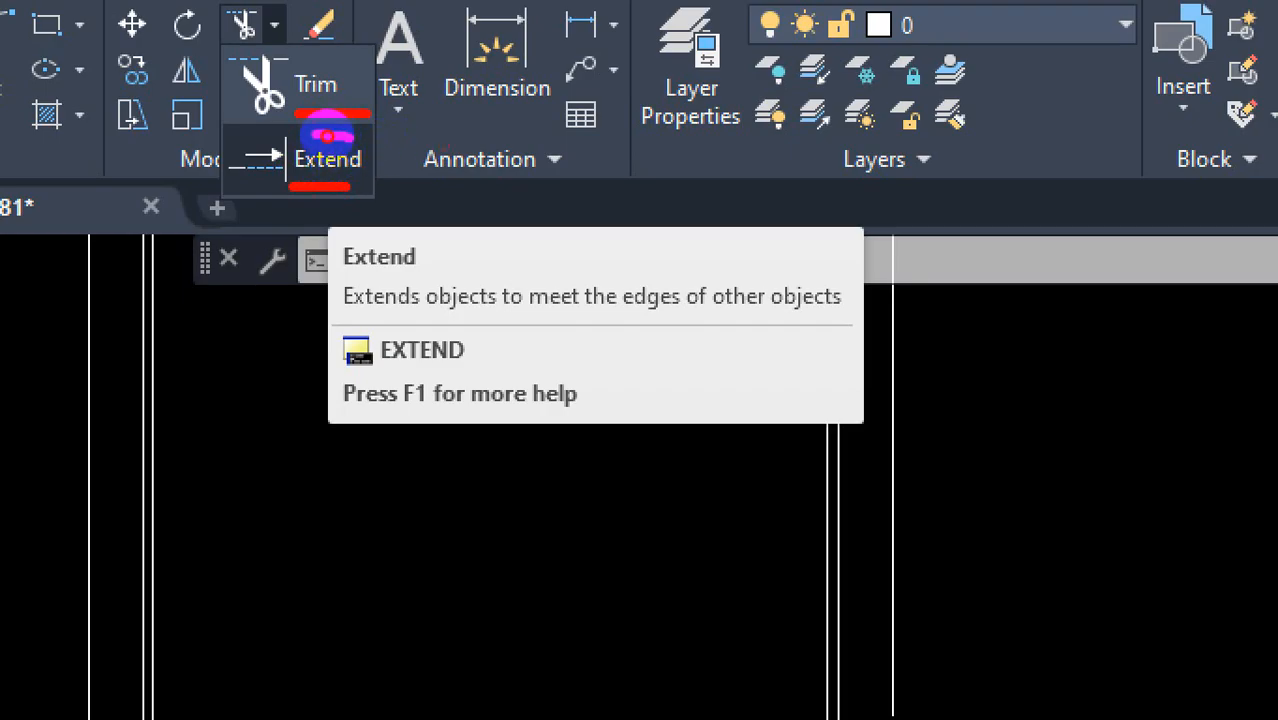
pyautogui.moveTo(332, 206)
pyautogui.mouseDown()
pyautogui.moveTo(408, 123)
pyautogui.moveTo(334, 122)
pyautogui.mouseUp()
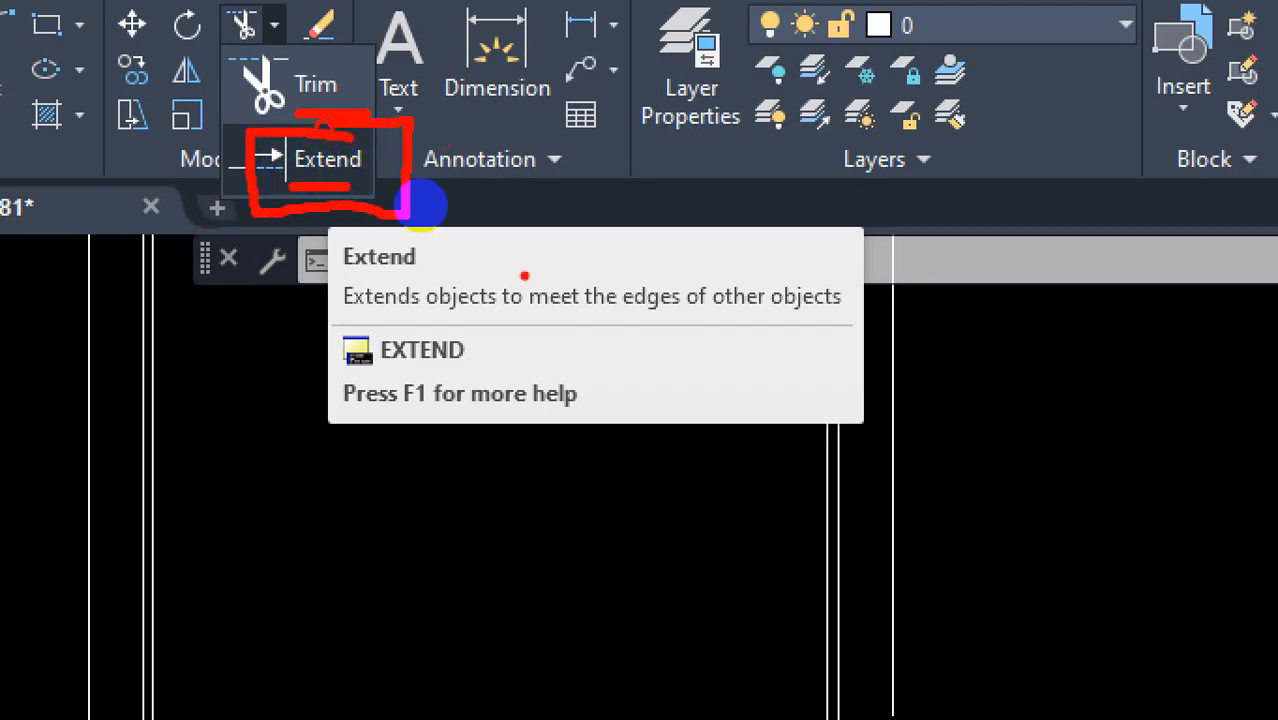
pyautogui.moveTo(660, 360)
pyautogui.mouseDown()
pyautogui.moveTo(668, 374)
pyautogui.moveTo(688, 342)
pyautogui.moveTo(714, 400)
pyautogui.mouseUp()
pyautogui.moveTo(725, 348); pyautogui.dragTo(780, 395)
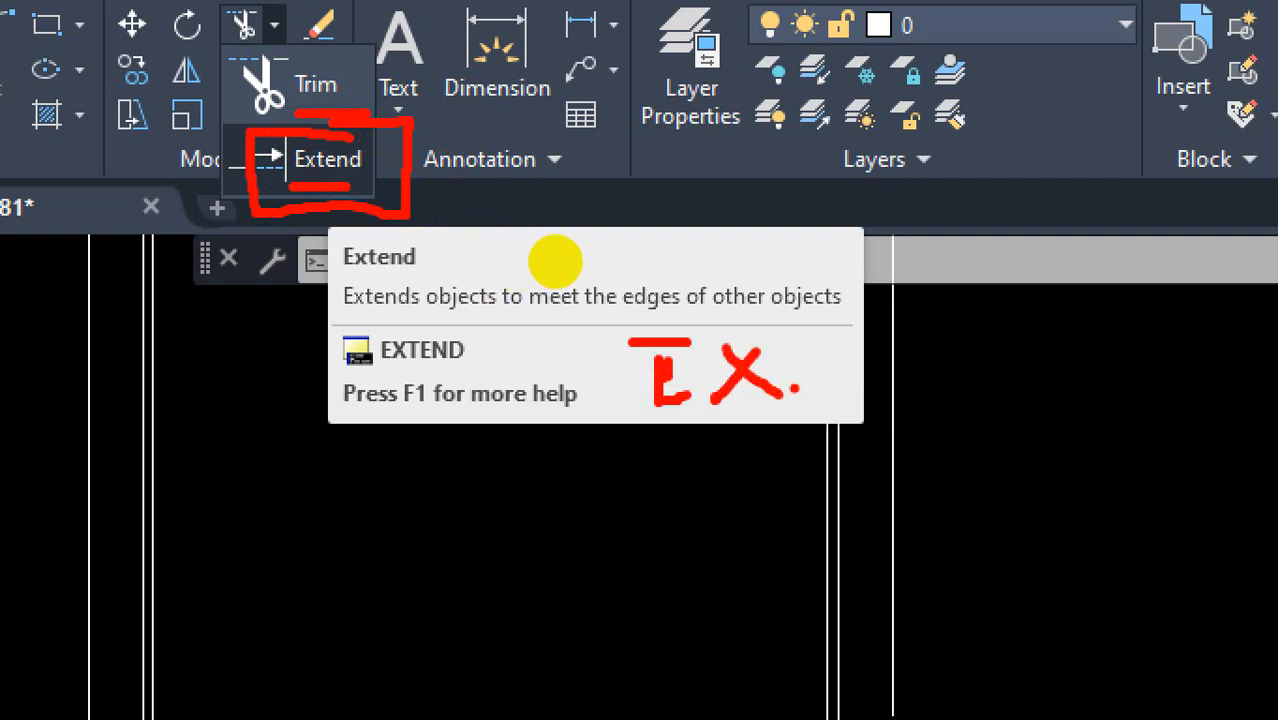
pyautogui.hotkey('ctrl', 'z')
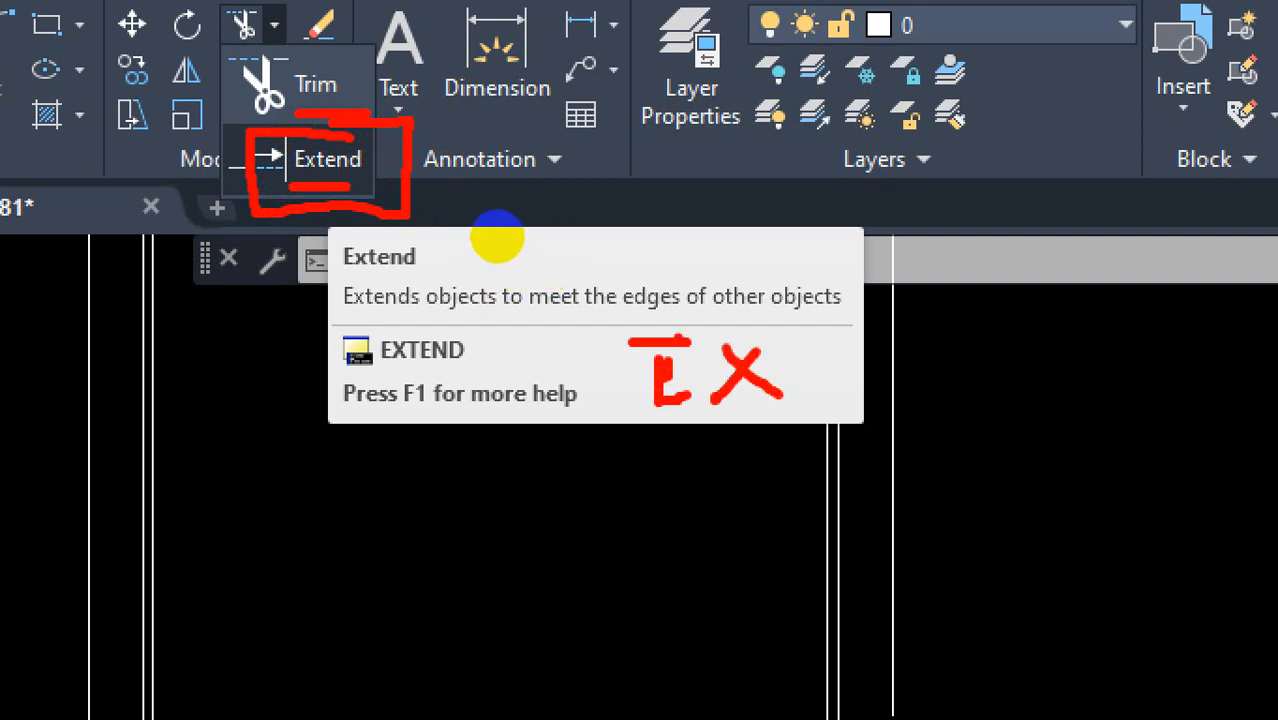
pyautogui.press('Escape')
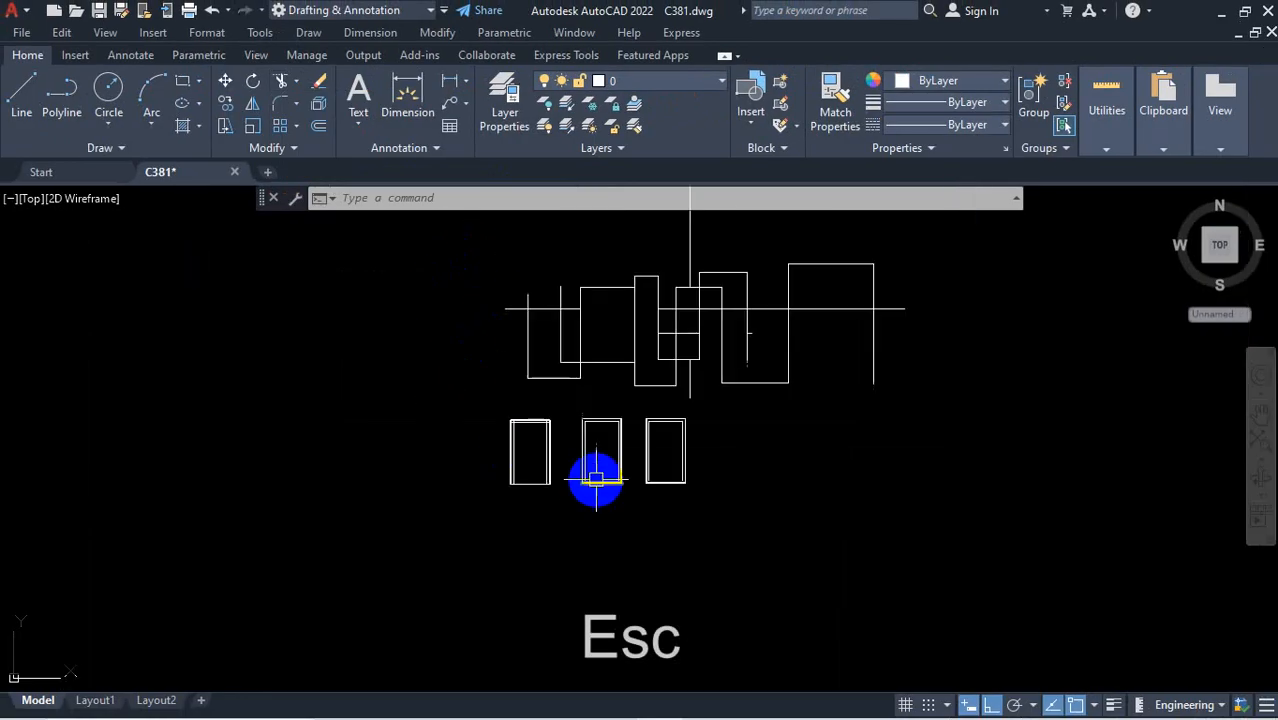
pyautogui.scroll(2, 710, 308)
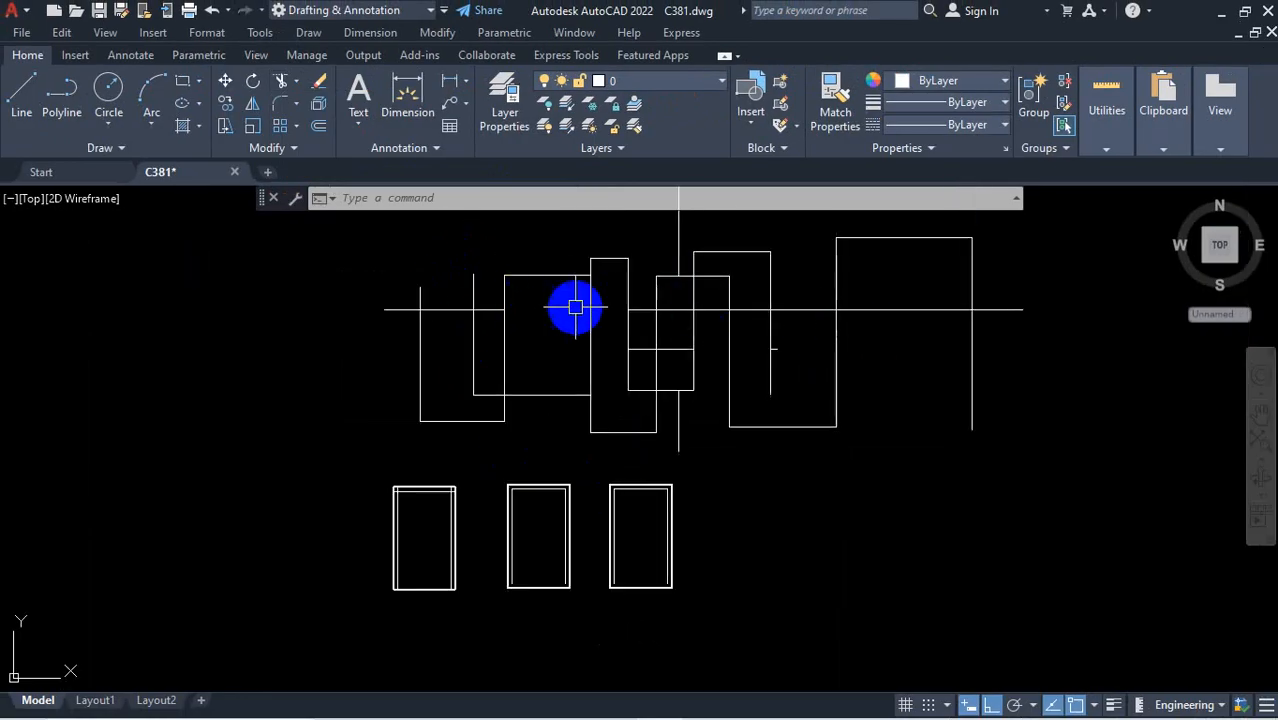
pyautogui.scroll(-4, 570, 350)
pyautogui.scroll(4, 551, 371)
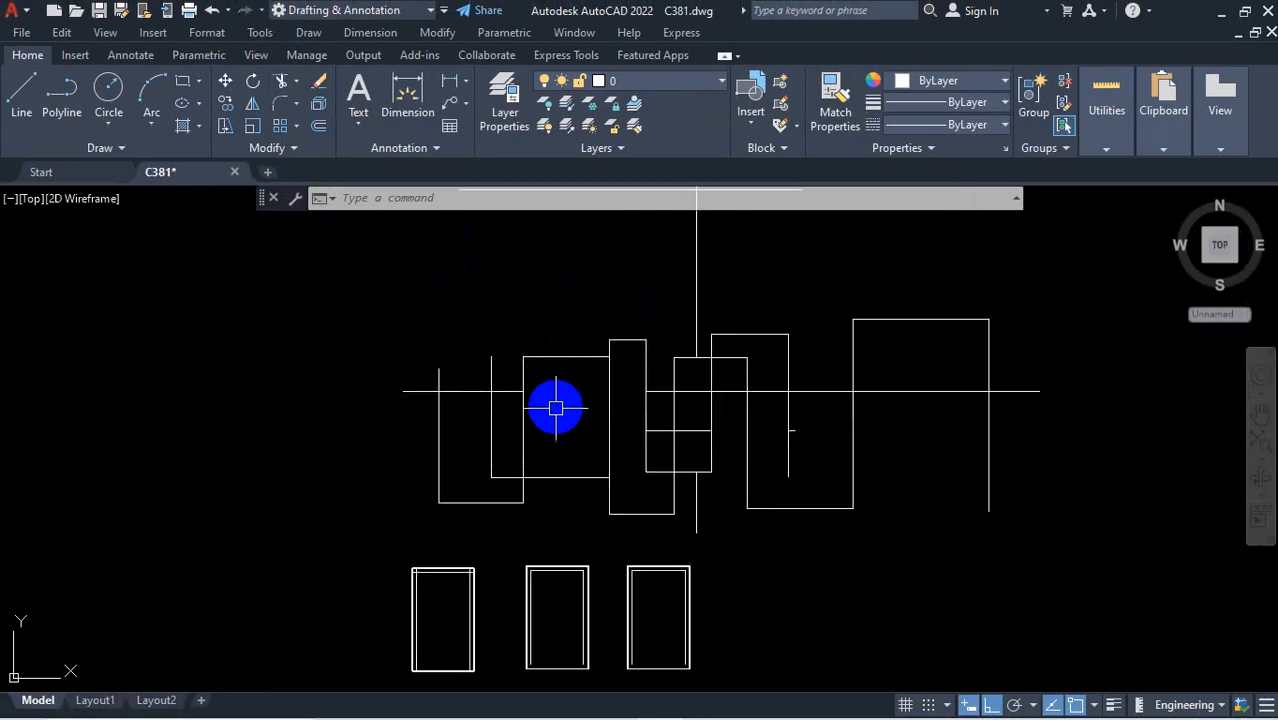
pyautogui.write('EX')
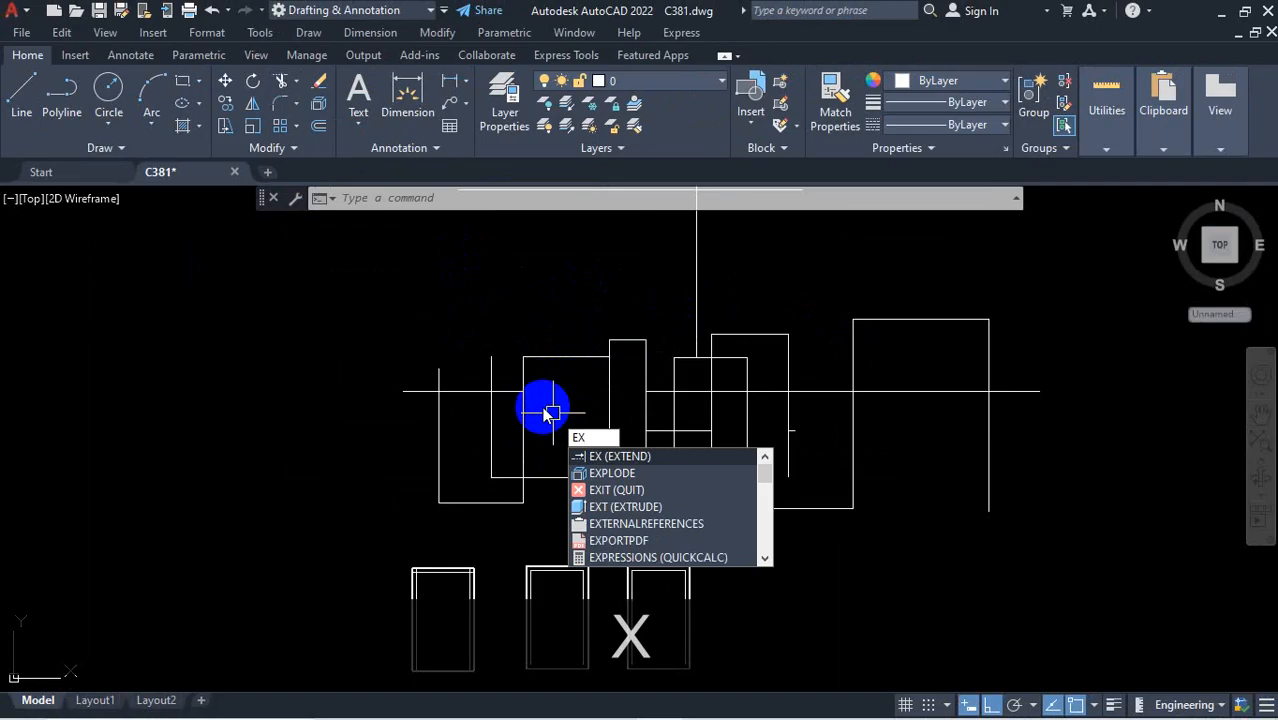
pyautogui.press('Return')
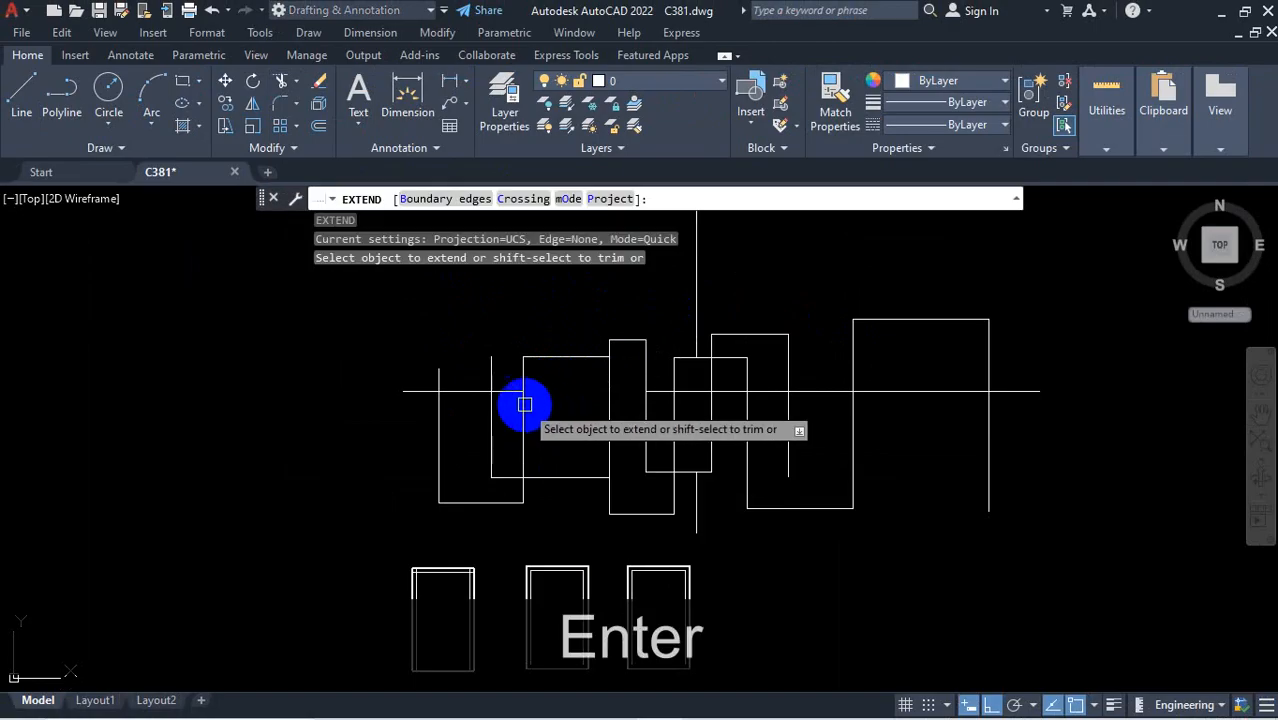
pyautogui.scroll(3, 525, 404)
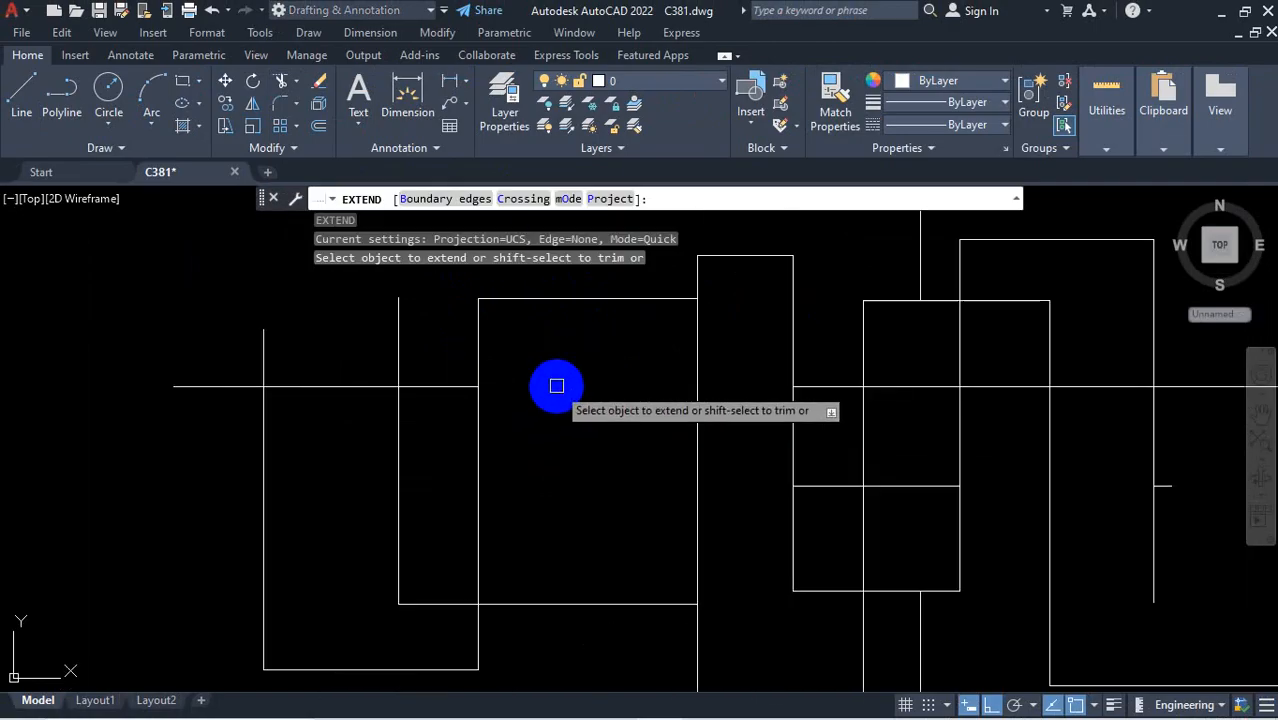
pyautogui.click(449, 386)
pyautogui.scroll(-4, 856, 428)
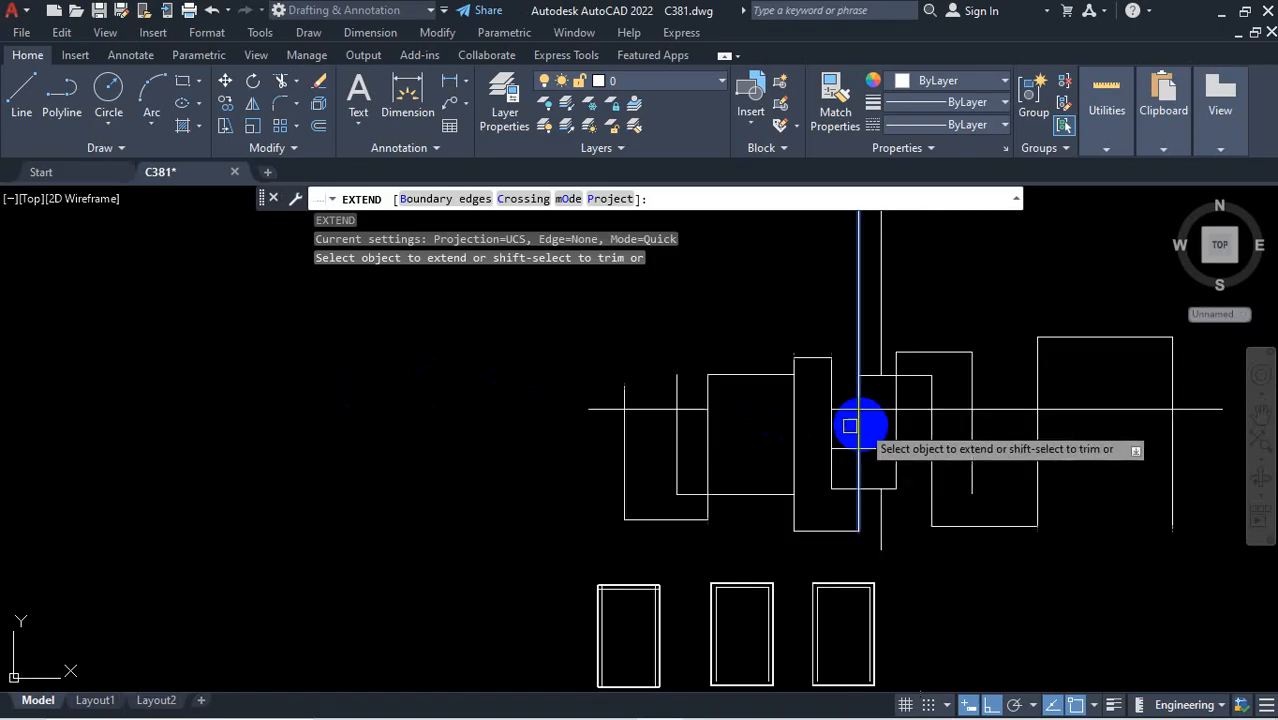
pyautogui.scroll(2, 607, 426)
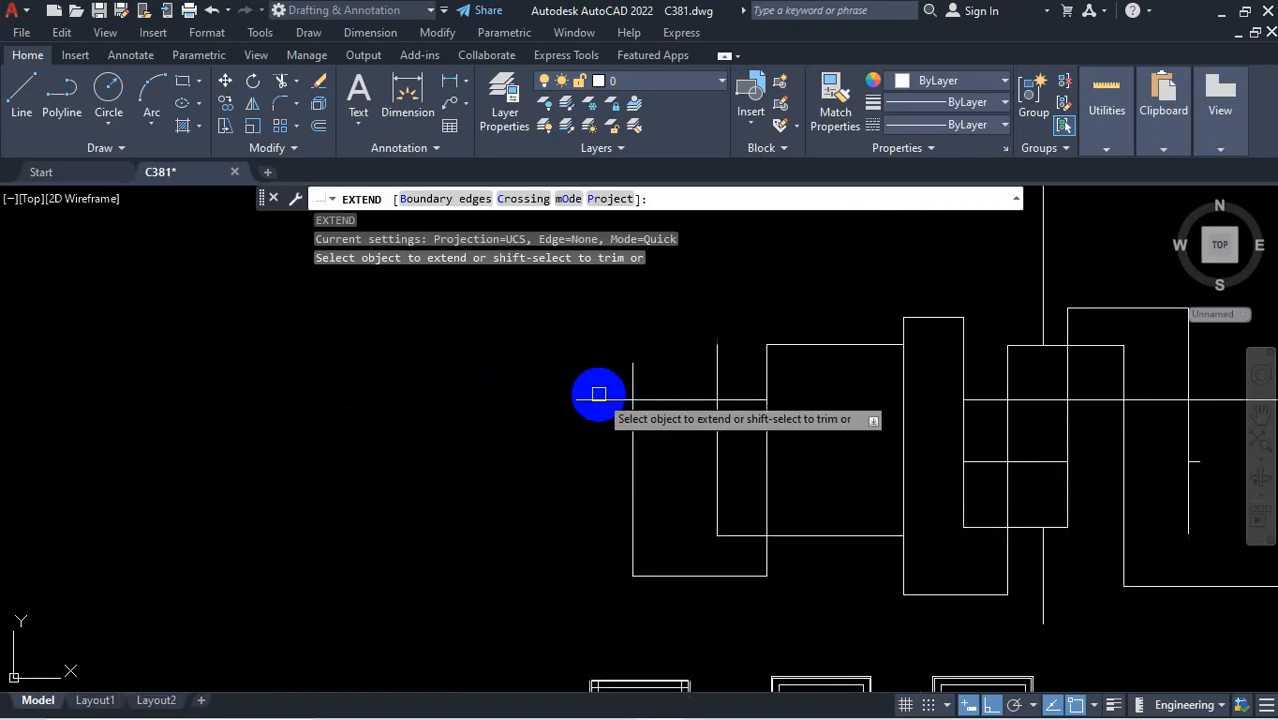
pyautogui.scroll(3, 590, 400)
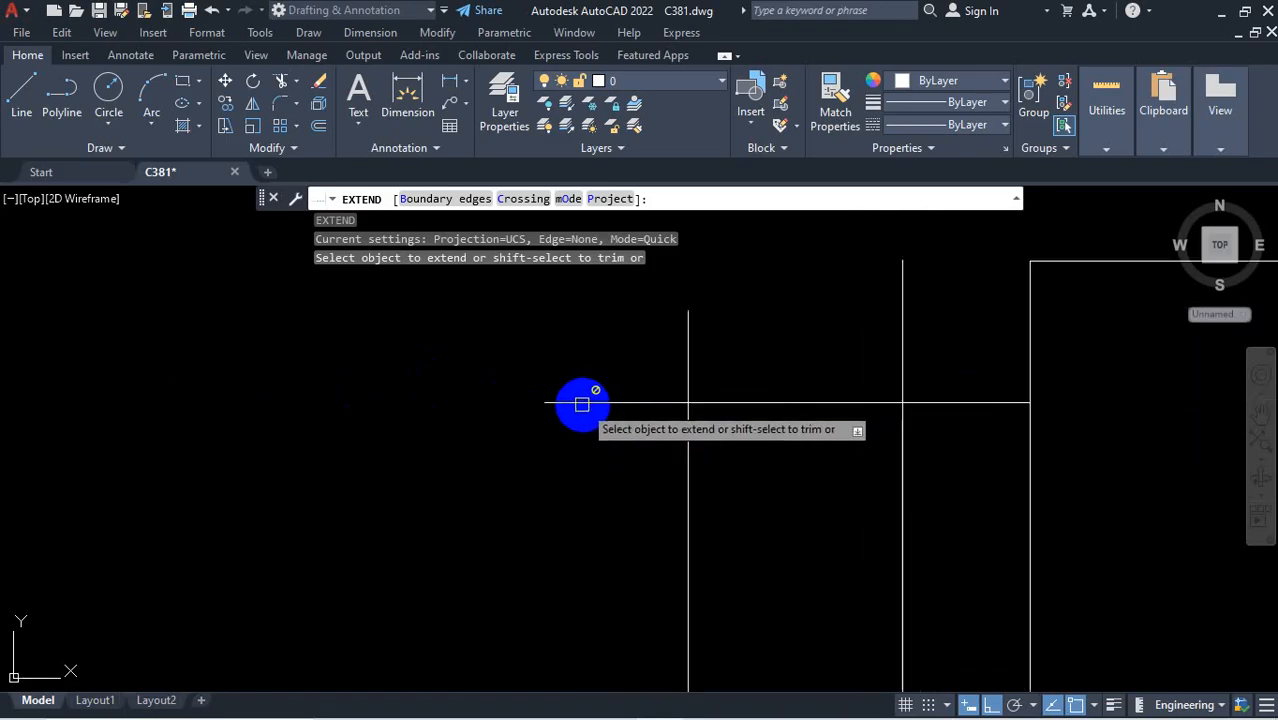
pyautogui.scroll(-2, 585, 405)
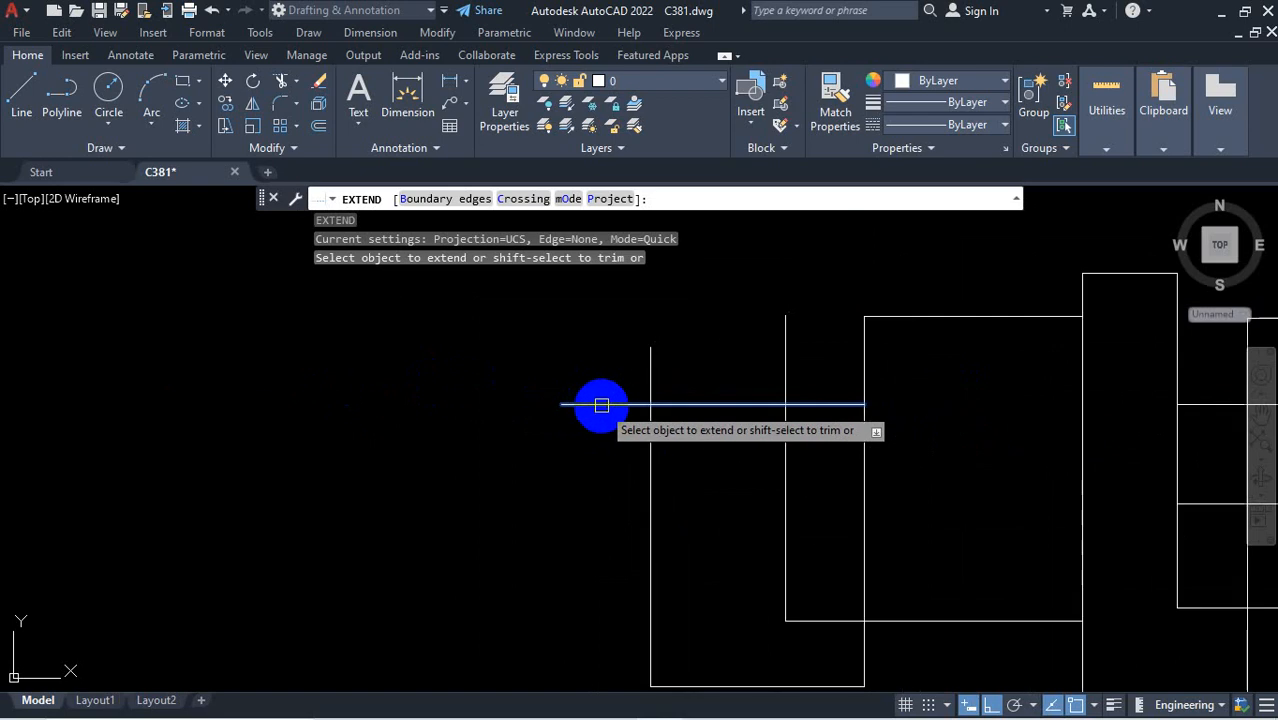
pyautogui.hotkey('ctrl', '1')
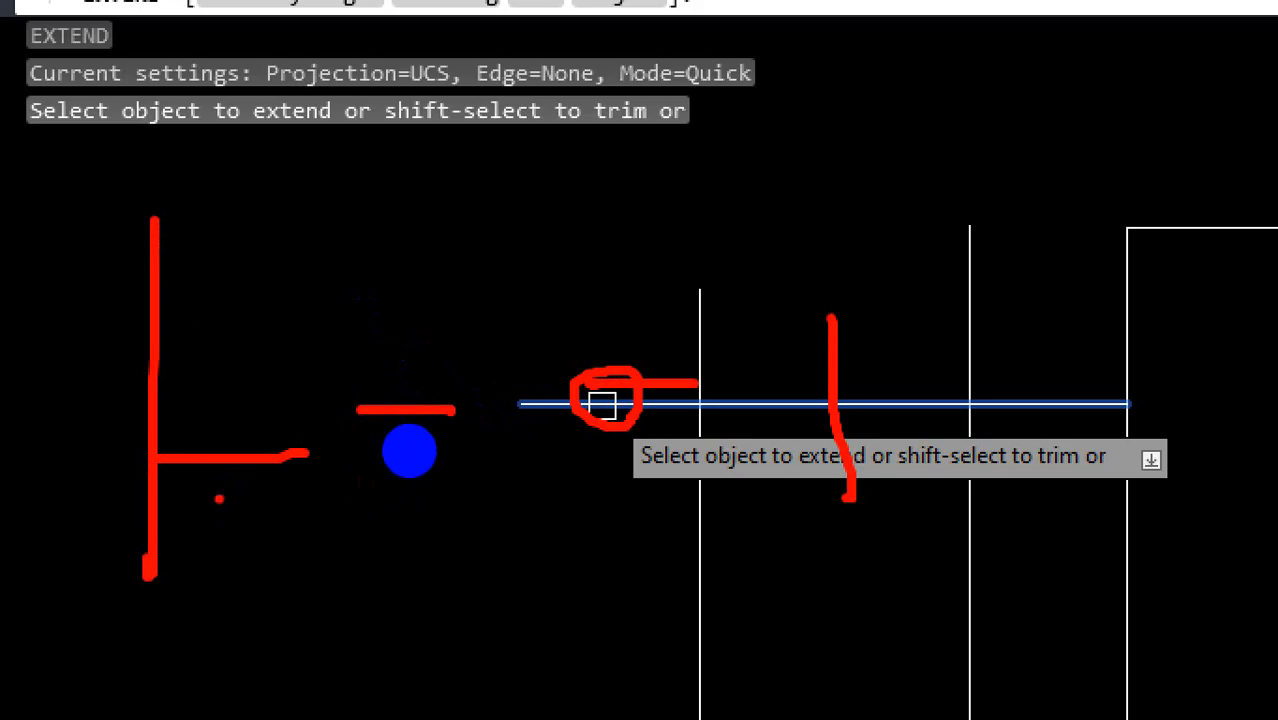
pyautogui.press('Escape')
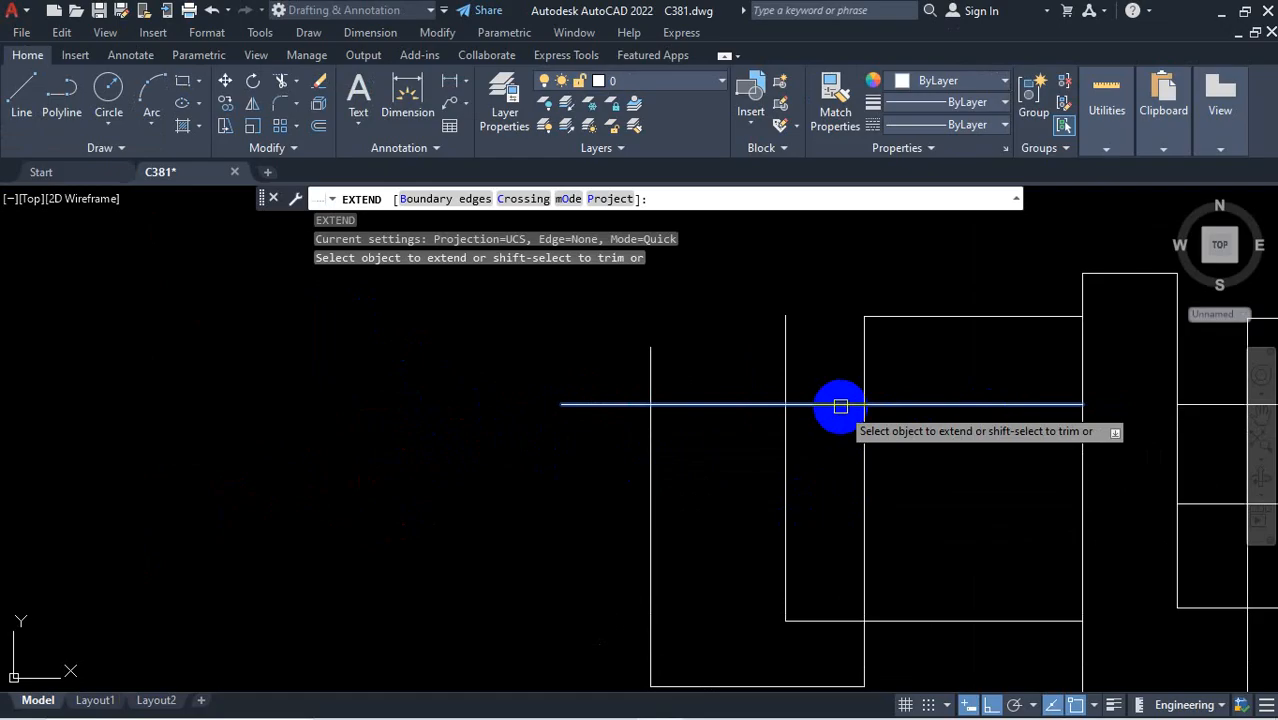
pyautogui.press('Escape')
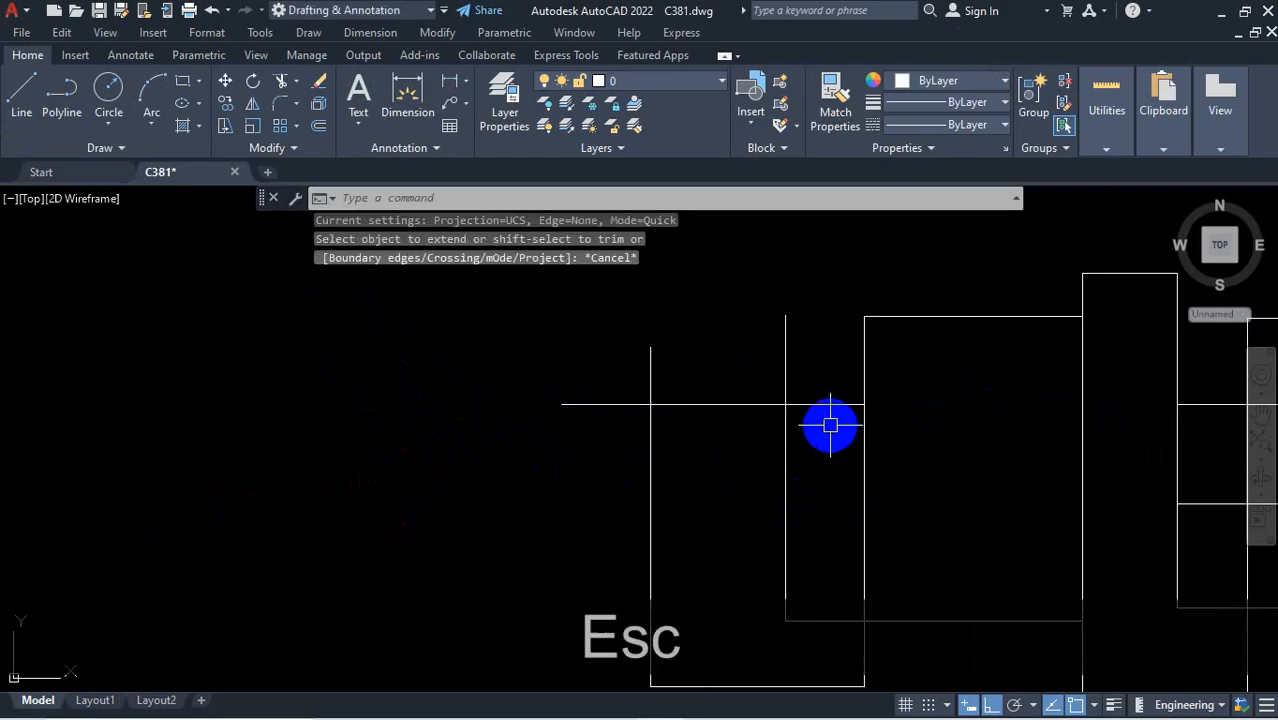
# Extend the right end of the stepped shape's left horizontal line to the next vertical line
pyautogui.write('ex')
pyautogui.press('Return')
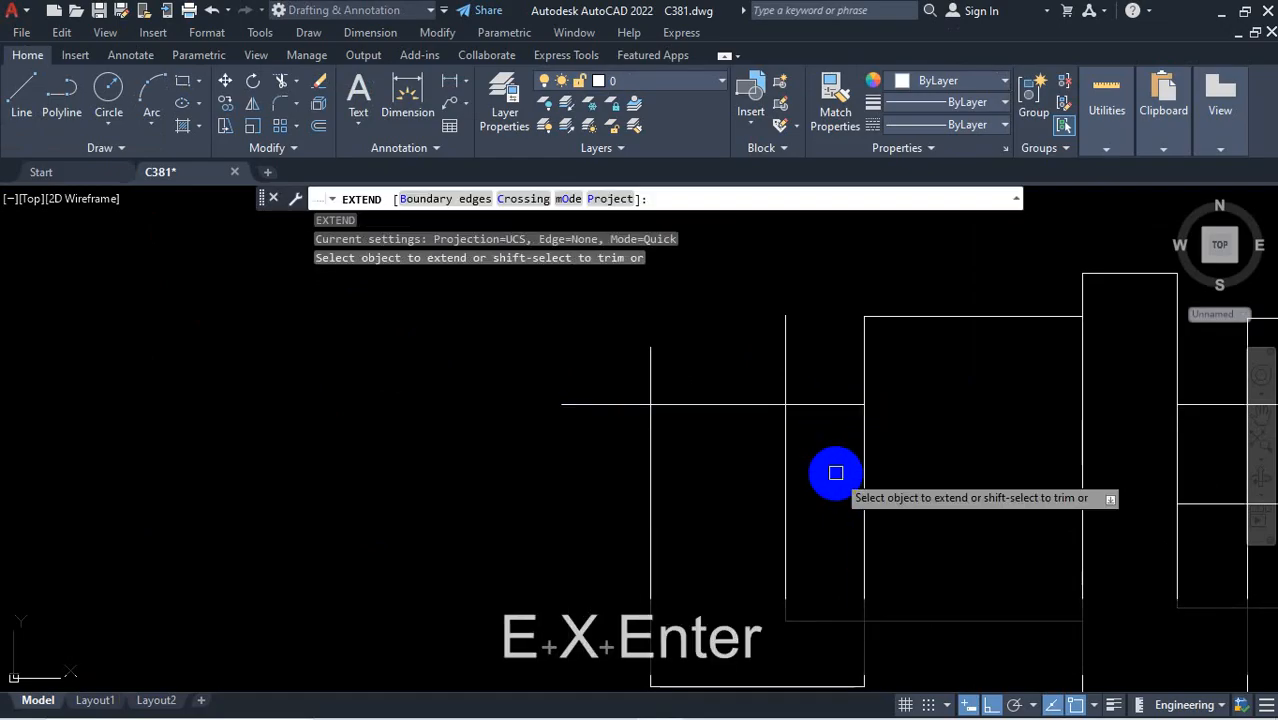
pyautogui.click(831, 406)
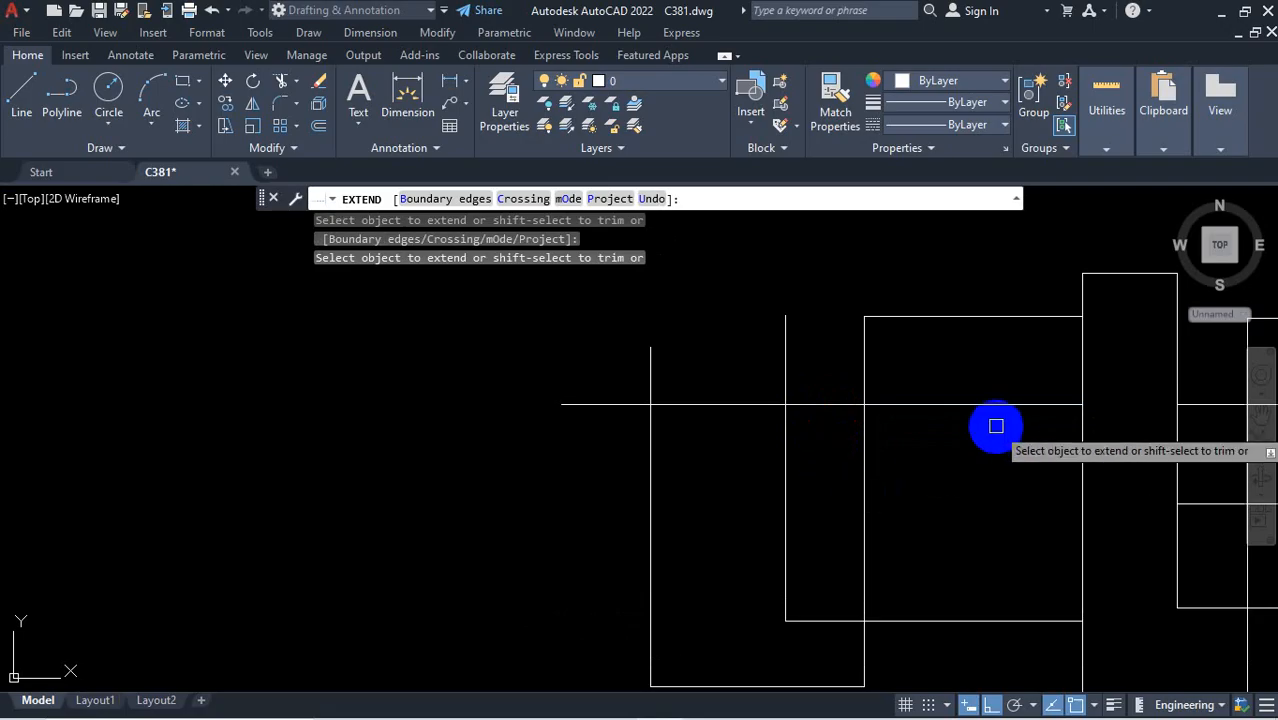
pyautogui.scroll(-5, 745, 420)
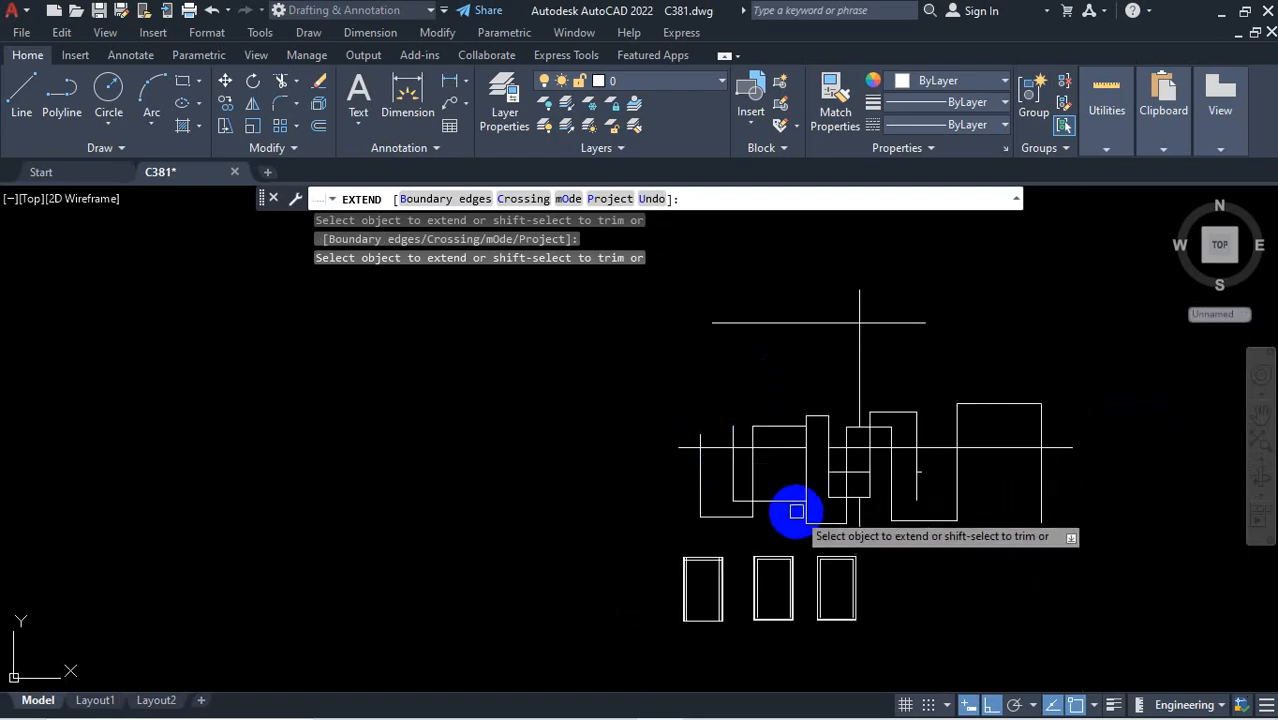
pyautogui.scroll(2, 814, 470)
pyautogui.press('Escape')
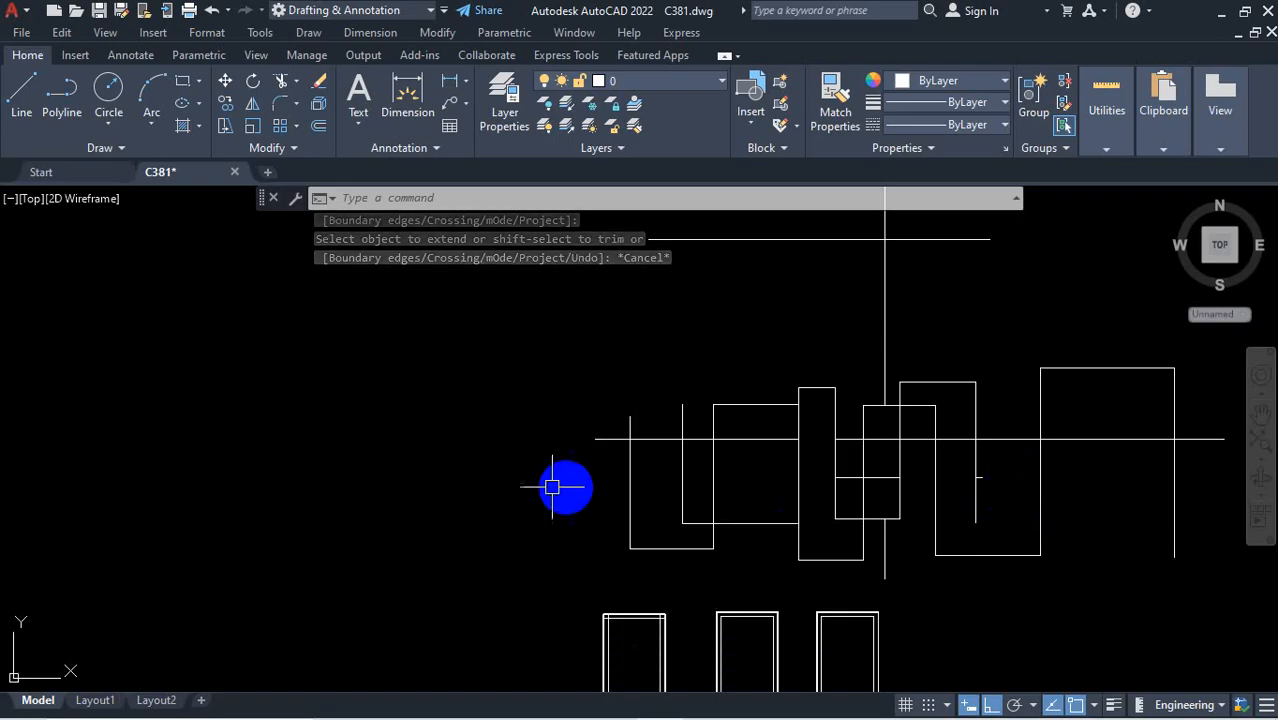
# Draw a vertical line about 111' long in the empty area to the left of the stepped shape
pyautogui.click(24, 98)
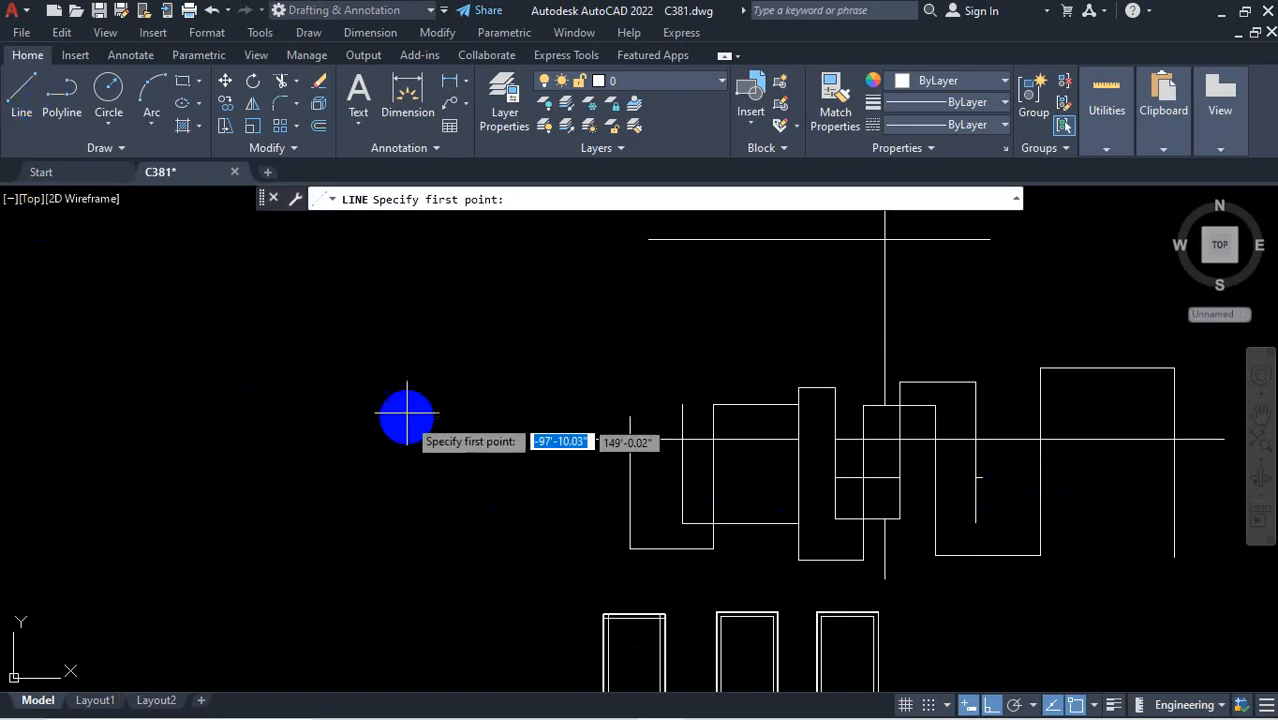
pyautogui.click(327, 358)
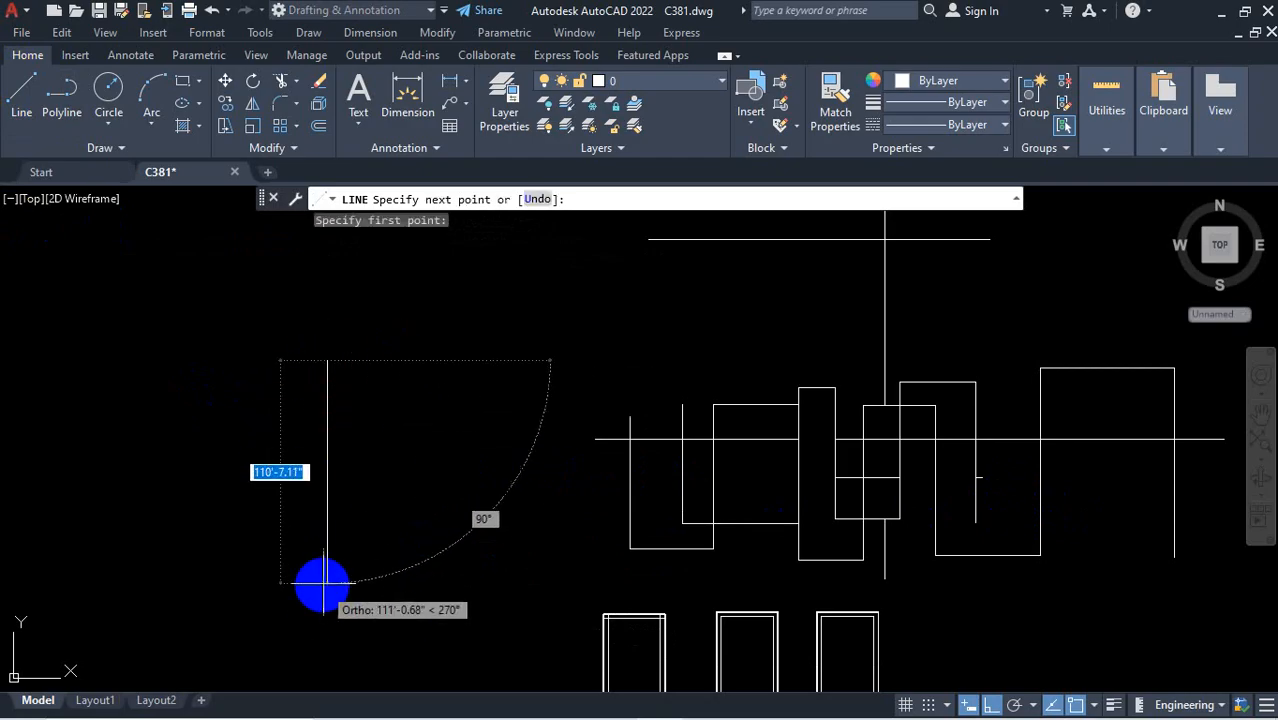
pyautogui.click(327, 583)
pyautogui.press('Escape')
pyautogui.scroll(3, 574, 544)
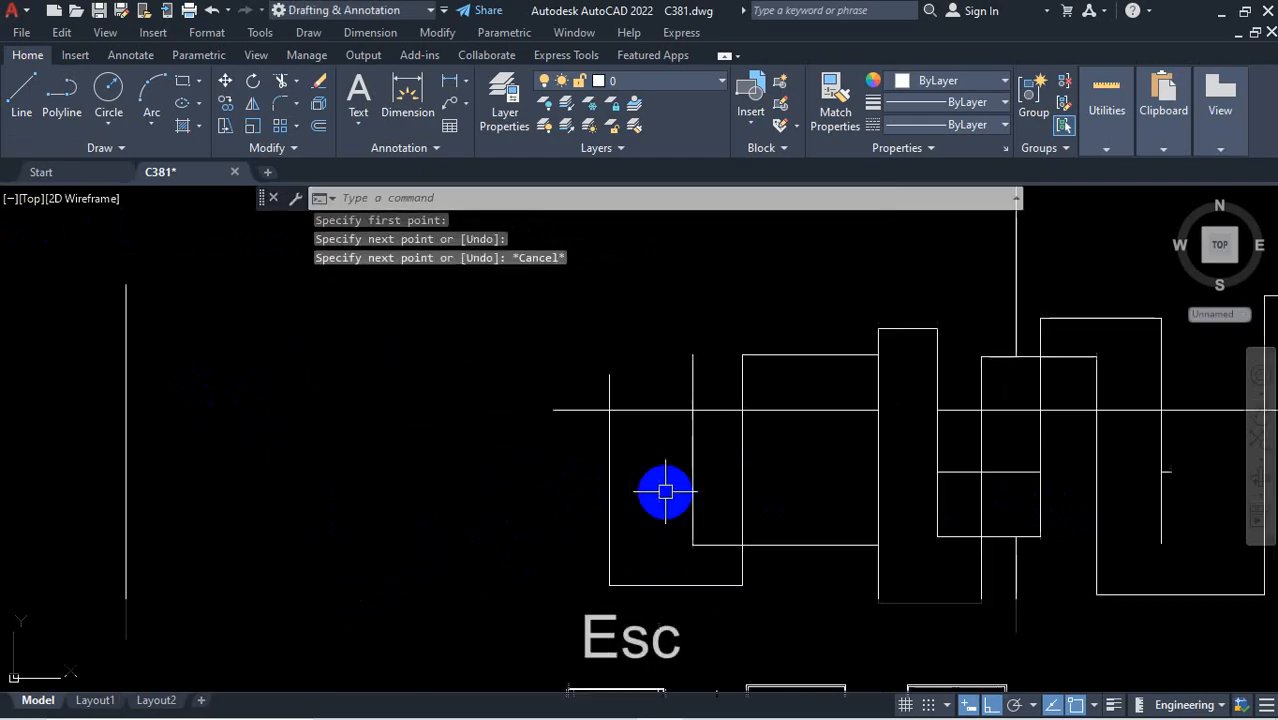
# Try to extend the left end of the stepped shape's horizontal line to the separate vertical line on its left
pyautogui.write('ex')
pyautogui.press('Return')
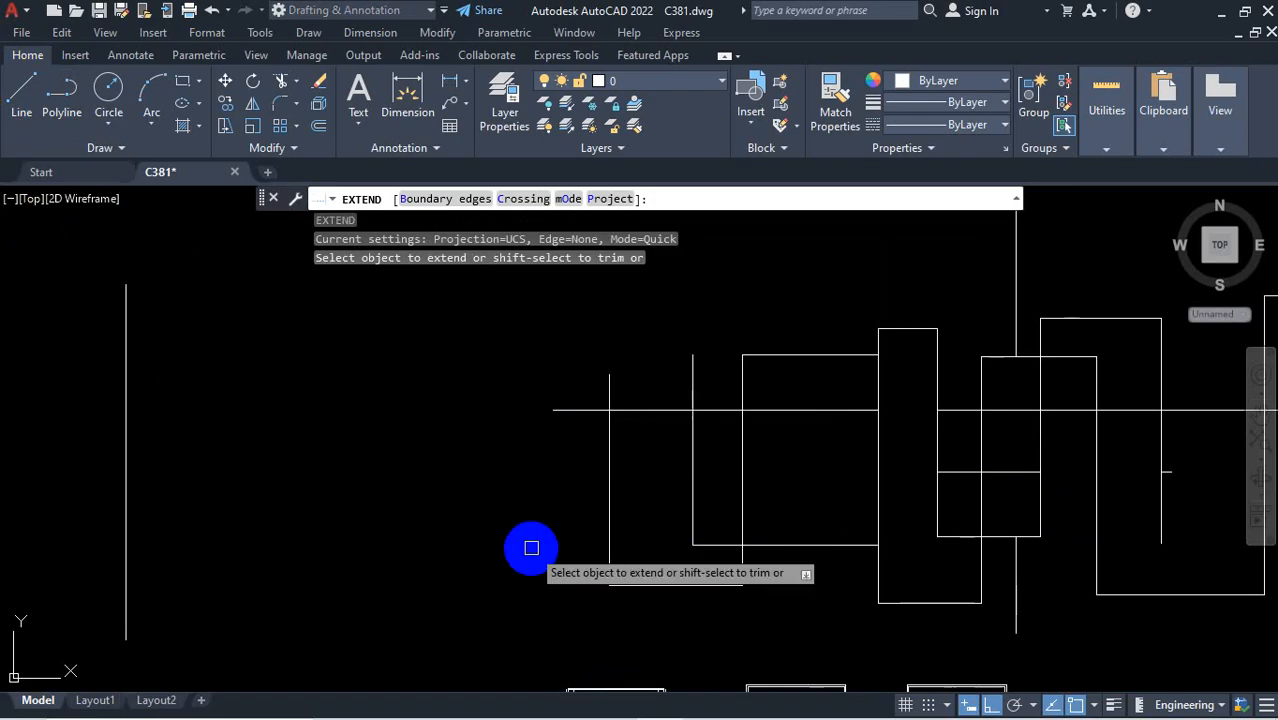
pyautogui.scroll(2, 533, 547)
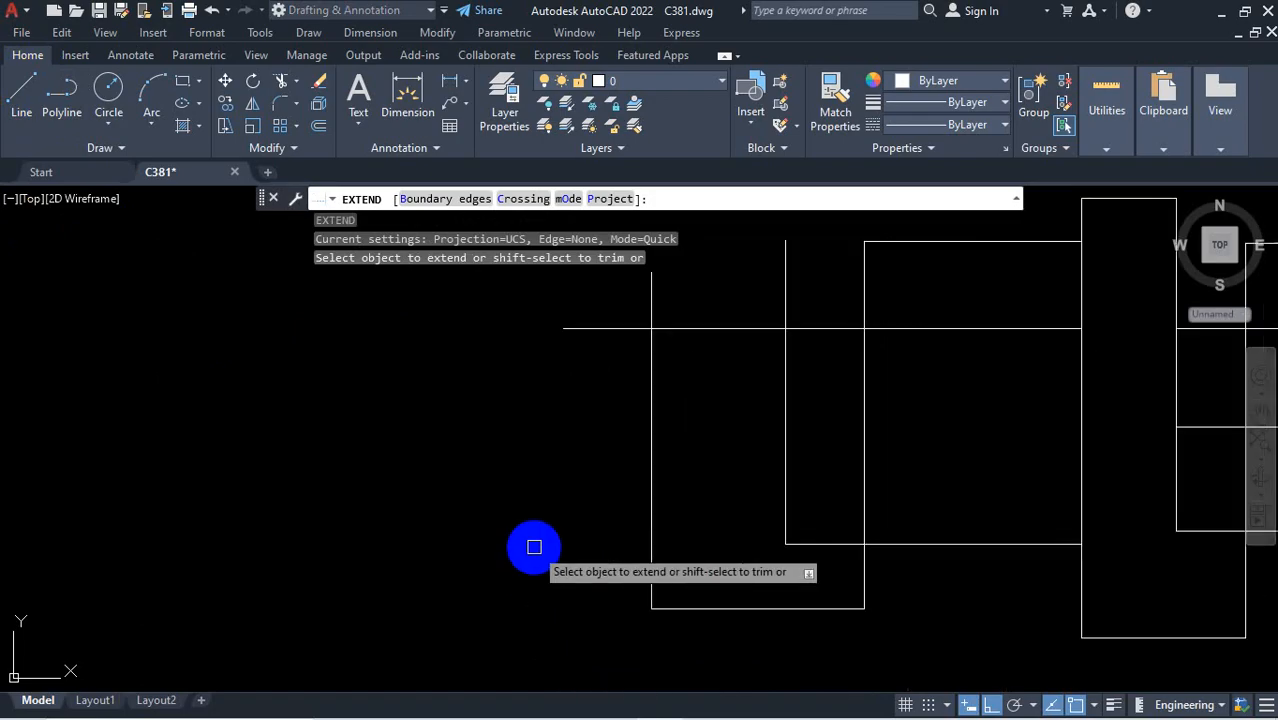
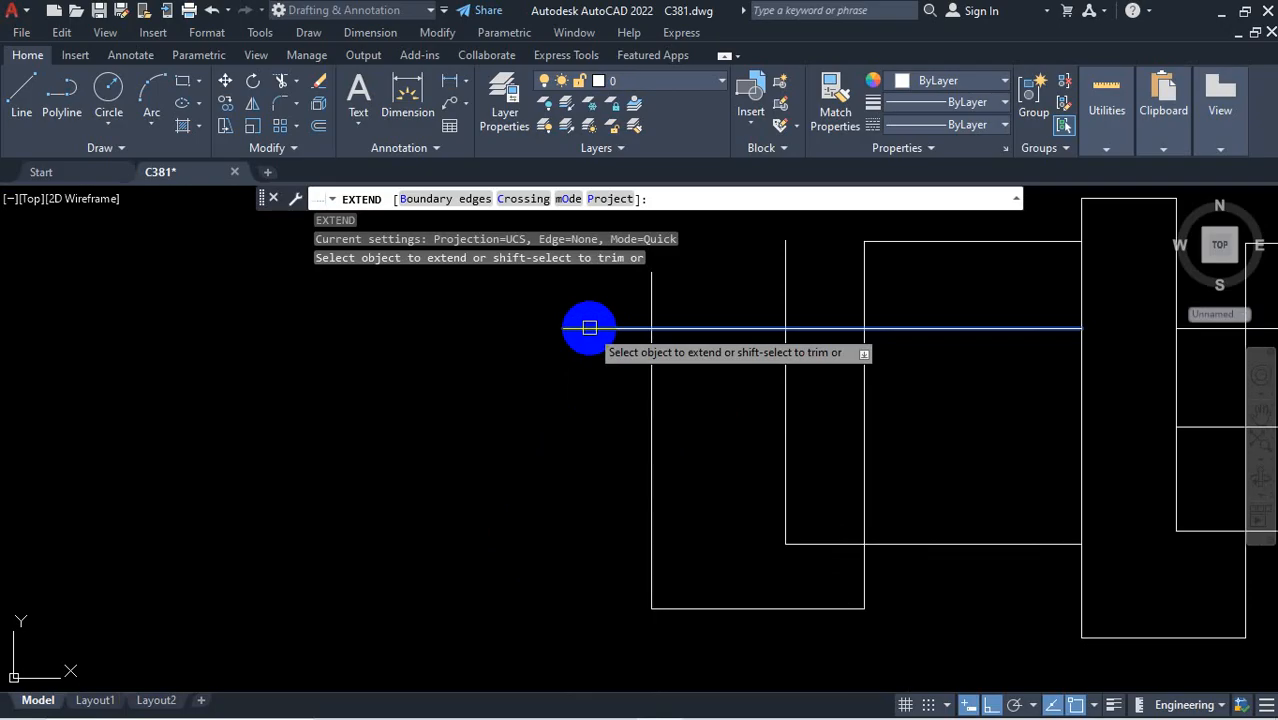
pyautogui.click(589, 327)
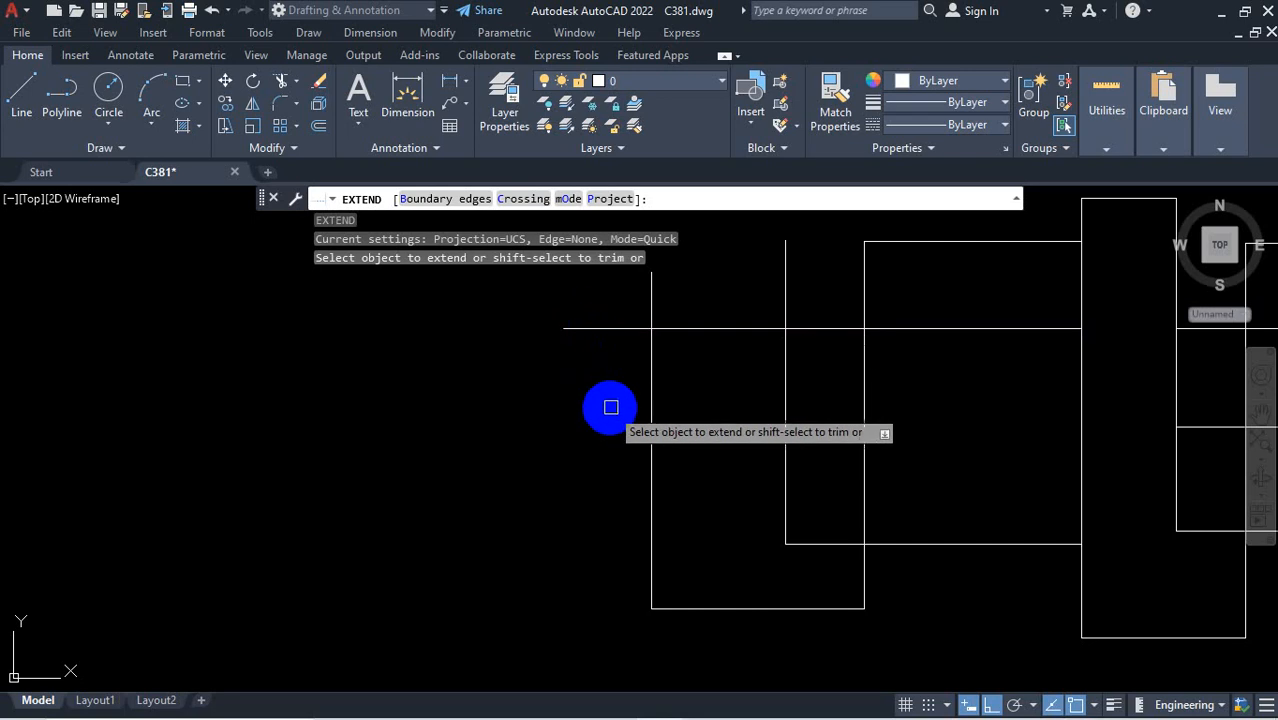
pyautogui.scroll(-2, 605, 415)
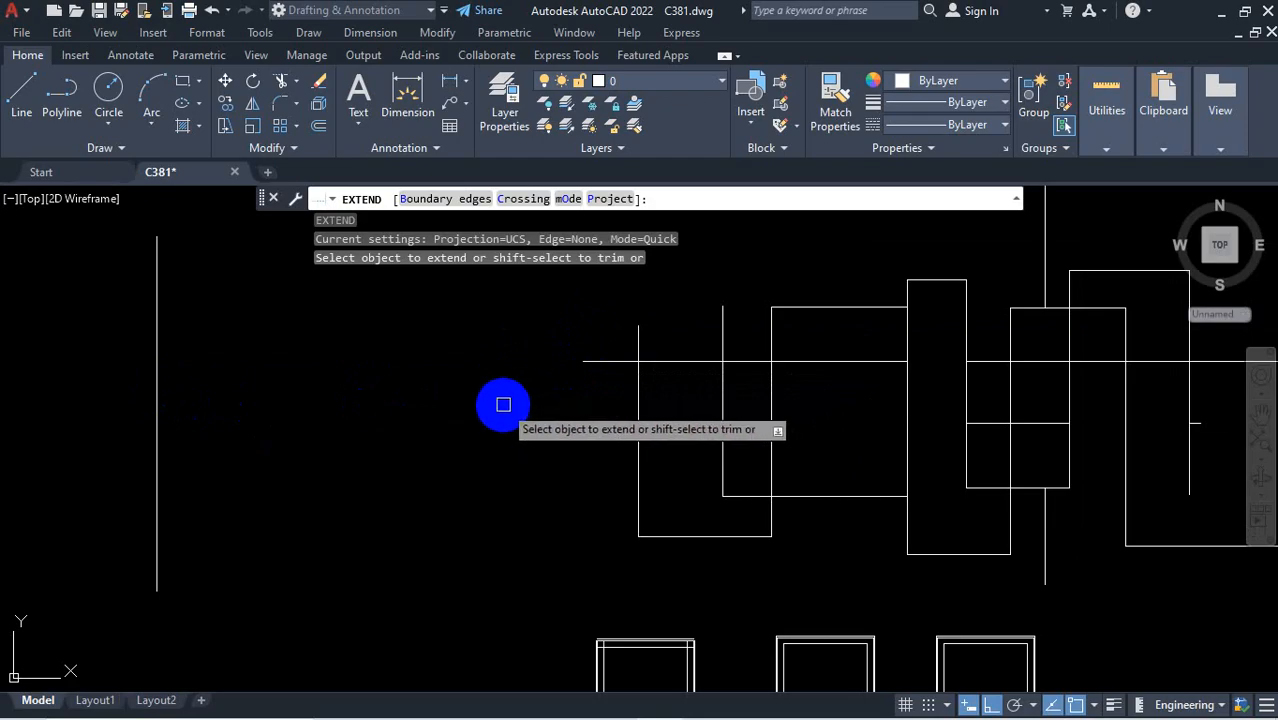
pyautogui.press('Escape')
pyautogui.scroll(-3, 530, 392)
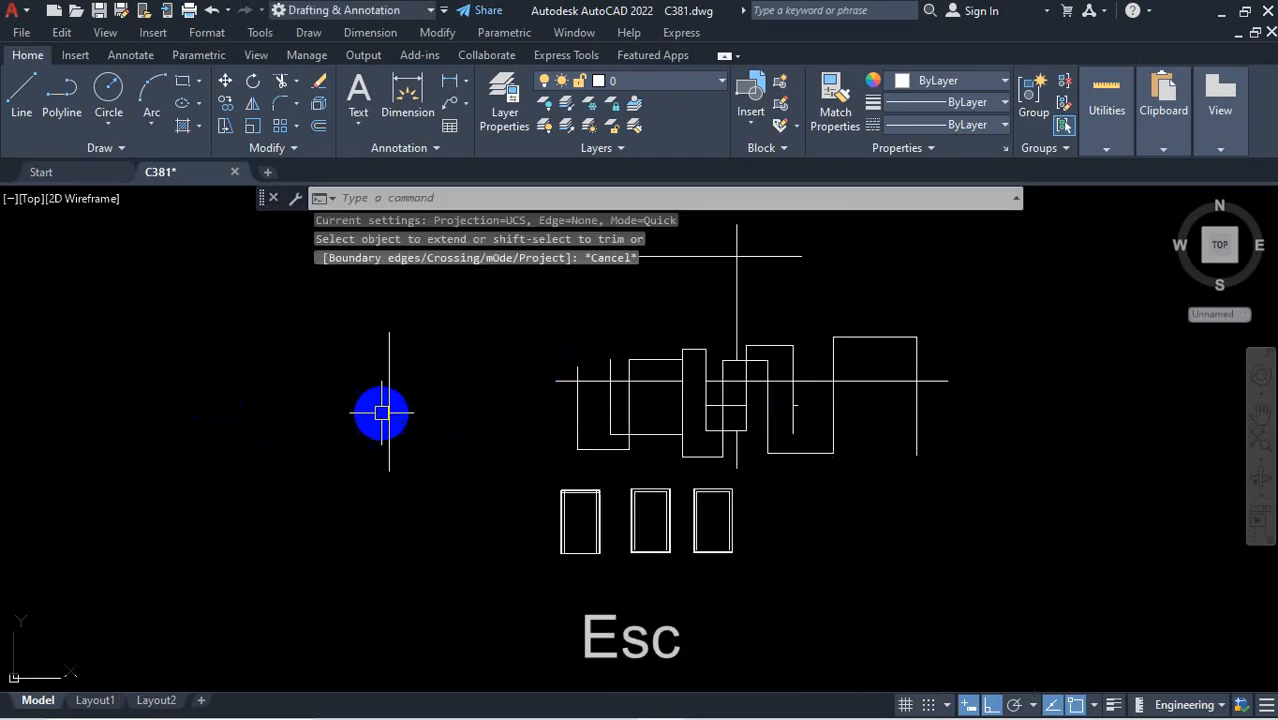
pyautogui.scroll(2, 492, 390)
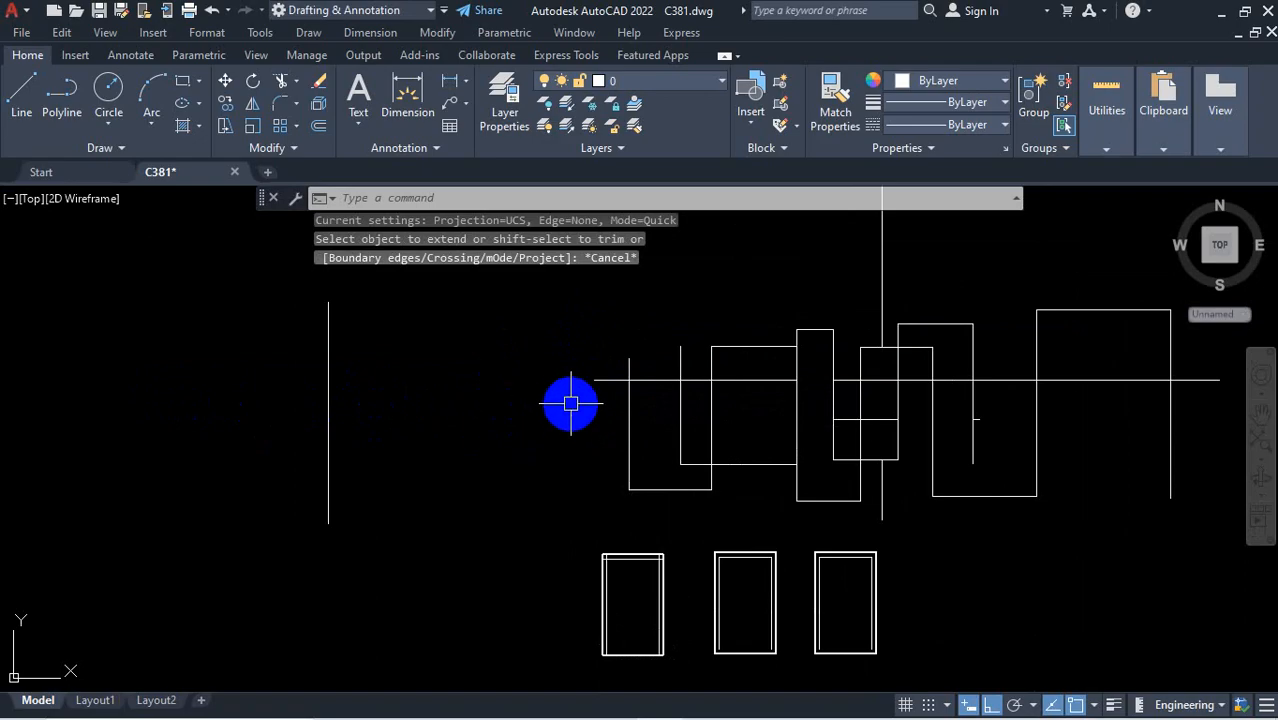
pyautogui.scroll(-2, 600, 405)
pyautogui.scroll(3, 593, 379)
pyautogui.scroll(-2, 742, 456)
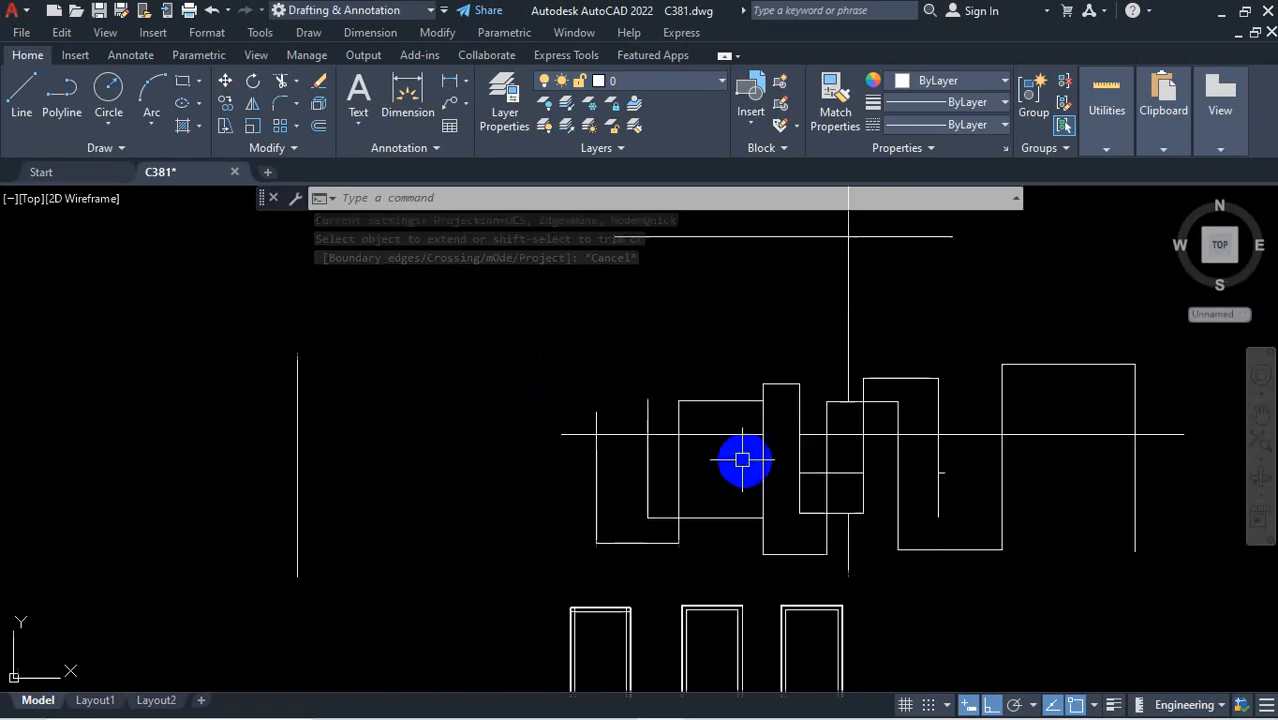
pyautogui.scroll(2, 690, 428)
pyautogui.scroll(-2, 880, 460)
pyautogui.scroll(3, 1000, 440)
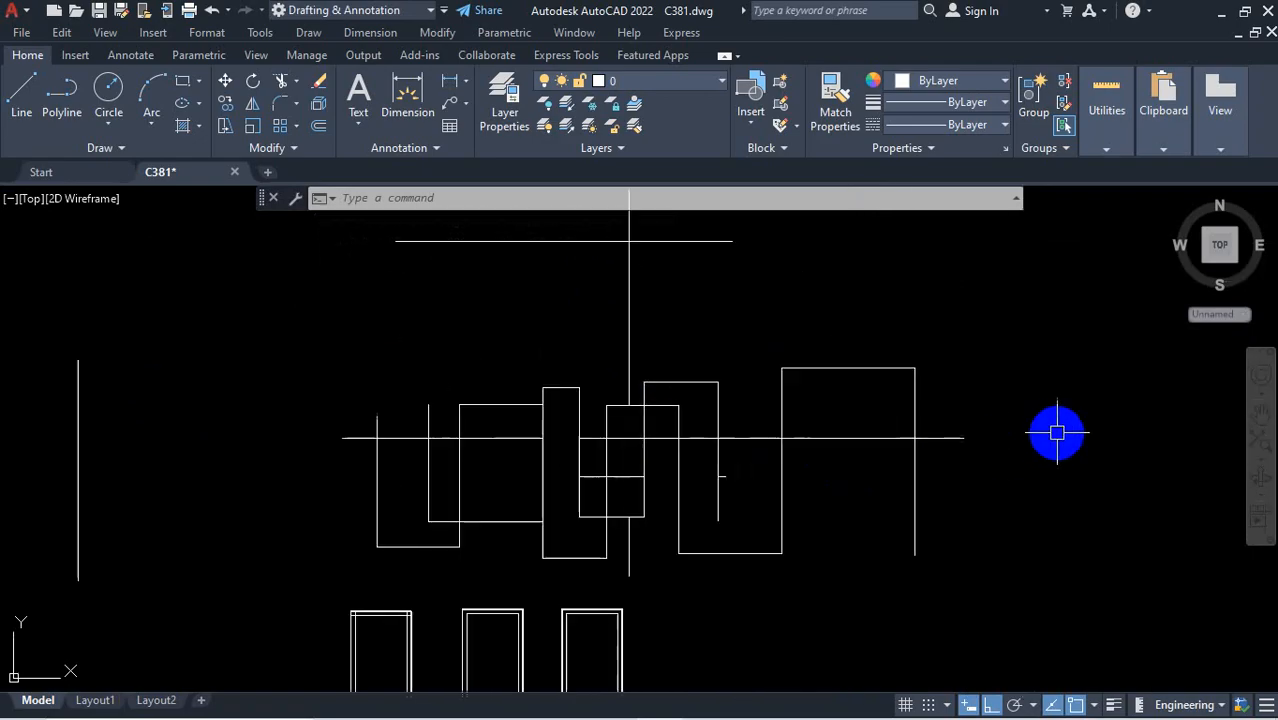
pyautogui.scroll(2, 1040, 430)
pyautogui.scroll(2, 693, 494)
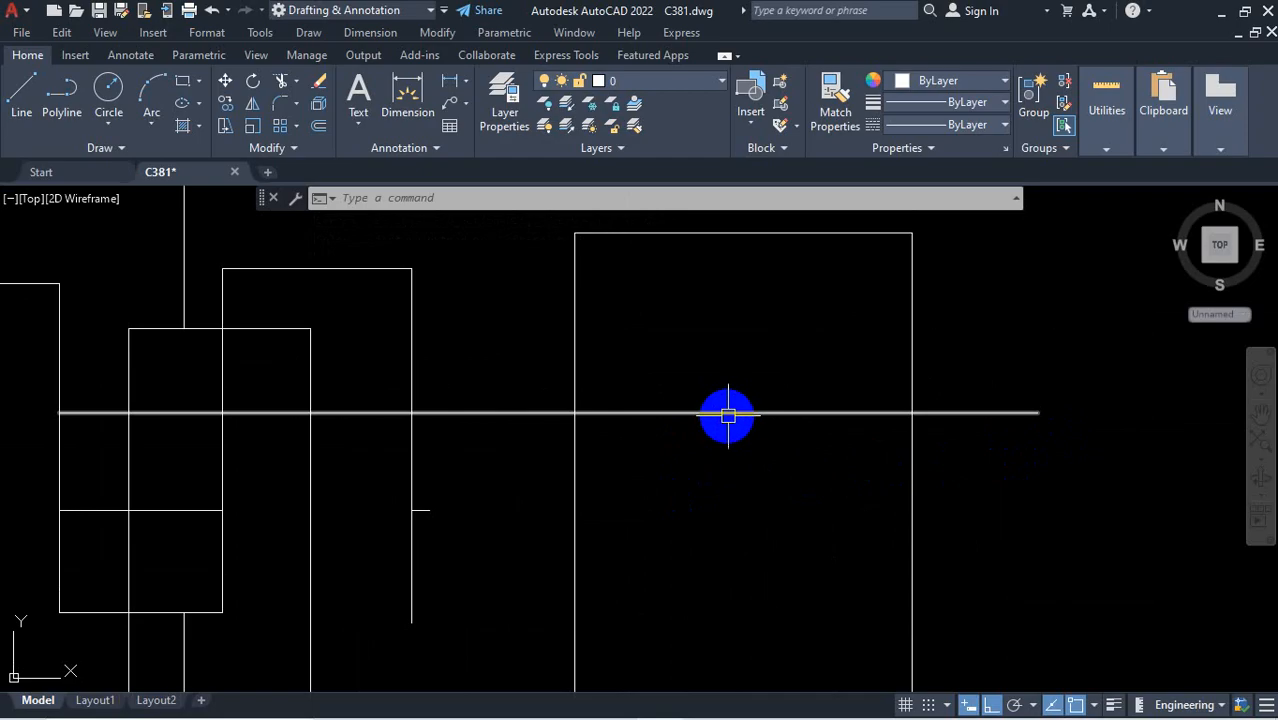
pyautogui.scroll(-2, 778, 456)
pyautogui.hotkey('ctrl', '1')
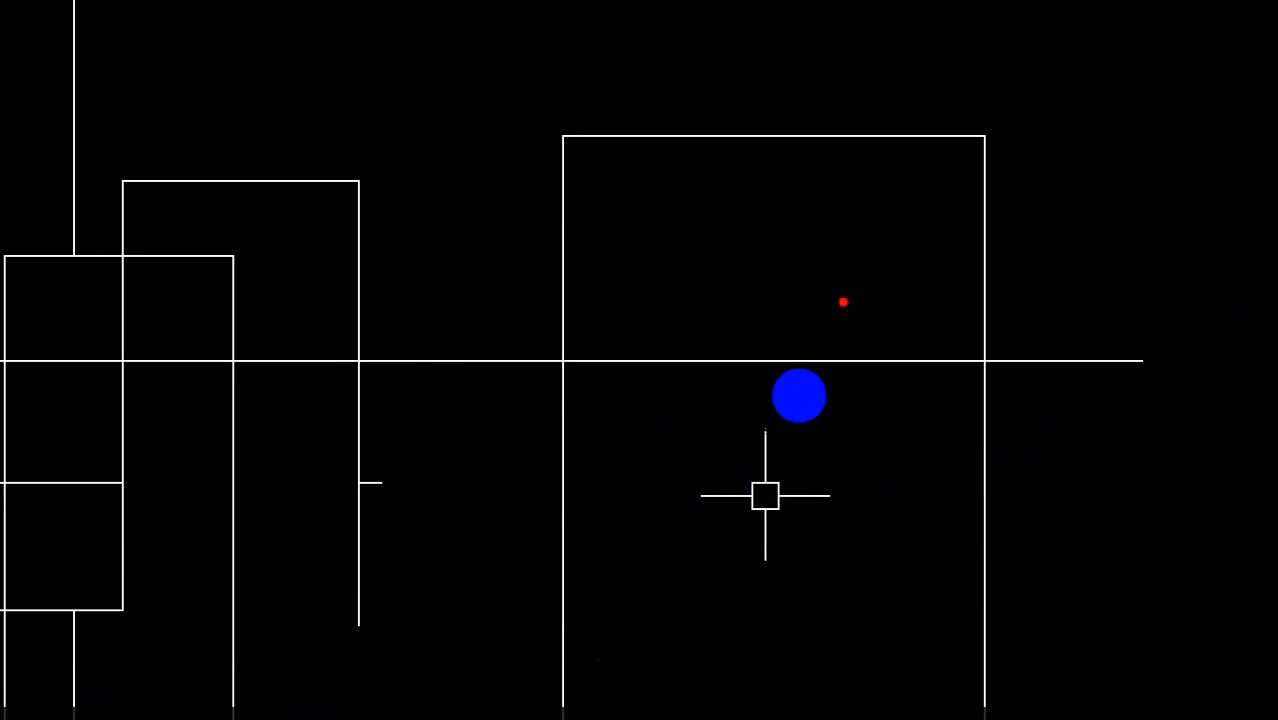
pyautogui.moveTo(780, 365); pyautogui.dragTo(718, 460)
pyautogui.moveTo(718, 338); pyautogui.dragTo(823, 428)
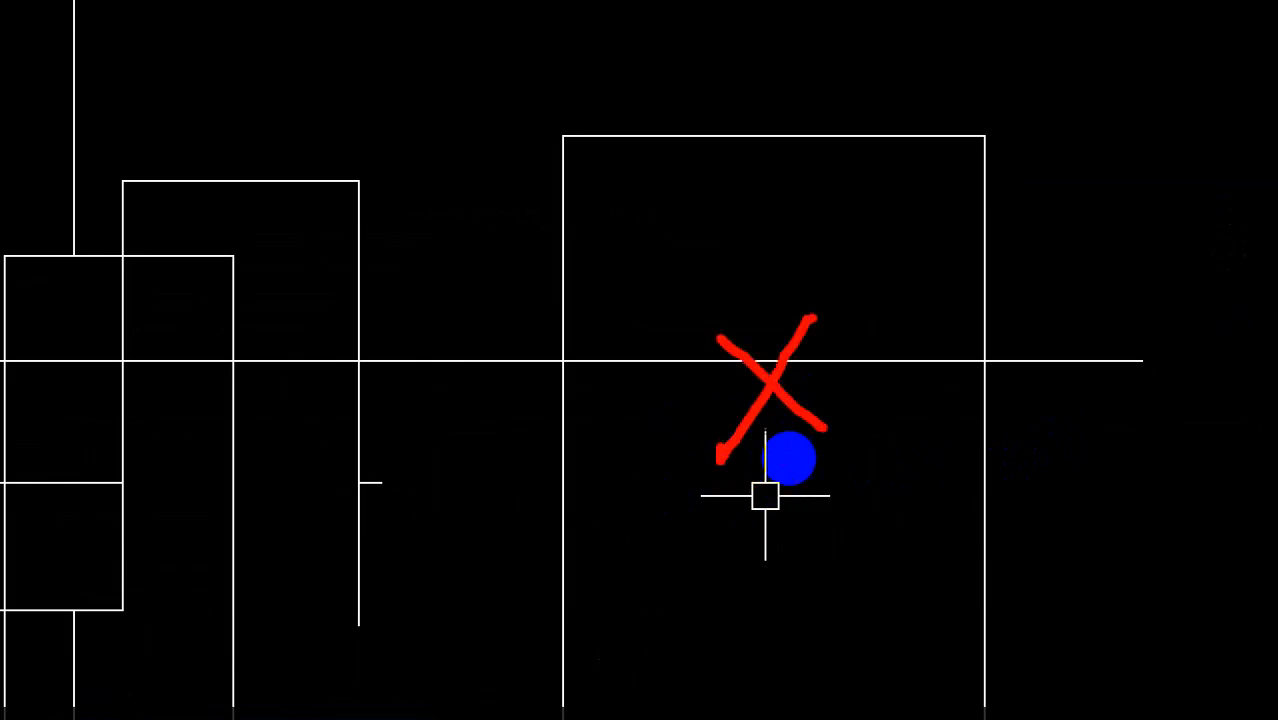
pyautogui.press('Escape')
# Trim the long horizontal line's portion that runs past the left side of the shape's largest, rightmost step
pyautogui.write('tr')
pyautogui.press('Return')
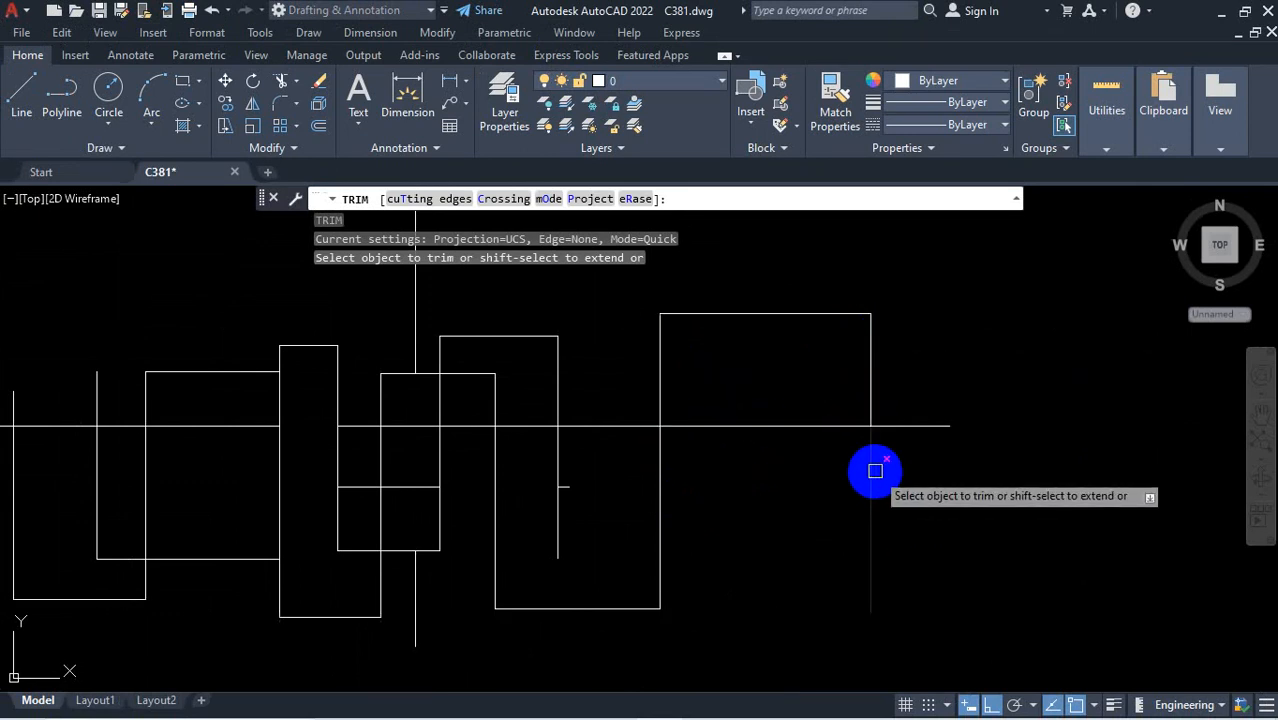
pyautogui.scroll(-4, 885, 515)
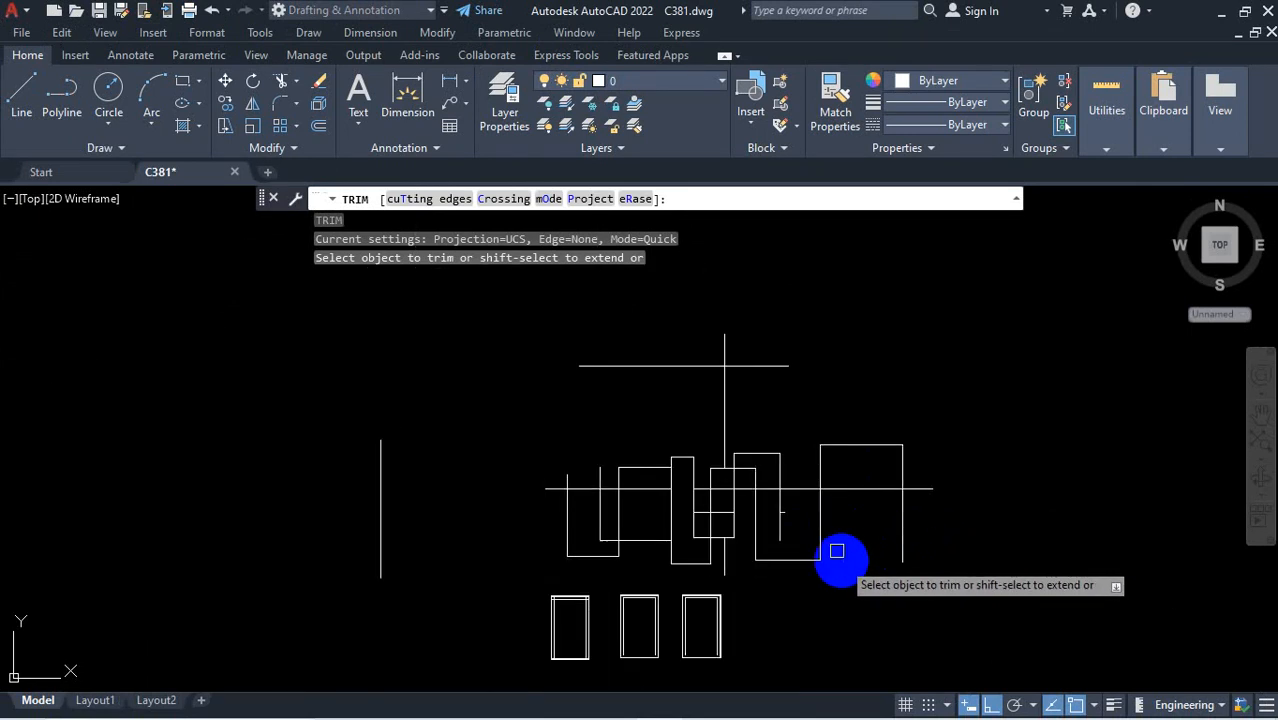
pyautogui.scroll(3, 837, 551)
pyautogui.scroll(3, 718, 379)
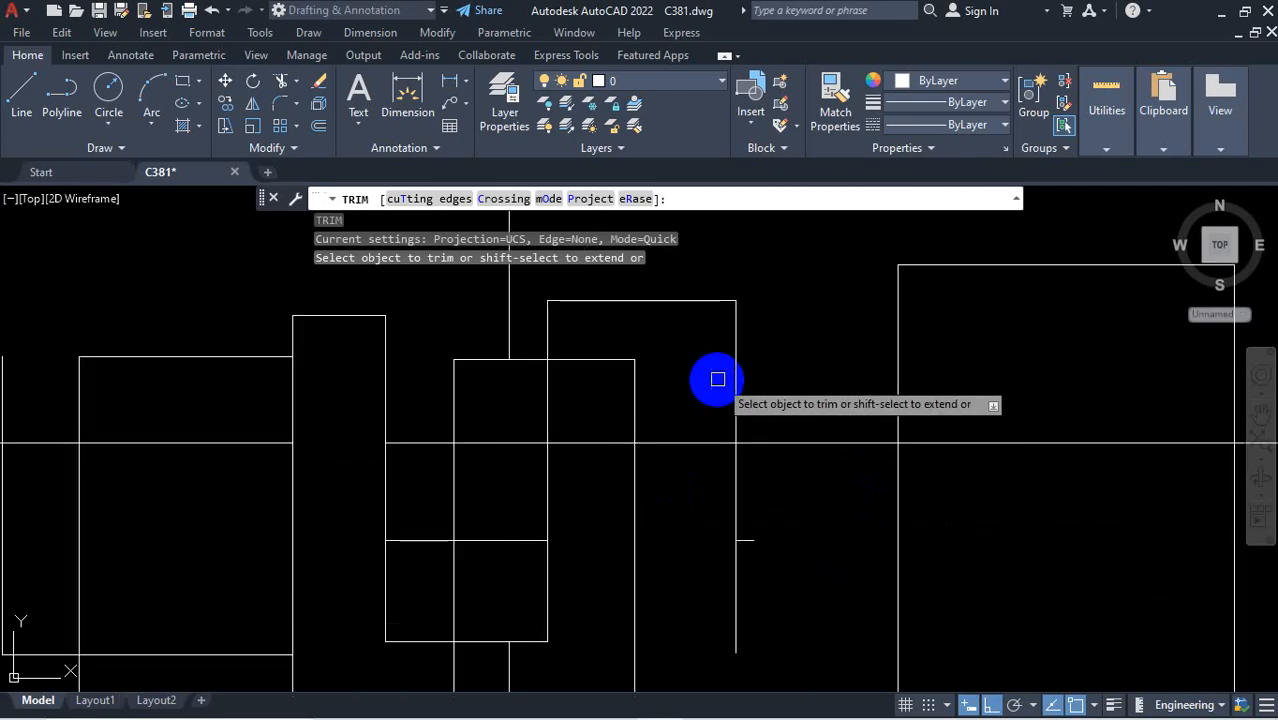
pyautogui.scroll(3, 690, 374)
pyautogui.scroll(-3, 471, 417)
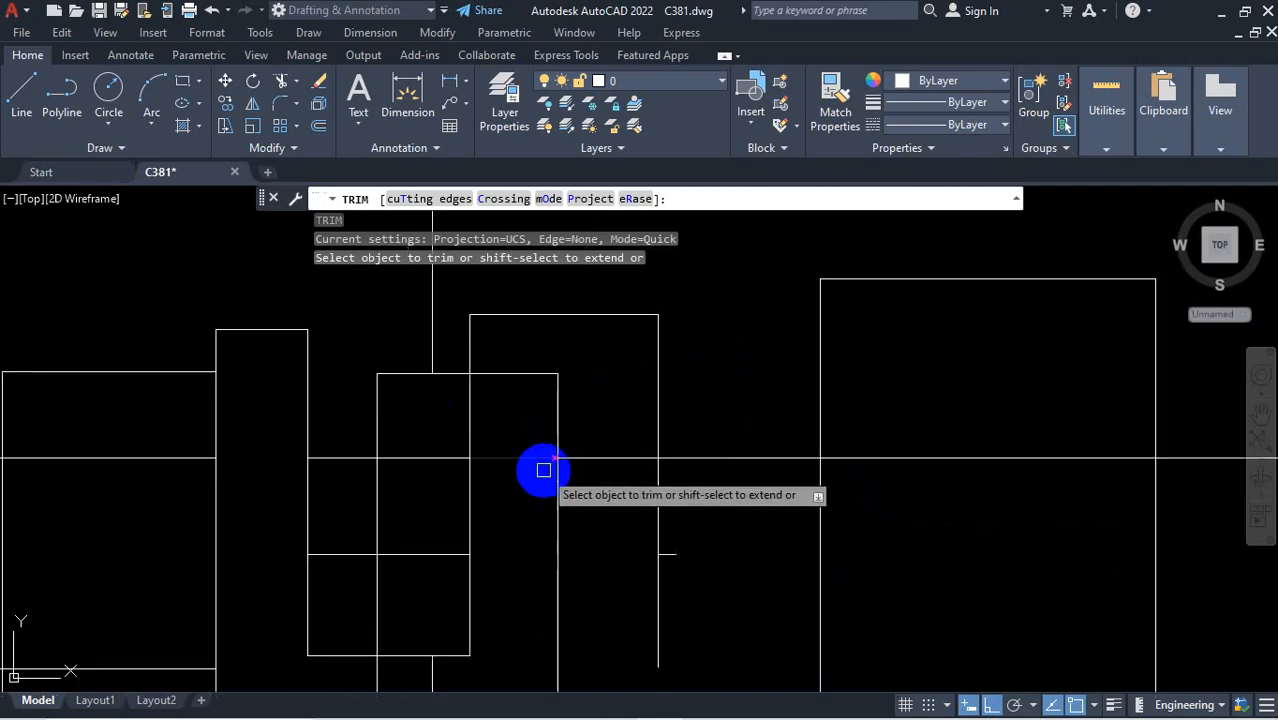
pyautogui.scroll(2, 543, 470)
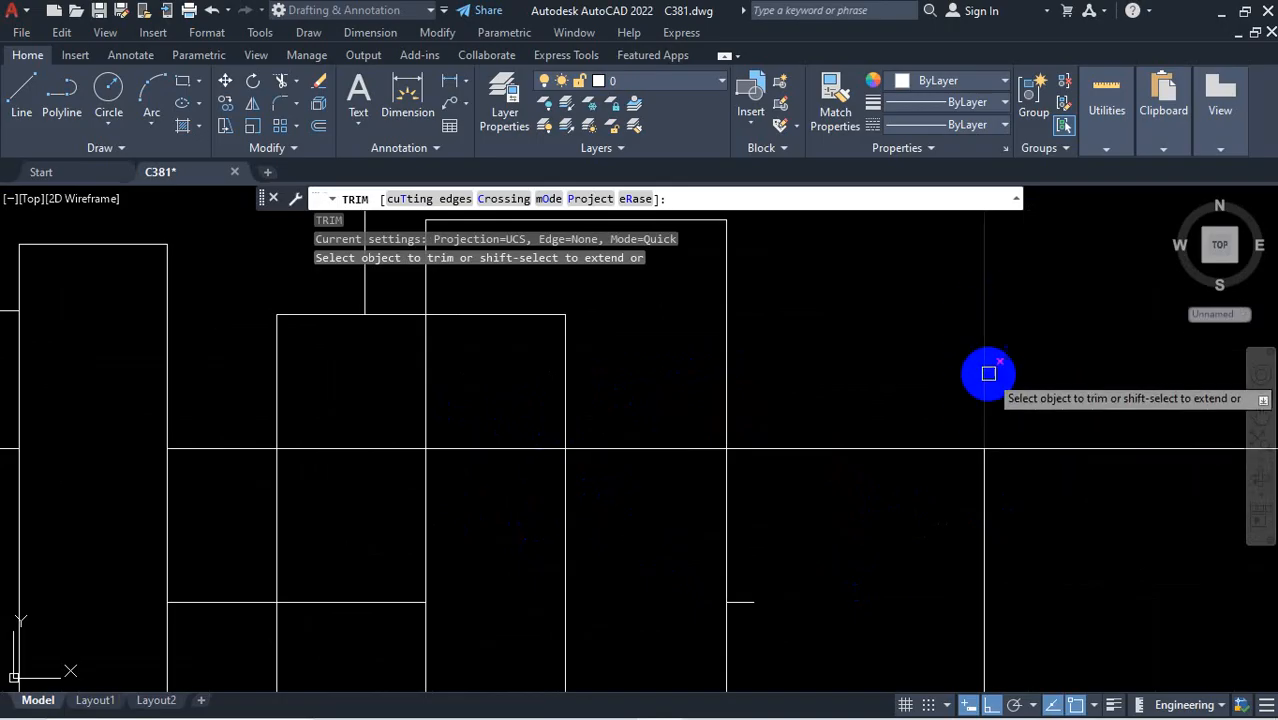
pyautogui.click(1049, 449)
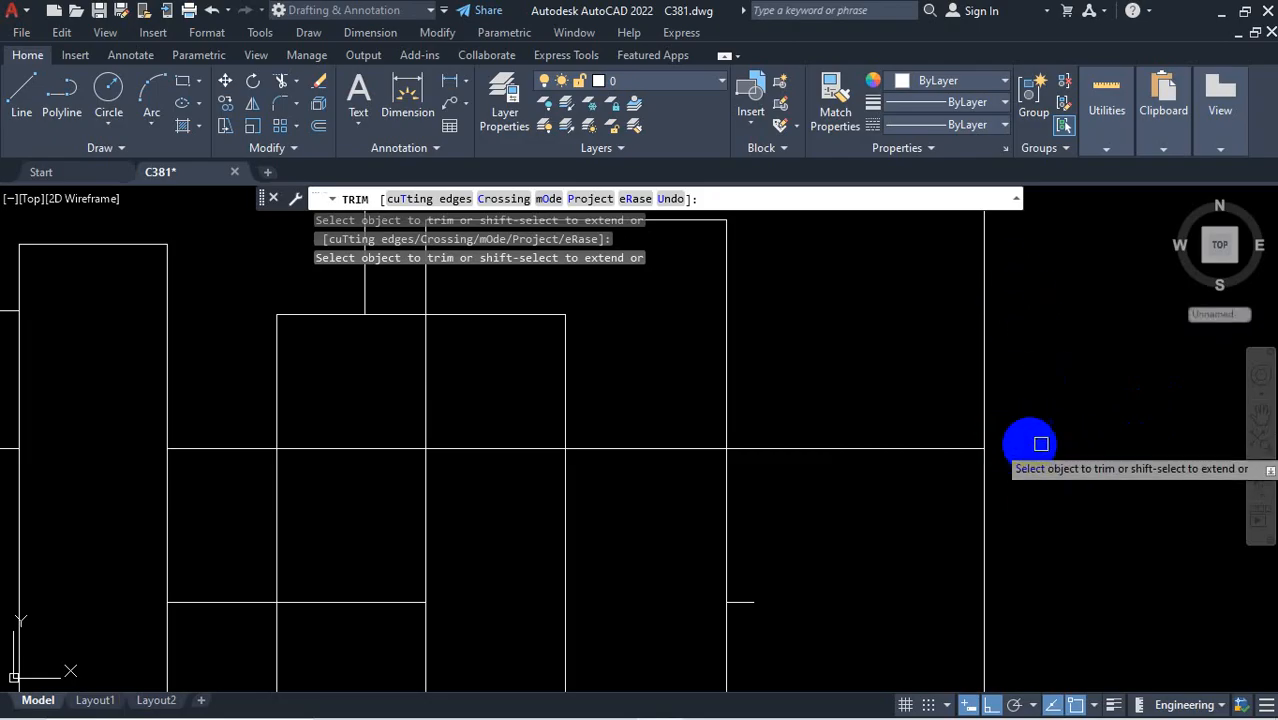
# Trim away the separate horizontal line segment crossing the left part of the stepped shape, and end the Trim command
pyautogui.scroll(-4, 905, 475)
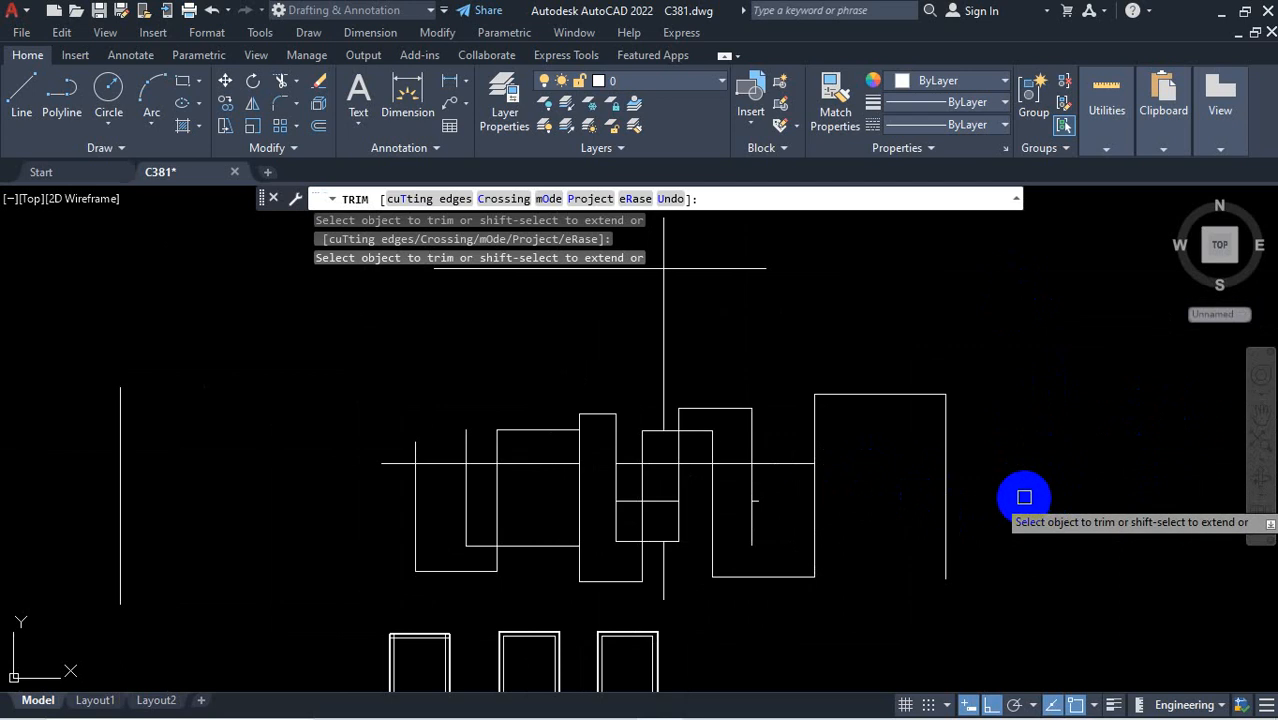
pyautogui.scroll(-2, 747, 434)
pyautogui.scroll(8, 705, 462)
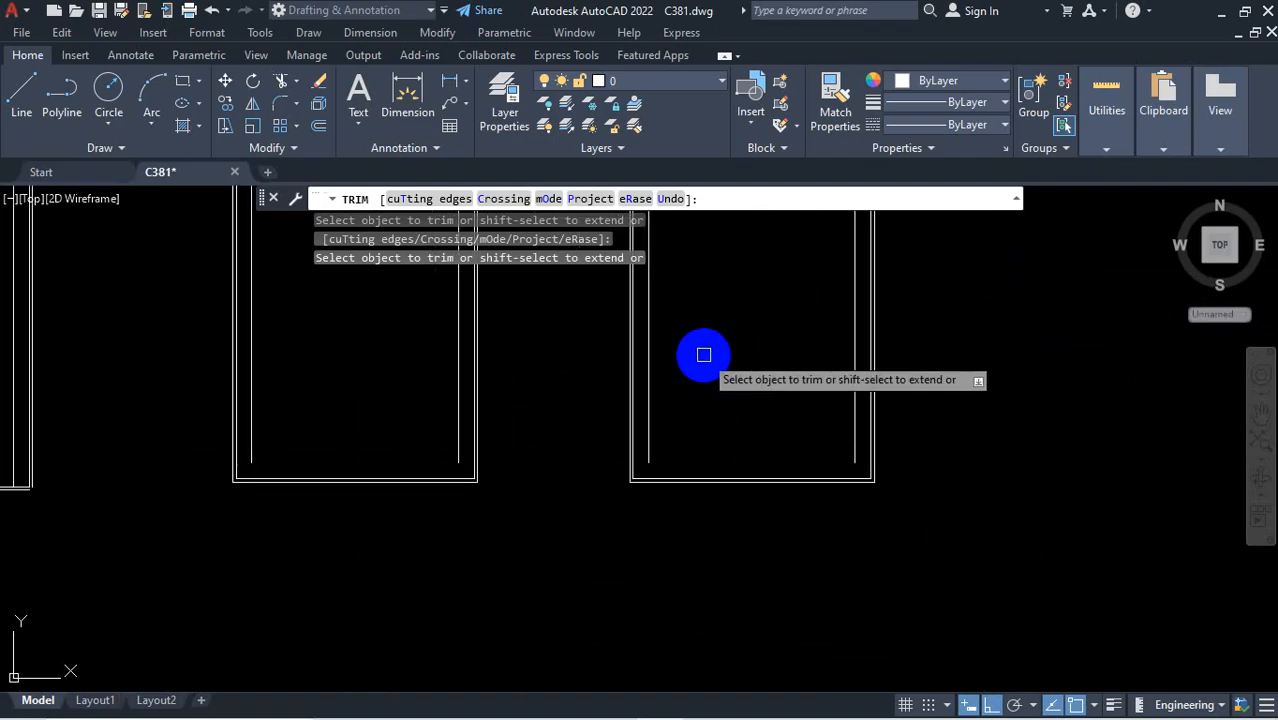
pyautogui.scroll(-8, 702, 365)
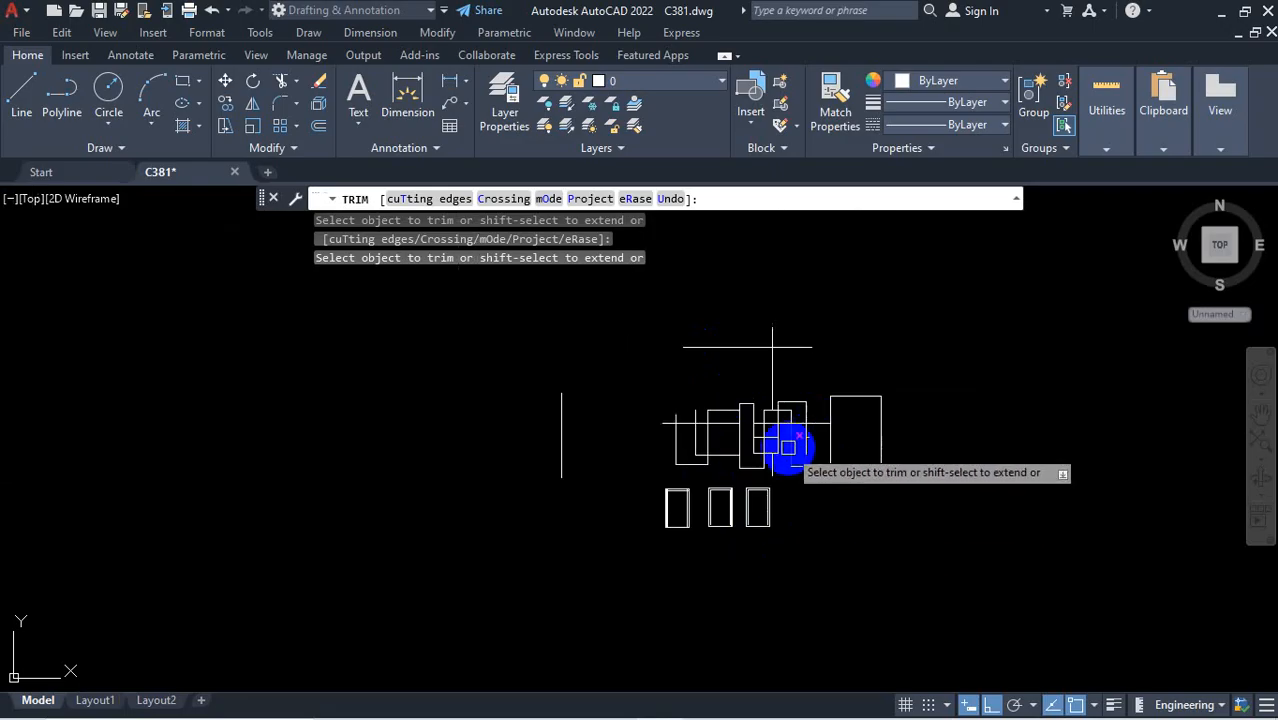
pyautogui.scroll(5, 780, 432)
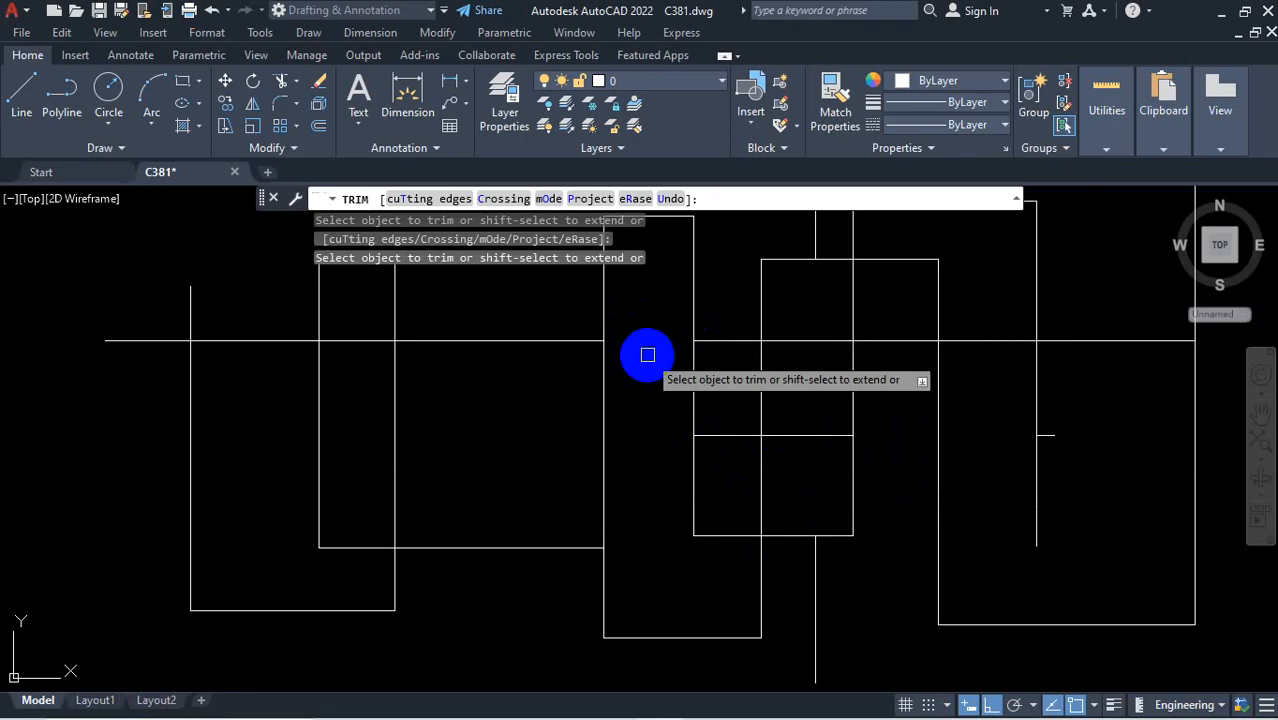
pyautogui.scroll(-3, 486, 399)
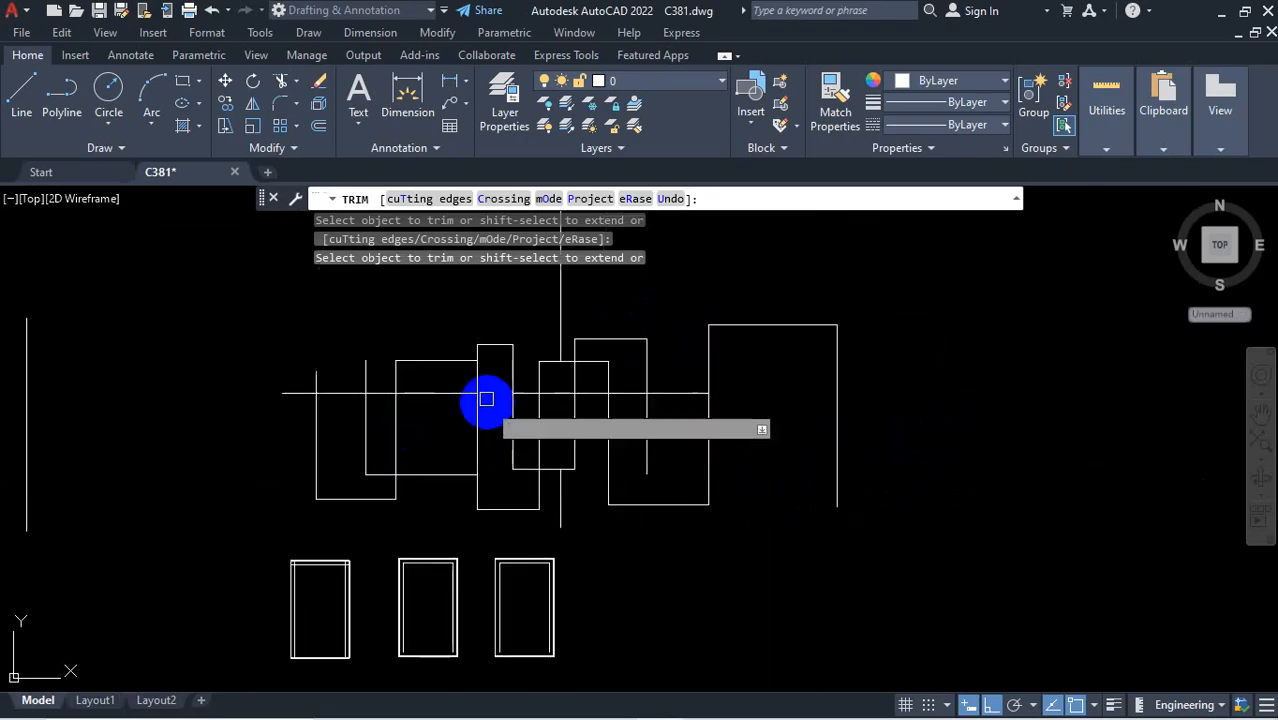
pyautogui.scroll(2, 486, 399)
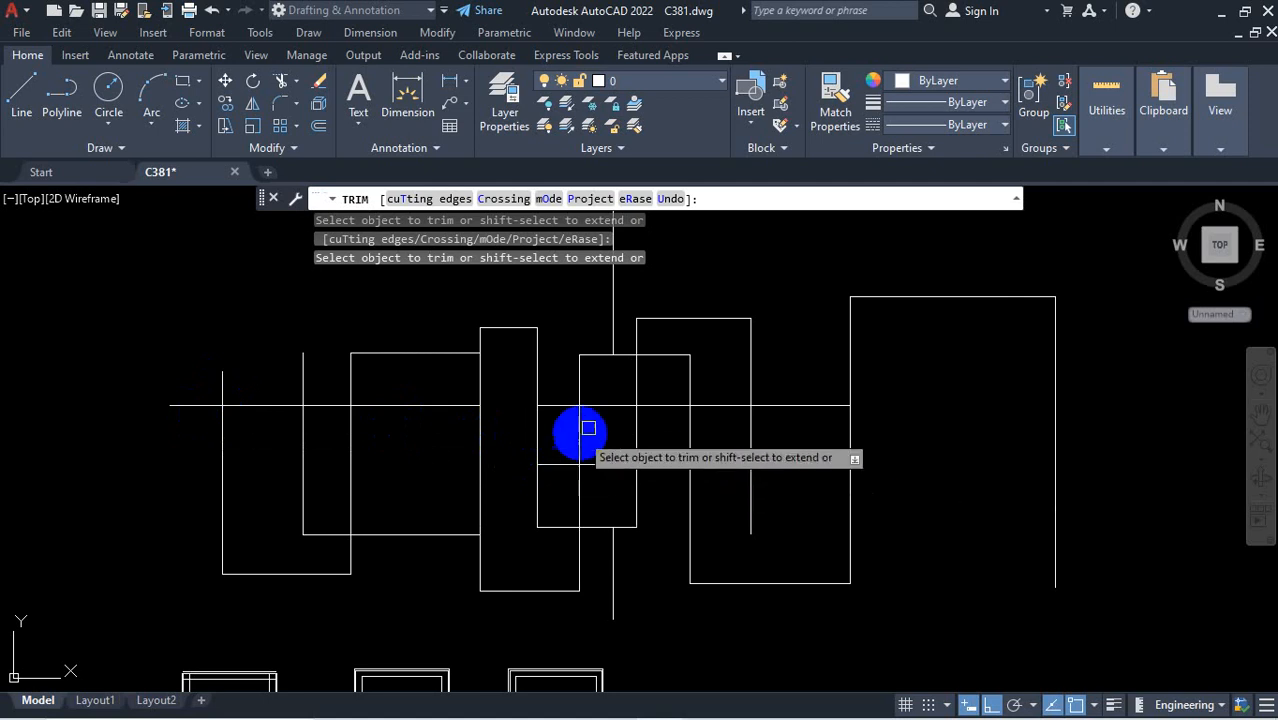
pyautogui.scroll(1, 588, 428)
pyautogui.scroll(2, 369, 380)
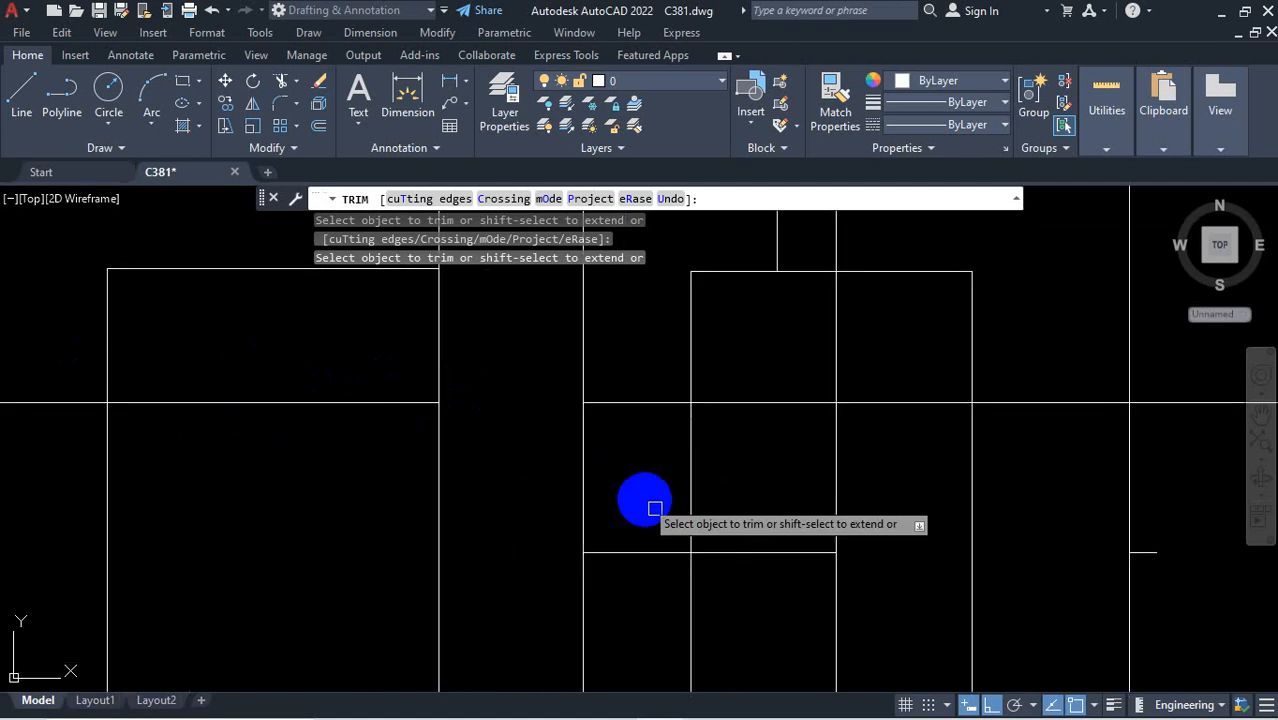
pyautogui.scroll(1, 668, 545)
pyautogui.scroll(-1, 673, 556)
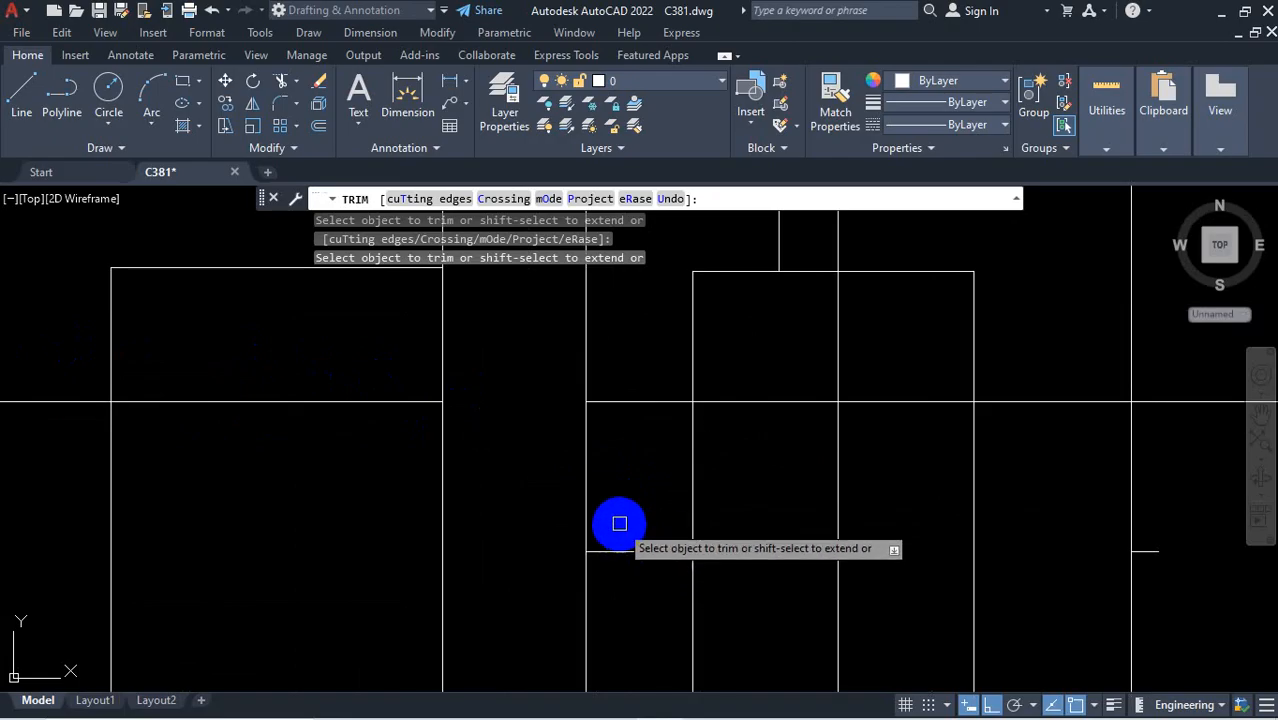
pyautogui.scroll(2, 619, 523)
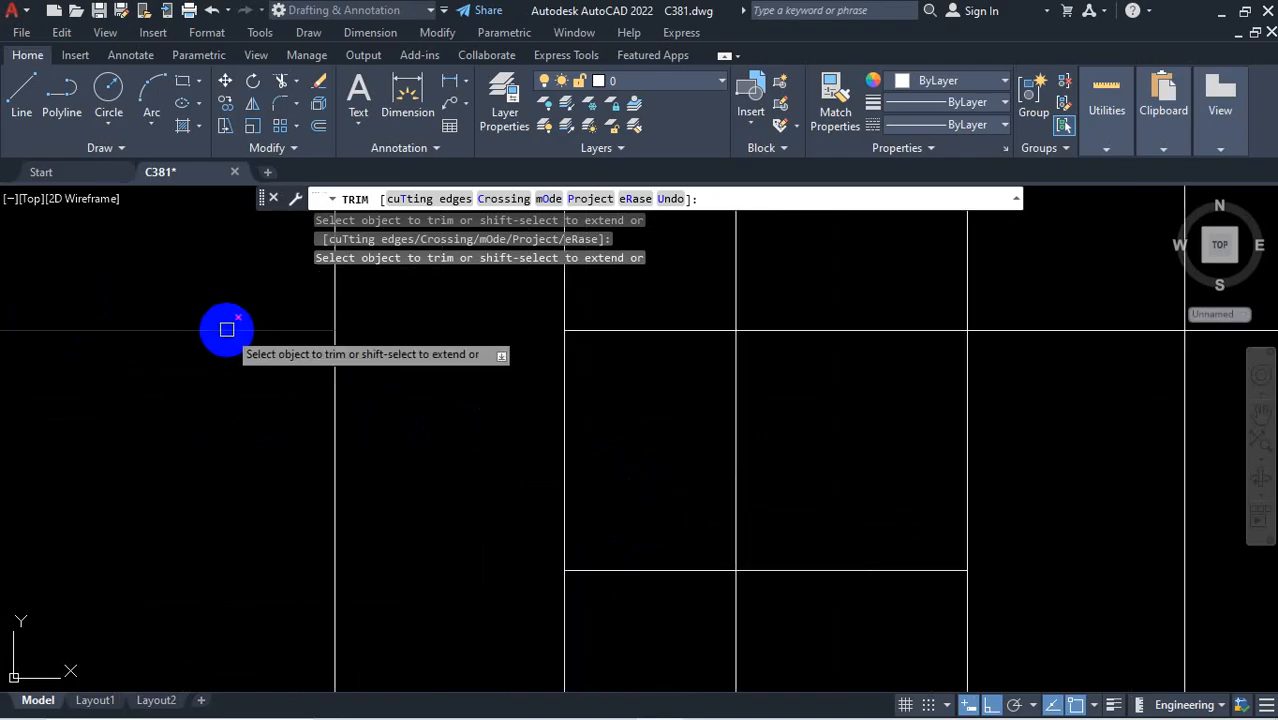
pyautogui.scroll(-2, 542, 405)
pyautogui.scroll(-2, 800, 480)
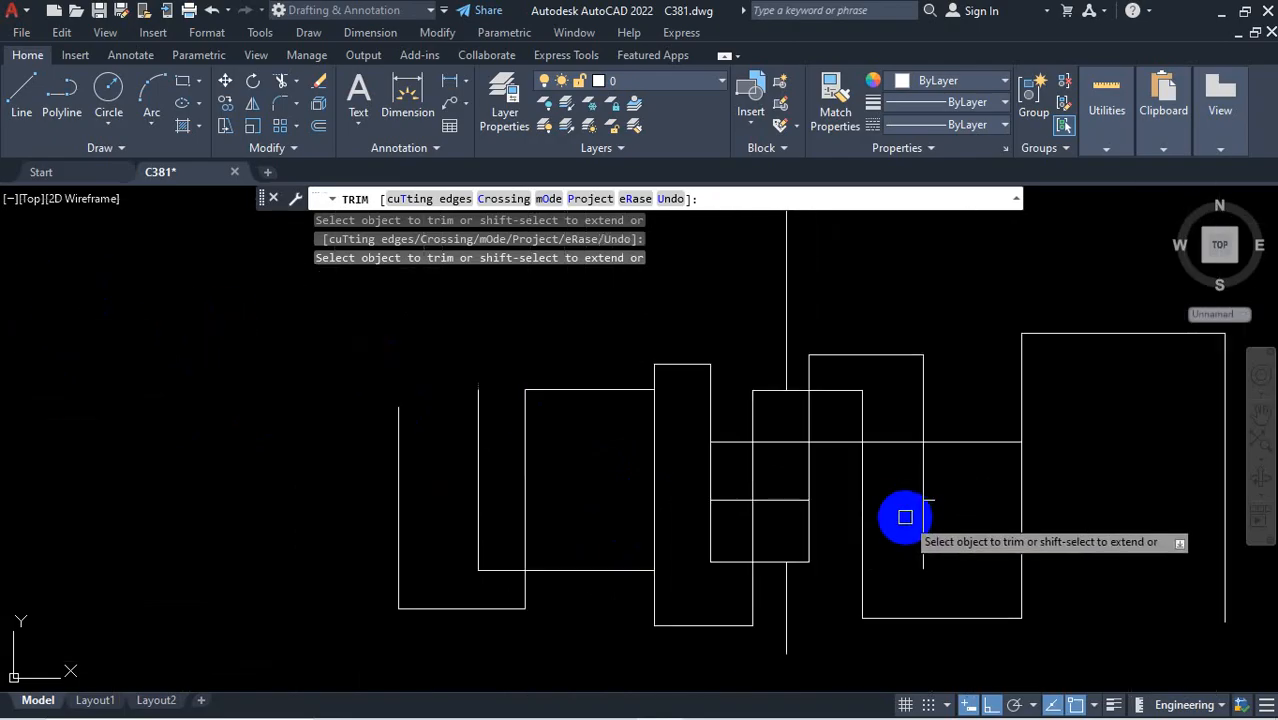
pyautogui.click(920, 525)
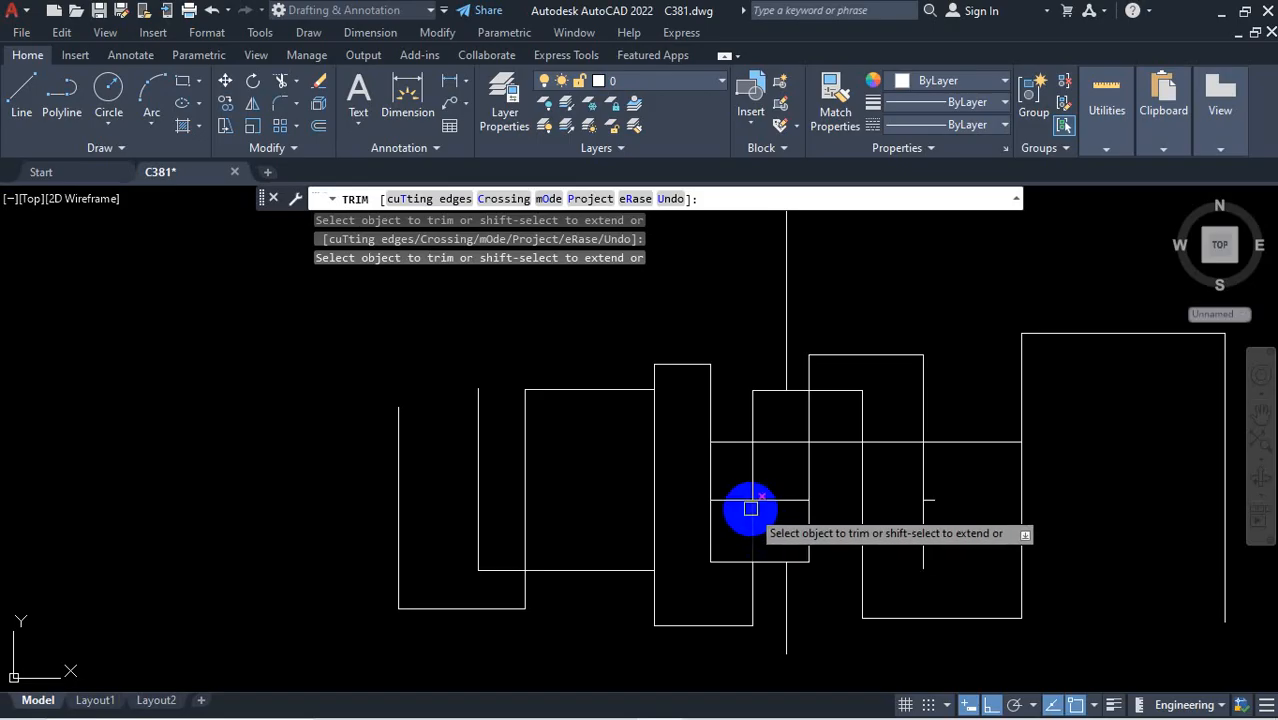
pyautogui.scroll(-5, 650, 470)
pyautogui.press('Escape')
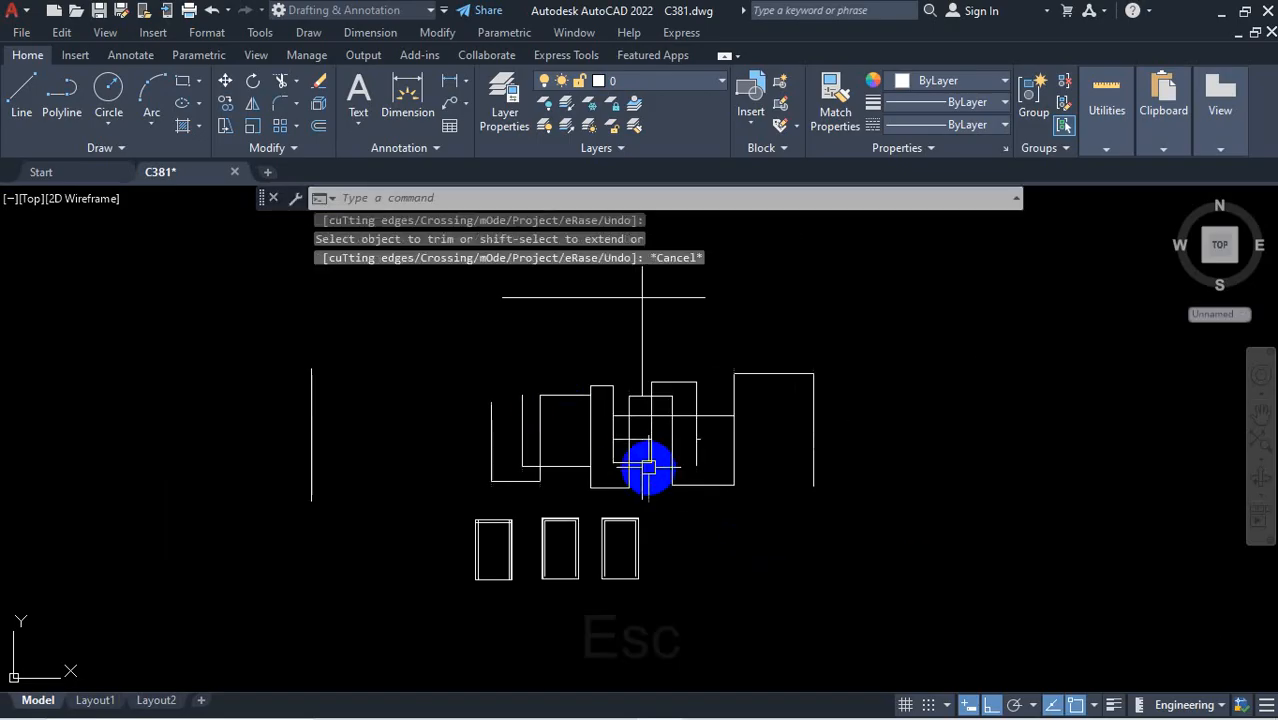
# Delete the short horizontal line that crosses the middle box of the stepped shape
pyautogui.scroll(5, 630, 434)
pyautogui.scroll(-4, 633, 451)
pyautogui.scroll(5, 673, 434)
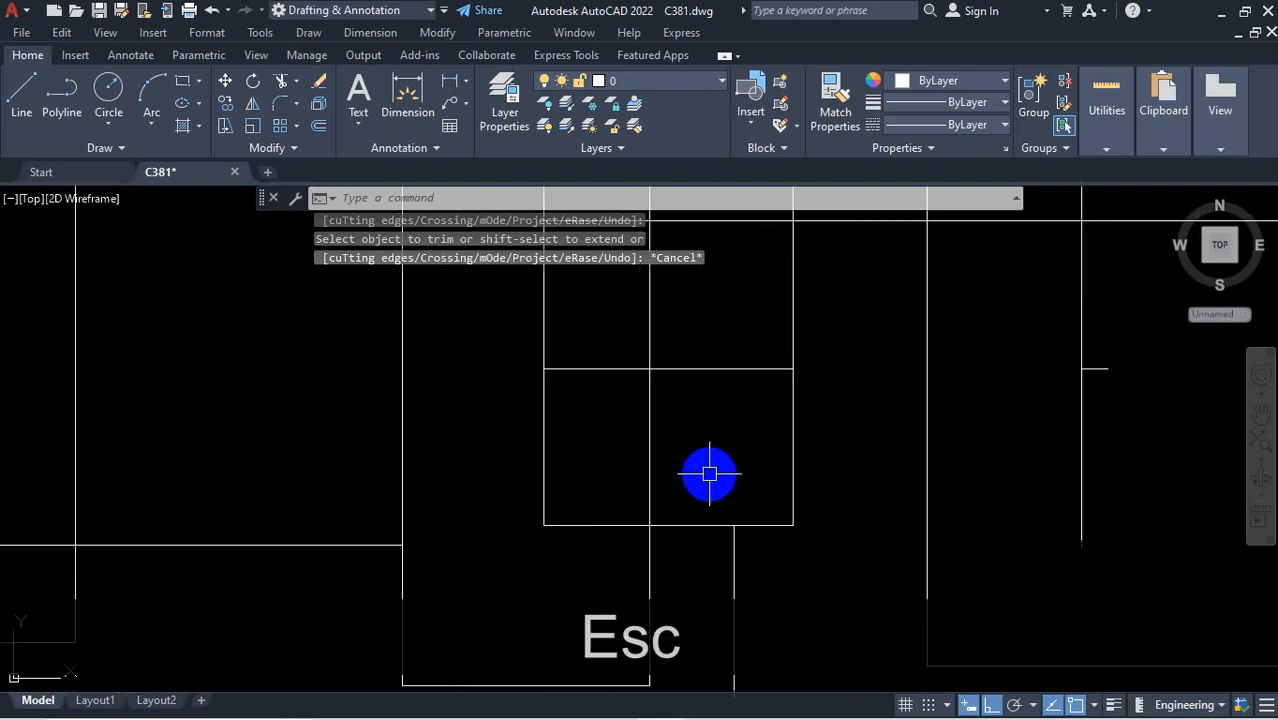
pyautogui.scroll(-3, 716, 443)
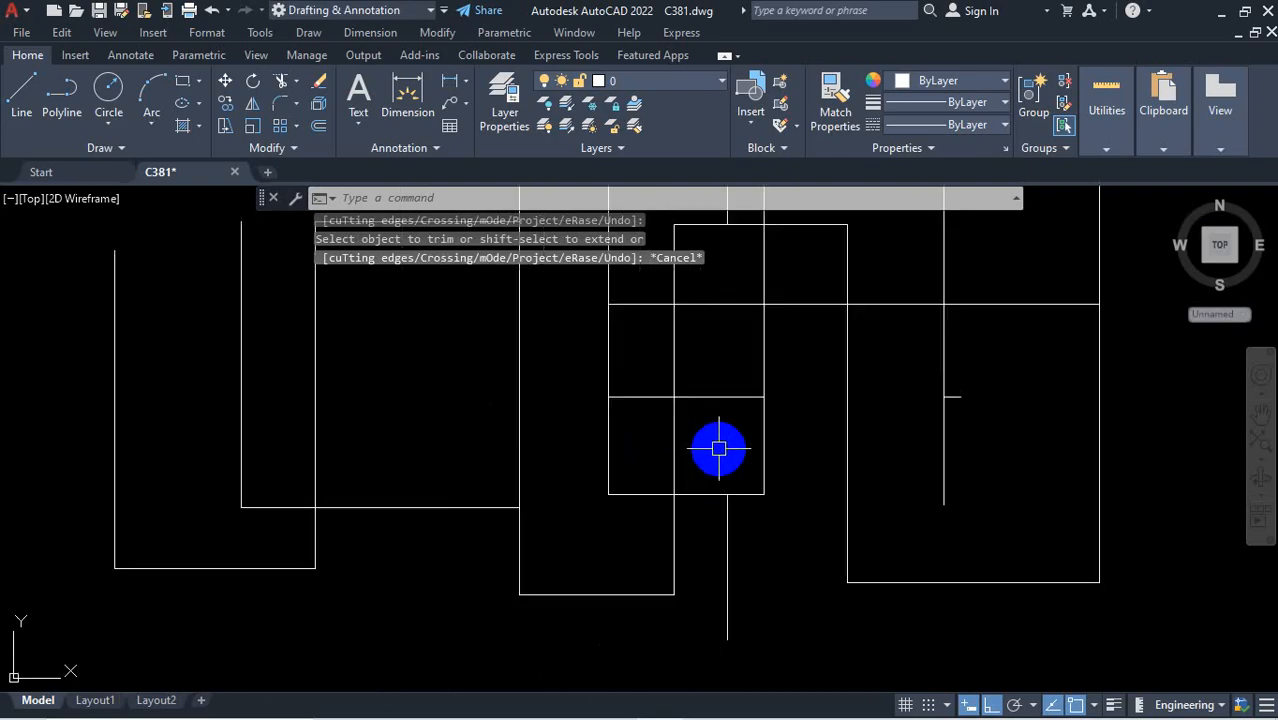
pyautogui.click(735, 396)
pyautogui.press('Delete')
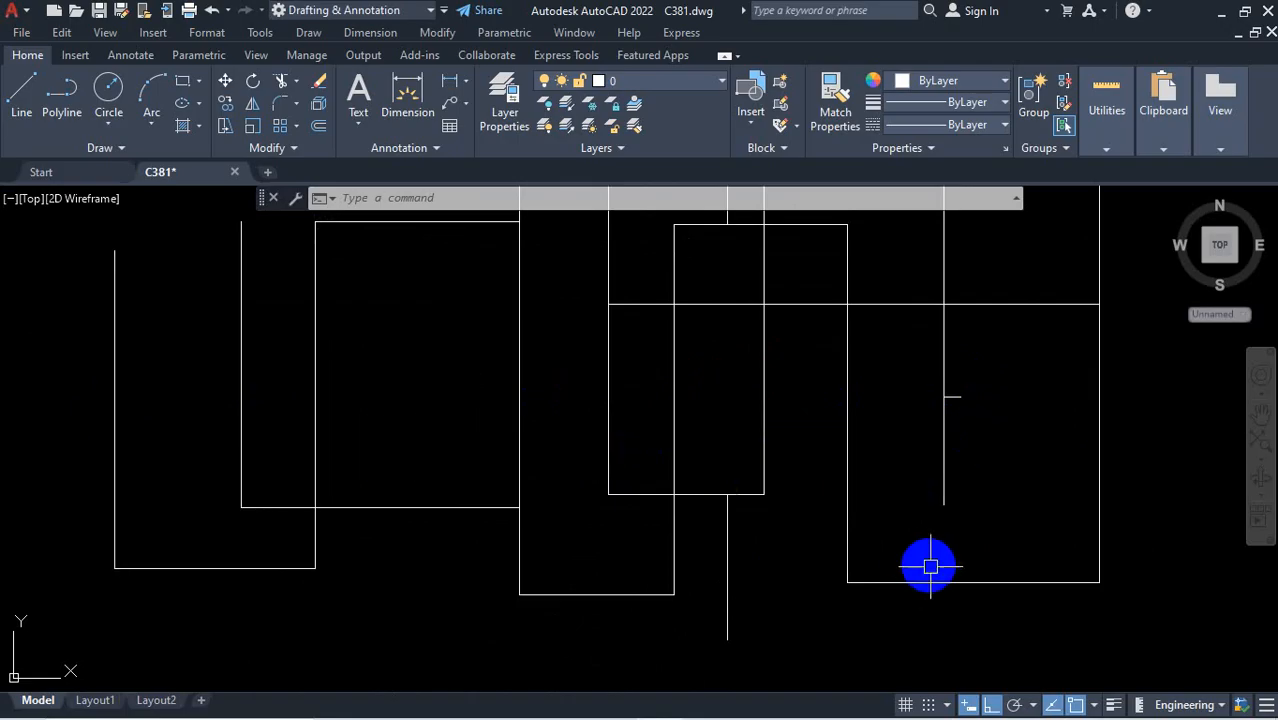
# Start Extend with two boundary edges: the shape's leftmost vertical line and the vertical line where the long horizontal line ends on the right
pyautogui.write('ex')
pyautogui.press('Return')
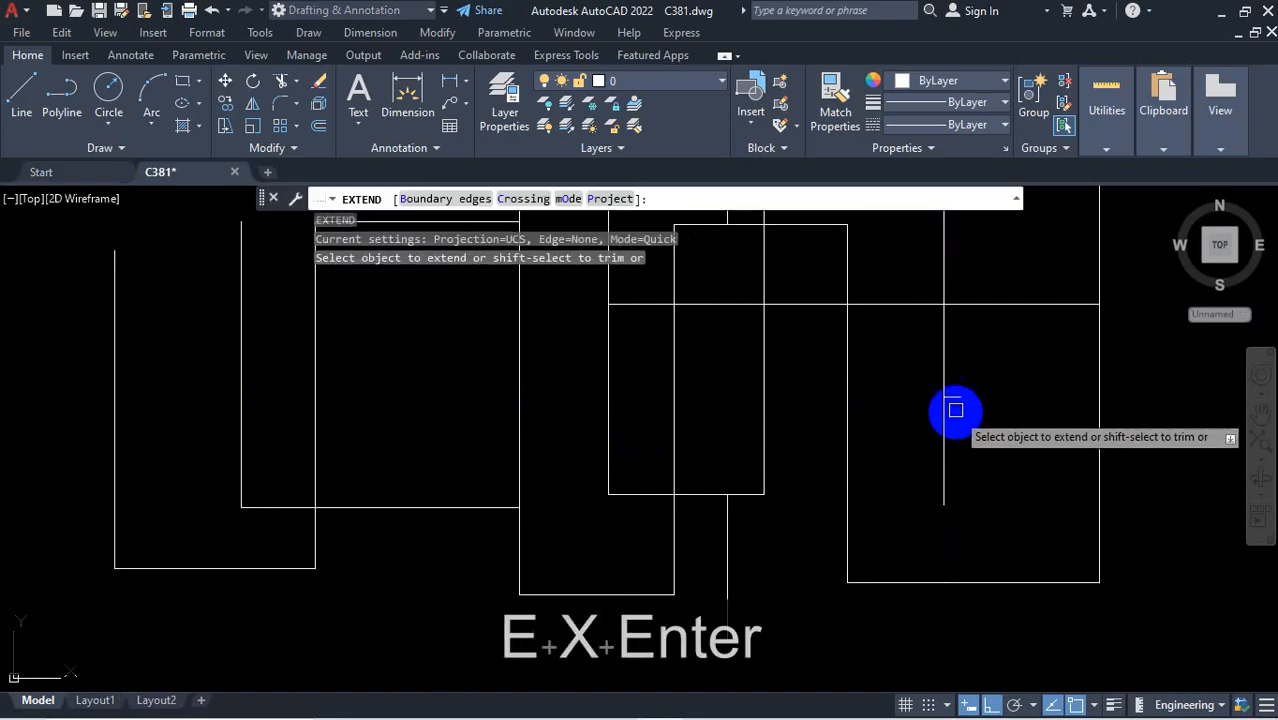
pyautogui.scroll(4, 955, 405)
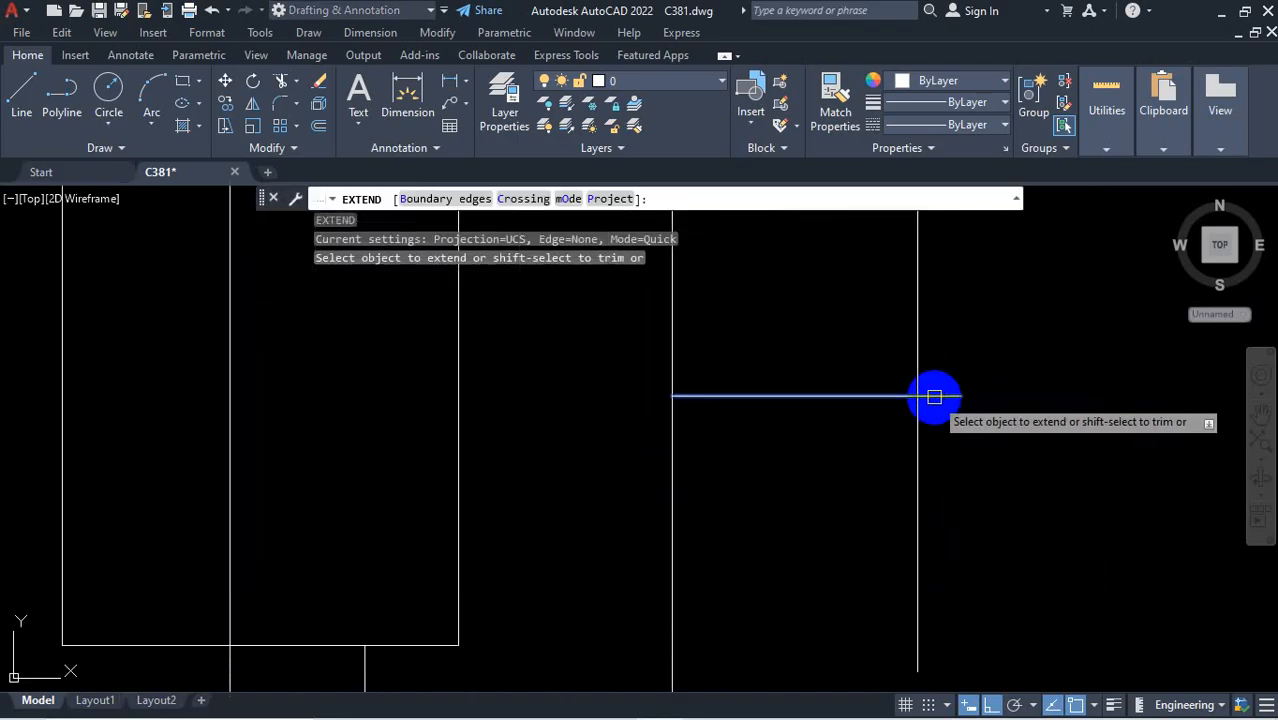
pyautogui.scroll(-2, 934, 397)
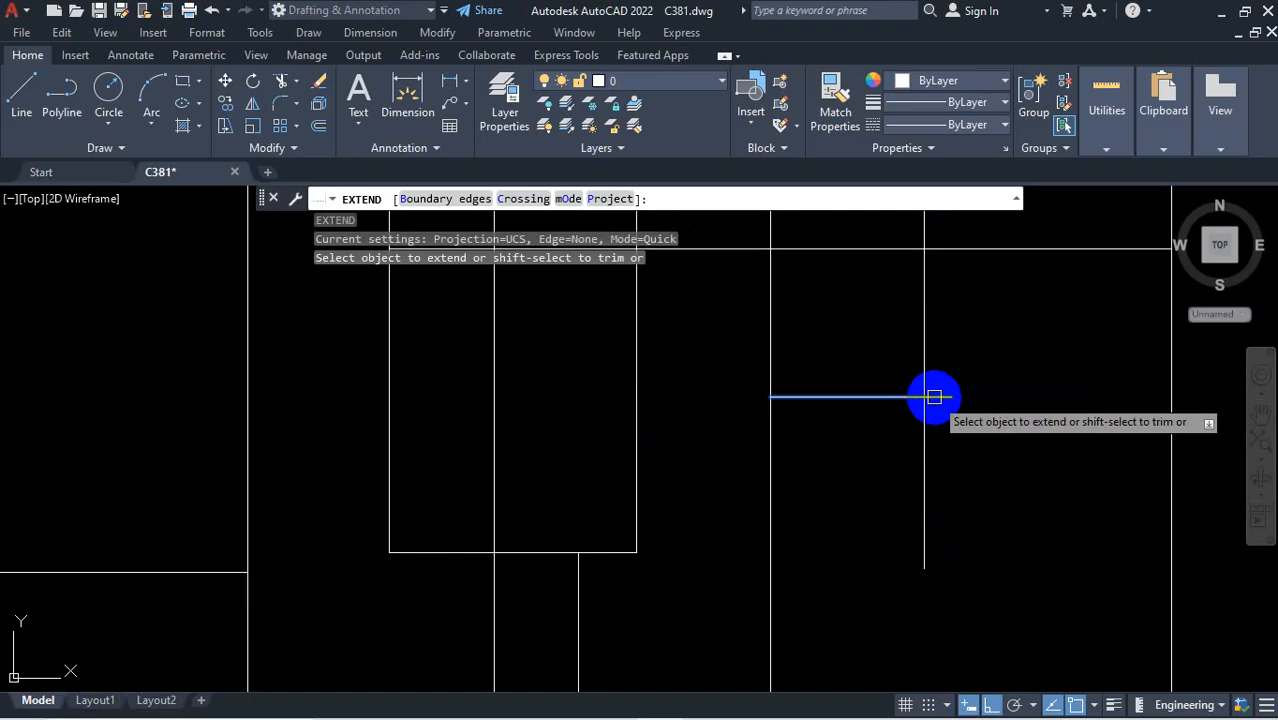
pyautogui.scroll(-2, 934, 397)
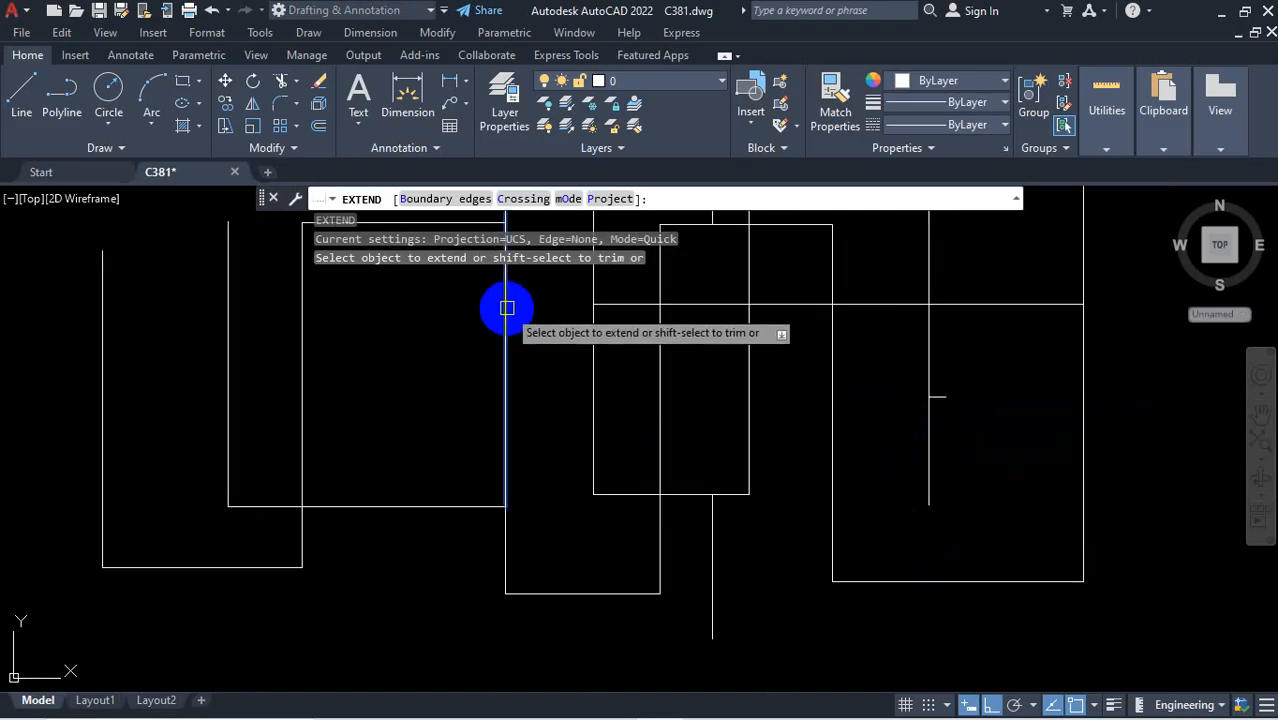
pyautogui.hotkey('ctrl', '1')
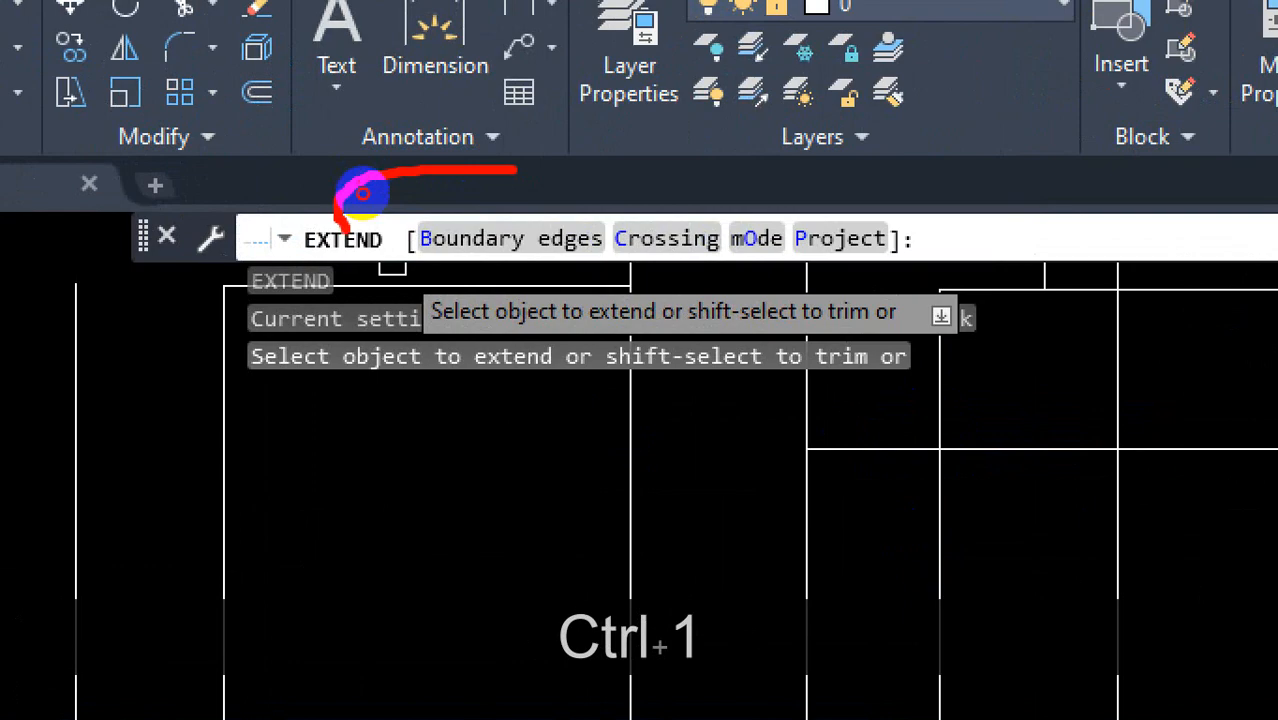
pyautogui.moveTo(362, 192); pyautogui.dragTo(490, 136)
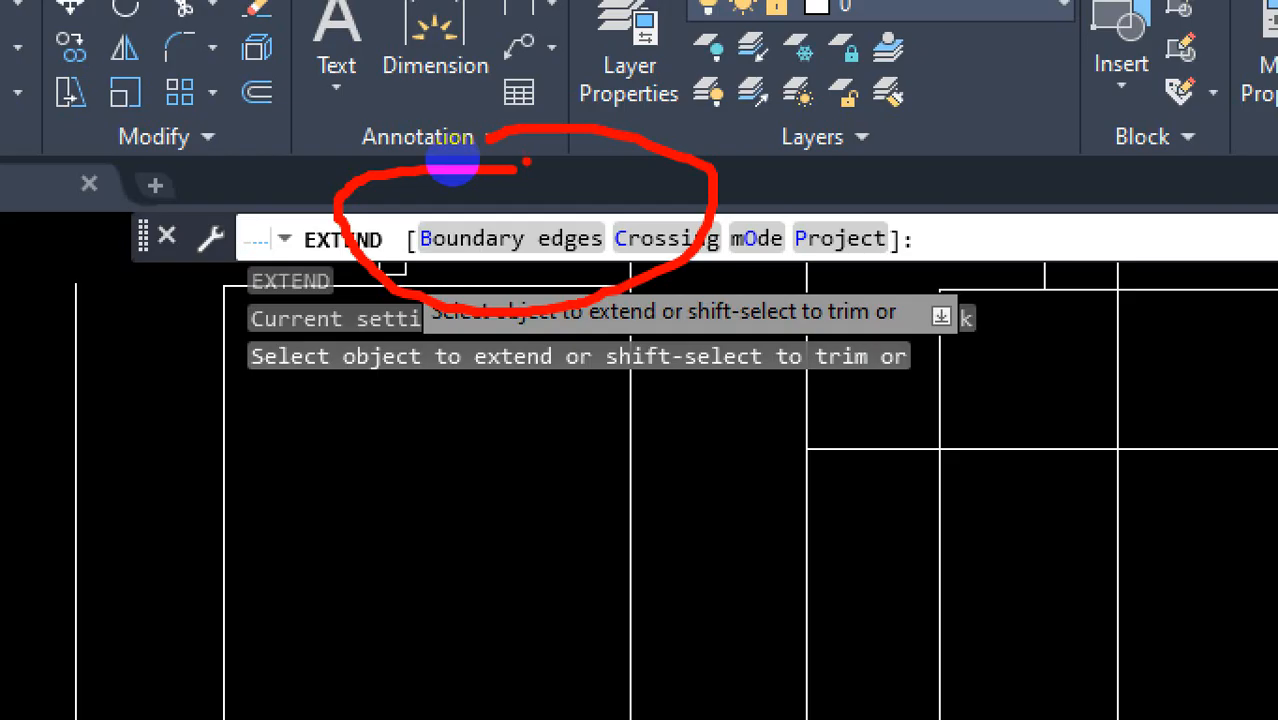
pyautogui.press('Escape')
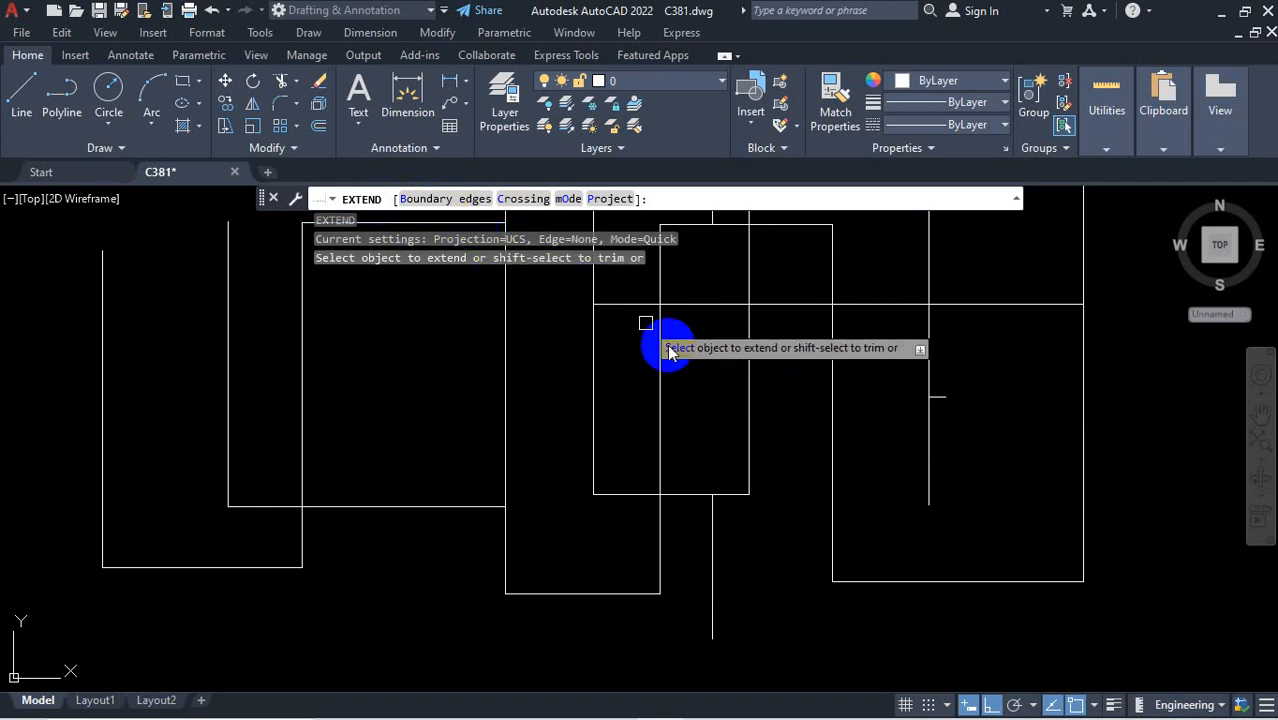
pyautogui.click(443, 199)
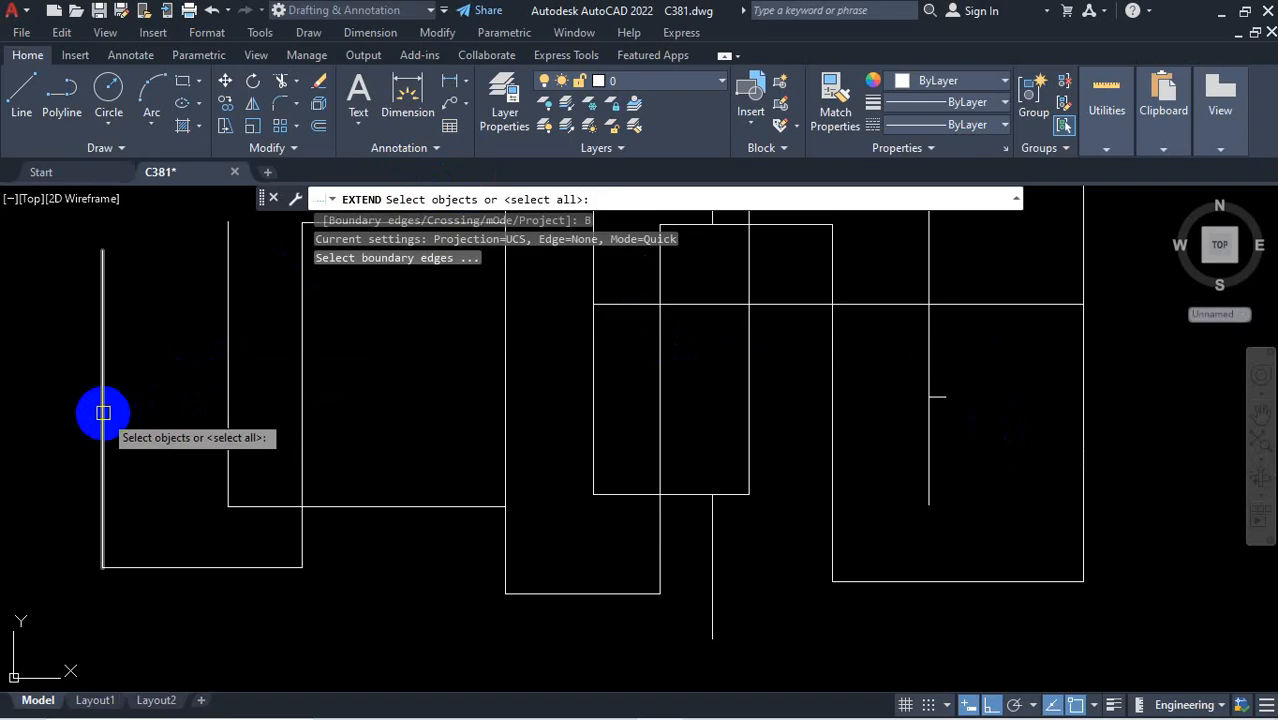
pyautogui.click(103, 412)
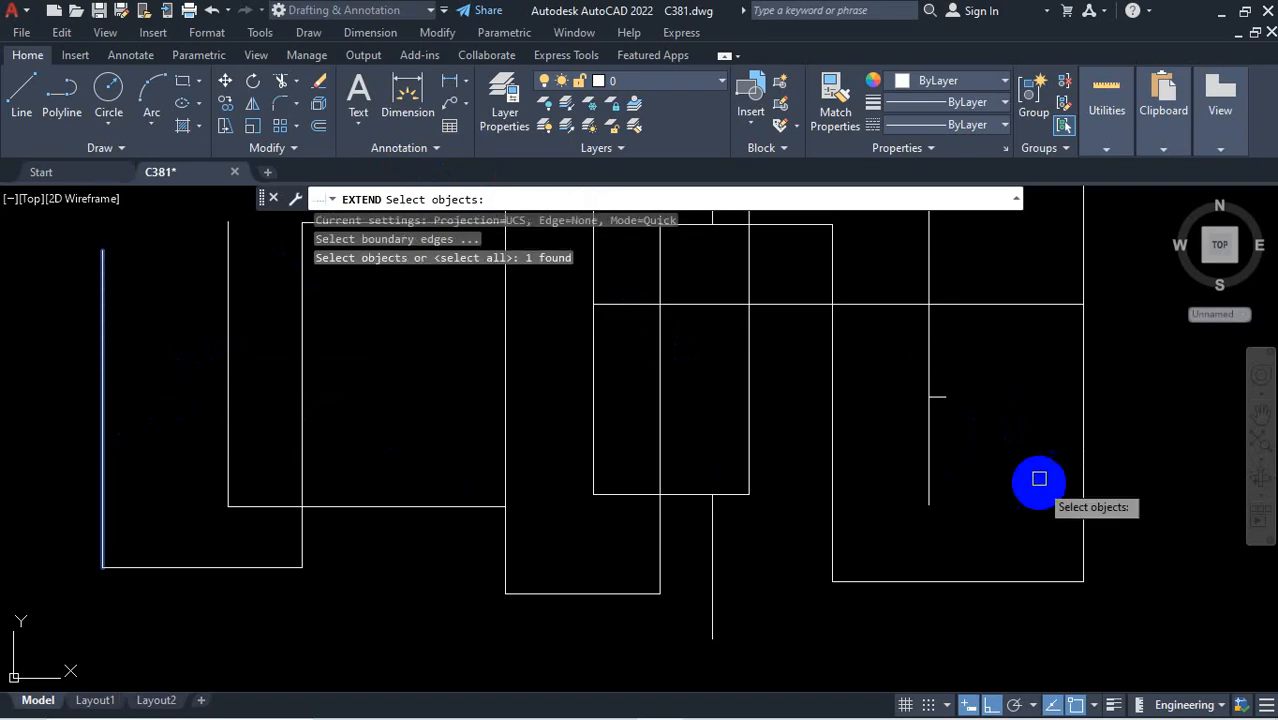
pyautogui.click(1084, 380)
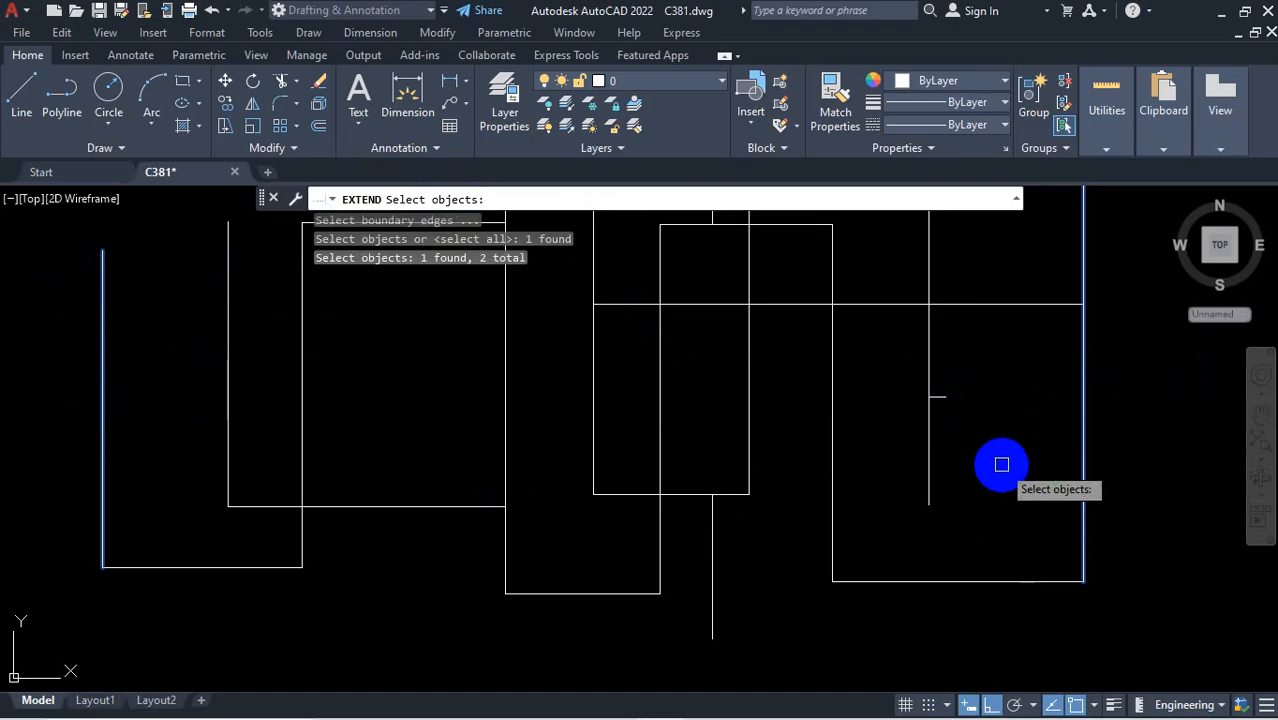
pyautogui.press('Return')
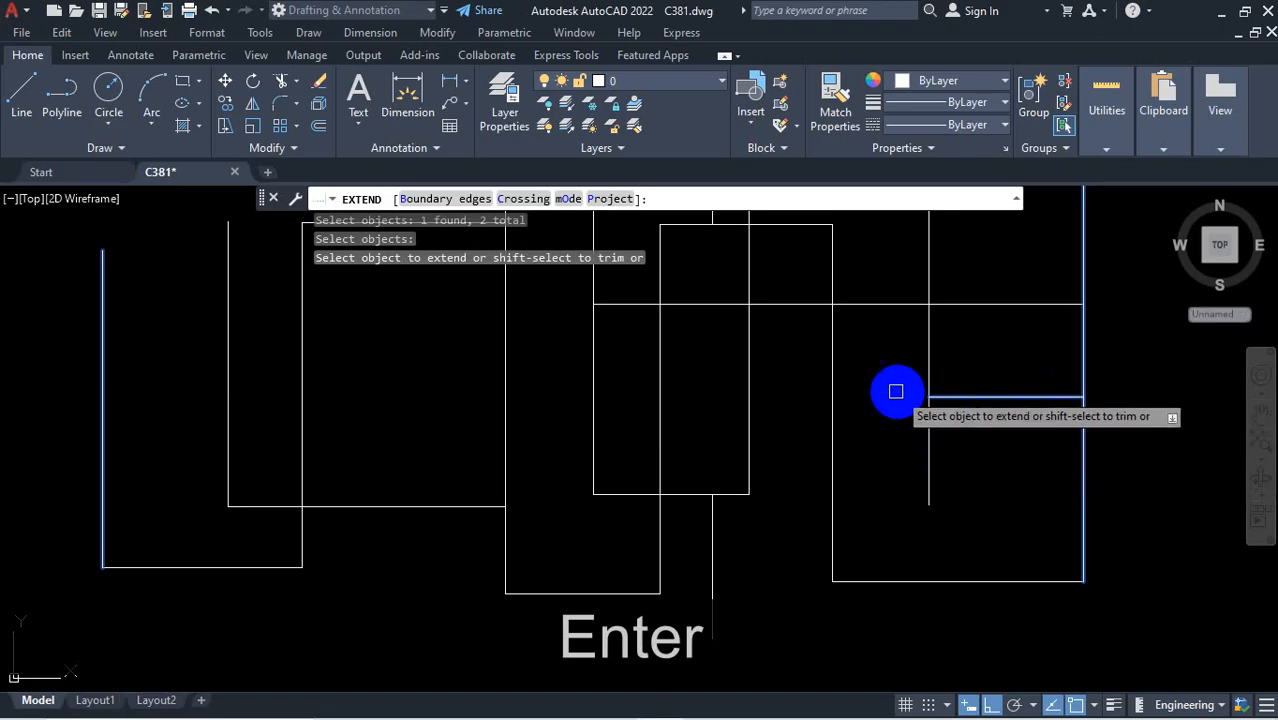
# Extend the short horizontal stub in both directions and the upper horizontal line's left end to the selected boundary edges
pyautogui.click(945, 397)
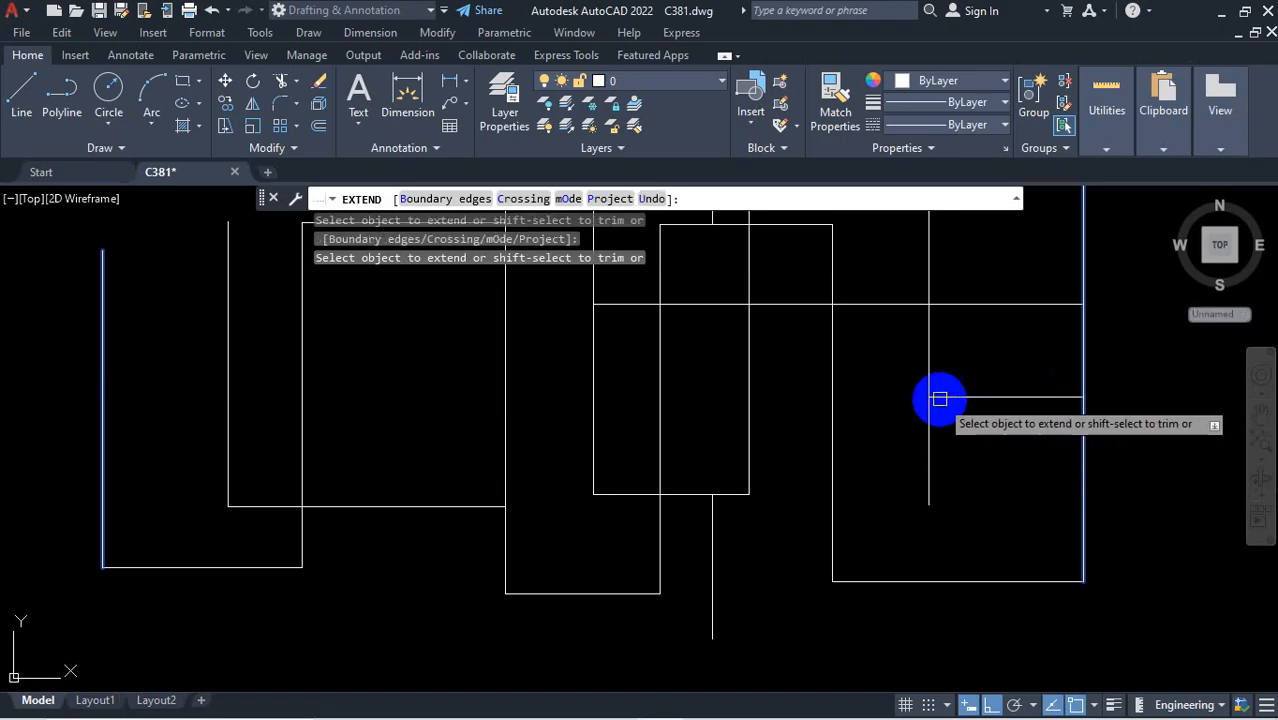
pyautogui.click(940, 398)
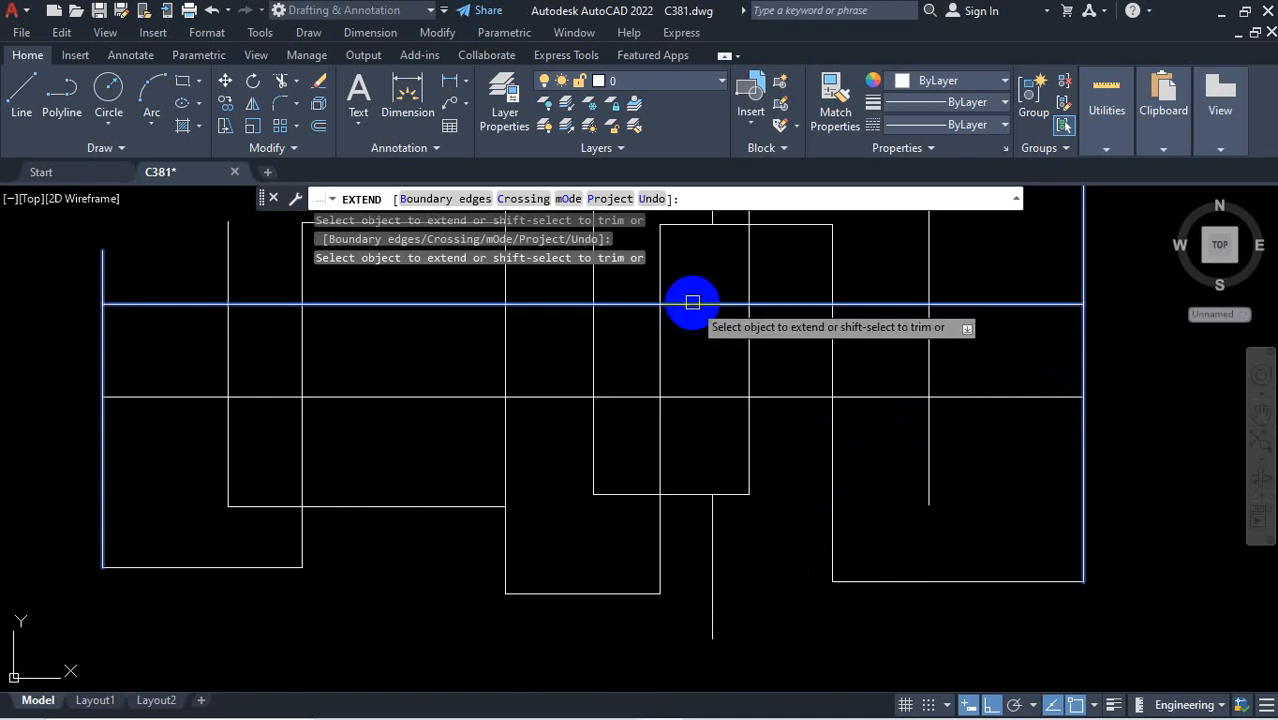
pyautogui.click(693, 302)
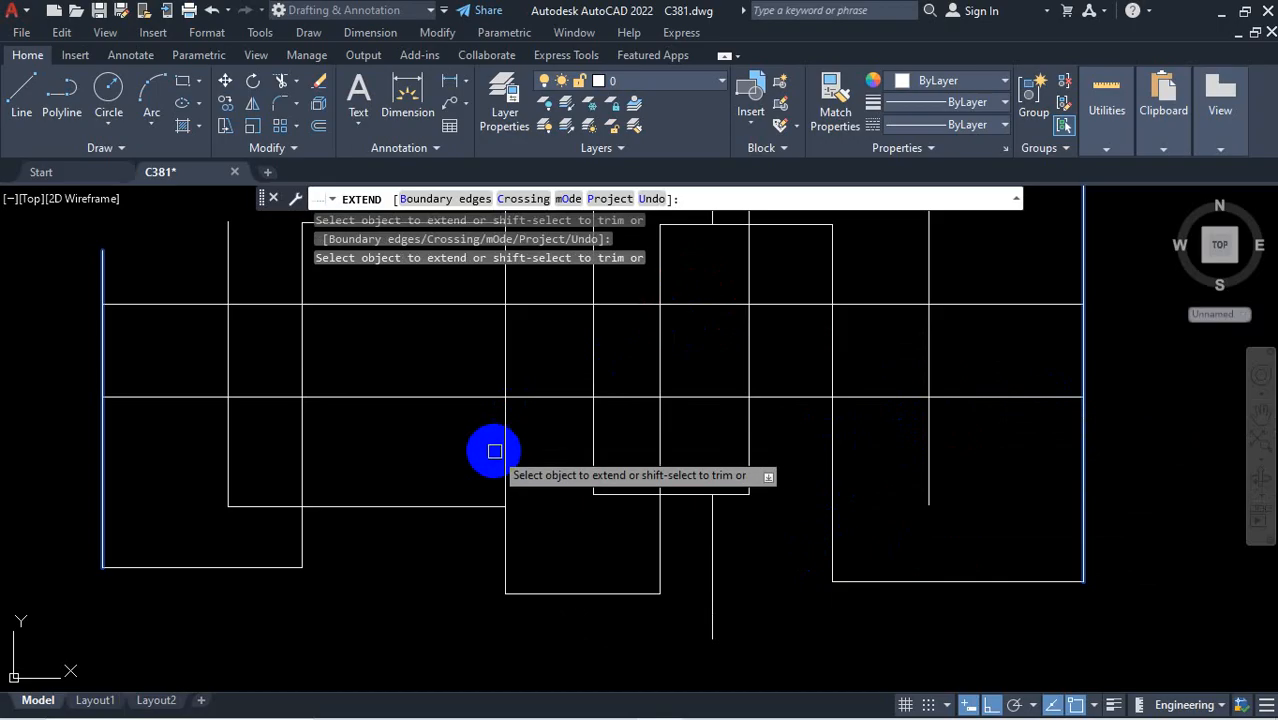
# End the Extend command and undo the extensions of the two horizontal lines
pyautogui.press('Escape')
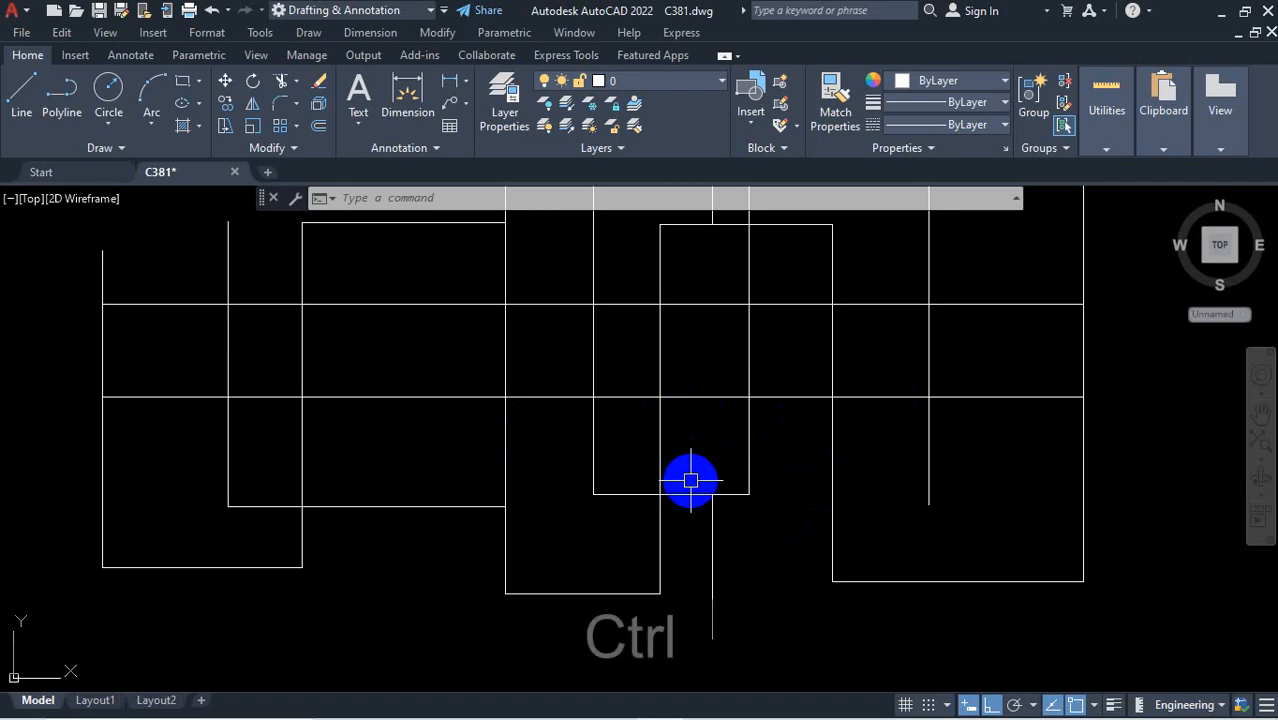
pyautogui.hotkey('ctrl', 'z')
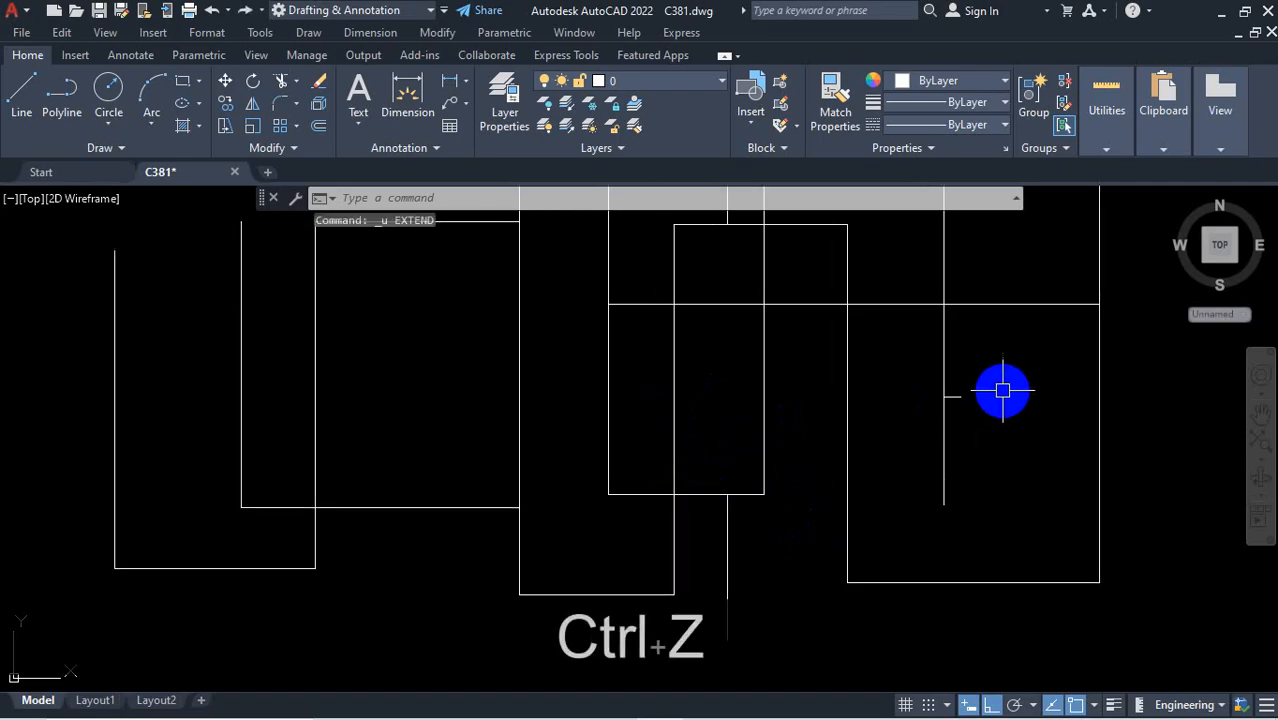
# Grip-stretch the left end of the short horizontal stub to the stepped shape's leftmost vertical line, and clear the selection
pyautogui.scroll(-2, 866, 477)
pyautogui.scroll(1, 905, 436)
pyautogui.scroll(4, 905, 436)
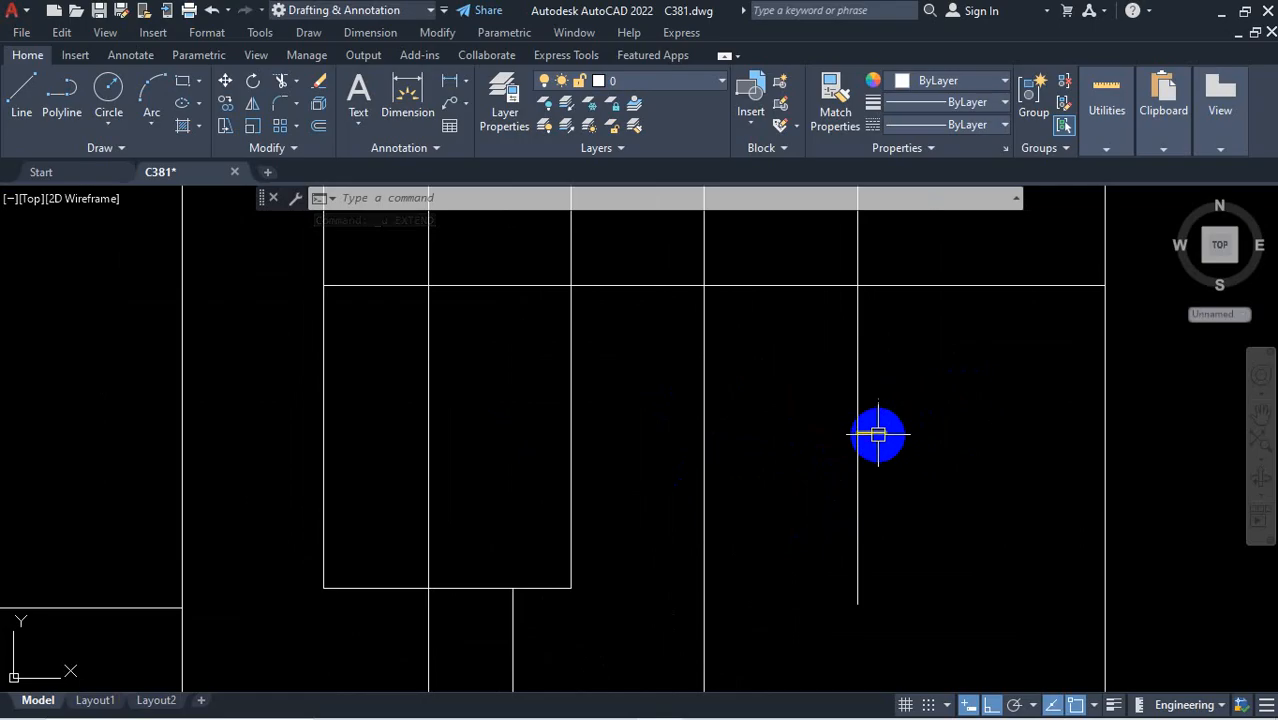
pyautogui.click(872, 433)
pyautogui.scroll(7, 890, 415)
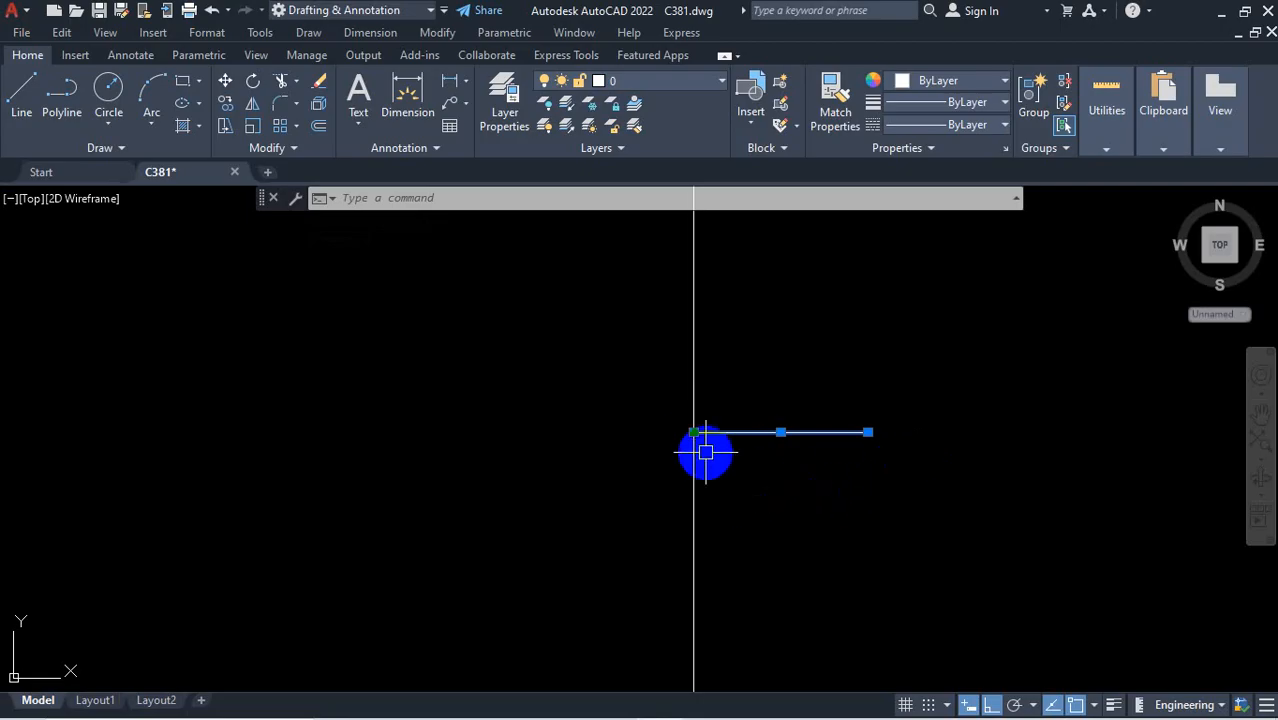
pyautogui.moveTo(694, 433)
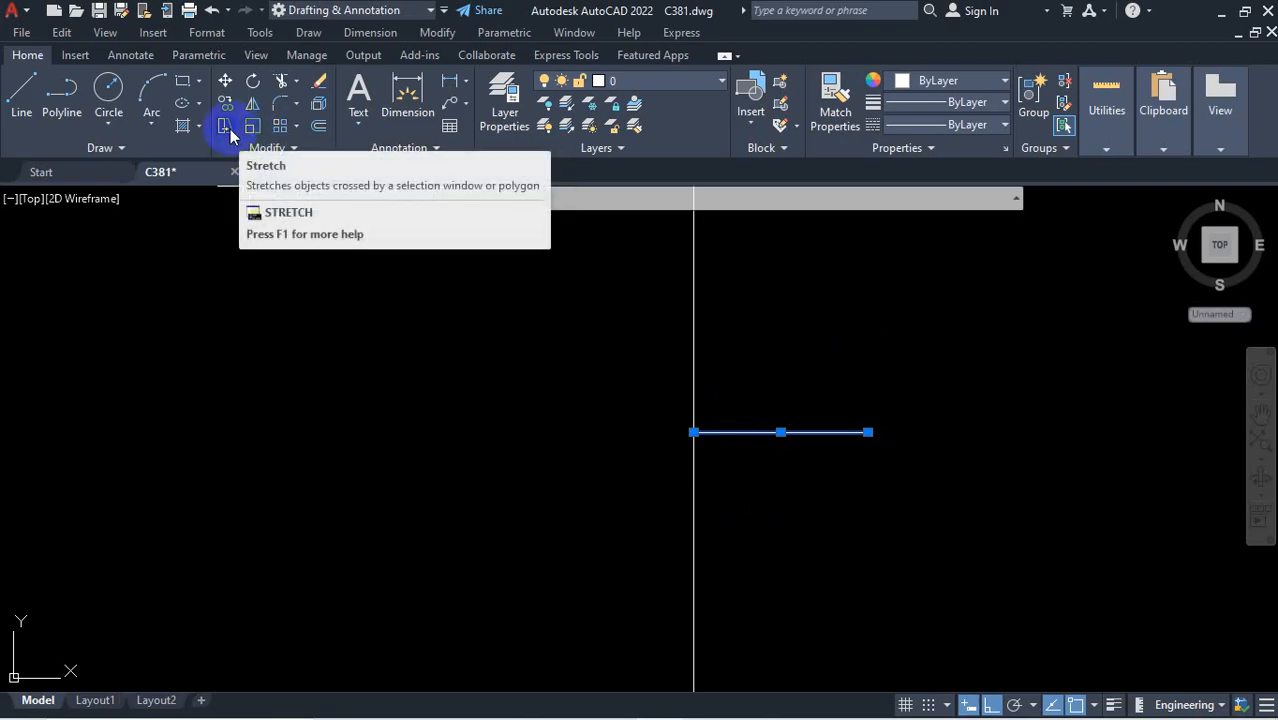
pyautogui.click(296, 149)
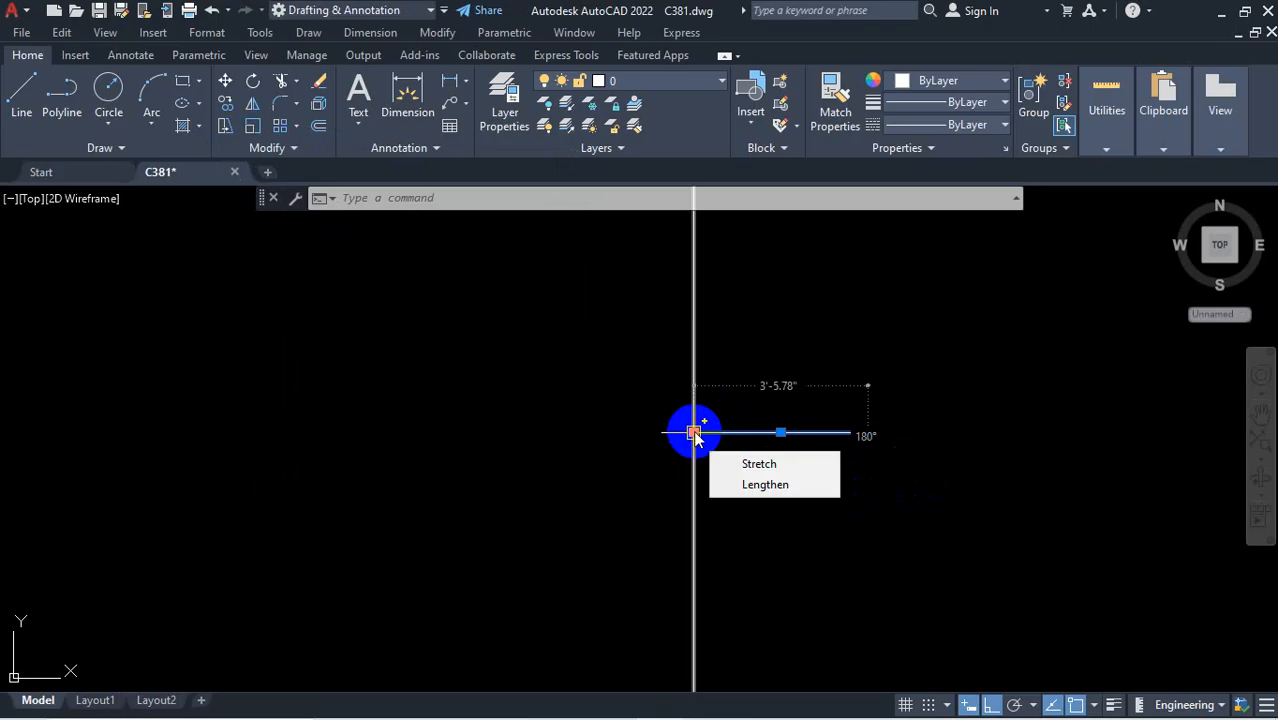
pyautogui.click(696, 435)
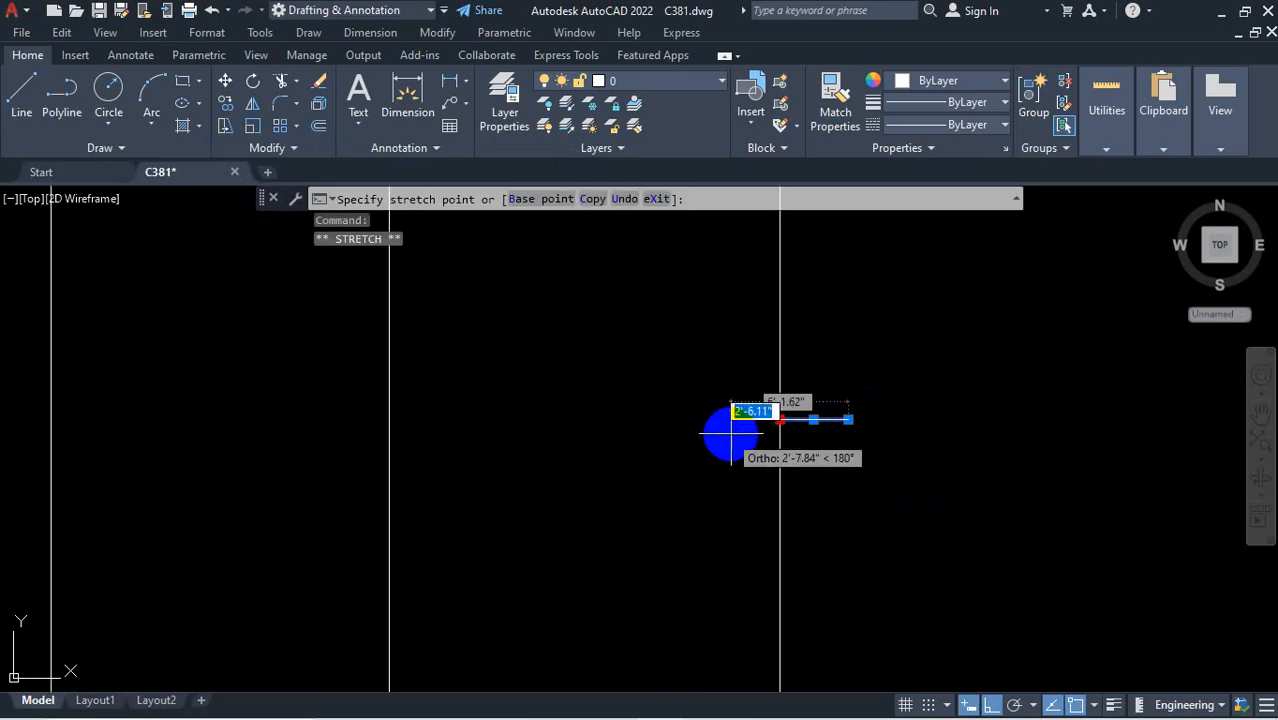
pyautogui.scroll(-3, 248, 434)
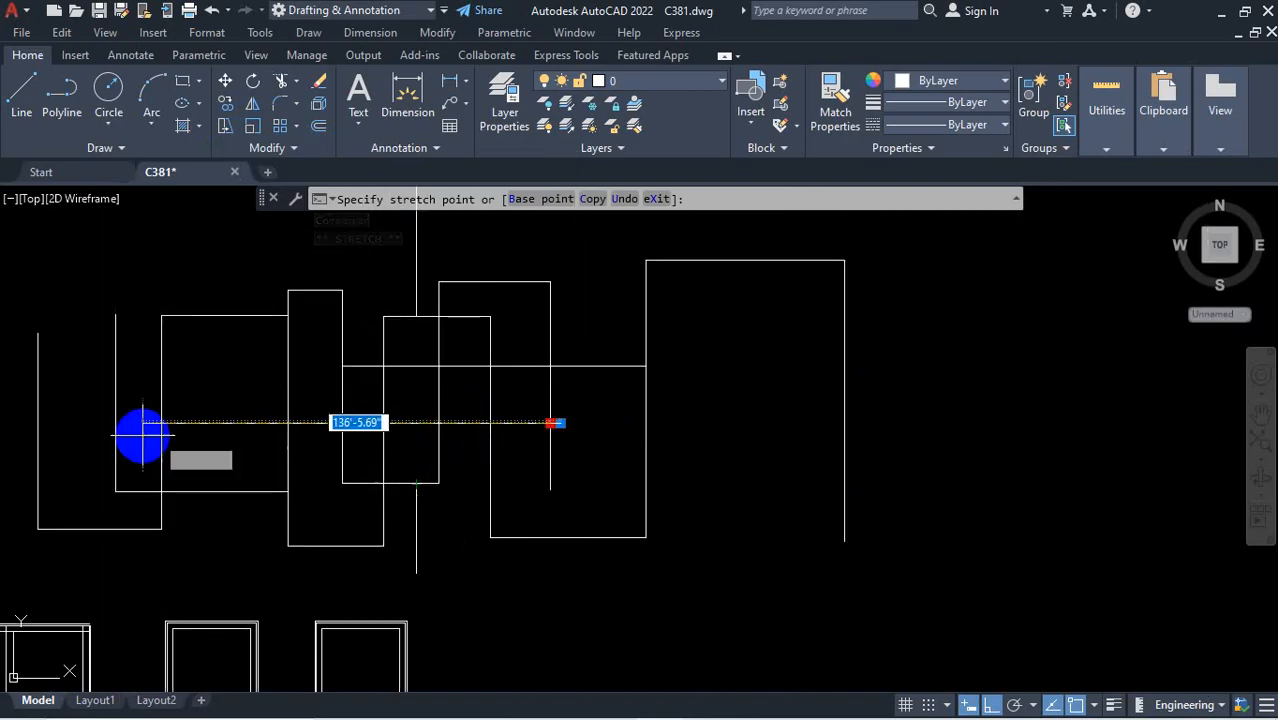
pyautogui.scroll(4, 38, 434)
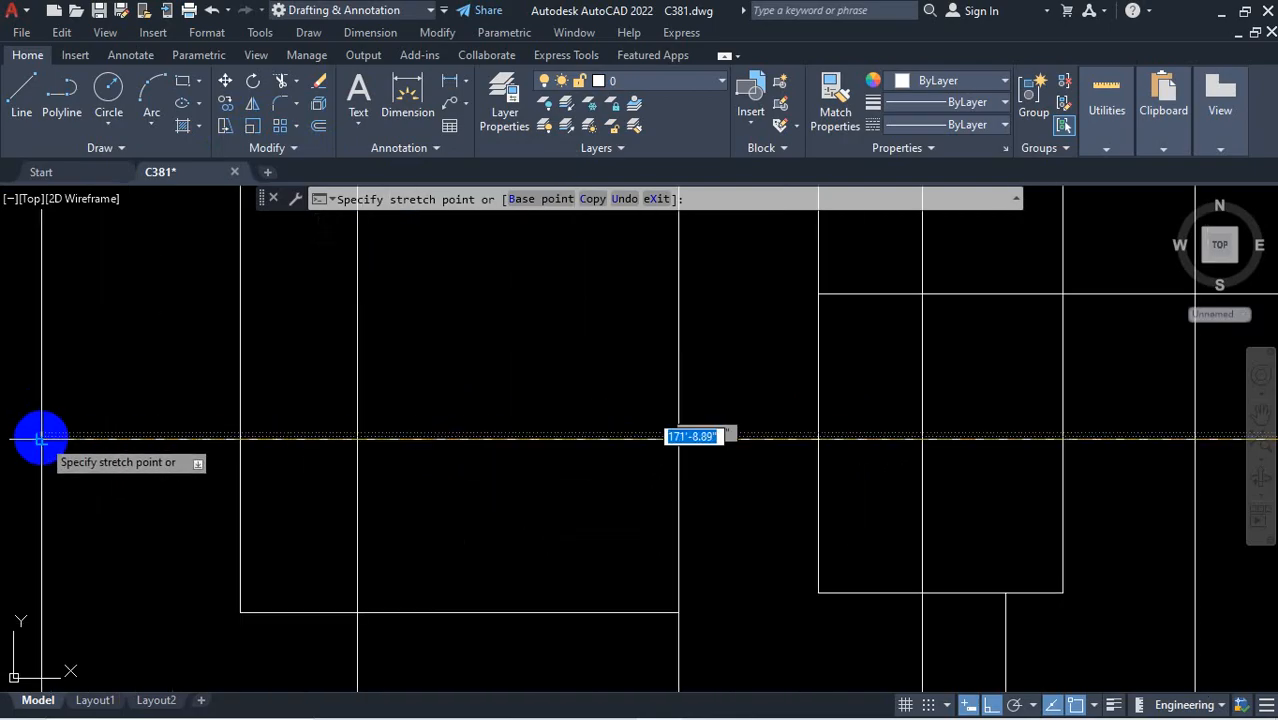
pyautogui.click(40, 436)
pyautogui.scroll(-3, 422, 531)
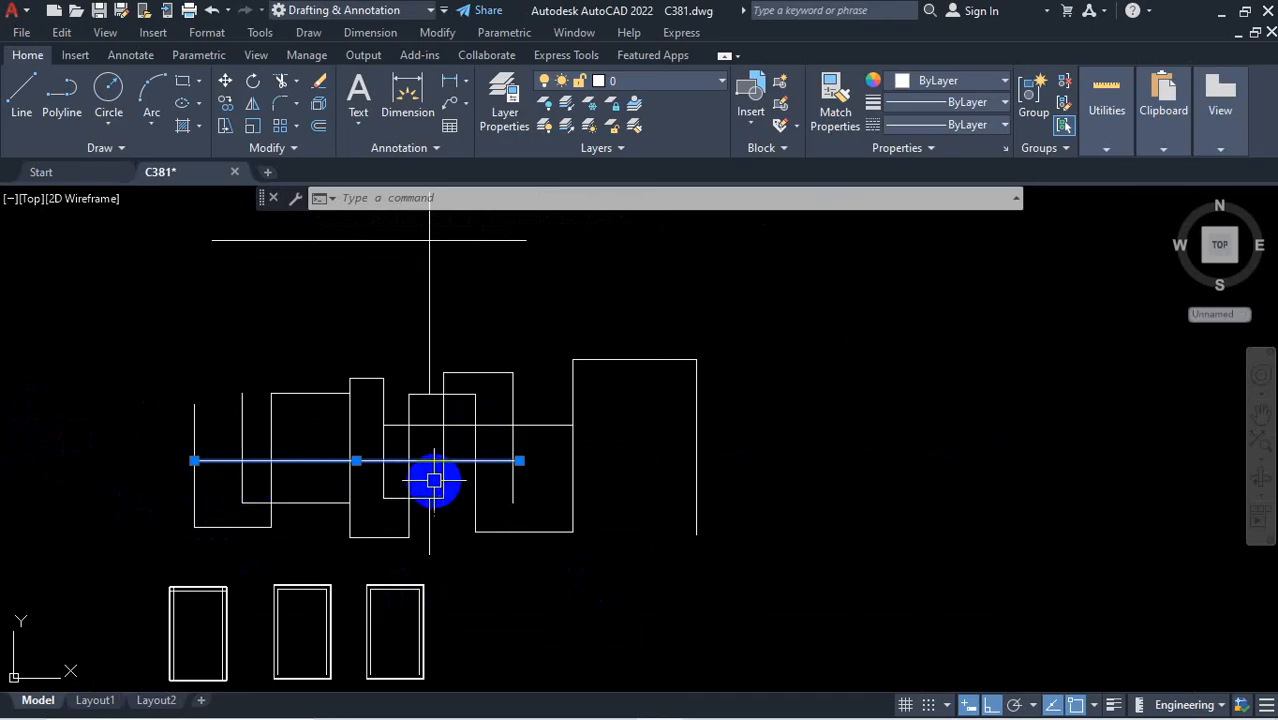
pyautogui.press('Escape')
# Grip-stretch the upper end of the second vertical line from the left straight up, past the detached horizontal line above the shape
pyautogui.scroll(-3, 410, 452)
pyautogui.scroll(3, 448, 476)
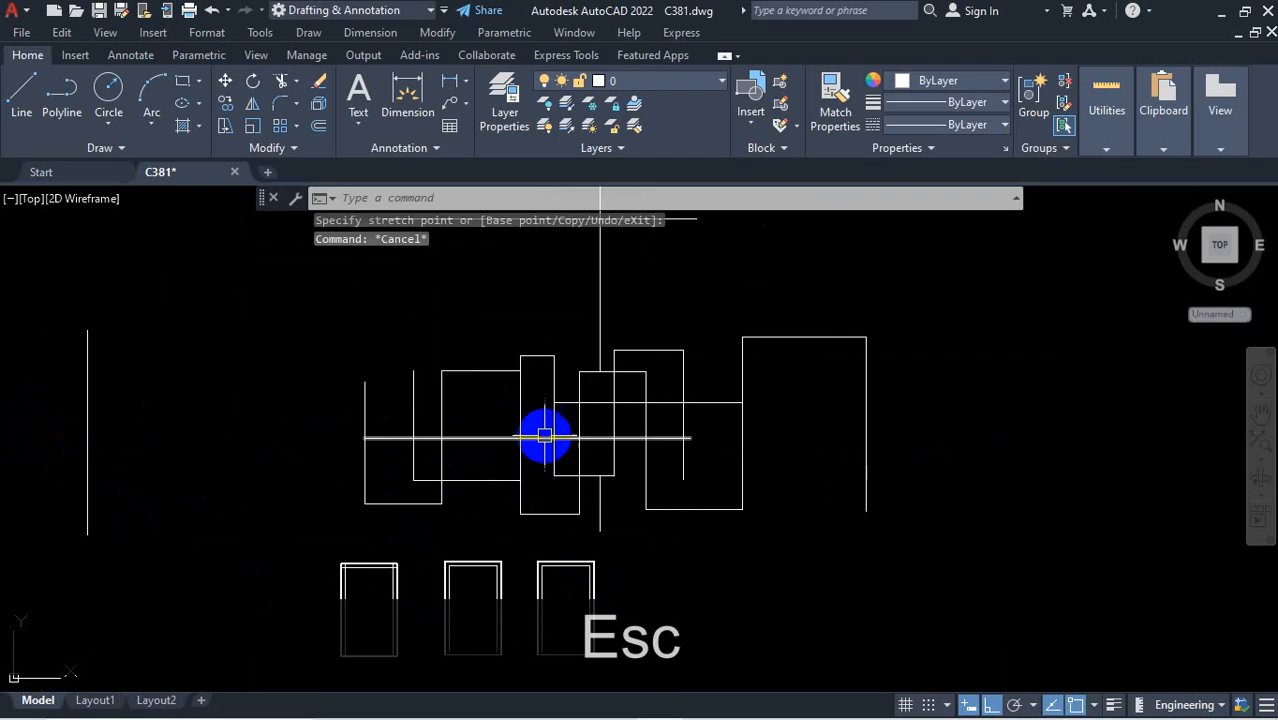
pyautogui.scroll(-3, 598, 405)
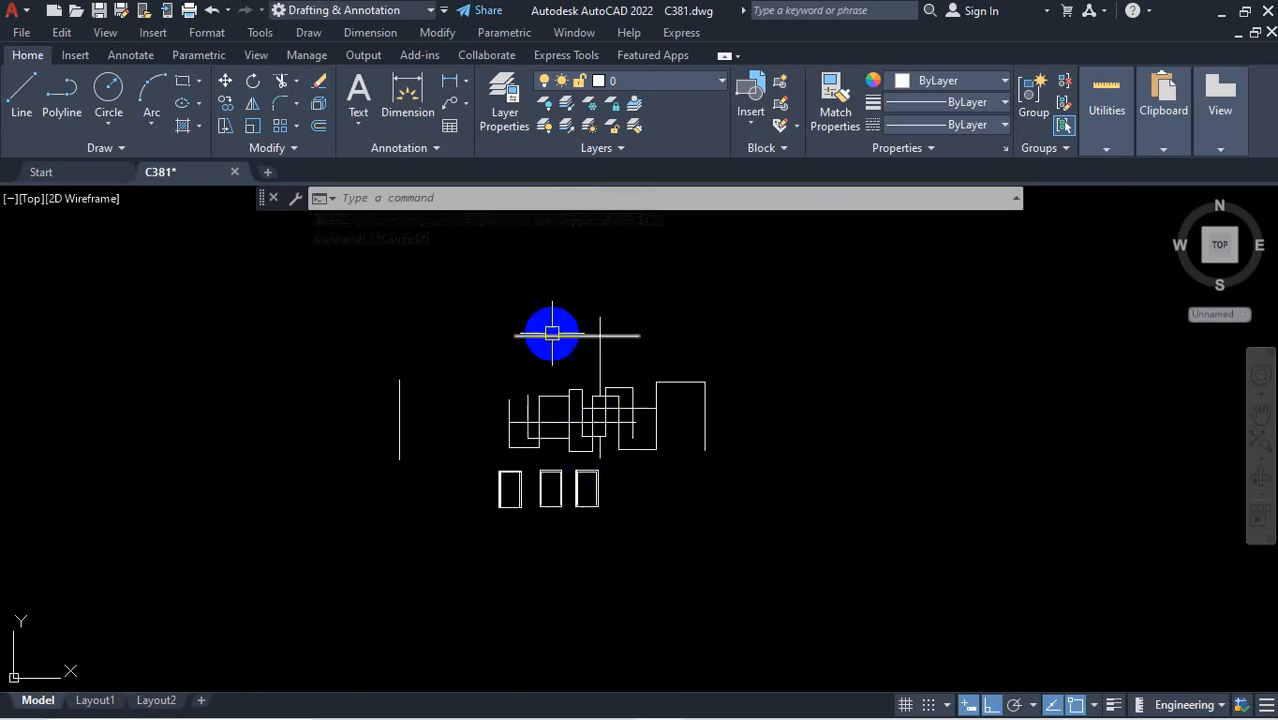
pyautogui.scroll(2, 516, 405)
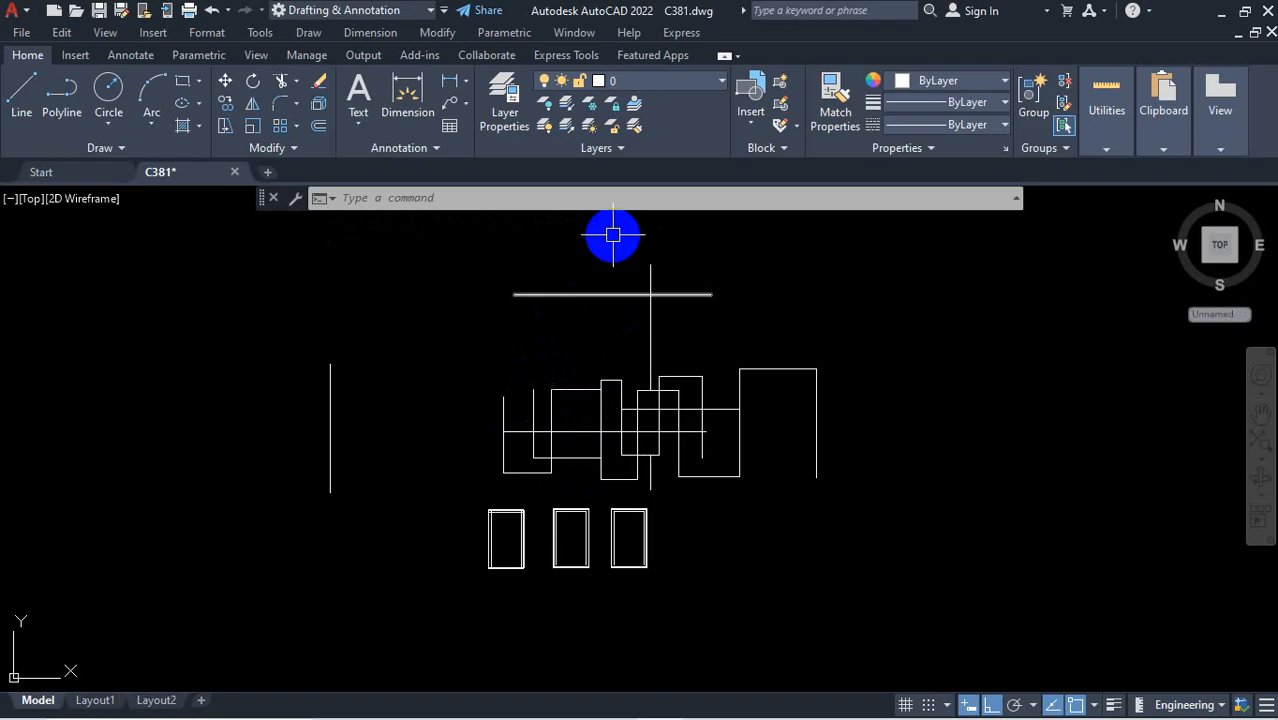
pyautogui.click(547, 389)
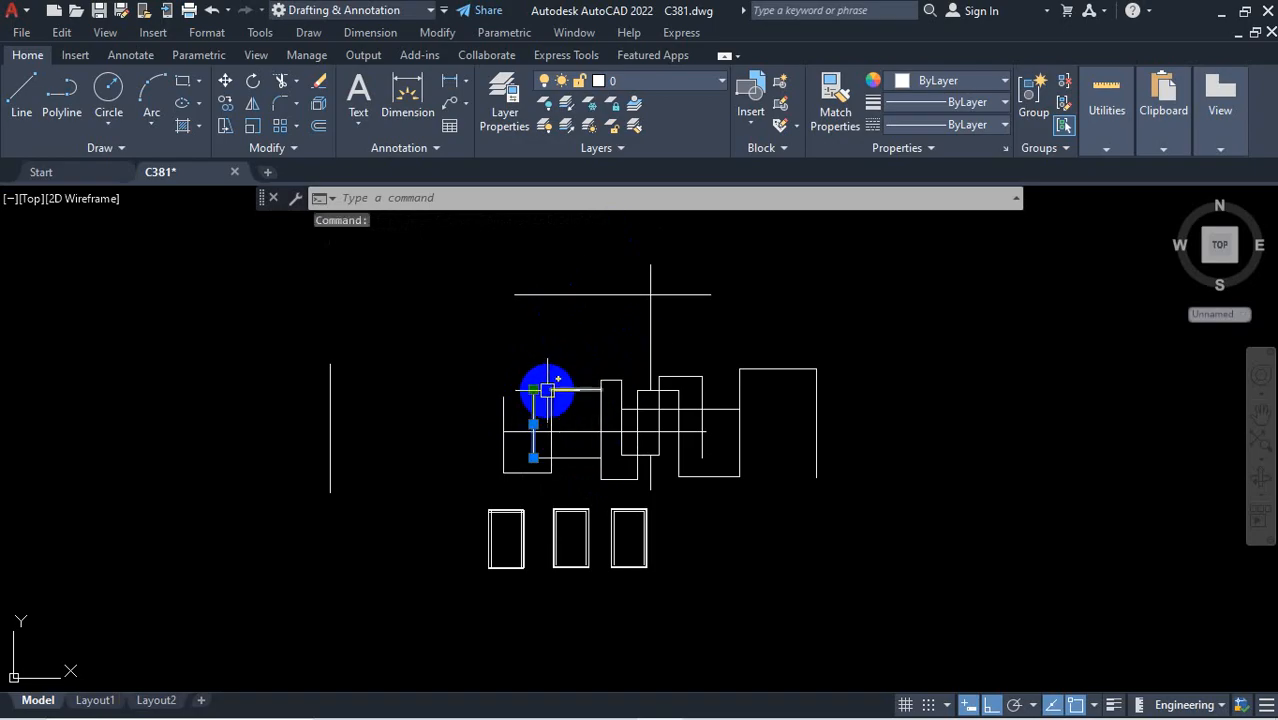
pyautogui.click(533, 389)
pyautogui.click(535, 222)
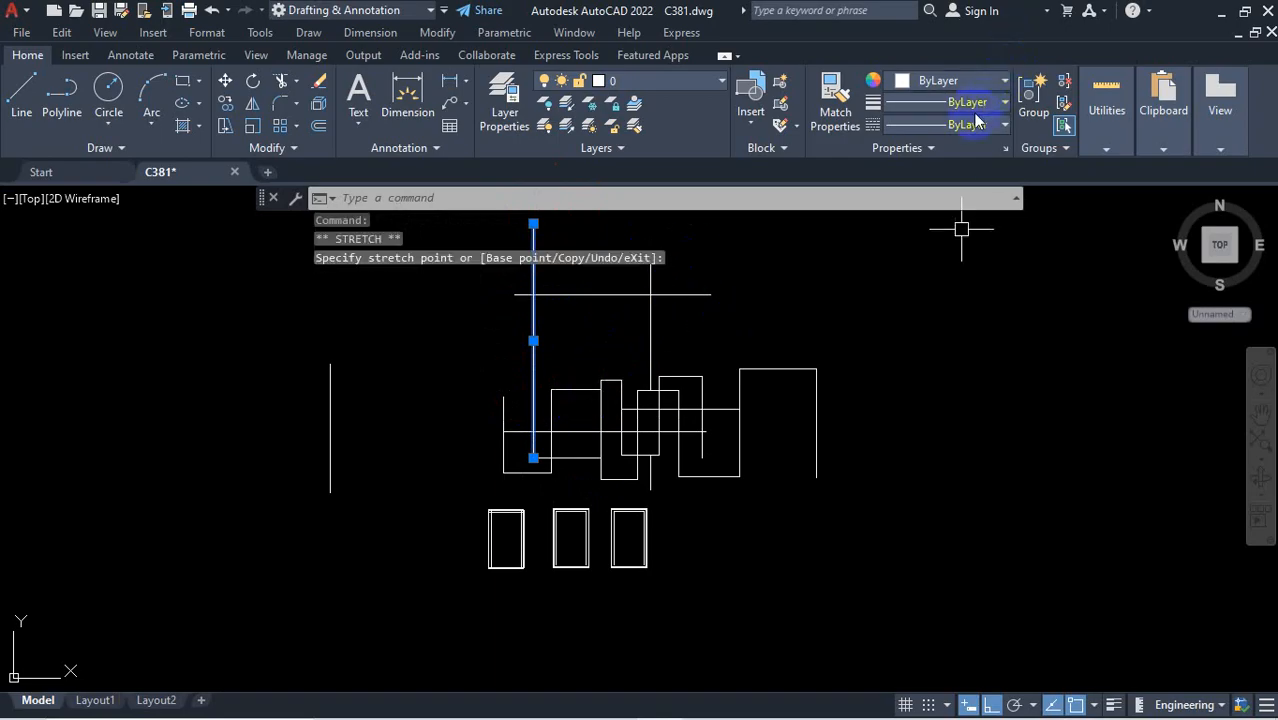
# Grip-stretch the right end of the upper horizontal line to the shape's rightmost vertical line, and clear the selection
pyautogui.click(725, 409)
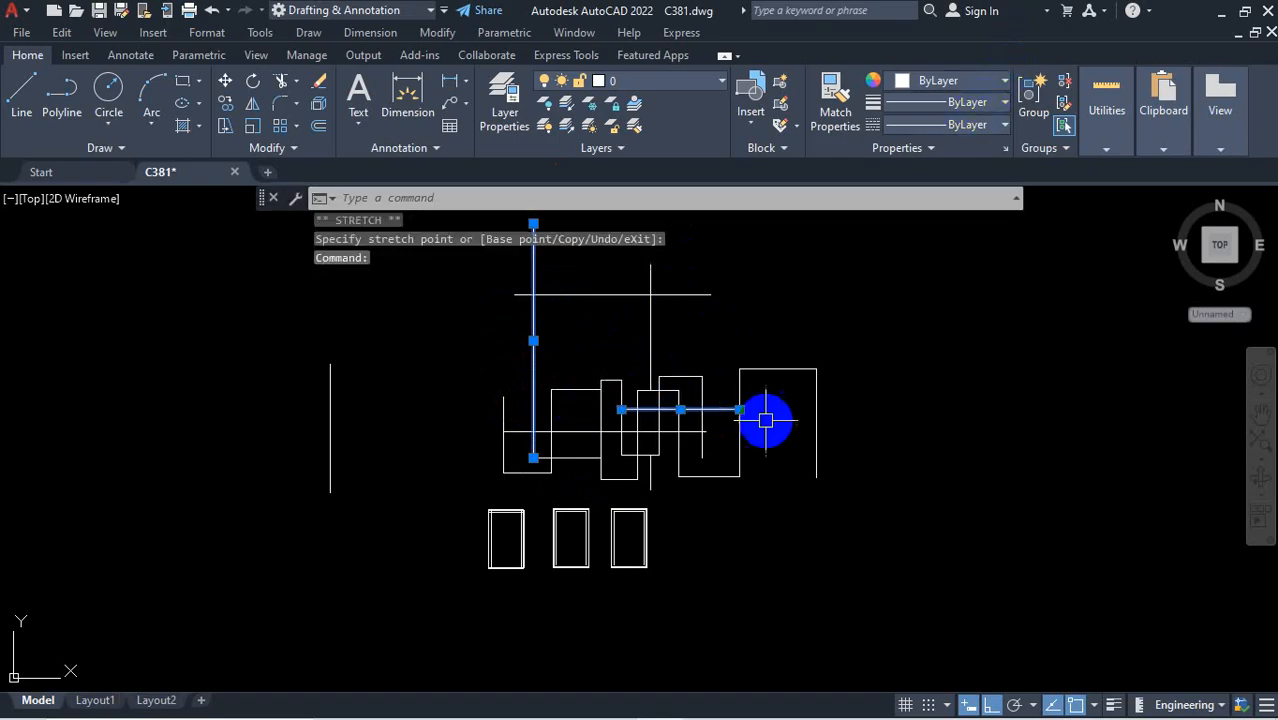
pyautogui.click(816, 409)
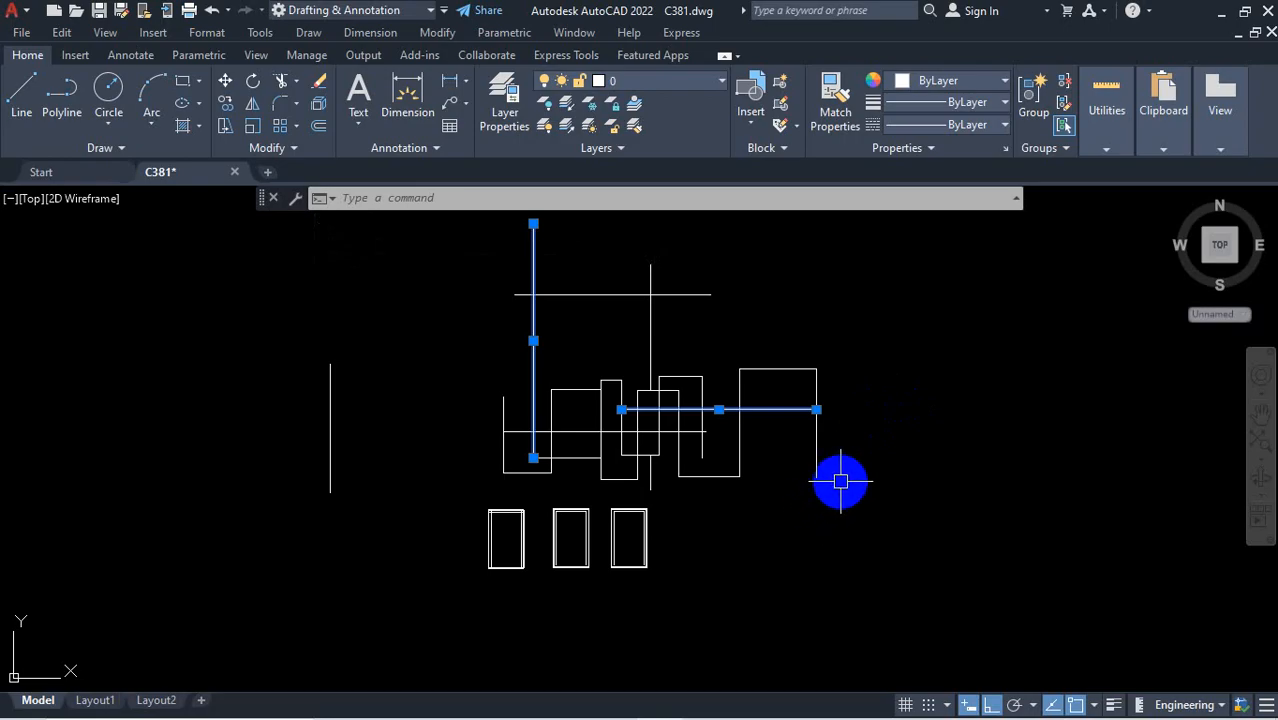
pyautogui.press('Escape')
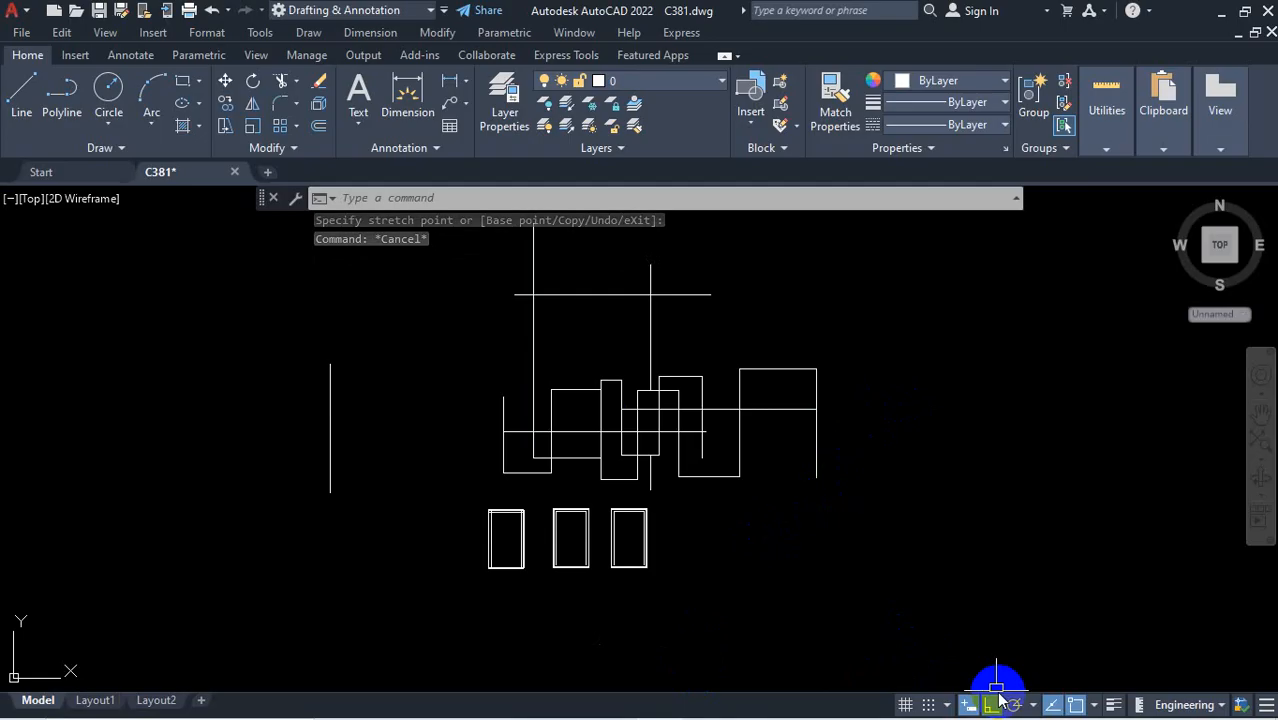
pyautogui.scroll(6, 690, 408)
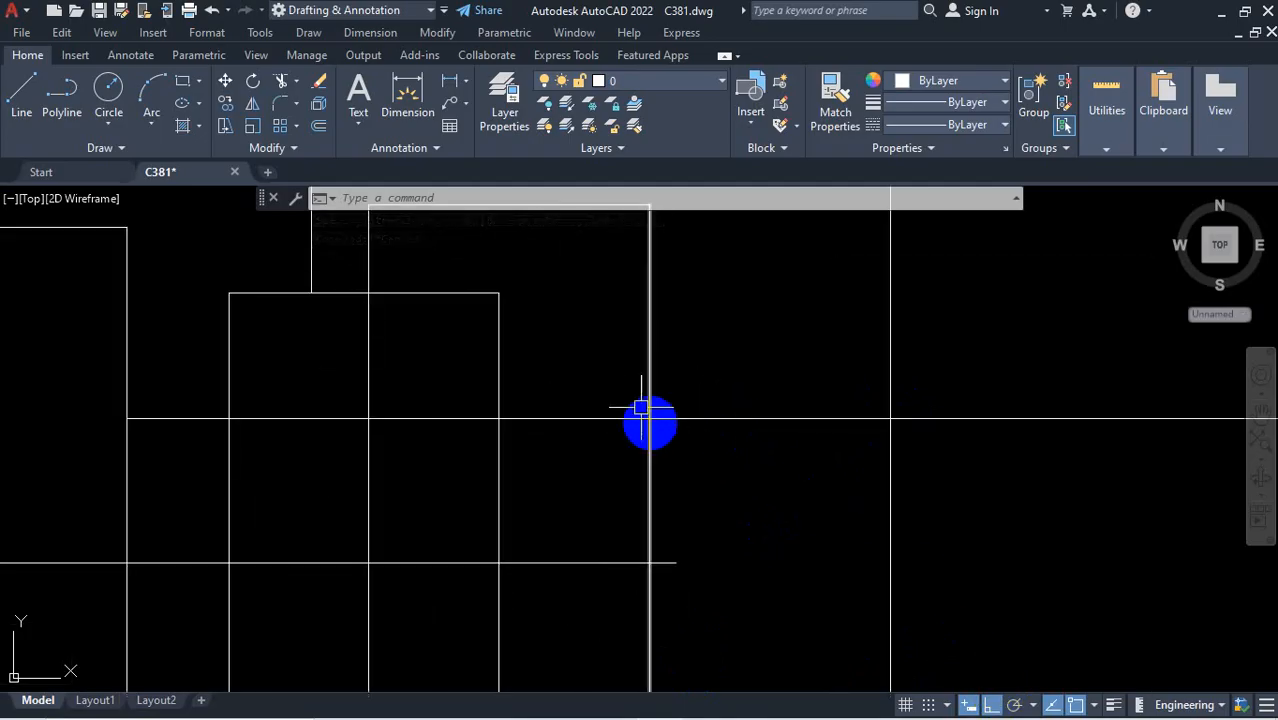
pyautogui.press('ctrl')
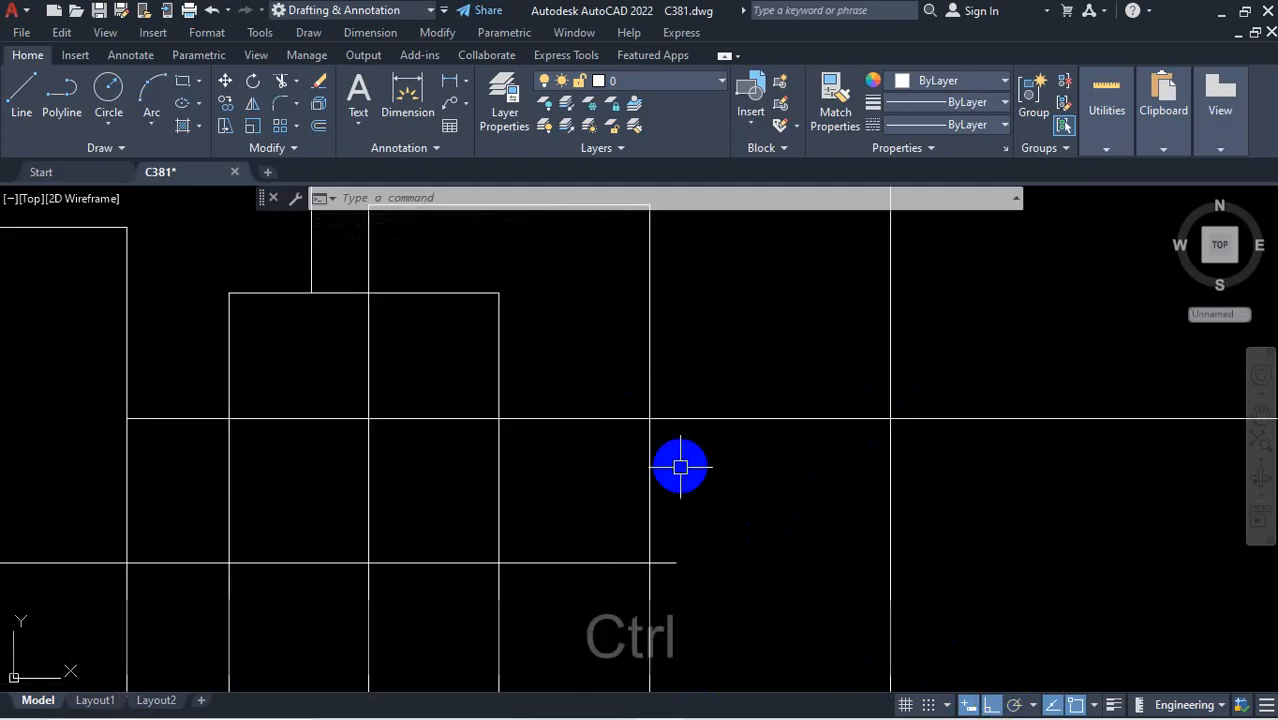
pyautogui.hotkey('ctrl', '1')
pyautogui.click(659, 400)
pyautogui.moveTo(635, 292); pyautogui.dragTo(628, 535)
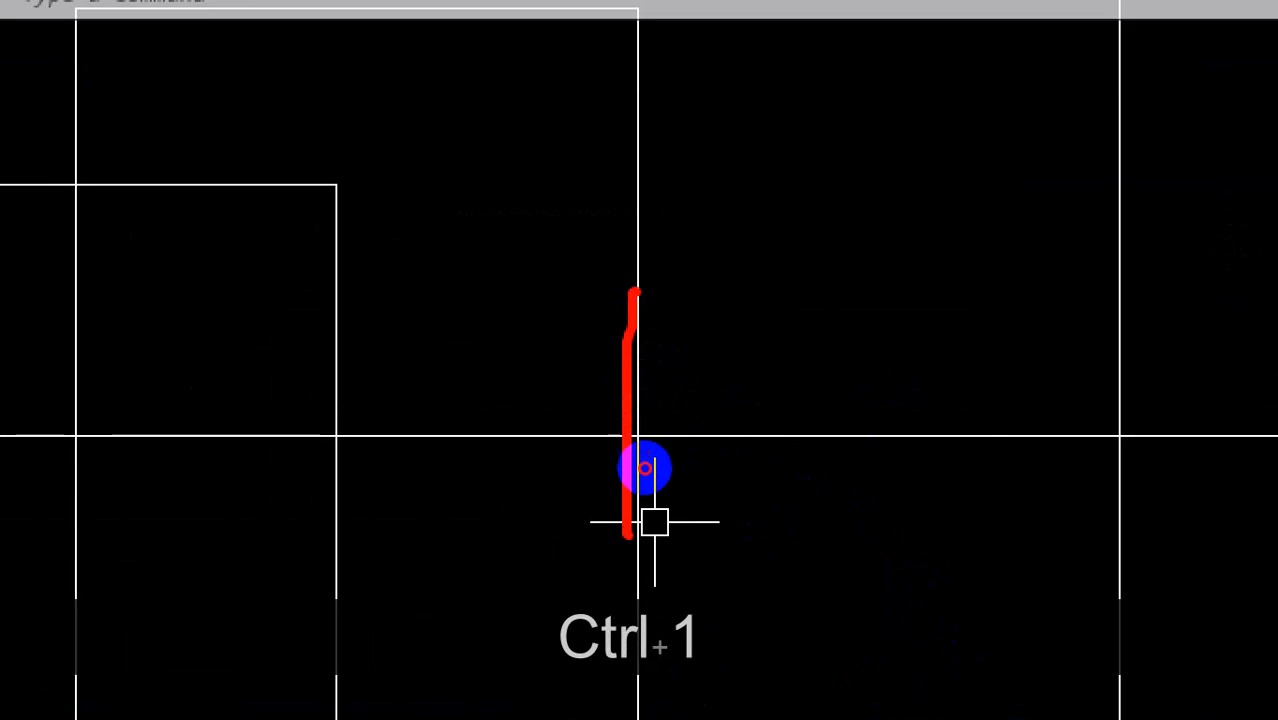
pyautogui.press('Escape')
pyautogui.click(764, 419)
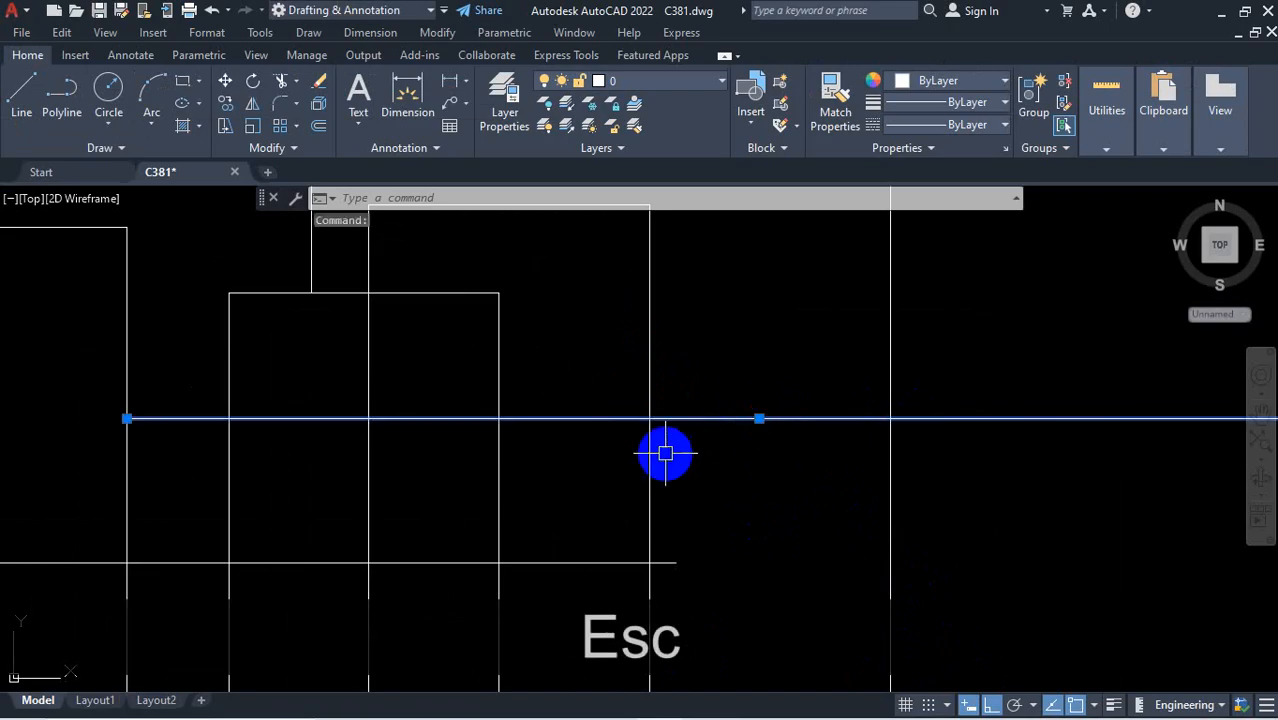
pyautogui.scroll(-3, 665, 453)
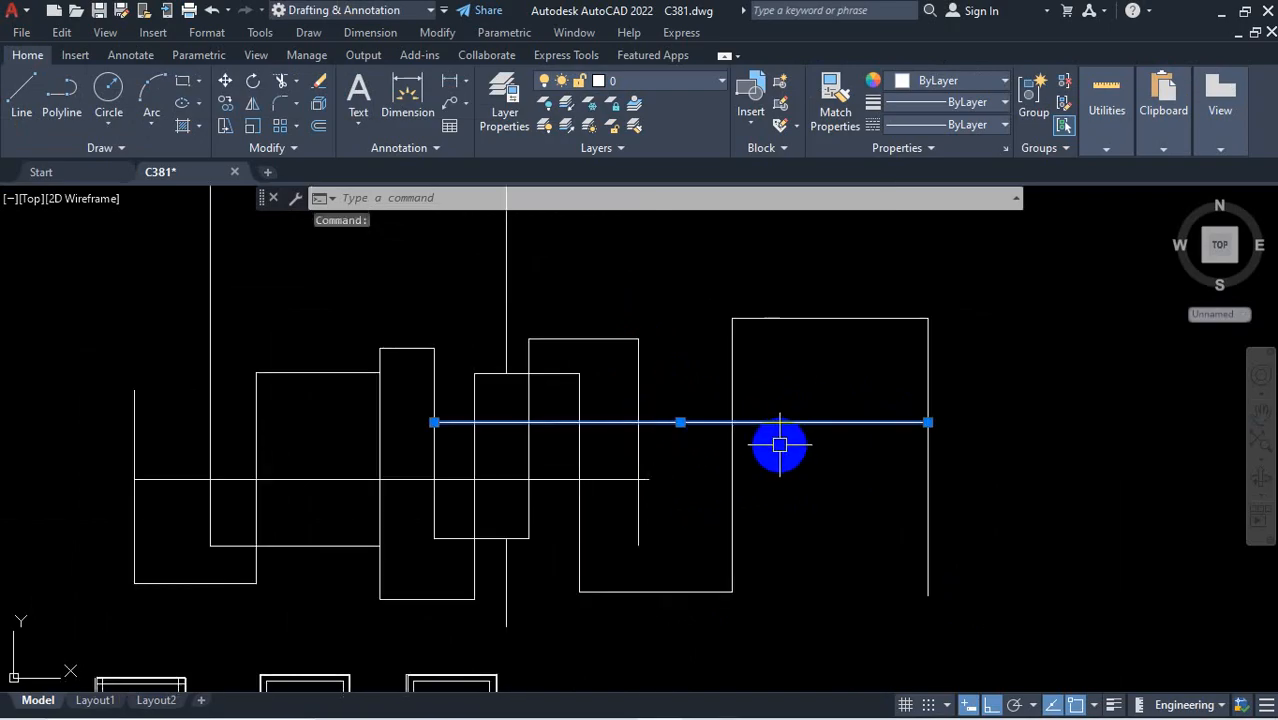
pyautogui.press('Escape')
# Trim out the segment of the lower long horizontal line where the two middle boxes overlap, and end the Trim command
pyautogui.click(612, 486)
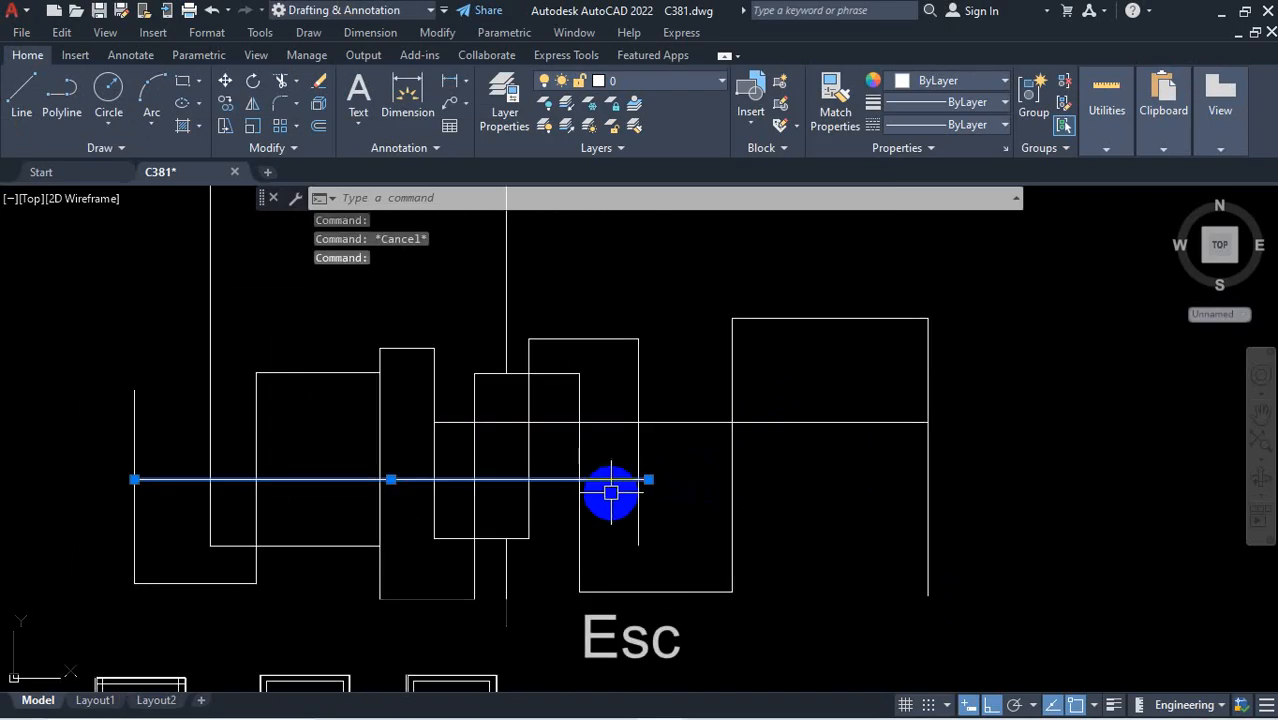
pyautogui.write('tr')
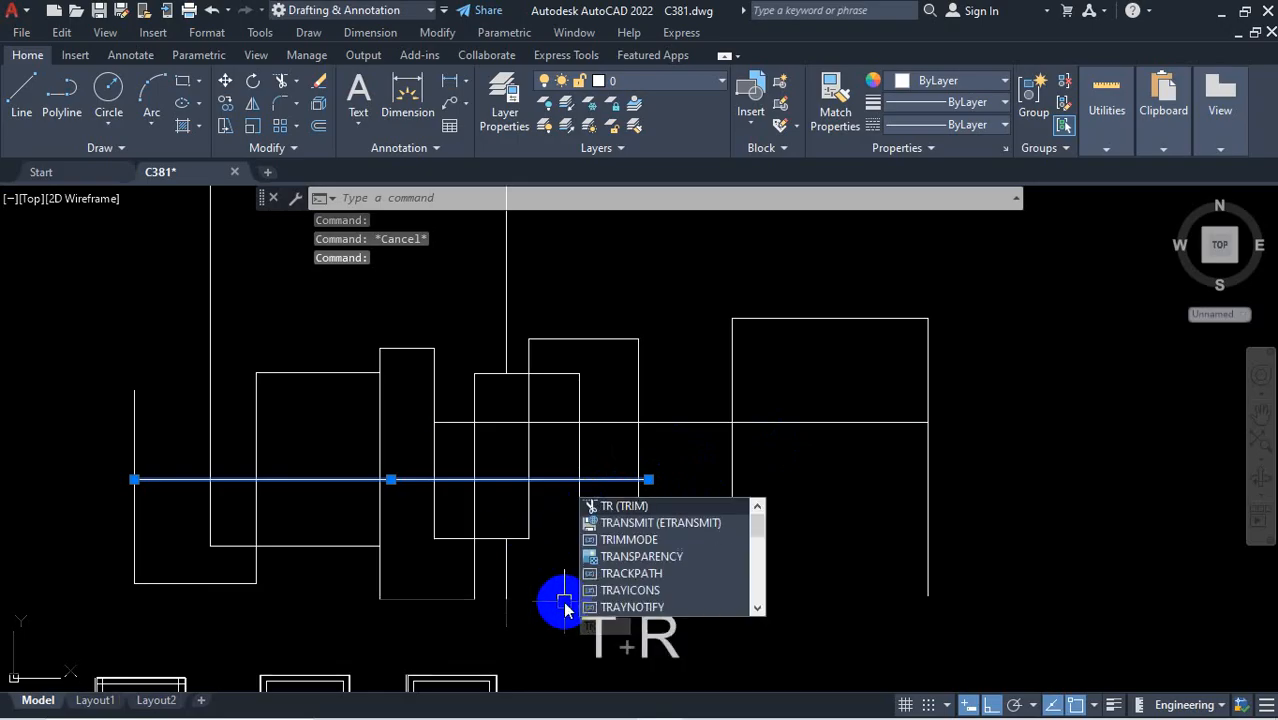
pyautogui.press('Escape')
pyautogui.press('Escape')
pyautogui.write('tr')
pyautogui.press('Return')
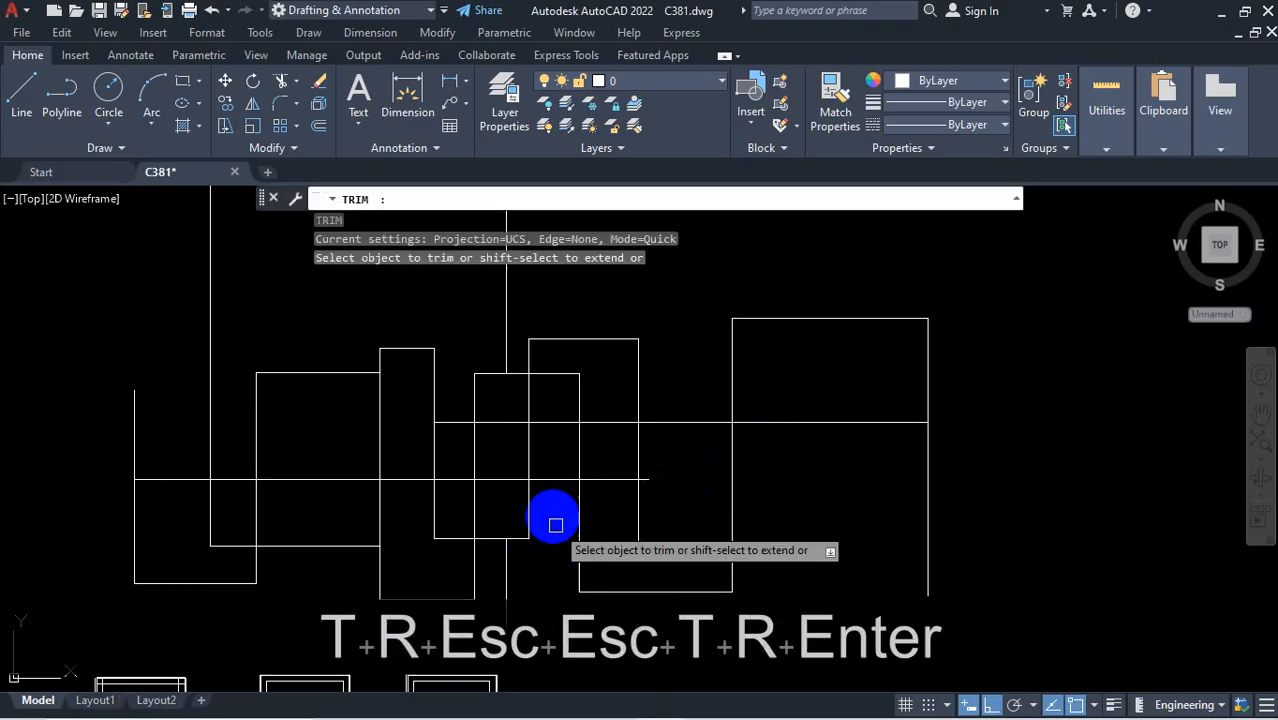
pyautogui.click(506, 478)
pyautogui.press('Escape')
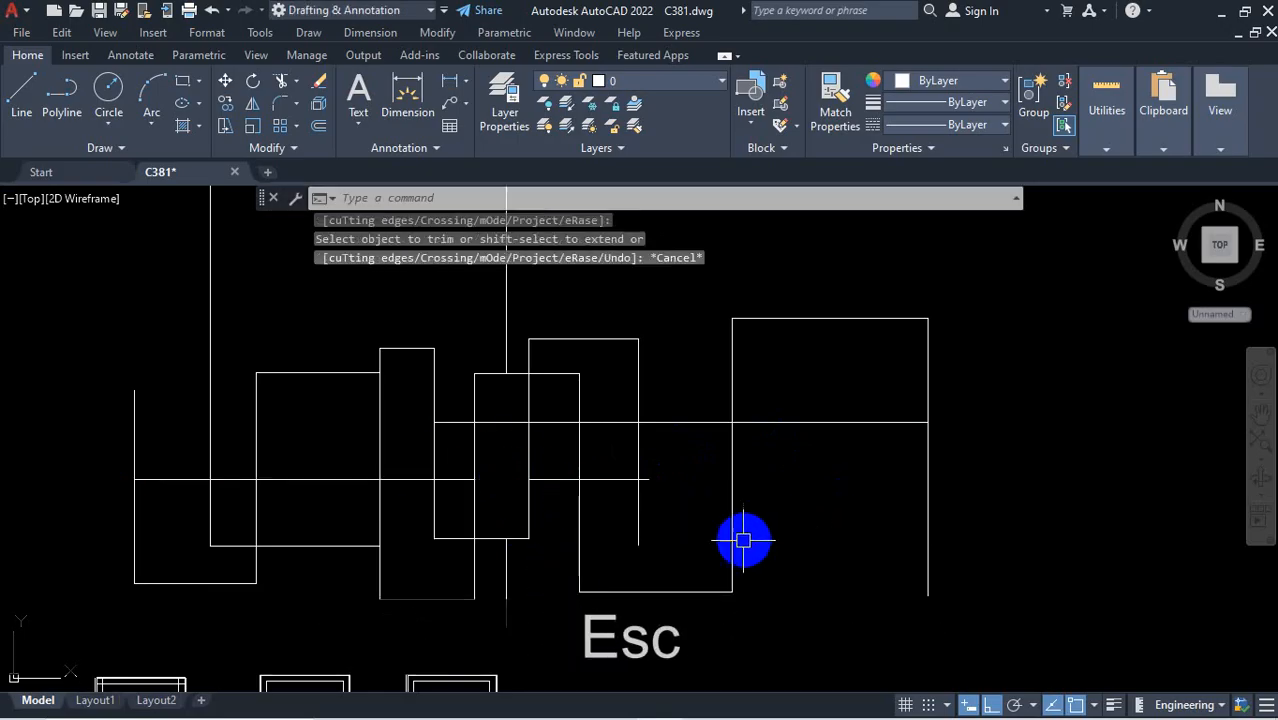
# Grip-stretch the left end of the lower line's right segment across the trimmed gap to the end of the left segment
pyautogui.scroll(2, 580, 515)
pyautogui.click(533, 465)
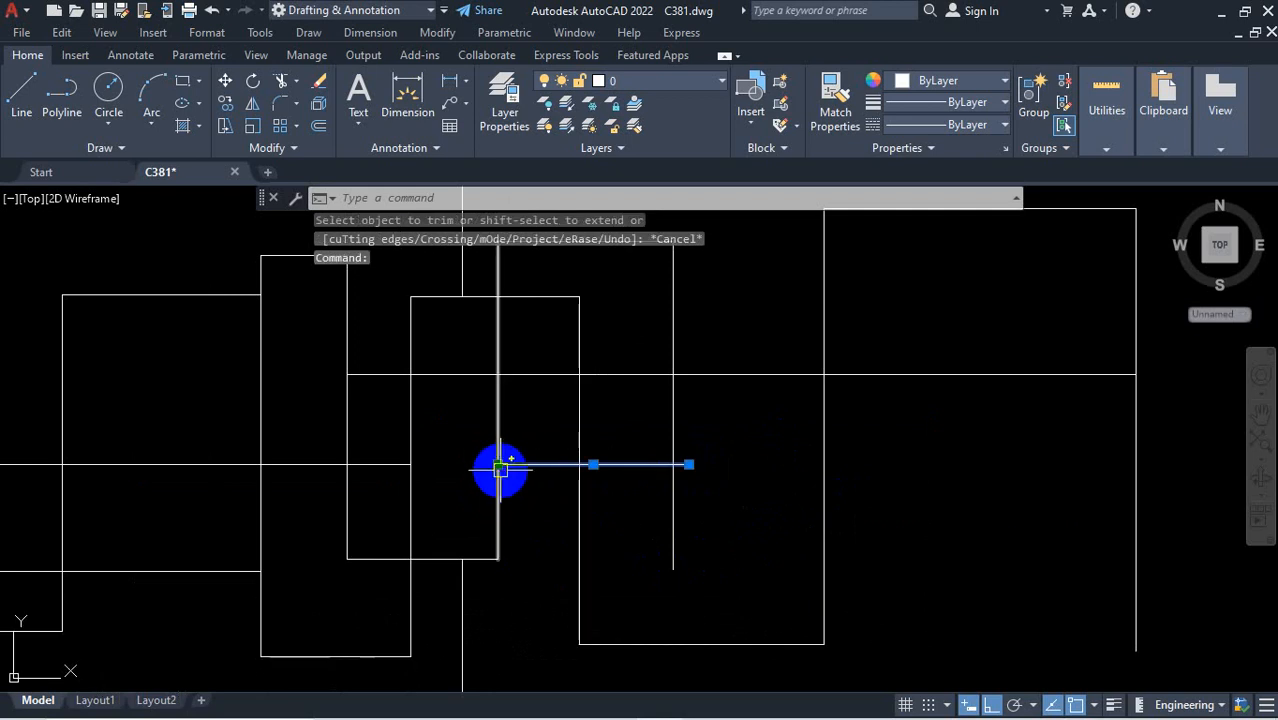
pyautogui.click(500, 467)
pyautogui.press('Down')
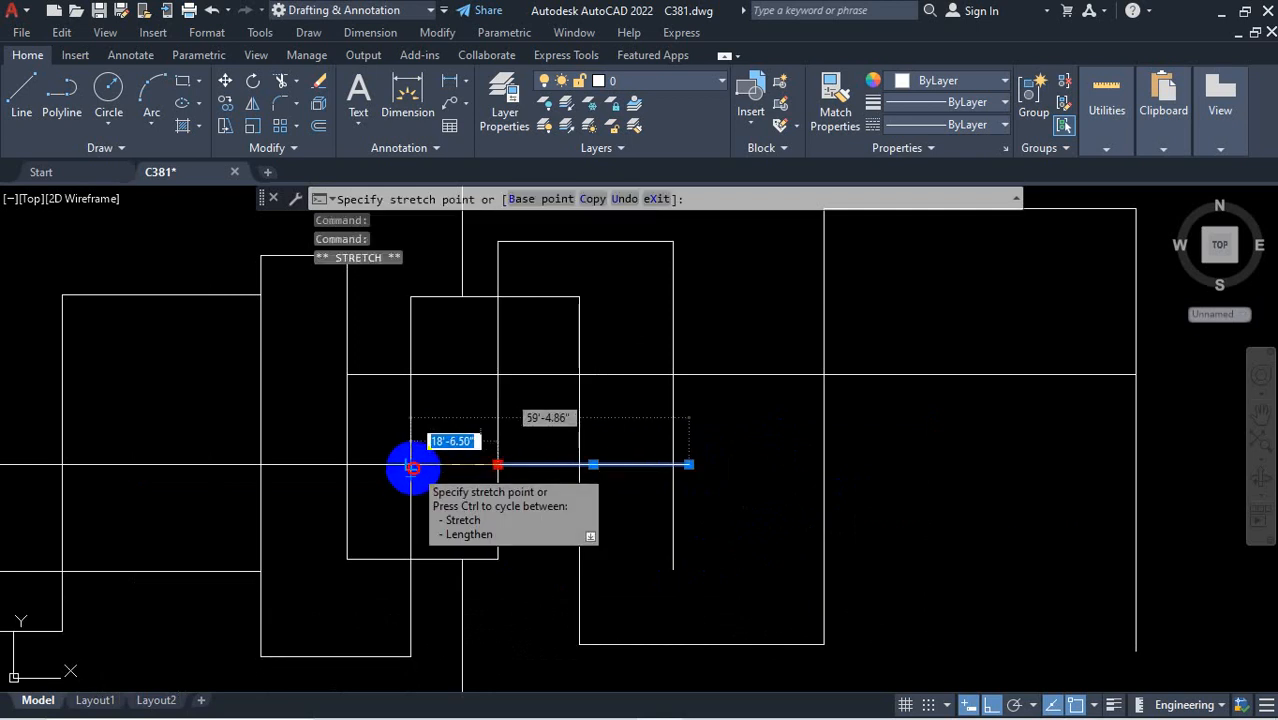
pyautogui.press('Escape')
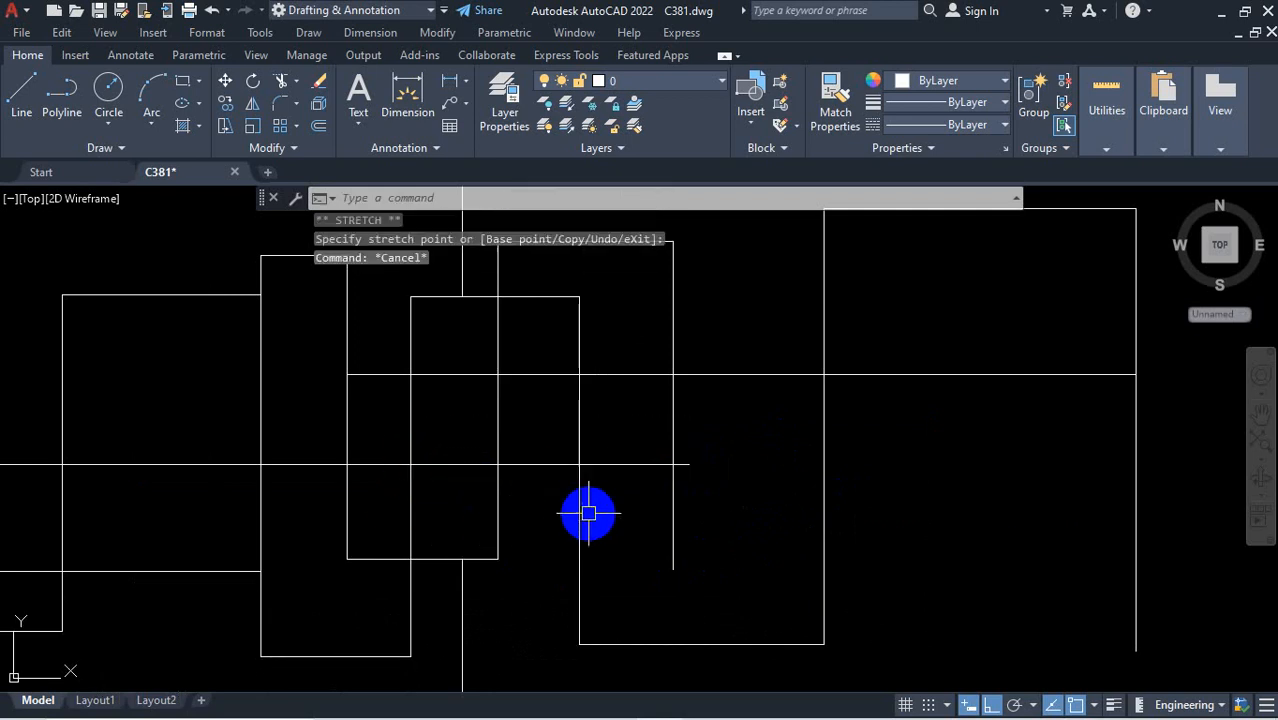
# Select both segments of the lower horizontal line to check how they join, and undo the last grip stretch
pyautogui.click(541, 465)
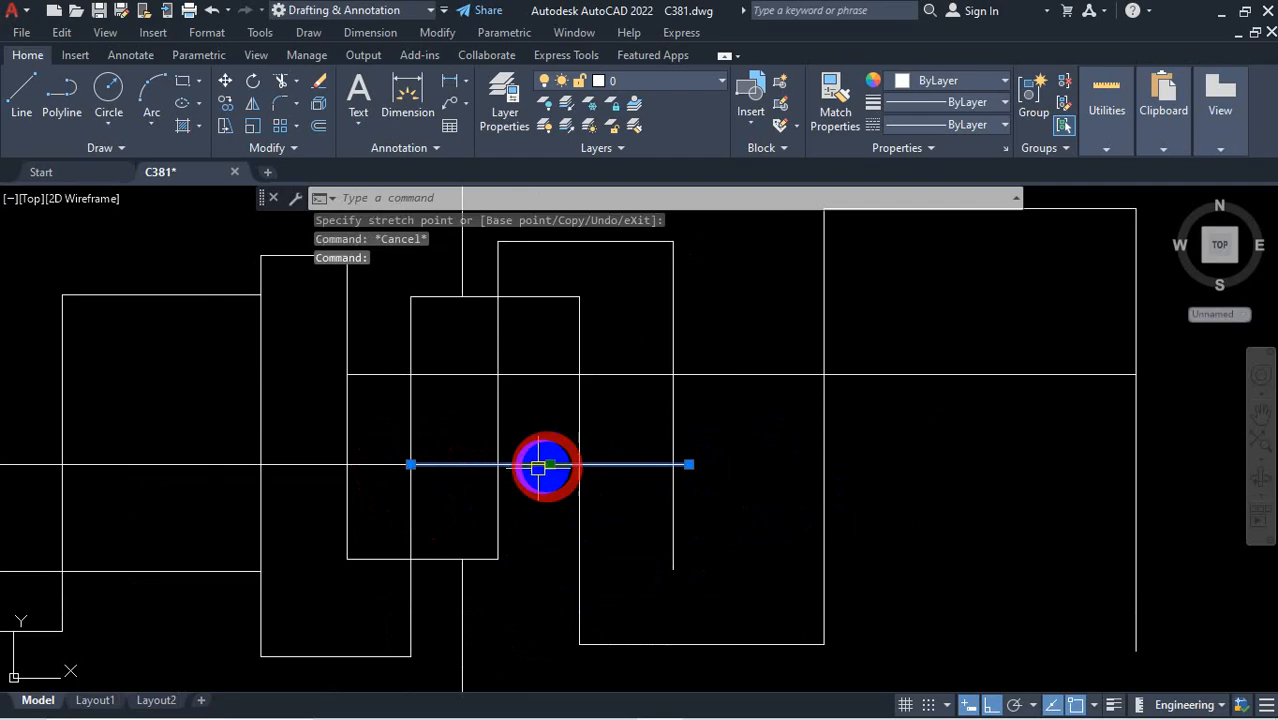
pyautogui.click(385, 463)
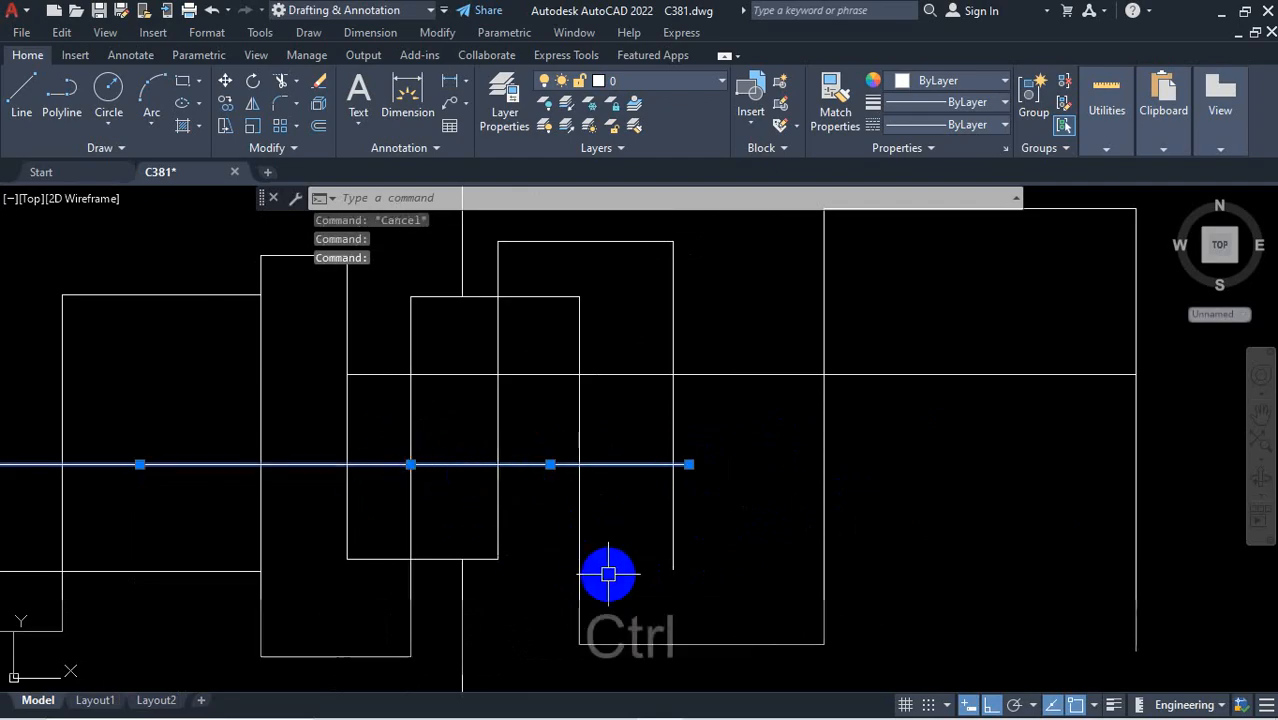
pyautogui.hotkey('ctrl', 'z')
# Extend the left end of the lower line's right segment across the gap between the middle boxes, and end the Extend command
pyautogui.write('ex')
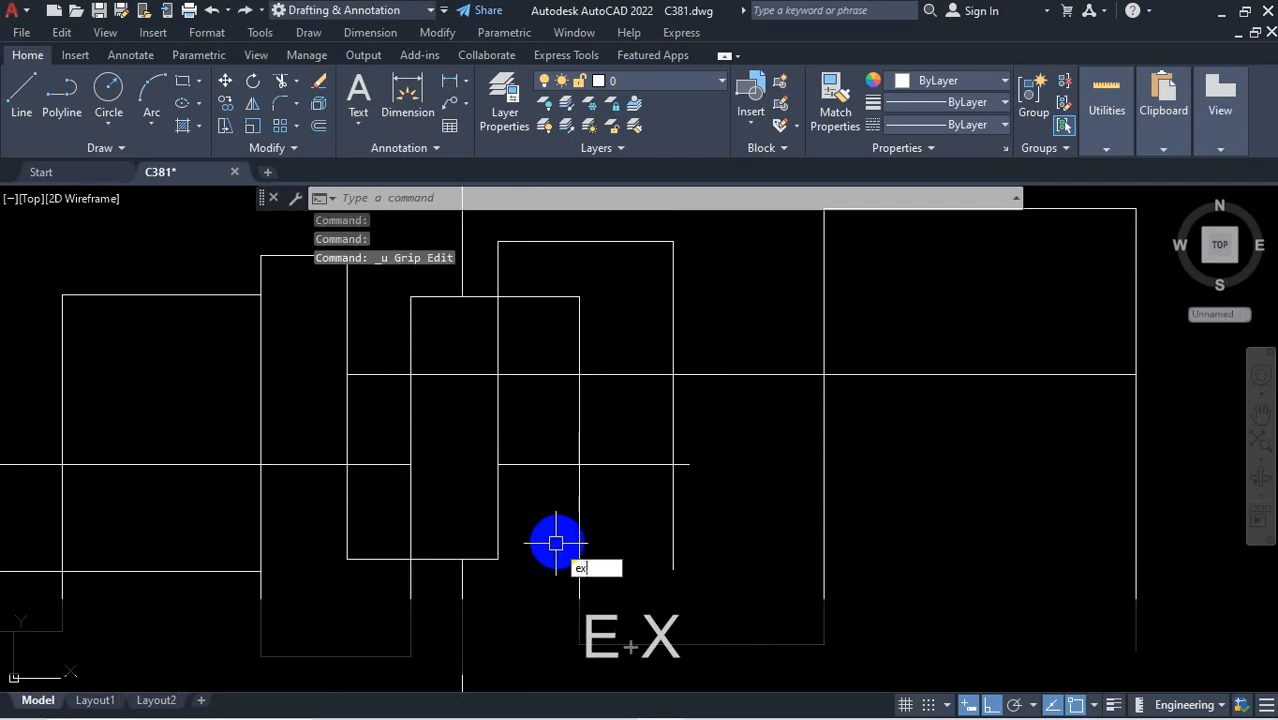
pyautogui.press('Return')
pyautogui.click(516, 463)
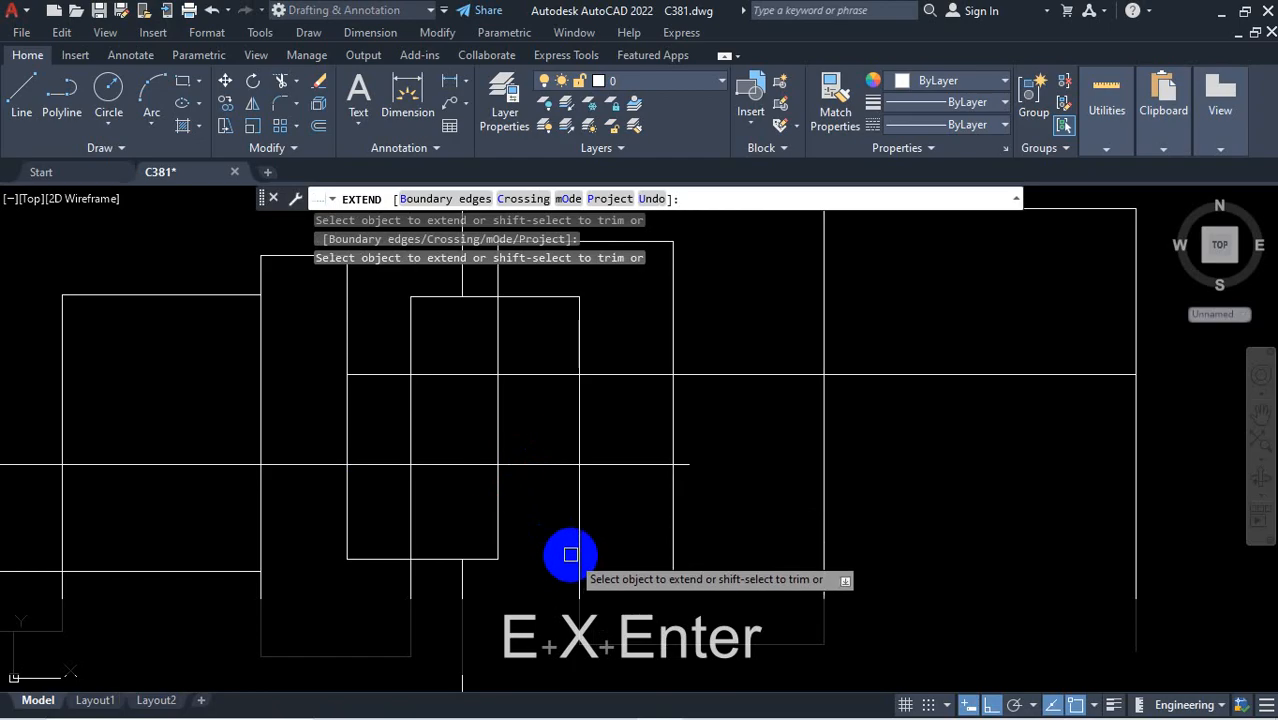
pyautogui.press('Escape')
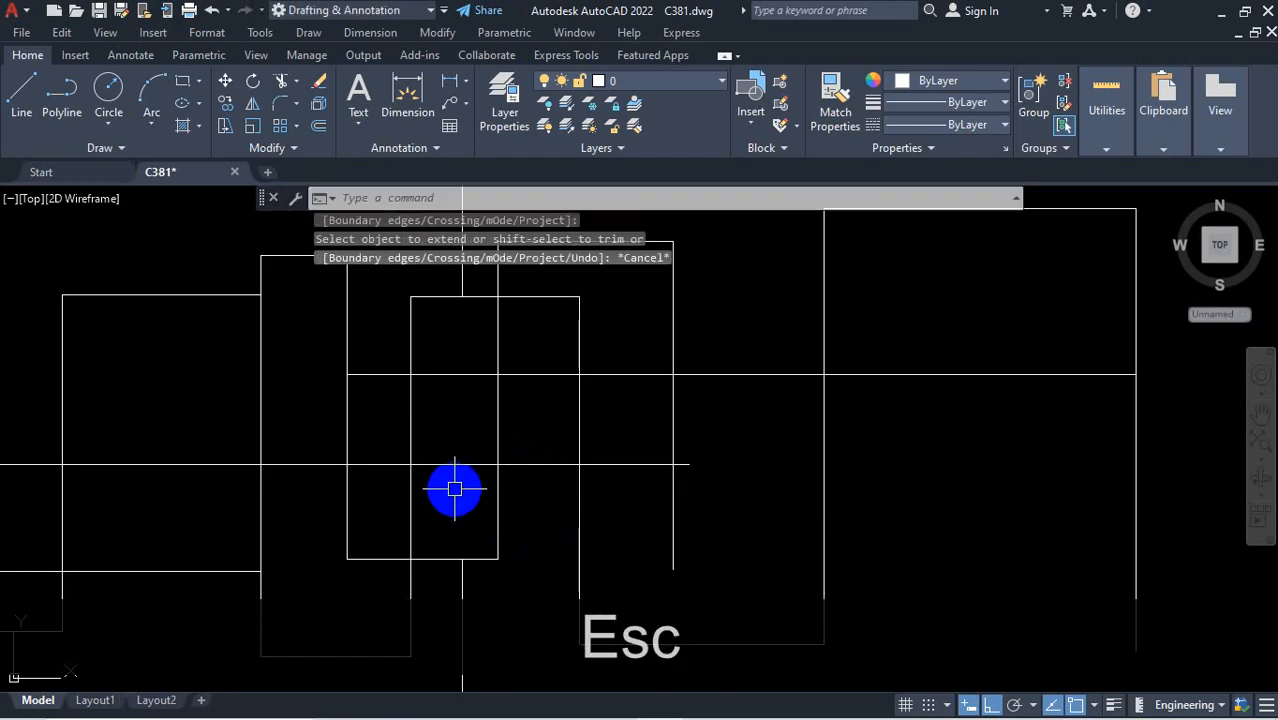
# Select both segments of the lower horizontal line, and the extended segment alone, to check where they meet
pyautogui.click(451, 464)
pyautogui.click(397, 464)
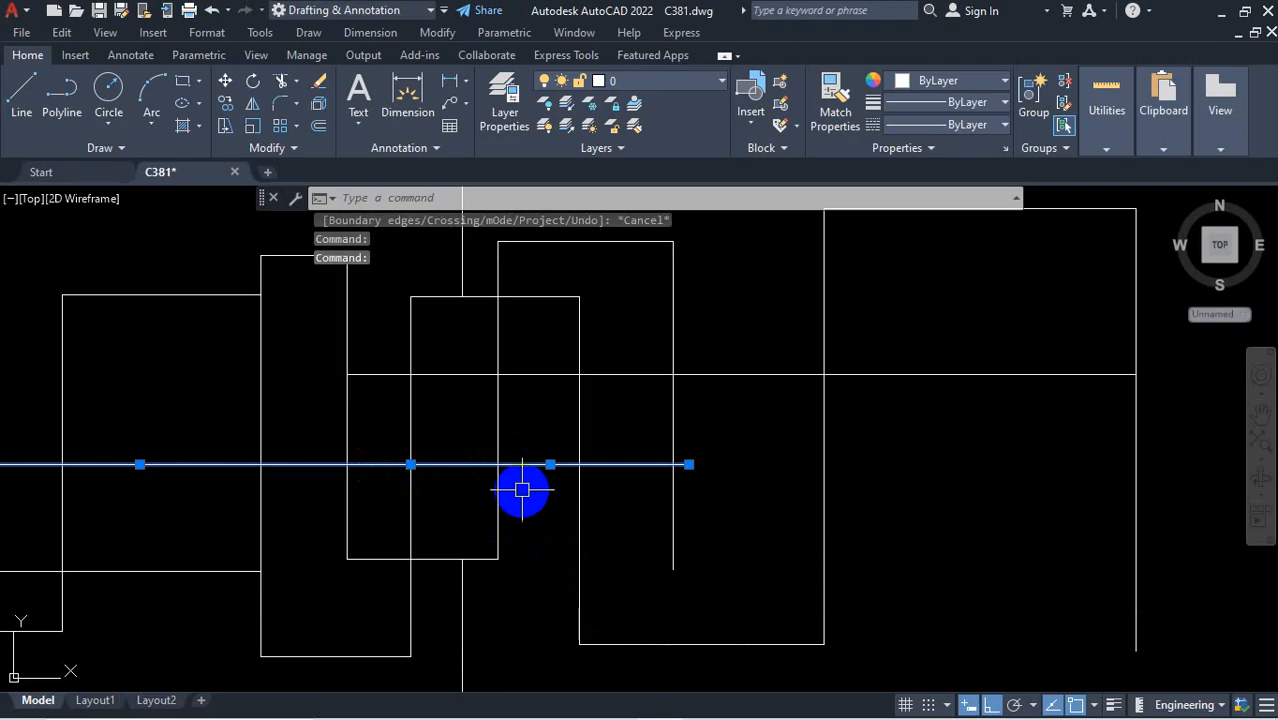
pyautogui.press('Escape')
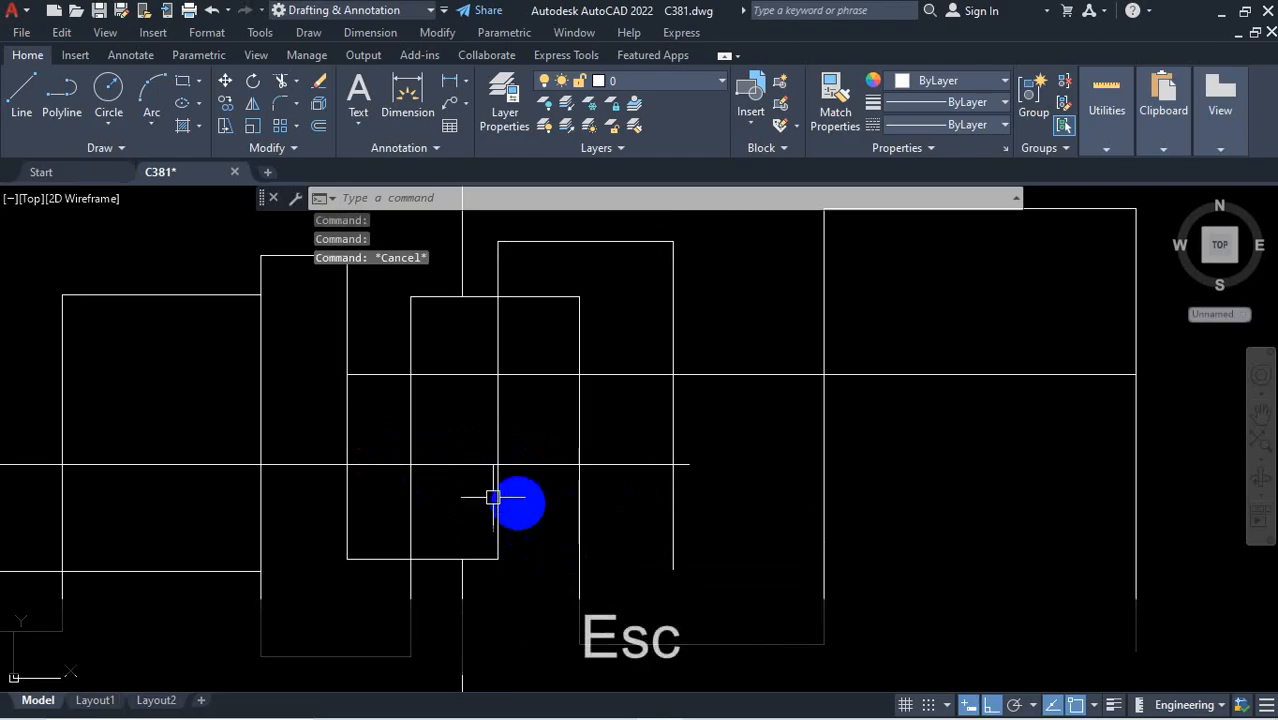
pyautogui.click(463, 468)
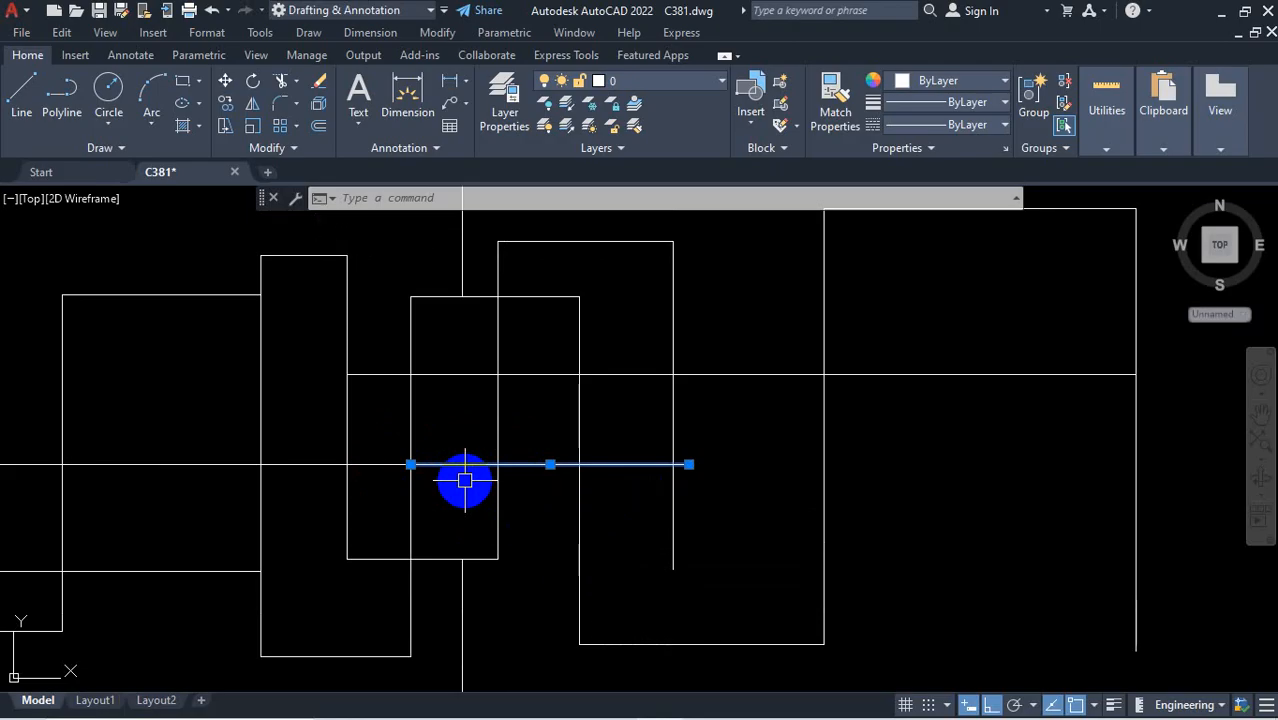
pyautogui.press('Escape')
# Inspect the upper-right corner of the first small frame, selecting its unjoined outer top and right lines to compare their ends
pyautogui.scroll(-5, 494, 488)
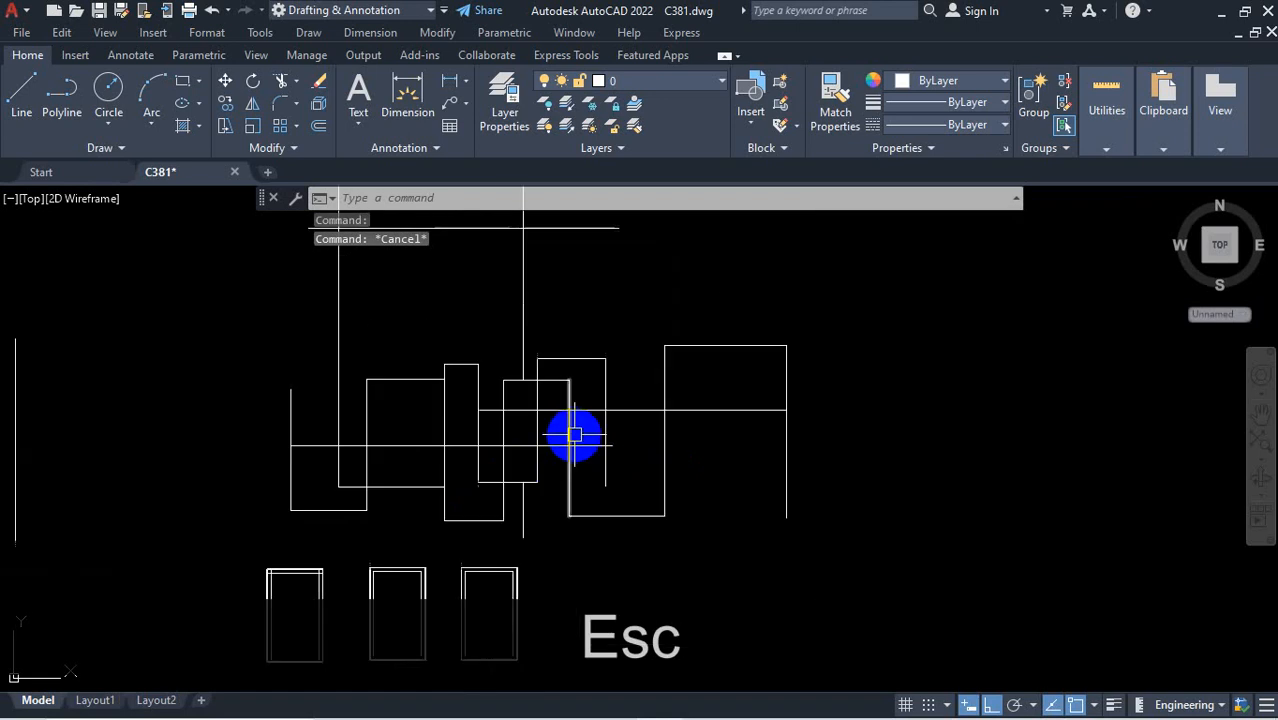
pyautogui.scroll(4, 560, 442)
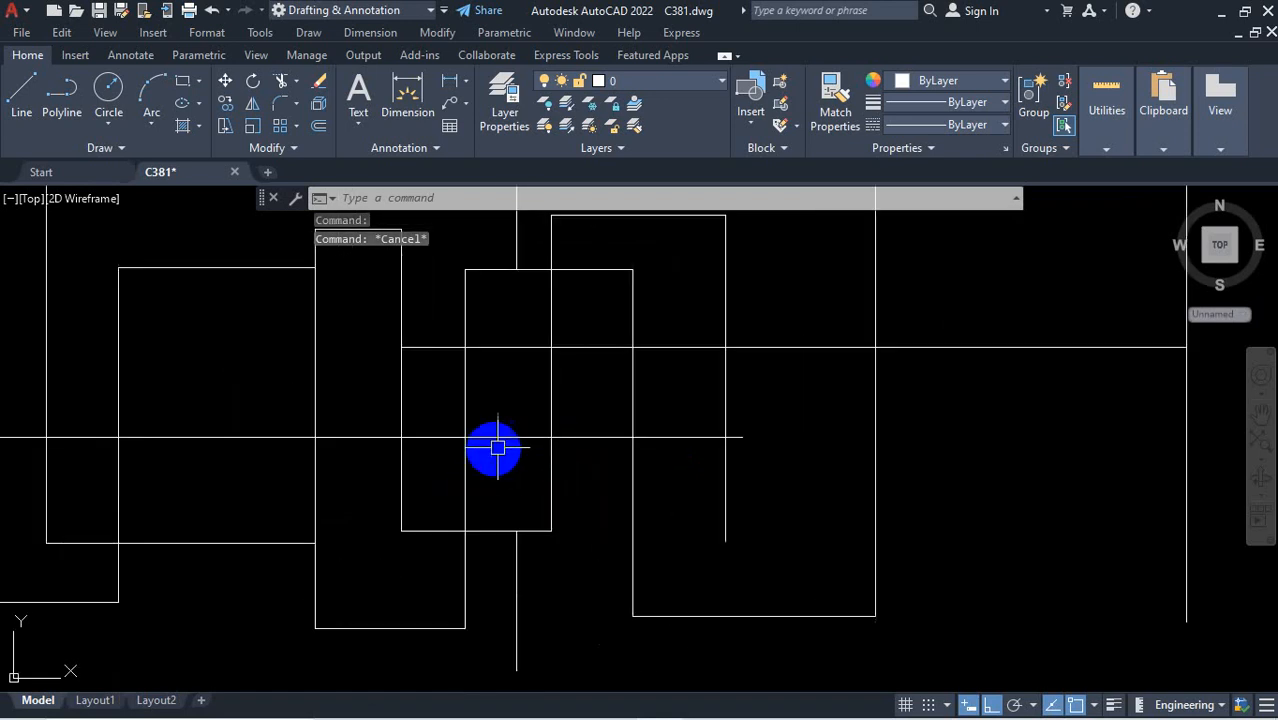
pyautogui.scroll(-5, 499, 448)
pyautogui.scroll(-10, 576, 379)
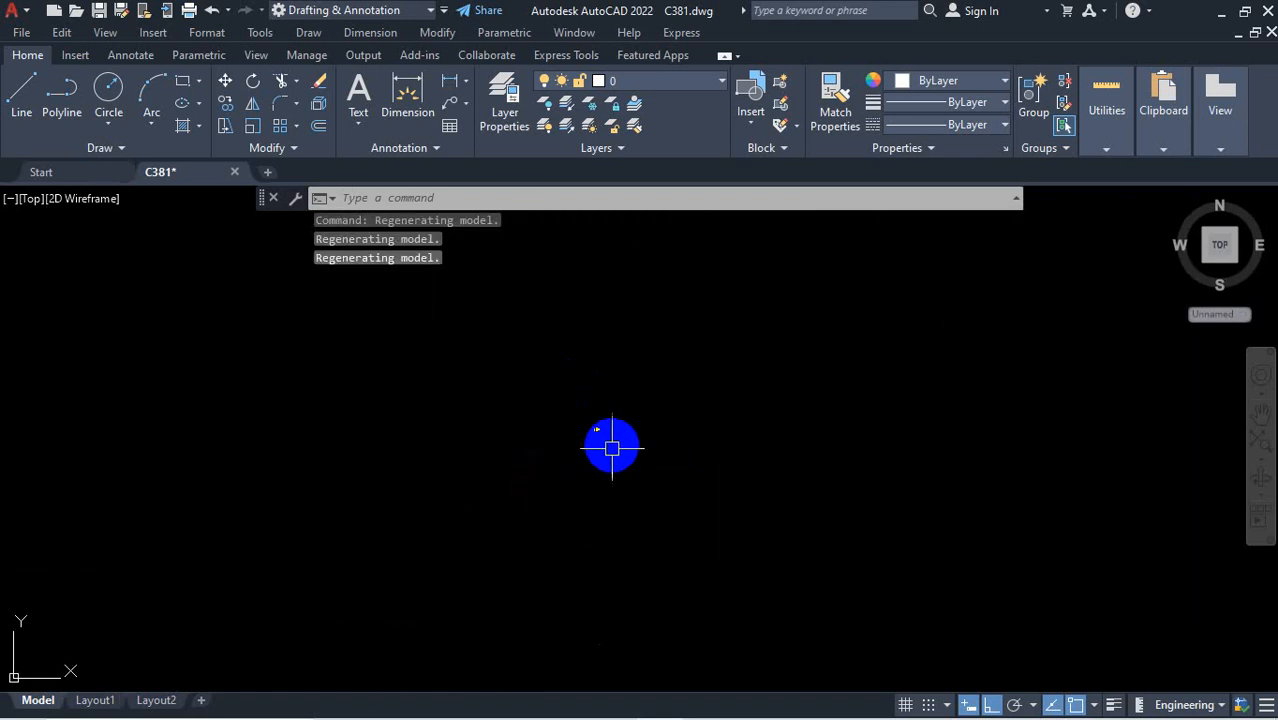
pyautogui.scroll(12, 595, 453)
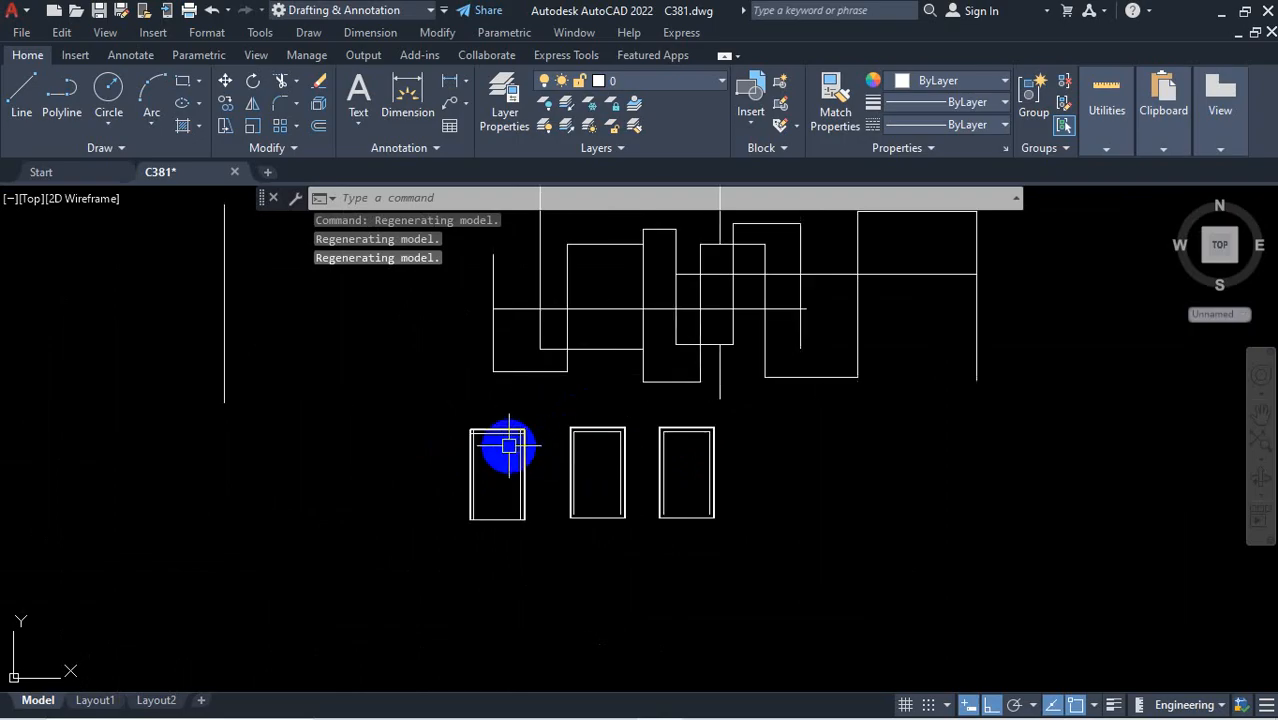
pyautogui.scroll(3, 530, 423)
pyautogui.scroll(-4, 508, 403)
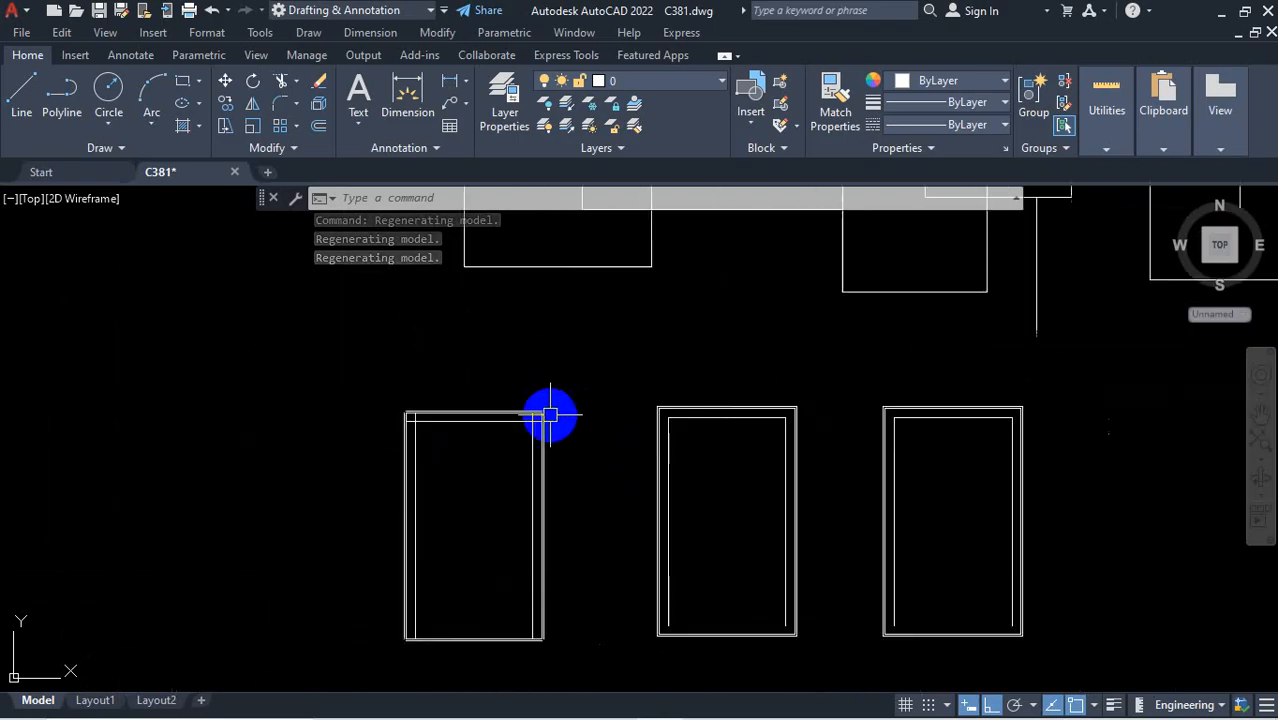
pyautogui.scroll(4, 551, 411)
pyautogui.scroll(4, 520, 410)
pyautogui.click(474, 445)
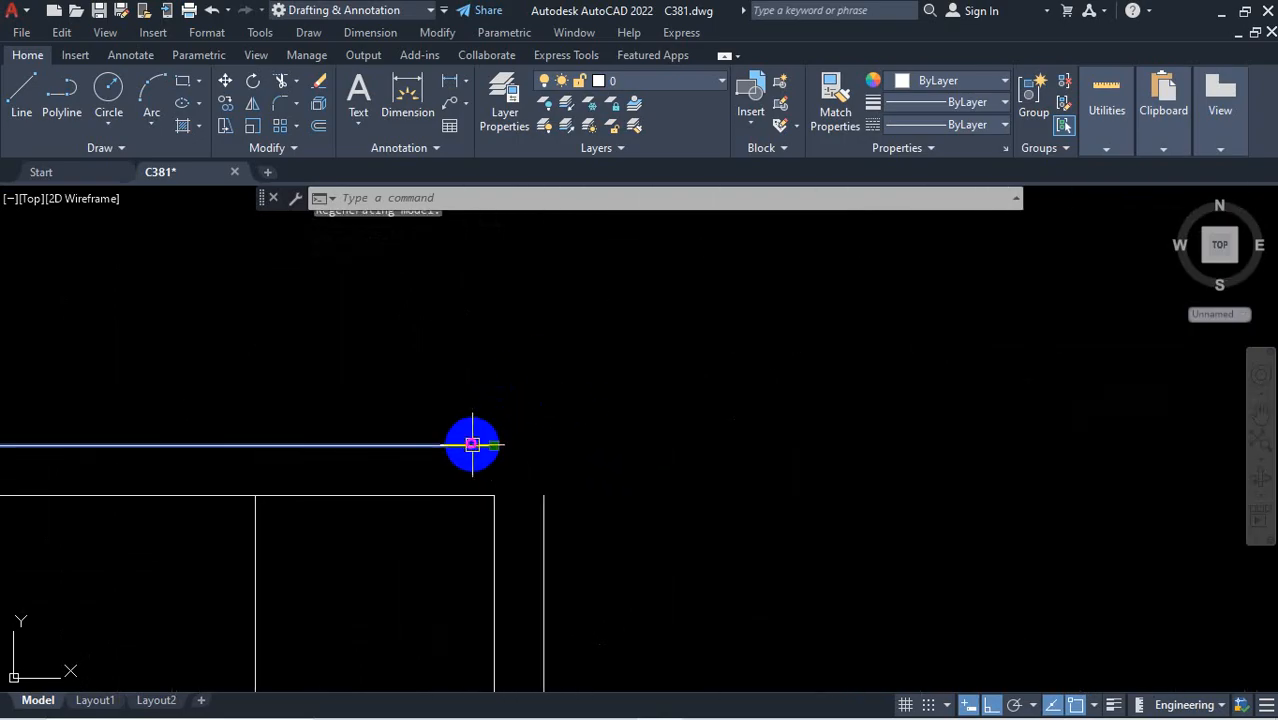
pyautogui.click(543, 522)
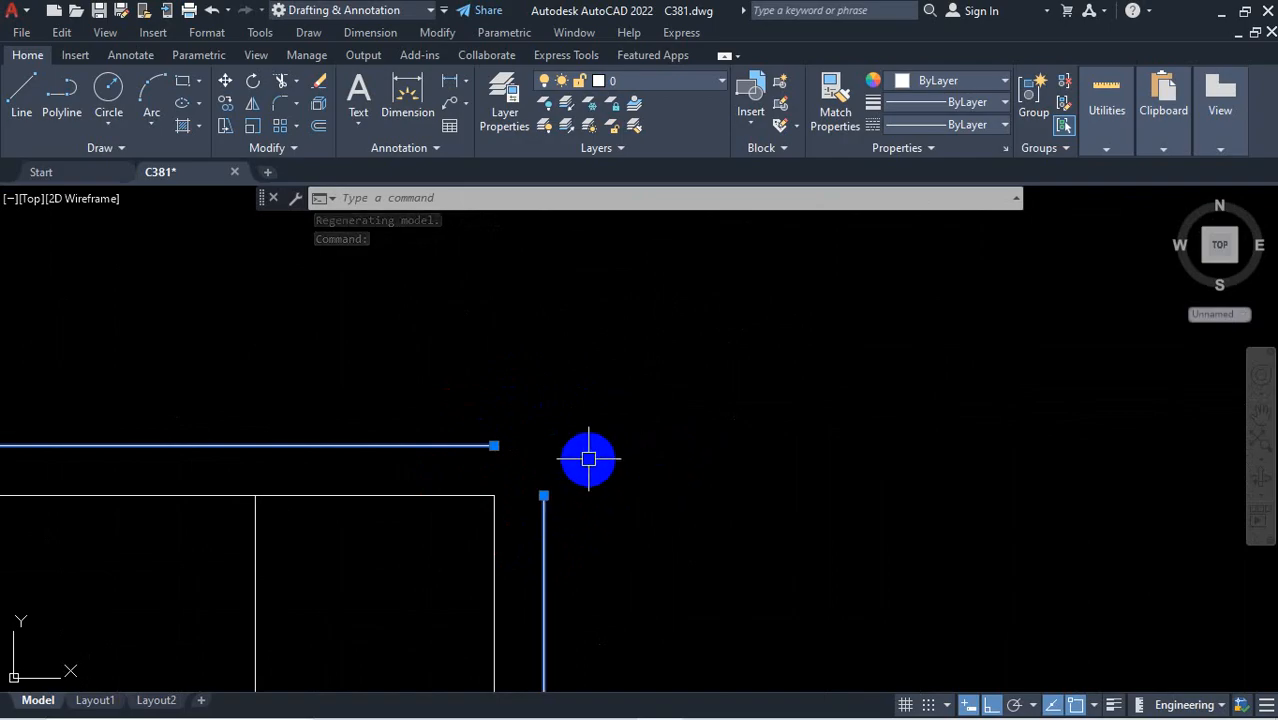
pyautogui.press('Escape')
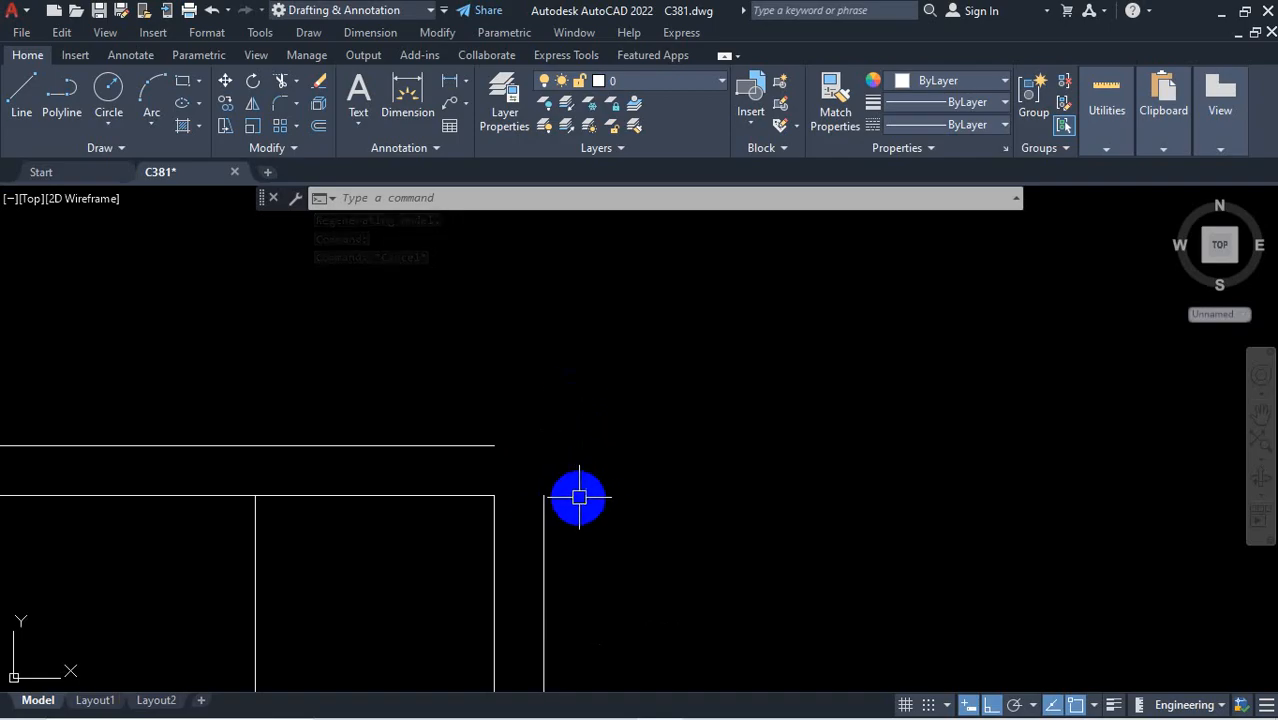
# Mark the upward continuation of the frame's outer right line with a temporary red screen annotation, and clear it
pyautogui.hotkey('ctrl', '1')
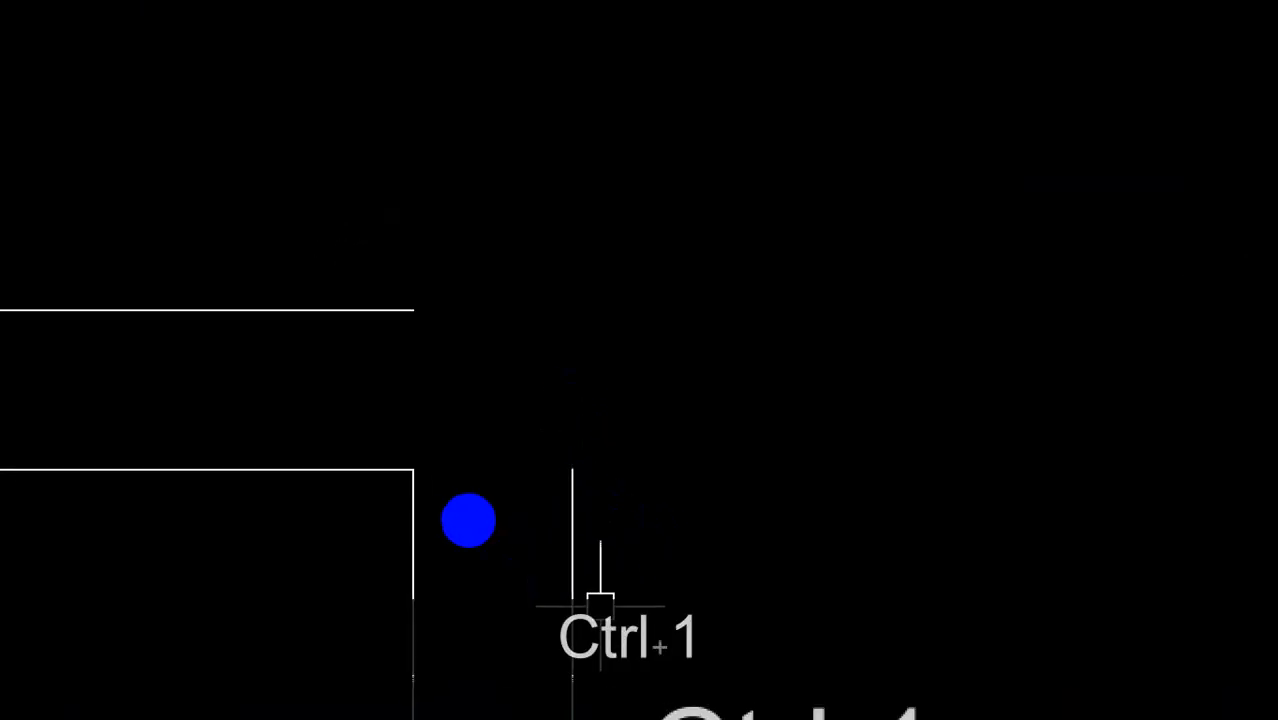
pyautogui.click(468, 520)
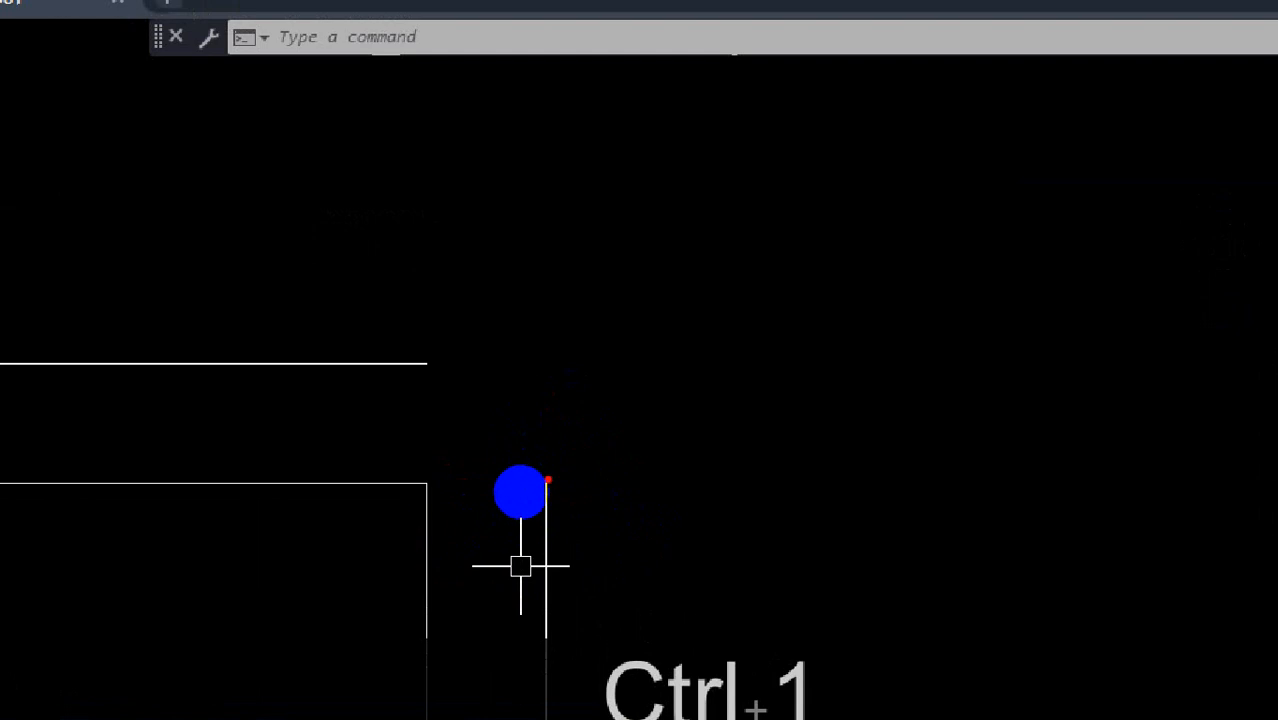
pyautogui.moveTo(547, 480); pyautogui.dragTo(529, 285)
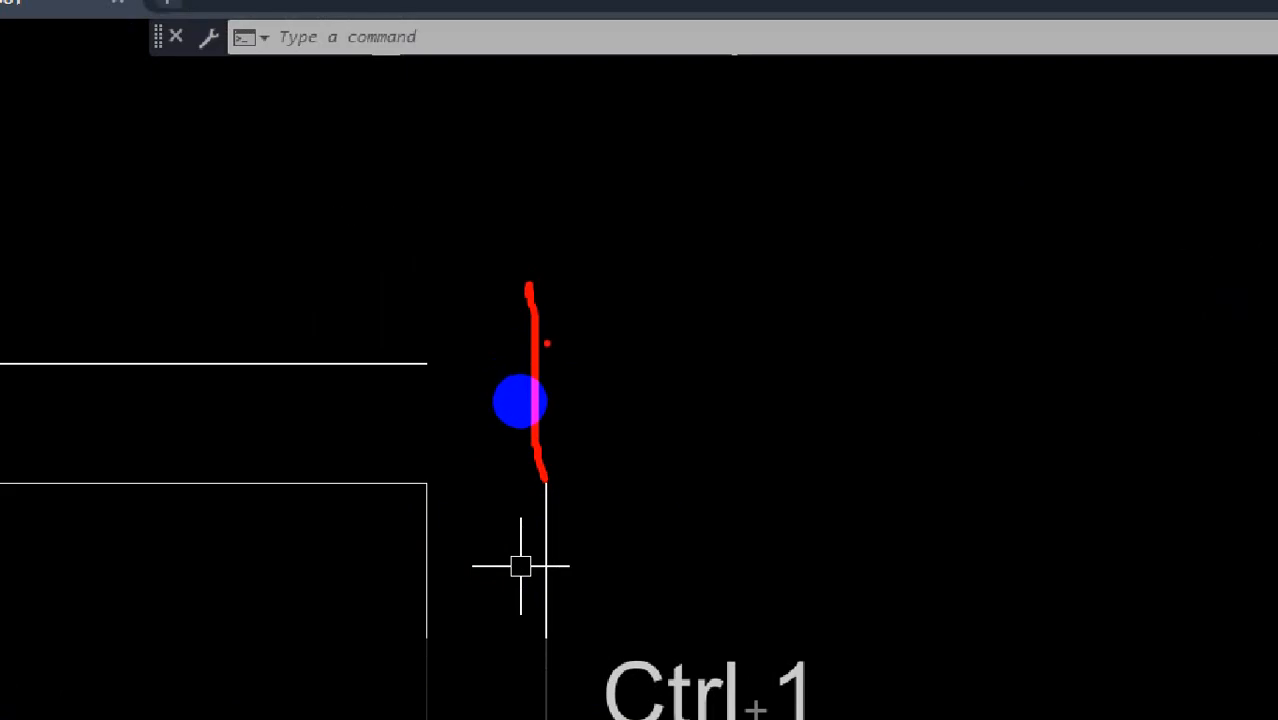
pyautogui.press('Escape')
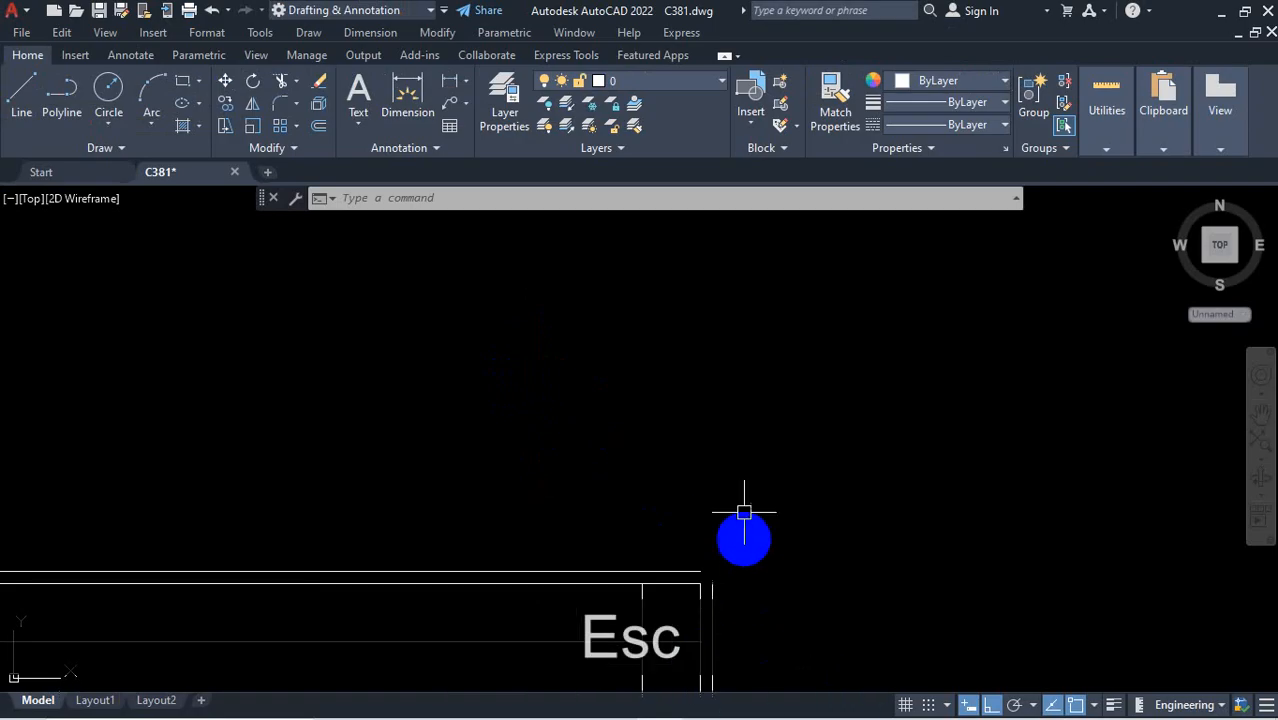
# Examine the open corner between the frame's outer top and right lines, outlining the missing corner with a temporary red annotation
pyautogui.scroll(5, 709, 588)
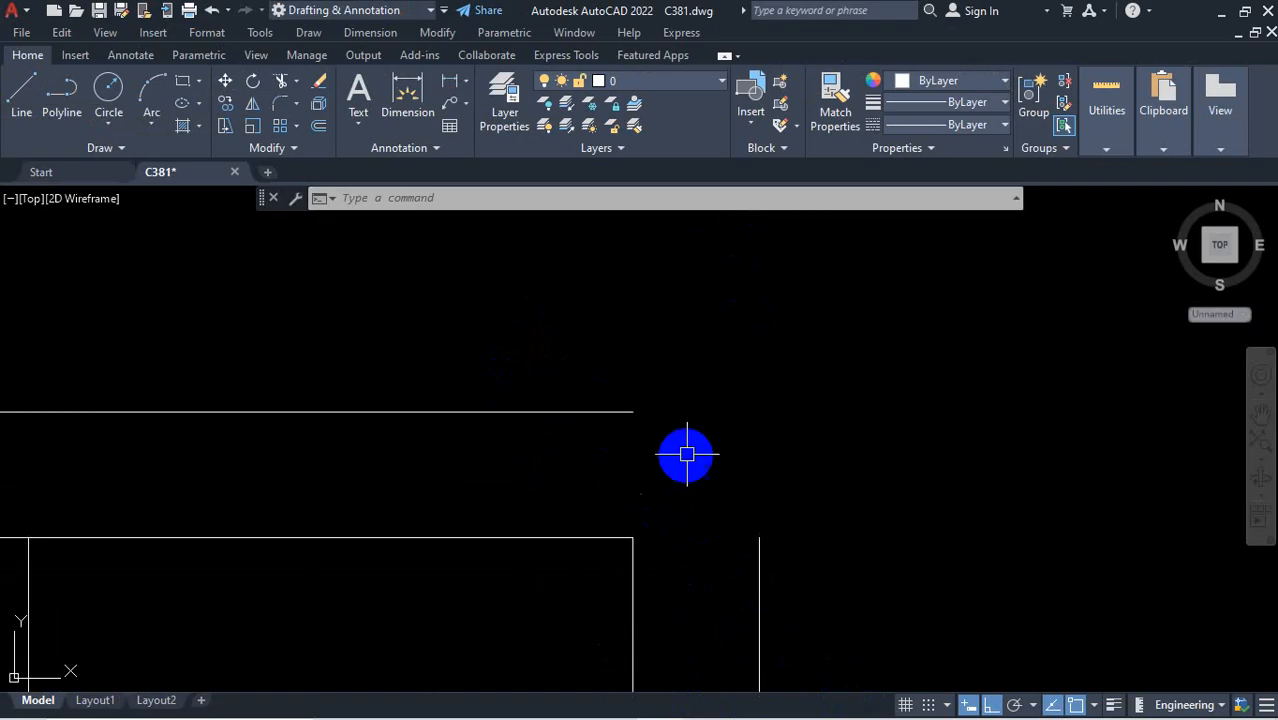
pyautogui.scroll(-8, 705, 463)
pyautogui.scroll(5, 690, 465)
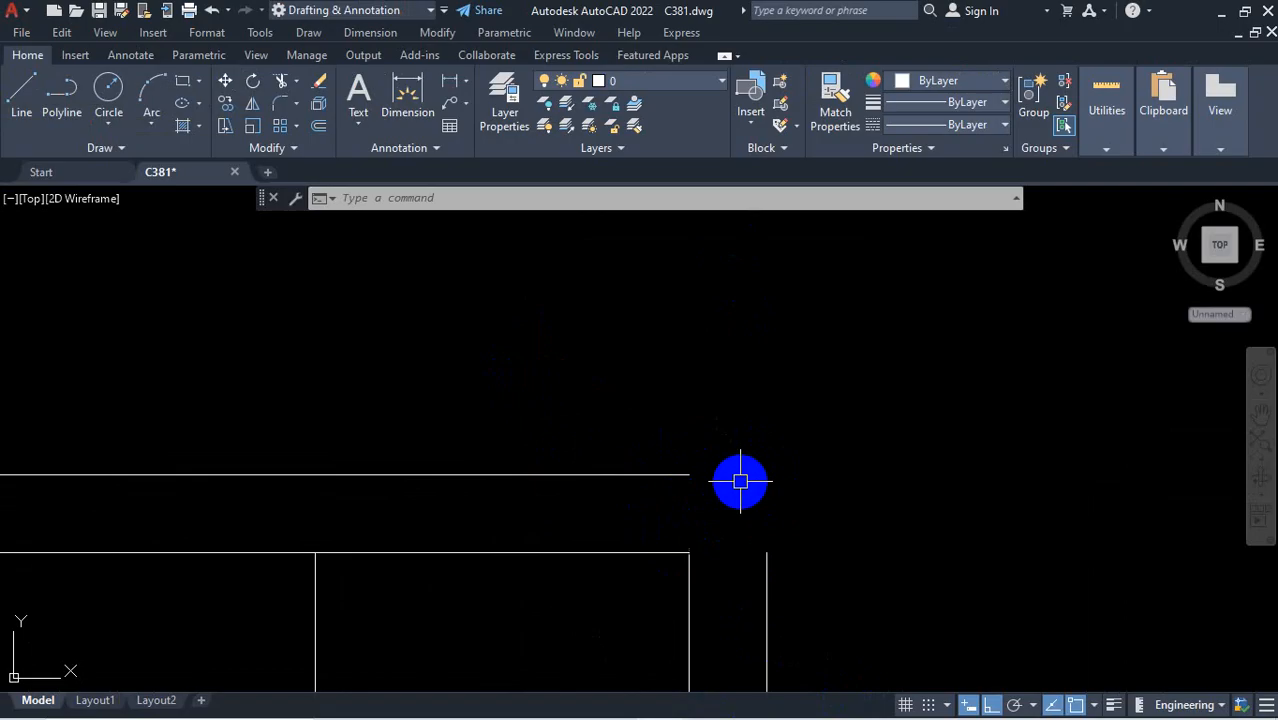
pyautogui.scroll(-3, 755, 485)
pyautogui.scroll(3, 752, 480)
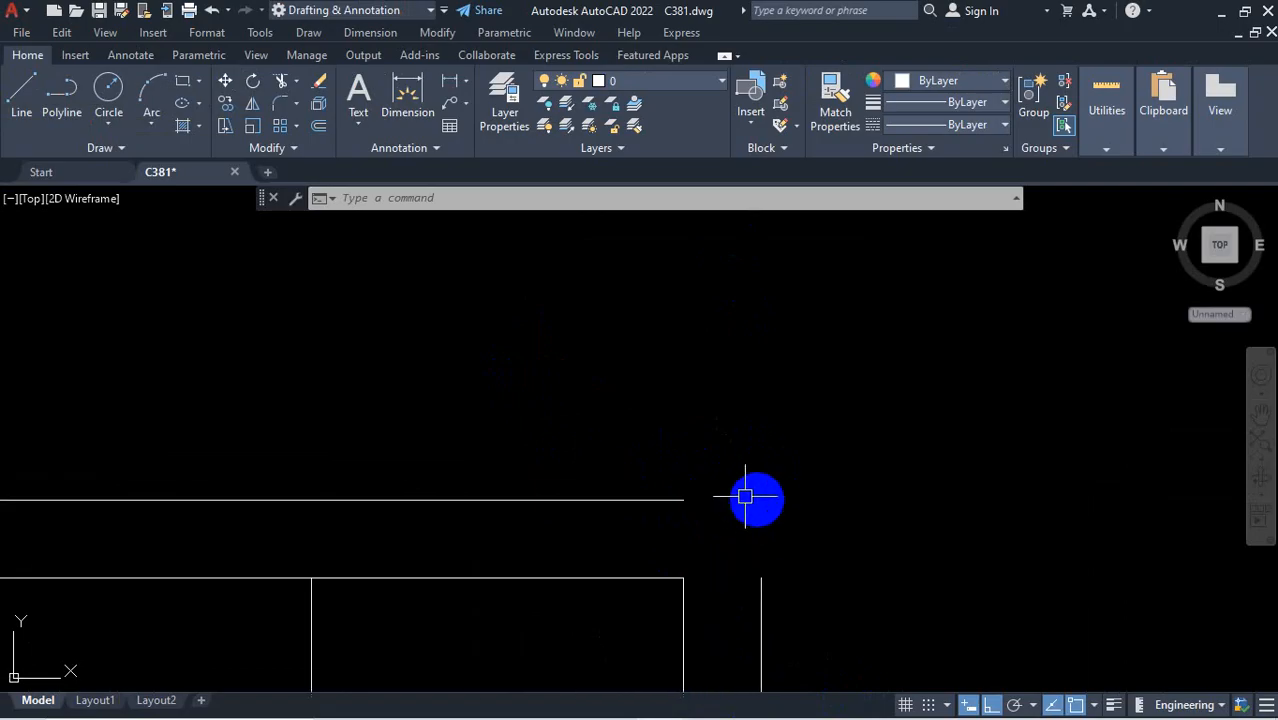
pyautogui.scroll(-4, 735, 500)
pyautogui.scroll(-3, 722, 506)
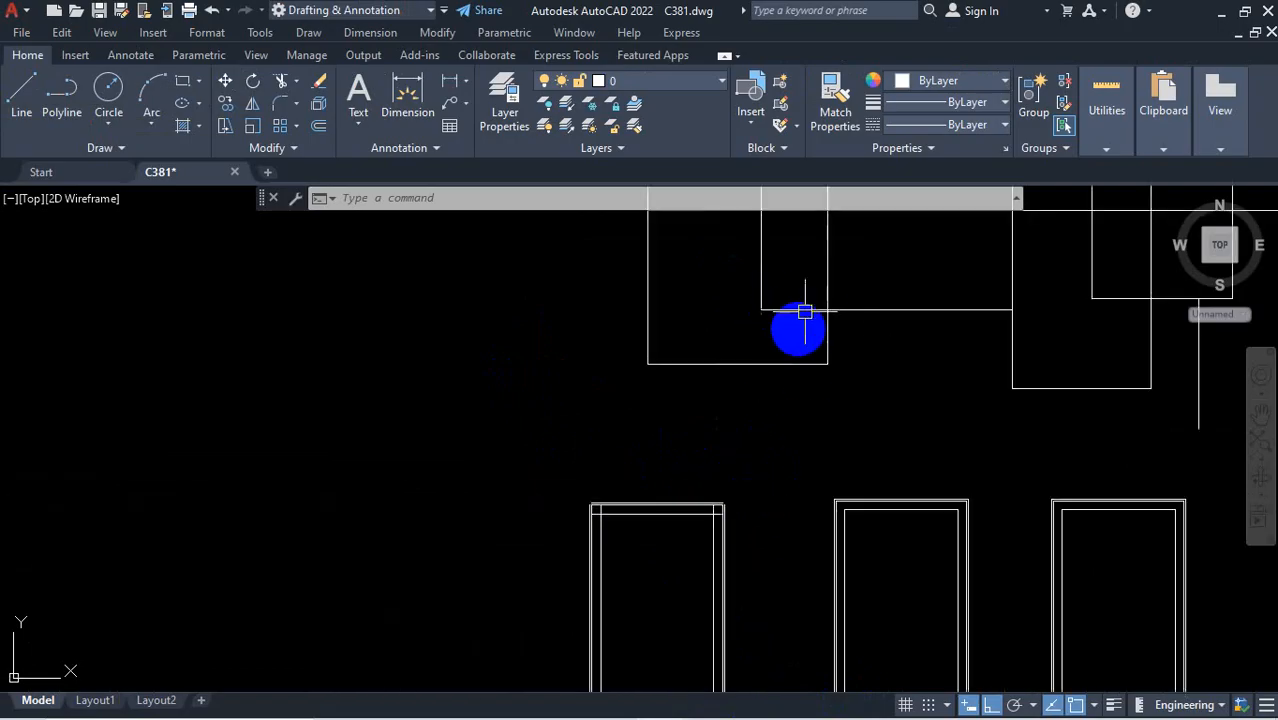
pyautogui.scroll(6, 730, 520)
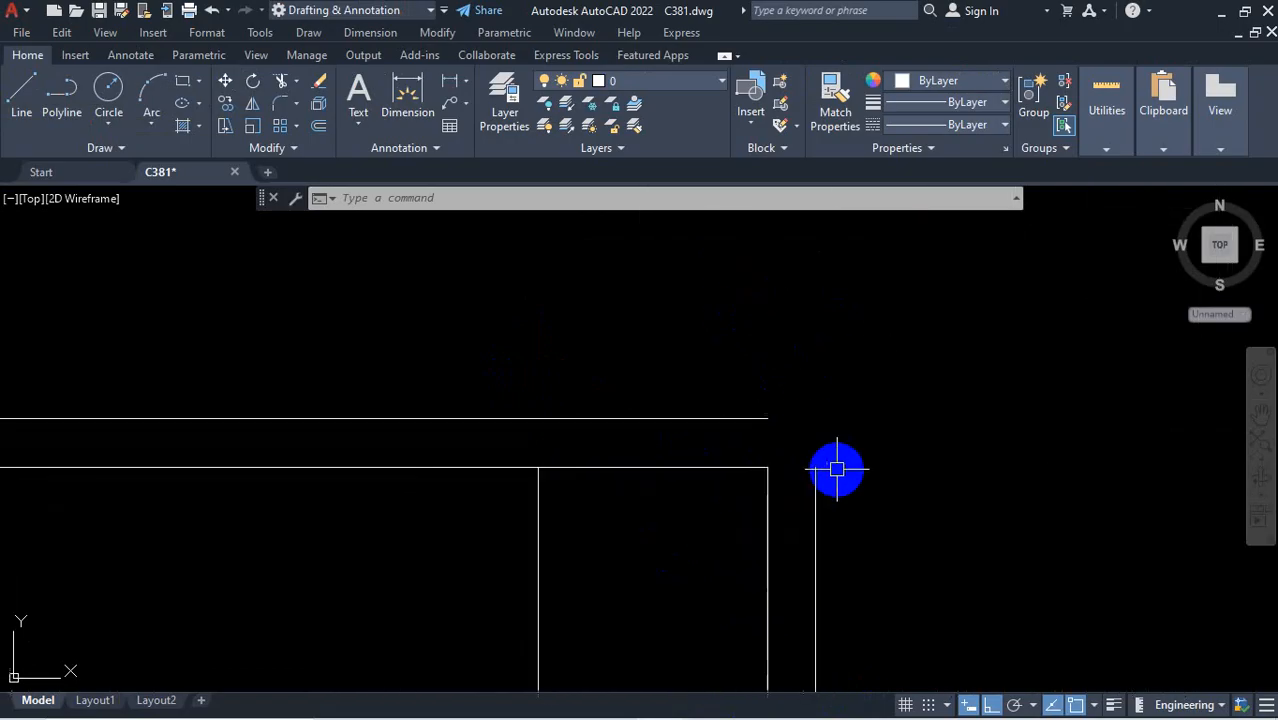
pyautogui.hotkey('ctrl', '1')
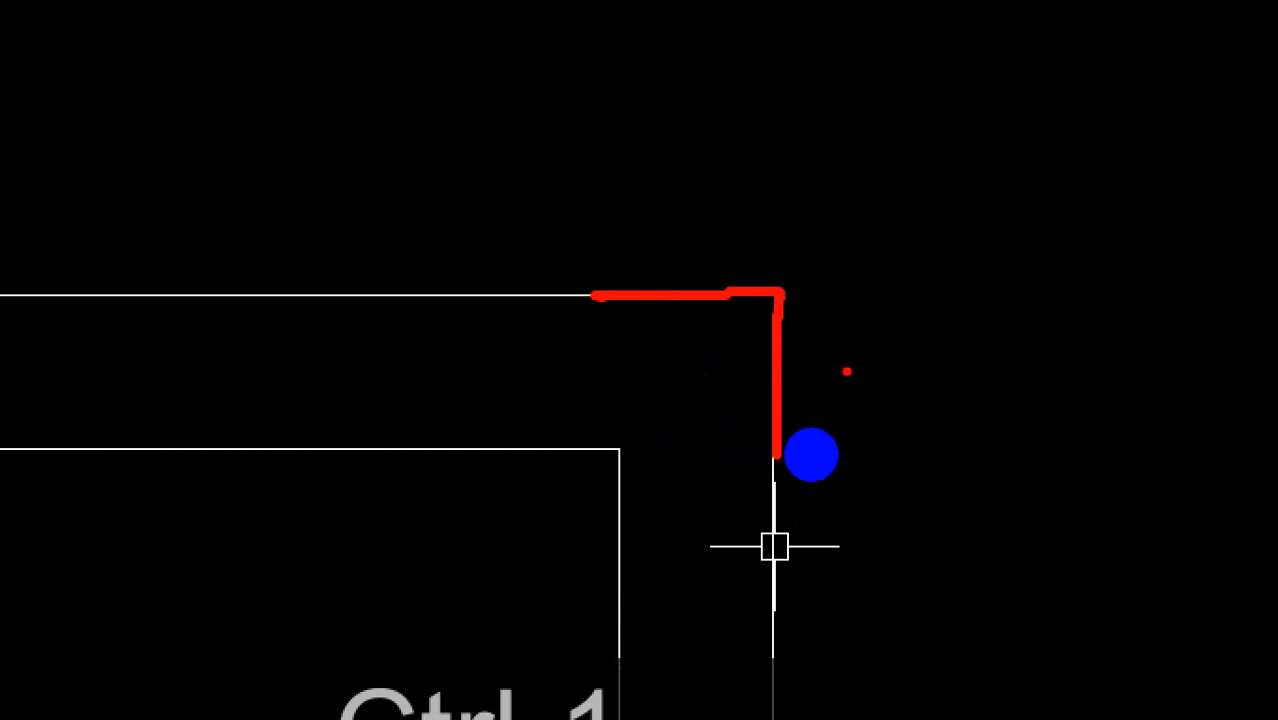
pyautogui.press('Escape')
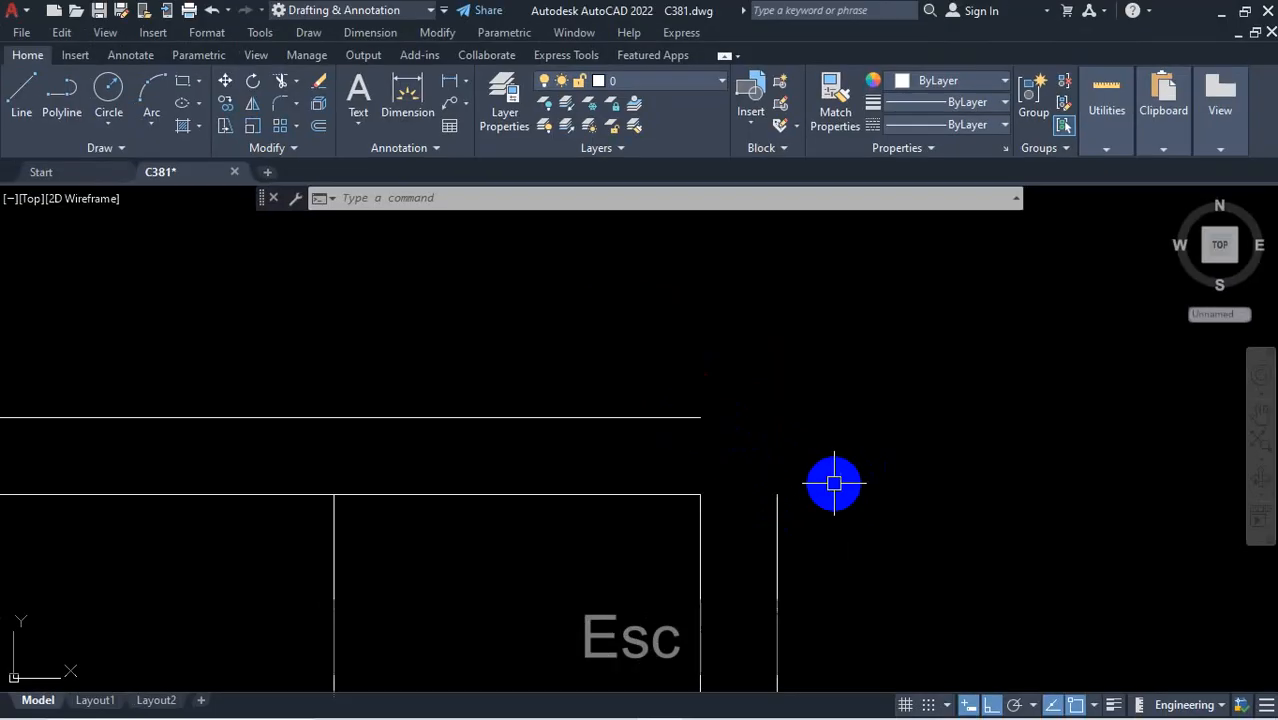
# Try grip-stretching the upper end of the frame's outer right line past the level of the top line, and undo it
pyautogui.click(777, 525)
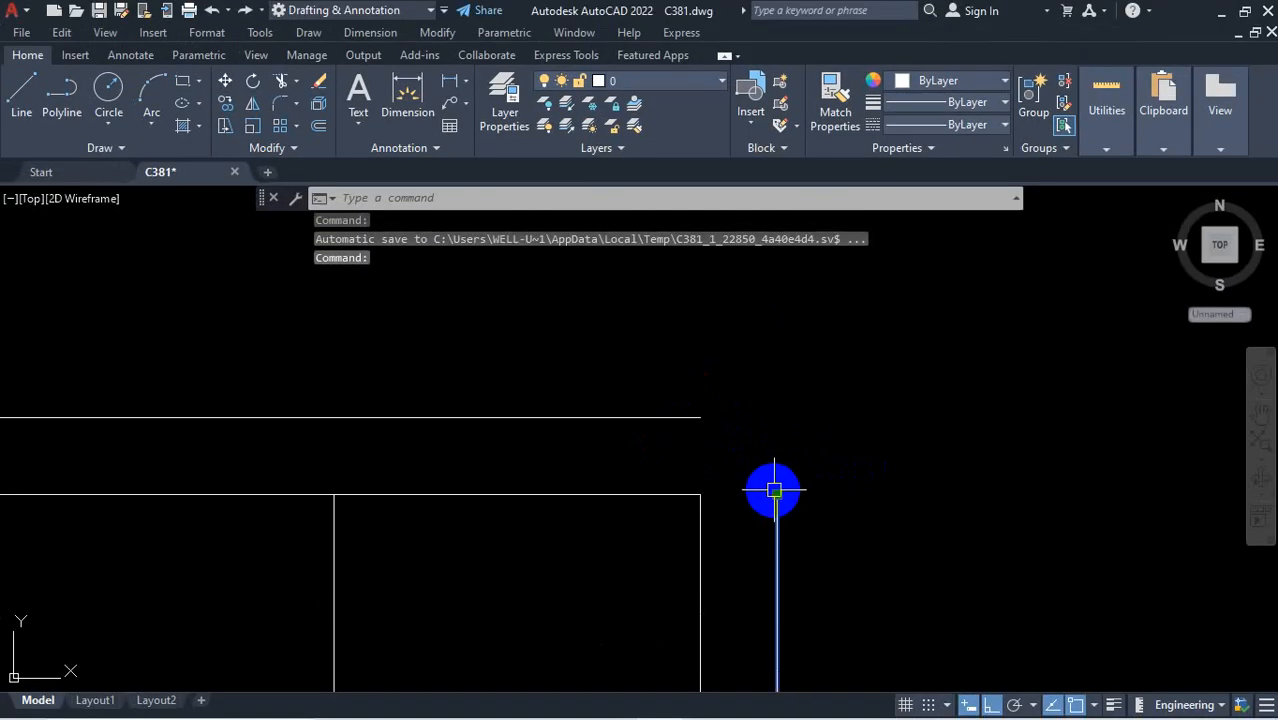
pyautogui.click(777, 494)
pyautogui.click(770, 362)
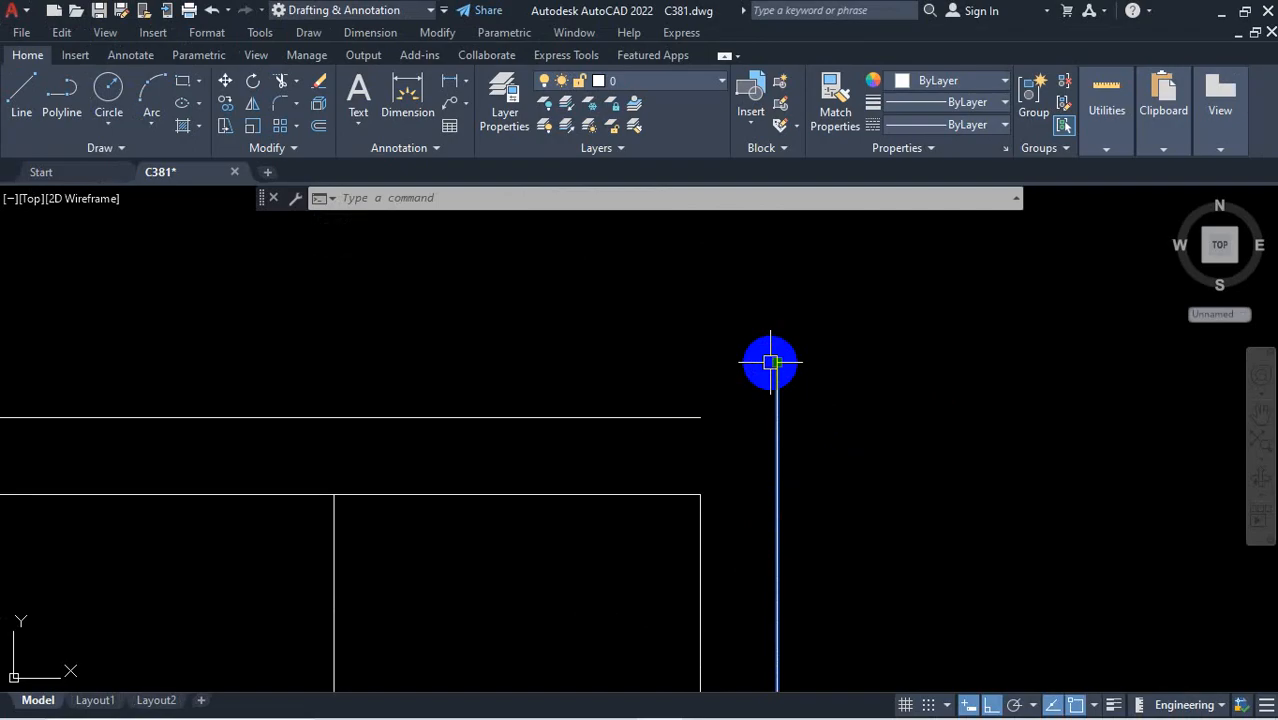
pyautogui.press('Escape')
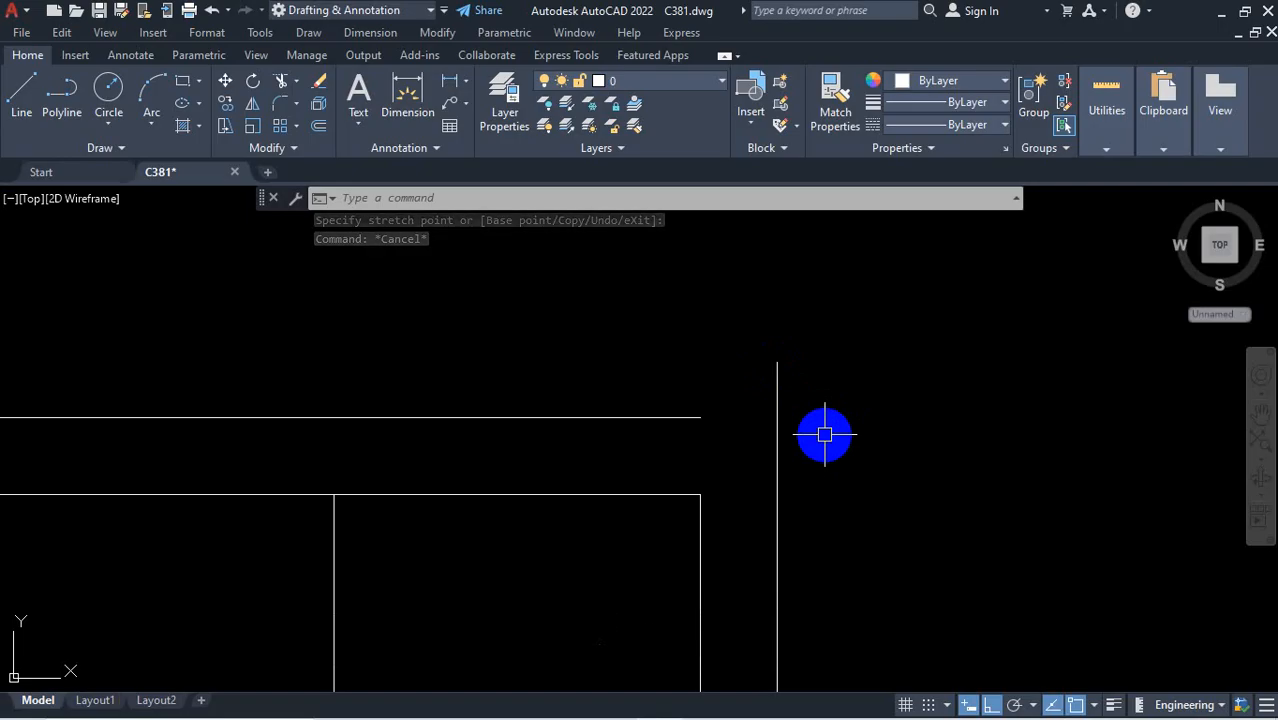
pyautogui.press('ctrl')
pyautogui.hotkey('ctrl', 'z')
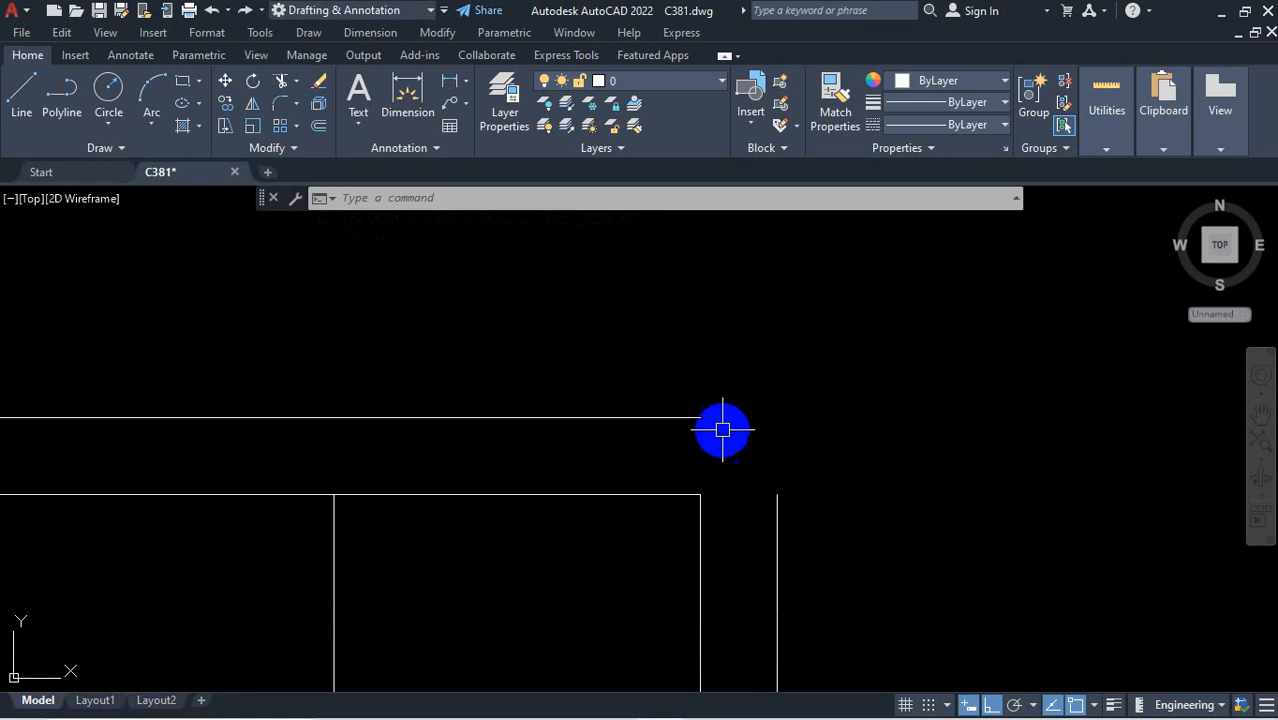
# Review the first frame's open upper-right corner, the neighbouring frames and the stepped shape above them
pyautogui.scroll(-12, 736, 440)
pyautogui.scroll(6, 762, 458)
pyautogui.scroll(5, 761, 457)
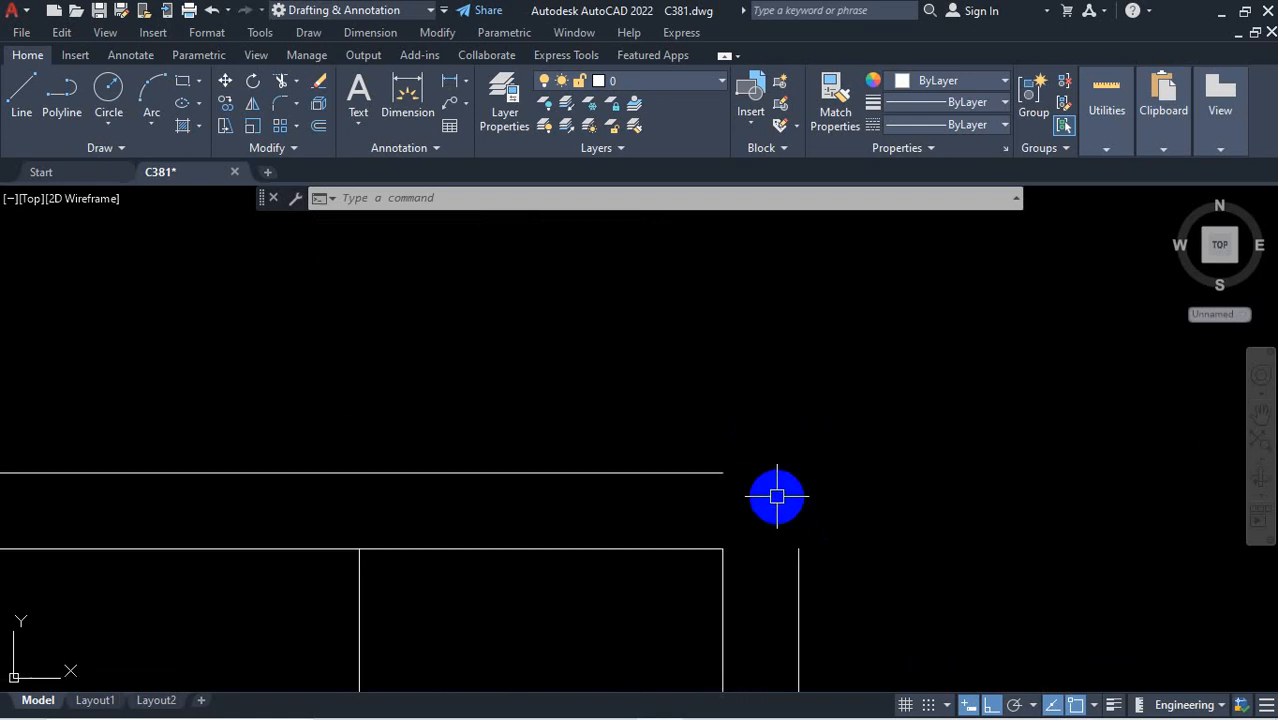
pyautogui.scroll(-4, 762, 514)
pyautogui.scroll(2, 745, 499)
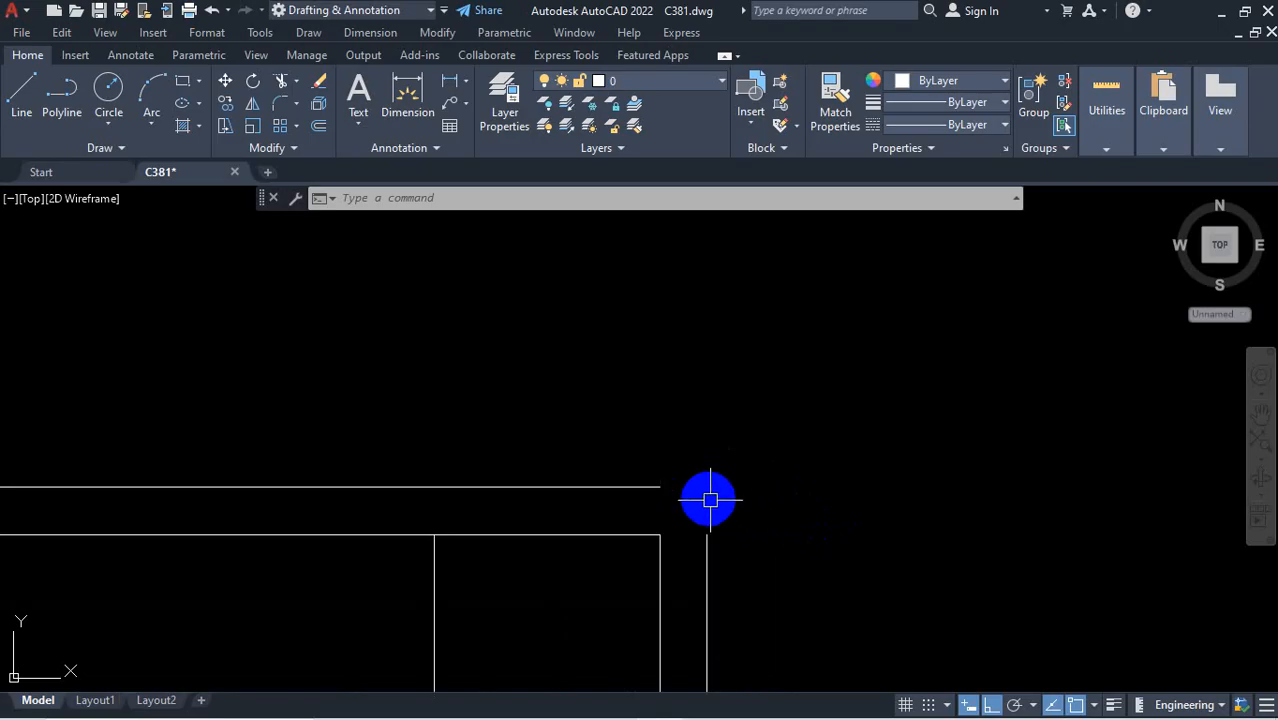
pyautogui.scroll(-4, 706, 526)
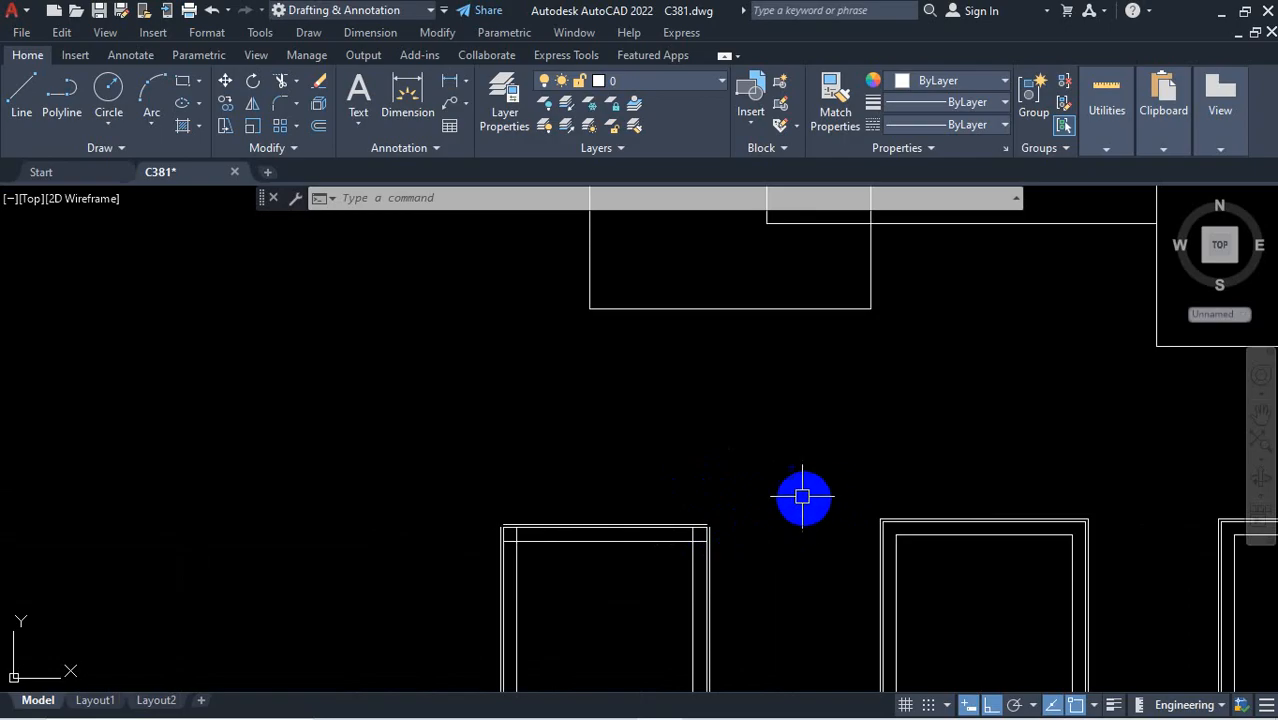
pyautogui.scroll(-8, 610, 512)
pyautogui.scroll(2, 905, 432)
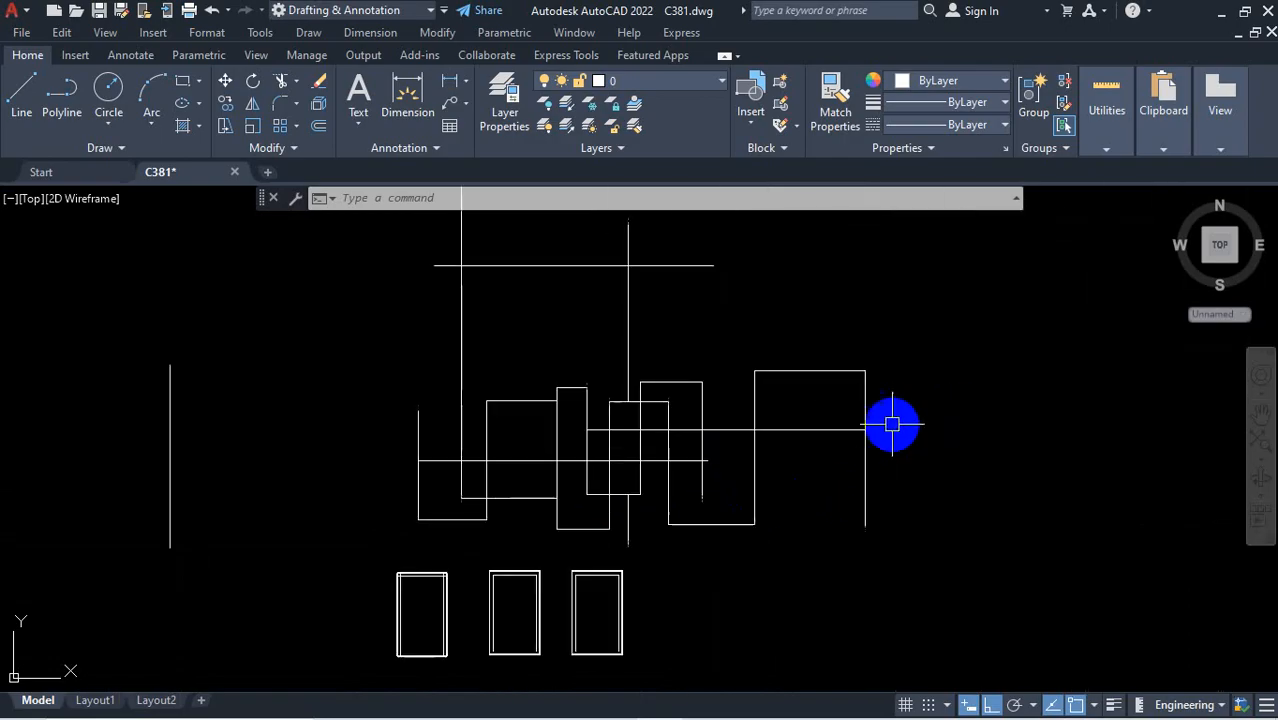
pyautogui.scroll(-5, 690, 462)
pyautogui.scroll(6, 827, 439)
pyautogui.scroll(-6, 760, 480)
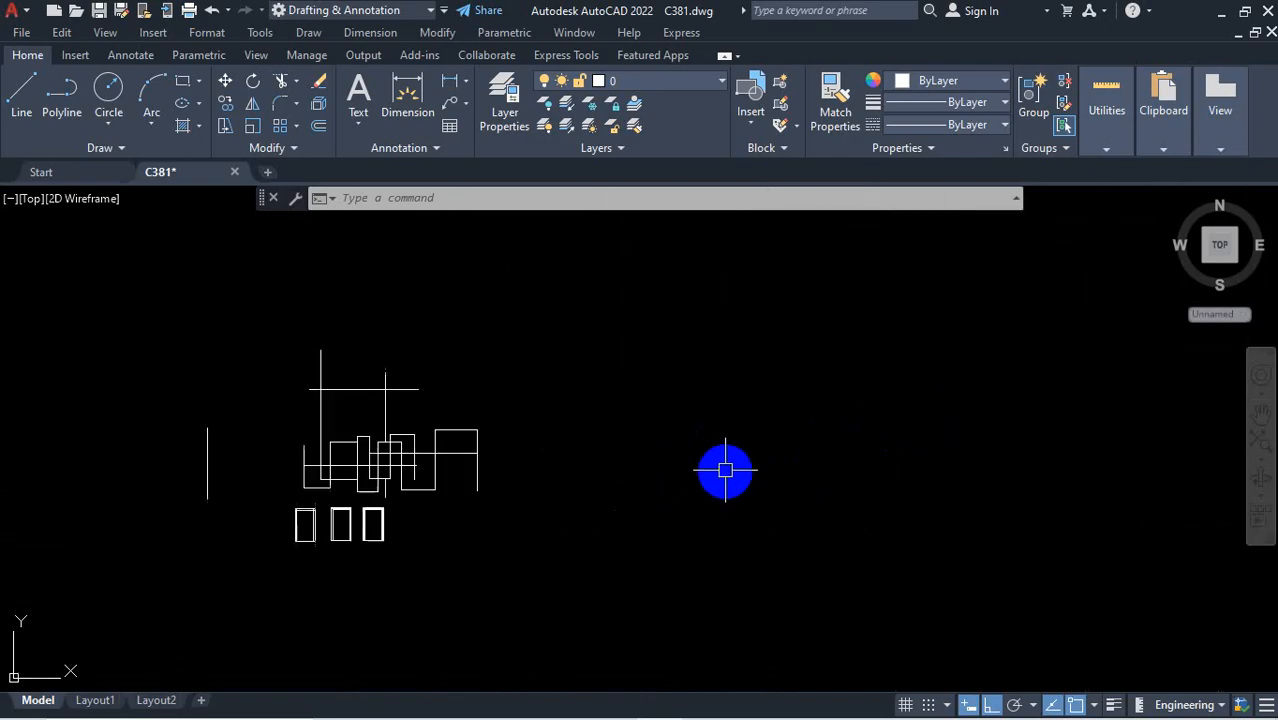
# Draw a vertical line and a horizontal line crossing it in the empty area right of the stepped shape
pyautogui.scroll(5, 490, 440)
pyautogui.click(38, 105)
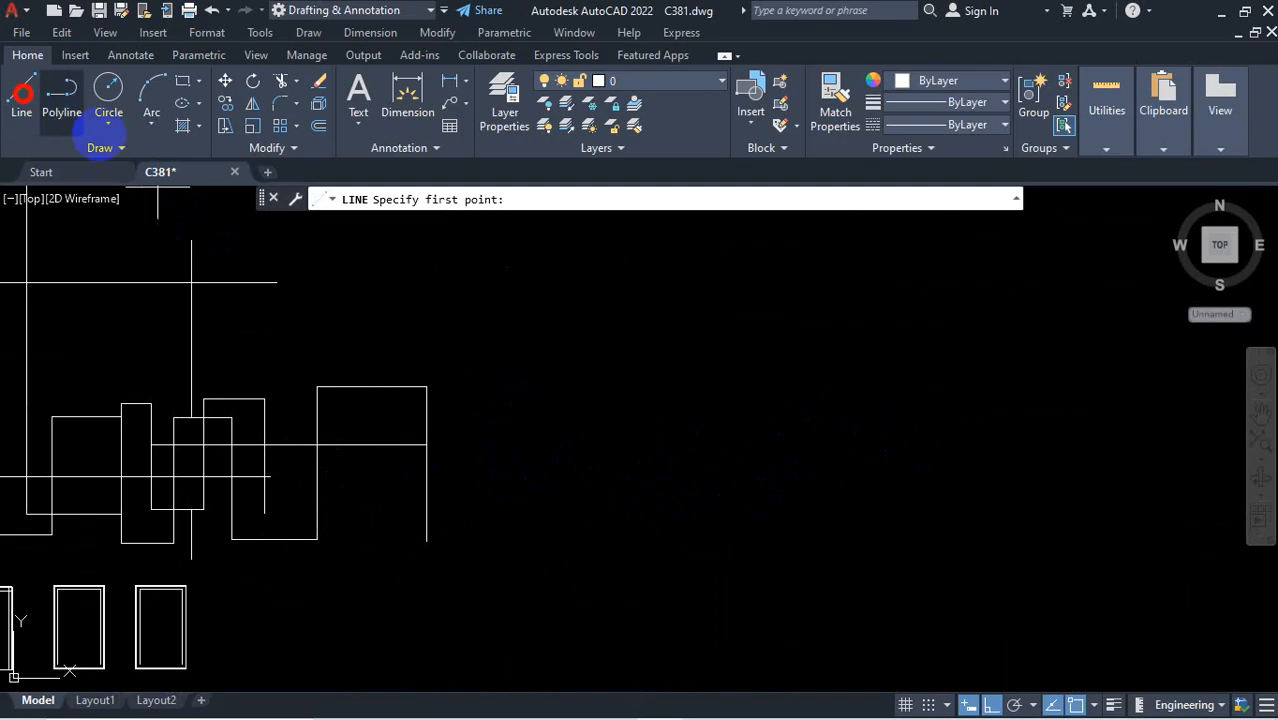
pyautogui.click(586, 380)
pyautogui.click(576, 552)
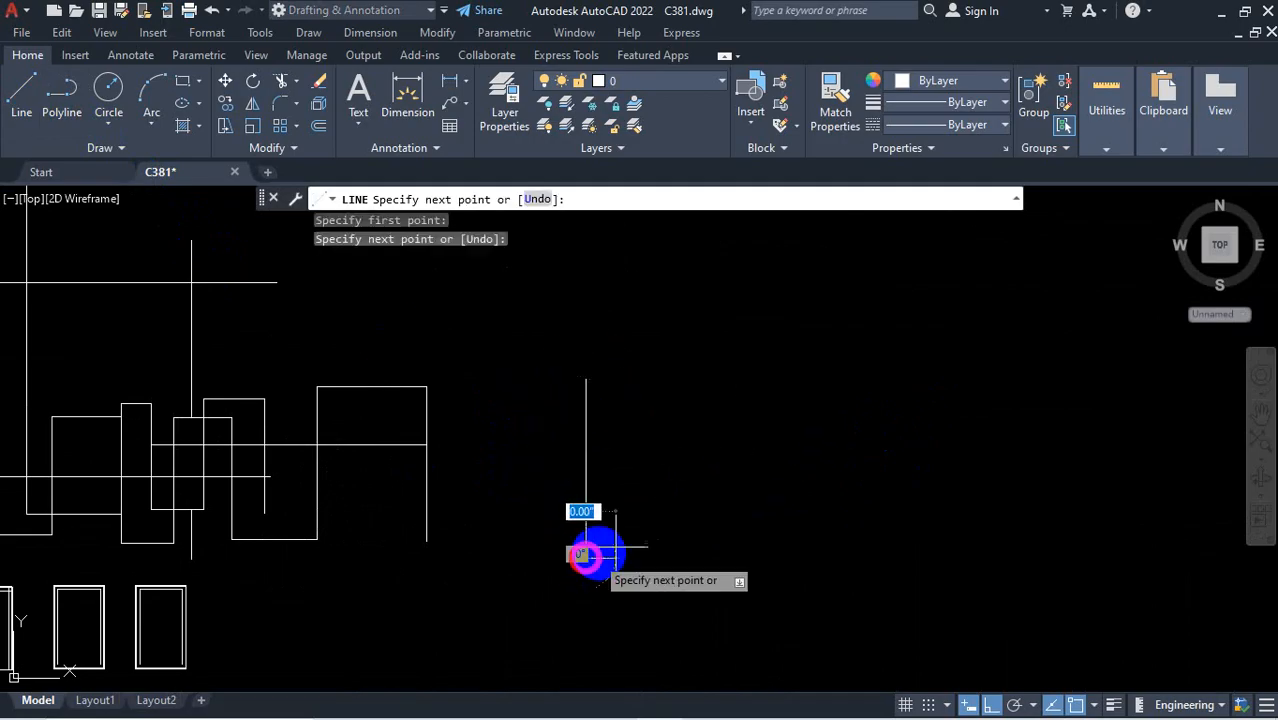
pyautogui.press('space')
pyautogui.press('space')
pyautogui.click(542, 432)
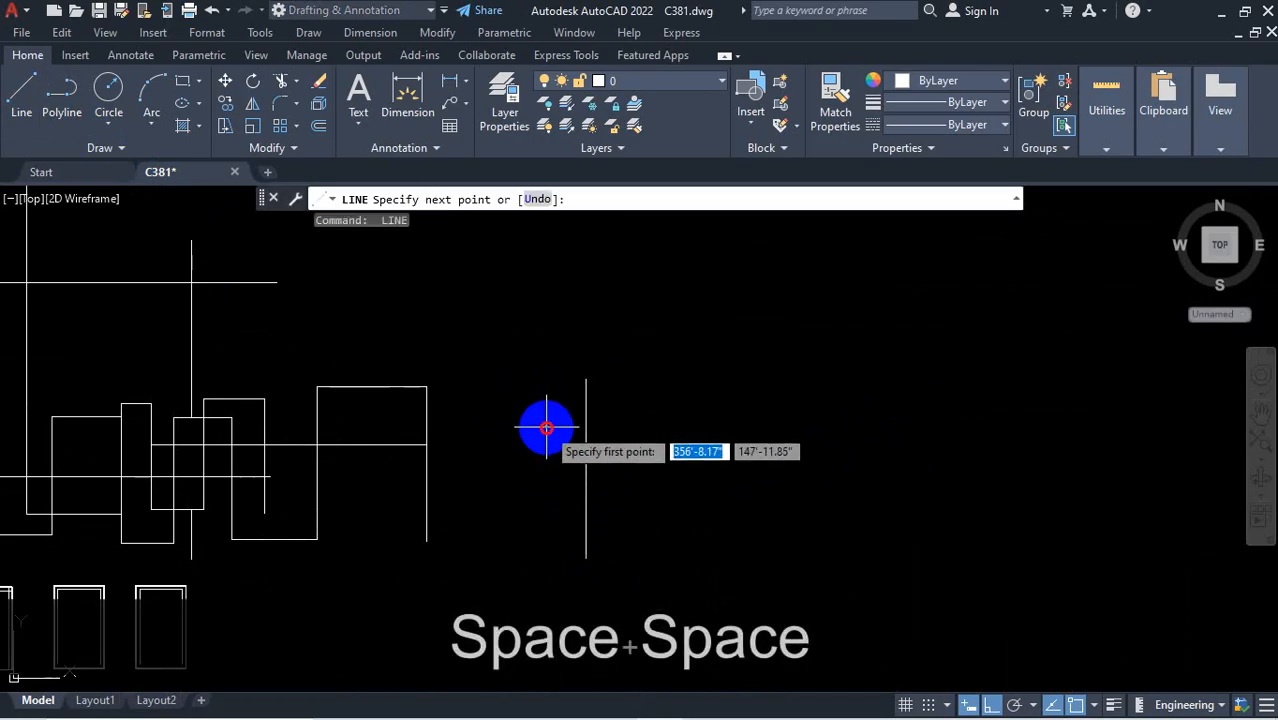
pyautogui.click(785, 452)
pyautogui.press('Escape')
pyautogui.scroll(2, 609, 435)
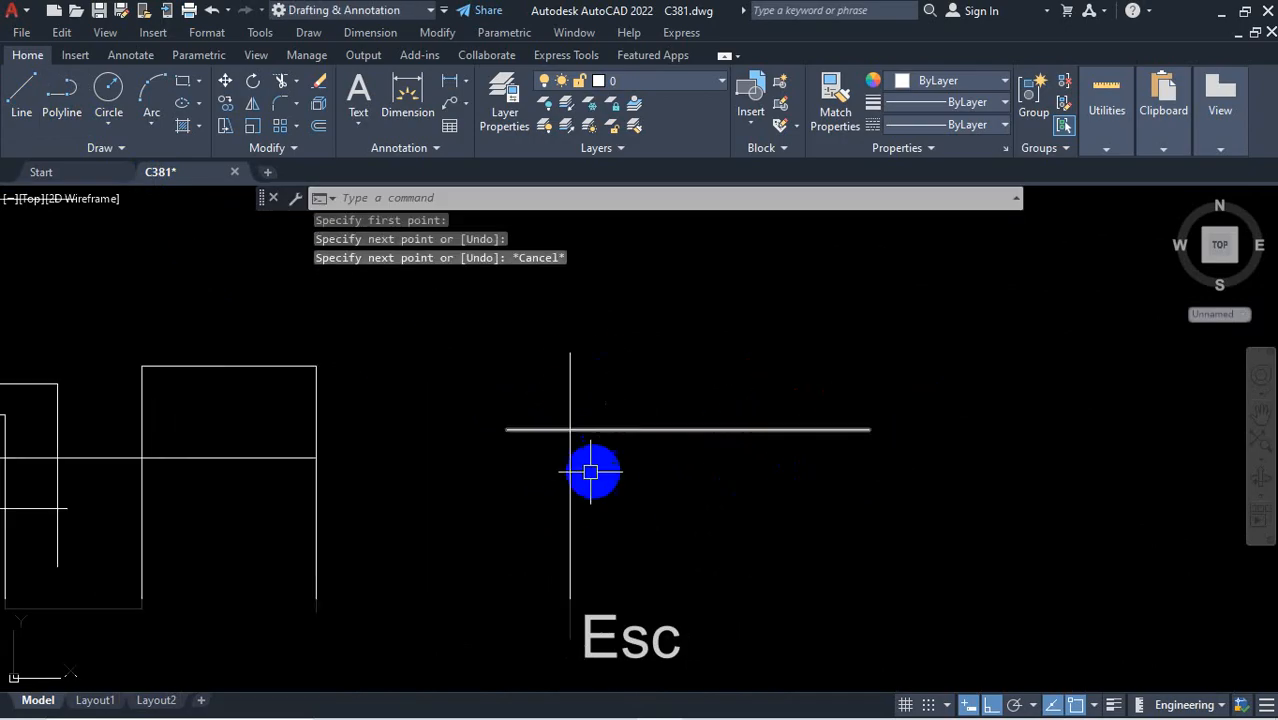
# Draw a vertical line above the crossing pair and a horizontal line about 120' long beside it, leaving a gap between them
pyautogui.scroll(-3, 590, 465)
pyautogui.scroll(1, 628, 528)
pyautogui.press('space')
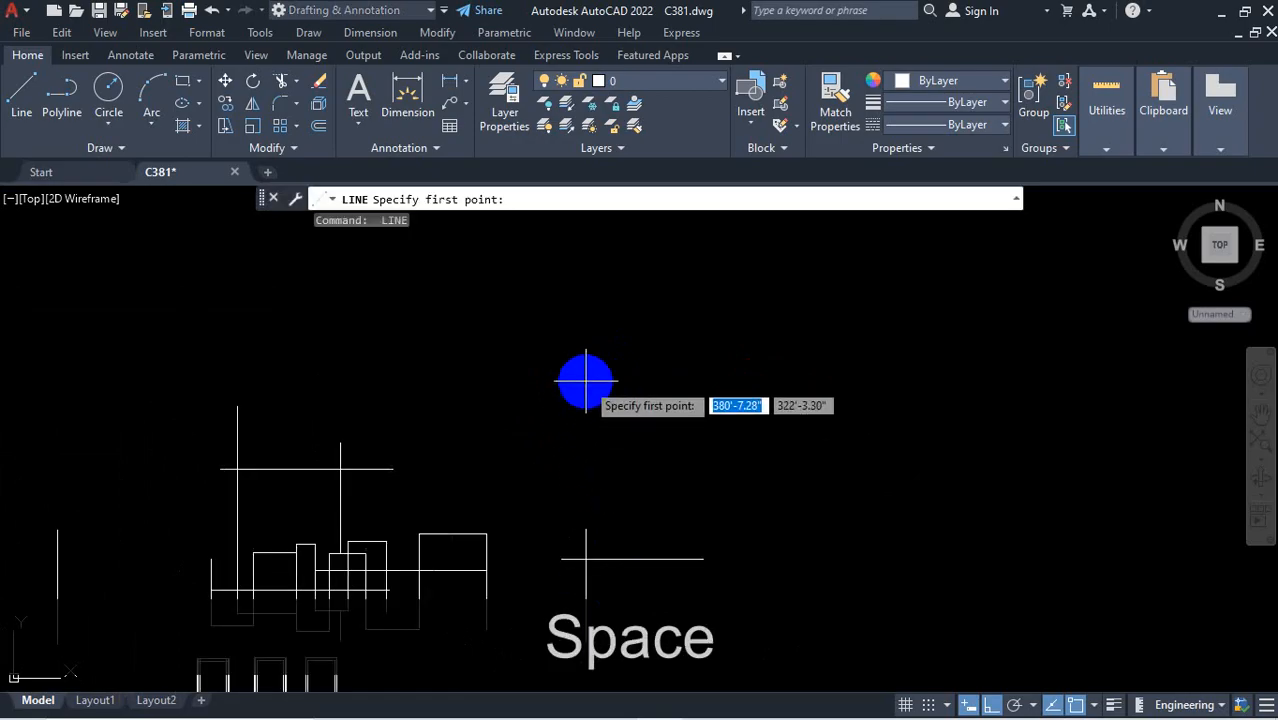
pyautogui.click(588, 359)
pyautogui.click(593, 478)
pyautogui.press('Escape')
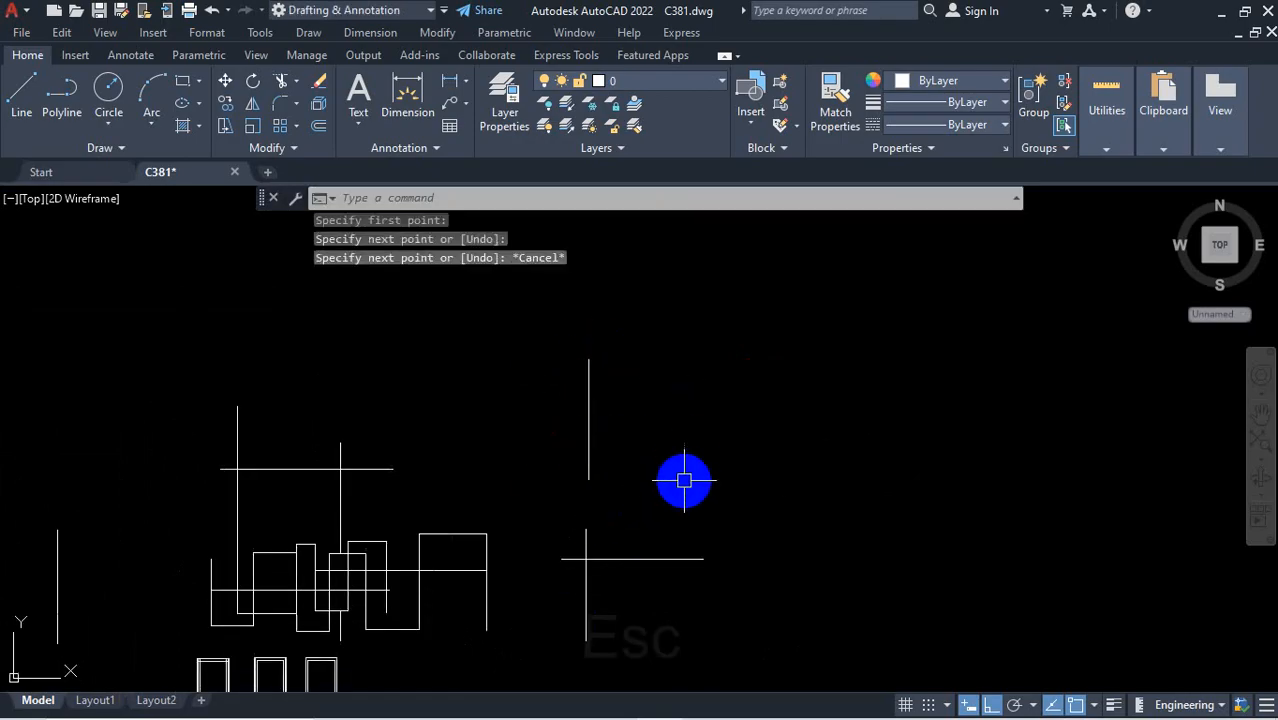
pyautogui.press('space')
pyautogui.scroll(2, 628, 362)
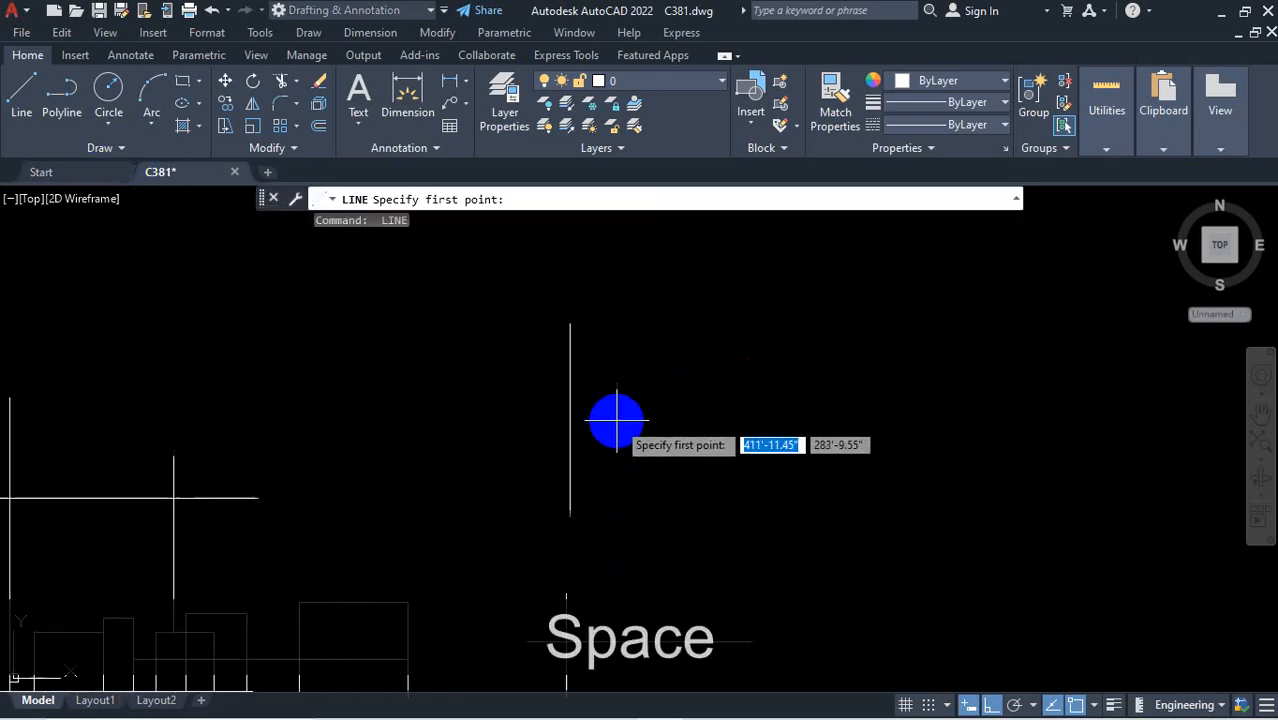
pyautogui.click(639, 381)
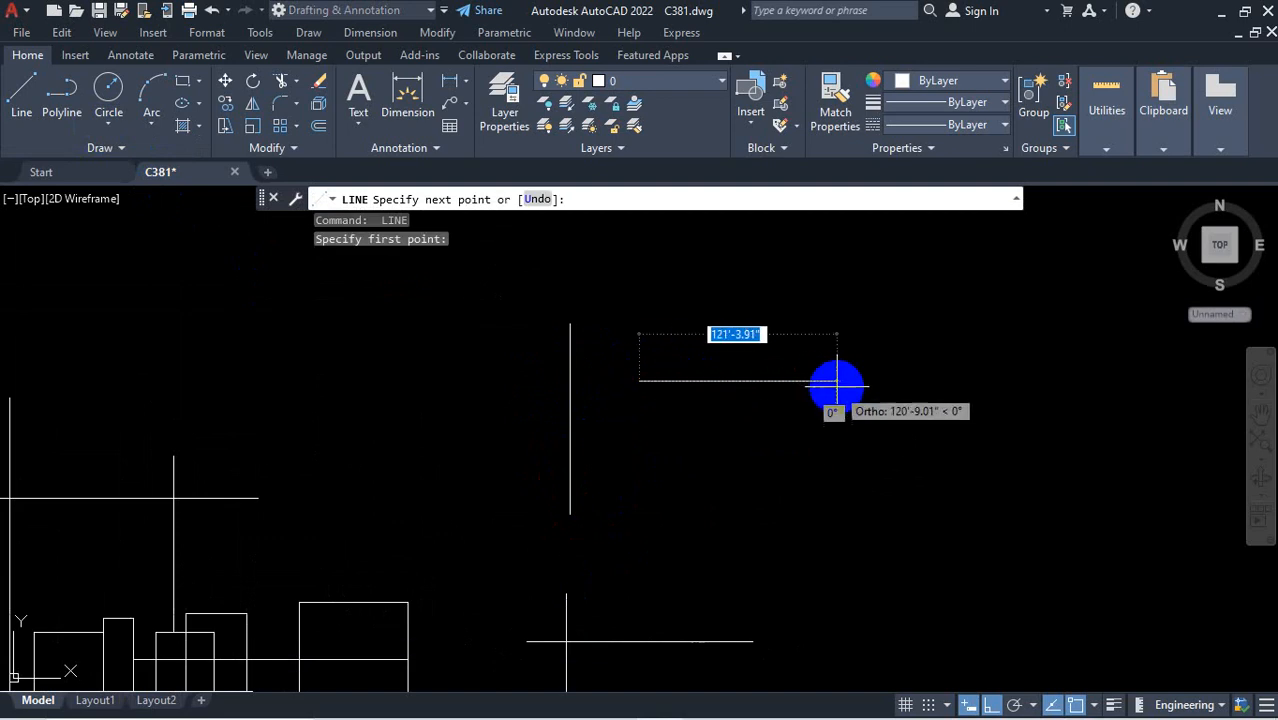
pyautogui.click(845, 380)
pyautogui.press('Escape')
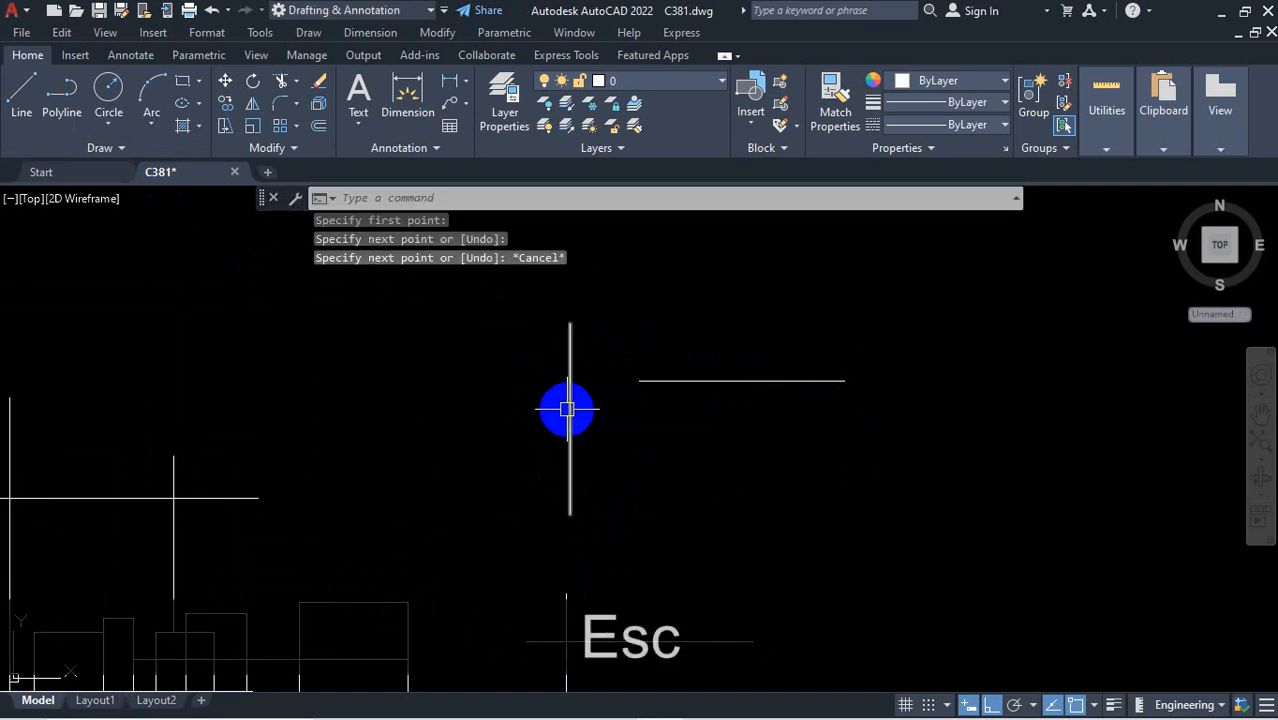
# Draw a third pair above the second: a short vertical line and a horizontal line higher up to its right, not touching it
pyautogui.scroll(-6, 645, 459)
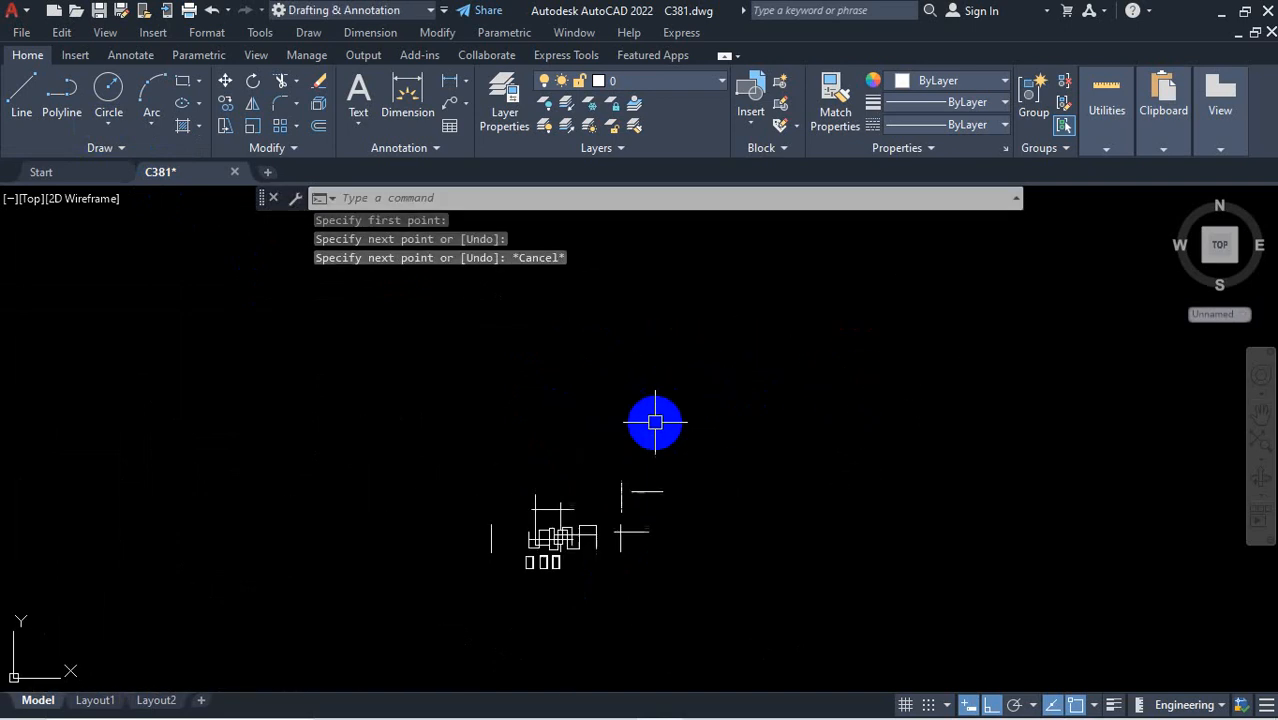
pyautogui.scroll(2, 640, 445)
pyautogui.press('space')
pyautogui.scroll(4, 599, 457)
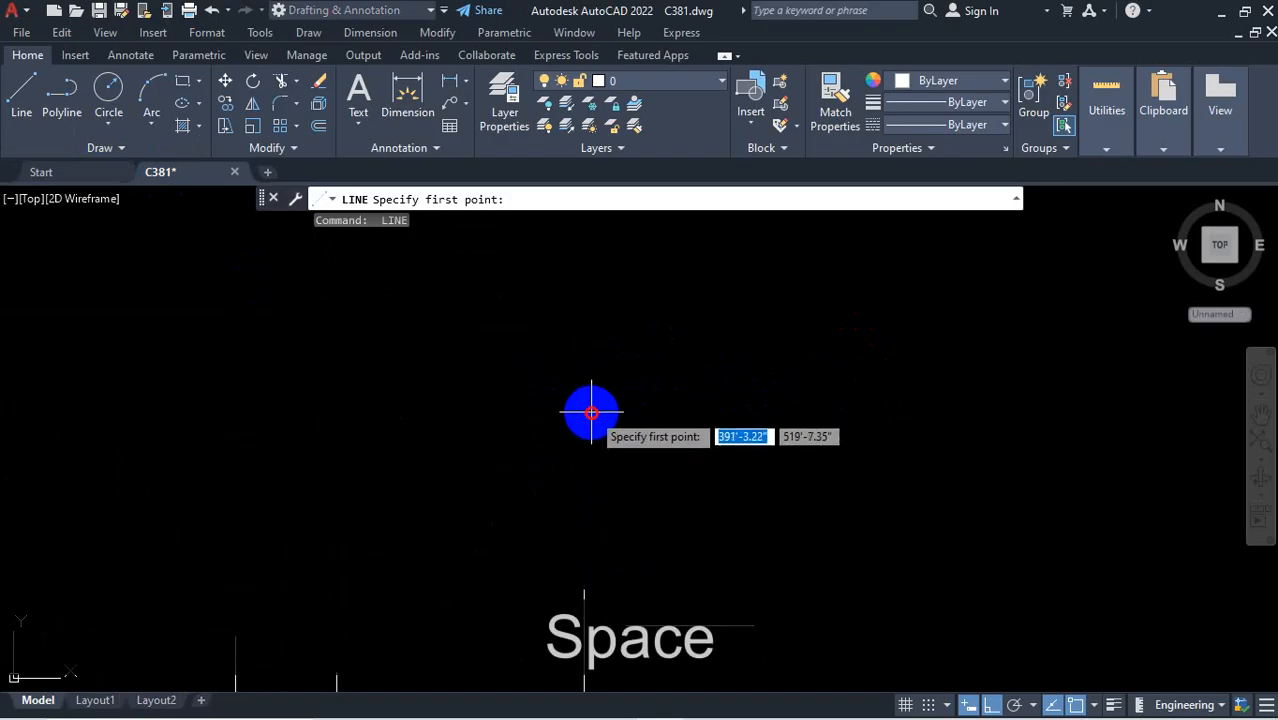
pyautogui.click(592, 413)
pyautogui.click(603, 502)
pyautogui.press('space')
pyautogui.press('space')
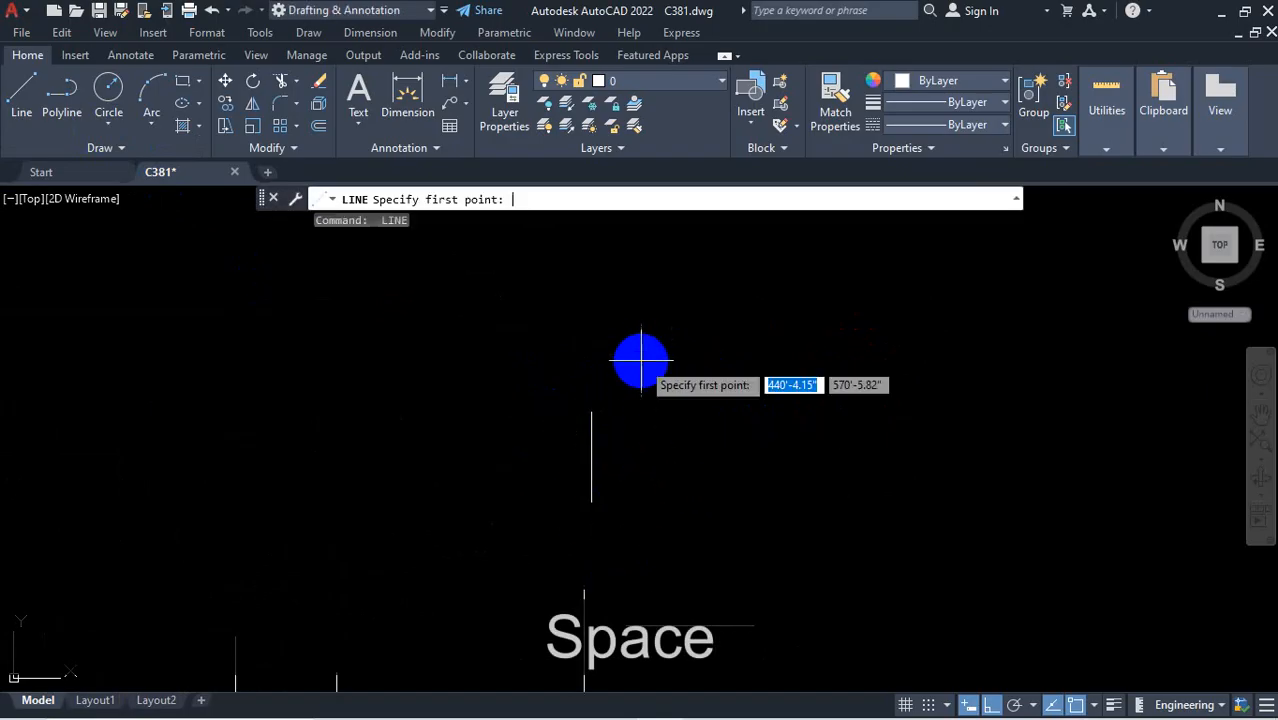
pyautogui.click(634, 336)
pyautogui.click(846, 350)
pyautogui.press('Escape')
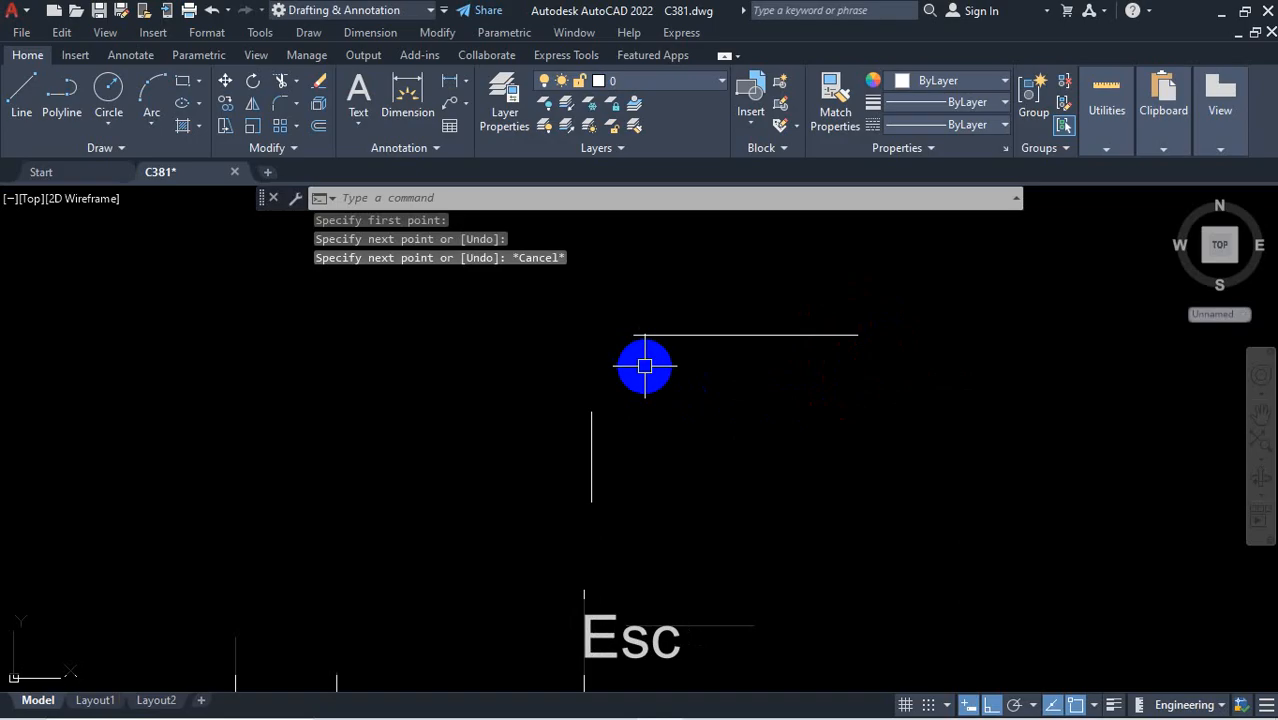
# Examine the crossing pair, outlining the wanted corner and crossing out its upper and left overhangs with temporary red annotation
pyautogui.scroll(-3, 652, 360)
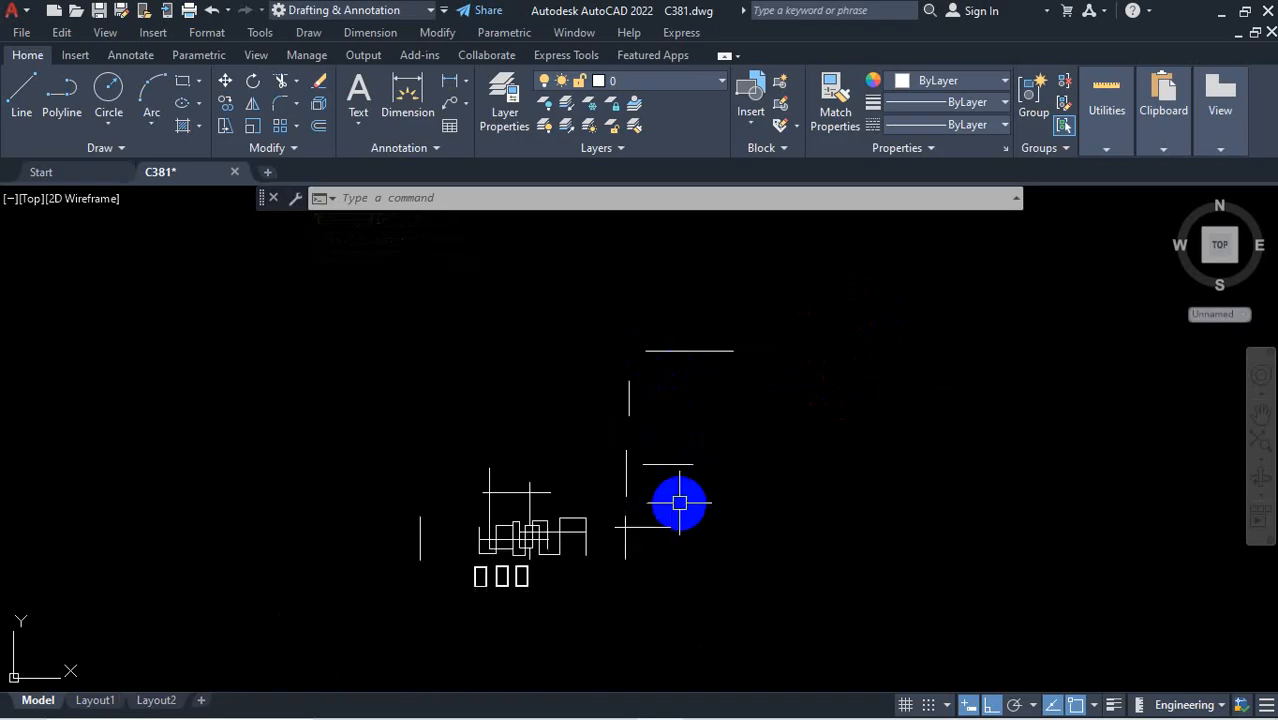
pyautogui.scroll(2, 679, 500)
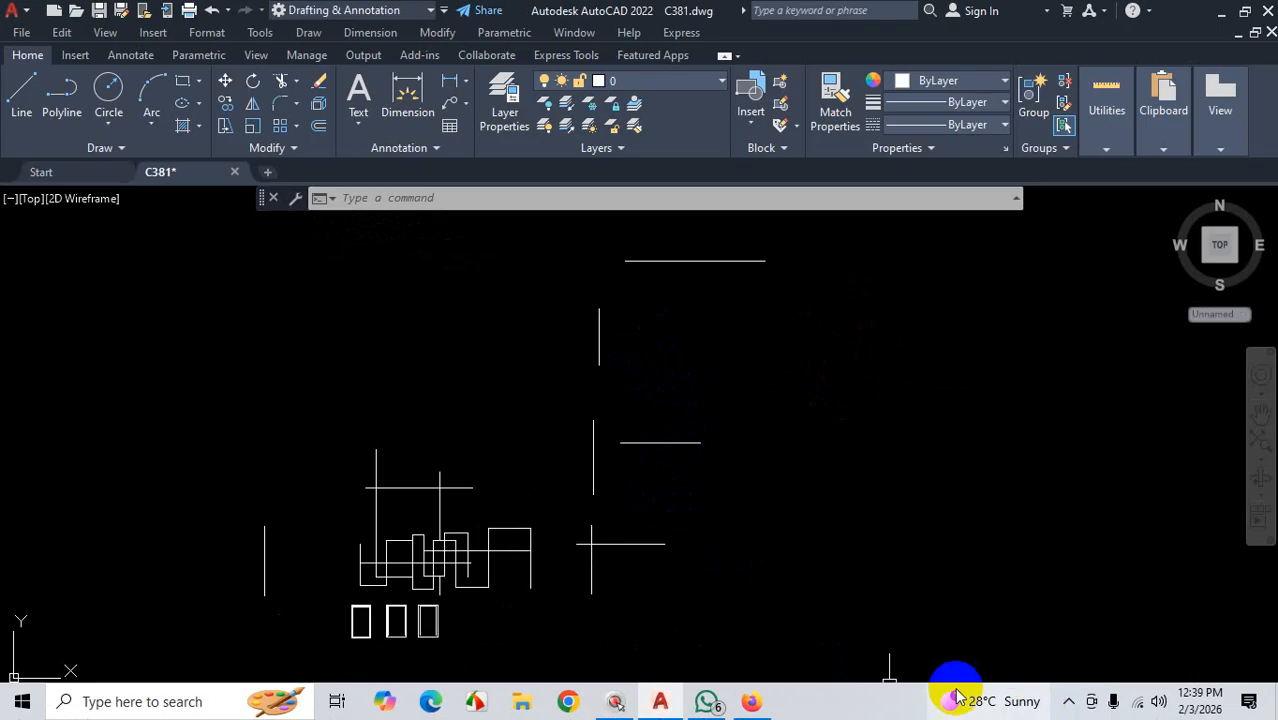
pyautogui.click(1066, 700)
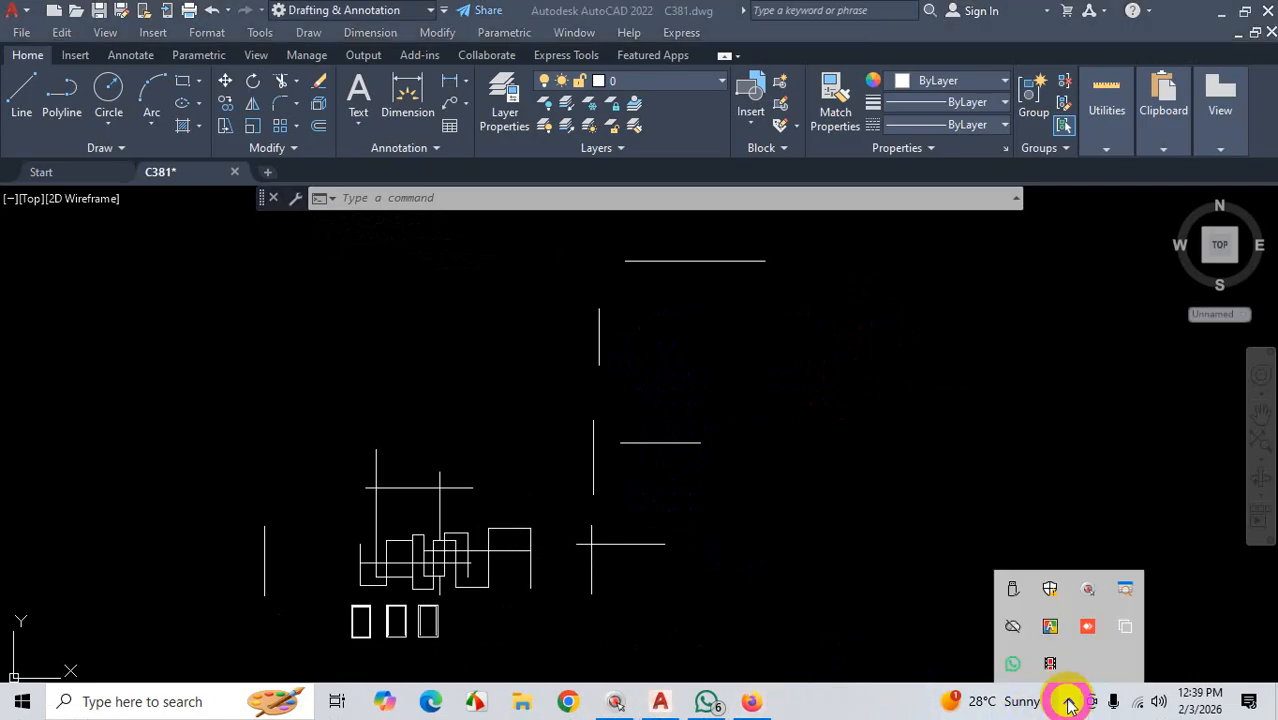
pyautogui.click(1049, 660)
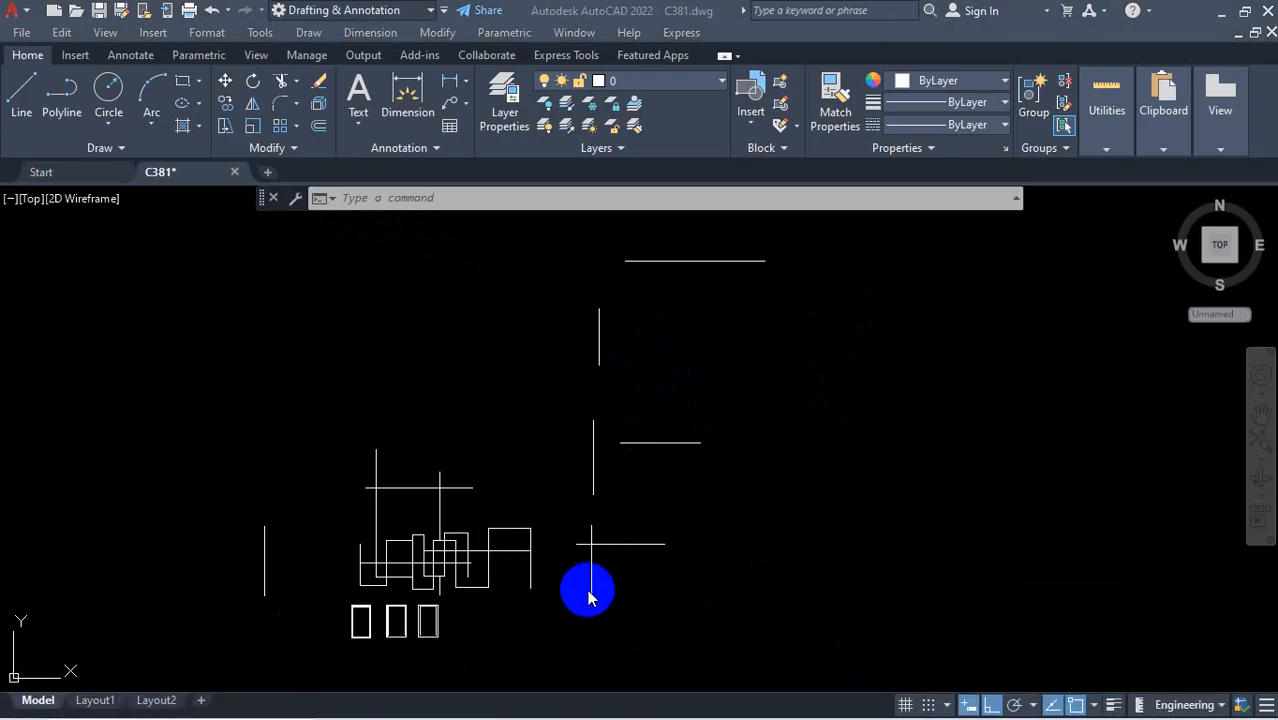
pyautogui.scroll(5, 585, 562)
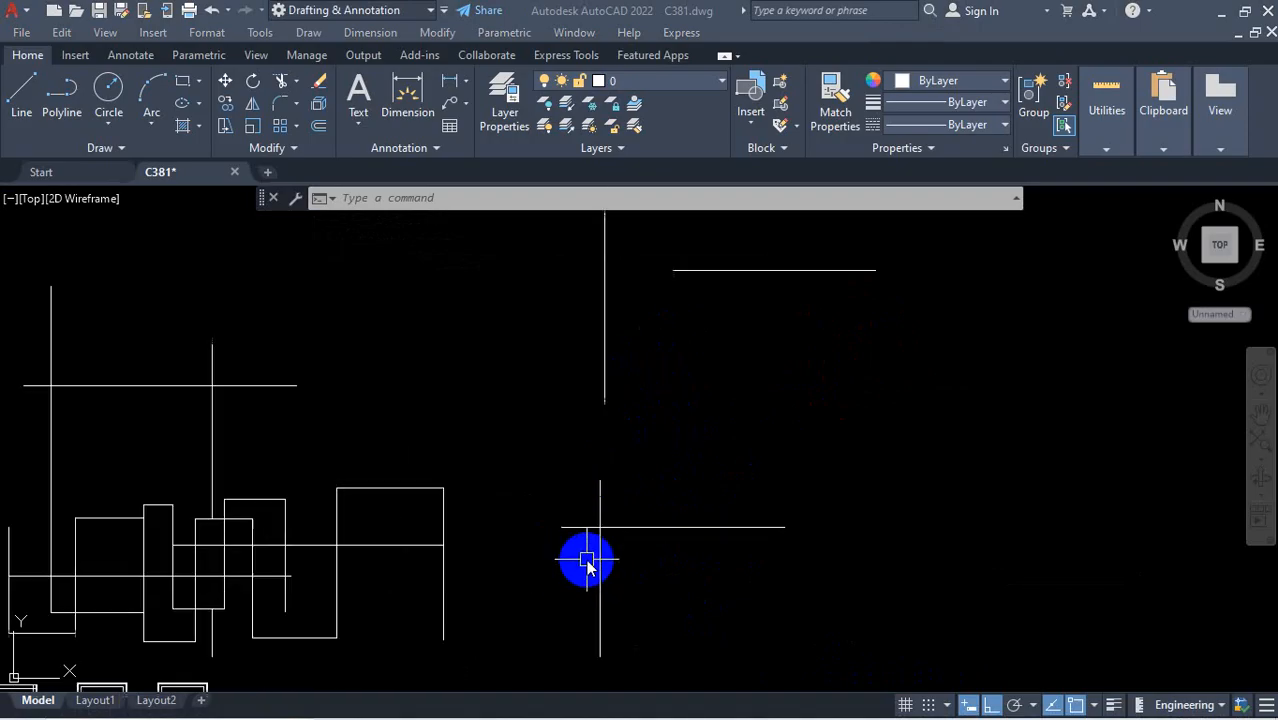
pyautogui.click(686, 519)
pyautogui.scroll(-2, 686, 519)
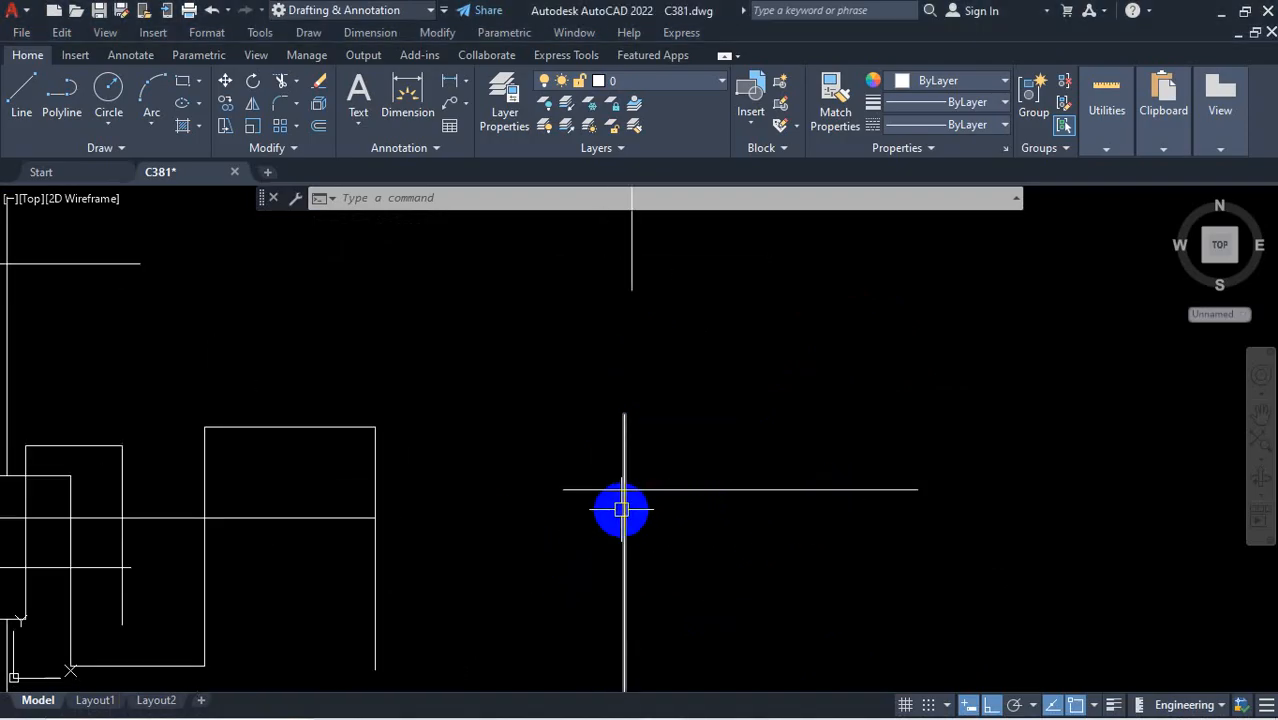
pyautogui.hotkey('ctrl', '1')
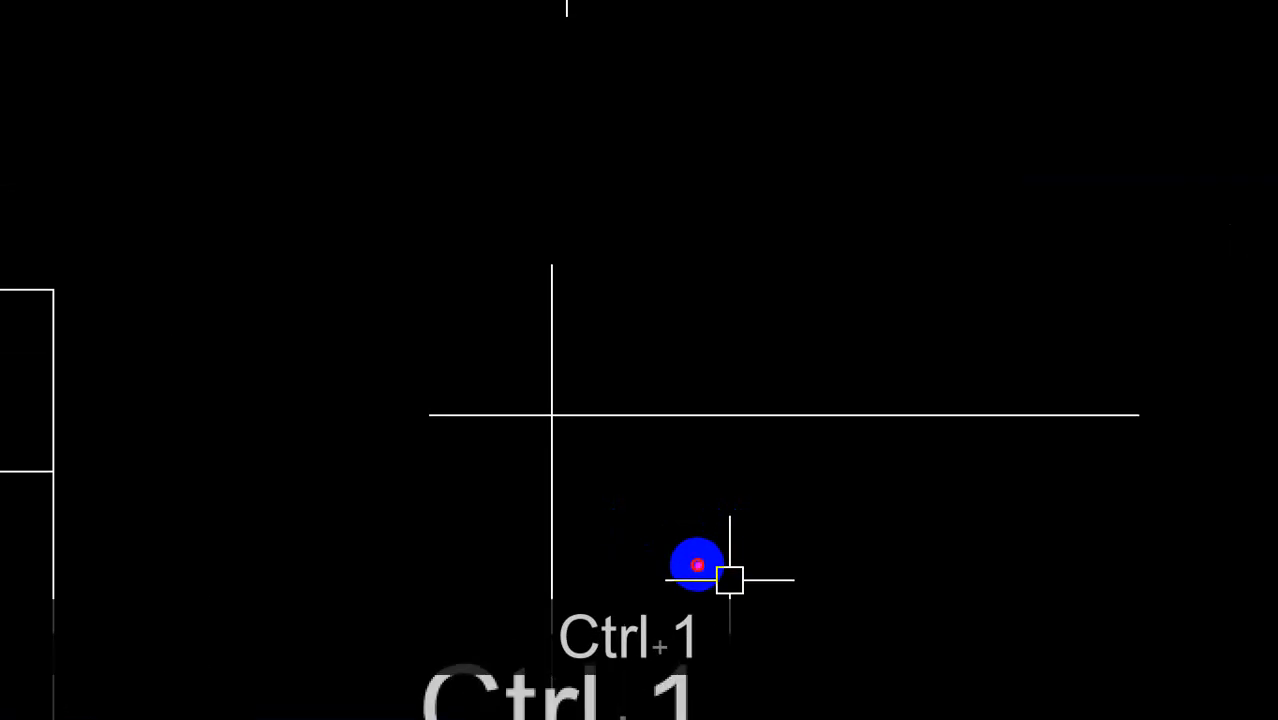
pyautogui.moveTo(741, 415)
pyautogui.mouseDown()
pyautogui.moveTo(553, 417)
pyautogui.moveTo(563, 520)
pyautogui.mouseUp()
pyautogui.moveTo(578, 336)
pyautogui.mouseDown()
pyautogui.moveTo(507, 360)
pyautogui.moveTo(546, 364)
pyautogui.moveTo(474, 444)
pyautogui.mouseUp()
pyautogui.moveTo(478, 409); pyautogui.dragTo(530, 432)
pyautogui.rightClick(611, 497)
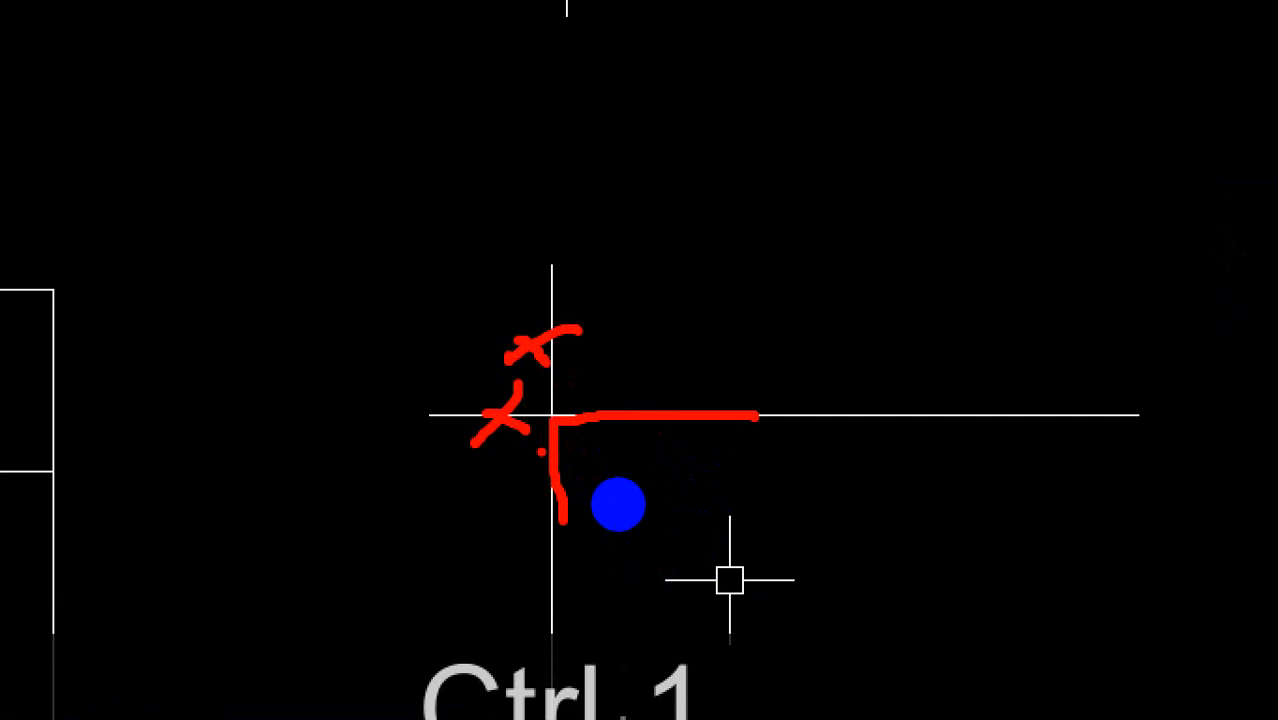
pyautogui.press('Escape')
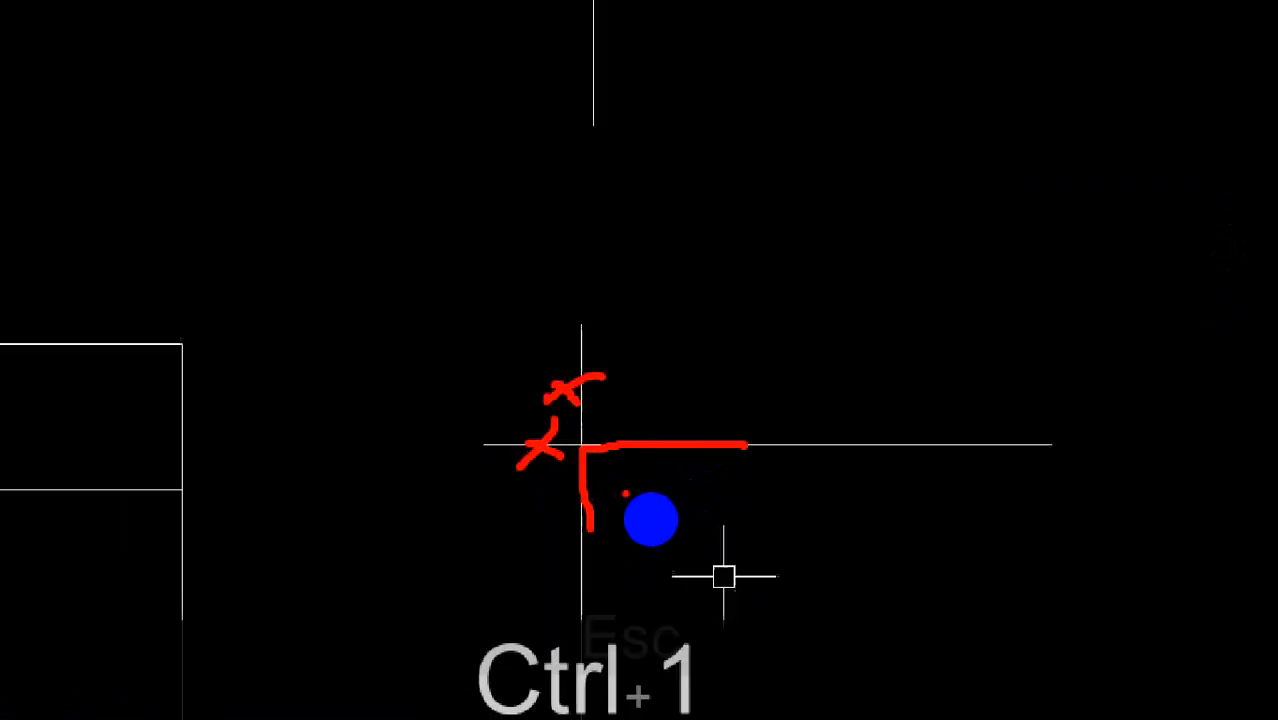
# Try trimming the left and upper overhangs of the crossing pair into a corner, and undo both trims
pyautogui.write('tr')
pyautogui.press('Return')
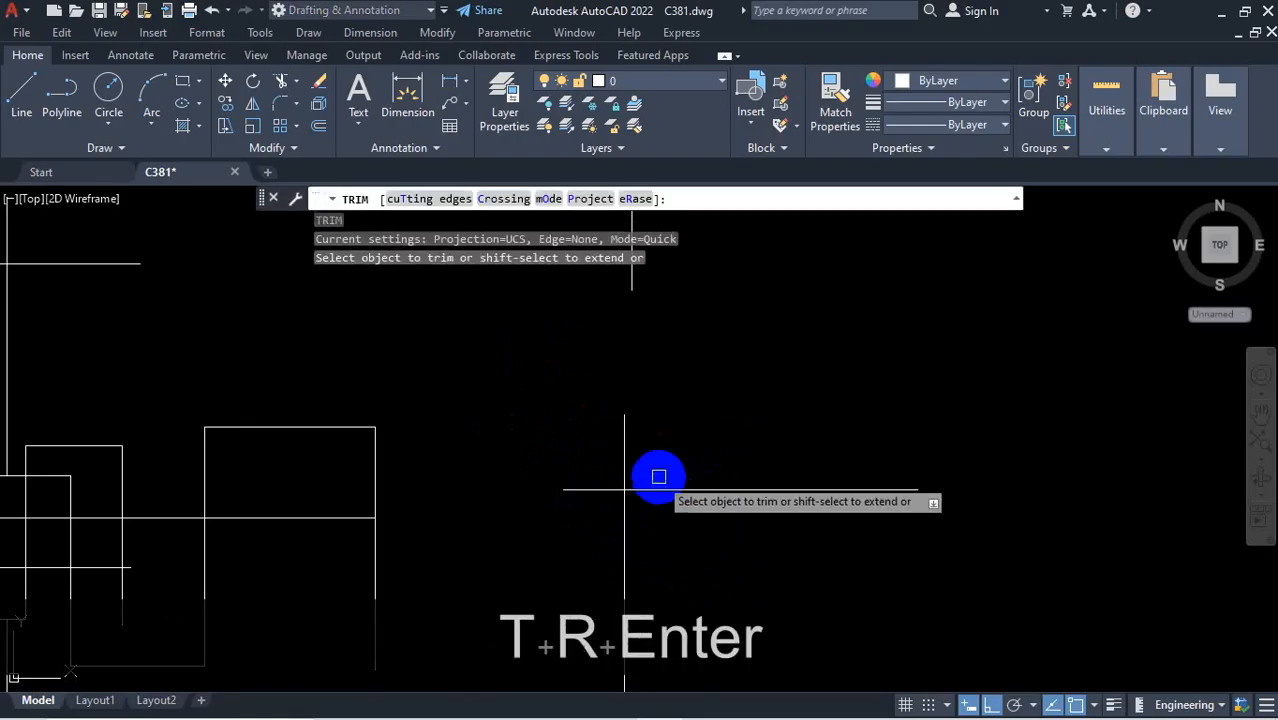
pyautogui.click(616, 452)
pyautogui.click(579, 499)
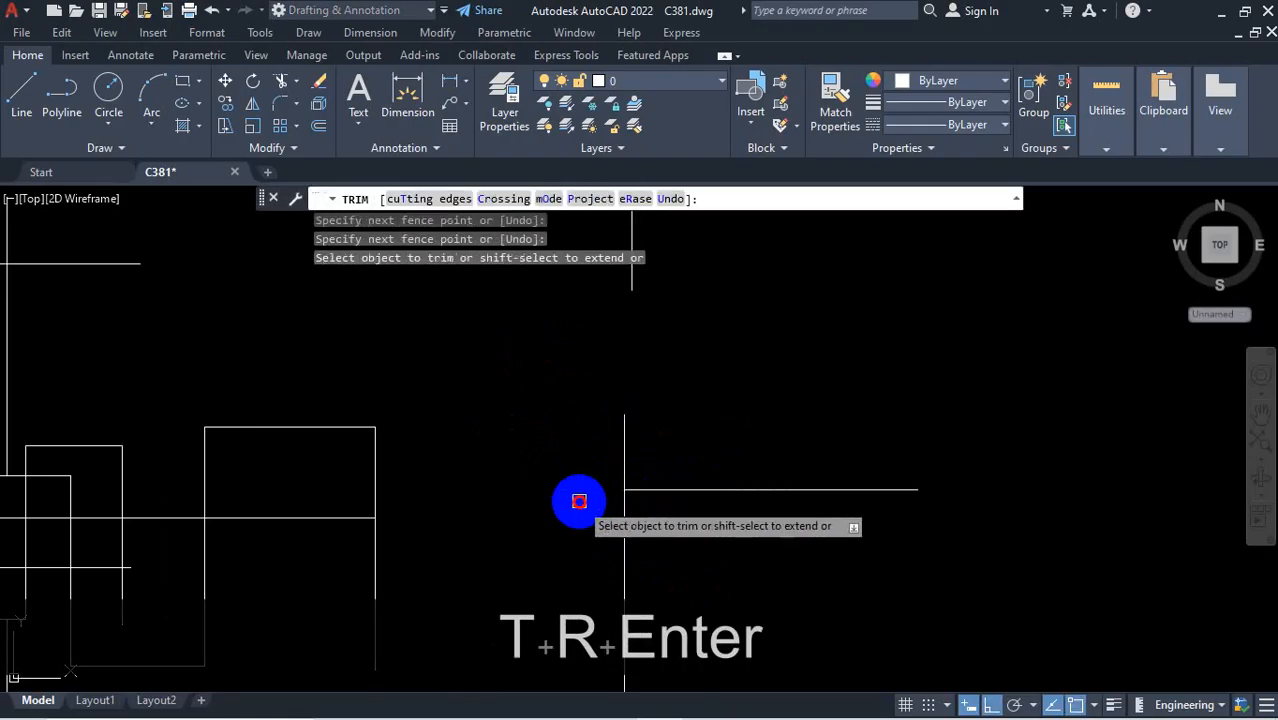
pyautogui.click(625, 459)
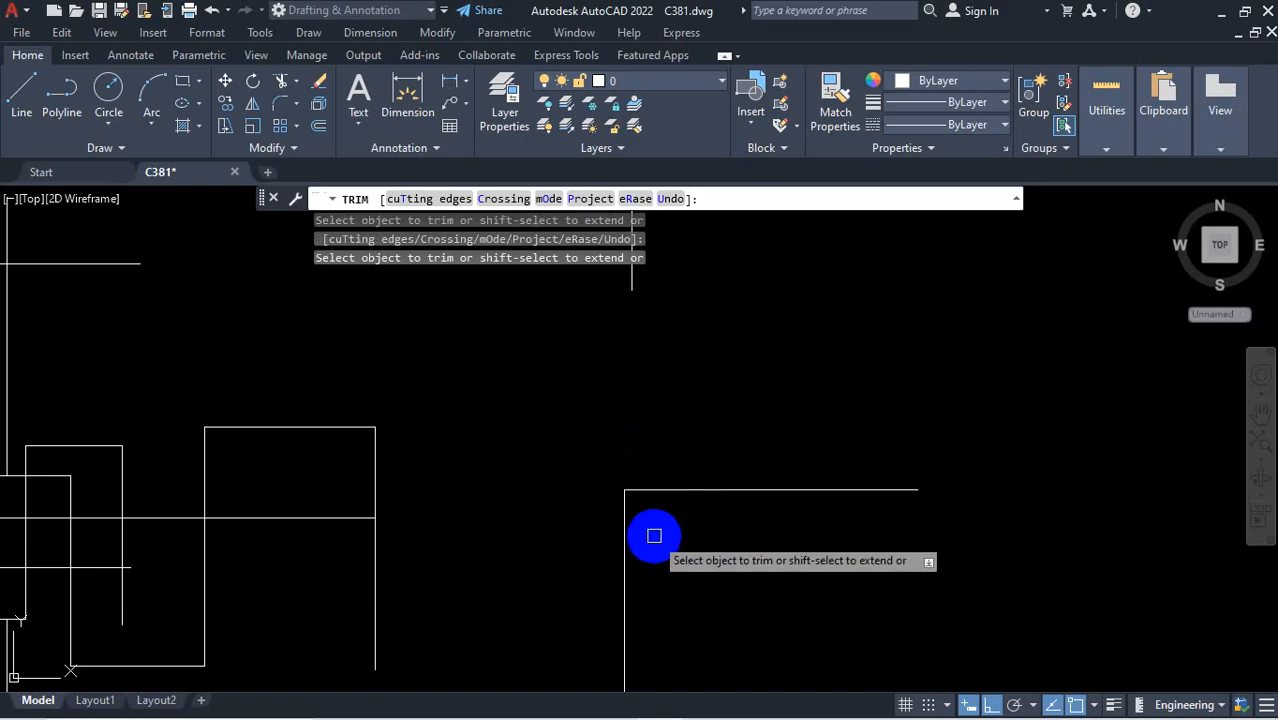
pyautogui.hotkey('ctrl', 'z')
pyautogui.hotkey('ctrl', 'z')
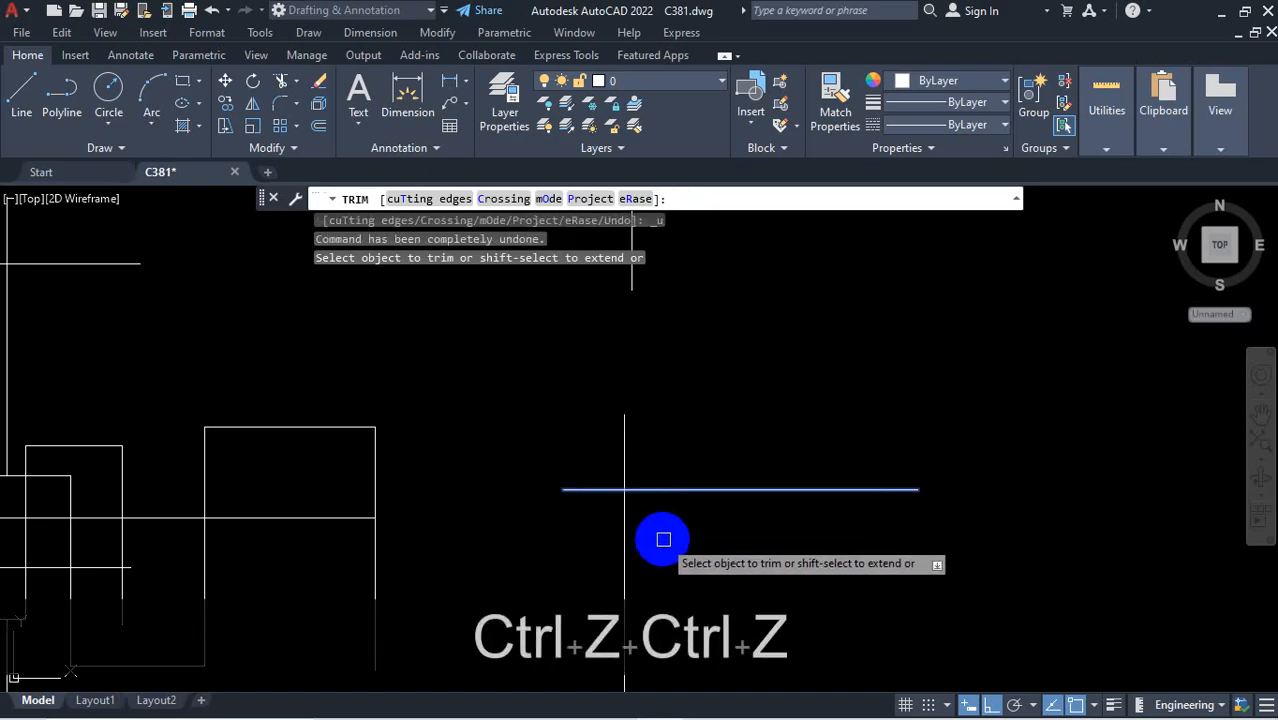
pyautogui.press('Escape')
pyautogui.scroll(-3, 676, 516)
pyautogui.click(705, 490)
pyautogui.press('Escape')
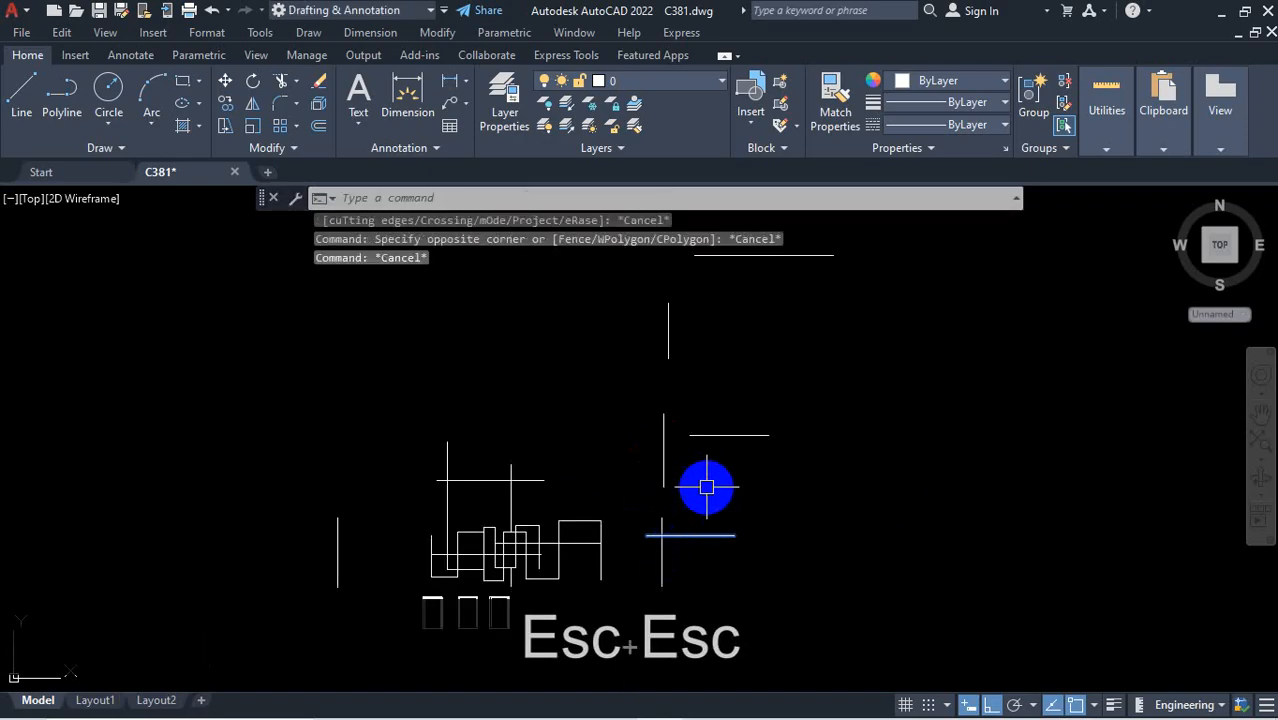
# Examine the second pair, marking in temporary red the gap to bridge and the vertical line's upper overhang to remove
pyautogui.scroll(3, 698, 433)
pyautogui.hotkey('ctrl', '1')
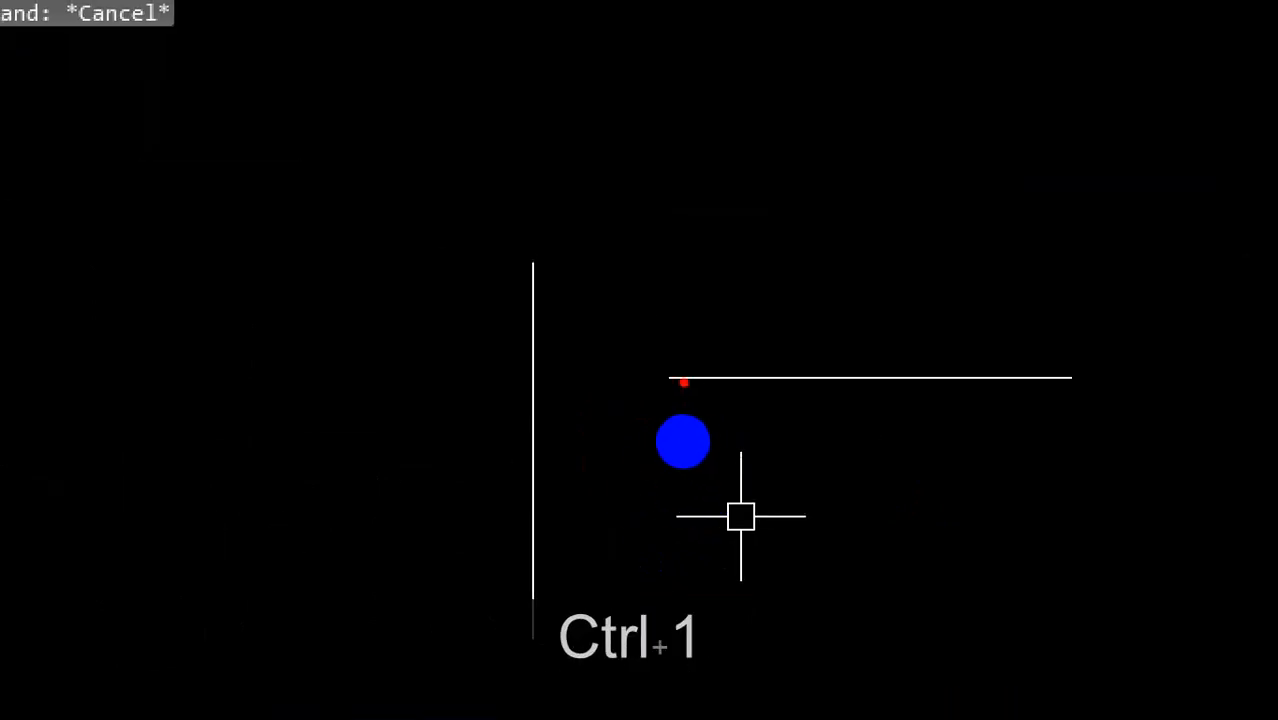
pyautogui.moveTo(684, 382); pyautogui.dragTo(528, 373)
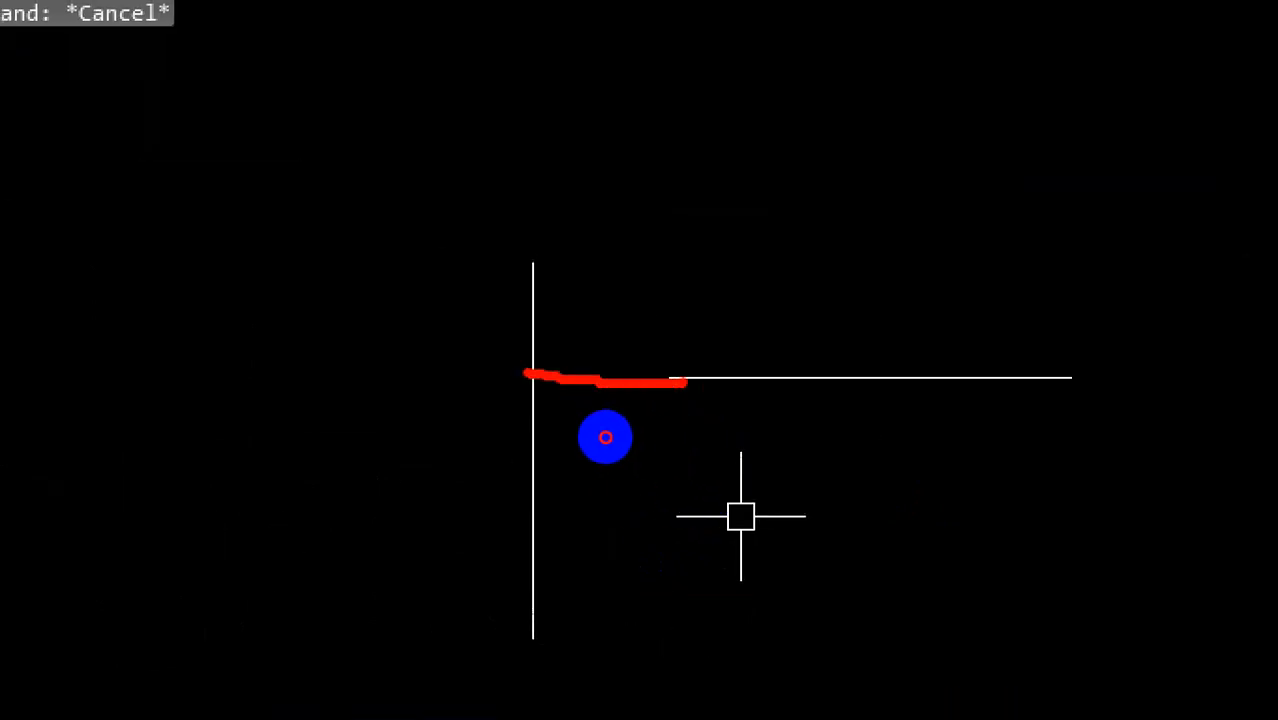
pyautogui.moveTo(577, 307); pyautogui.dragTo(490, 326)
pyautogui.moveTo(506, 268); pyautogui.dragTo(592, 340)
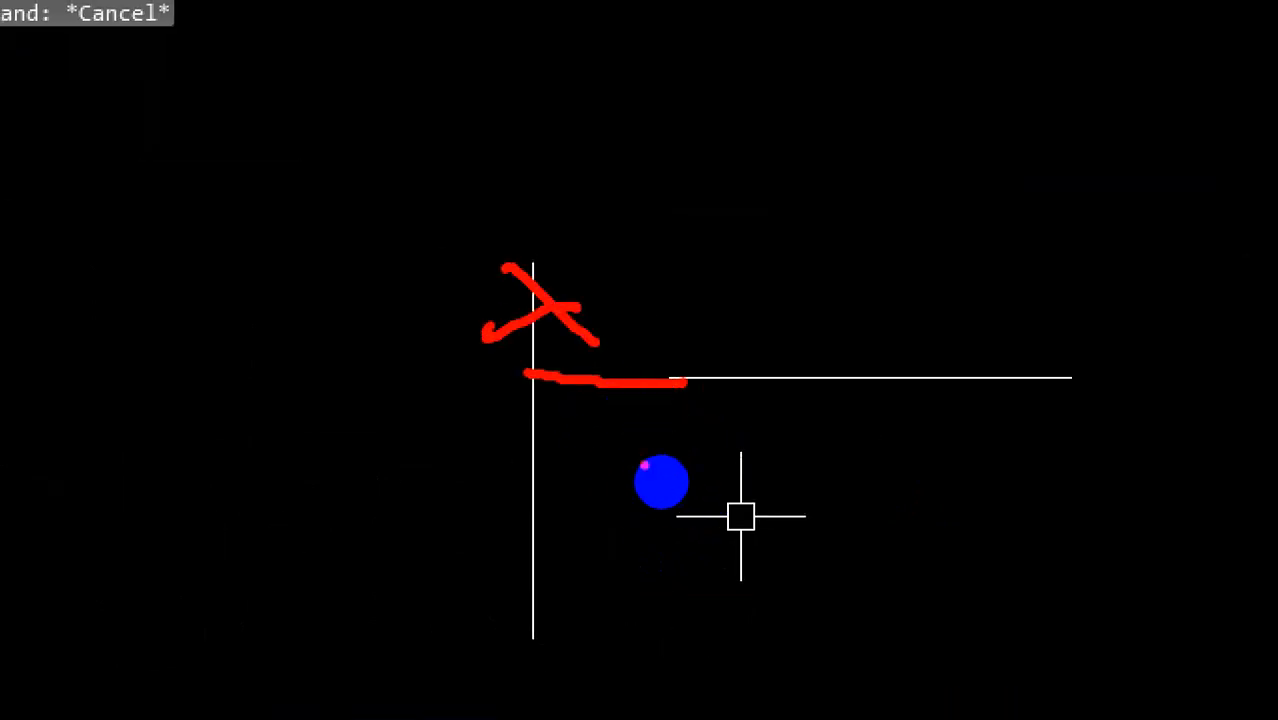
pyautogui.press('Escape')
# Extend the second pair's horizontal line to the vertical line, and trim the vertical's upper overhang within the same Extend command
pyautogui.write('ex')
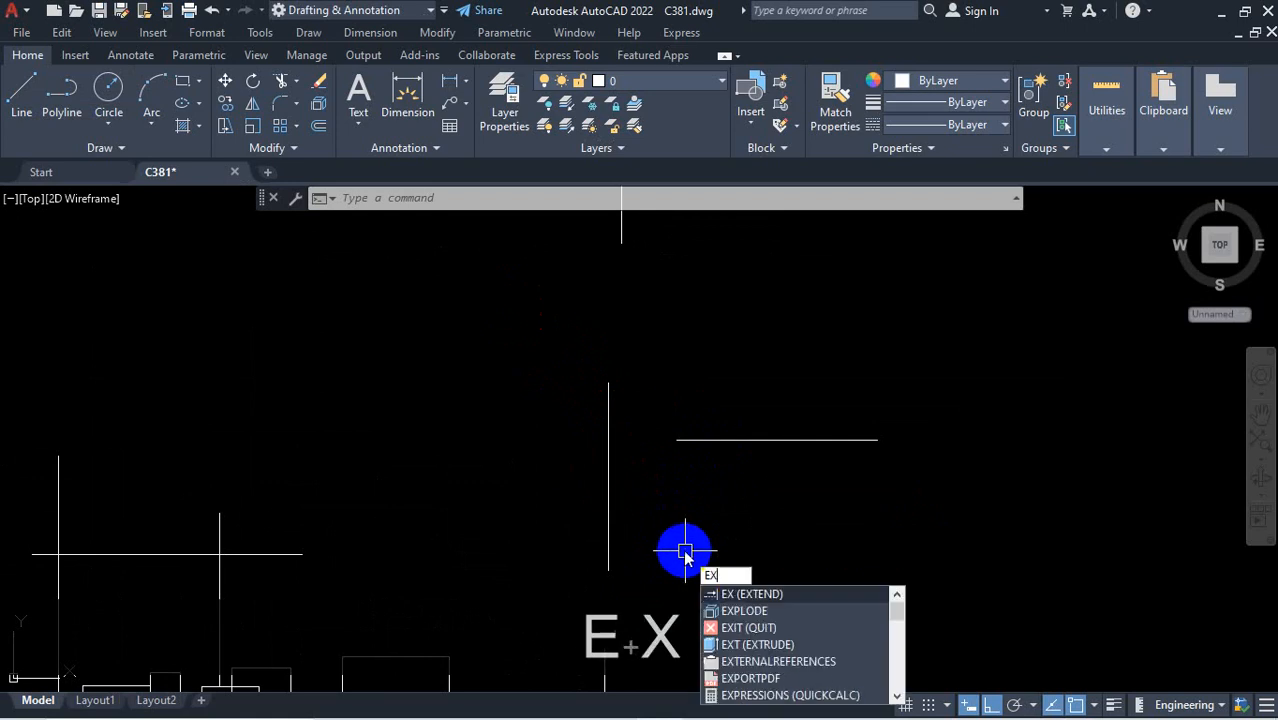
pyautogui.press('Return')
pyautogui.click(695, 444)
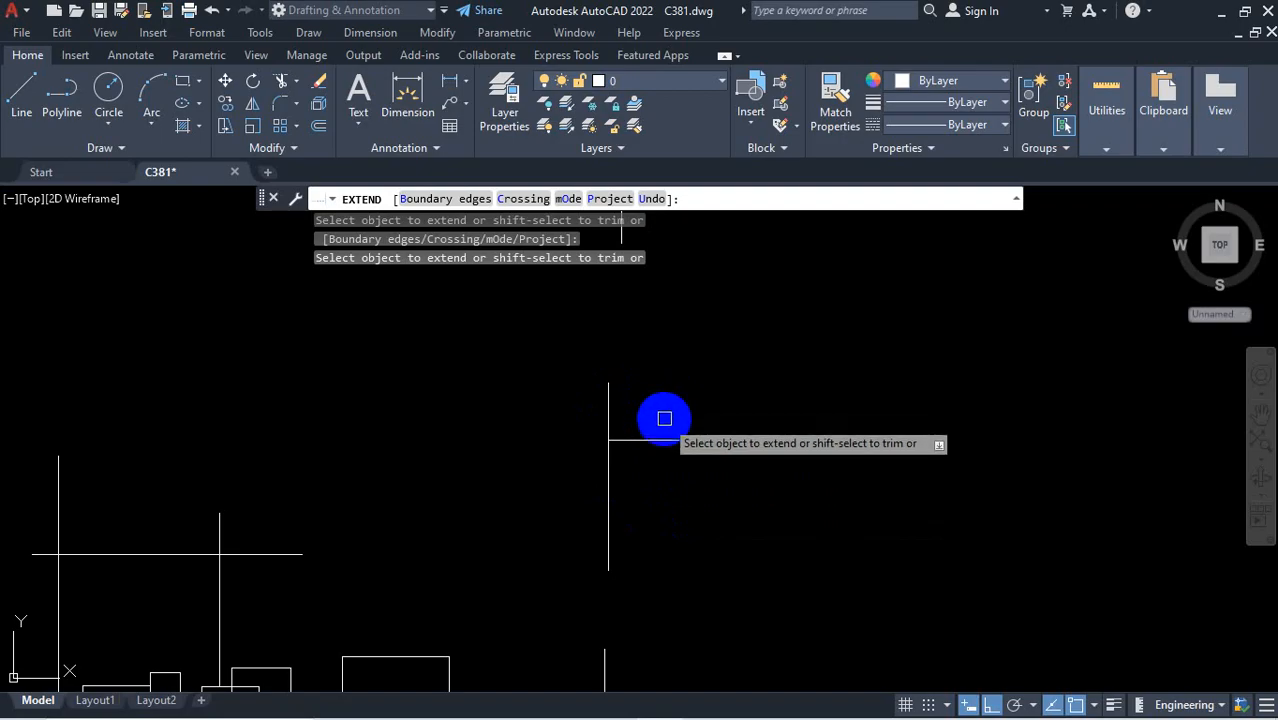
pyautogui.click(700, 439)
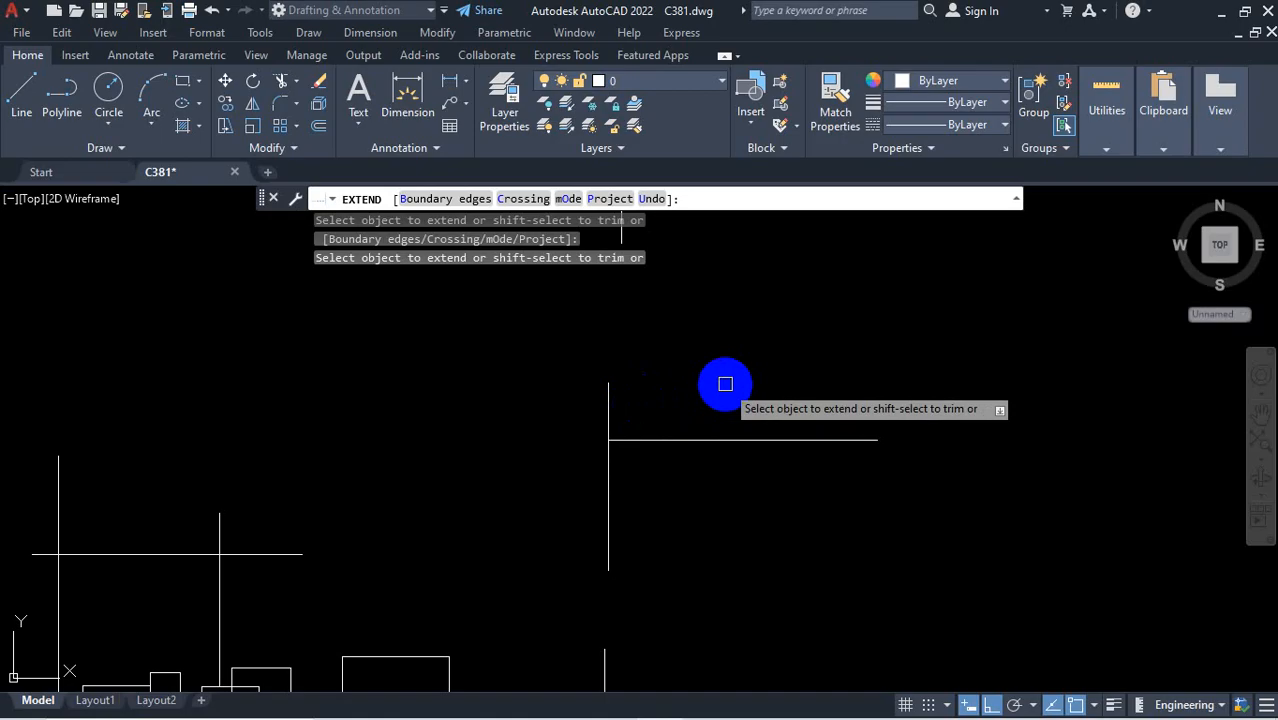
pyautogui.hotkey('ctrl', '1')
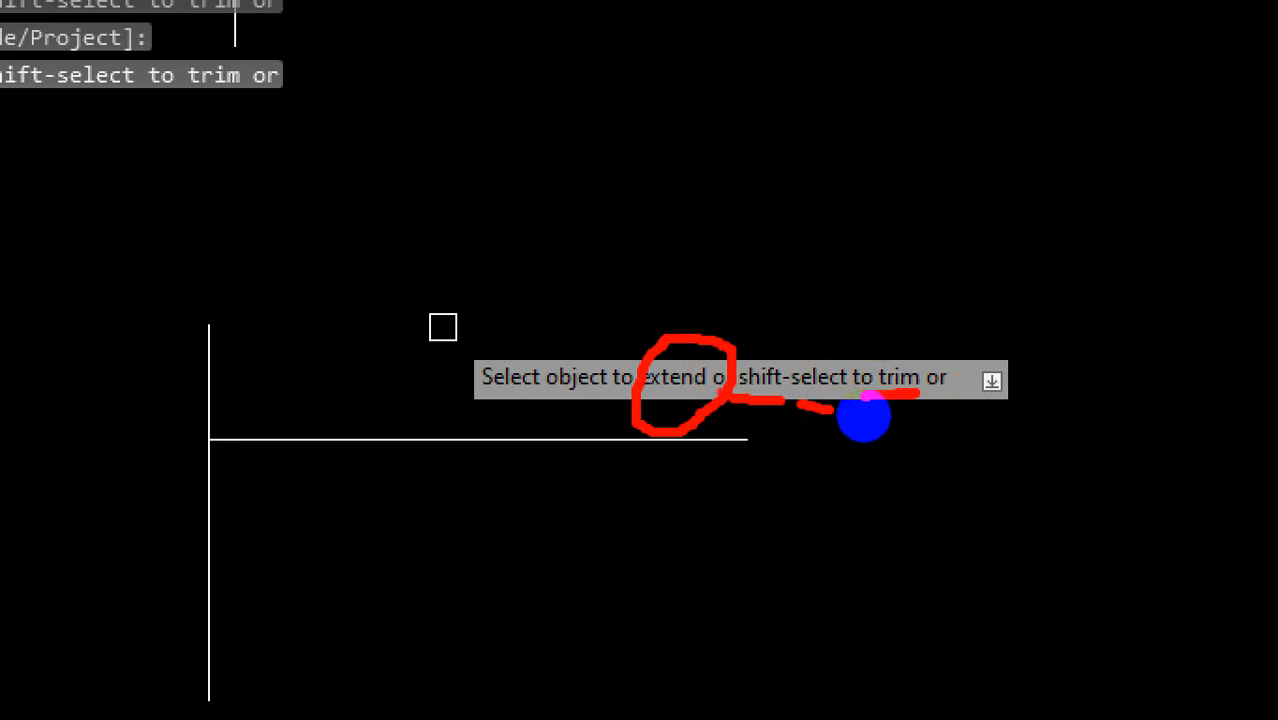
pyautogui.press('Escape')
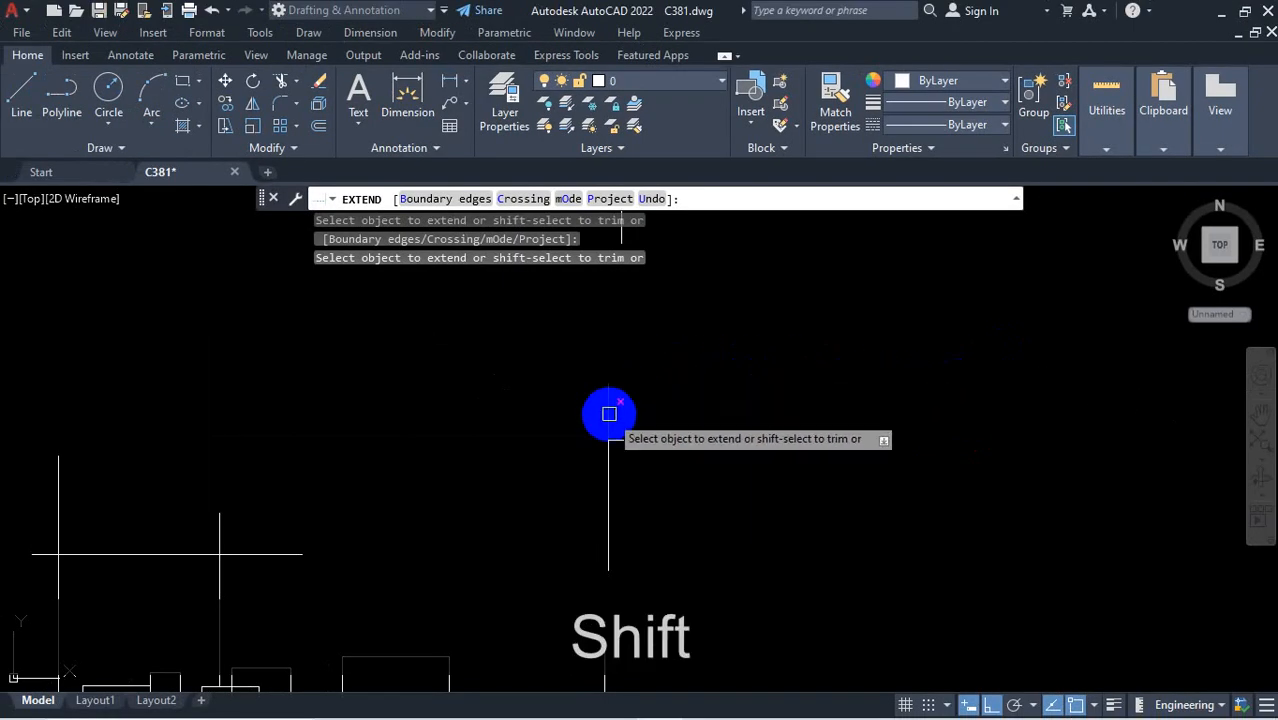
pyautogui.keyDown('shift'); pyautogui.click(607, 414); pyautogui.keyUp('shift')
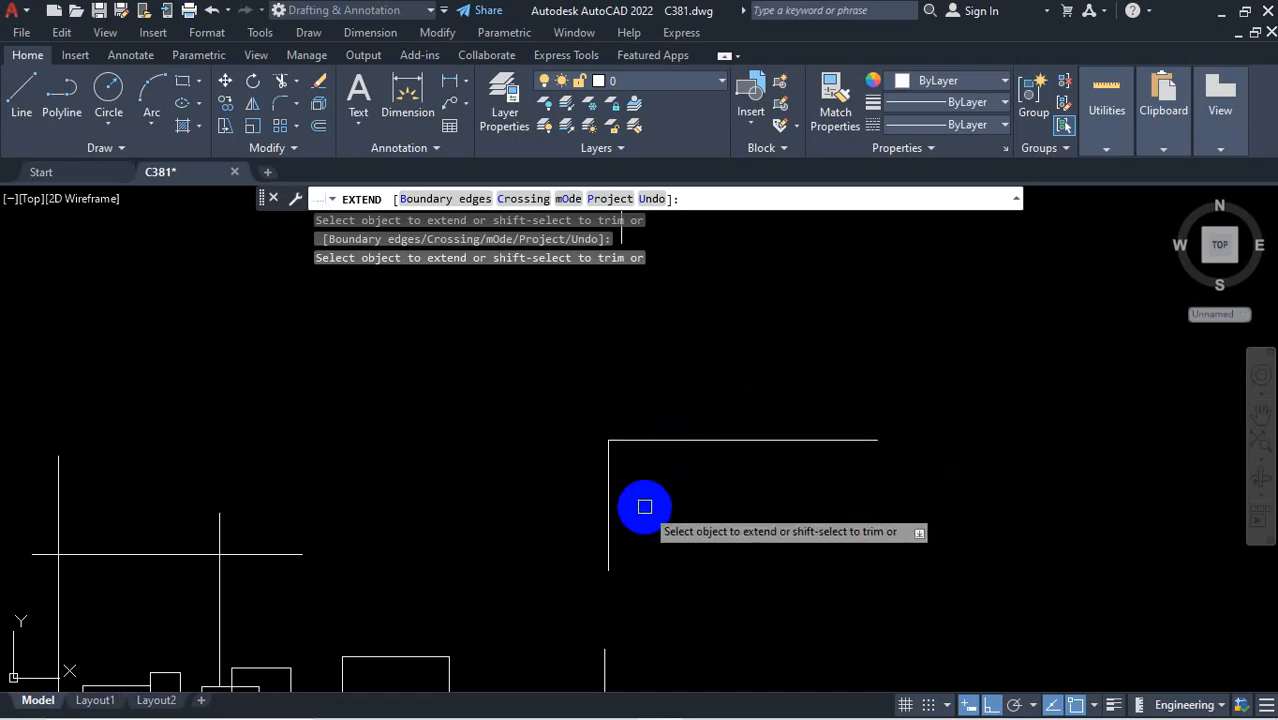
# Try trimming the crossing pair's upper overhang within the Extend command, and undo the corner edits on both line pairs
pyautogui.keyDown('shift'); pyautogui.scroll(-3, 660, 490); pyautogui.keyUp('shift')
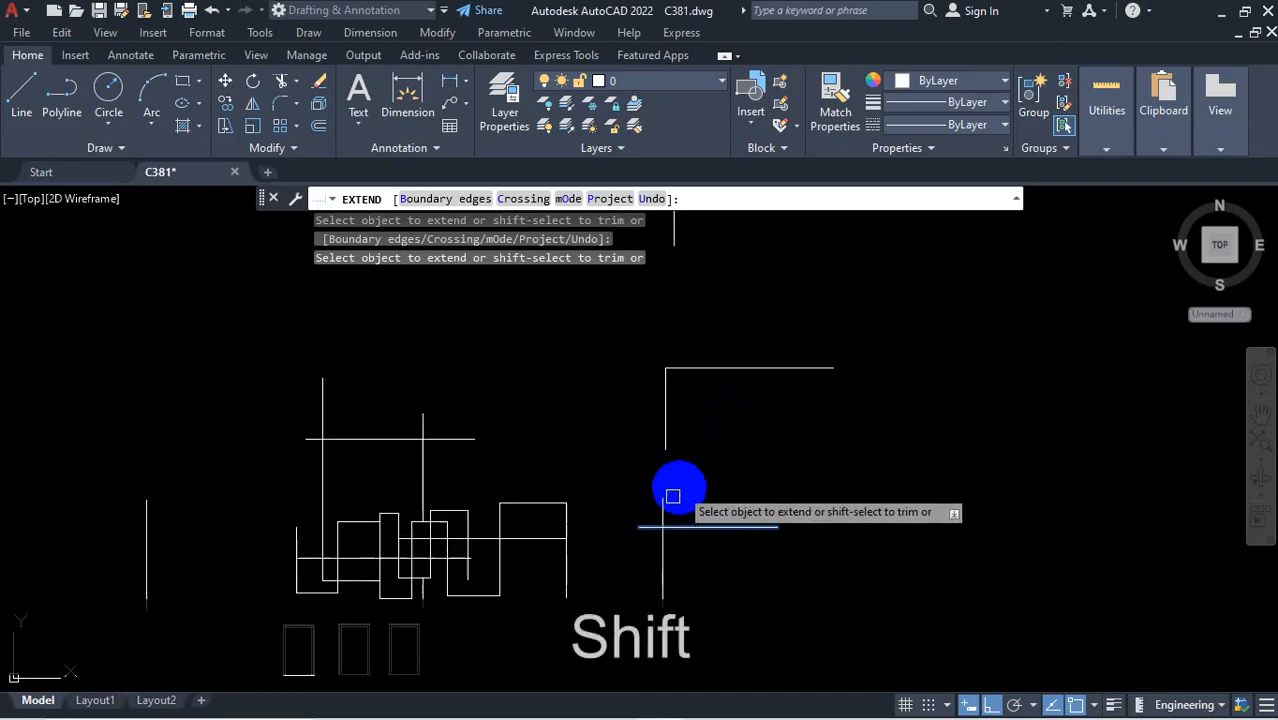
pyautogui.keyDown('shift'); pyautogui.scroll(2, 673, 496); pyautogui.keyUp('shift')
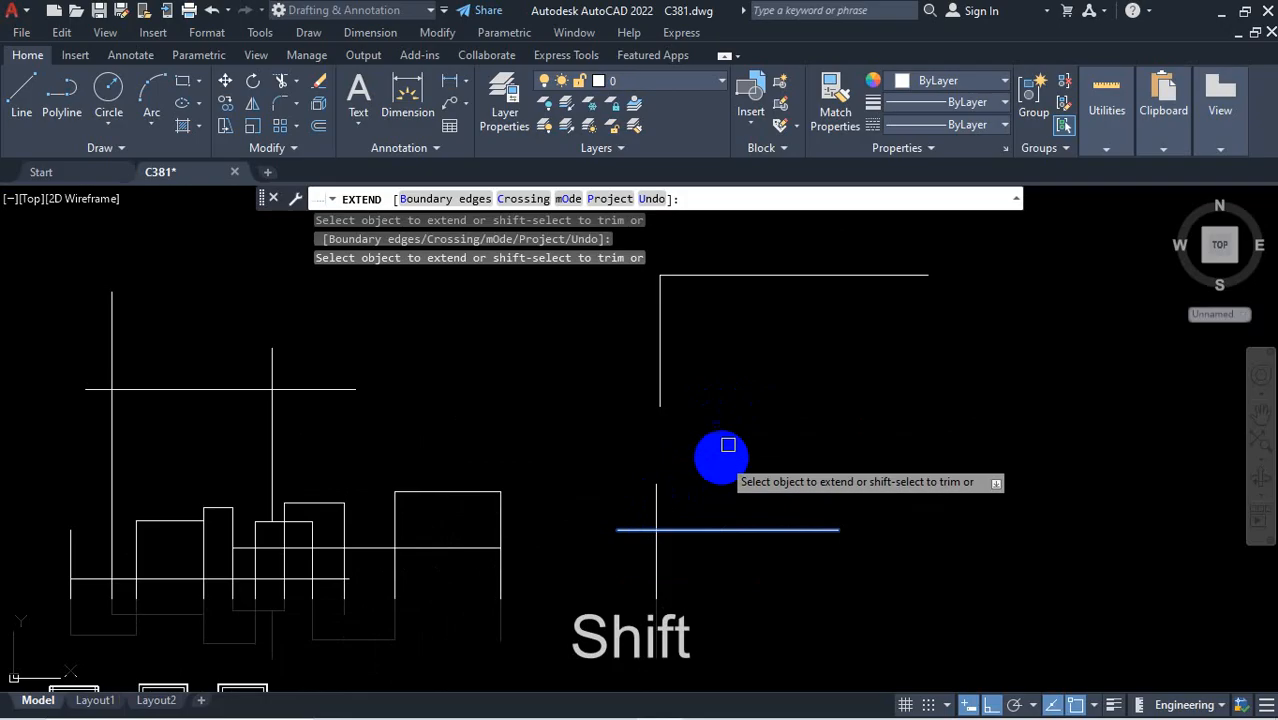
pyautogui.keyDown('shift'); pyautogui.scroll(2, 728, 447); pyautogui.keyUp('shift')
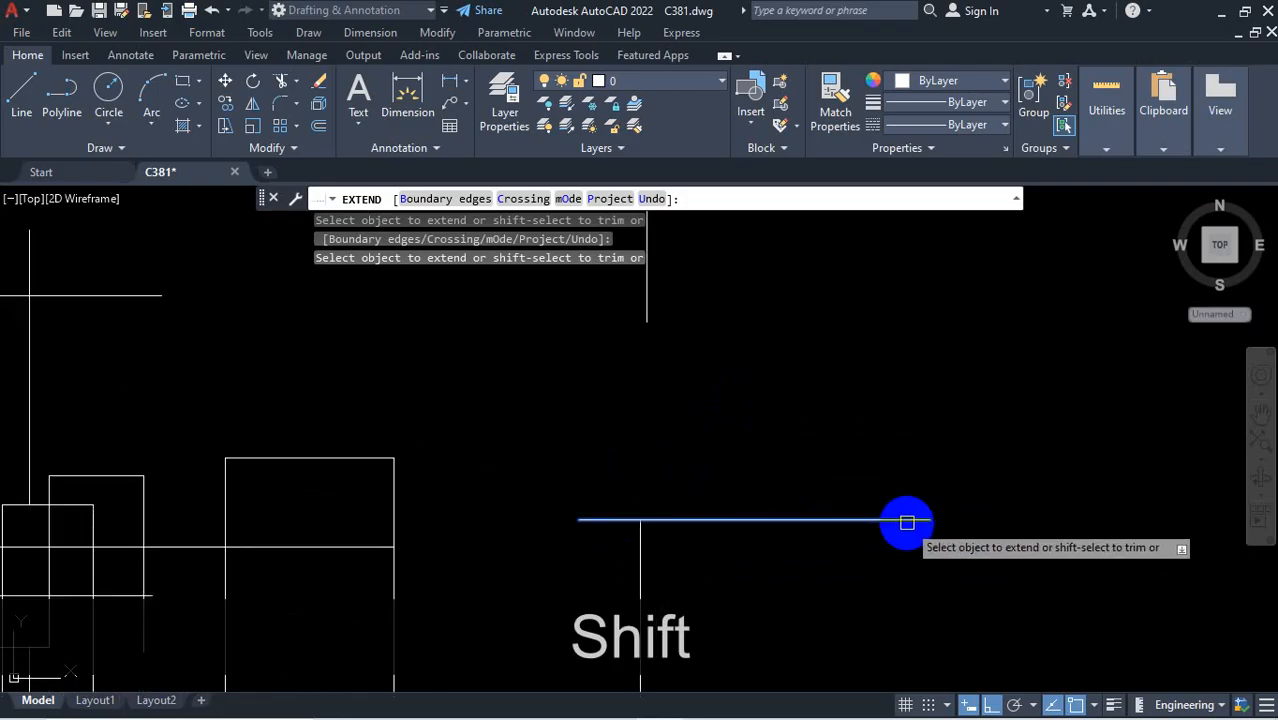
pyautogui.press('Escape')
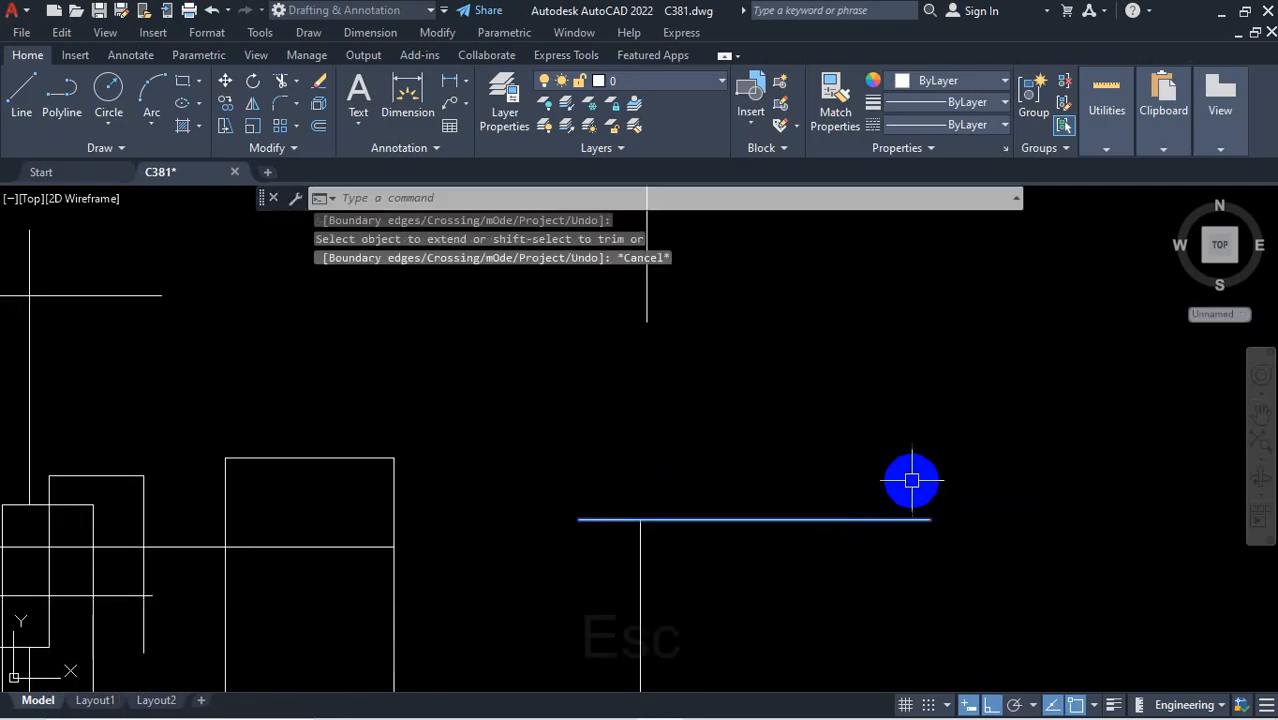
pyautogui.press('Escape')
pyautogui.press('Escape')
pyautogui.press('Escape')
pyautogui.scroll(-4, 842, 491)
pyautogui.press('Escape')
pyautogui.click(760, 505)
pyautogui.press('Escape')
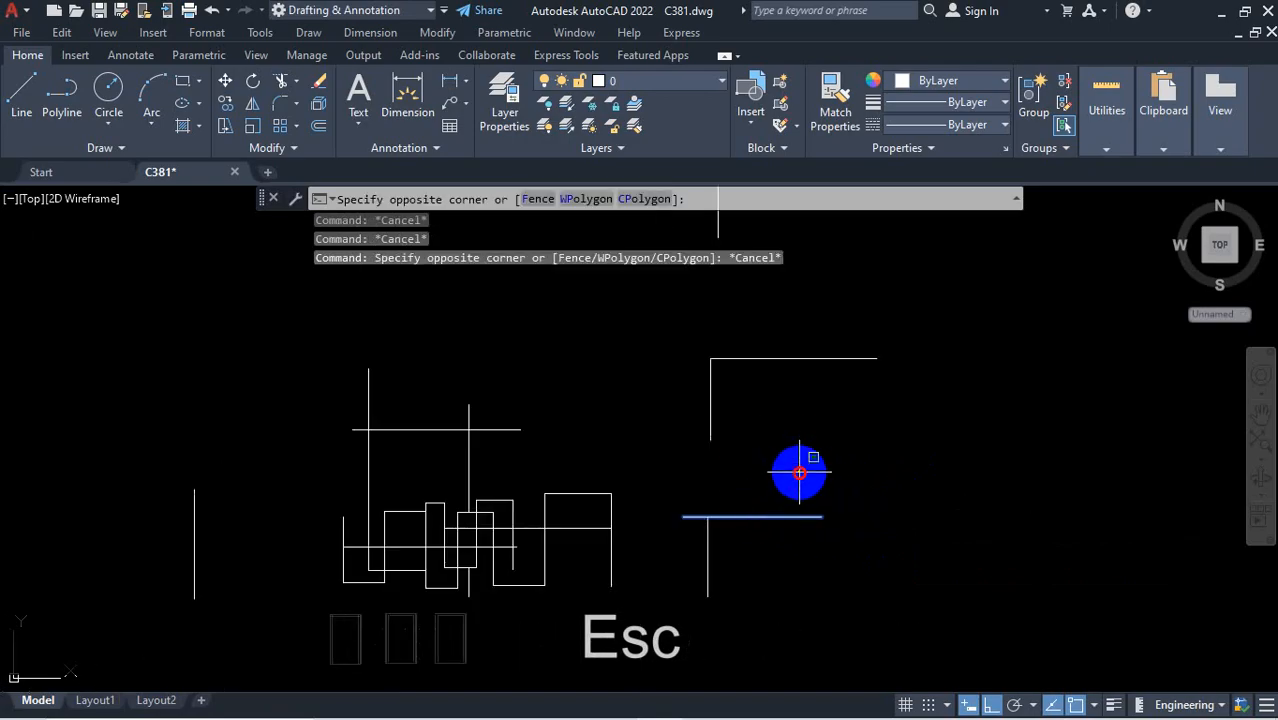
pyautogui.press('Escape')
pyautogui.scroll(-2, 770, 499)
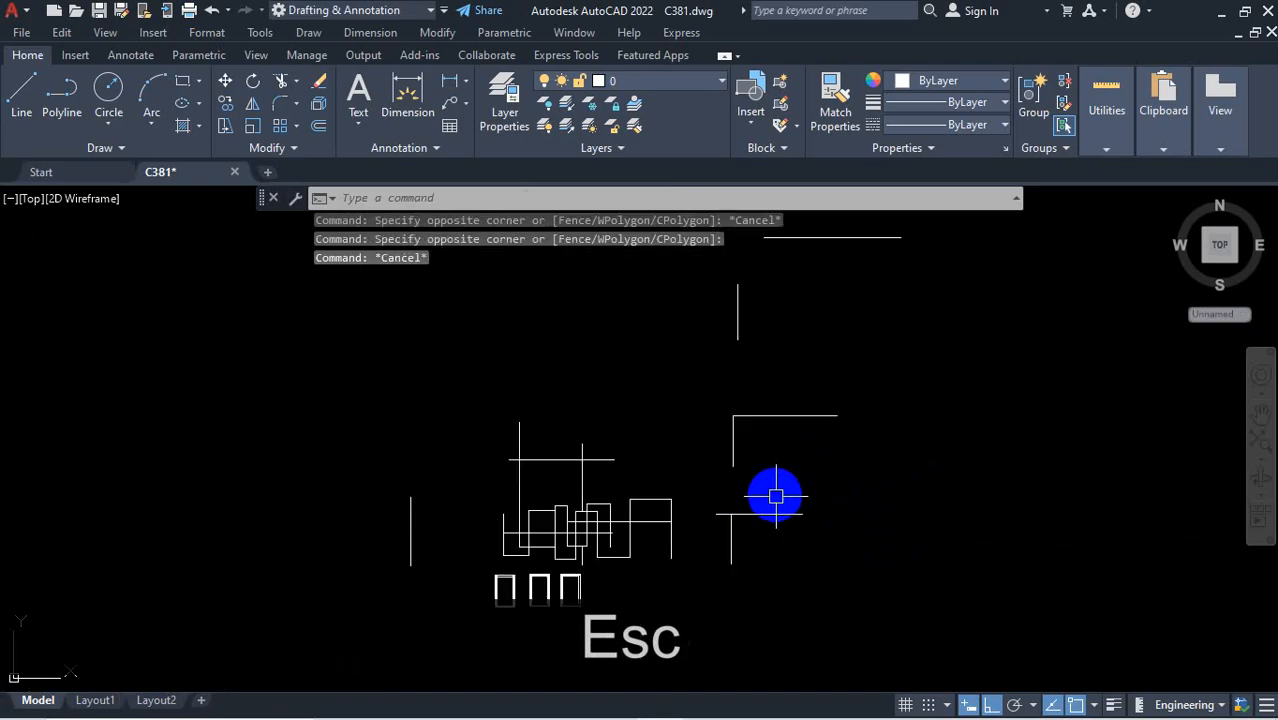
pyautogui.hotkey('ctrl', 'z')
pyautogui.hotkey('ctrl', 'z')
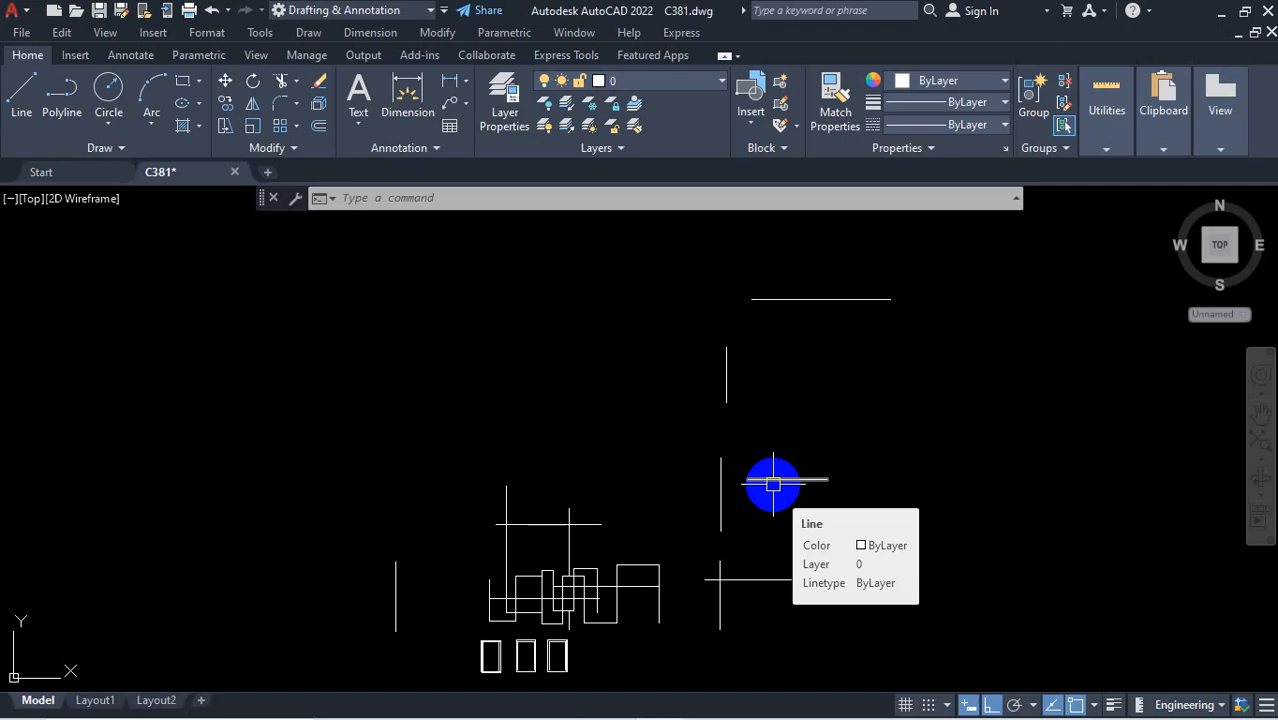
# Try stretching the non-meeting pair's horizontal line until its left end aligns above the vertical line, and undo the stretch
pyautogui.scroll(5, 807, 402)
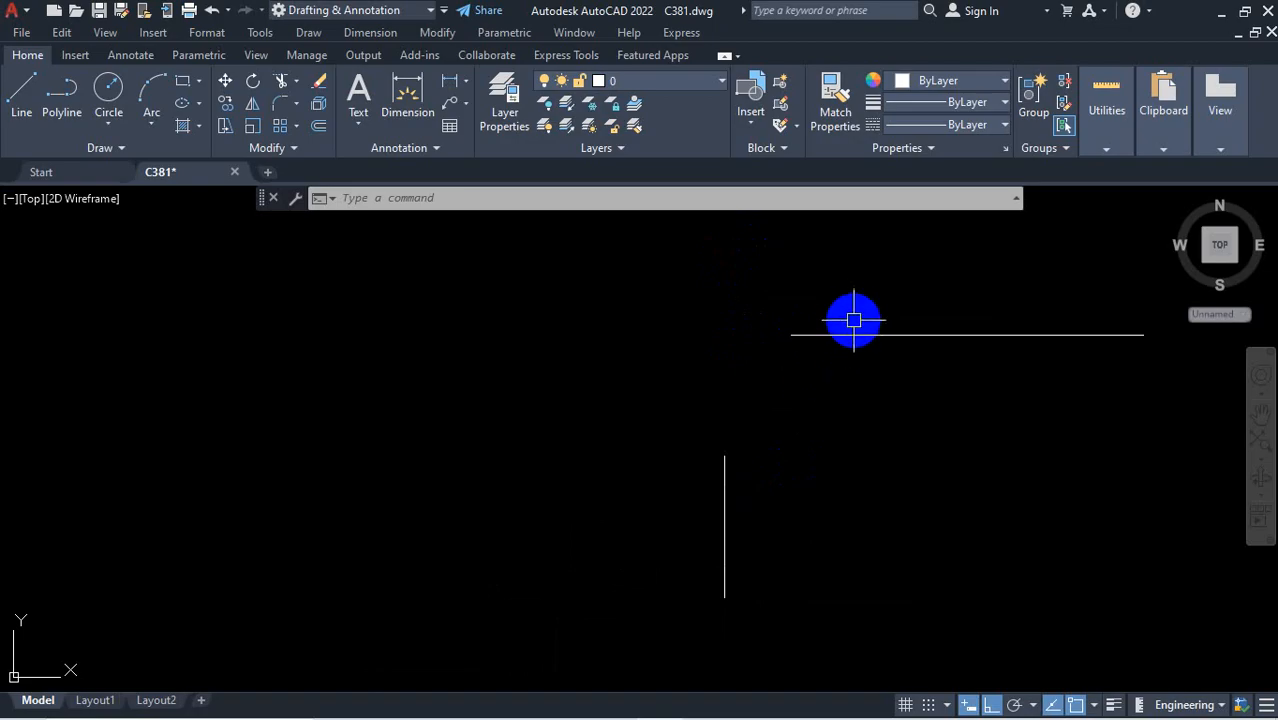
pyautogui.click(845, 334)
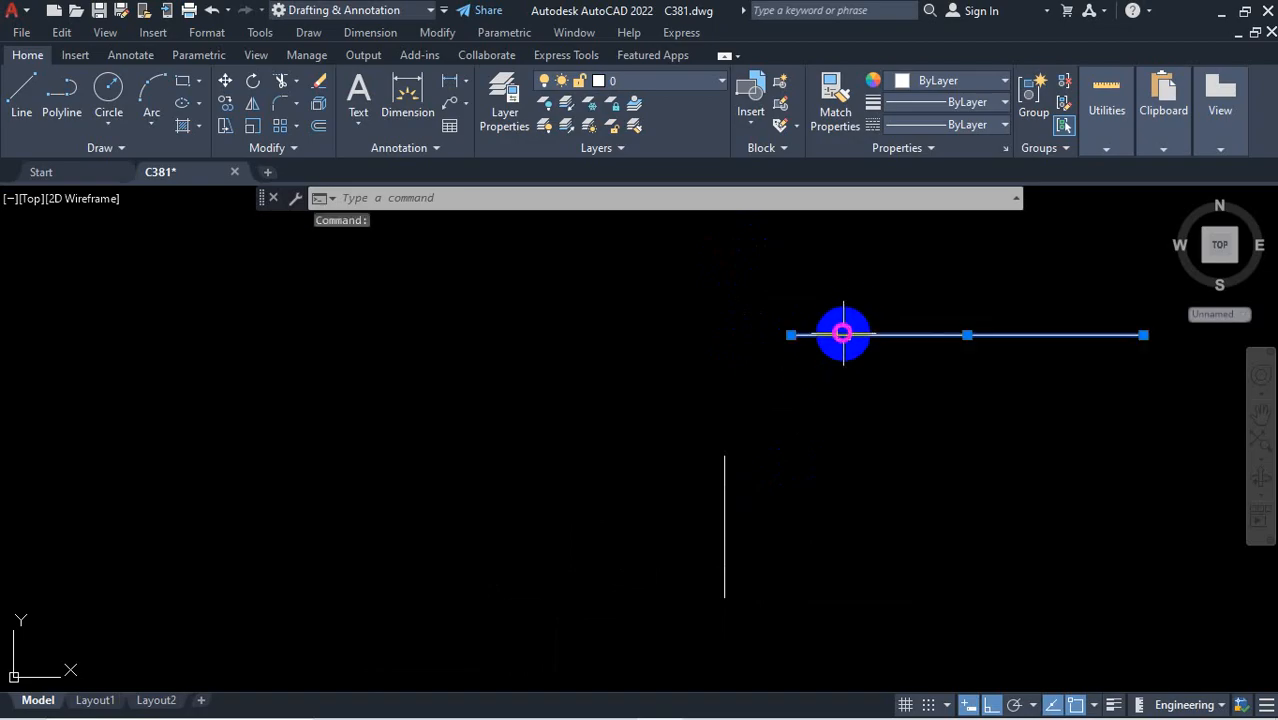
pyautogui.click(779, 335)
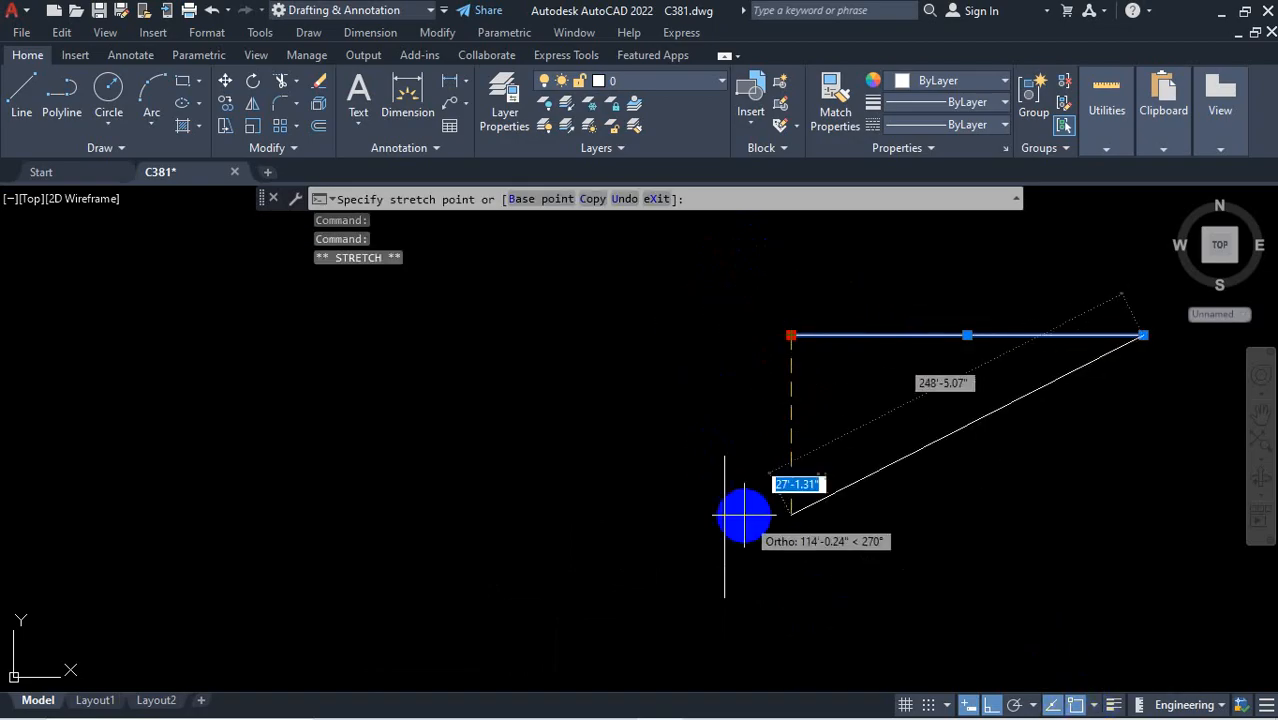
pyautogui.click(724, 335)
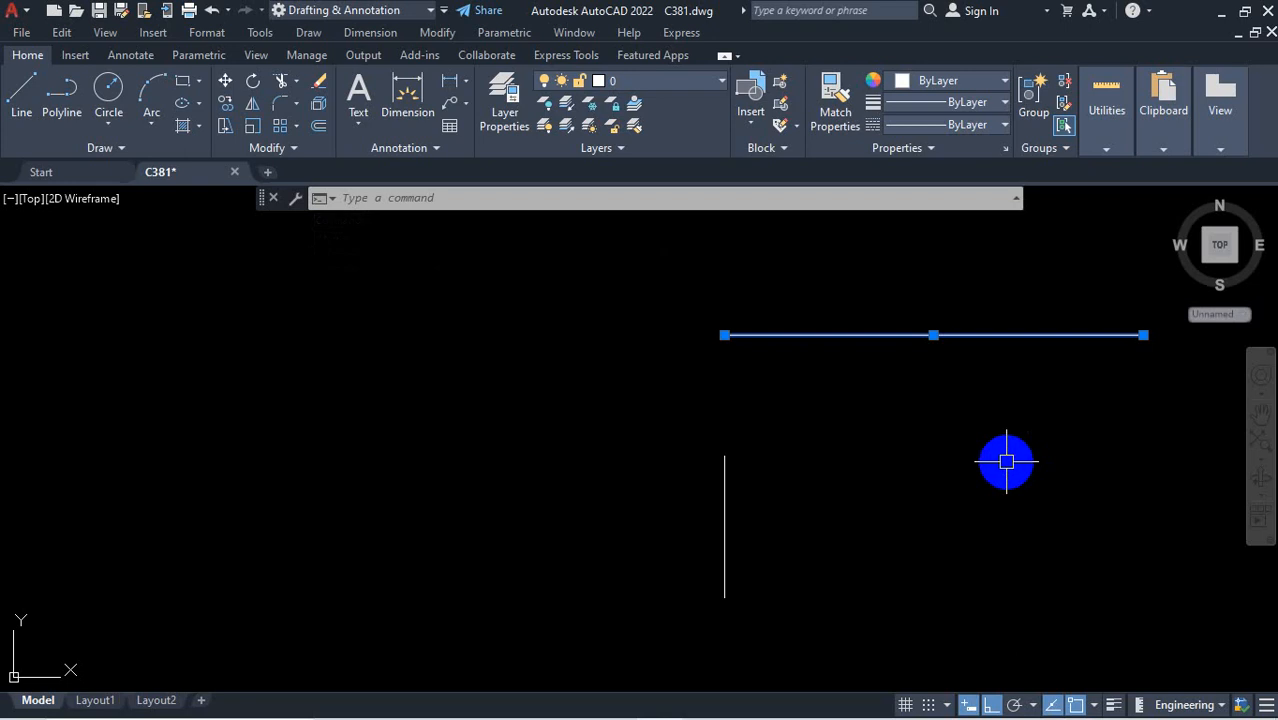
pyautogui.press('Escape')
pyautogui.press('ctrl')
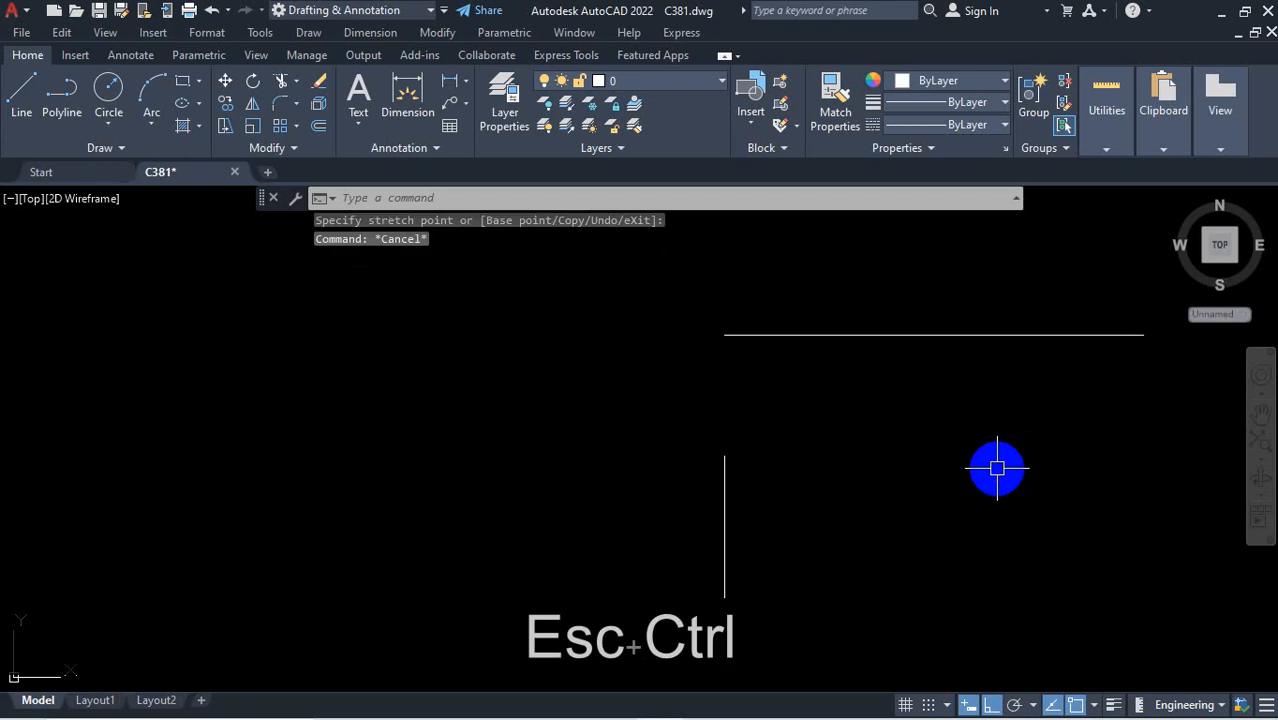
pyautogui.hotkey('ctrl', 'z')
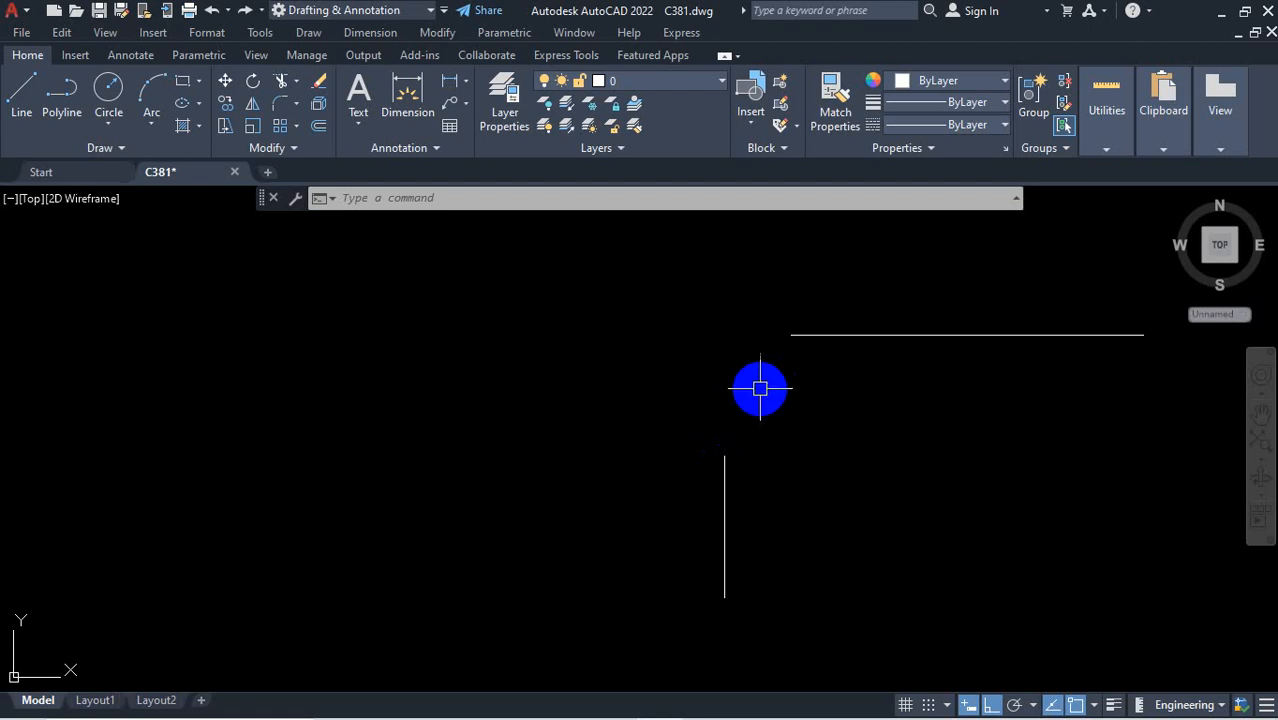
# Examine the Fillet tool's description, sketching possible rounded corners between the two lines and tracing arcs in its example in temporary red
pyautogui.click(298, 106)
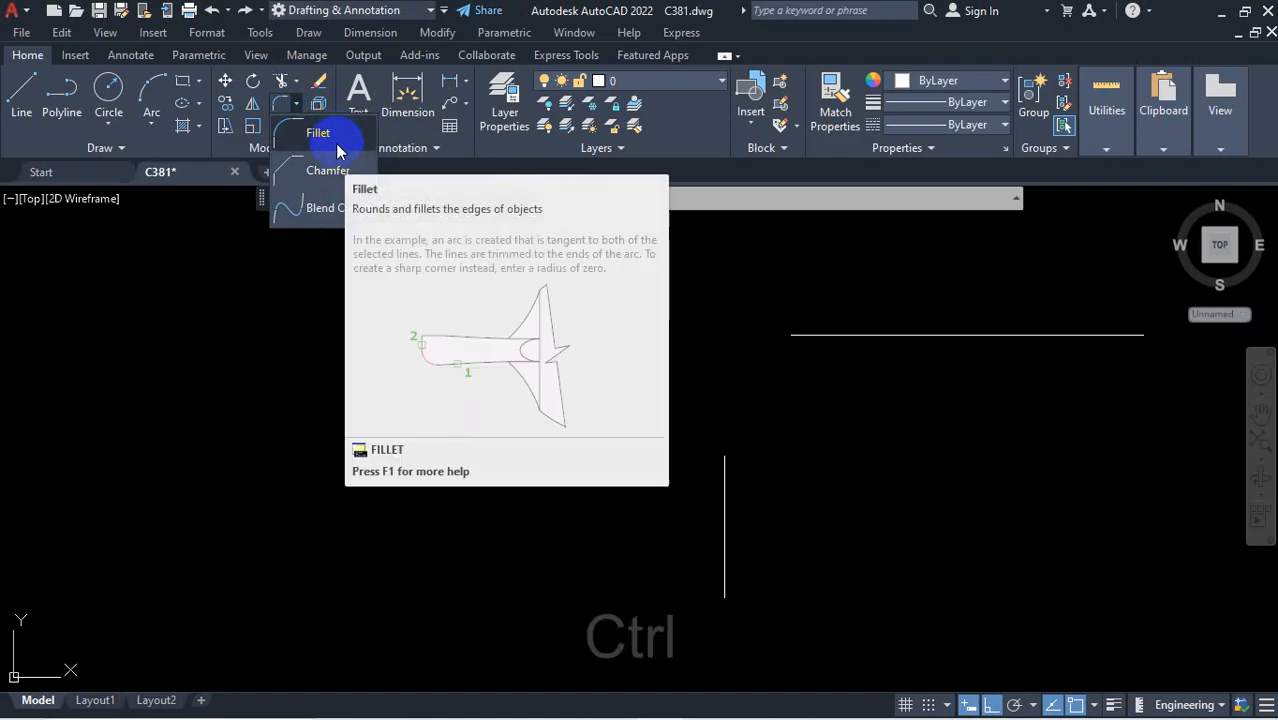
pyautogui.hotkey('ctrl', '1')
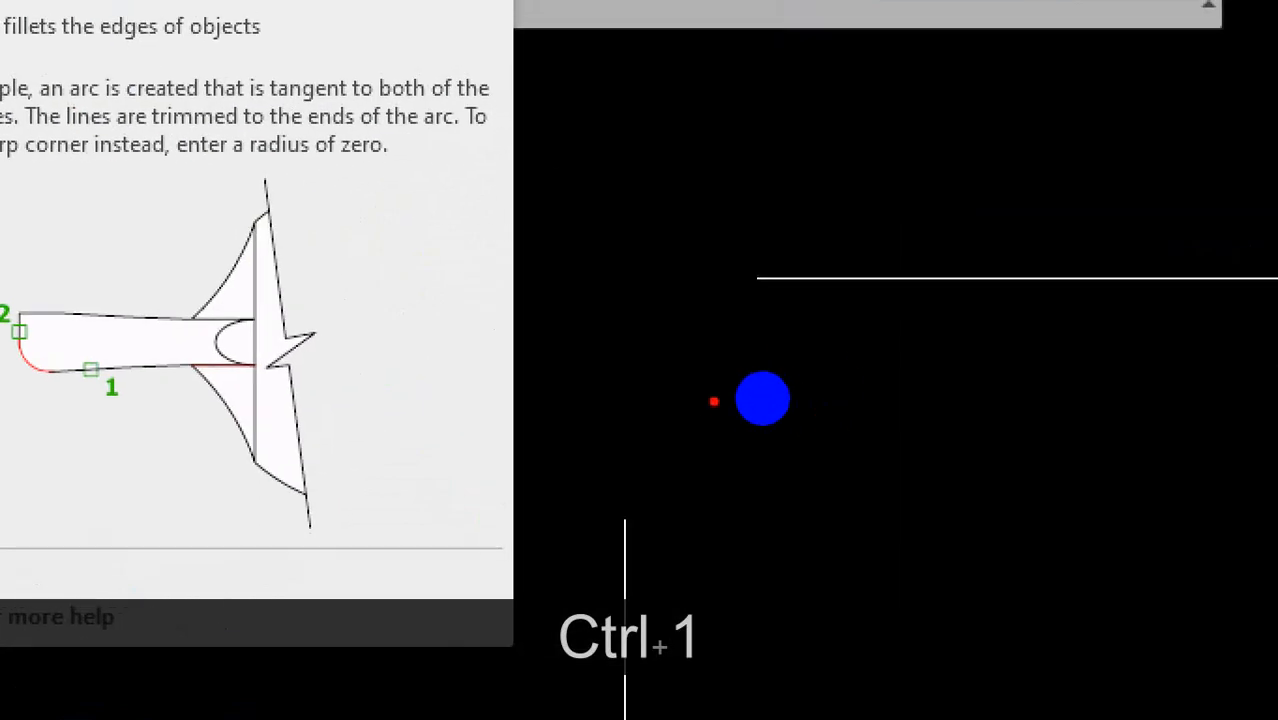
pyautogui.moveTo(906, 335)
pyautogui.mouseDown()
pyautogui.moveTo(765, 348)
pyautogui.moveTo(727, 456)
pyautogui.moveTo(818, 353)
pyautogui.moveTo(896, 339)
pyautogui.moveTo(830, 368)
pyautogui.moveTo(730, 476)
pyautogui.moveTo(738, 456)
pyautogui.mouseUp()
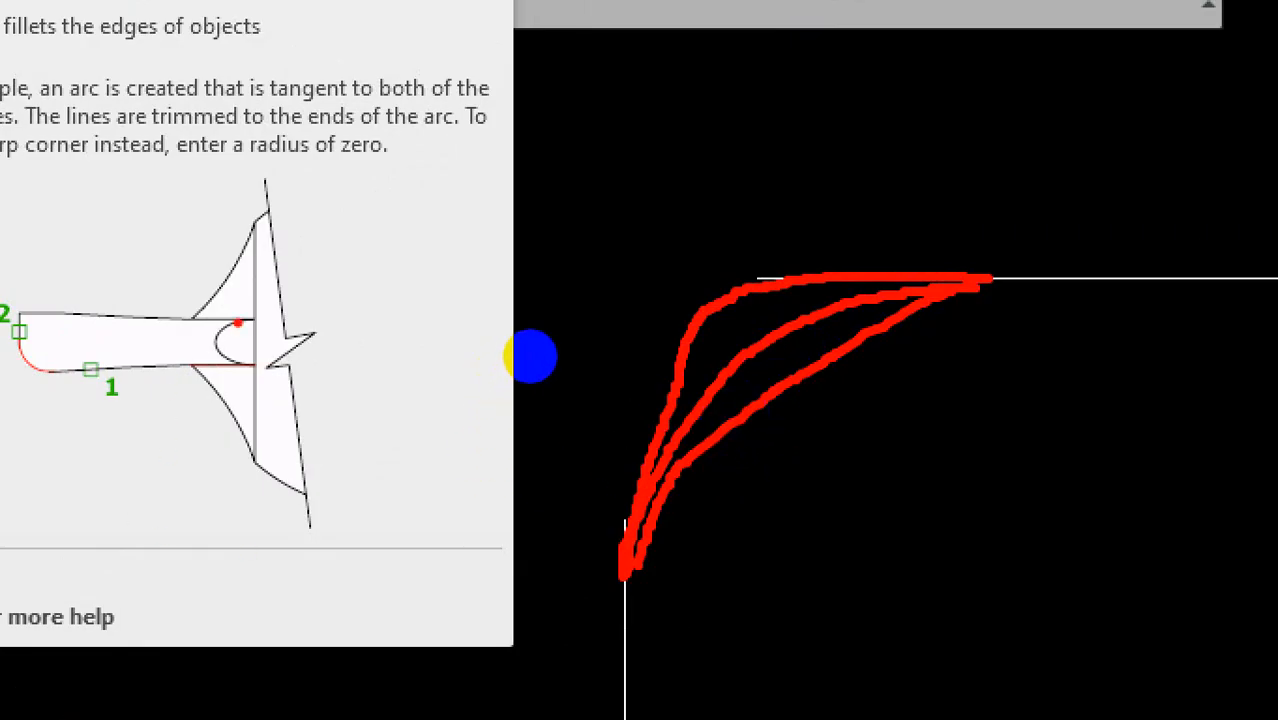
pyautogui.moveTo(535, 353)
pyautogui.mouseDown()
pyautogui.moveTo(545, 388)
pyautogui.moveTo(545, 304)
pyautogui.mouseUp()
pyautogui.moveTo(420, 368); pyautogui.dragTo(454, 377)
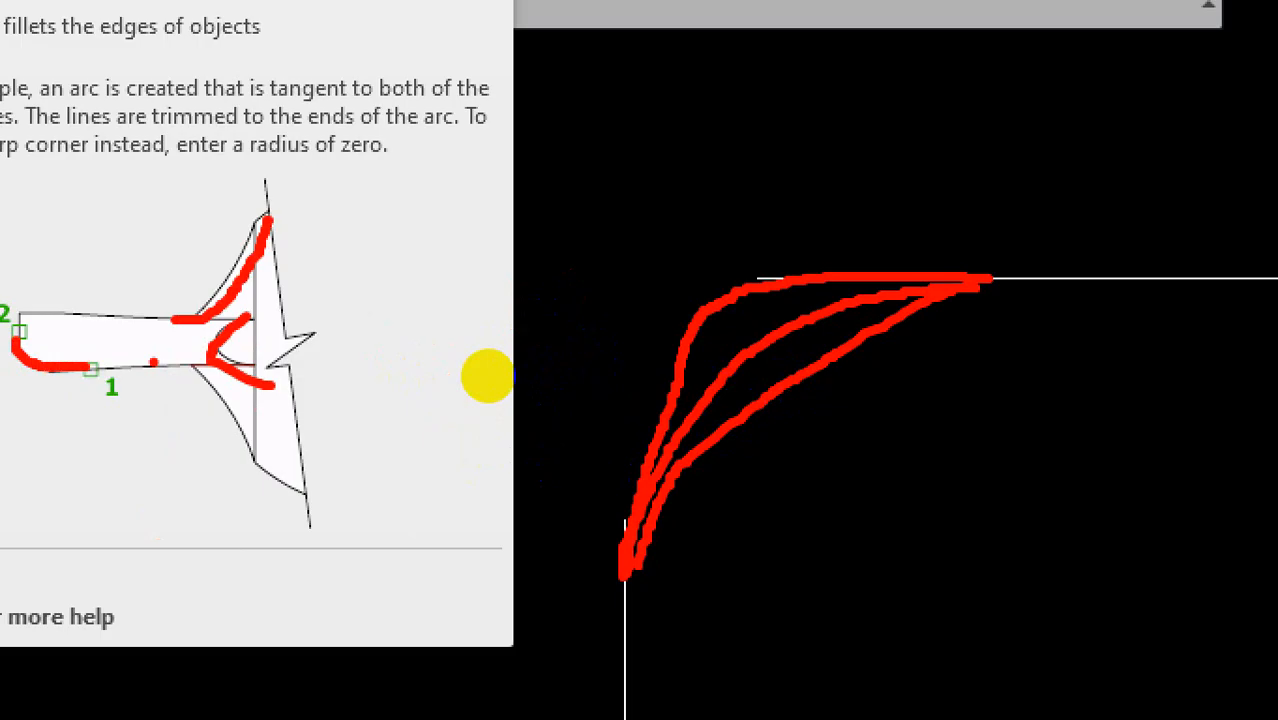
pyautogui.hotkey('ctrl', '1')
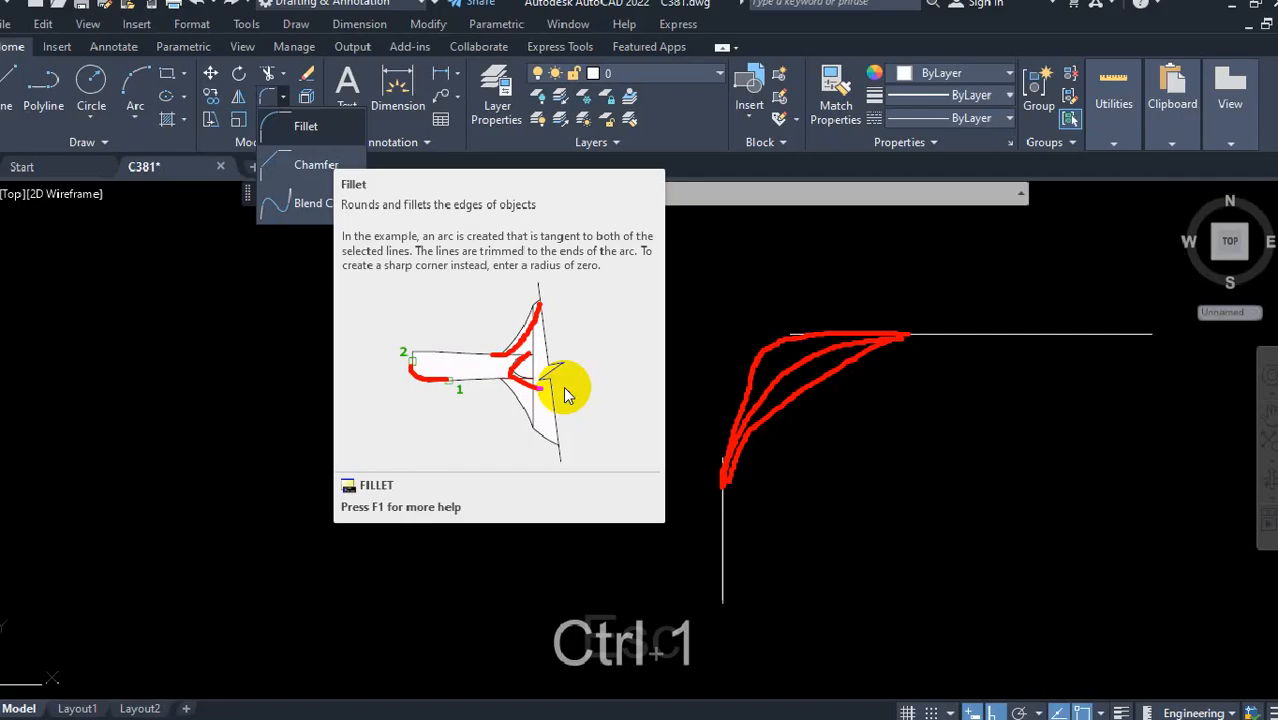
pyautogui.press('Escape')
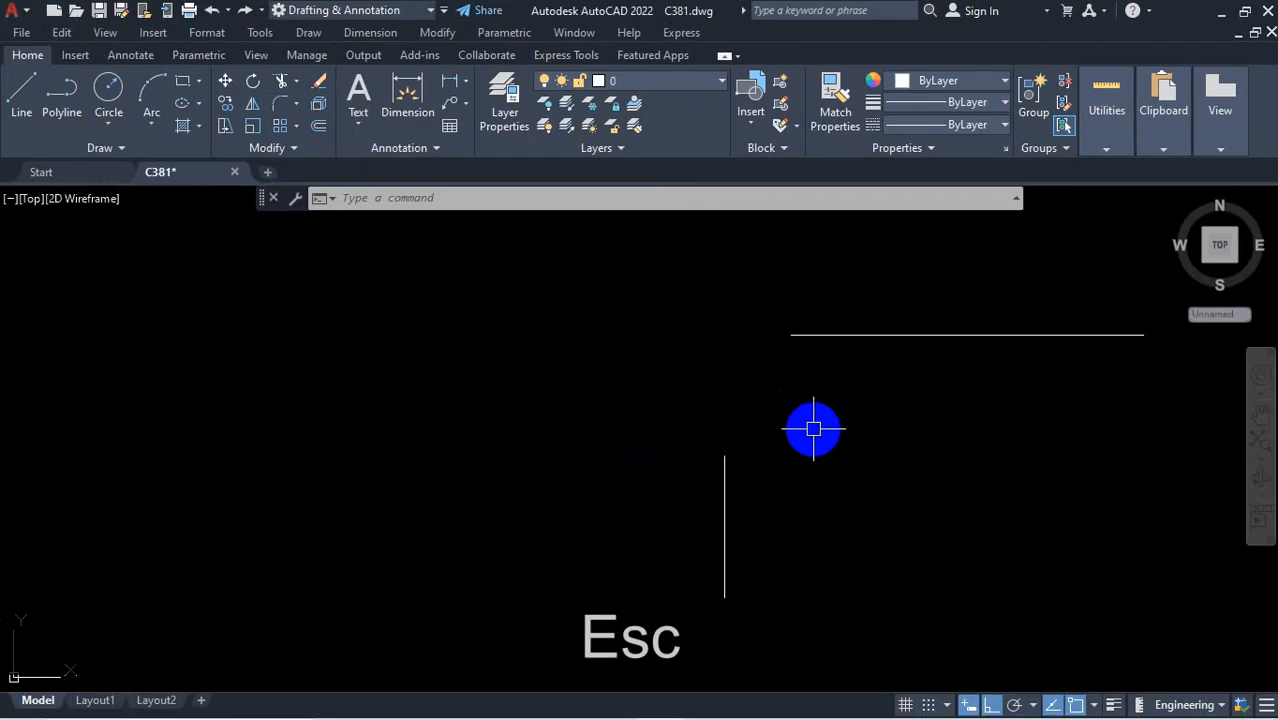
# Examine the non-meeting pair, marking in temporary red a sharp corner joining both lines and a small rounded alternative
pyautogui.hotkey('ctrl', '1')
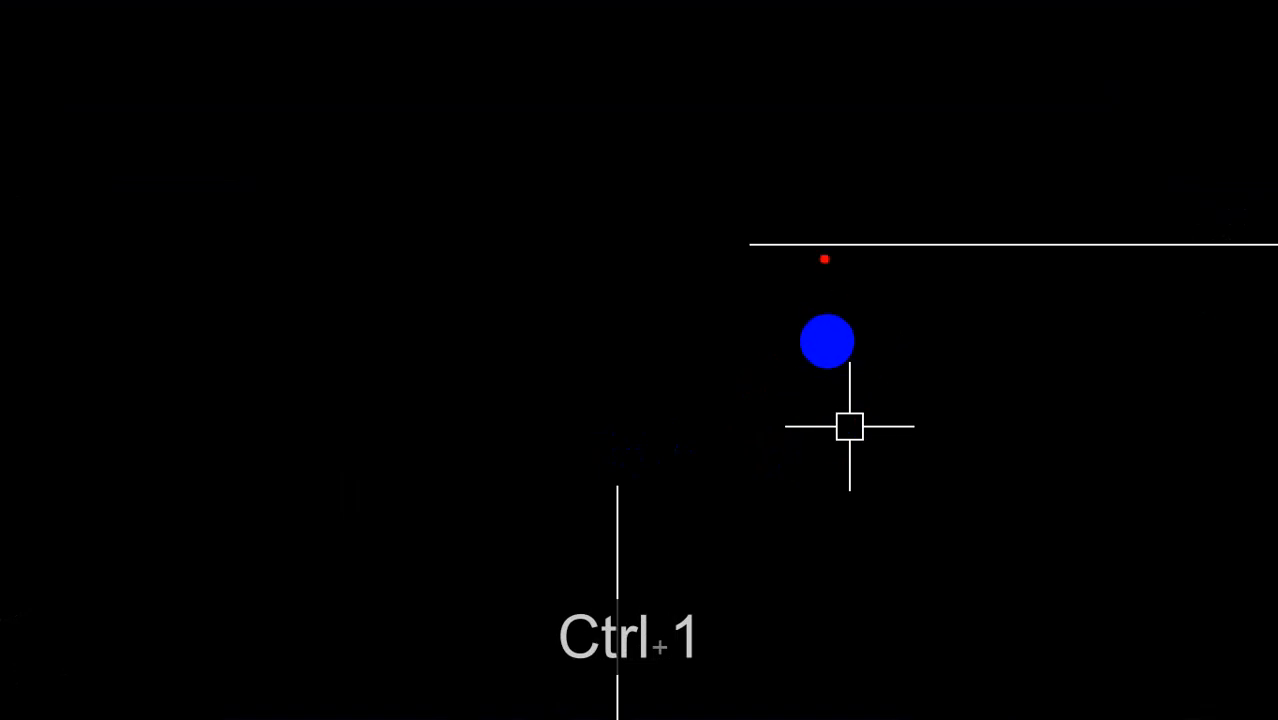
pyautogui.moveTo(824, 259)
pyautogui.mouseDown()
pyautogui.moveTo(793, 243)
pyautogui.moveTo(626, 236)
pyautogui.moveTo(629, 392)
pyautogui.moveTo(622, 485)
pyautogui.moveTo(609, 492)
pyautogui.mouseUp()
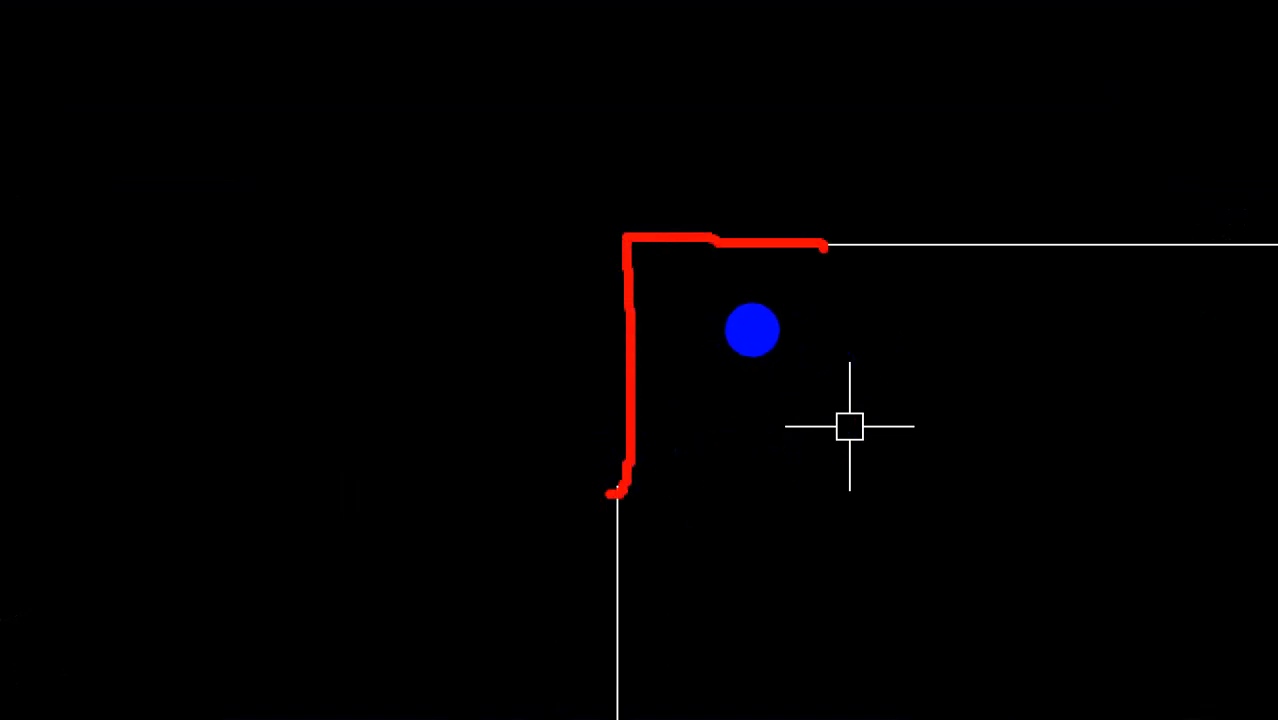
pyautogui.moveTo(705, 238); pyautogui.dragTo(636, 305)
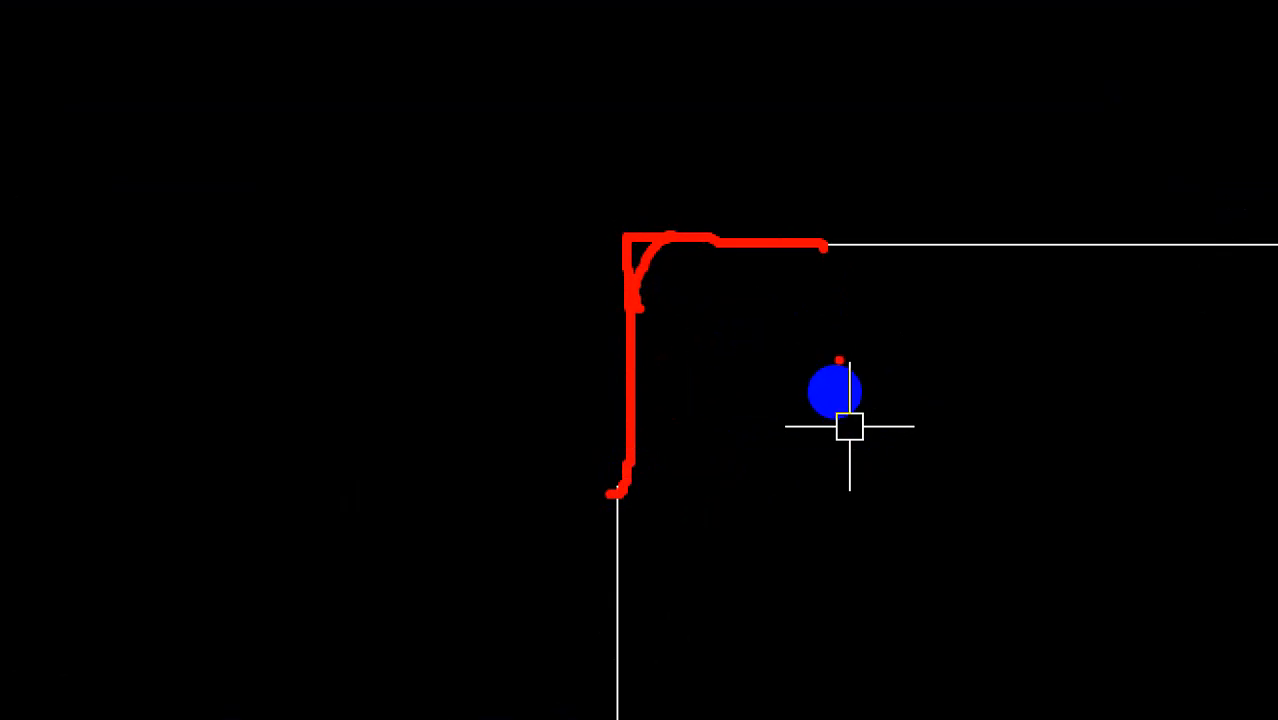
pyautogui.press('Escape')
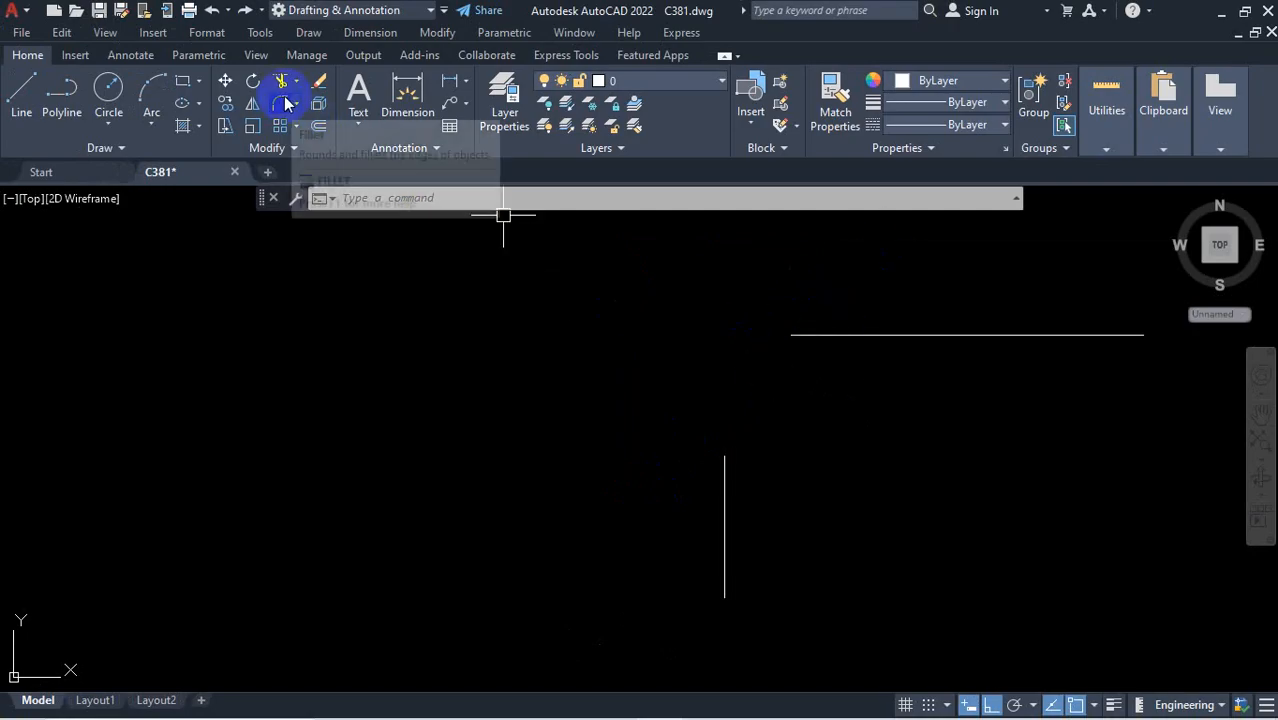
# Examine the Fillet tool's location, outlining it and writing its shortcut letter F beside it in temporary red
pyautogui.hotkey('ctrl', '1')
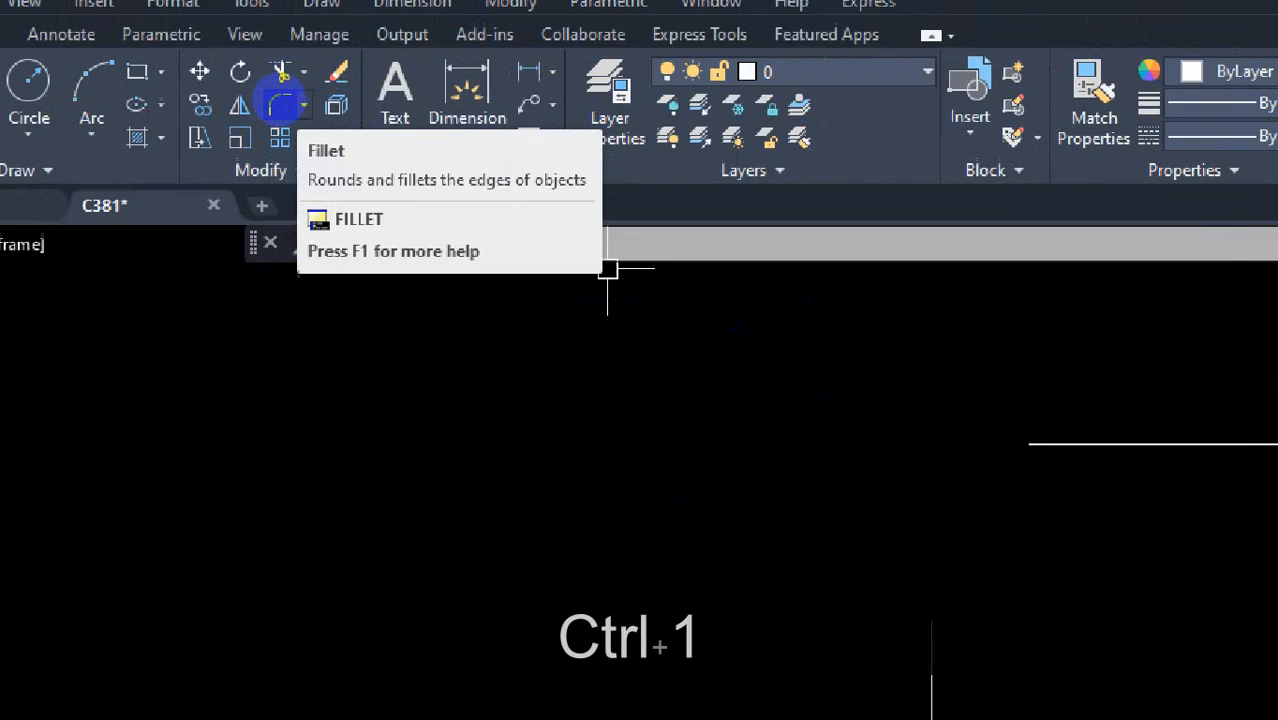
pyautogui.click(281, 99)
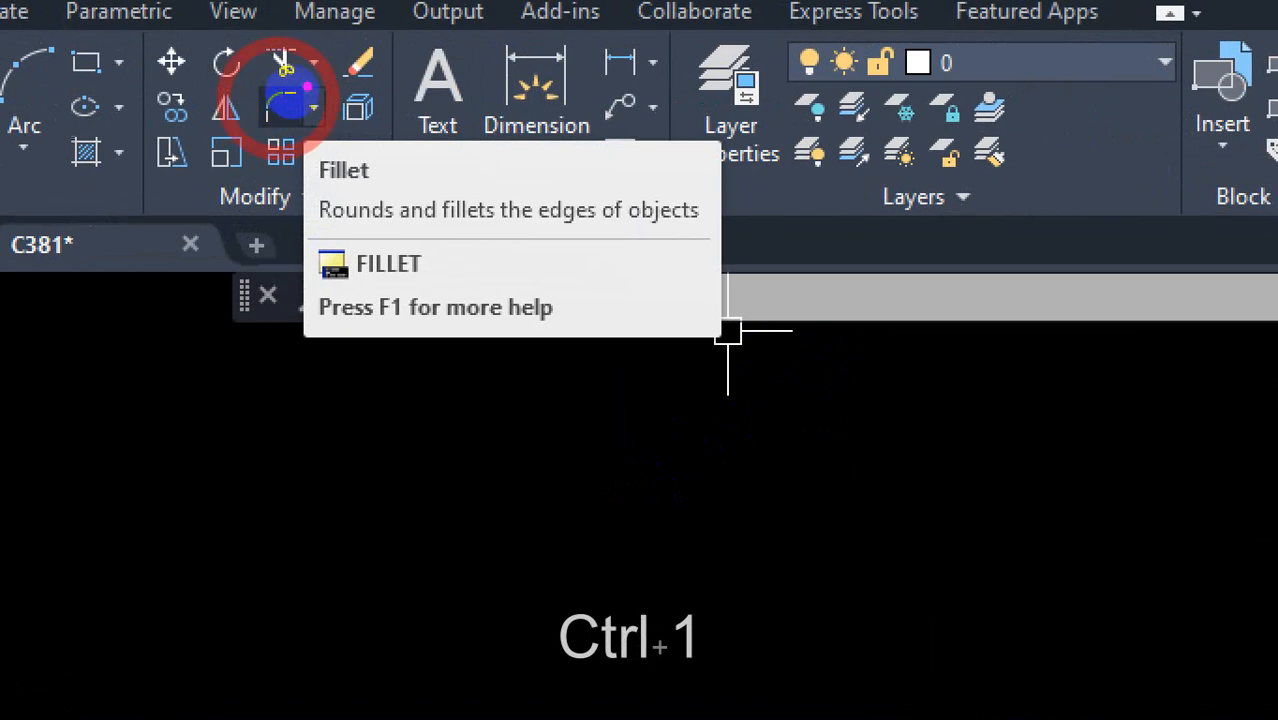
pyautogui.moveTo(298, 88)
pyautogui.mouseDown()
pyautogui.moveTo(264, 102)
pyautogui.moveTo(279, 88)
pyautogui.moveTo(279, 474)
pyautogui.moveTo(368, 475)
pyautogui.mouseUp()
pyautogui.moveTo(403, 436)
pyautogui.mouseDown()
pyautogui.moveTo(433, 547)
pyautogui.moveTo(486, 421)
pyautogui.moveTo(510, 411)
pyautogui.mouseUp()
pyautogui.moveTo(410, 508); pyautogui.dragTo(492, 472)
pyautogui.moveTo(622, 490); pyautogui.dragTo(466, 610)
pyautogui.moveTo(680, 506); pyautogui.dragTo(594, 598)
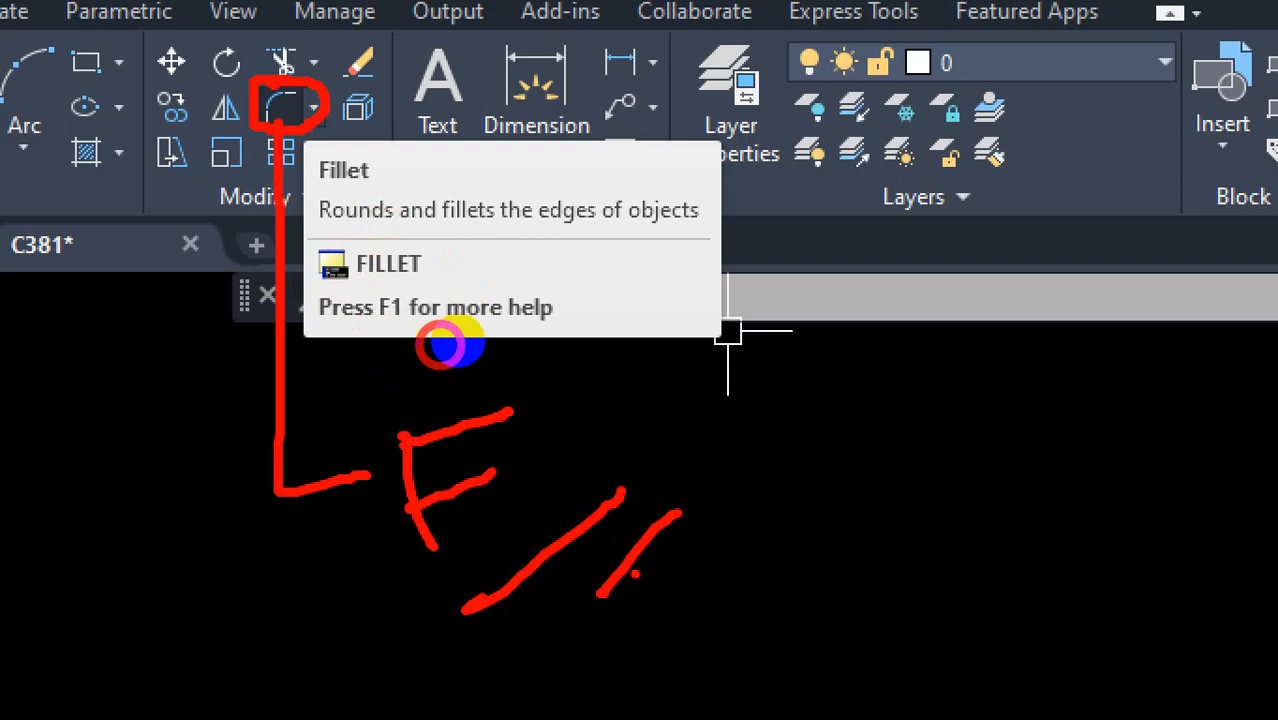
pyautogui.press('Escape')
# Start Fillet and examine its Radius option and current radius setting, marking both and sketching sample corner arcs in temporary red
pyautogui.write('f')
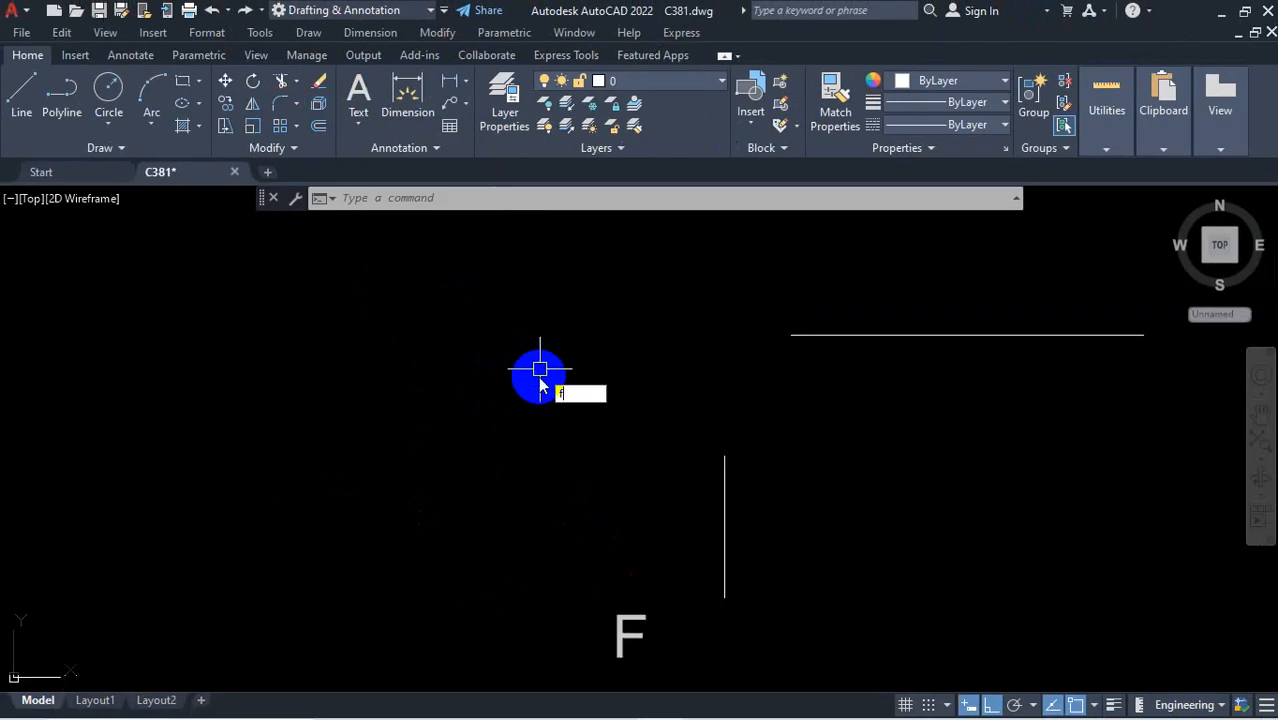
pyautogui.press('Return')
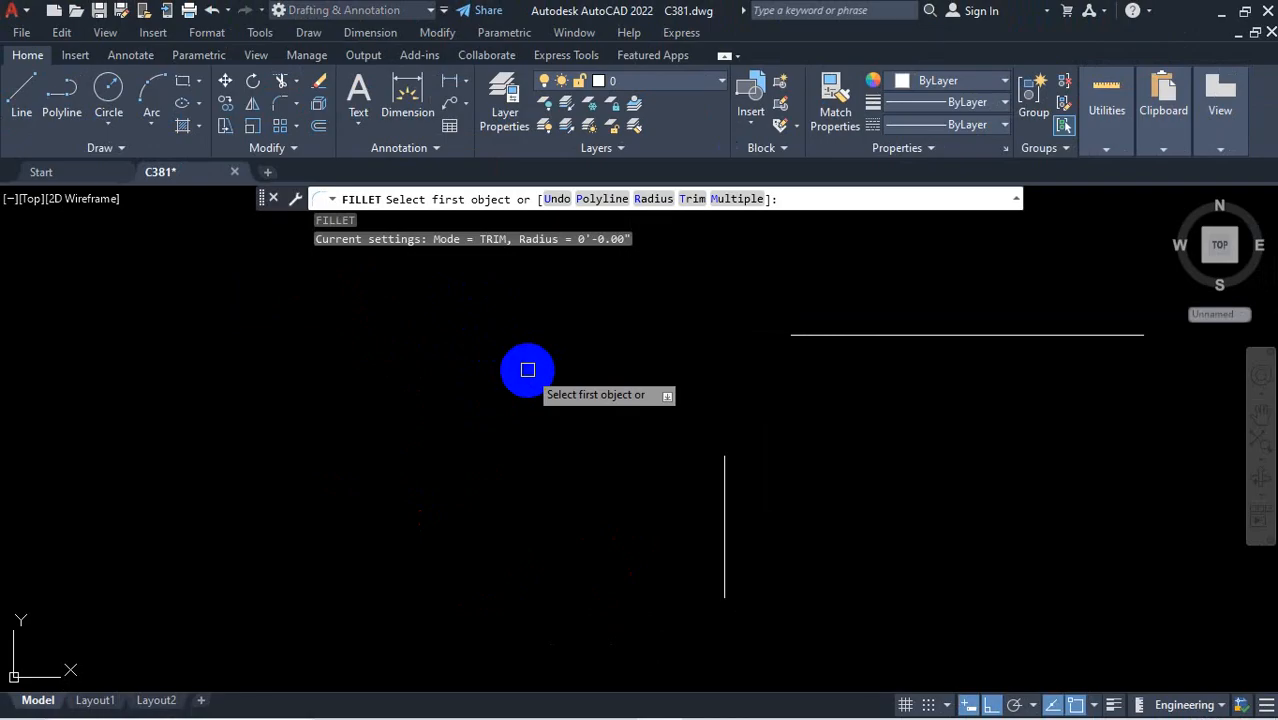
pyautogui.scroll(-2, 593, 313)
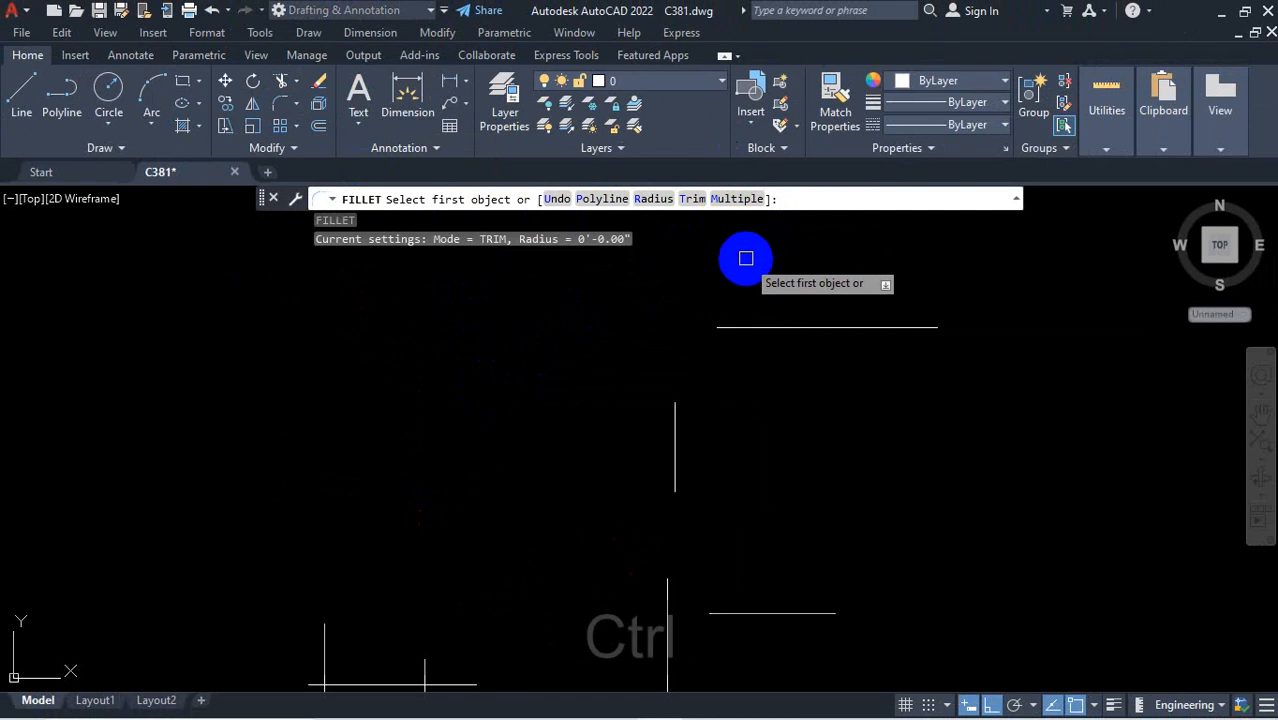
pyautogui.hotkey('ctrl', '1')
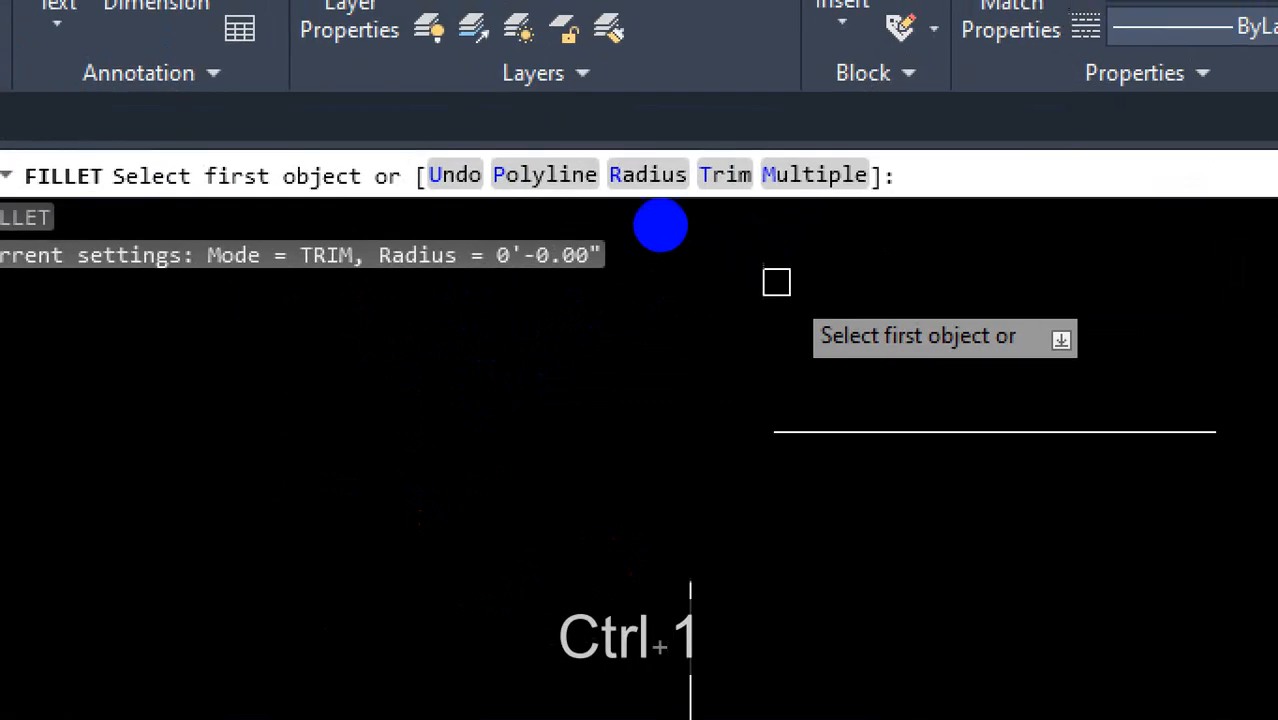
pyautogui.click(645, 217)
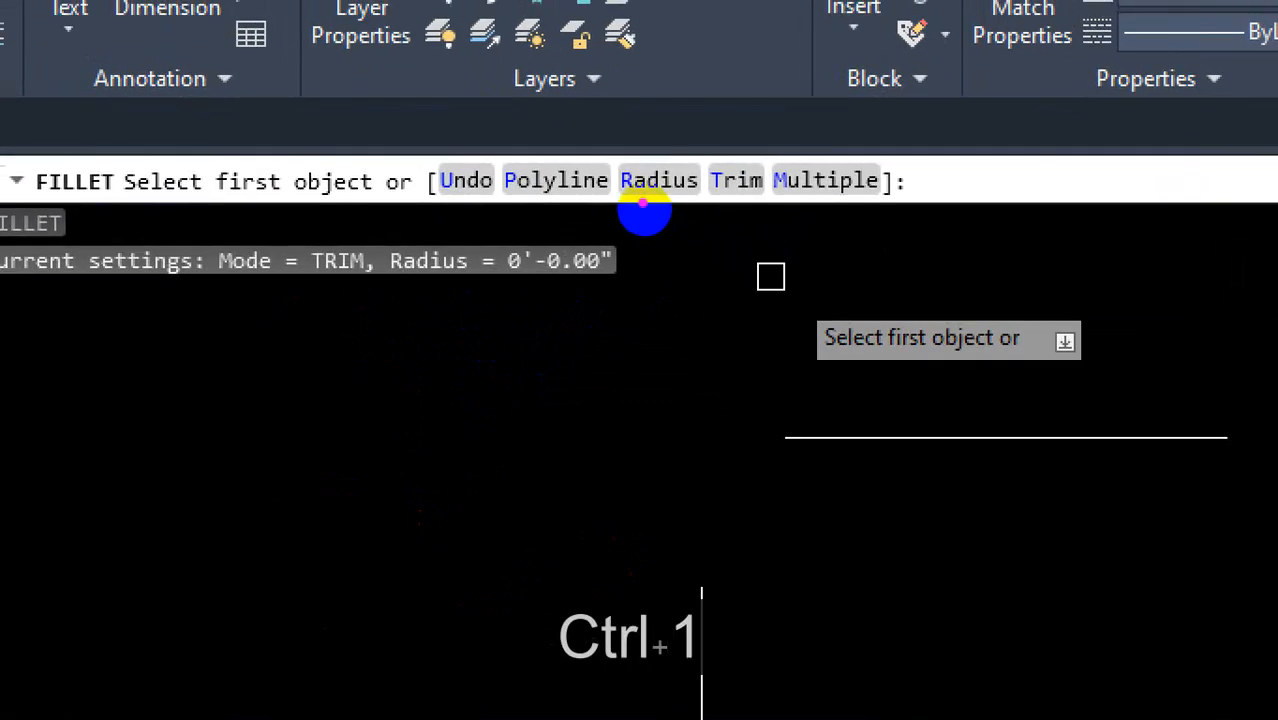
pyautogui.moveTo(636, 206); pyautogui.dragTo(671, 209)
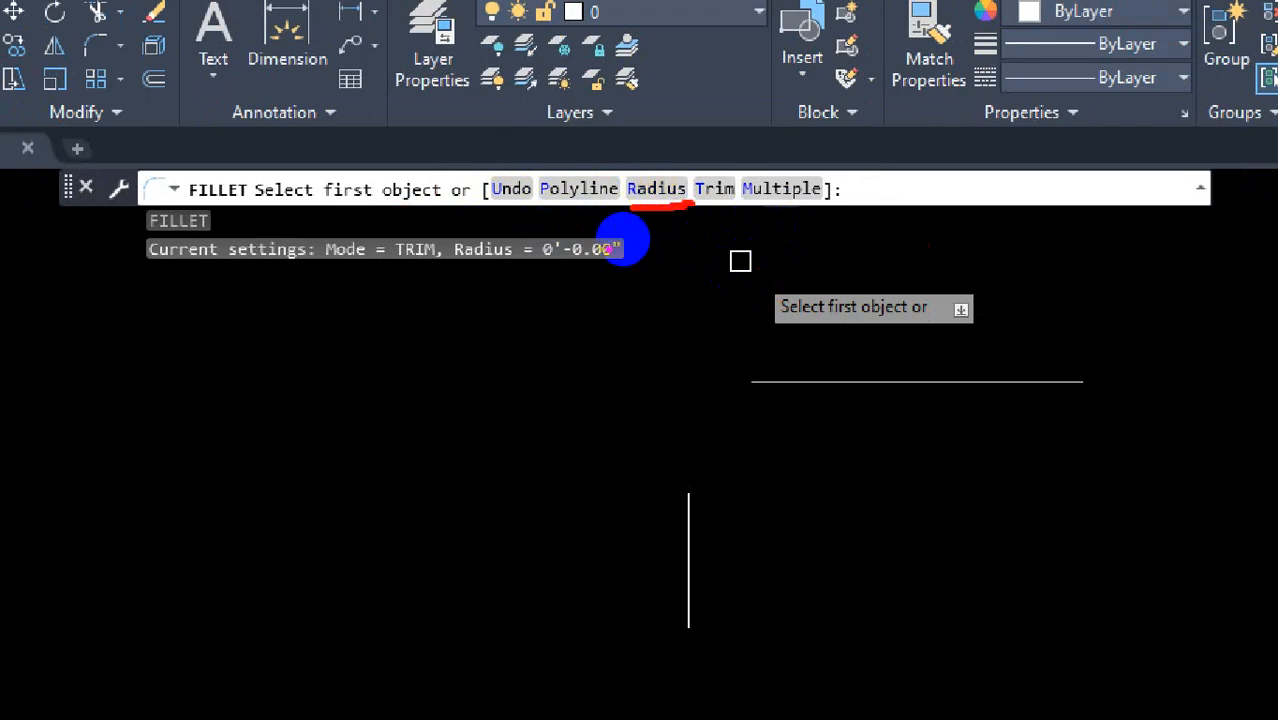
pyautogui.moveTo(613, 228)
pyautogui.mouseDown()
pyautogui.moveTo(508, 220)
pyautogui.moveTo(508, 251)
pyautogui.moveTo(633, 262)
pyautogui.moveTo(634, 230)
pyautogui.mouseUp()
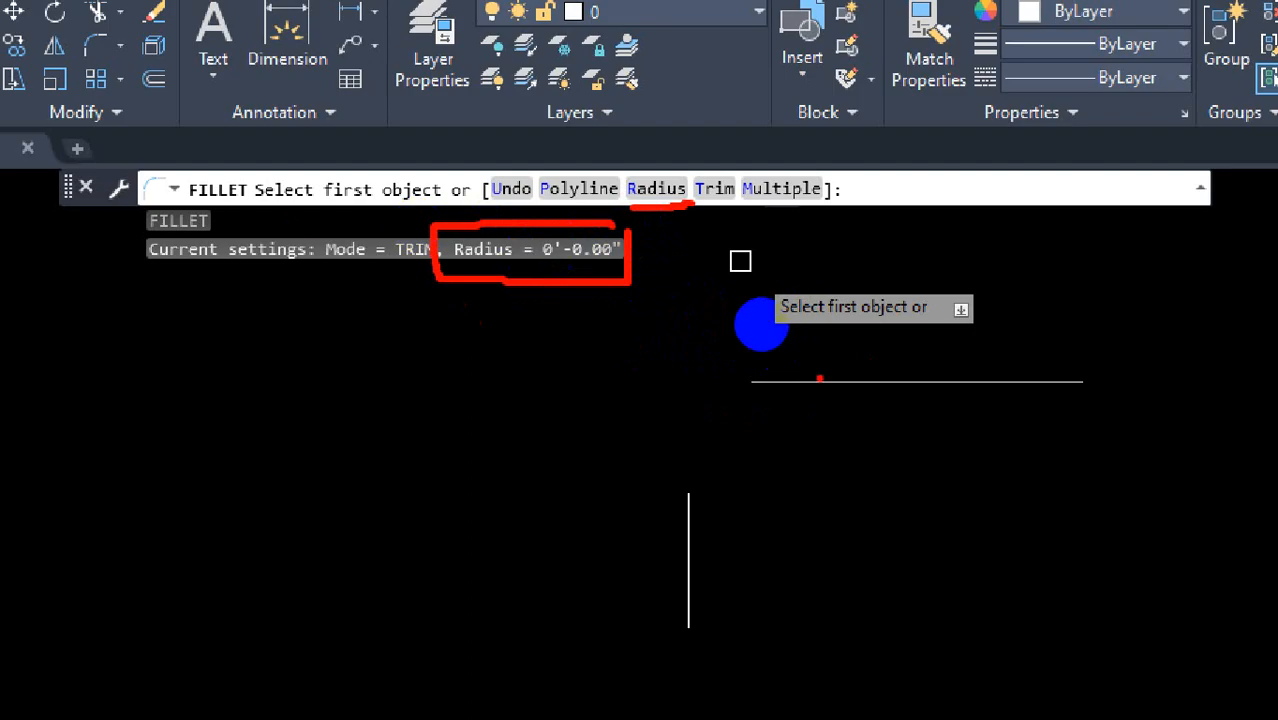
pyautogui.moveTo(822, 384)
pyautogui.mouseDown()
pyautogui.moveTo(757, 400)
pyautogui.moveTo(719, 462)
pyautogui.moveTo(687, 565)
pyautogui.mouseUp()
pyautogui.moveTo(737, 455); pyautogui.dragTo(850, 383)
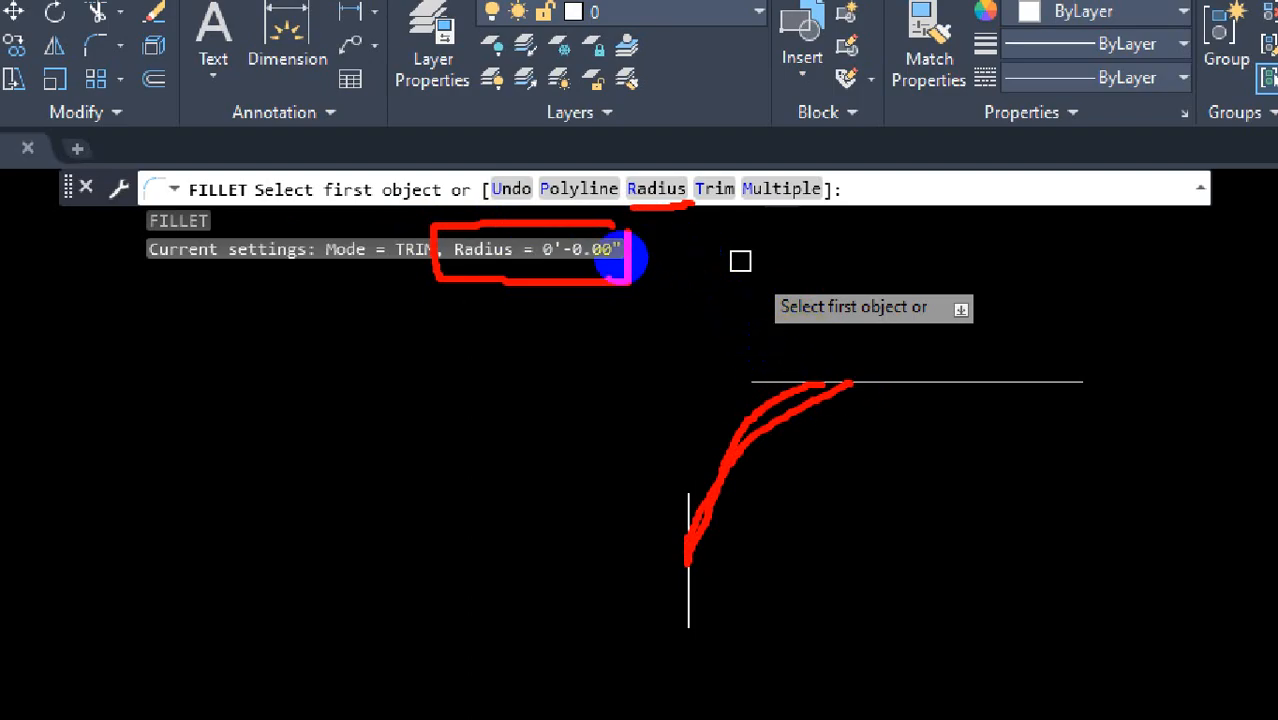
pyautogui.press('Escape')
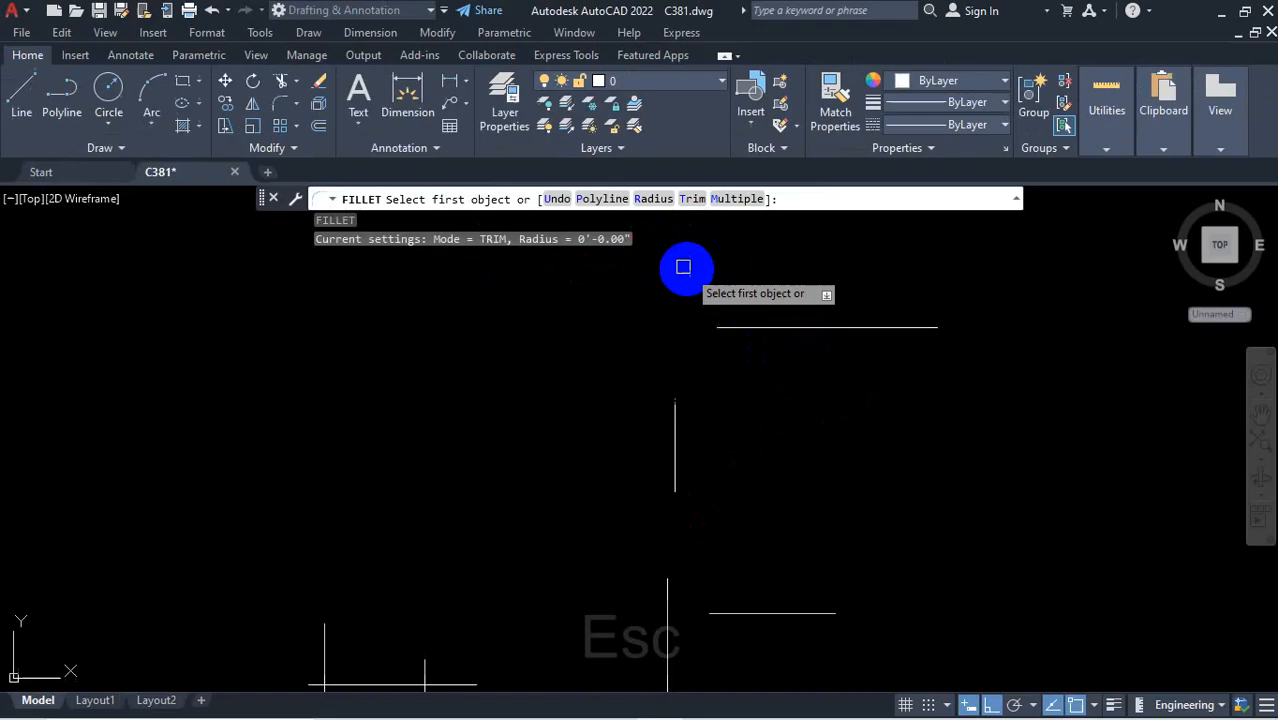
# Fillet the non-meeting horizontal and vertical lines with a 5' radius to form a rounded corner
pyautogui.click(652, 199)
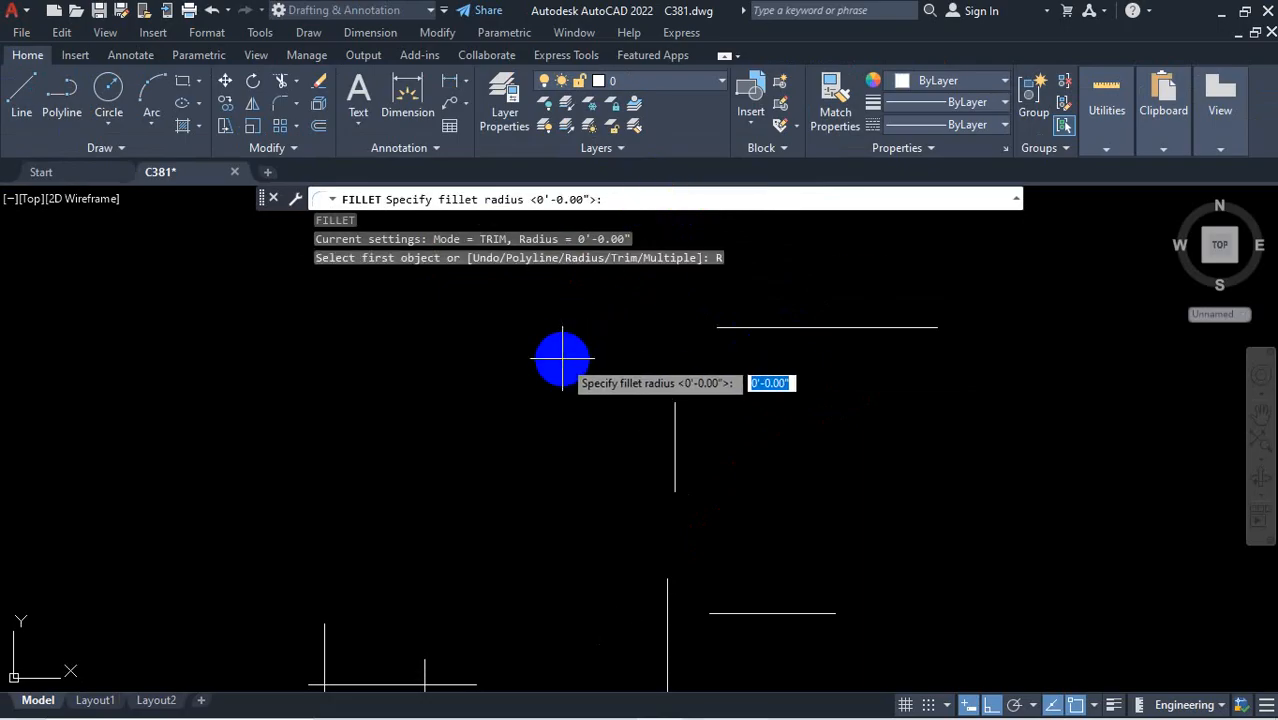
pyautogui.write('5')
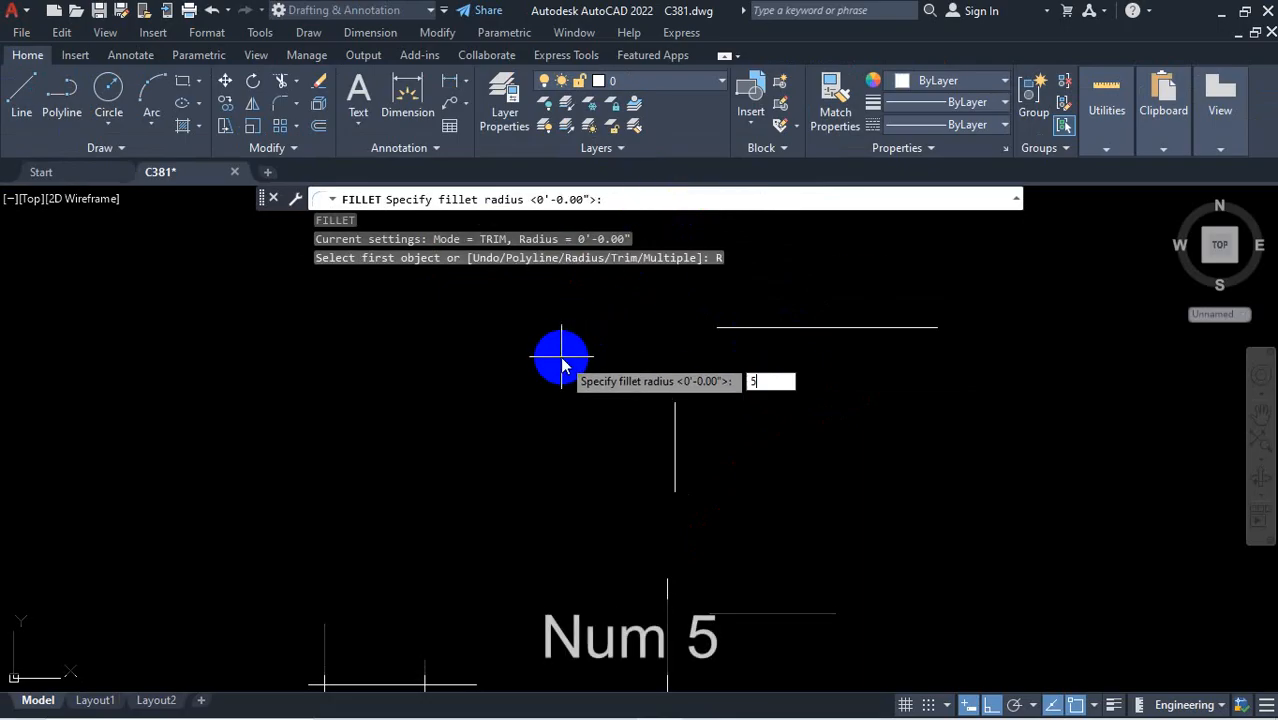
pyautogui.write("'")
pyautogui.press('Return')
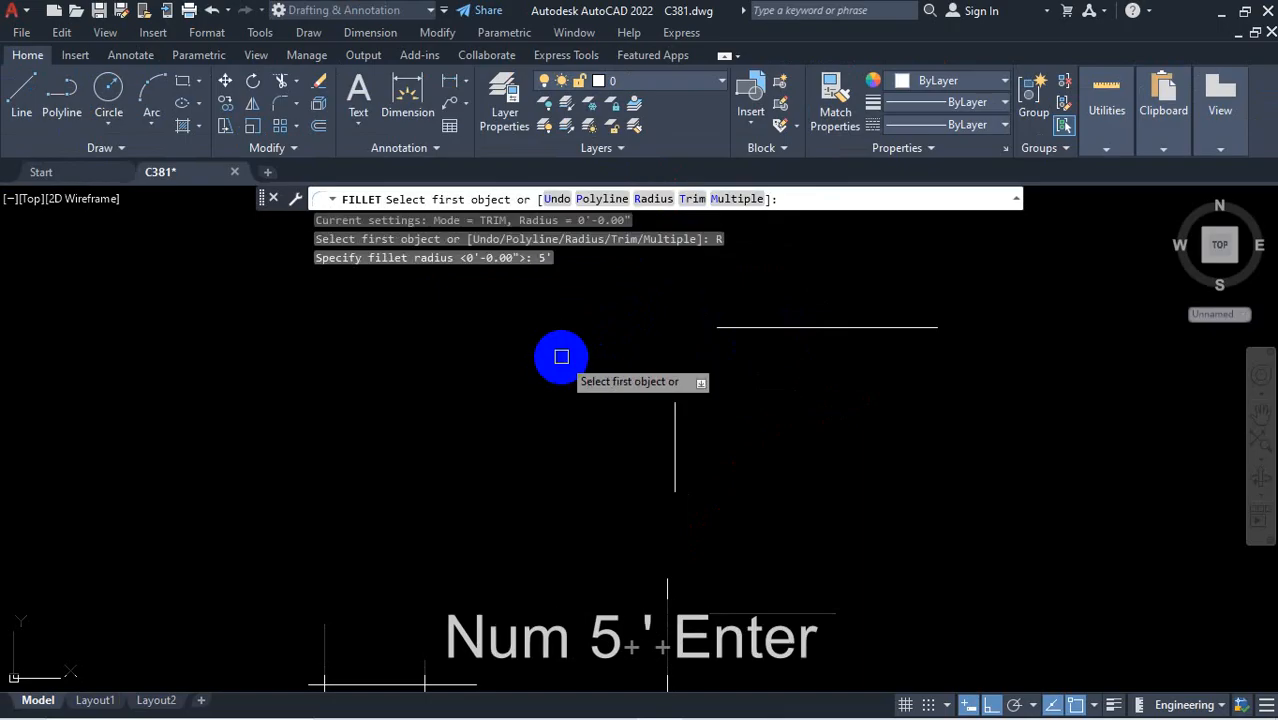
pyautogui.click(797, 330)
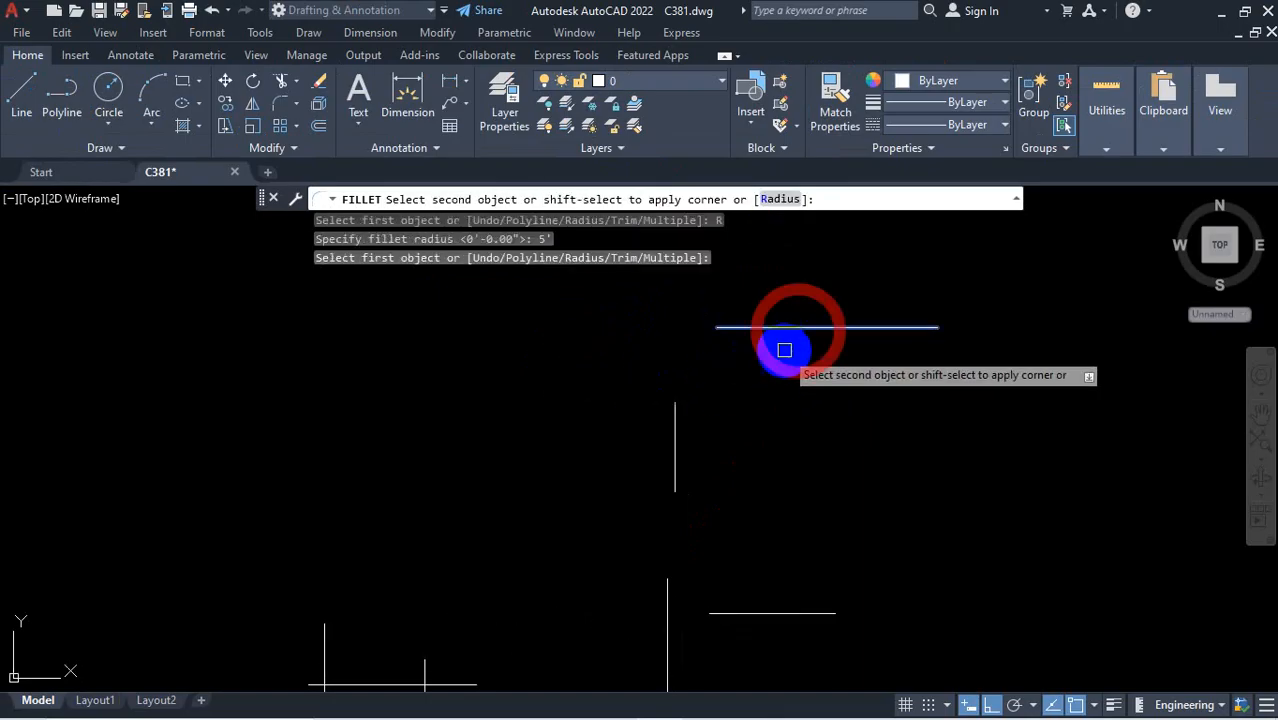
pyautogui.click(679, 421)
pyautogui.scroll(3, 673, 332)
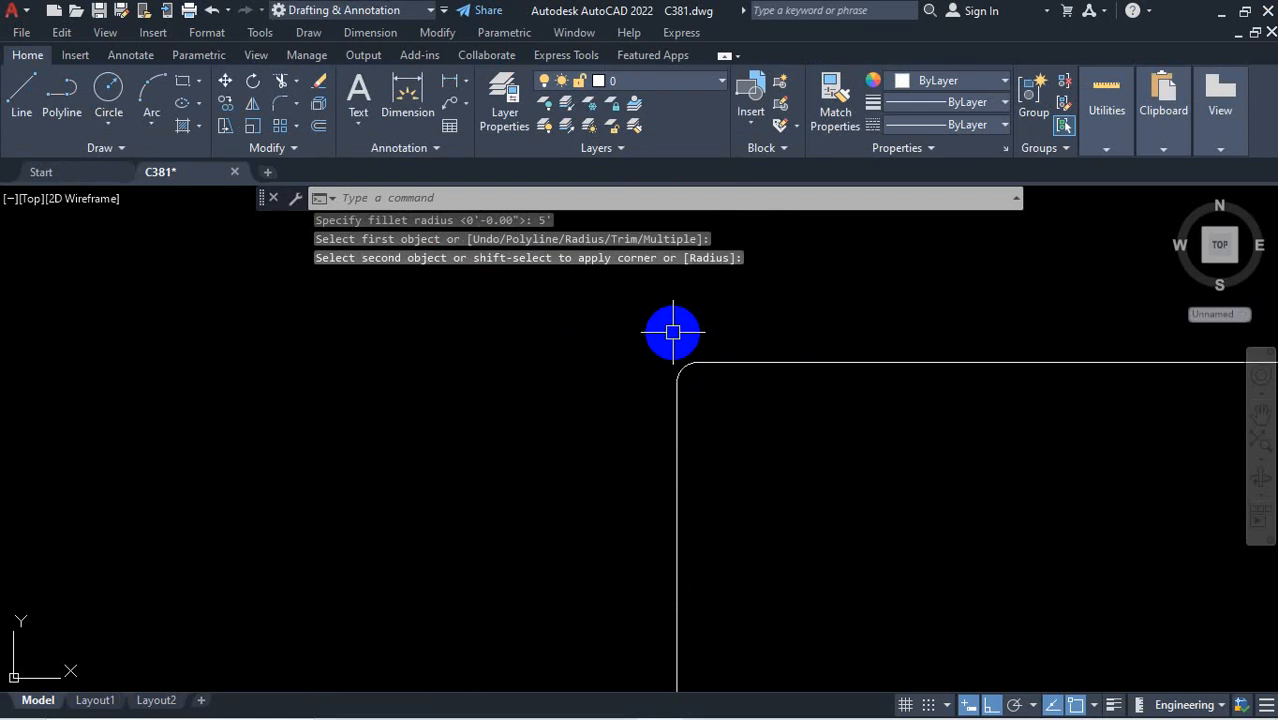
pyautogui.scroll(6, 719, 371)
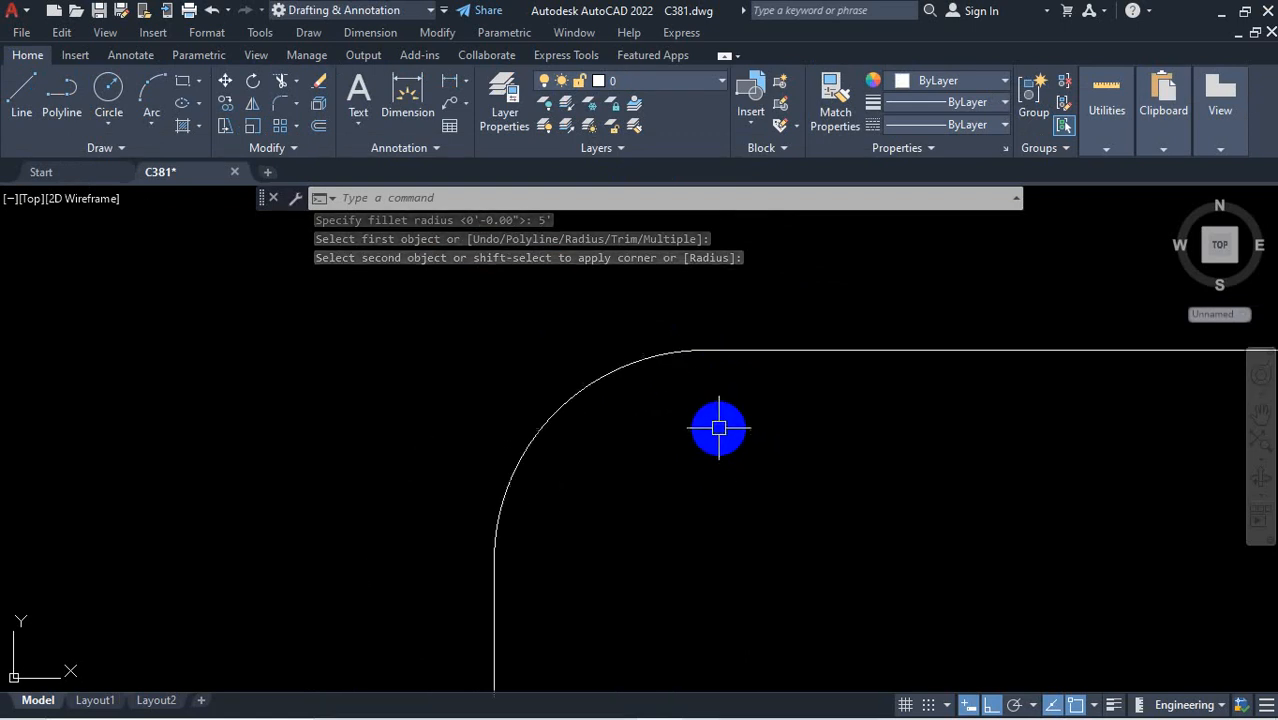
pyautogui.scroll(-5, 719, 428)
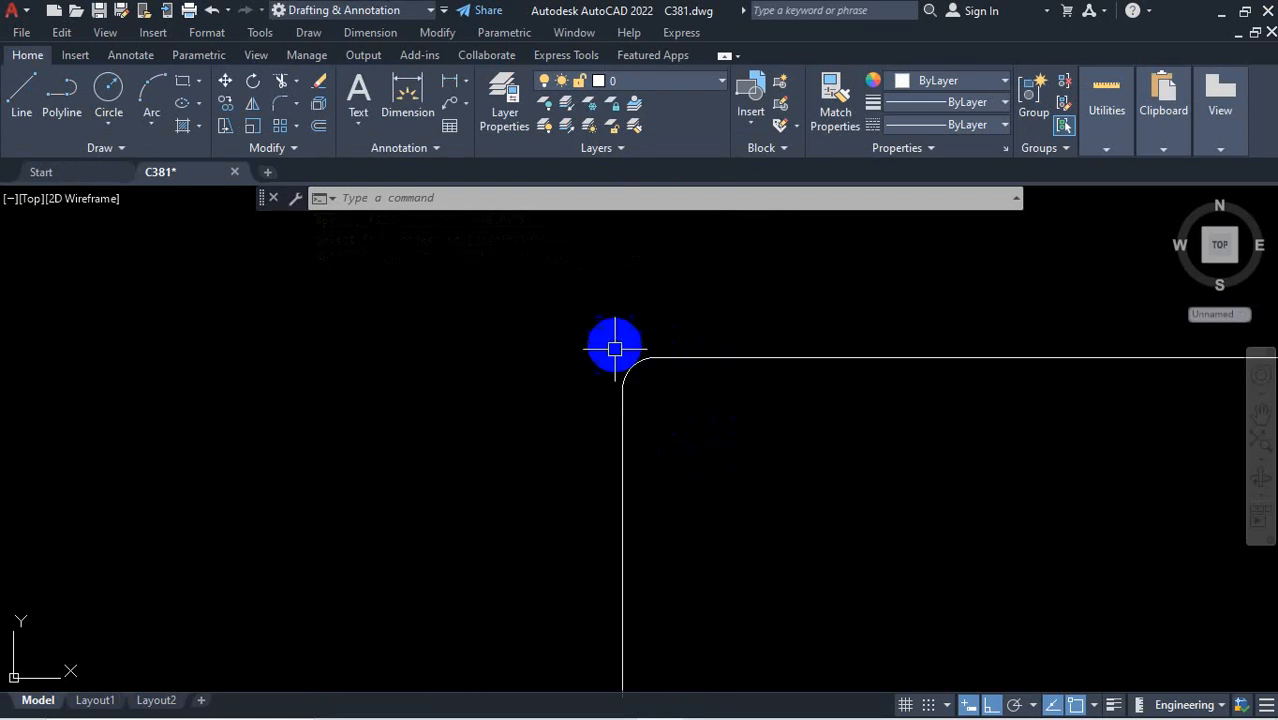
pyautogui.scroll(-2, 610, 356)
pyautogui.scroll(-8, 628, 285)
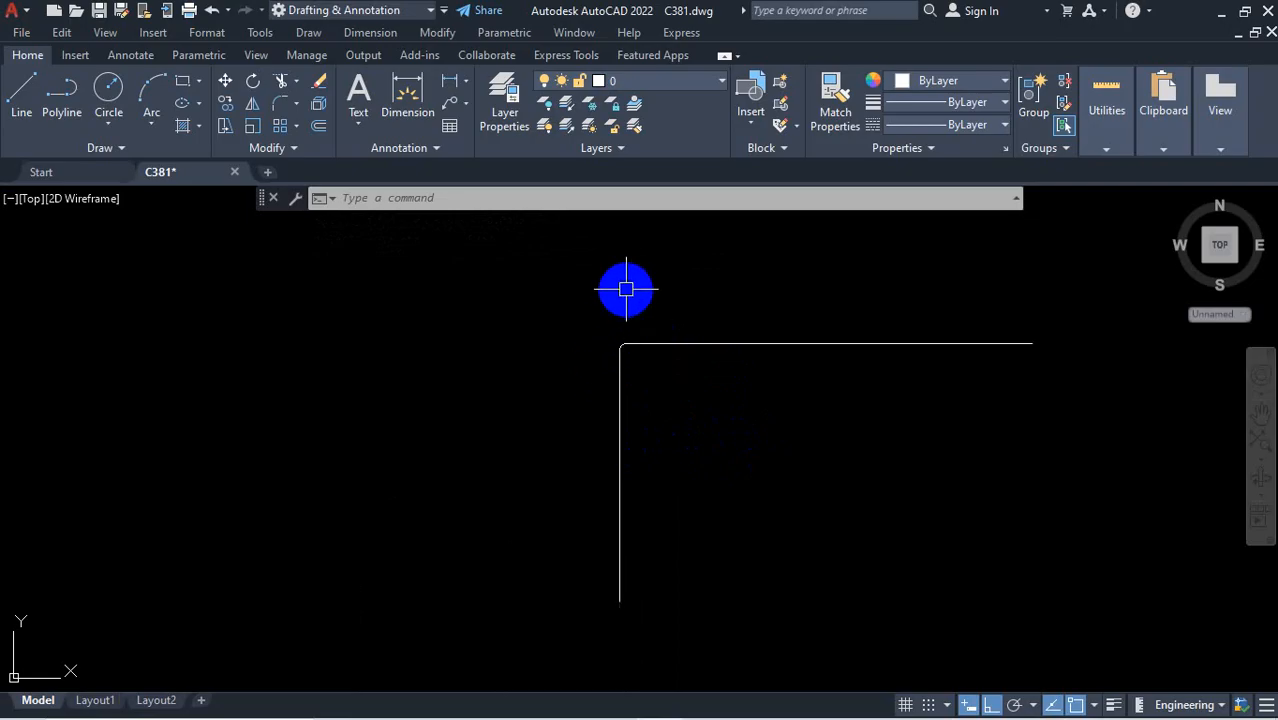
# Try a 5' fillet between the crossing inner lines at the first rectangular frame's upper-left corner, and undo it
pyautogui.scroll(10, 590, 349)
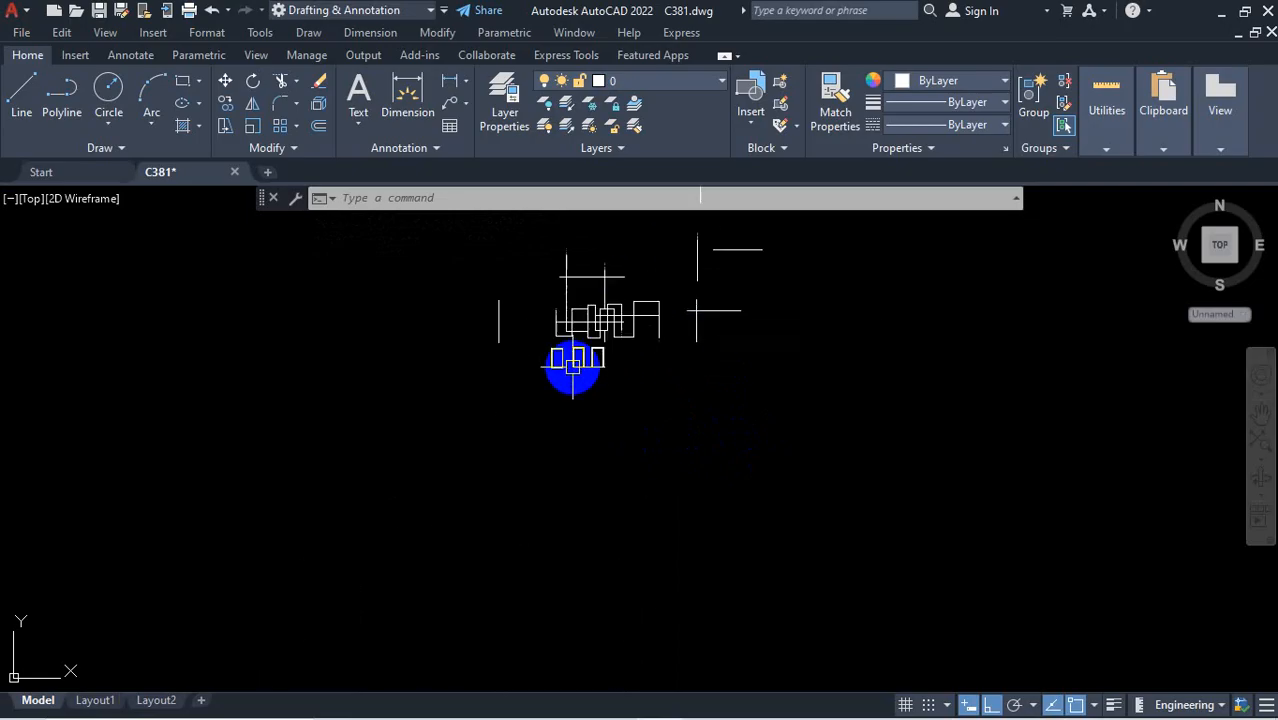
pyautogui.scroll(2, 403, 345)
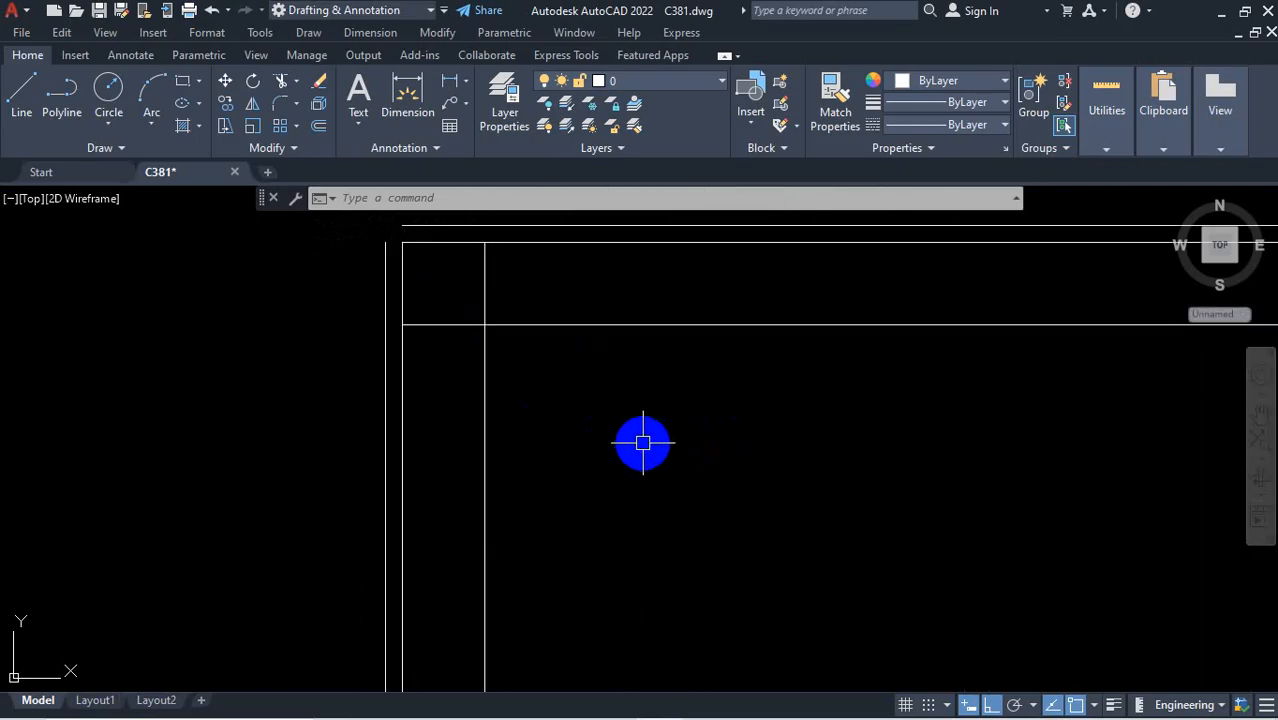
pyautogui.write('f')
pyautogui.press('Return')
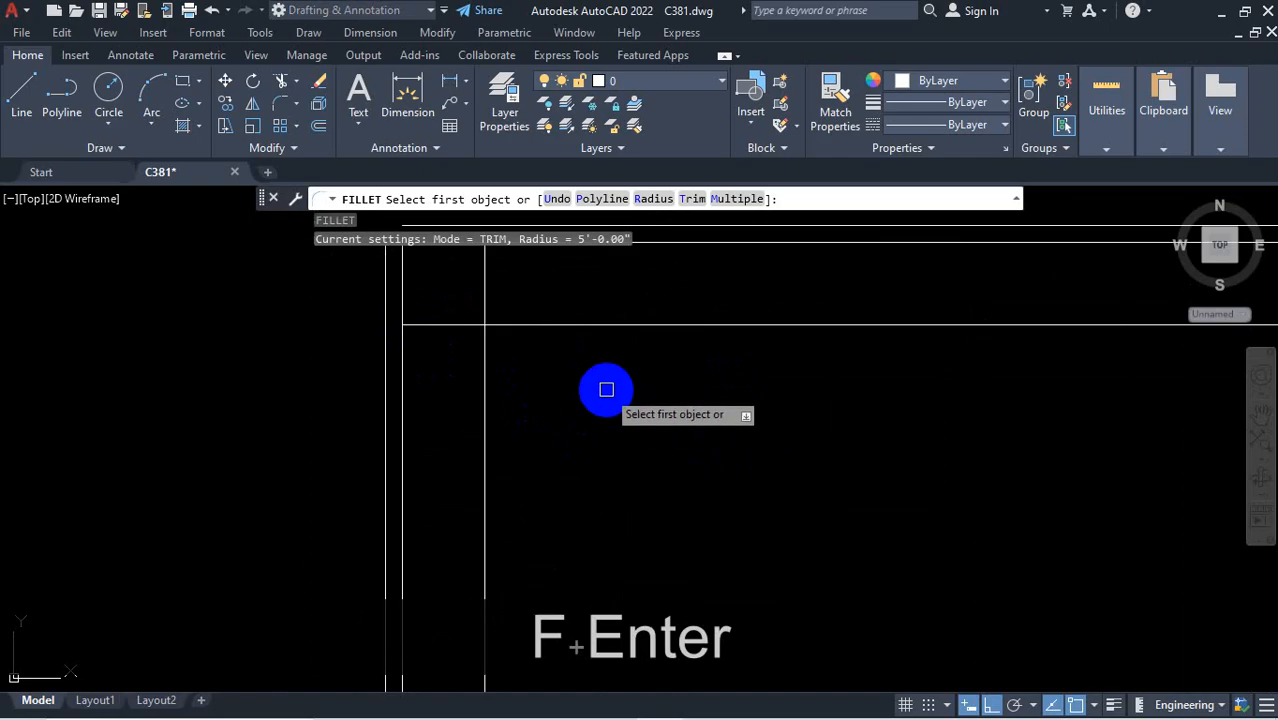
pyautogui.hotkey('ctrl', '1')
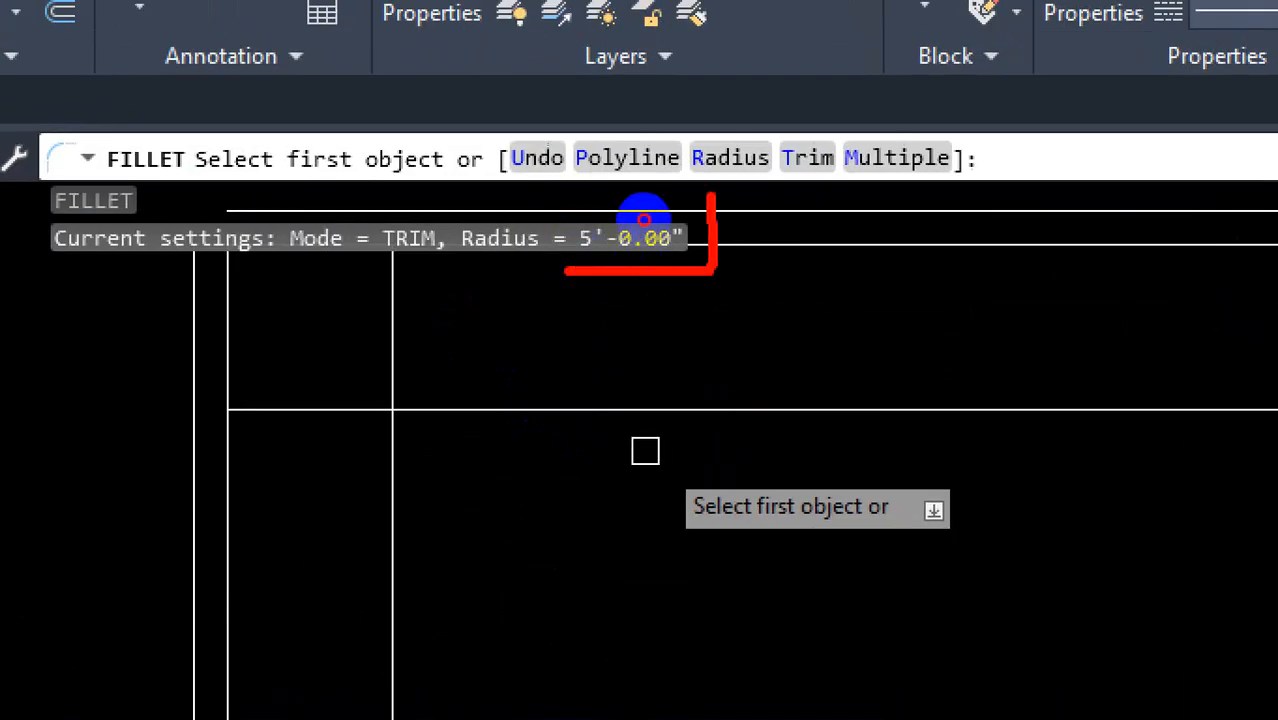
pyautogui.press('Escape')
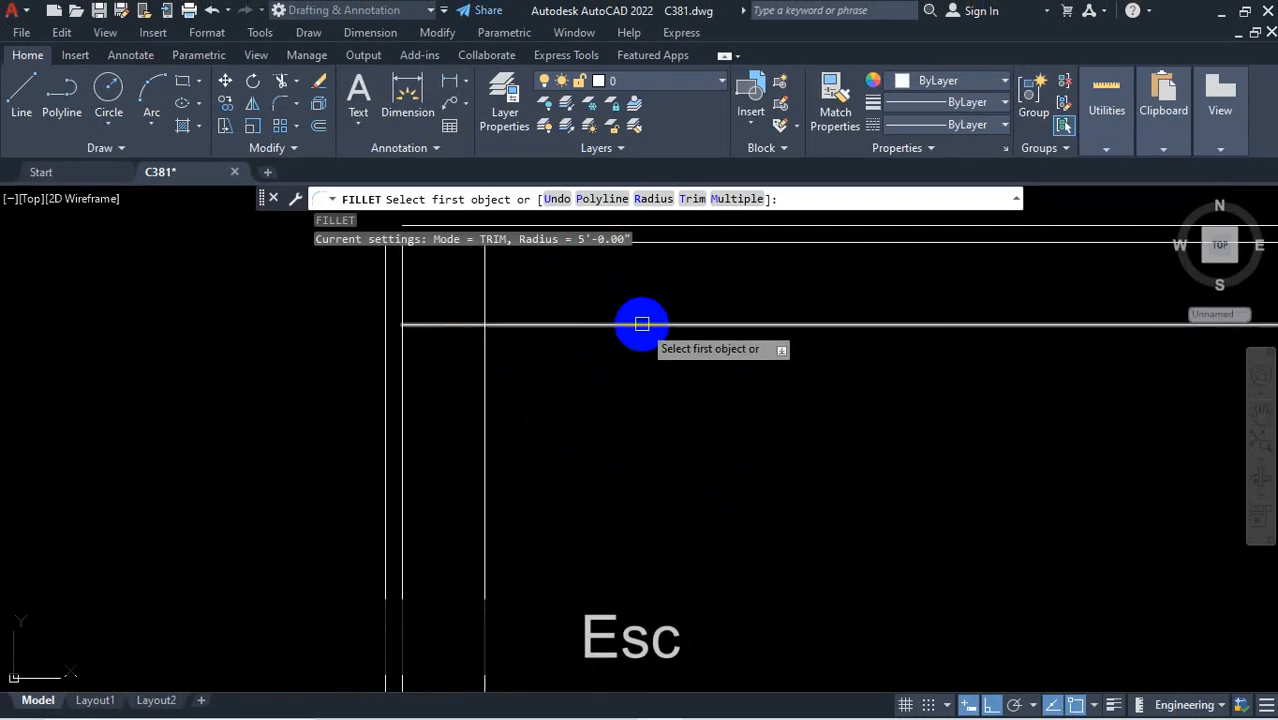
pyautogui.click(641, 323)
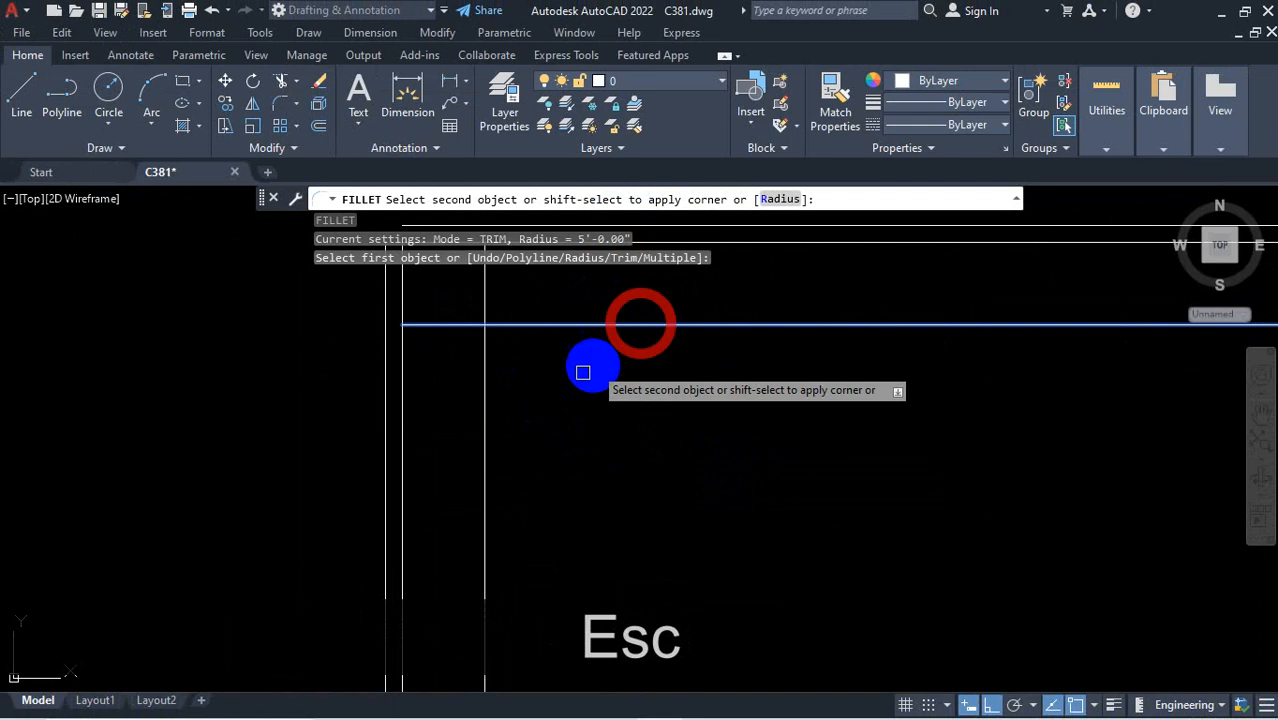
pyautogui.click(489, 426)
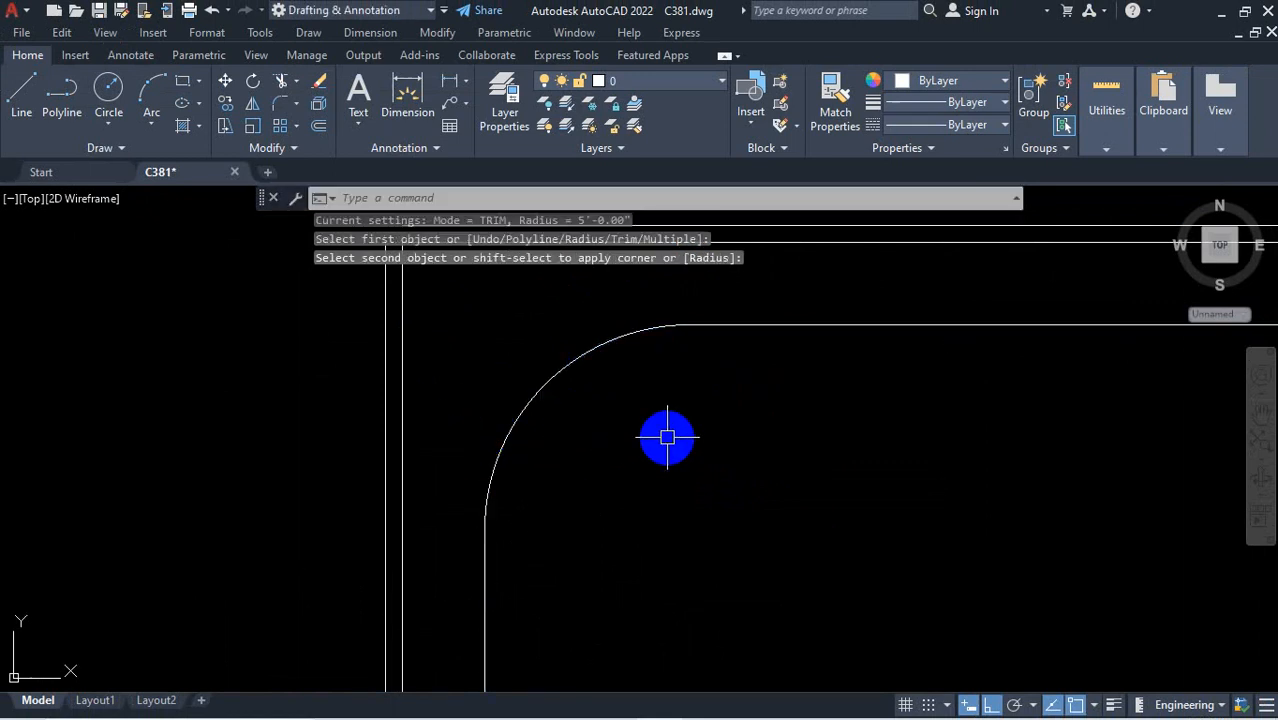
pyautogui.hotkey('ctrl', 'z')
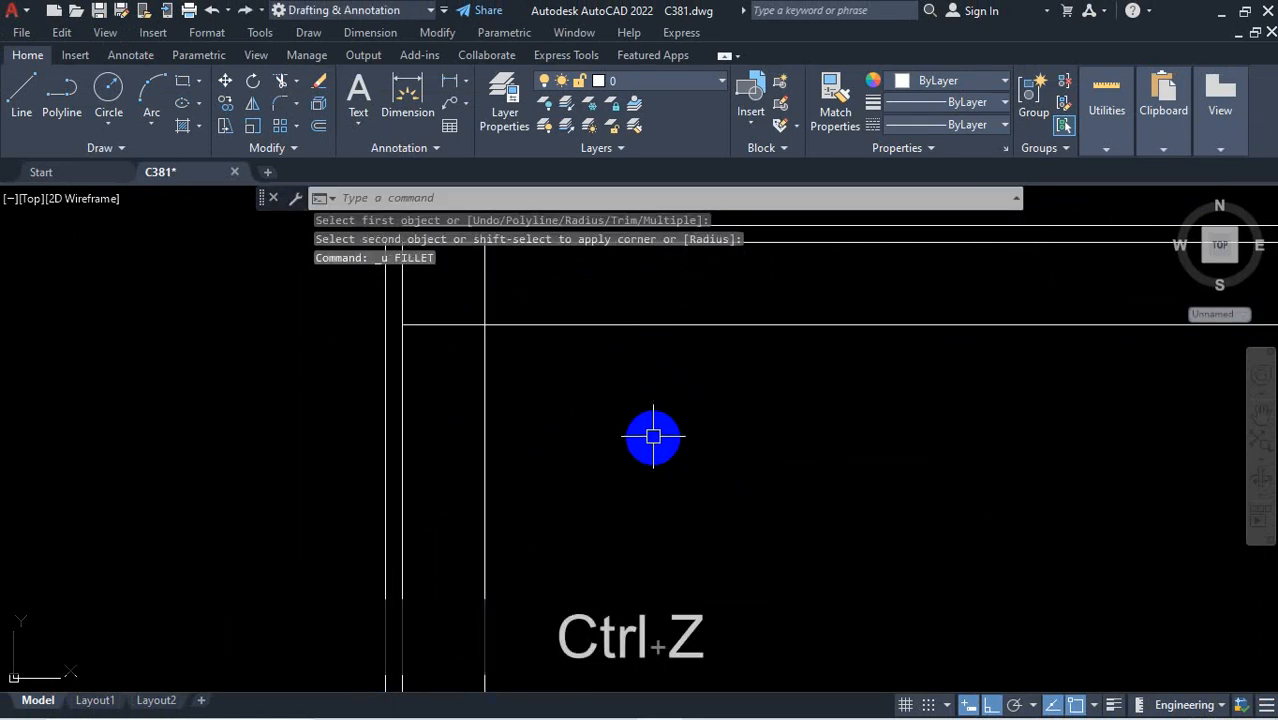
# Undo the rounded corner between the non-meeting horizontal and vertical lines
pyautogui.scroll(-2, 653, 436)
pyautogui.scroll(2, 525, 368)
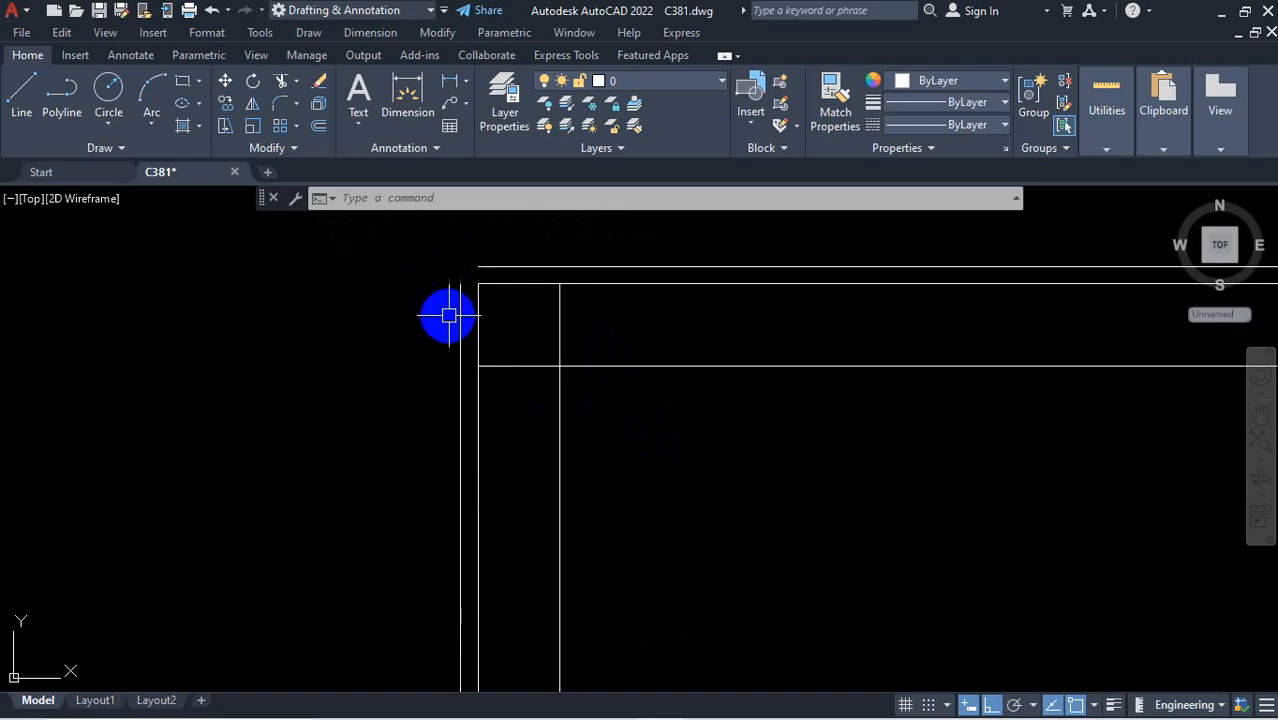
pyautogui.scroll(-5, 596, 434)
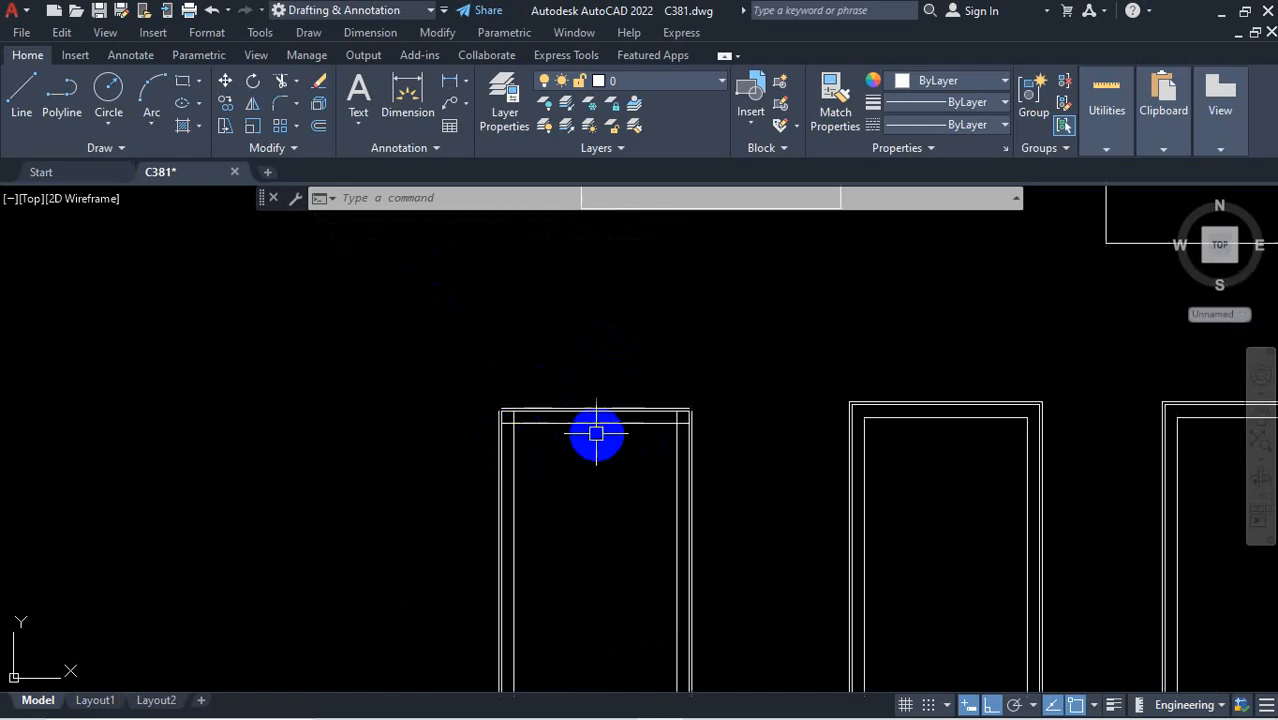
pyautogui.scroll(2, 975, 330)
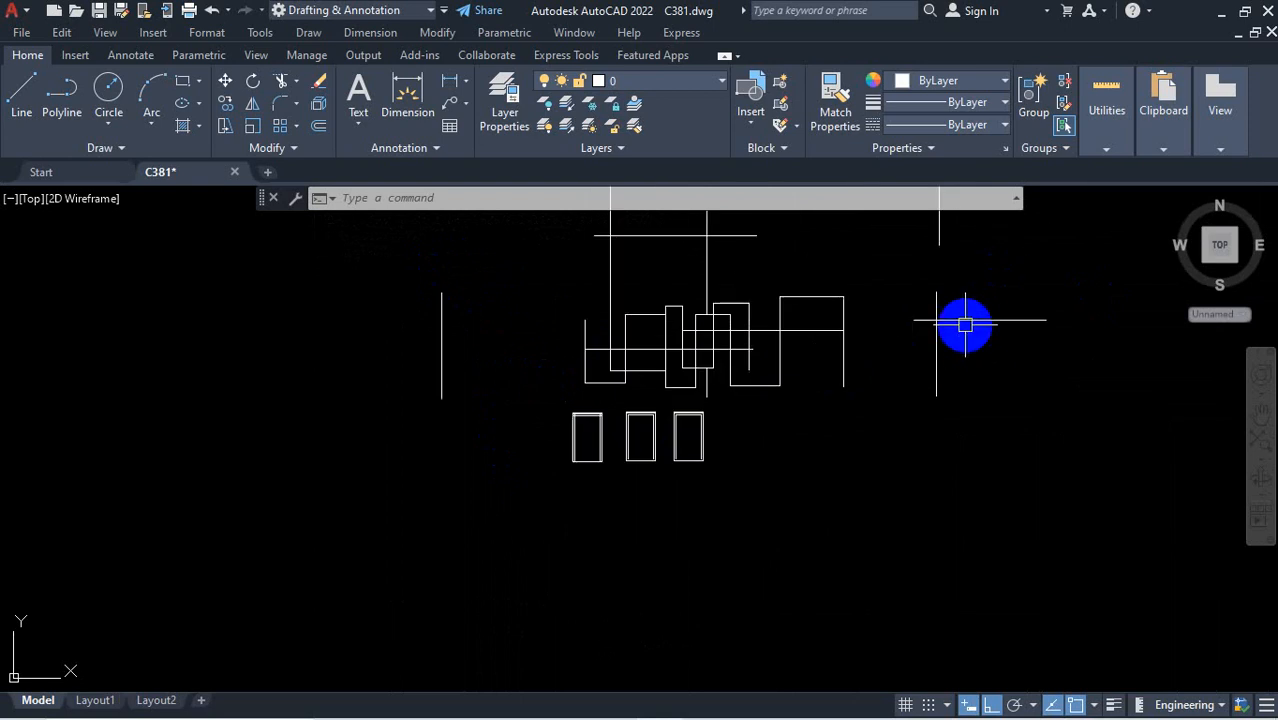
pyautogui.scroll(-4, 950, 380)
pyautogui.scroll(4, 952, 346)
pyautogui.scroll(-6, 938, 360)
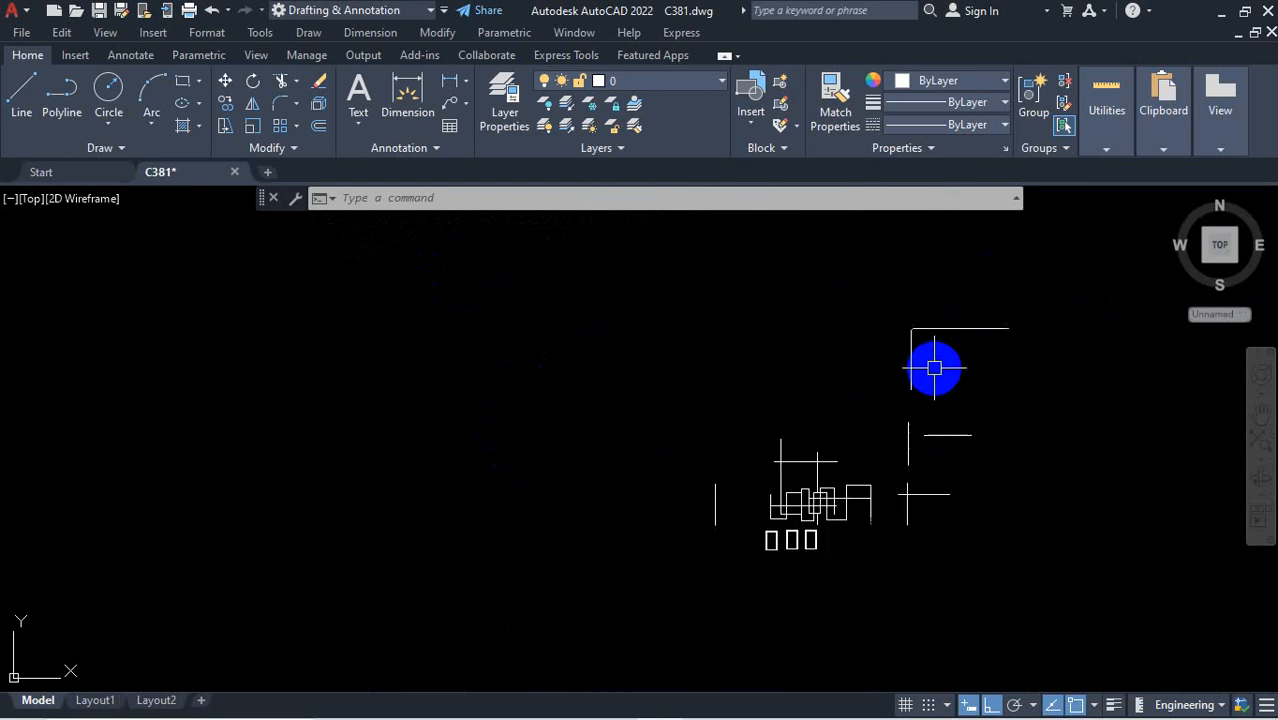
pyautogui.scroll(3, 935, 358)
pyautogui.hotkey('ctrl', 'z')
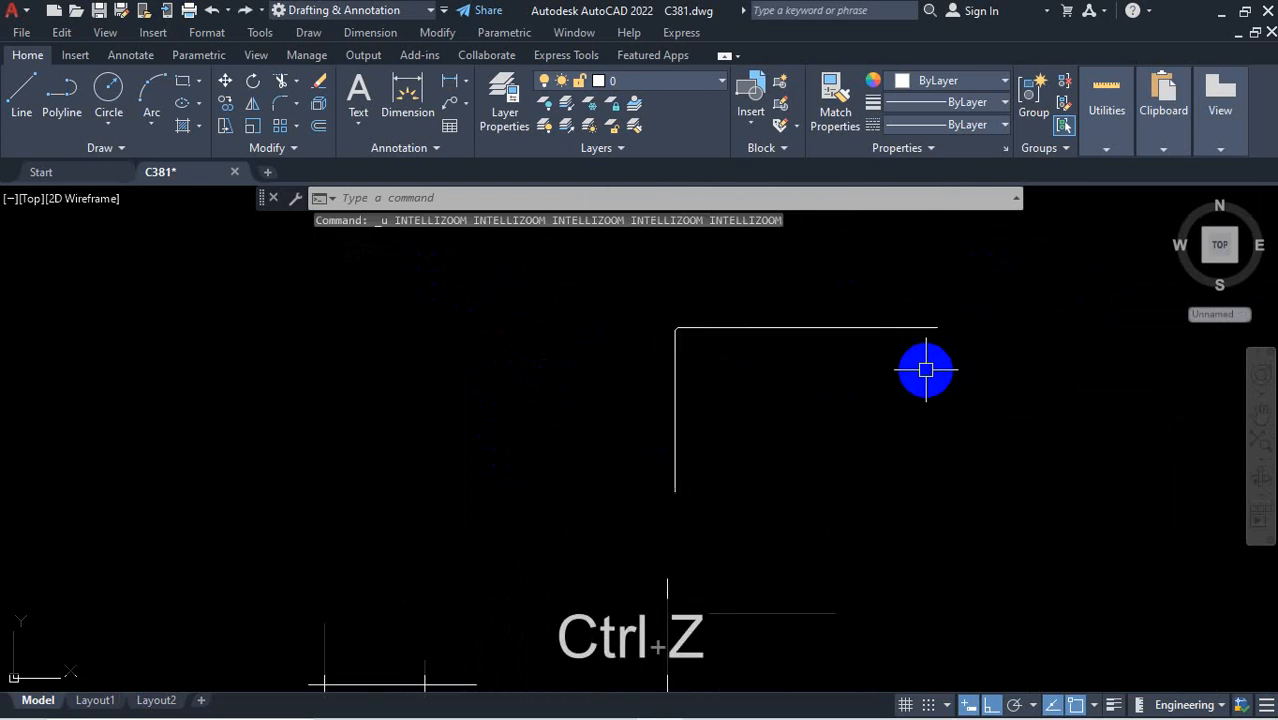
pyautogui.hotkey('ctrl', 'z')
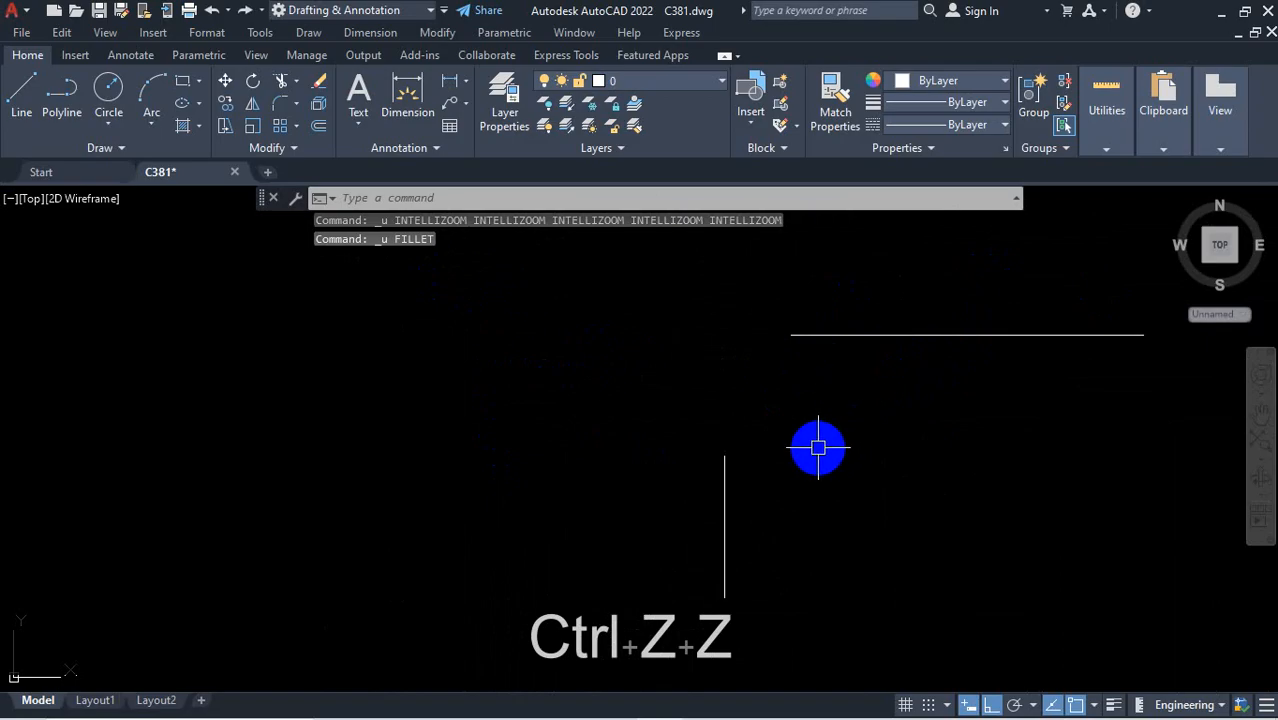
# Start Fillet on the crossing pair's horizontal line and examine the shift-select corner option, underlining it in temporary red
pyautogui.write('f')
pyautogui.press('Return')
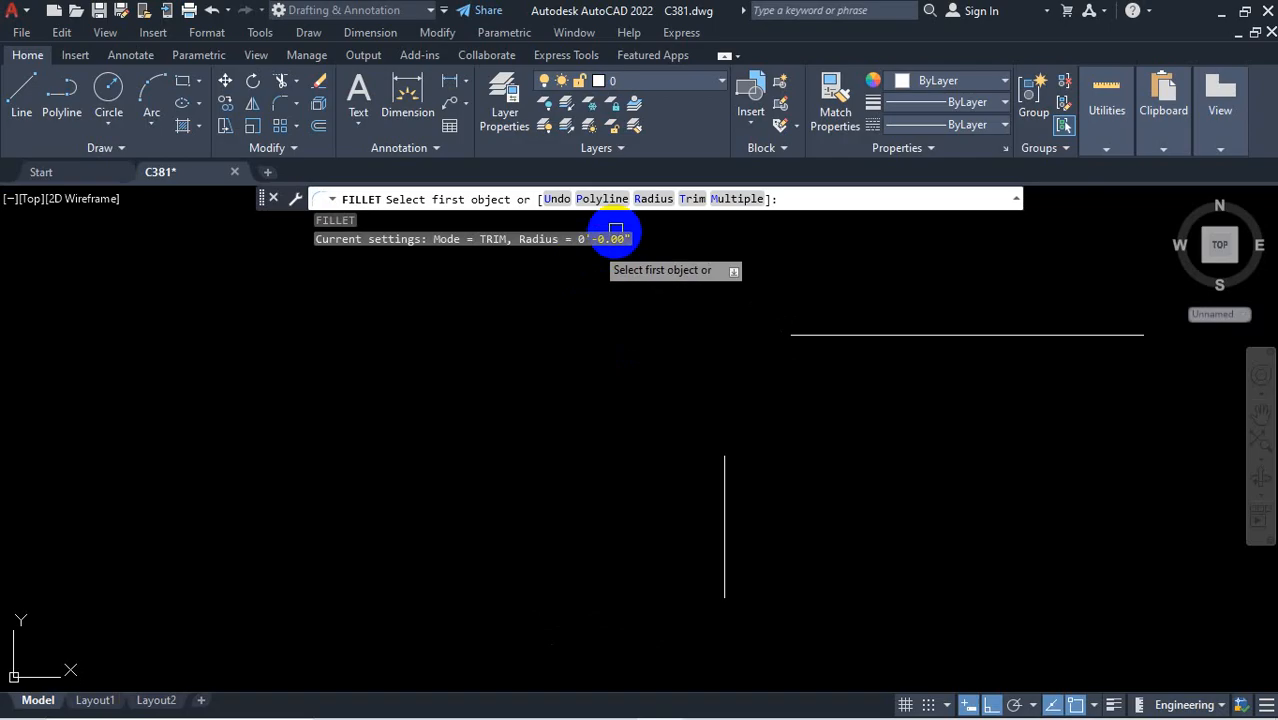
pyautogui.scroll(-3, 673, 294)
pyautogui.scroll(3, 657, 344)
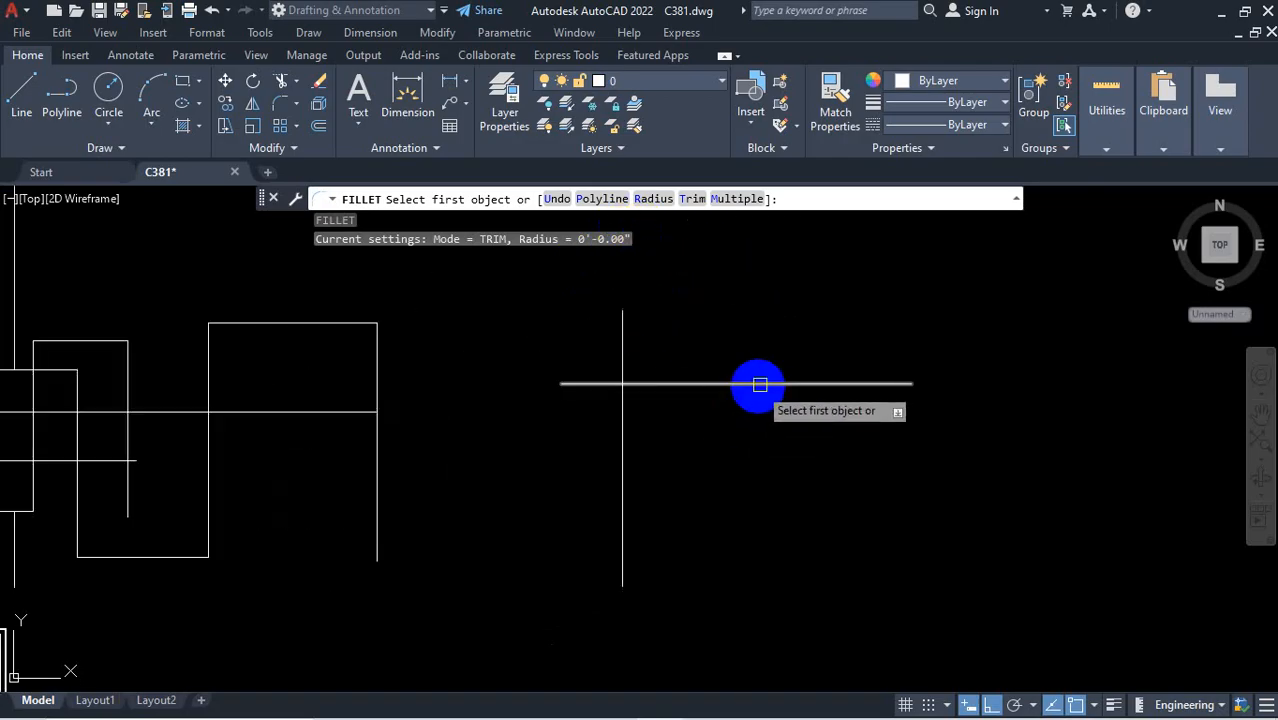
pyautogui.scroll(2, 756, 380)
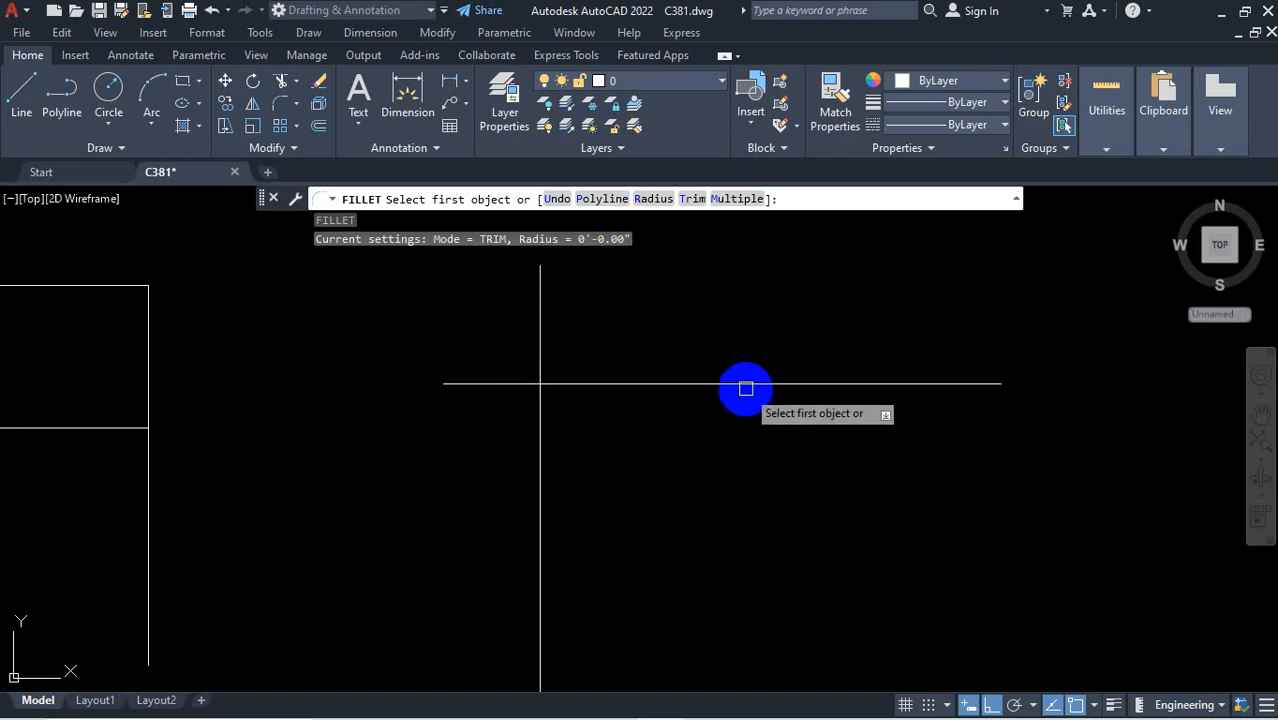
pyautogui.click(746, 388)
pyautogui.scroll(-2, 760, 426)
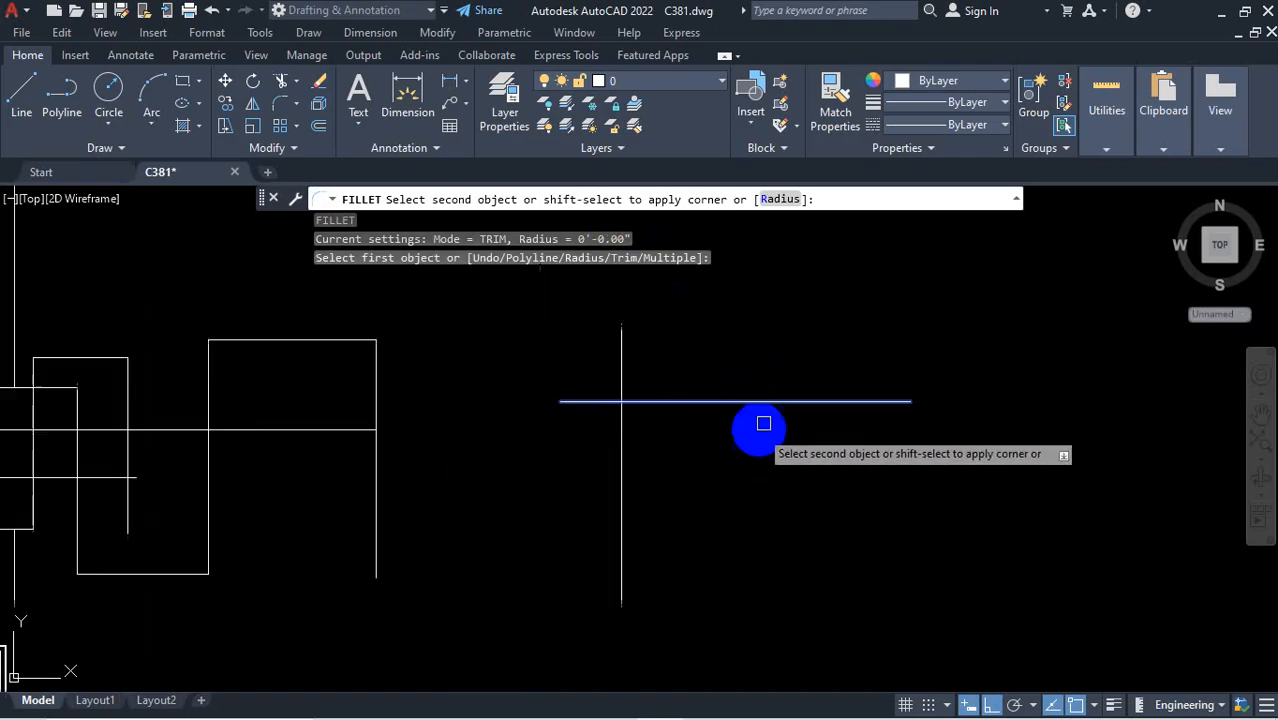
pyautogui.press('ctrl')
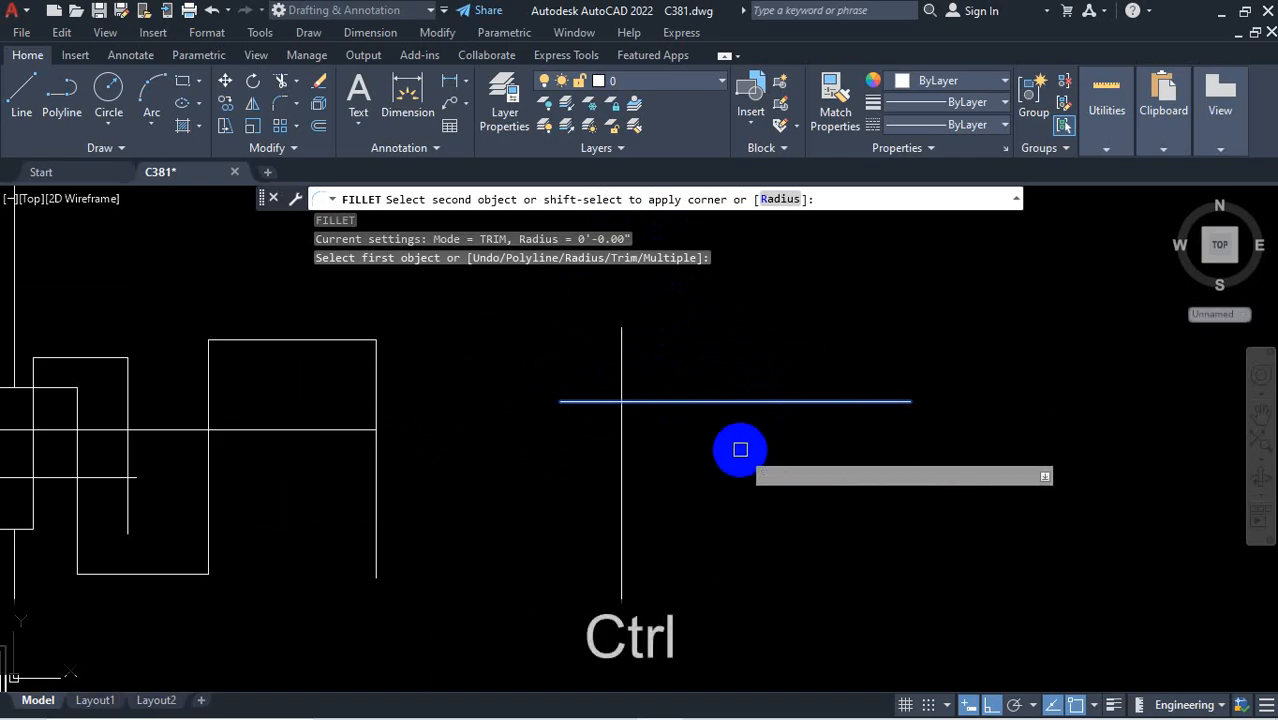
pyautogui.hotkey('ctrl', '1')
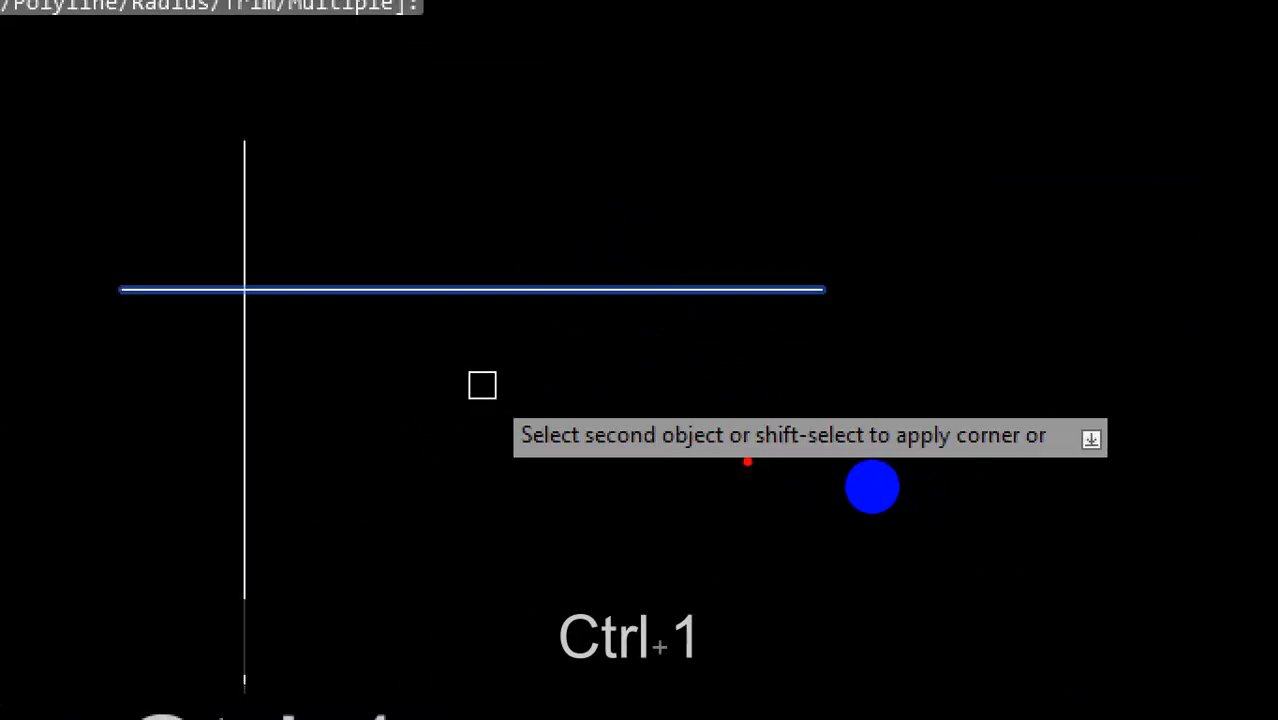
pyautogui.moveTo(747, 462); pyautogui.dragTo(864, 456)
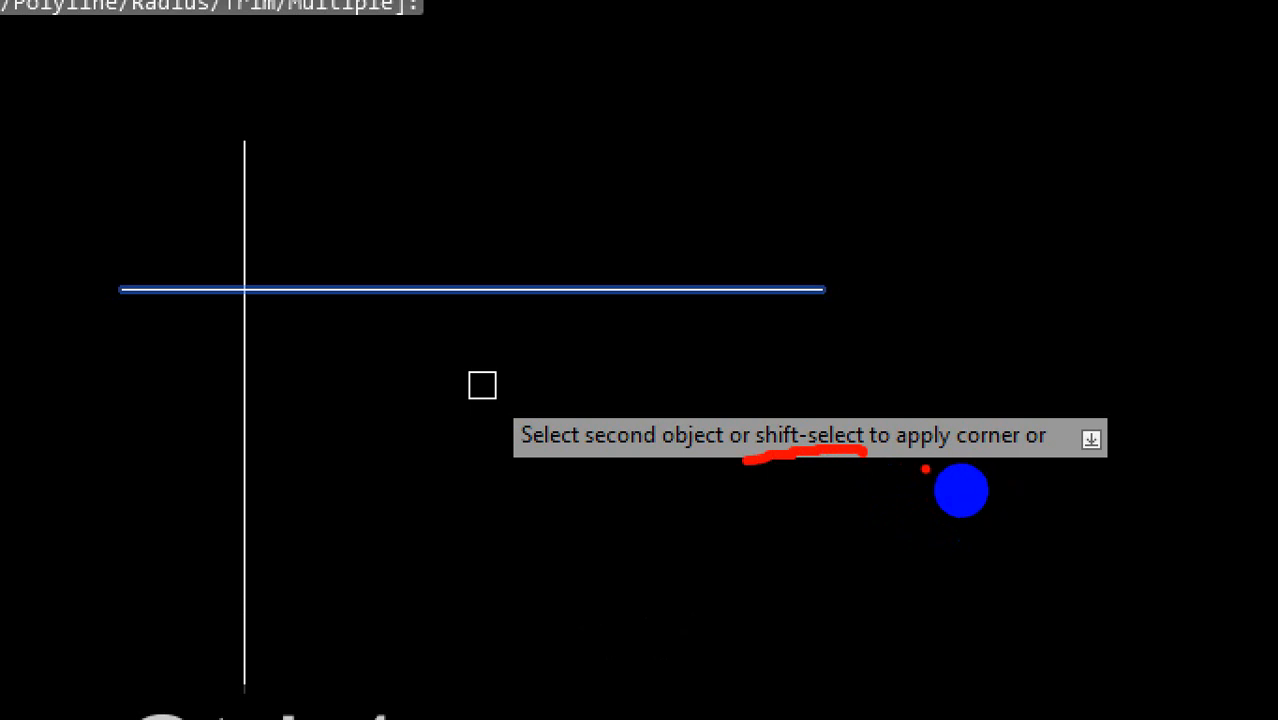
# Finish the Fillet as a sharp corner between the highlighted horizontal line and the lower part of the vertical line crossing it
pyautogui.moveTo(925, 469); pyautogui.dragTo(1020, 463)
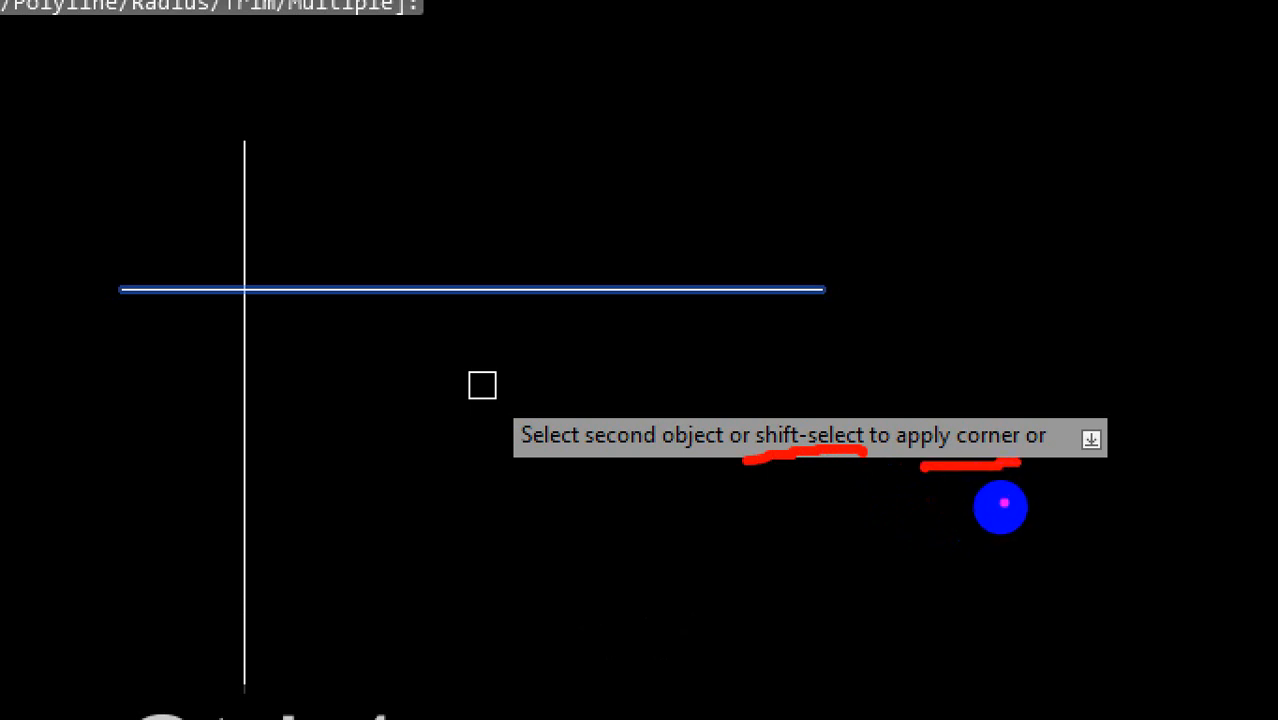
pyautogui.press('Escape')
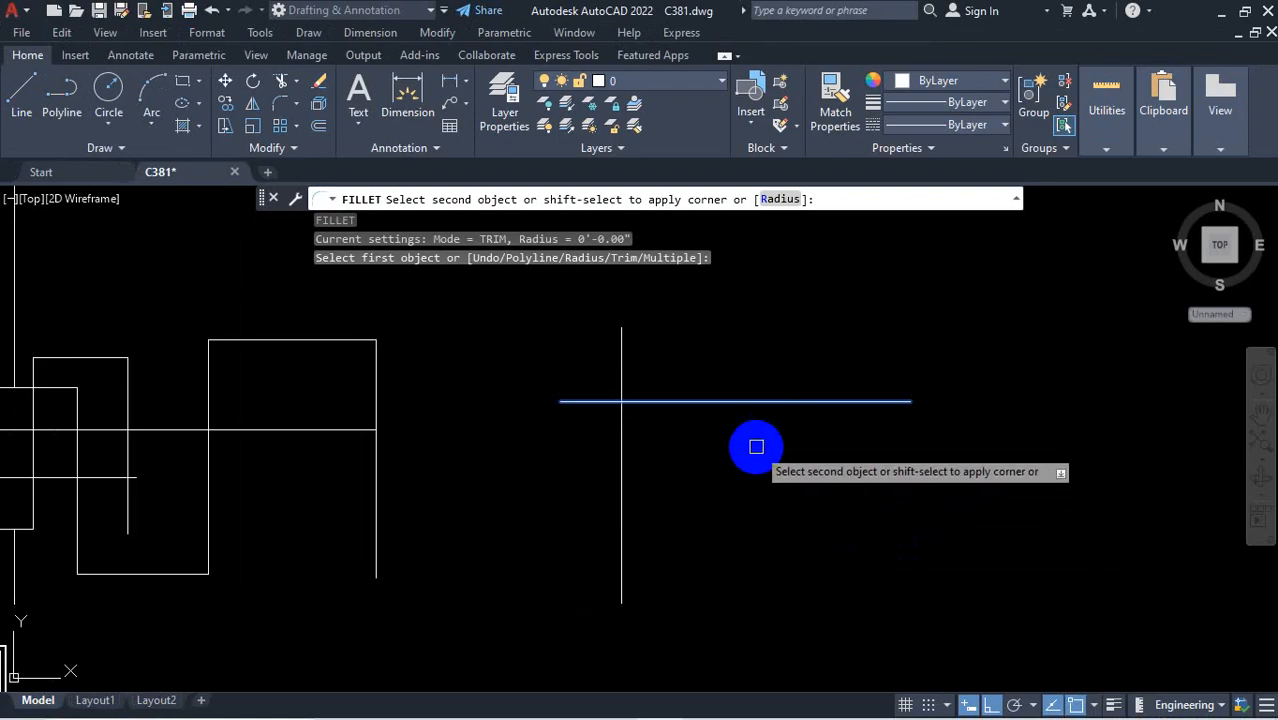
pyautogui.press('shift')
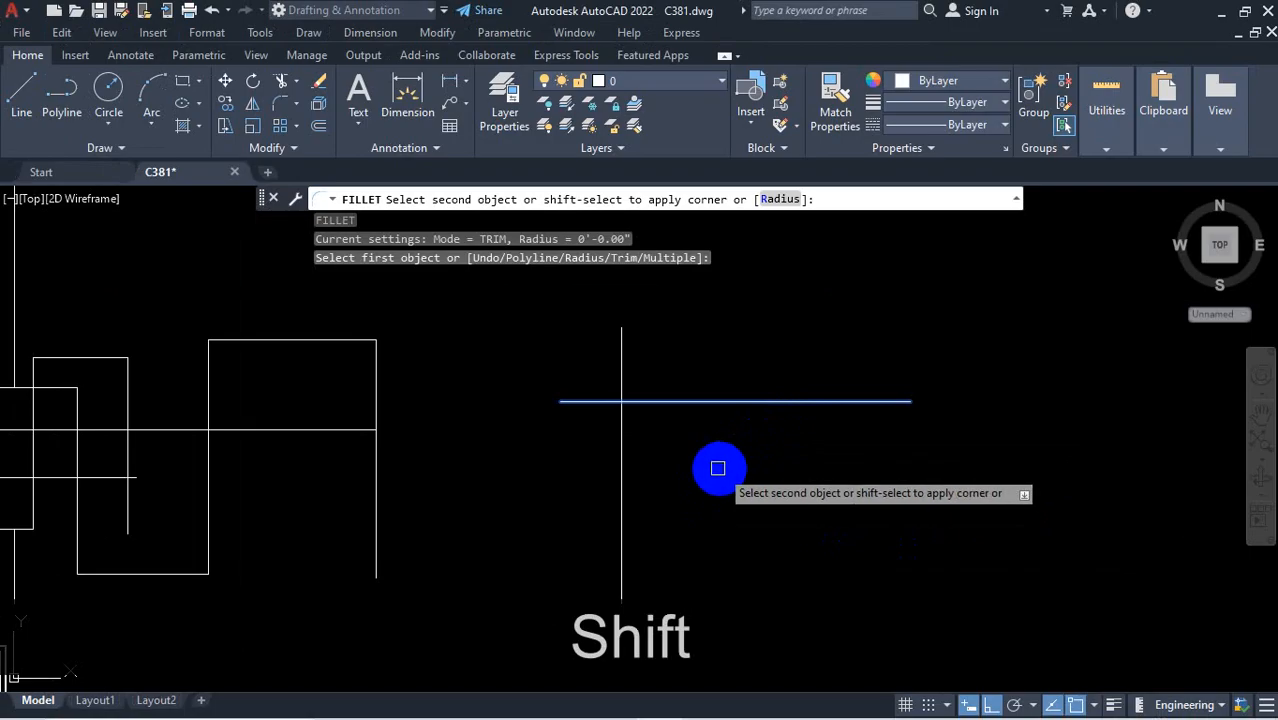
pyautogui.keyDown('shift'); pyautogui.click(621, 487); pyautogui.keyUp('shift')
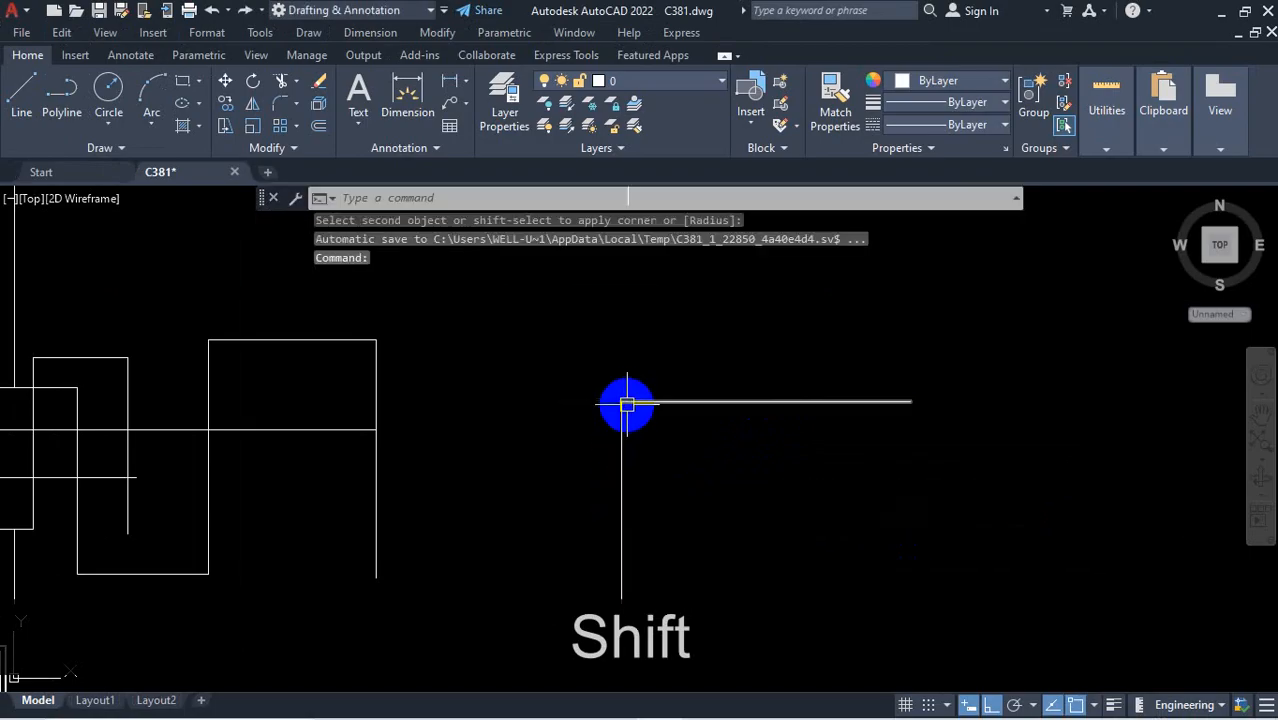
pyautogui.scroll(5, 622, 405)
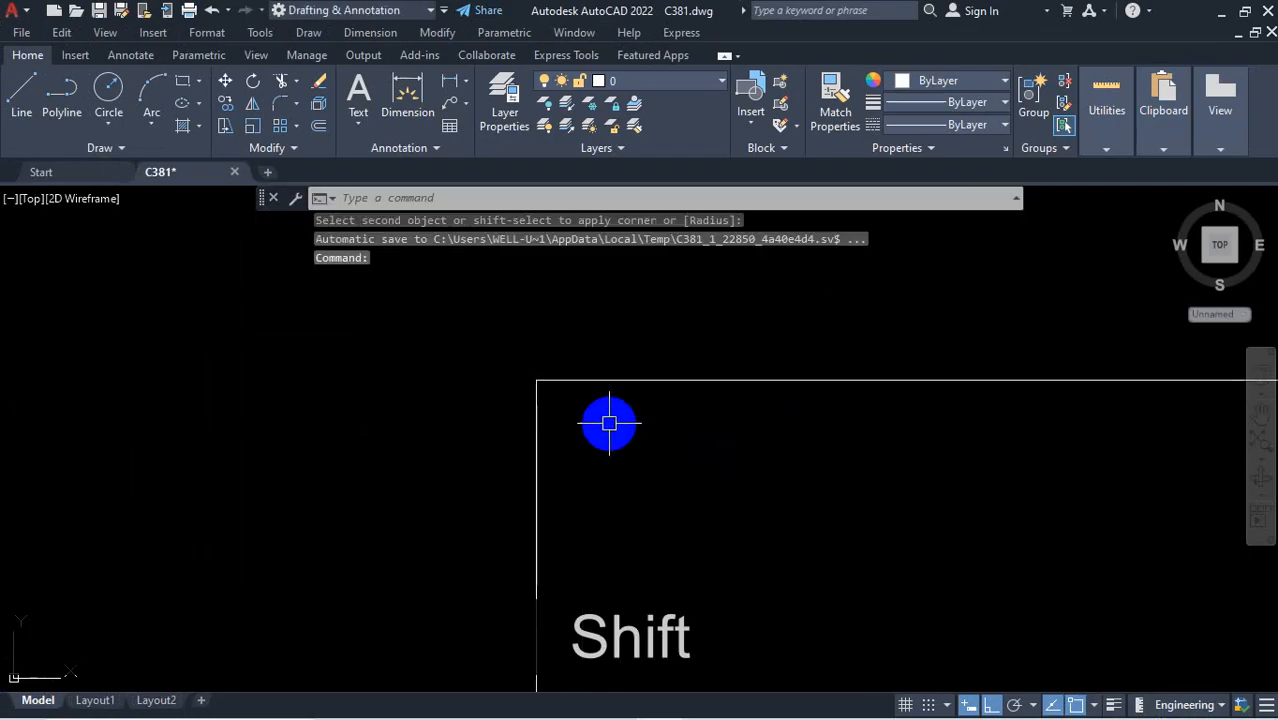
pyautogui.scroll(-5, 633, 440)
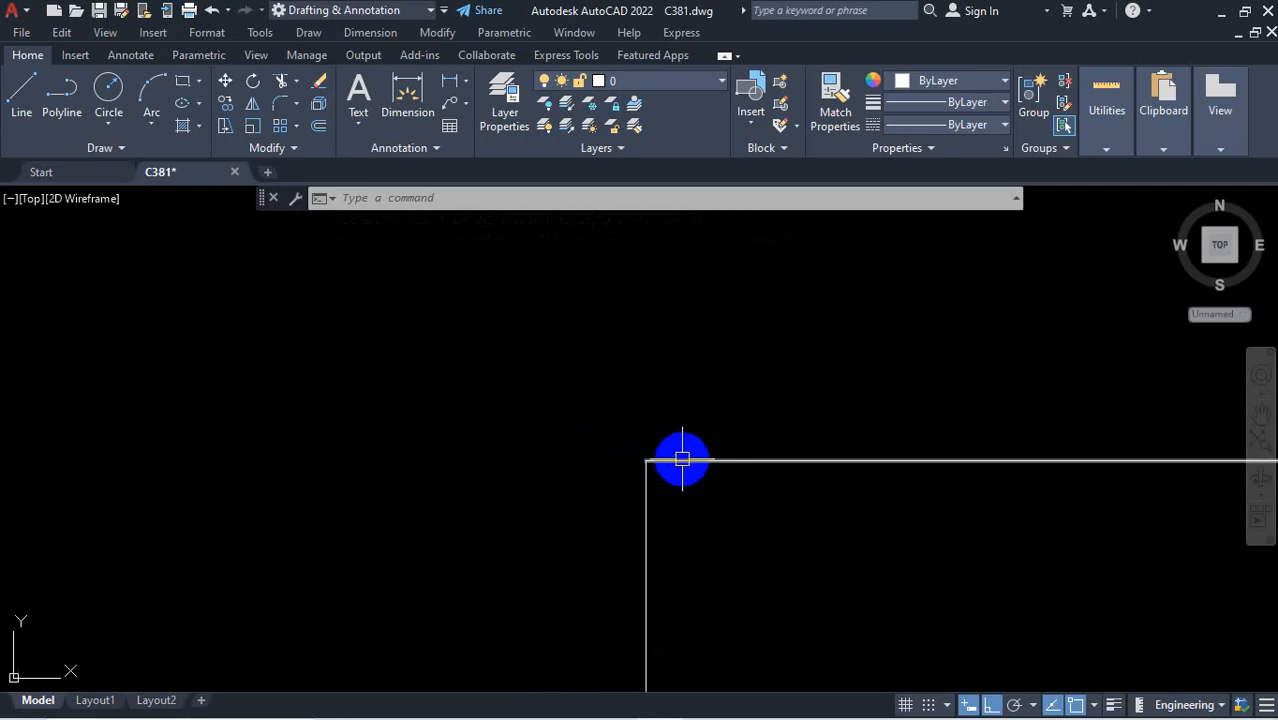
# Undo the sharp corner made between the two crossing lines
pyautogui.hotkey('ctrl', 'z')
pyautogui.hotkey('ctrl', 'z')
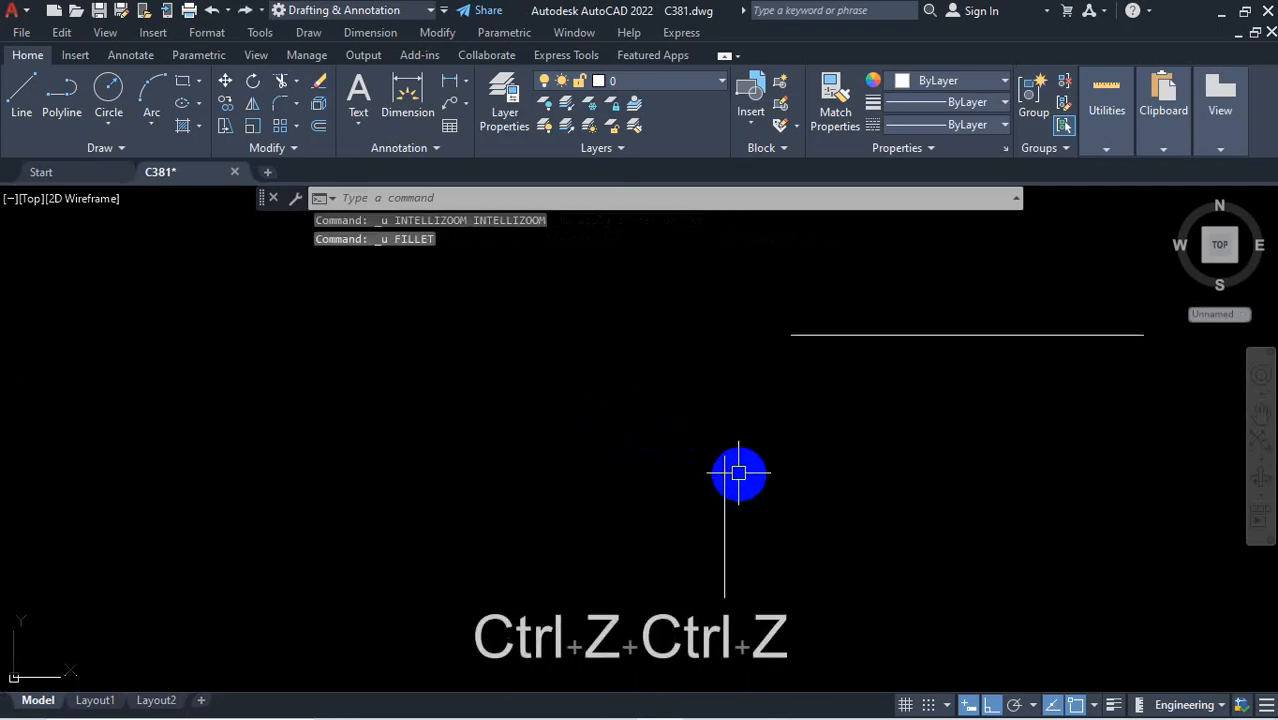
pyautogui.scroll(-4, 736, 354)
pyautogui.scroll(5, 740, 360)
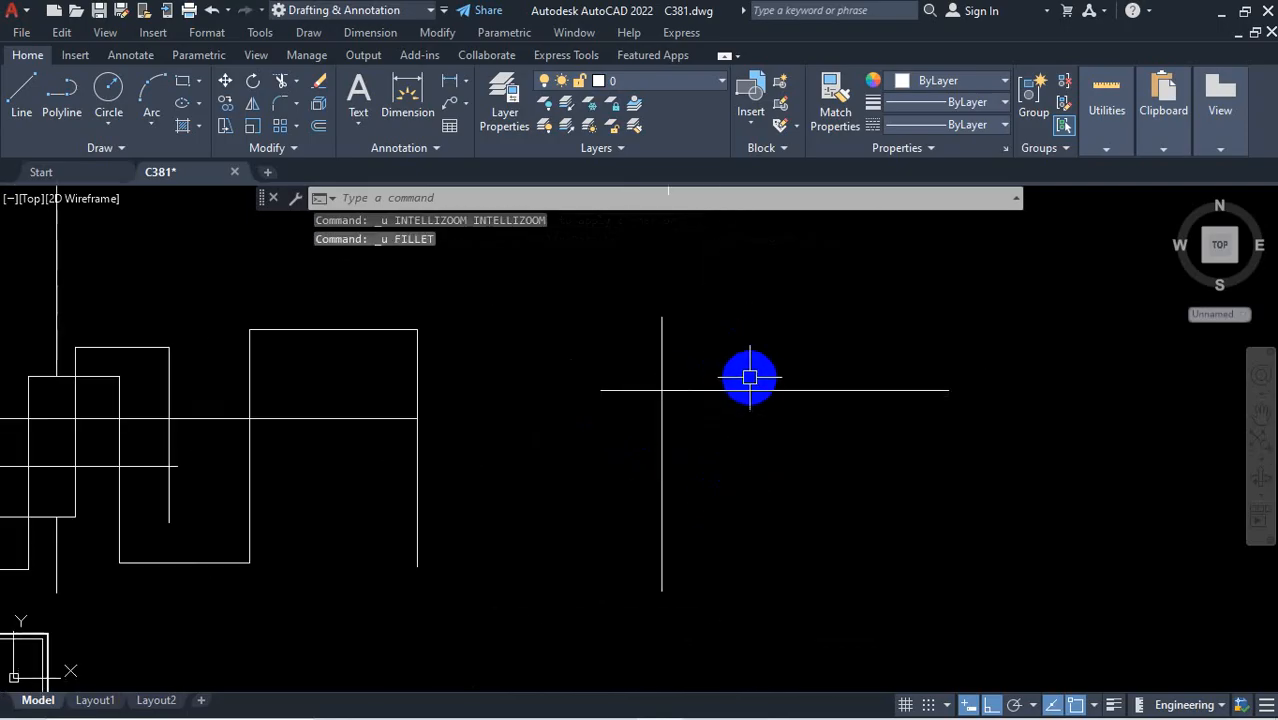
# Fillet the two crossing lines into a sharp corner again, picking the lower part of the vertical line before the longer horizontal part
pyautogui.write('f')
pyautogui.press('Return')
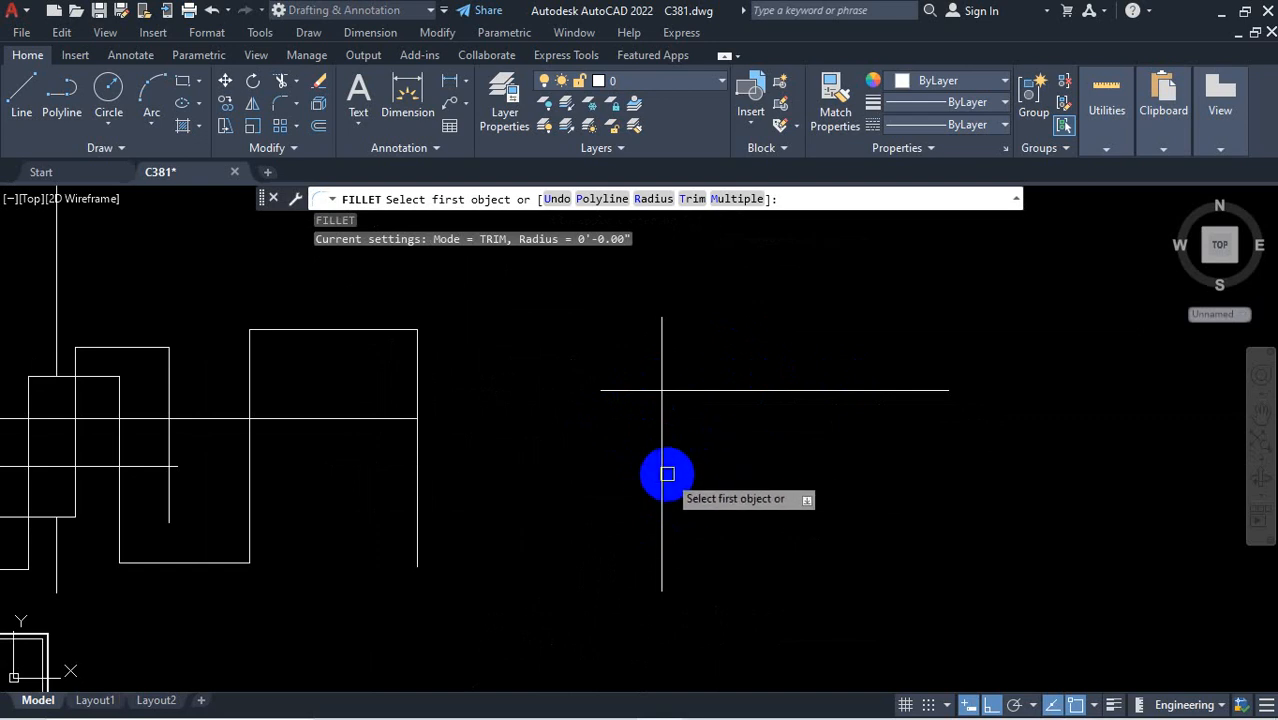
pyautogui.keyDown('shift'); pyautogui.click(665, 474); pyautogui.keyUp('shift')
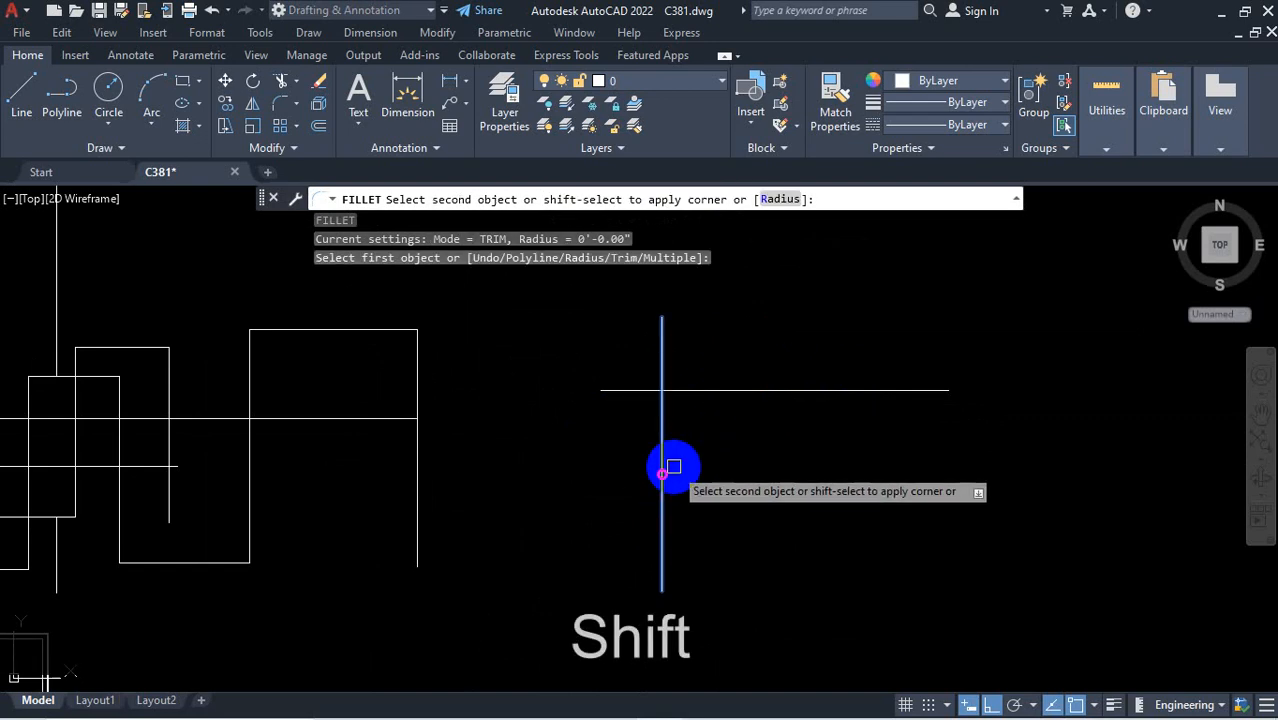
pyautogui.keyDown('shift'); pyautogui.click(739, 390); pyautogui.keyUp('shift')
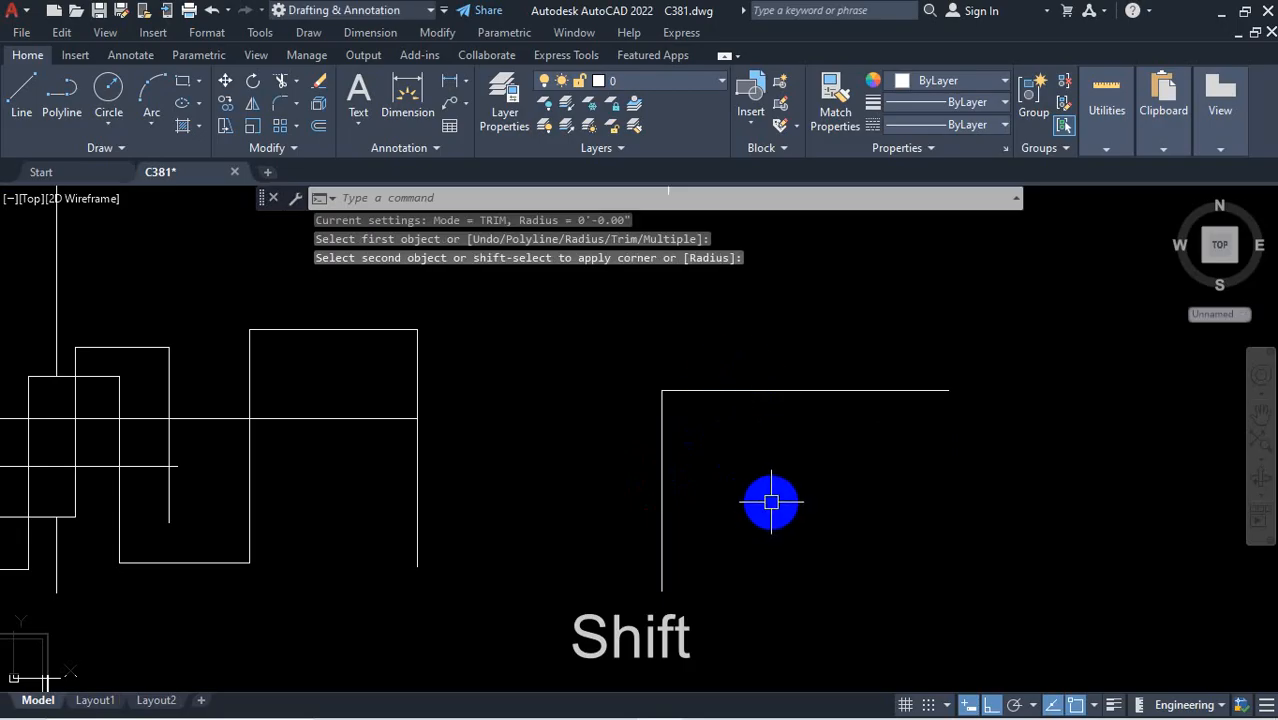
pyautogui.scroll(-6, 727, 503)
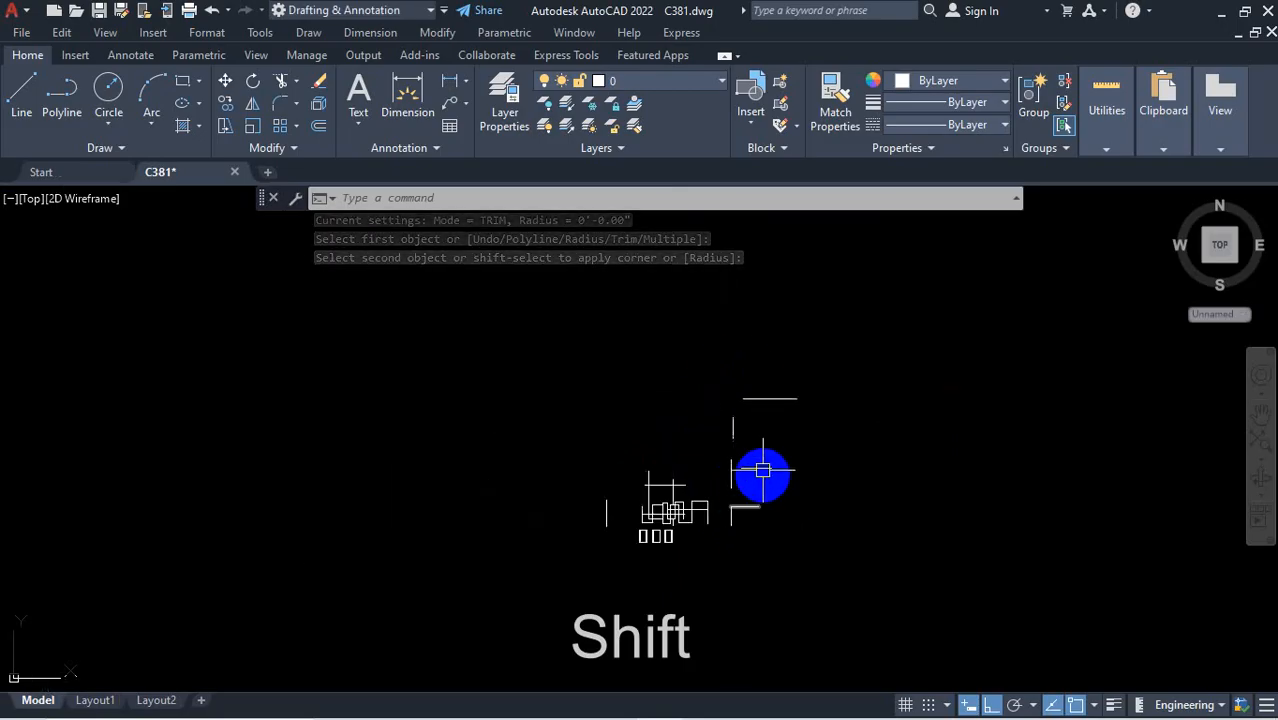
pyautogui.scroll(2, 763, 470)
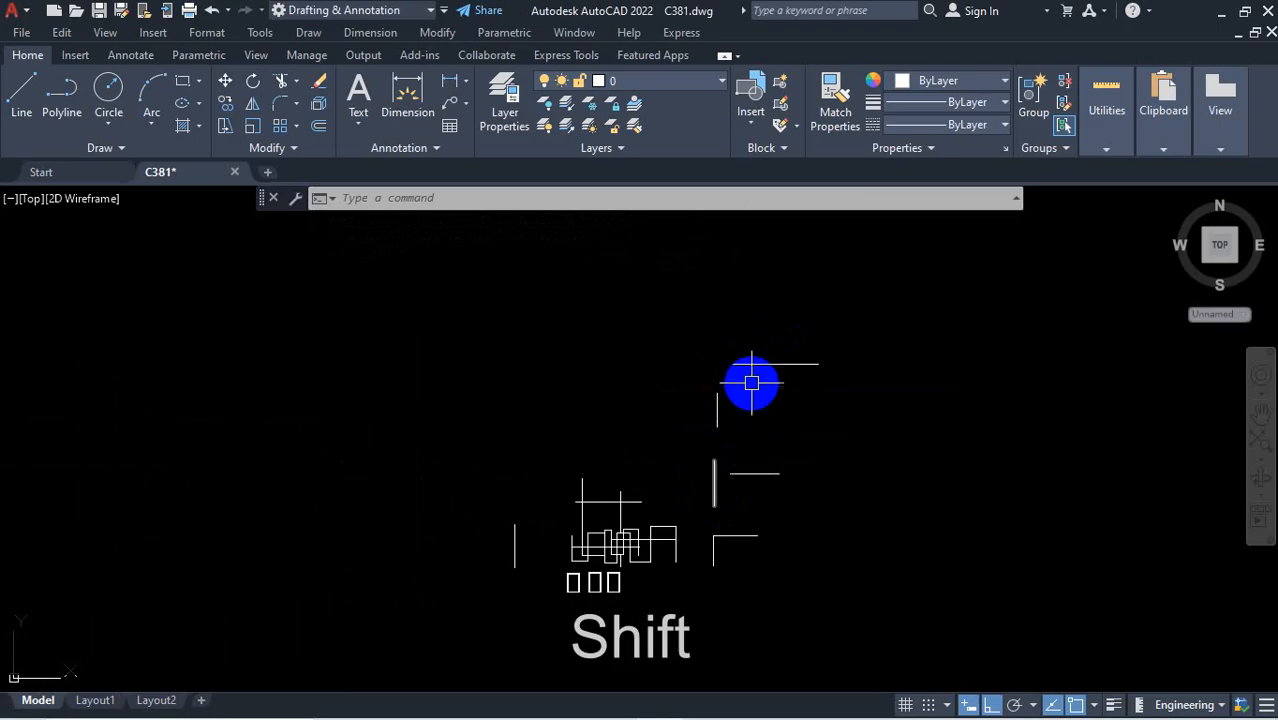
pyautogui.scroll(2, 716, 442)
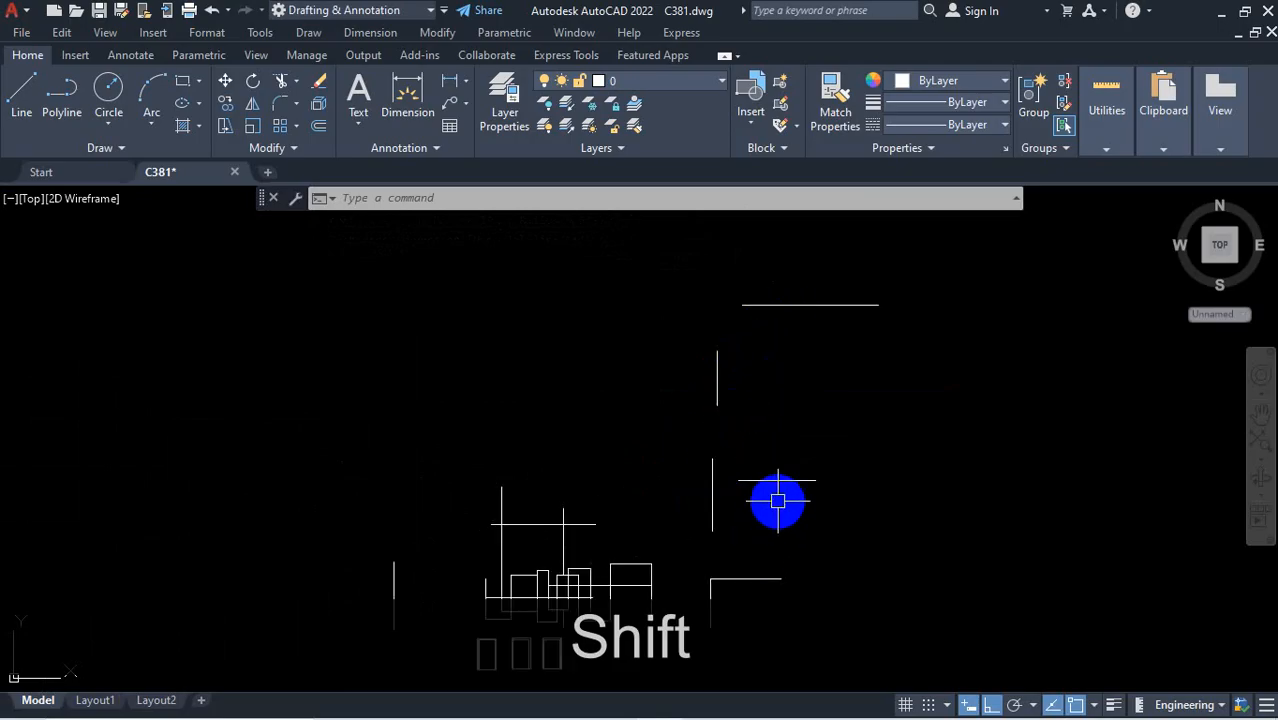
pyautogui.press('Escape')
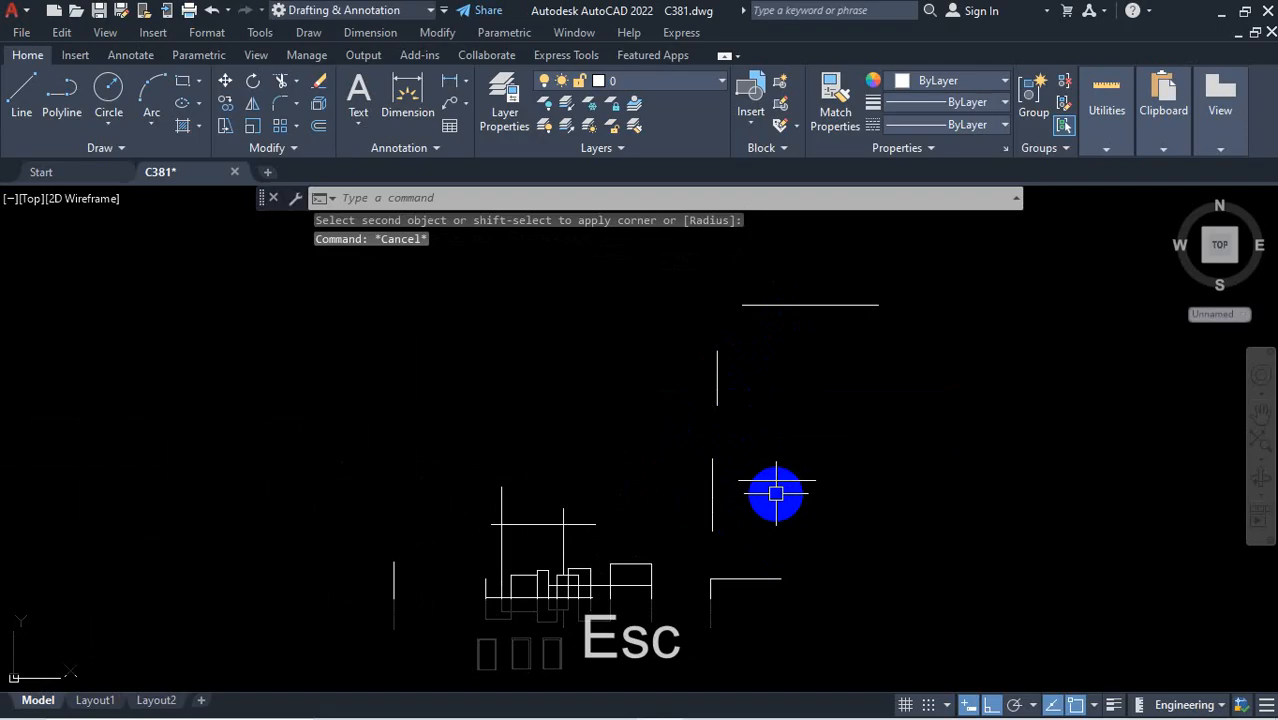
# Undo the repeated fillet on the crossing lines
pyautogui.hotkey('ctrl', 'z')
pyautogui.hotkey('ctrl', 'z')
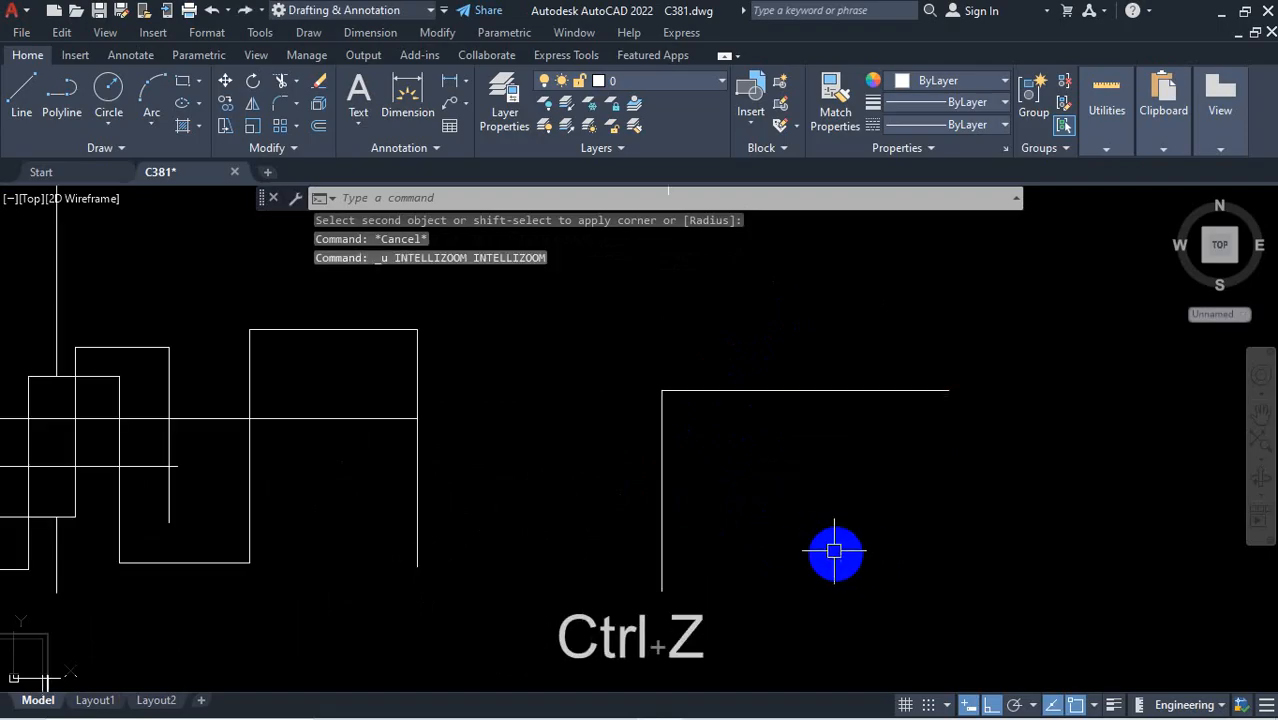
pyautogui.scroll(-4, 858, 470)
pyautogui.scroll(-4, 840, 413)
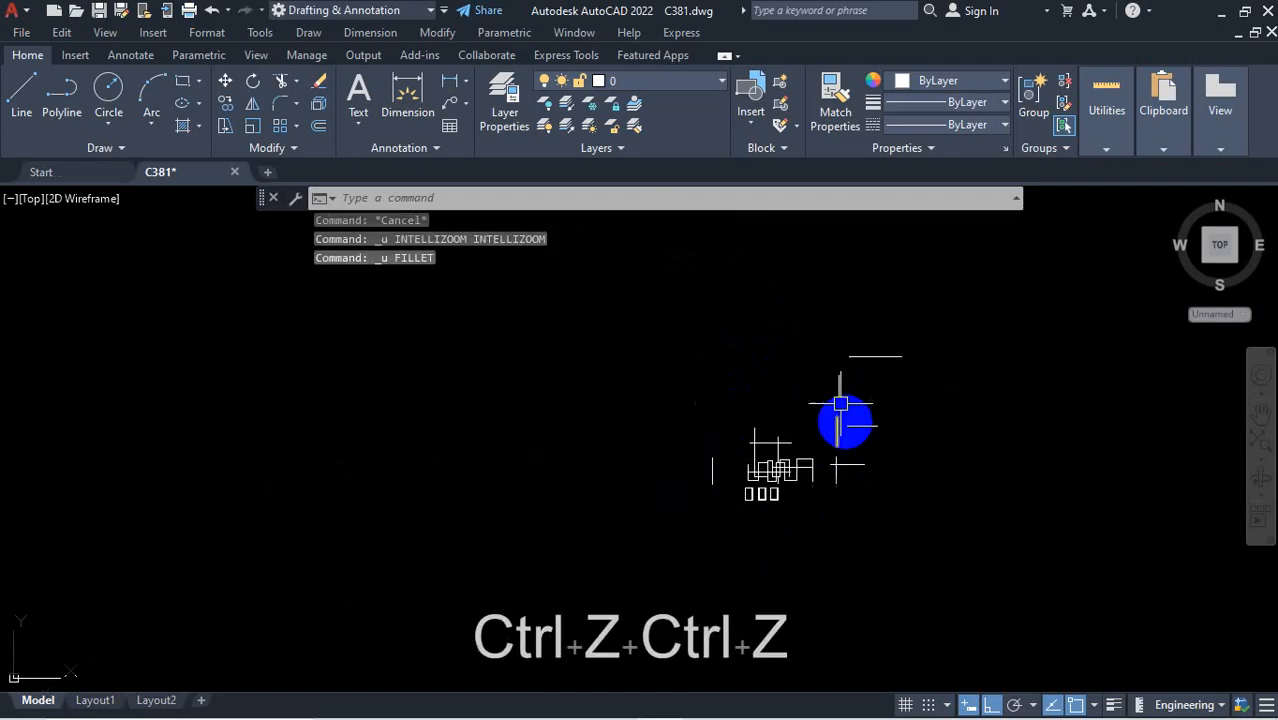
# Start Fillet with the Multiple option and join the longer horizontal part and lower vertical part of the crossing lines in a sharp corner
pyautogui.scroll(3, 843, 402)
pyautogui.press('Return')
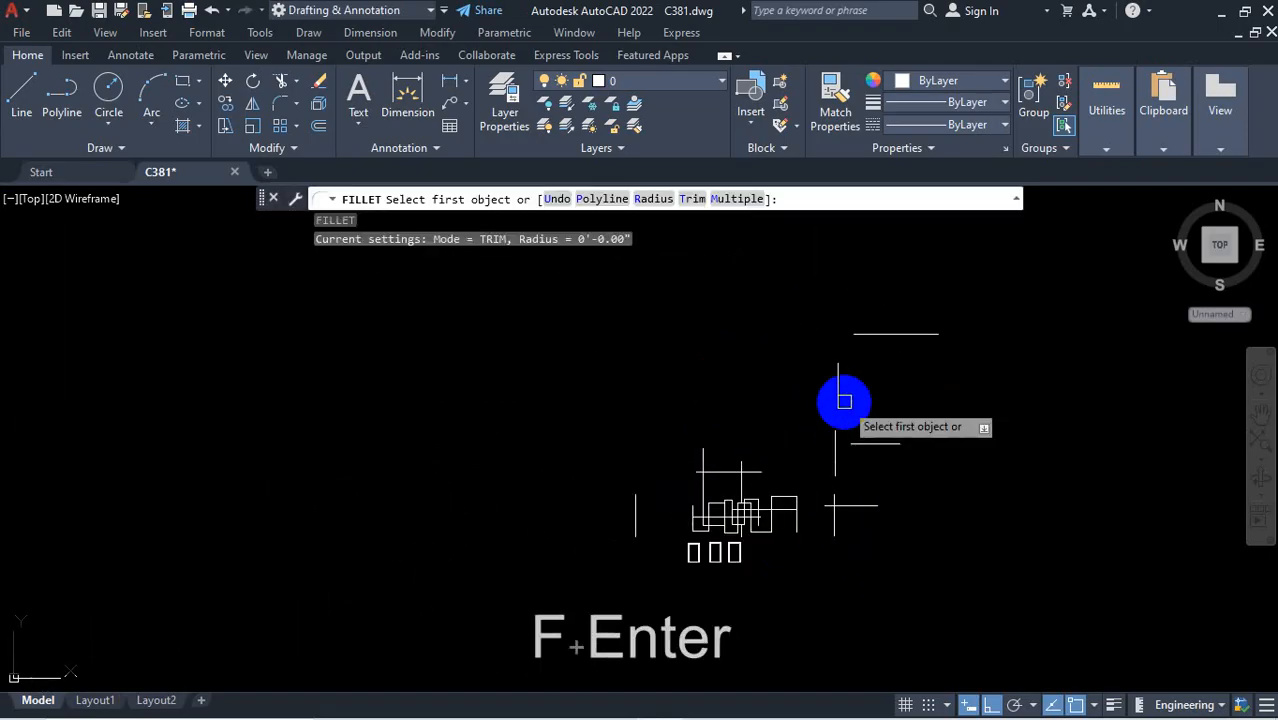
pyautogui.scroll(9, 856, 494)
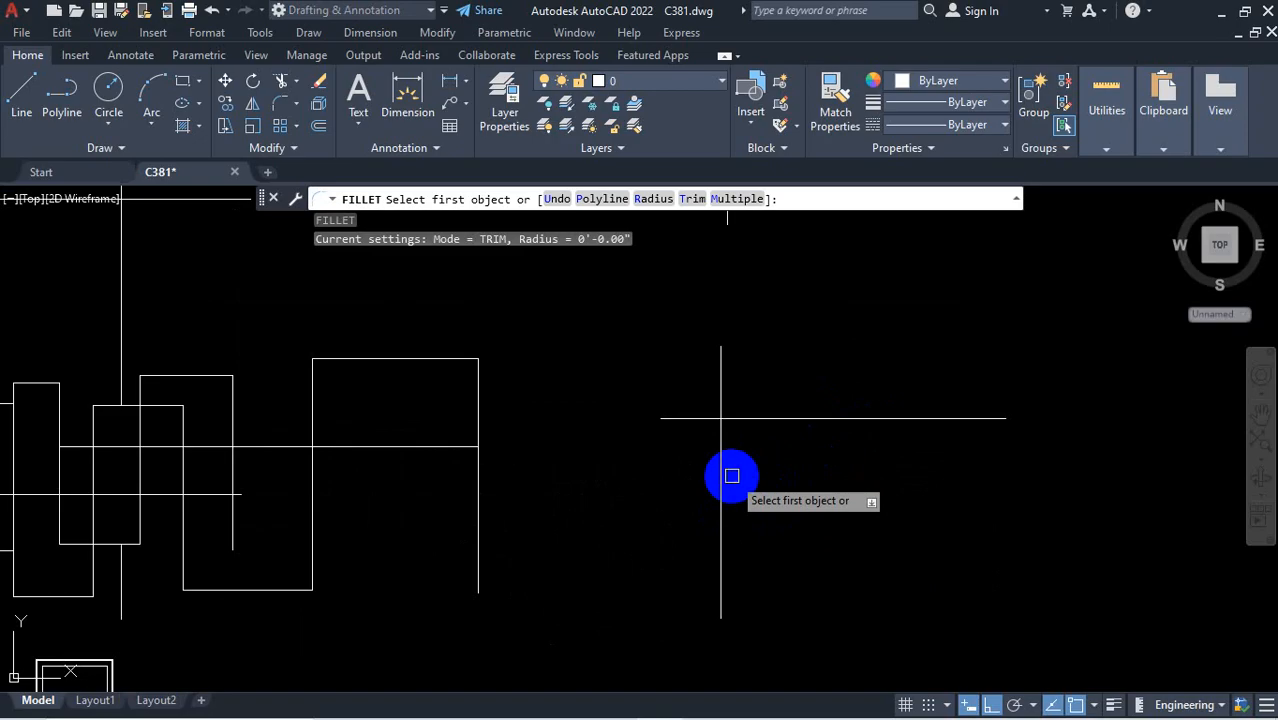
pyautogui.hotkey('ctrl', '1')
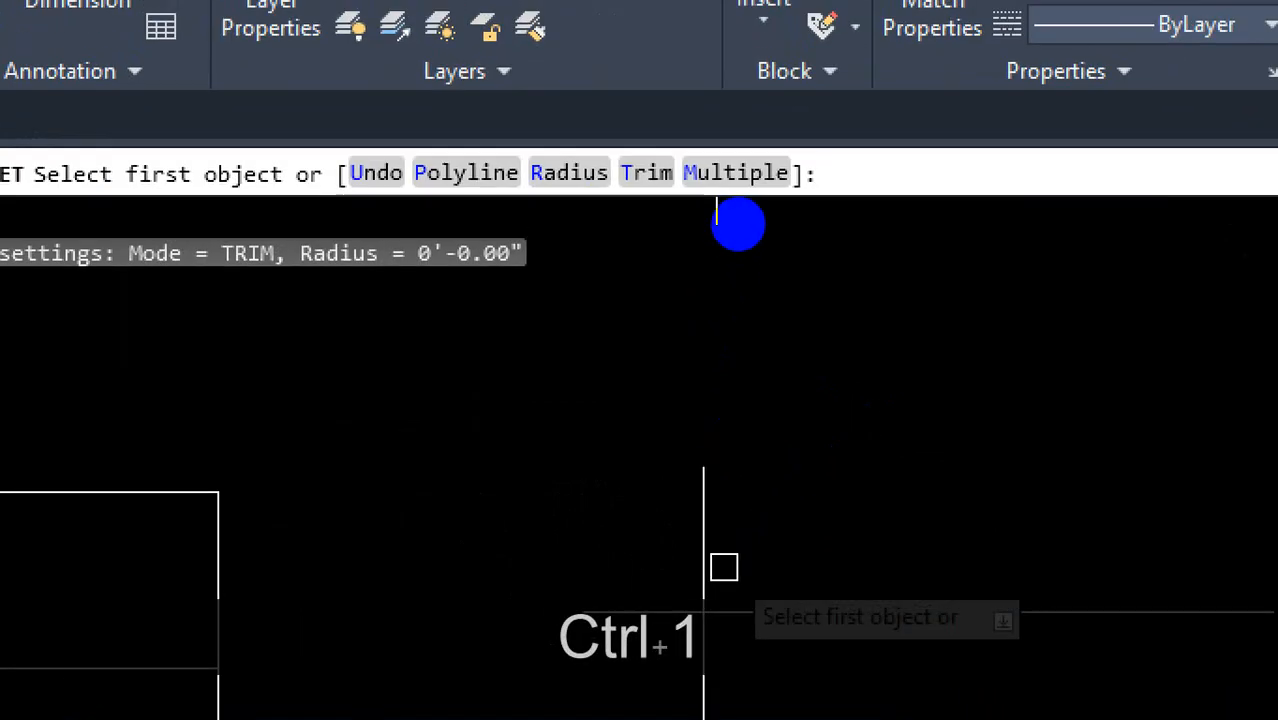
pyautogui.moveTo(705, 185)
pyautogui.mouseDown()
pyautogui.moveTo(710, 211)
pyautogui.moveTo(785, 217)
pyautogui.moveTo(756, 171)
pyautogui.moveTo(696, 185)
pyautogui.mouseUp()
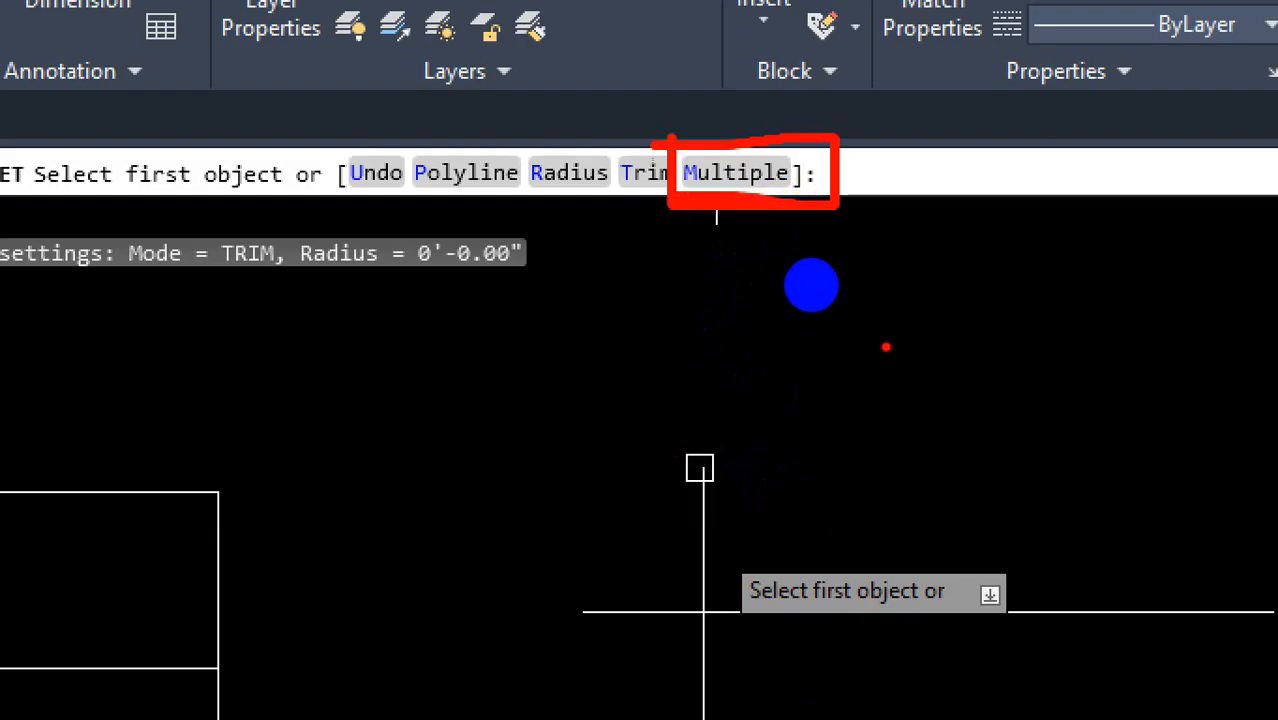
pyautogui.press('Escape')
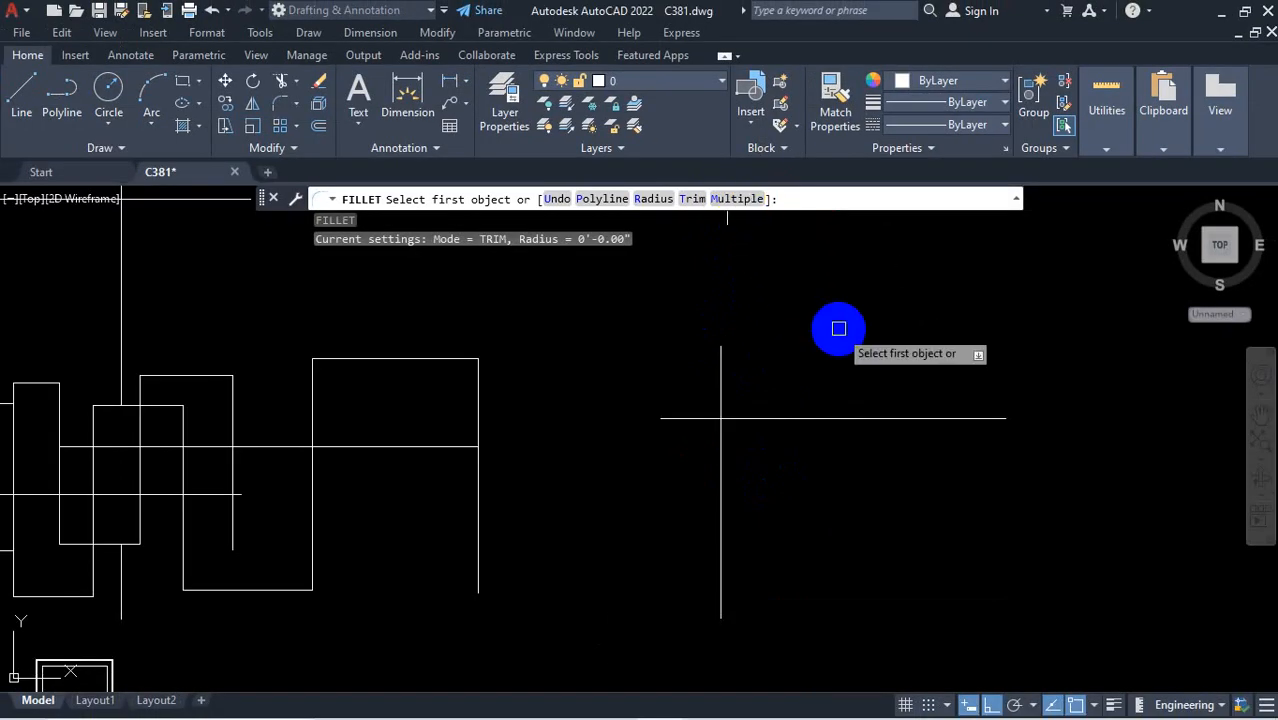
pyautogui.write('m')
pyautogui.press('Return')
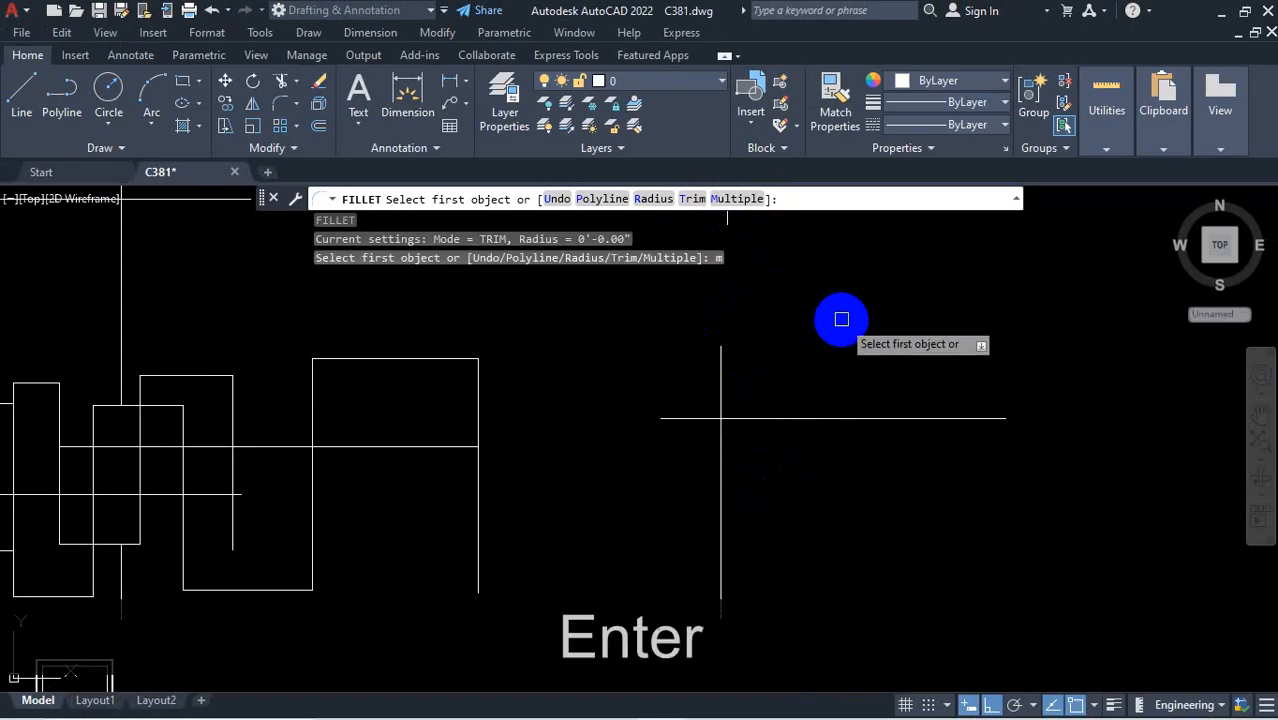
pyautogui.click(861, 418)
pyautogui.keyDown('shift'); pyautogui.click(722, 487); pyautogui.keyUp('shift')
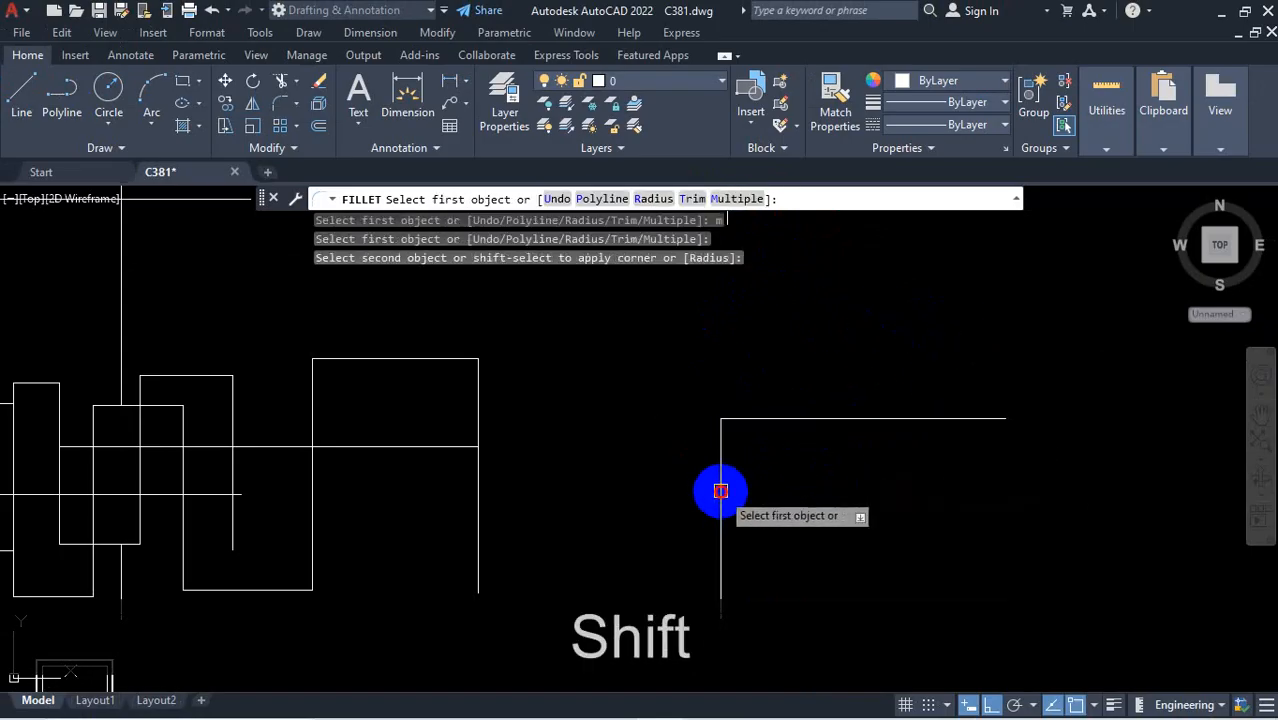
# Join the separate horizontal and vertical lines directly above the first corner into a sharp corner
pyautogui.scroll(-5, 813, 514)
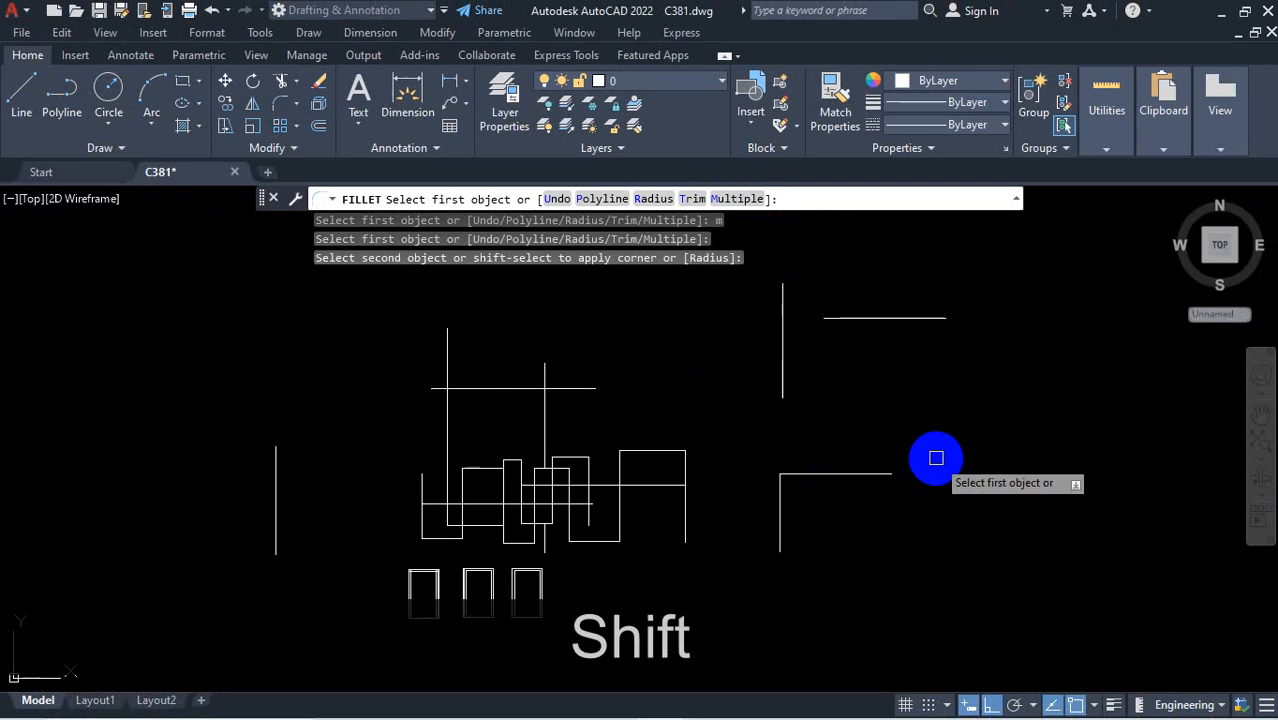
pyautogui.scroll(2, 879, 322)
pyautogui.click(892, 318)
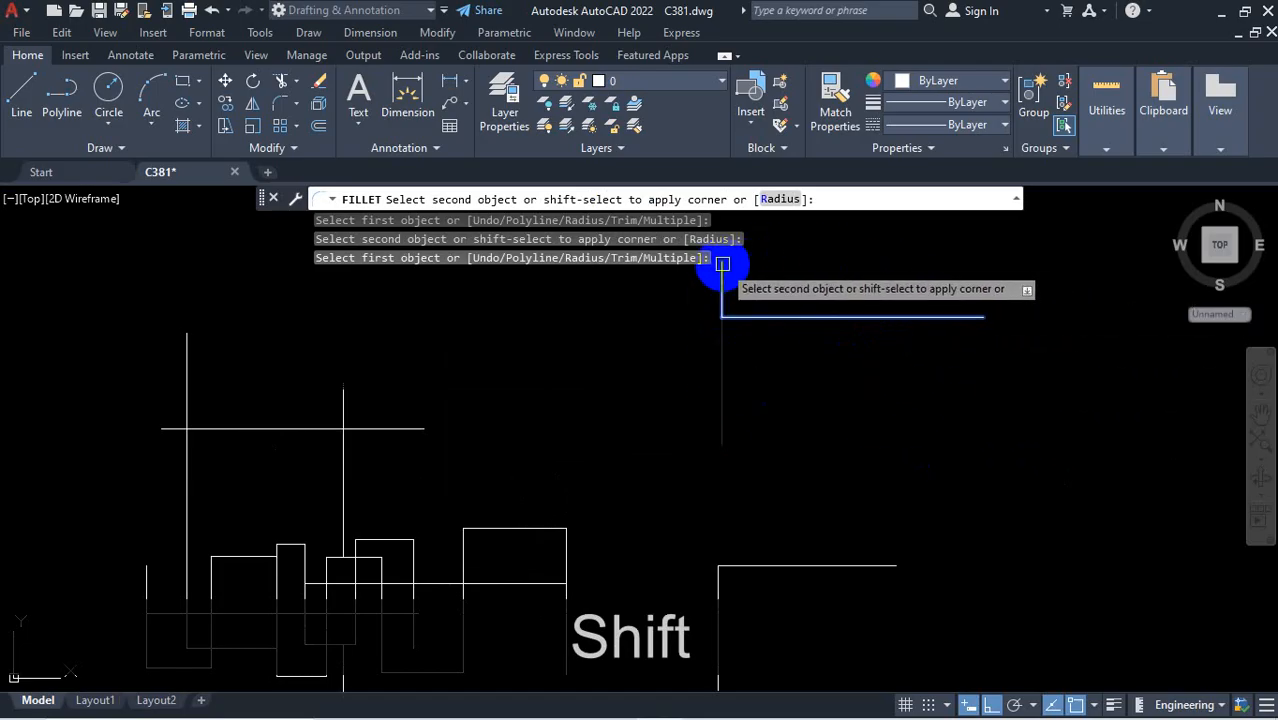
pyautogui.keyDown('shift'); pyautogui.click(724, 369); pyautogui.keyUp('shift')
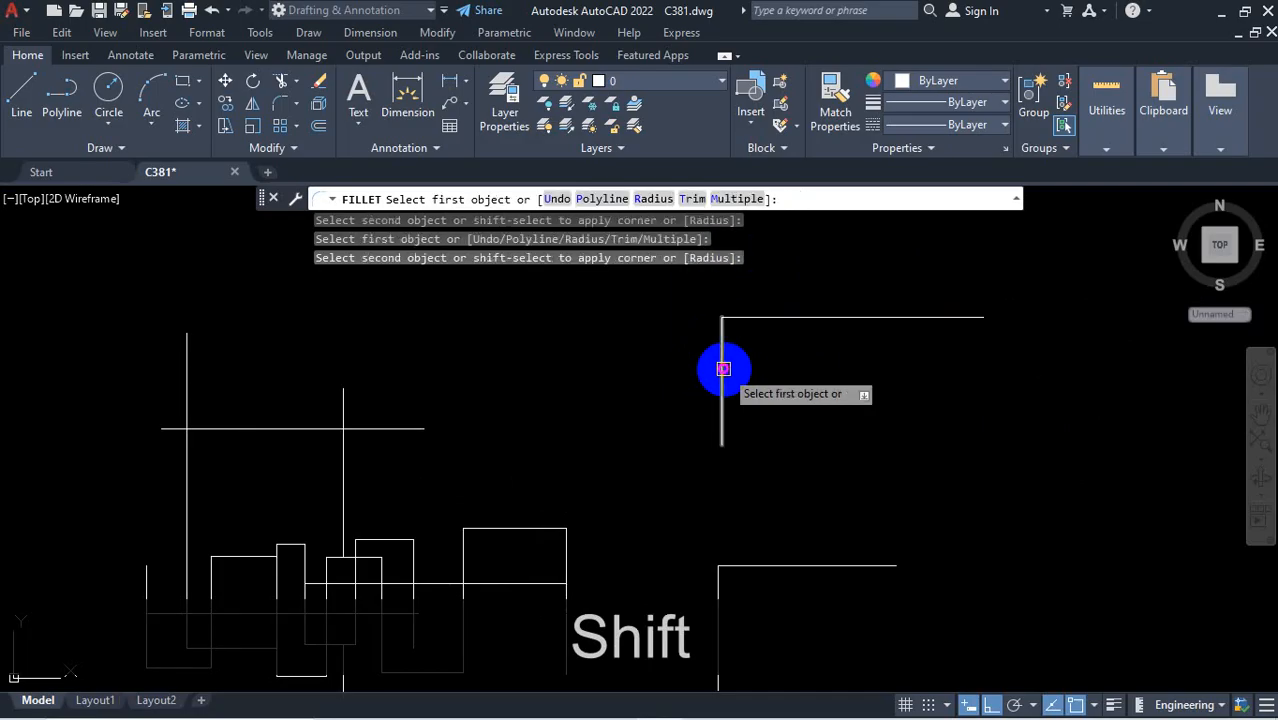
# Join the uppermost horizontal line and the short vertical line below it into a sharp corner, and end the multiple Fillet
pyautogui.scroll(-2, 800, 447)
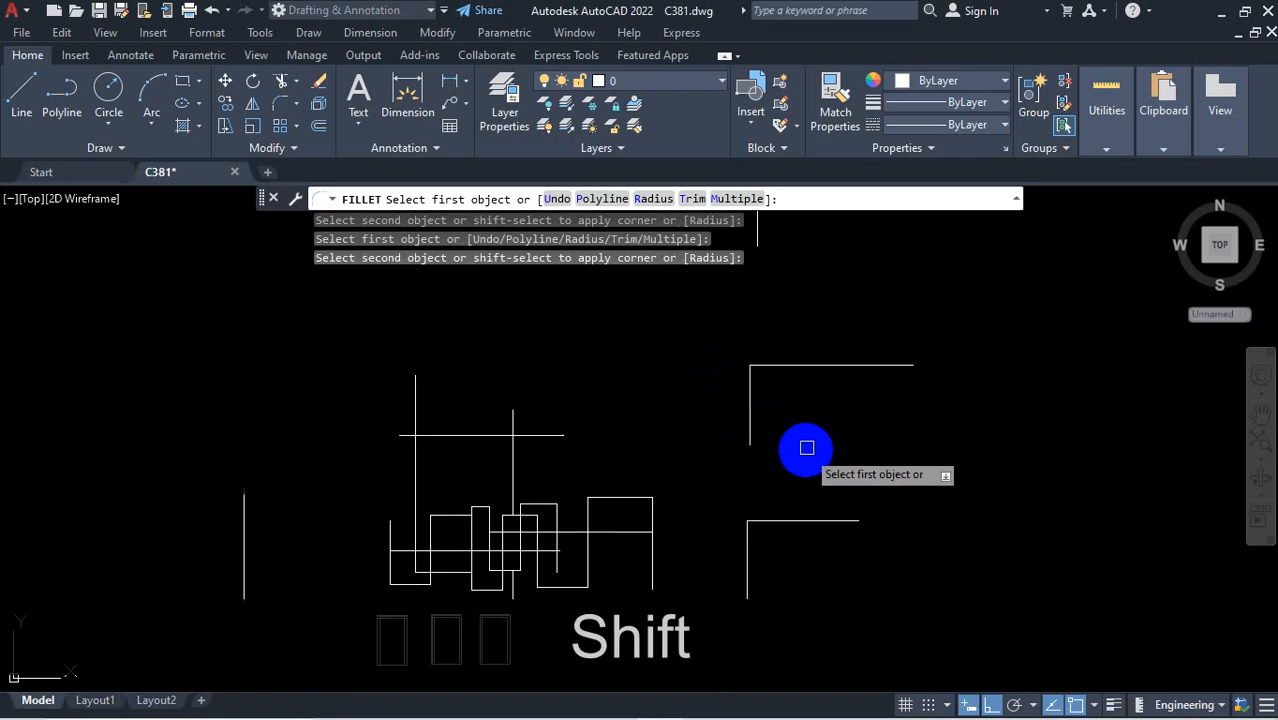
pyautogui.scroll(-2, 797, 434)
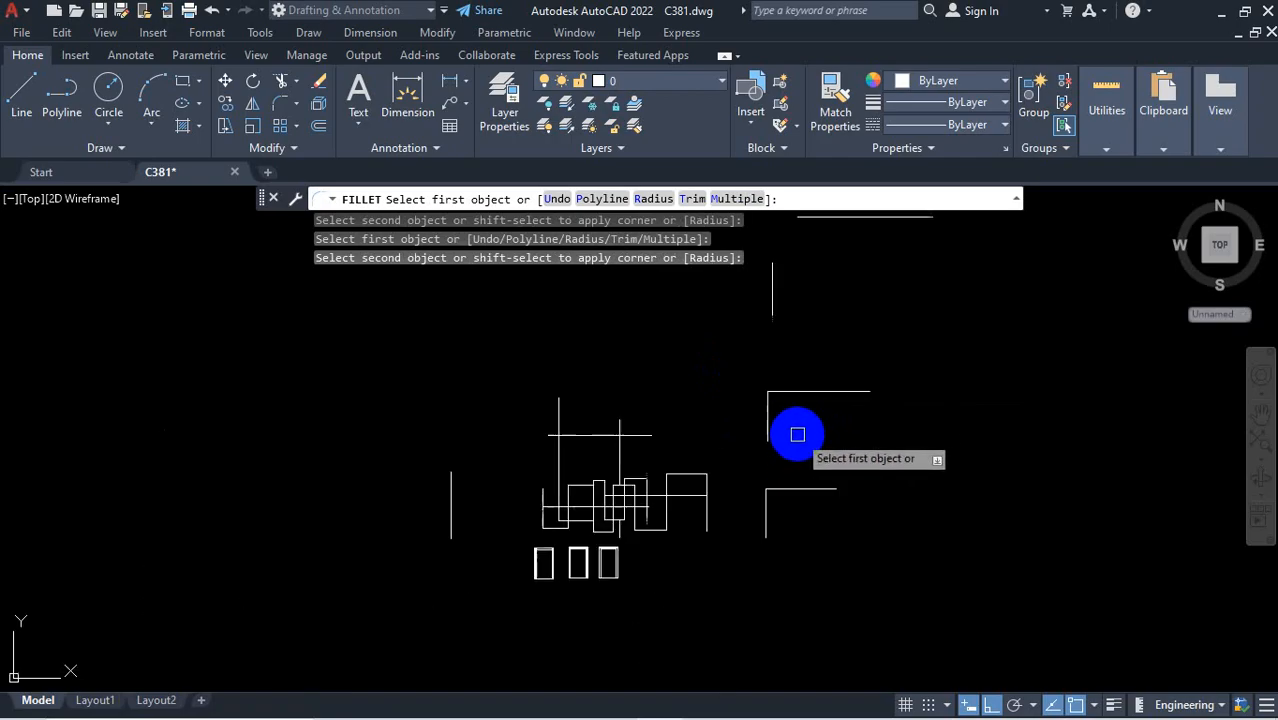
pyautogui.scroll(-2, 827, 302)
pyautogui.scroll(5, 813, 337)
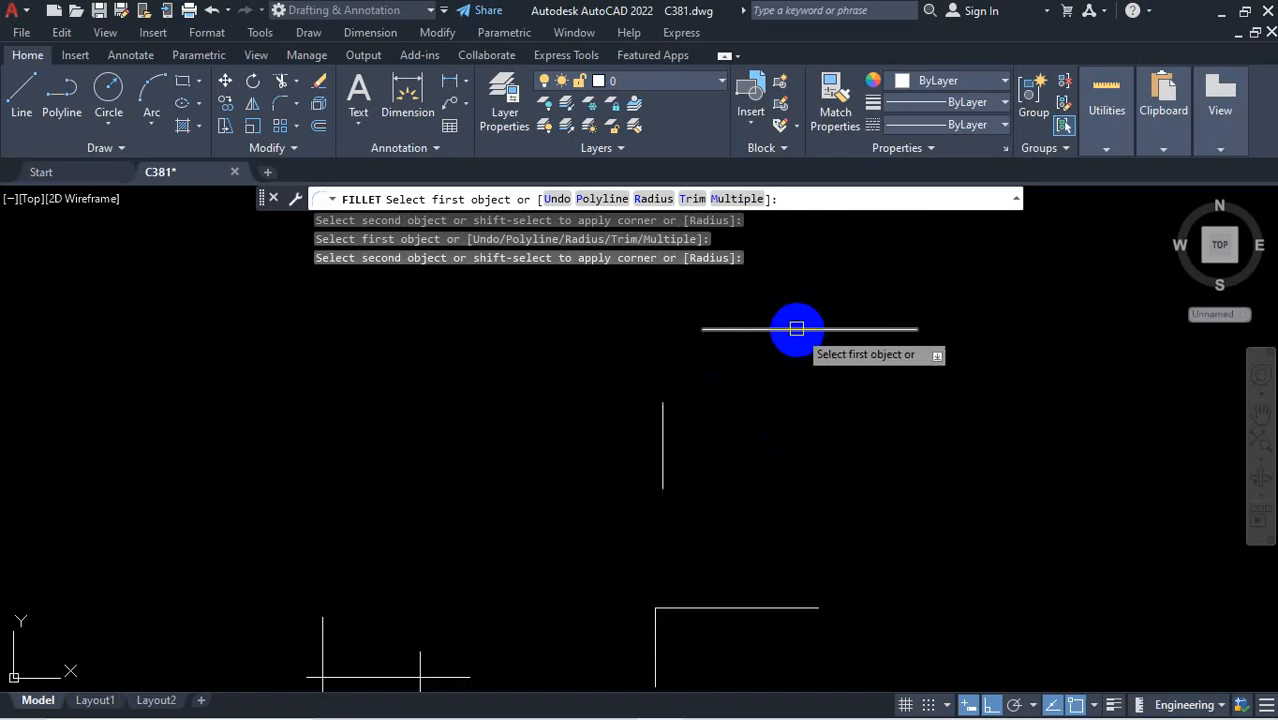
pyautogui.click(796, 328)
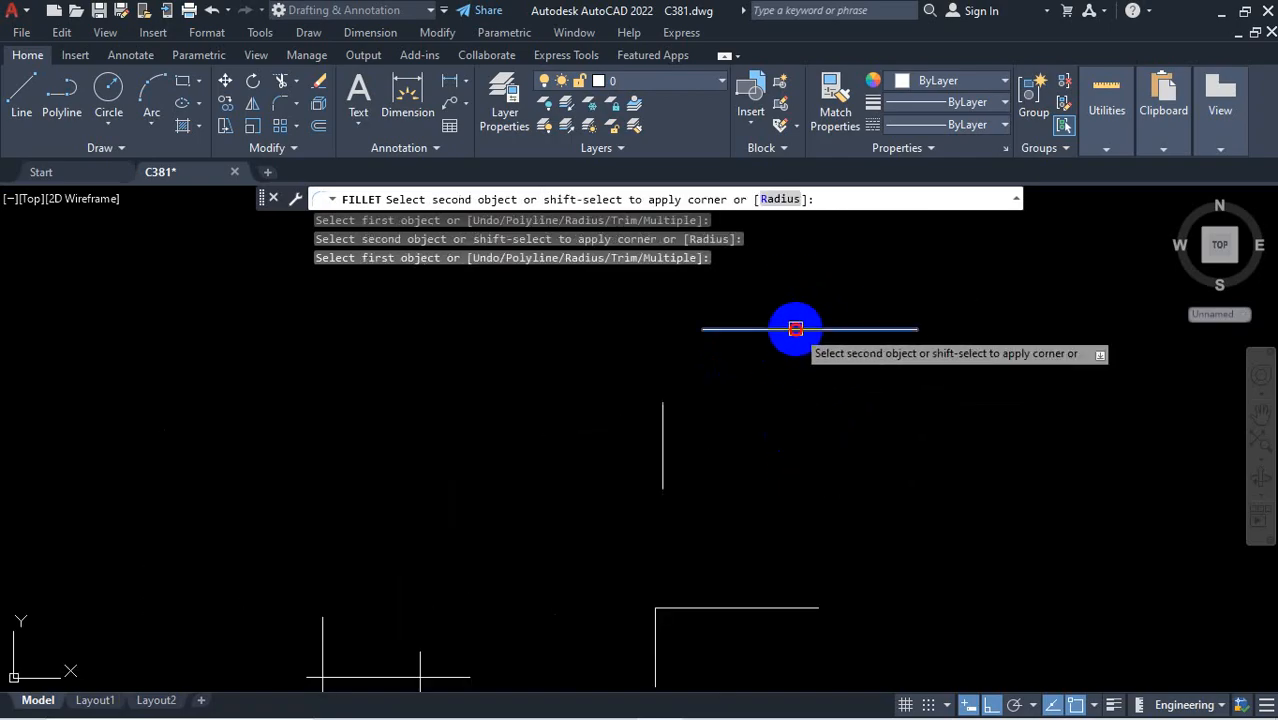
pyautogui.keyDown('shift'); pyautogui.click(659, 417); pyautogui.keyUp('shift')
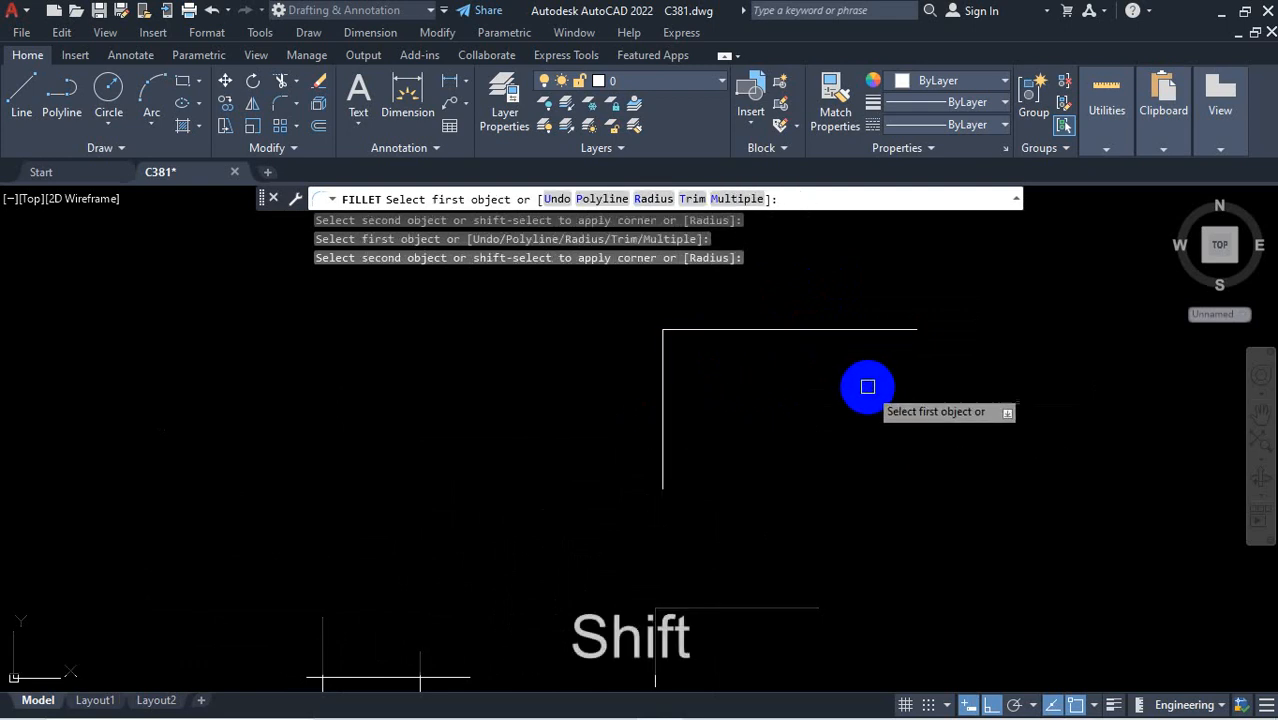
pyautogui.press('Escape')
# Fillet a sharp corner above the overlapping rectangles, joining the right-hand vertical line to the horizontal line's right end
pyautogui.write('f')
pyautogui.press('Return')
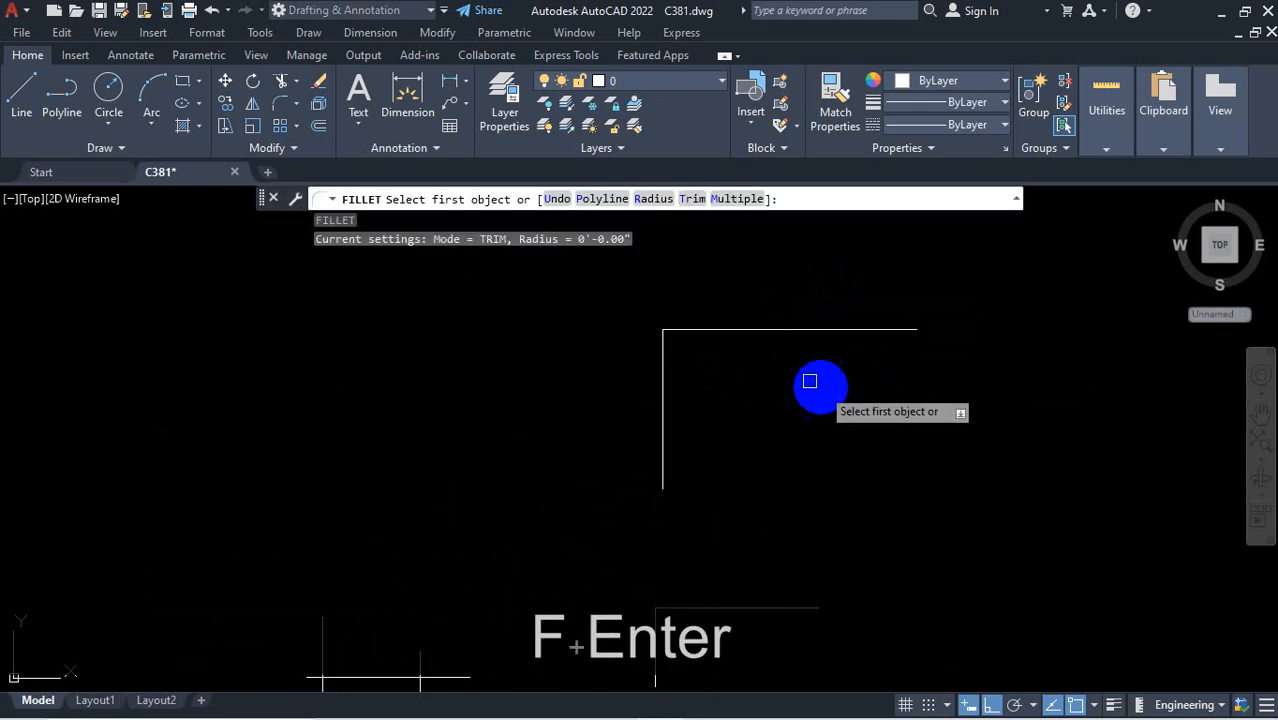
pyautogui.scroll(-6, 955, 412)
pyautogui.scroll(10, 830, 474)
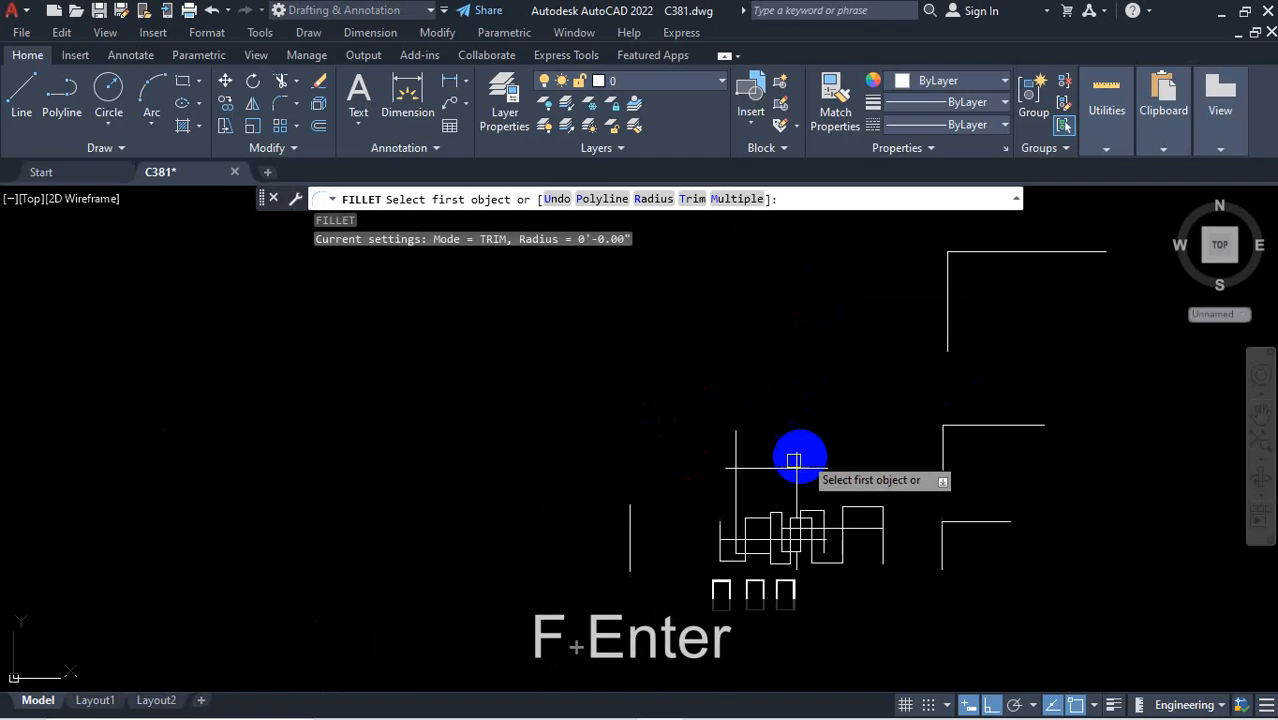
pyautogui.click(846, 456)
pyautogui.keyDown('shift'); pyautogui.click(796, 512); pyautogui.keyUp('shift')
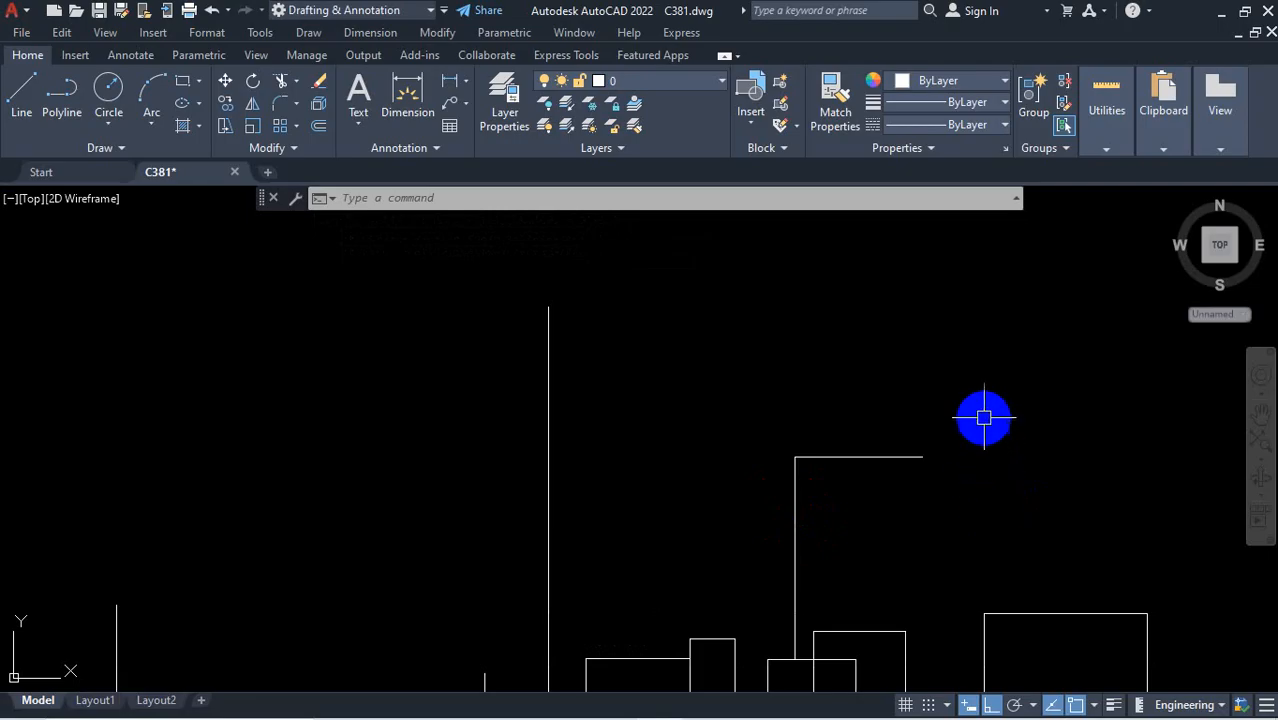
# Examine the unjoined outer and inner lines at the top and bottom corners of the first door-like frame
pyautogui.scroll(-3, 979, 400)
pyautogui.scroll(4, 864, 560)
pyautogui.scroll(4, 860, 530)
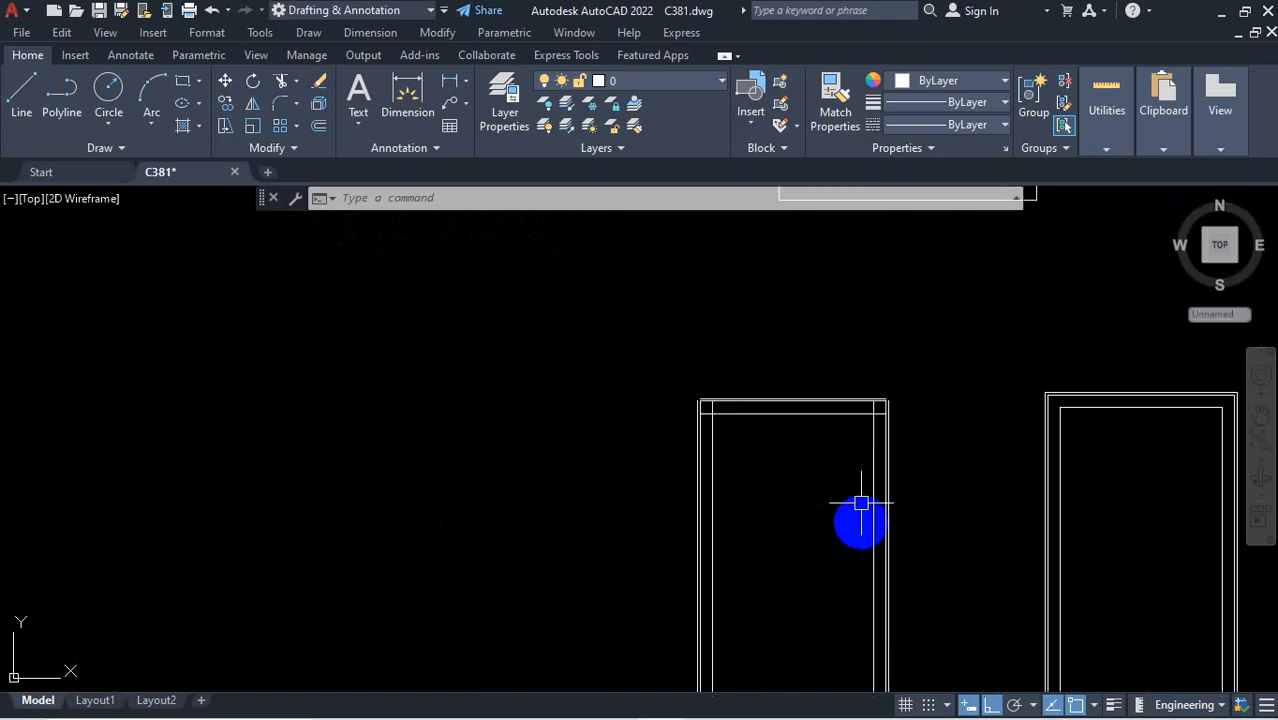
pyautogui.scroll(-4, 760, 457)
pyautogui.scroll(4, 770, 457)
pyautogui.scroll(4, 732, 374)
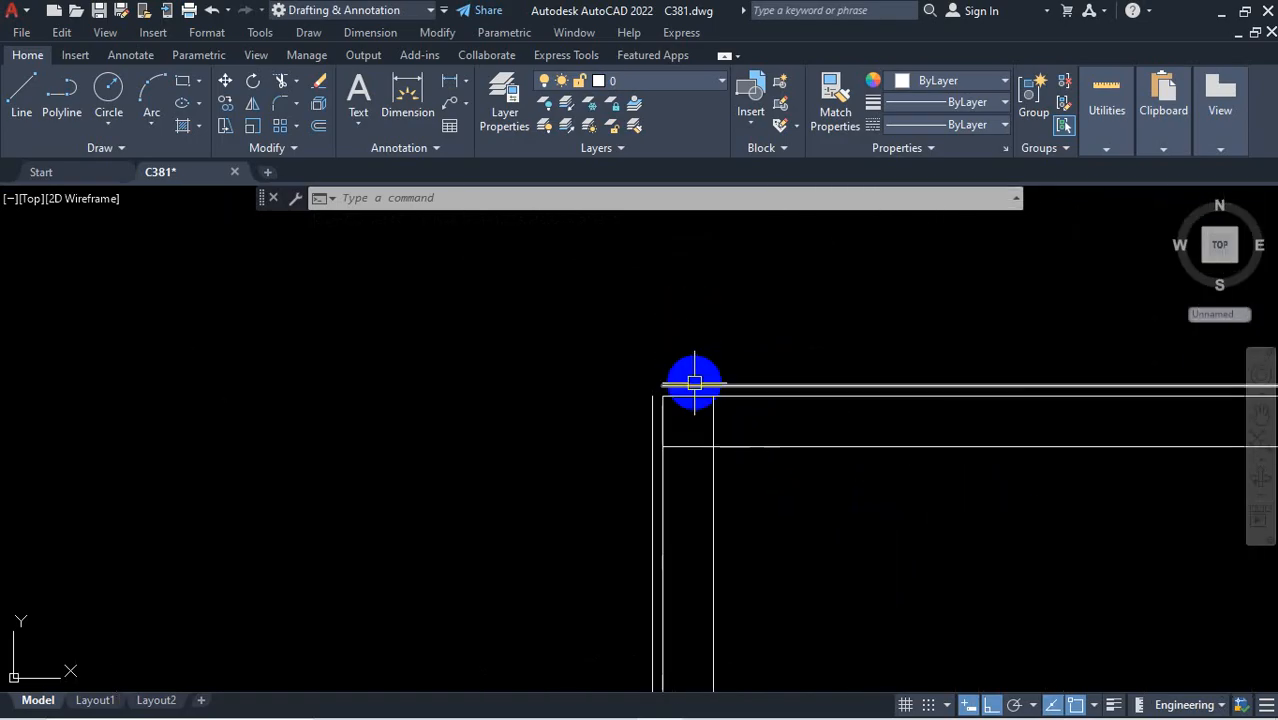
pyautogui.scroll(-5, 705, 437)
pyautogui.scroll(5, 845, 414)
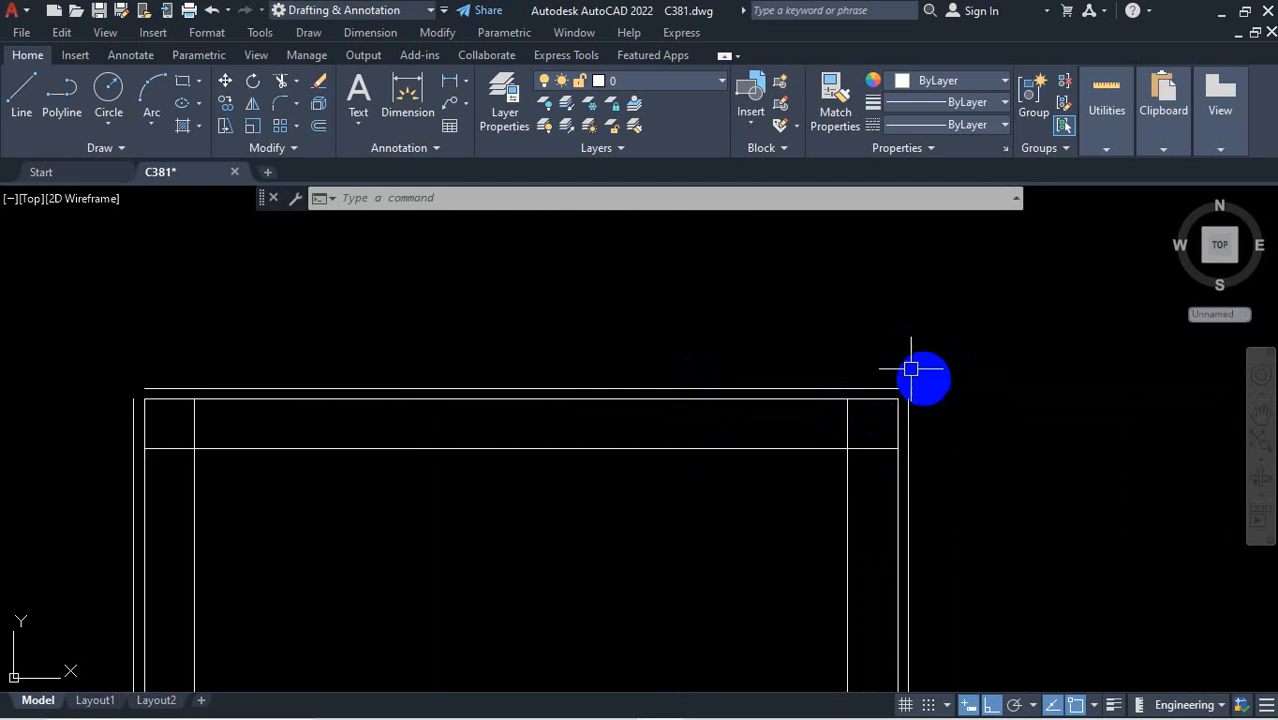
pyautogui.scroll(-8, 268, 334)
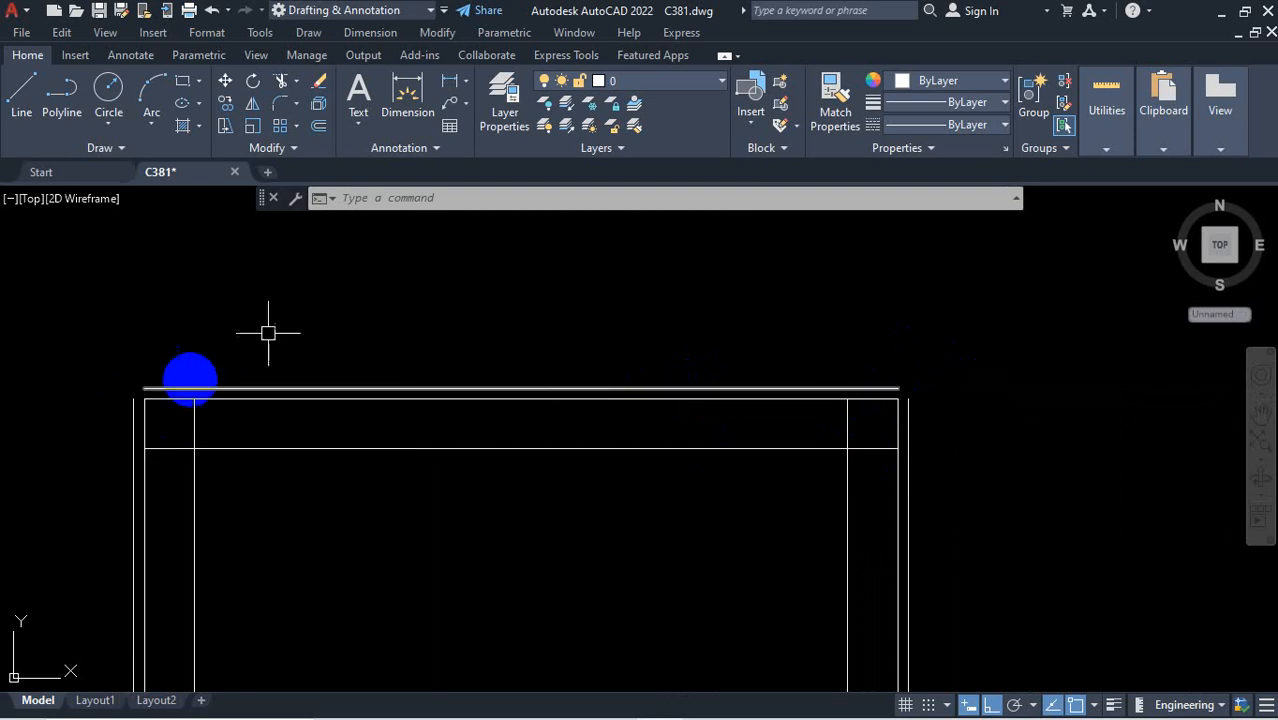
pyautogui.scroll(9, 314, 479)
pyautogui.scroll(-5, 290, 458)
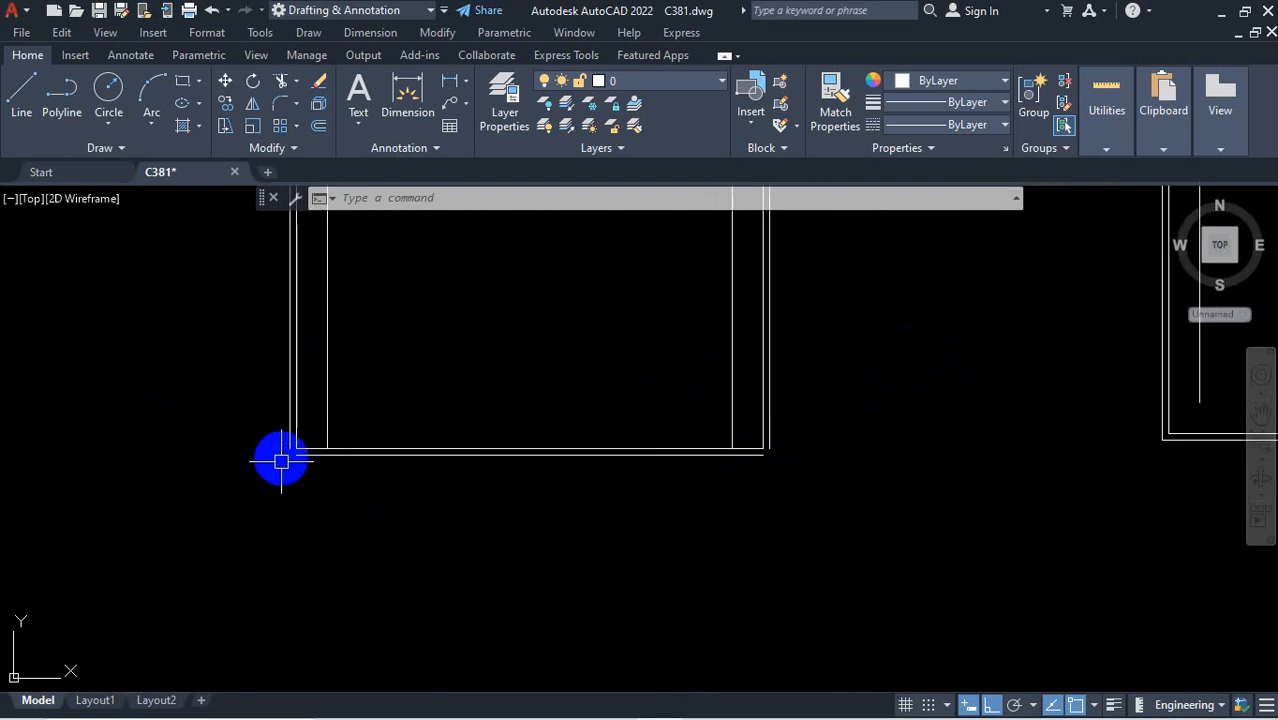
pyautogui.scroll(5, 470, 460)
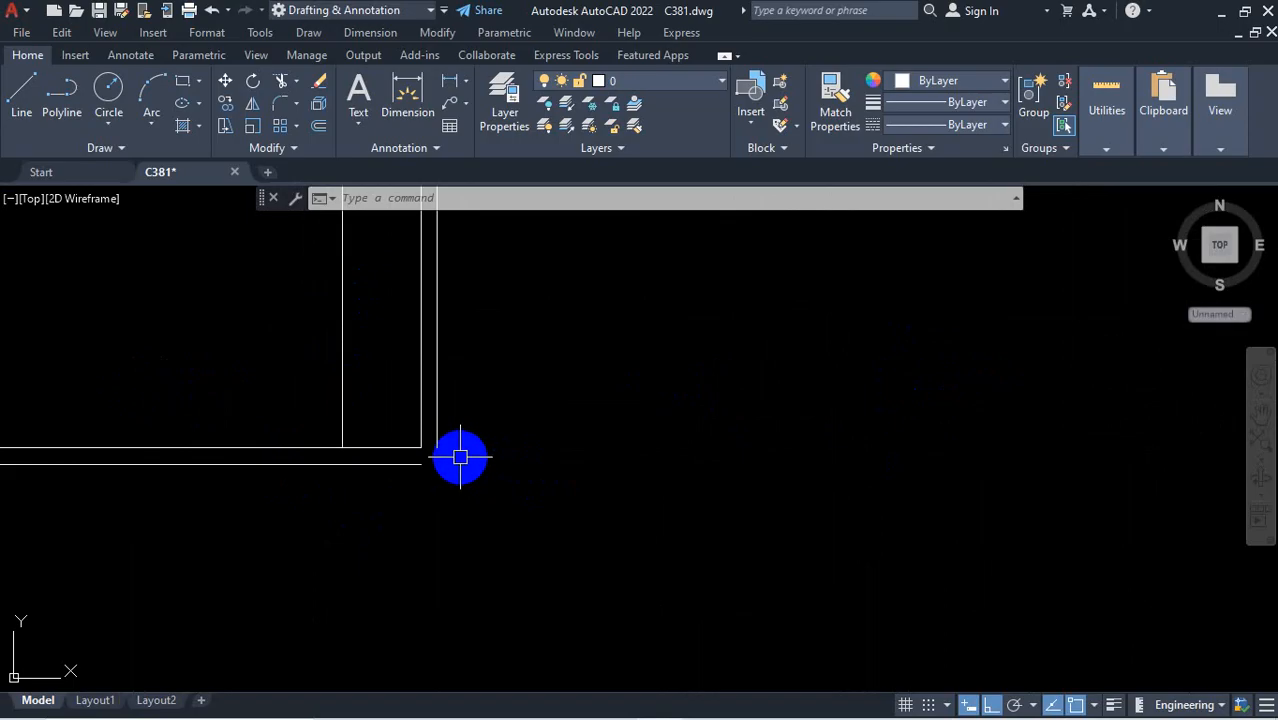
pyautogui.scroll(-4, 533, 494)
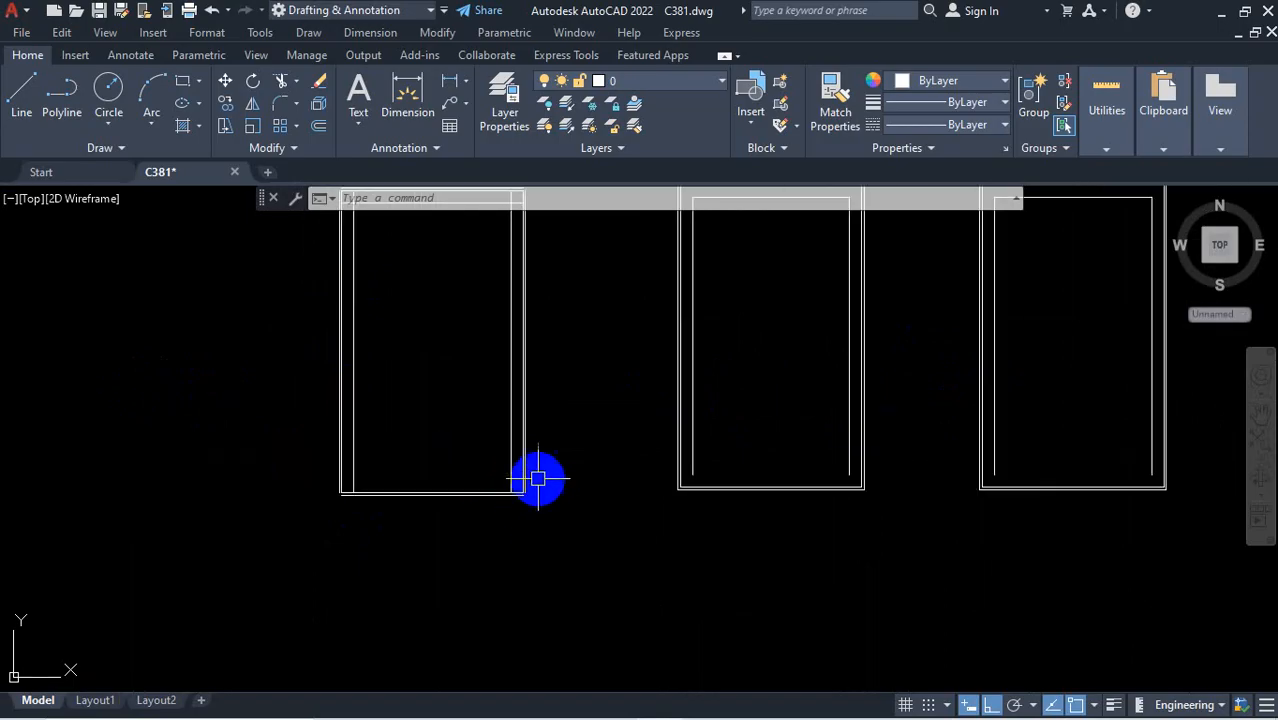
# Start Fillet with the Multiple option and join the inner horizontal line to both inner vertical lines of the first frame in sharp corners
pyautogui.scroll(-4, 545, 496)
pyautogui.scroll(4, 471, 371)
pyautogui.scroll(3, 479, 444)
pyautogui.write('F')
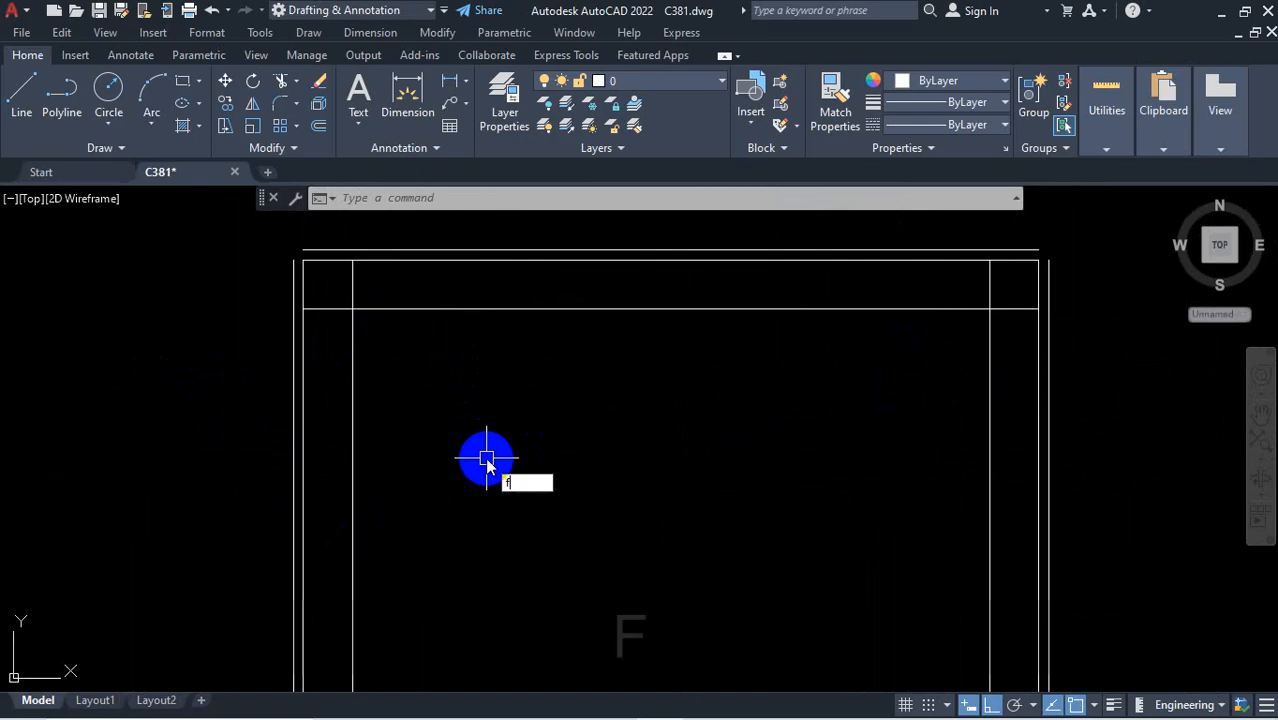
pyautogui.press('Return')
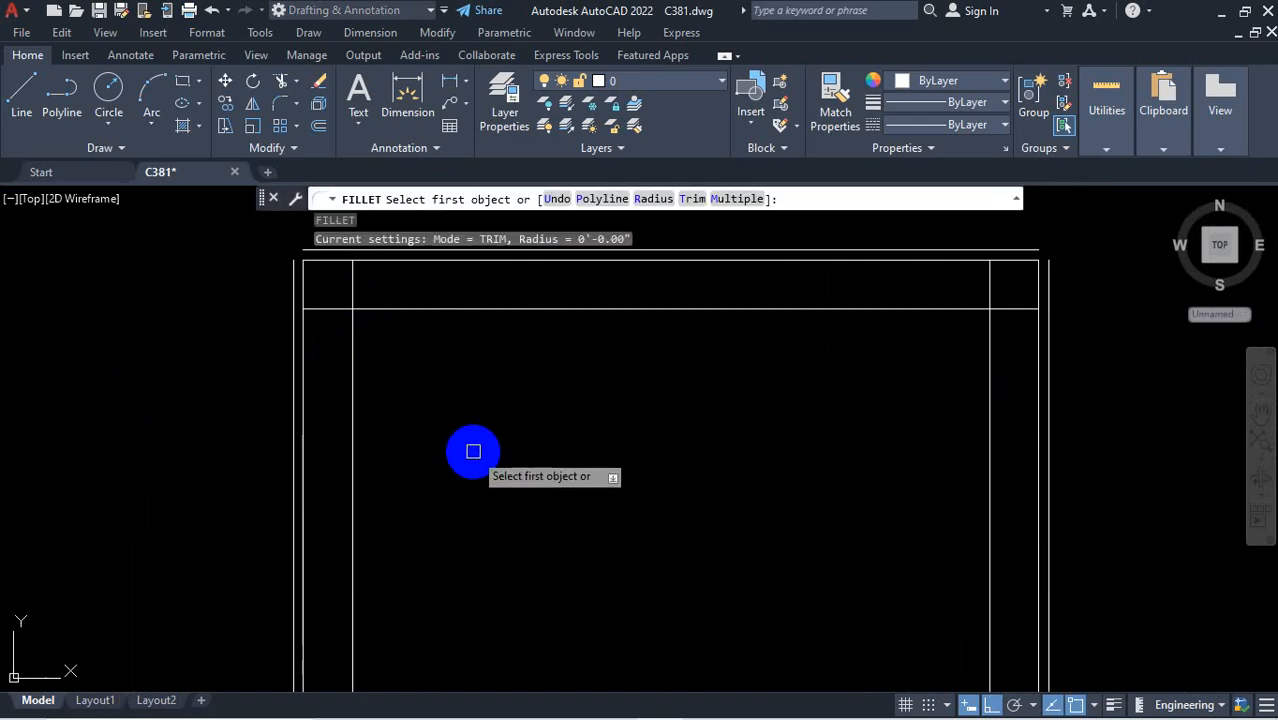
pyautogui.write('m')
pyautogui.press('Return')
pyautogui.scroll(-2, 590, 440)
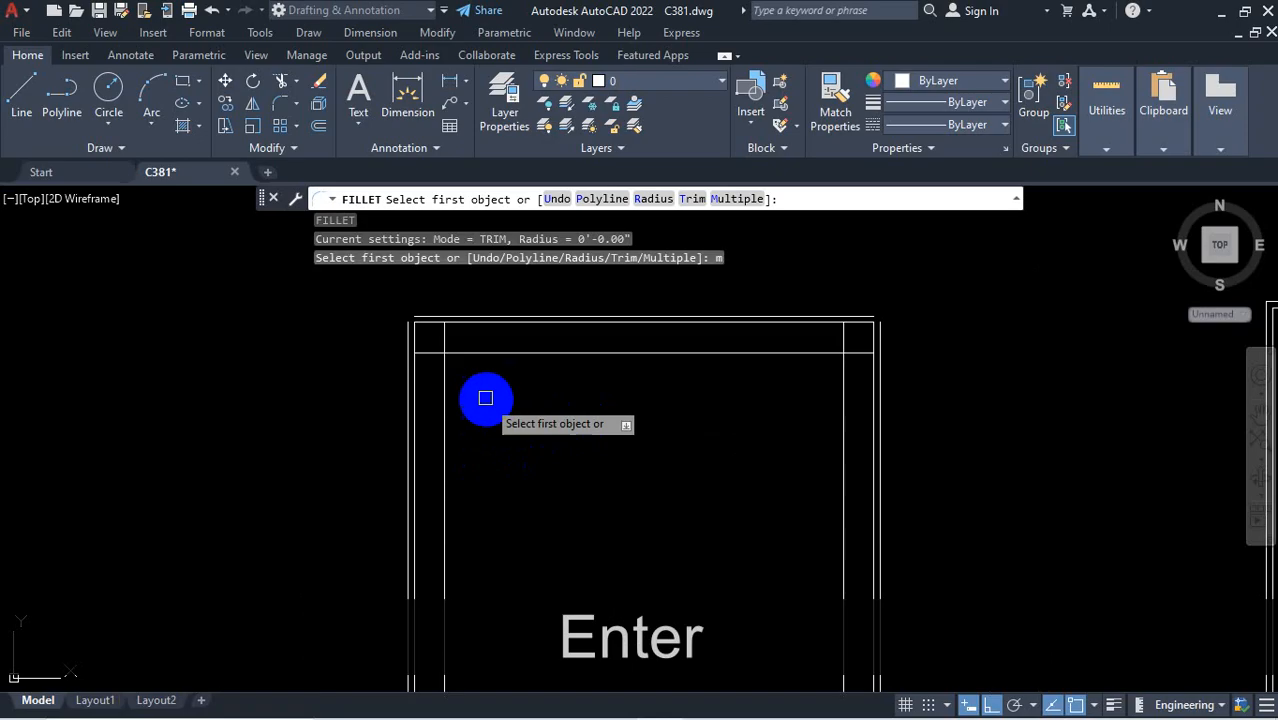
pyautogui.scroll(2, 488, 390)
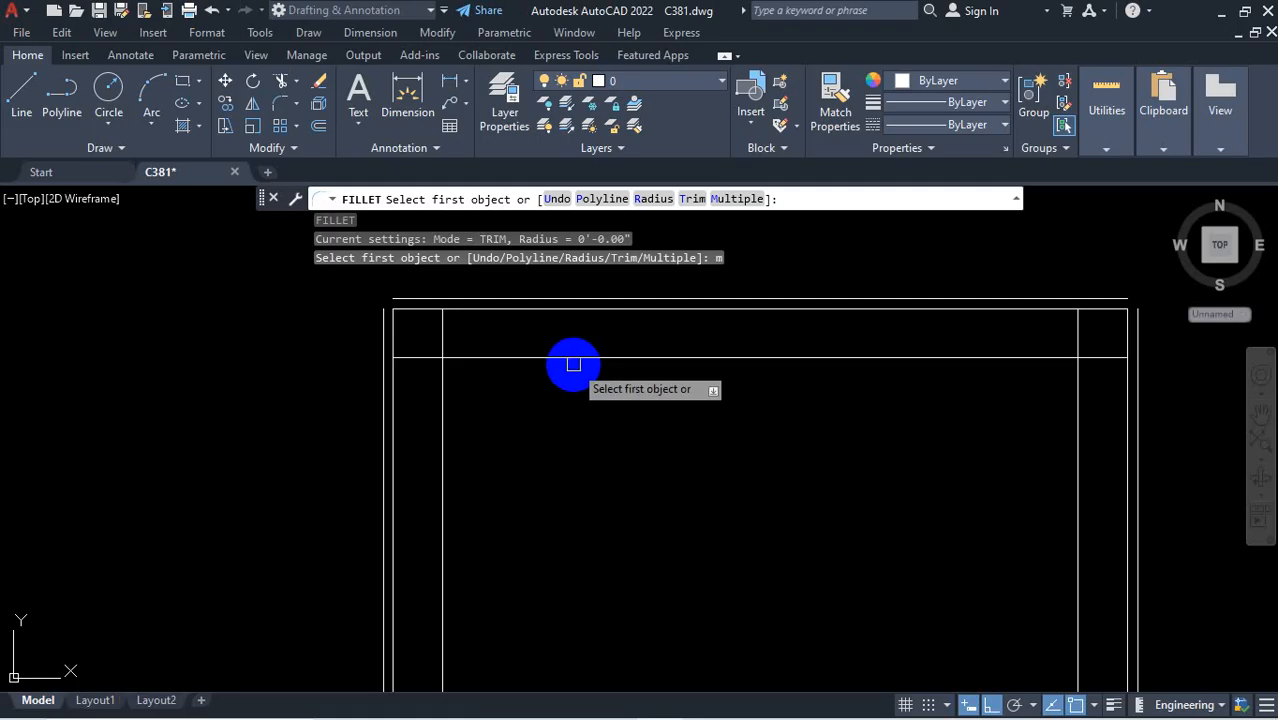
pyautogui.click(737, 198)
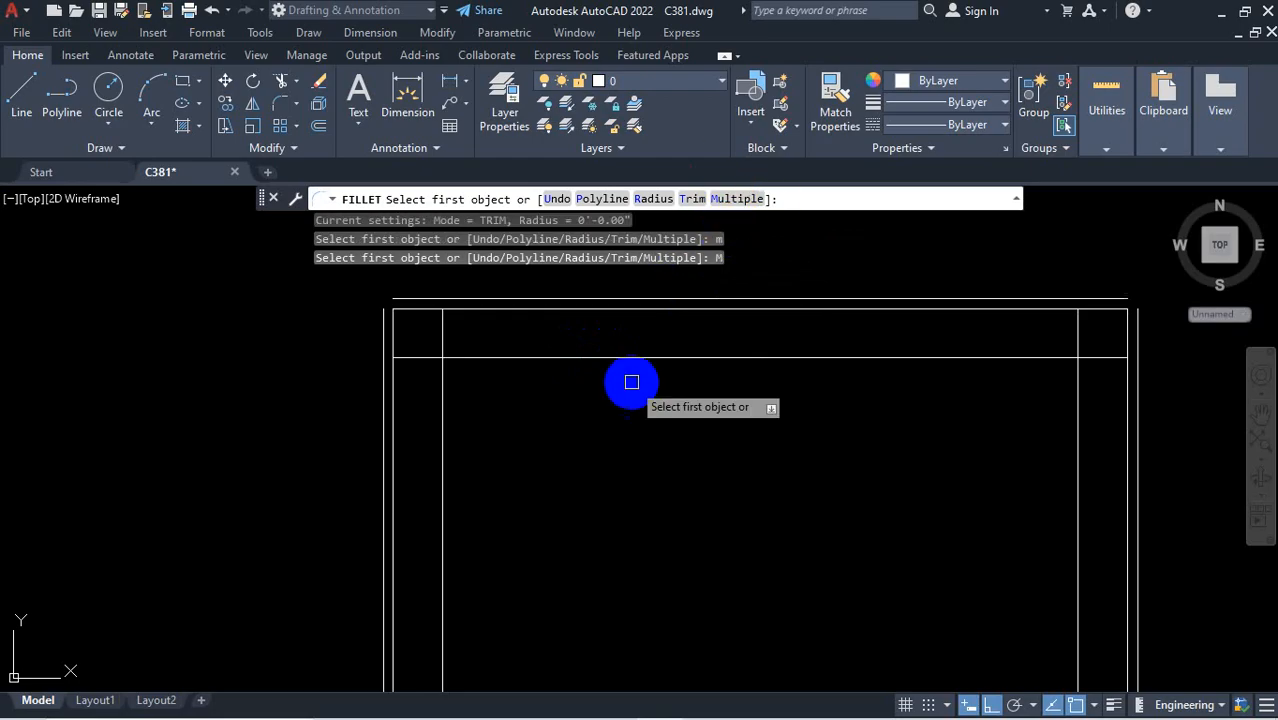
pyautogui.keyDown('shift'); pyautogui.click(515, 357); pyautogui.keyUp('shift')
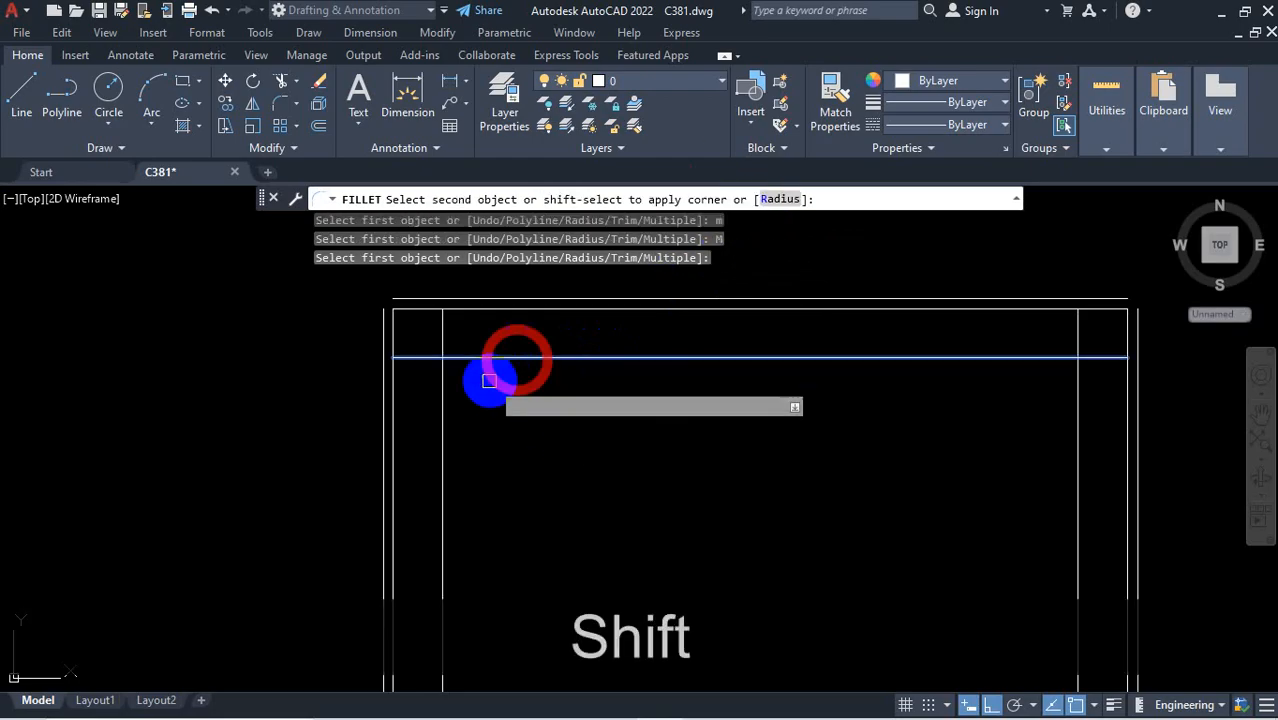
pyautogui.keyDown('shift'); pyautogui.click(443, 400); pyautogui.keyUp('shift')
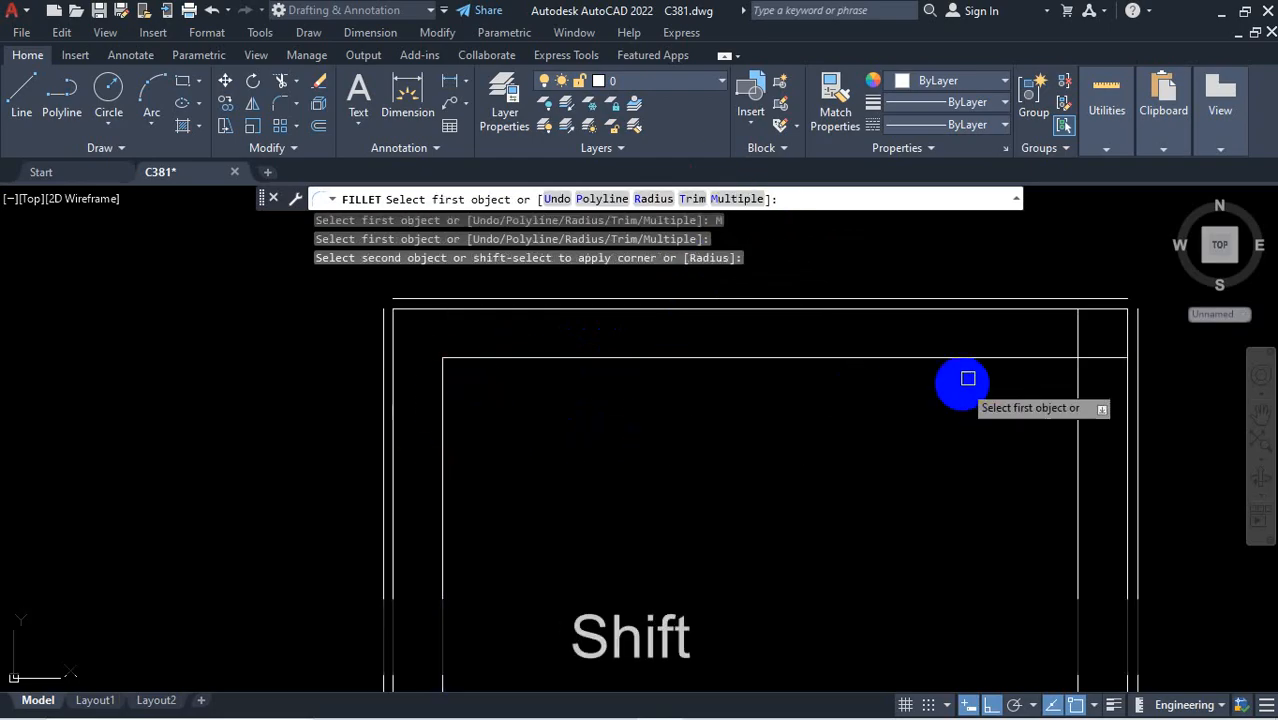
pyautogui.keyDown('shift'); pyautogui.click(1025, 358); pyautogui.keyUp('shift')
pyautogui.keyDown('shift'); pyautogui.click(1077, 408); pyautogui.keyUp('shift')
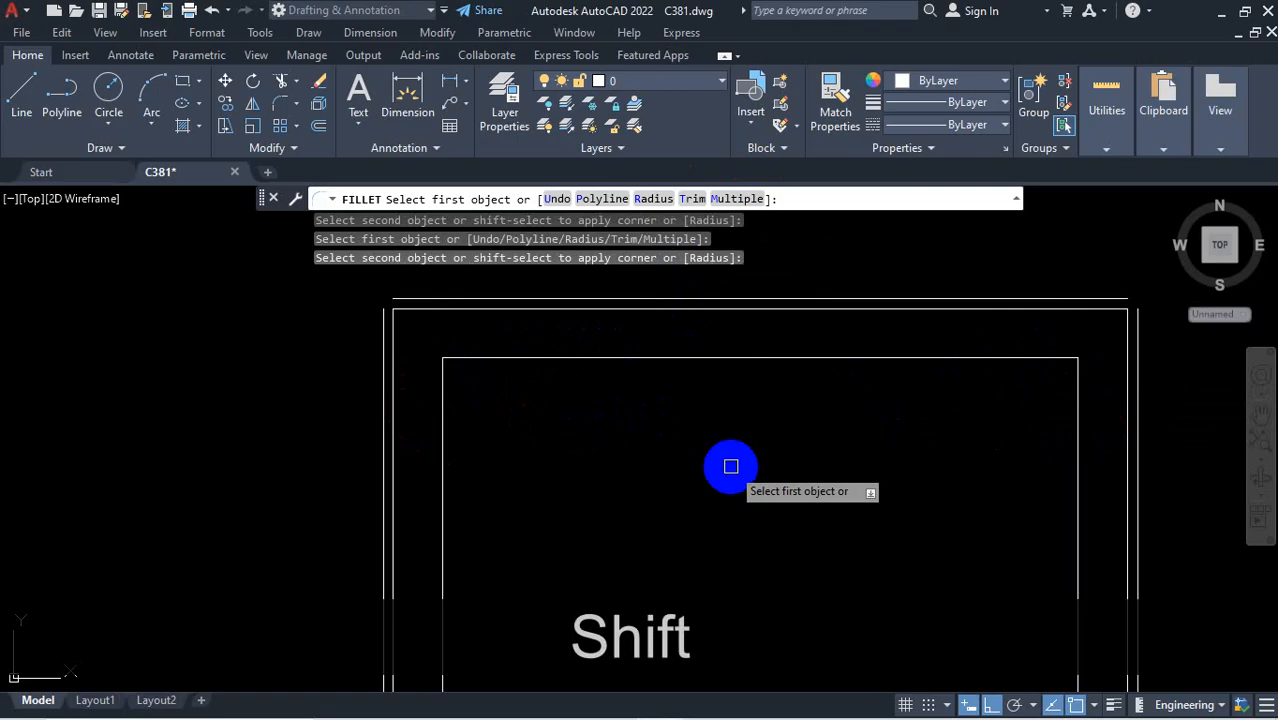
# Join the outermost top line of the first frame to both outermost vertical lines in sharp corners
pyautogui.scroll(3, 414, 297)
pyautogui.keyDown('shift'); pyautogui.click(420, 302); pyautogui.keyUp('shift')
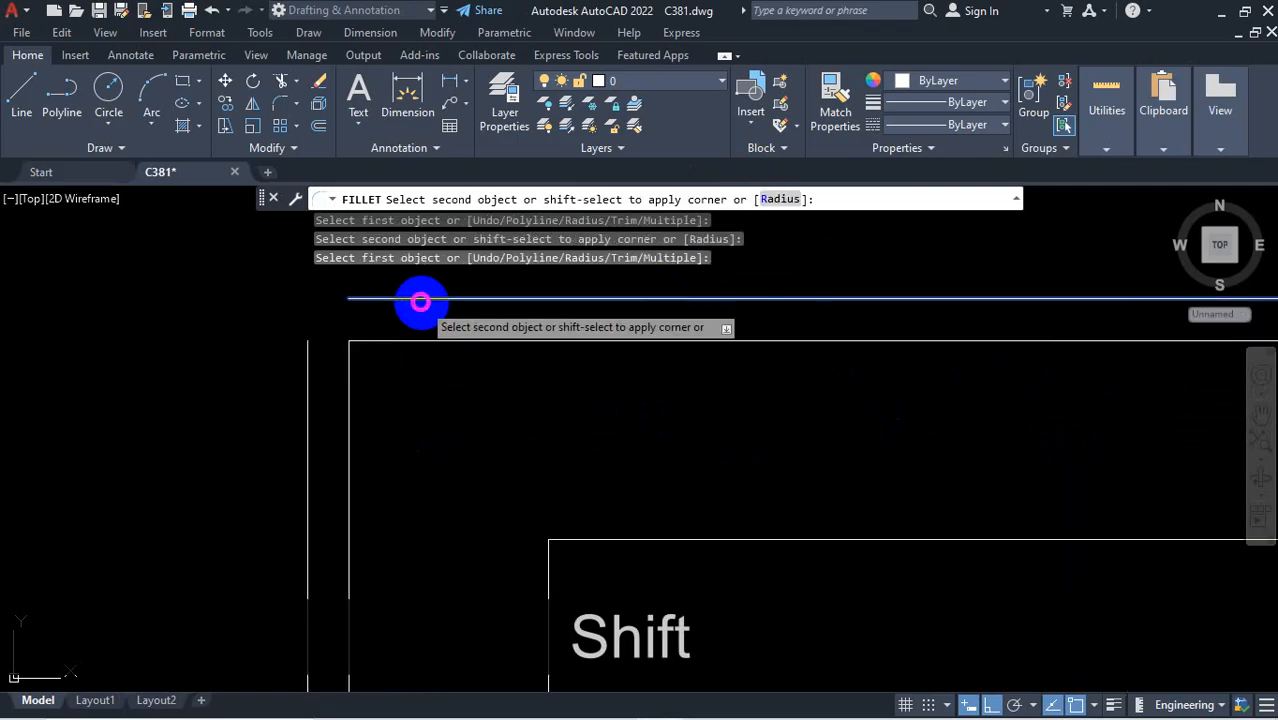
pyautogui.keyDown('shift'); pyautogui.click(307, 362); pyautogui.keyUp('shift')
pyautogui.scroll(-3, 248, 319)
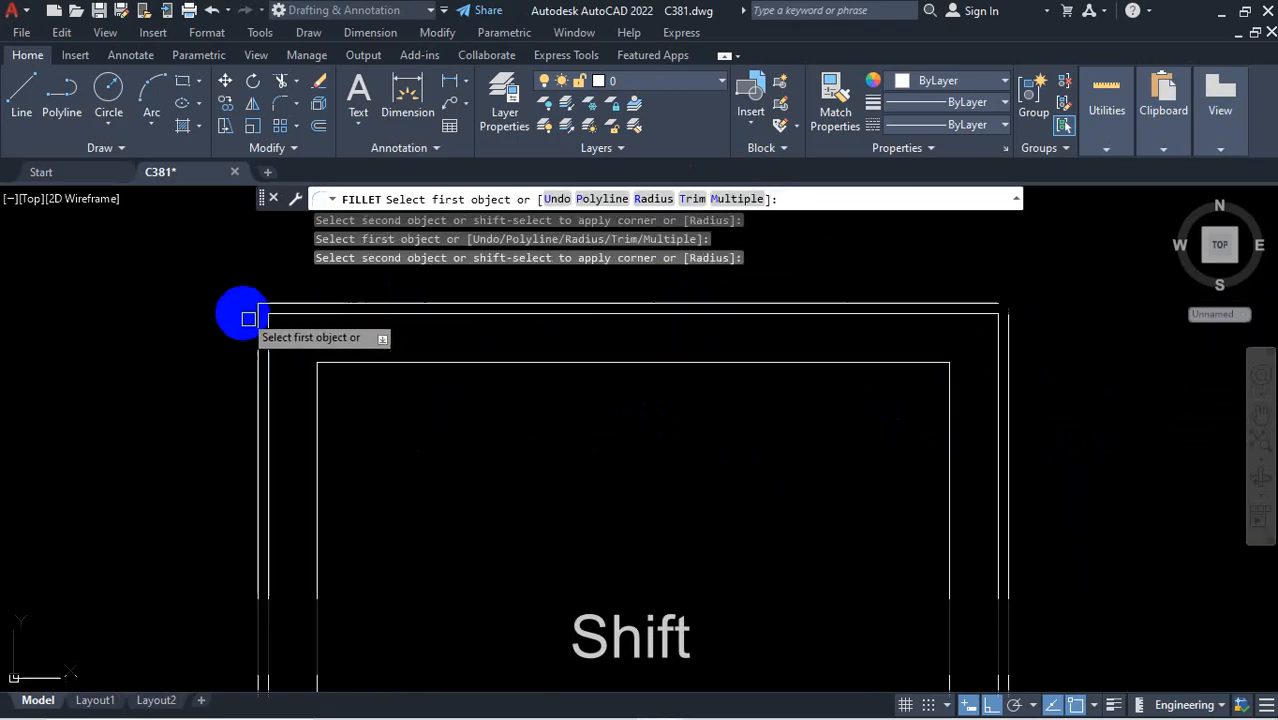
pyautogui.scroll(3, 248, 319)
pyautogui.keyDown('shift'); pyautogui.click(268, 277); pyautogui.keyUp('shift')
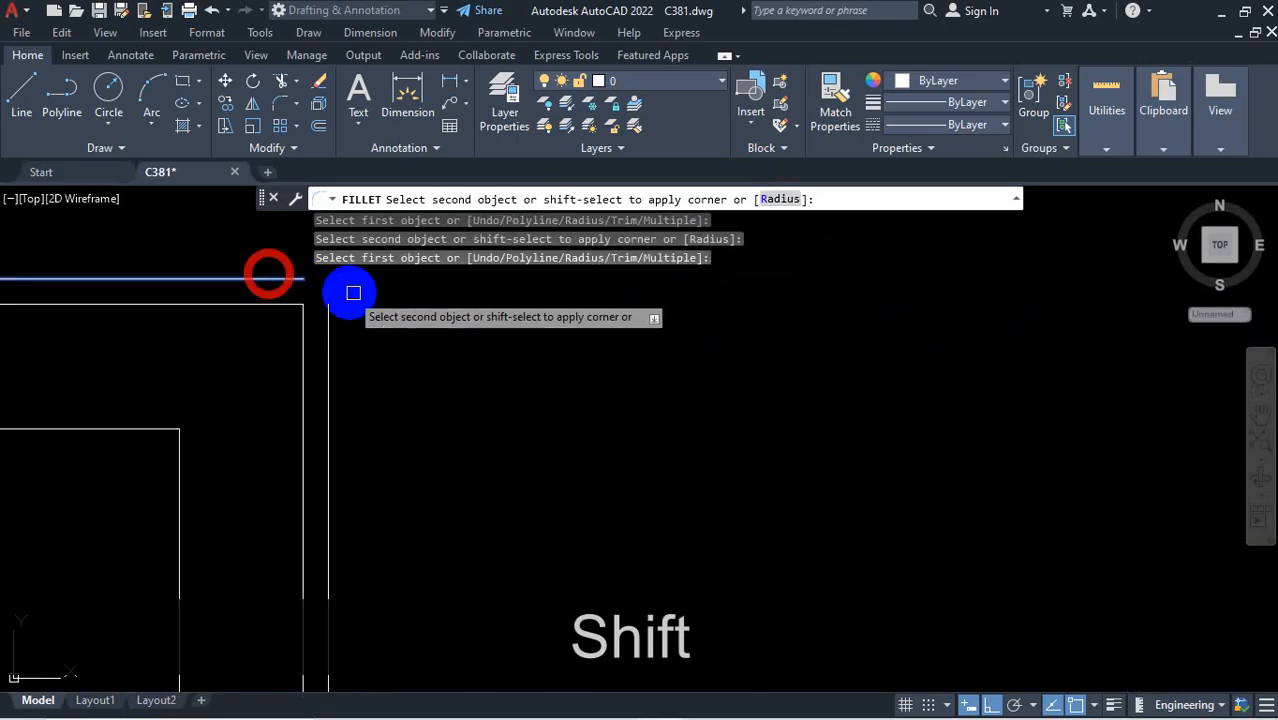
pyautogui.keyDown('shift'); pyautogui.click(331, 345); pyautogui.keyUp('shift')
# Join the outermost bottom line of the first frame to both outermost vertical lines in sharp corners, and end the multiple Fillet
pyautogui.scroll(-3, 645, 317)
pyautogui.scroll(2, 567, 620)
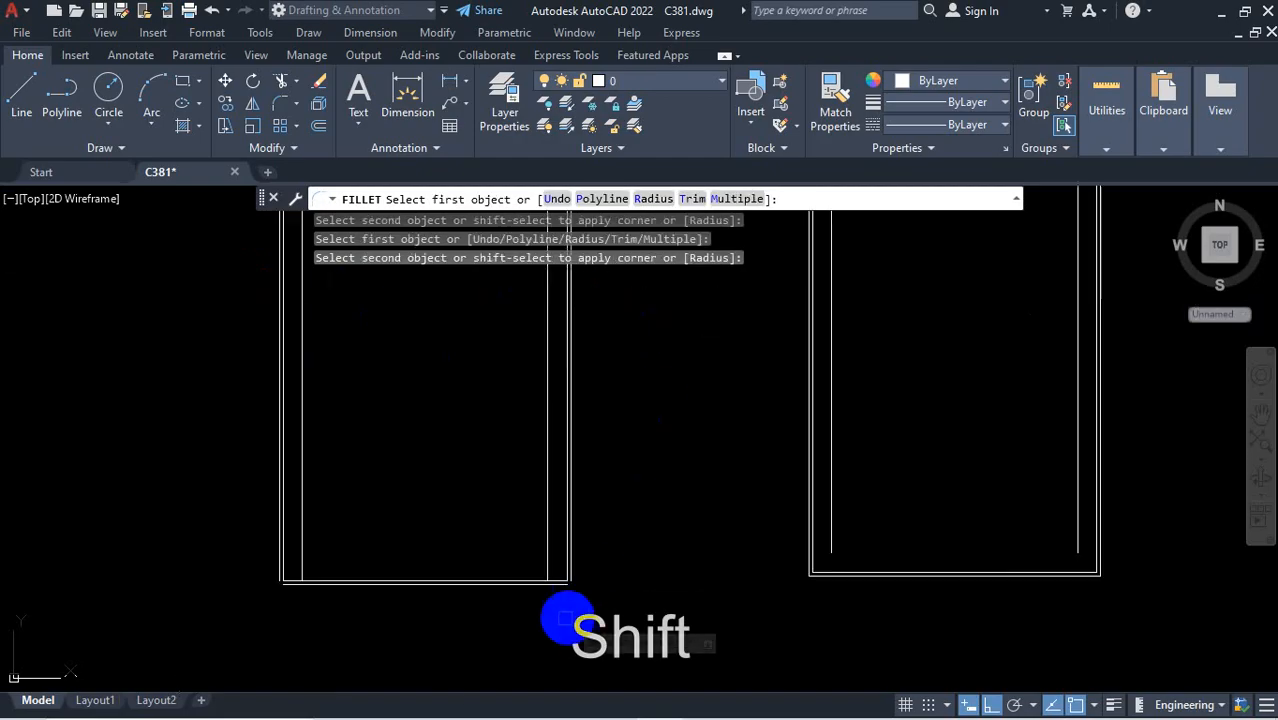
pyautogui.scroll(2, 570, 600)
pyautogui.click(597, 430)
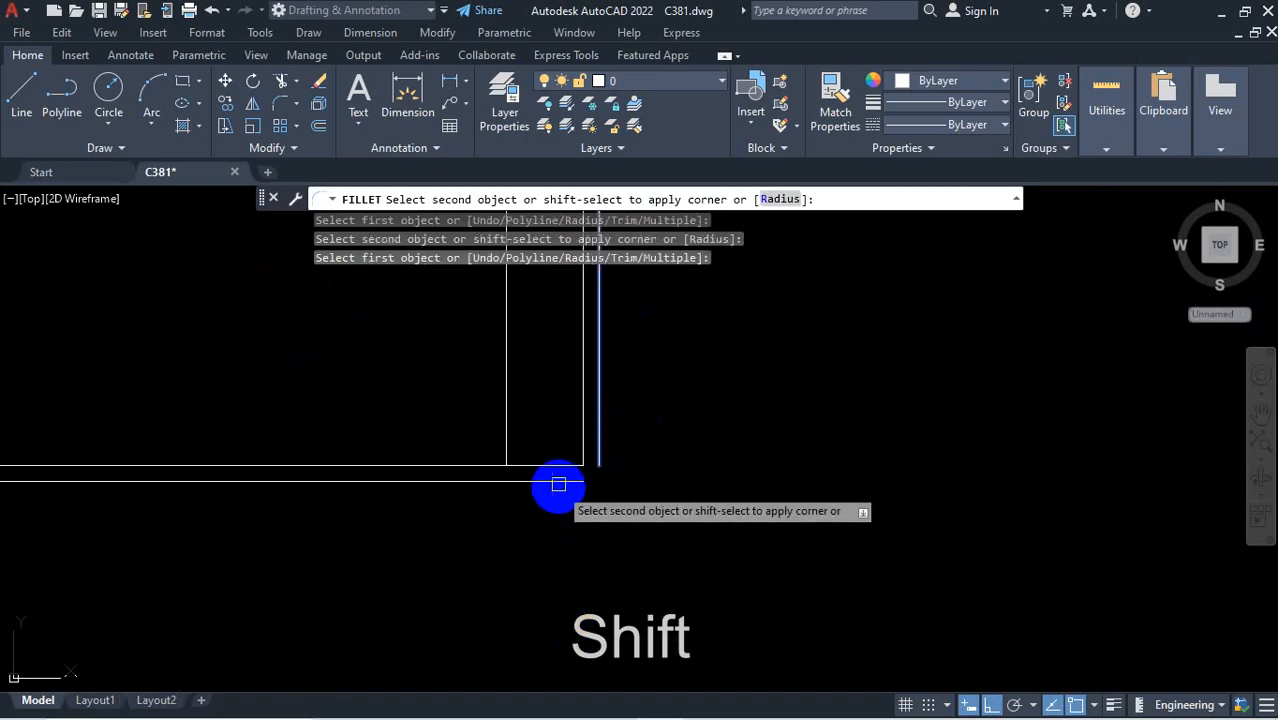
pyautogui.keyDown('shift'); pyautogui.click(558, 484); pyautogui.keyUp('shift')
pyautogui.scroll(-4, 835, 445)
pyautogui.scroll(4, 488, 446)
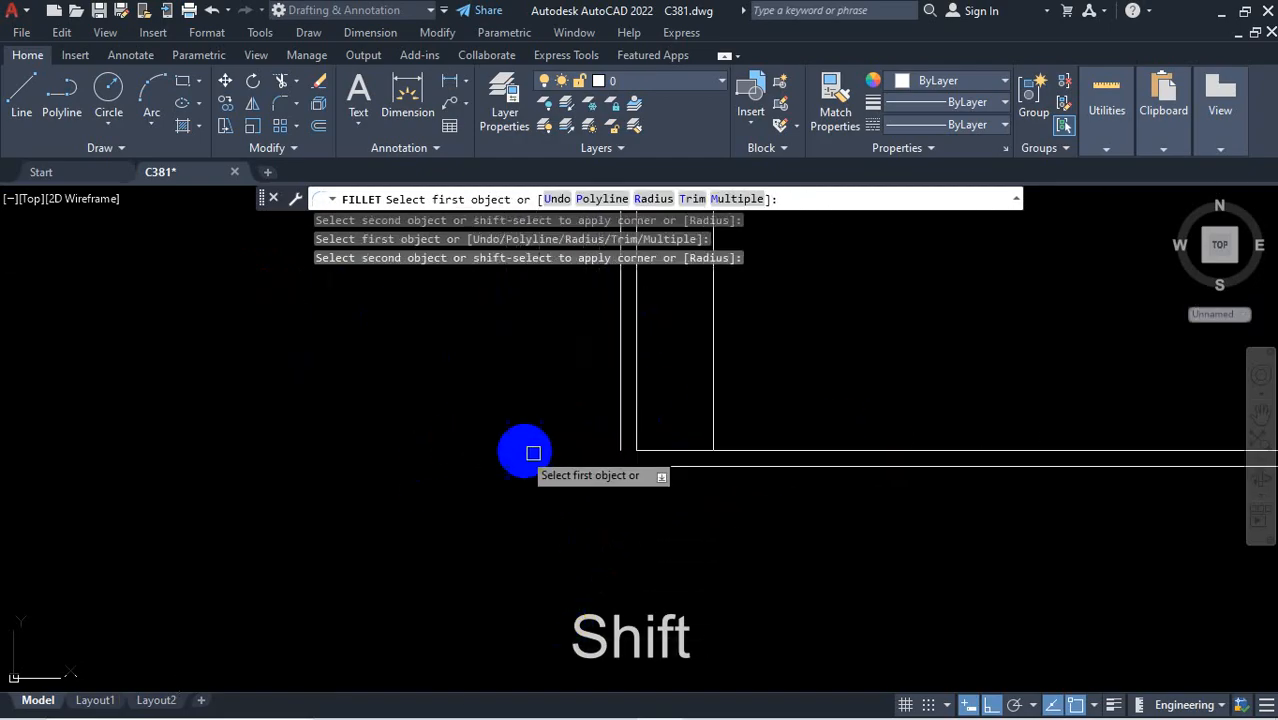
pyautogui.click(681, 463)
pyautogui.keyDown('shift'); pyautogui.click(619, 436); pyautogui.keyUp('shift')
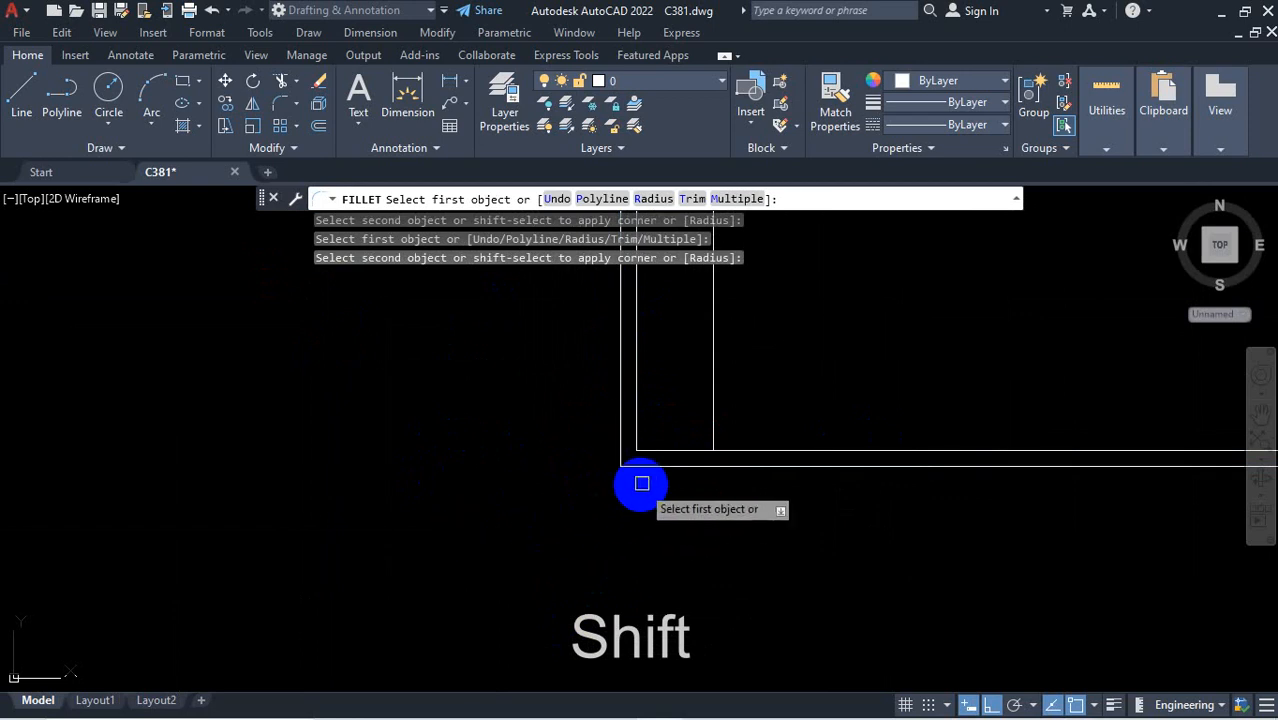
pyautogui.scroll(-1, 600, 520)
pyautogui.press('Escape')
pyautogui.scroll(2, 599, 508)
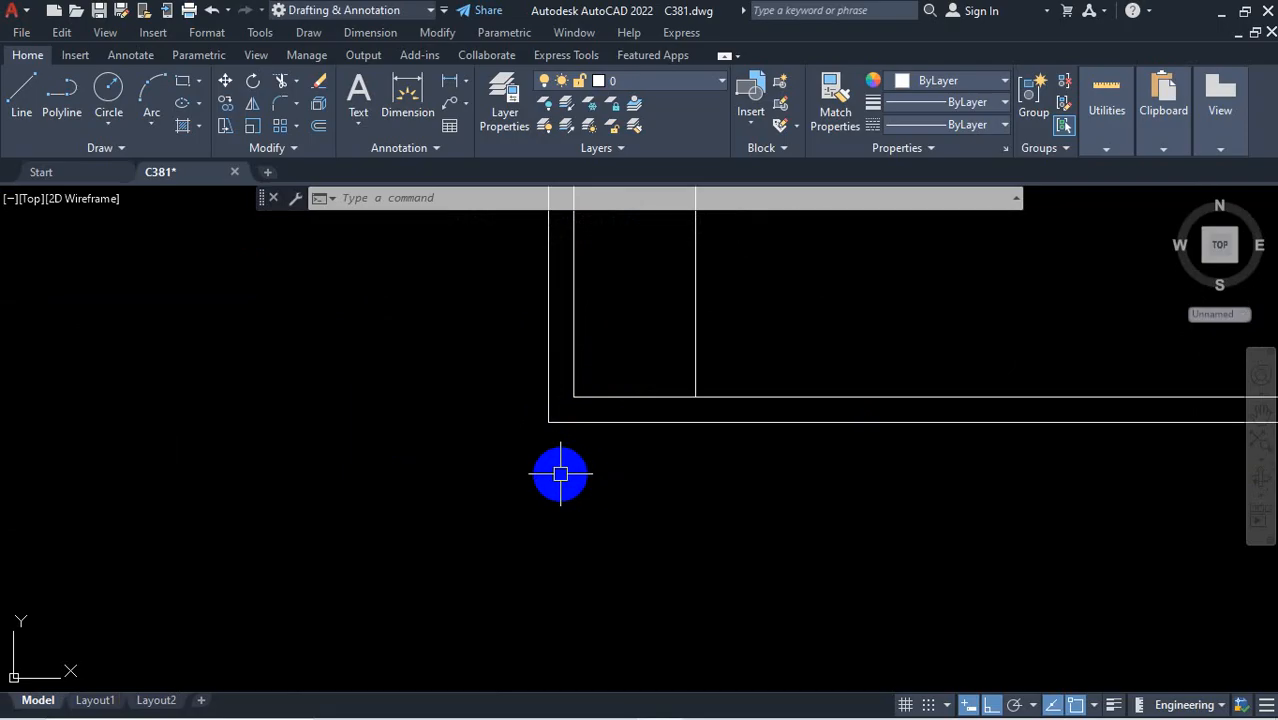
# Fillet the leftmost vertical line and the long horizontal line crossing it in the overlapping rectangles with zero radius, keeping the lower vertical part
pyautogui.scroll(-5, 608, 479)
pyautogui.scroll(6, 668, 465)
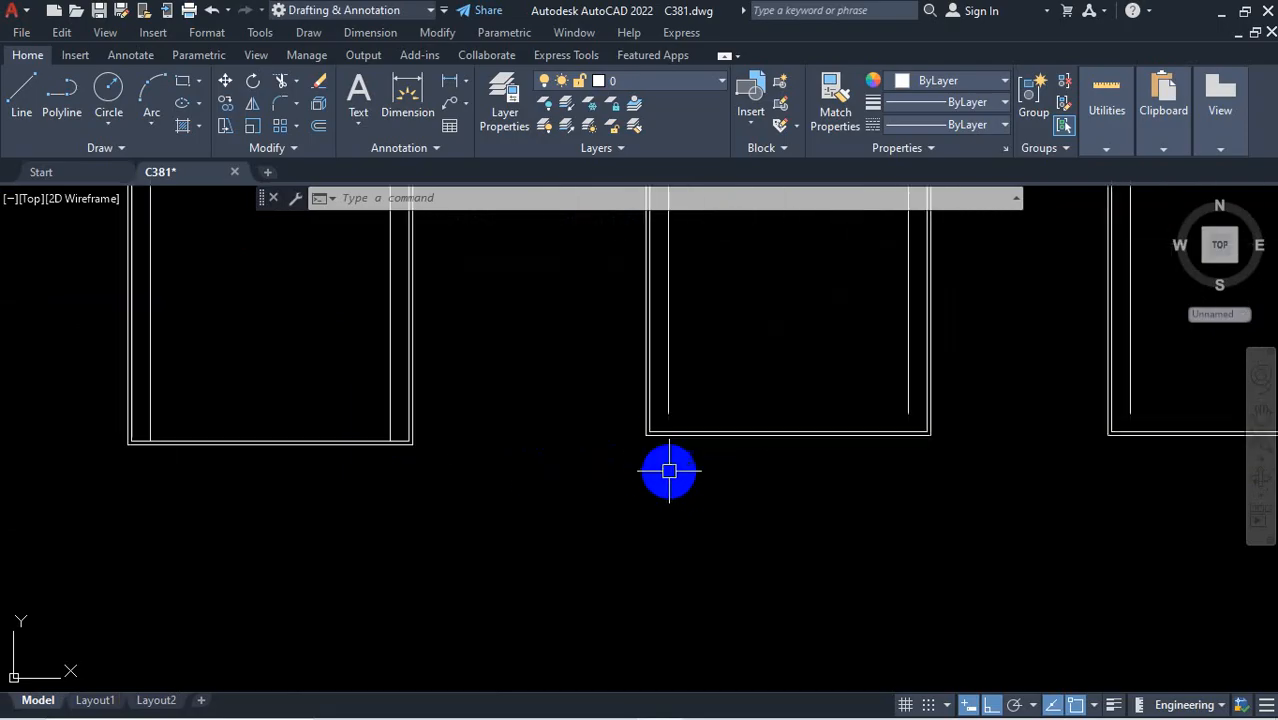
pyautogui.press('Return')
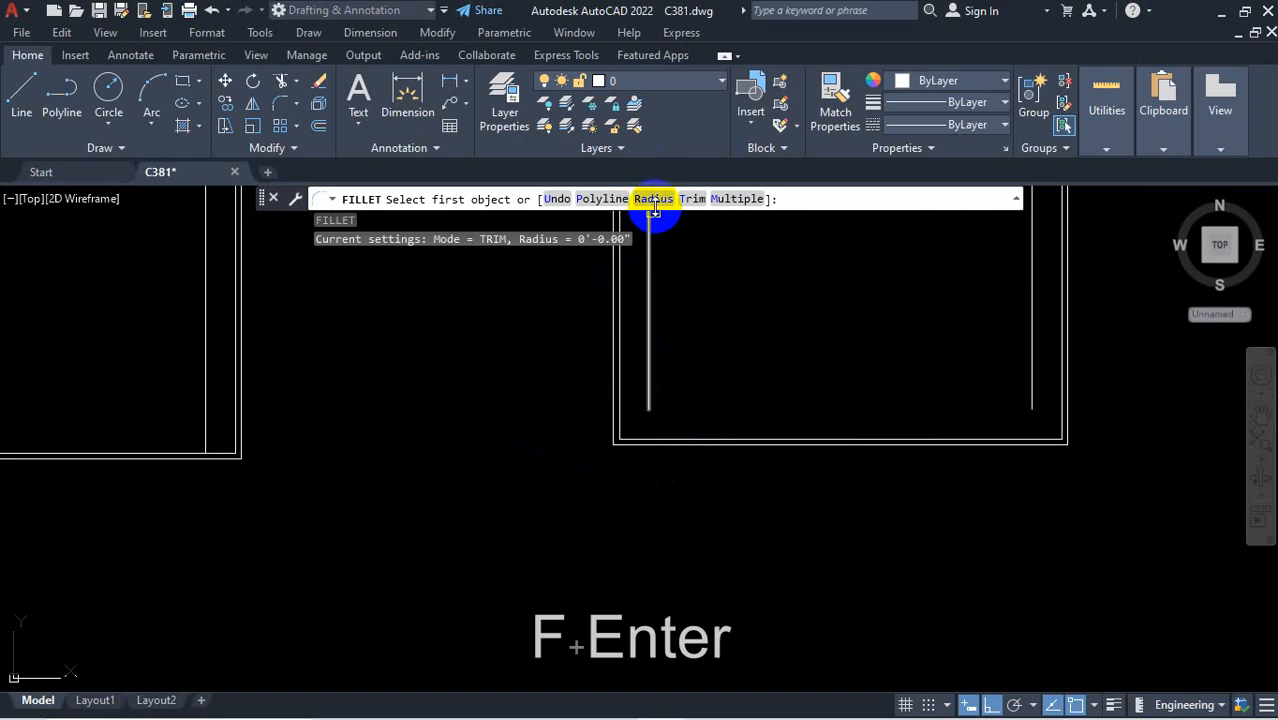
pyautogui.hotkey('ctrl', '1')
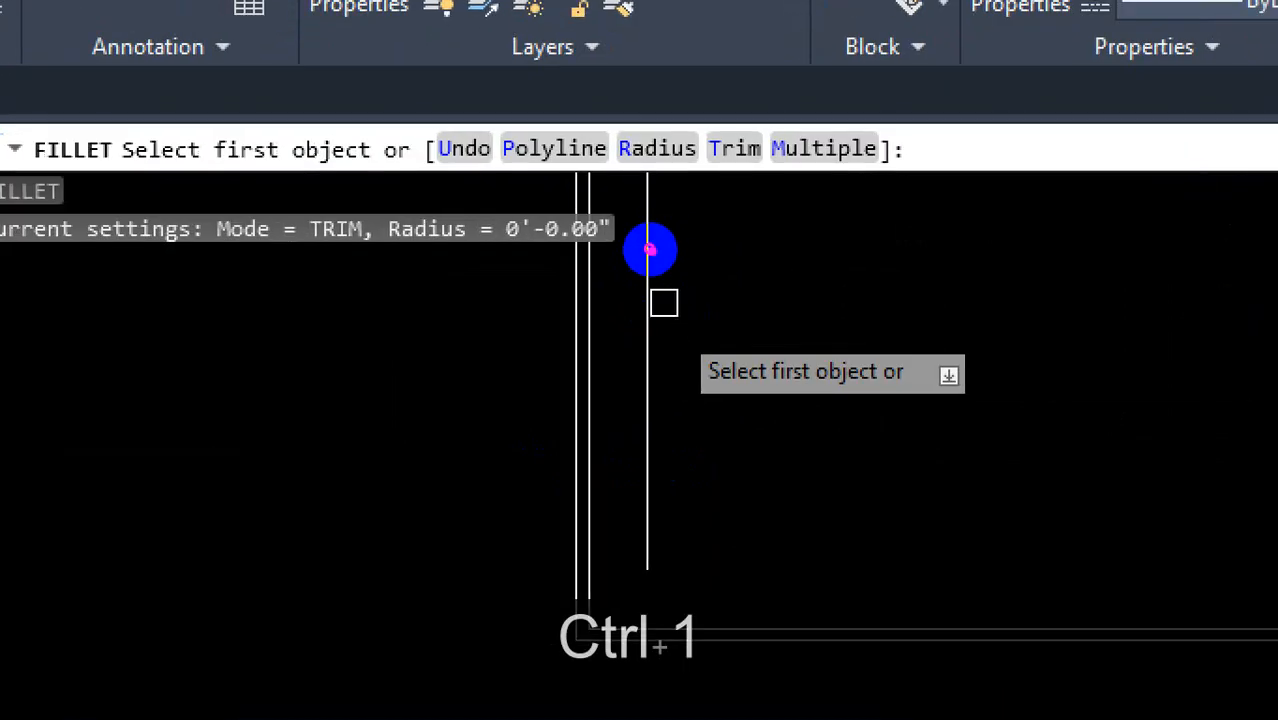
pyautogui.moveTo(485, 197)
pyautogui.mouseDown()
pyautogui.moveTo(659, 222)
pyautogui.moveTo(608, 223)
pyautogui.mouseUp()
pyautogui.press('Escape')
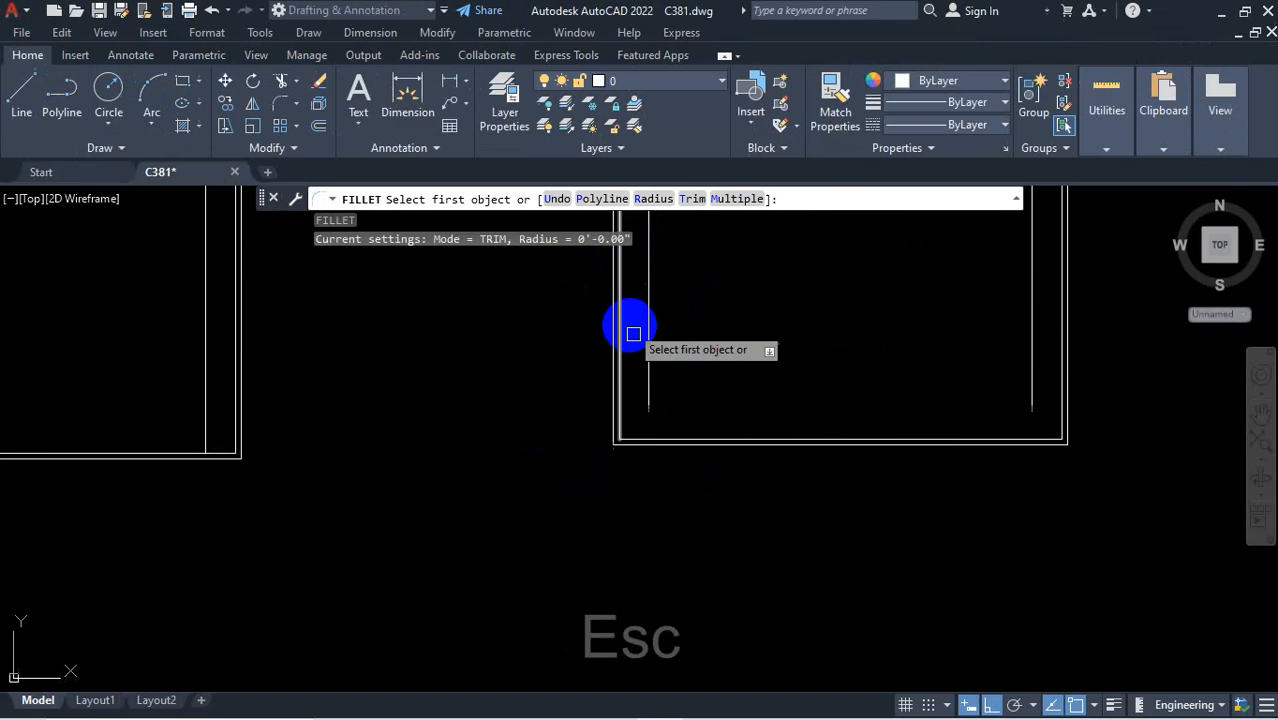
pyautogui.scroll(2, 680, 450)
pyautogui.scroll(-6, 675, 447)
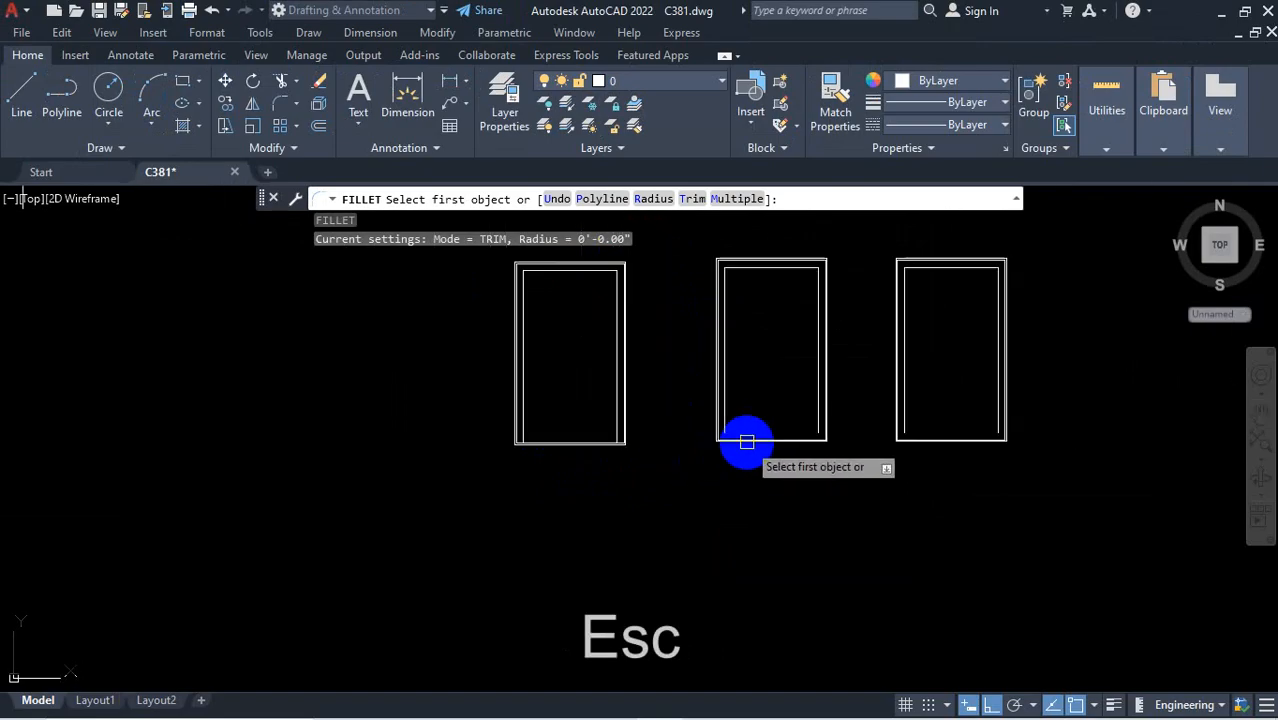
pyautogui.scroll(6, 727, 371)
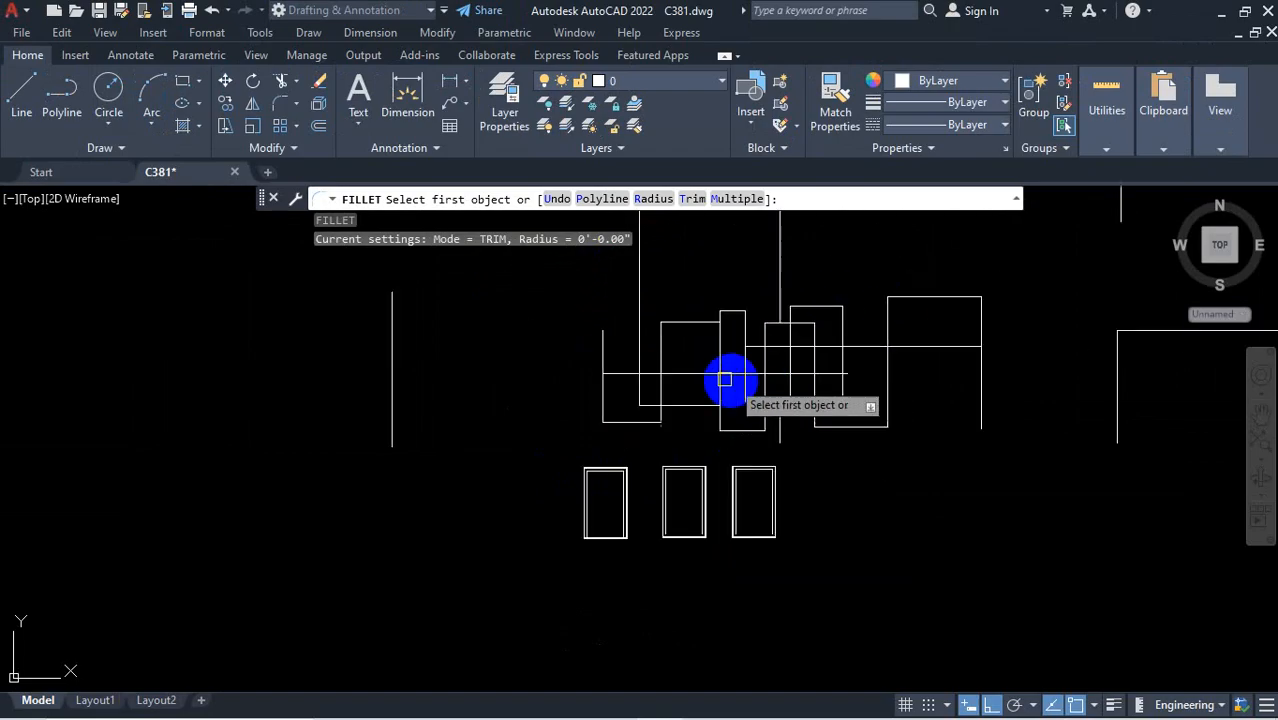
pyautogui.click(588, 384)
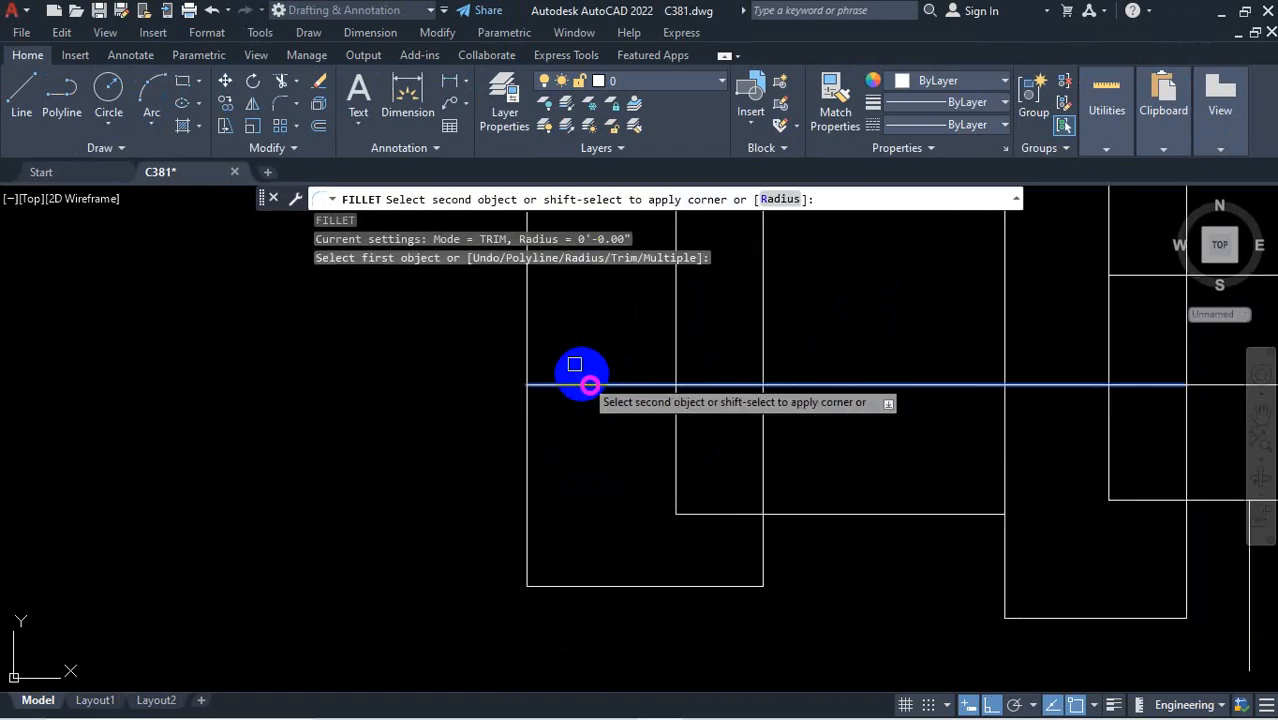
pyautogui.click(529, 430)
pyautogui.scroll(2, 533, 388)
pyautogui.scroll(5, 540, 375)
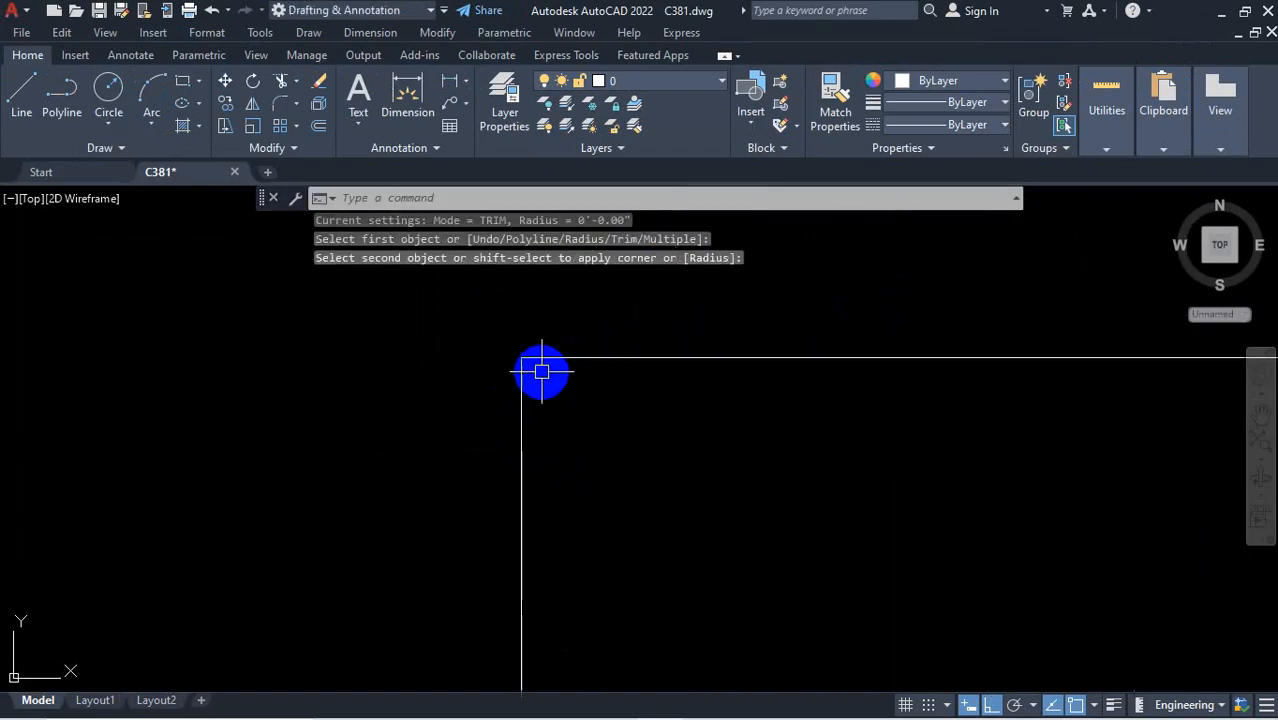
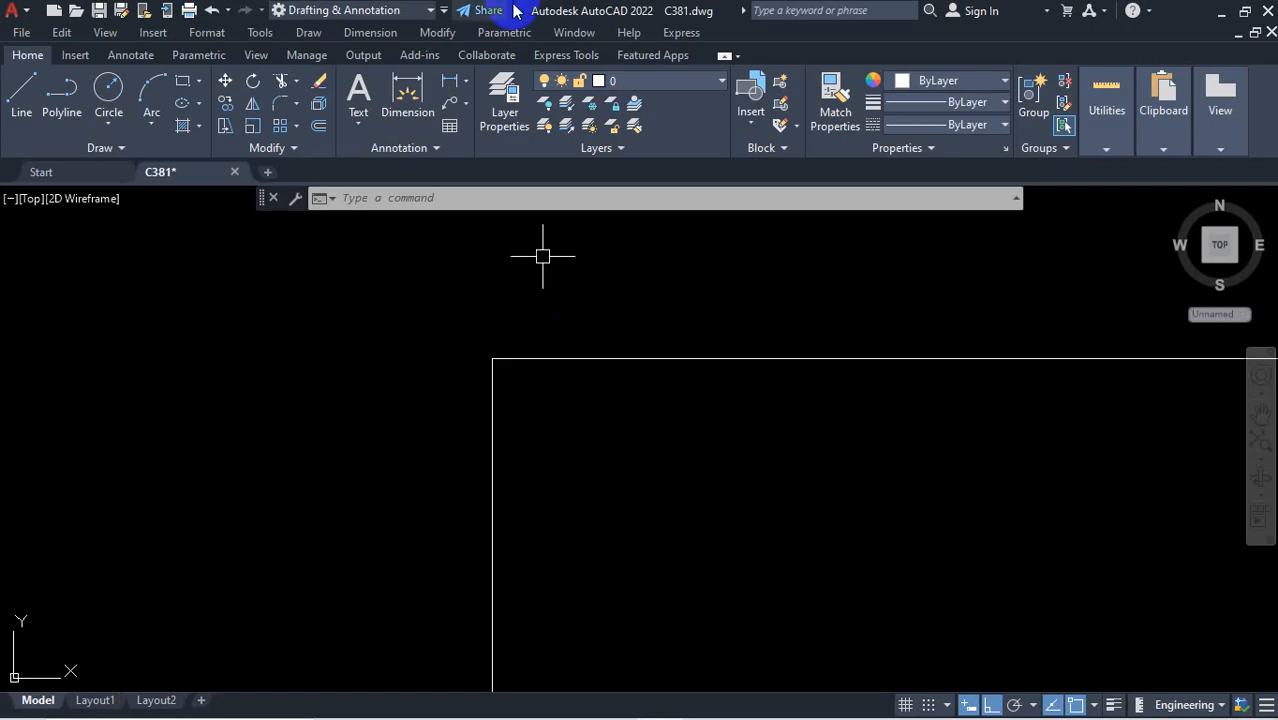
pyautogui.scroll(-4, 479, 268)
pyautogui.moveTo(488, 320); pyautogui.dragTo(406, 452, button='middle')
pyautogui.scroll(-4, 425, 448)
pyautogui.scroll(-3, 600, 450)
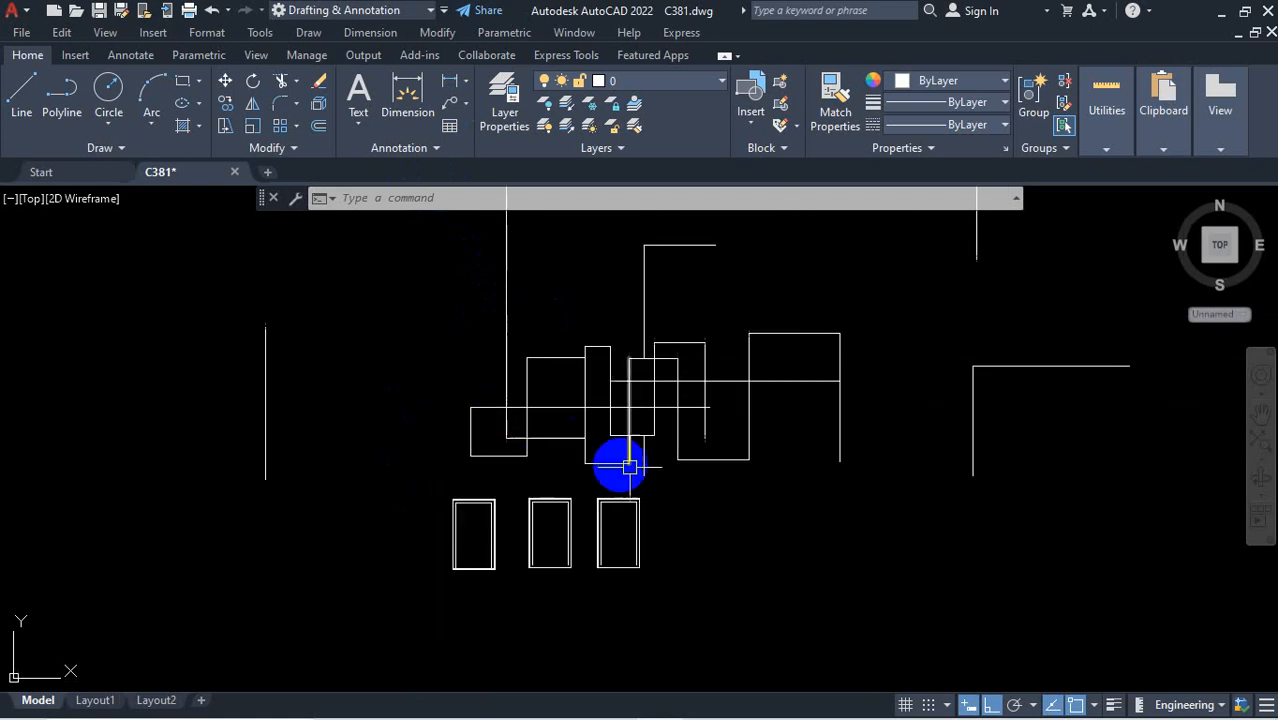
pyautogui.scroll(6, 591, 536)
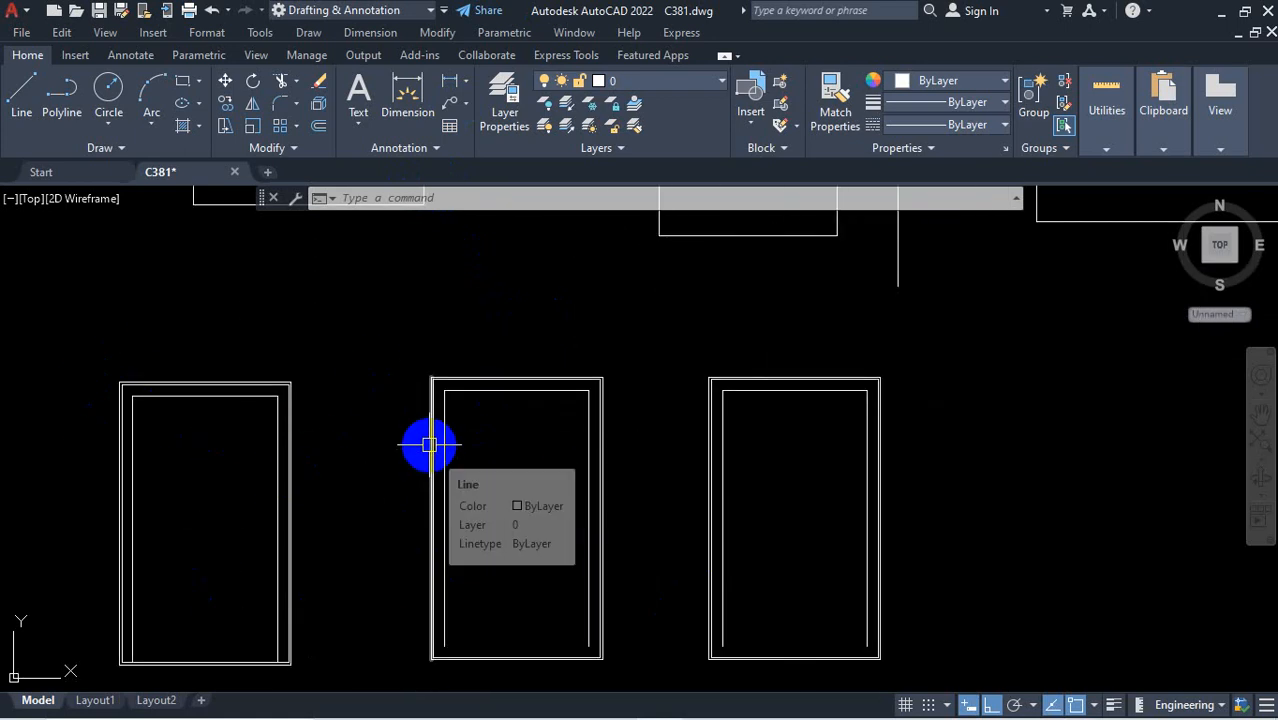
pyautogui.scroll(-2, 444, 456)
pyautogui.scroll(-4, 444, 456)
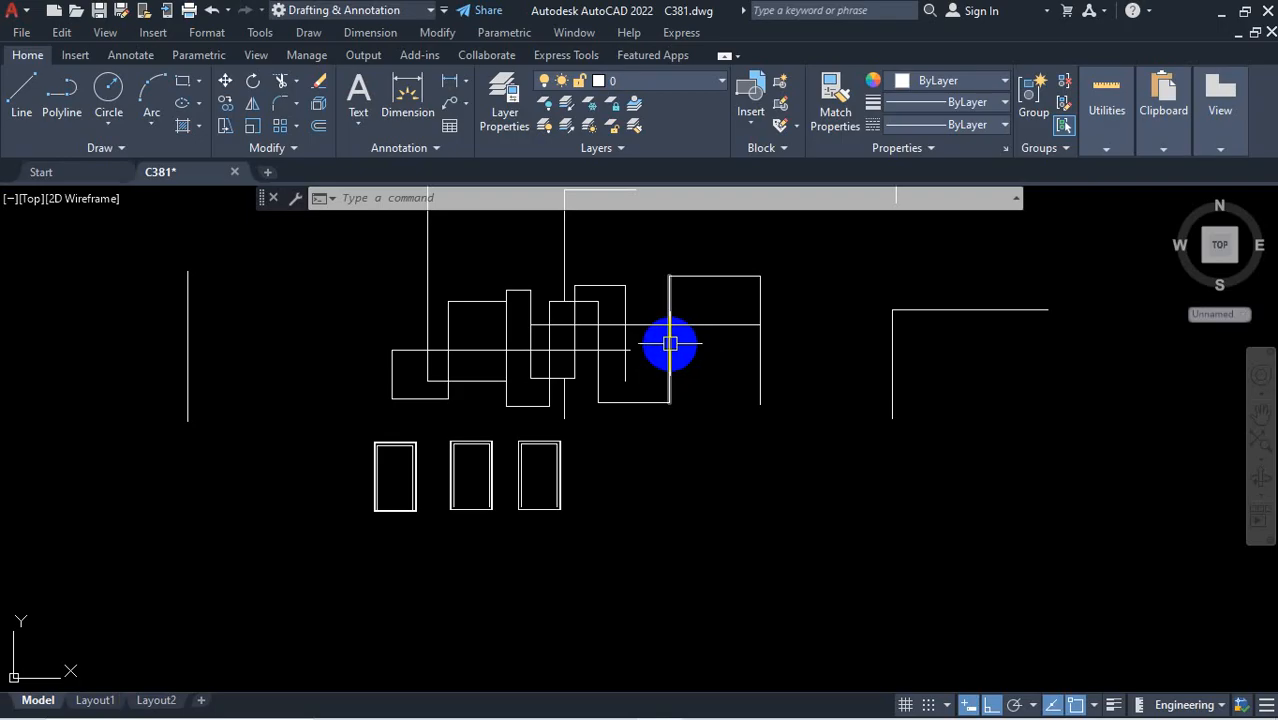
pyautogui.scroll(-5, 557, 429)
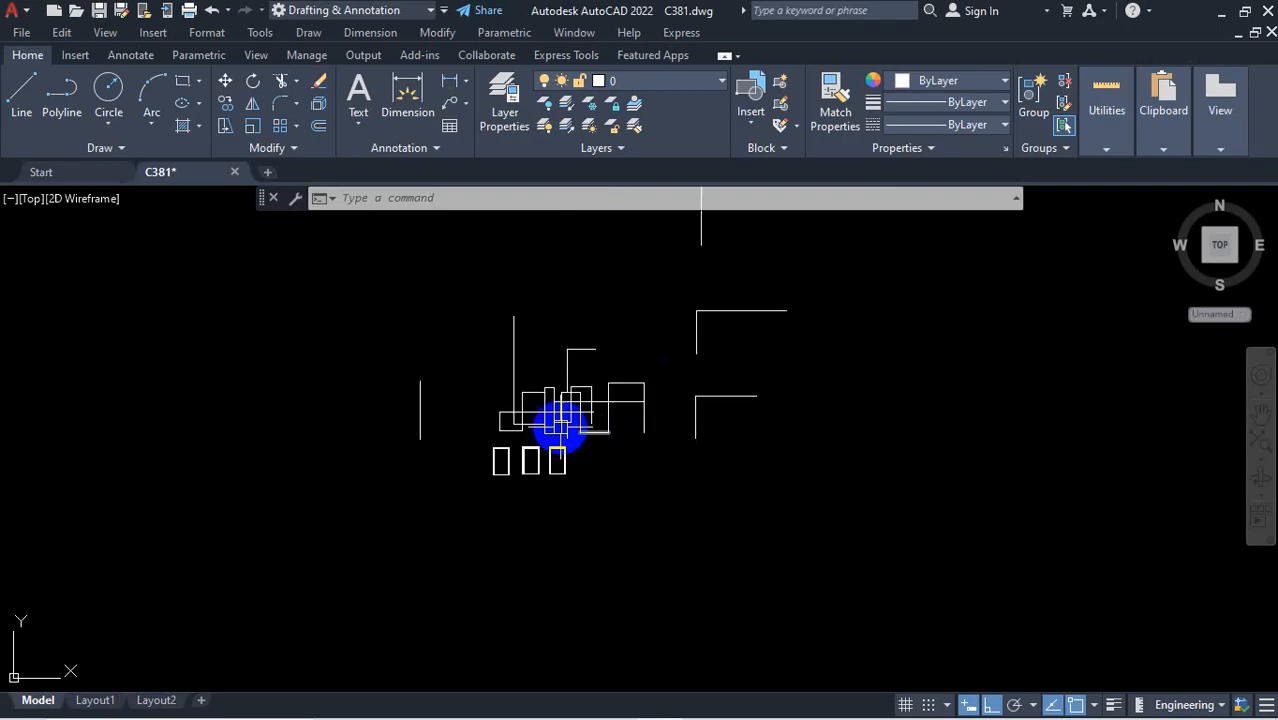
pyautogui.scroll(3, 510, 438)
pyautogui.scroll(6, 527, 416)
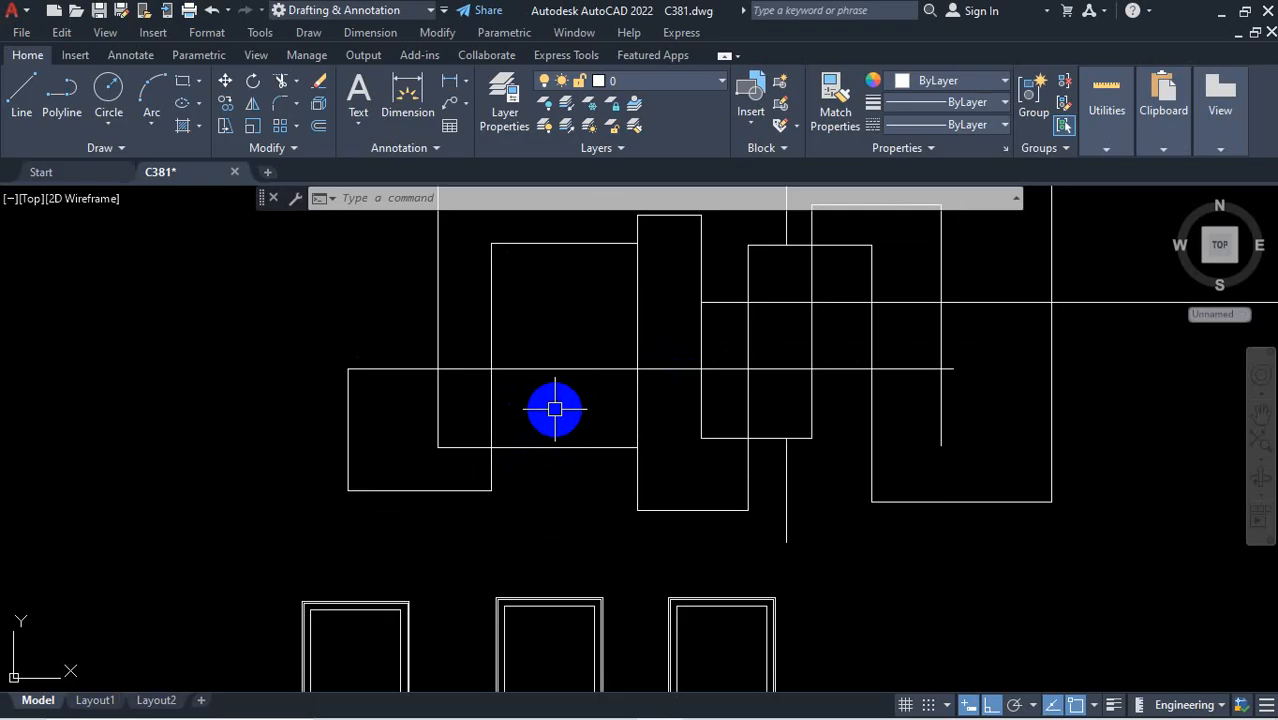
pyautogui.scroll(-3, 640, 403)
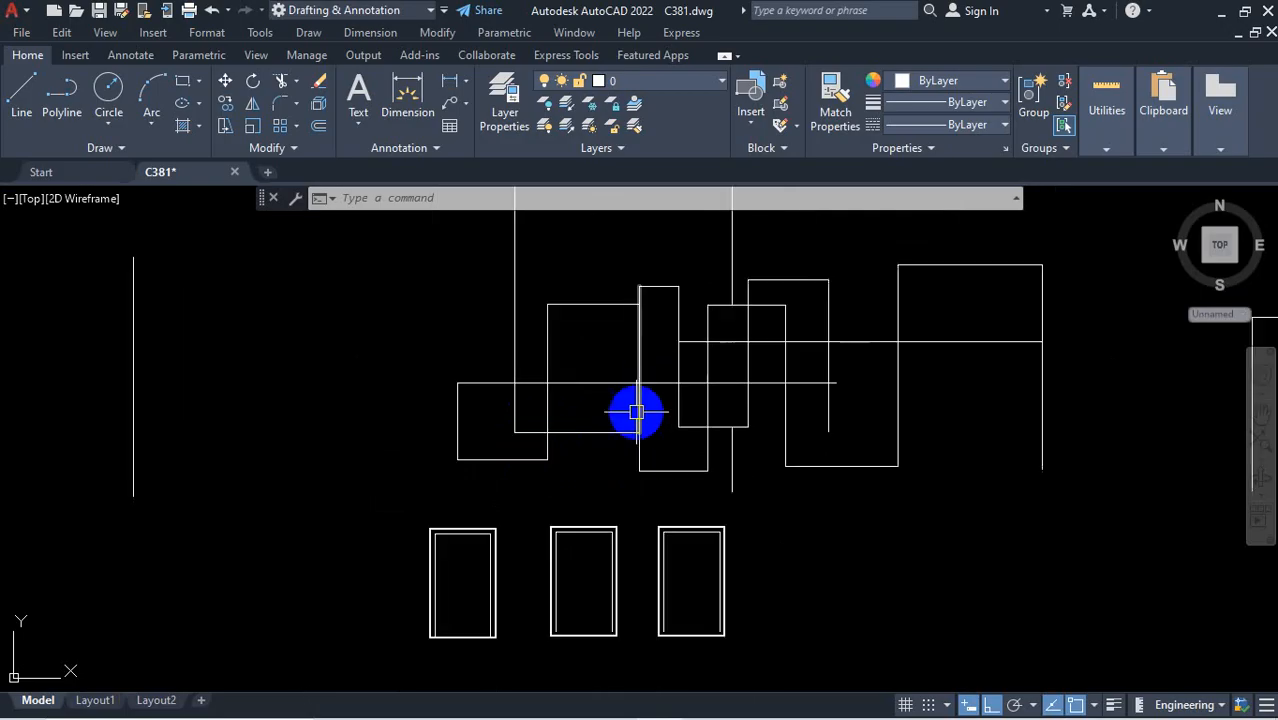
pyautogui.scroll(3, 658, 398)
pyautogui.hotkey('ctrl', '1')
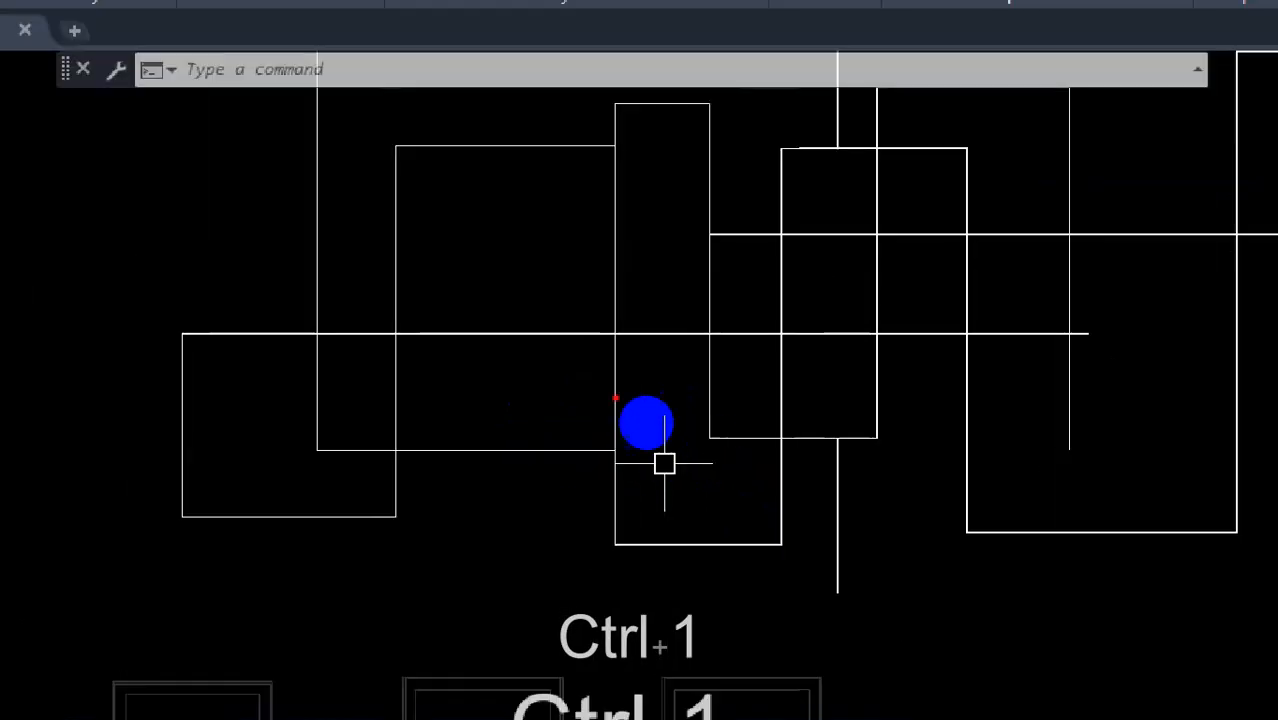
pyautogui.moveTo(510, 371)
pyautogui.mouseDown()
pyautogui.moveTo(601, 373)
pyautogui.moveTo(622, 400)
pyautogui.moveTo(624, 488)
pyautogui.mouseUp()
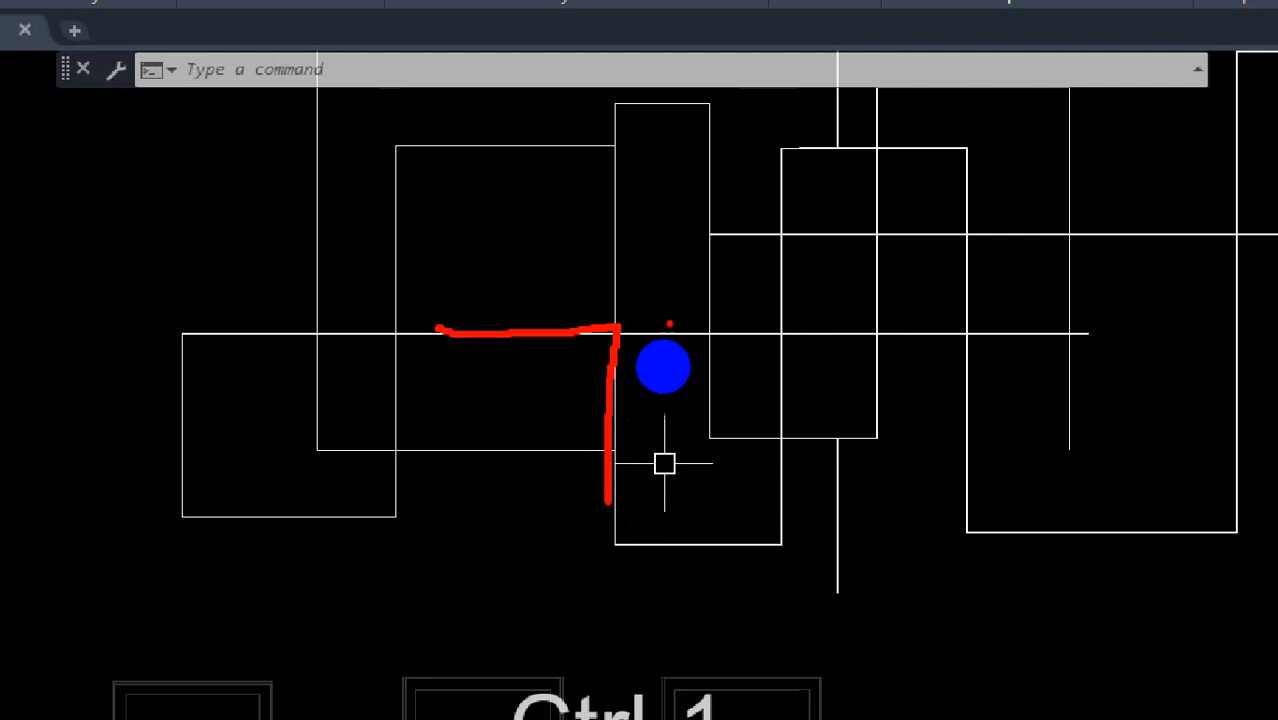
pyautogui.moveTo(655, 370)
pyautogui.mouseDown()
pyautogui.moveTo(685, 360)
pyautogui.moveTo(756, 380)
pyautogui.moveTo(931, 384)
pyautogui.mouseUp()
pyautogui.moveTo(639, 325); pyautogui.dragTo(636, 231)
pyautogui.moveTo(628, 119); pyautogui.dragTo(590, 141)
pyautogui.moveTo(593, 117); pyautogui.dragTo(644, 164)
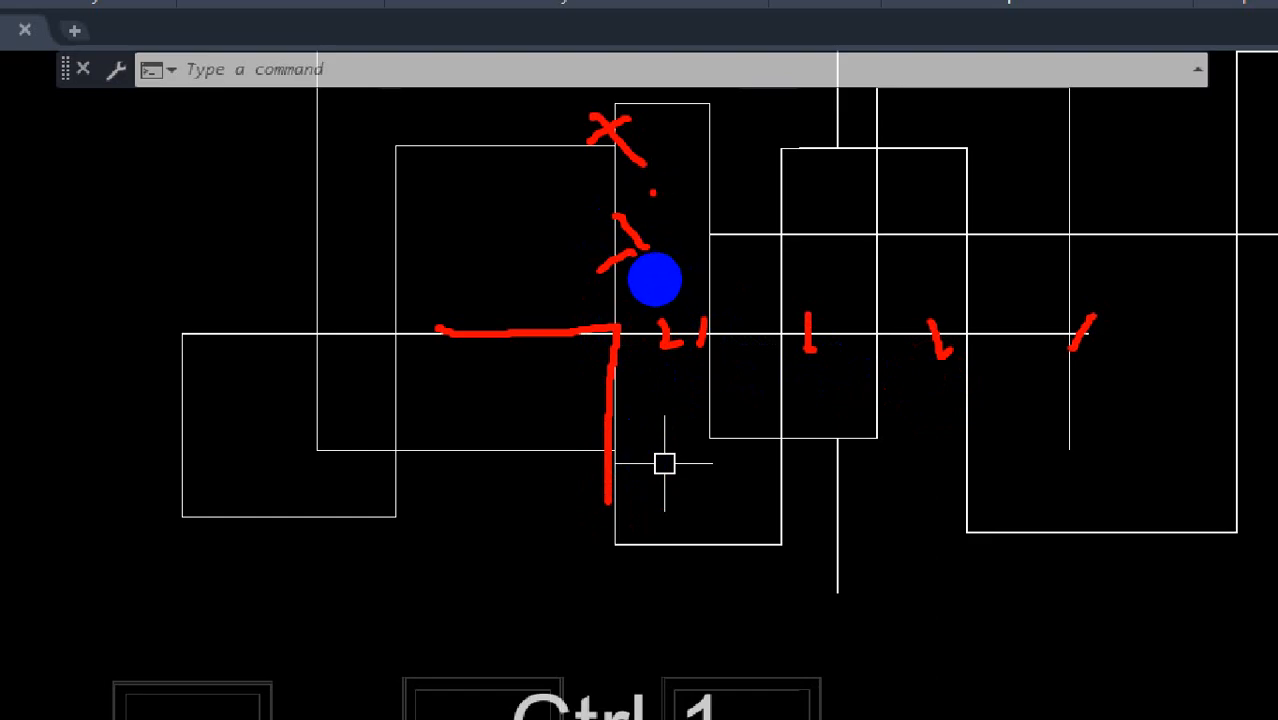
pyautogui.press('Escape')
# Fillet the long horizontal line with the middle vertical line in a sharp corner, keeping the left and lower parts, and delete the overlapping full-height vertical line
pyautogui.write('F')
pyautogui.press('Return')
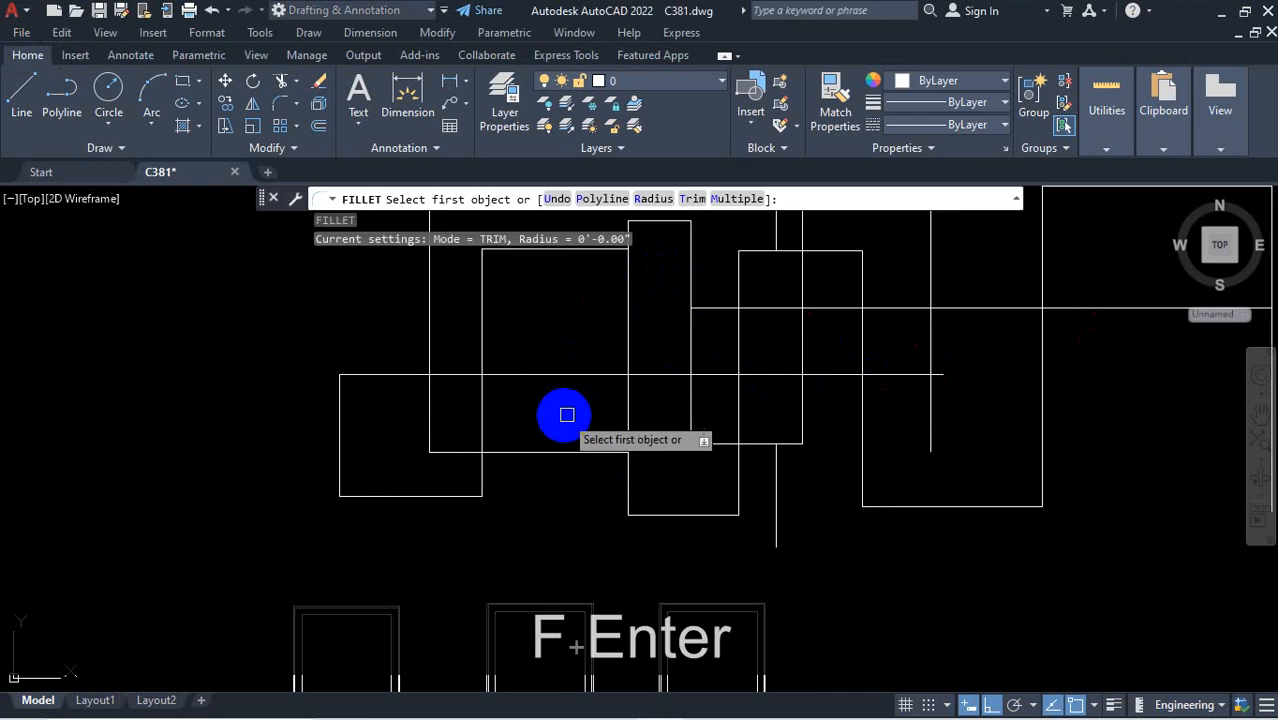
pyautogui.keyDown('shift'); pyautogui.click(579, 374); pyautogui.keyUp('shift')
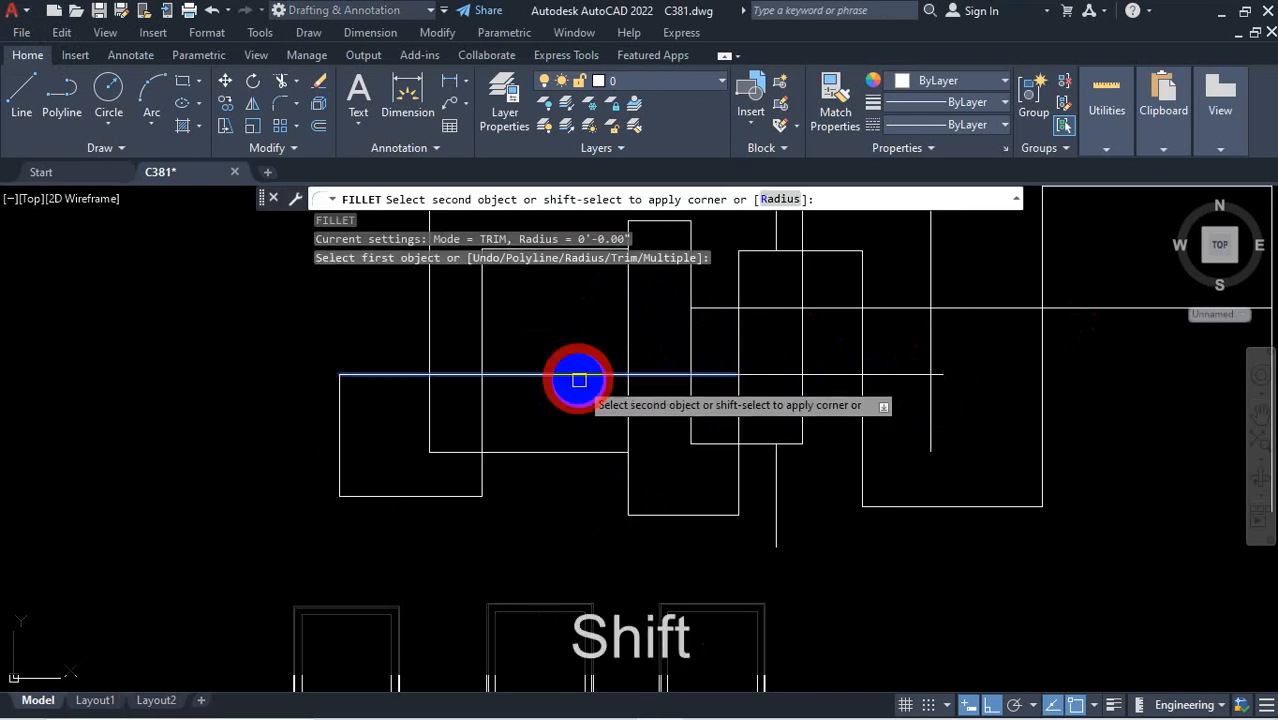
pyautogui.keyDown('shift'); pyautogui.click(628, 423); pyautogui.keyUp('shift')
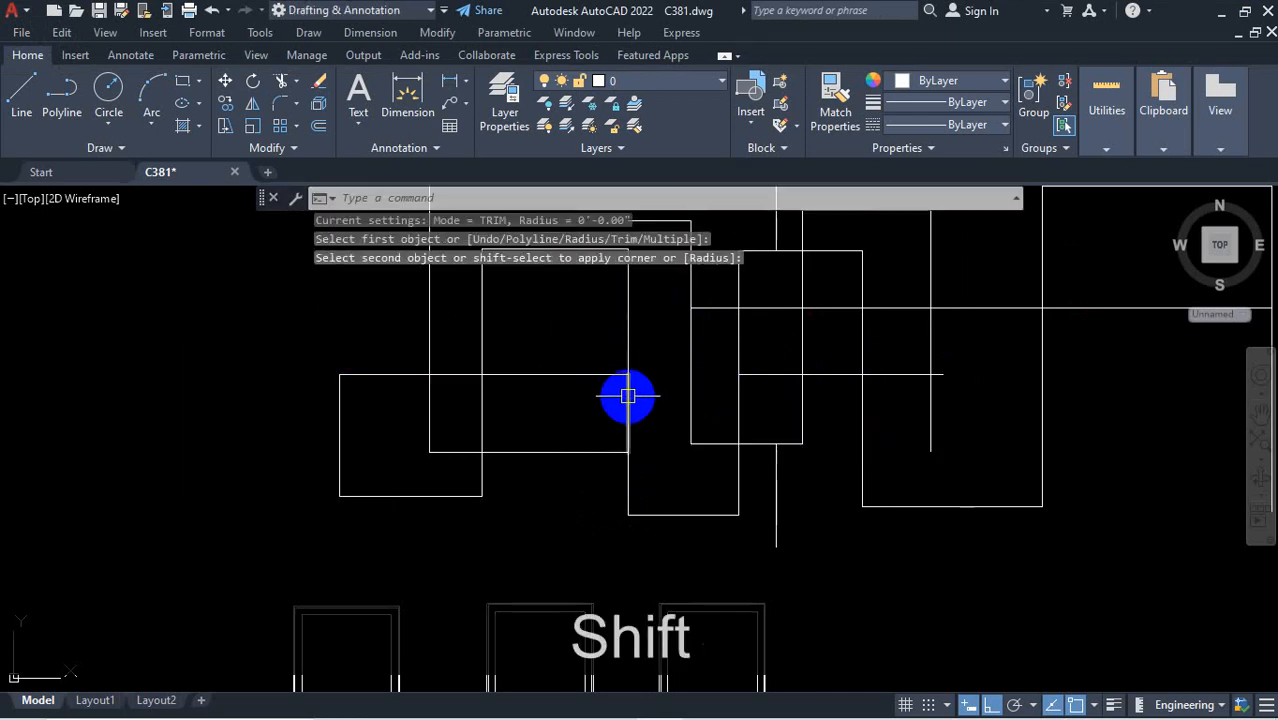
pyautogui.click(627, 325)
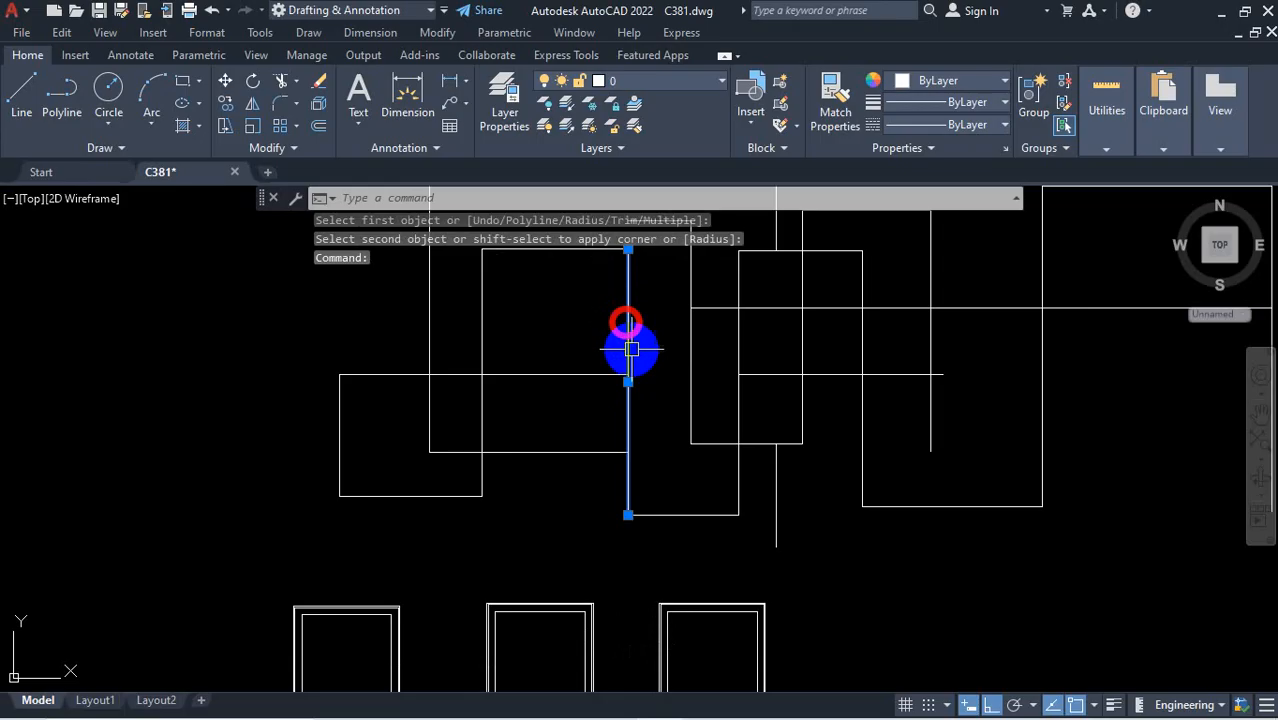
pyautogui.press('Delete')
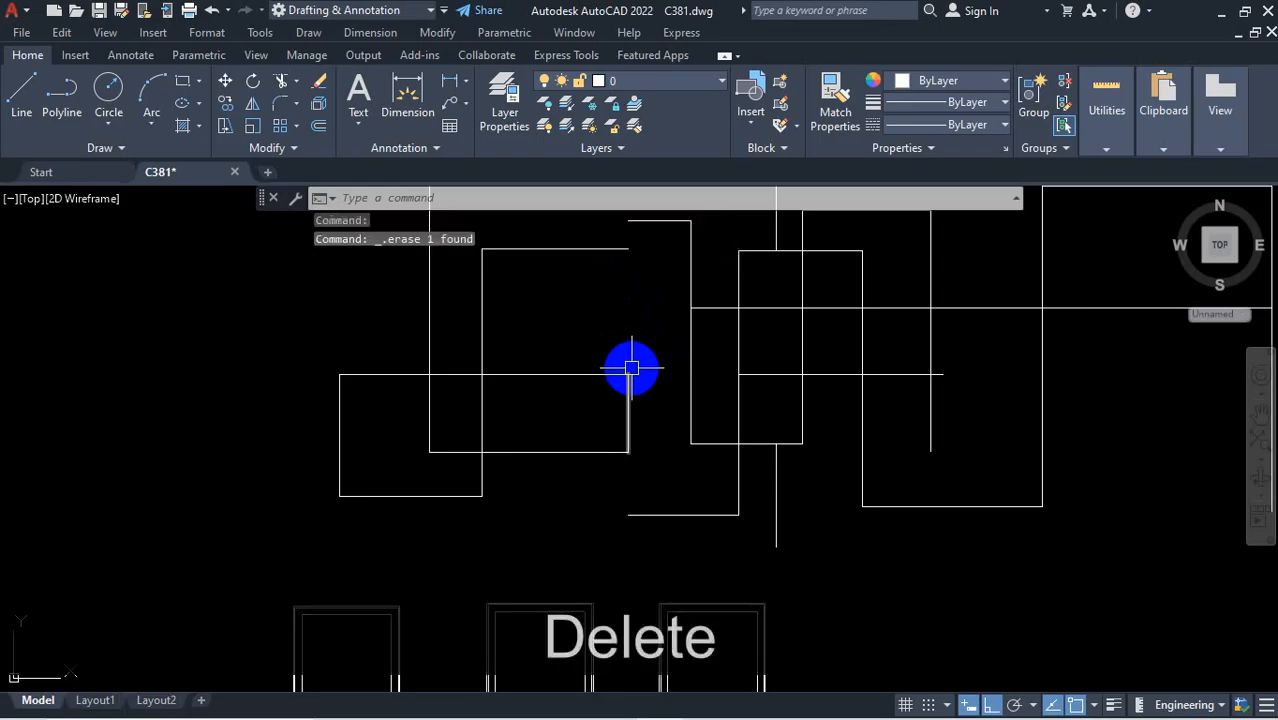
# Fillet the short right end of the remaining horizontal line with the vertical line it crosses in a sharp corner, keeping the lower vertical part
pyautogui.scroll(-2, 644, 361)
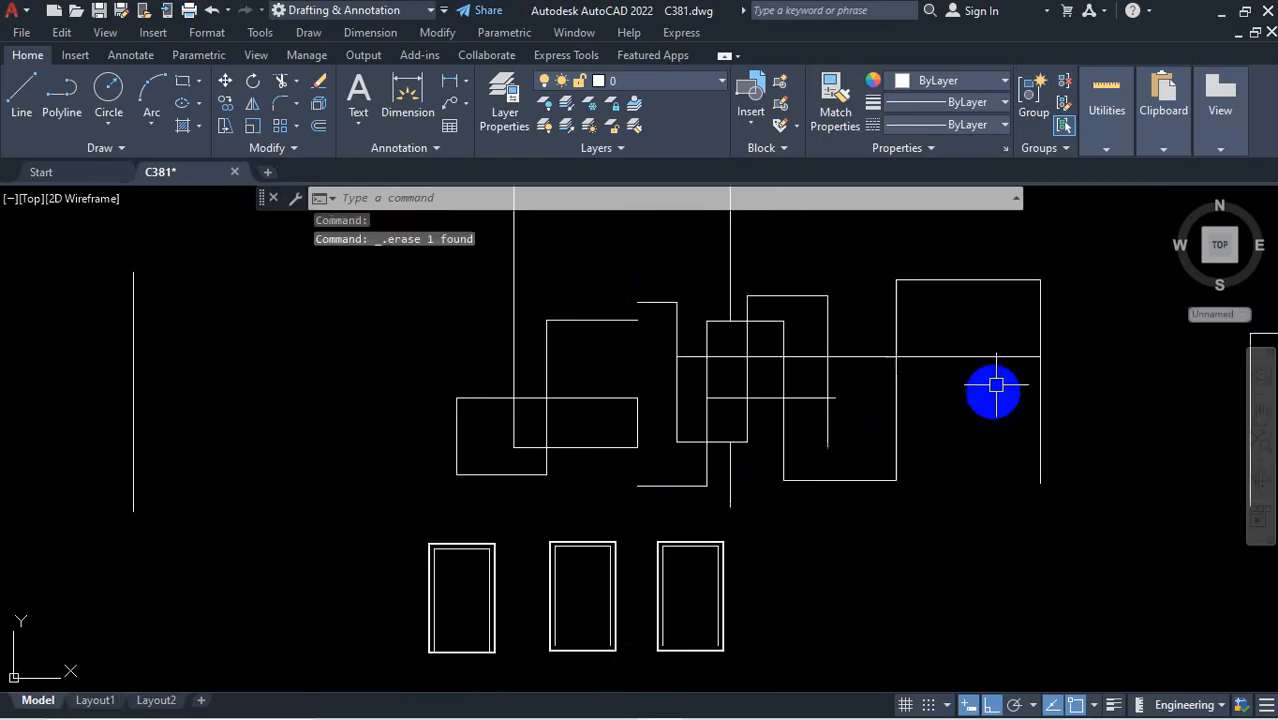
pyautogui.scroll(2, 950, 337)
pyautogui.scroll(-2, 950, 337)
pyautogui.scroll(2, 843, 390)
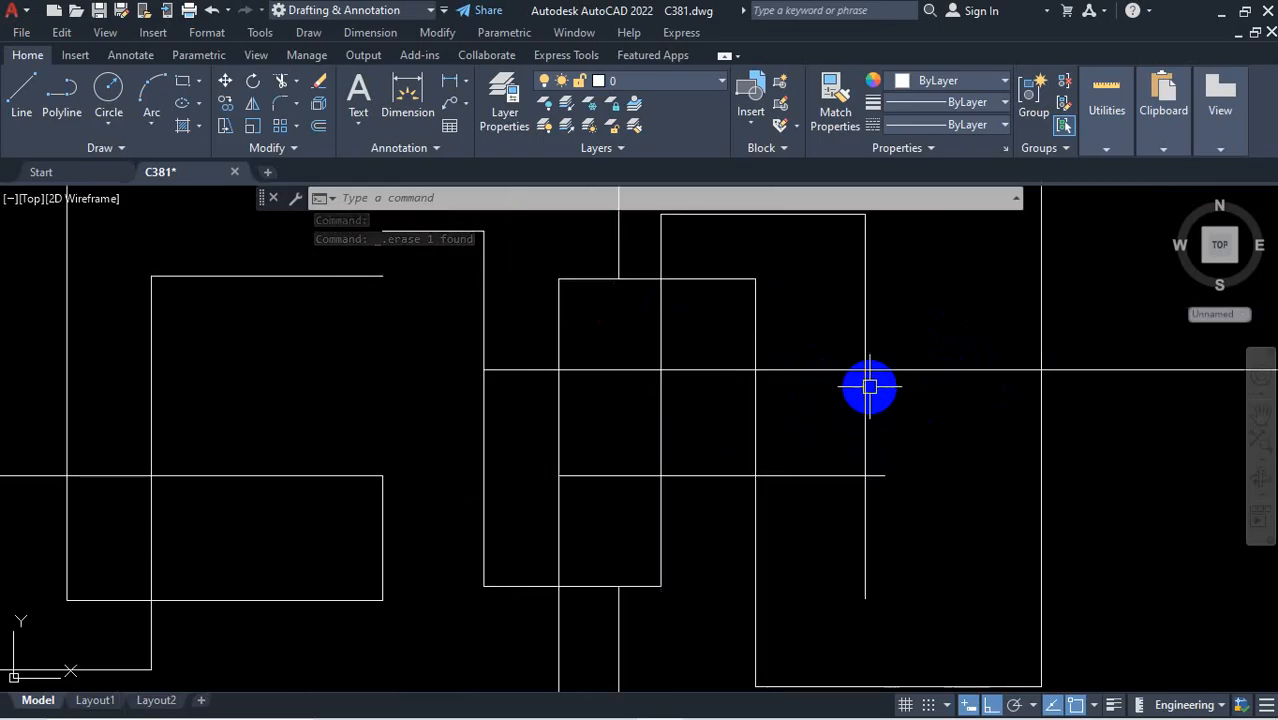
pyautogui.scroll(-2, 864, 385)
pyautogui.scroll(2, 899, 420)
pyautogui.scroll(2, 868, 485)
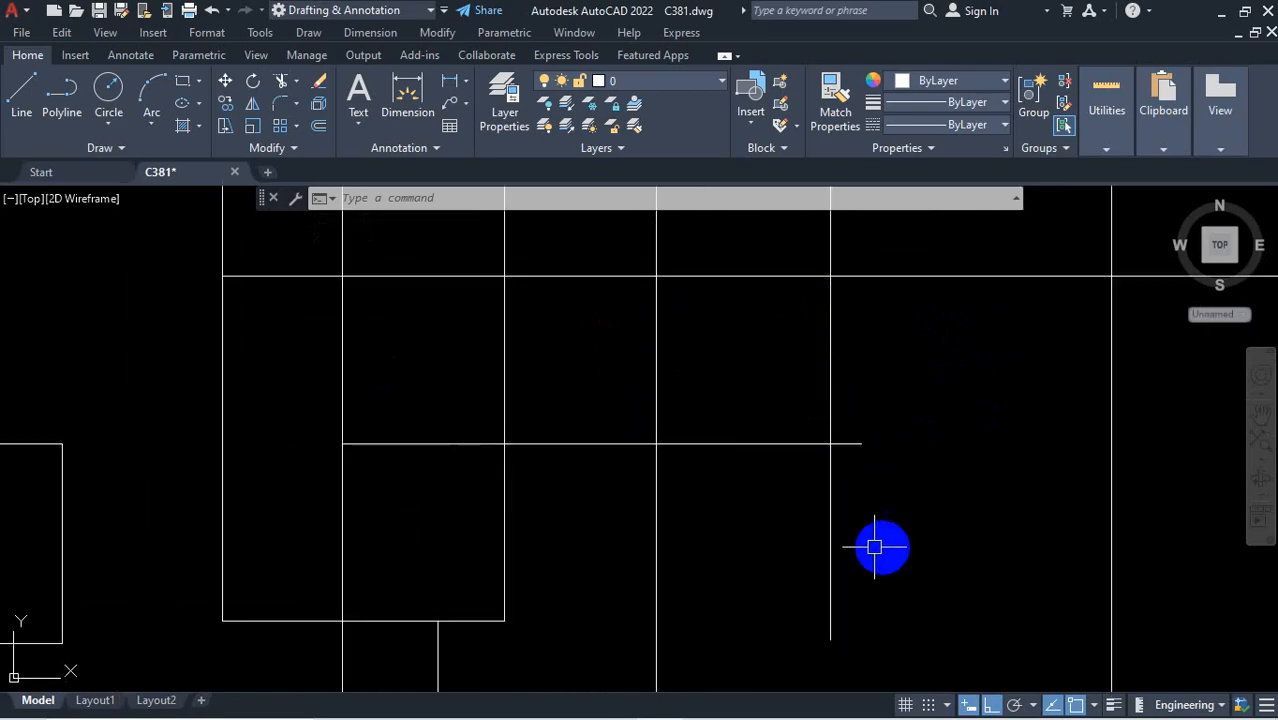
pyautogui.write('f')
pyautogui.press('Return')
pyautogui.scroll(2, 865, 457)
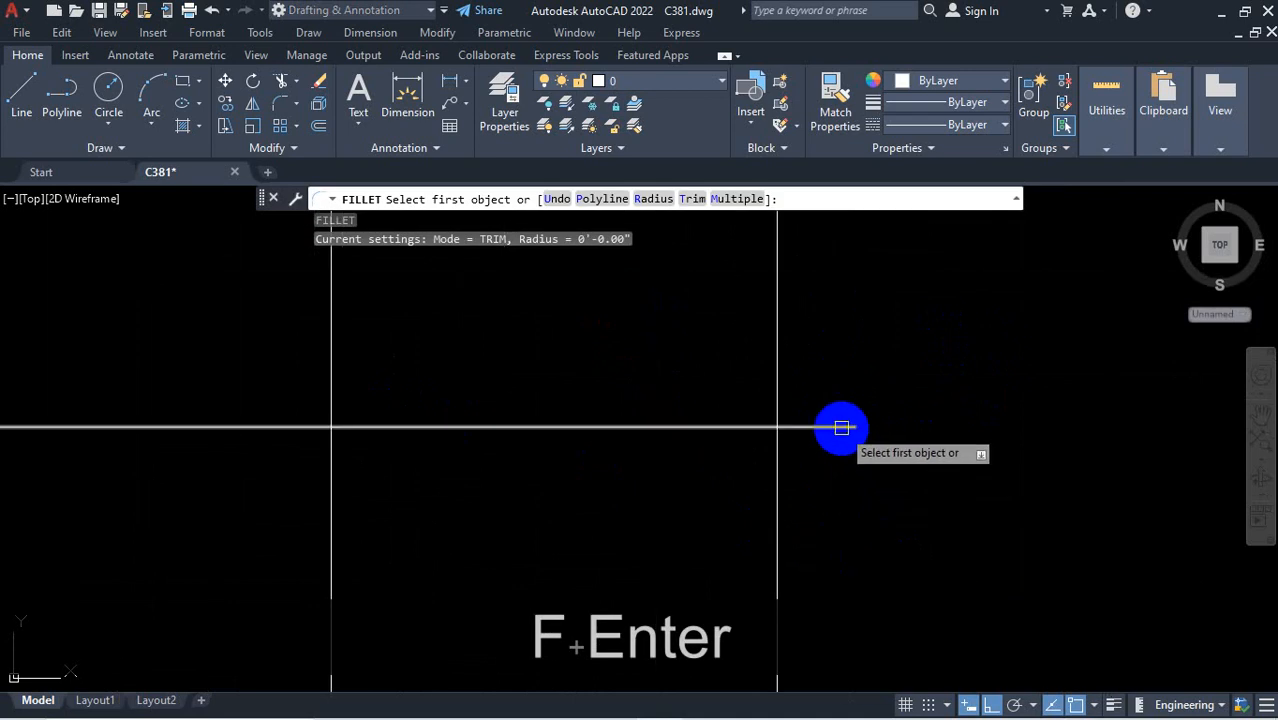
pyautogui.click(836, 428)
pyautogui.scroll(-2, 859, 542)
pyautogui.keyDown('shift'); pyautogui.click(838, 532); pyautogui.keyUp('shift')
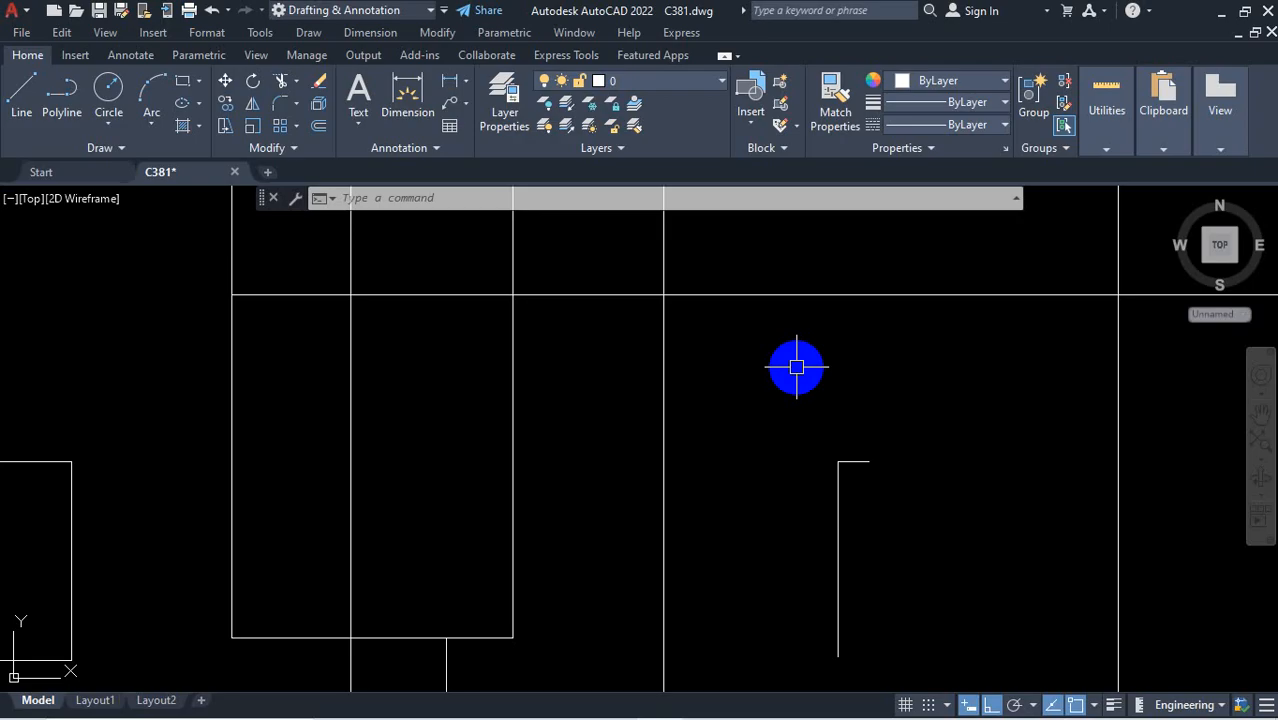
pyautogui.scroll(-5, 735, 362)
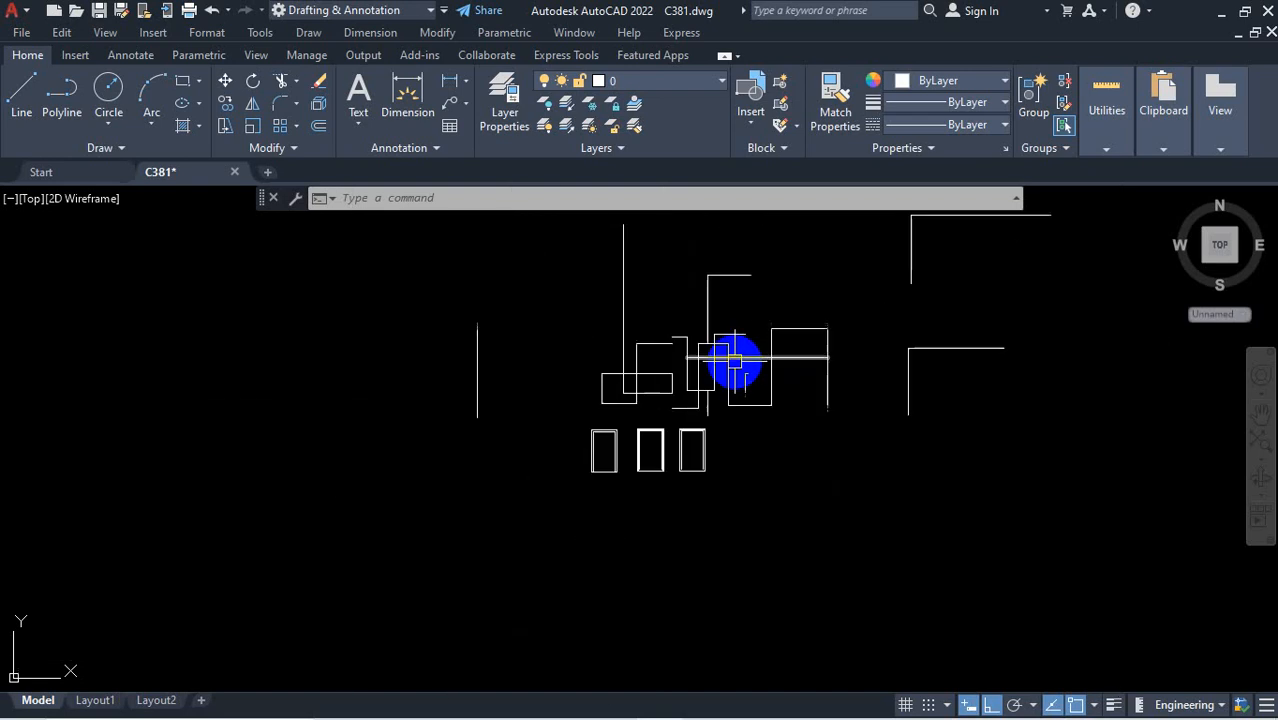
pyautogui.scroll(3, 660, 442)
pyautogui.scroll(4, 647, 432)
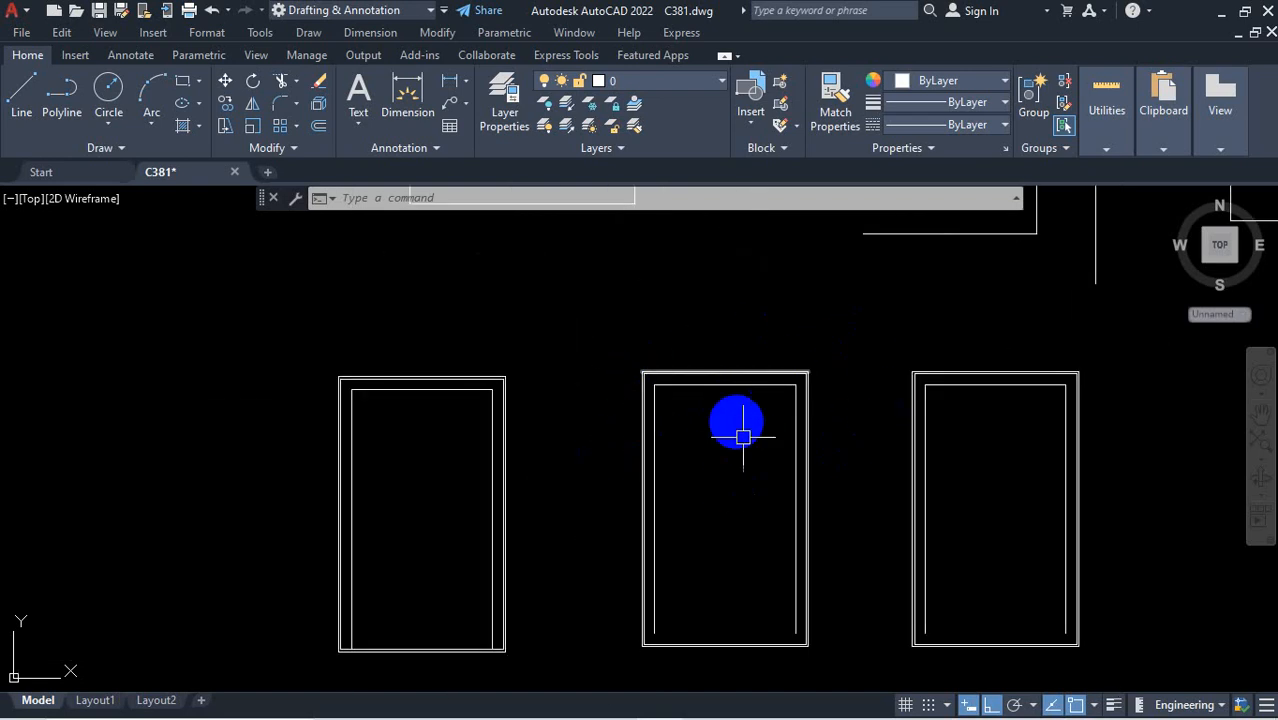
pyautogui.scroll(4, 706, 385)
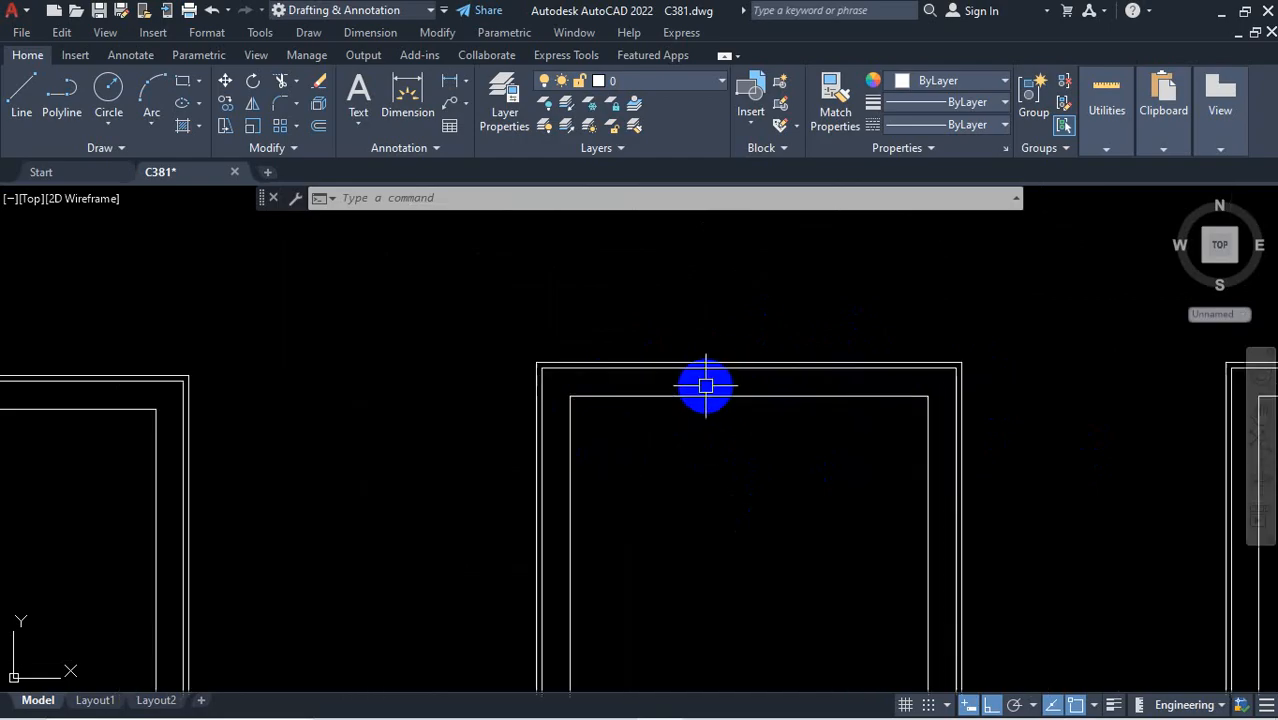
pyautogui.moveTo(898, 716)
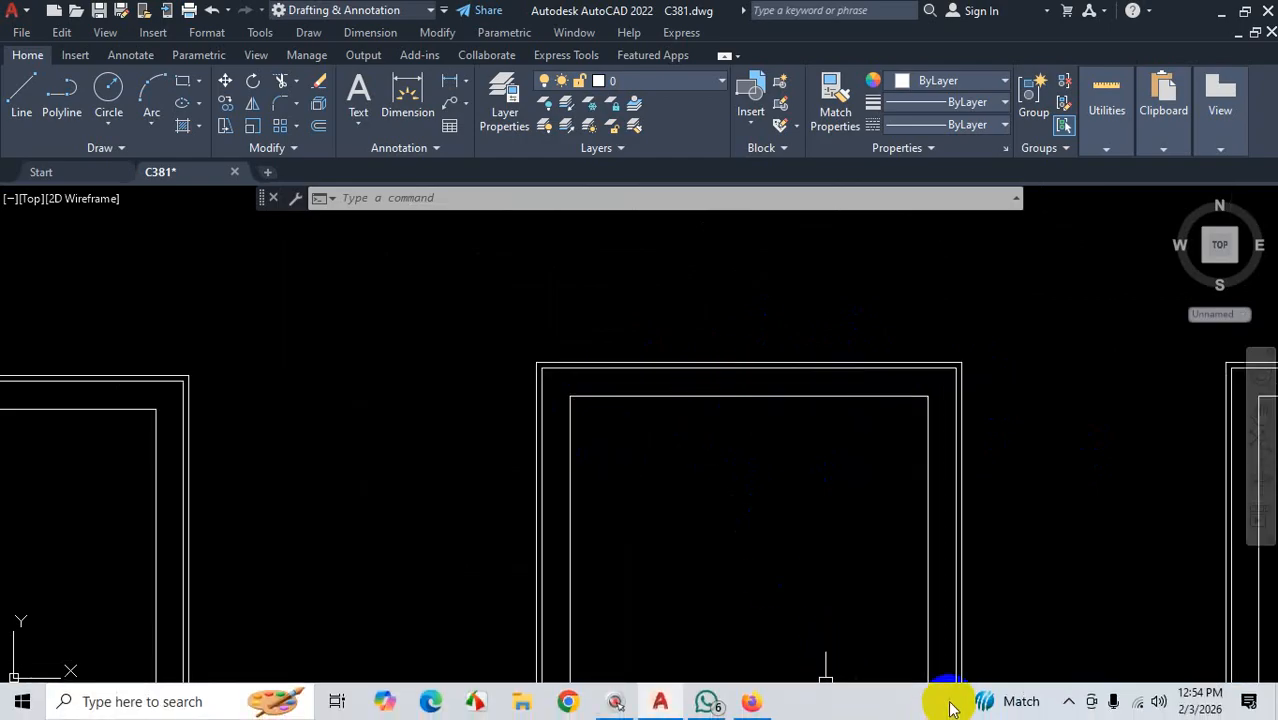
pyautogui.click(1068, 706)
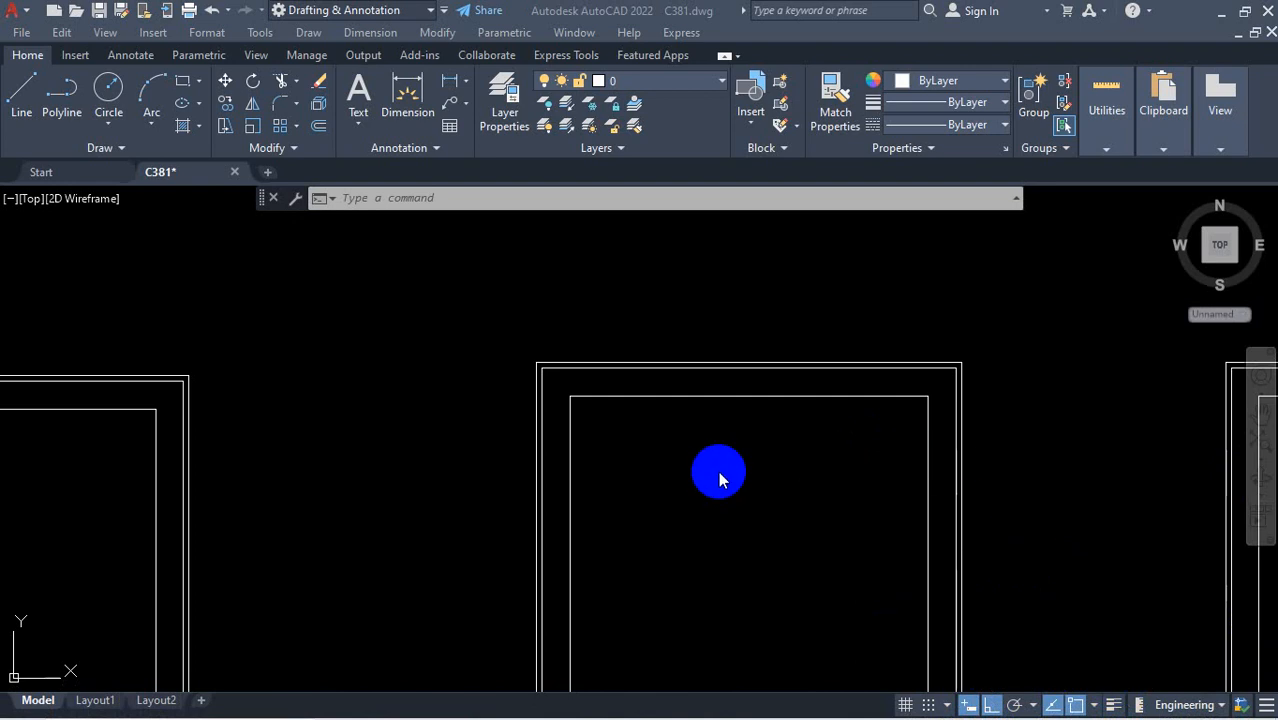
pyautogui.scroll(-8, 720, 478)
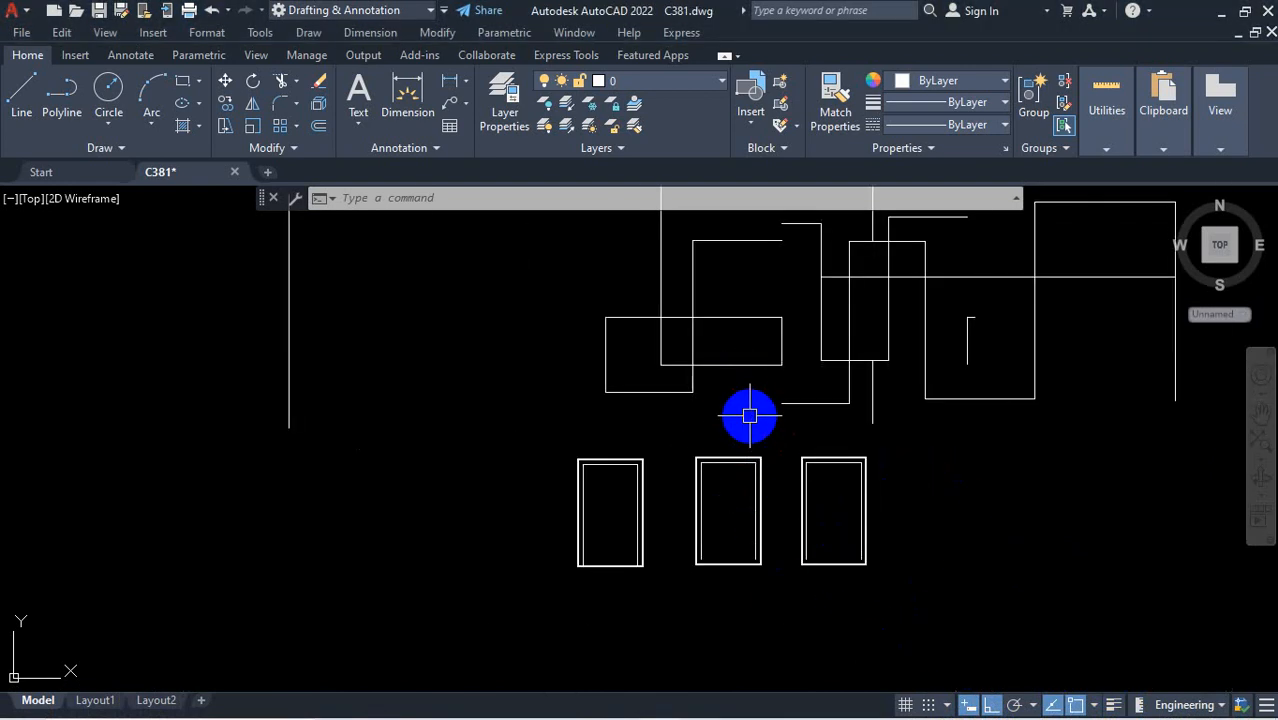
pyautogui.scroll(-4, 820, 453)
pyautogui.scroll(5, 906, 395)
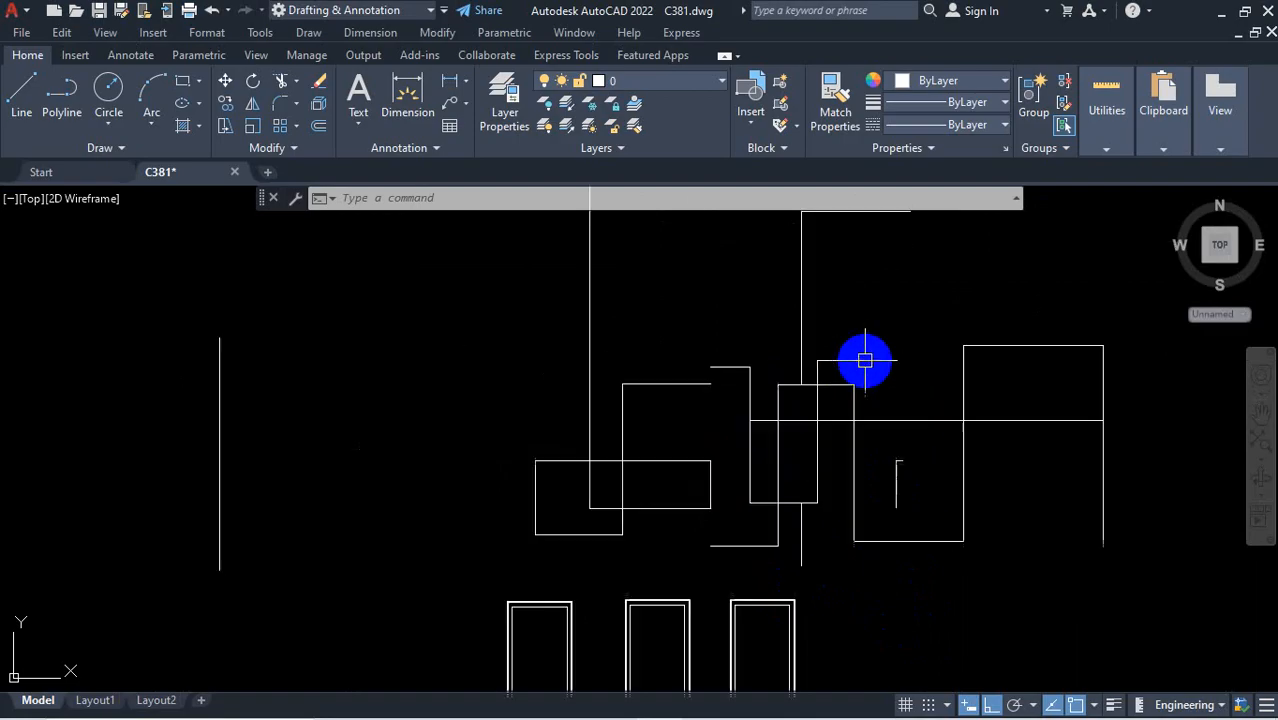
pyautogui.scroll(2, 879, 458)
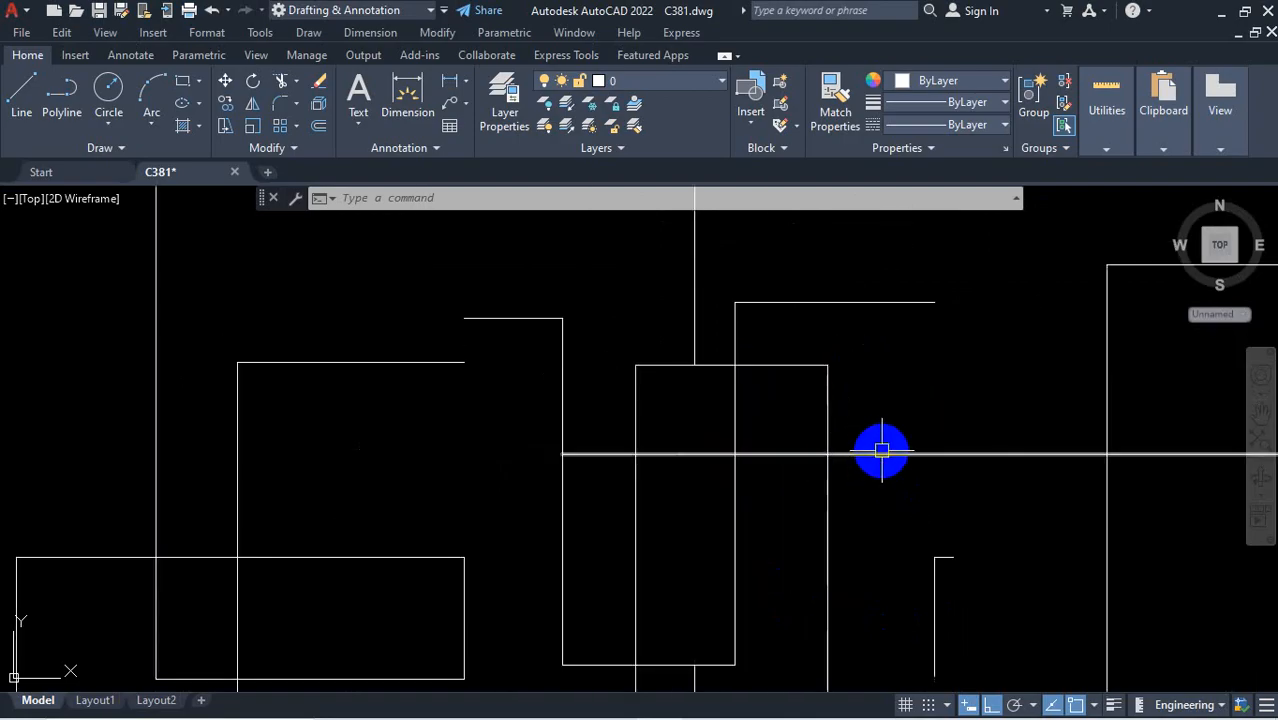
pyautogui.click(879, 450)
pyautogui.scroll(-2, 764, 434)
pyautogui.scroll(-2, 764, 434)
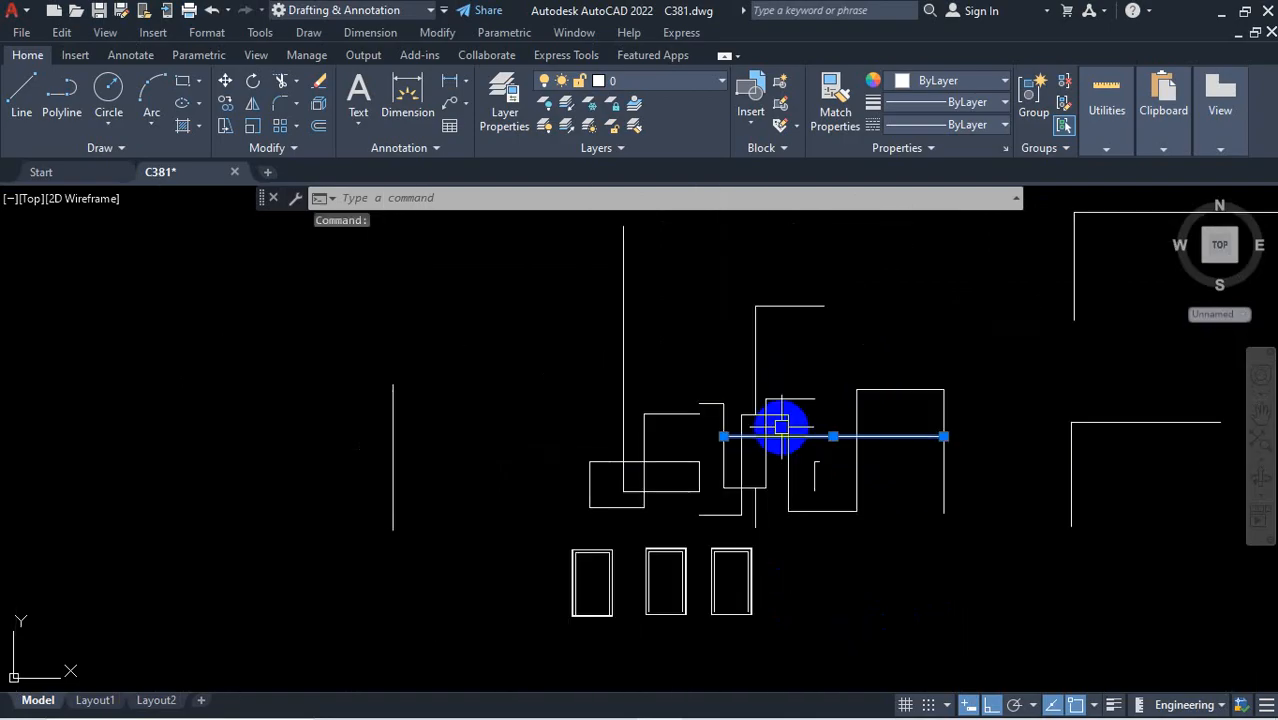
pyautogui.scroll(4, 599, 600)
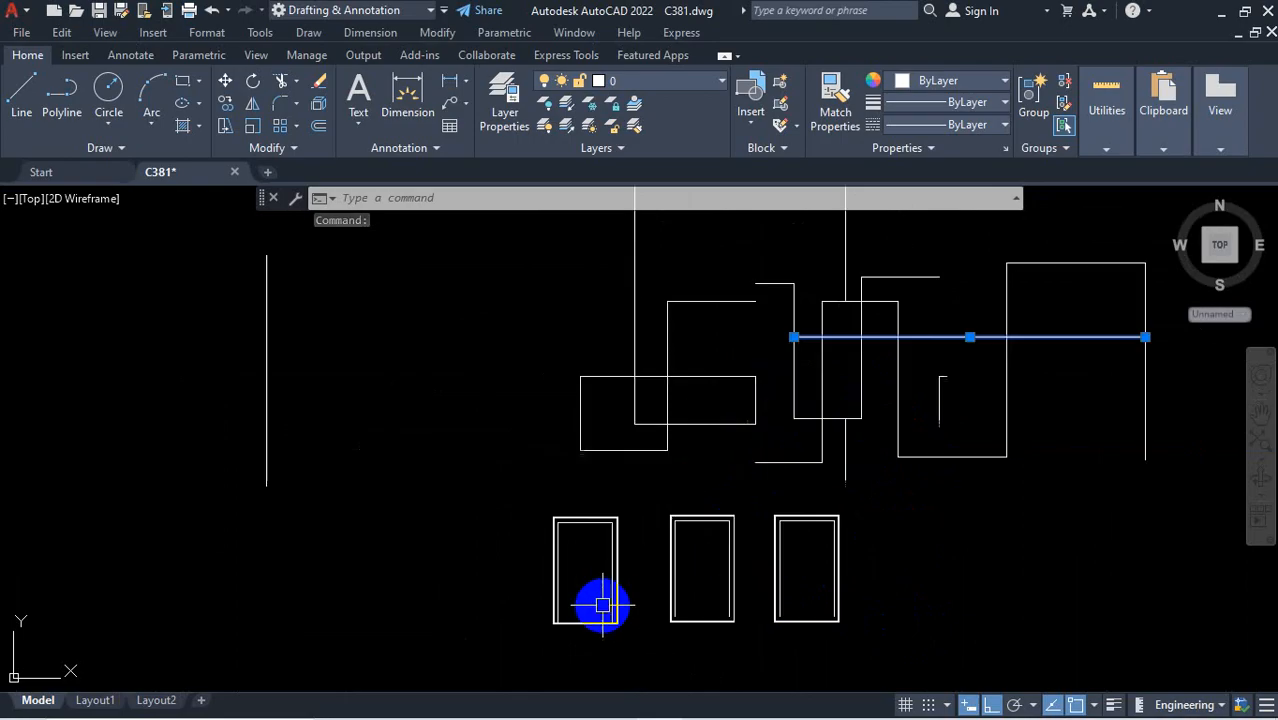
pyautogui.scroll(2, 618, 572)
pyautogui.scroll(-2, 710, 480)
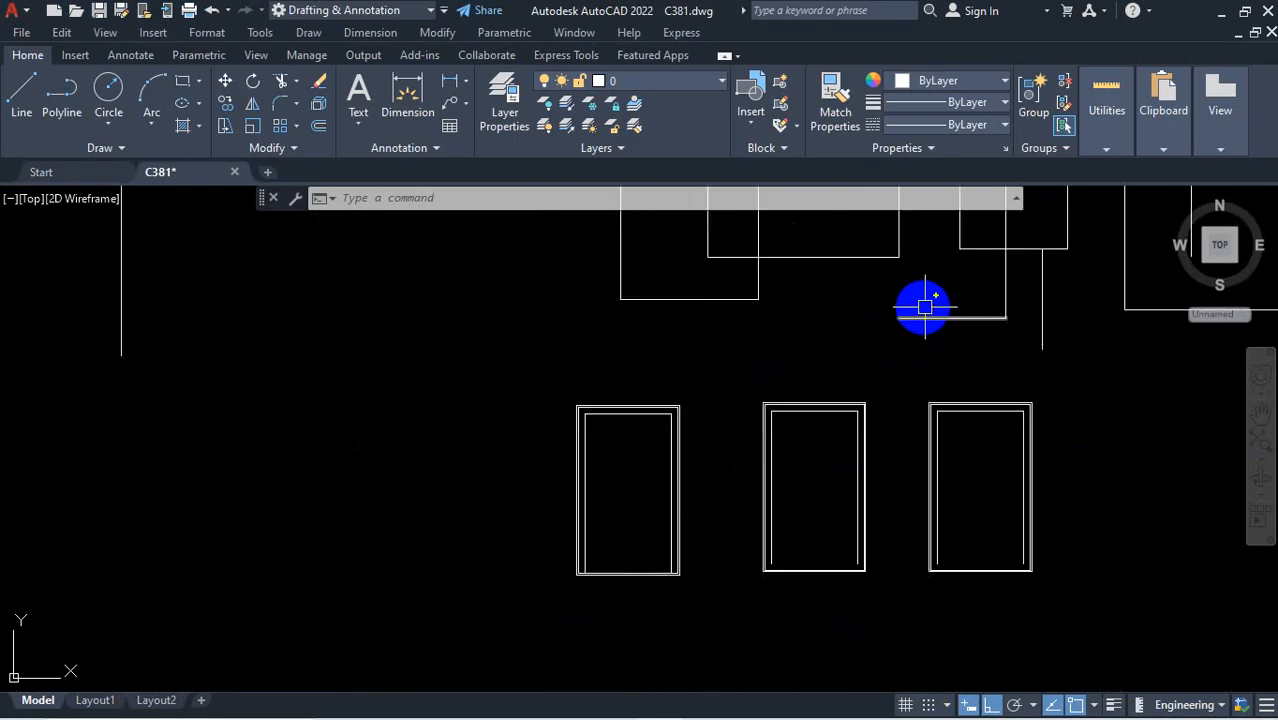
pyautogui.scroll(-3, 749, 364)
pyautogui.scroll(2, 870, 250)
pyautogui.scroll(-3, 796, 338)
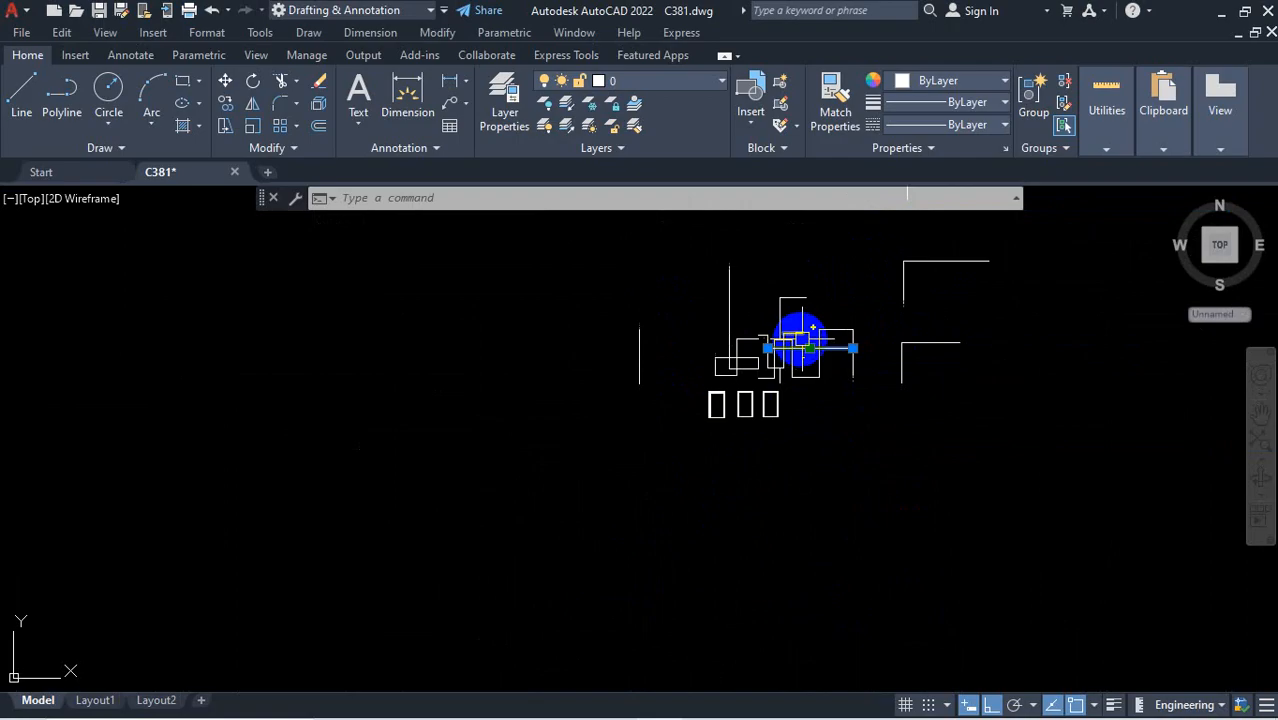
pyautogui.scroll(2, 816, 285)
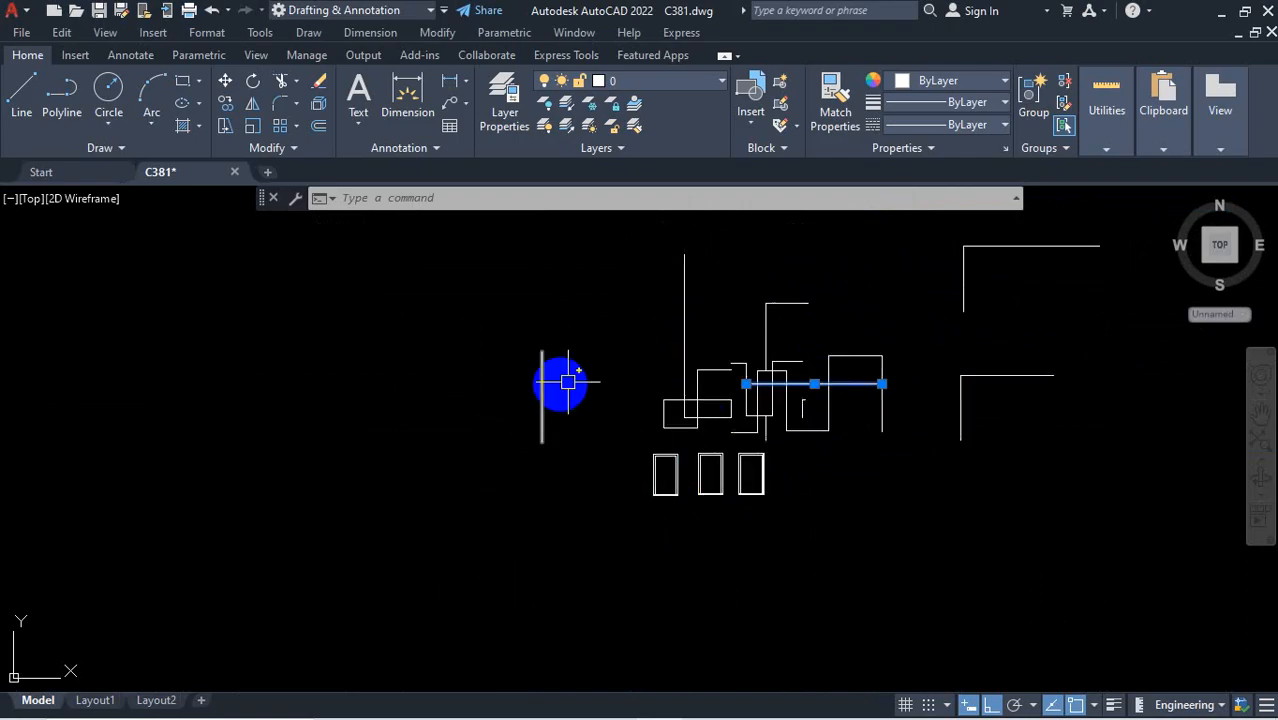
pyautogui.scroll(5, 736, 402)
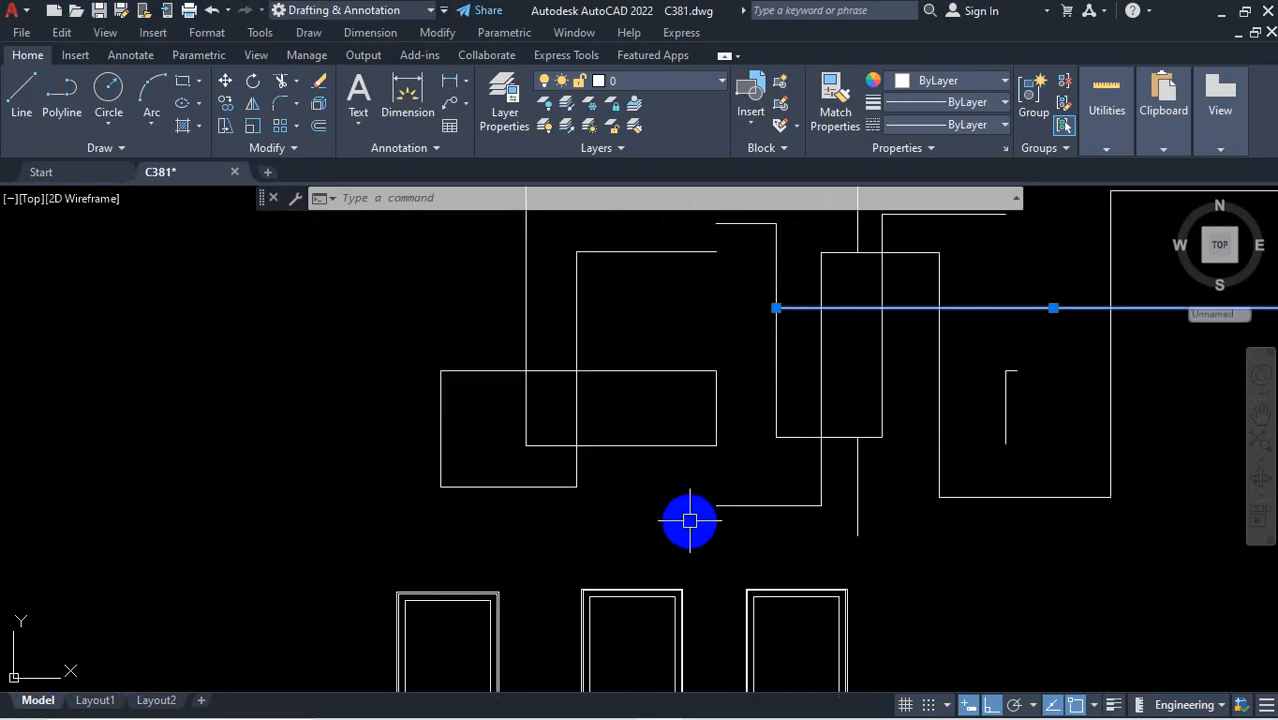
# Draw a separate horizontal line collinear with the lowest open horizontal line, starting about 6'-4" left of its open end
pyautogui.click(20, 92)
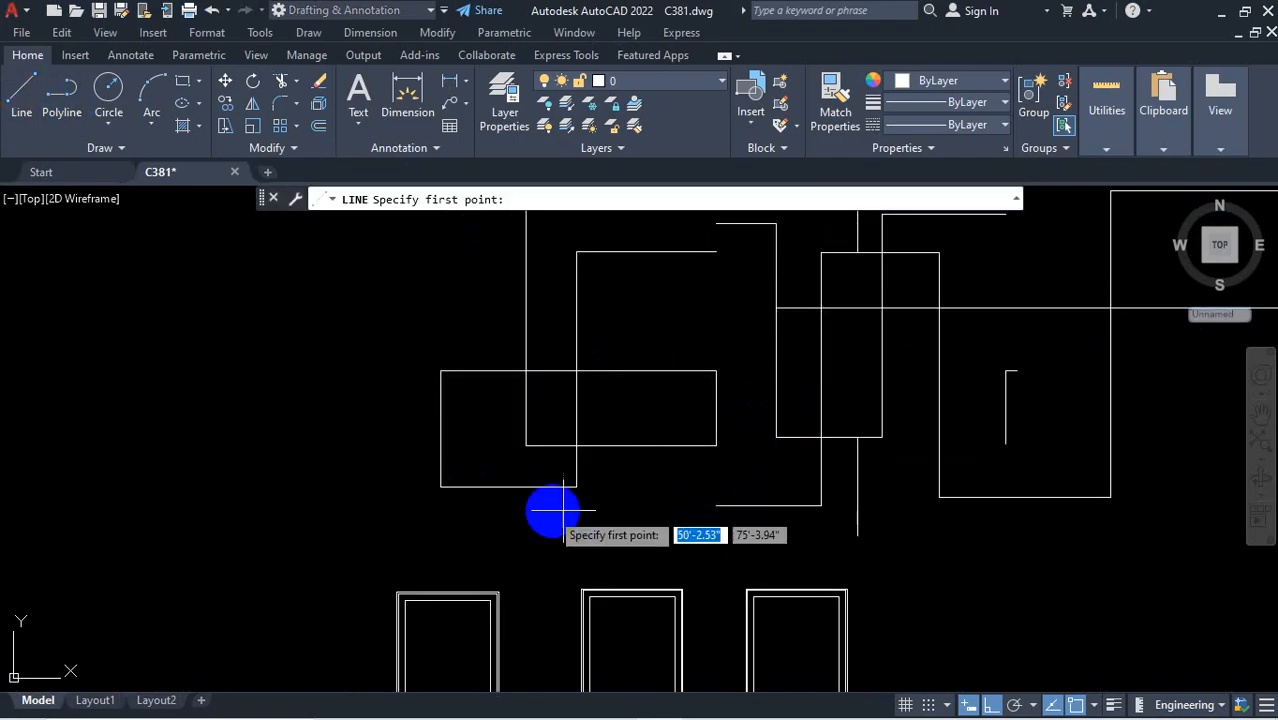
pyautogui.scroll(4, 681, 503)
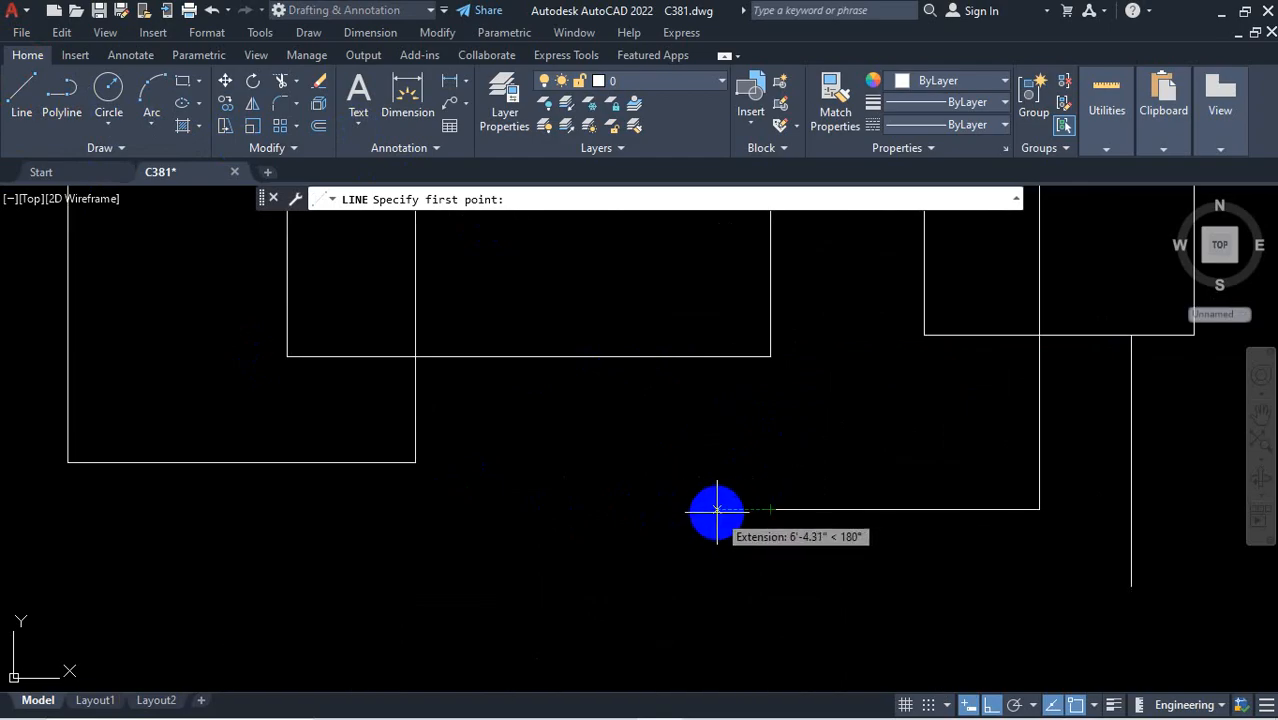
pyautogui.click(717, 510)
pyautogui.click(505, 540)
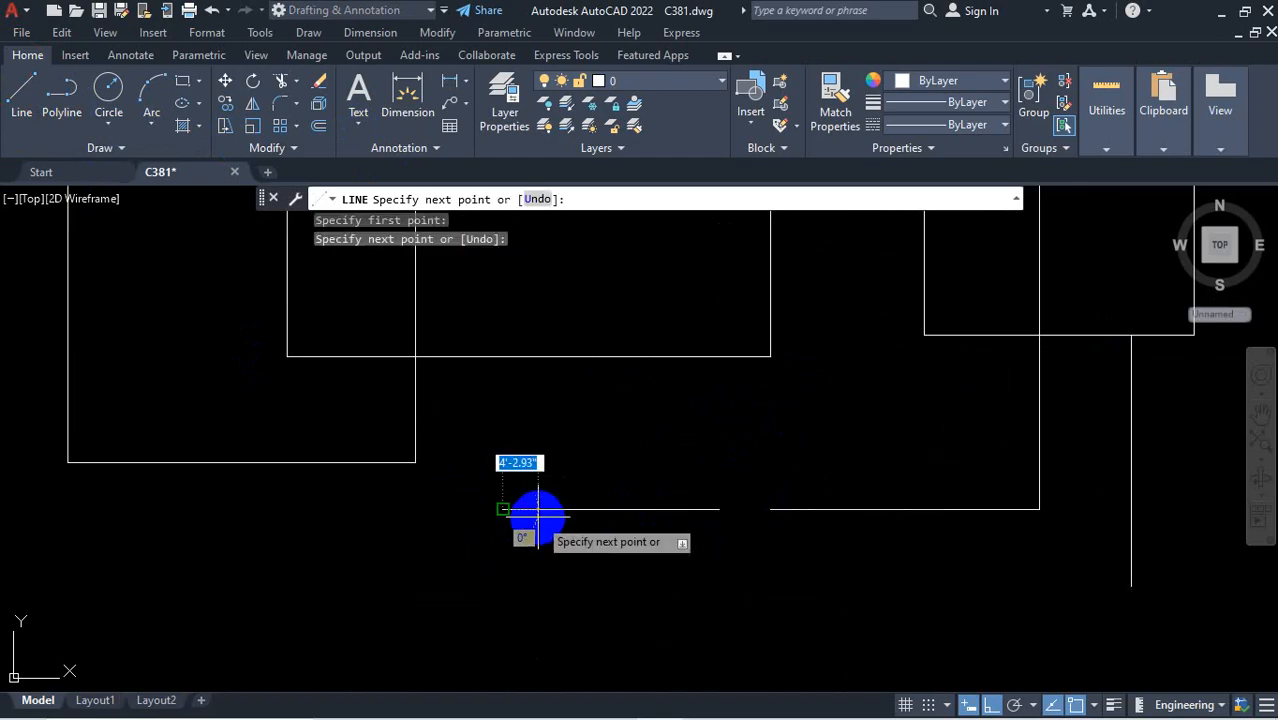
pyautogui.press('Escape')
# Draw a horizontal line about 40'-5" long between the two collinear gapped lines and the row of frames
pyautogui.scroll(-4, 594, 385)
pyautogui.scroll(2, 701, 473)
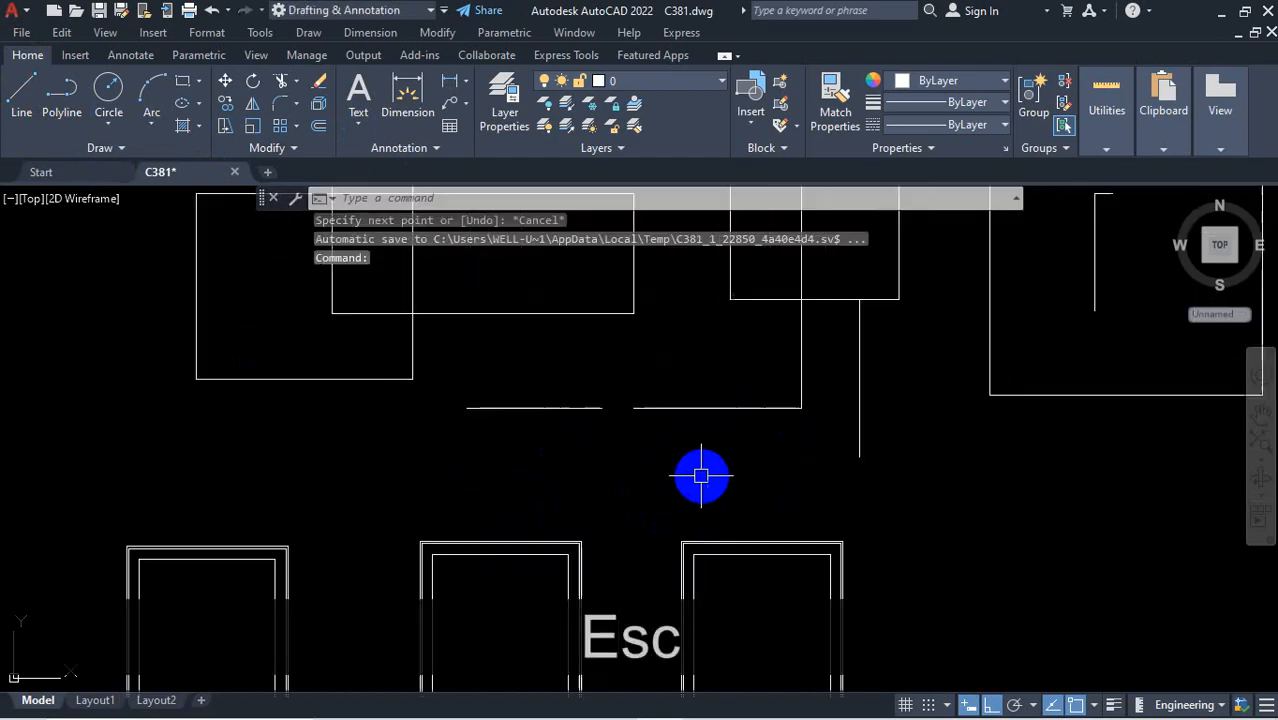
pyautogui.click(22, 90)
pyautogui.click(499, 481)
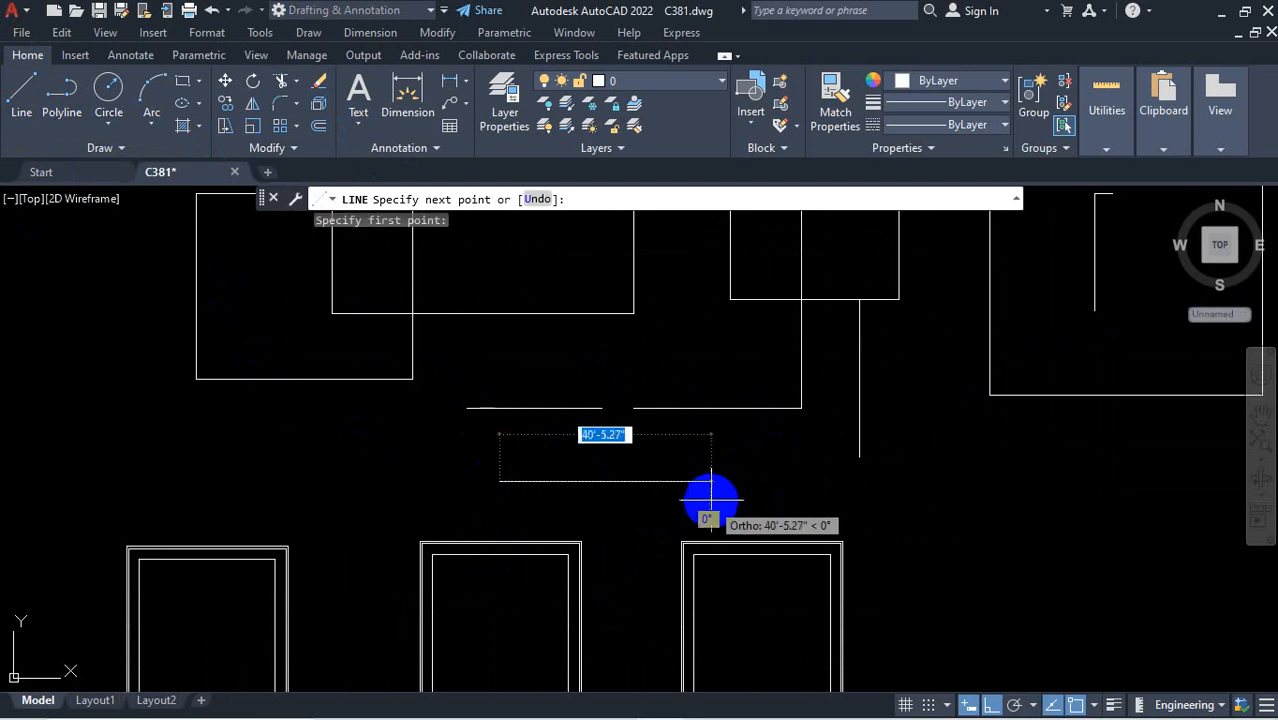
pyautogui.click(711, 496)
pyautogui.press('space')
# Draw a second horizontal line on top of the new line, starting at its middle and running past its right end
pyautogui.click(21, 100)
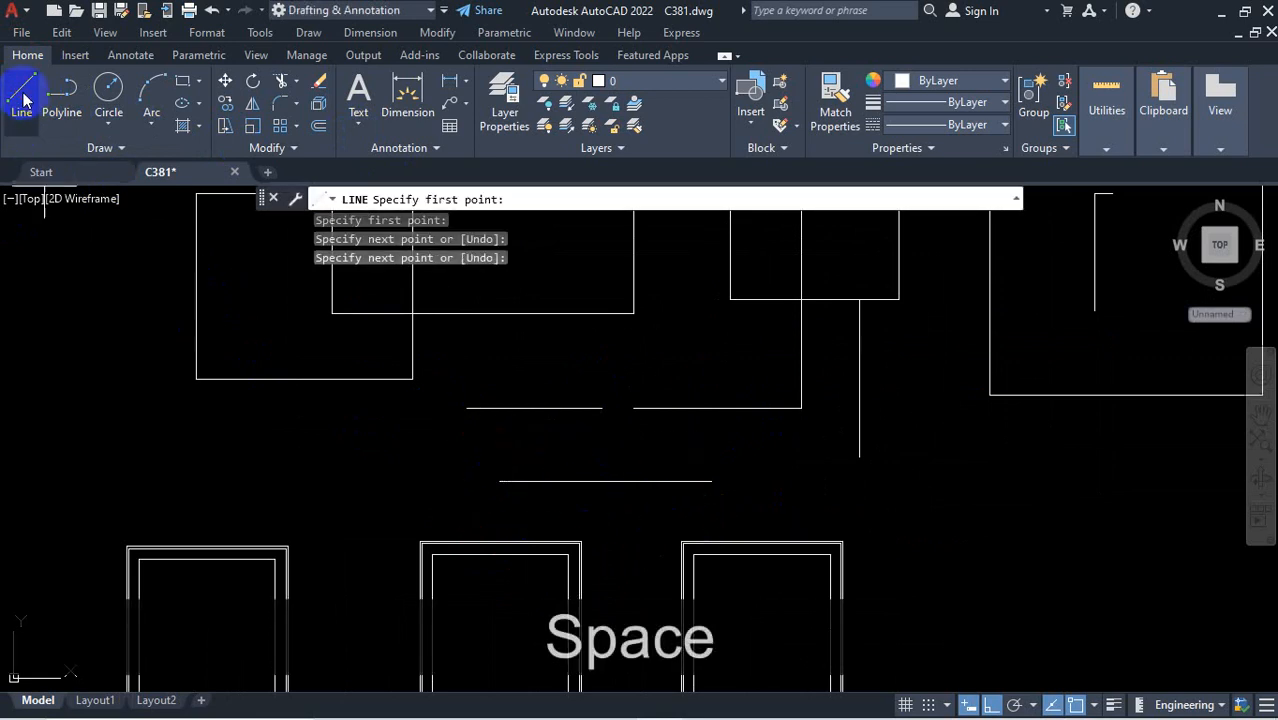
pyautogui.click(607, 483)
pyautogui.click(851, 493)
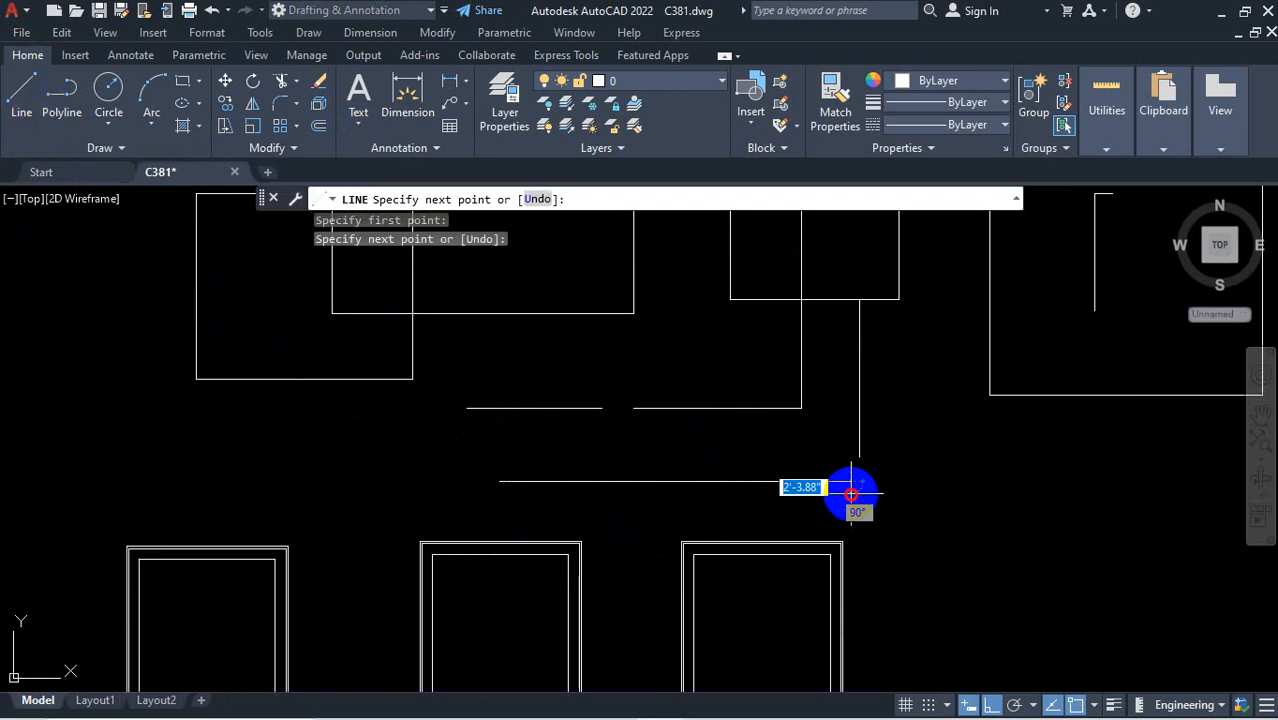
pyautogui.press('Escape')
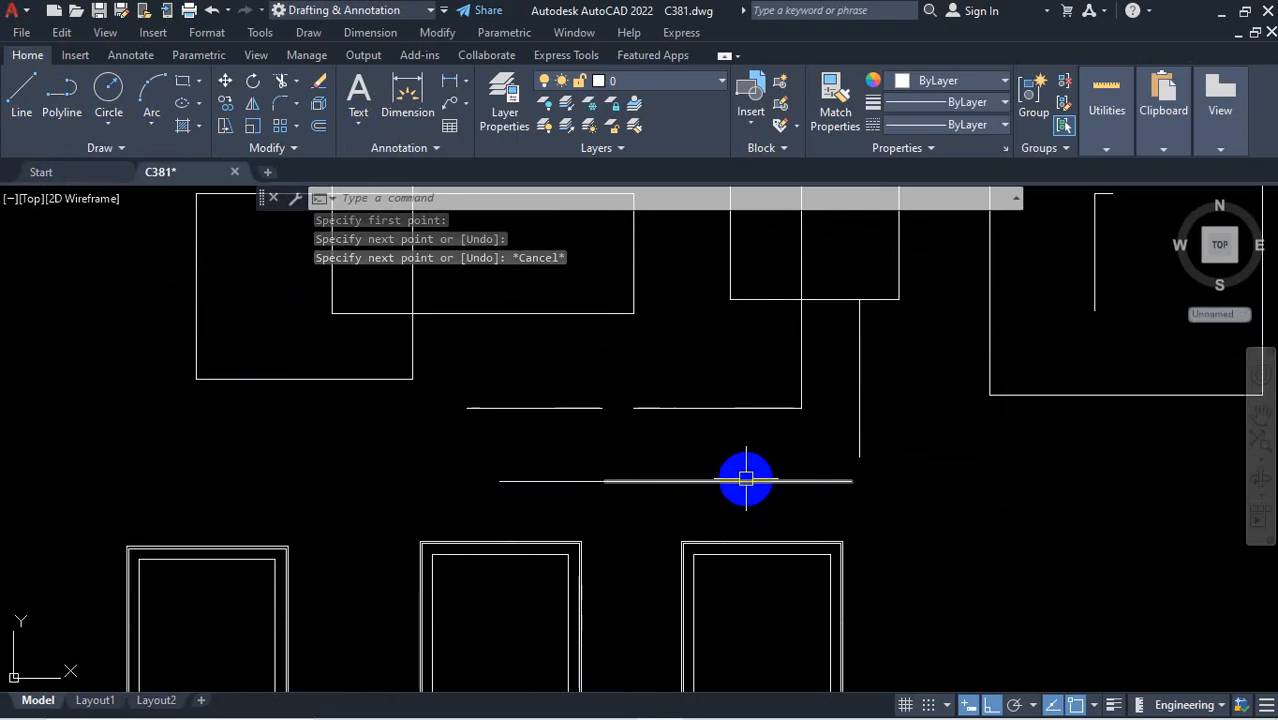
pyautogui.scroll(2, 587, 500)
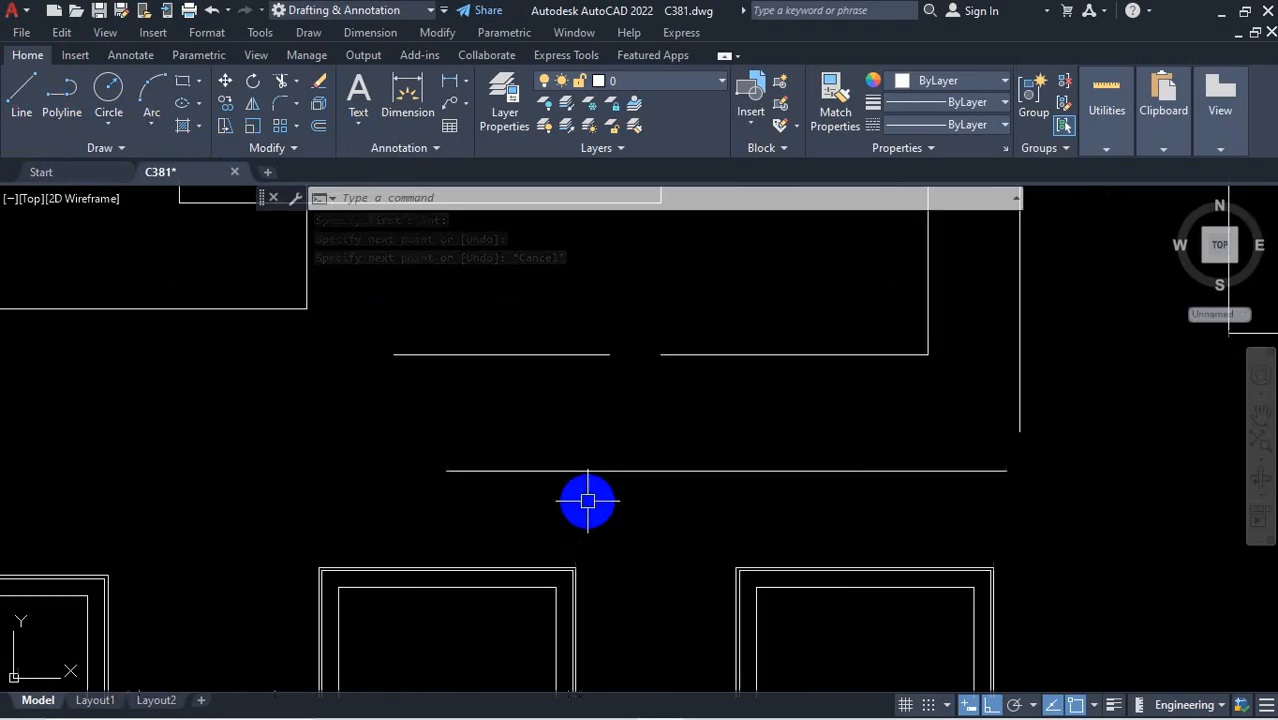
pyautogui.click(958, 470)
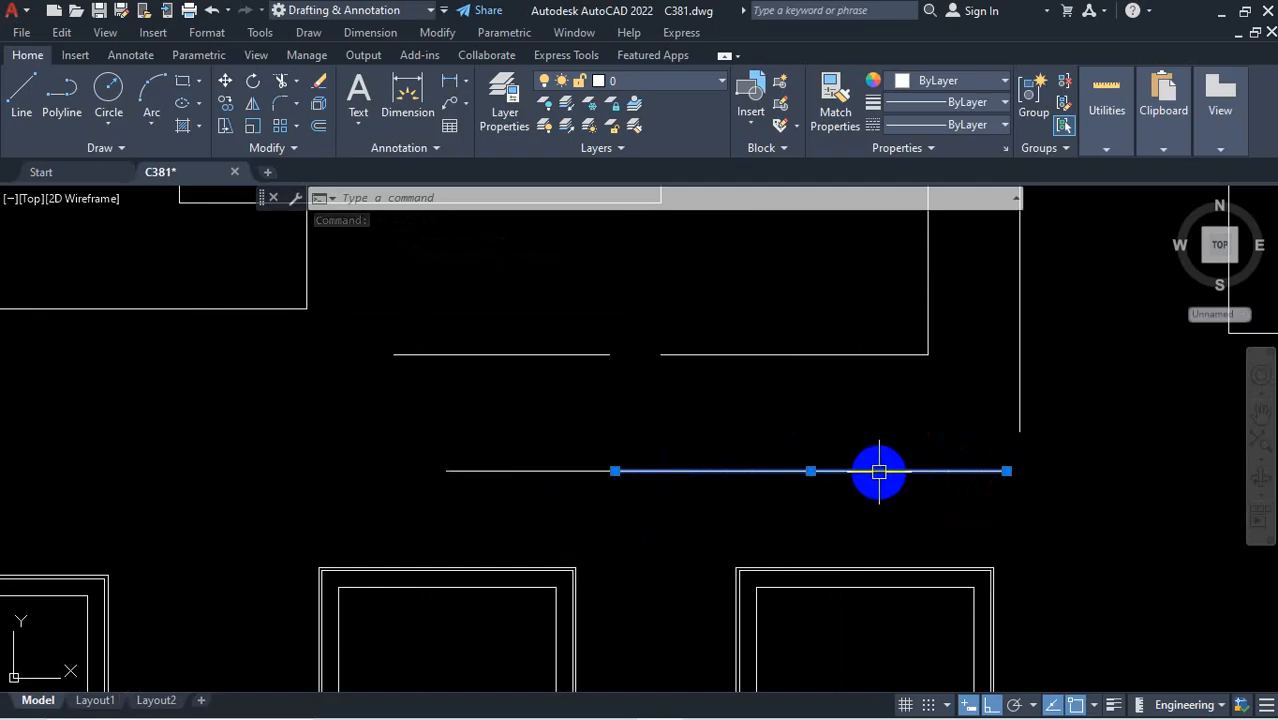
pyautogui.press('Escape')
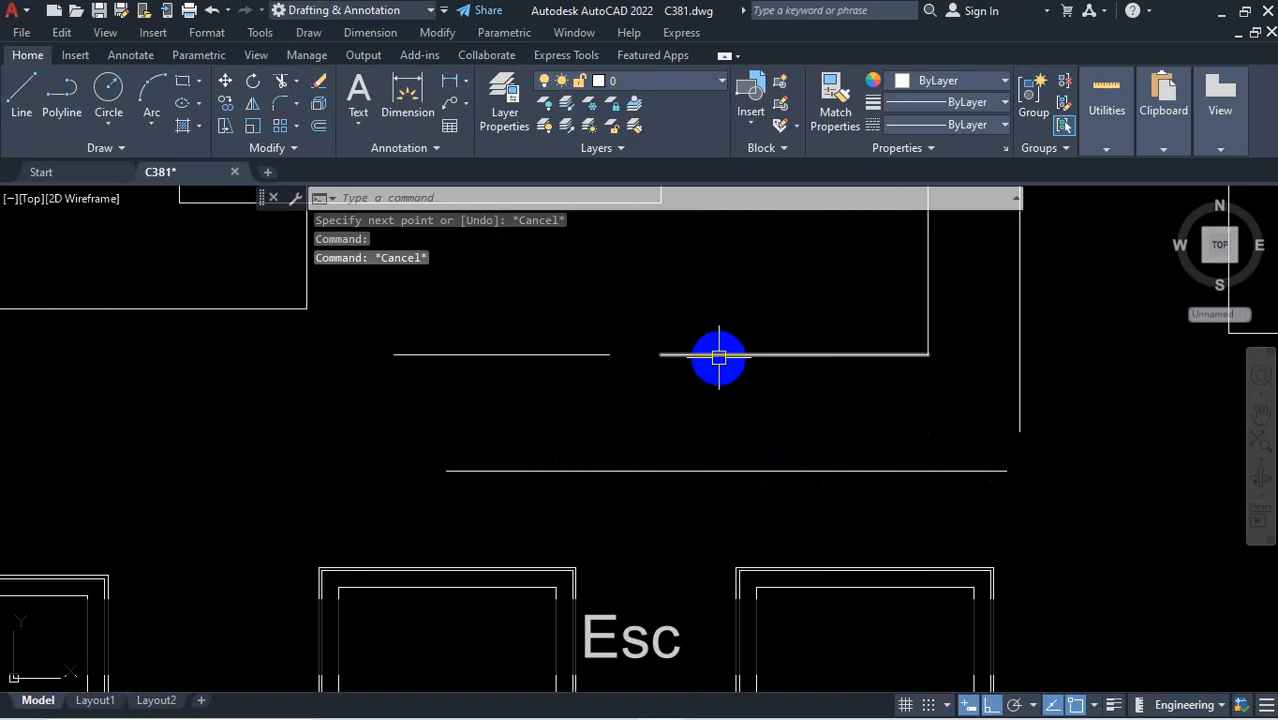
# Draw a short horizontal line in the space between the gapped lines and the long overlapping lines
pyautogui.scroll(4, 642, 361)
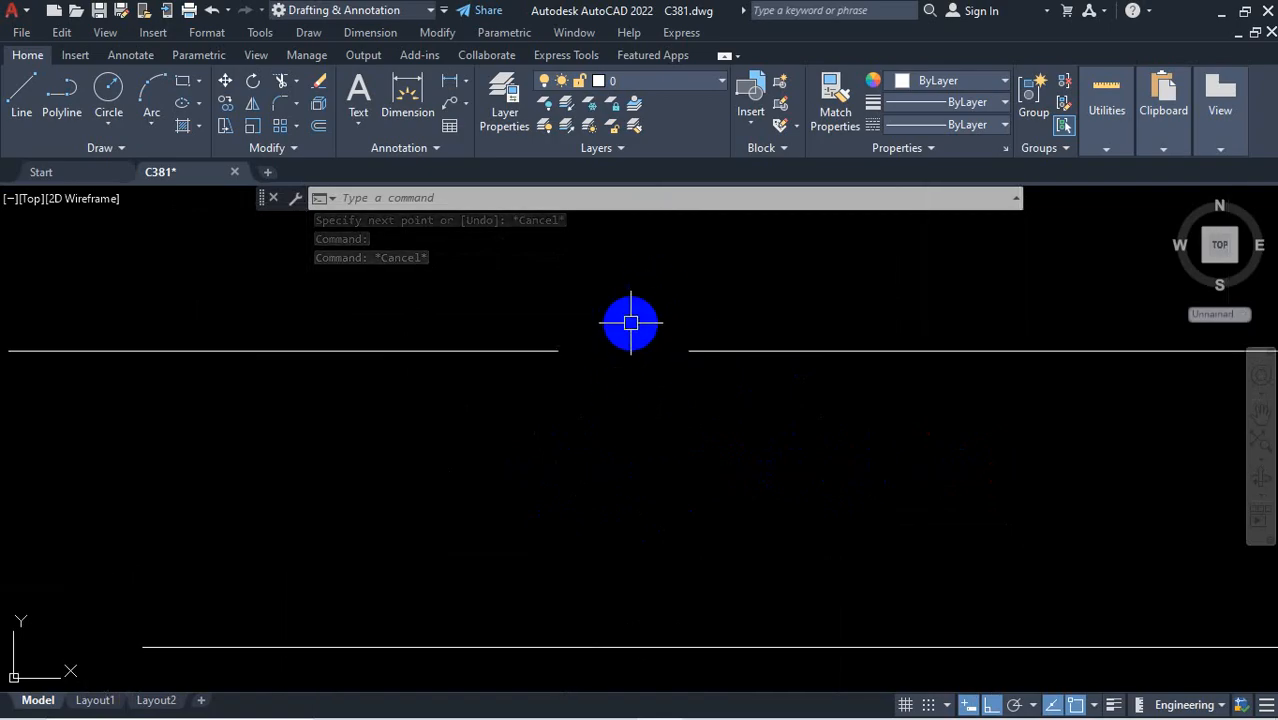
pyautogui.scroll(-2, 581, 321)
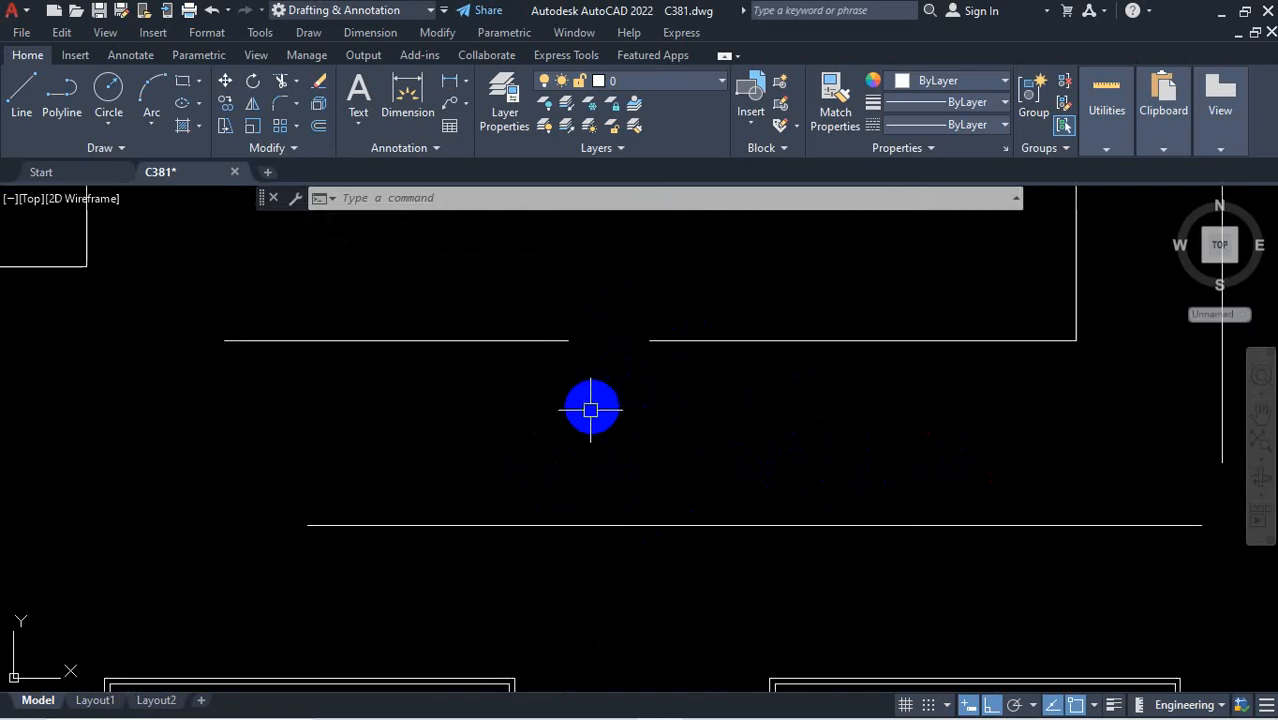
pyautogui.click(21, 92)
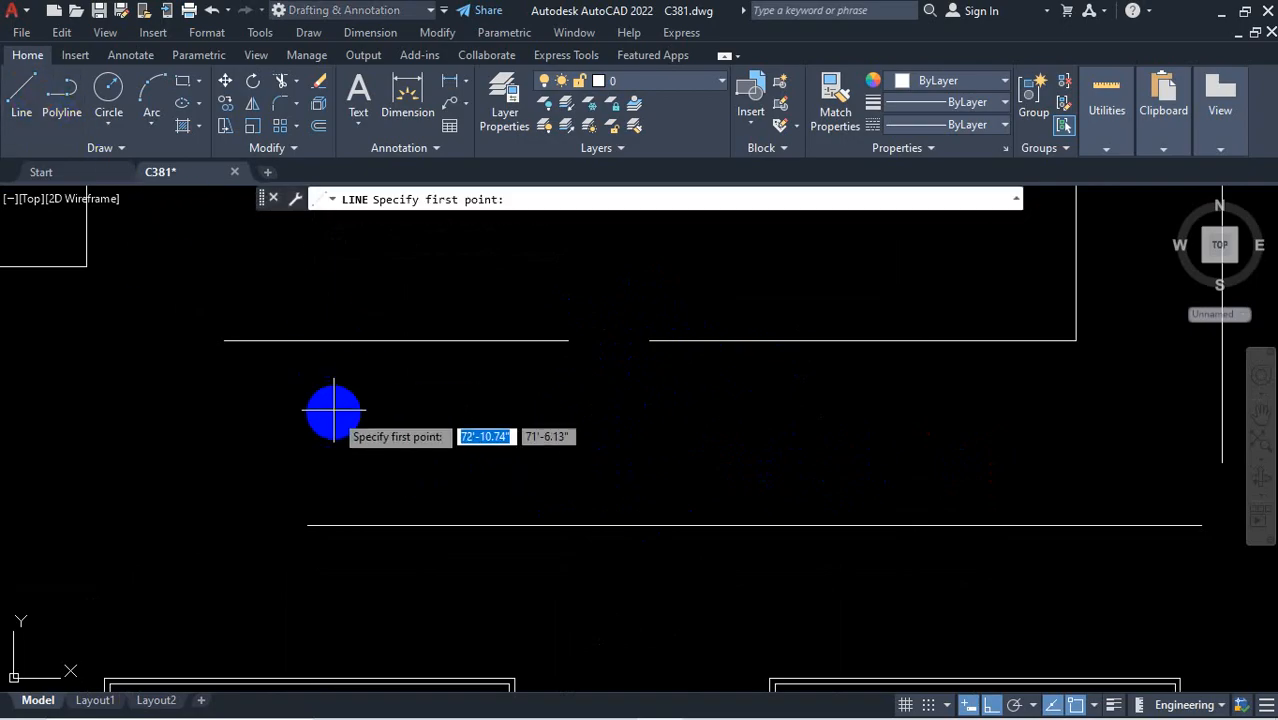
pyautogui.click(338, 409)
pyautogui.click(533, 409)
pyautogui.press('space')
# Draw a separate horizontal line of about equal length from the right endpoint of the short line, touching it end to end
pyautogui.press('space')
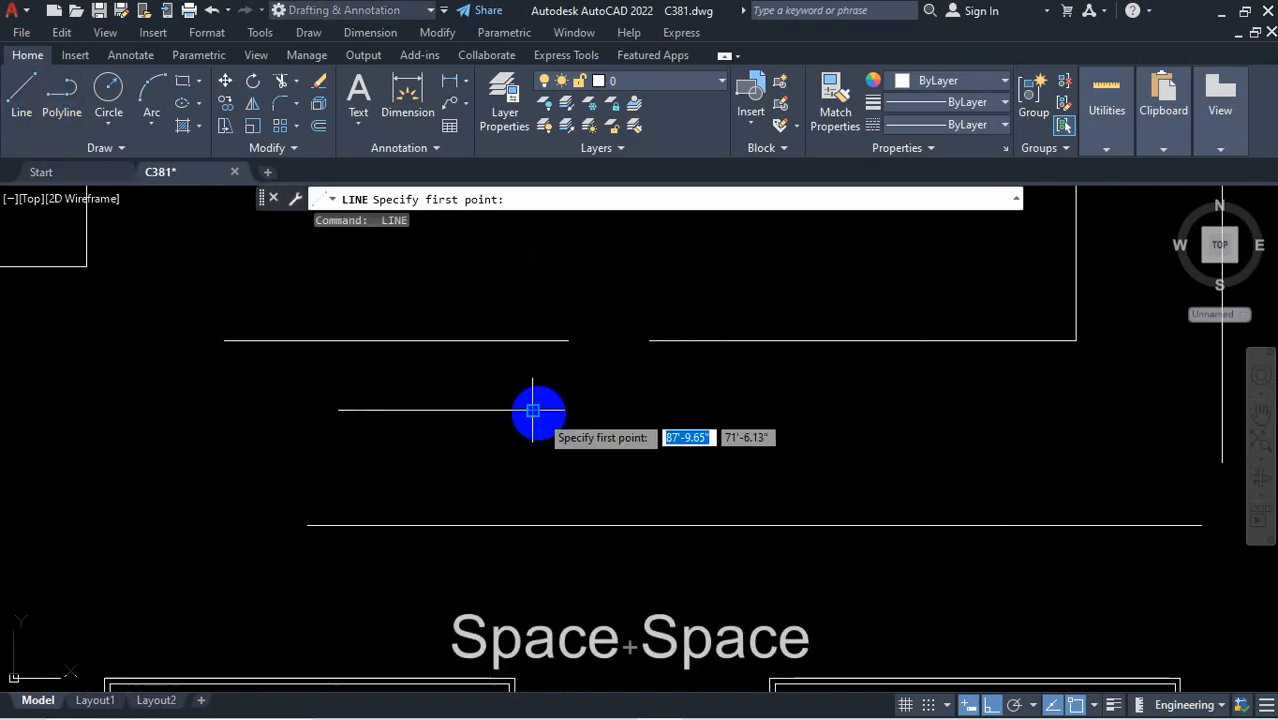
pyautogui.click(533, 409)
pyautogui.click(726, 433)
pyautogui.press('space')
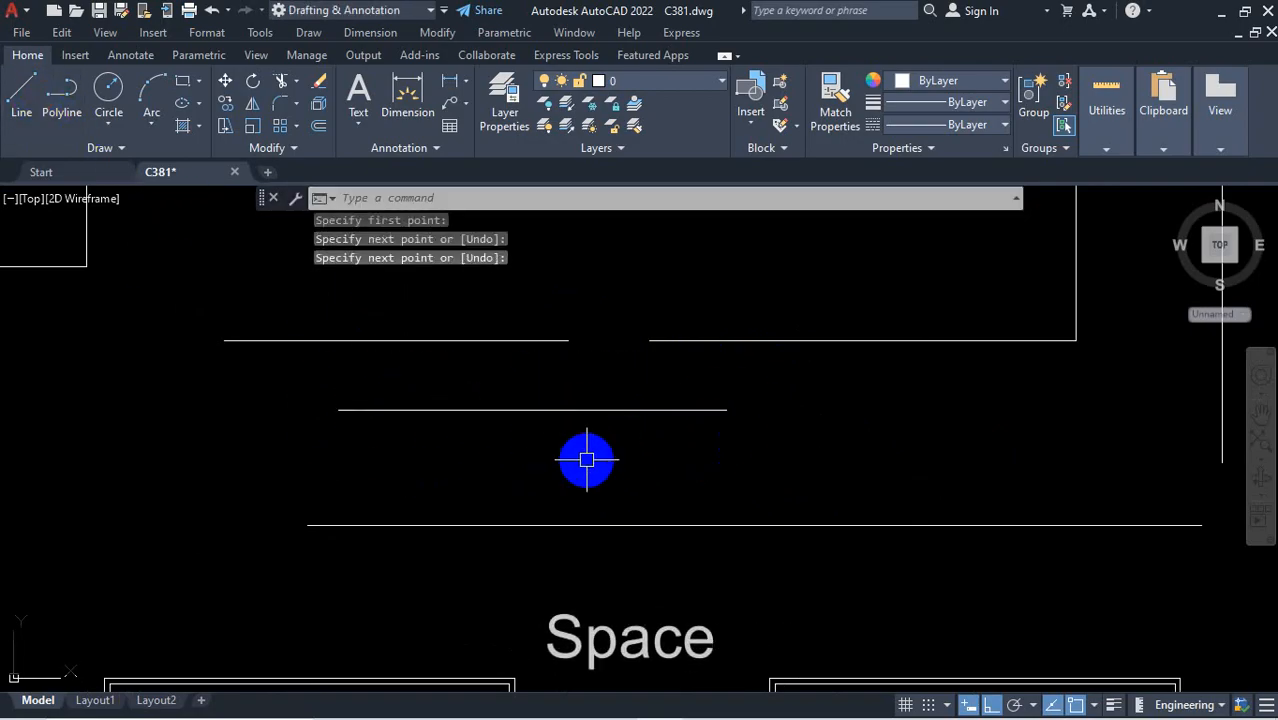
pyautogui.click(605, 409)
pyautogui.click(480, 409)
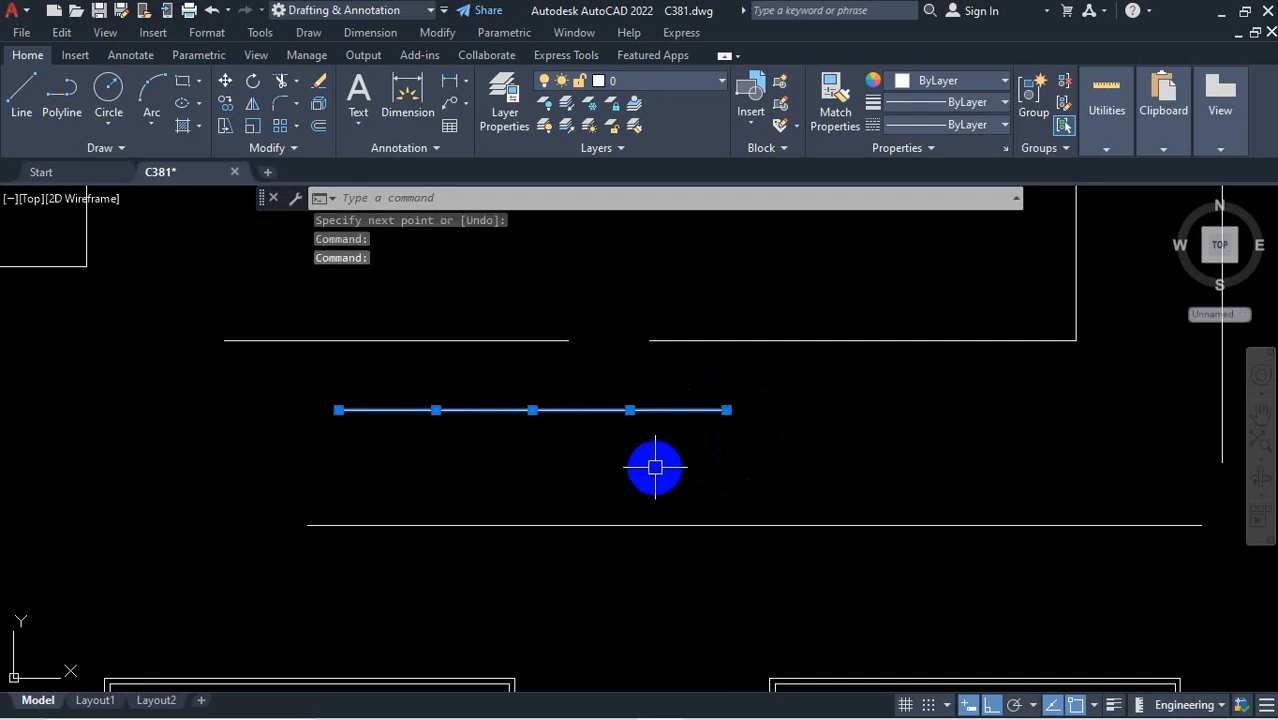
pyautogui.press('Escape')
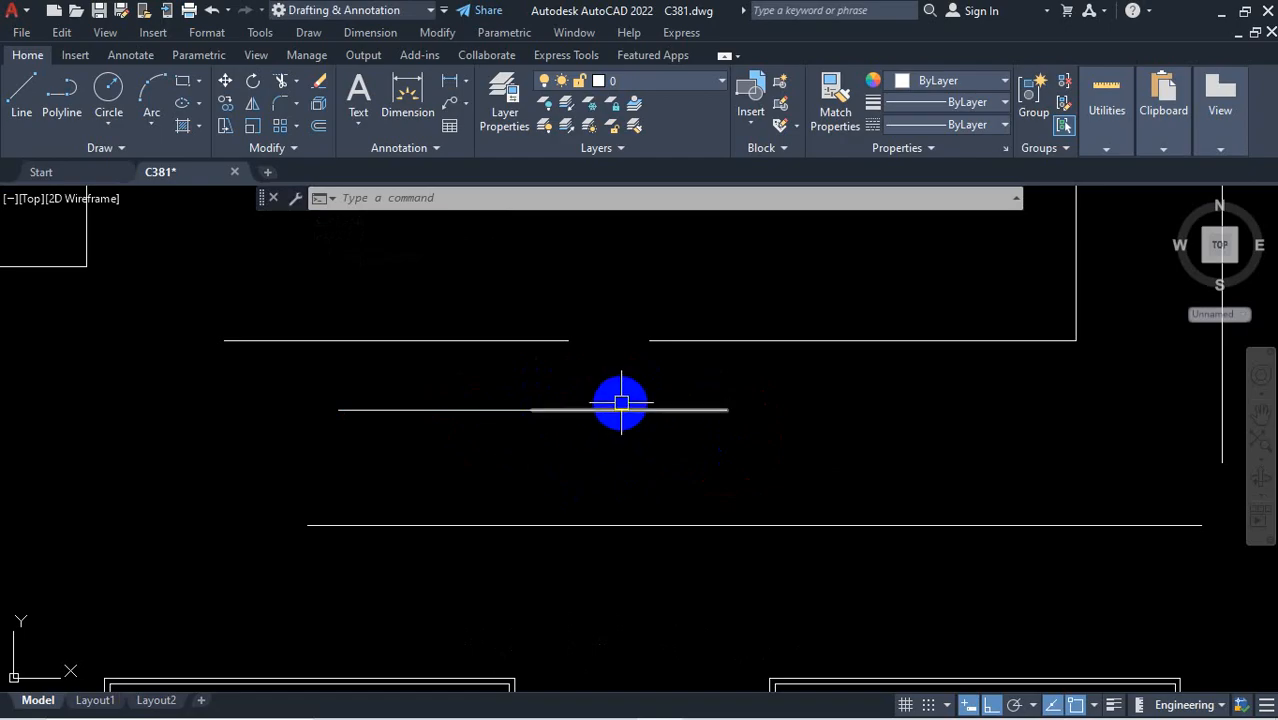
pyautogui.moveTo(1010, 718)
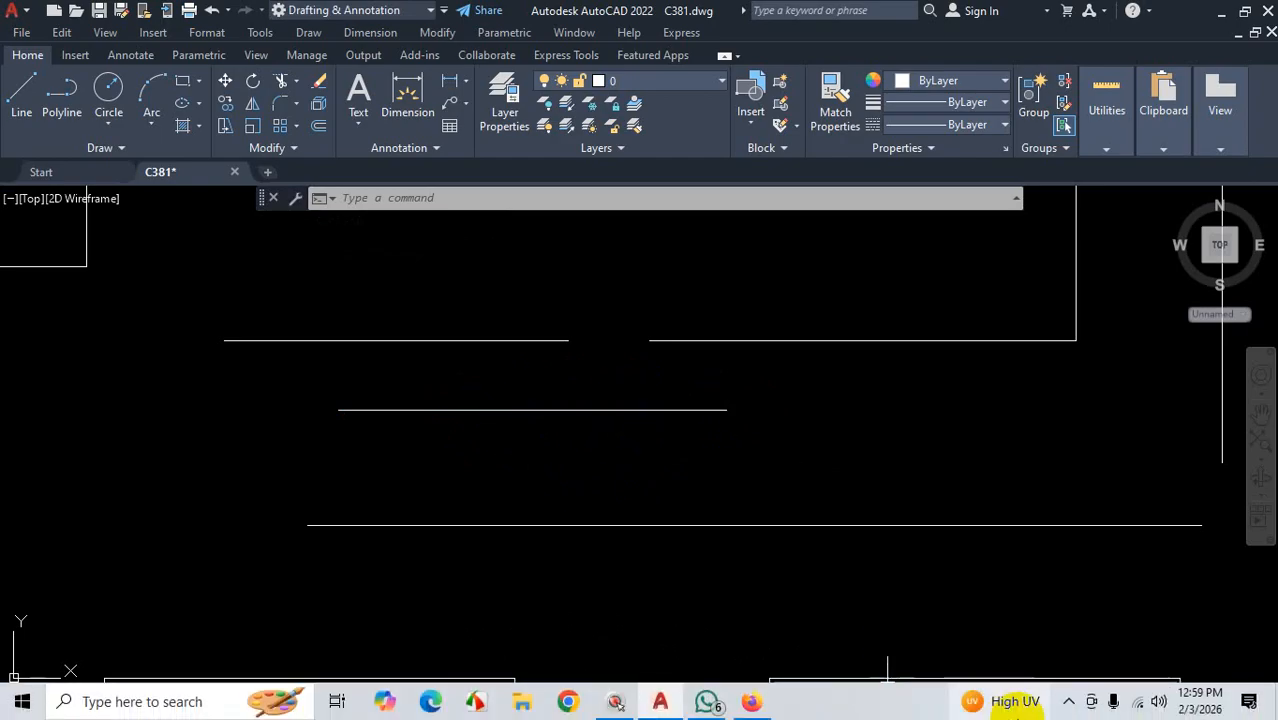
pyautogui.click(944, 697)
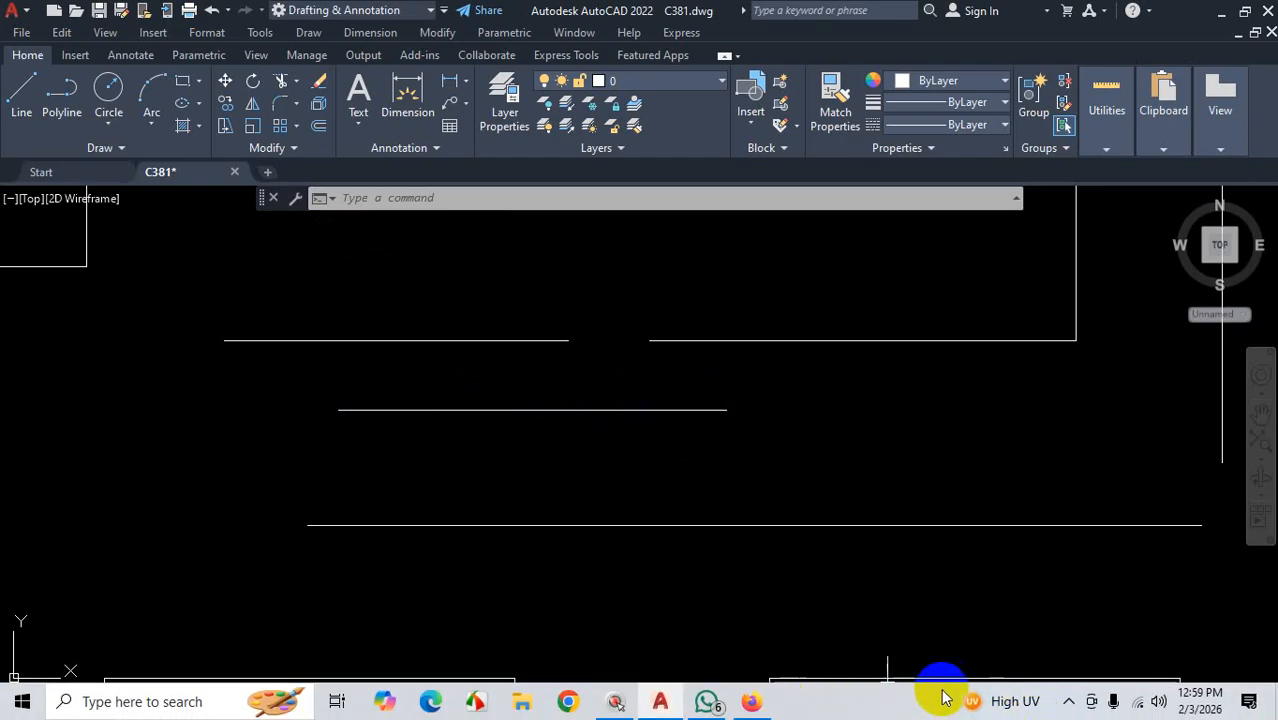
pyautogui.click(1073, 697)
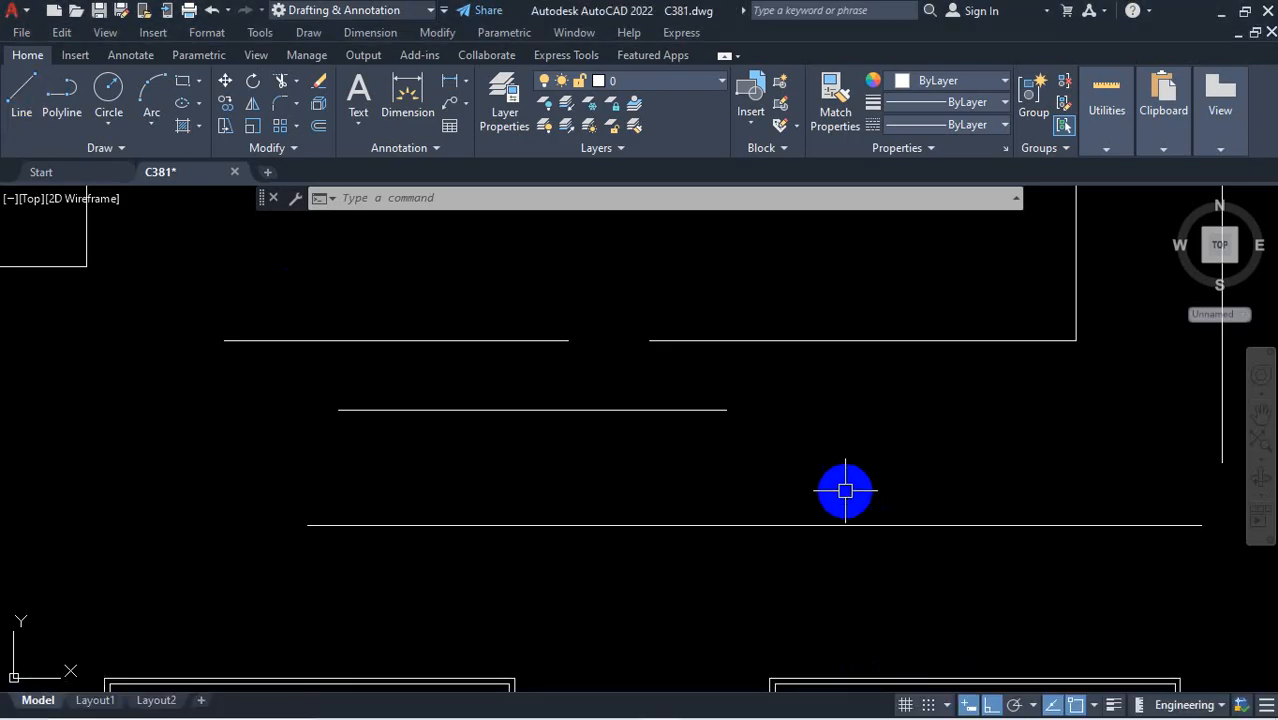
# Draw another short horizontal line between the end-to-end lines and the long overlapping lines, offset to the right
pyautogui.click(33, 110)
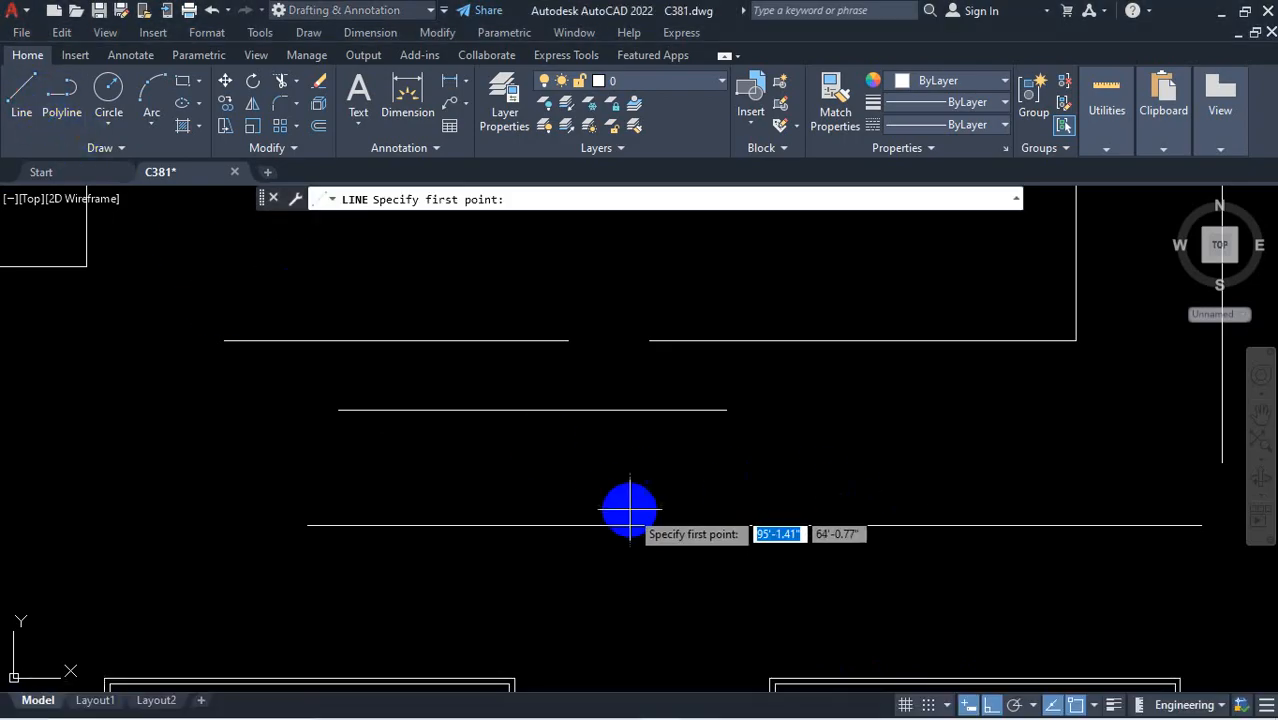
pyautogui.click(544, 467)
pyautogui.click(812, 463)
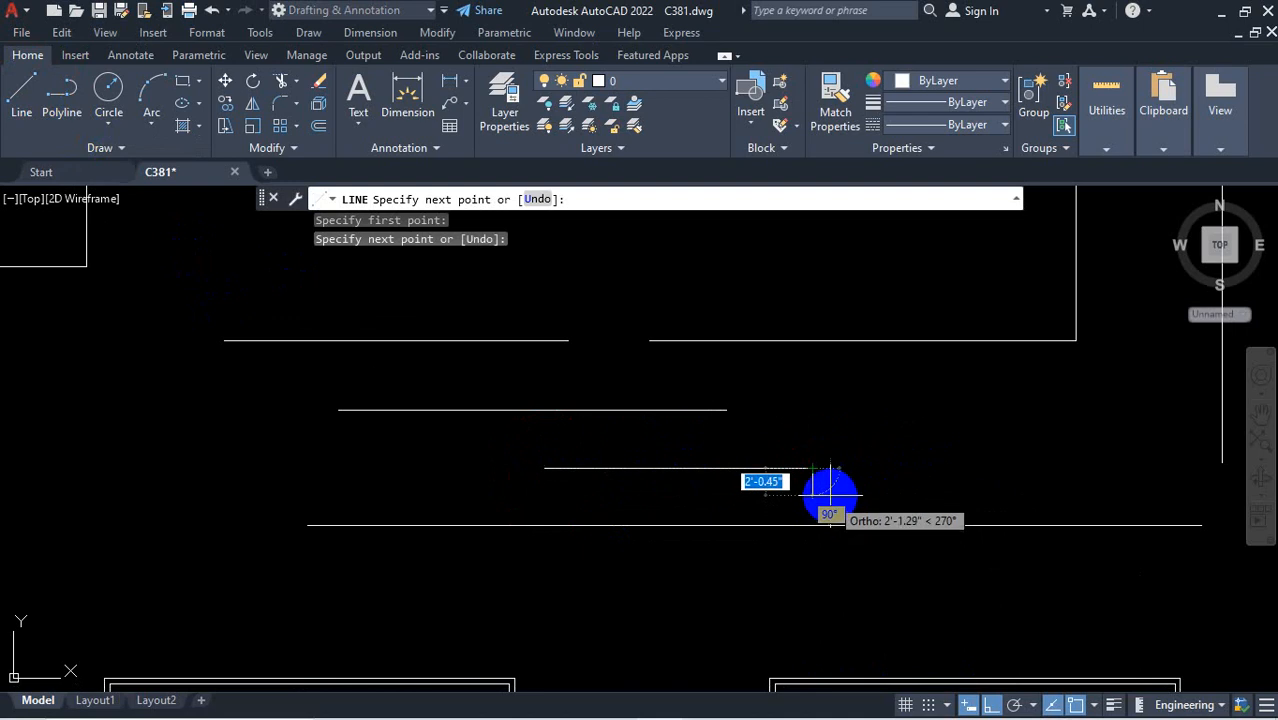
pyautogui.press('space')
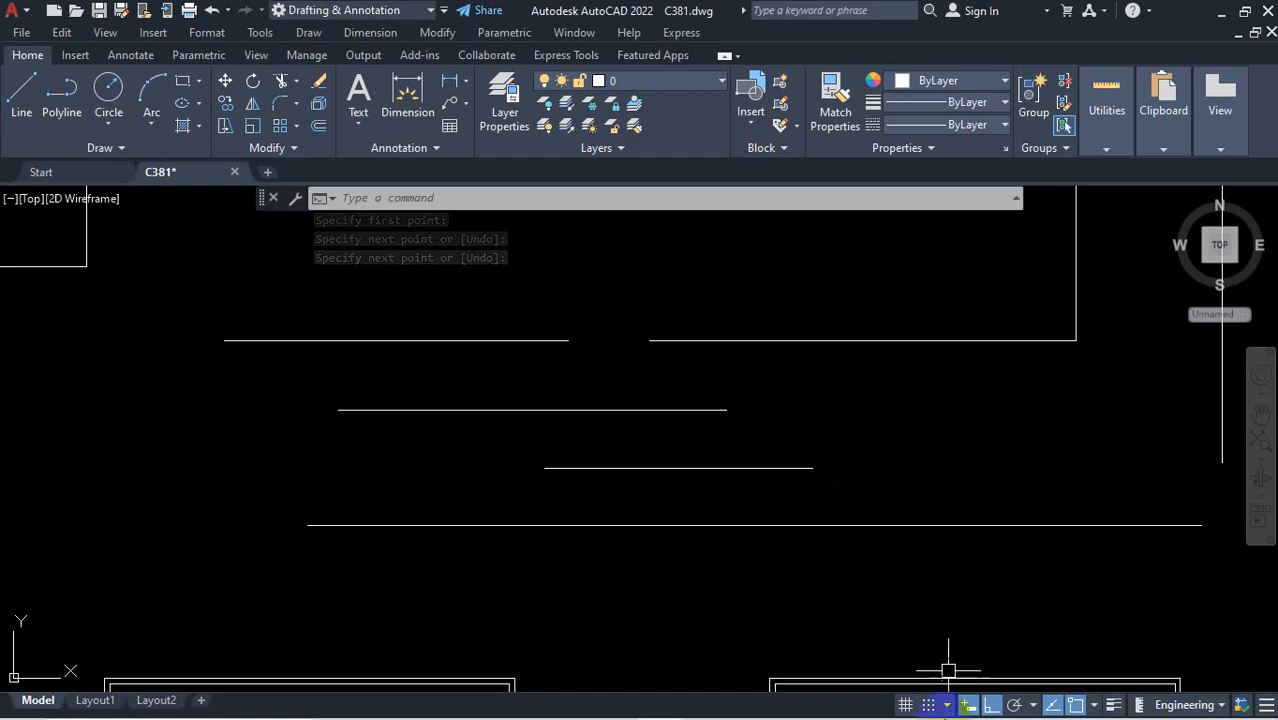
pyautogui.click(1064, 703)
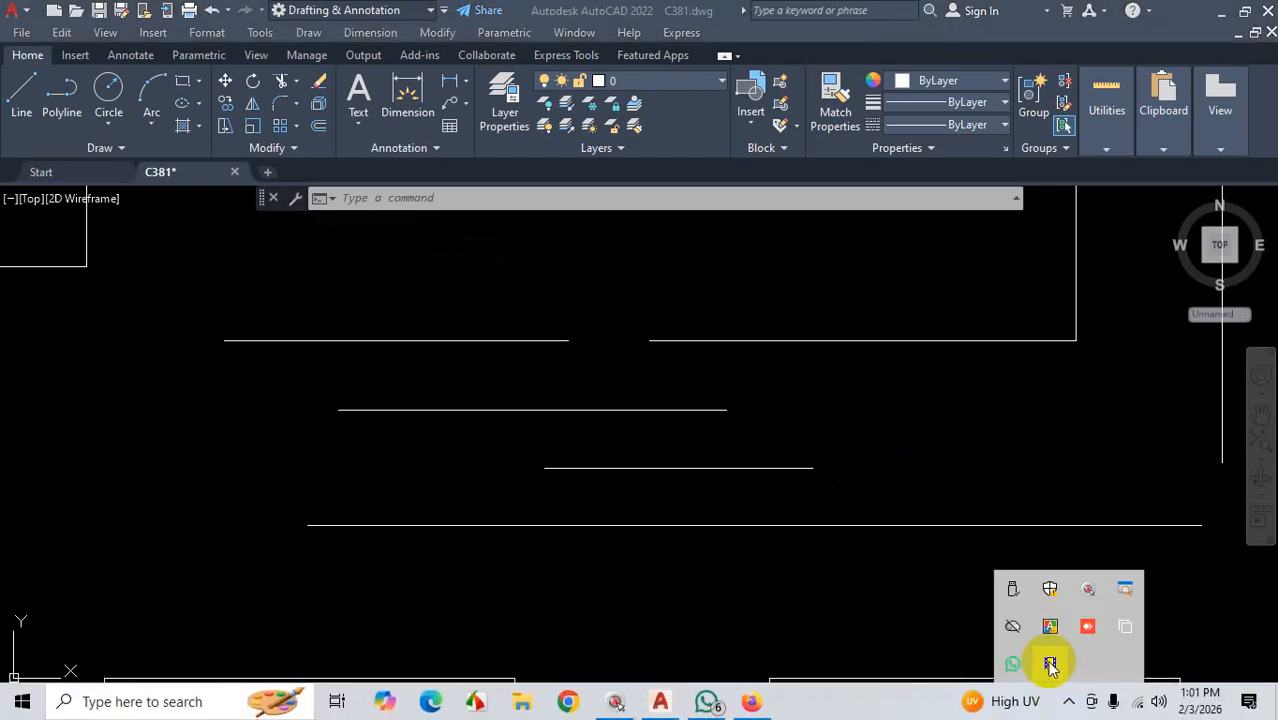
pyautogui.click(716, 616)
pyautogui.scroll(-6, 524, 521)
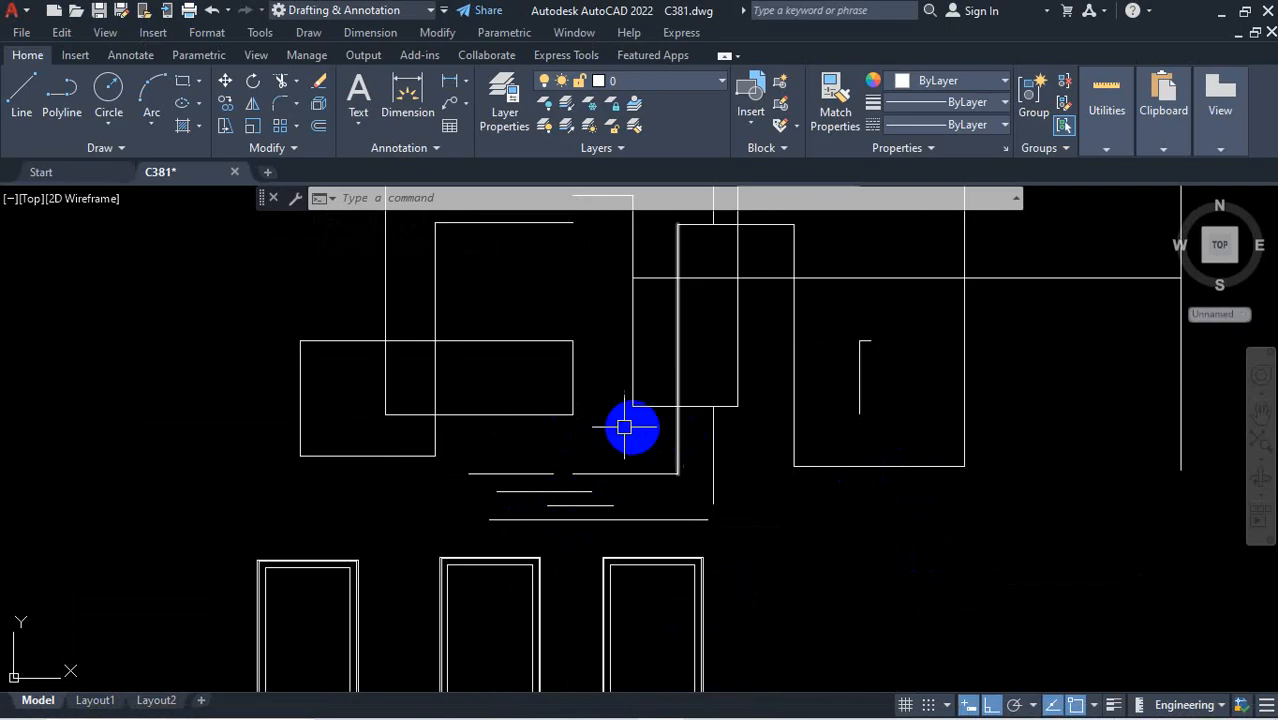
pyautogui.scroll(-4, 545, 390)
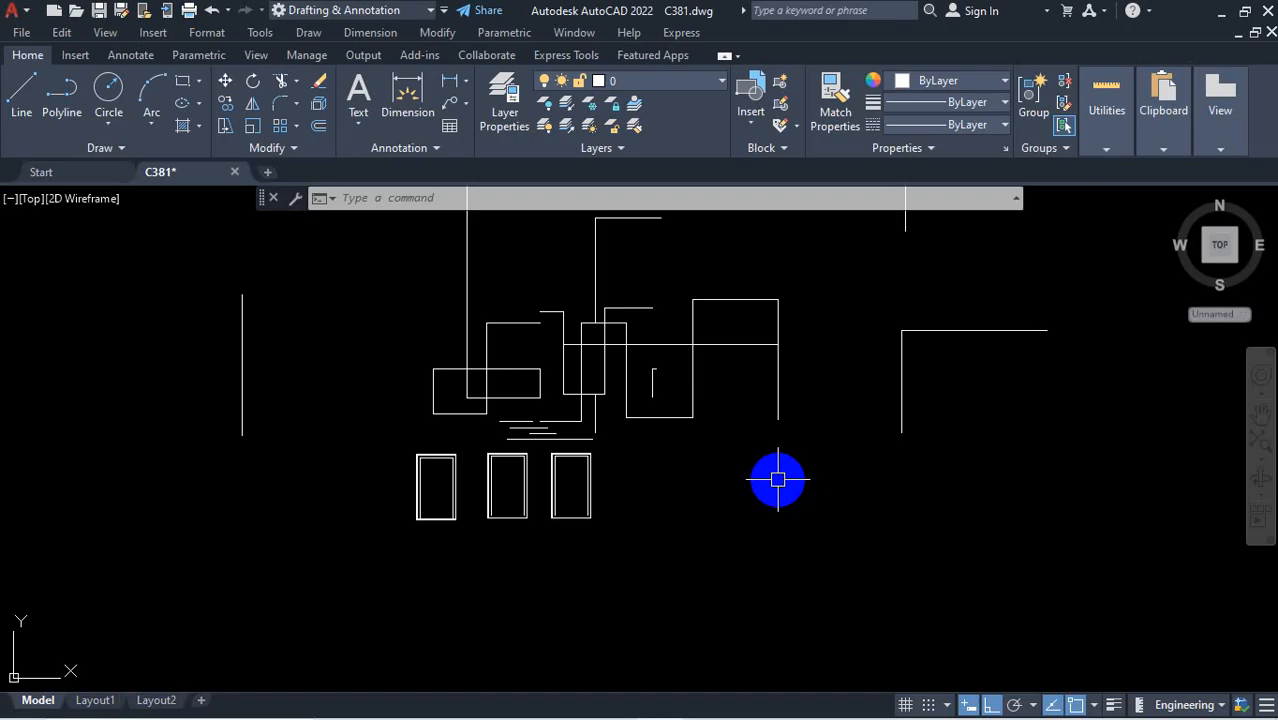
pyautogui.scroll(2, 736, 390)
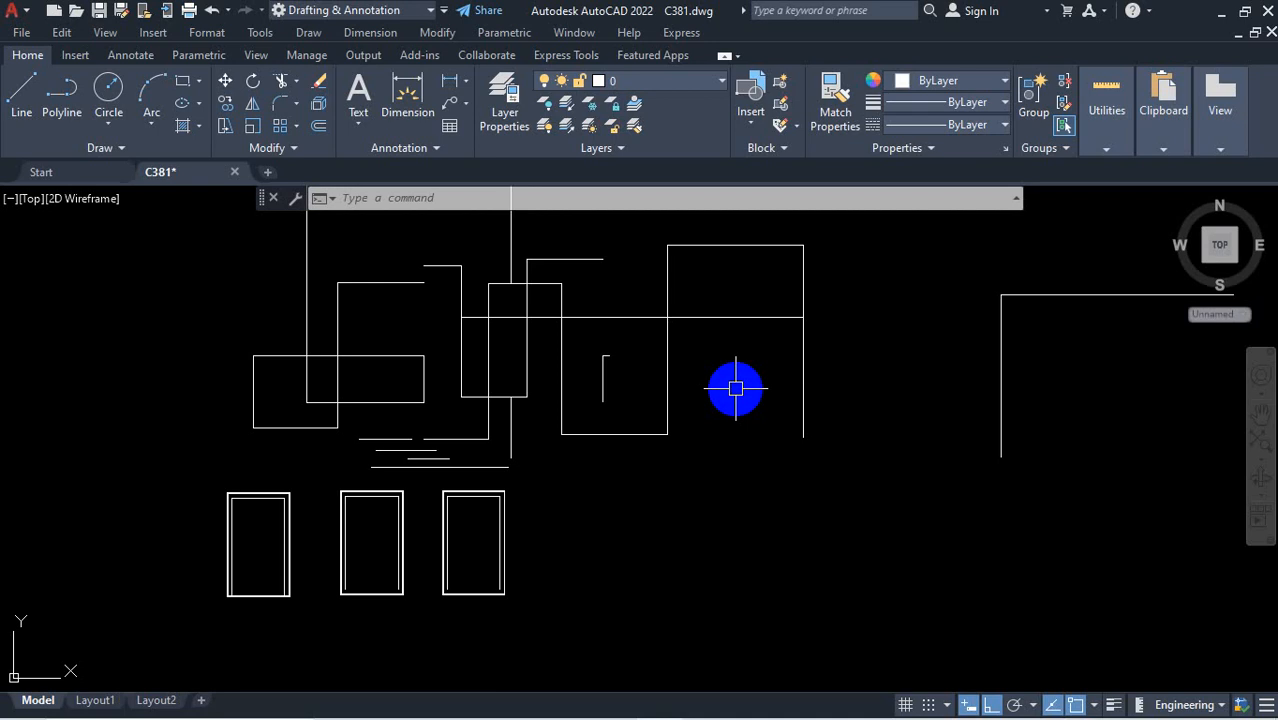
pyautogui.scroll(-4, 676, 420)
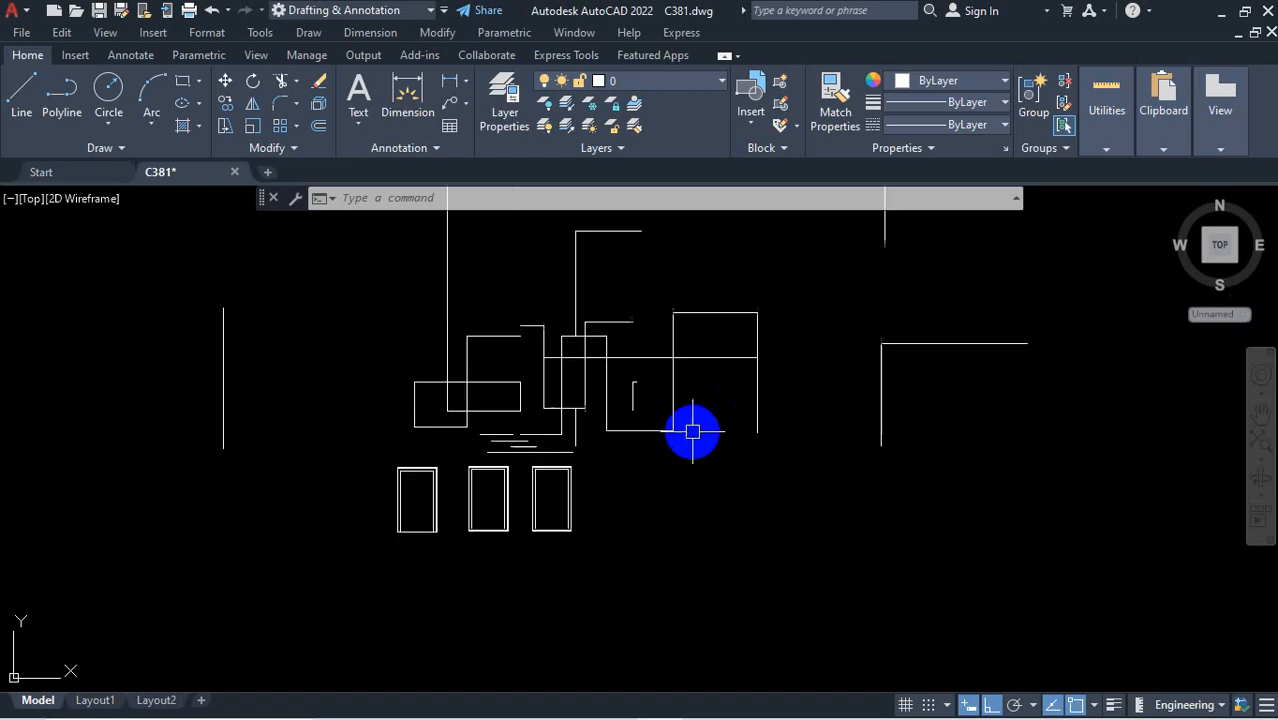
# Examine the two collinear horizontal lines on either side of the gap by selecting both, and clear the selection
pyautogui.scroll(8, 610, 434)
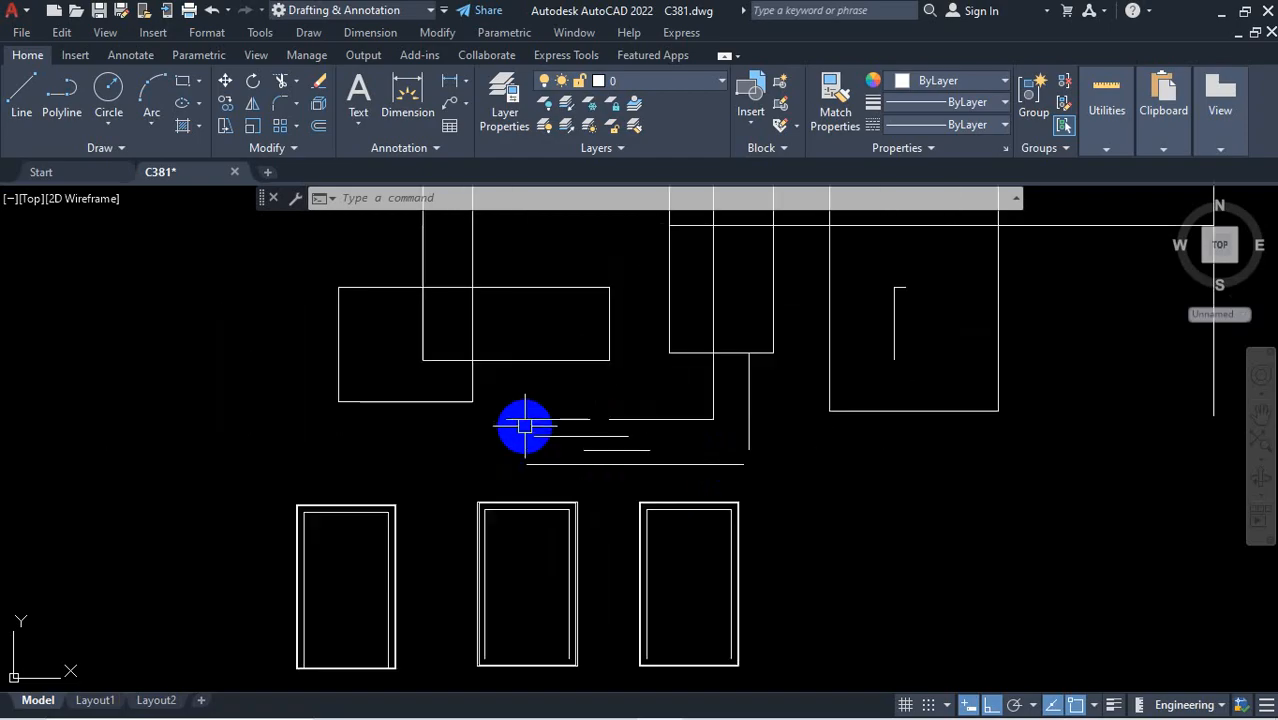
pyautogui.scroll(2, 672, 417)
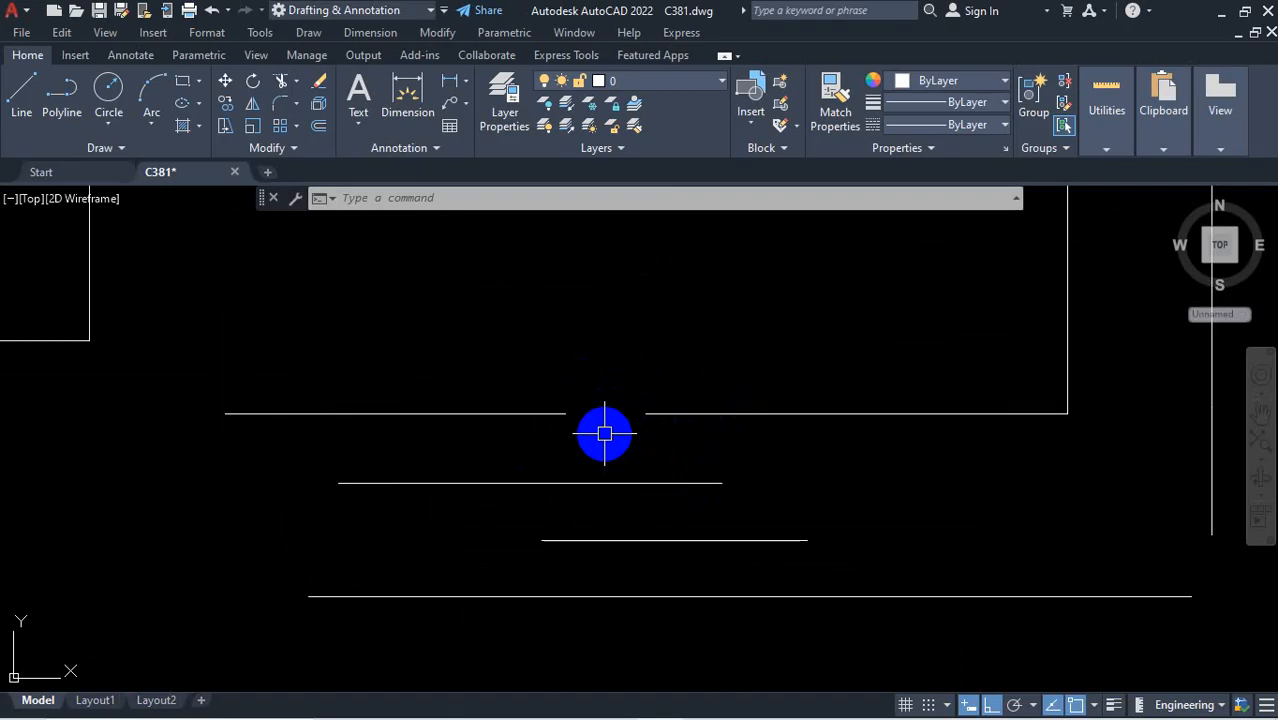
pyautogui.click(693, 413)
pyautogui.click(524, 413)
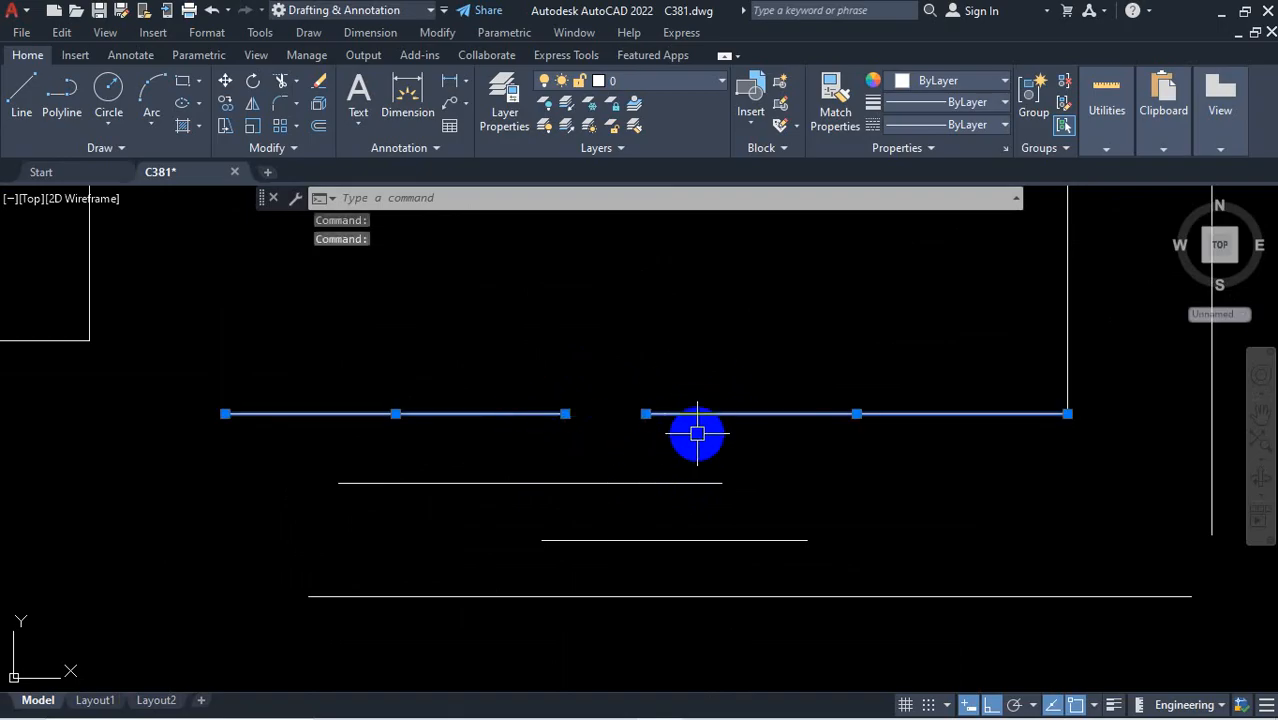
pyautogui.press('Escape')
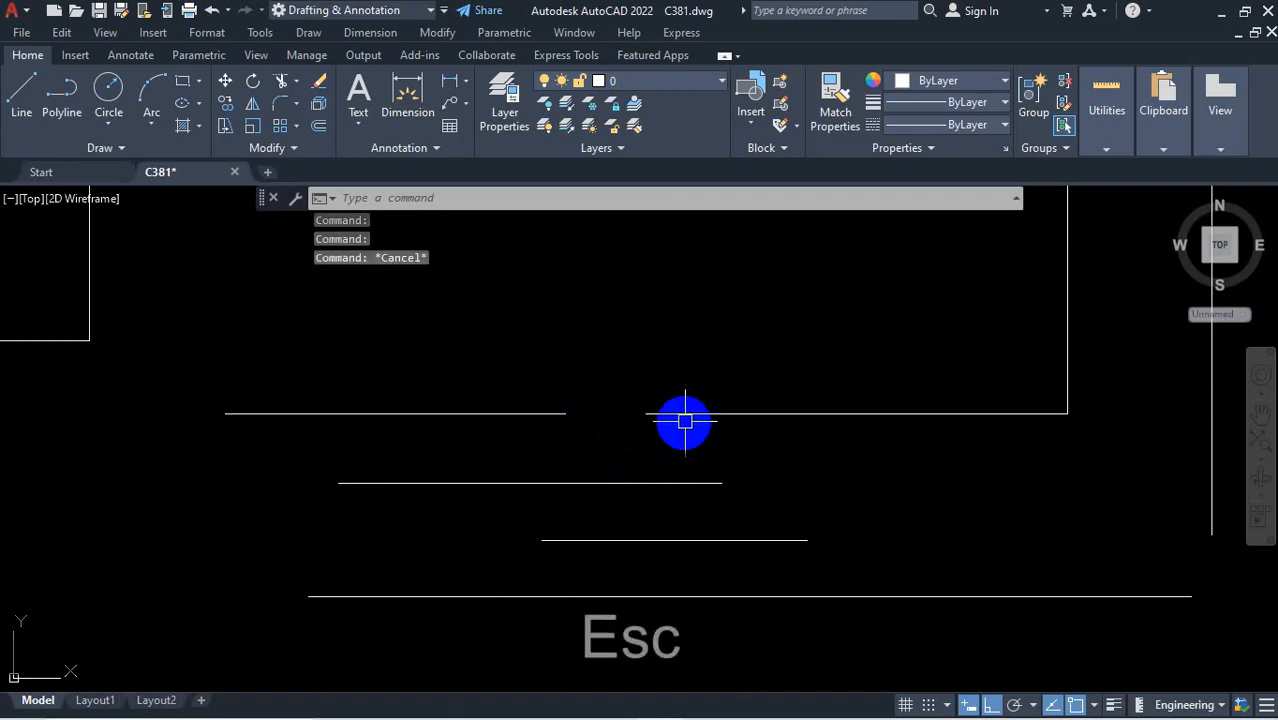
pyautogui.click(690, 380)
pyautogui.click(545, 438)
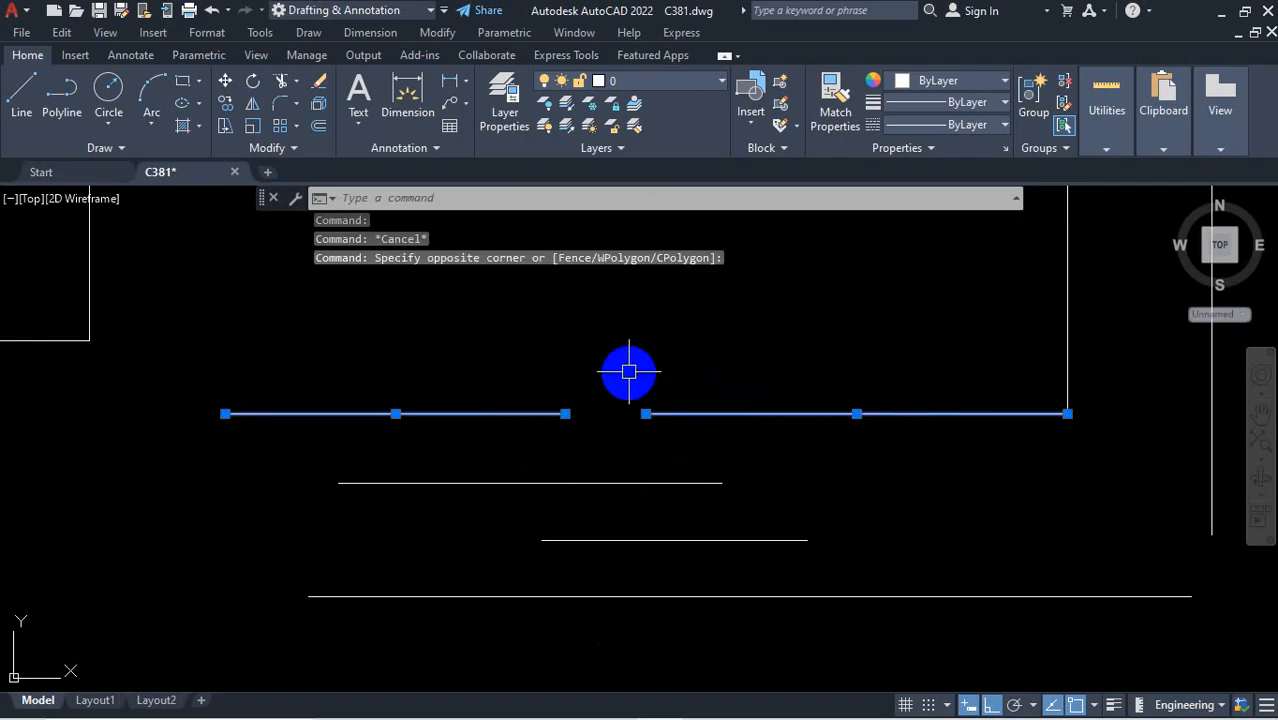
pyautogui.press('Escape')
# Extend the left collinear line across the gap to the open end of the right line with the Extend command
pyautogui.write('E')
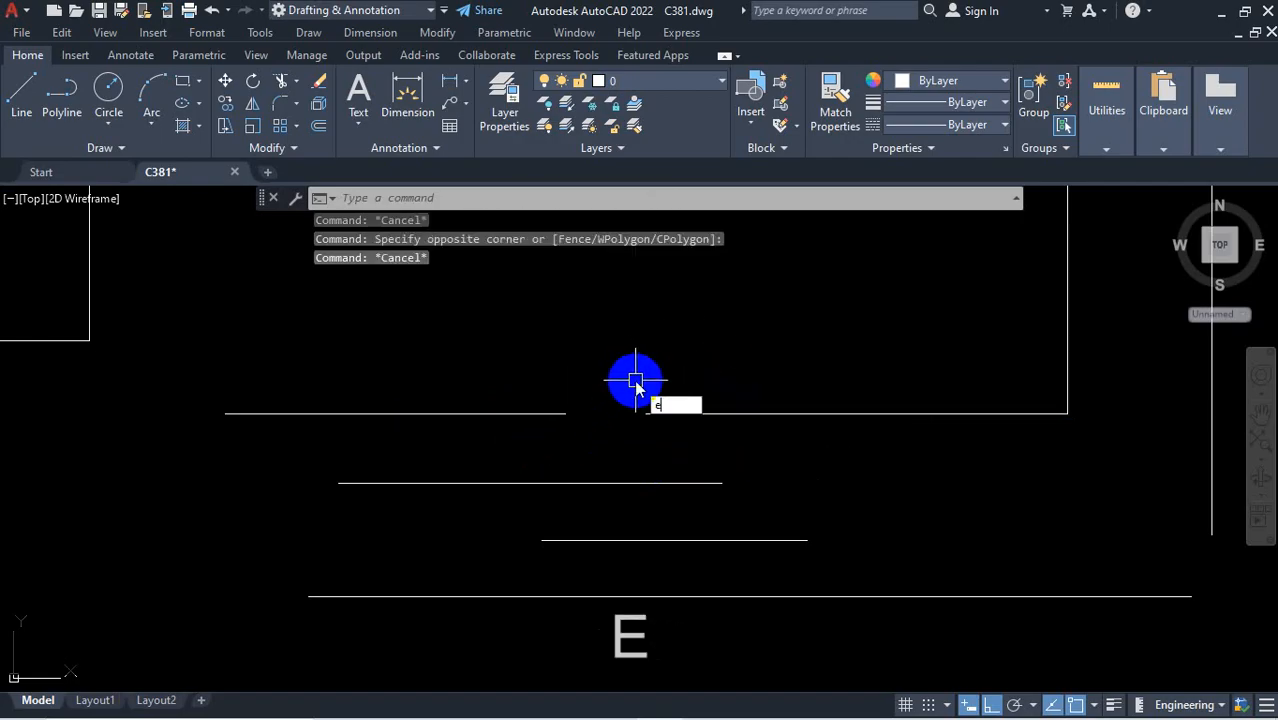
pyautogui.write('X')
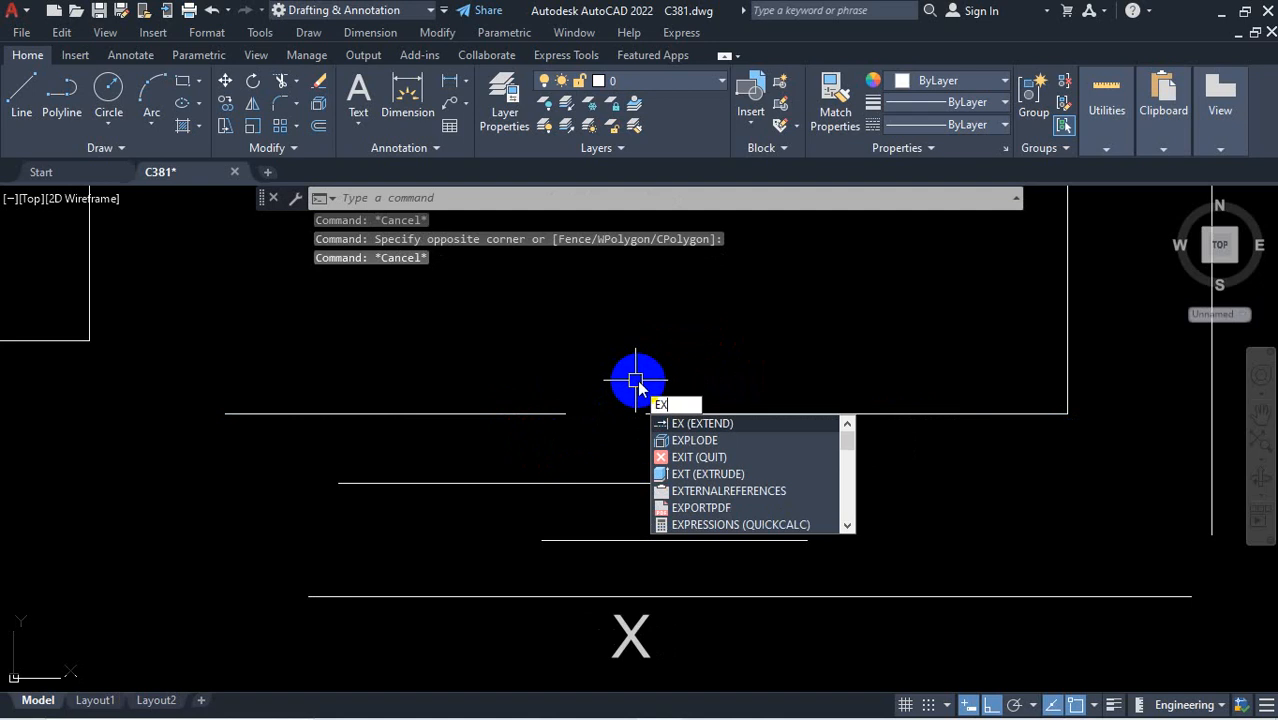
pyautogui.press('Return')
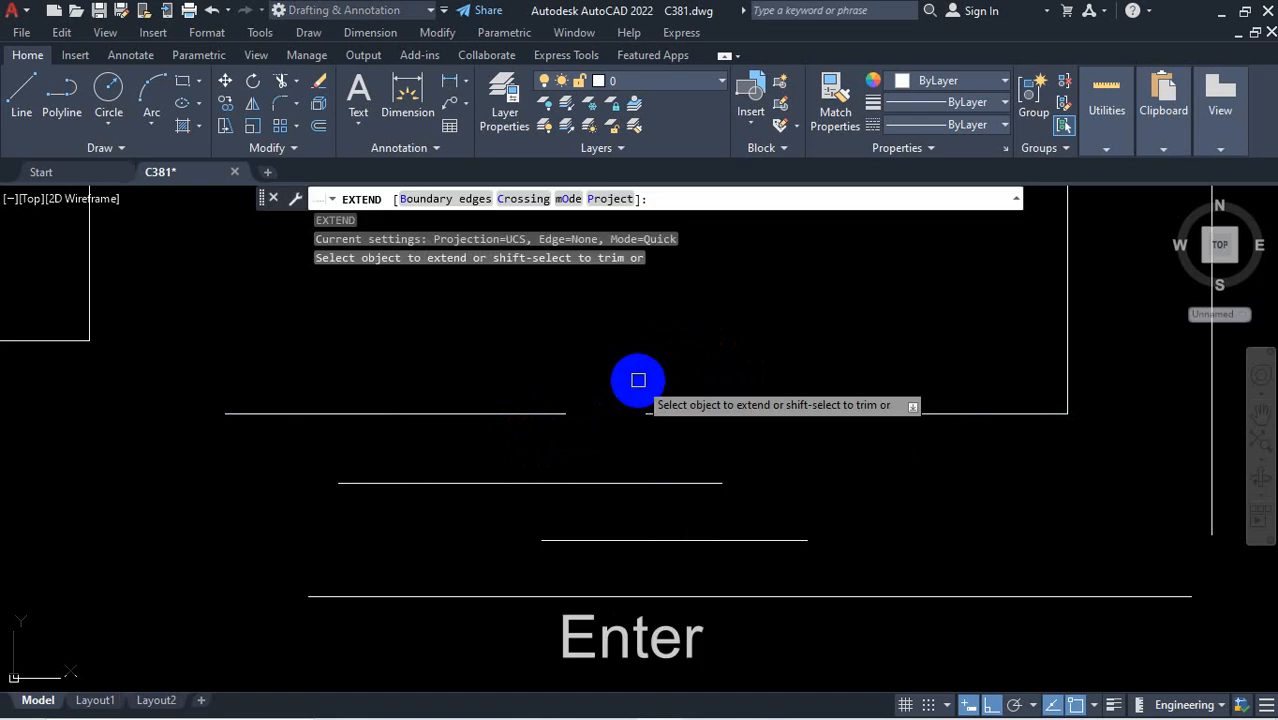
pyautogui.click(511, 414)
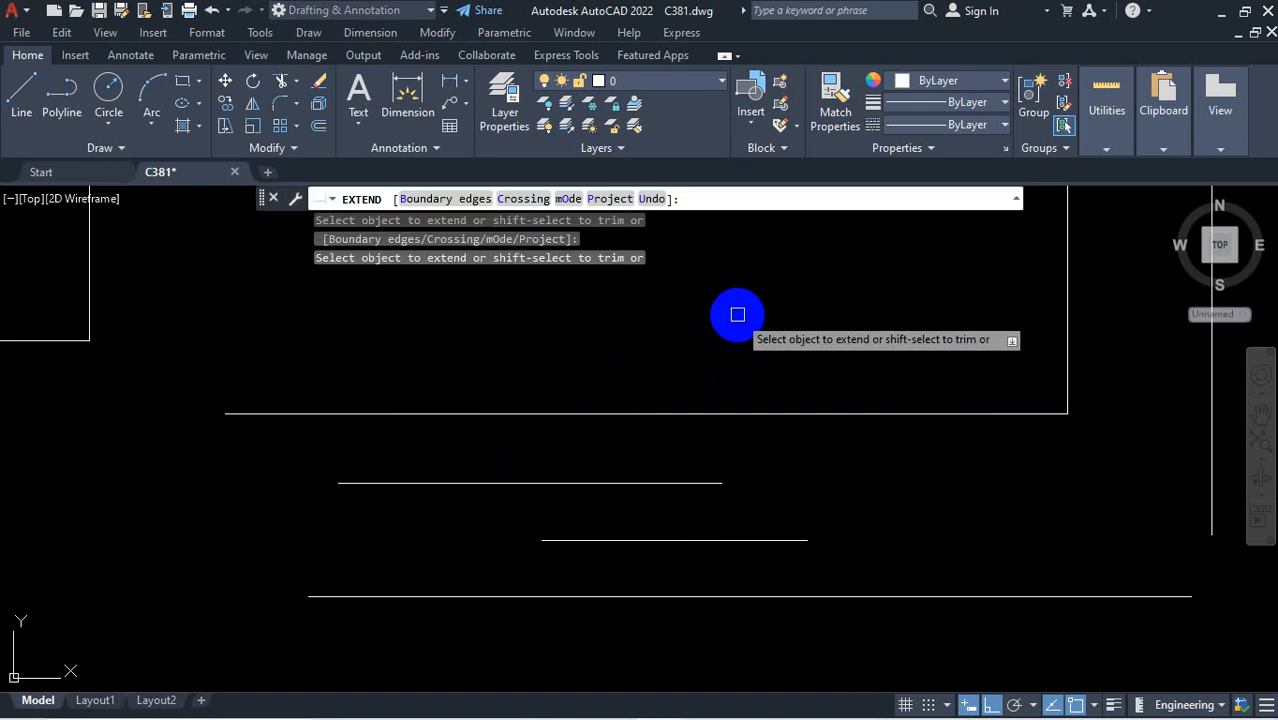
# Leave the Extend command and examine the extended horizontal line by selecting it with windows and single picks, clearing each selection
pyautogui.press('Escape')
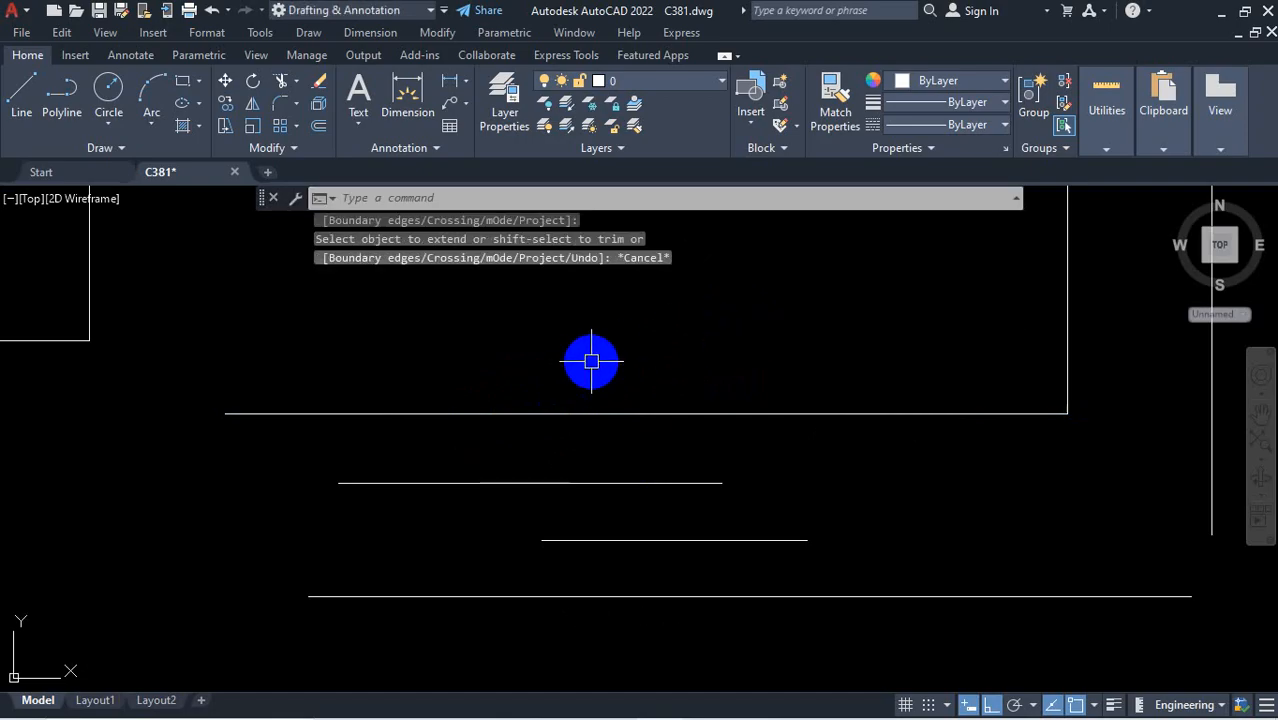
pyautogui.click(346, 418)
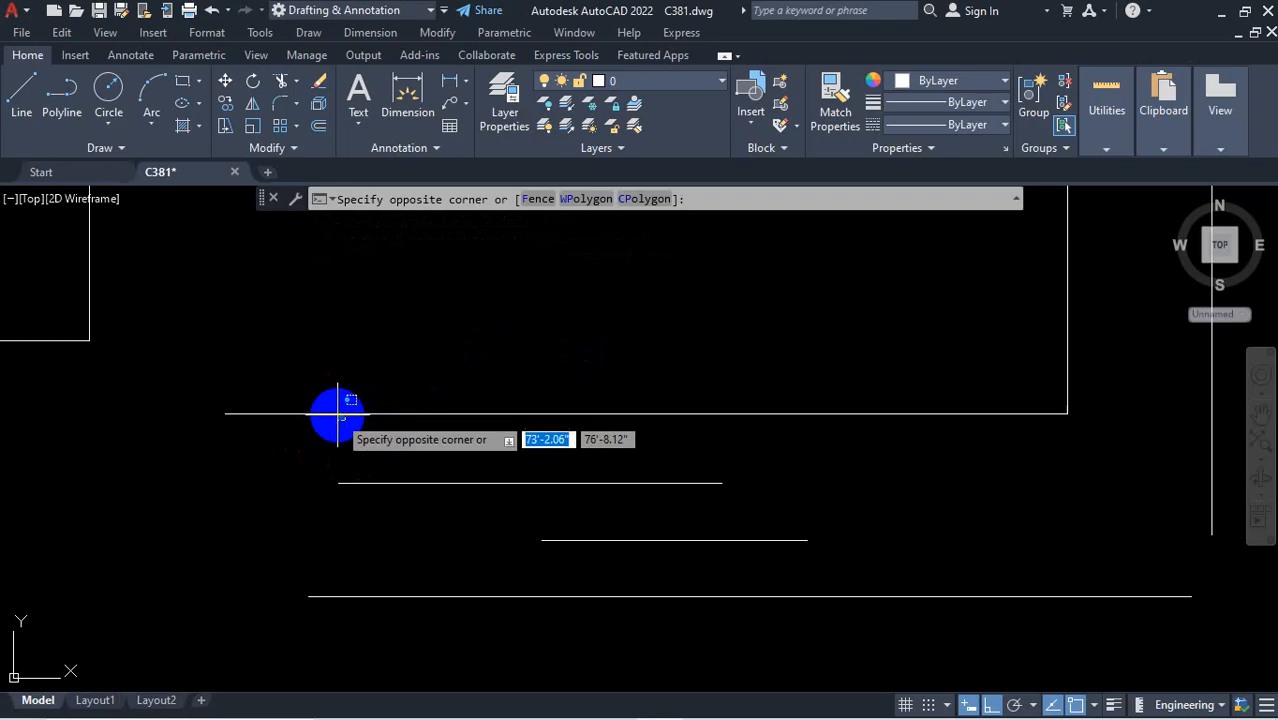
pyautogui.click(341, 412)
pyautogui.click(360, 374)
pyautogui.click(331, 419)
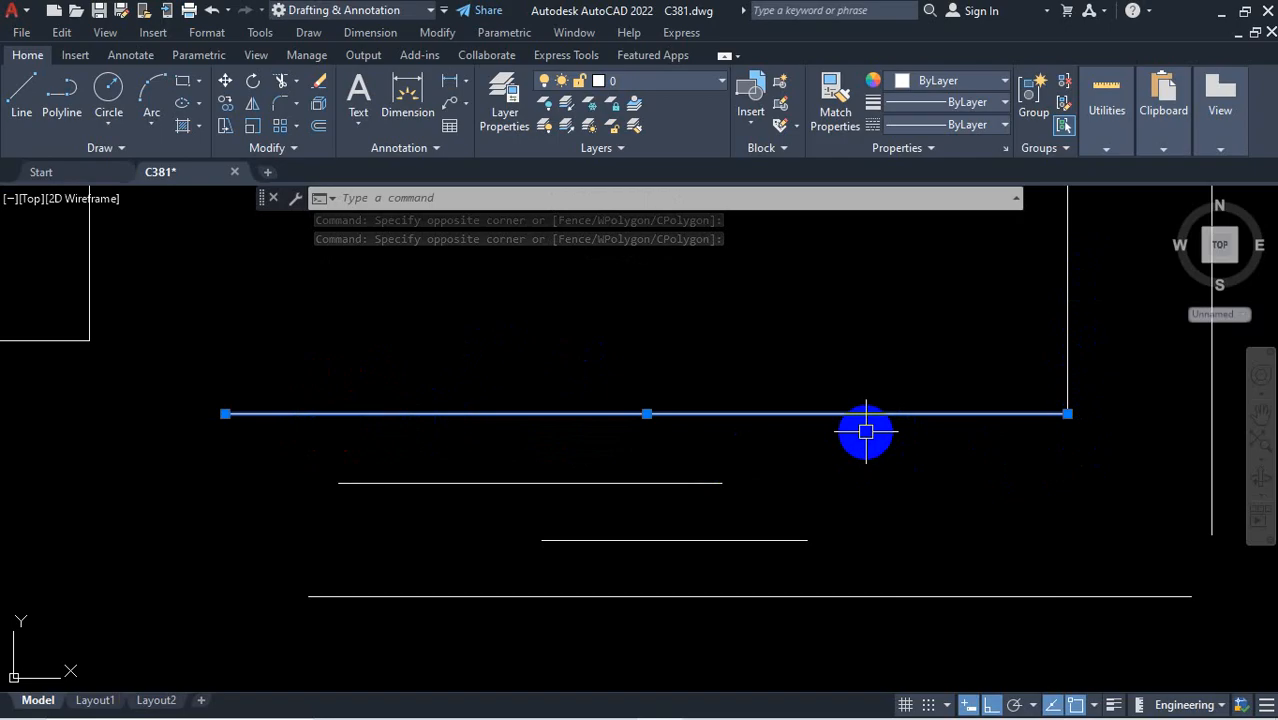
pyautogui.press('Escape')
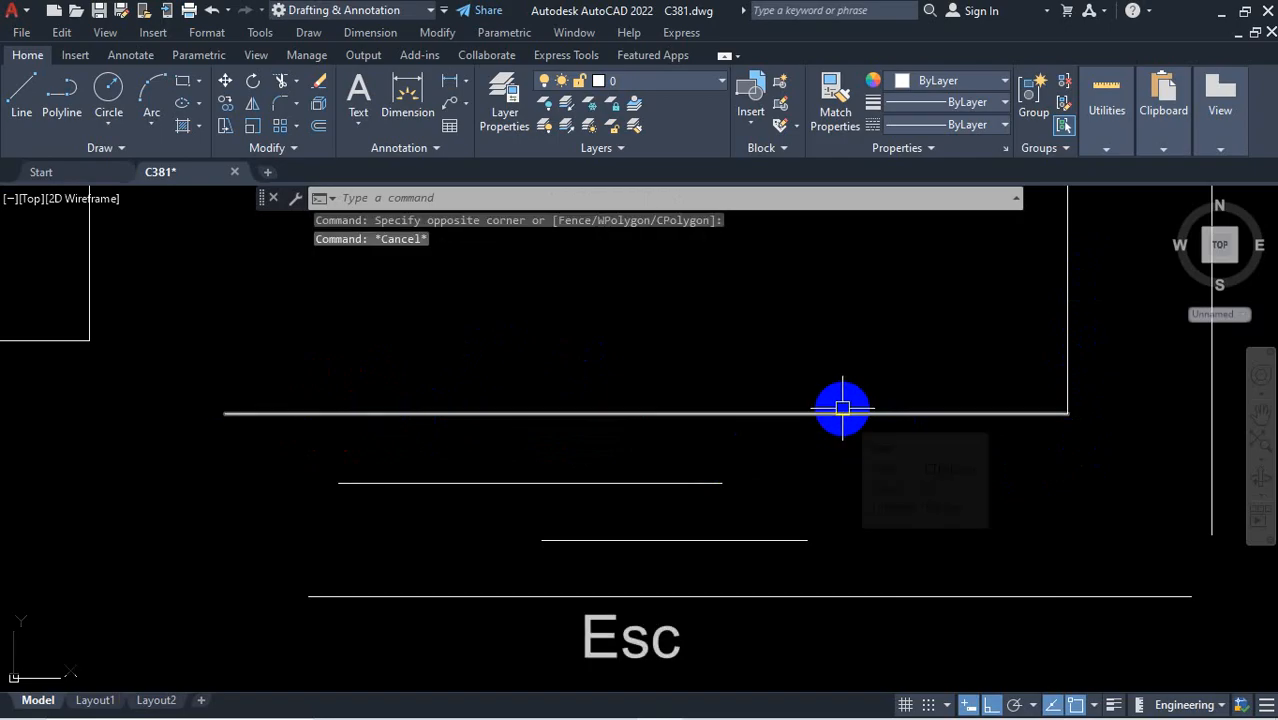
pyautogui.click(840, 412)
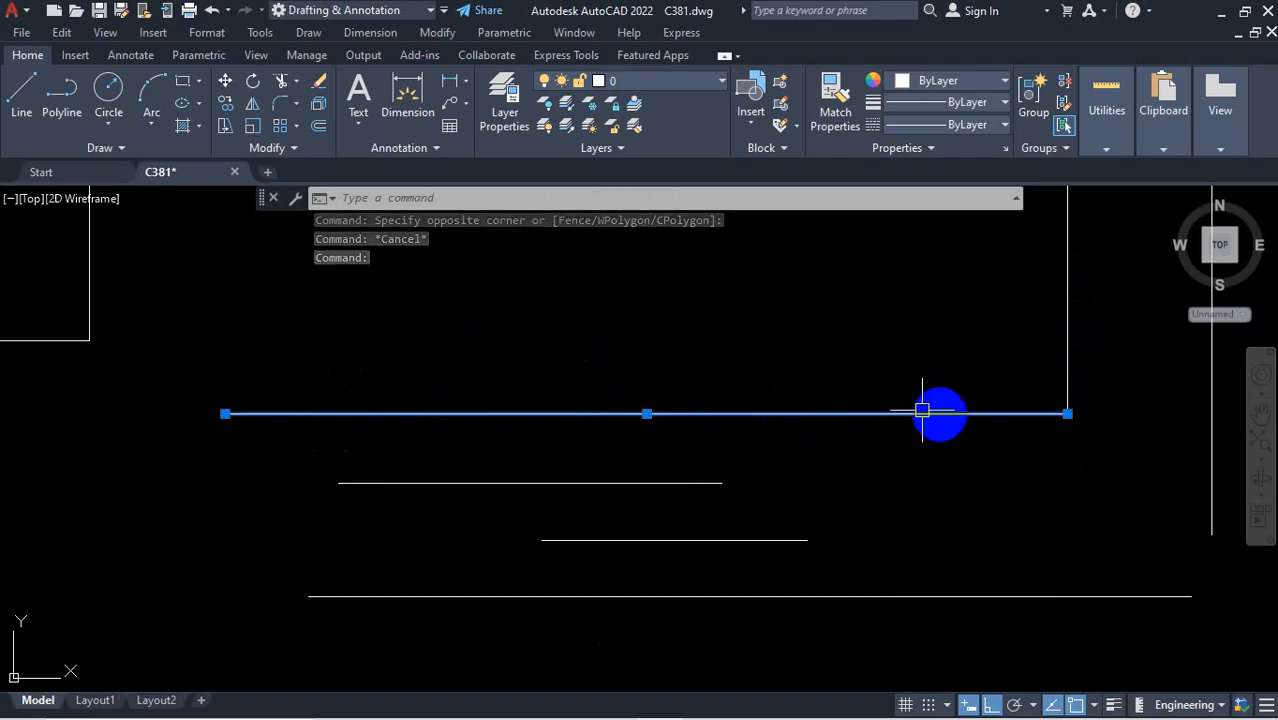
pyautogui.press('Escape')
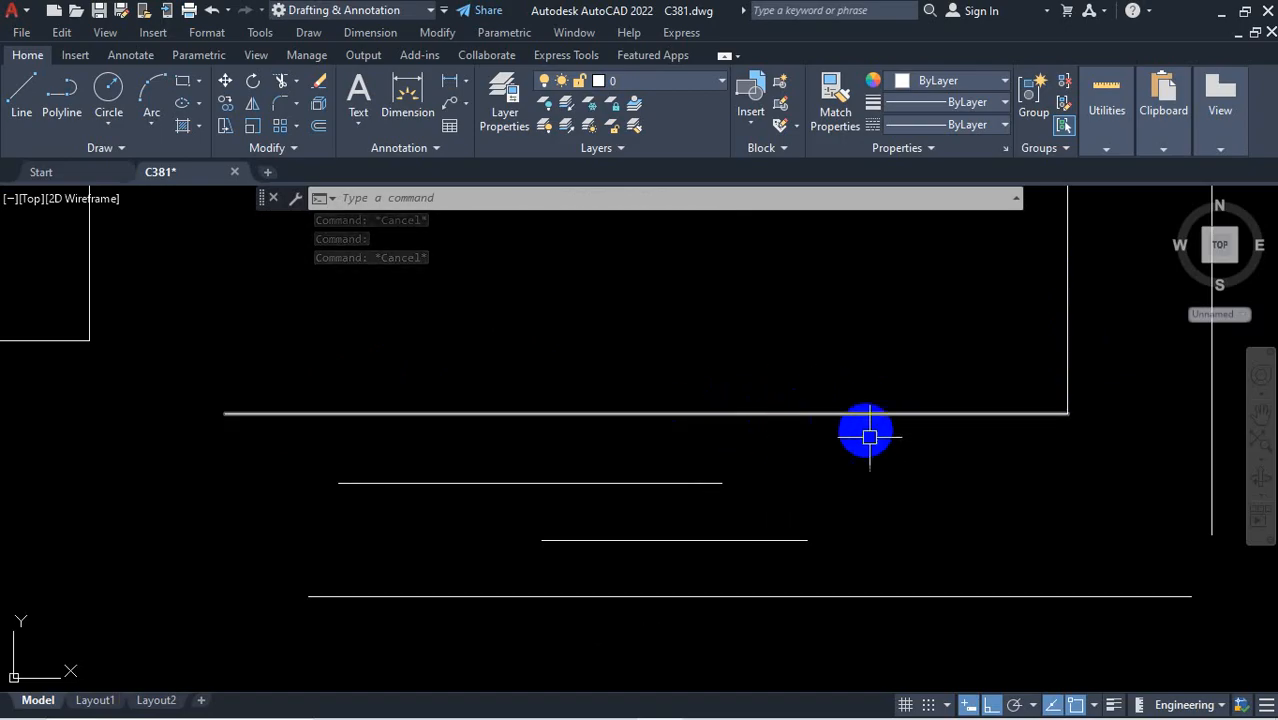
pyautogui.scroll(-4, 963, 393)
pyautogui.scroll(2, 937, 395)
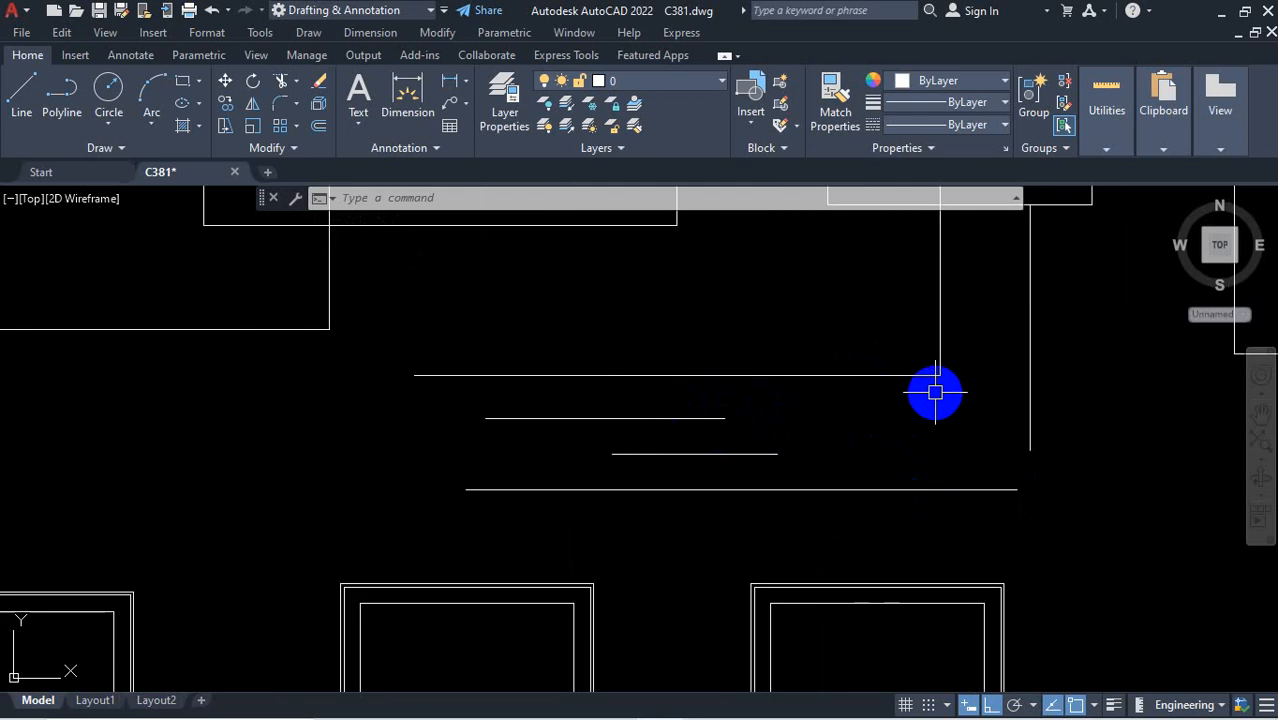
pyautogui.click(819, 375)
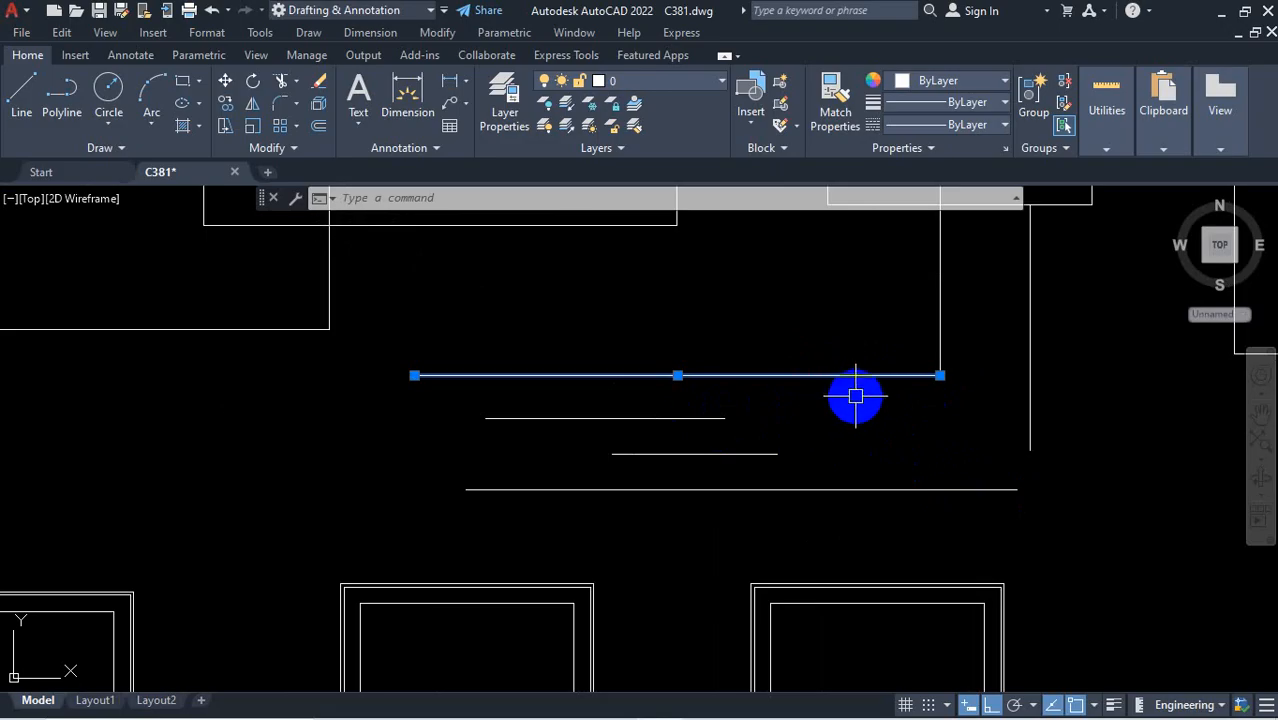
pyautogui.press('Escape')
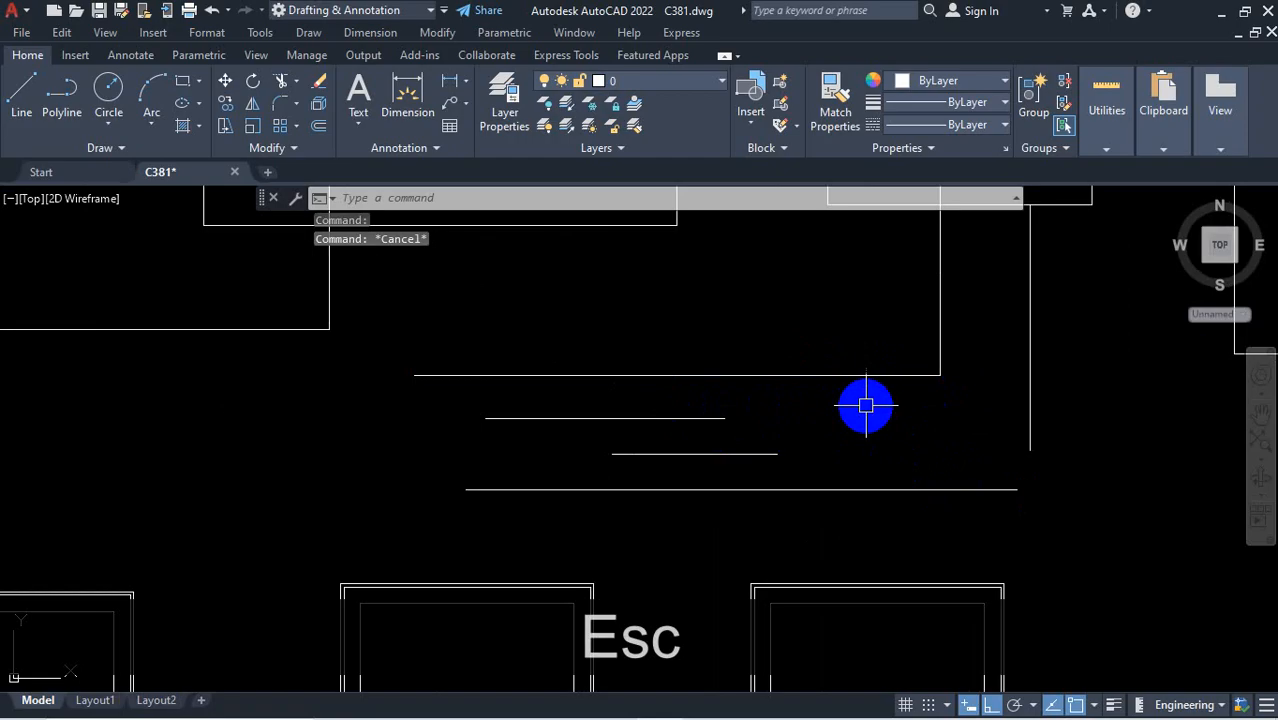
# Add the Selection Cycling toggle to the status bar and turn selection cycling on
pyautogui.moveTo(1211, 715)
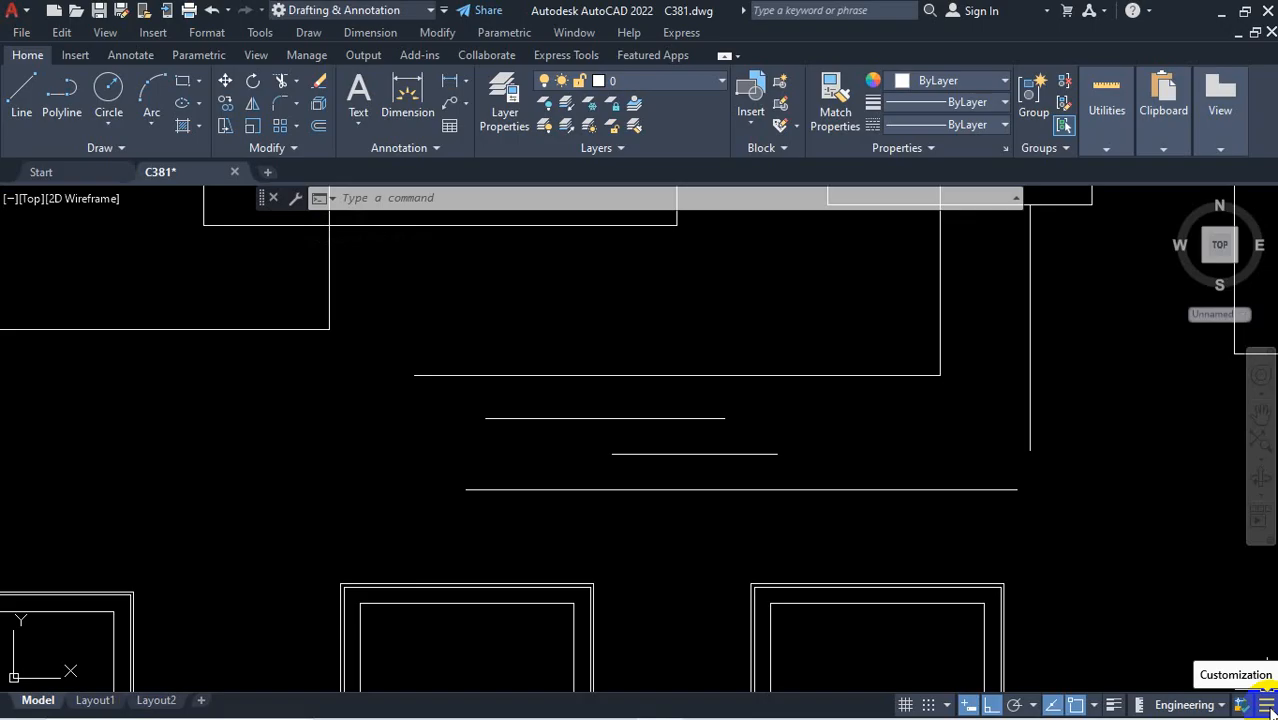
pyautogui.click(1267, 706)
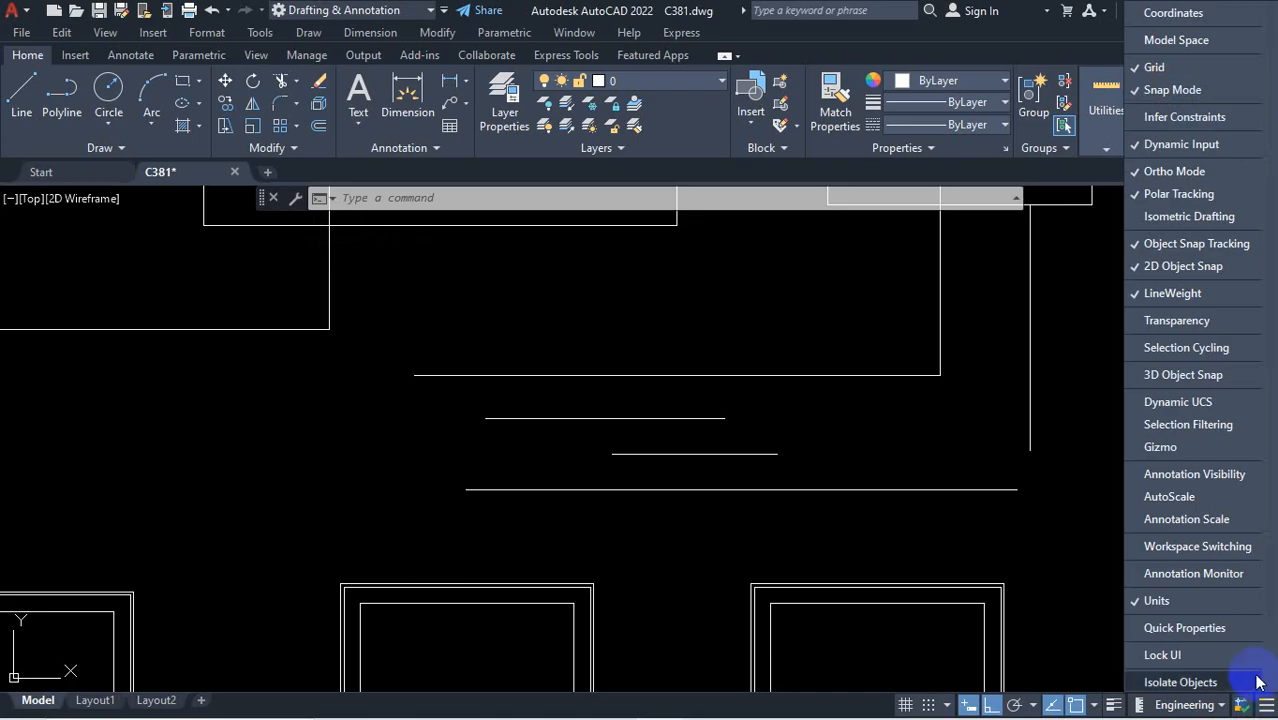
pyautogui.click(1181, 355)
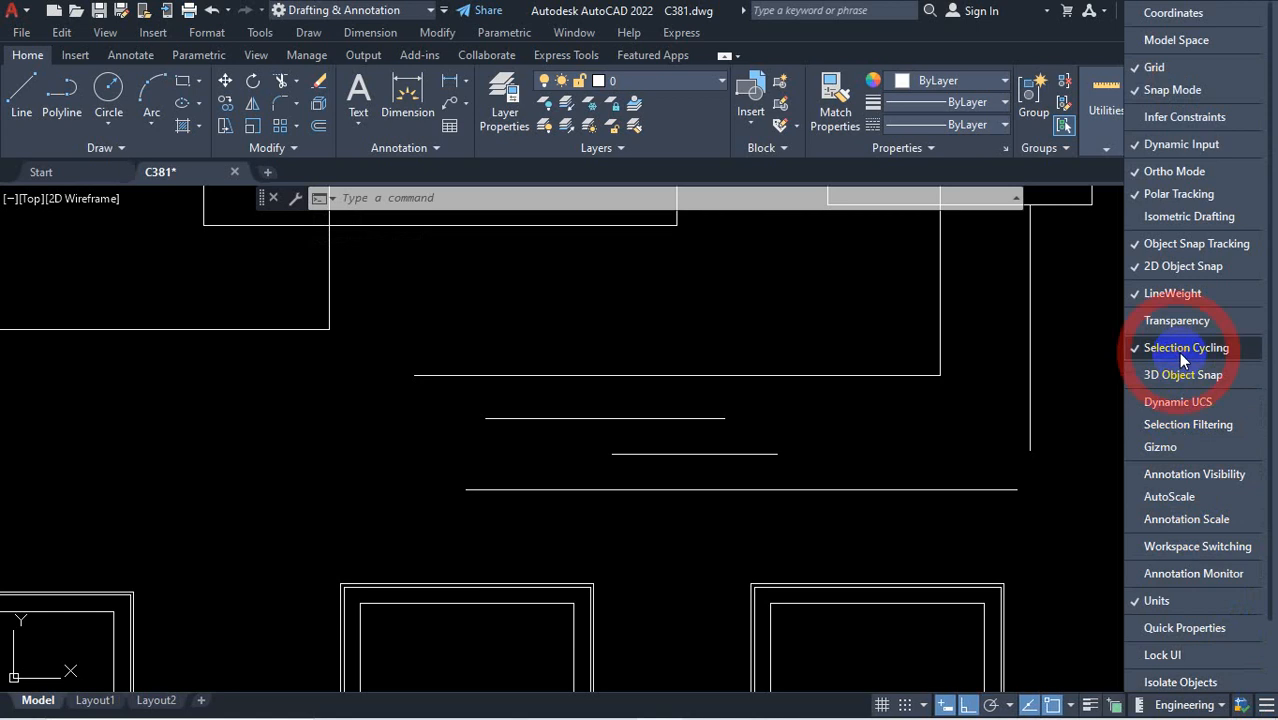
pyautogui.click(1080, 447)
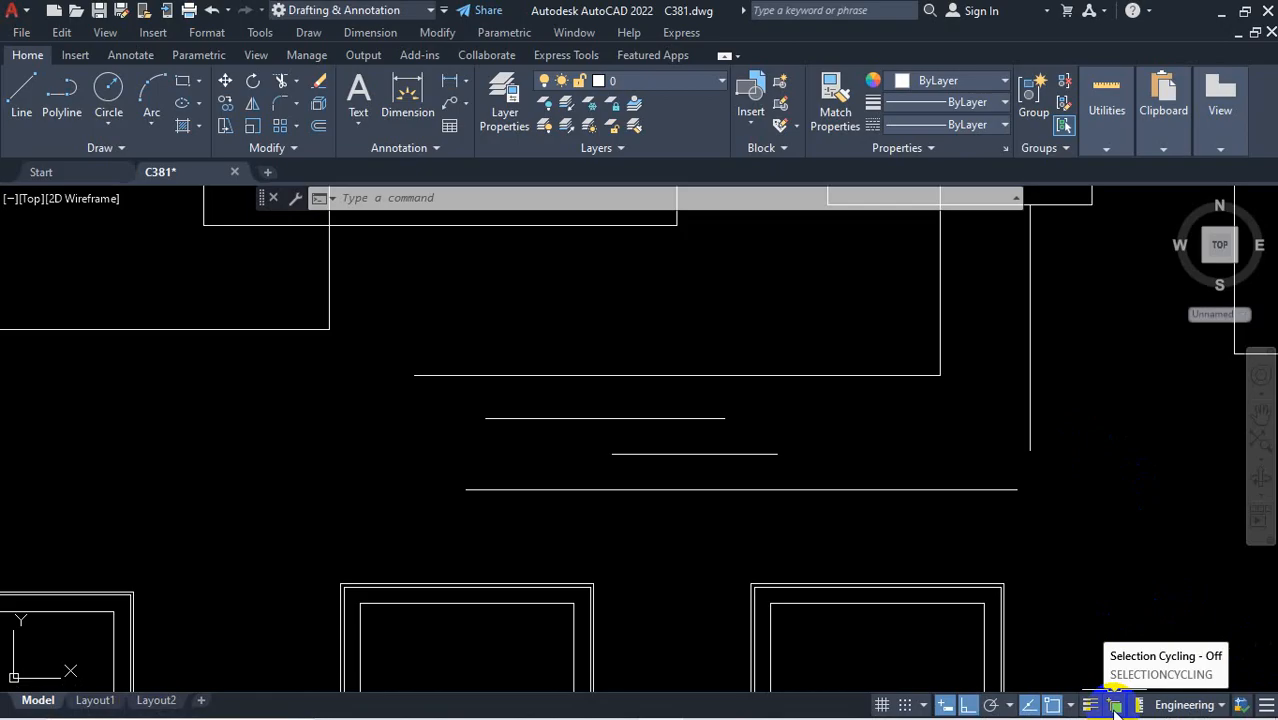
pyautogui.click(1115, 705)
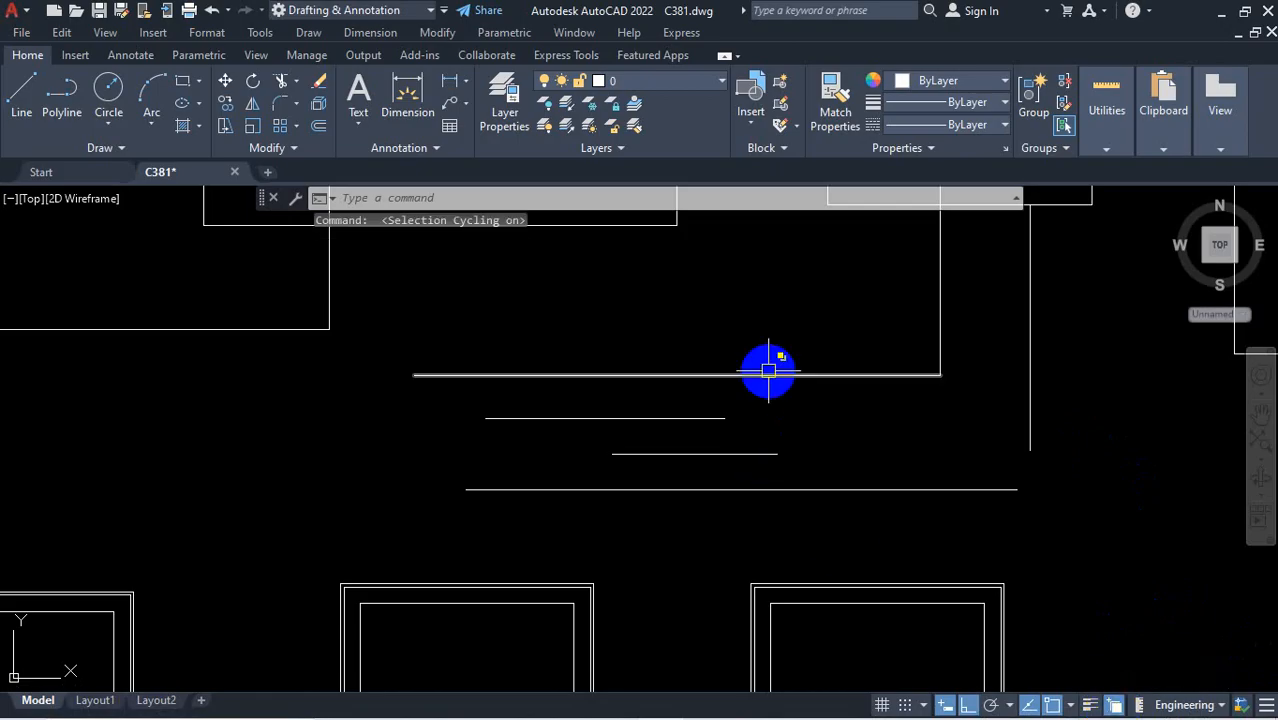
pyautogui.click(1115, 705)
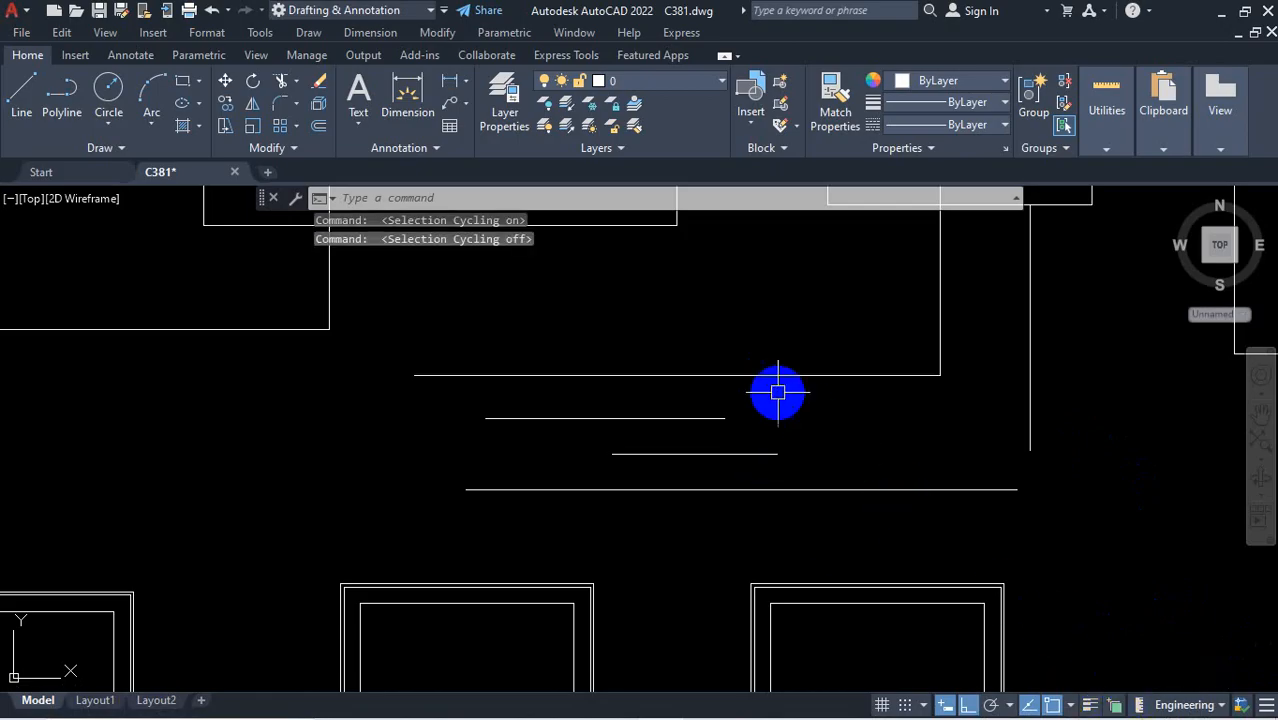
pyautogui.click(1266, 705)
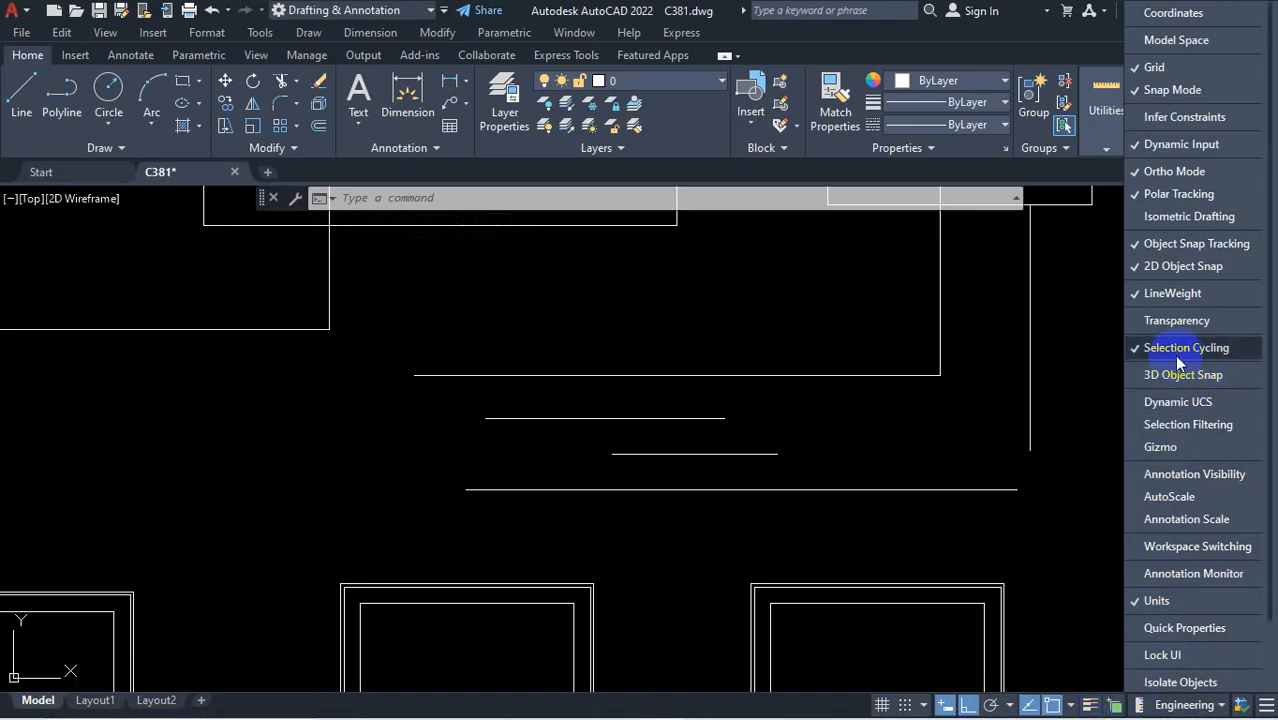
pyautogui.click(1116, 705)
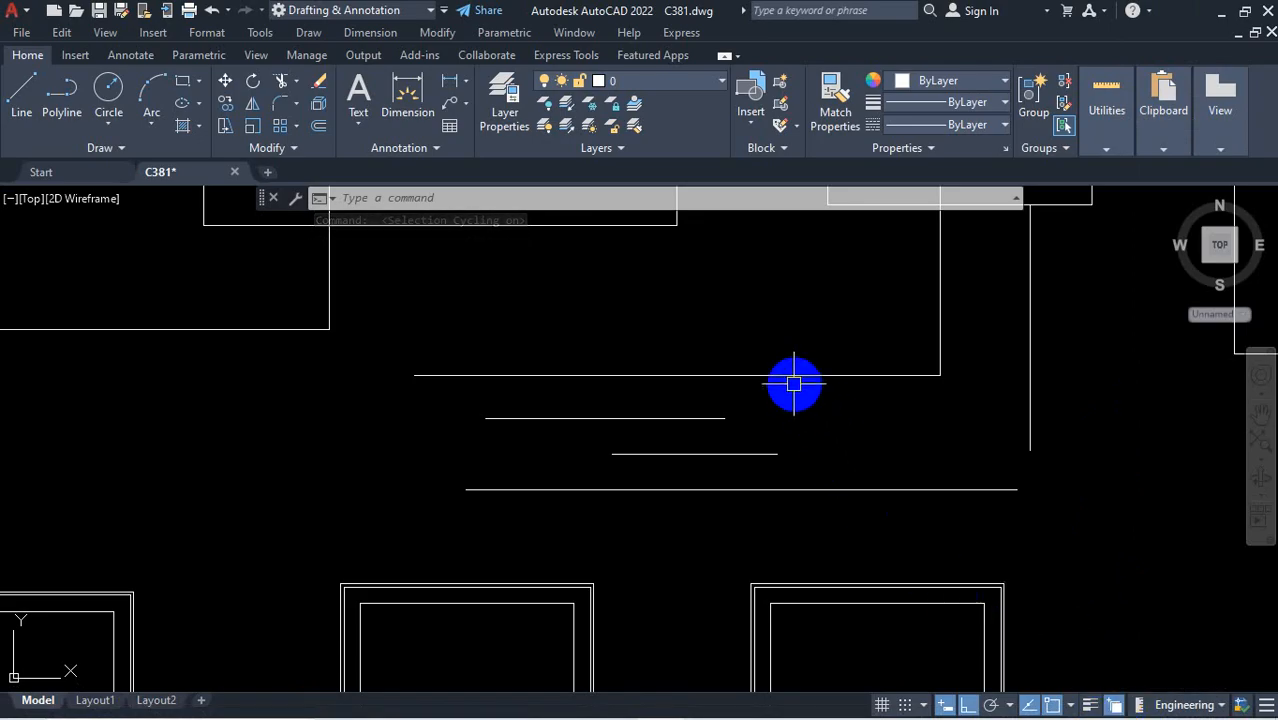
# Check the extended horizontal line for overlapping objects by picking it with selection cycling, and cancel the selection list
pyautogui.moveTo(793, 376)
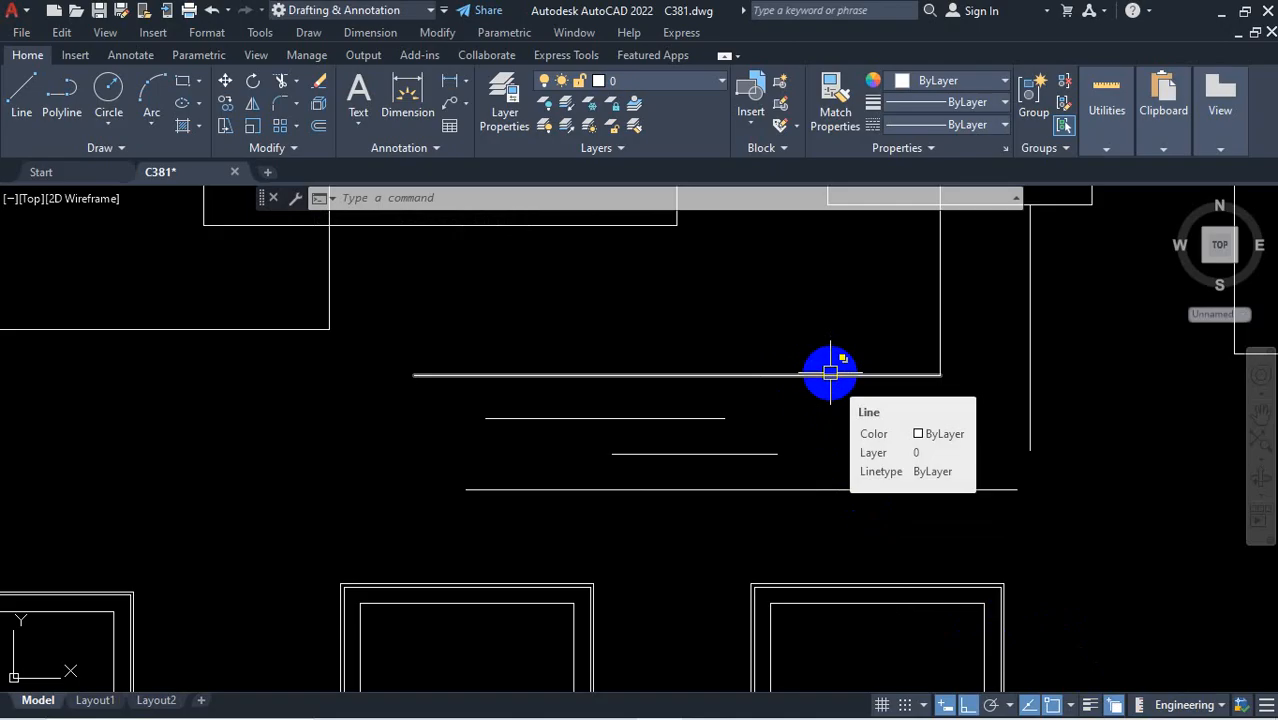
pyautogui.moveTo(864, 488)
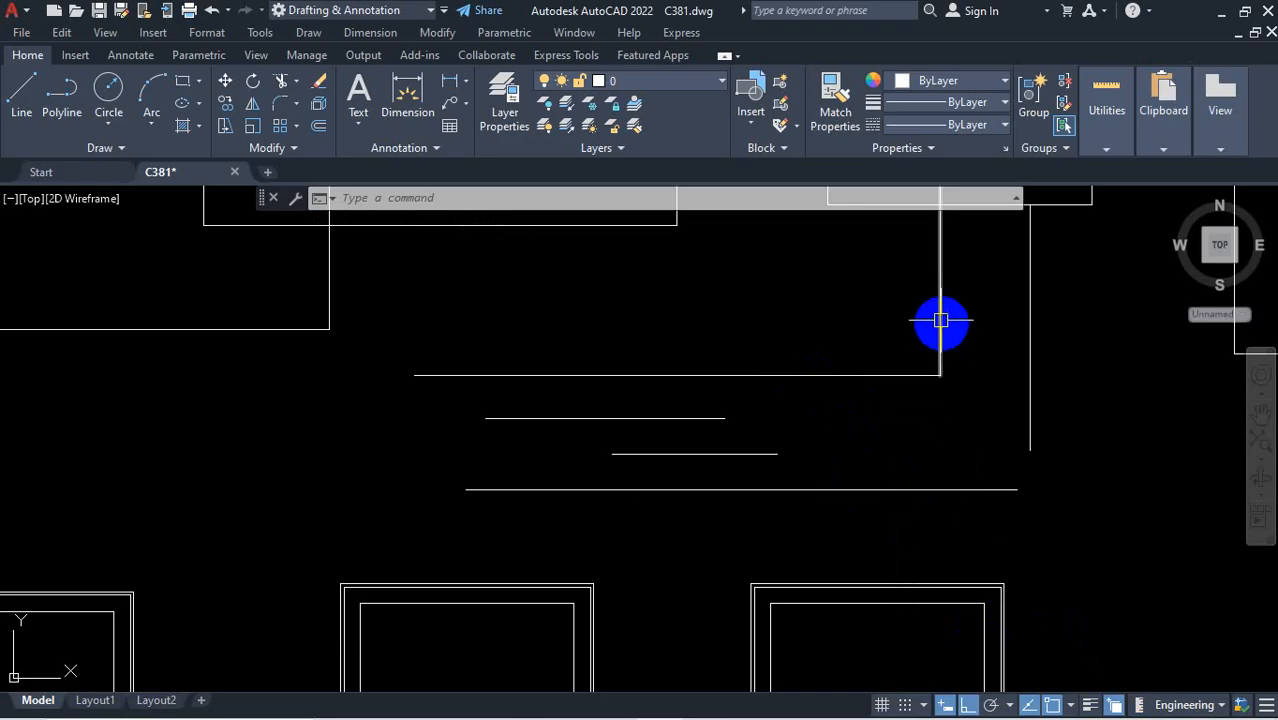
pyautogui.moveTo(939, 319)
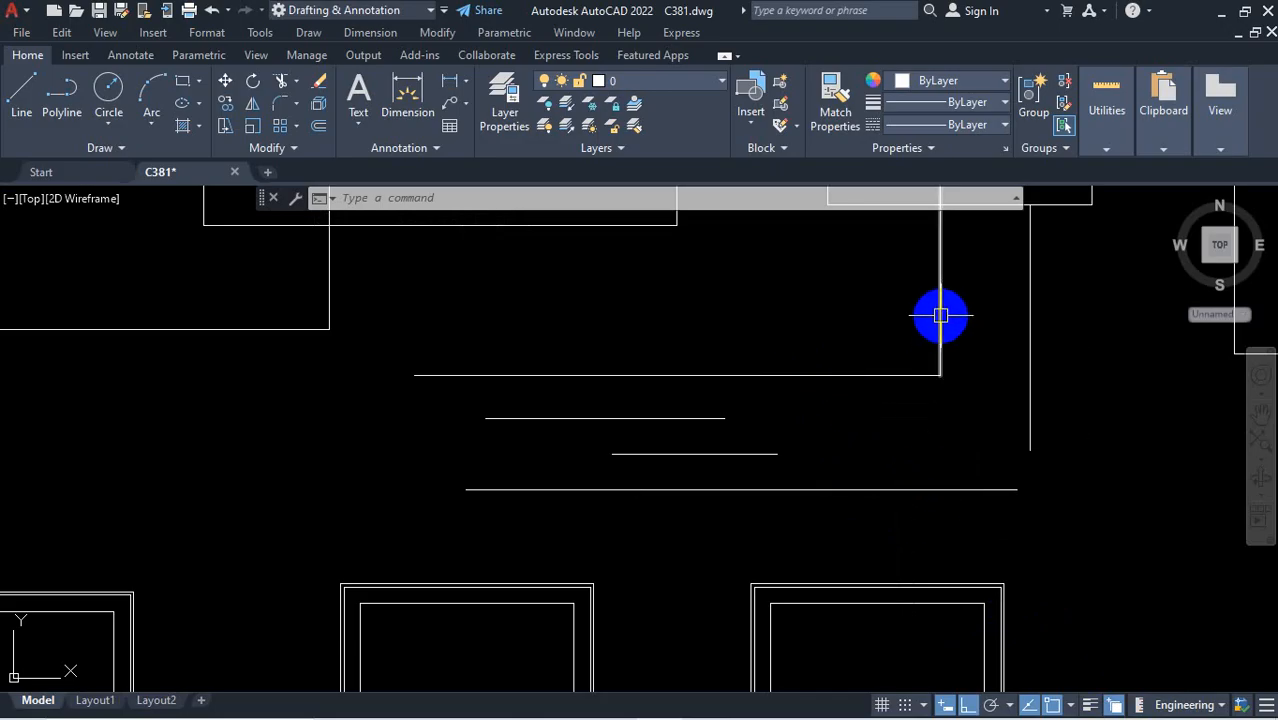
pyautogui.moveTo(899, 373)
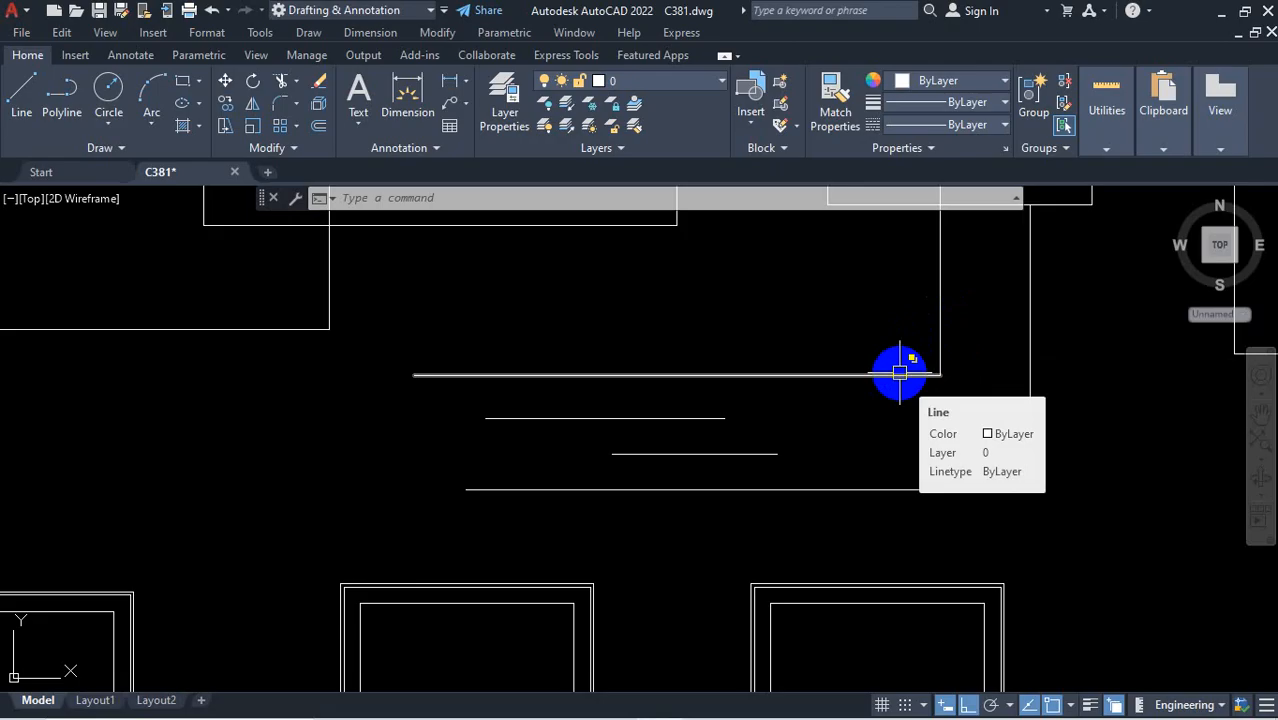
pyautogui.press('Escape')
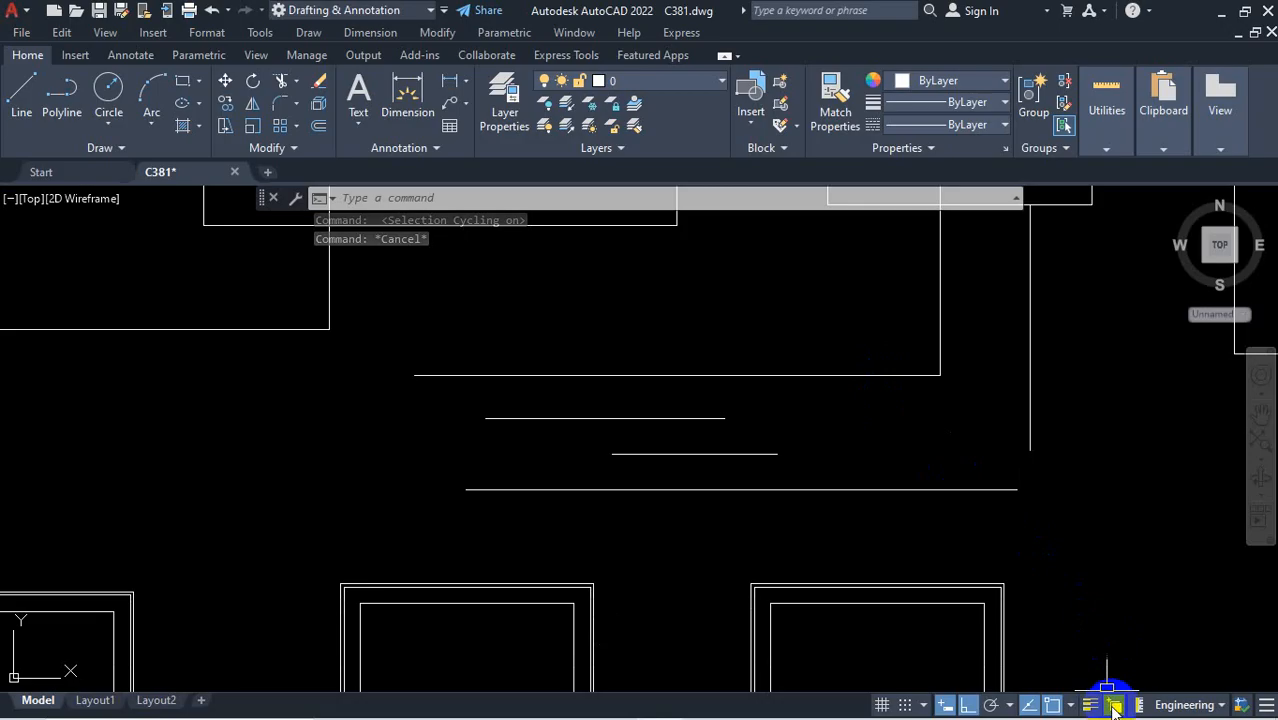
pyautogui.click(840, 375)
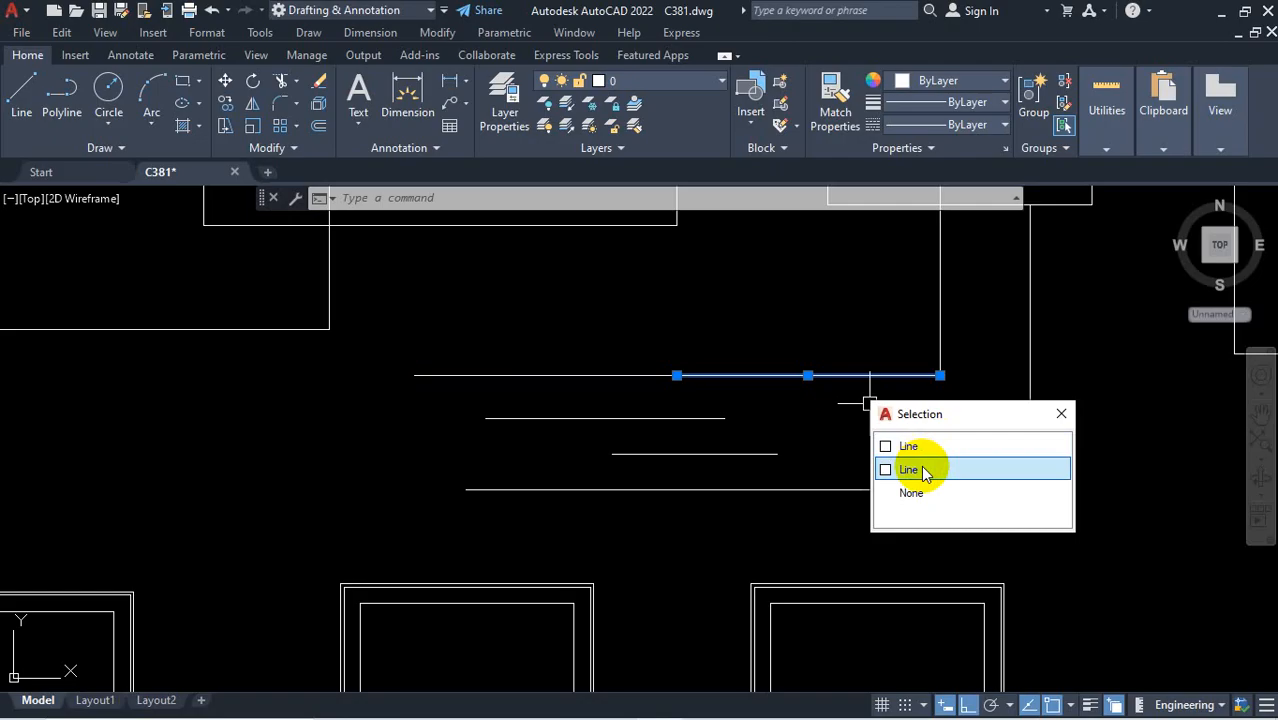
pyautogui.press('Escape')
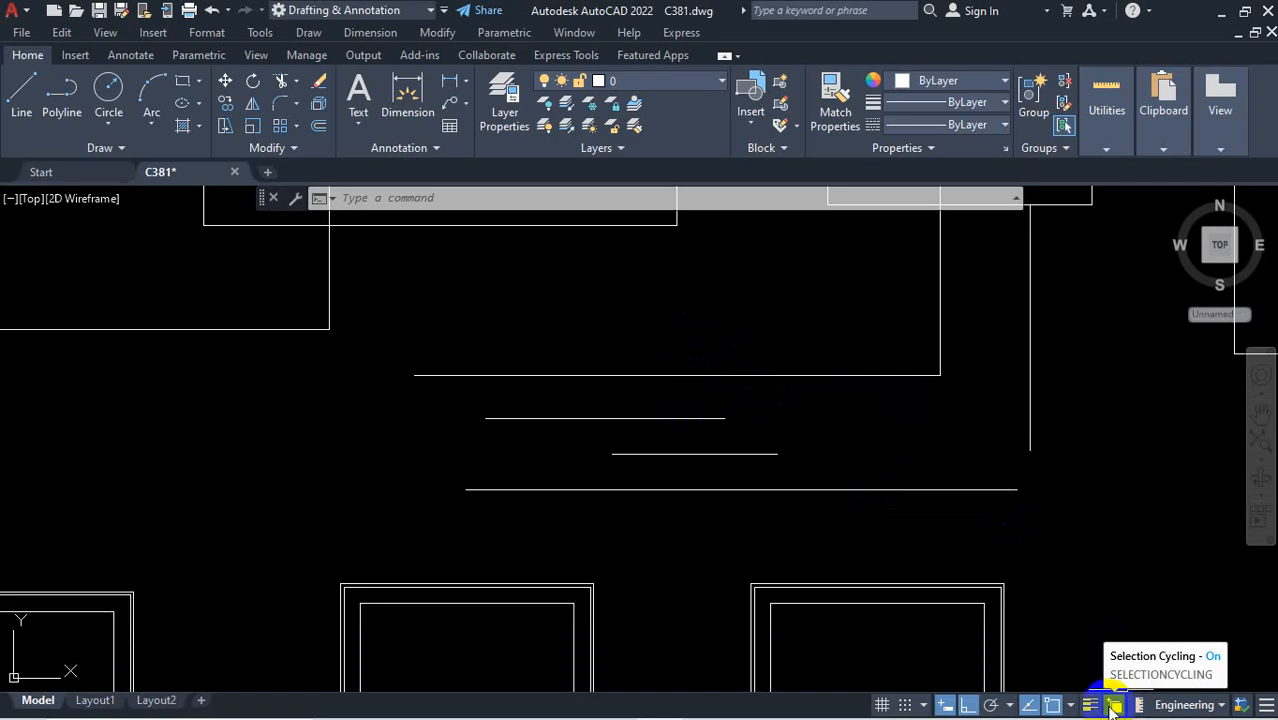
# List the overlapping lines at the lowest long horizontal line, dismiss the list and turn selection cycling off
pyautogui.moveTo(1097, 706)
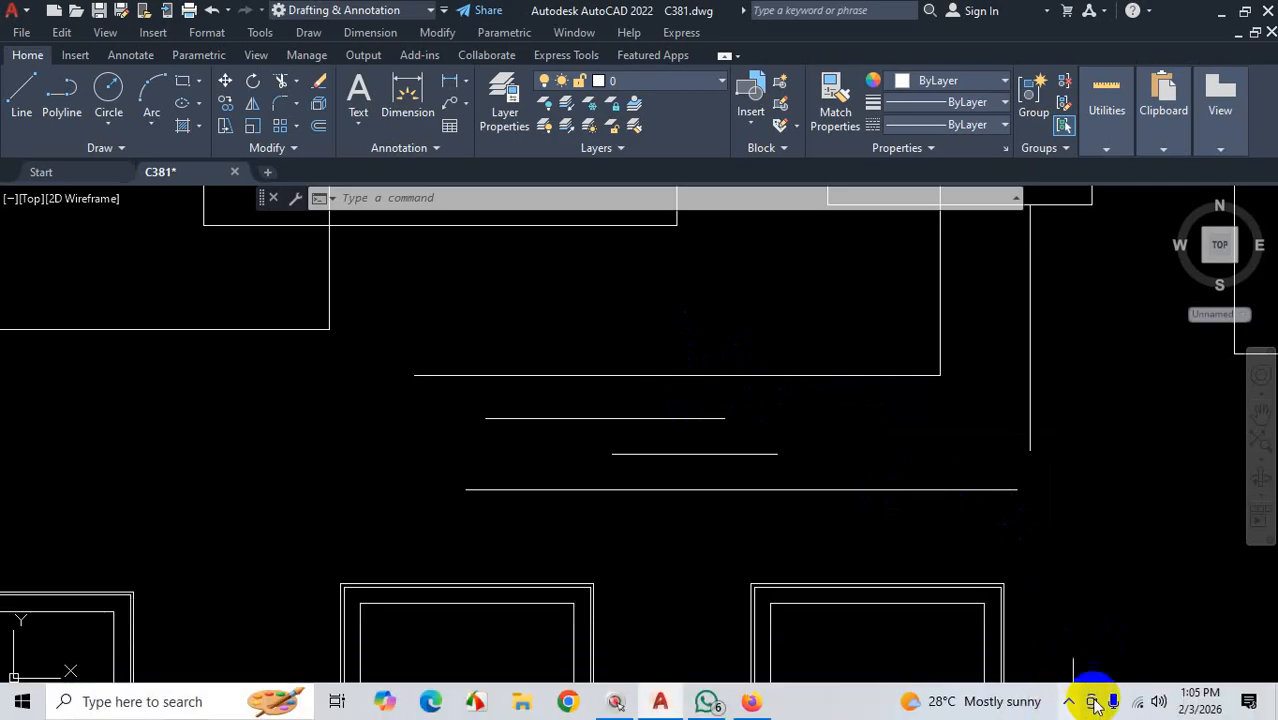
pyautogui.click(799, 489)
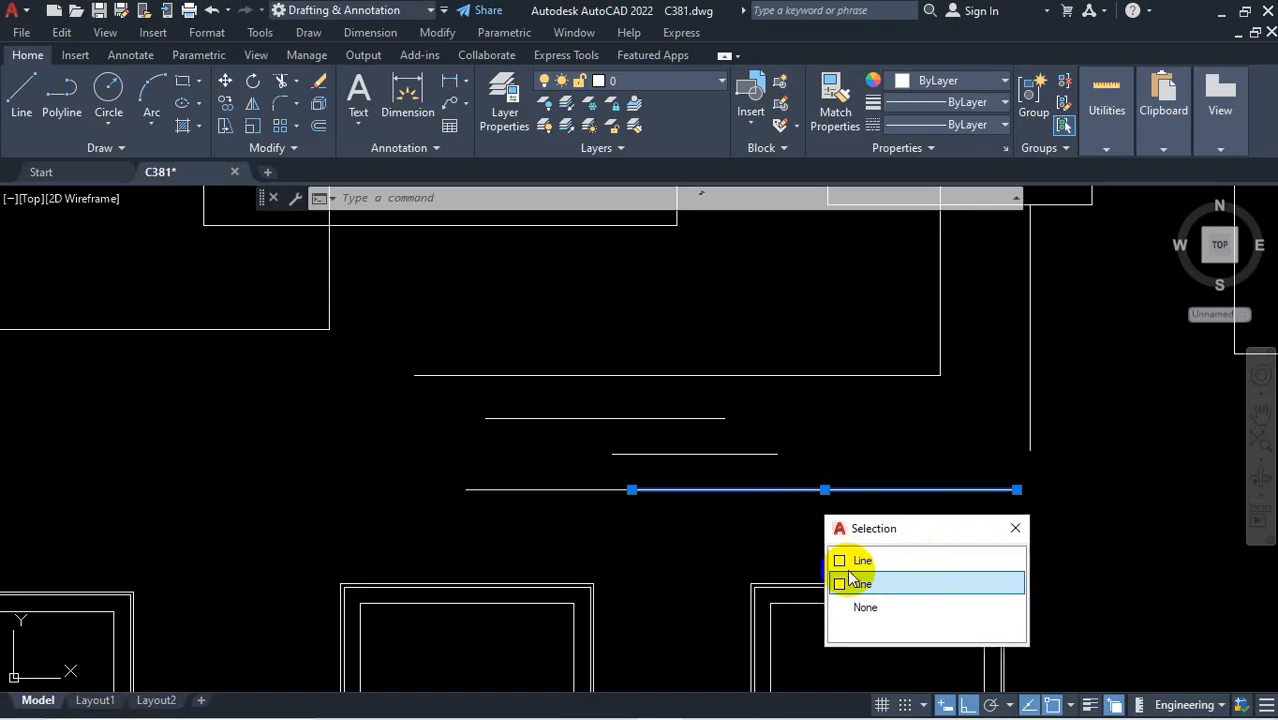
pyautogui.click(1017, 530)
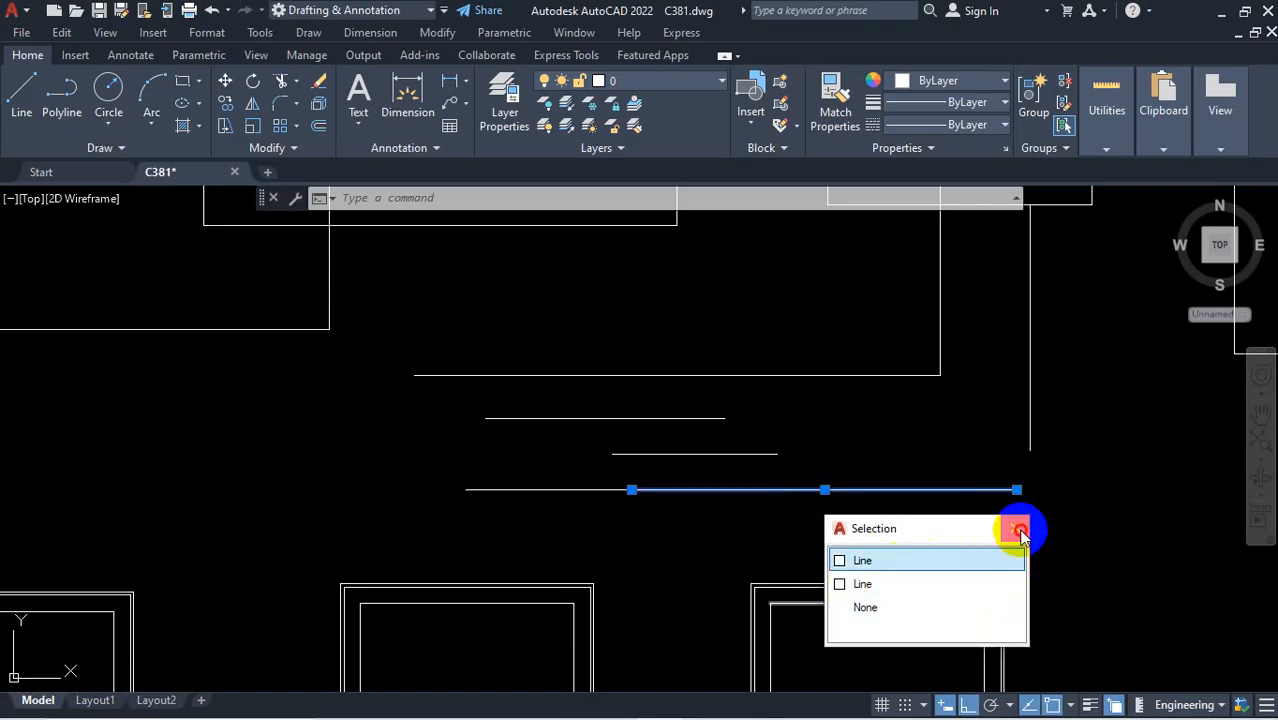
pyautogui.click(1116, 705)
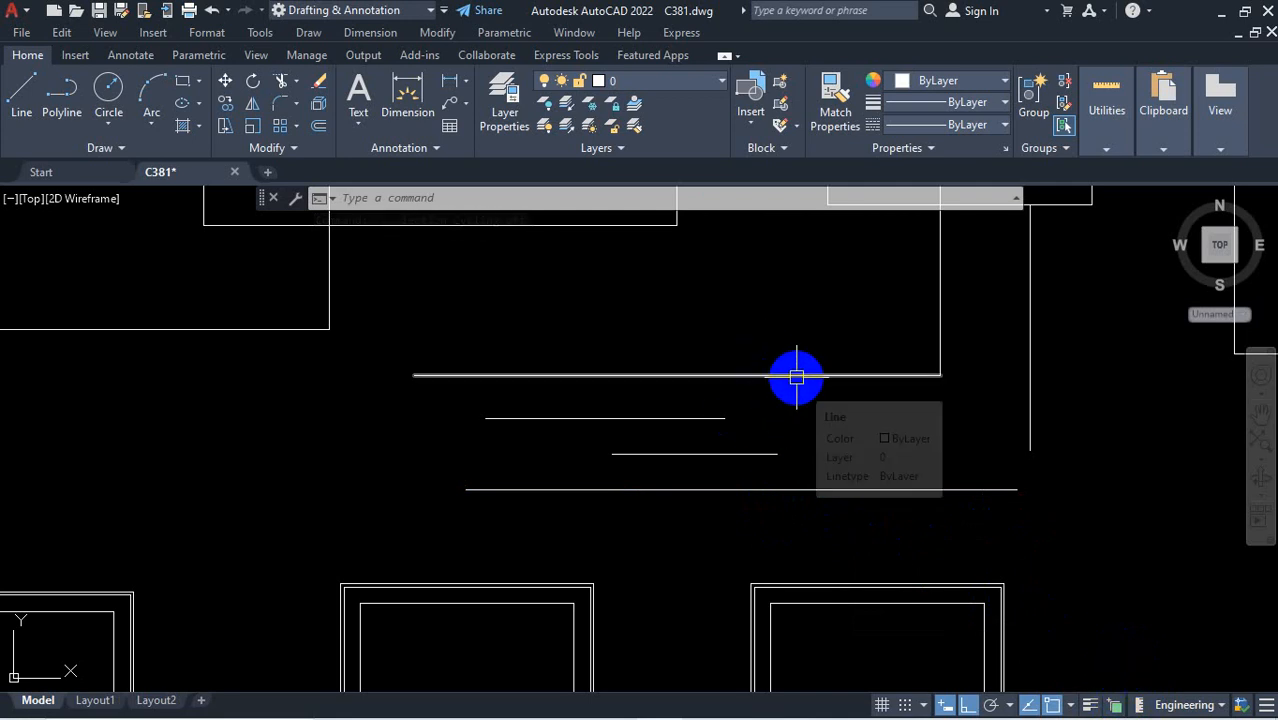
# Compare picking the extended line once with catching both overlapping lines in a crossing window, clearing each selection
pyautogui.click(796, 376)
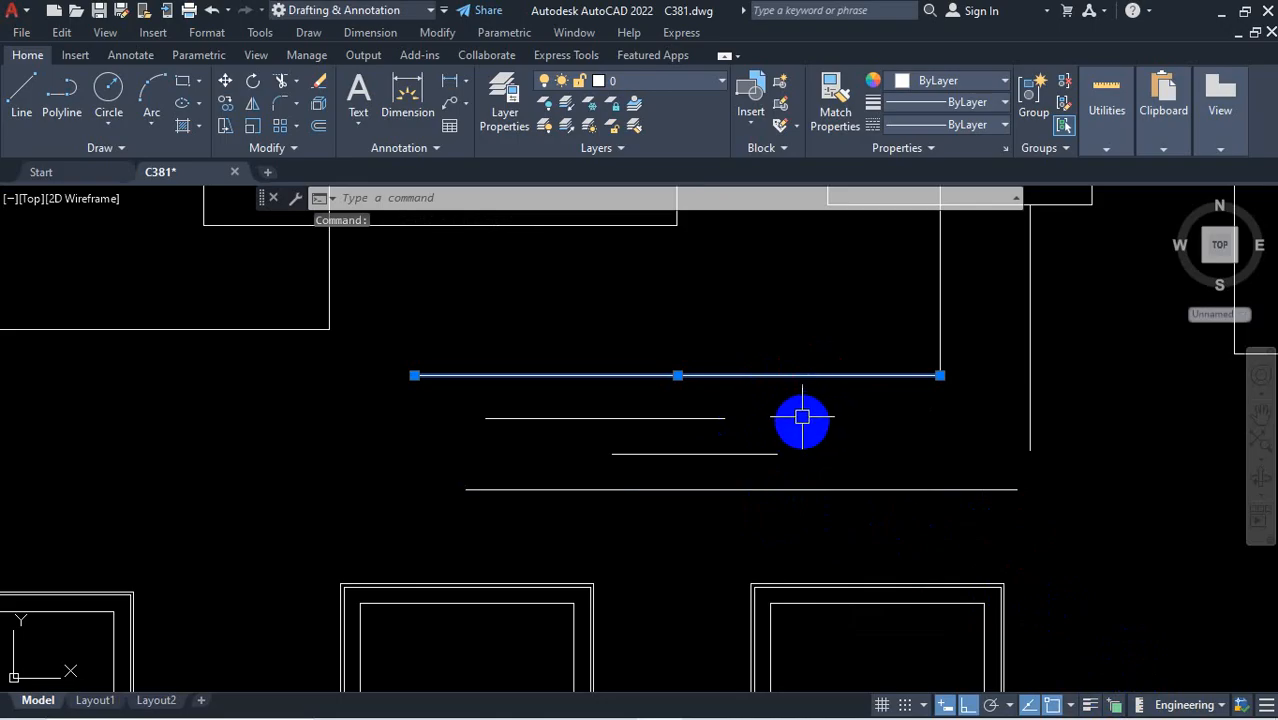
pyautogui.press('Escape')
pyautogui.click(834, 322)
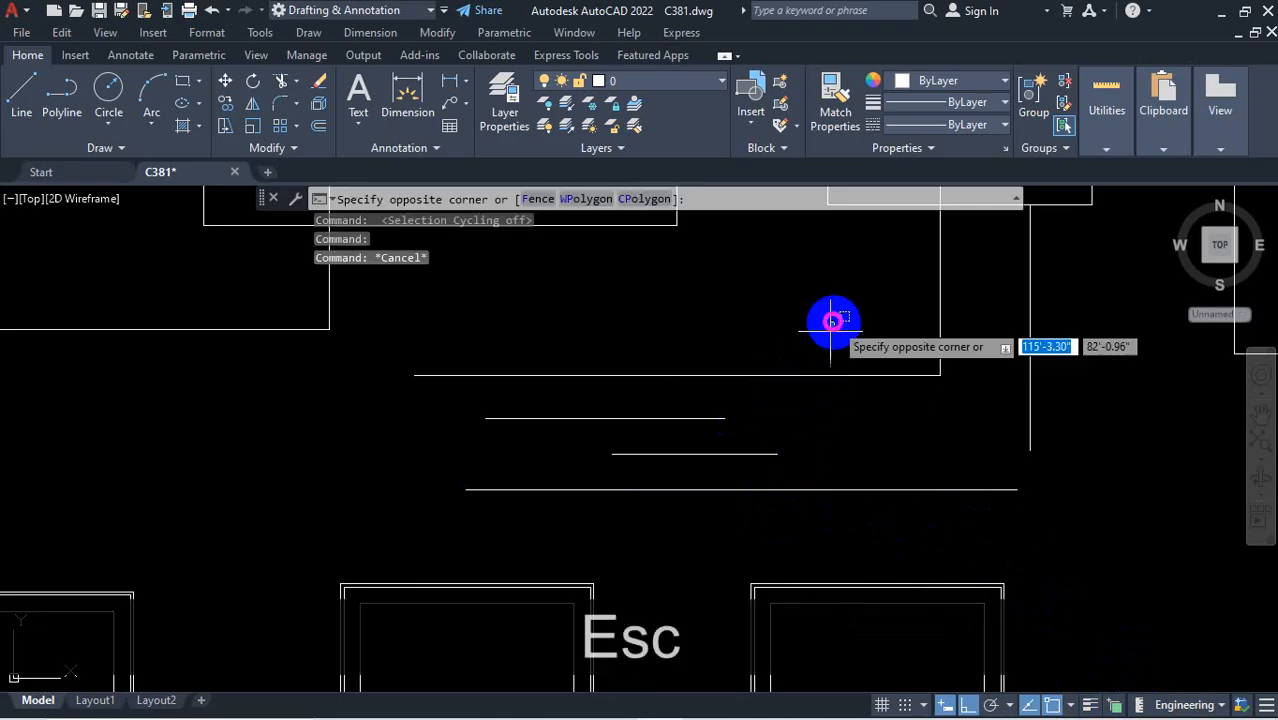
pyautogui.click(777, 409)
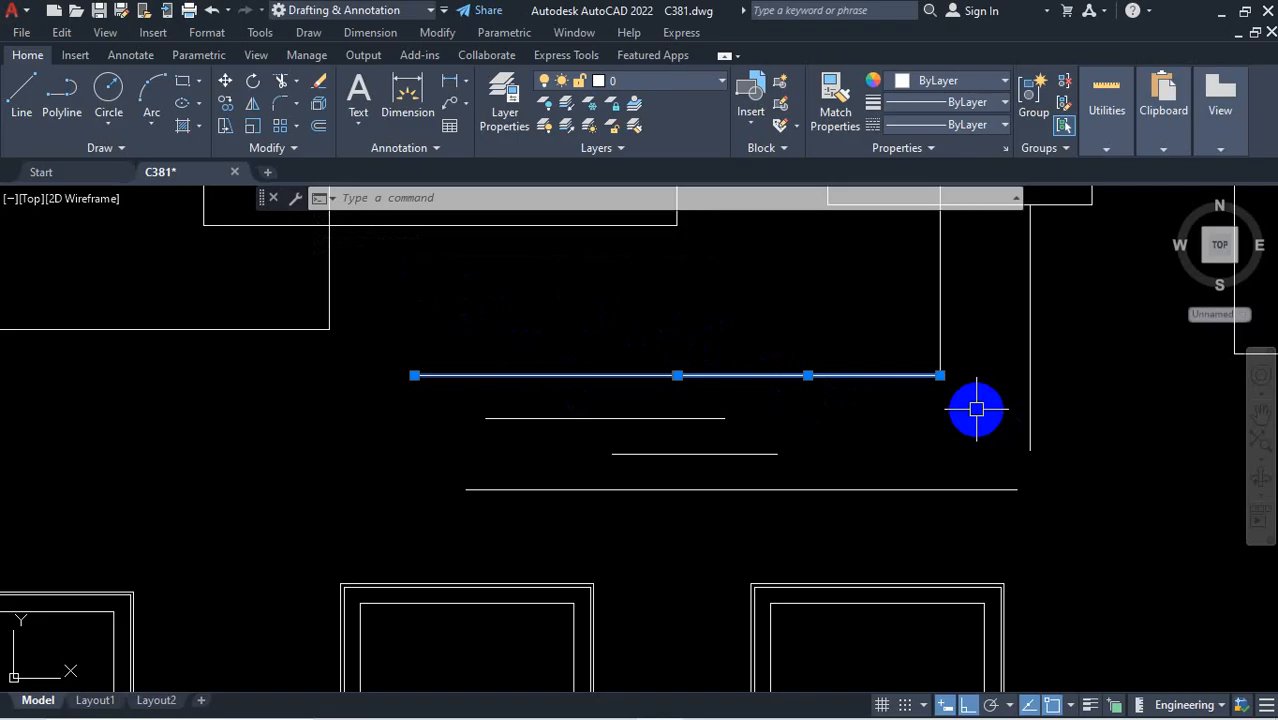
pyautogui.press('Escape')
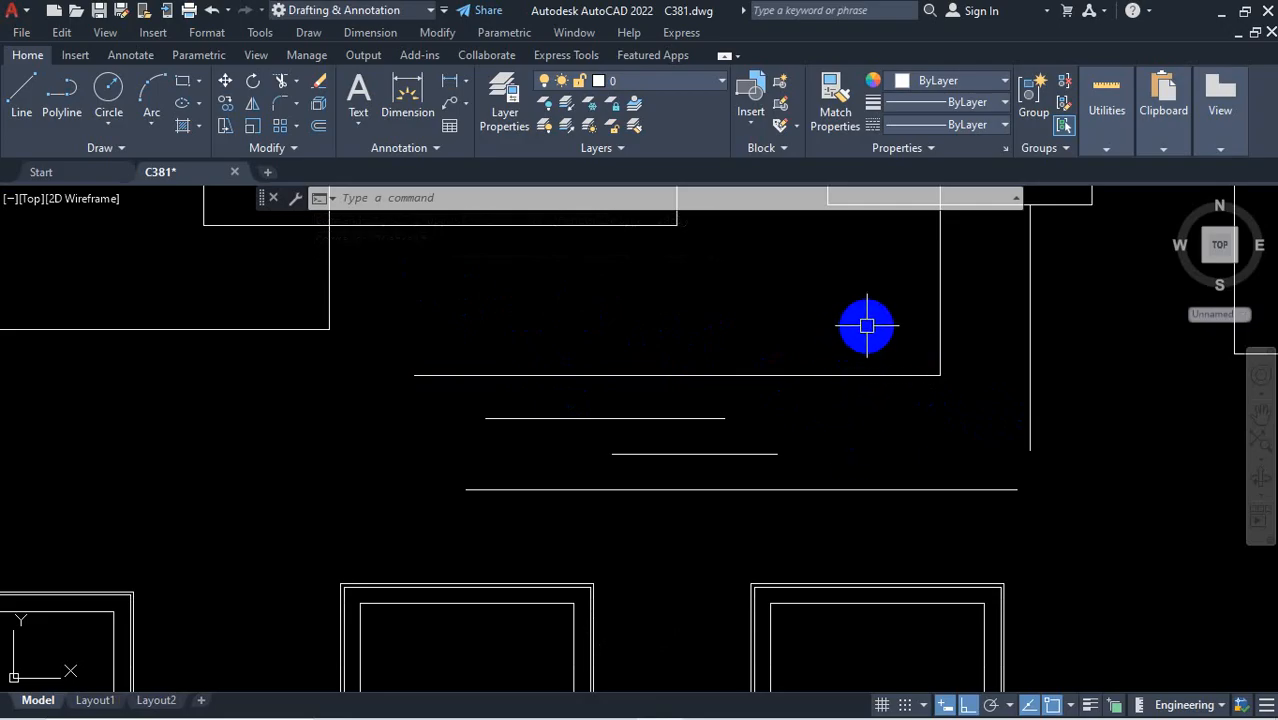
pyautogui.click(864, 320)
pyautogui.click(780, 403)
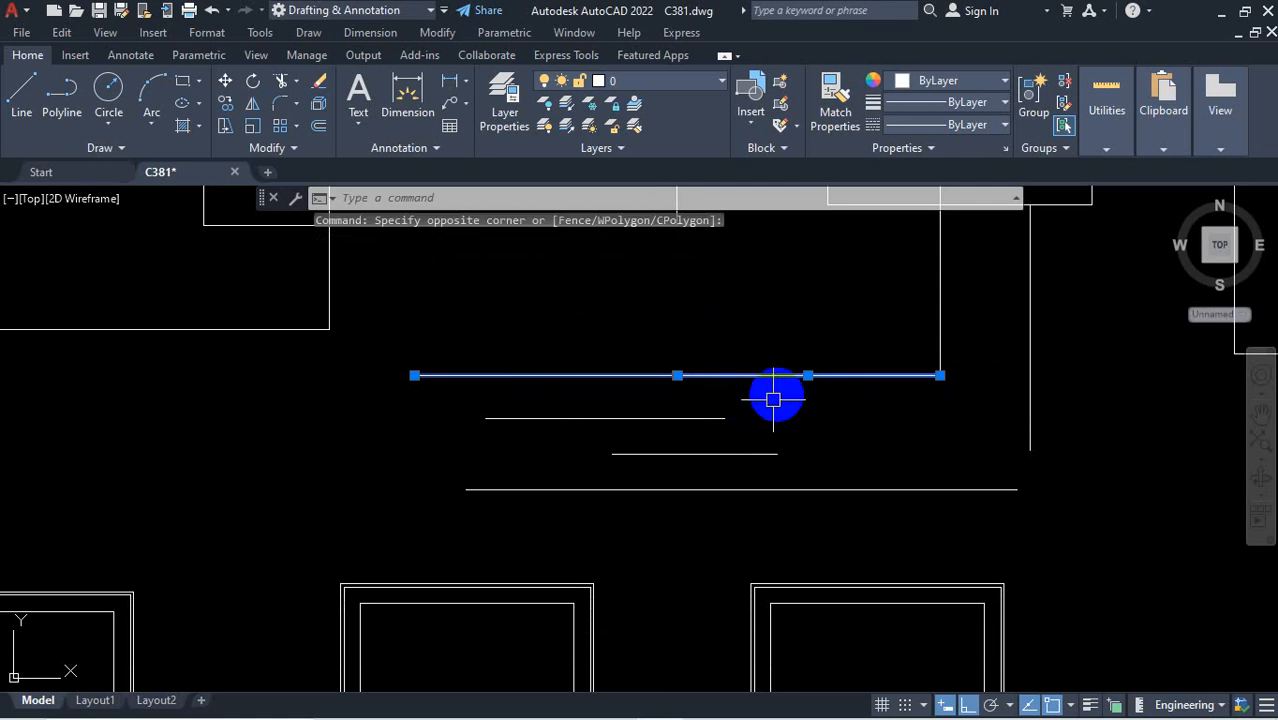
pyautogui.press('Escape')
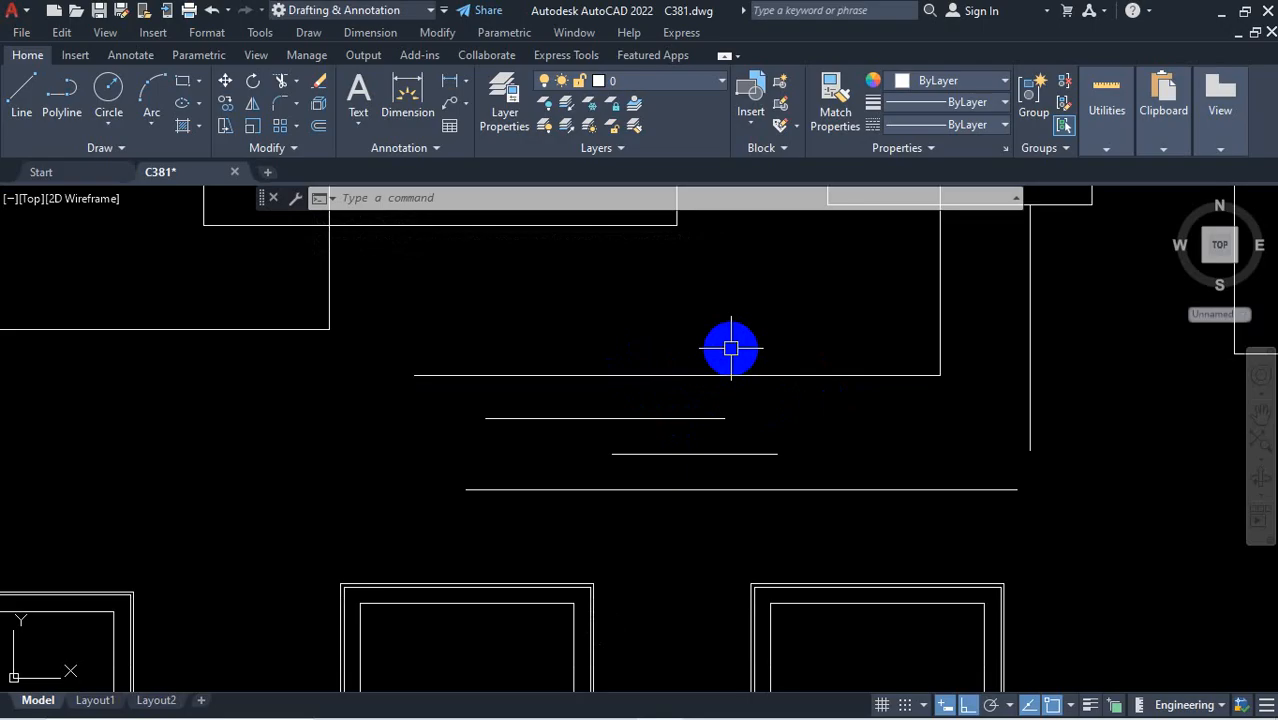
# Undo the extension of the left collinear line across the gap
pyautogui.hotkey('ctrl', 'z')
pyautogui.hotkey('ctrl', 'z')
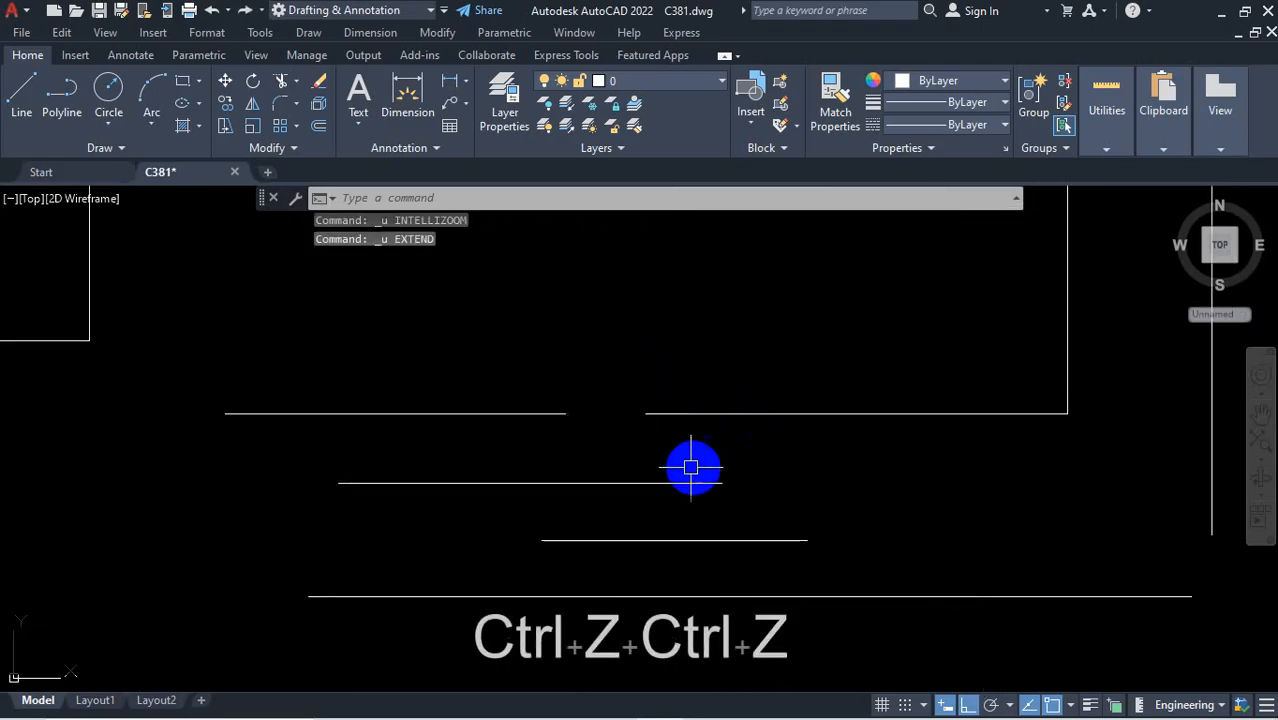
pyautogui.scroll(-2, 802, 420)
pyautogui.scroll(2, 842, 337)
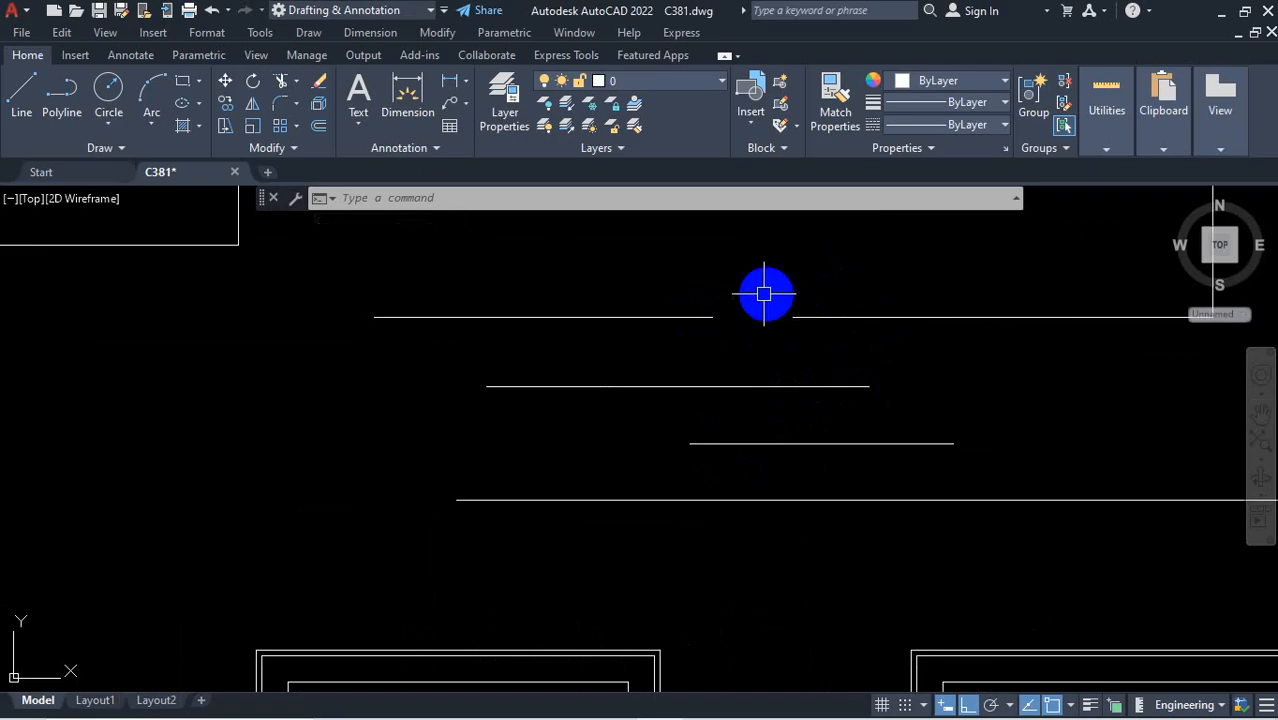
pyautogui.click(352, 198)
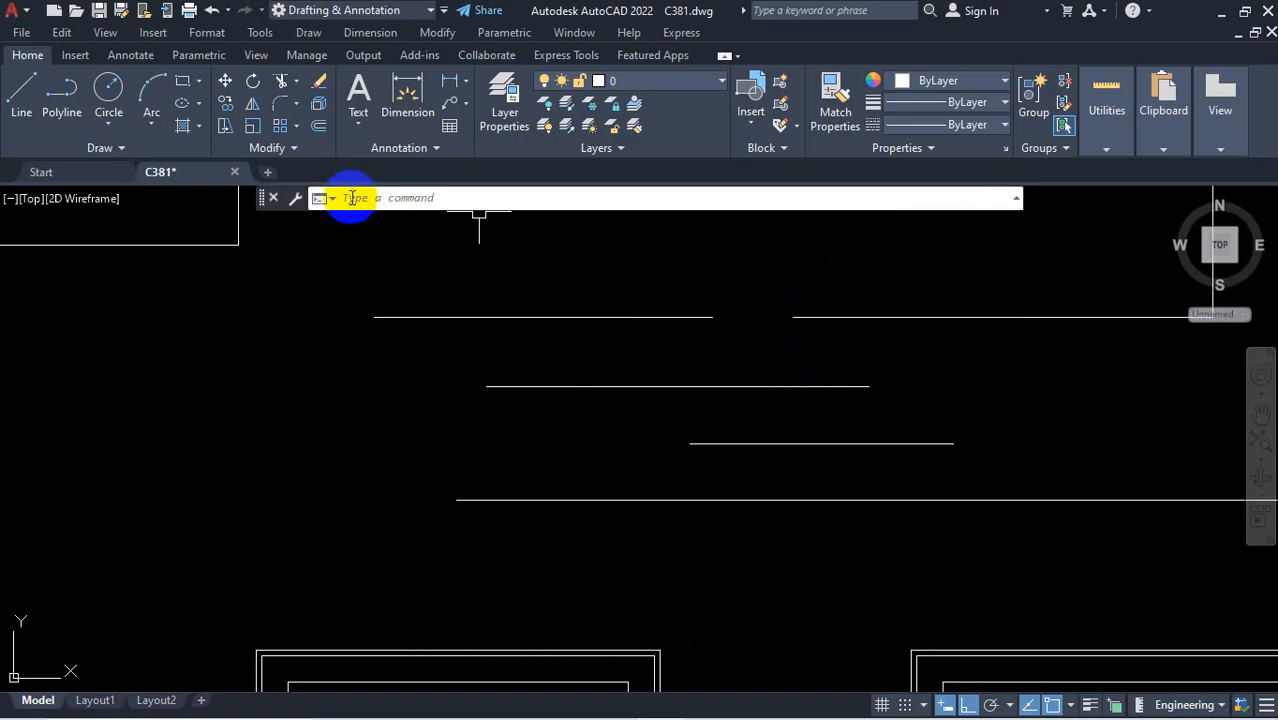
pyautogui.click(294, 149)
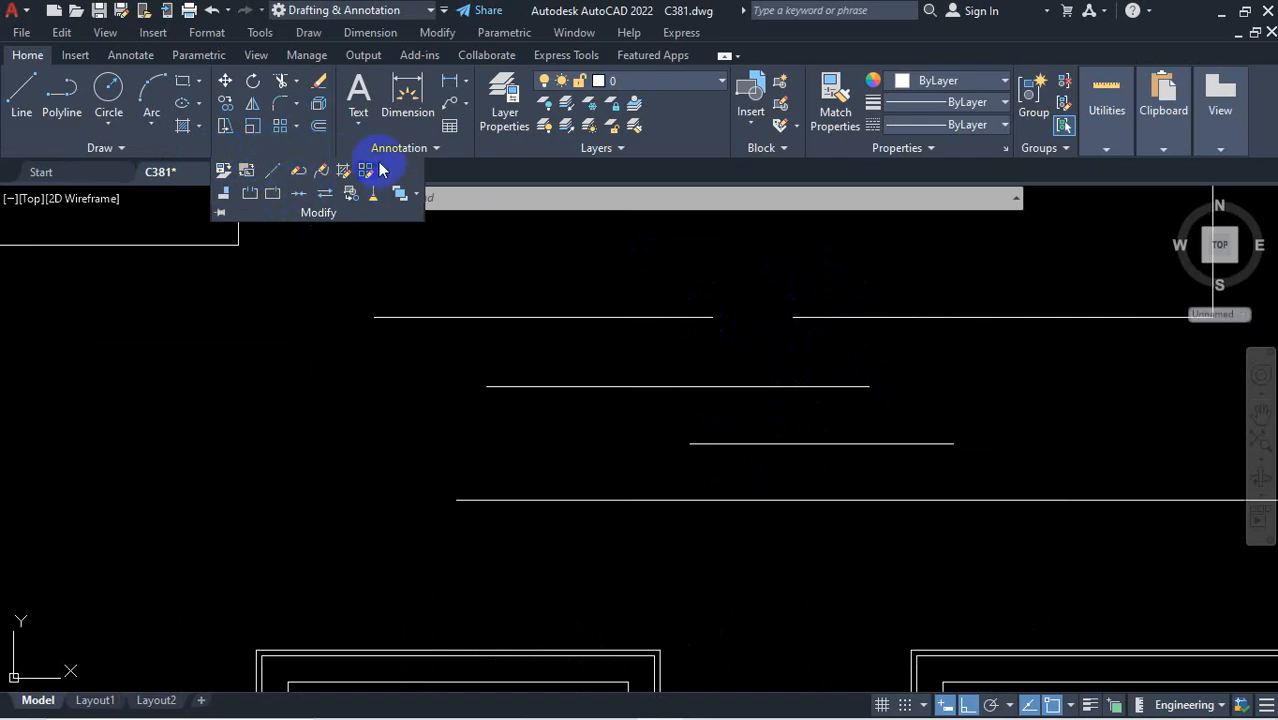
pyautogui.click(121, 148)
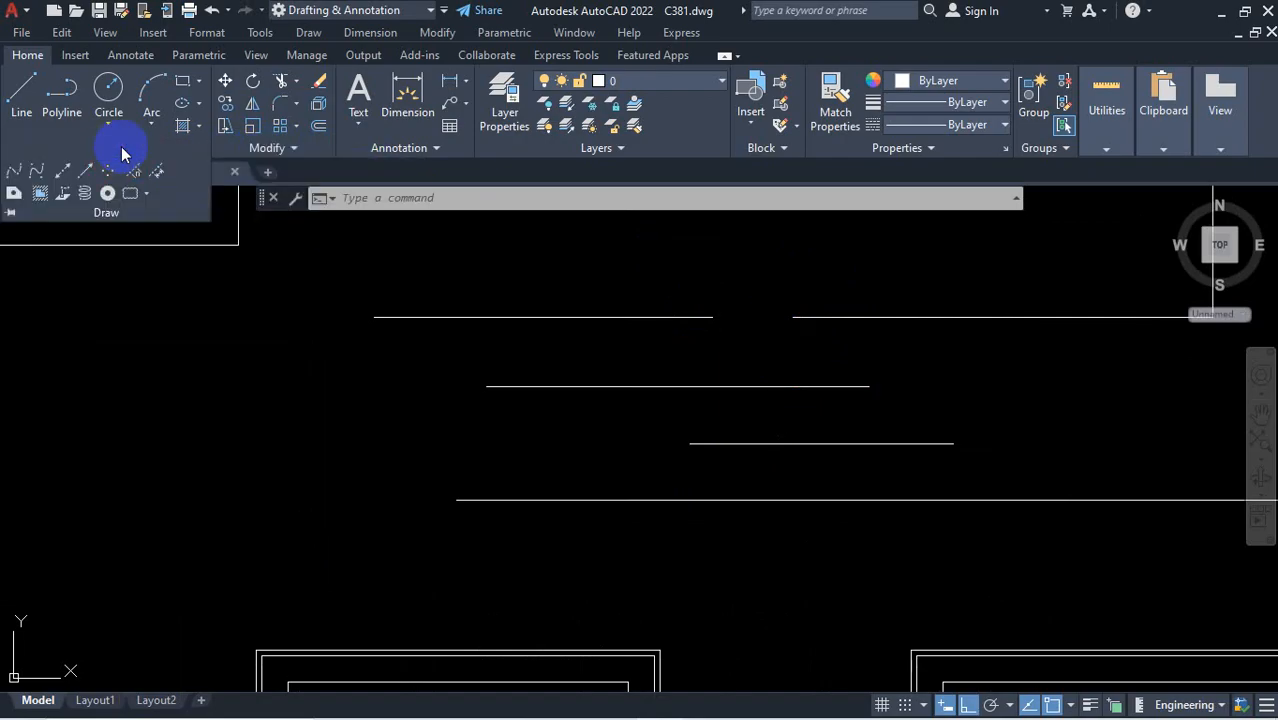
pyautogui.click(305, 148)
pyautogui.click(435, 148)
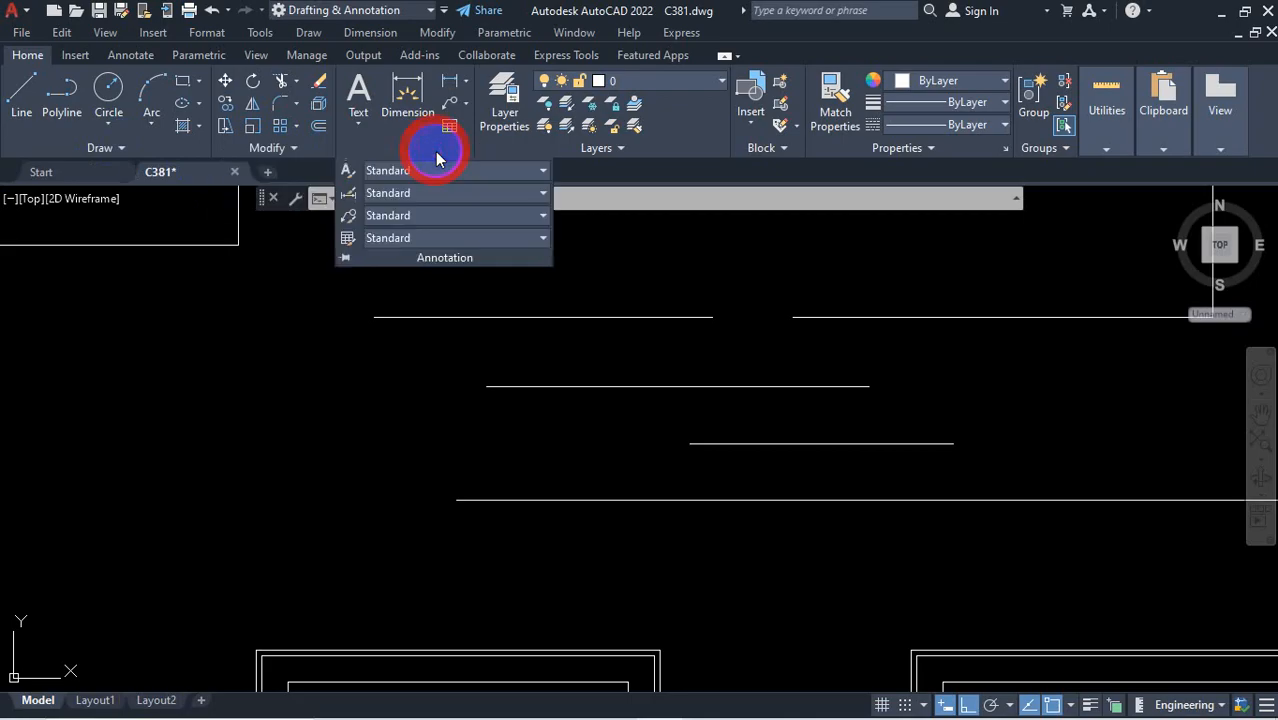
pyautogui.press('Escape')
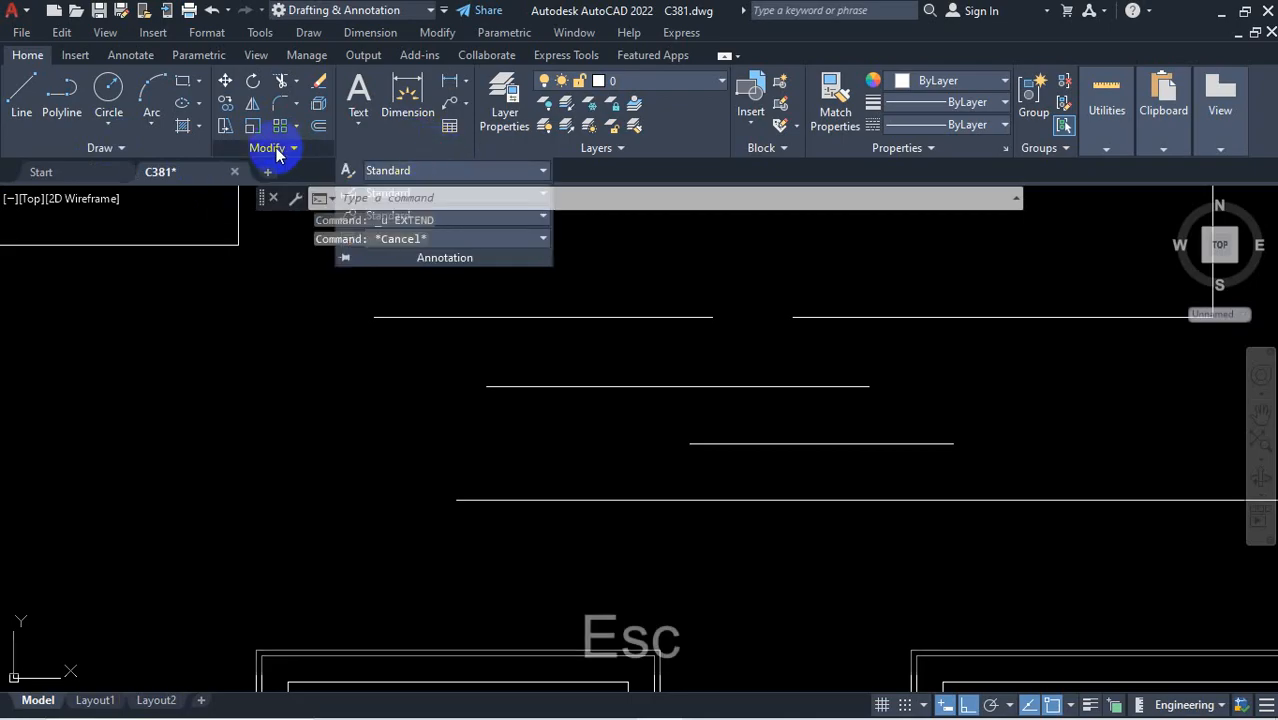
# Look up the Join command's description among the Modify tools and close it without starting the command
pyautogui.click(278, 148)
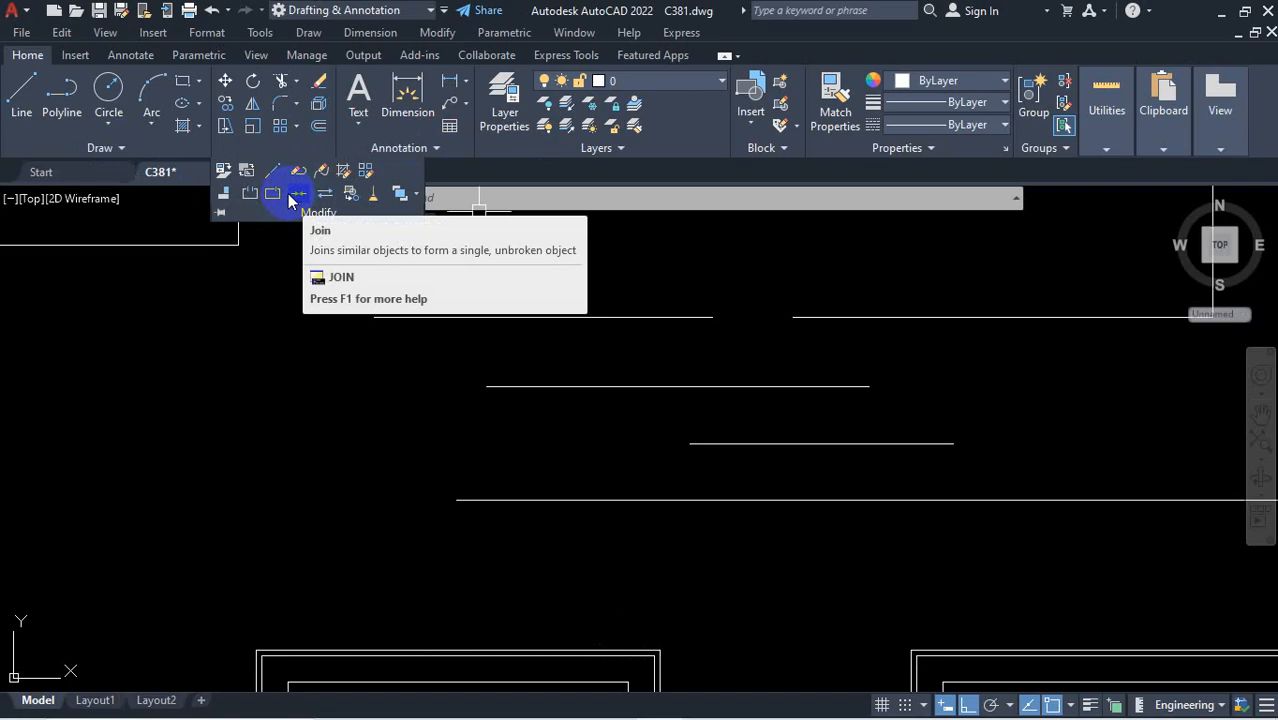
pyautogui.hotkey('ctrl', '1')
pyautogui.click(288, 192)
pyautogui.moveTo(338, 243)
pyautogui.mouseDown()
pyautogui.moveTo(318, 296)
pyautogui.moveTo(338, 243)
pyautogui.mouseUp()
pyautogui.moveTo(391, 342)
pyautogui.mouseDown()
pyautogui.moveTo(459, 332)
pyautogui.moveTo(378, 518)
pyautogui.moveTo(352, 481)
pyautogui.mouseUp()
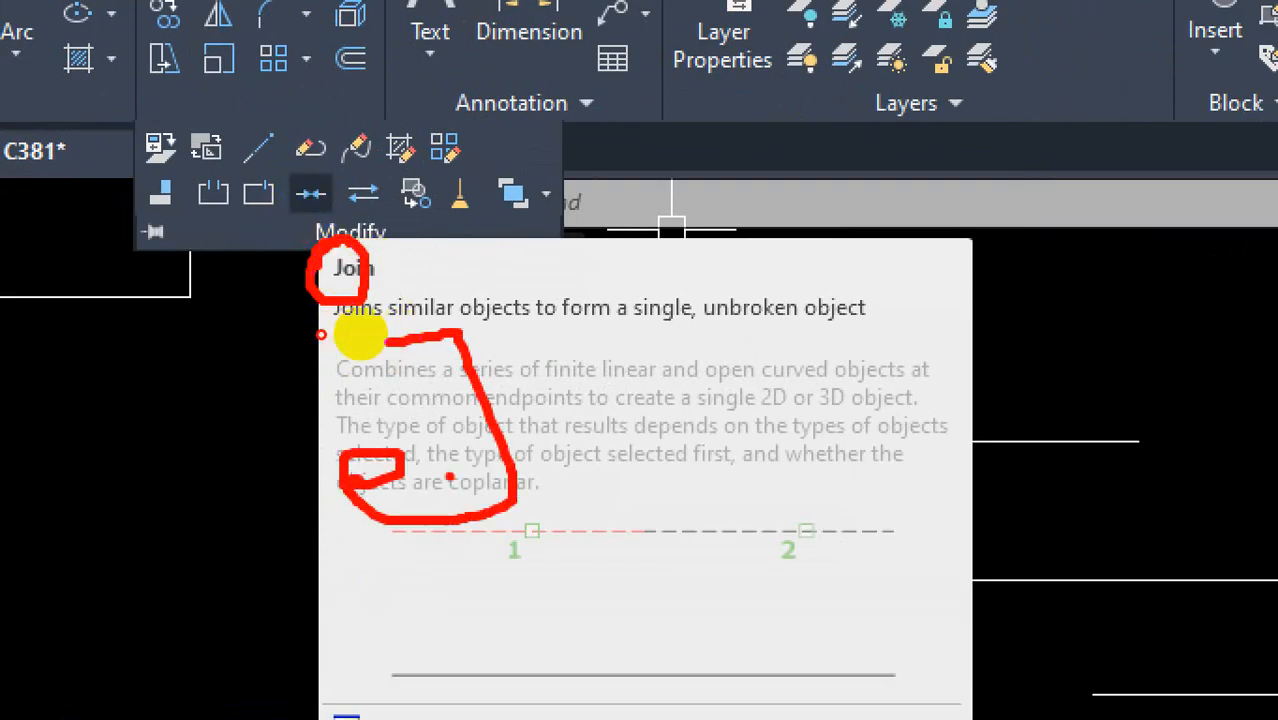
pyautogui.moveTo(573, 413)
pyautogui.mouseDown()
pyautogui.moveTo(585, 425)
pyautogui.moveTo(676, 290)
pyautogui.mouseUp()
pyautogui.press('Escape')
pyautogui.press('Escape')
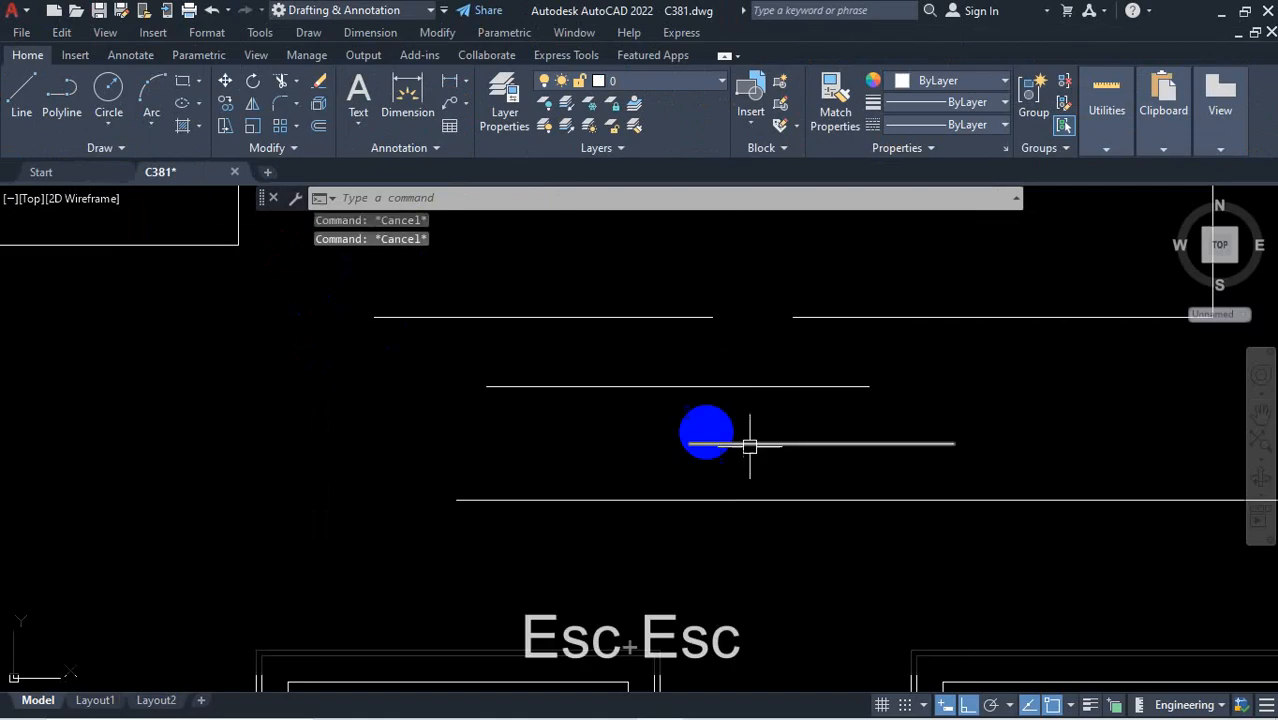
# Join the two collinear horizontal lines separated by the gap into a single line
pyautogui.scroll(-2, 558, 344)
pyautogui.scroll(2, 744, 306)
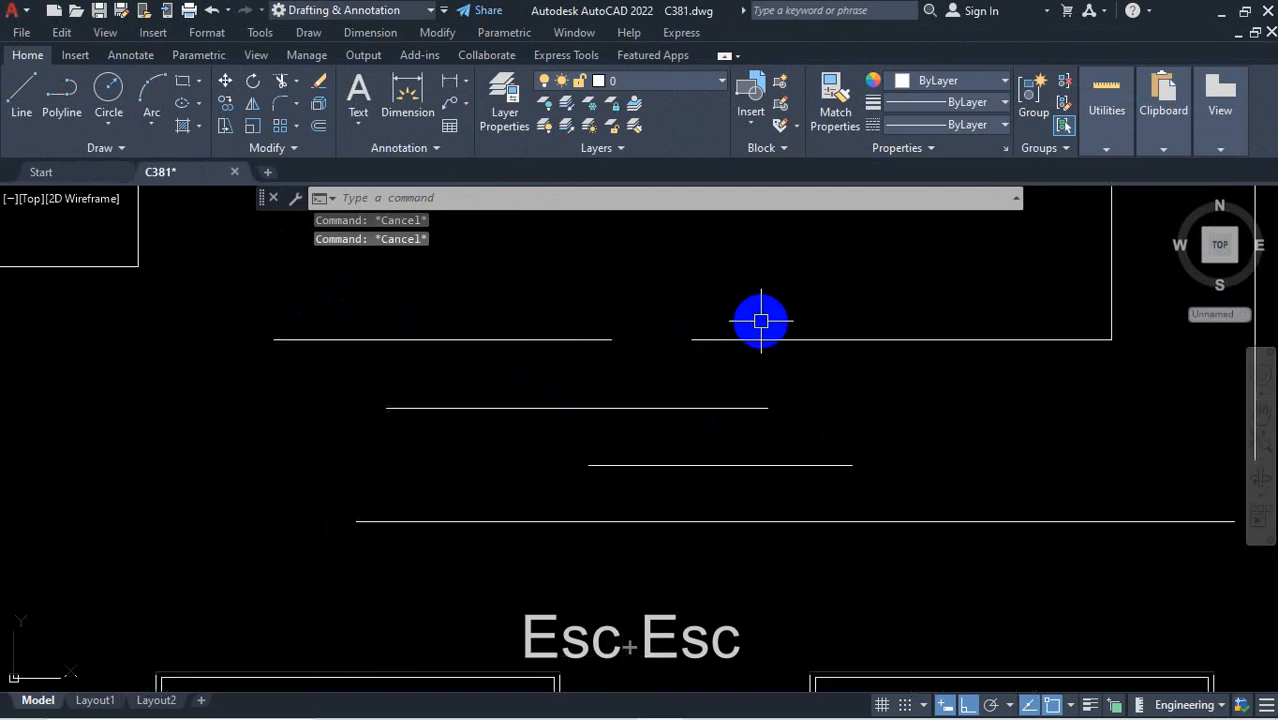
pyautogui.click(769, 273)
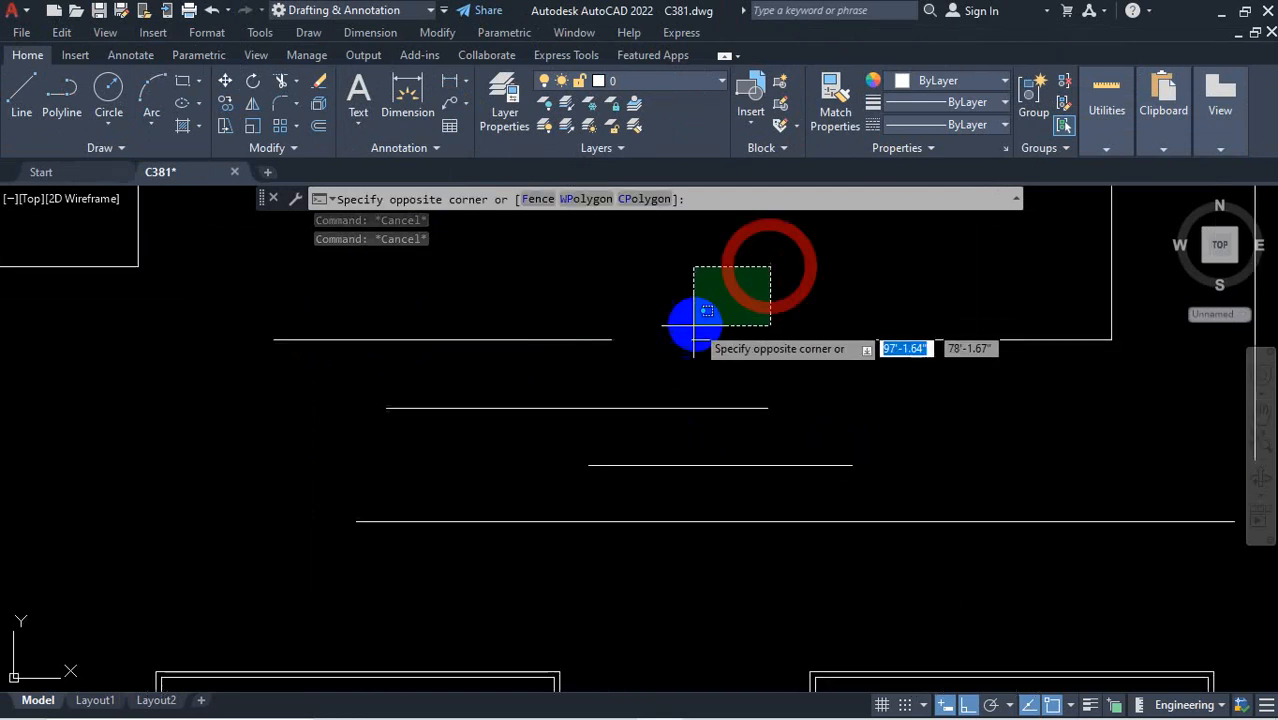
pyautogui.click(590, 362)
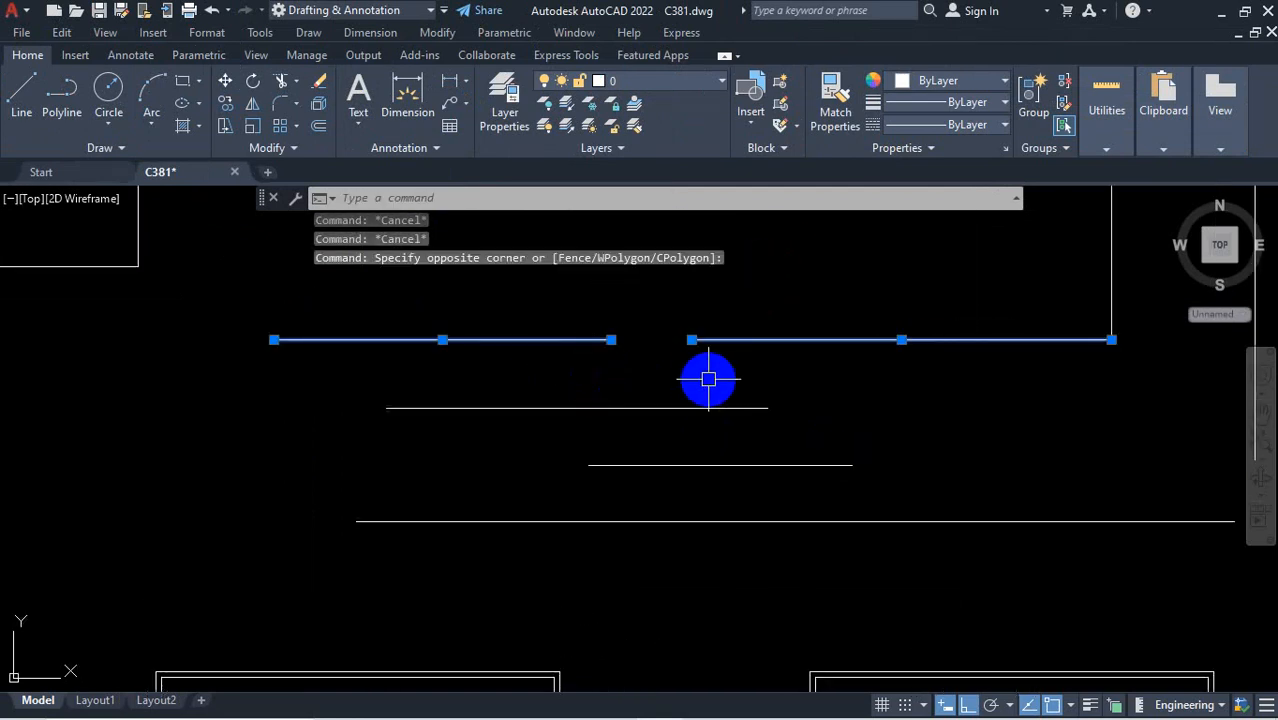
pyautogui.write('J')
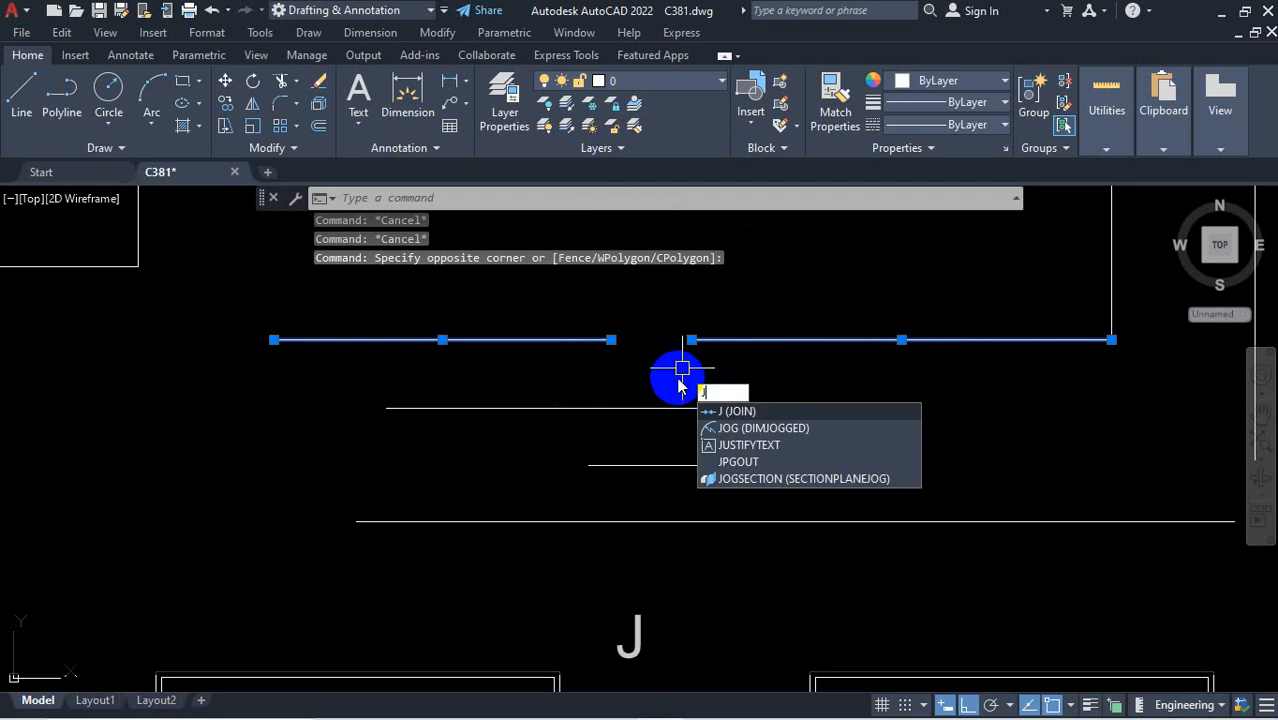
pyautogui.press('Return')
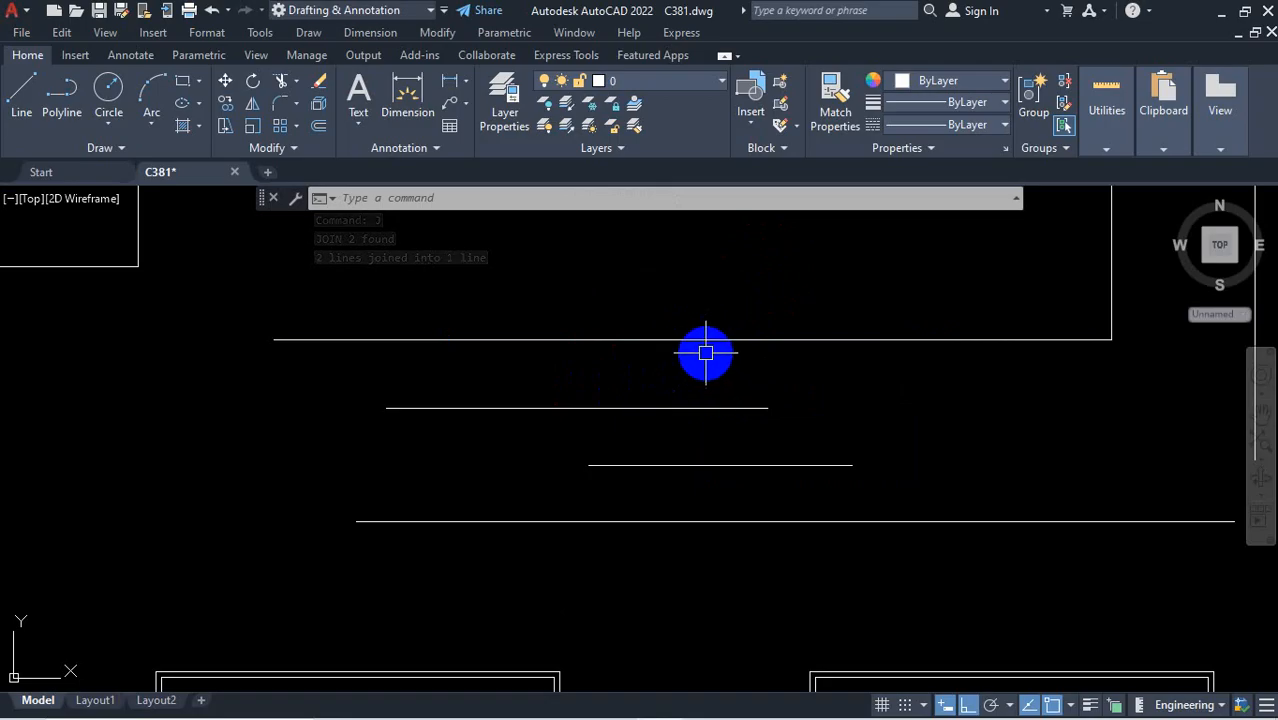
# Turn selection cycling on, check the joined line for overlaps with a crossing window, and clear the selection
pyautogui.click(1115, 705)
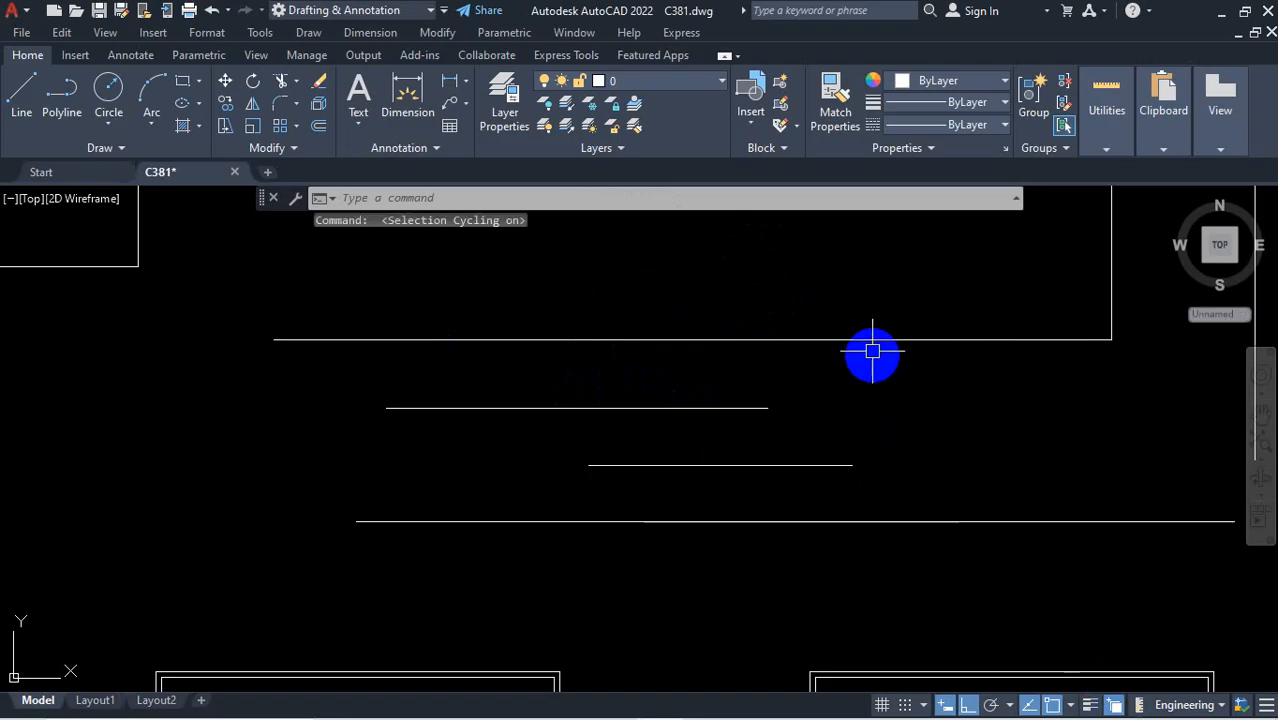
pyautogui.click(870, 323)
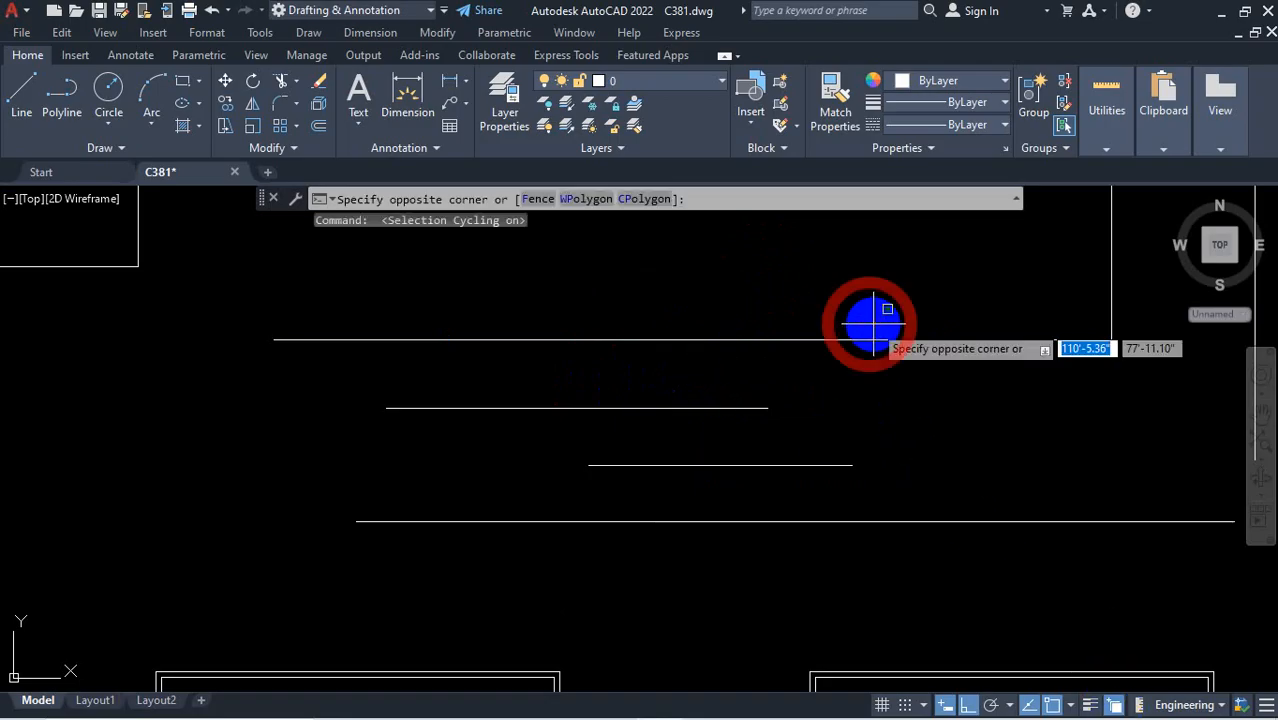
pyautogui.click(870, 338)
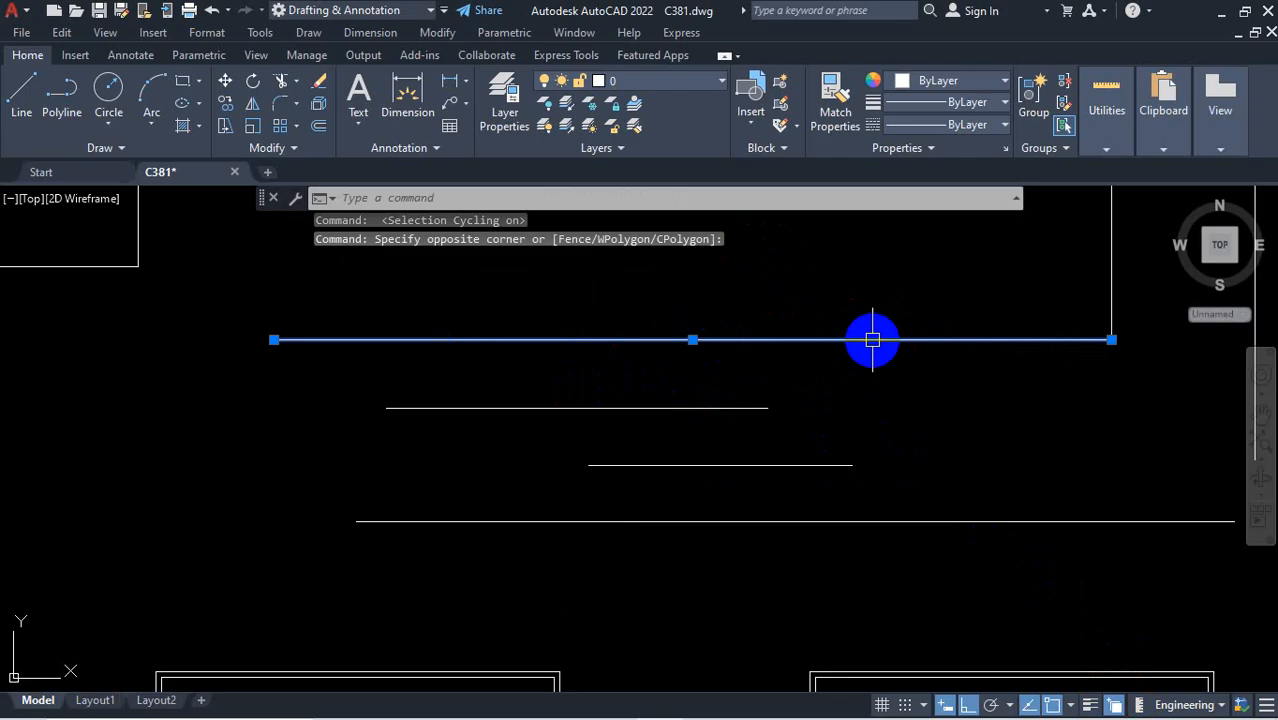
pyautogui.press('Escape')
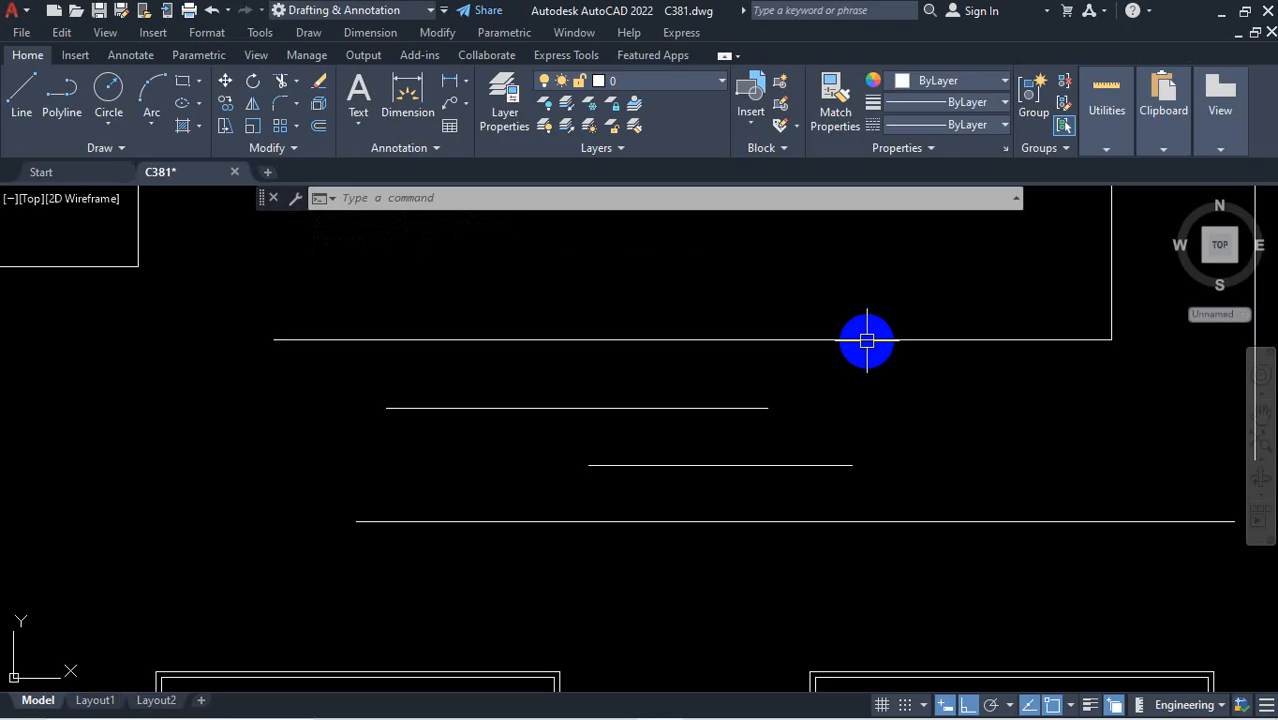
# Examine the lowest long horizontal line for separate pieces by selecting its segments, and clear each selection
pyautogui.scroll(-2, 826, 379)
pyautogui.scroll(2, 728, 493)
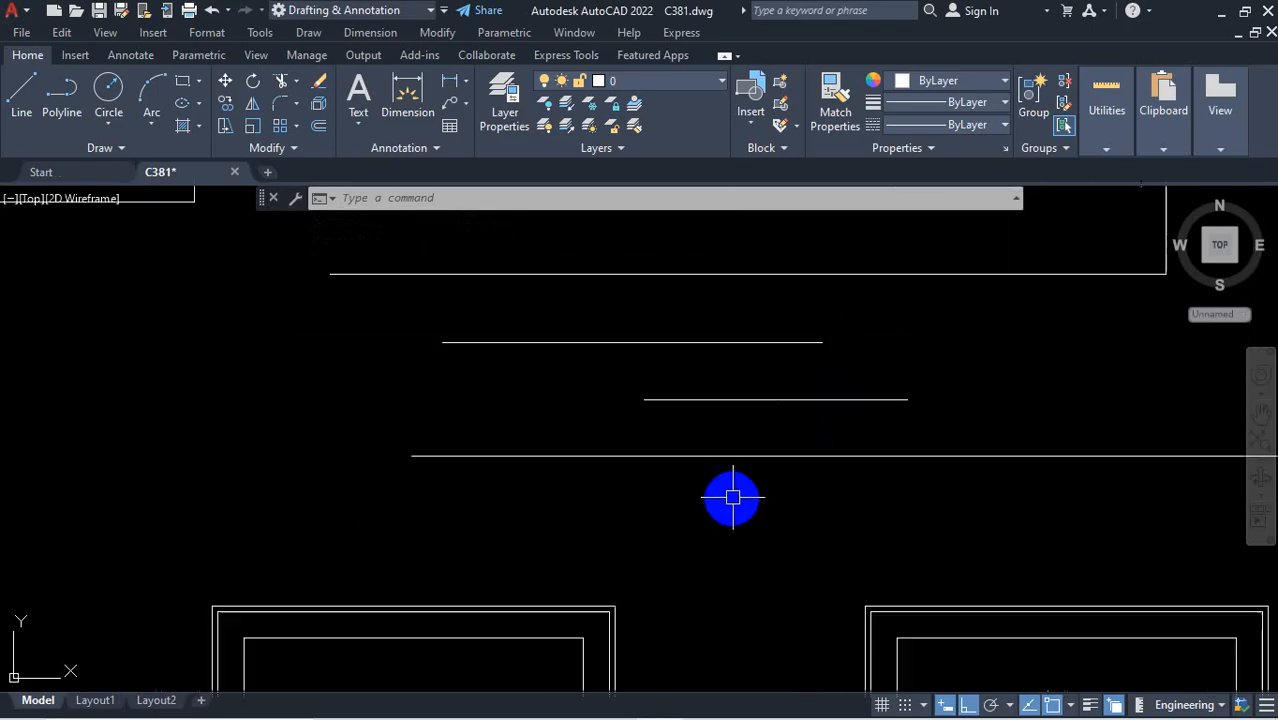
pyautogui.click(771, 460)
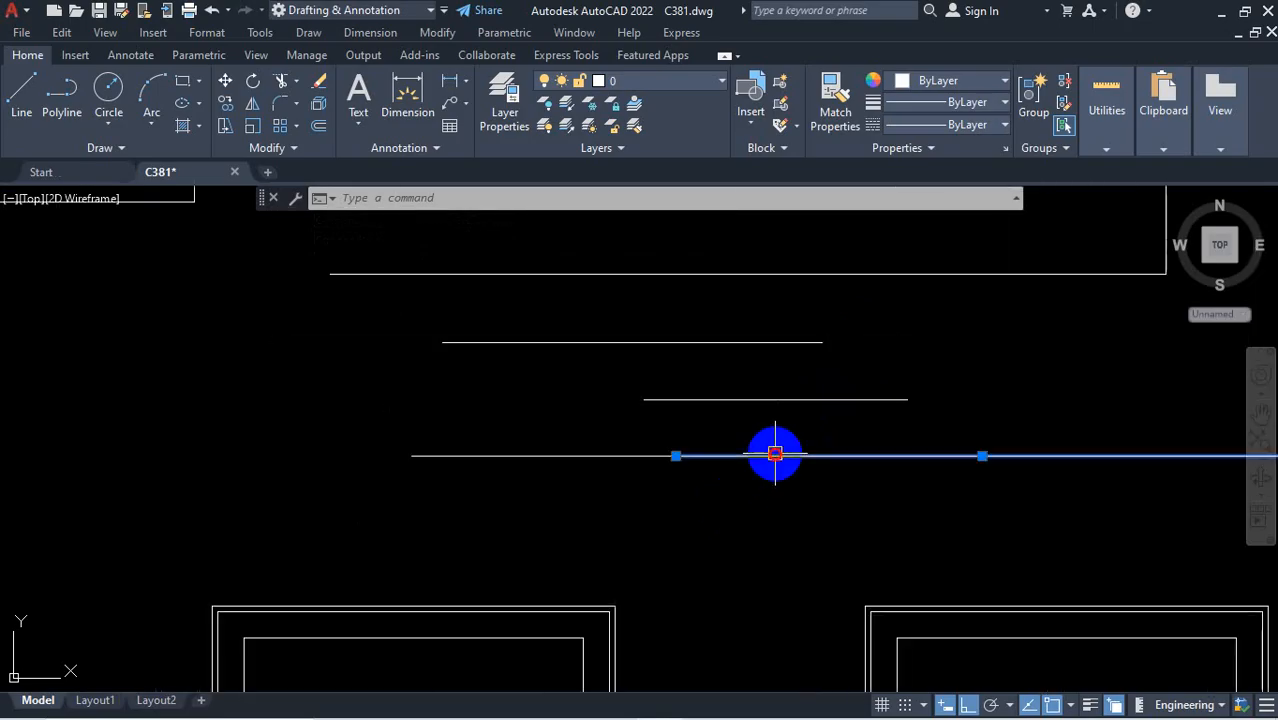
pyautogui.click(602, 455)
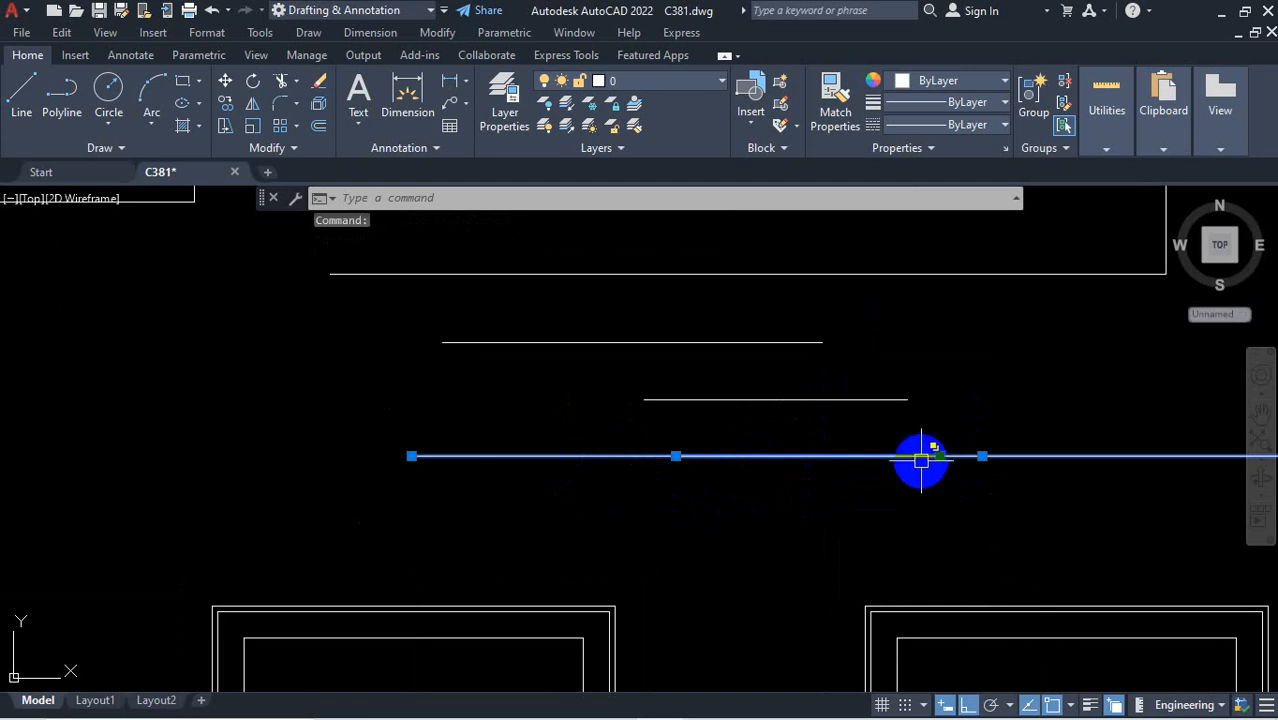
pyautogui.press('Escape')
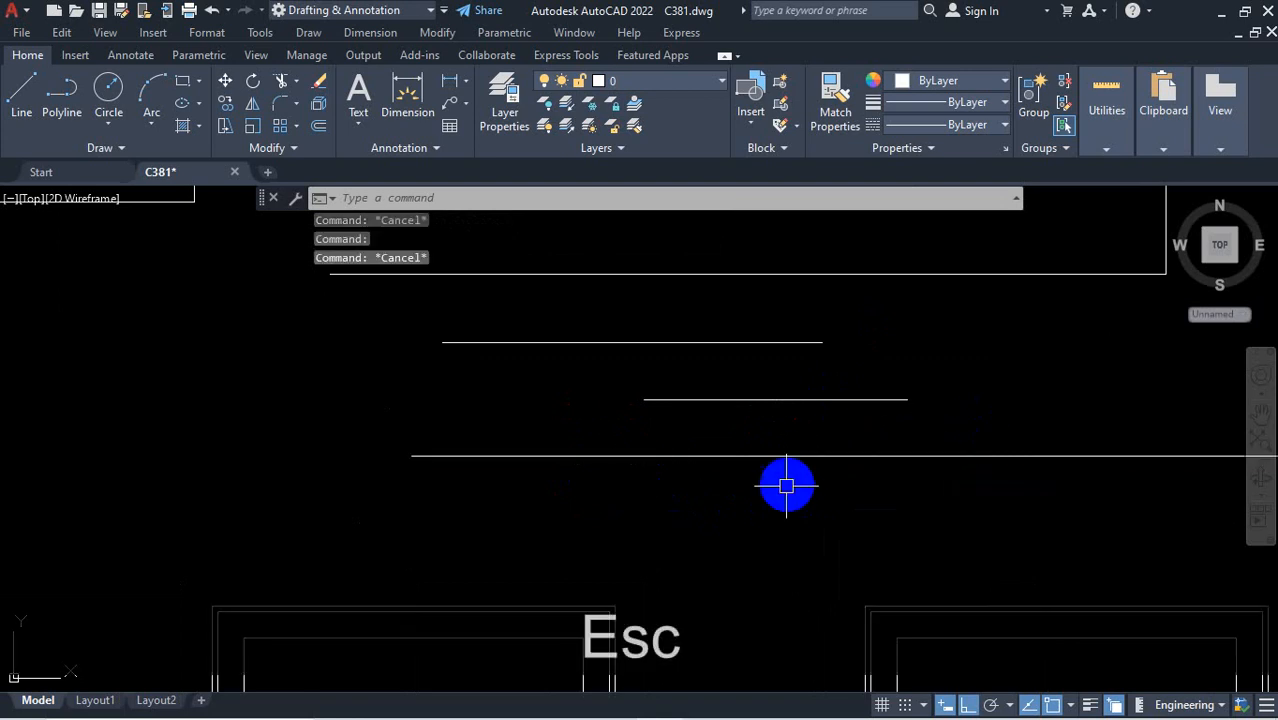
pyautogui.scroll(-4, 491, 400)
pyautogui.click(481, 411)
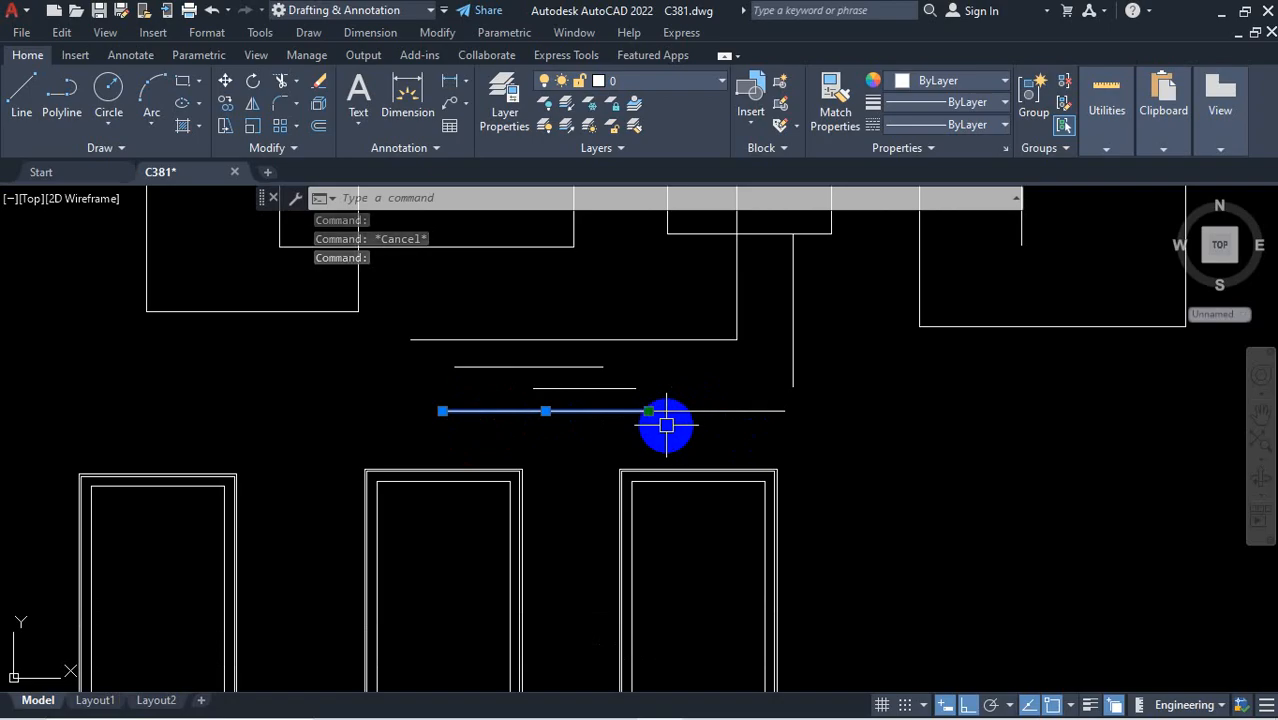
pyautogui.press('Escape')
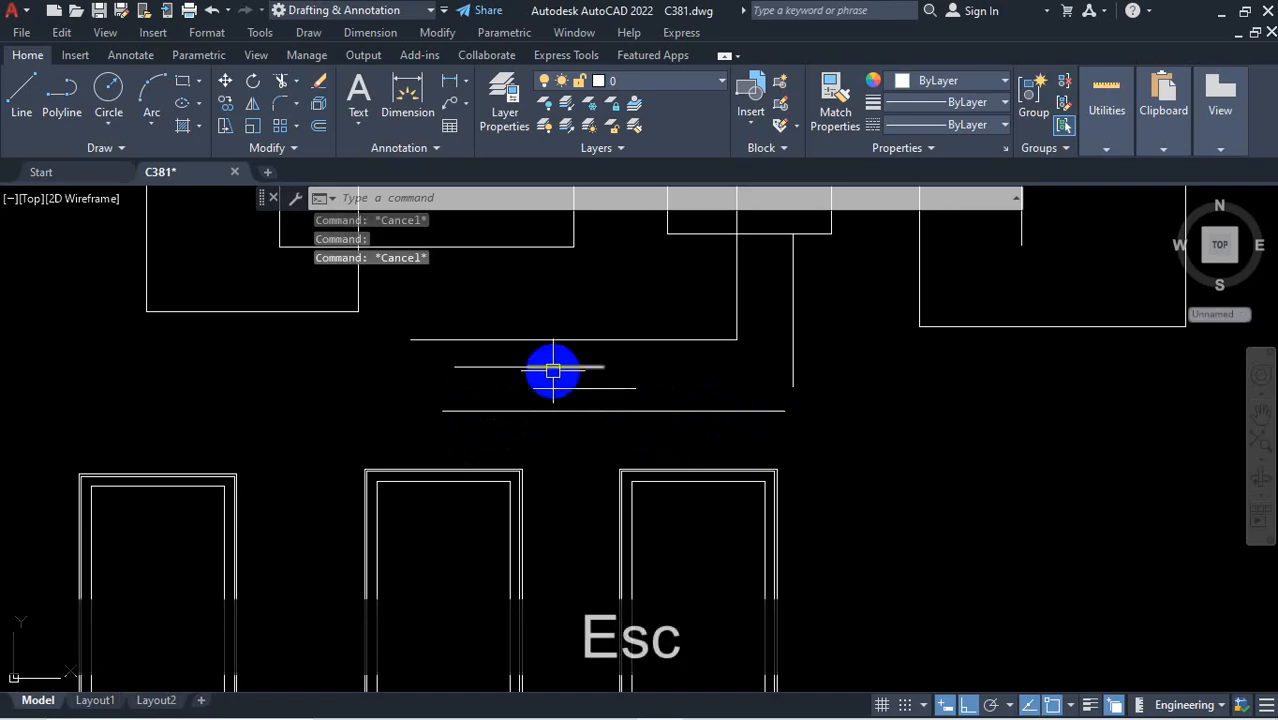
# Join the two end-to-end pieces of the second horizontal line into one, and pick the result to check it
pyautogui.click(494, 367)
pyautogui.press('Escape')
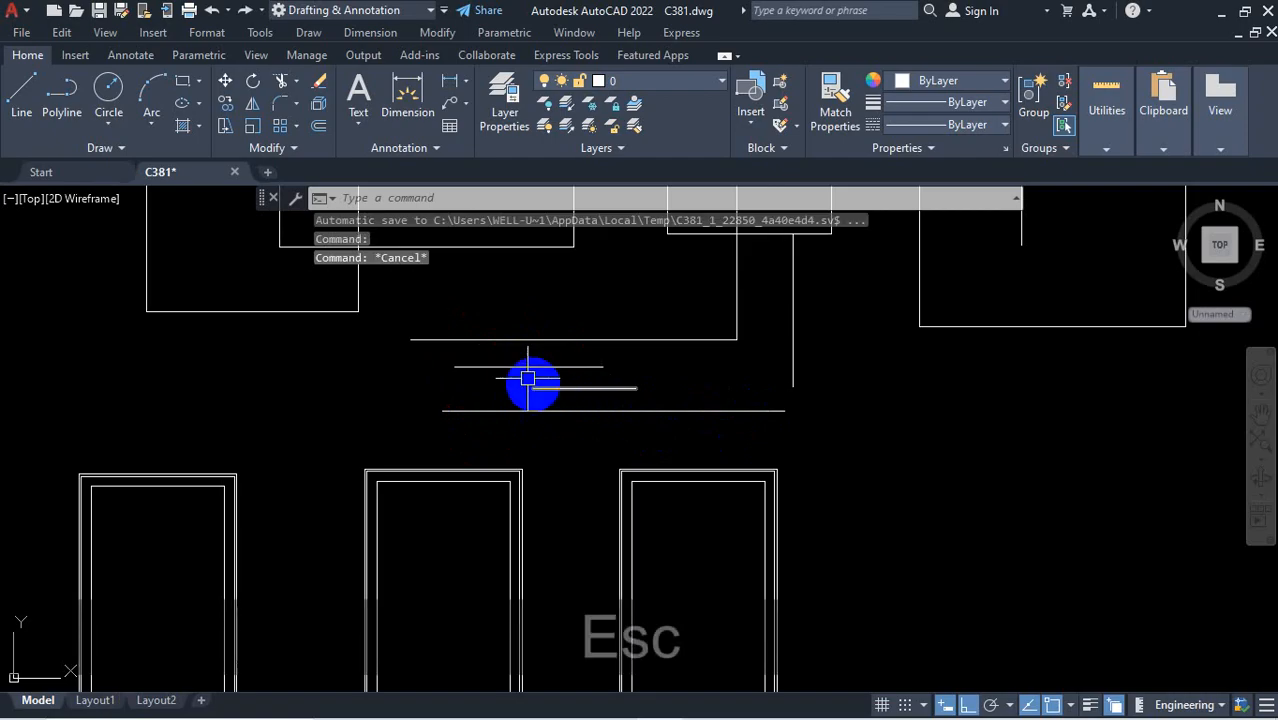
pyautogui.scroll(2, 528, 374)
pyautogui.click(587, 306)
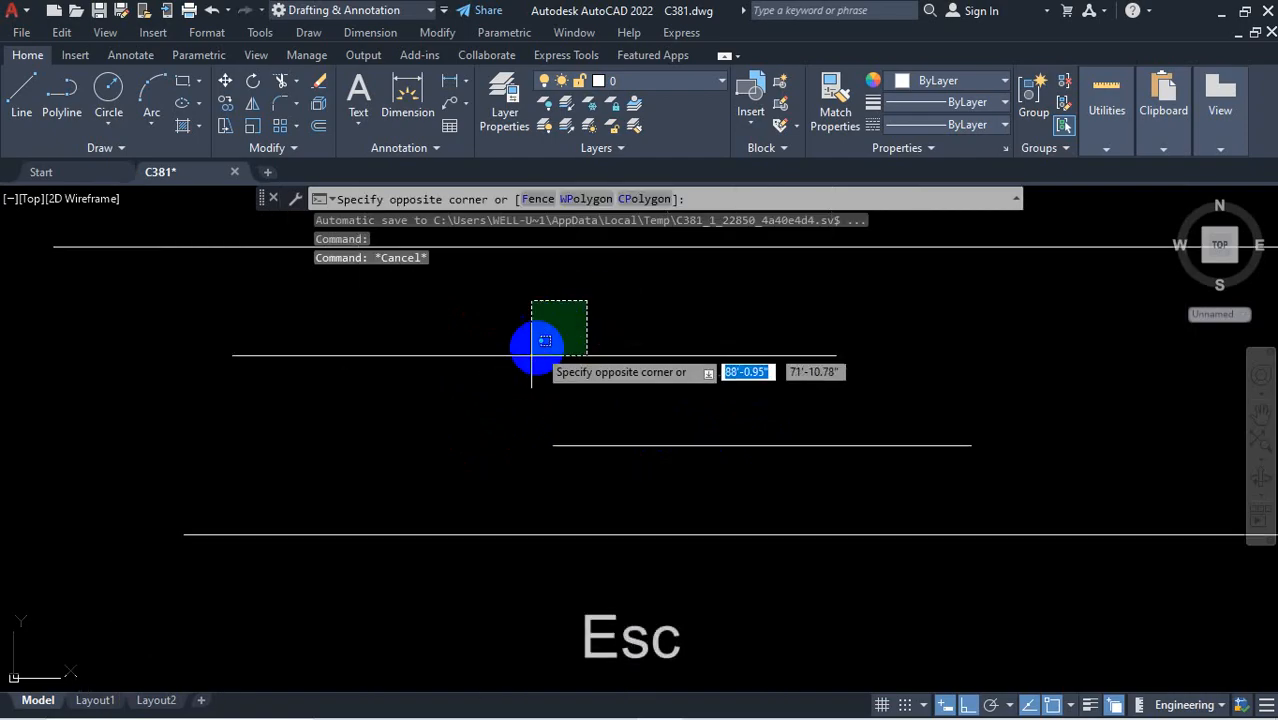
pyautogui.click(471, 394)
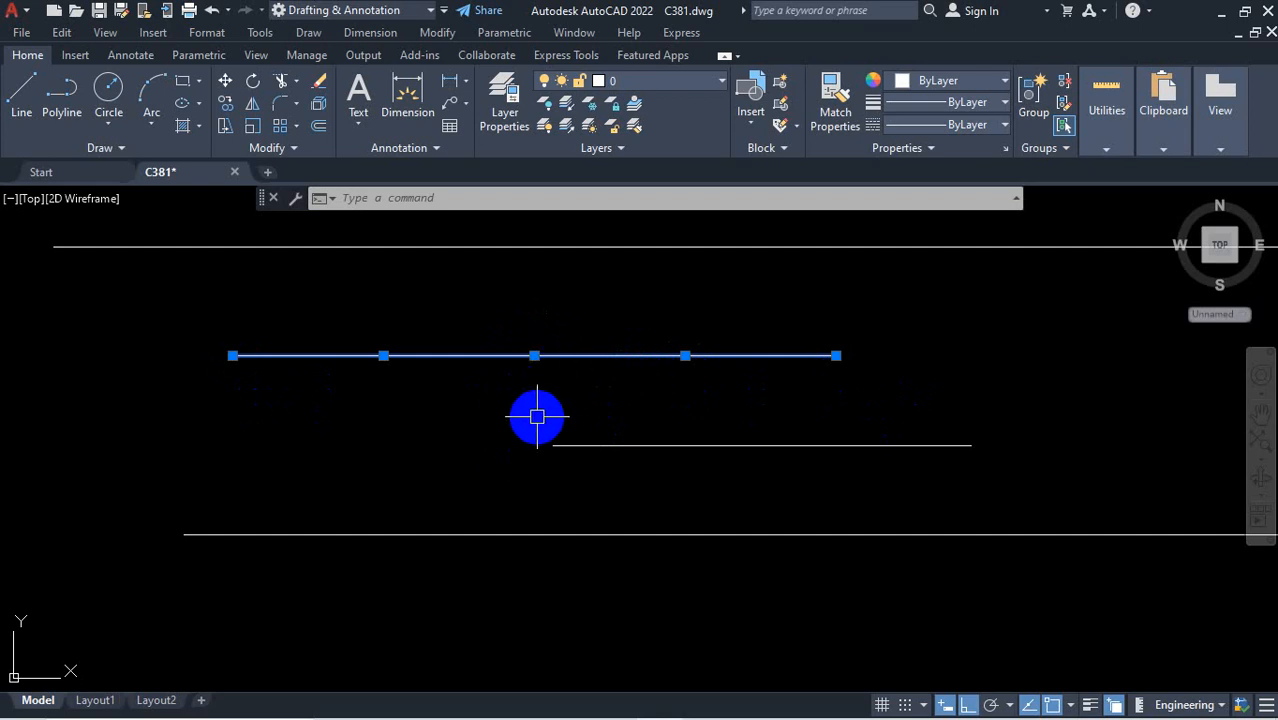
pyautogui.write('J')
pyautogui.press('Return')
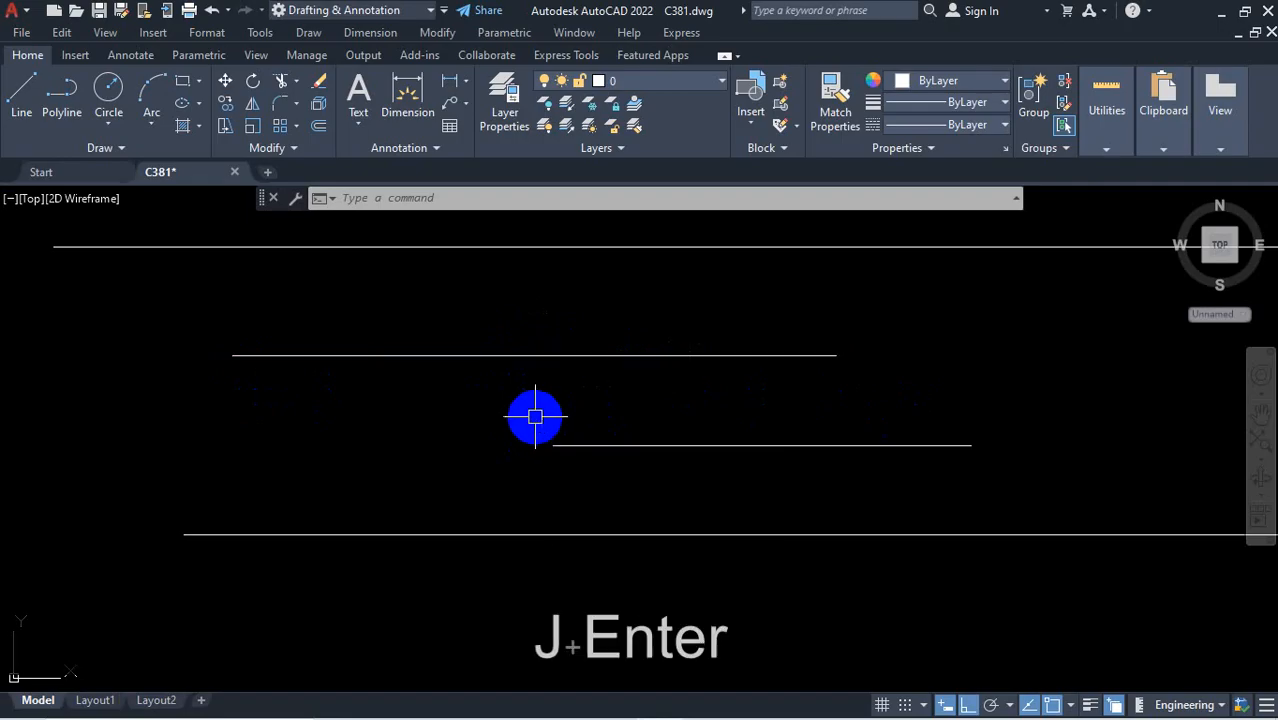
pyautogui.click(535, 355)
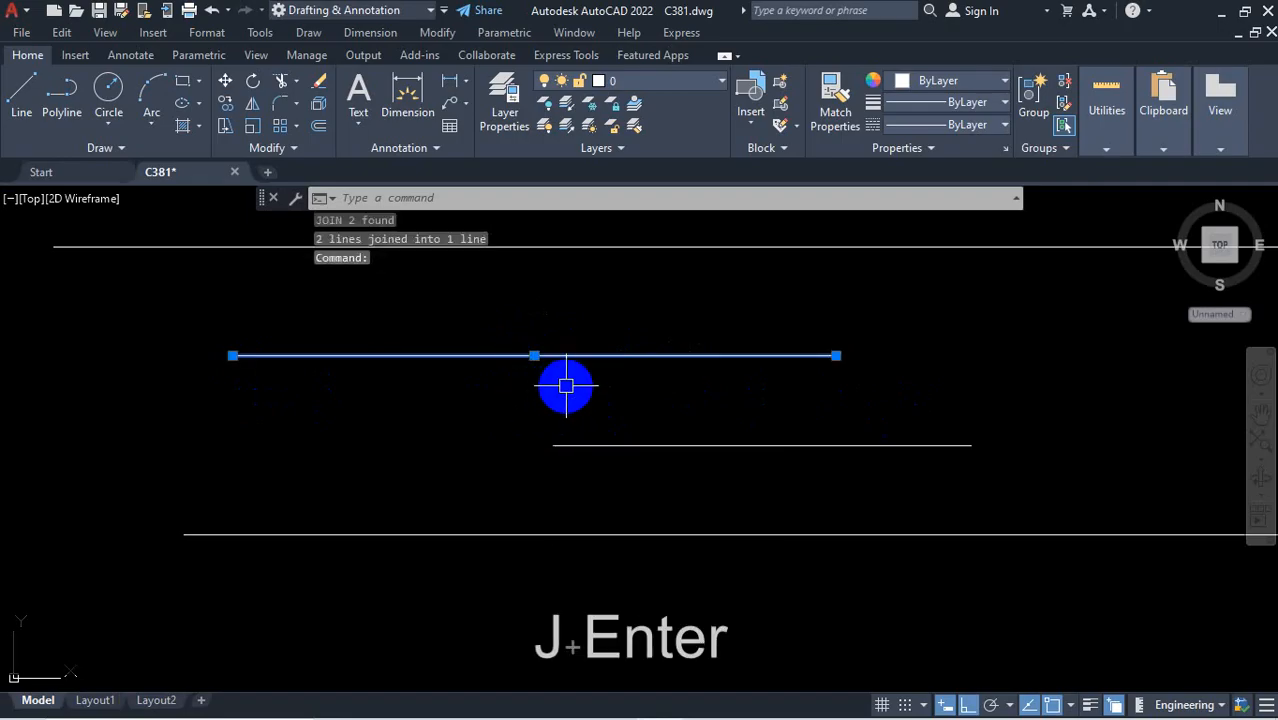
pyautogui.press('Escape')
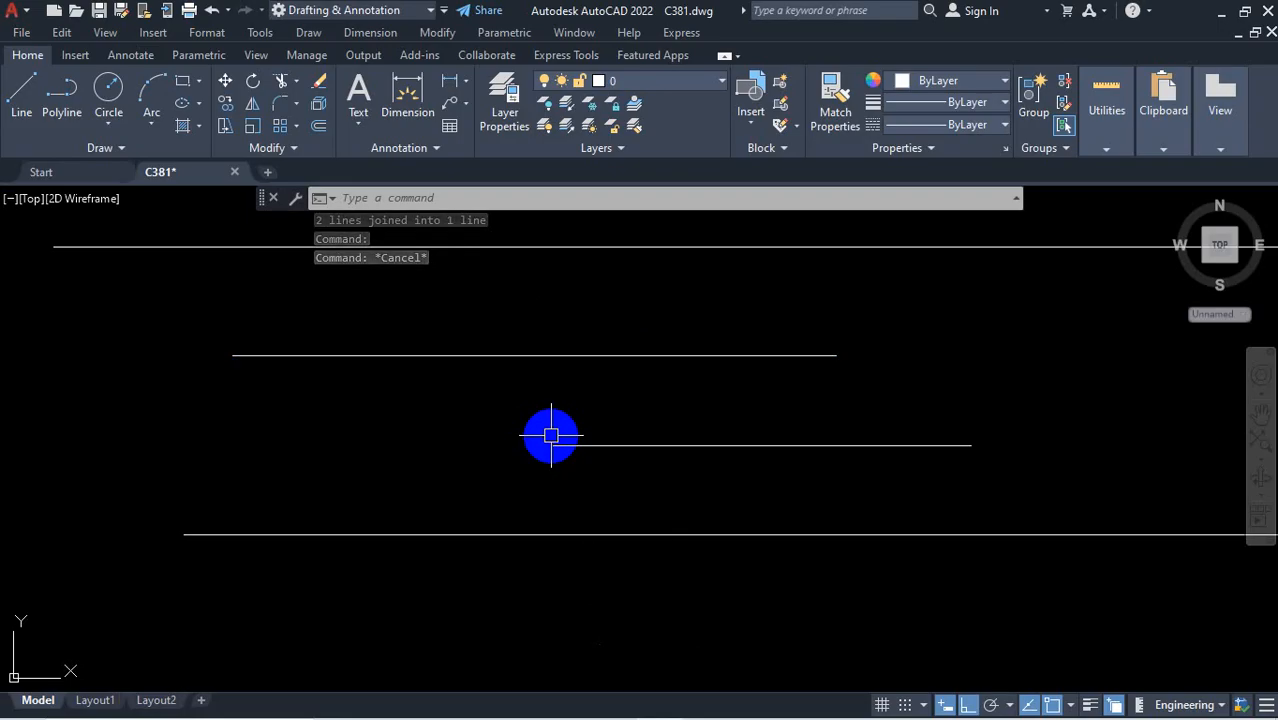
# Stretch the left endpoint of the short third horizontal line to the right beyond its other endpoint, and clear the selection
pyautogui.scroll(-4, 524, 428)
pyautogui.scroll(2, 622, 442)
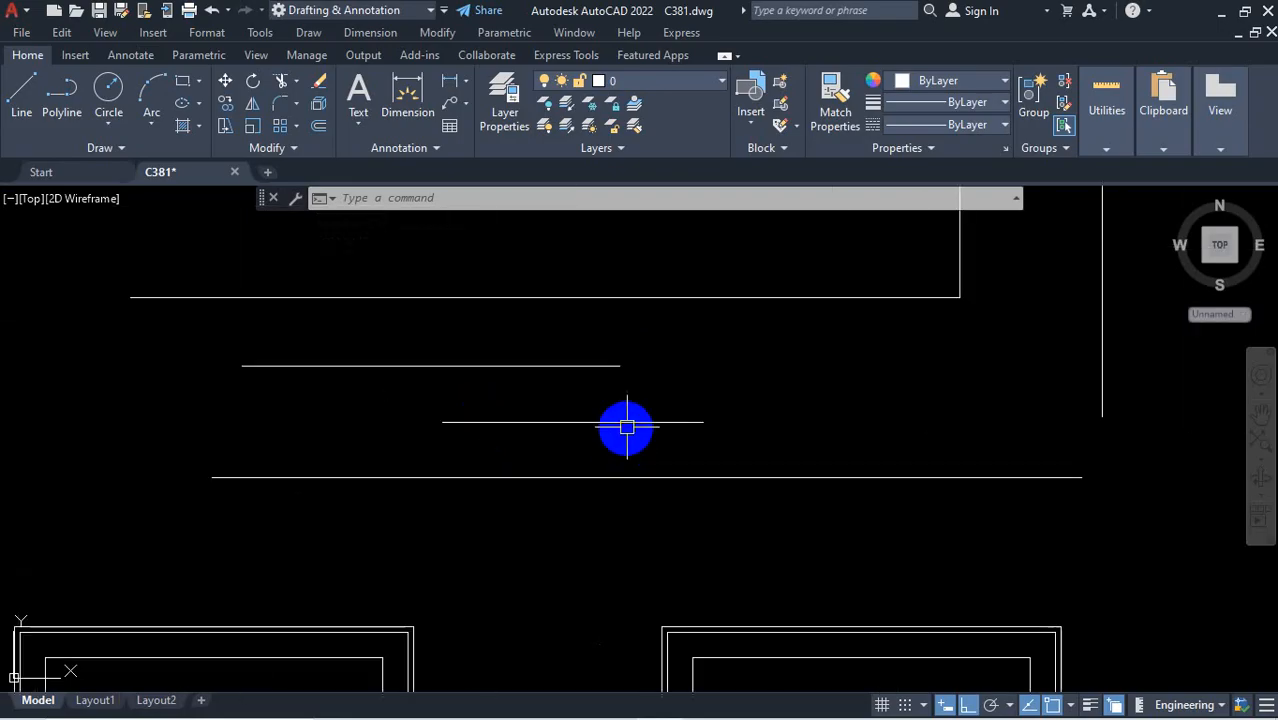
pyautogui.click(626, 422)
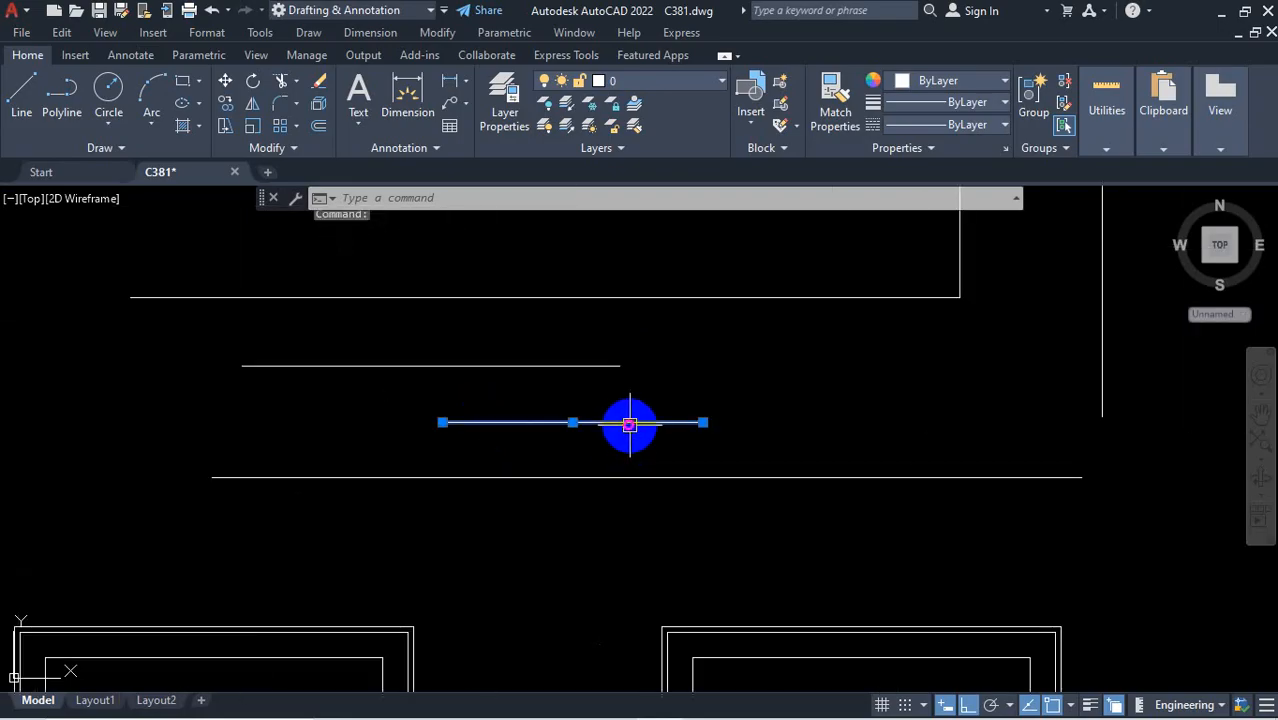
pyautogui.click(442, 422)
pyautogui.click(922, 408)
pyautogui.press('Escape')
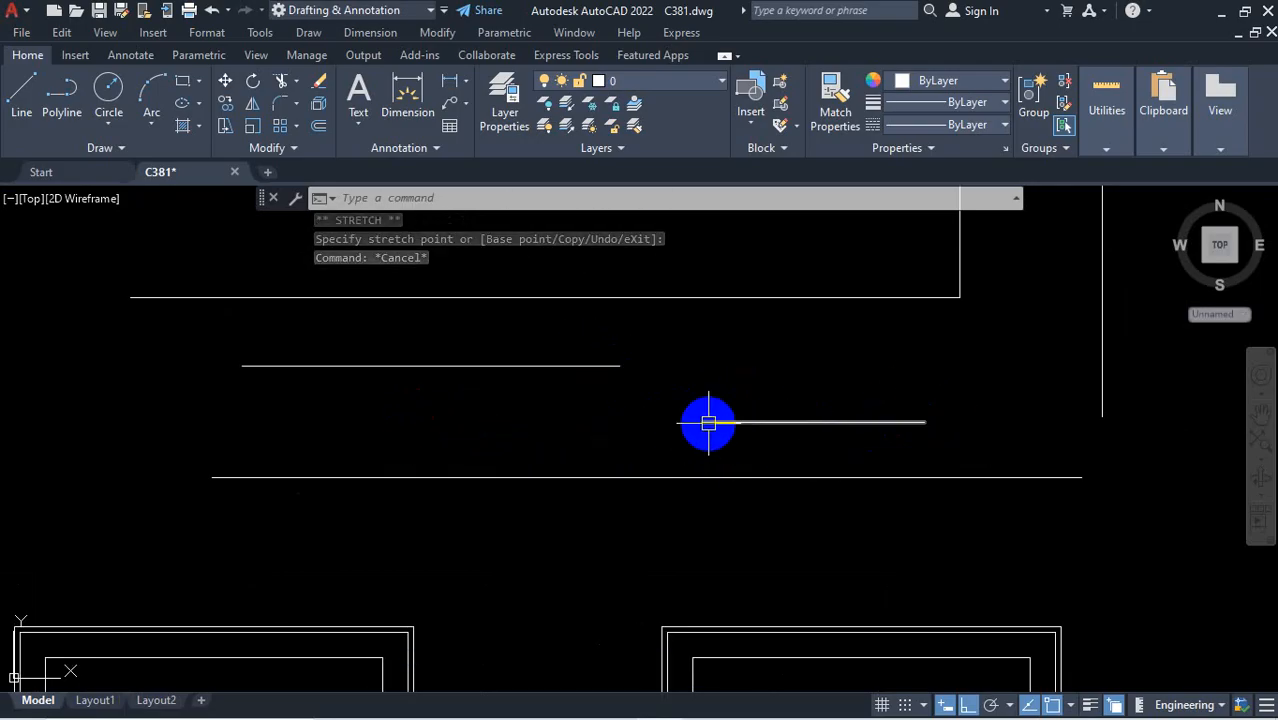
# Try to join the two short horizontal lines that lie at different heights above the long line
pyautogui.click(653, 345)
pyautogui.click(593, 382)
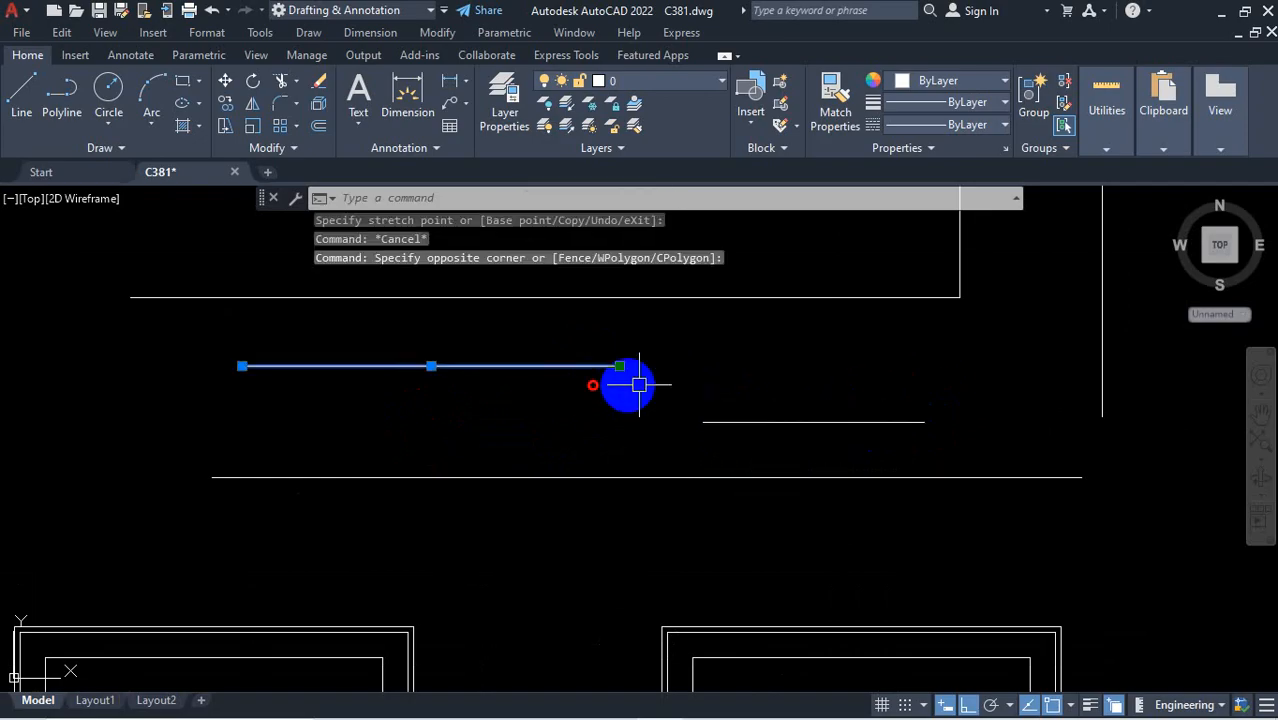
pyautogui.click(754, 378)
pyautogui.click(652, 434)
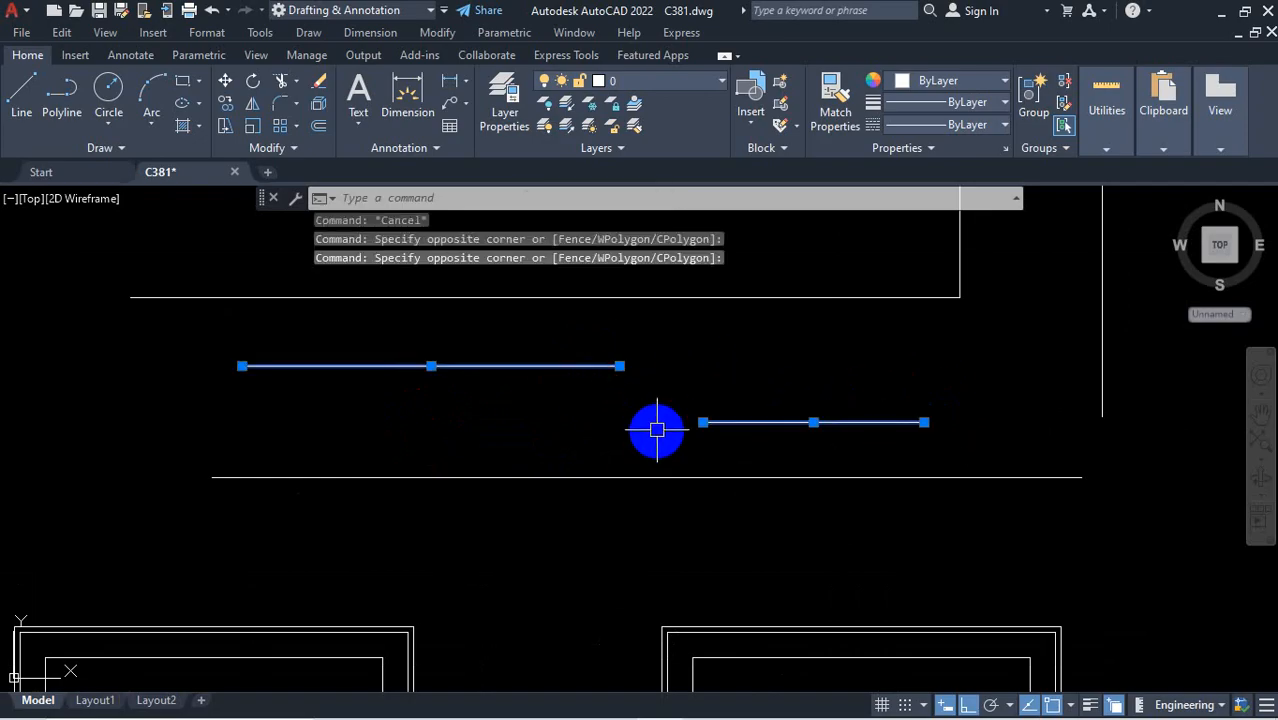
pyautogui.write('J')
pyautogui.press('Return')
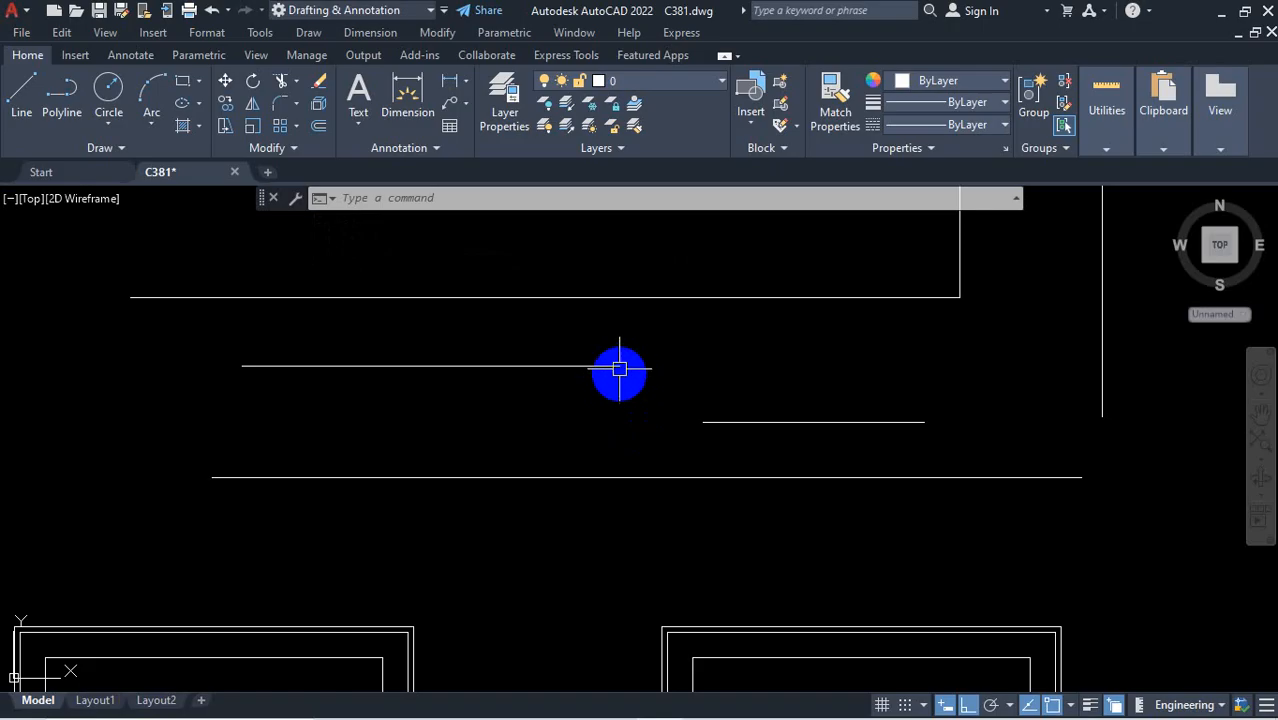
# Join the overlapping pieces of the lowest long horizontal line into one, select the result to check it, and clear the selection
pyautogui.click(707, 455)
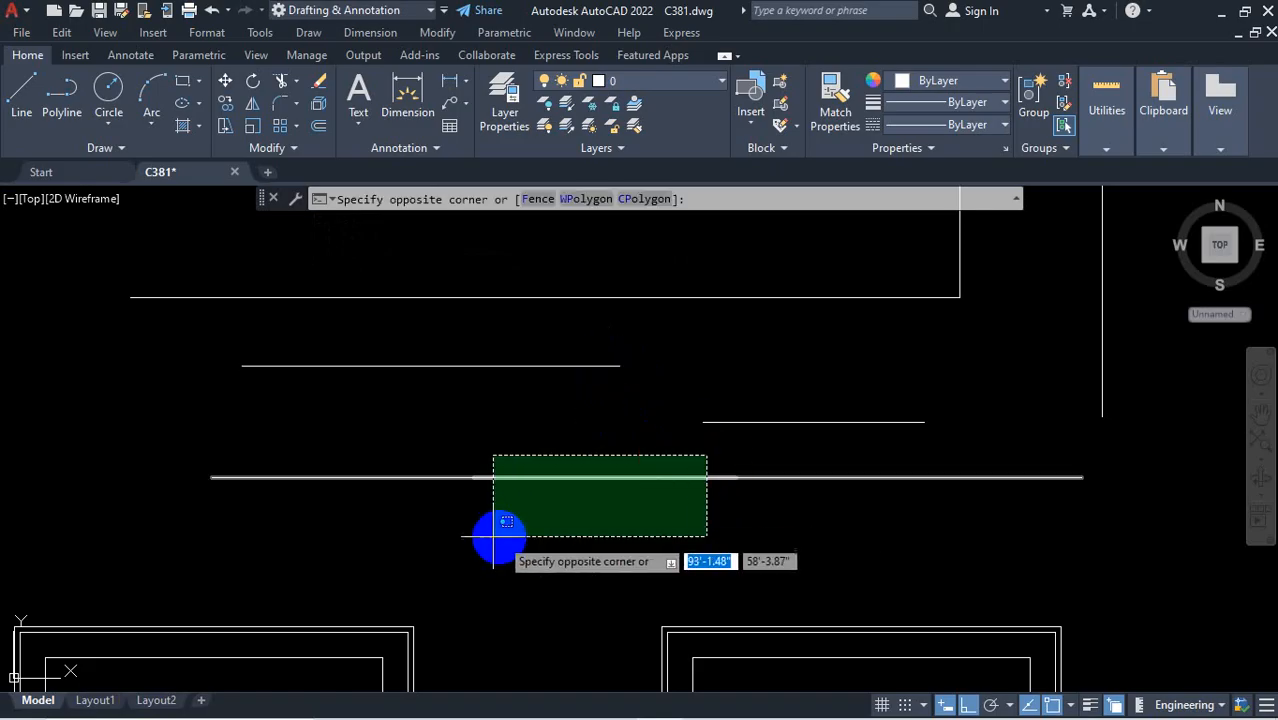
pyautogui.click(400, 552)
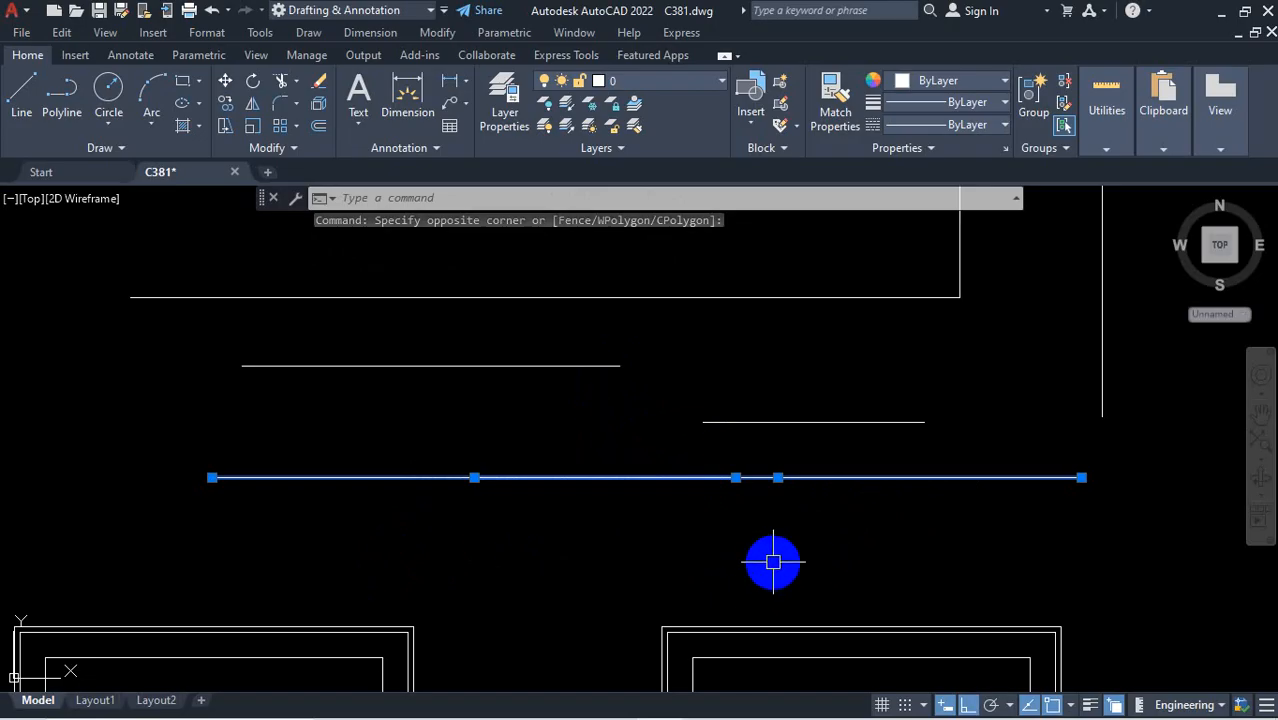
pyautogui.write('J')
pyautogui.press('Return')
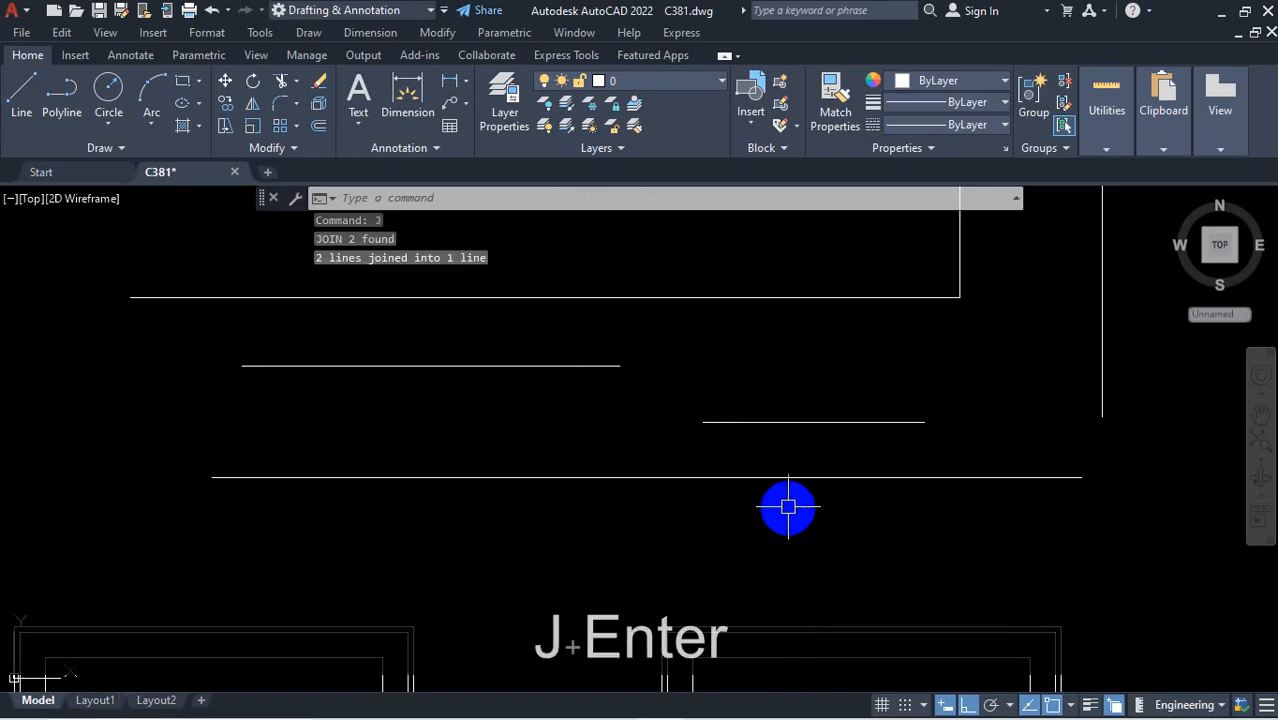
pyautogui.click(785, 476)
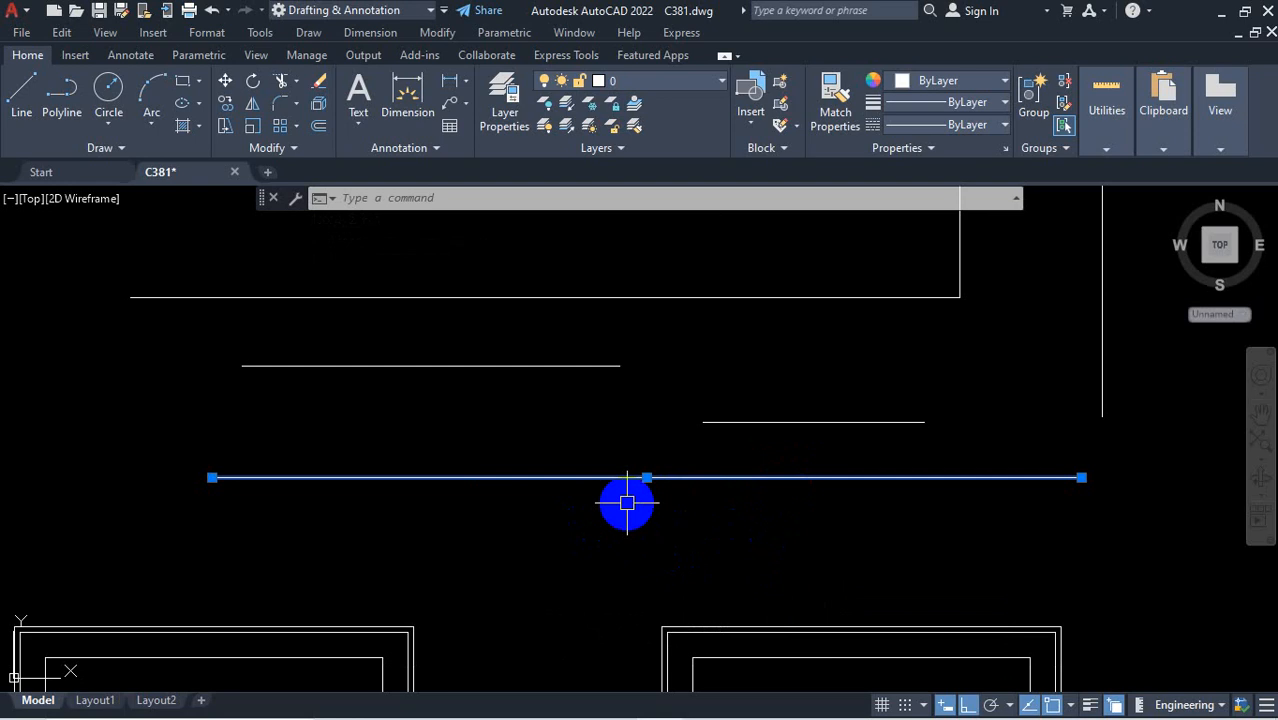
pyautogui.press('Escape')
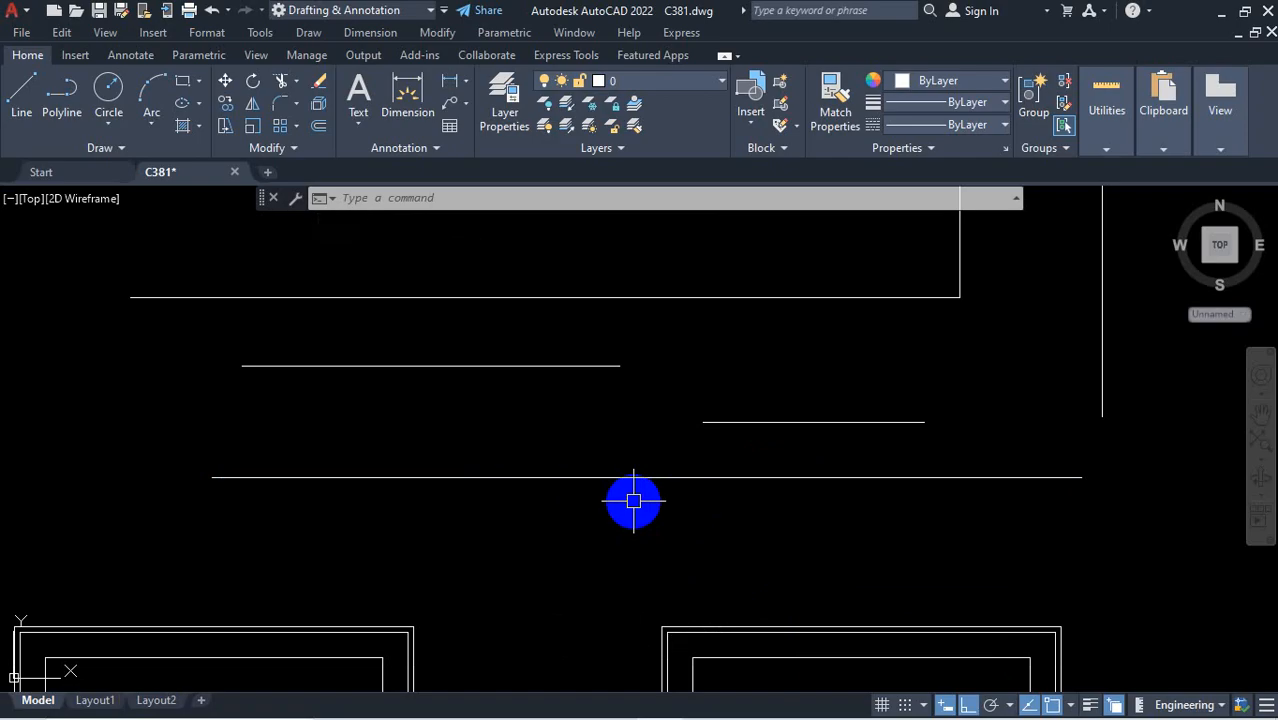
# Check the joined long horizontal line for leftover pieces with a crossing window, and clear the selection
pyautogui.click(645, 423)
pyautogui.click(511, 534)
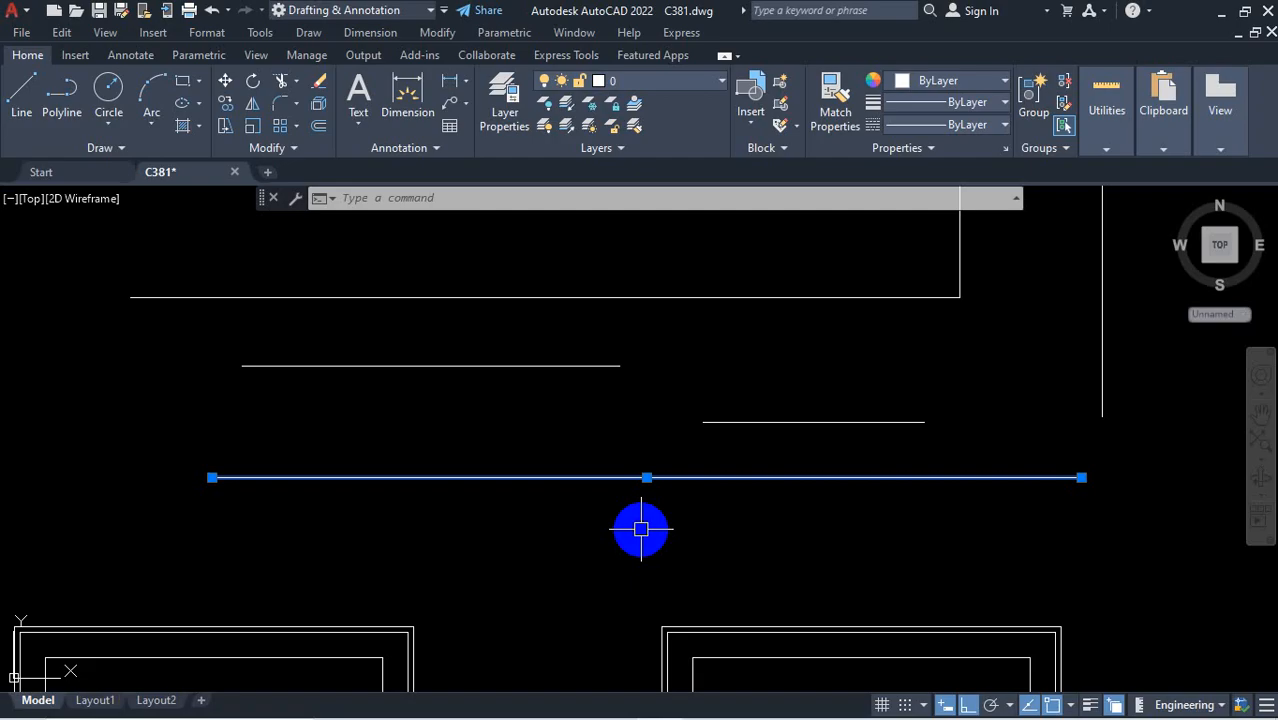
pyautogui.press('Escape')
pyautogui.scroll(-3, 747, 465)
pyautogui.scroll(5, 747, 465)
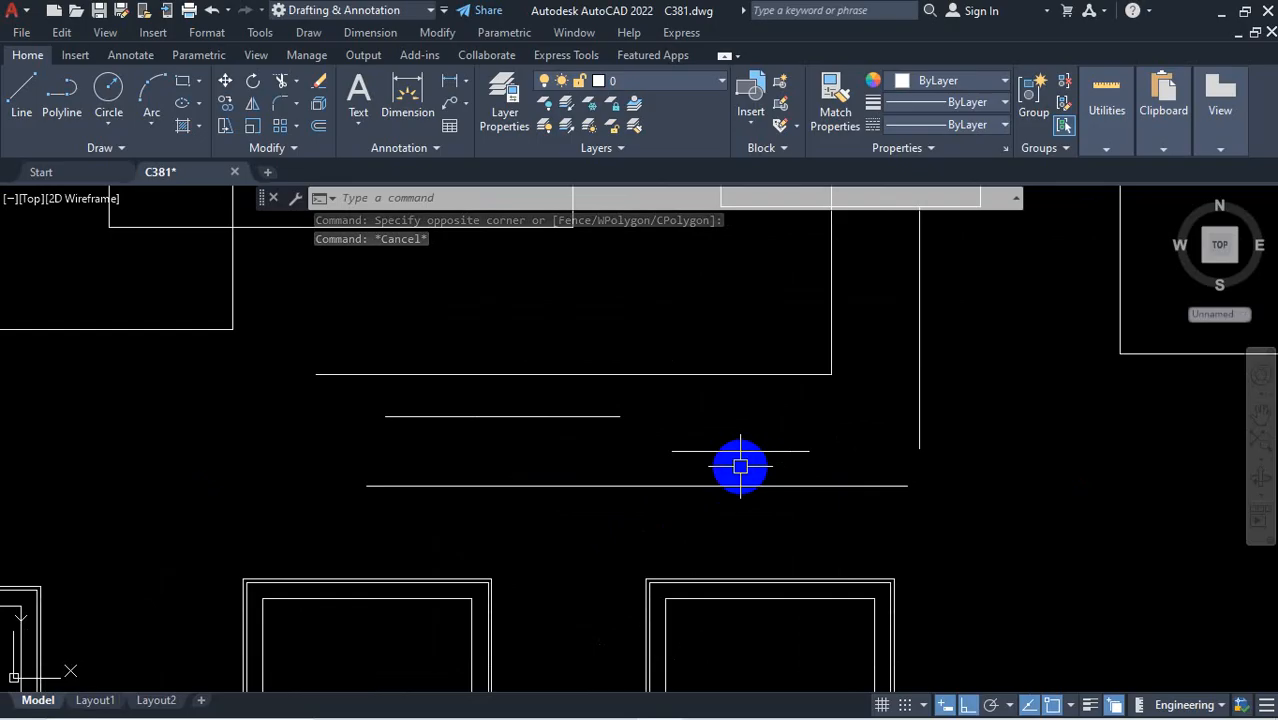
pyautogui.moveTo(970, 694)
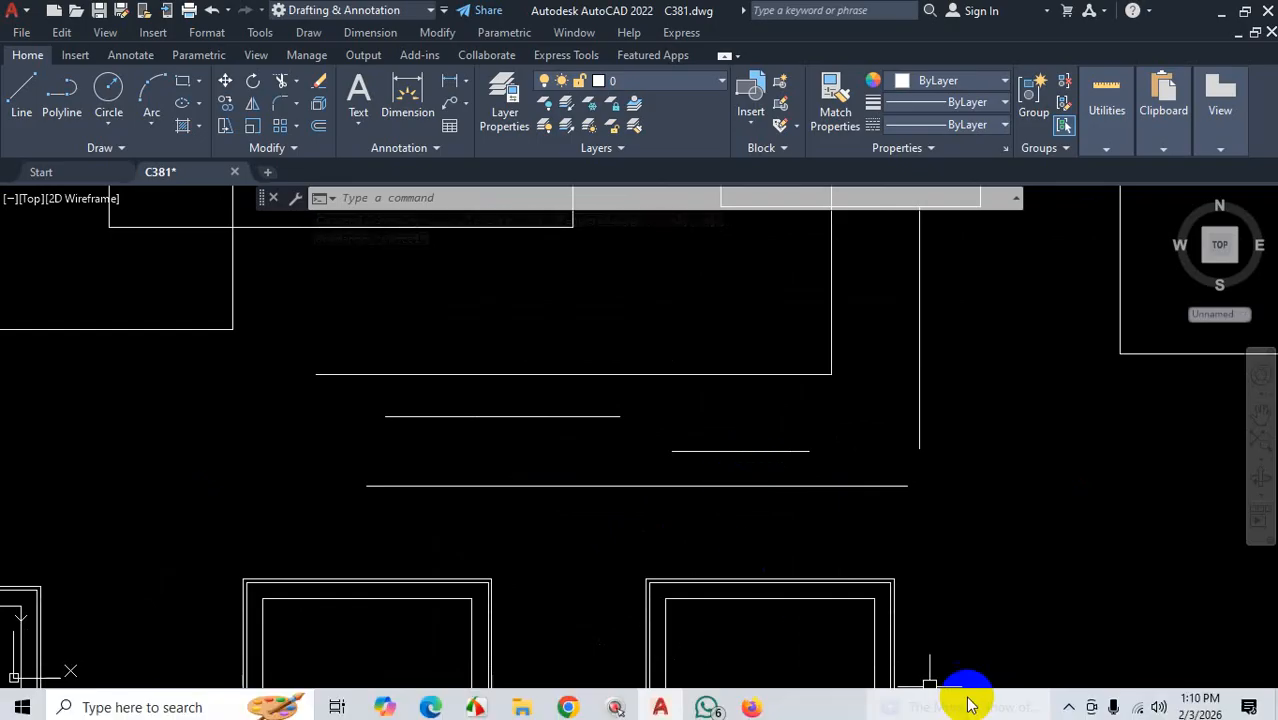
pyautogui.click(1064, 700)
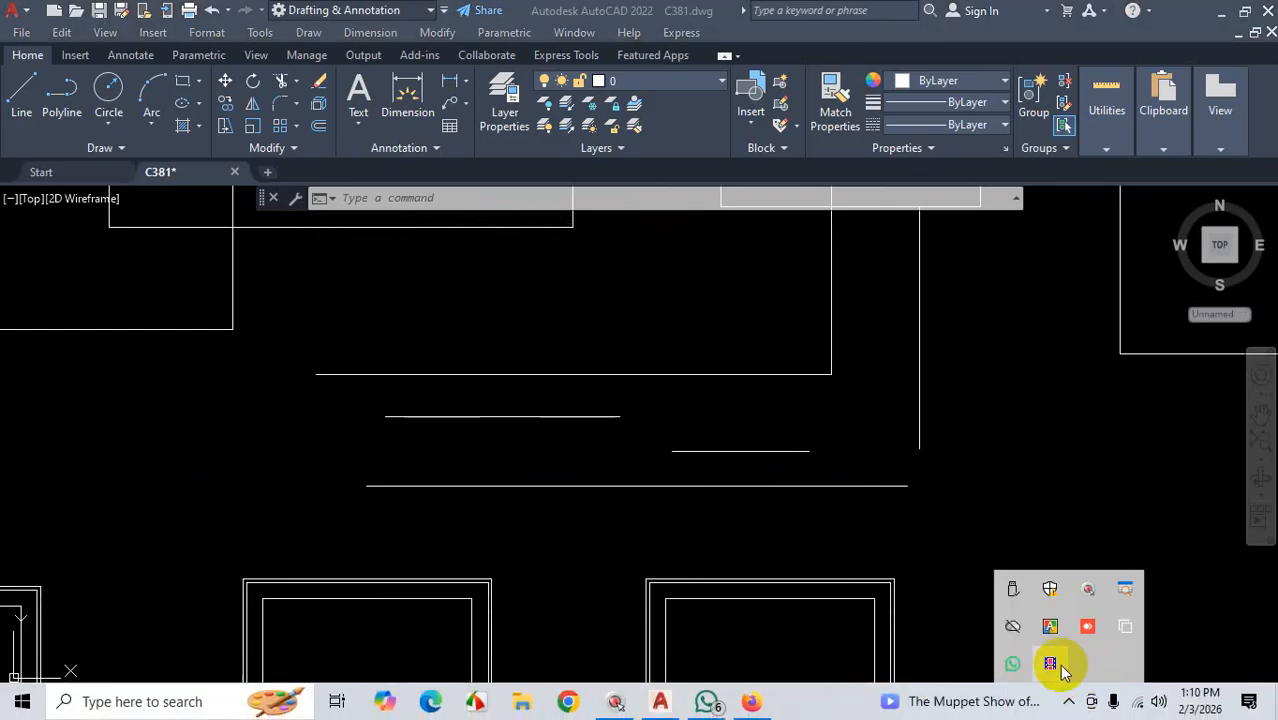
pyautogui.click(1056, 662)
# Examine the corners and lower ends of the three double-outlined rectangular frames for gaps between their inner and outer lines
pyautogui.scroll(-6, 630, 531)
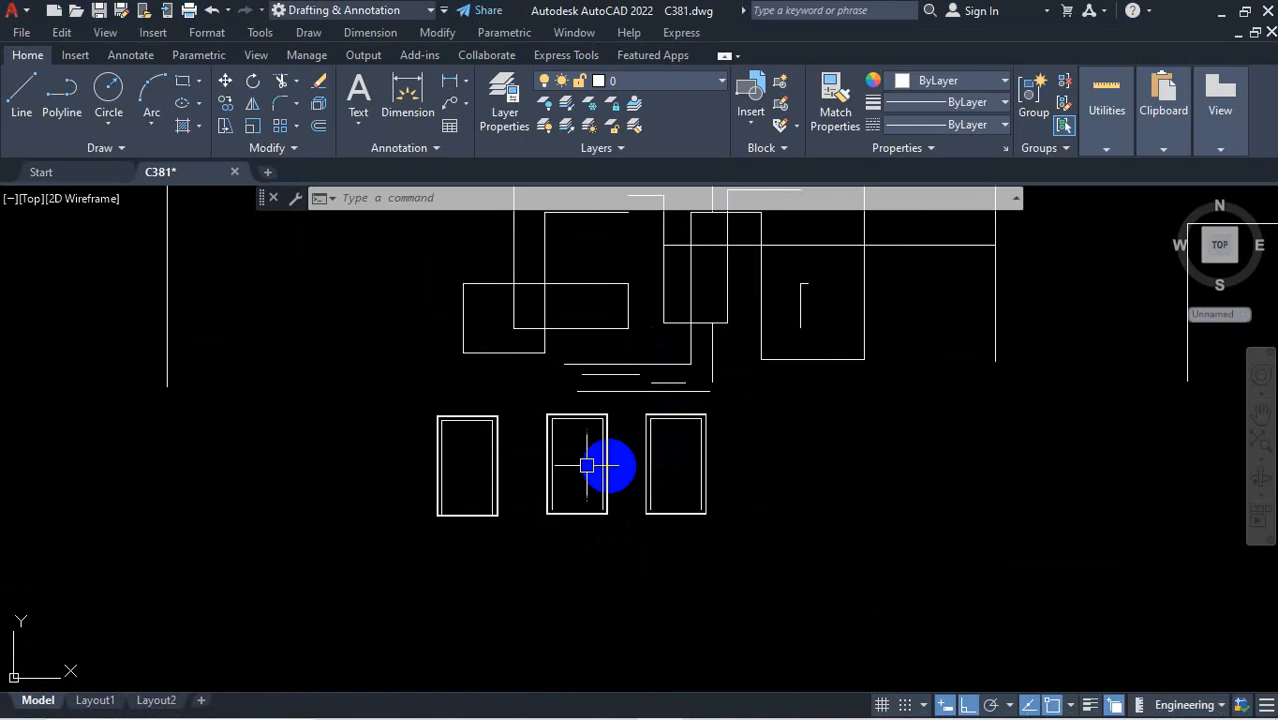
pyautogui.scroll(4, 602, 466)
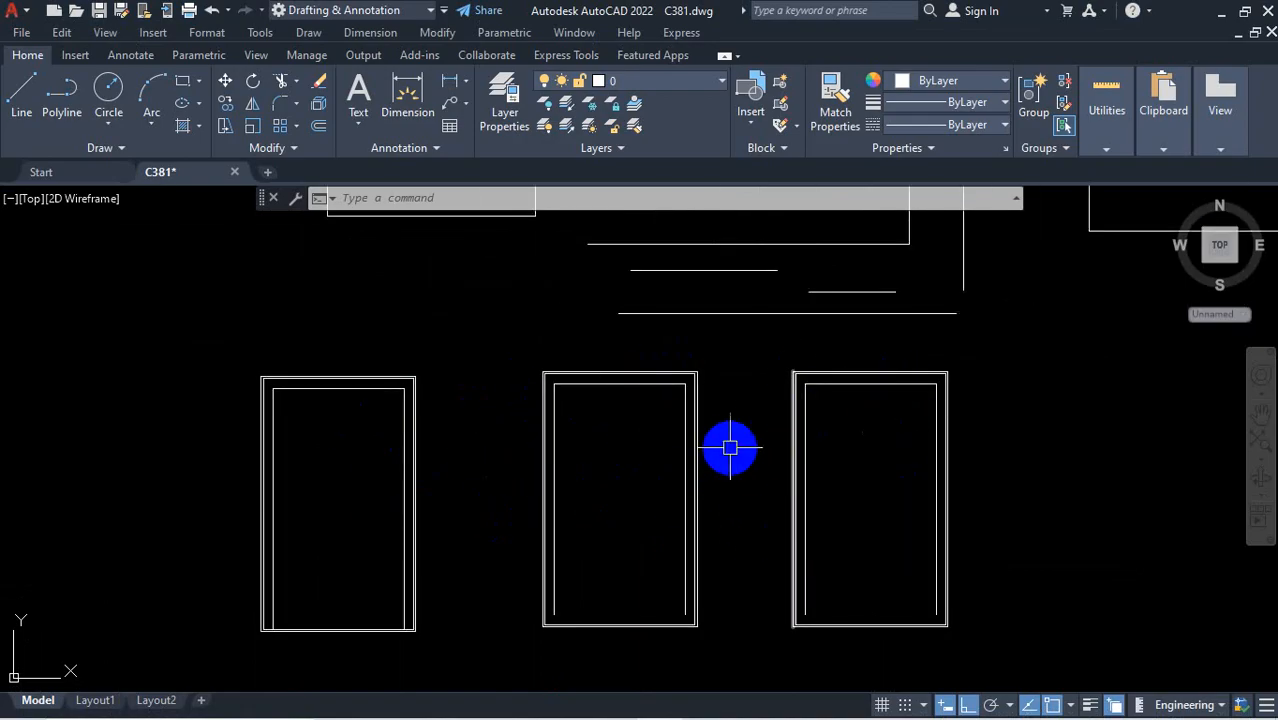
pyautogui.scroll(4, 662, 402)
pyautogui.scroll(2, 751, 359)
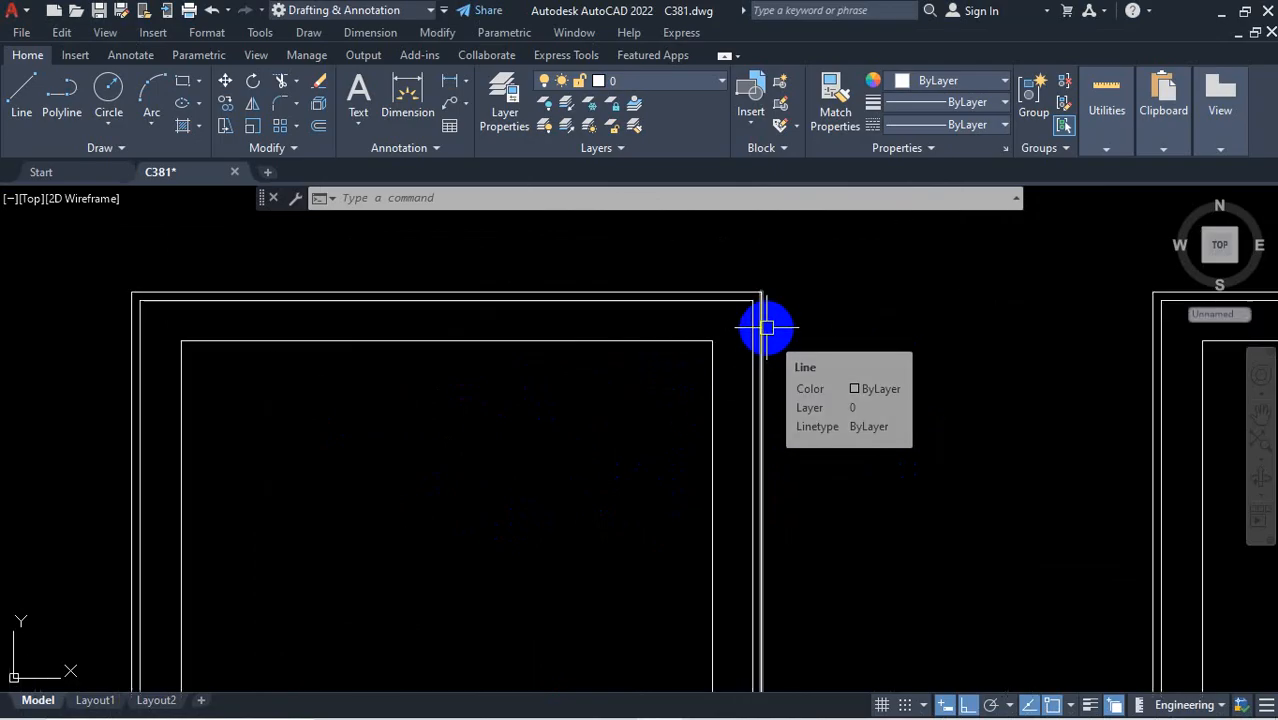
pyautogui.scroll(-7, 660, 398)
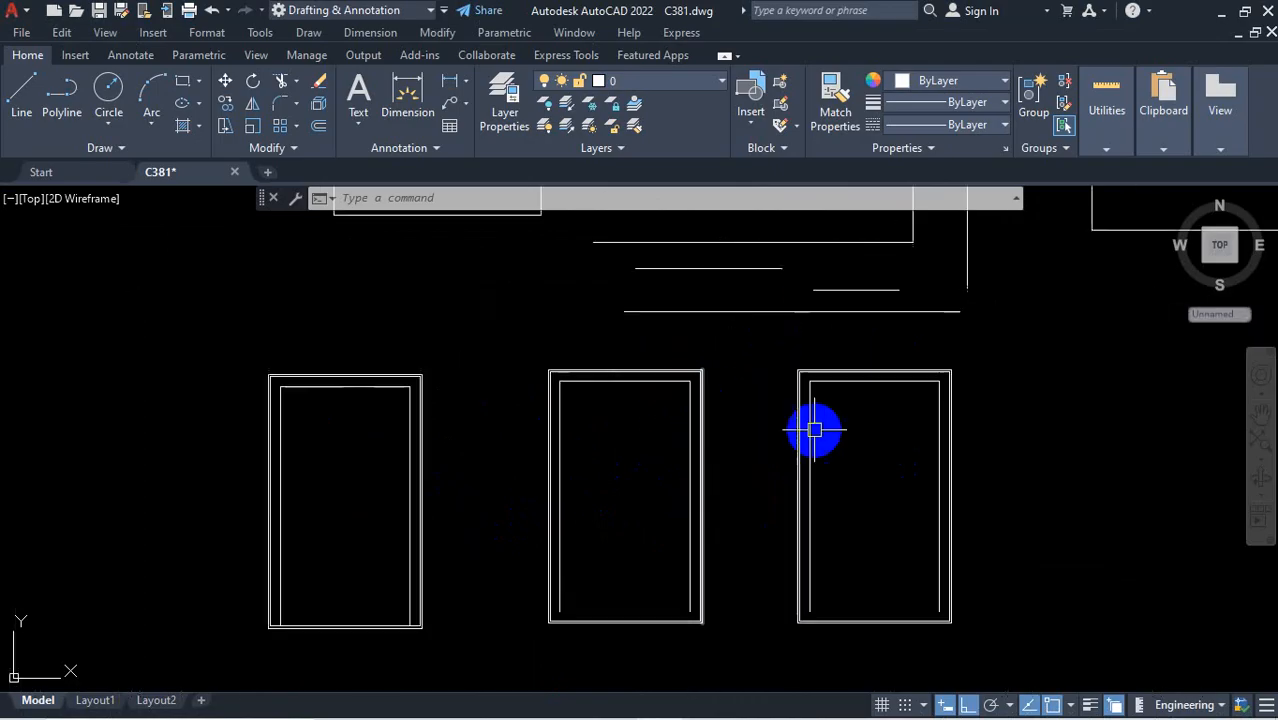
pyautogui.scroll(2, 758, 532)
pyautogui.scroll(-4, 876, 448)
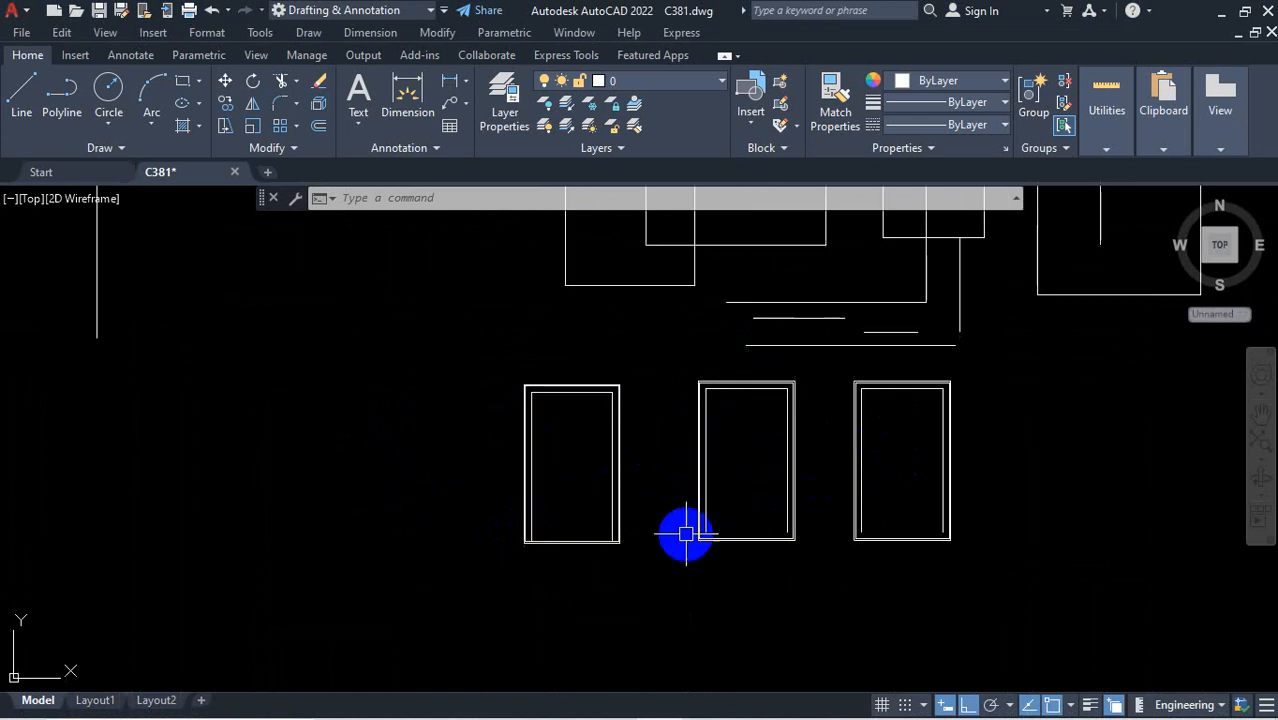
pyautogui.scroll(6, 550, 388)
pyautogui.scroll(-4, 620, 380)
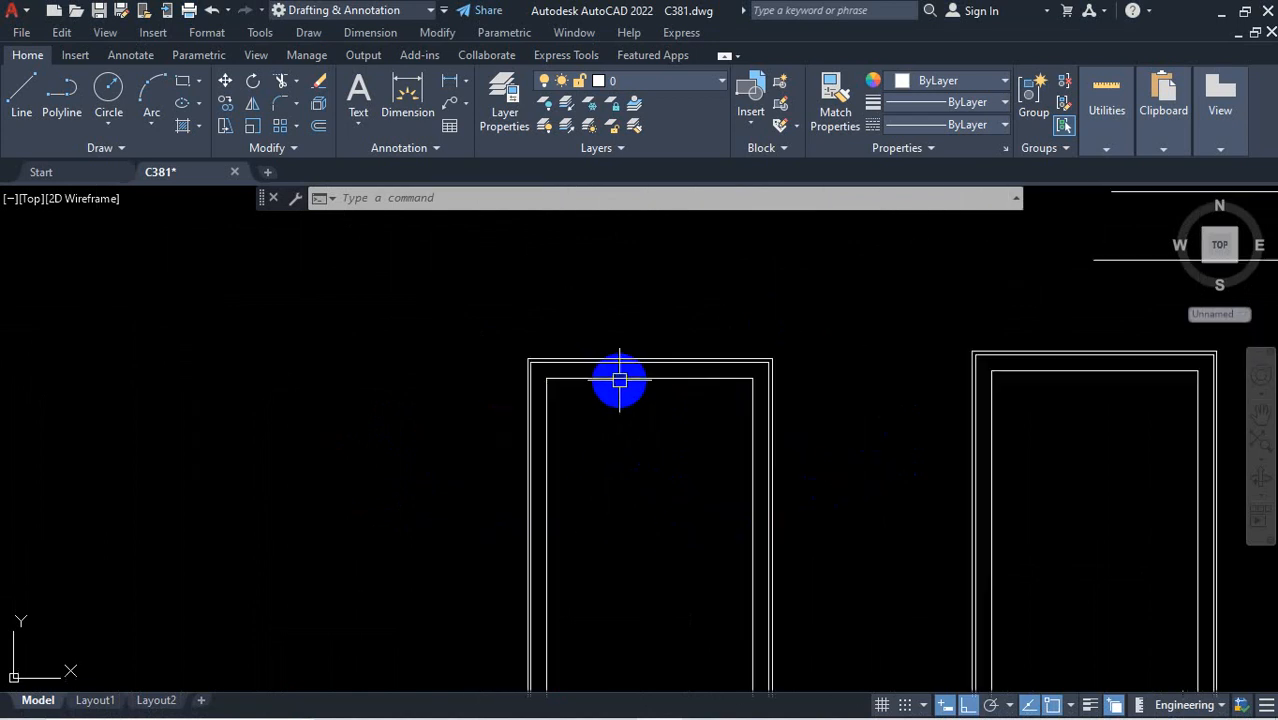
pyautogui.scroll(-3, 612, 462)
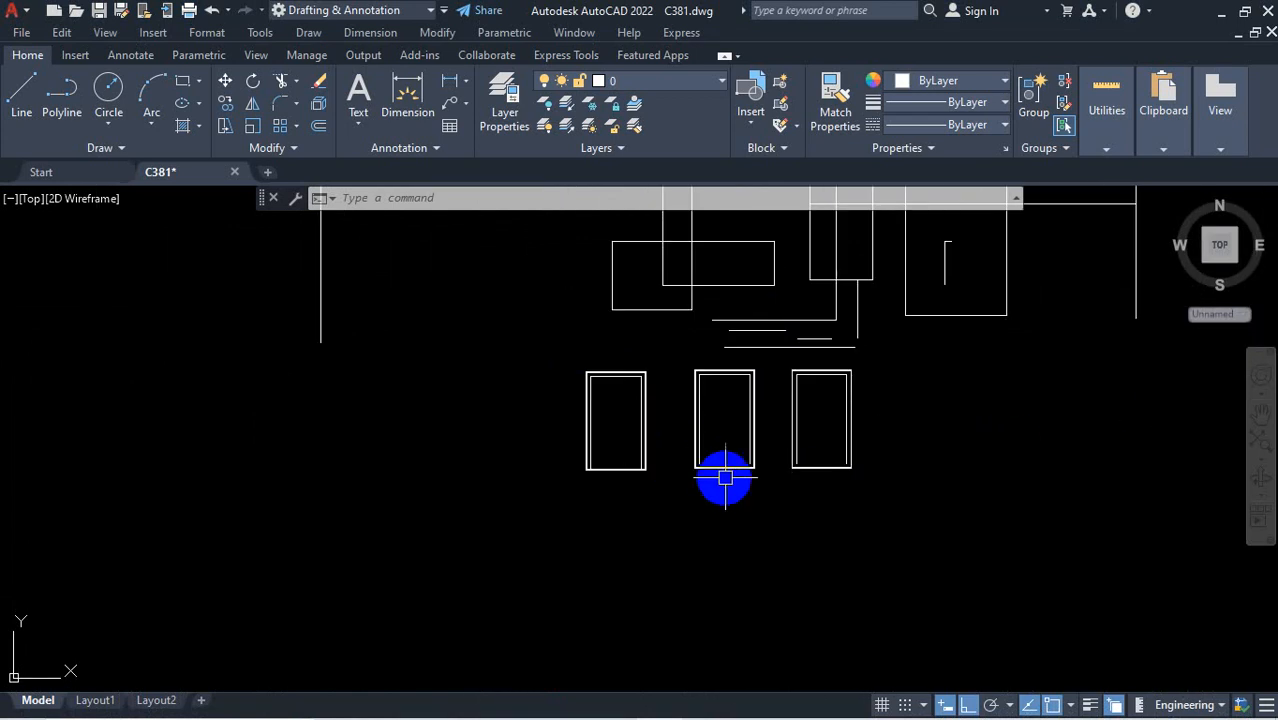
pyautogui.scroll(6, 700, 466)
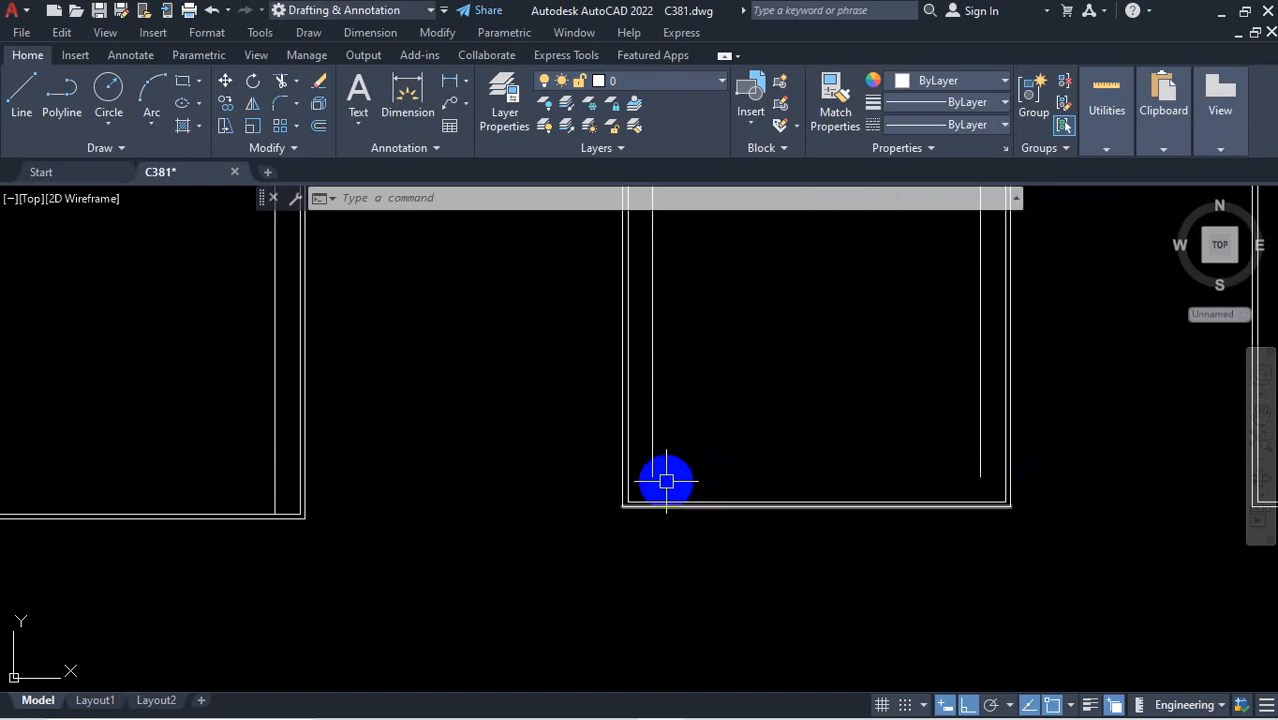
pyautogui.scroll(-3, 911, 529)
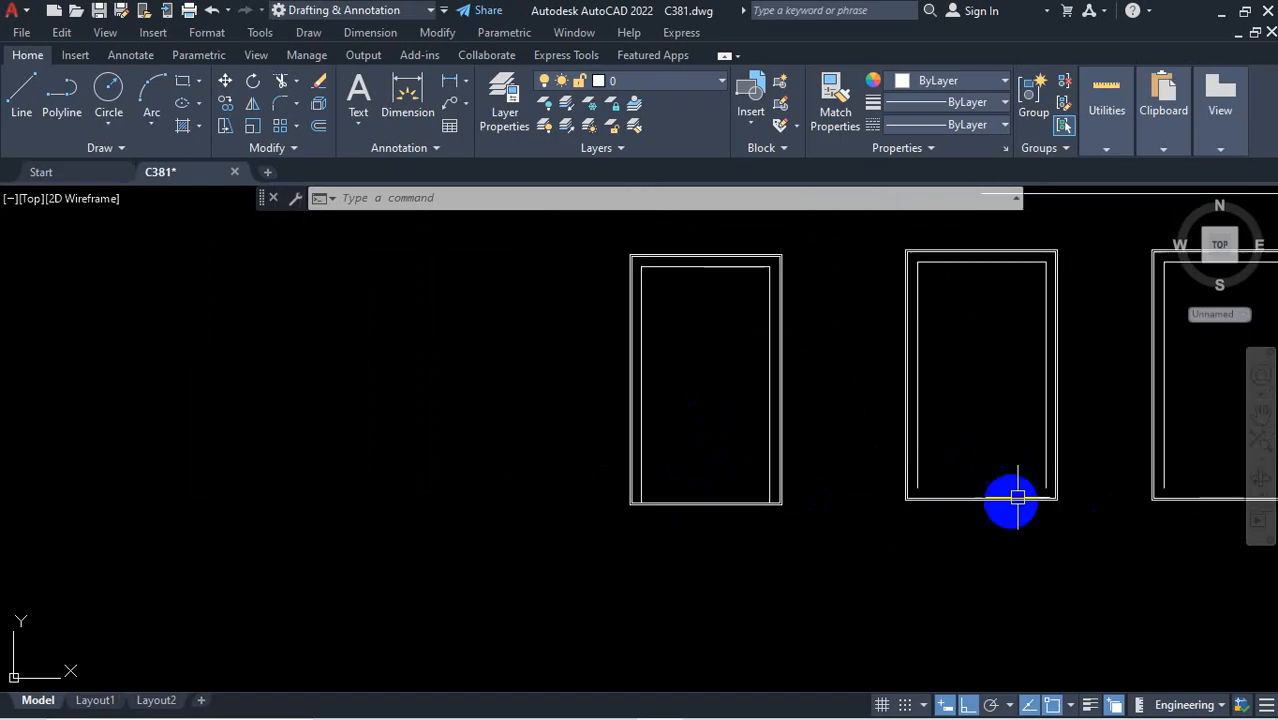
pyautogui.scroll(-5, 790, 462)
pyautogui.scroll(-4, 820, 432)
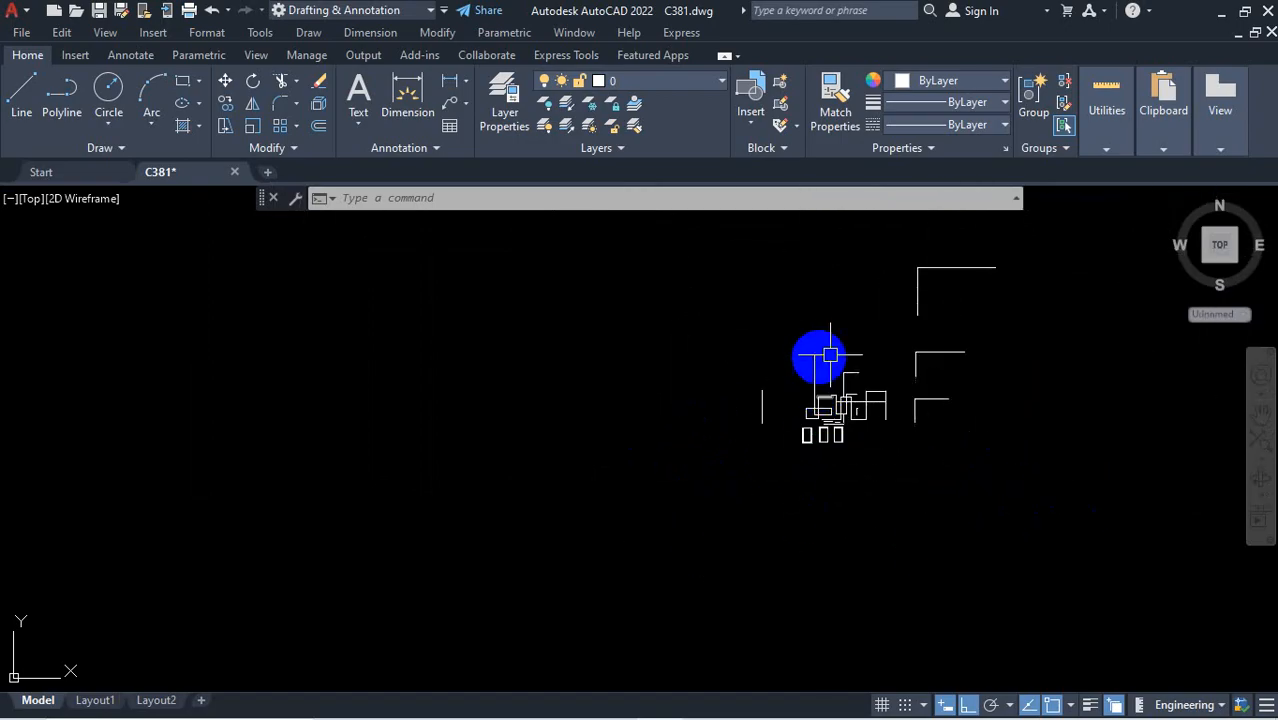
# Erase the cluster of practice lines and rectangles above the three rectangular frames
pyautogui.scroll(4, 840, 390)
pyautogui.click(722, 272)
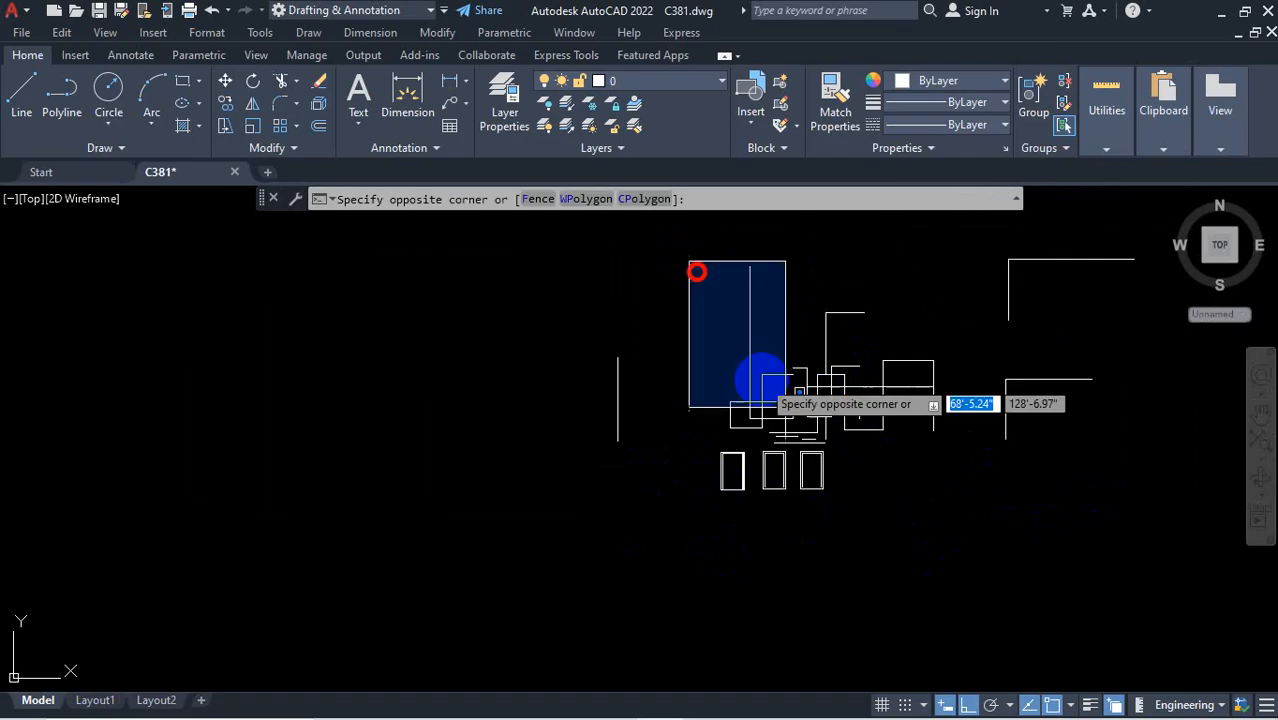
pyautogui.click(1085, 434)
pyautogui.press('Delete')
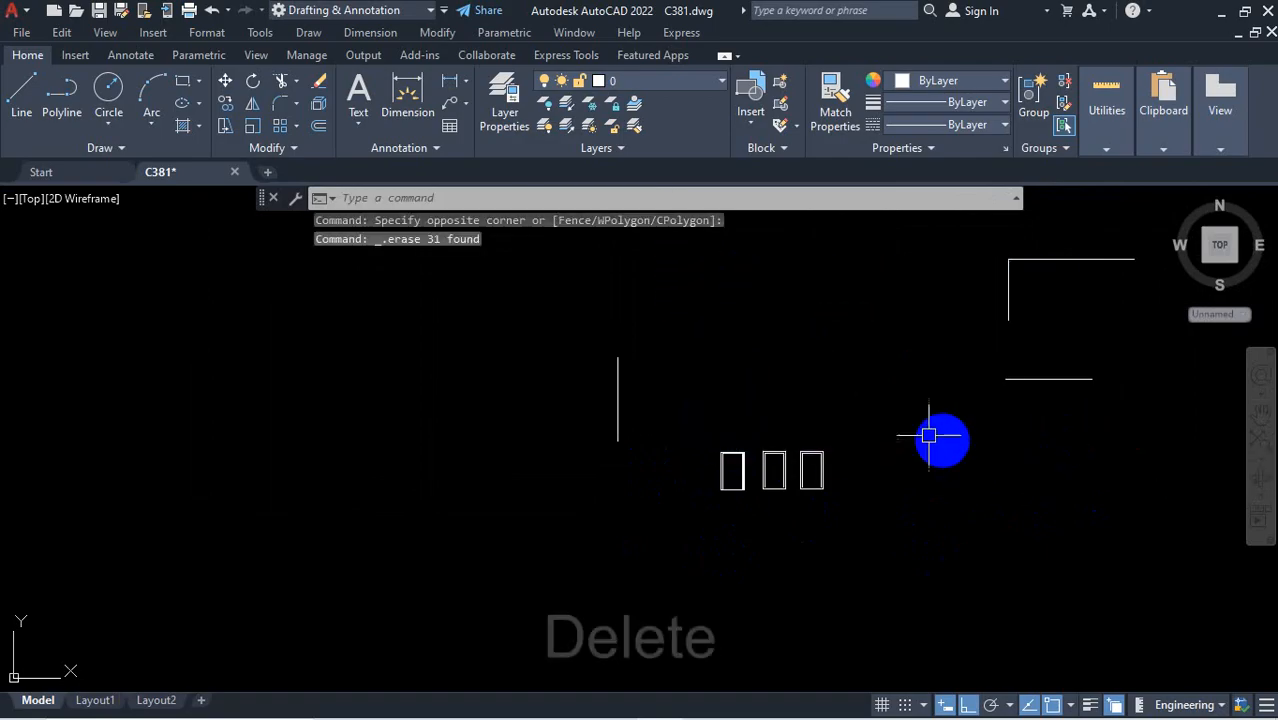
# Erase the remaining corner-shaped lines to the right of the three frames and the lone vertical line to their left
pyautogui.scroll(-5, 841, 294)
pyautogui.click(801, 256)
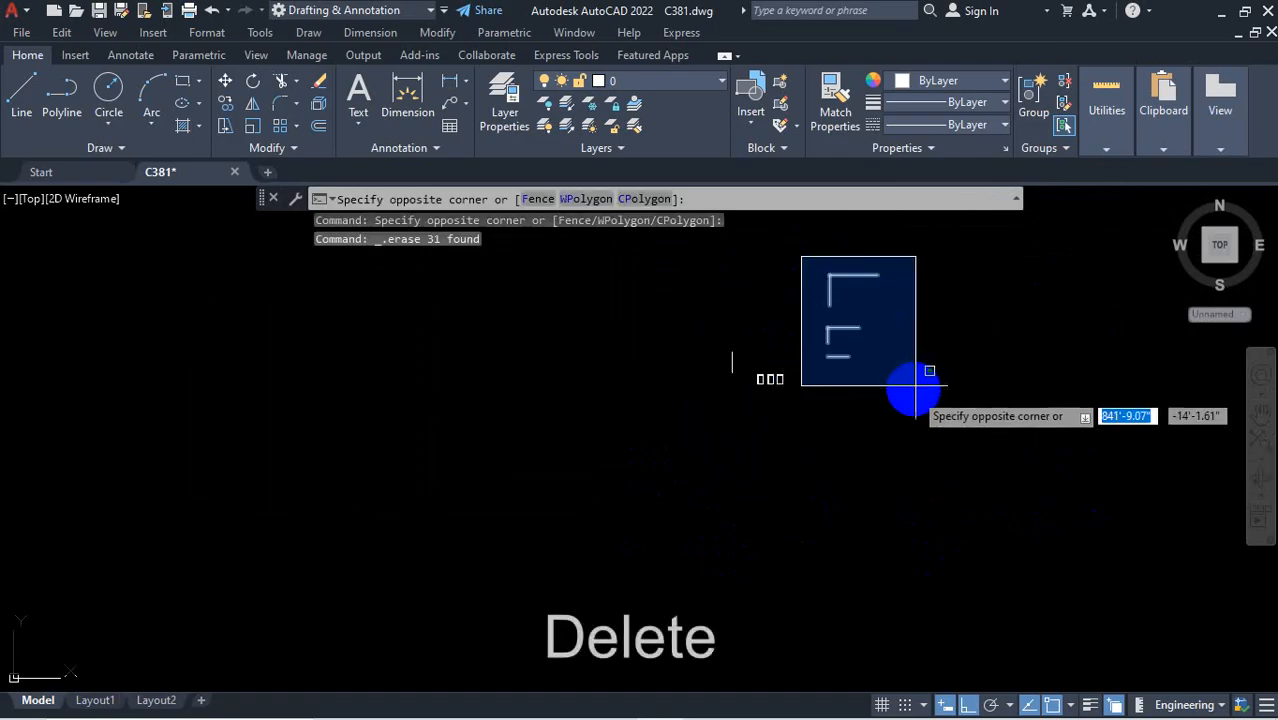
pyautogui.click(936, 358)
pyautogui.press('Delete')
pyautogui.scroll(4, 733, 349)
pyautogui.click(733, 349)
pyautogui.click(676, 391)
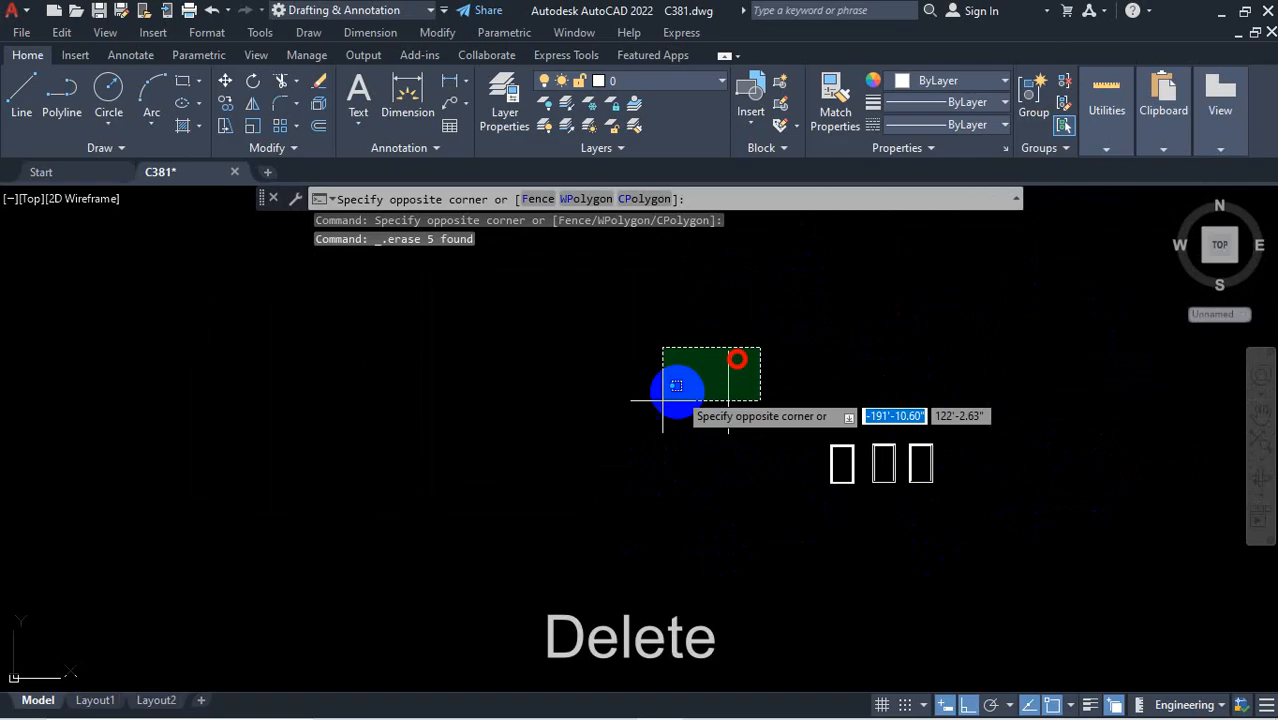
pyautogui.press('Delete')
pyautogui.scroll(-2, 793, 306)
pyautogui.scroll(8, 822, 354)
pyautogui.scroll(5, 727, 434)
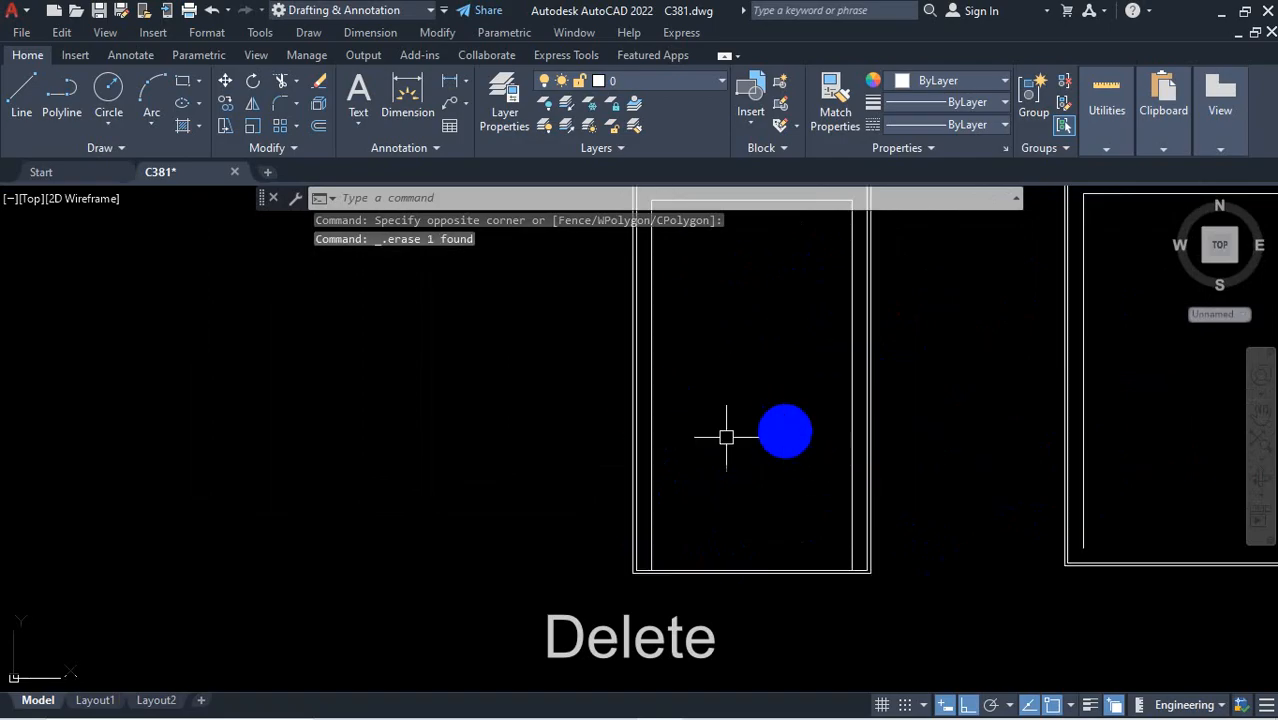
pyautogui.scroll(-5, 707, 337)
pyautogui.scroll(4, 733, 357)
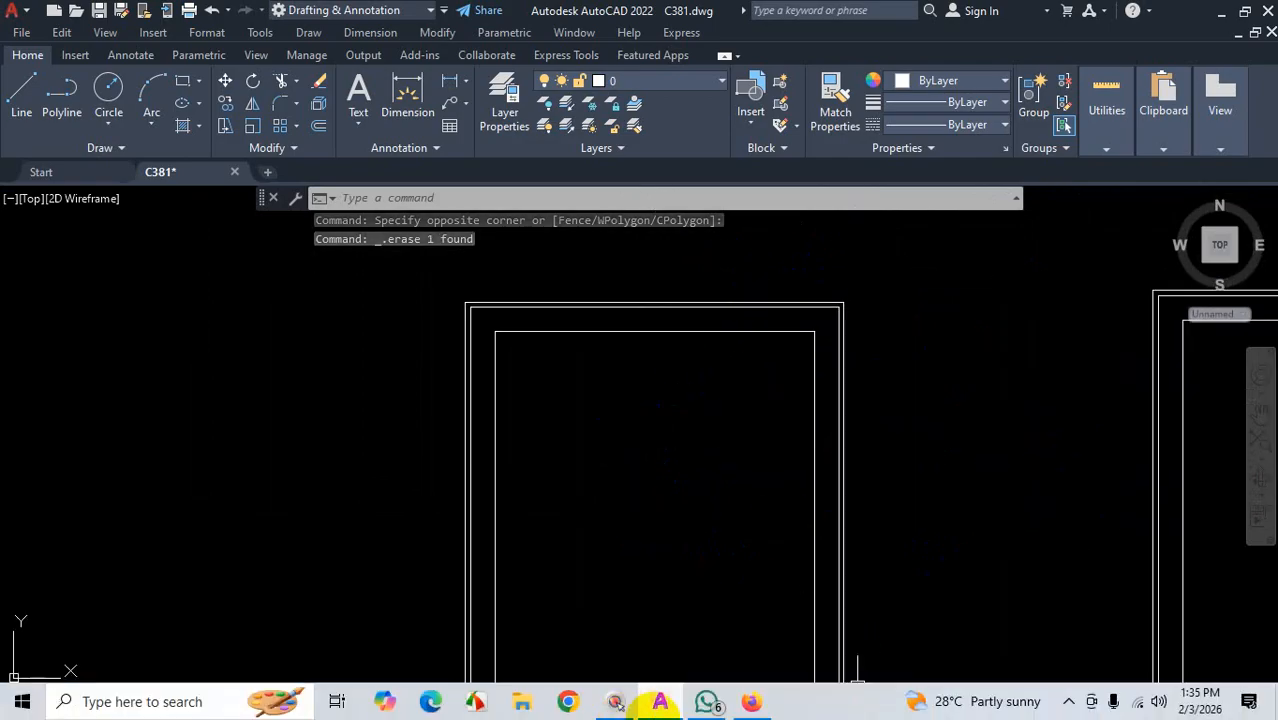
# Switch to Firefox and view the master bedrooms in FIRST FLOOR PLAN.pdf
pyautogui.click(751, 701)
pyautogui.scroll(8, 758, 600)
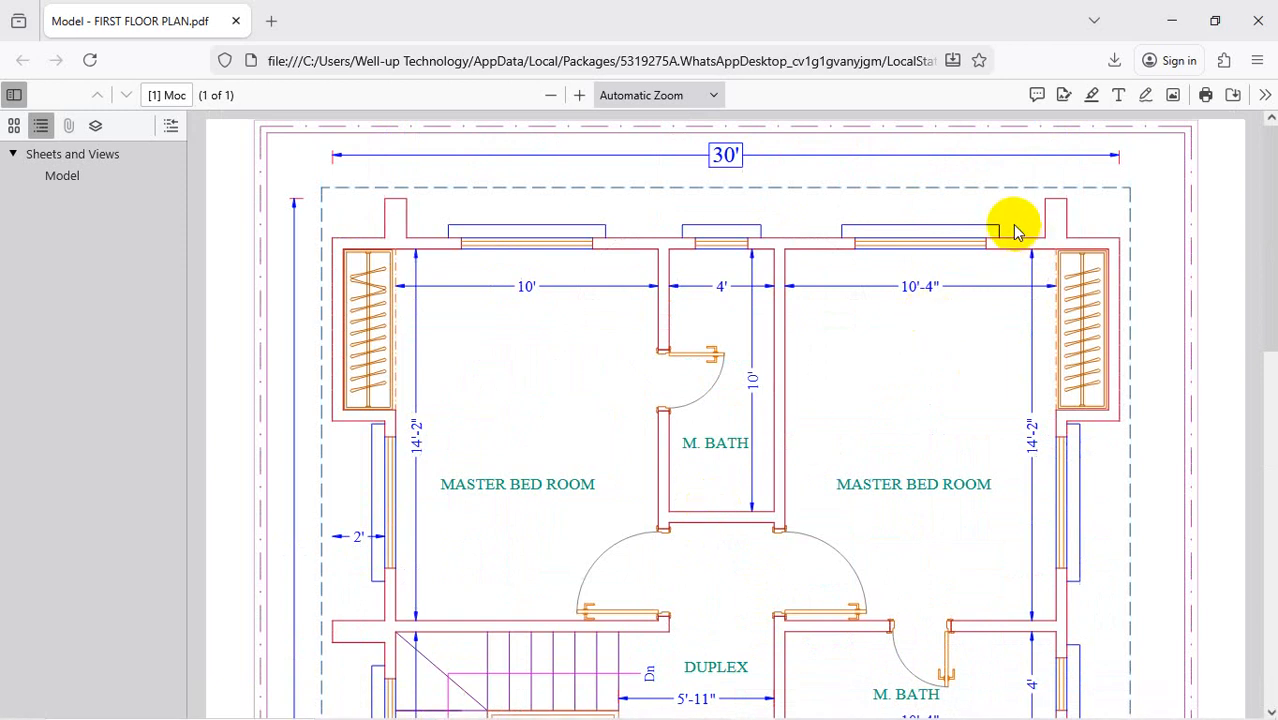
pyautogui.scroll(-2, 585, 250)
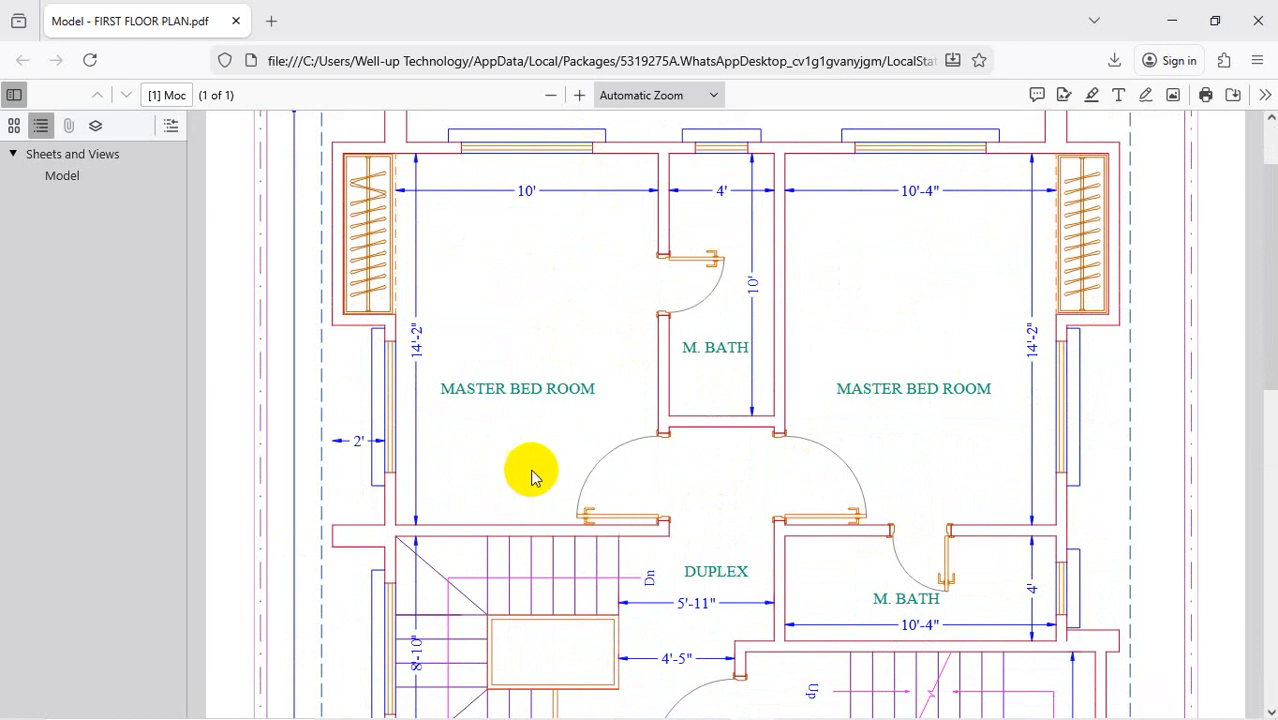
# Magnify the left master bedroom for on-screen drawing, circle its 14'-2" dimension, and underline its 10' dimension in red
pyautogui.press('ctrl')
pyautogui.hotkey('ctrl', '1')
pyautogui.click(456, 357)
pyautogui.moveTo(402, 311)
pyautogui.mouseDown()
pyautogui.moveTo(385, 384)
pyautogui.moveTo(431, 320)
pyautogui.mouseUp()
pyautogui.scroll(-1, 531, 358)
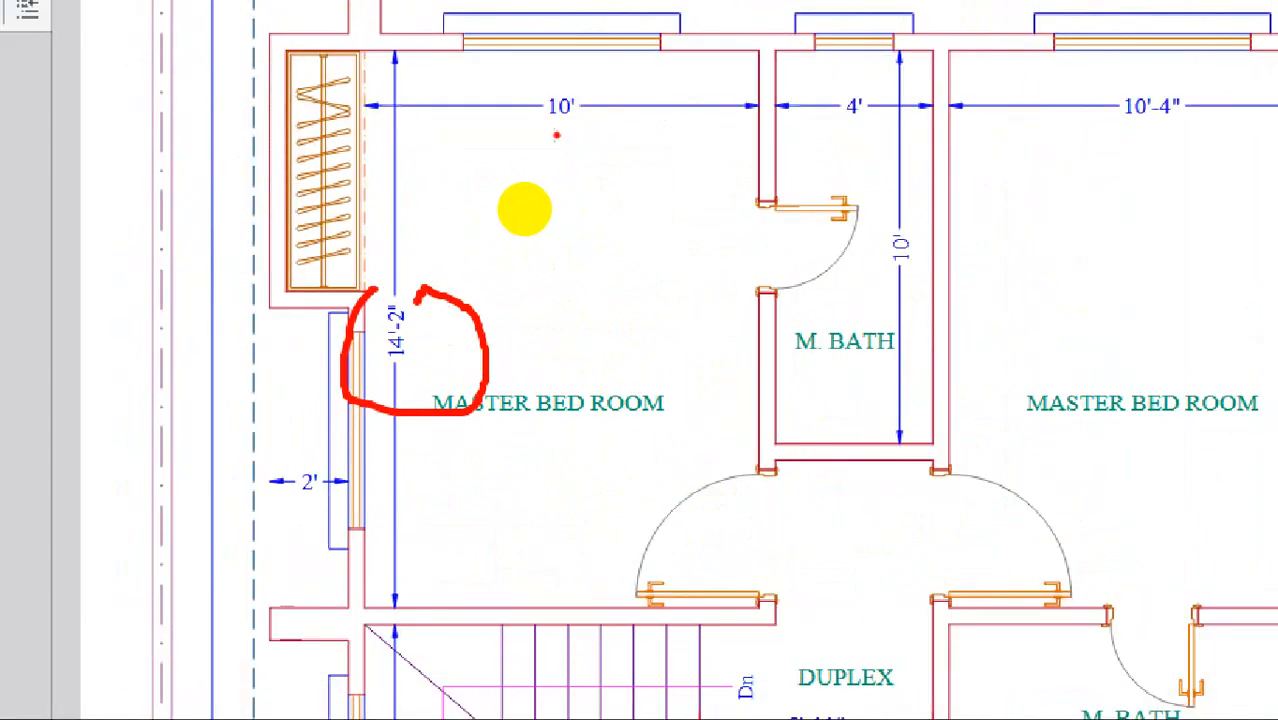
pyautogui.moveTo(505, 208); pyautogui.dragTo(607, 208)
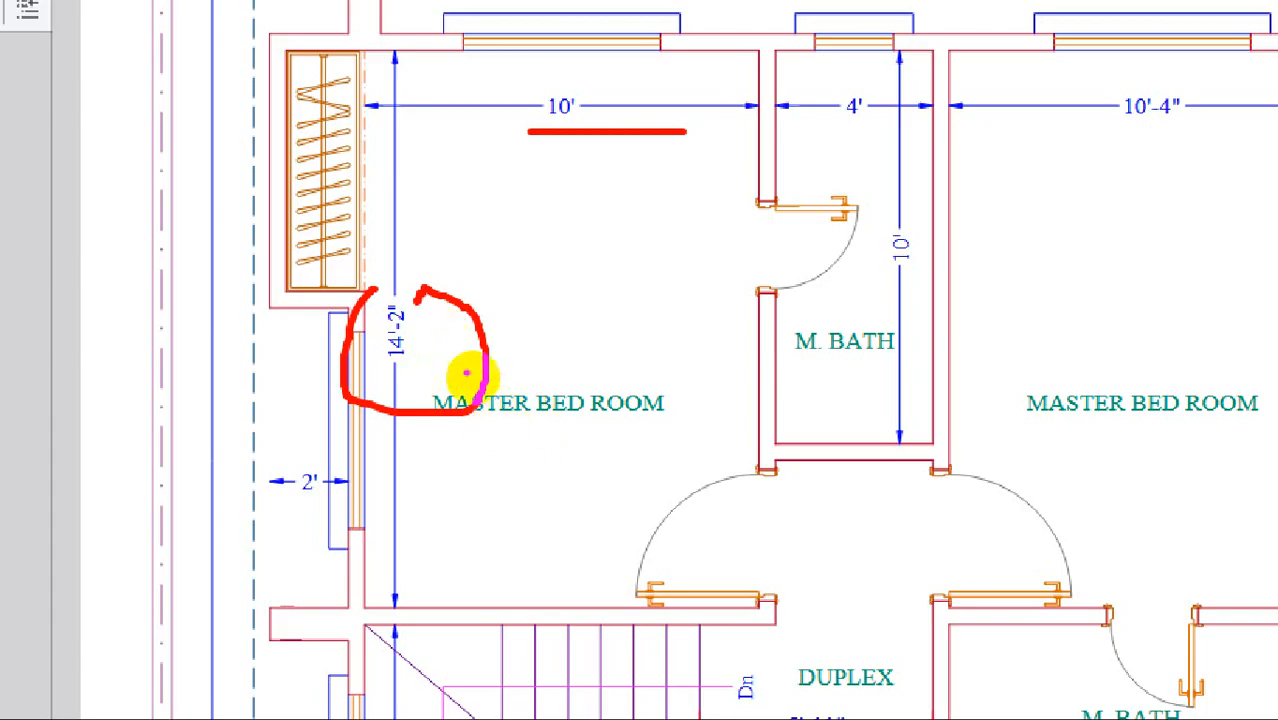
# Handwrite the room size 14'2 × 10' in red brackets below the left MASTER BED ROOM label
pyautogui.moveTo(446, 440); pyautogui.dragTo(477, 487)
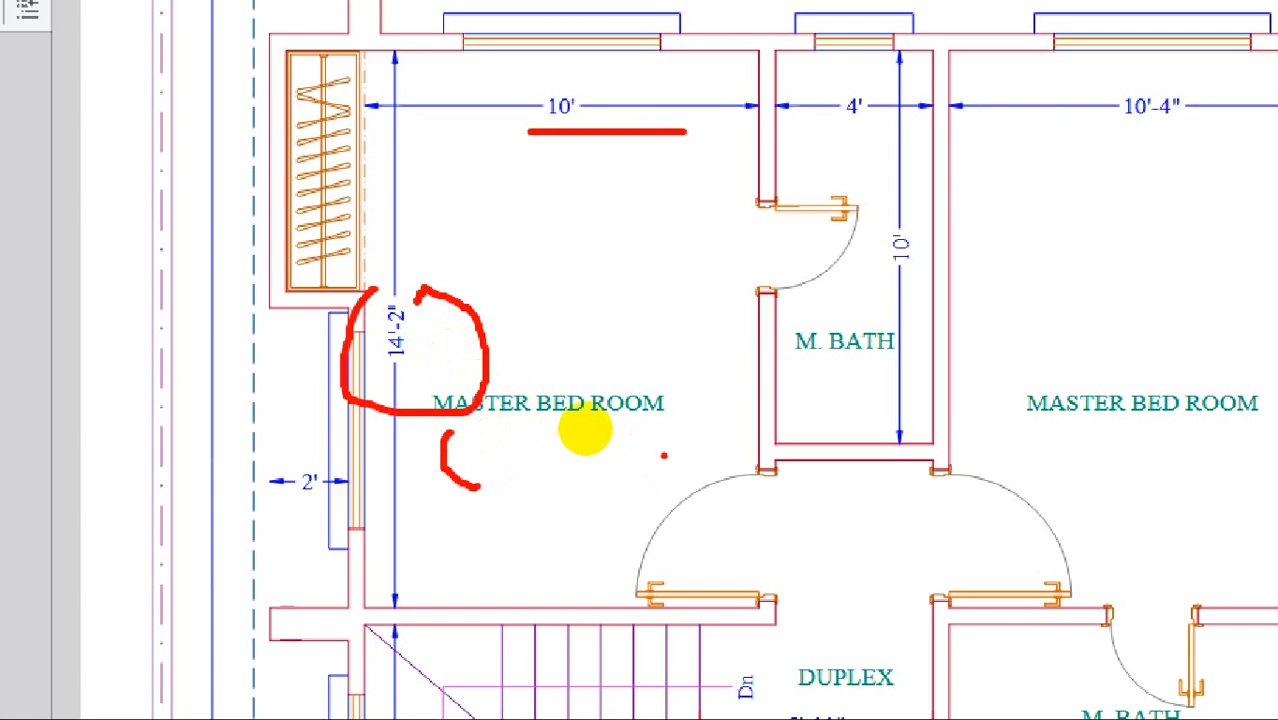
pyautogui.moveTo(650, 434)
pyautogui.mouseDown()
pyautogui.moveTo(670, 447)
pyautogui.moveTo(660, 481)
pyautogui.mouseUp()
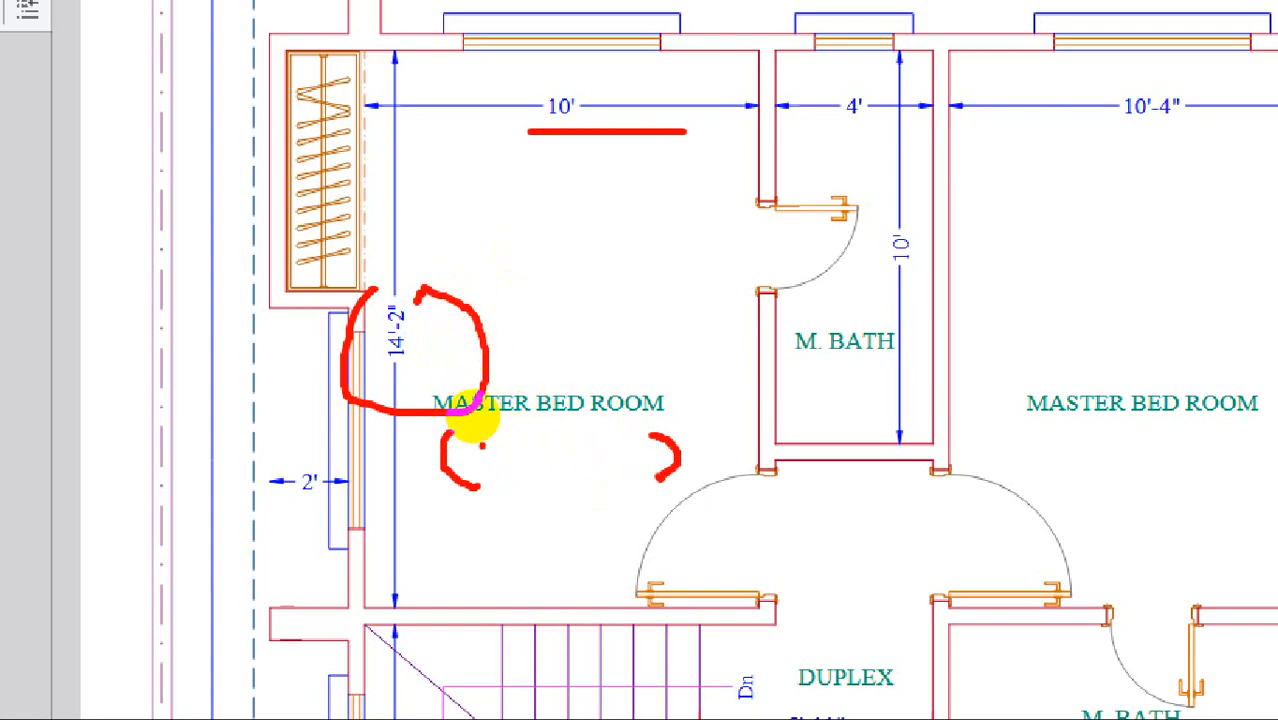
pyautogui.moveTo(470, 420)
pyautogui.mouseDown()
pyautogui.moveTo(494, 410)
pyautogui.moveTo(566, 438)
pyautogui.moveTo(582, 408)
pyautogui.mouseUp()
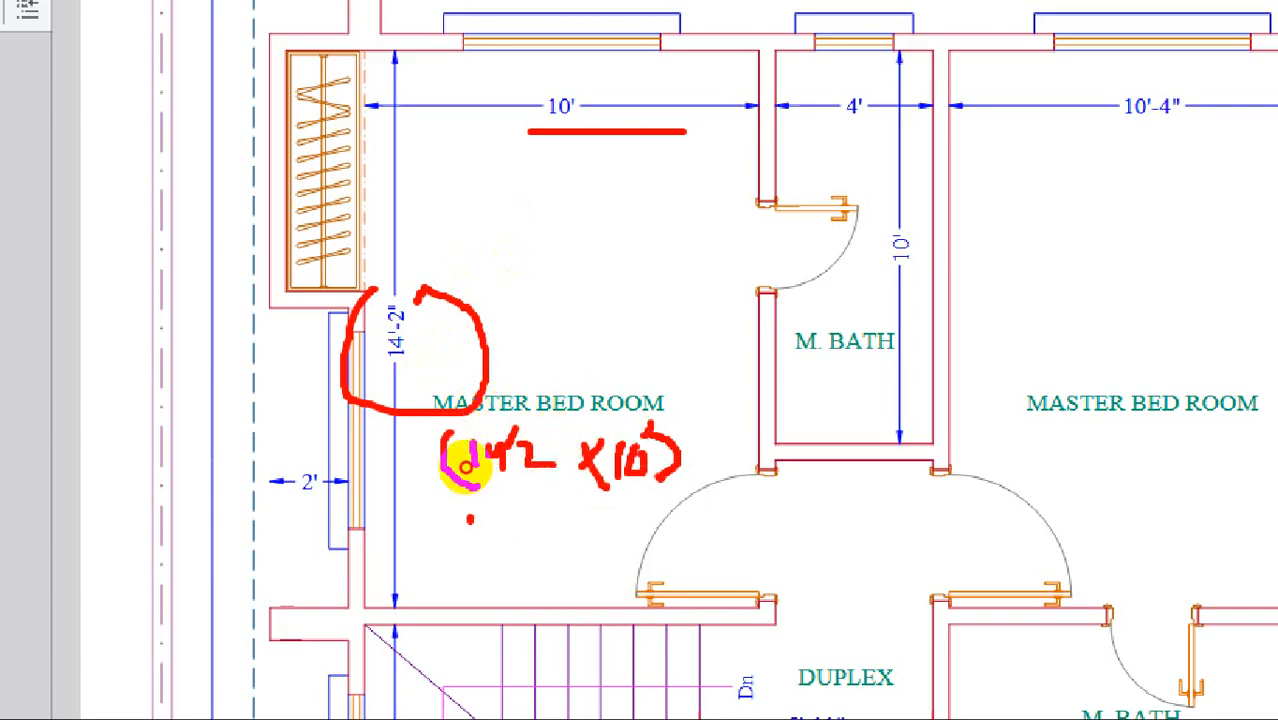
# Handwrite the alternative room size 10' × 14'2 in red below the first handwritten size and close it with a bracket
pyautogui.moveTo(463, 464); pyautogui.dragTo(466, 482)
pyautogui.moveTo(482, 464)
pyautogui.mouseDown()
pyautogui.moveTo(483, 478)
pyautogui.moveTo(491, 456)
pyautogui.moveTo(542, 448)
pyautogui.moveTo(593, 471)
pyautogui.moveTo(628, 456)
pyautogui.moveTo(625, 432)
pyautogui.mouseUp()
pyautogui.moveTo(720, 480); pyautogui.dragTo(740, 546)
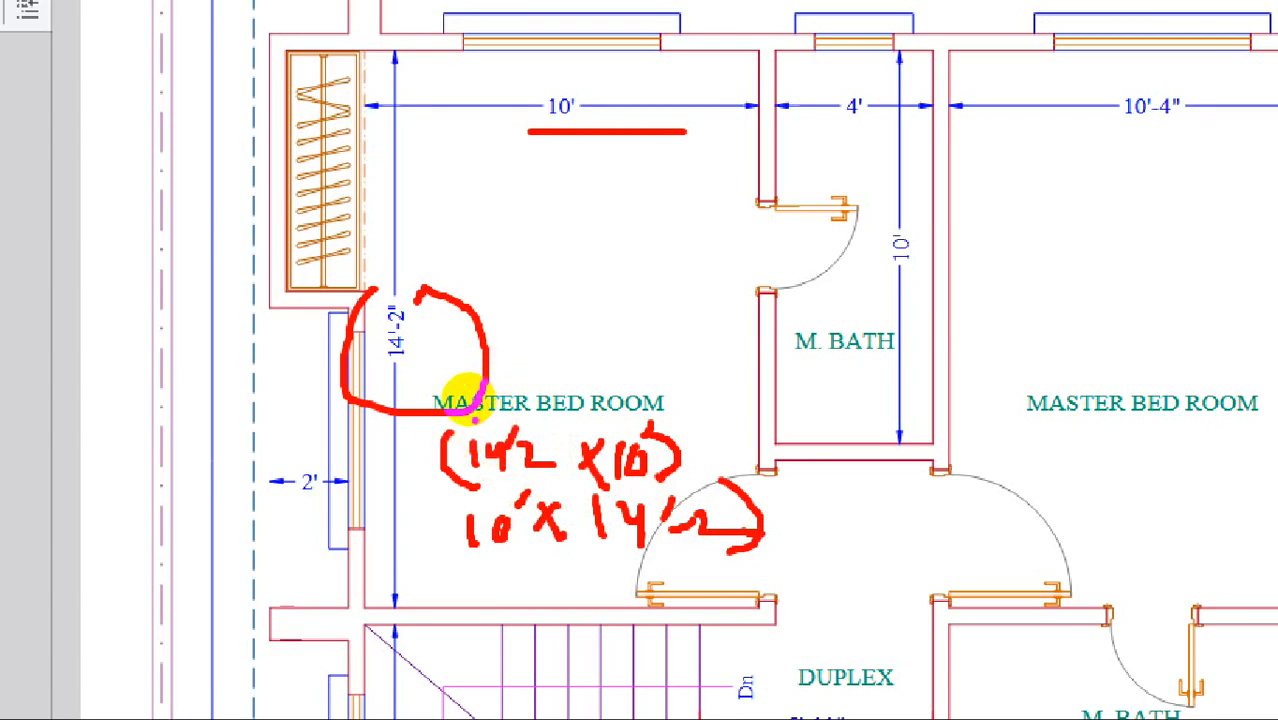
# Underline the left MASTER BED ROOM label and mark the room's 10' width in red with a double-headed arrow, a line and an underline
pyautogui.moveTo(468, 395); pyautogui.dragTo(562, 392)
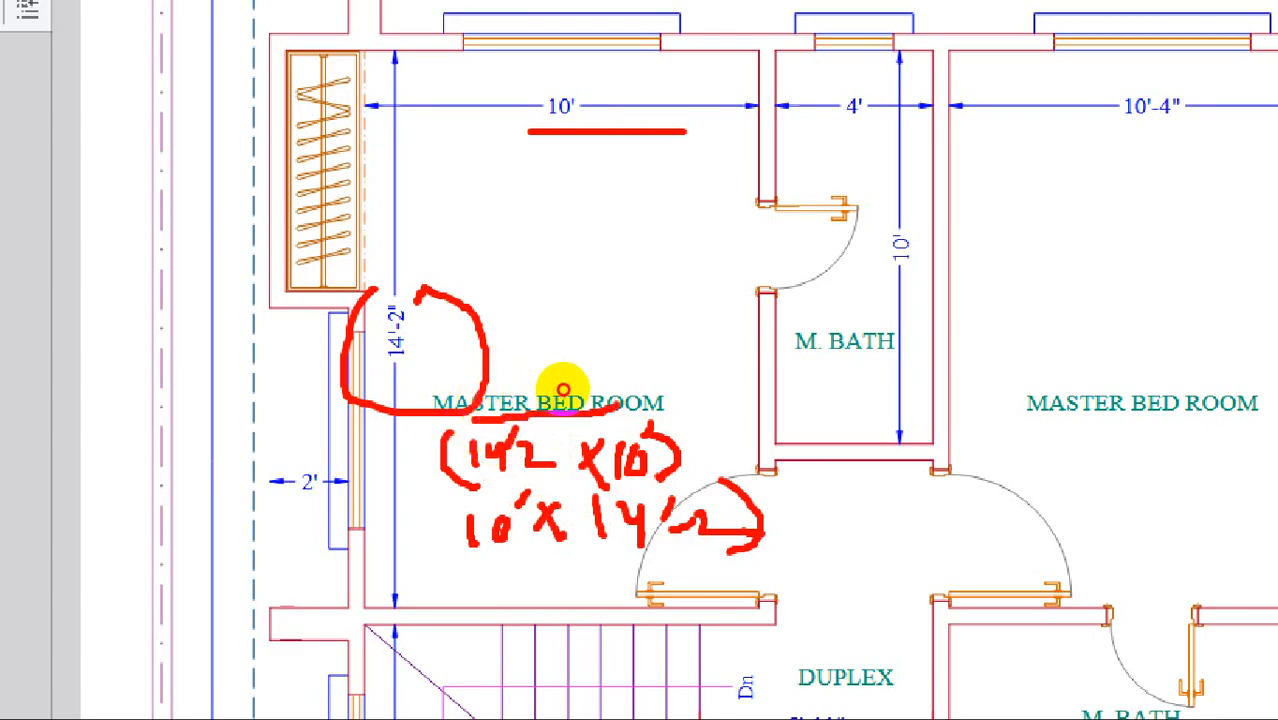
pyautogui.moveTo(464, 240)
pyautogui.mouseDown()
pyautogui.moveTo(672, 244)
pyautogui.moveTo(675, 274)
pyautogui.mouseUp()
pyautogui.moveTo(679, 223); pyautogui.dragTo(690, 277)
pyautogui.moveTo(513, 224)
pyautogui.mouseDown()
pyautogui.moveTo(497, 224)
pyautogui.moveTo(502, 248)
pyautogui.moveTo(511, 224)
pyautogui.mouseUp()
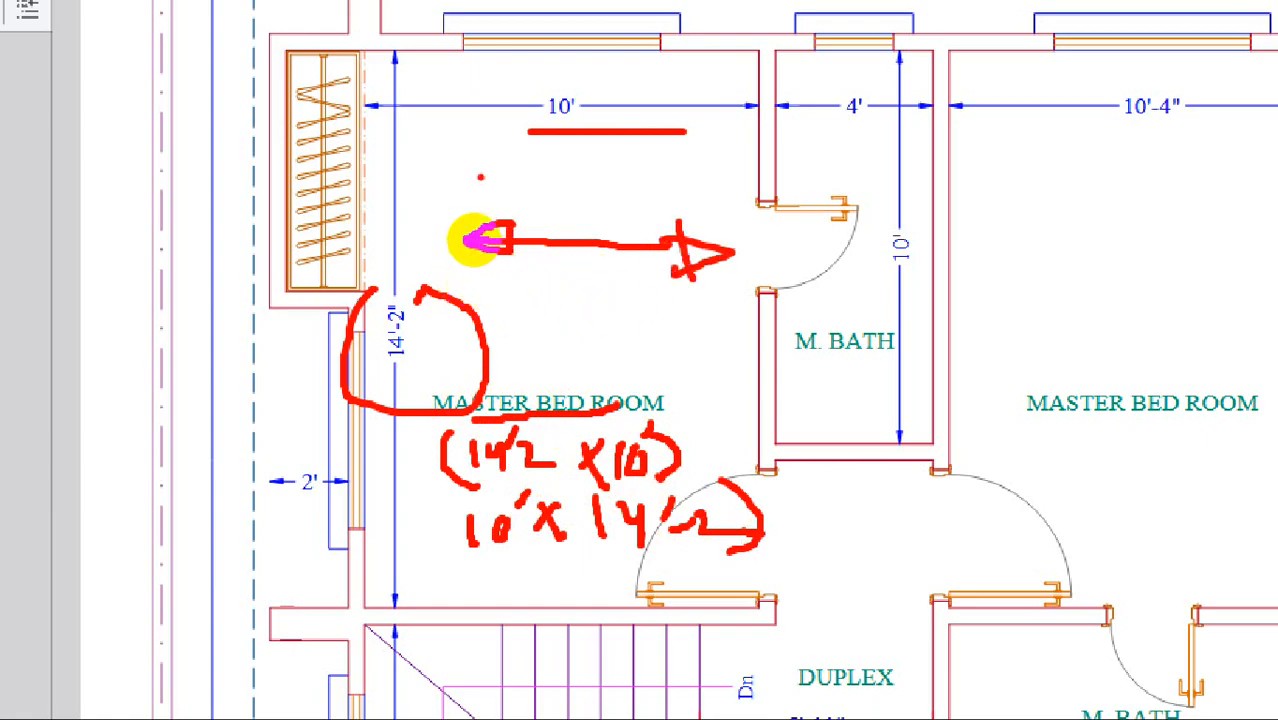
pyautogui.moveTo(363, 100); pyautogui.dragTo(768, 97)
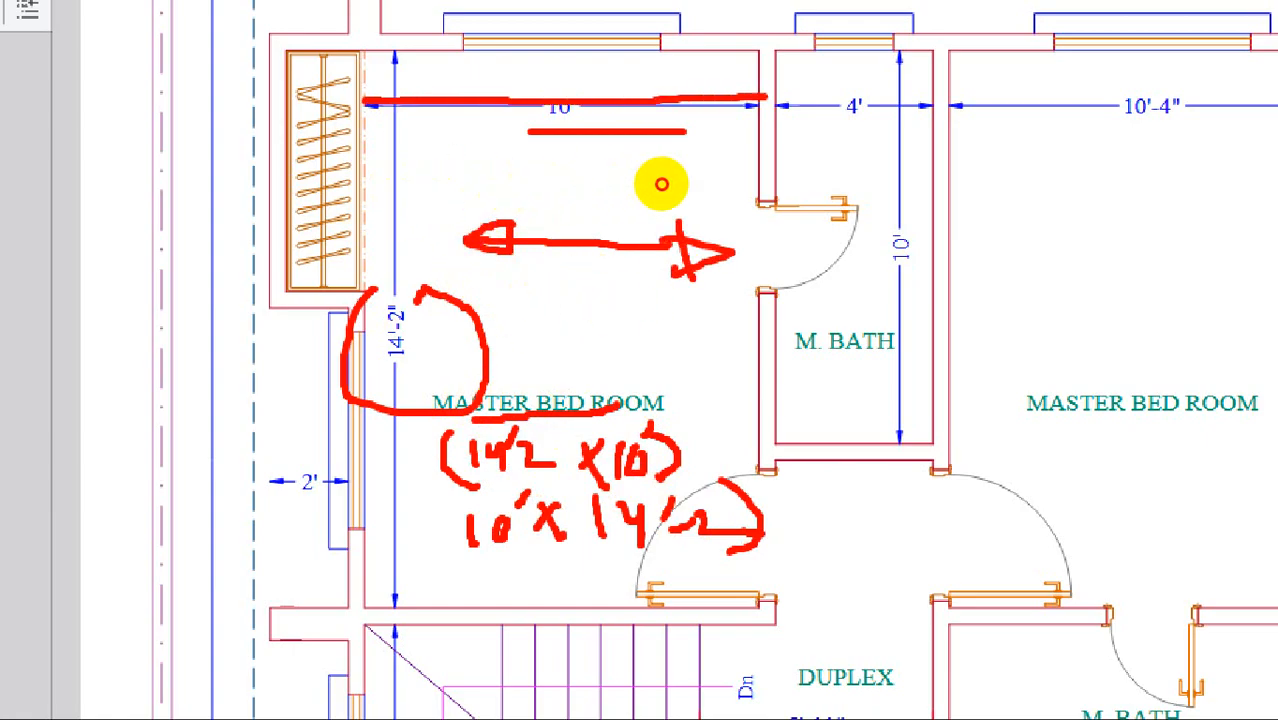
pyautogui.moveTo(459, 568); pyautogui.dragTo(522, 557)
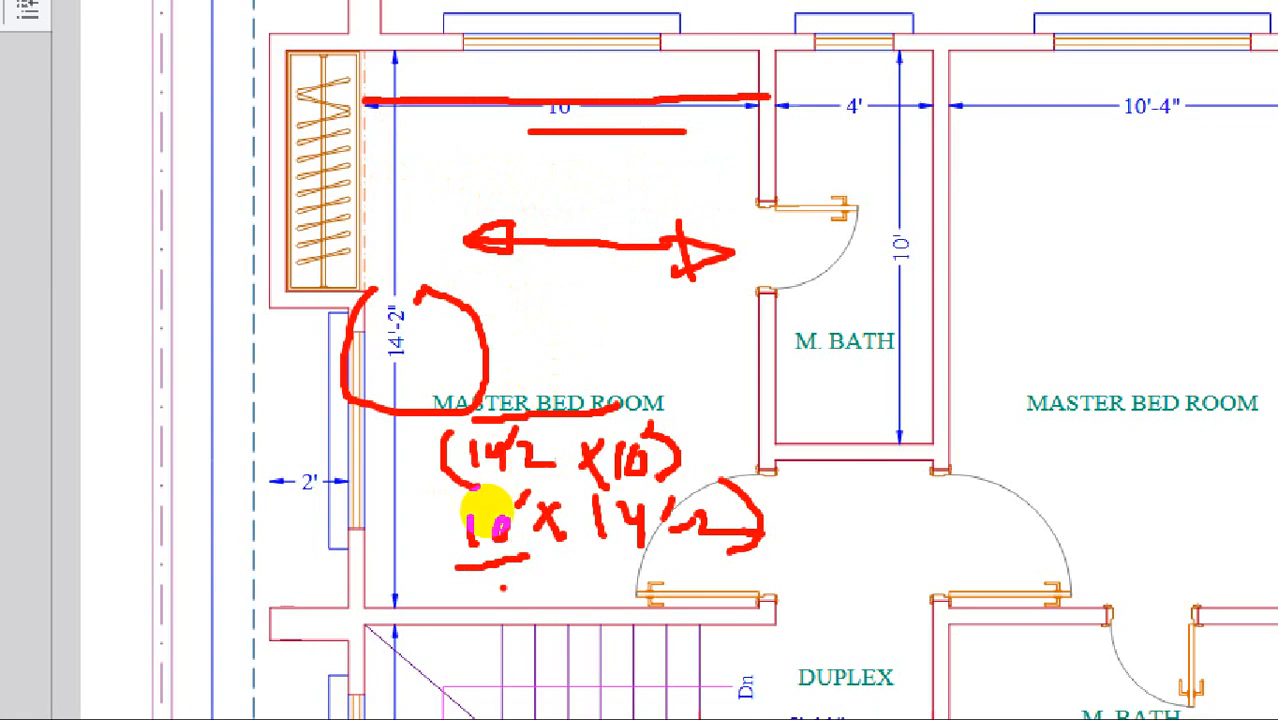
pyautogui.press('Escape')
# Magnify the left master bedroom again and draw short red horizontal strokes above and below its label
pyautogui.scroll(-2, 650, 410)
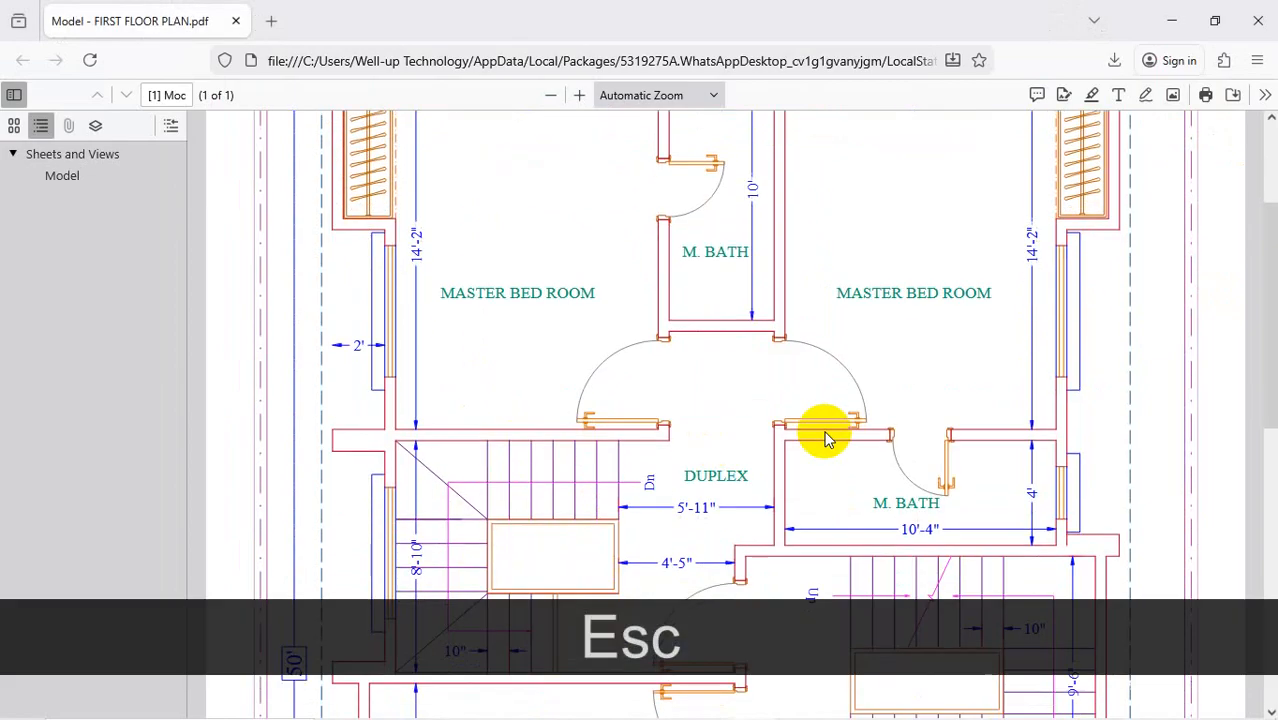
pyautogui.scroll(2, 620, 380)
pyautogui.hotkey('ctrl', '1')
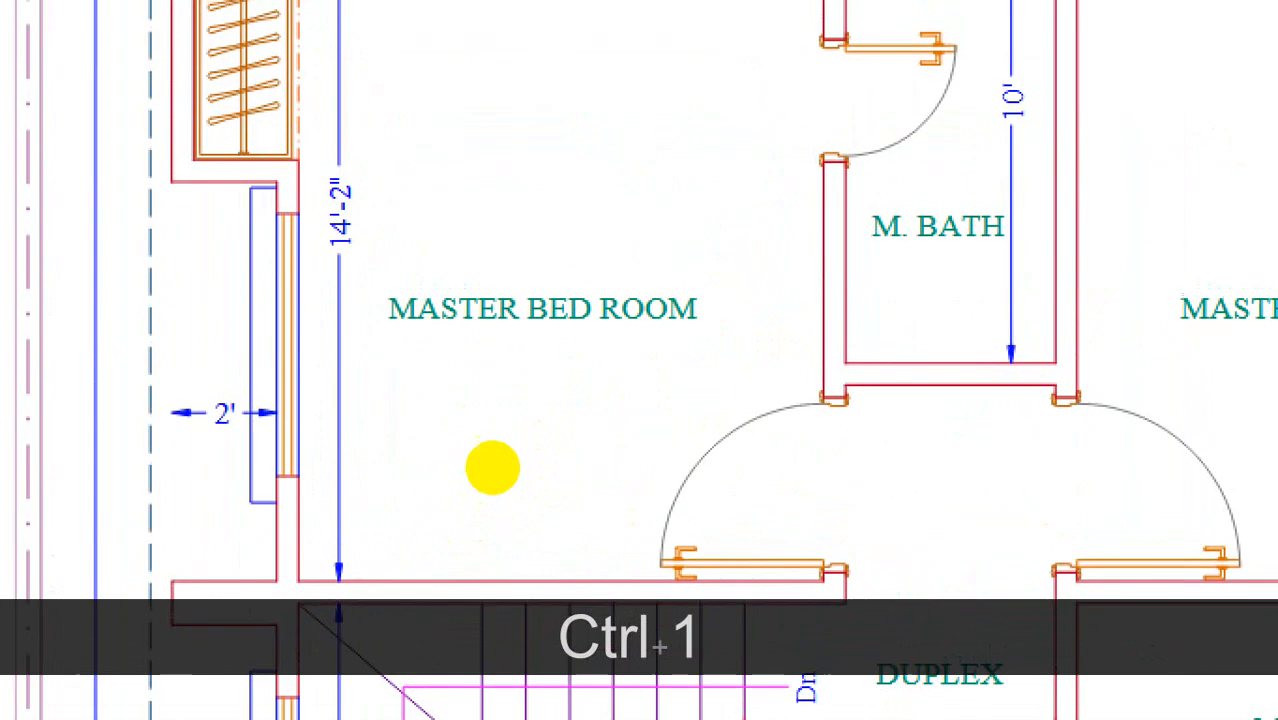
pyautogui.moveTo(445, 377)
pyautogui.mouseDown()
pyautogui.moveTo(597, 373)
pyautogui.moveTo(448, 377)
pyautogui.moveTo(440, 340)
pyautogui.moveTo(597, 330)
pyautogui.mouseUp()
pyautogui.moveTo(482, 277); pyautogui.dragTo(565, 298)
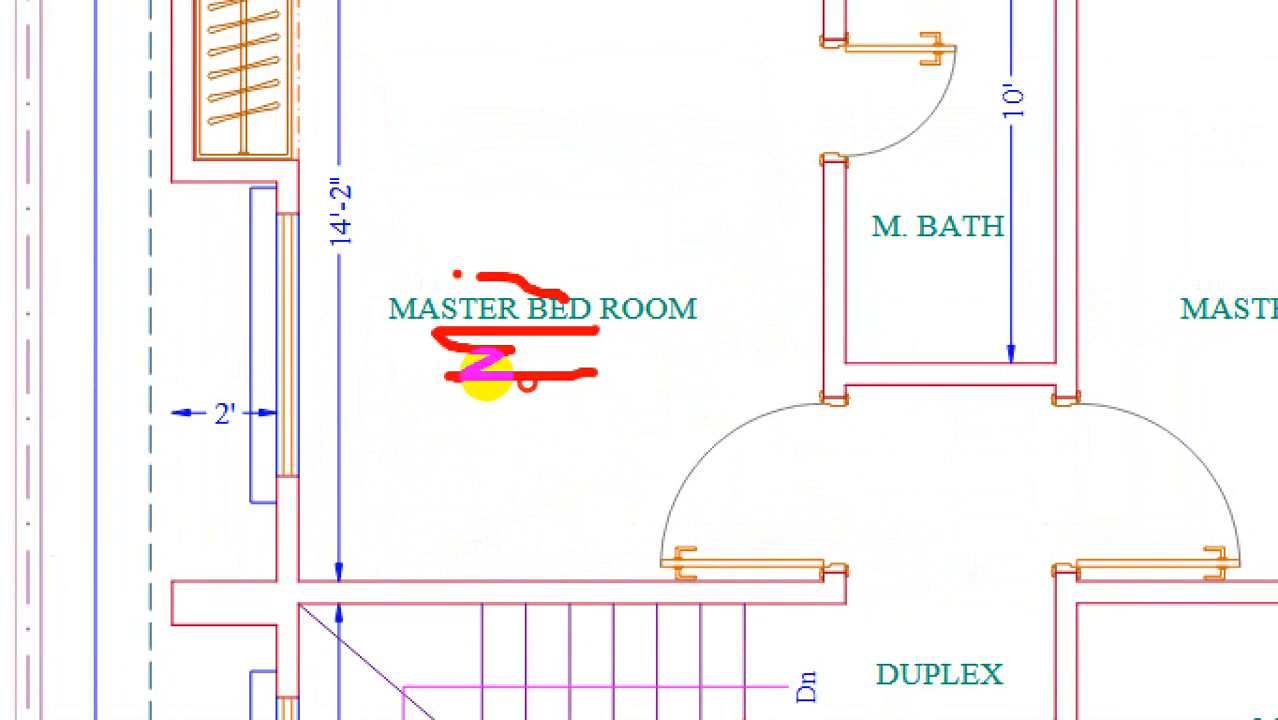
pyautogui.moveTo(443, 250); pyautogui.dragTo(637, 252)
pyautogui.moveTo(530, 236); pyautogui.dragTo(536, 270)
pyautogui.moveTo(353, 512); pyautogui.dragTo(540, 496)
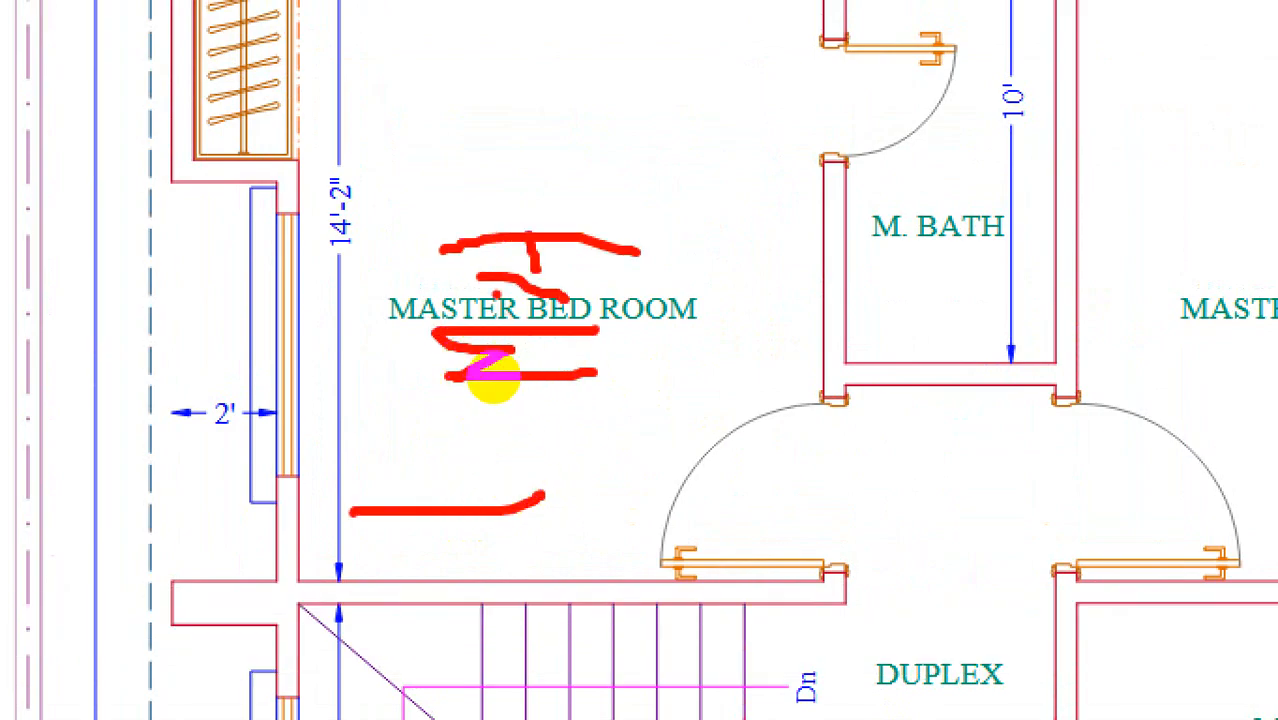
# Draw a red upward arrow through the left master bedroom's label and short strokes beside it toward the bathroom, and leave the annotation view
pyautogui.moveTo(519, 349)
pyautogui.mouseDown()
pyautogui.moveTo(474, 181)
pyautogui.moveTo(520, 170)
pyautogui.mouseUp()
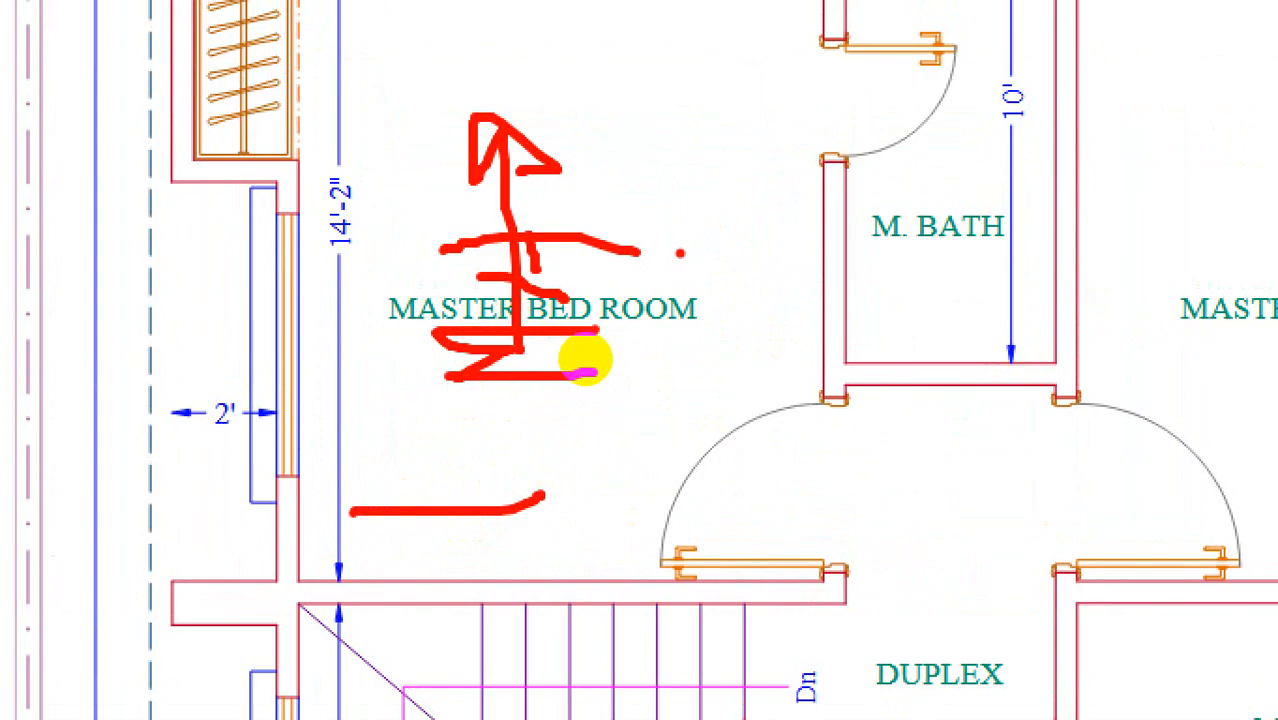
pyautogui.moveTo(648, 225); pyautogui.dragTo(814, 195)
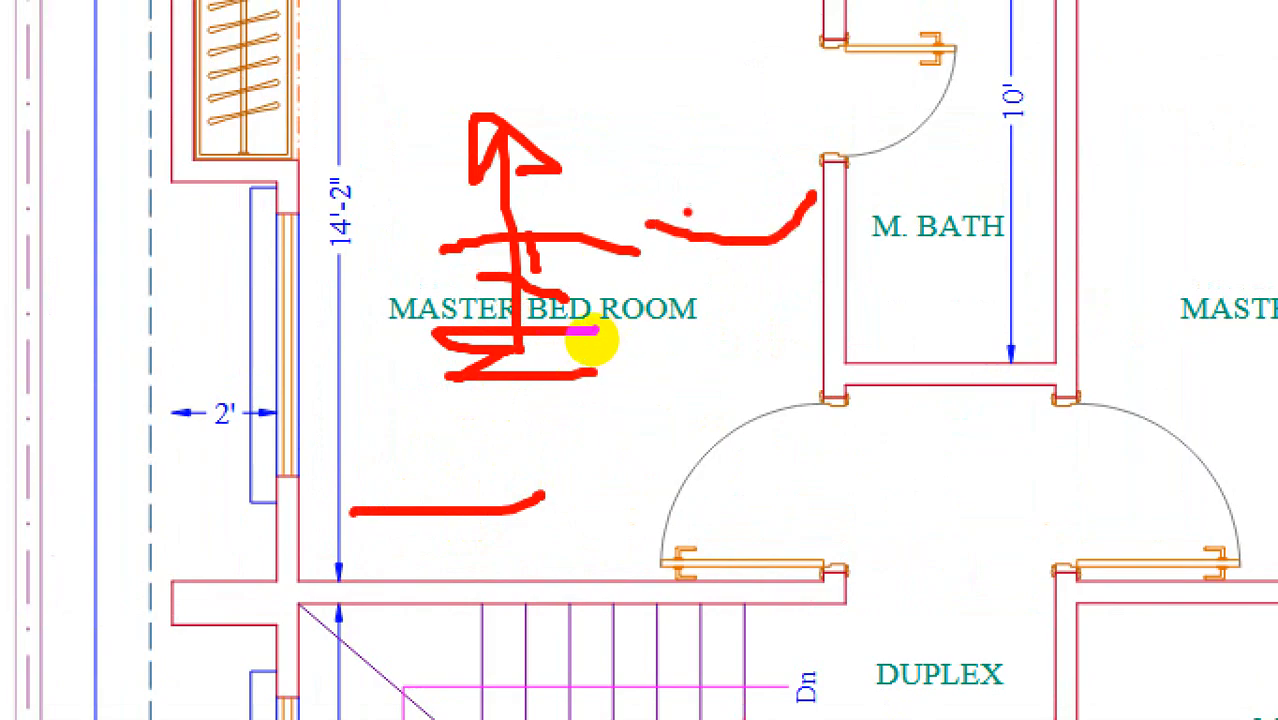
pyautogui.moveTo(680, 207); pyautogui.dragTo(738, 203)
pyautogui.moveTo(657, 170); pyautogui.dragTo(725, 175)
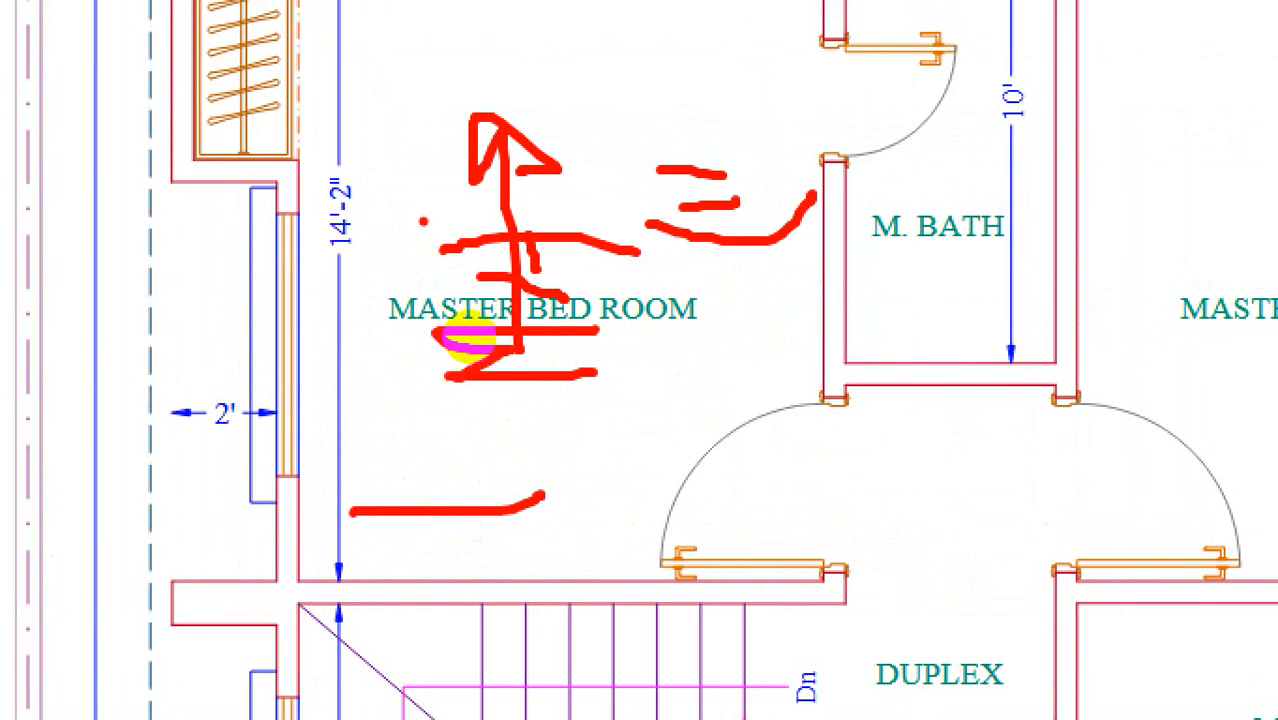
pyautogui.press('Escape')
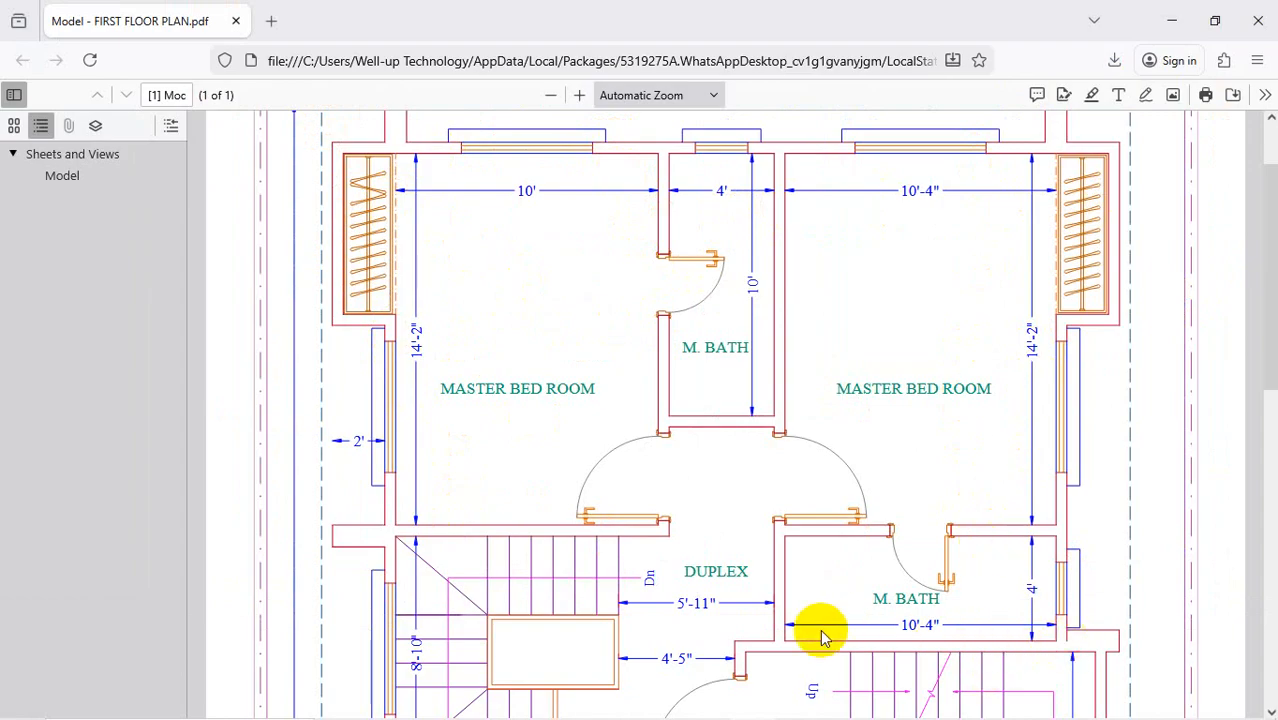
# Look over the living room and kitchen in the floor plan, and return to the left frame in AutoCAD's C381.dwg
pyautogui.scroll(-3, 950, 403)
pyautogui.scroll(-1, 960, 500)
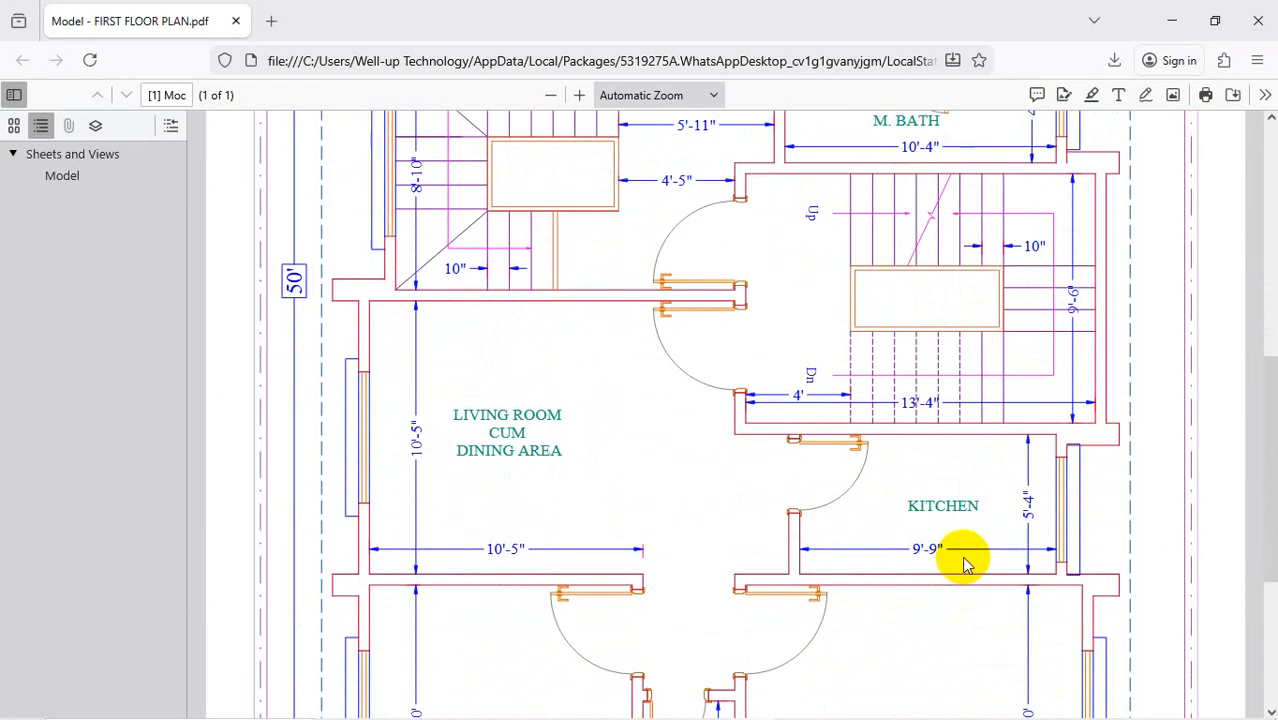
pyautogui.scroll(4, 964, 560)
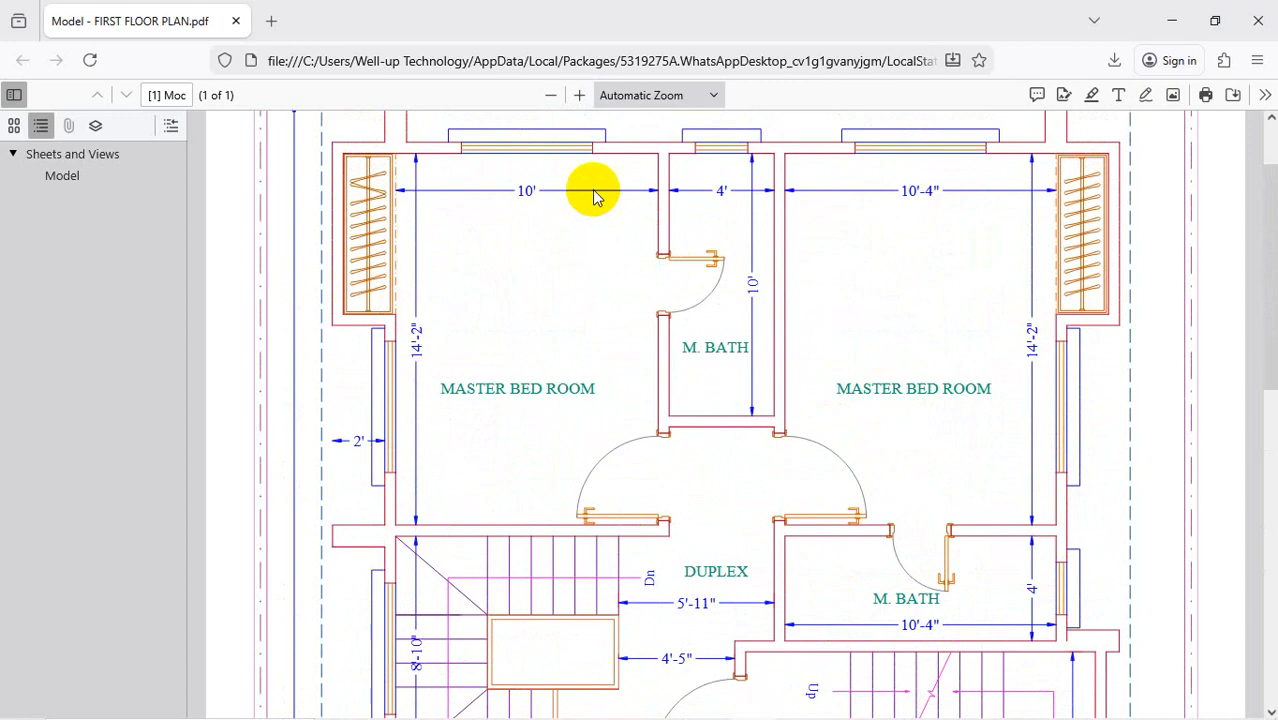
pyautogui.click(1168, 20)
pyautogui.scroll(-5, 653, 302)
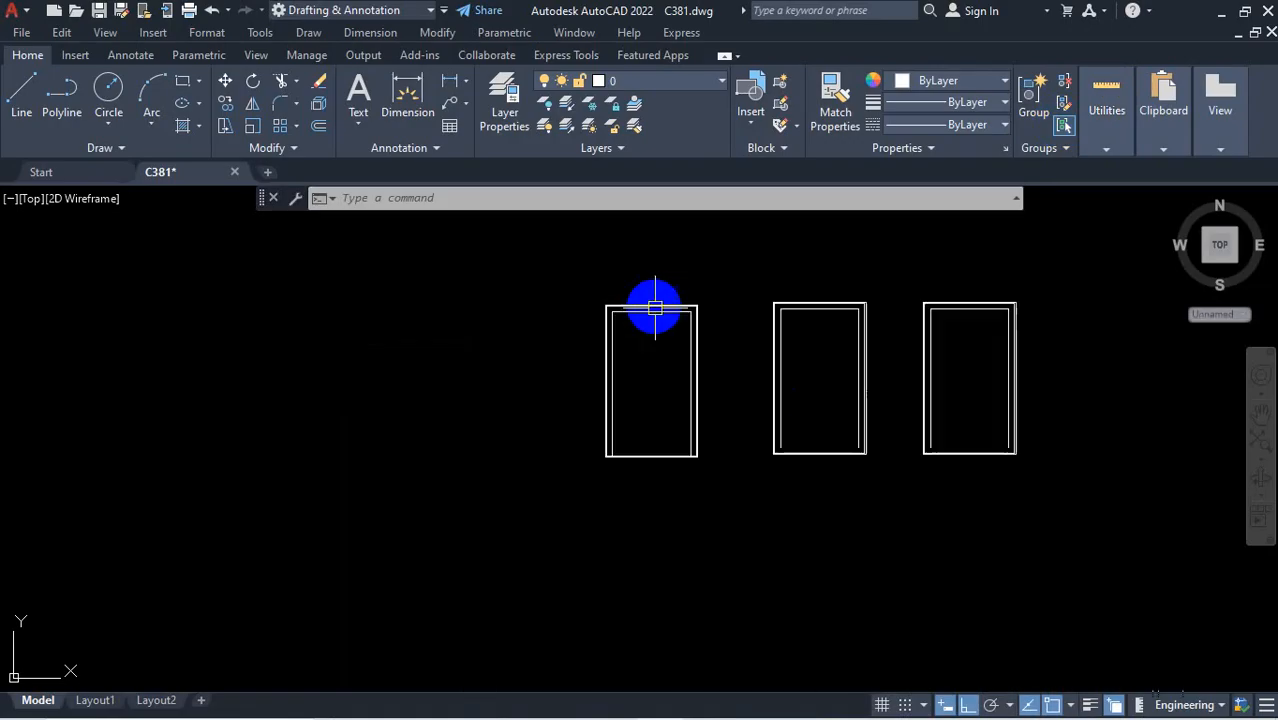
pyautogui.scroll(10, 633, 314)
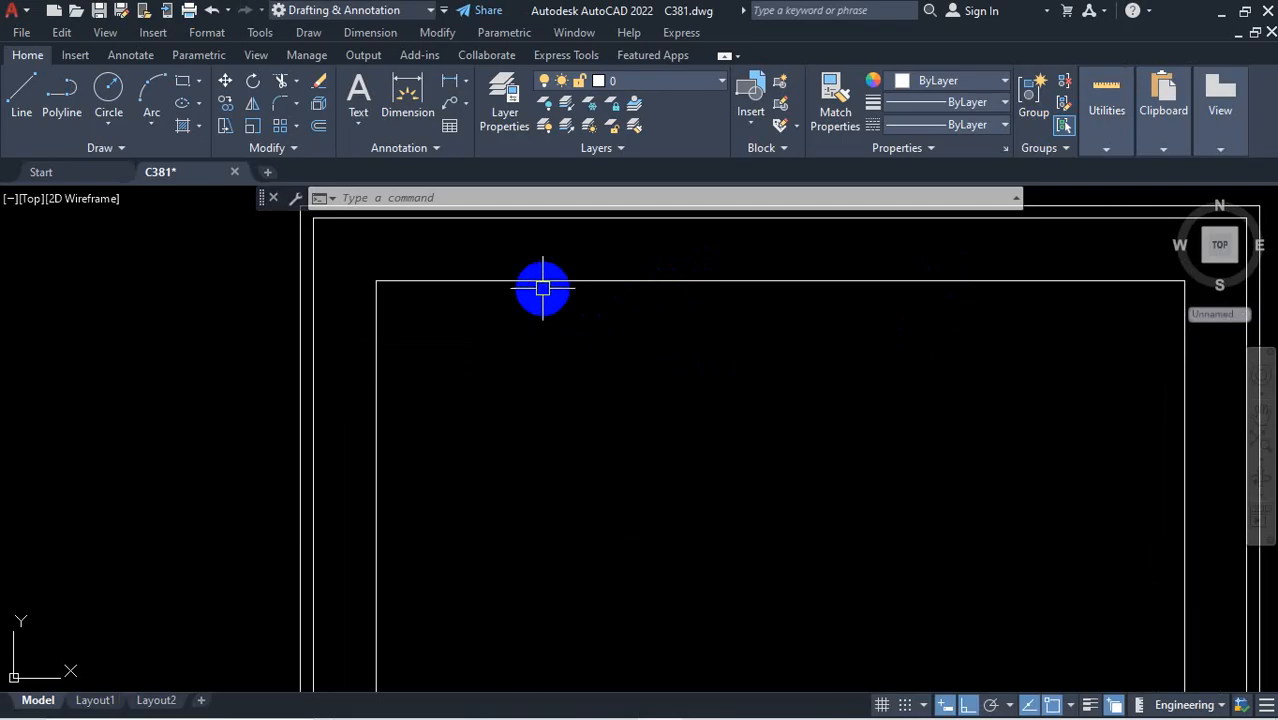
pyautogui.scroll(-8, 548, 298)
pyautogui.scroll(5, 581, 305)
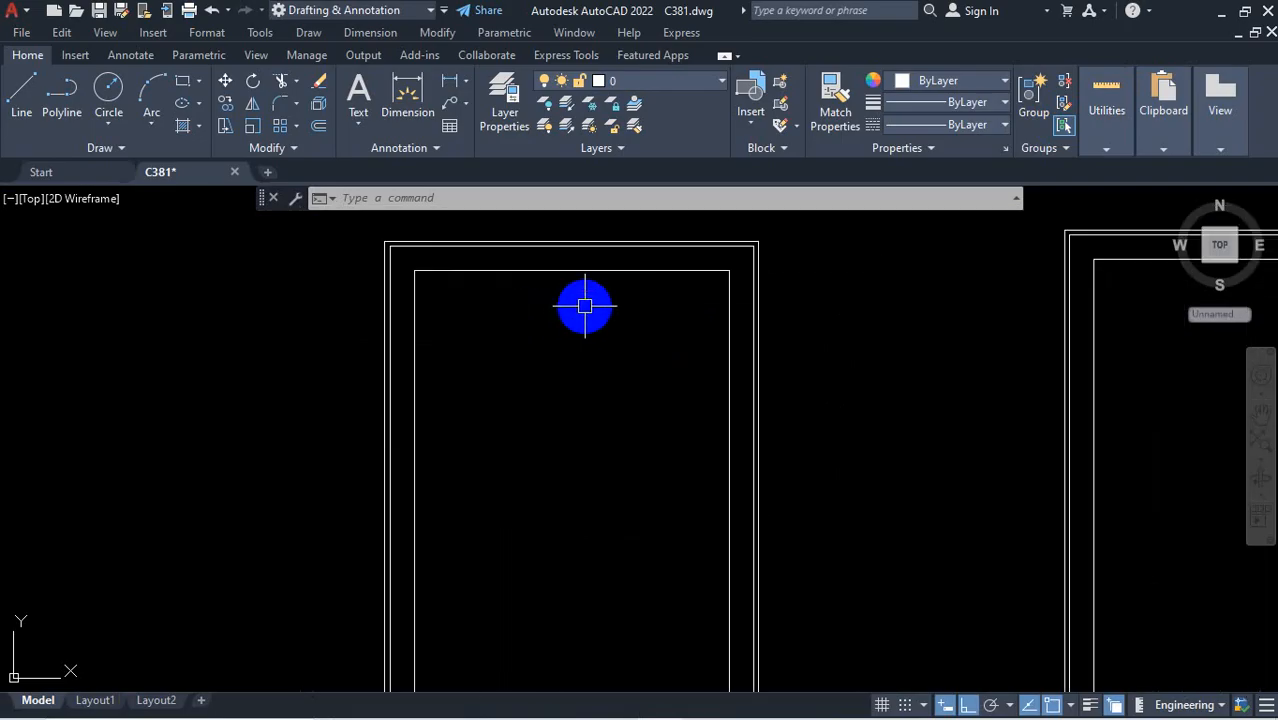
# Offset the left frame's innermost top line downward by 5 inches using the Offset command's Through option
pyautogui.write('o')
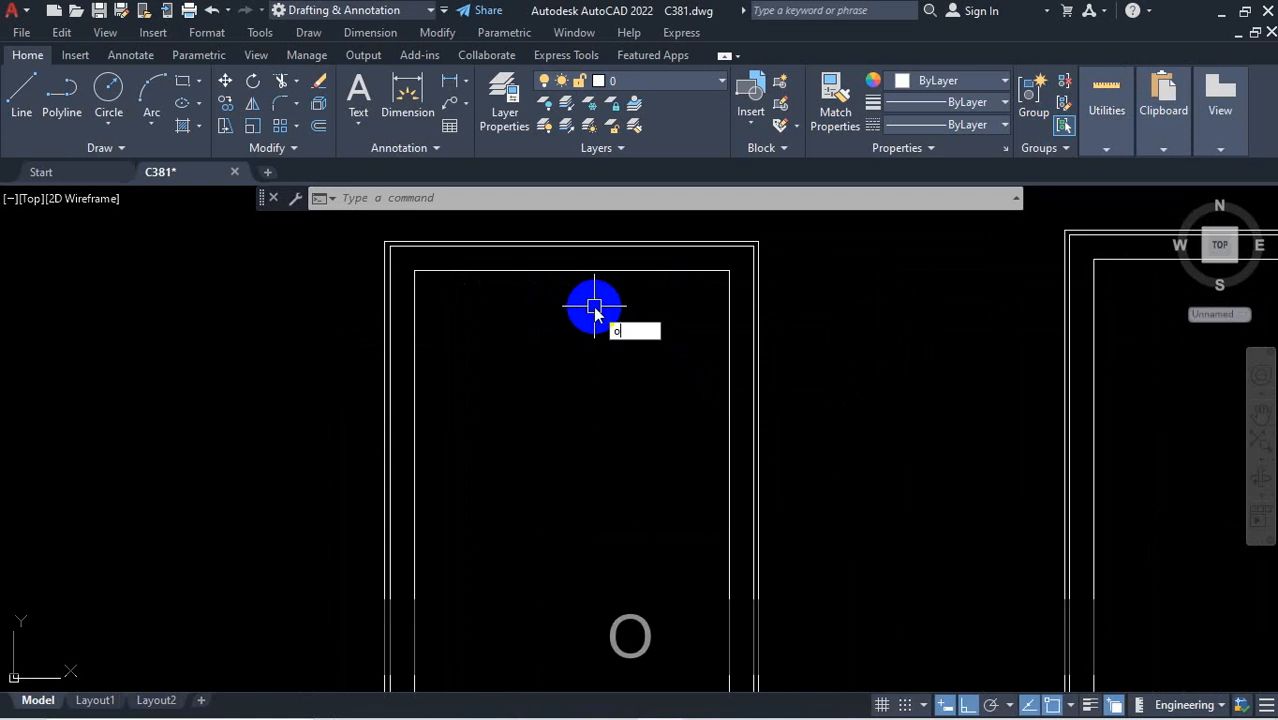
pyautogui.press('Return')
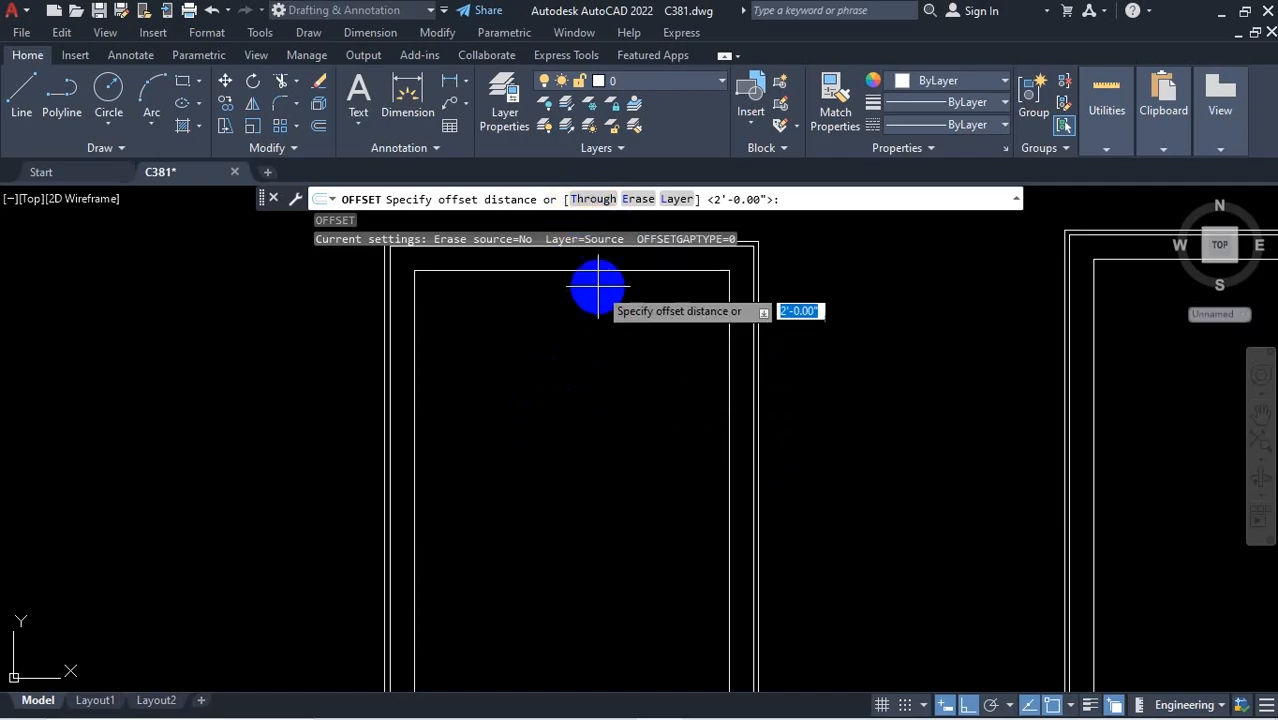
pyautogui.click(591, 199)
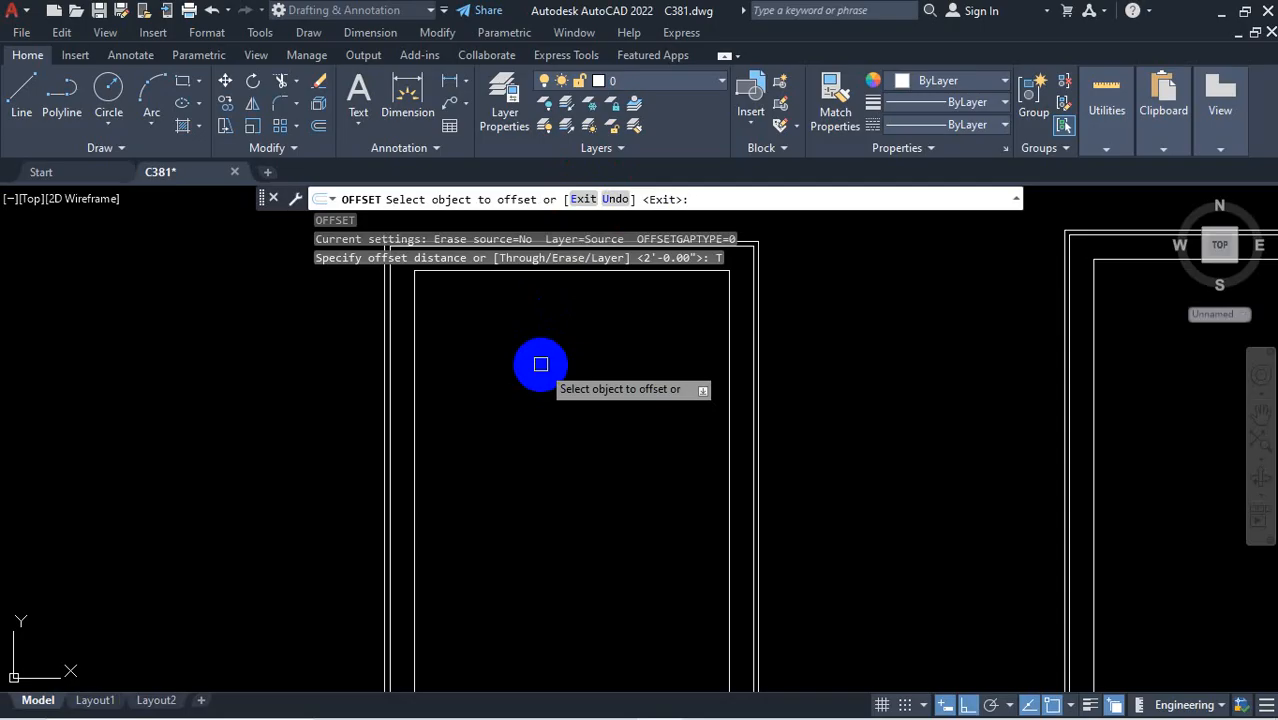
pyautogui.scroll(-2, 542, 343)
pyautogui.scroll(2, 545, 300)
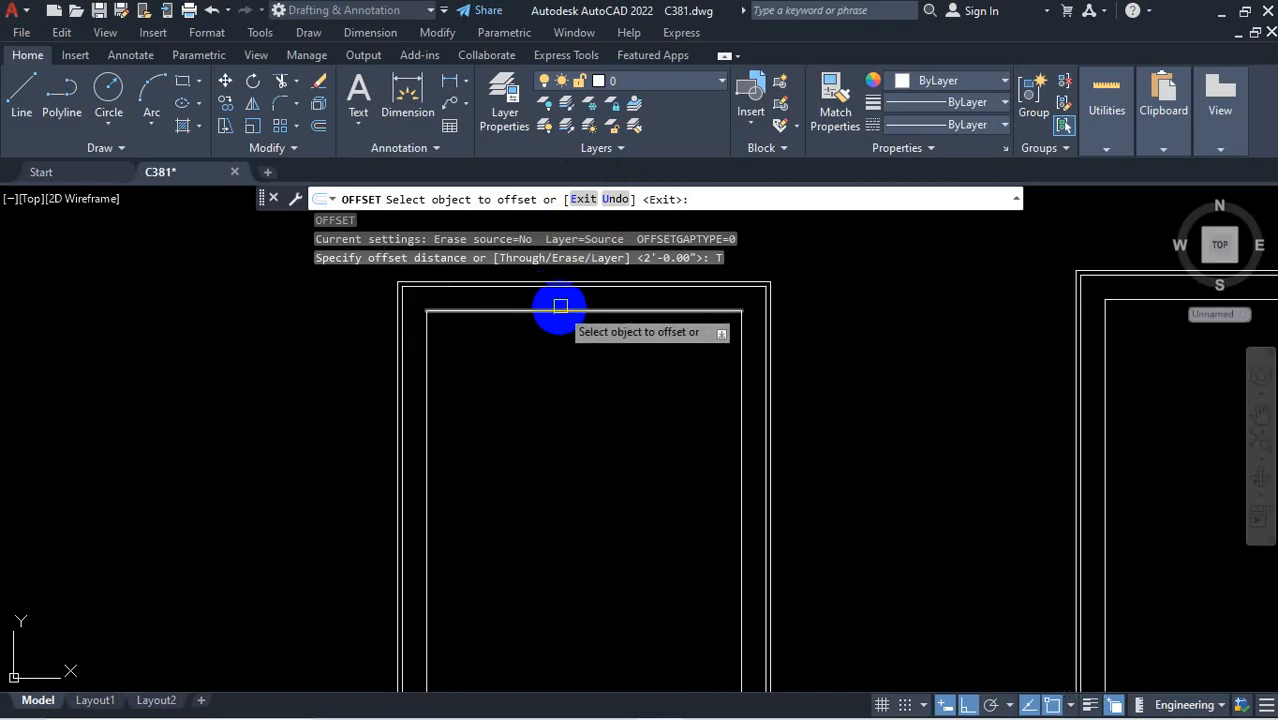
pyautogui.click(559, 311)
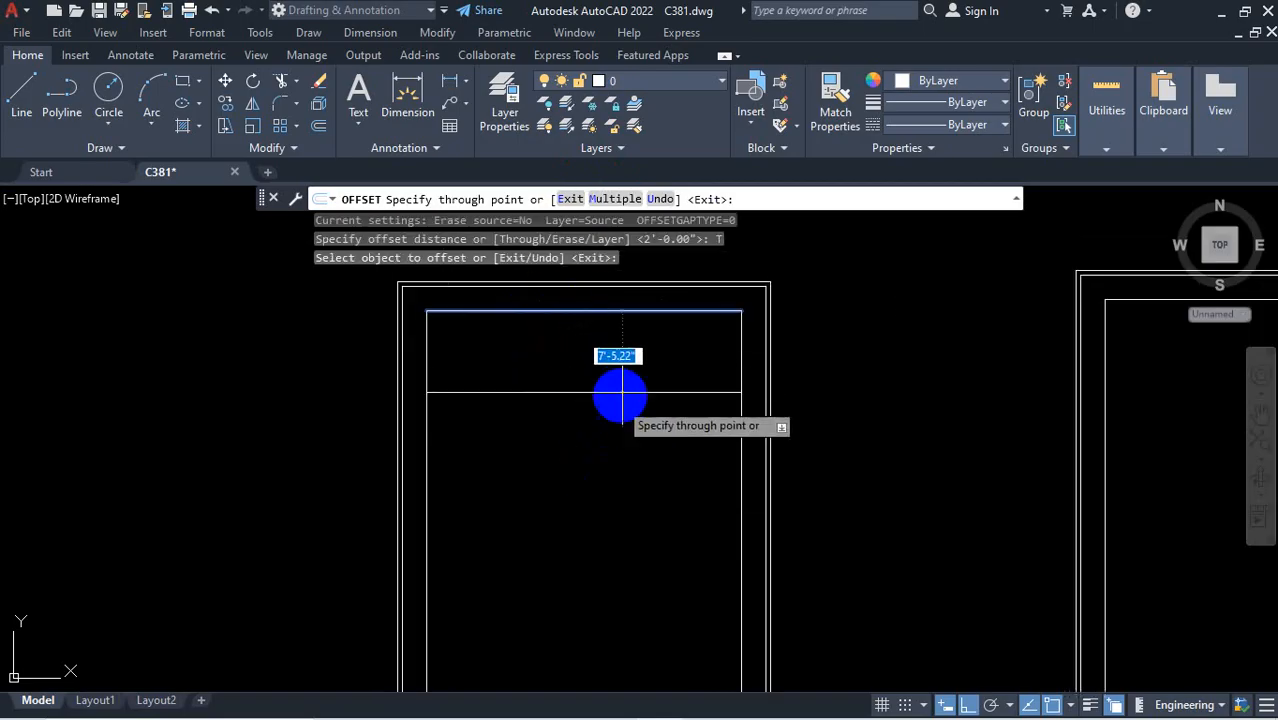
pyautogui.scroll(-2, 590, 444)
pyautogui.scroll(2, 586, 365)
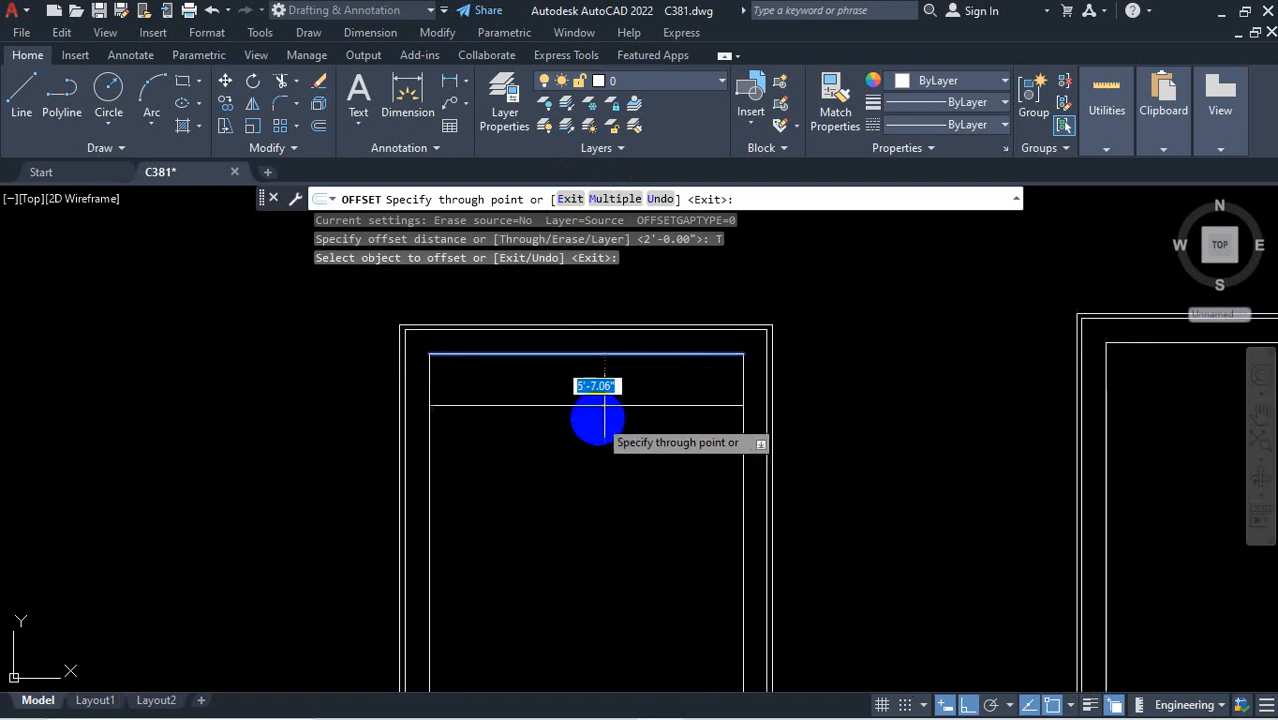
pyautogui.write('5')
pyautogui.press('Return')
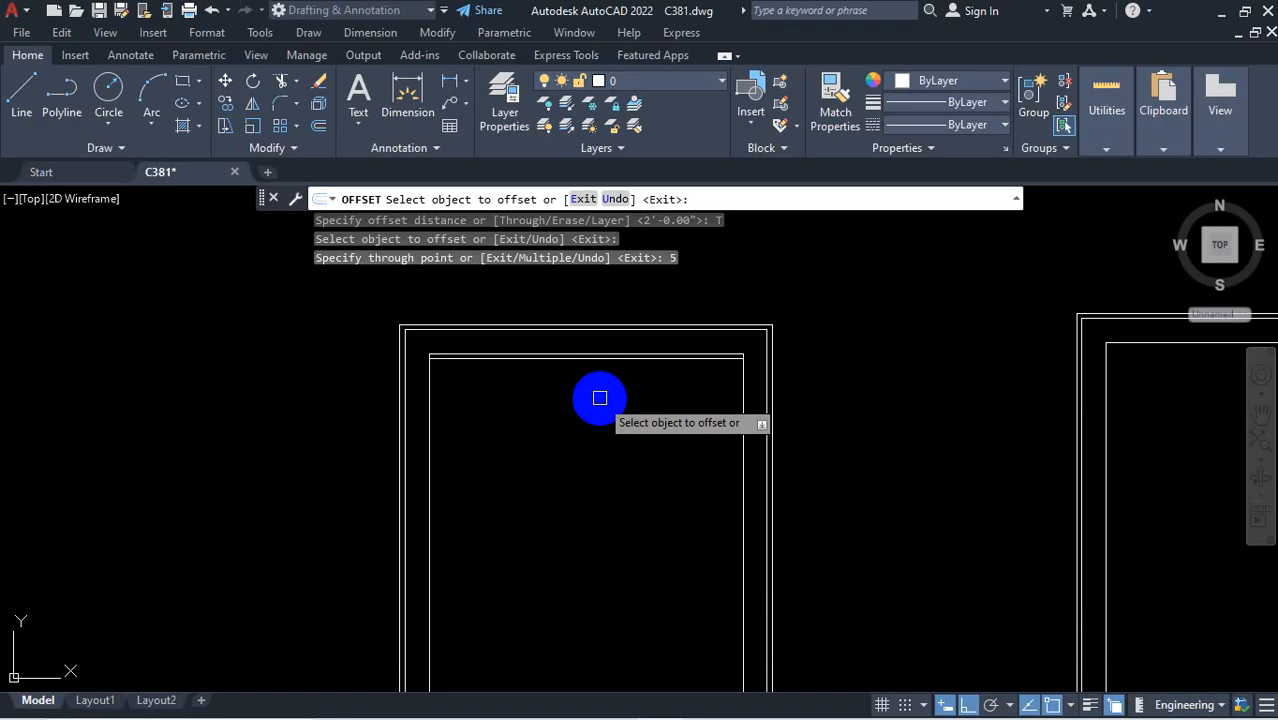
# Offset the left frame's innermost left and right vertical lines inward by 5 inches each
pyautogui.scroll(-3, 599, 398)
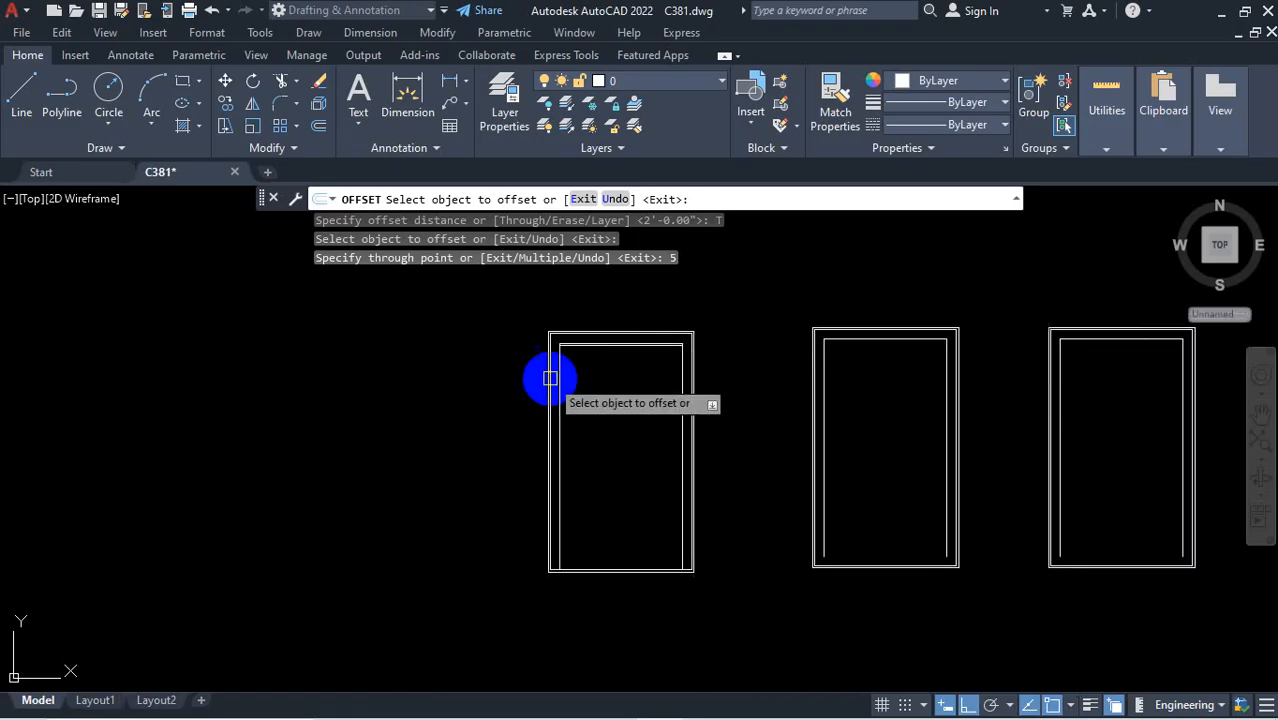
pyautogui.scroll(4, 548, 371)
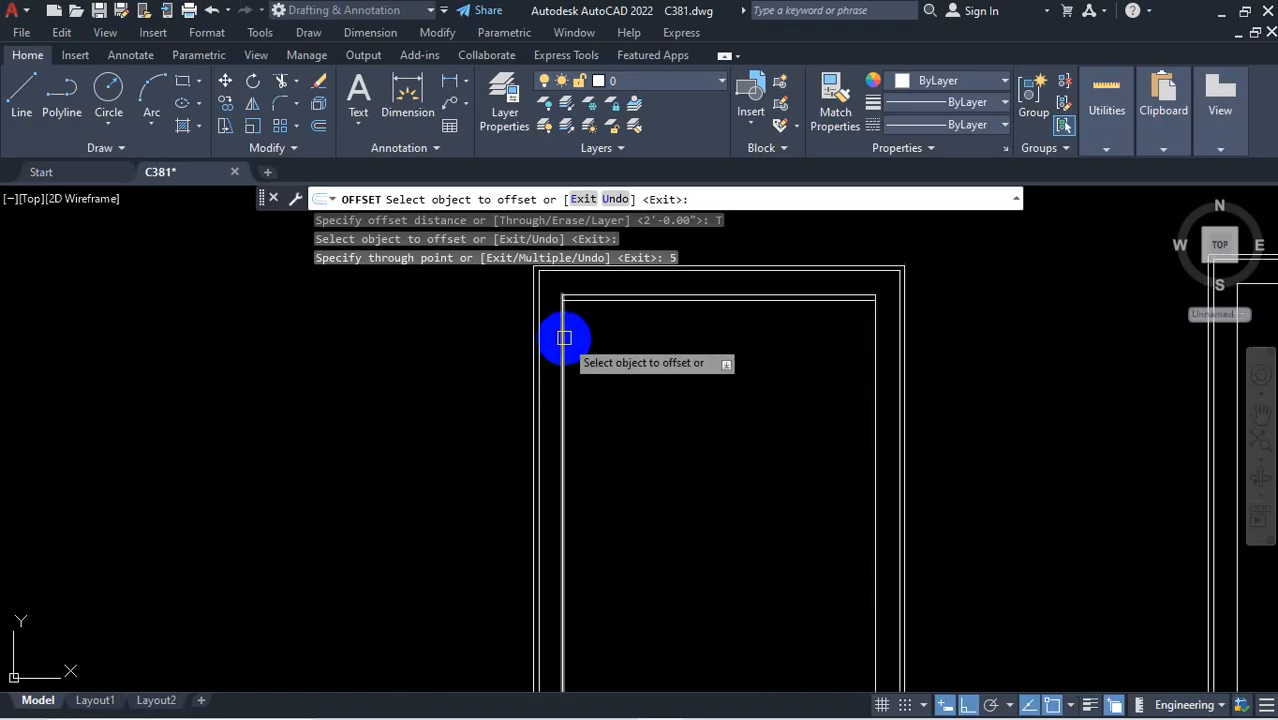
pyautogui.click(564, 338)
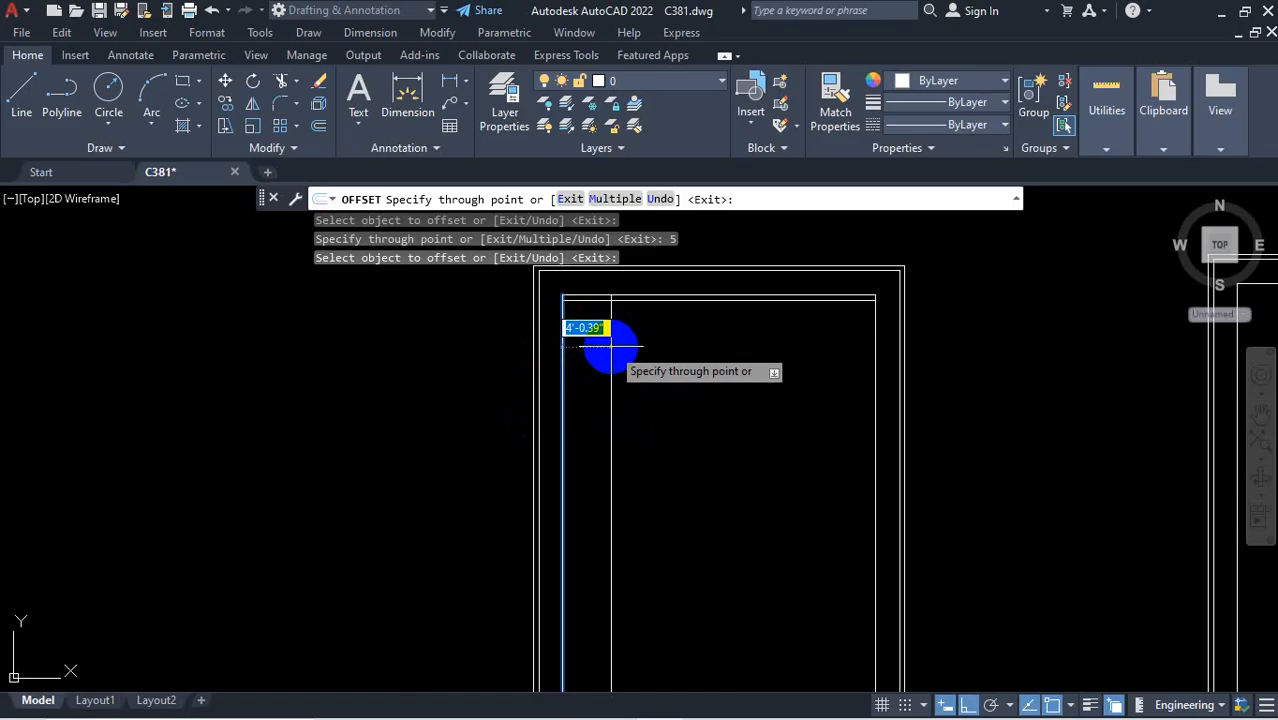
pyautogui.write('5')
pyautogui.press('Return')
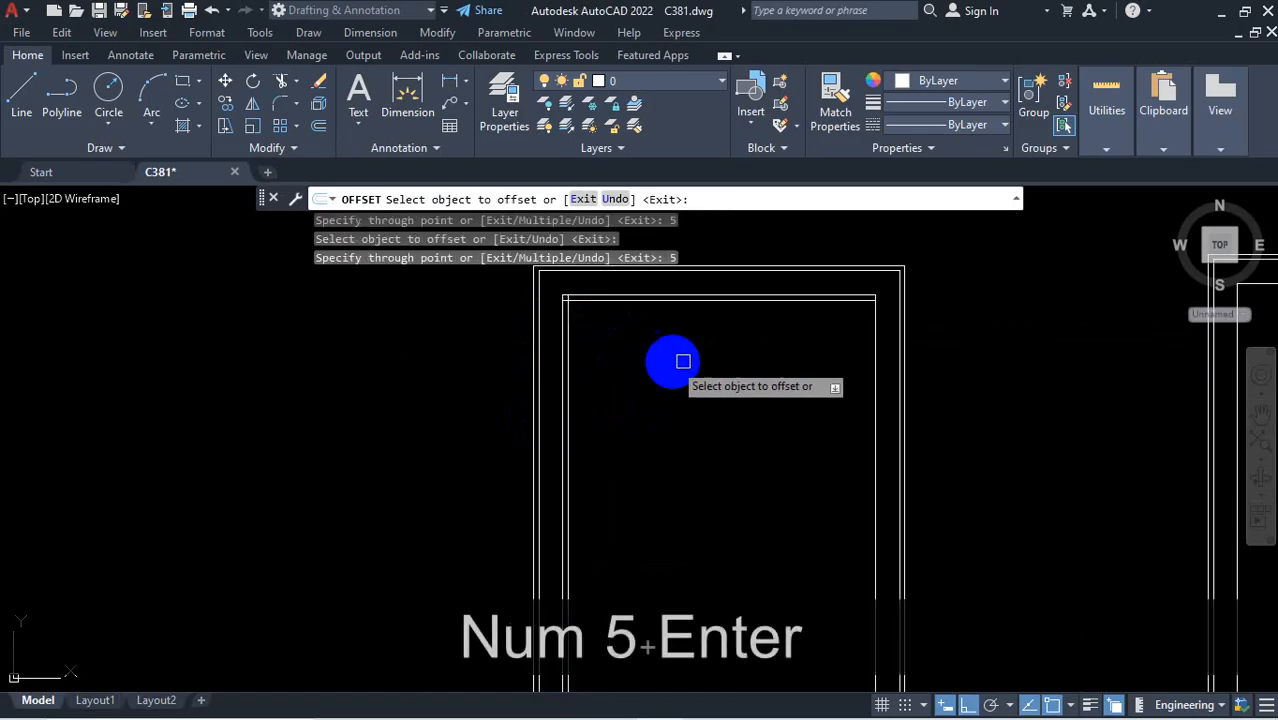
pyautogui.click(870, 342)
pyautogui.write('5')
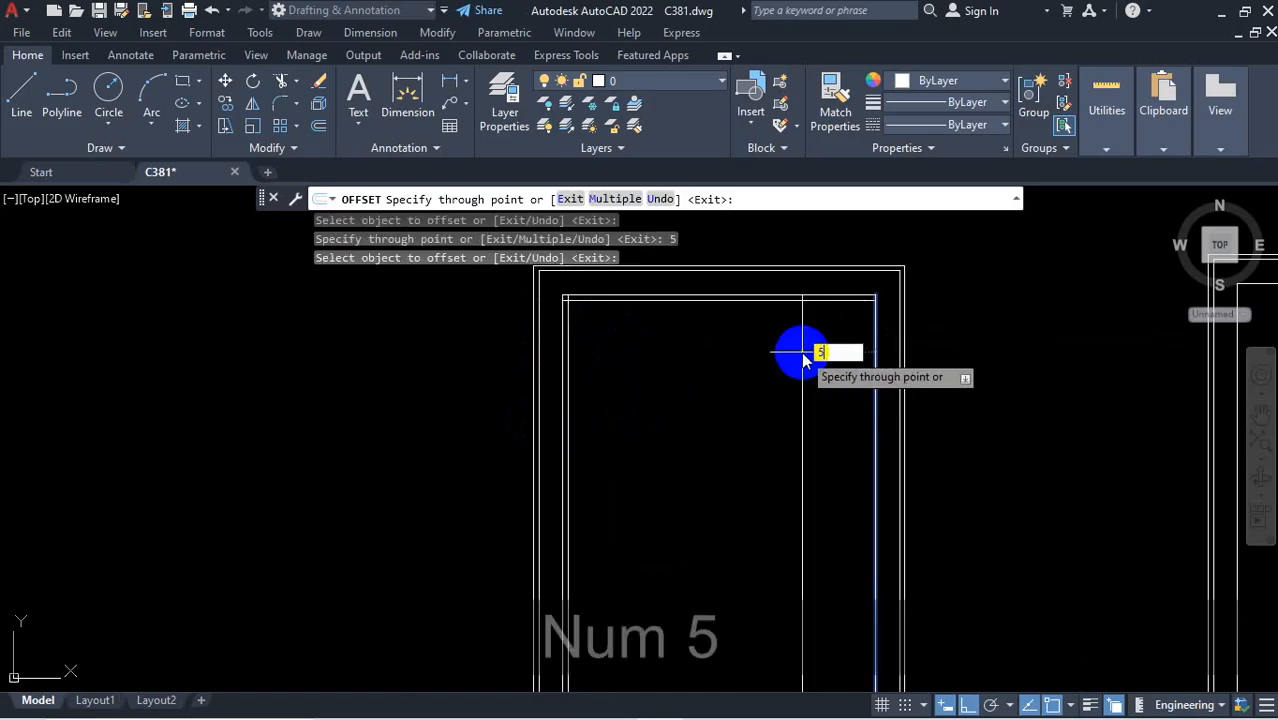
pyautogui.press('Return')
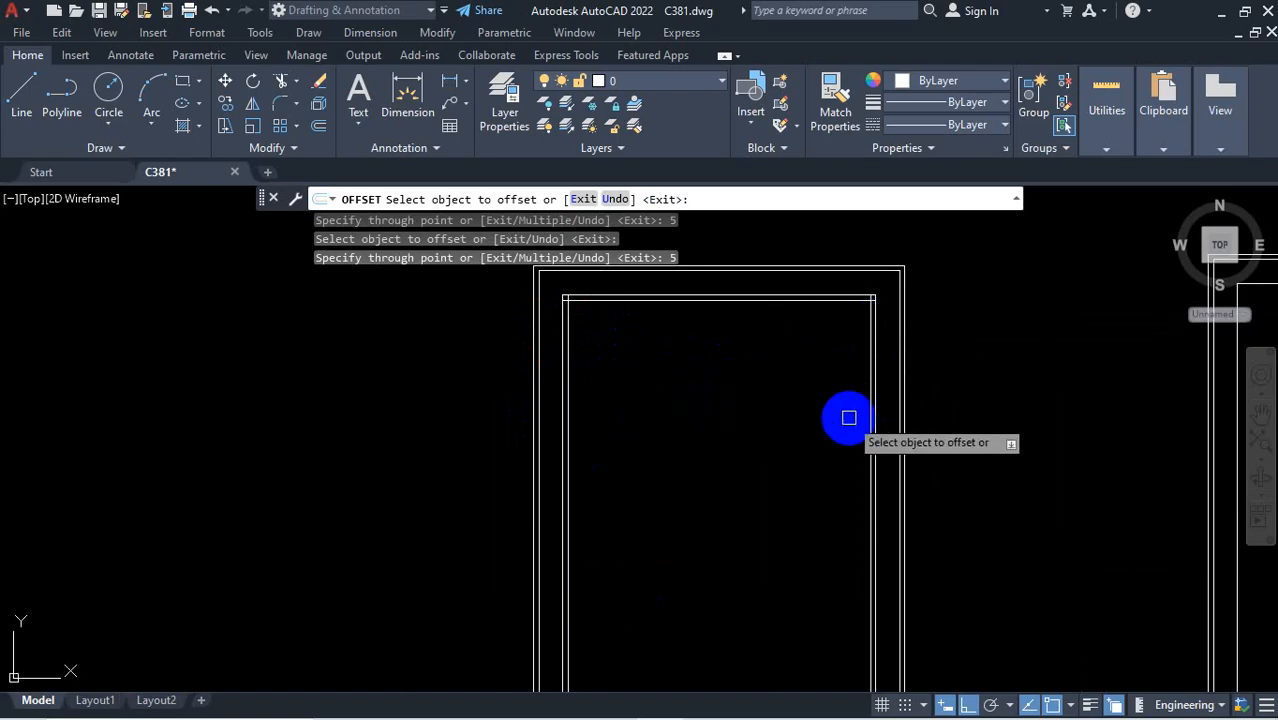
# Switch to Firefox to check the left master bedroom's dimensions in FIRST FLOOR PLAN.pdf, and return to AutoCAD
pyautogui.moveTo(813, 700)
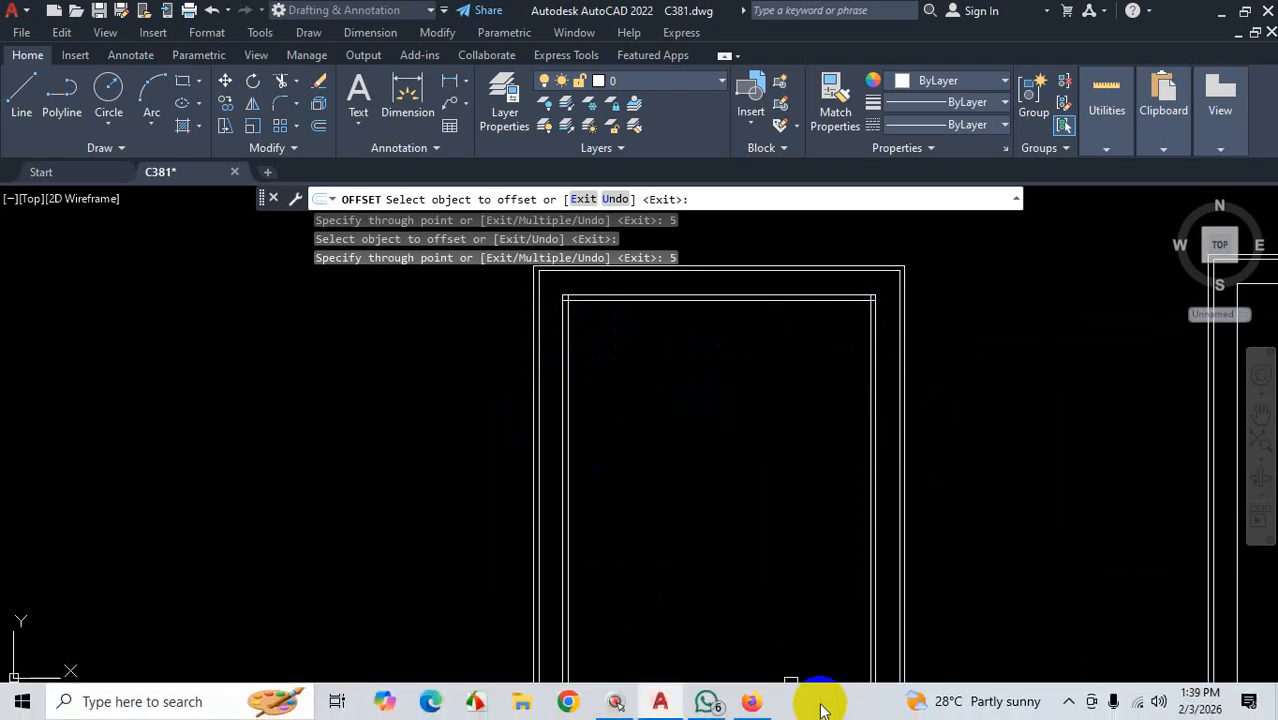
pyautogui.click(751, 701)
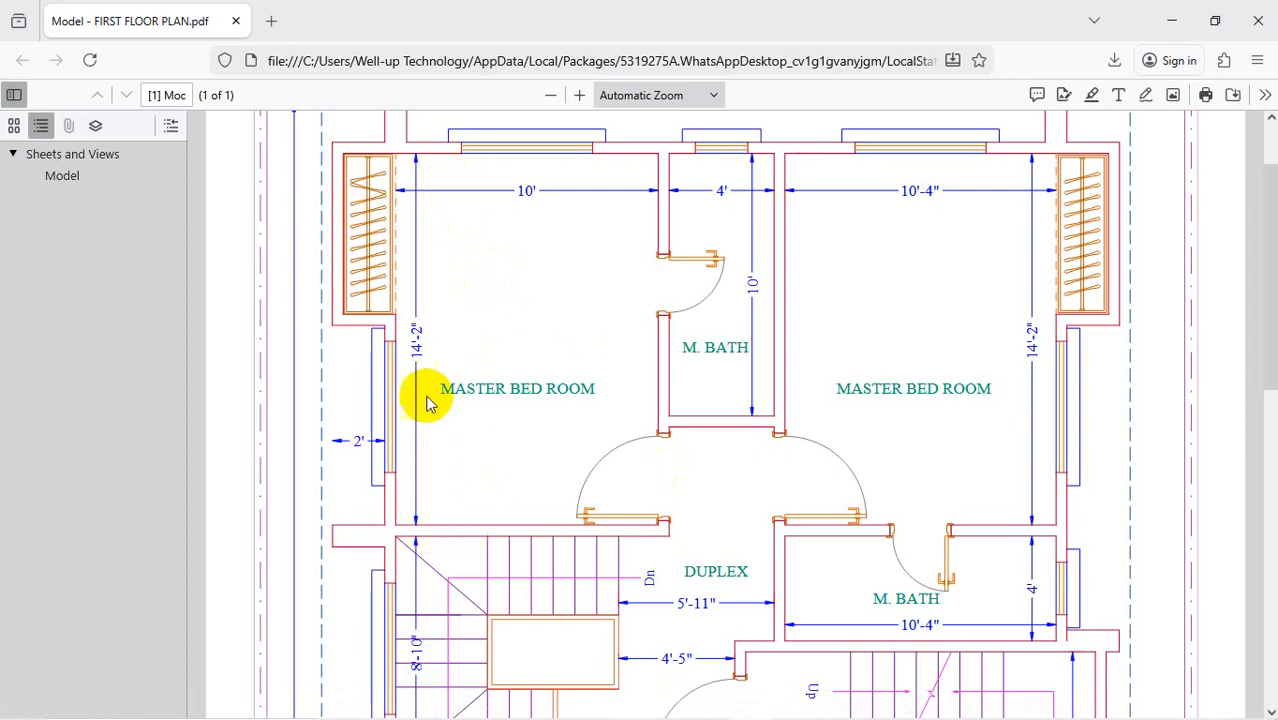
pyautogui.click(1172, 20)
# Offset the inner line of the left frame's top wall downward by 14'2 to set the master bedroom's depth
pyautogui.scroll(5, 710, 315)
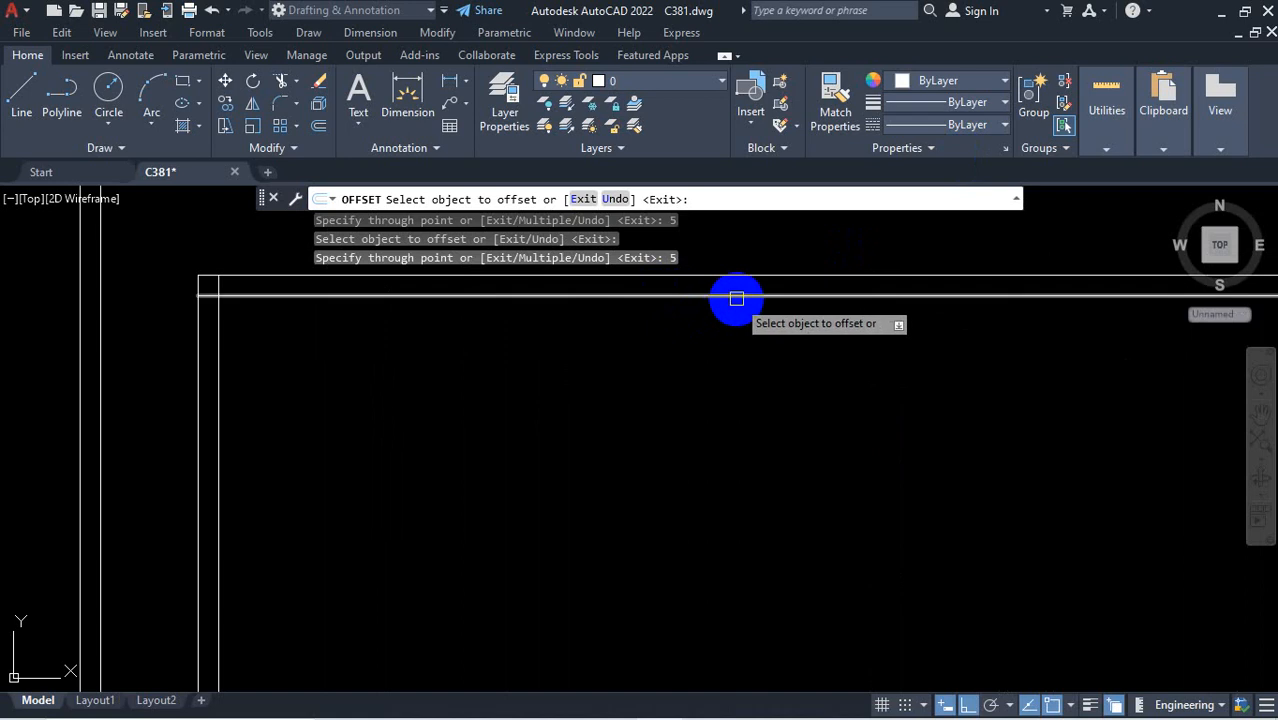
pyautogui.click(731, 295)
pyautogui.scroll(-3, 708, 356)
pyautogui.scroll(-3, 708, 355)
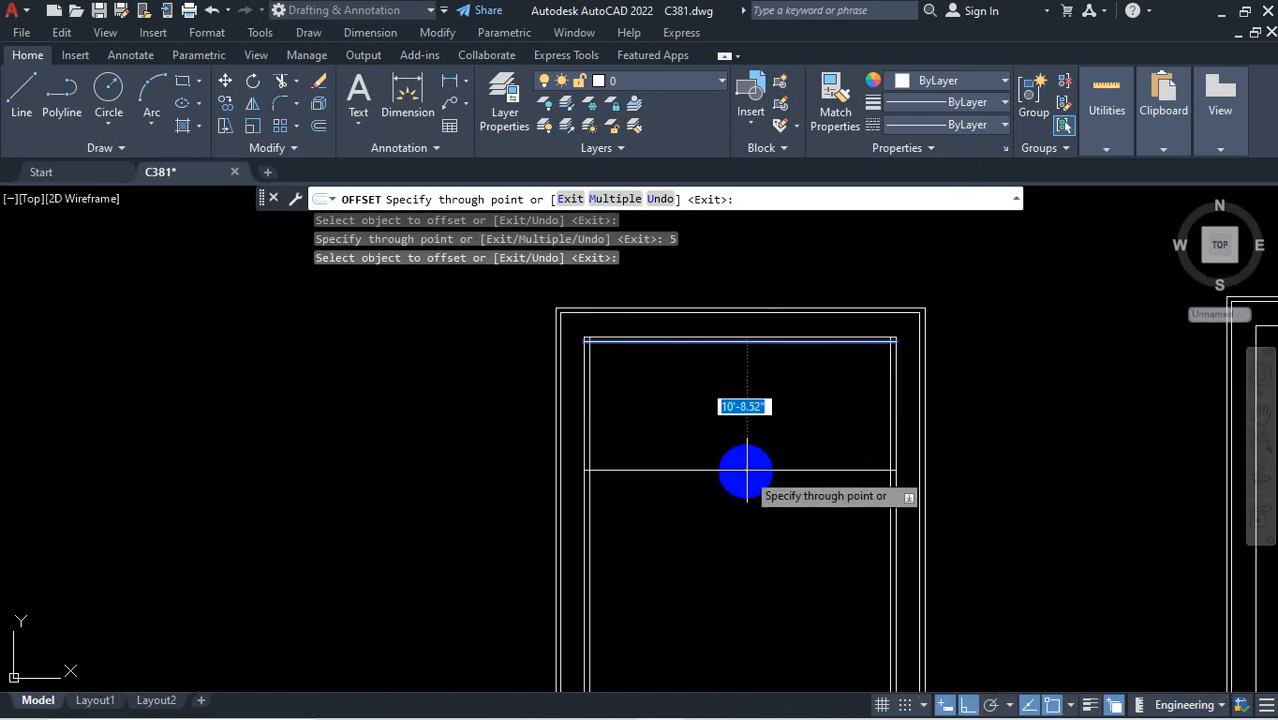
pyautogui.write("14'2")
pyautogui.press('Return')
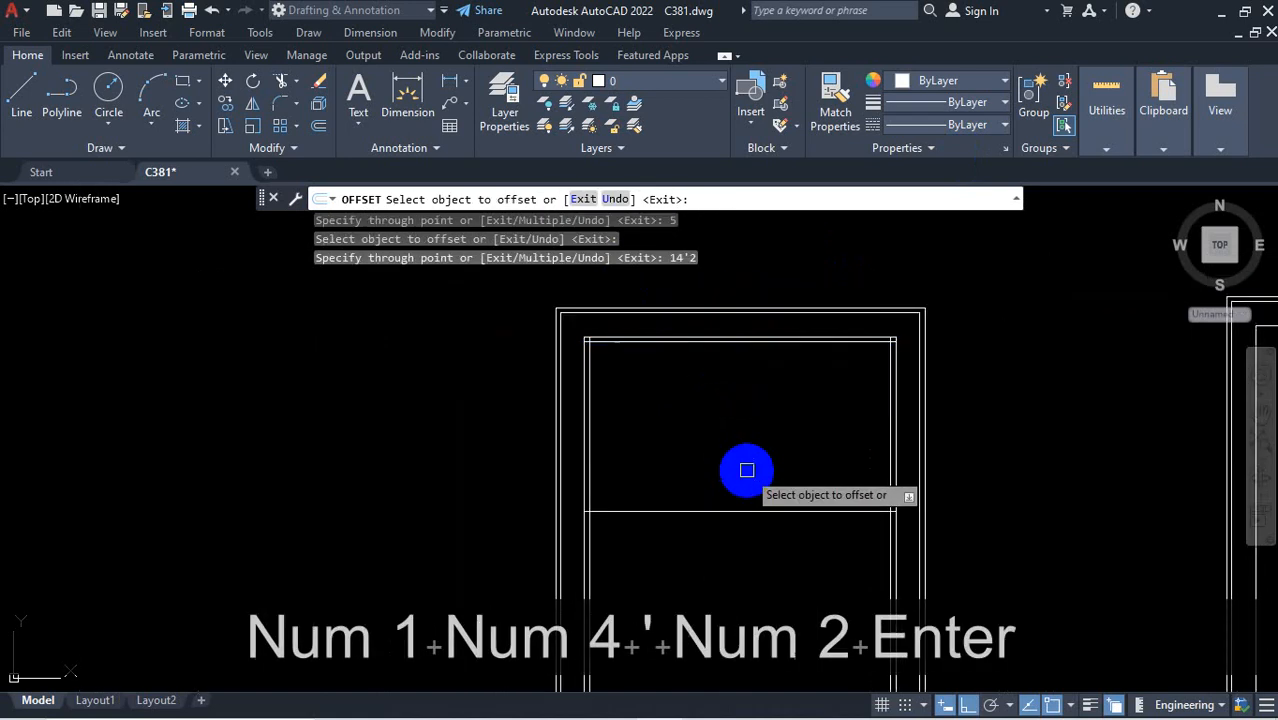
# Offset the left frame's new horizontal bedroom line downward by 5 inches to form the partition wall
pyautogui.scroll(-3, 779, 368)
pyautogui.scroll(3, 780, 440)
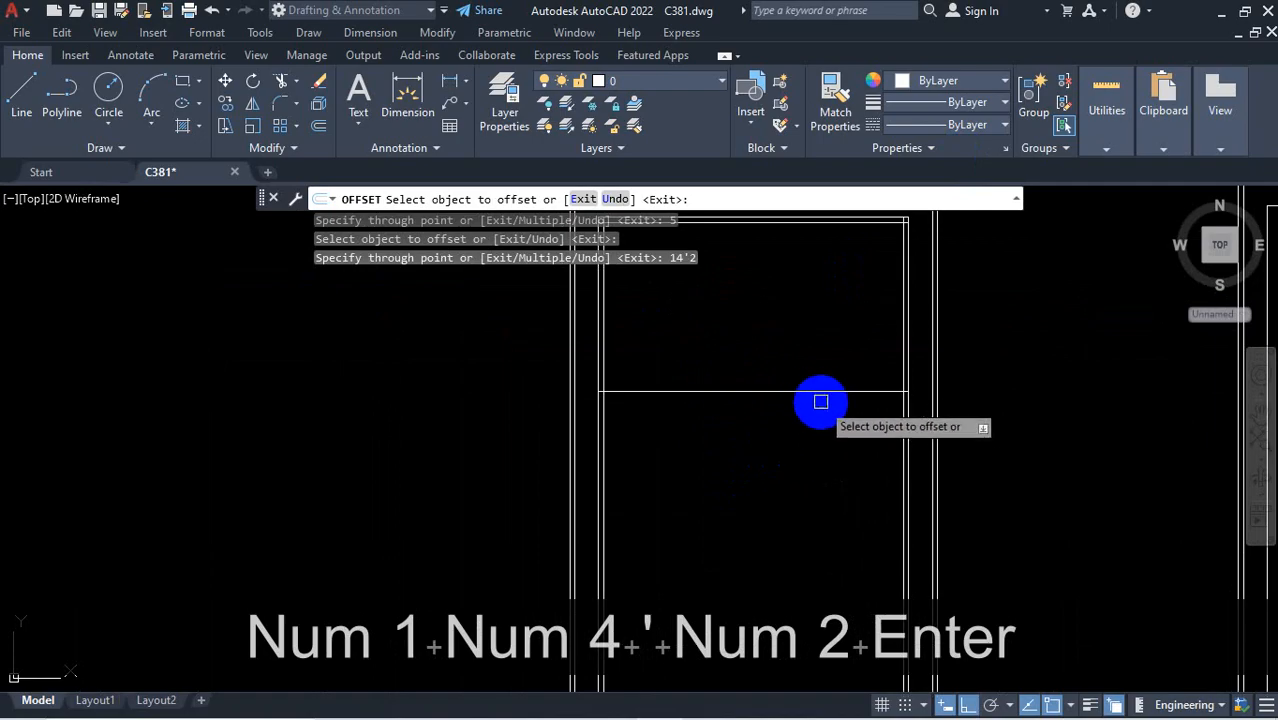
pyautogui.click(820, 391)
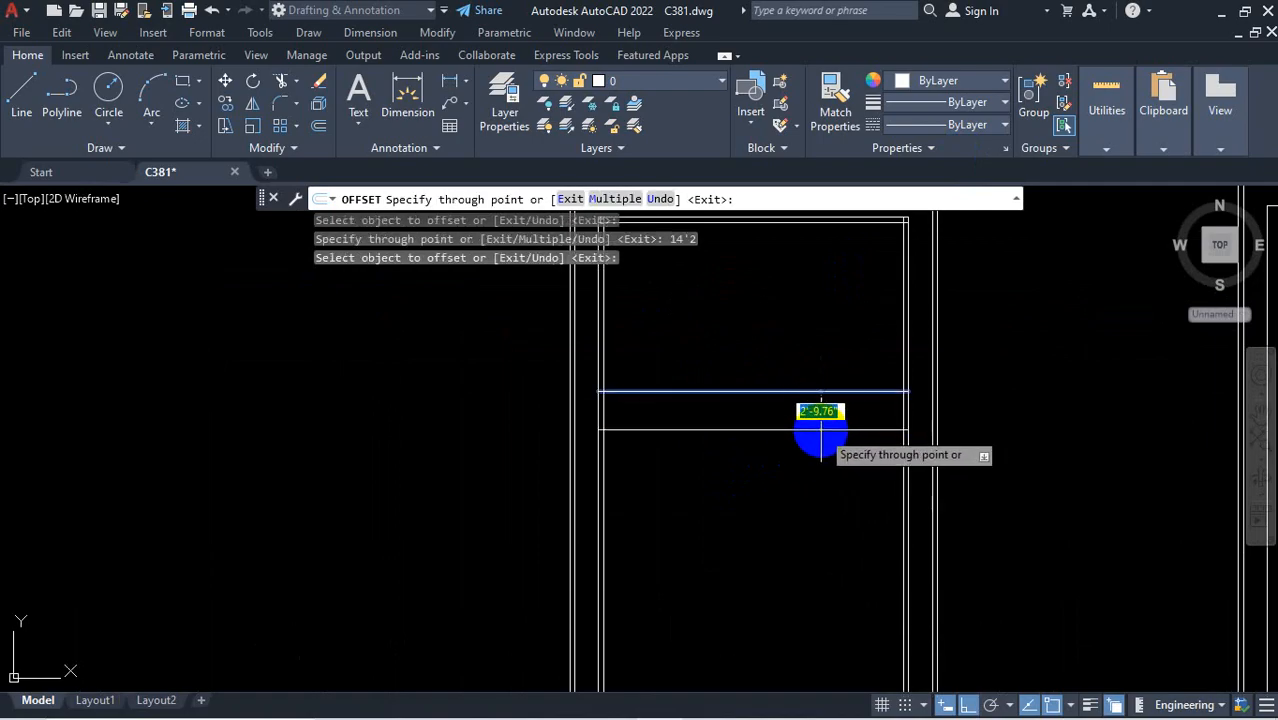
pyautogui.write('5')
pyautogui.press('Return')
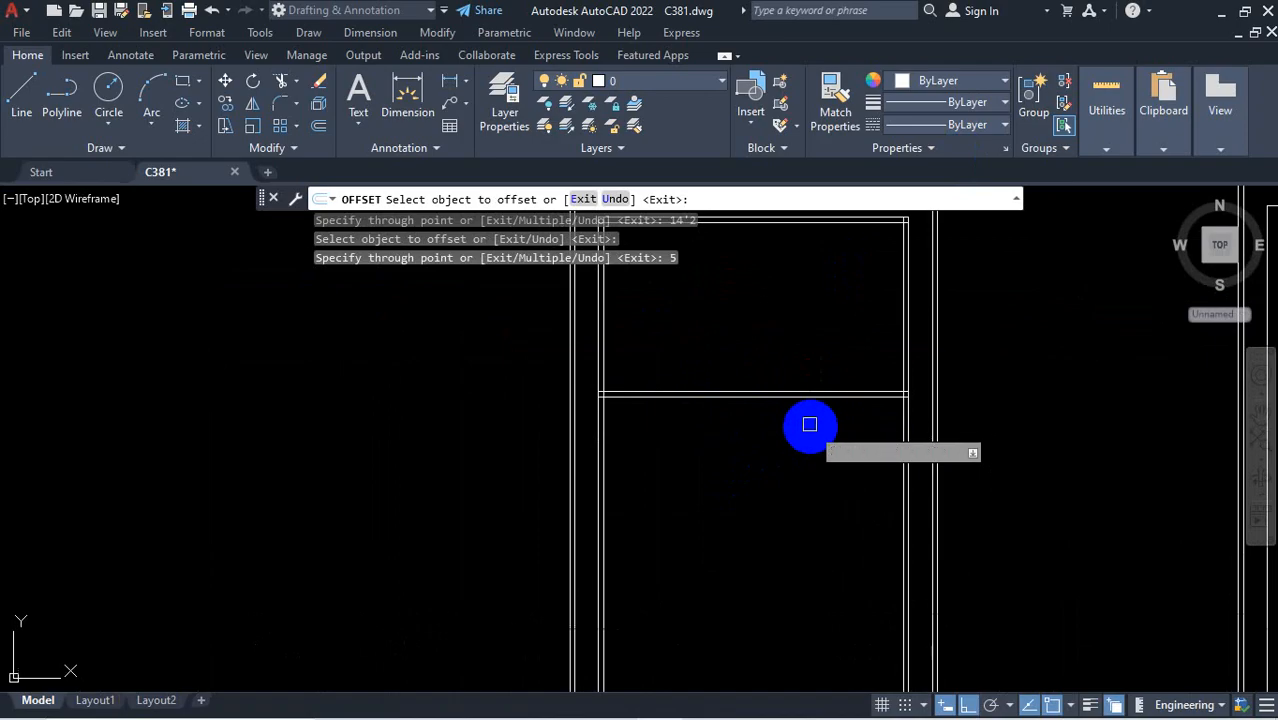
pyautogui.scroll(-2, 805, 385)
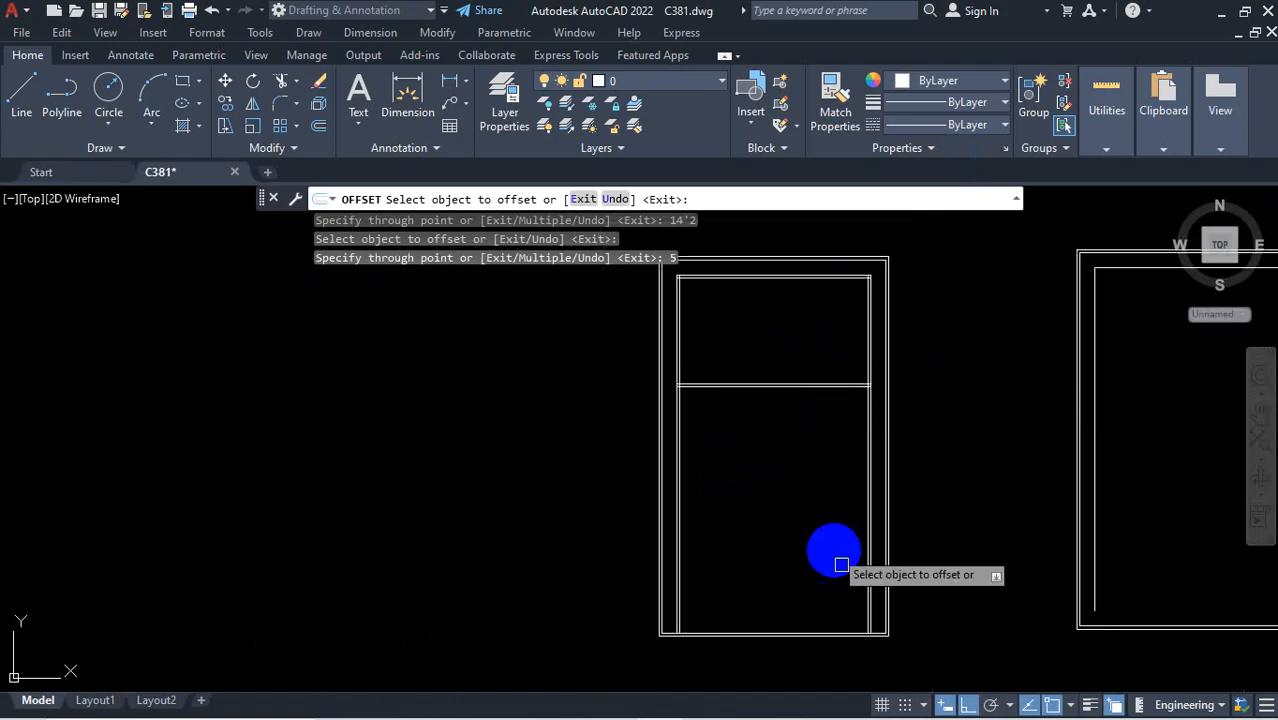
# Switch to Firefox to check the M. BATH dimensions below the right master bedroom in FIRST FLOOR PLAN.pdf, and return to AutoCAD
pyautogui.moveTo(817, 712)
pyautogui.click(752, 702)
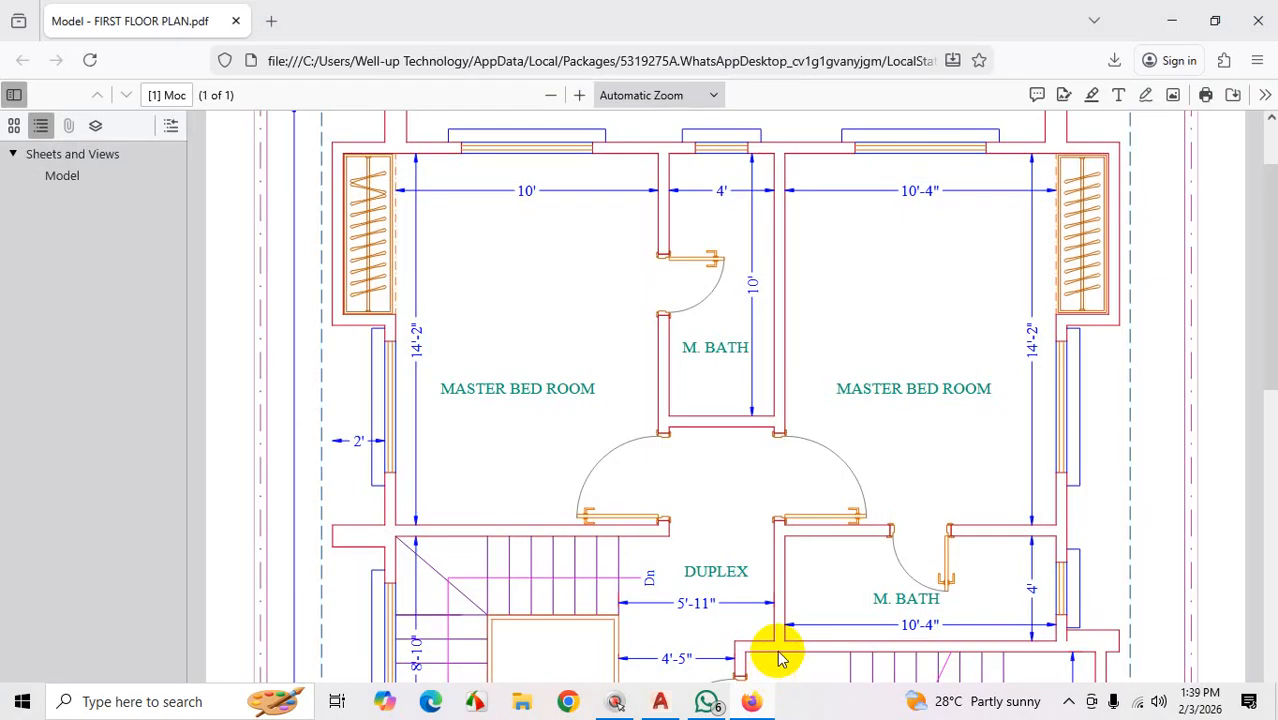
pyautogui.scroll(-3, 712, 336)
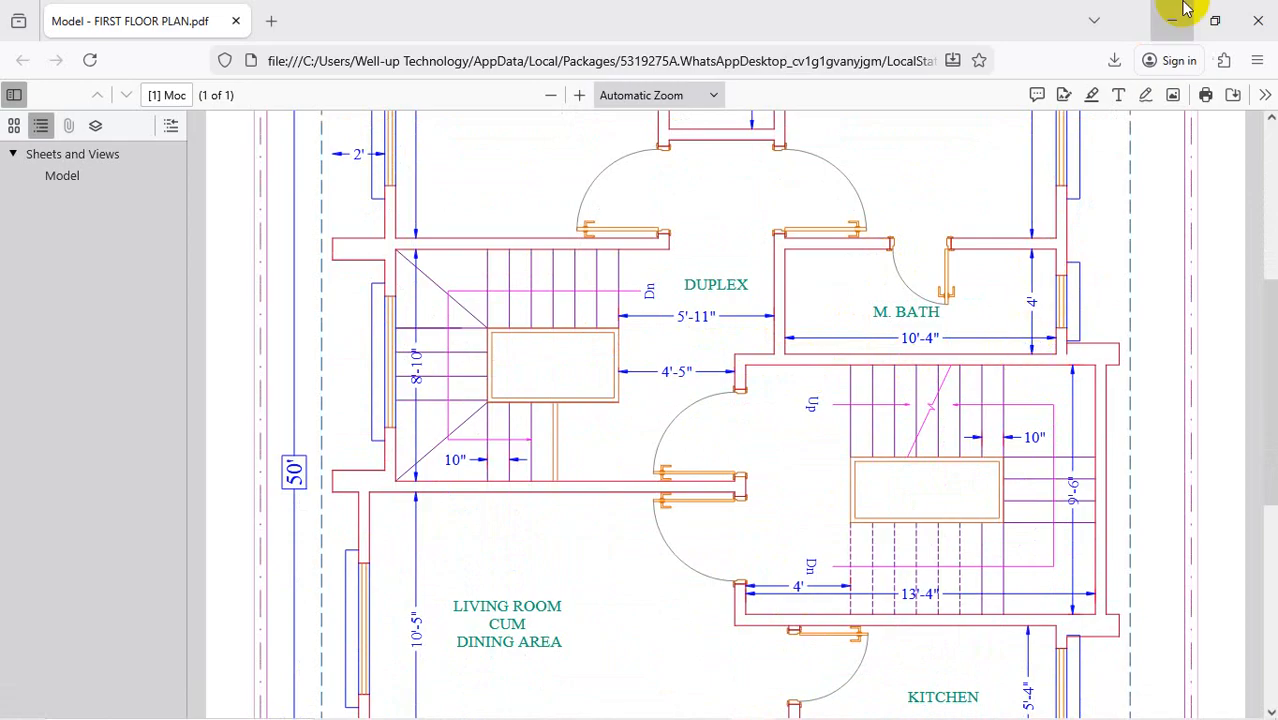
pyautogui.click(1171, 34)
# Offset the lower line of the left frame's bedroom partition downward by 4' for the bathroom
pyautogui.scroll(7, 850, 378)
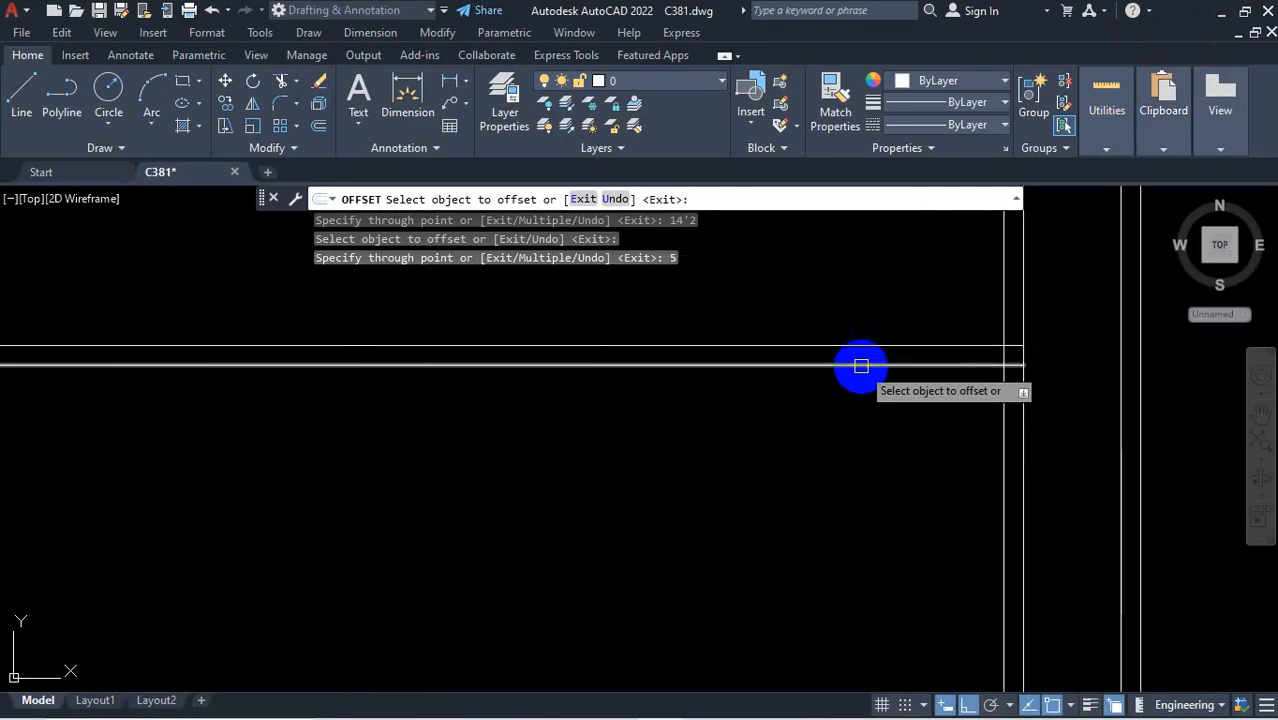
pyautogui.click(864, 365)
pyautogui.scroll(-6, 858, 420)
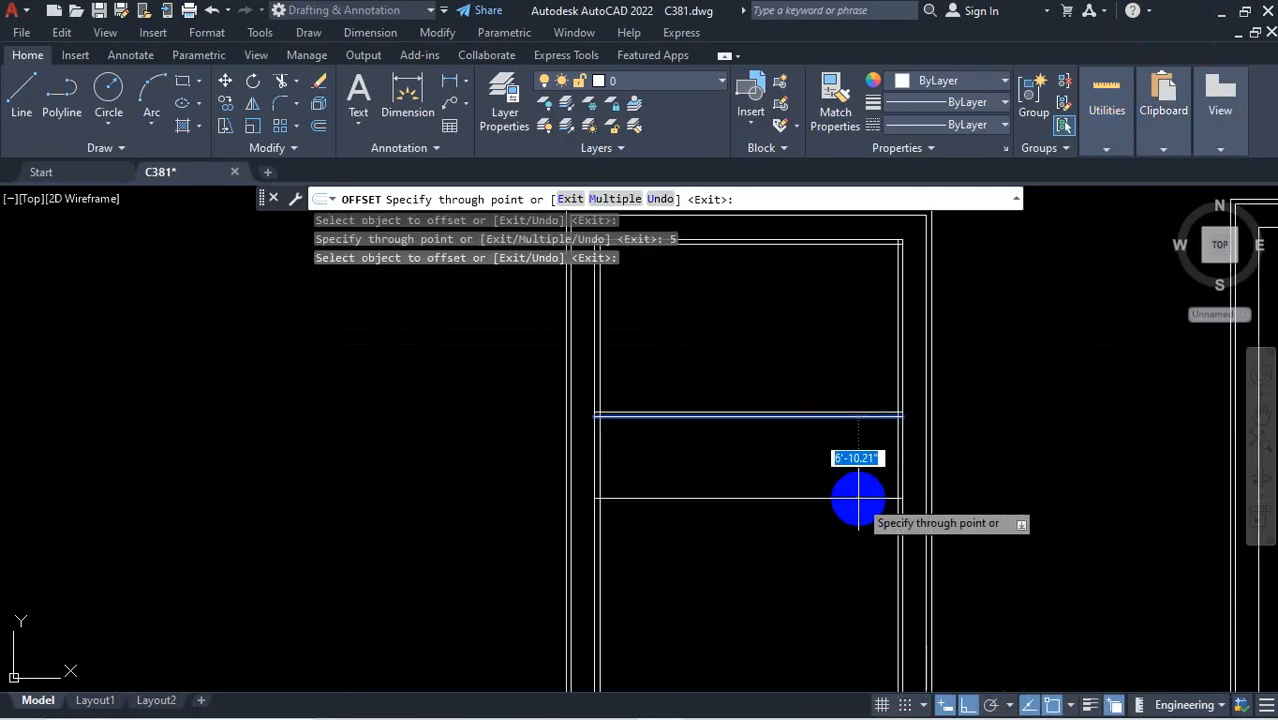
pyautogui.write('4')
pyautogui.press('Return')
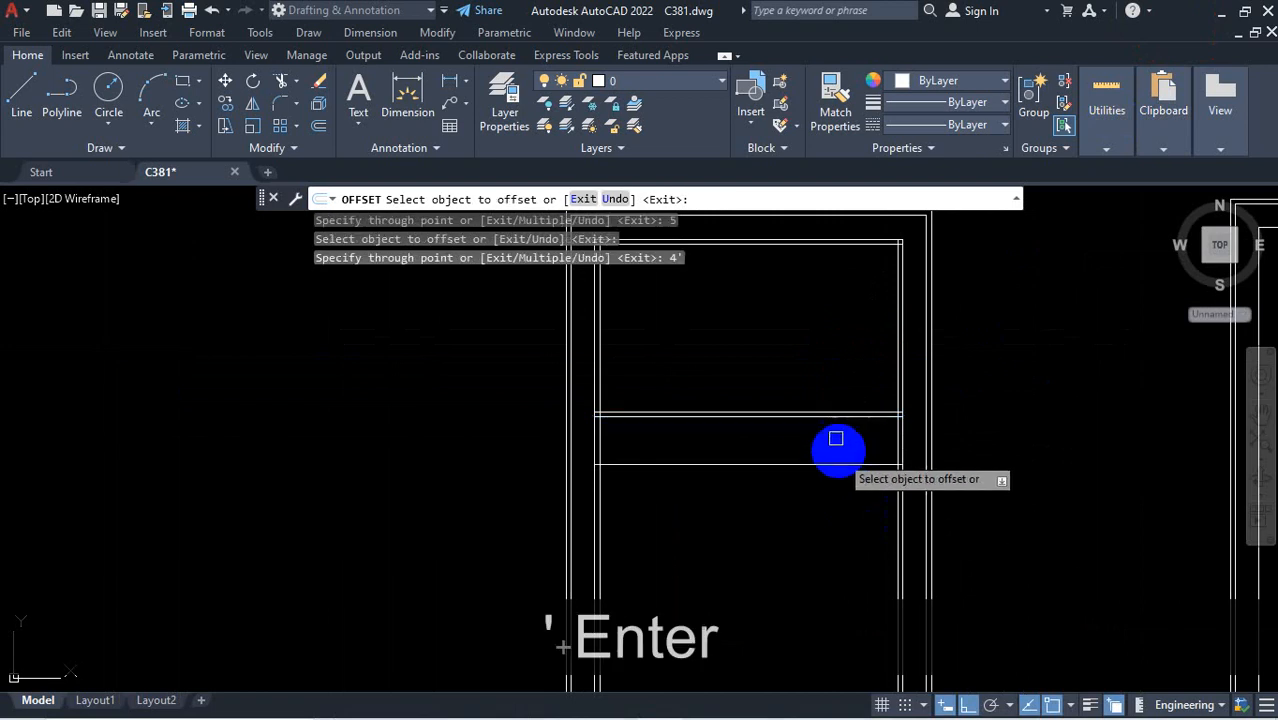
# Offset the left frame's lowest bathroom line downward by 5 inches to form its wall, and end the Offset command
pyautogui.scroll(5, 848, 456)
pyautogui.click(858, 453)
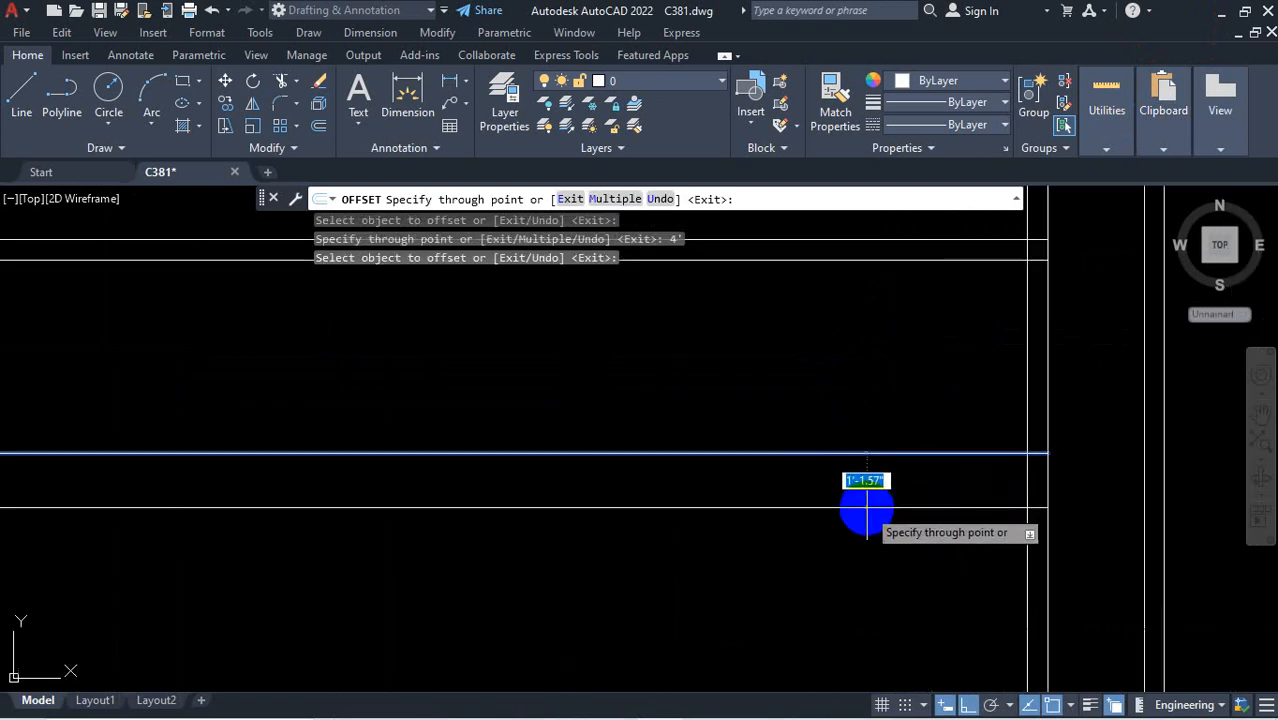
pyautogui.write('5')
pyautogui.press('Return')
pyautogui.scroll(-3, 880, 510)
pyautogui.scroll(-4, 905, 511)
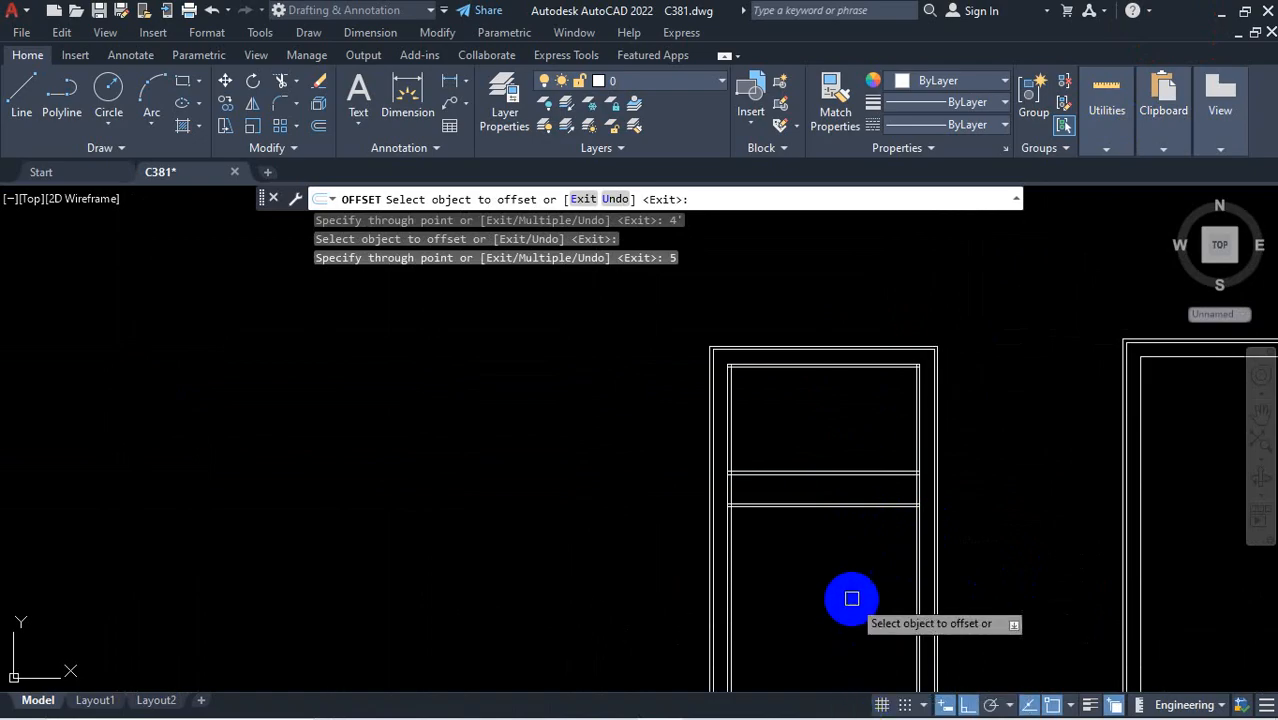
pyautogui.scroll(-4, 800, 470)
pyautogui.scroll(2, 940, 445)
pyautogui.press('Escape')
# Offset the adjacent middle frame's innermost top line downward by 5 inches using Offset's Through option
pyautogui.scroll(3, 956, 440)
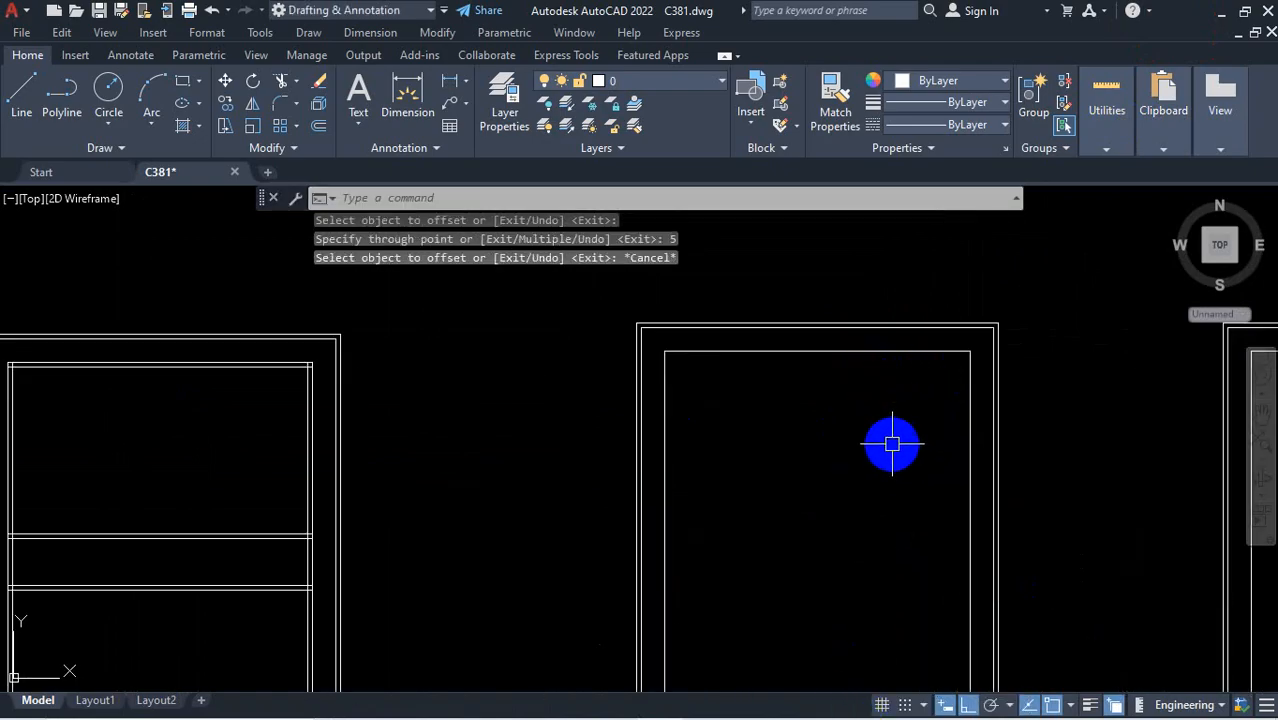
pyautogui.write('o')
pyautogui.press('Return')
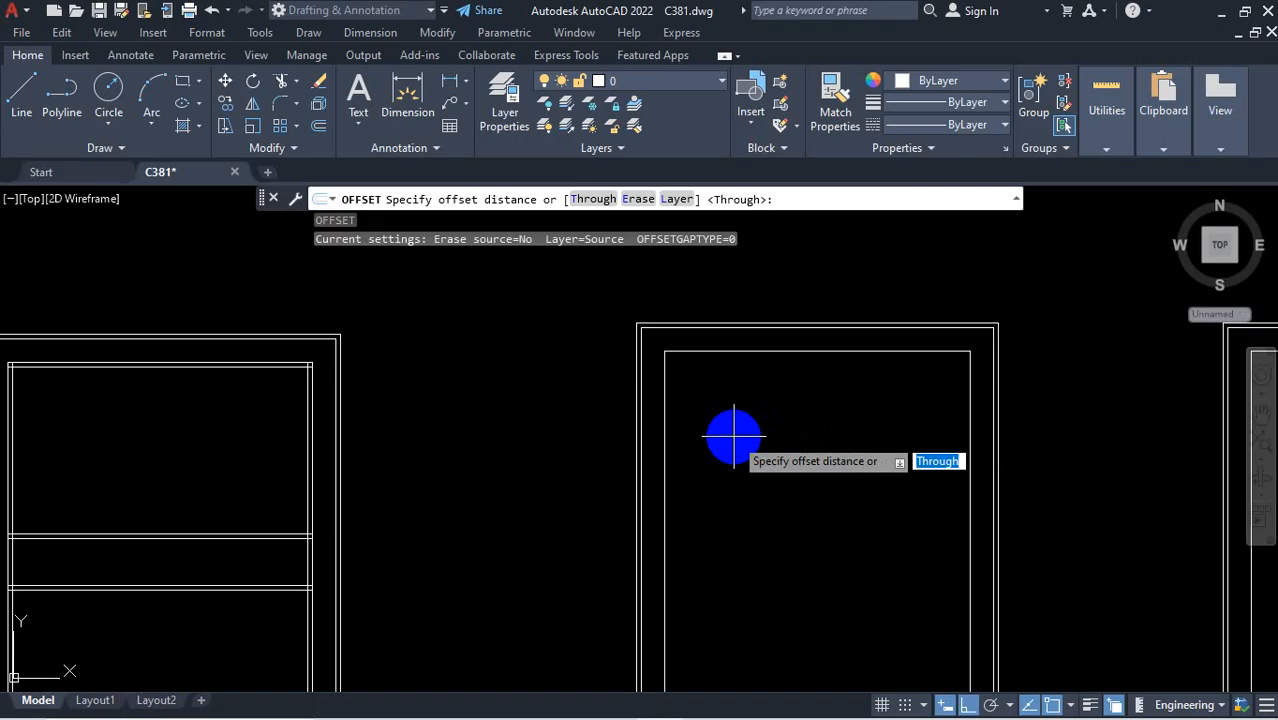
pyautogui.press('space')
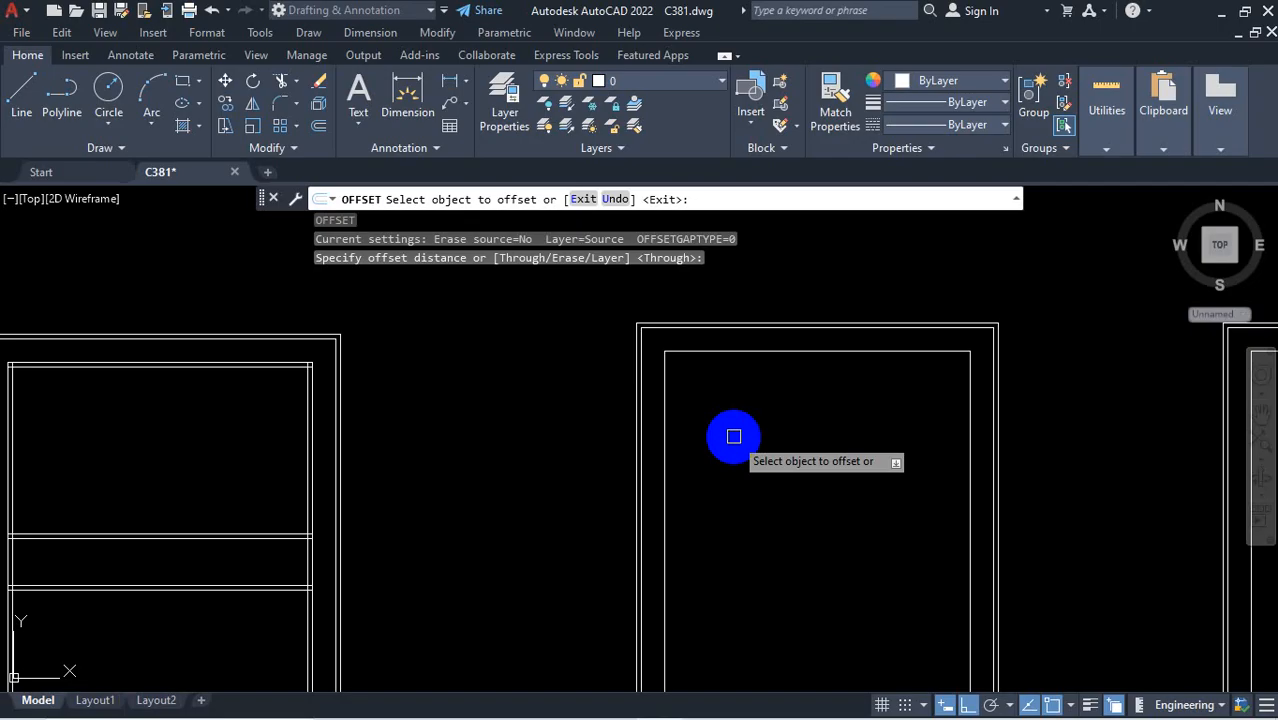
pyautogui.click(745, 352)
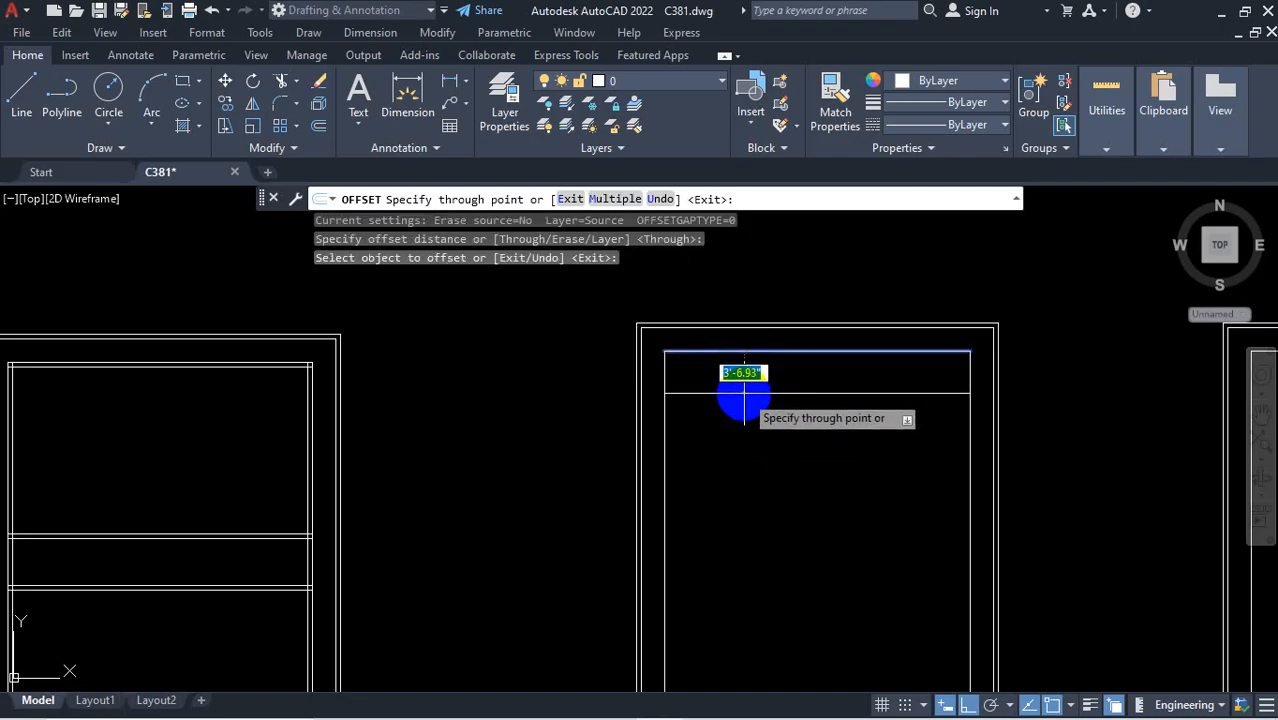
pyautogui.write('5')
pyautogui.press('Return')
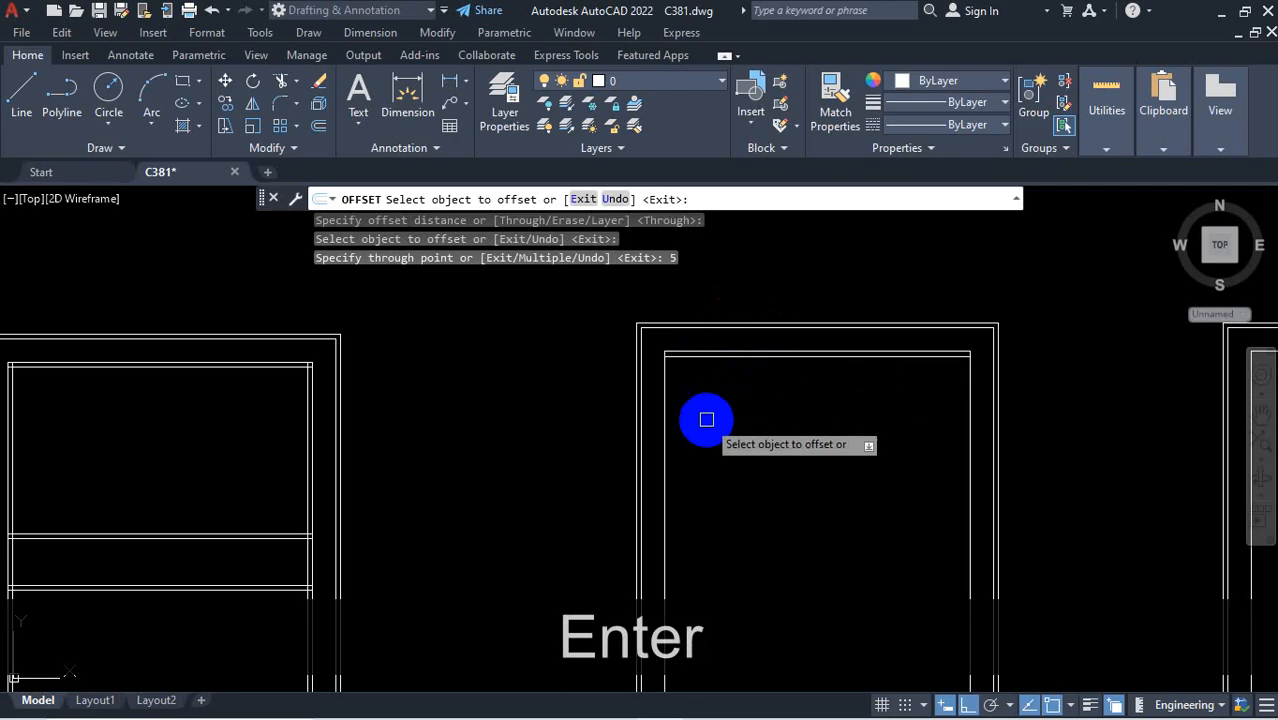
# Offset the middle frame's innermost left and right vertical lines inward by 5 inches each
pyautogui.click(669, 415)
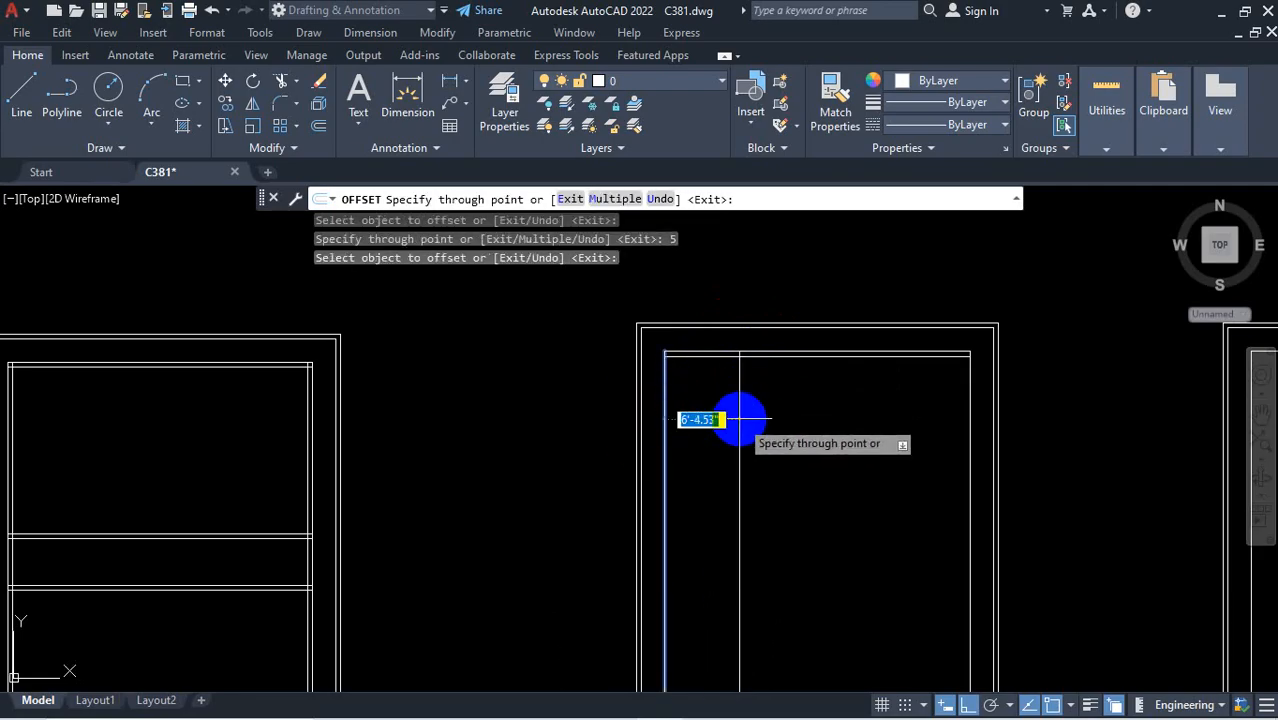
pyautogui.write('5')
pyautogui.press('Return')
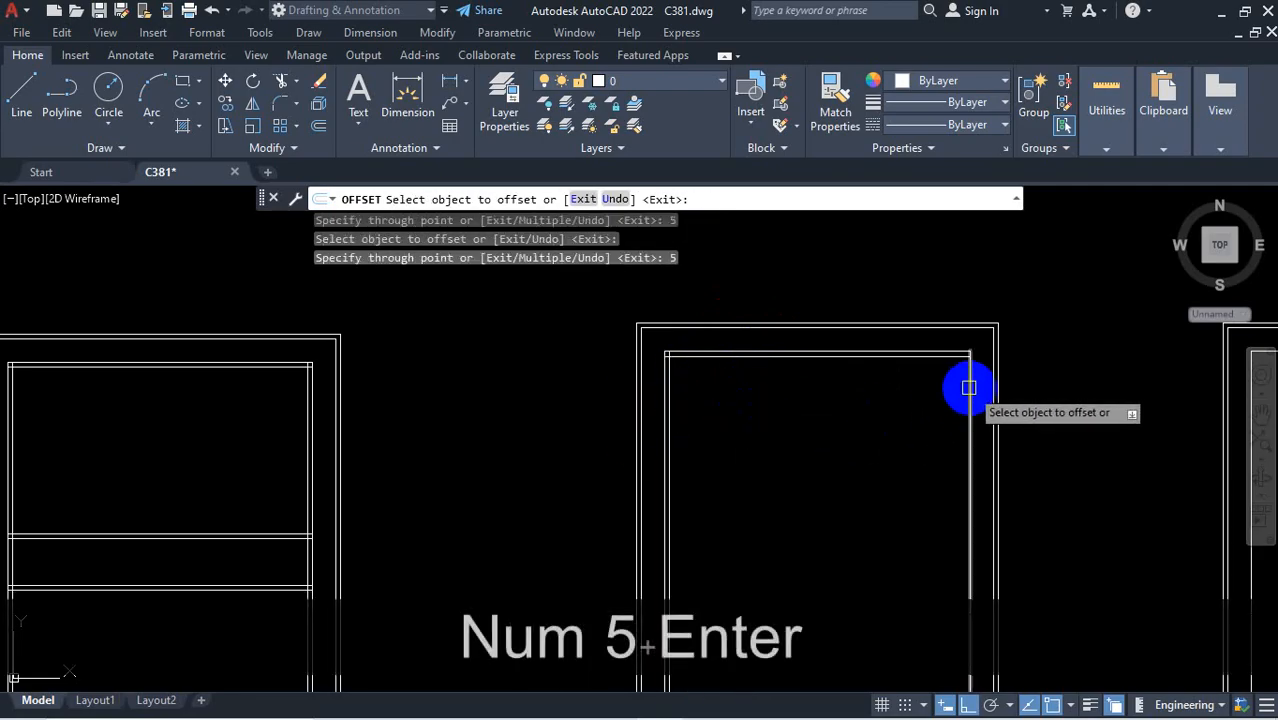
pyautogui.click(969, 383)
pyautogui.write('5')
pyautogui.press('Return')
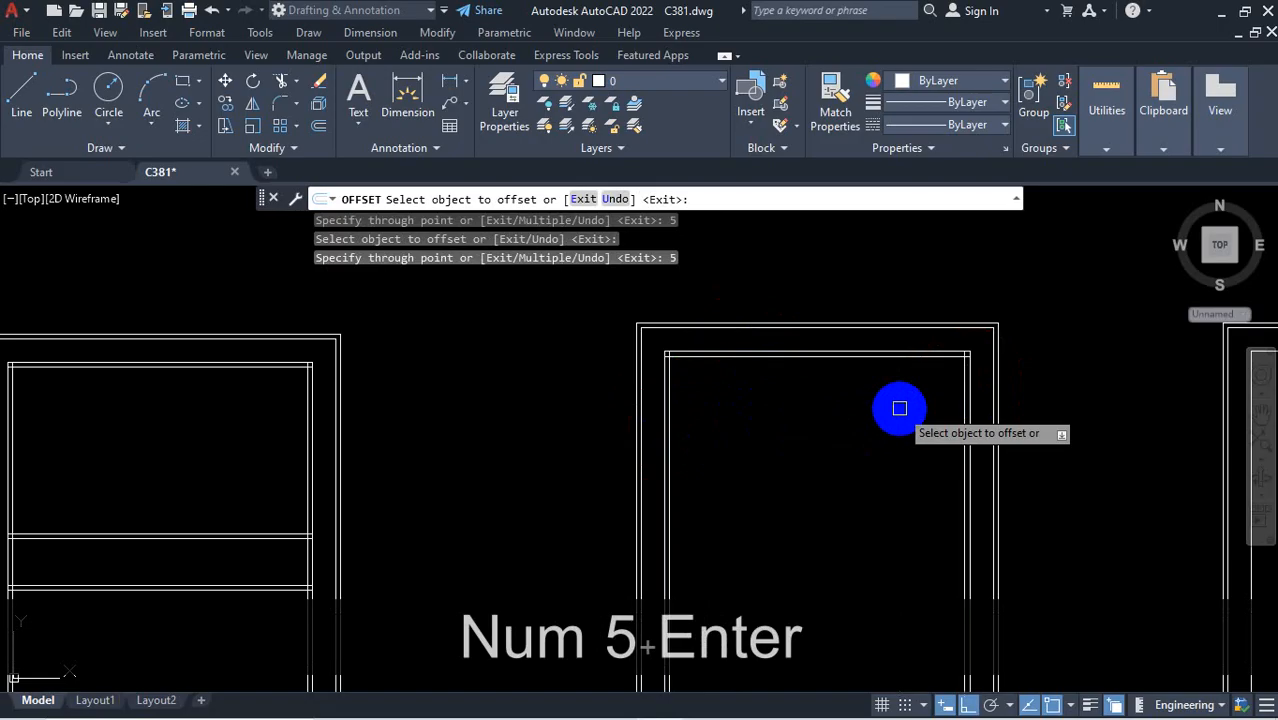
# Offset the inner line of the middle frame's top wall downward by 14'2 for the master bedroom
pyautogui.scroll(6, 810, 351)
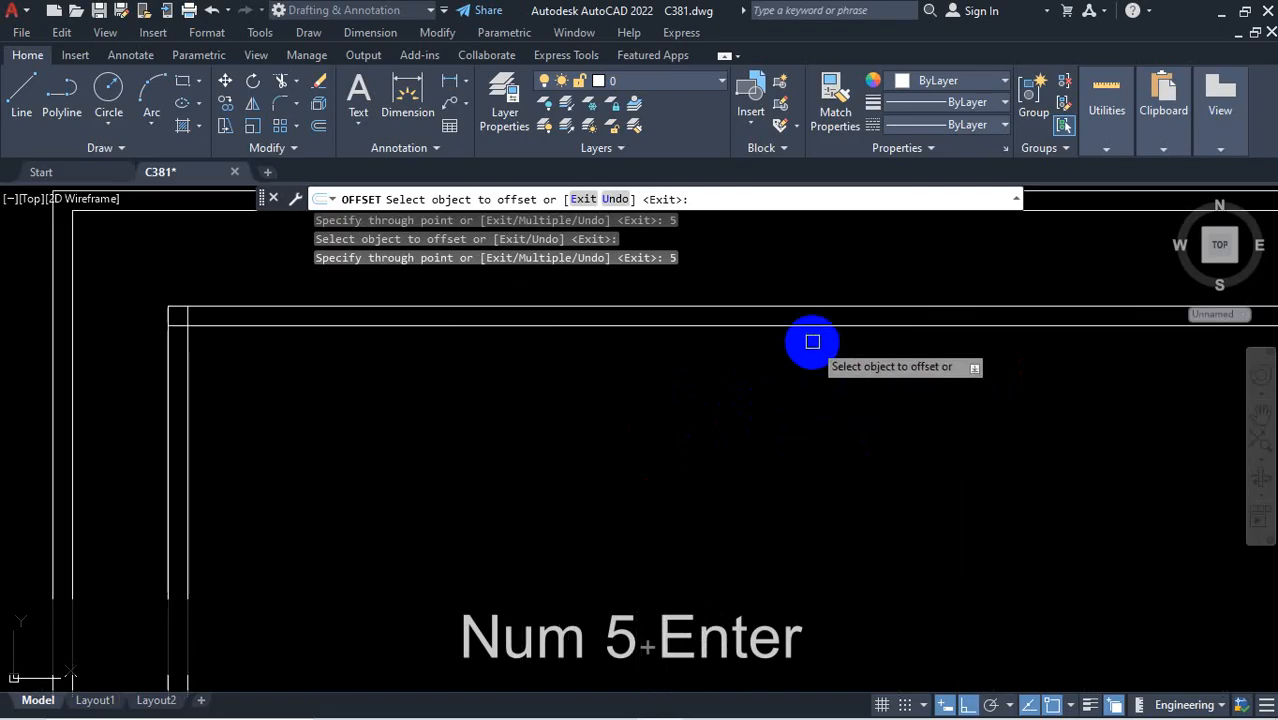
pyautogui.click(817, 326)
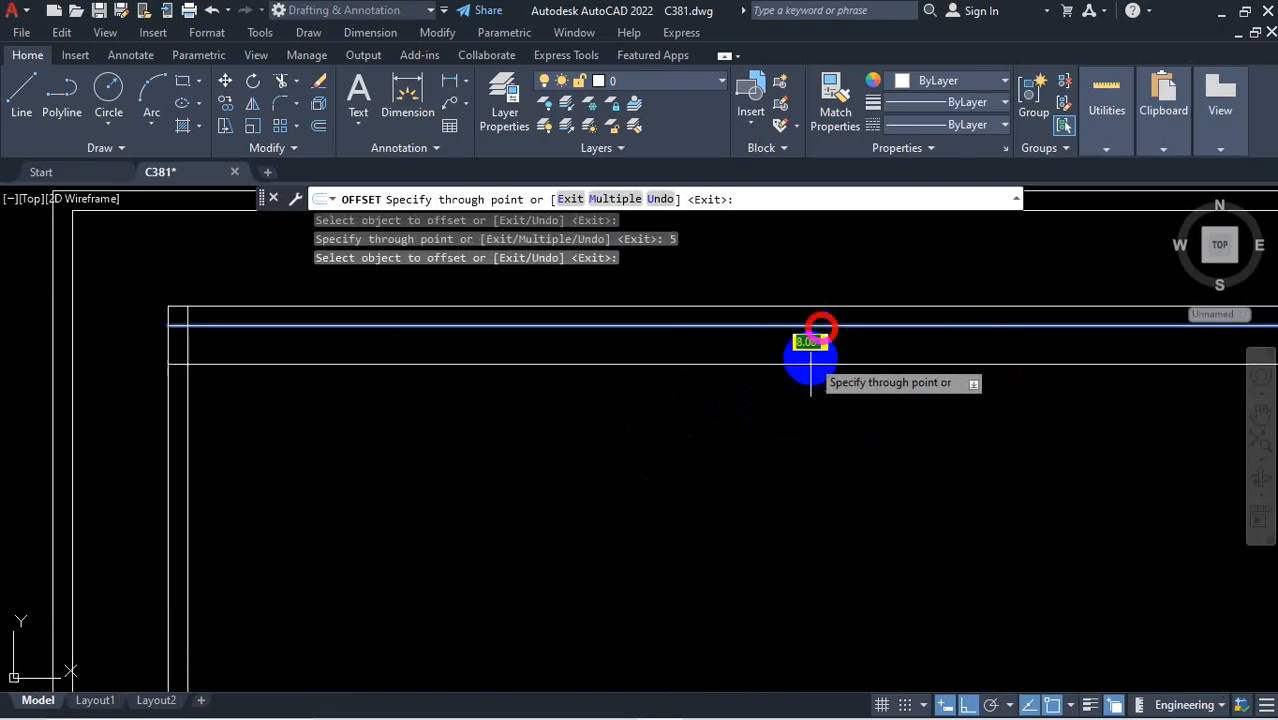
pyautogui.scroll(-3, 818, 335)
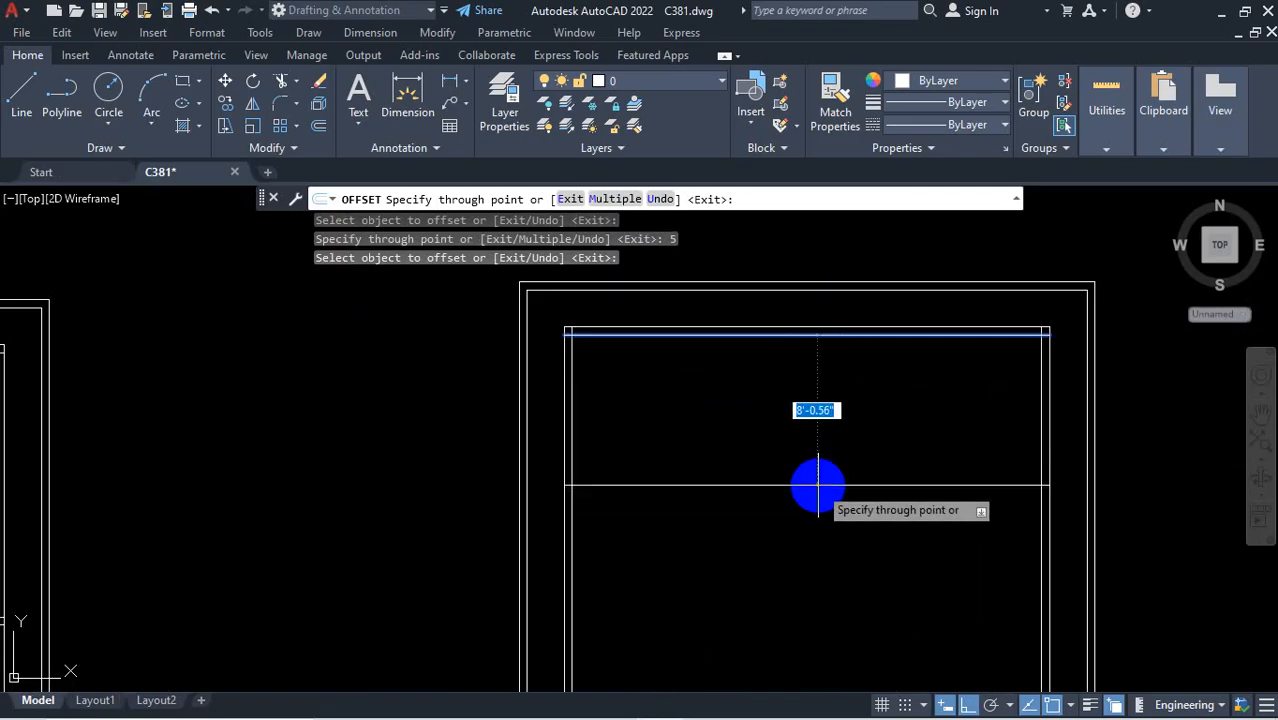
pyautogui.write("14'2")
pyautogui.press('Return')
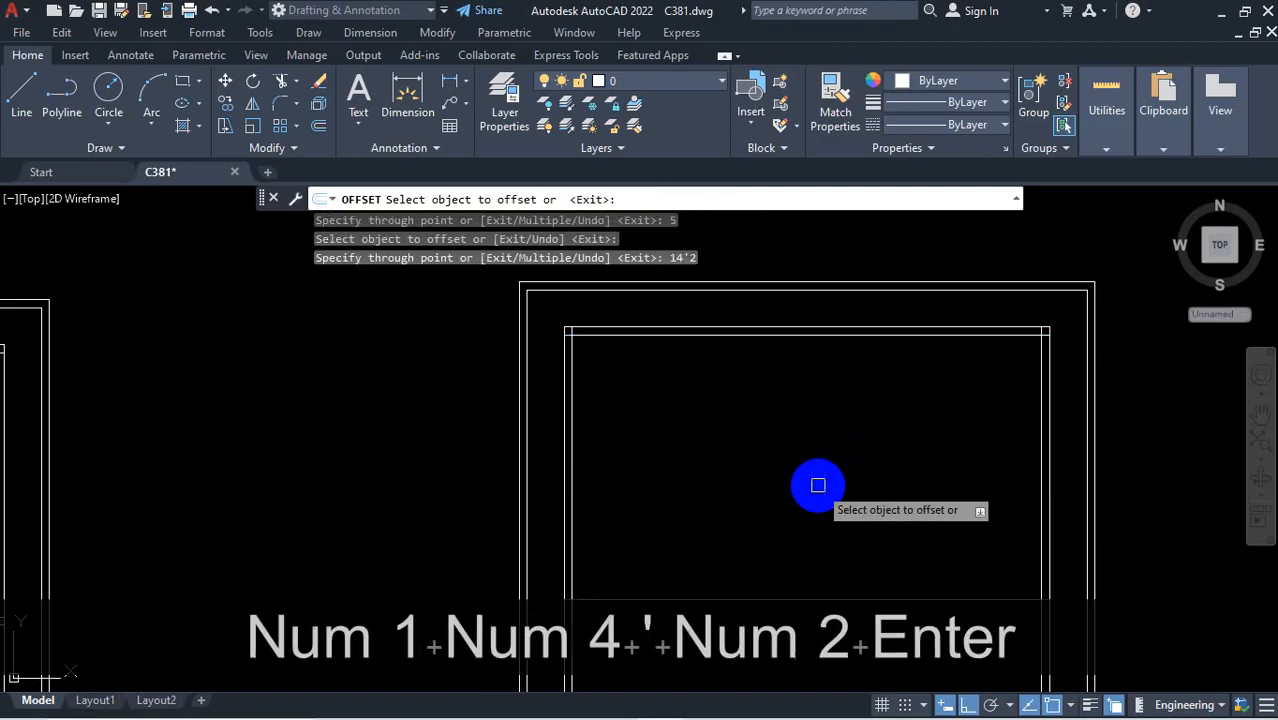
# Offset the middle frame's new horizontal bedroom line downward by 5 inches to form the partition wall
pyautogui.scroll(-3, 830, 450)
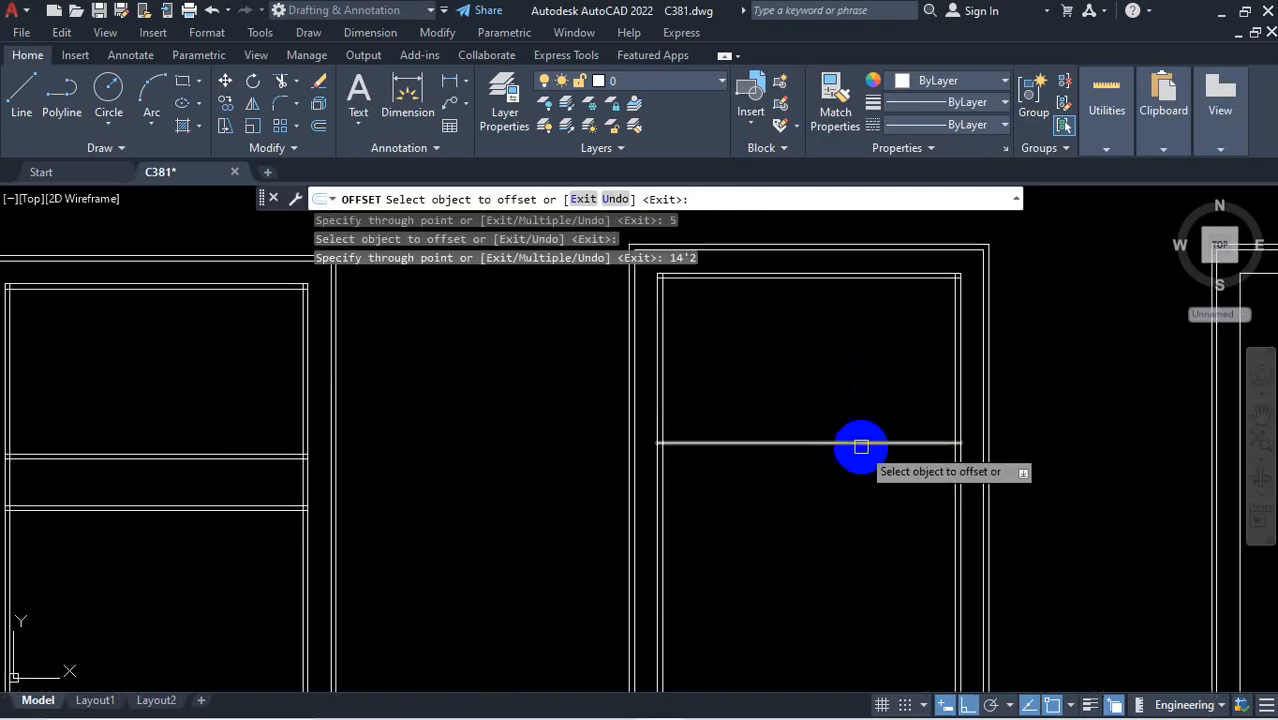
pyautogui.scroll(3, 864, 447)
pyautogui.click(864, 437)
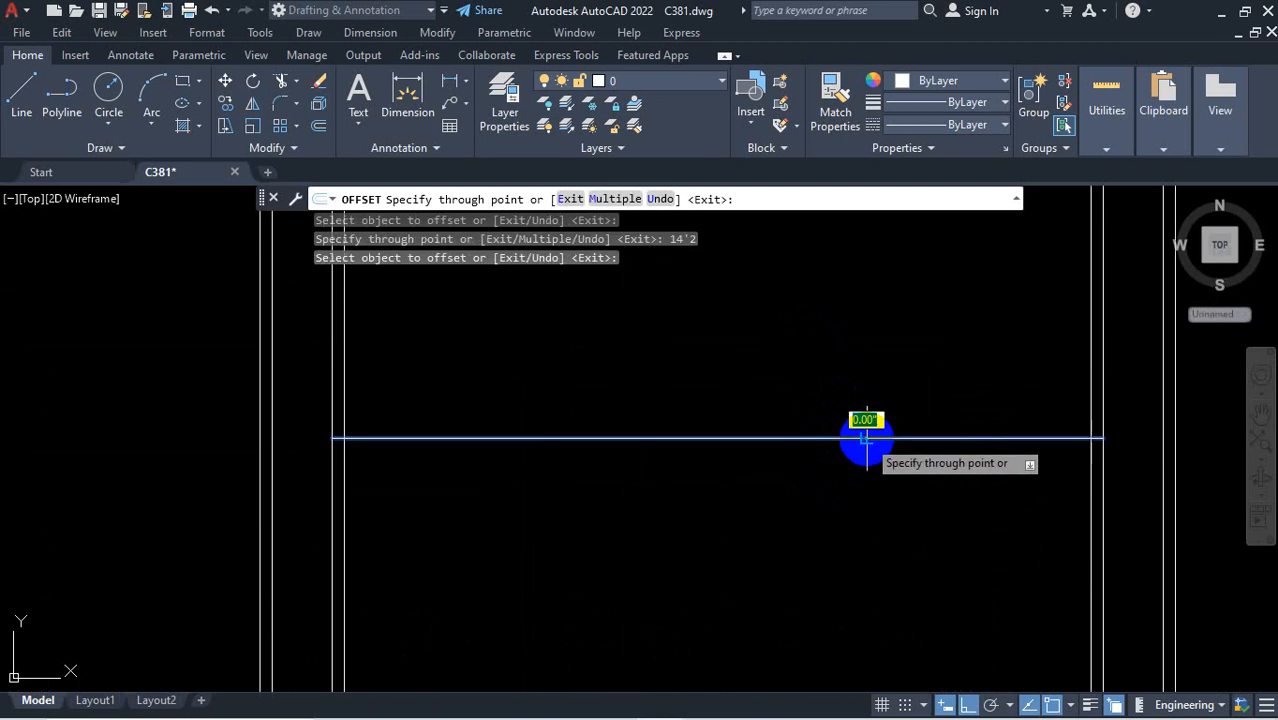
pyautogui.write('5')
pyautogui.press('Return')
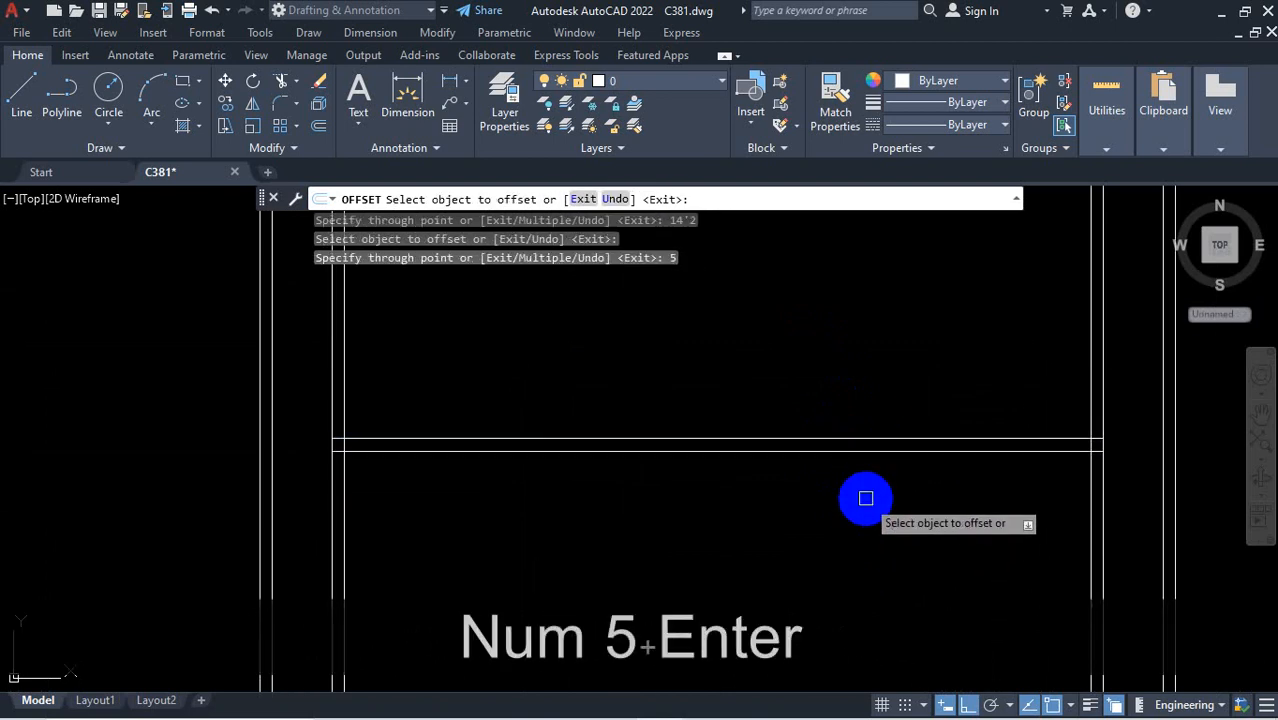
# Offset the lower line of the middle frame's partition wall downward by 4', and offset the resulting line a further 5 inches downward
pyautogui.scroll(-3, 855, 400)
pyautogui.scroll(3, 876, 434)
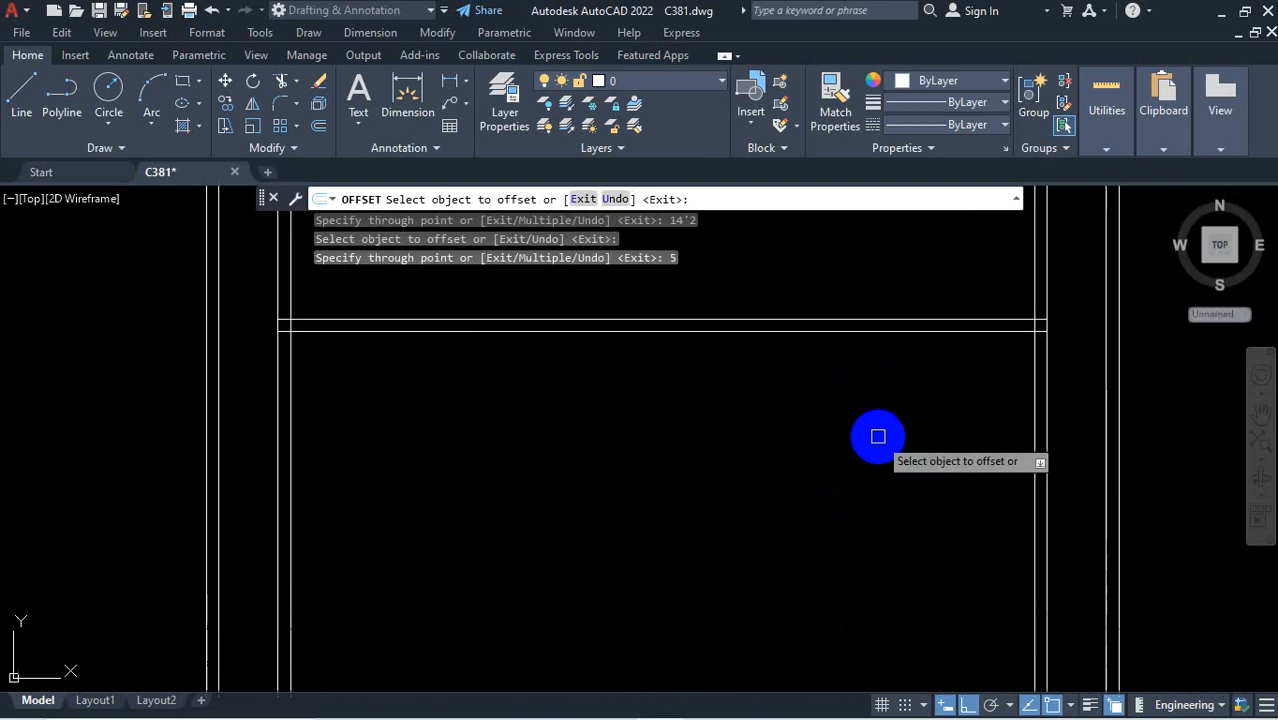
pyautogui.click(905, 332)
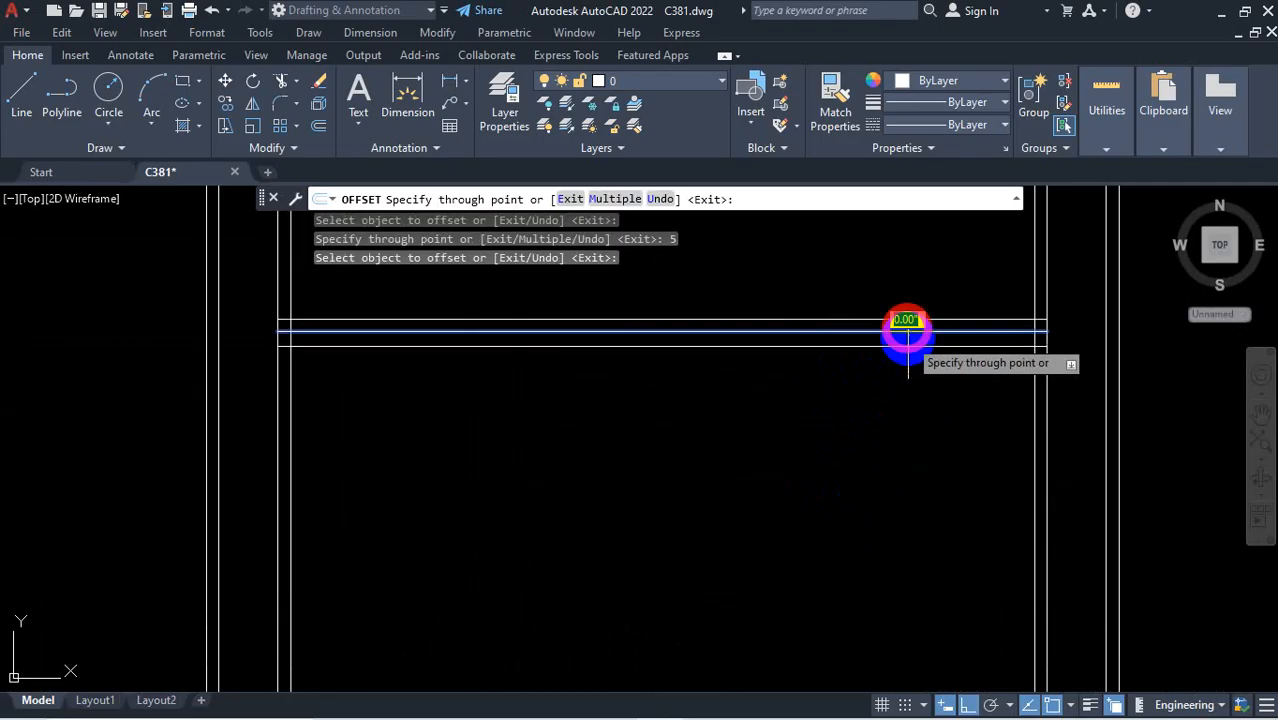
pyautogui.write("4'")
pyautogui.press('Return')
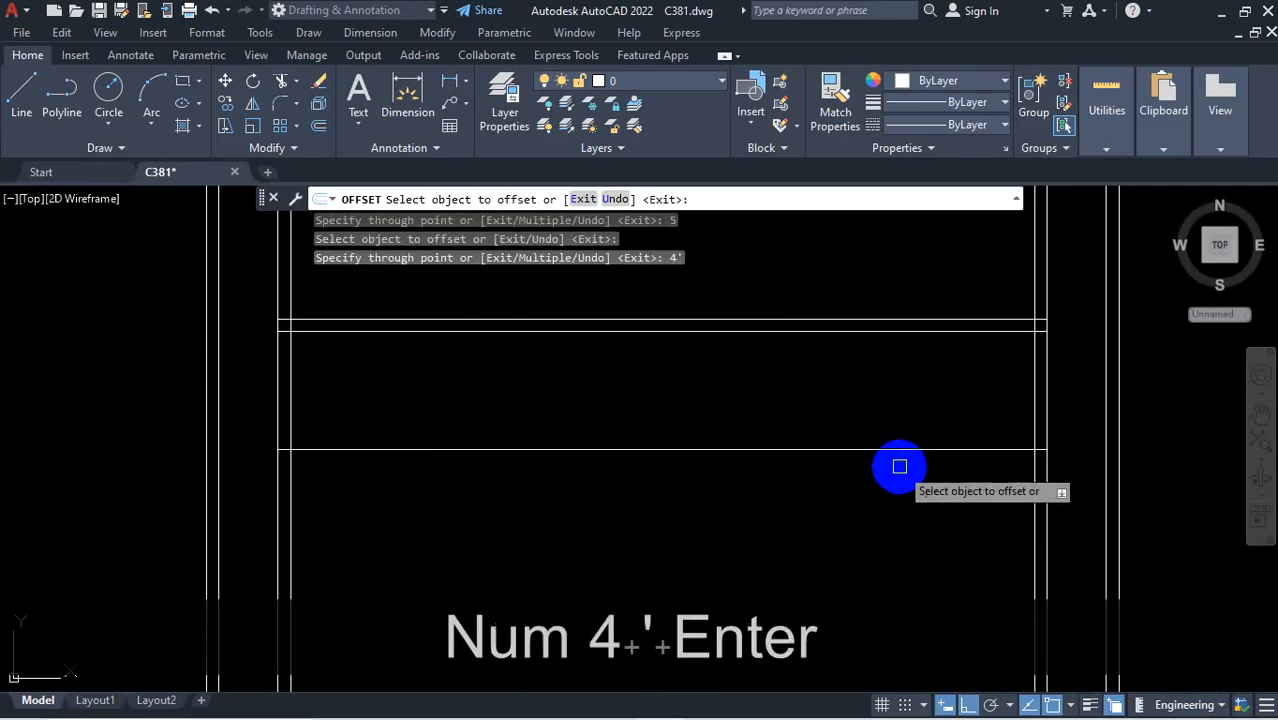
pyautogui.click(898, 450)
pyautogui.write('5')
pyautogui.press('Return')
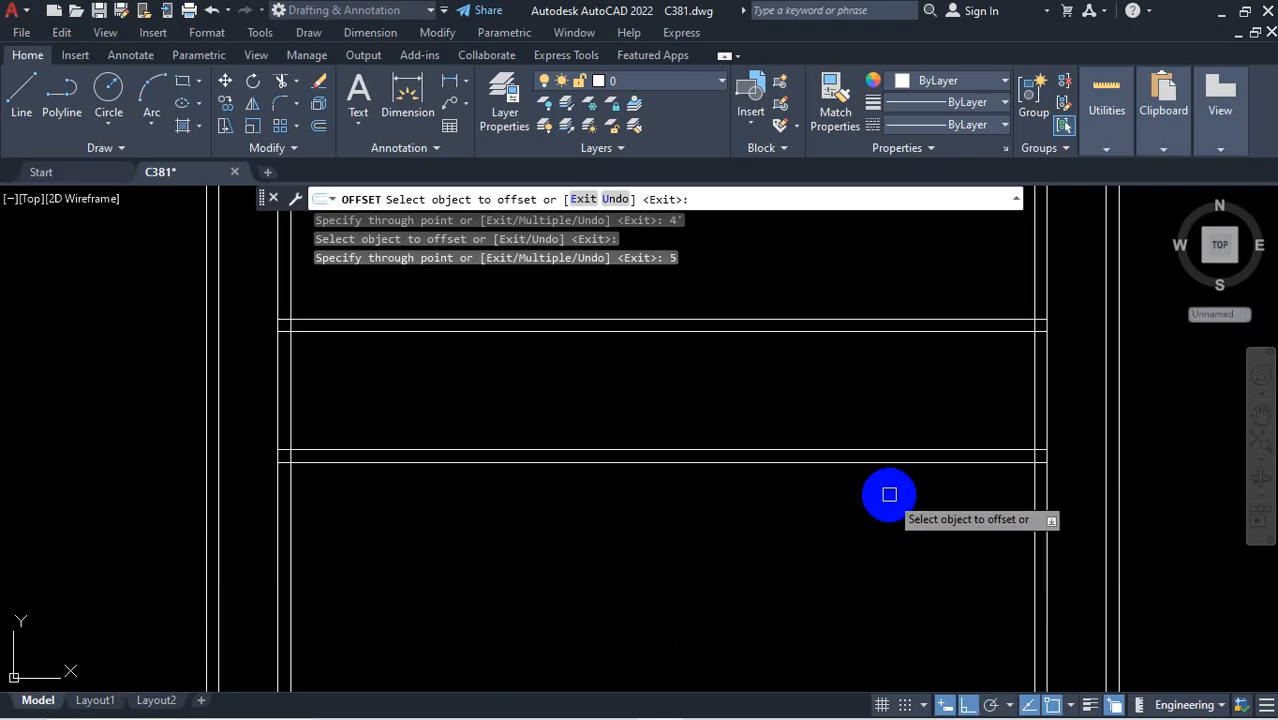
# Switch to the floor plan PDF and examine the upper and lower walls bounding the left master bedroom
pyautogui.moveTo(870, 700)
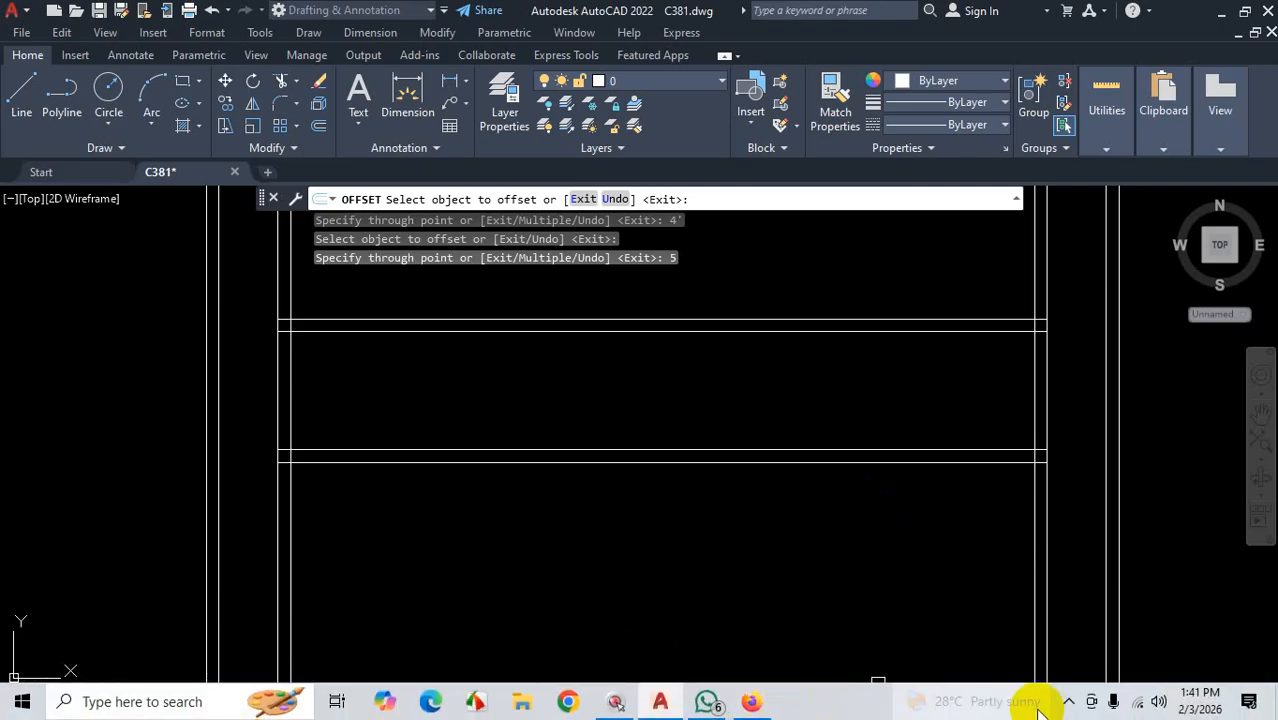
pyautogui.click(1067, 701)
pyautogui.hotkey('ctrl', '1')
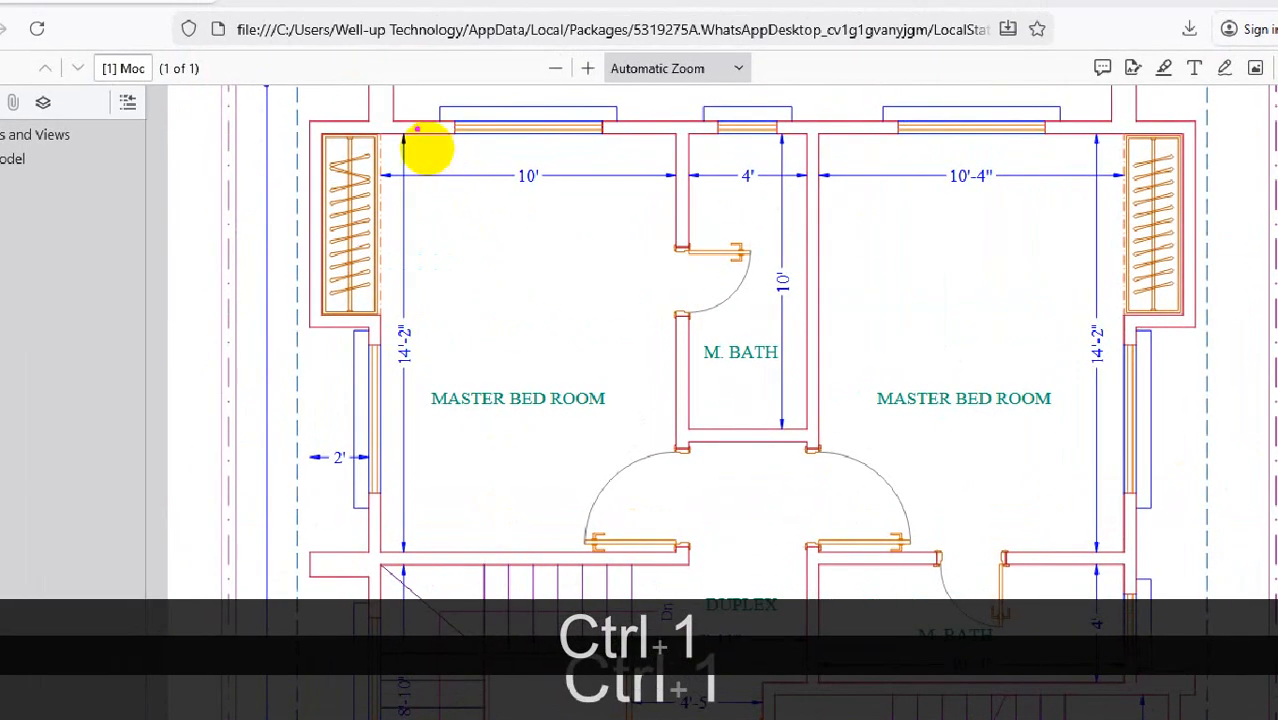
pyautogui.moveTo(413, 138); pyautogui.dragTo(643, 129)
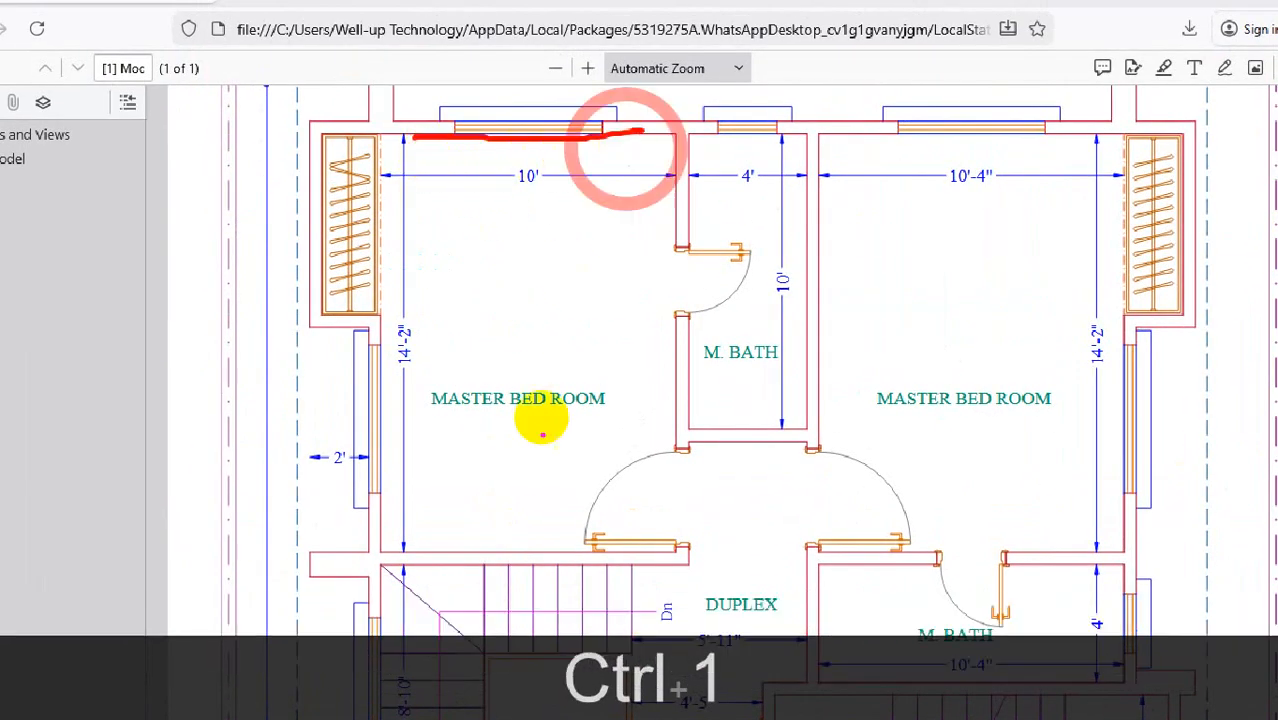
pyautogui.moveTo(393, 551); pyautogui.dragTo(670, 552)
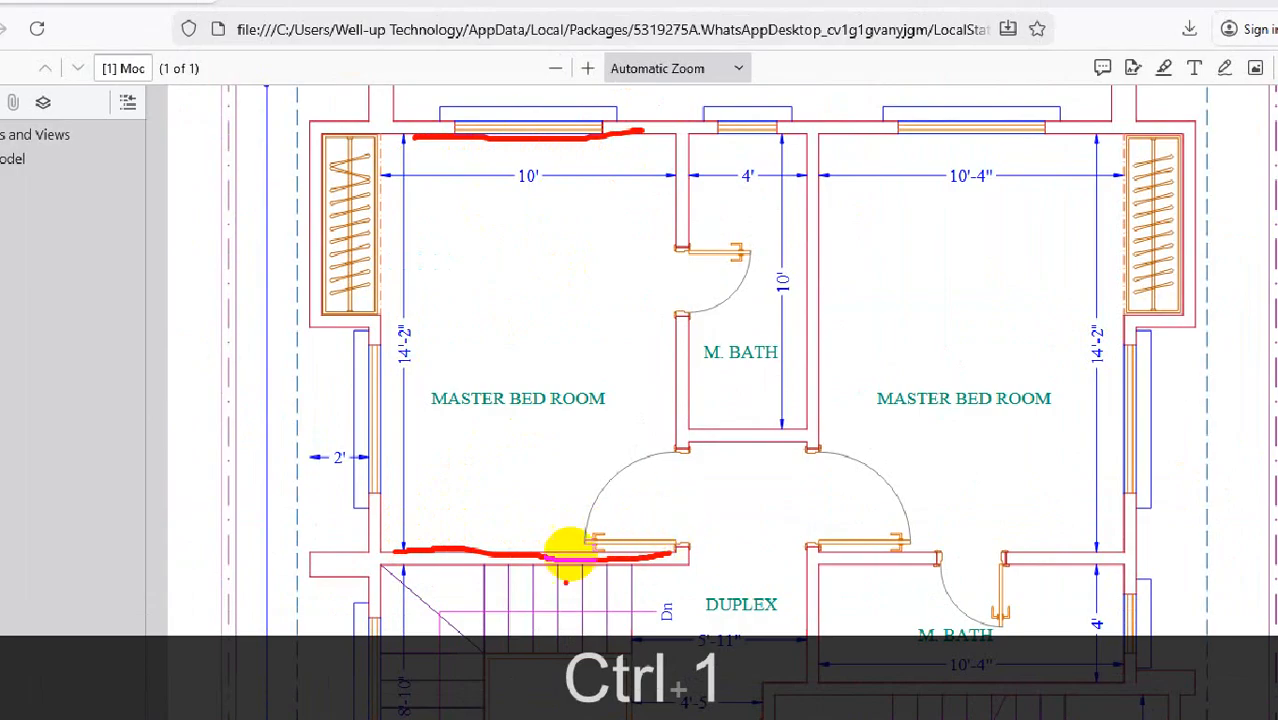
pyautogui.moveTo(436, 566); pyautogui.dragTo(528, 556)
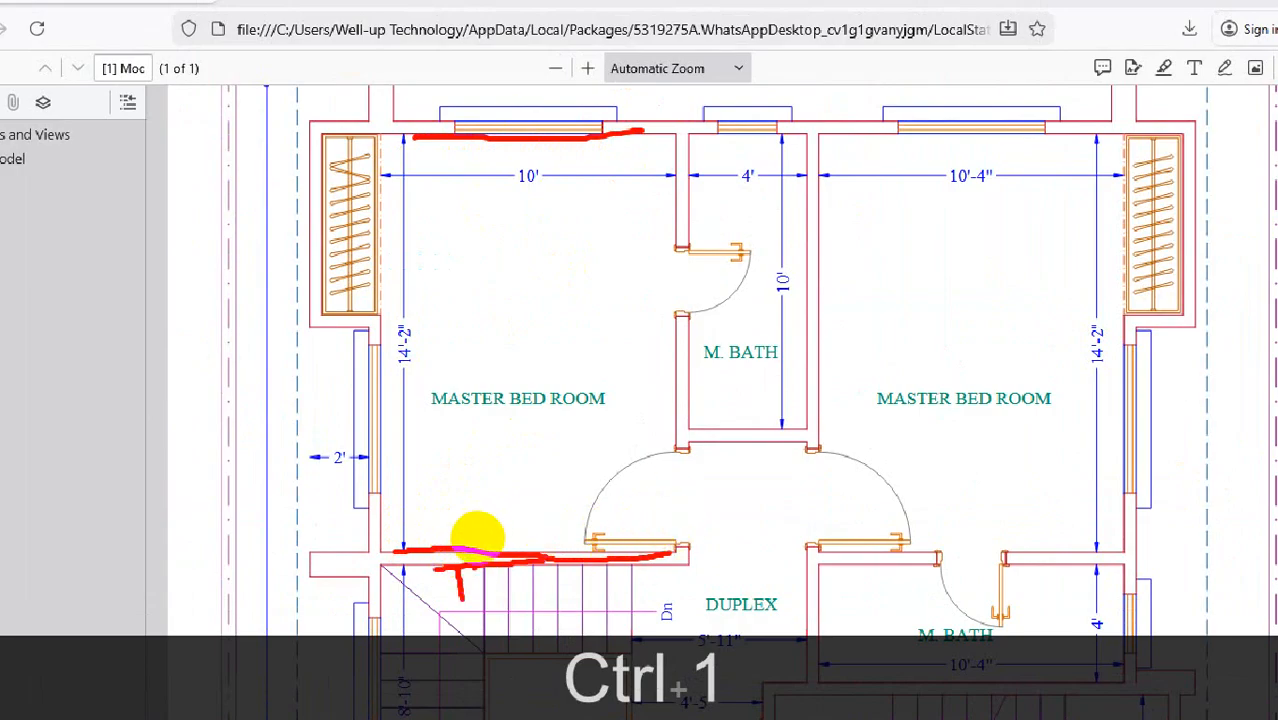
pyautogui.press('Escape')
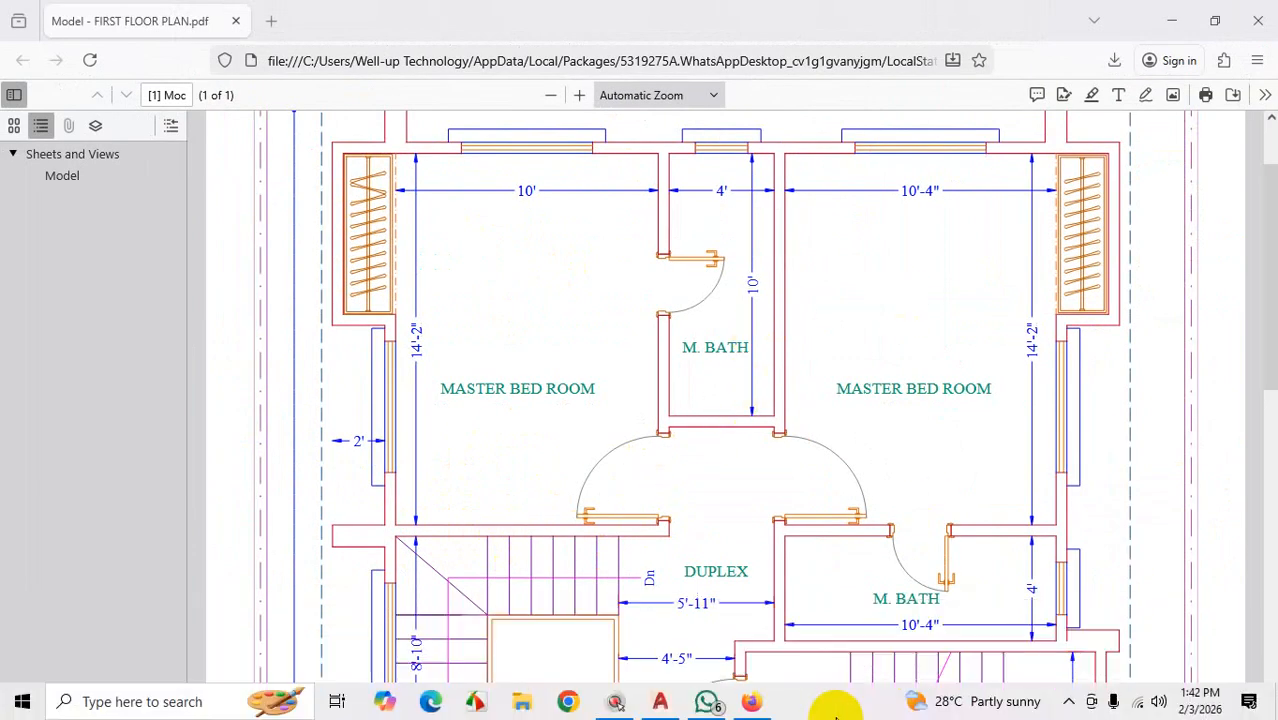
# Examine how the left master bedroom's side walls meet the partition wall above the staircase in the floor plan
pyautogui.click(1070, 703)
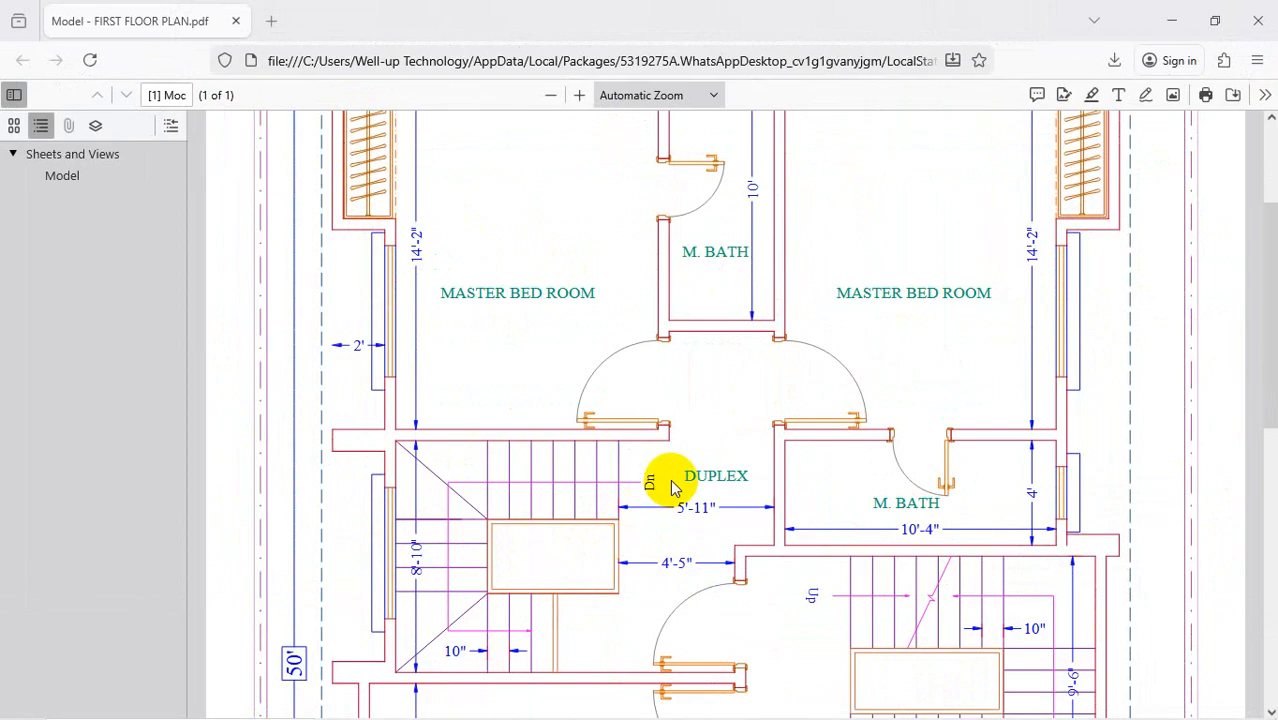
pyautogui.scroll(1, 672, 486)
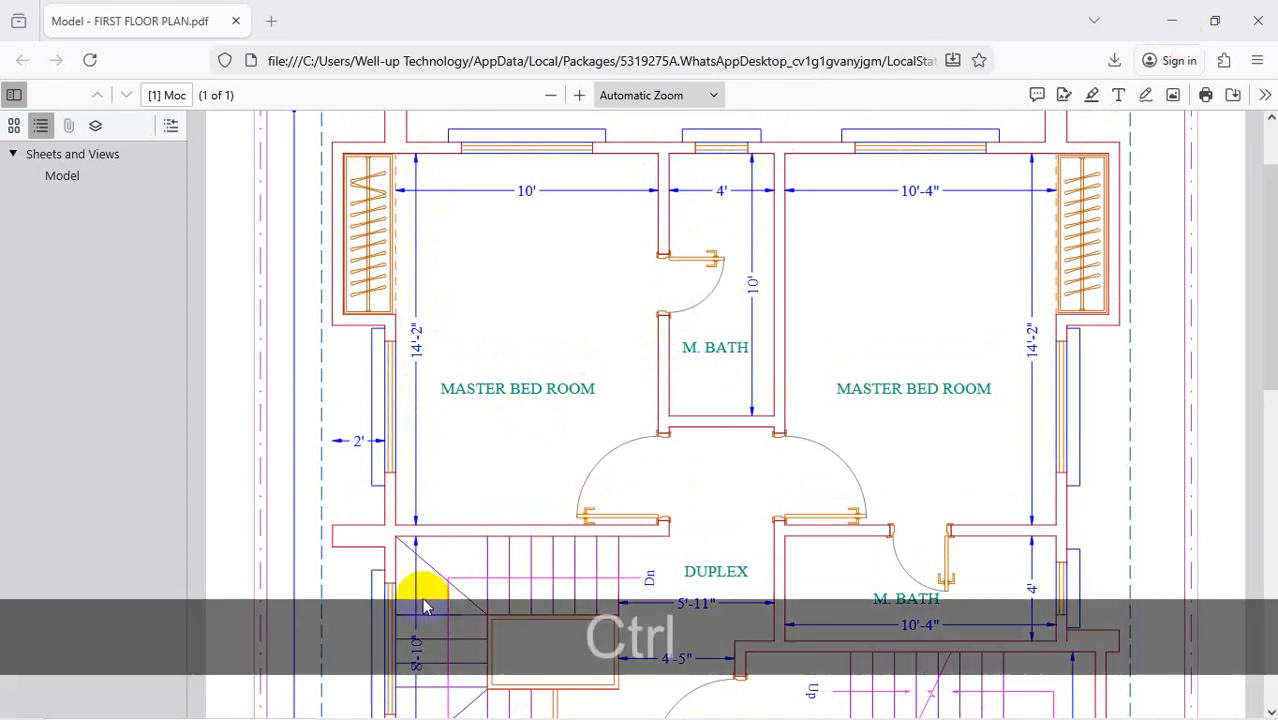
pyautogui.hotkey('ctrl', '1')
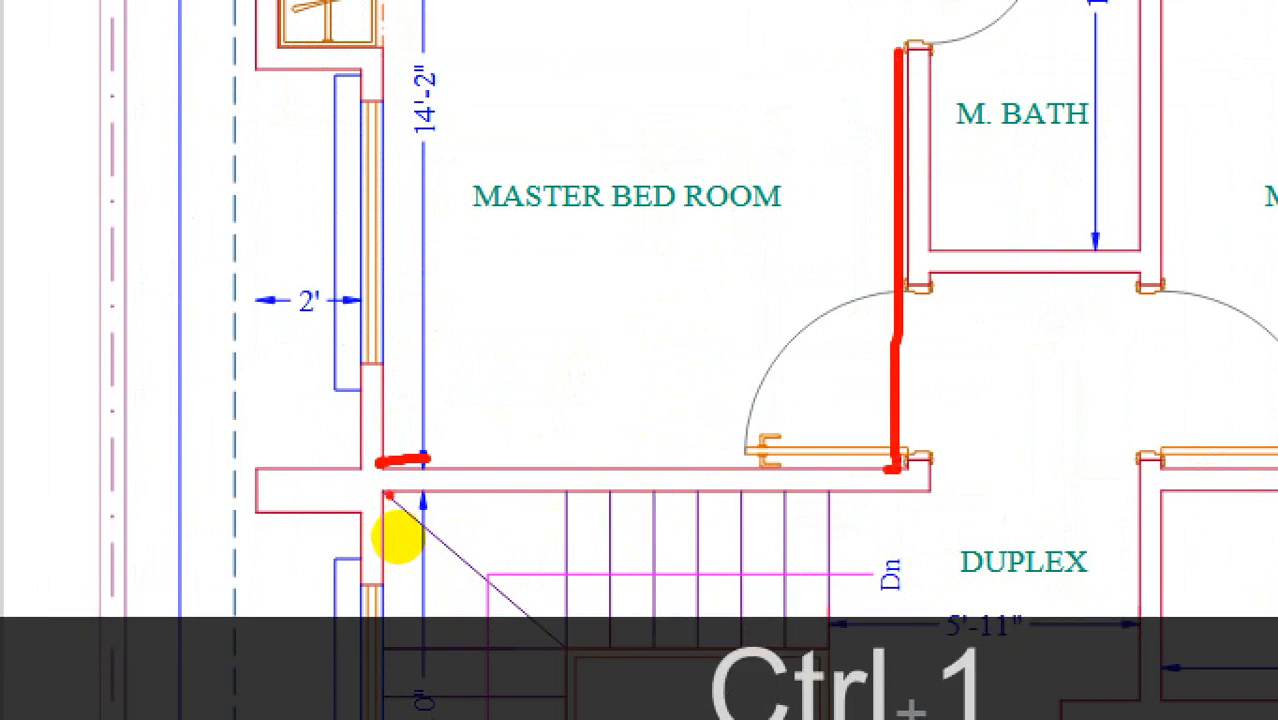
pyautogui.moveTo(399, 554); pyautogui.dragTo(415, 627)
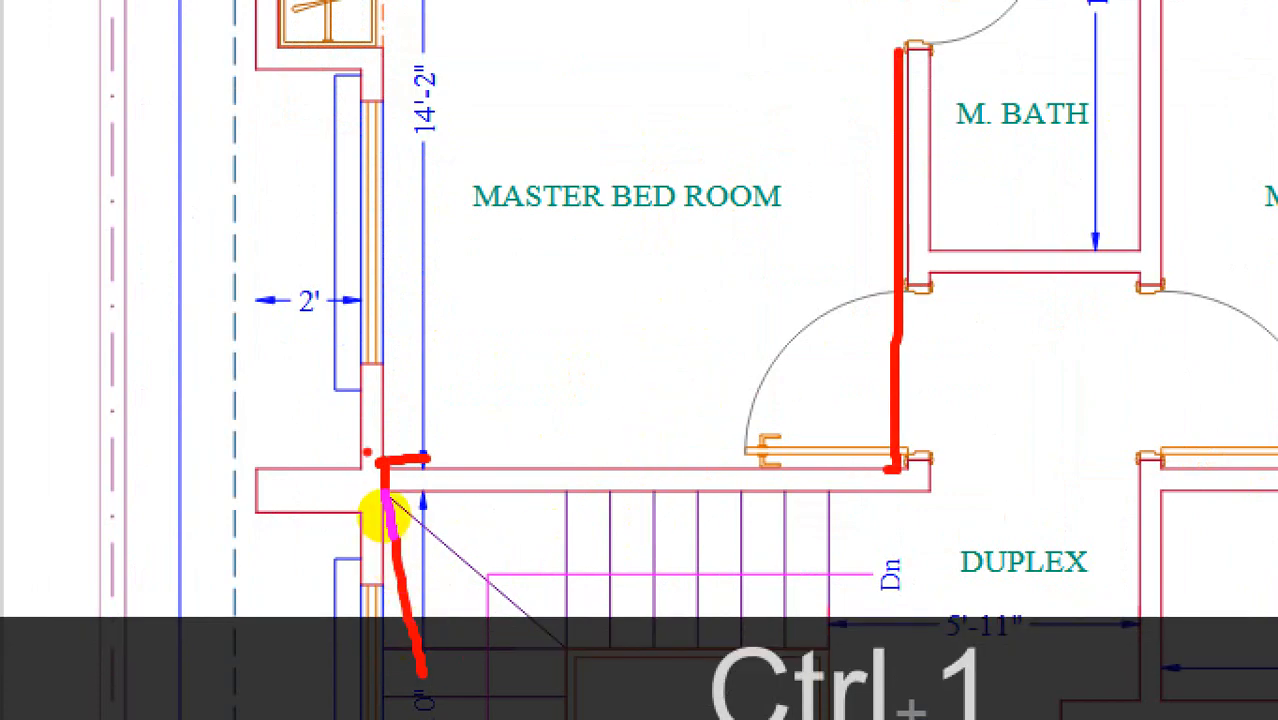
pyautogui.press('Escape')
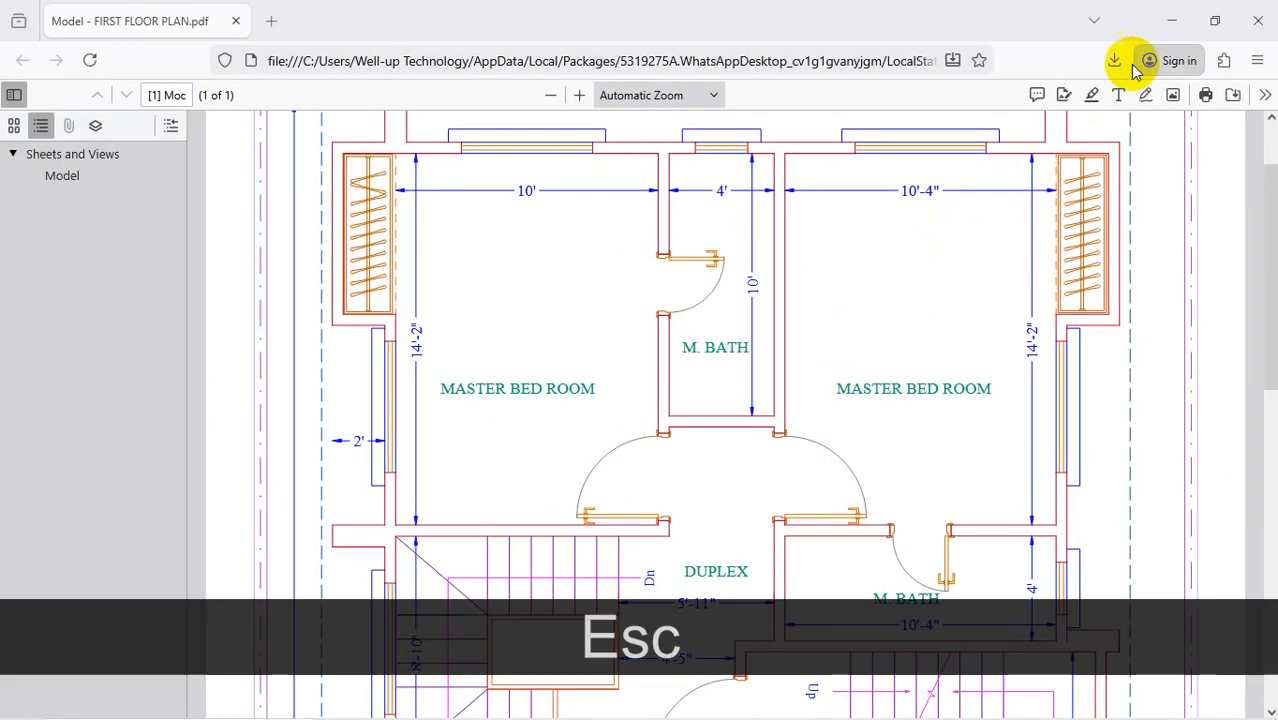
# Return to the AutoCAD drawing and examine the junction of the inner left wall line with the upper partition wall
pyautogui.click(1166, 26)
pyautogui.scroll(3, 502, 425)
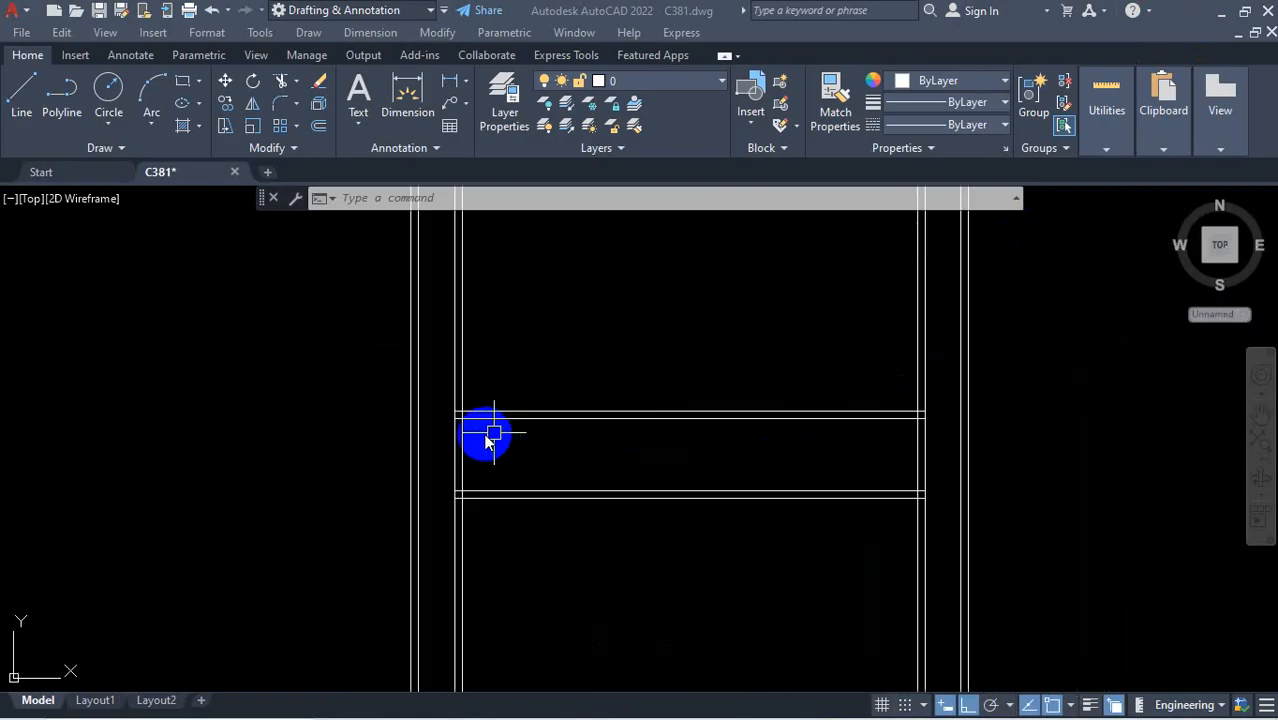
pyautogui.scroll(3, 470, 375)
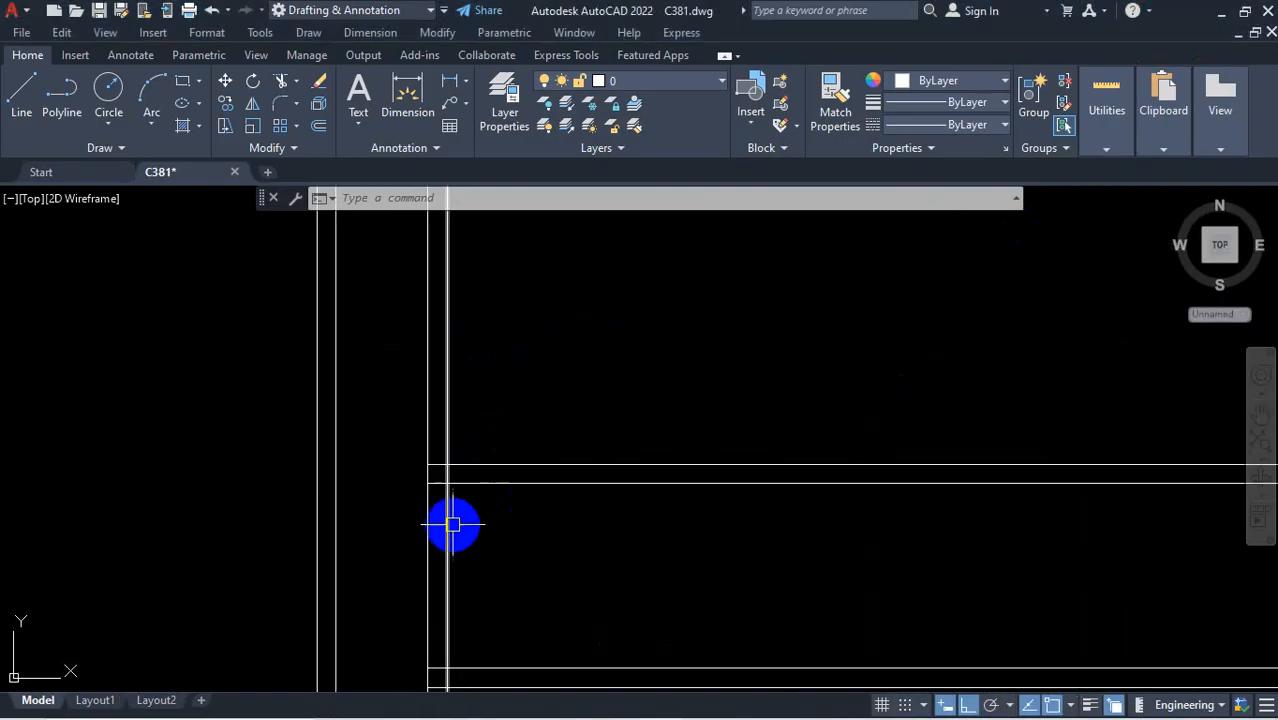
pyautogui.hotkey('ctrl', '1')
pyautogui.click(445, 545)
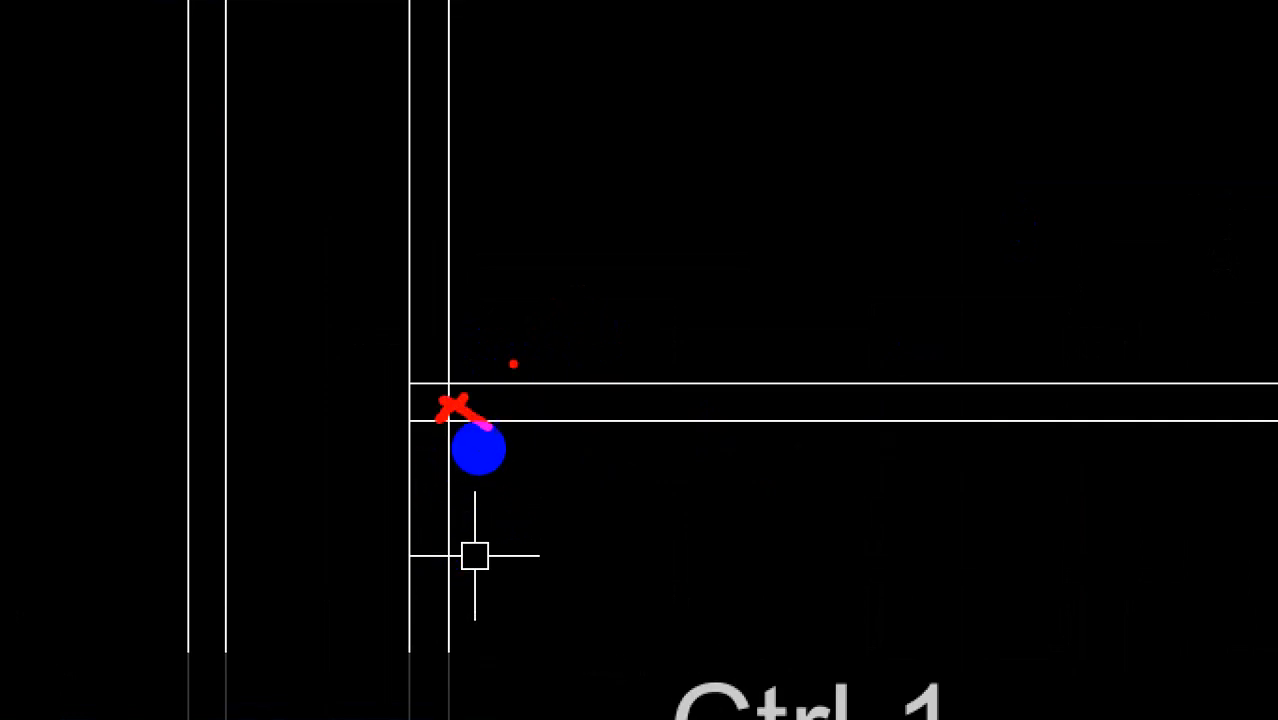
pyautogui.moveTo(445, 29); pyautogui.dragTo(438, 308)
pyautogui.moveTo(468, 155); pyautogui.dragTo(959, 142)
pyautogui.moveTo(926, 95); pyautogui.dragTo(1062, 169)
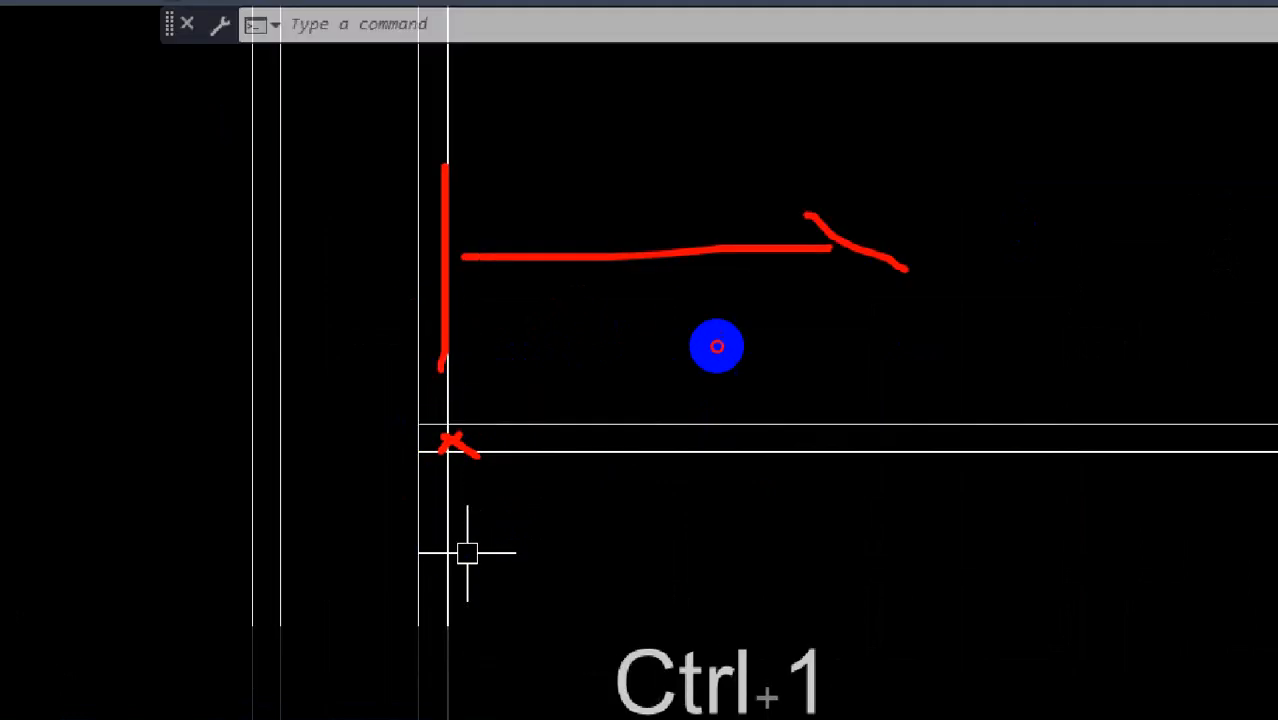
pyautogui.moveTo(908, 268); pyautogui.dragTo(778, 302)
pyautogui.moveTo(825, 222); pyautogui.dragTo(825, 268)
pyautogui.press('Escape')
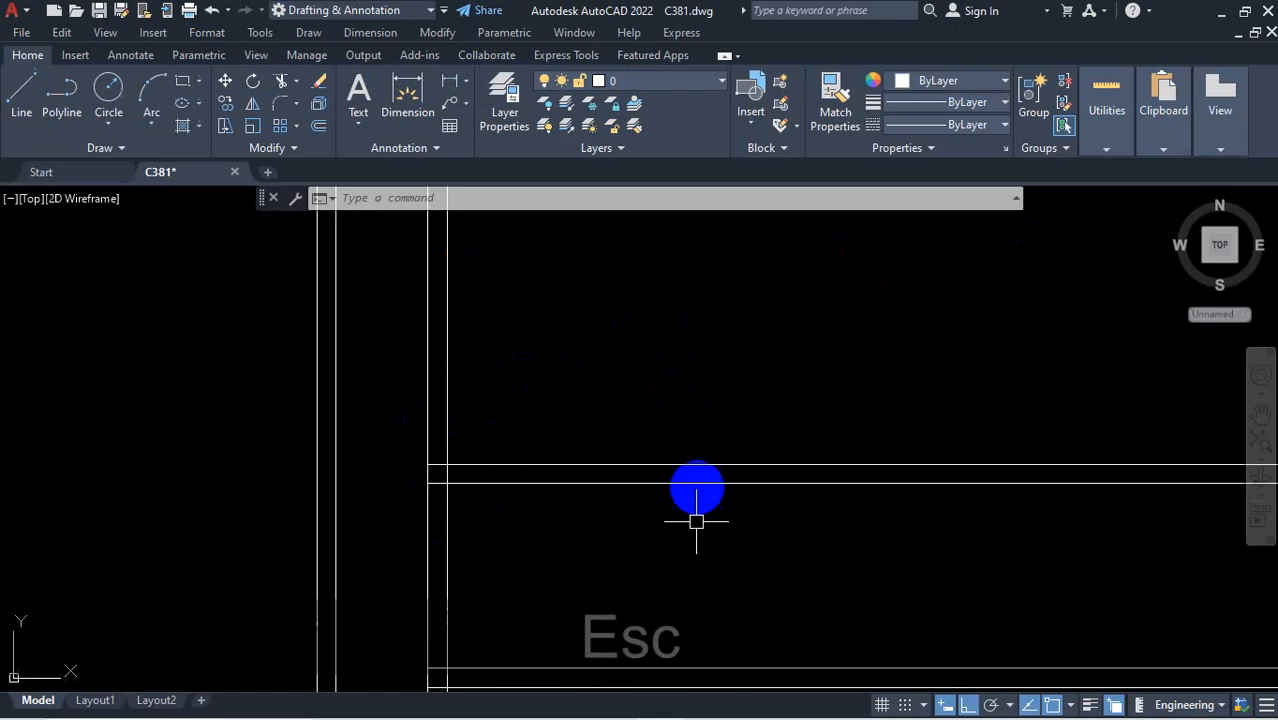
# Check the master bedroom in the floor plan PDF again and compare it with the inner left wall line in AutoCAD
pyautogui.click(751, 701)
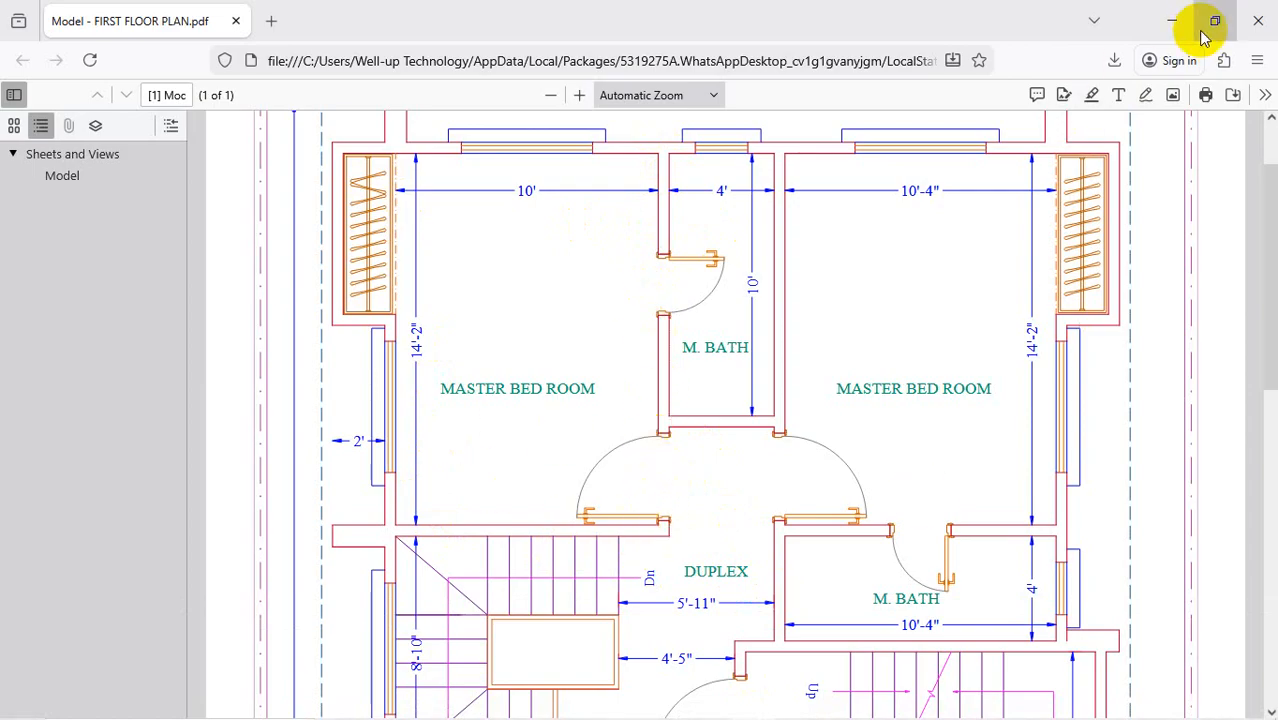
pyautogui.click(1171, 20)
pyautogui.scroll(-8, 545, 505)
pyautogui.scroll(4, 582, 461)
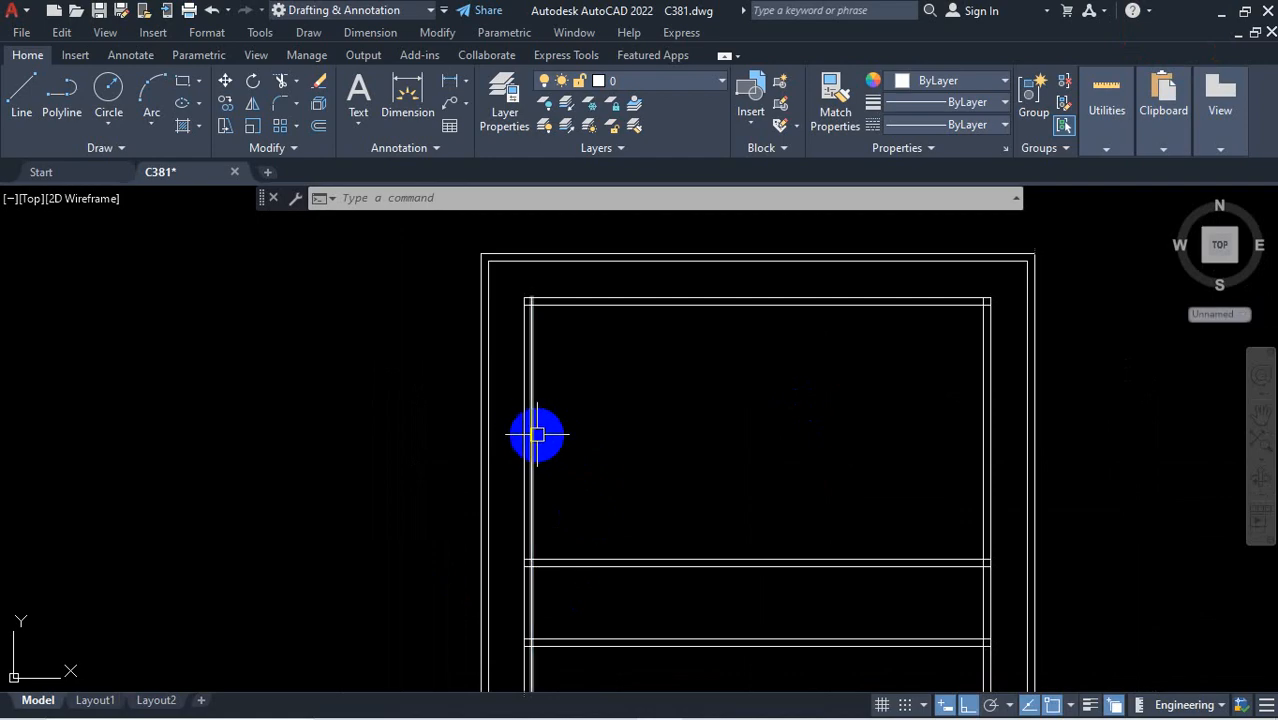
pyautogui.scroll(-4, 640, 420)
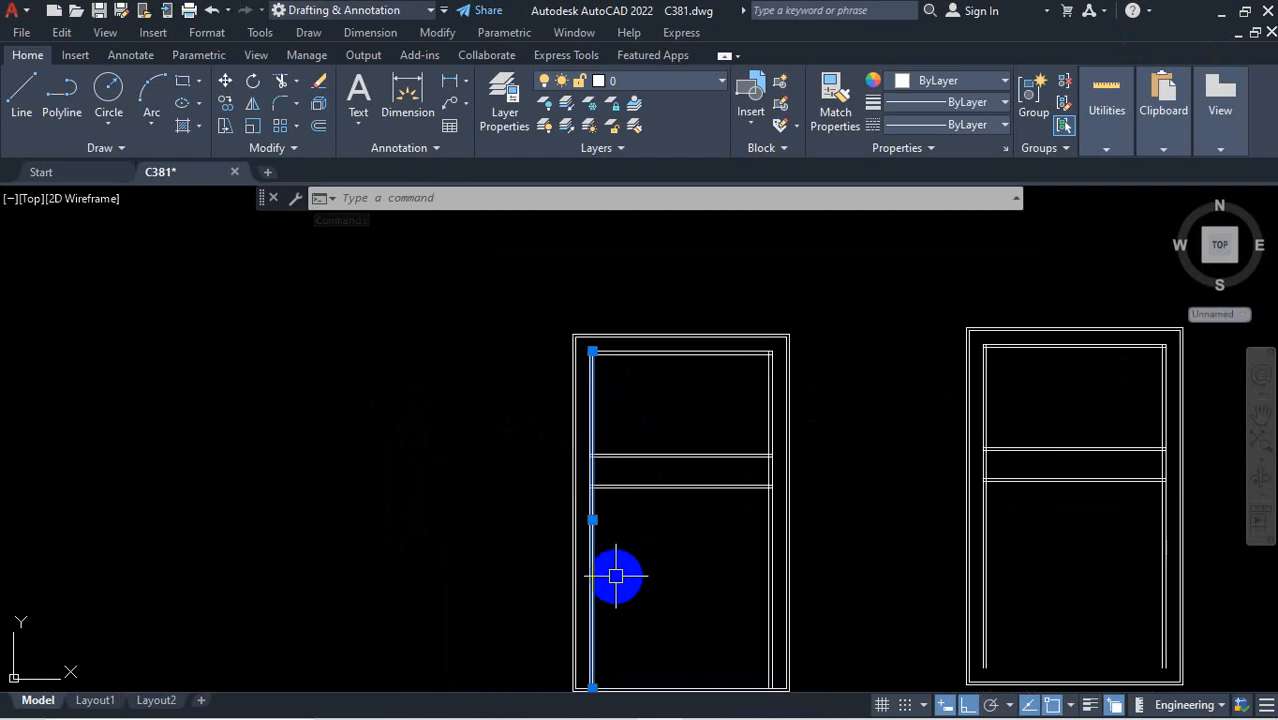
pyautogui.press('Escape')
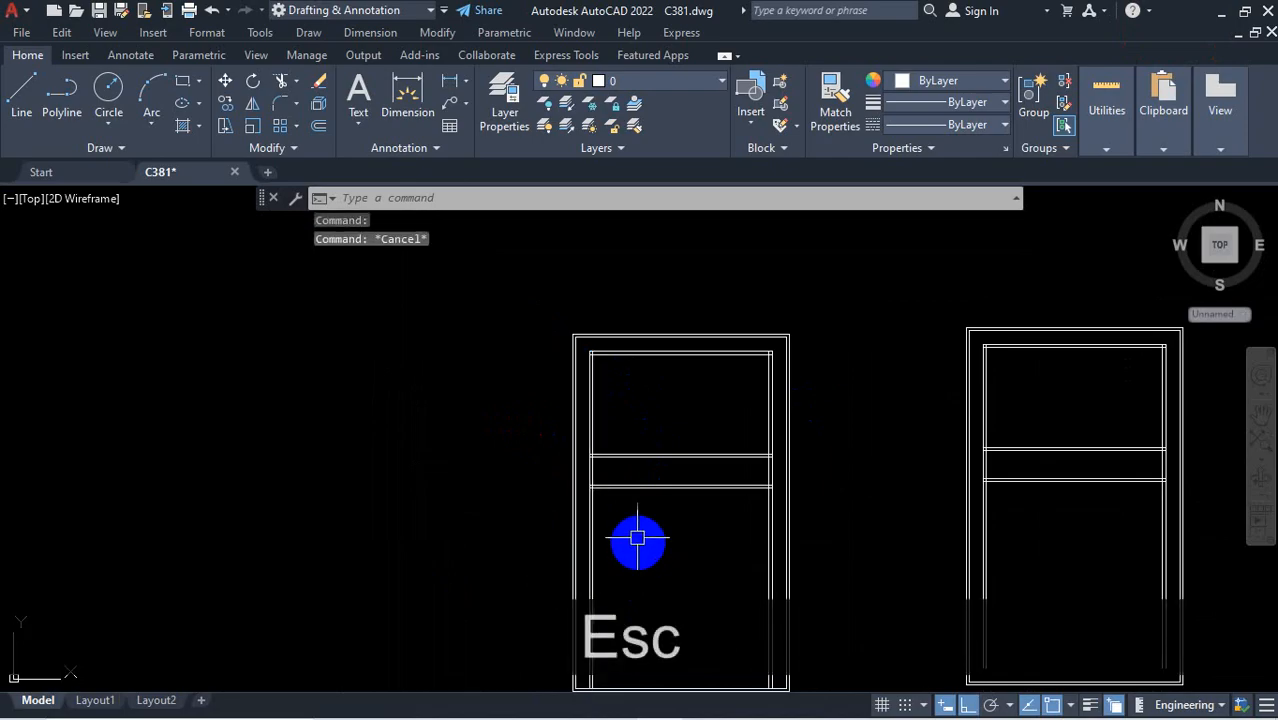
# Trim the inner left wall line between the two lines of the upper partition wall
pyautogui.scroll(5, 590, 460)
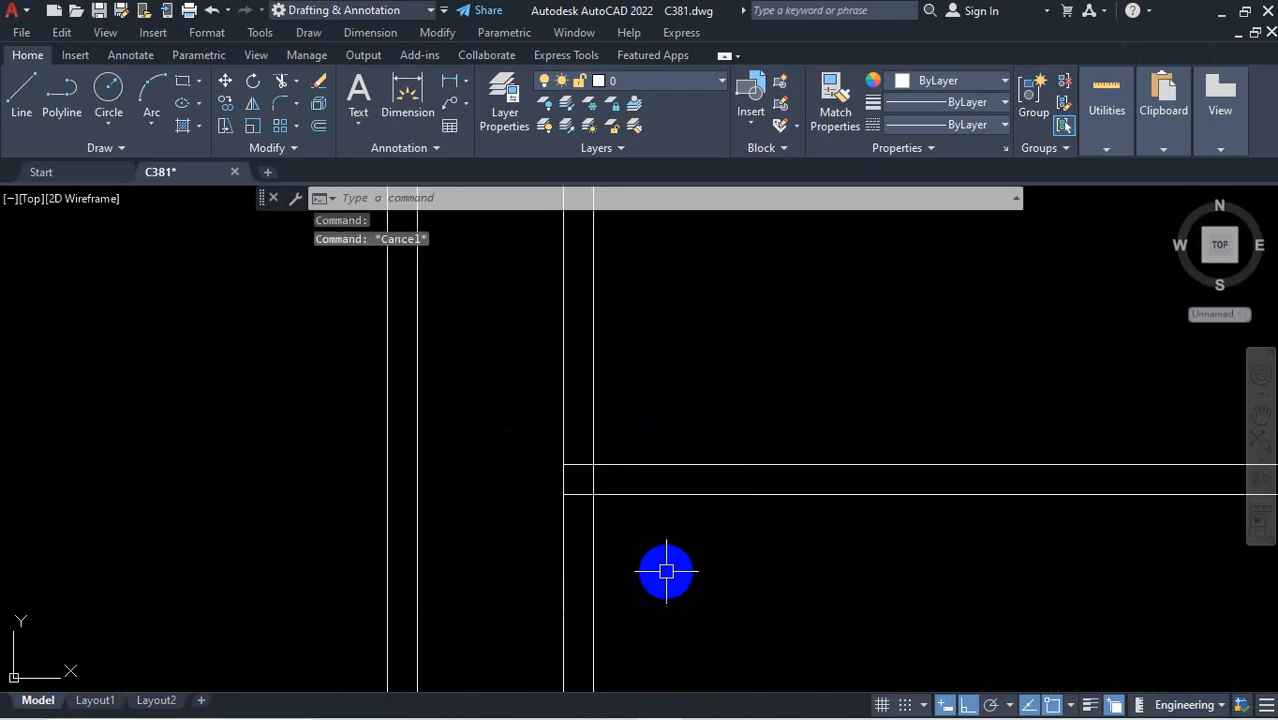
pyautogui.write('tr')
pyautogui.press('Return')
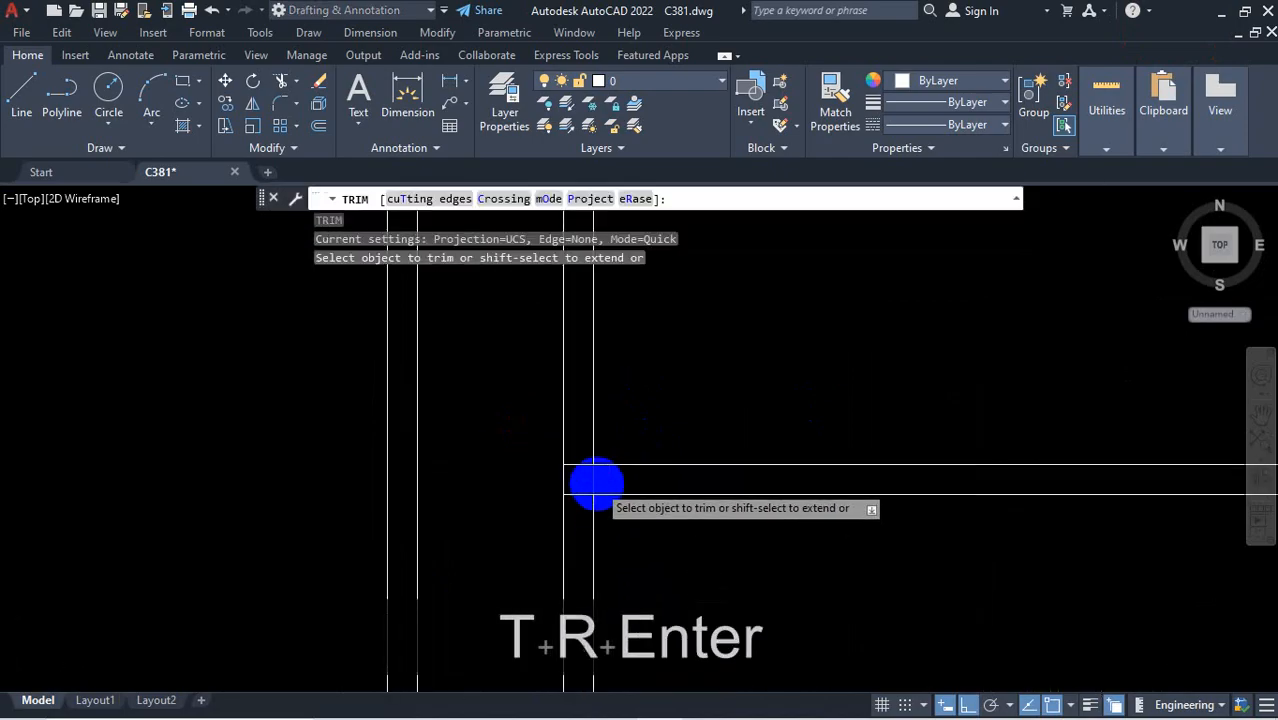
pyautogui.scroll(2, 595, 485)
pyautogui.click(591, 480)
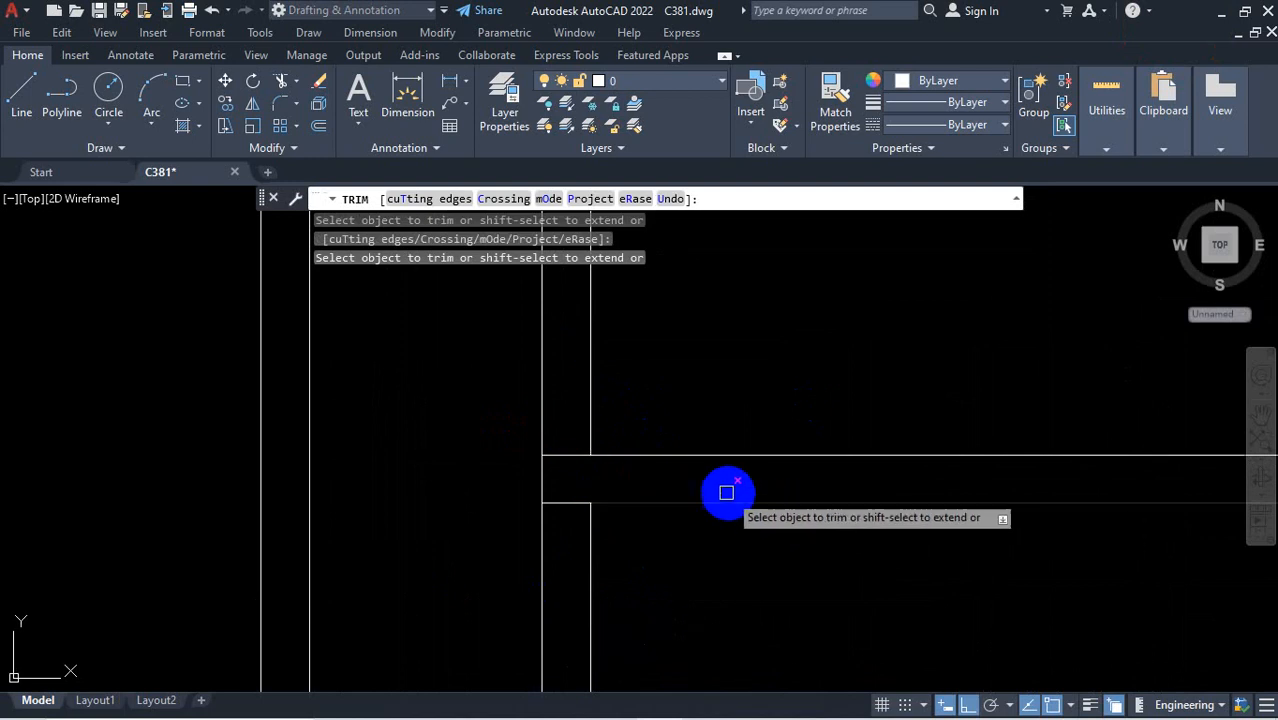
pyautogui.scroll(-2, 720, 515)
pyautogui.press('Escape')
pyautogui.scroll(-3, 858, 615)
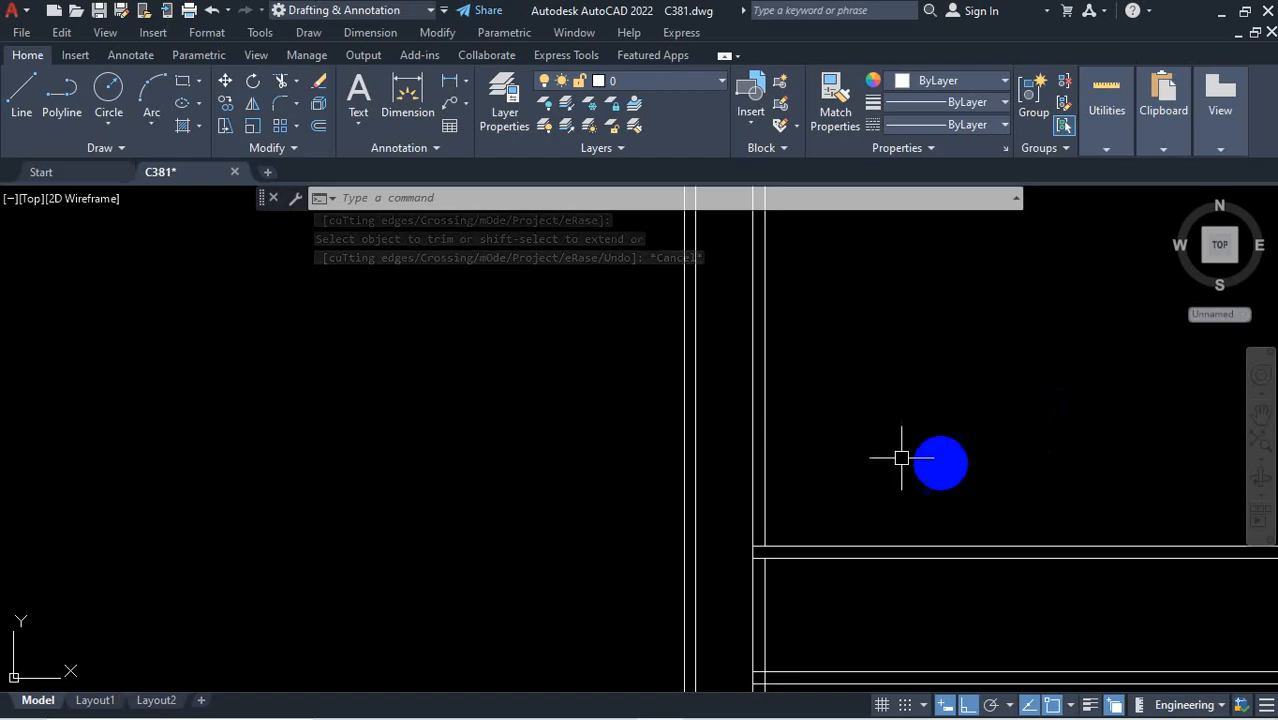
# Offset the upper room's inner left wall line 10' to the right for the master bedroom's width
pyautogui.scroll(-2, 668, 485)
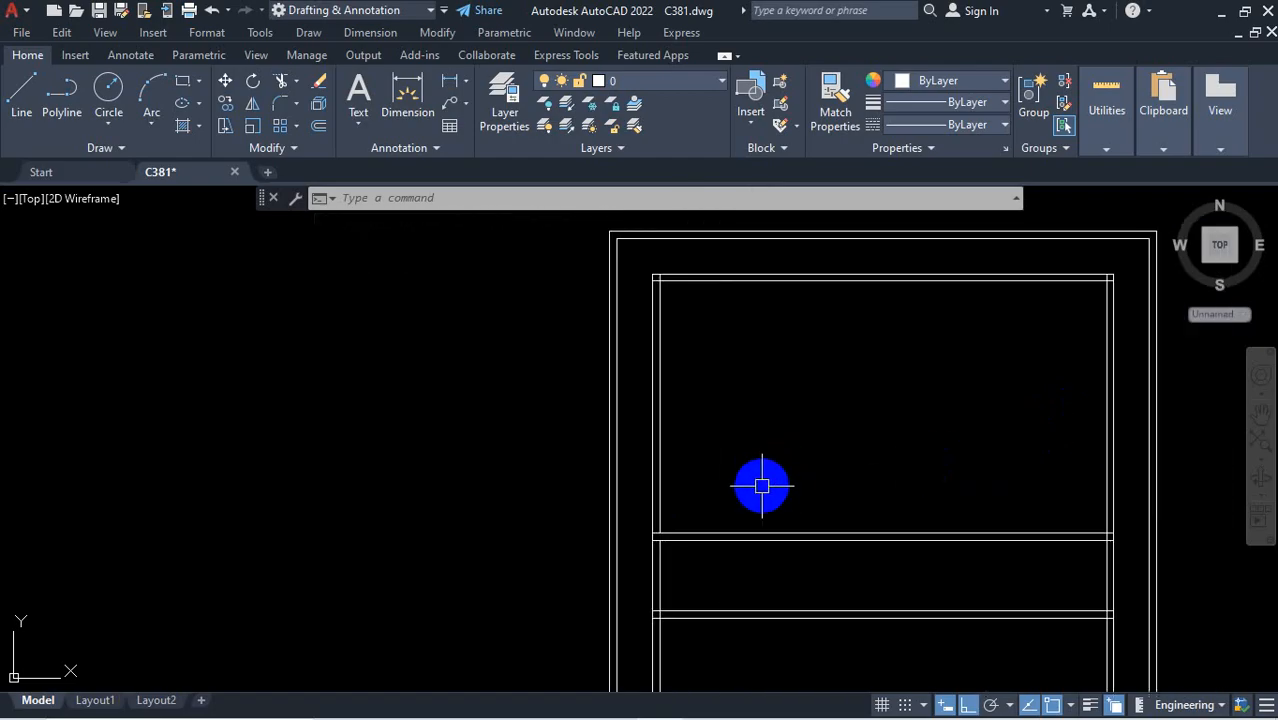
pyautogui.write('o')
pyautogui.press('Return')
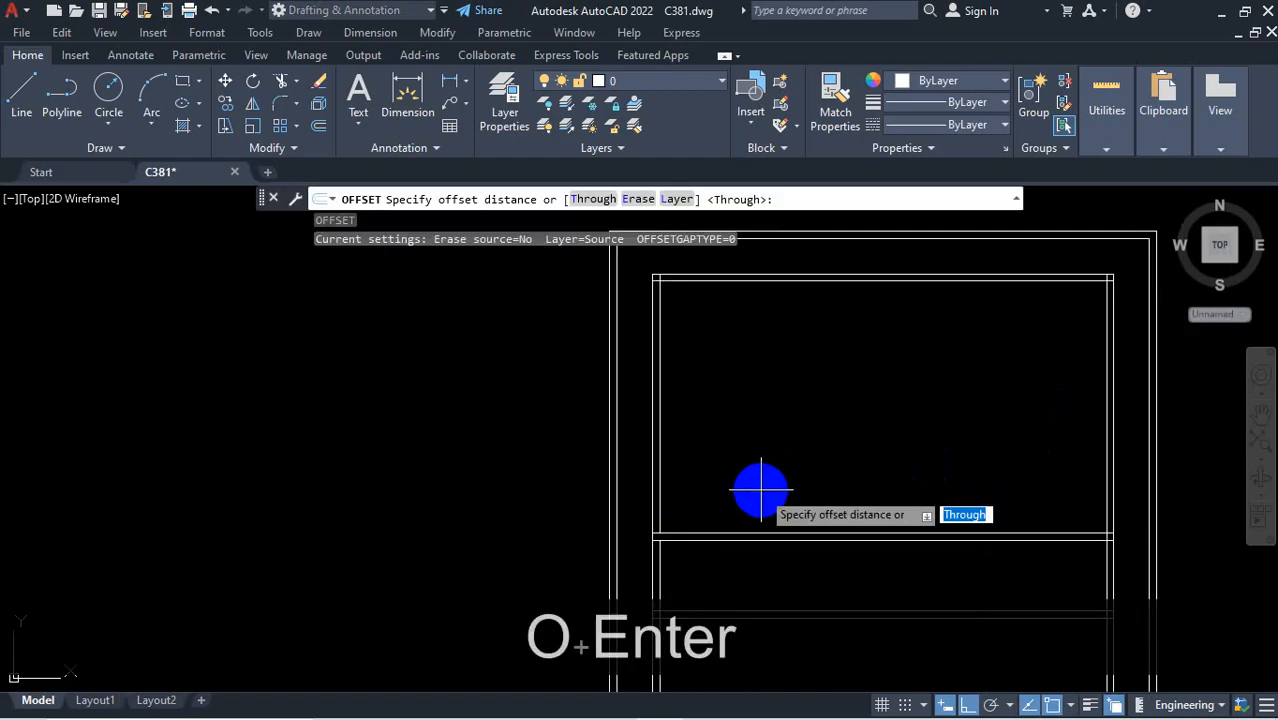
pyautogui.press('Return')
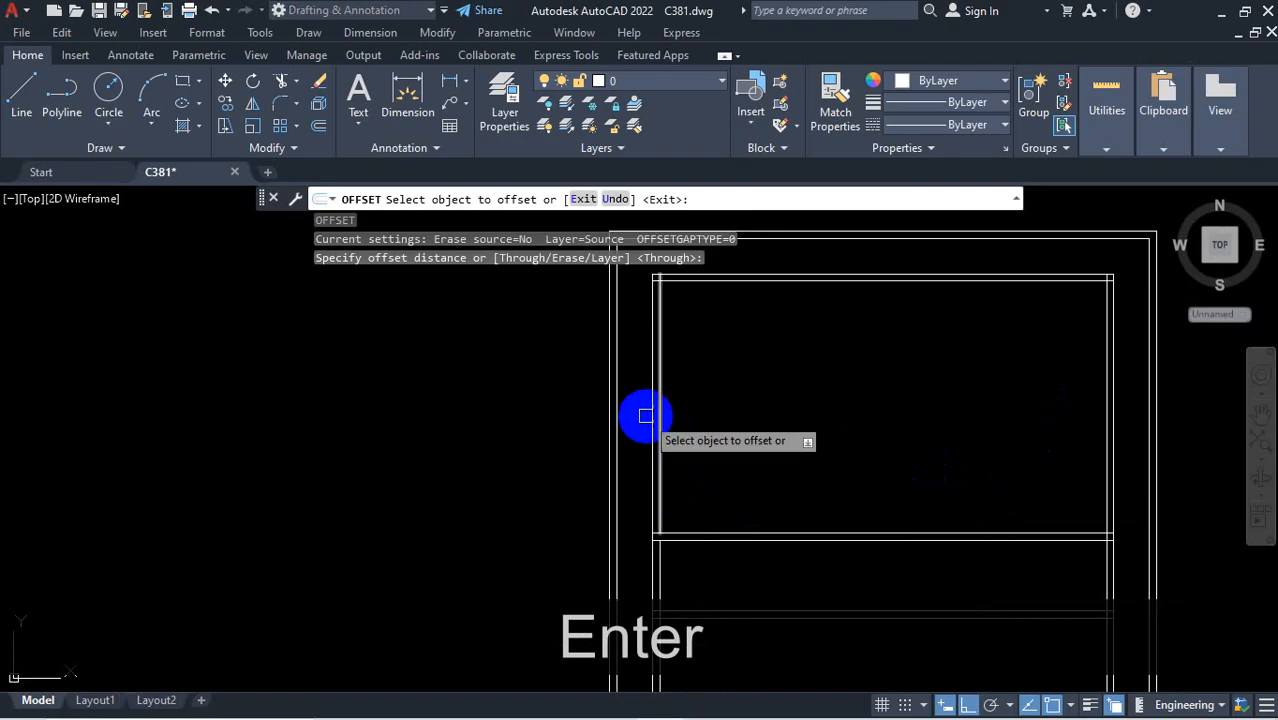
pyautogui.scroll(2, 645, 414)
pyautogui.click(682, 414)
pyautogui.scroll(-3, 685, 410)
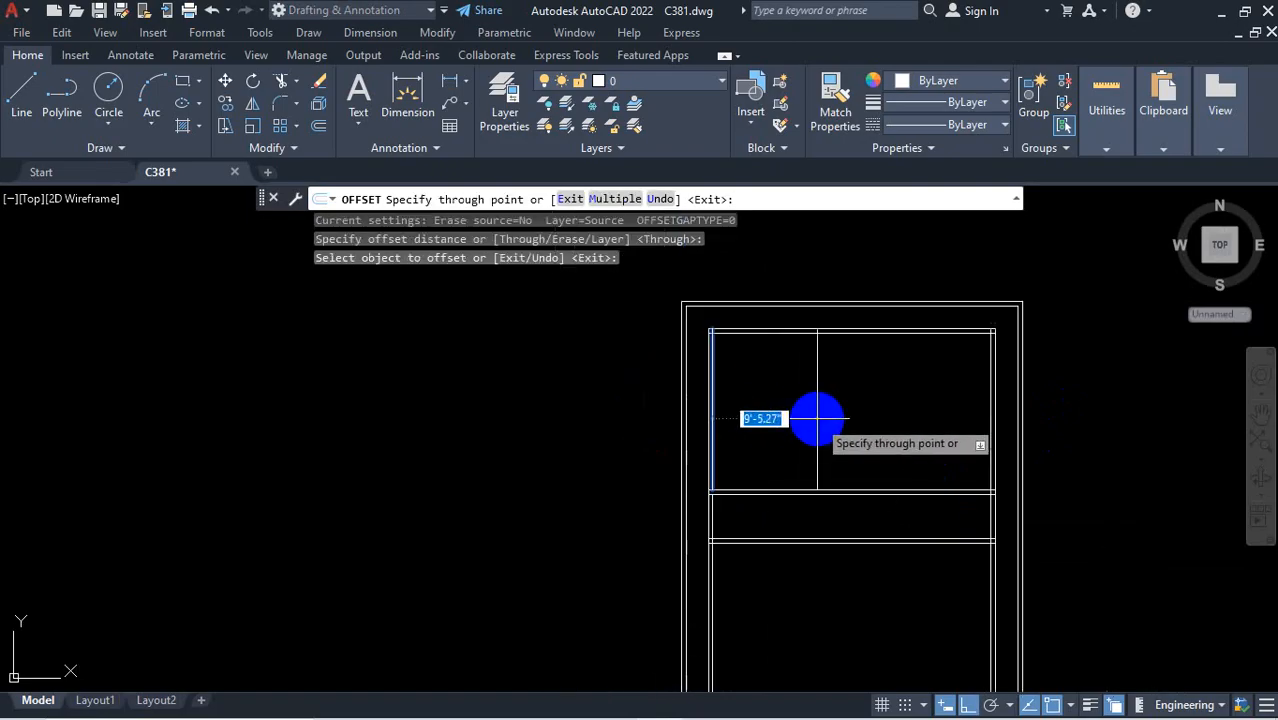
pyautogui.write("10'")
pyautogui.press('Return')
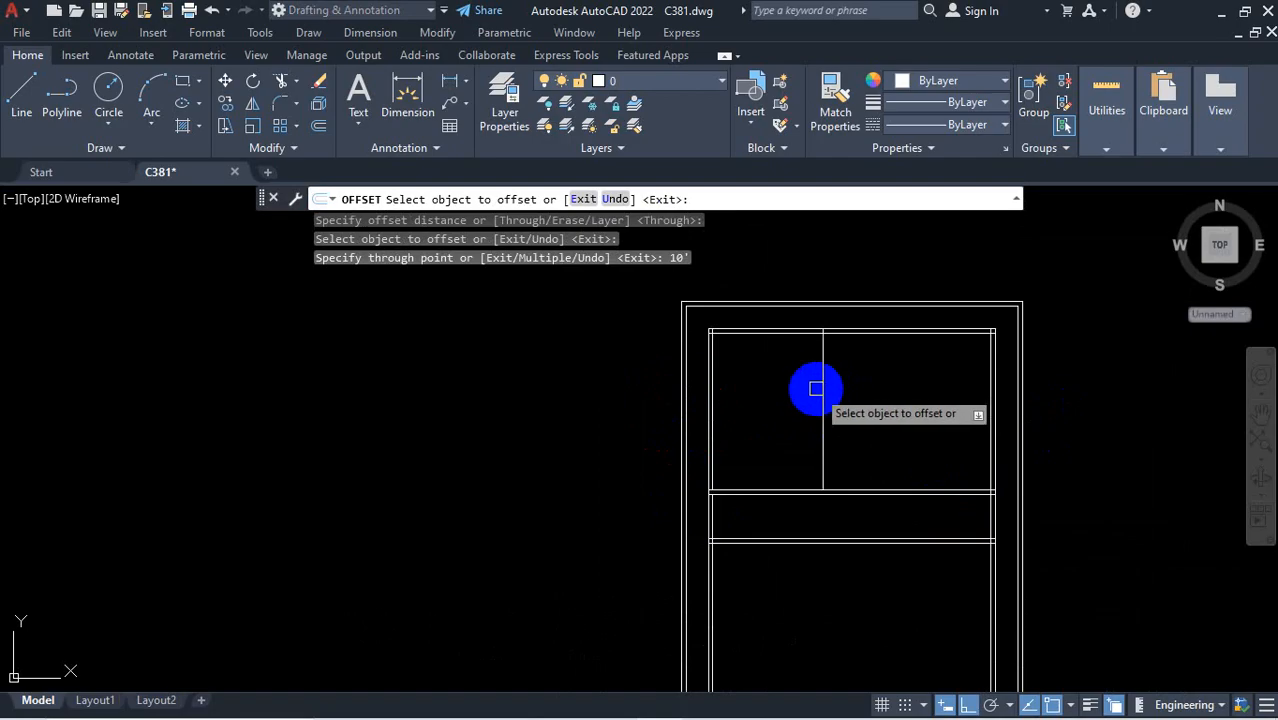
# Offset the new vertical bedroom line 5 inches to the right to form the bathroom partition wall
pyautogui.click(822, 387)
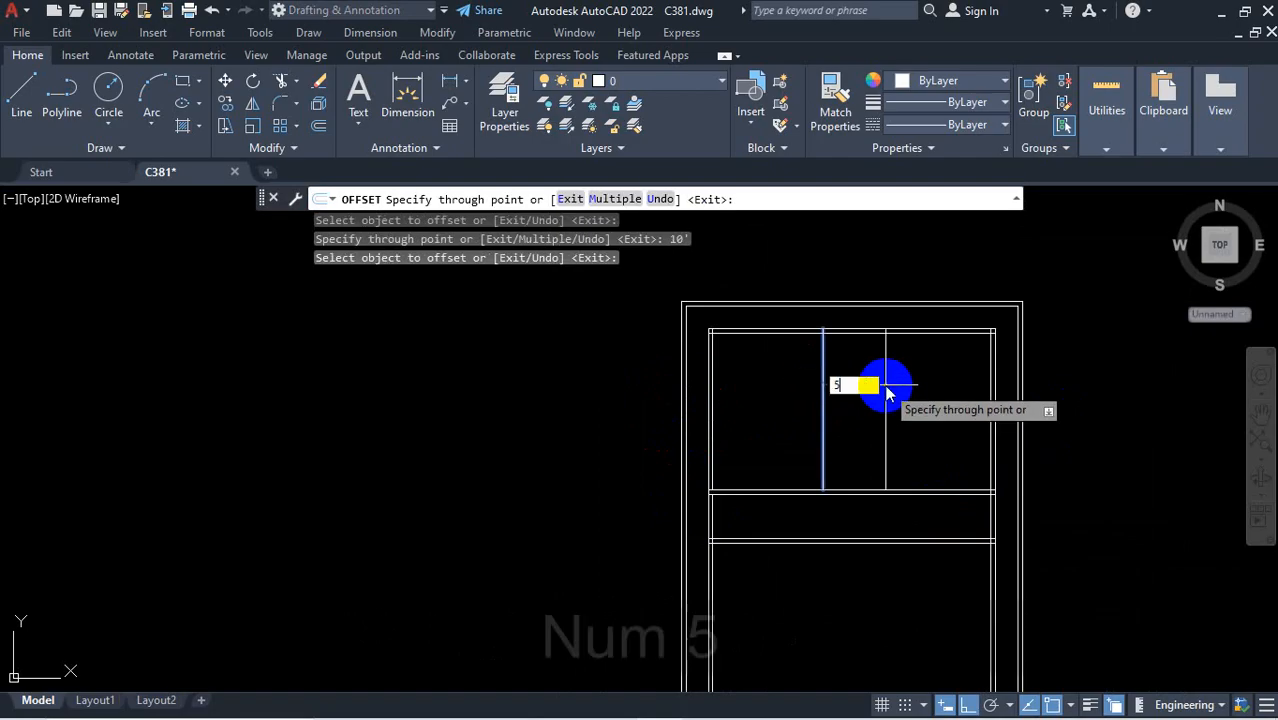
pyautogui.write('5')
pyautogui.press('Return')
pyautogui.scroll(2, 852, 415)
# Check the bathroom width in the floor plan, then offset the partition's right line 4' to the right and the resulting line 5 inches further
pyautogui.click(790, 708)
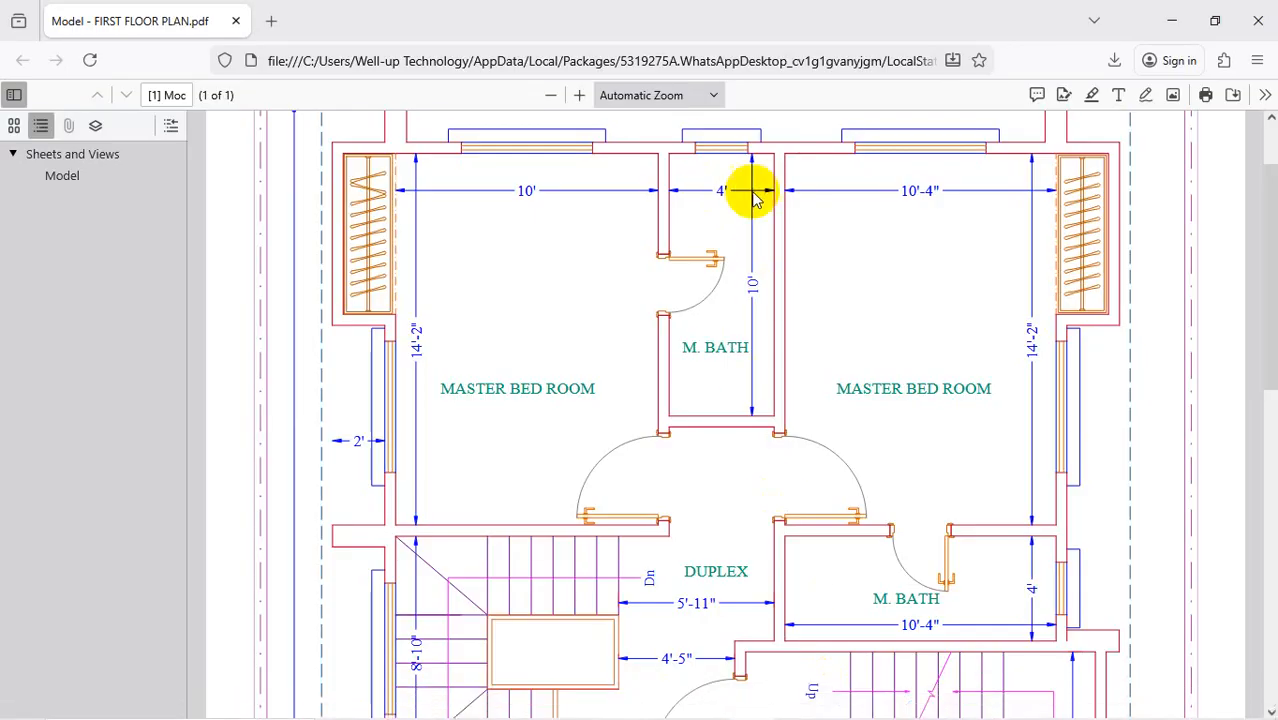
pyautogui.click(1172, 19)
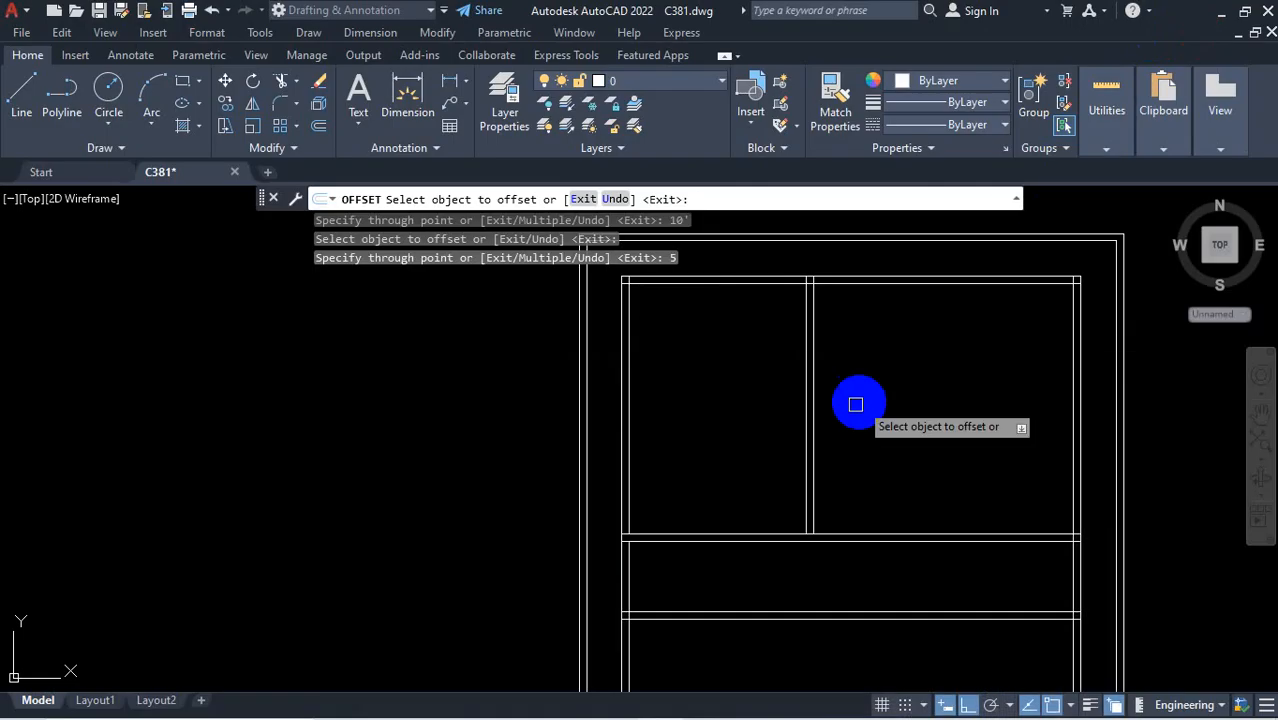
pyautogui.scroll(2, 814, 382)
pyautogui.click(814, 382)
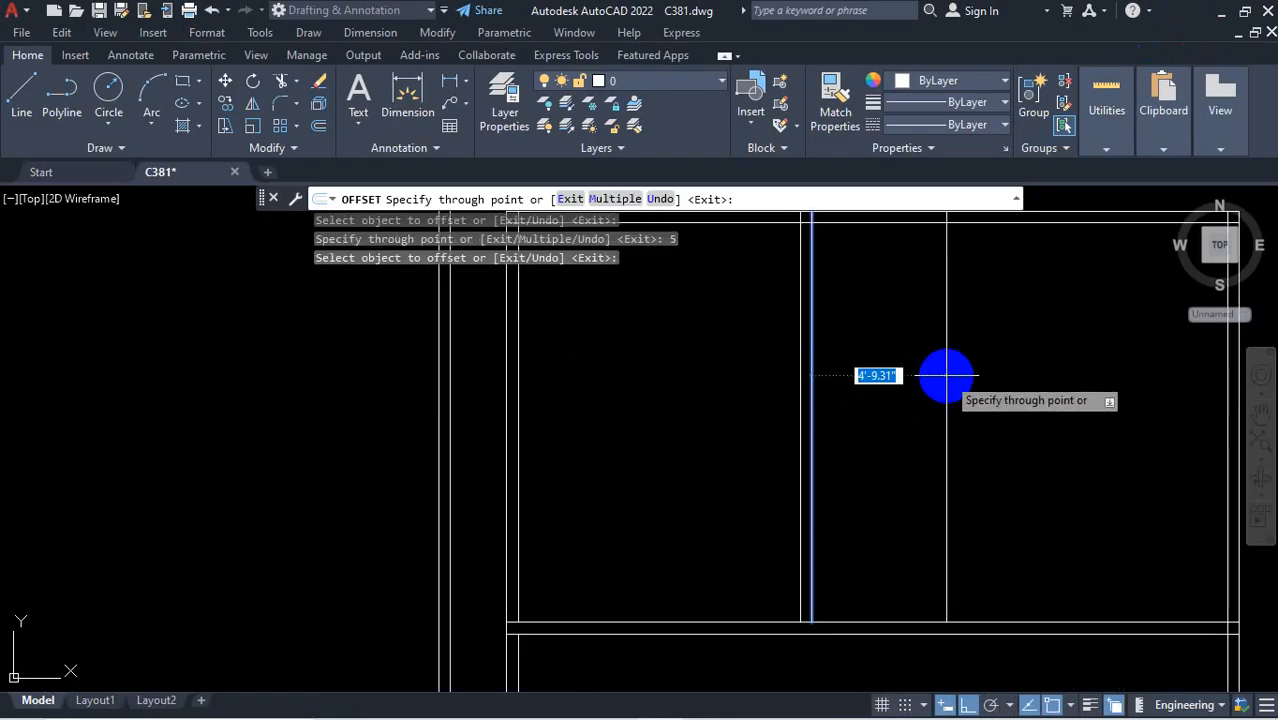
pyautogui.write("4'")
pyautogui.press('Return')
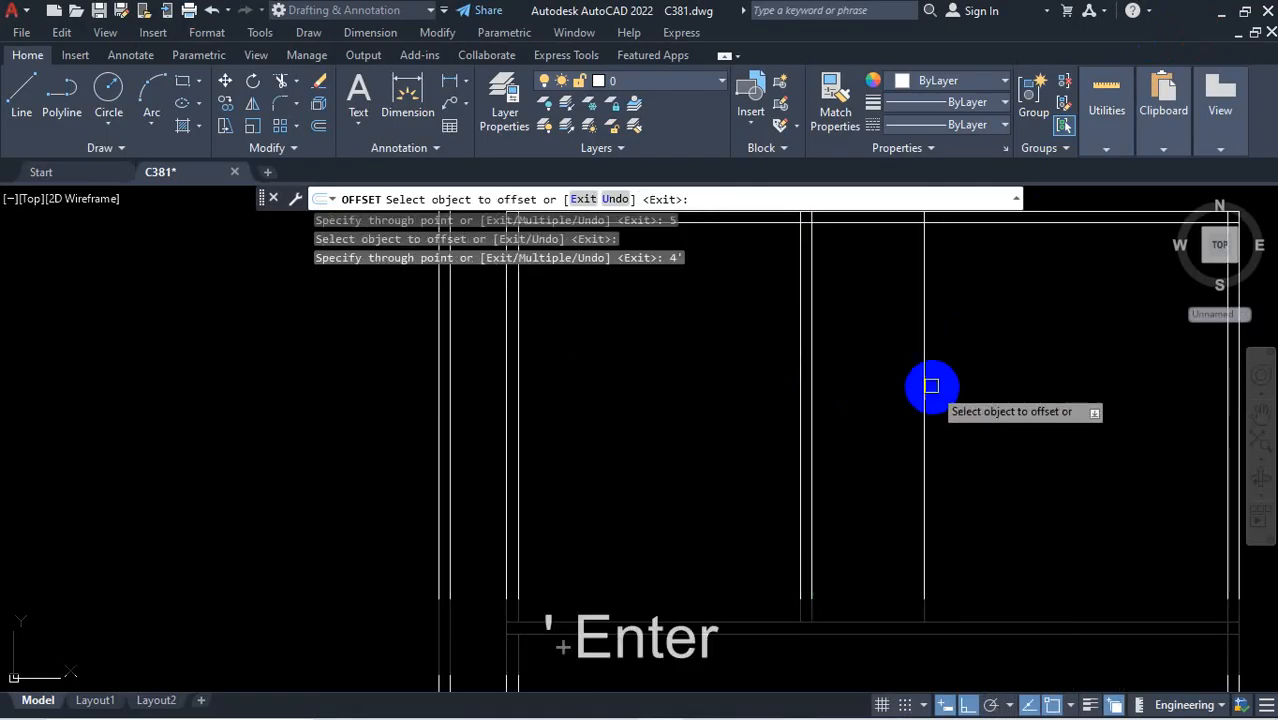
pyautogui.click(922, 369)
pyautogui.write('5')
pyautogui.press('Return')
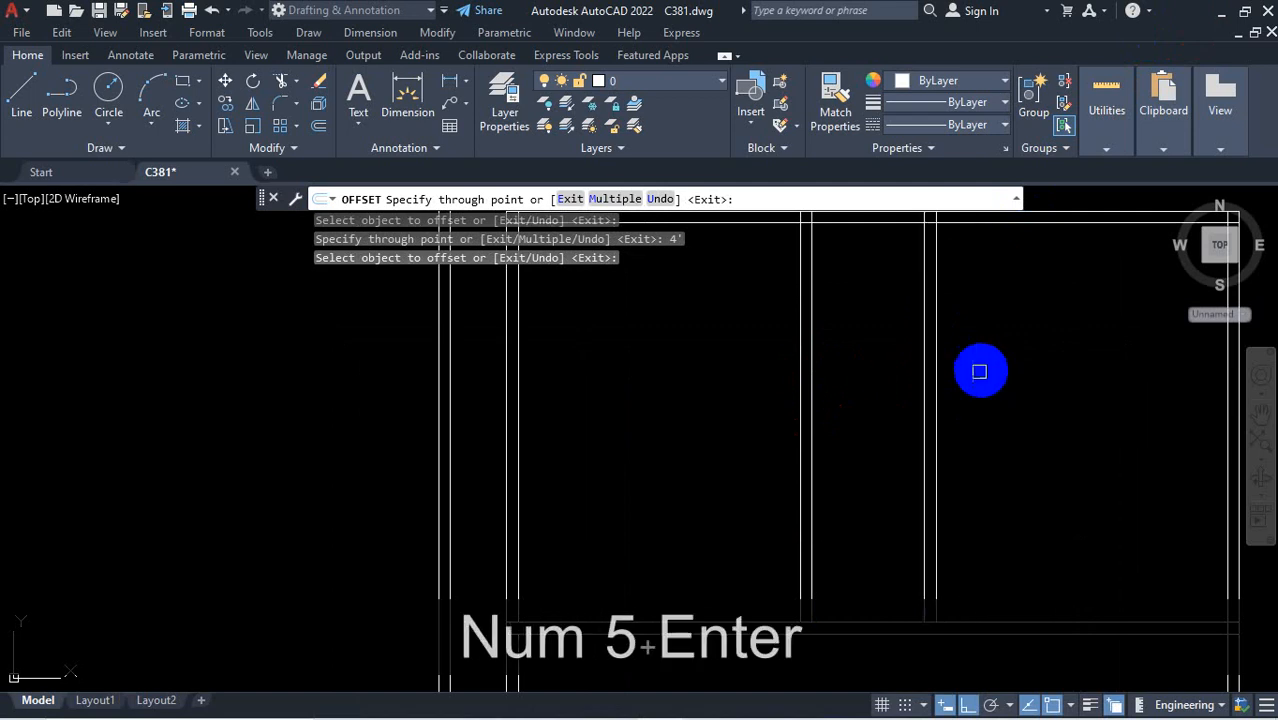
# End the offset and check the master bathroom's length and wall layout in the first floor plan PDF
pyautogui.scroll(-4, 870, 371)
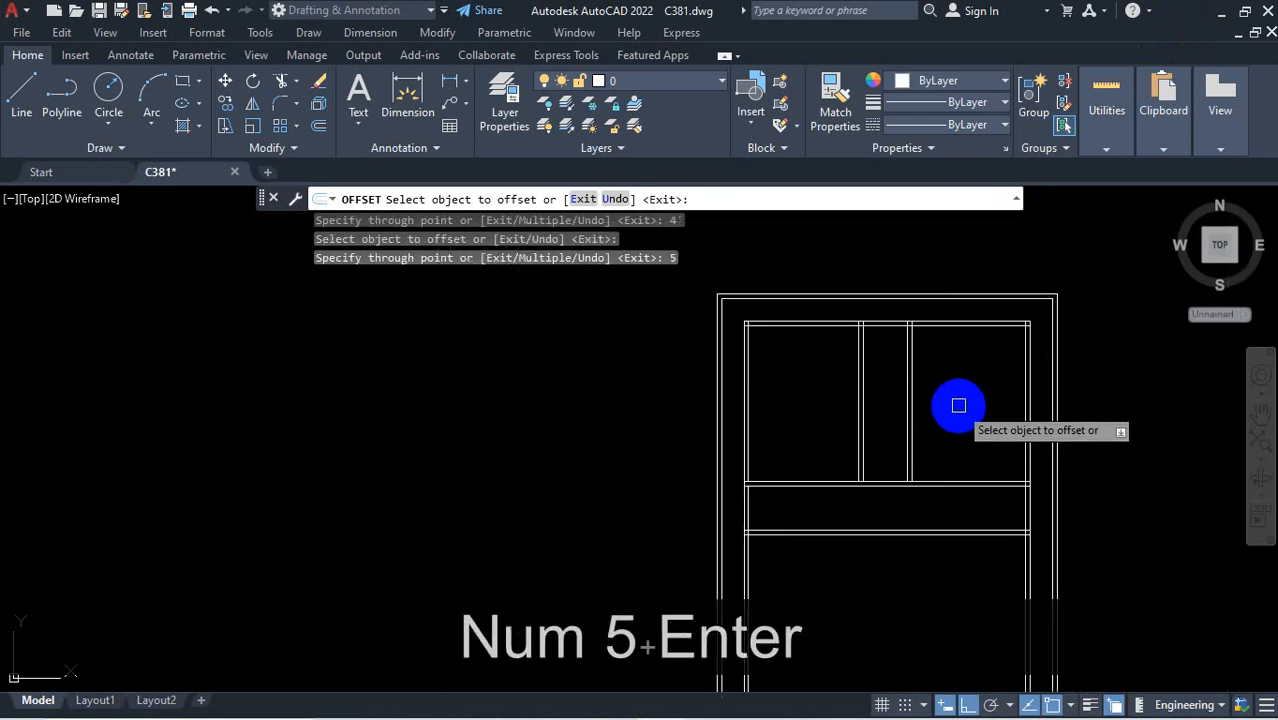
pyautogui.press('Escape')
pyautogui.moveTo(873, 708)
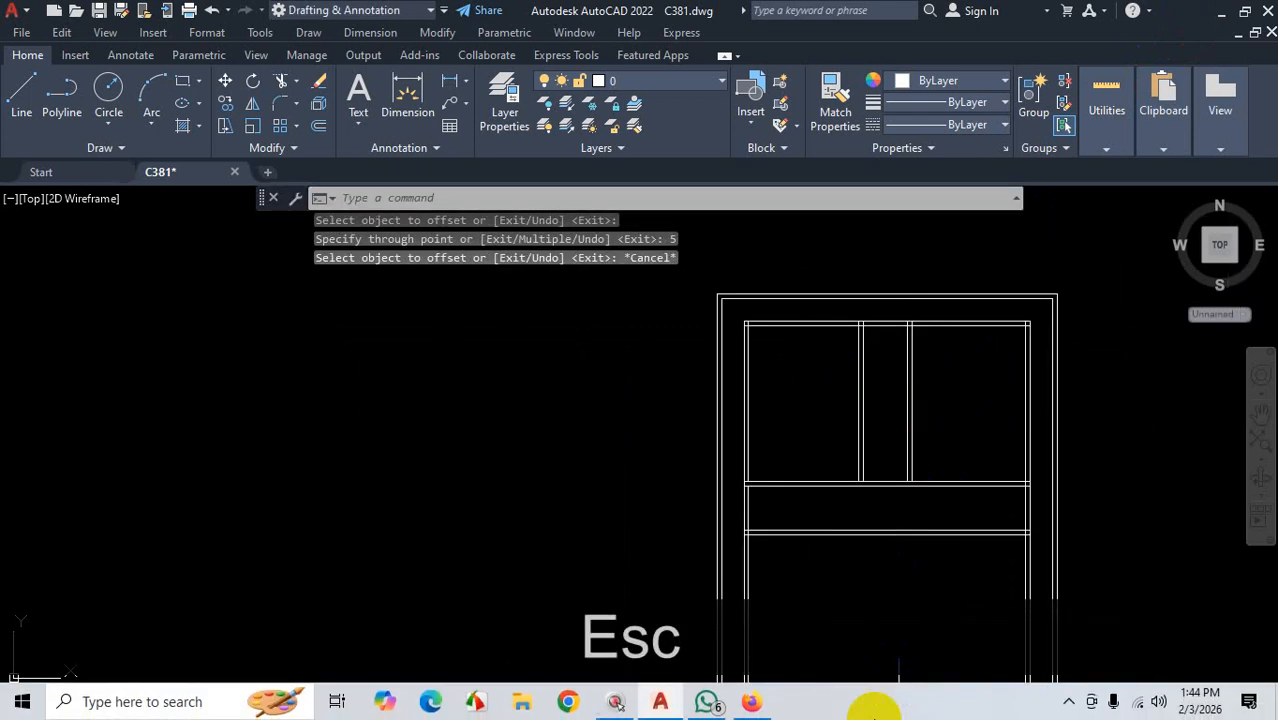
pyautogui.click(766, 704)
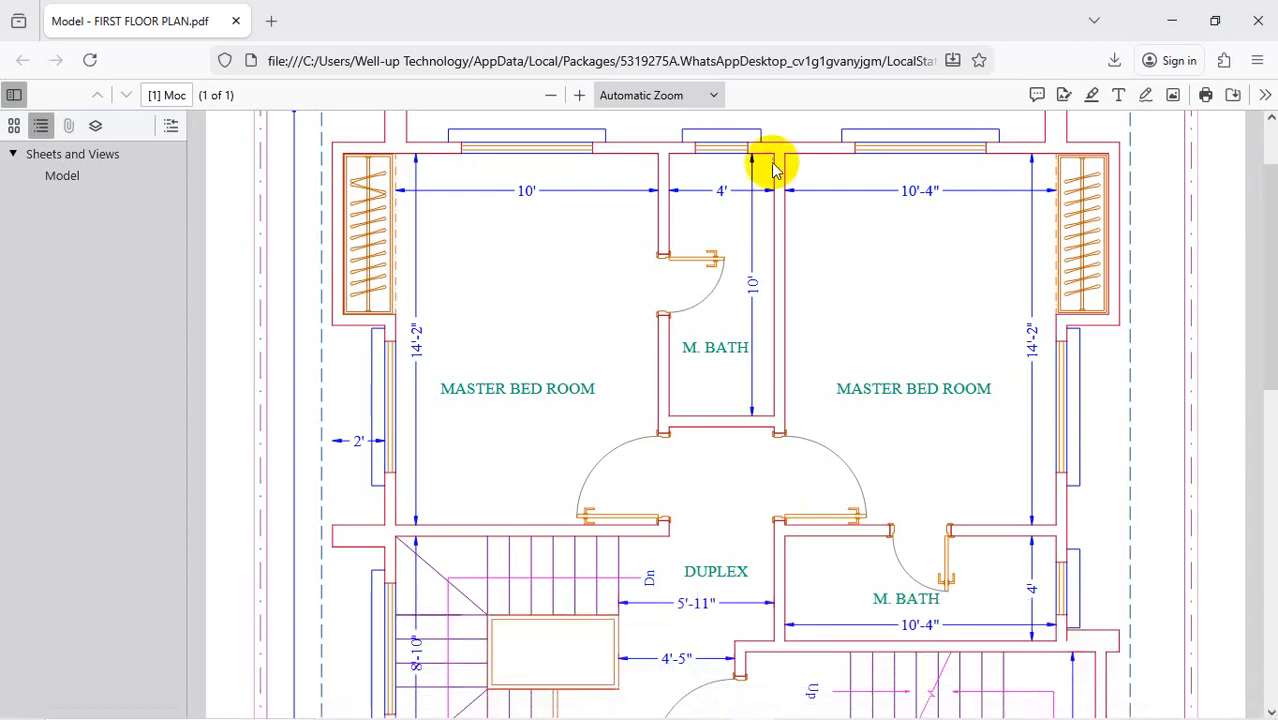
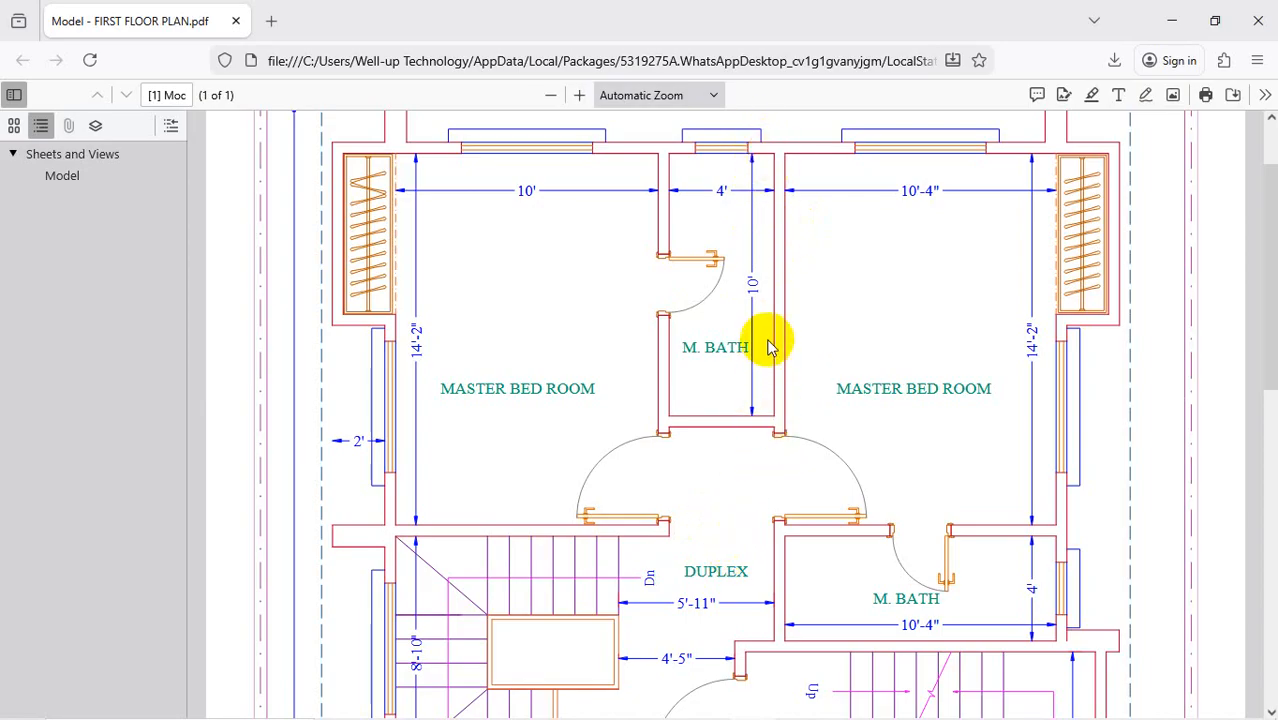
pyautogui.click(1171, 20)
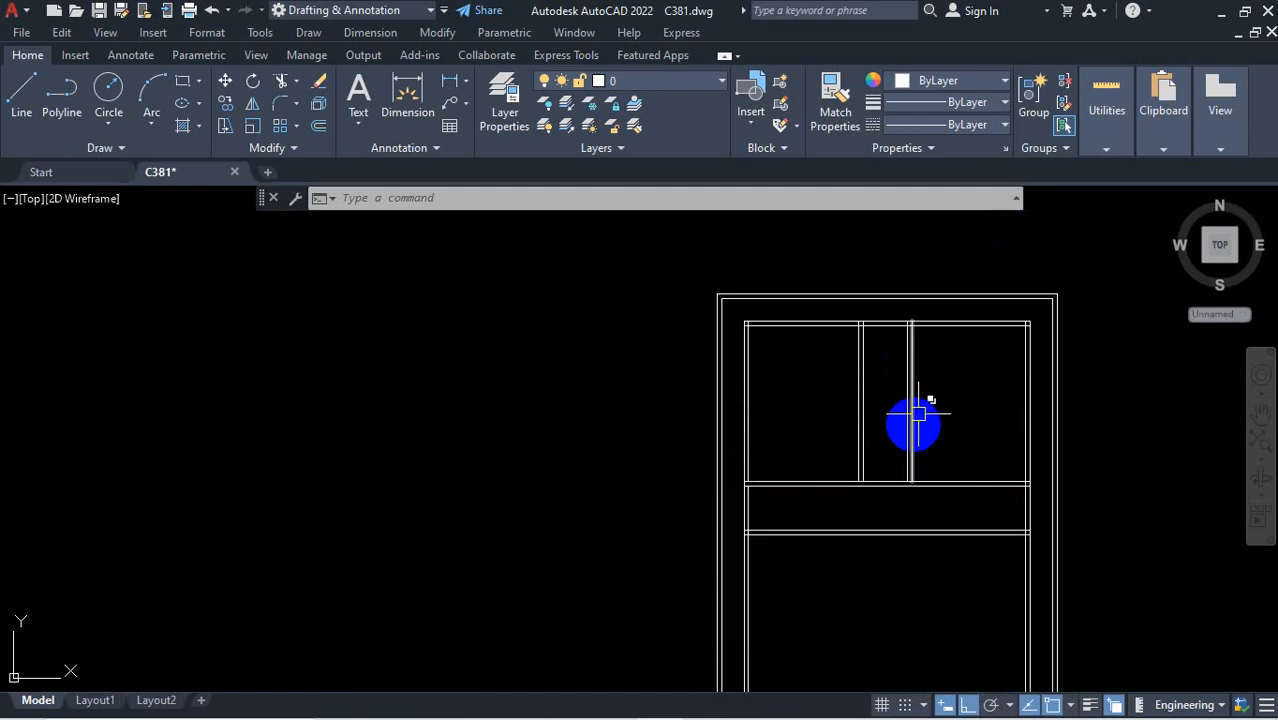
# Trim the lines crossing inside the wall junction where the bathroom's right partition meets the upper wall
pyautogui.scroll(4, 915, 370)
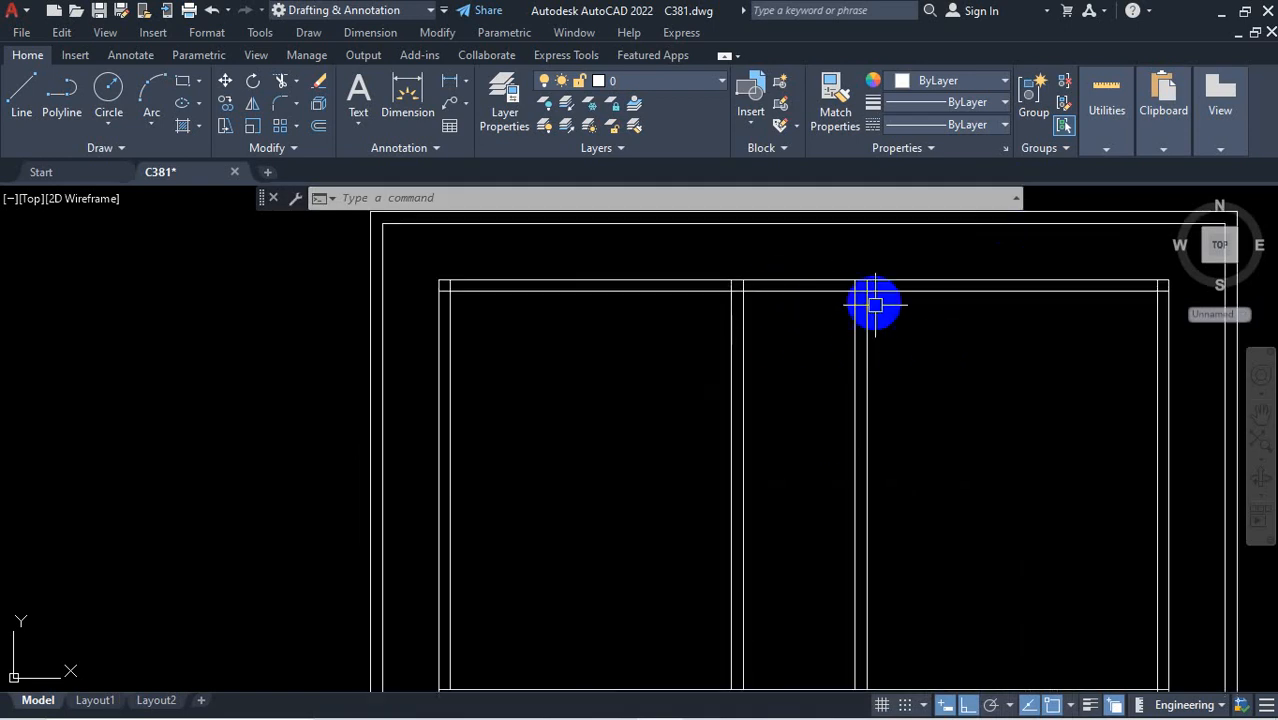
pyautogui.scroll(4, 870, 294)
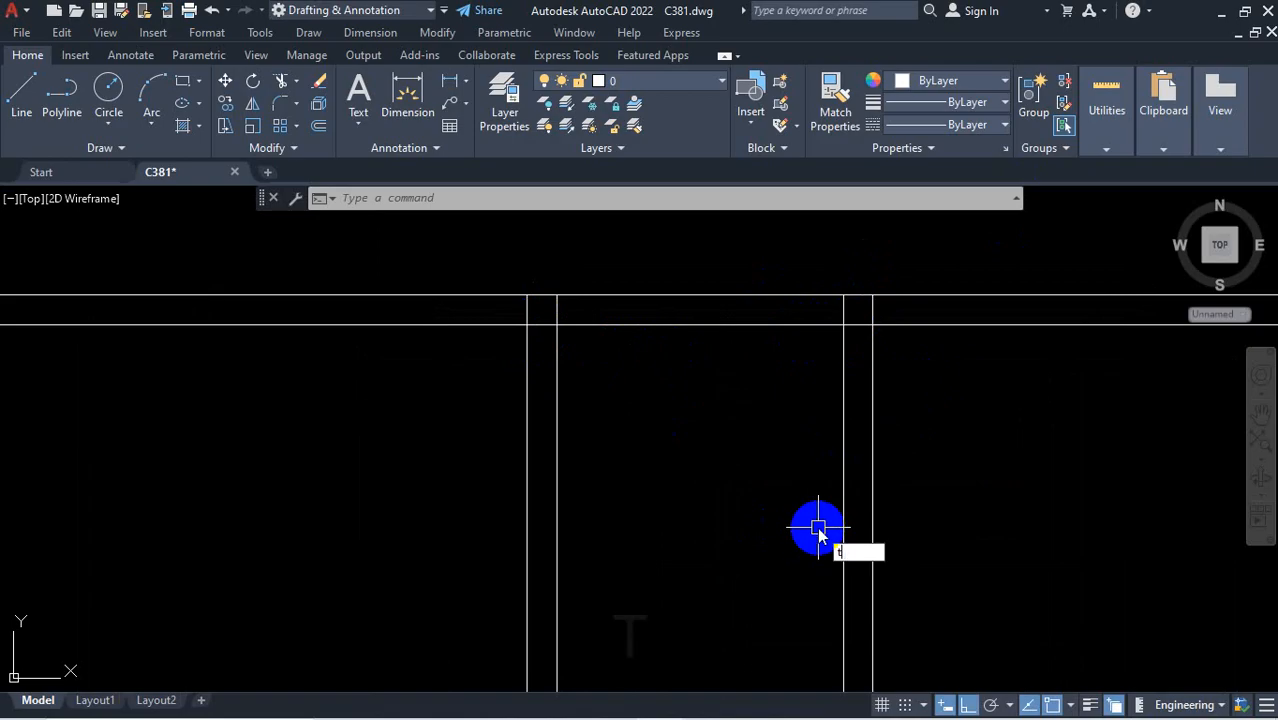
pyautogui.press('Return')
pyautogui.scroll(4, 844, 293)
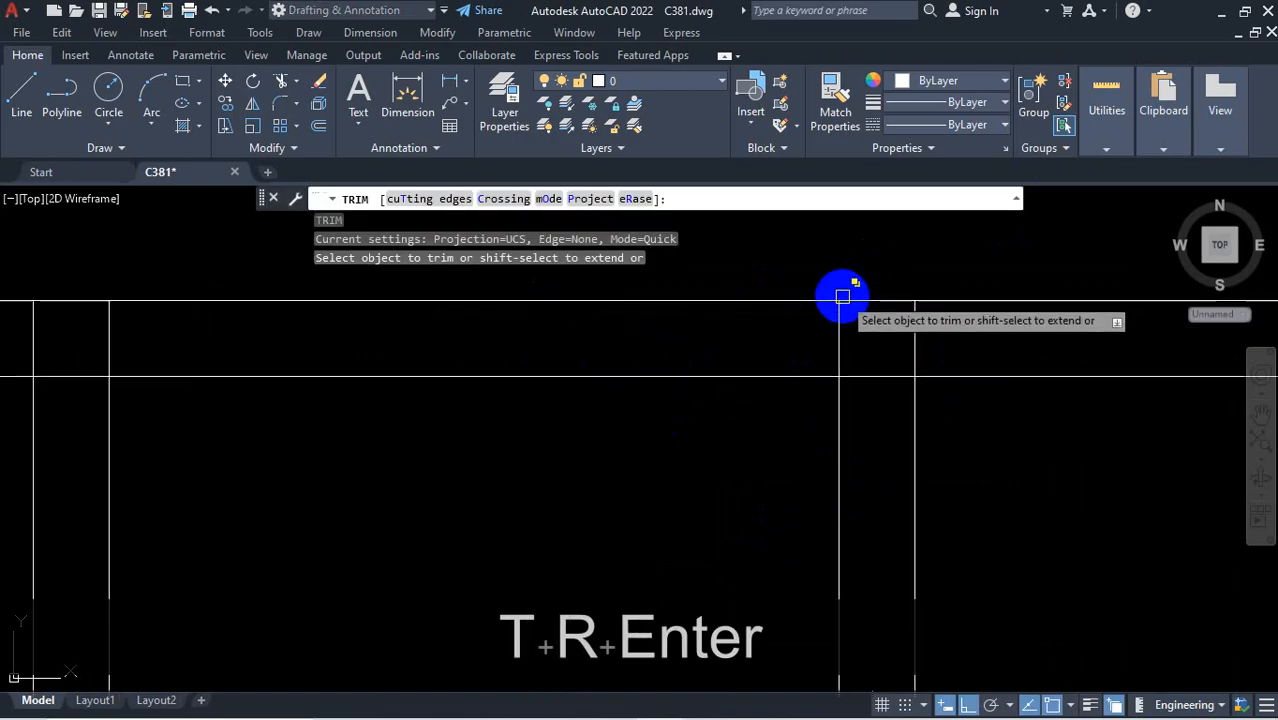
pyautogui.click(880, 378)
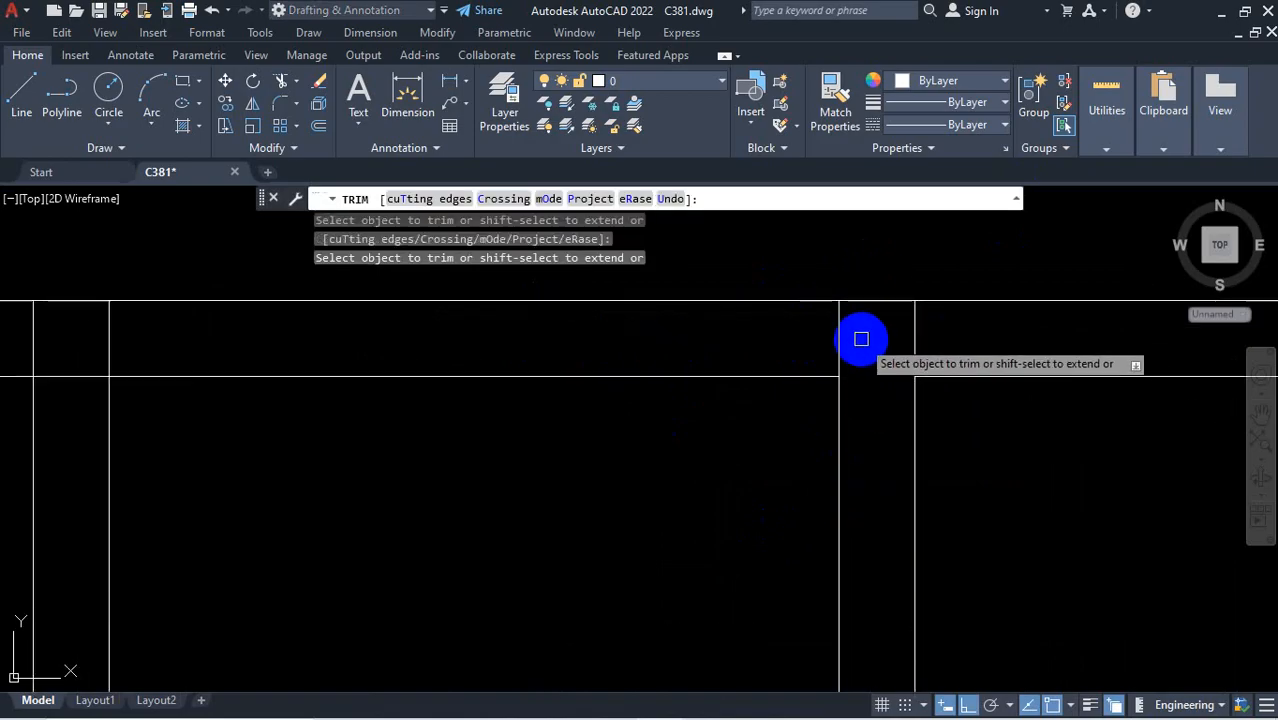
pyautogui.click(915, 334)
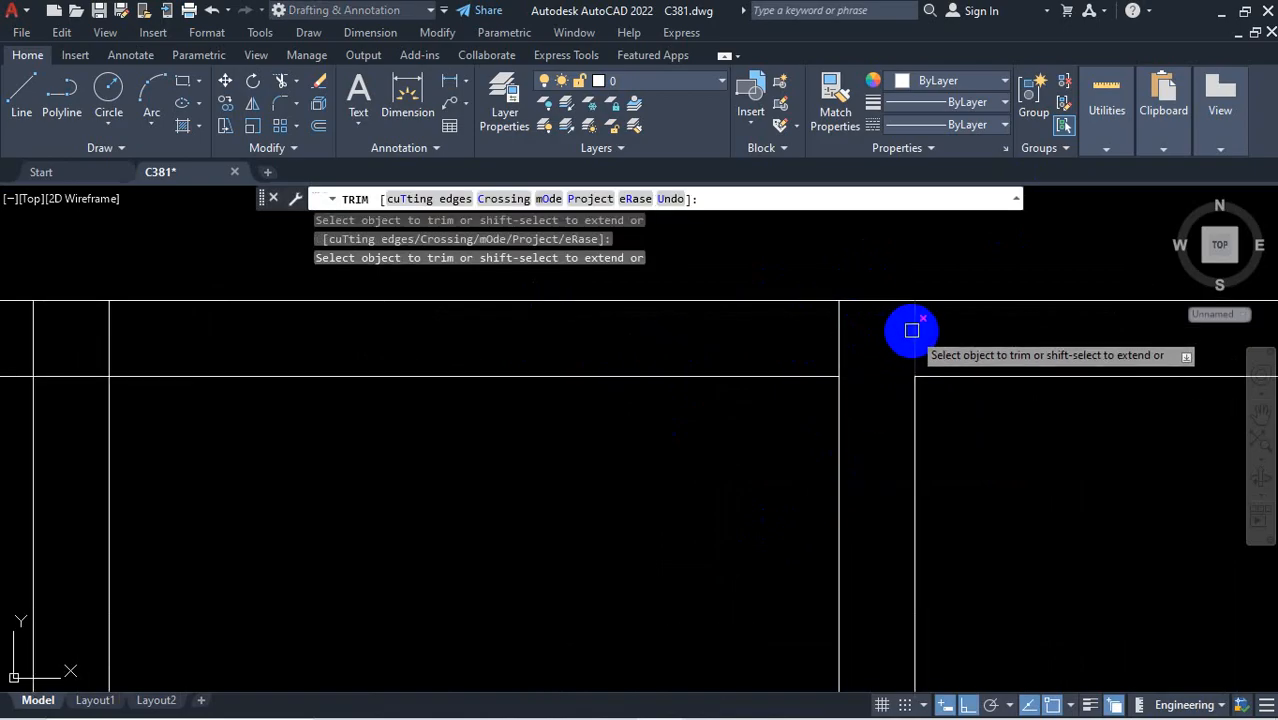
pyautogui.click(839, 340)
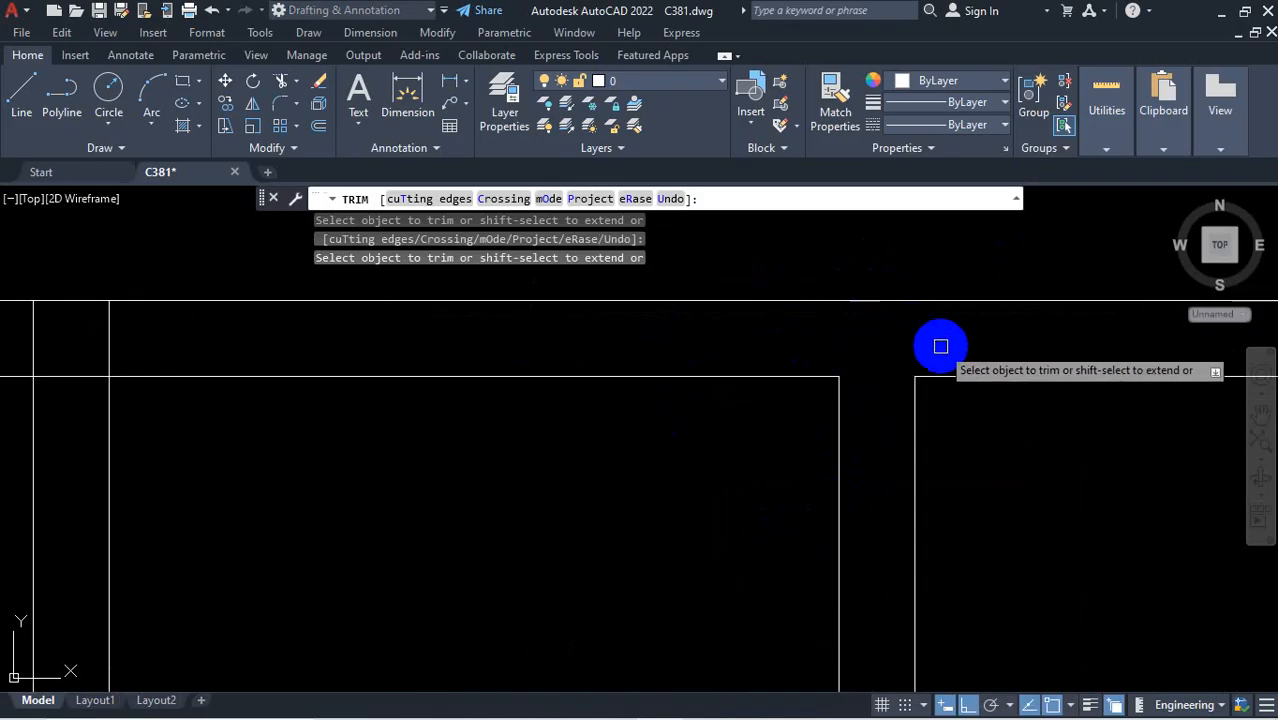
# Trim the crossing lines where the bathroom's left partition meets the upper wall, and end the trimming
pyautogui.scroll(-4, 941, 345)
pyautogui.scroll(4, 600, 346)
pyautogui.click(614, 379)
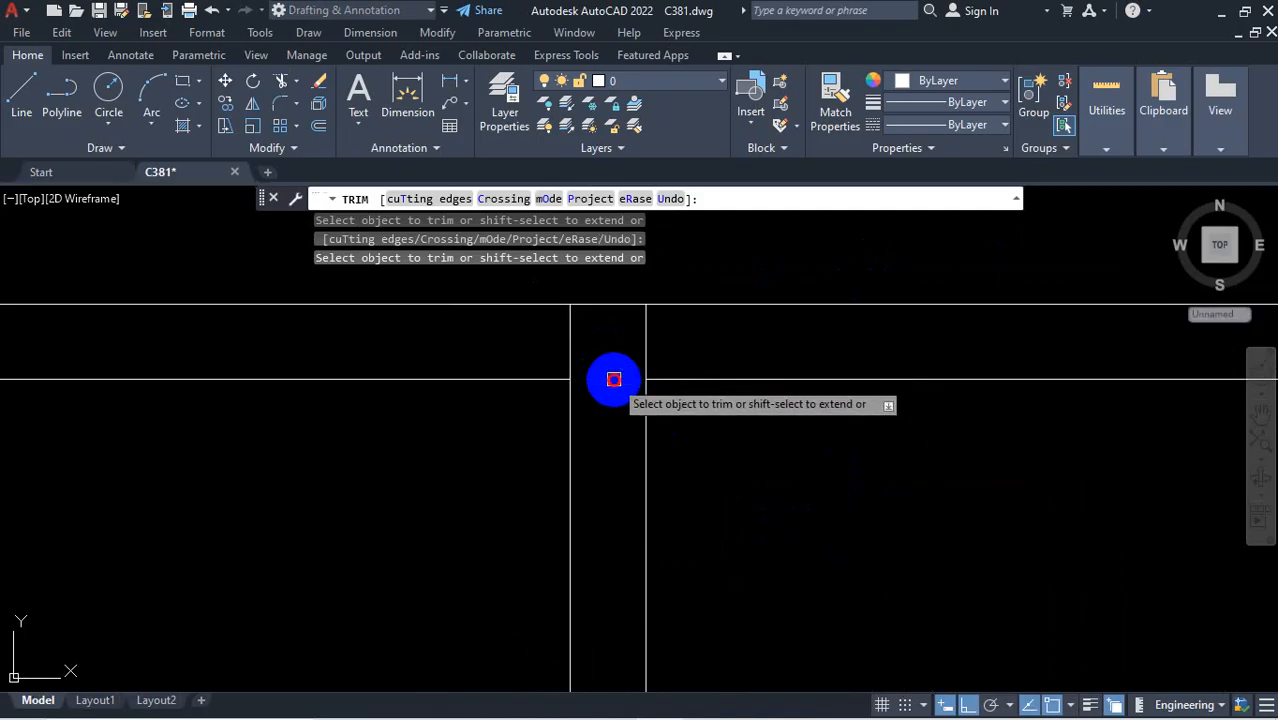
pyautogui.click(570, 345)
pyautogui.scroll(-5, 615, 325)
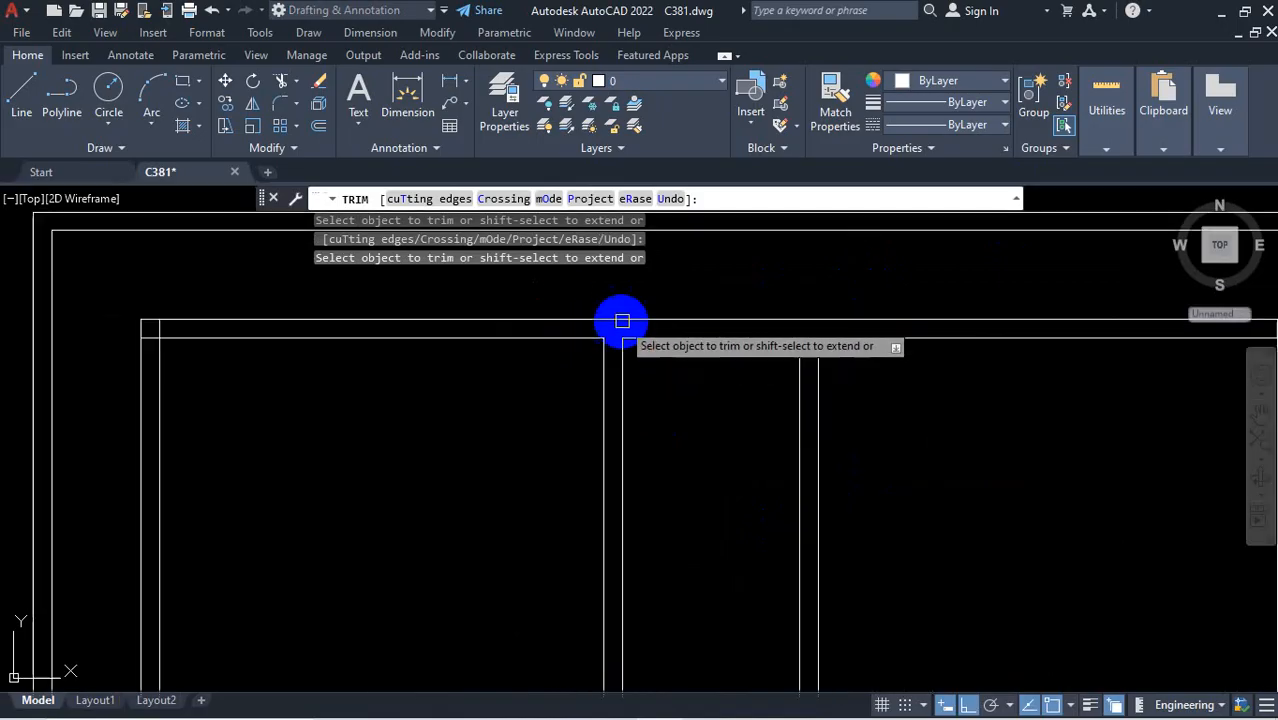
pyautogui.press('Escape')
pyautogui.scroll(-2, 740, 362)
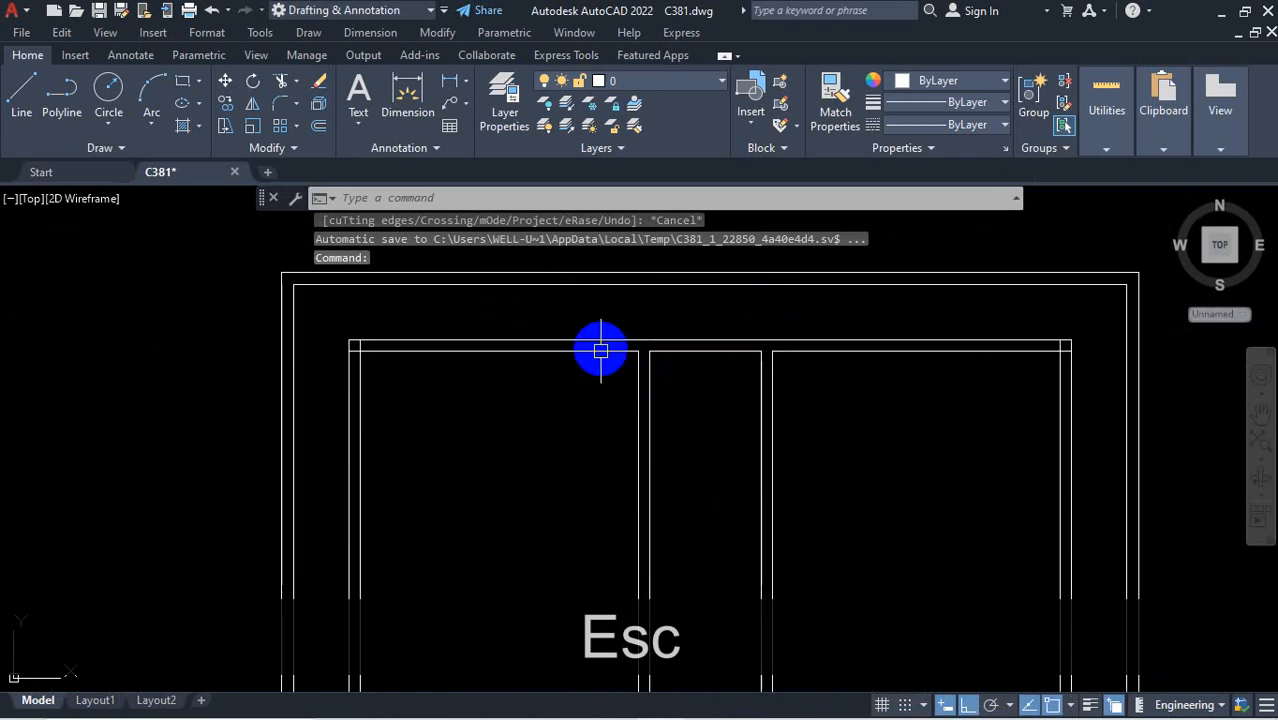
# Offset the bathroom's upper inner wall line 10' downward for the bathroom's length
pyautogui.scroll(2, 766, 360)
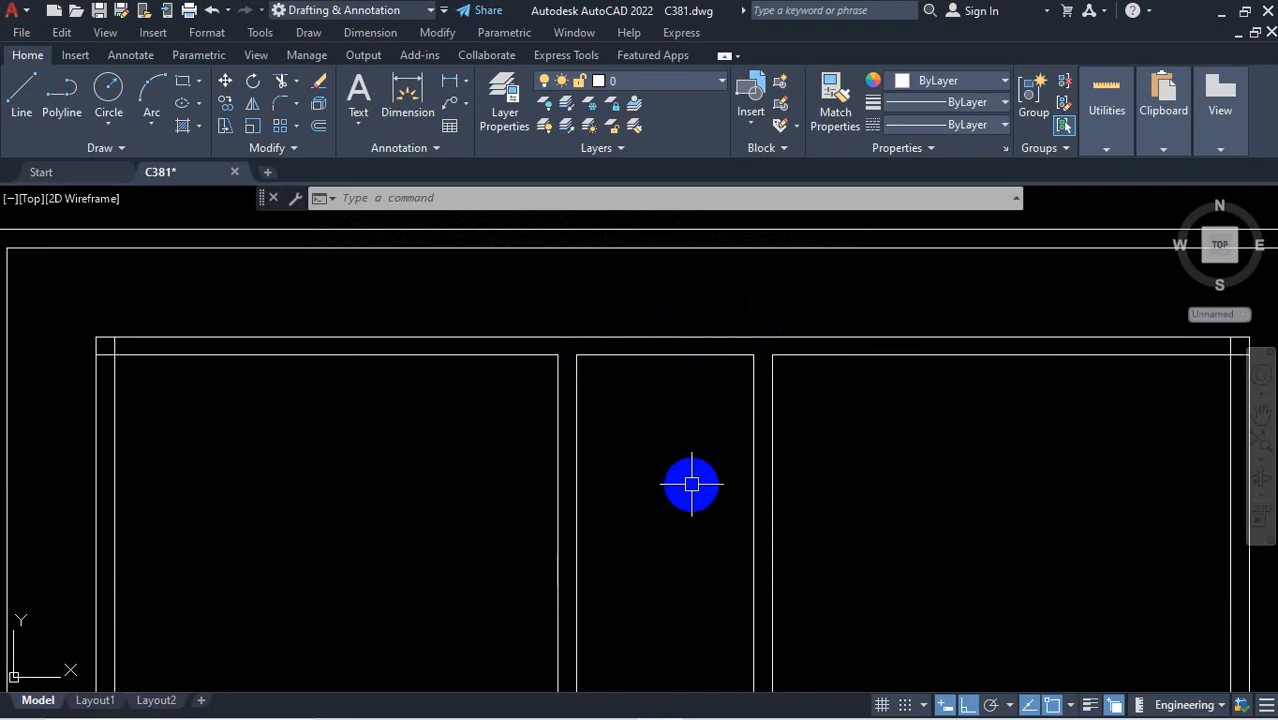
pyautogui.scroll(-4, 662, 408)
pyautogui.scroll(2, 664, 451)
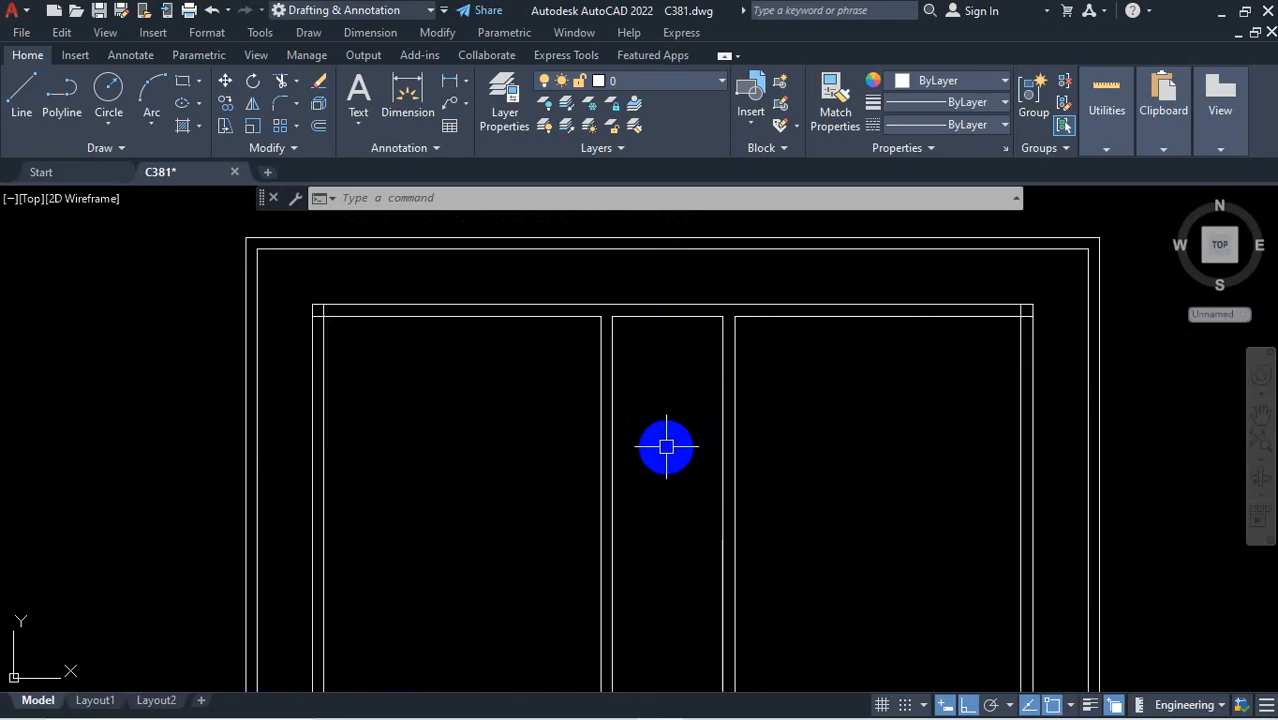
pyautogui.write('o')
pyautogui.press('Return')
pyautogui.press('Return')
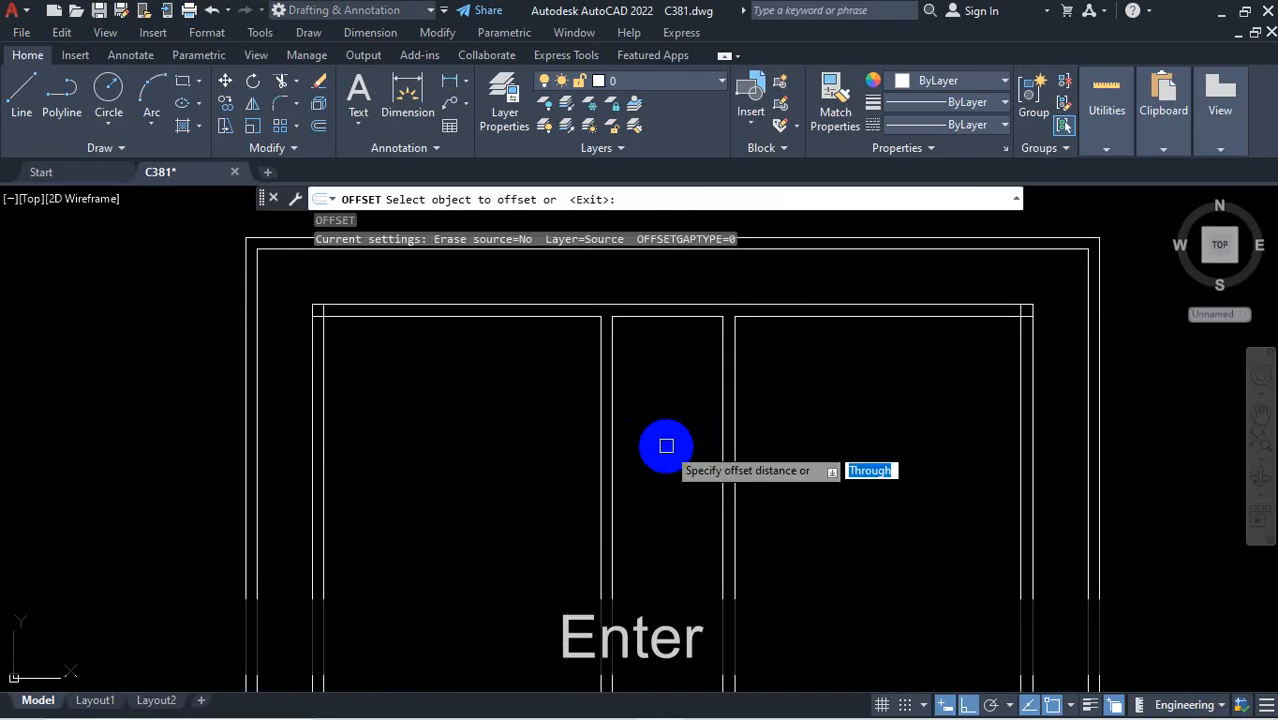
pyautogui.click(677, 316)
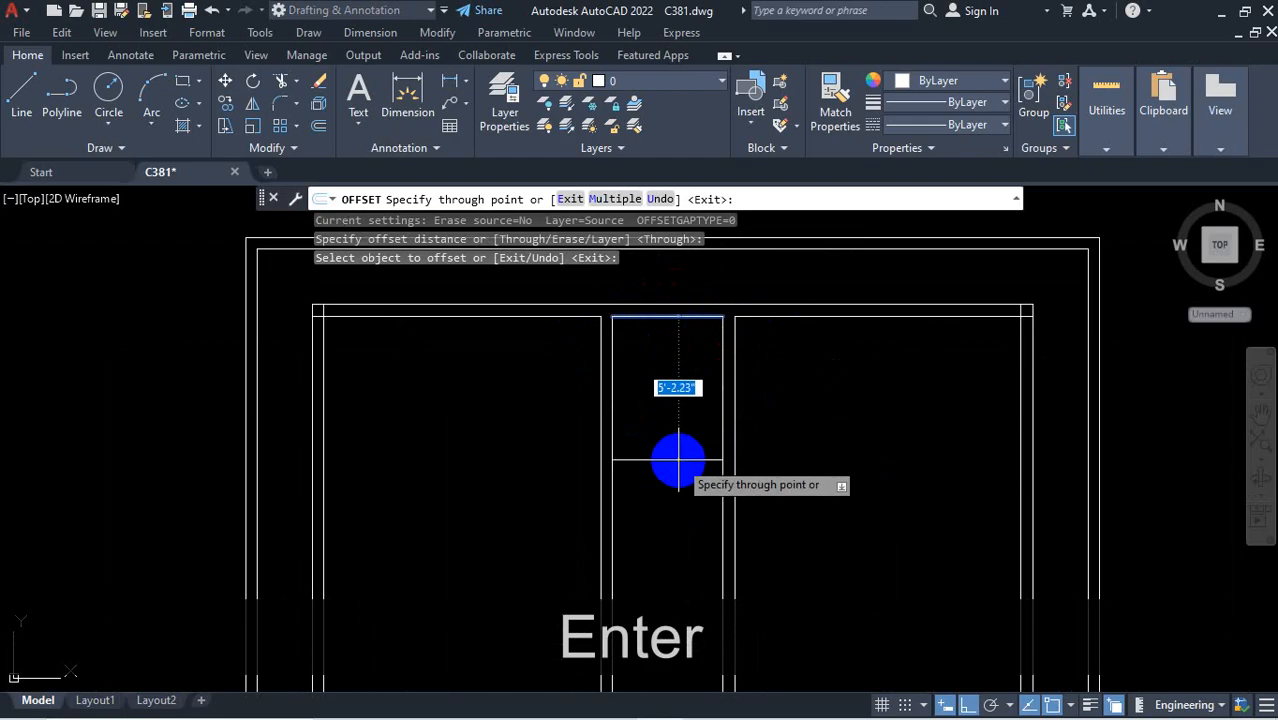
pyautogui.write("10'")
pyautogui.press('Return')
# Offset the new horizontal bathroom line 5 inches downward to form the bathroom's lower wall
pyautogui.scroll(3, 693, 448)
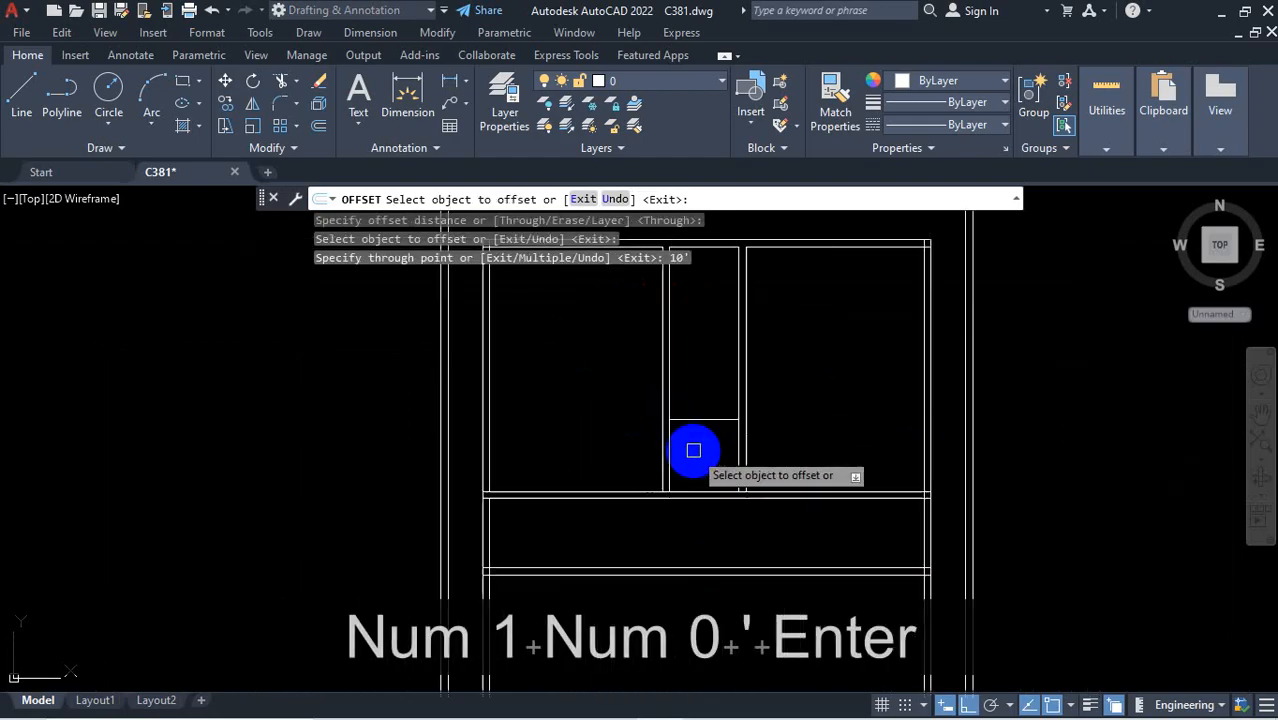
pyautogui.click(710, 404)
pyautogui.write('5')
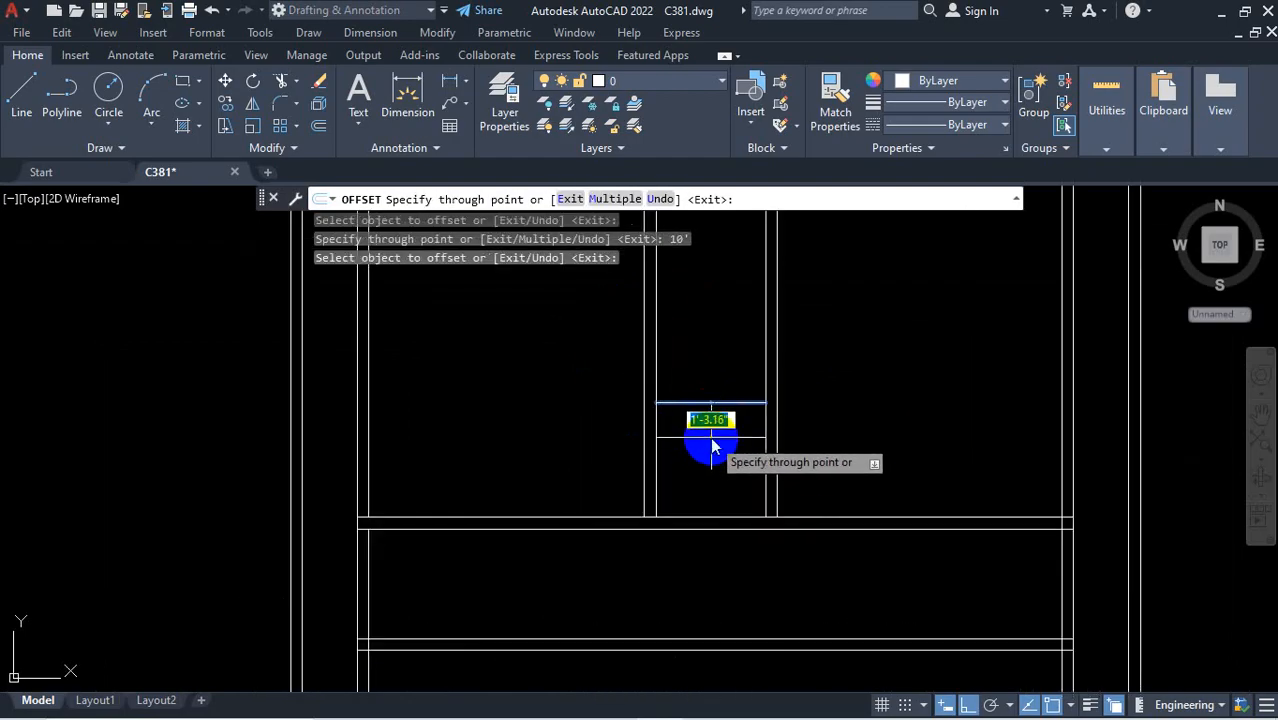
pyautogui.press('Return')
pyautogui.scroll(-2, 896, 431)
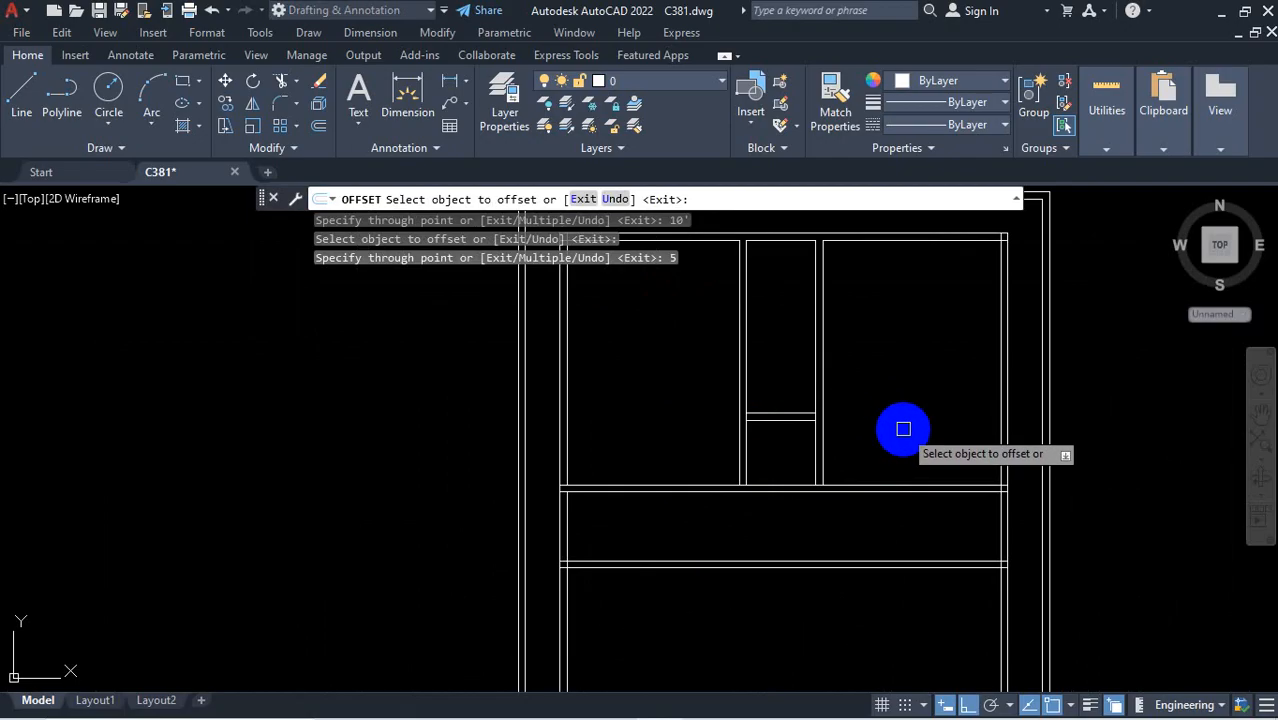
# Switch to the floor plan PDF and check the wall at the lower end of the master bathroom
pyautogui.moveTo(703, 712)
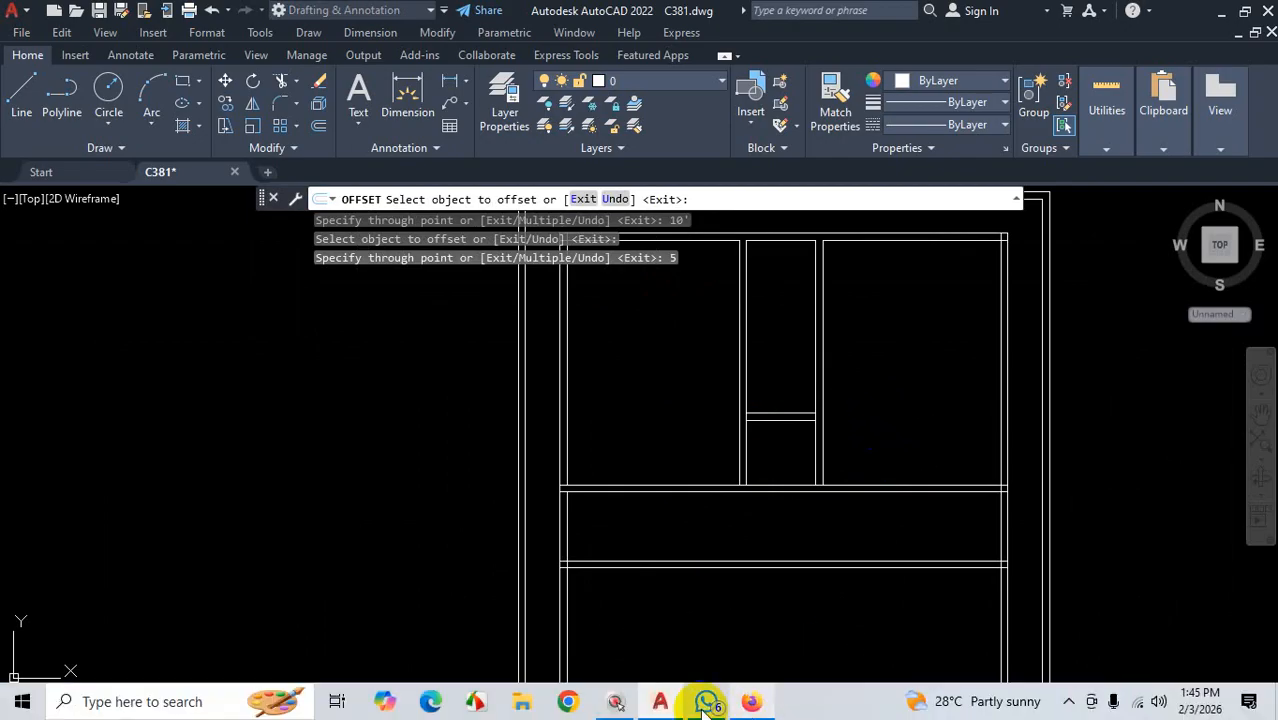
pyautogui.click(753, 704)
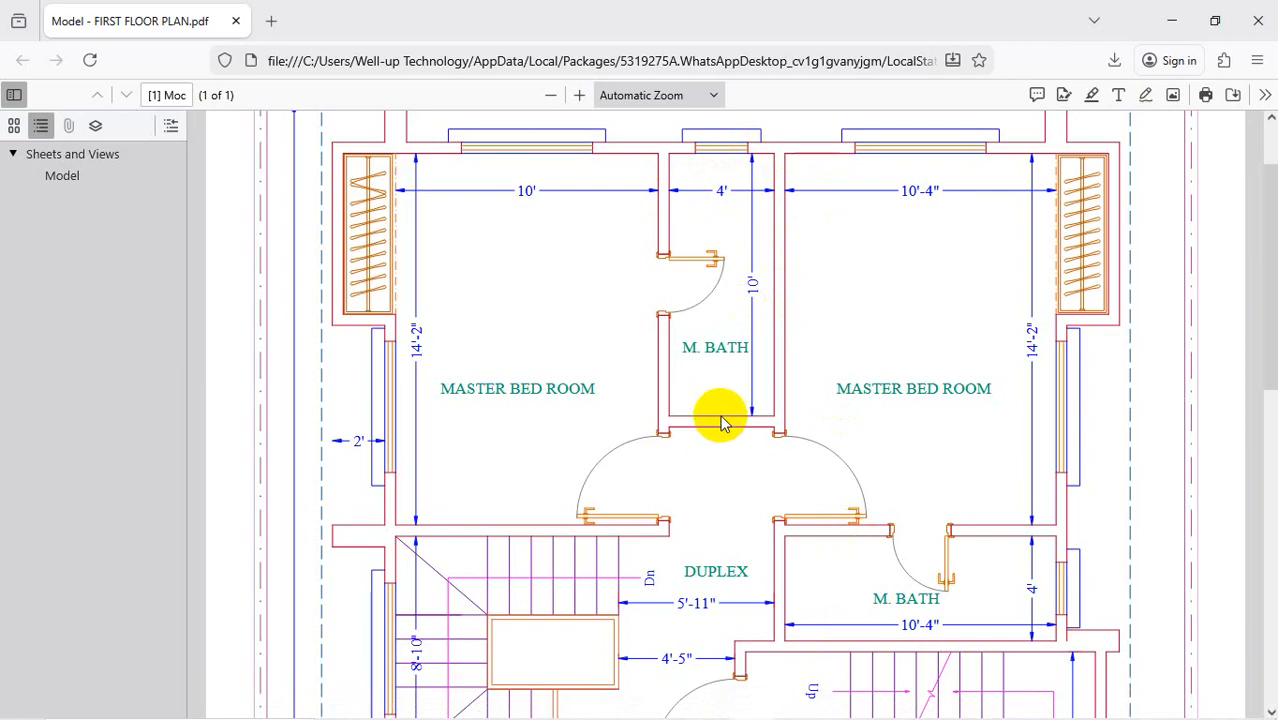
# Switch from the floor plan PDF to the AutoCAD drawing C381 and end the running Offset command
pyautogui.click(1171, 20)
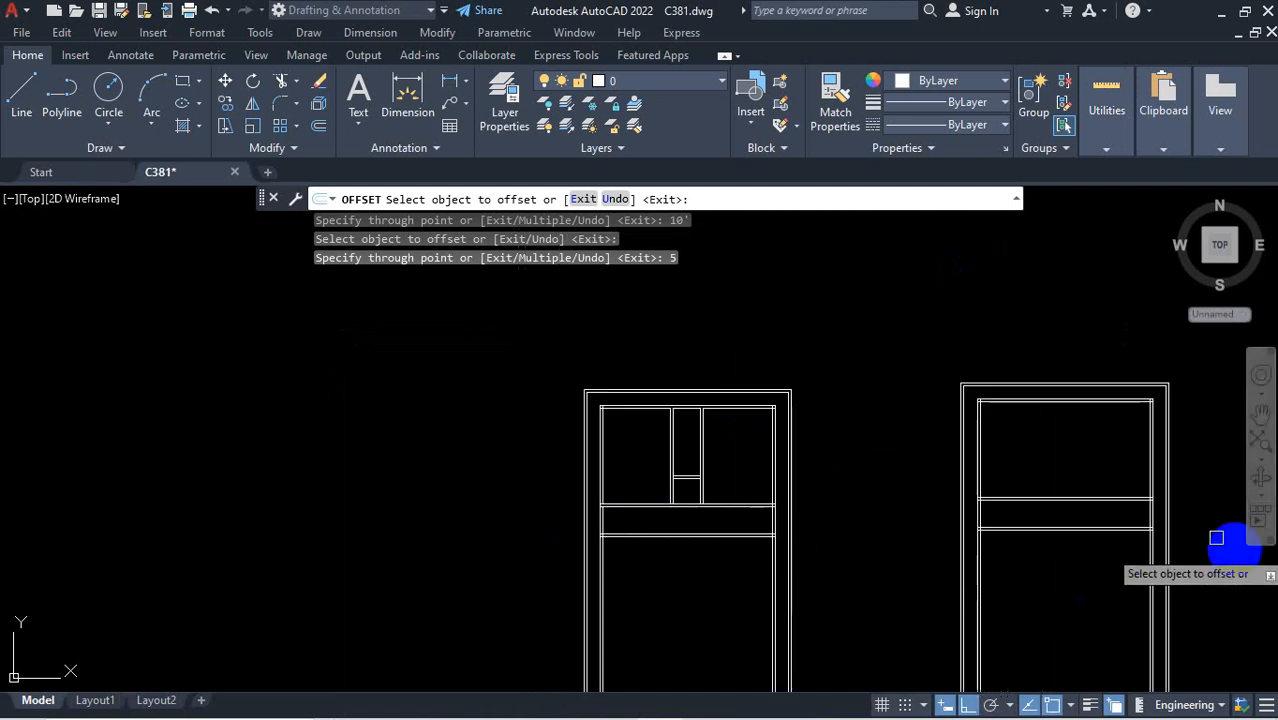
pyautogui.scroll(3, 1170, 530)
pyautogui.press('Escape')
pyautogui.scroll(-1, 760, 534)
pyautogui.scroll(-3, 785, 534)
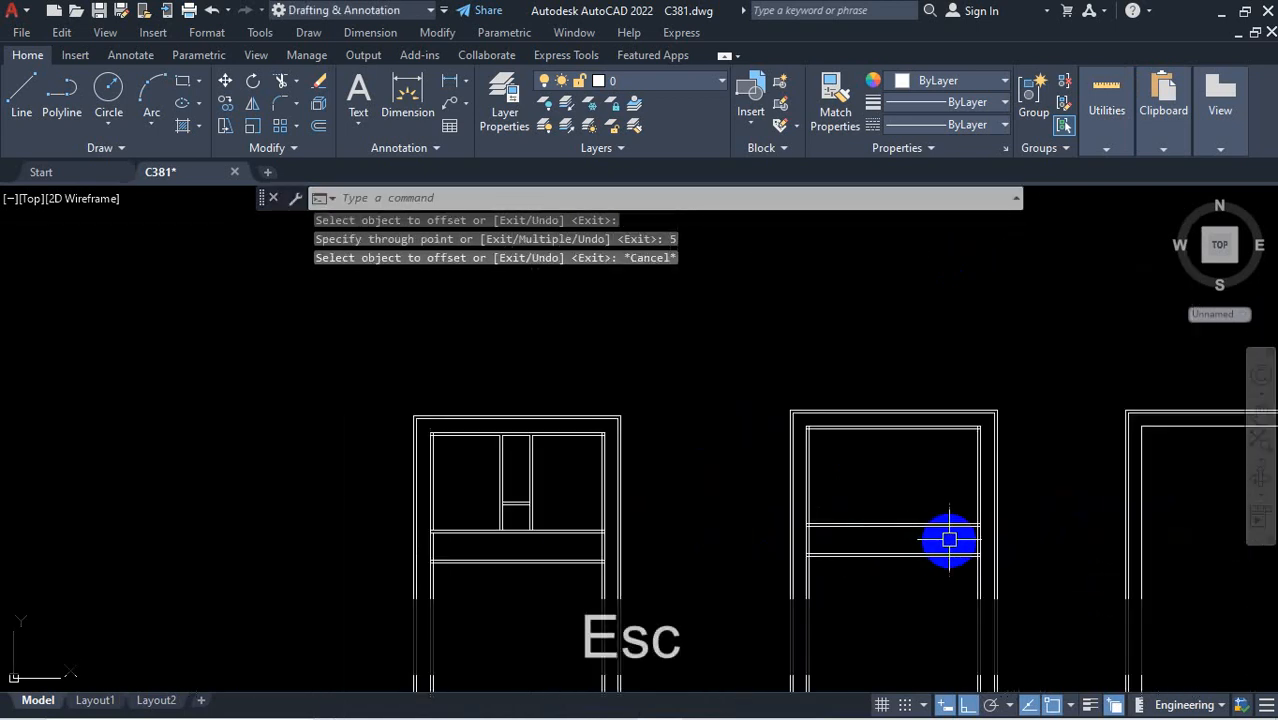
# Trim the overlapping wall lines where the middle plan's upper horizontal wall meets its left exterior wall
pyautogui.scroll(3, 960, 525)
pyautogui.scroll(1, 835, 490)
pyautogui.scroll(-3, 846, 528)
pyautogui.scroll(3, 859, 593)
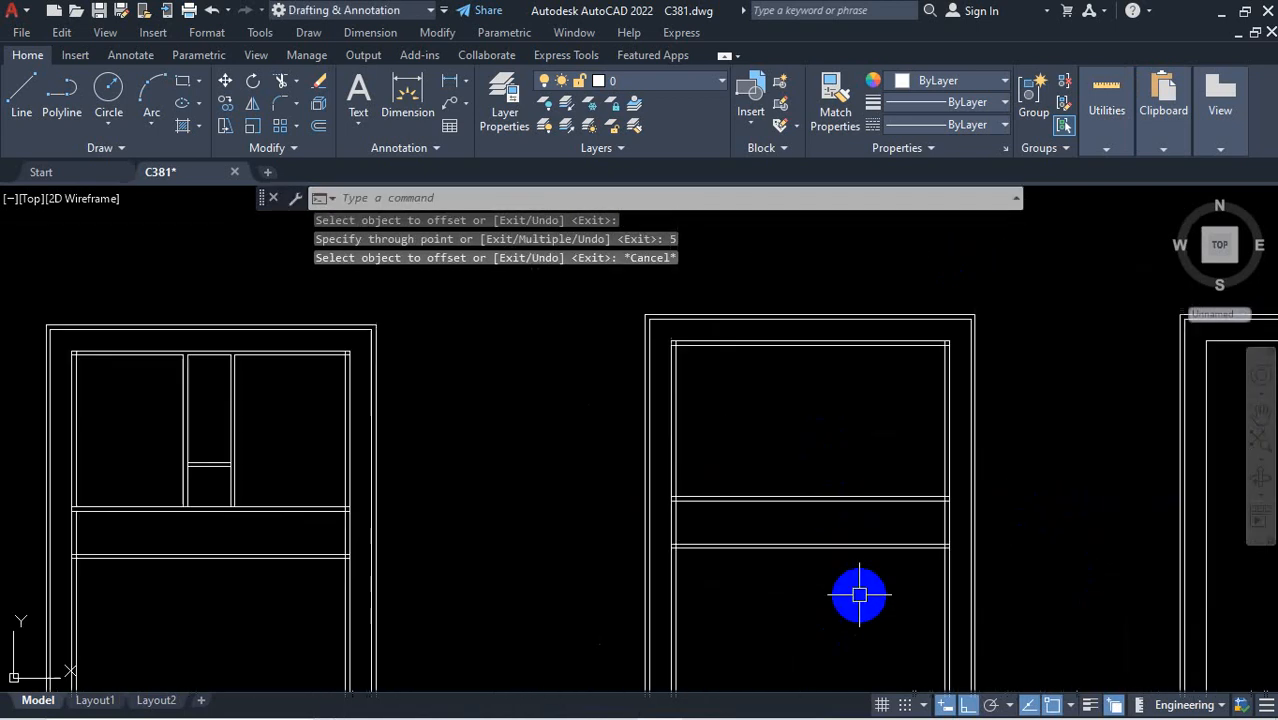
pyautogui.scroll(2, 859, 594)
pyautogui.scroll(-2, 859, 594)
pyautogui.scroll(2, 775, 451)
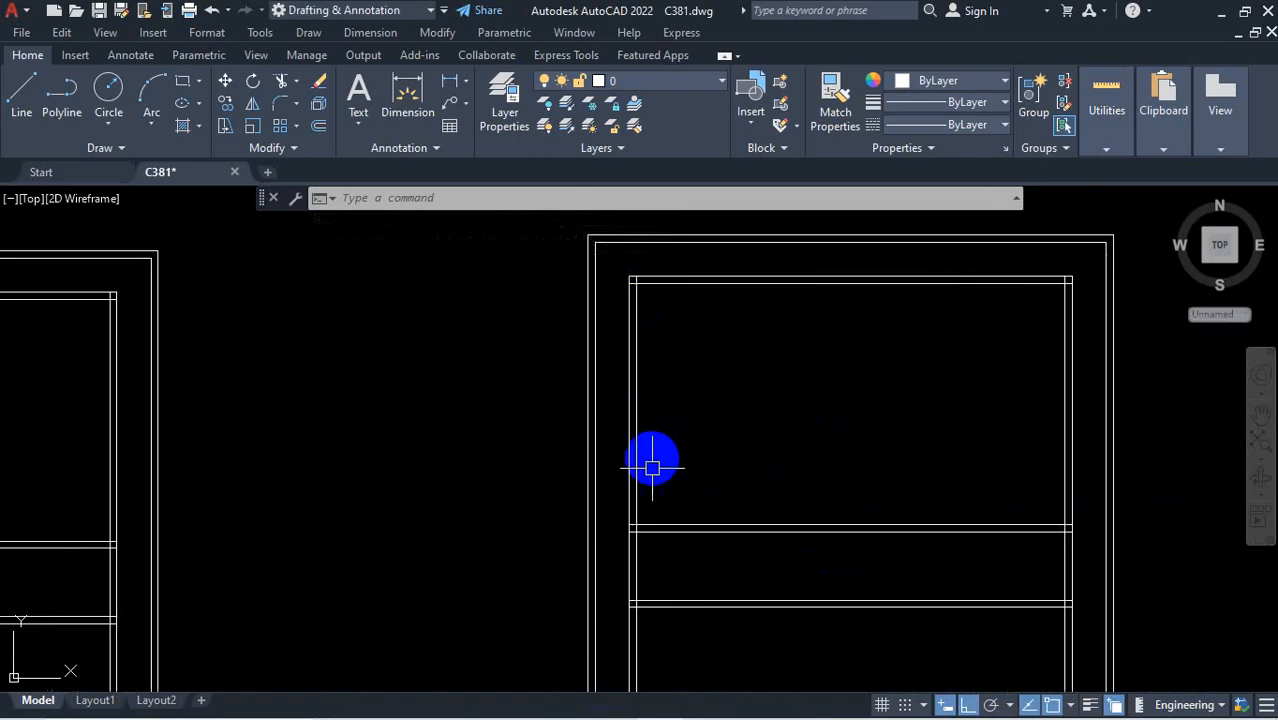
pyautogui.scroll(3, 656, 526)
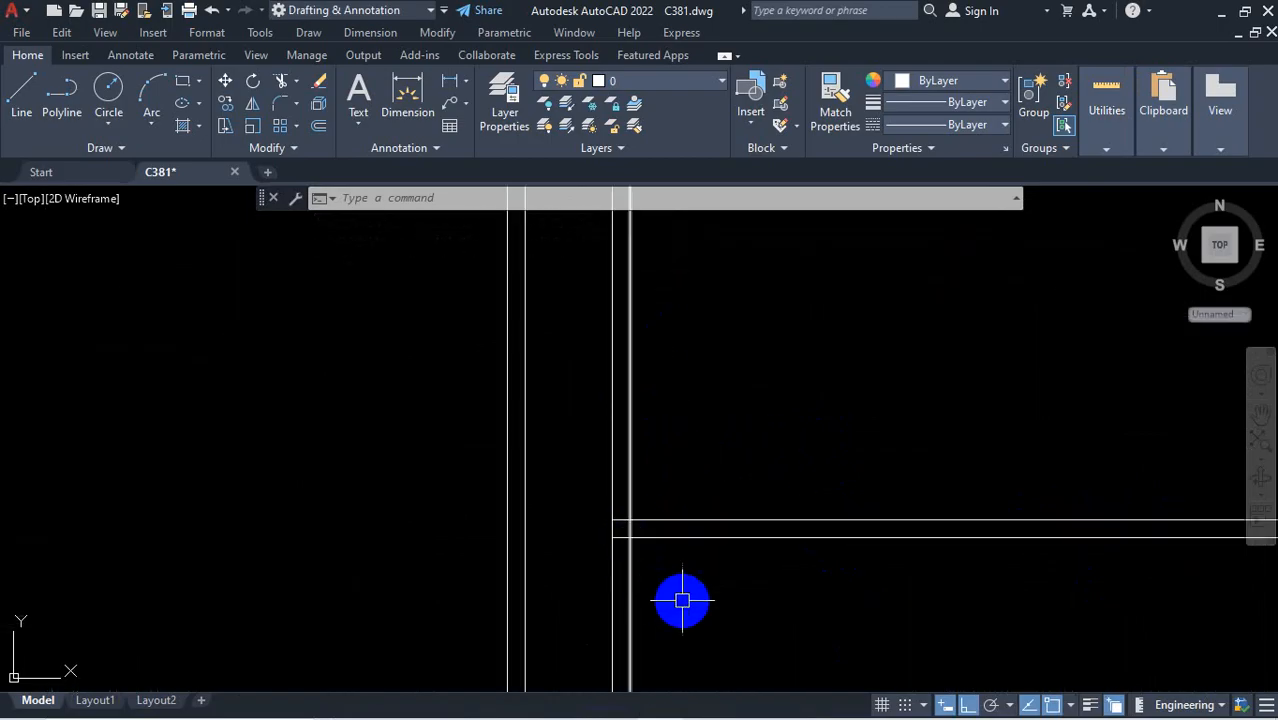
pyautogui.press('Return')
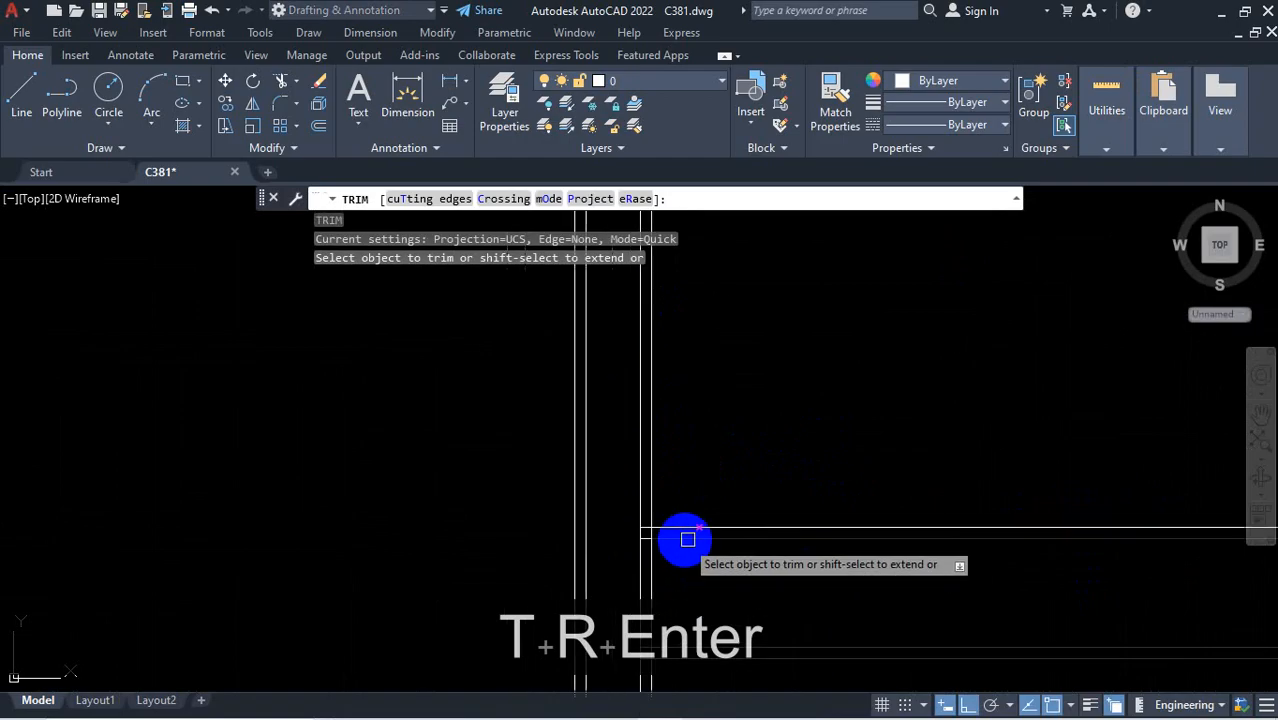
pyautogui.scroll(-3, 820, 565)
pyautogui.scroll(6, 700, 530)
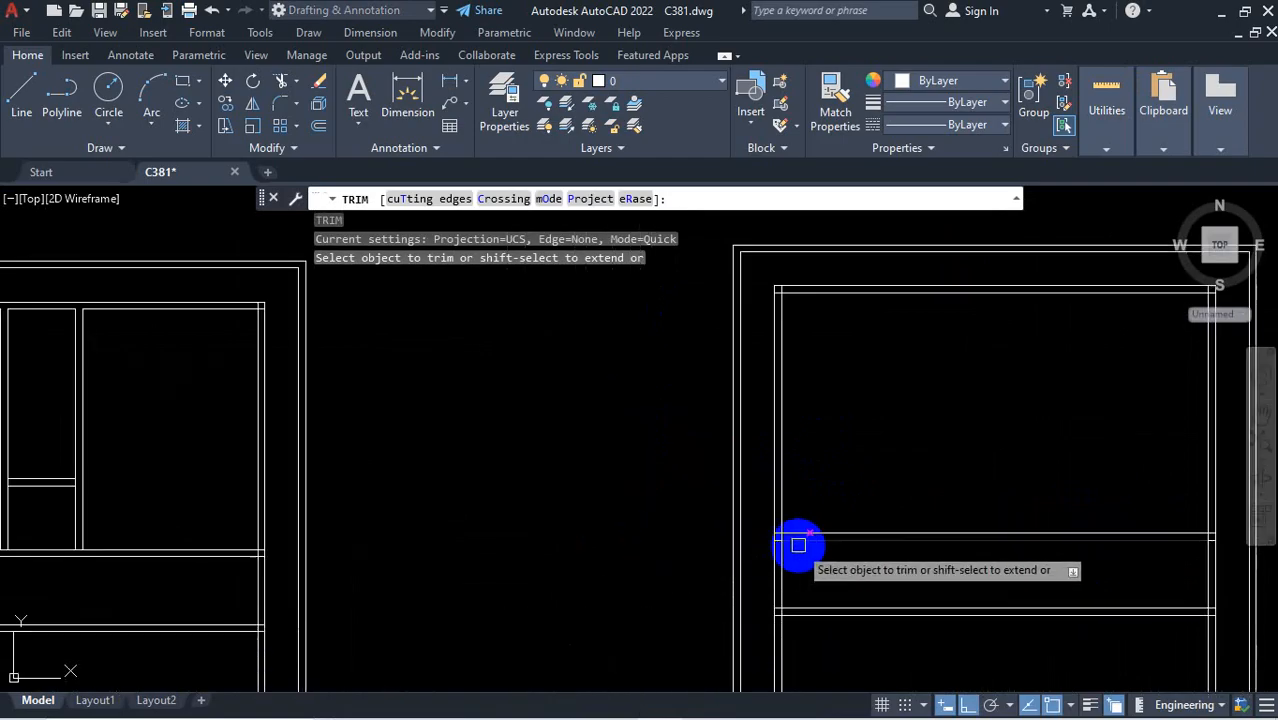
pyautogui.click(685, 489)
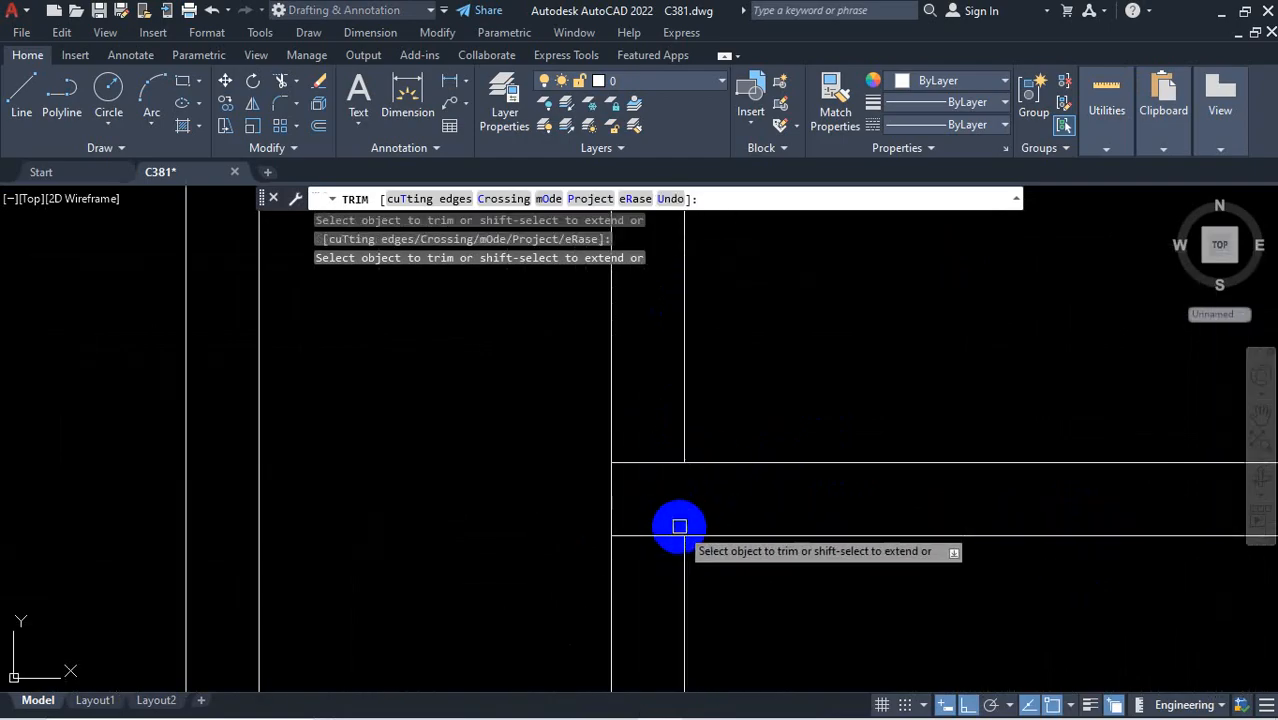
pyautogui.click(656, 461)
pyautogui.scroll(-6, 660, 531)
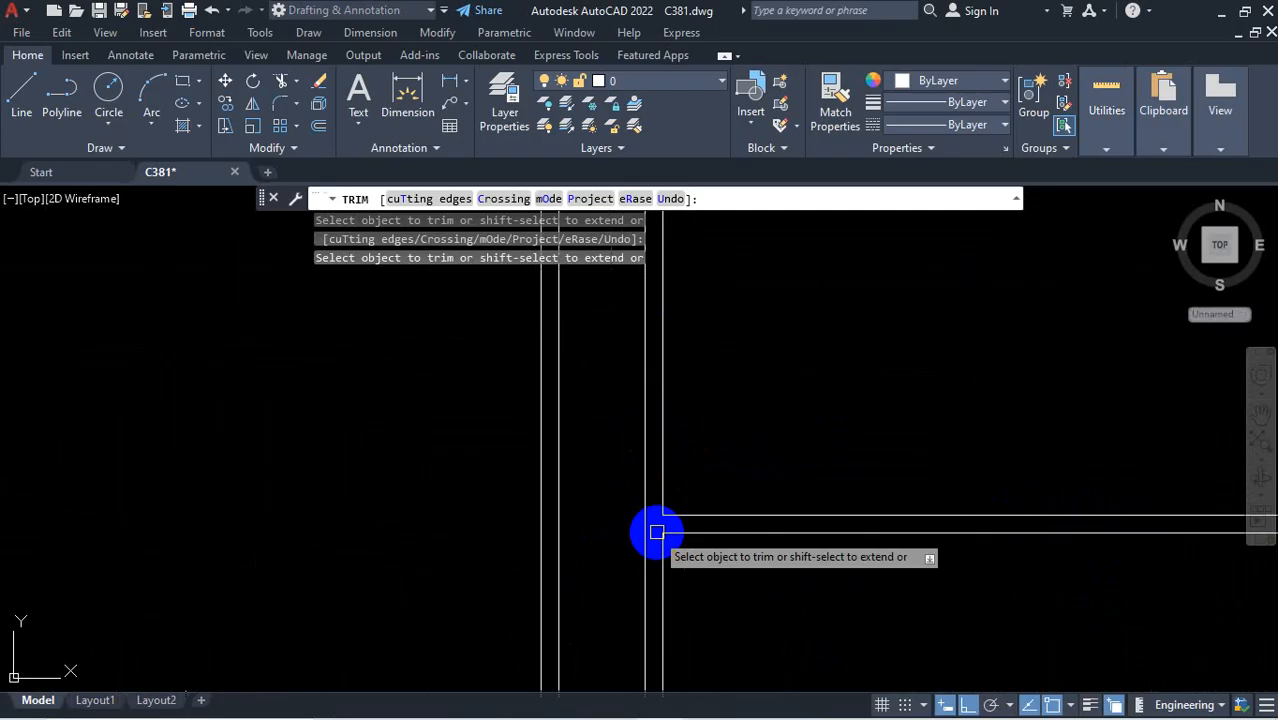
pyautogui.press('Escape')
# Examine the wall corners and the trimmed junction of the middle plan, and compare them with the first plan's junction
pyautogui.scroll(5, 715, 466)
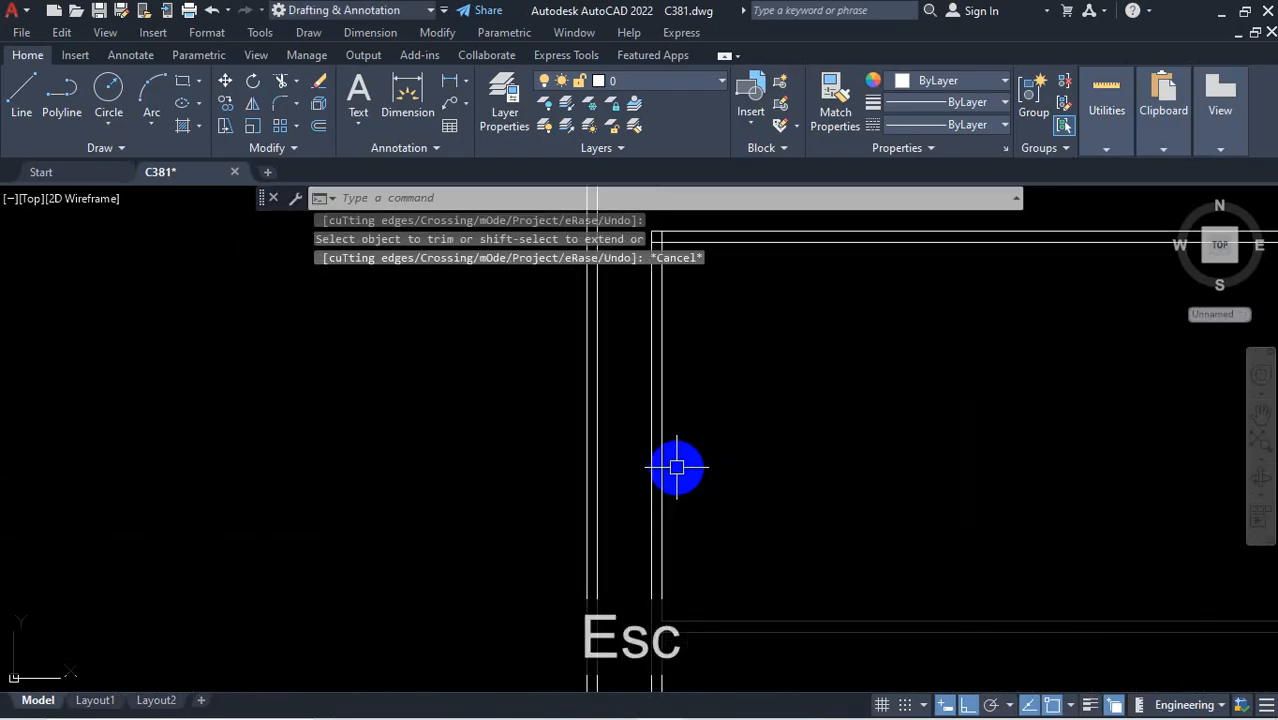
pyautogui.click(663, 428)
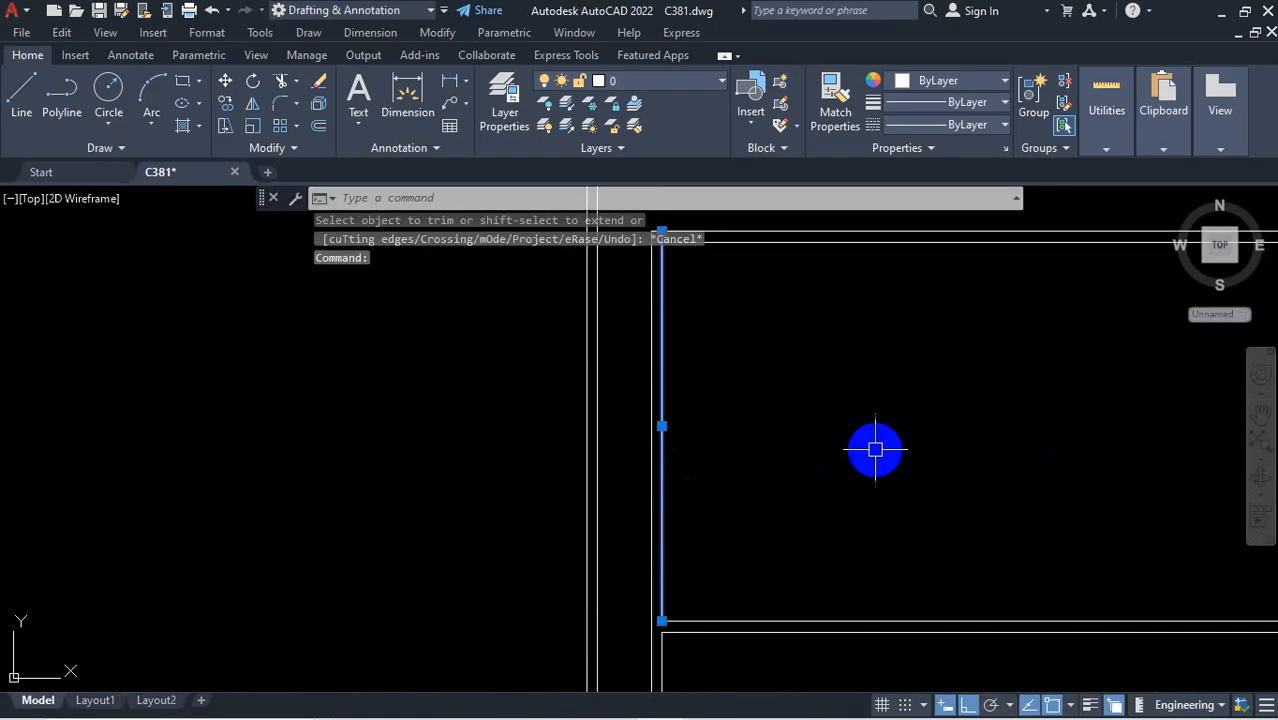
pyautogui.scroll(-3, 870, 450)
pyautogui.press('Escape')
pyautogui.scroll(3, 745, 310)
pyautogui.scroll(5, 745, 310)
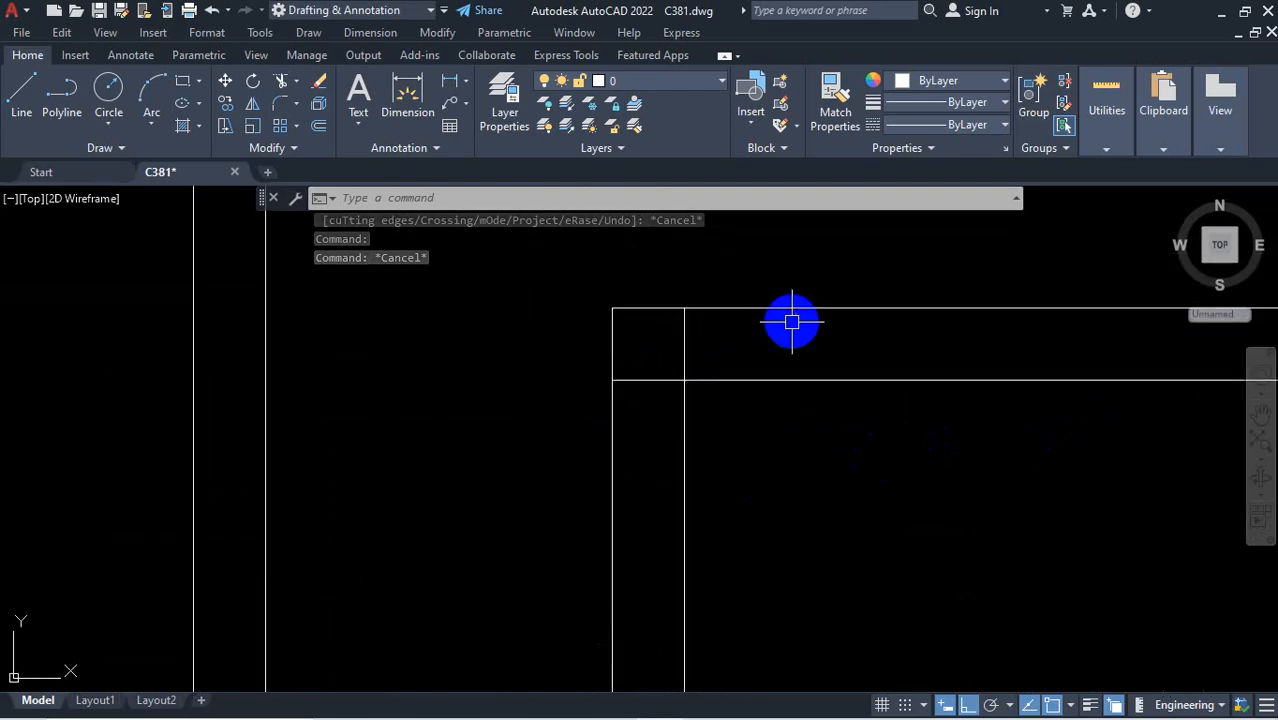
pyautogui.scroll(-5, 790, 322)
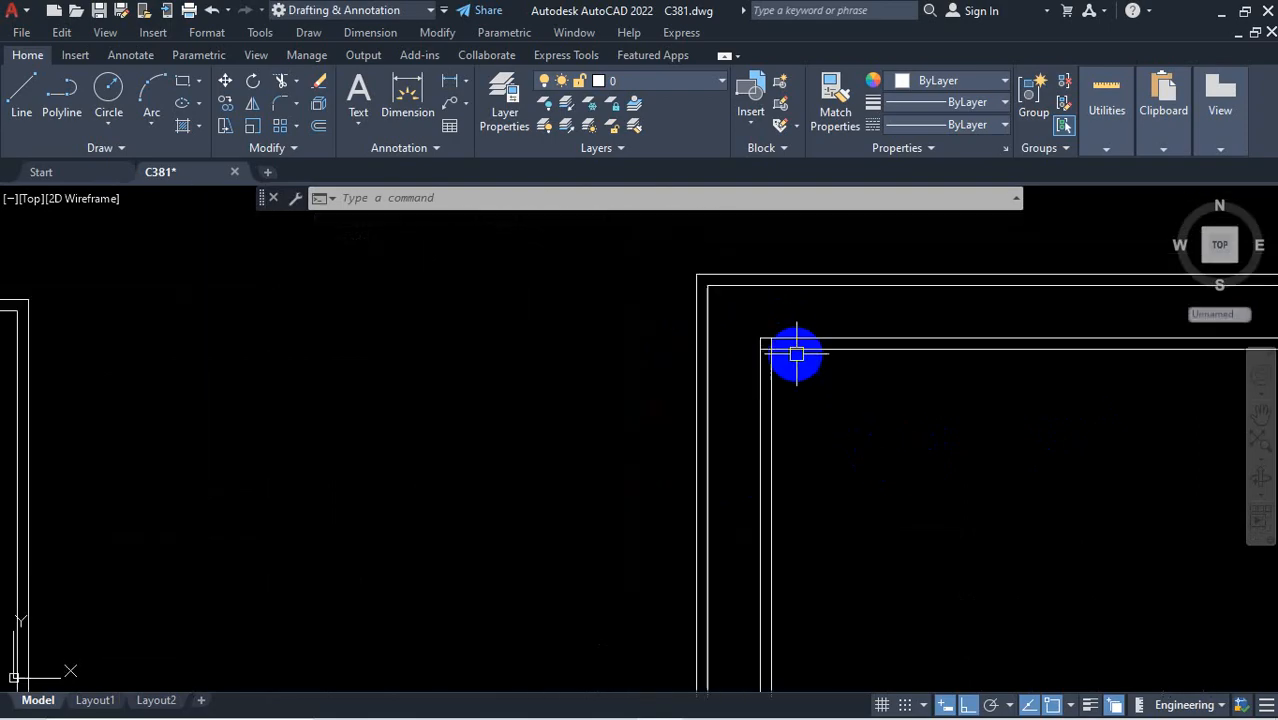
pyautogui.scroll(4, 820, 450)
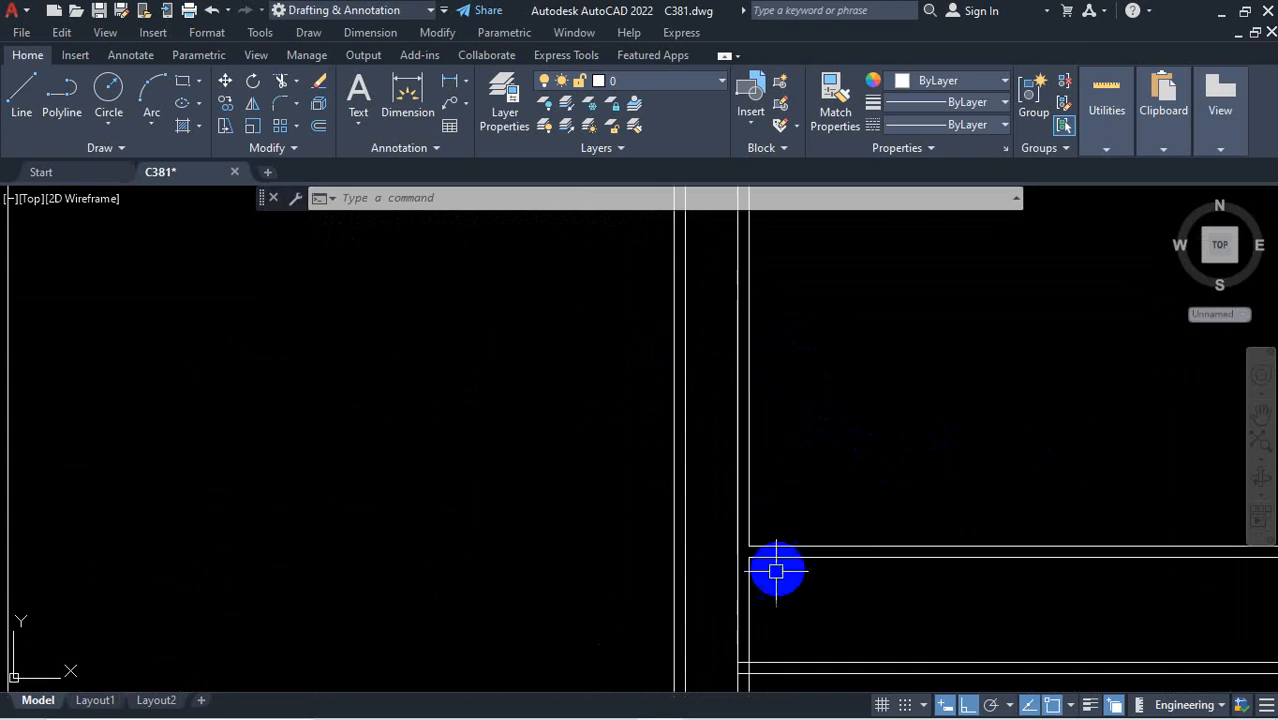
pyautogui.moveTo(884, 693)
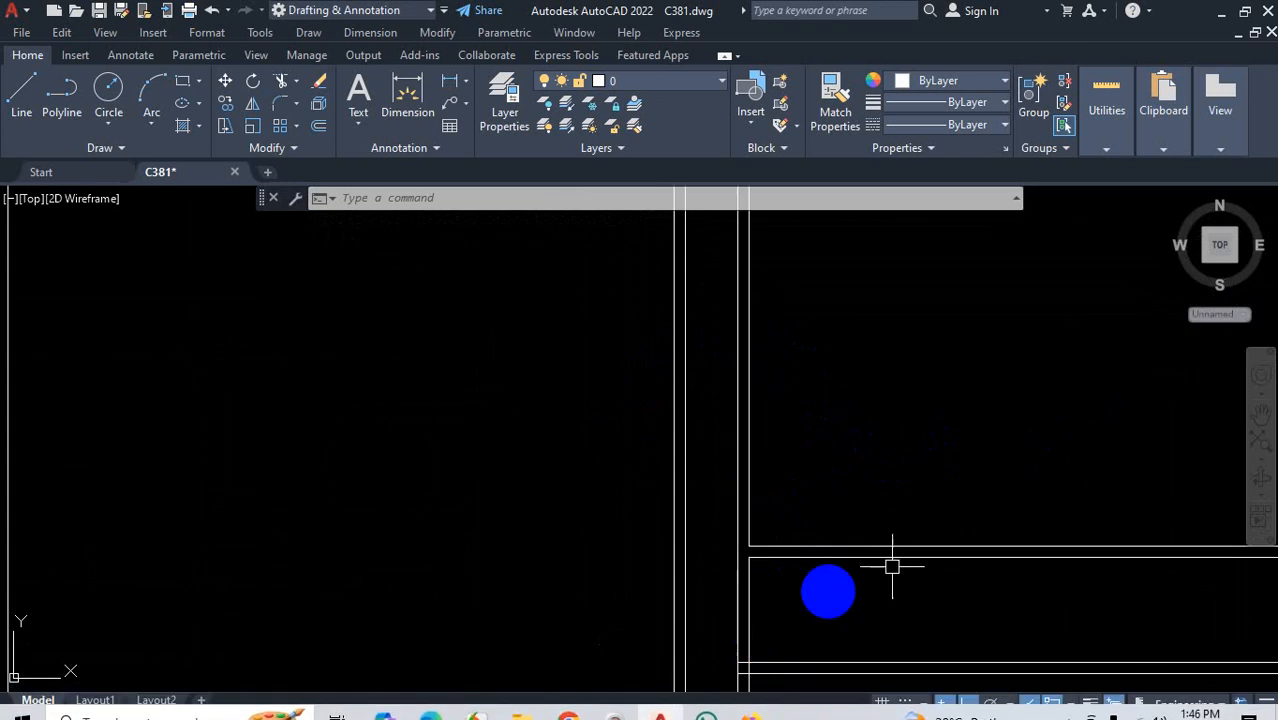
pyautogui.scroll(-3, 900, 550)
pyautogui.press('Escape')
pyautogui.press('Escape')
pyautogui.scroll(4, 716, 585)
pyautogui.scroll(3, 580, 463)
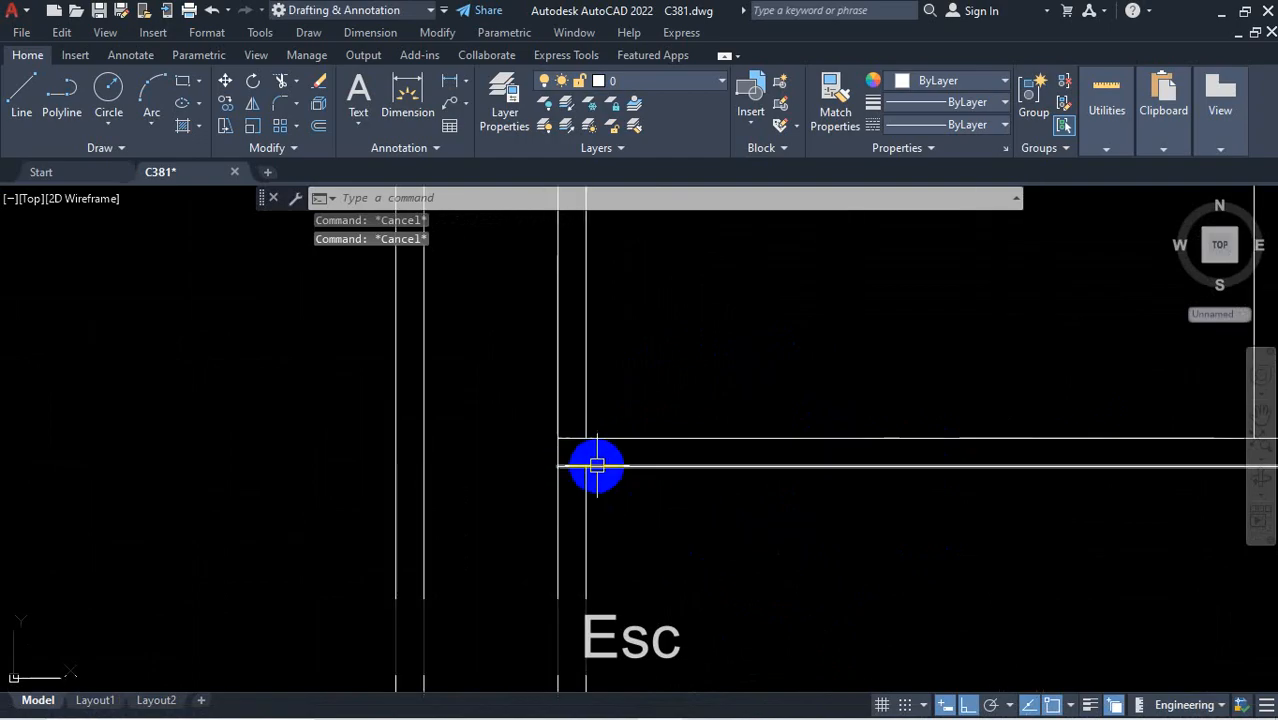
pyautogui.scroll(-5, 575, 462)
pyautogui.moveTo(807, 699)
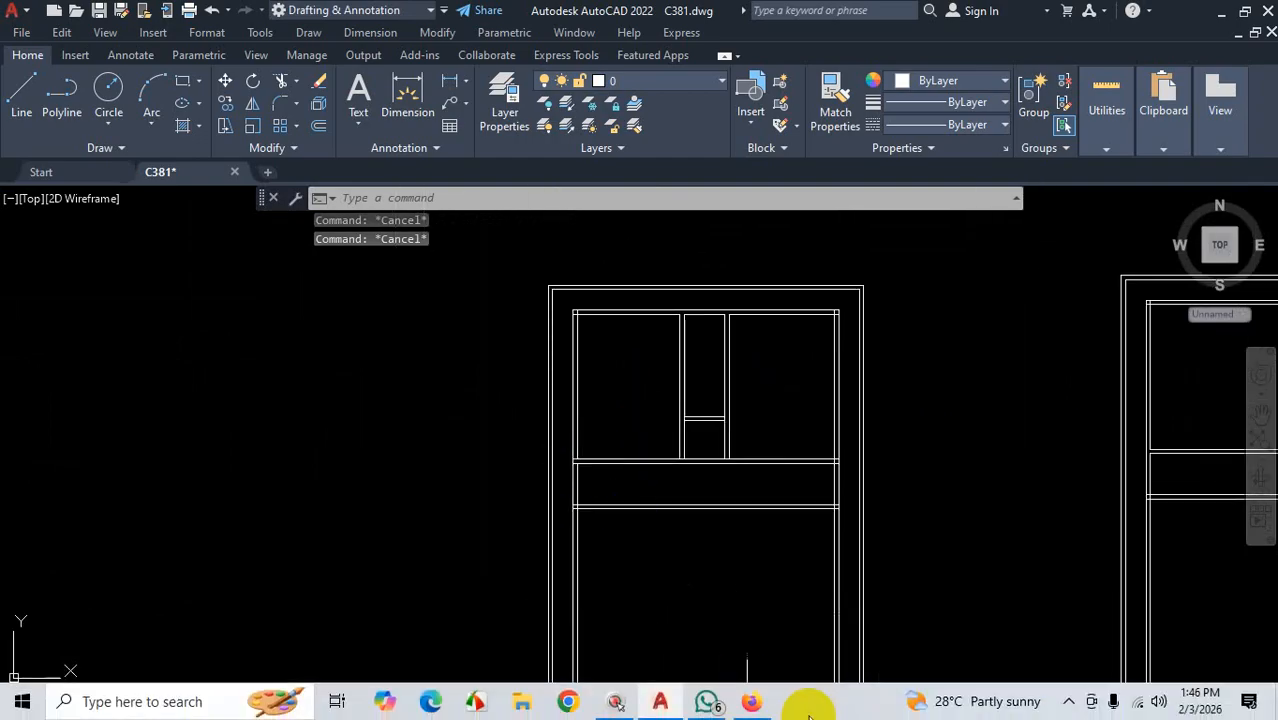
pyautogui.click(1065, 705)
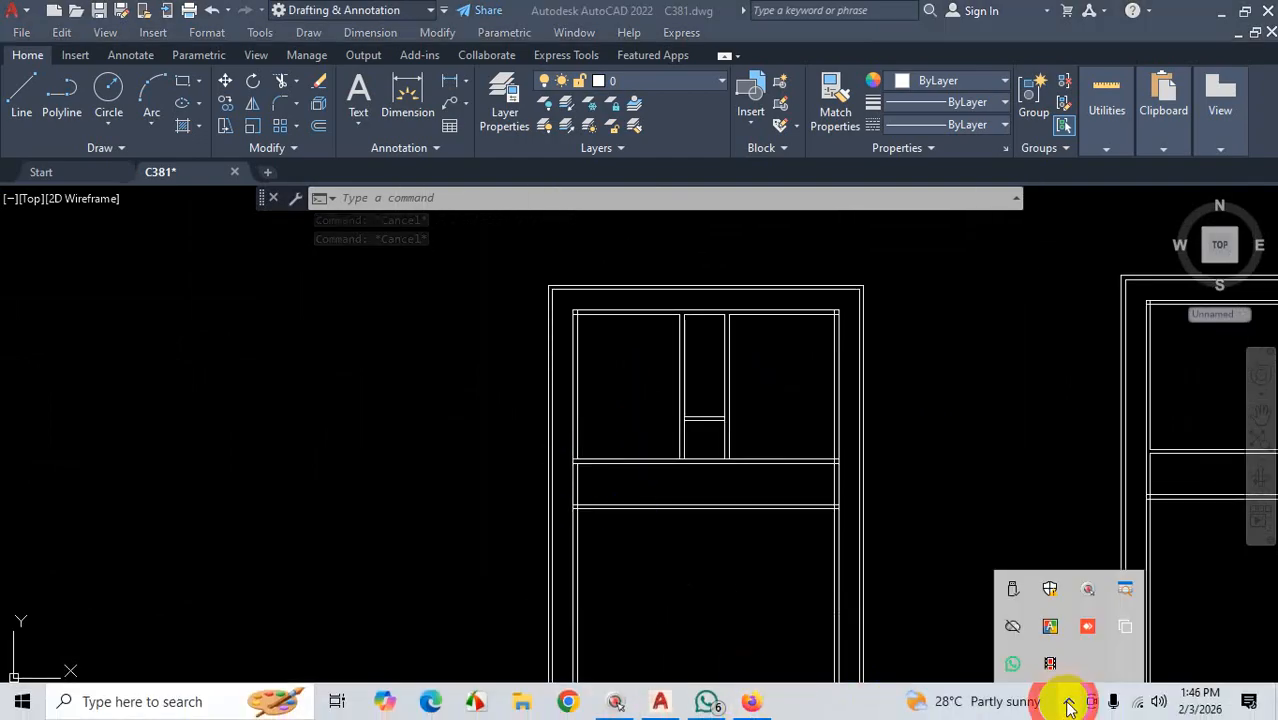
pyautogui.moveTo(1060, 600); pyautogui.dragTo(762, 570, button='middle')
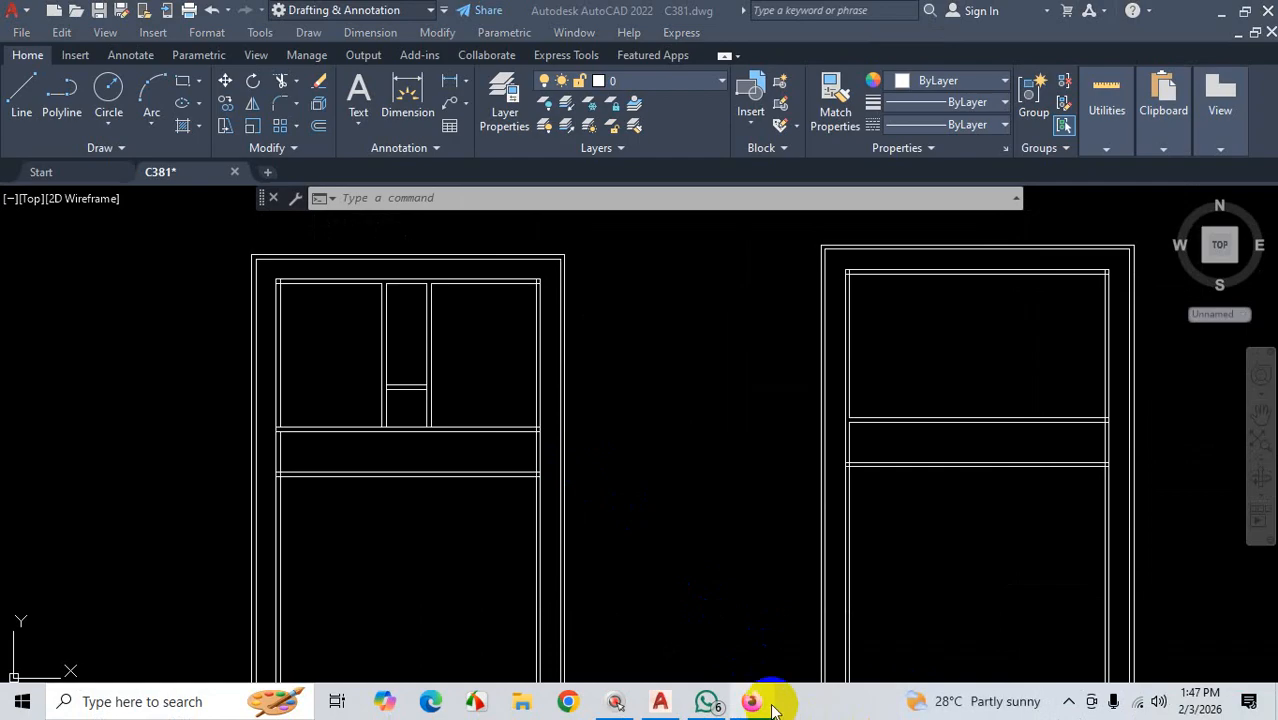
# Switch to the first floor plan PDF in Firefox and examine the room layout and dimensions from the stairs down to the bathrooms
pyautogui.click(770, 705)
pyautogui.scroll(-3, 680, 330)
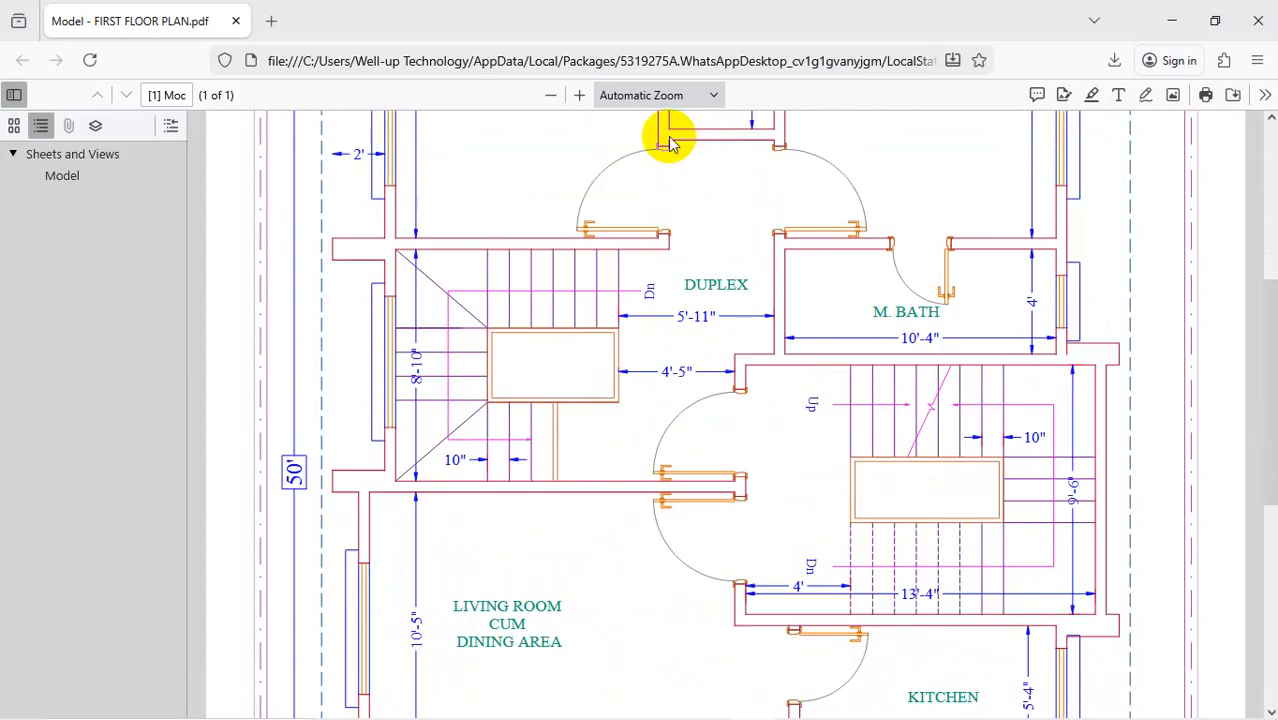
pyautogui.scroll(-2, 656, 190)
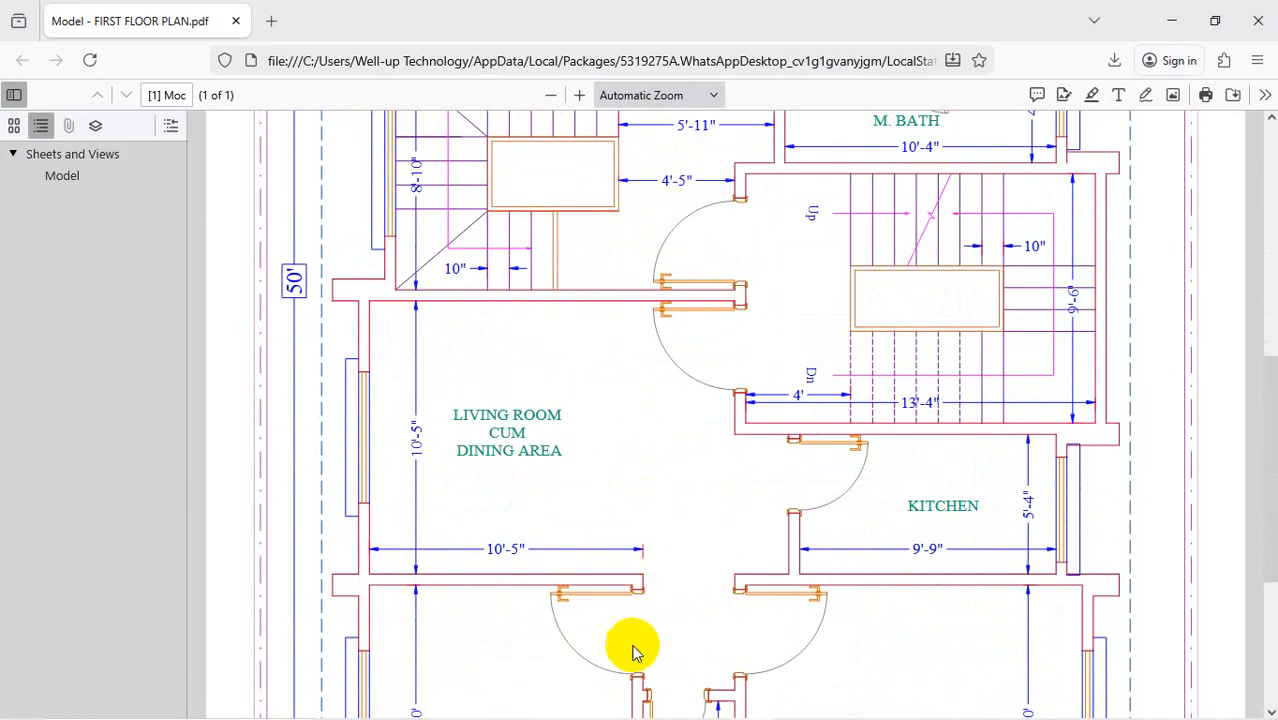
pyautogui.scroll(-3, 630, 430)
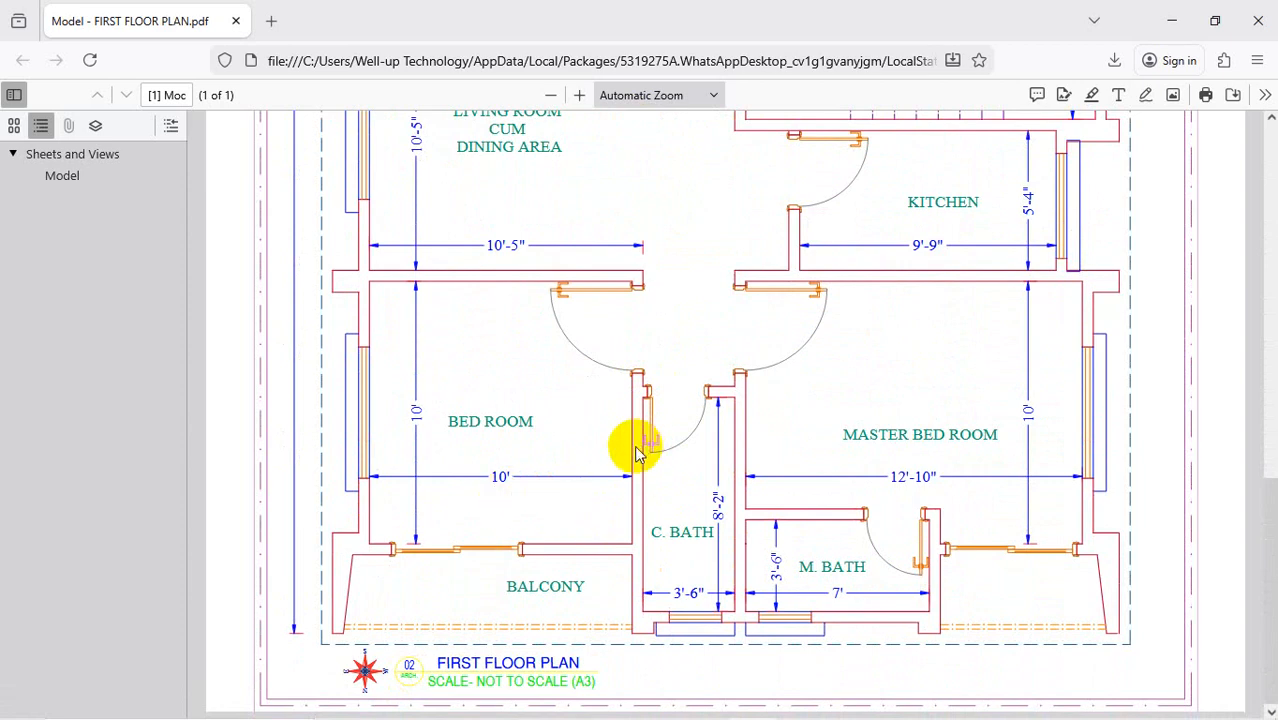
pyautogui.scroll(2, 640, 440)
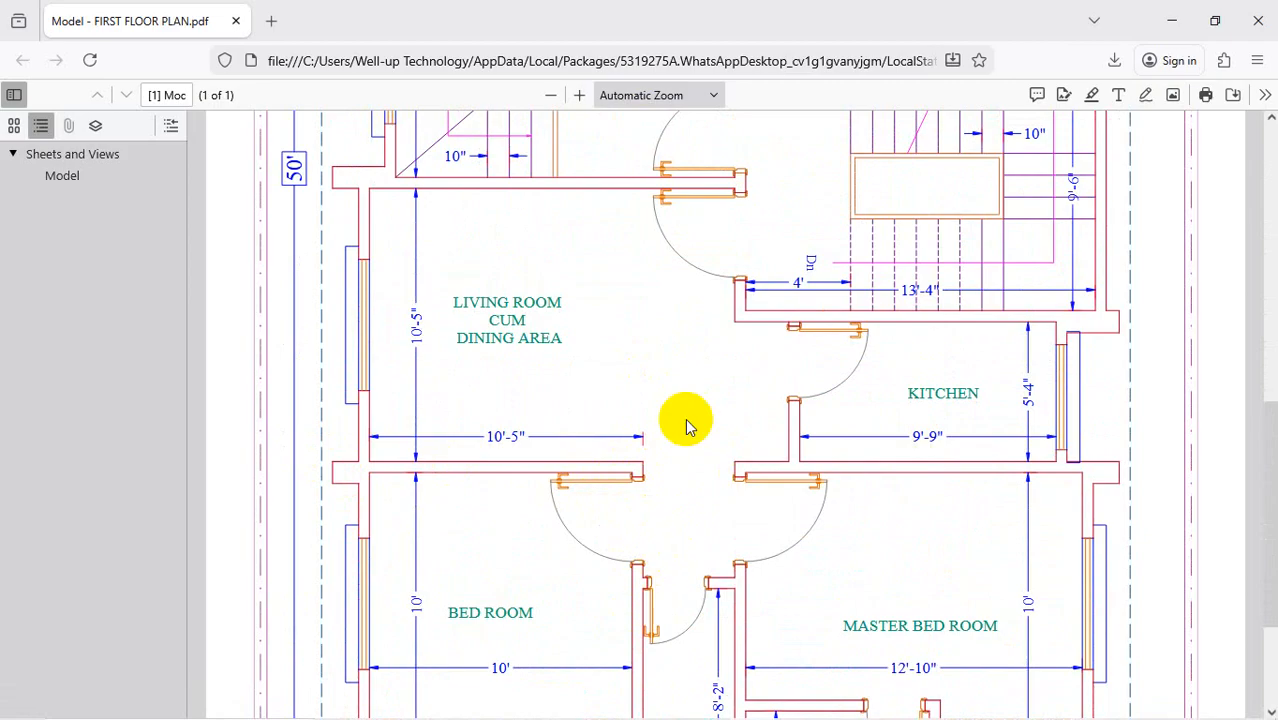
pyautogui.scroll(1, 652, 326)
pyautogui.scroll(1, 660, 320)
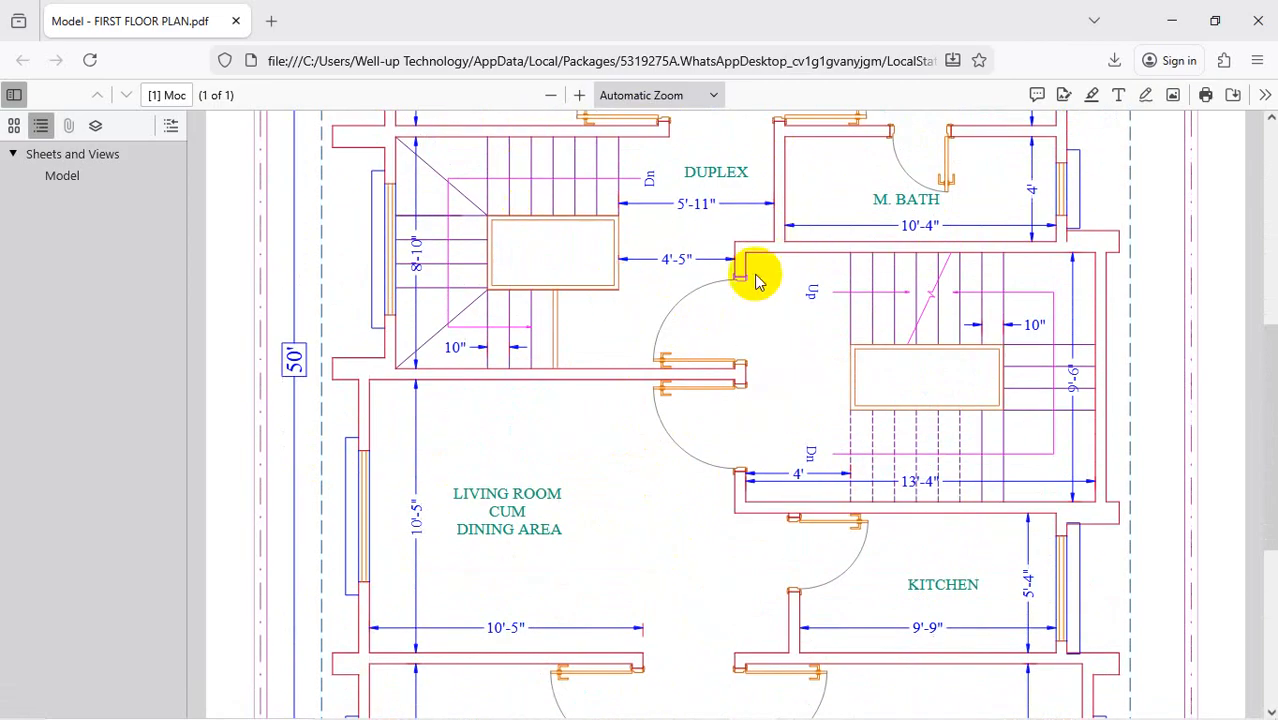
pyautogui.scroll(3, 788, 320)
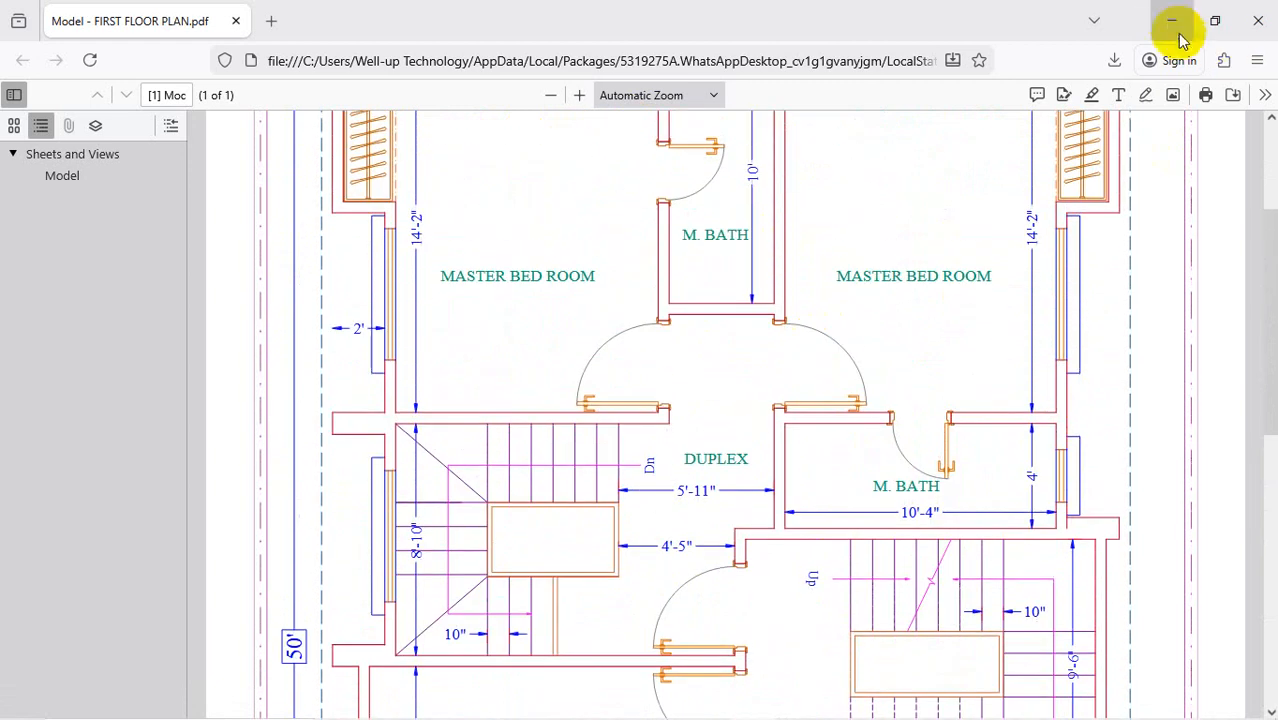
# Switch back to the AutoCAD drawing and examine the bedroom and bathroom partition walls of the first plan
pyautogui.click(1170, 20)
pyautogui.scroll(-4, 662, 408)
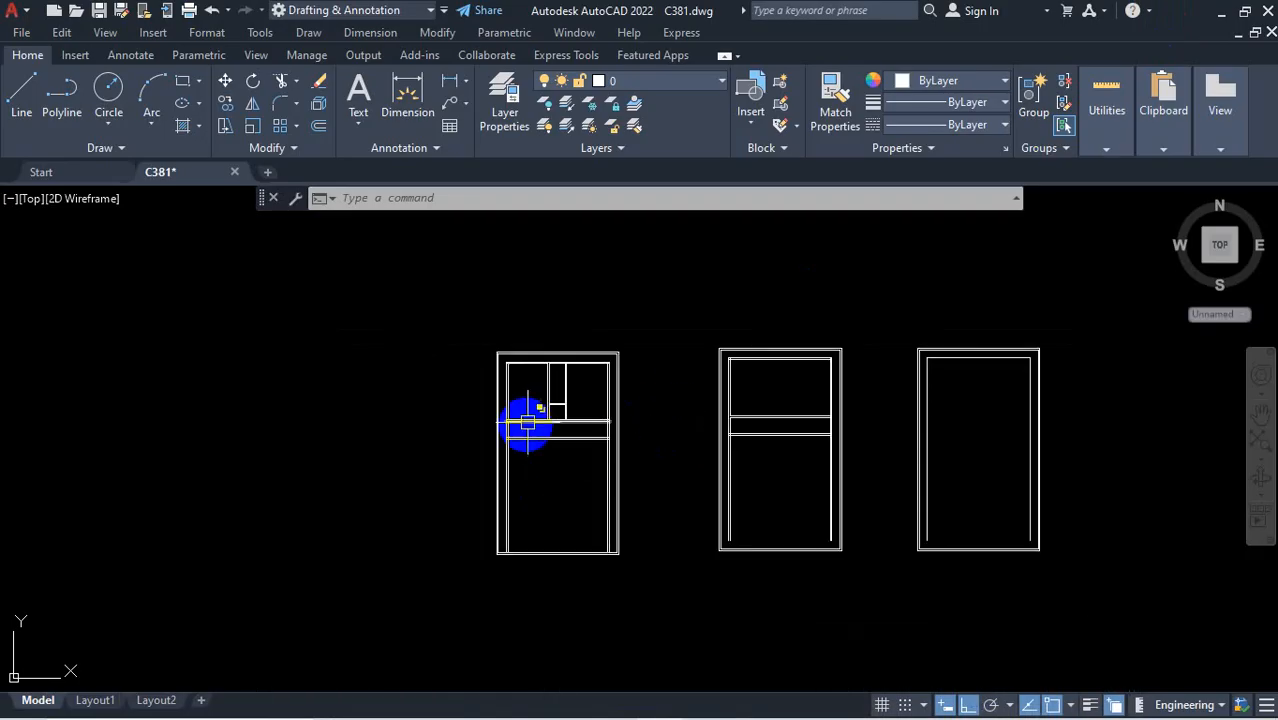
pyautogui.scroll(5, 550, 418)
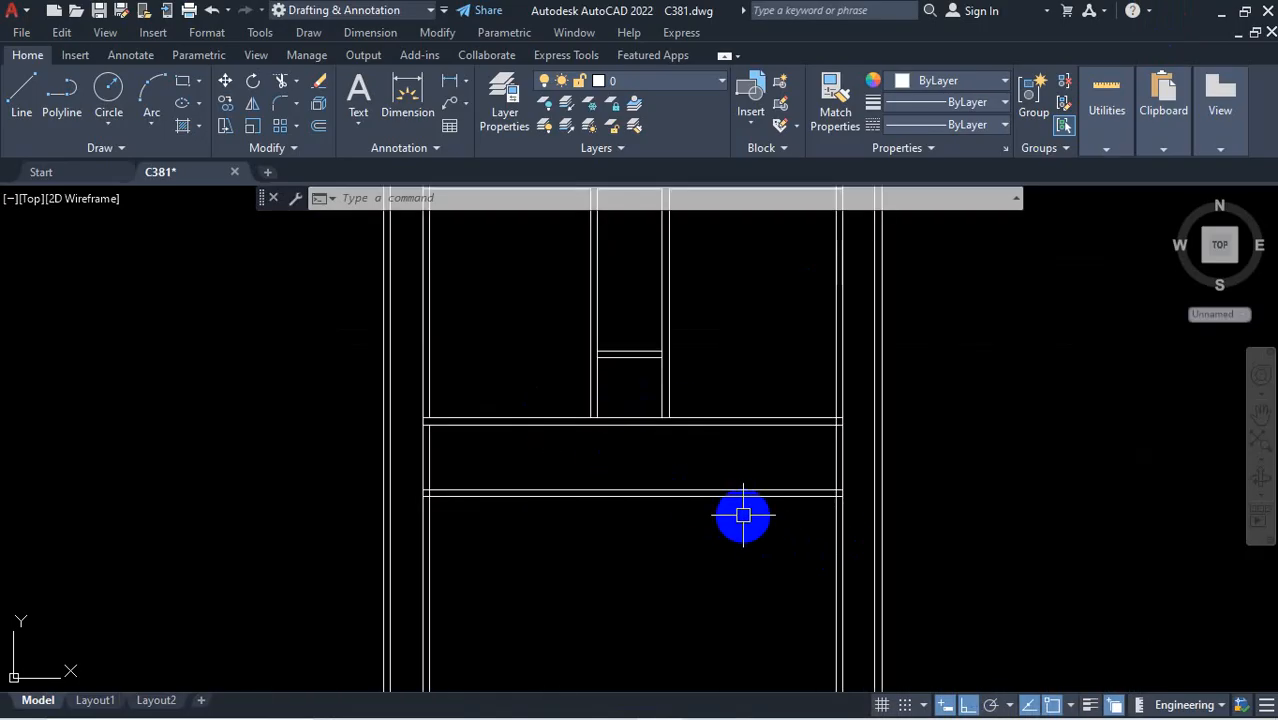
pyautogui.scroll(-2, 682, 483)
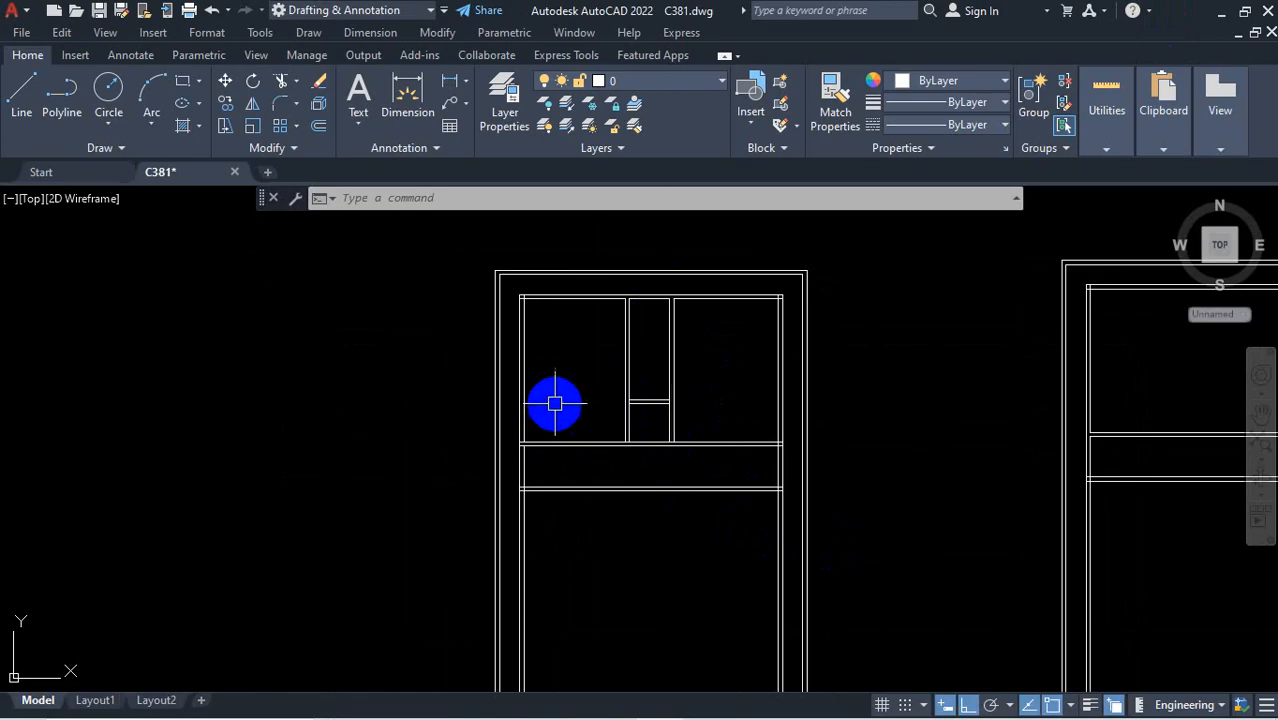
pyautogui.scroll(2, 553, 403)
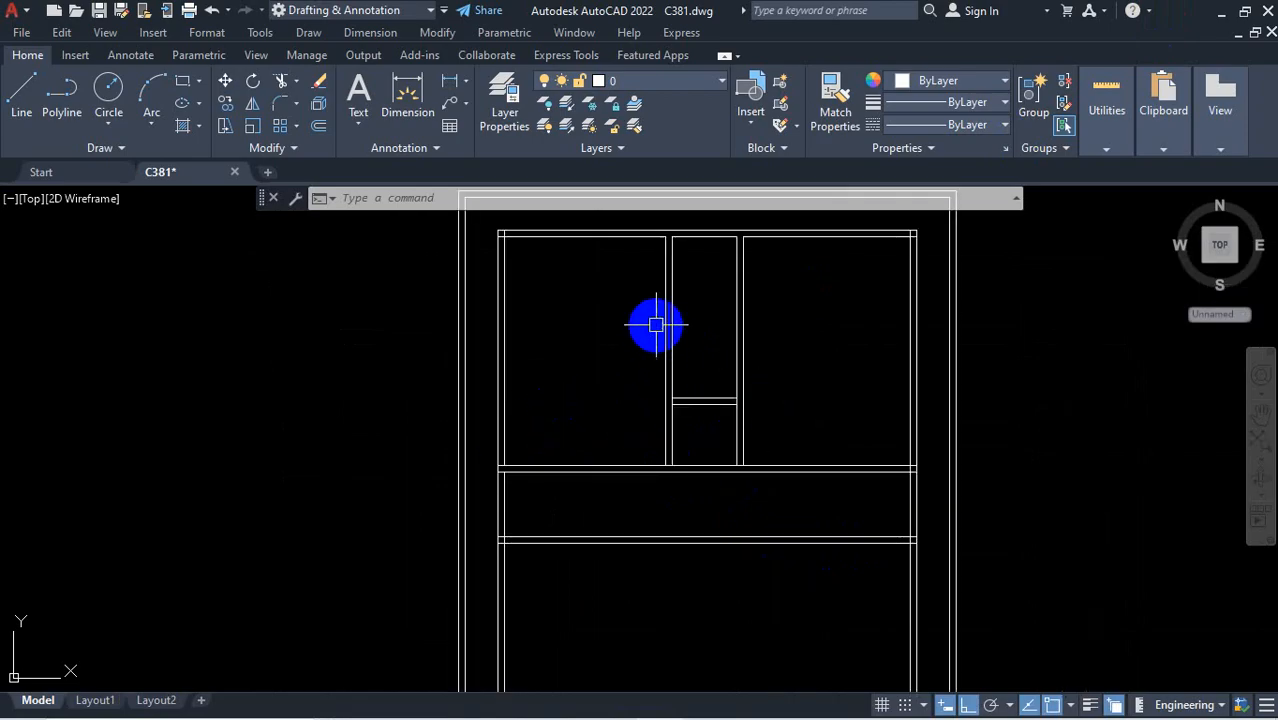
pyautogui.scroll(2, 669, 322)
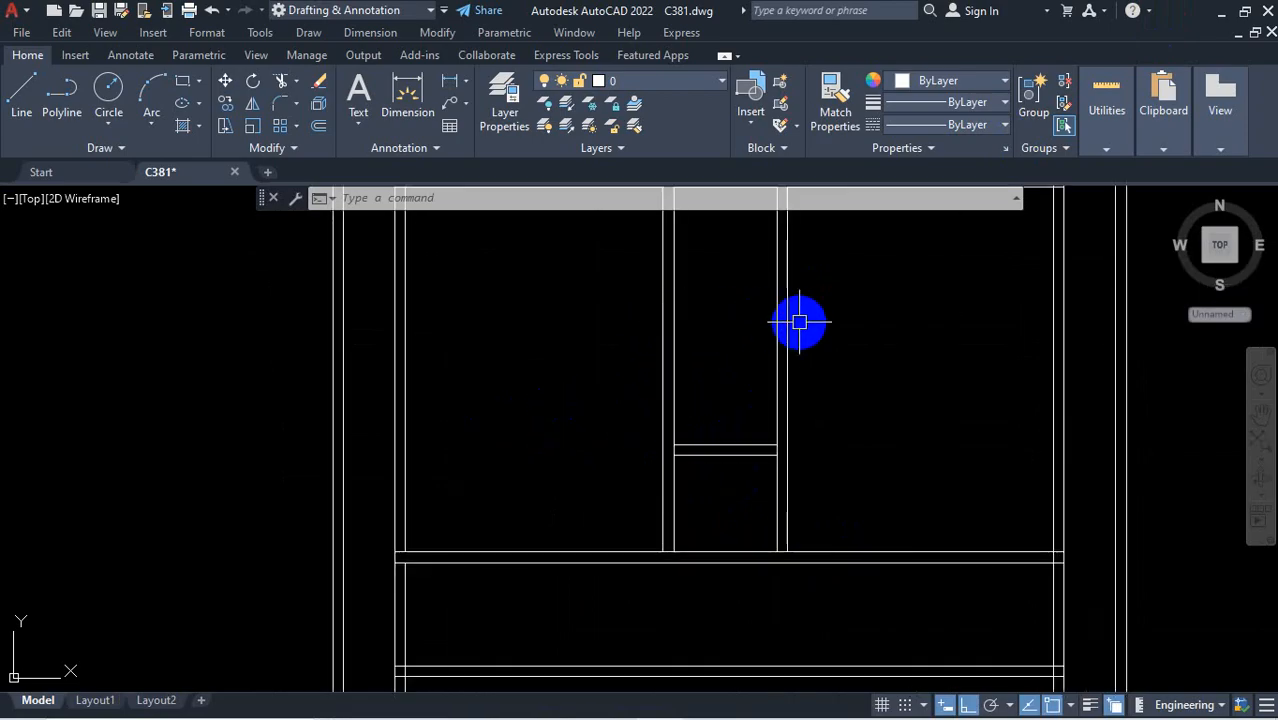
pyautogui.scroll(-3, 799, 321)
pyautogui.scroll(8, 765, 325)
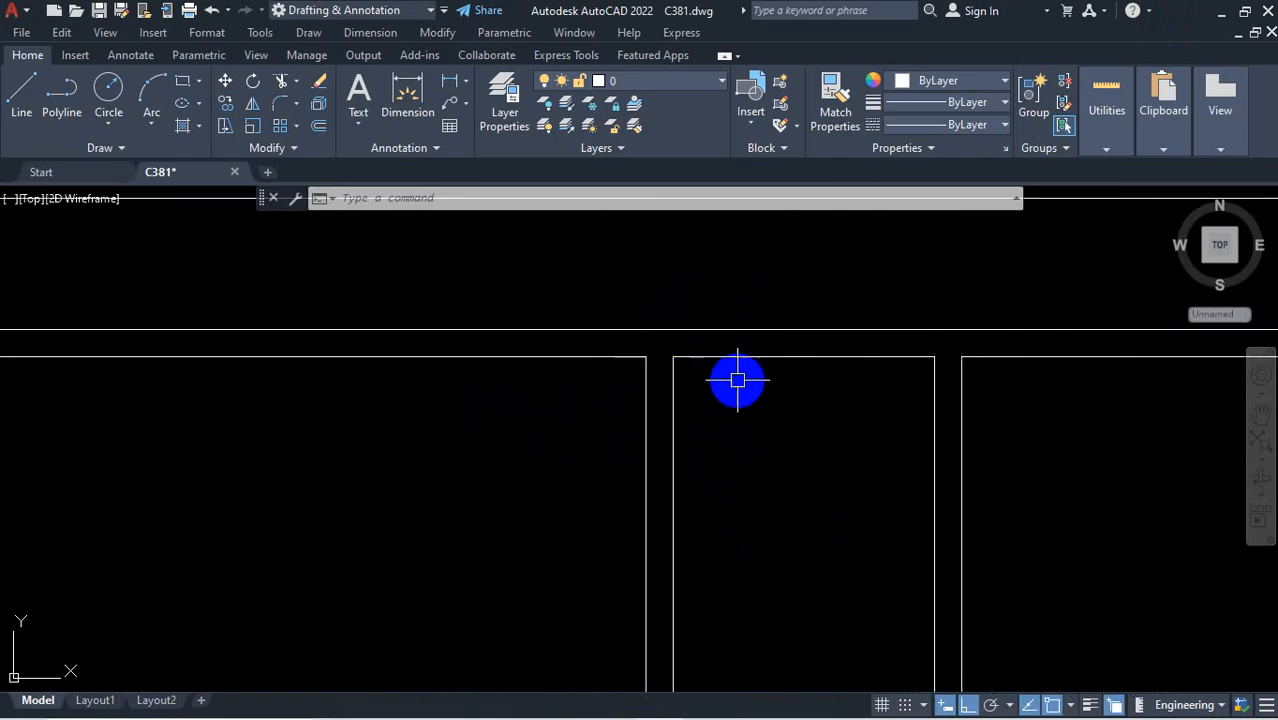
pyautogui.scroll(-3, 940, 358)
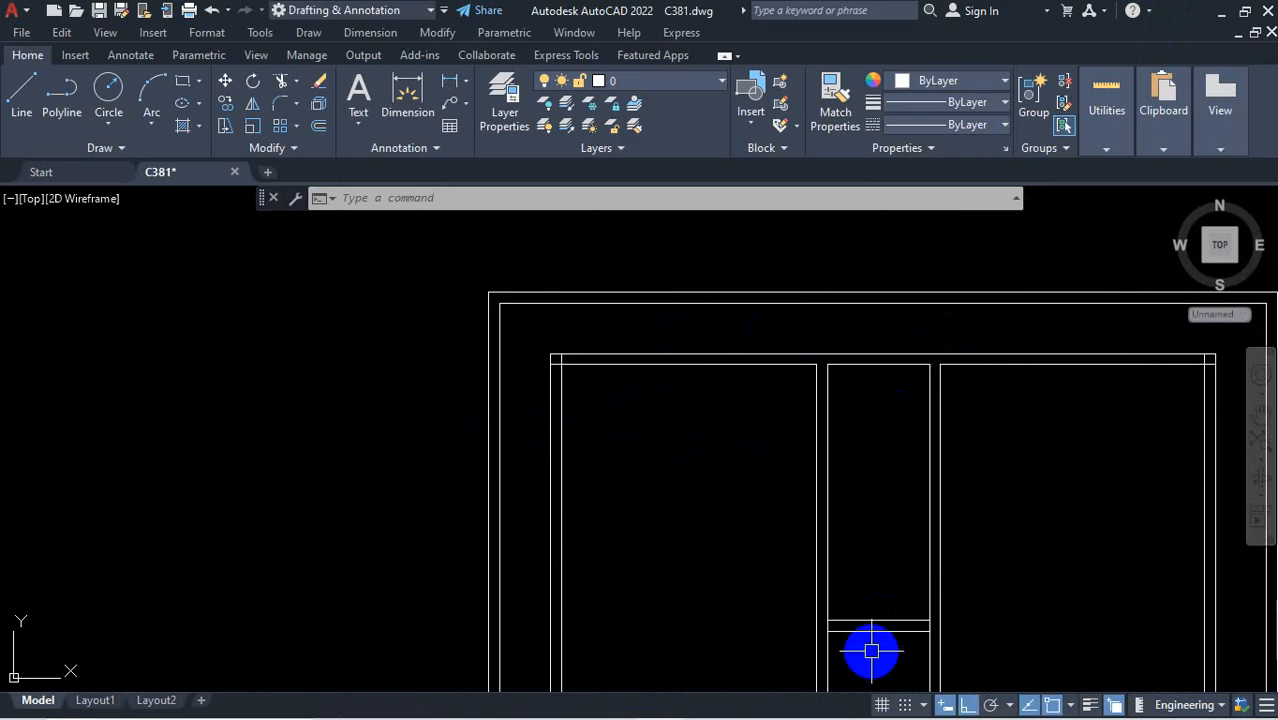
pyautogui.scroll(-3, 850, 480)
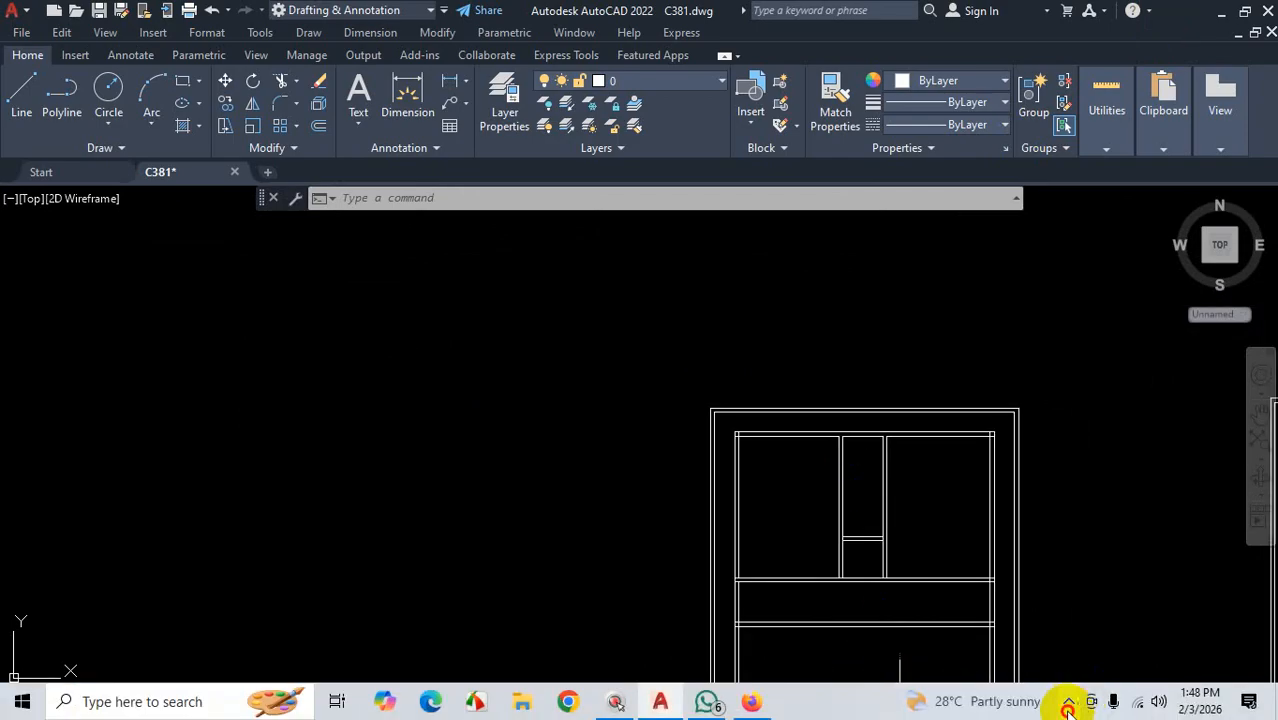
pyautogui.click(1068, 707)
pyautogui.click(1052, 663)
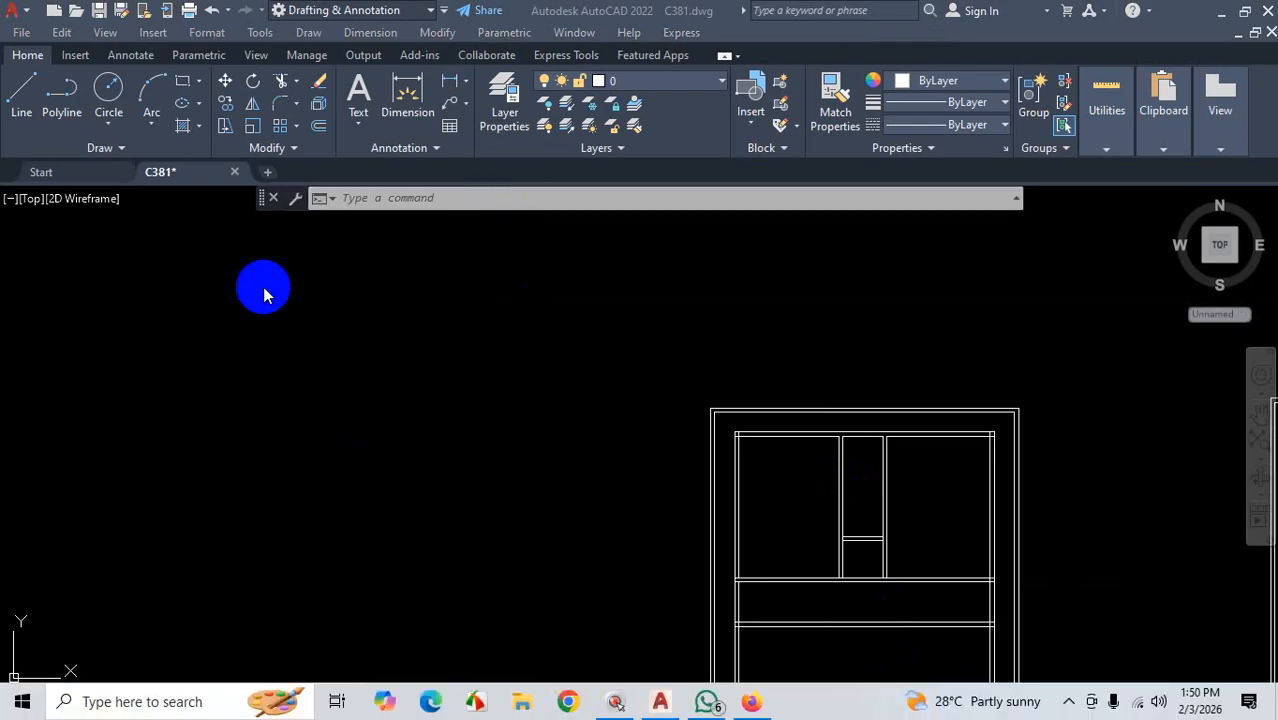
# Move the floating command line to the lower edge of the drawing area
pyautogui.moveTo(262, 203)
pyautogui.mouseDown()
pyautogui.moveTo(271, 374)
pyautogui.moveTo(318, 676)
pyautogui.mouseUp()
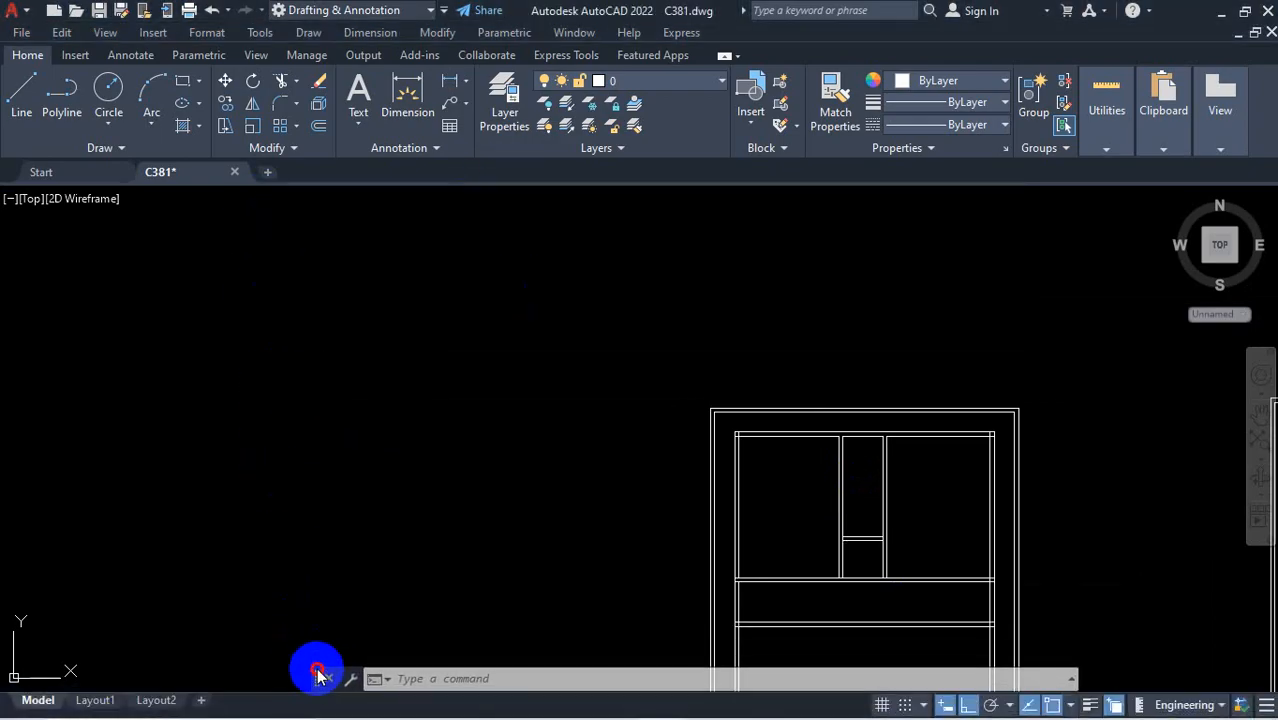
pyautogui.click(25, 102)
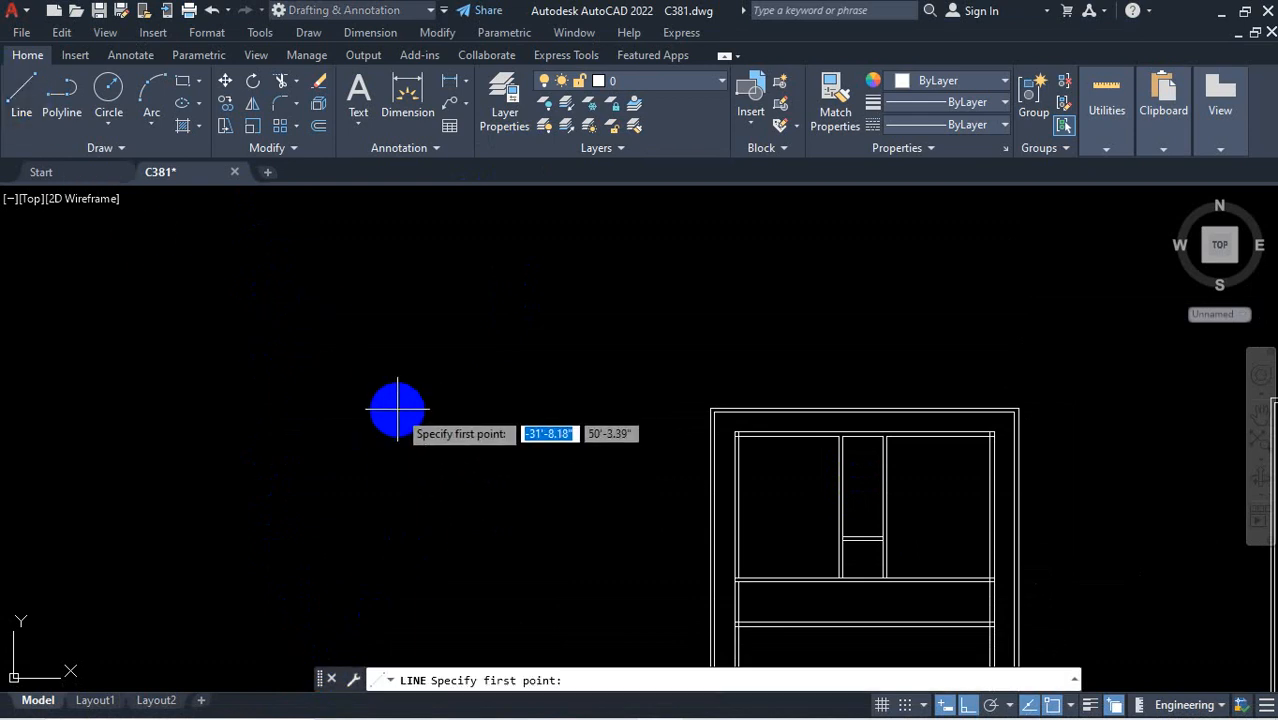
pyautogui.write('fgg,')
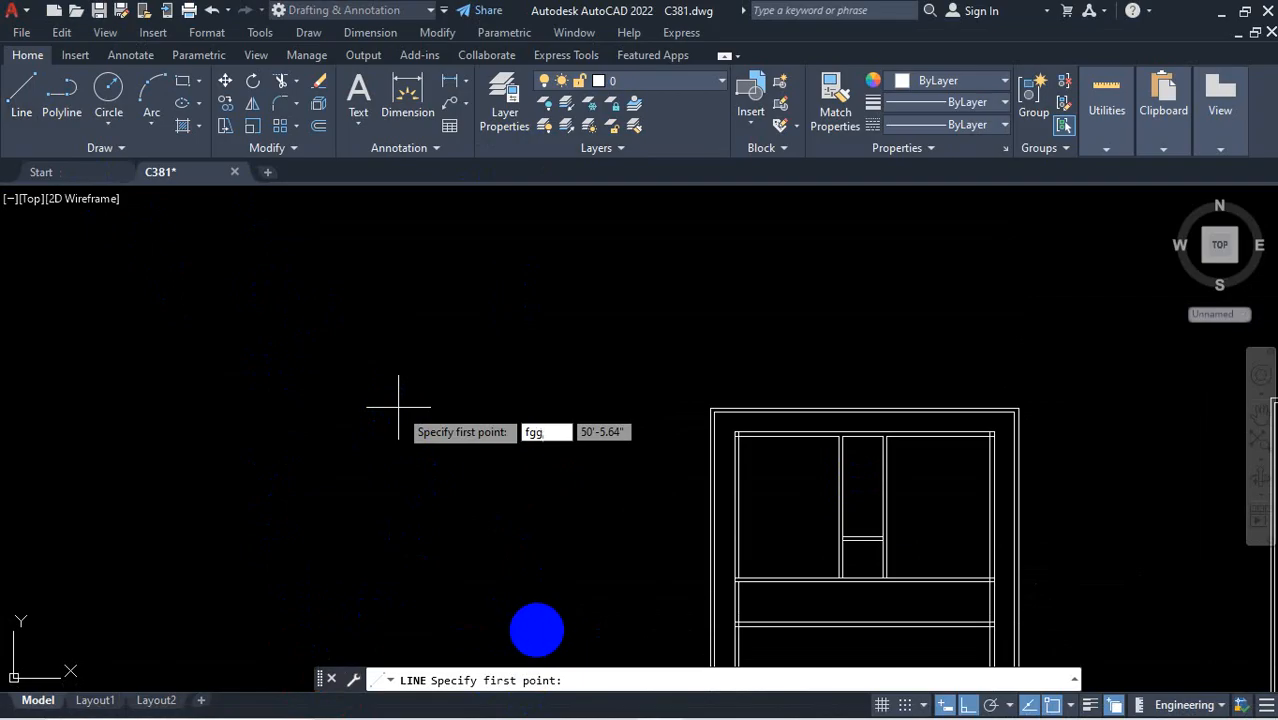
pyautogui.press('Escape')
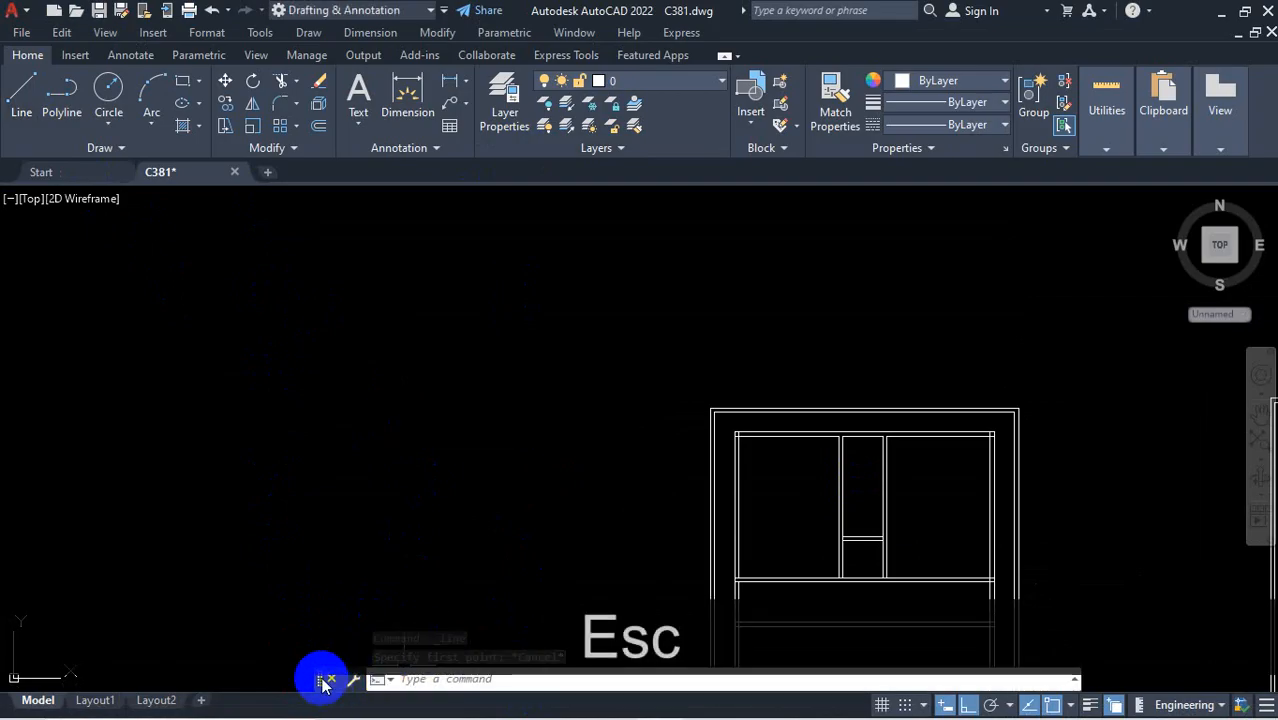
# Move the floating command line to the upper edge of the drawing area and set its lines of prompt history to 1
pyautogui.moveTo(322, 684); pyautogui.dragTo(314, 200)
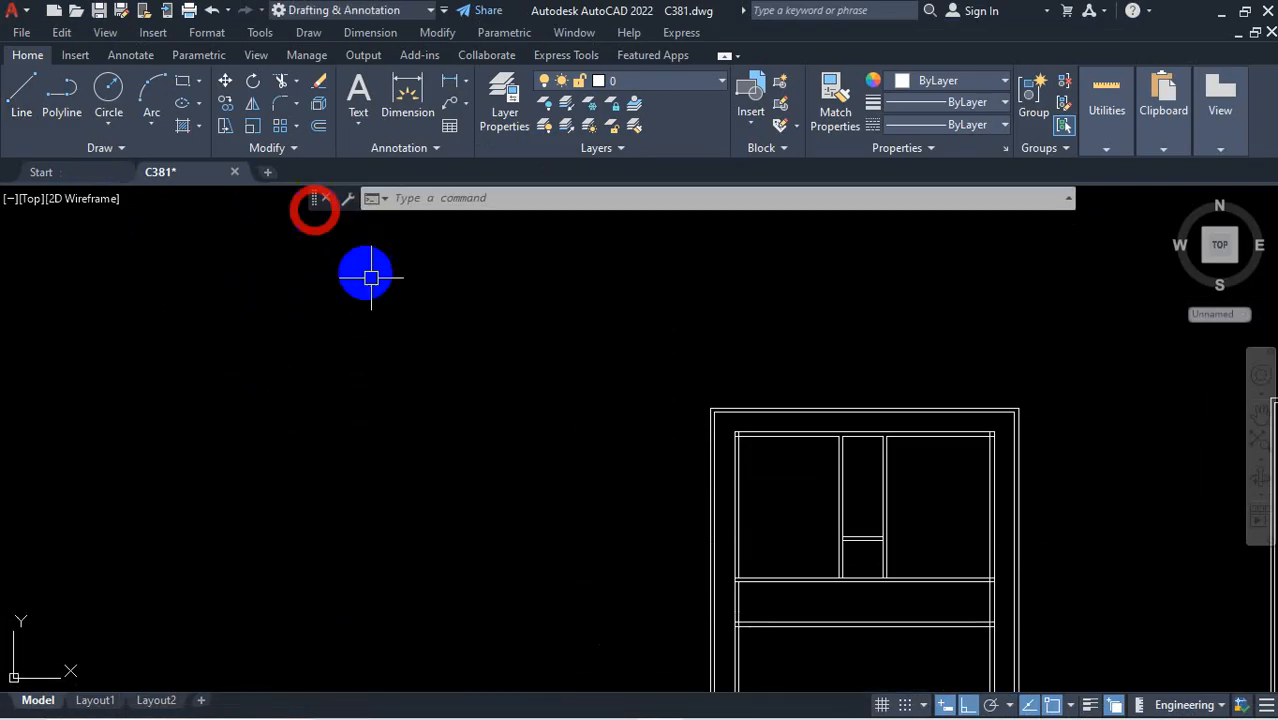
pyautogui.press('Escape')
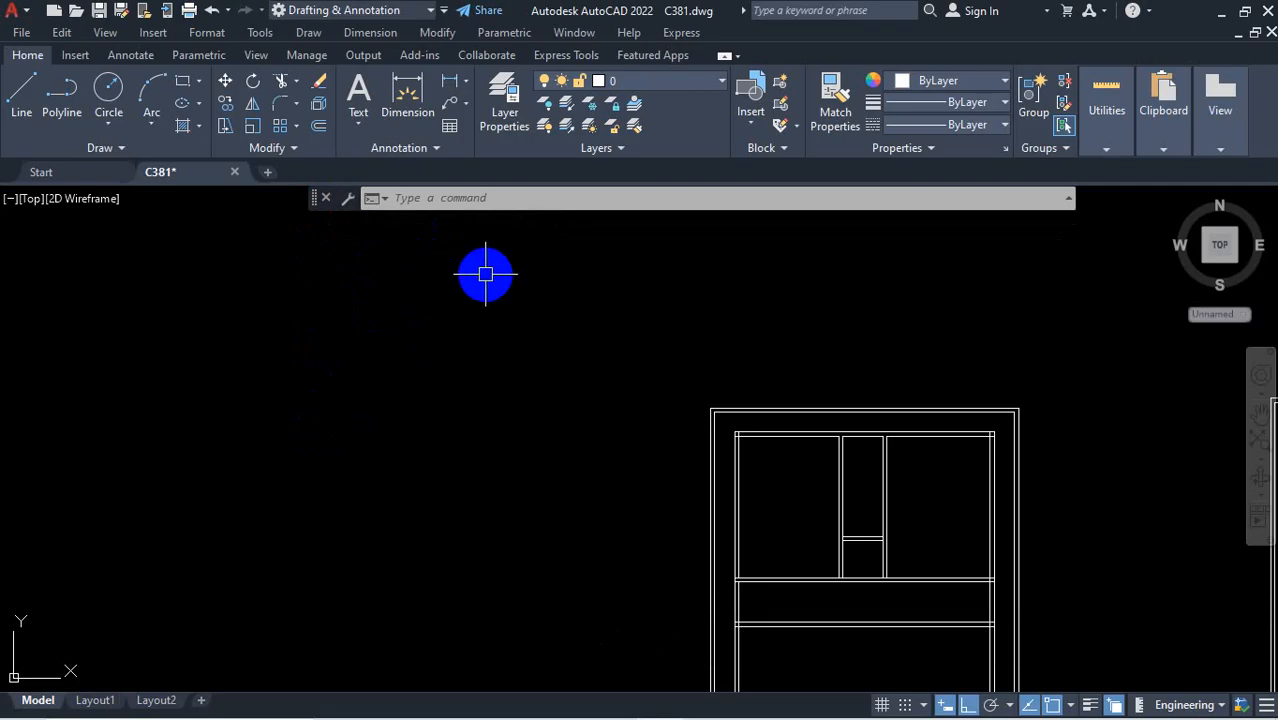
pyautogui.click(347, 201)
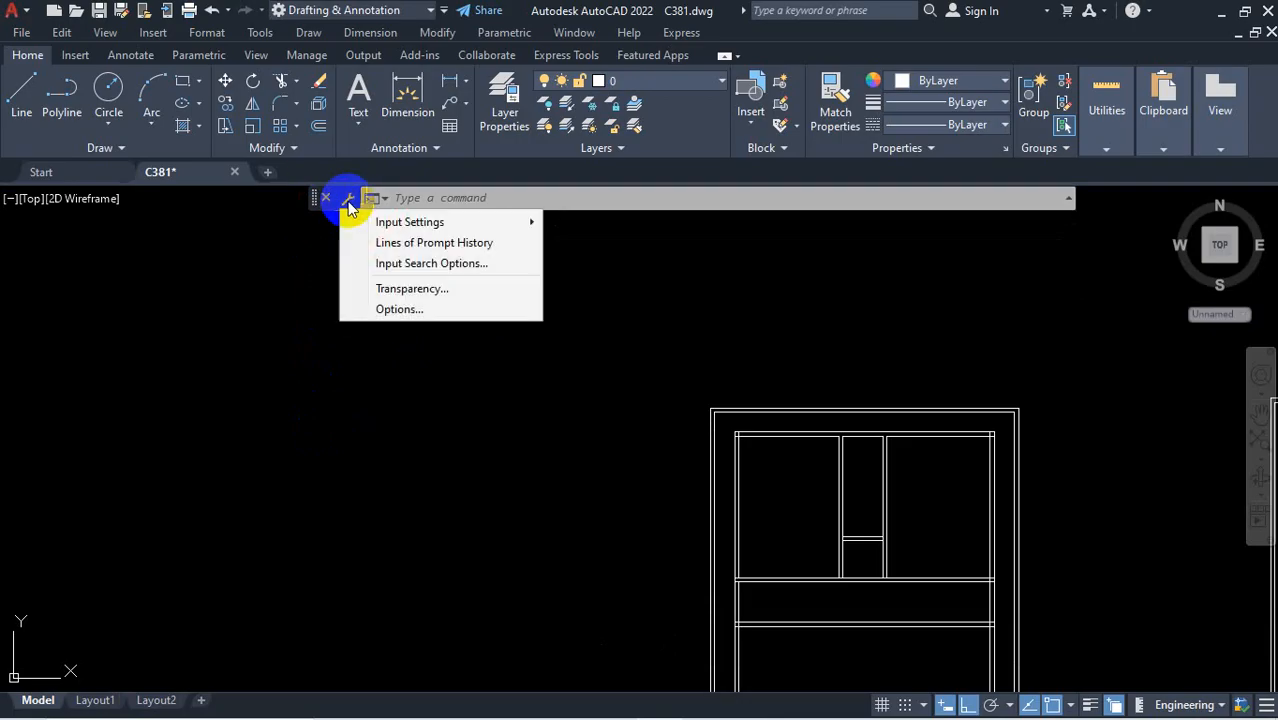
pyautogui.click(414, 245)
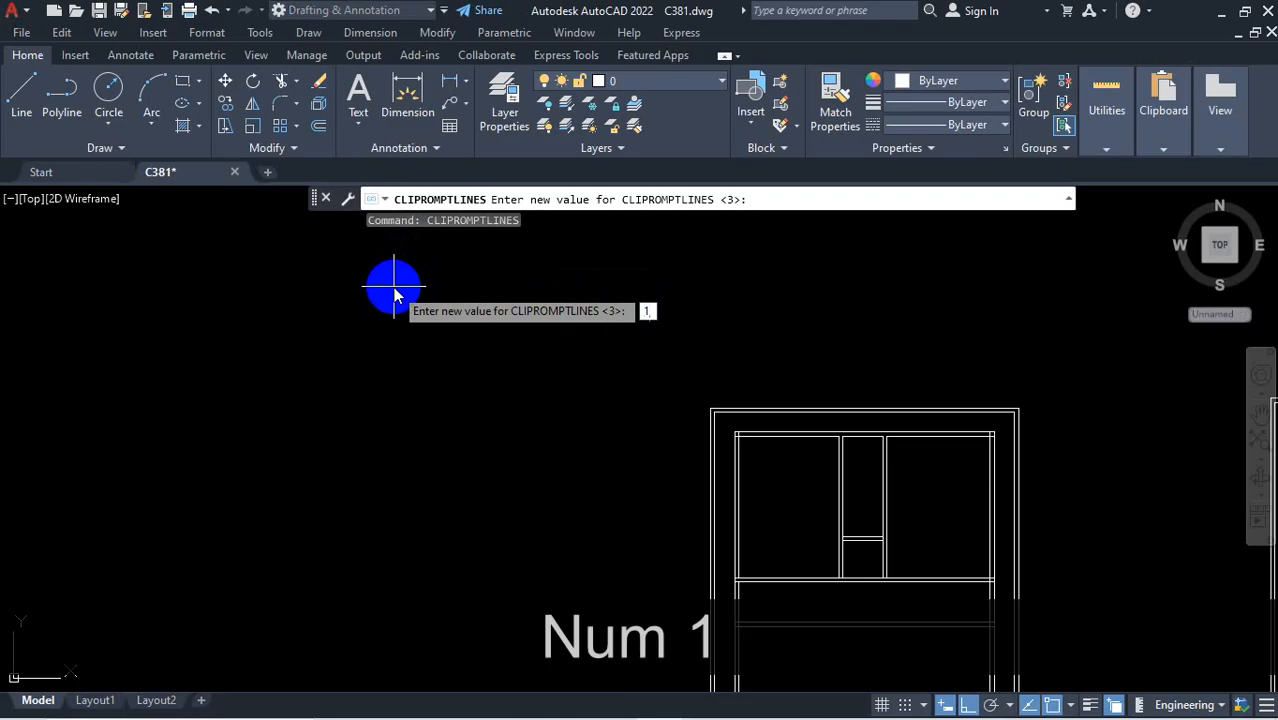
pyautogui.press('Return')
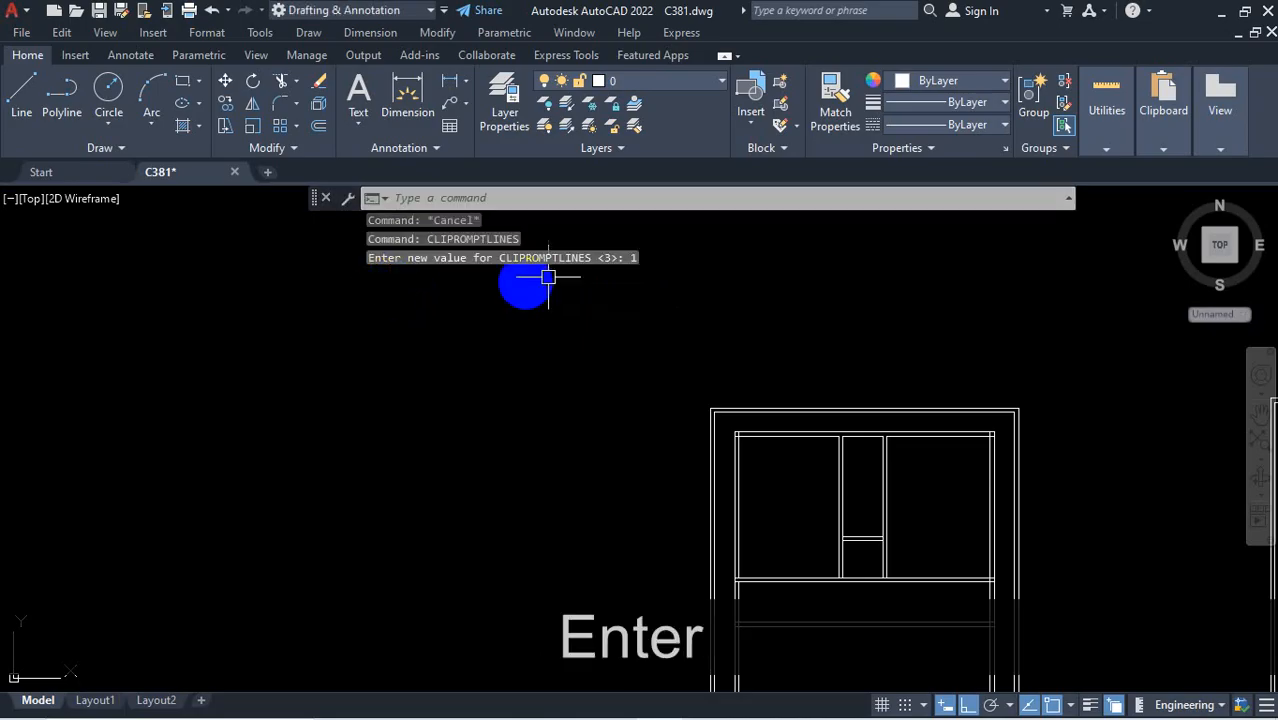
# Draw an open stepped outline of connected orthogonal lines in the empty area beside the first plan
pyautogui.click(21, 100)
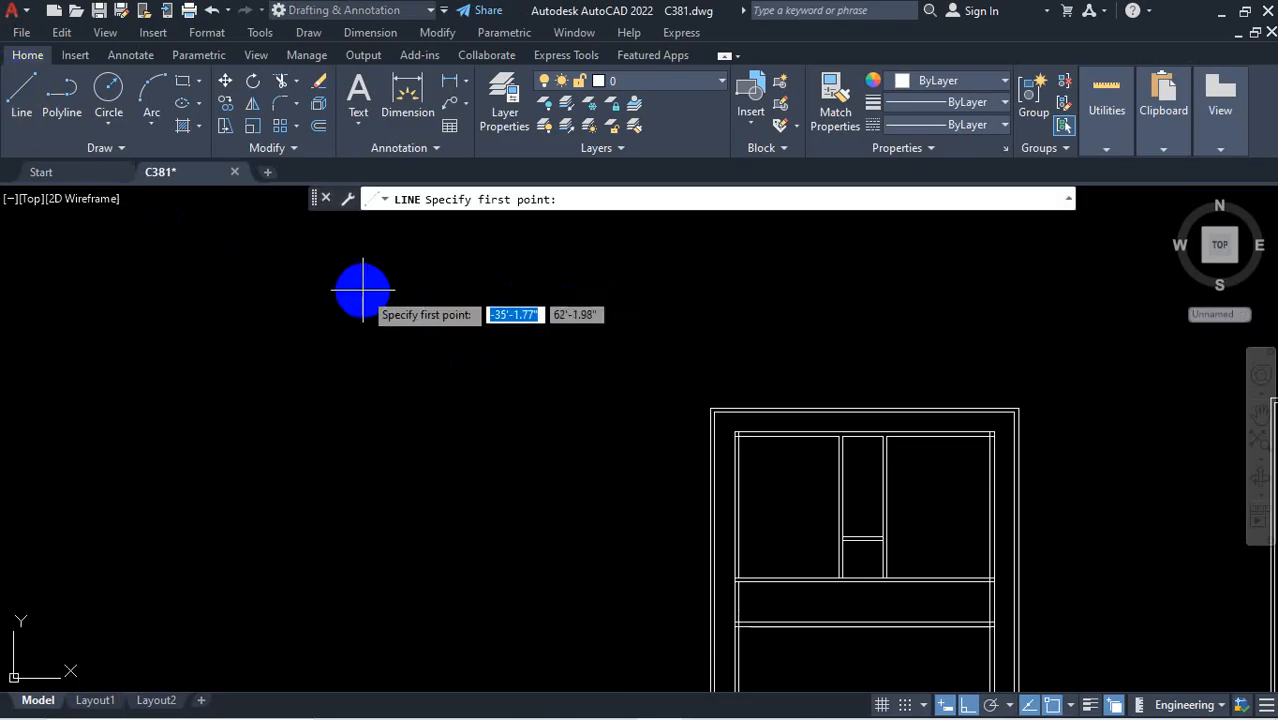
pyautogui.click(378, 294)
pyautogui.click(551, 294)
pyautogui.click(551, 419)
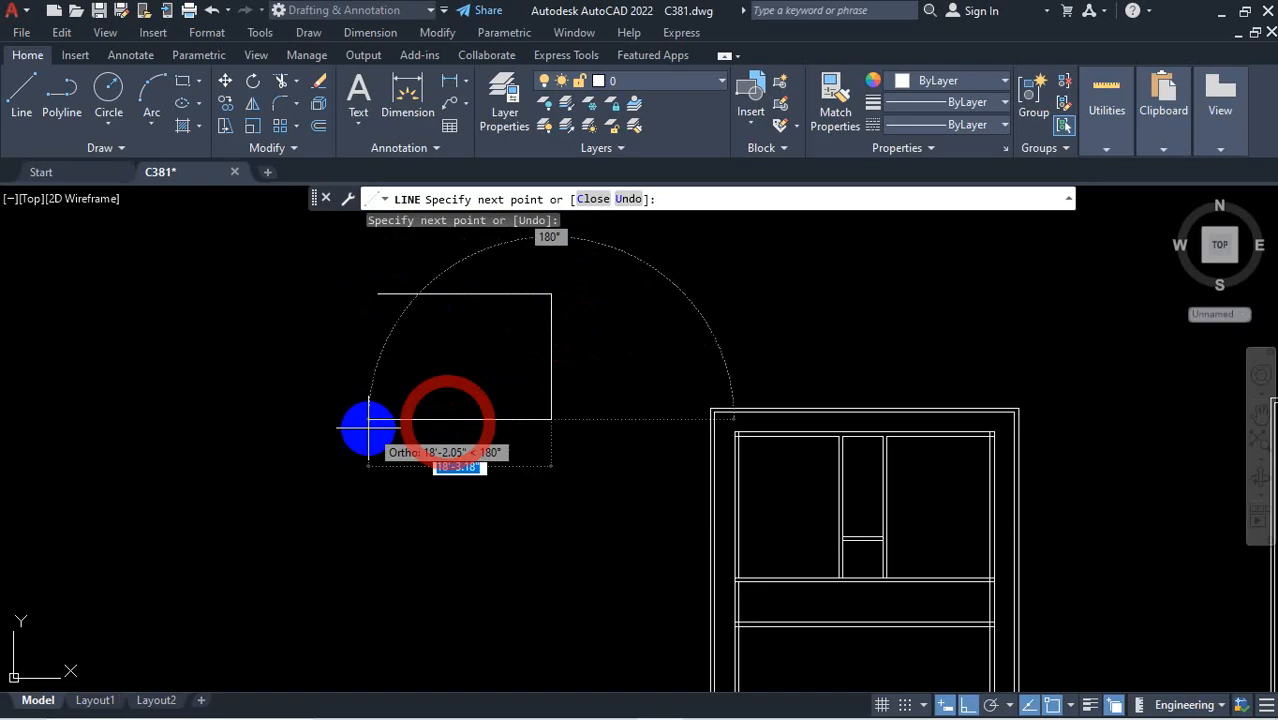
pyautogui.click(288, 360)
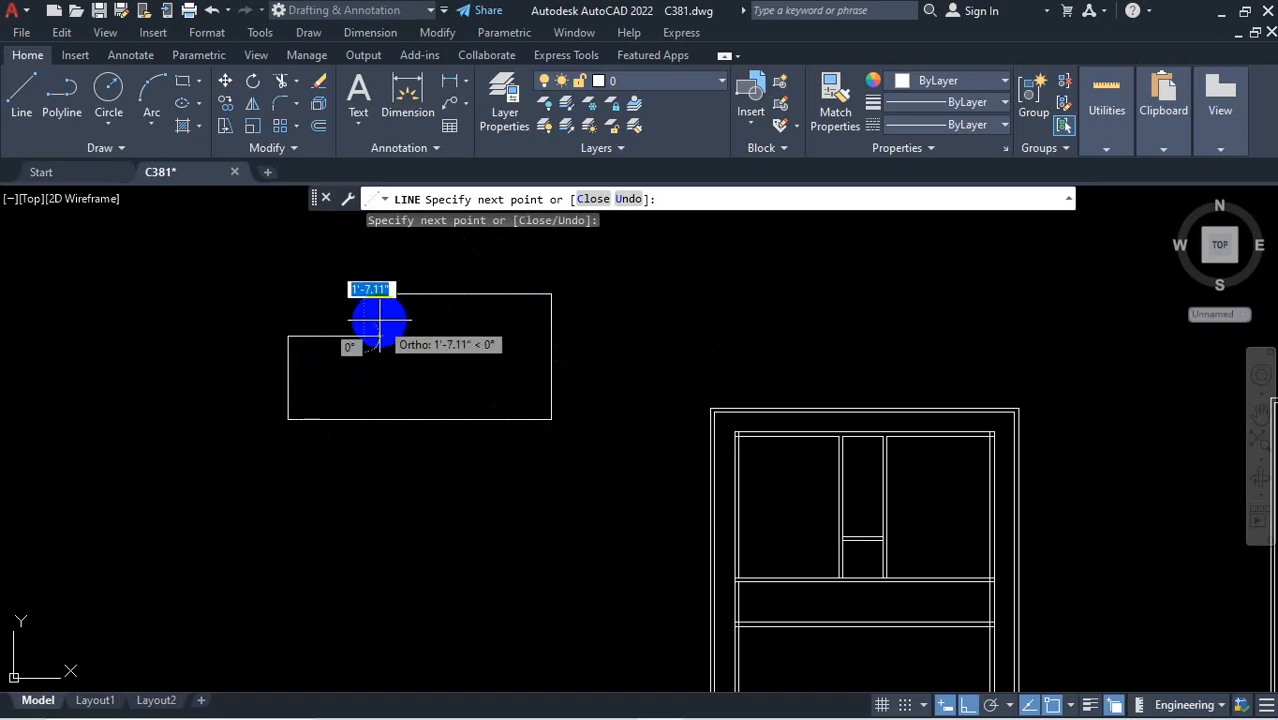
pyautogui.press('Escape')
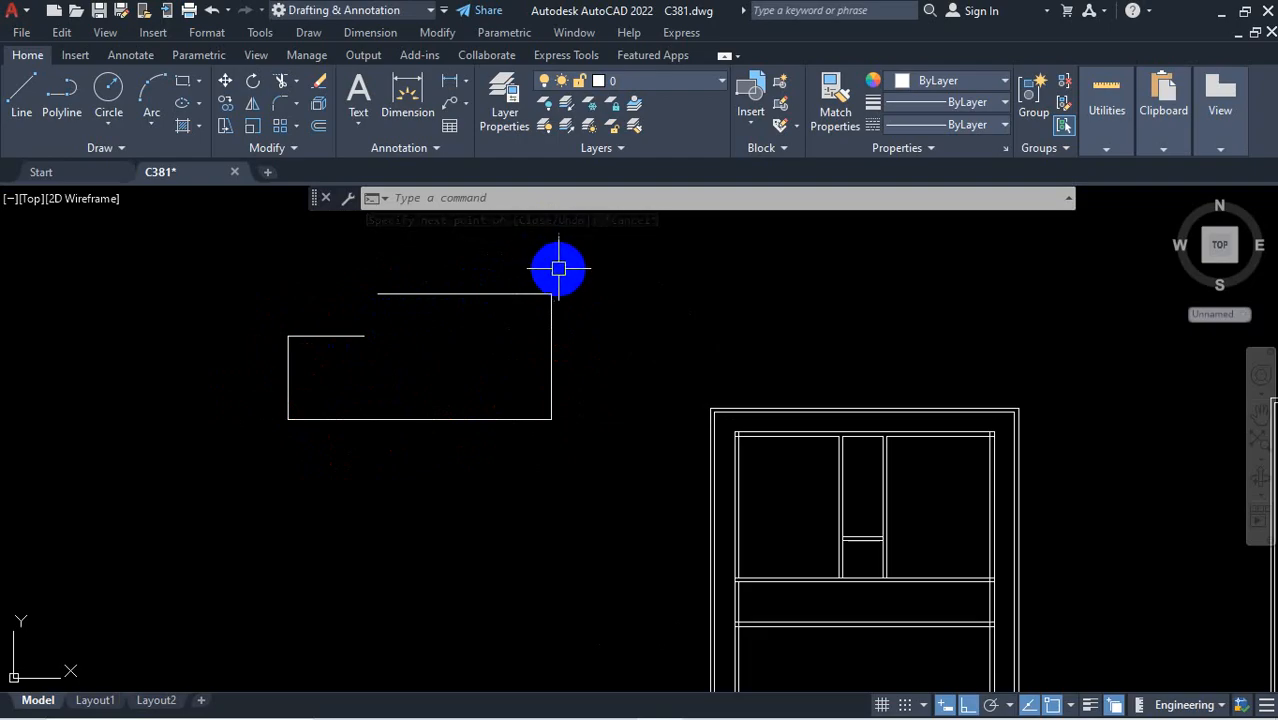
# Erase all lines of the open stepped outline beside the first plan
pyautogui.click(610, 254)
pyautogui.click(195, 482)
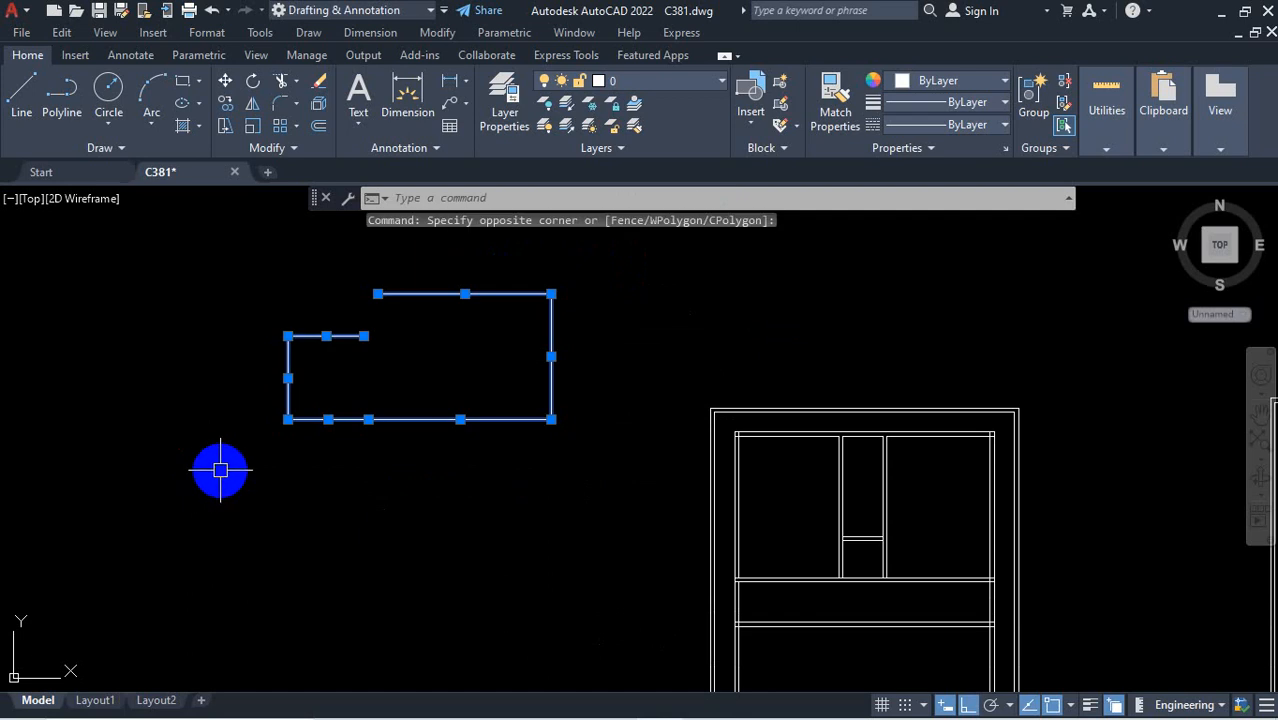
pyautogui.press('Delete')
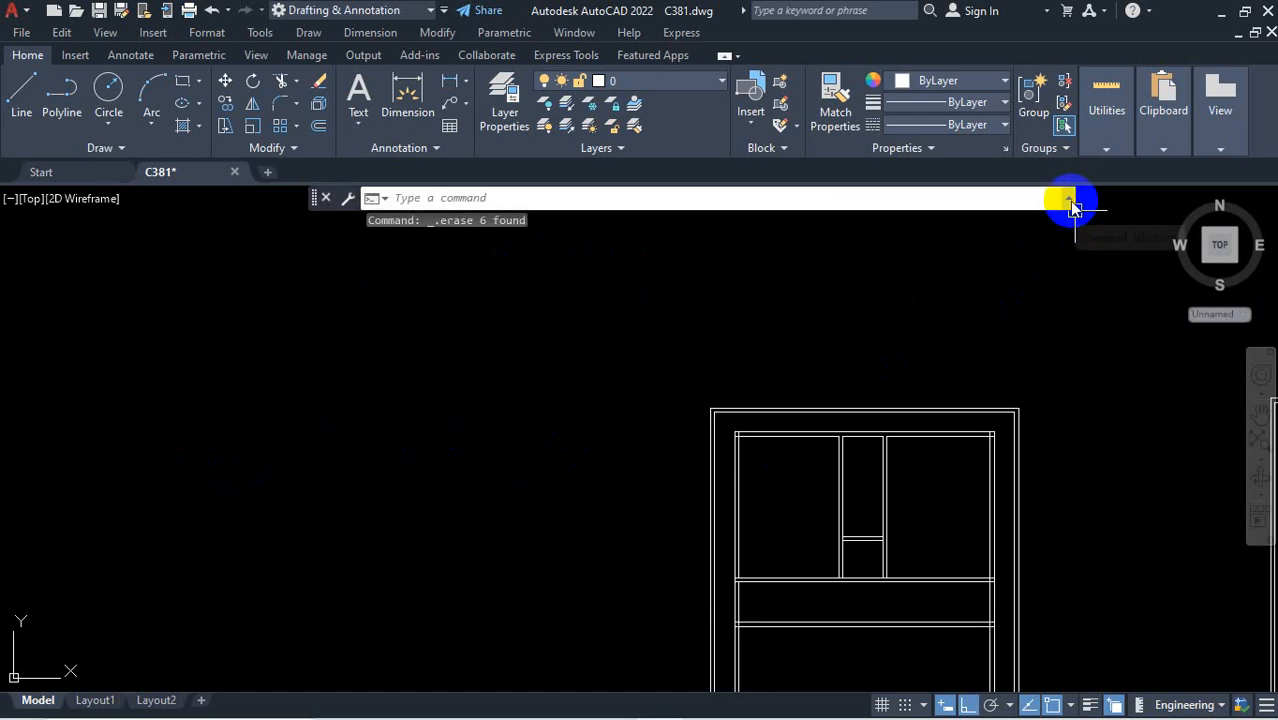
# Examine the expanded command history for the earlier line, trim, offset and erase entries, and collapse it again
pyautogui.click(1068, 201)
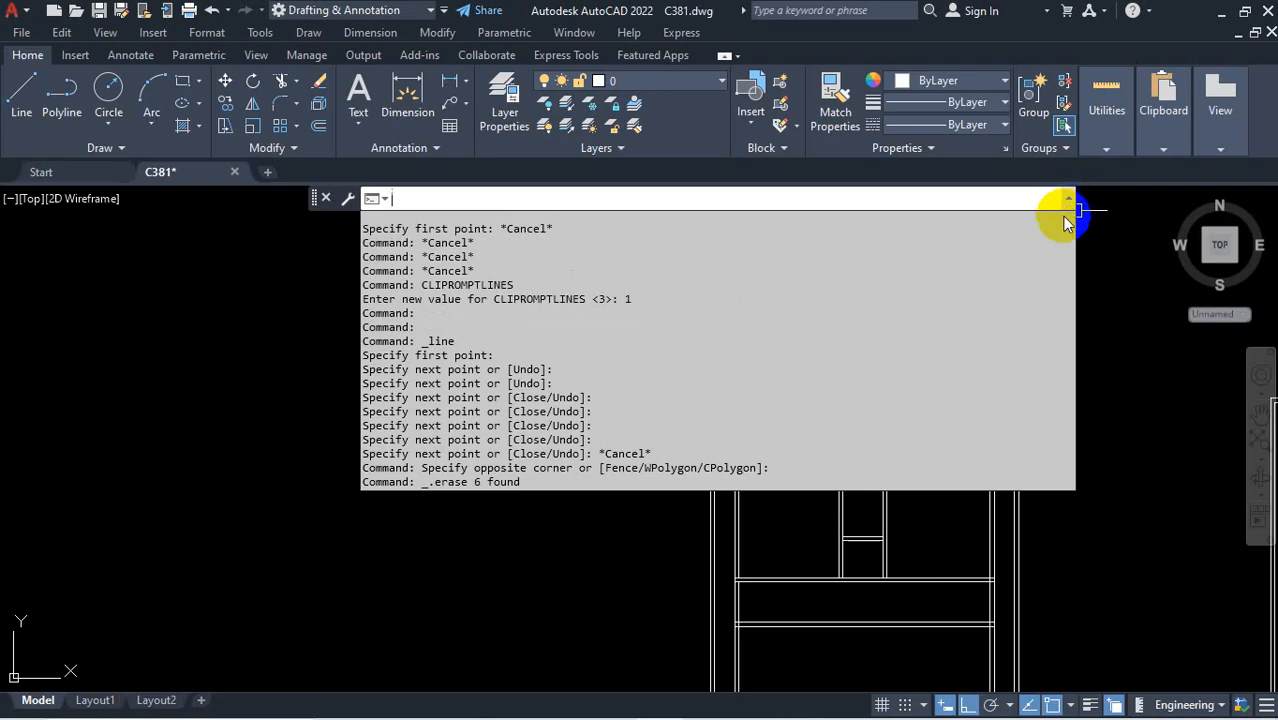
pyautogui.scroll(10, 801, 356)
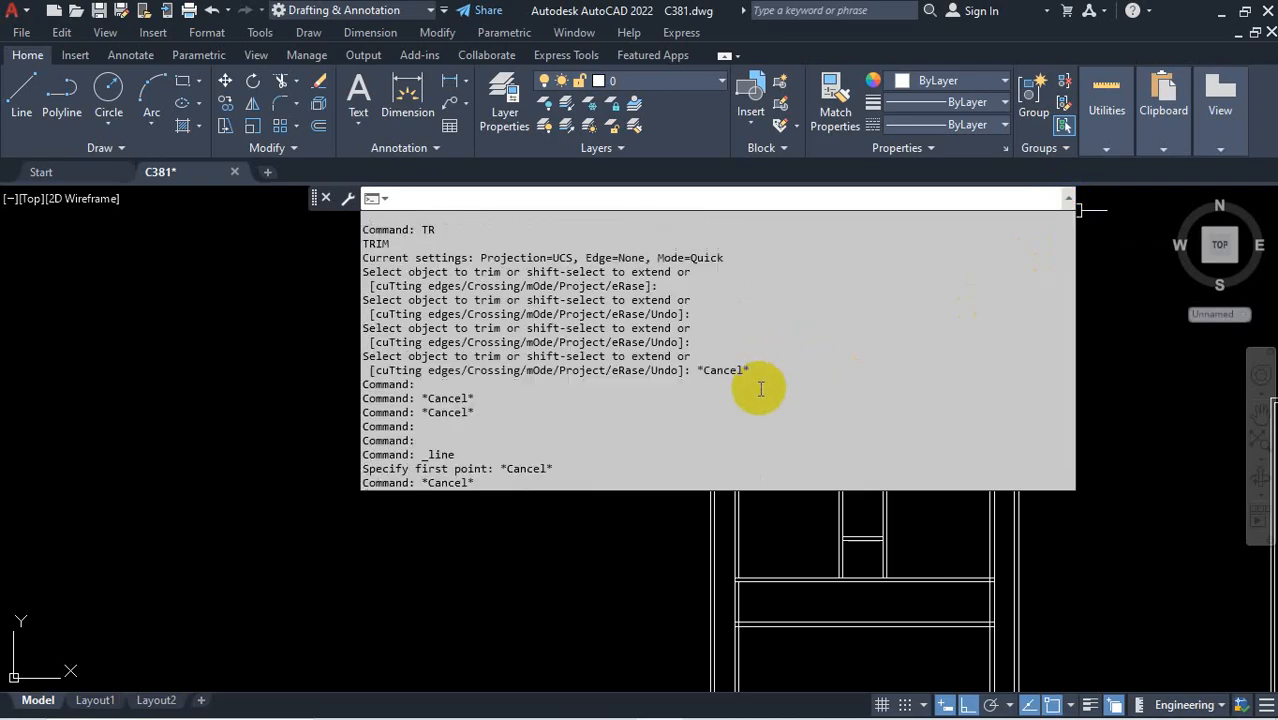
pyautogui.scroll(-6, 763, 392)
pyautogui.scroll(8, 768, 398)
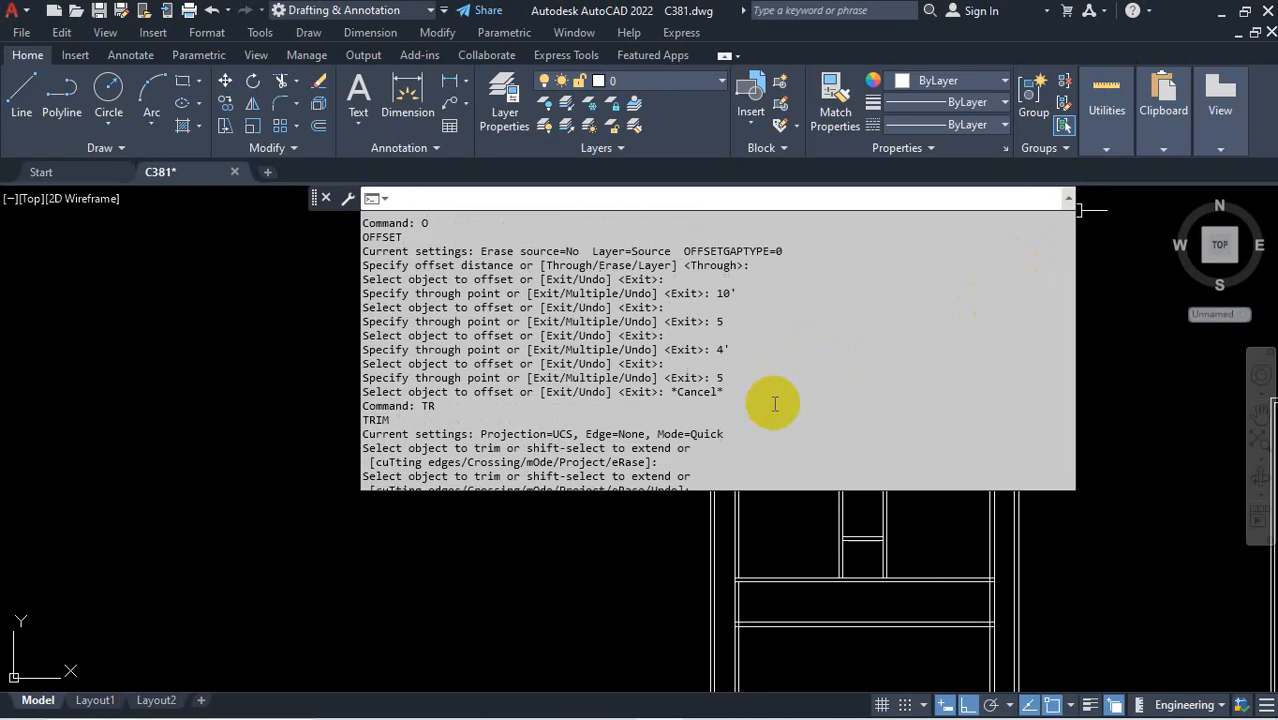
pyautogui.scroll(10, 773, 403)
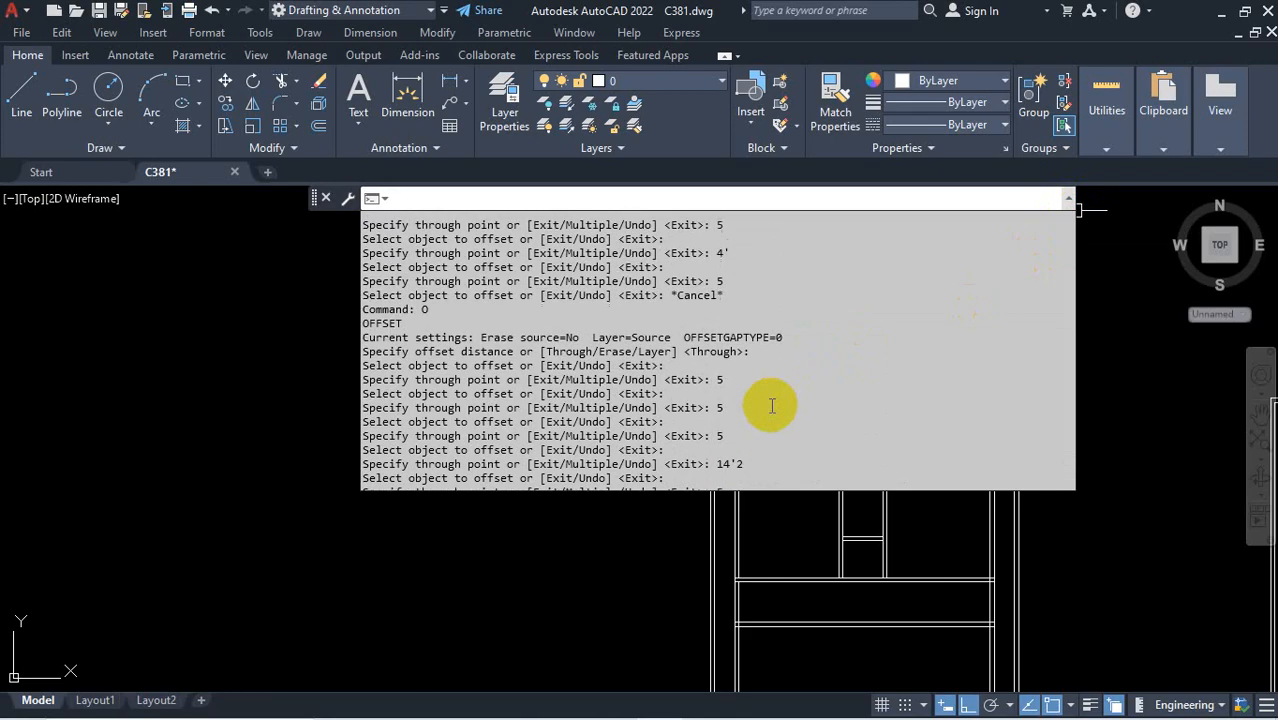
pyautogui.scroll(10, 777, 398)
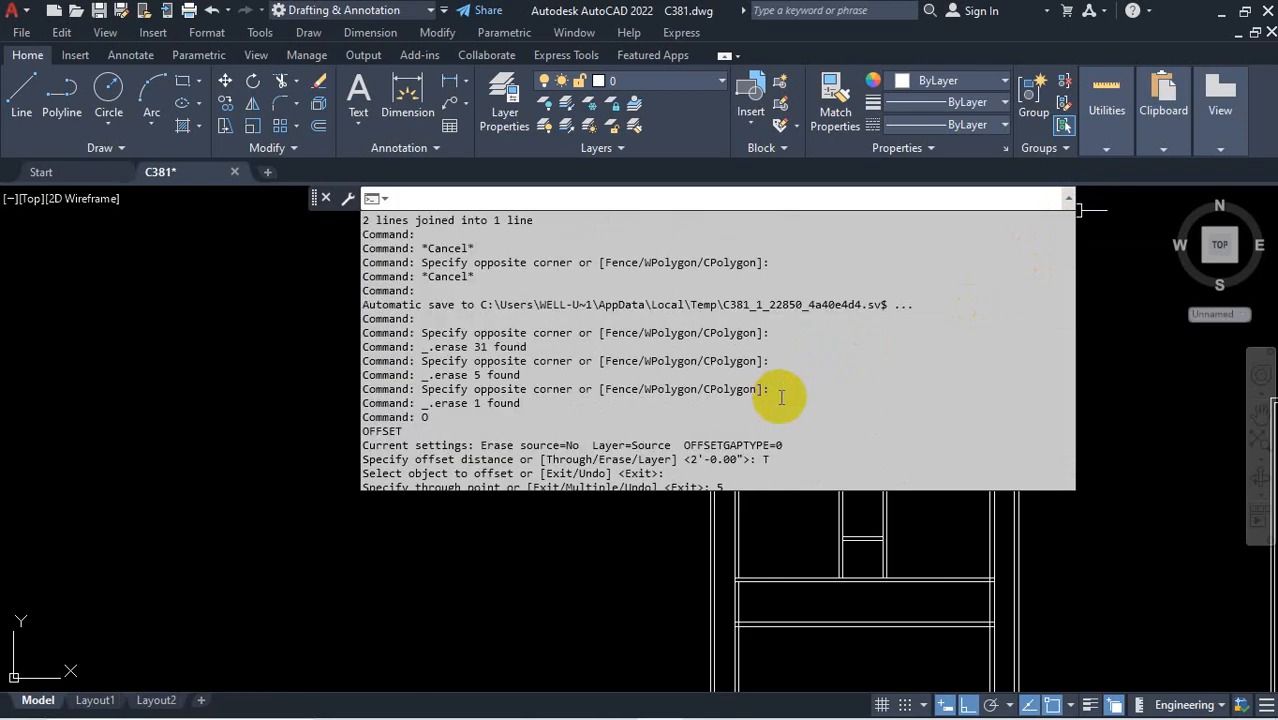
pyautogui.scroll(-5, 779, 397)
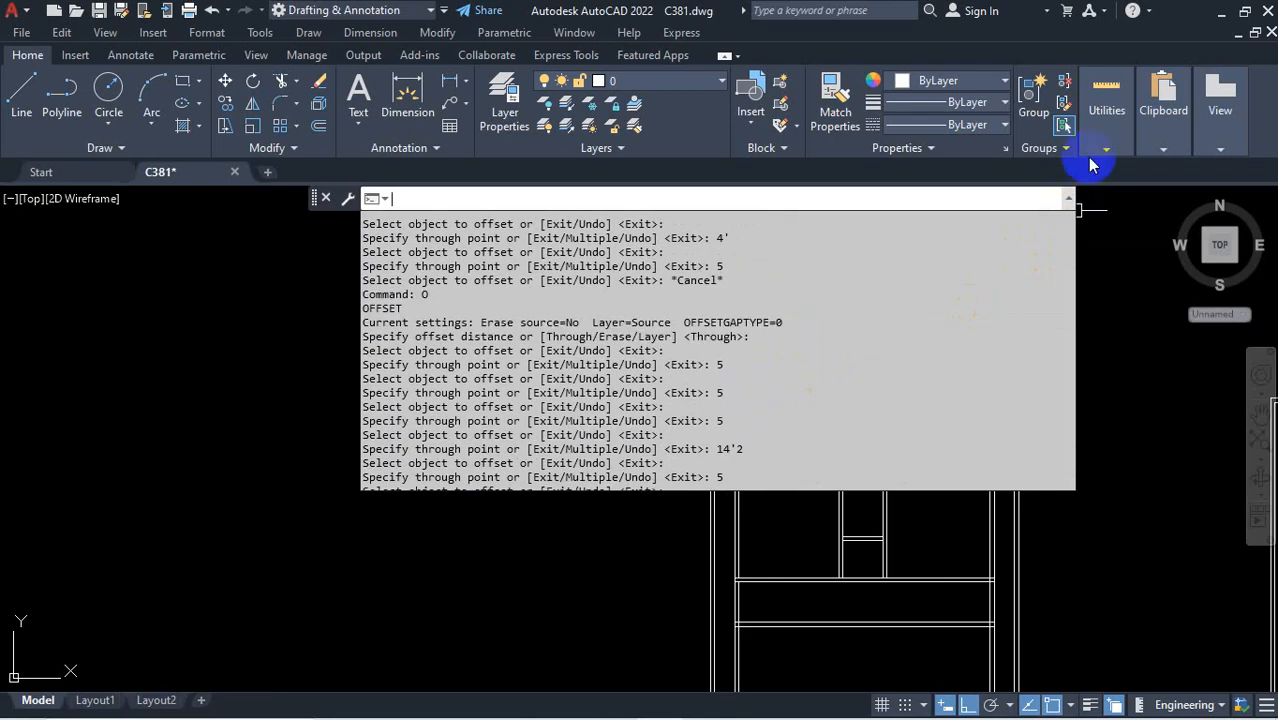
pyautogui.click(1067, 203)
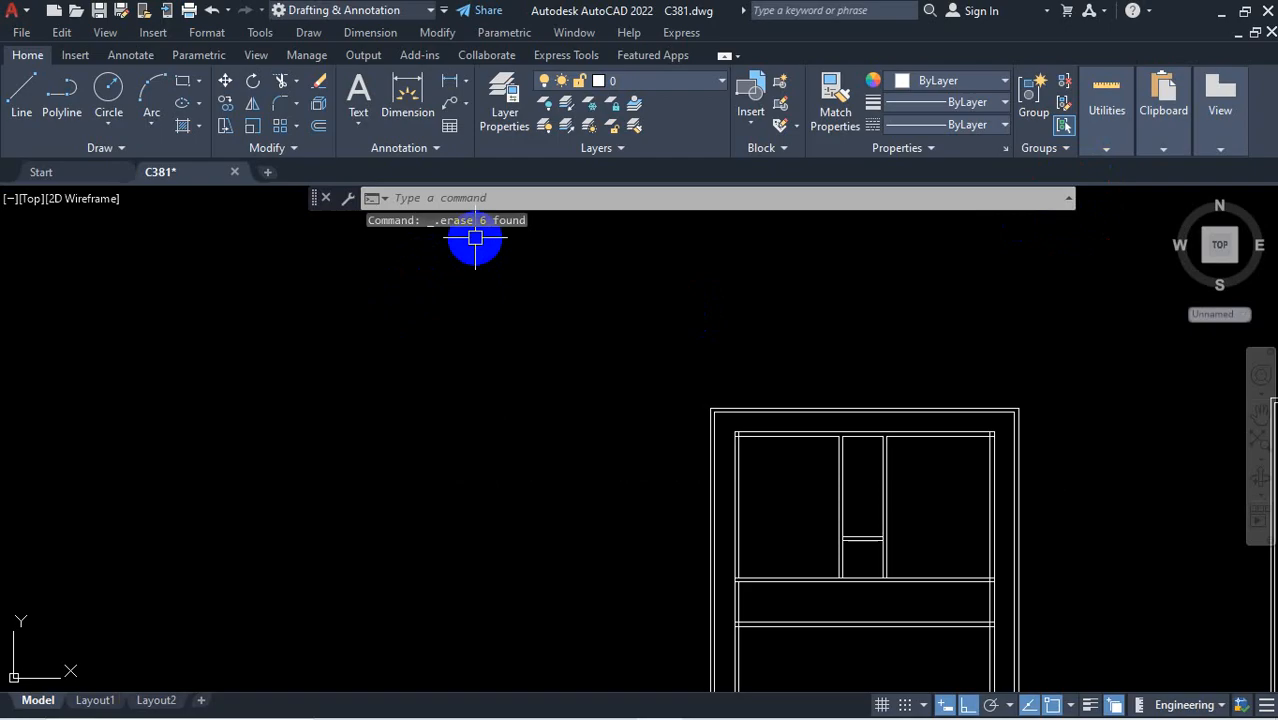
# Set the command line's lines of prompt history to 0 and check the prompt display with a briefly started Line command
pyautogui.click(346, 198)
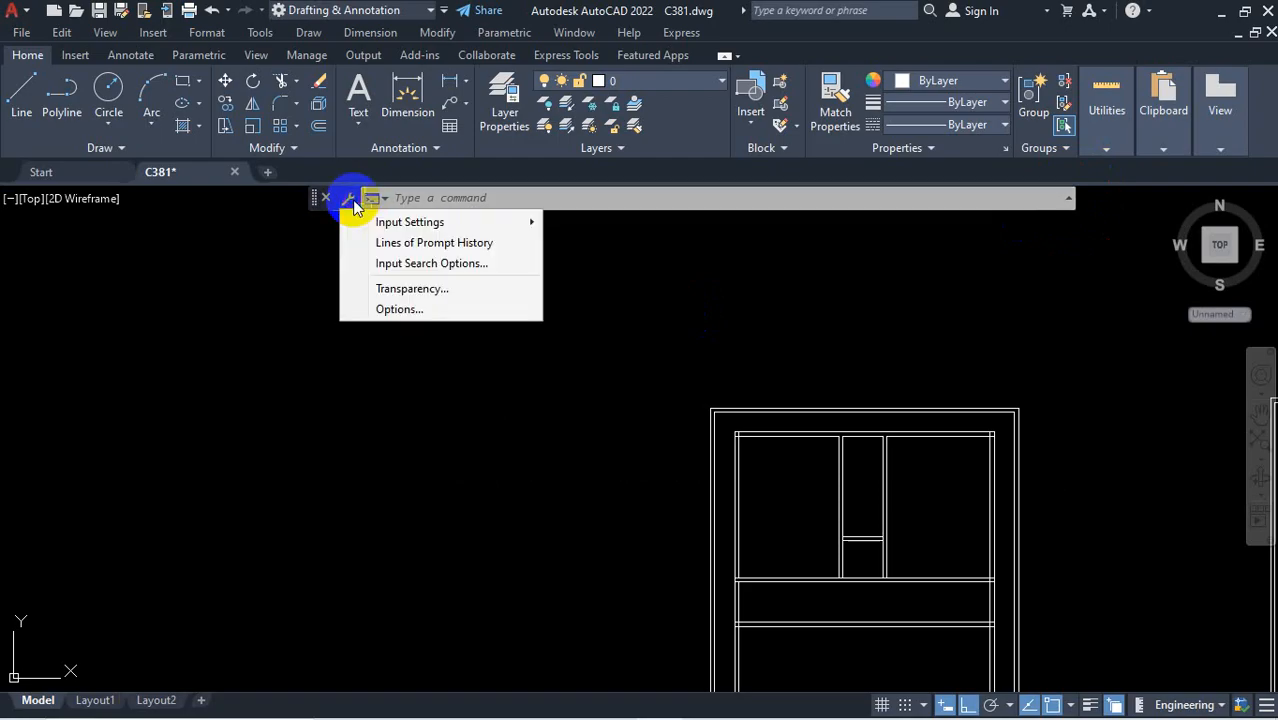
pyautogui.click(440, 243)
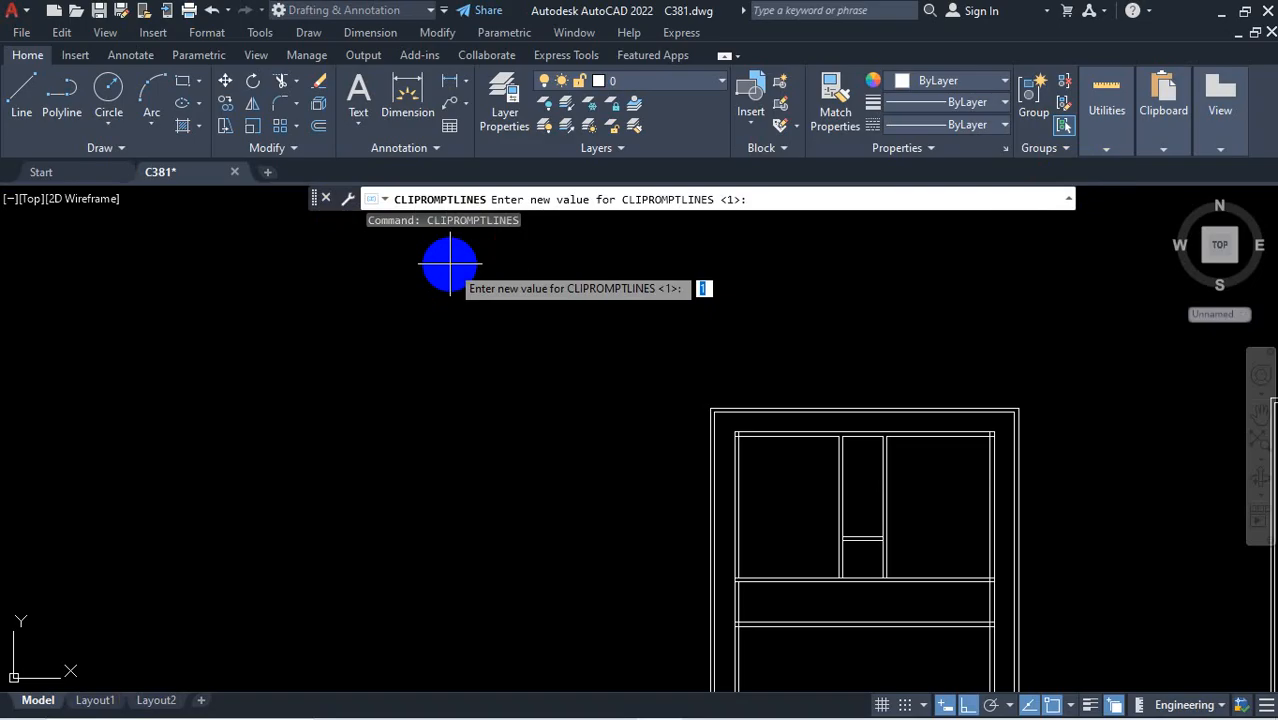
pyautogui.write('0')
pyautogui.press('Return')
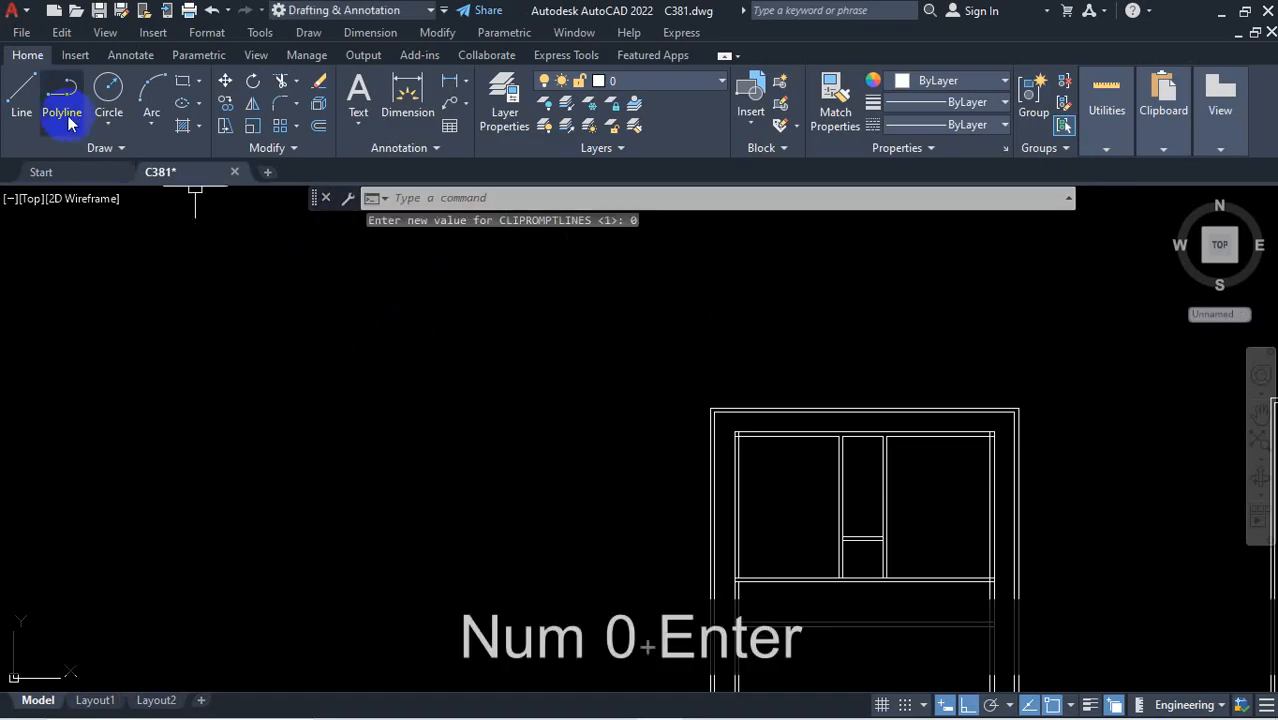
pyautogui.click(24, 89)
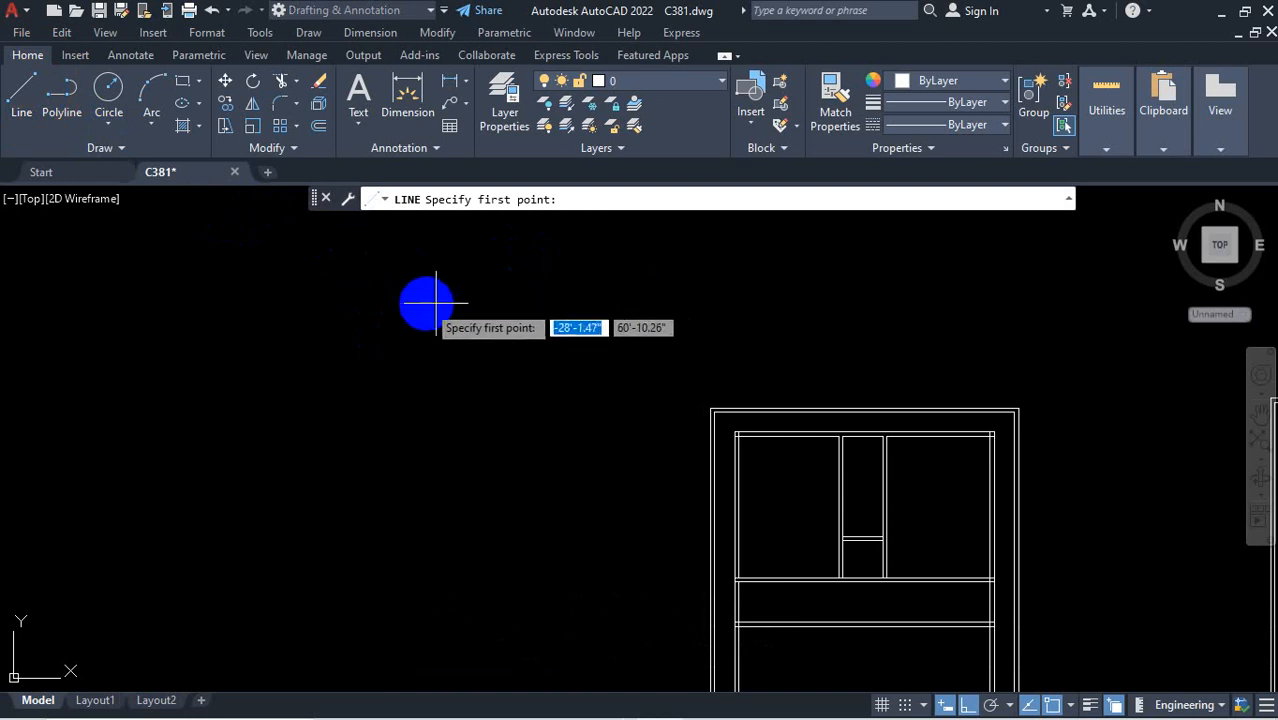
pyautogui.press('Escape')
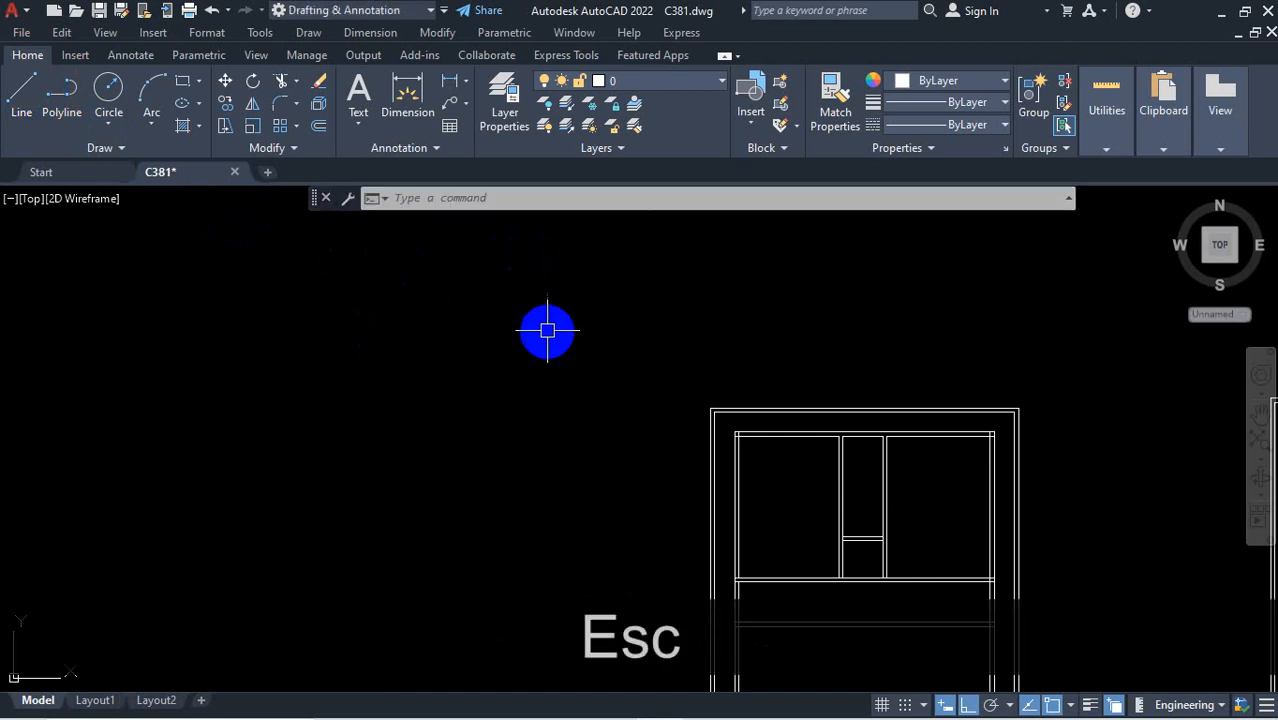
# Examine the first plan's bedroom and bathroom partition walls and the two horizontal double walls below them
pyautogui.scroll(-5, 716, 388)
pyautogui.scroll(10, 716, 388)
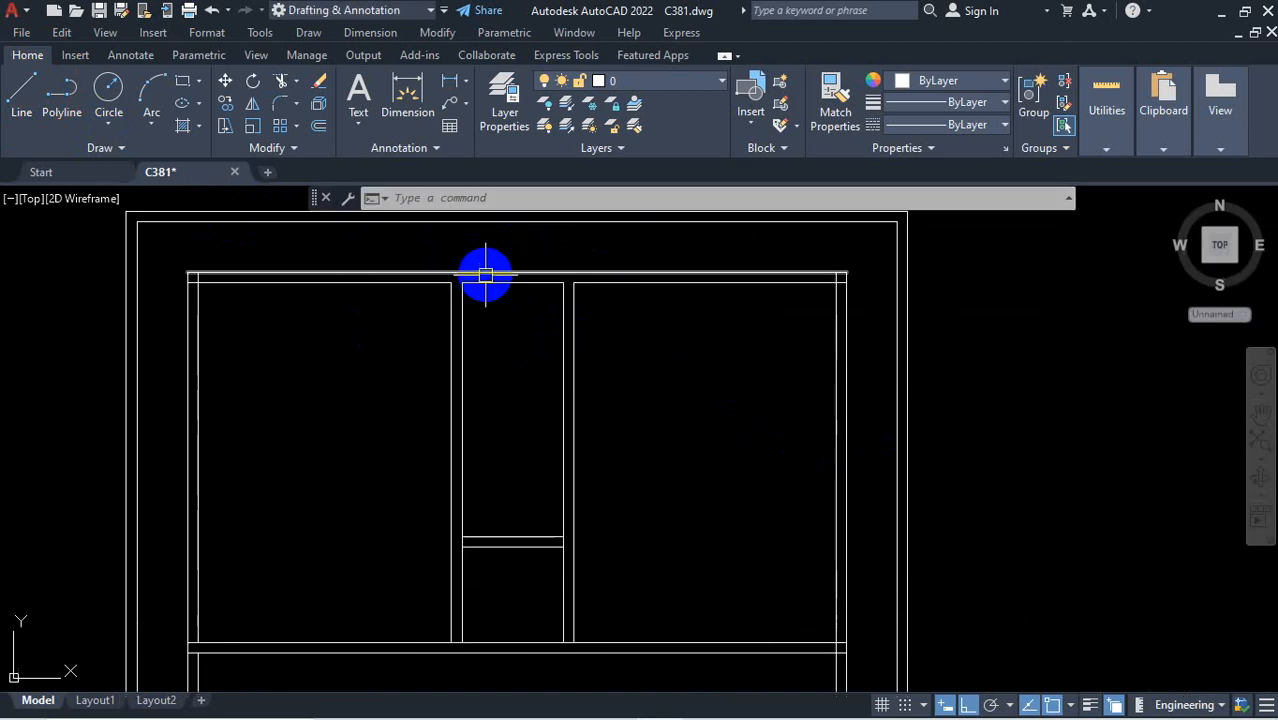
pyautogui.scroll(-3, 552, 296)
pyautogui.scroll(1, 565, 316)
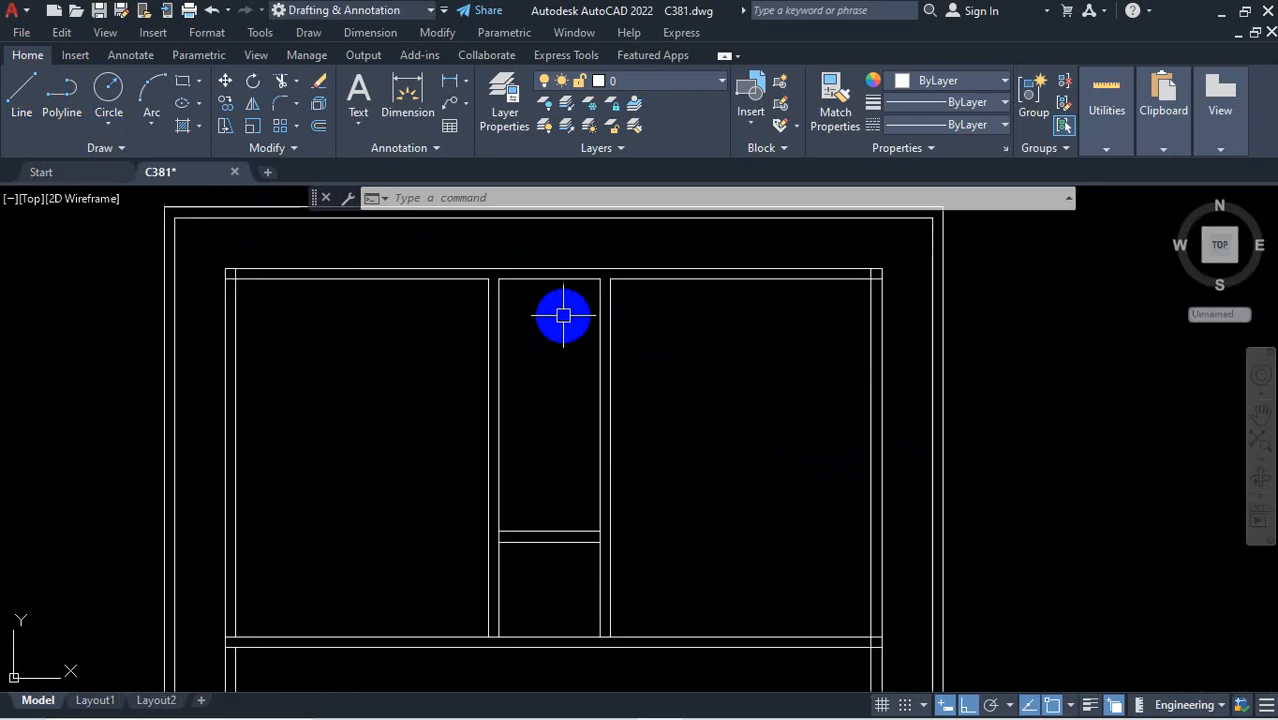
pyautogui.scroll(-3, 575, 480)
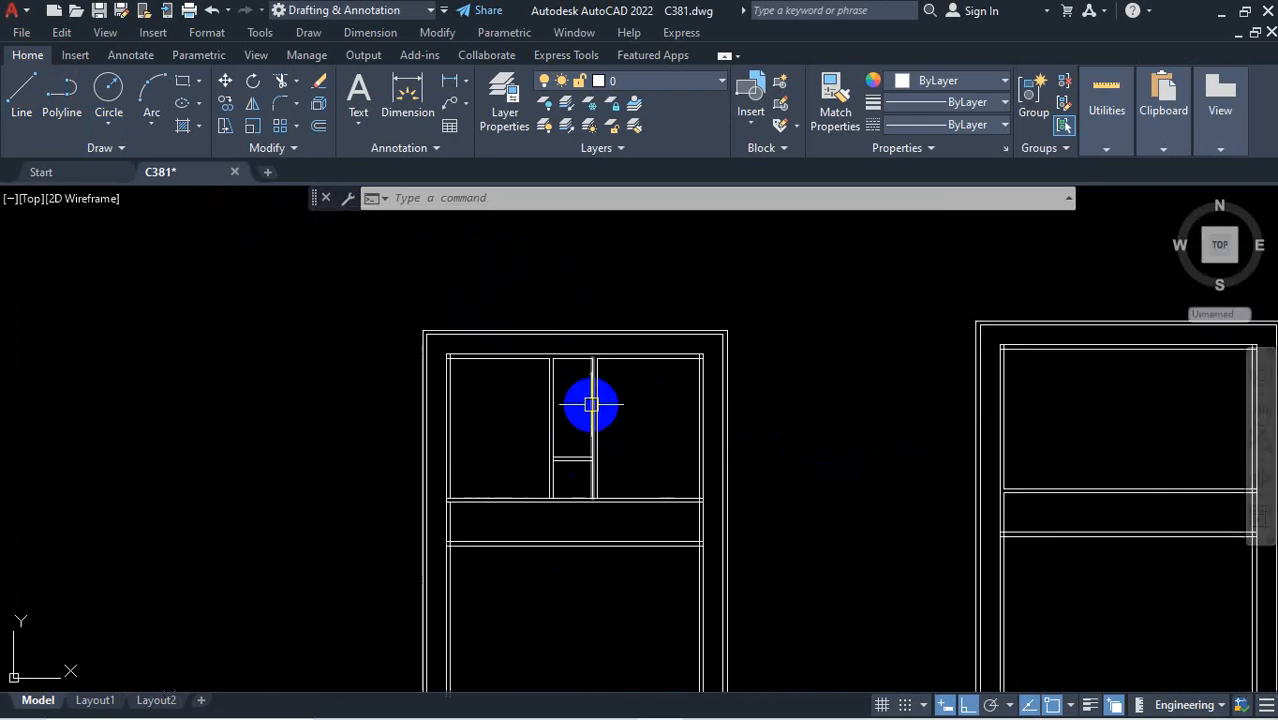
pyautogui.scroll(1, 574, 531)
pyautogui.scroll(-4, 592, 401)
pyautogui.scroll(4, 616, 425)
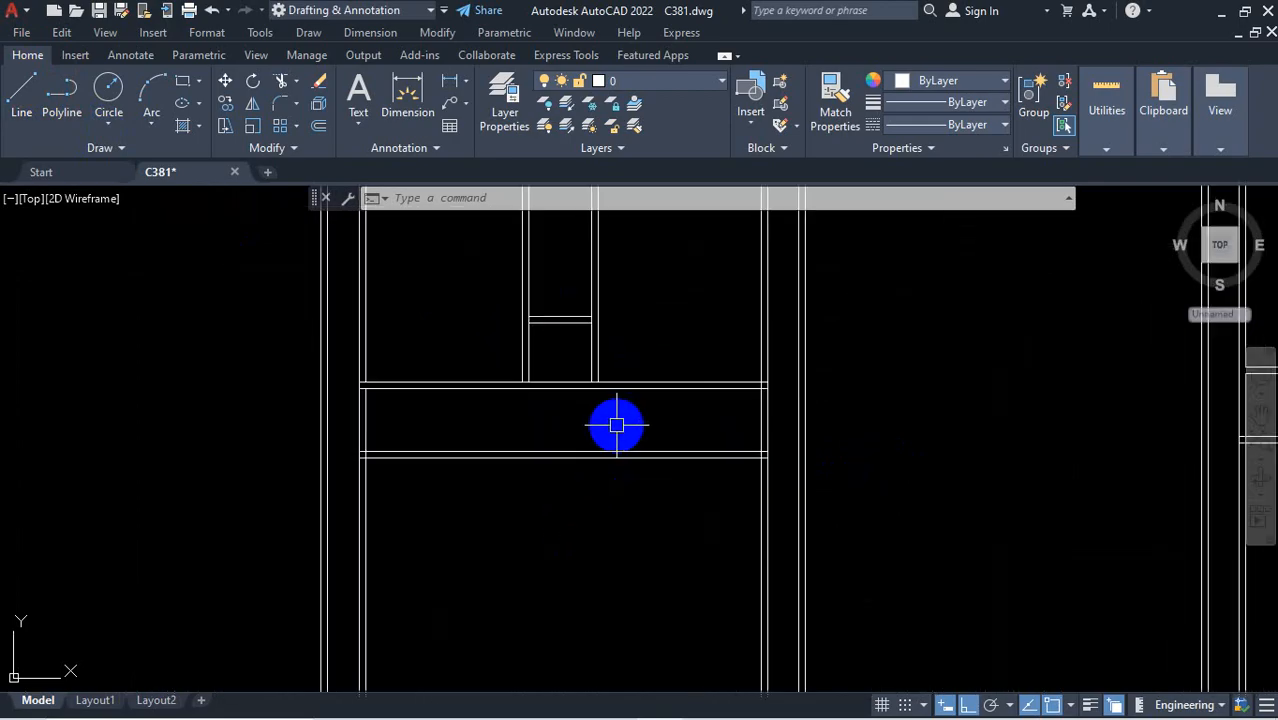
pyautogui.scroll(2, 603, 408)
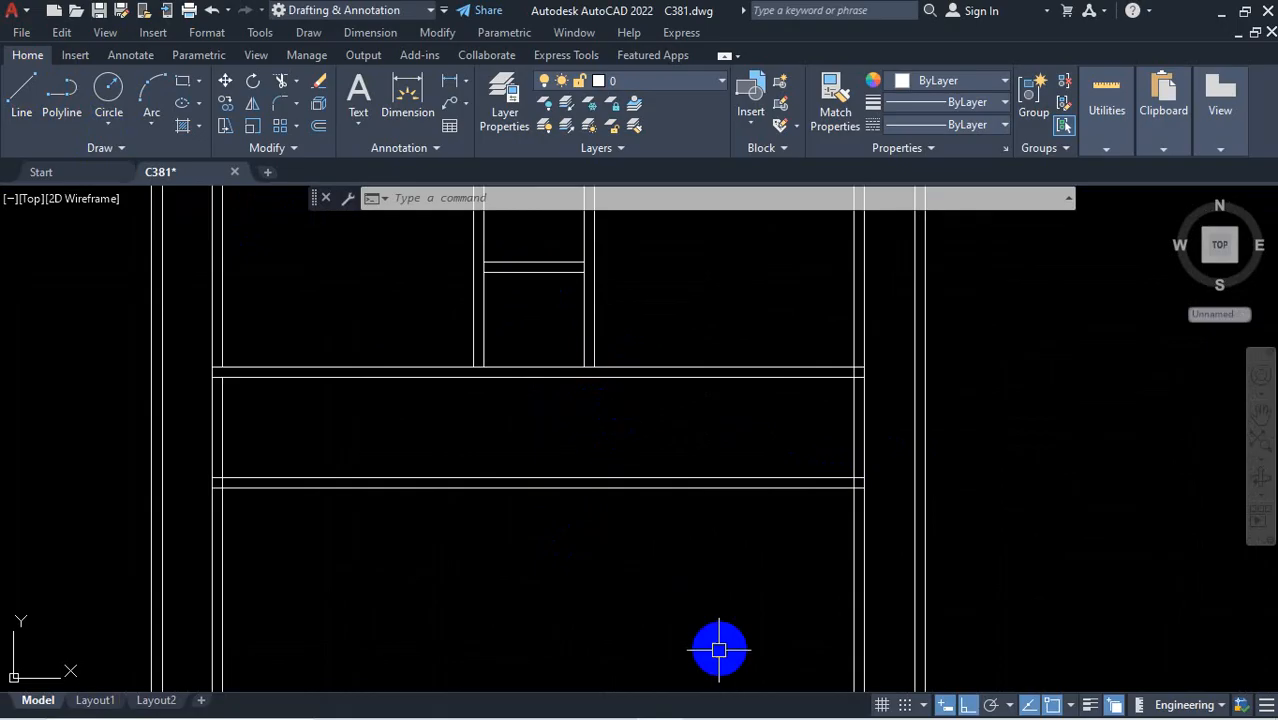
# Switch to the first floor plan PDF in Firefox, examine the walls around the duplex and M. Bath, and return to the AutoCAD drawing
pyautogui.moveTo(652, 714)
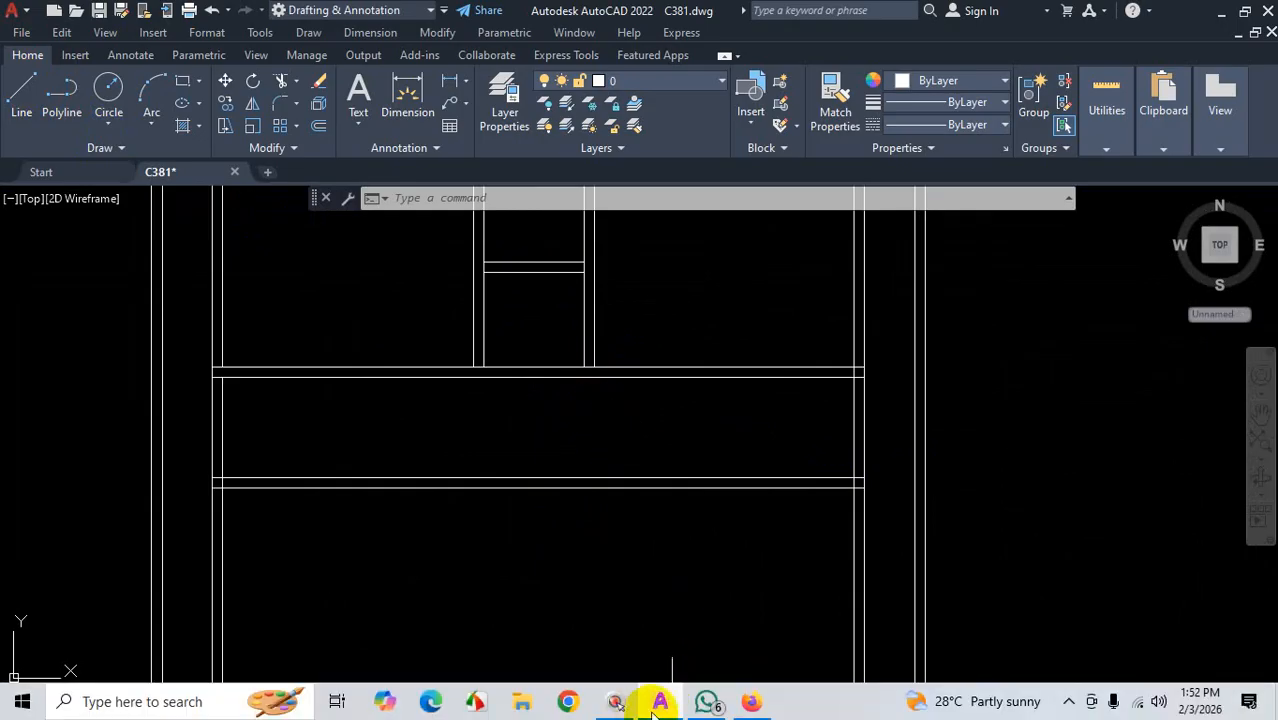
pyautogui.click(750, 701)
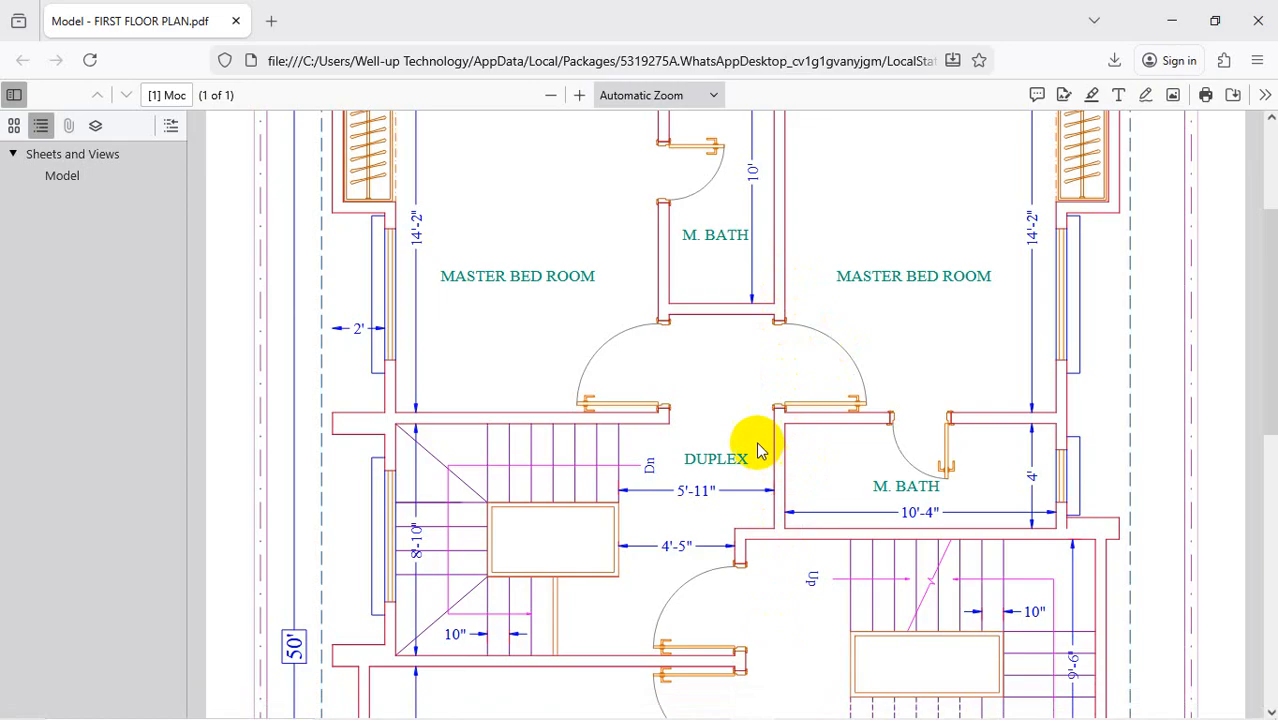
pyautogui.click(1171, 20)
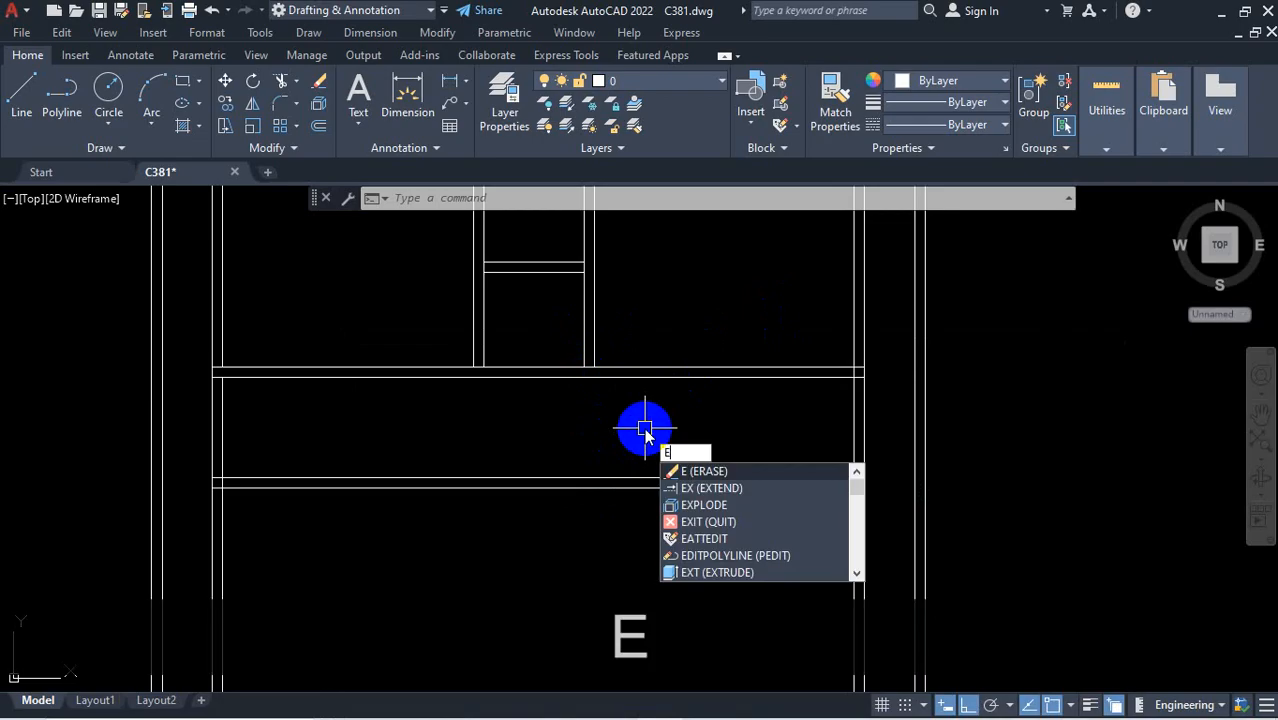
# Extend both lines of the bathroom's right partition wall down through the upper horizontal double wall to the lower one
pyautogui.write('x')
pyautogui.press('Return')
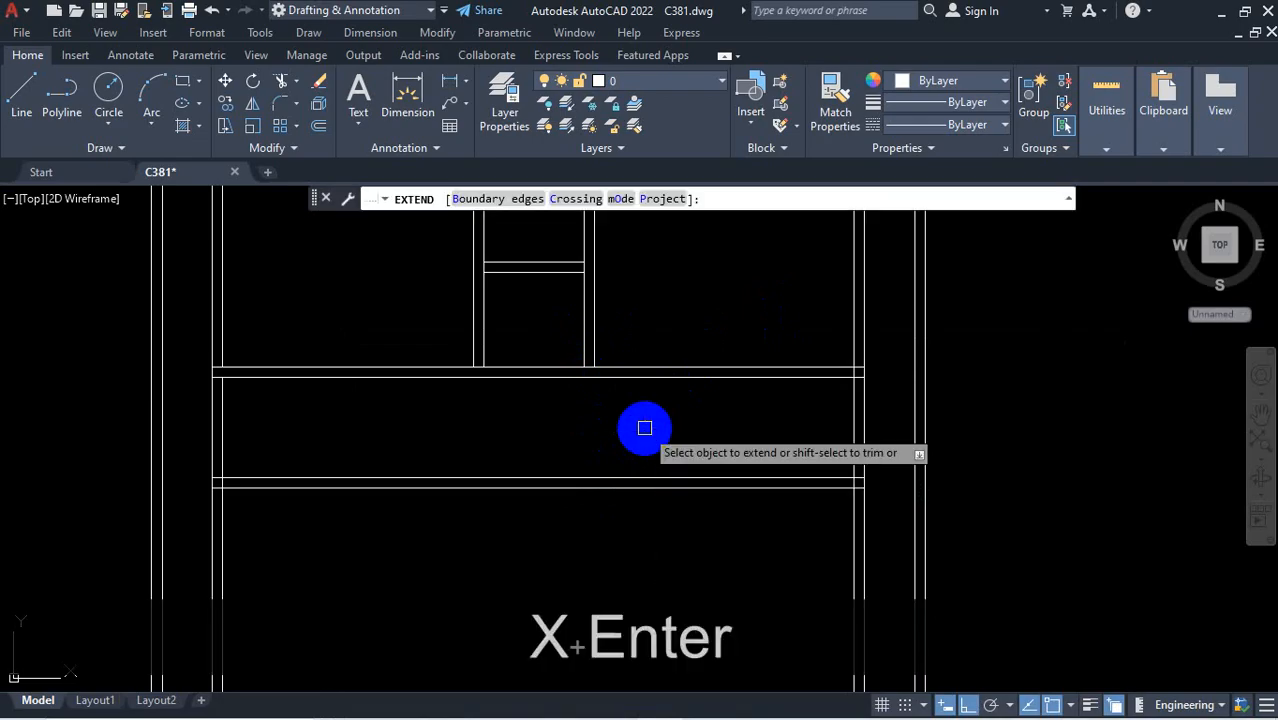
pyautogui.click(591, 338)
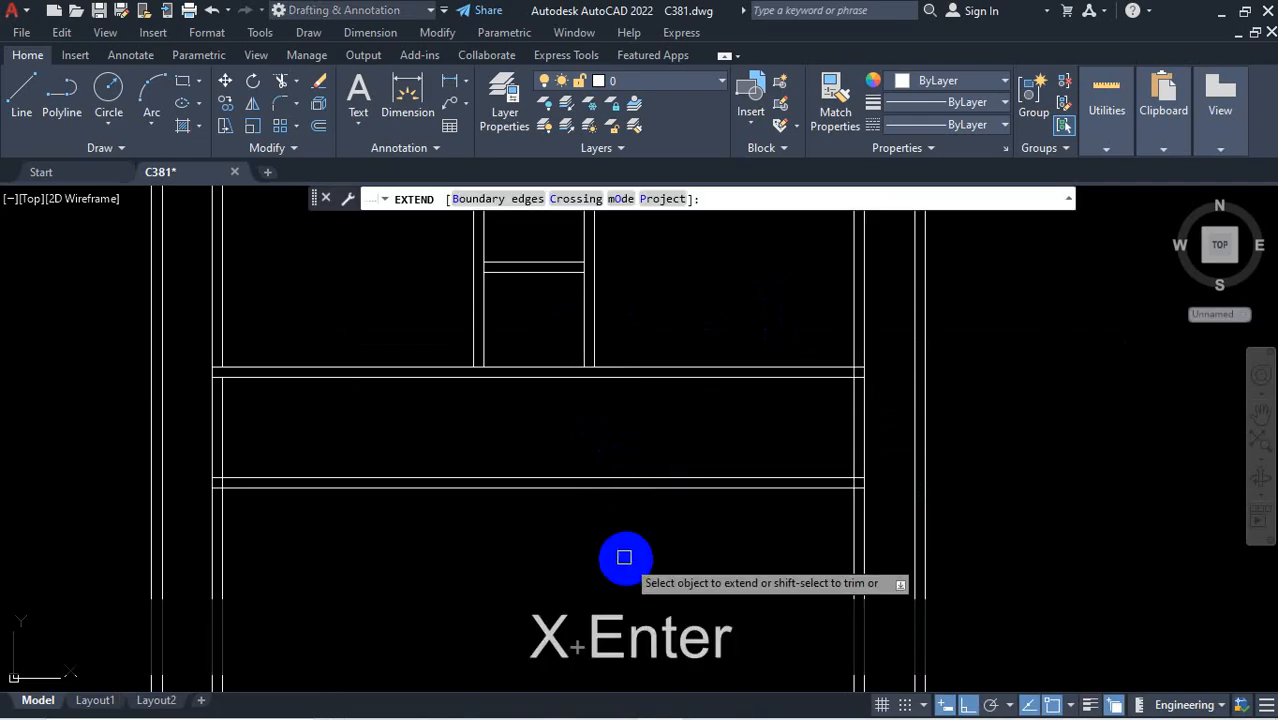
pyautogui.click(621, 340)
pyautogui.click(540, 340)
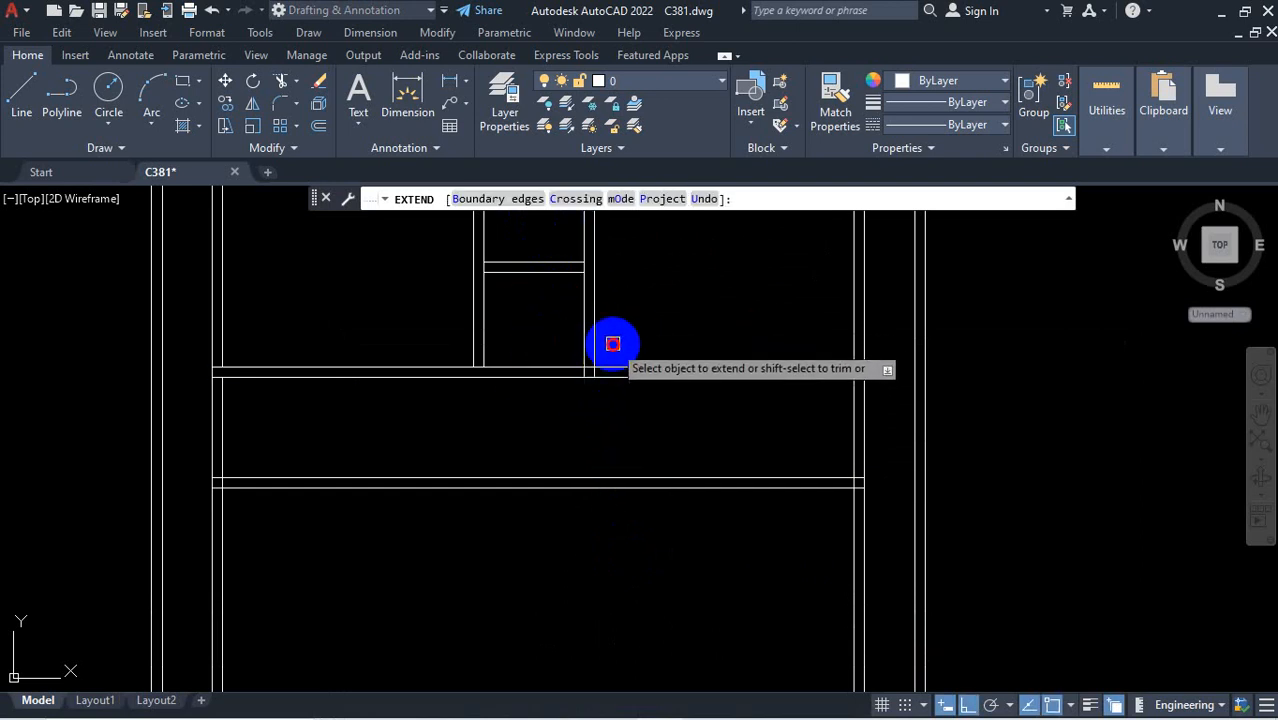
pyautogui.click(563, 345)
pyautogui.click(620, 402)
pyautogui.press('Return')
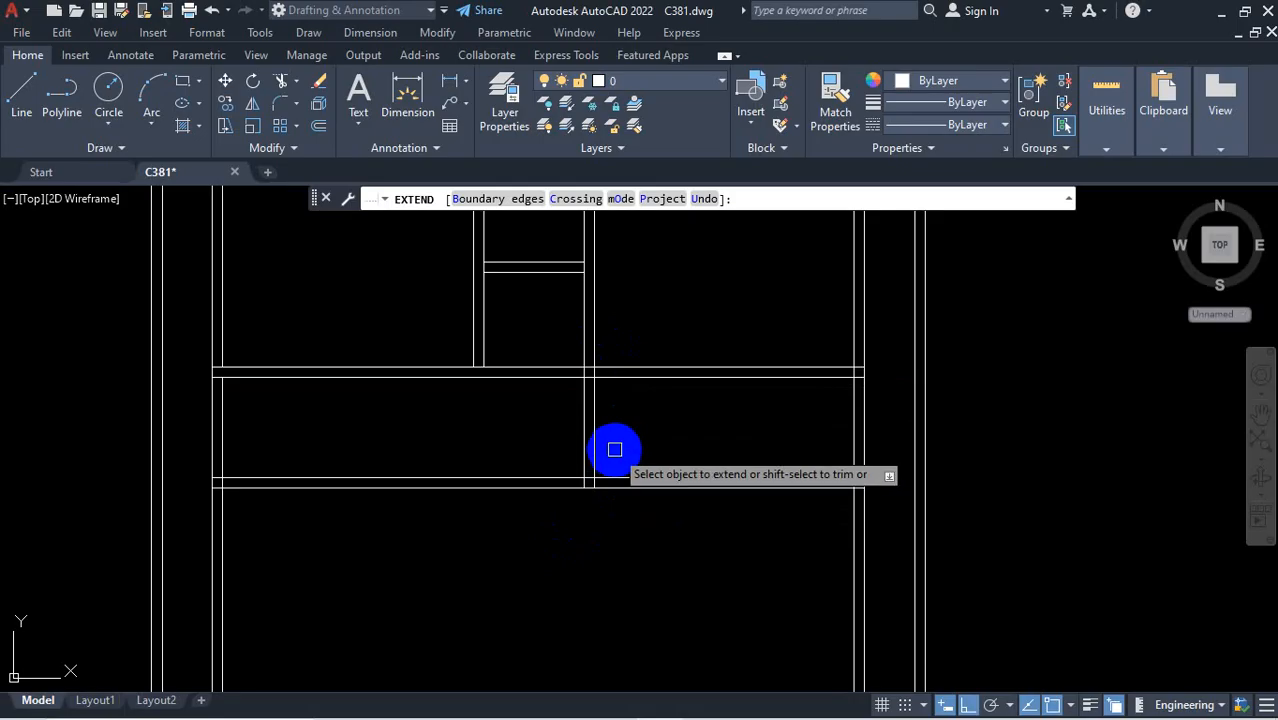
# Switch to the first floor plan PDF in Firefox, check the walls around the duplex, and return to the AutoCAD drawing
pyautogui.scroll(2, 510, 438)
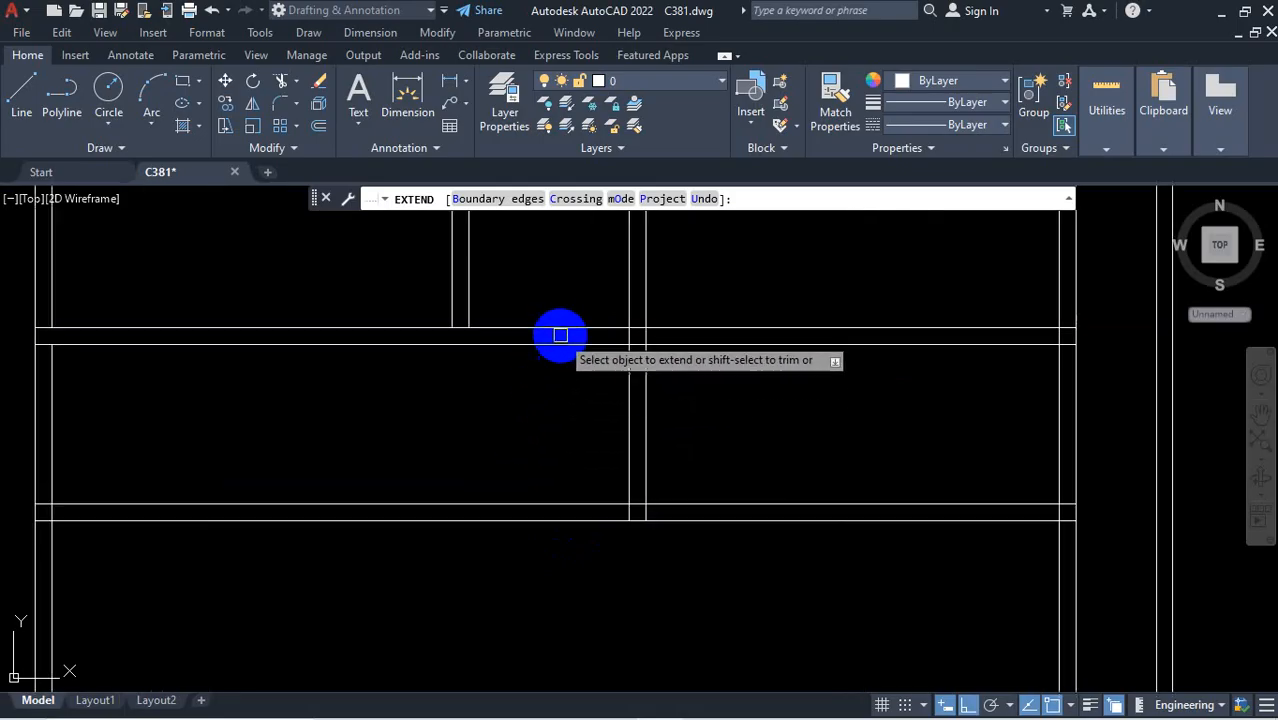
pyautogui.scroll(-3, 585, 375)
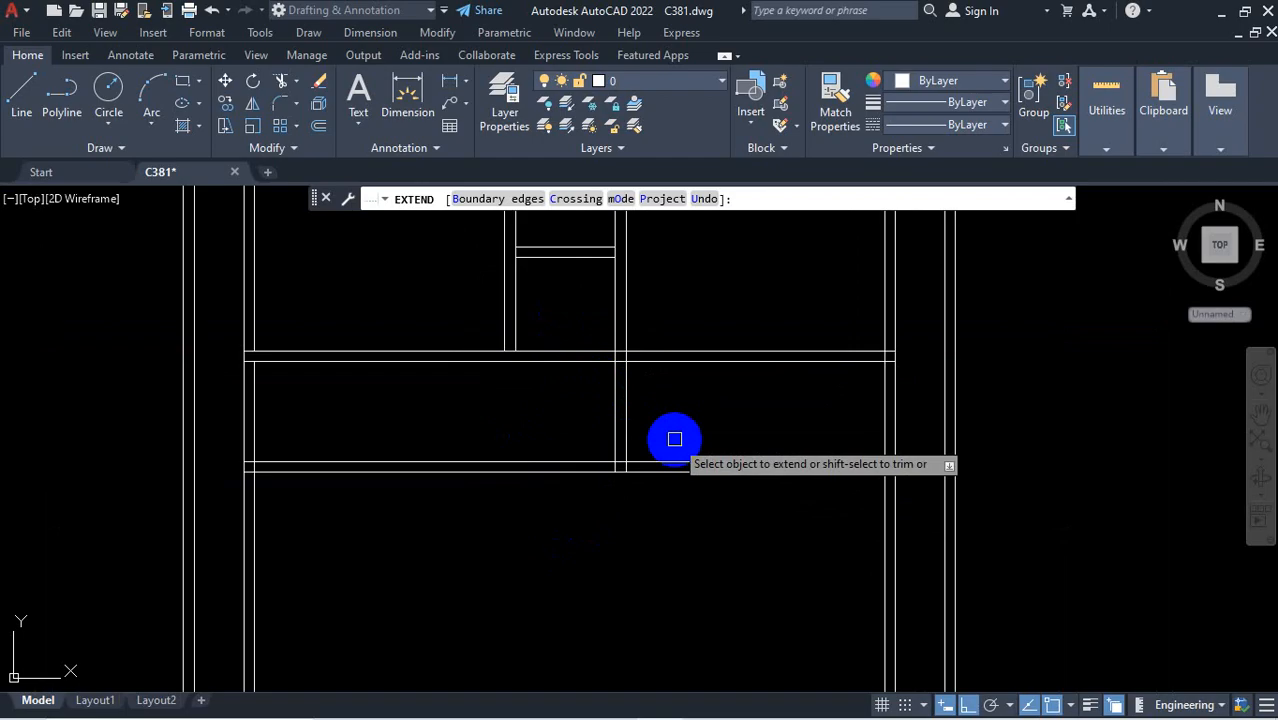
pyautogui.moveTo(700, 718)
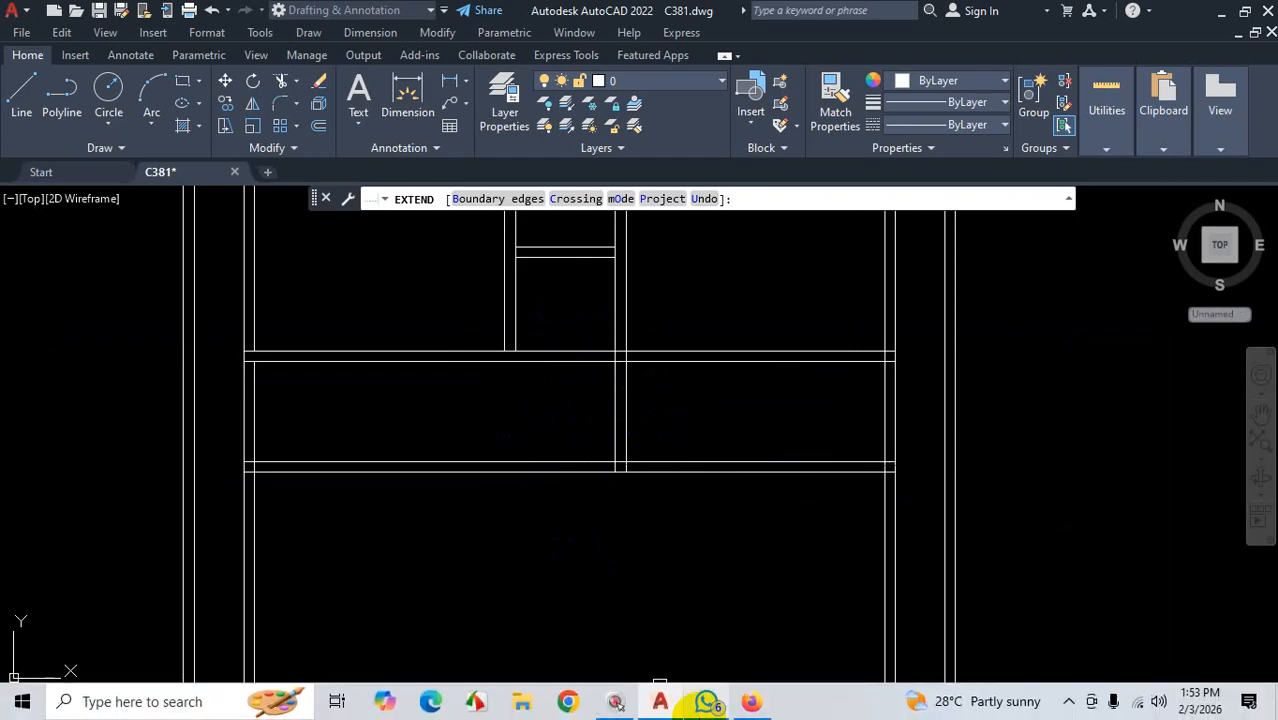
pyautogui.click(752, 699)
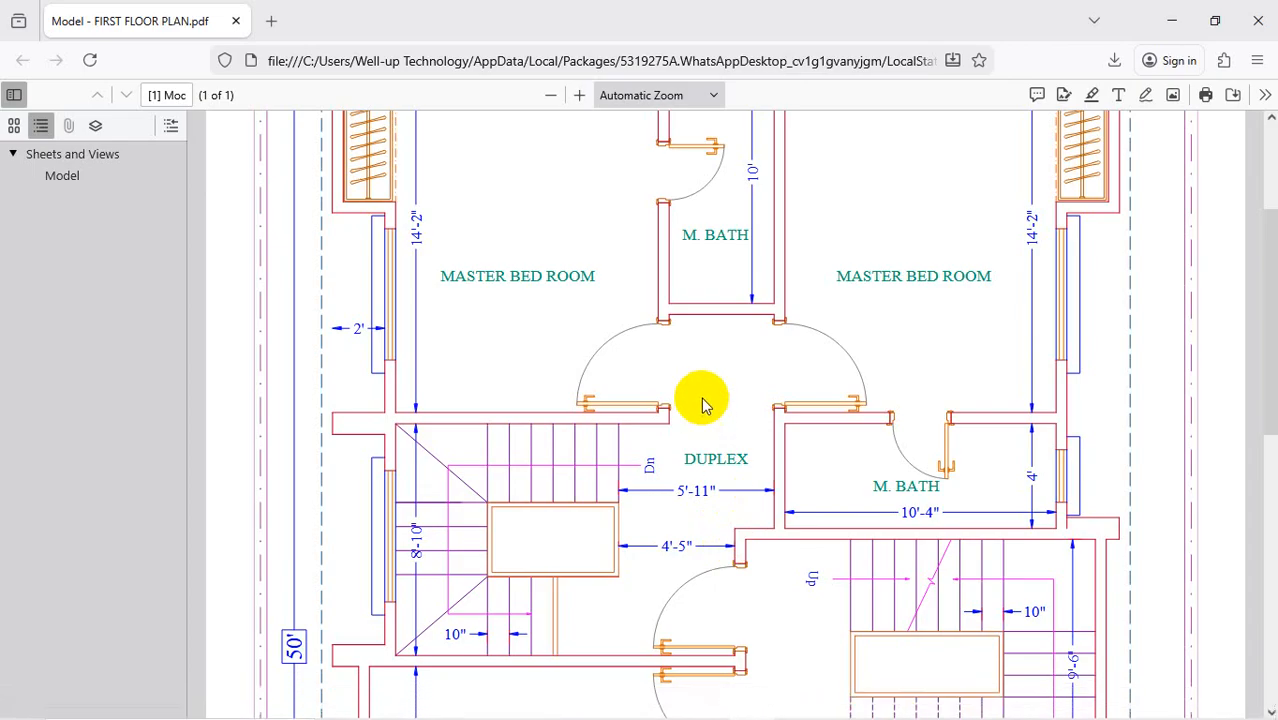
pyautogui.click(1171, 20)
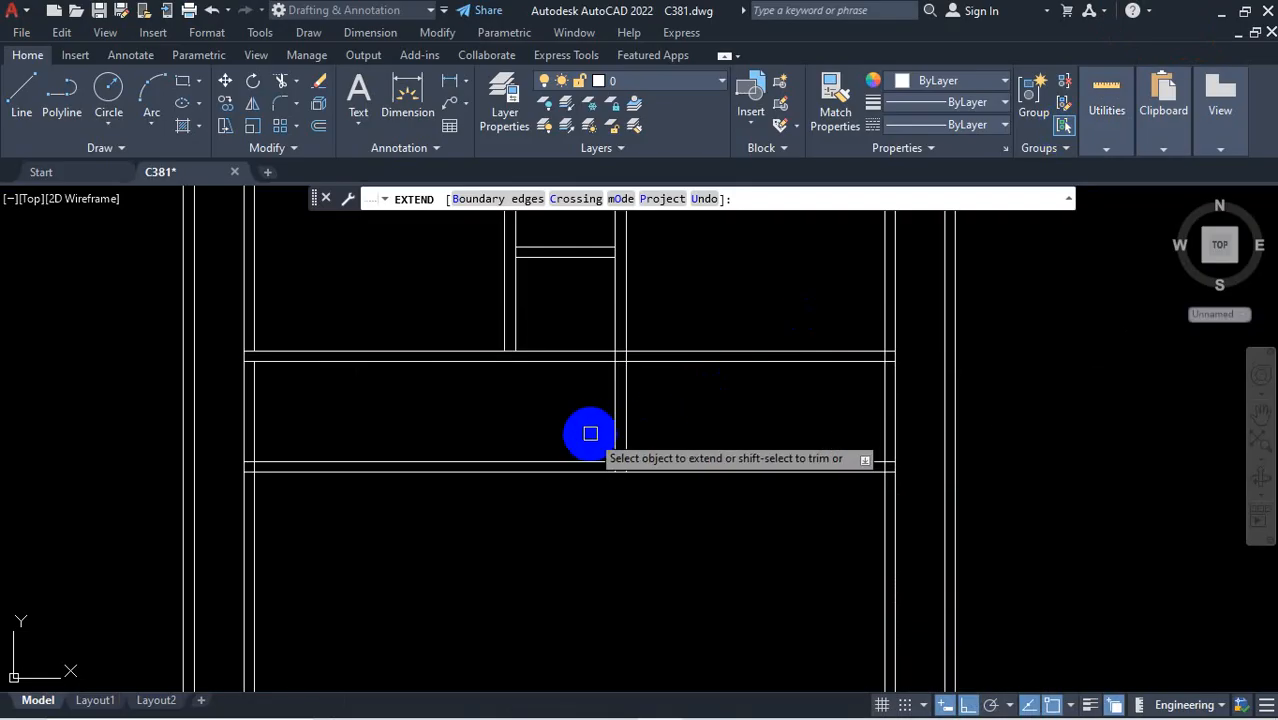
# Trim both lines of the upper horizontal double wall between the two bathroom partitions, and extend the left partition's inner line to its lower line
pyautogui.press('shift')
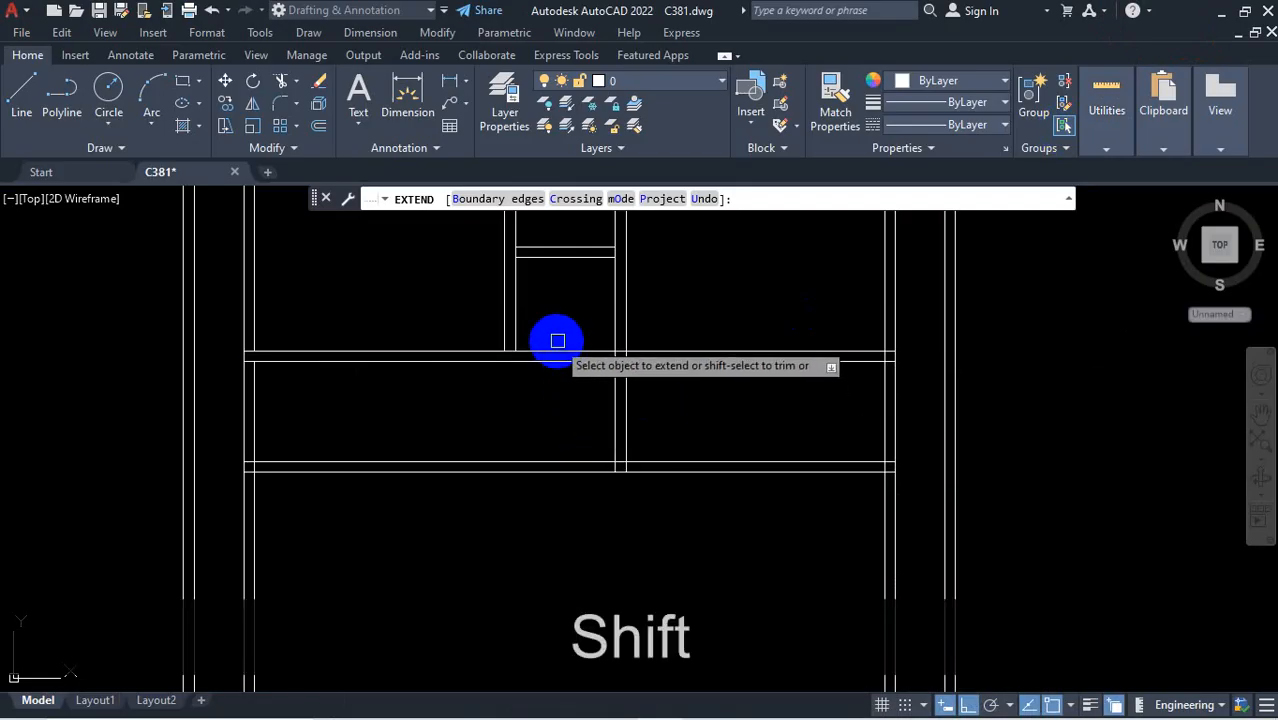
pyautogui.scroll(4, 562, 347)
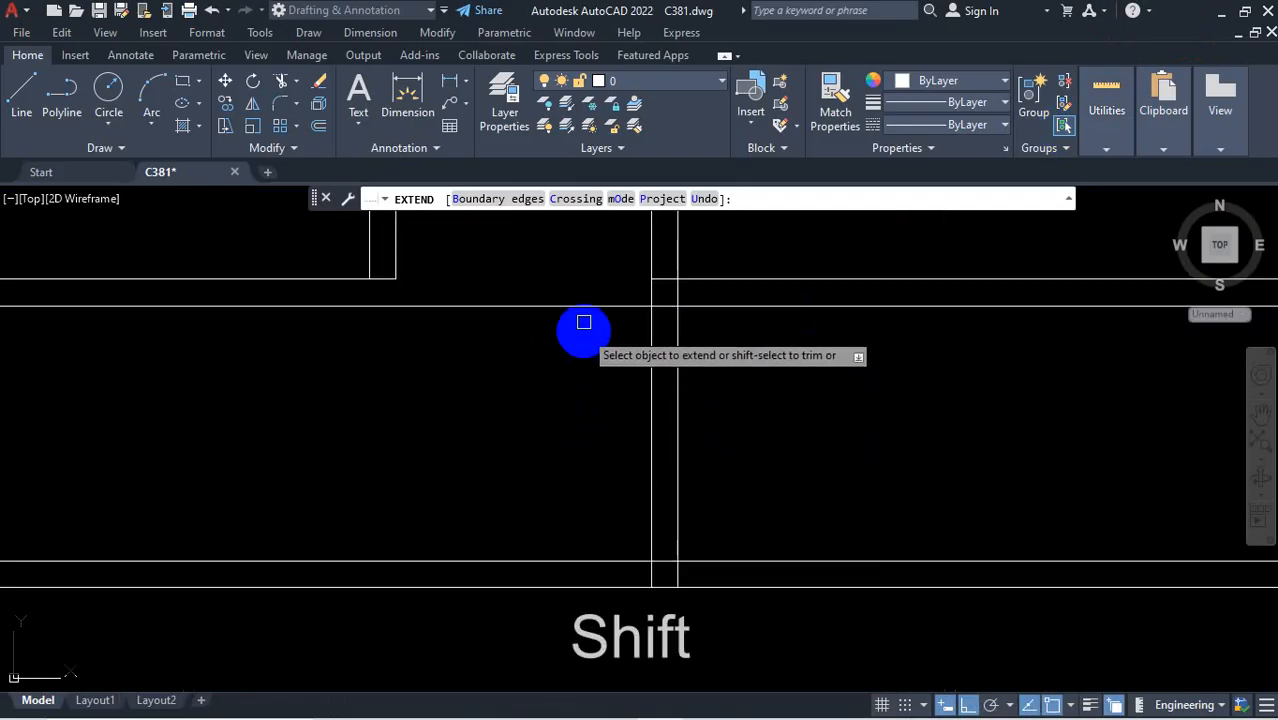
pyautogui.scroll(-4, 565, 308)
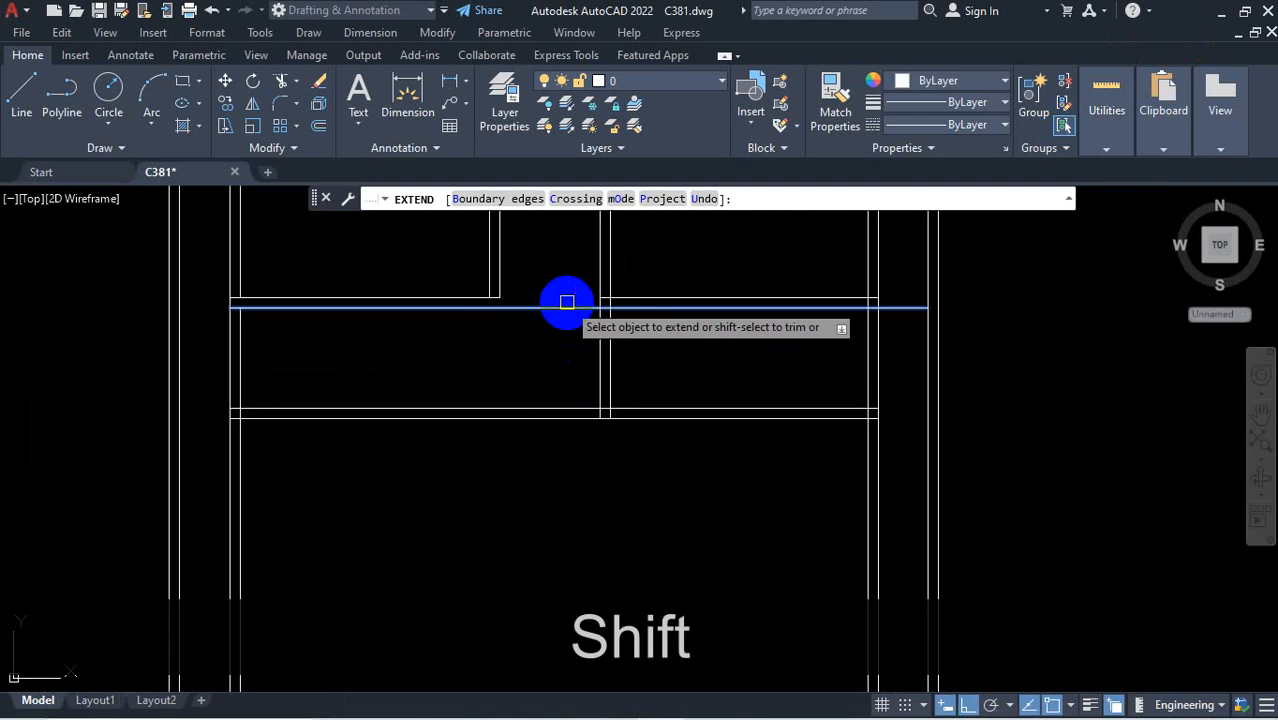
pyautogui.scroll(2, 542, 268)
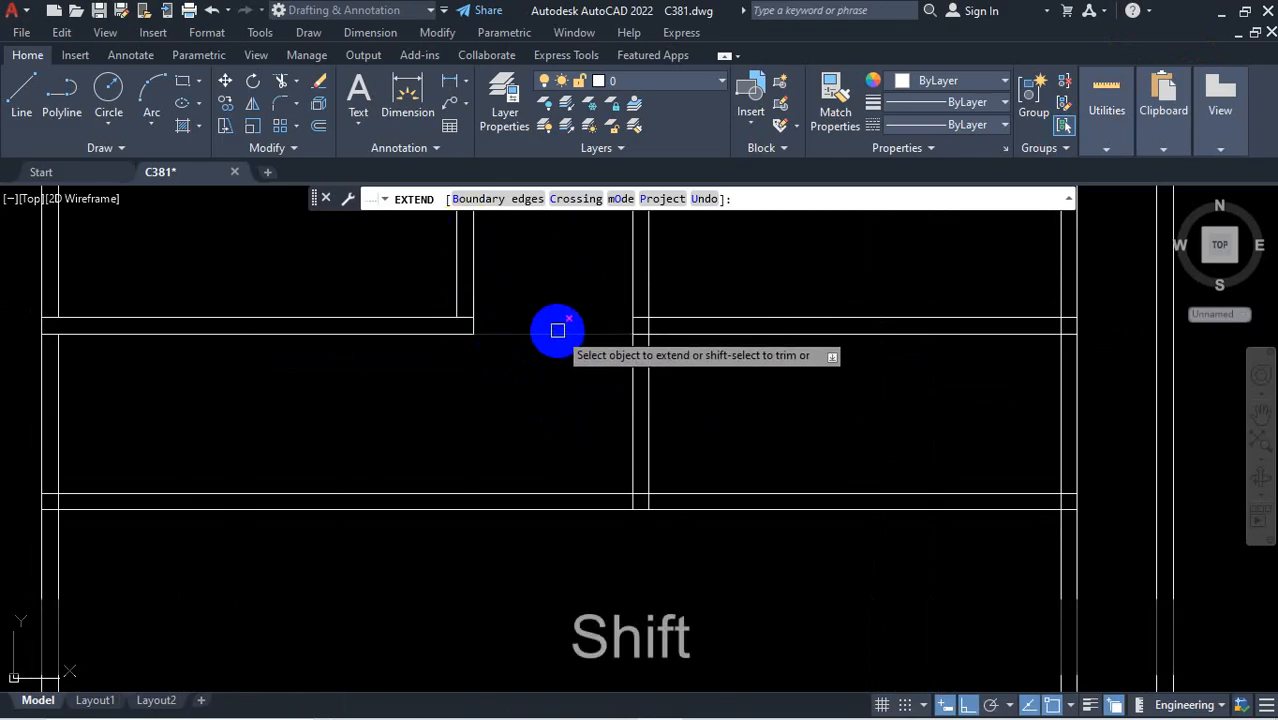
pyautogui.keyDown('shift'); pyautogui.click(557, 330); pyautogui.keyUp('shift')
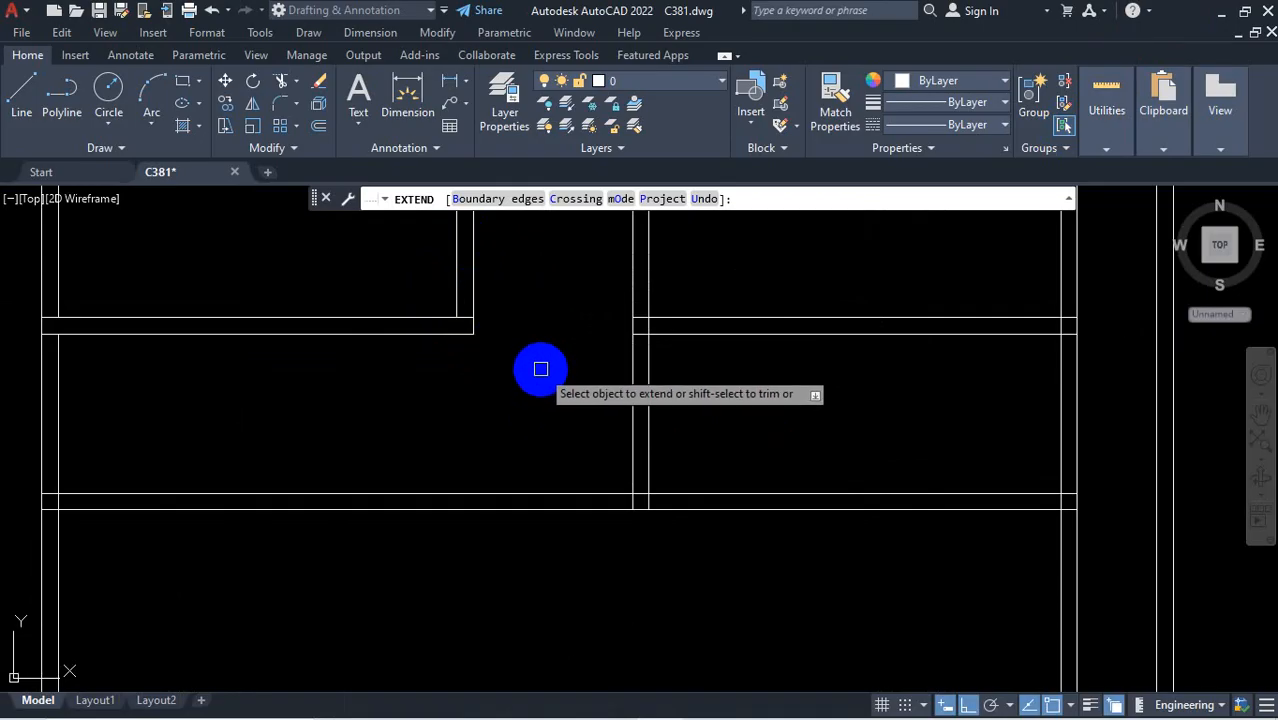
# Undo the partition extensions and the trims of the upper horizontal wall, and leave the Extend command
pyautogui.hotkey('ctrl', 'z')
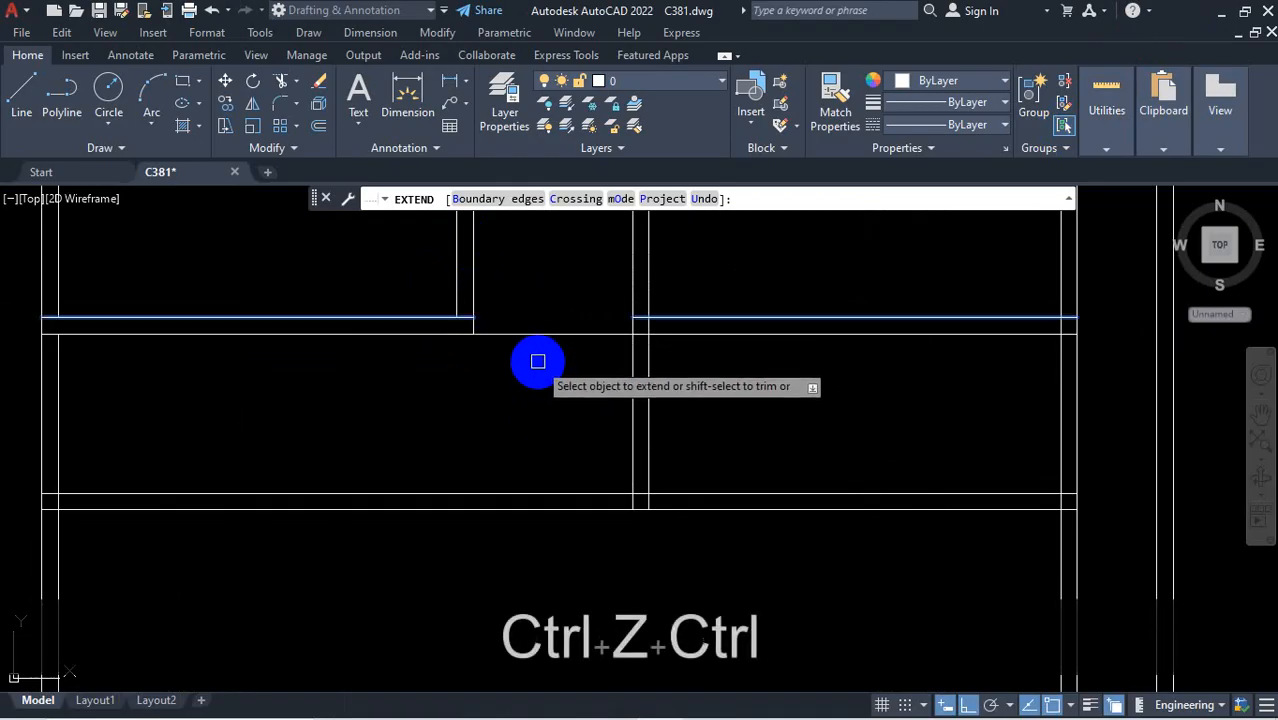
pyautogui.hotkey('ctrl', 'z')
pyautogui.hotkey('ctrl', 'z')
pyautogui.hotkey('ctrl', 'z')
pyautogui.hotkey('ctrl', 'z')
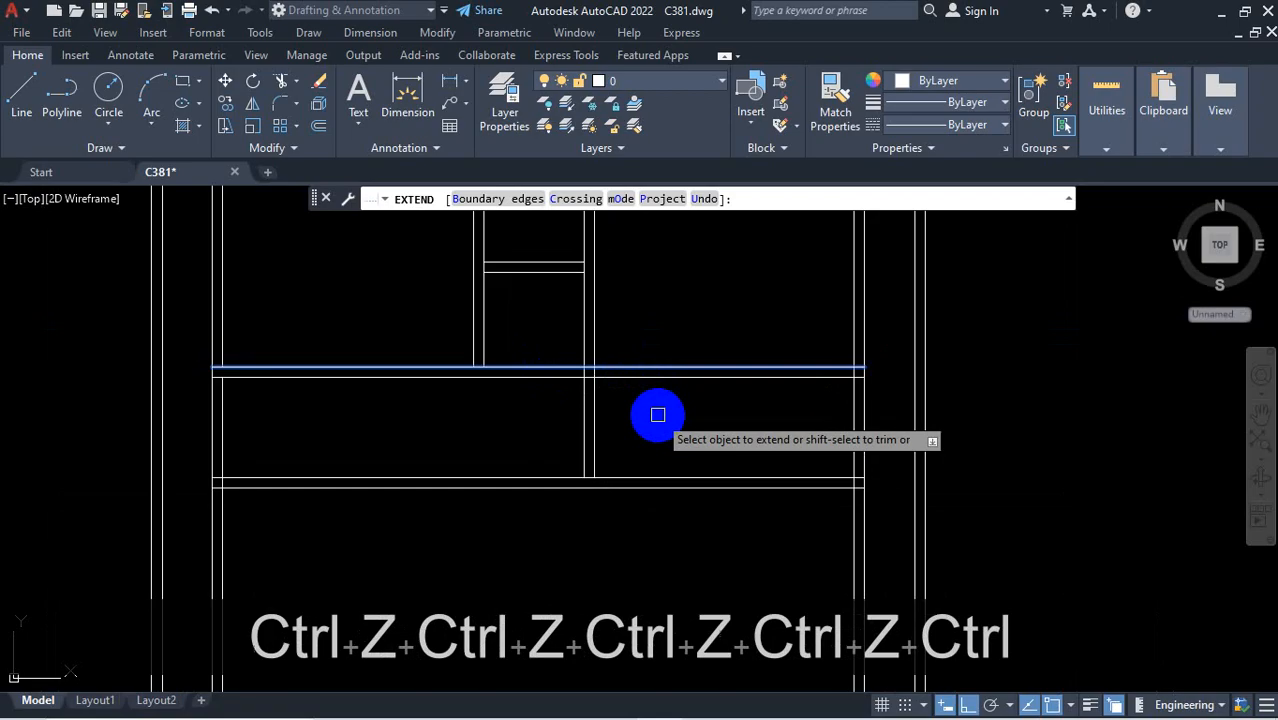
pyautogui.hotkey('ctrl', 'z')
pyautogui.hotkey('ctrl', 'z')
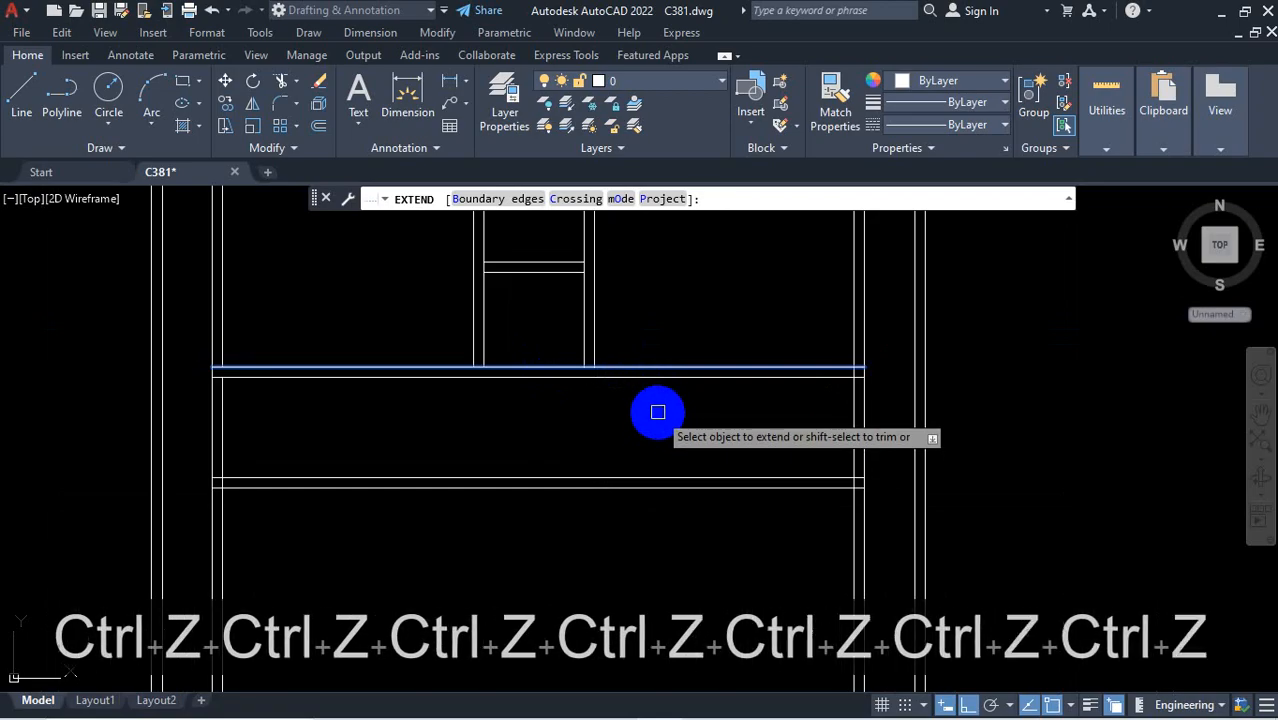
pyautogui.press('Escape')
pyautogui.press('Escape')
pyautogui.click(684, 326)
pyautogui.click(613, 394)
pyautogui.press('Escape')
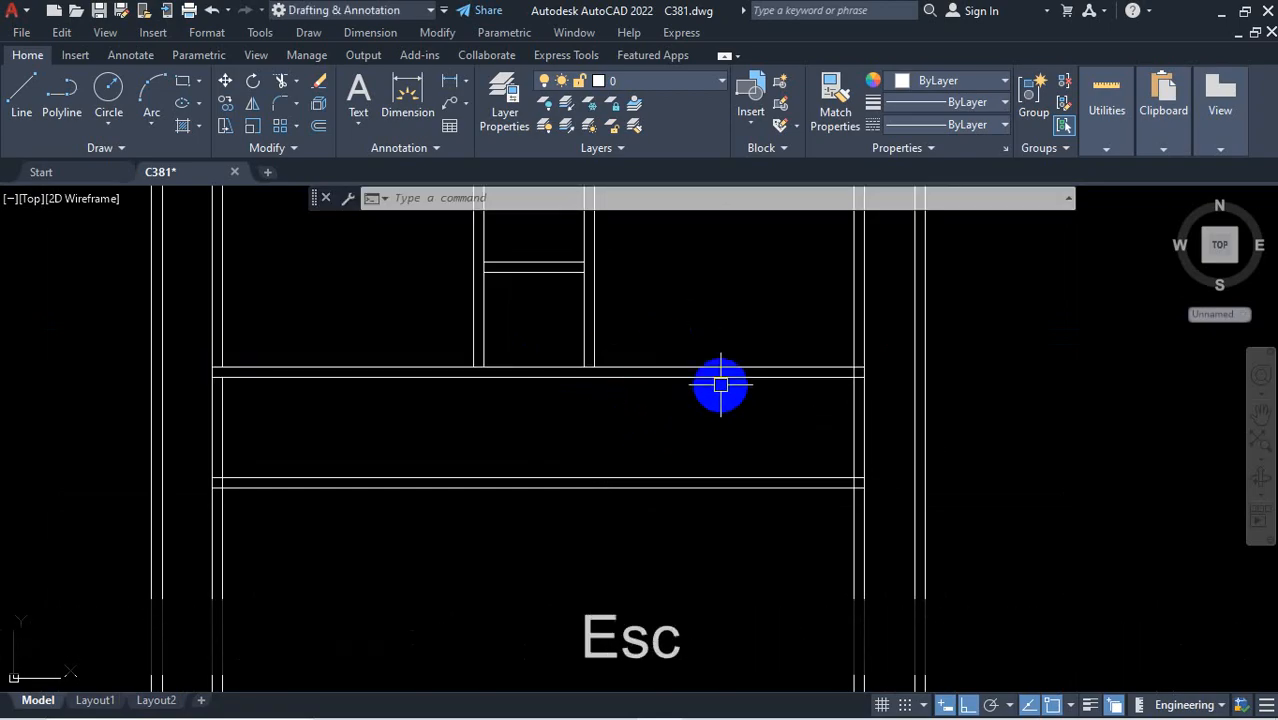
# Switch to the first floor plan PDF and mark both lines of the partition running down between the duplex and the lower M. Bath
pyautogui.scroll(-2, 740, 388)
pyautogui.scroll(2, 665, 370)
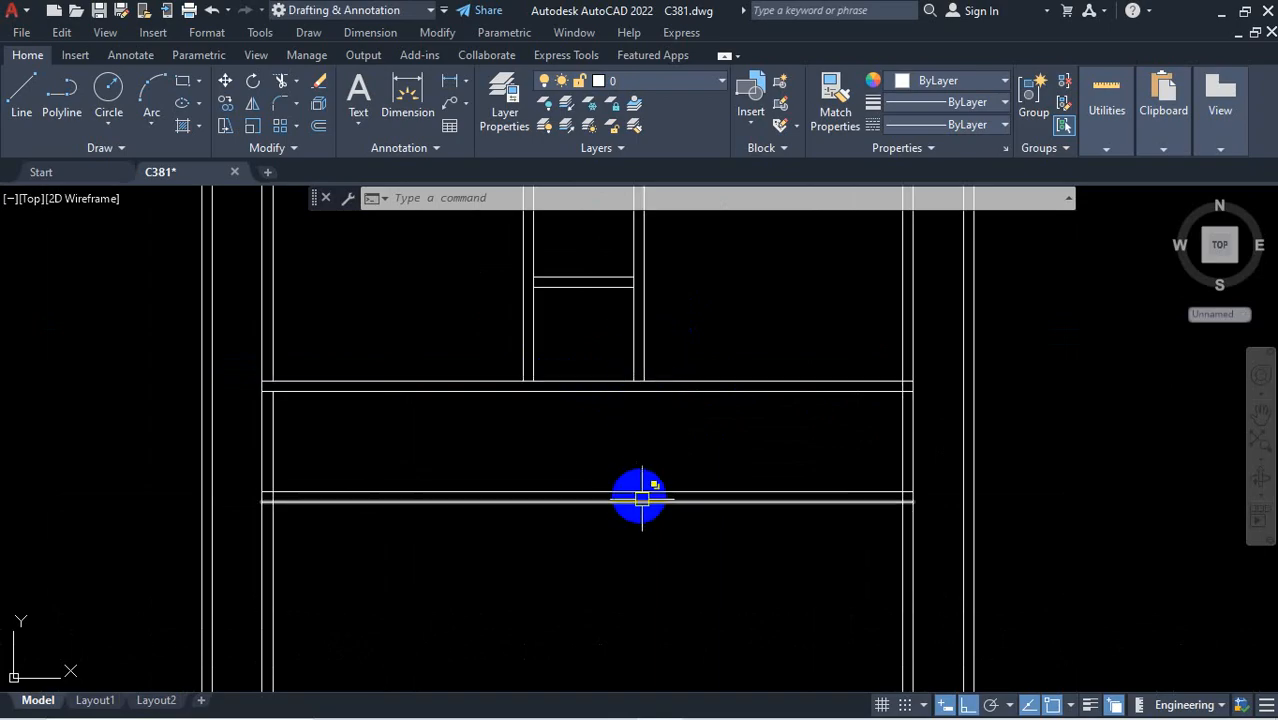
pyautogui.click(750, 703)
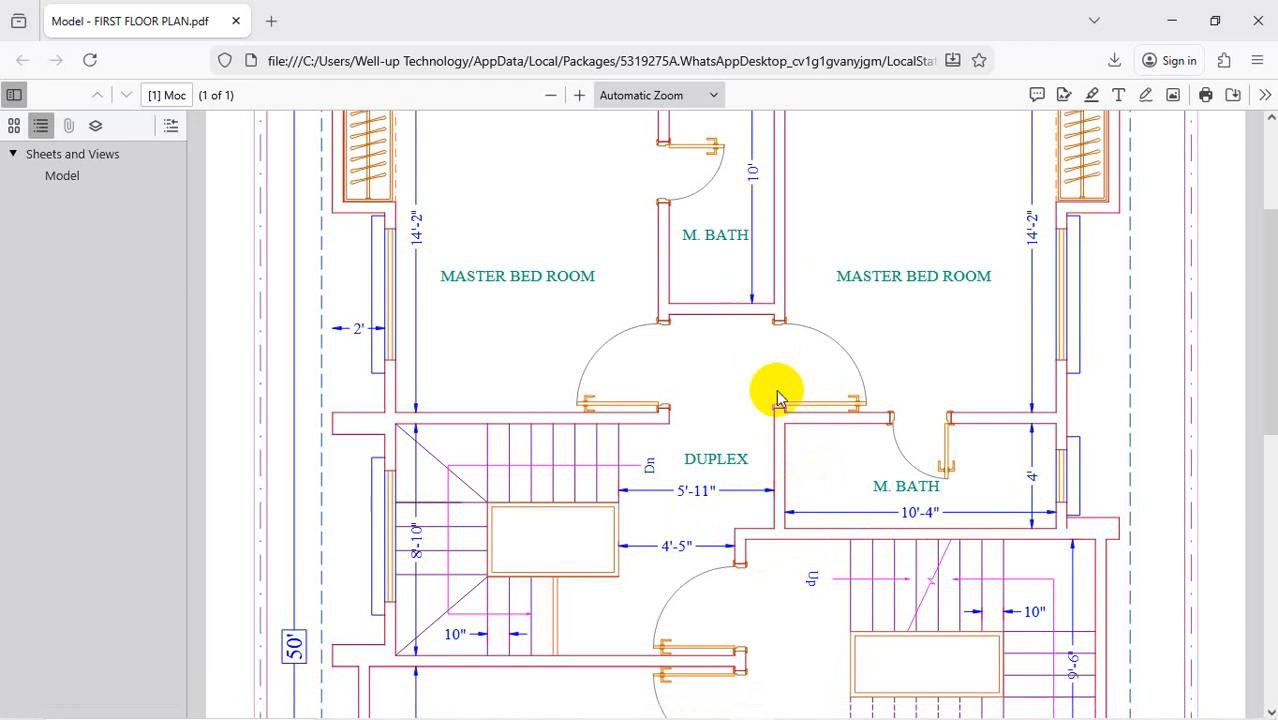
pyautogui.hotkey('ctrl', '1')
pyautogui.click(788, 507)
pyautogui.moveTo(751, 104); pyautogui.dragTo(741, 247)
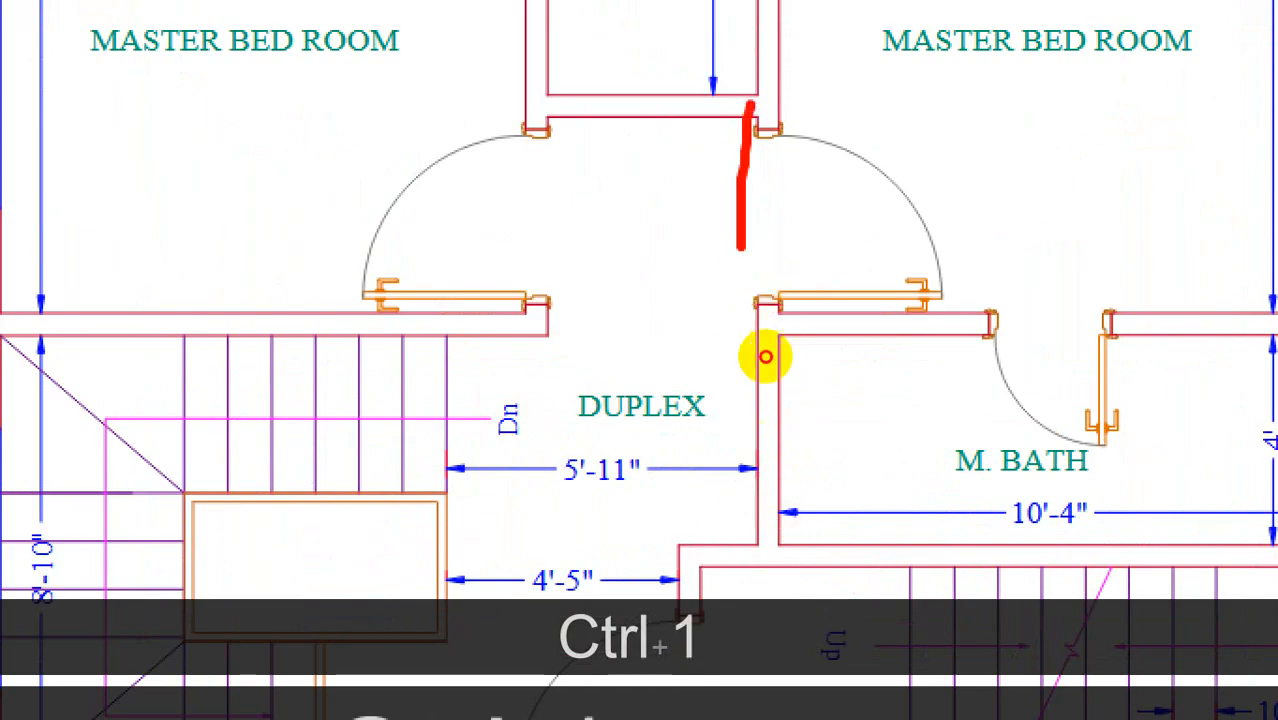
pyautogui.moveTo(765, 356); pyautogui.dragTo(760, 530)
pyautogui.moveTo(770, 134); pyautogui.dragTo(788, 562)
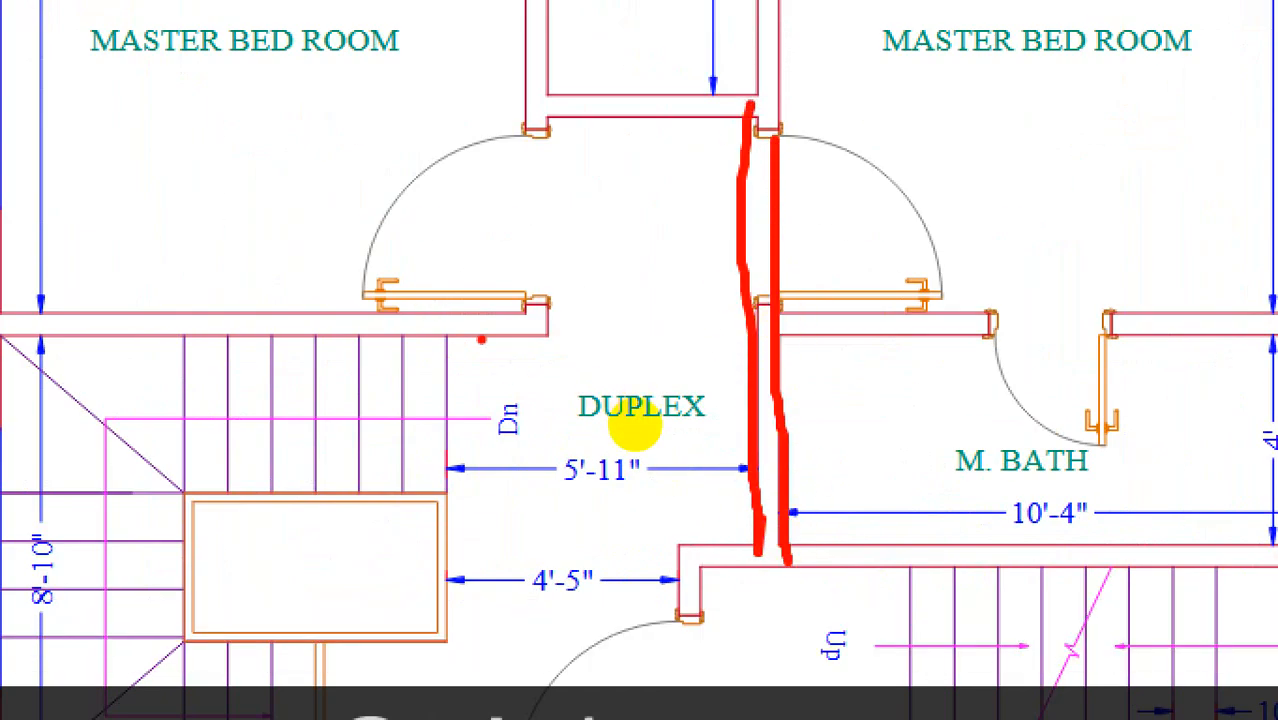
# Mark and cross out the horizontal wall lines across the duplex opening, clear the markings and return to the AutoCAD drawing
pyautogui.moveTo(462, 332); pyautogui.dragTo(734, 326)
pyautogui.moveTo(486, 312); pyautogui.dragTo(720, 316)
pyautogui.moveTo(598, 278); pyautogui.dragTo(706, 355)
pyautogui.moveTo(643, 278); pyautogui.dragTo(583, 376)
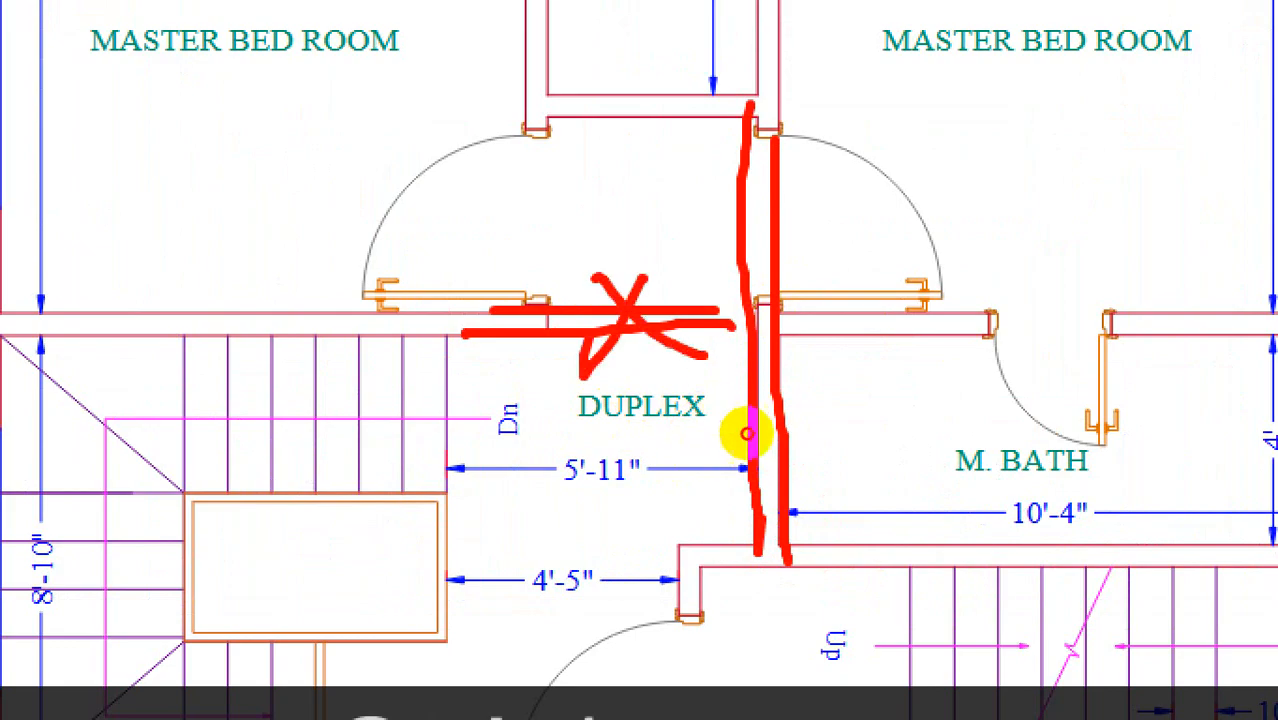
pyautogui.press('Escape')
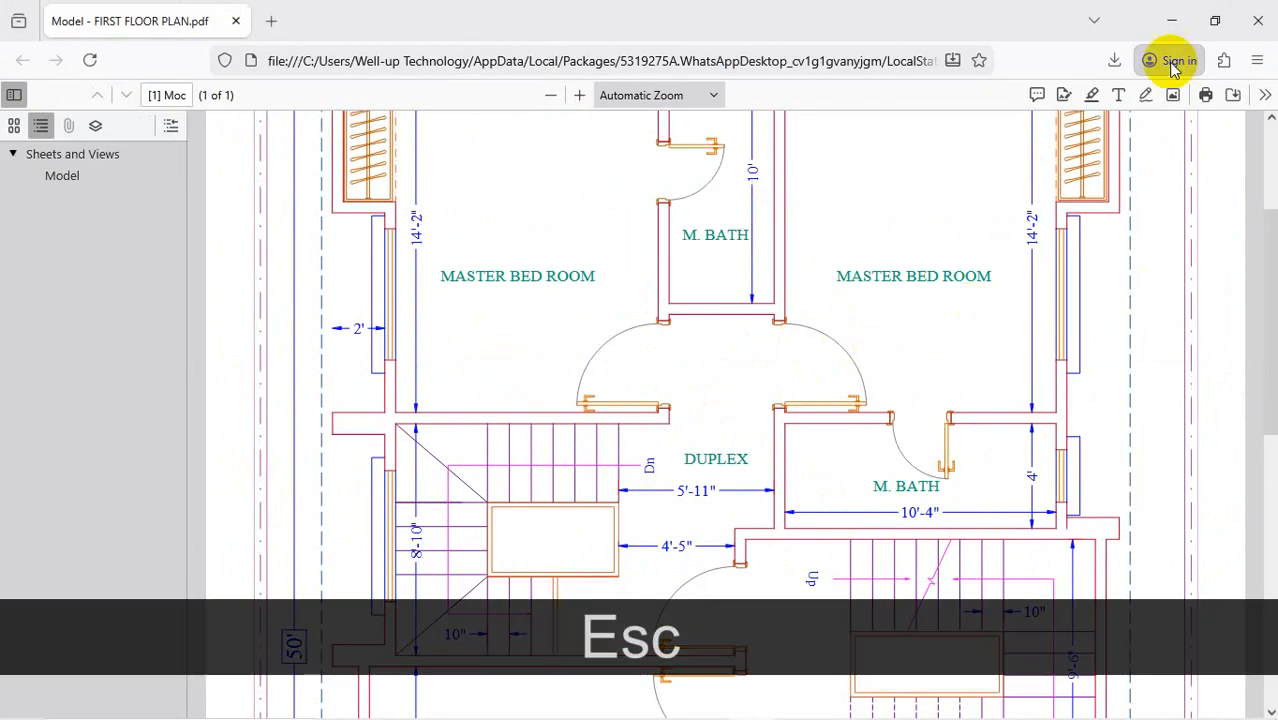
pyautogui.click(1172, 20)
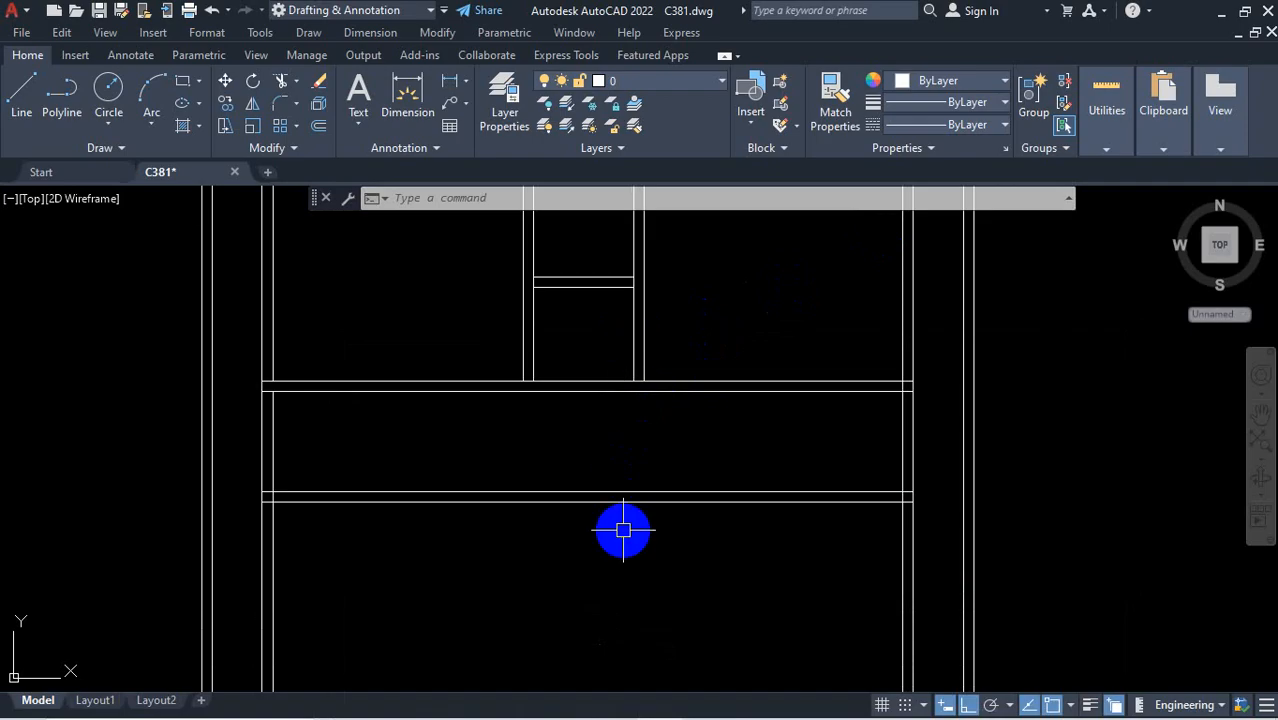
# Extend both lines of the bathroom's right partition with fence selections, down to the lowest line of the lower horizontal double wall
pyautogui.write('e')
pyautogui.press('Return')
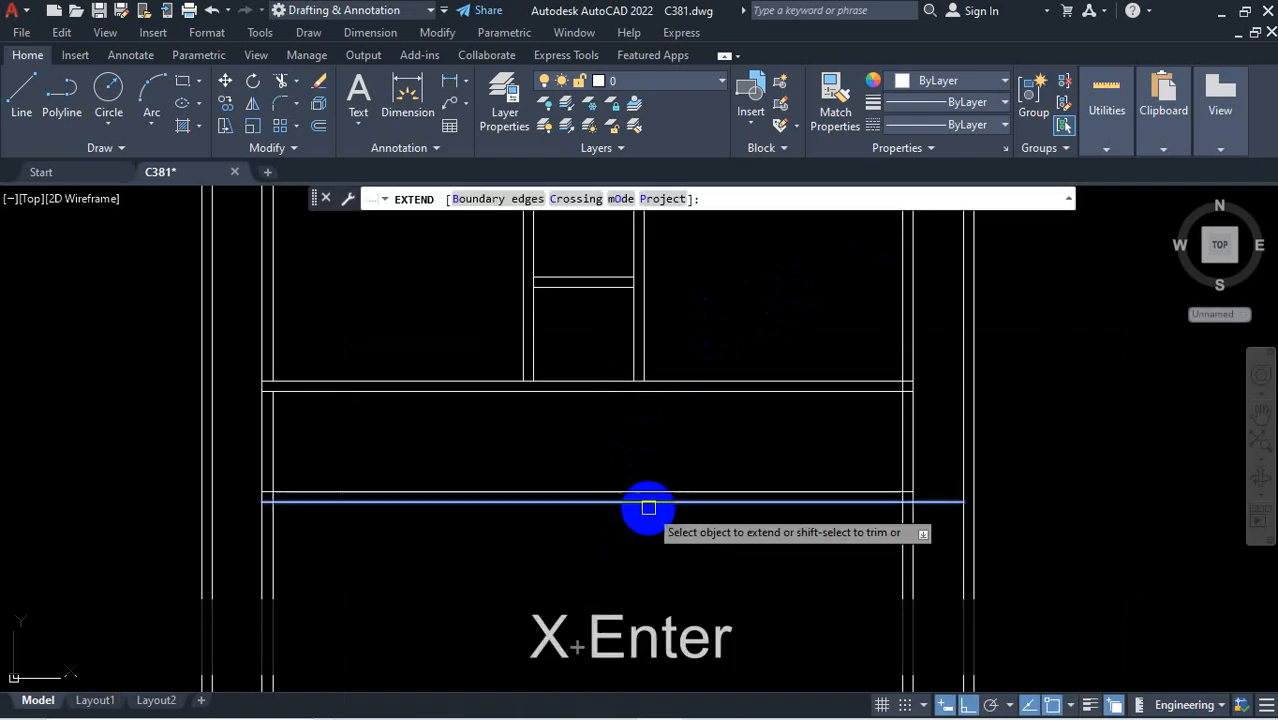
pyautogui.scroll(2, 640, 450)
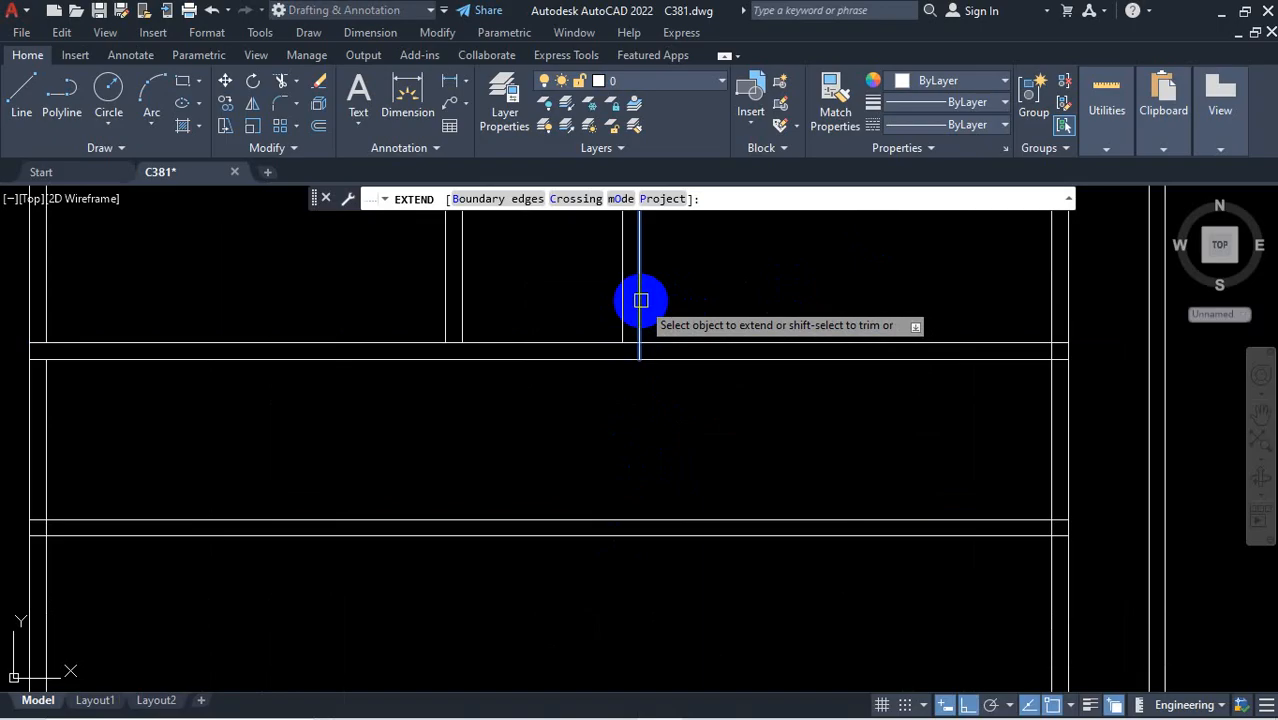
pyautogui.click(680, 288)
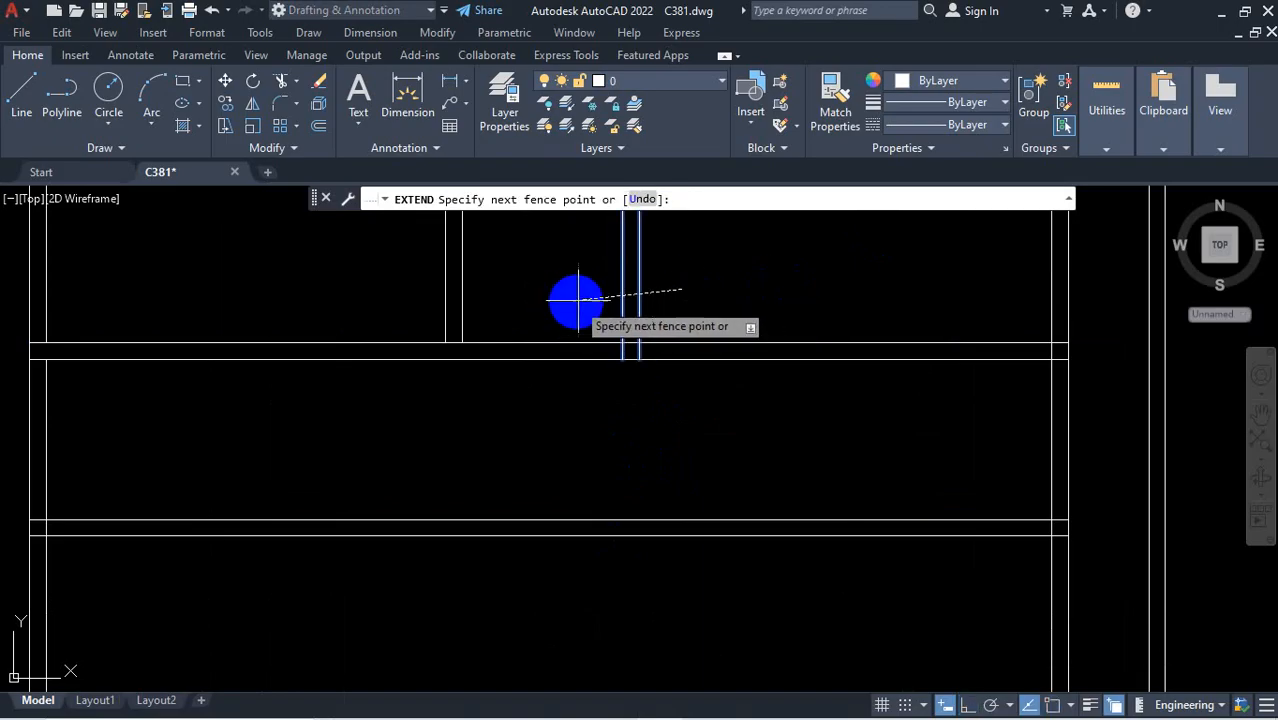
pyautogui.press('Return')
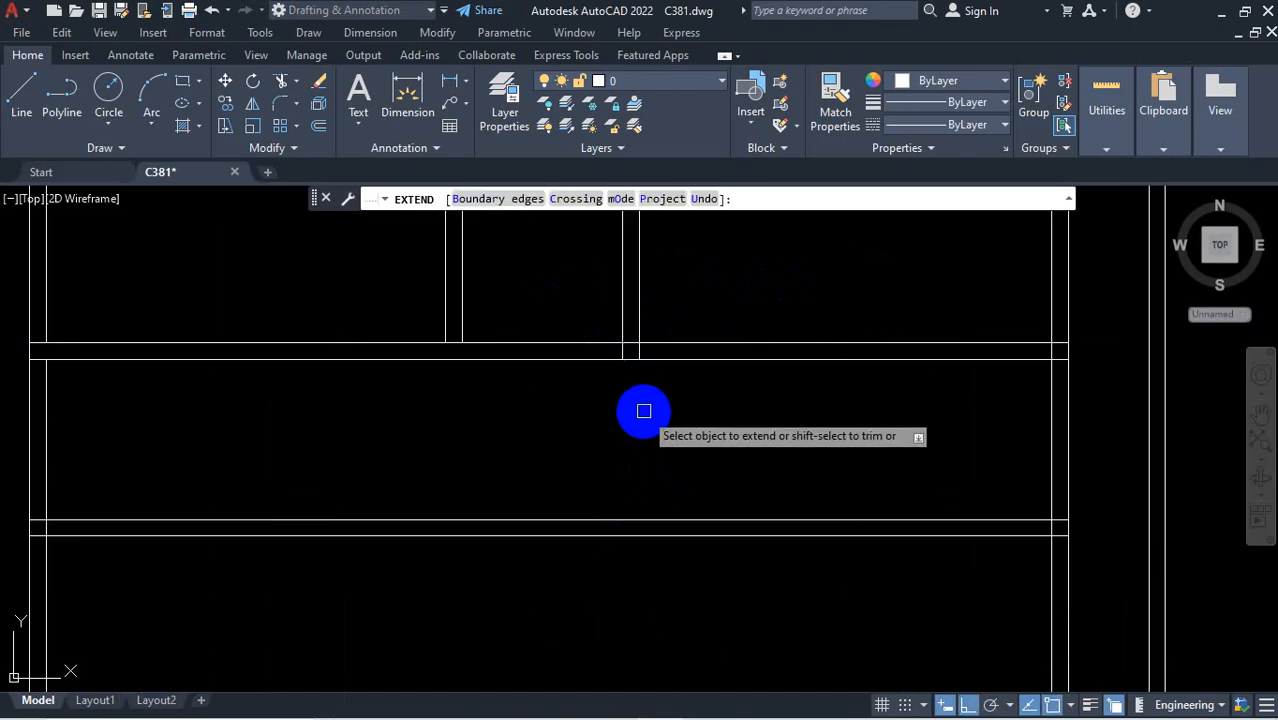
pyautogui.click(670, 299)
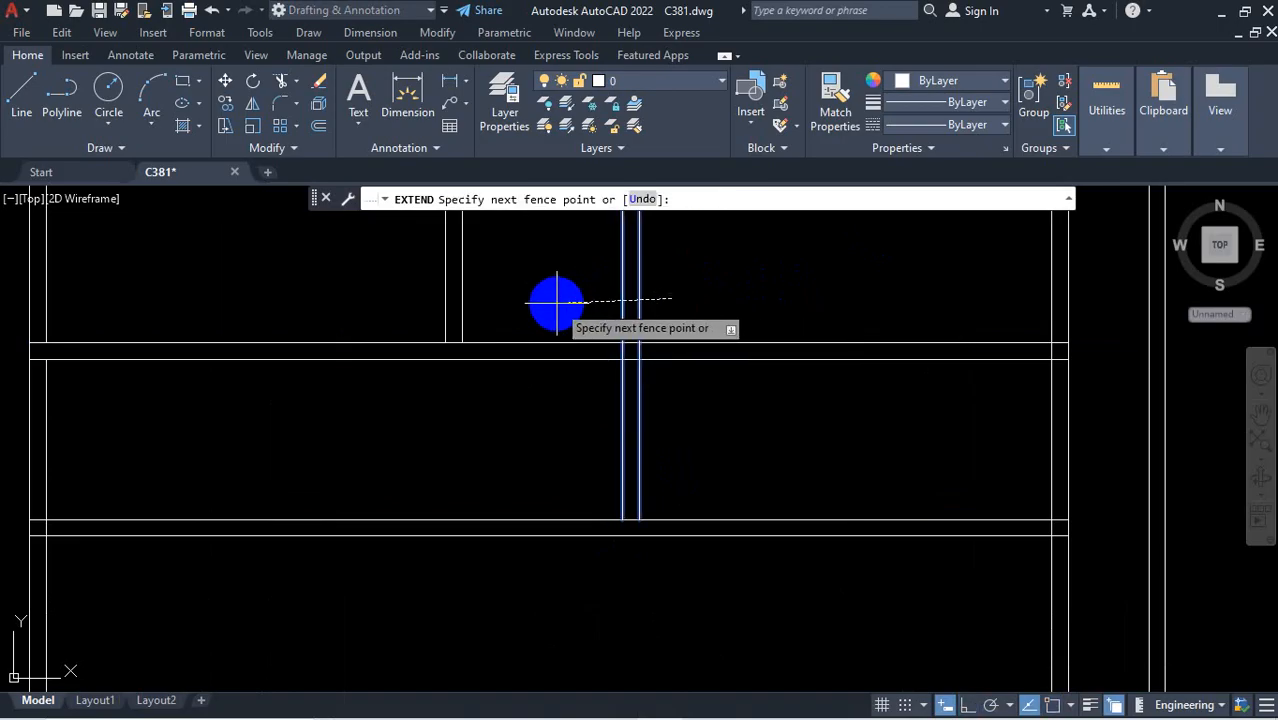
pyautogui.press('Return')
pyautogui.click(667, 437)
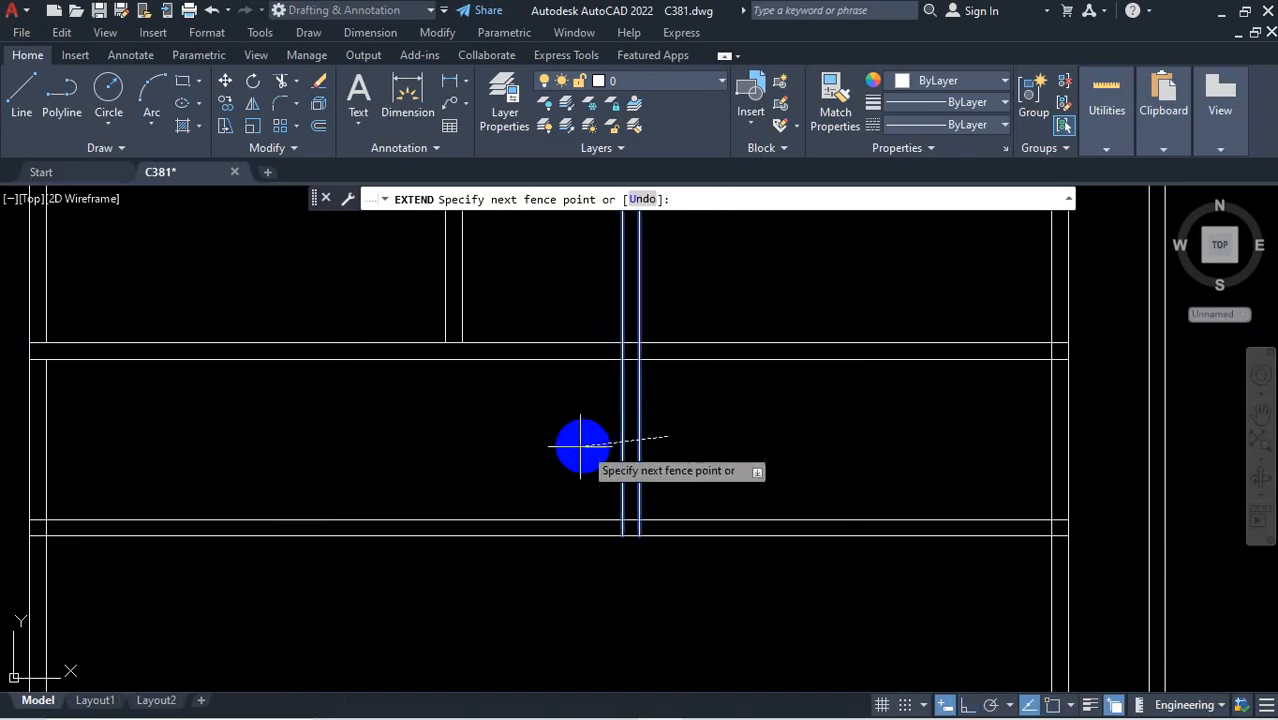
pyautogui.press('Return')
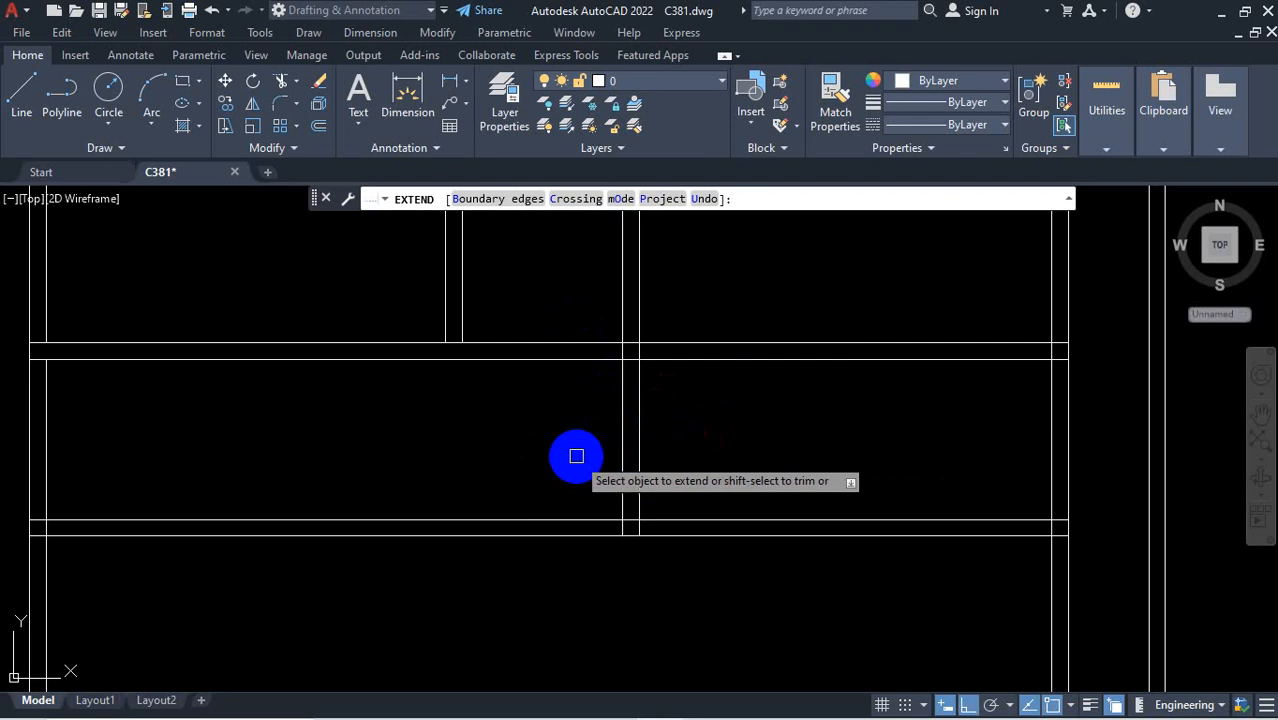
# Trim both lines of the upper horizontal wall across the duplex opening and extend the left partition's inner line to that wall's lower line
pyautogui.scroll(-2, 660, 565)
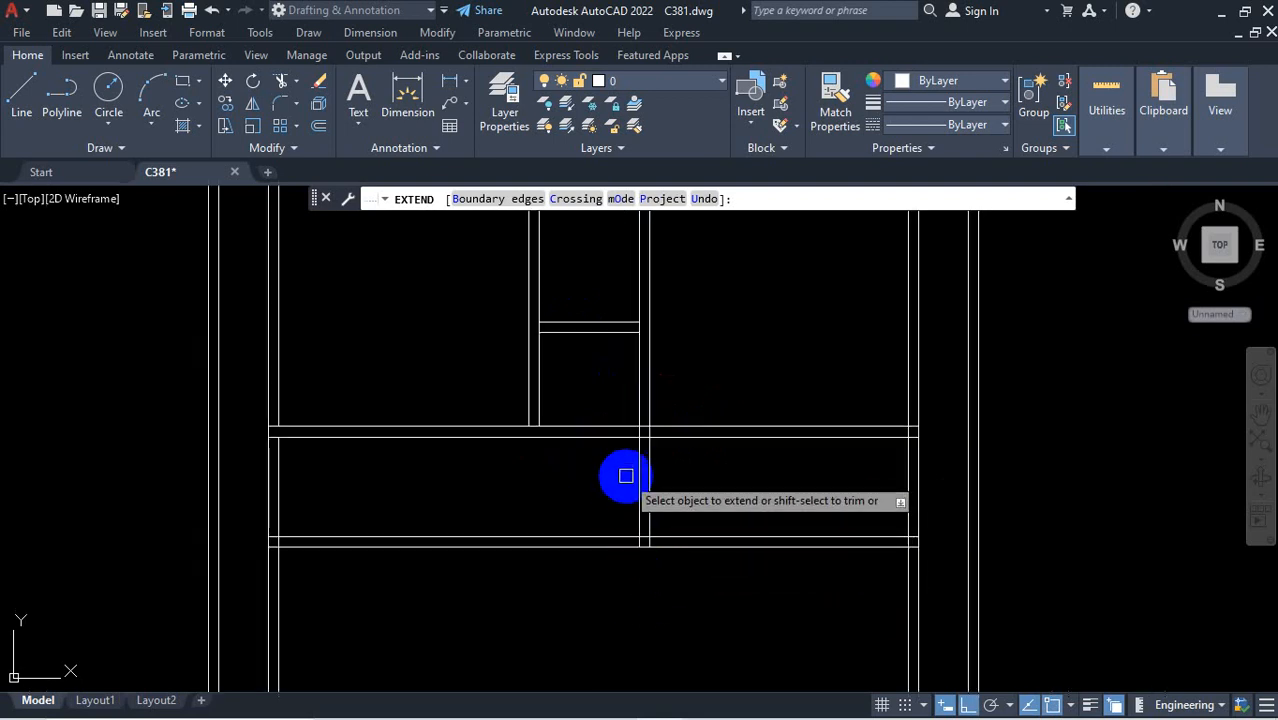
pyautogui.scroll(4, 626, 476)
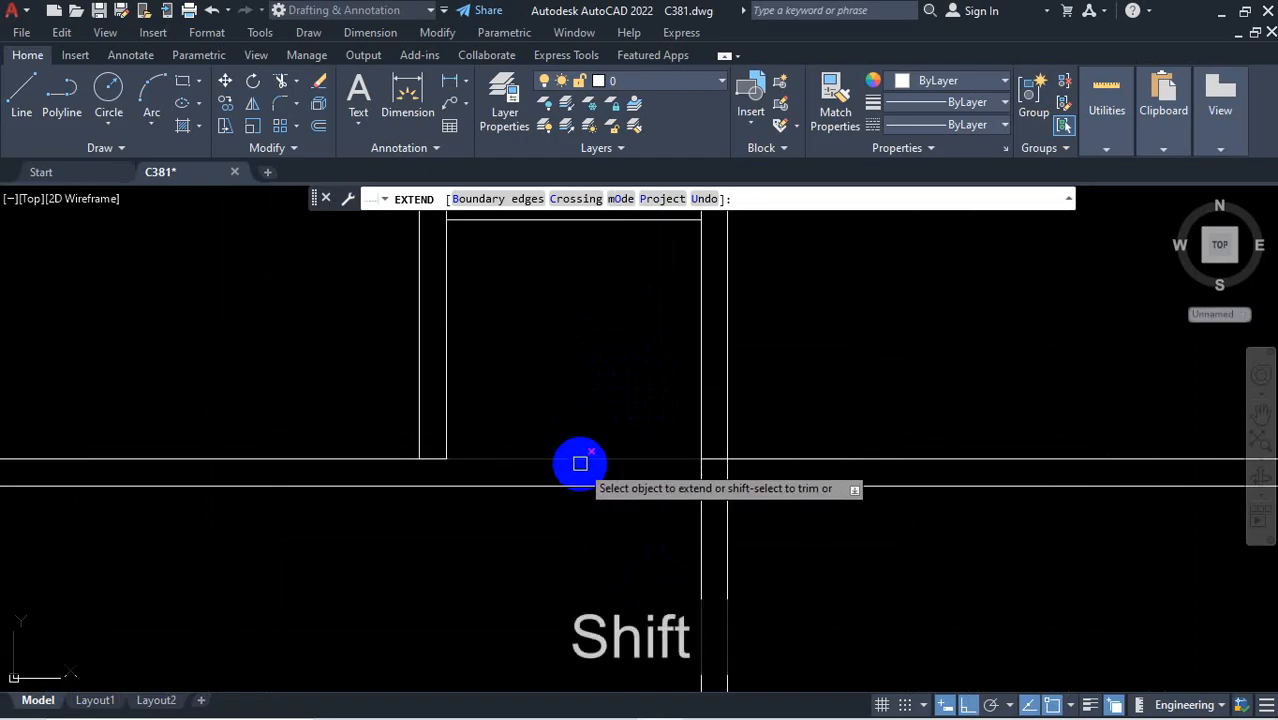
pyautogui.keyDown('shift'); pyautogui.click(579, 460); pyautogui.keyUp('shift')
pyautogui.scroll(-2, 600, 420)
pyautogui.keyDown('shift'); pyautogui.click(604, 441); pyautogui.keyUp('shift')
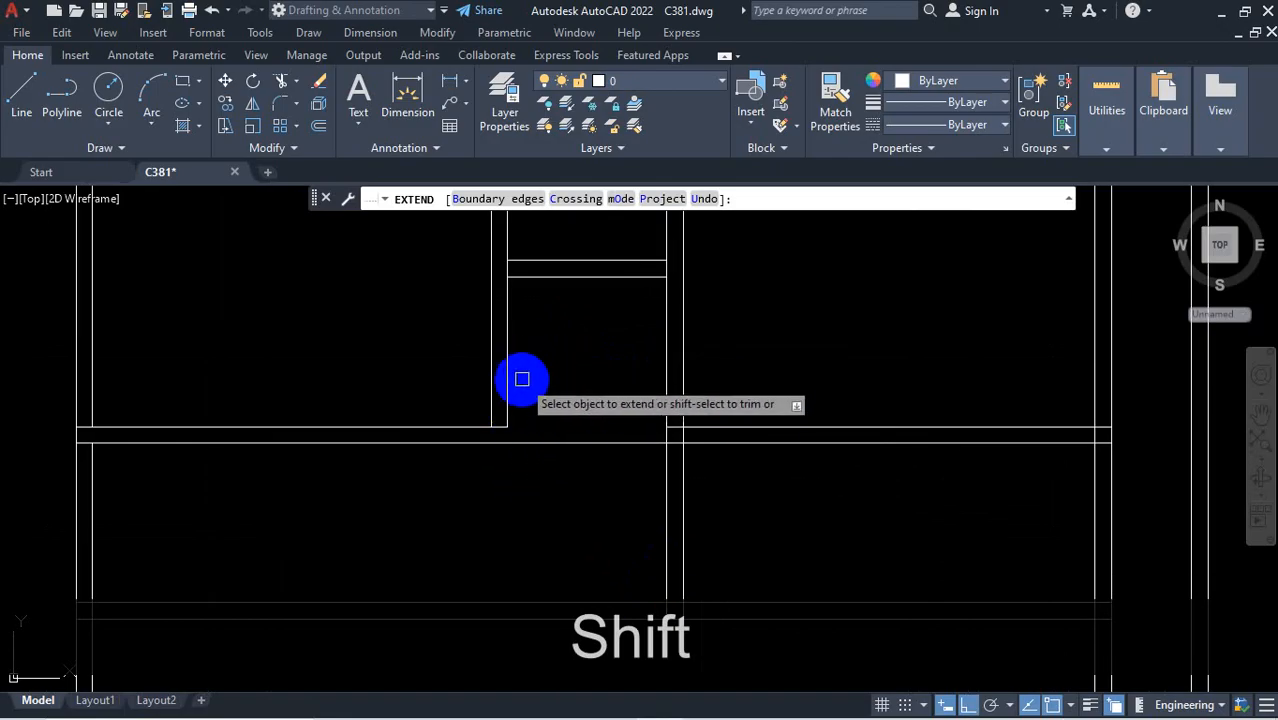
pyautogui.click(505, 408)
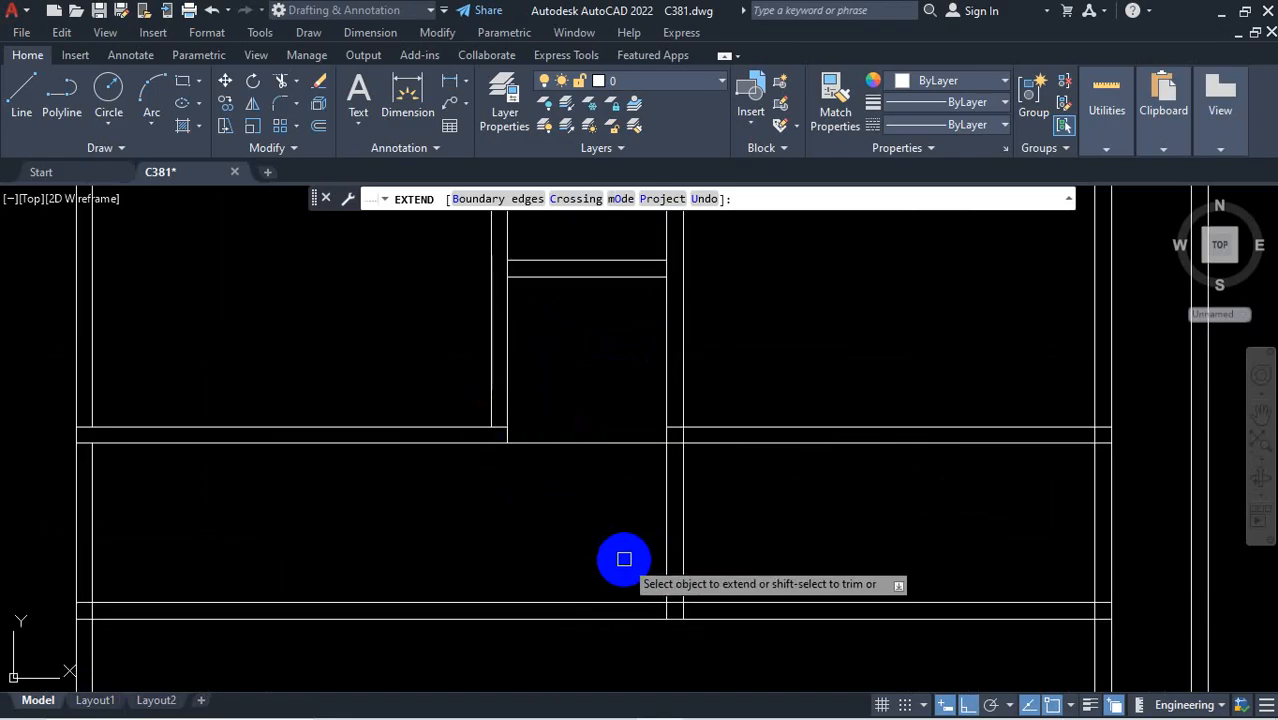
pyautogui.keyDown('shift'); pyautogui.click(613, 443); pyautogui.keyUp('shift')
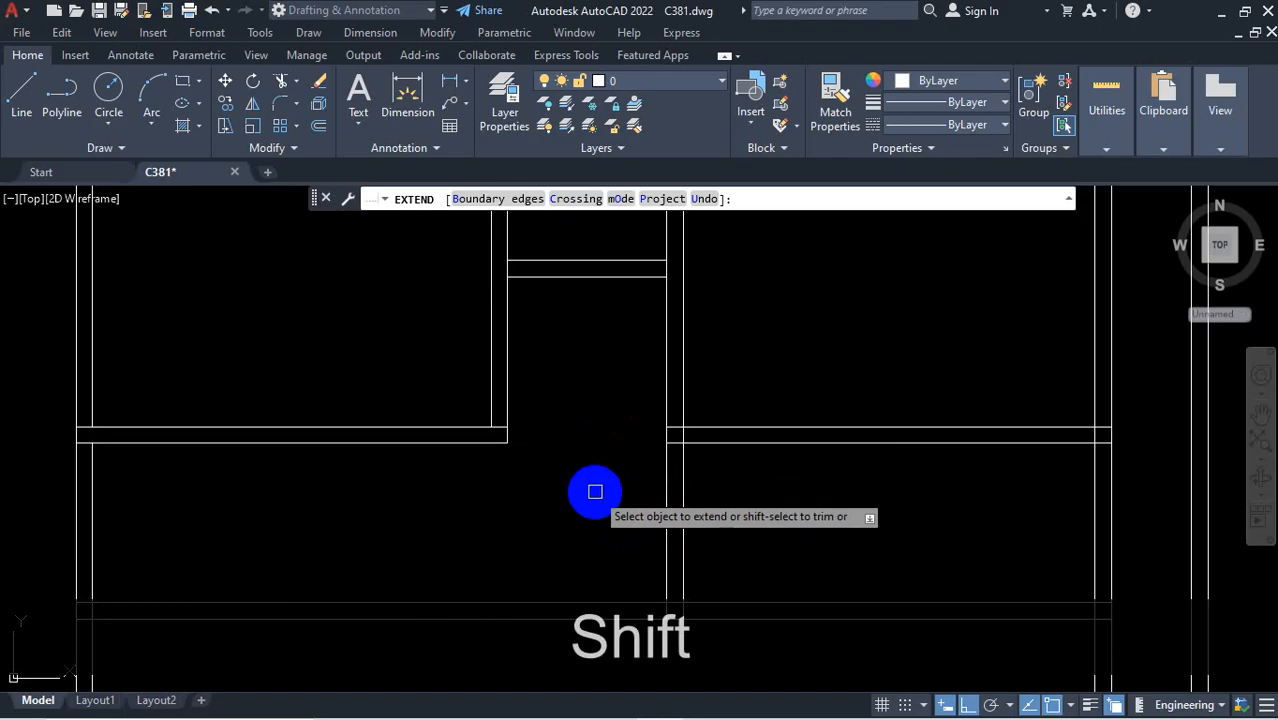
pyautogui.scroll(-3, 752, 392)
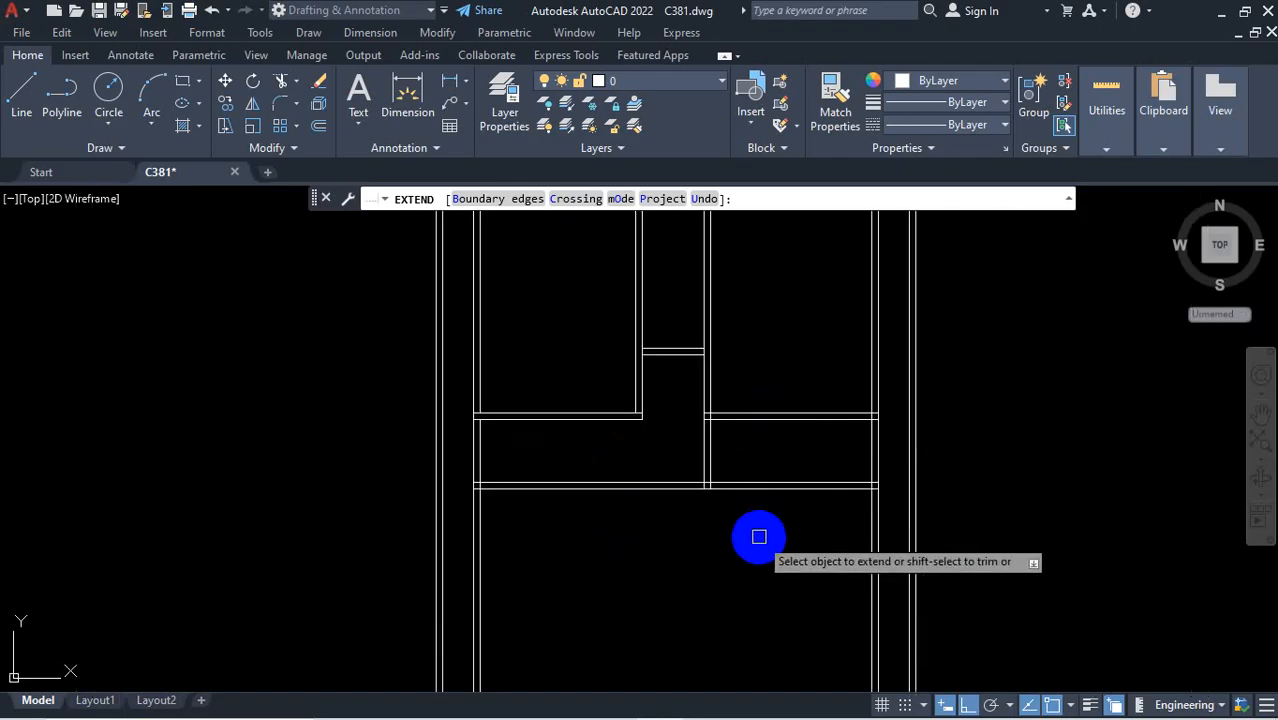
pyautogui.moveTo(770, 718)
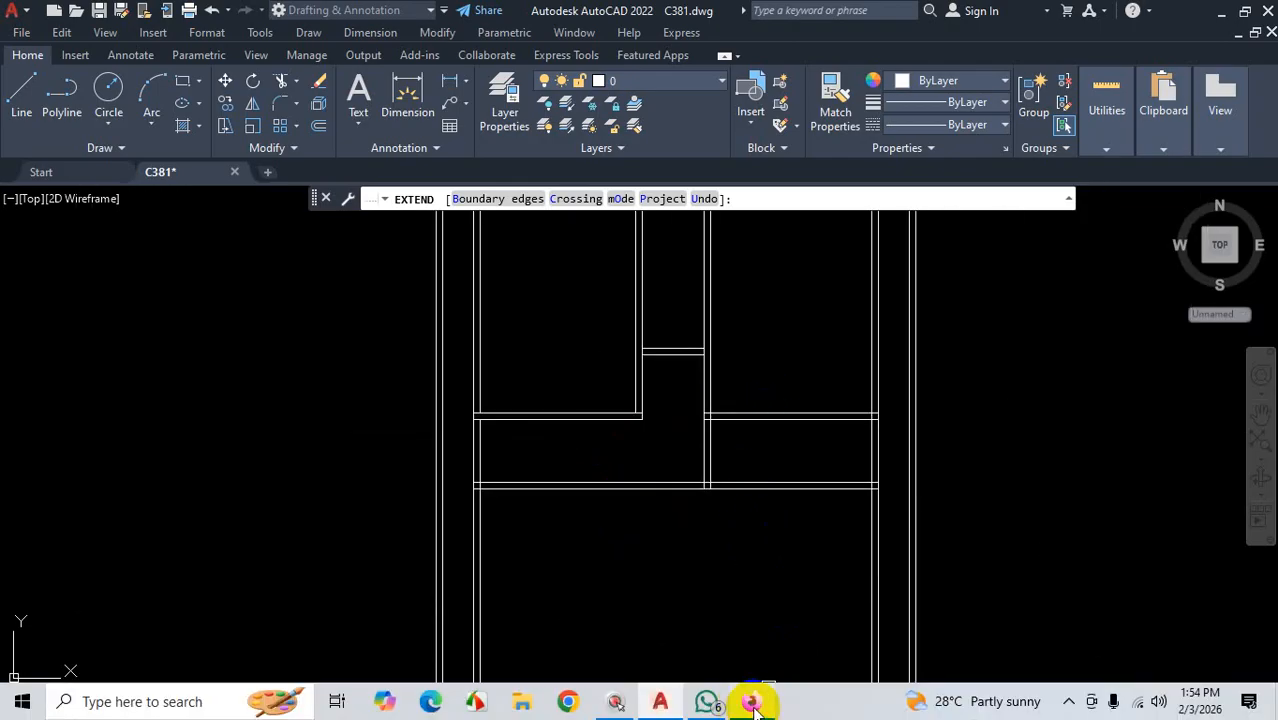
pyautogui.click(1069, 701)
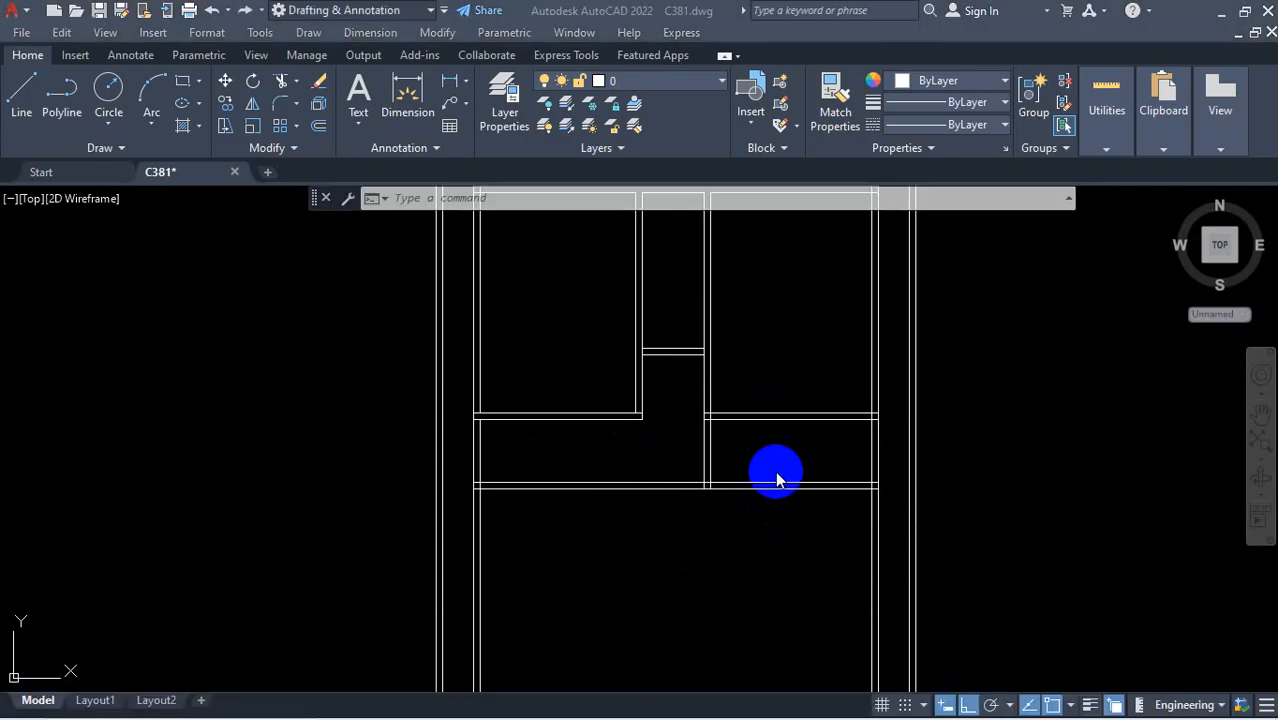
pyautogui.click(999, 395)
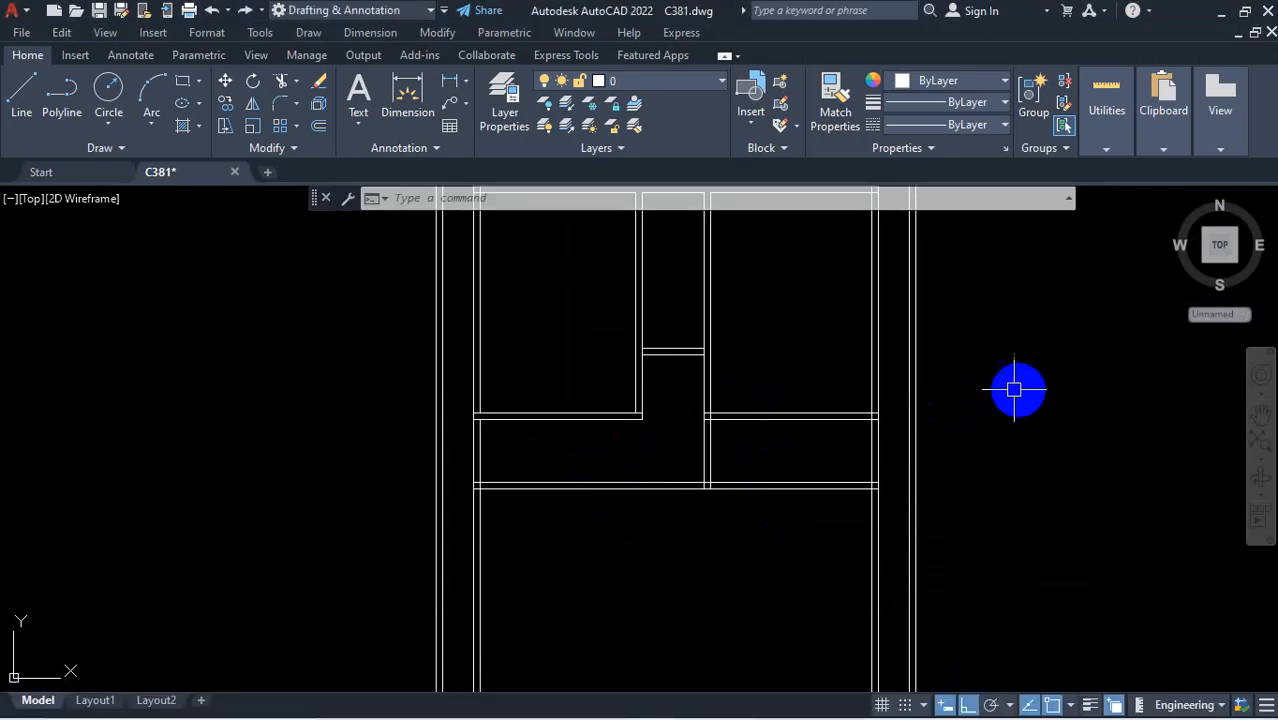
pyautogui.scroll(-10, 611, 423)
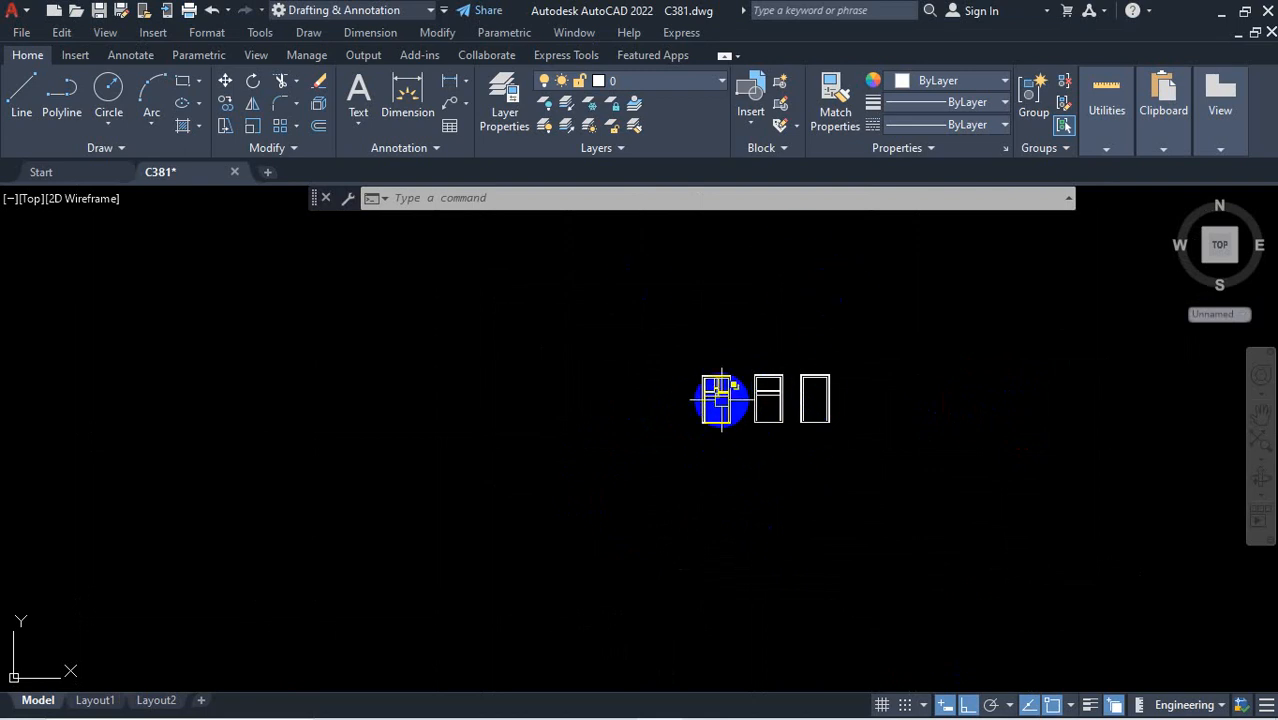
pyautogui.scroll(10, 722, 400)
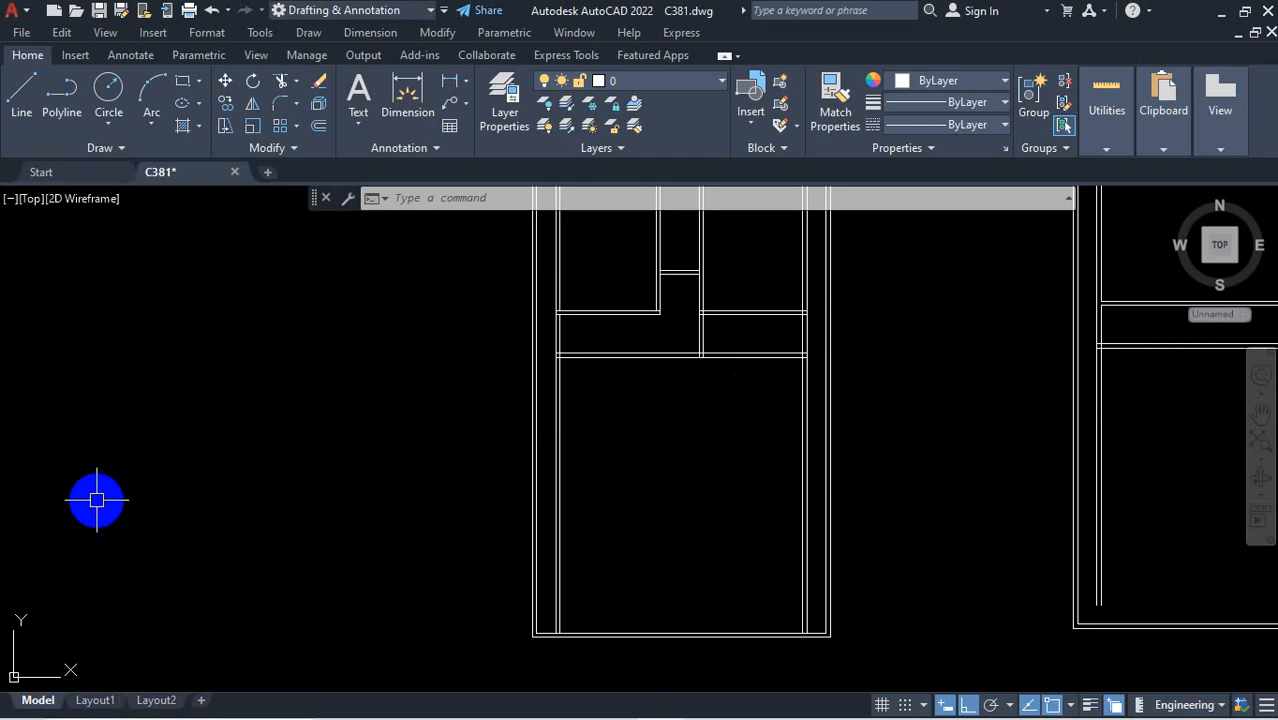
pyautogui.scroll(-6, 75, 500)
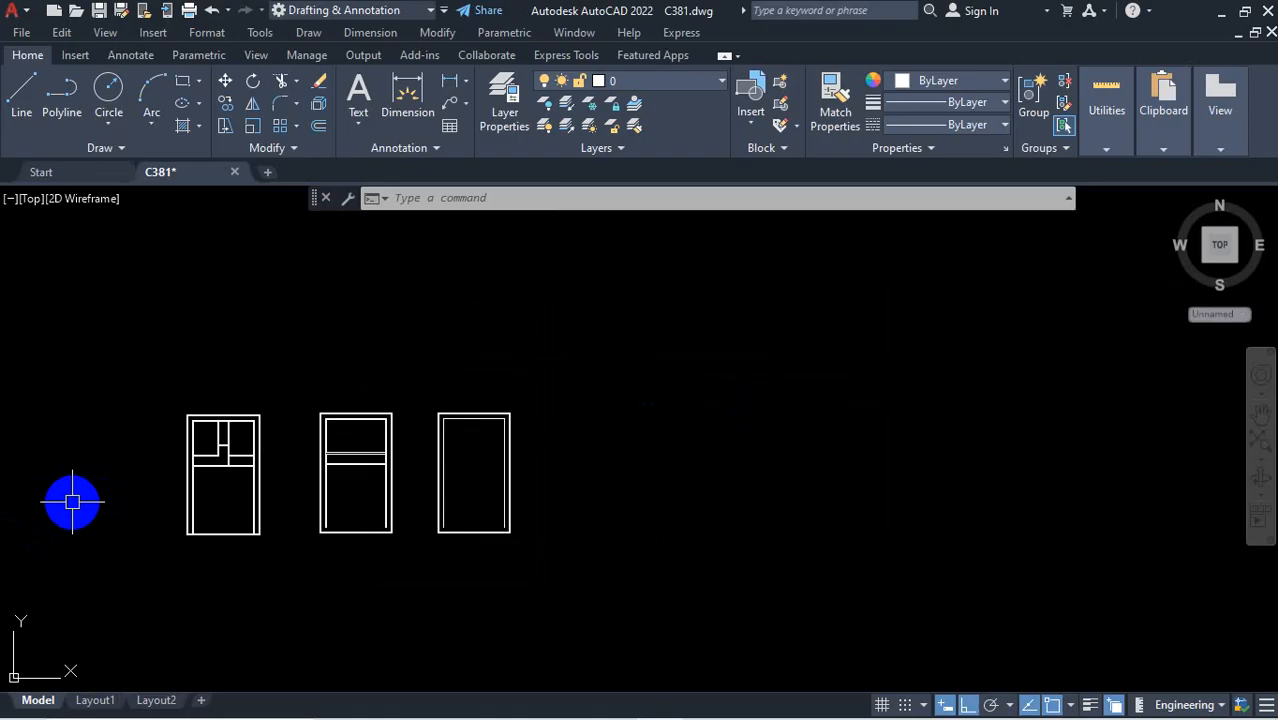
pyautogui.scroll(5, 86, 528)
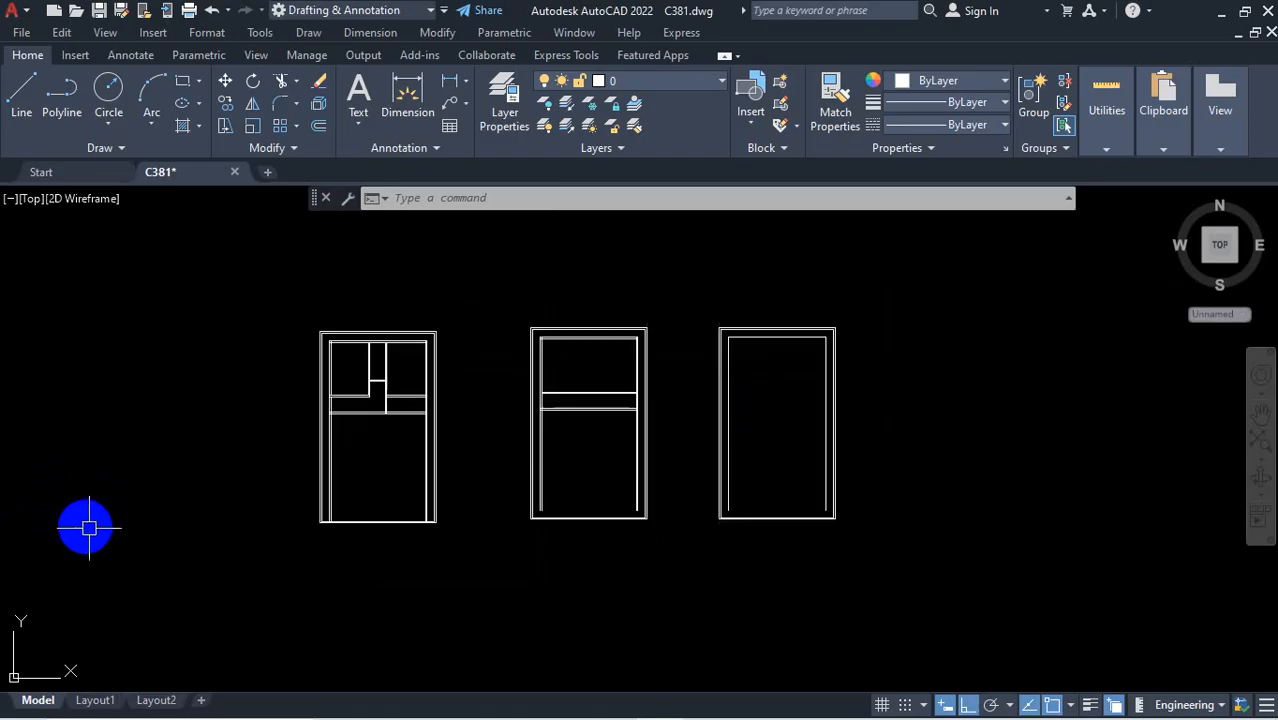
pyautogui.scroll(-2, 190, 527)
pyautogui.scroll(2, 120, 535)
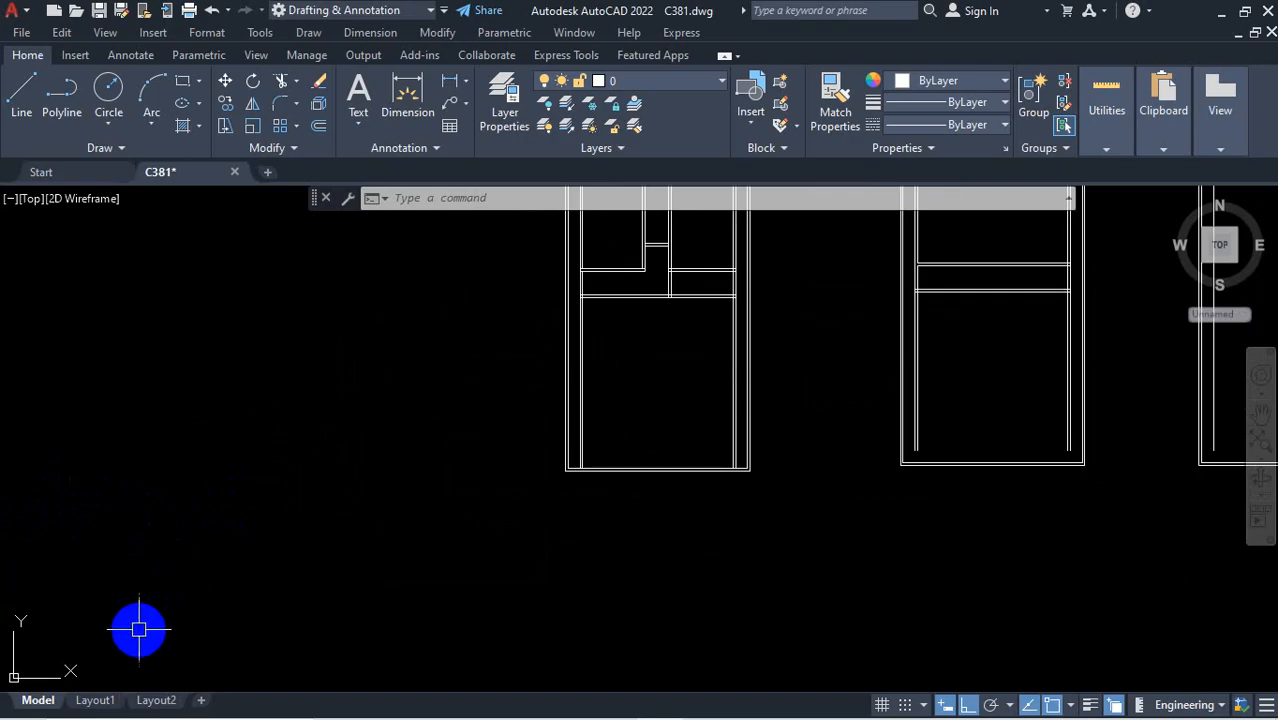
pyautogui.scroll(2, 228, 608)
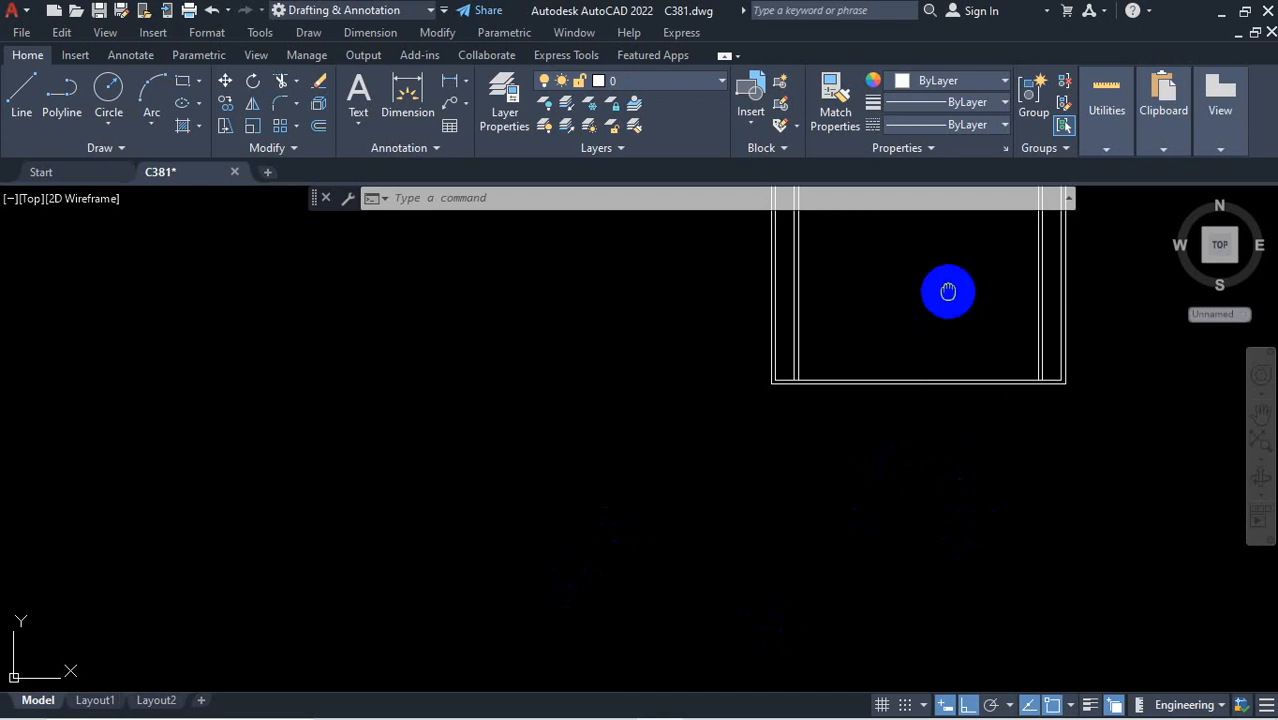
pyautogui.moveTo(948, 290)
pyautogui.mouseDown(button='middle')
pyautogui.moveTo(824, 379)
pyautogui.moveTo(534, 499)
pyautogui.moveTo(450, 577)
pyautogui.moveTo(436, 631)
pyautogui.moveTo(454, 611)
pyautogui.mouseUp(button='middle')
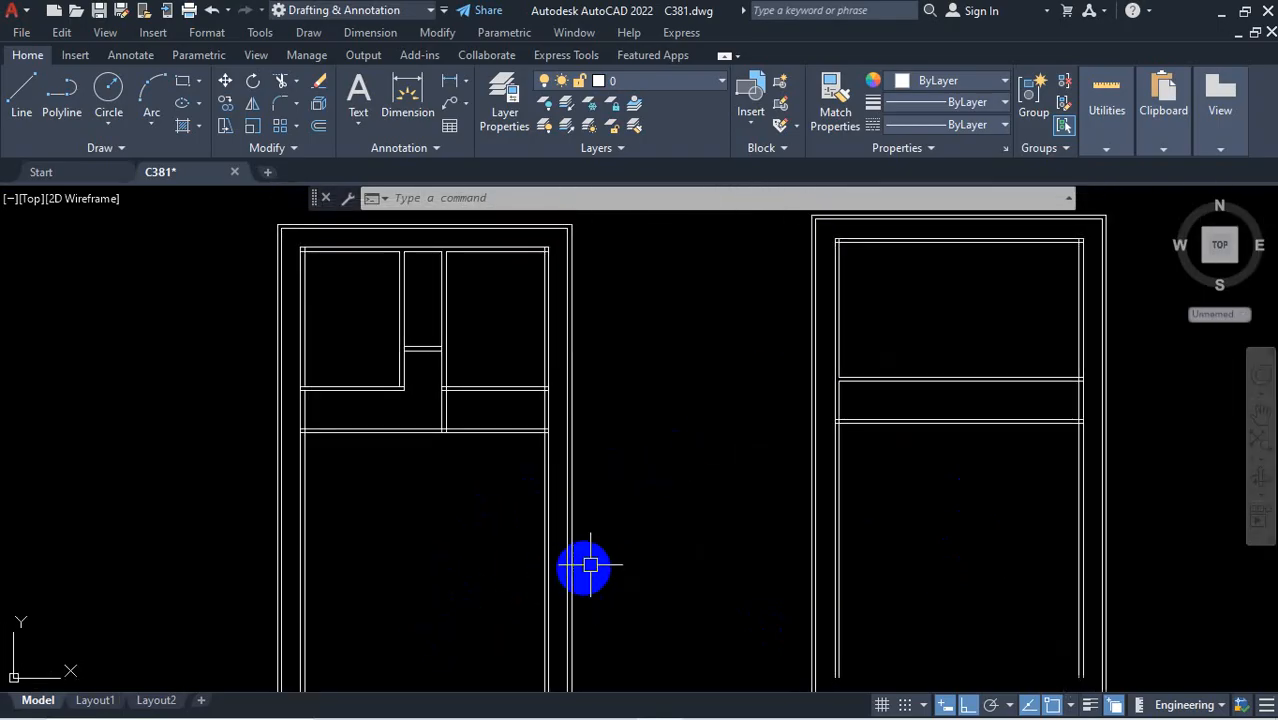
pyautogui.scroll(-6, 862, 379)
pyautogui.scroll(2, 668, 499)
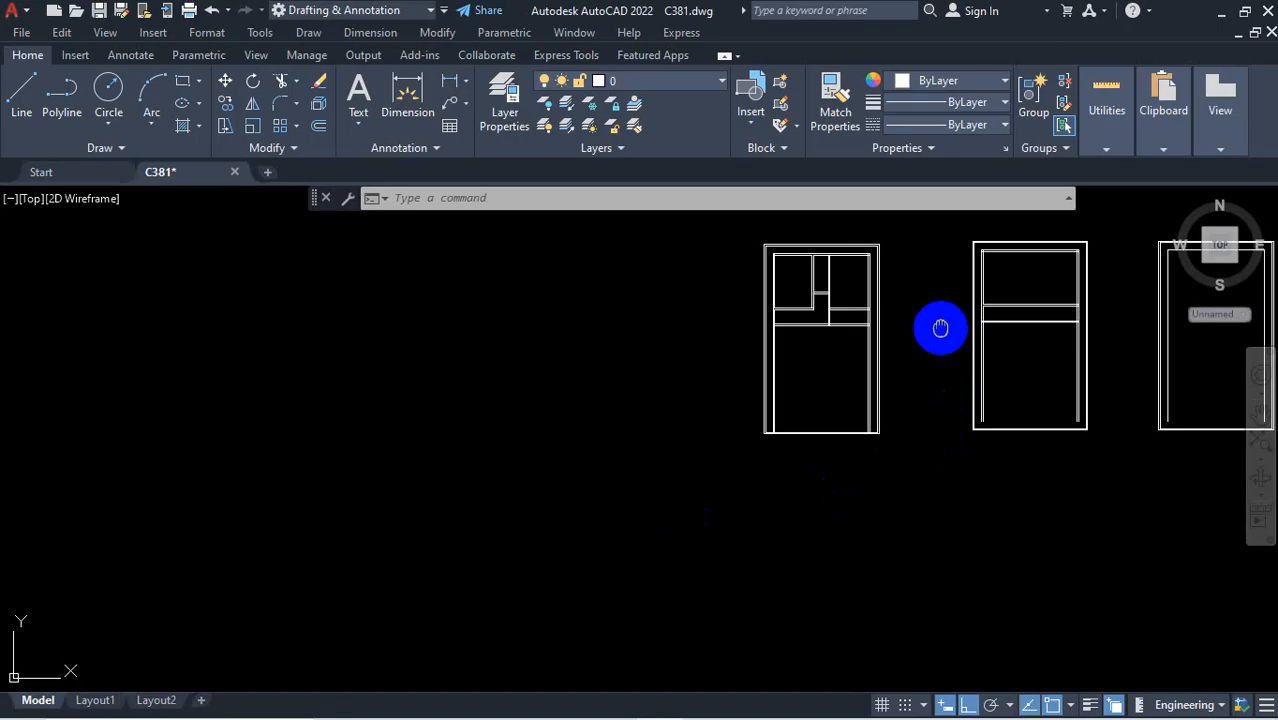
pyautogui.moveTo(940, 328)
pyautogui.mouseDown(button='middle')
pyautogui.moveTo(799, 334)
pyautogui.moveTo(577, 452)
pyautogui.mouseUp(button='middle')
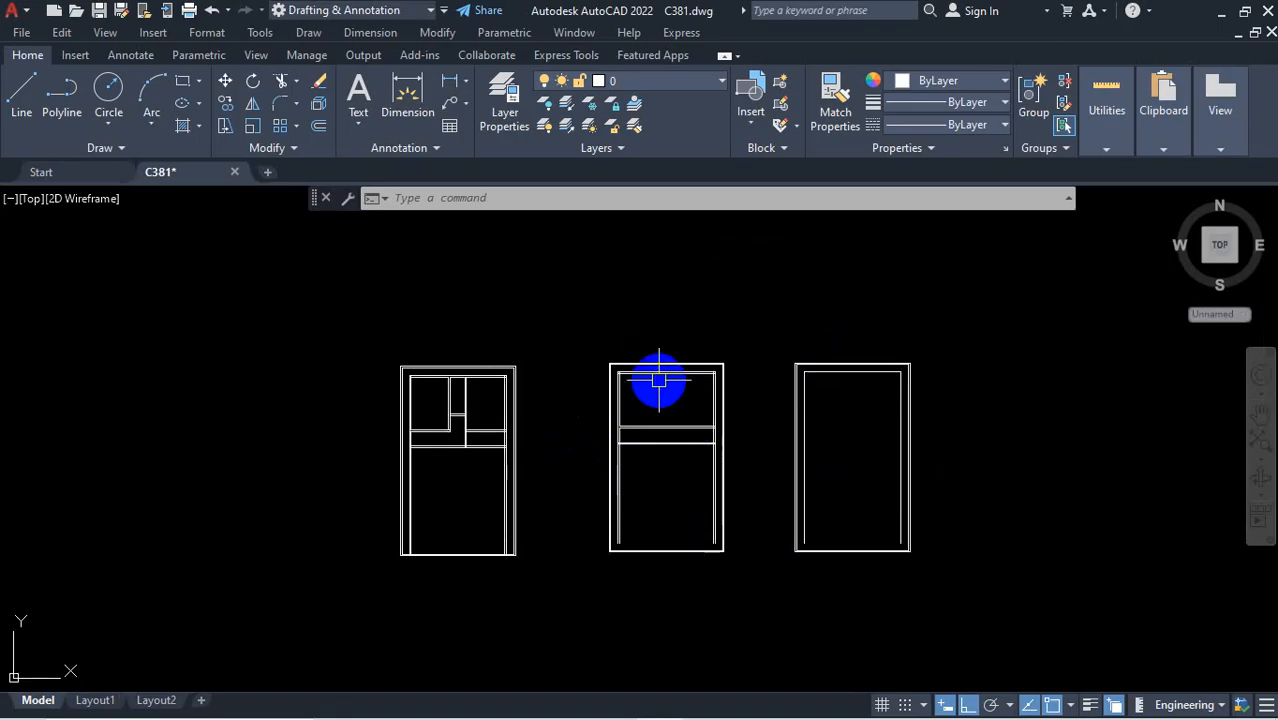
pyautogui.scroll(6, 659, 375)
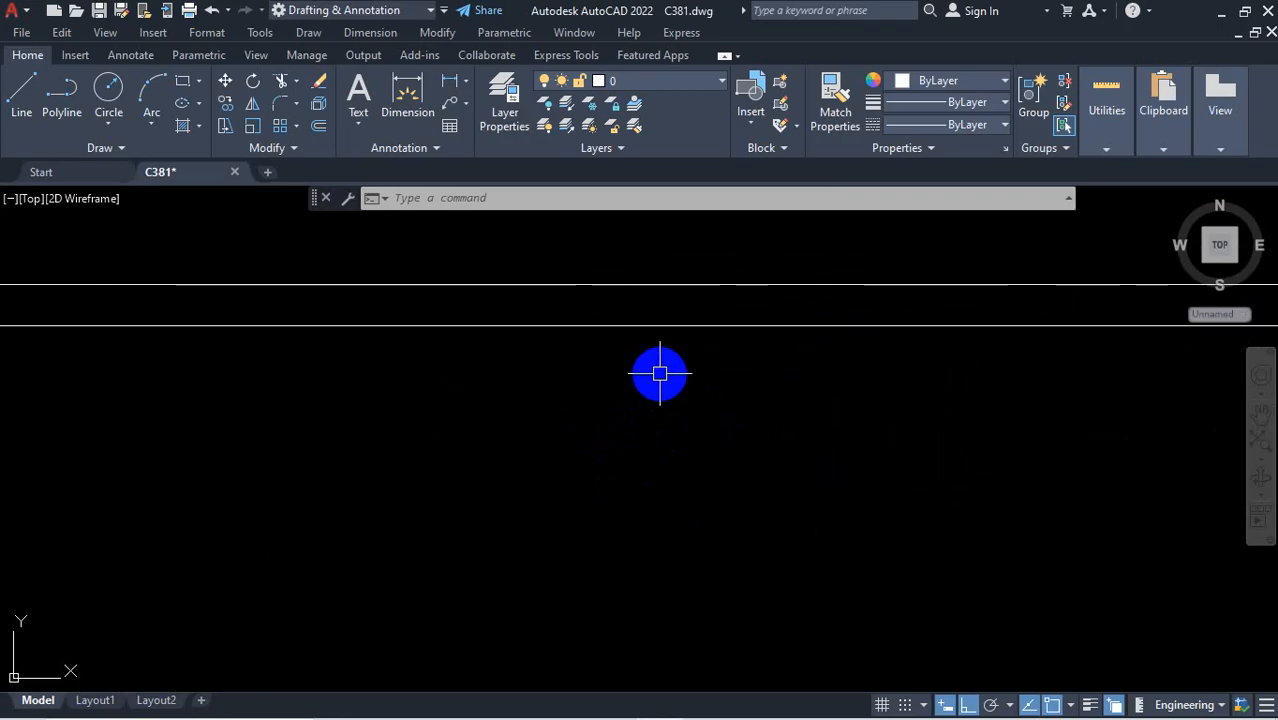
pyautogui.scroll(-5, 659, 374)
pyautogui.scroll(2, 659, 371)
pyautogui.scroll(-4, 668, 371)
pyautogui.scroll(6, 670, 373)
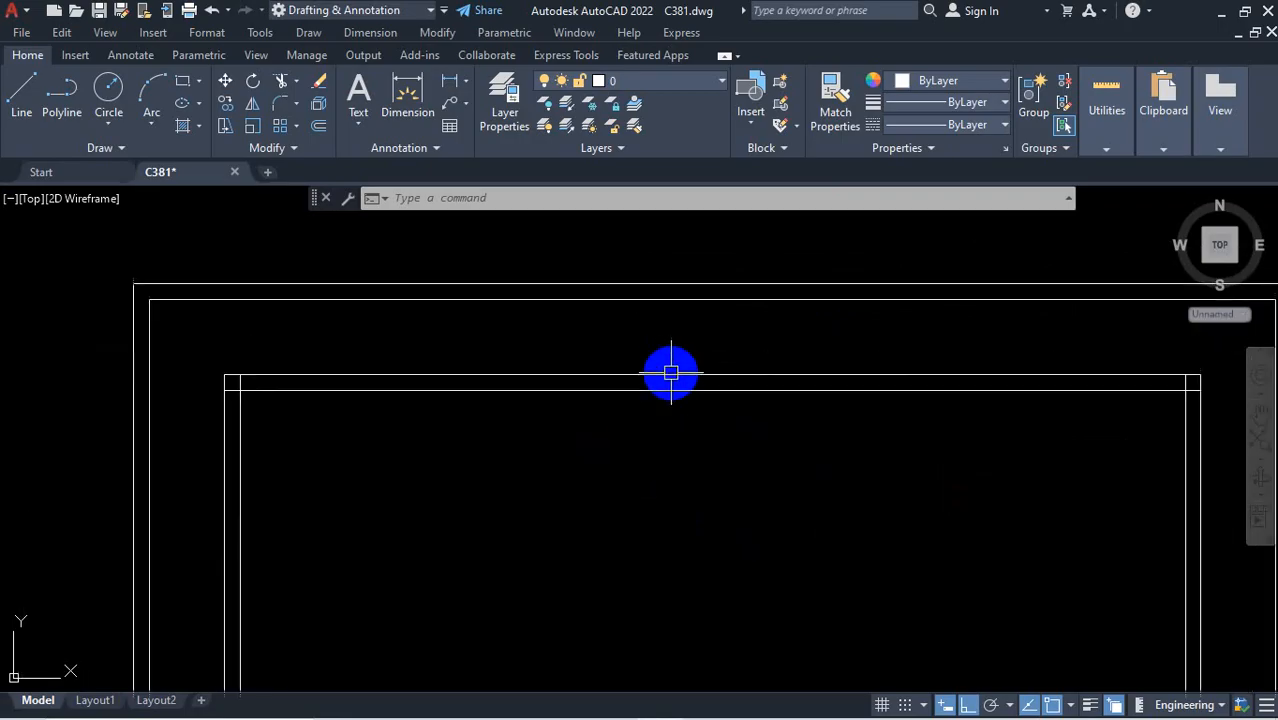
pyautogui.scroll(2, 670, 373)
pyautogui.scroll(-6, 672, 365)
pyautogui.scroll(1, 661, 413)
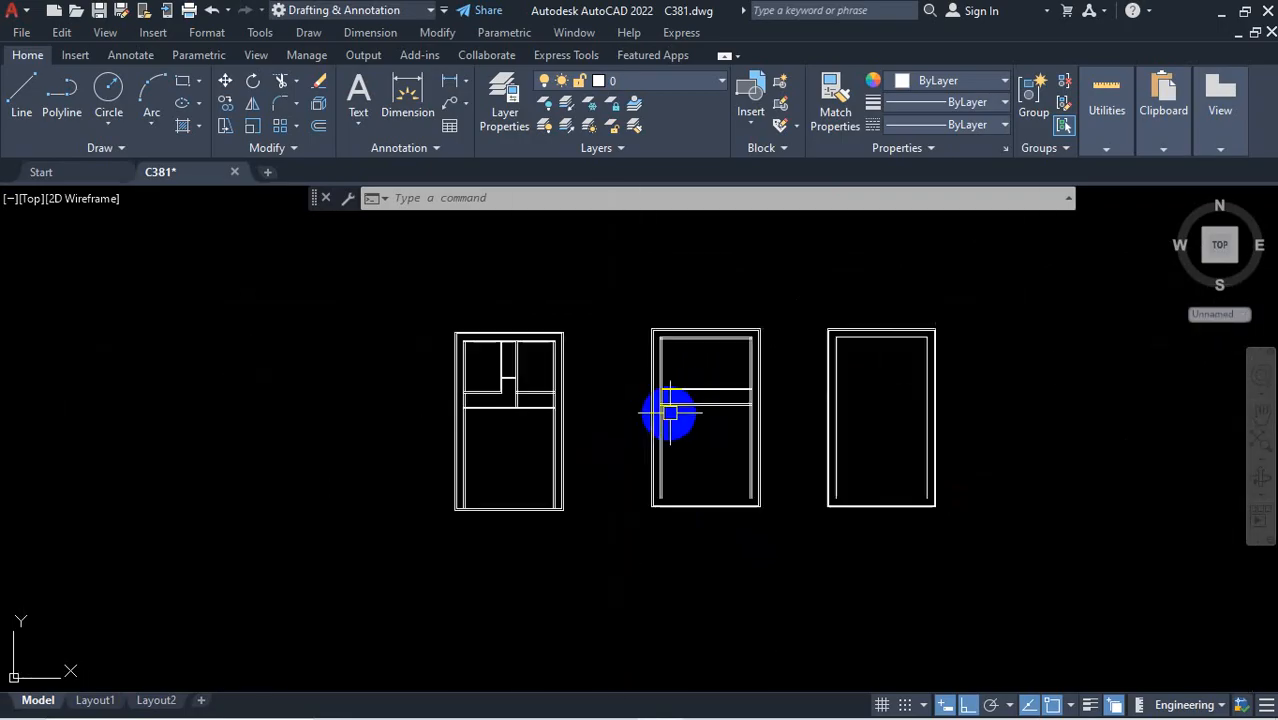
pyautogui.scroll(-2, 670, 413)
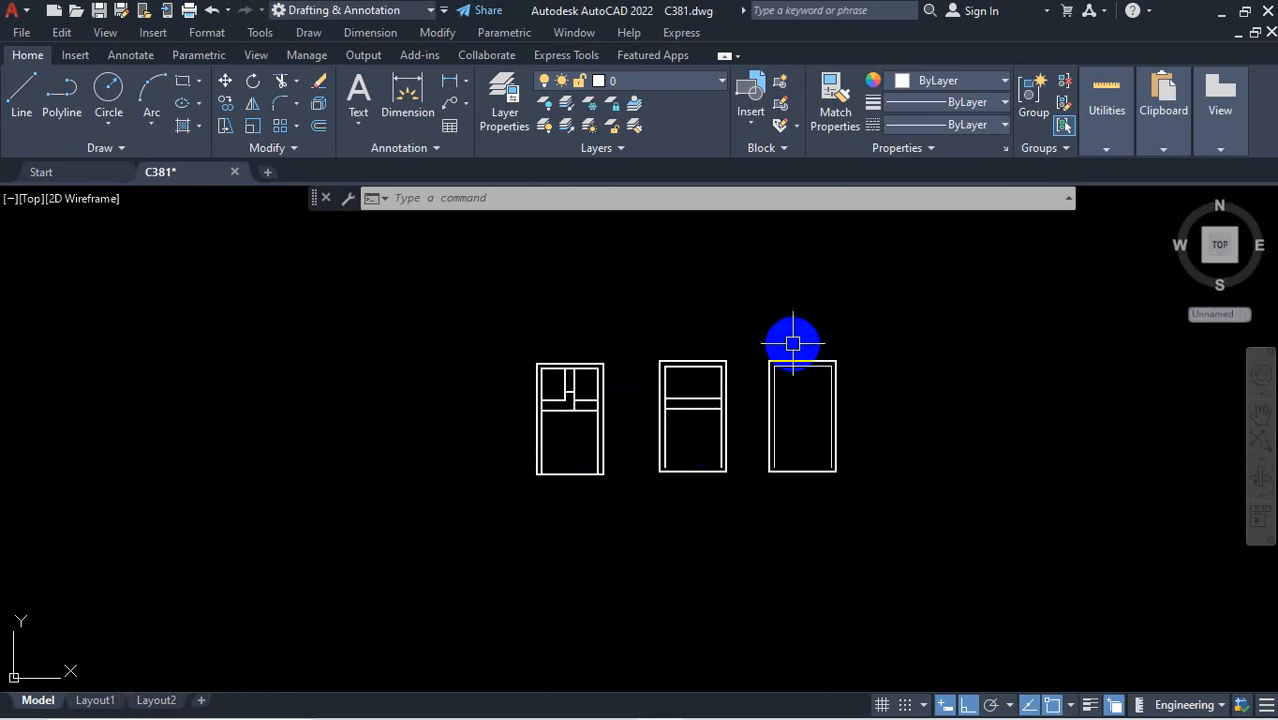
pyautogui.scroll(-2, 793, 343)
pyautogui.scroll(2, 542, 485)
pyautogui.scroll(-6, 625, 455)
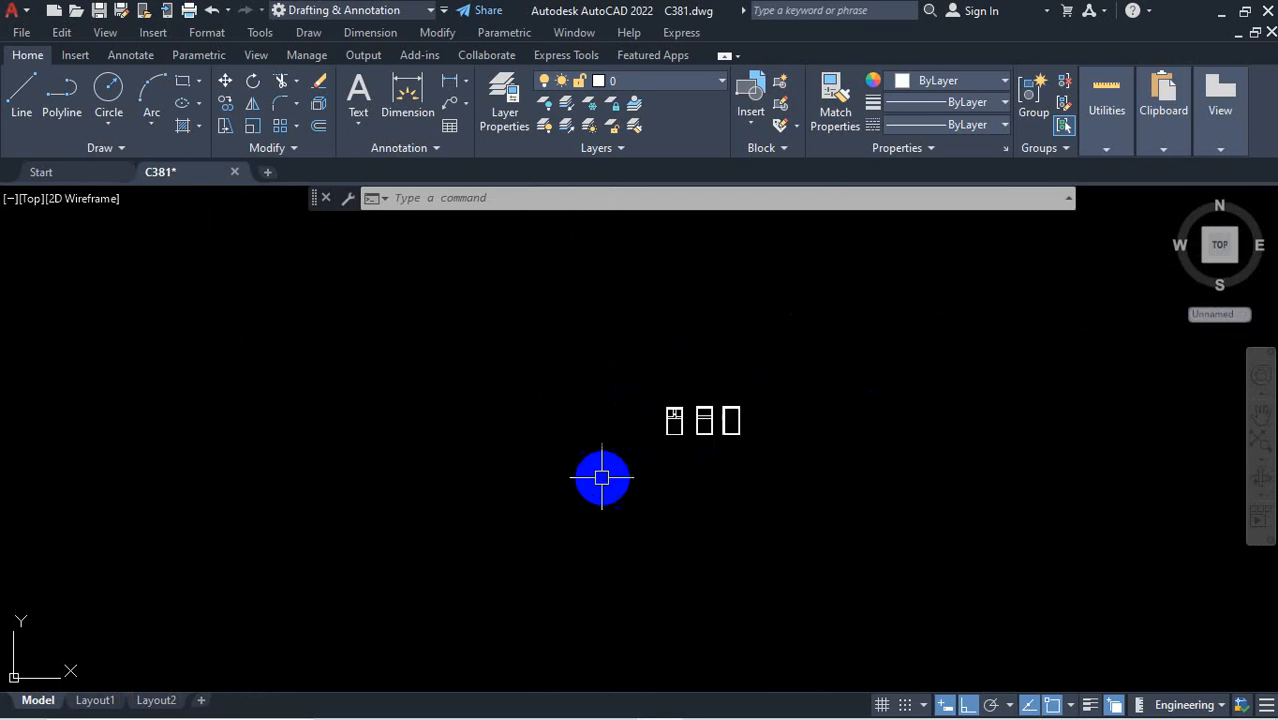
pyautogui.scroll(5, 601, 478)
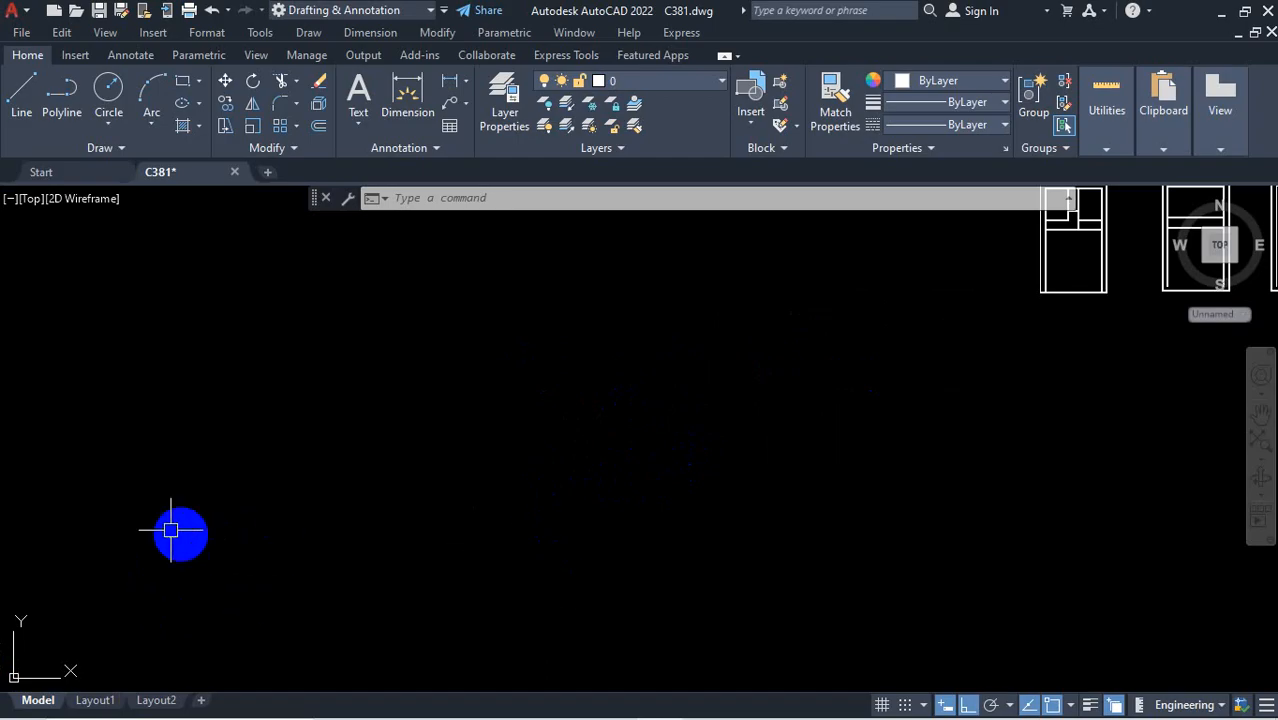
pyautogui.scroll(-5, 165, 529)
pyautogui.scroll(5, 401, 458)
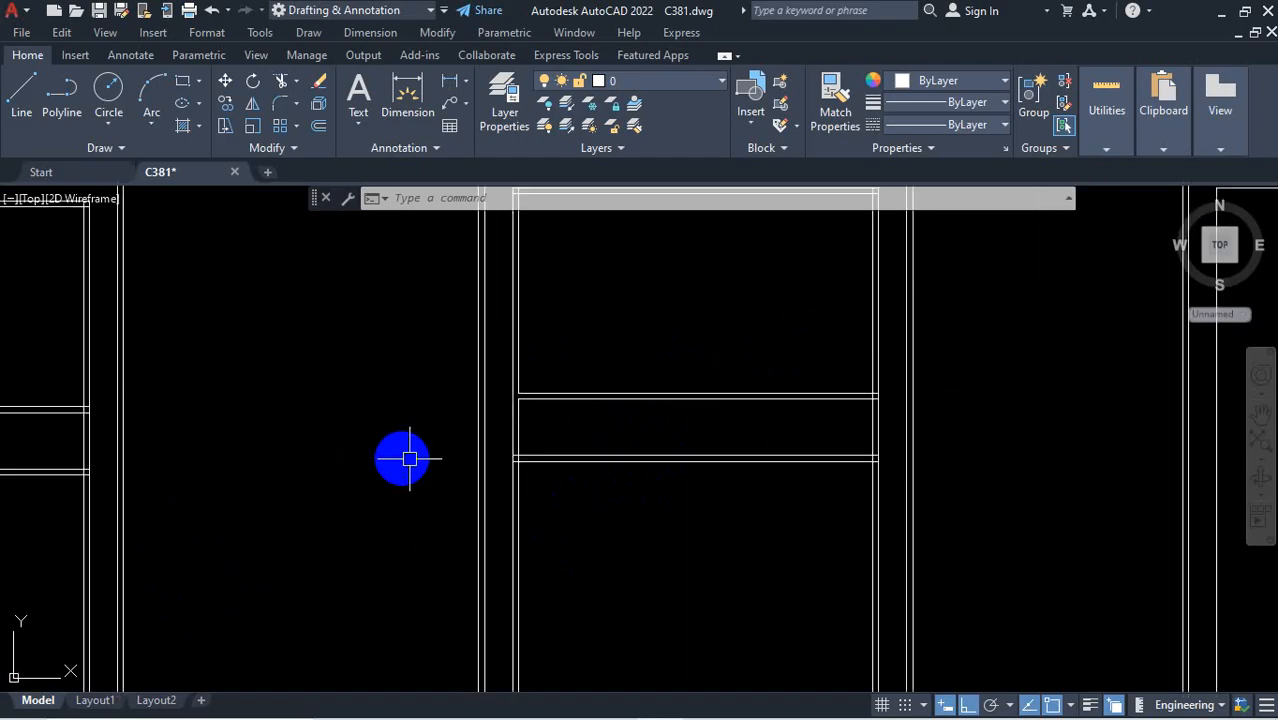
pyautogui.scroll(-5, 608, 423)
pyautogui.scroll(5, 441, 506)
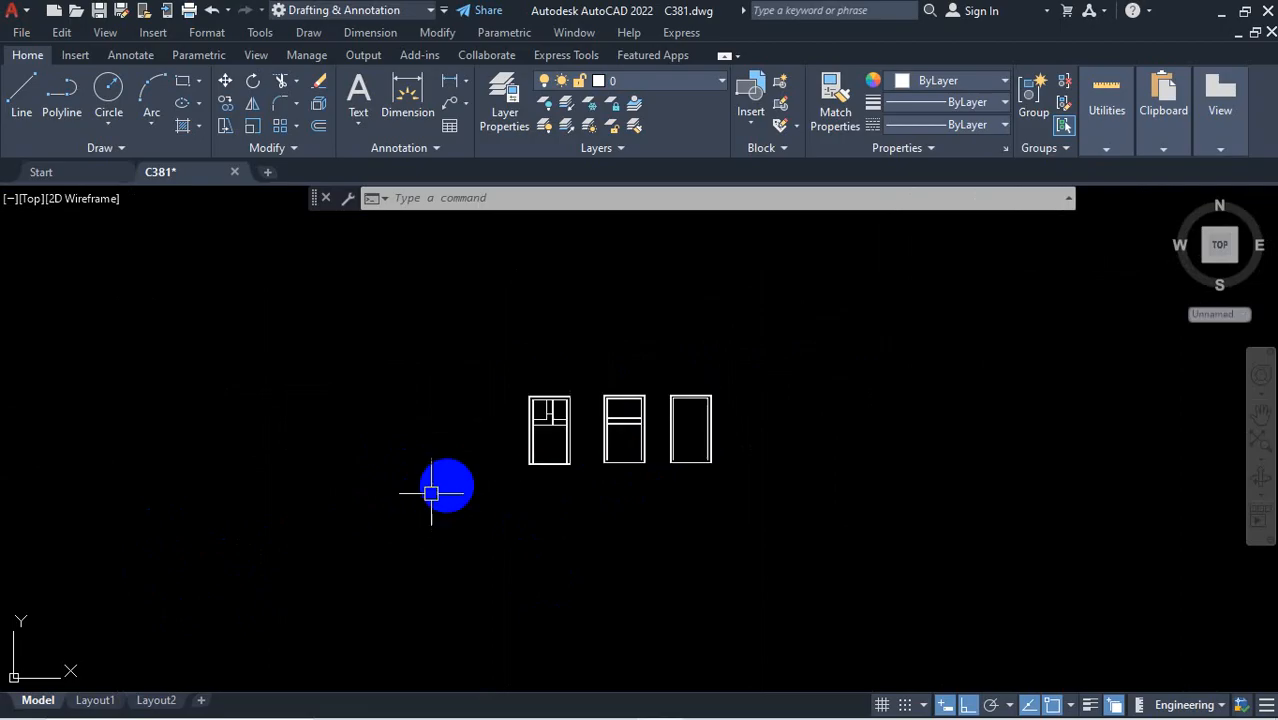
pyautogui.scroll(-3, 371, 505)
pyautogui.scroll(7, 356, 512)
pyautogui.scroll(-6, 380, 525)
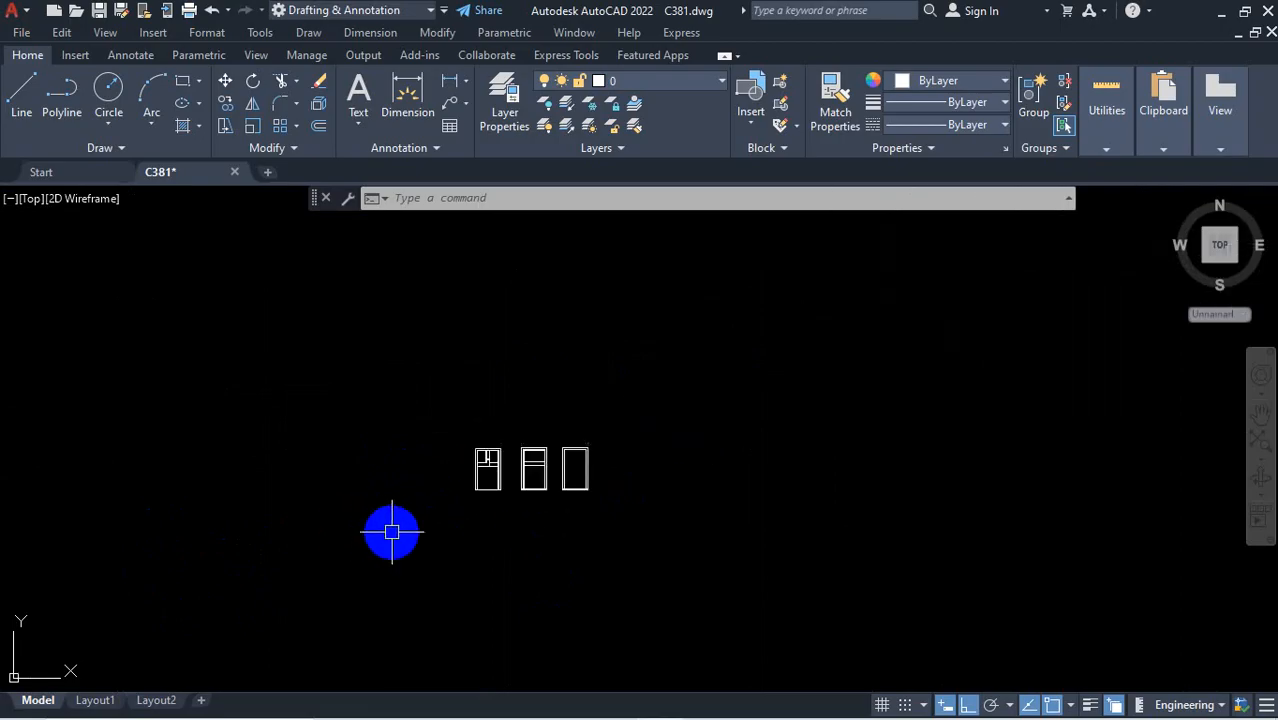
pyautogui.scroll(2, 856, 385)
pyautogui.scroll(-6, 685, 485)
pyautogui.scroll(2, 460, 595)
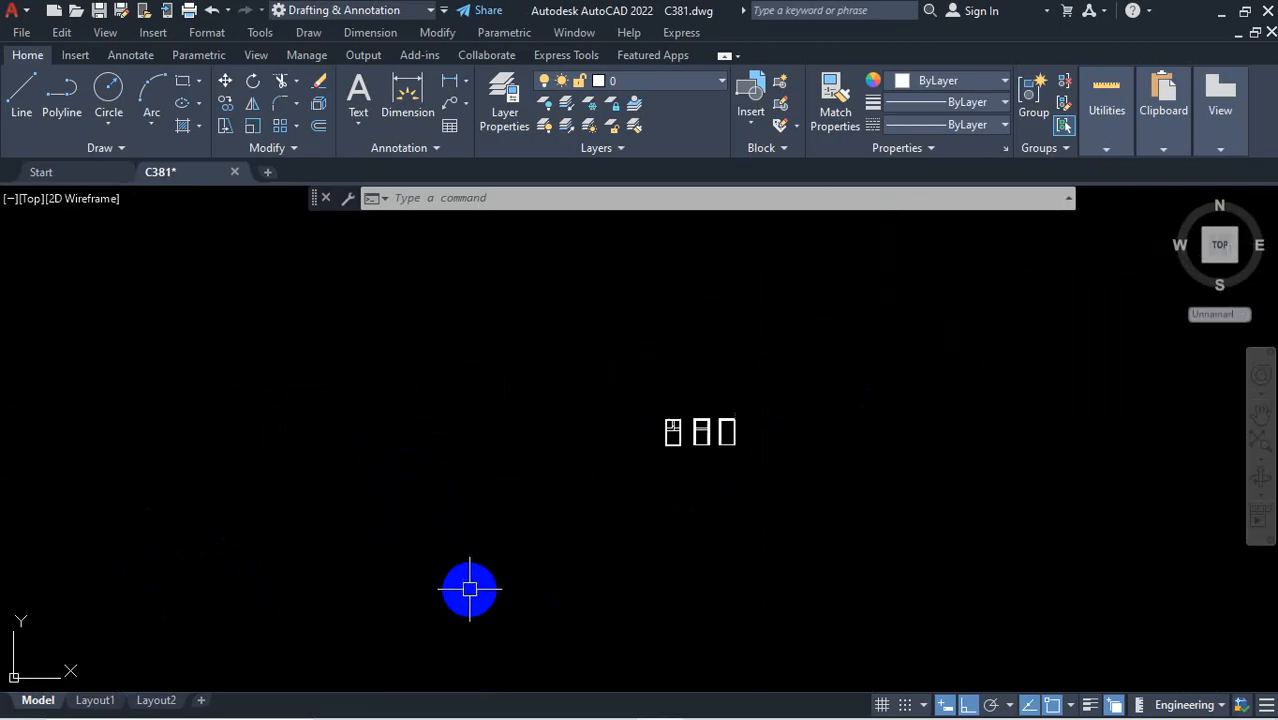
pyautogui.scroll(-4, 545, 533)
pyautogui.scroll(2, 568, 505)
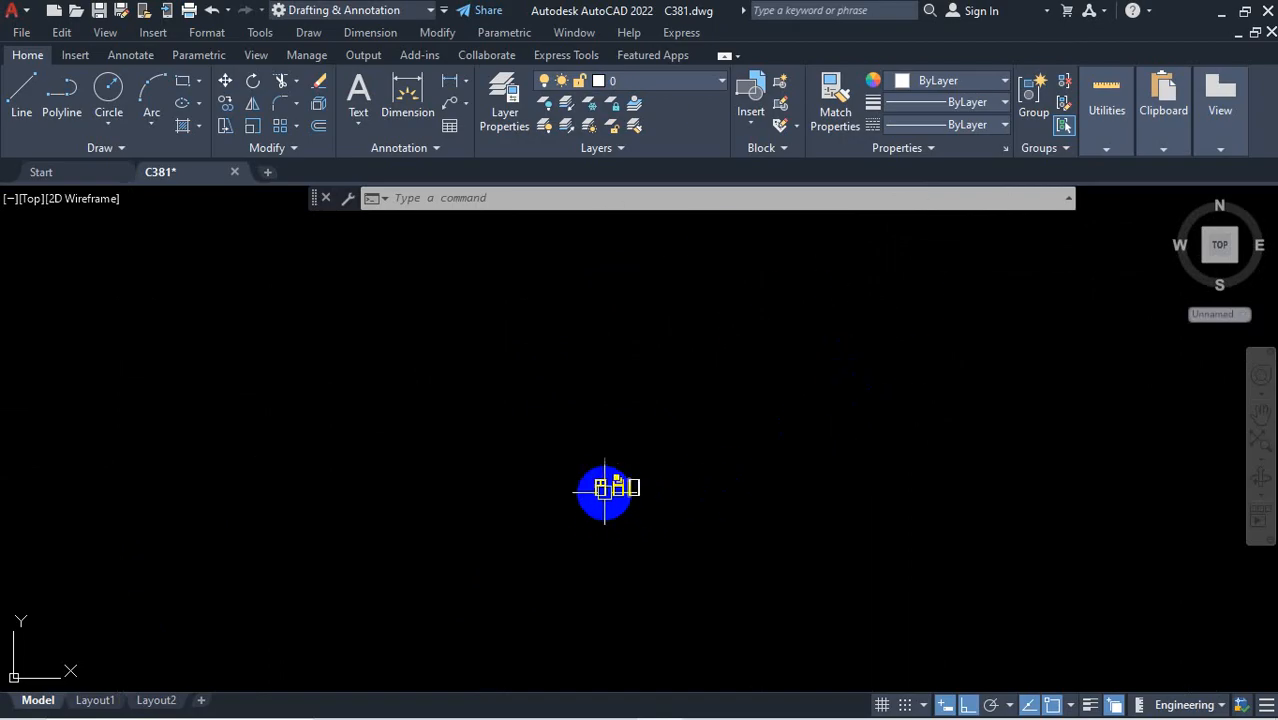
pyautogui.scroll(10, 604, 490)
pyautogui.scroll(-4, 607, 488)
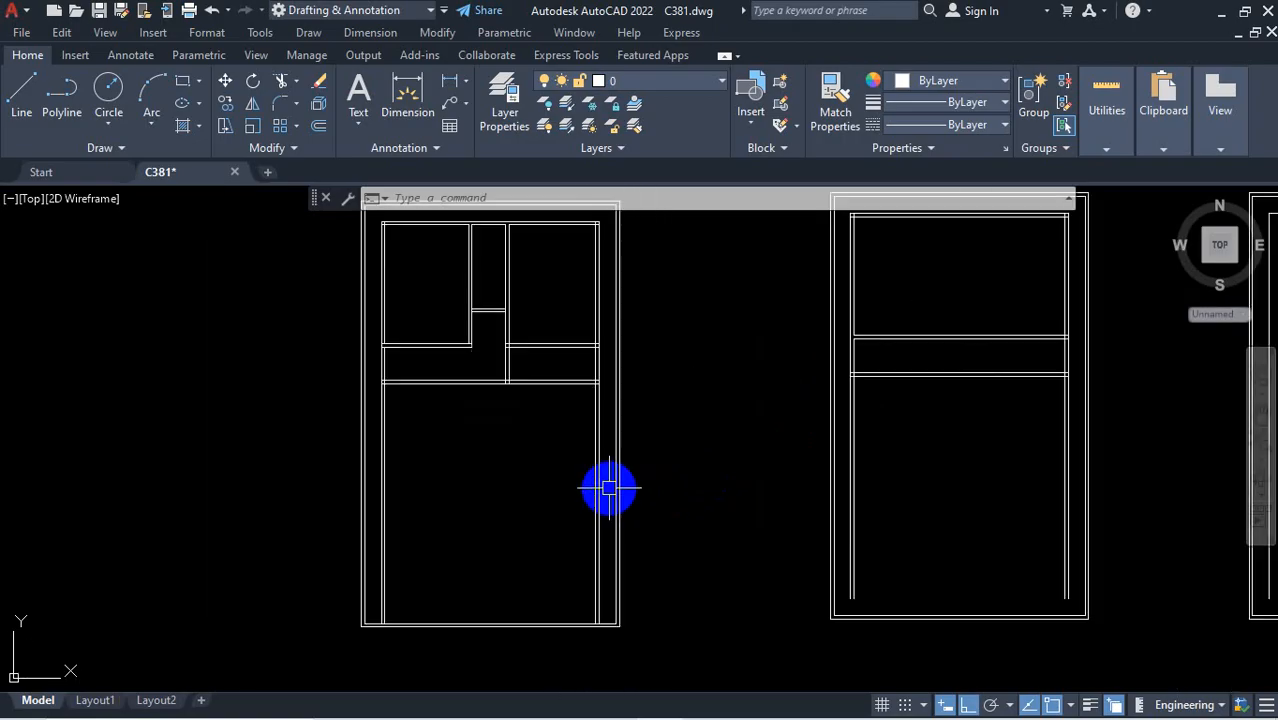
pyautogui.scroll(-2, 570, 505)
pyautogui.scroll(2, 579, 499)
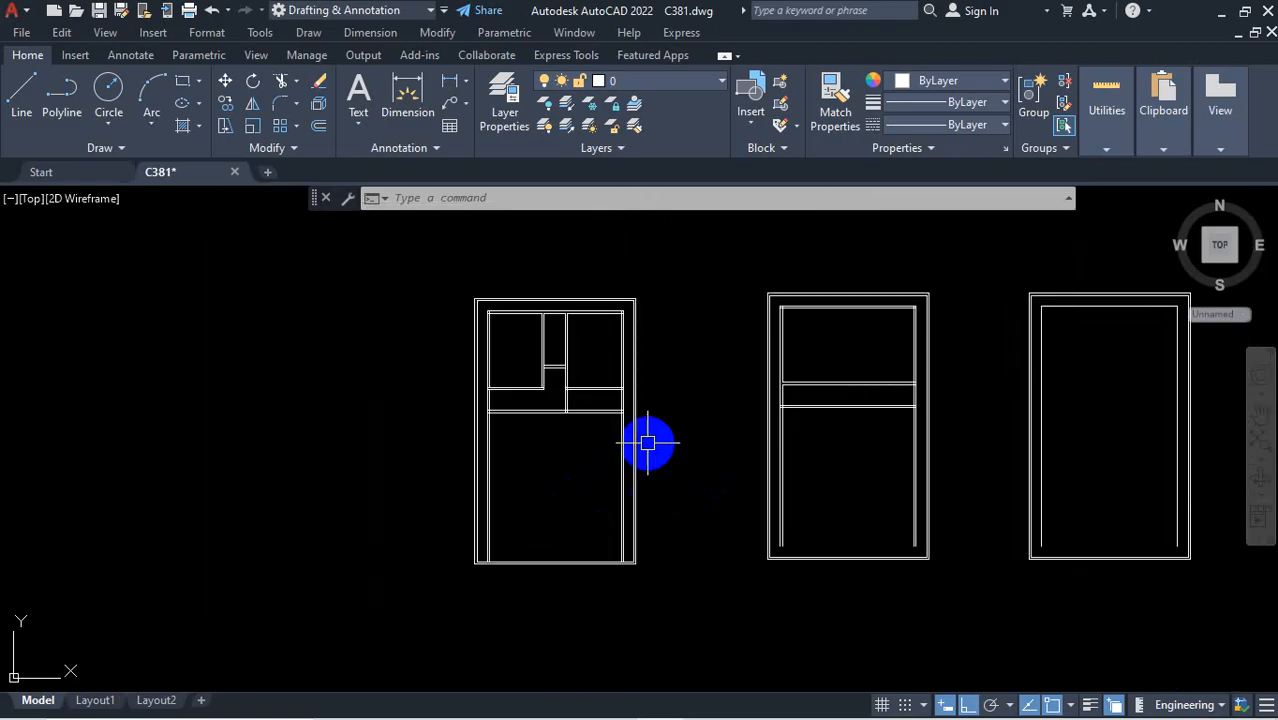
pyautogui.scroll(-10, 672, 375)
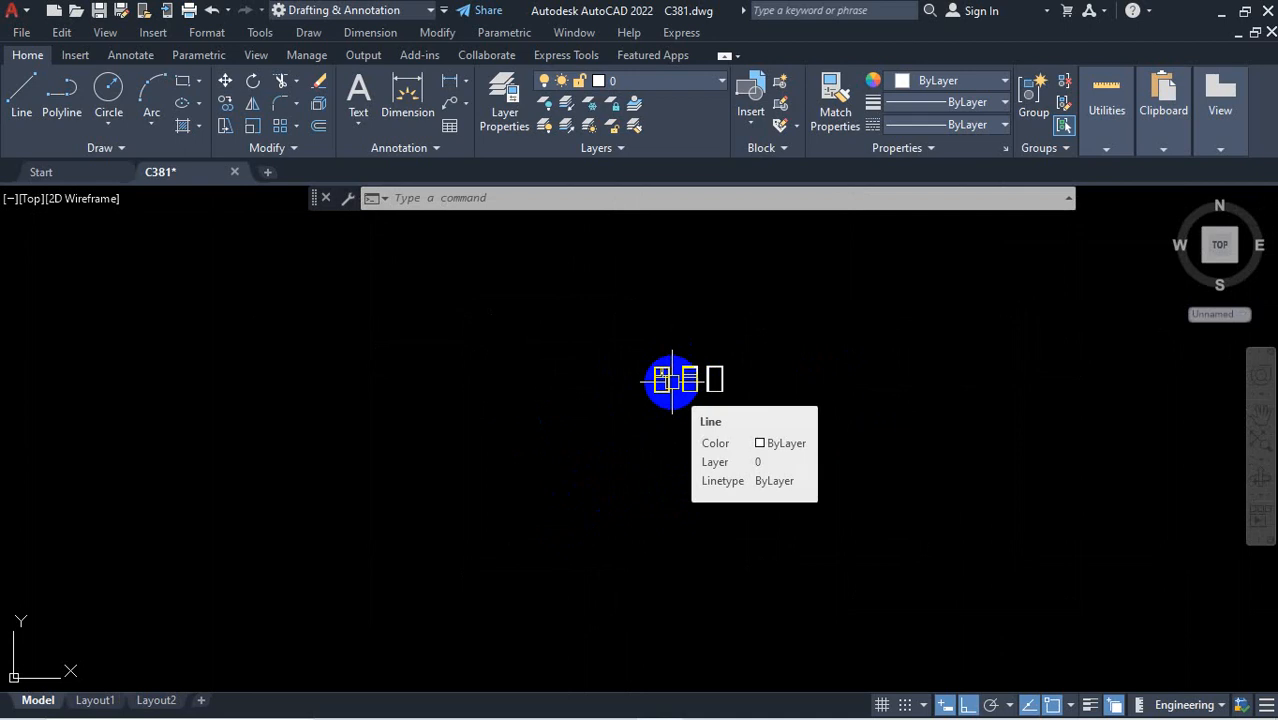
pyautogui.scroll(5, 819, 320)
pyautogui.scroll(3, 693, 334)
pyautogui.scroll(-7, 750, 388)
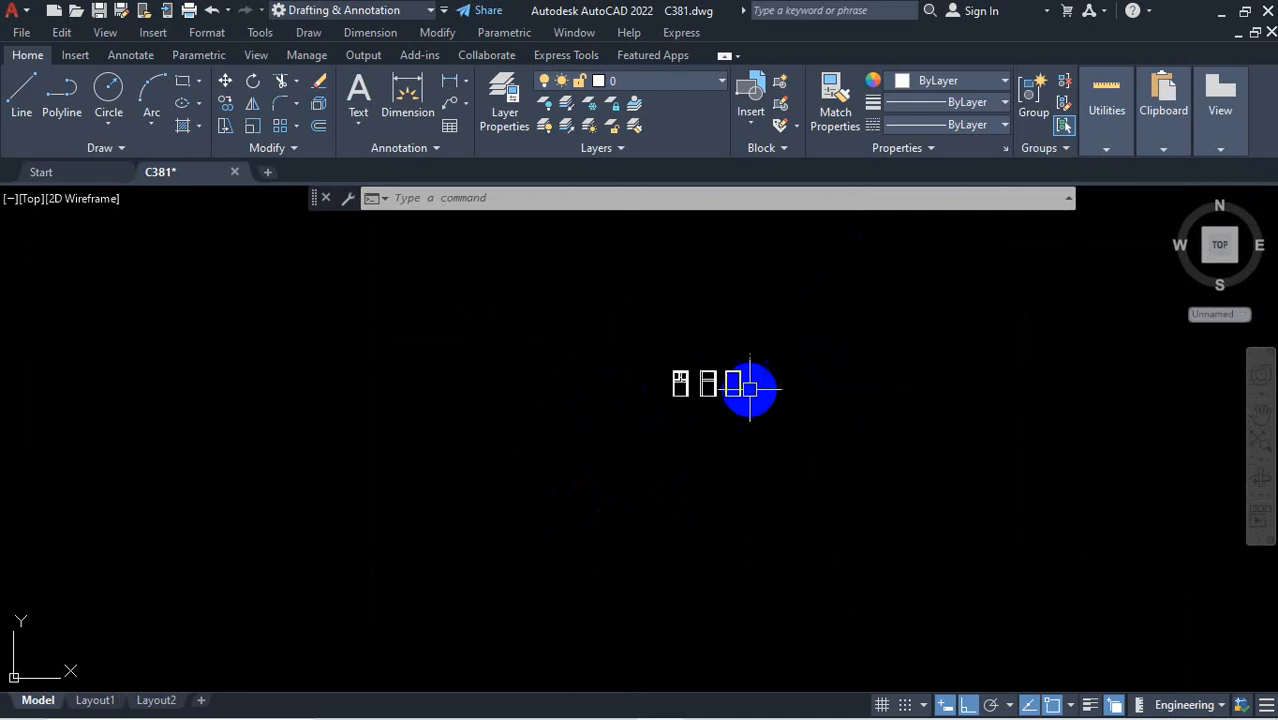
pyautogui.scroll(8, 619, 384)
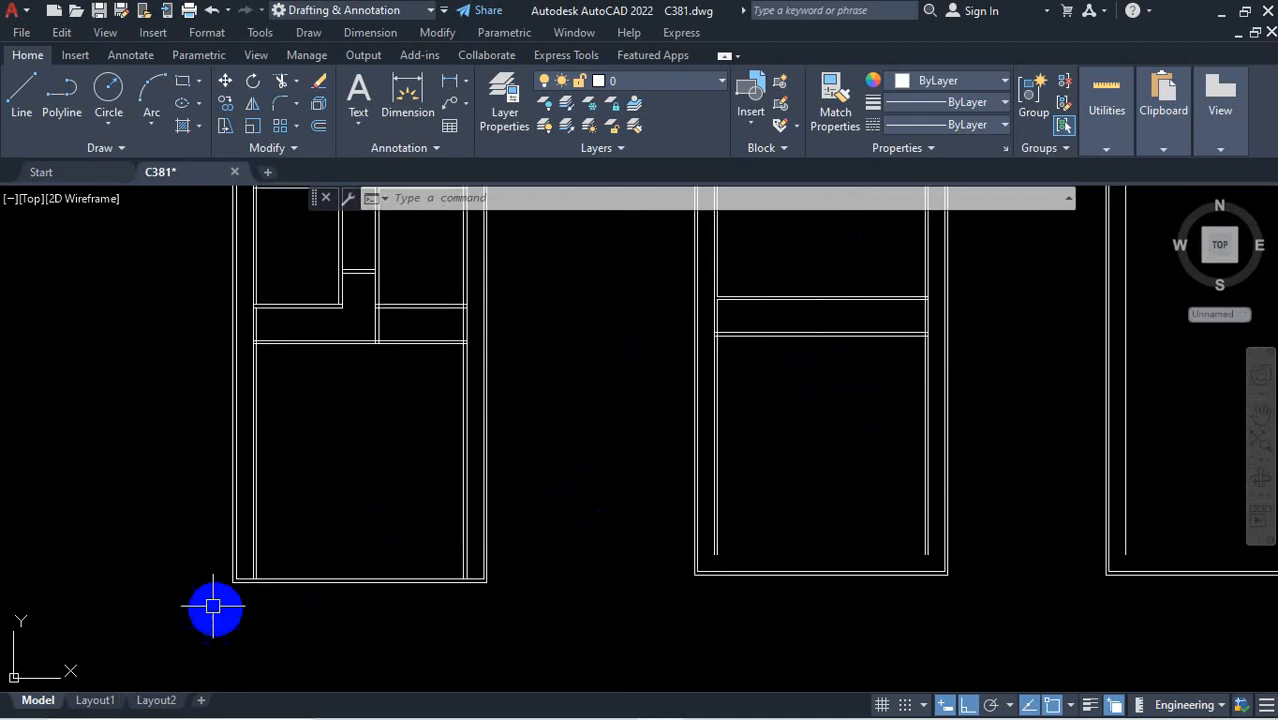
pyautogui.scroll(-3, 400, 482)
pyautogui.scroll(3, 135, 655)
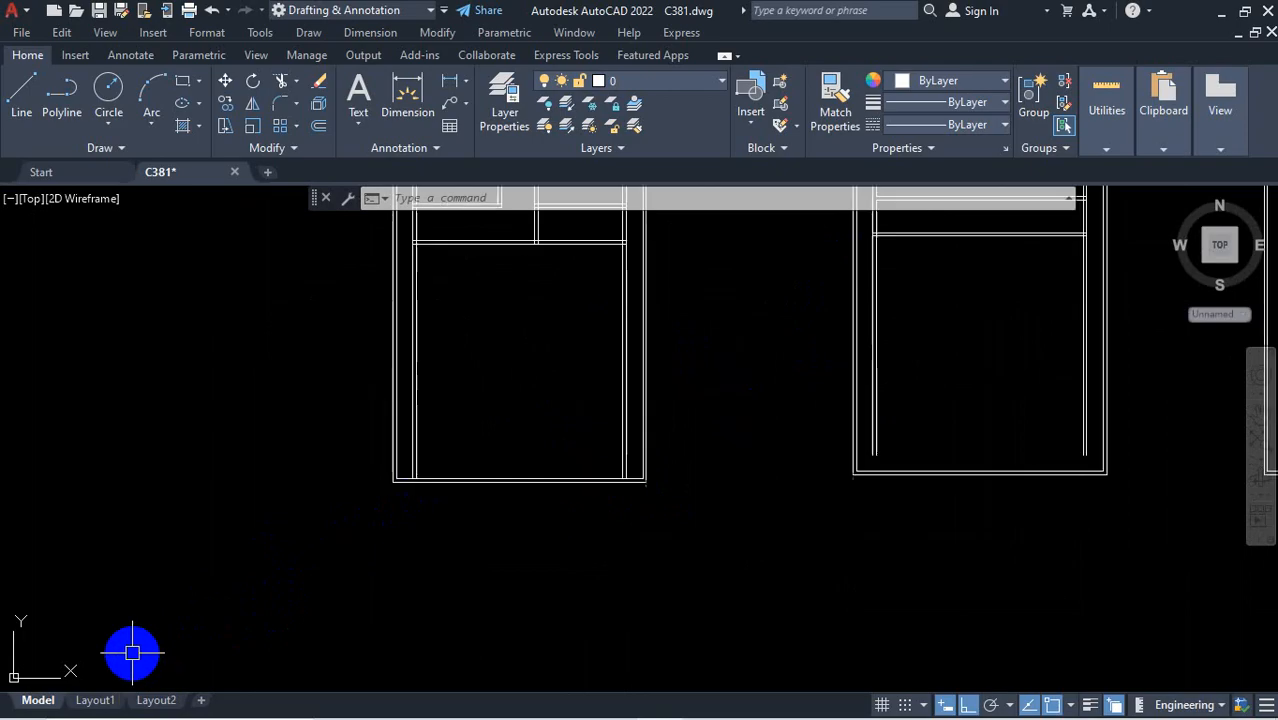
pyautogui.scroll(2, 132, 653)
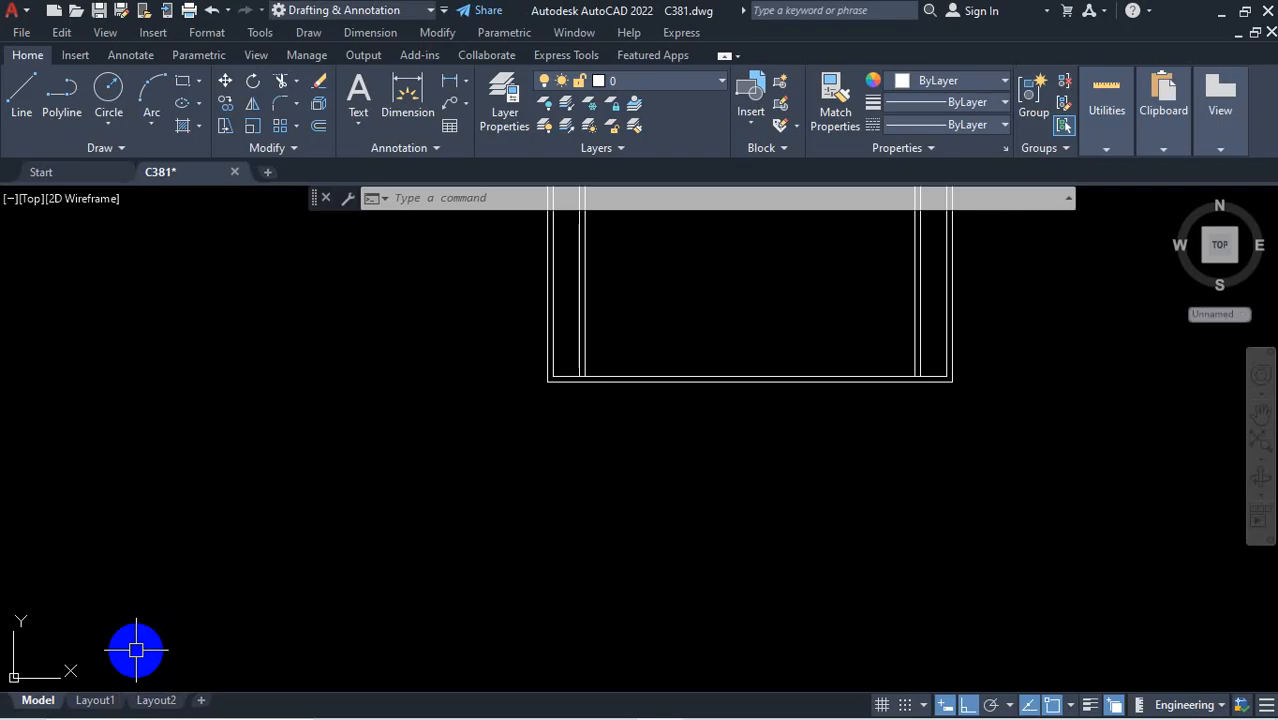
pyautogui.scroll(-8, 248, 640)
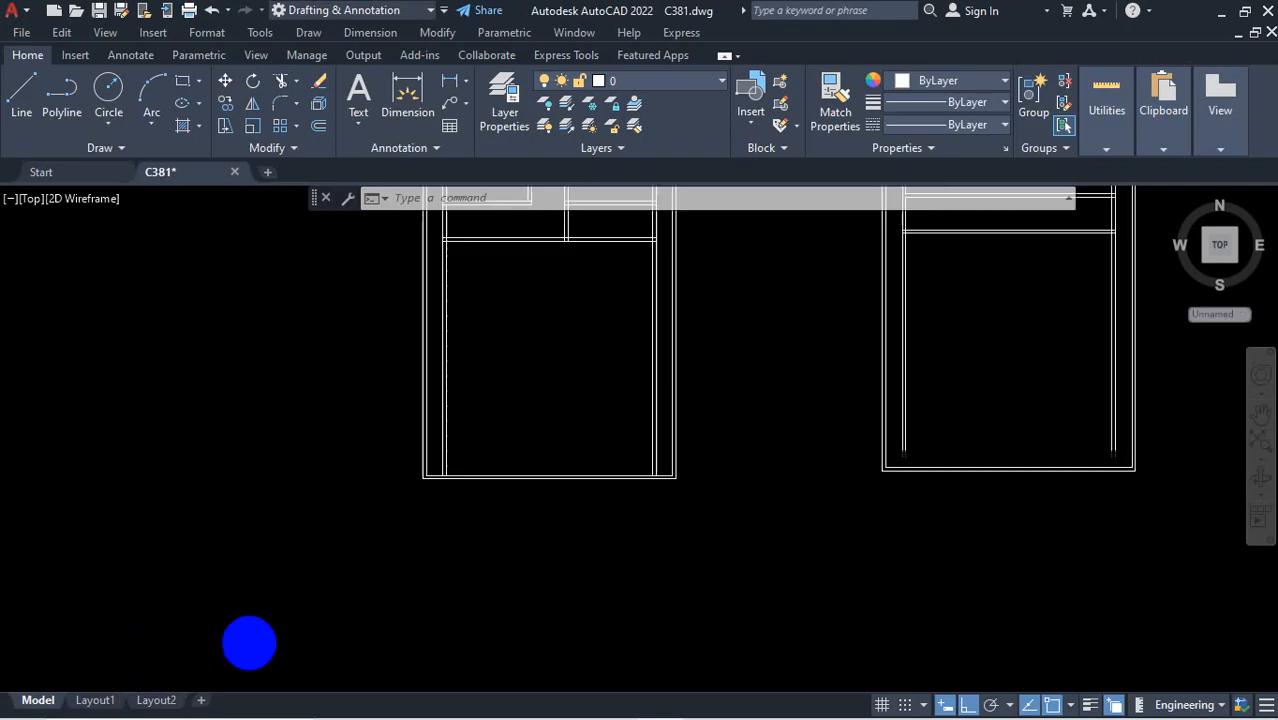
pyautogui.scroll(-2, 685, 411)
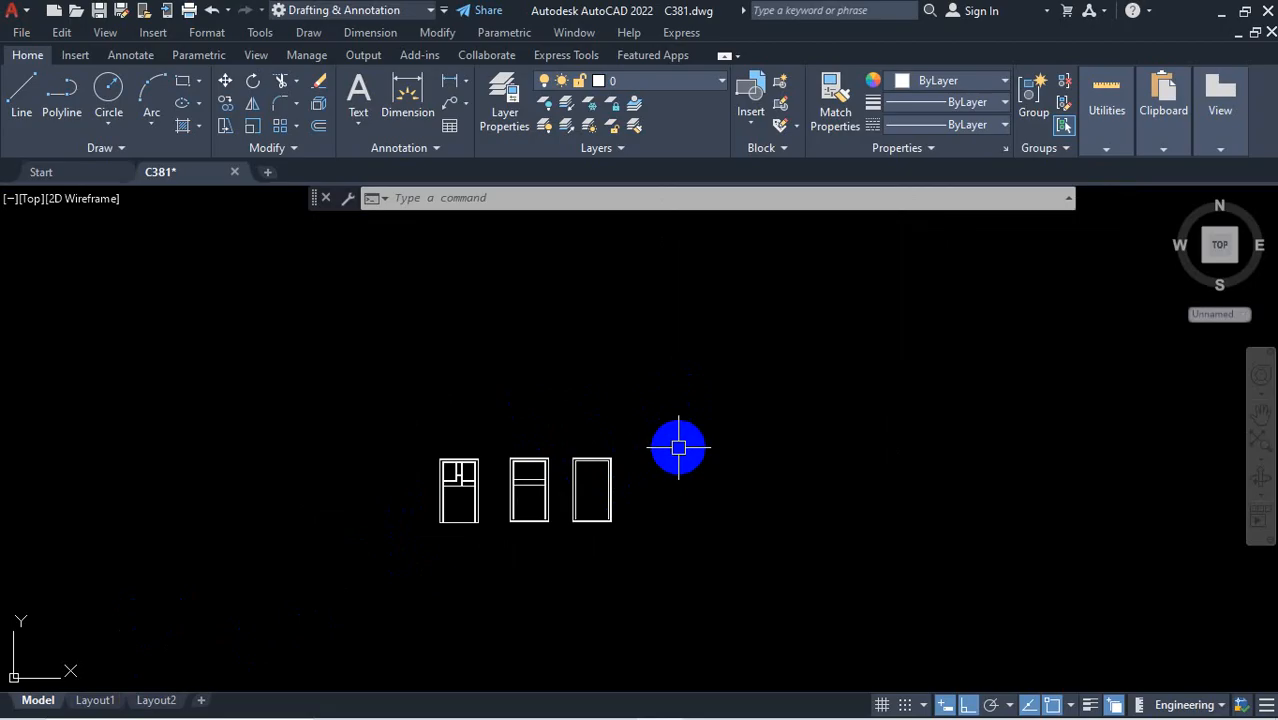
pyautogui.scroll(6, 428, 528)
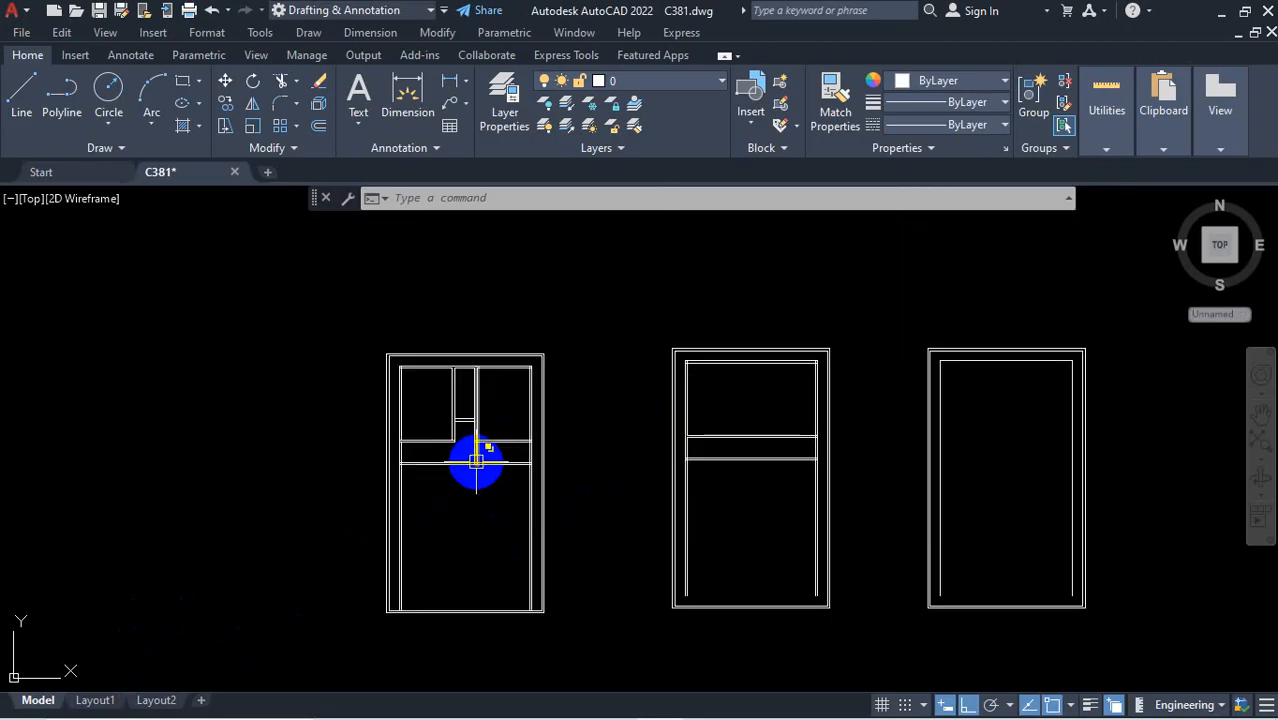
pyautogui.scroll(3, 476, 460)
pyautogui.scroll(2, 476, 459)
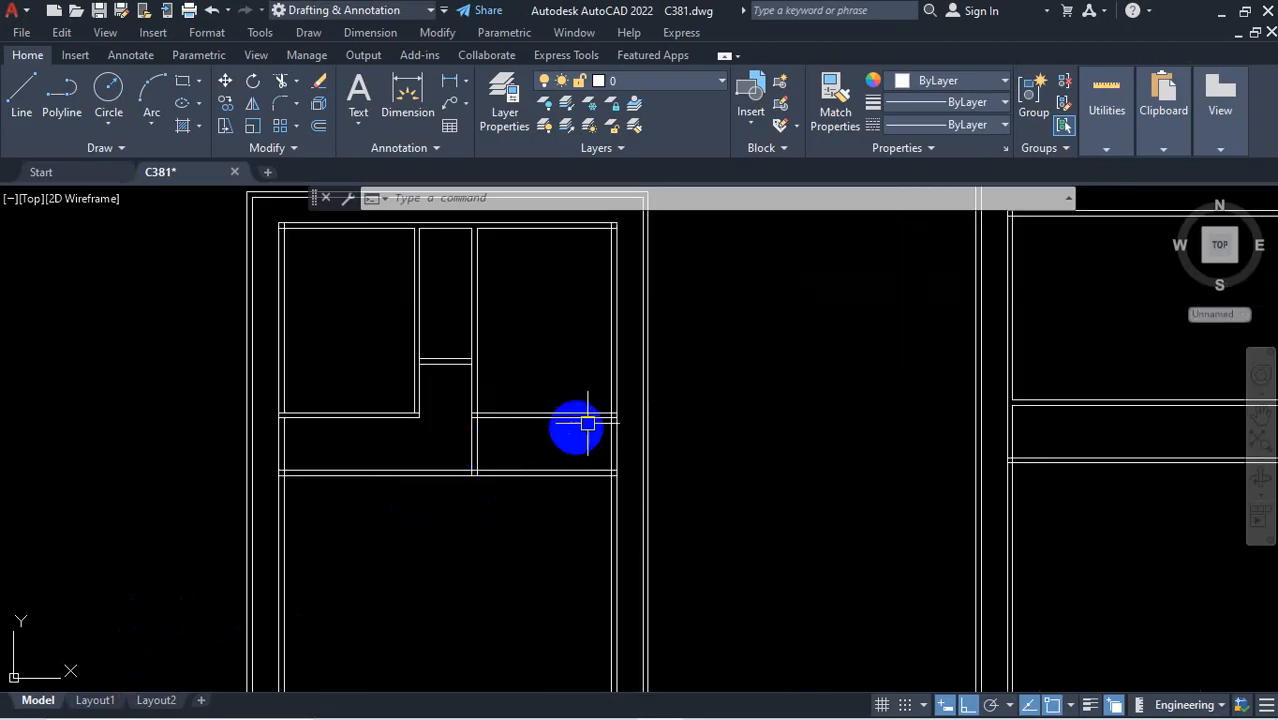
pyautogui.scroll(-4, 595, 423)
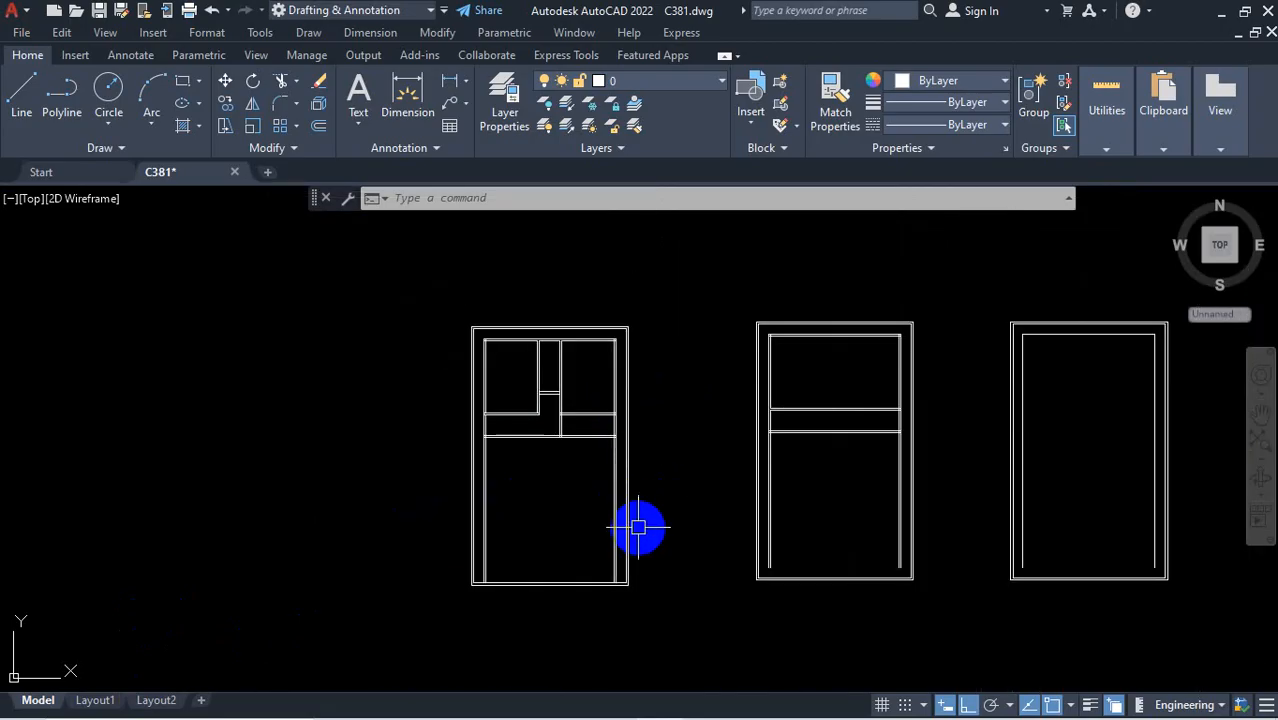
pyautogui.scroll(2, 610, 522)
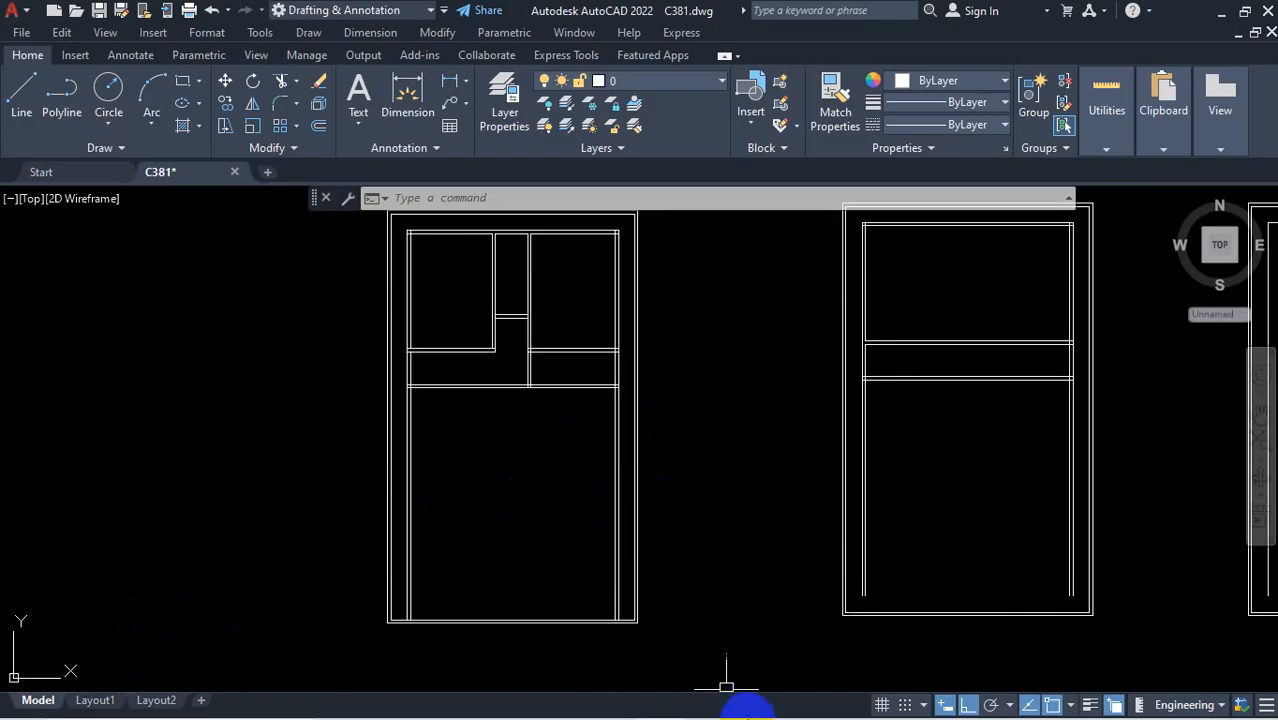
# Switch to the first floor plan PDF and enlarge the area around the lower M. Bath and the staircase below it
pyautogui.moveTo(870, 700)
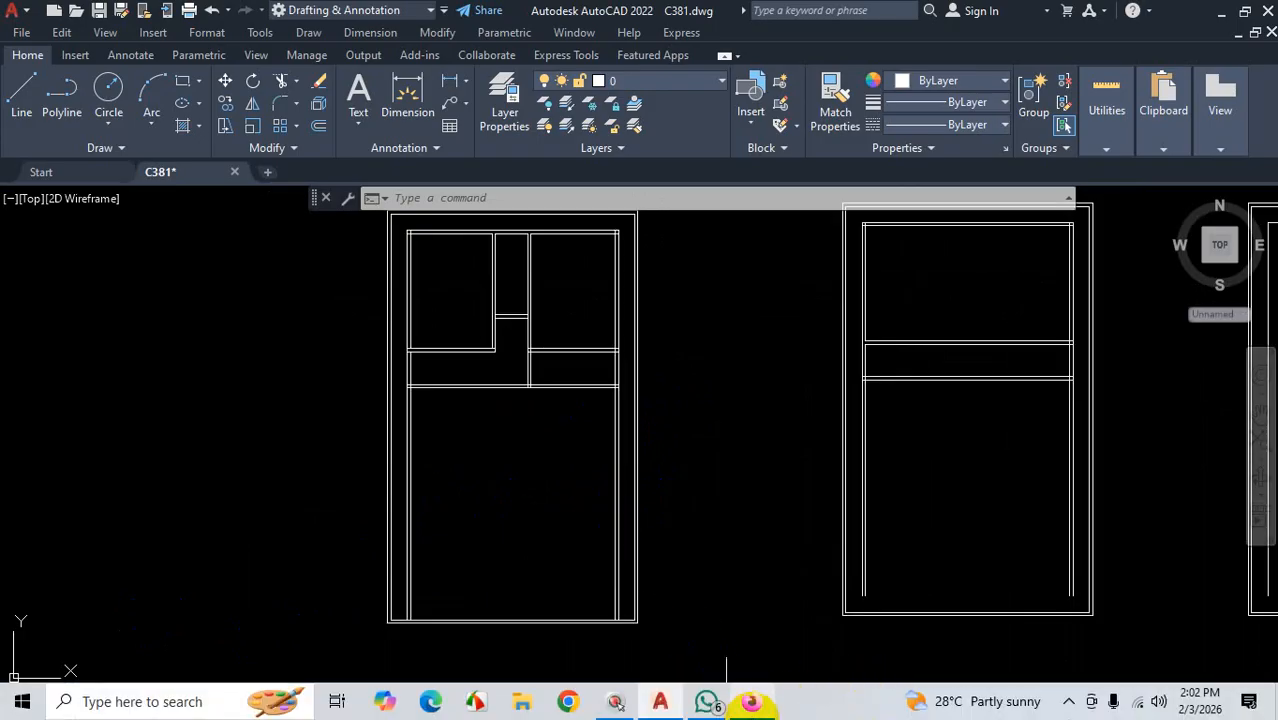
pyautogui.click(751, 702)
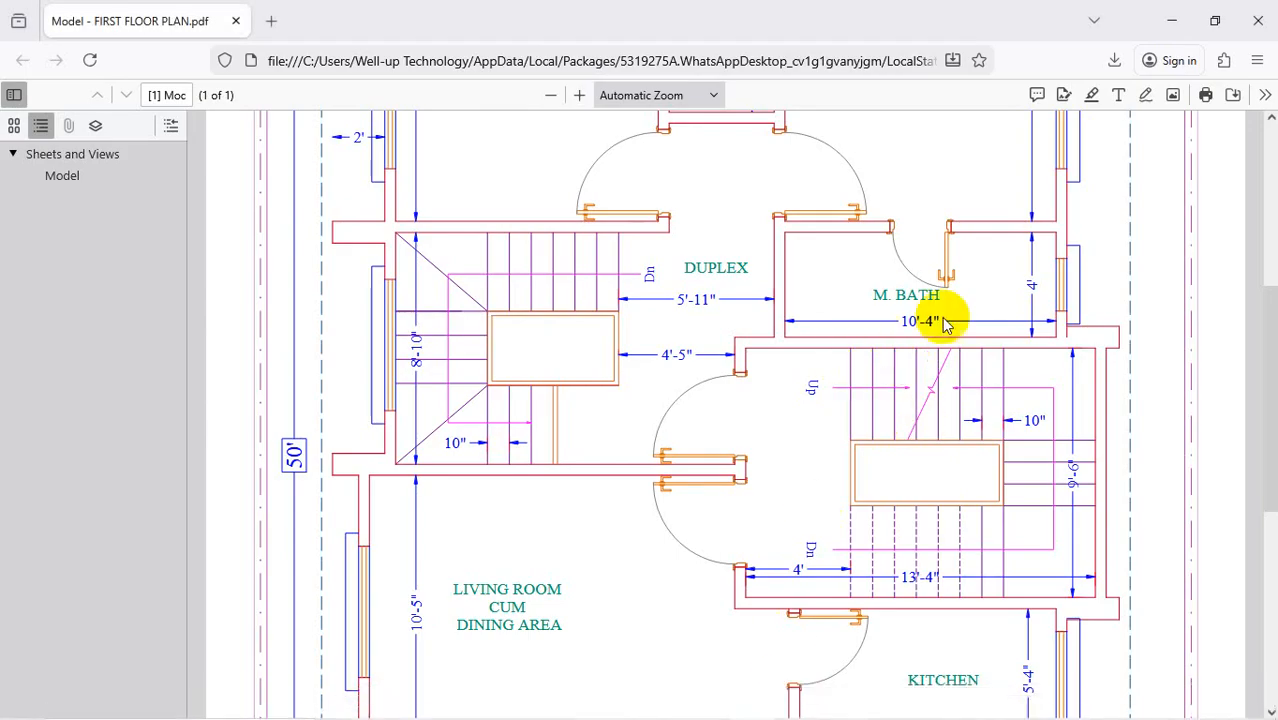
pyautogui.scroll(-2, 1133, 379)
pyautogui.scroll(2, 1105, 318)
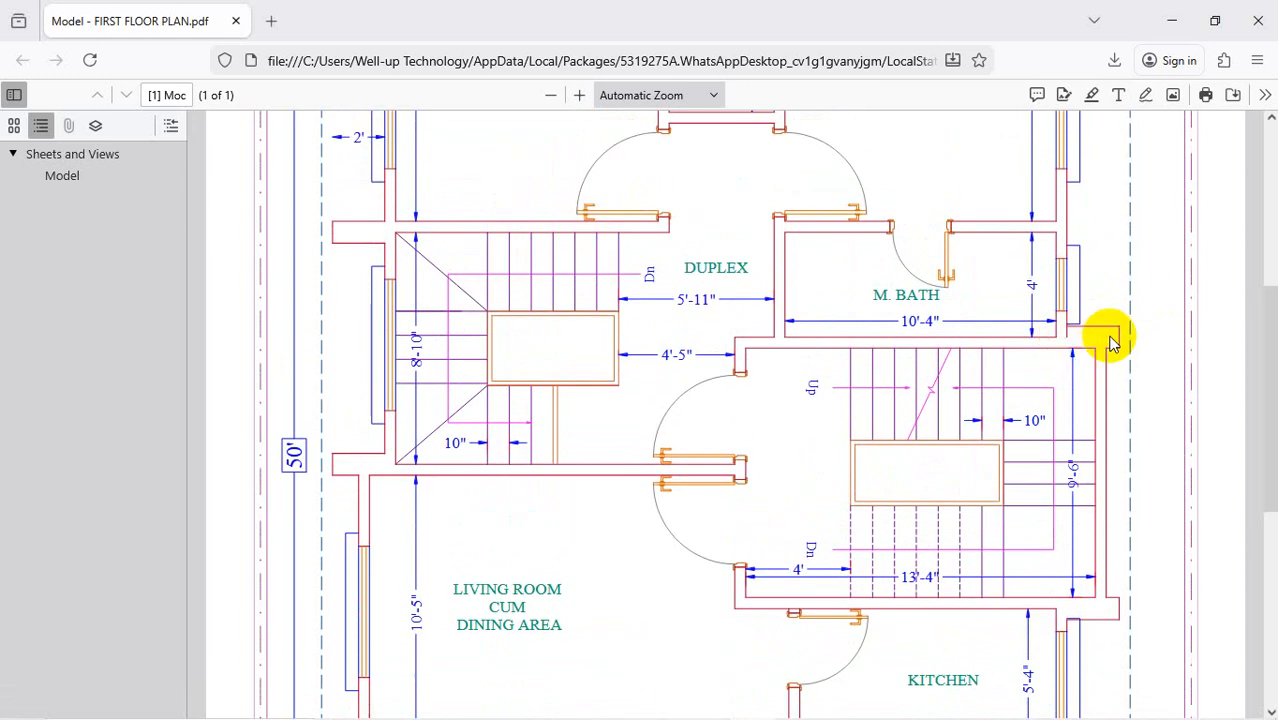
pyautogui.hotkey('ctrl', '1')
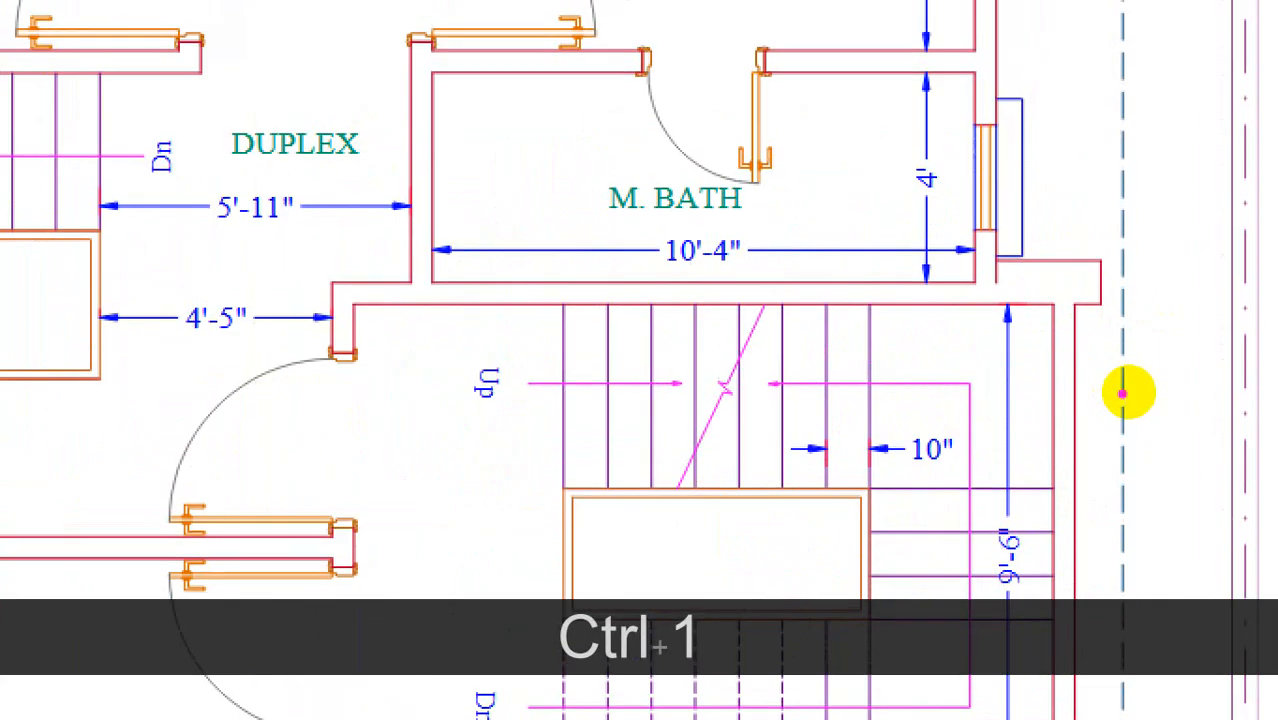
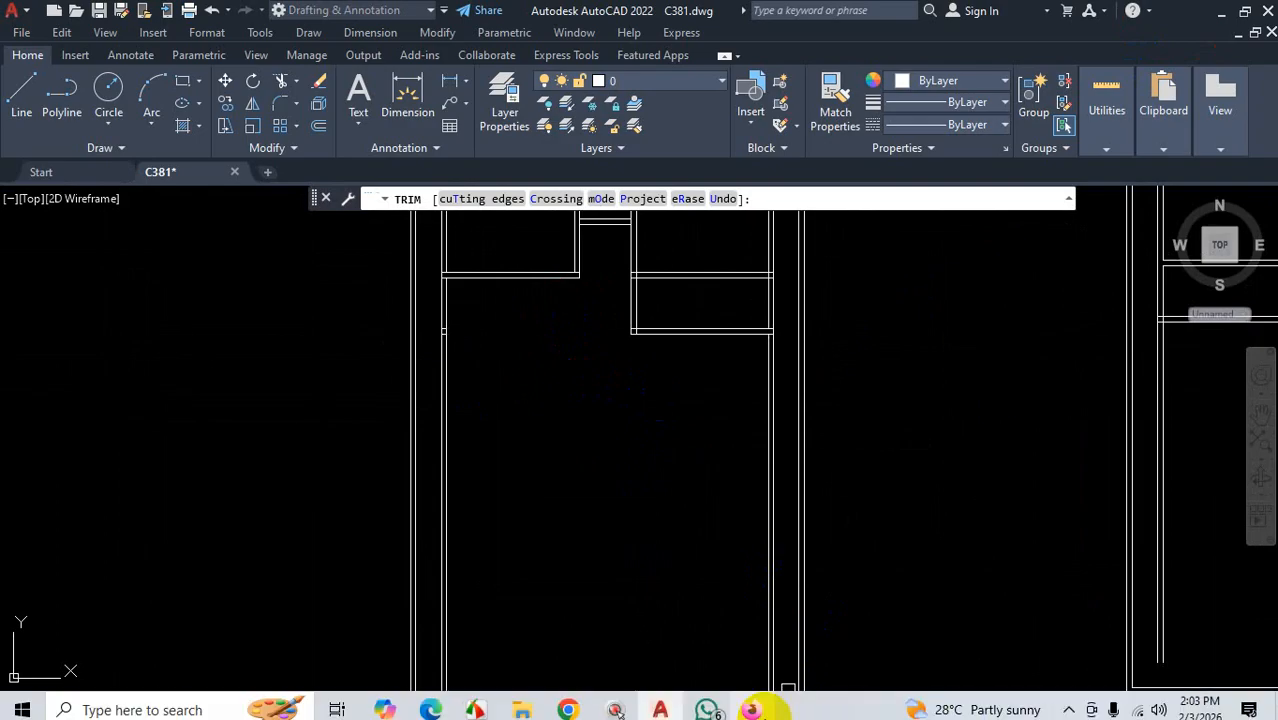
# Compare the walls around the duplex and staircases in the first floor plan PDF and return to the AutoCAD drawing
pyautogui.click(747, 699)
pyautogui.scroll(-2, 789, 416)
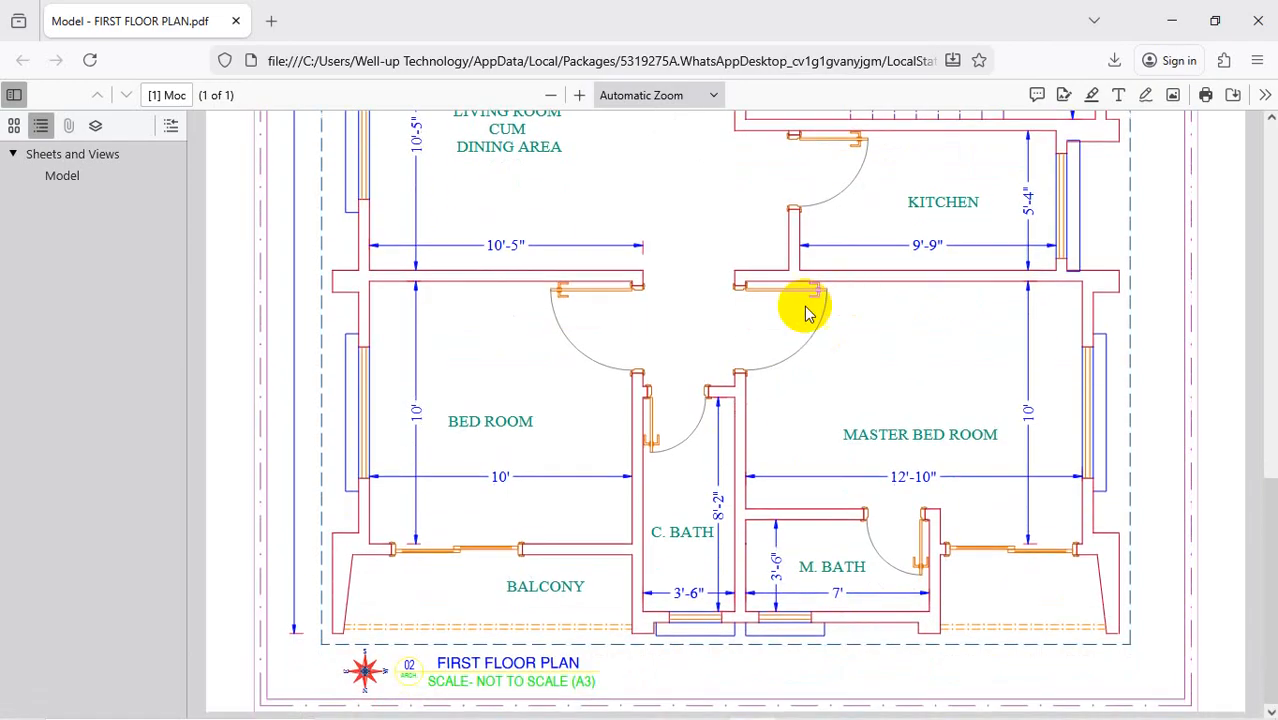
pyautogui.scroll(10, 795, 290)
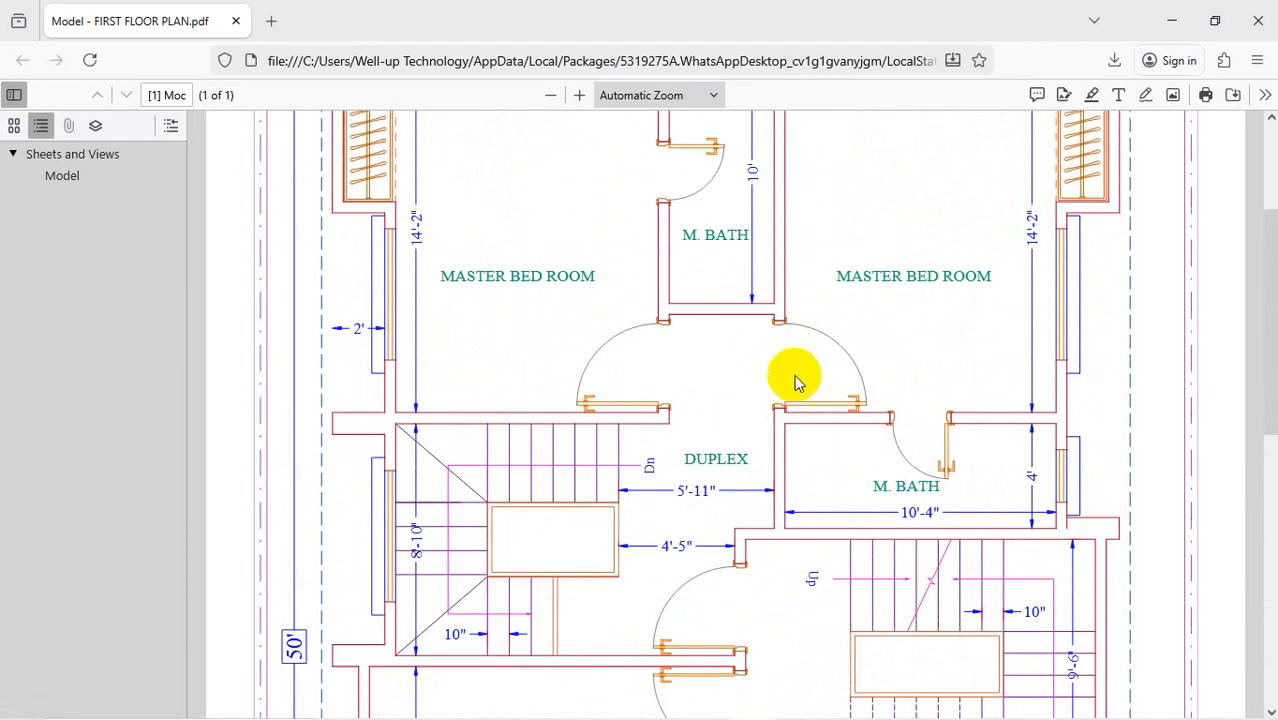
pyautogui.scroll(-4, 799, 377)
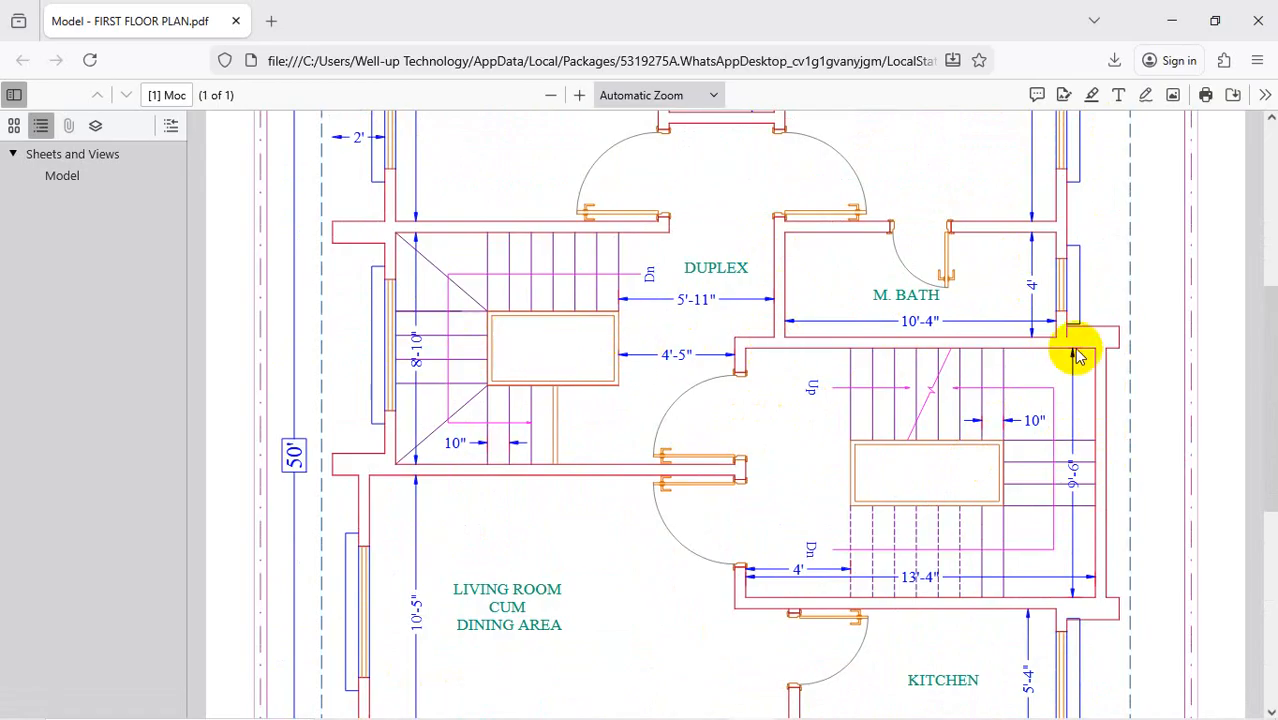
pyautogui.click(1163, 22)
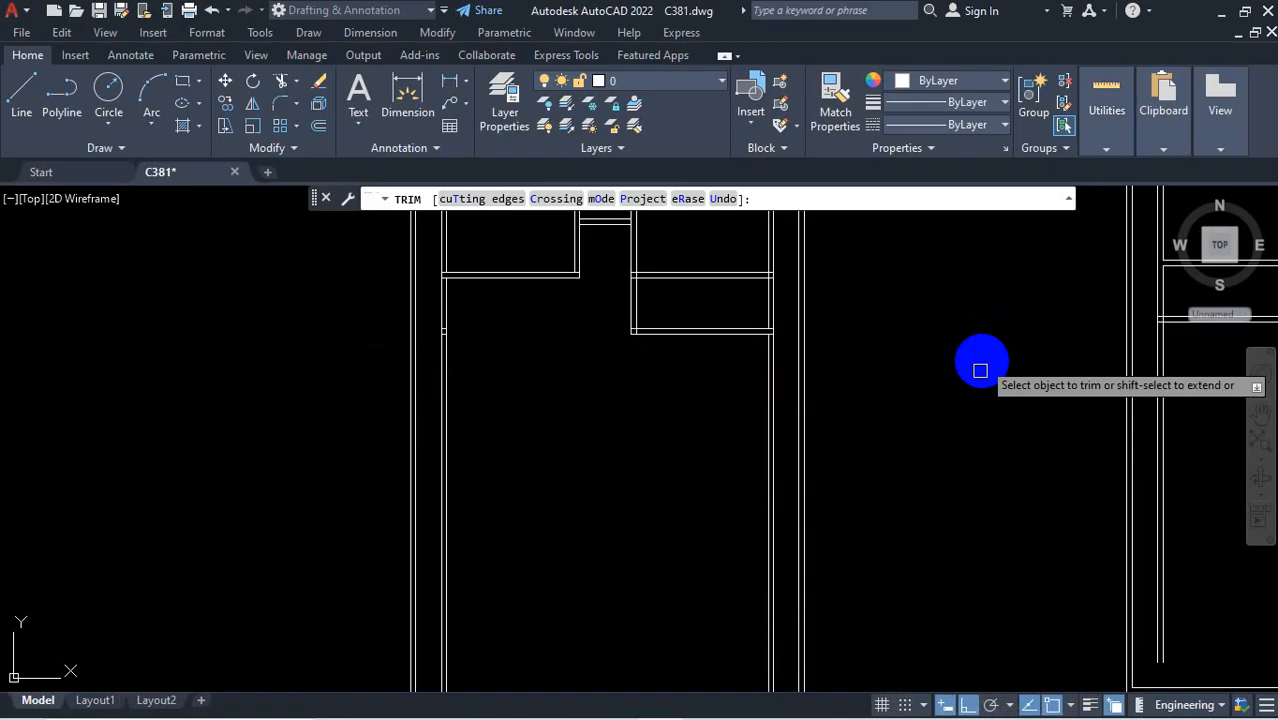
# End the Trim command and examine where the lower M. Bath's bottom wall meets the right-hand vertical wall
pyautogui.scroll(-5, 830, 405)
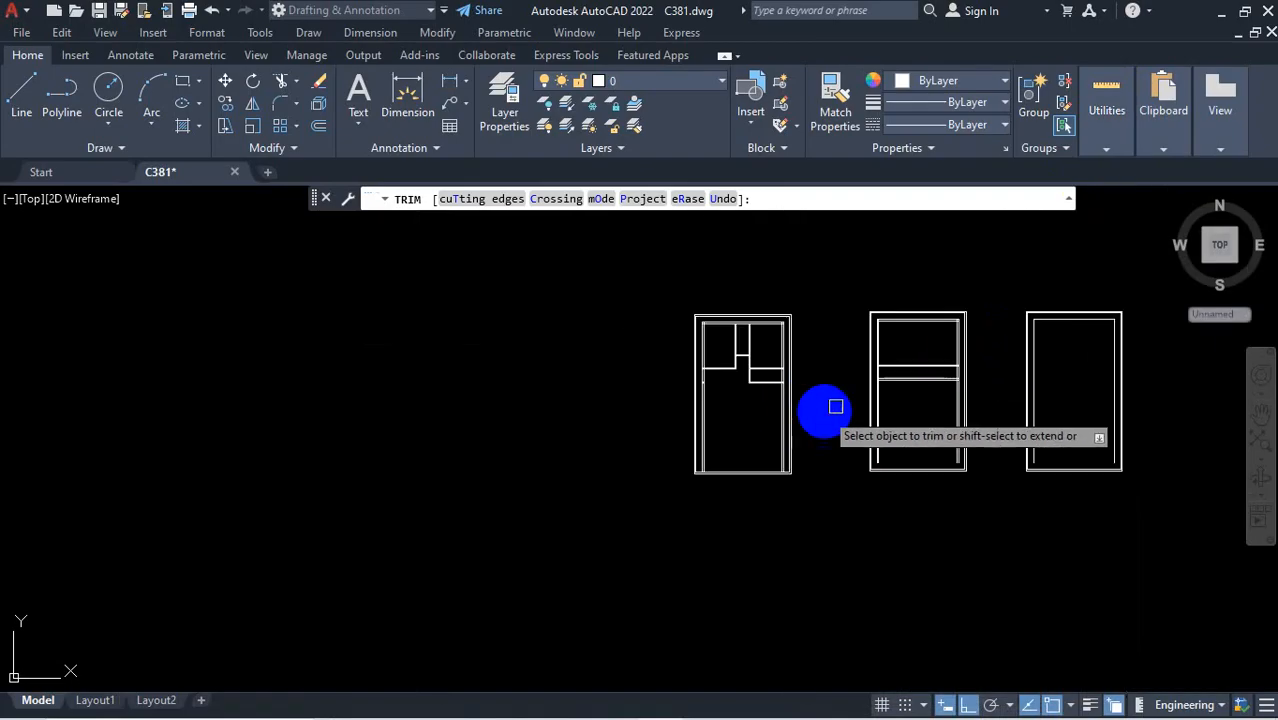
pyautogui.scroll(6, 790, 391)
pyautogui.press('Escape')
pyautogui.scroll(4, 788, 344)
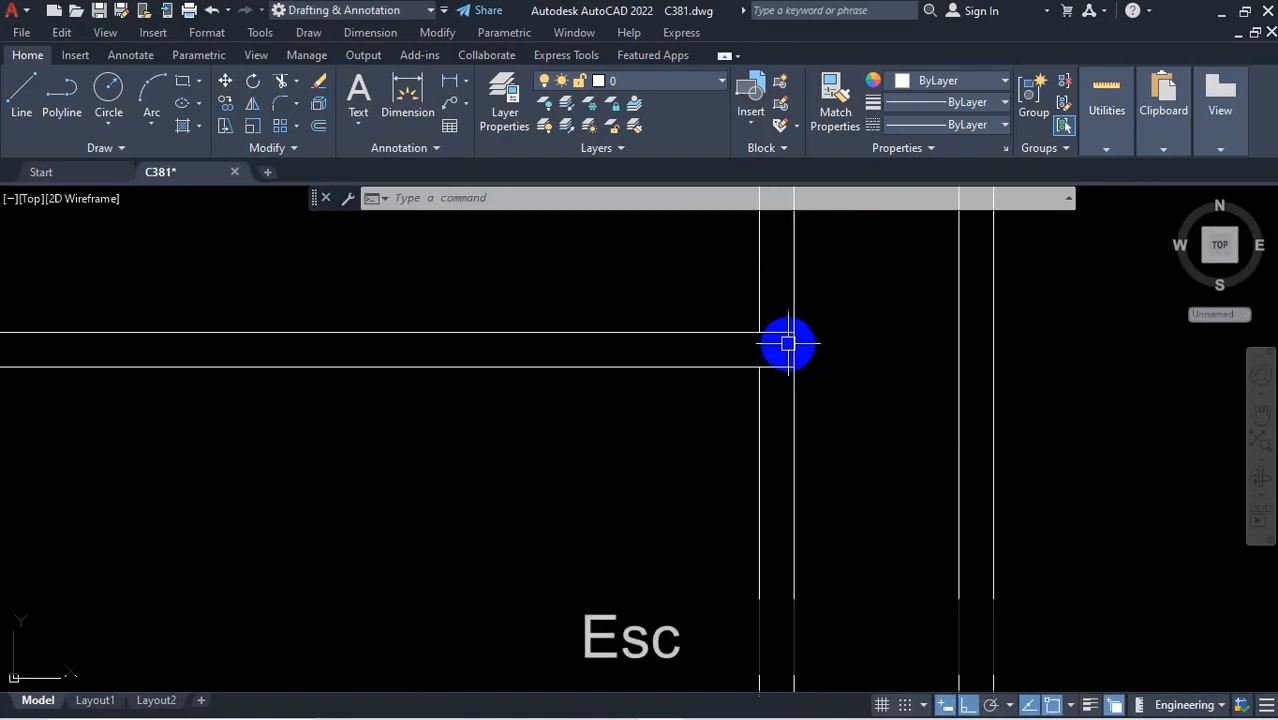
pyautogui.scroll(-5, 779, 347)
pyautogui.scroll(2, 813, 388)
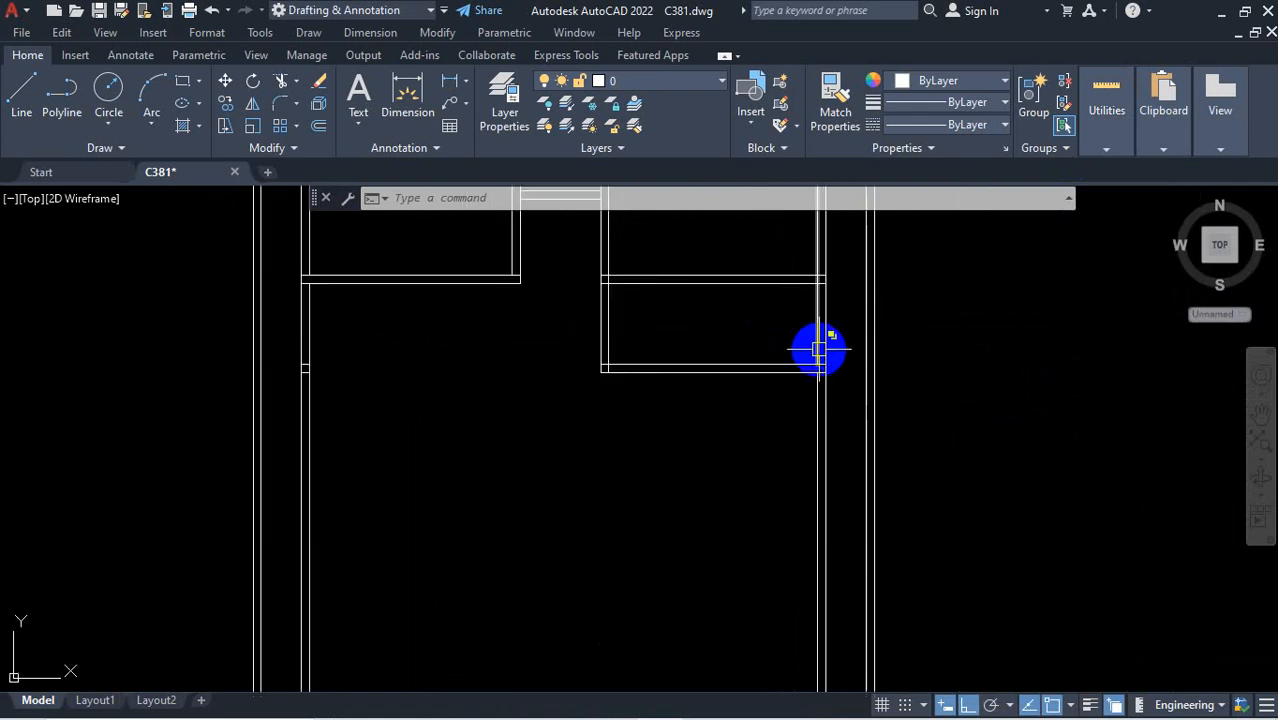
pyautogui.scroll(2, 813, 375)
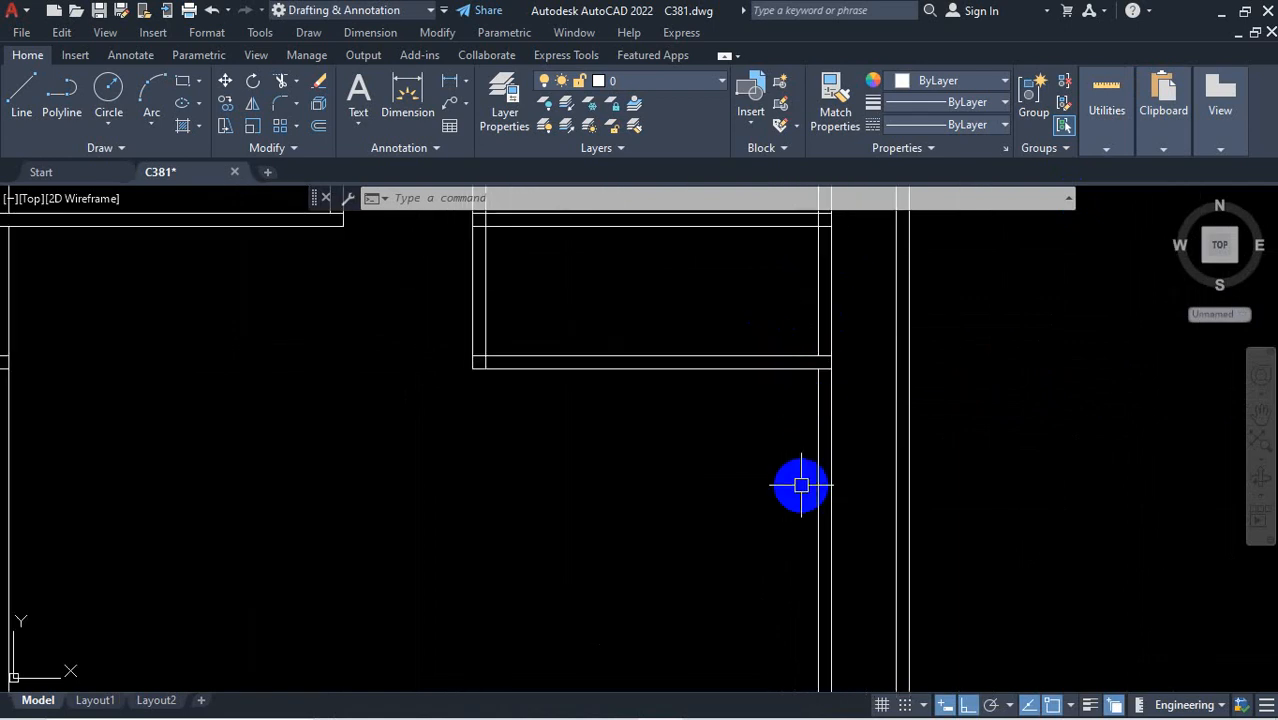
pyautogui.scroll(-3, 822, 455)
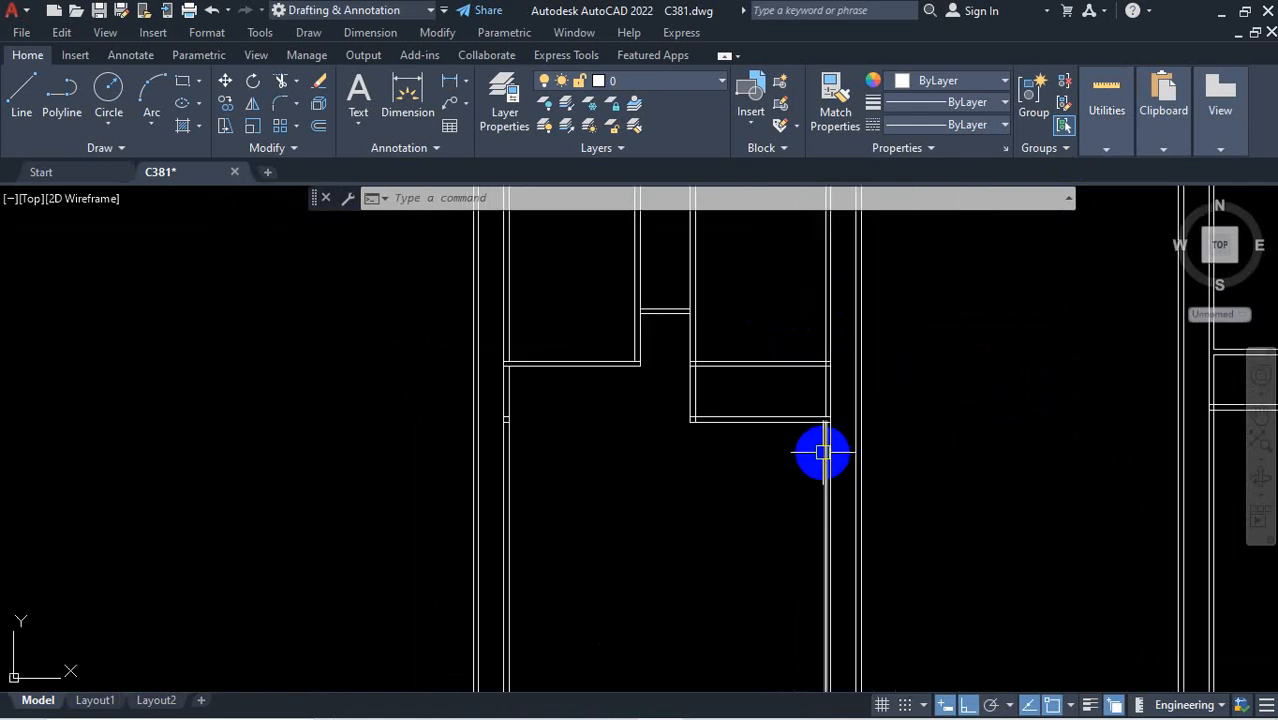
# Look up the clear depth of the duplex staircase in the first floor plan PDF and return to the AutoCAD drawing
pyautogui.click(752, 712)
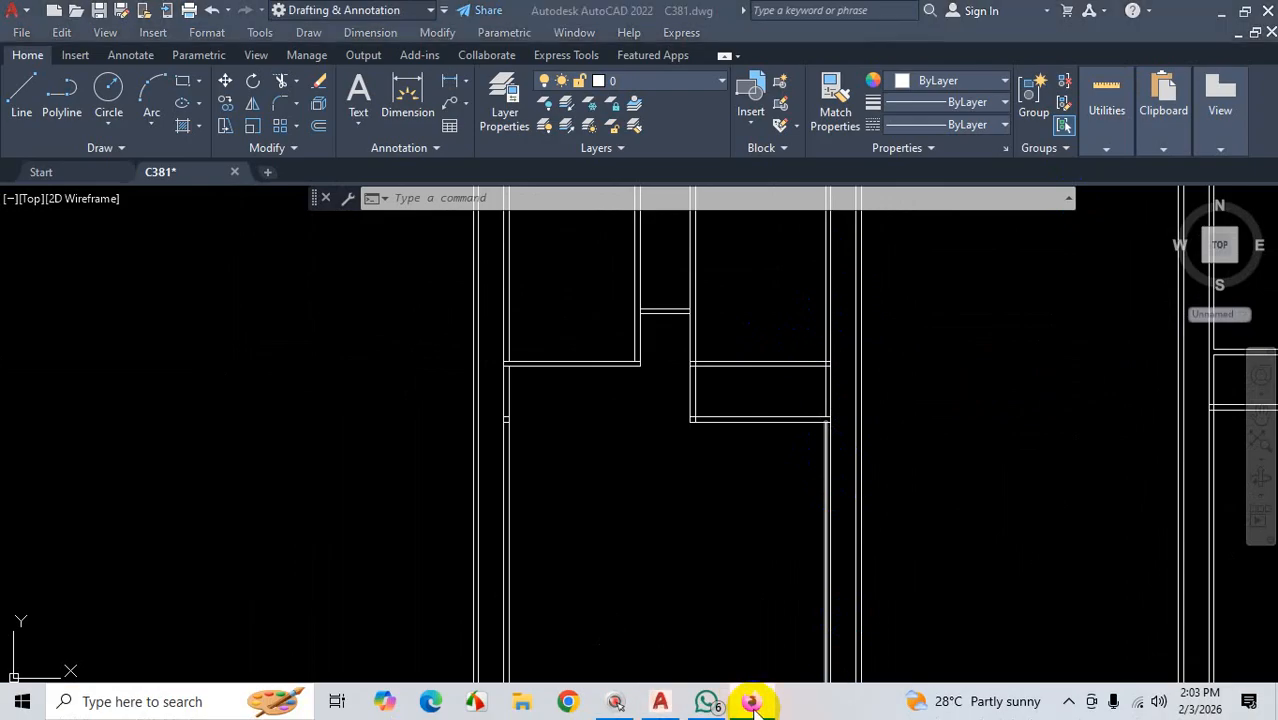
pyautogui.scroll(-5, 845, 395)
pyautogui.scroll(2, 660, 340)
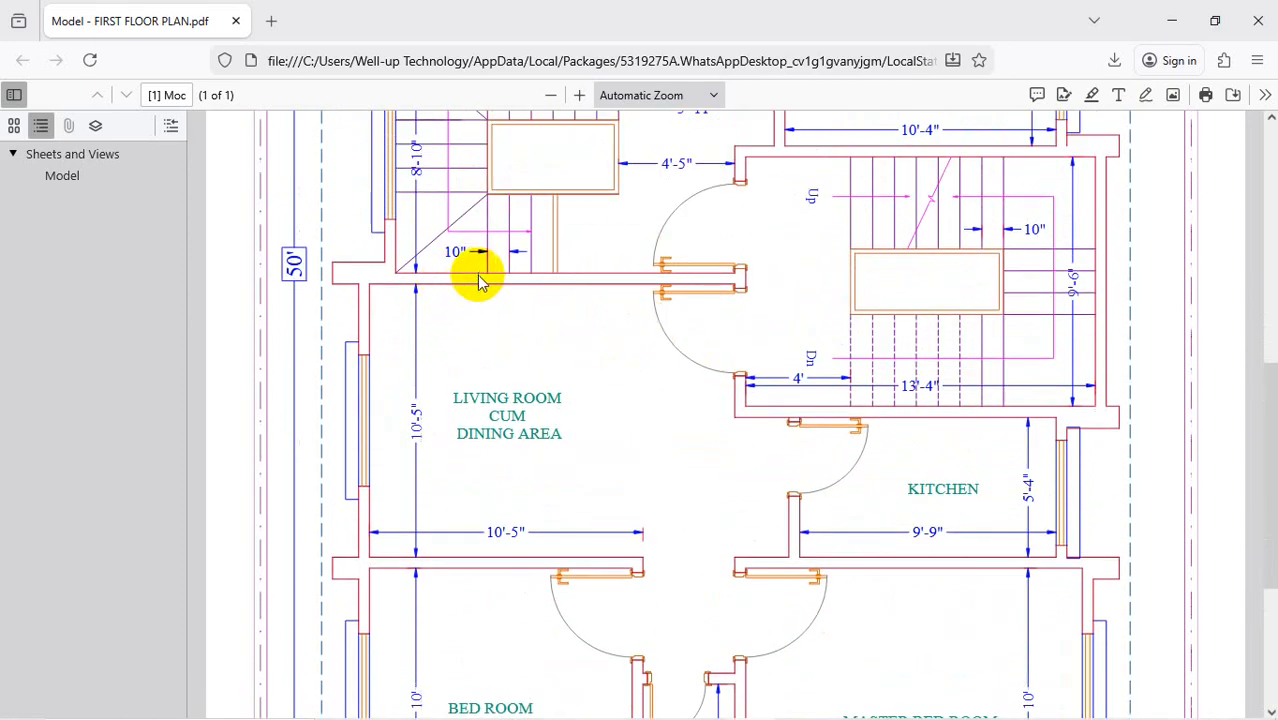
pyautogui.scroll(3, 478, 280)
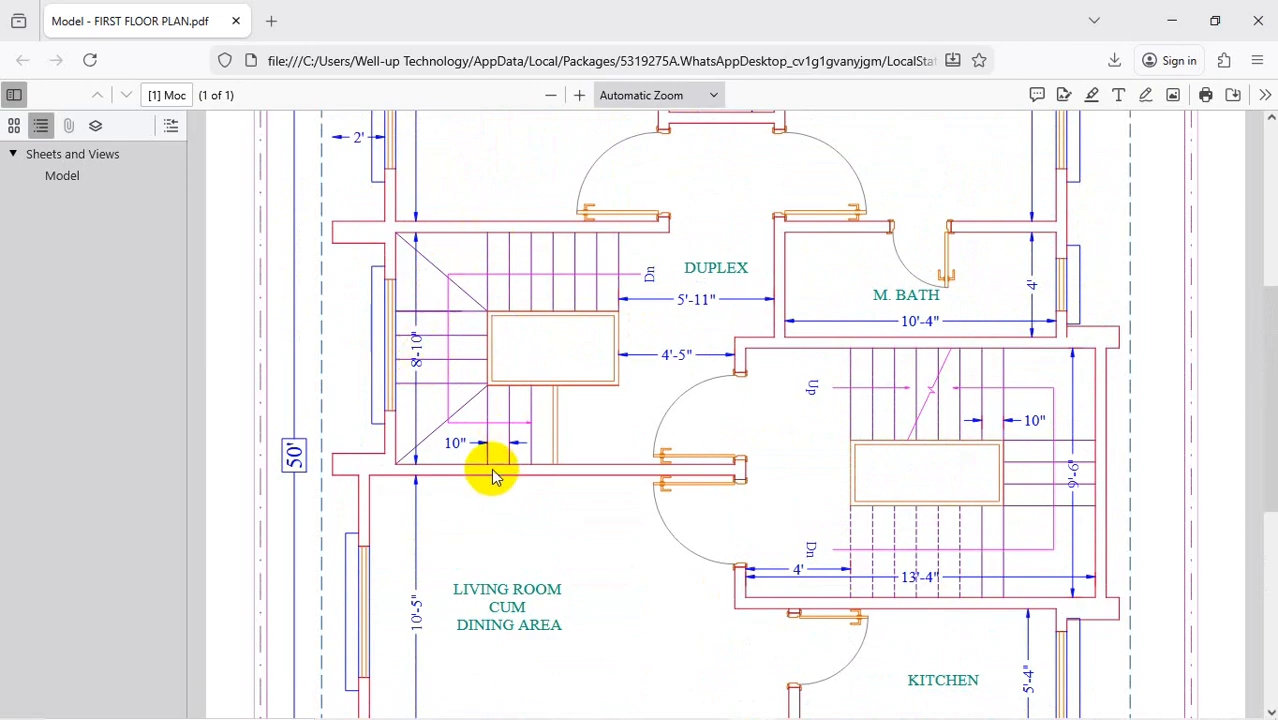
pyautogui.click(1163, 22)
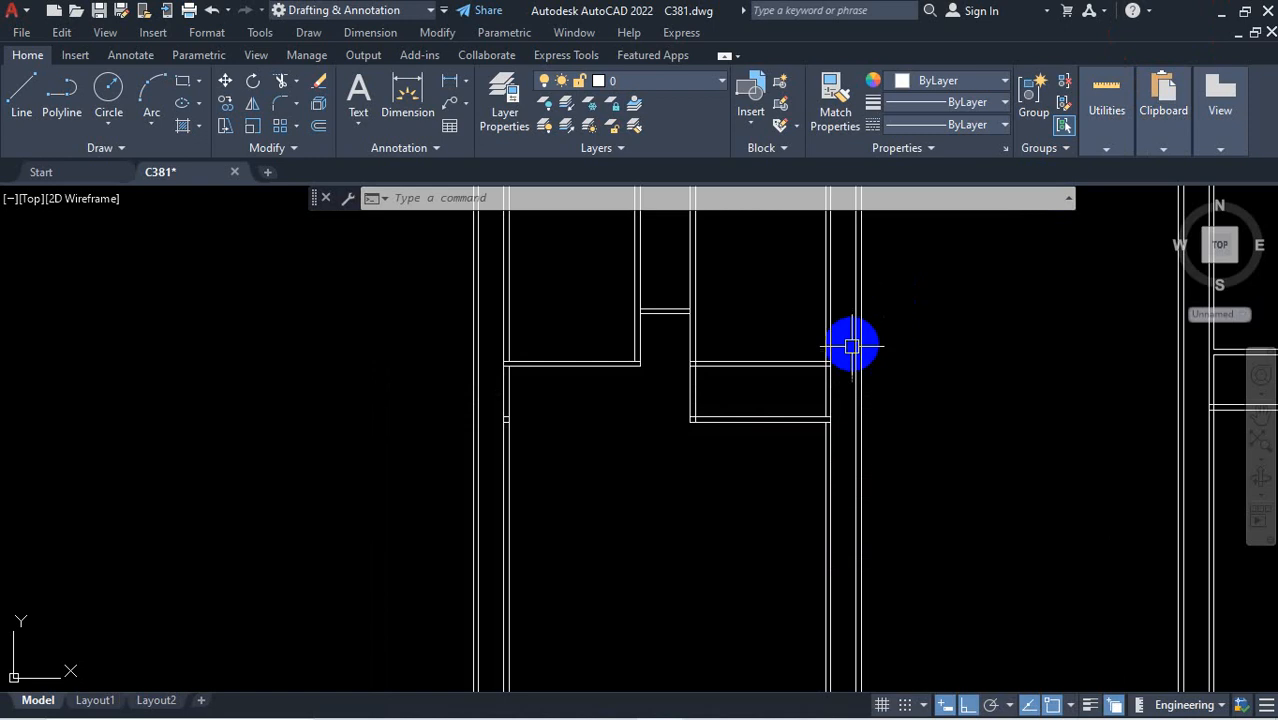
# Offset the lower line of the left master bedroom's bottom wall 8'10" downward for the wall below the duplex staircase
pyautogui.scroll(2, 557, 426)
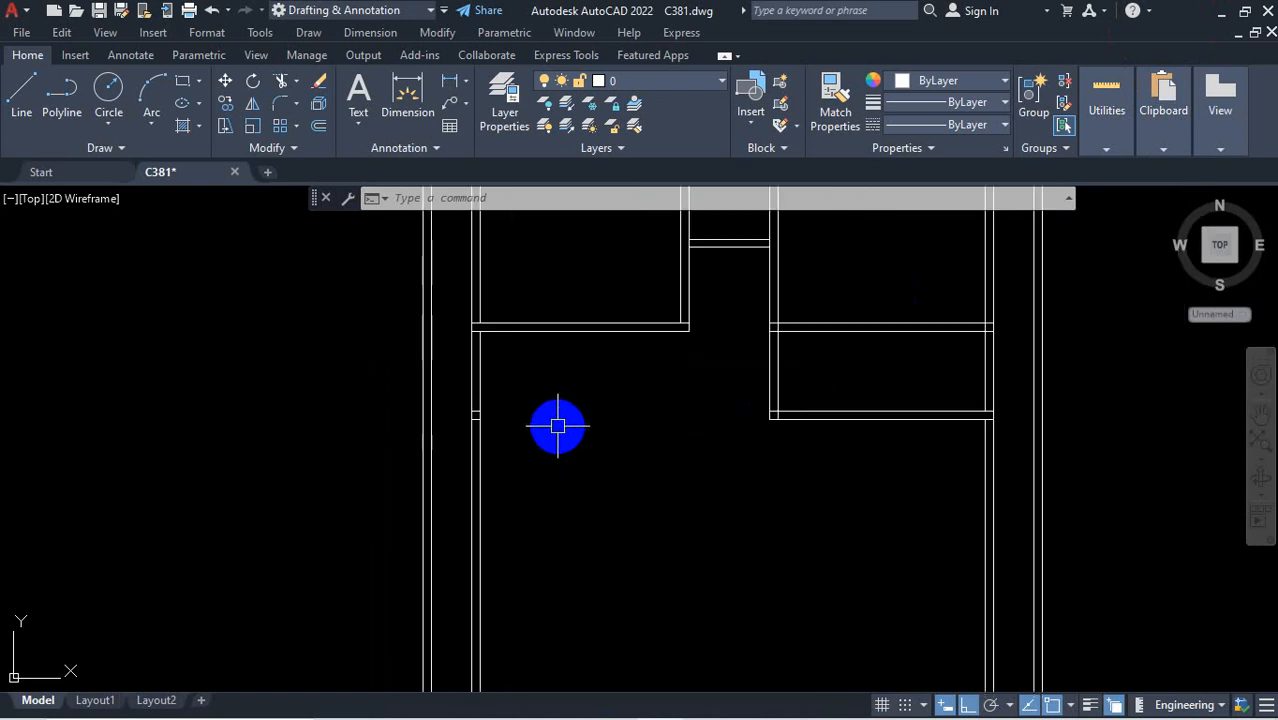
pyautogui.write('o')
pyautogui.press('Return')
pyautogui.press('Return')
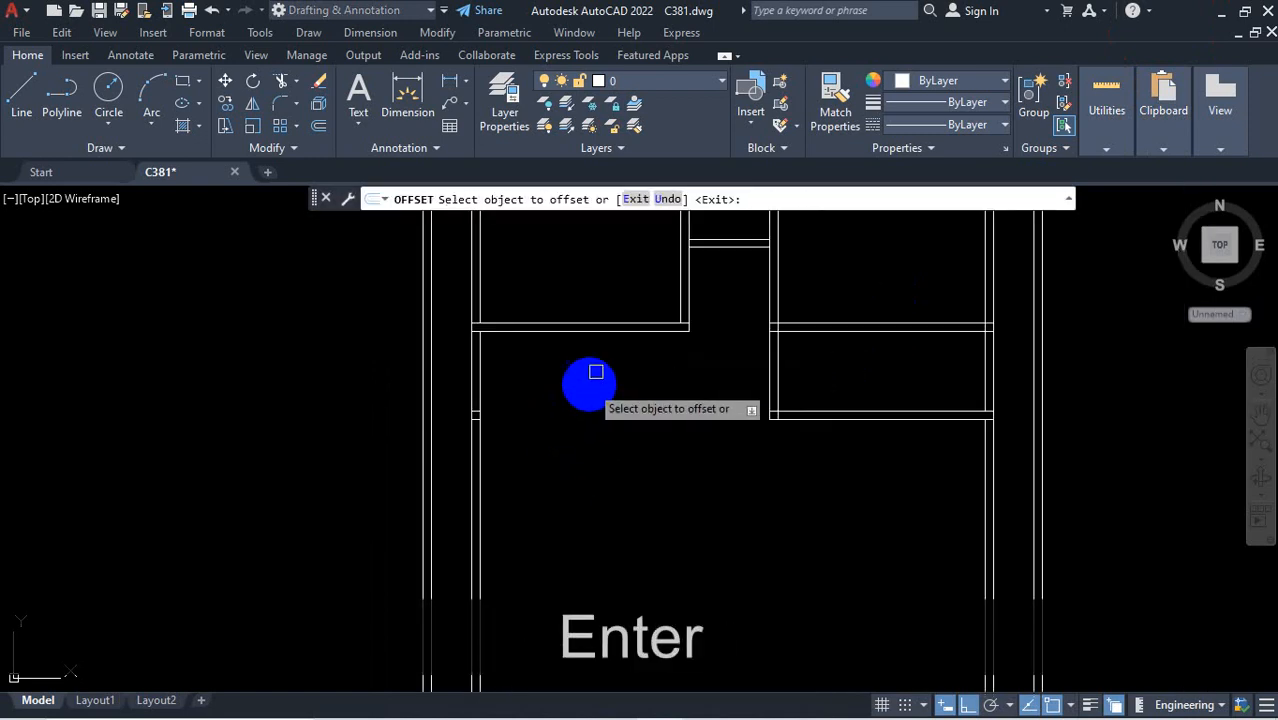
pyautogui.click(595, 333)
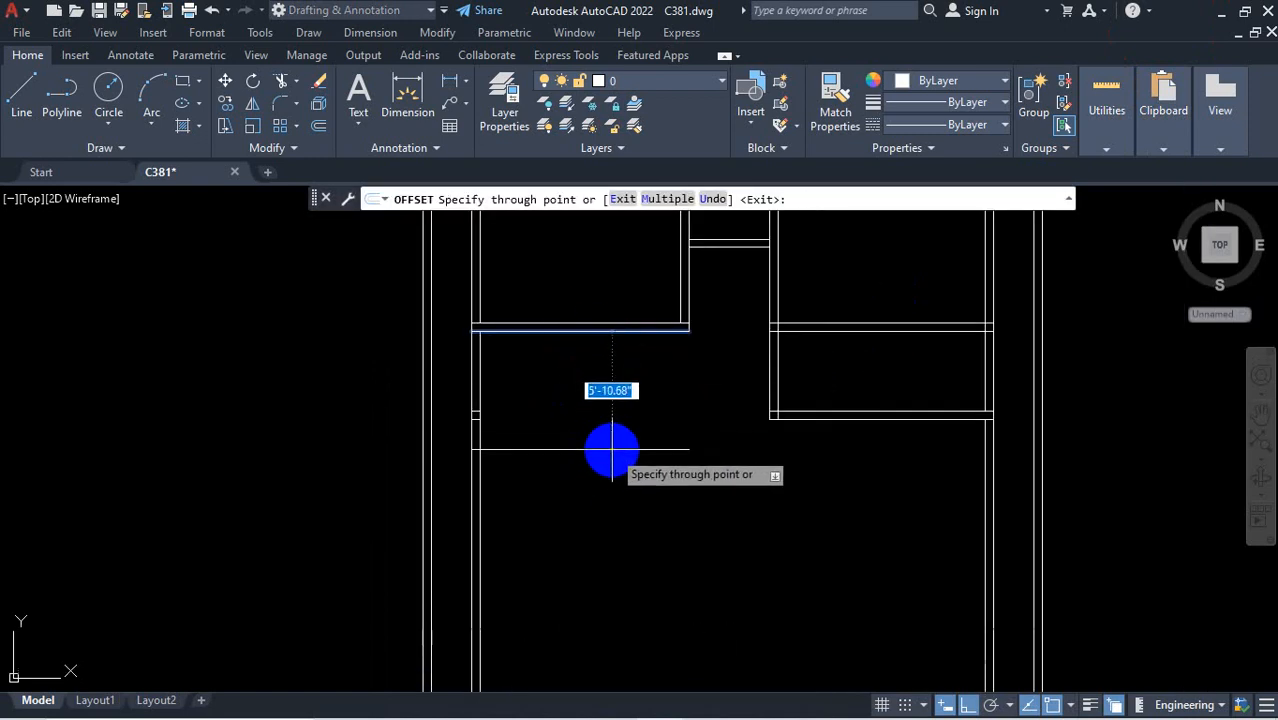
pyautogui.write('8')
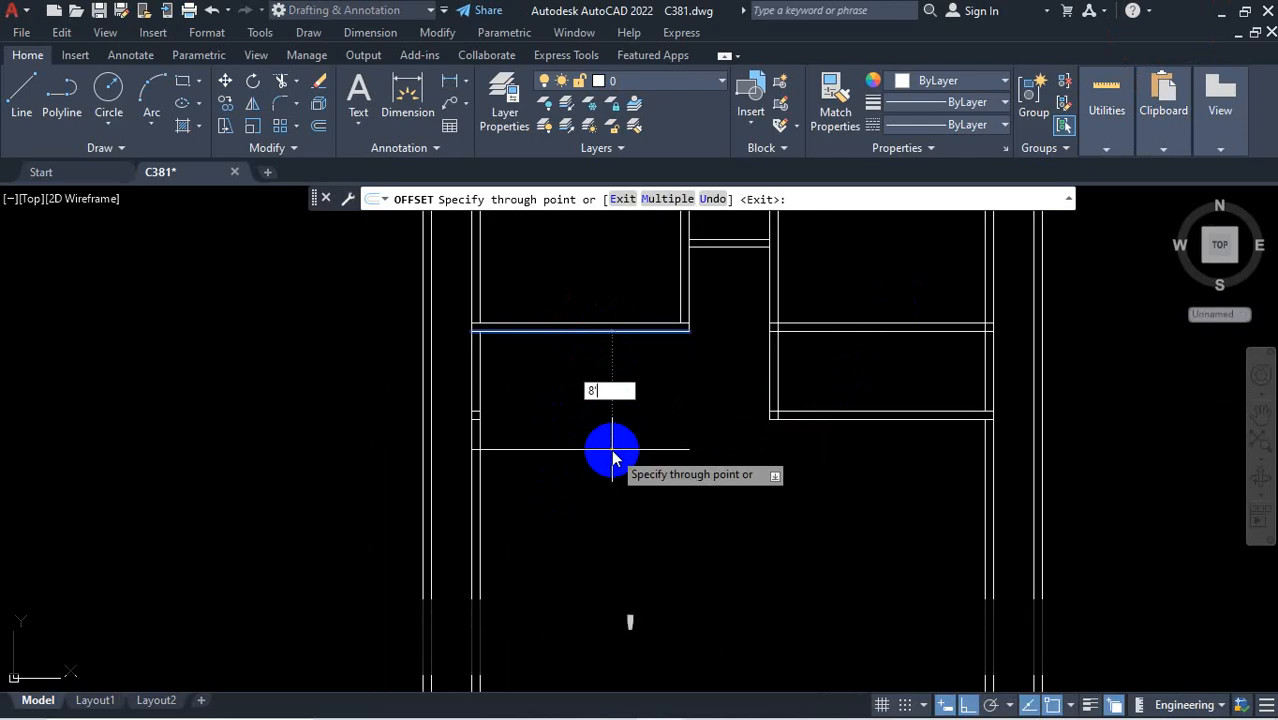
pyautogui.write("'10")
pyautogui.press('Return')
pyautogui.scroll(-4, 610, 442)
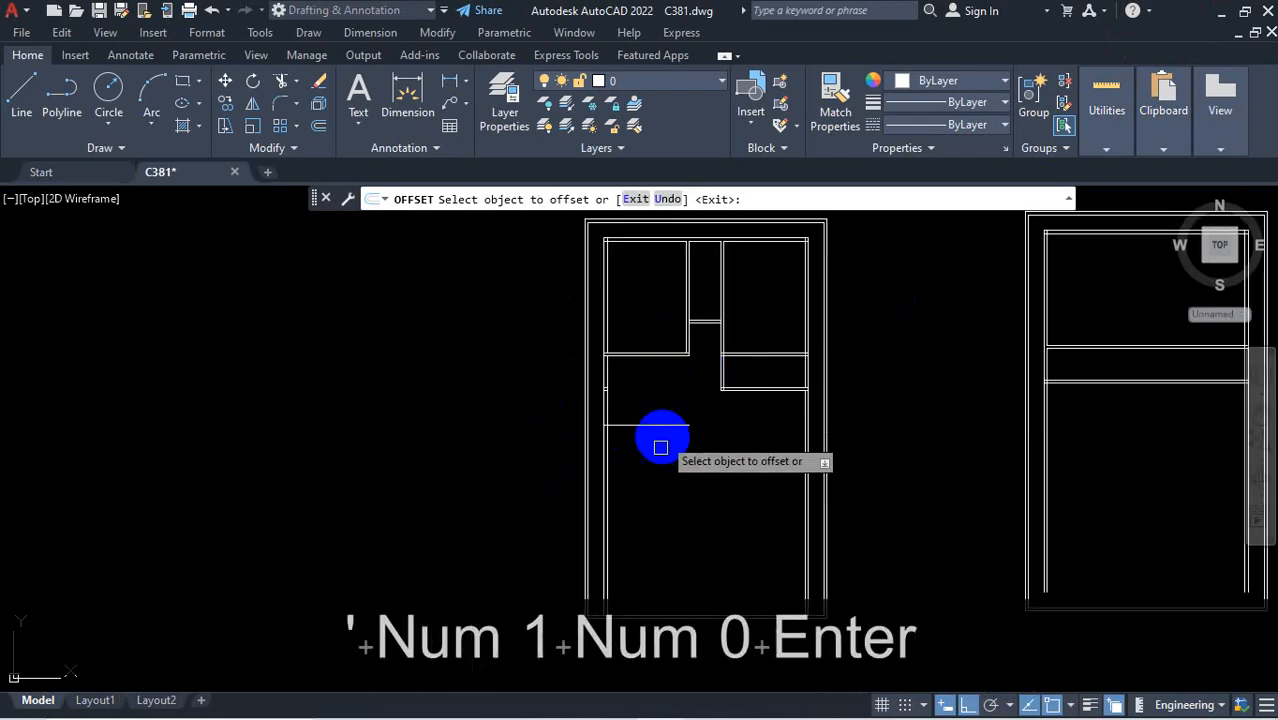
# Offset the new line below the duplex staircase 5" downward to form the double wall, and end the Offset command
pyautogui.scroll(2, 657, 411)
pyautogui.click(657, 409)
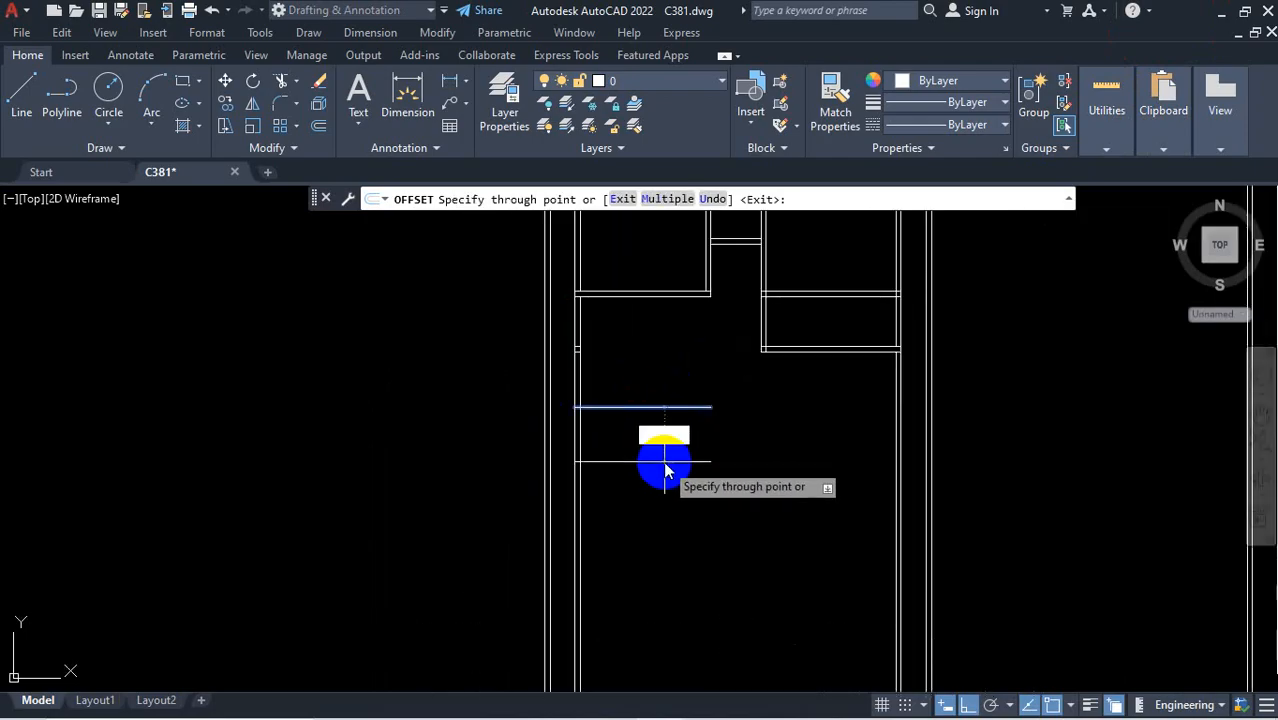
pyautogui.write('5')
pyautogui.press('Return')
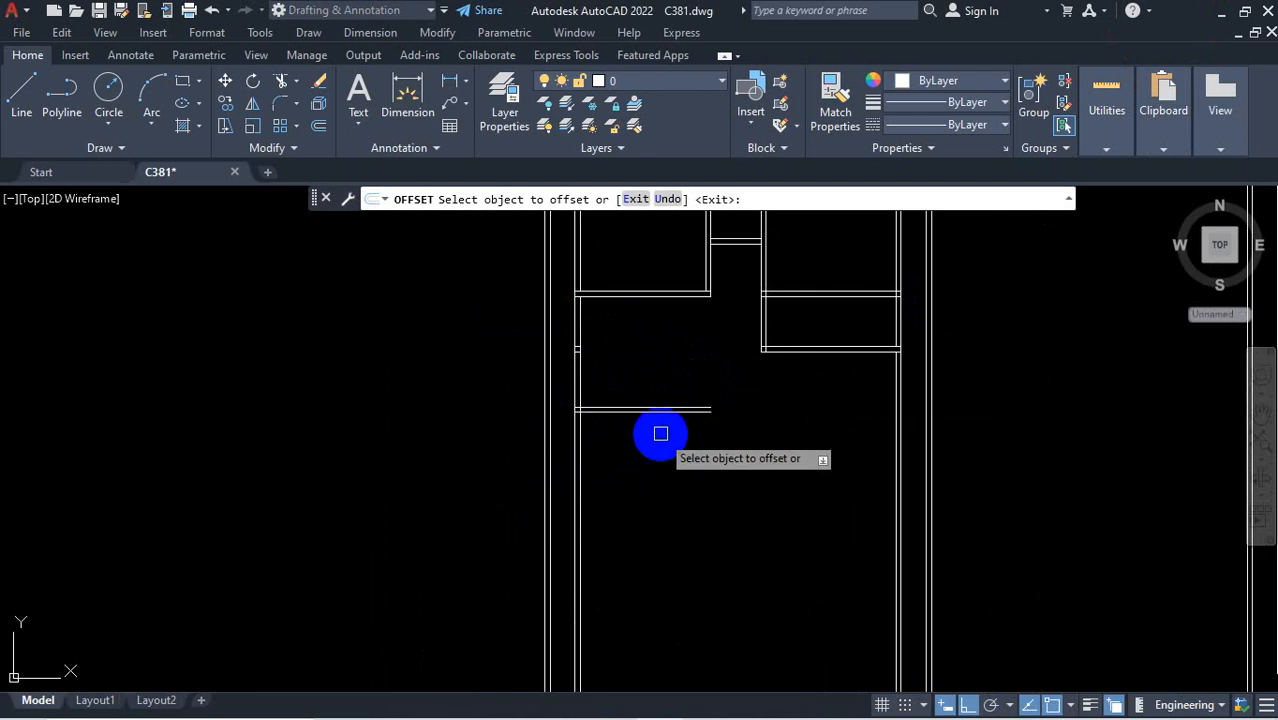
pyautogui.scroll(-4, 727, 346)
pyautogui.scroll(6, 800, 377)
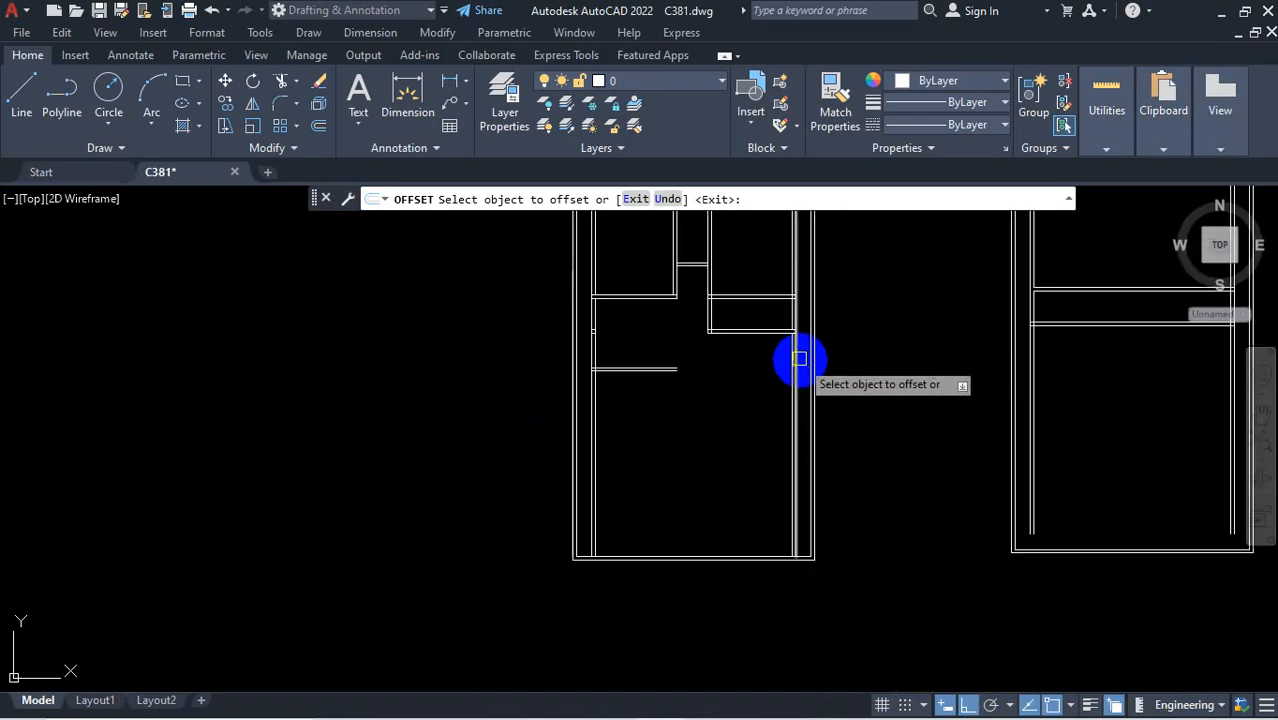
pyautogui.scroll(-2, 804, 343)
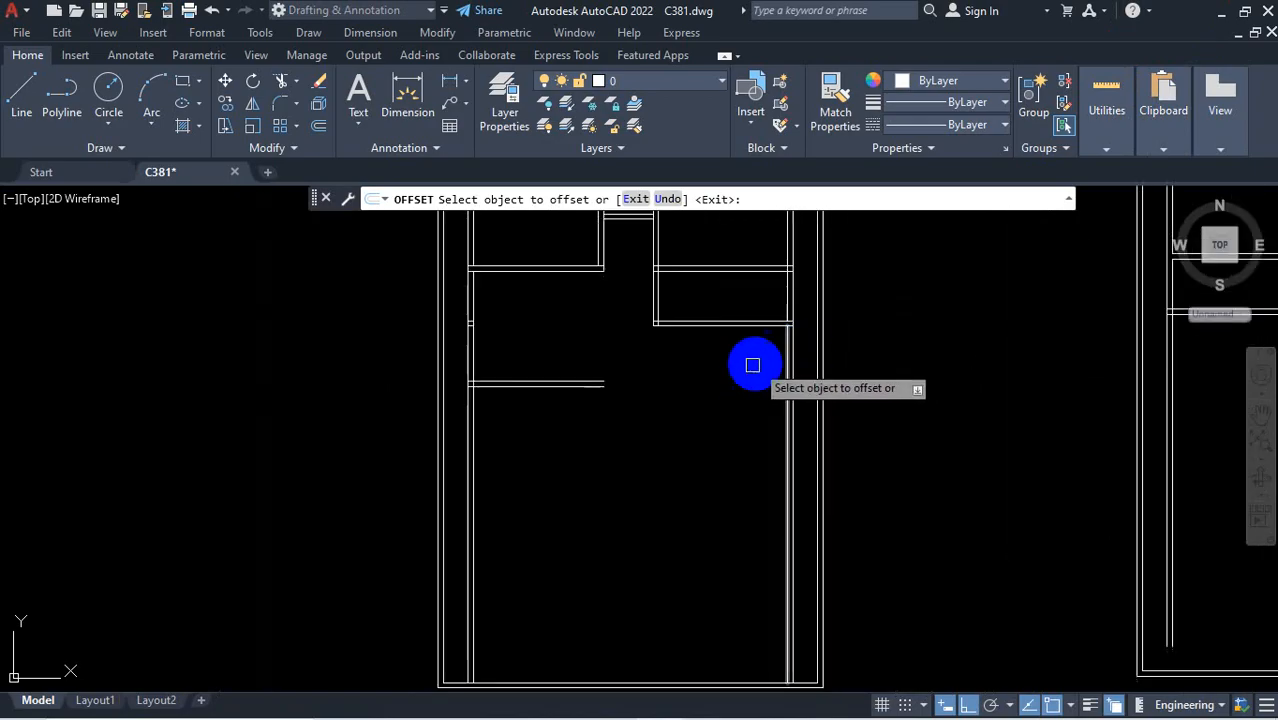
pyautogui.press('Escape')
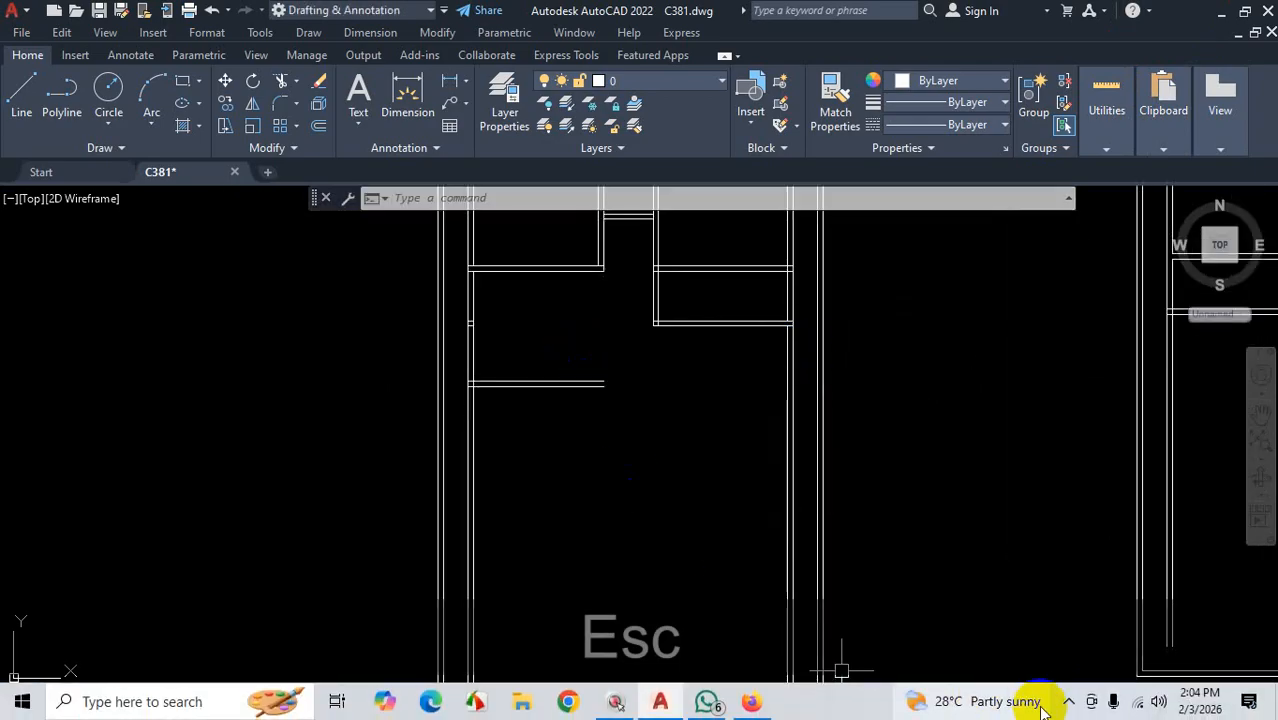
pyautogui.click(1068, 702)
pyautogui.click(1056, 665)
pyautogui.scroll(4, 883, 372)
pyautogui.click(883, 372)
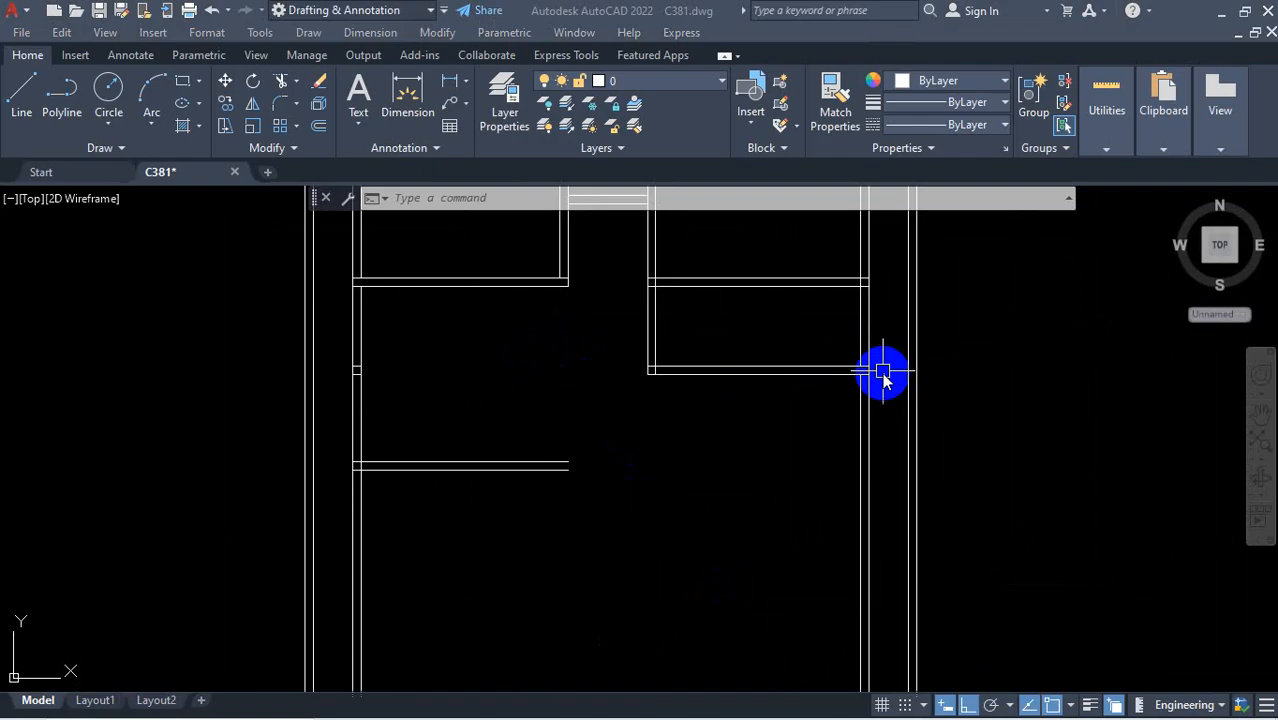
pyautogui.scroll(5, 875, 372)
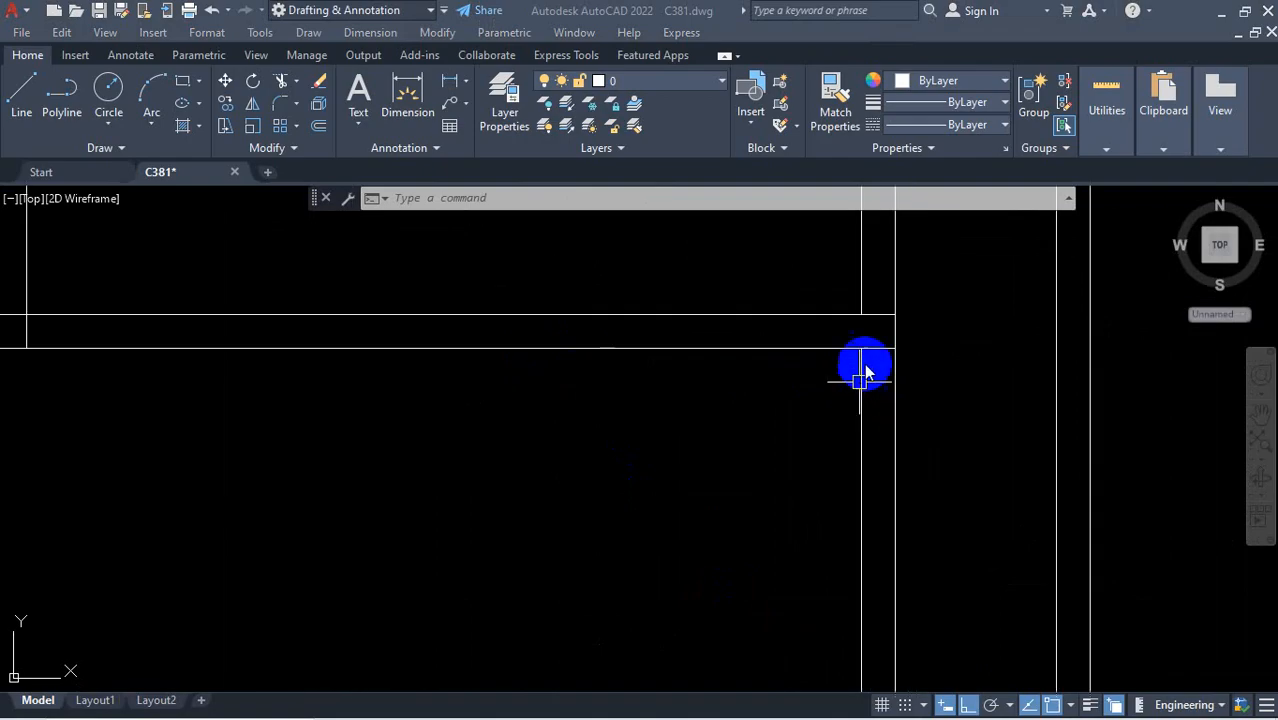
pyautogui.scroll(-6, 915, 342)
# Trim the left wall's inner line where it crosses the double wall below the duplex staircase
pyautogui.scroll(8, 390, 458)
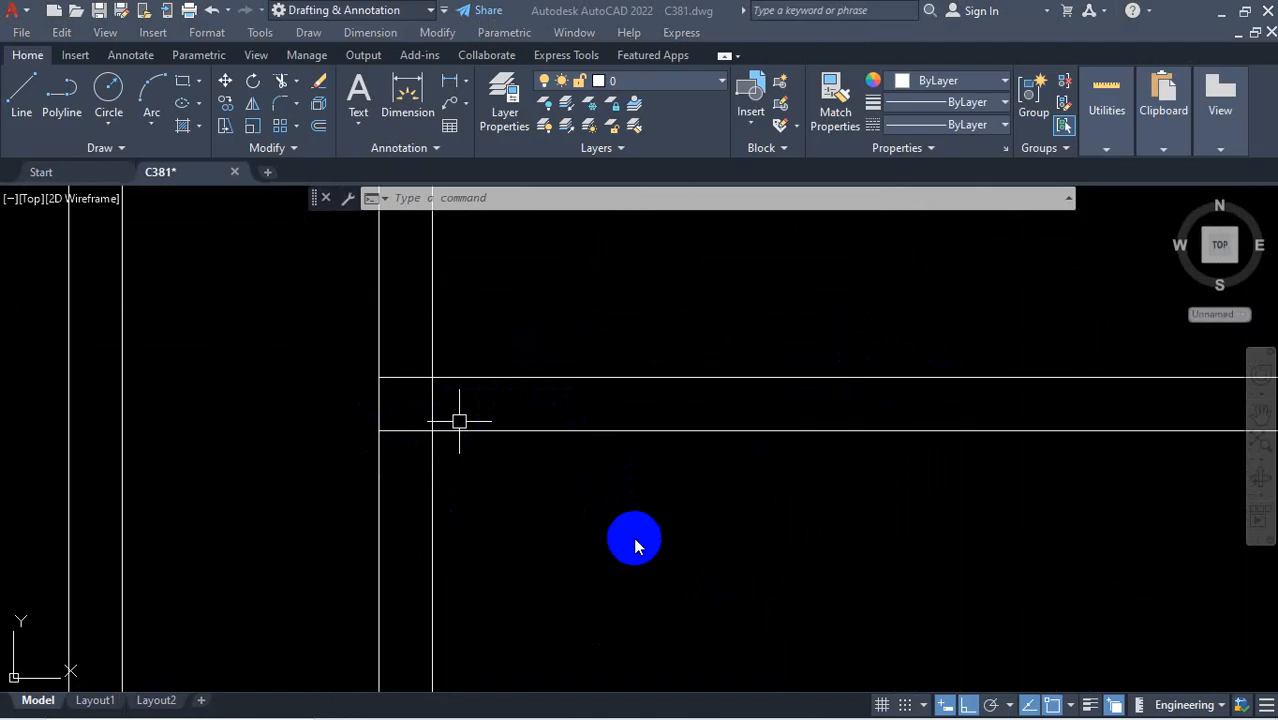
pyautogui.press('Escape')
pyautogui.write('tr')
pyautogui.press('Return')
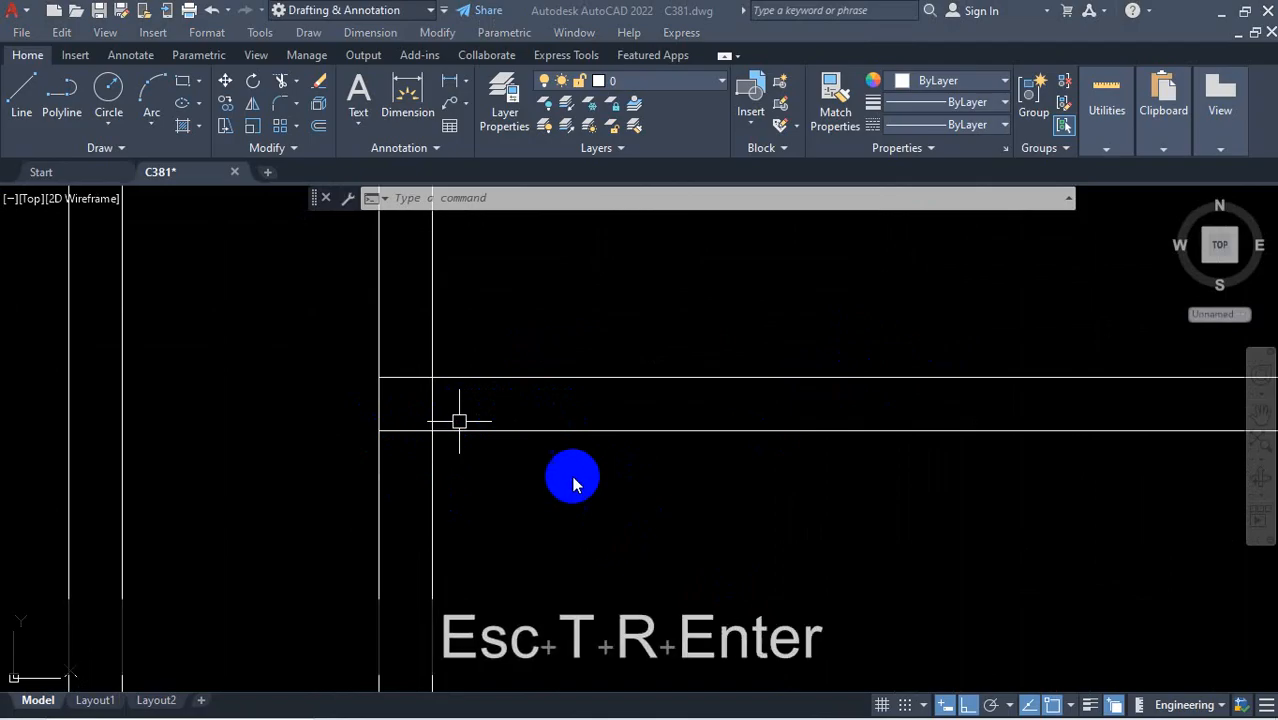
pyautogui.press('Escape')
pyautogui.click(496, 420)
pyautogui.press('Escape')
pyautogui.write('tr')
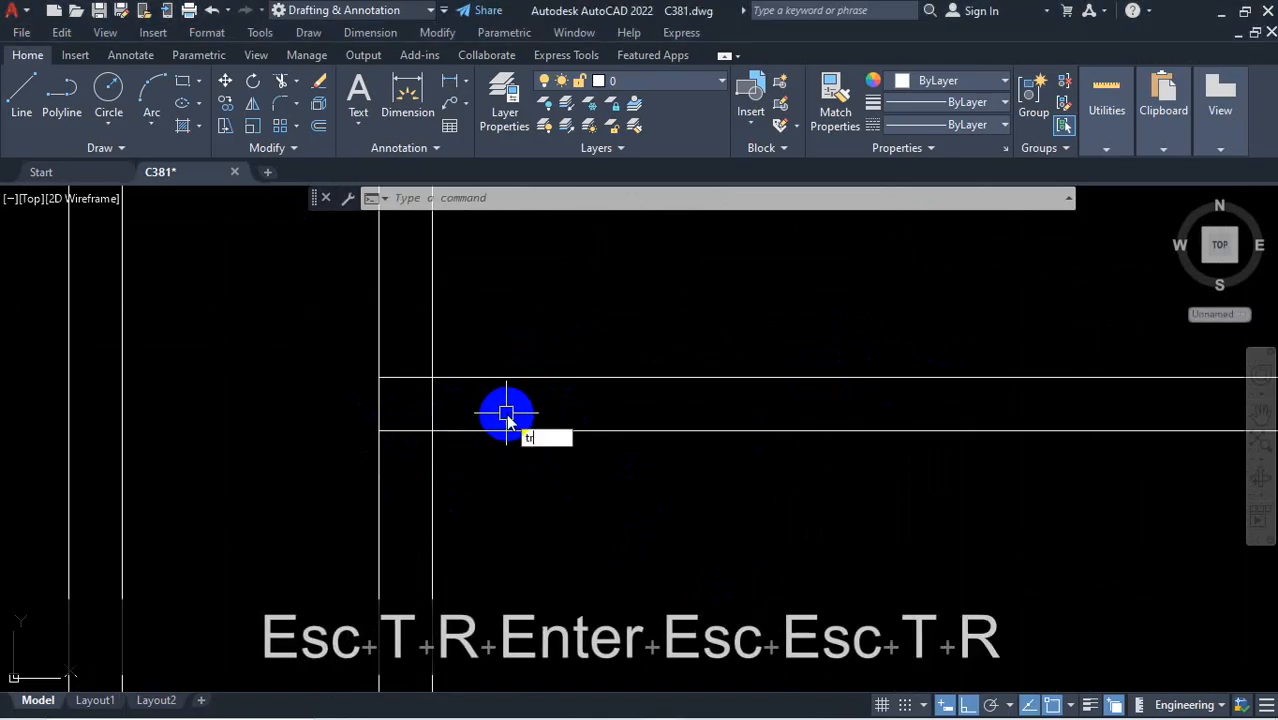
pyautogui.press('Return')
pyautogui.click(430, 404)
pyautogui.scroll(-5, 430, 404)
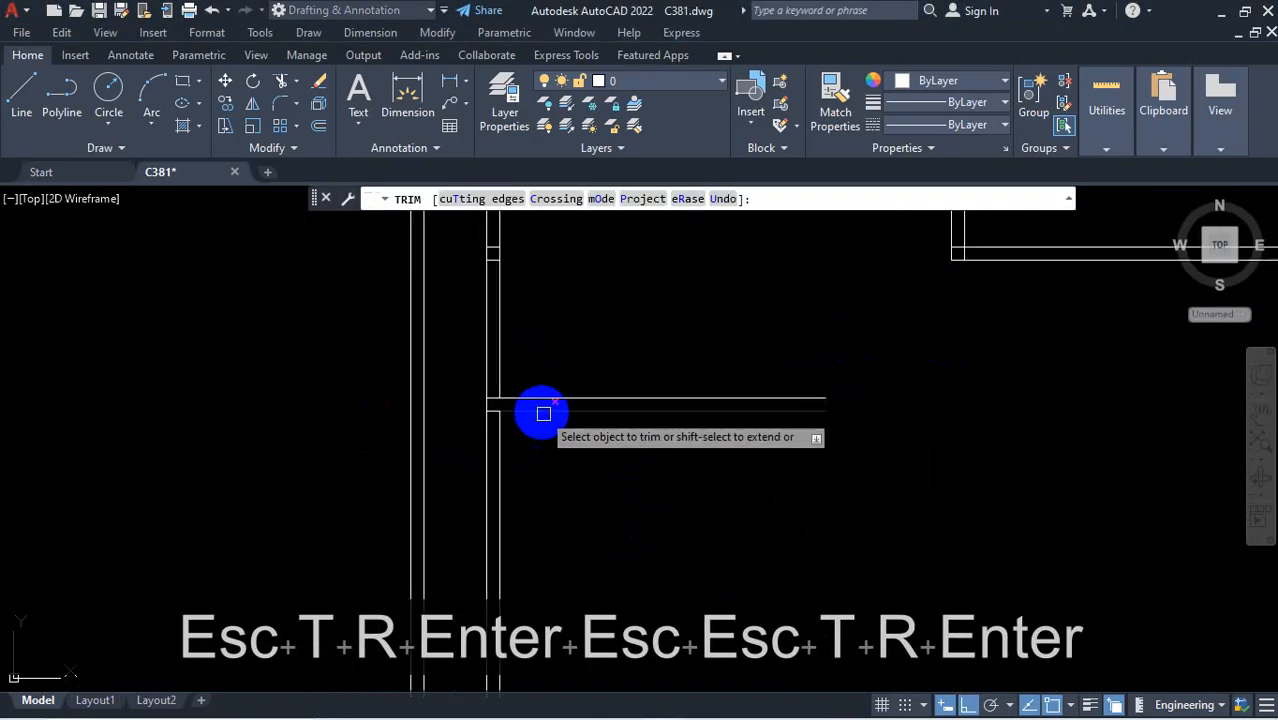
# Trim the two horizontal line ends crossing the left vertical wall at that junction, and end the Trim command
pyautogui.scroll(6, 480, 400)
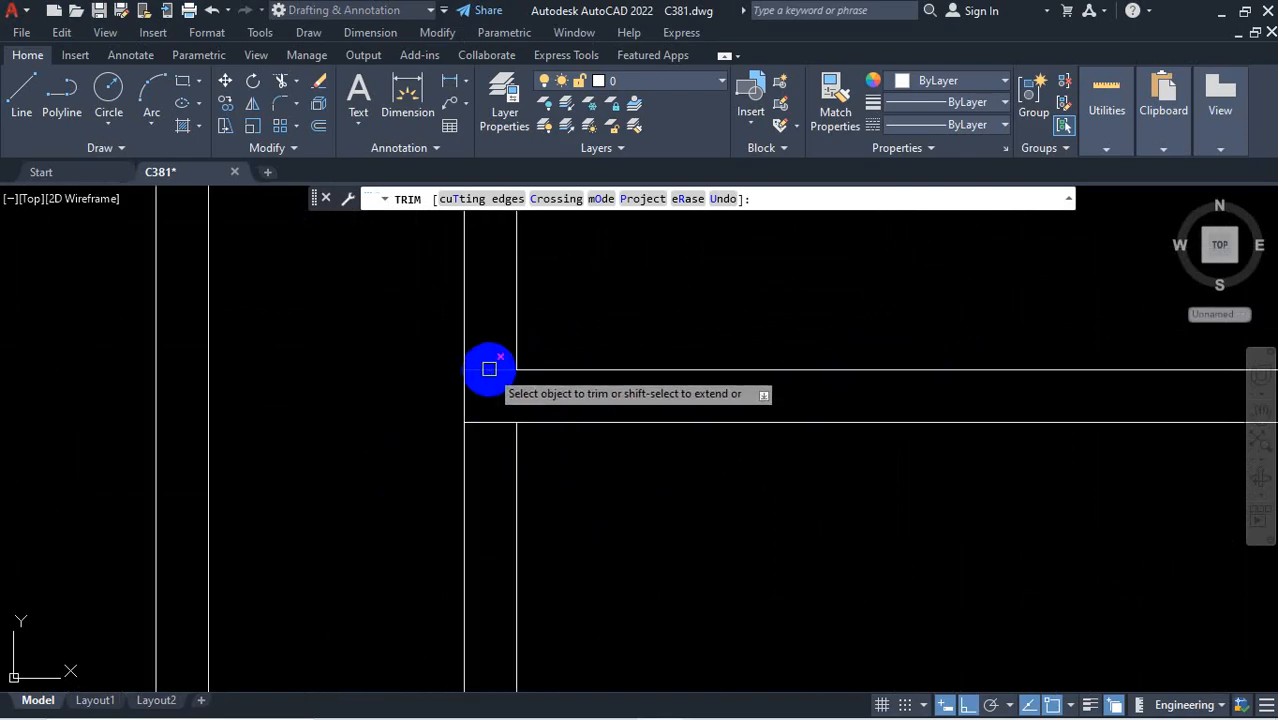
pyautogui.click(491, 370)
pyautogui.click(496, 422)
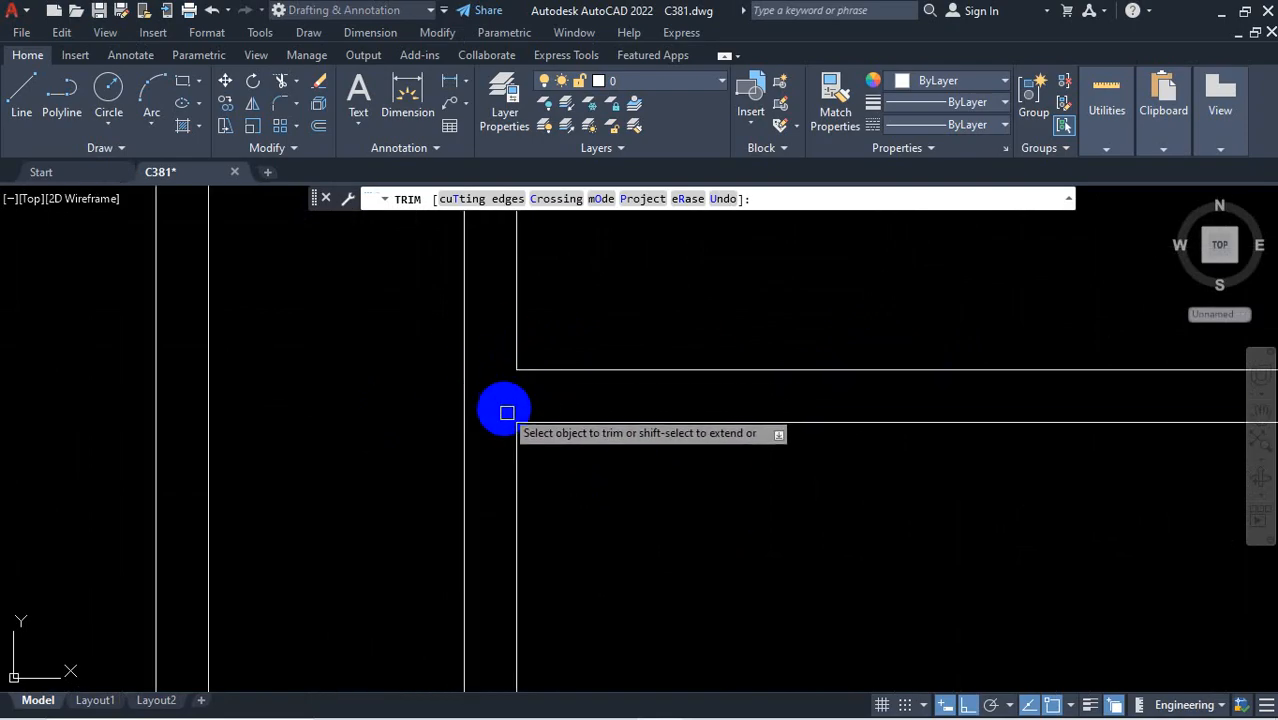
pyautogui.scroll(-5, 608, 506)
pyautogui.press('Escape')
# Delete the two leftover short lines inside the left vertical wall beside the duplex staircase
pyautogui.click(528, 296)
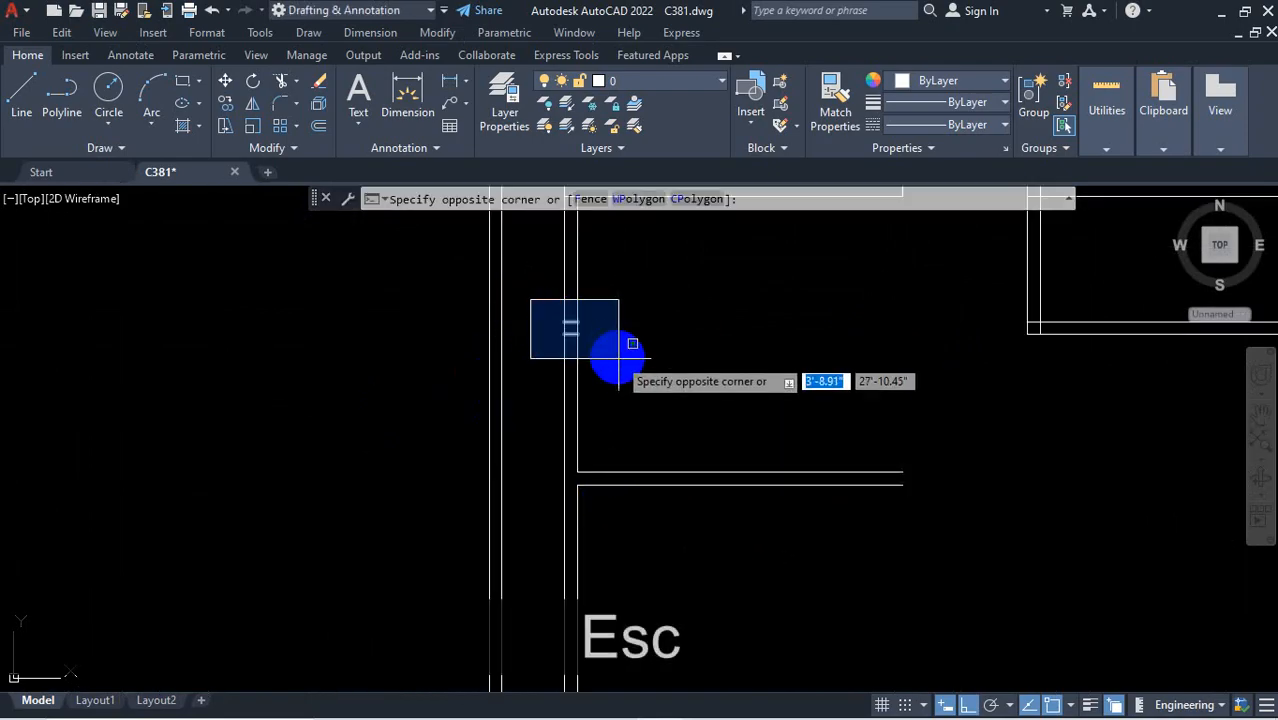
pyautogui.click(617, 369)
pyautogui.press('Delete')
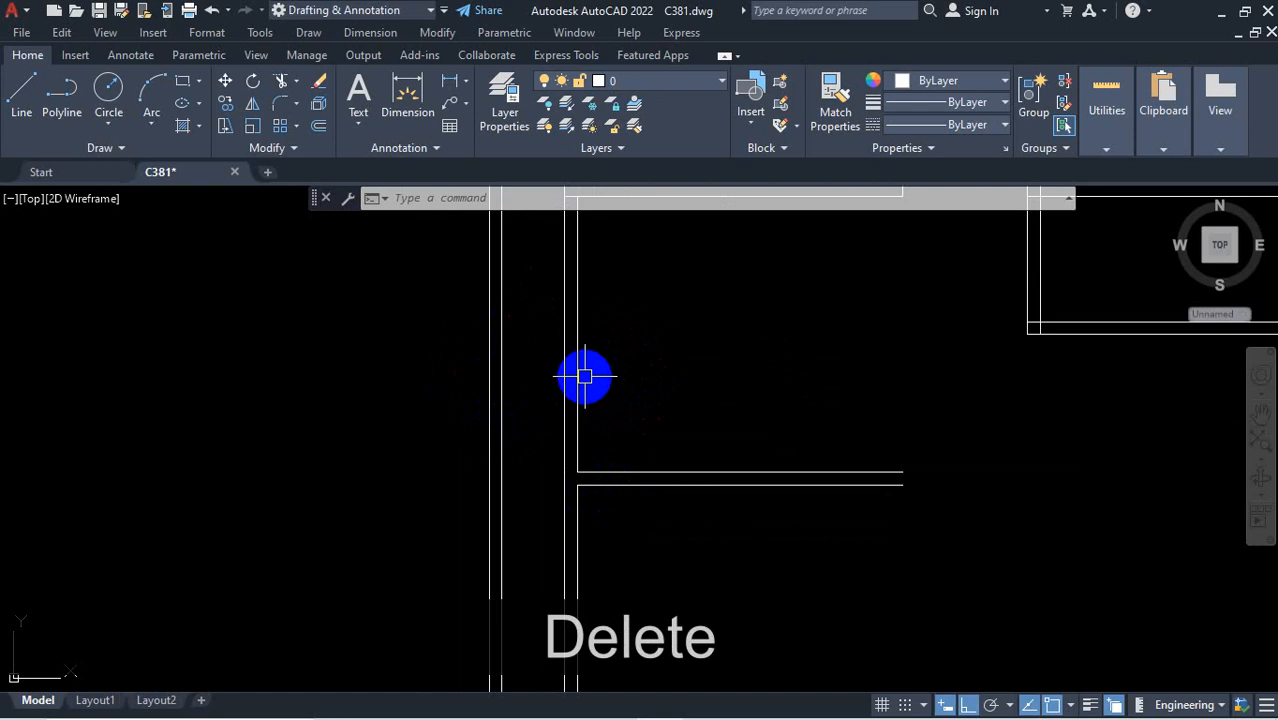
# Check in the first floor plan PDF how the left wall steps outward below the duplex staircase, and return to the AutoCAD drawing
pyautogui.scroll(-3, 586, 374)
pyautogui.scroll(4, 879, 371)
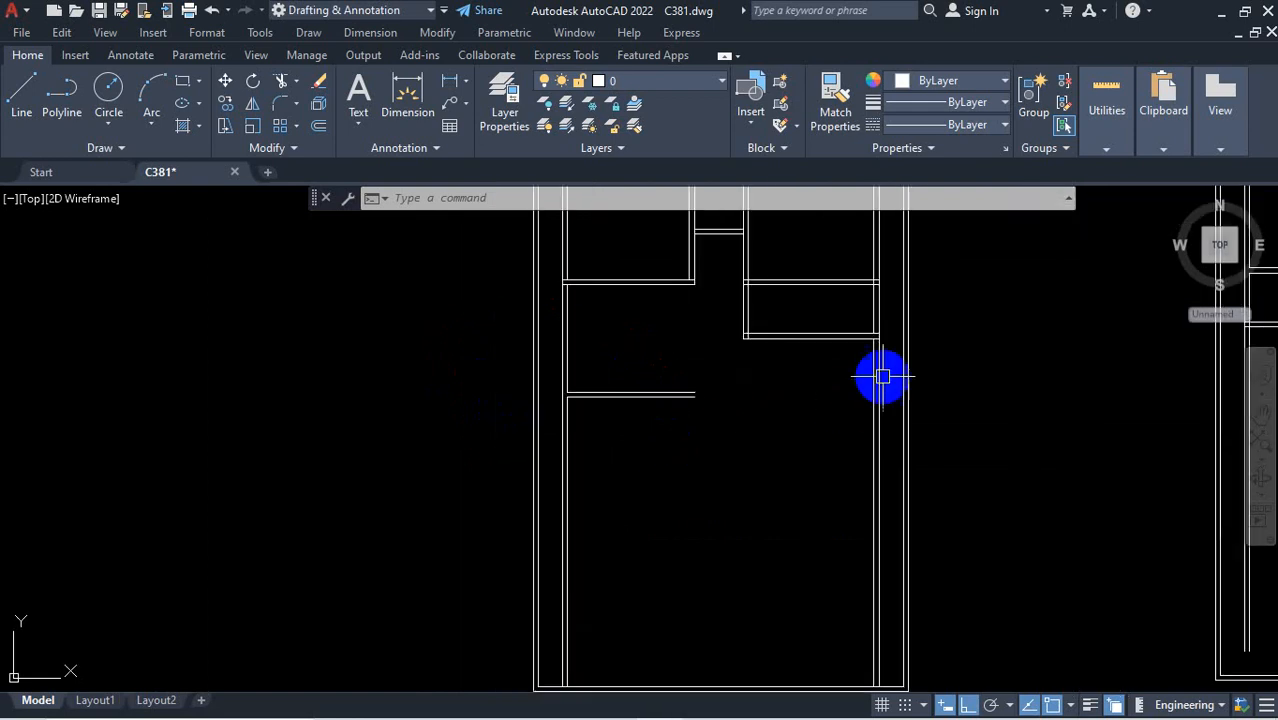
pyautogui.scroll(1, 887, 331)
pyautogui.scroll(-2, 836, 379)
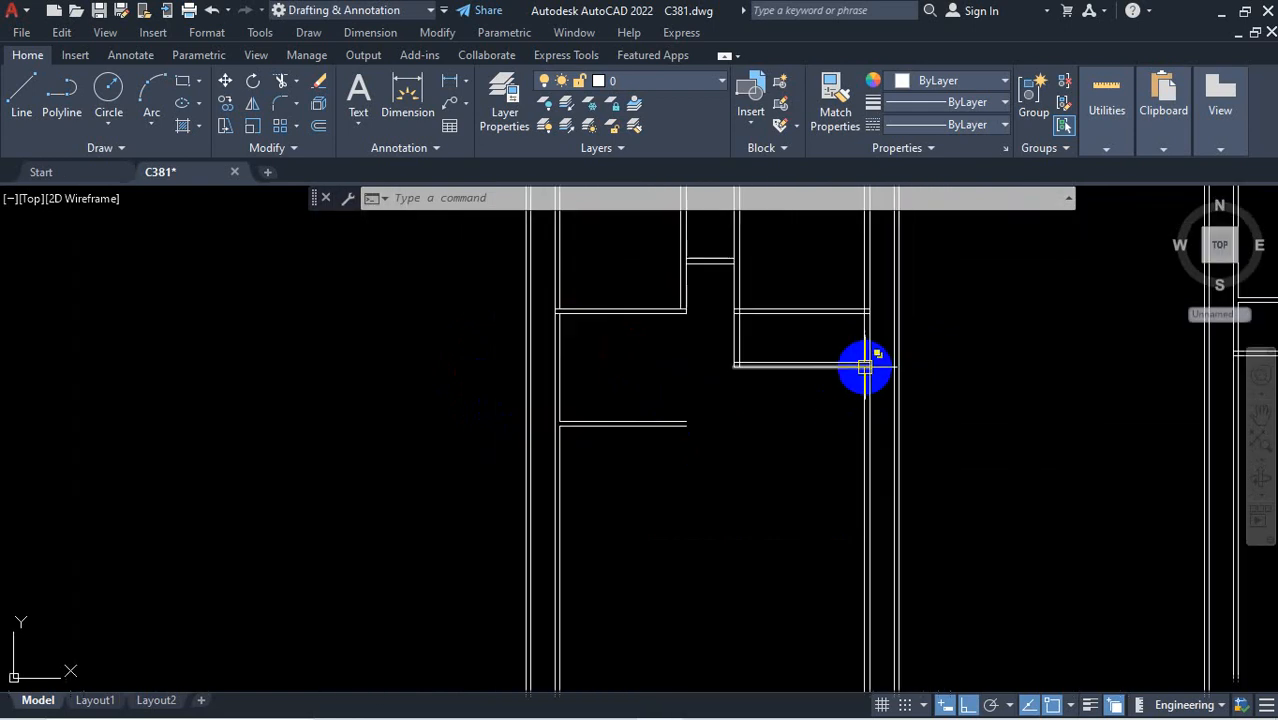
pyautogui.click(756, 705)
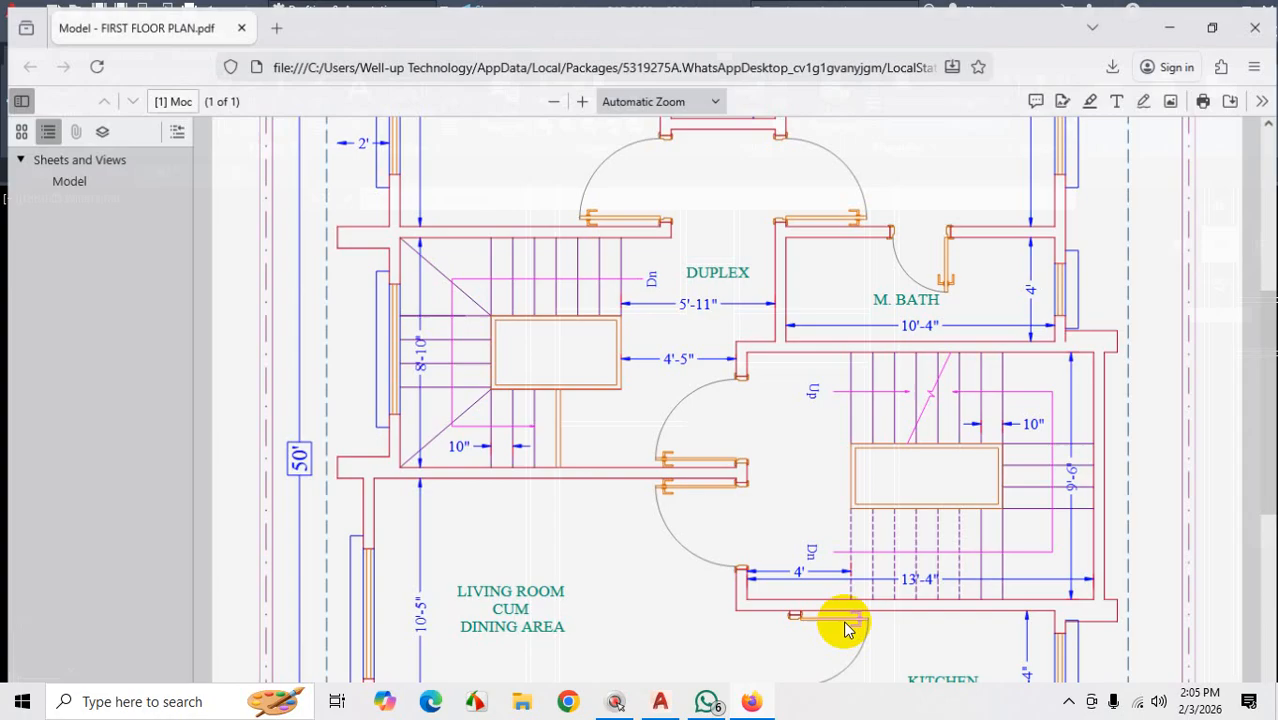
pyautogui.scroll(2, 1040, 345)
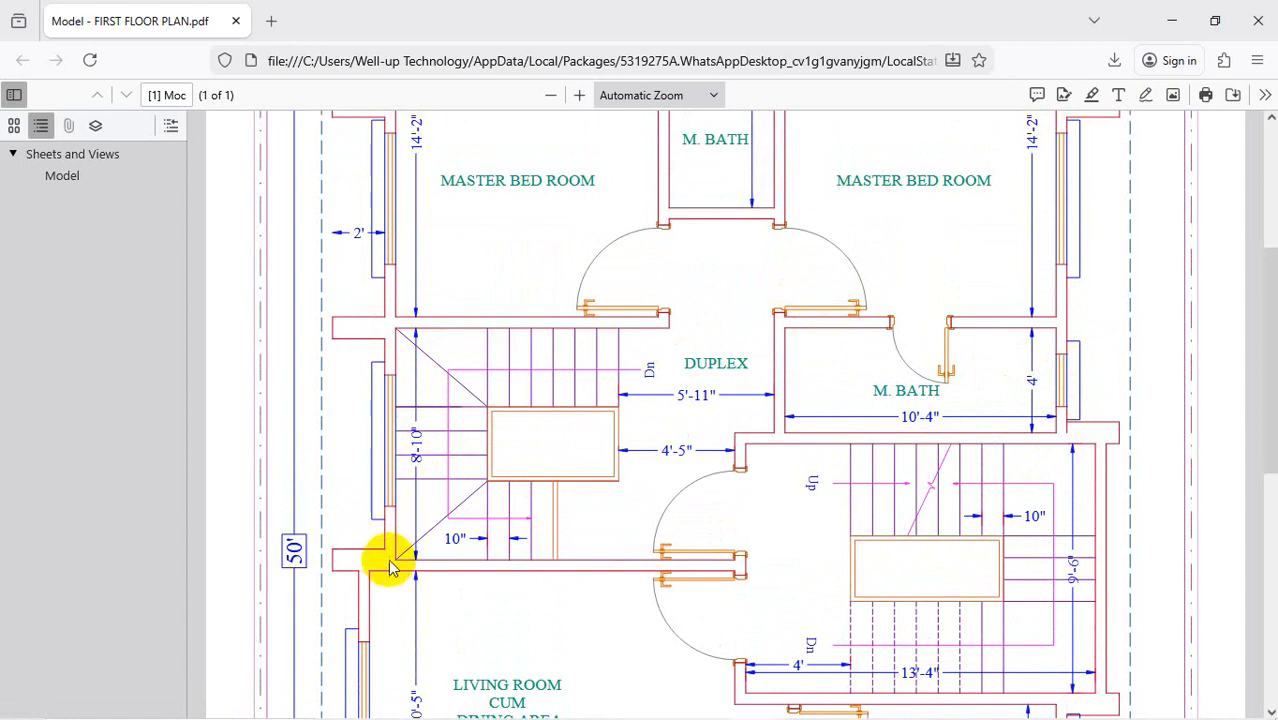
pyautogui.click(1171, 21)
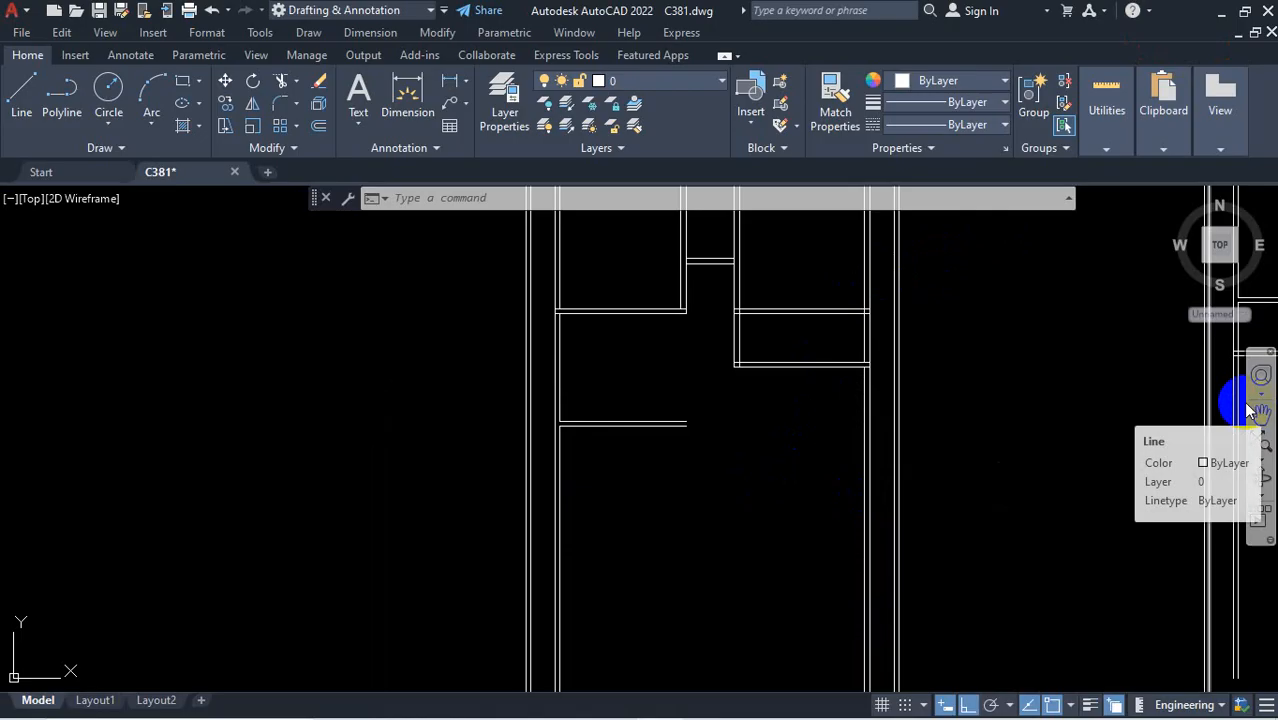
# Offset the inner line of the left wall beside the living room 12" outward to the left
pyautogui.scroll(-2, 1106, 358)
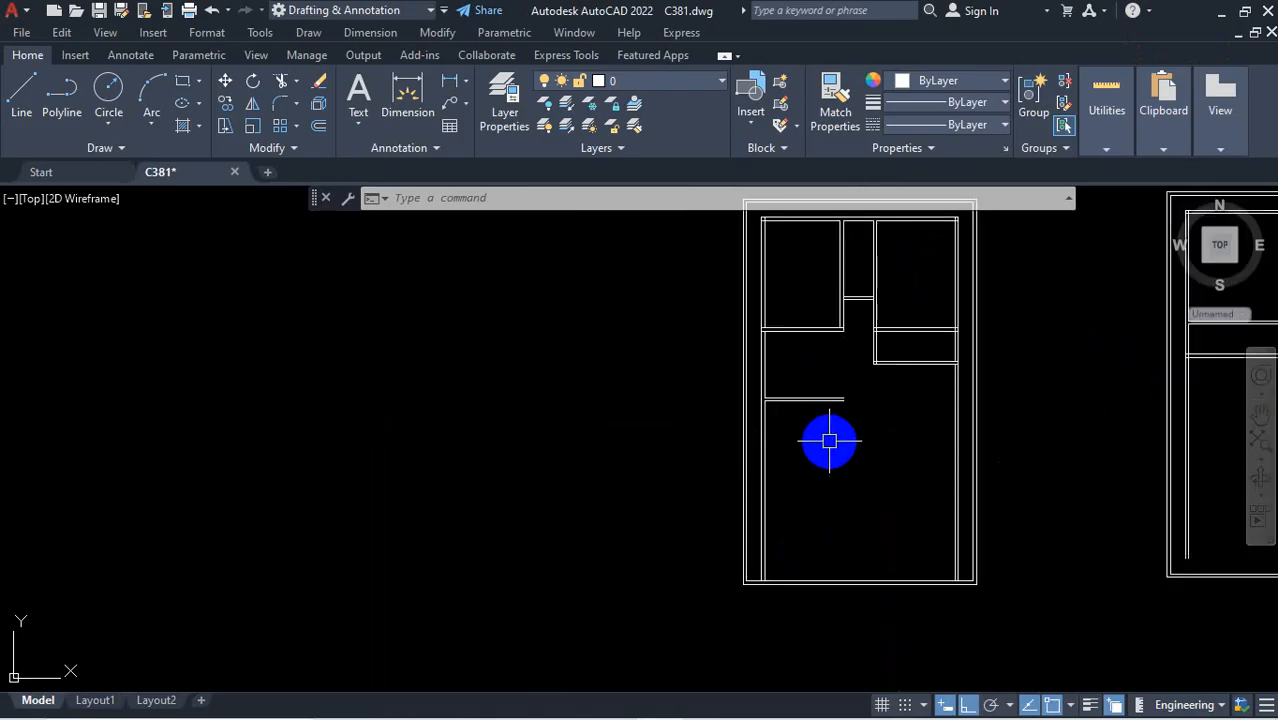
pyautogui.press('Return')
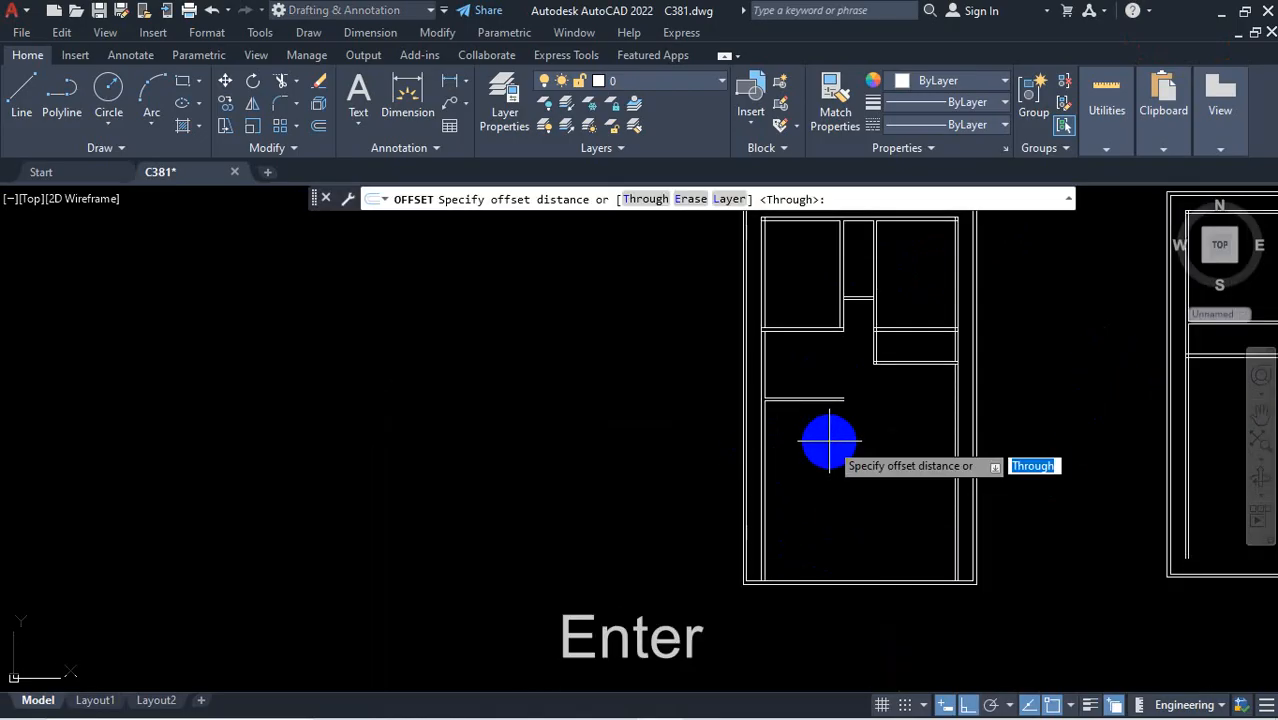
pyautogui.press('Return')
pyautogui.scroll(5, 790, 428)
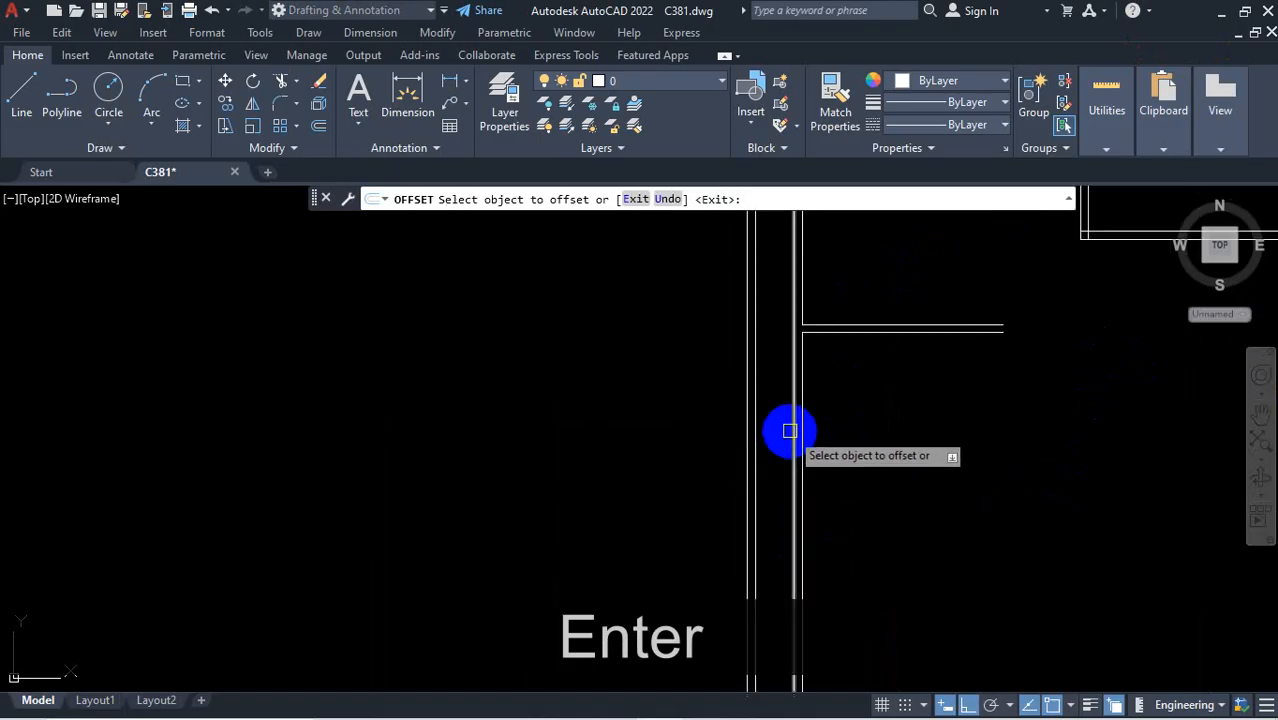
pyautogui.click(809, 373)
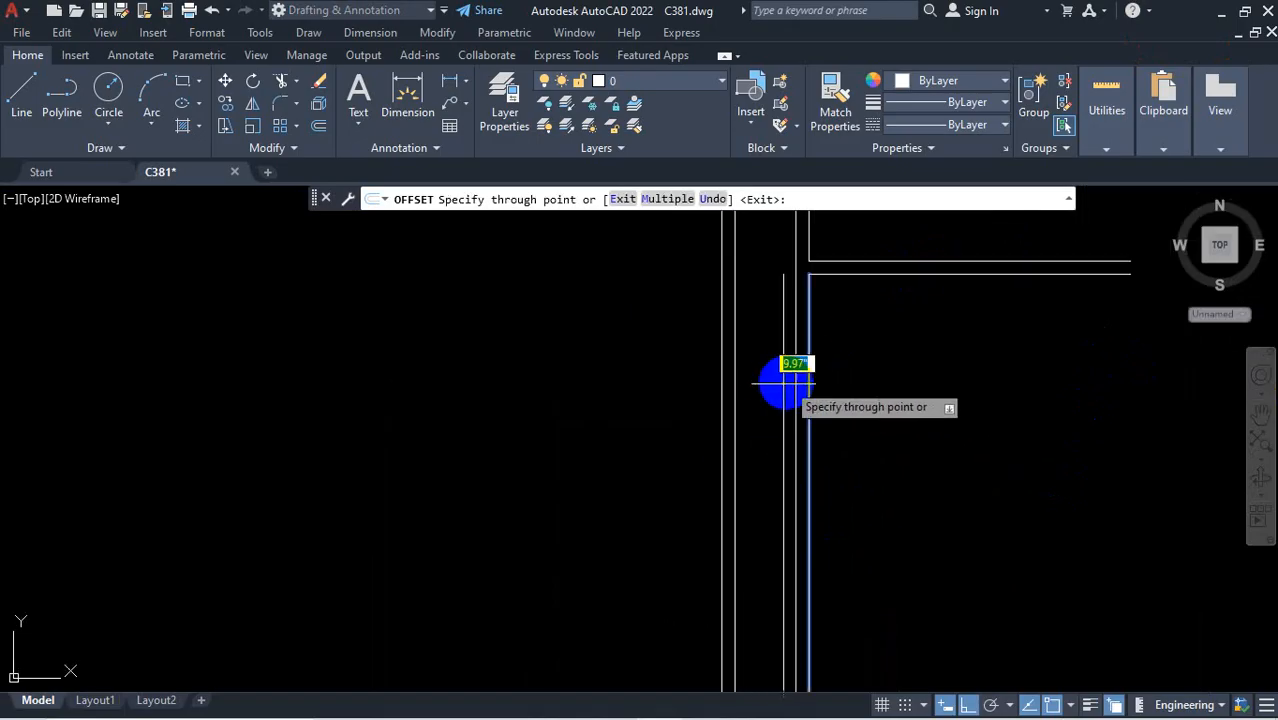
pyautogui.scroll(-3, 775, 382)
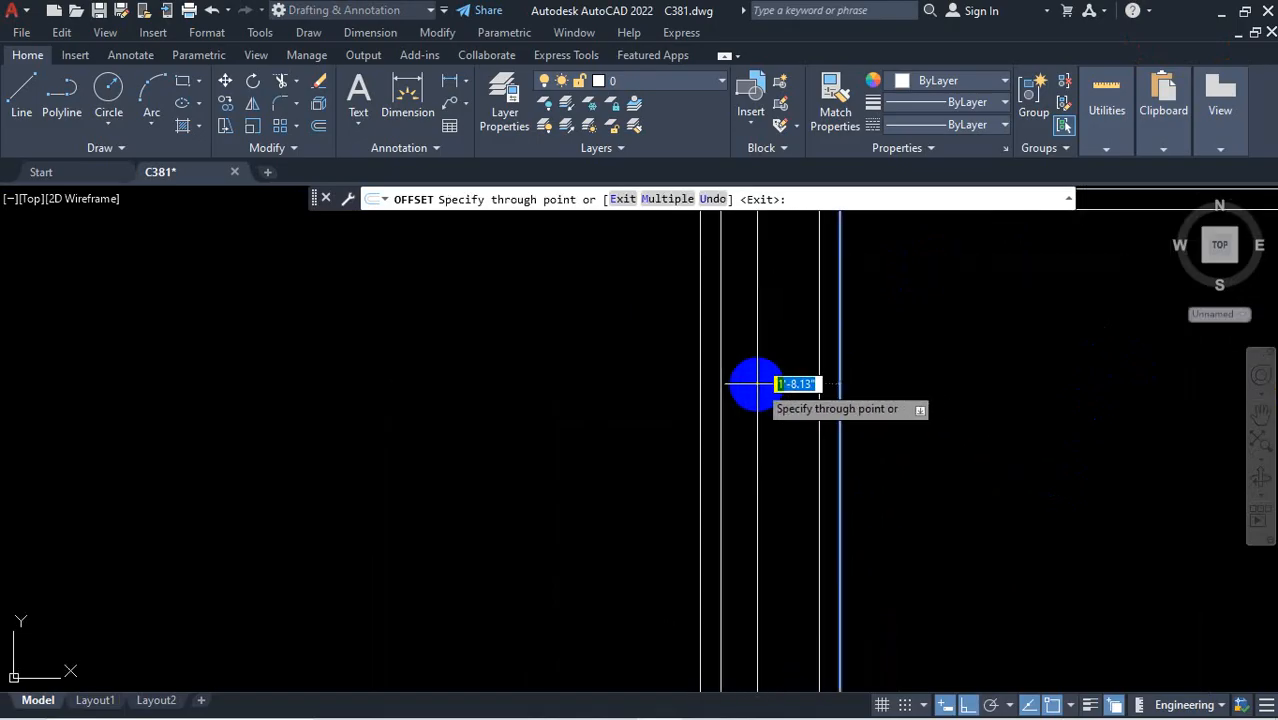
pyautogui.scroll(2, 769, 380)
pyautogui.write('12')
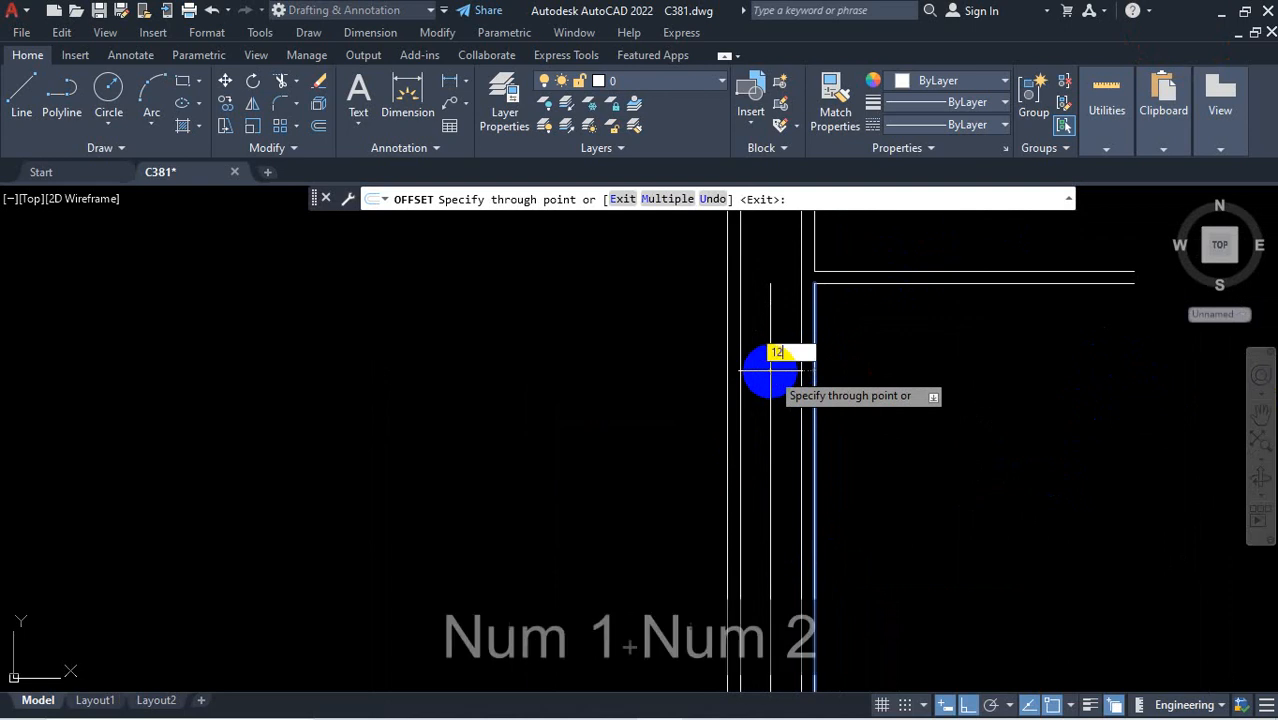
pyautogui.press('Return')
# Offset the new line beside the living room 5" further left to form the double wall
pyautogui.click(784, 375)
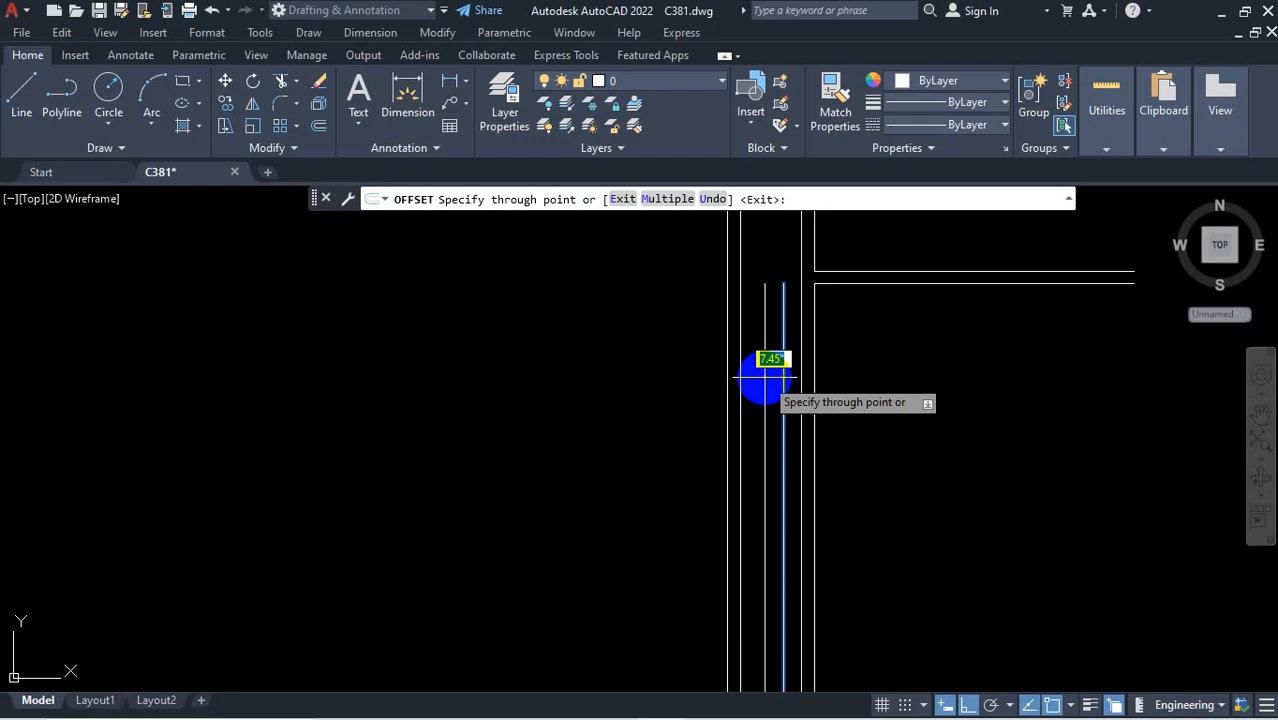
pyautogui.write('5')
pyautogui.press('Return')
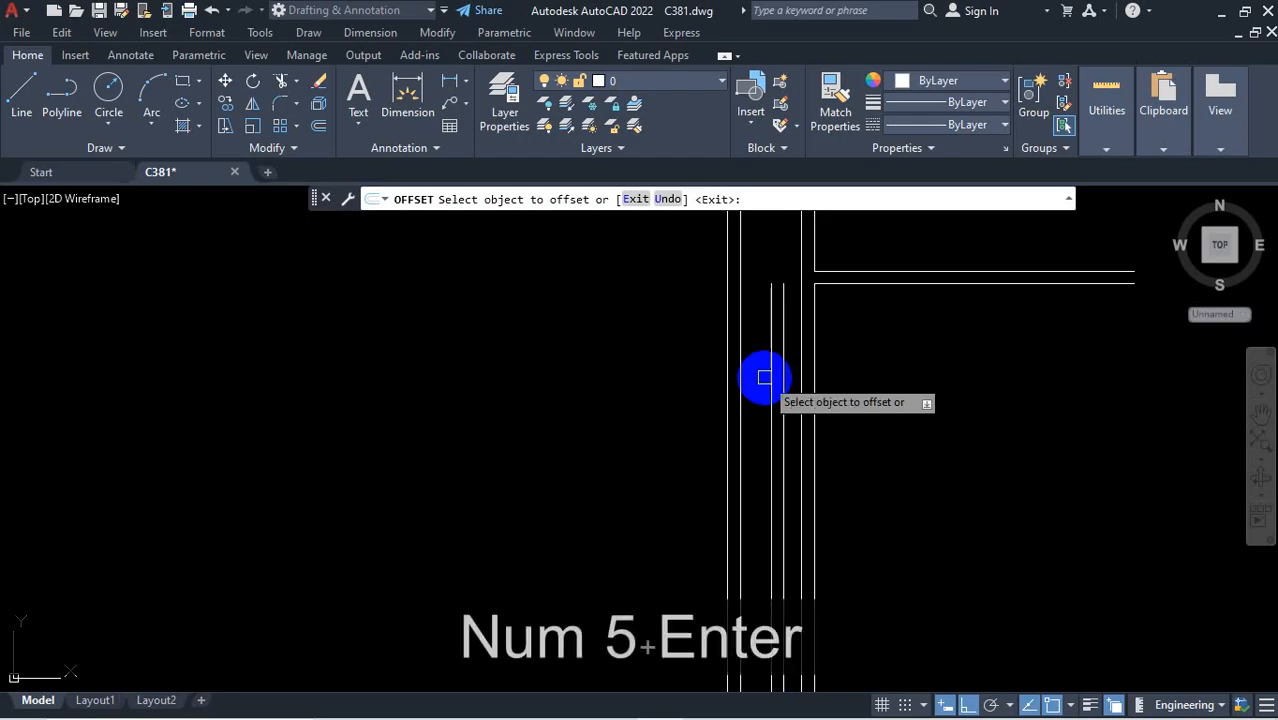
pyautogui.scroll(-3, 765, 377)
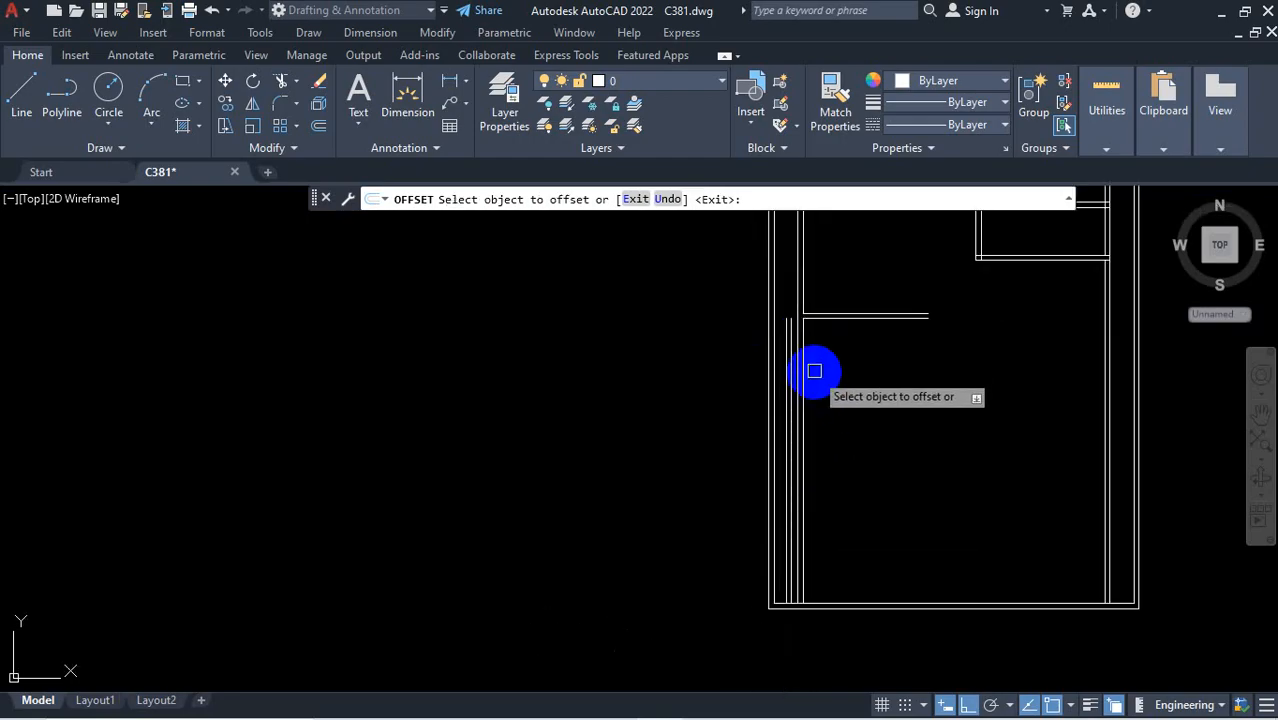
pyautogui.scroll(-5, 738, 333)
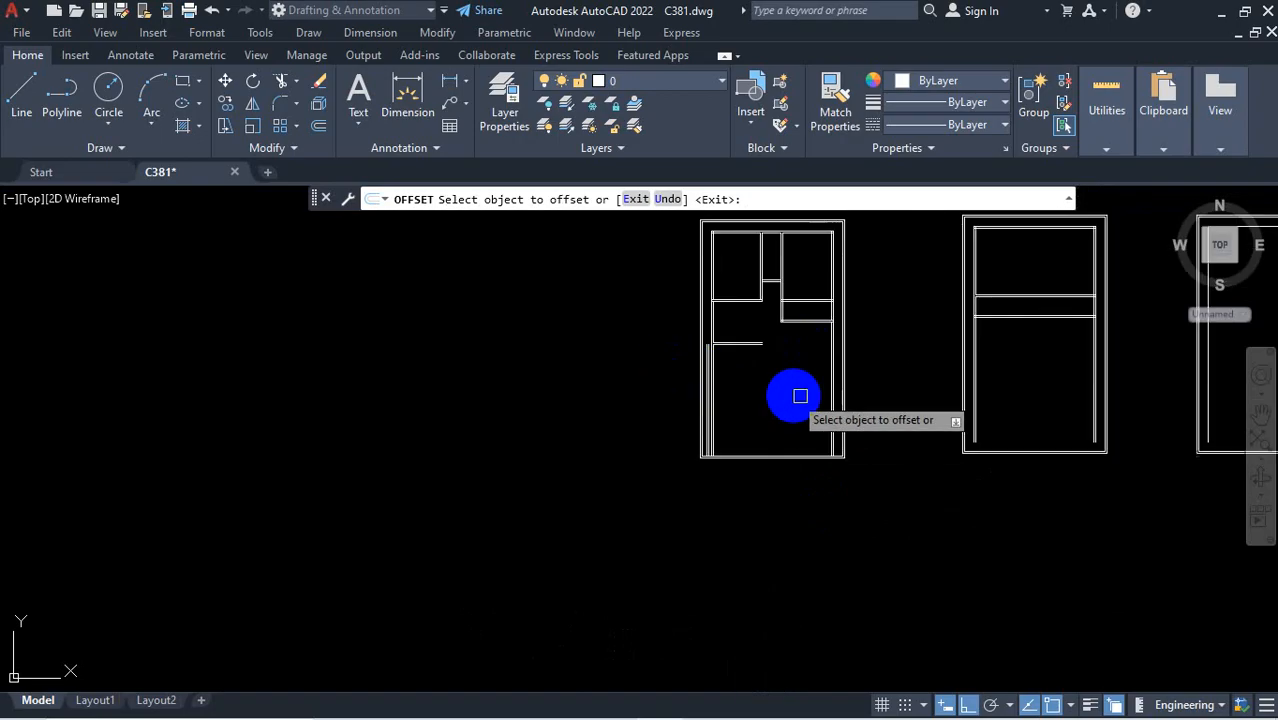
# Offset the inner line of the right wall below the lower M. Bath 18" outward to the right
pyautogui.scroll(8, 856, 317)
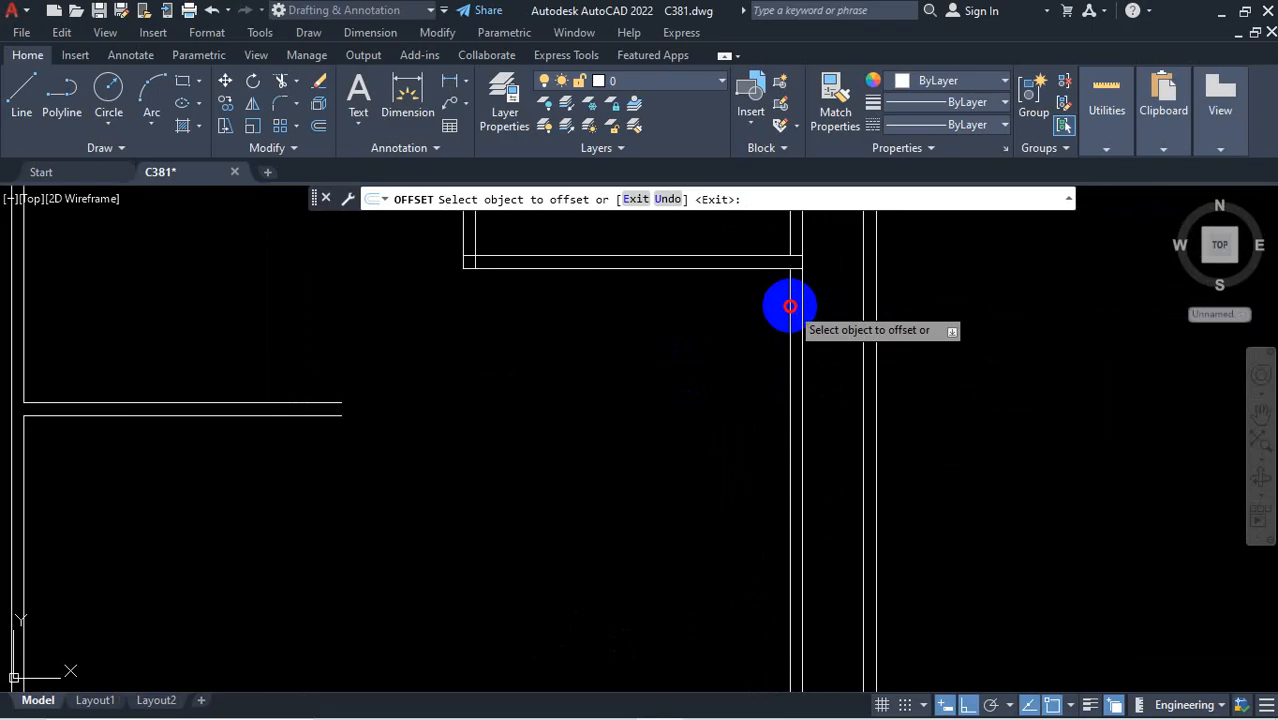
pyautogui.click(790, 306)
pyautogui.scroll(2, 826, 305)
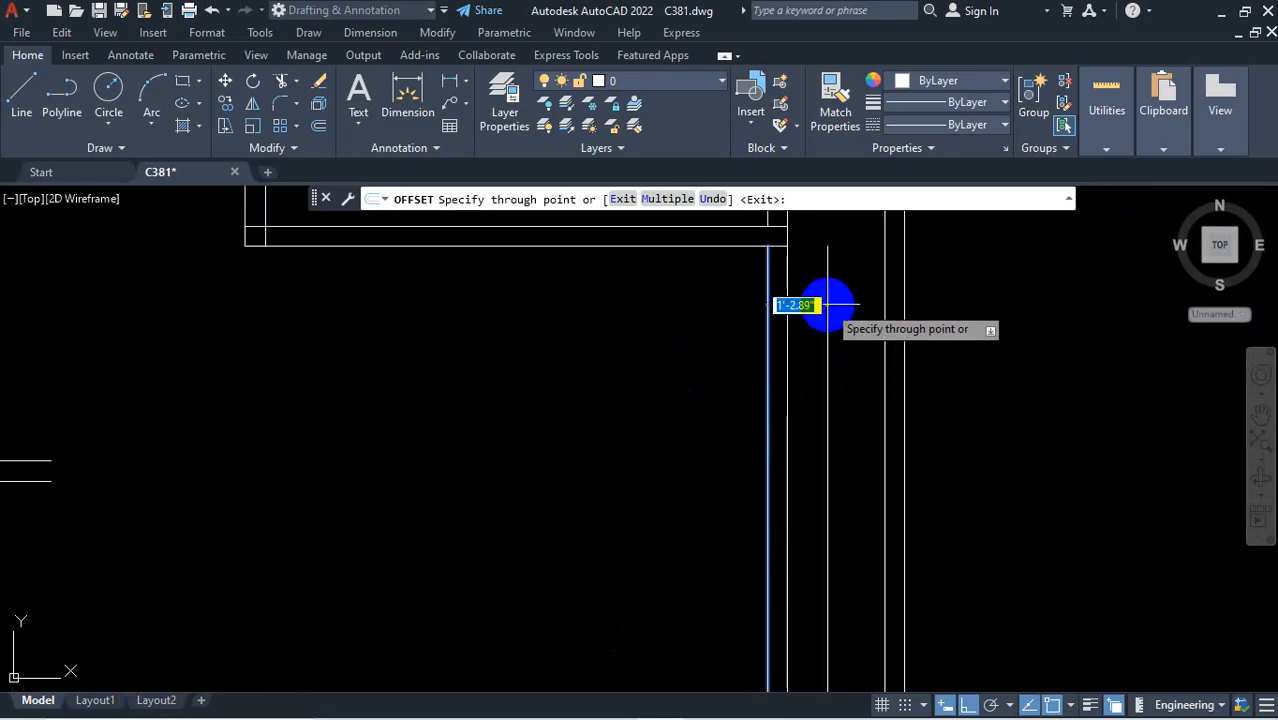
pyautogui.write('18')
pyautogui.press('Return')
# Offset the new line below the M. Bath 5" further right to form the double wall, and end the Offset command
pyautogui.click(838, 321)
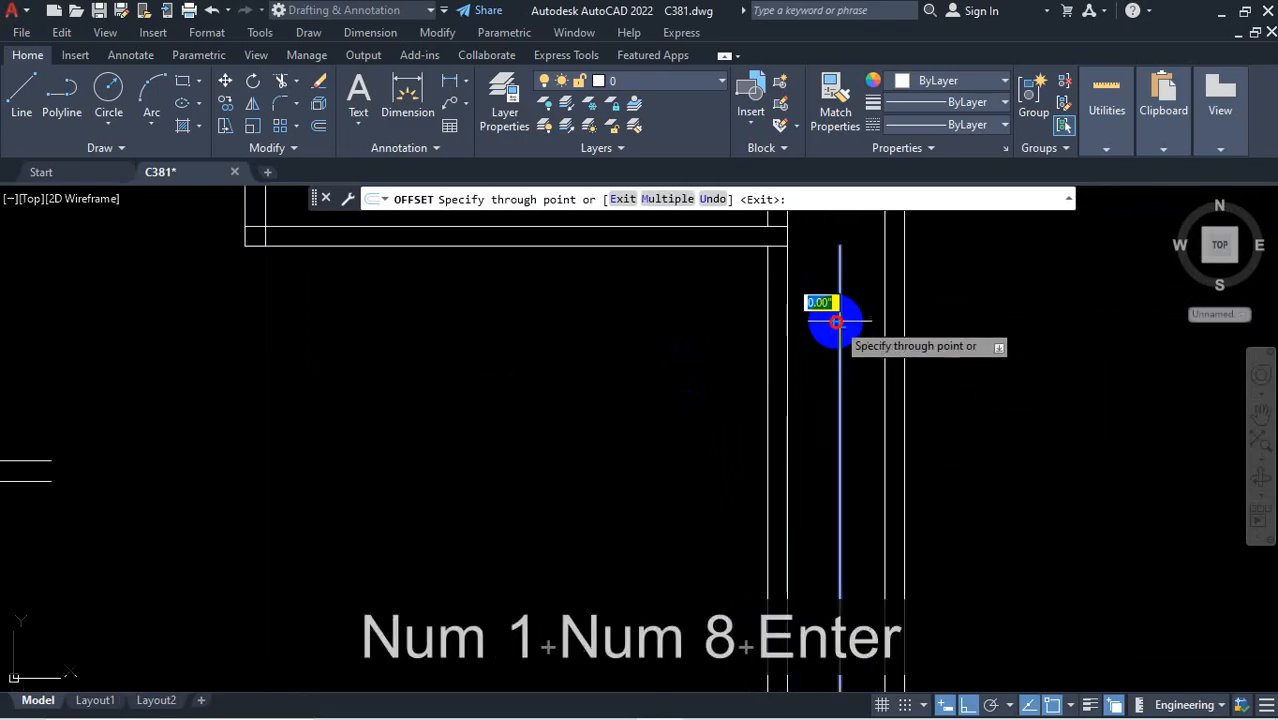
pyautogui.write('5')
pyautogui.press('Return')
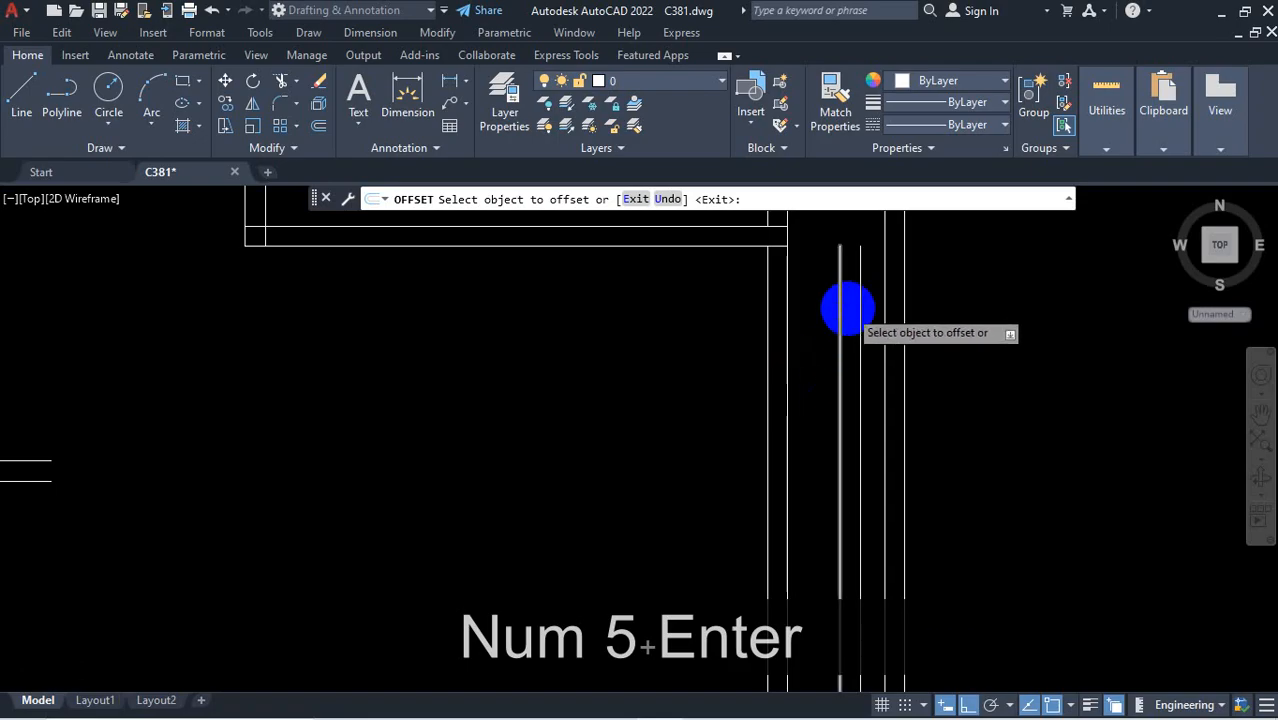
pyautogui.scroll(-3, 890, 320)
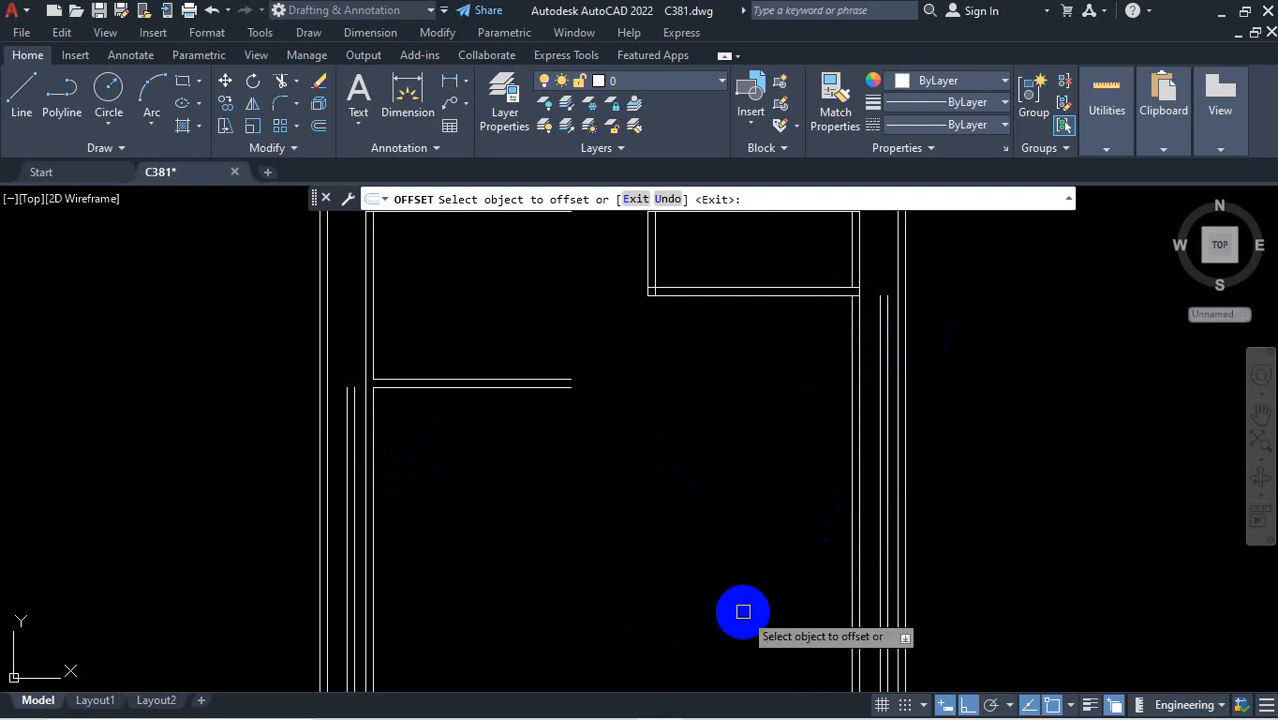
pyautogui.press('Escape')
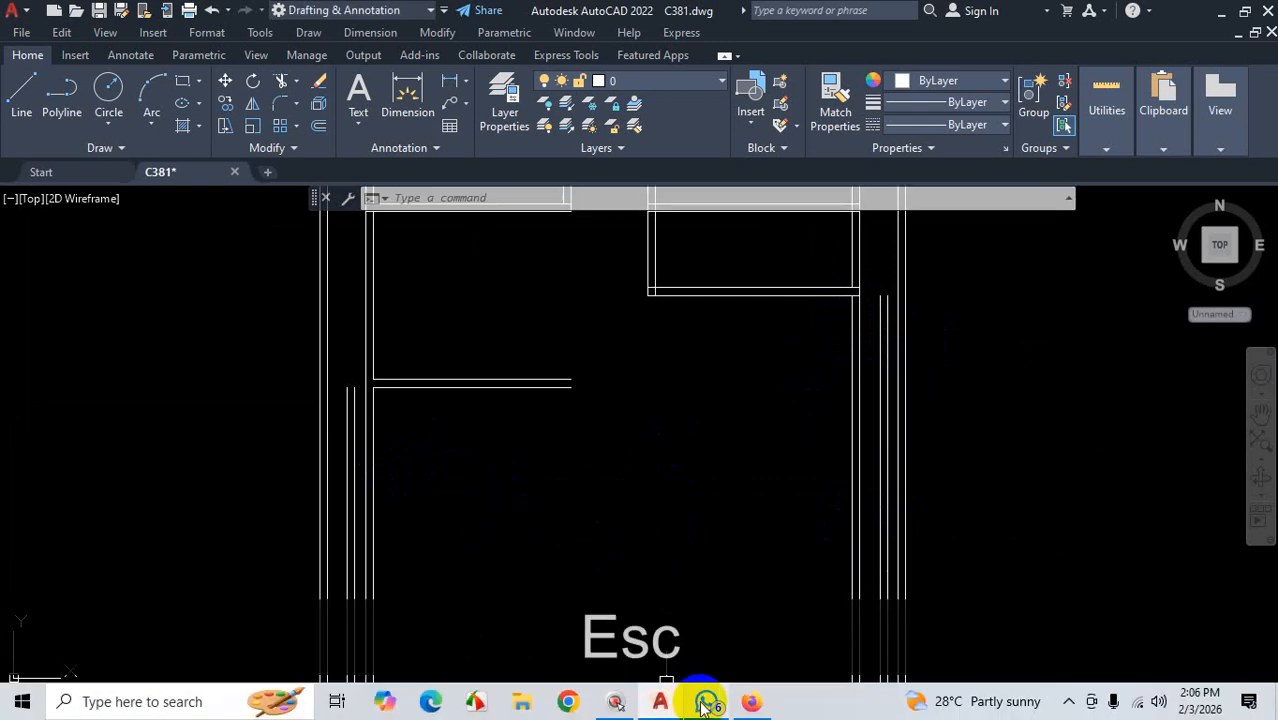
# Switch to the first floor plan PDF and examine how far the staircase's outer wall steps out from the M. Bath wall
pyautogui.click(752, 705)
pyautogui.scroll(-3, 850, 291)
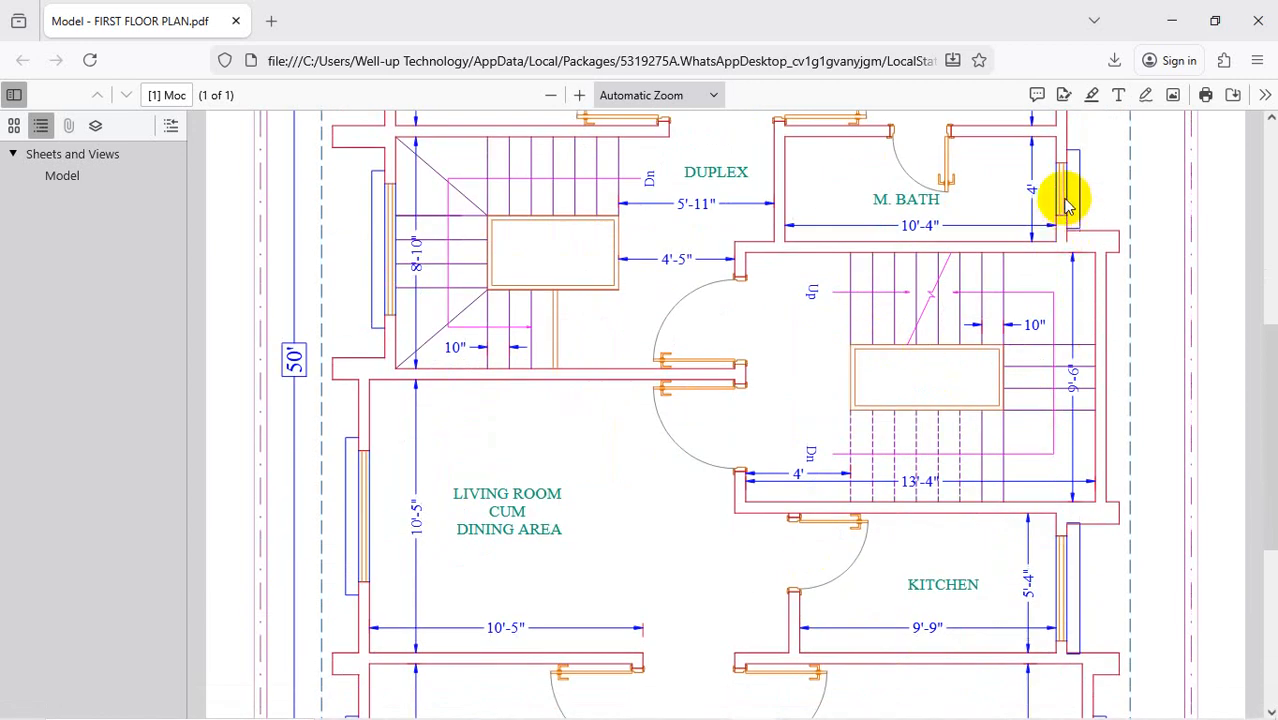
pyautogui.hotkey('ctrl', '1')
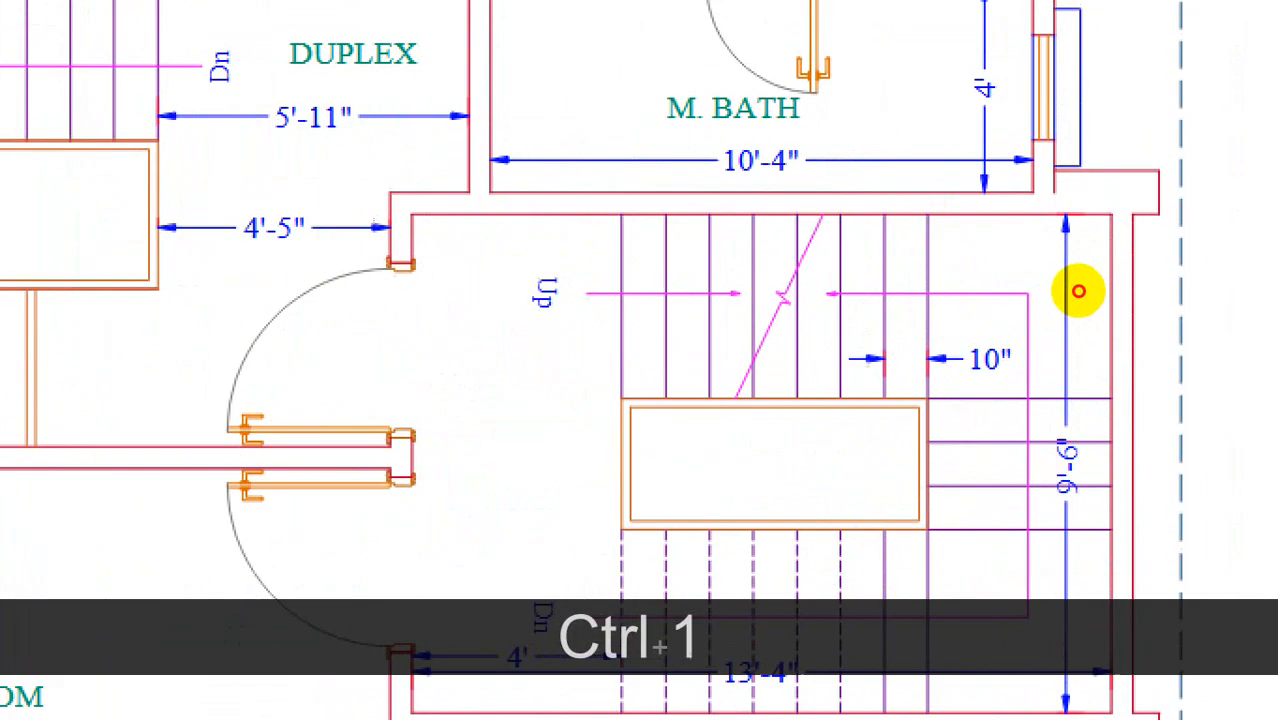
pyautogui.moveTo(1050, 150)
pyautogui.mouseDown()
pyautogui.moveTo(1073, 251)
pyautogui.moveTo(1070, 380)
pyautogui.moveTo(1061, 205)
pyautogui.moveTo(1065, 320)
pyautogui.mouseUp()
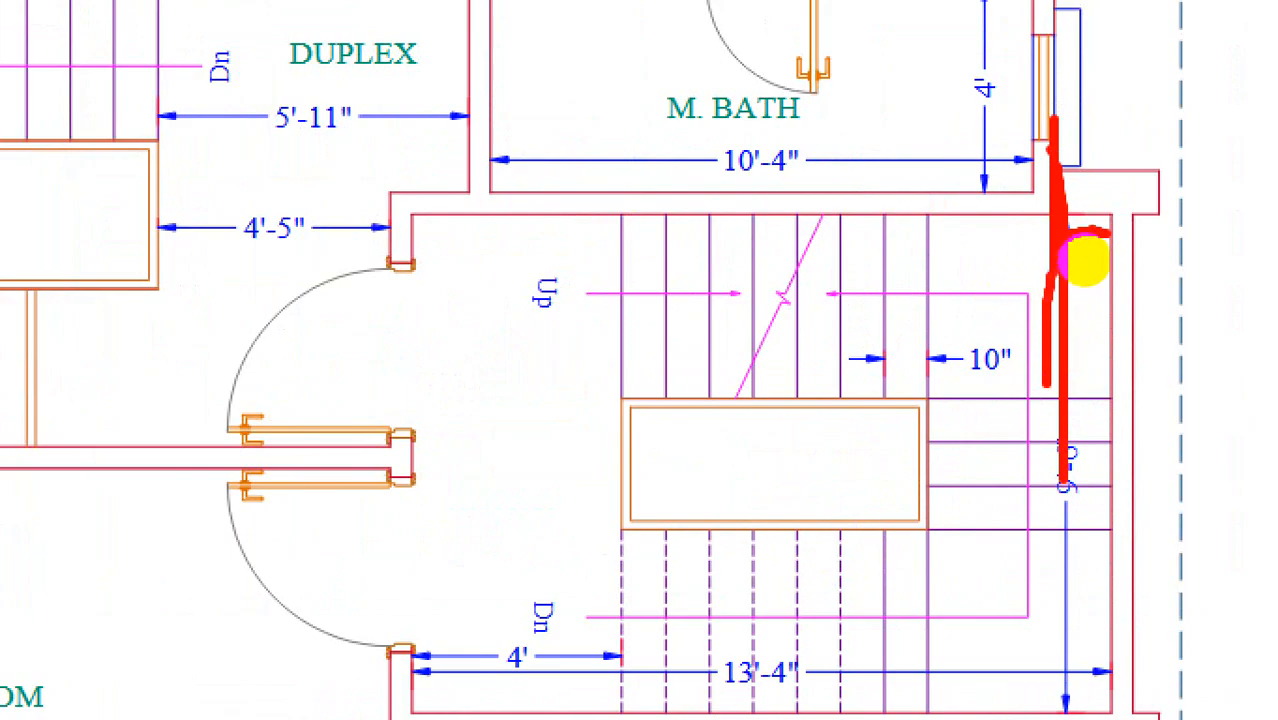
pyautogui.moveTo(1072, 212); pyautogui.dragTo(1072, 222)
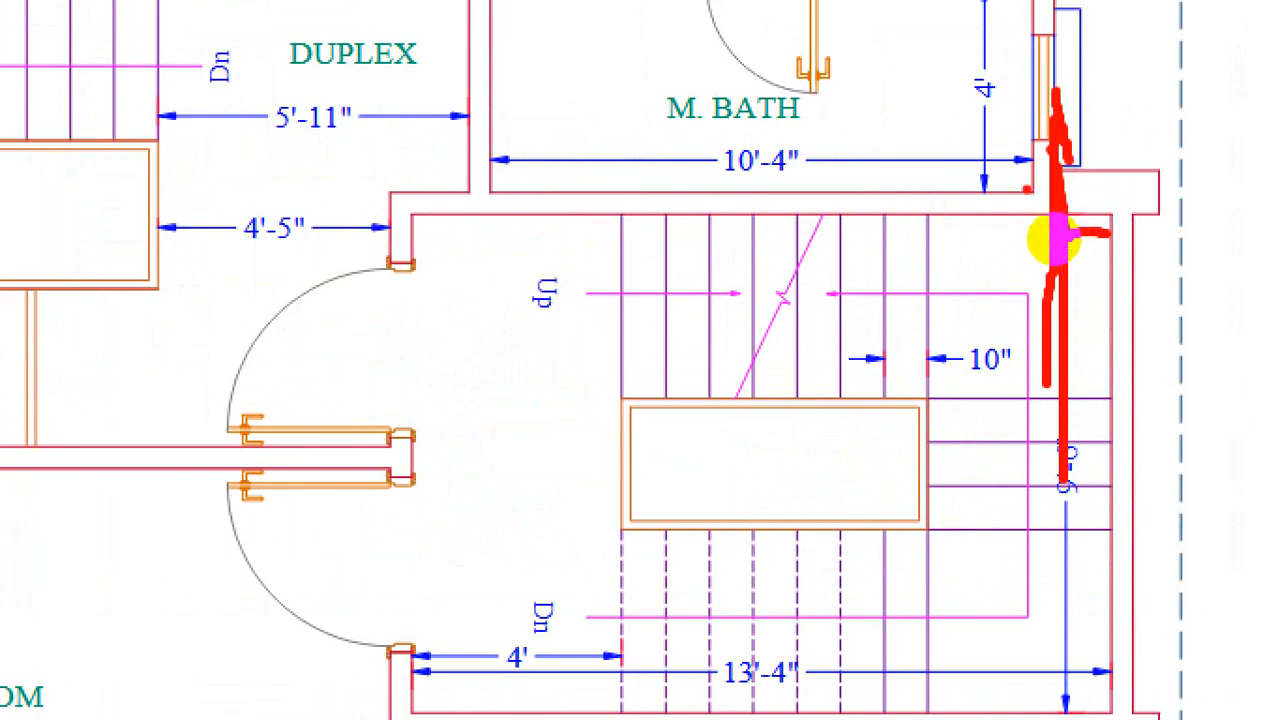
pyautogui.press('Escape')
pyautogui.hotkey('ctrl', '1')
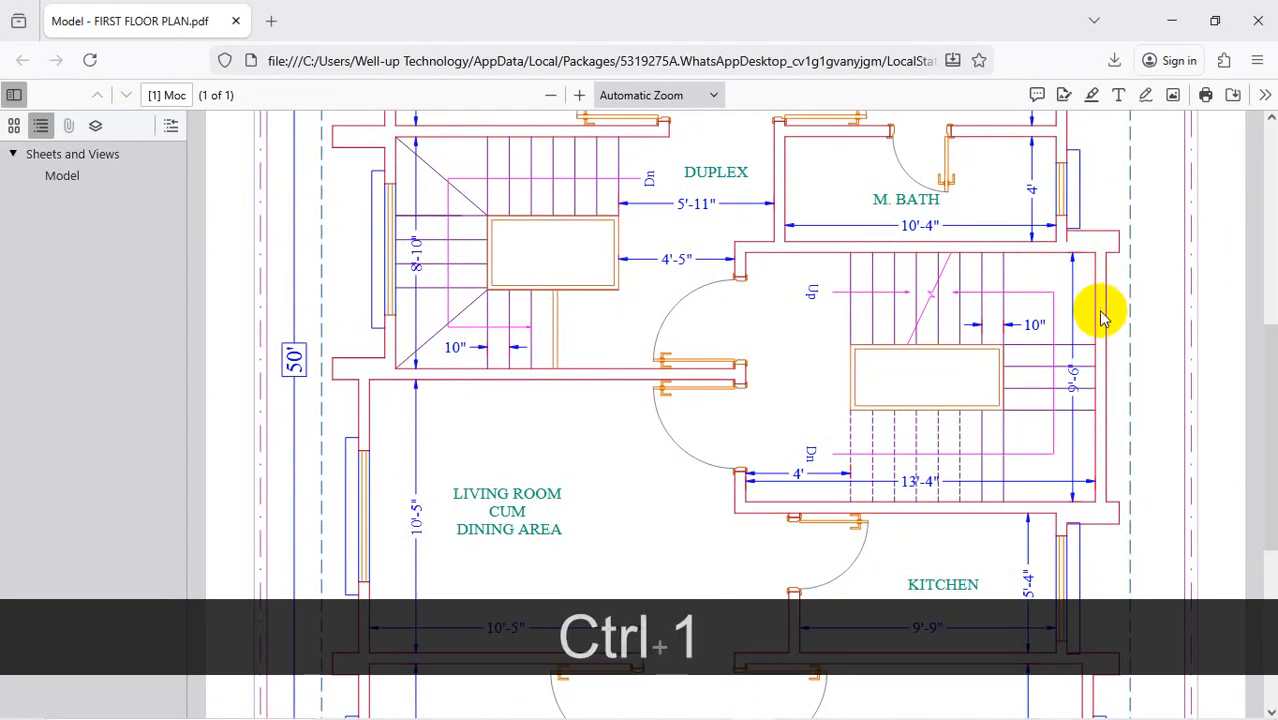
pyautogui.keyDown('shift'); pyautogui.moveTo(1012, 122); pyautogui.dragTo(1013, 368); pyautogui.keyUp('shift')
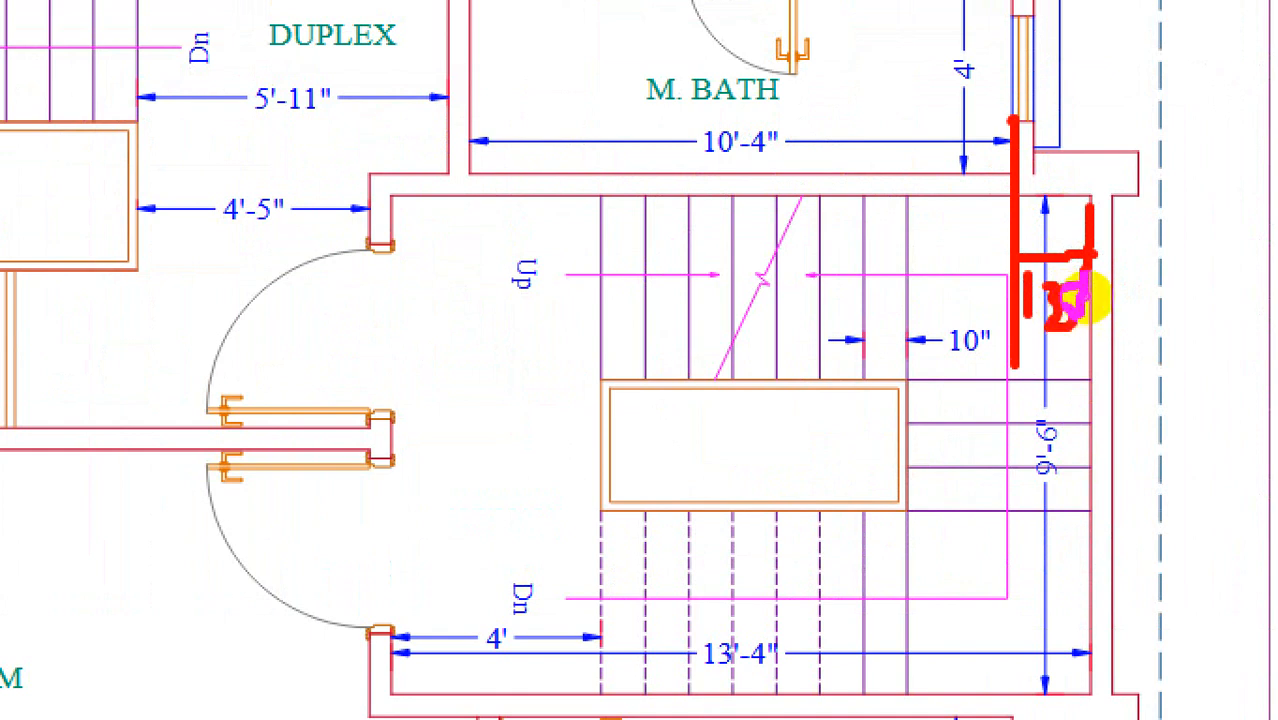
pyautogui.moveTo(1091, 303); pyautogui.dragTo(1087, 310)
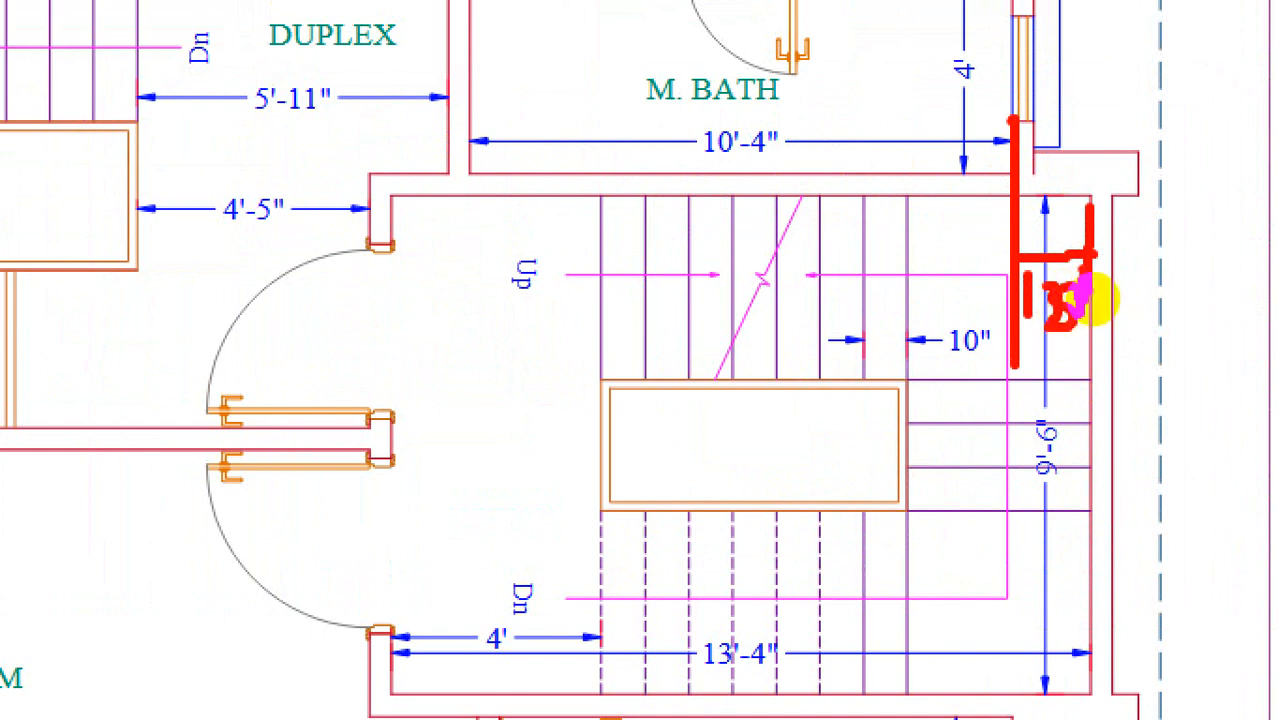
pyautogui.press('Escape')
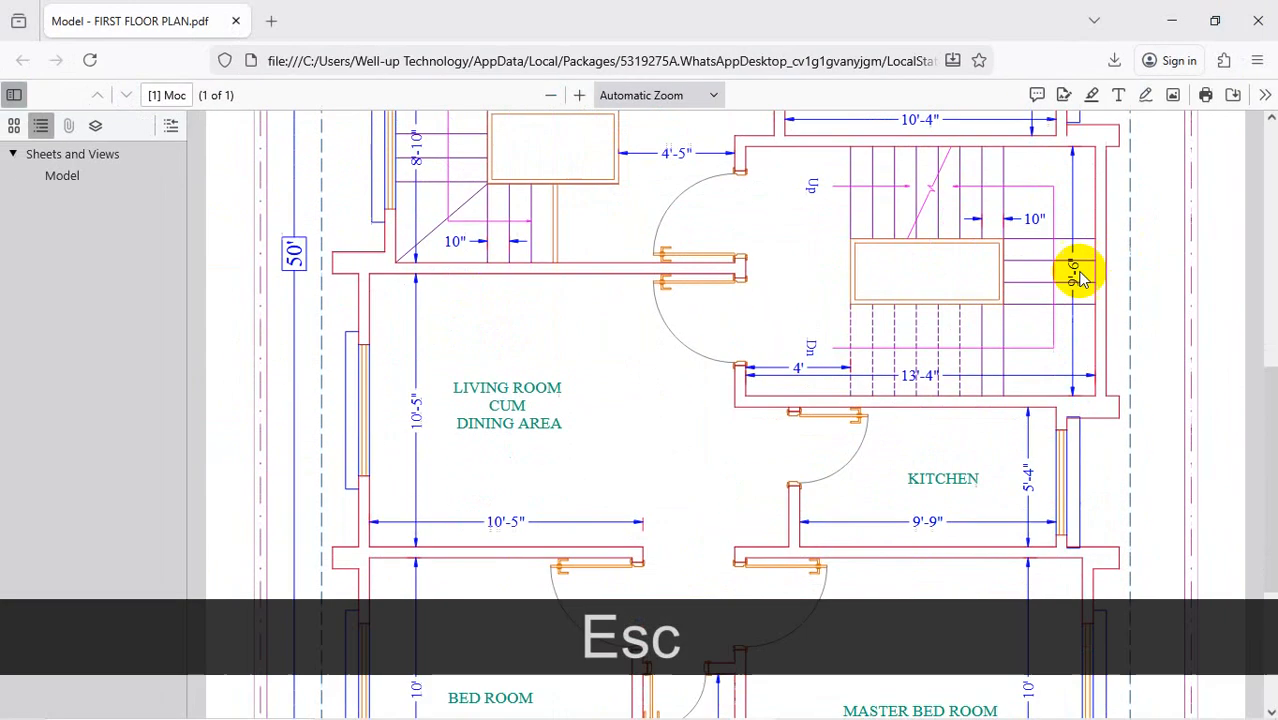
# Examine how the living room's outer wall steps out from the duplex stair wall in the PDF, and return to AutoCAD
pyautogui.scroll(3, 380, 300)
pyautogui.scroll(-2, 400, 366)
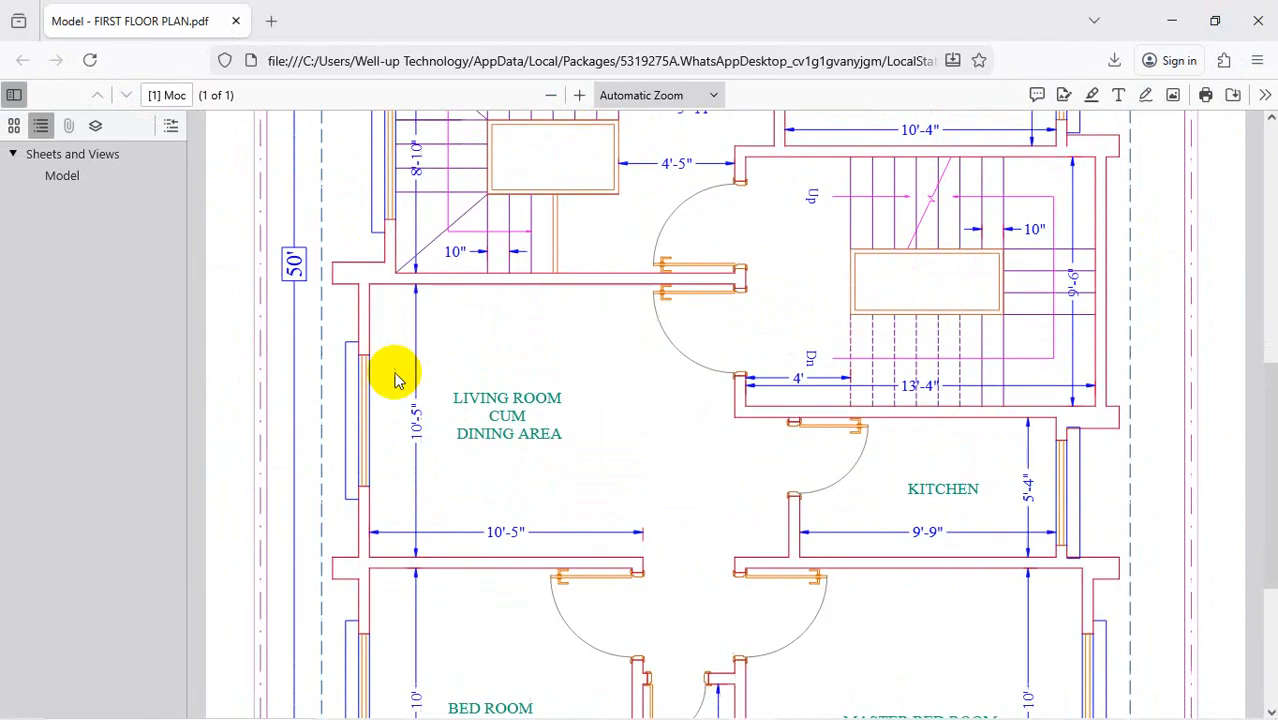
pyautogui.hotkey('ctrl', '1')
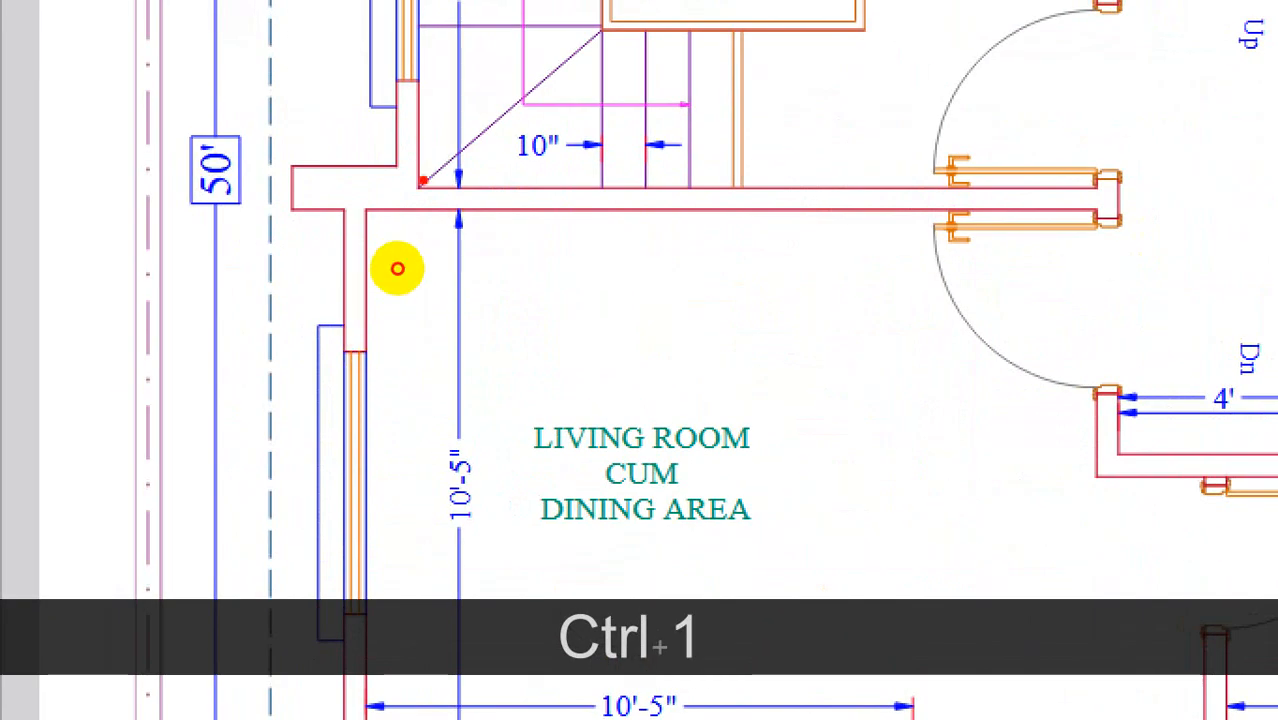
pyautogui.keyDown('shift'); pyautogui.moveTo(423, 181); pyautogui.dragTo(423, 518); pyautogui.keyUp('shift')
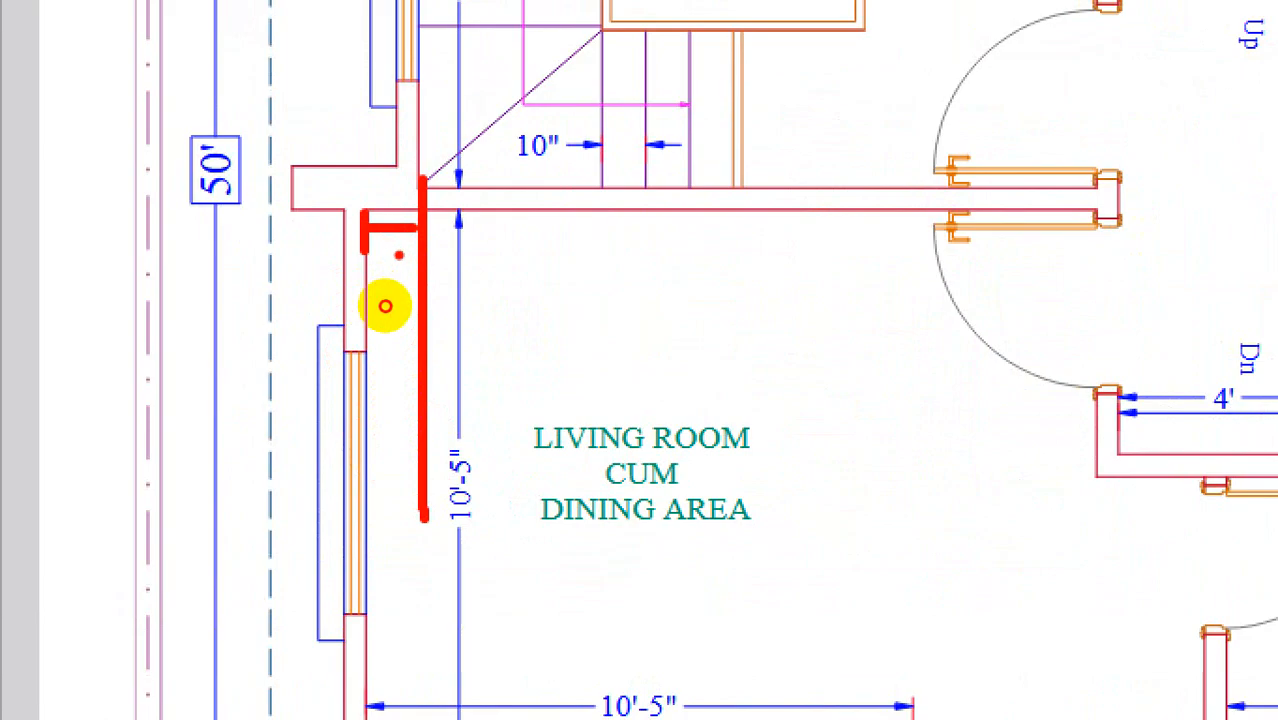
pyautogui.moveTo(445, 241); pyautogui.dragTo(441, 254)
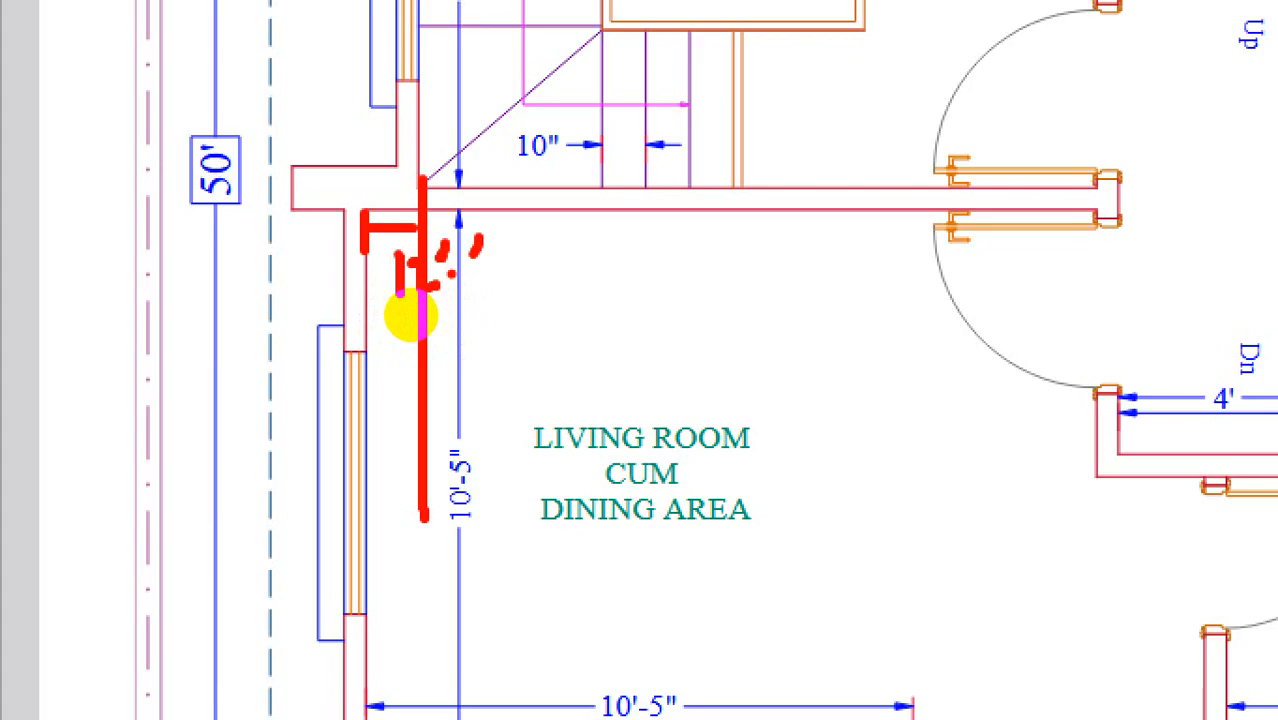
pyautogui.hotkey('ctrl', '1')
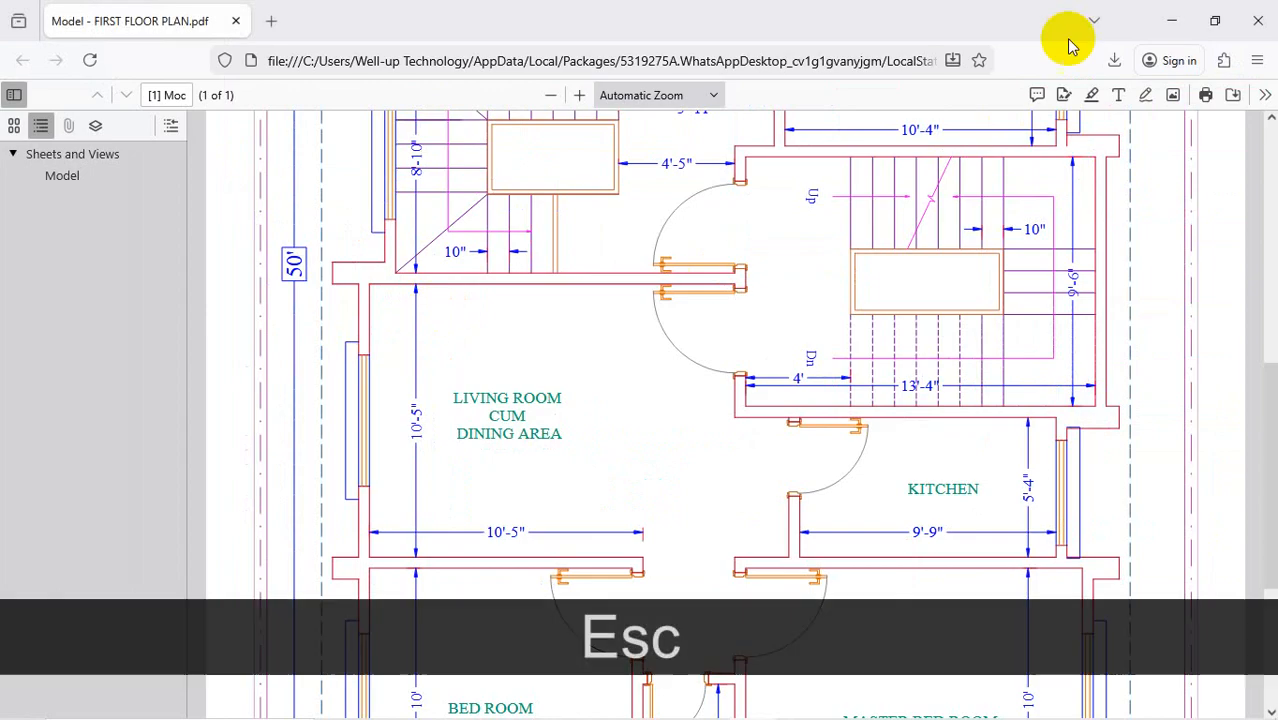
pyautogui.click(1173, 21)
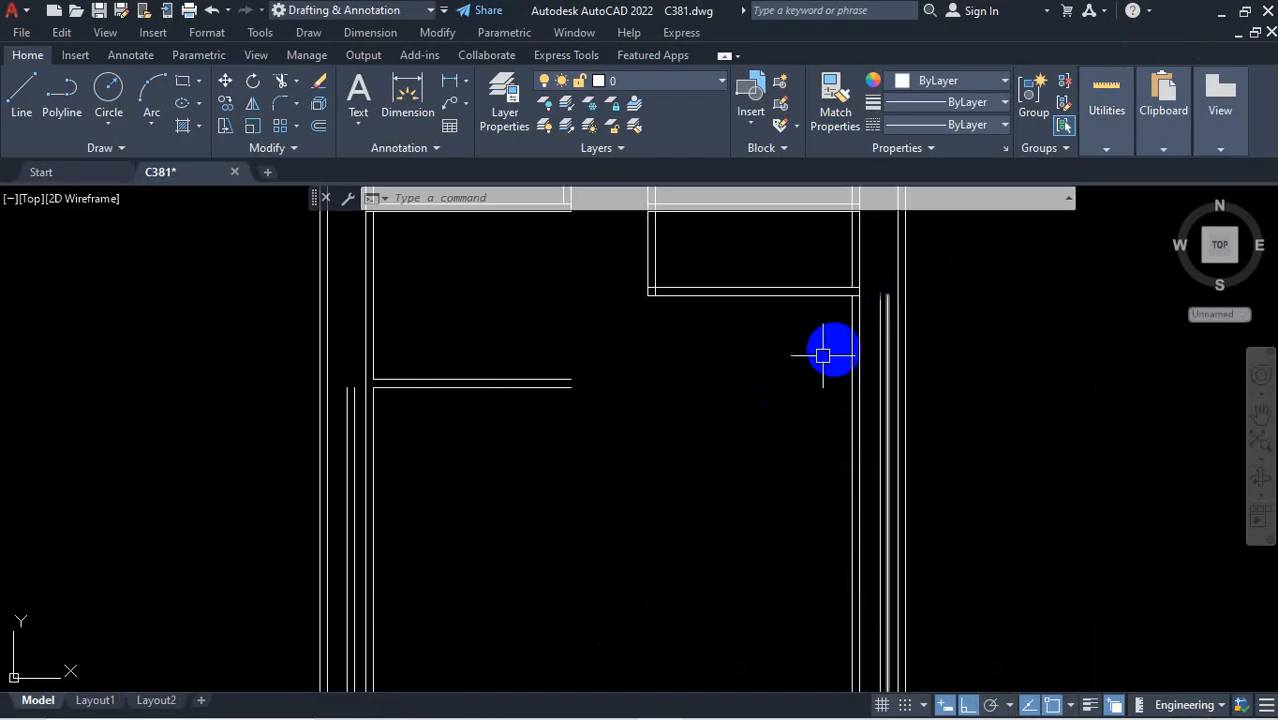
# Inspect the stepped-out wall lines beside the living room and below the M. Bath against the inner wall line they were offset from
pyautogui.scroll(2, 310, 400)
pyautogui.scroll(-3, 470, 340)
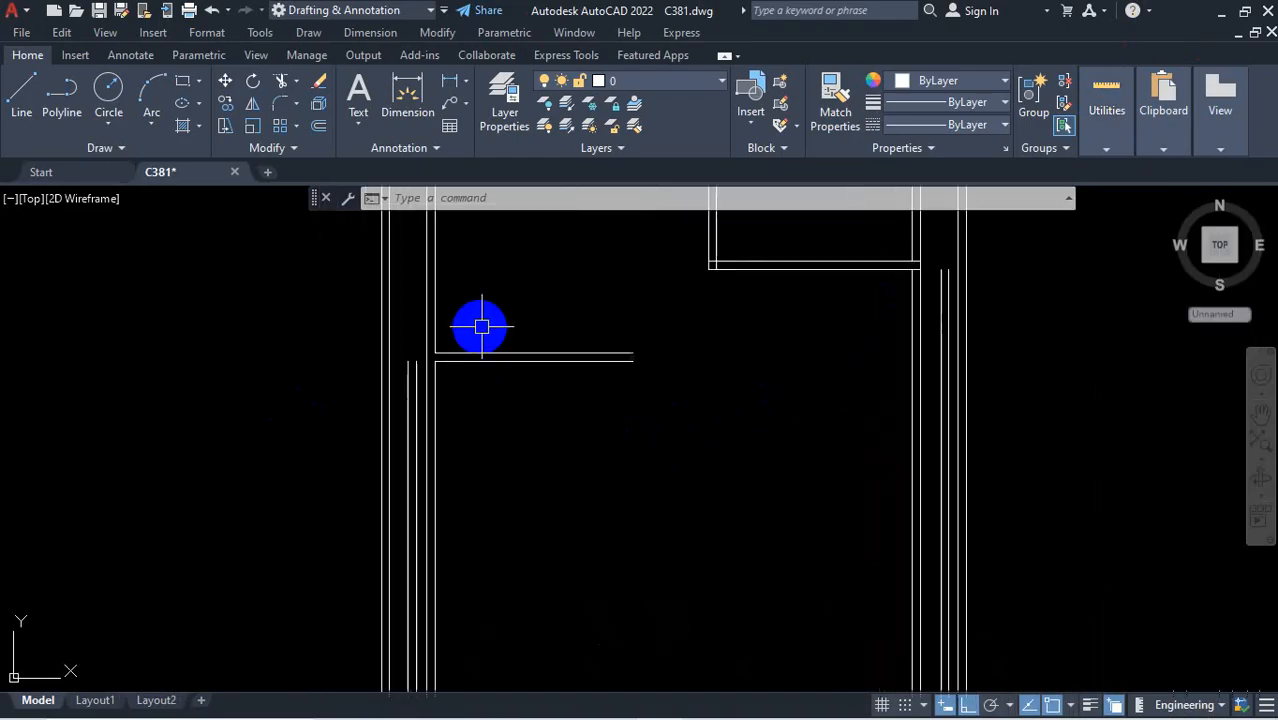
pyautogui.scroll(5, 440, 345)
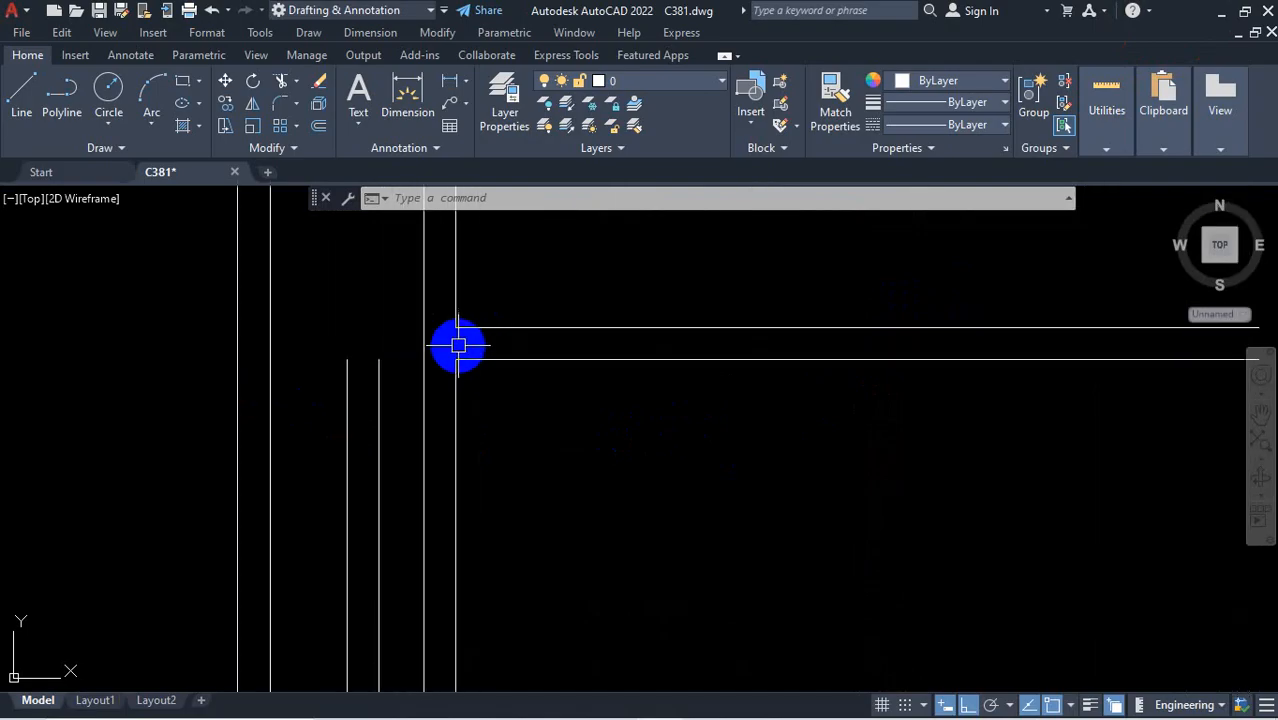
pyautogui.scroll(-3, 810, 300)
pyautogui.scroll(3, 685, 380)
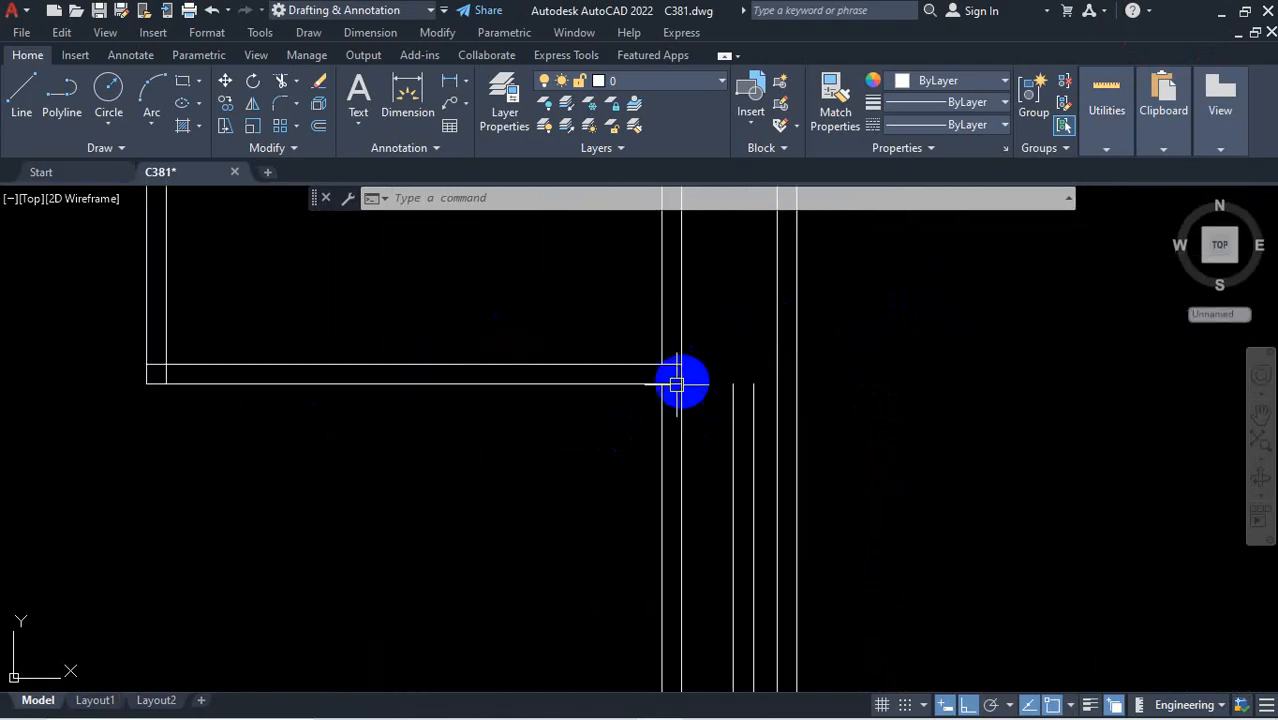
pyautogui.scroll(-3, 655, 365)
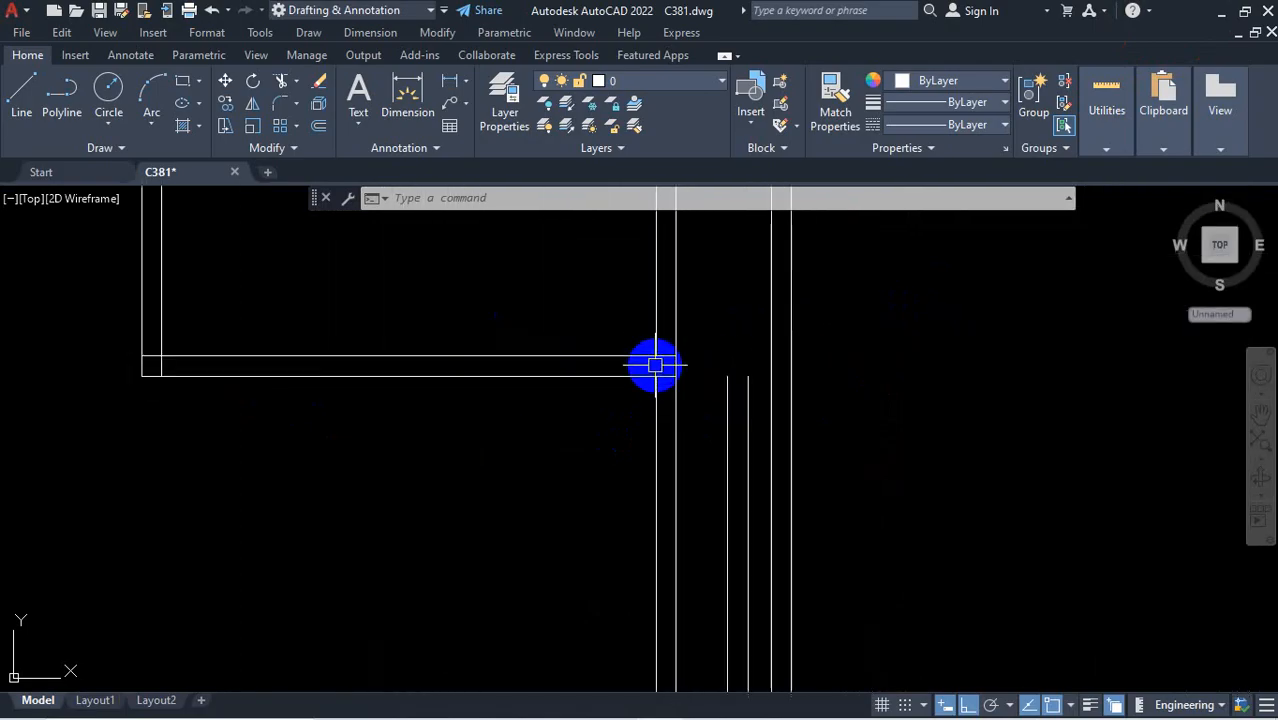
pyautogui.scroll(2, 699, 374)
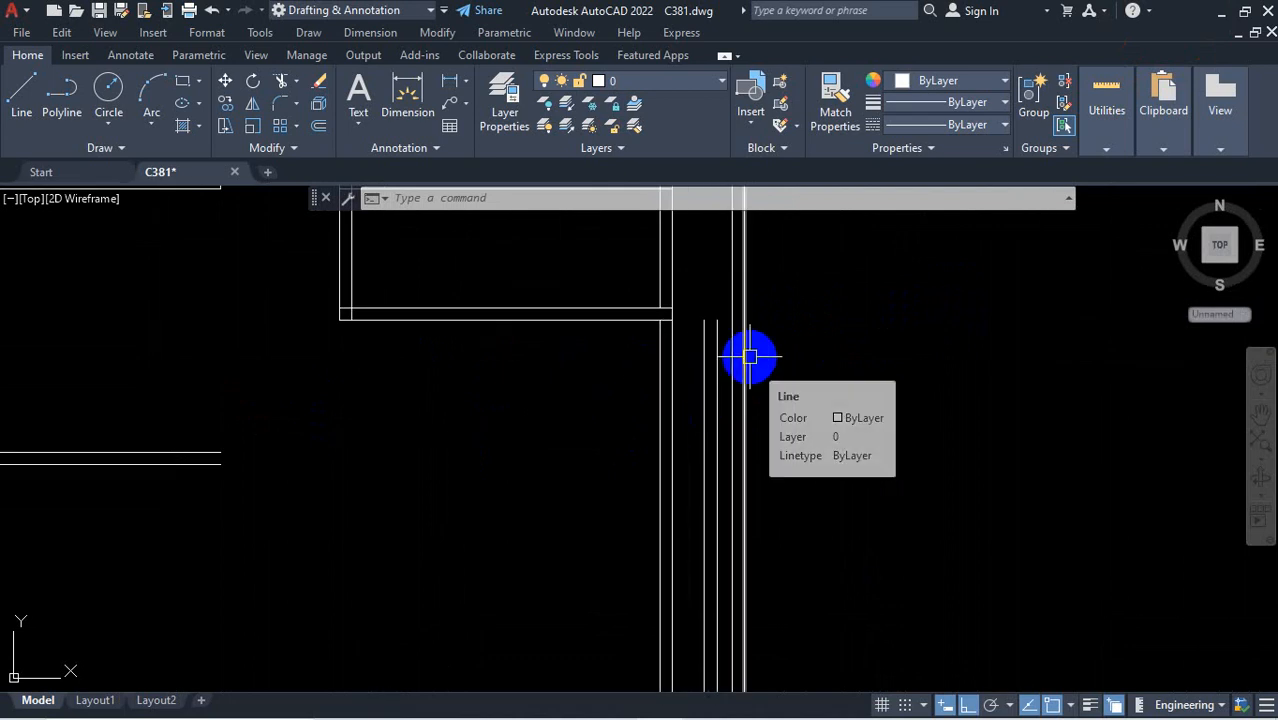
pyautogui.scroll(-2, 762, 348)
pyautogui.scroll(4, 736, 342)
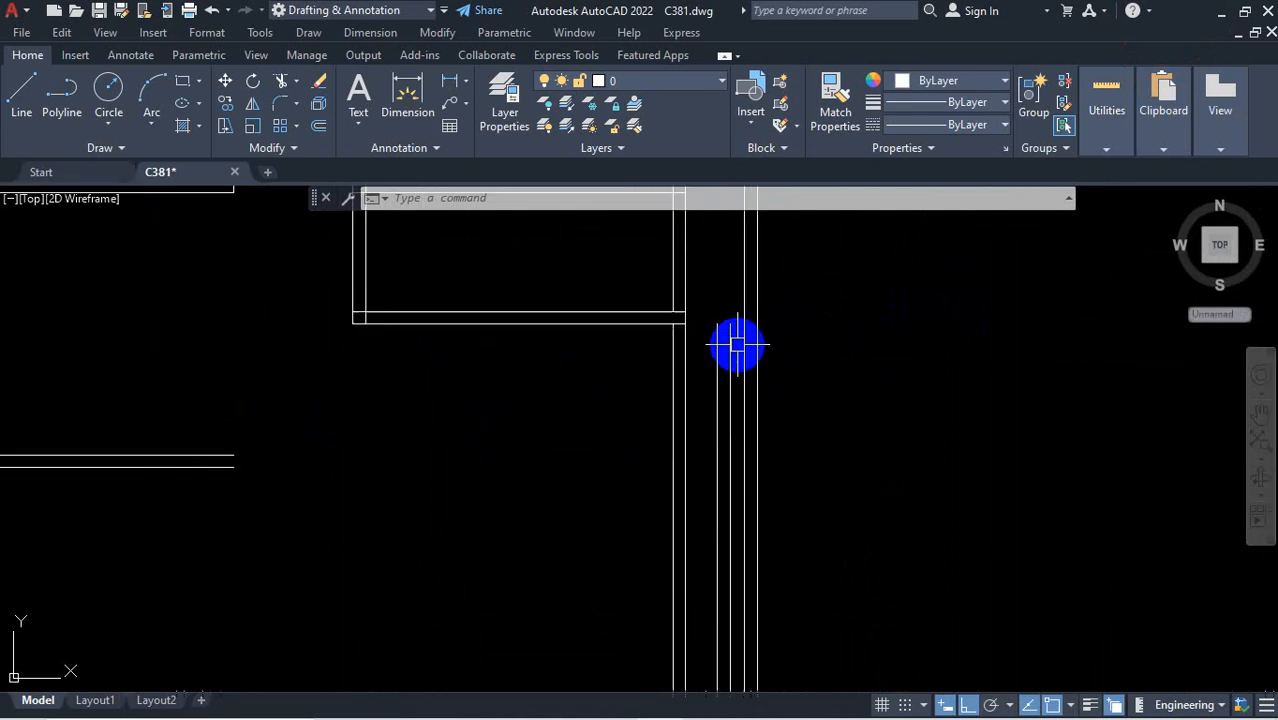
pyautogui.click(640, 336)
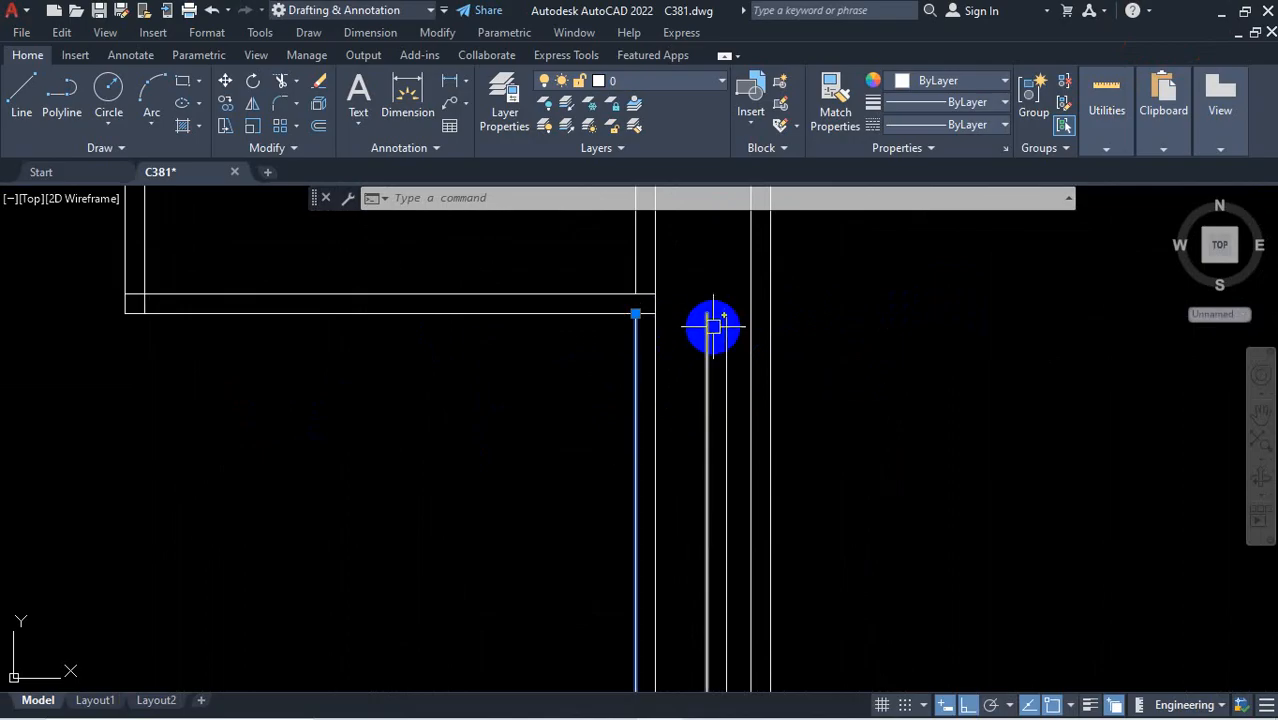
pyautogui.hotkey('ctrl', '1')
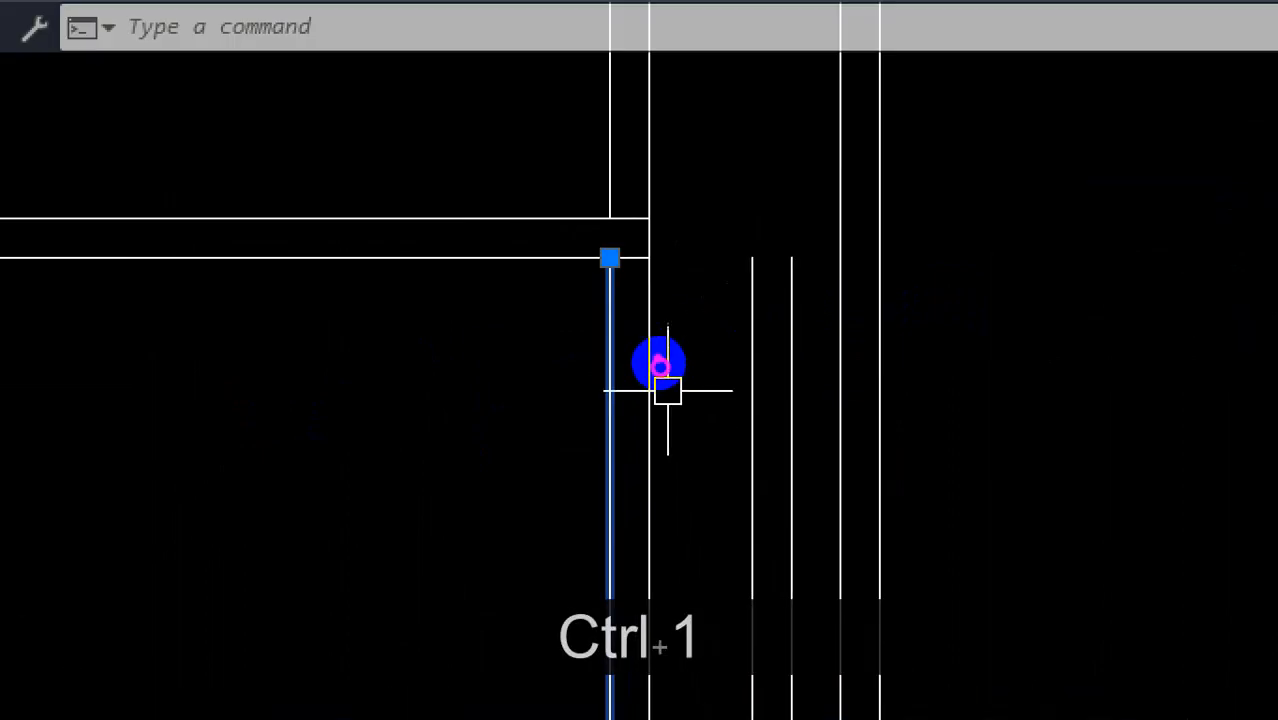
pyautogui.moveTo(608, 313)
pyautogui.mouseDown()
pyautogui.moveTo(702, 340)
pyautogui.moveTo(708, 377)
pyautogui.mouseUp()
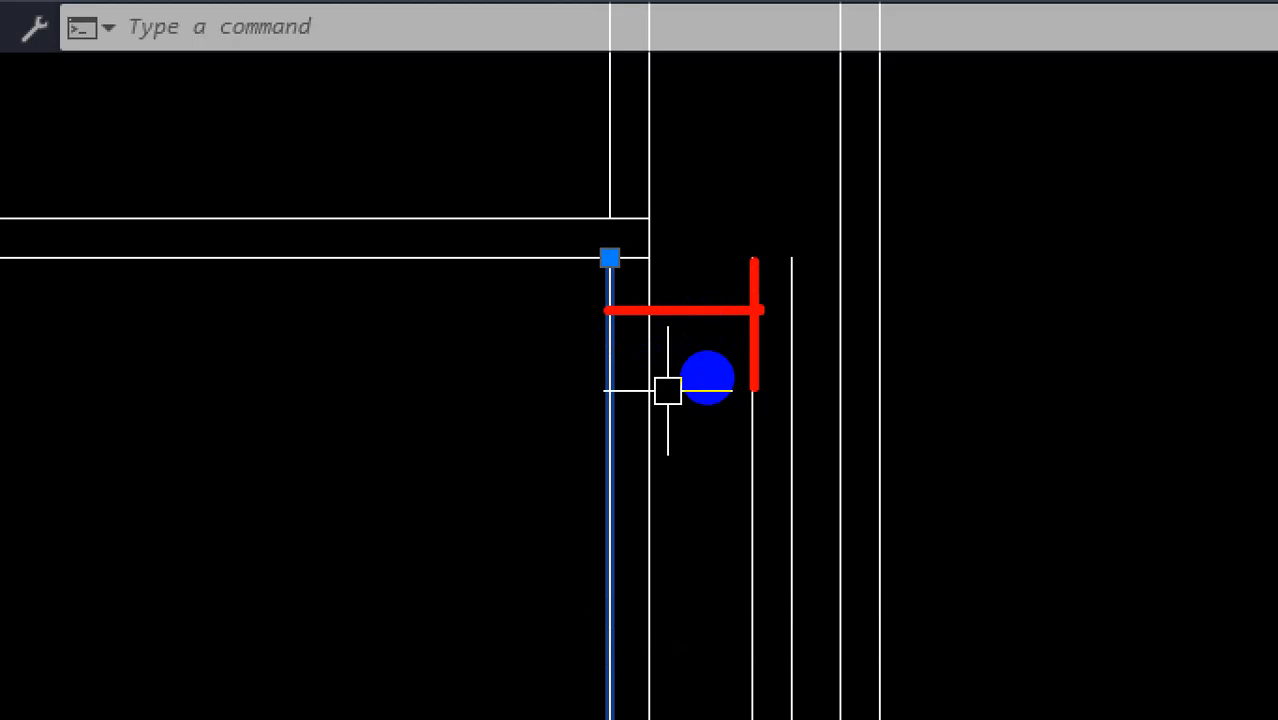
pyautogui.click(781, 272)
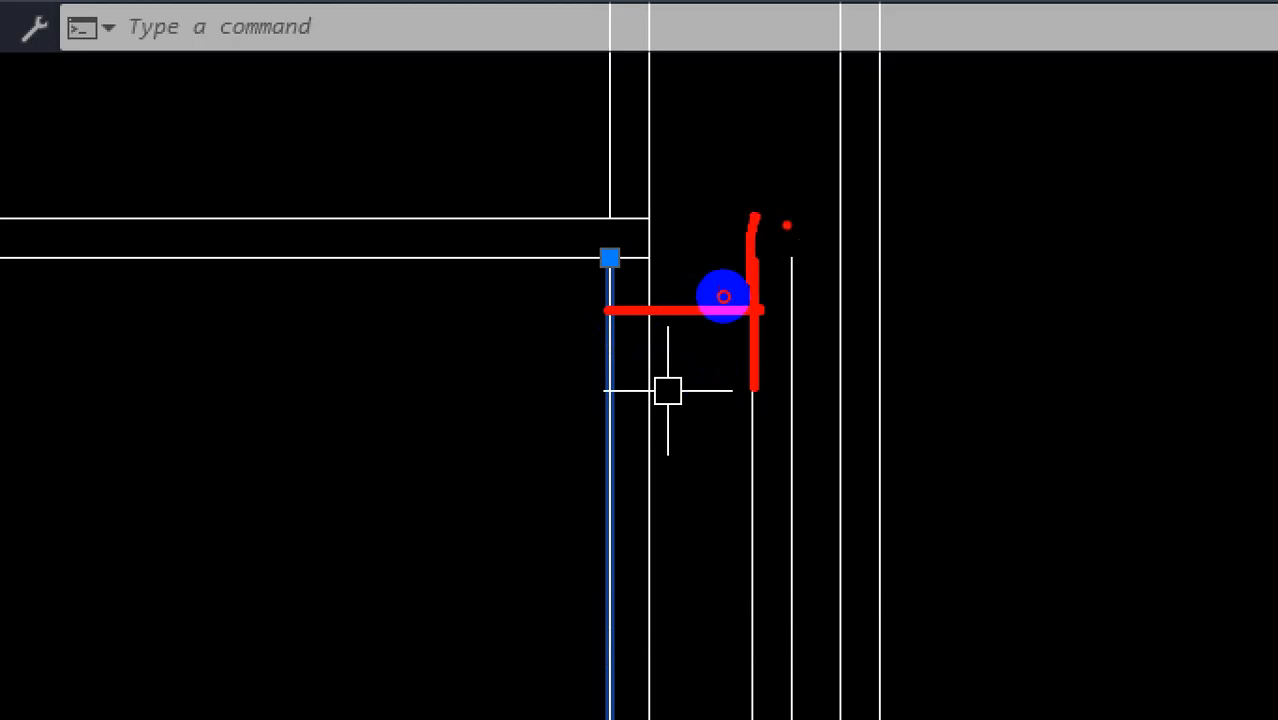
pyautogui.moveTo(723, 297); pyautogui.dragTo(725, 348)
pyautogui.press('Escape')
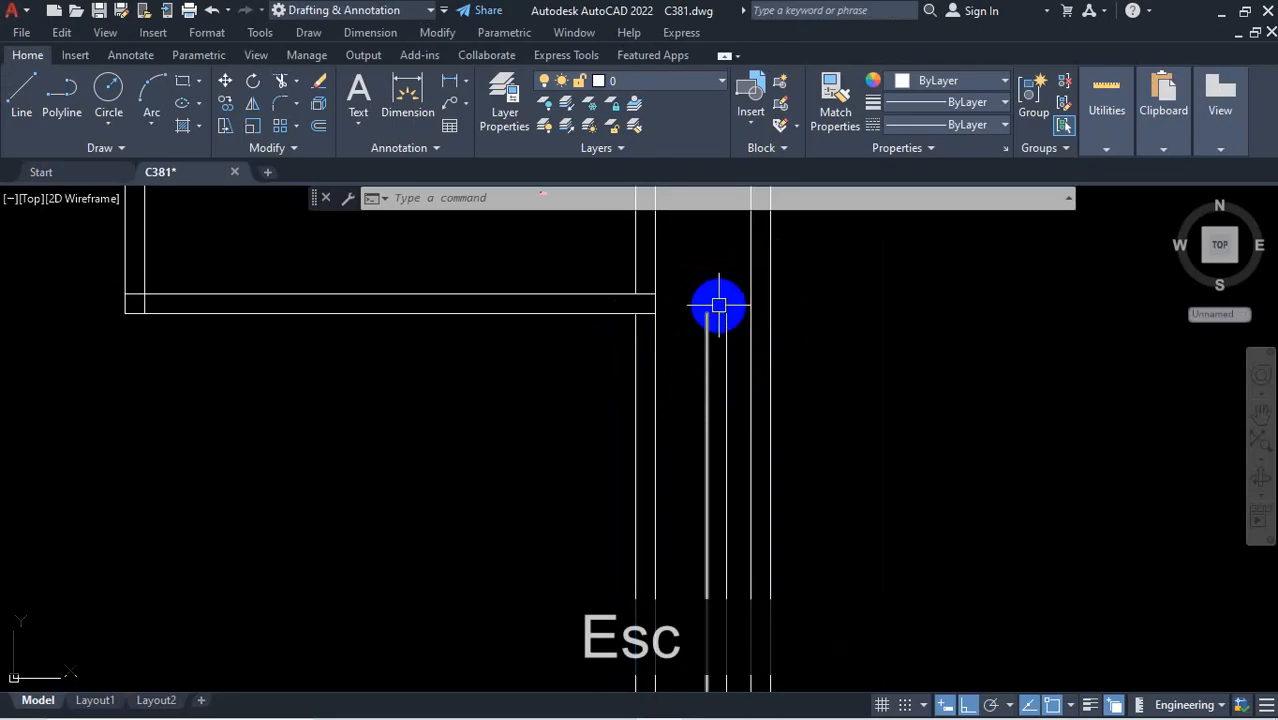
pyautogui.scroll(-5, 718, 305)
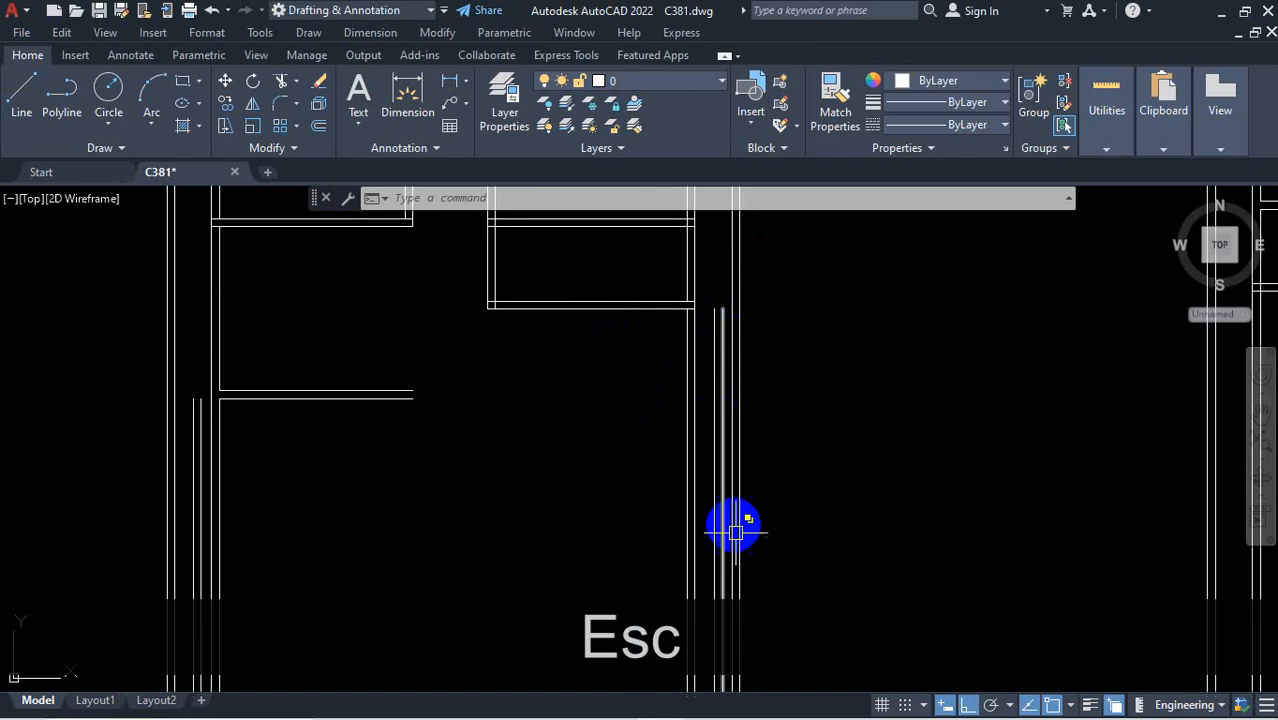
pyautogui.moveTo(893, 705)
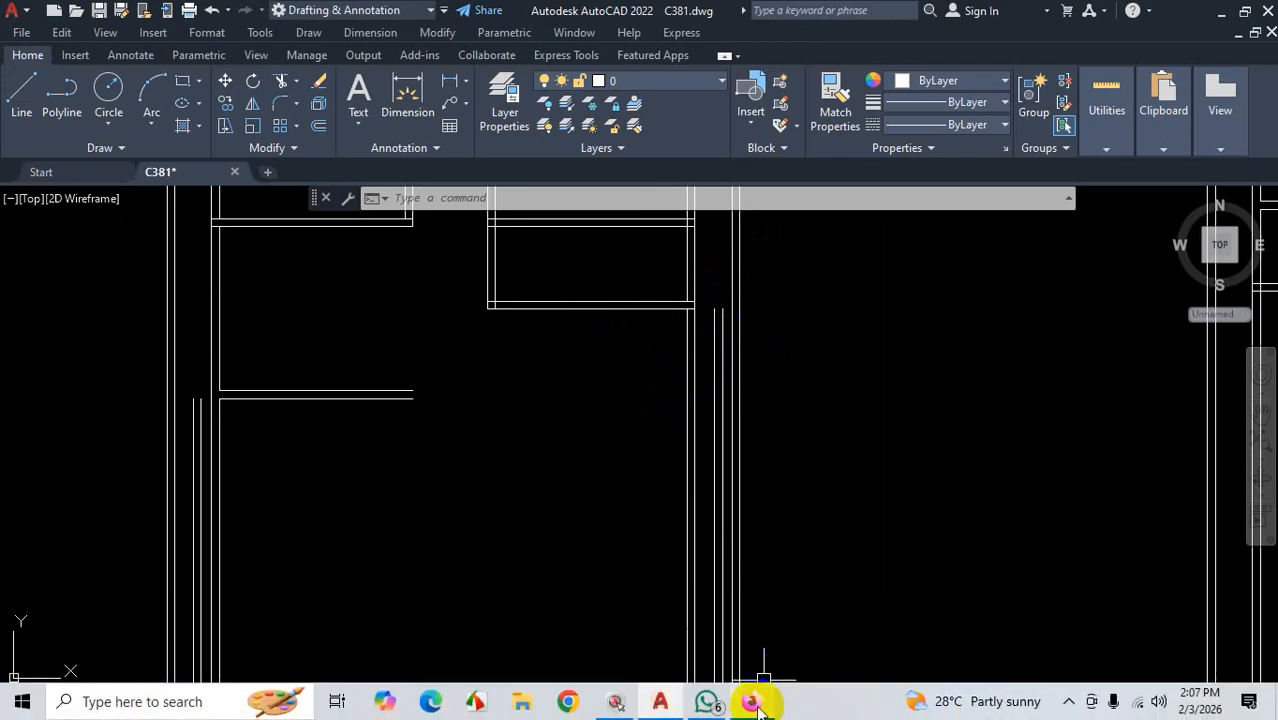
pyautogui.click(1068, 701)
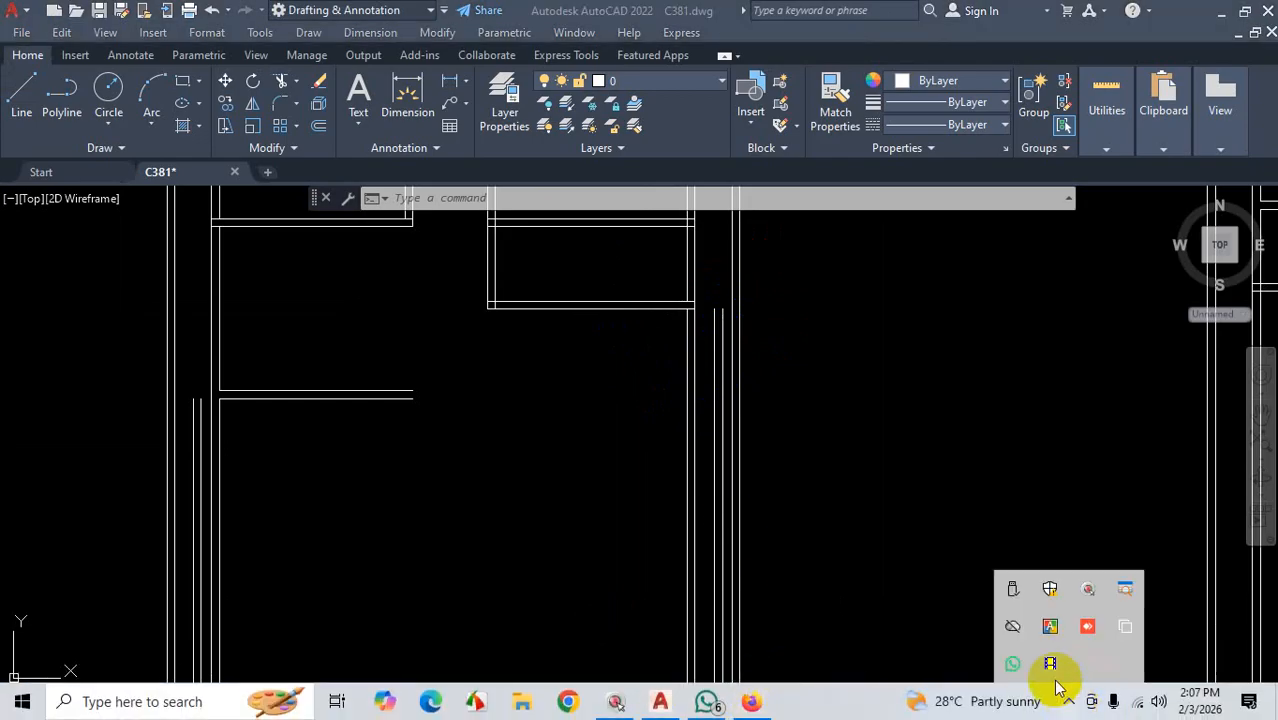
pyautogui.click(1050, 663)
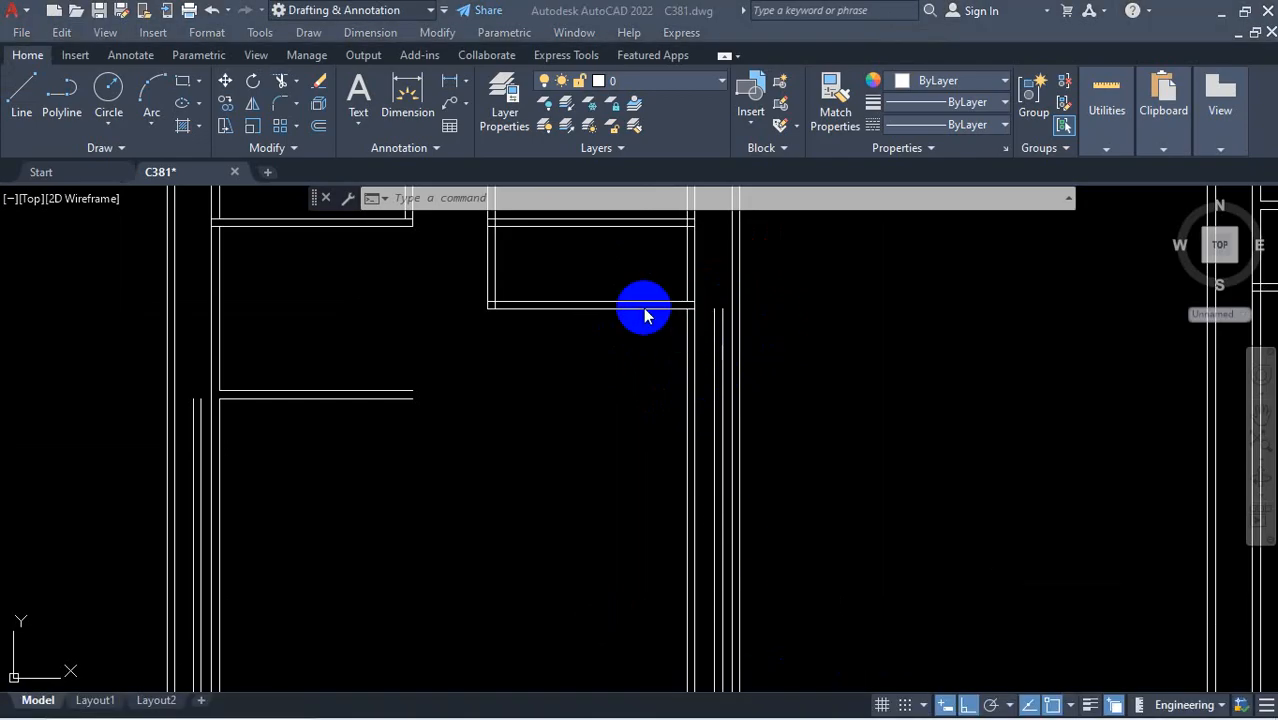
# Check the staircase's clear depth in the first floor plan PDF, and offset the M. Bath's lower wall line 9'6" downward in AutoCAD
pyautogui.moveTo(686, 717)
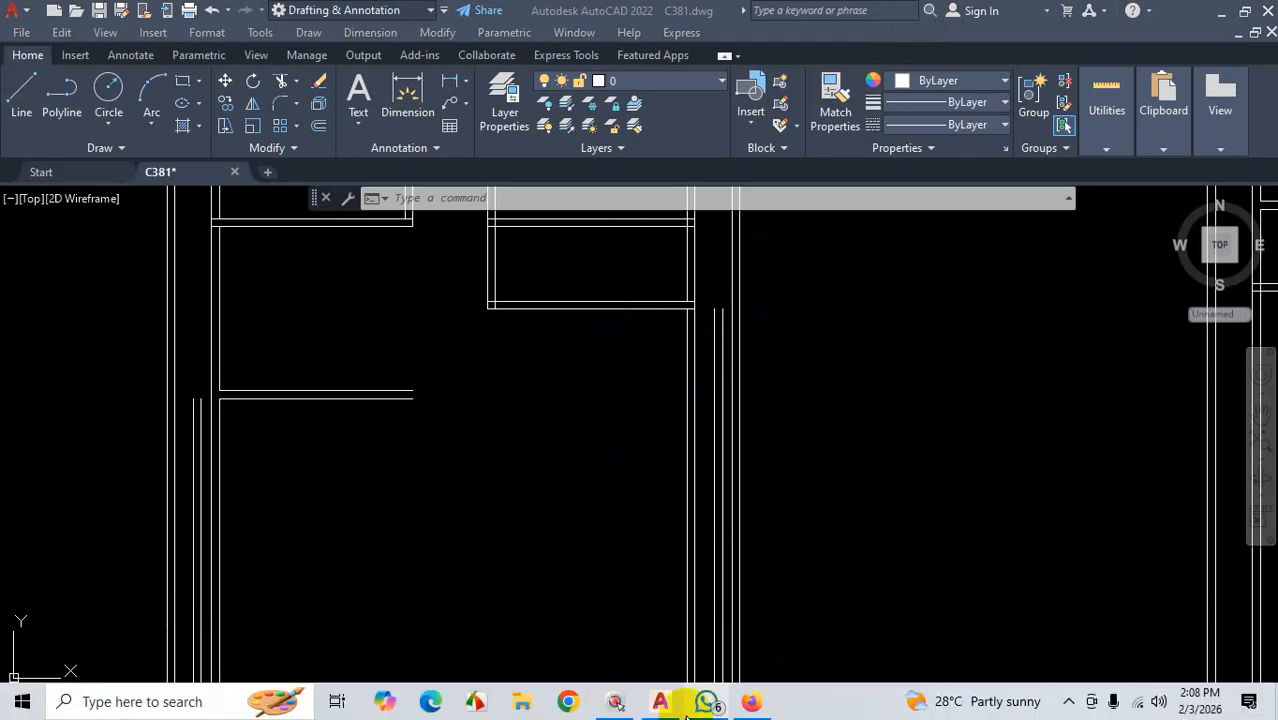
pyautogui.click(745, 703)
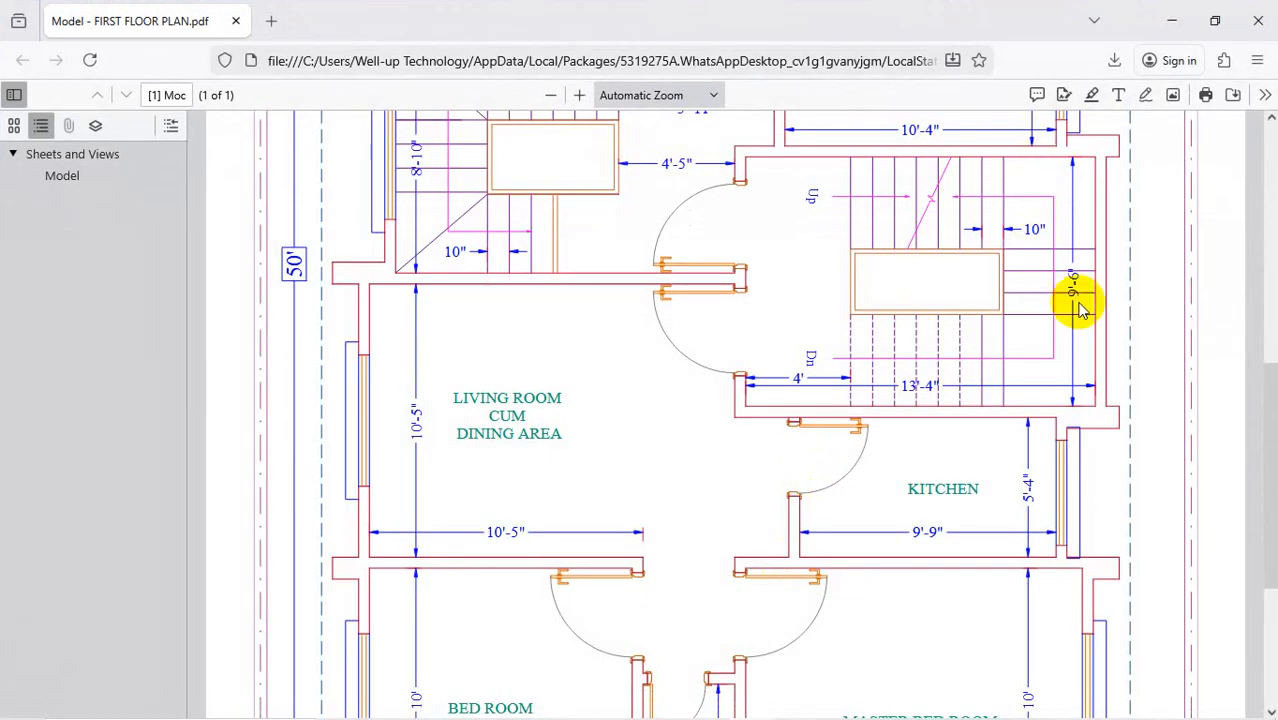
pyautogui.click(1172, 20)
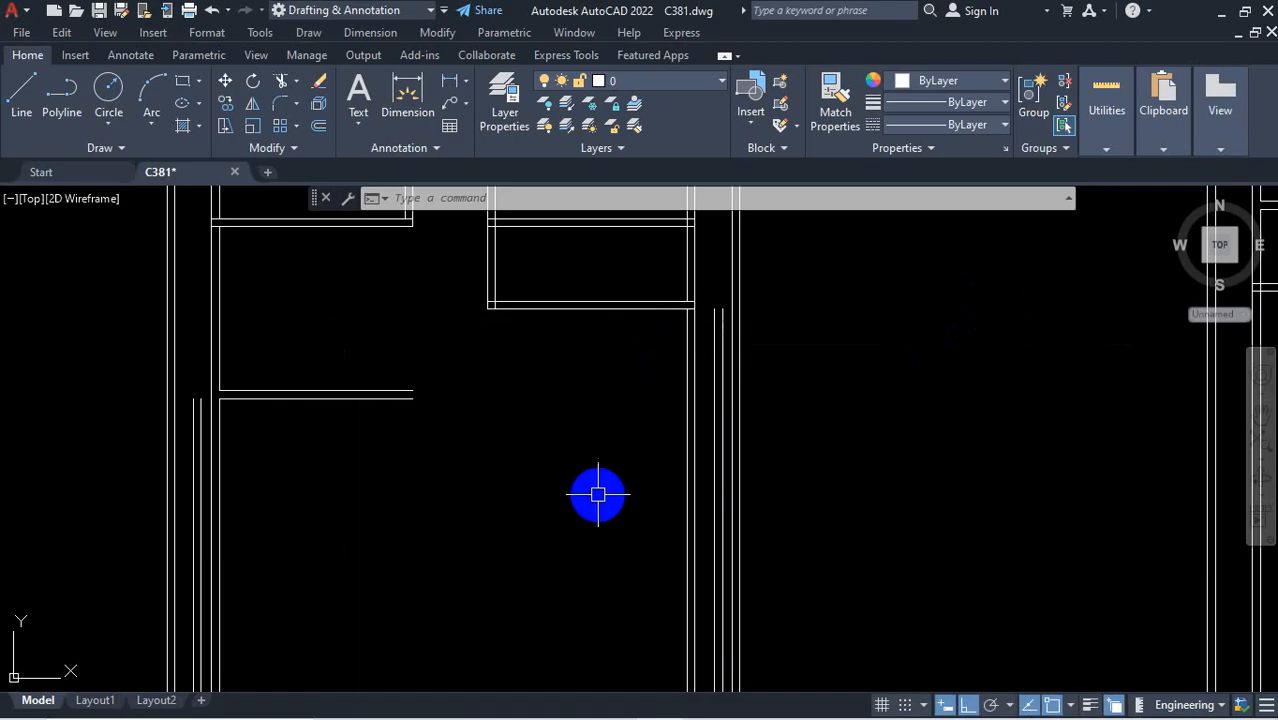
pyautogui.write('o')
pyautogui.press('Return')
pyautogui.press('Return')
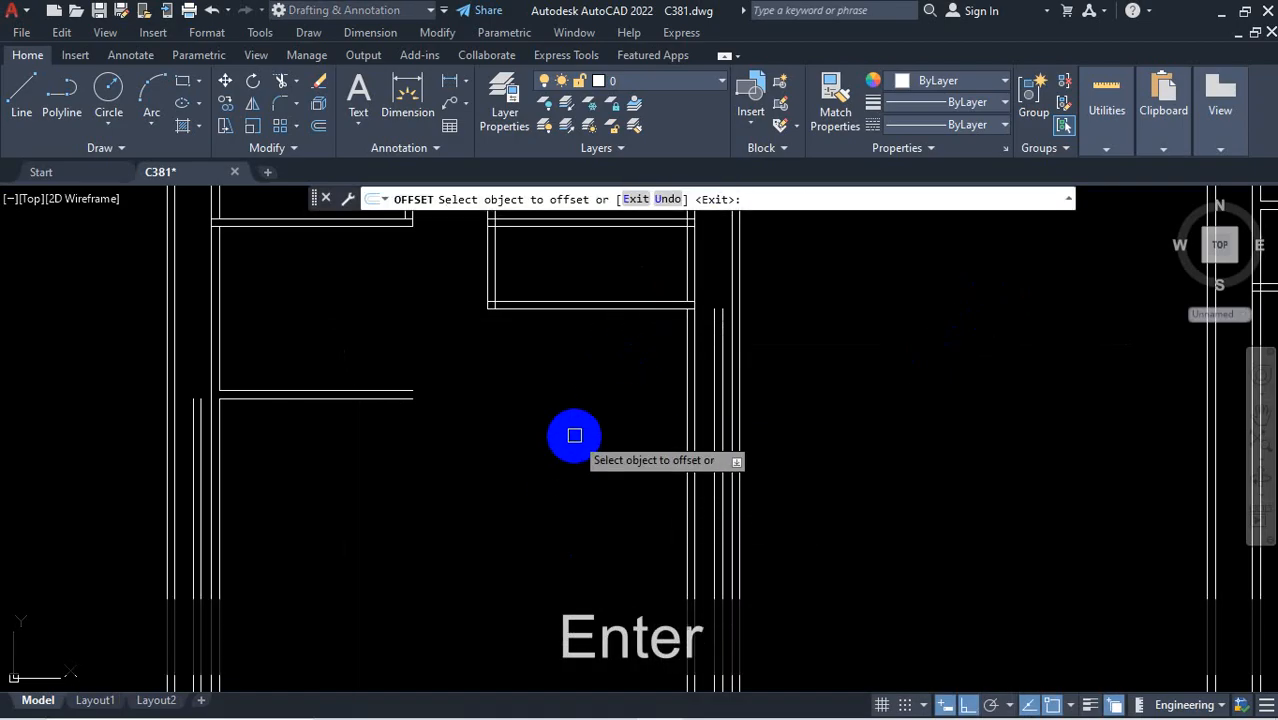
pyautogui.click(620, 304)
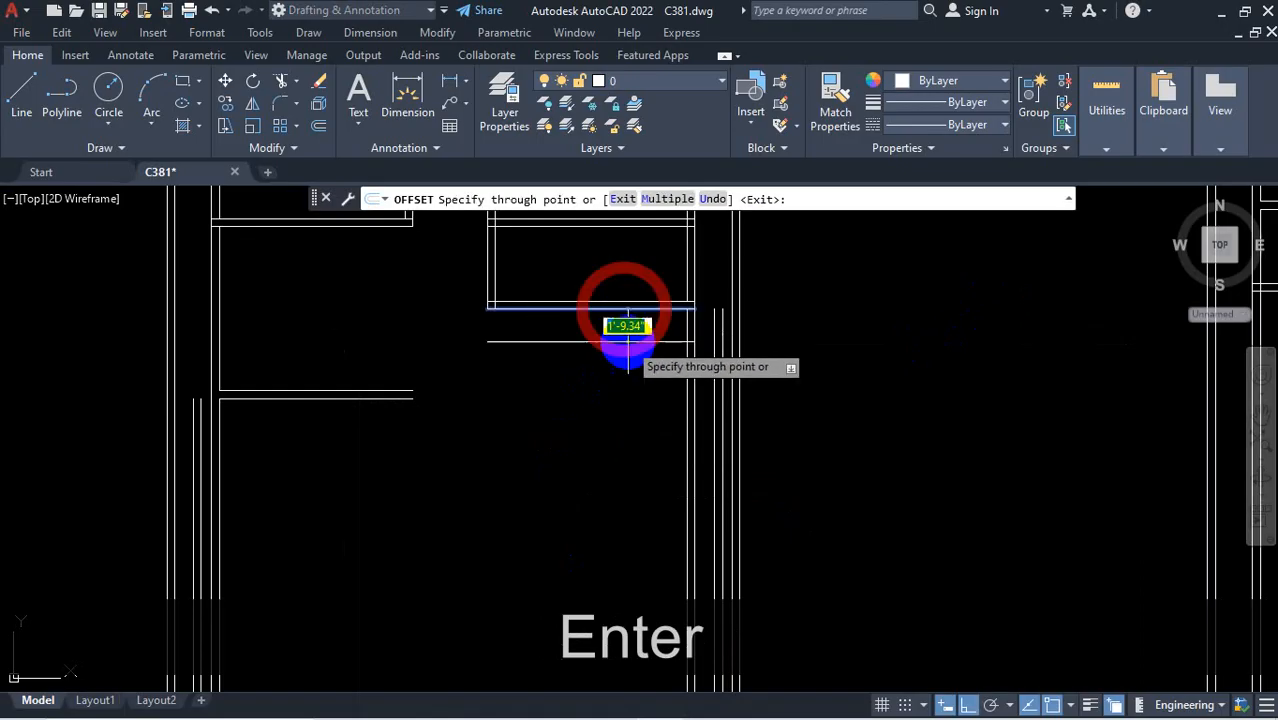
pyautogui.write("9'6")
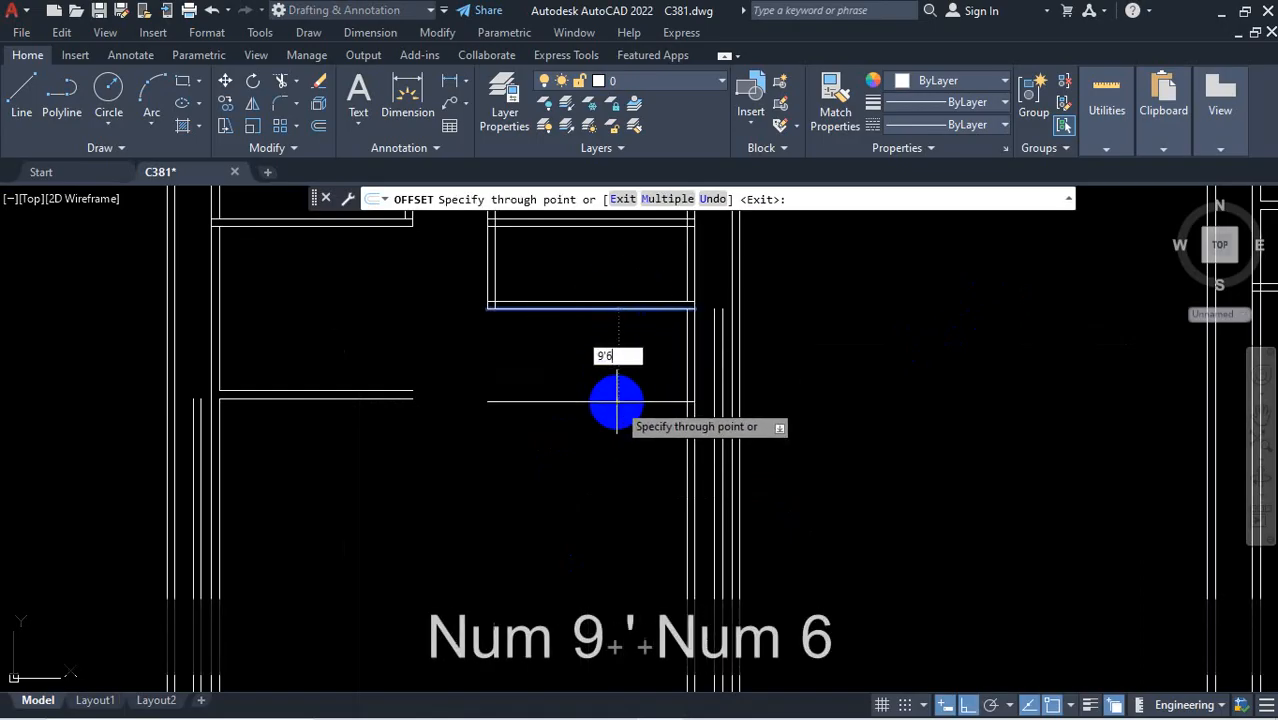
pyautogui.press('Return')
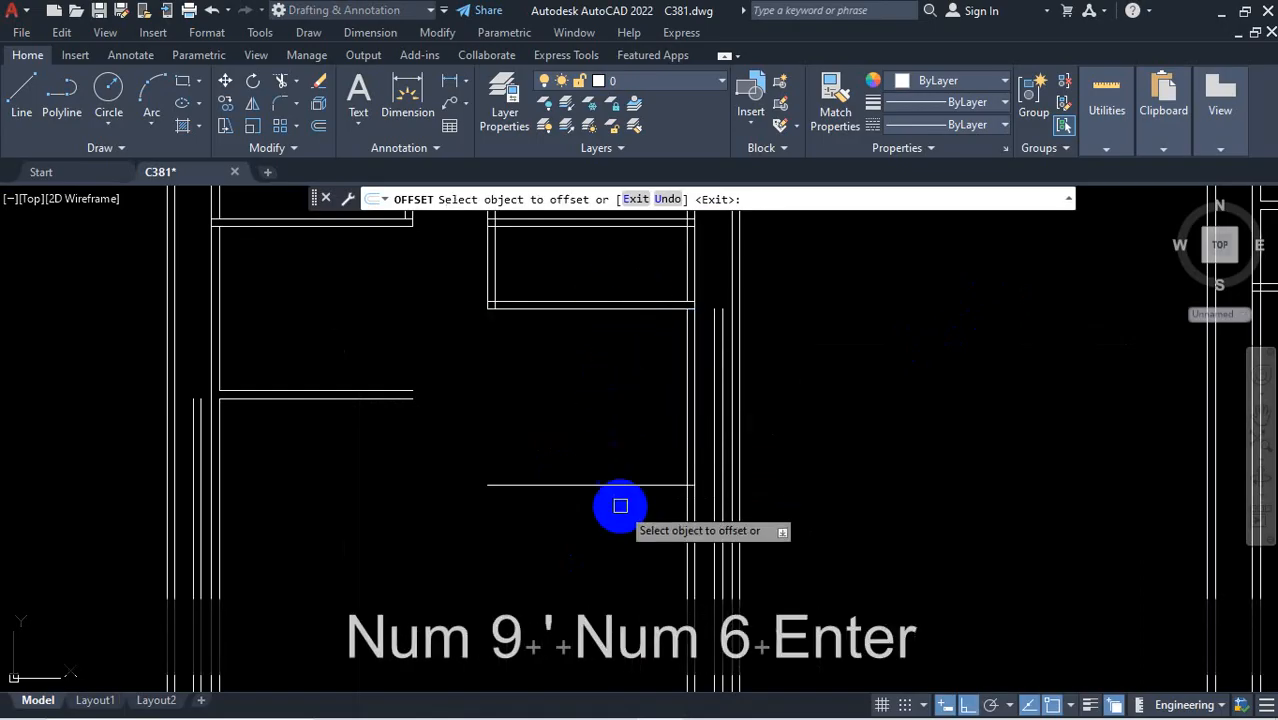
# Offset the new horizontal staircase line 5" further down to form the double wall, and end the Offset command
pyautogui.click(621, 486)
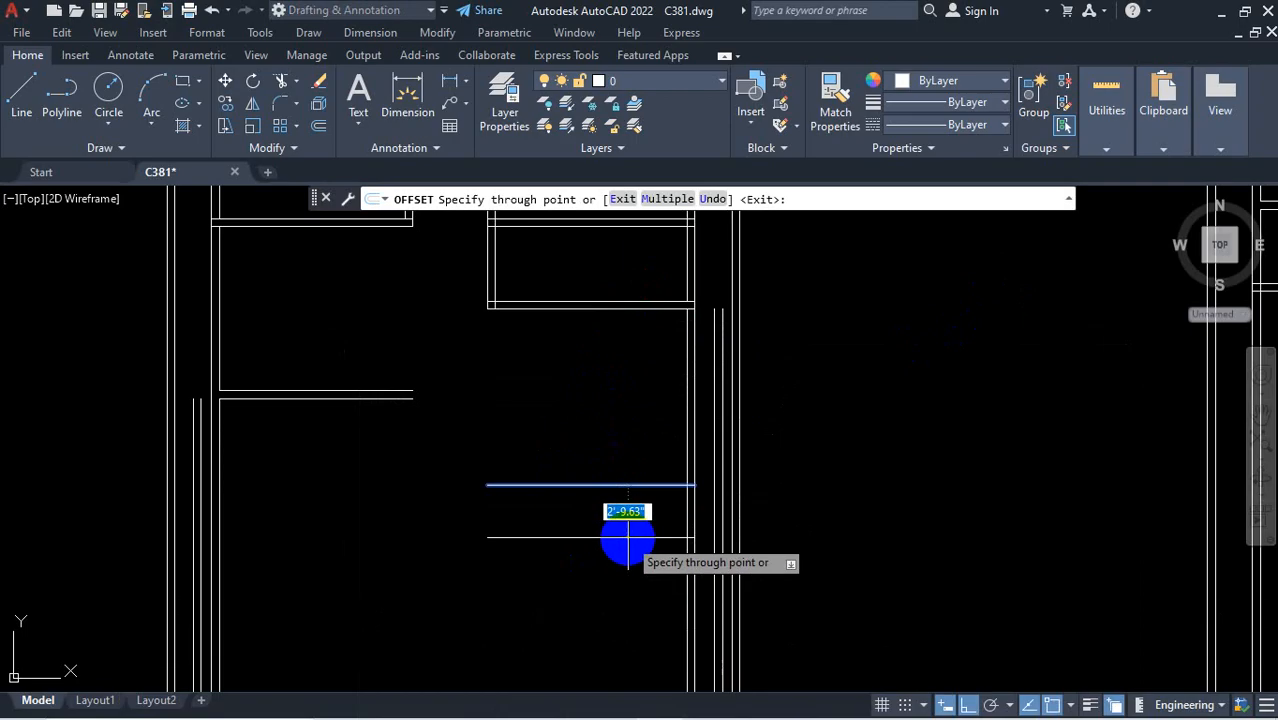
pyautogui.write('5')
pyautogui.press('Return')
pyautogui.scroll(-2, 664, 413)
pyautogui.press('Escape')
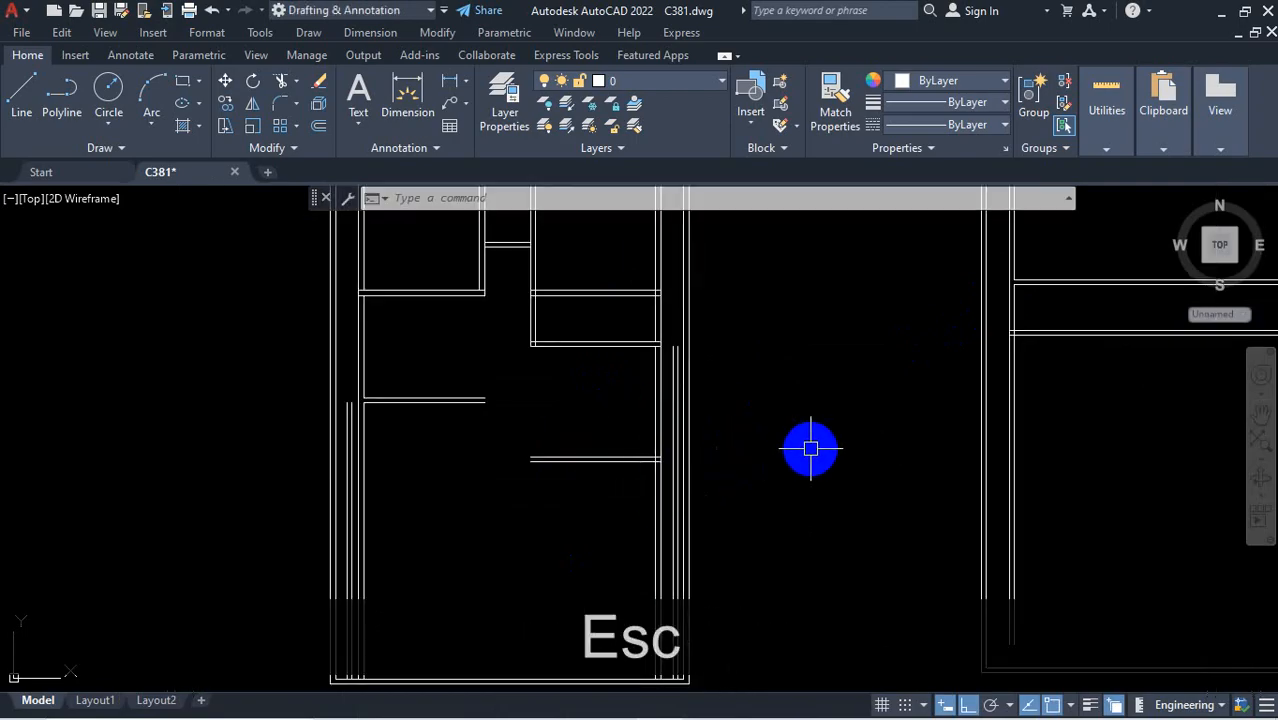
# Examine the staircase's outer corners in the PDF, and compare them in AutoCAD with the staircase walls and the stepped-out vertical lines
pyautogui.scroll(2, 630, 420)
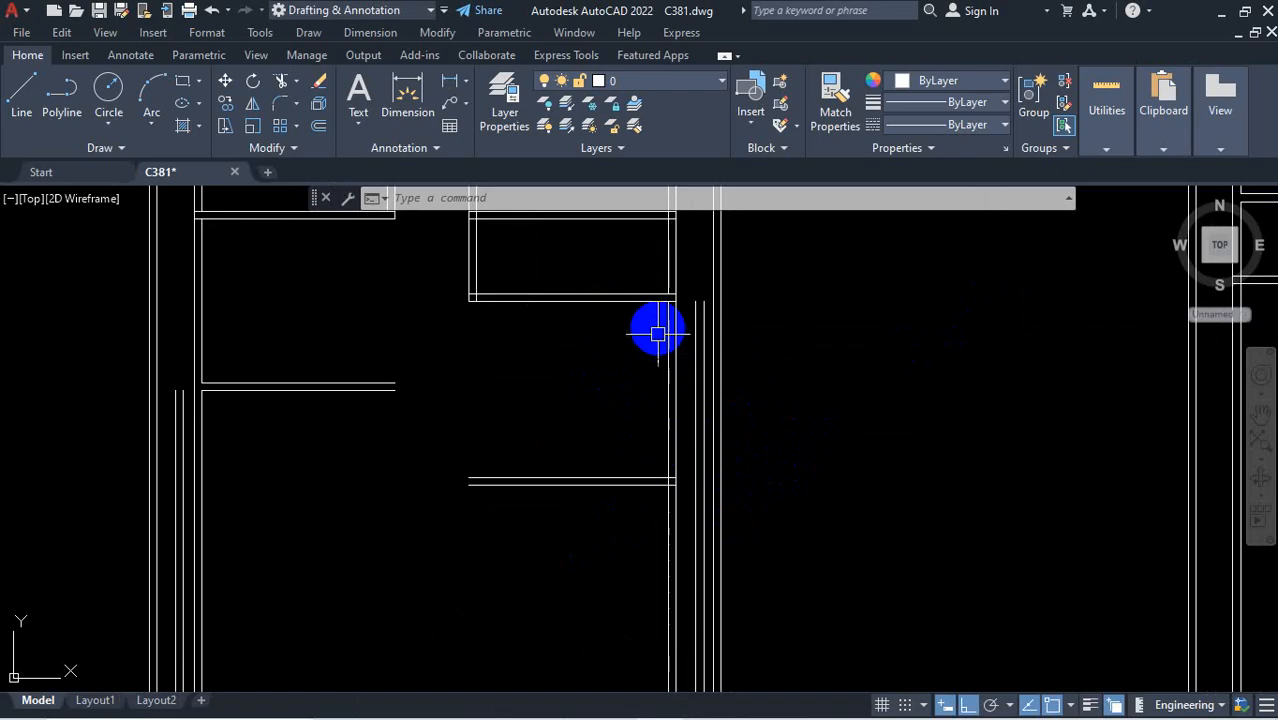
pyautogui.moveTo(844, 718)
pyautogui.click(770, 704)
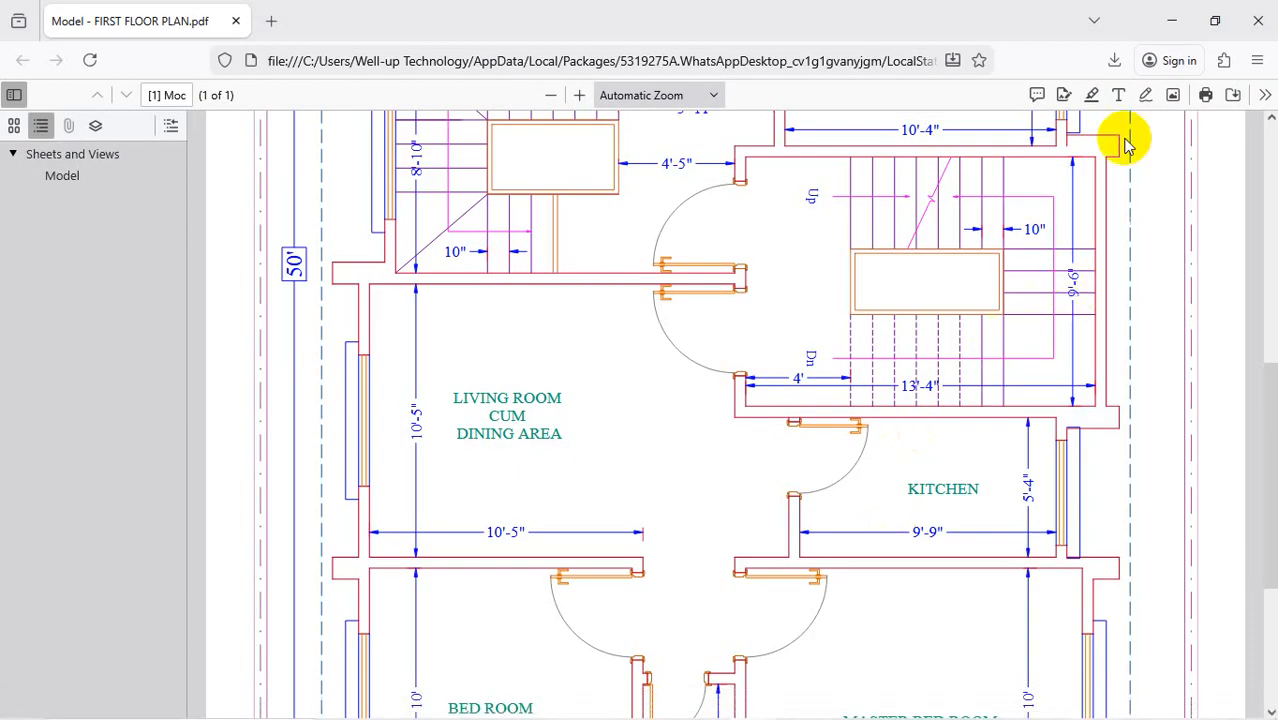
pyautogui.click(1172, 22)
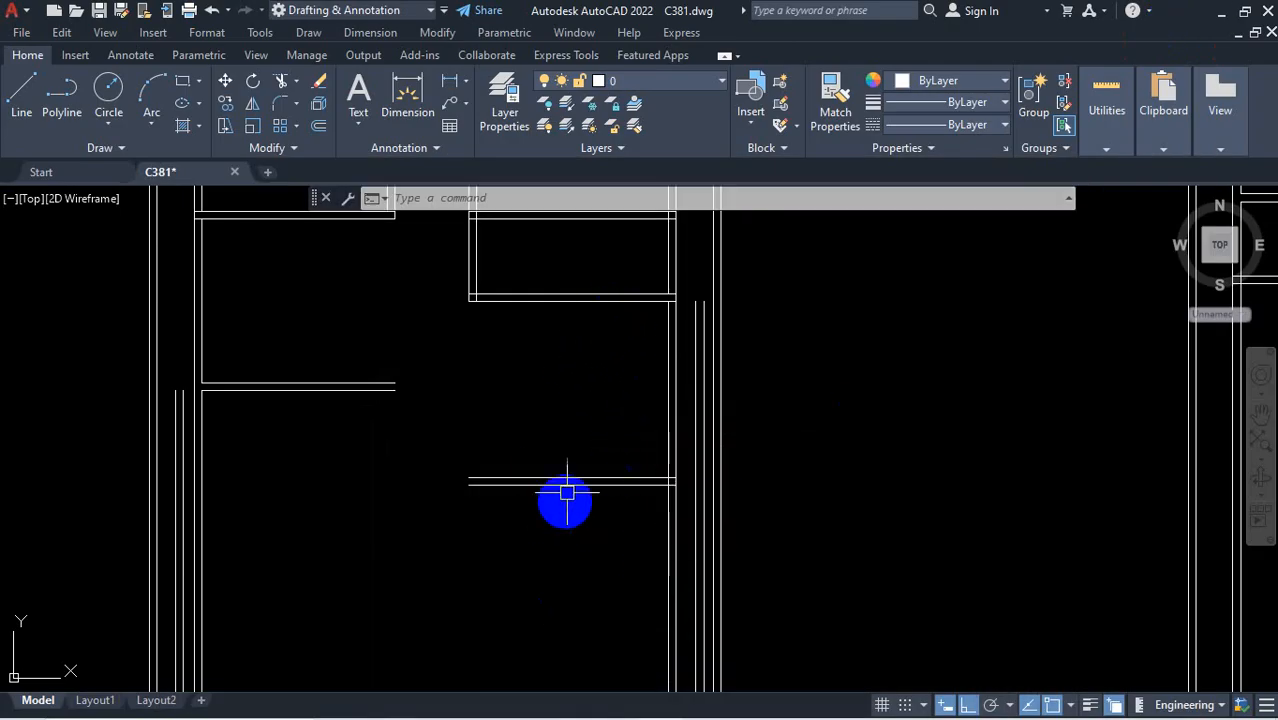
pyautogui.scroll(2, 672, 483)
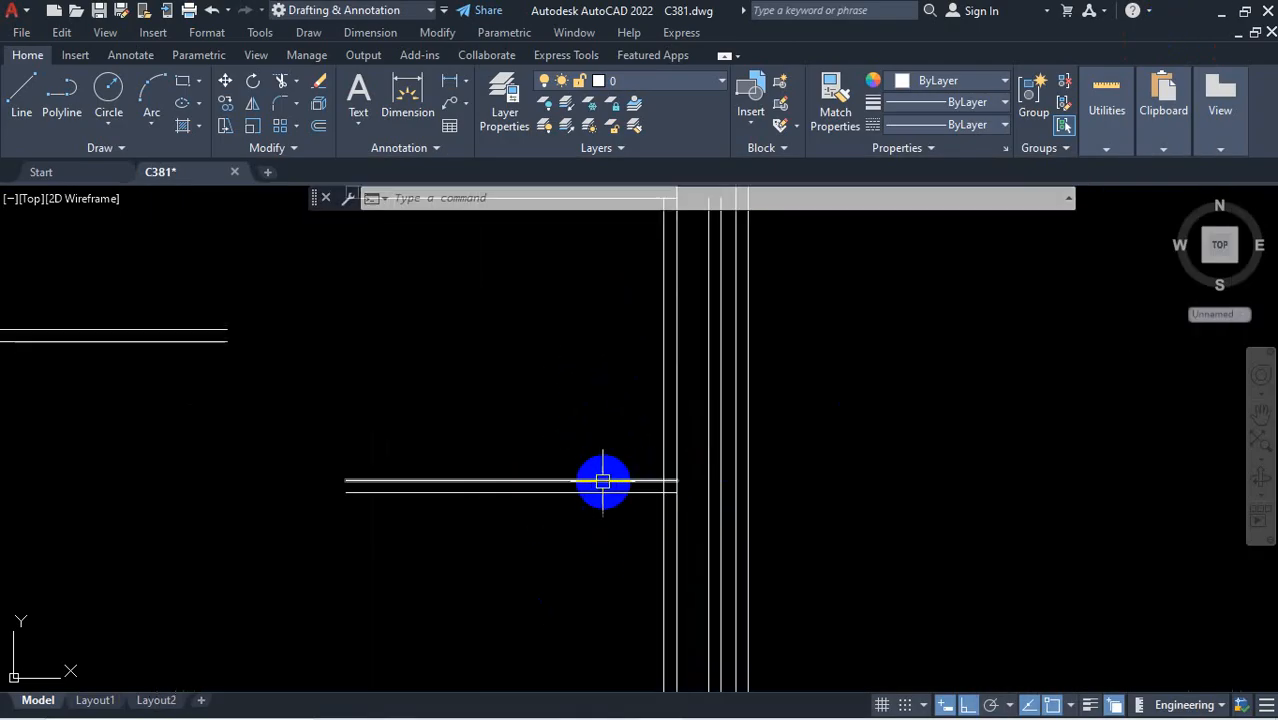
pyautogui.scroll(-2, 741, 480)
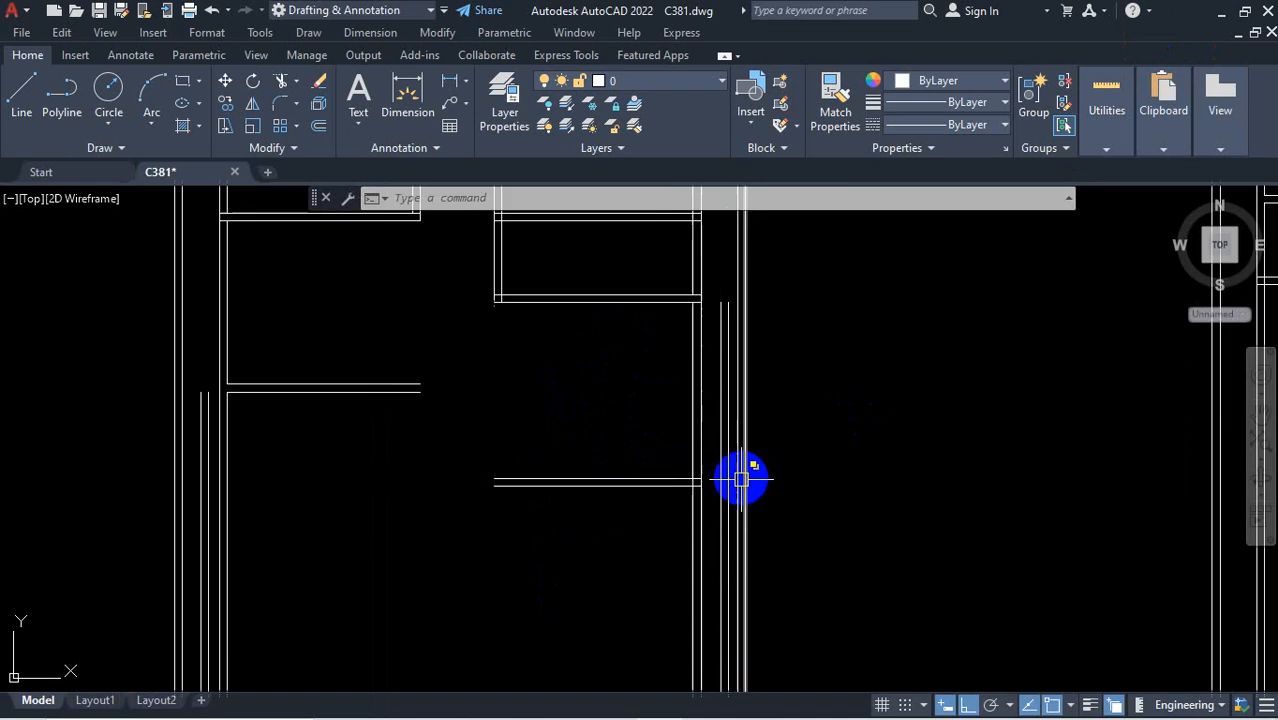
pyautogui.scroll(2, 730, 310)
pyautogui.scroll(-2, 702, 345)
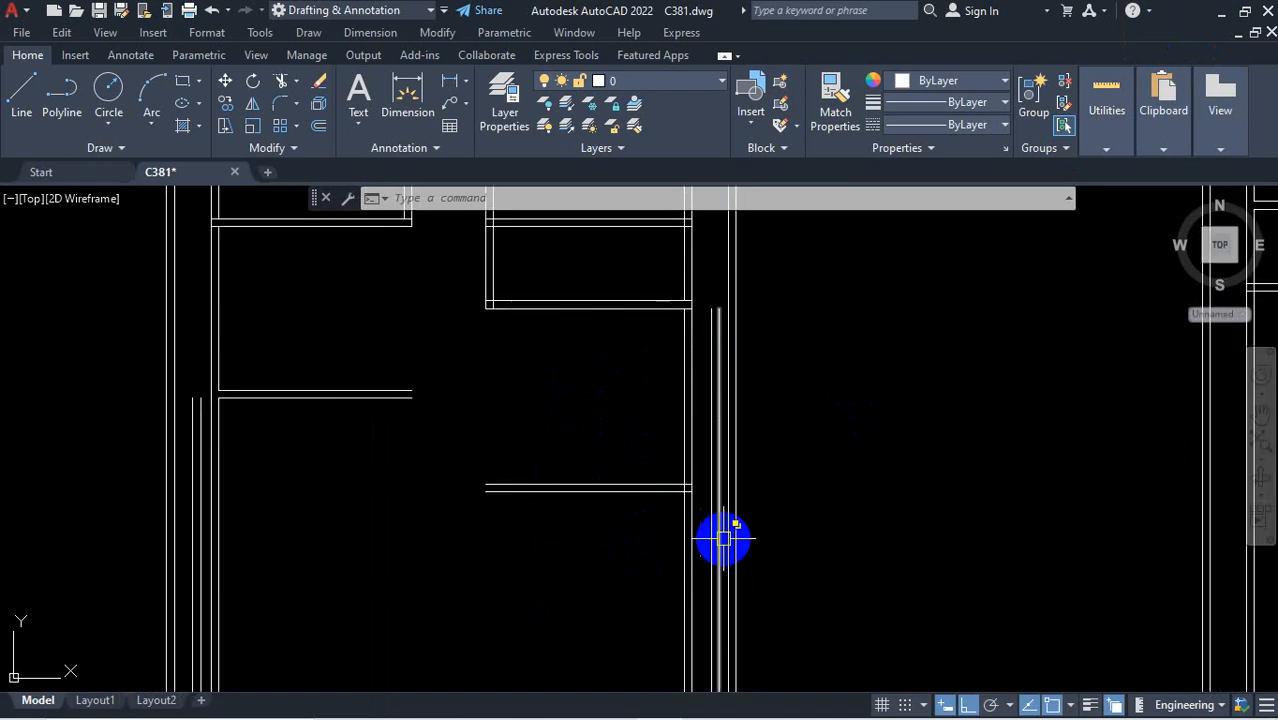
pyautogui.scroll(2, 763, 521)
pyautogui.scroll(-2, 738, 530)
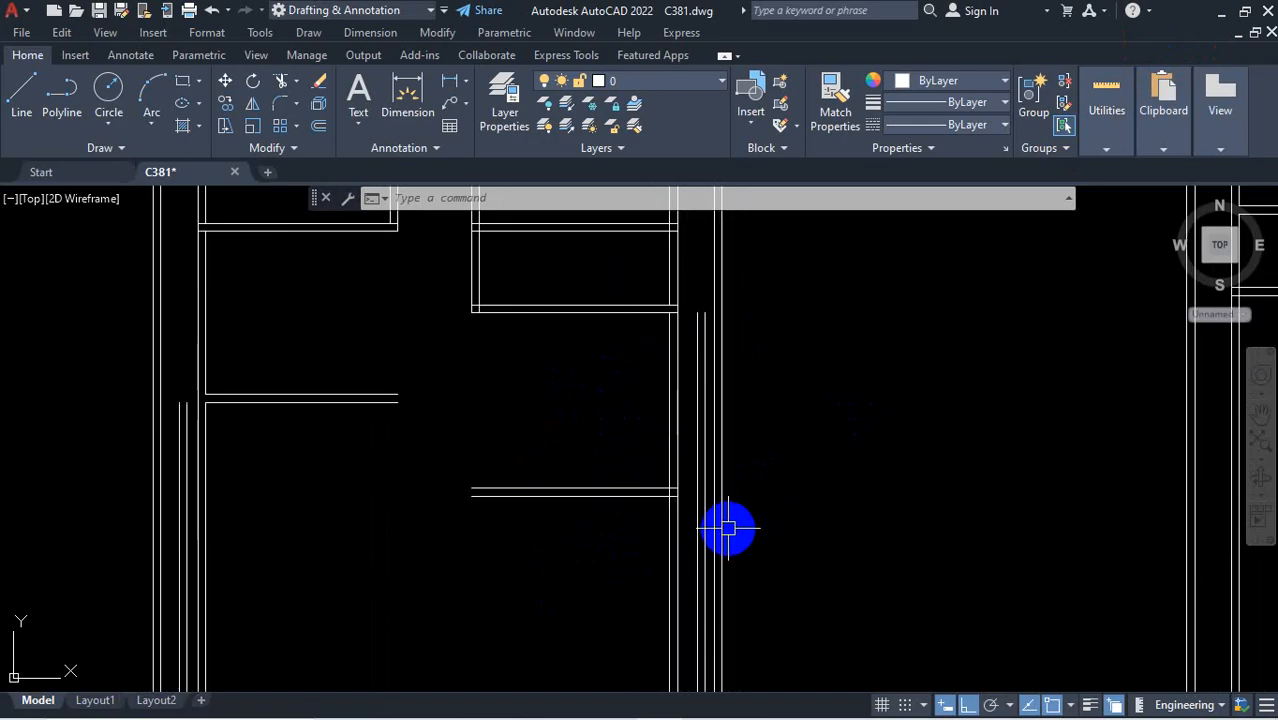
pyautogui.hotkey('ctrl', '1')
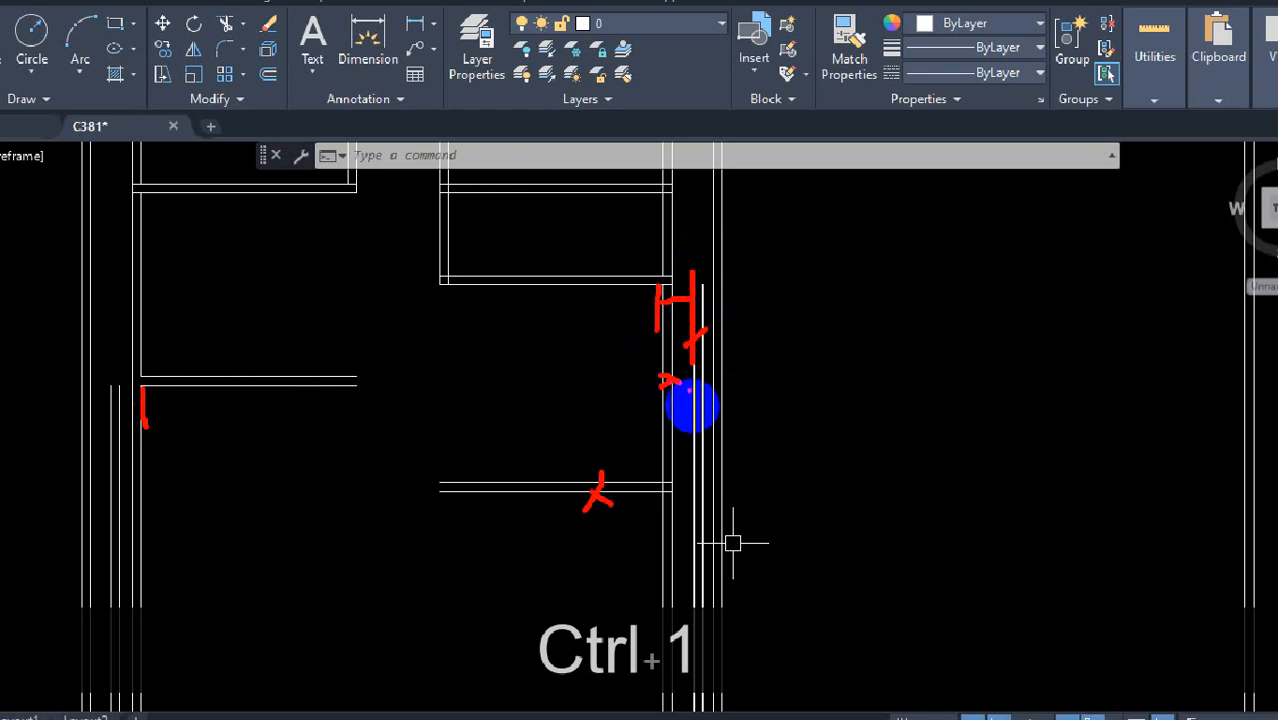
pyautogui.press('Escape')
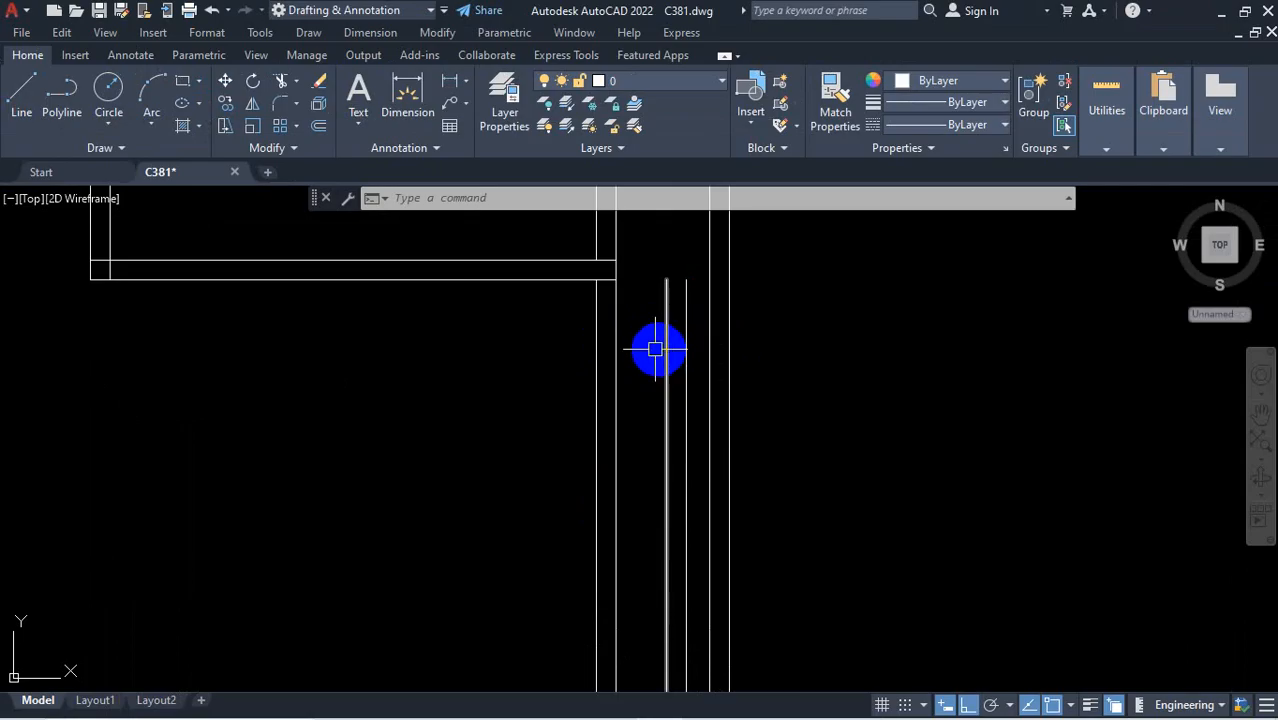
# Inspect where the inner wall line starts below the M. Bath and where the stepped-out lines end on both sides of the plan
pyautogui.scroll(2, 595, 265)
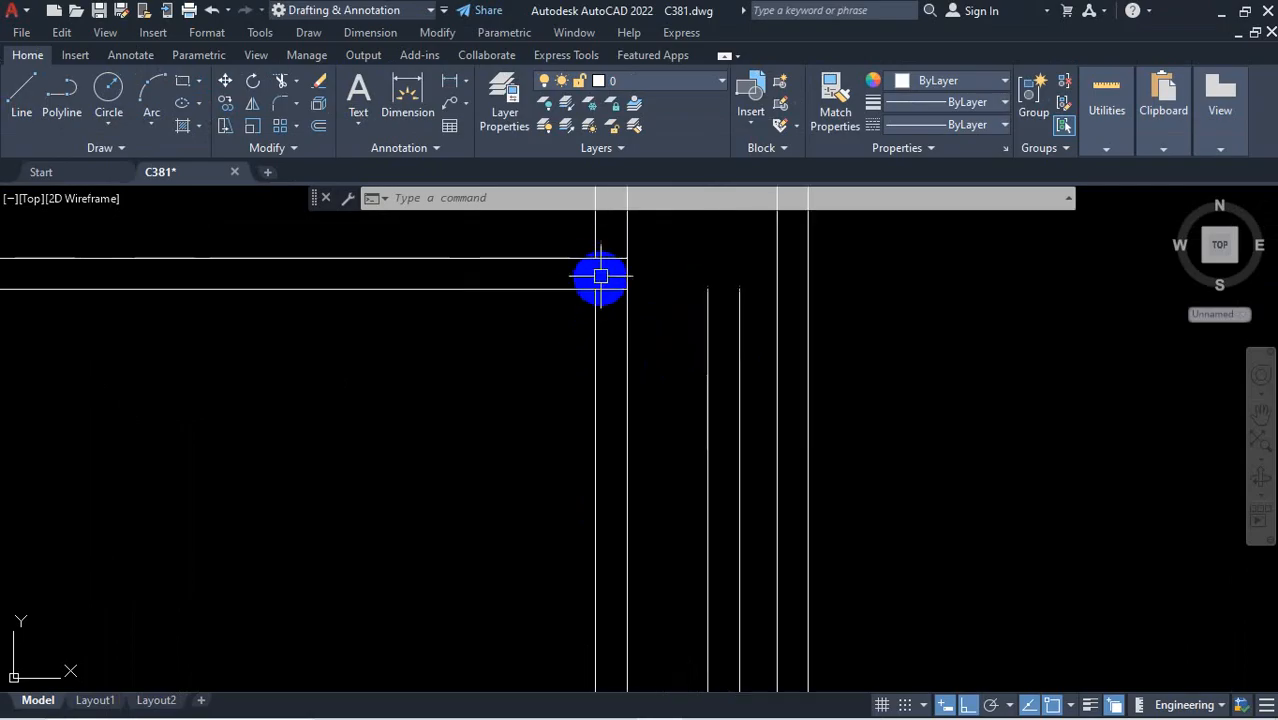
pyautogui.click(594, 322)
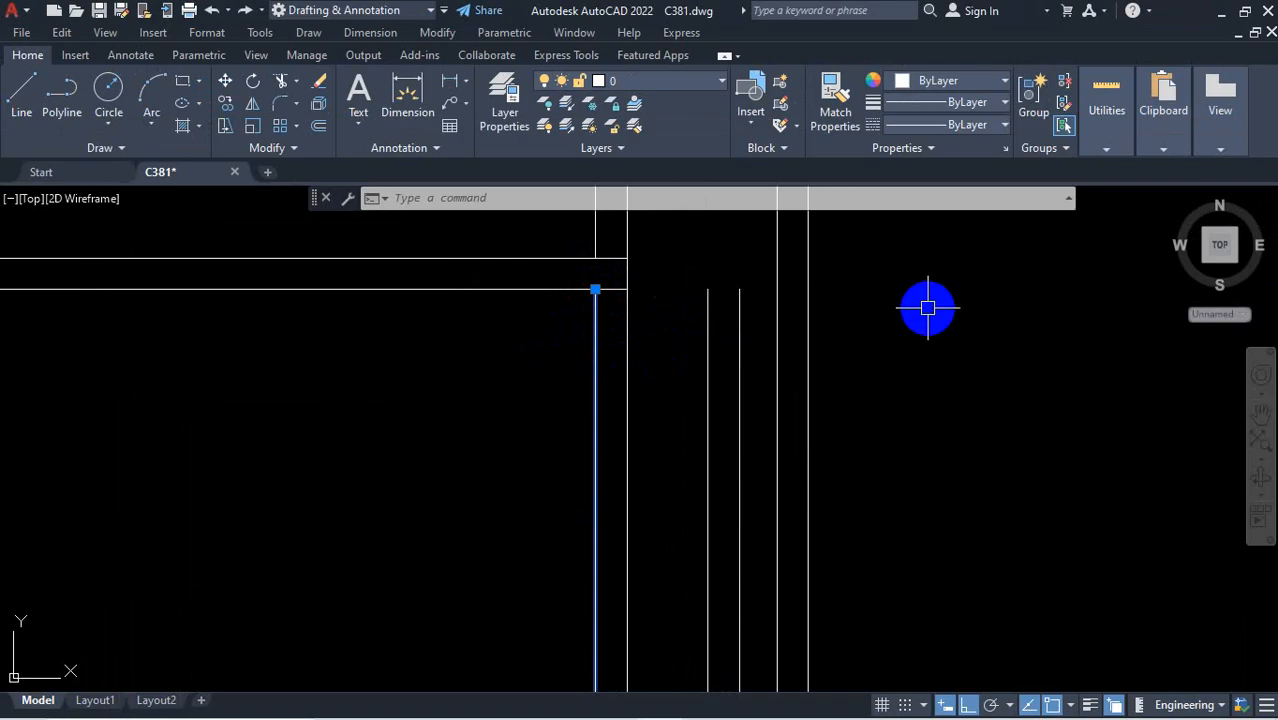
pyautogui.press('Escape')
pyautogui.scroll(-7, 1098, 381)
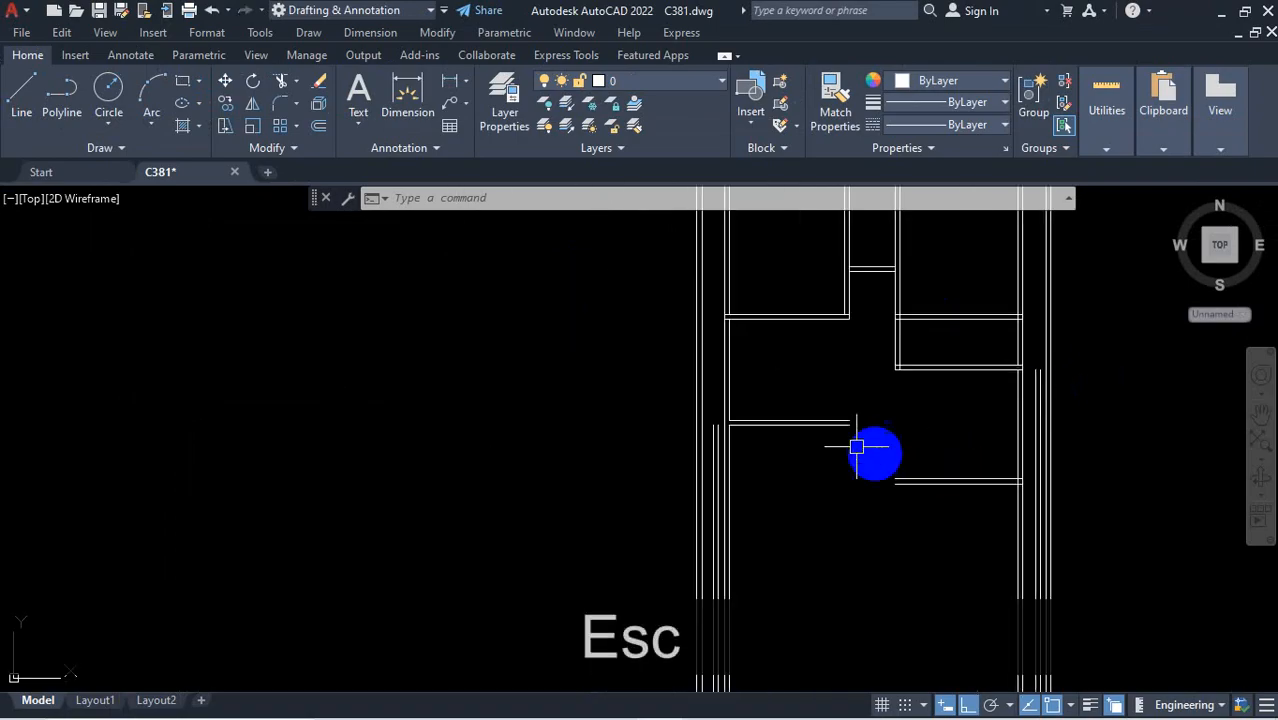
pyautogui.scroll(4, 724, 446)
pyautogui.scroll(2, 710, 442)
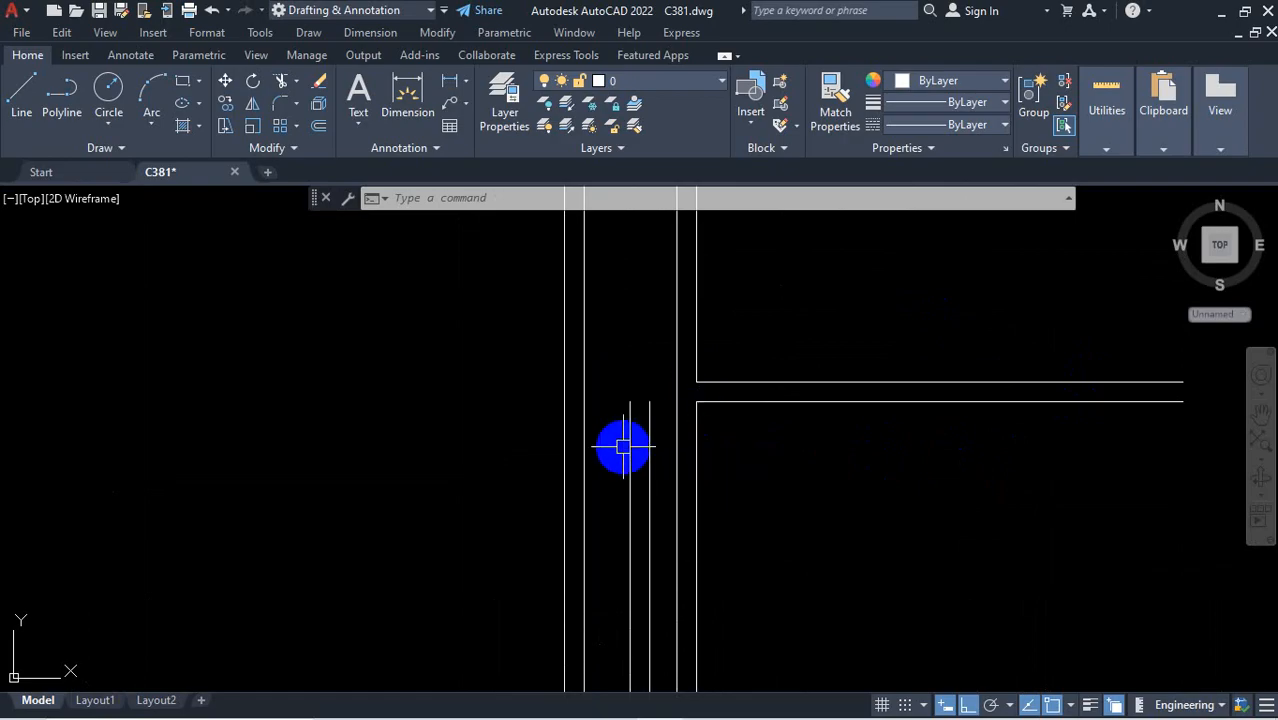
pyautogui.press('Escape')
pyautogui.scroll(-4, 630, 440)
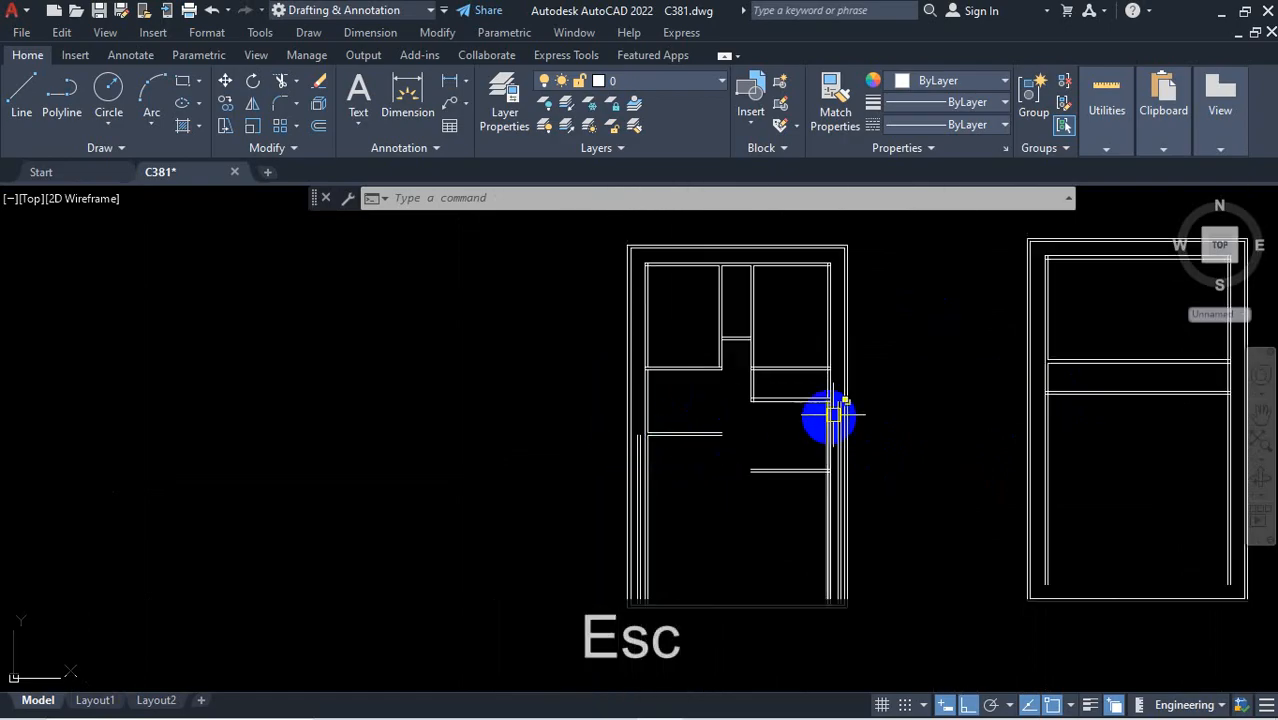
pyautogui.scroll(4, 842, 480)
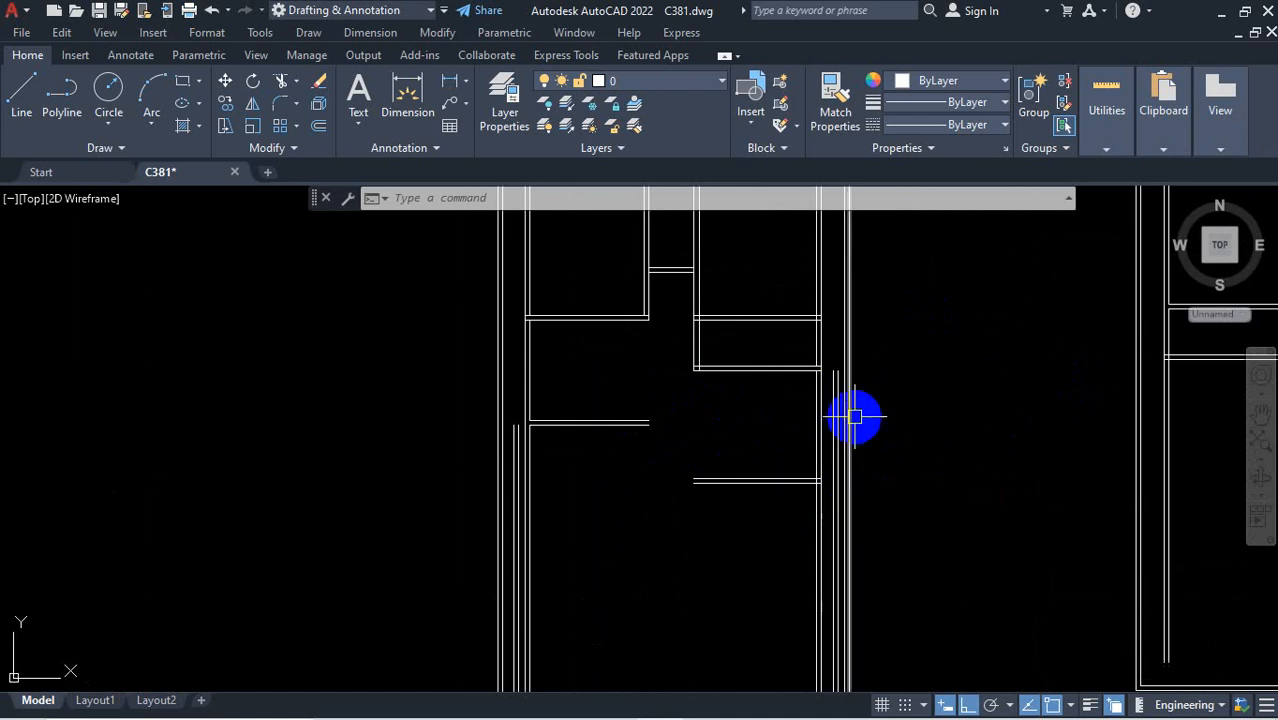
pyautogui.scroll(2, 848, 416)
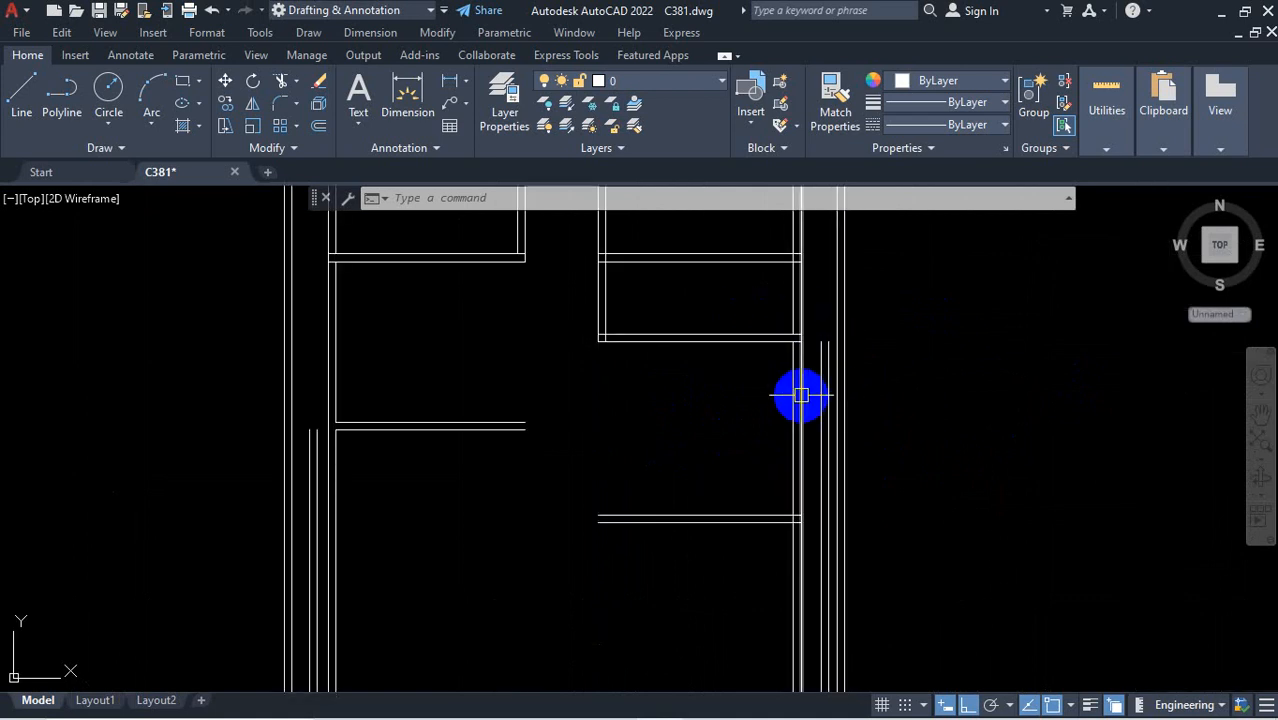
pyautogui.scroll(2, 800, 505)
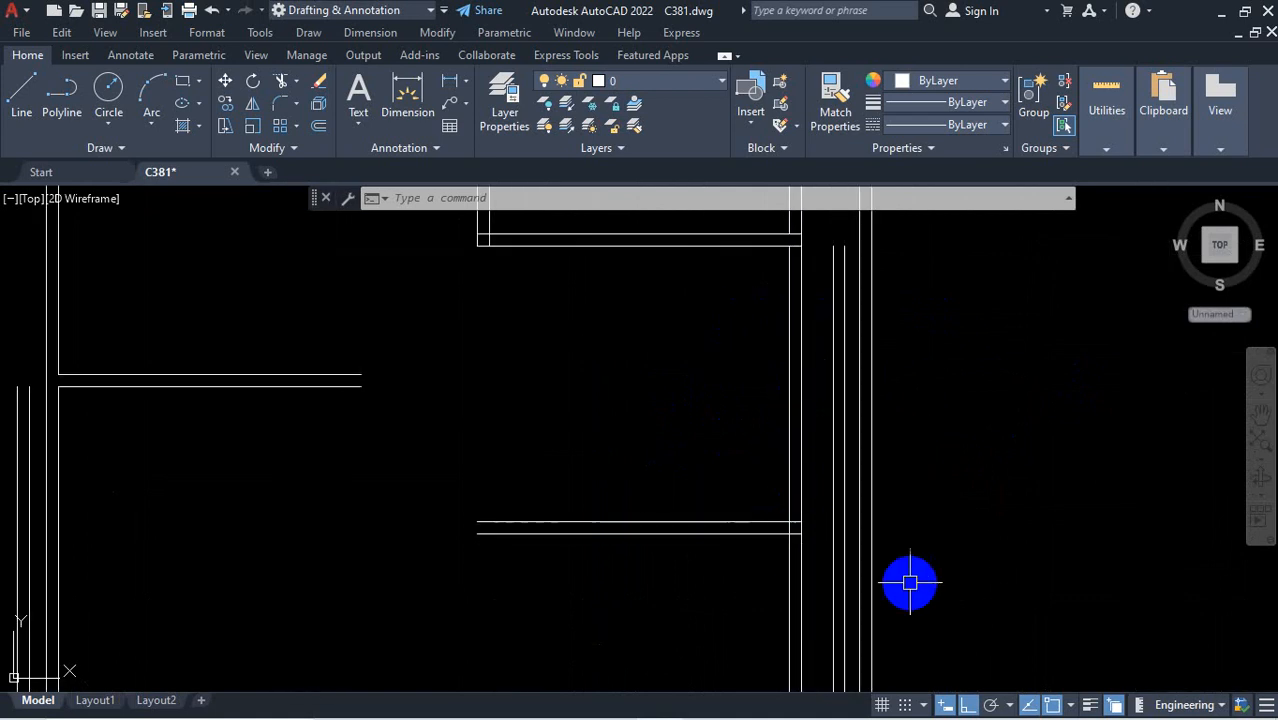
# Sketch temporary screen marks showing how the staircase's horizontal wall lines meet the stepped-out vertical lines at both corners, and clear them
pyautogui.hotkey('ctrl', '1')
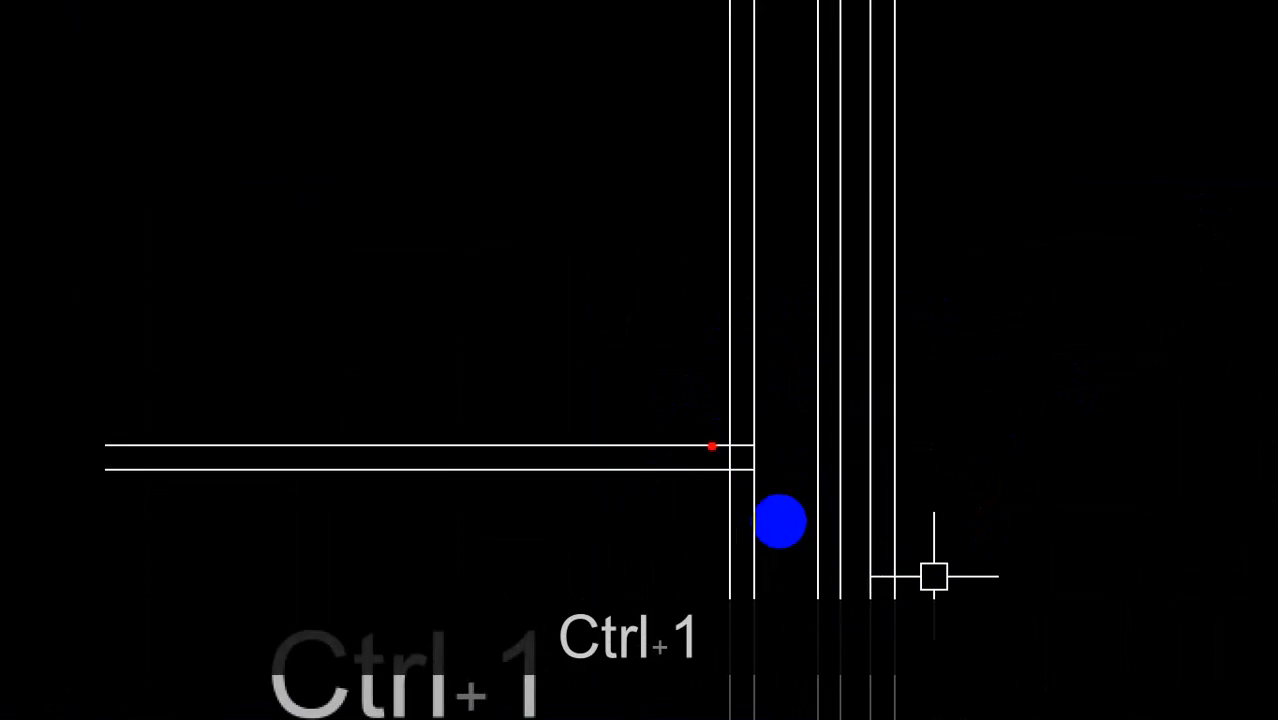
pyautogui.moveTo(816, 440); pyautogui.dragTo(814, 356)
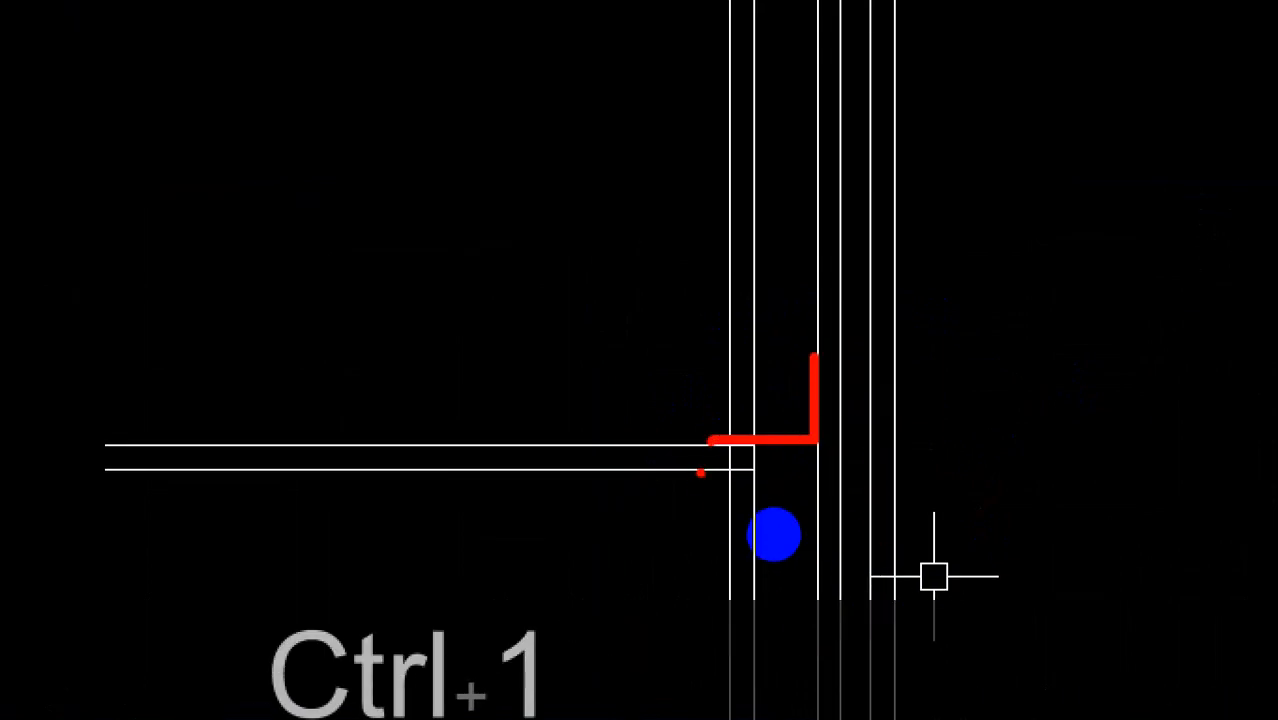
pyautogui.moveTo(704, 469)
pyautogui.mouseDown()
pyautogui.moveTo(858, 468)
pyautogui.moveTo(861, 362)
pyautogui.mouseUp()
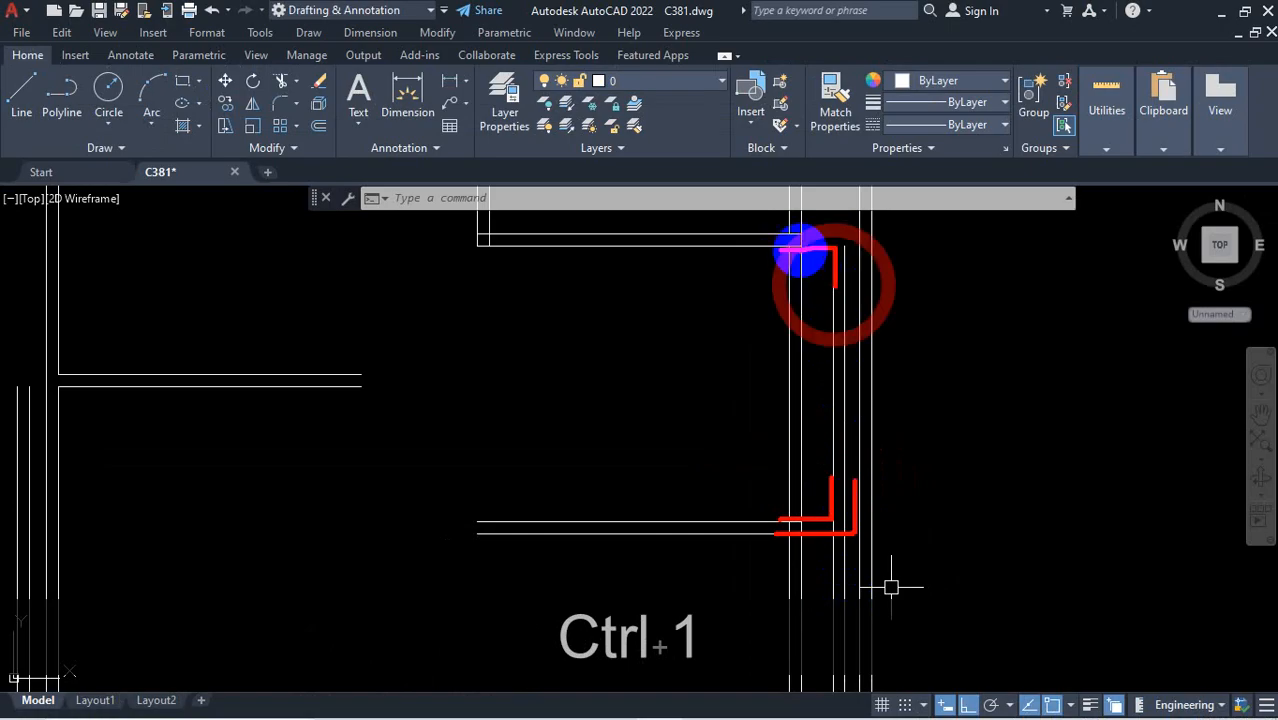
pyautogui.moveTo(779, 228)
pyautogui.mouseDown()
pyautogui.moveTo(850, 277)
pyautogui.moveTo(849, 311)
pyautogui.mouseUp()
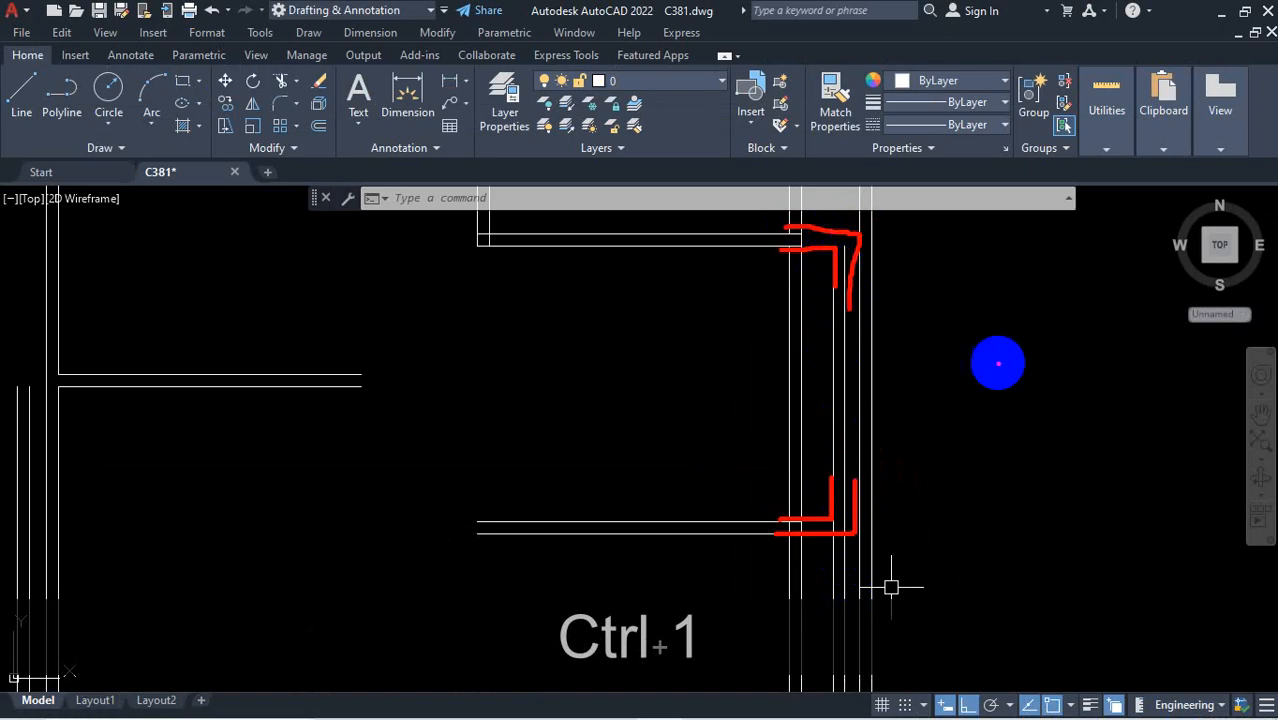
pyautogui.press('Escape')
pyautogui.scroll(-4, 793, 397)
pyautogui.scroll(4, 849, 373)
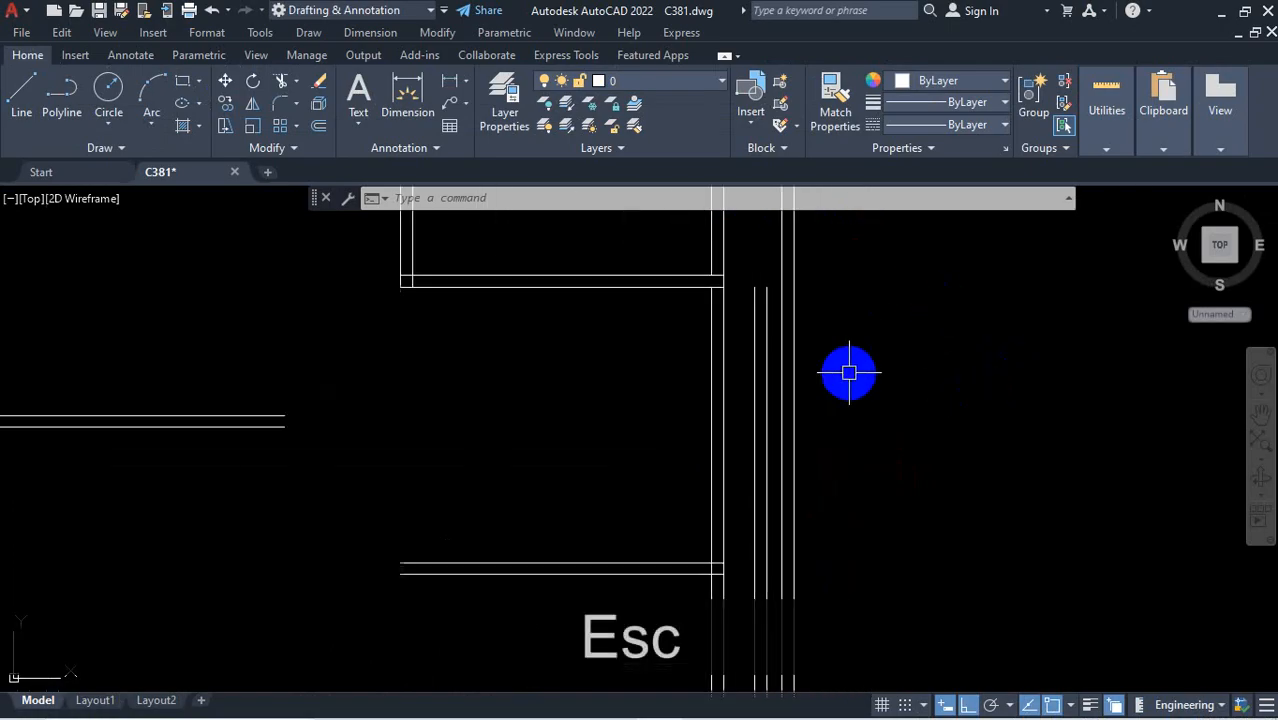
# Fillet both lines of the staircase's upper horizontal wall with the matching stepped-out vertical lines to form a sharp double-wall corner
pyautogui.press('Return')
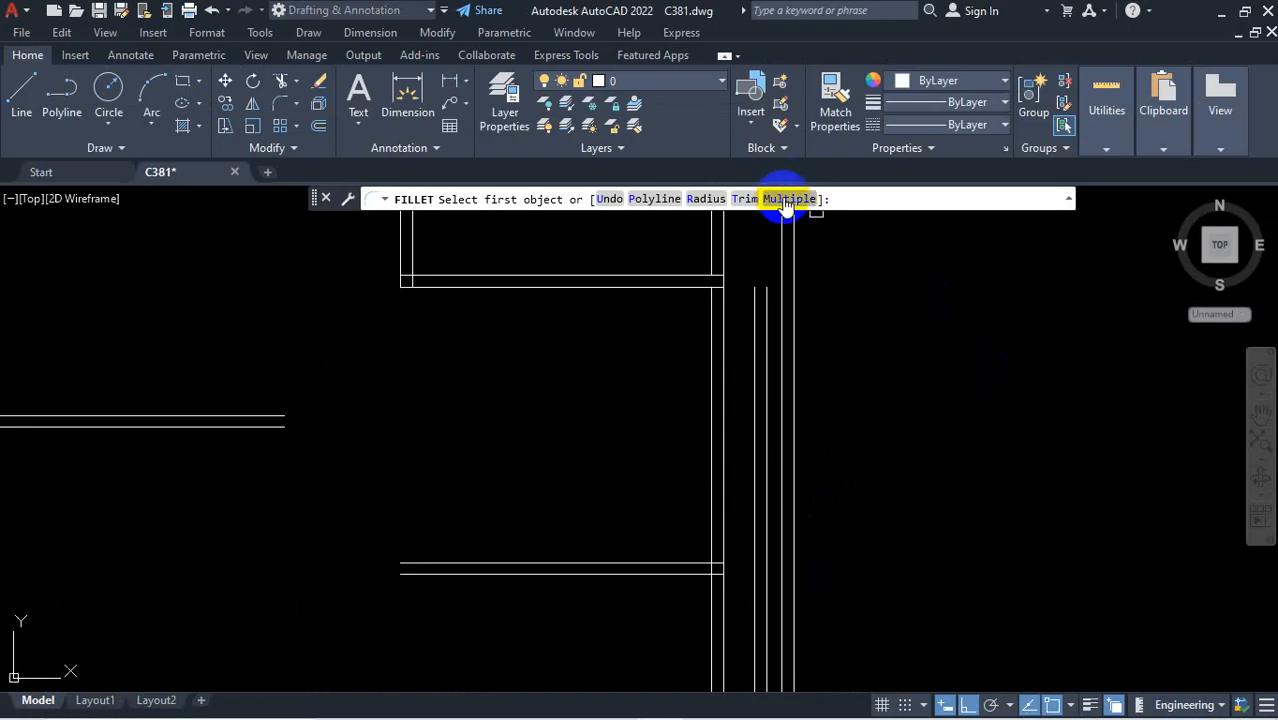
pyautogui.scroll(2, 705, 289)
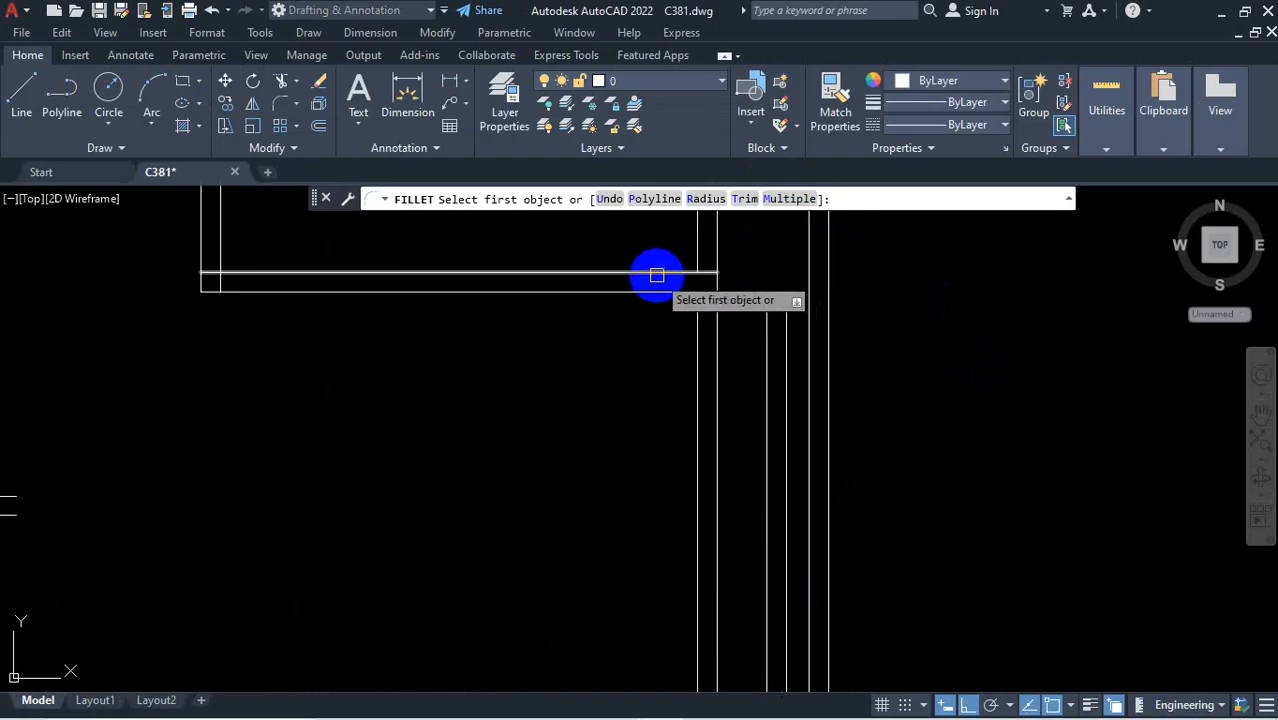
pyautogui.click(656, 274)
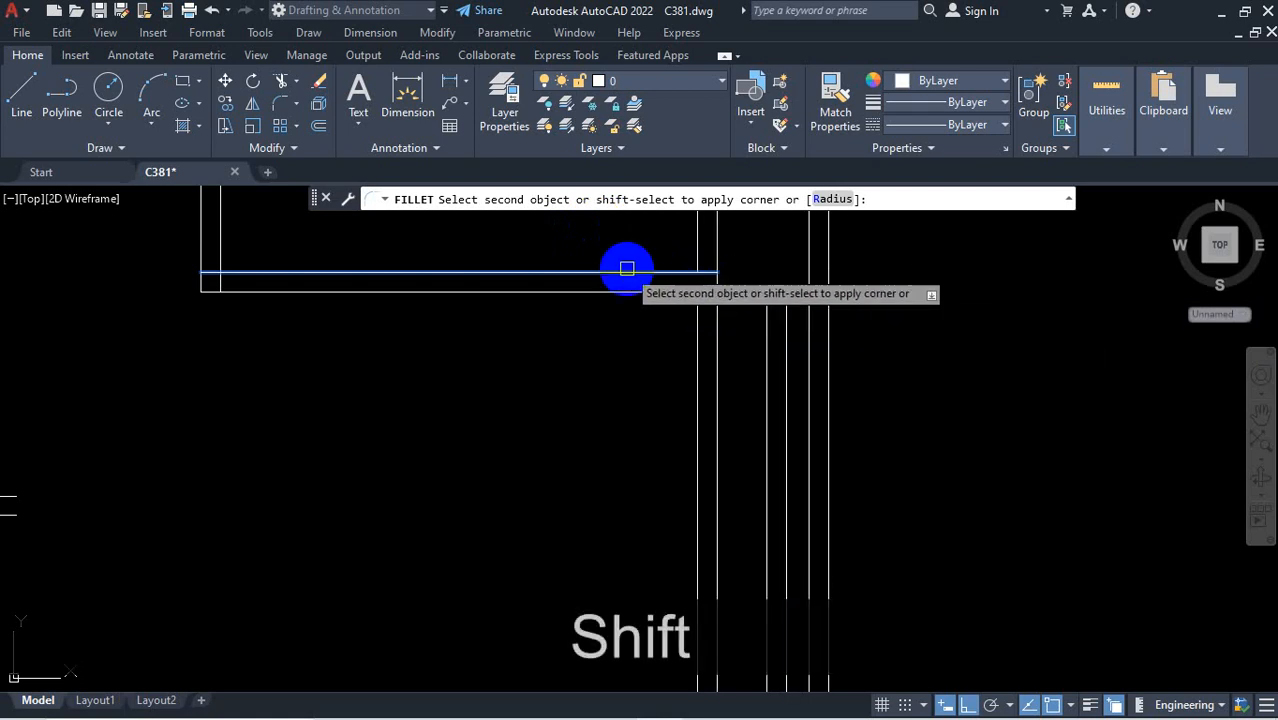
pyautogui.keyDown('shift'); pyautogui.click(788, 316); pyautogui.keyUp('shift')
pyautogui.click(633, 291)
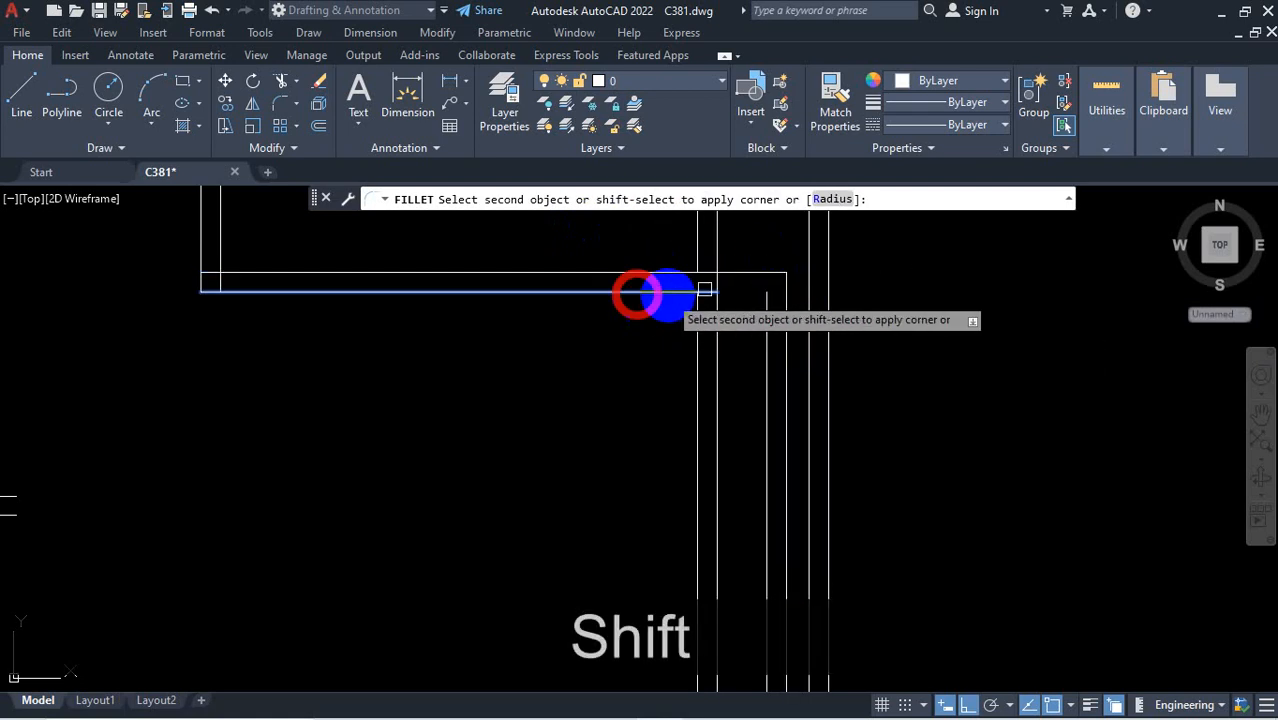
pyautogui.keyDown('shift'); pyautogui.click(766, 311); pyautogui.keyUp('shift')
pyautogui.scroll(-3, 737, 219)
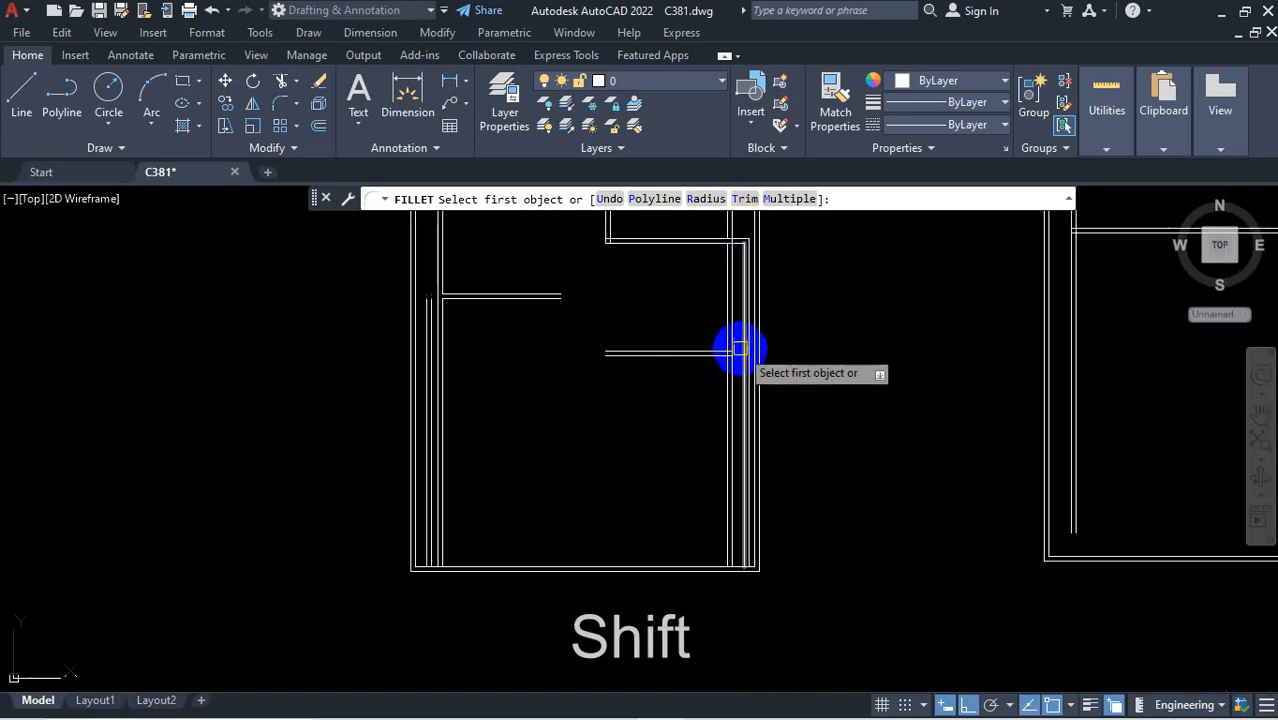
# Join both lines of the staircase's lower horizontal wall to the stepped-out vertical lines with sharp zero-radius fillet corners
pyautogui.scroll(3, 740, 350)
pyautogui.click(643, 351)
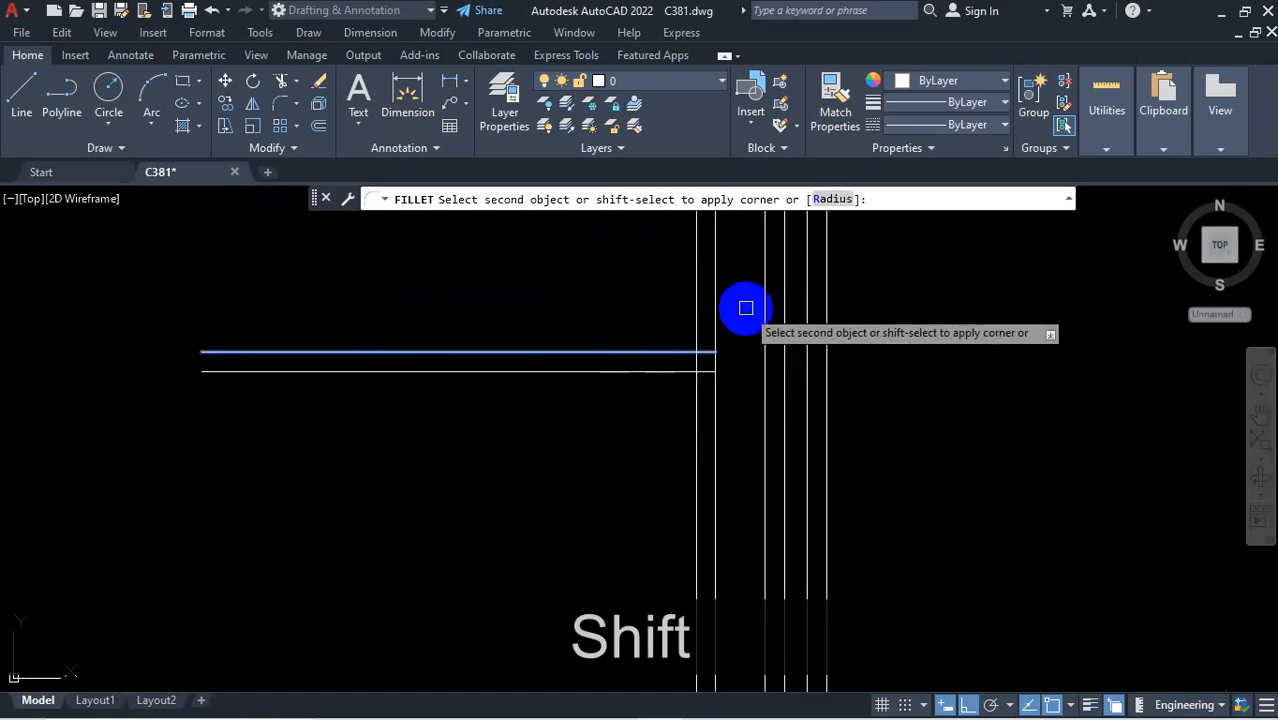
pyautogui.keyDown('shift'); pyautogui.click(764, 283); pyautogui.keyUp('shift')
pyautogui.click(645, 371)
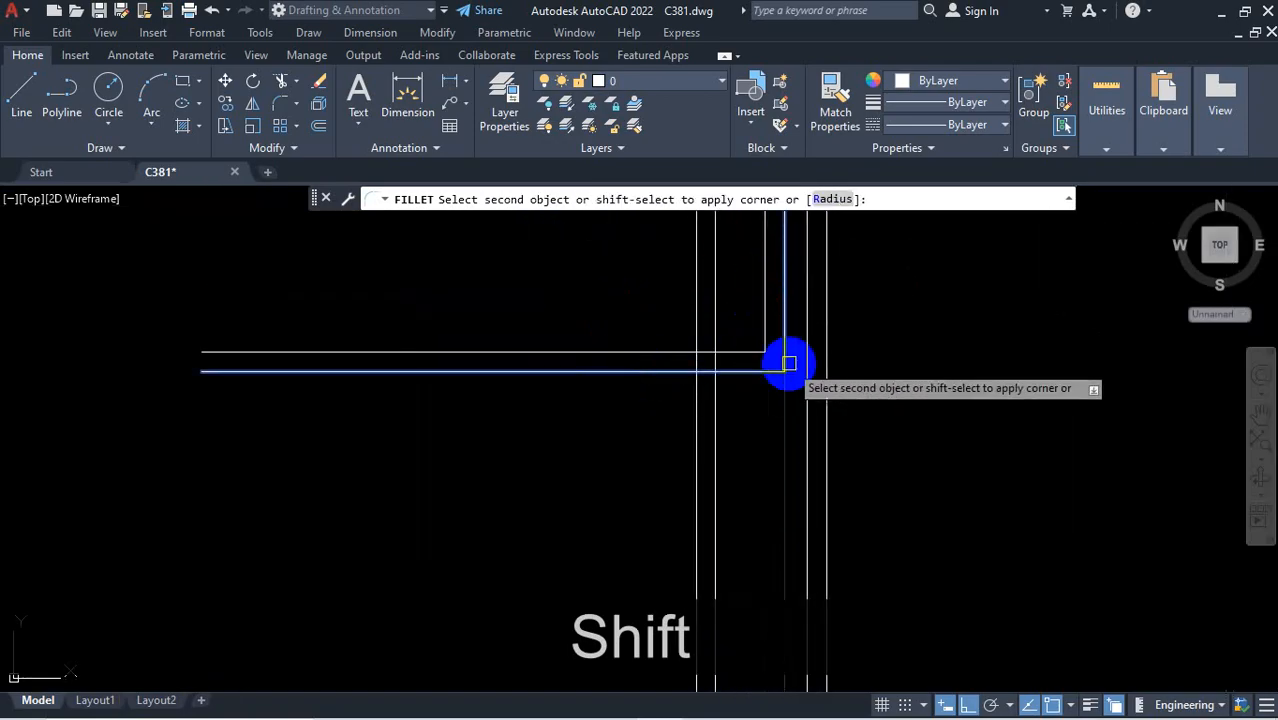
pyautogui.keyDown('shift'); pyautogui.click(785, 318); pyautogui.keyUp('shift')
pyautogui.scroll(-3, 747, 436)
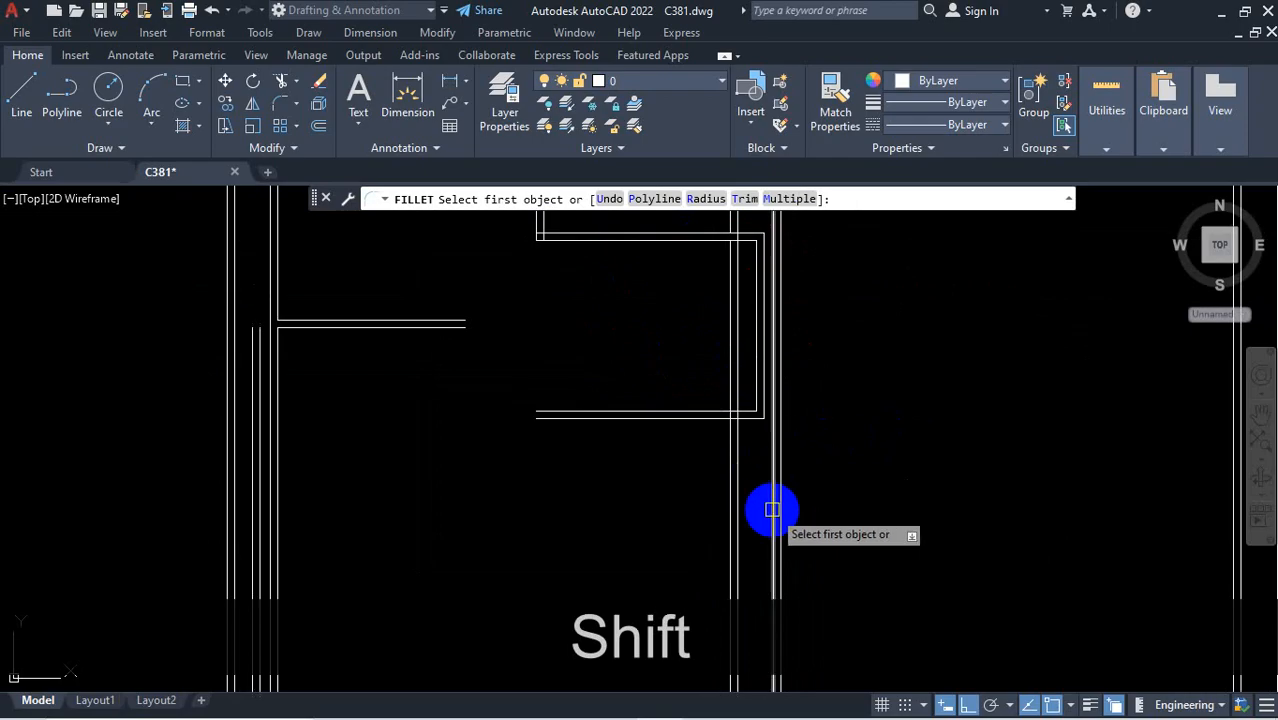
pyautogui.scroll(4, 765, 417)
pyautogui.scroll(2, 741, 423)
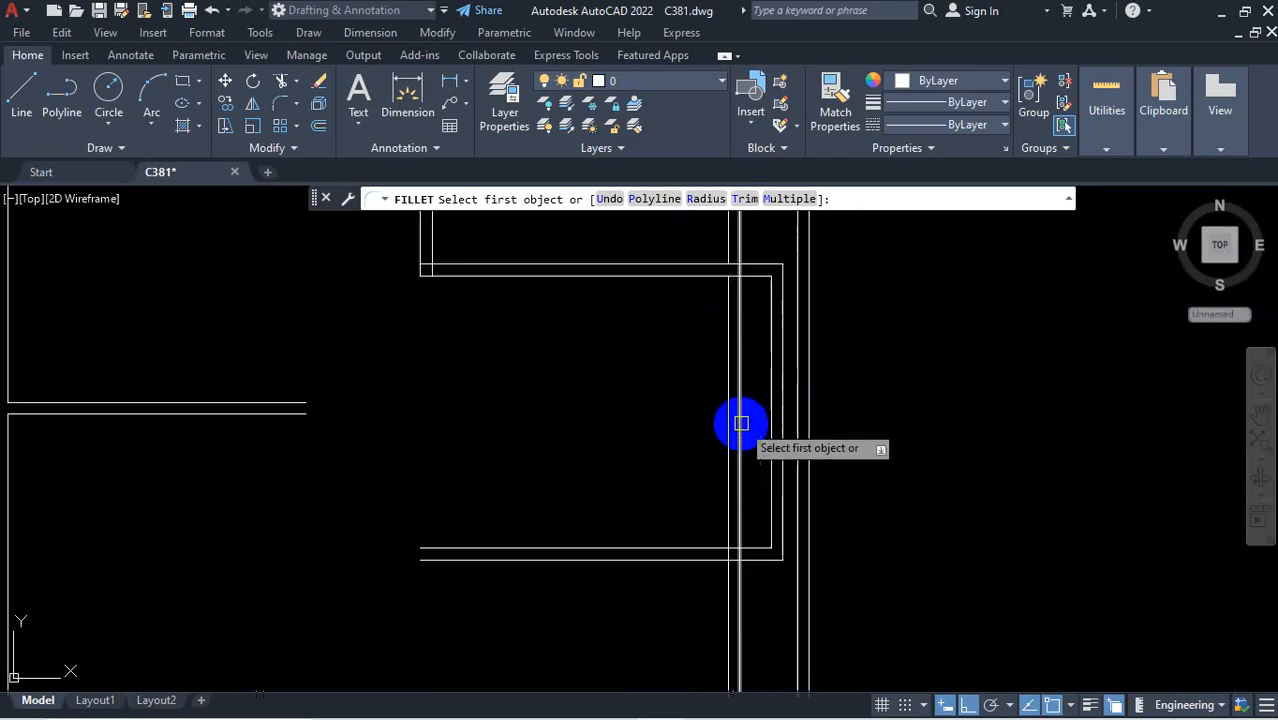
pyautogui.scroll(-2, 737, 374)
pyautogui.scroll(2, 749, 501)
pyautogui.scroll(-2, 722, 522)
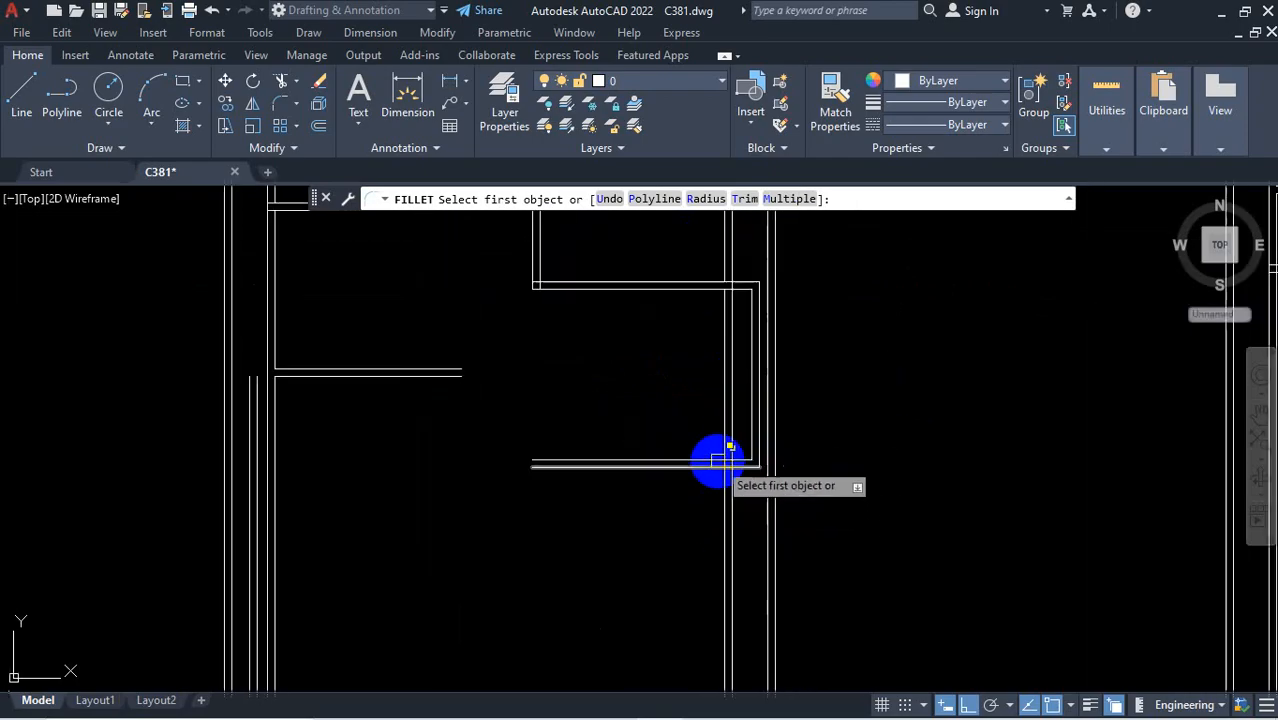
pyautogui.scroll(2, 713, 476)
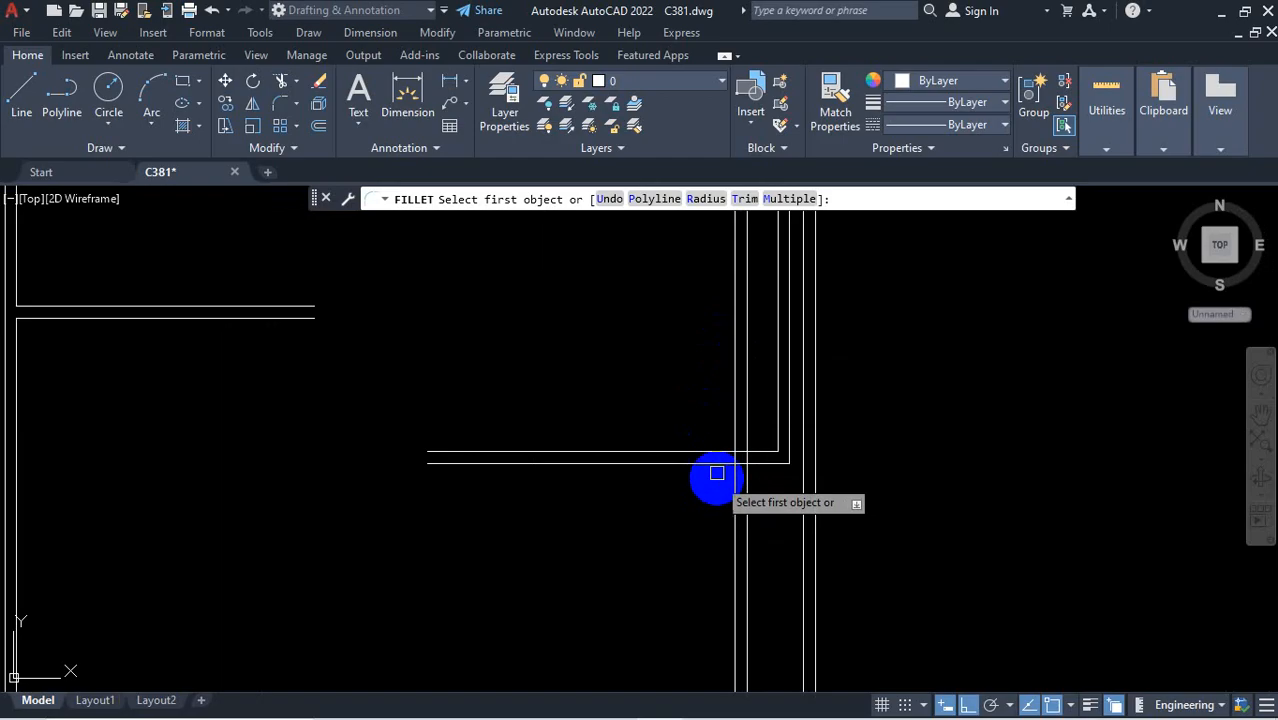
pyautogui.scroll(-2, 728, 488)
pyautogui.scroll(2, 727, 483)
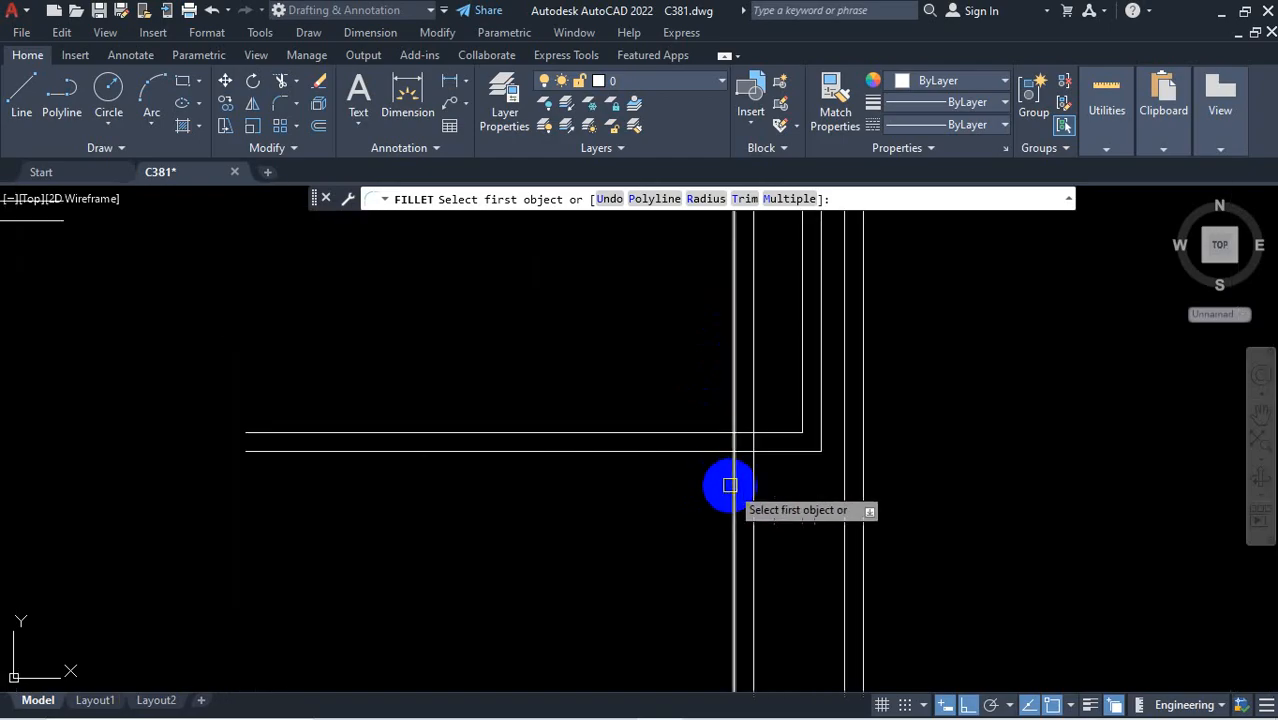
pyautogui.keyDown('shift'); pyautogui.click(687, 452); pyautogui.keyUp('shift')
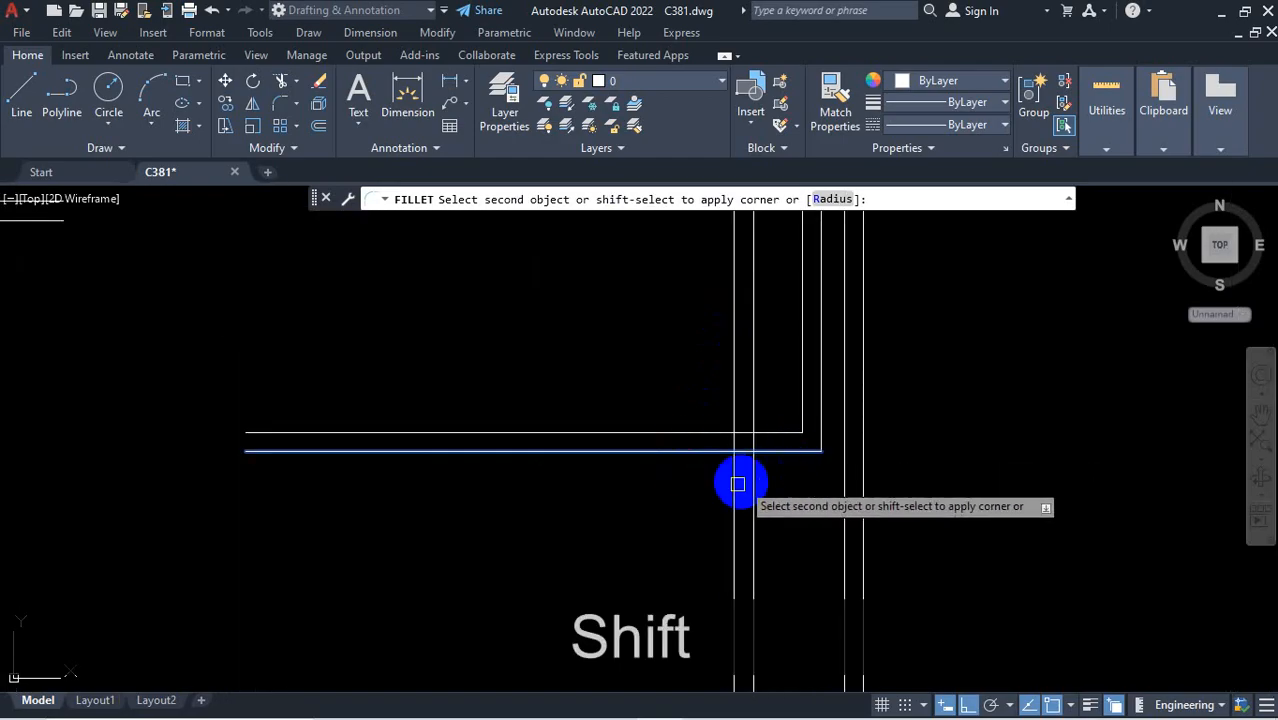
pyautogui.press('Escape')
# Trim the two original vertical wall lines running through the staircase enclosure, between its upper and lower horizontal walls, and end Trim
pyautogui.scroll(-2, 804, 325)
pyautogui.scroll(2, 804, 325)
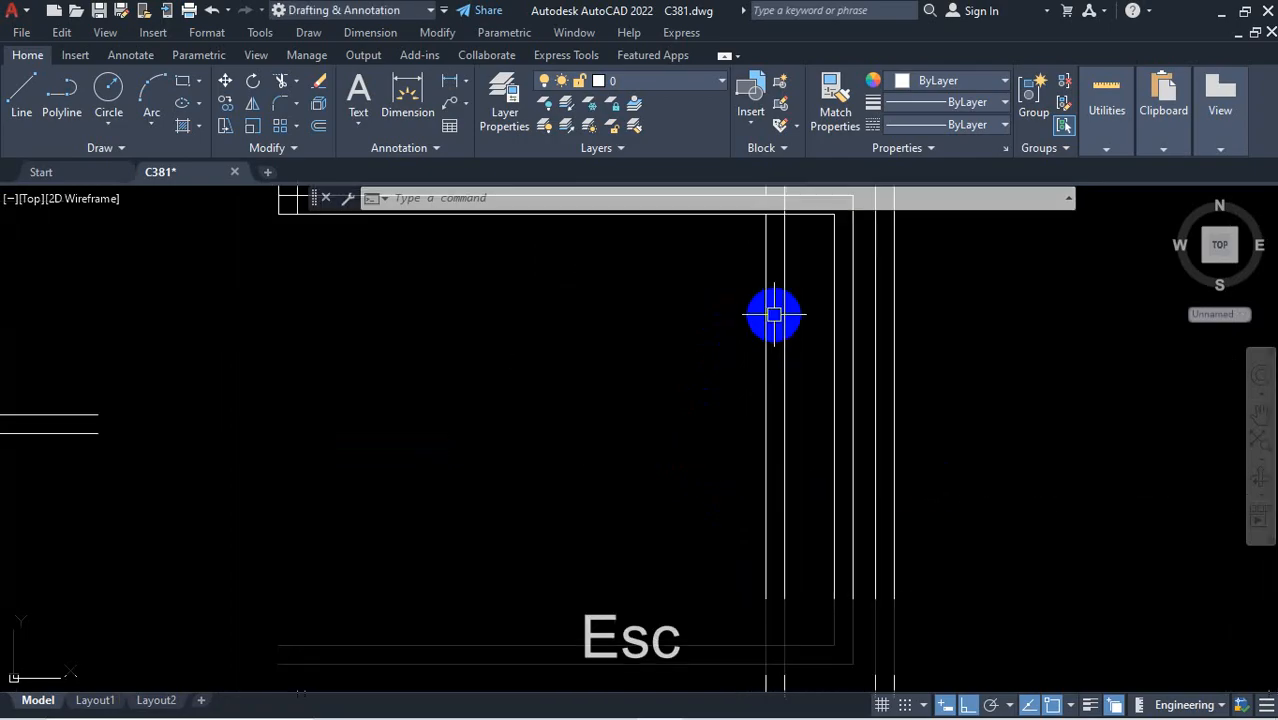
pyautogui.write('tr')
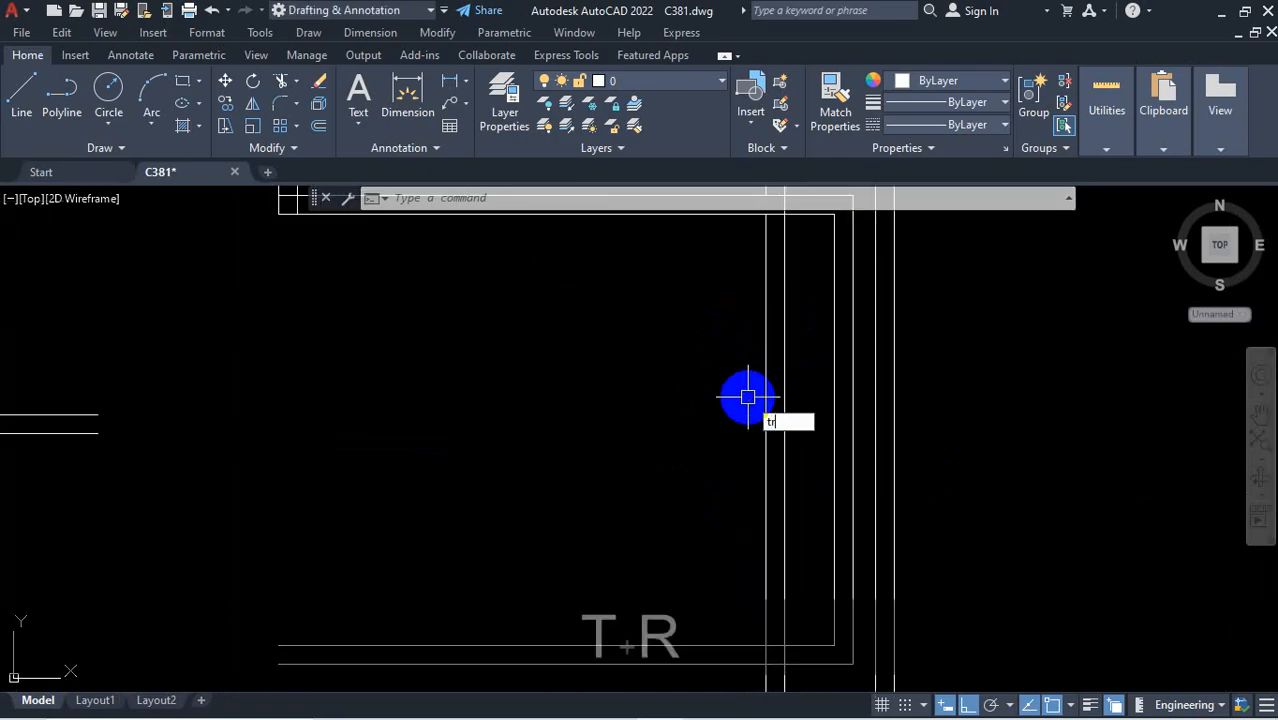
pyautogui.press('Return')
pyautogui.scroll(-2, 779, 405)
pyautogui.click(787, 391)
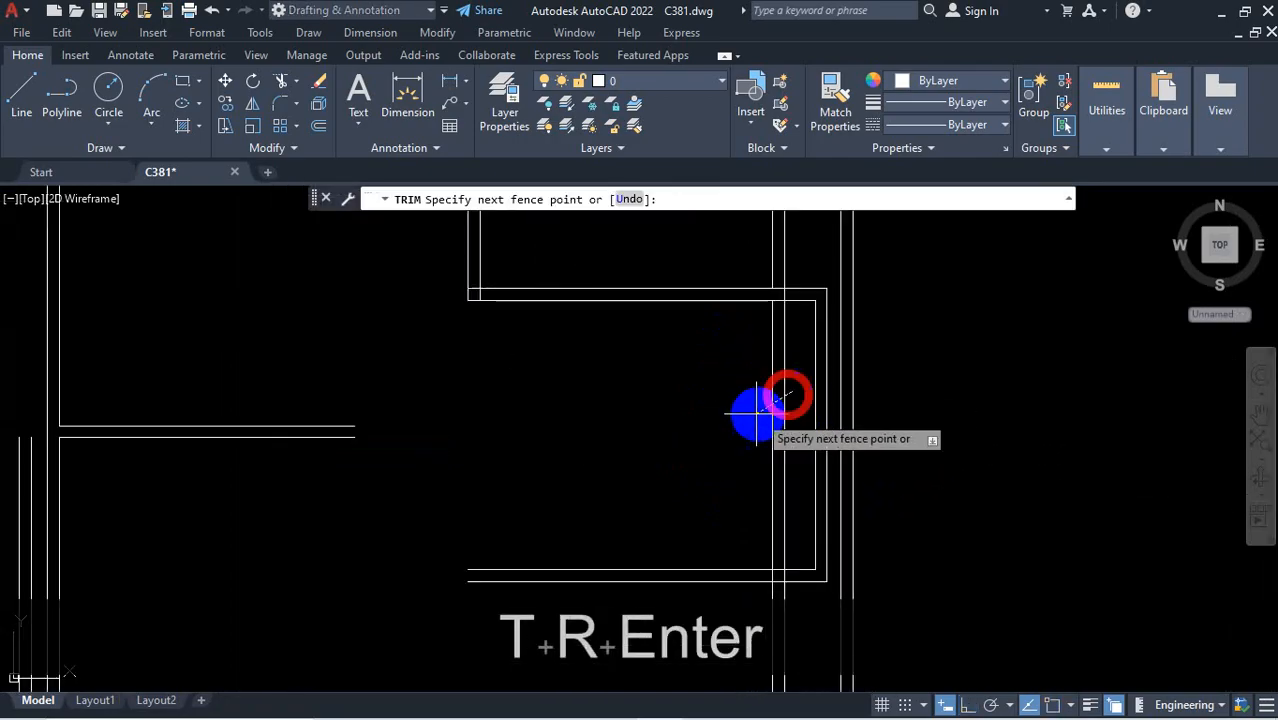
pyautogui.click(739, 414)
pyautogui.scroll(-2, 842, 391)
pyautogui.press('Escape')
pyautogui.scroll(3, 775, 436)
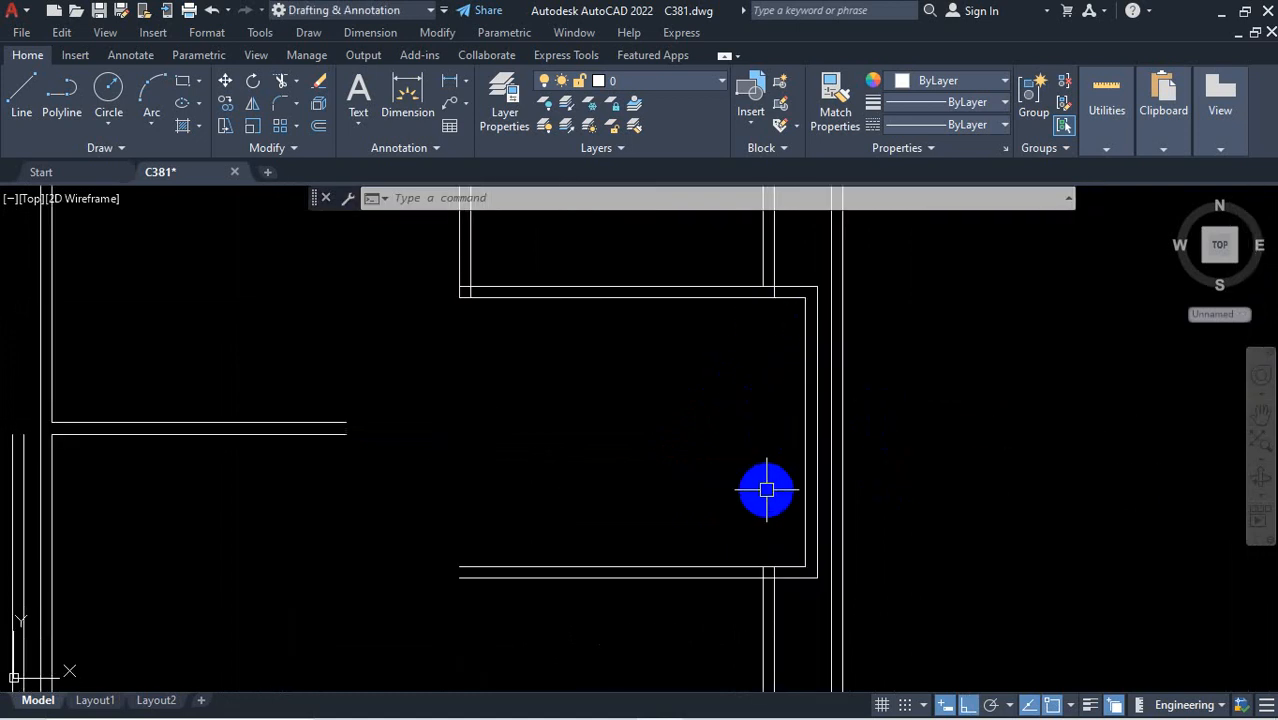
# Examine the left side-wall junction between the bedroom and living room in AutoCAD and compare it with the reference PDF
pyautogui.scroll(-2, 741, 388)
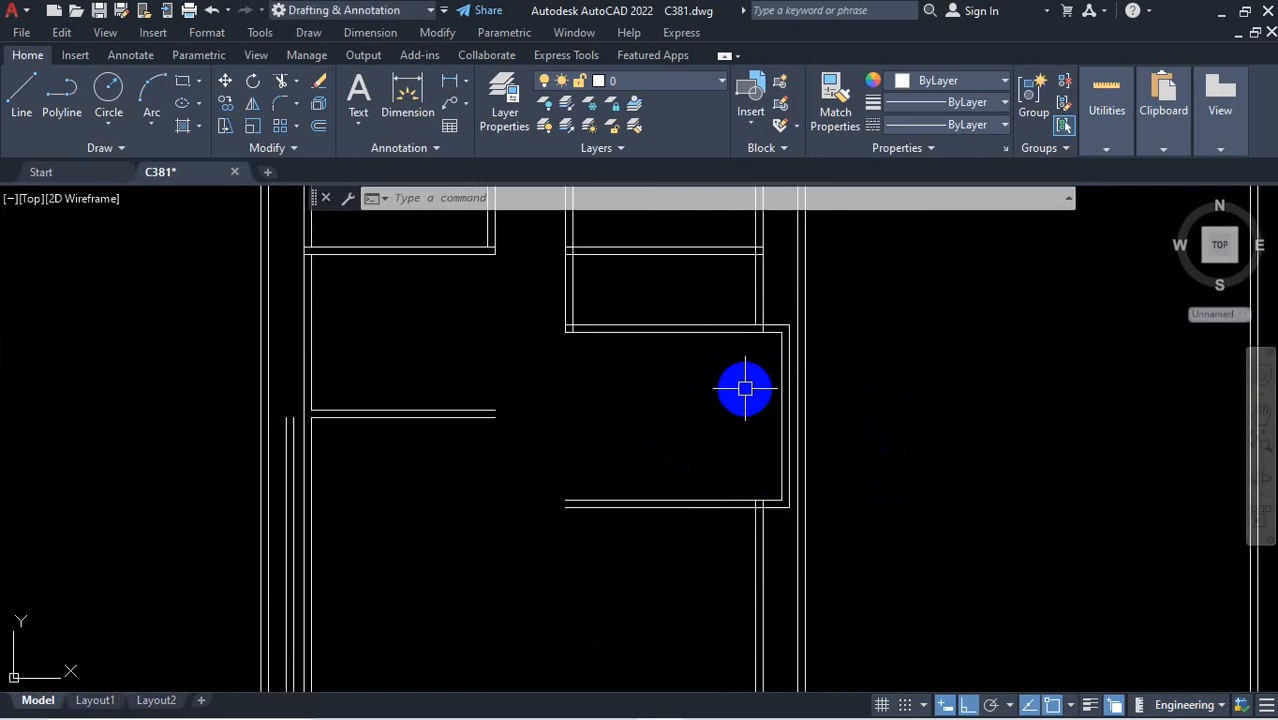
pyautogui.scroll(-2, 695, 385)
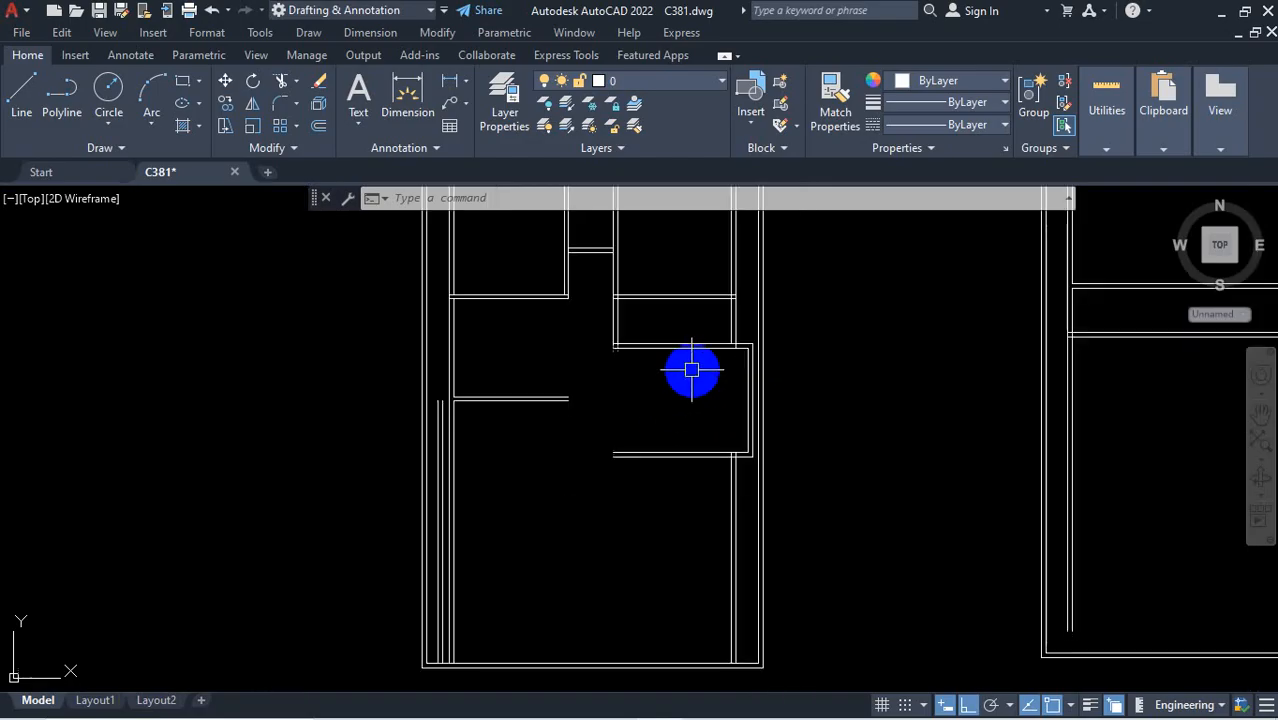
pyautogui.scroll(4, 420, 391)
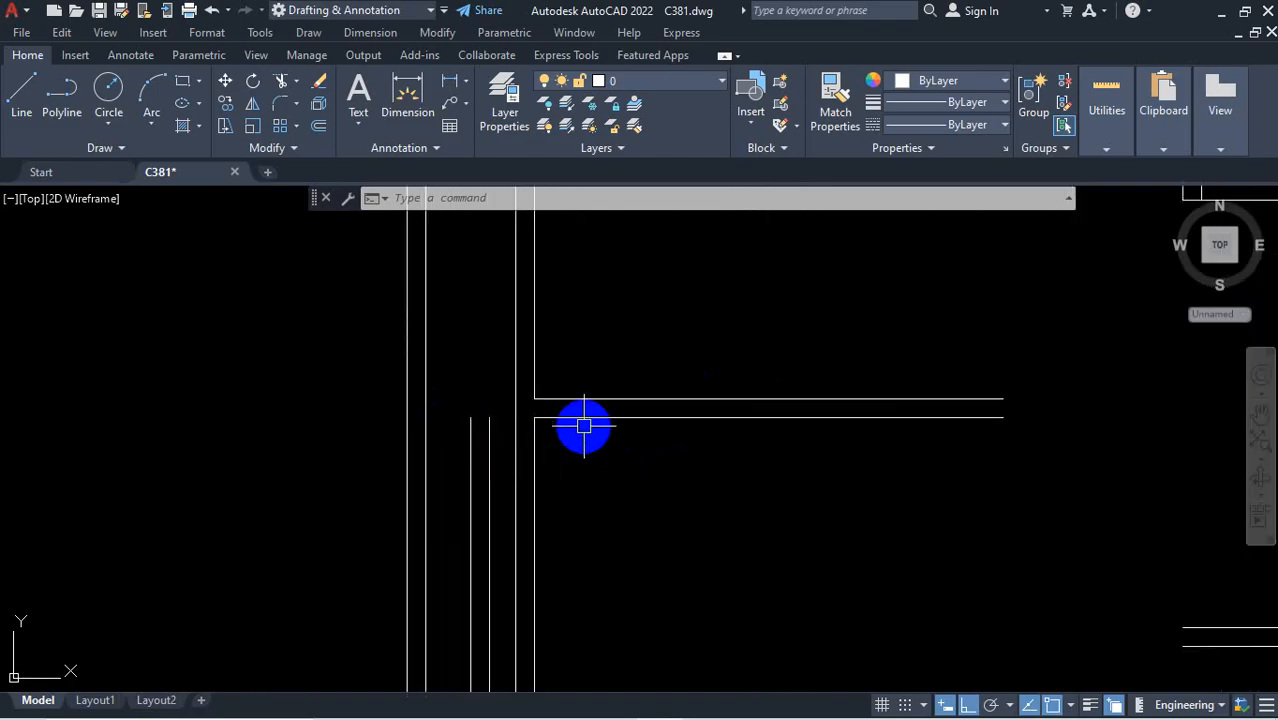
pyautogui.scroll(-2, 612, 430)
pyautogui.scroll(-2, 617, 410)
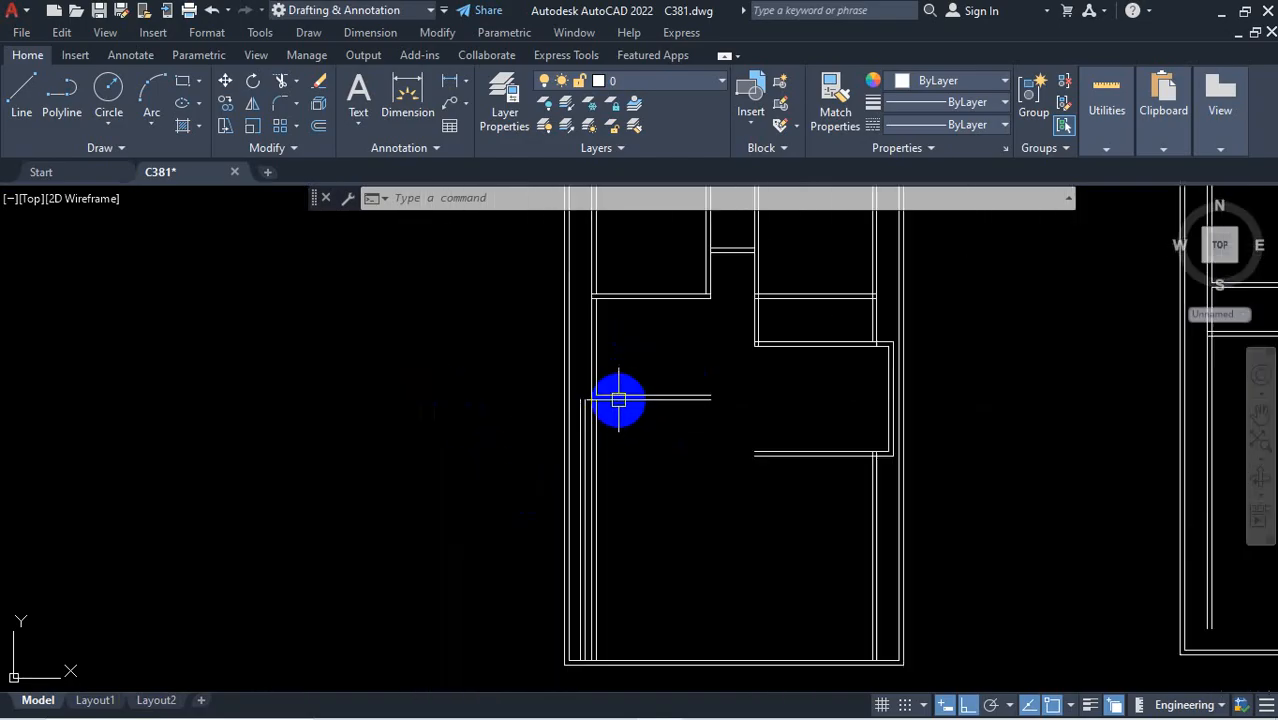
pyautogui.scroll(2, 616, 420)
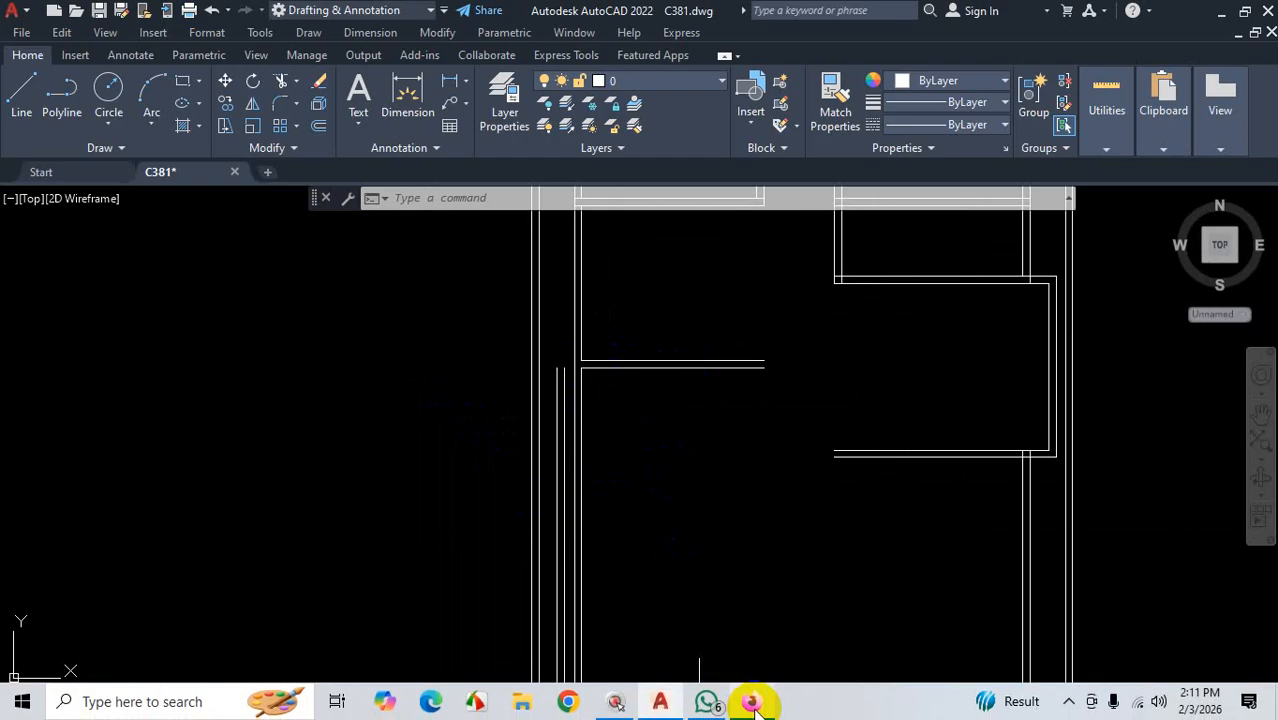
pyautogui.click(750, 703)
pyautogui.scroll(-5, 579, 434)
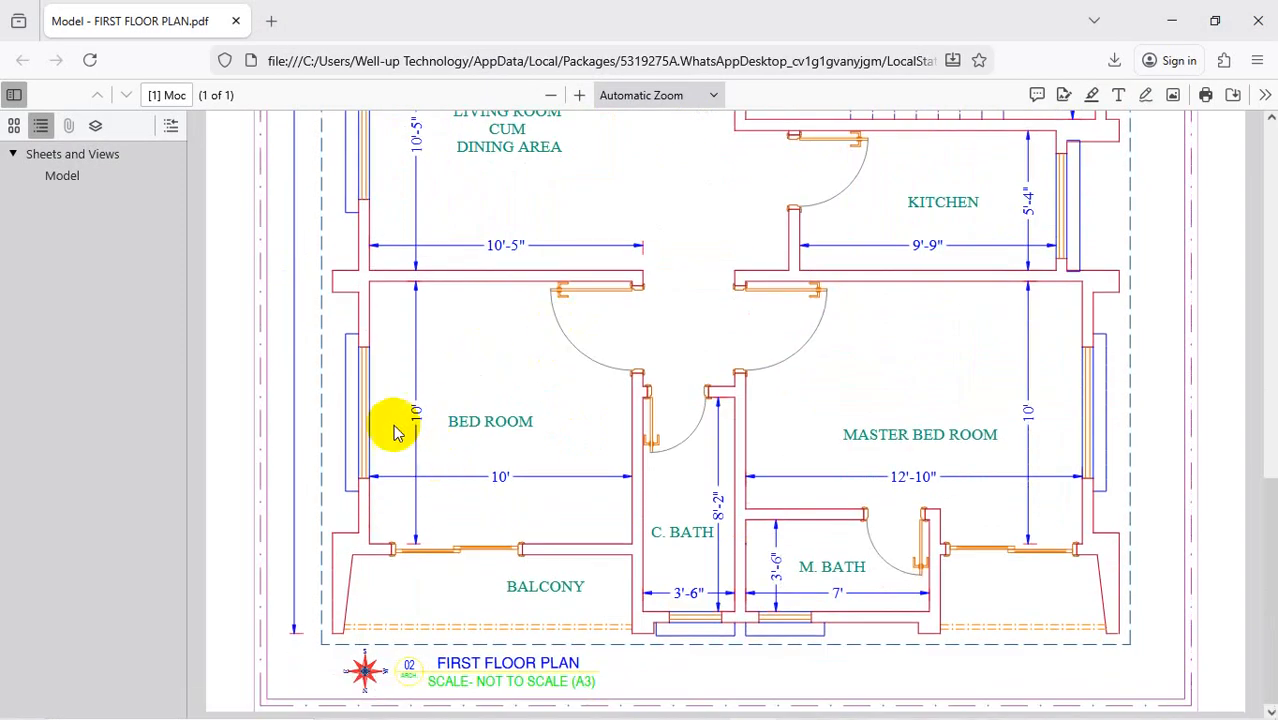
pyautogui.scroll(2, 391, 428)
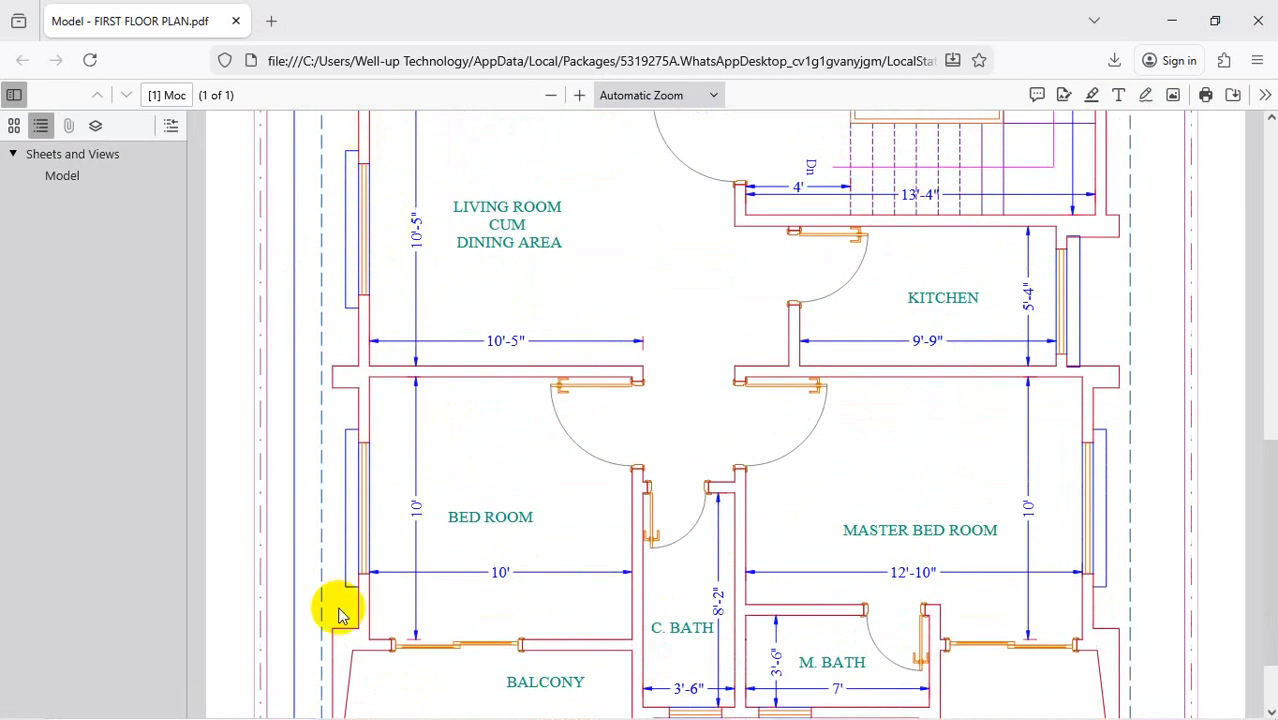
pyautogui.click(1172, 21)
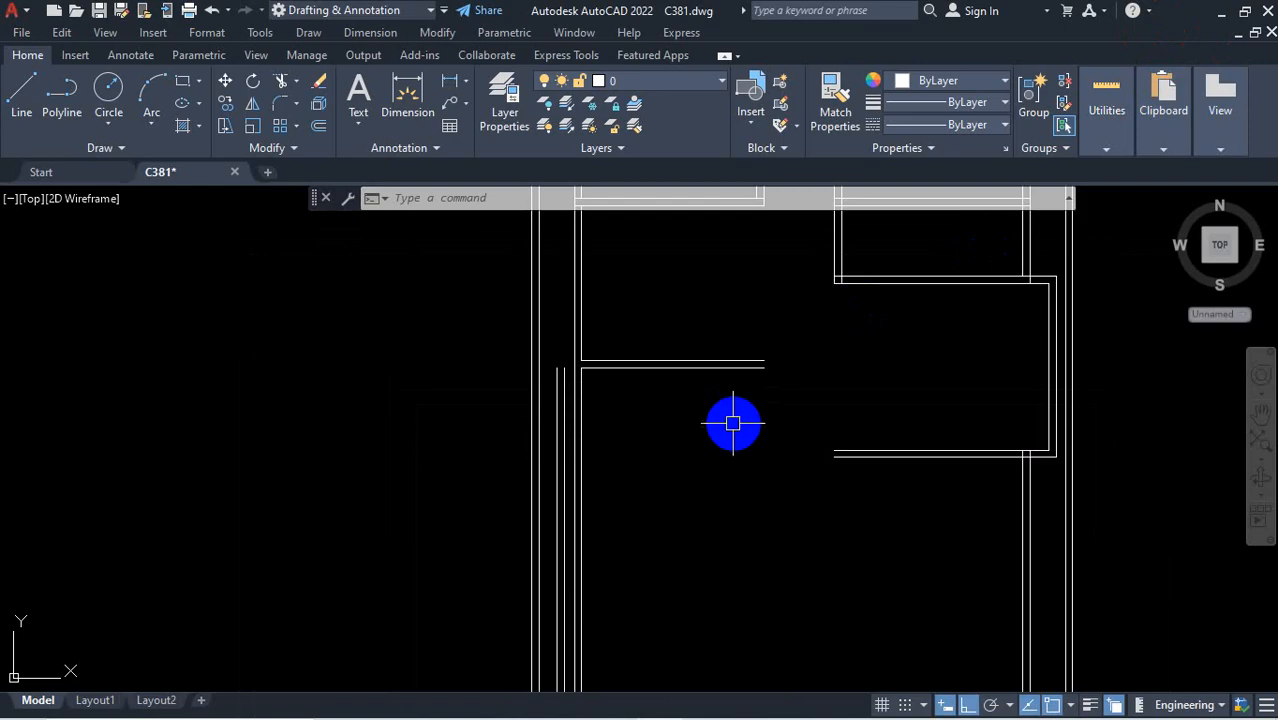
# Try deleting the left inner wall's vertical line below the bedroom and living room partition, and undo the deletion
pyautogui.scroll(5, 560, 395)
pyautogui.click(610, 369)
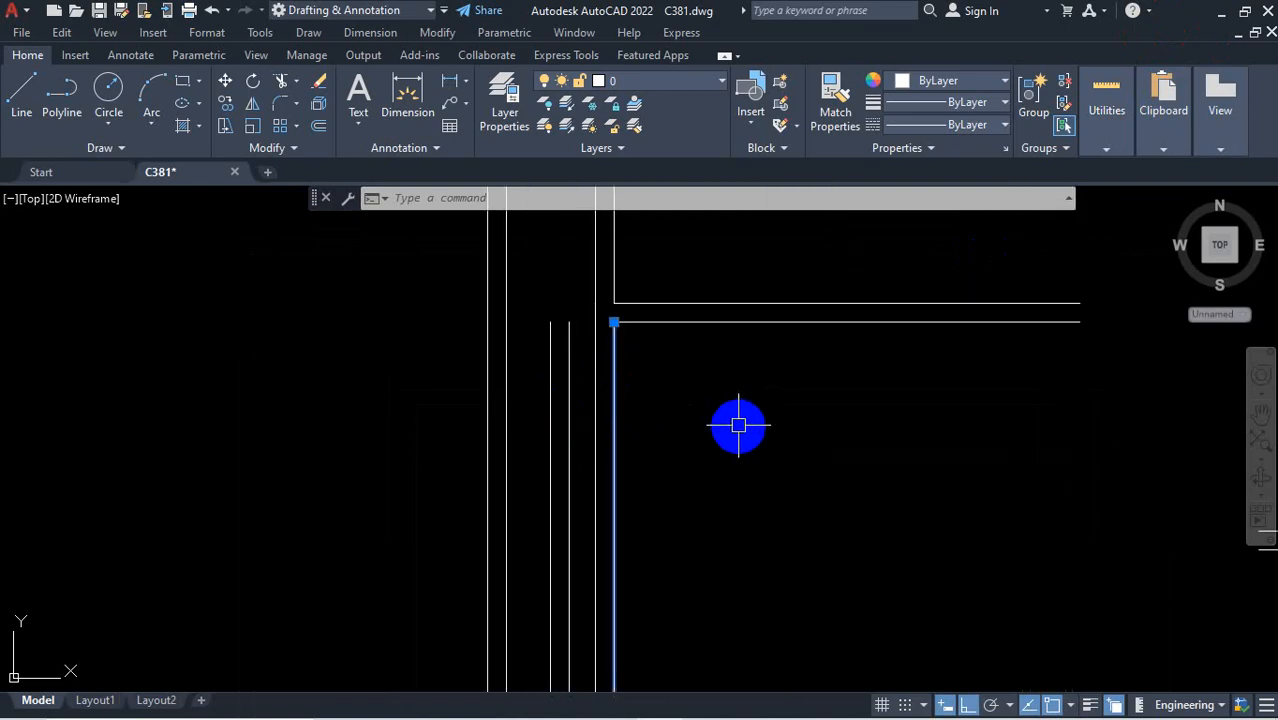
pyautogui.press('Delete')
pyautogui.scroll(3, 655, 350)
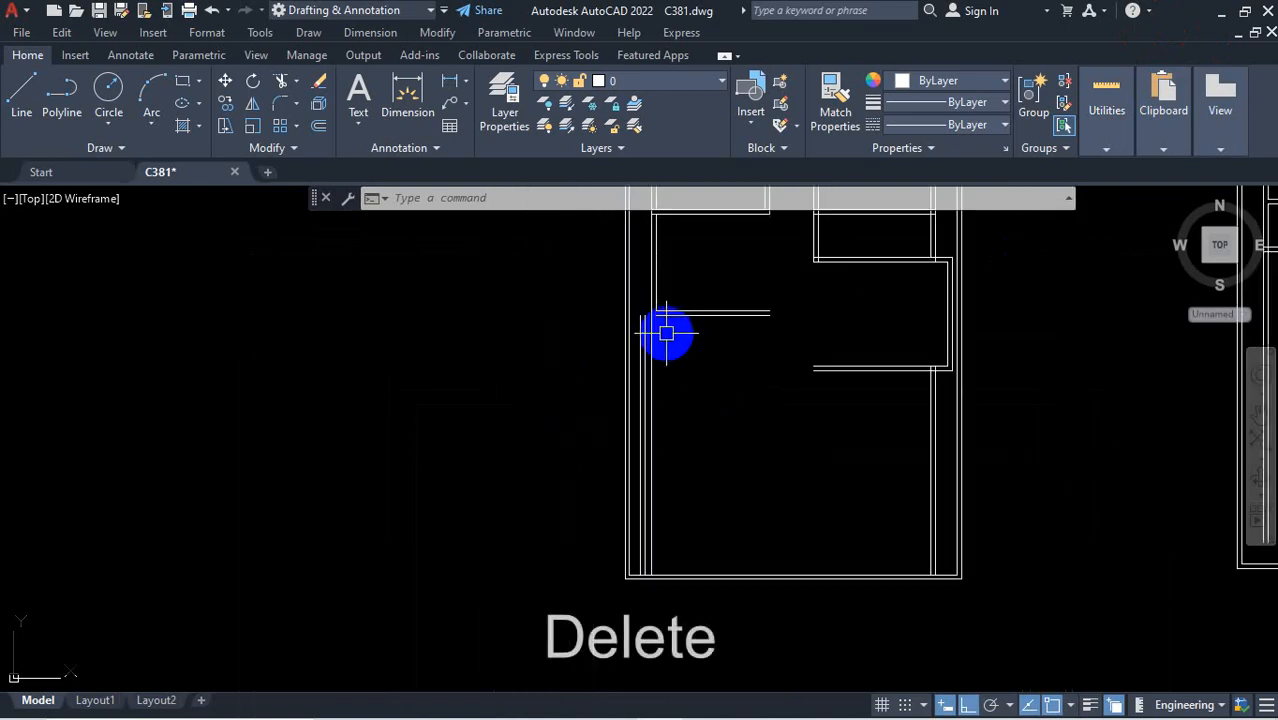
pyautogui.hotkey('ctrl', 'z')
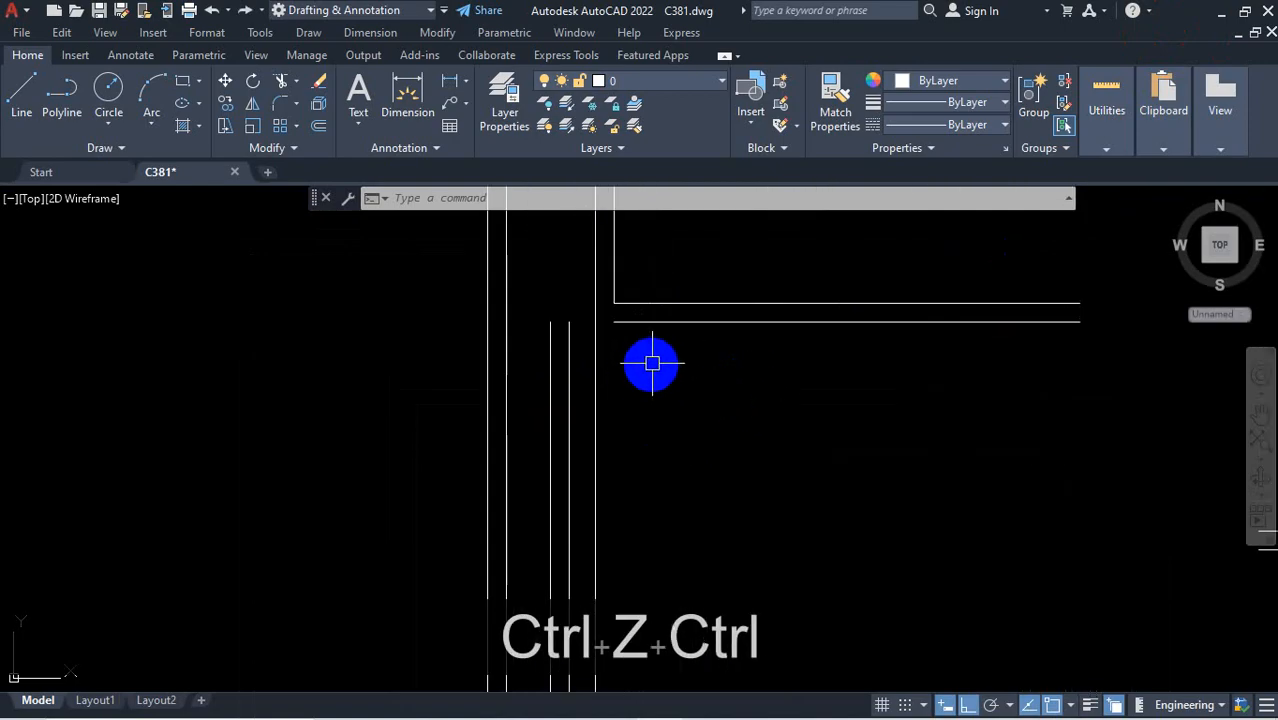
pyautogui.hotkey('ctrl', 'z')
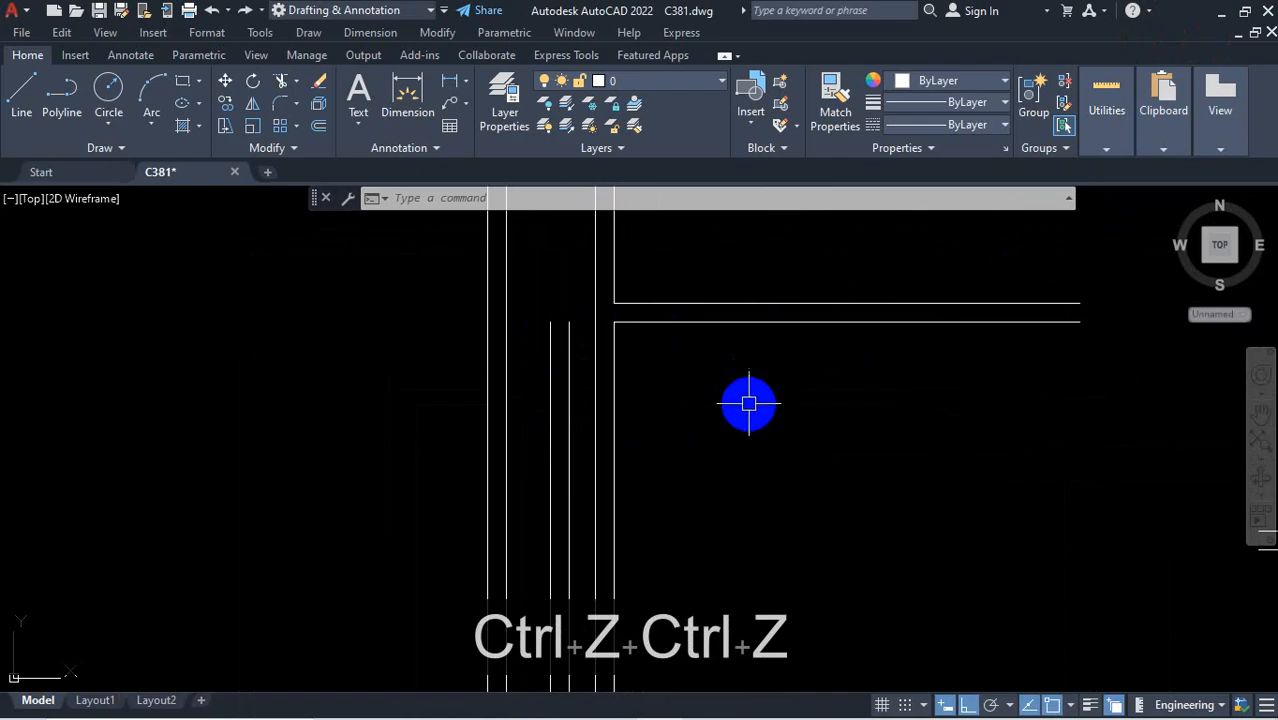
pyautogui.scroll(-3, 733, 379)
pyautogui.scroll(4, 905, 388)
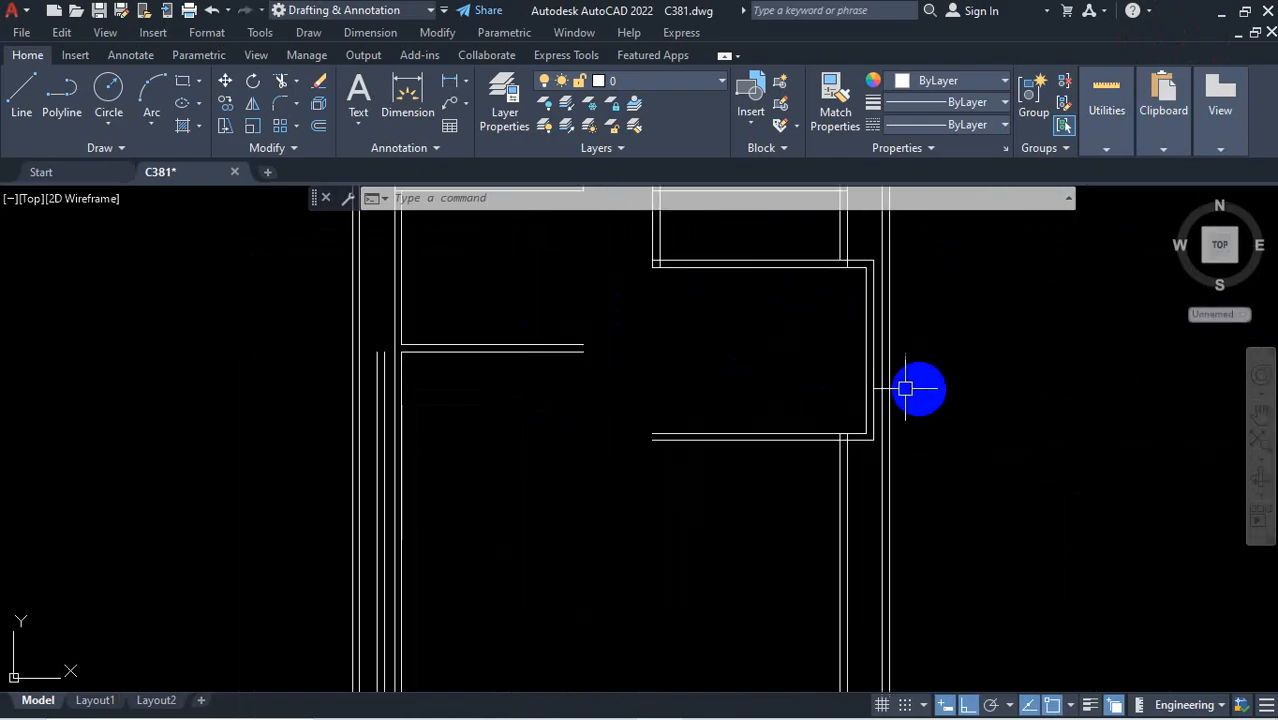
pyautogui.scroll(2, 850, 300)
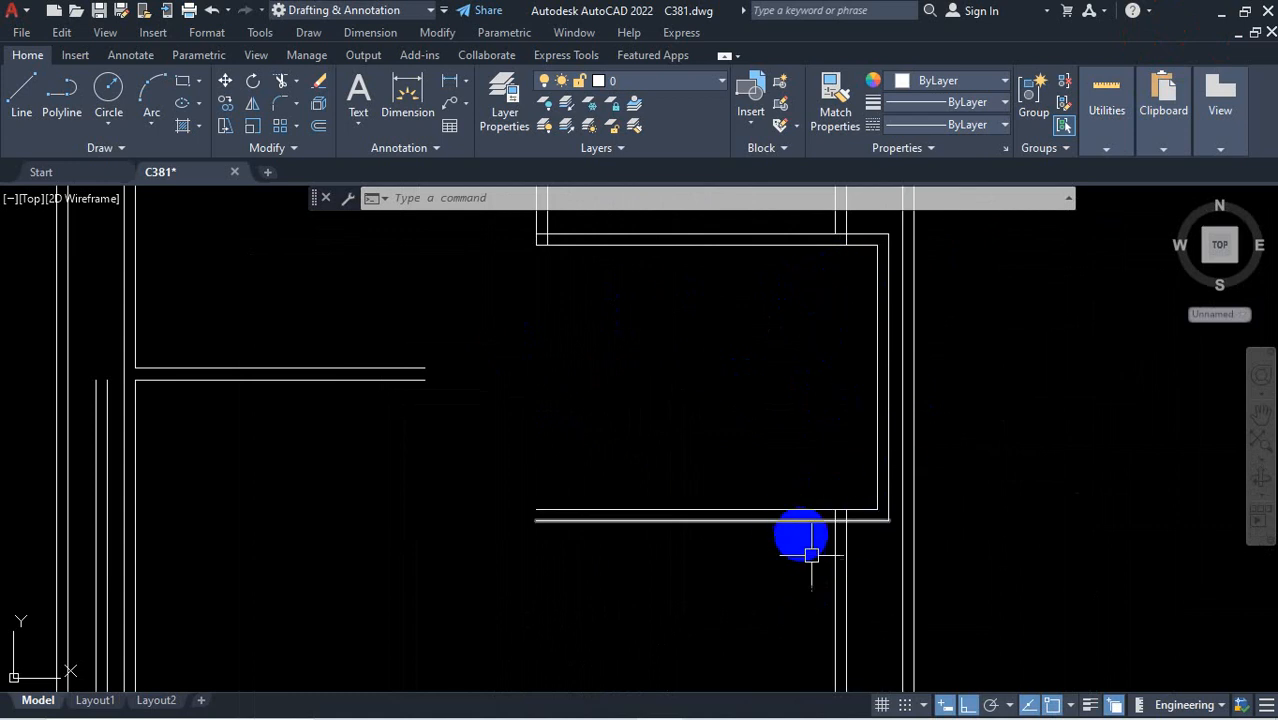
pyautogui.moveTo(752, 703)
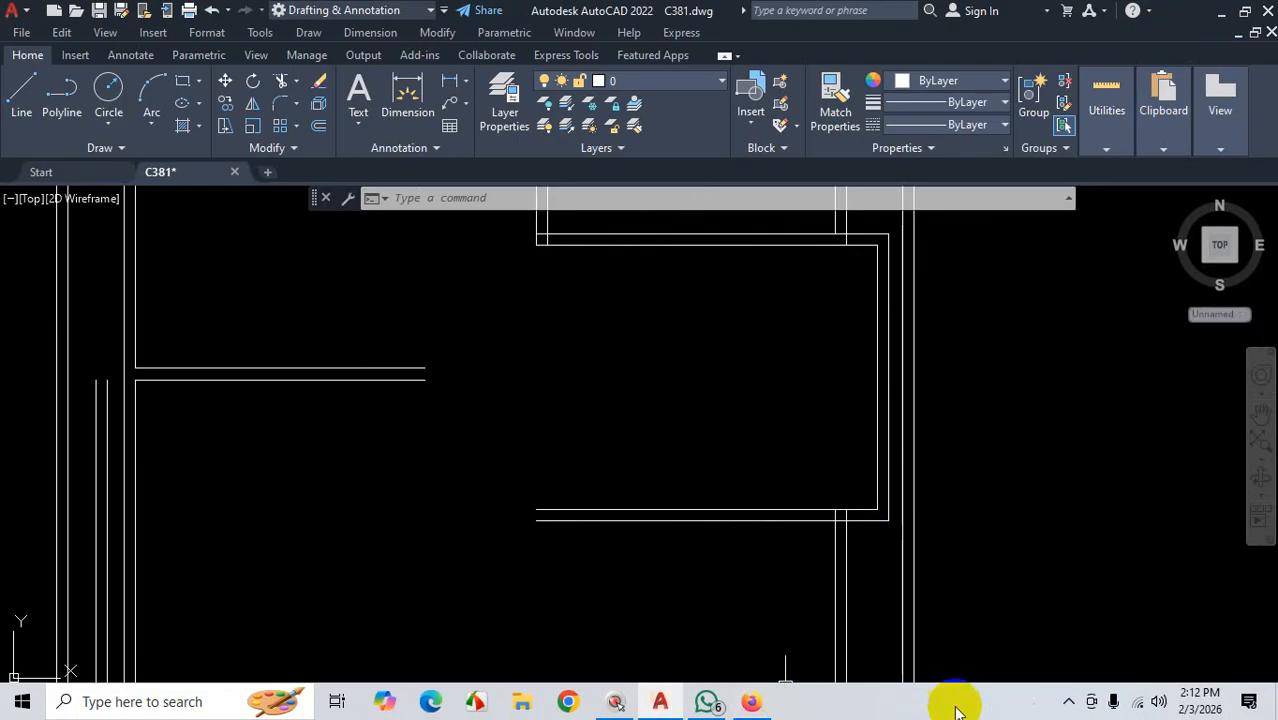
pyautogui.click(1069, 702)
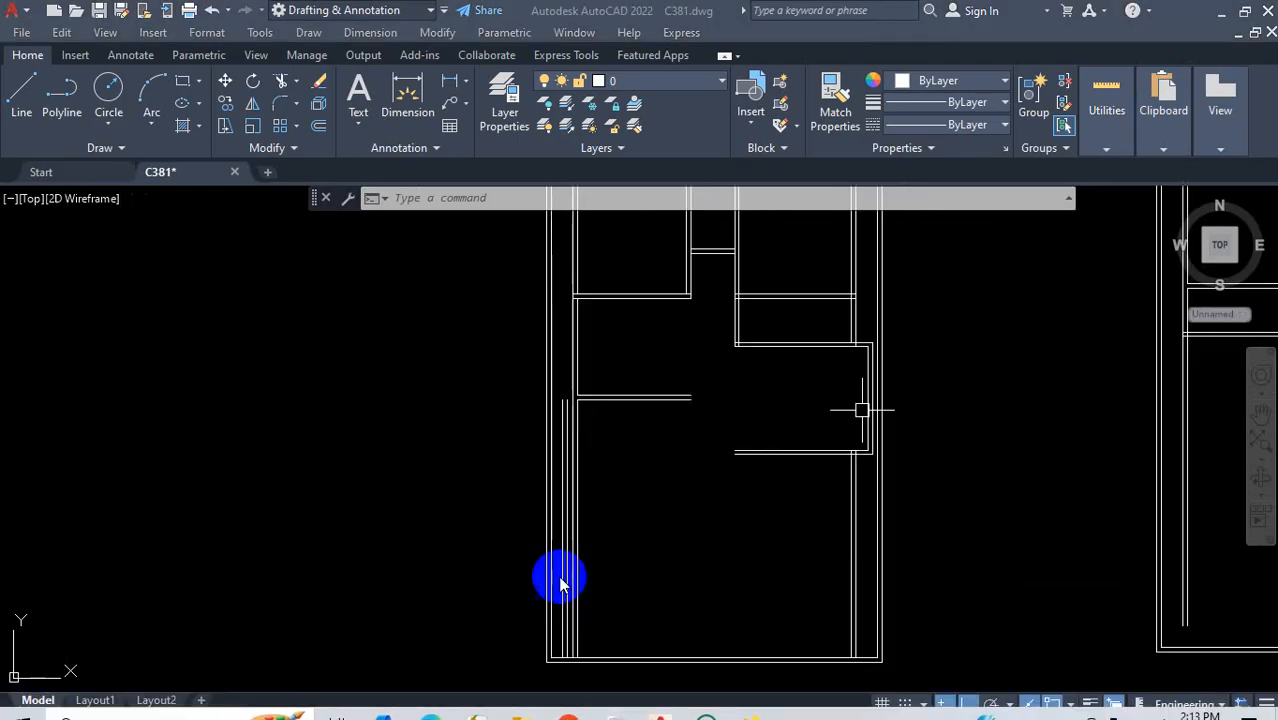
pyautogui.scroll(4, 571, 399)
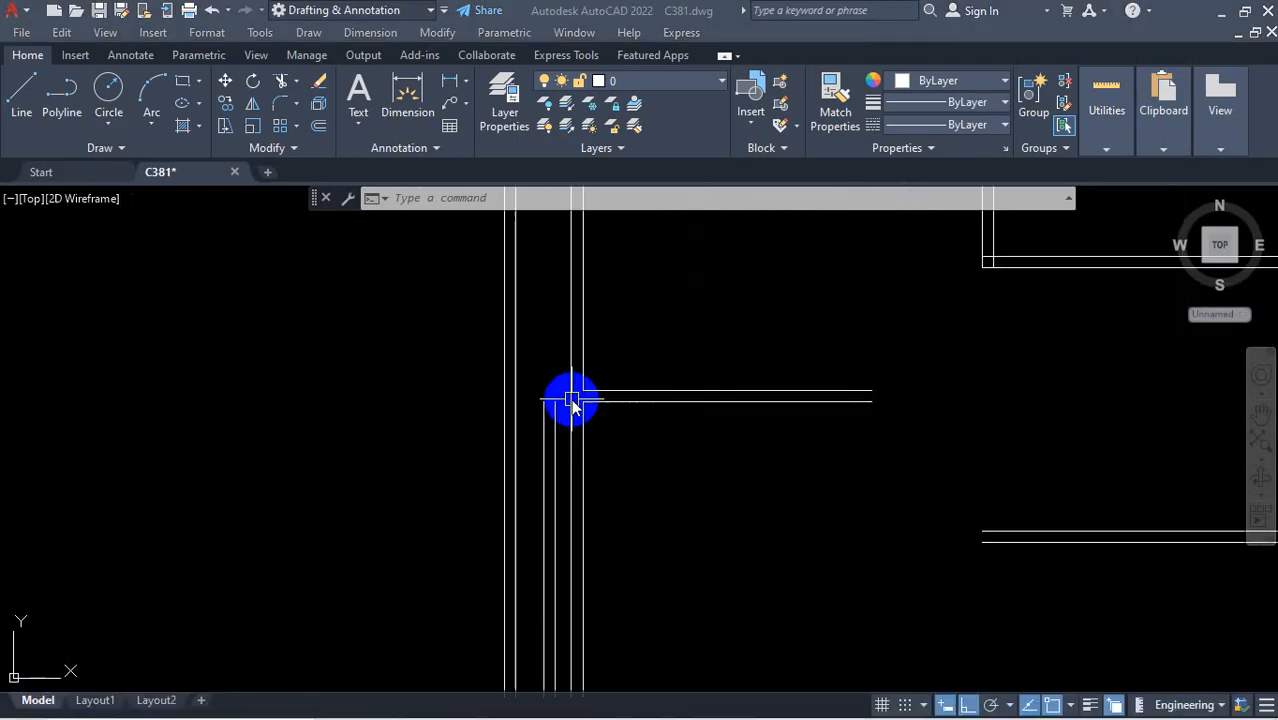
pyautogui.scroll(2, 584, 426)
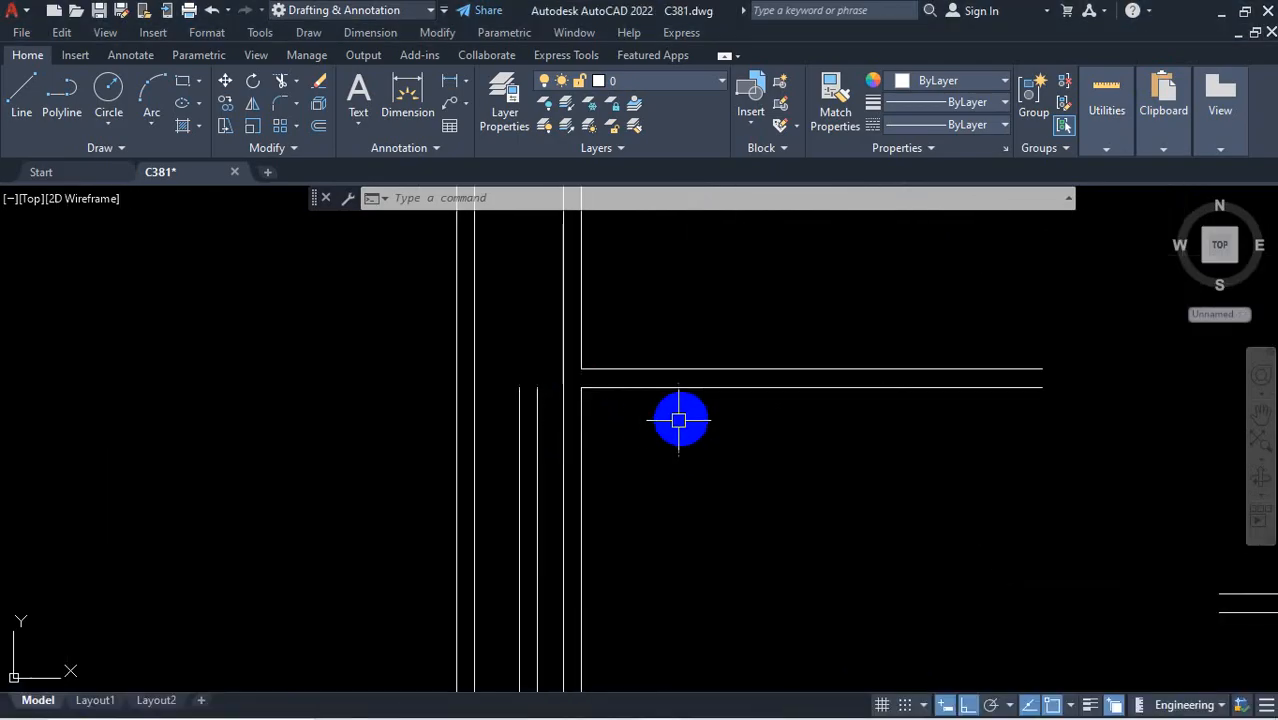
# Join both lines of the left horizontal partition to the stepped-out vertical wall lines with sharp corners using Fillet in Multiple mode
pyautogui.write('f')
pyautogui.press('Return')
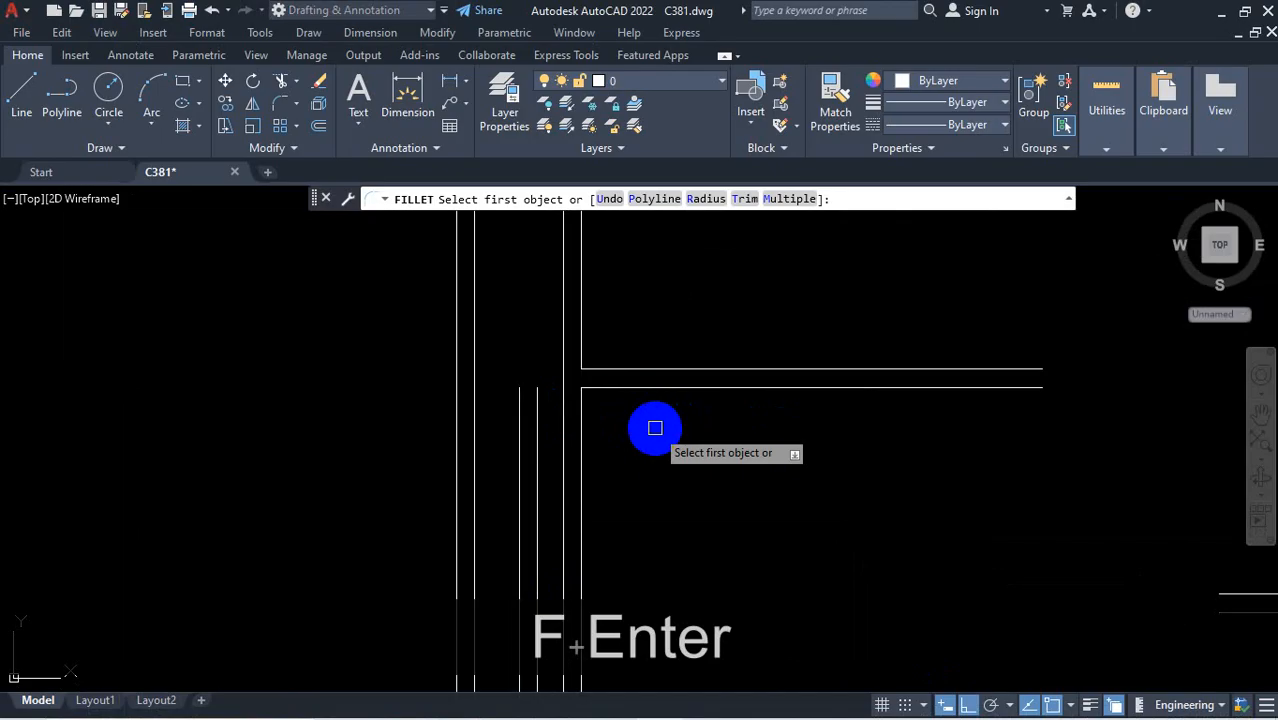
pyautogui.write('m')
pyautogui.press('Return')
pyautogui.click(658, 369)
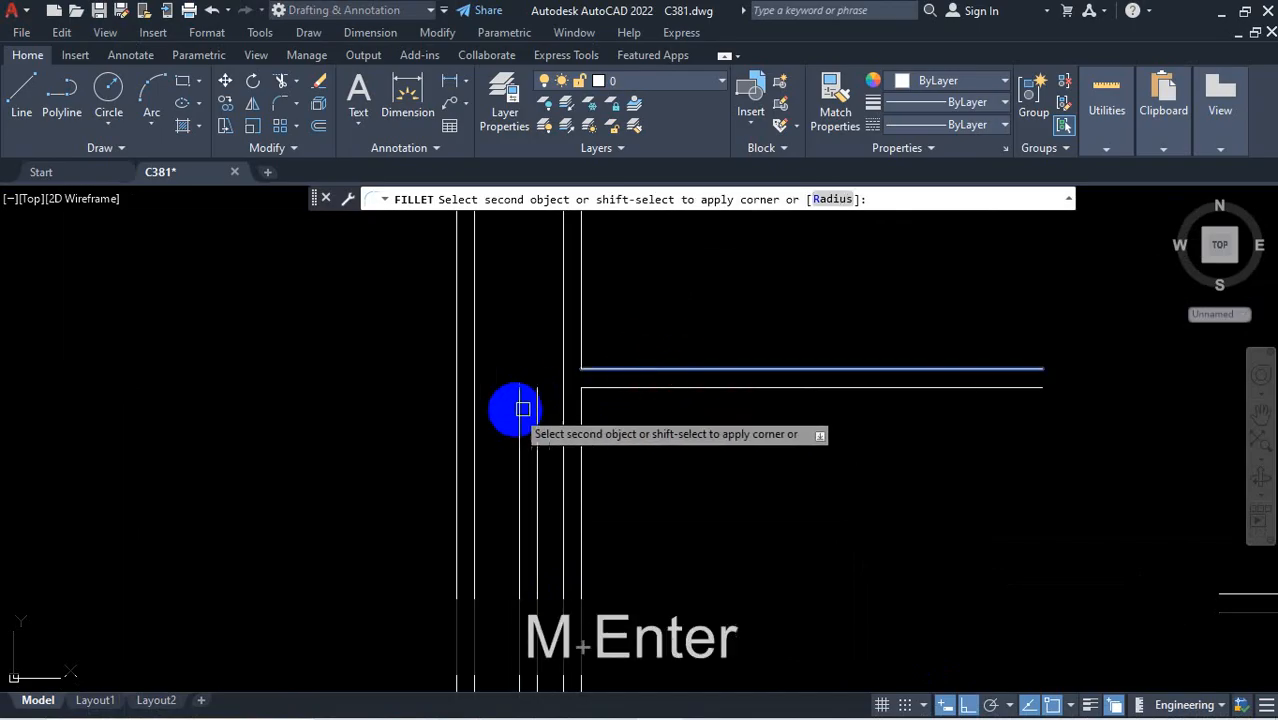
pyautogui.keyDown('shift'); pyautogui.click(521, 415); pyautogui.keyUp('shift')
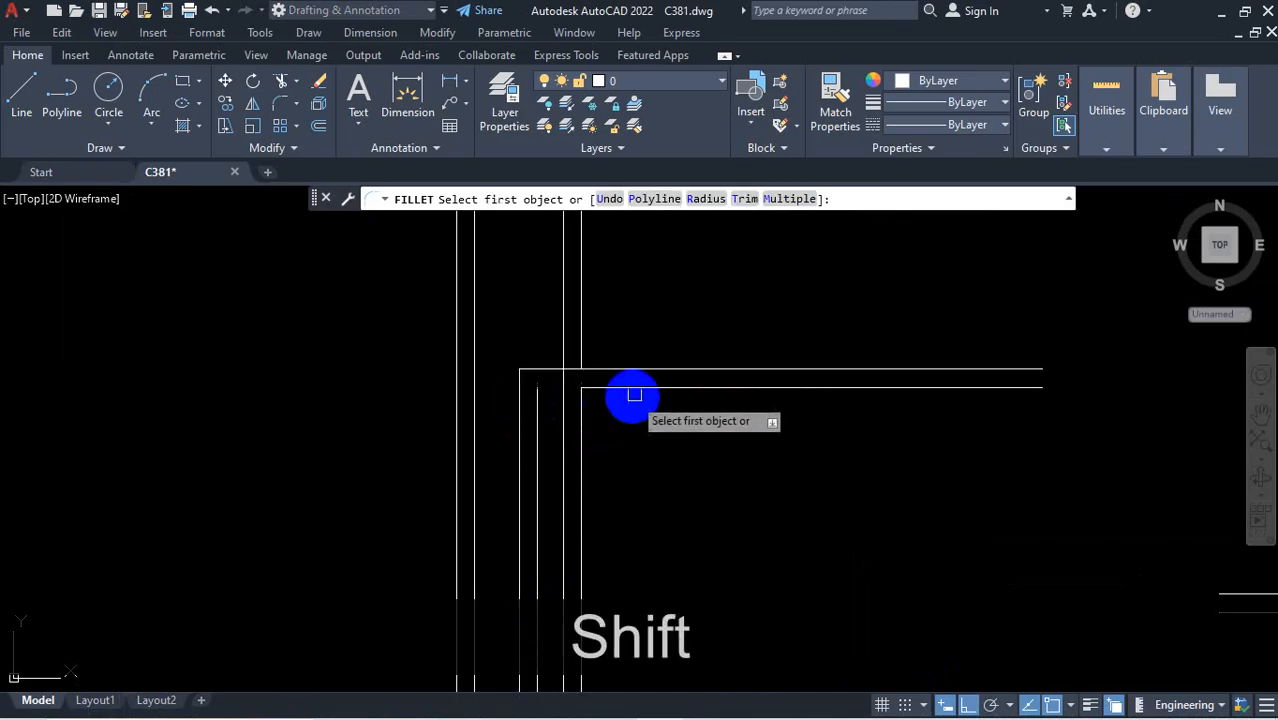
pyautogui.click(634, 390)
pyautogui.keyDown('shift'); pyautogui.click(540, 422); pyautogui.keyUp('shift')
pyautogui.scroll(-1, 650, 385)
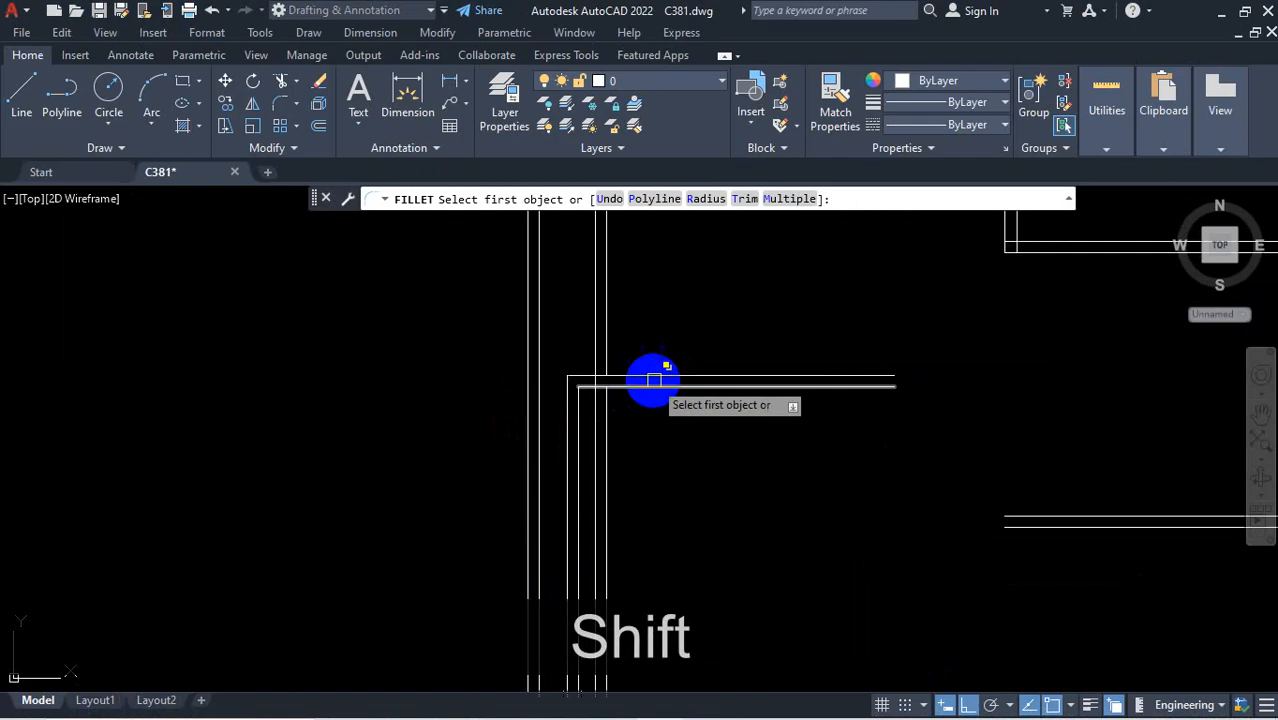
pyautogui.press('Escape')
# Trim the two original vertical lines of the left inner wall below the horizontal partition and end Trim
pyautogui.scroll(2, 640, 425)
pyautogui.write('t')
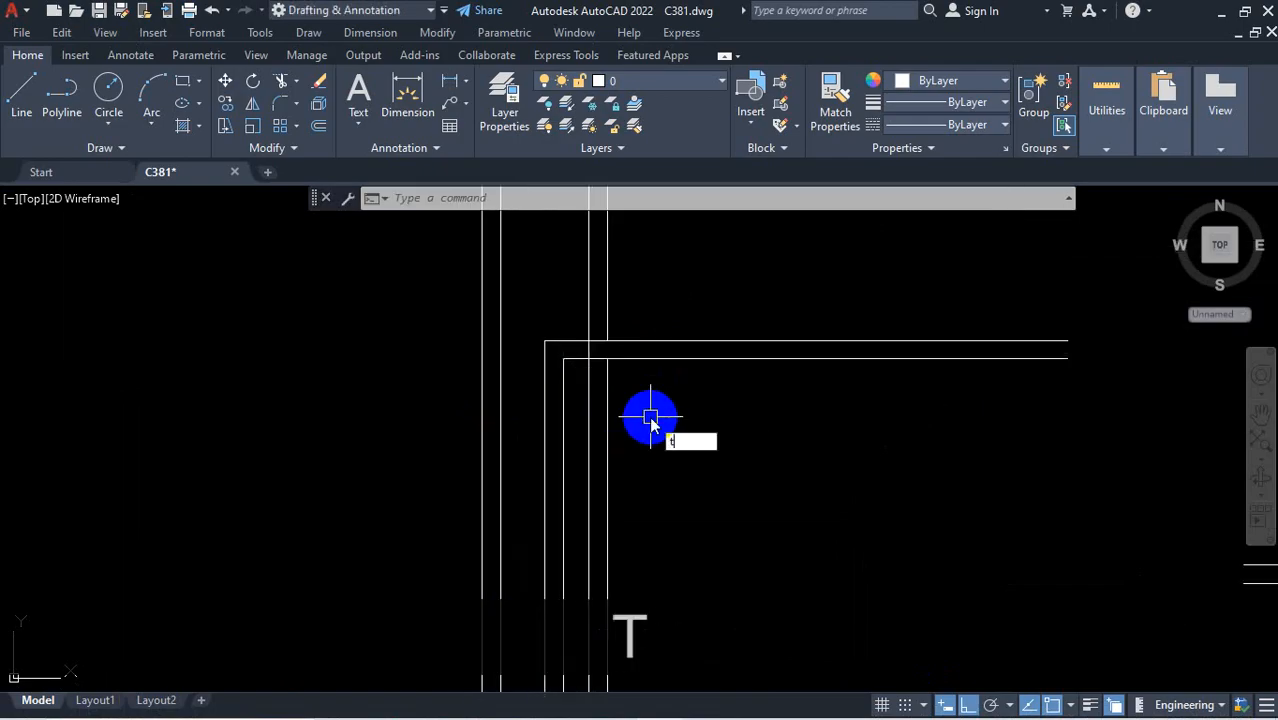
pyautogui.write('r')
pyautogui.press('space')
pyautogui.click(607, 400)
pyautogui.click(591, 401)
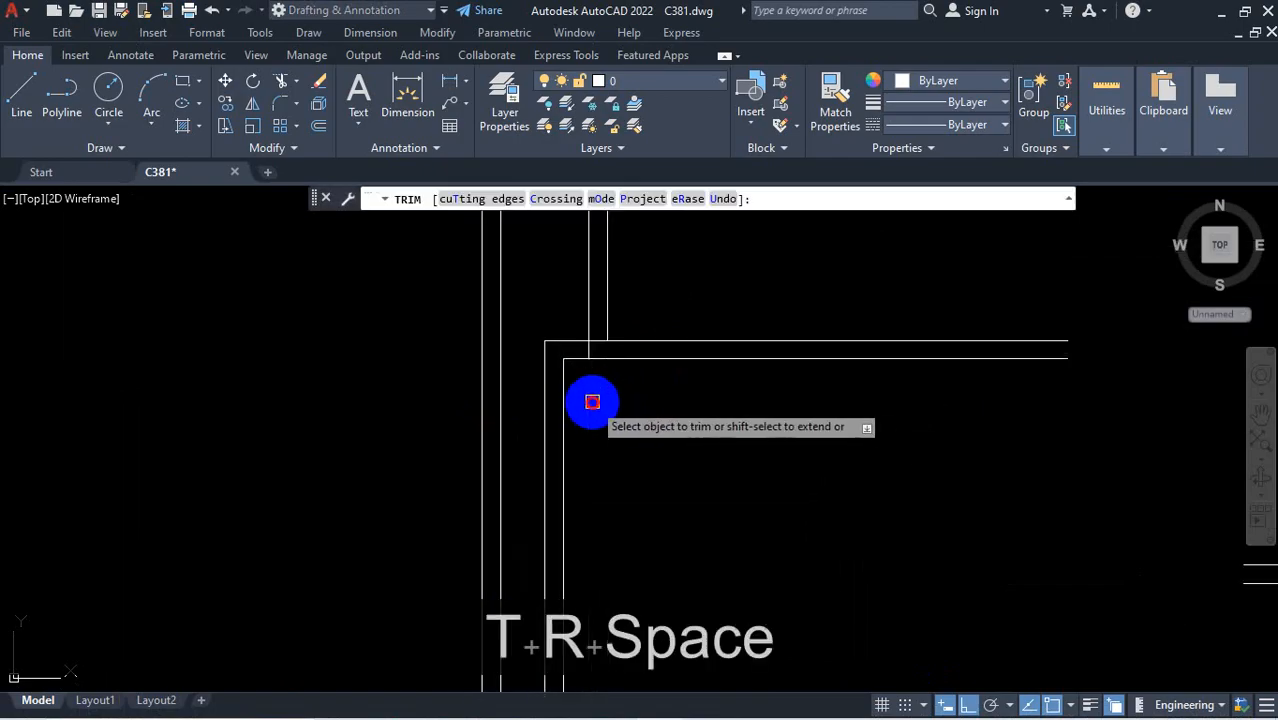
pyautogui.scroll(-1, 625, 378)
pyautogui.scroll(-1, 645, 350)
pyautogui.scroll(1, 632, 380)
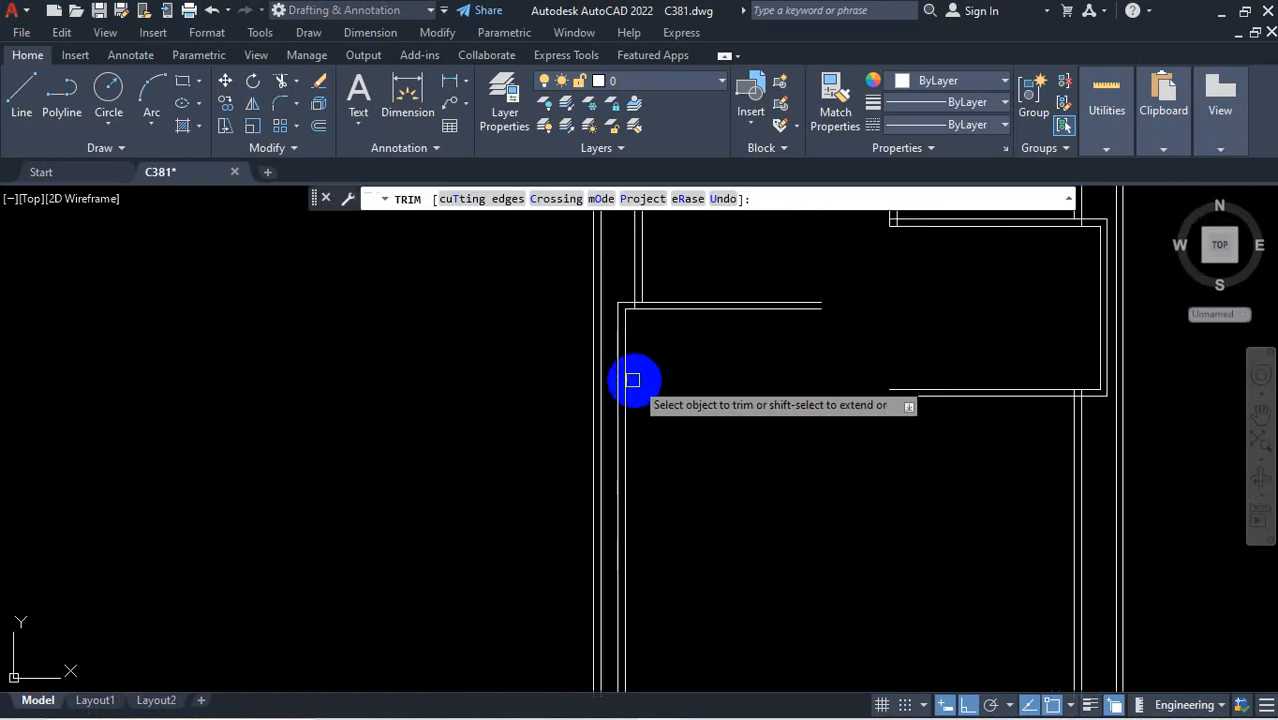
pyautogui.press('Escape')
# Examine the stepped left wall corner and the wall junction below the right staircase enclosure
pyautogui.scroll(-1, 688, 374)
pyautogui.scroll(1, 695, 369)
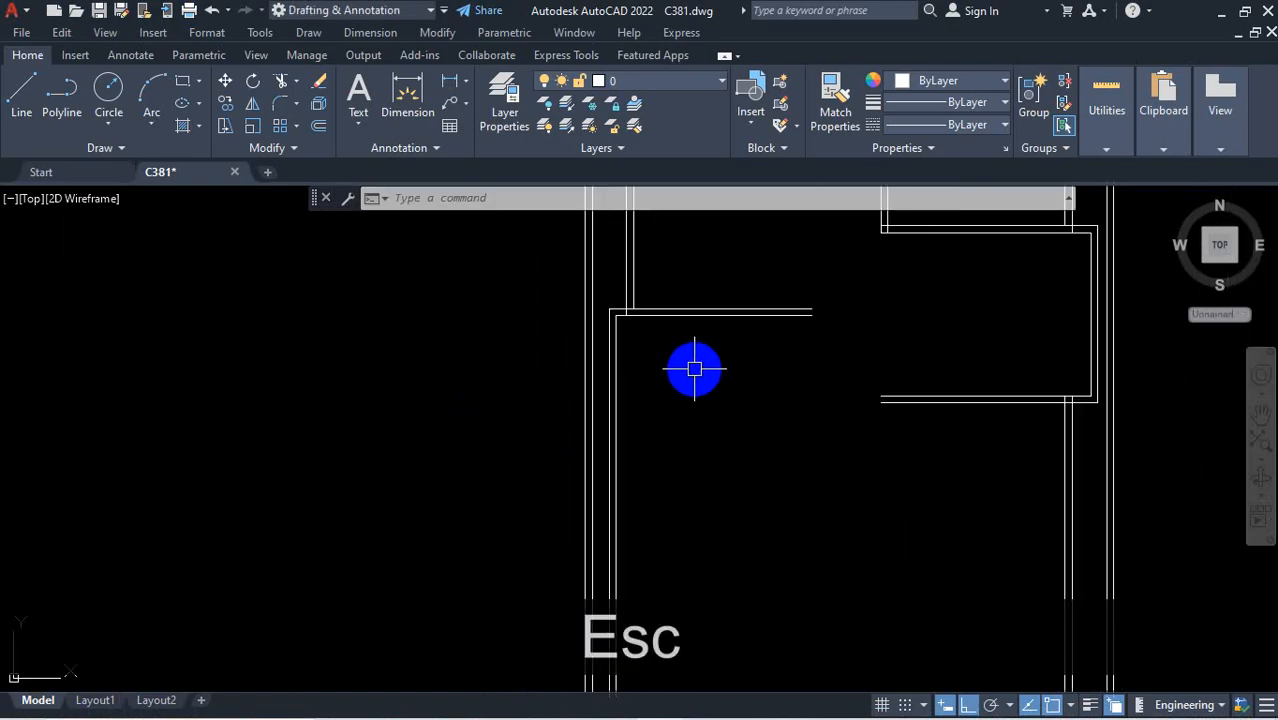
pyautogui.scroll(2, 640, 330)
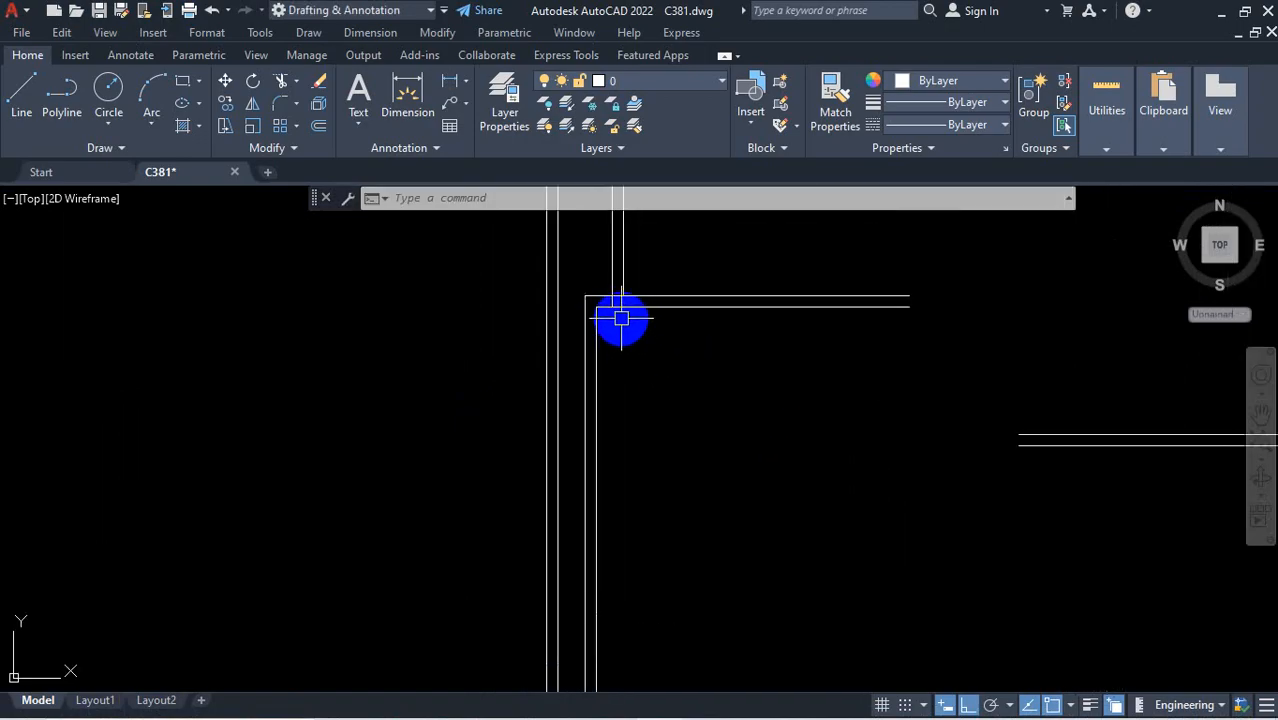
pyautogui.scroll(-2, 635, 493)
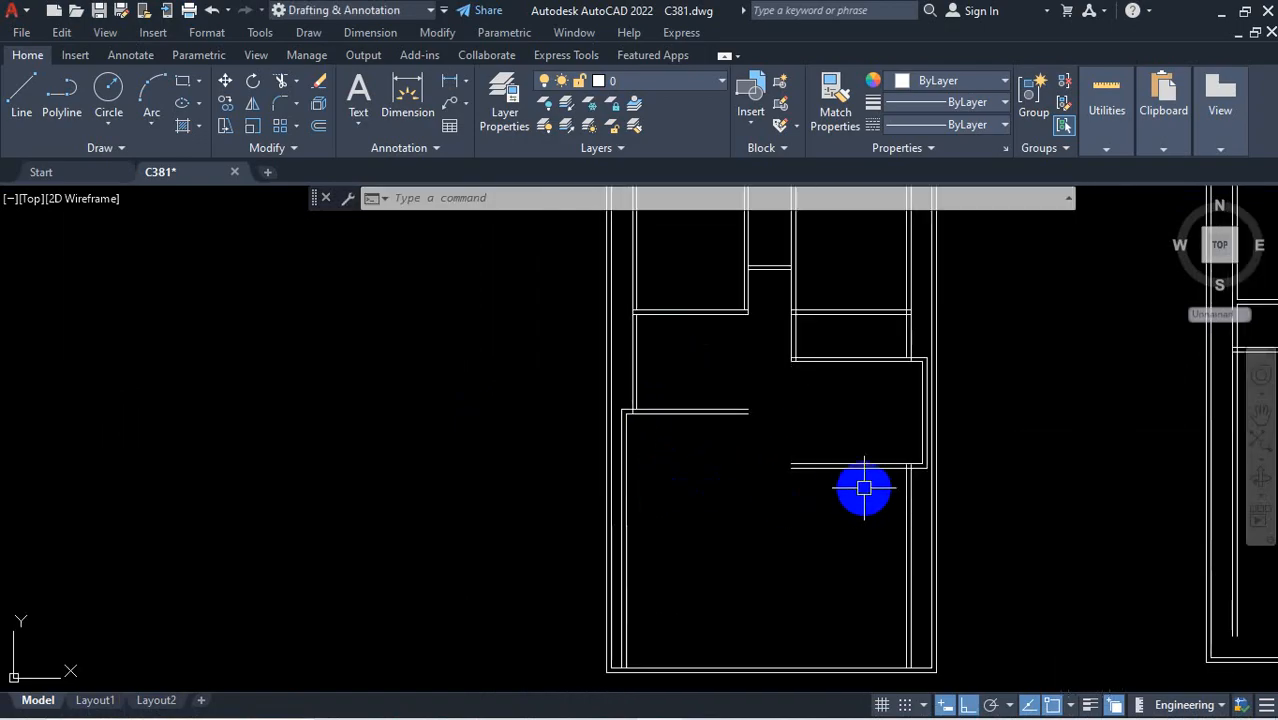
pyautogui.scroll(2, 927, 516)
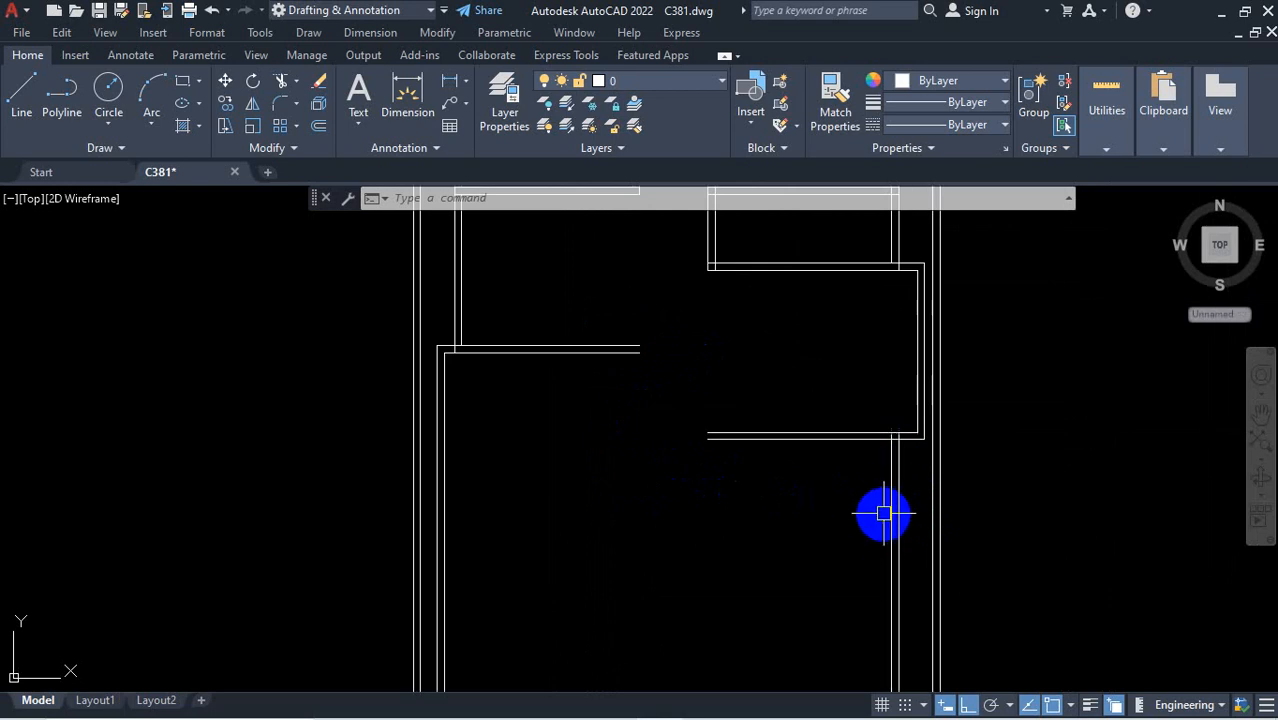
pyautogui.scroll(-2, 827, 422)
pyautogui.scroll(2, 864, 462)
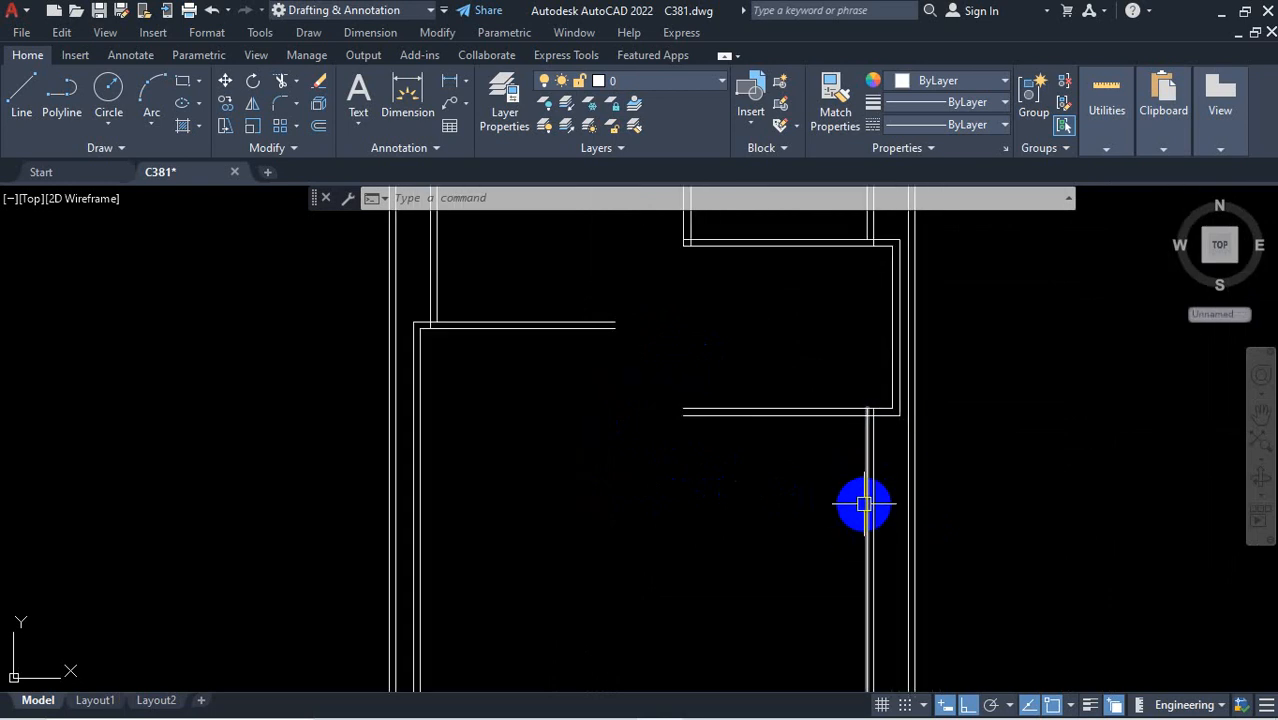
pyautogui.scroll(-1, 802, 432)
pyautogui.scroll(1, 848, 402)
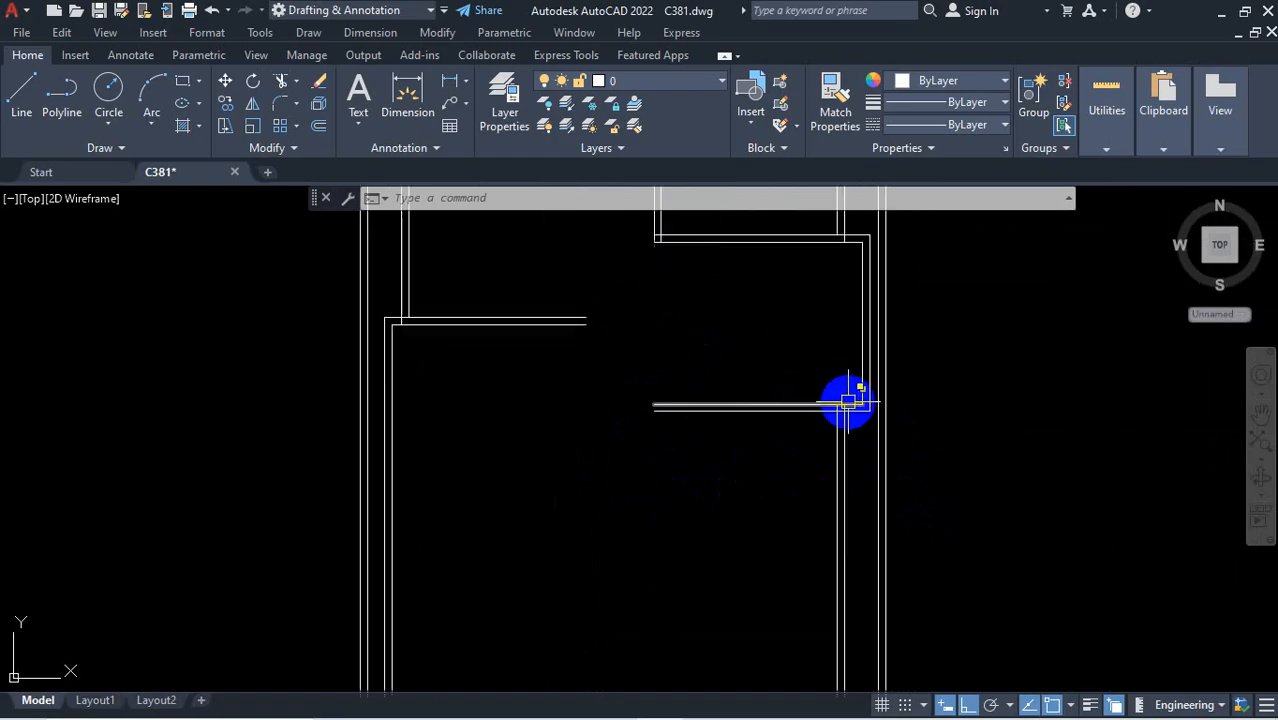
# Trim the overlapping line pieces where the right inner wall meets the staircase enclosure's lower wall, leaving an open T-junction
pyautogui.scroll(3, 850, 415)
pyautogui.write('r')
pyautogui.press('space')
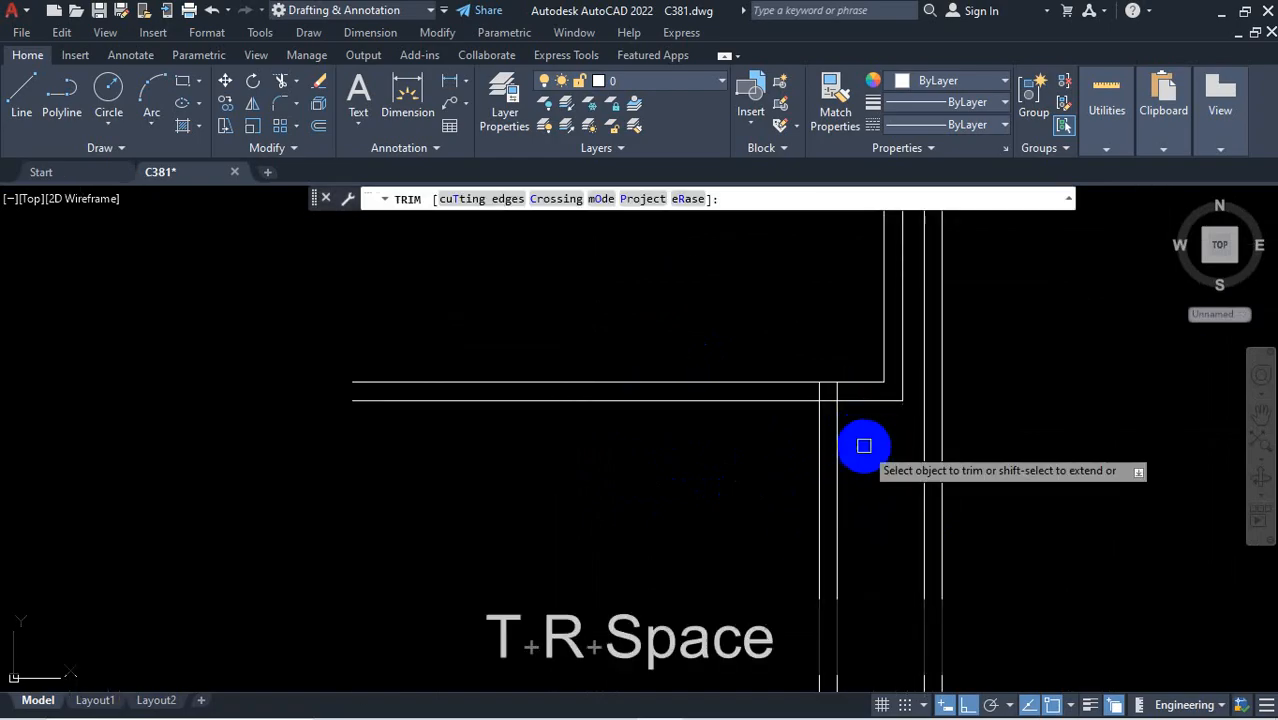
pyautogui.scroll(3, 850, 410)
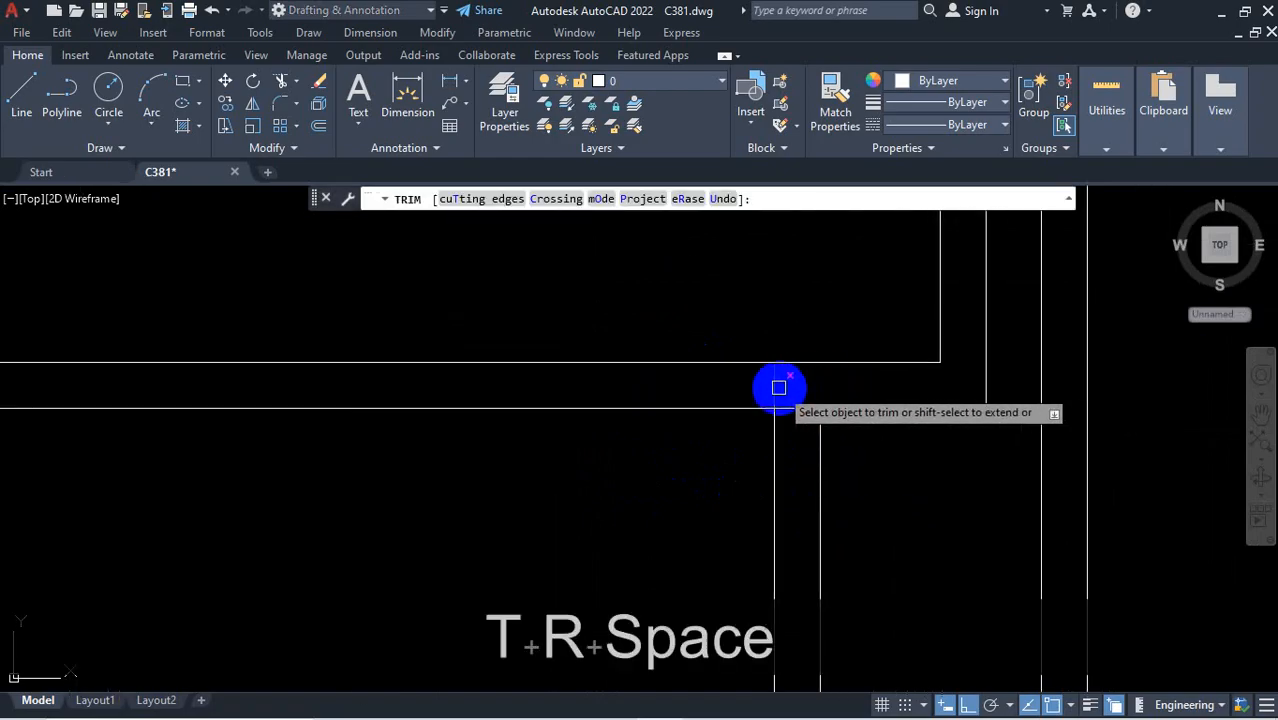
pyautogui.scroll(-3, 880, 407)
pyautogui.press('Escape')
# Inspect the stepped left wall corner, the cleaned junction under the staircase enclosure and the overall floor layout
pyautogui.scroll(2, 905, 425)
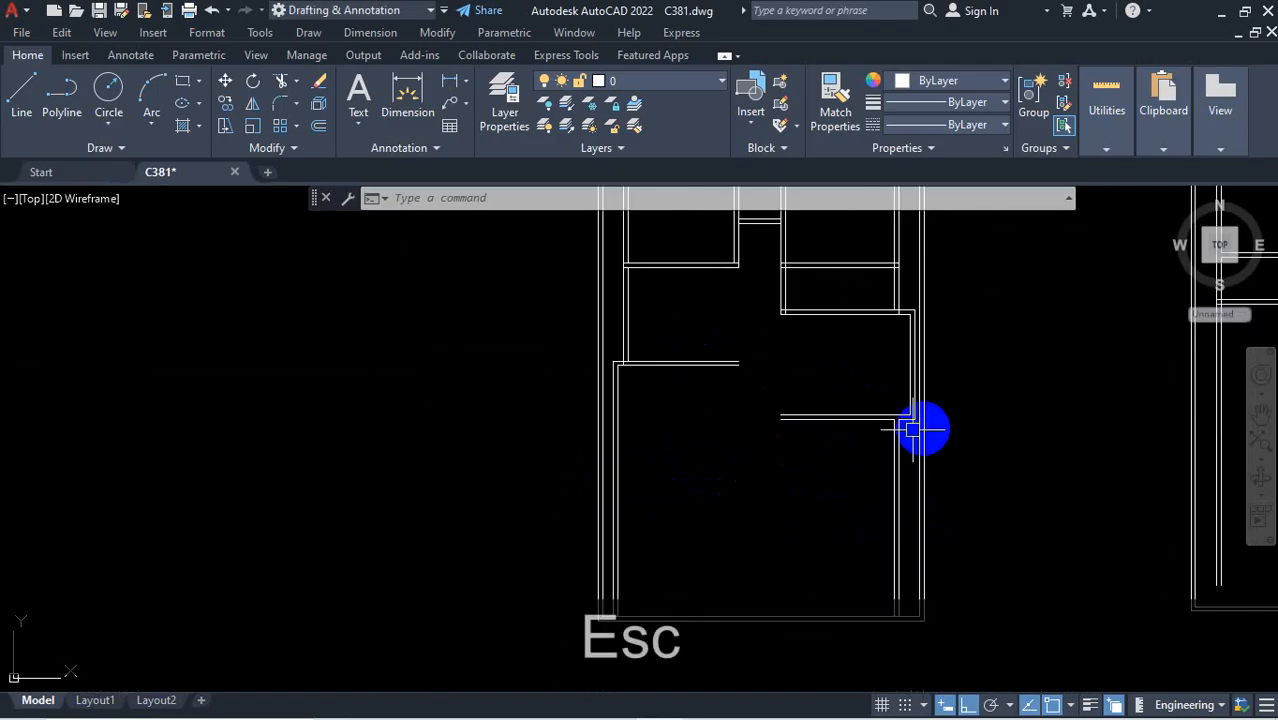
pyautogui.scroll(-2, 615, 385)
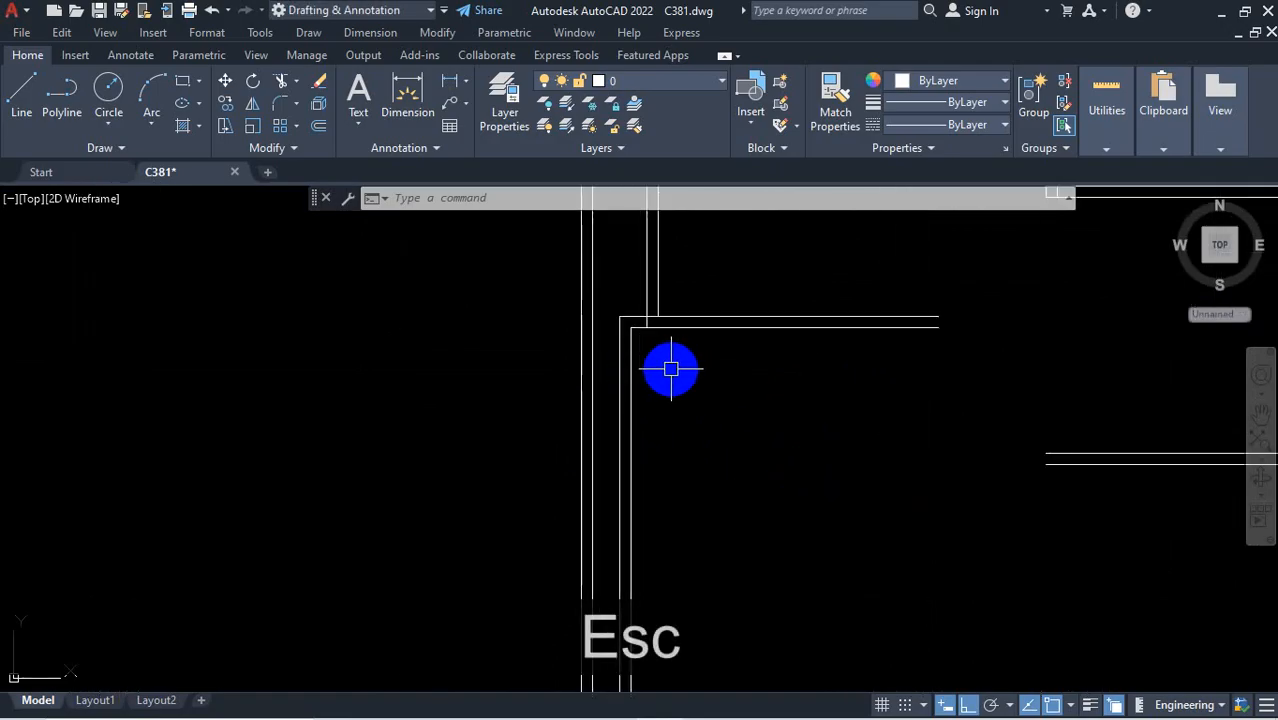
pyautogui.scroll(3, 655, 350)
pyautogui.scroll(-5, 656, 355)
pyautogui.scroll(-2, 830, 460)
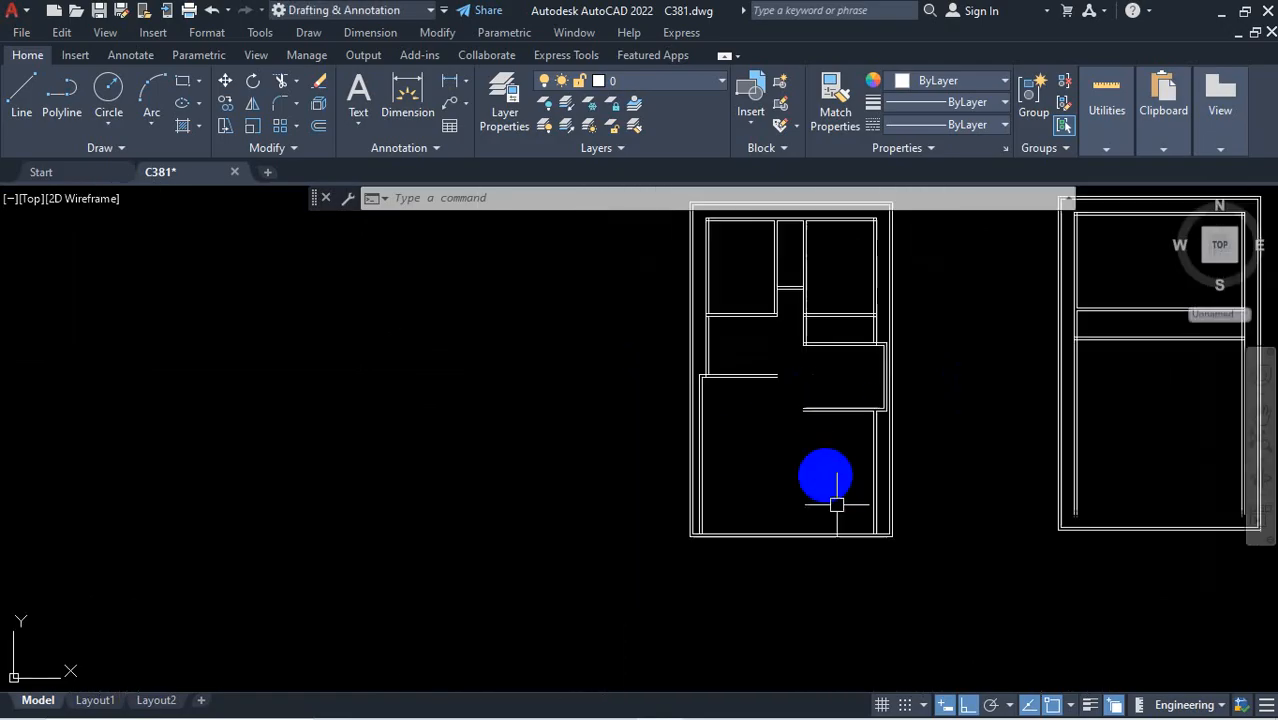
pyautogui.scroll(4, 890, 417)
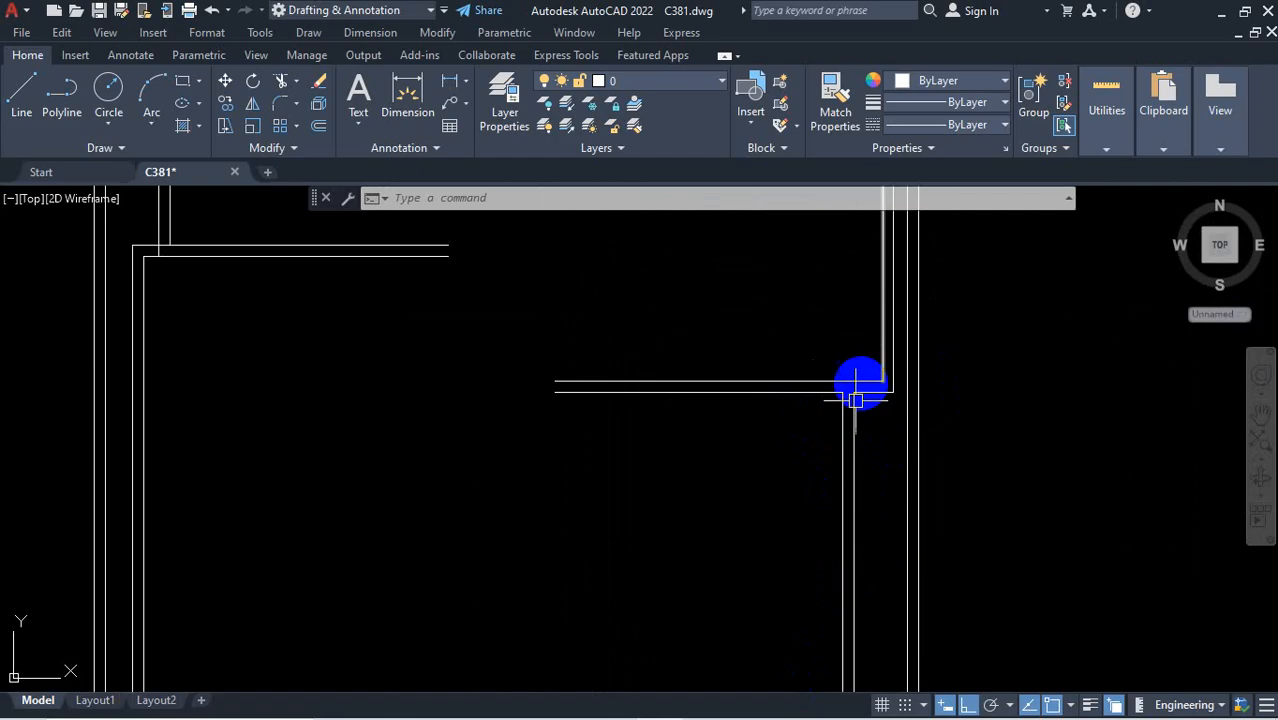
pyautogui.scroll(-4, 824, 403)
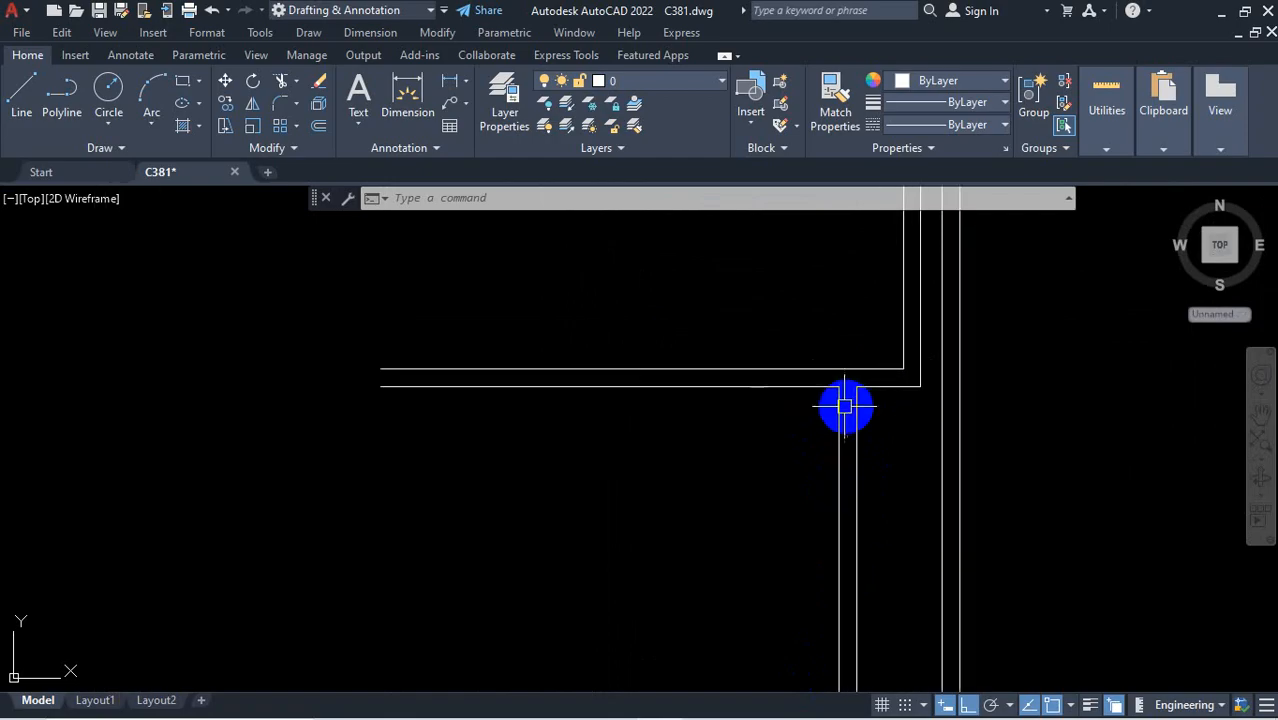
pyautogui.scroll(2, 836, 378)
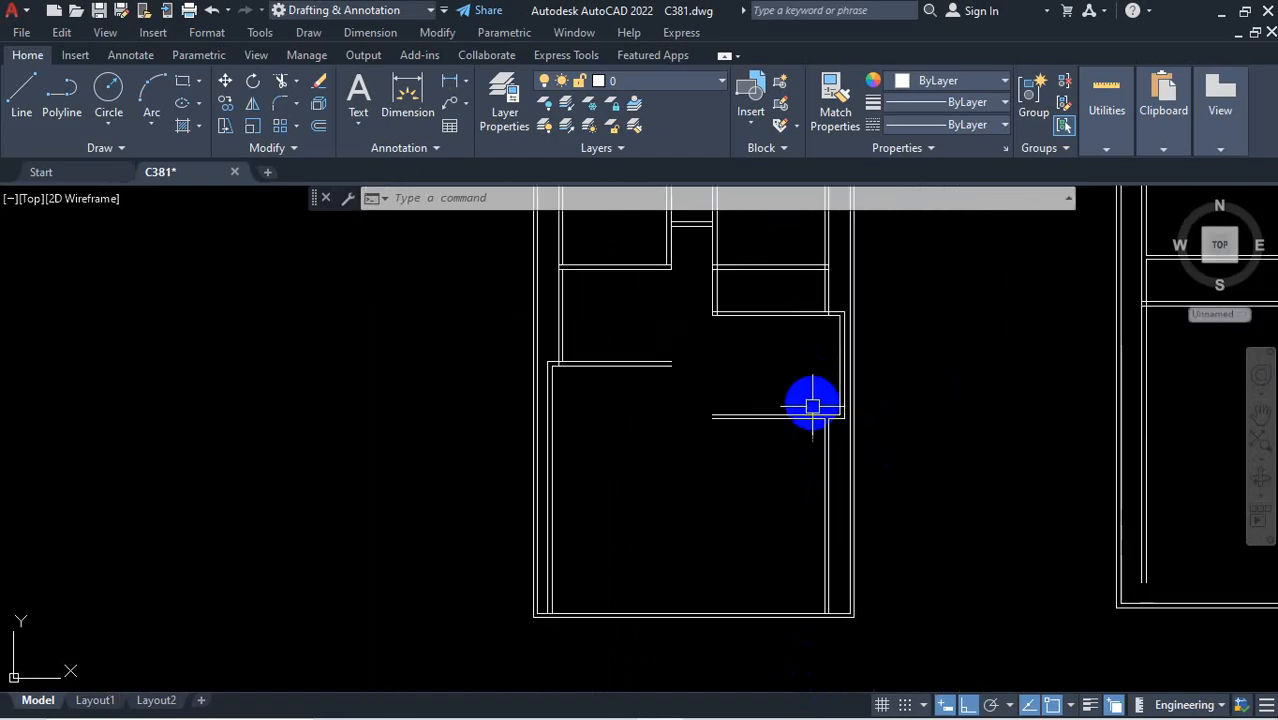
pyautogui.scroll(2, 824, 372)
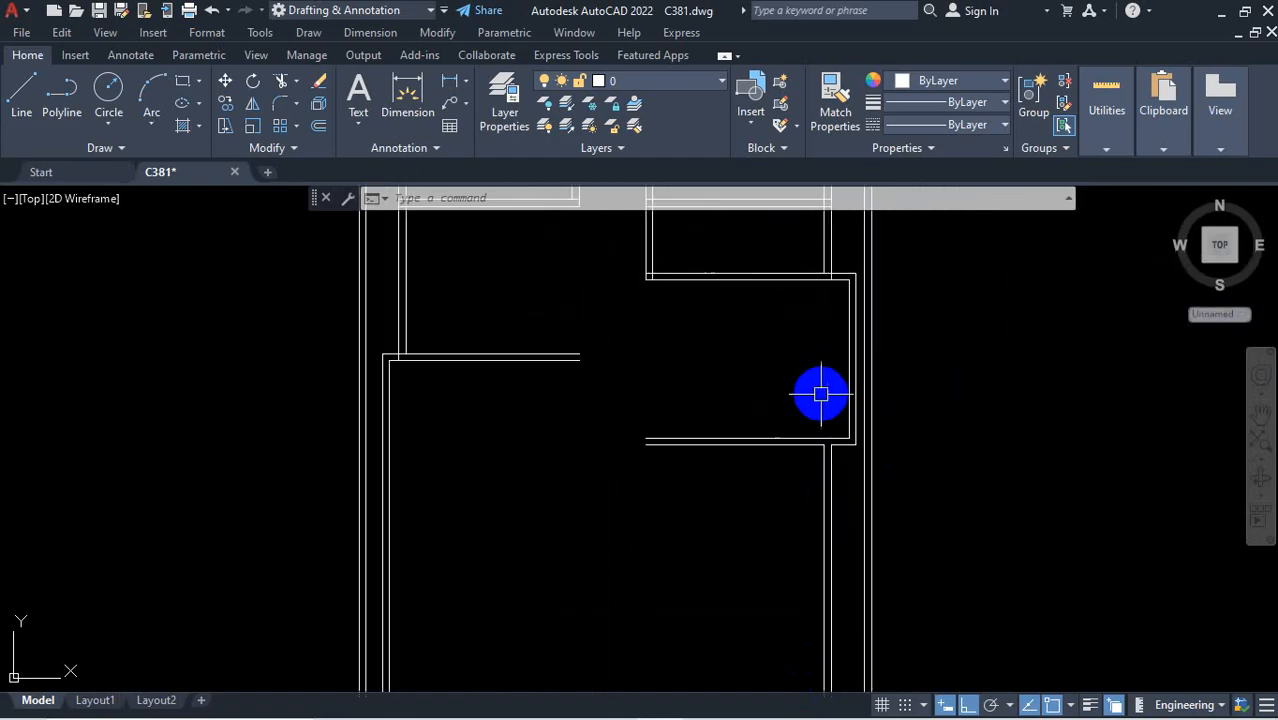
pyautogui.scroll(-3, 821, 395)
pyautogui.scroll(3, 785, 330)
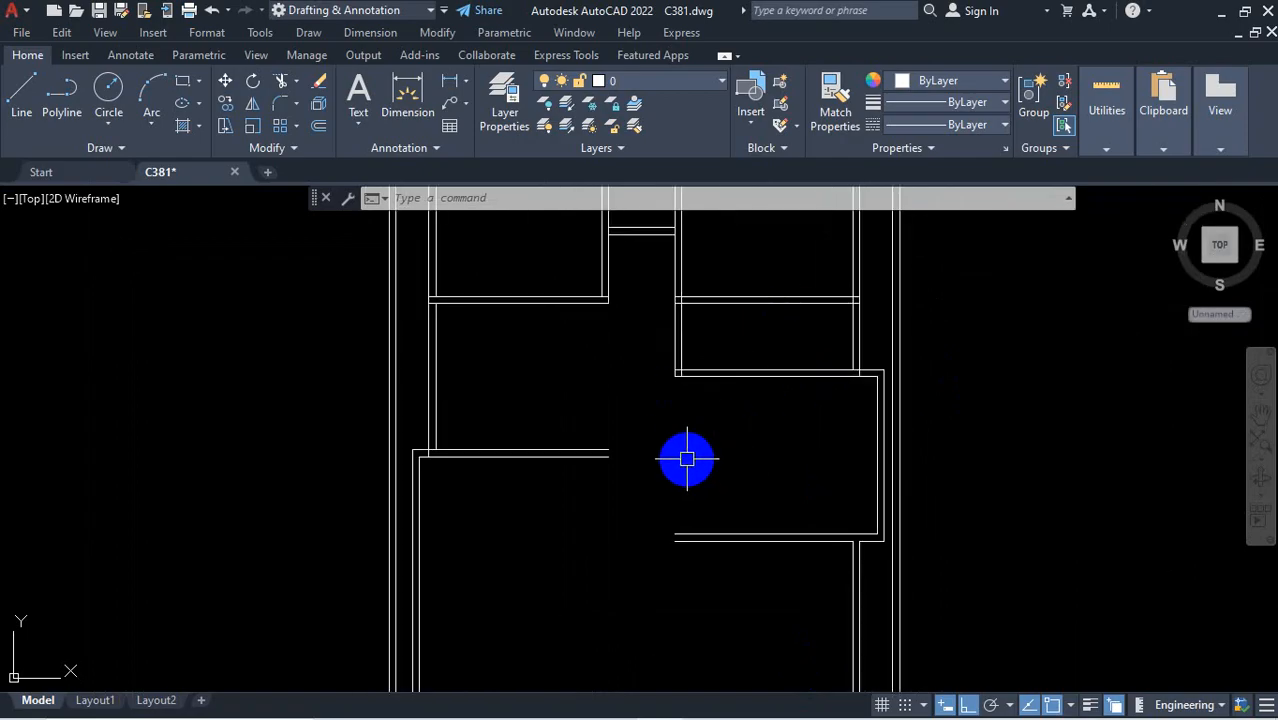
# Switch to the FIRST FLOOR PLAN PDF, look up the right staircase's width dimension, and return to AutoCAD
pyautogui.click(751, 701)
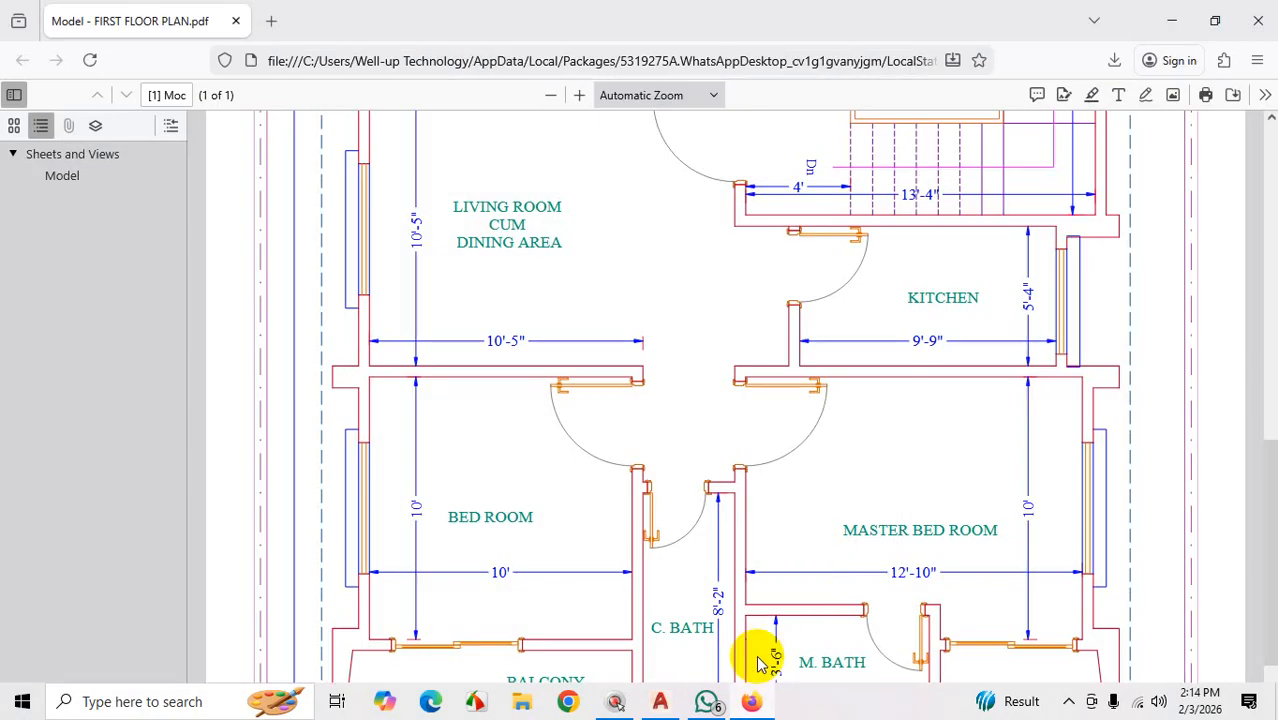
pyautogui.scroll(5, 1024, 310)
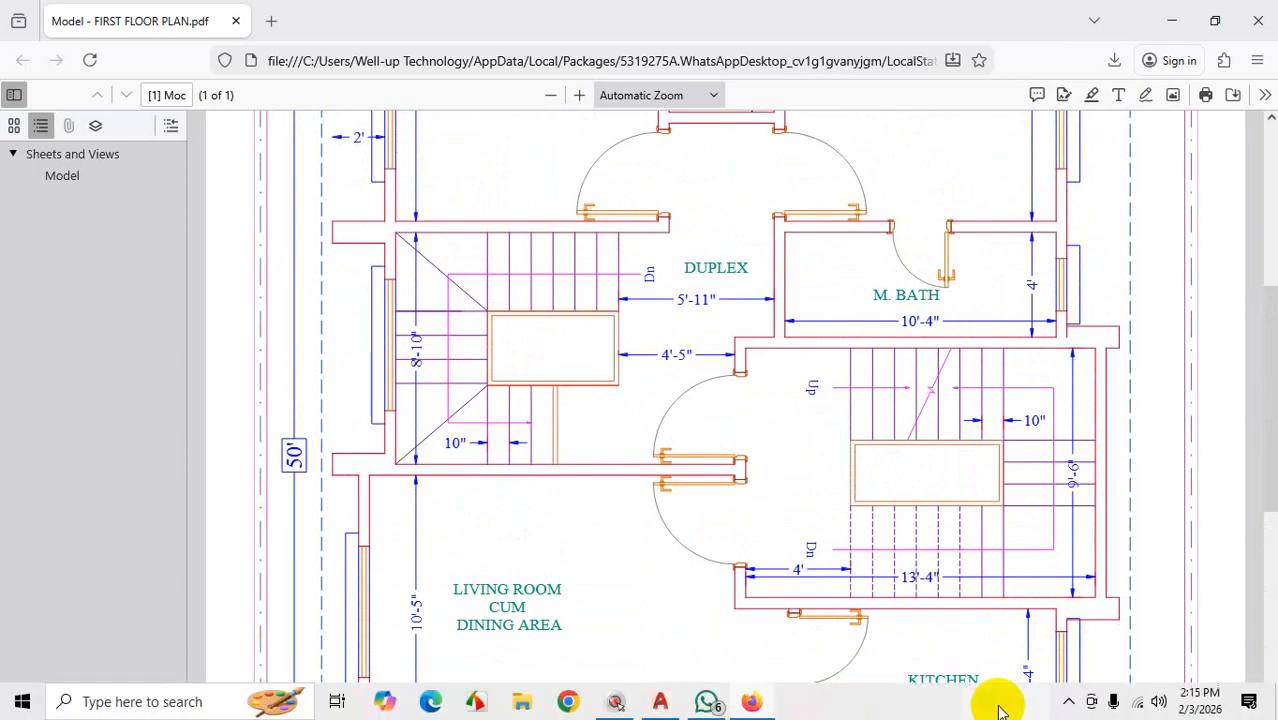
pyautogui.click(1069, 704)
pyautogui.click(1050, 663)
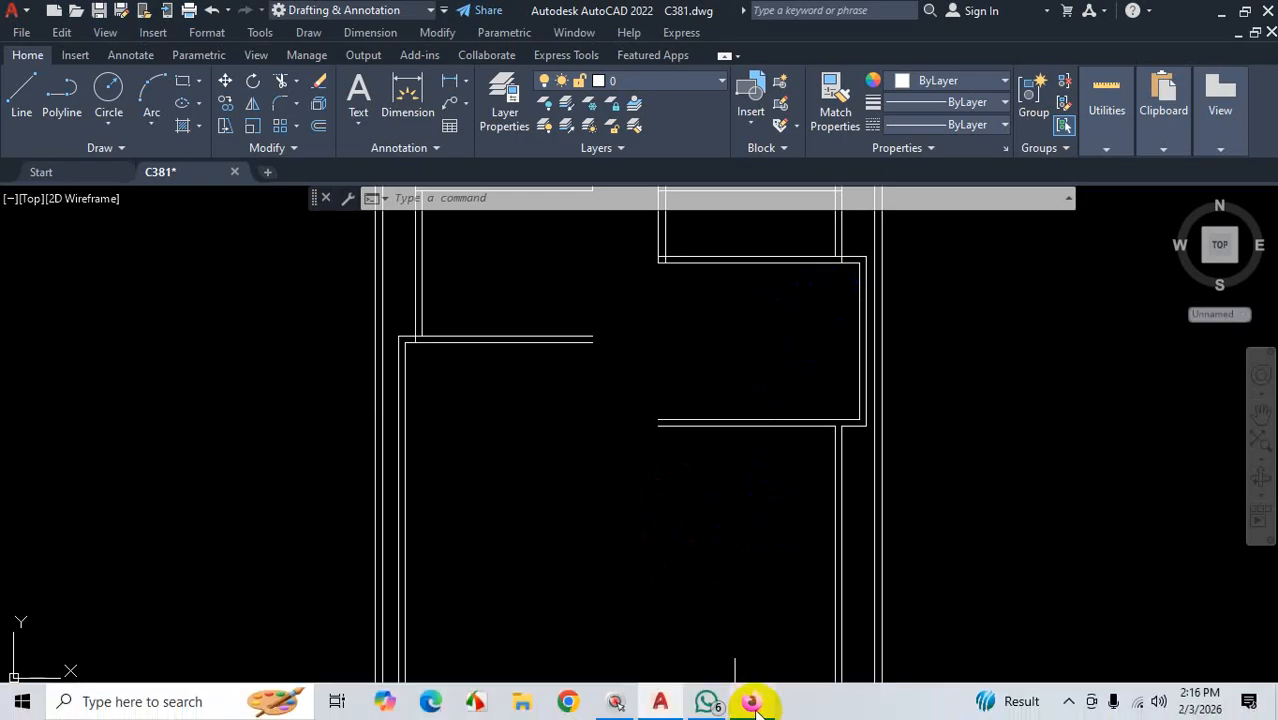
pyautogui.click(751, 704)
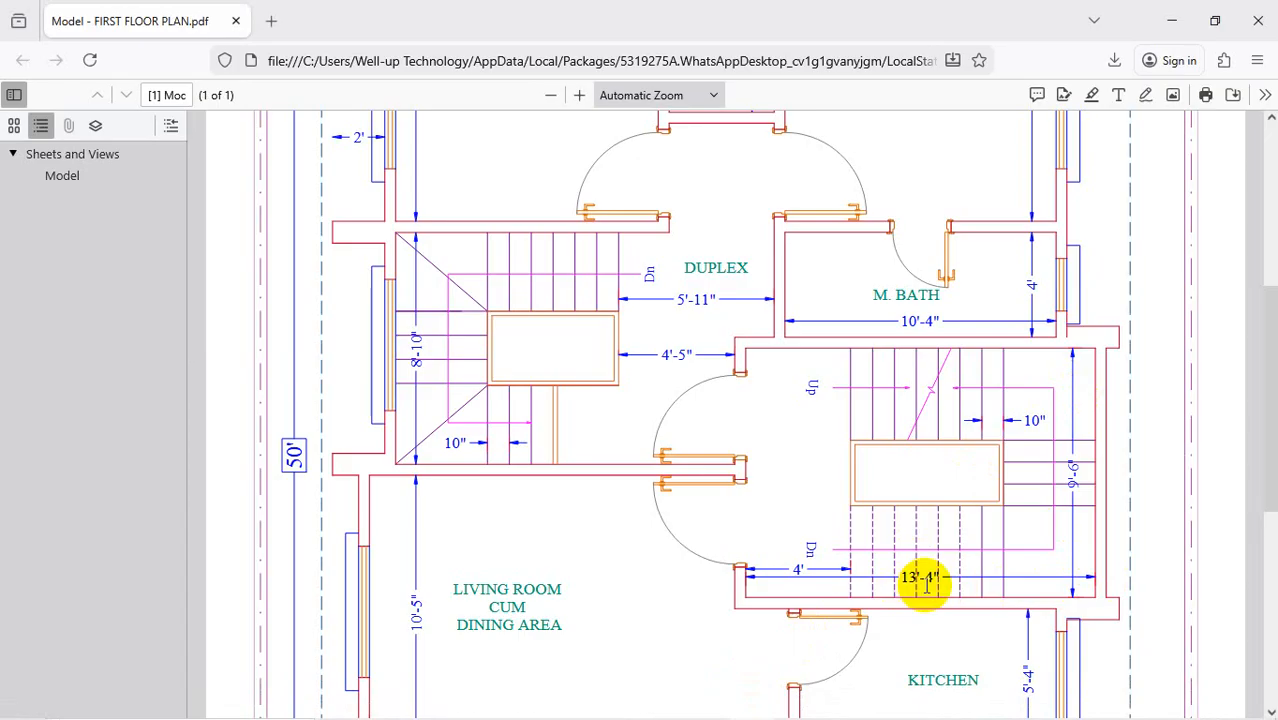
pyautogui.click(1172, 24)
# Offset the inner line of the staircase enclosure's right wall 13'4" to the left to start its left wall
pyautogui.write('o')
pyautogui.press('Return')
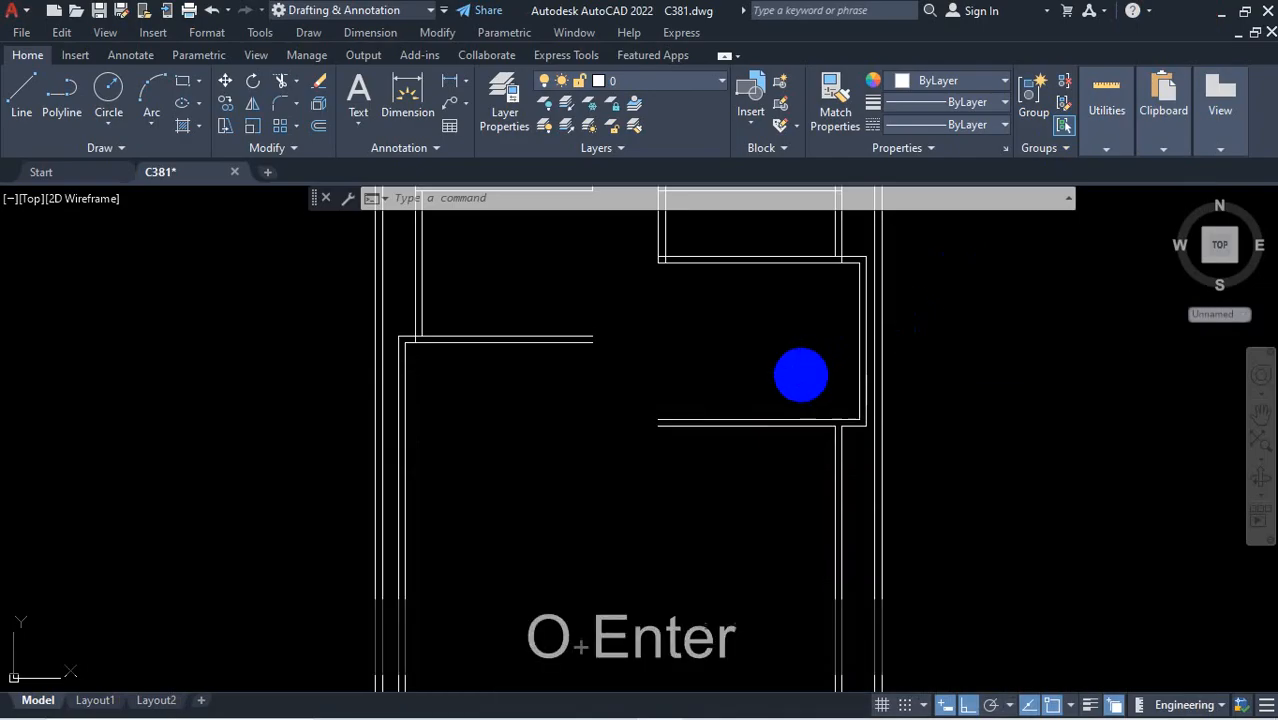
pyautogui.press('Return')
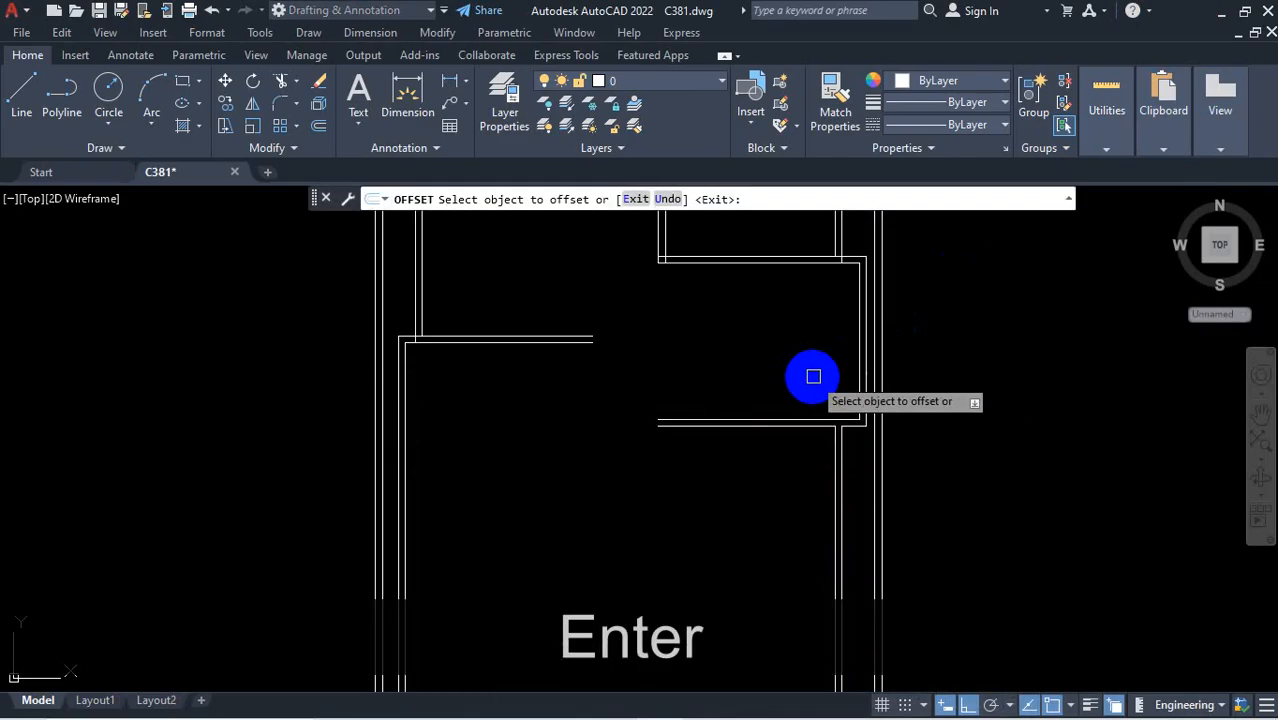
pyautogui.scroll(3, 855, 328)
pyautogui.click(860, 328)
pyautogui.scroll(-3, 600, 370)
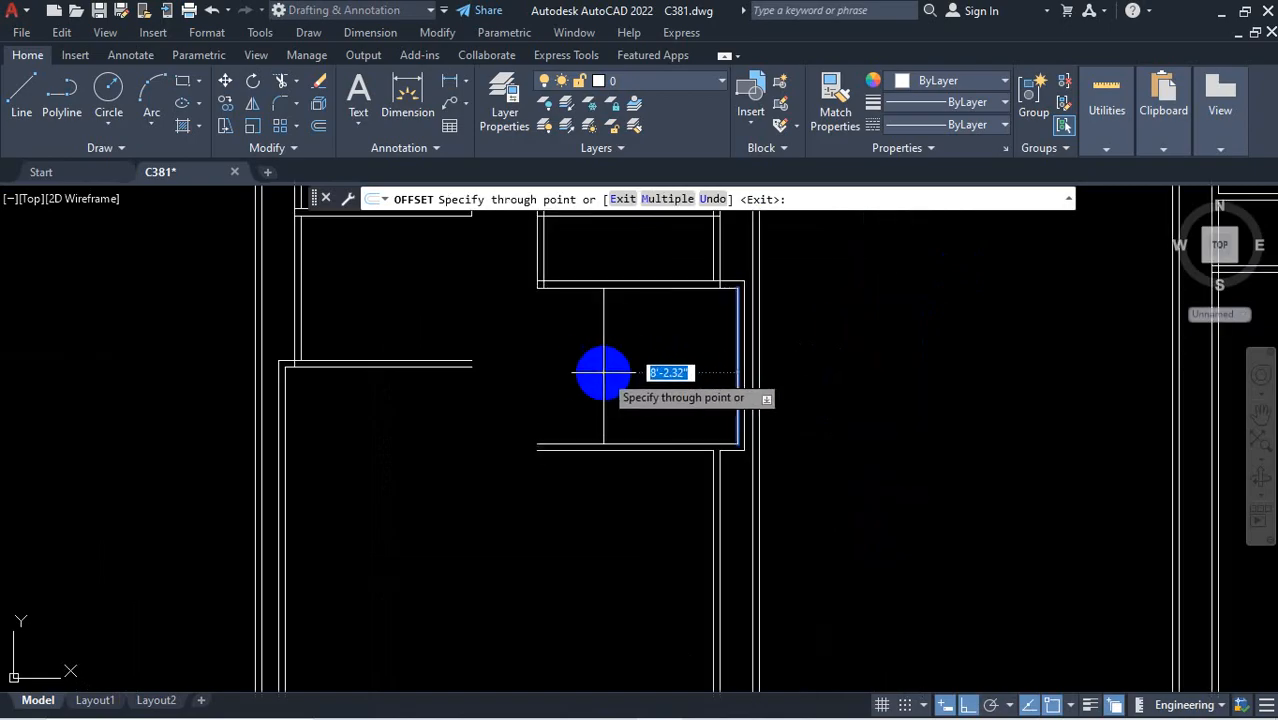
pyautogui.write("13'4")
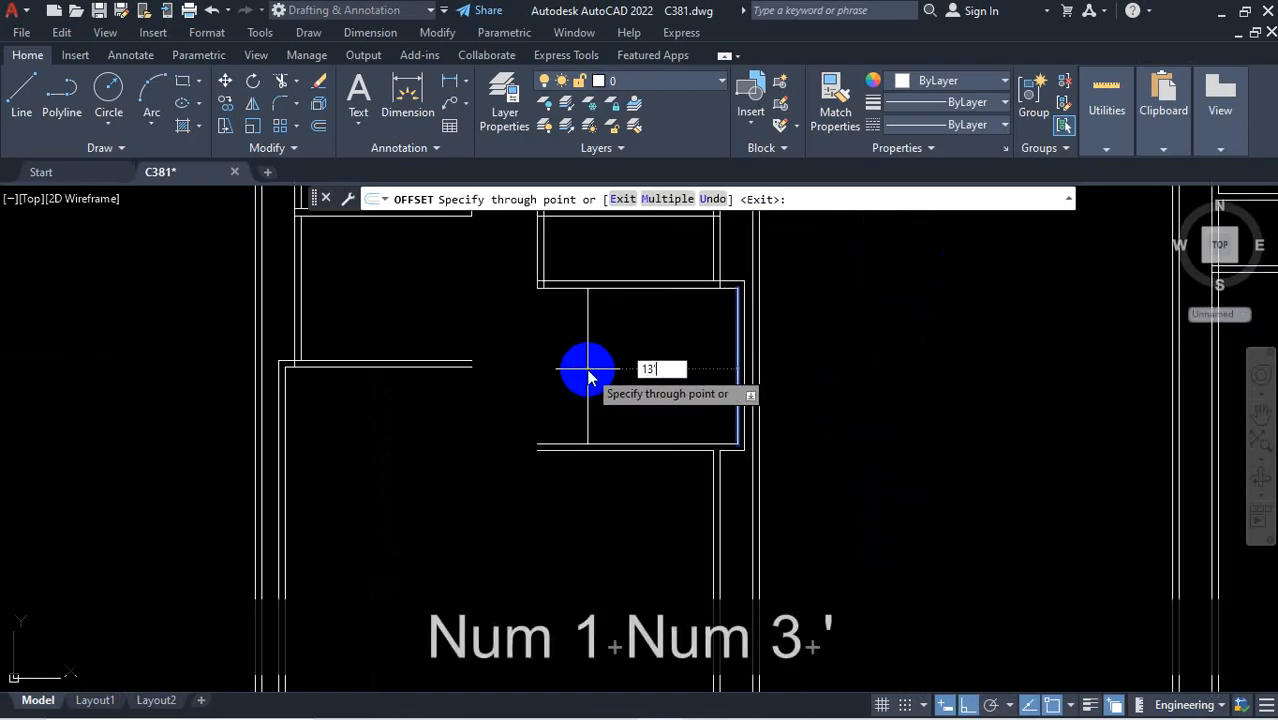
pyautogui.press('Return')
# Offset the staircase's new left wall line 5" further left for the wall thickness and end Offset
pyautogui.scroll(3, 528, 351)
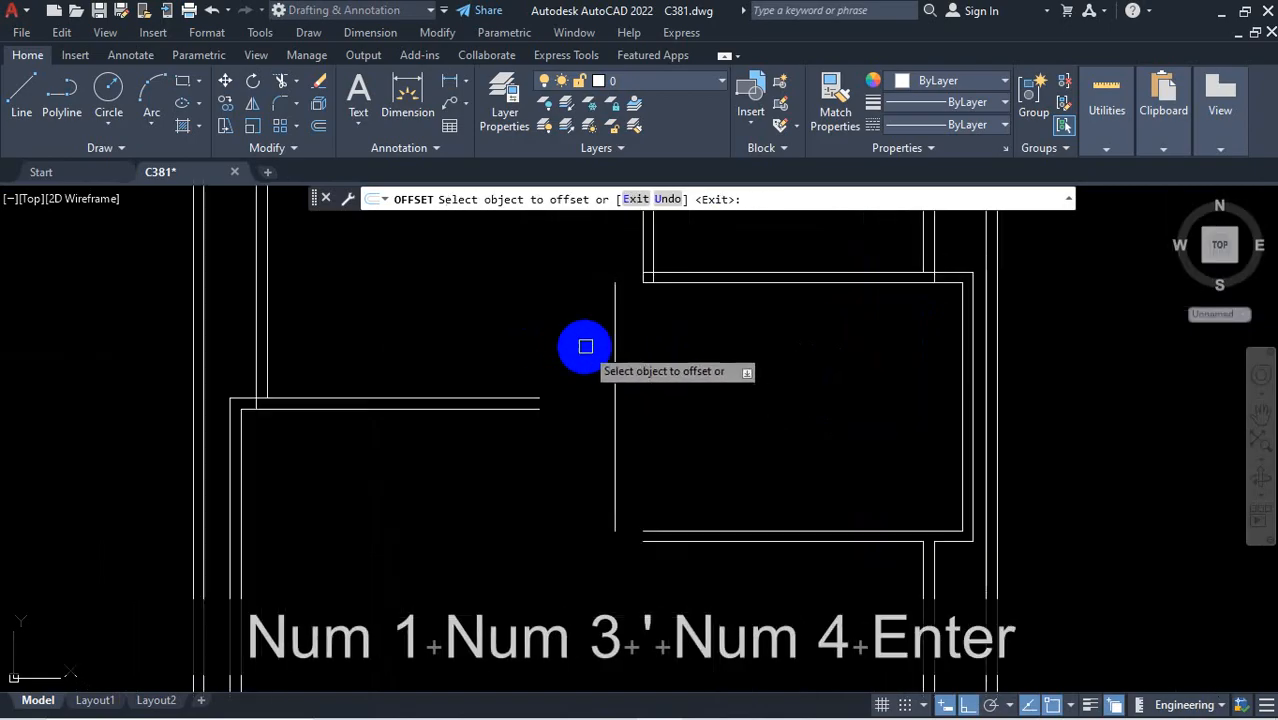
pyautogui.click(612, 346)
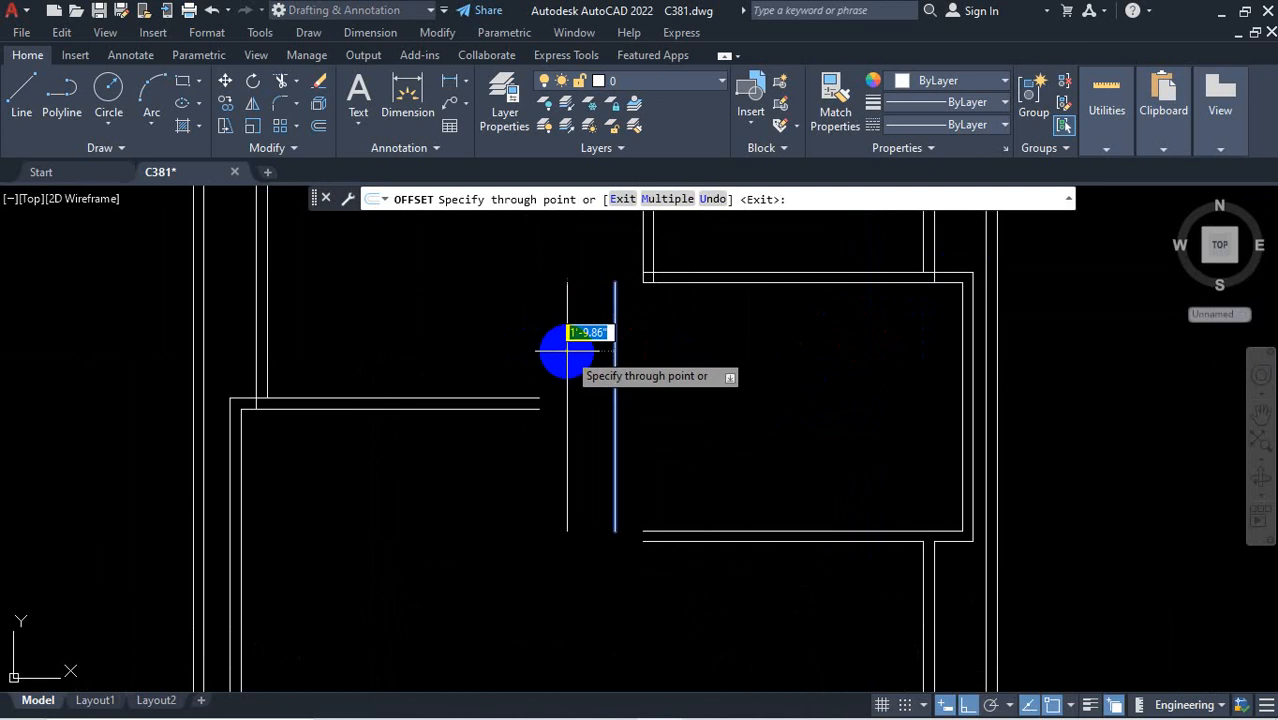
pyautogui.write('5')
pyautogui.press('Return')
pyautogui.scroll(-2, 703, 398)
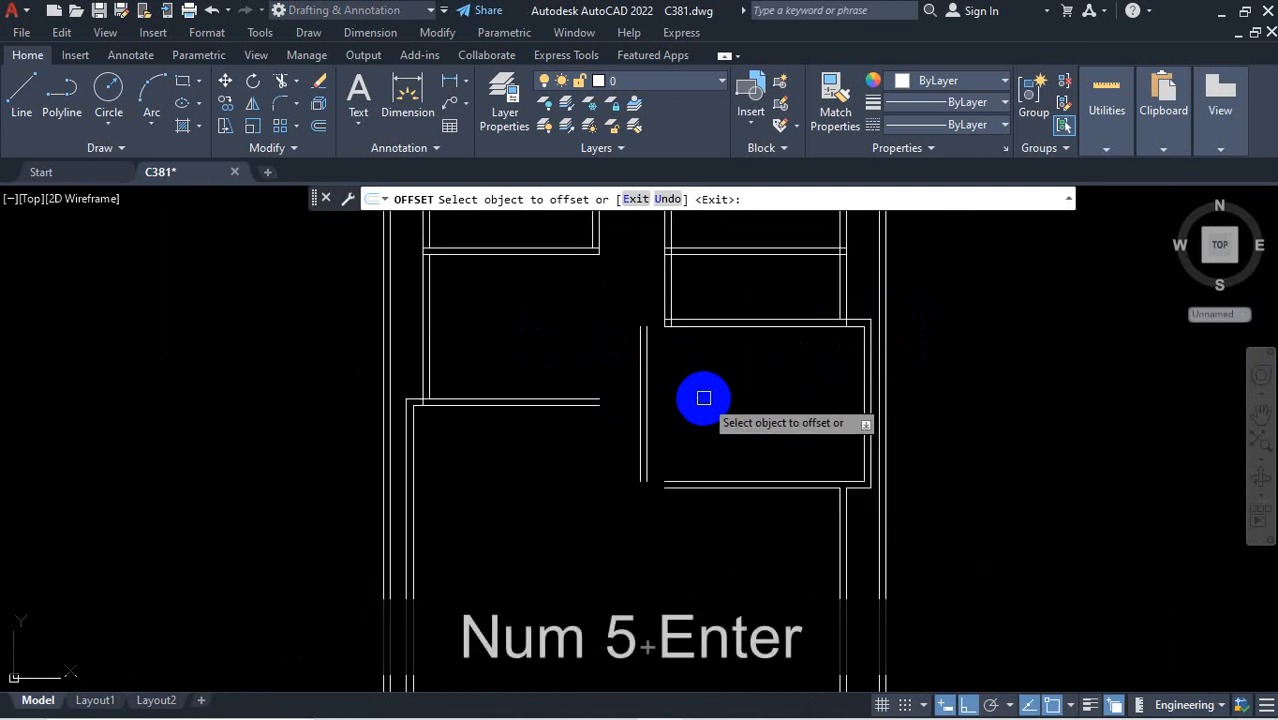
pyautogui.press('Escape')
pyautogui.scroll(2, 672, 350)
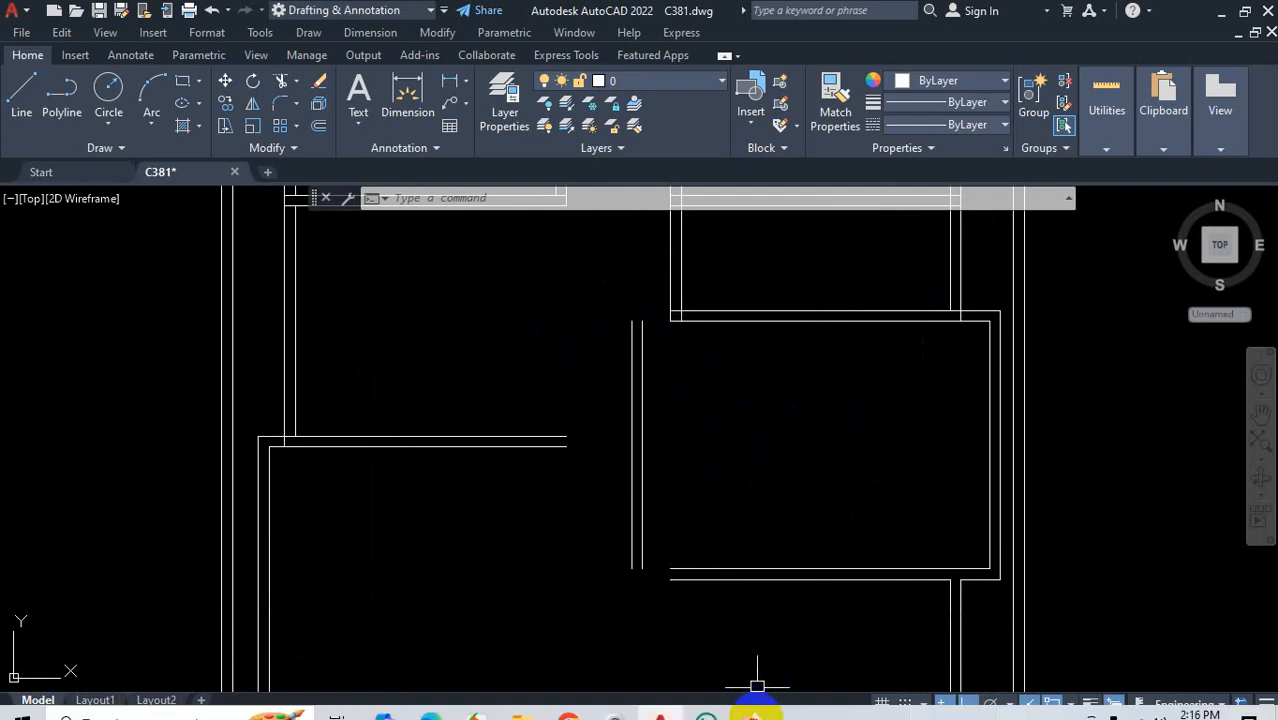
# Switch to the FIRST FLOOR PLAN PDF, mark the right staircase's width dimension and right wall on screen, and return to AutoCAD
pyautogui.moveTo(757, 705)
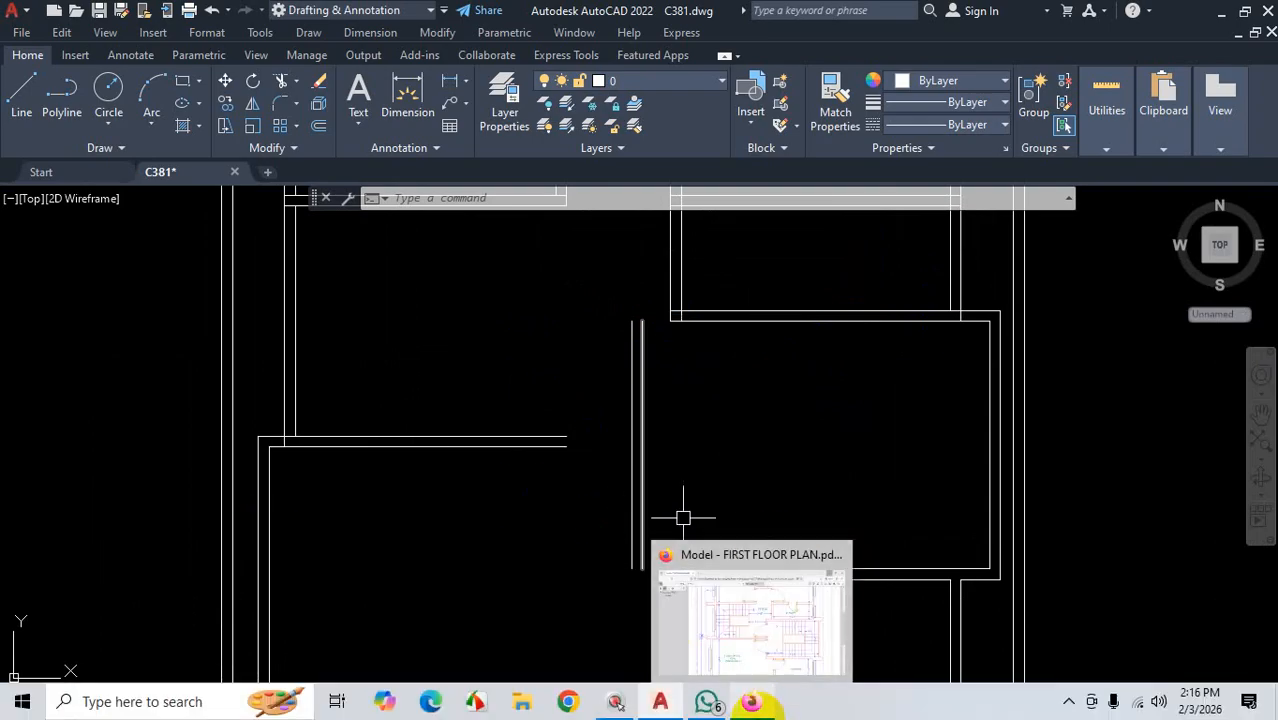
pyautogui.click(786, 552)
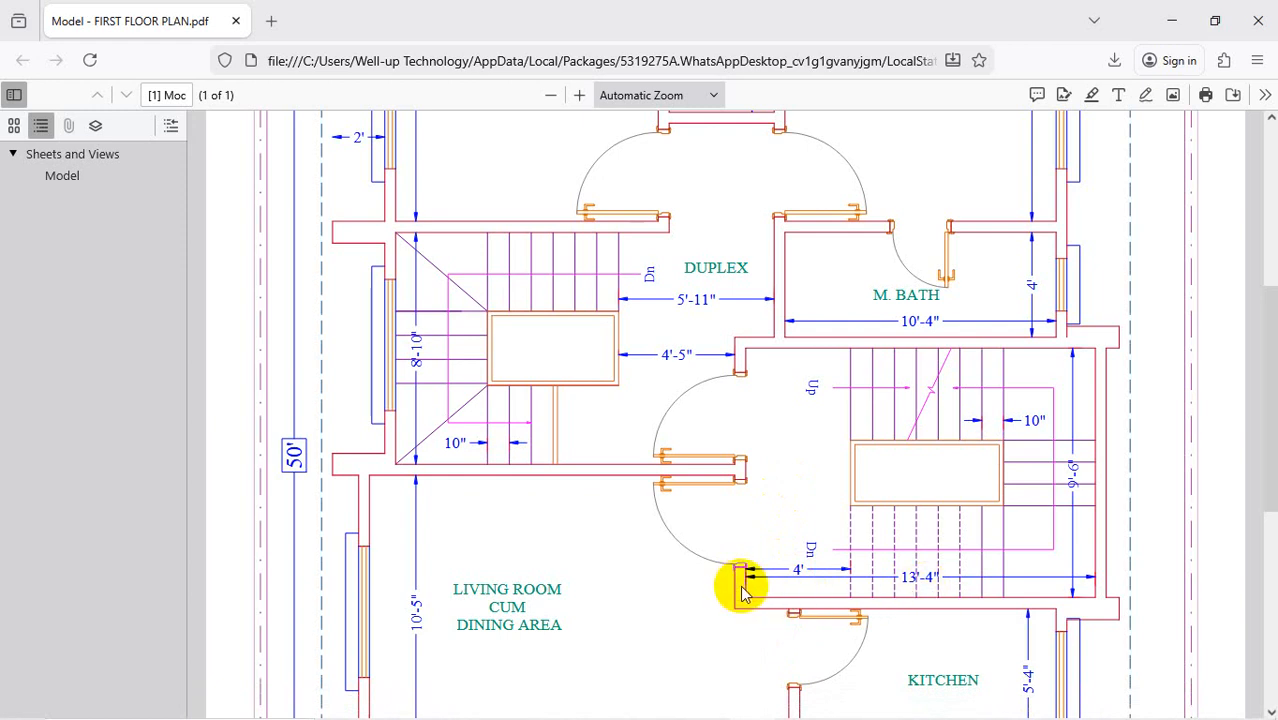
pyautogui.hotkey('ctrl', '1')
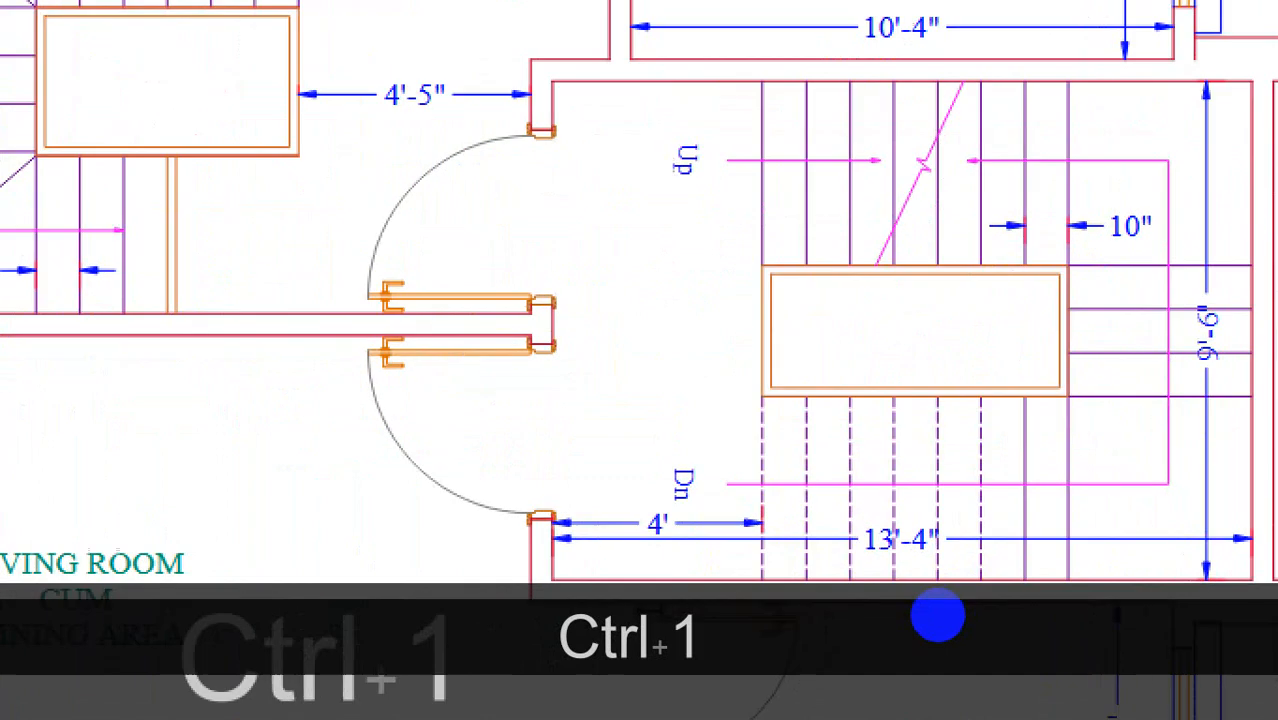
pyautogui.moveTo(938, 563); pyautogui.dragTo(919, 617)
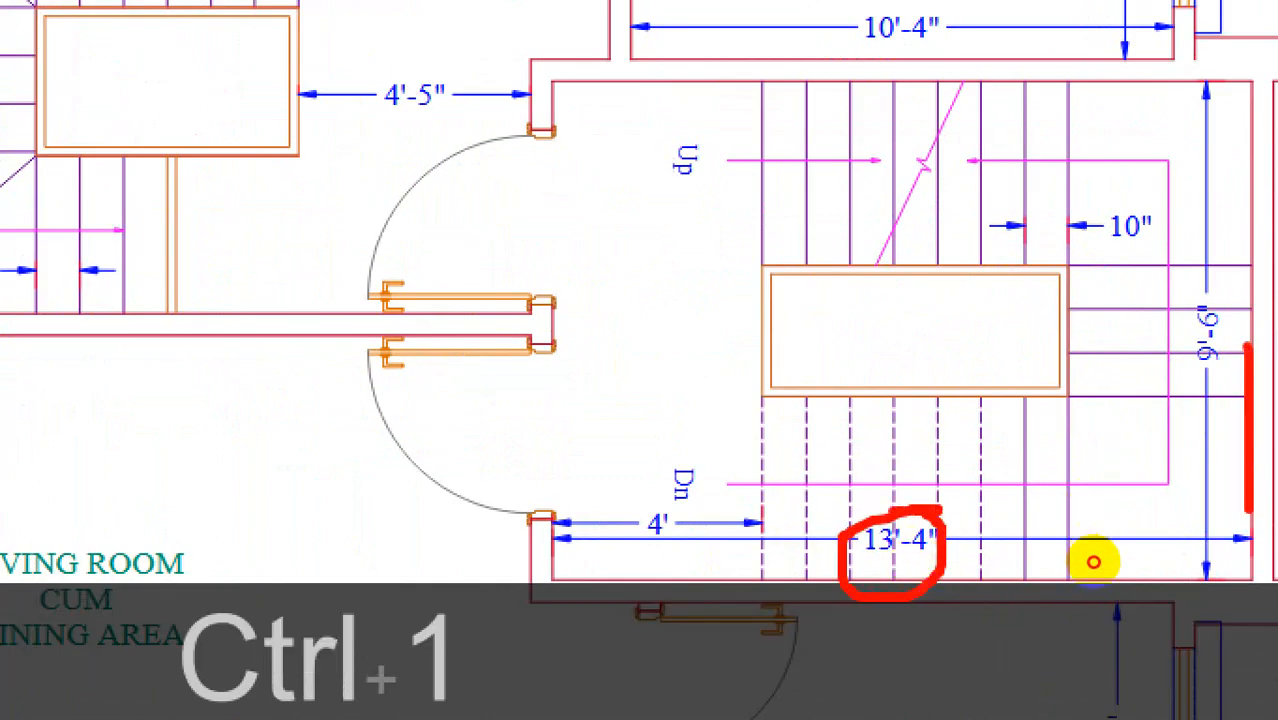
pyautogui.press('Escape')
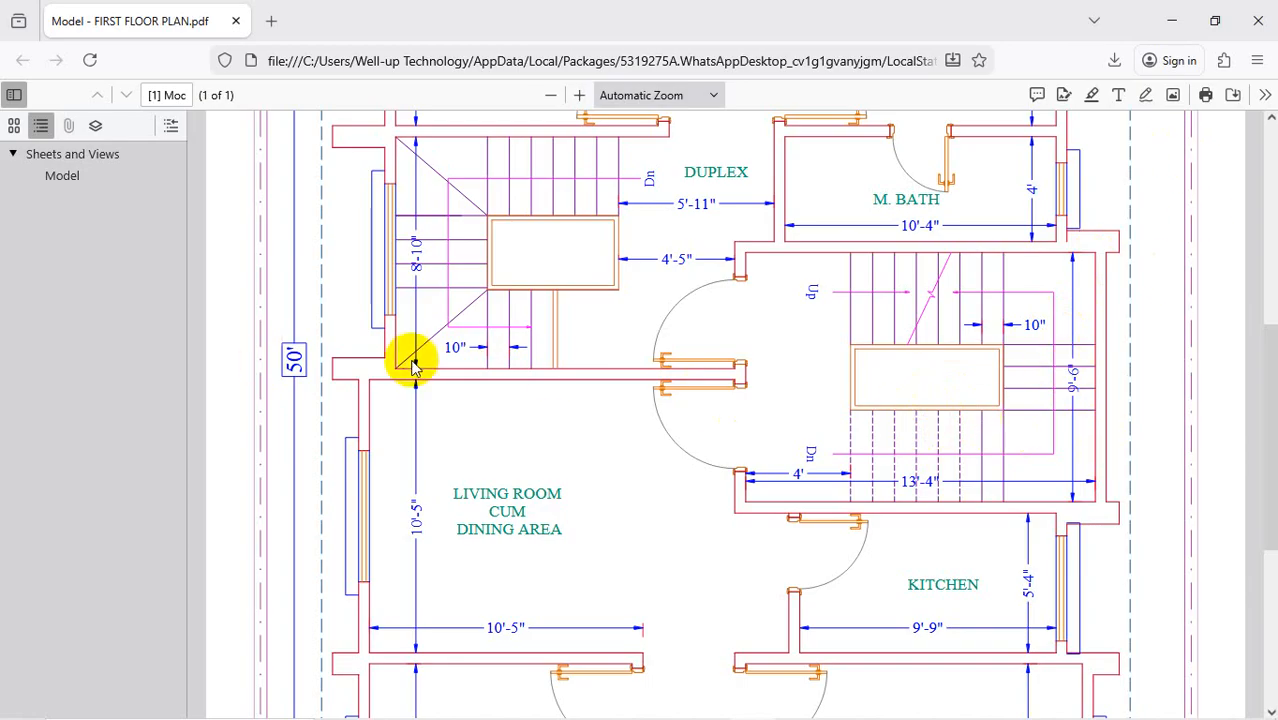
pyautogui.click(1171, 20)
# Fillet the outer and inner lines of the staircase enclosure's top wall to its left wall as sharp corners, using the Multiple option
pyautogui.scroll(-2, 704, 456)
pyautogui.scroll(3, 701, 346)
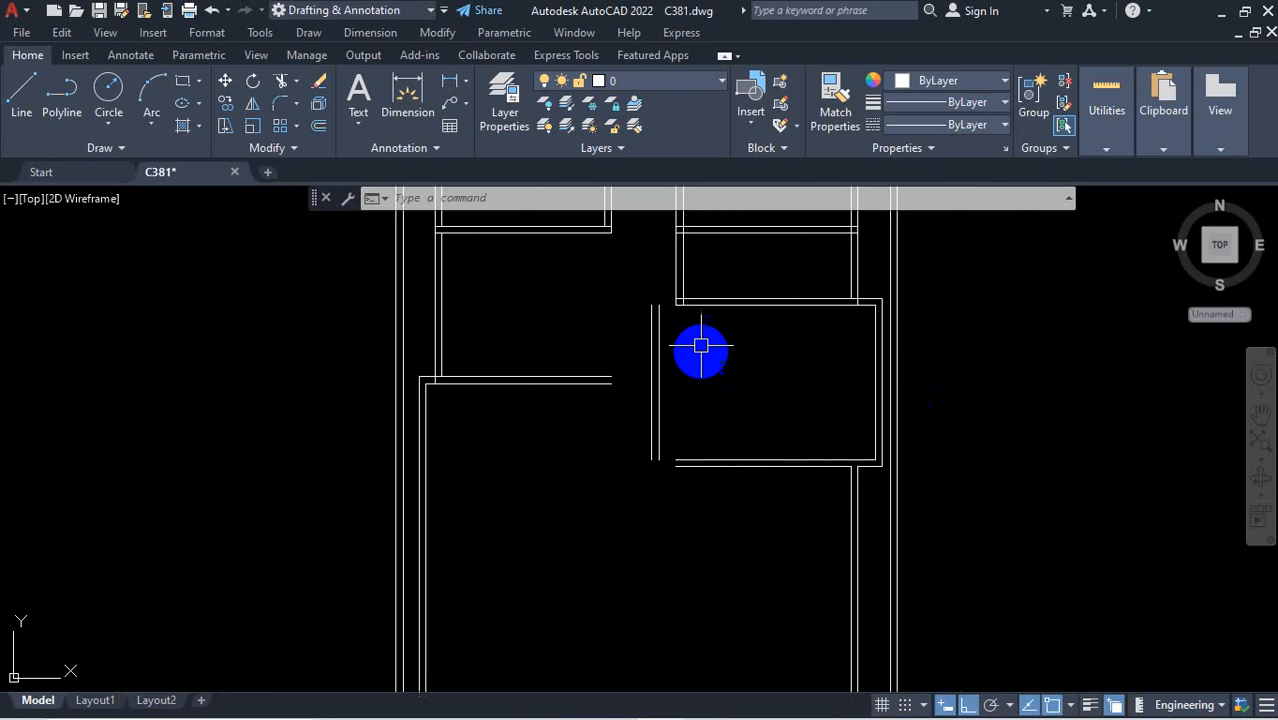
pyautogui.scroll(2, 680, 315)
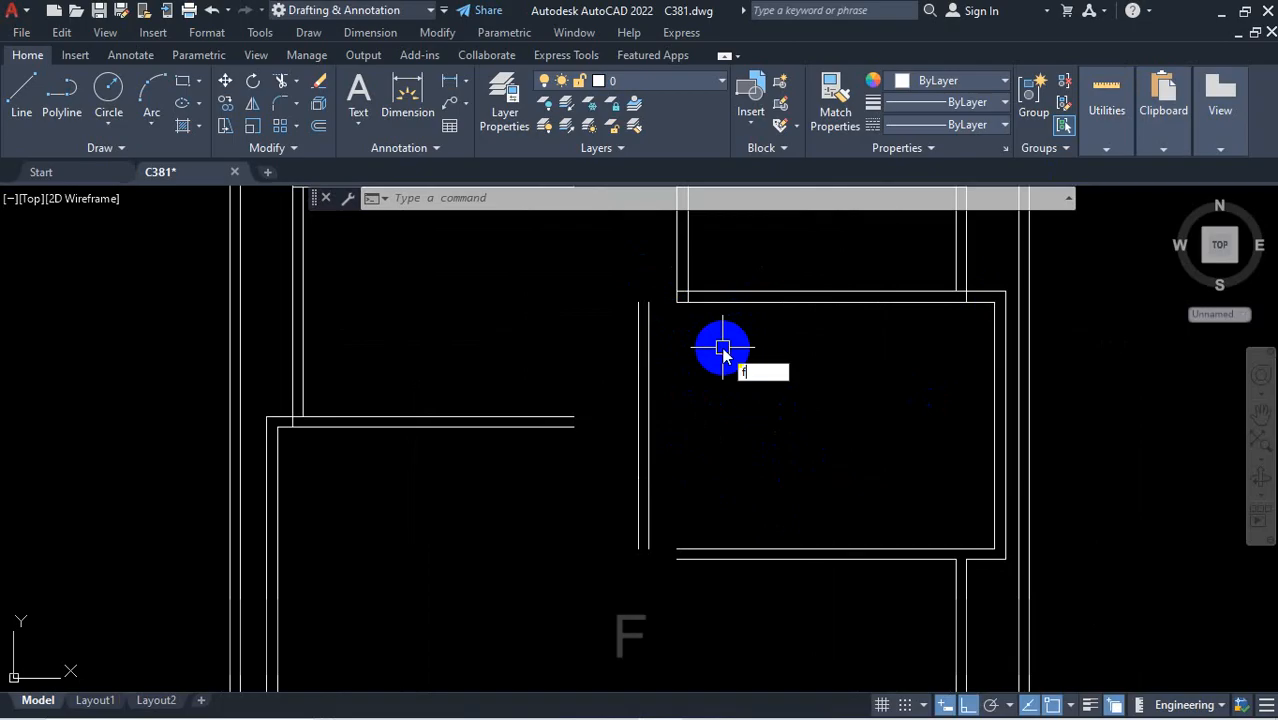
pyautogui.press('Return')
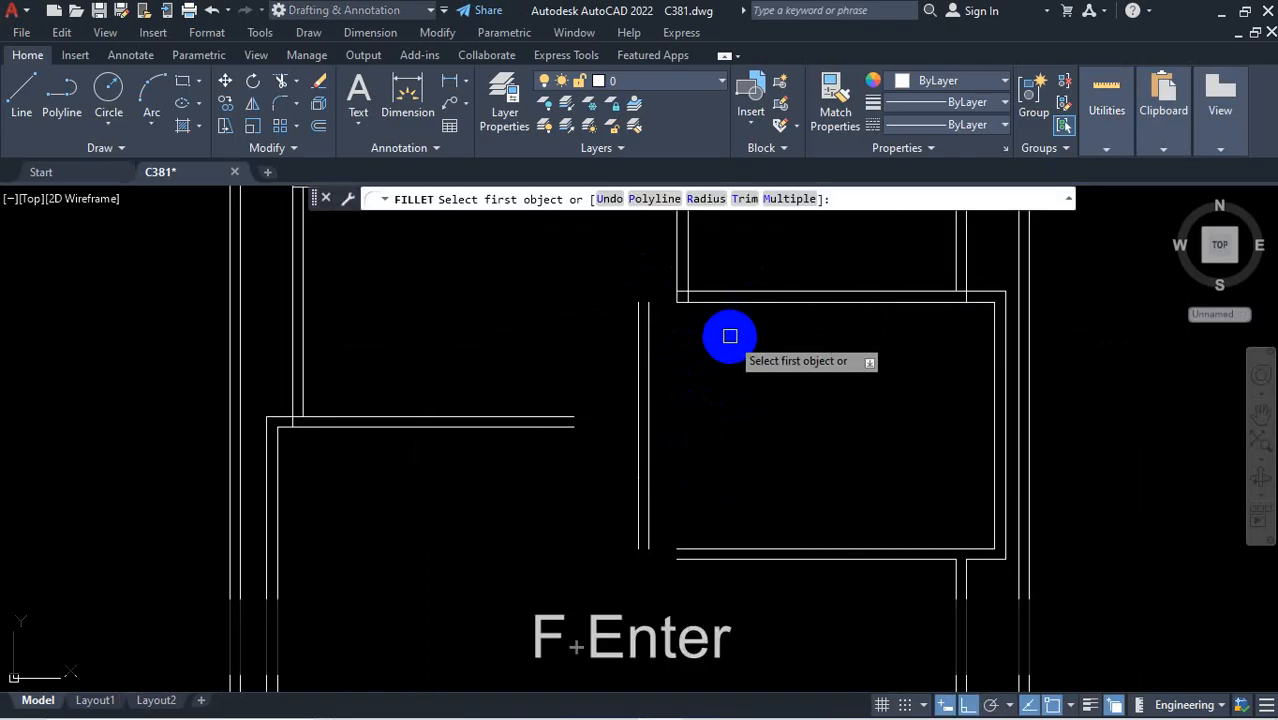
pyautogui.write('m')
pyautogui.press('space')
pyautogui.scroll(3, 725, 314)
pyautogui.click(725, 314)
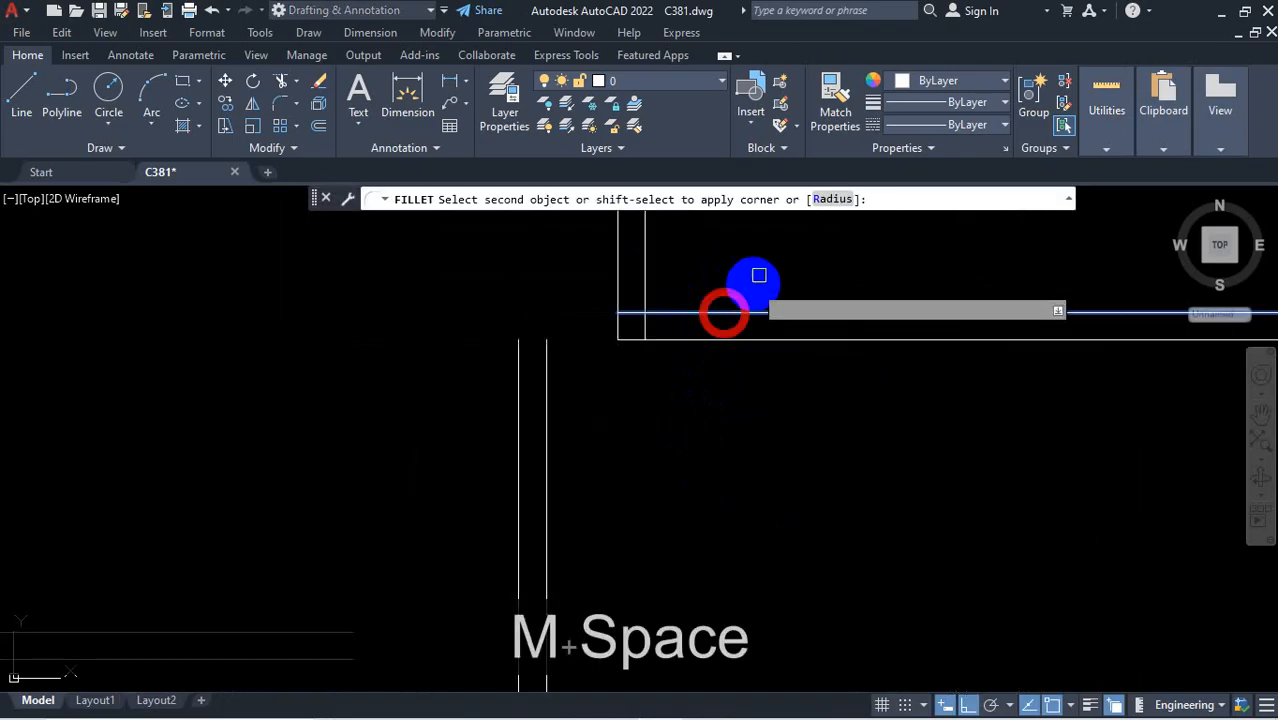
pyautogui.scroll(-3, 688, 317)
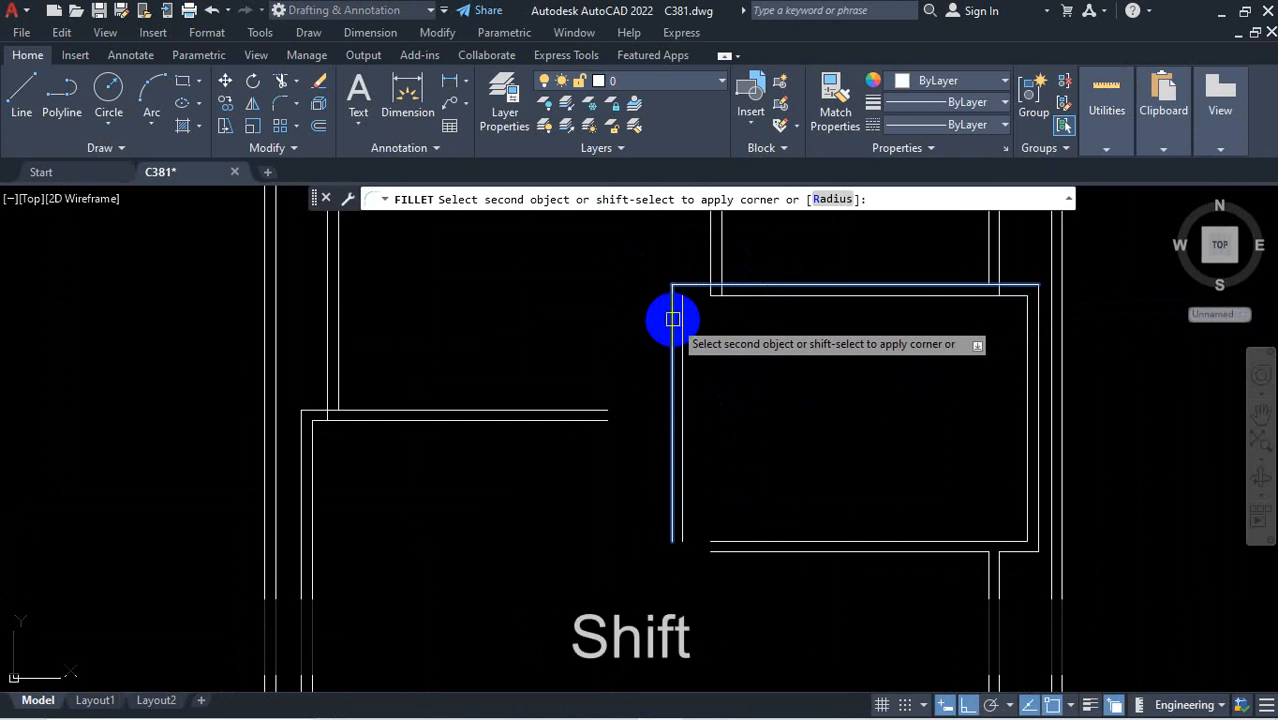
pyautogui.keyDown('shift'); pyautogui.click(673, 319); pyautogui.keyUp('shift')
pyautogui.click(765, 295)
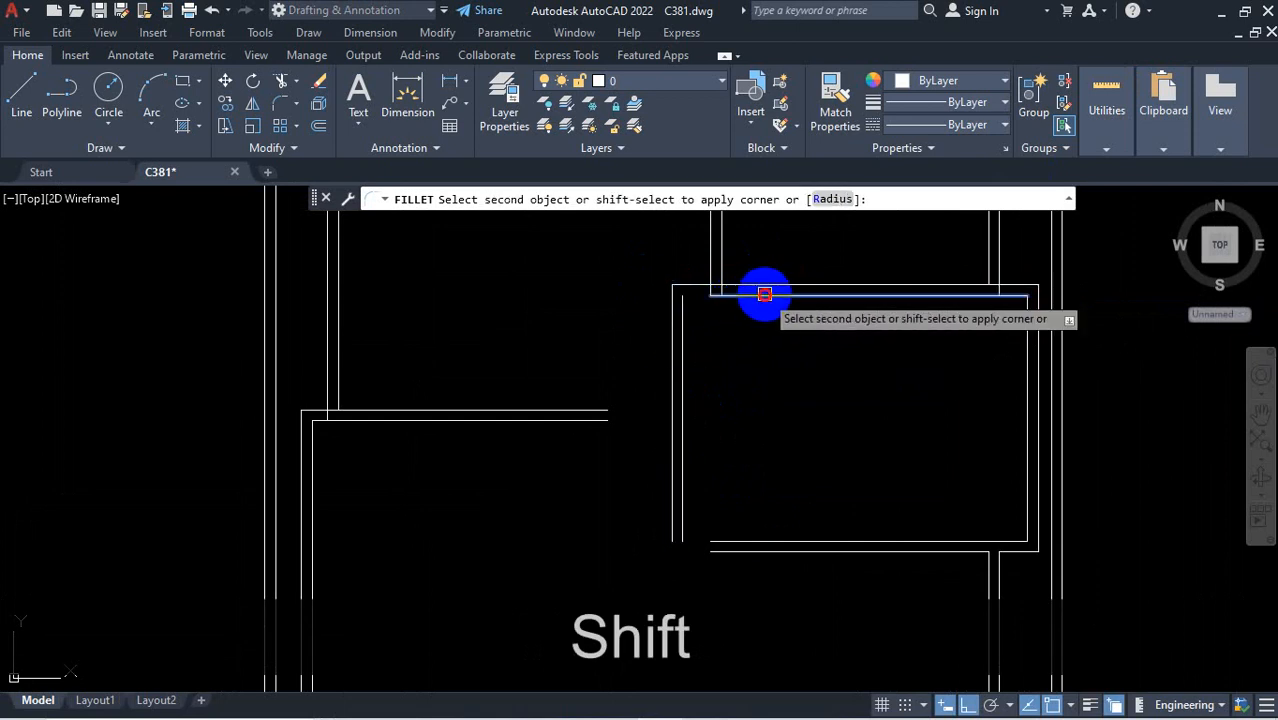
pyautogui.keyDown('shift'); pyautogui.click(681, 324); pyautogui.keyUp('shift')
# Fillet the inner and outer lines of the staircase enclosure's bottom wall to its left wall as sharp corners and end Fillet
pyautogui.scroll(4, 745, 296)
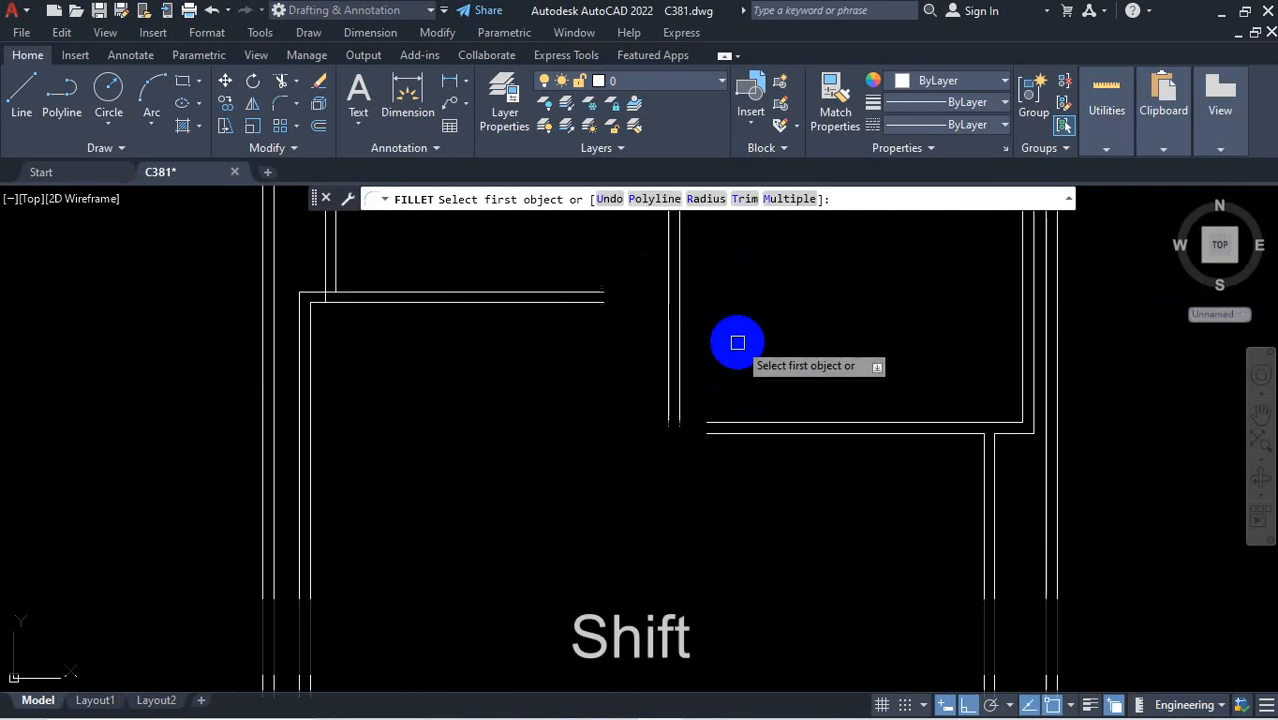
pyautogui.click(737, 428)
pyautogui.keyDown('shift'); pyautogui.click(682, 390); pyautogui.keyUp('shift')
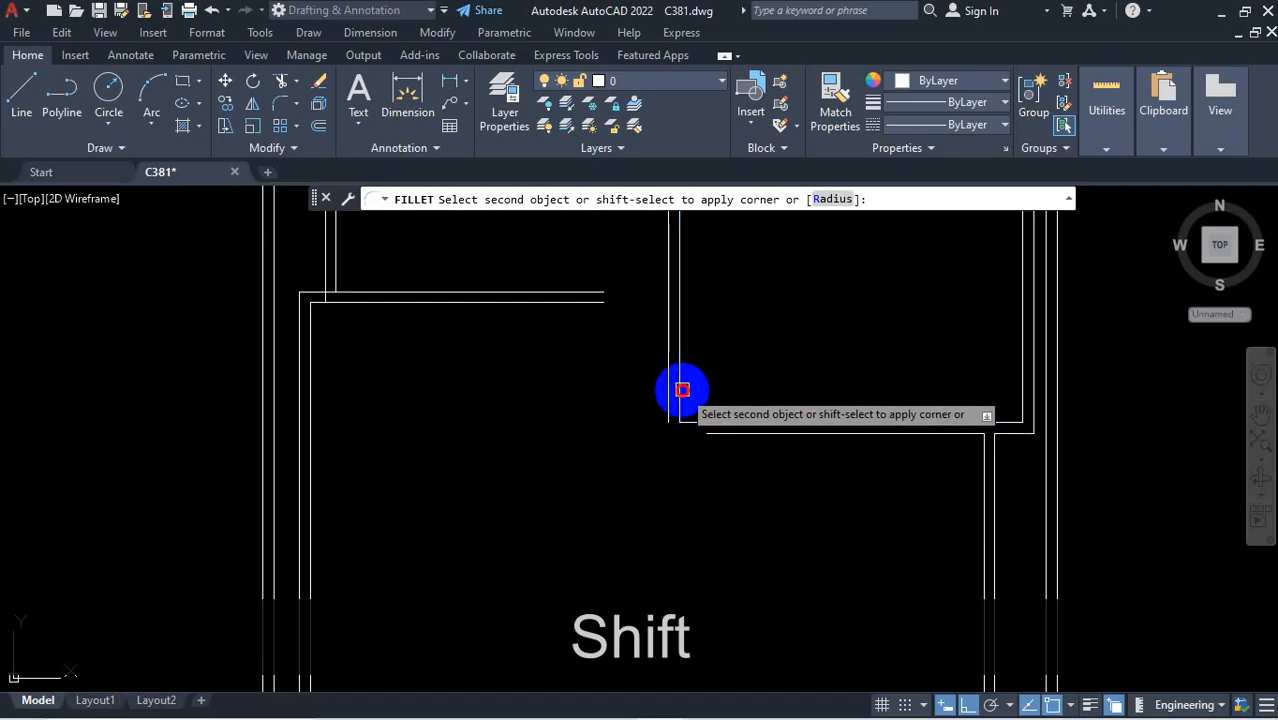
pyautogui.keyDown('shift'); pyautogui.click(666, 401); pyautogui.keyUp('shift')
pyautogui.keyDown('shift'); pyautogui.click(745, 440); pyautogui.keyUp('shift')
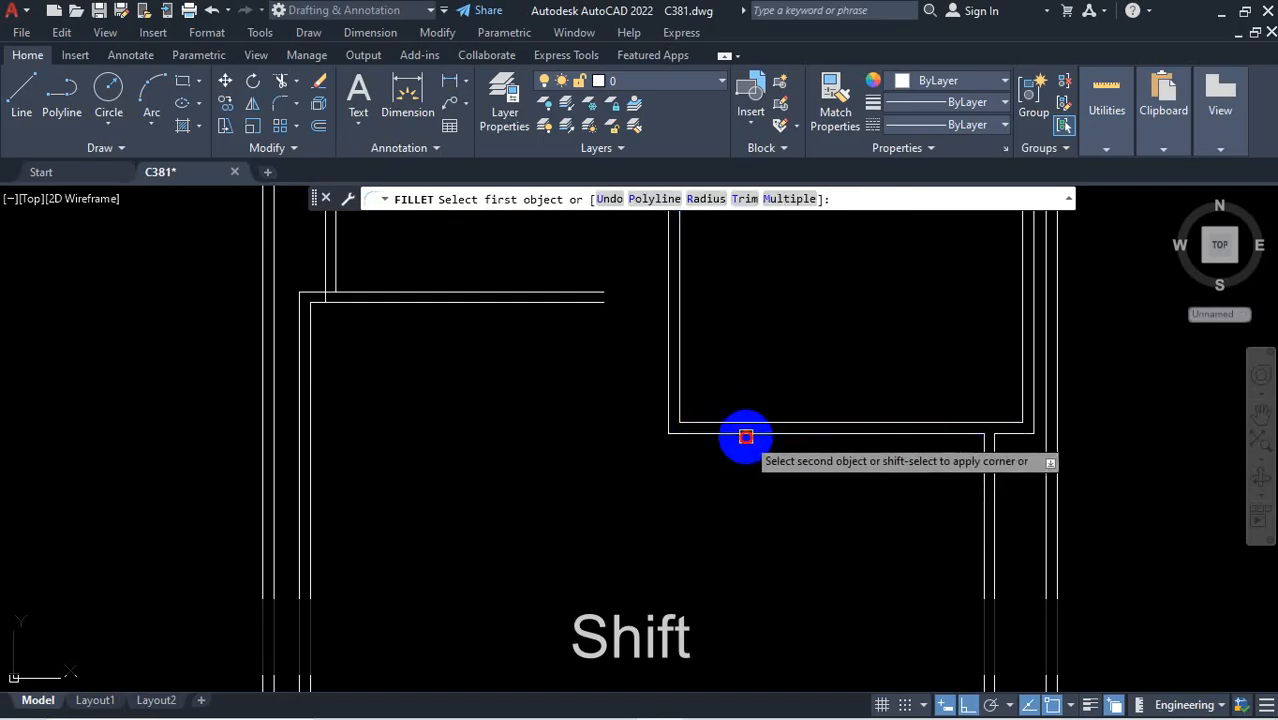
pyautogui.scroll(-3, 676, 462)
pyautogui.scroll(2, 700, 430)
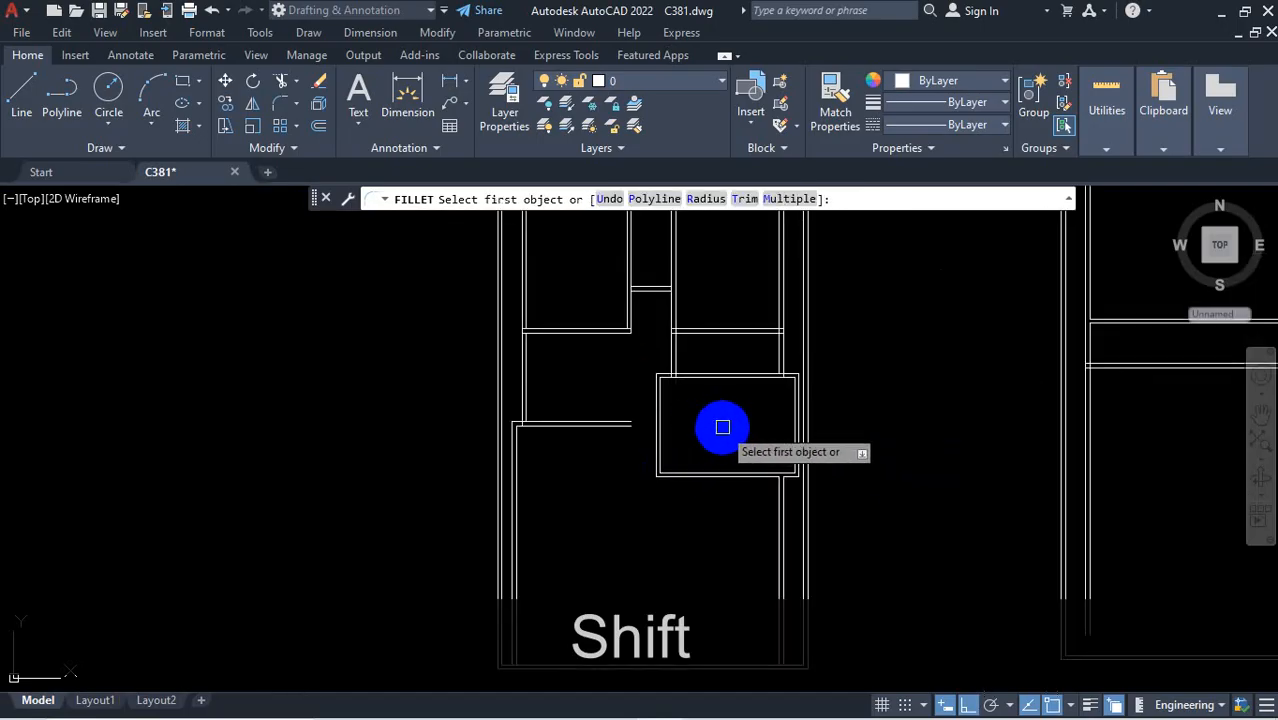
pyautogui.press('Escape')
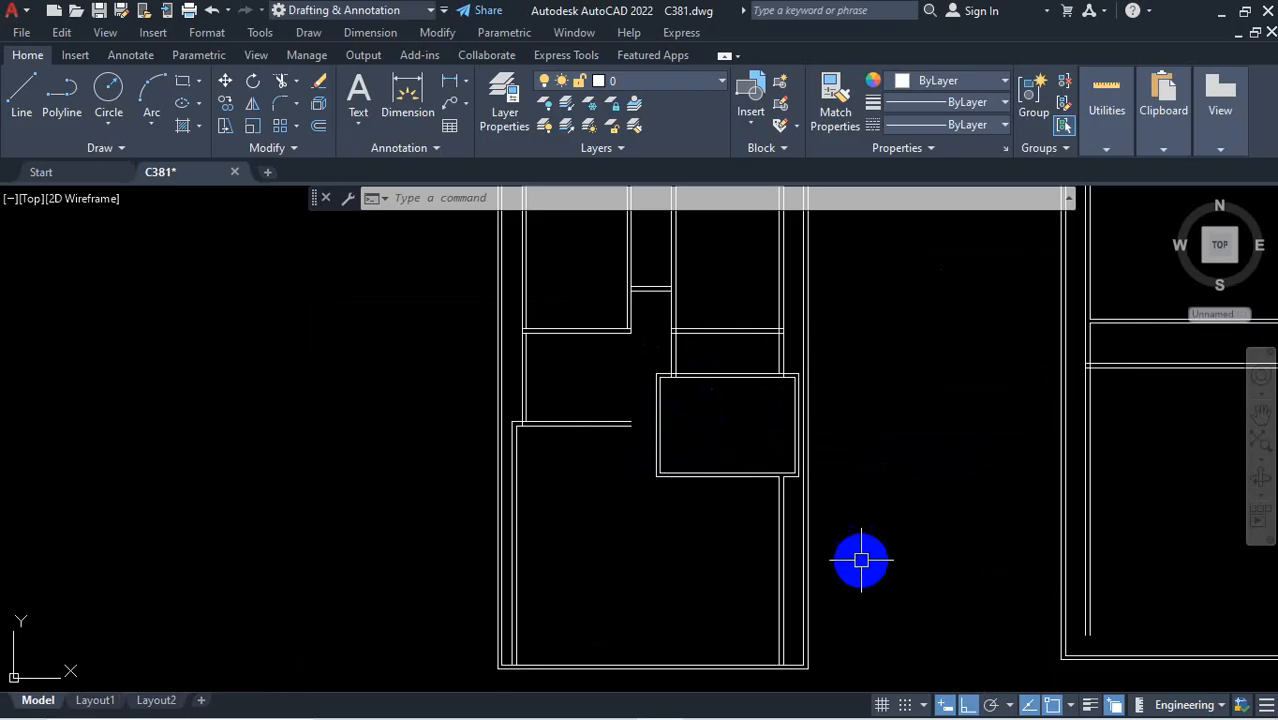
# Check in the FIRST FLOOR PLAN PDF how the living room's top wall meets the staircase's left wall, and return to AutoCAD
pyautogui.scroll(2, 598, 454)
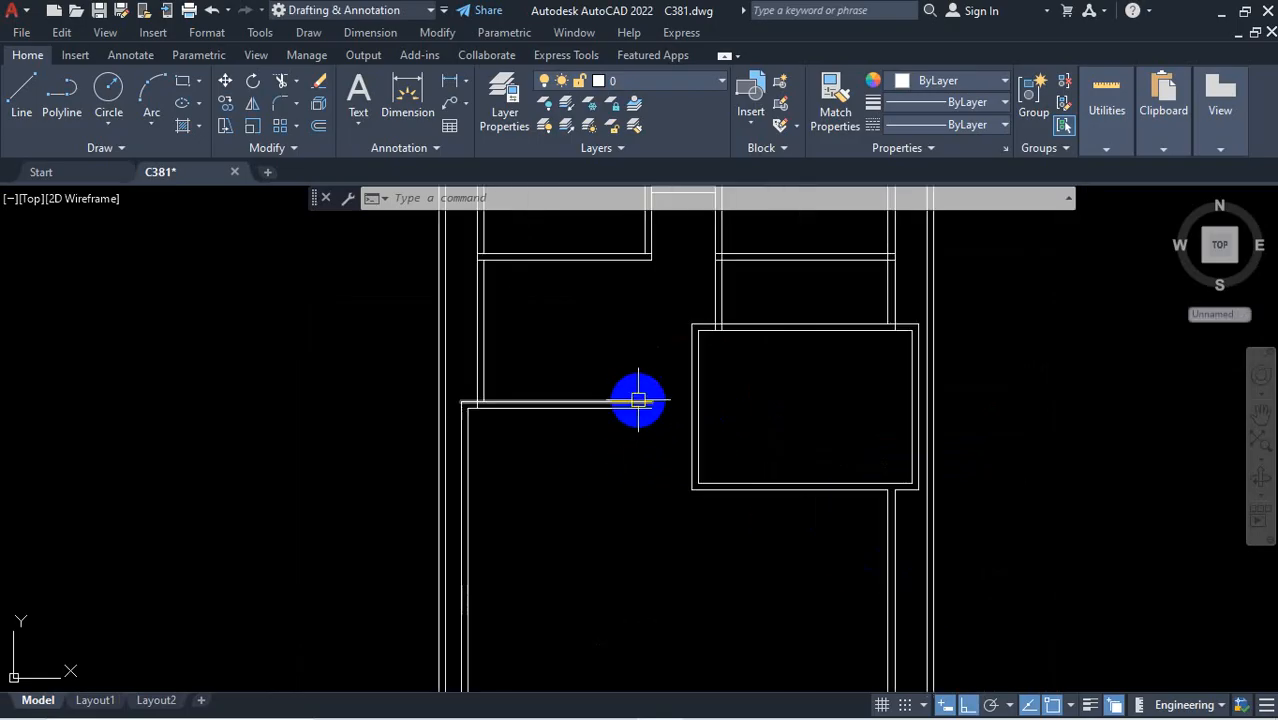
pyautogui.scroll(2, 655, 407)
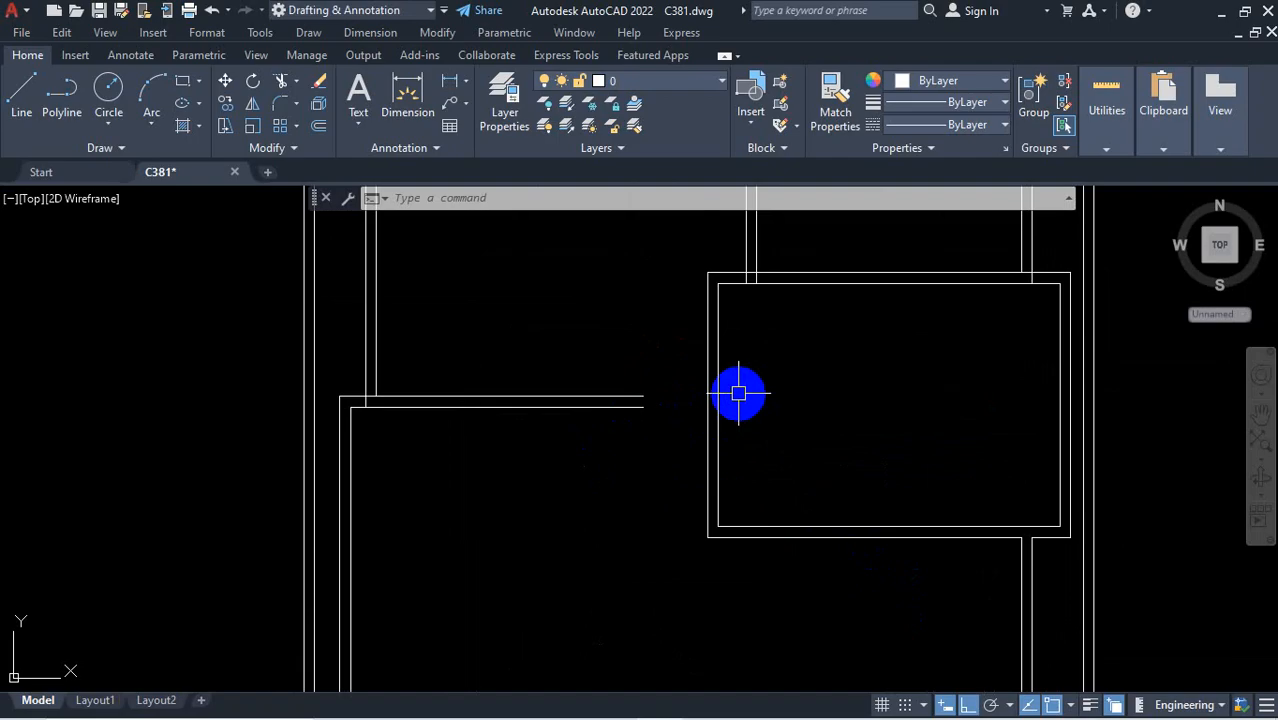
pyautogui.moveTo(808, 700)
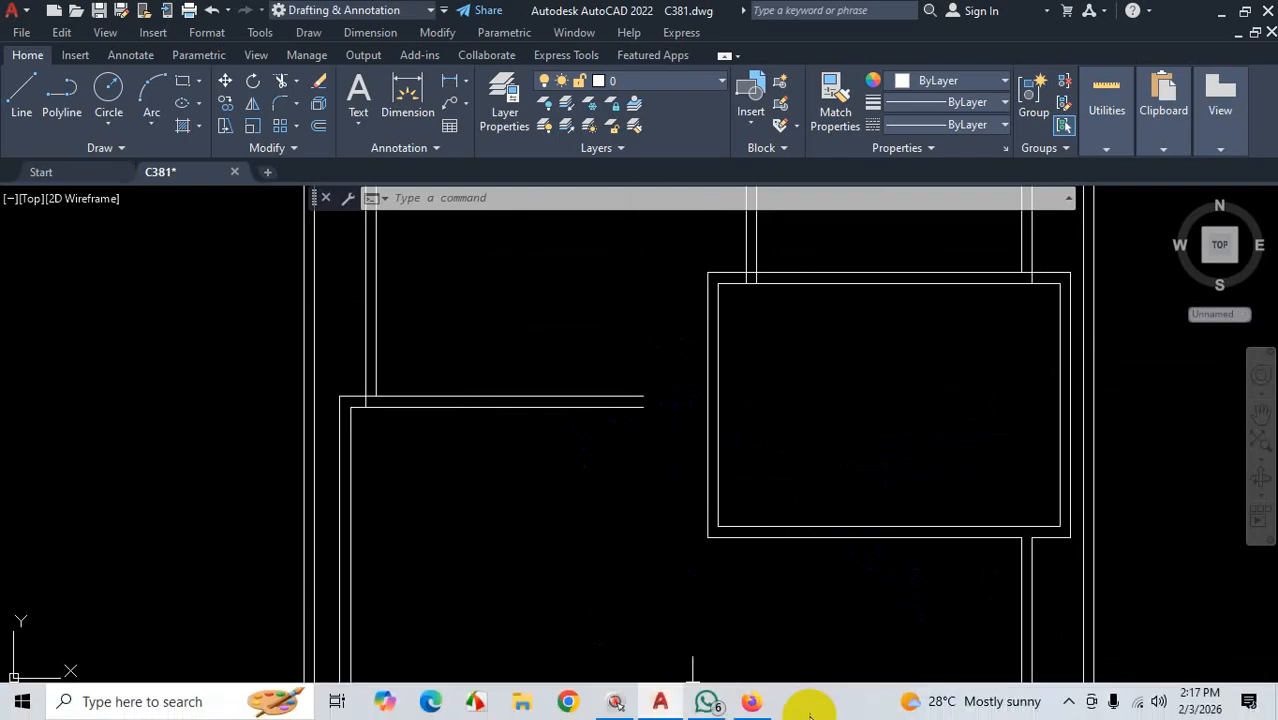
pyautogui.click(764, 704)
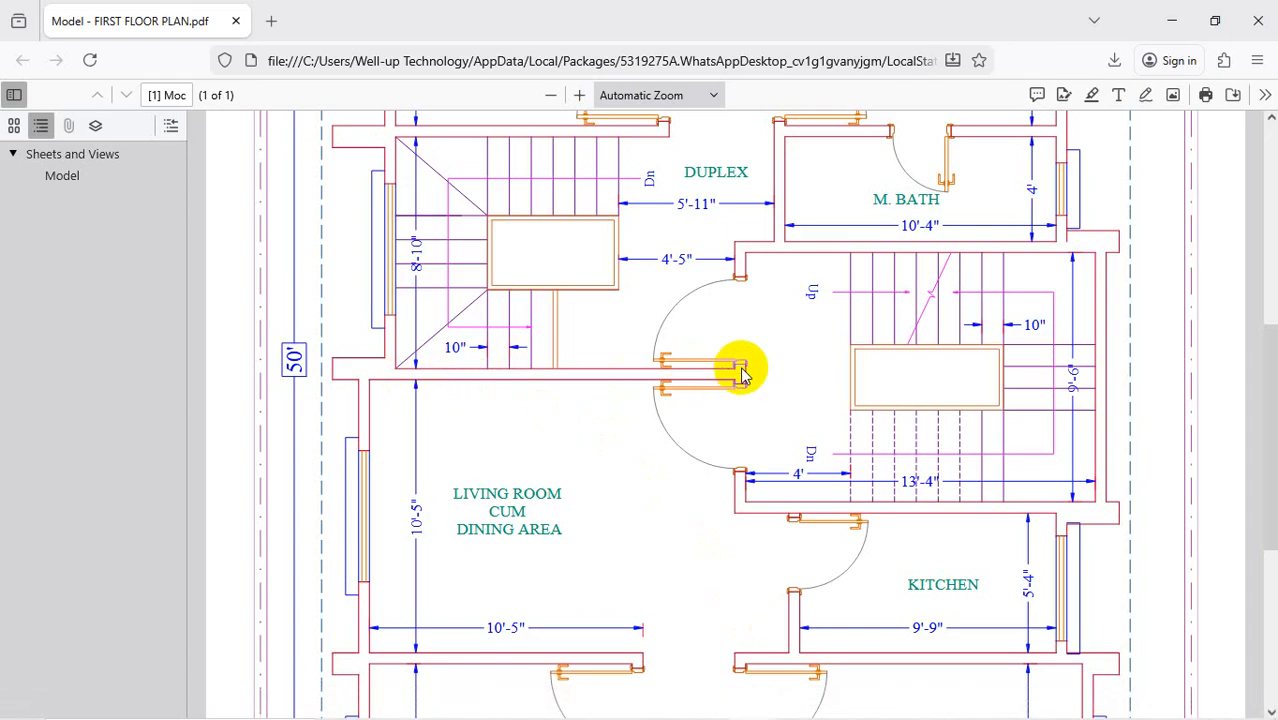
pyautogui.click(1171, 20)
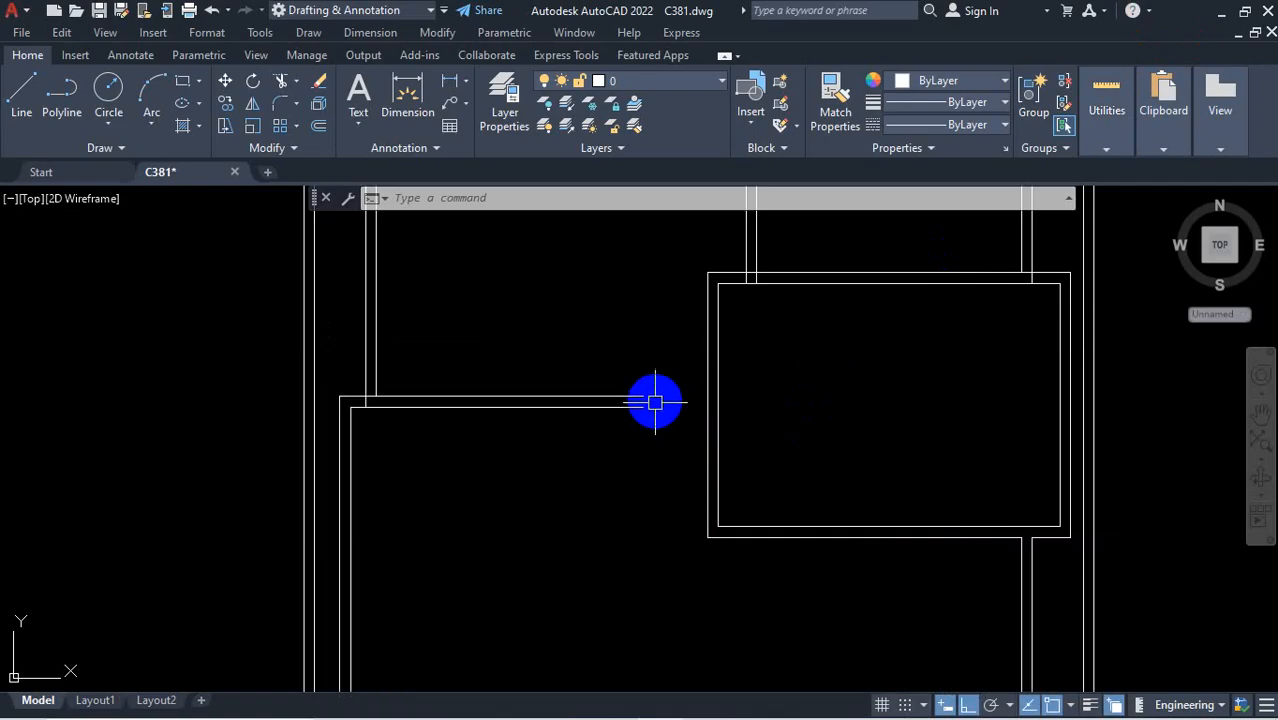
# Extend both lines of the living room's top wall to the staircase enclosure's left wall and end Extend
pyautogui.scroll(-3, 658, 407)
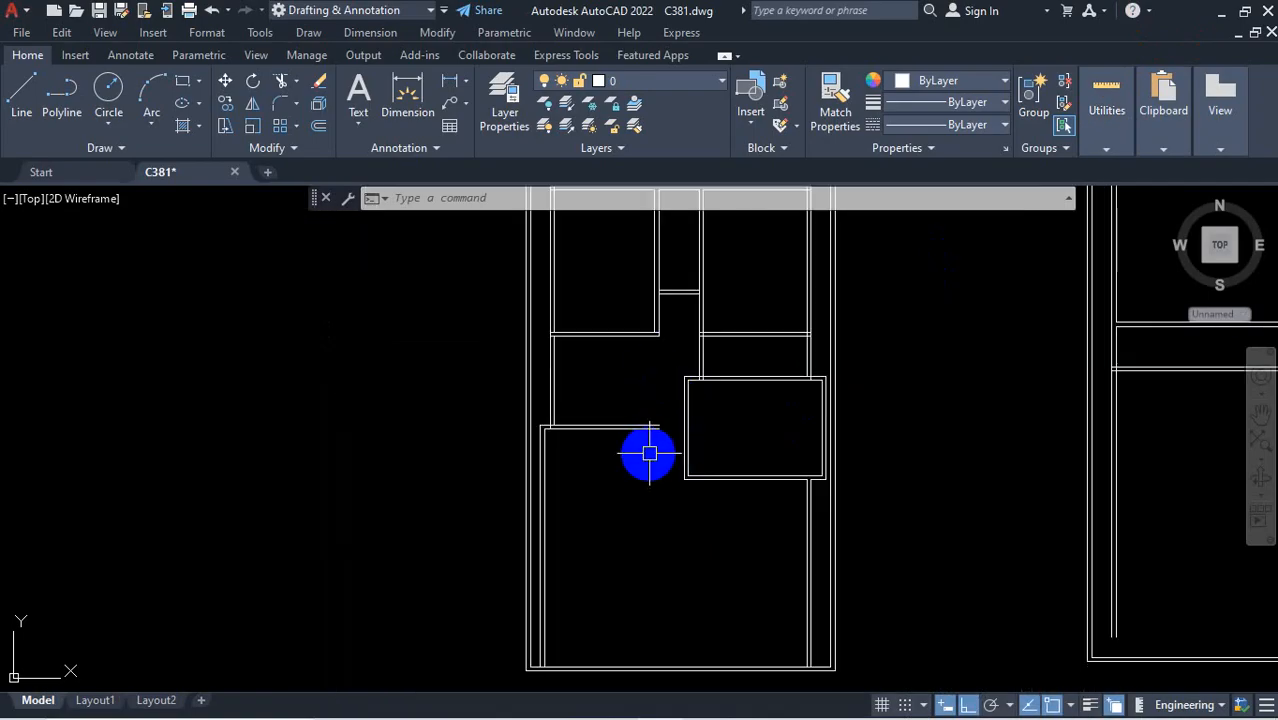
pyautogui.scroll(4, 650, 455)
pyautogui.write('ex')
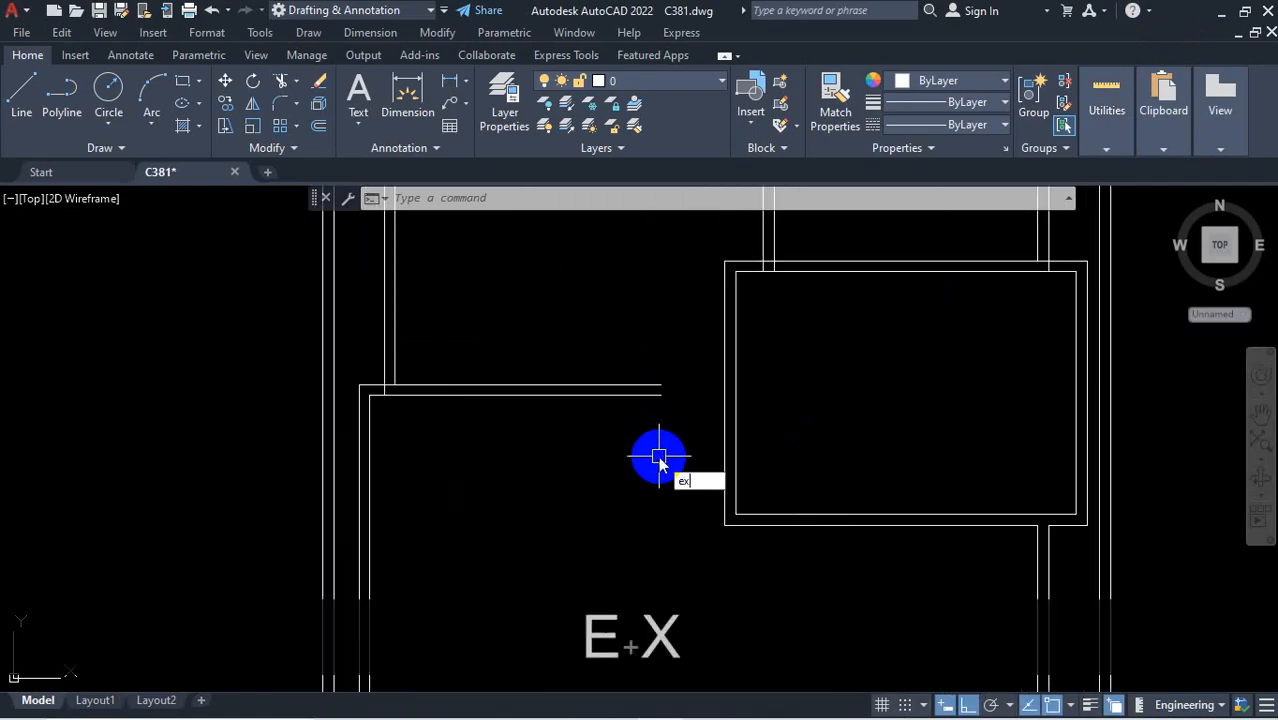
pyautogui.press('space')
pyautogui.moveTo(642, 342); pyautogui.dragTo(639, 428)
pyautogui.scroll(-2, 668, 449)
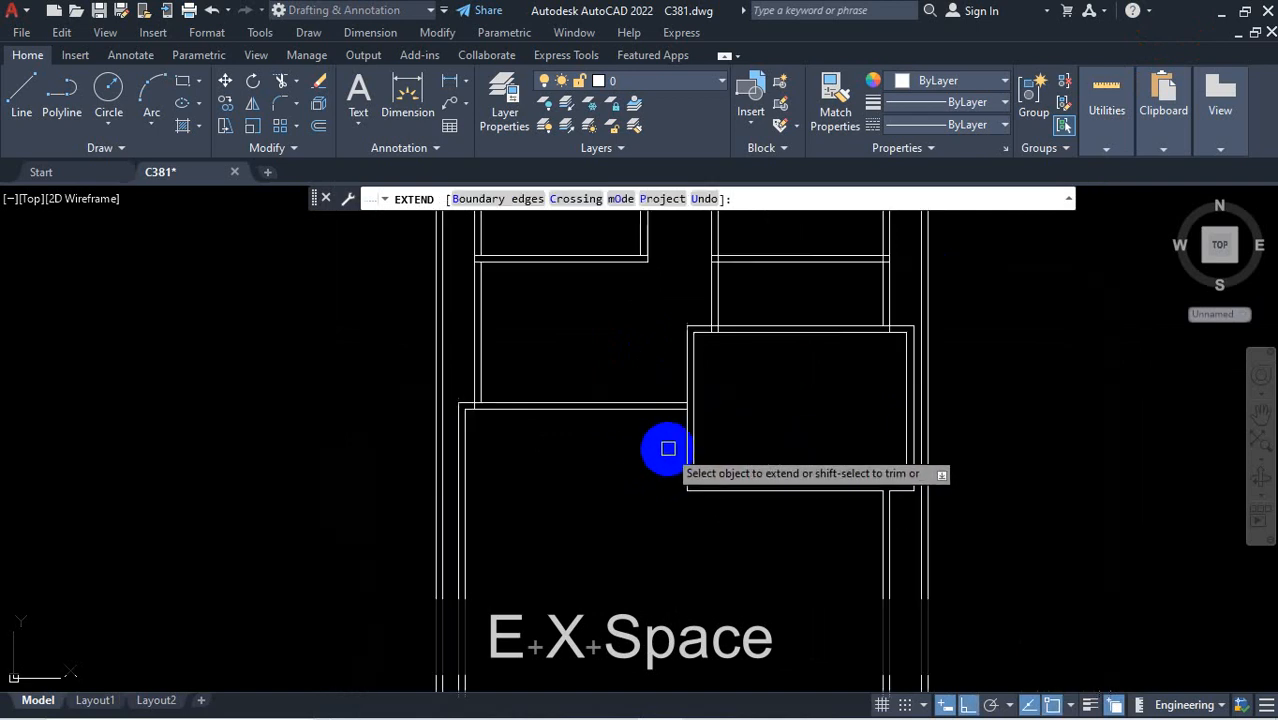
pyautogui.press('Escape')
# Review the drafted layout, switch to the FIRST FLOOR PLAN PDF and examine its rooms from the upper bedrooms to the kitchen and balconies
pyautogui.scroll(-2, 670, 449)
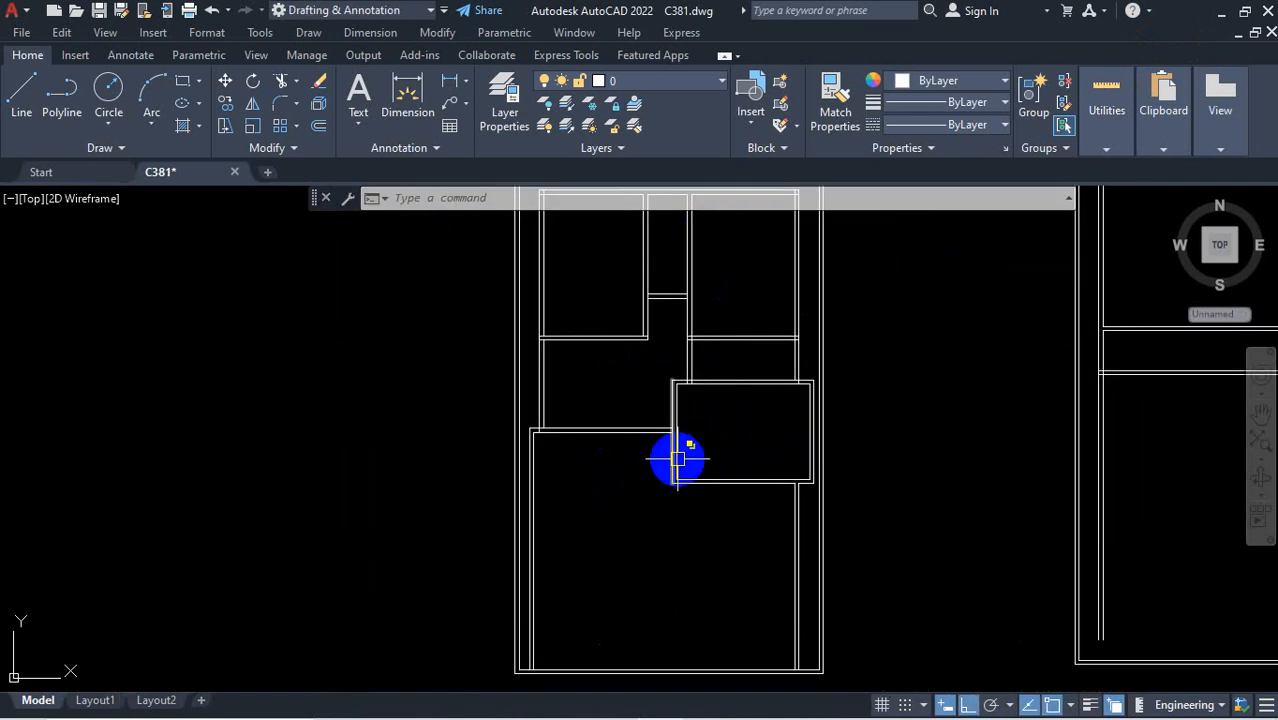
pyautogui.scroll(-2, 729, 454)
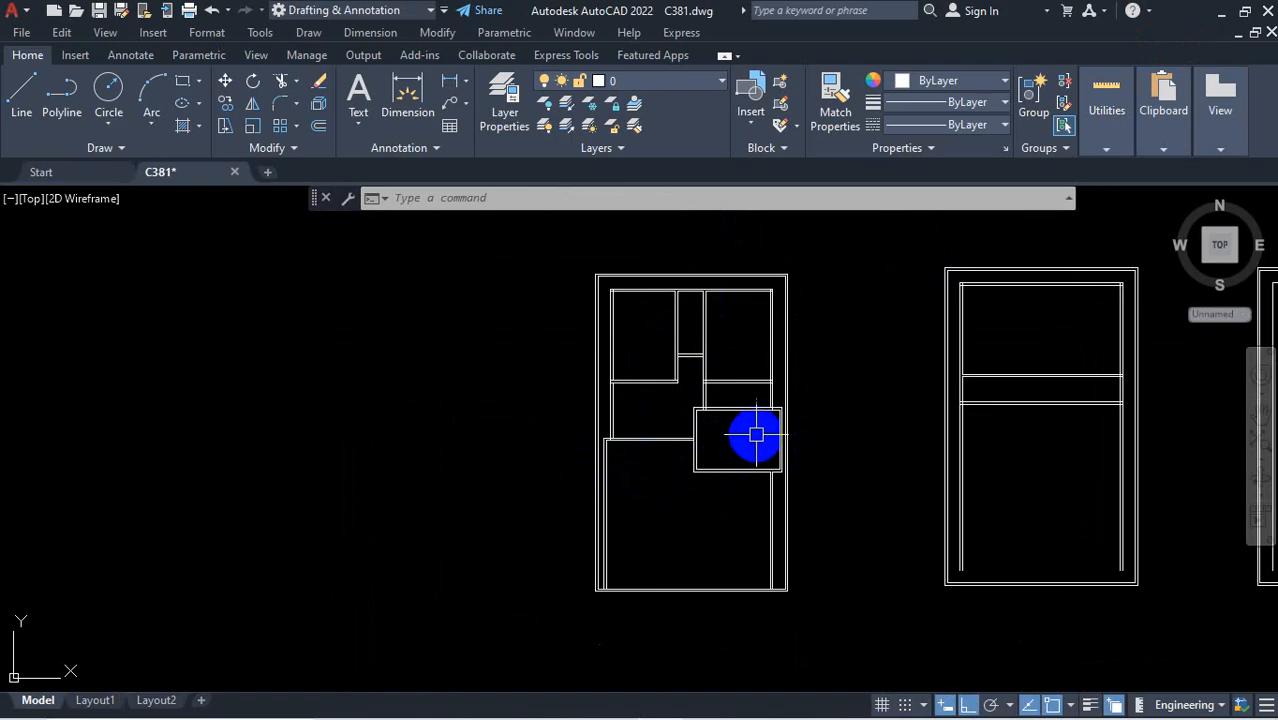
pyautogui.scroll(2, 756, 434)
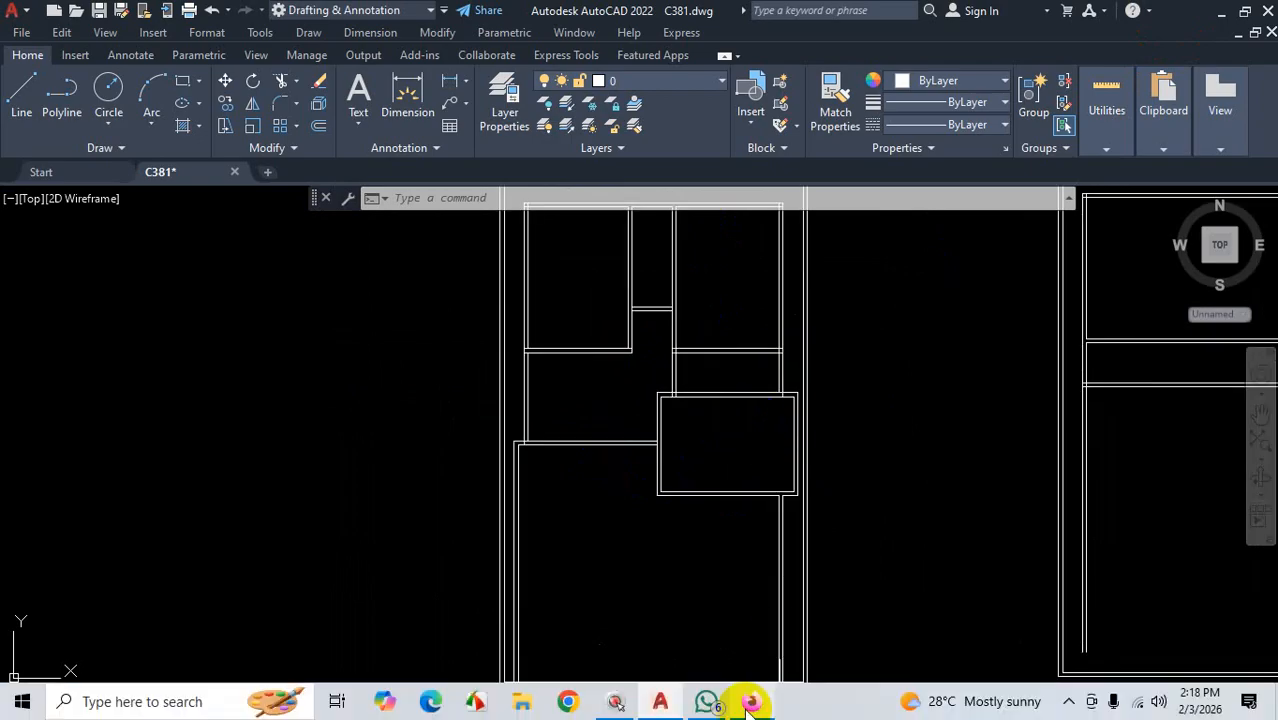
pyautogui.click(750, 703)
pyautogui.scroll(-4, 941, 391)
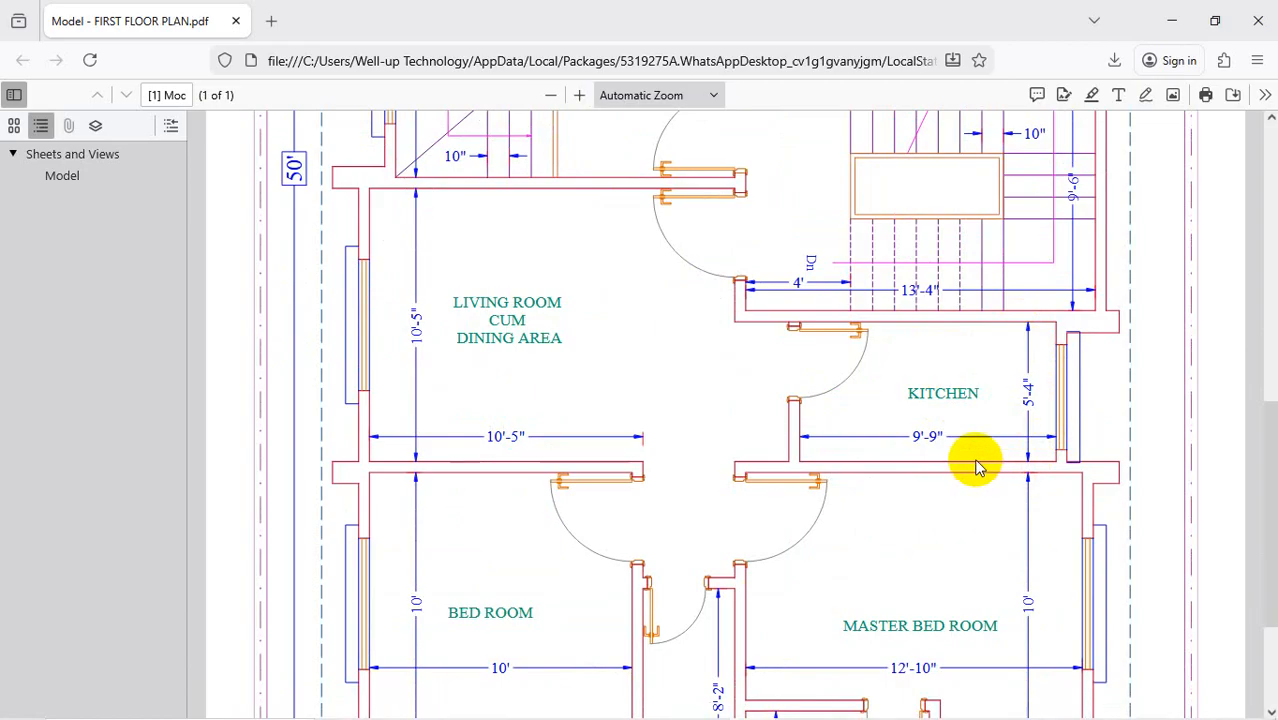
pyautogui.scroll(3, 978, 467)
pyautogui.scroll(4, 978, 467)
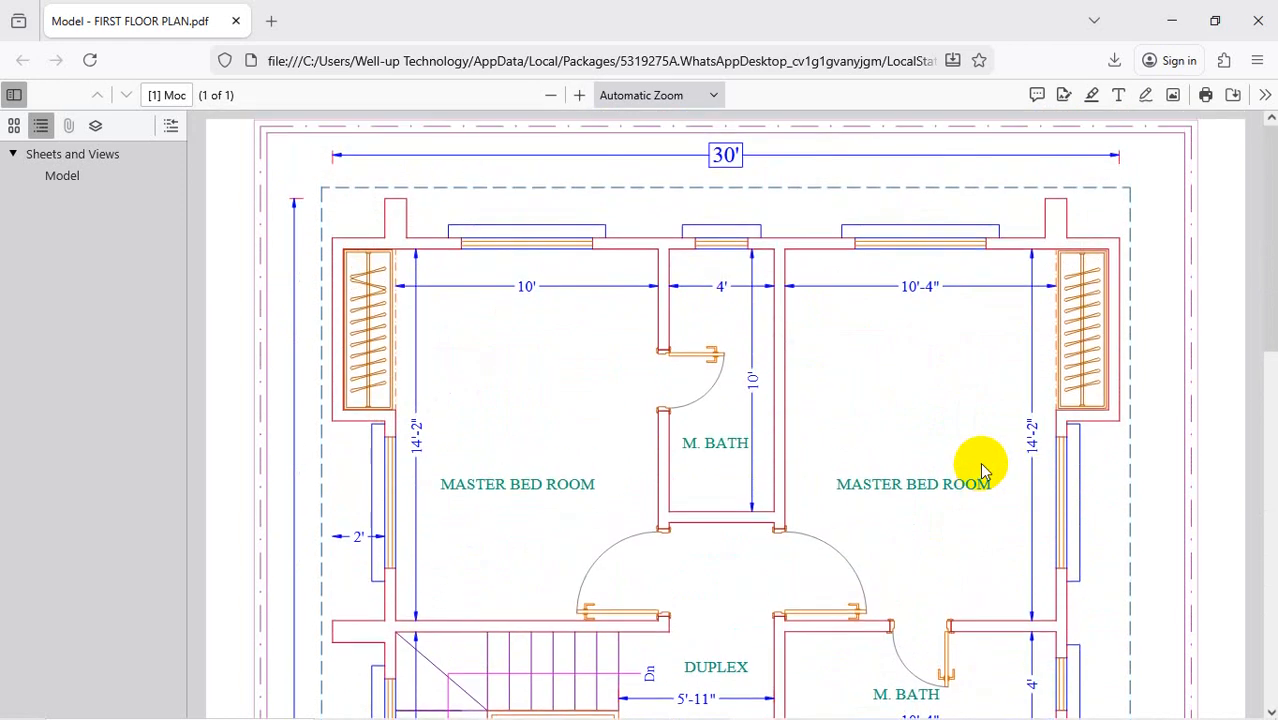
pyautogui.scroll(-7, 980, 468)
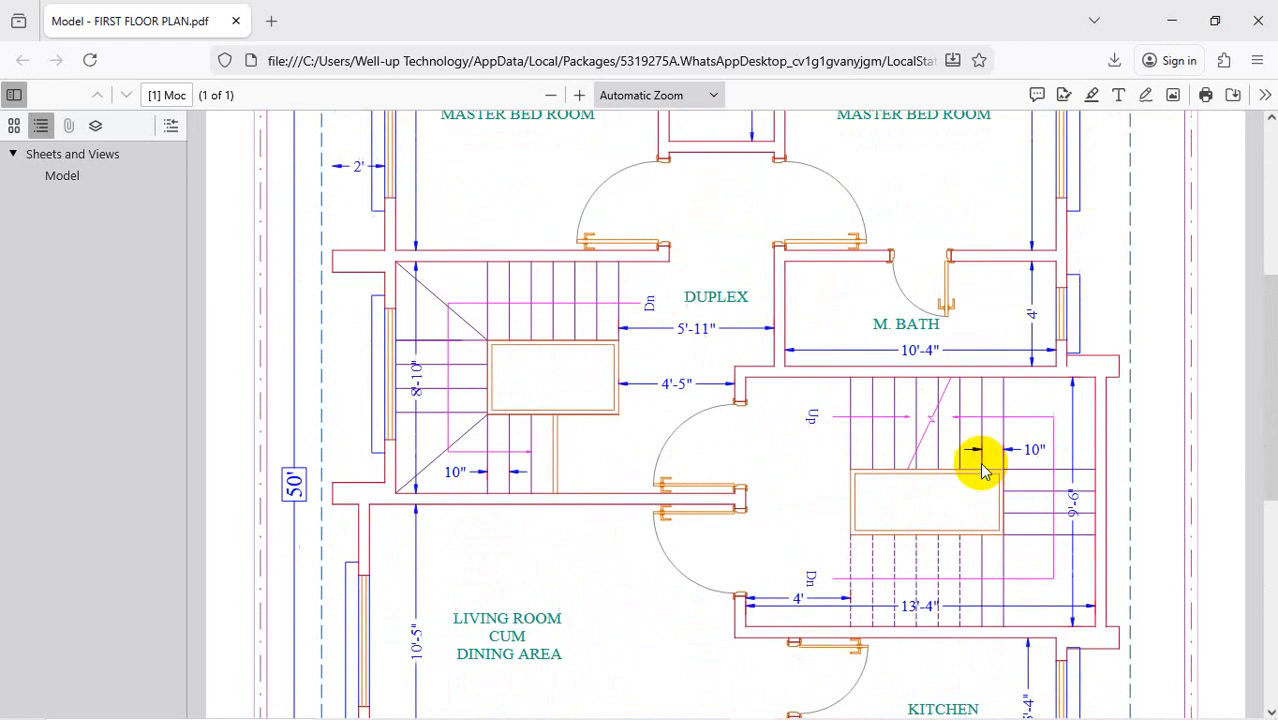
pyautogui.scroll(-2, 980, 468)
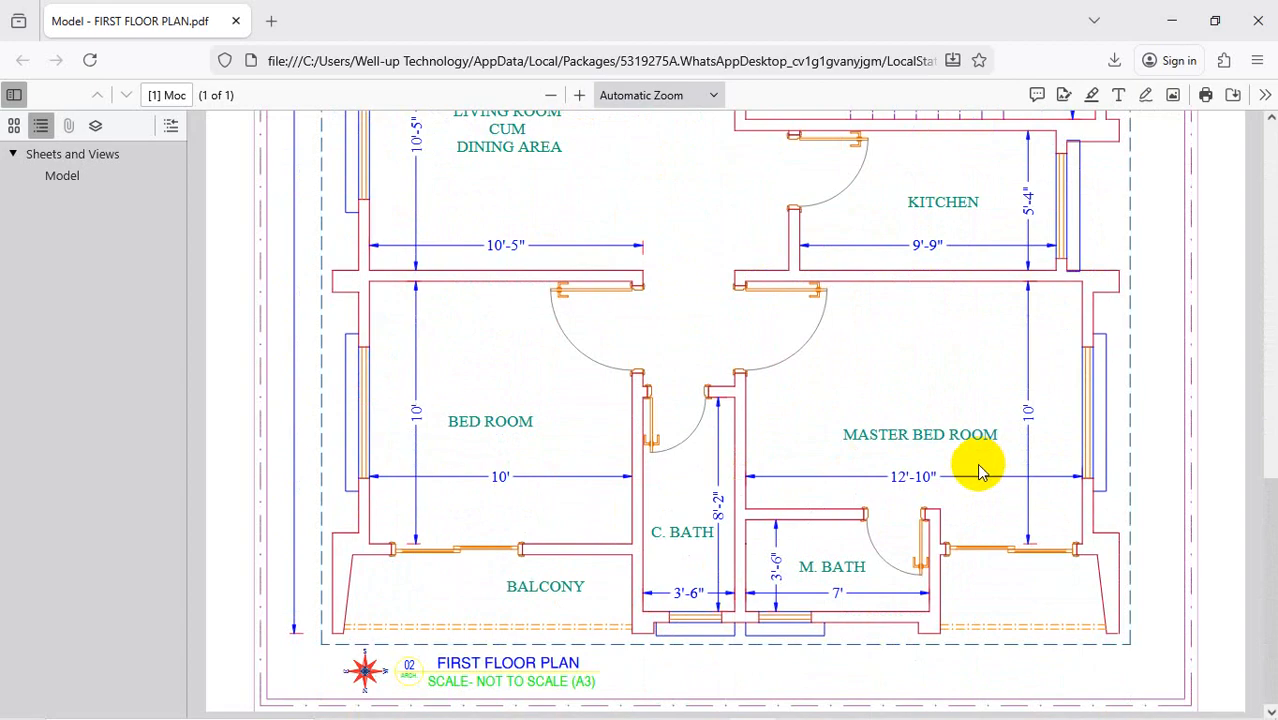
pyautogui.scroll(9, 978, 468)
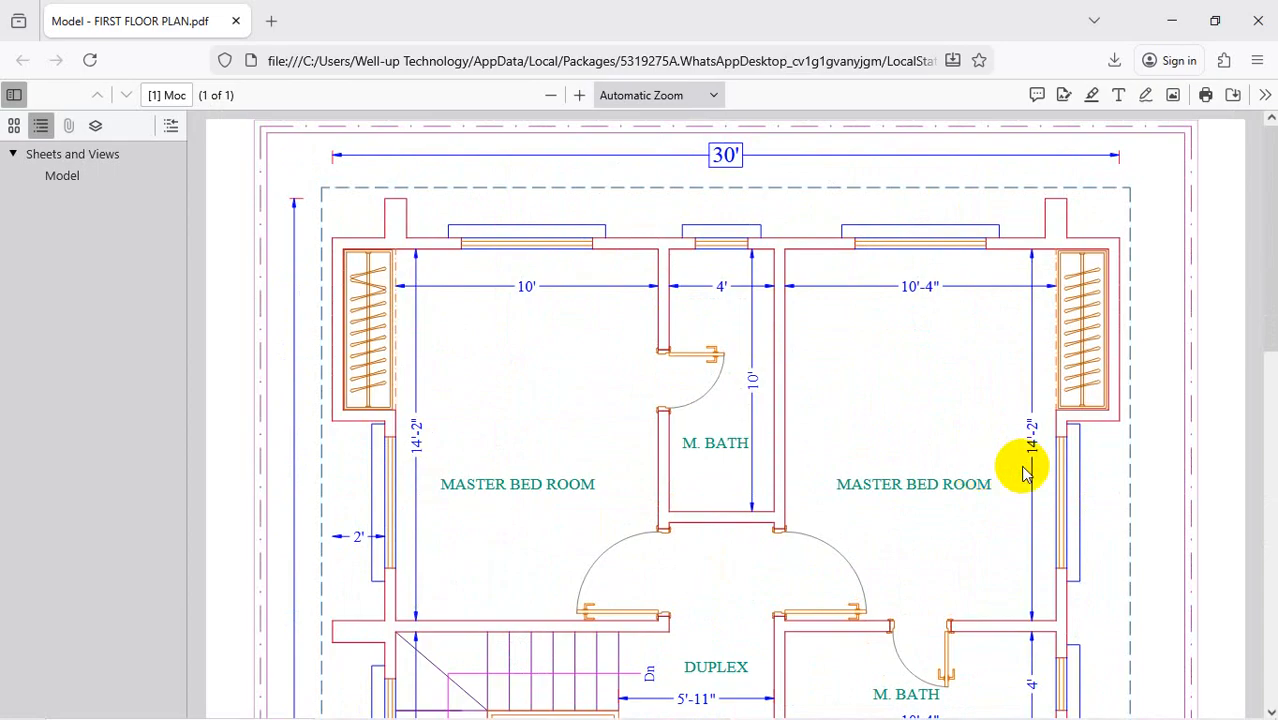
pyautogui.scroll(-5, 1025, 473)
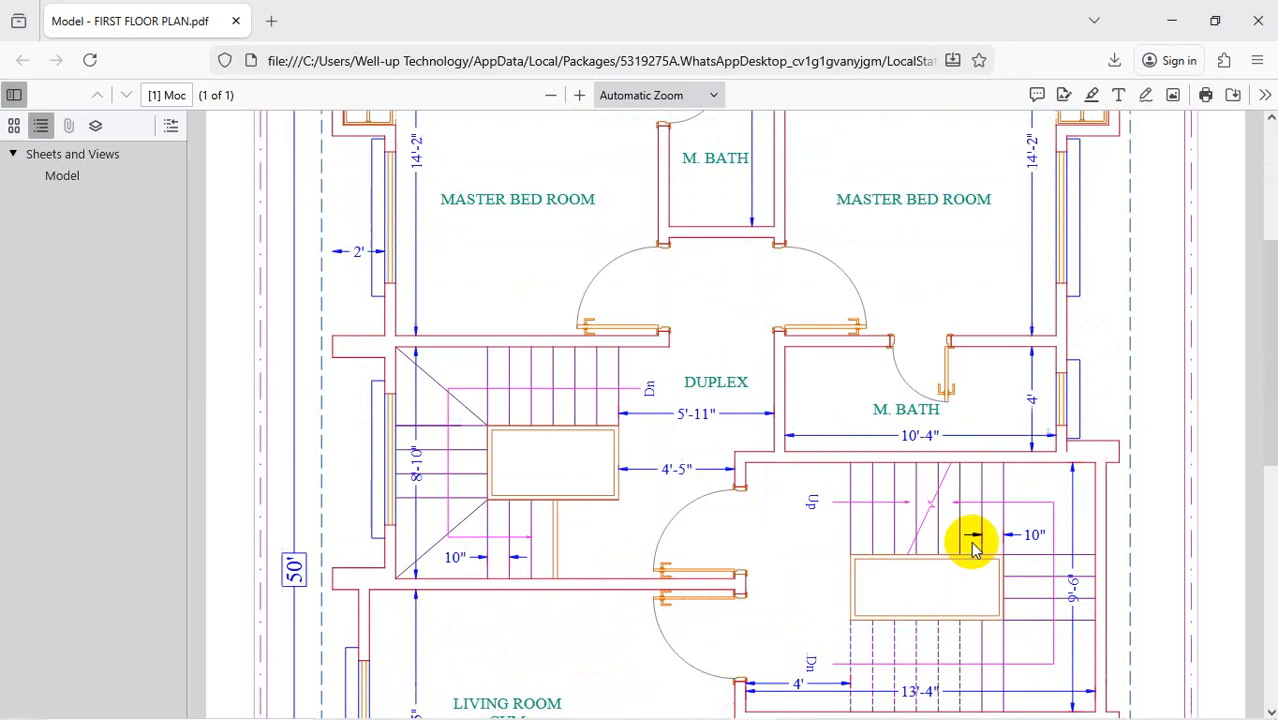
pyautogui.scroll(-4, 888, 535)
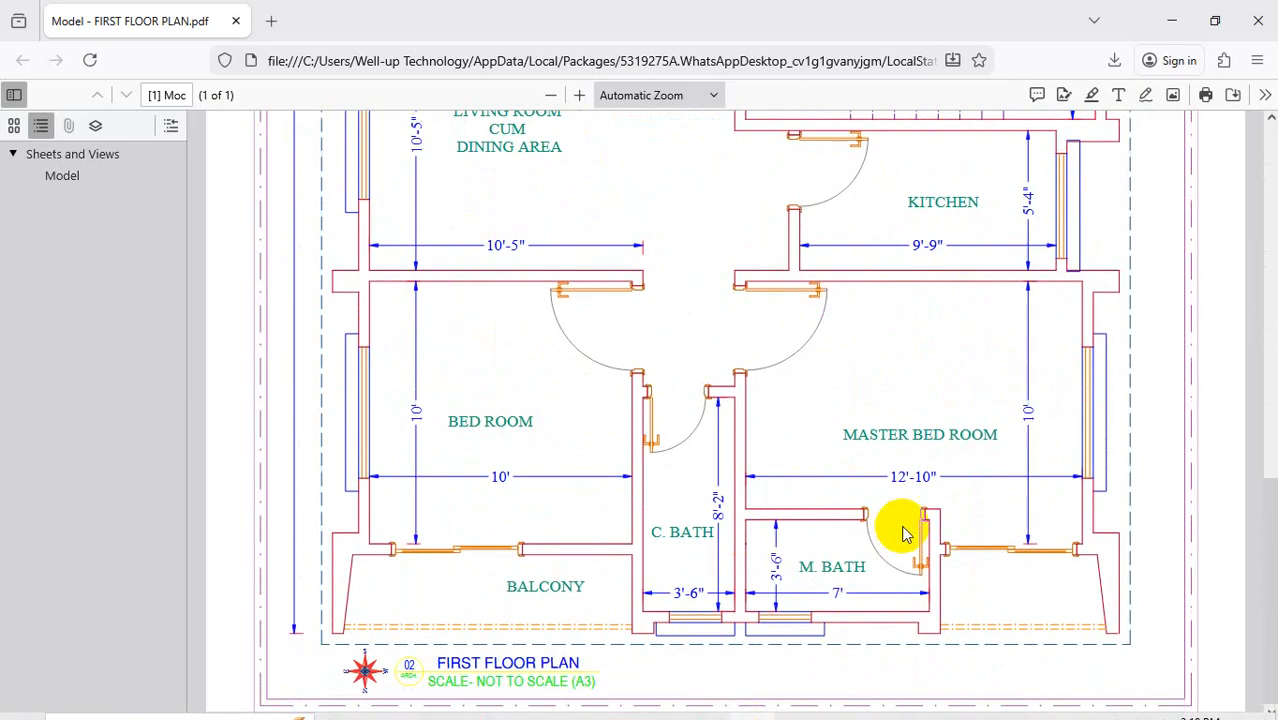